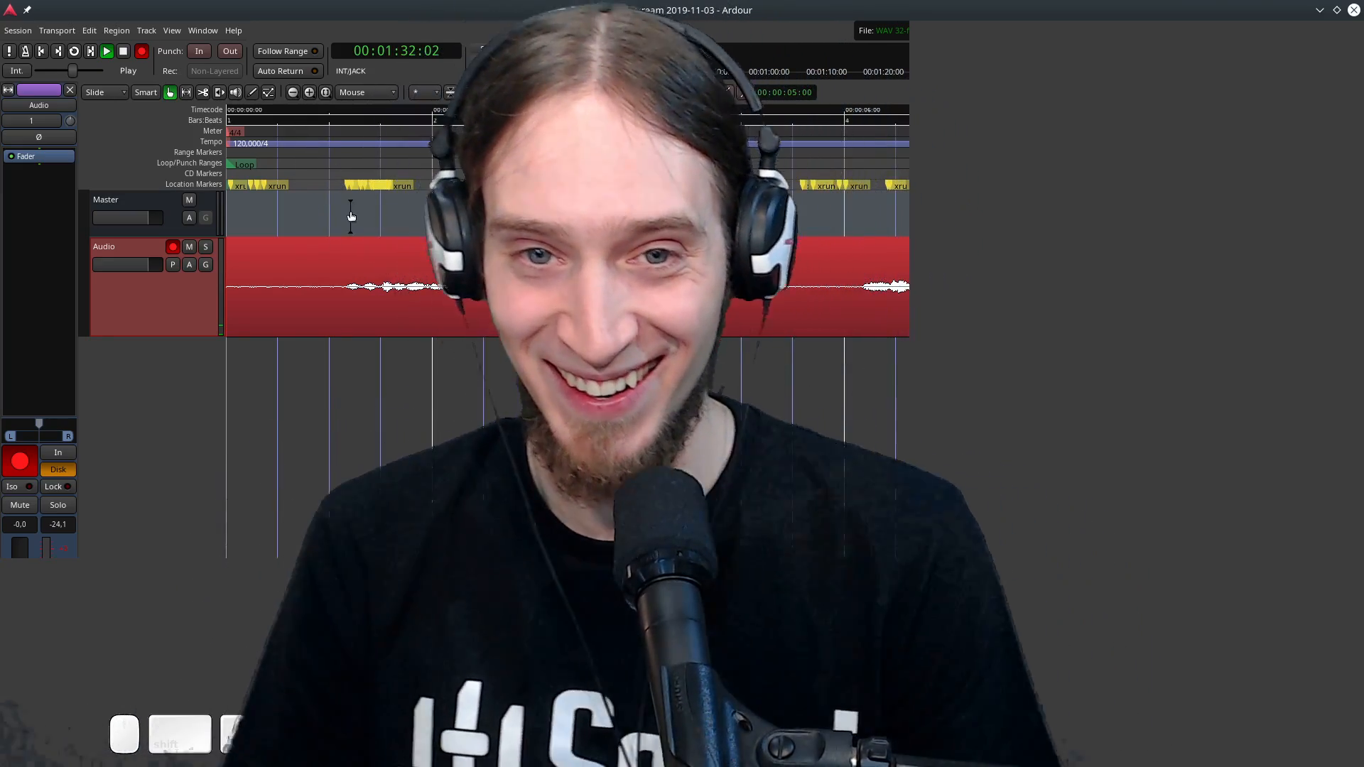
# Force-close the frozen session window with xkill and reopen the recent session Livestream 2019-11-03.
pyautogui.moveTo(300, 162)
pyautogui.mouseDown()
pyautogui.moveTo(548, 222)
pyautogui.moveTo(348, 302)
pyautogui.mouseUp()
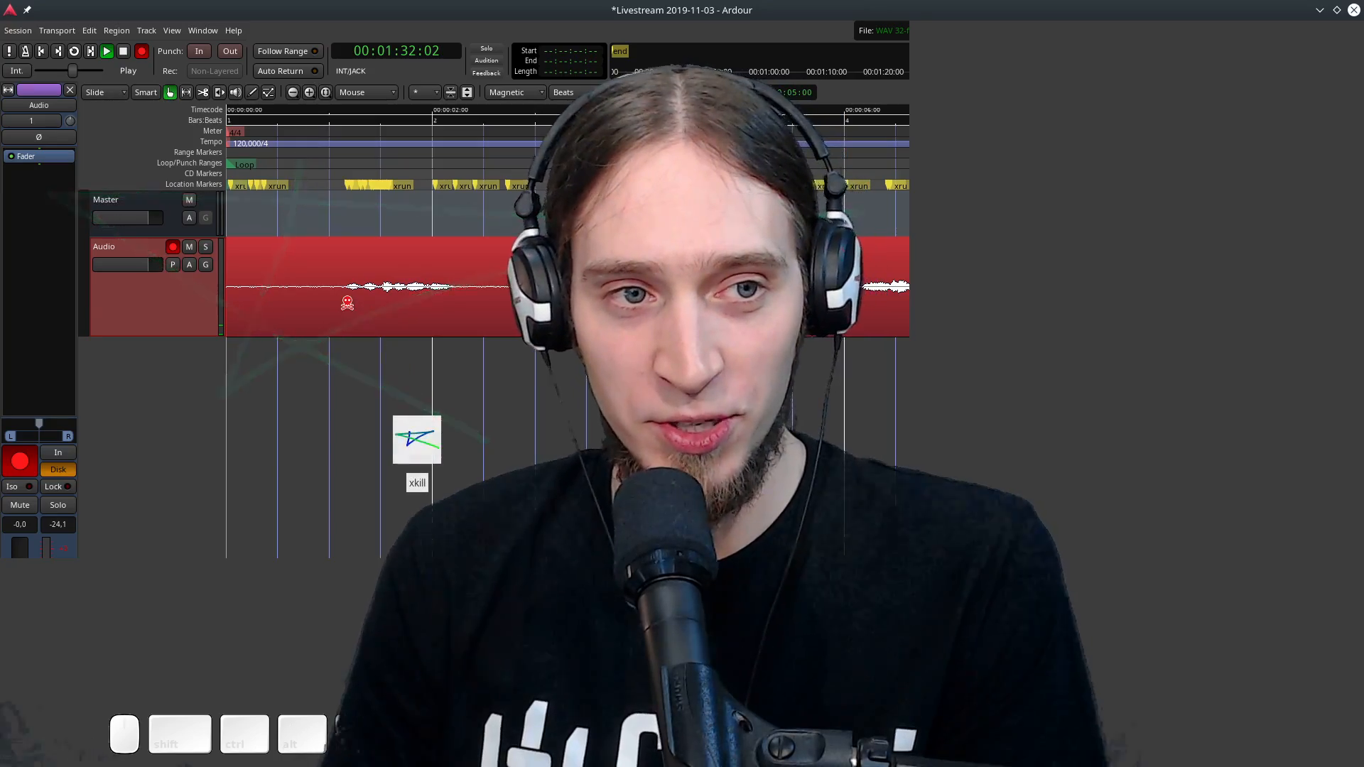
pyautogui.click(347, 303)
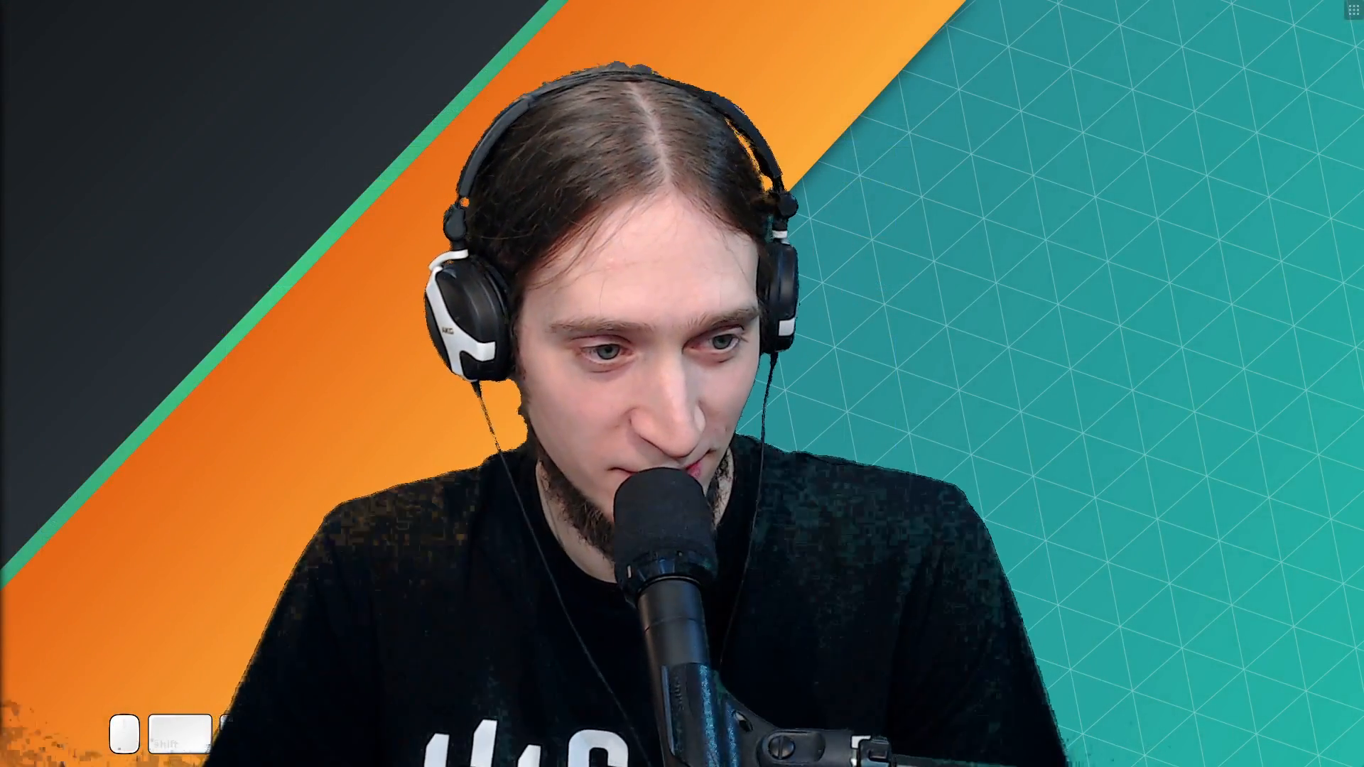
pyautogui.hotkey('ctrl', 'alt')
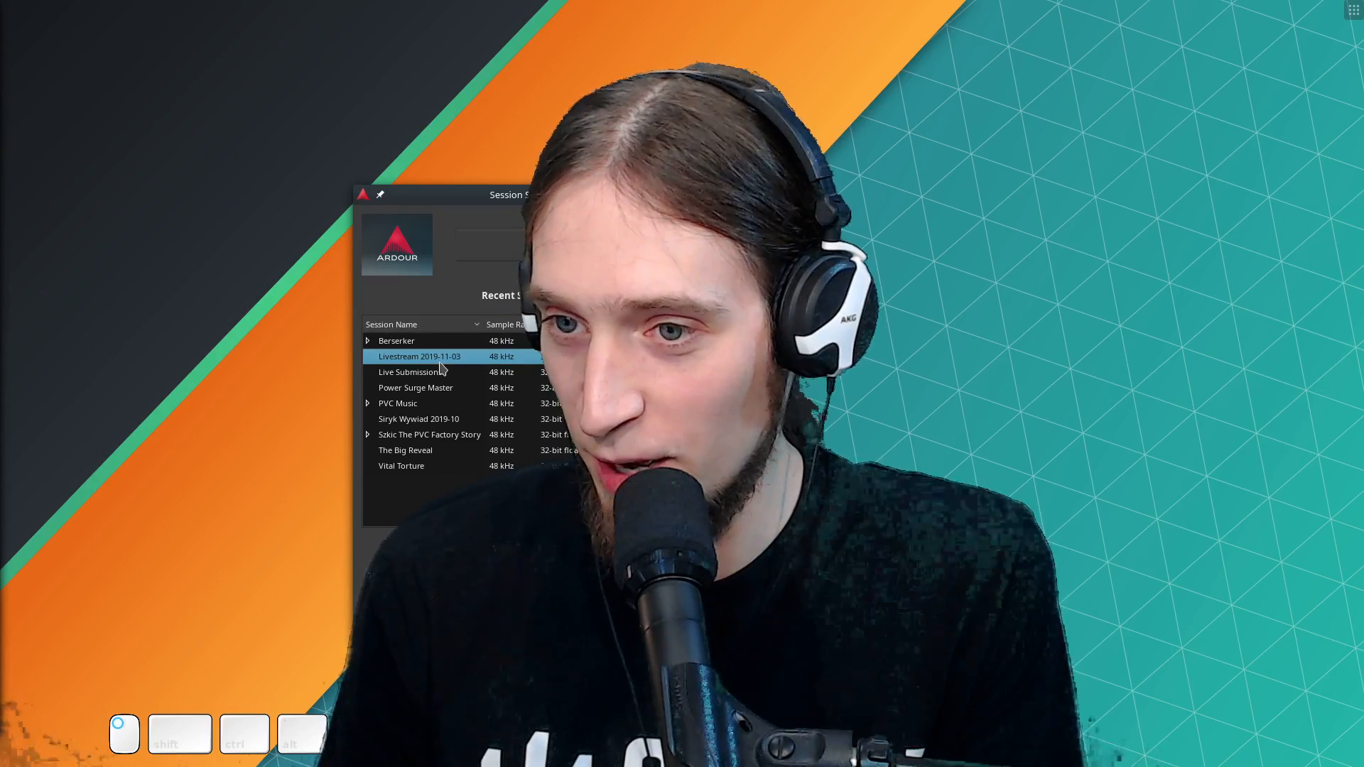
pyautogui.press('Return')
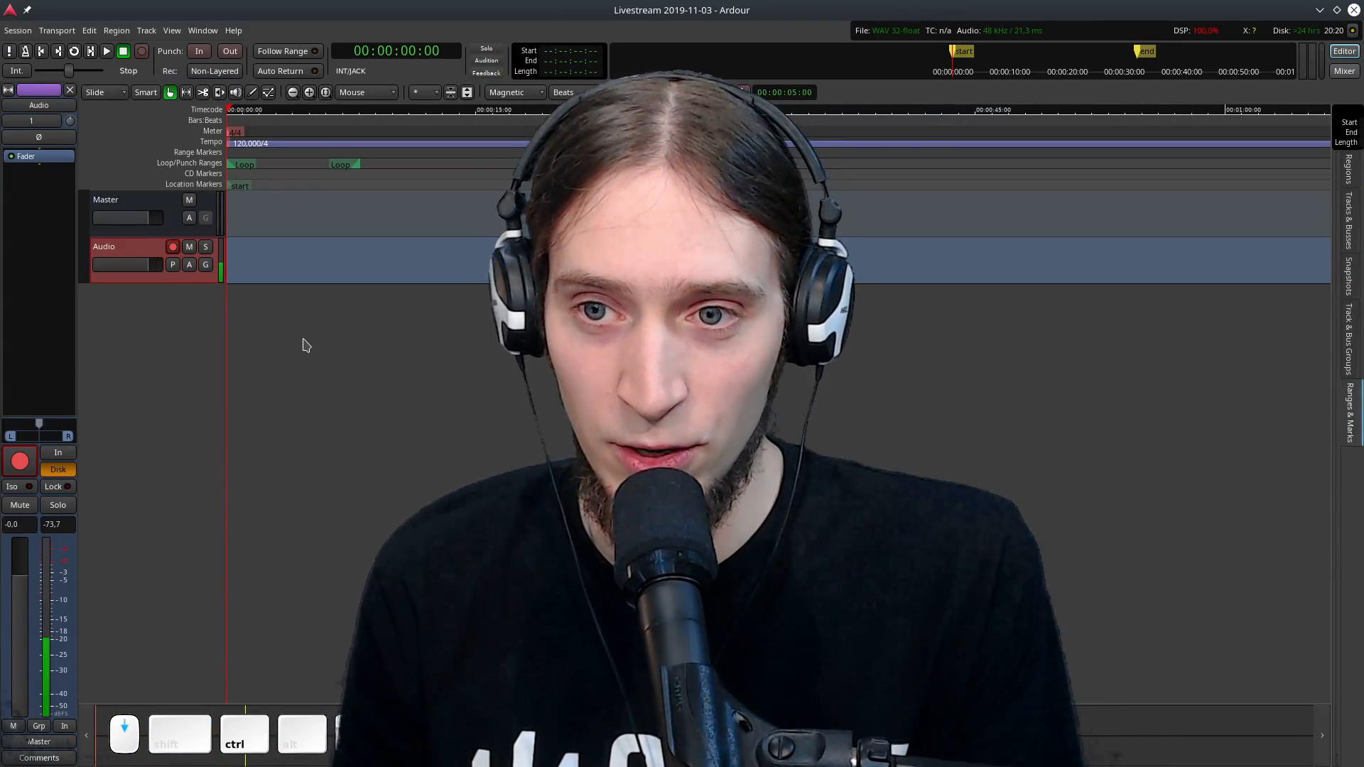
# Enlarge the Audio track's height and disarm its recording.
pyautogui.moveTo(276, 6)
pyautogui.mouseDown()
pyautogui.moveTo(354, 317)
pyautogui.moveTo(298, 0)
pyautogui.mouseUp()
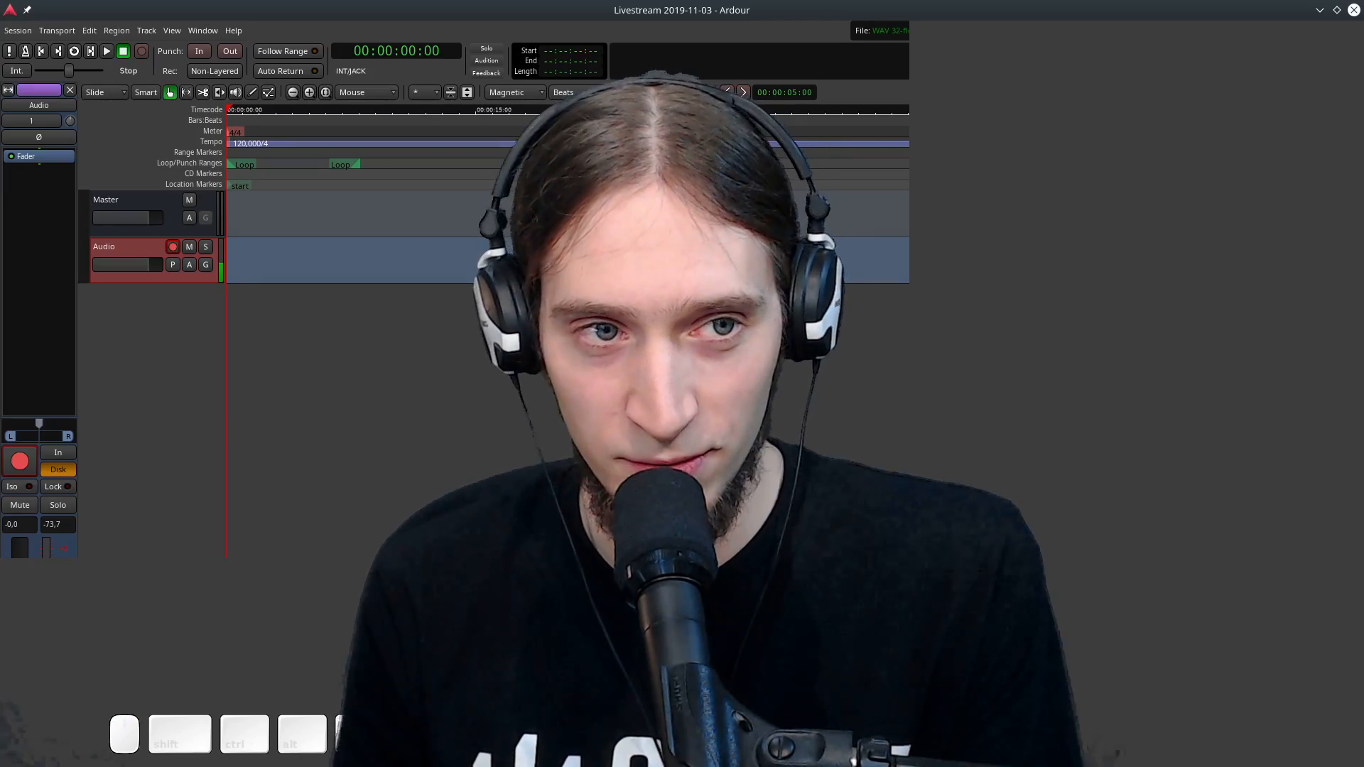
pyautogui.moveTo(524, 9); pyautogui.dragTo(468, 3)
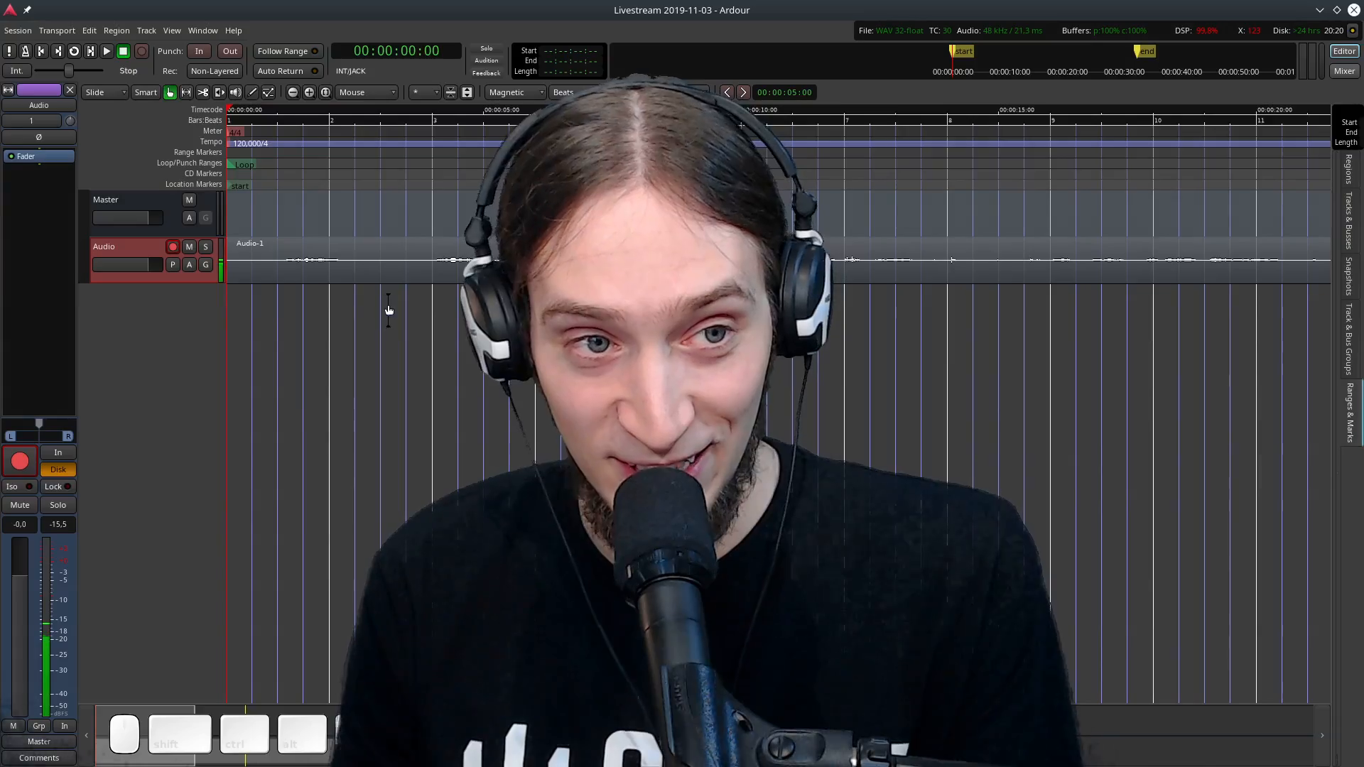
pyautogui.moveTo(184, 282); pyautogui.dragTo(206, 547)
pyautogui.scroll(-6, 438, 487)
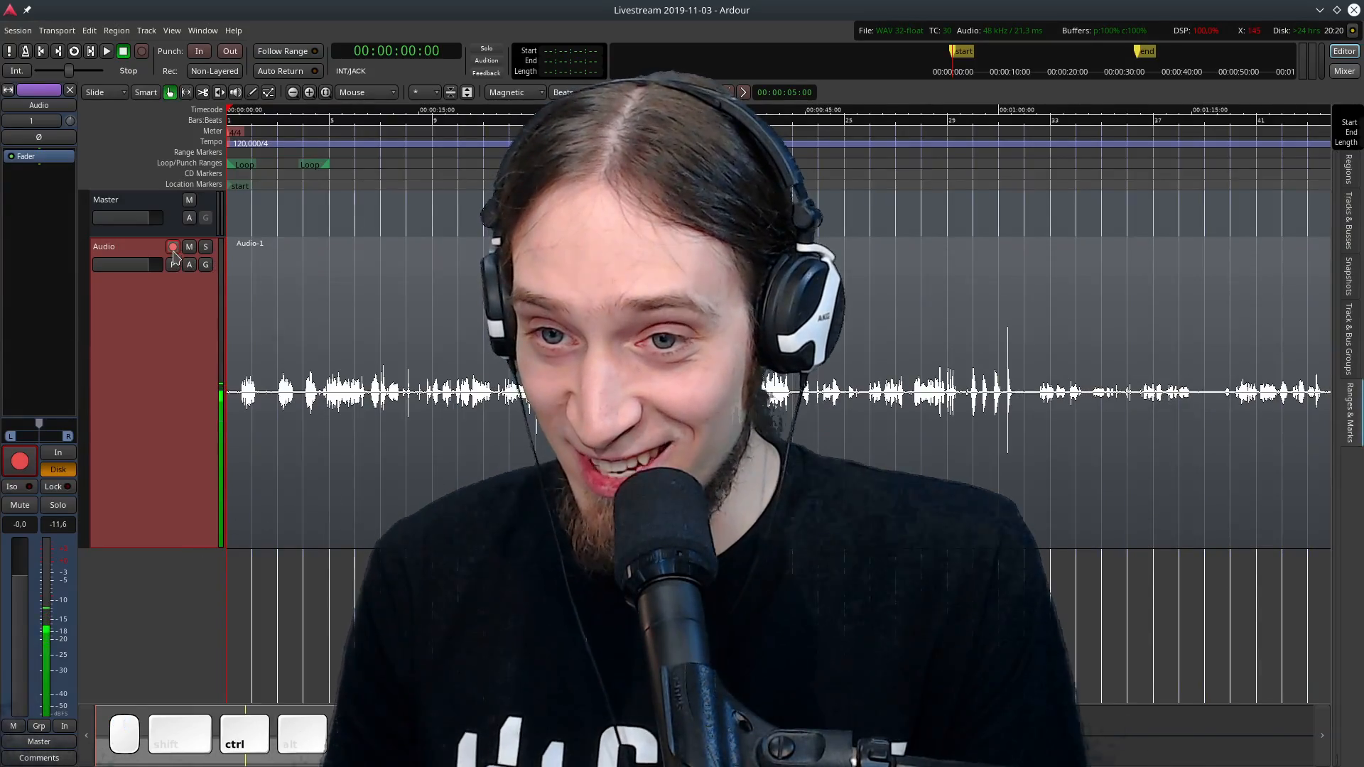
pyautogui.click(172, 247)
pyautogui.scroll(-5, 290, 390)
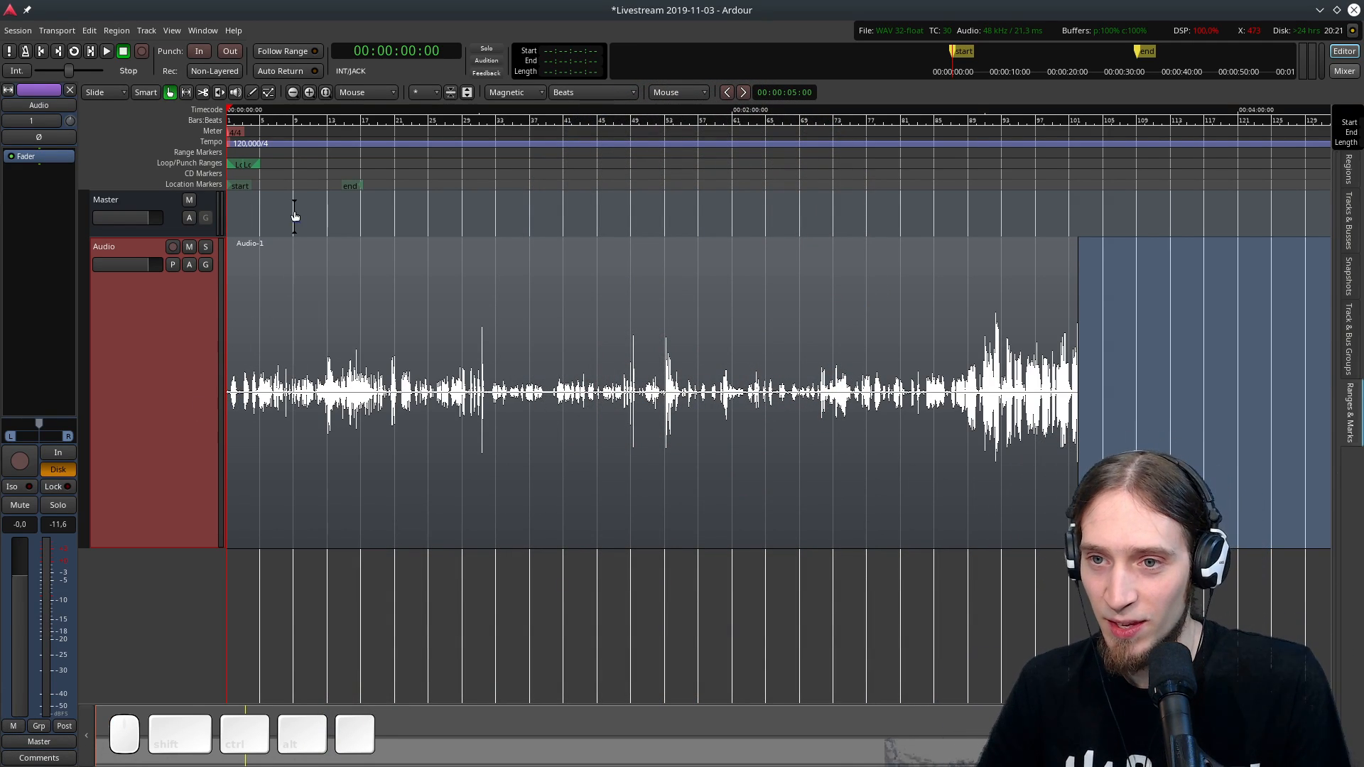
# Play back the opening seconds of the recorded audio to hear what was captured.
pyautogui.press('space')
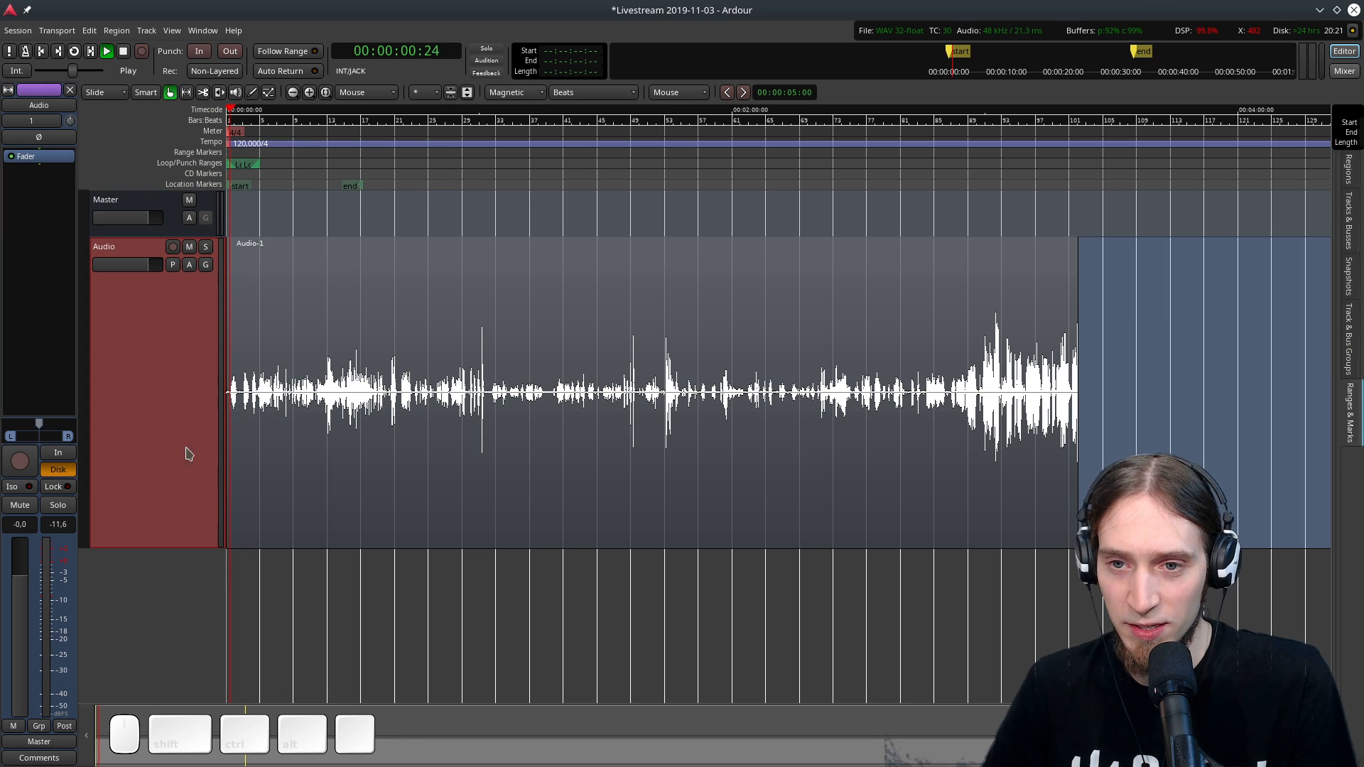
pyautogui.scroll(2, 186, 451)
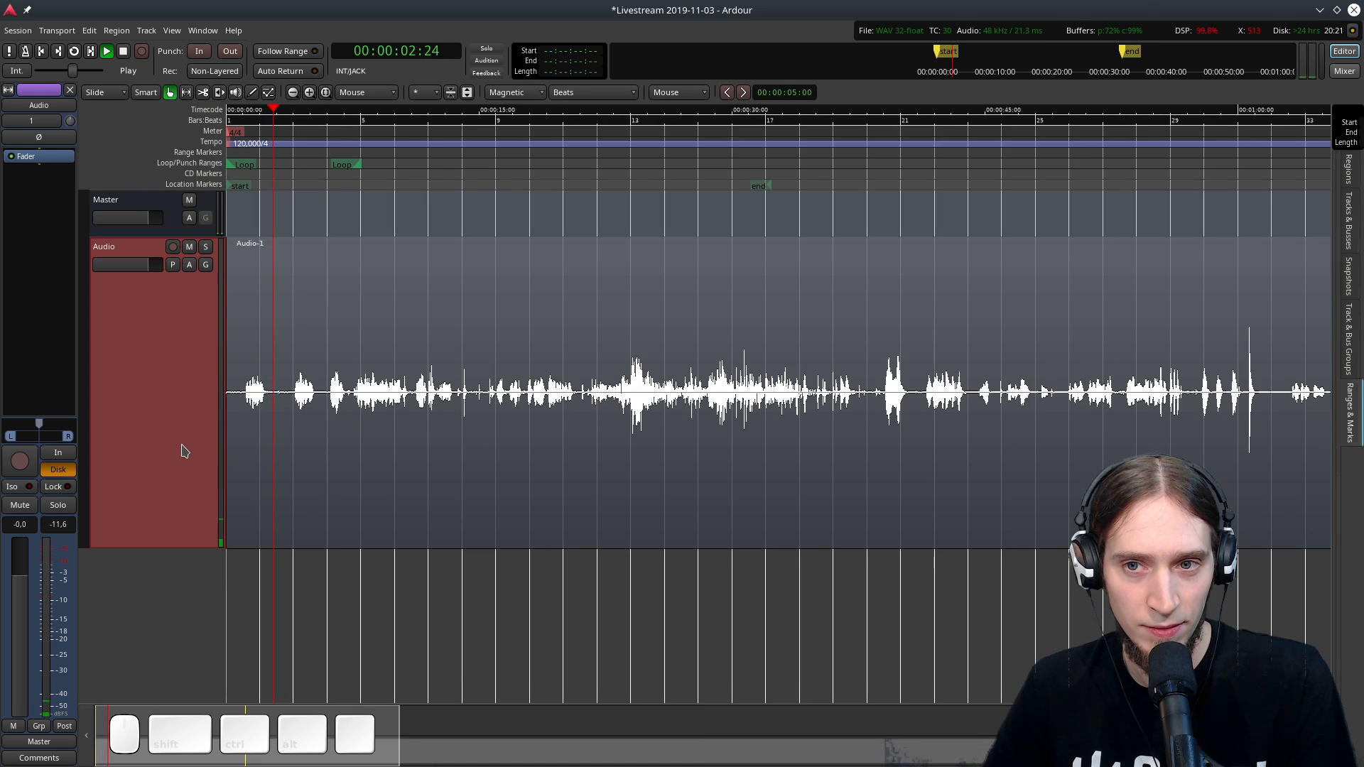
pyautogui.click(138, 224)
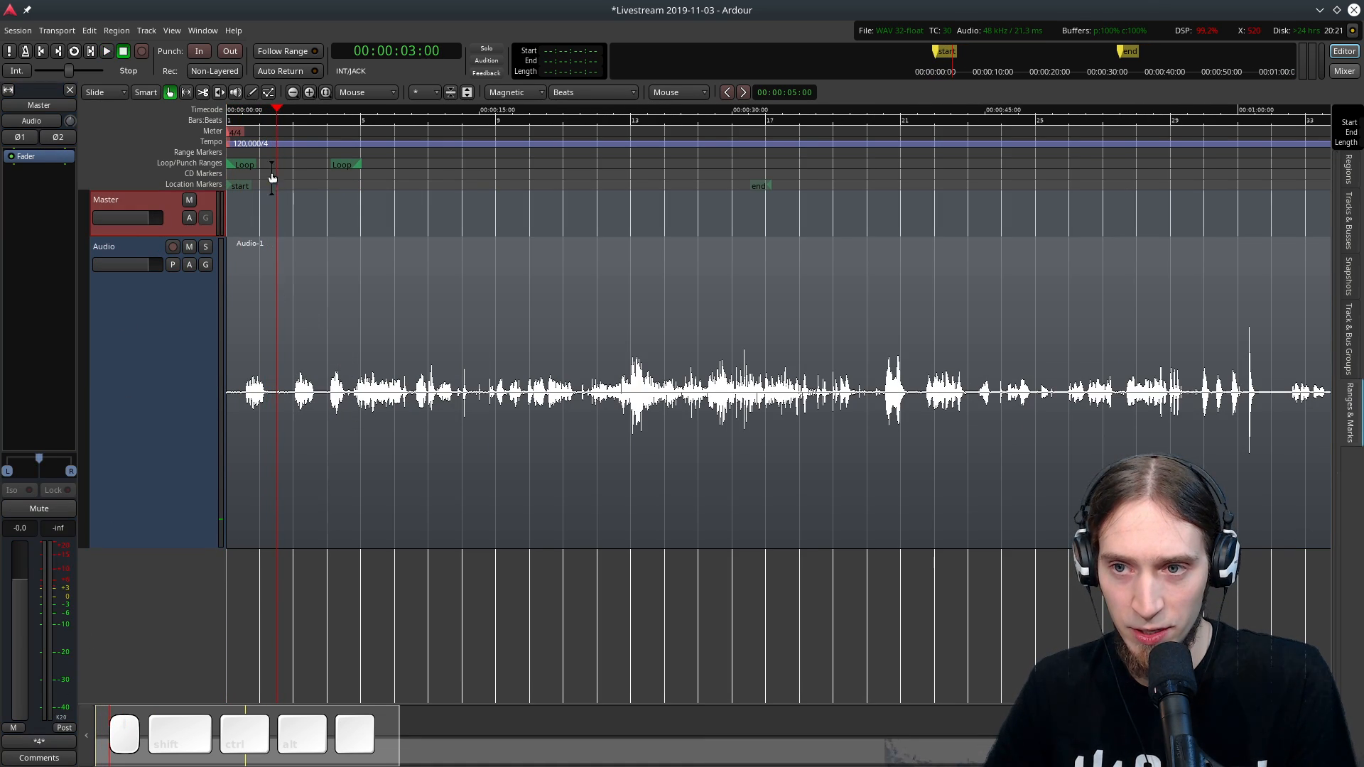
pyautogui.click(313, 148)
pyautogui.press('space')
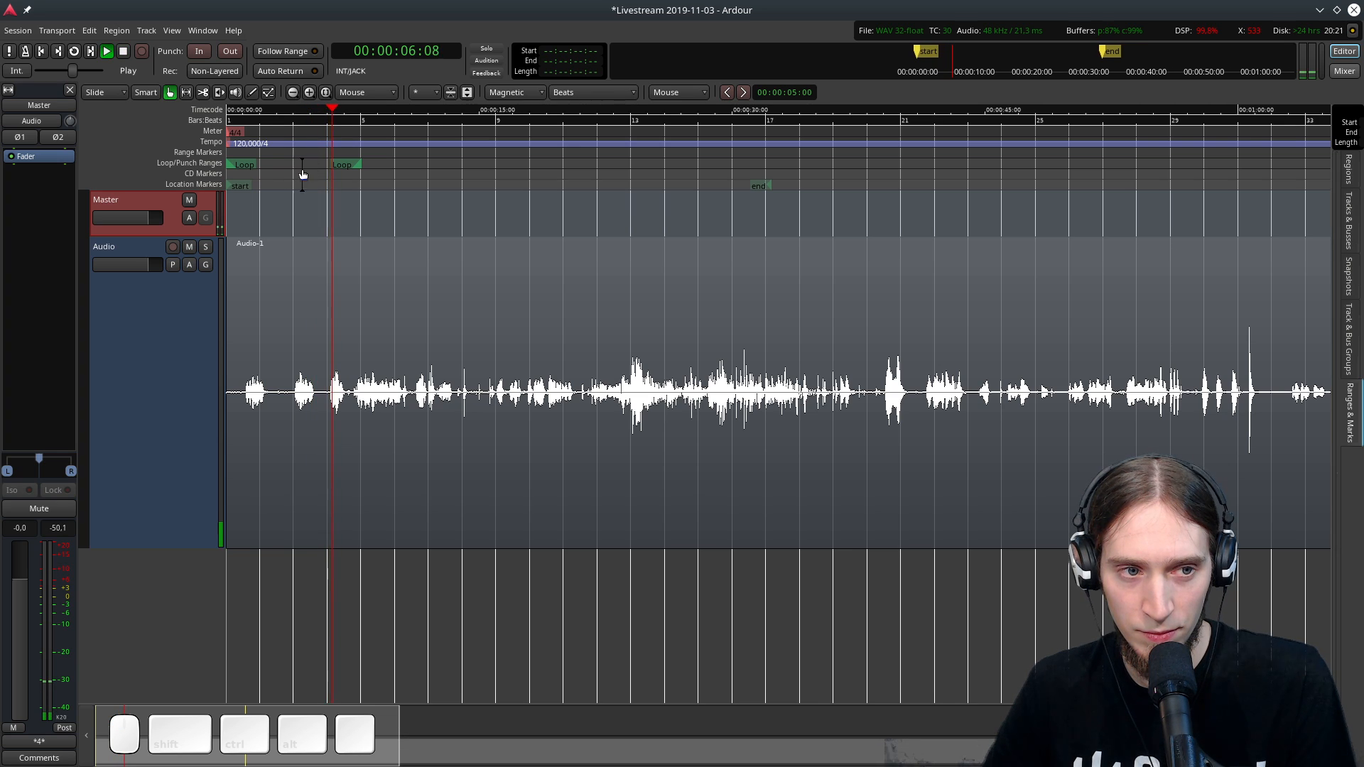
pyautogui.click(446, 430)
pyautogui.press('space')
# Split the recording just before the group of peaks at about 57 seconds and delete everything before the cut.
pyautogui.keyDown('ctrl'); pyautogui.scroll(-2, 446, 430); pyautogui.keyUp('ctrl')
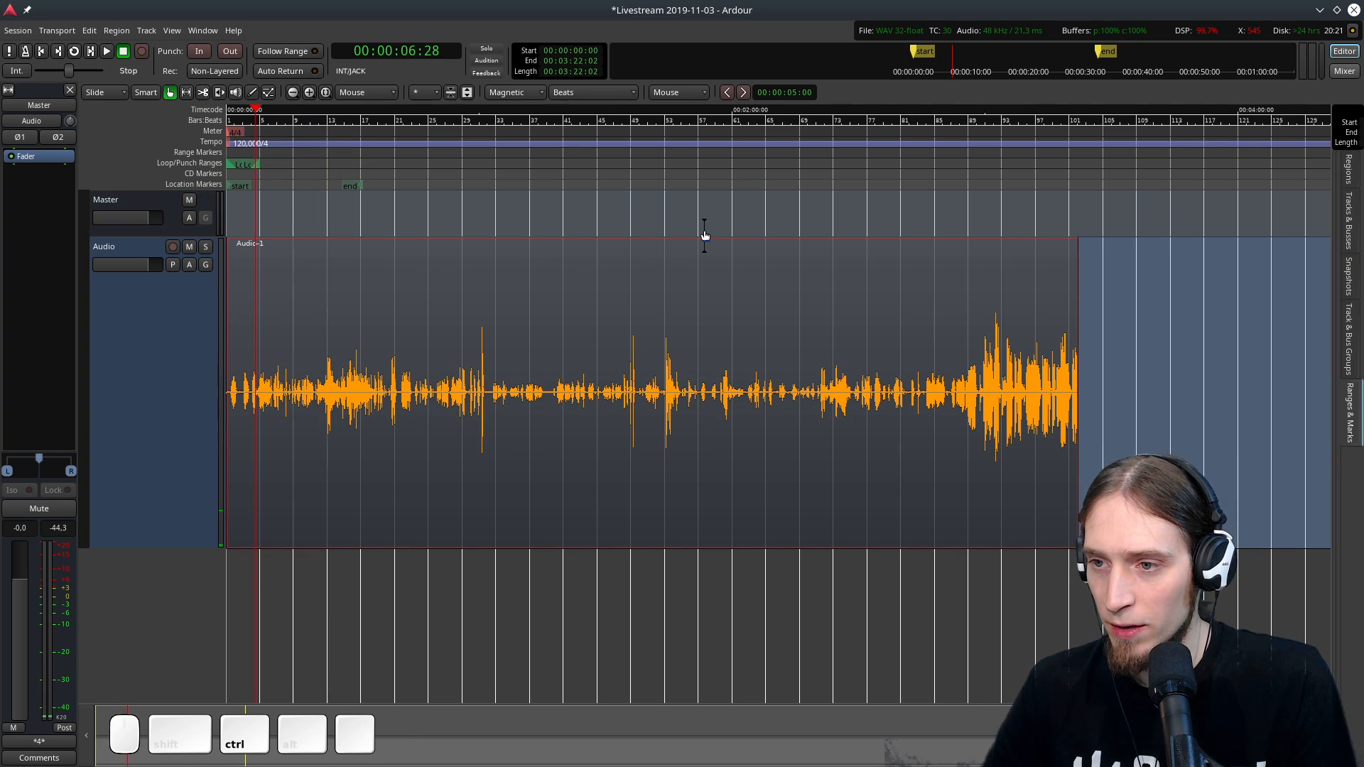
pyautogui.keyDown('ctrl'); pyautogui.scroll(3, 477, 235); pyautogui.keyUp('ctrl')
pyautogui.press('space')
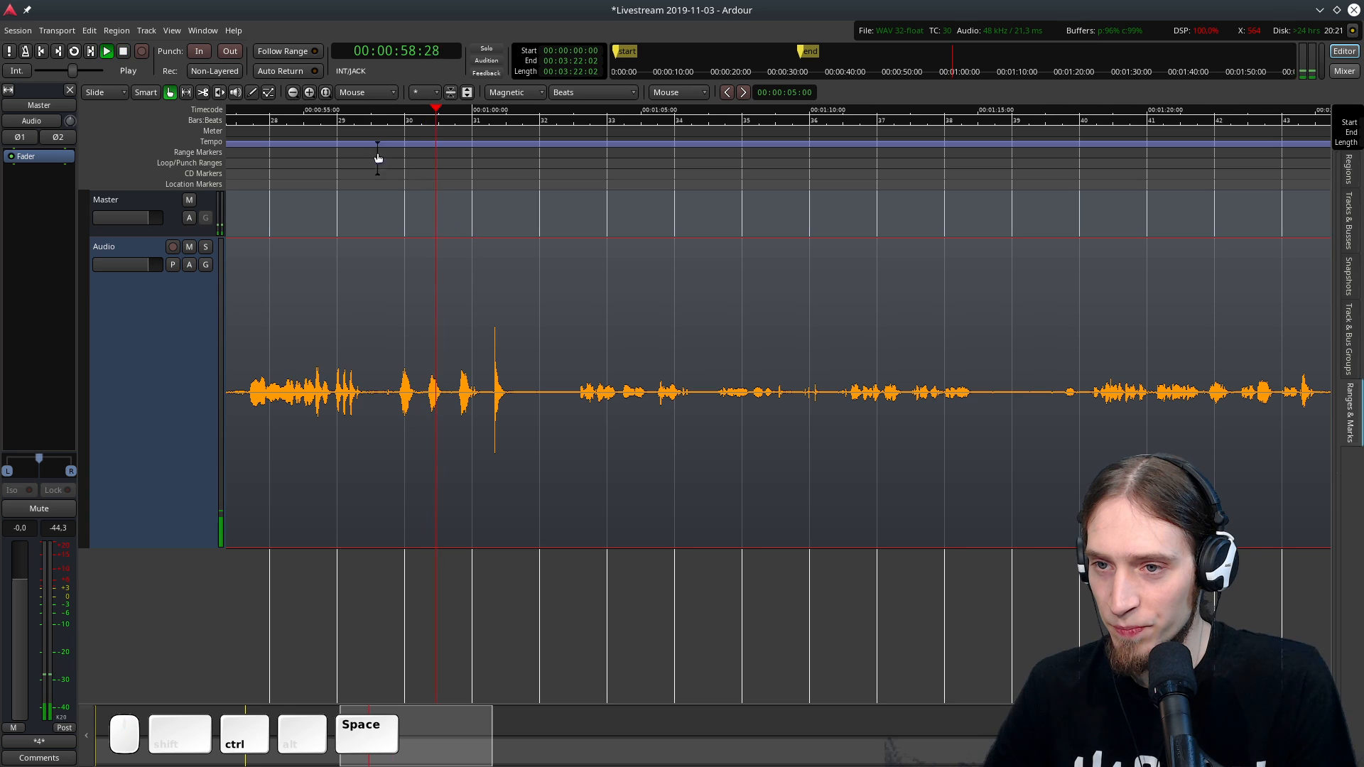
pyautogui.click(395, 146)
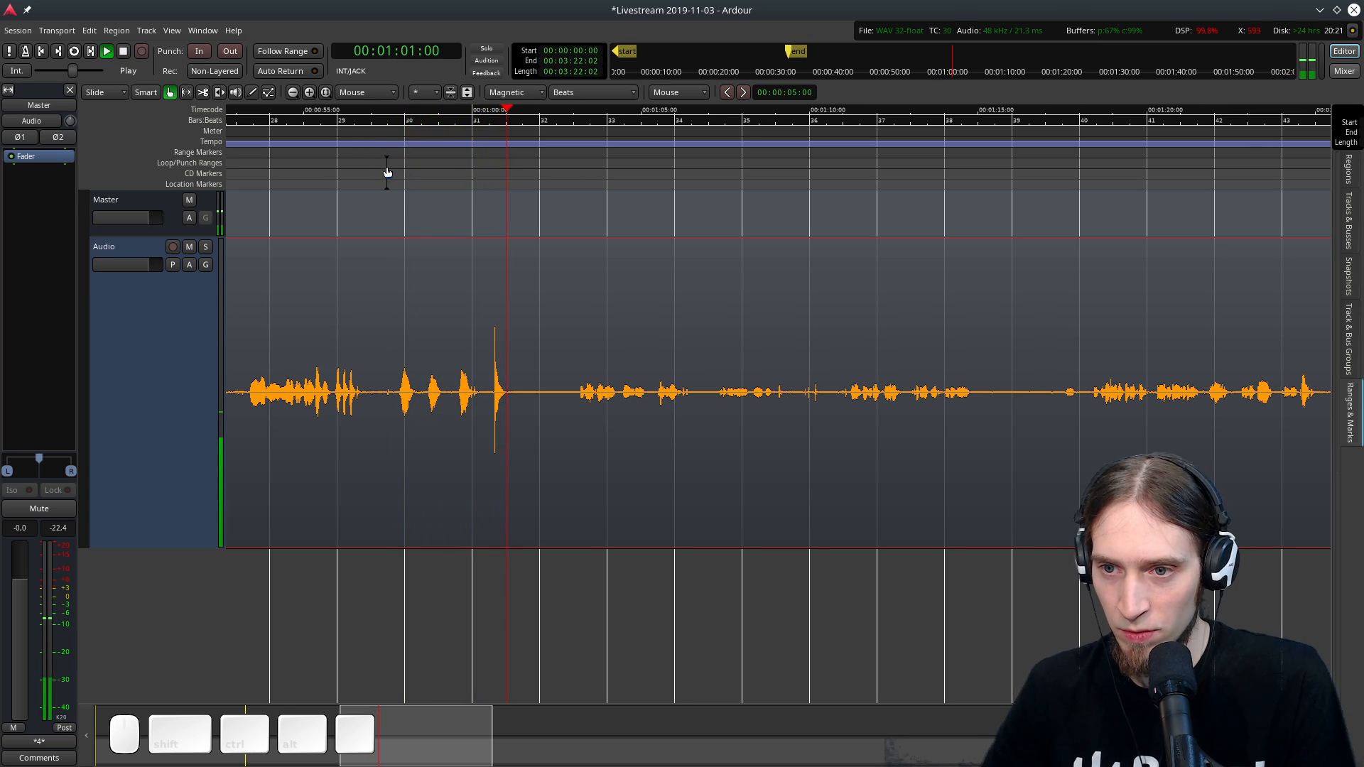
pyautogui.press('space')
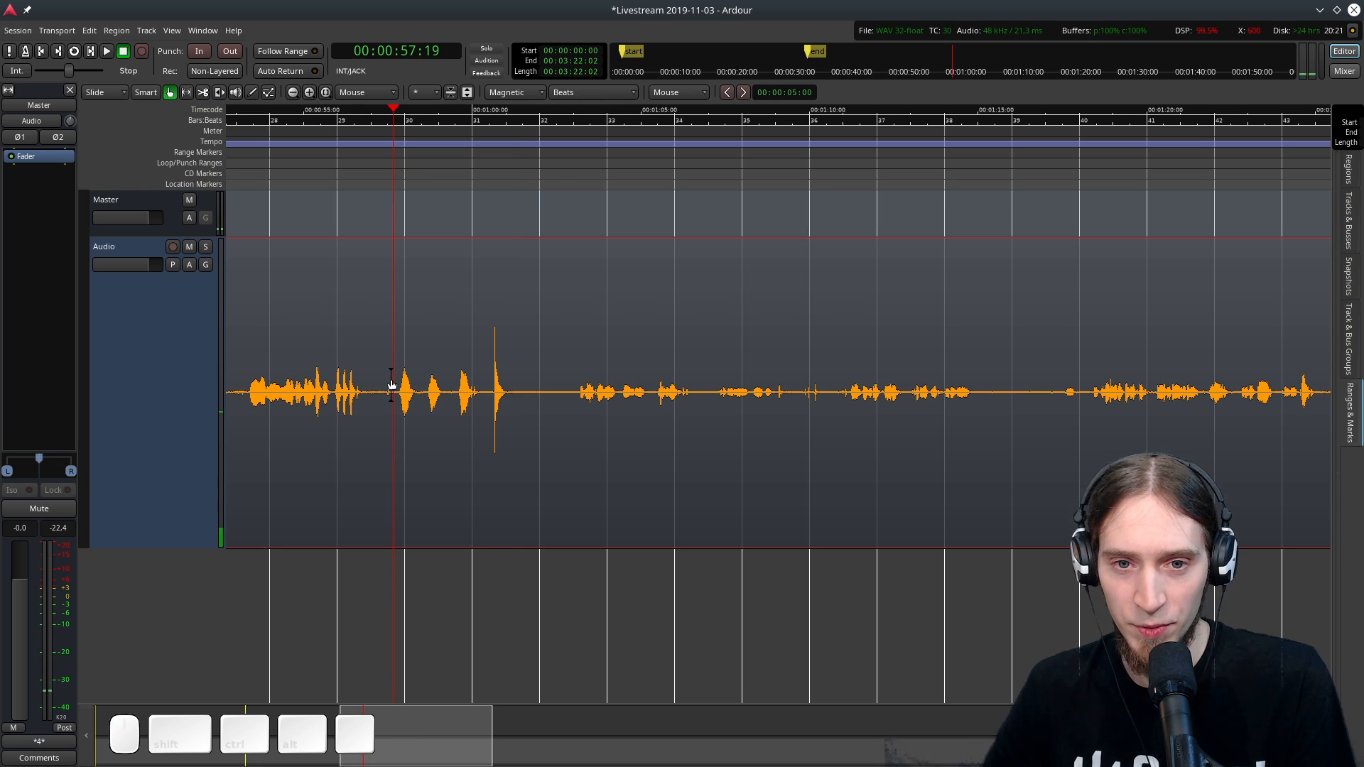
pyautogui.press('s')
pyautogui.keyDown('ctrl'); pyautogui.scroll(-2, 394, 385); pyautogui.keyUp('ctrl')
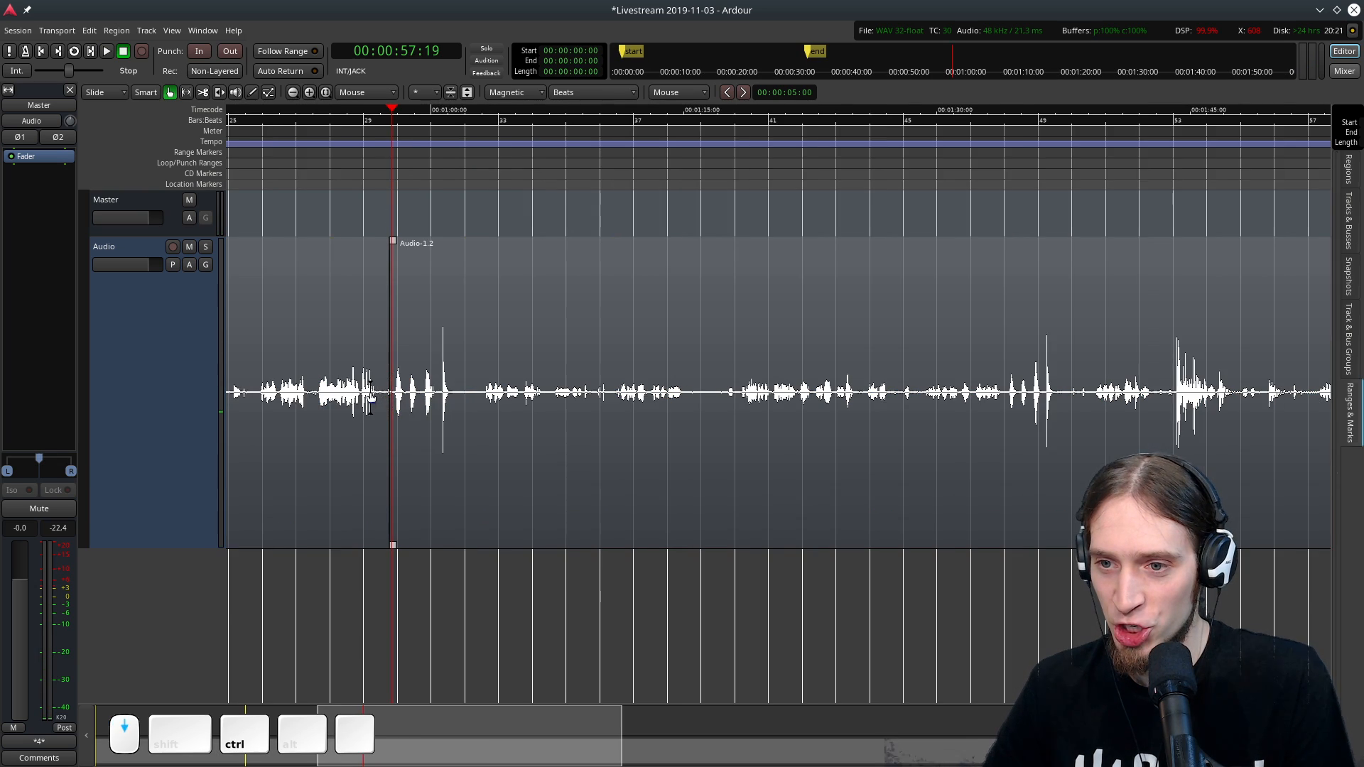
pyautogui.scroll(-1, 369, 394)
pyautogui.keyDown('shift'); pyautogui.rightClick(363, 392); pyautogui.keyUp('shift')
# Find the second similar group of peaks by listening and split the region just before it, at about 1:34.
pyautogui.click(701, 135)
pyautogui.press('space')
pyautogui.keyDown('ctrl'); pyautogui.scroll(3, 717, 228); pyautogui.keyUp('ctrl')
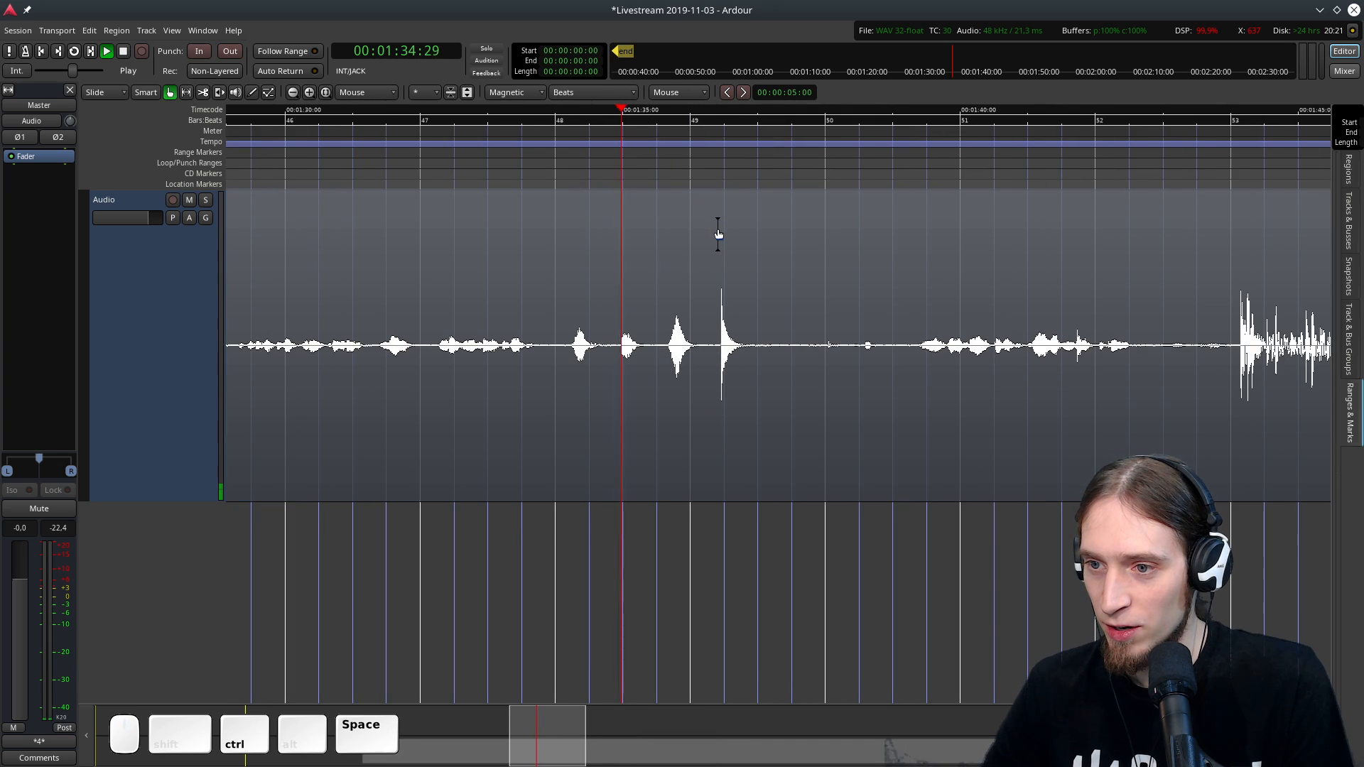
pyautogui.press('space')
pyautogui.click(564, 348)
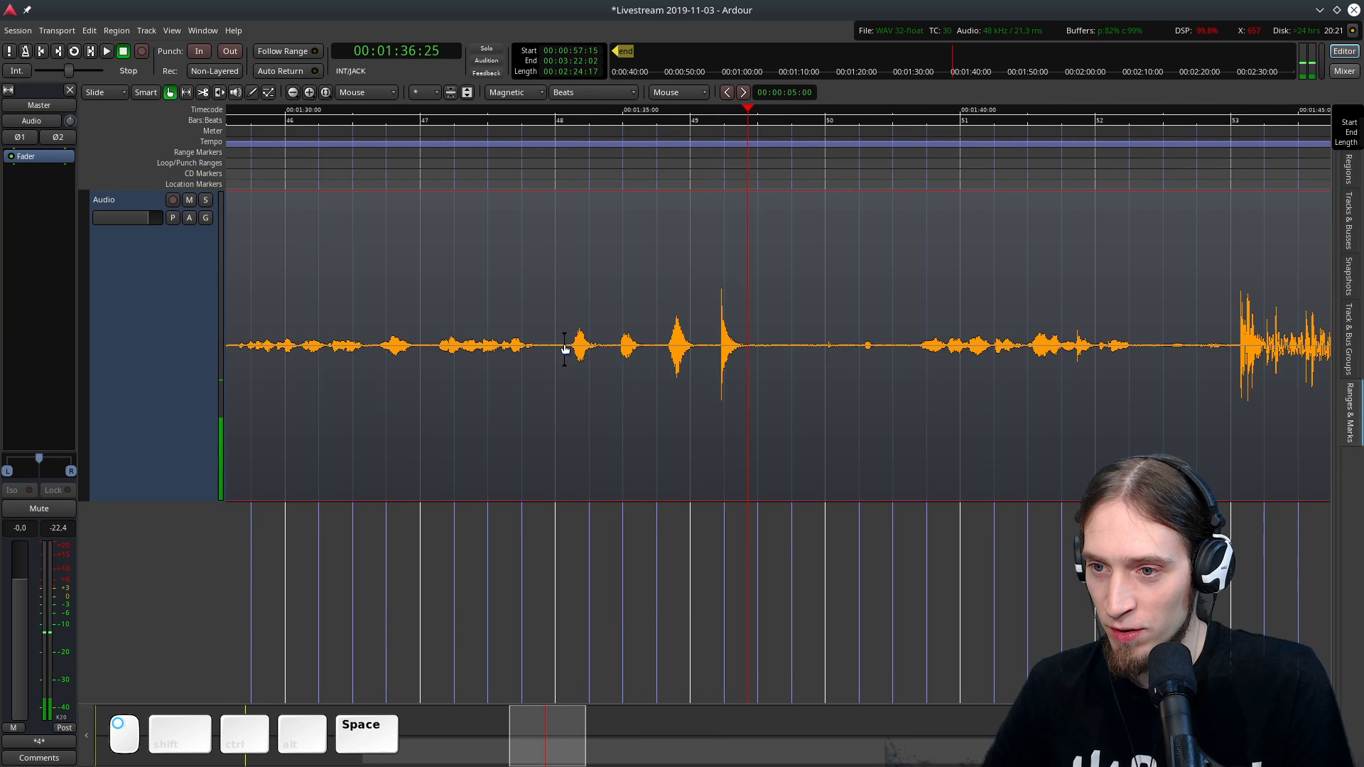
pyautogui.press('s')
# Split the first clip just after its sharp spike, at about 1:02, and delete the audio up to the second clip.
pyautogui.keyDown('ctrl'); pyautogui.scroll(-2, 548, 356); pyautogui.keyUp('ctrl')
pyautogui.keyDown('ctrl'); pyautogui.click(425, 359); pyautogui.keyUp('ctrl')
pyautogui.keyDown('ctrl'); pyautogui.scroll(-1, 424, 358); pyautogui.keyUp('ctrl')
pyautogui.hscroll(-2, 430, 356)
pyautogui.keyDown('ctrl'); pyautogui.scroll(1, 497, 355); pyautogui.keyUp('ctrl')
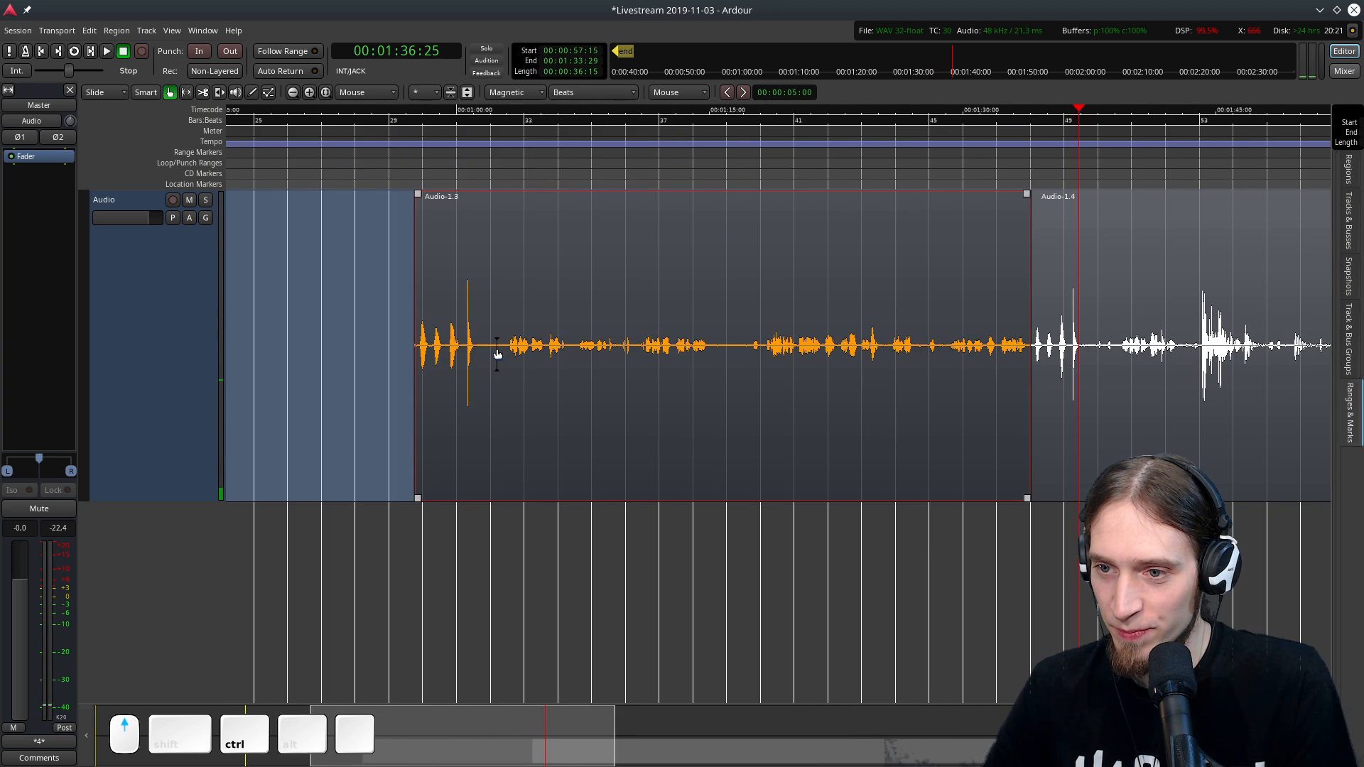
pyautogui.press('s')
pyautogui.keyDown('shift'); pyautogui.rightClick(525, 357); pyautogui.keyUp('shift')
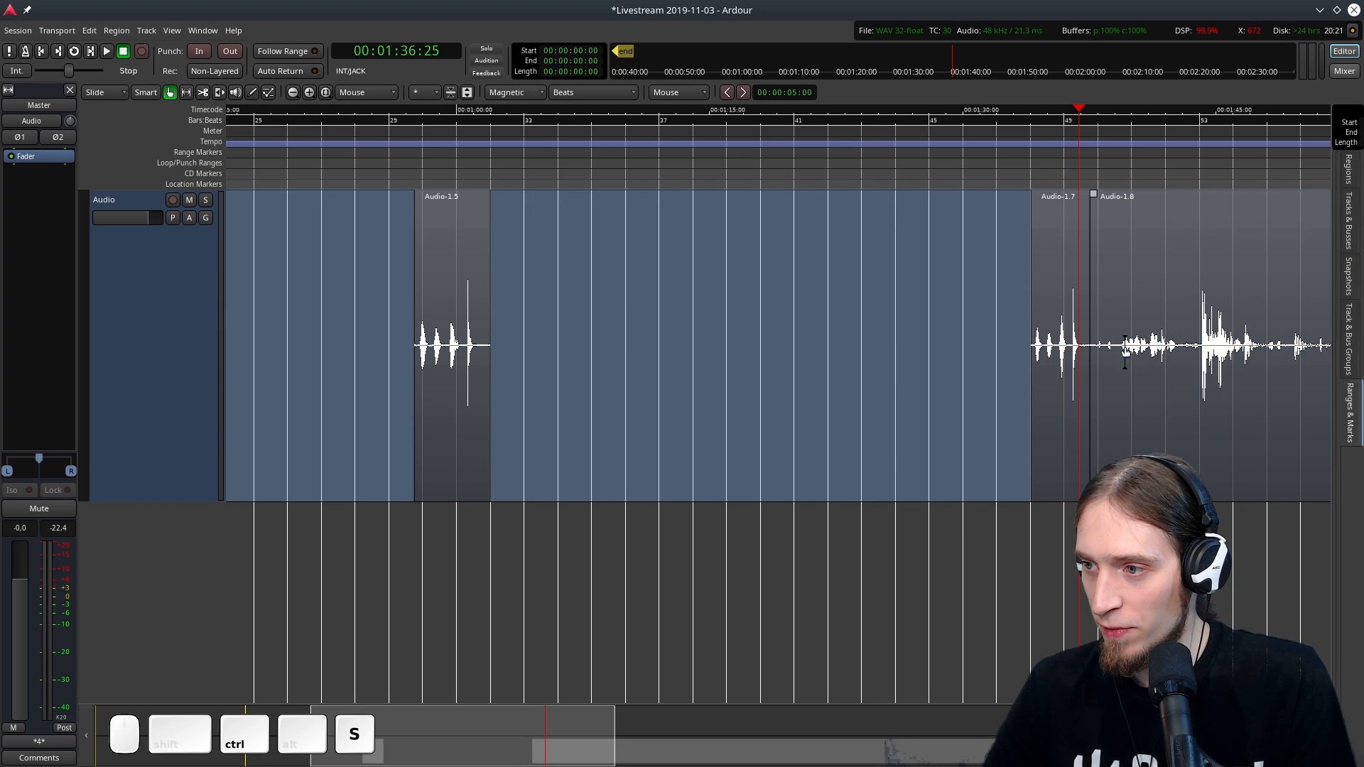
# Delete the rest of the recording after the second clip's sharp spike.
pyautogui.keyDown('ctrl'); pyautogui.click(1099, 355); pyautogui.keyUp('ctrl')
pyautogui.keyDown('ctrl'); pyautogui.scroll(-2, 887, 360); pyautogui.keyUp('ctrl')
pyautogui.keyDown('shift'); pyautogui.rightClick(775, 346); pyautogui.keyUp('shift')
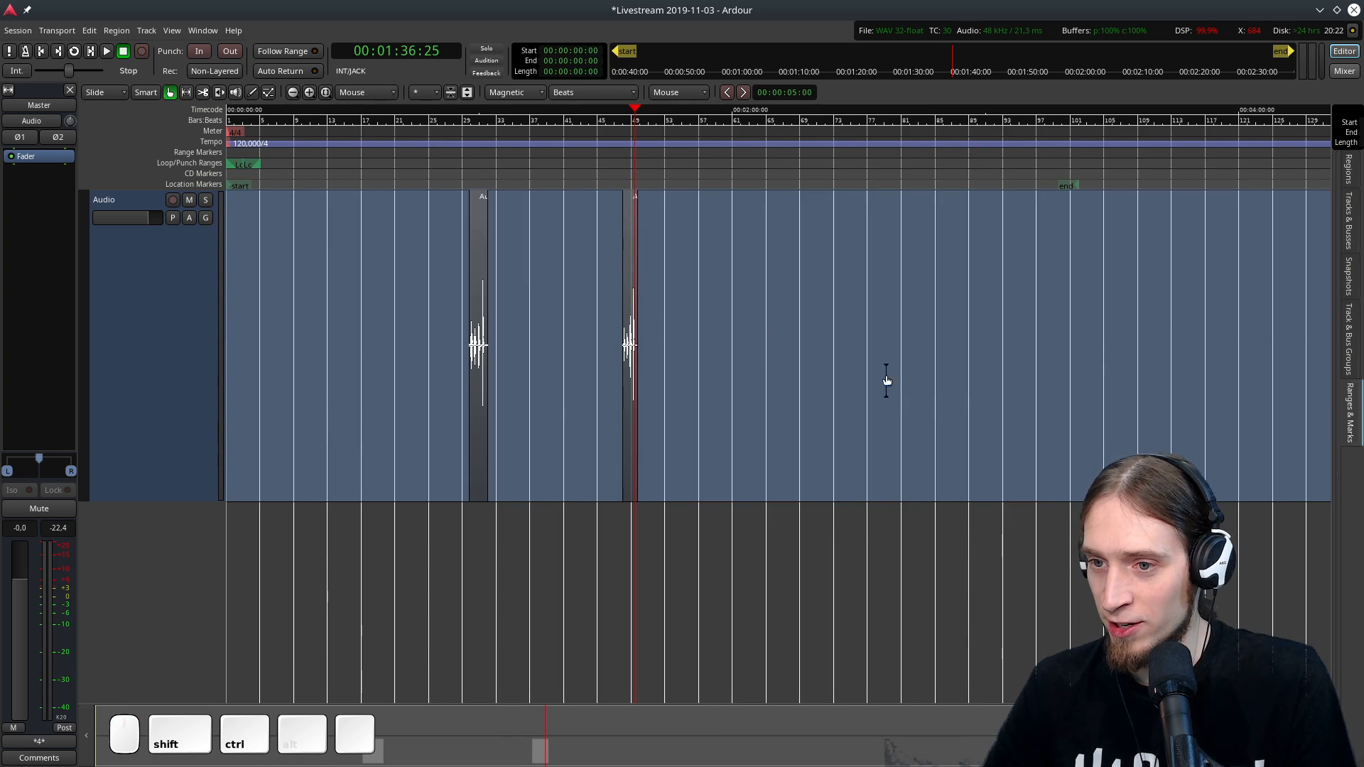
# Move both clips so the first begins at the session start and the second at the 6-second mark.
pyautogui.moveTo(886, 380); pyautogui.dragTo(318, 381)
pyautogui.moveTo(479, 322); pyautogui.dragTo(42, 364)
pyautogui.click(360, 265)
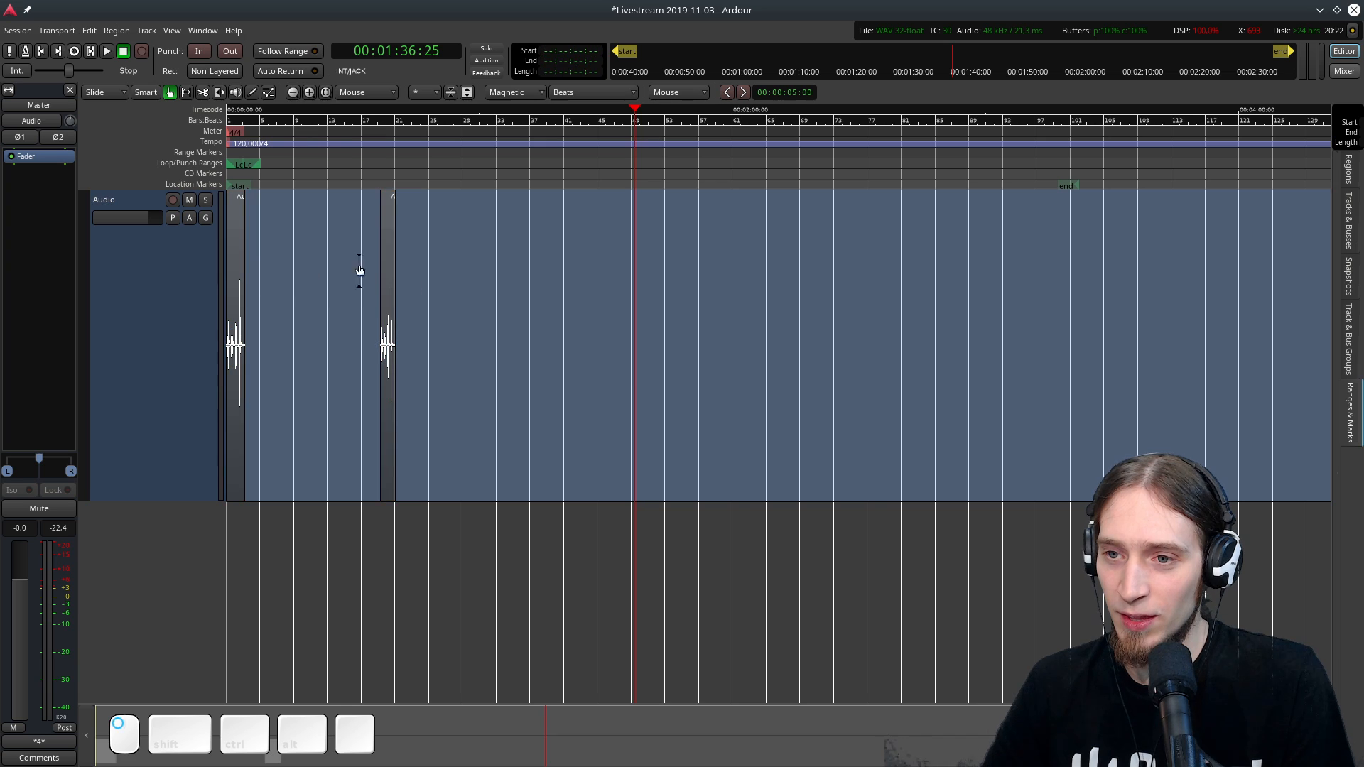
pyautogui.moveTo(385, 263); pyautogui.dragTo(248, 260)
# Play the first clip up to its final sharp spike.
pyautogui.keyDown('ctrl'); pyautogui.scroll(2, 182, 283); pyautogui.keyUp('ctrl')
pyautogui.hscroll(-1, 458, 356)
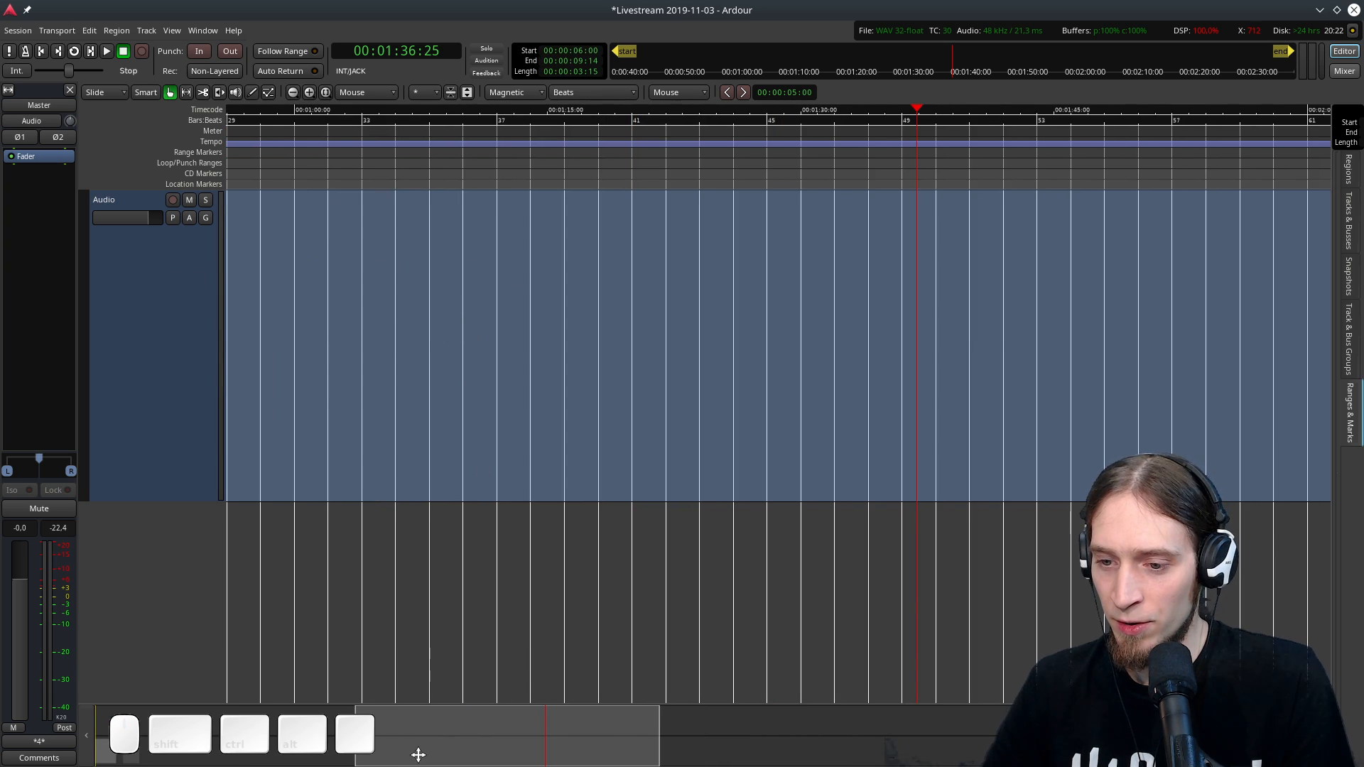
pyautogui.moveTo(417, 755); pyautogui.dragTo(73, 621)
pyautogui.keyDown('ctrl'); pyautogui.scroll(2, 185, 355); pyautogui.keyUp('ctrl')
pyautogui.moveTo(553, 696); pyautogui.dragTo(142, 668)
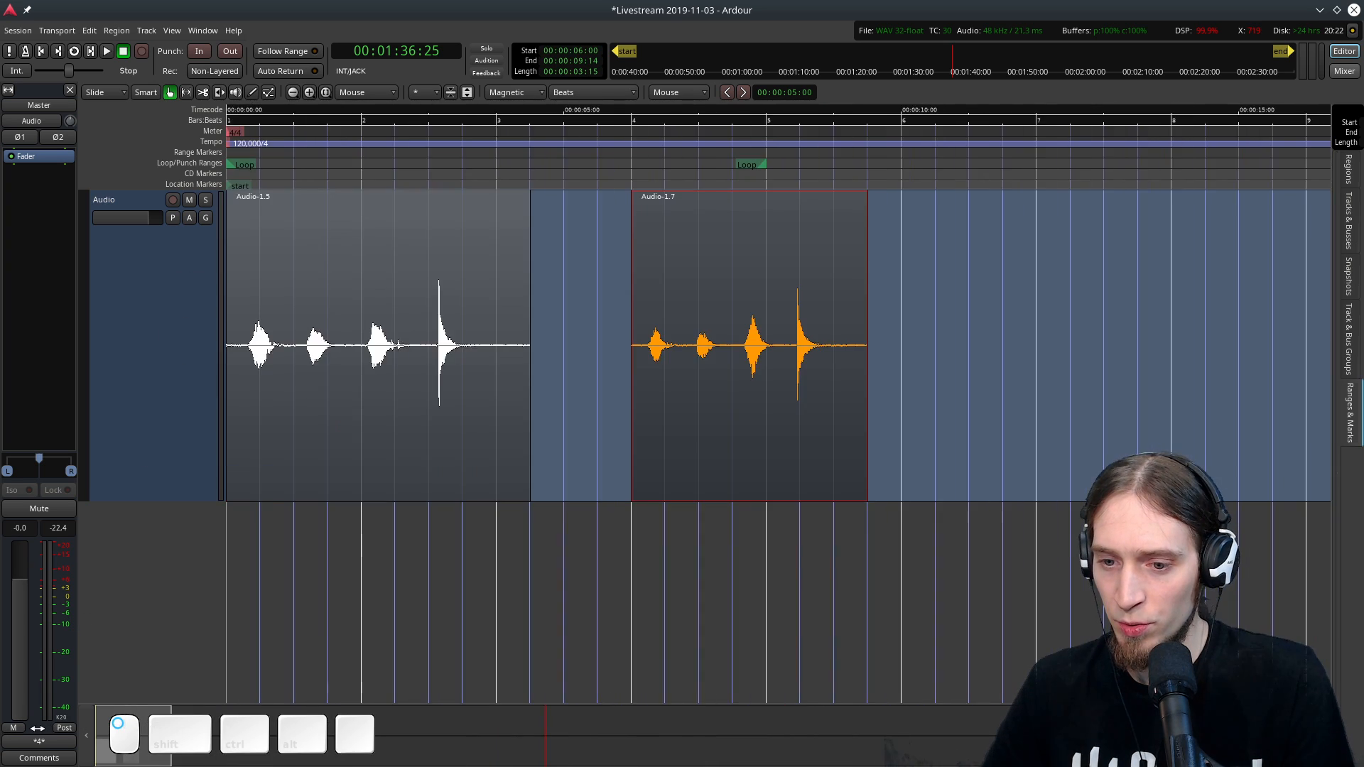
pyautogui.click(379, 143)
pyautogui.press('space')
pyautogui.press('space')
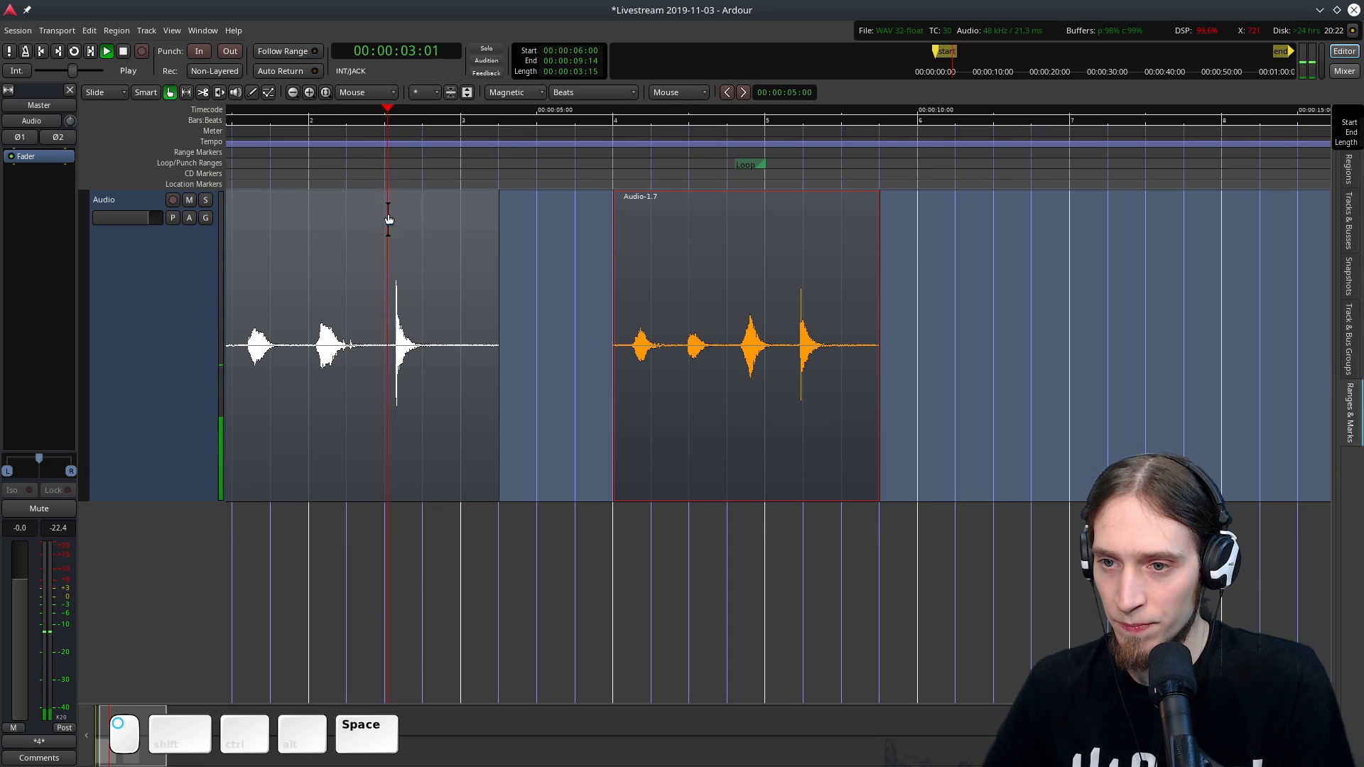
# Split the first clip just before its final sharp spike, at about 00:00:03:04.
pyautogui.keyDown('ctrl'); pyautogui.scroll(3, 405, 222); pyautogui.keyUp('ctrl')
pyautogui.moveTo(414, 182); pyautogui.dragTo(424, 149)
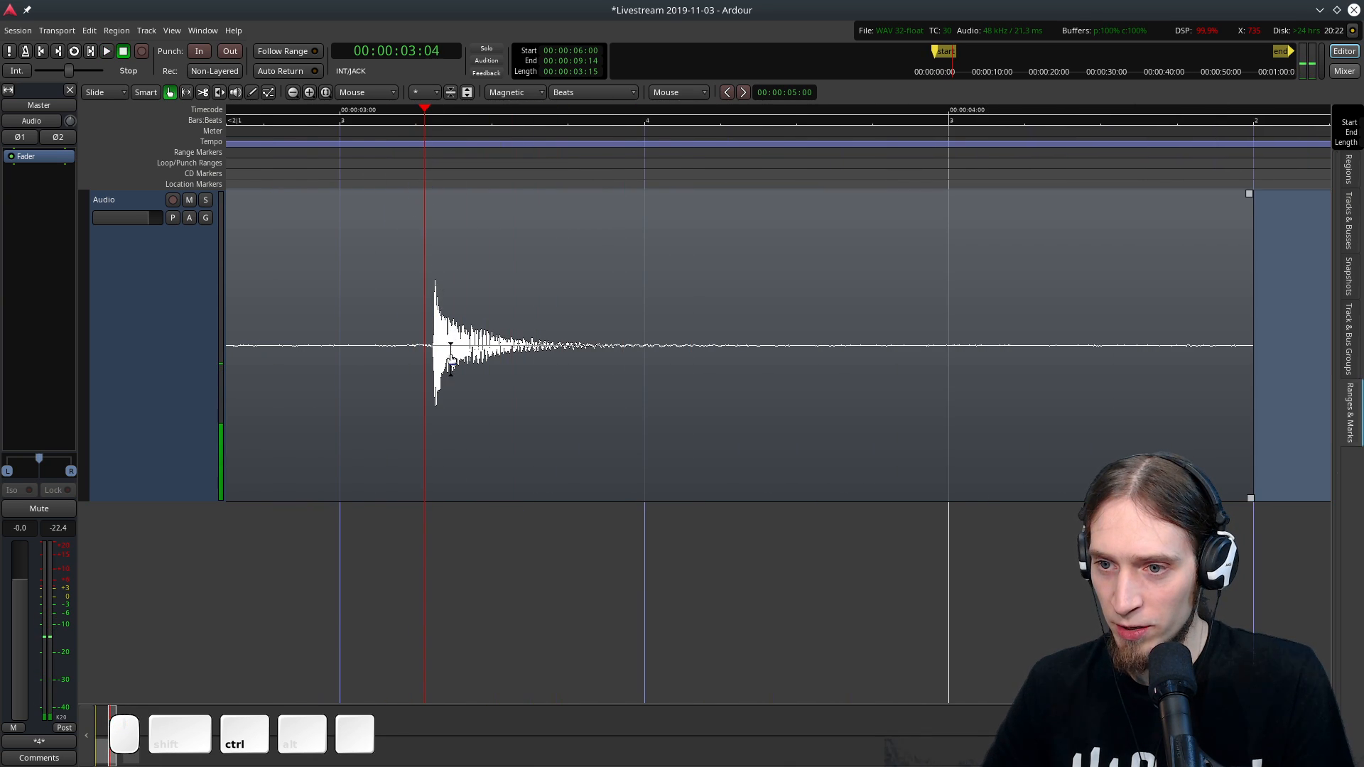
pyautogui.click(428, 355)
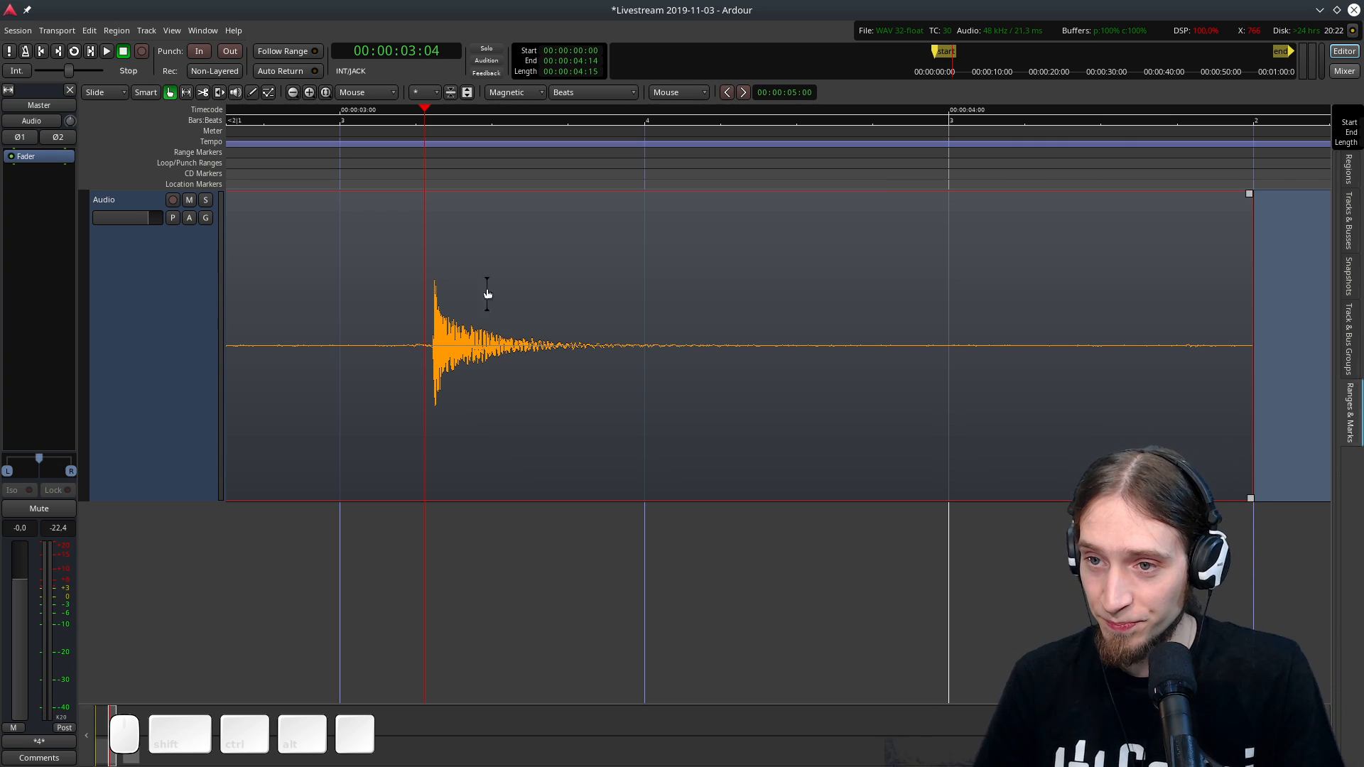
pyautogui.press('s')
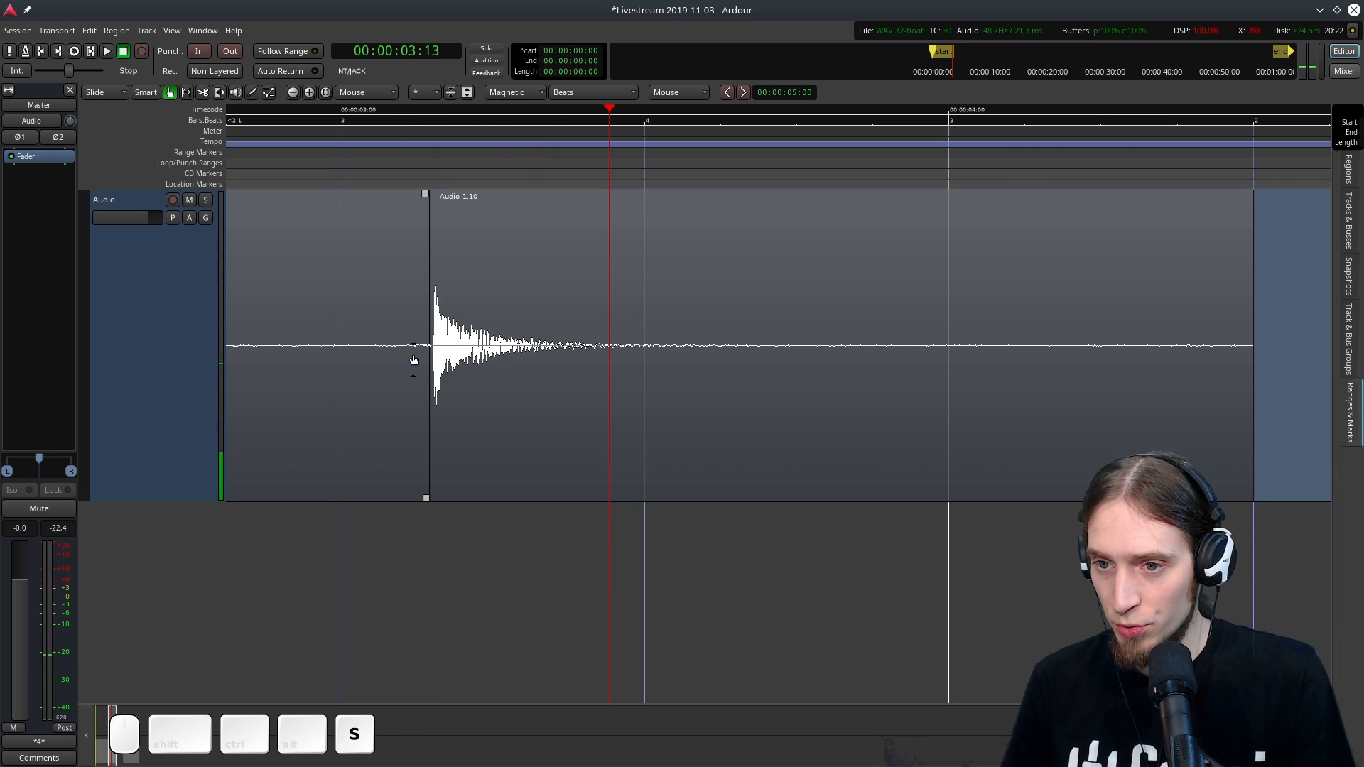
# Trim the start of the new spike clip up to the beginning of its attack.
pyautogui.keyDown('ctrl'); pyautogui.scroll(5, 428, 348); pyautogui.keyUp('ctrl')
pyautogui.click(446, 352)
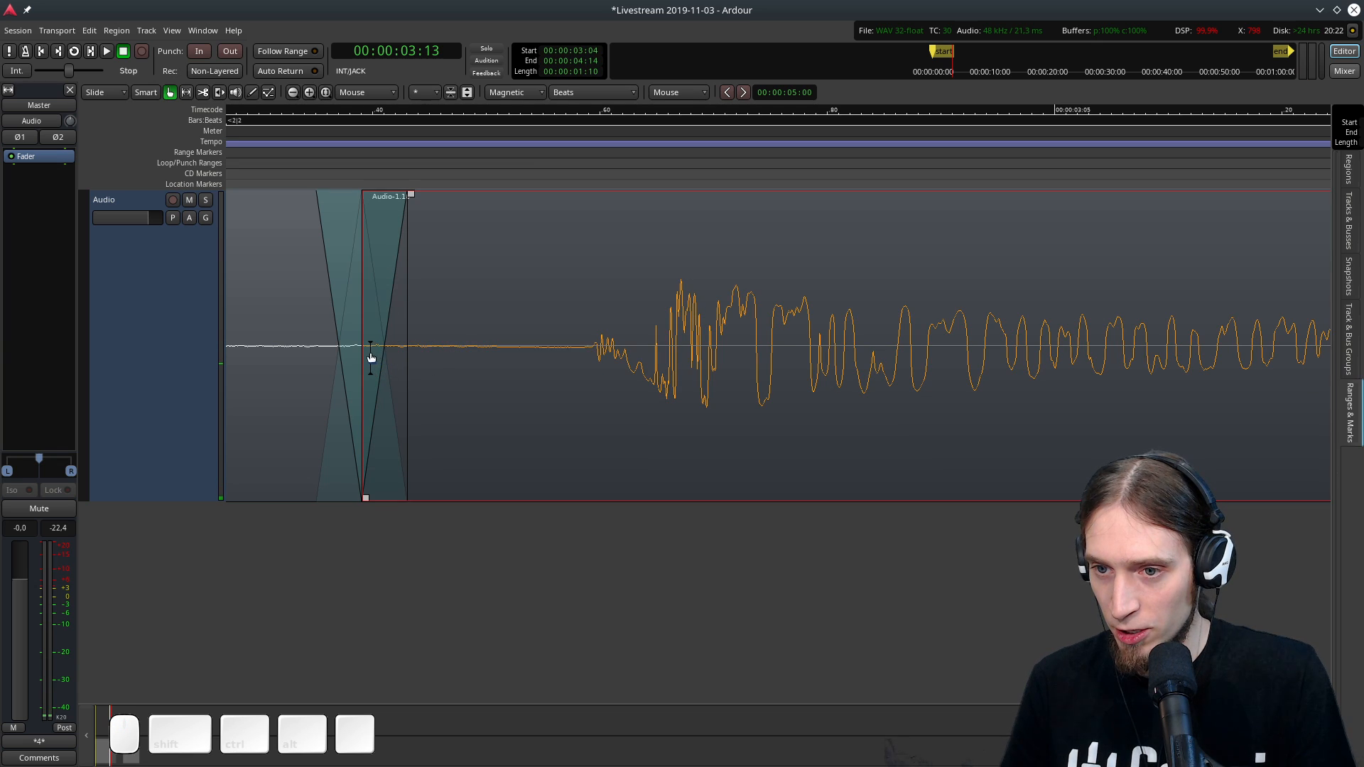
pyautogui.moveTo(370, 351); pyautogui.dragTo(551, 348)
# Split the spike clip where its sound has died away, at about 00:00:03:26, and delete the silent tail.
pyautogui.keyDown('ctrl'); pyautogui.scroll(3, 551, 349); pyautogui.keyUp('ctrl')
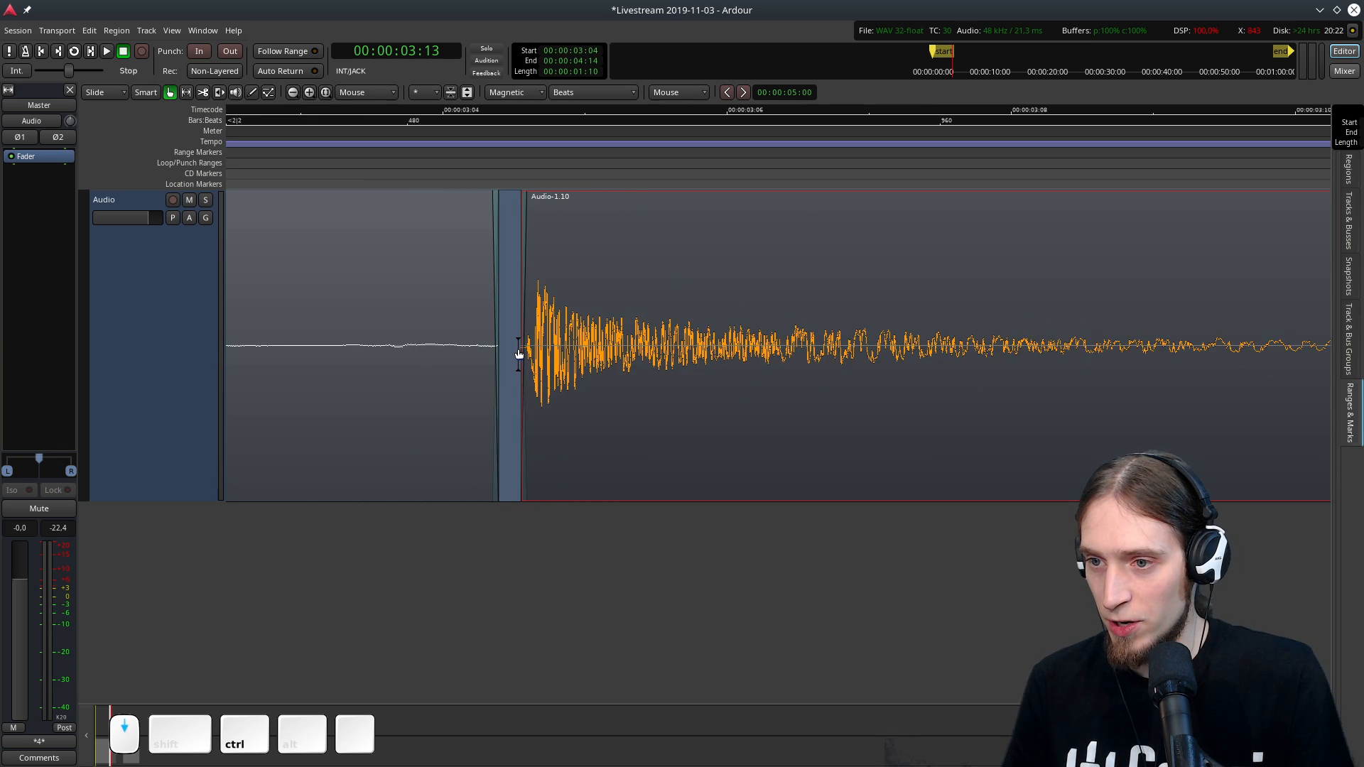
pyautogui.click(916, 337)
pyautogui.press('s')
pyautogui.click(1000, 322)
pyautogui.keyDown('shift'); pyautogui.rightClick(1000, 322); pyautogui.keyUp('shift')
# Normalize the isolated spike clip to 0.00 dBFS.
pyautogui.keyDown('shift'); pyautogui.click(561, 301); pyautogui.keyUp('shift')
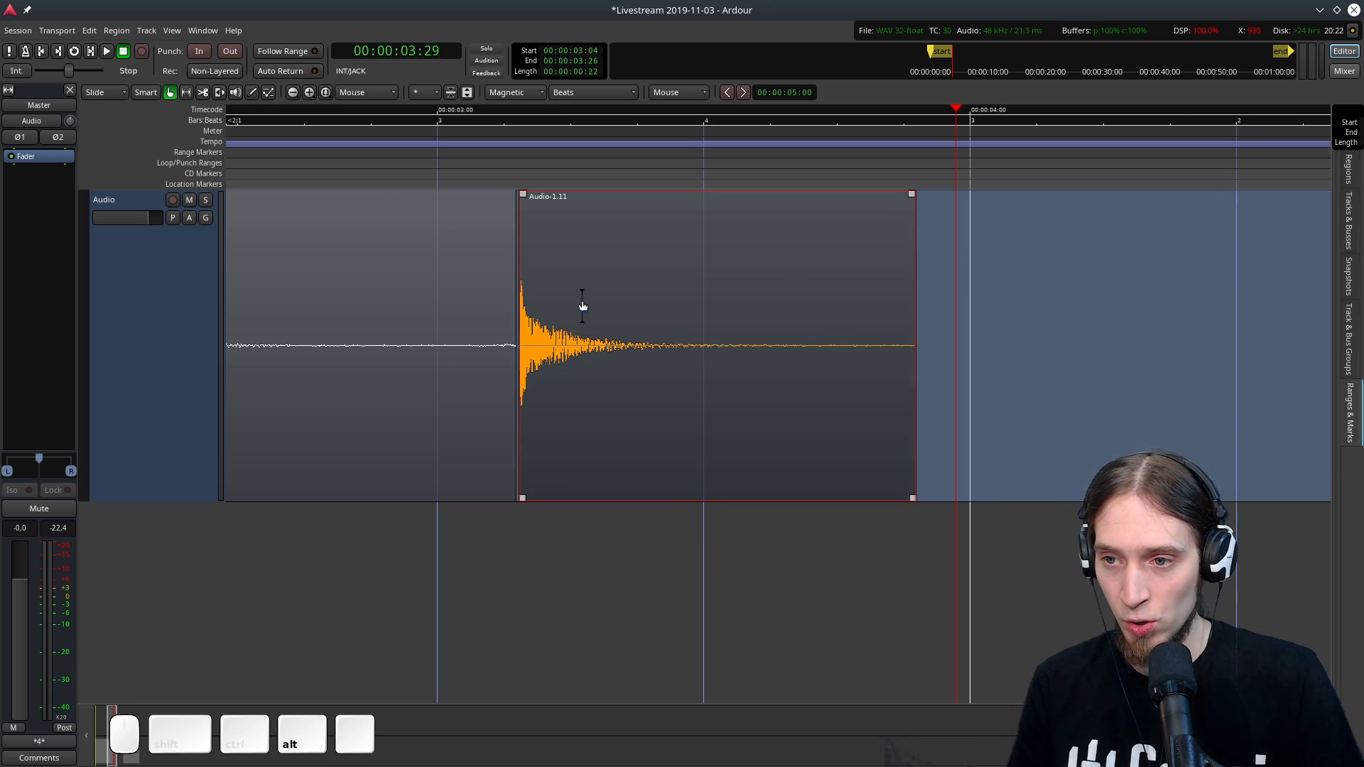
pyautogui.hotkey('alt', '3')
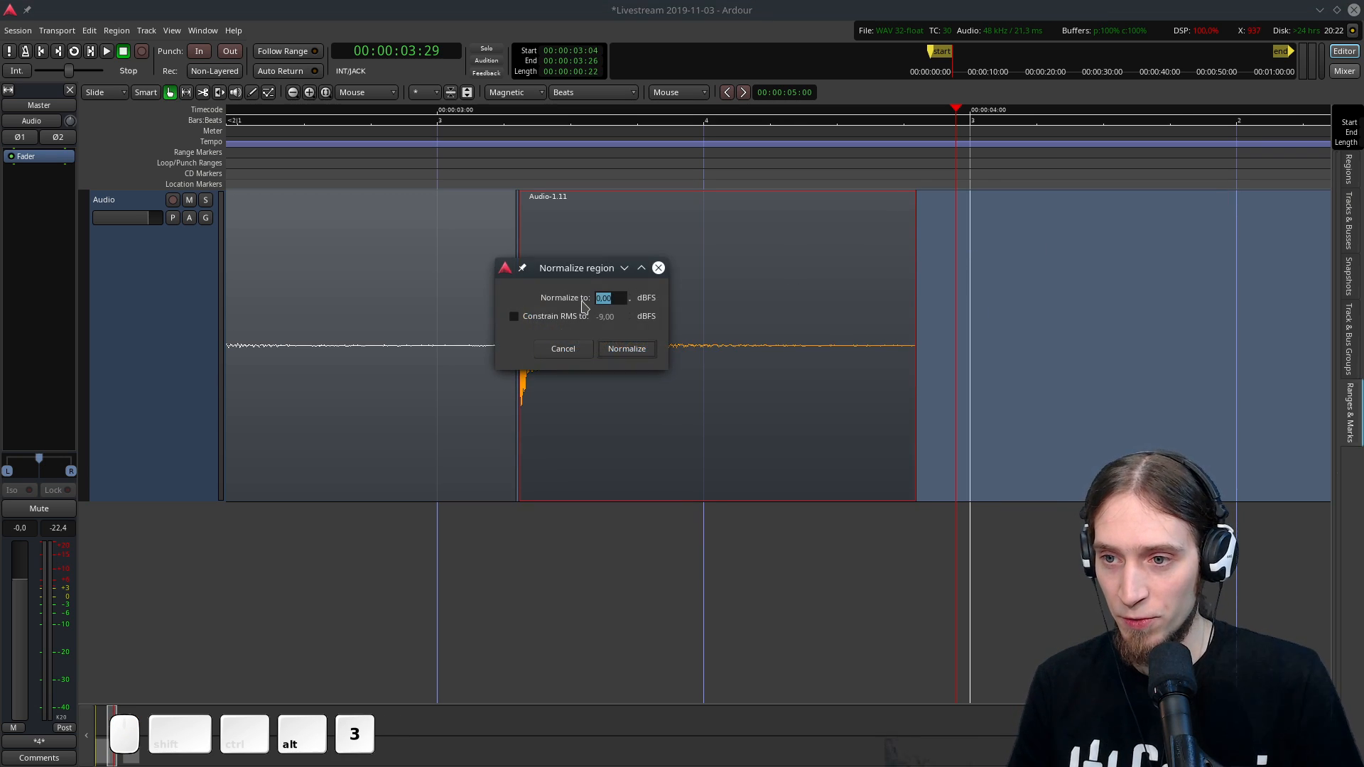
pyautogui.click(619, 350)
# Play the normalized spike clip from its beginning.
pyautogui.click(517, 151)
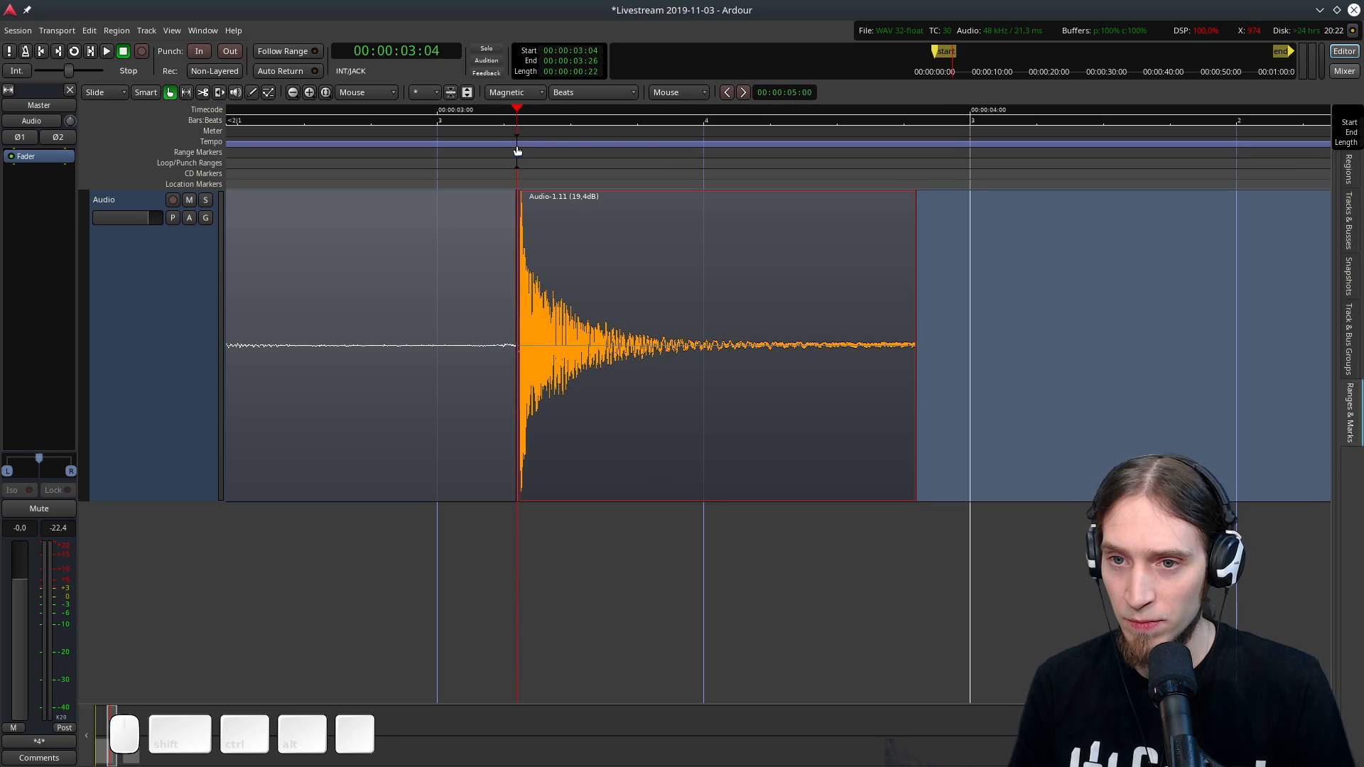
pyautogui.press('space')
pyautogui.press('space')
pyautogui.scroll(-4, 539, 344)
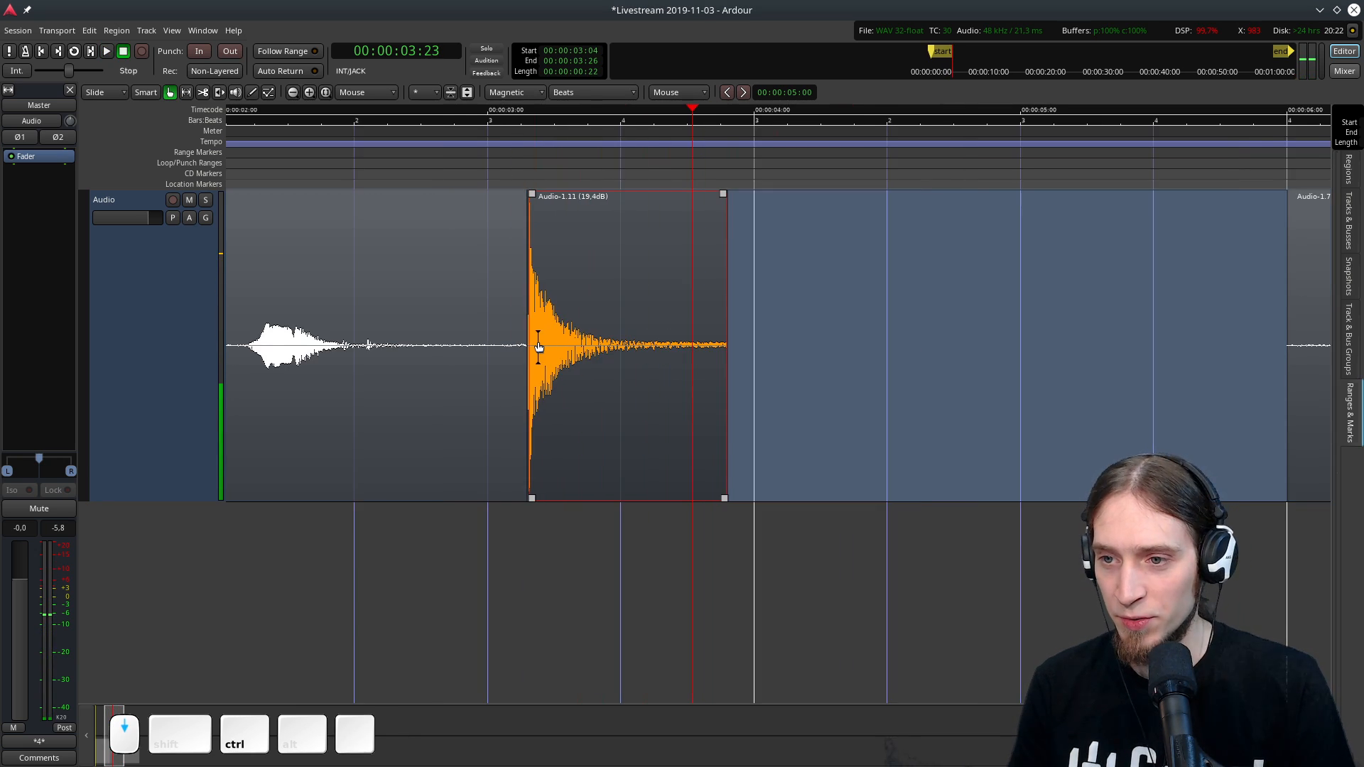
# Cut out the spike running from 00:00:08:13 to 00:00:09:14 as its own clip and delete the audio around it.
pyautogui.click(504, 163)
pyautogui.scroll(5, 499, 336)
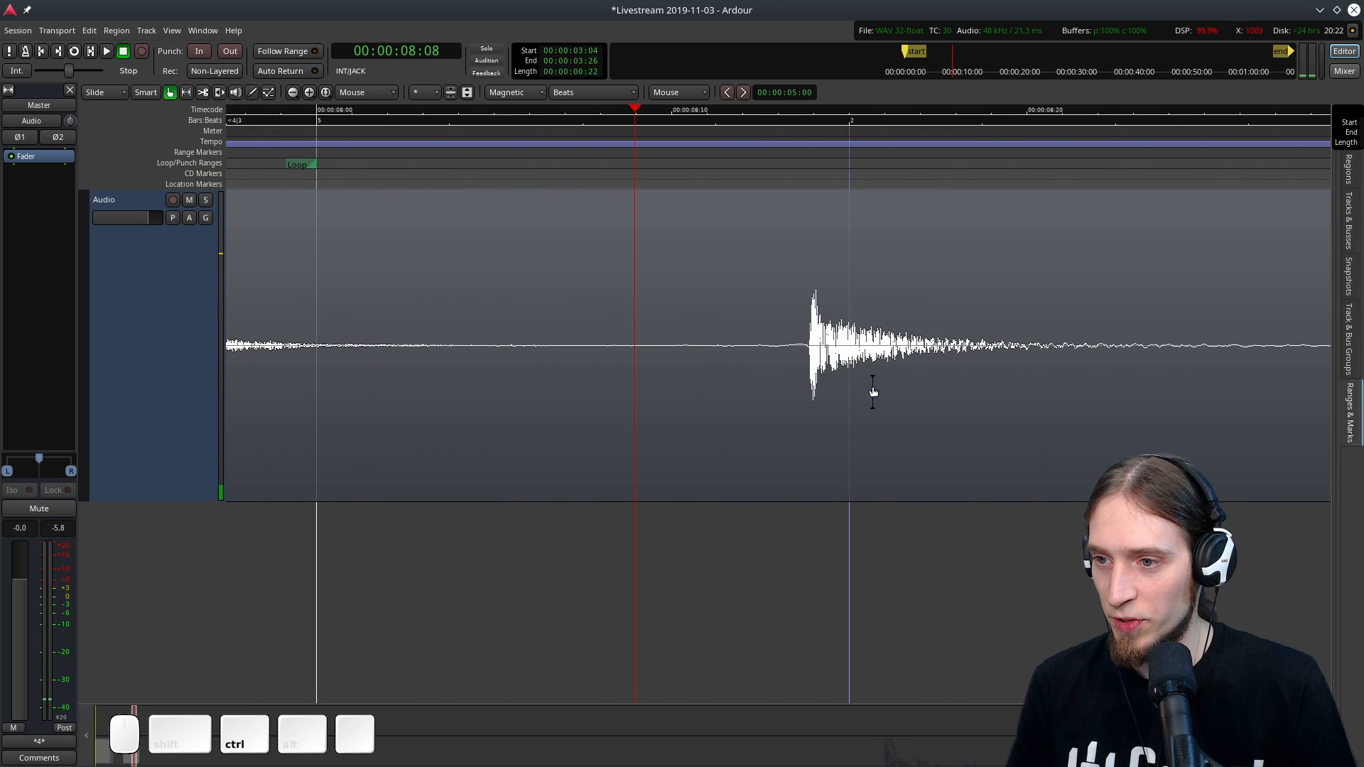
pyautogui.scroll(2, 872, 385)
pyautogui.click(701, 337)
pyautogui.press('s')
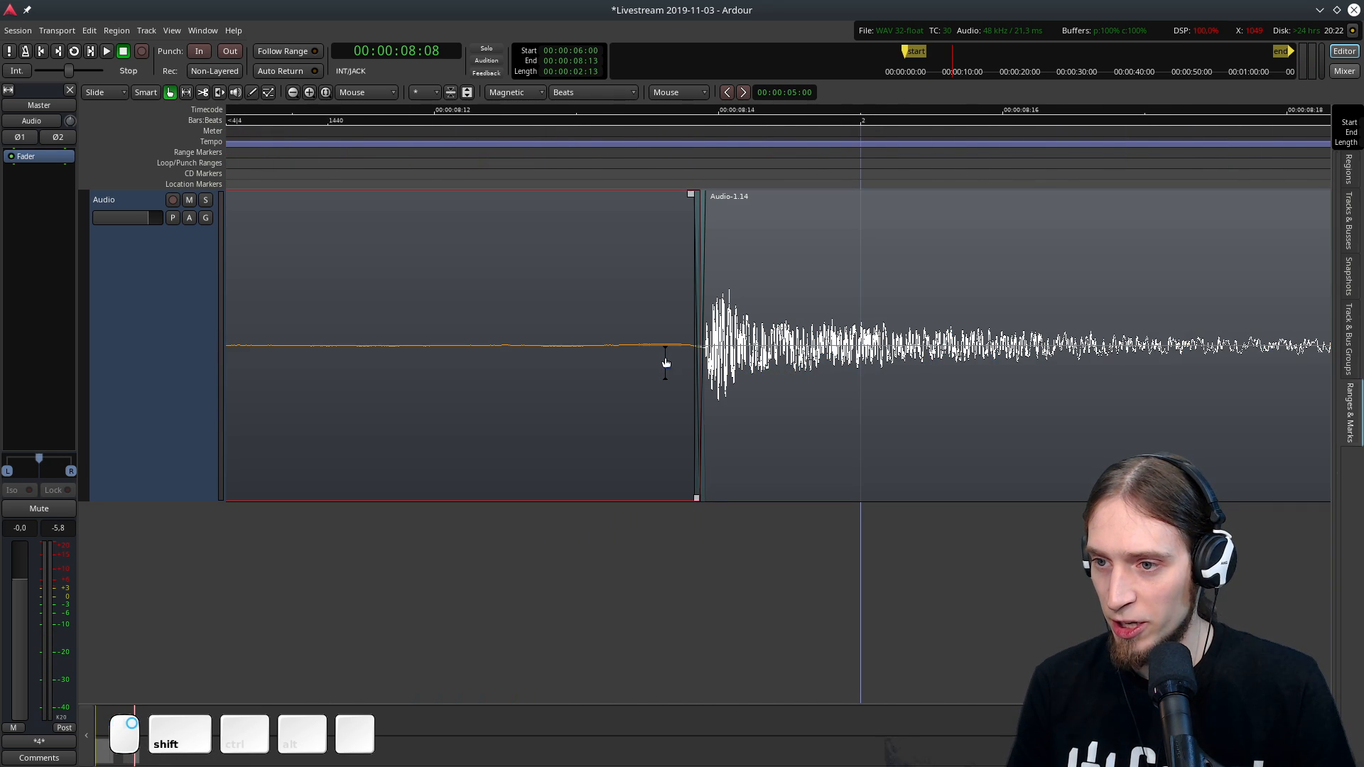
pyautogui.press('Delete')
pyautogui.scroll(-5, 706, 350)
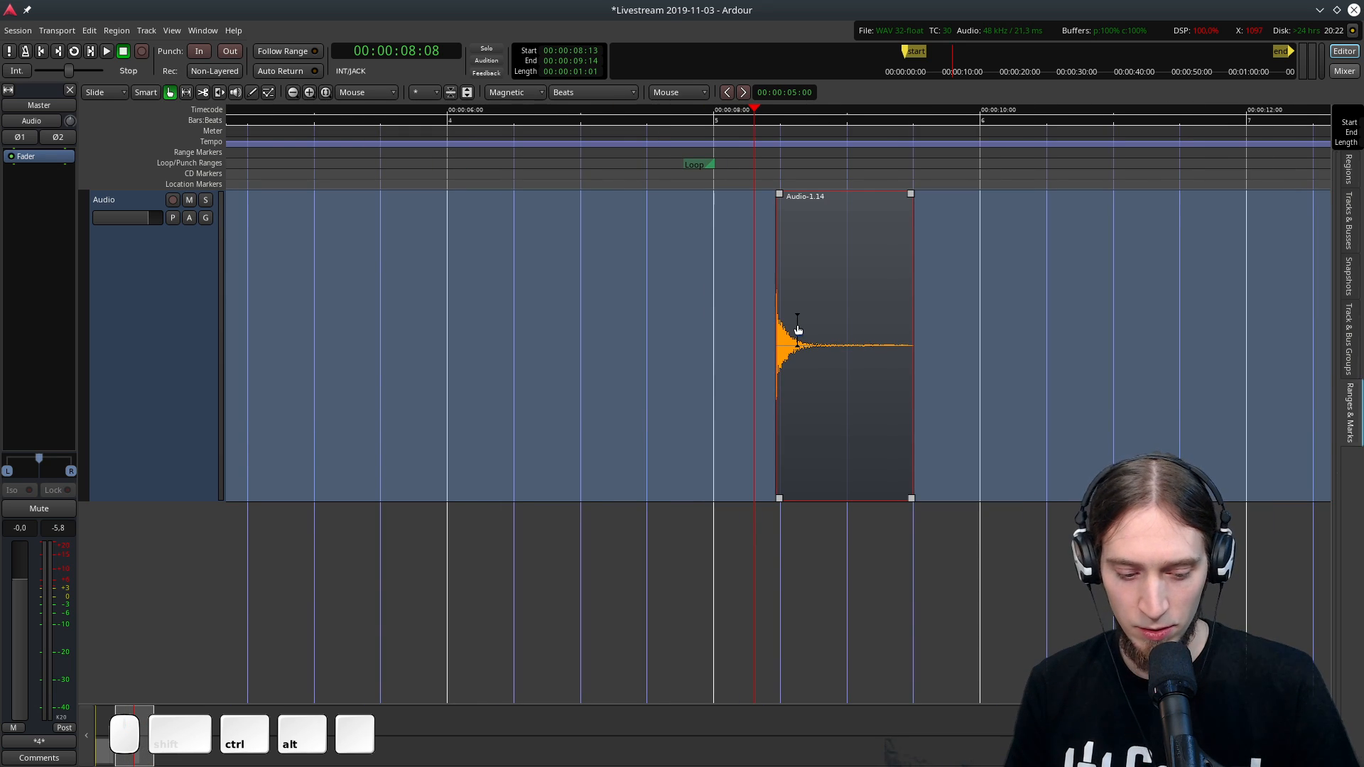
# Normalize the newly isolated spike clip to 0.00 dBFS and play it back.
pyautogui.hotkey('alt', '3')
pyautogui.click(842, 374)
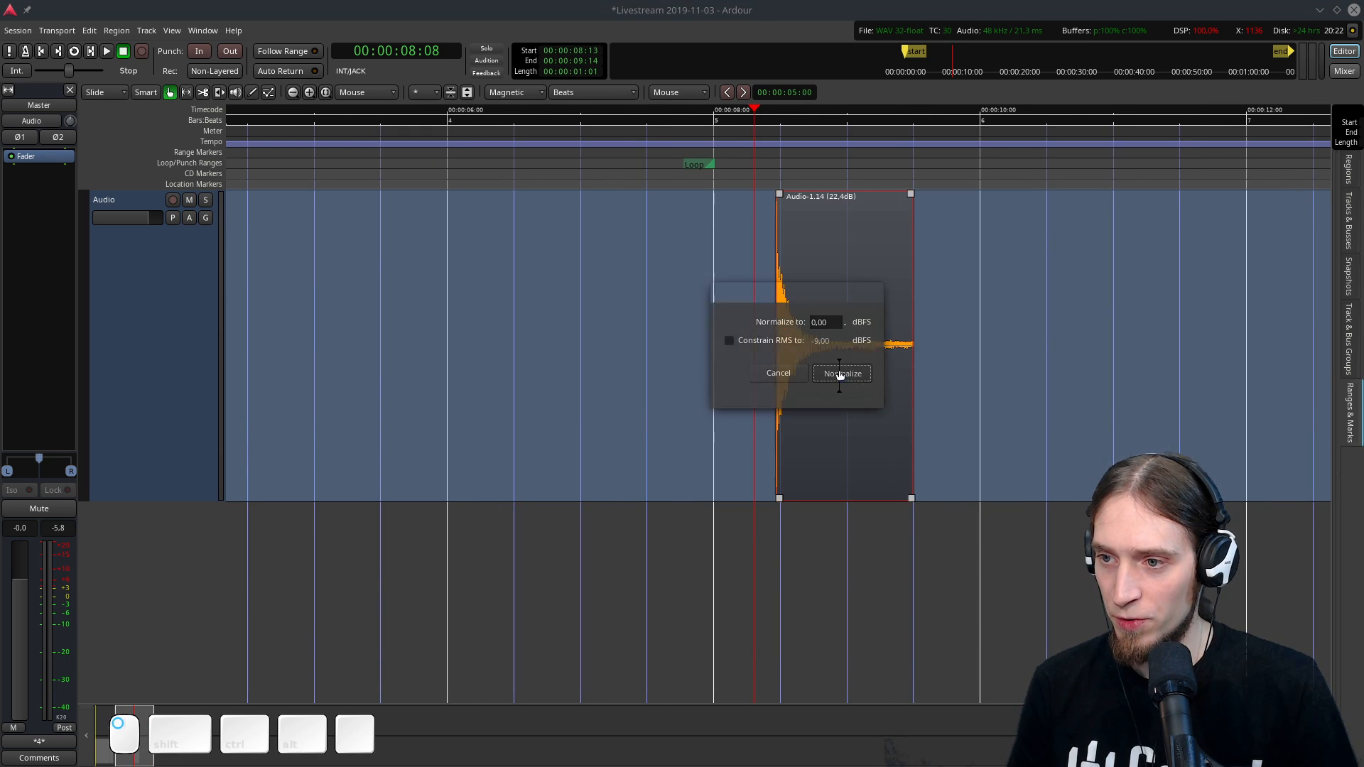
pyautogui.press('space')
# Move the second normalized spike clip close behind the first one, to about 00:00:04:02.
pyautogui.scroll(-5, 754, 356)
pyautogui.scroll(6, 424, 318)
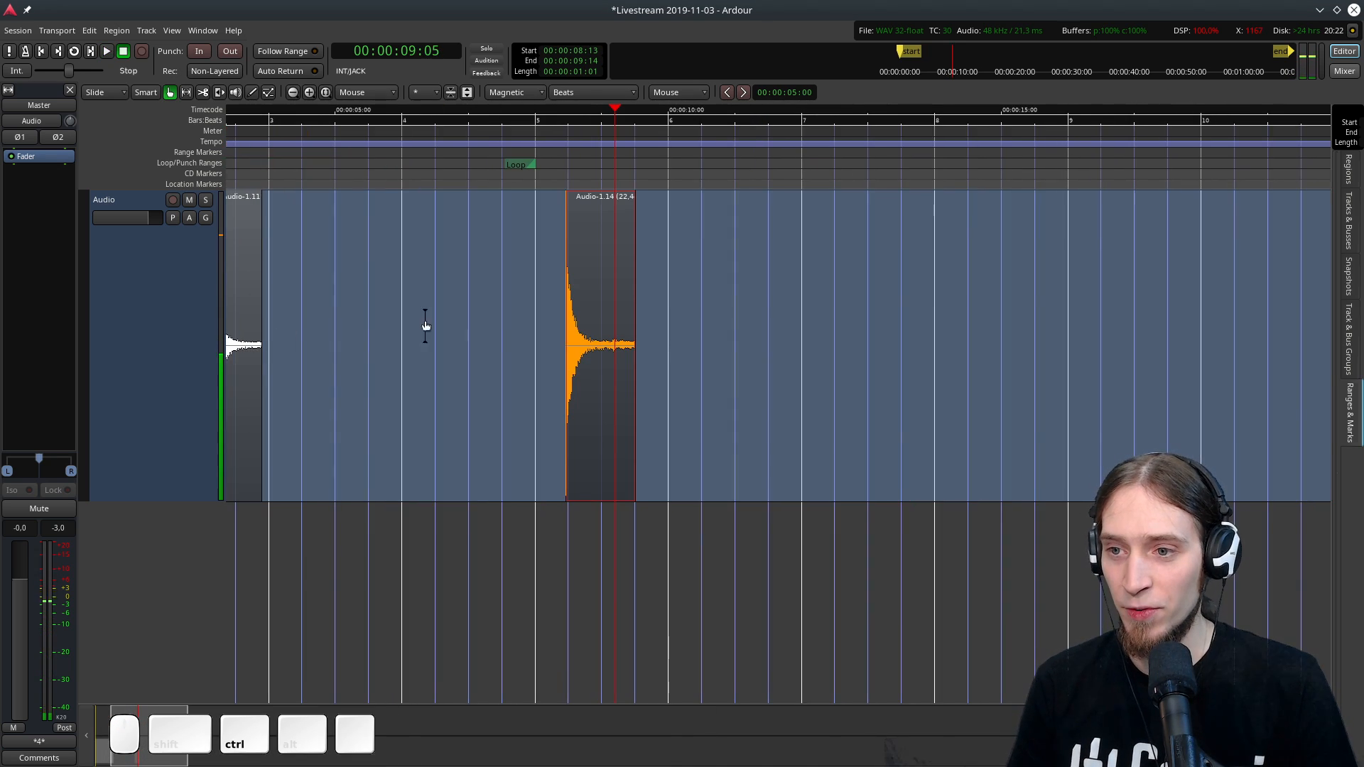
pyautogui.scroll(2, 331, 373)
pyautogui.click(518, 365)
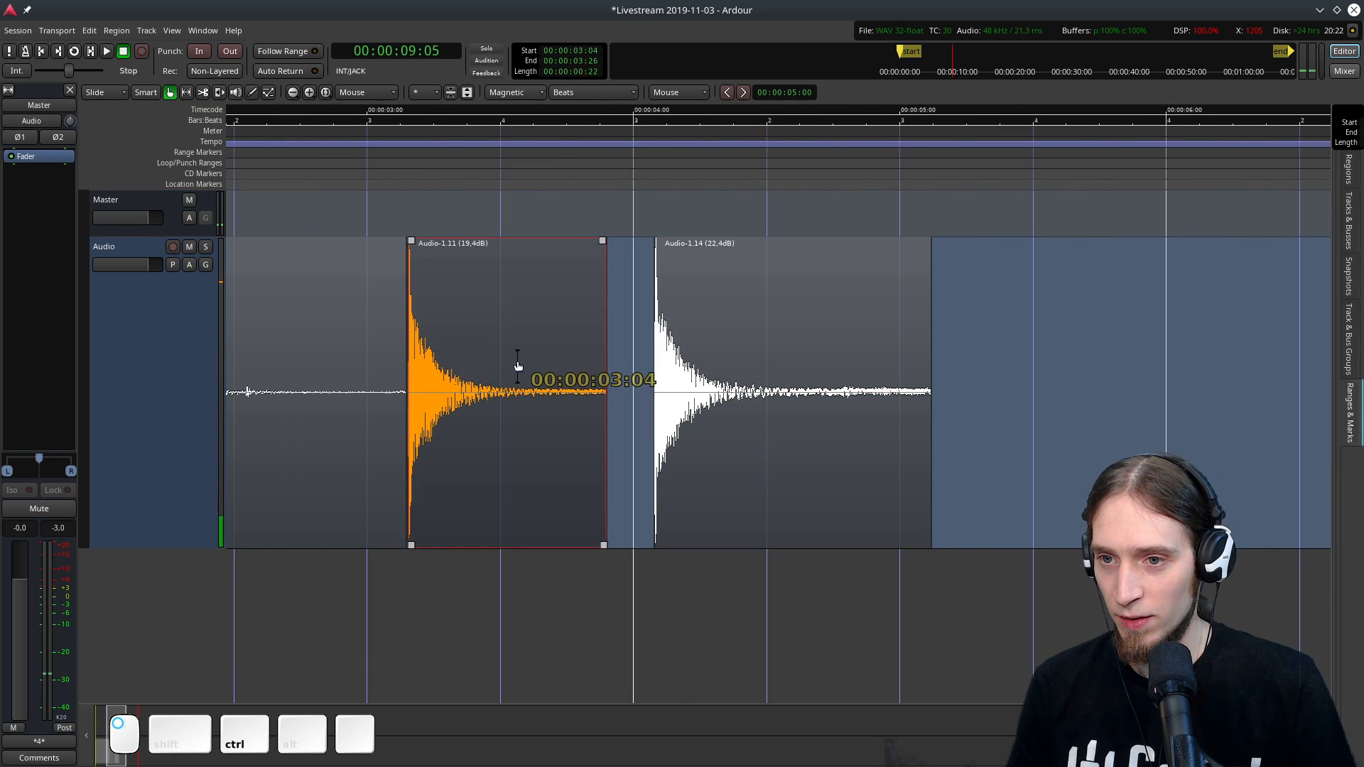
# Play the opening clip with the three quieter sounds from the start of the track.
pyautogui.click(351, 372)
pyautogui.scroll(-3, 448, 368)
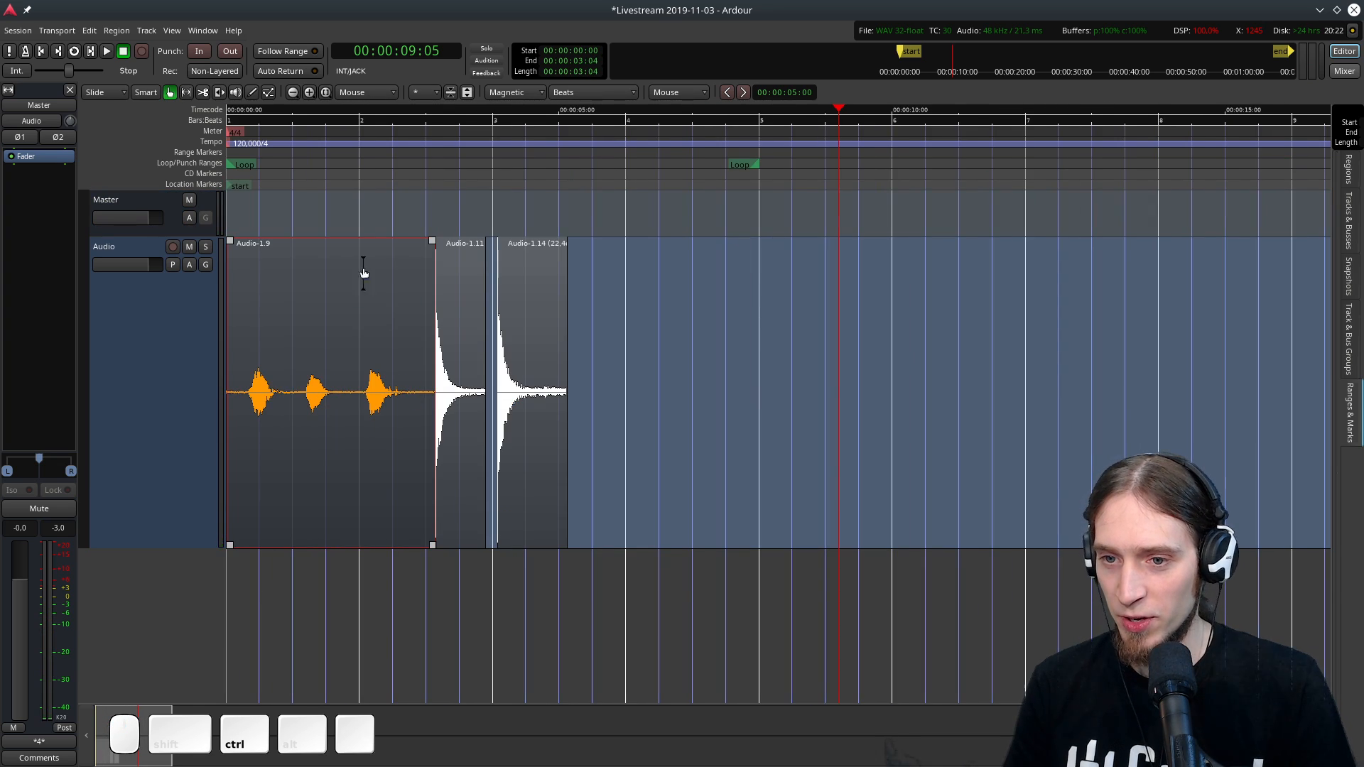
pyautogui.click(253, 133)
pyautogui.press('space')
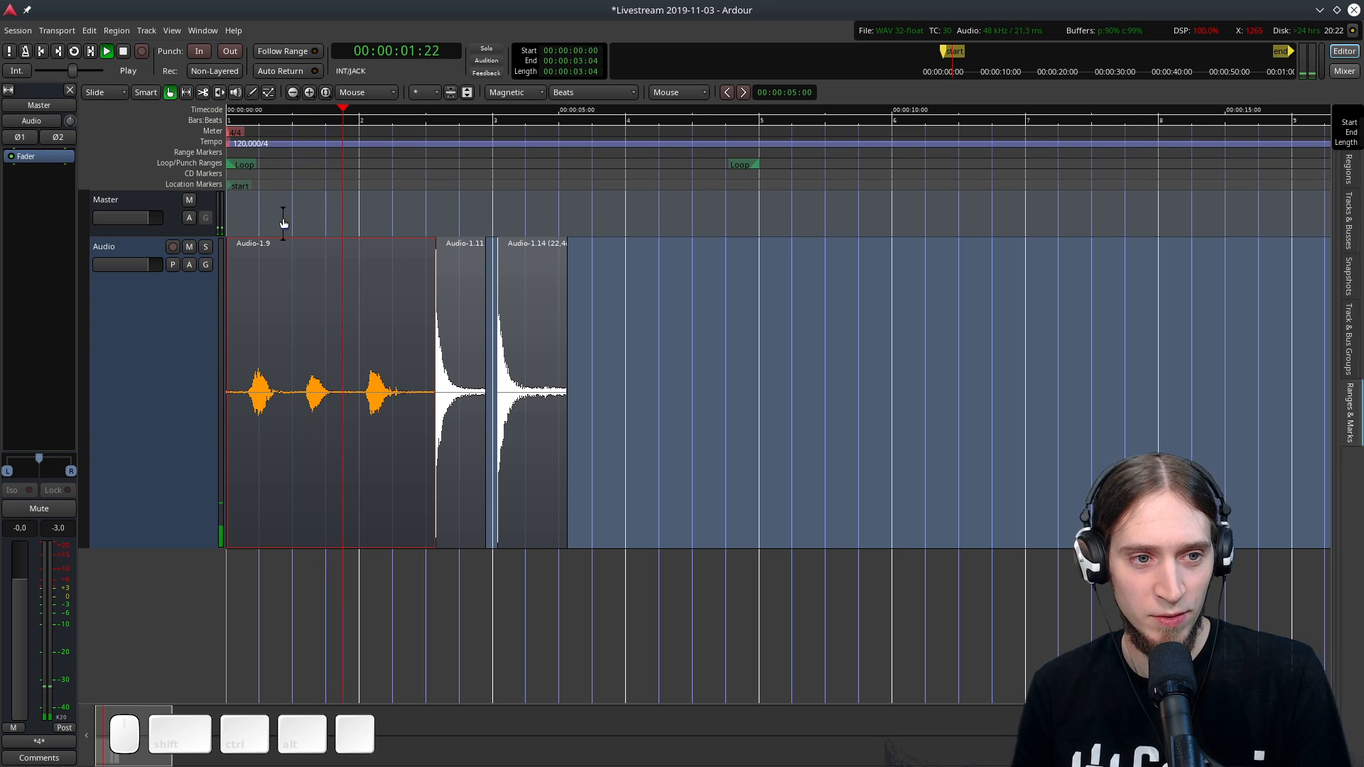
pyautogui.press('space')
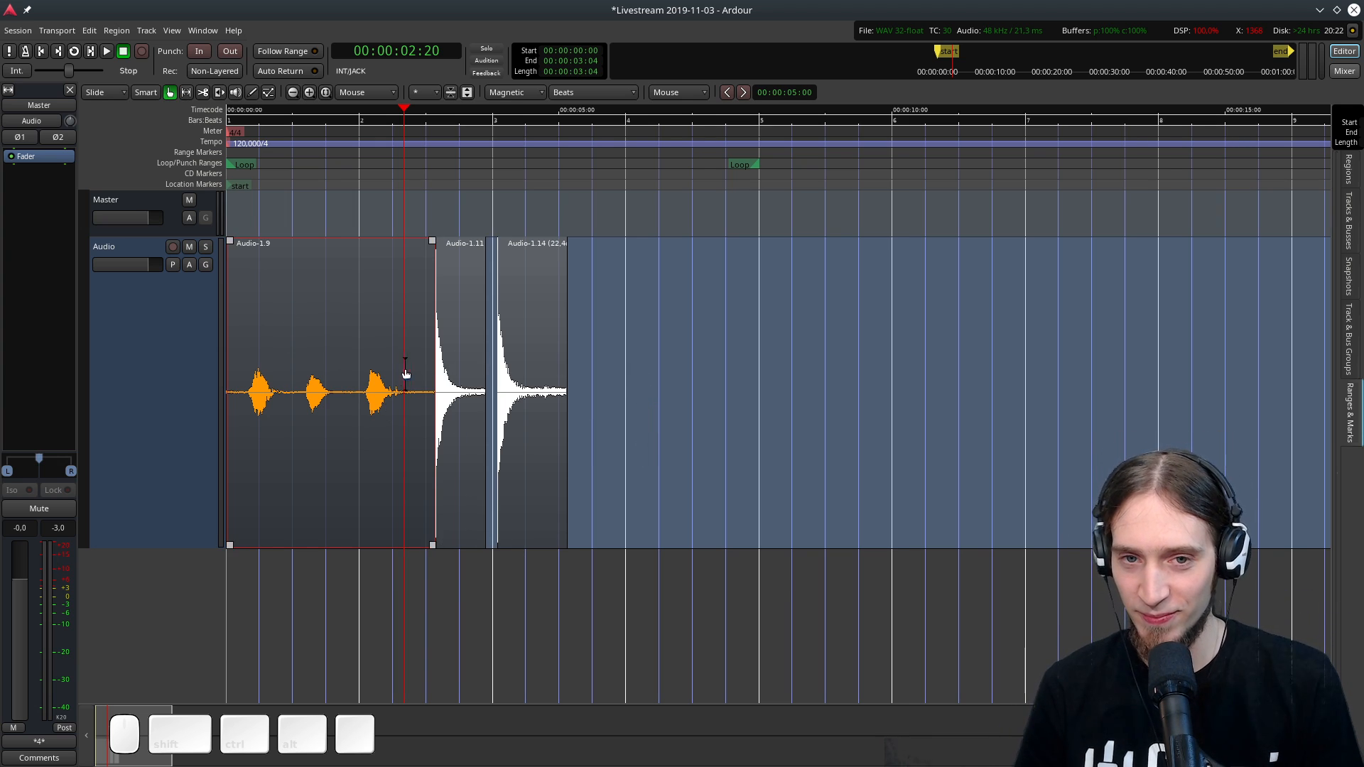
# Delete the opening clip at the start of the track and move the long remaining recording to start at 00:00:09:00.
pyautogui.click(599, 382)
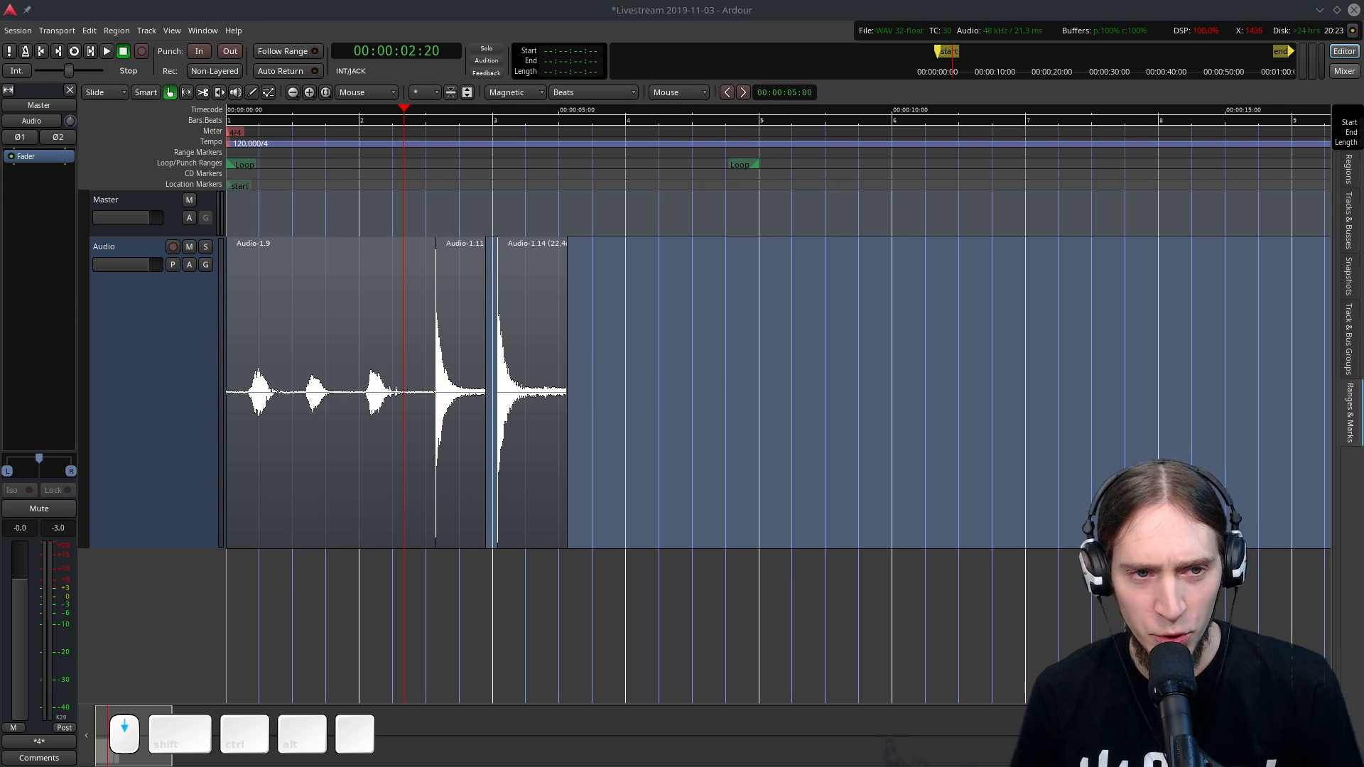
pyautogui.scroll(-3, 463, 389)
pyautogui.click(265, 374)
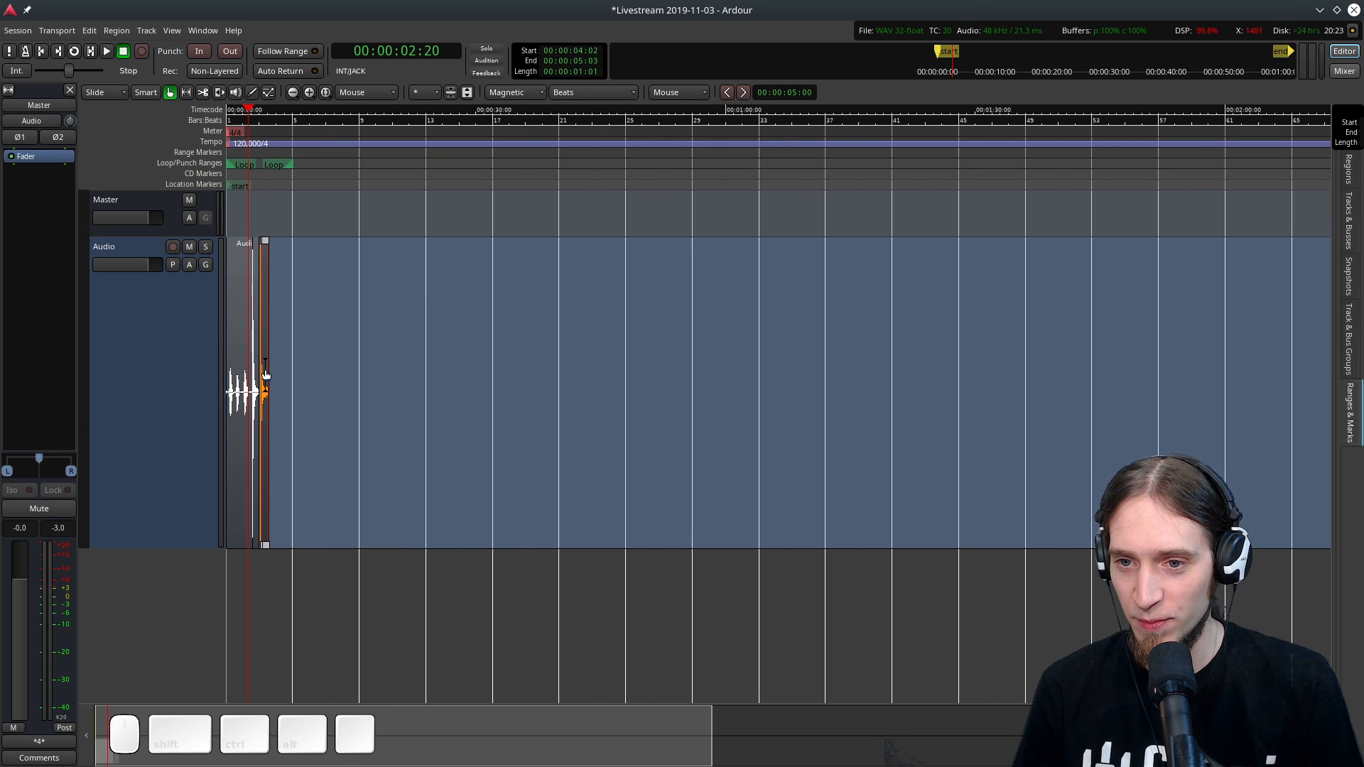
pyautogui.click(268, 374)
pyautogui.click(235, 370)
pyautogui.press('Delete')
pyautogui.hotkey('ctrl', 'z')
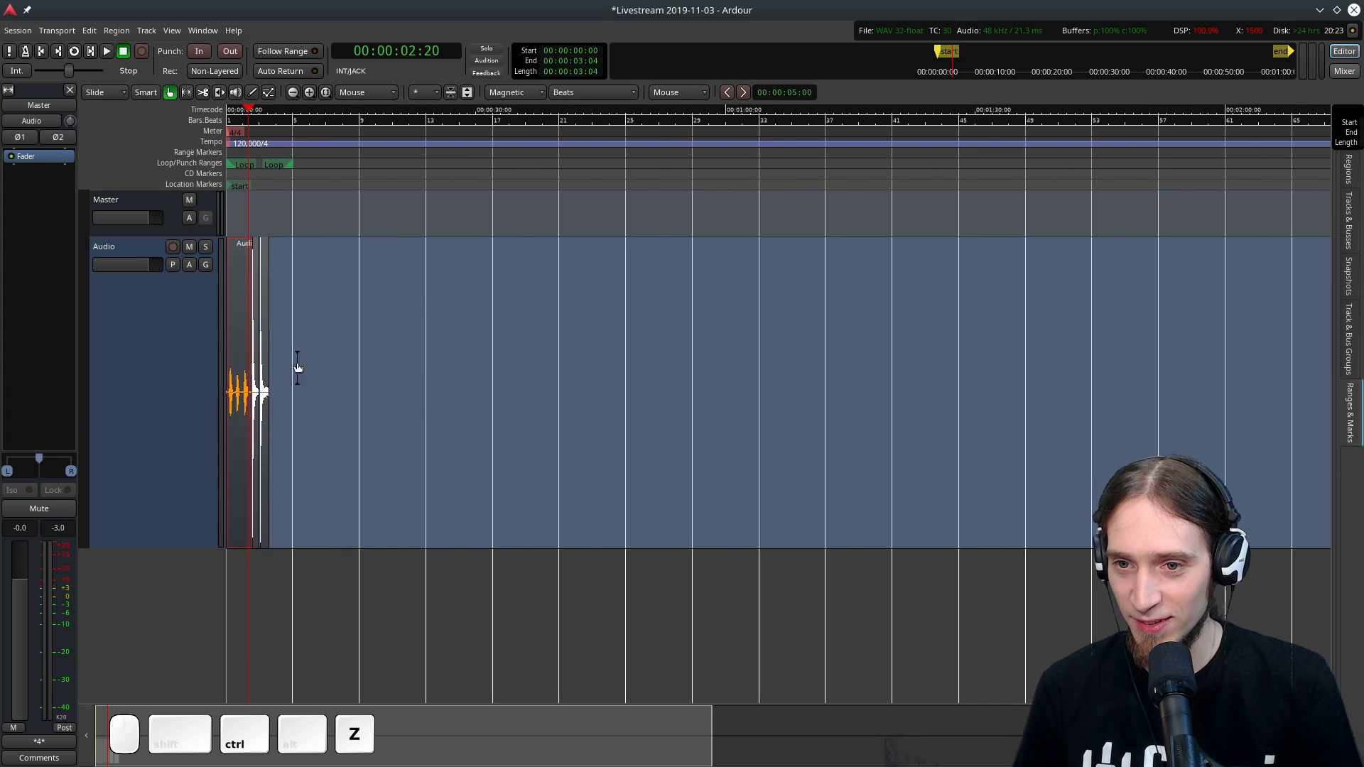
pyautogui.moveTo(236, 349); pyautogui.dragTo(767, 362)
# Audition the long recording at several points between about 00:00:58 and 00:01:42.
pyautogui.click(758, 136)
pyautogui.press('space')
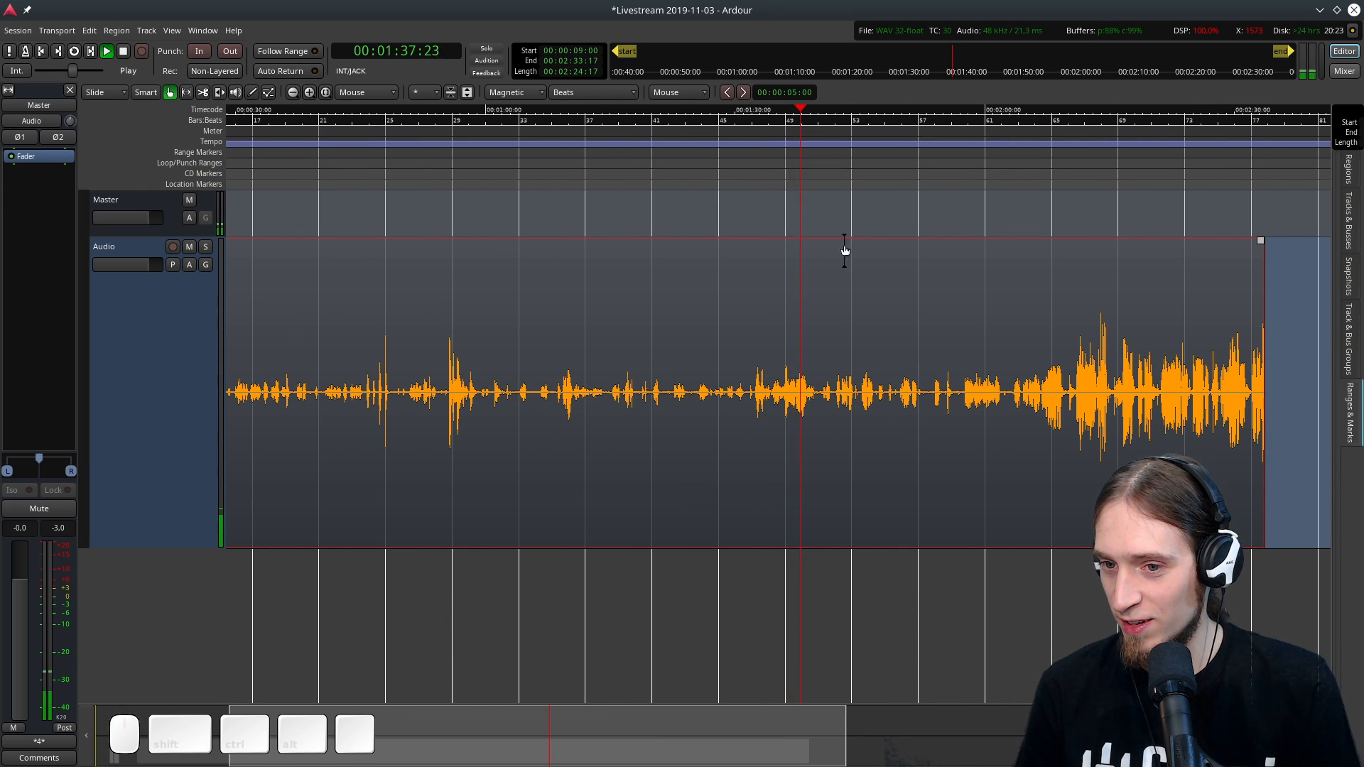
pyautogui.press('space')
pyautogui.click(837, 140)
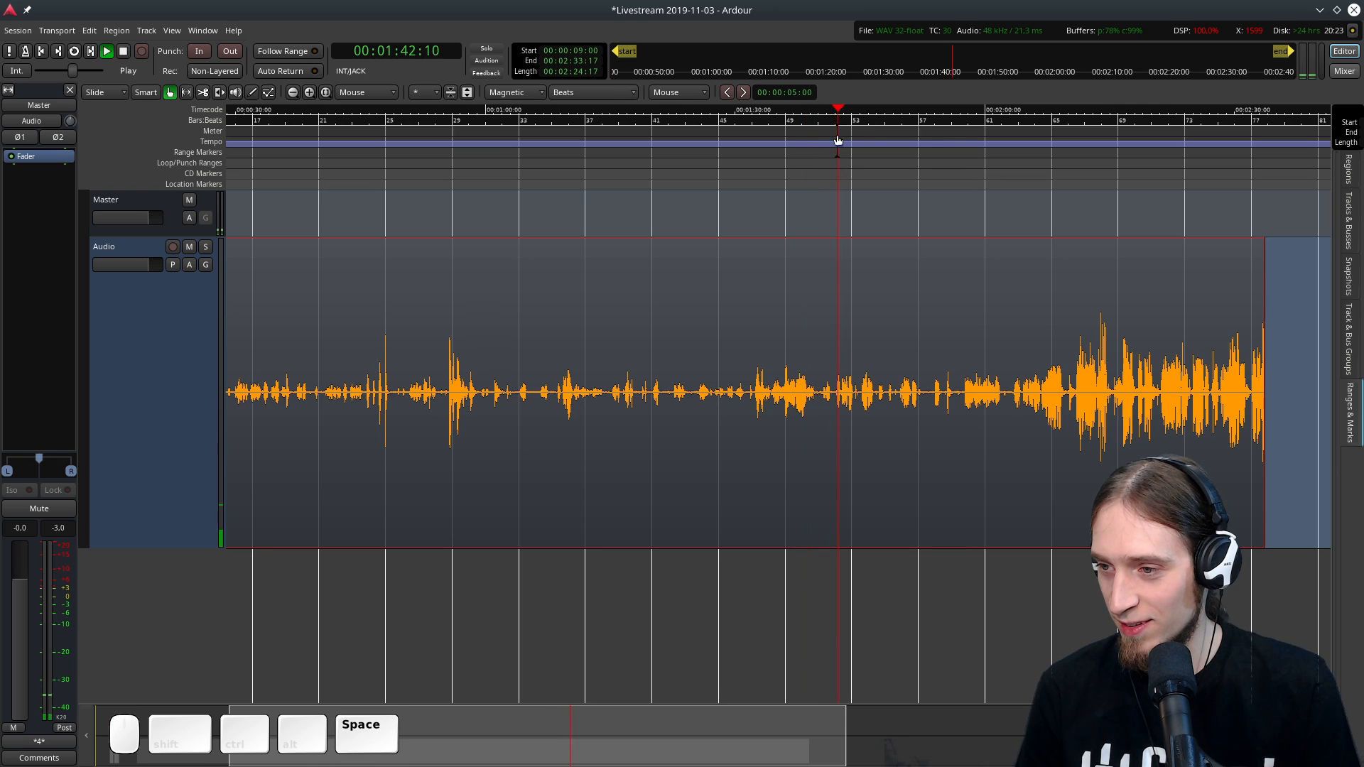
pyautogui.press('space')
pyautogui.click(983, 136)
pyautogui.click(470, 130)
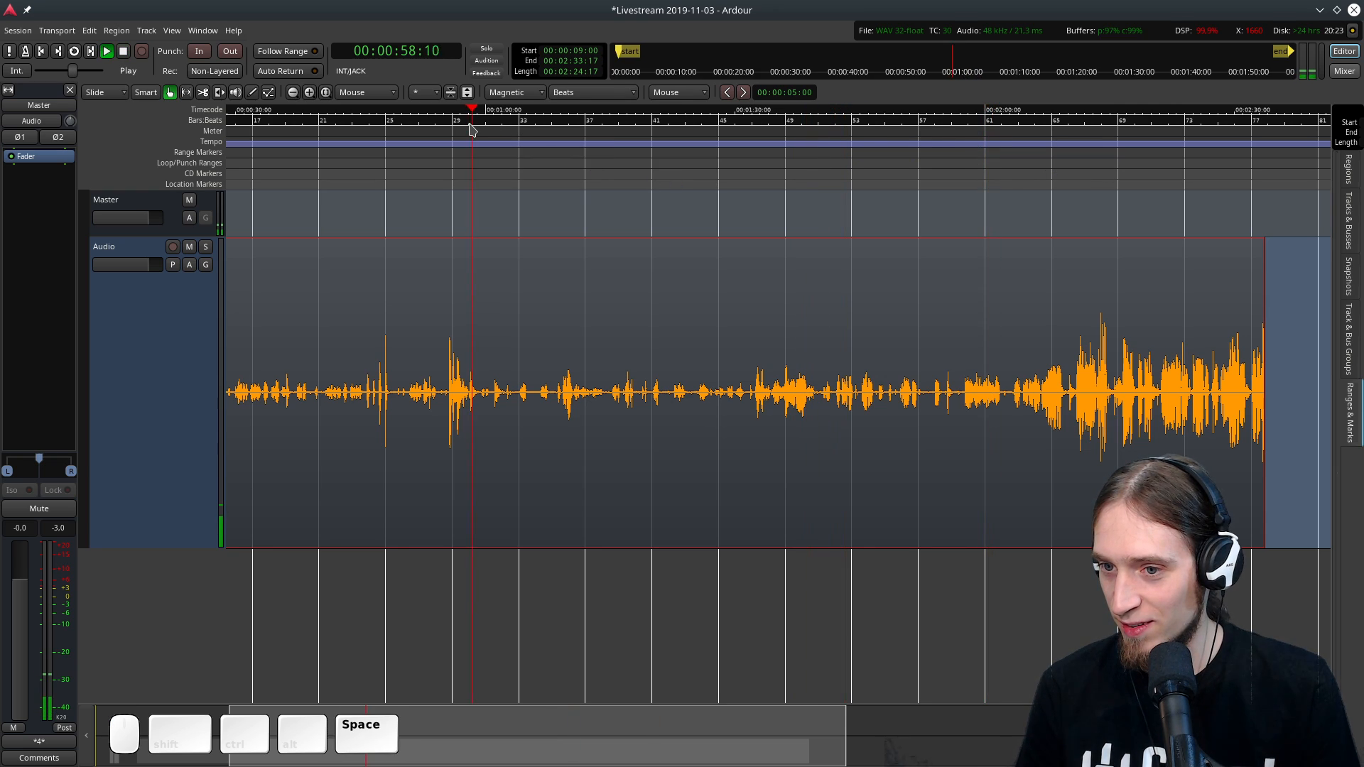
pyautogui.moveTo(573, 131); pyautogui.dragTo(562, 140)
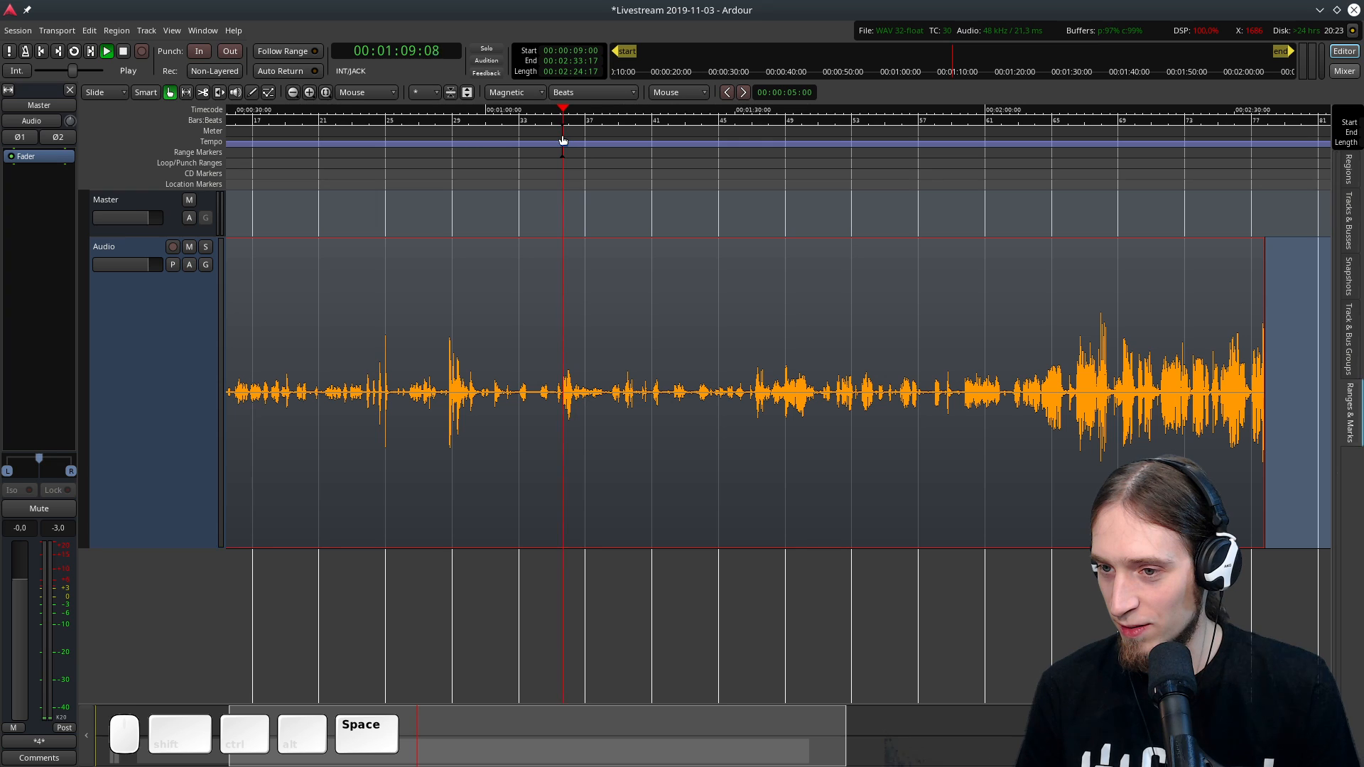
pyautogui.press('space')
# Split out the sound between 00:01:09:08 and 00:01:10:17 and move the resulting clip to 00:00:07:00.
pyautogui.keyDown('ctrl'); pyautogui.scroll(4, 559, 409); pyautogui.keyUp('ctrl')
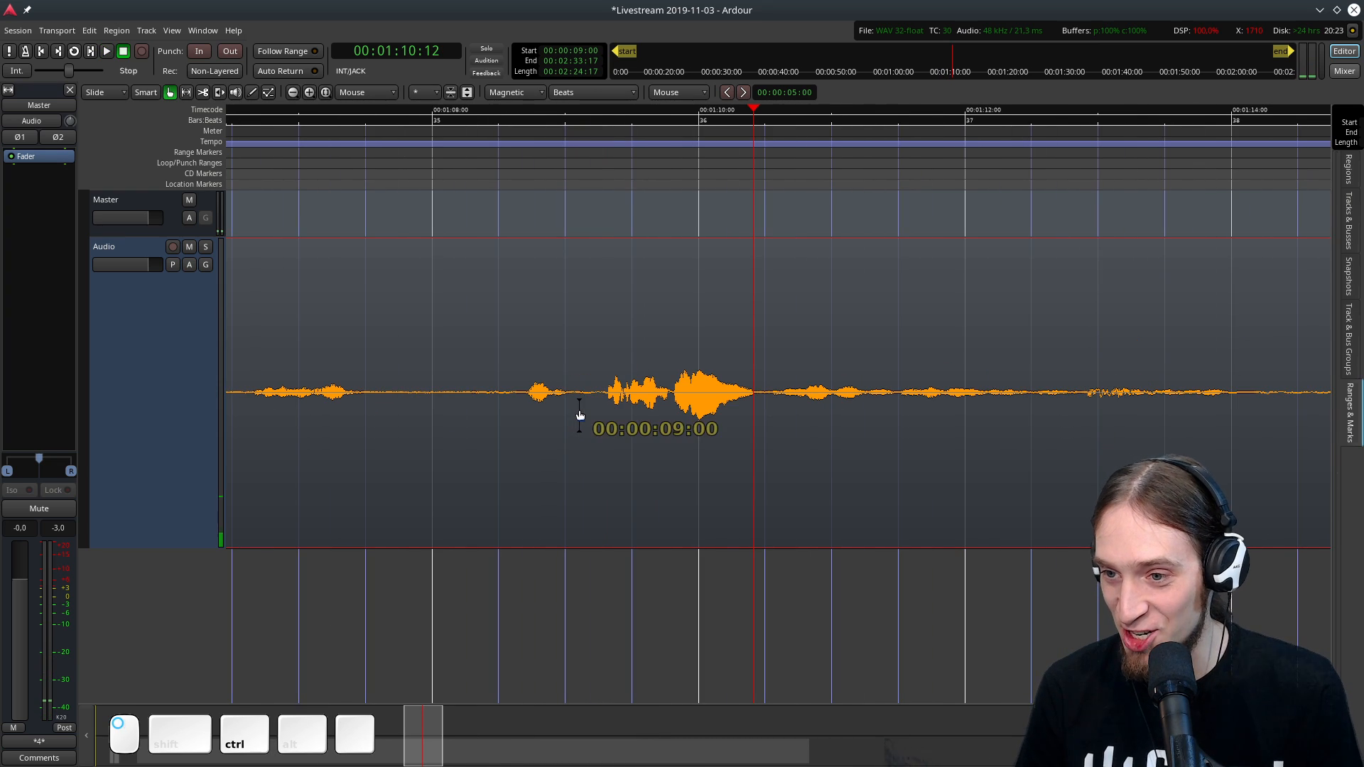
pyautogui.press('s')
pyautogui.press('space')
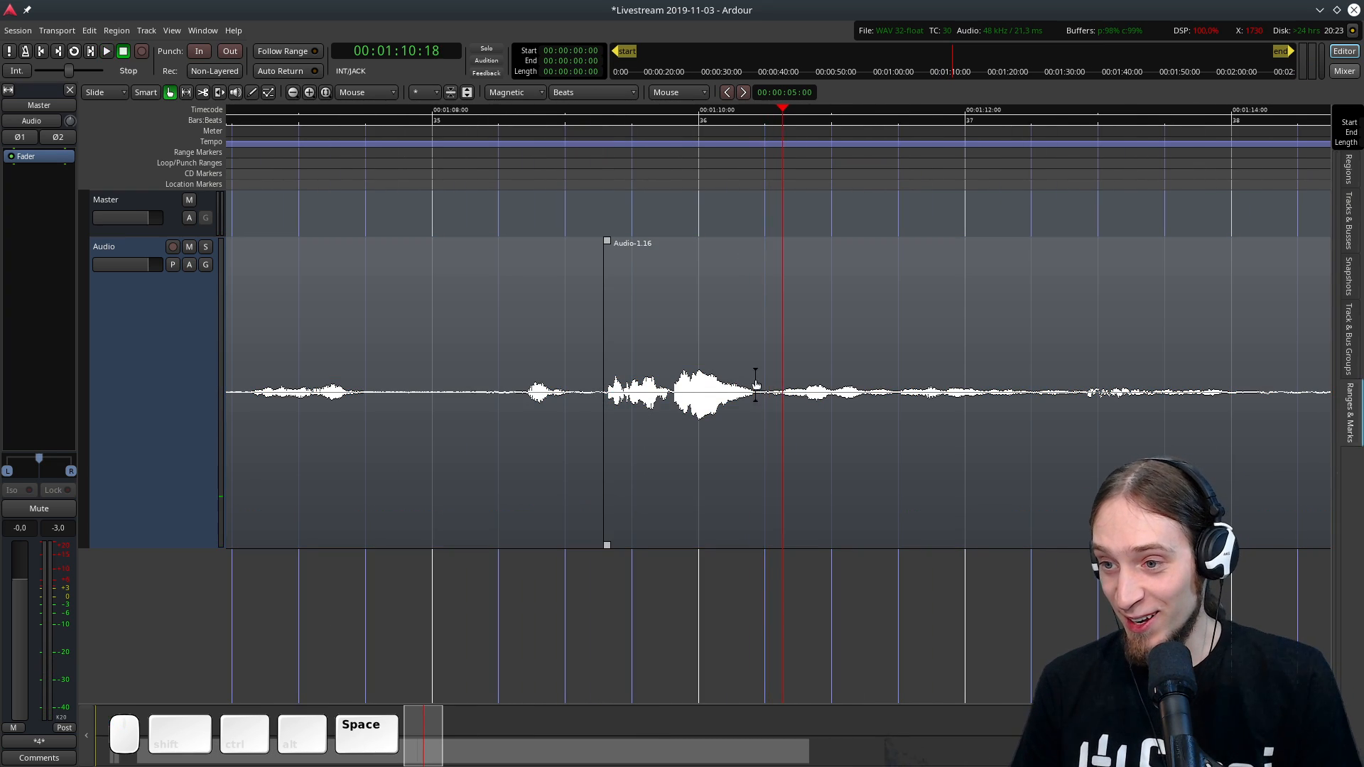
pyautogui.click(774, 395)
pyautogui.press('s')
pyautogui.keyDown('ctrl'); pyautogui.scroll(-5, 774, 395); pyautogui.keyUp('ctrl')
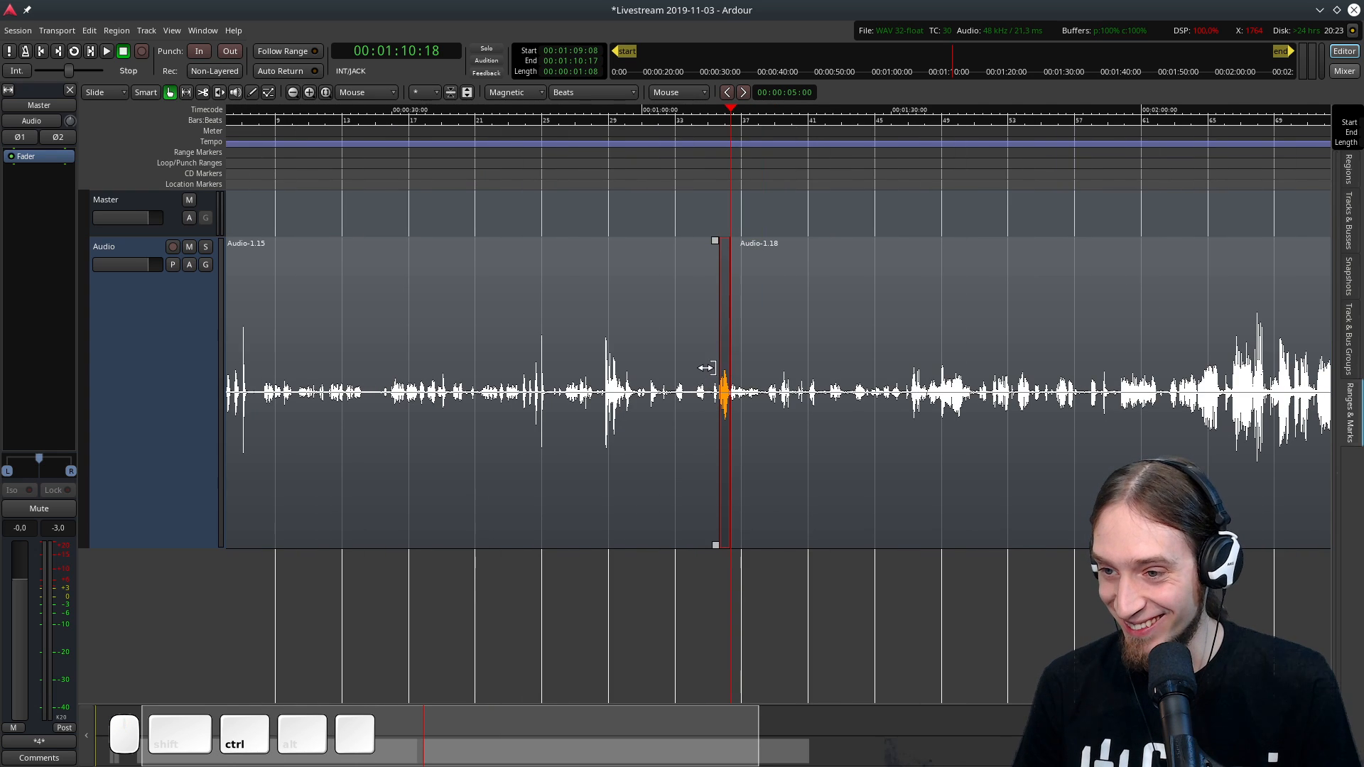
pyautogui.moveTo(722, 369); pyautogui.dragTo(286, 374)
# Audition the later part of the recording at several points from about 00:01:37 to 00:02:13.
pyautogui.moveTo(952, 158); pyautogui.dragTo(1028, 148)
pyautogui.press('space')
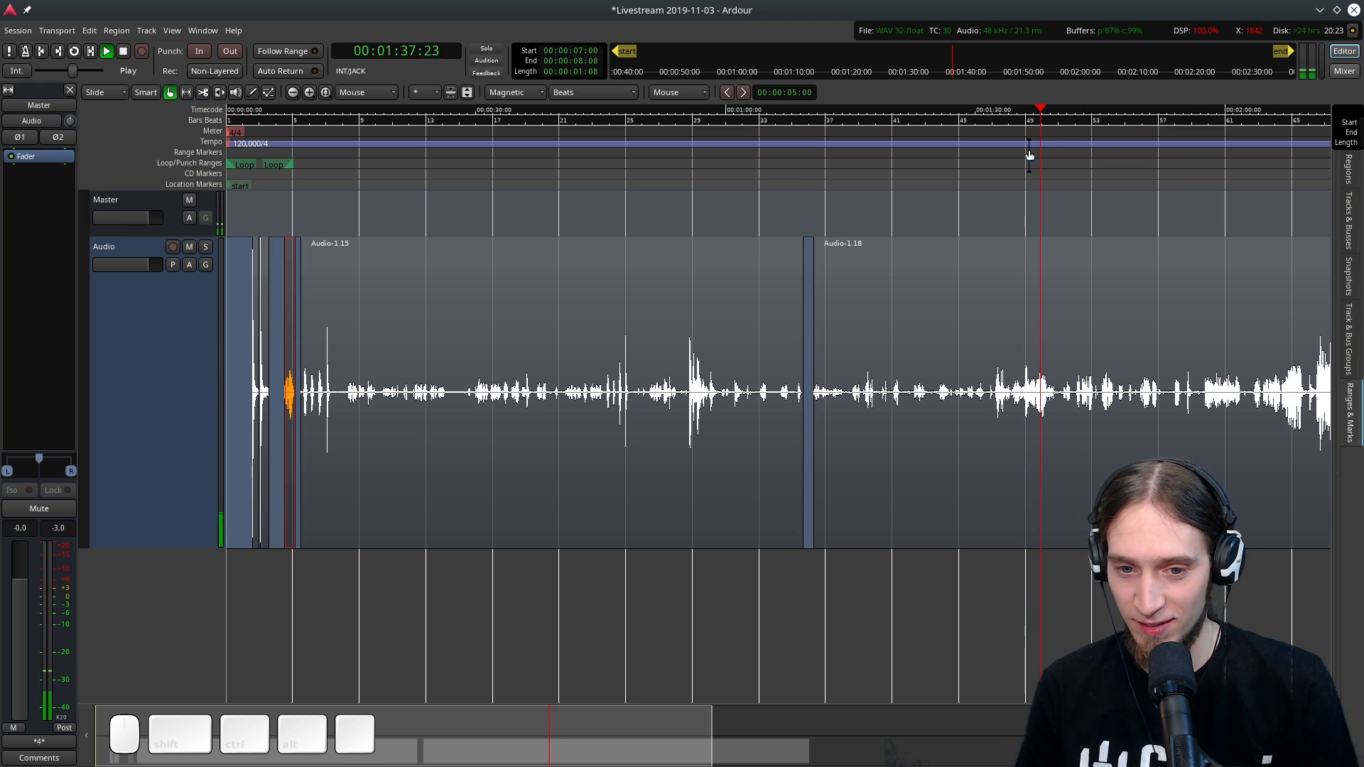
pyautogui.press('space')
pyautogui.moveTo(1111, 146); pyautogui.dragTo(1141, 140)
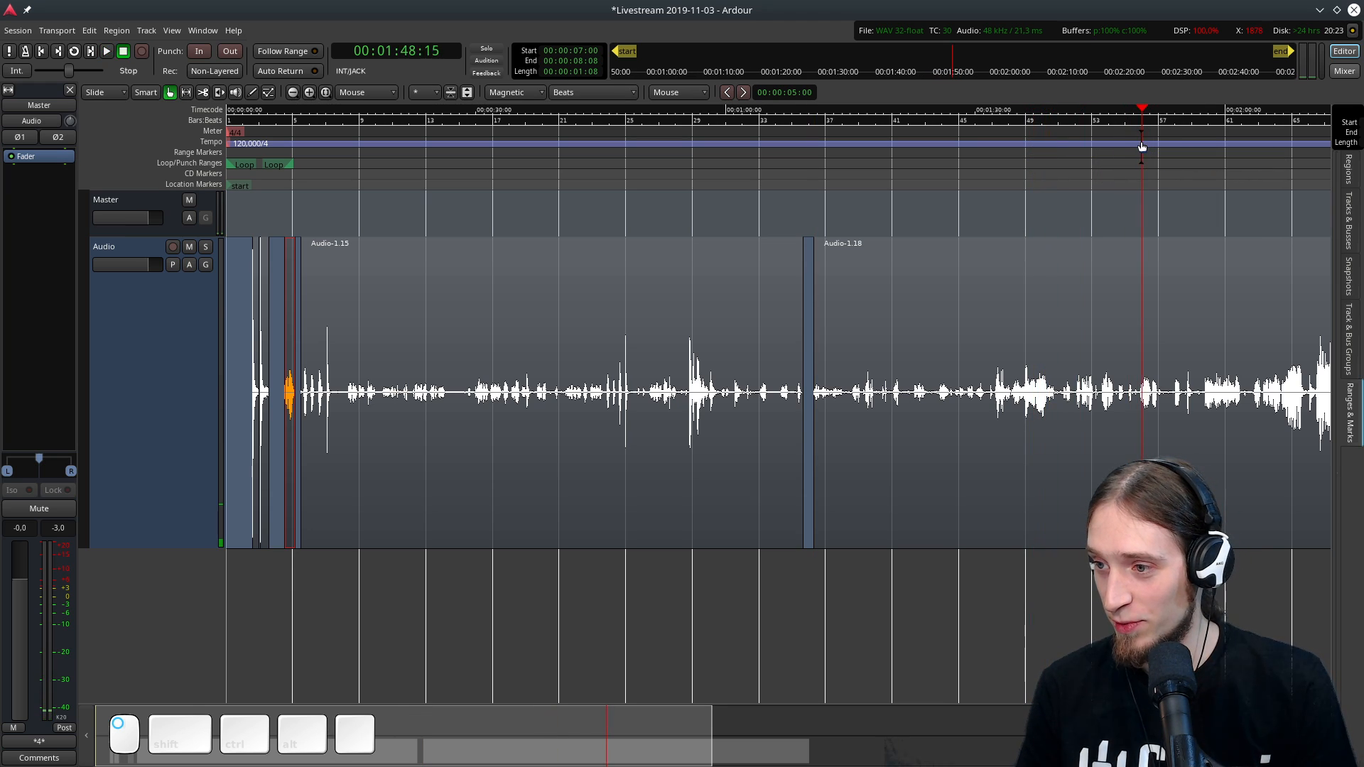
pyautogui.press('space')
pyautogui.click(1201, 154)
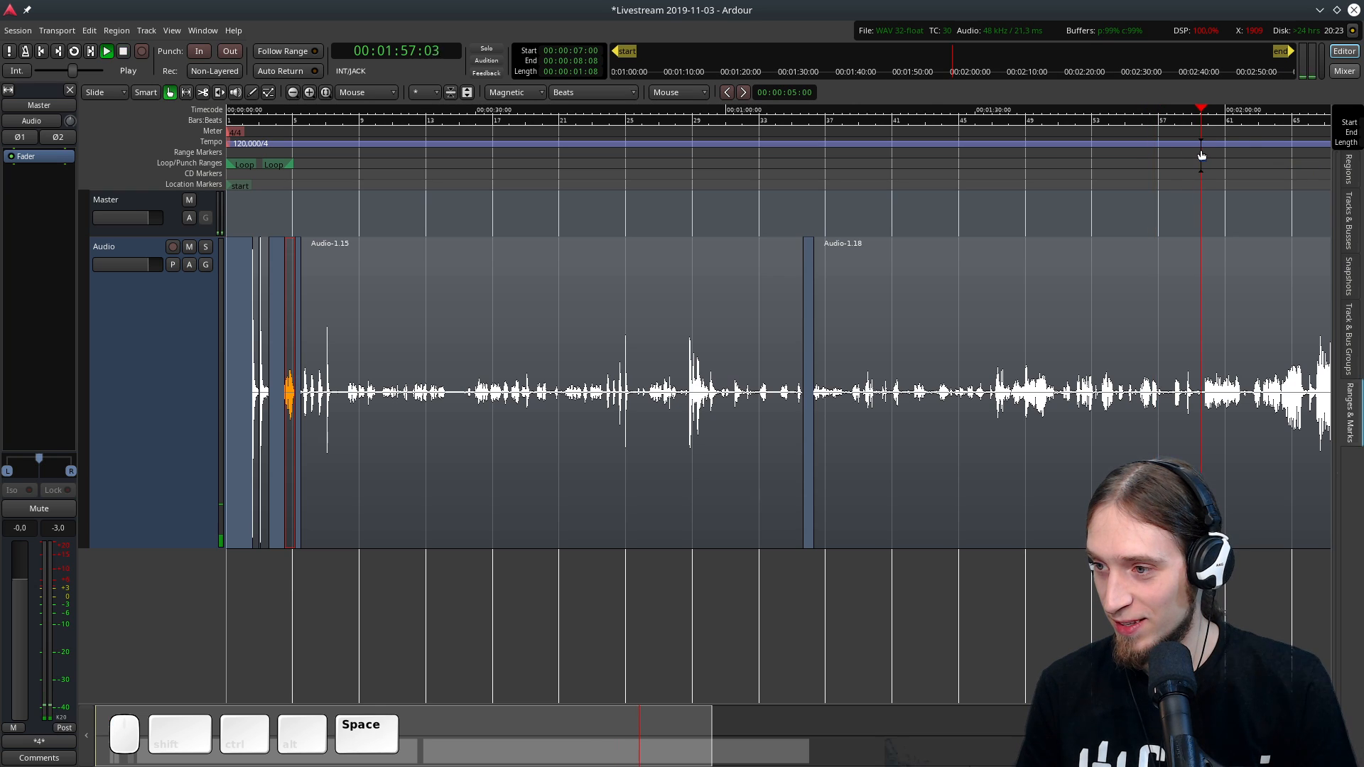
pyautogui.scroll(1, 1277, 178)
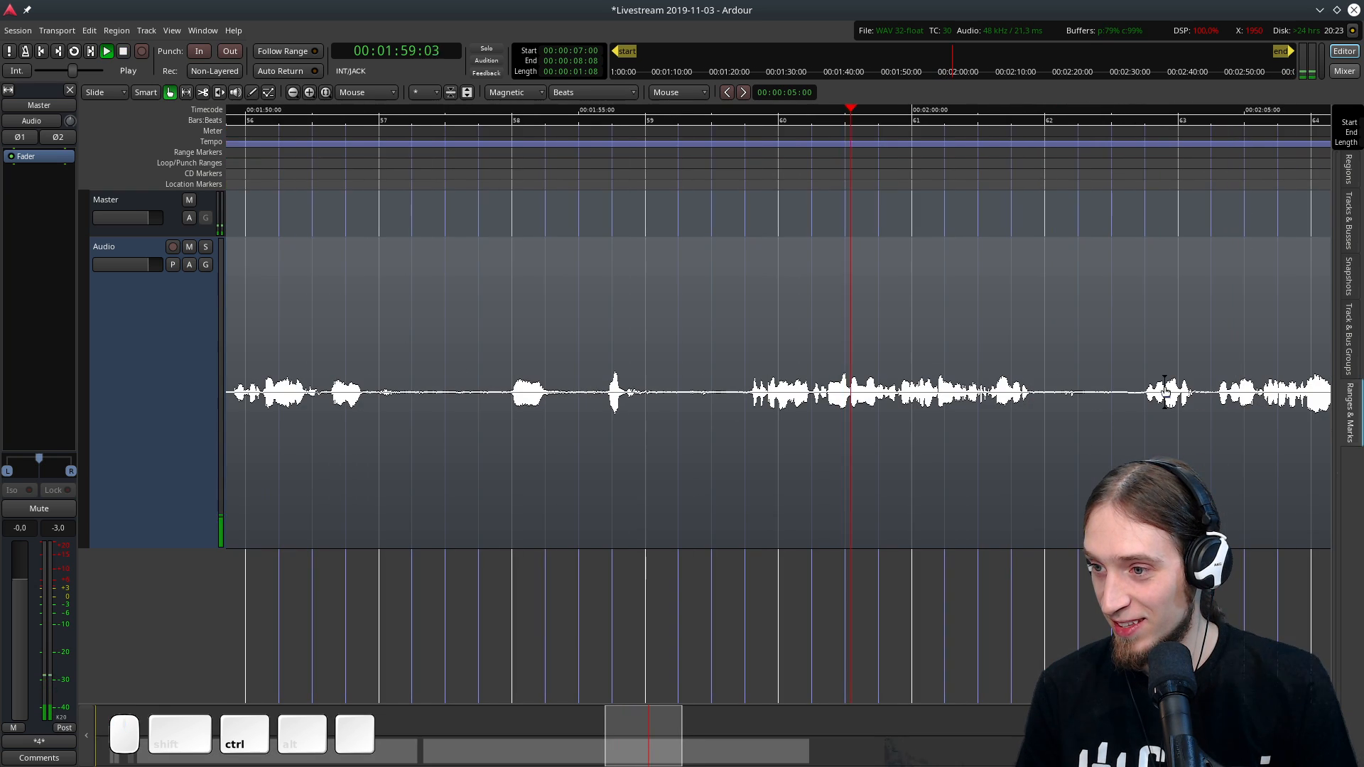
pyautogui.click(1008, 131)
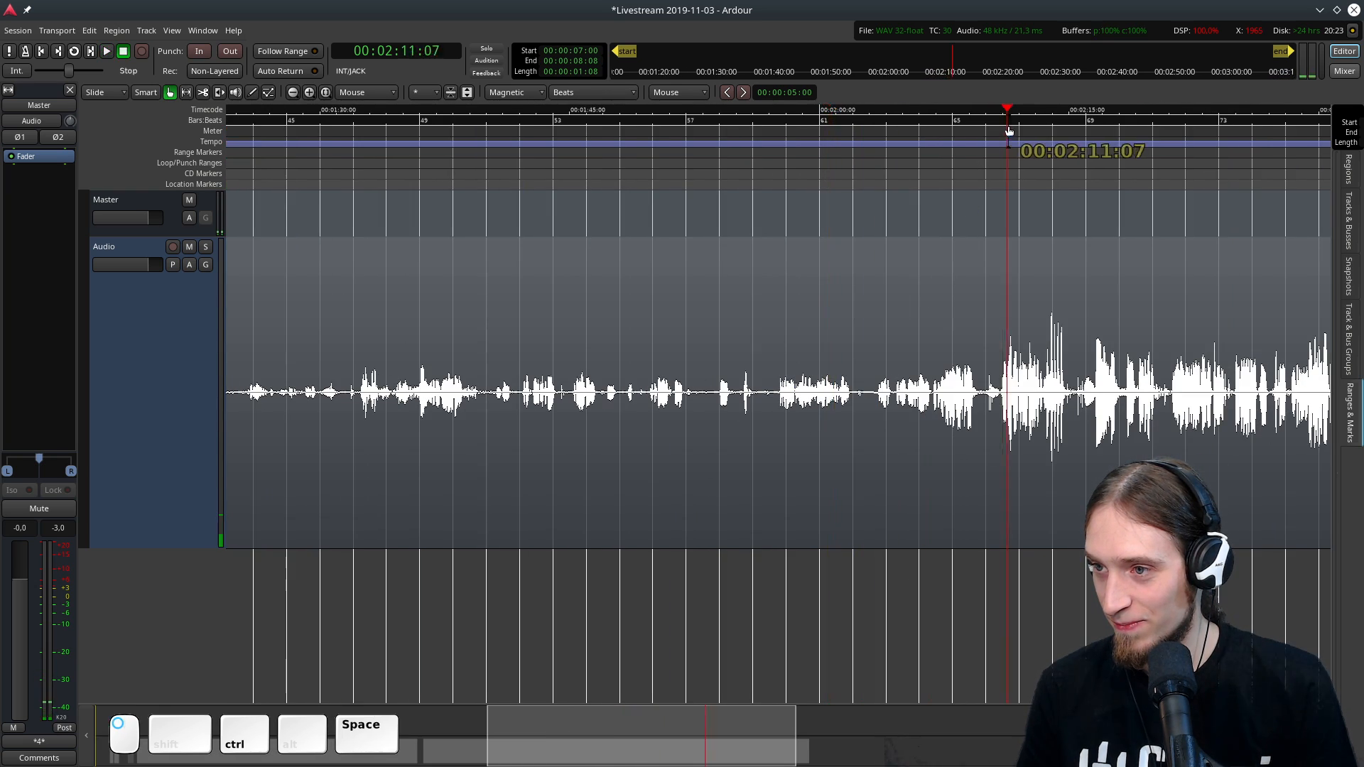
pyautogui.click(1038, 145)
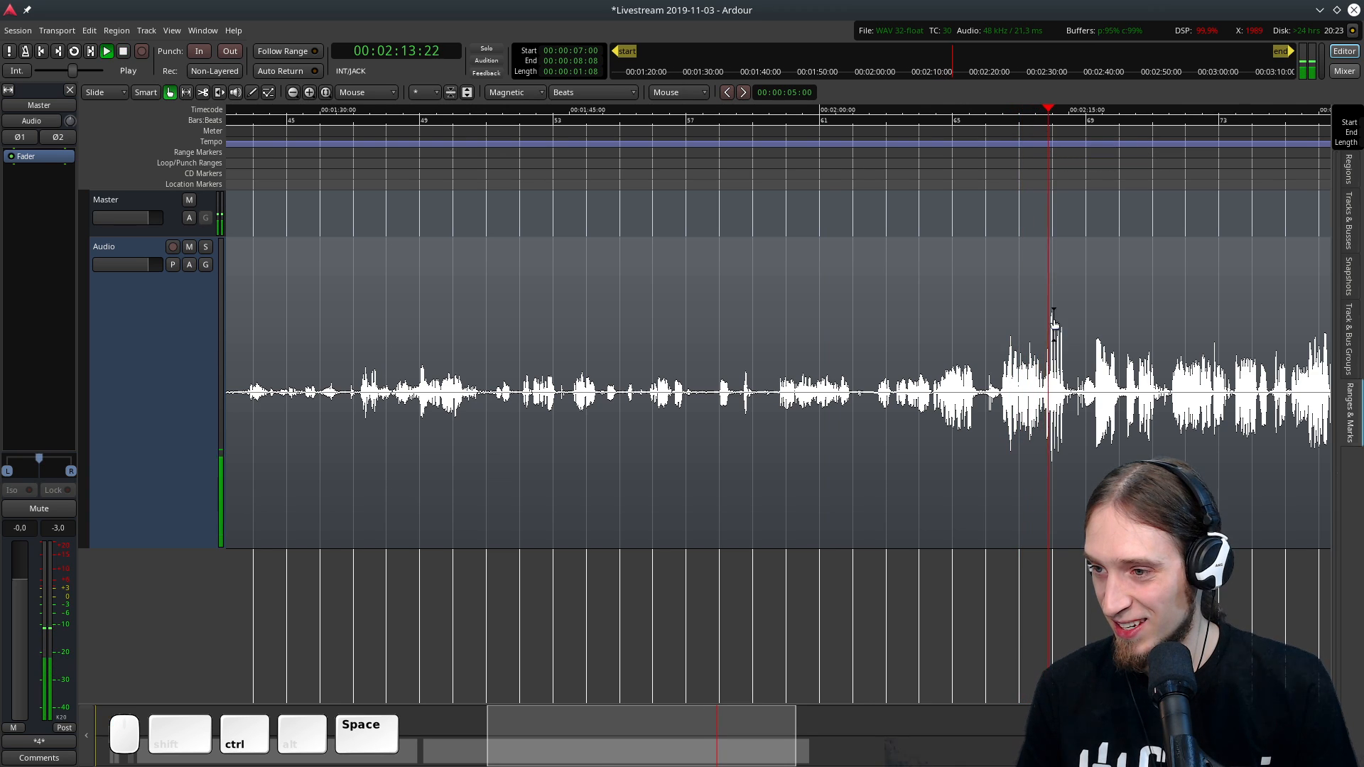
# Replay the burst of sharp peaks and split it out as a clip from 00:02:13:12 to about 00:02:15:00.
pyautogui.scroll(2, 1008, 334)
pyautogui.press('space')
pyautogui.click(1014, 131)
pyautogui.scroll(2, 1023, 319)
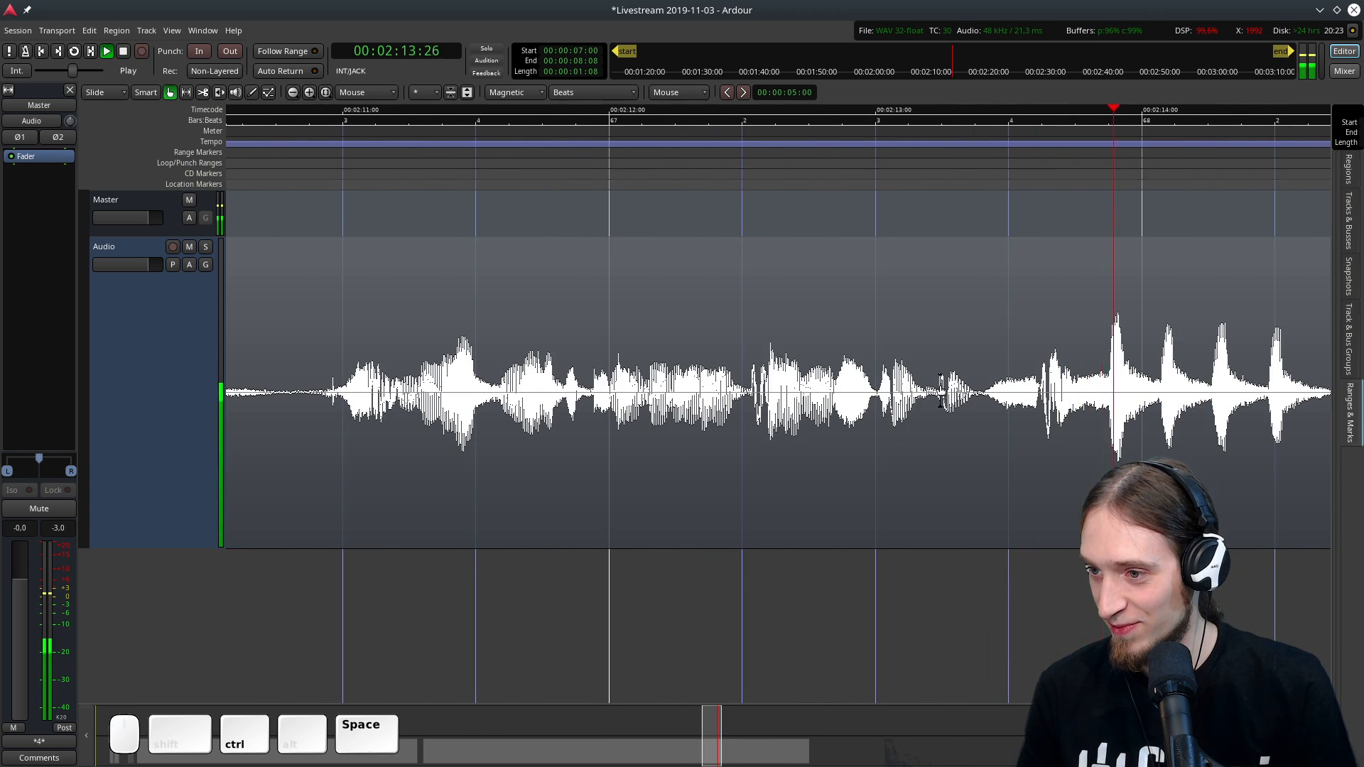
pyautogui.click(986, 404)
pyautogui.press('s')
pyautogui.scroll(-2, 949, 401)
pyautogui.press('s')
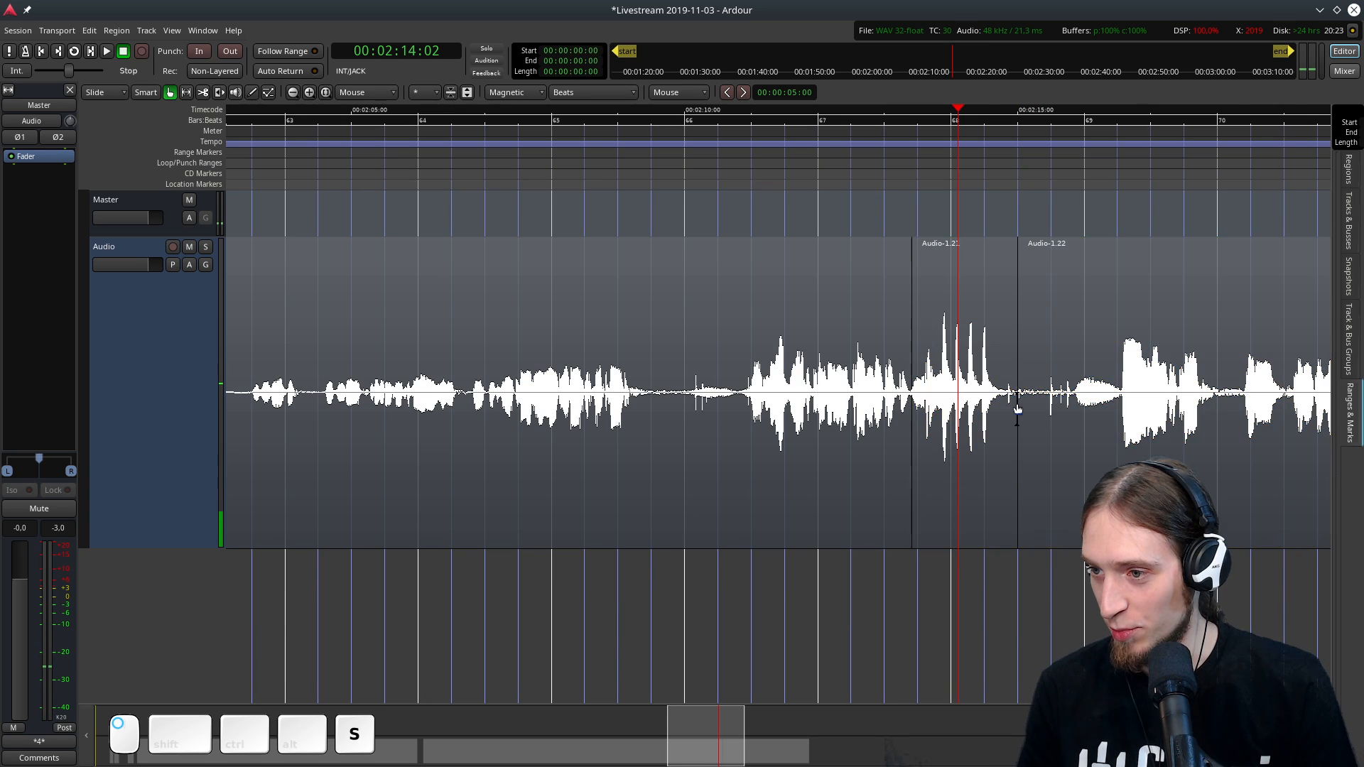
pyautogui.scroll(-1, 990, 402)
# Move the burst clip behind the other extracted clips and shift the long recording clip after it to start at 00:00:12:15.
pyautogui.click(990, 405)
pyautogui.scroll(-1, 775, 401)
pyautogui.scroll(-2, 776, 401)
pyautogui.moveTo(776, 401); pyautogui.dragTo(255, 401)
pyautogui.moveTo(410, 371); pyautogui.dragTo(268, 373)
pyautogui.scroll(2, 259, 372)
pyautogui.moveTo(377, 362); pyautogui.dragTo(432, 367)
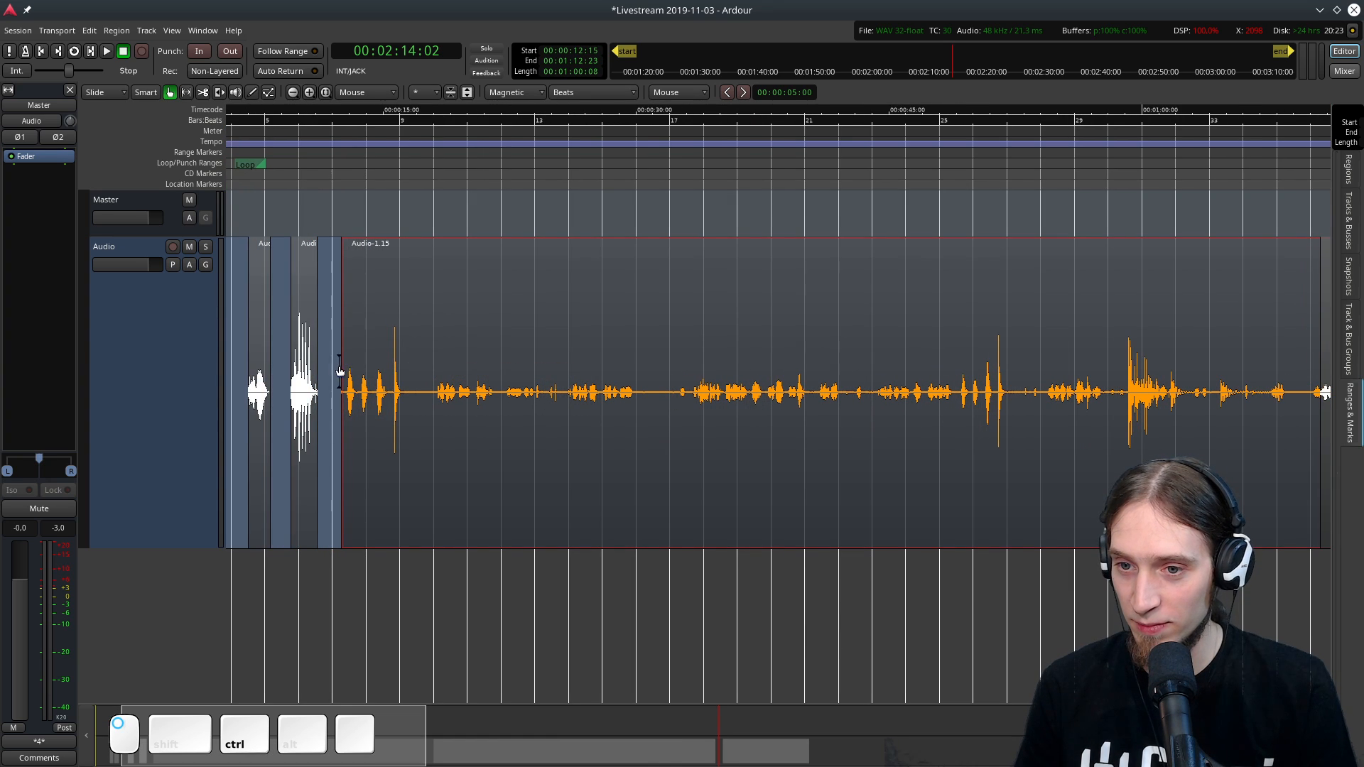
# Play the last clip of the recording from about 00:02:25 towards its end.
pyautogui.click(304, 375)
pyautogui.scroll(-2, 305, 374)
pyautogui.click(747, 355)
pyautogui.click(836, 120)
pyautogui.press('space')
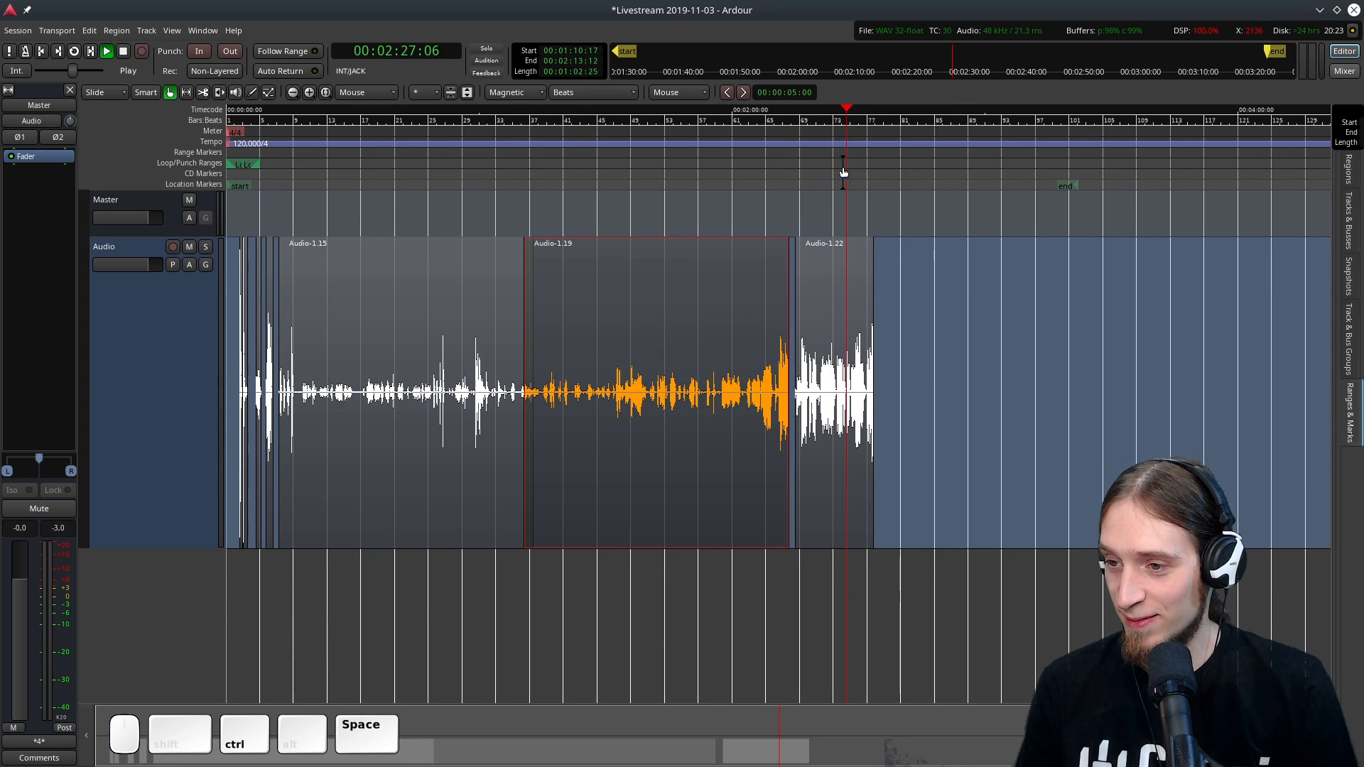
pyautogui.scroll(2, 842, 165)
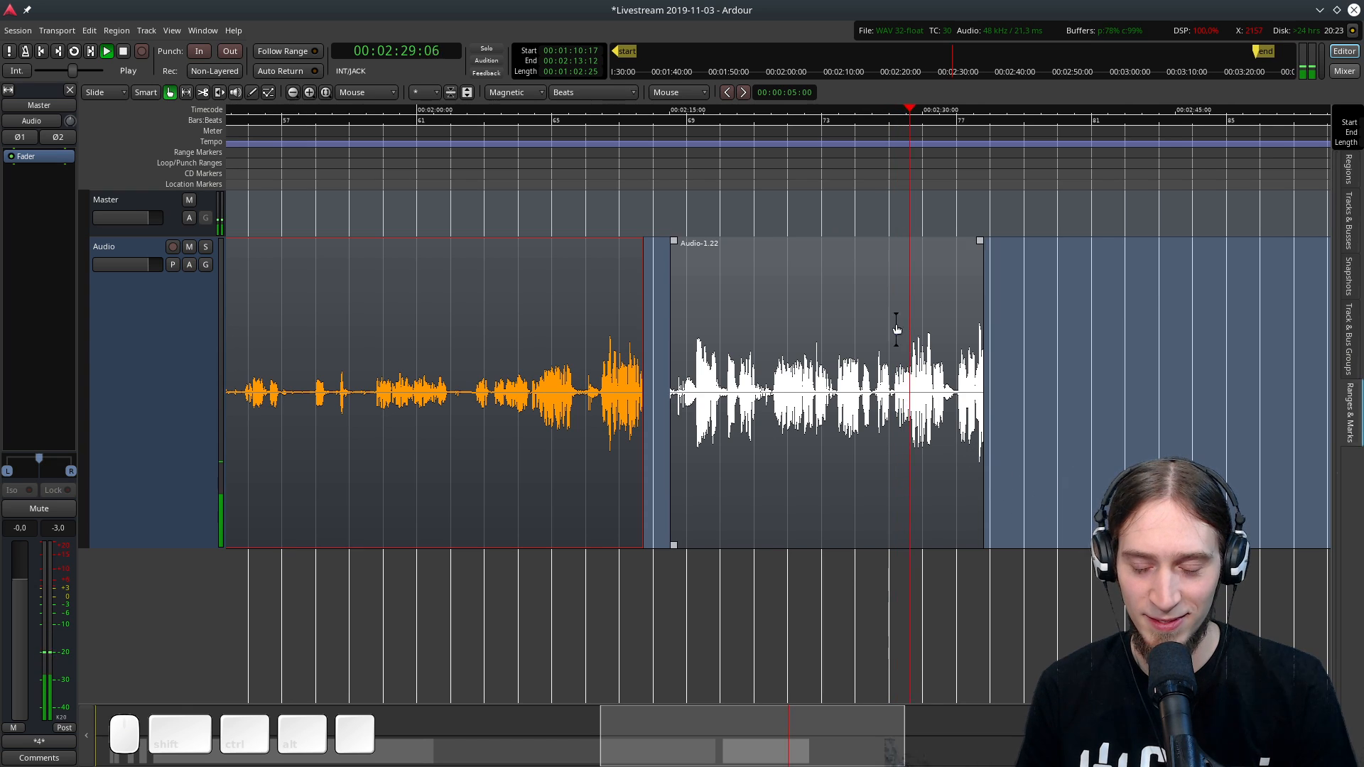
pyautogui.press('space')
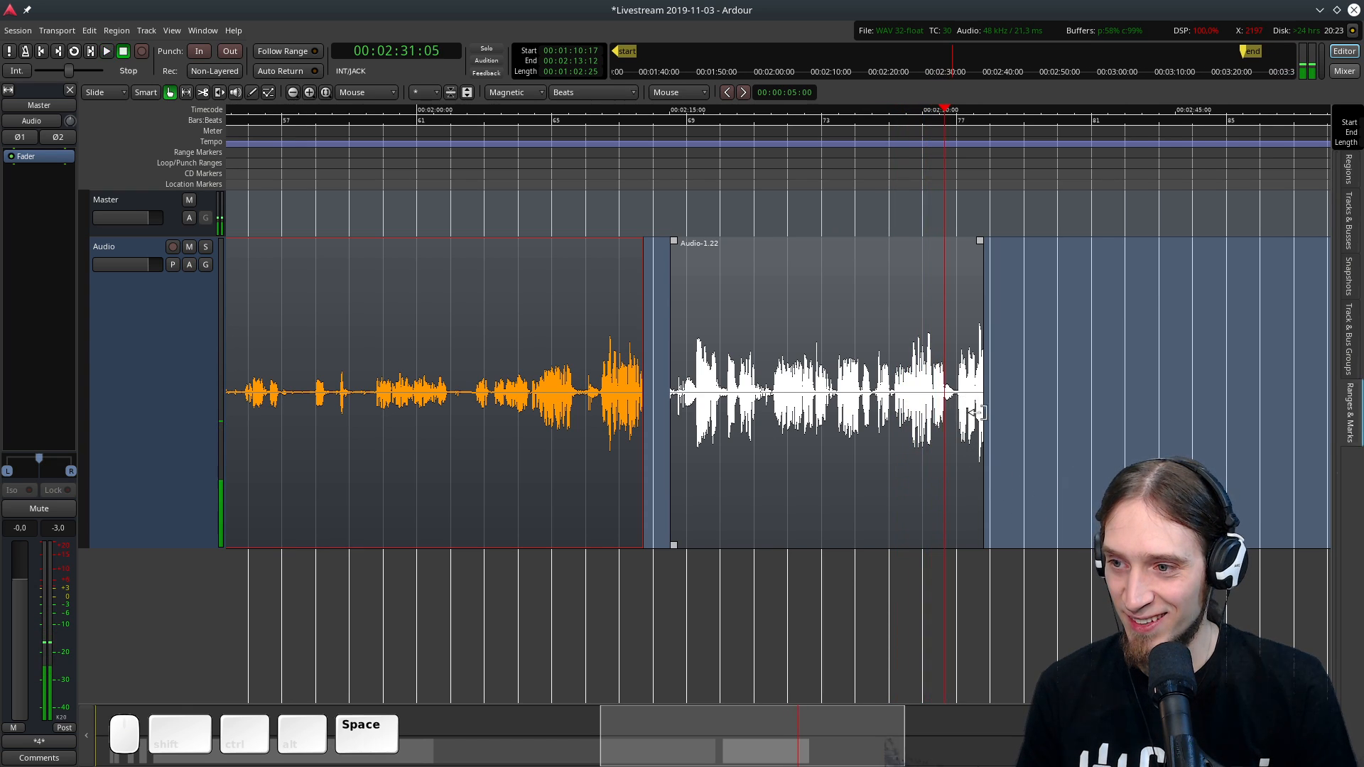
# Delete the last recording clip and the long clip before it, which ends at 00:02:13:12.
pyautogui.click(956, 420)
pyautogui.scroll(-2, 952, 422)
pyautogui.click(886, 427)
pyautogui.keyDown('ctrl'); pyautogui.keyDown('shift'); pyautogui.rightClick(861, 398); pyautogui.keyUp('shift'); pyautogui.keyUp('ctrl')
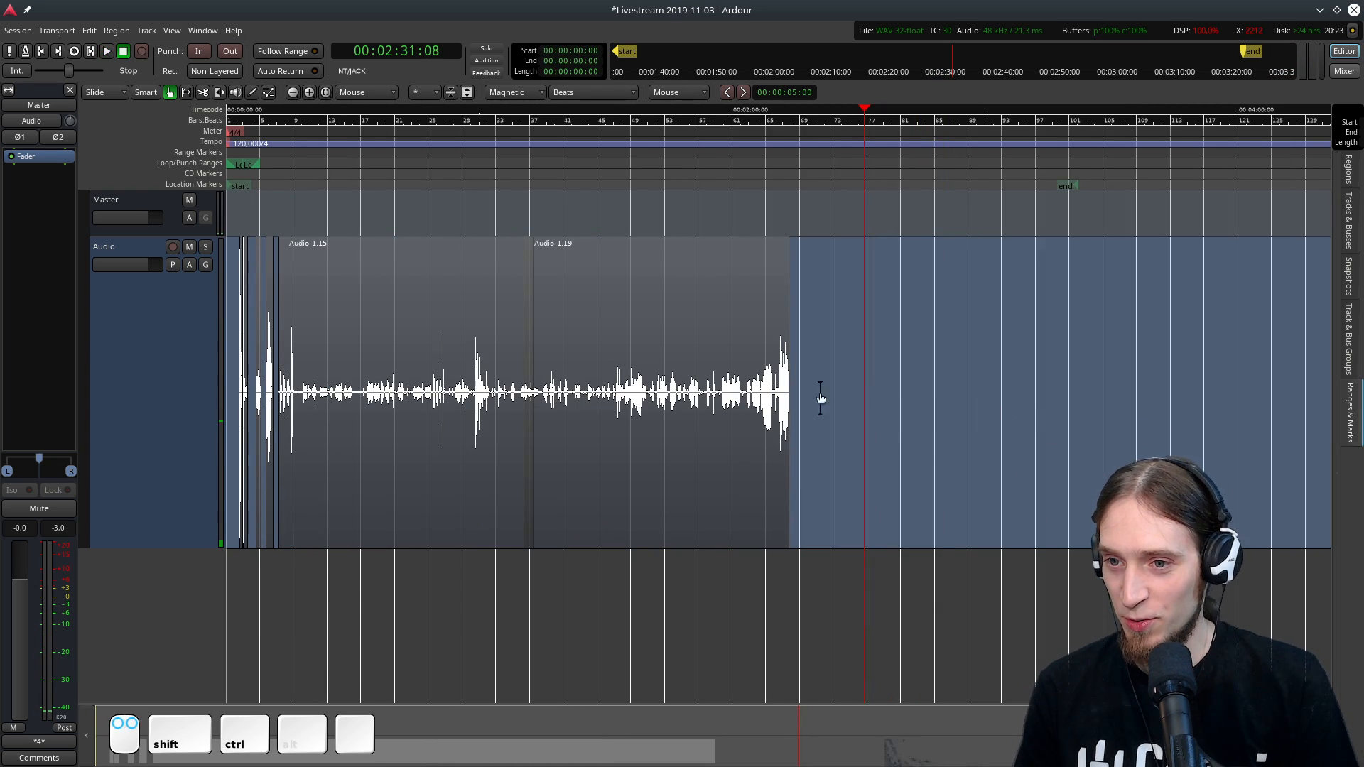
pyautogui.keyDown('ctrl'); pyautogui.keyDown('shift'); pyautogui.rightClick(775, 395); pyautogui.keyUp('shift'); pyautogui.keyUp('ctrl')
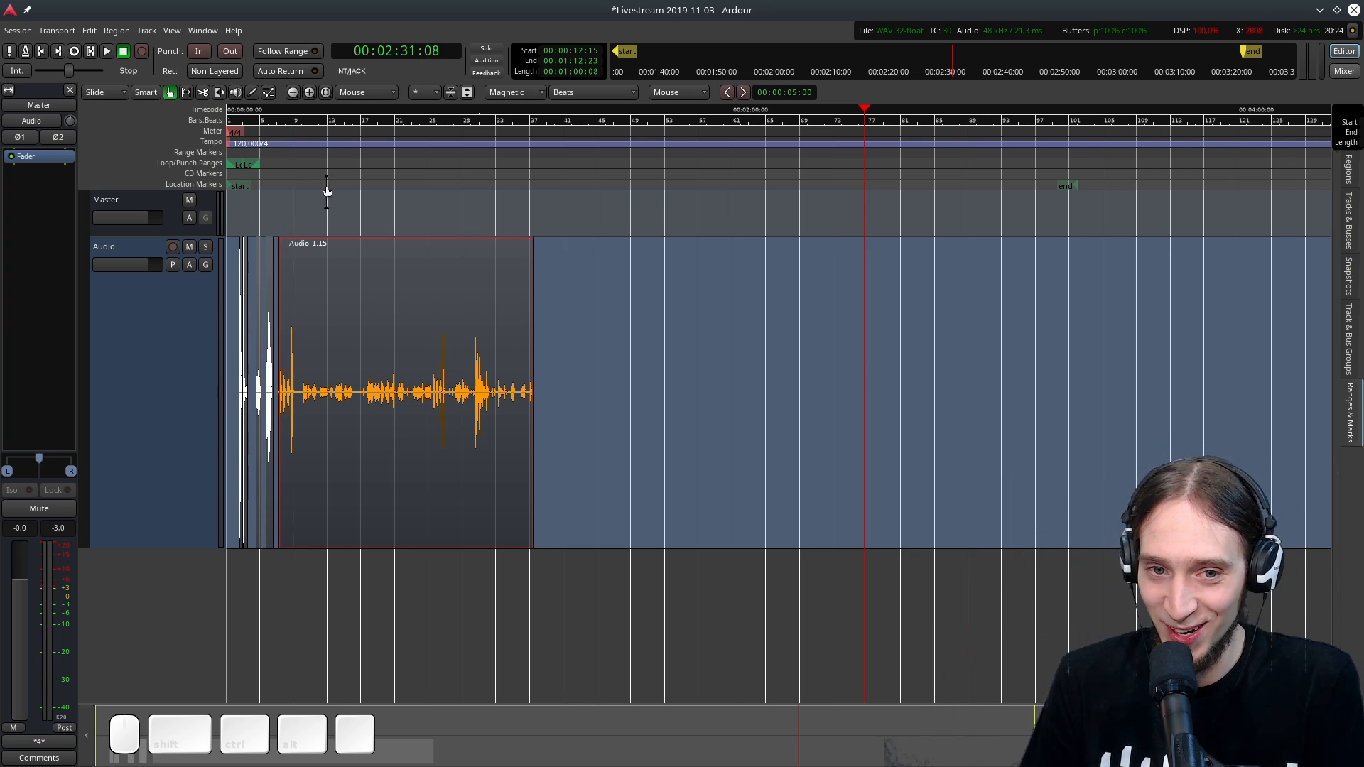
# Audition the remaining long clip from about 00:00:47 and again from about 00:00:44, ahead of its group of rising peaks.
pyautogui.click(424, 148)
pyautogui.press('space')
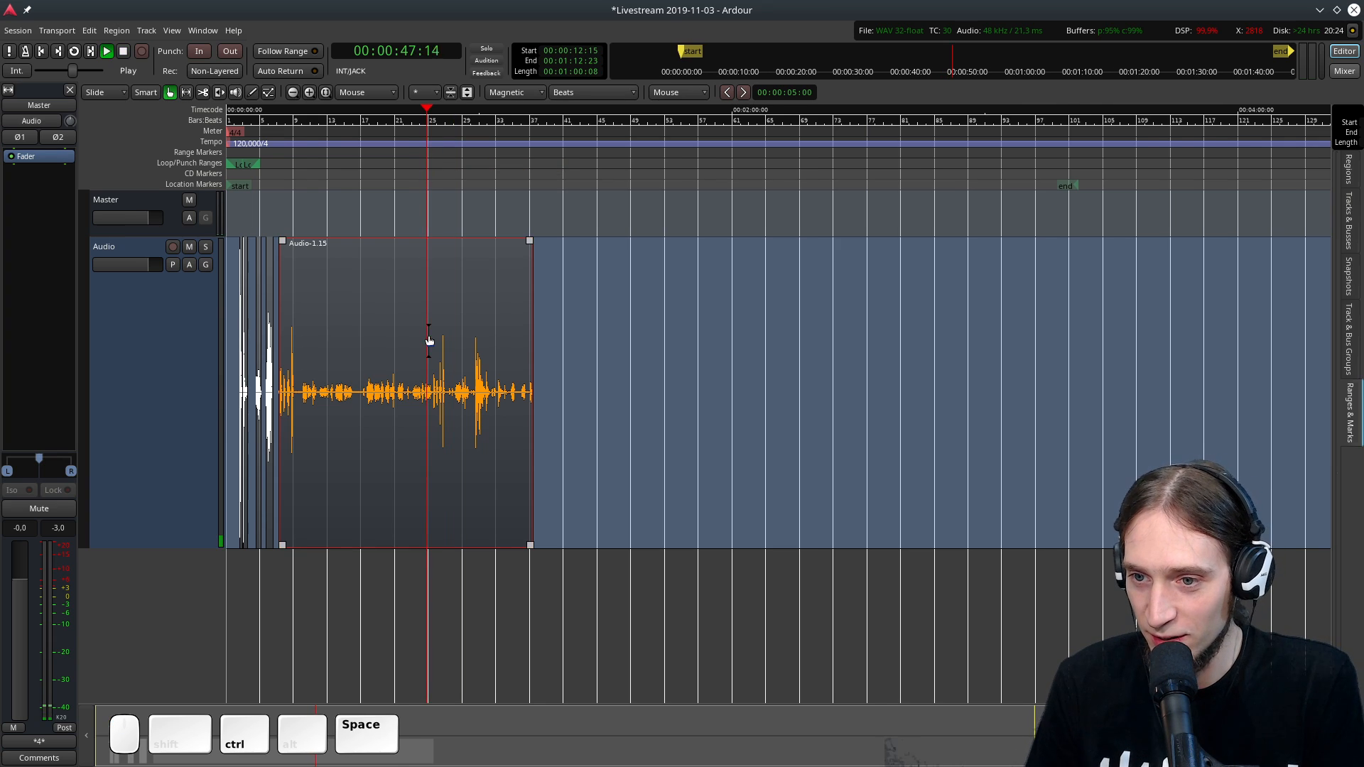
pyautogui.keyDown('ctrl'); pyautogui.scroll(1, 439, 352); pyautogui.keyUp('ctrl')
pyautogui.keyDown('ctrl'); pyautogui.scroll(2, 437, 350); pyautogui.keyUp('ctrl')
pyautogui.hscroll(-1, 432, 332)
pyautogui.press('space')
pyautogui.click(380, 171)
pyautogui.press('space')
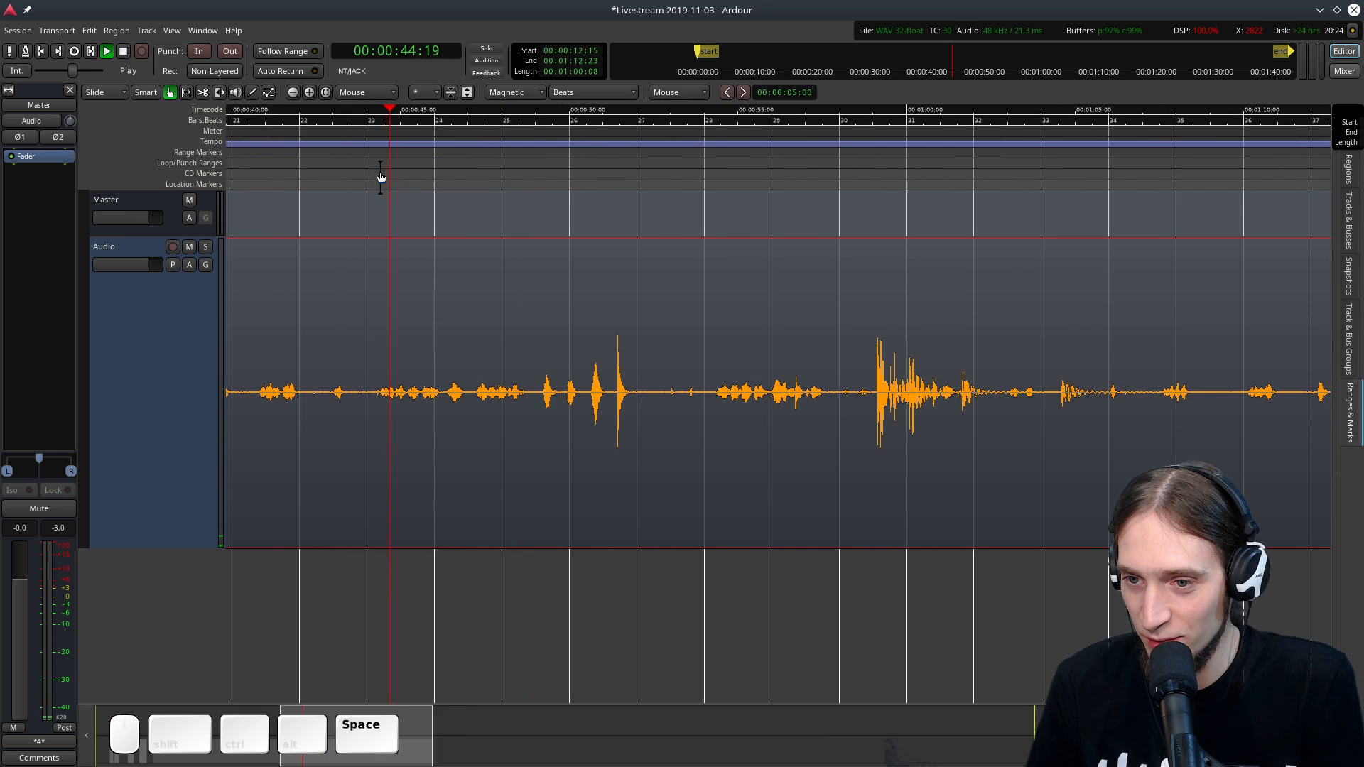
# Raise the gain of the long clip to 26 dB and play it from 00:00:35:00.
pyautogui.hscroll(-2, 547, 287)
pyautogui.press('space')
pyautogui.click(342, 160)
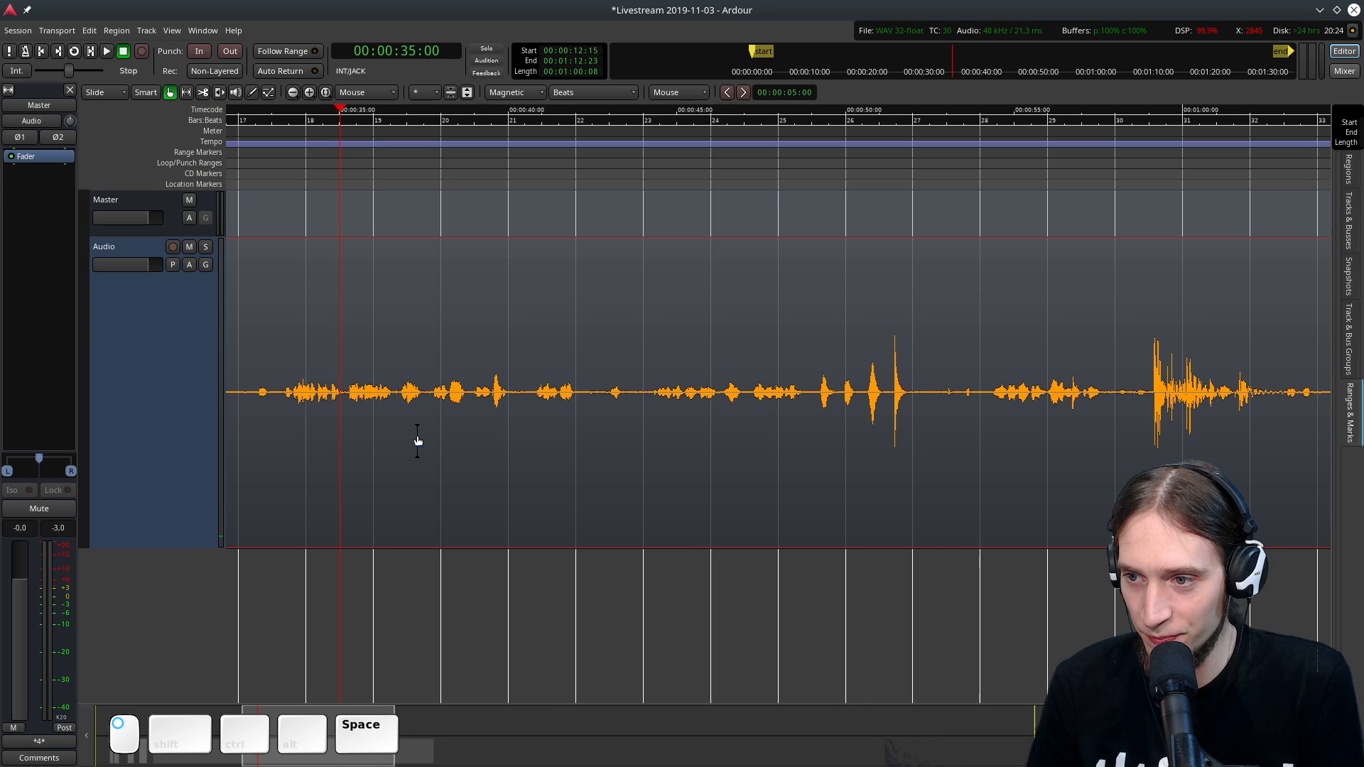
pyautogui.keyDown('ctrl'); pyautogui.scroll(-3, 418, 440); pyautogui.keyUp('ctrl')
pyautogui.hotkey('alt', '6')
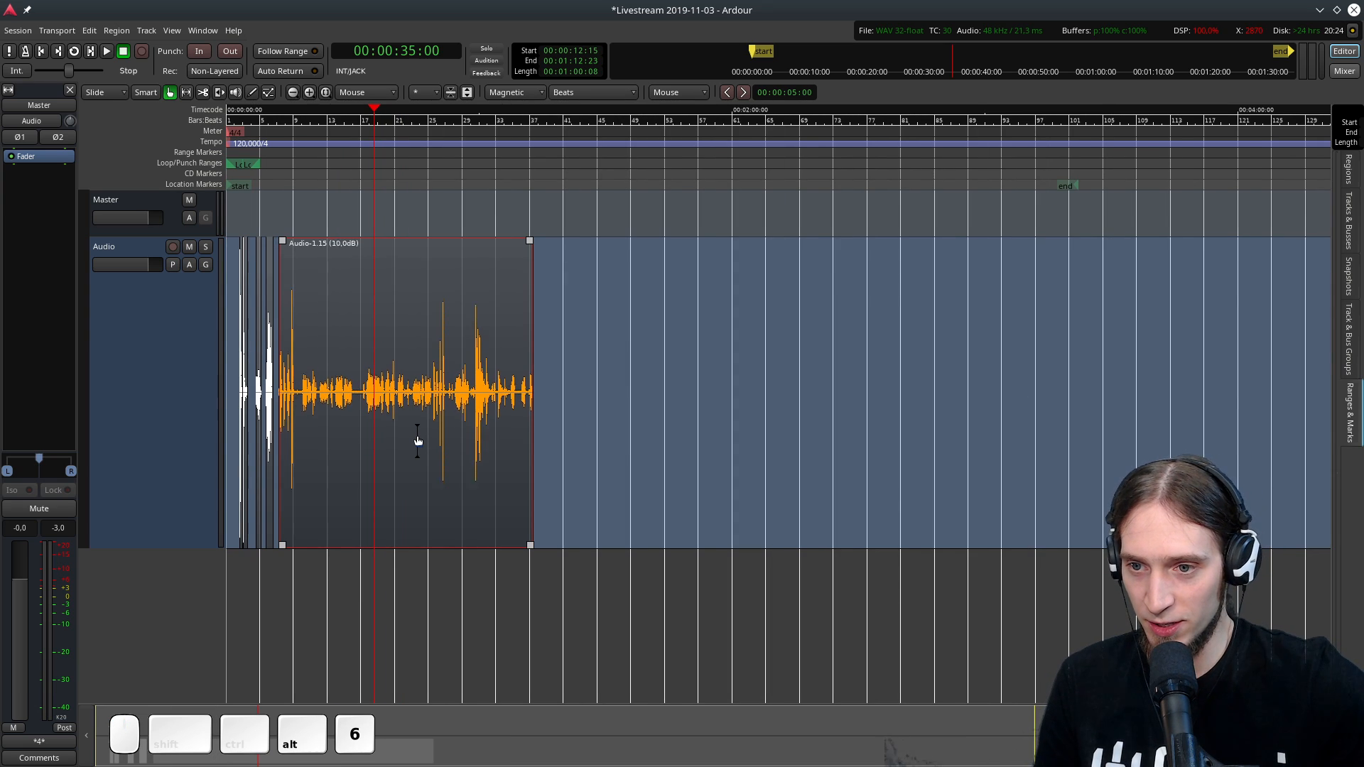
pyautogui.press('space')
pyautogui.keyDown('ctrl'); pyautogui.scroll(4, 488, 325); pyautogui.keyUp('ctrl')
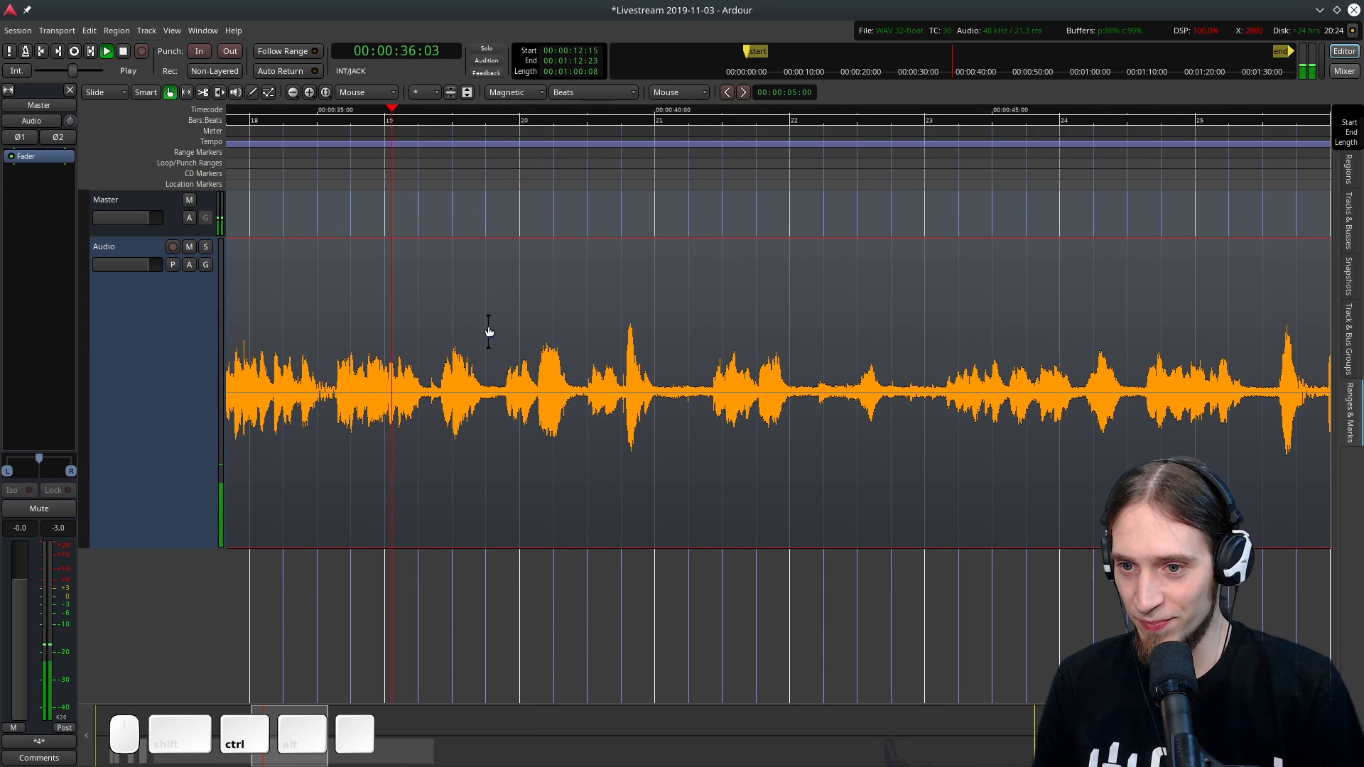
# Audition the boosted long clip from about 00:00:40 and again from about 00:00:54.
pyautogui.press('space')
pyautogui.click(676, 137)
pyautogui.press('space')
pyautogui.keyDown('ctrl'); pyautogui.scroll(-2, 579, 306); pyautogui.keyUp('ctrl')
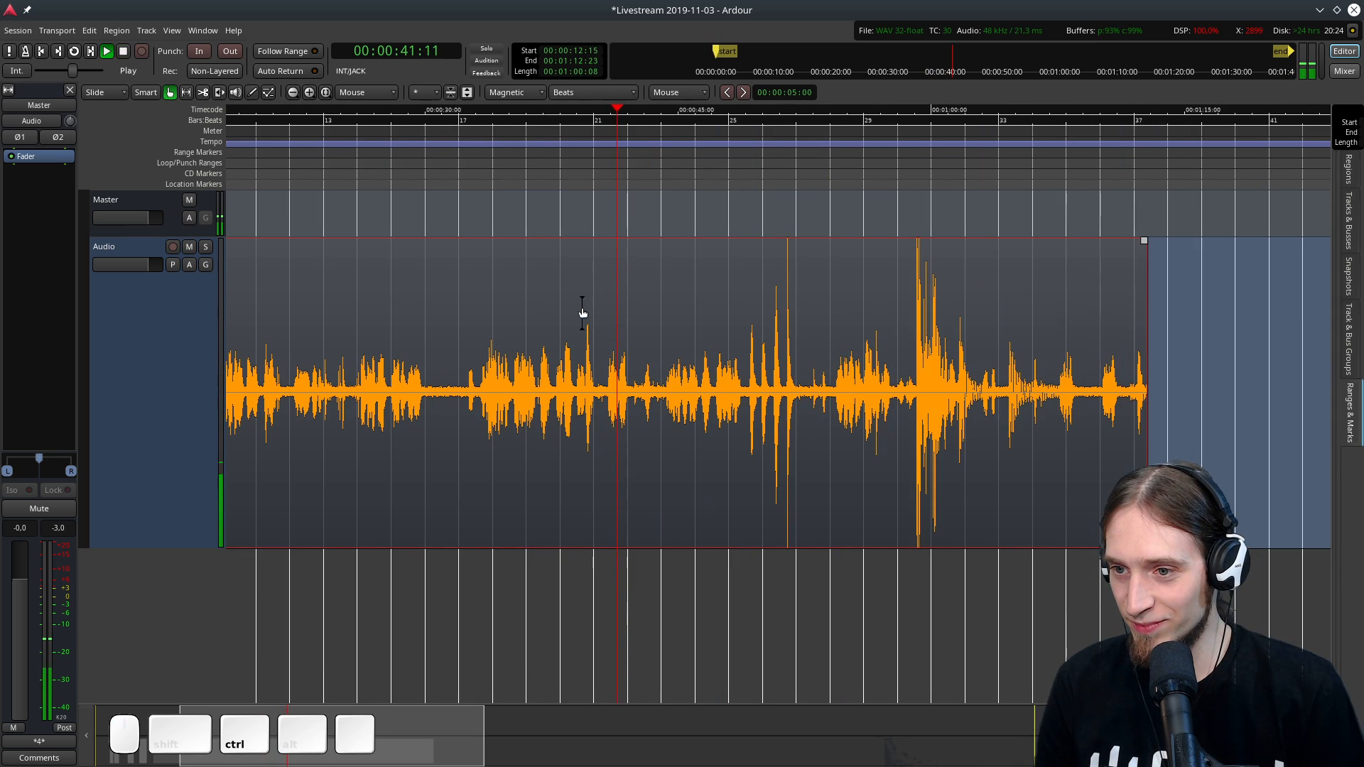
pyautogui.press('space')
pyautogui.click(838, 144)
pyautogui.press('space')
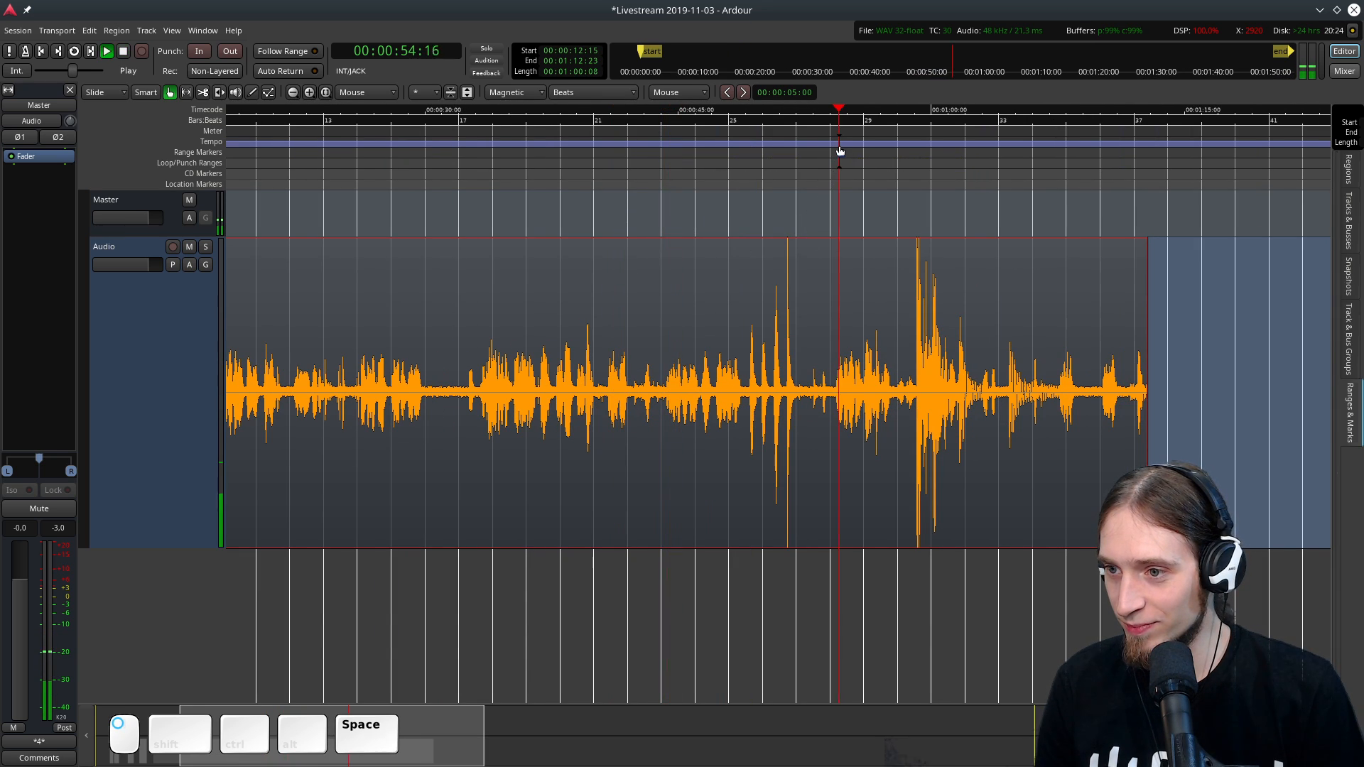
# Extend the end of the long clip to 00:02:37:02 and play the restored section shortly before 00:01:50.
pyautogui.keyDown('ctrl'); pyautogui.scroll(-3, 761, 274); pyautogui.keyUp('ctrl')
pyautogui.press('space')
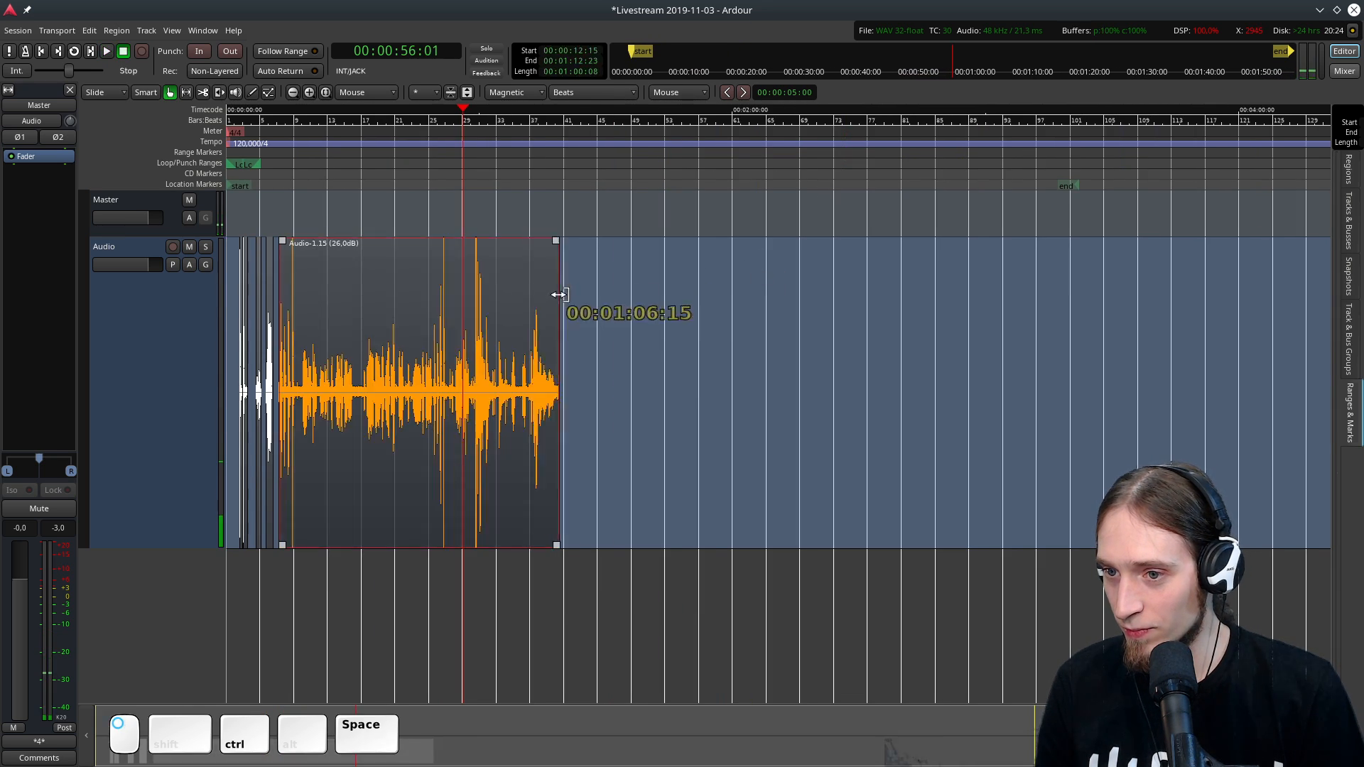
pyautogui.keyDown('ctrl'); pyautogui.scroll(2, 560, 172); pyautogui.keyUp('ctrl')
pyautogui.click(534, 140)
pyautogui.press('space')
pyautogui.keyDown('ctrl'); pyautogui.scroll(3, 531, 213); pyautogui.keyUp('ctrl')
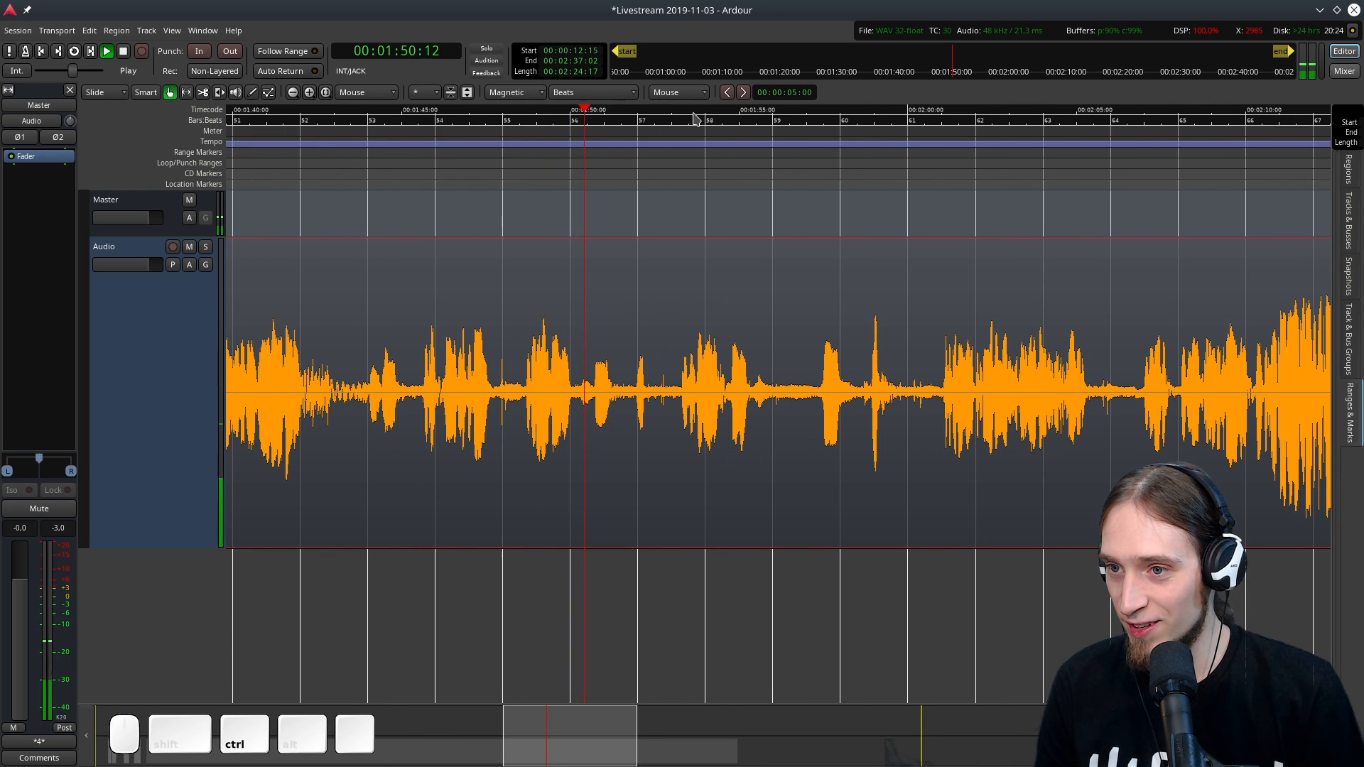
# Audition the extended clip at several points between about 00:01:46 and 00:02:07 for usable sounds.
pyautogui.press('space')
pyautogui.click(701, 142)
pyautogui.press('space')
pyautogui.click(953, 135)
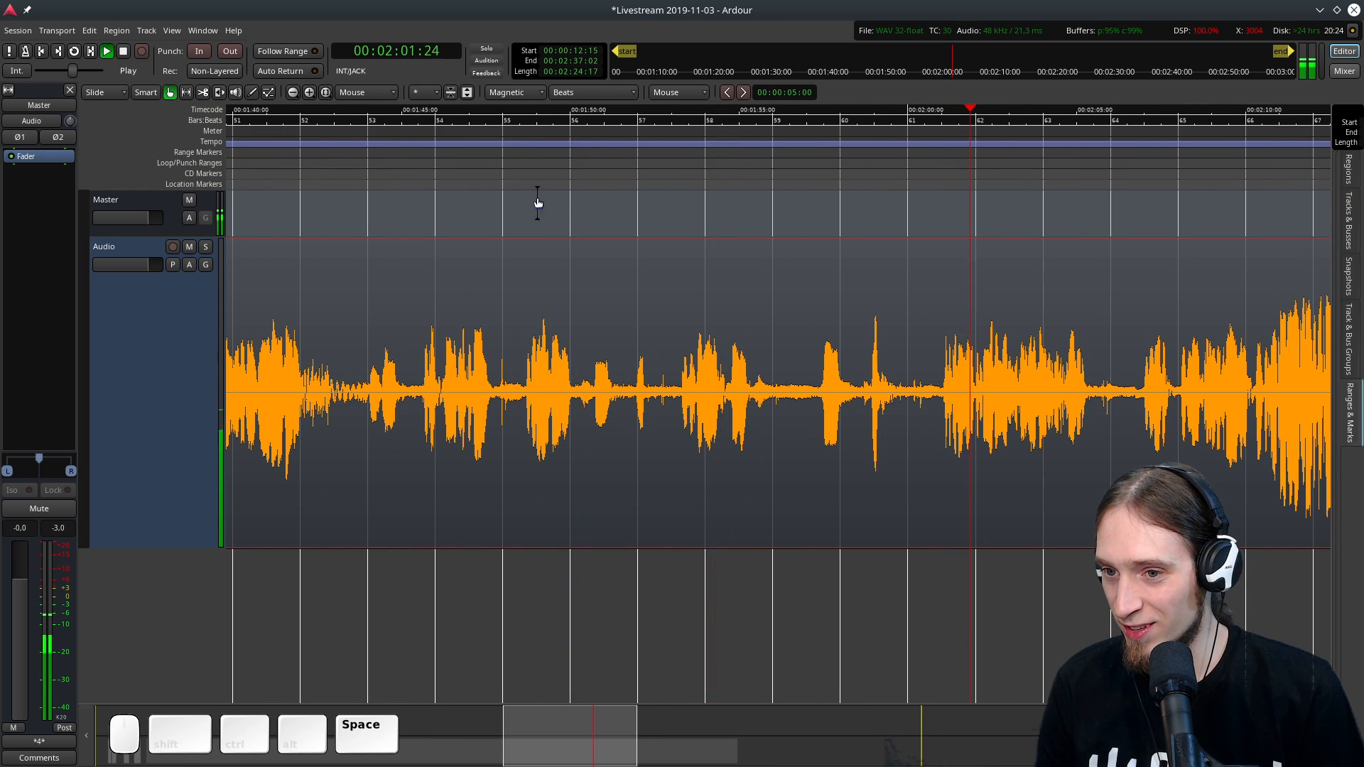
pyautogui.press('space')
pyautogui.click(452, 142)
pyautogui.press('space')
pyautogui.press('space')
pyautogui.click(526, 141)
pyautogui.press('space')
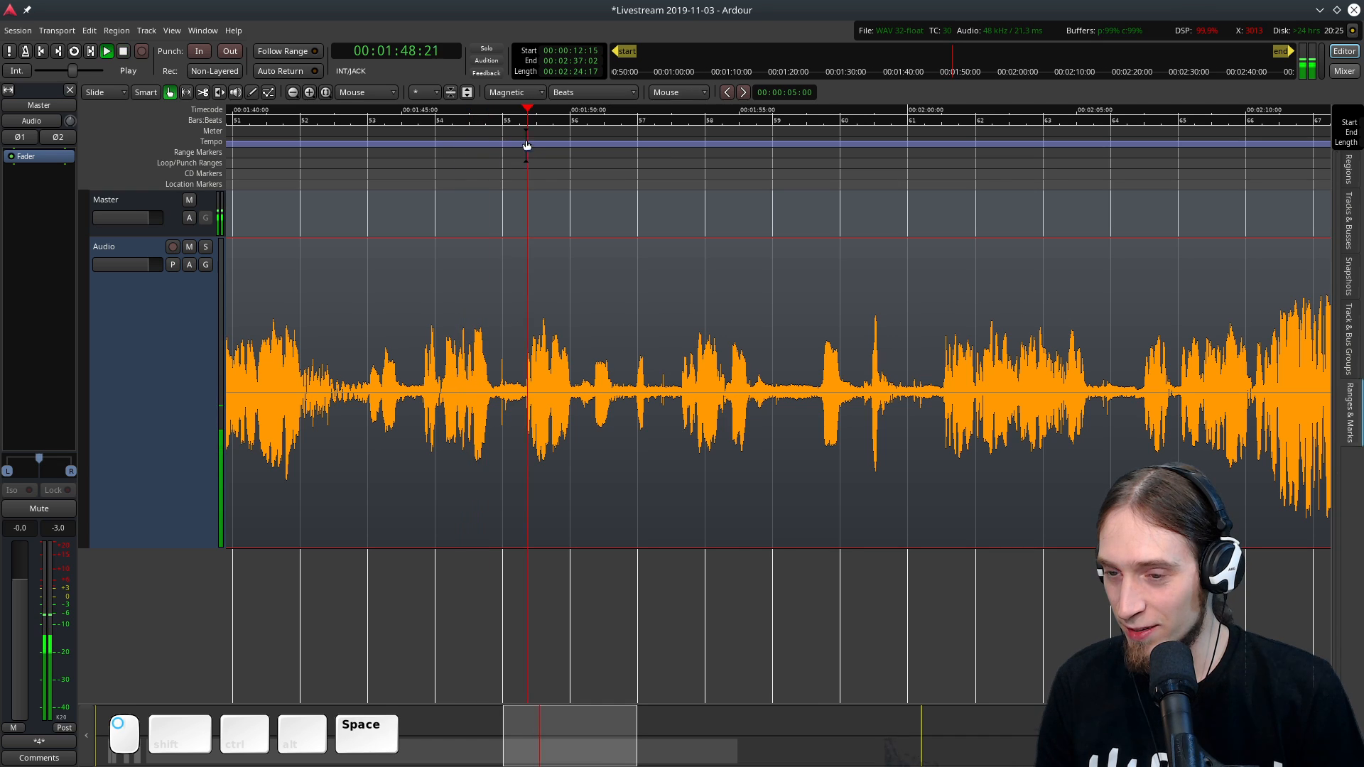
pyautogui.click(1028, 157)
pyautogui.click(1142, 172)
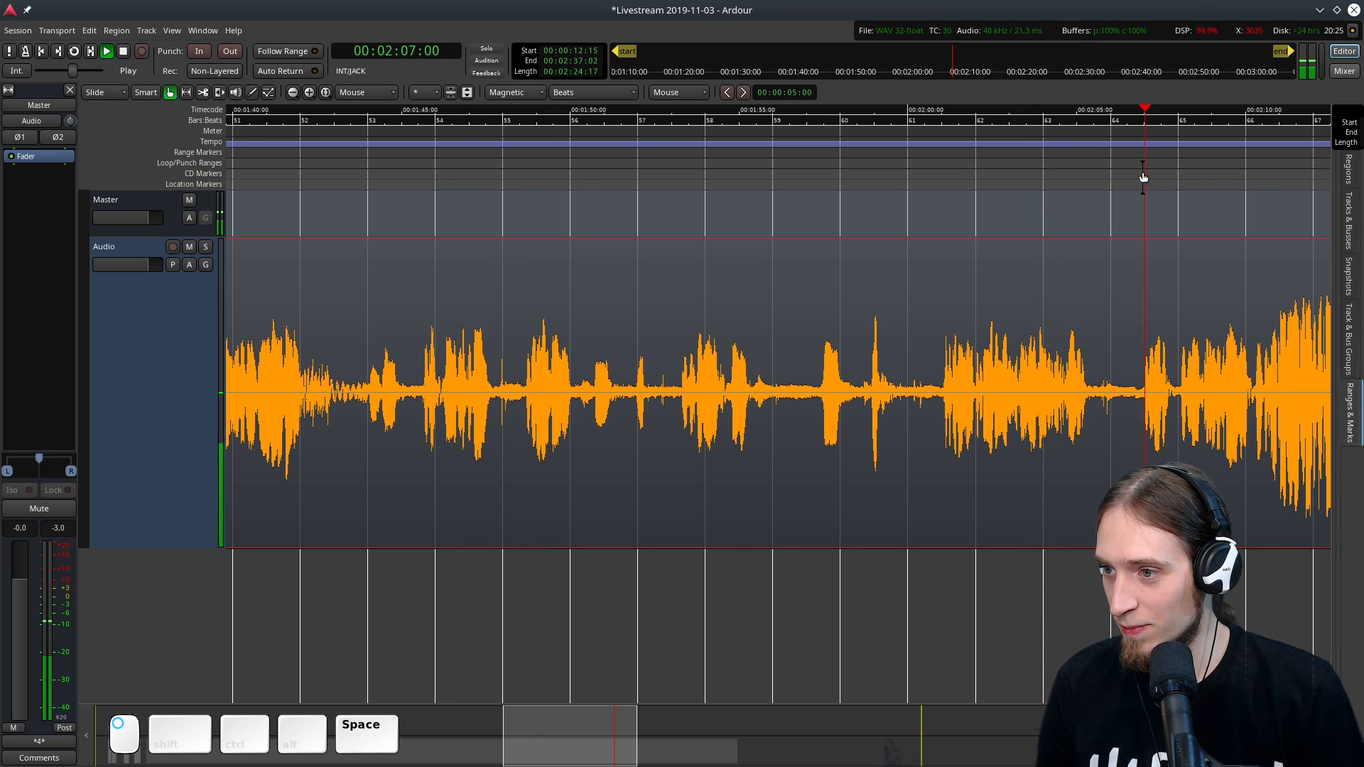
# Audition the long clip from about 00:01:11 onward and the loud passage around 00:01:39.
pyautogui.scroll(-2, 857, 295)
pyautogui.press('space')
pyautogui.click(453, 195)
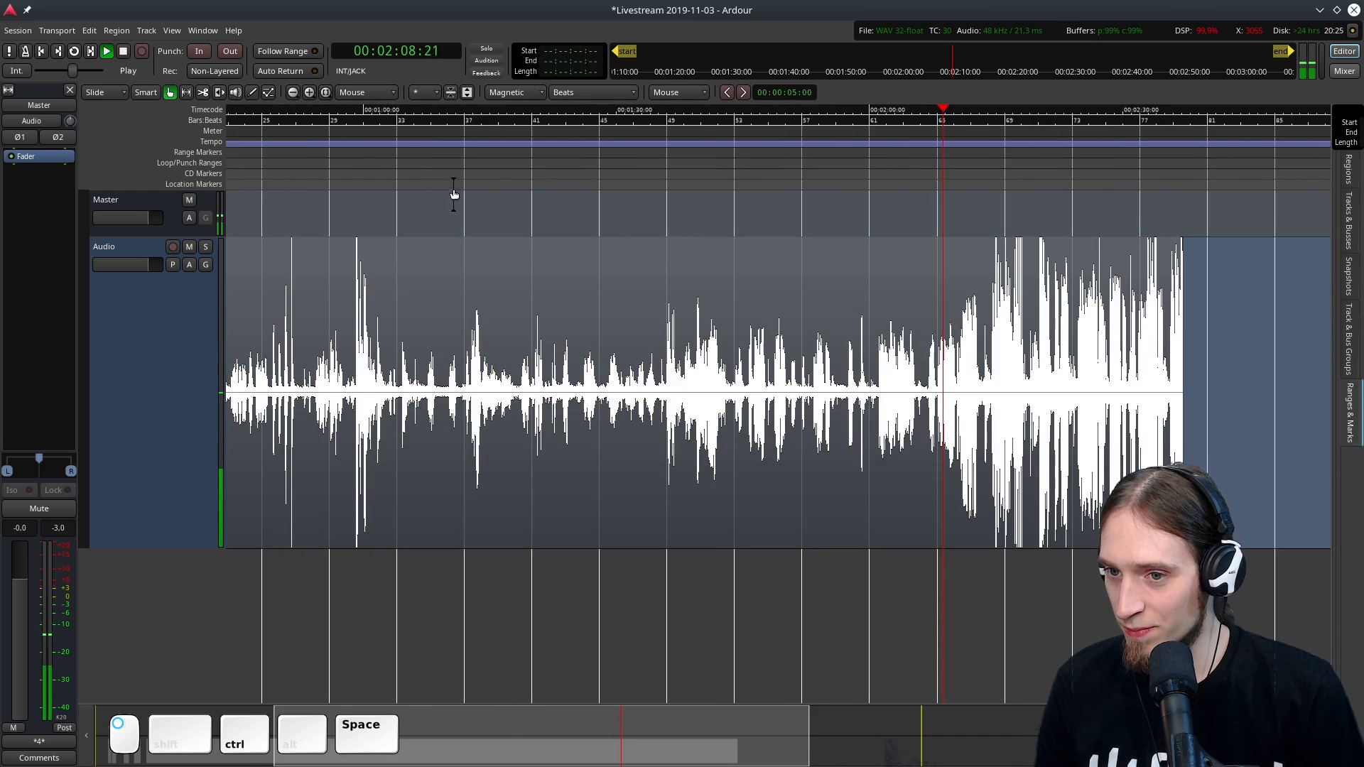
pyautogui.press('space')
pyautogui.click(454, 155)
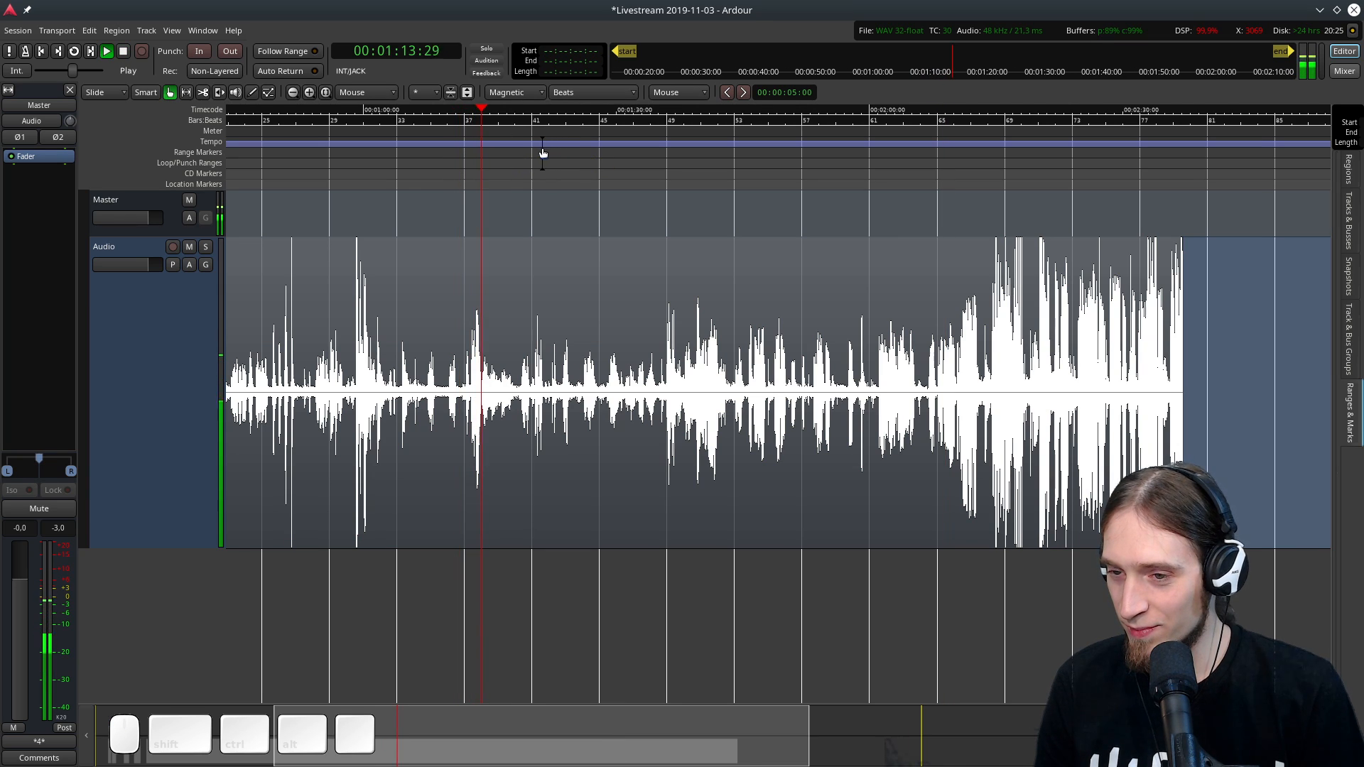
pyautogui.hotkey('ctrl', 'space')
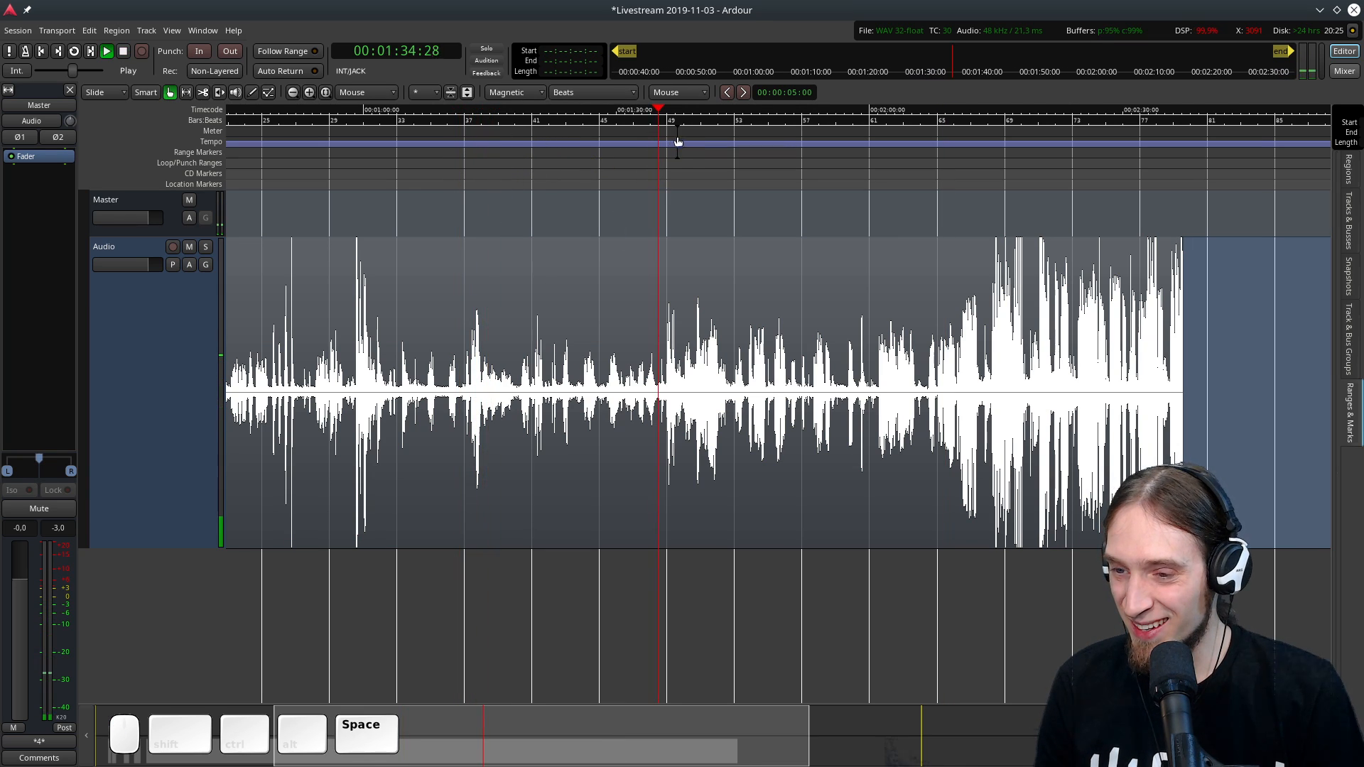
pyautogui.scroll(2, 696, 167)
pyautogui.hotkey('ctrl', 'space')
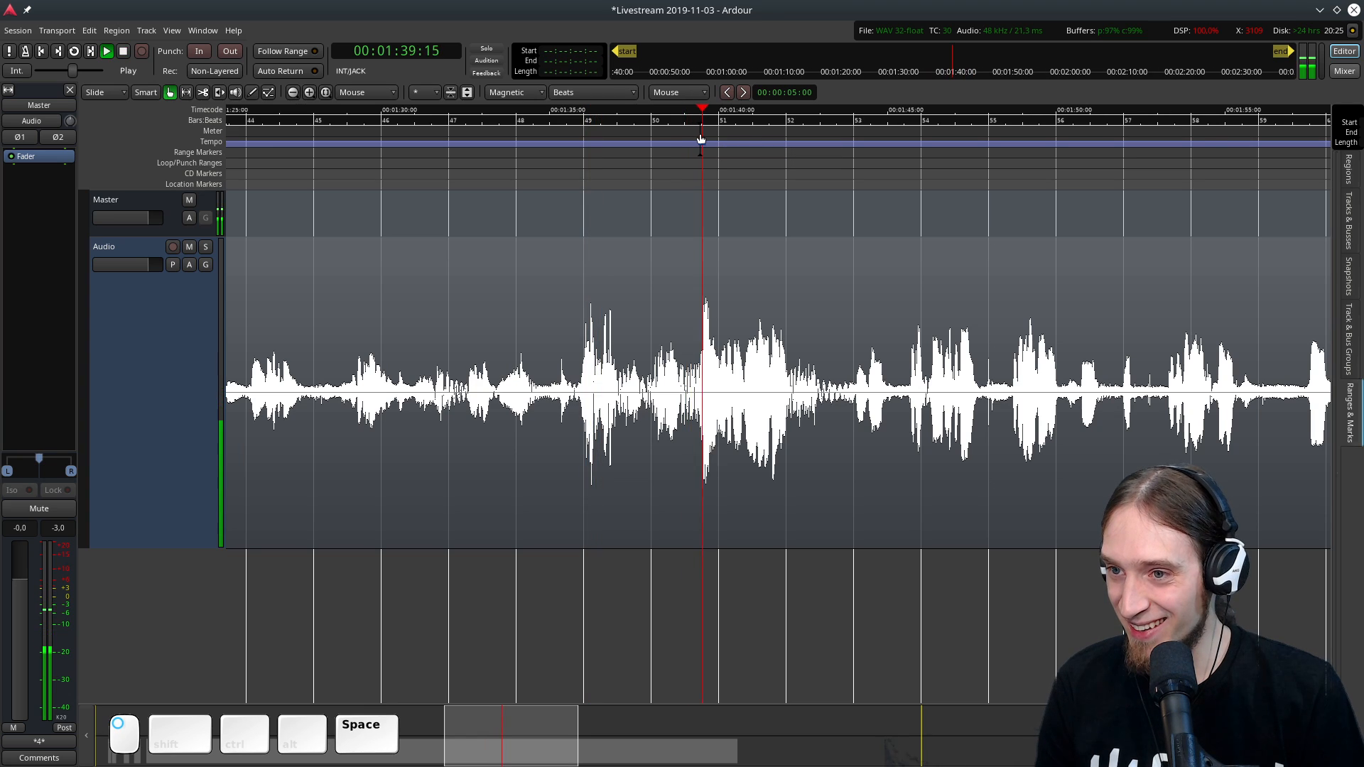
pyautogui.scroll(2, 702, 140)
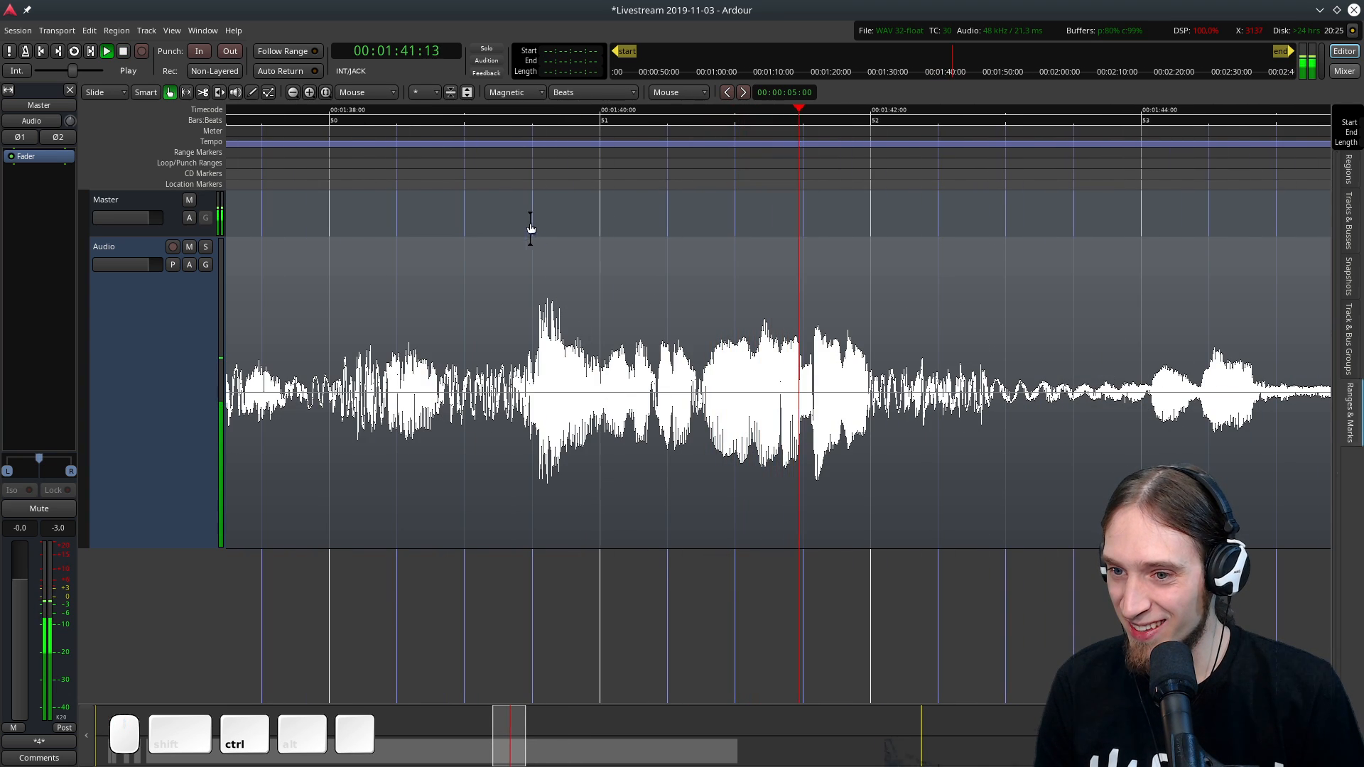
# Split the long clip at about 00:01:39:11 and 00:01:42:01 around the loud passage and play the cut-out piece.
pyautogui.click(511, 181)
pyautogui.press('space')
pyautogui.click(515, 394)
pyautogui.press('s')
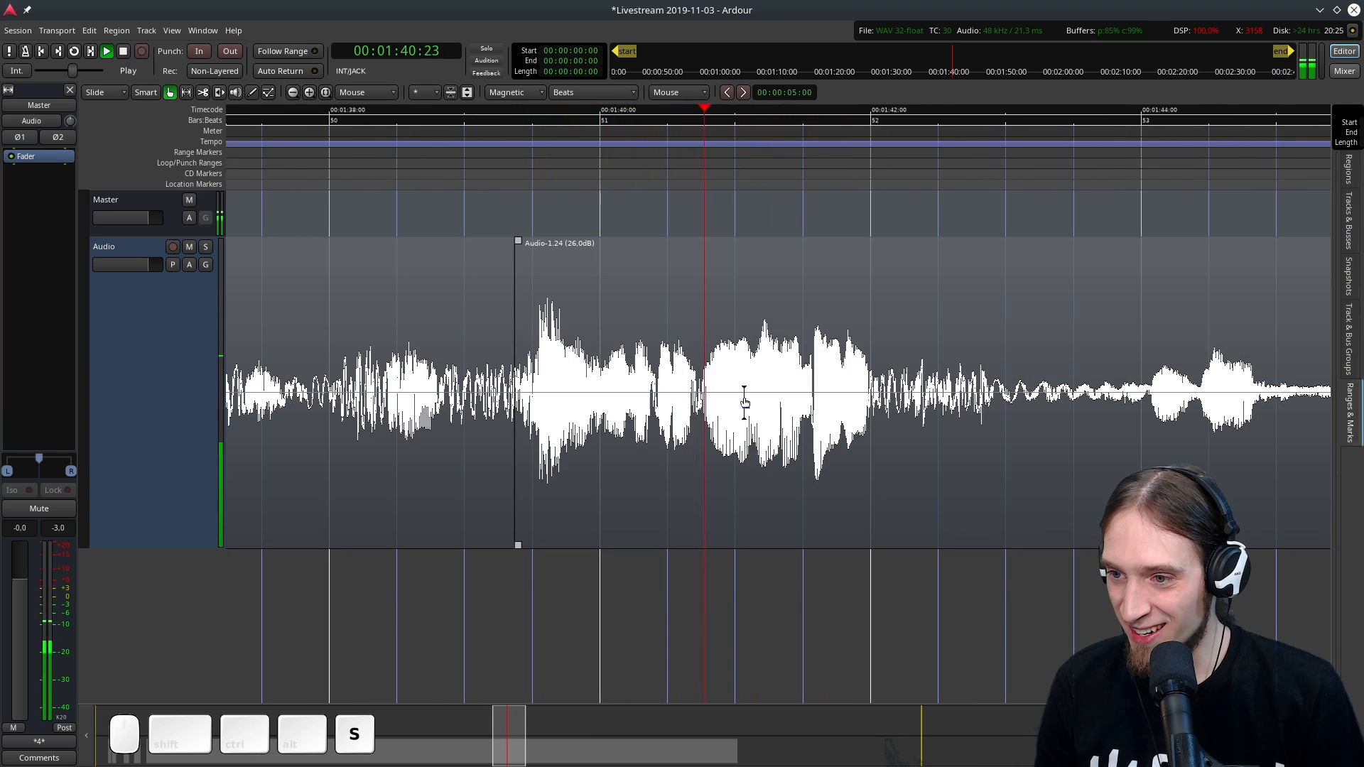
pyautogui.press('space')
pyautogui.click(877, 395)
pyautogui.press('s')
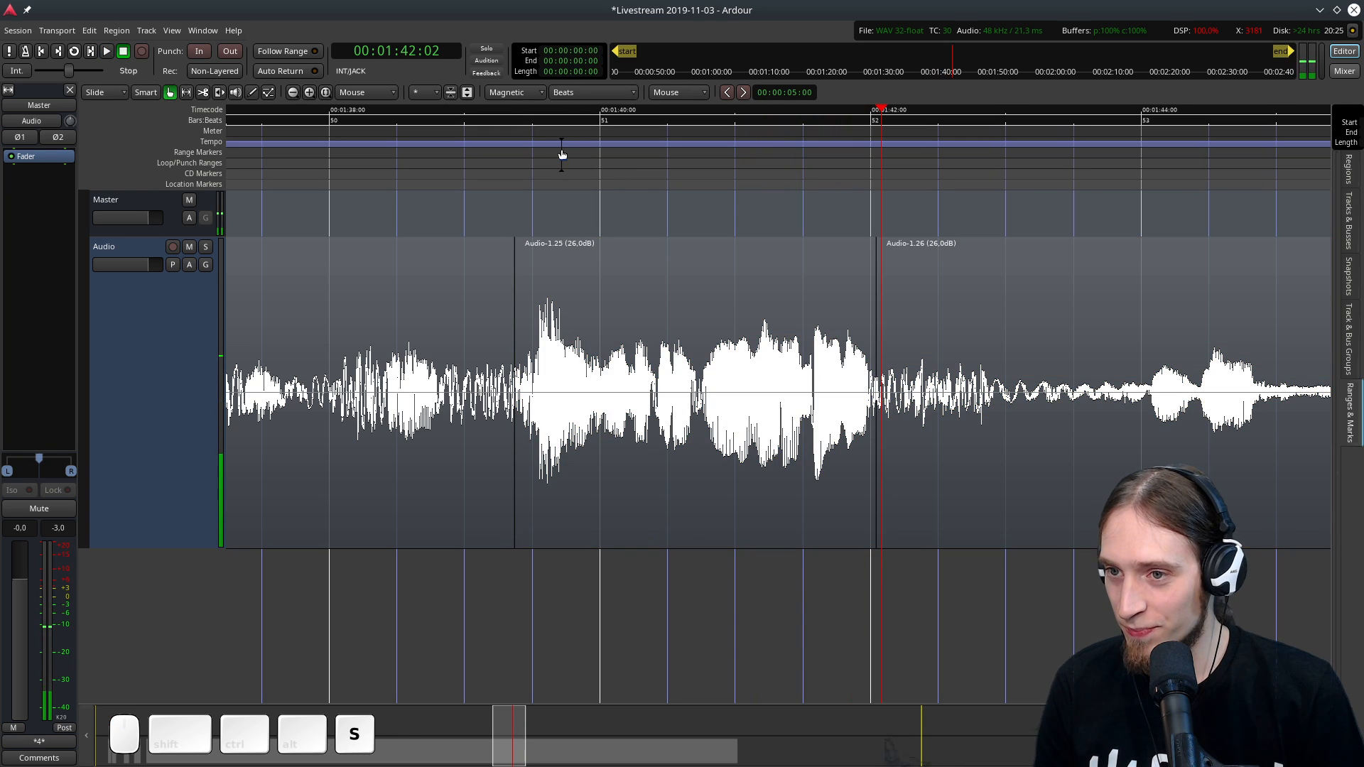
pyautogui.click(558, 154)
pyautogui.press('space')
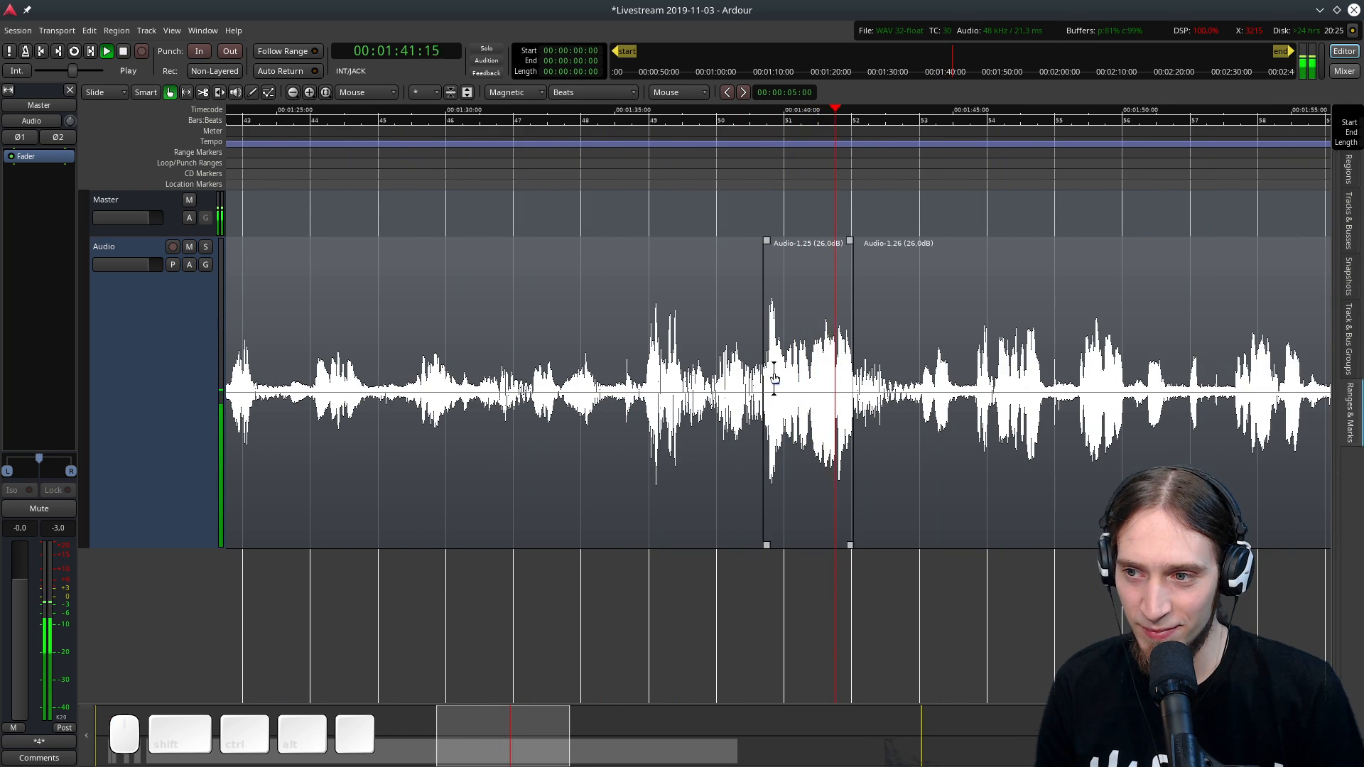
pyautogui.keyDown('ctrl'); pyautogui.scroll(-4, 779, 370); pyautogui.keyUp('ctrl')
pyautogui.press('space')
# Delete the long clips before and after the cut-out passage.
pyautogui.click(757, 388)
pyautogui.keyDown('ctrl'); pyautogui.scroll(-1, 561, 390); pyautogui.keyUp('ctrl')
pyautogui.keyDown('shift'); pyautogui.rightClick(551, 392); pyautogui.keyUp('shift')
pyautogui.click(731, 384)
pyautogui.keyDown('shift'); pyautogui.rightClick(732, 384); pyautogui.keyUp('shift')
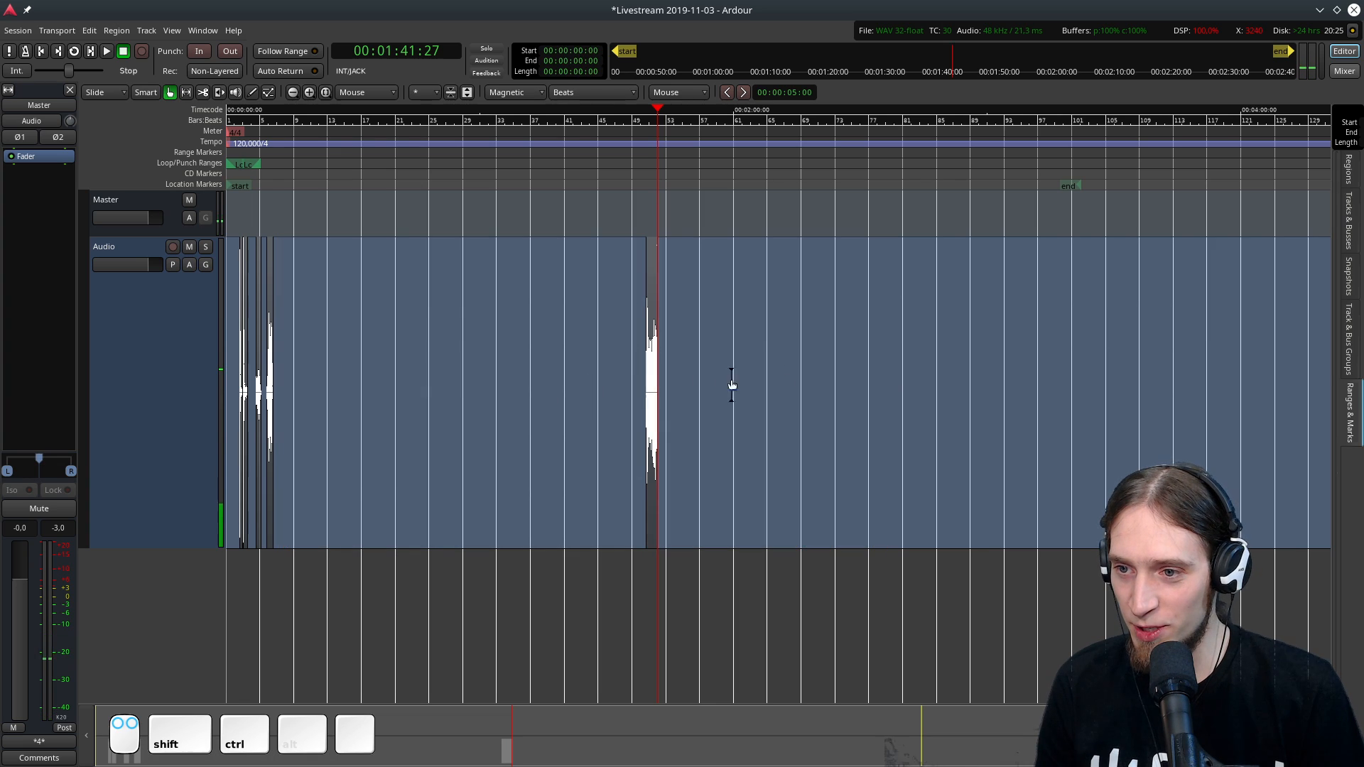
# Move the cut-out clip behind the other extracted clips to start at 00:00:12:00 and reduce the Audio track's height.
pyautogui.moveTo(647, 353); pyautogui.dragTo(278, 371)
pyautogui.keyDown('ctrl'); pyautogui.scroll(5, 276, 366); pyautogui.keyUp('ctrl')
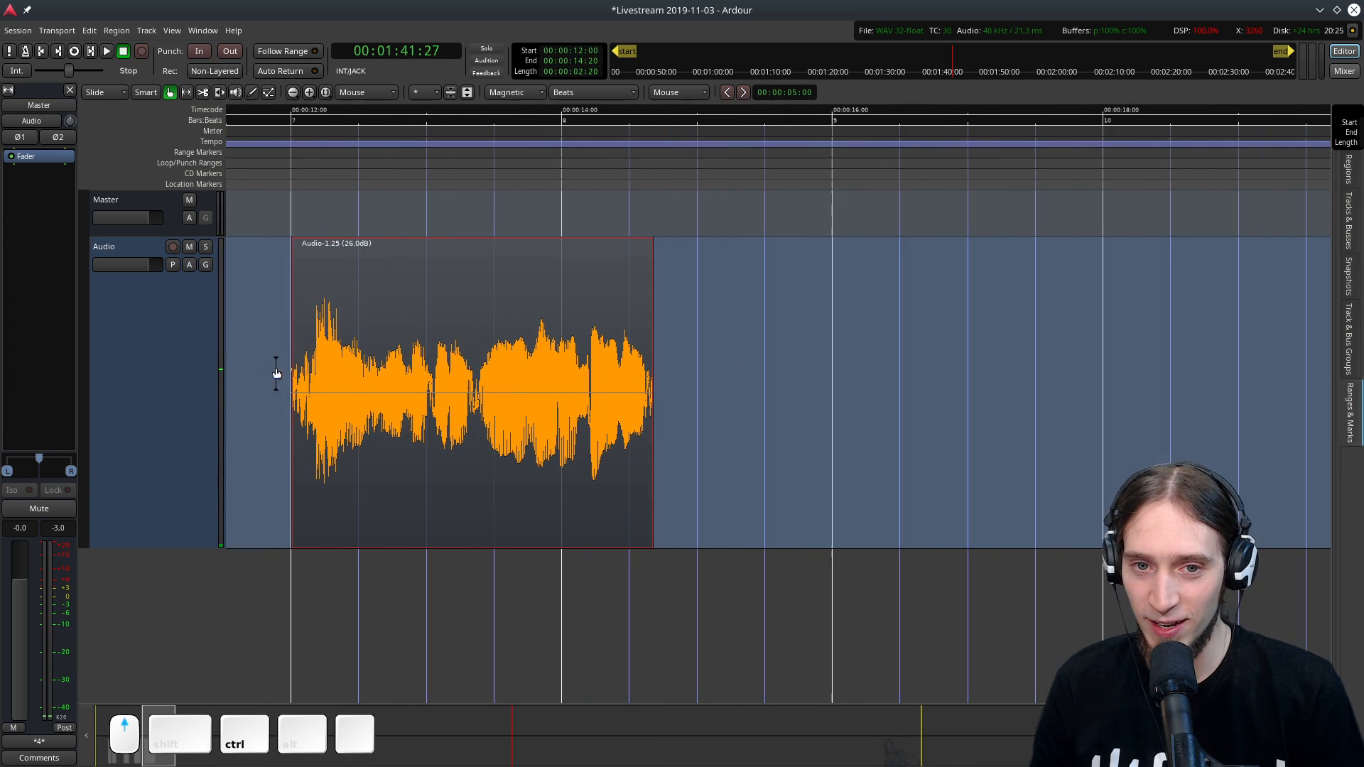
pyautogui.keyDown('ctrl'); pyautogui.scroll(-2, 554, 295); pyautogui.keyUp('ctrl')
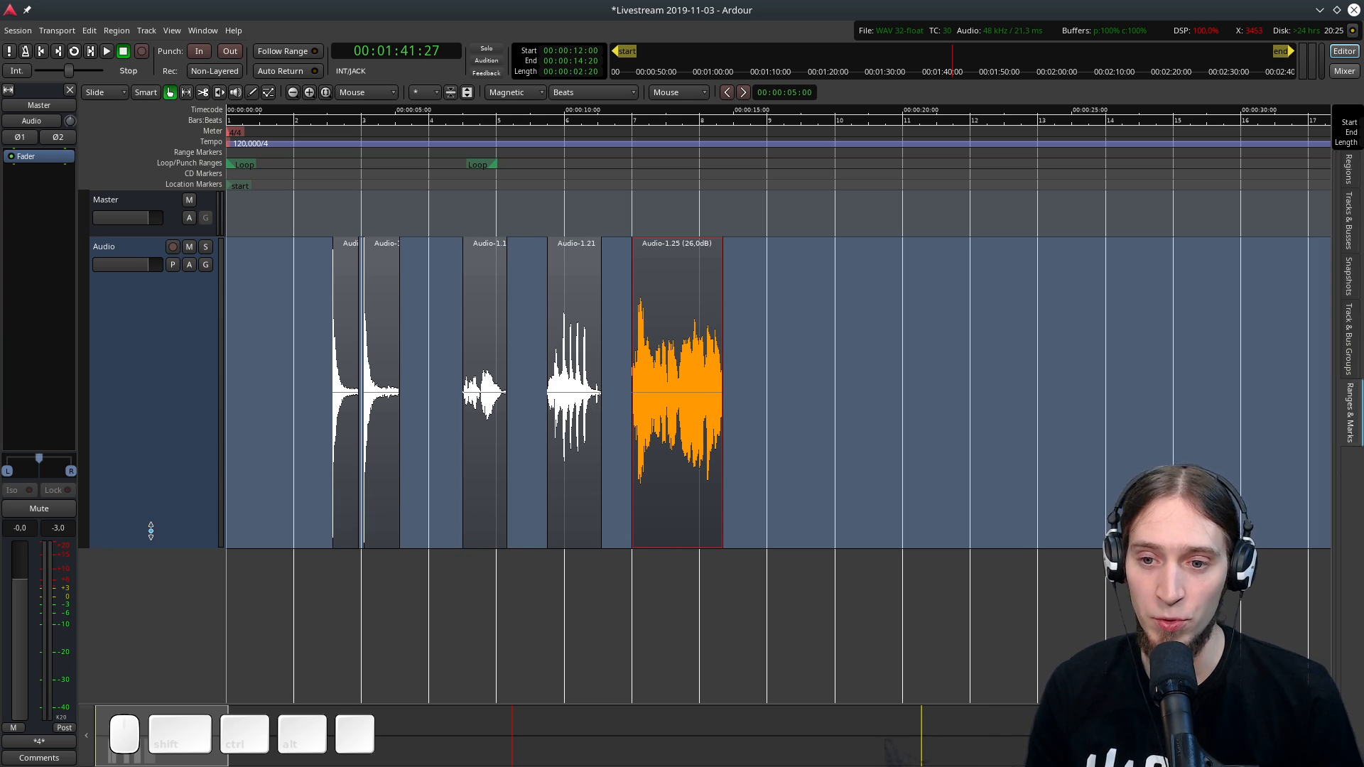
pyautogui.moveTo(150, 531); pyautogui.dragTo(155, 298)
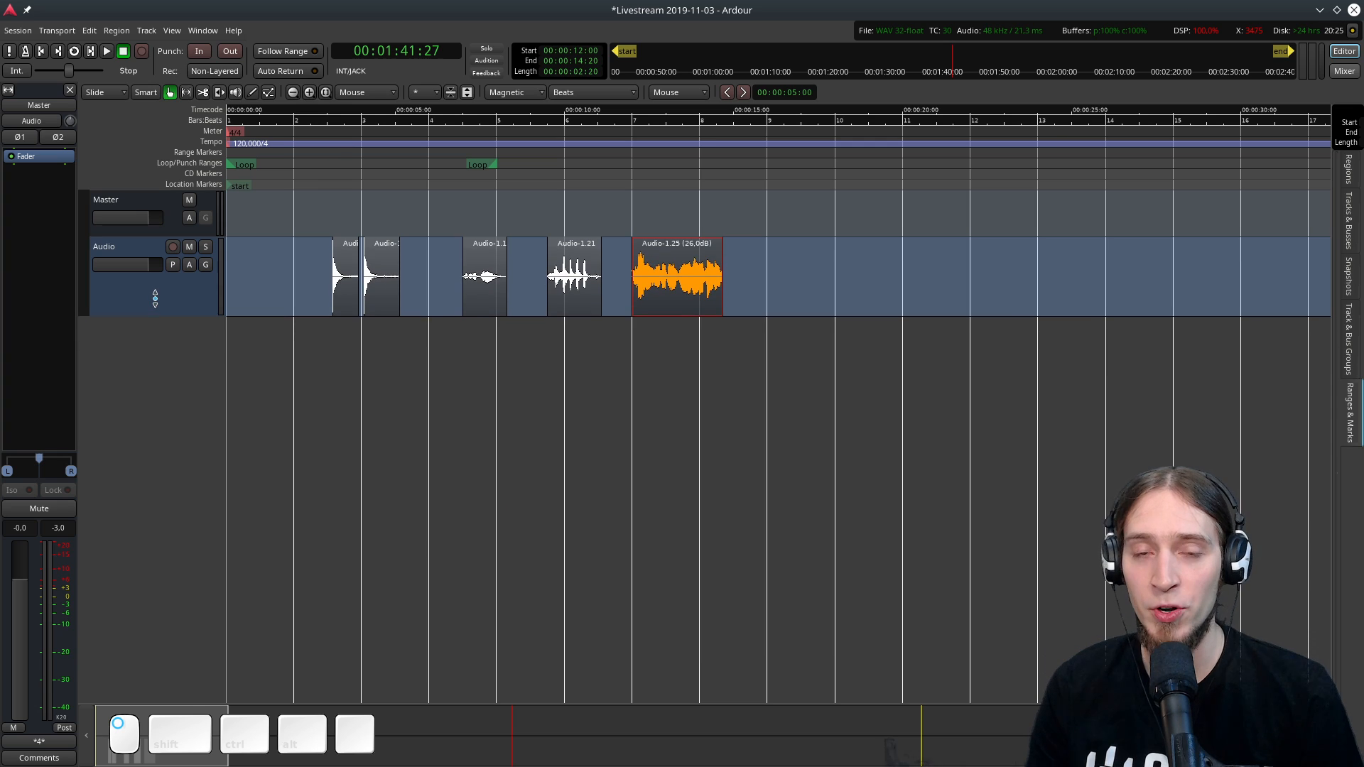
# Add eight MIDI tracks named samplv1 that use the samplv1 instrument.
pyautogui.doubleClick(146, 387)
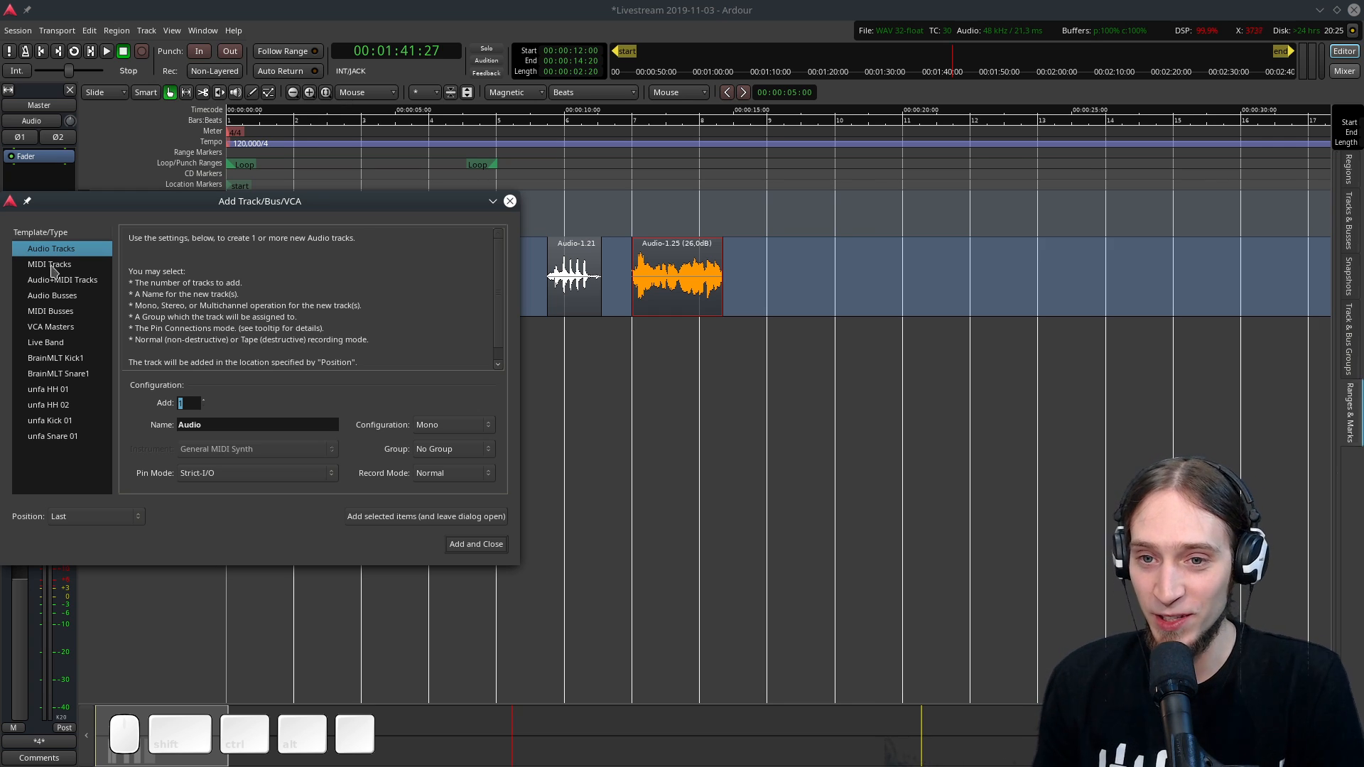
pyautogui.click(59, 267)
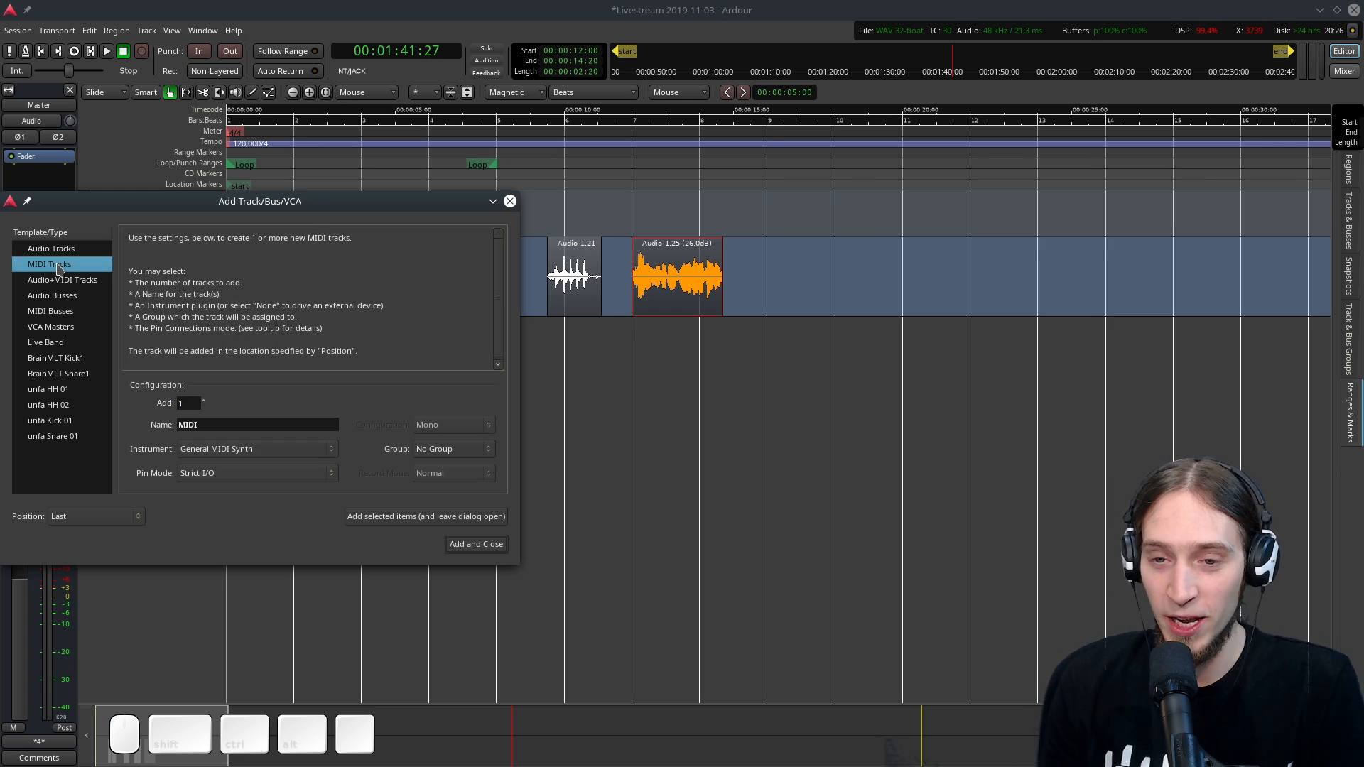
pyautogui.click(226, 450)
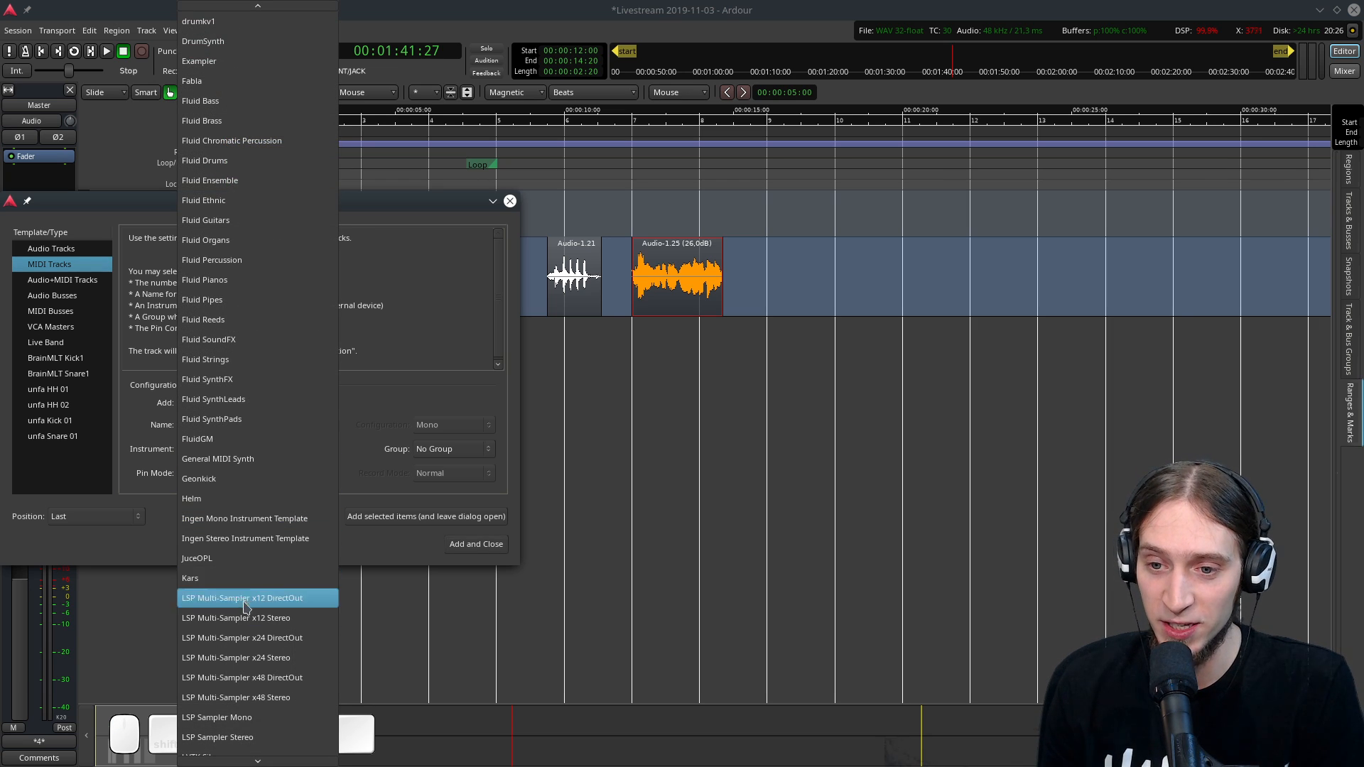
pyautogui.scroll(-5, 256, 483)
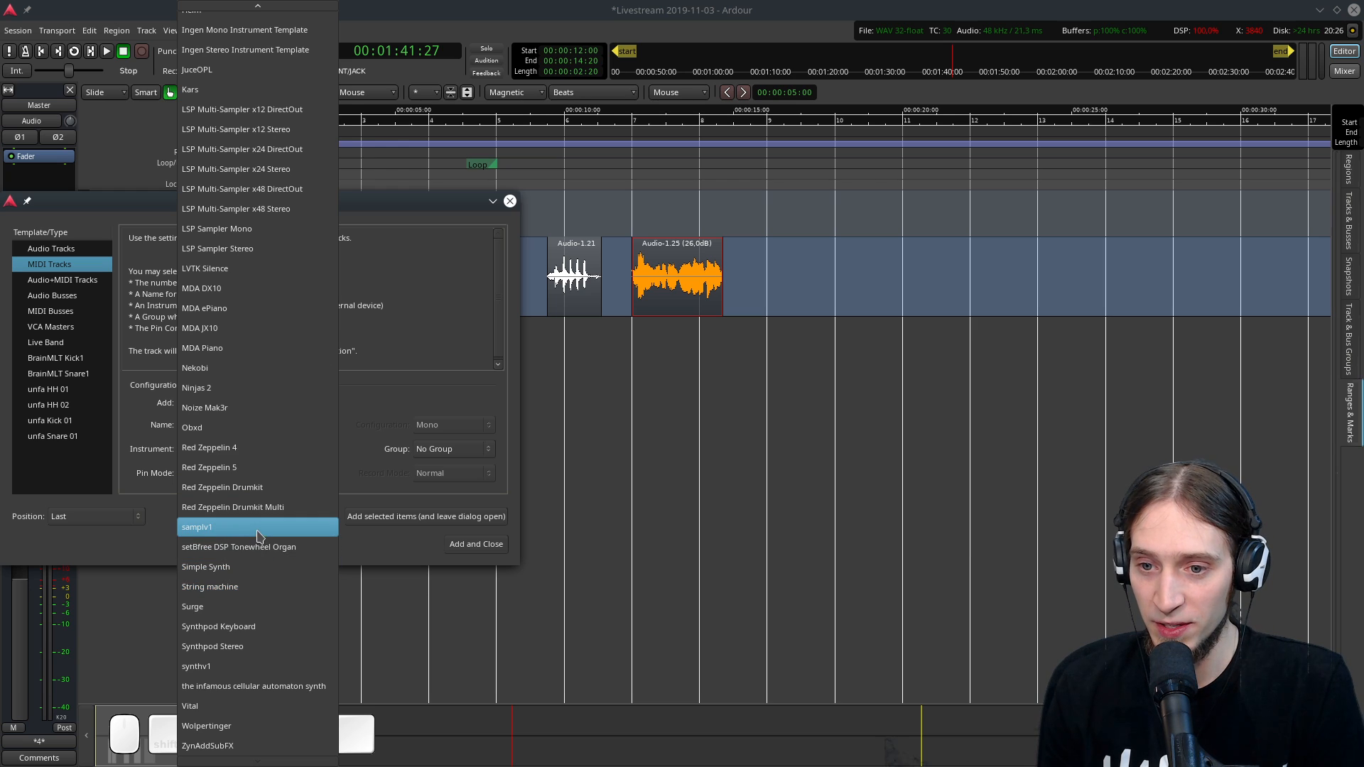
pyautogui.click(229, 527)
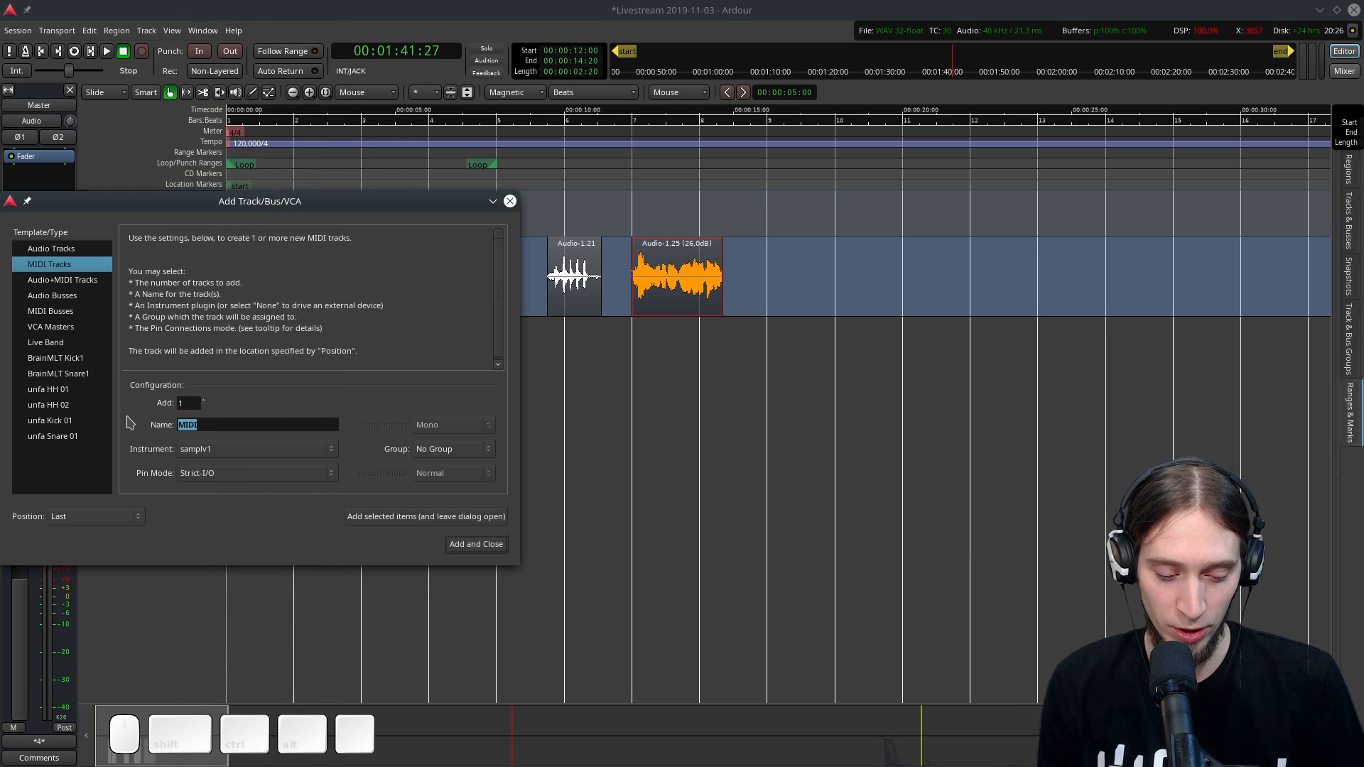
pyautogui.write('samlv1')
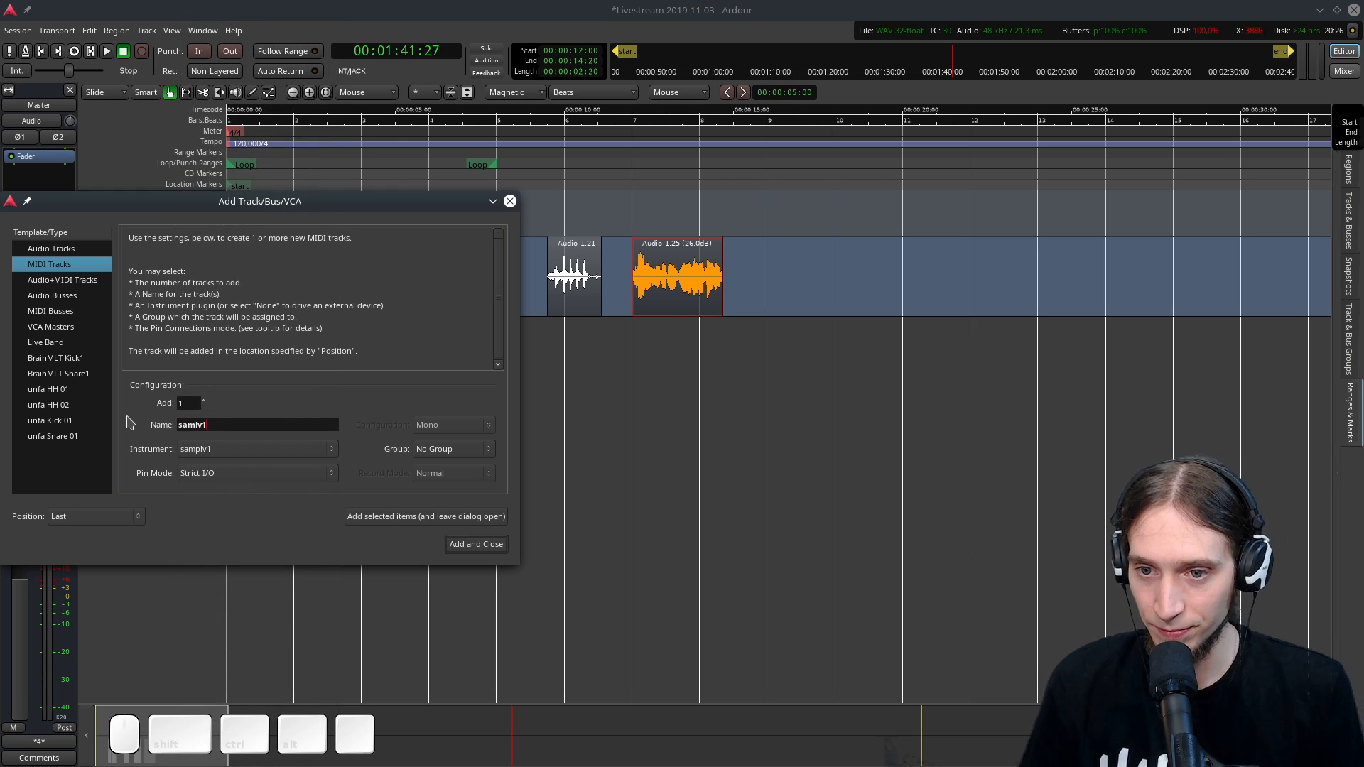
pyautogui.write('p')
pyautogui.press('End')
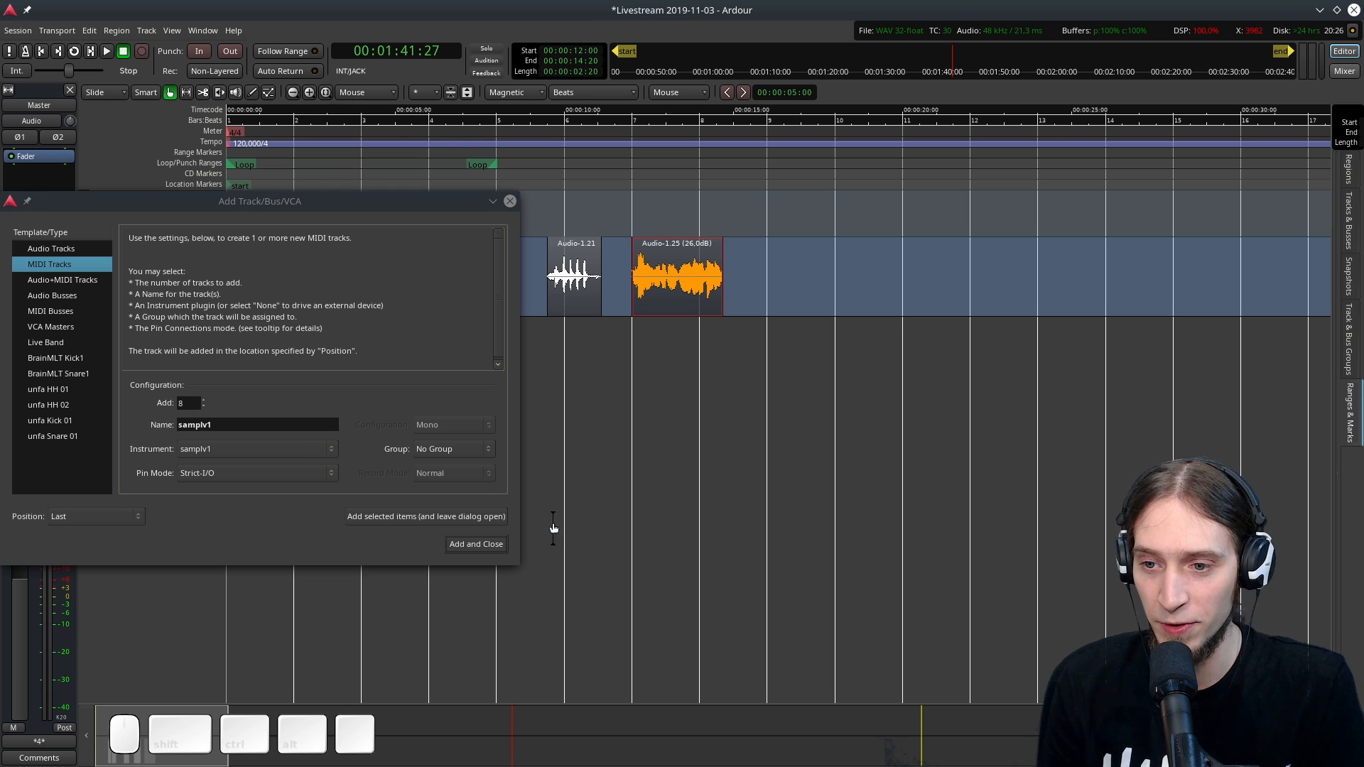
pyautogui.click(490, 547)
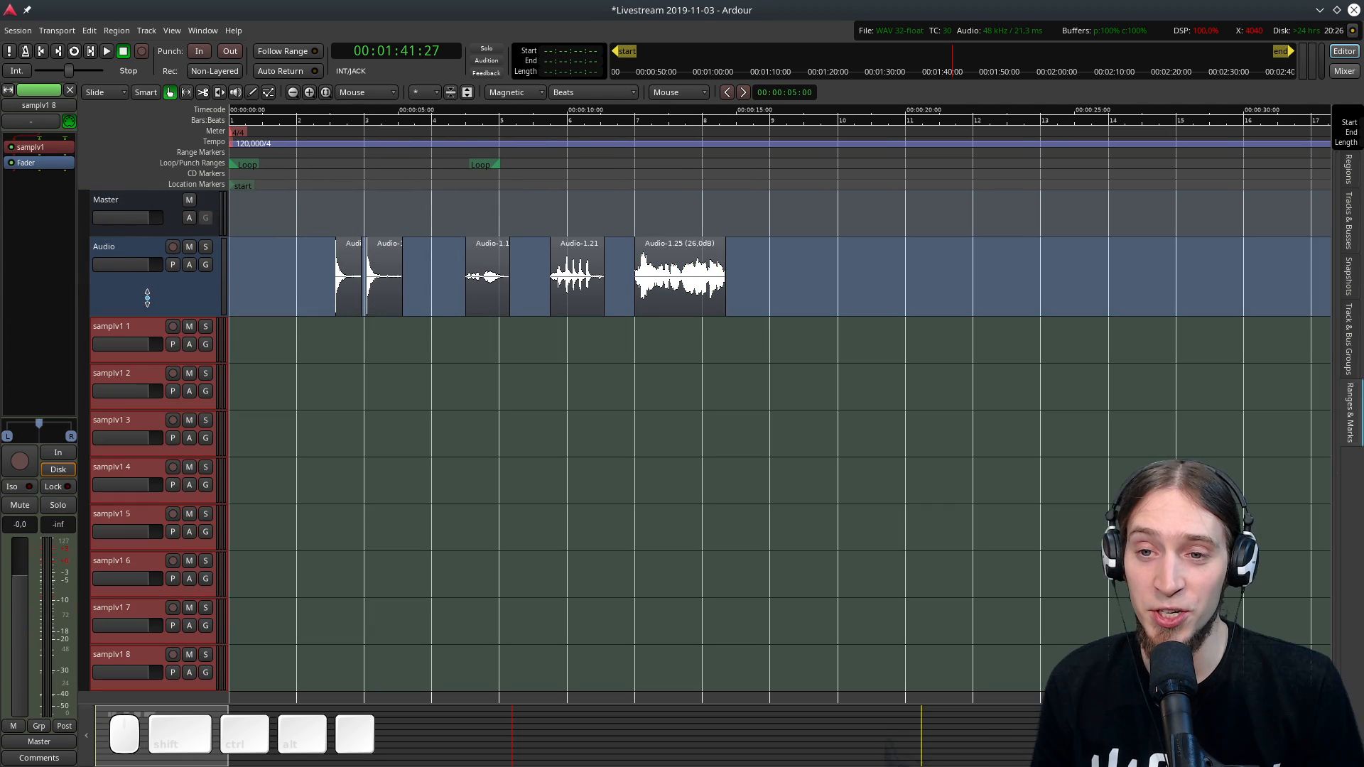
# Reduce the Audio track's height slightly and select the samplv1 1 track.
pyautogui.click(147, 300)
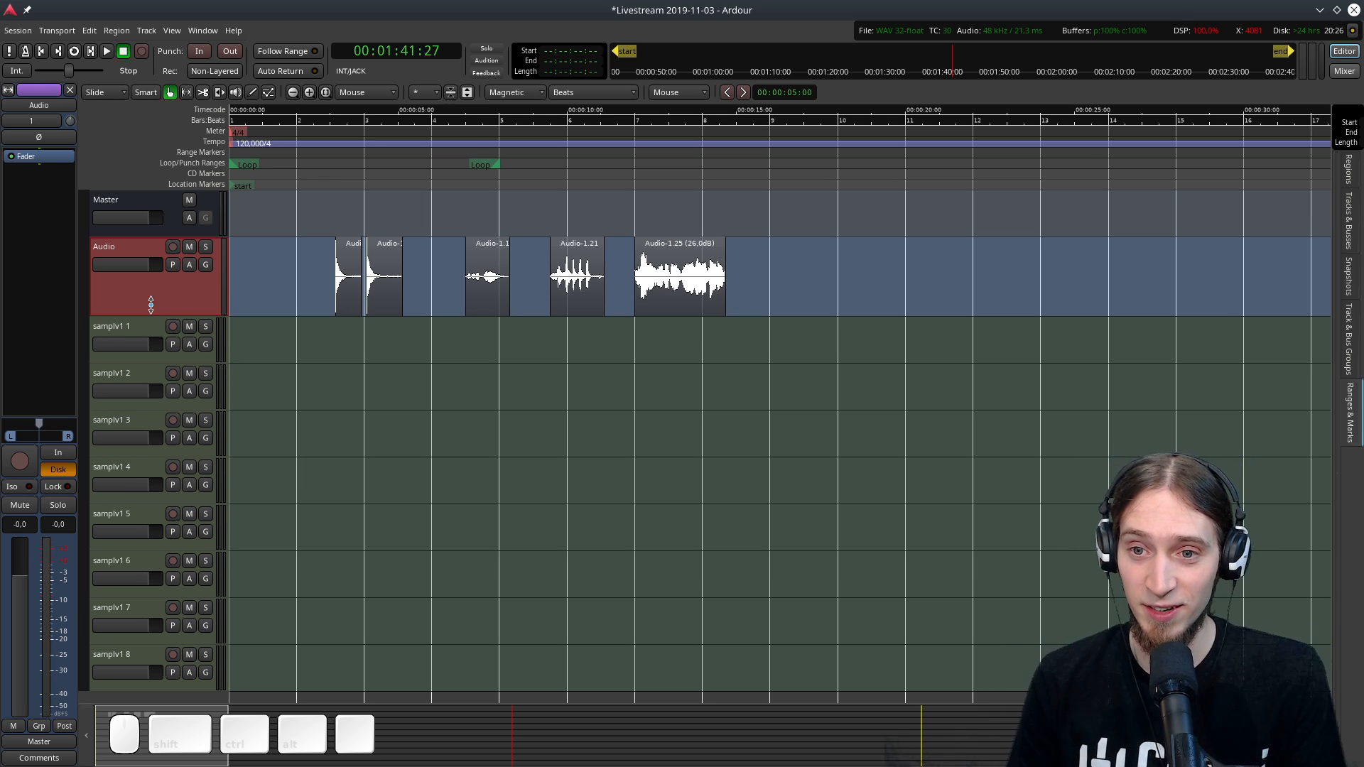
pyautogui.moveTo(151, 304); pyautogui.dragTo(151, 286)
pyautogui.click(133, 319)
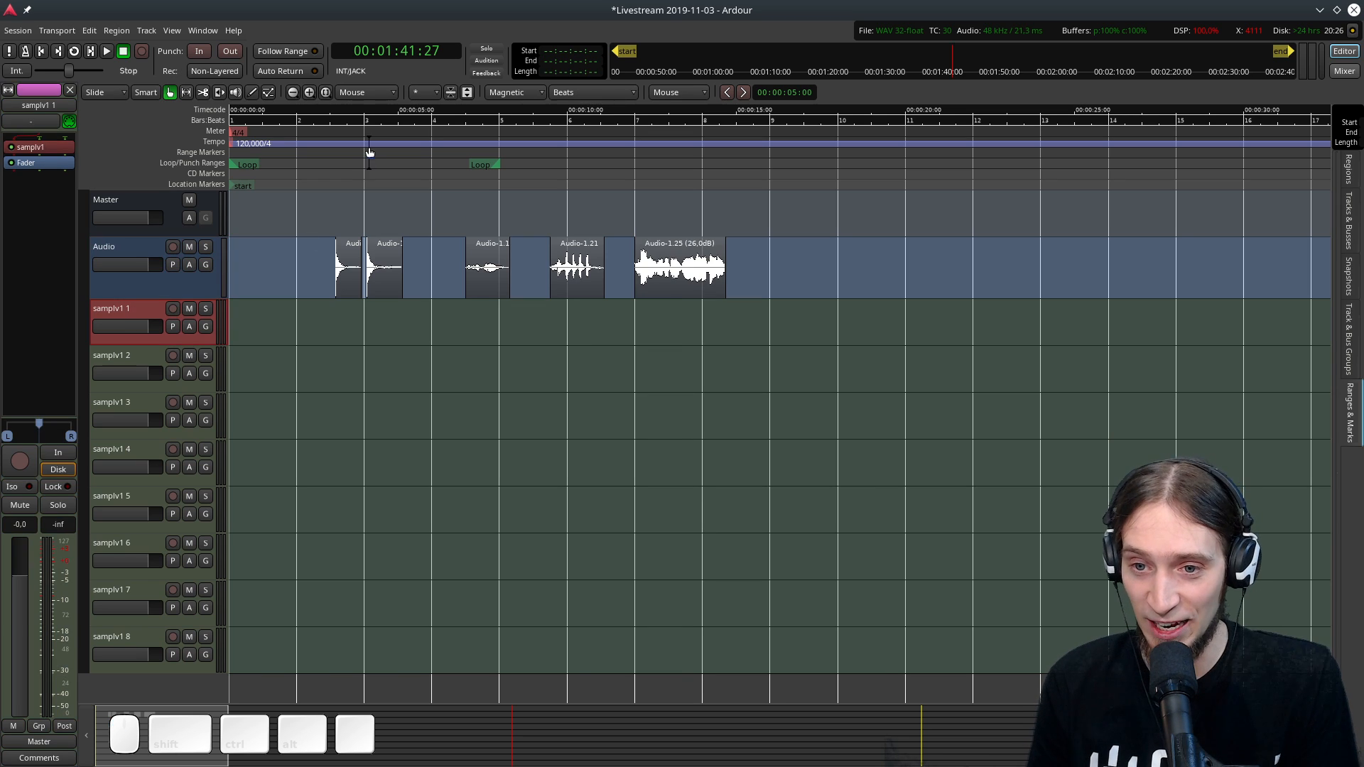
# Return the playhead to the session start and enlarge the samplv1 1 track to about twice its height.
pyautogui.press('Home')
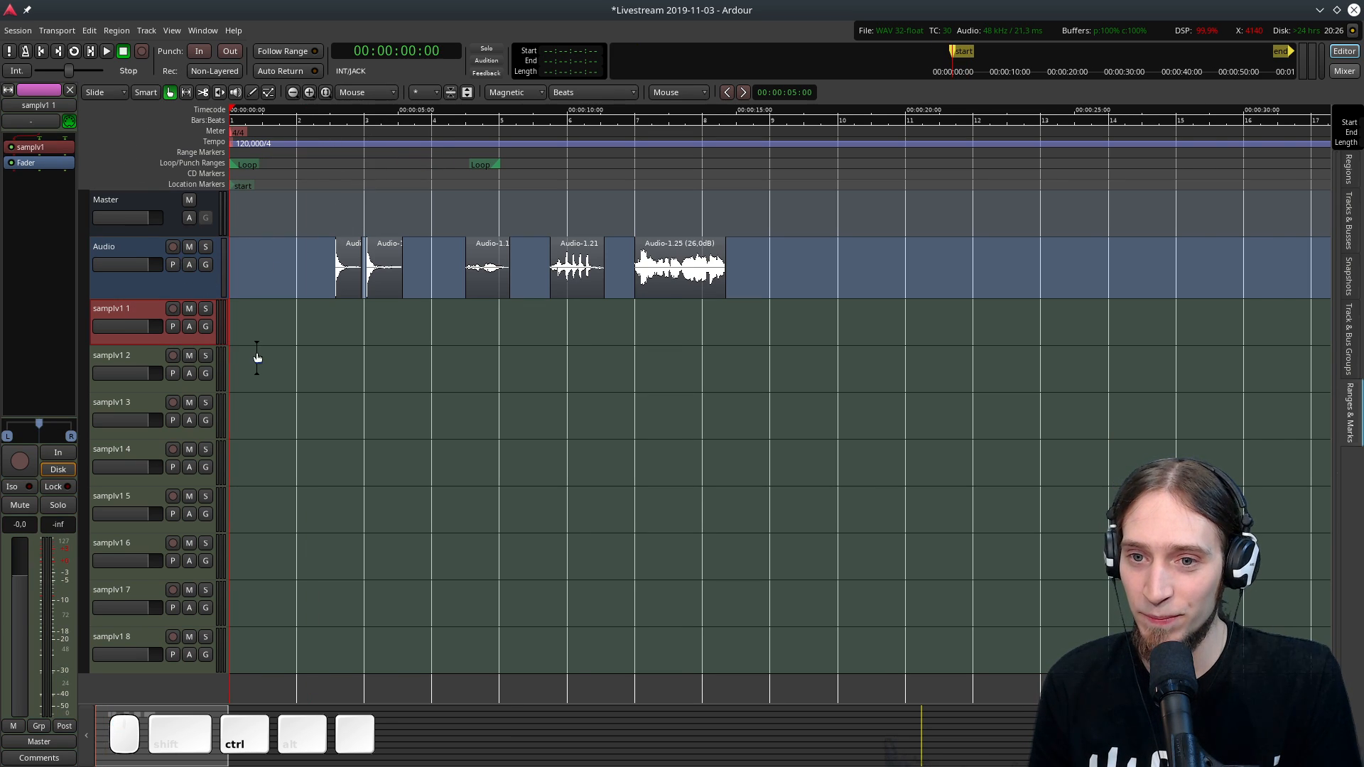
pyautogui.scroll(2, 323, 319)
pyautogui.moveTo(135, 344); pyautogui.dragTo(133, 395)
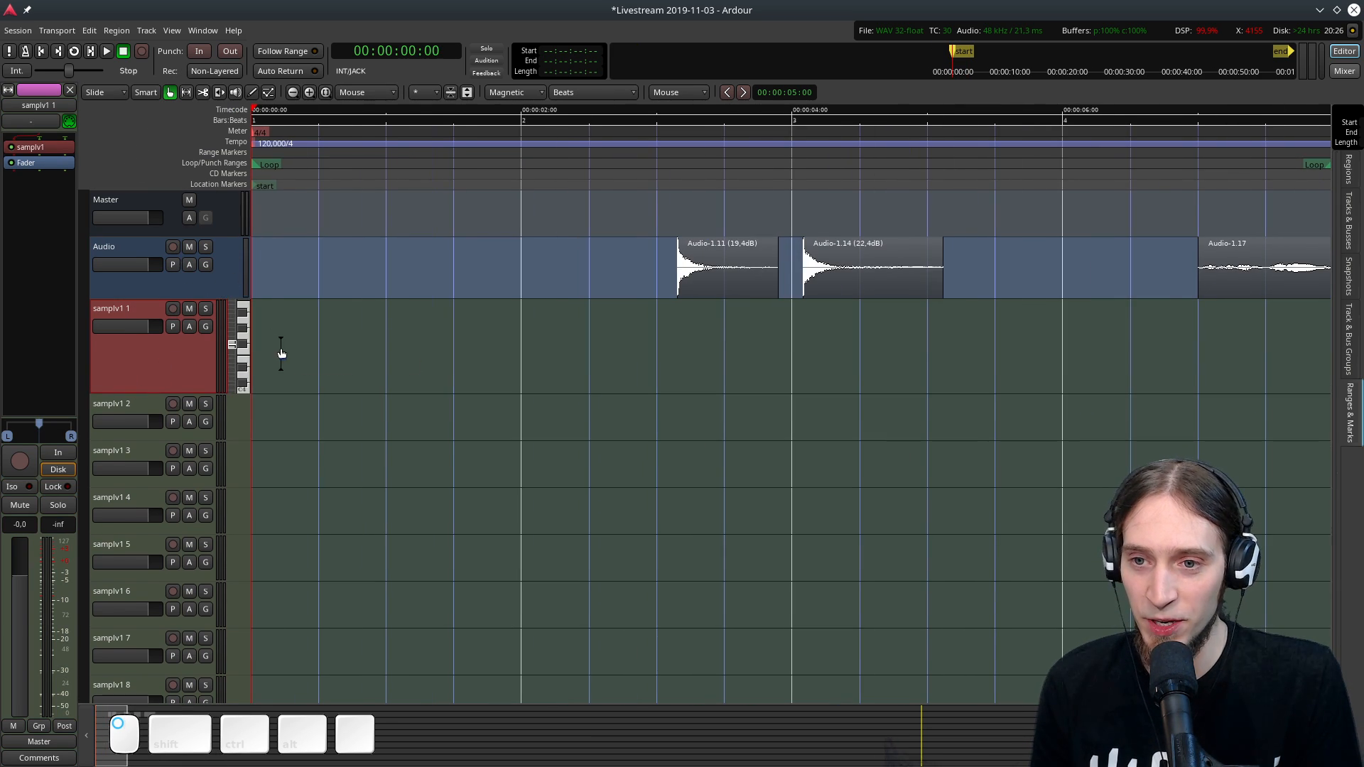
pyautogui.click(281, 354)
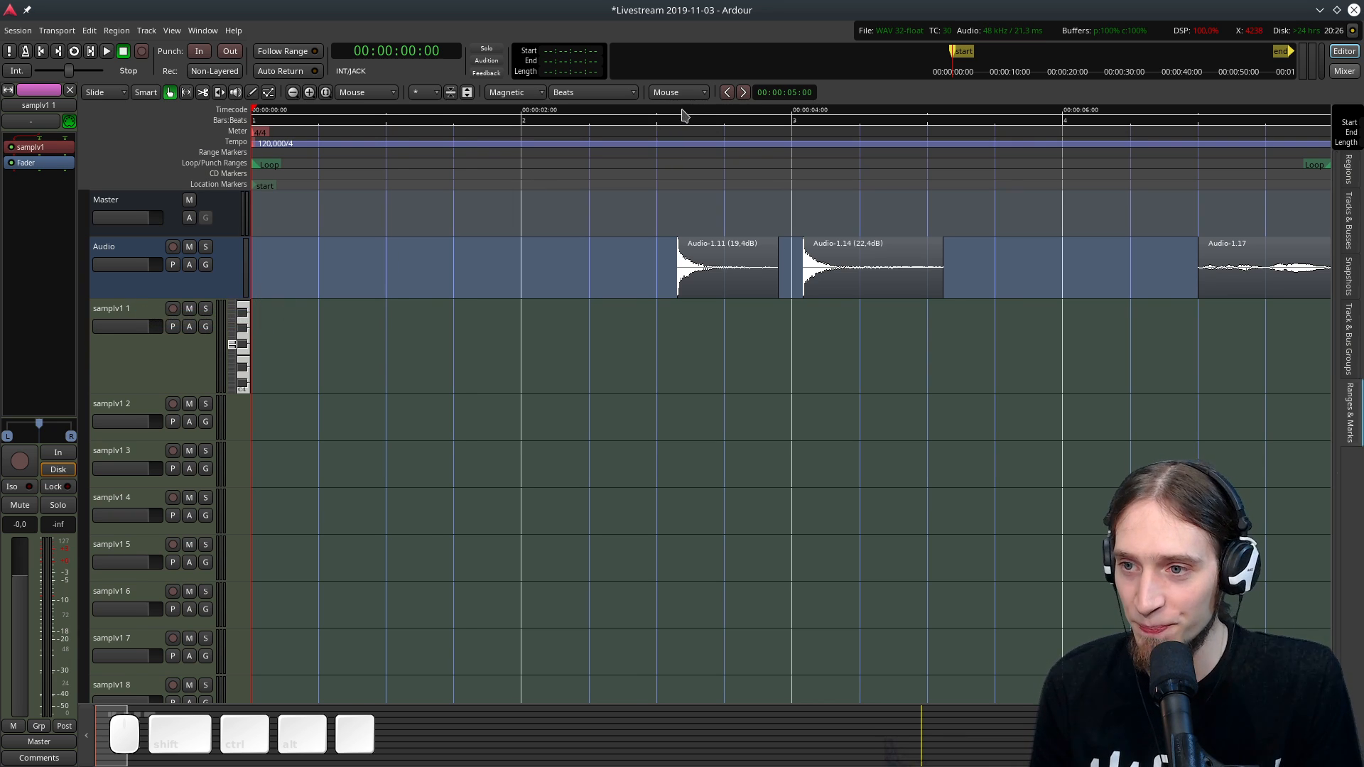
# Play back the first clip on the Audio track and rename that region Hammer 1.
pyautogui.click(684, 115)
pyautogui.press('space')
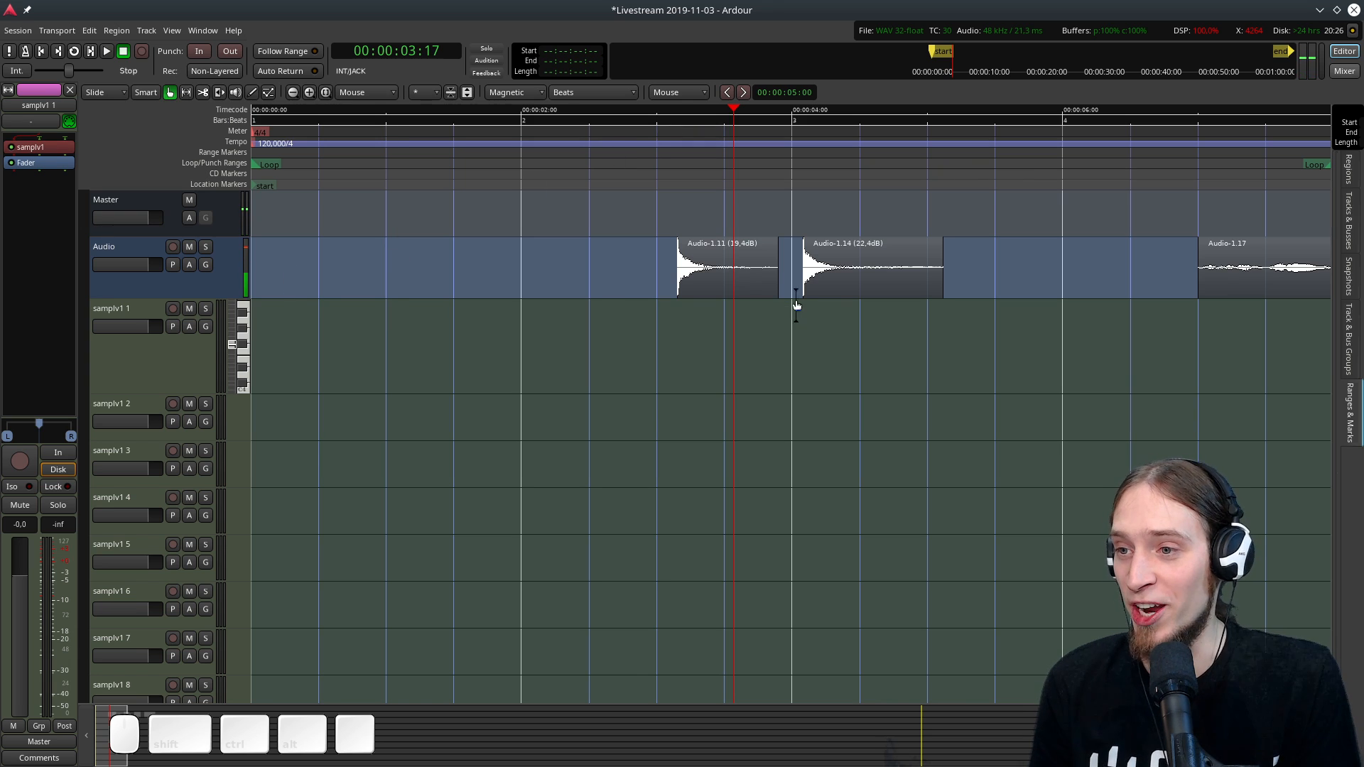
pyautogui.click(718, 261)
pyautogui.scroll(1, 718, 262)
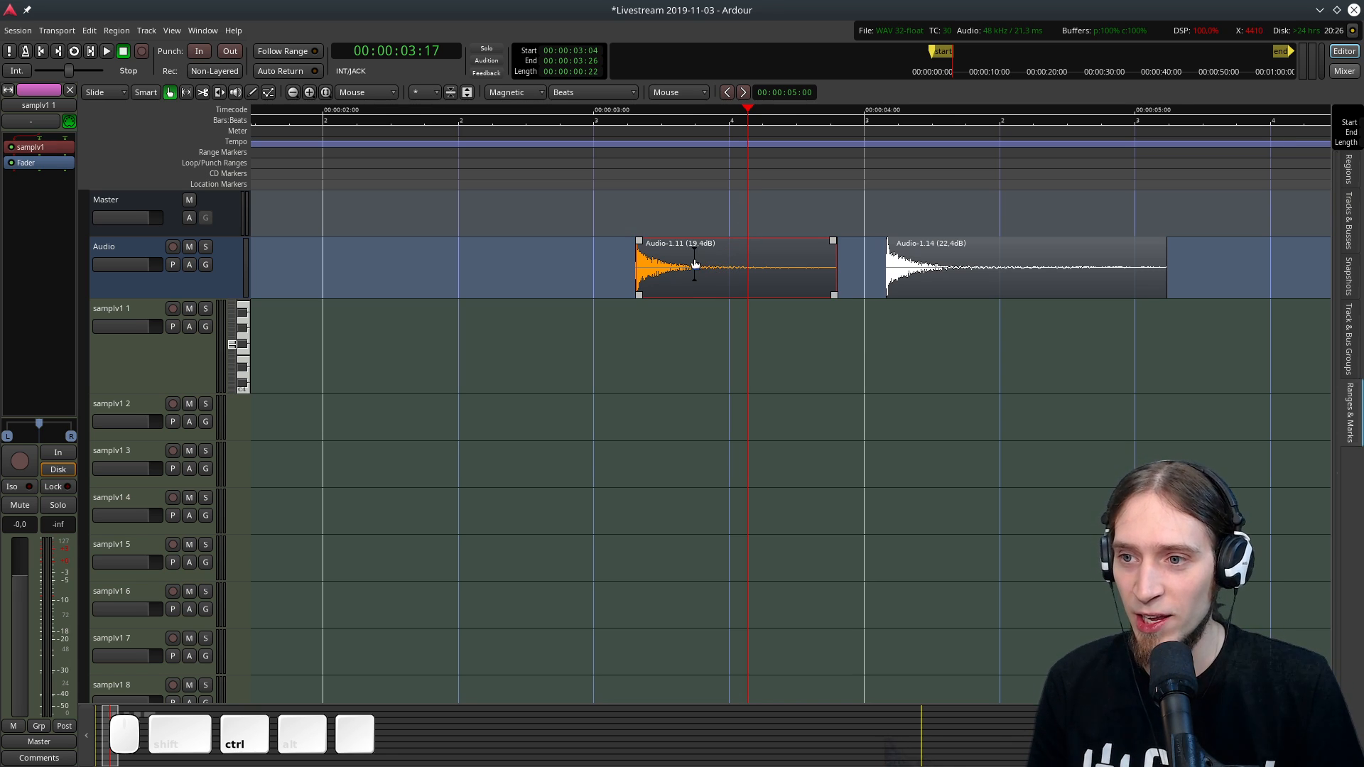
pyautogui.doubleClick(695, 263)
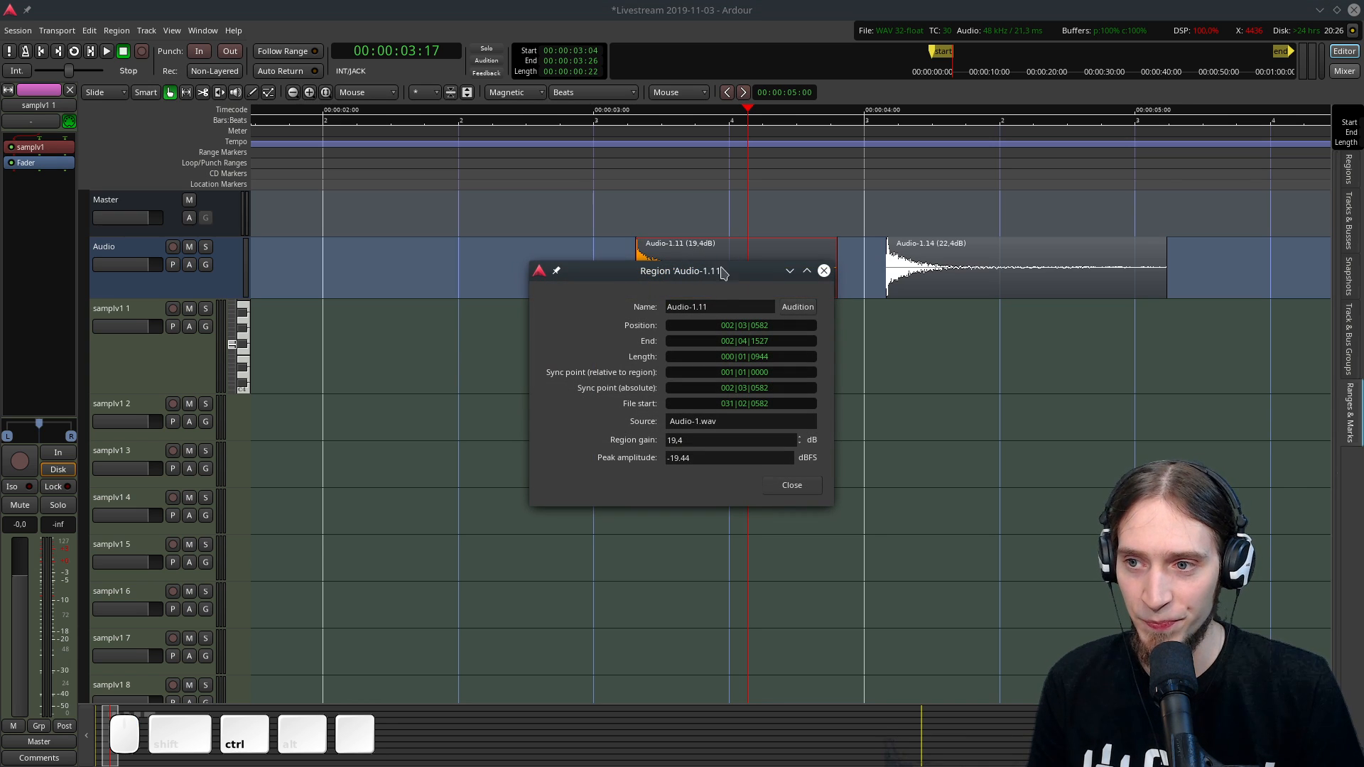
pyautogui.moveTo(719, 304); pyautogui.dragTo(668, 308)
pyautogui.write('Hammer 1')
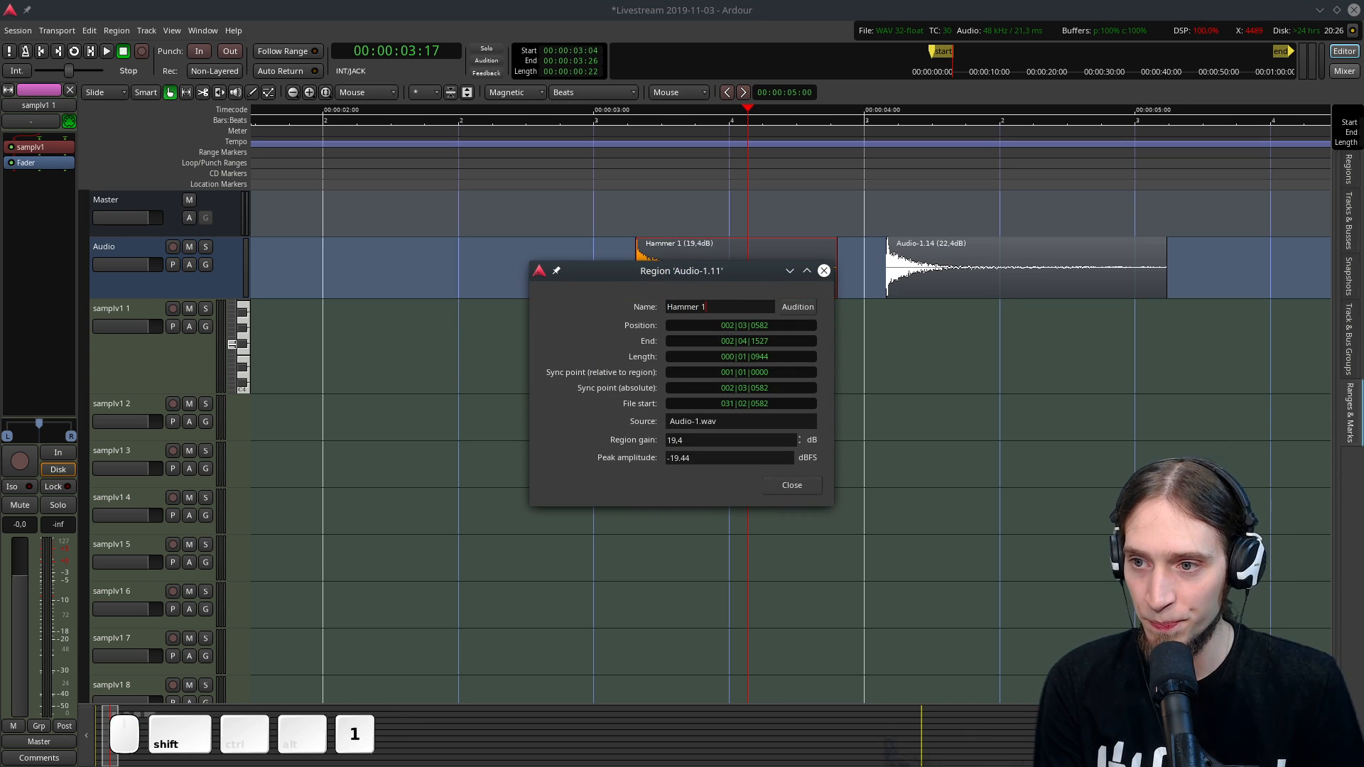
pyautogui.hotkey('ctrl', 'a')
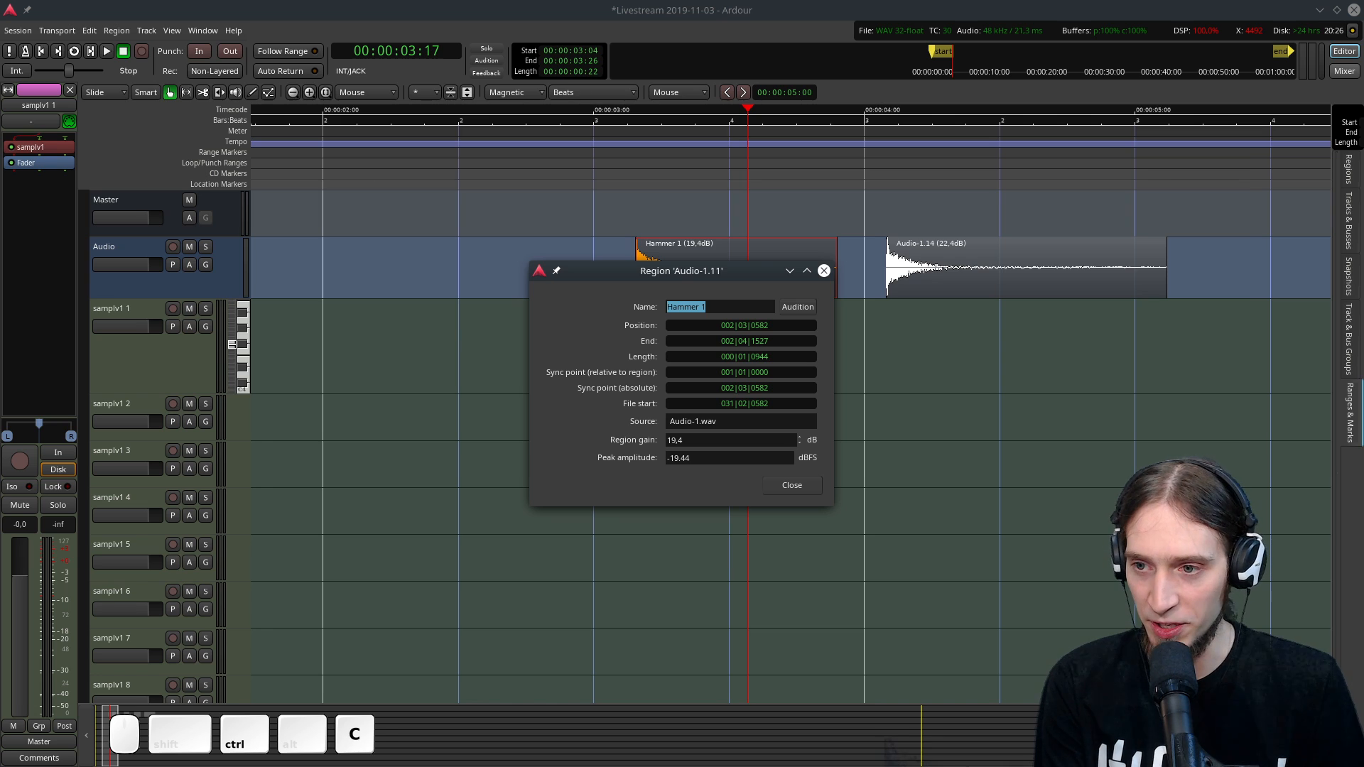
pyautogui.press('Return')
pyautogui.click(792, 486)
# Rename the second clip on the Audio track, Audio-1.14, as Hammer 2.
pyautogui.click(898, 256)
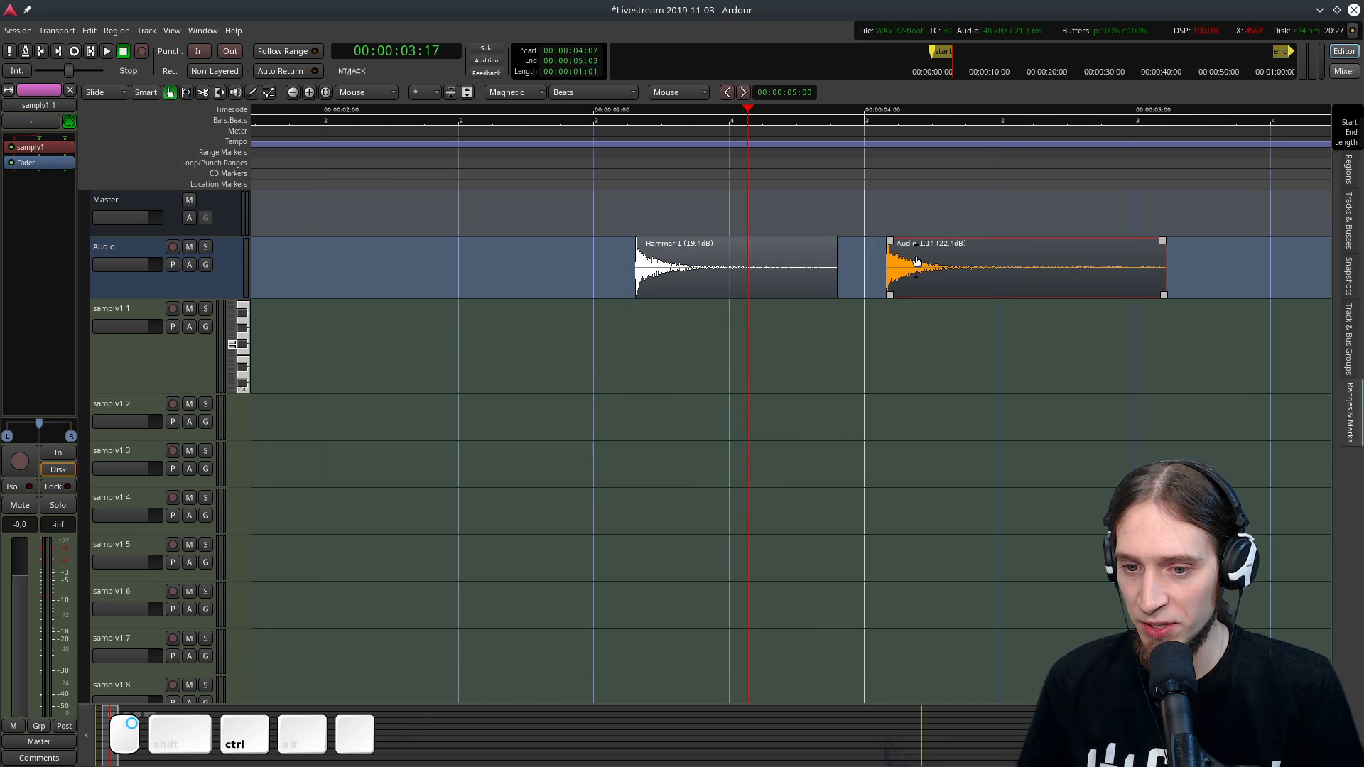
pyautogui.doubleClick(916, 261)
pyautogui.hotkey('ctrl', 'a')
pyautogui.write('Hammer 1')
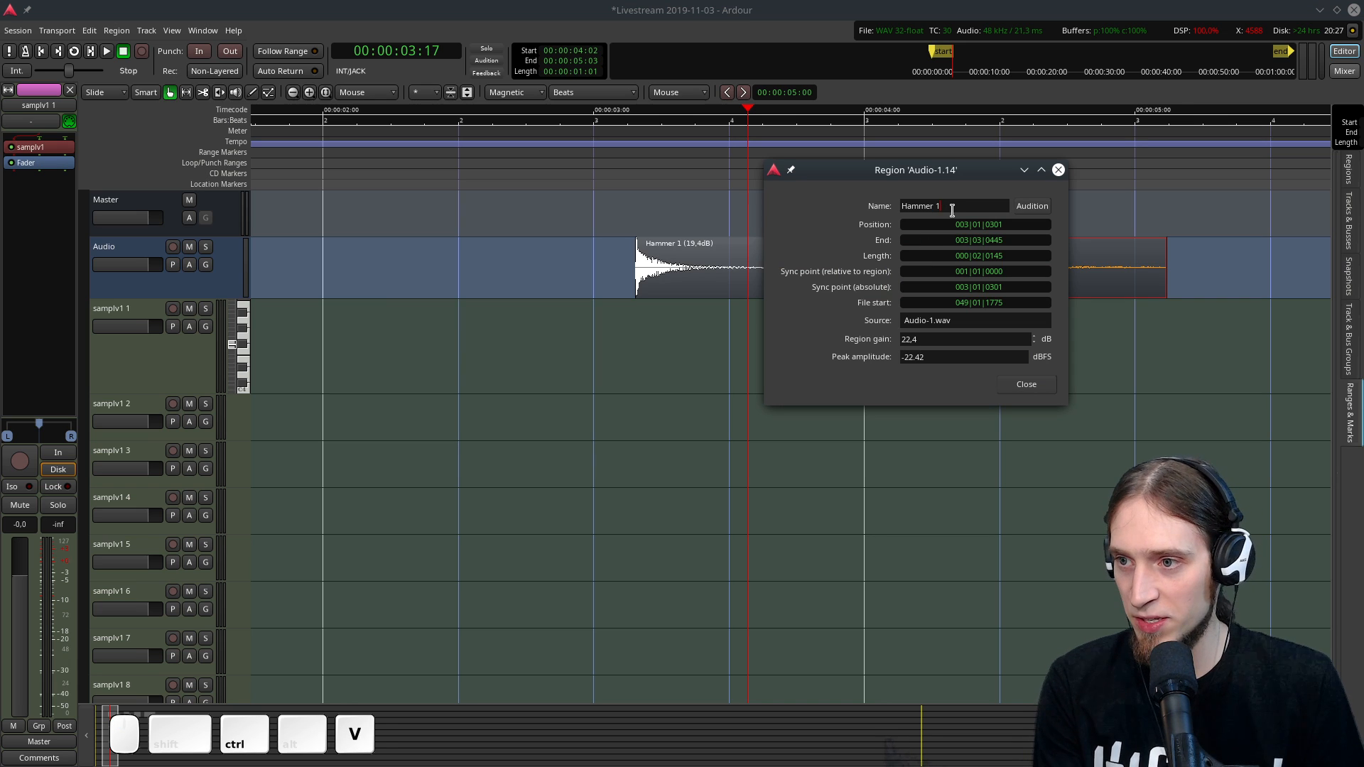
pyautogui.press('Return')
pyautogui.click(1027, 384)
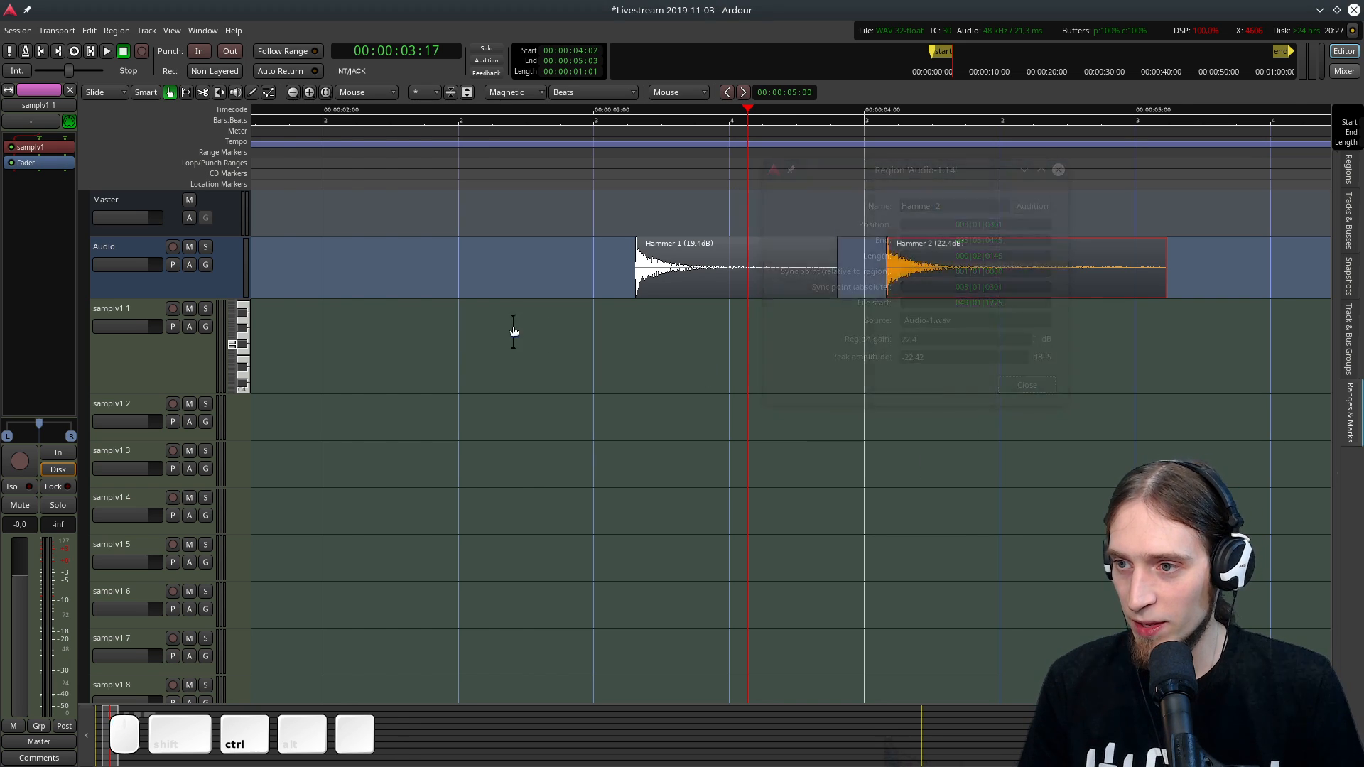
# Play back the third clip, Audio-1.17, normalize it and listen to it again.
pyautogui.scroll(-2, 713, 214)
pyautogui.hotkey('ctrl', 'space')
pyautogui.scroll(2, 770, 267)
pyautogui.press('space')
pyautogui.click(751, 267)
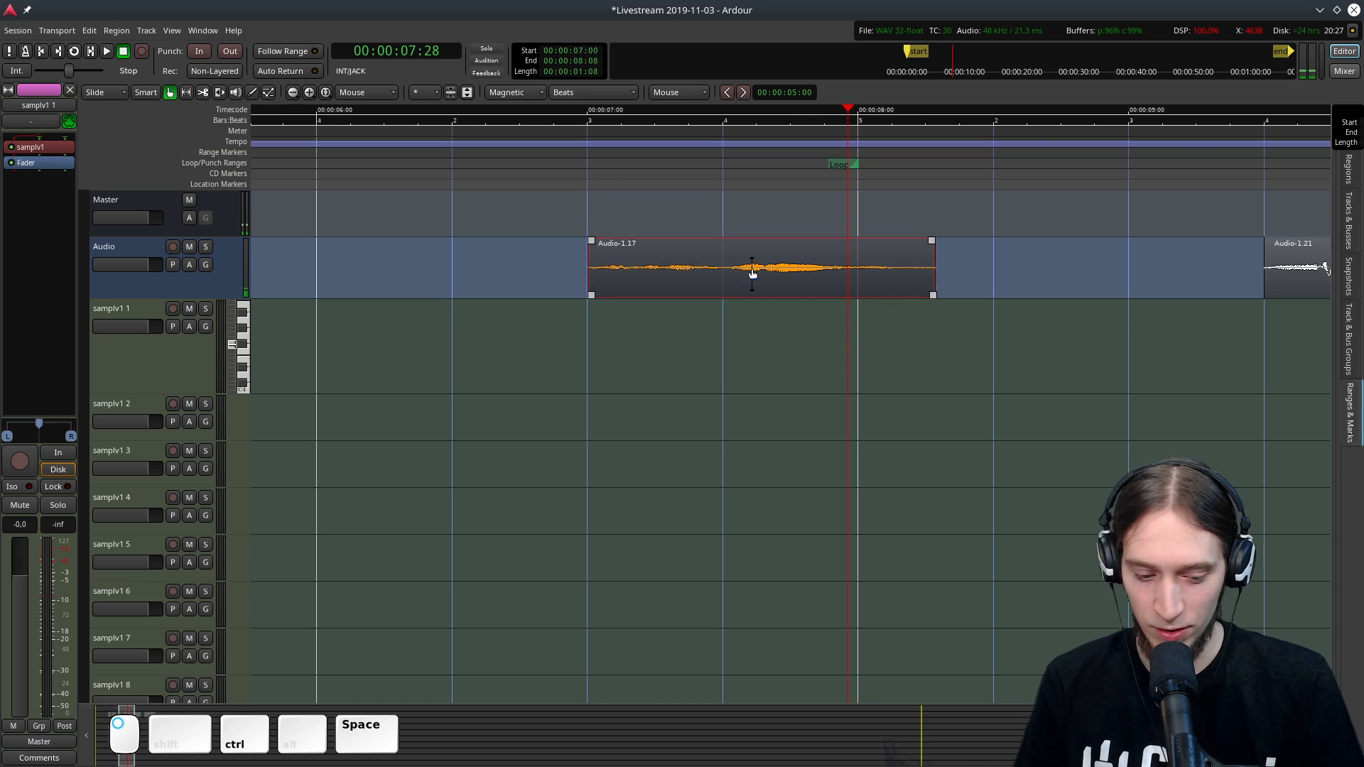
pyautogui.press('n')
pyautogui.press('Return')
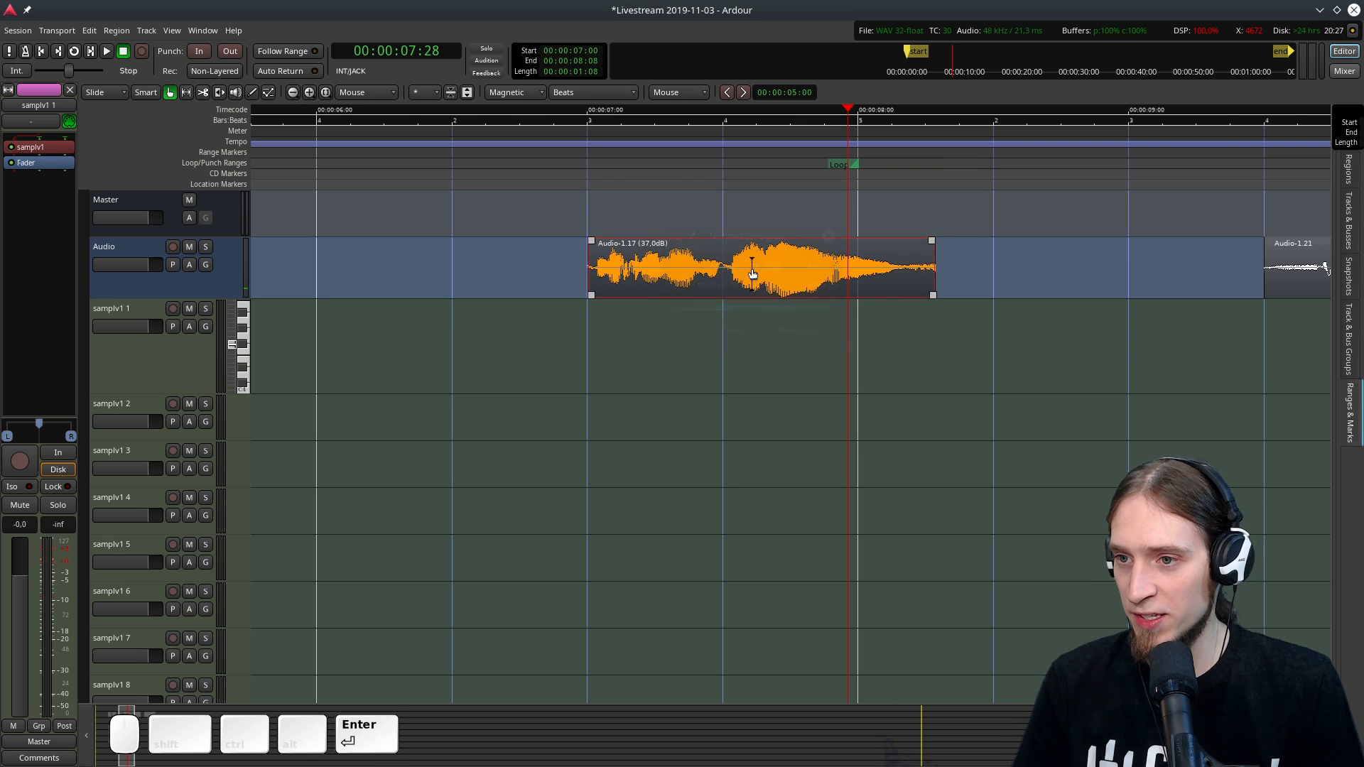
pyautogui.click(566, 146)
pyautogui.press('space')
pyautogui.press('space')
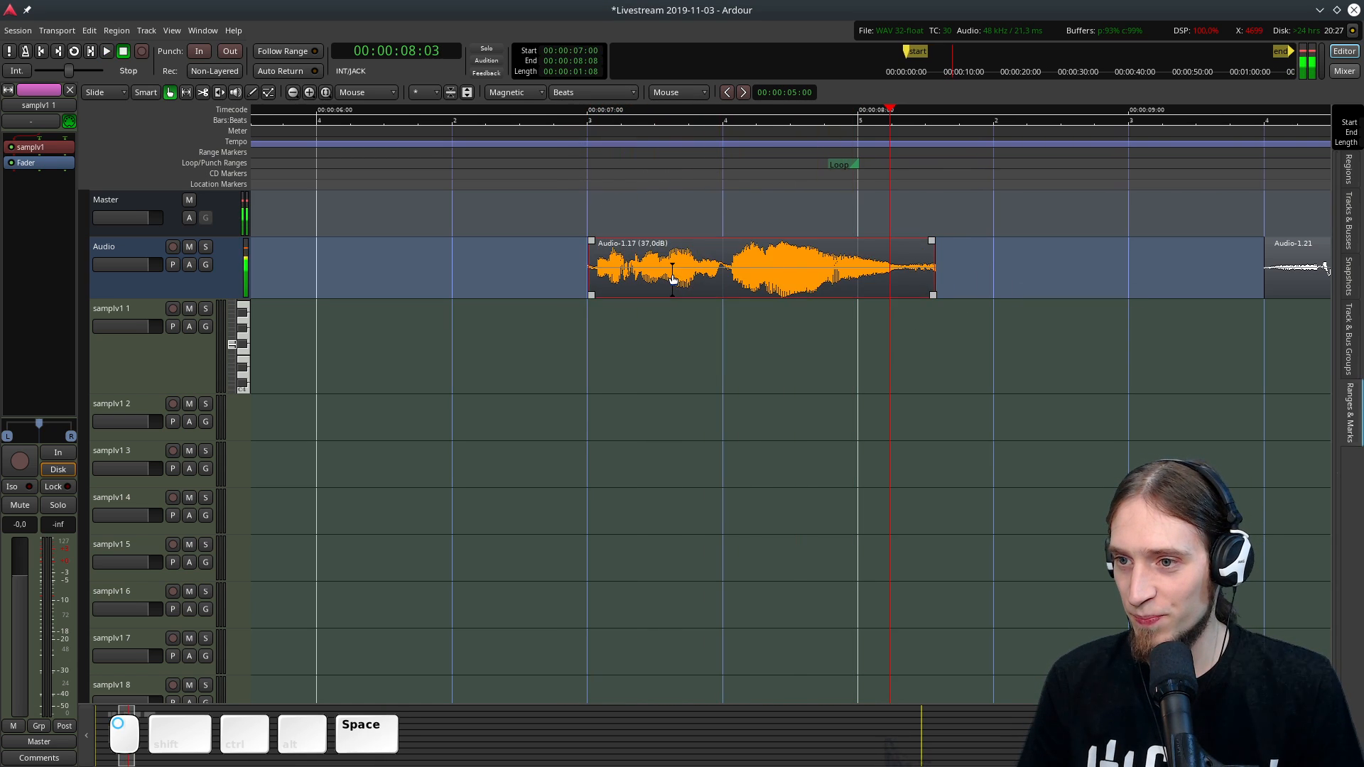
# Rename the normalized region Audio-1.17 as Coconut Cheese.
pyautogui.doubleClick(700, 280)
pyautogui.hotkey('ctrl', 'a')
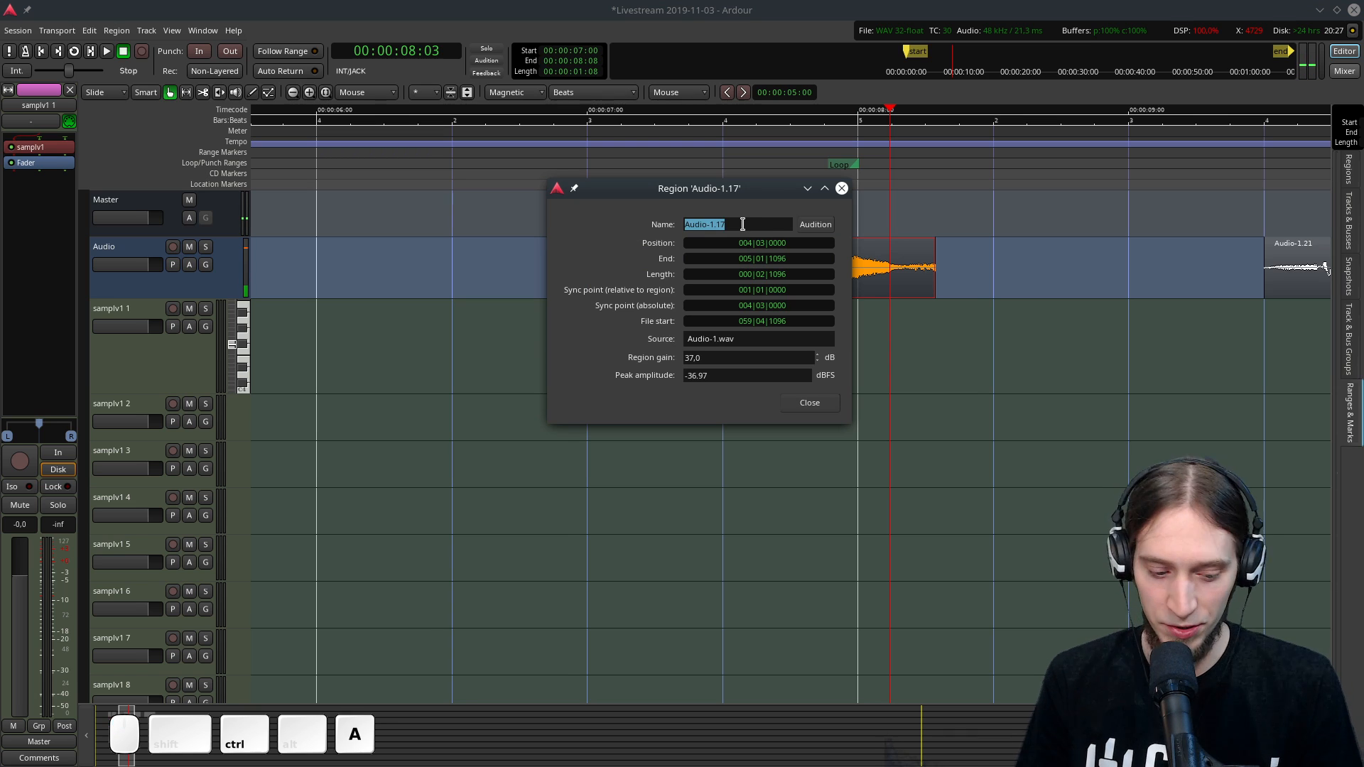
pyautogui.write('Cocnut Cheese')
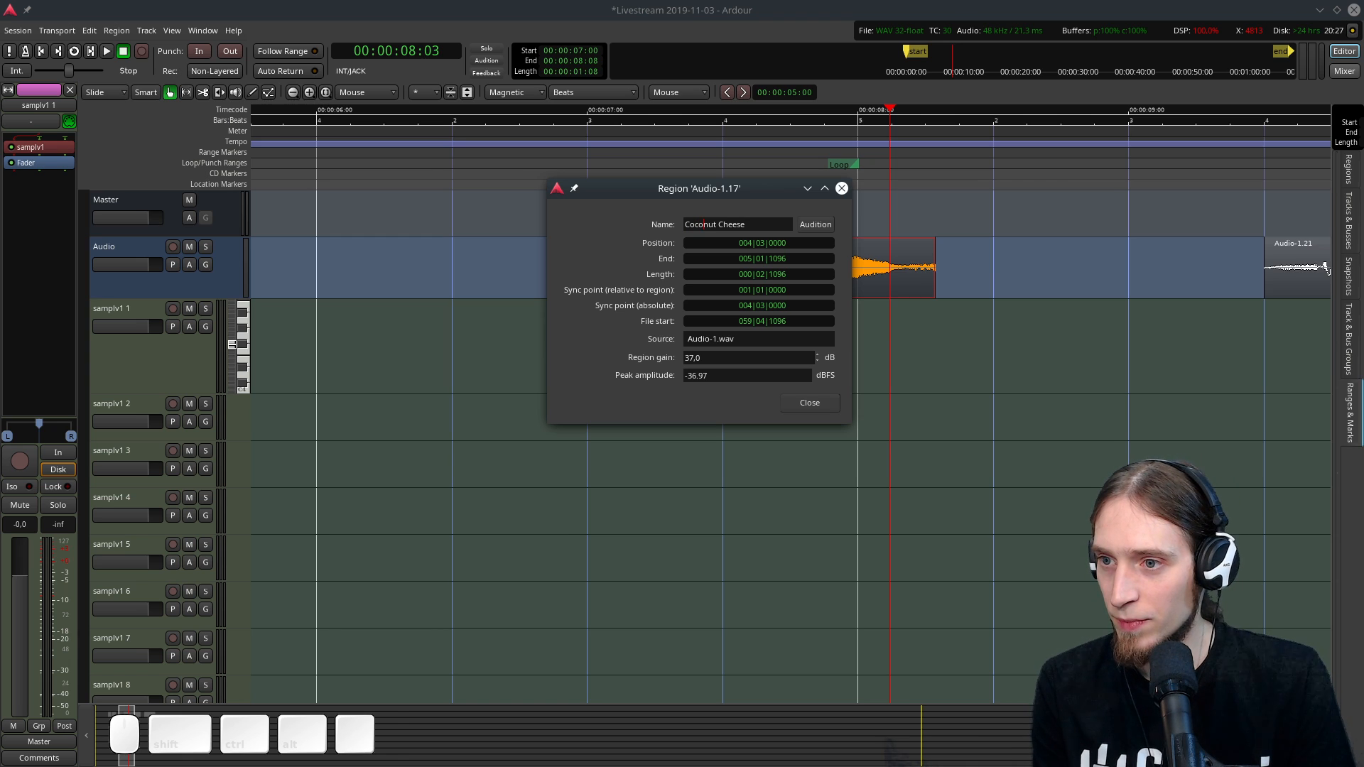
pyautogui.press('Return')
pyautogui.click(810, 402)
# Play back the fourth clip, Audio-1.21, and normalize it.
pyautogui.keyDown('ctrl'); pyautogui.scroll(-2, 550, 409); pyautogui.keyUp('ctrl')
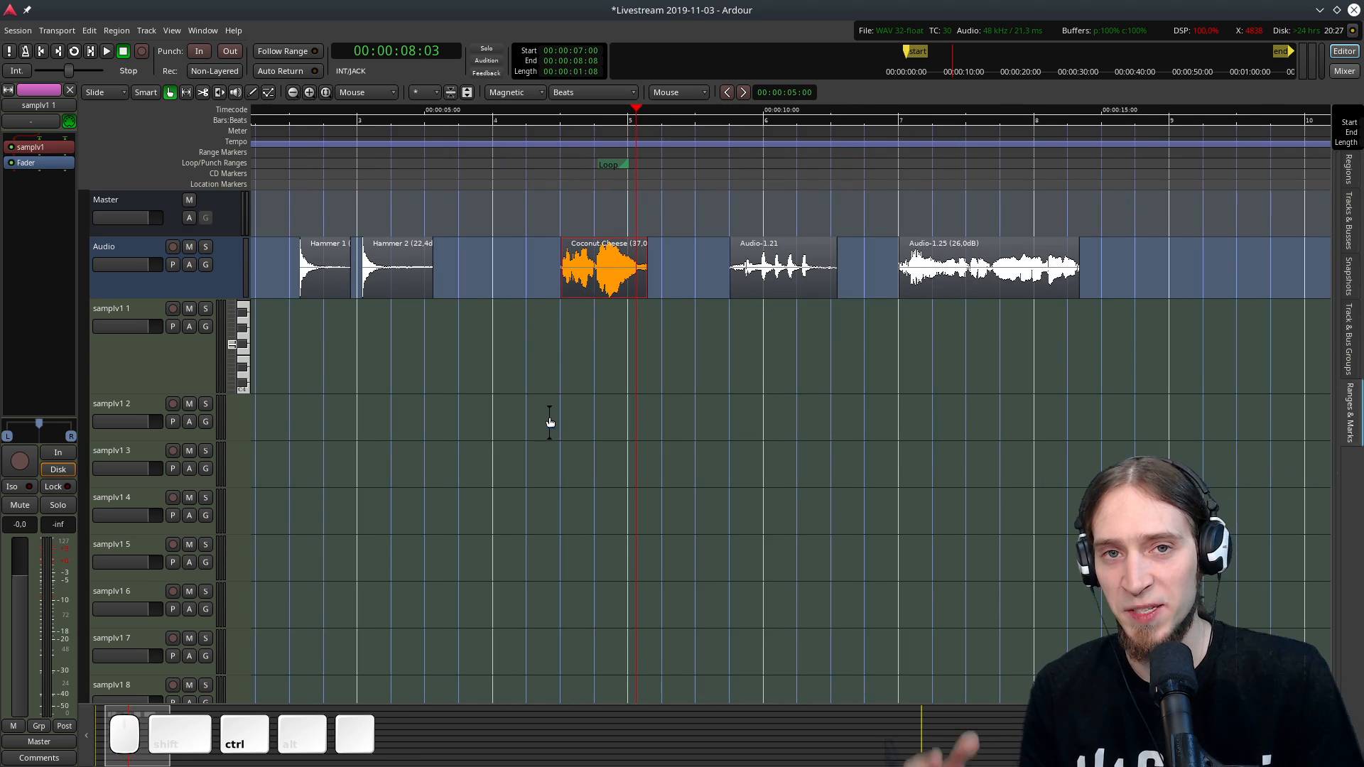
pyautogui.doubleClick(768, 267)
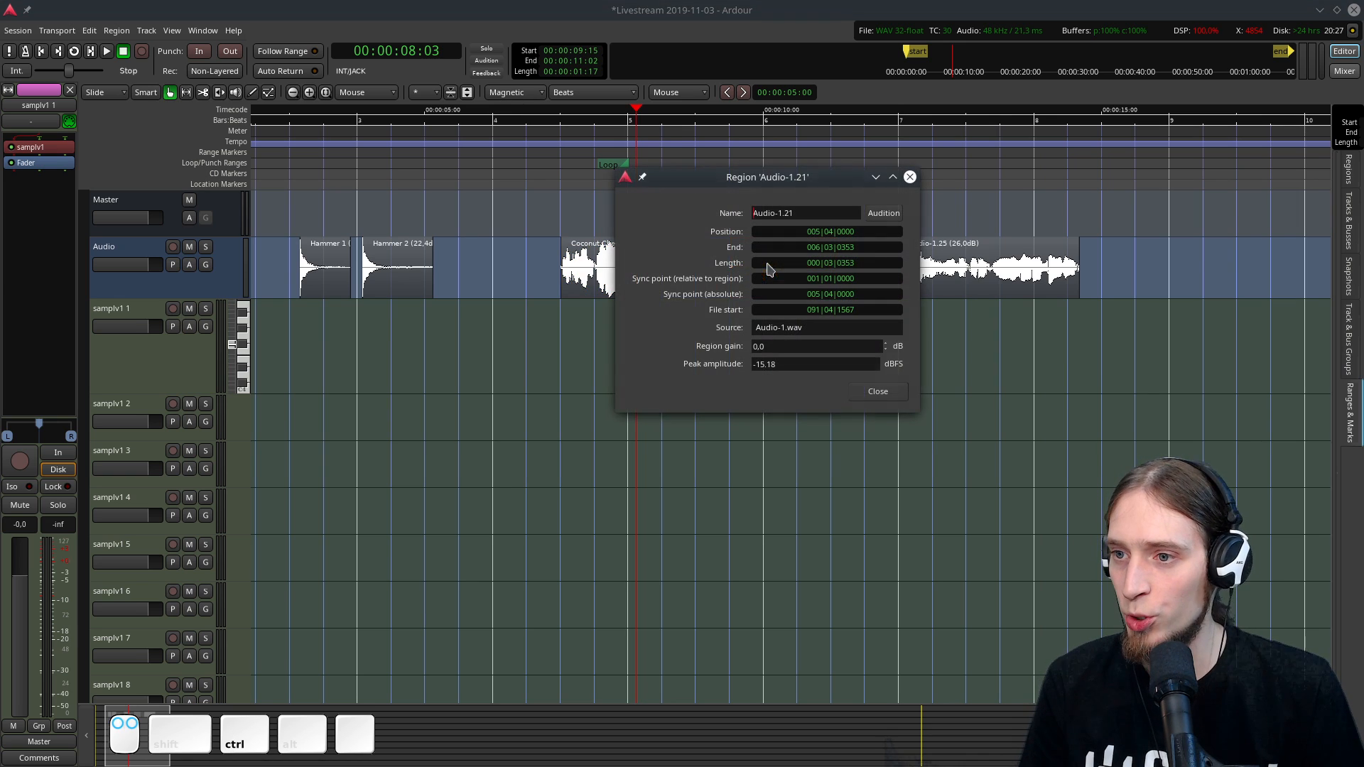
pyautogui.click(910, 176)
pyautogui.click(740, 133)
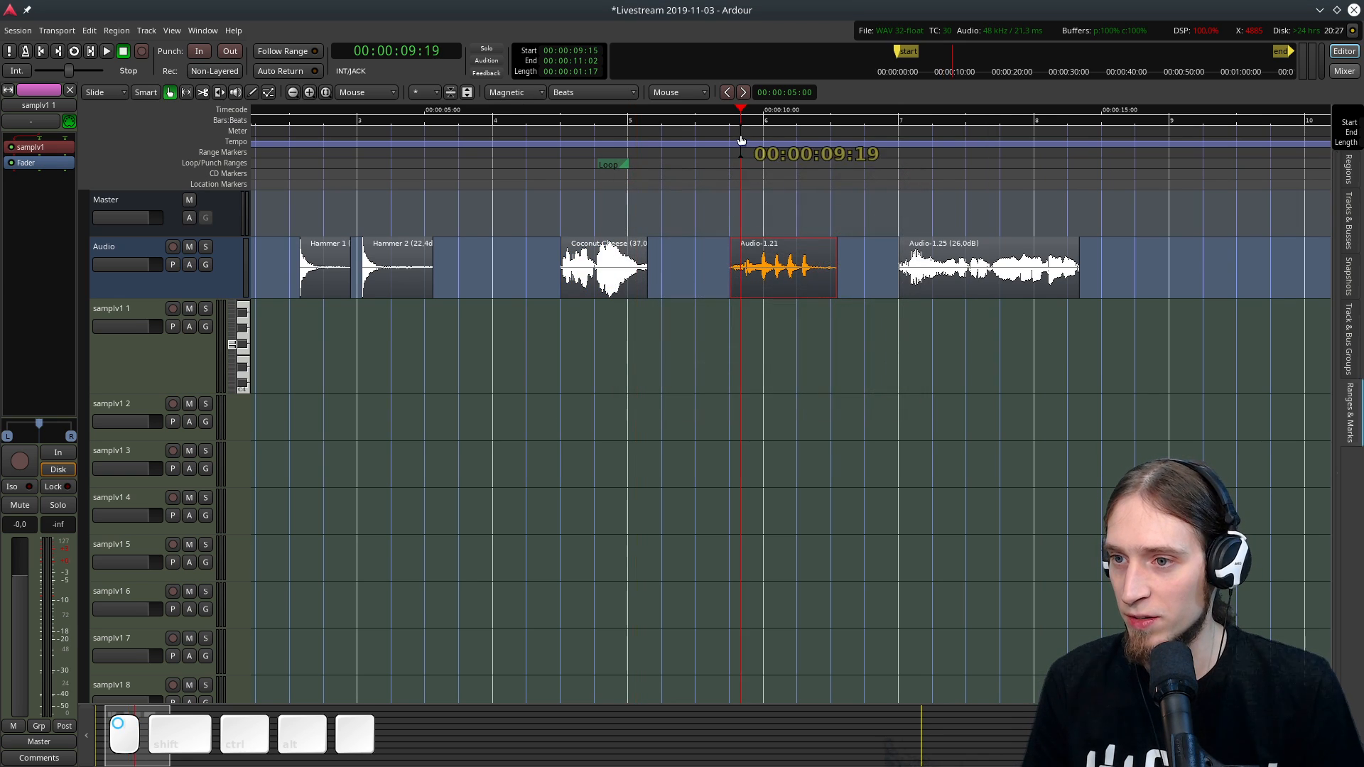
pyautogui.press('space')
pyautogui.press('n')
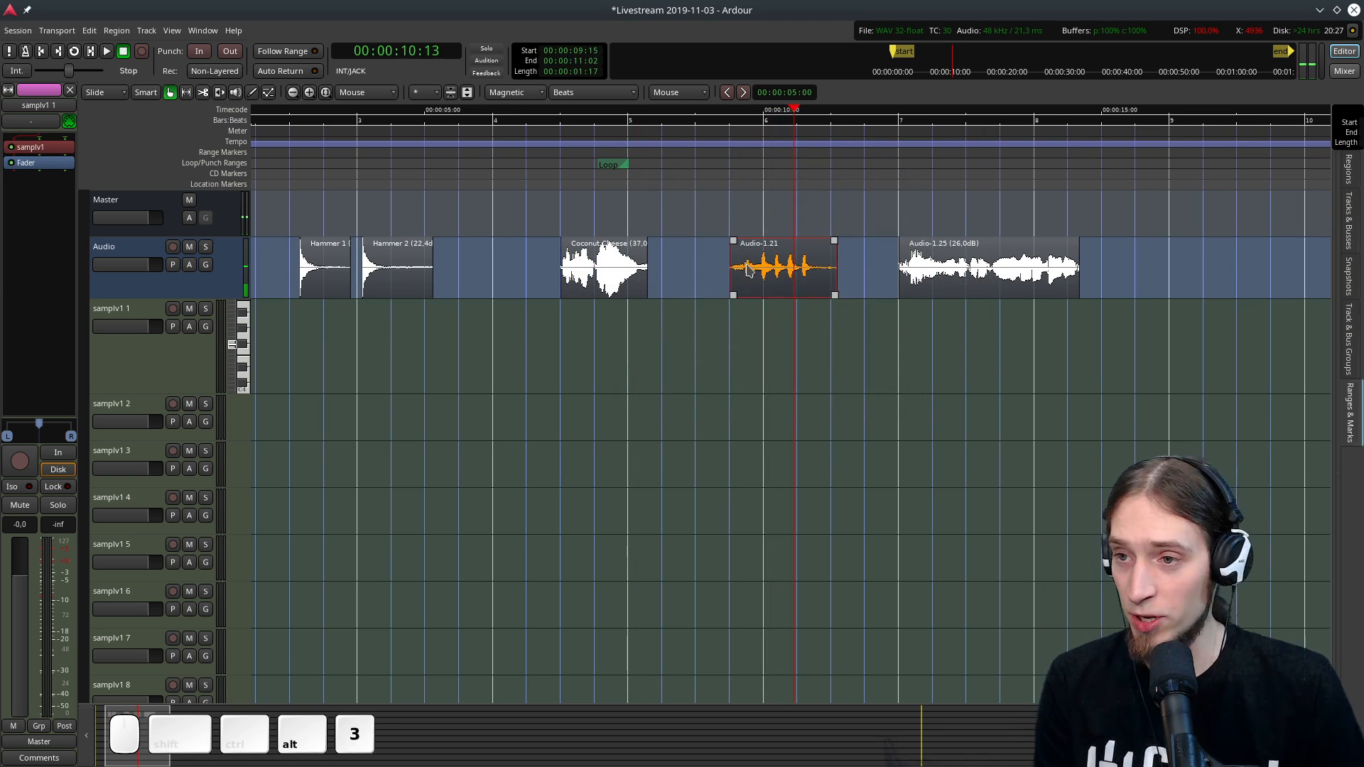
pyautogui.press('Return')
# Rename the region Audio-1.21 as Laughter.
pyautogui.doubleClick(747, 262)
pyautogui.hotkey('ctrl', 'a')
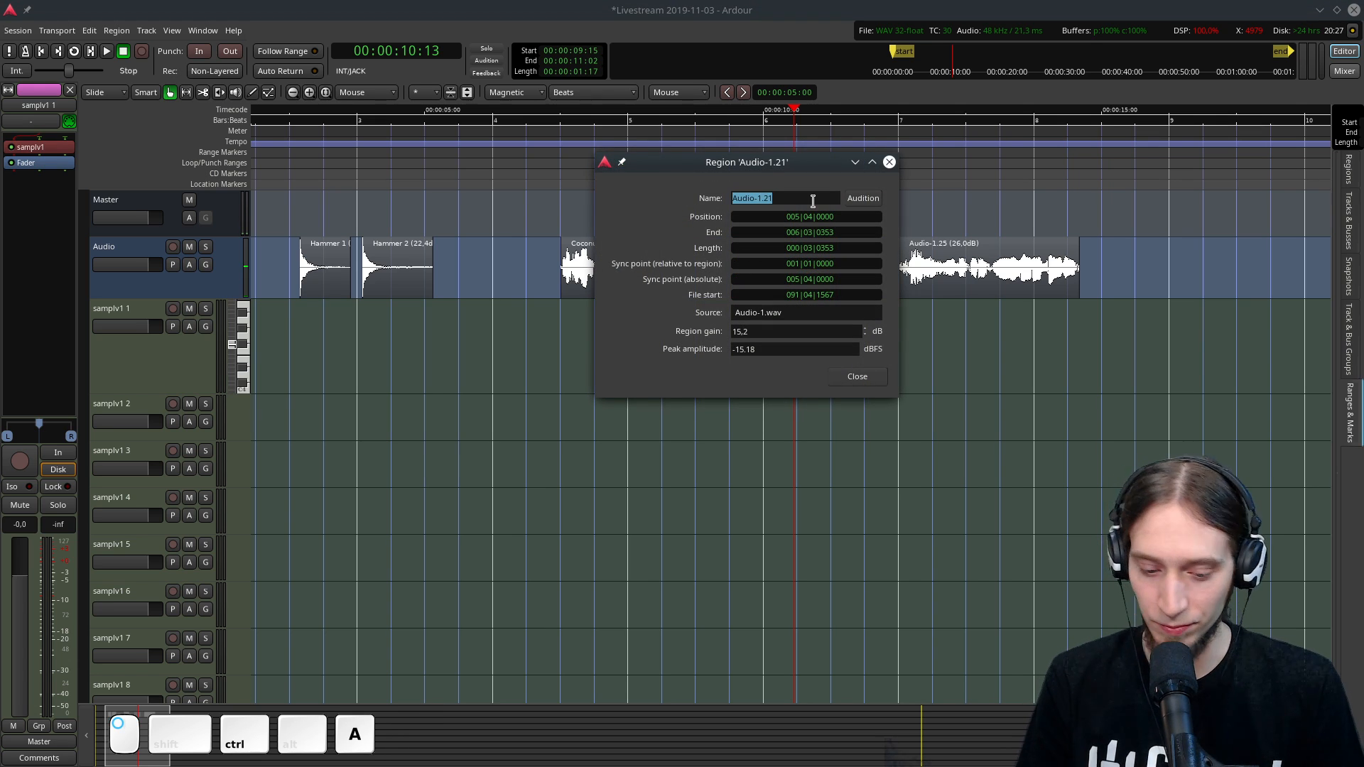
pyautogui.write('Laughter')
pyautogui.press('Return')
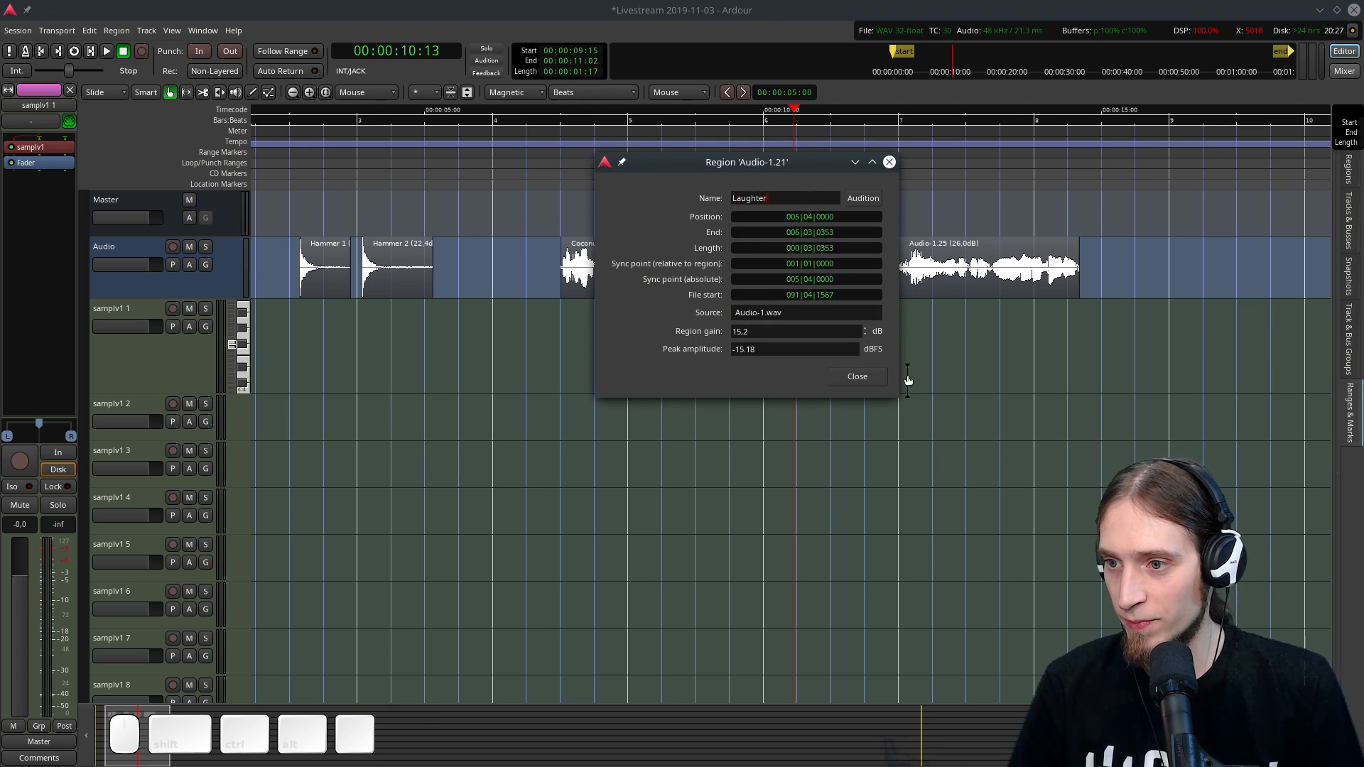
pyautogui.click(872, 376)
# Play back the last clip, Audio-1.25, from near its start and normalize it.
pyautogui.click(916, 270)
pyautogui.click(927, 144)
pyautogui.press('space')
pyautogui.press('space')
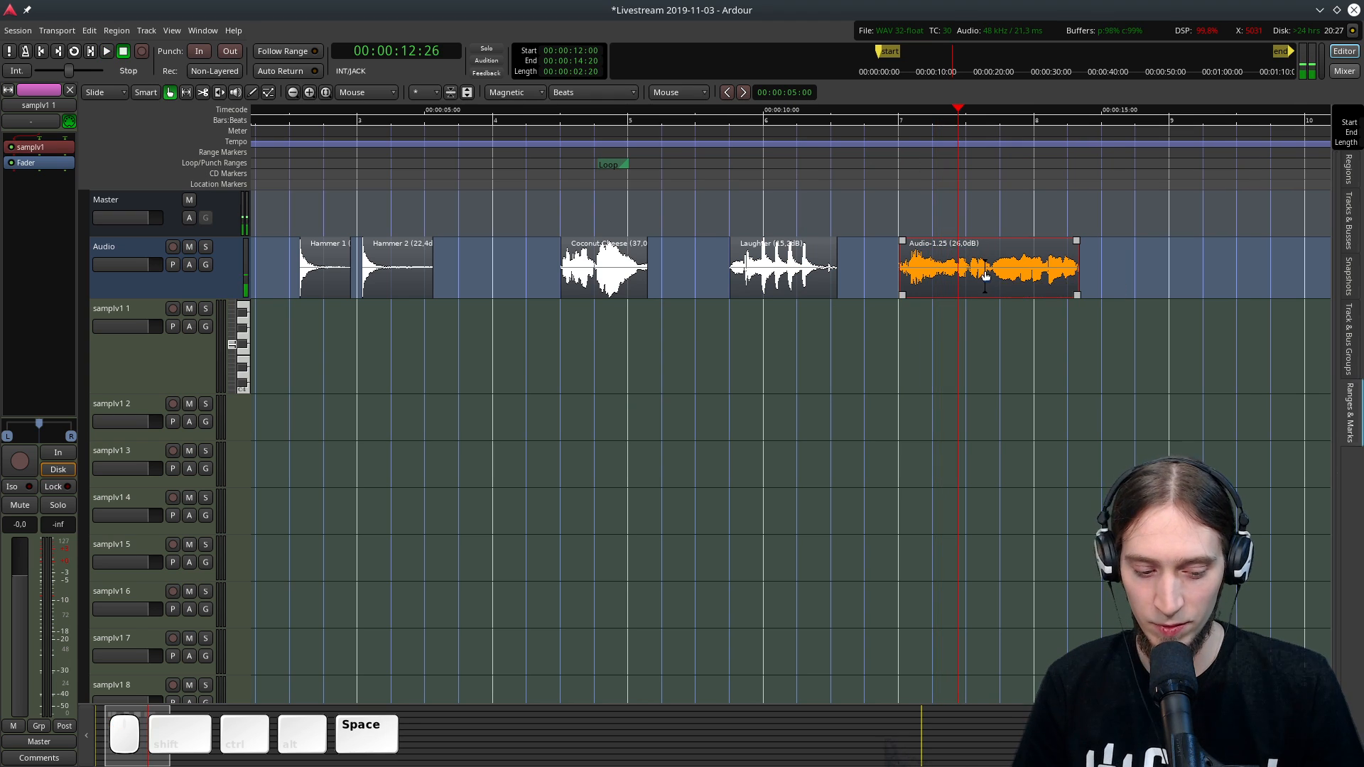
pyautogui.press('n')
pyautogui.press('Return')
# Rename the region Audio-1.25 as Really Random Things.
pyautogui.doubleClick(987, 273)
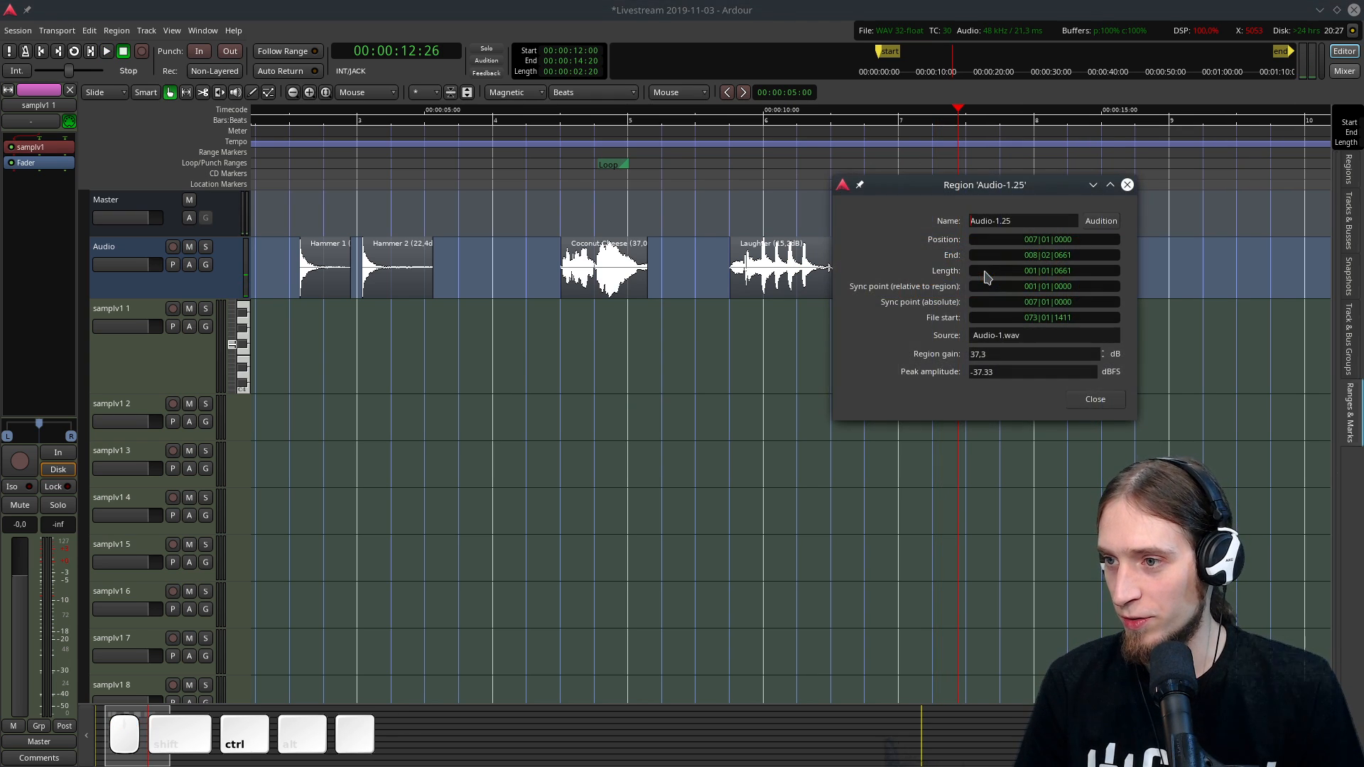
pyautogui.hotkey('ctrl', 'a')
pyautogui.write('Re')
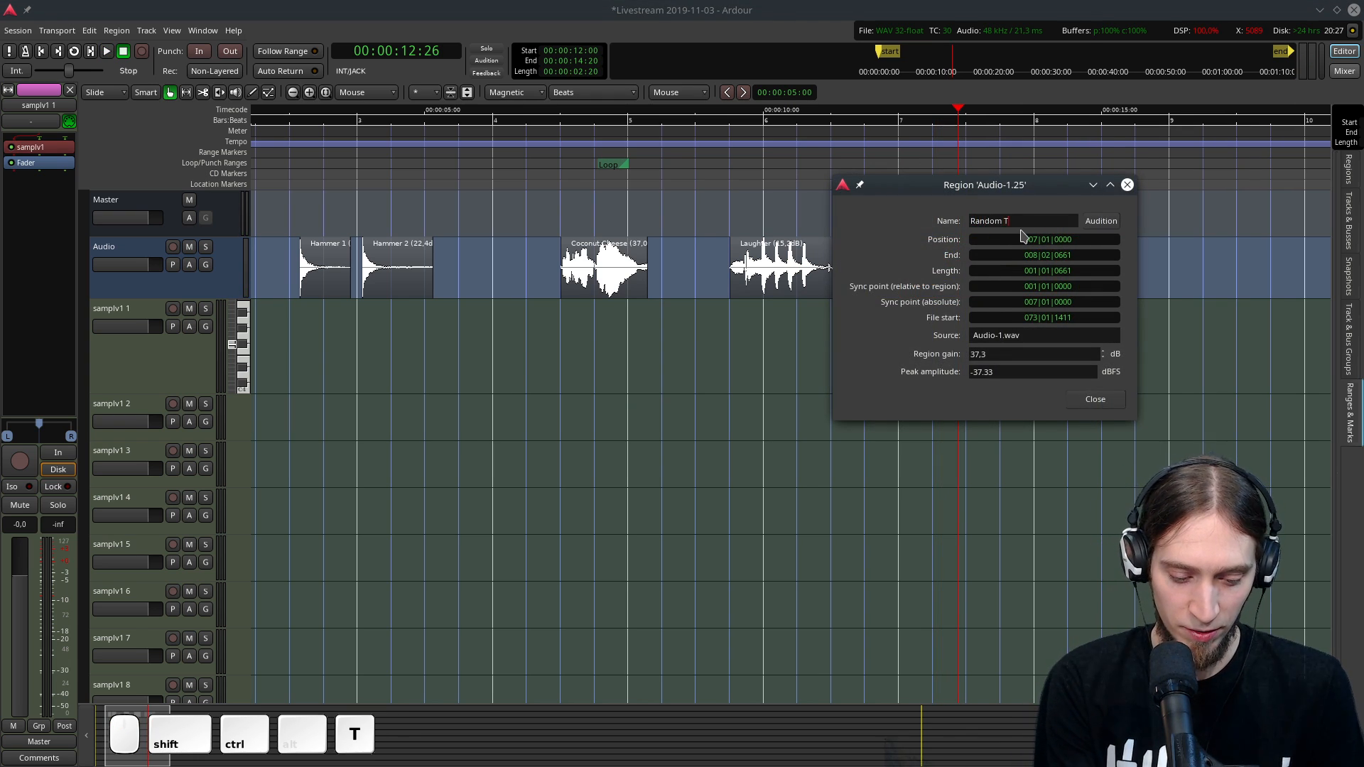
pyautogui.write('ally andom Things')
pyautogui.press('Home')
pyautogui.write('Really')
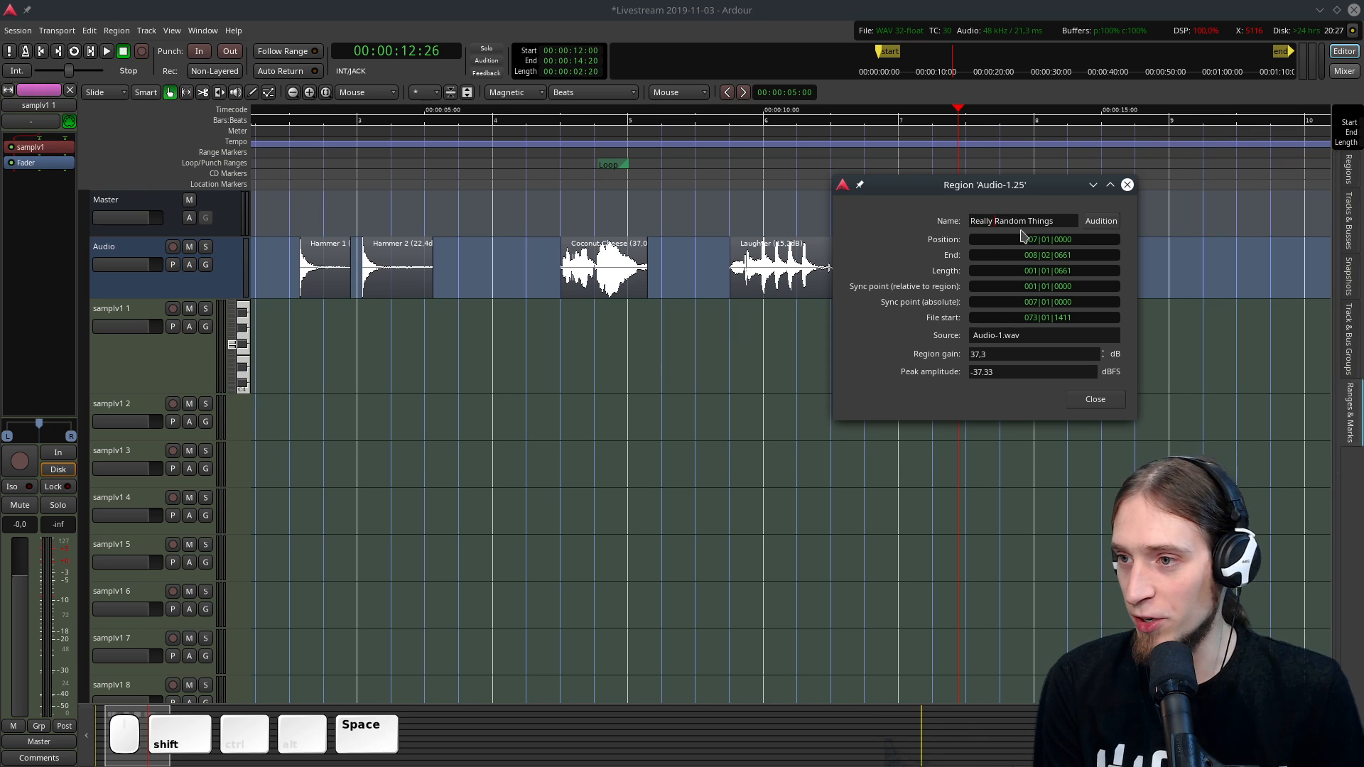
pyautogui.press('Delete')
pyautogui.write('R')
pyautogui.press('Return')
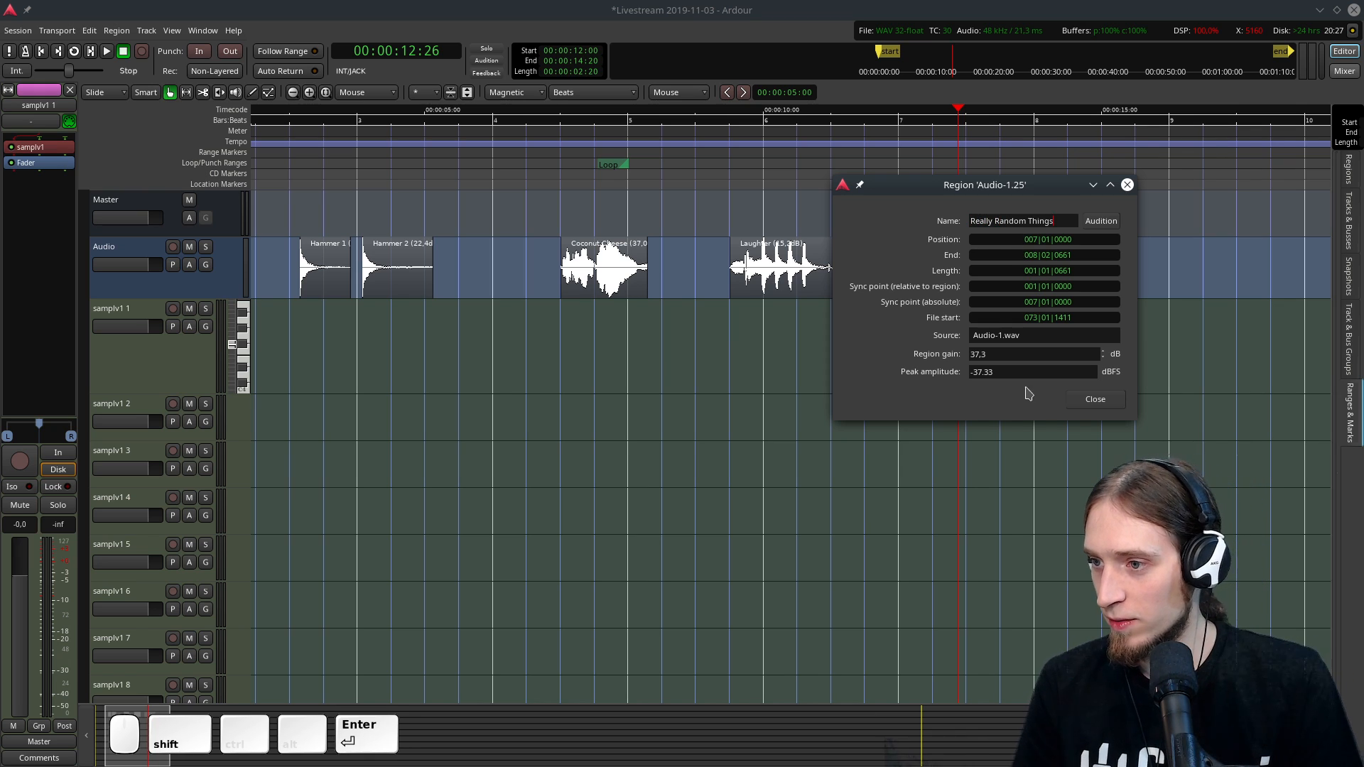
# Select all five renamed clips on the Audio track together.
pyautogui.scroll(-1, 935, 280)
pyautogui.click(936, 280)
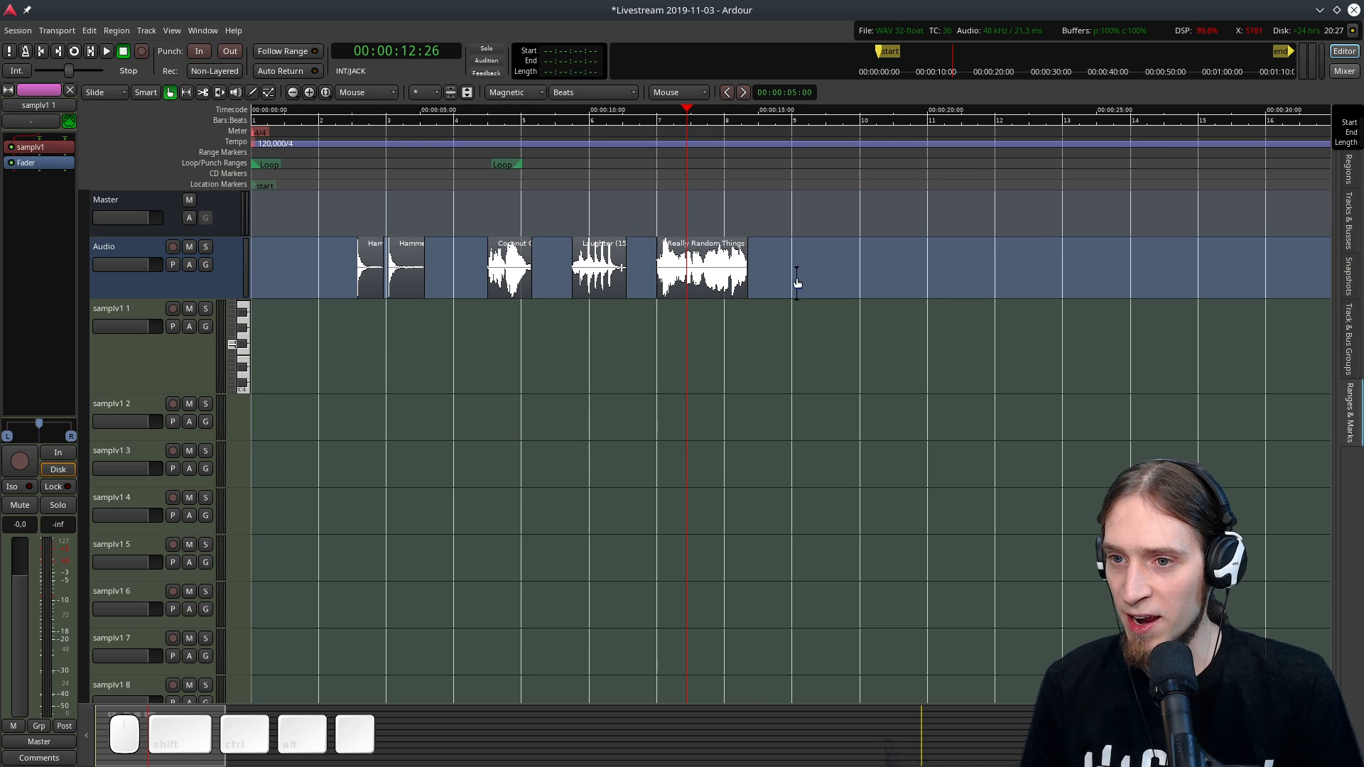
pyautogui.moveTo(796, 283); pyautogui.dragTo(369, 254)
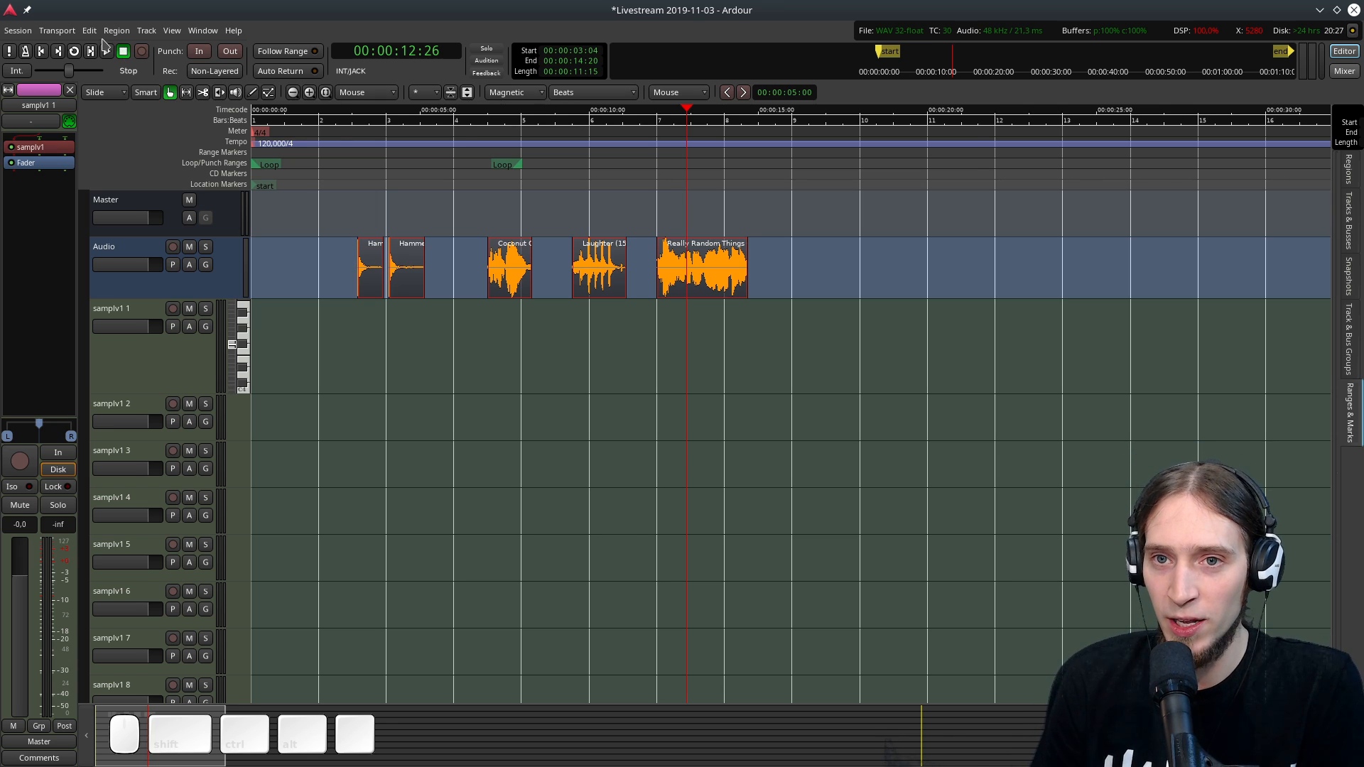
pyautogui.click(18, 31)
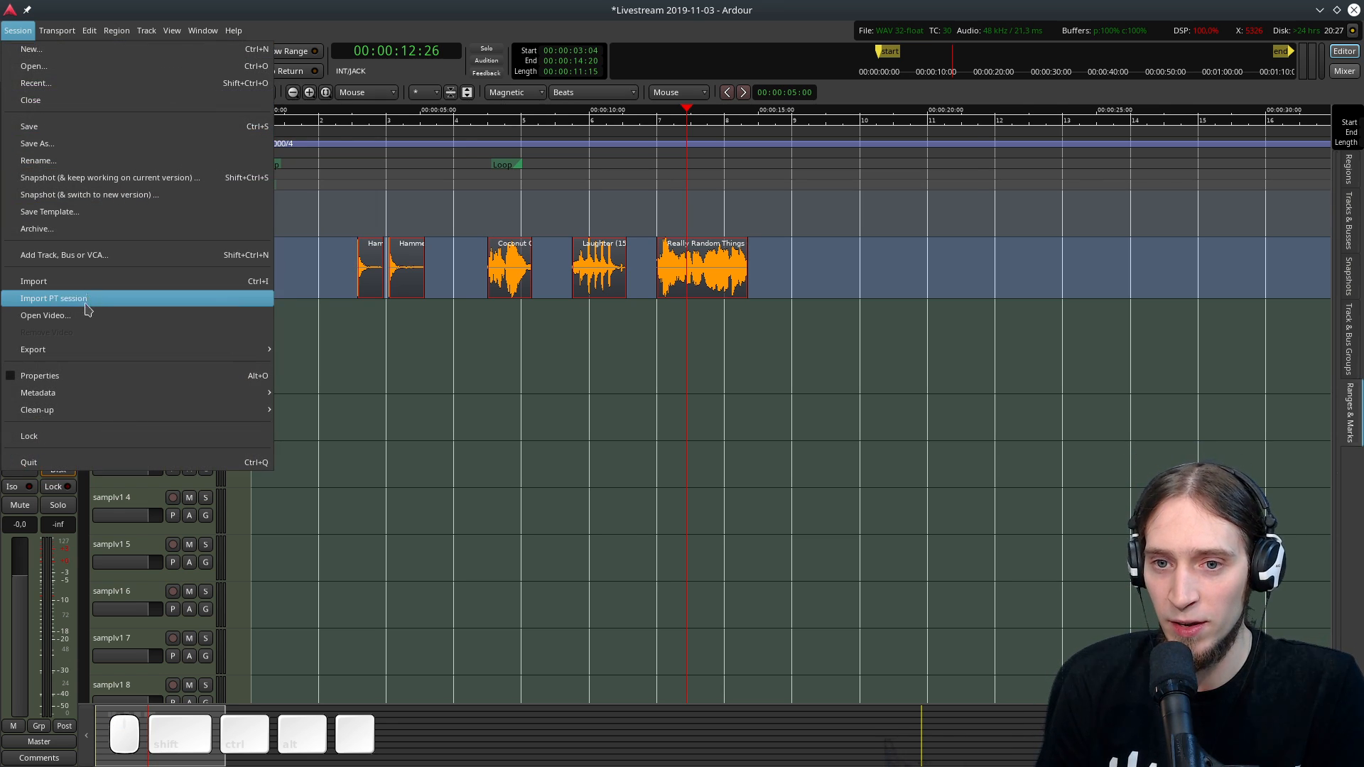
pyautogui.moveTo(214, 350)
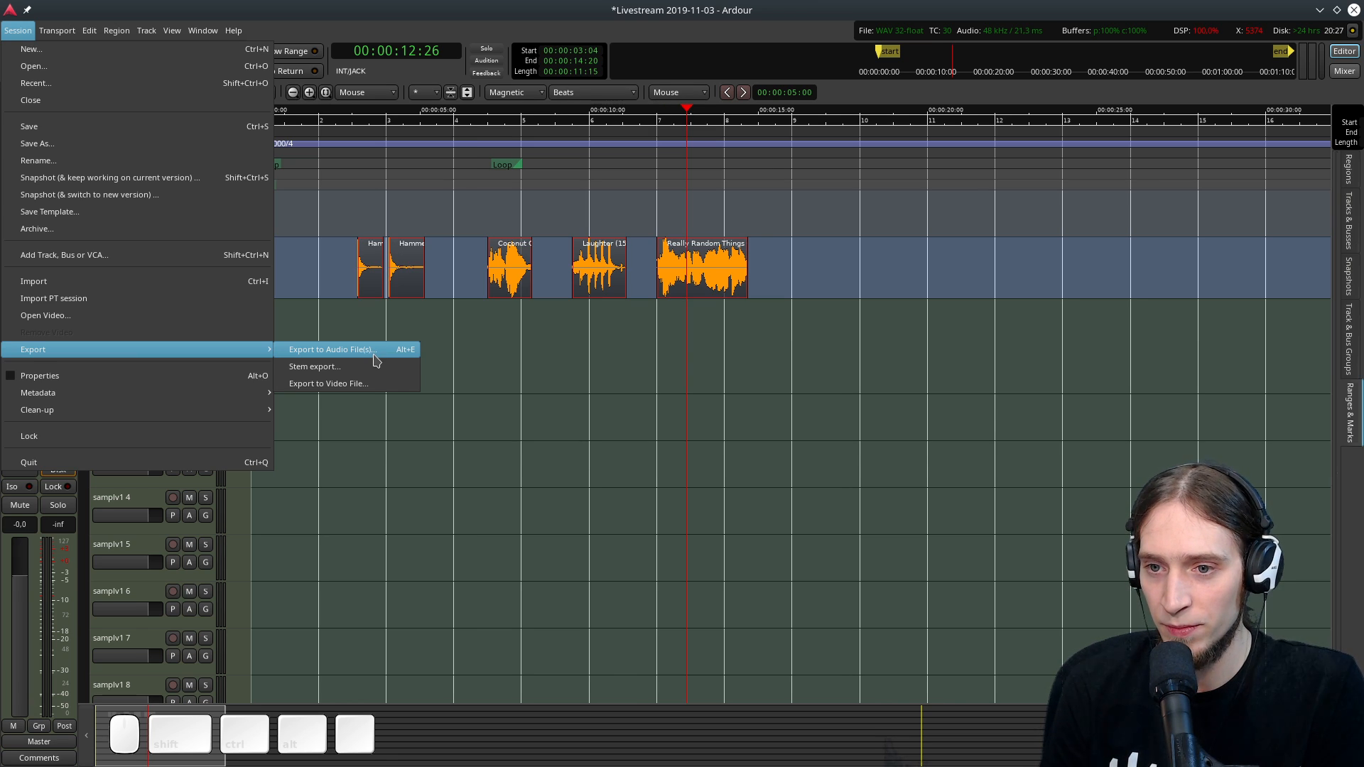
pyautogui.click(403, 263)
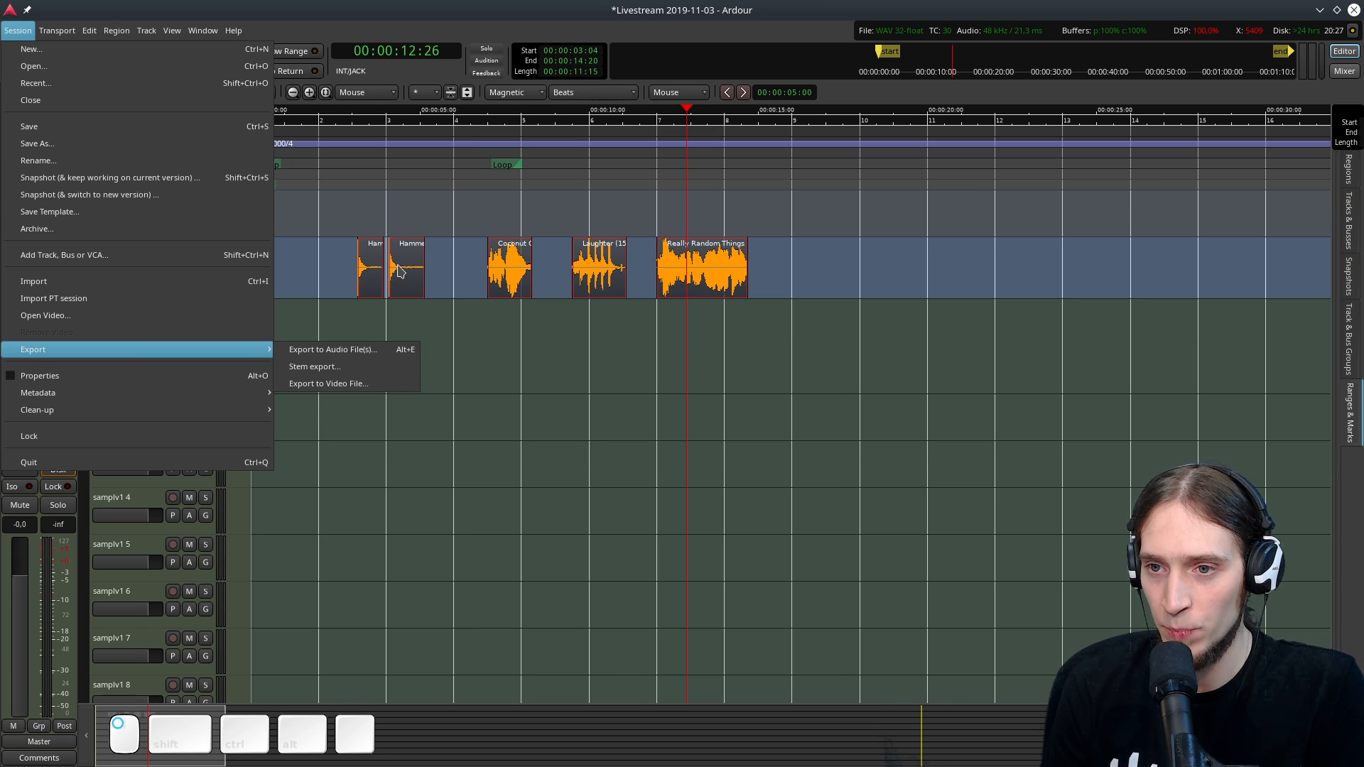
# Open the region export for the selected clips and review its time span, source and file format settings.
pyautogui.rightClick(407, 257)
pyautogui.moveTo(412, 259)
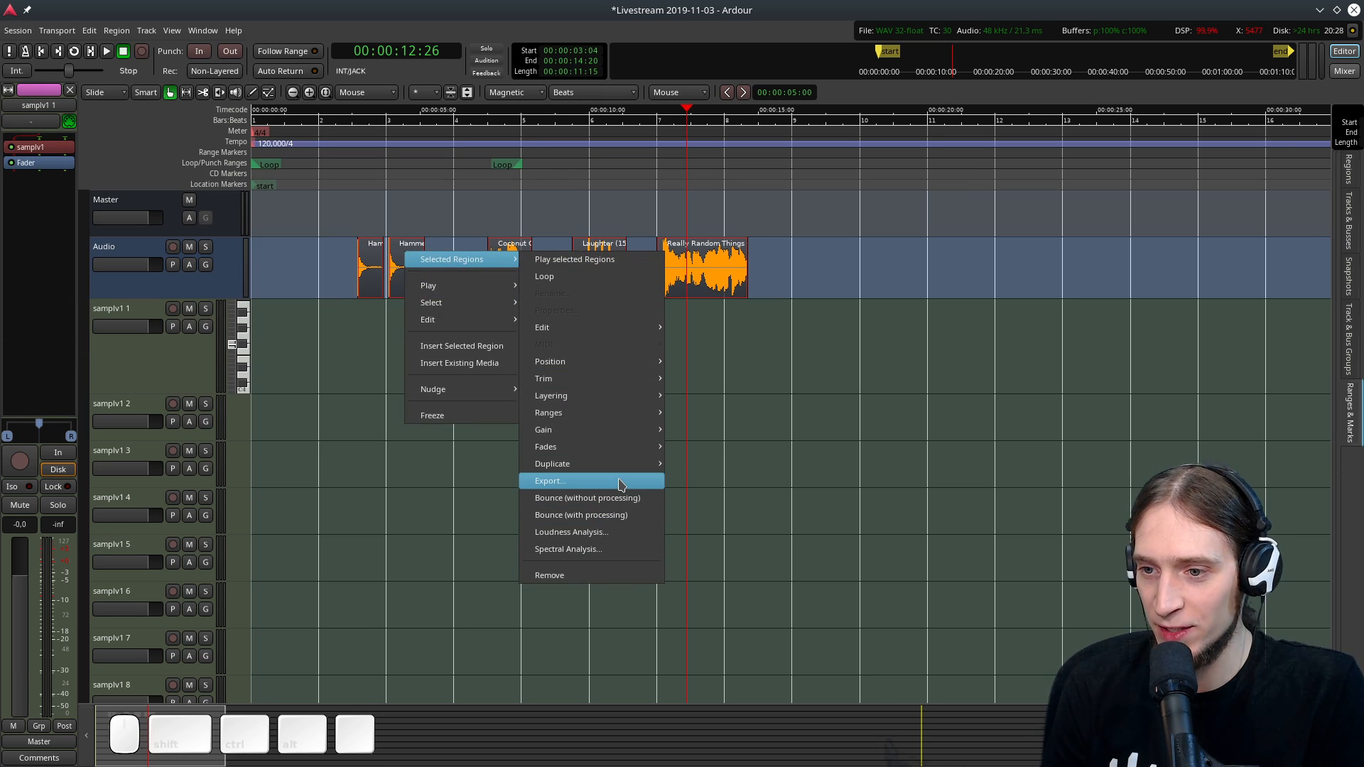
pyautogui.click(620, 482)
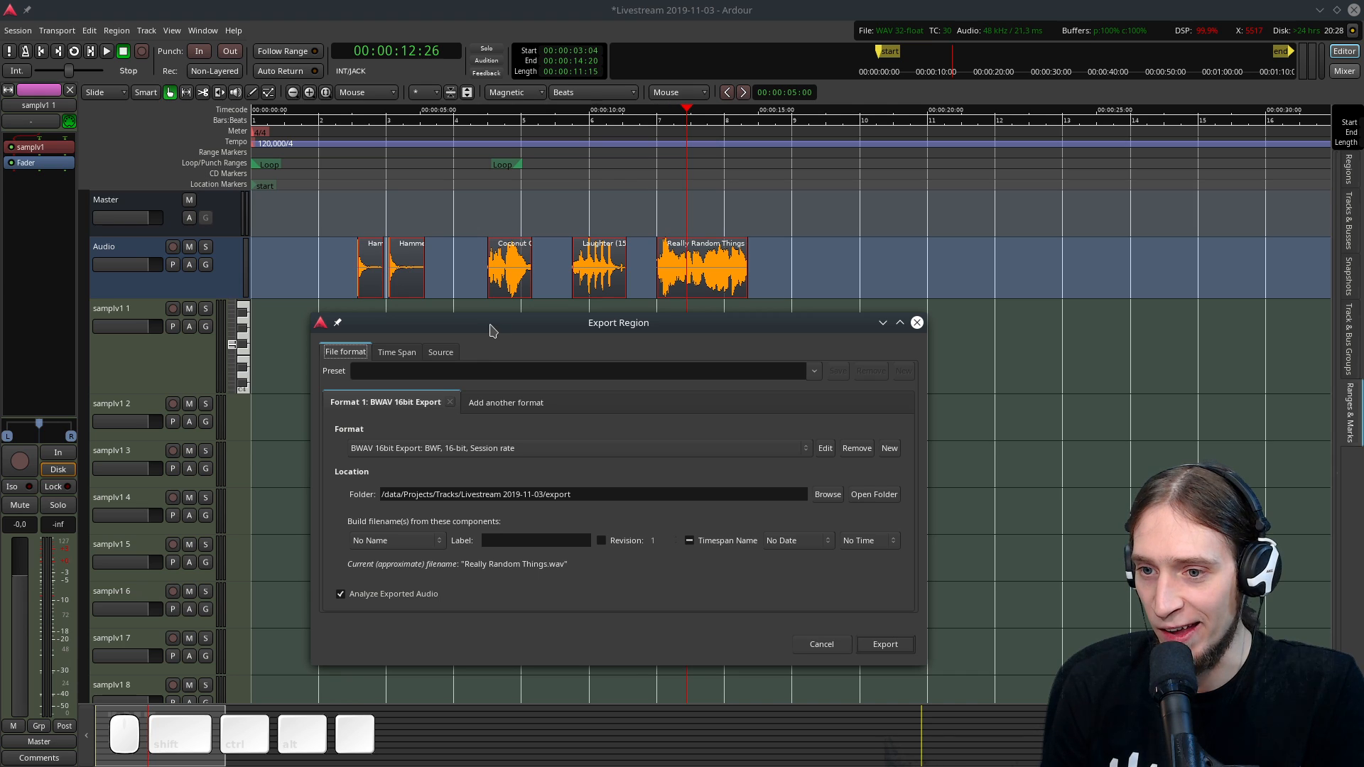
pyautogui.click(397, 353)
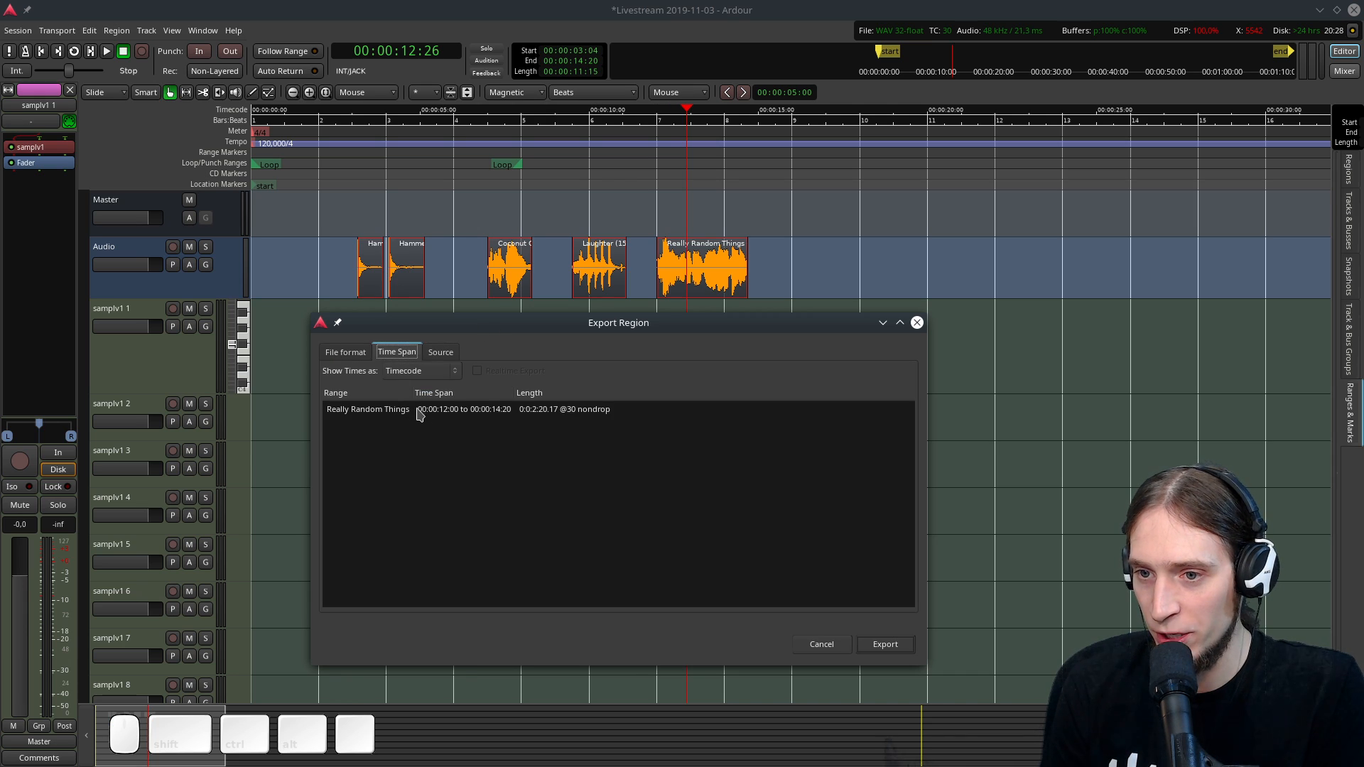
pyautogui.click(440, 353)
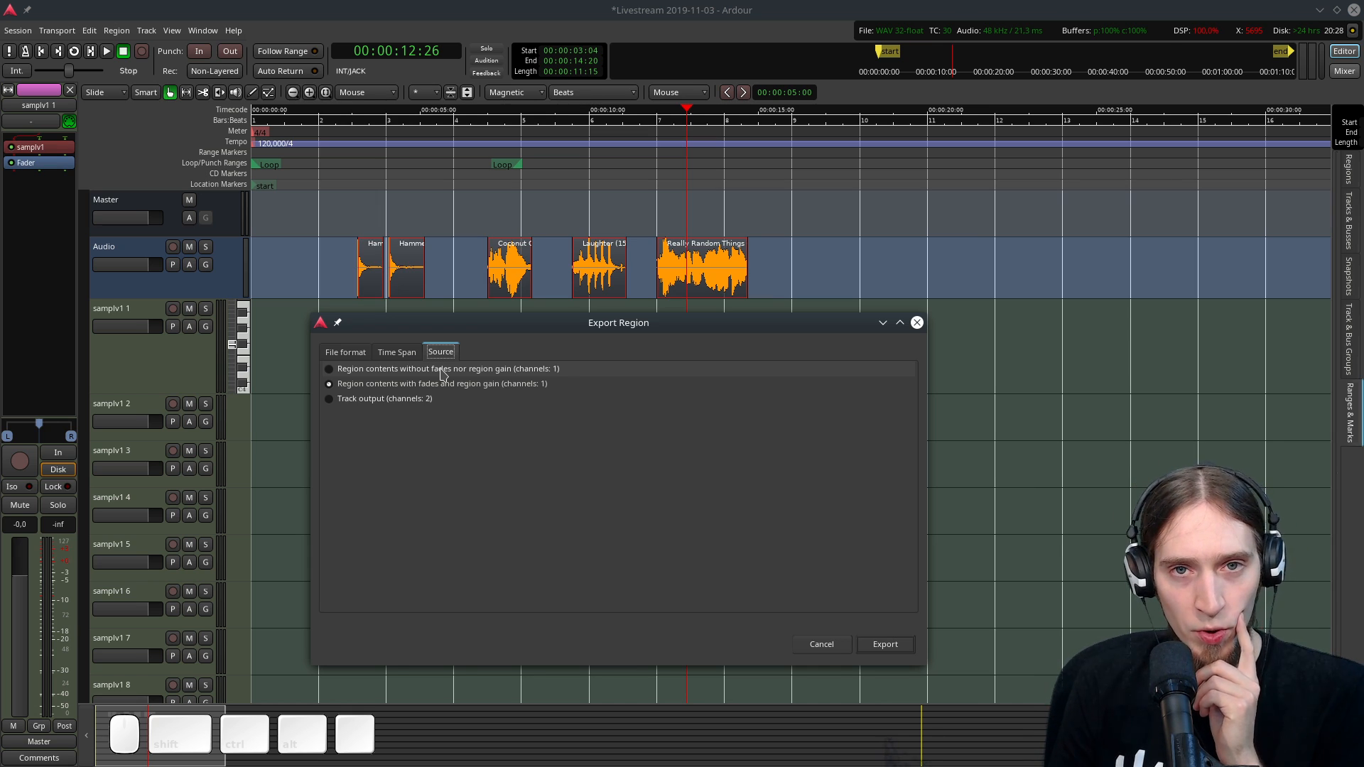
pyautogui.click(396, 353)
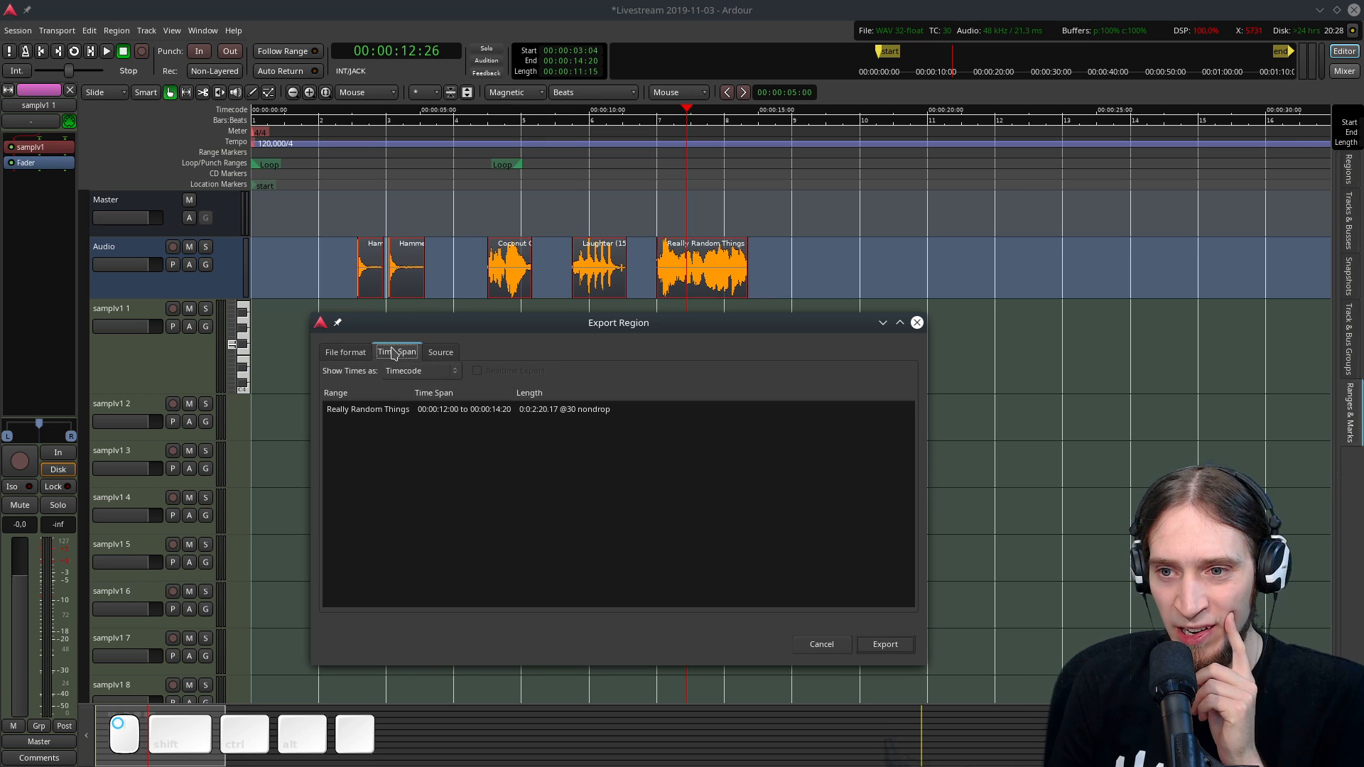
pyautogui.click(346, 353)
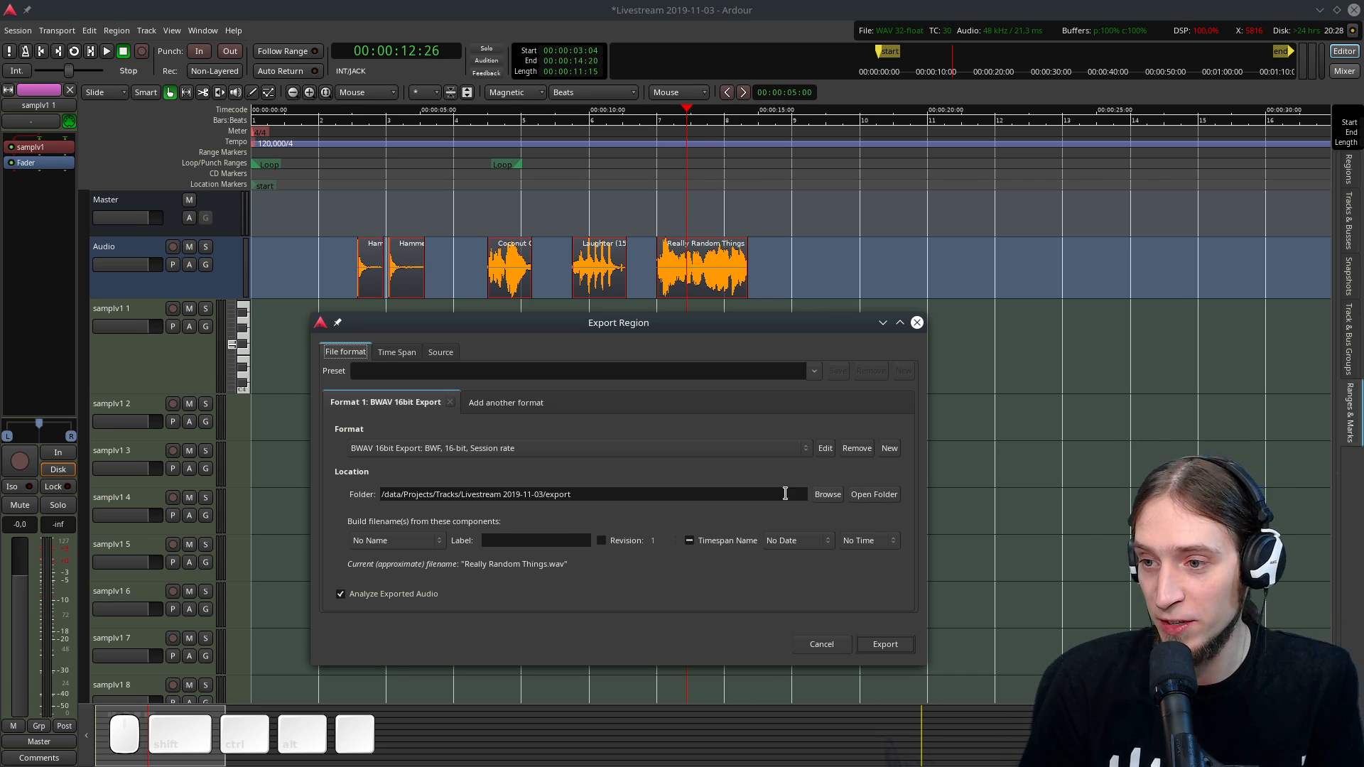
# Create a Samples folder inside the session's export folder and set it as the export location.
pyautogui.click(827, 495)
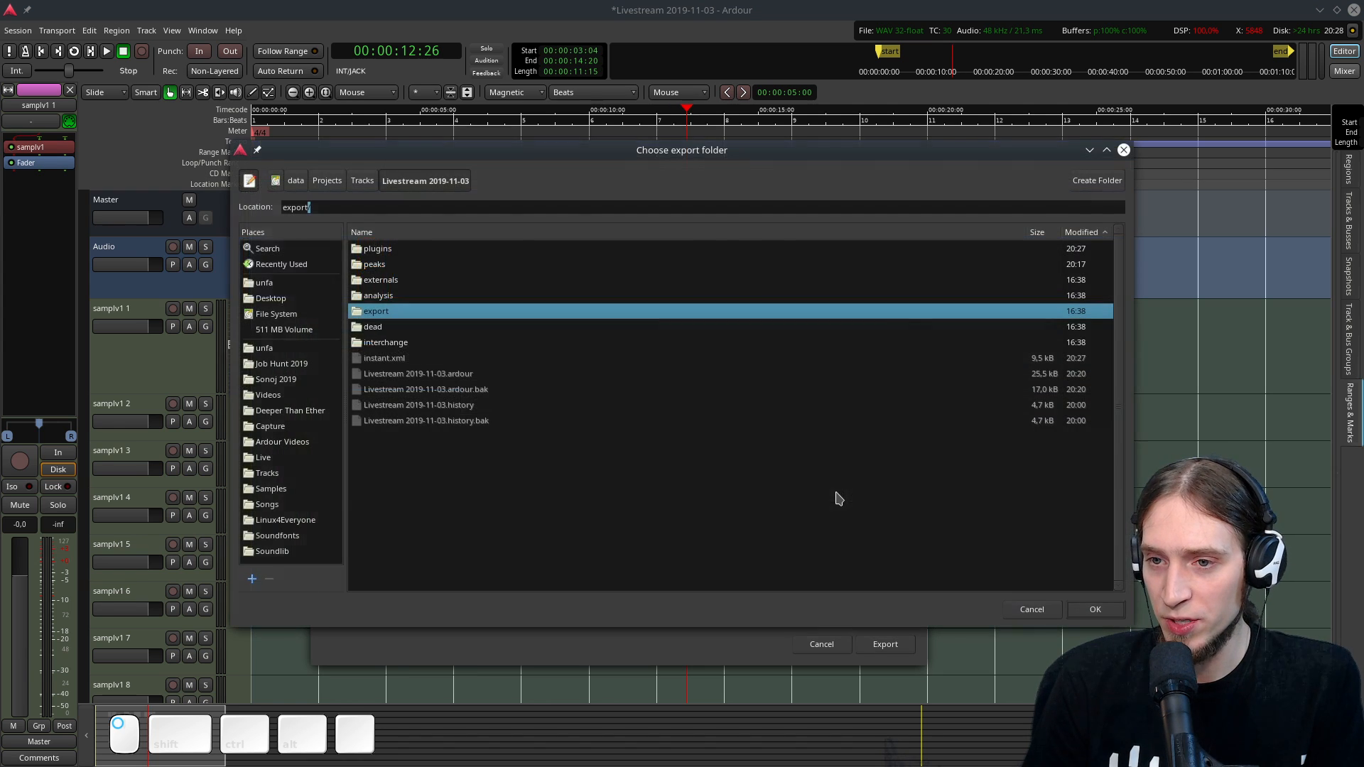
pyautogui.doubleClick(375, 312)
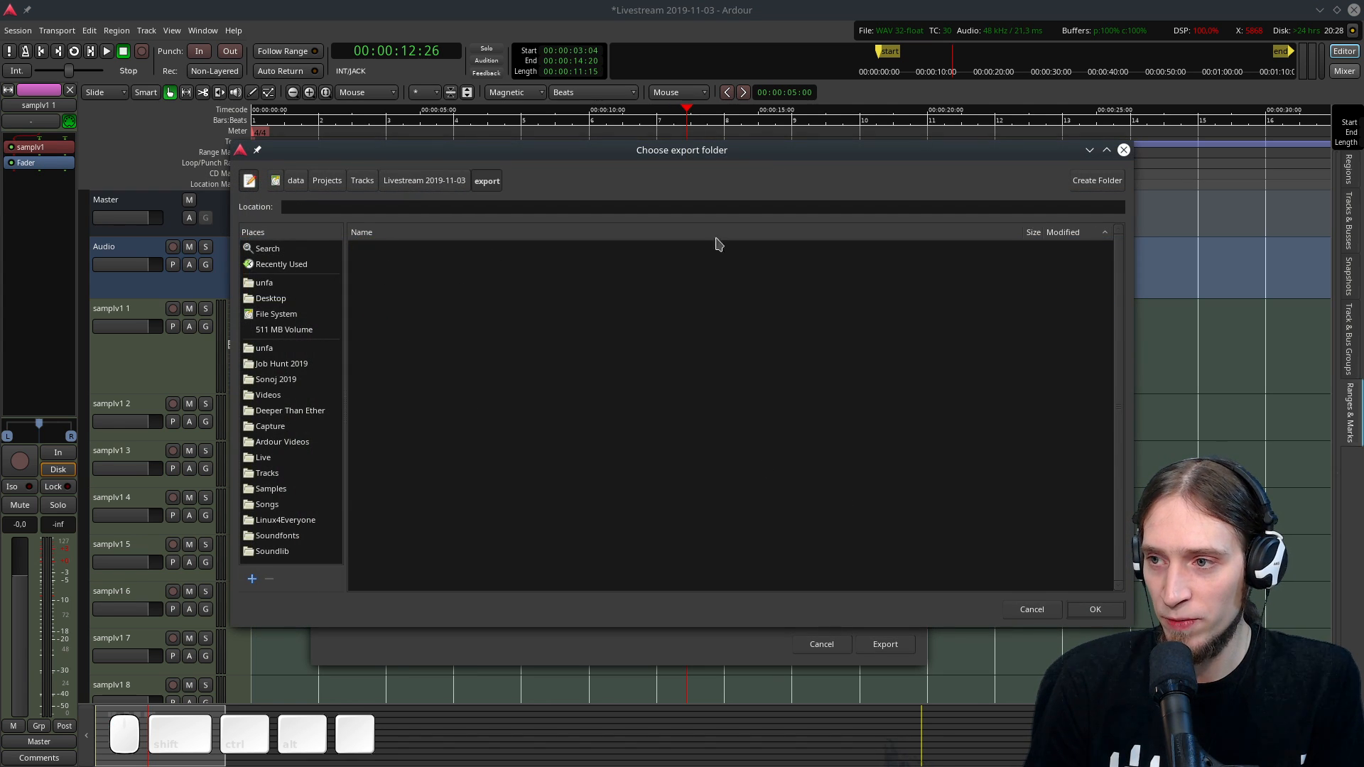
pyautogui.click(1098, 183)
pyautogui.write('Samples')
pyautogui.press('Return')
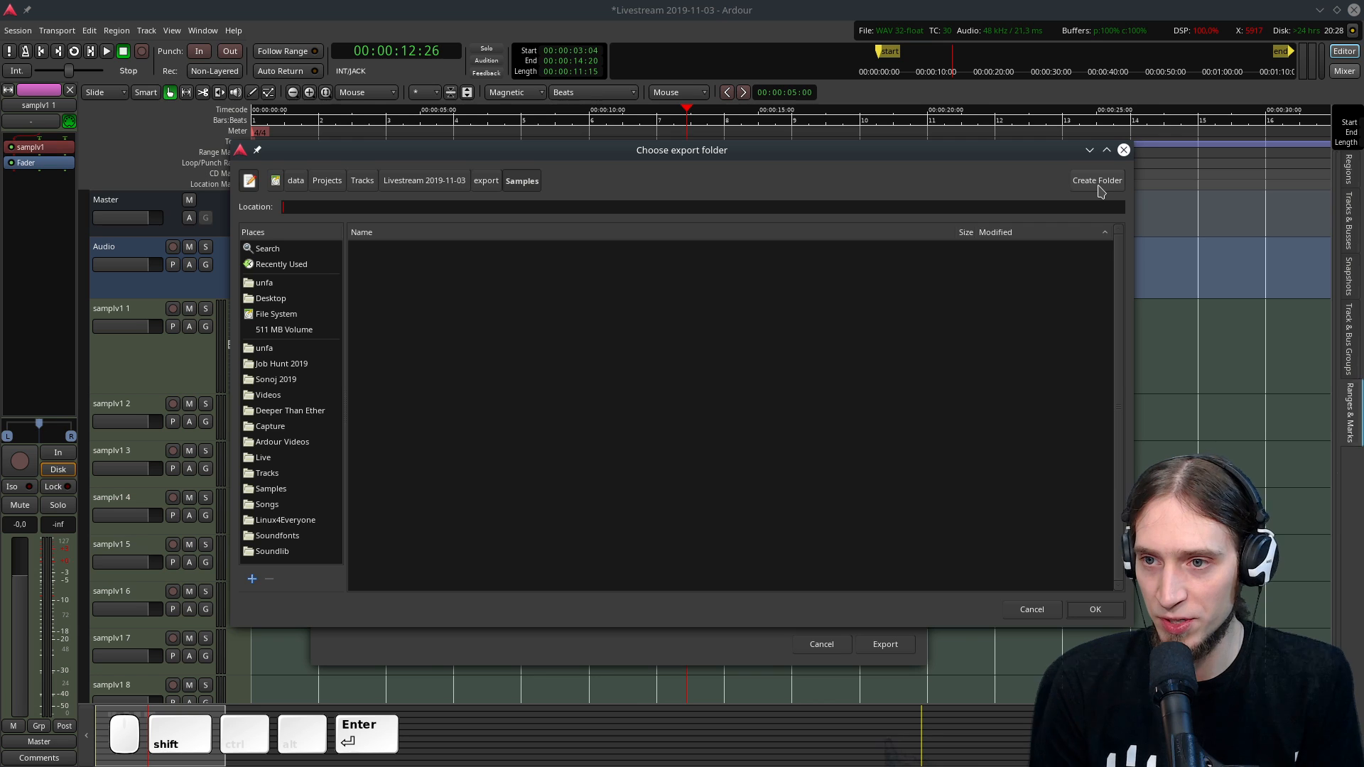
pyautogui.click(1095, 609)
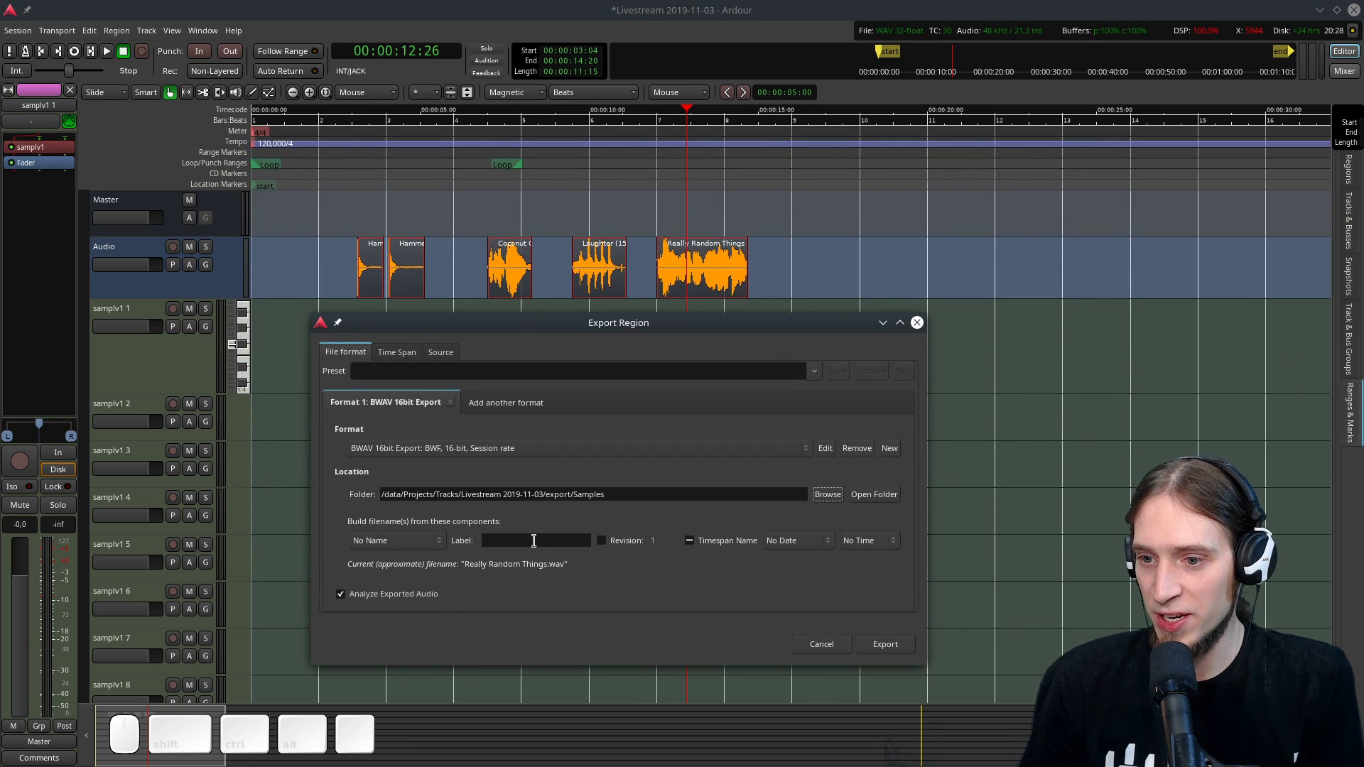
# Set the export format to FLAC 24 bit (tagged) and export Really Random Things.
pyautogui.click(447, 455)
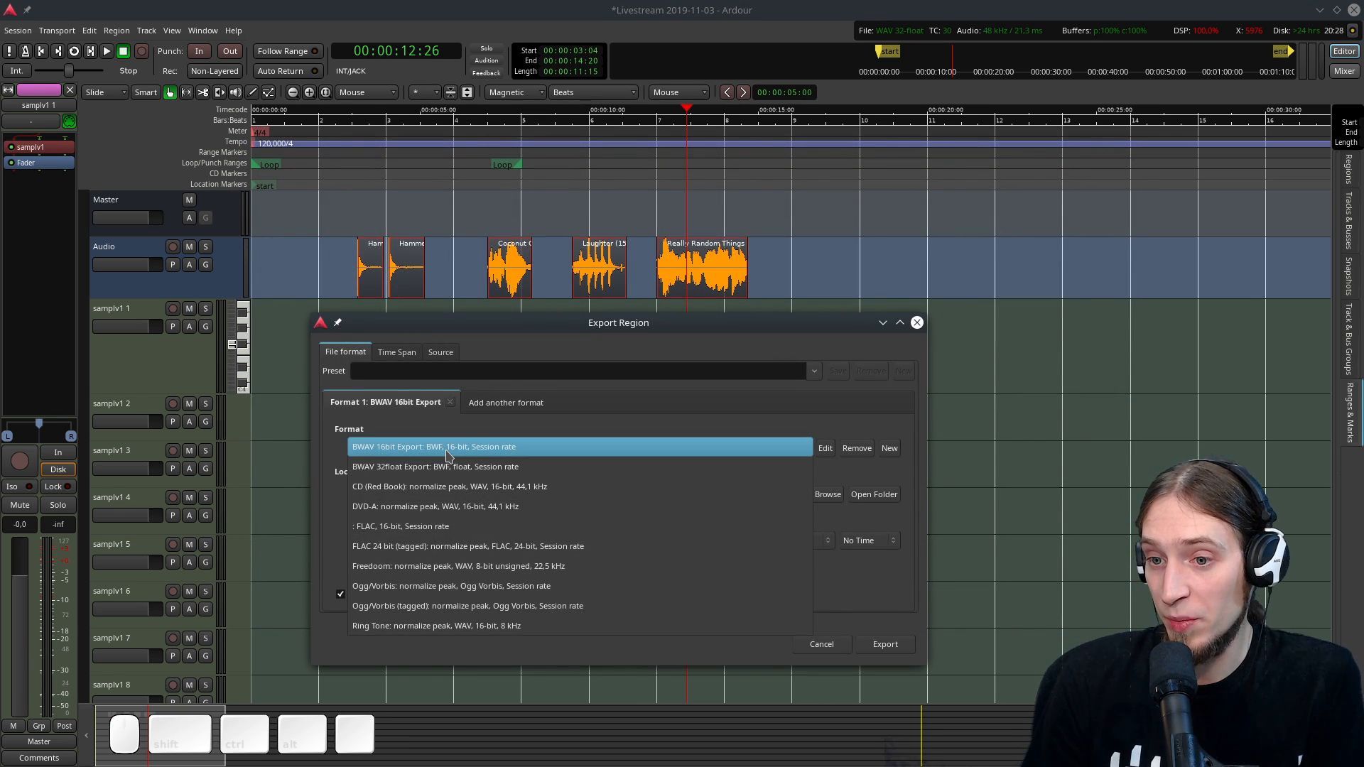
pyautogui.click(437, 547)
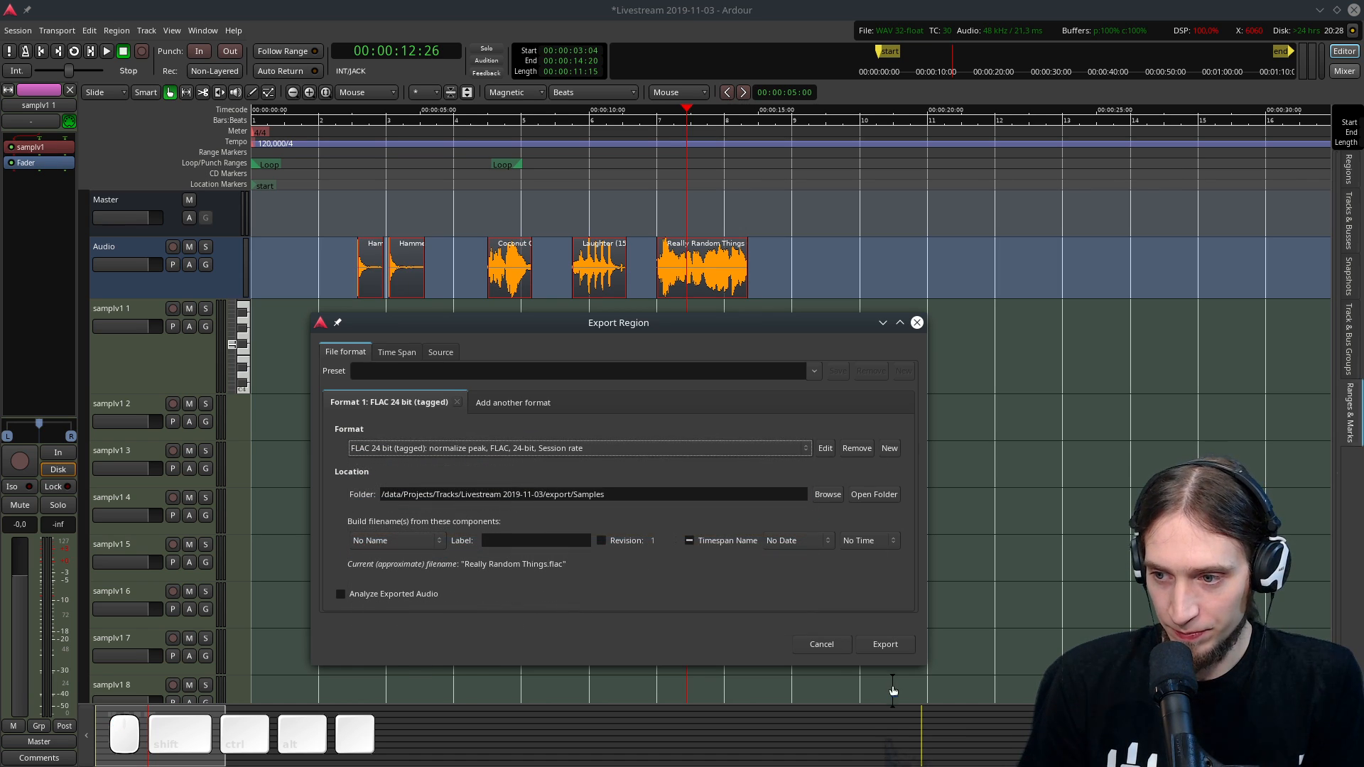
pyautogui.click(887, 647)
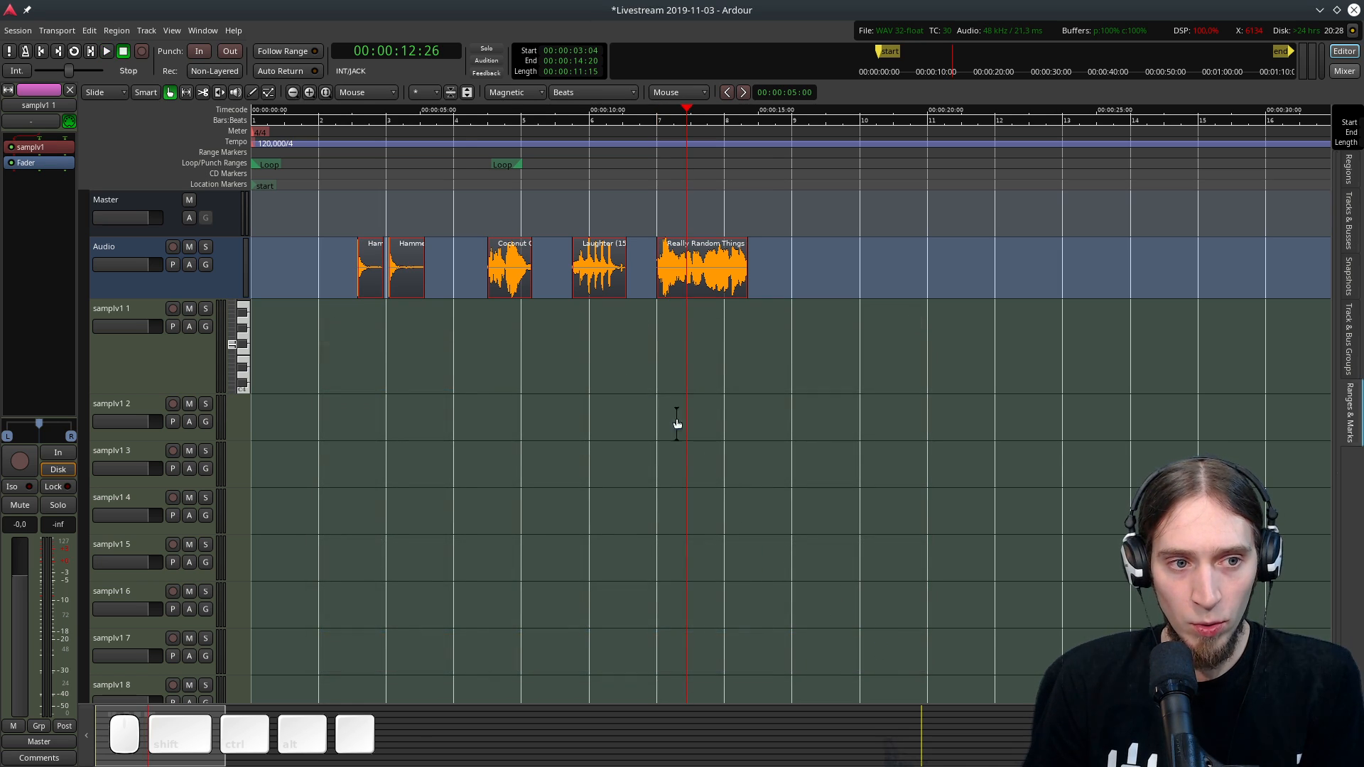
pyautogui.click(359, 342)
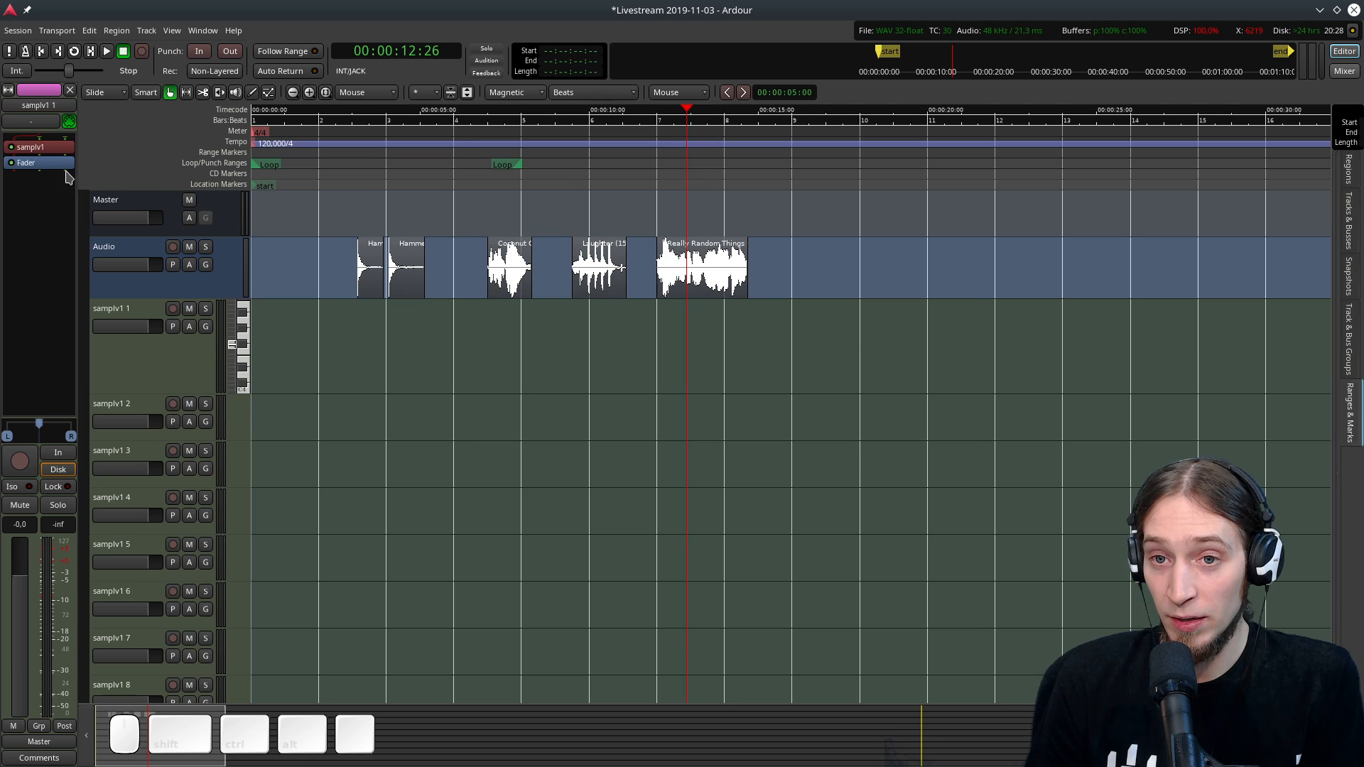
pyautogui.doubleClick(30, 147)
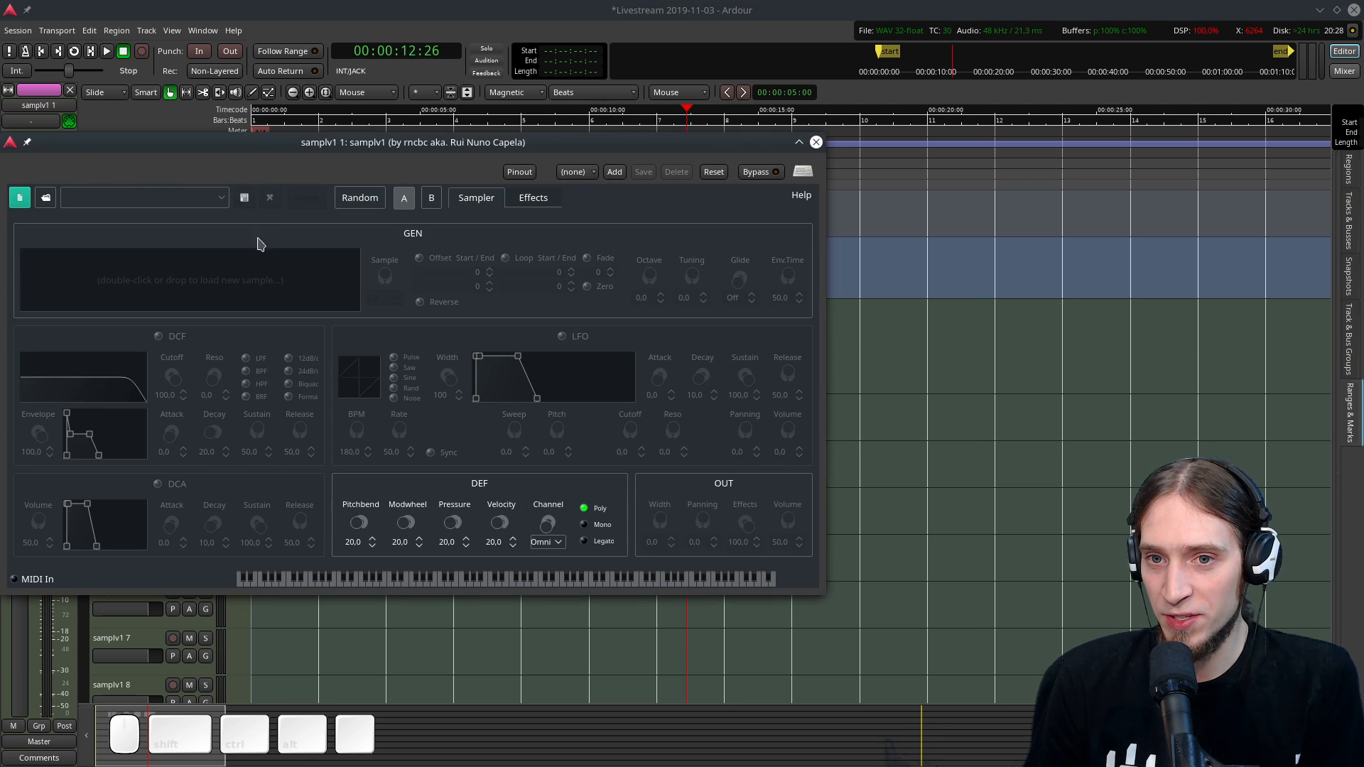
pyautogui.moveTo(277, 110); pyautogui.dragTo(391, 155)
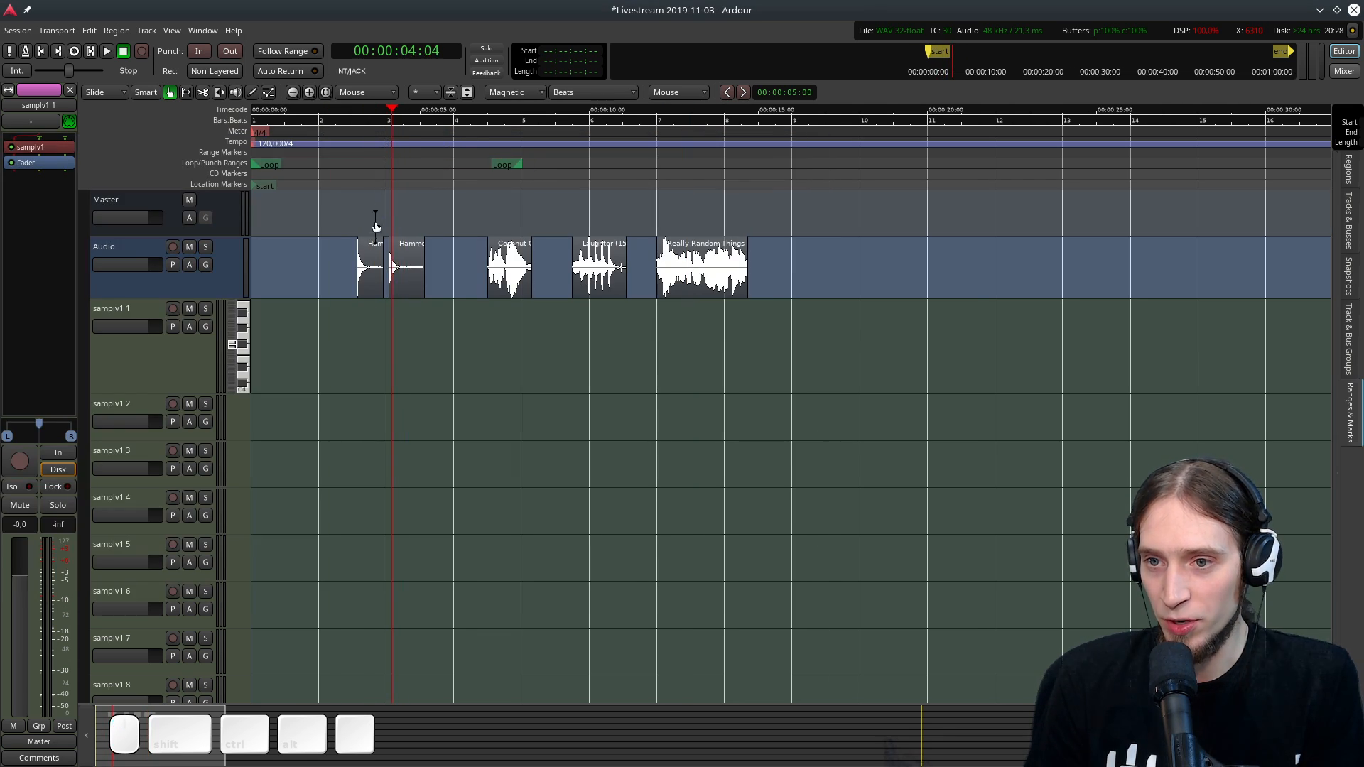
# Export the Hammer 1 region on the Audio track as a 24-bit tagged FLAC into the Samples folder.
pyautogui.click(370, 274)
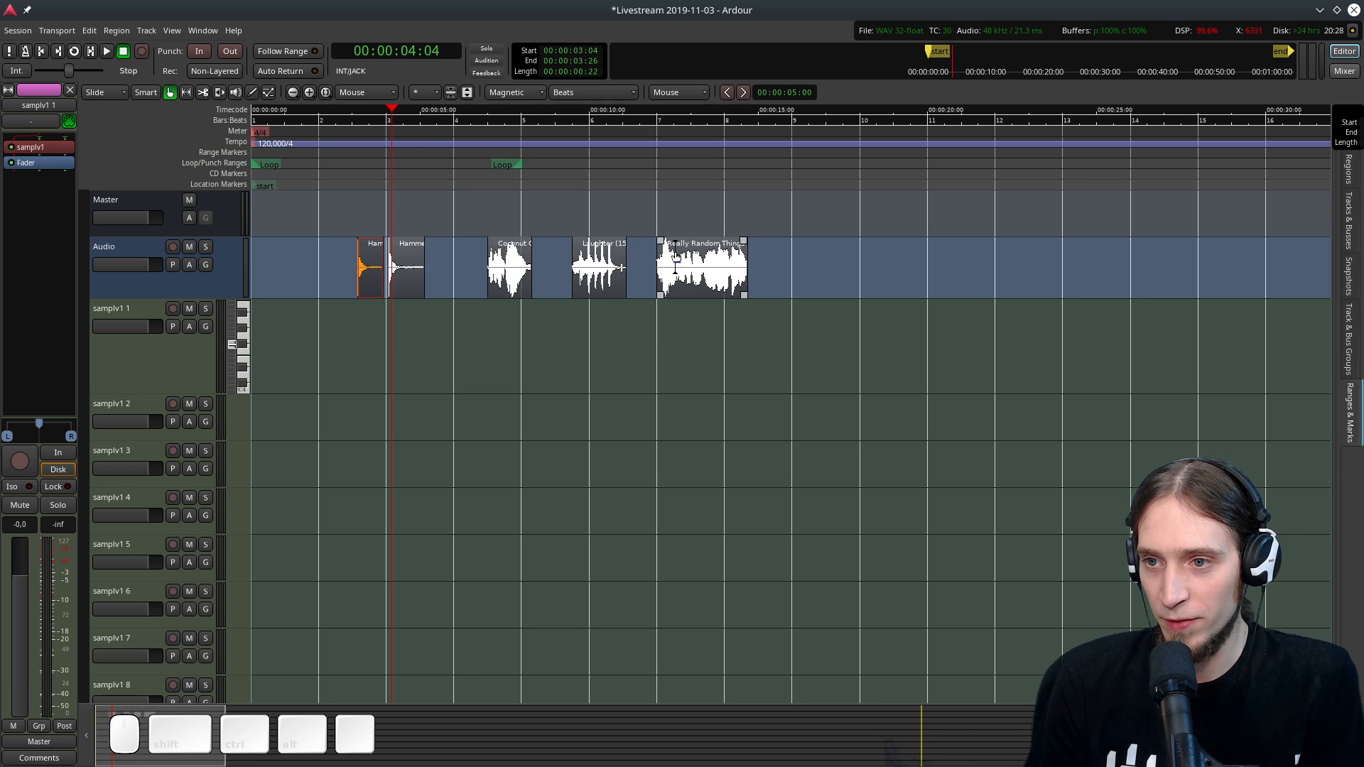
pyautogui.rightClick(370, 260)
pyautogui.moveTo(426, 263)
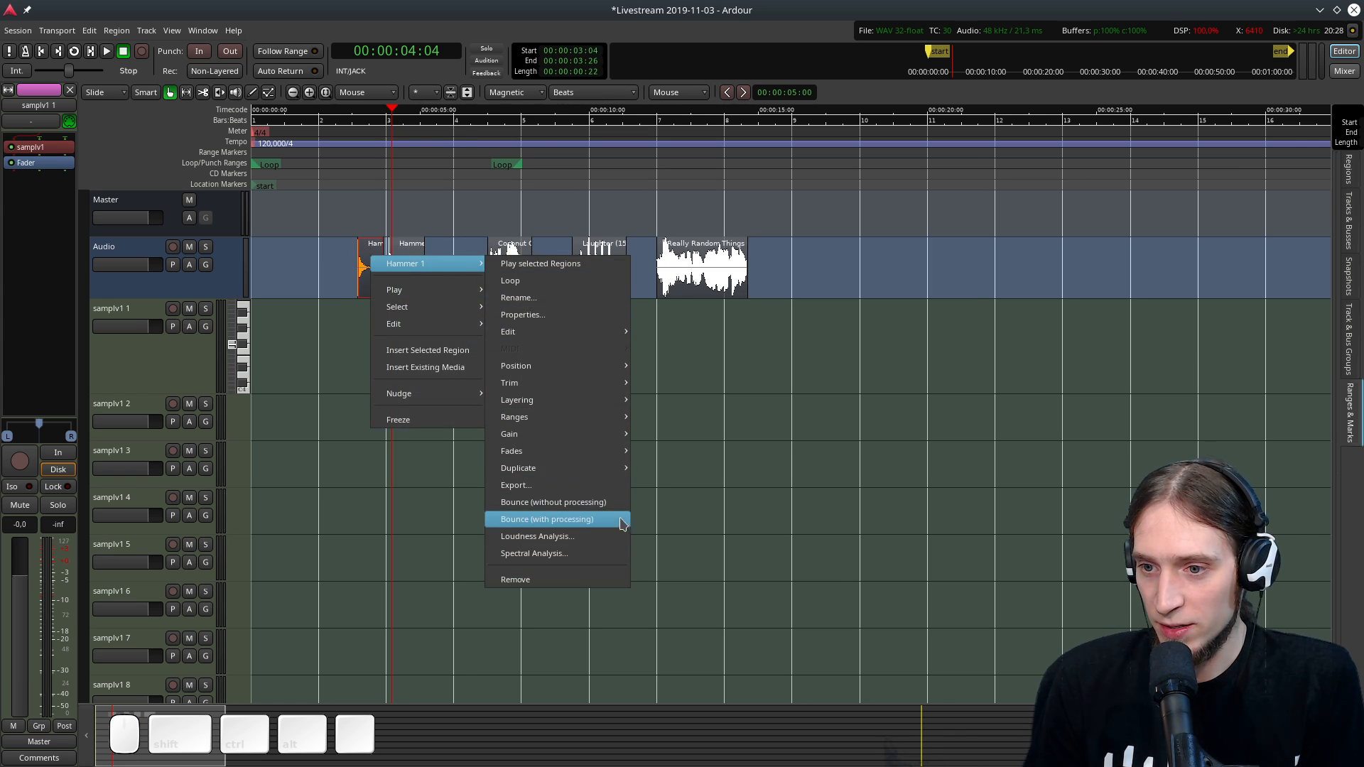
pyautogui.moveTo(586, 470)
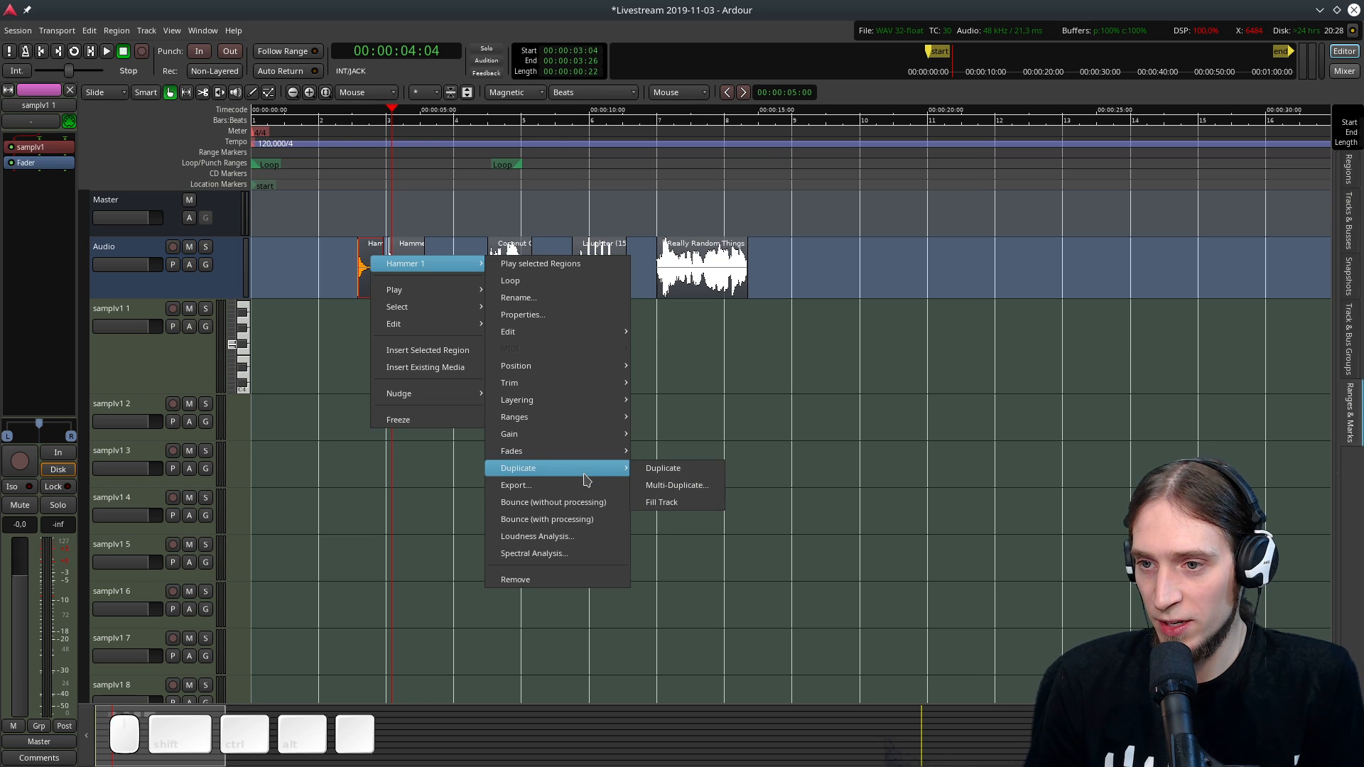
pyautogui.click(543, 485)
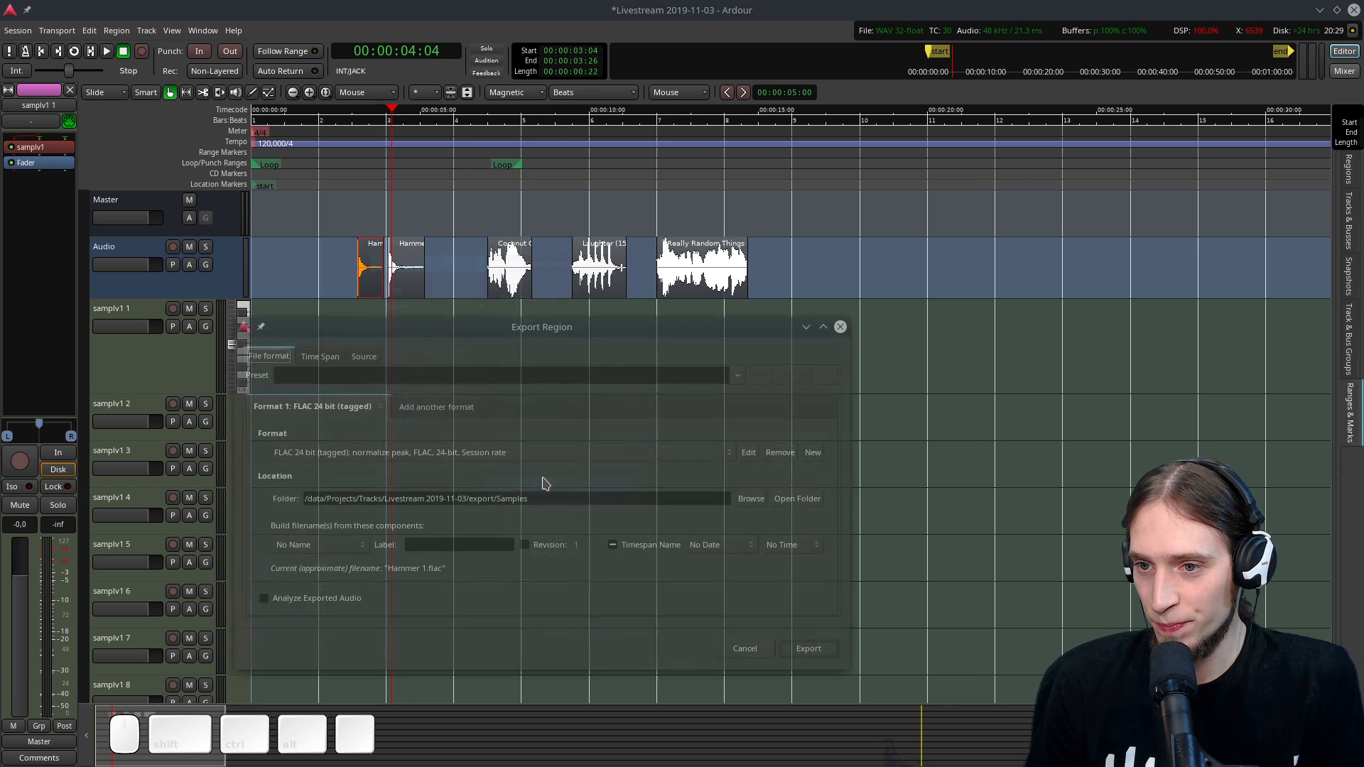
pyautogui.click(796, 646)
# Export the Hammer 2 region to the Samples folder with the same FLAC 24 bit (tagged) format.
pyautogui.click(414, 272)
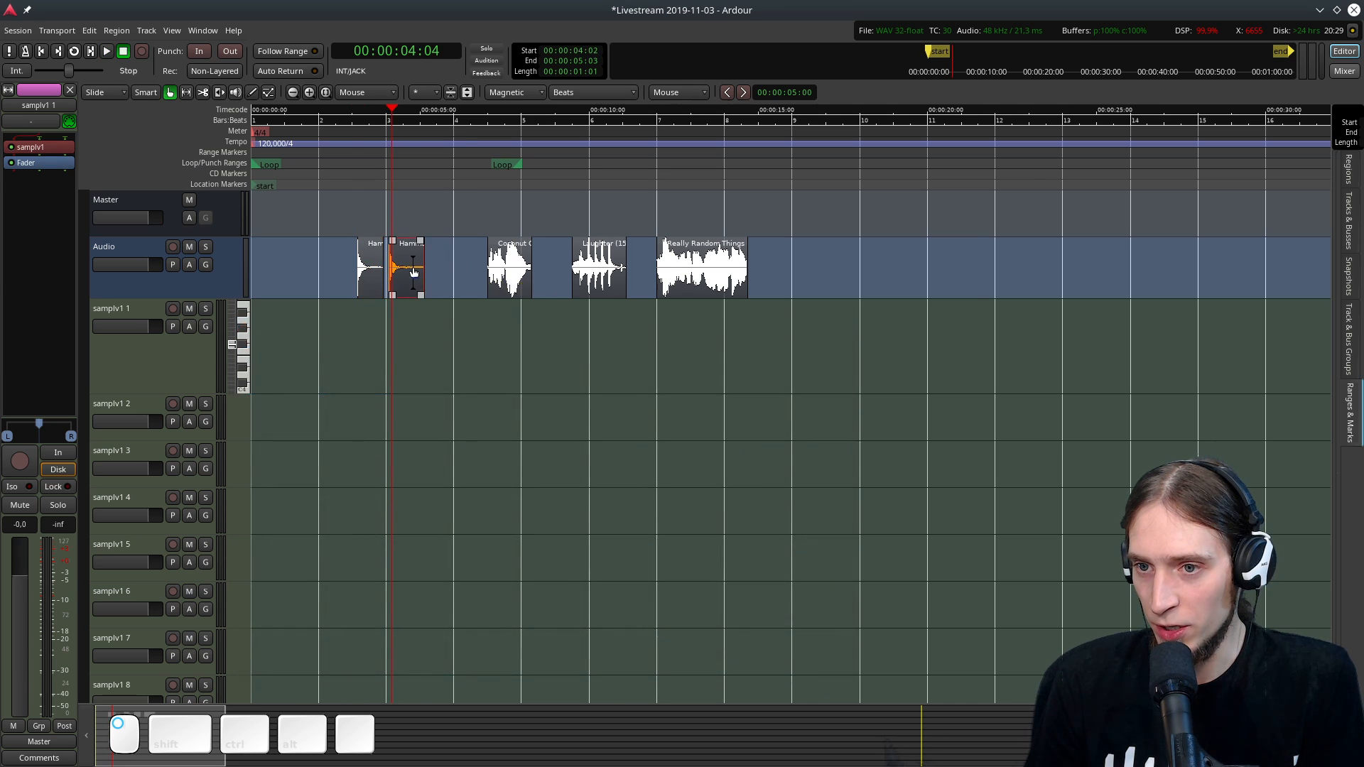
pyautogui.rightClick(414, 272)
pyautogui.moveTo(462, 272)
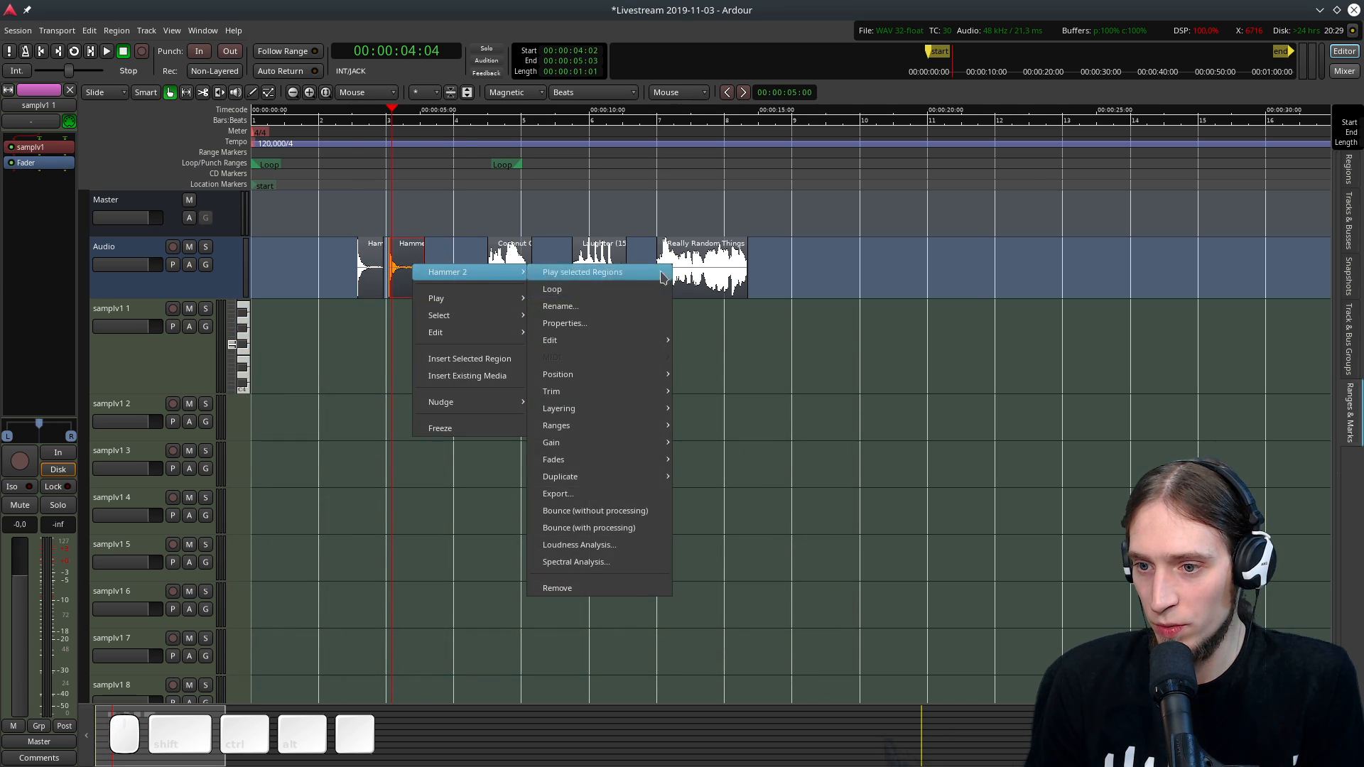
pyautogui.click(640, 495)
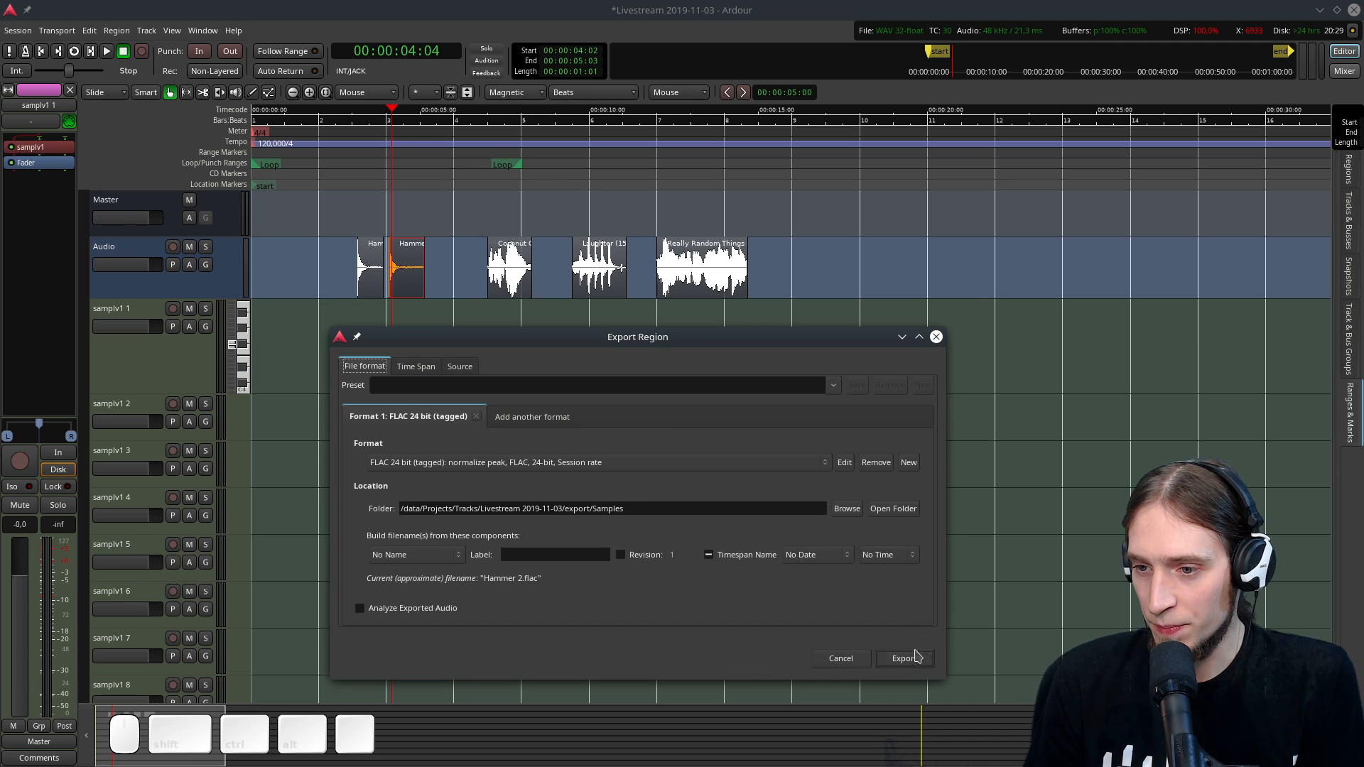
pyautogui.click(906, 660)
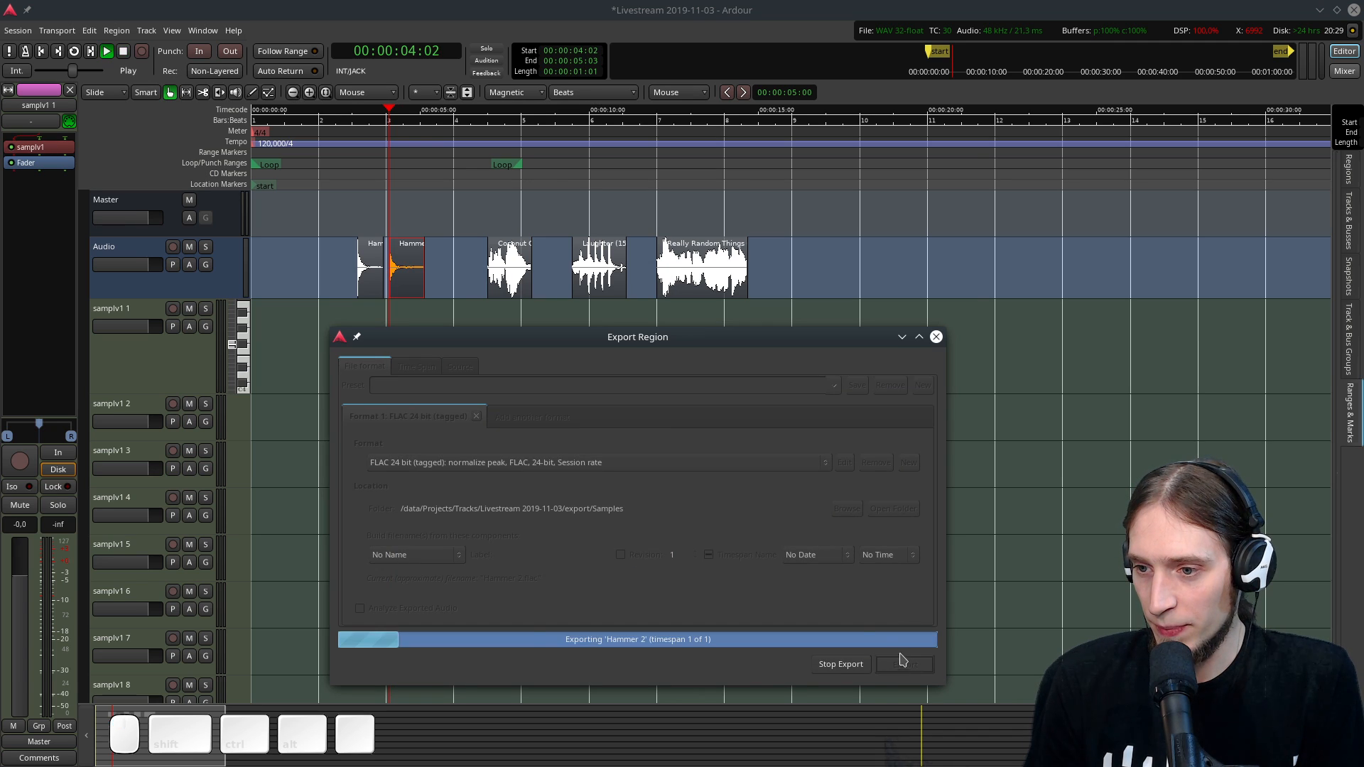
# Export the Coconut Cheese region as a 24-bit tagged FLAC file into the Samples folder.
pyautogui.click(510, 265)
pyautogui.rightClick(513, 263)
pyautogui.moveTo(561, 274)
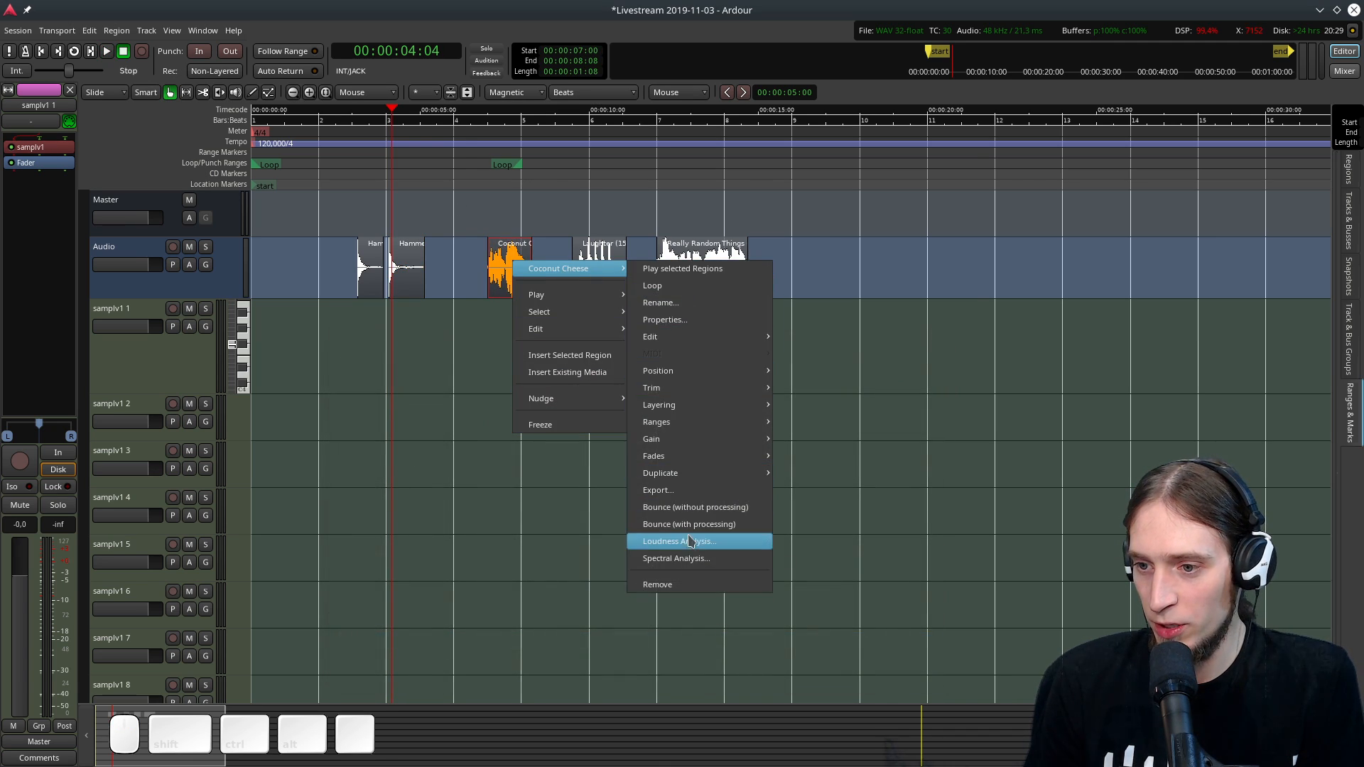
pyautogui.click(693, 490)
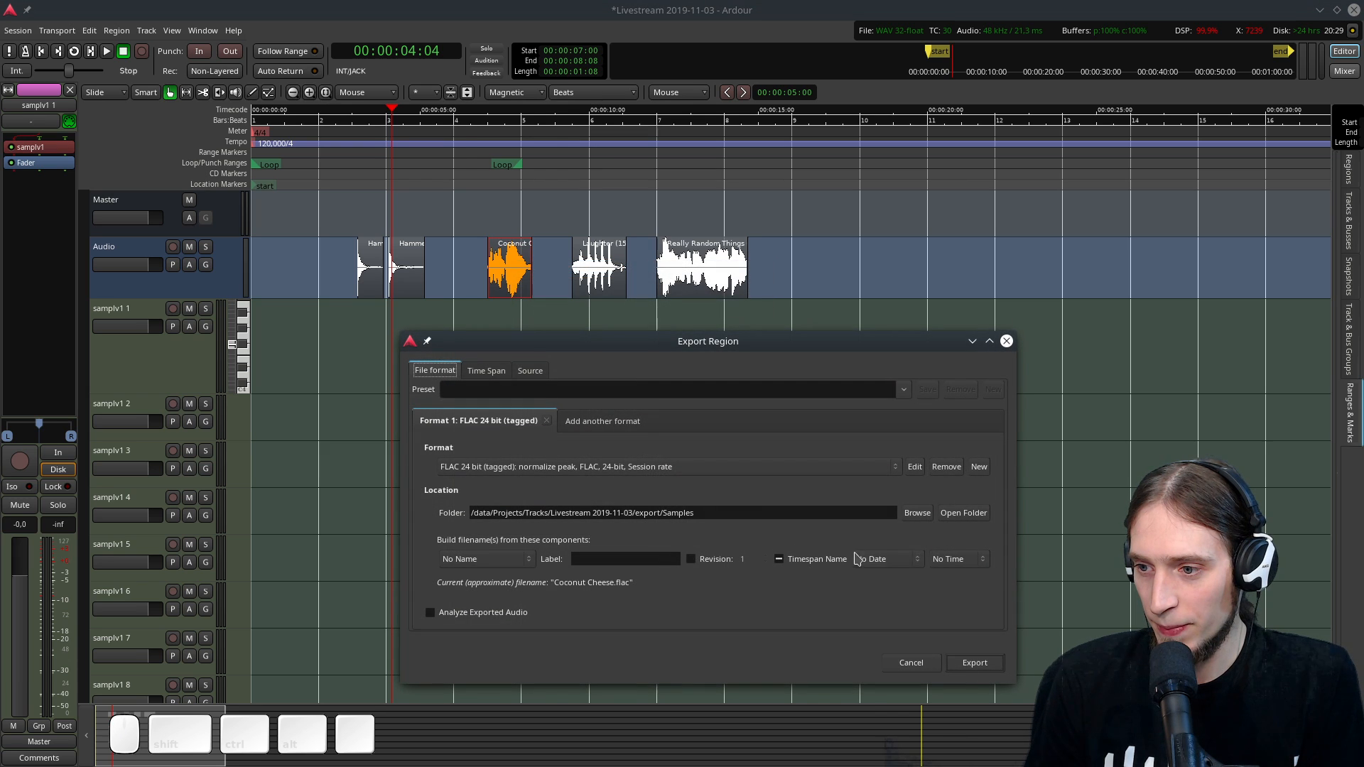
pyautogui.click(973, 662)
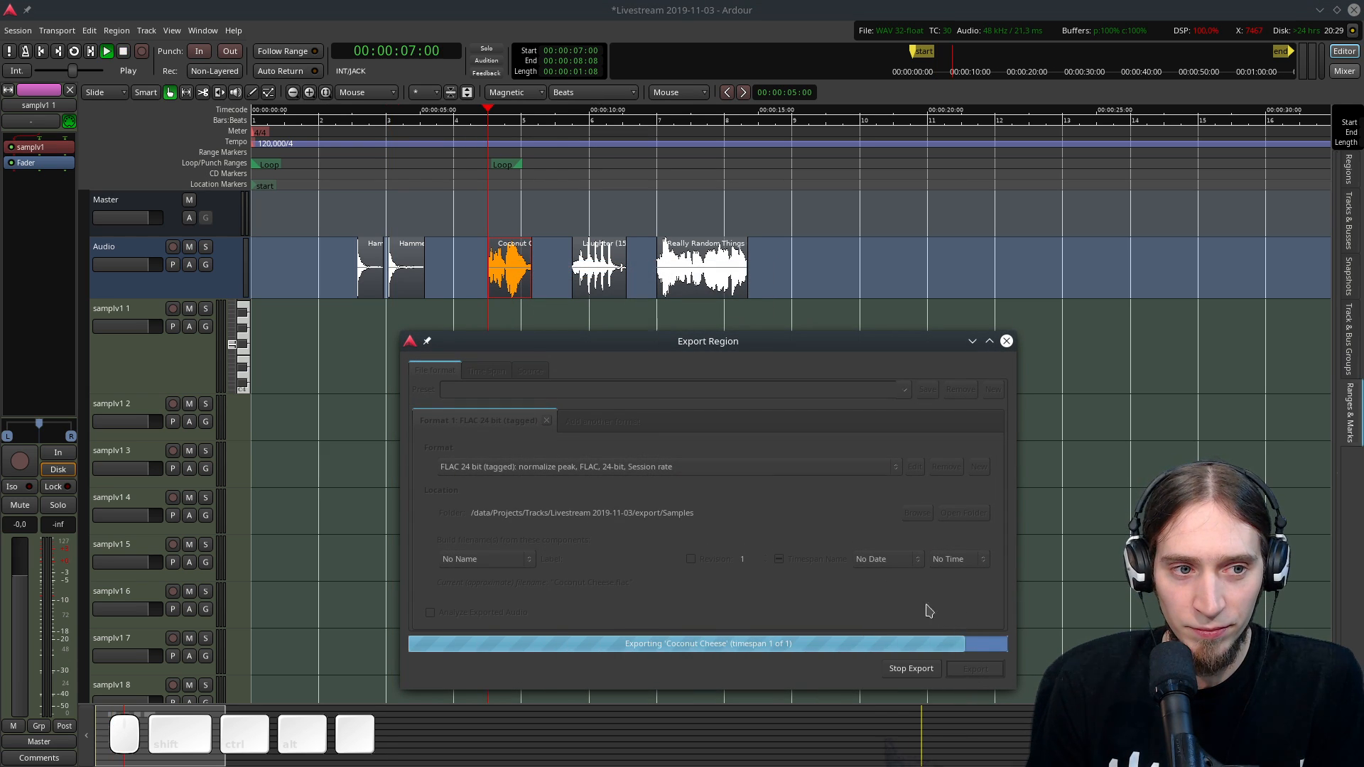
# Export the Laughter region to the Samples folder in the FLAC 24 bit (tagged) format.
pyautogui.click(610, 260)
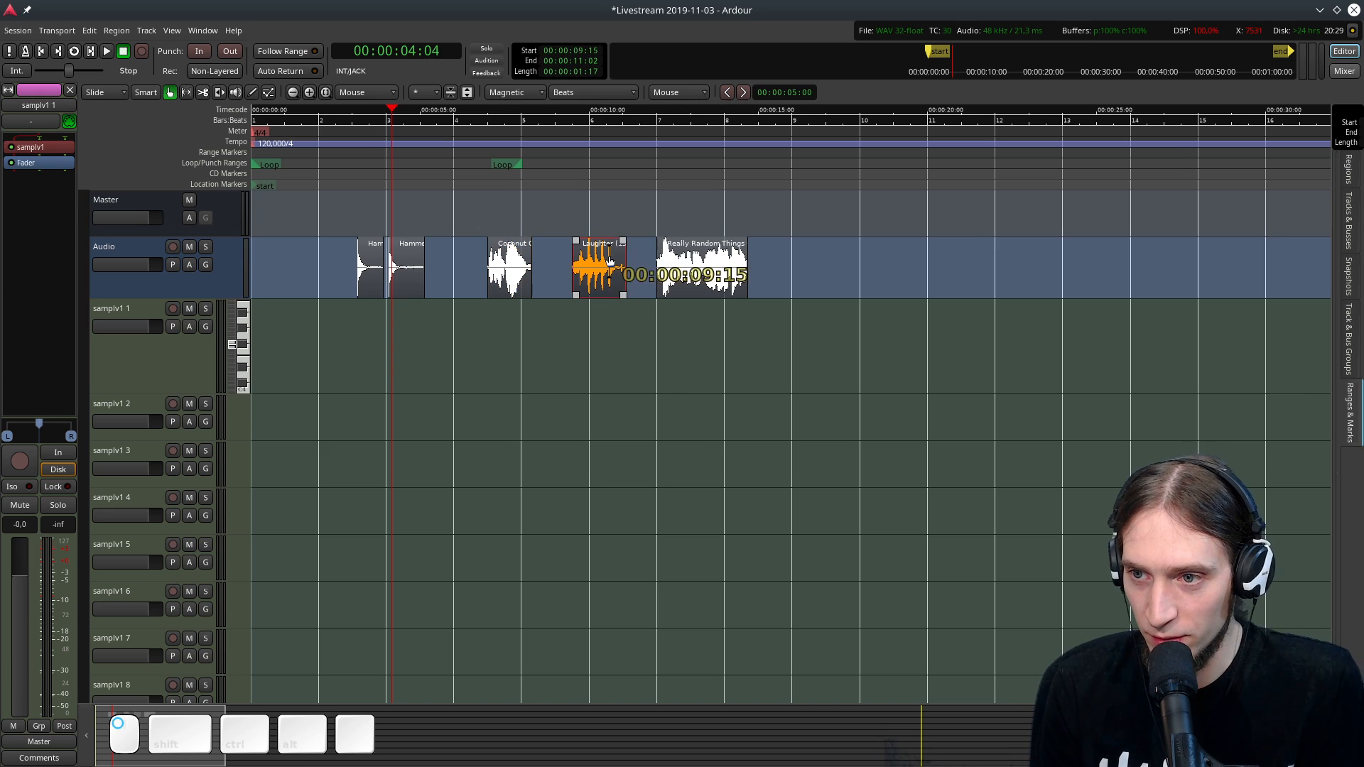
pyautogui.rightClick(610, 260)
pyautogui.moveTo(668, 265)
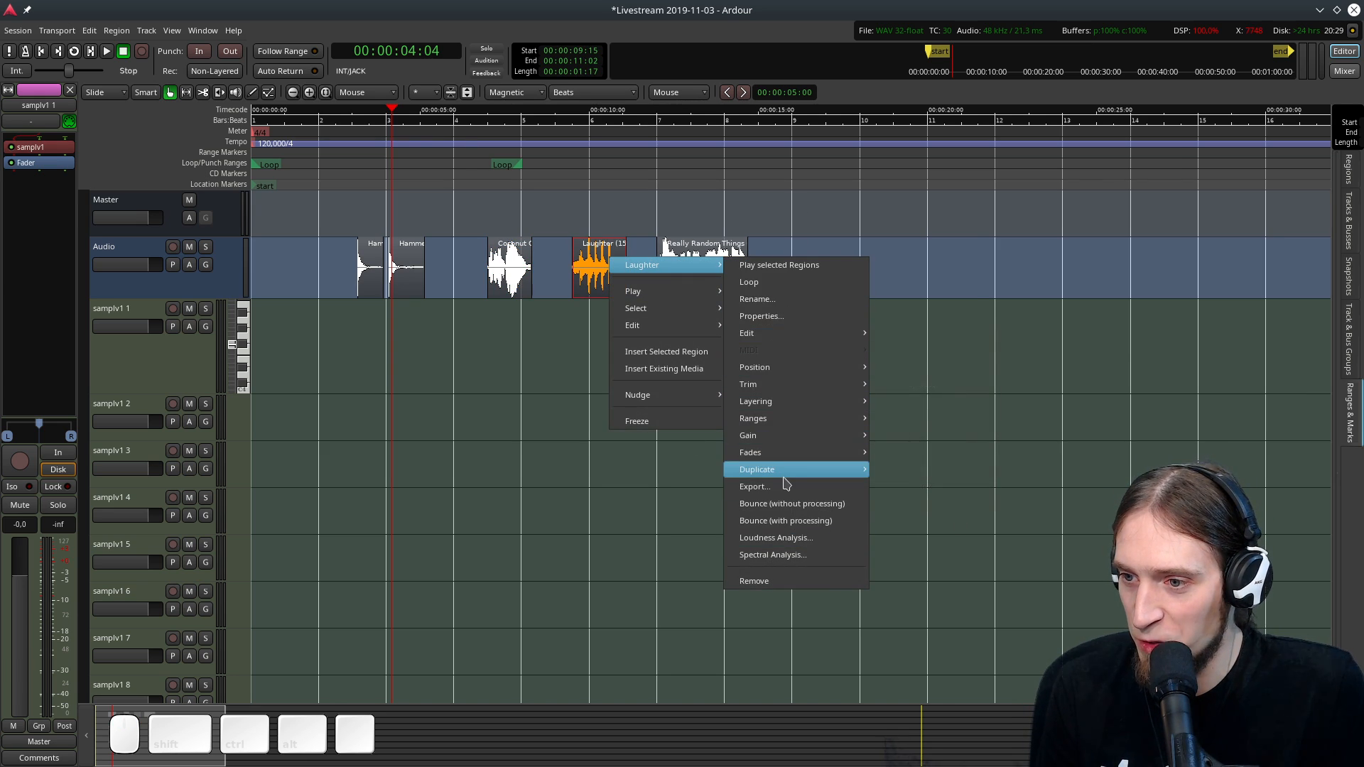
pyautogui.click(786, 486)
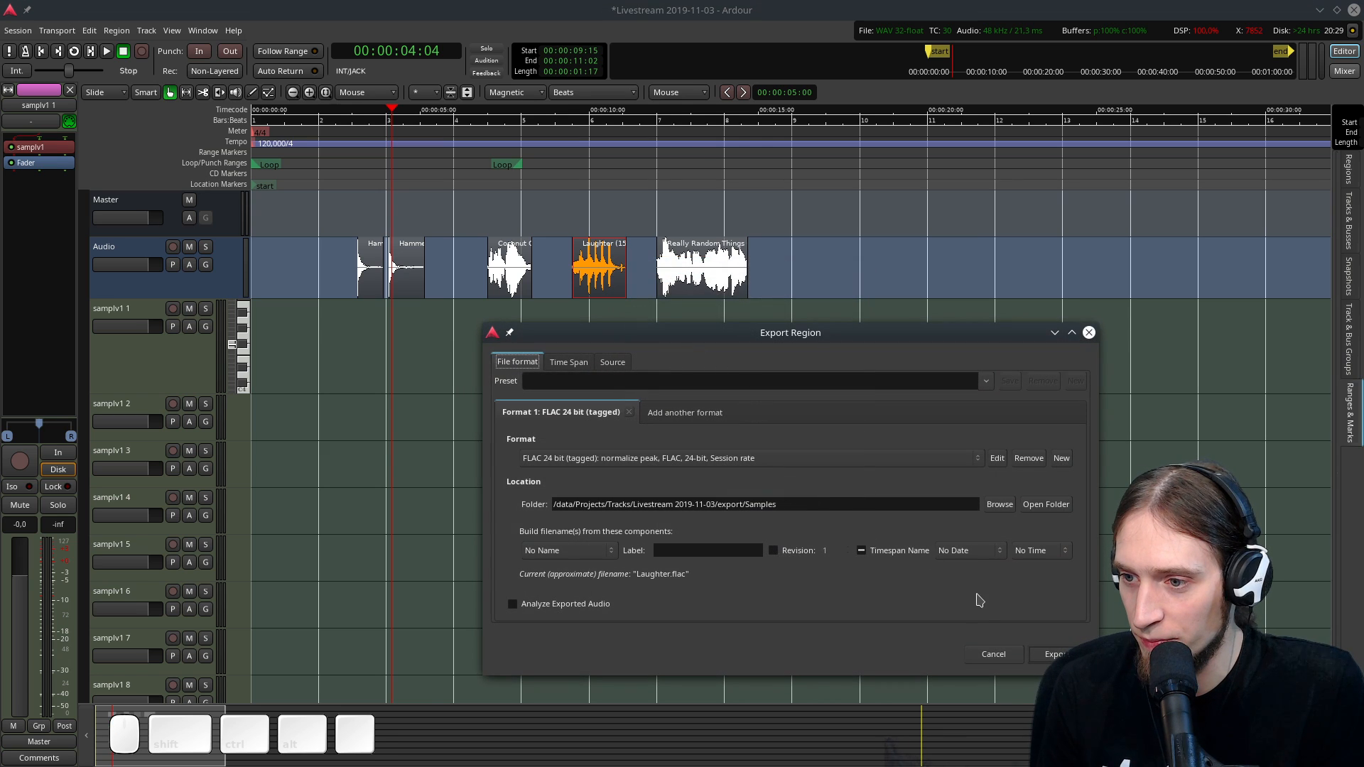
pyautogui.click(1046, 655)
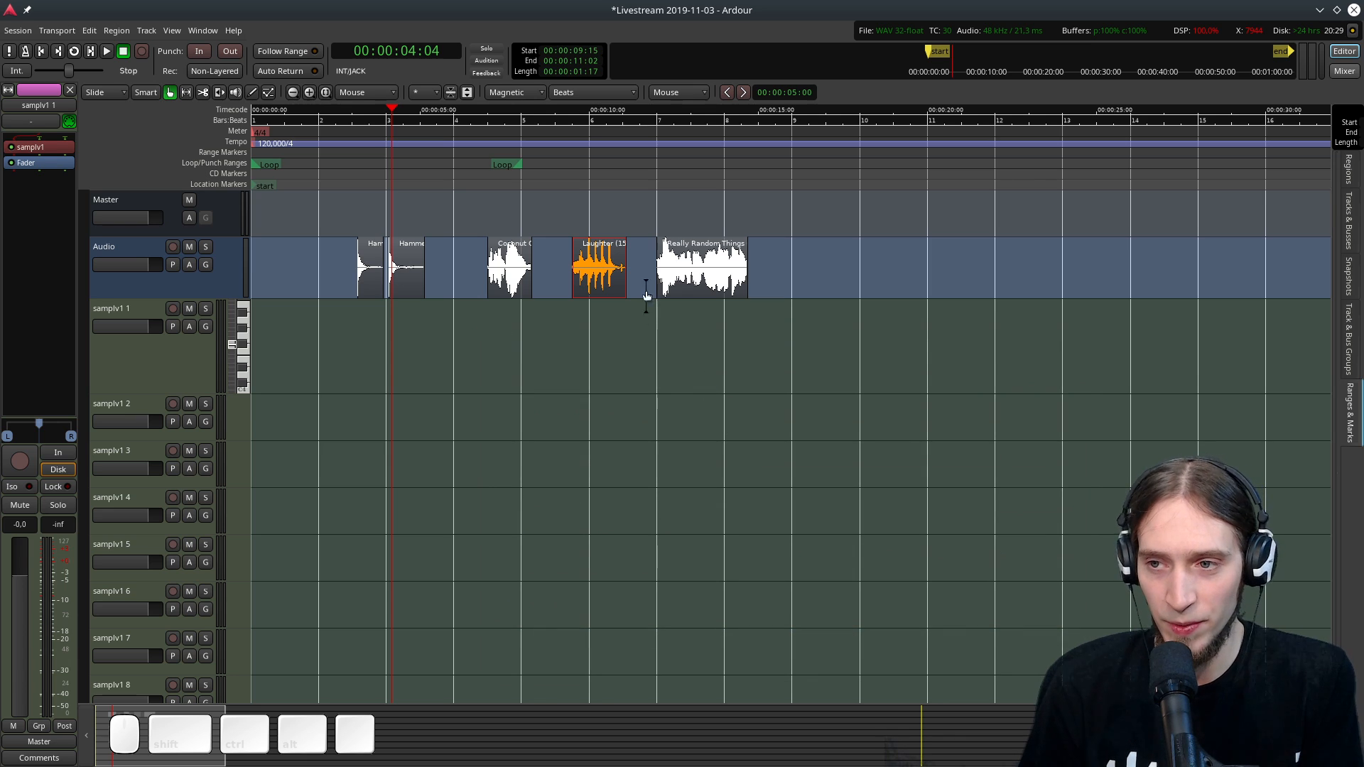
# Rename the first sampler track, samplv1 1, as Kick.
pyautogui.click(683, 144)
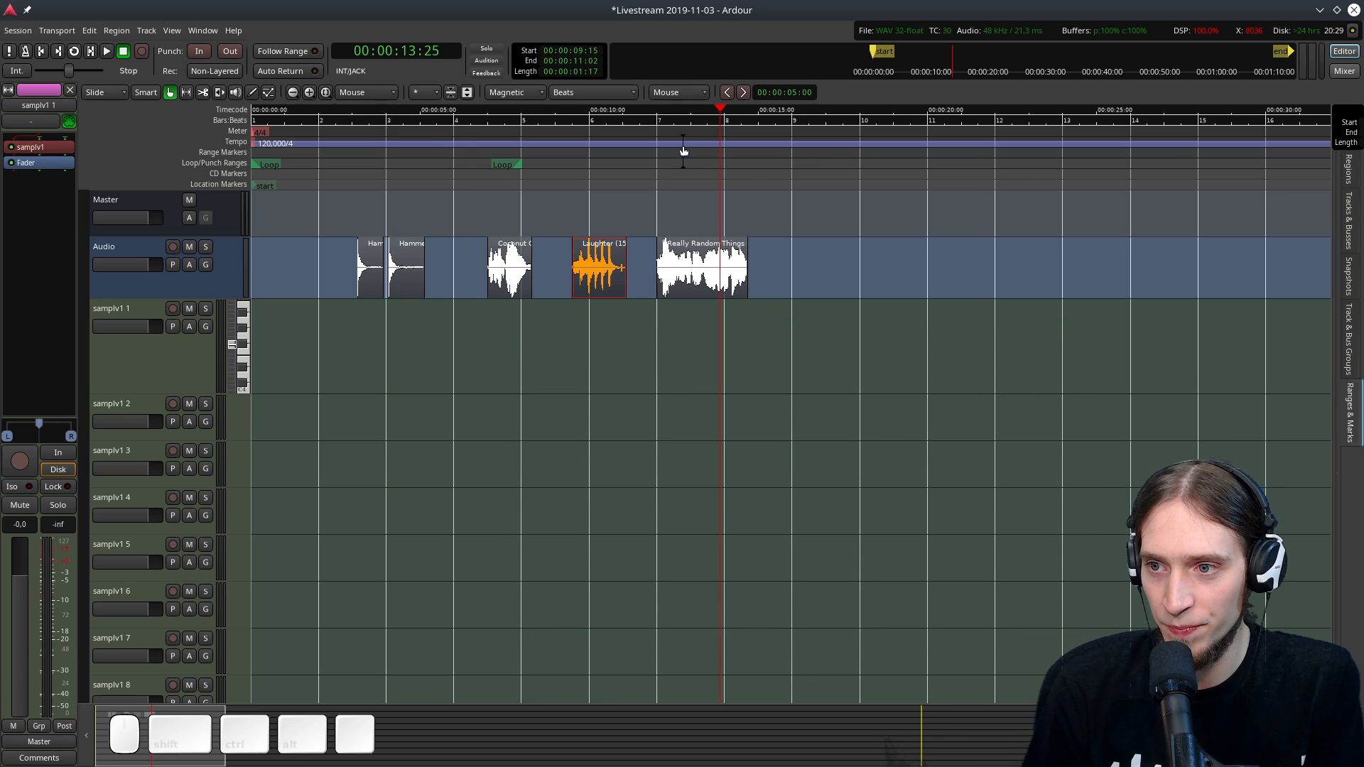
pyautogui.doubleClick(120, 310)
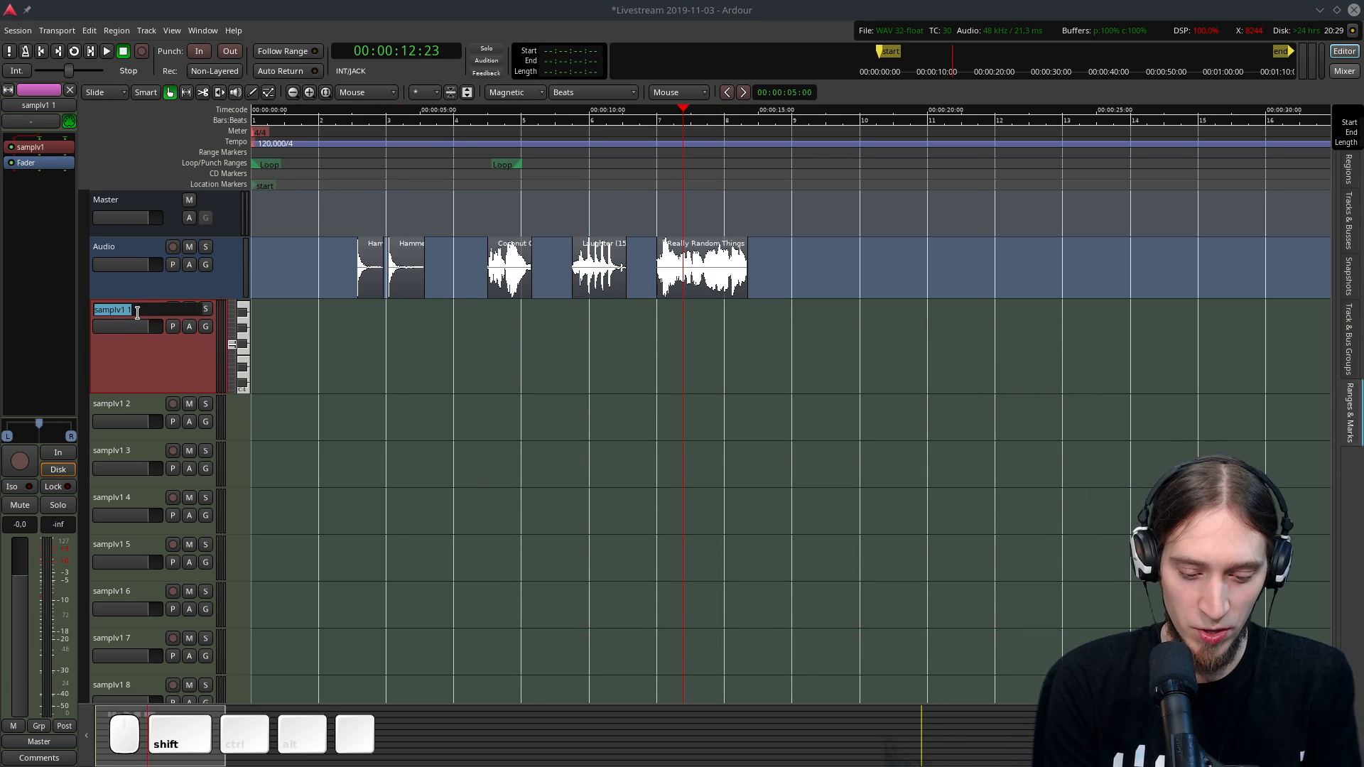
pyautogui.write('Kicjk')
pyautogui.press('BackSpace')
pyautogui.press('BackSpace')
pyautogui.write('l')
pyautogui.press('Return')
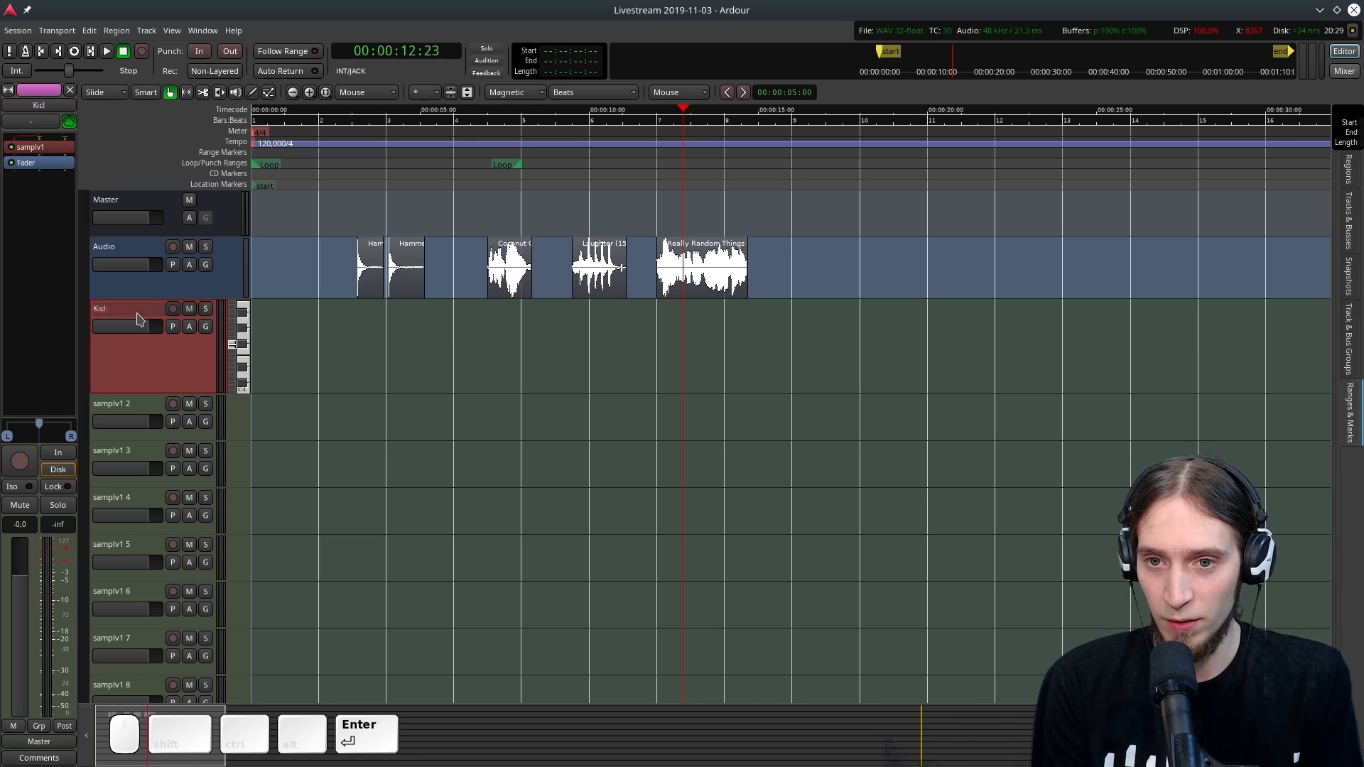
pyautogui.doubleClick(137, 312)
pyautogui.click(146, 309)
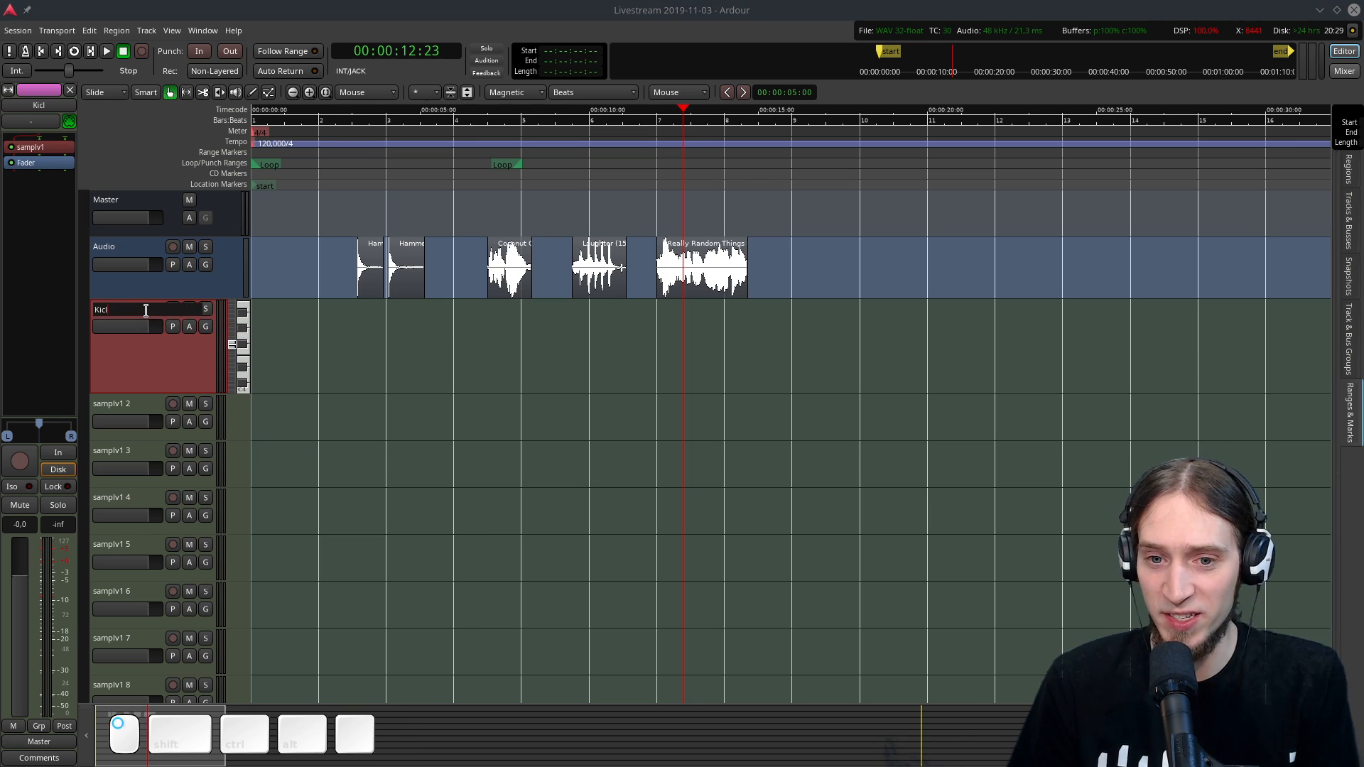
pyautogui.press('BackSpace')
pyautogui.write('k')
pyautogui.press('Return')
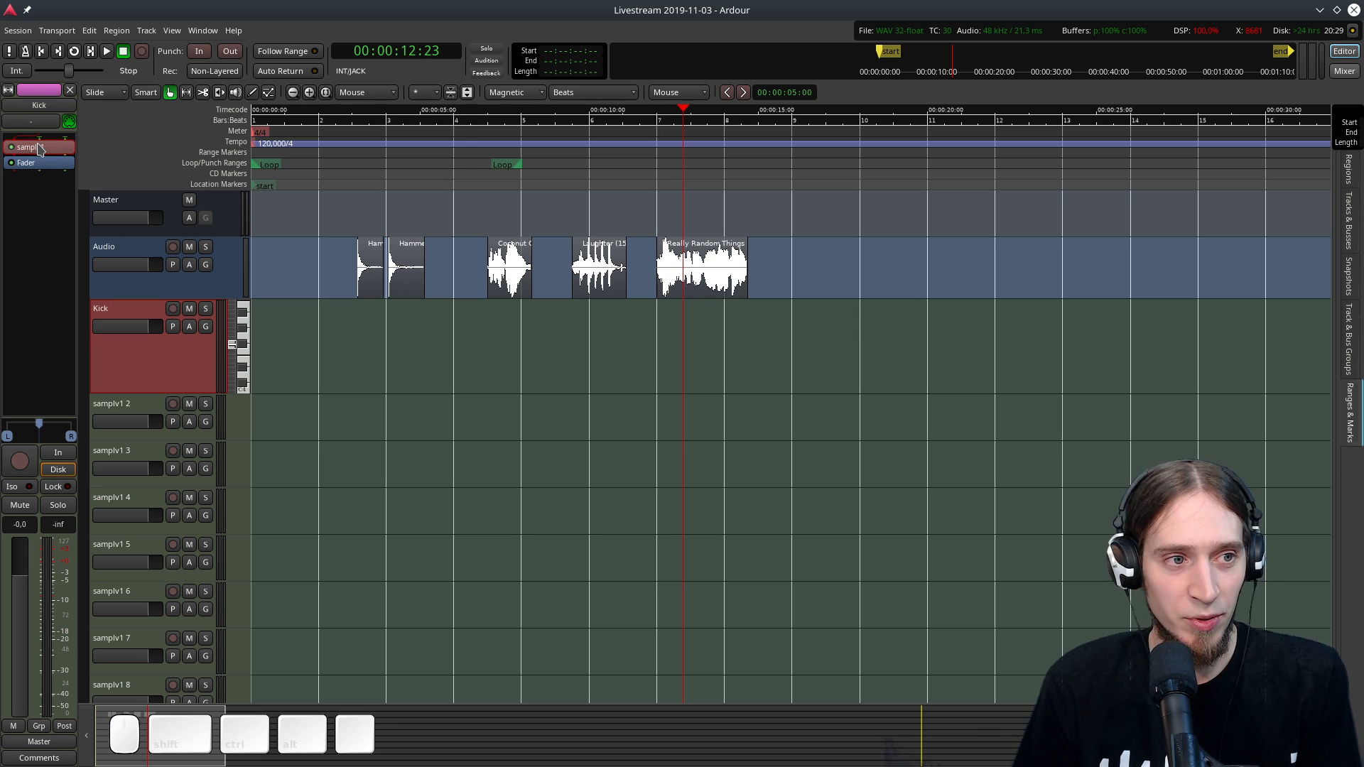
# Open the samplv1 plugin on the Kick track and bring up its sample file browser.
pyautogui.doubleClick(40, 148)
pyautogui.moveTo(143, 152); pyautogui.dragTo(299, 194)
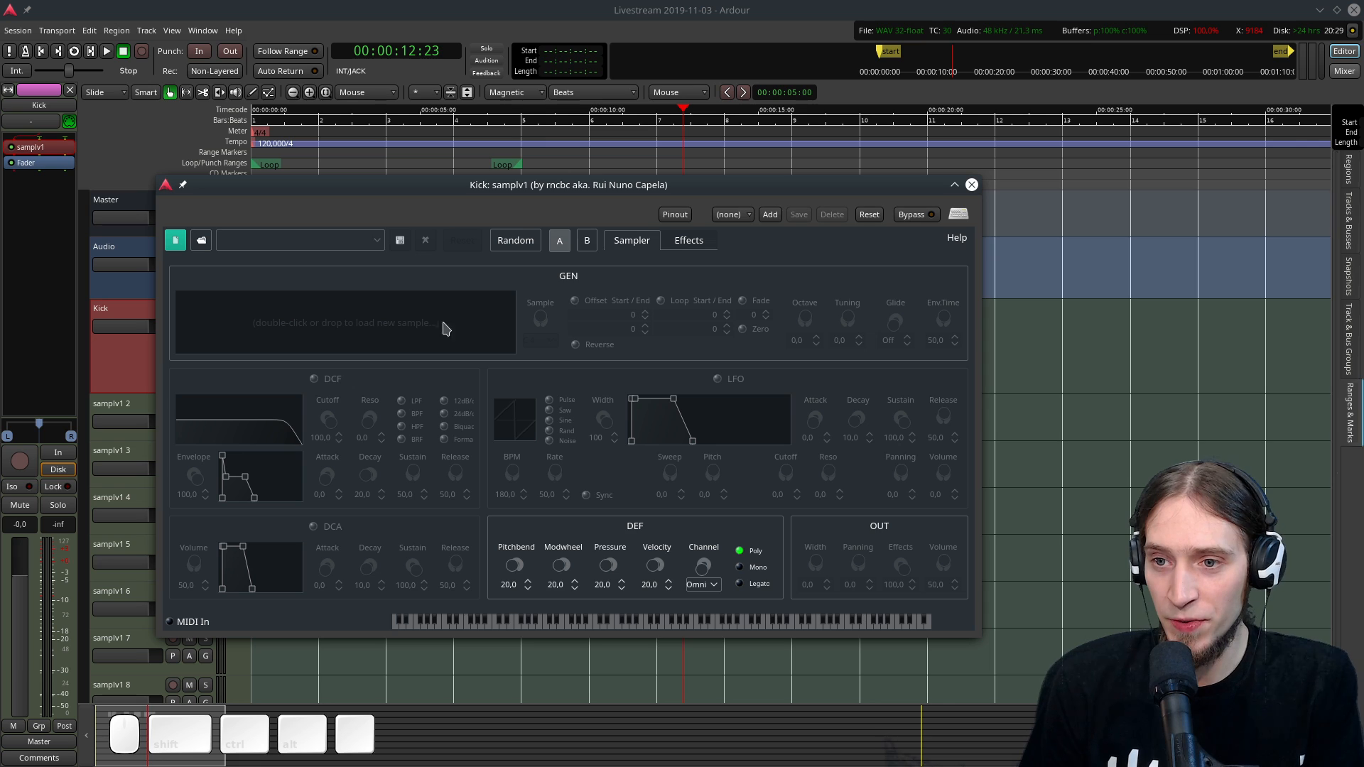
pyautogui.rightClick(373, 318)
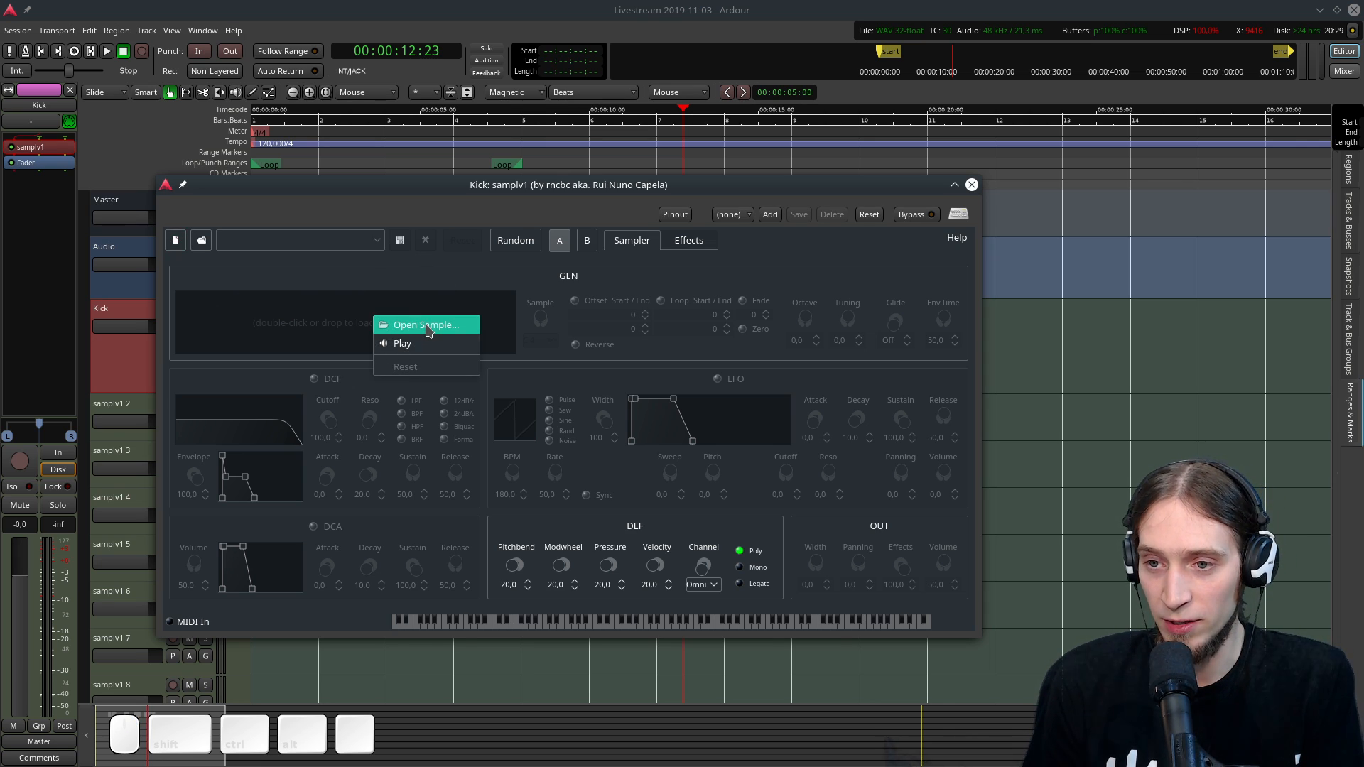
pyautogui.click(426, 325)
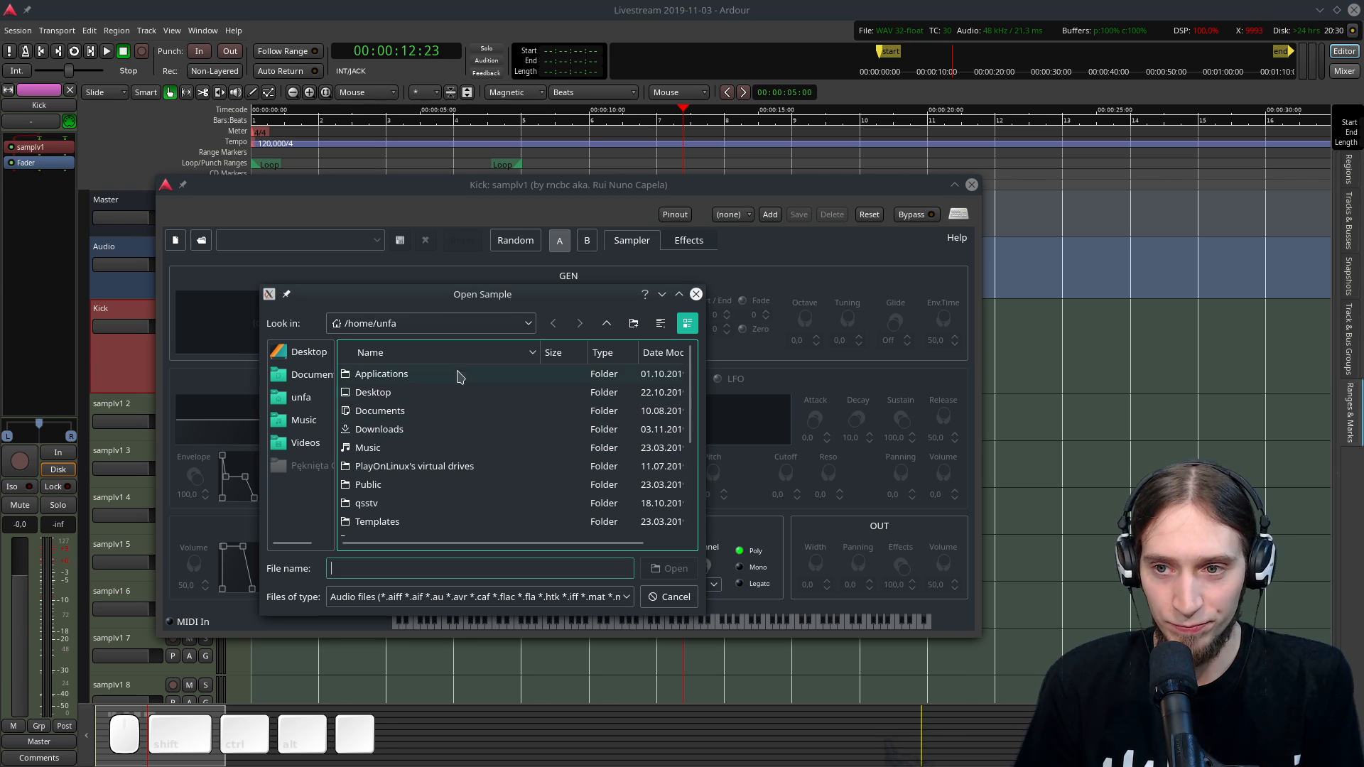
pyautogui.click(448, 325)
pyautogui.press('Escape')
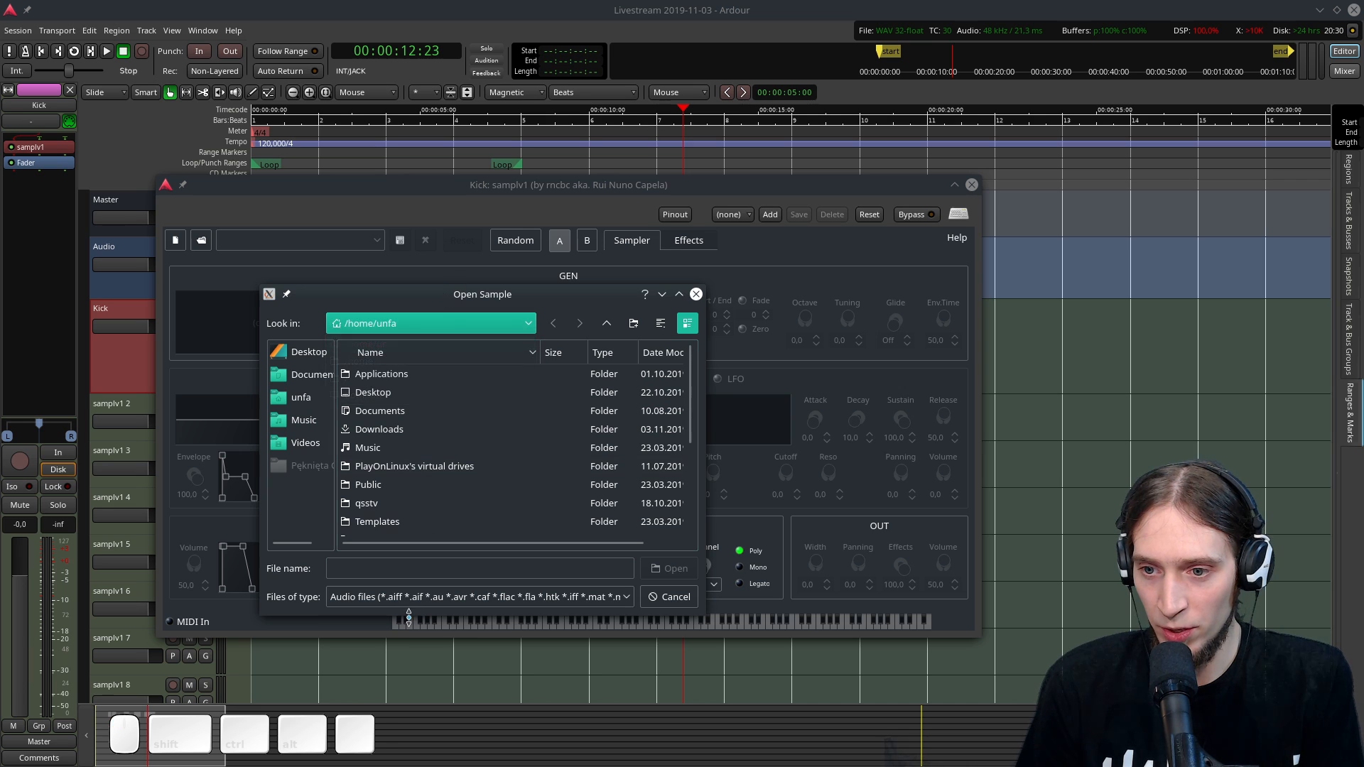
# Go to the /data/Projects/Tracks folder in the sample file browser.
pyautogui.click(400, 571)
pyautogui.write('/data/')
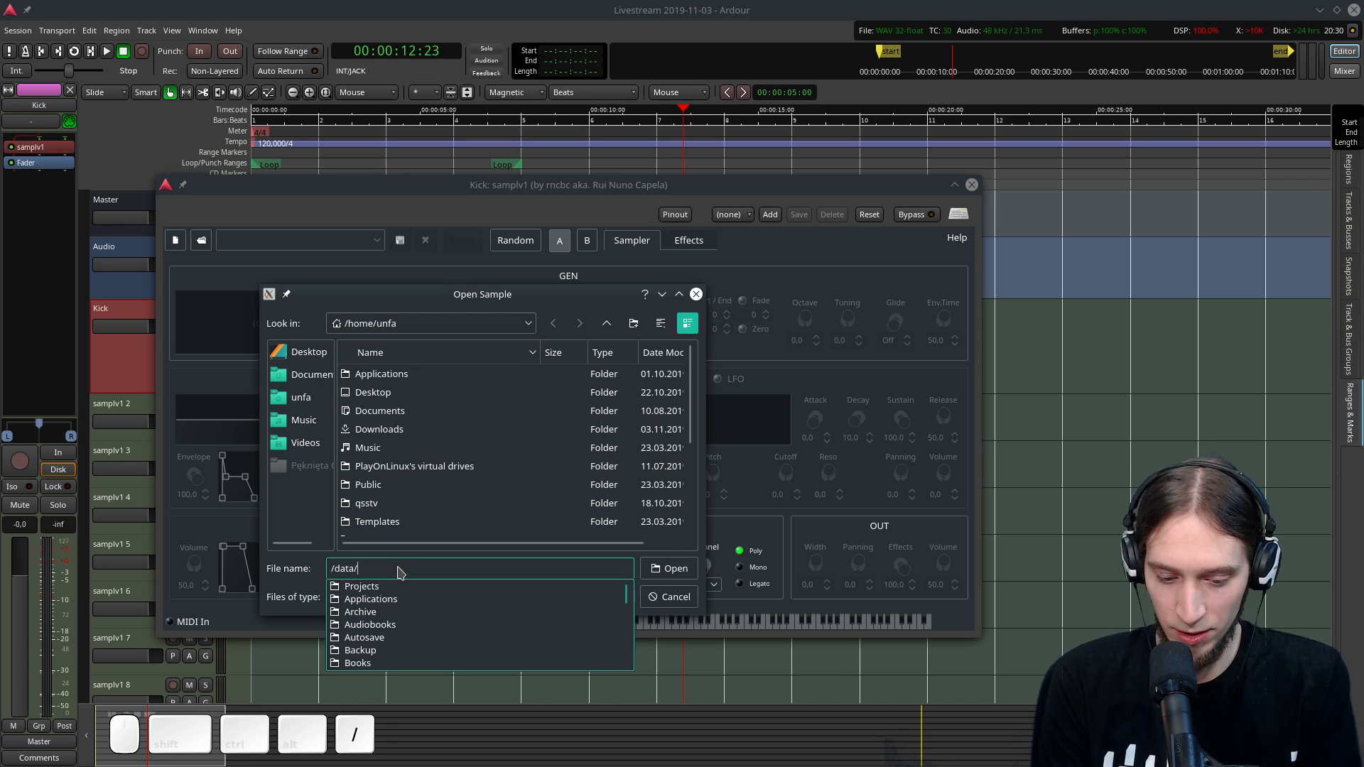
pyautogui.write('Projects//')
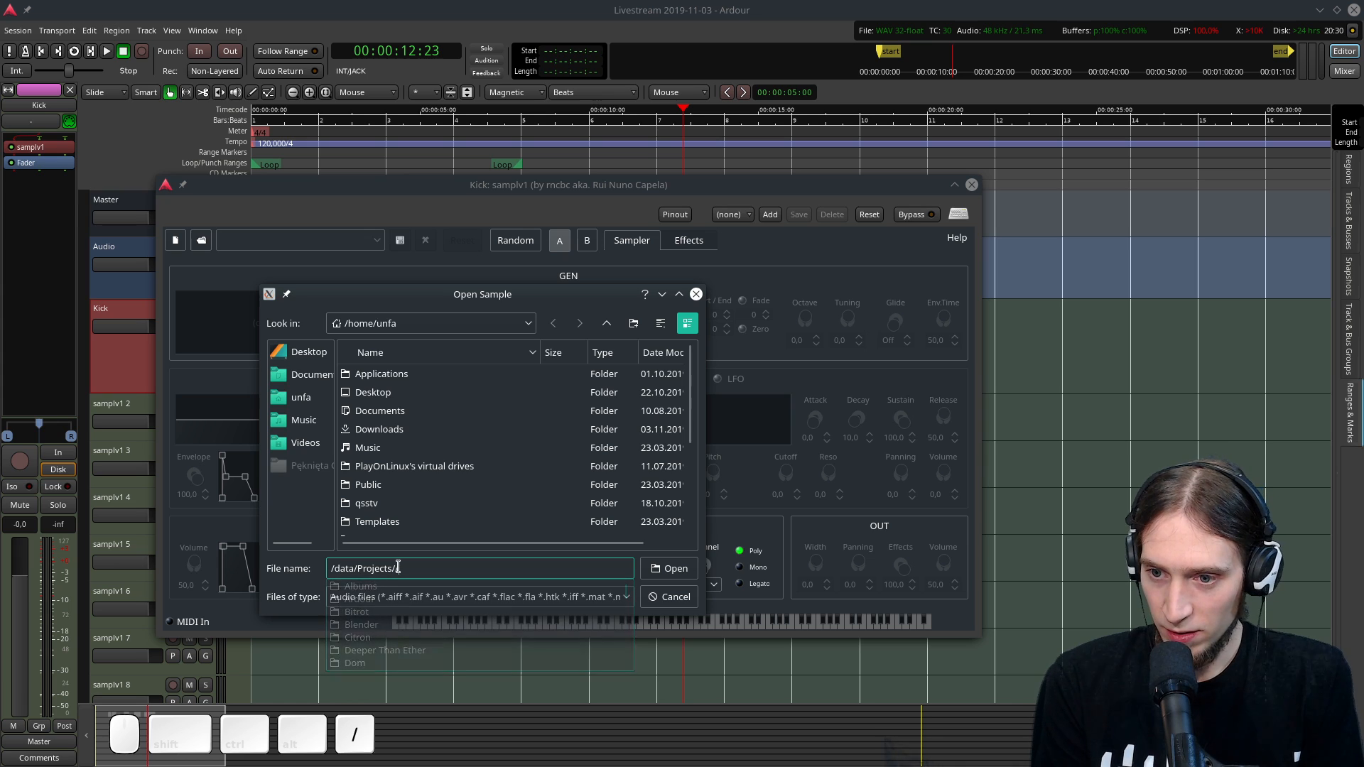
pyautogui.press('BackSpace')
pyautogui.write('unfa/')
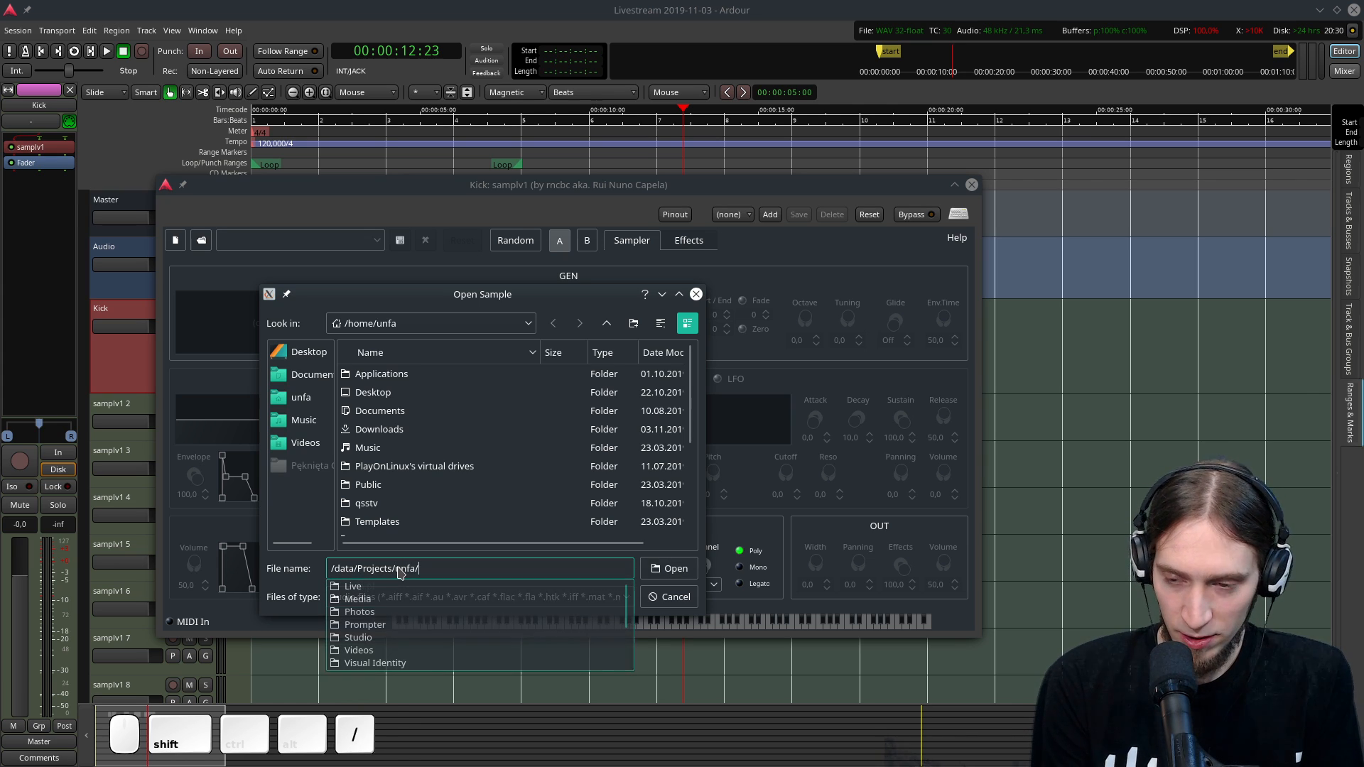
pyautogui.press('BackSpace')
pyautogui.press('BackSpace')
pyautogui.press('BackSpace')
pyautogui.press('BackSpace')
pyautogui.press('BackSpace')
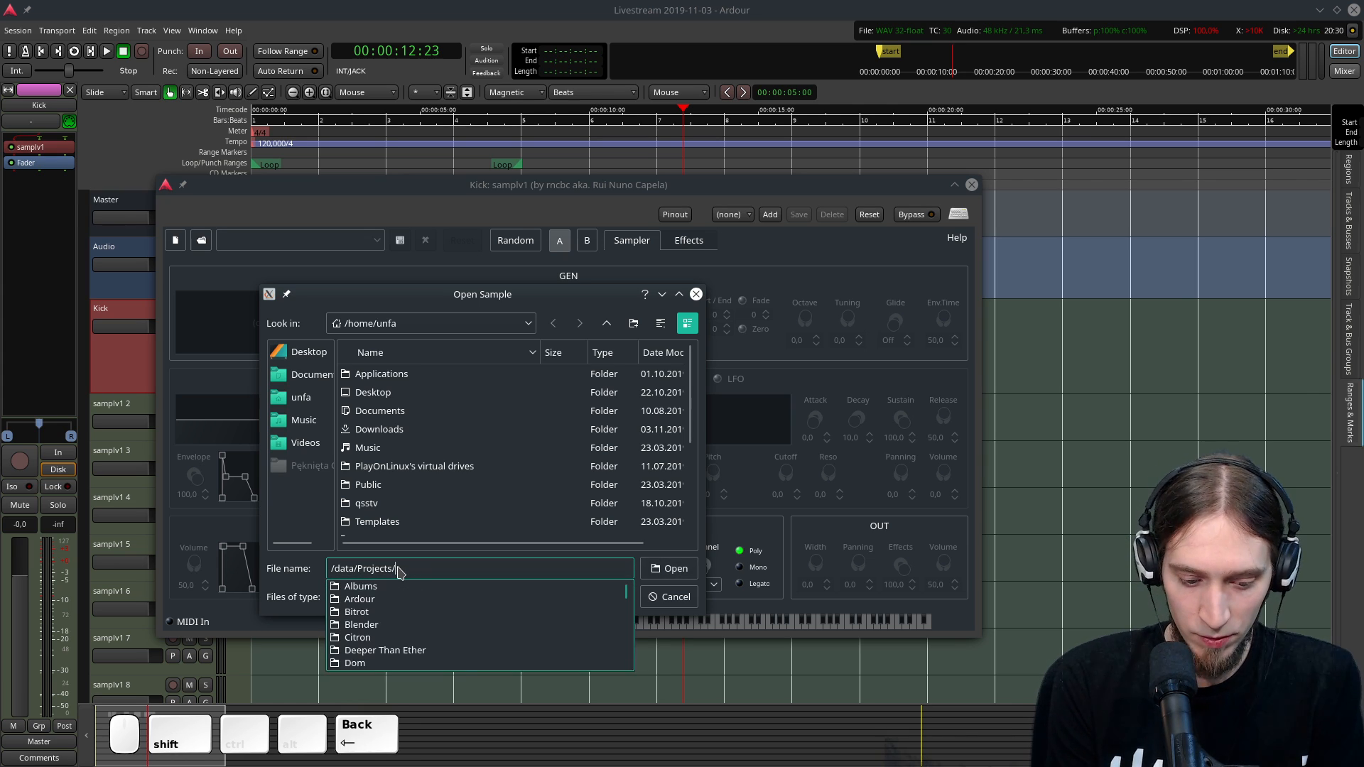
pyautogui.write('Tracks/')
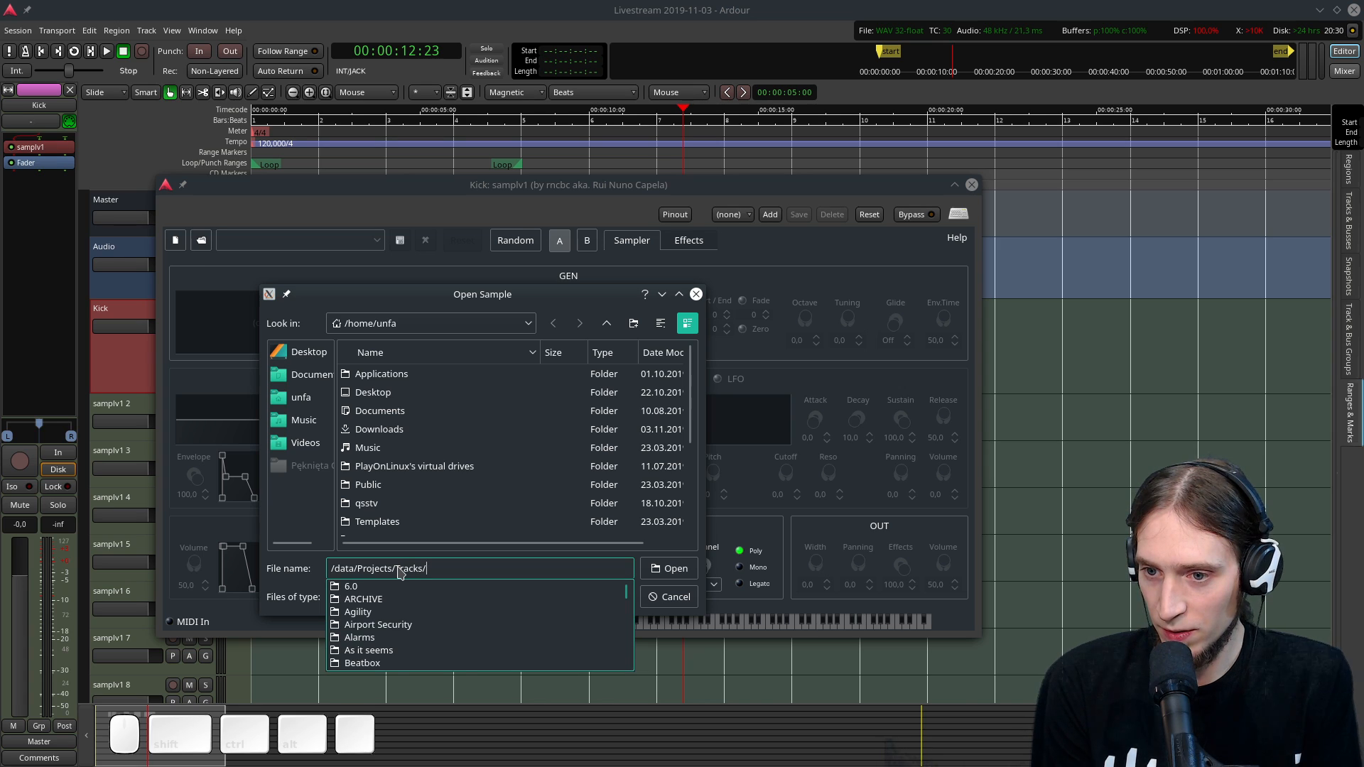
pyautogui.press('Return')
# Sort the folders newest first and load Hammer 1.flac from the Livestream 2019-11-03 session's export/Samples folder.
pyautogui.click(663, 353)
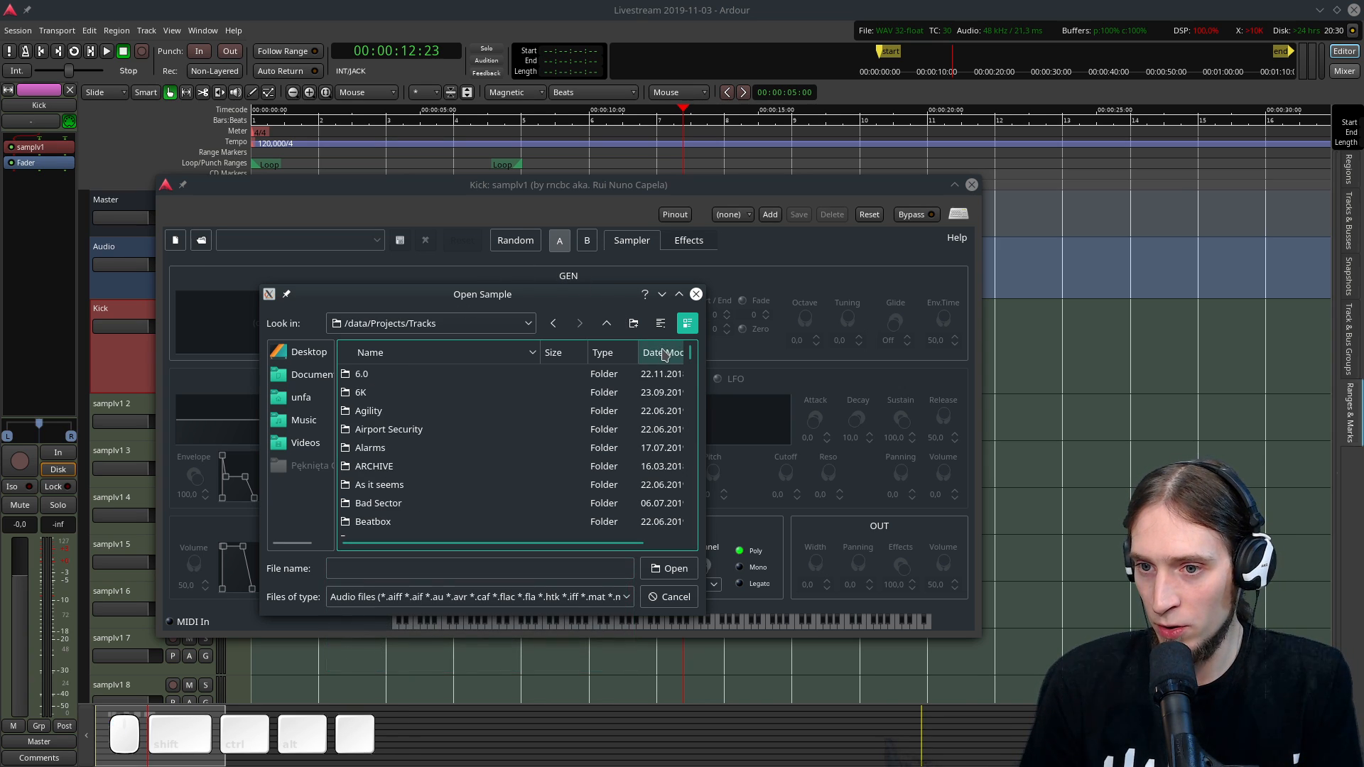
pyautogui.click(663, 353)
pyautogui.doubleClick(440, 375)
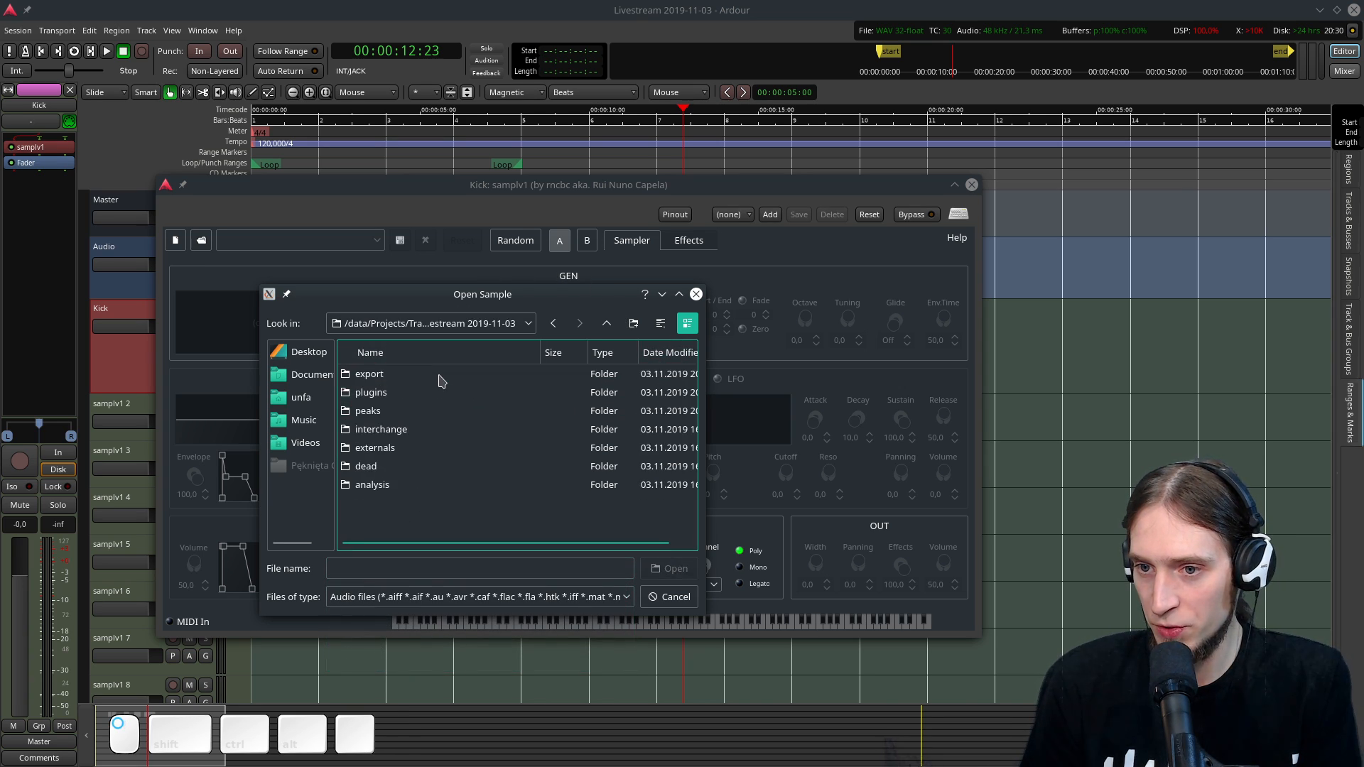
pyautogui.doubleClick(375, 376)
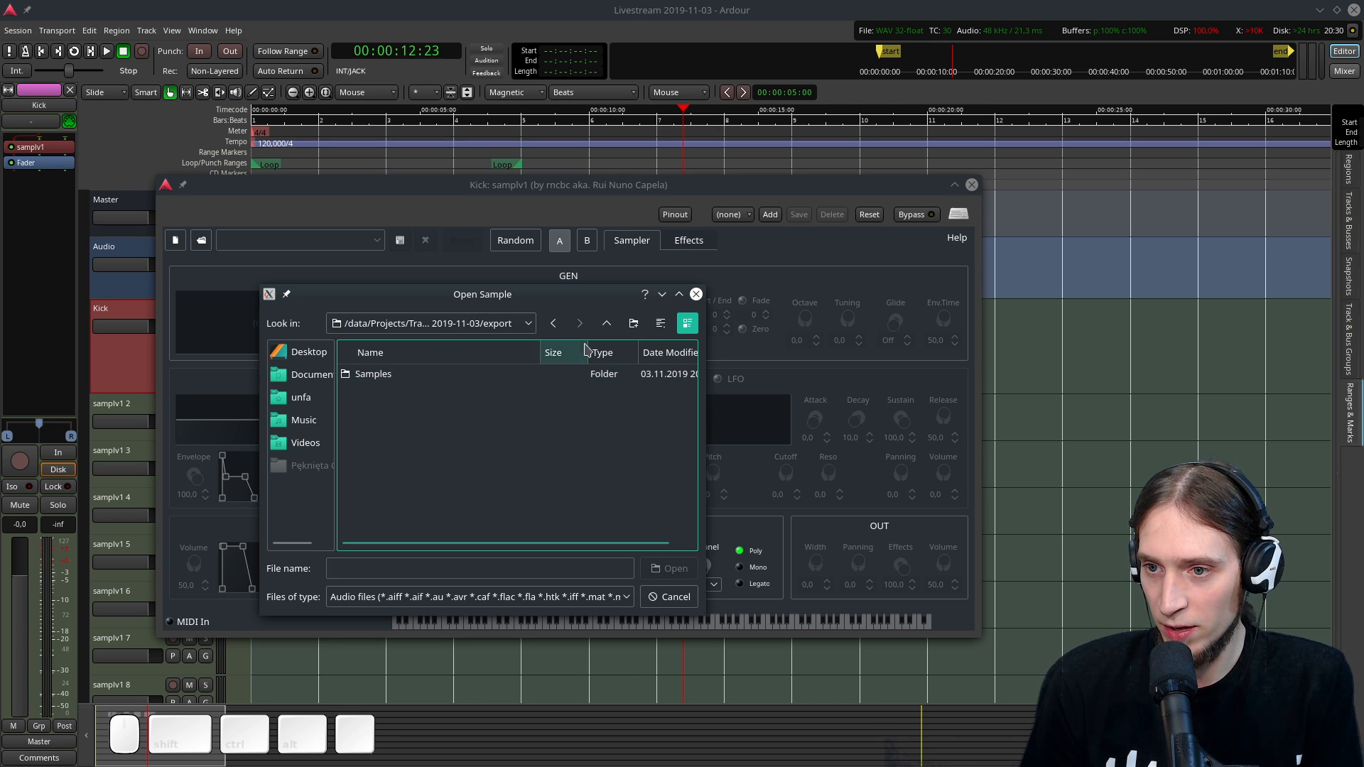
pyautogui.doubleClick(375, 375)
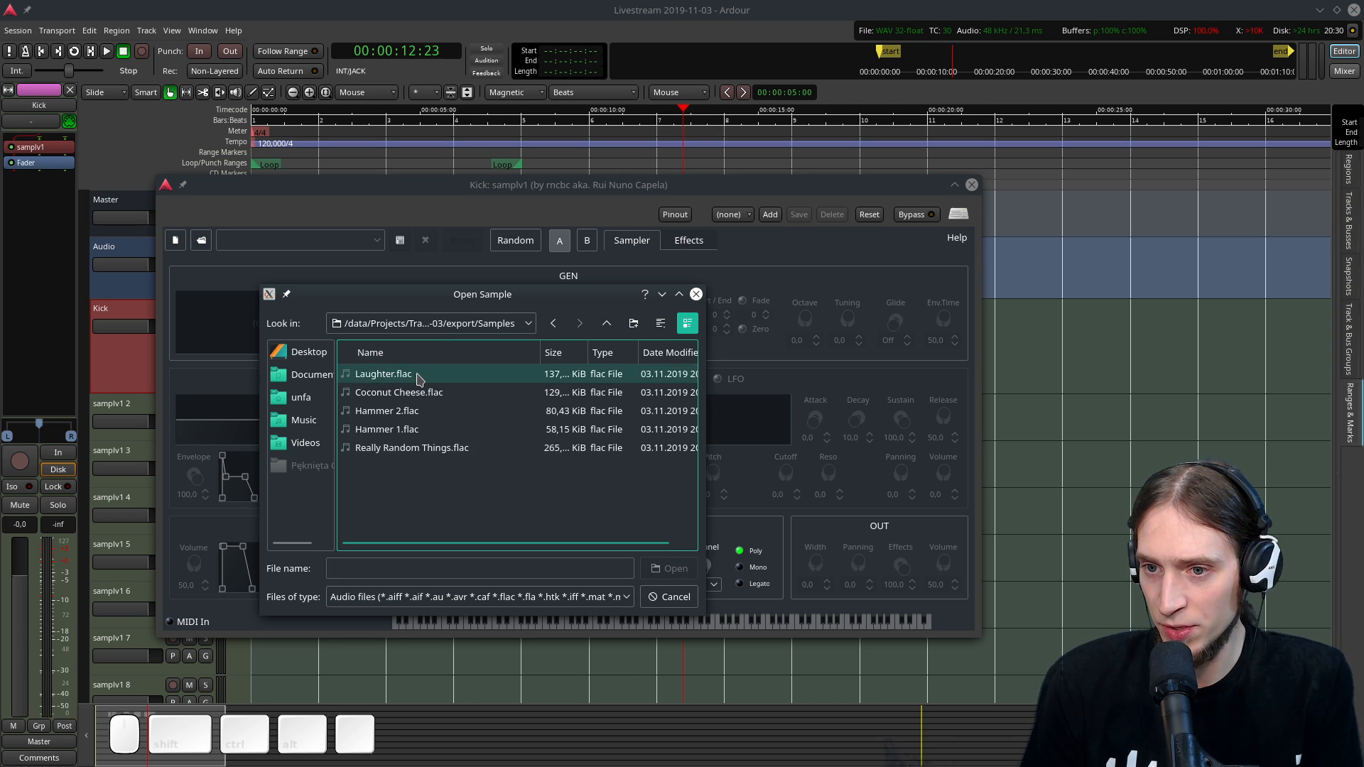
pyautogui.doubleClick(421, 430)
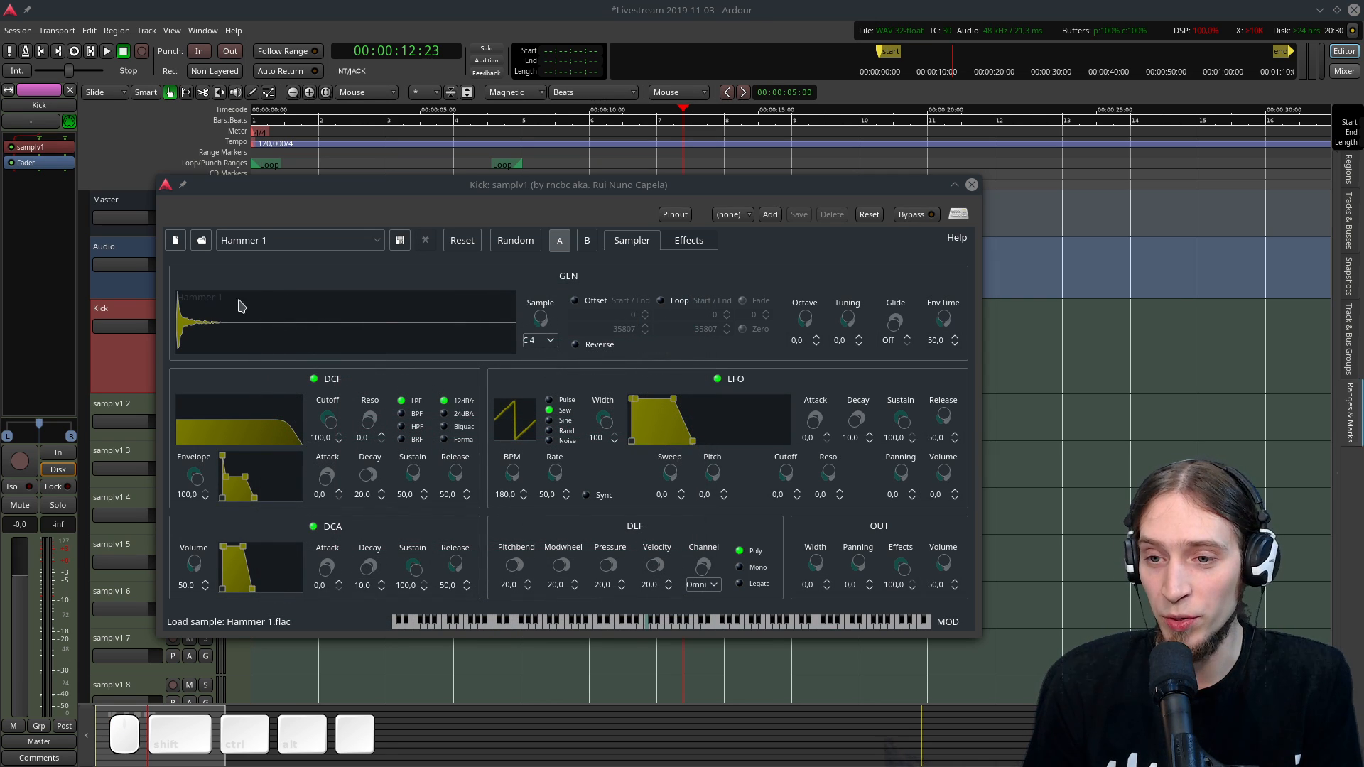
# Connect the Kick track's input to a2j:MPK mini [28] (capture): MPK mini MIDI 1 and arm the track for recording.
pyautogui.moveTo(345, 185); pyautogui.dragTo(624, 201)
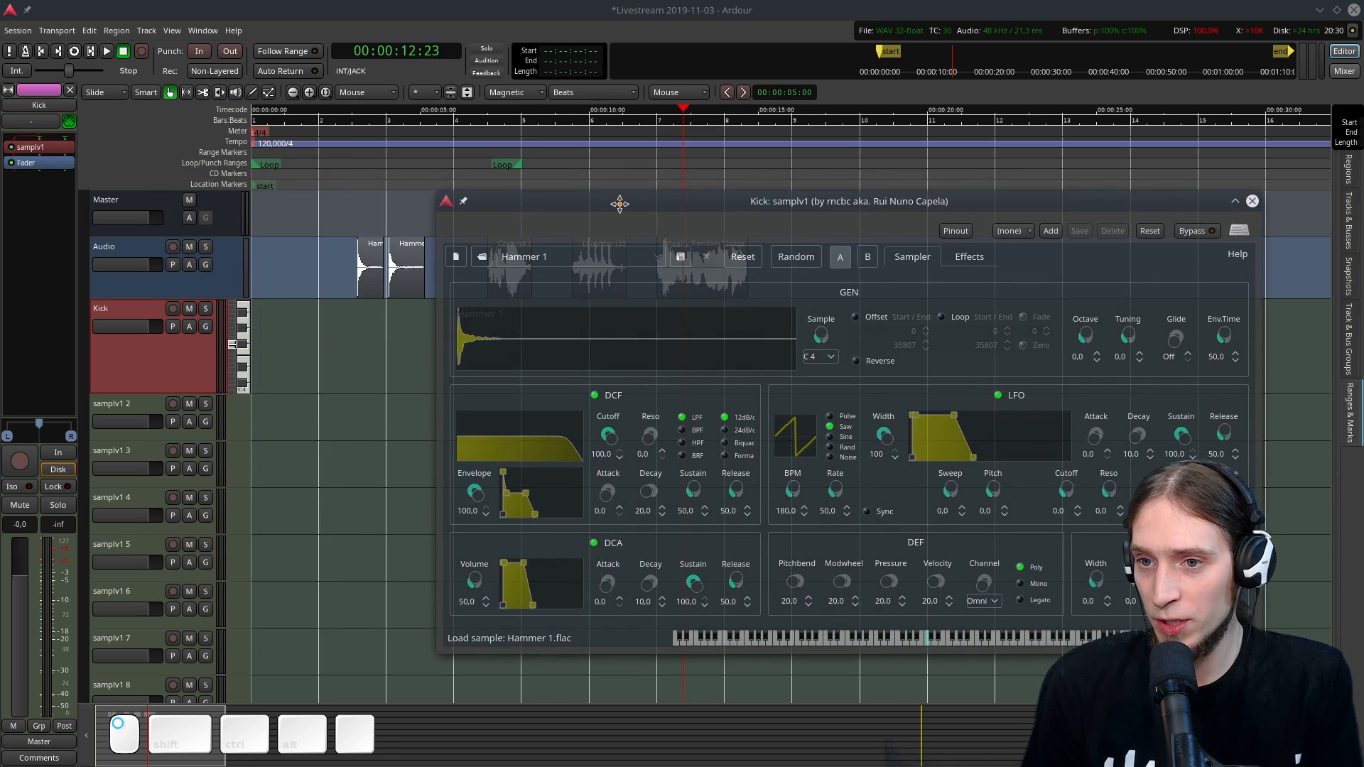
pyautogui.click(31, 120)
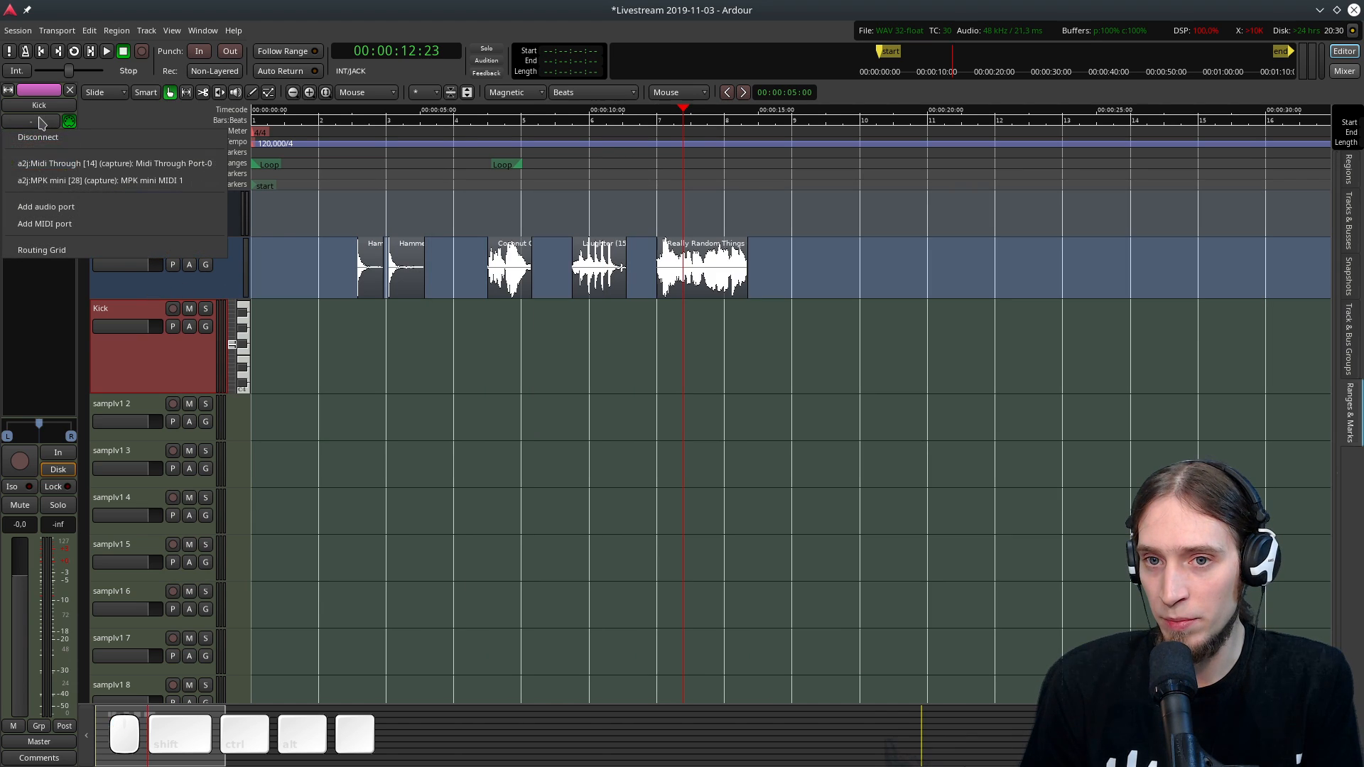
pyautogui.click(44, 181)
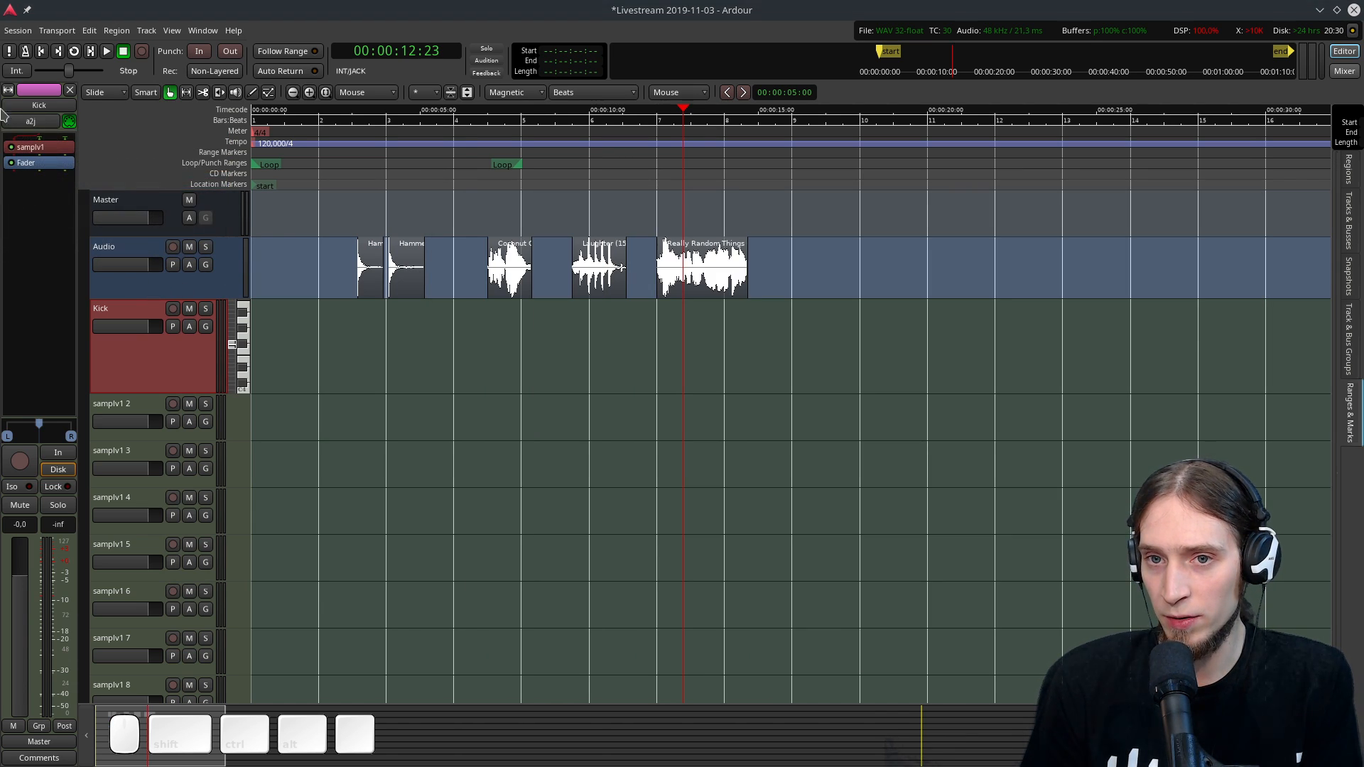
pyautogui.click(172, 310)
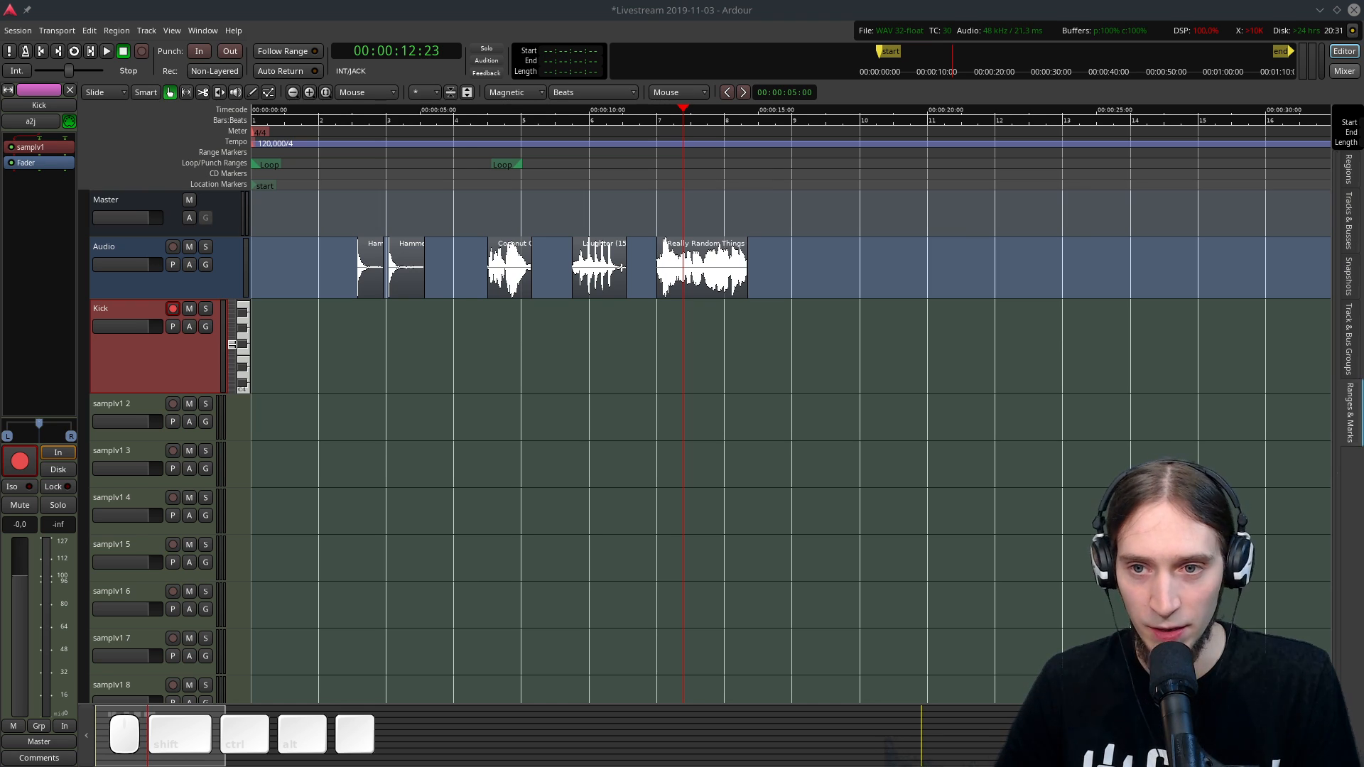
# Bring back the Kick sampler window and lower the sample's octave to about -309.
pyautogui.click(330, 13)
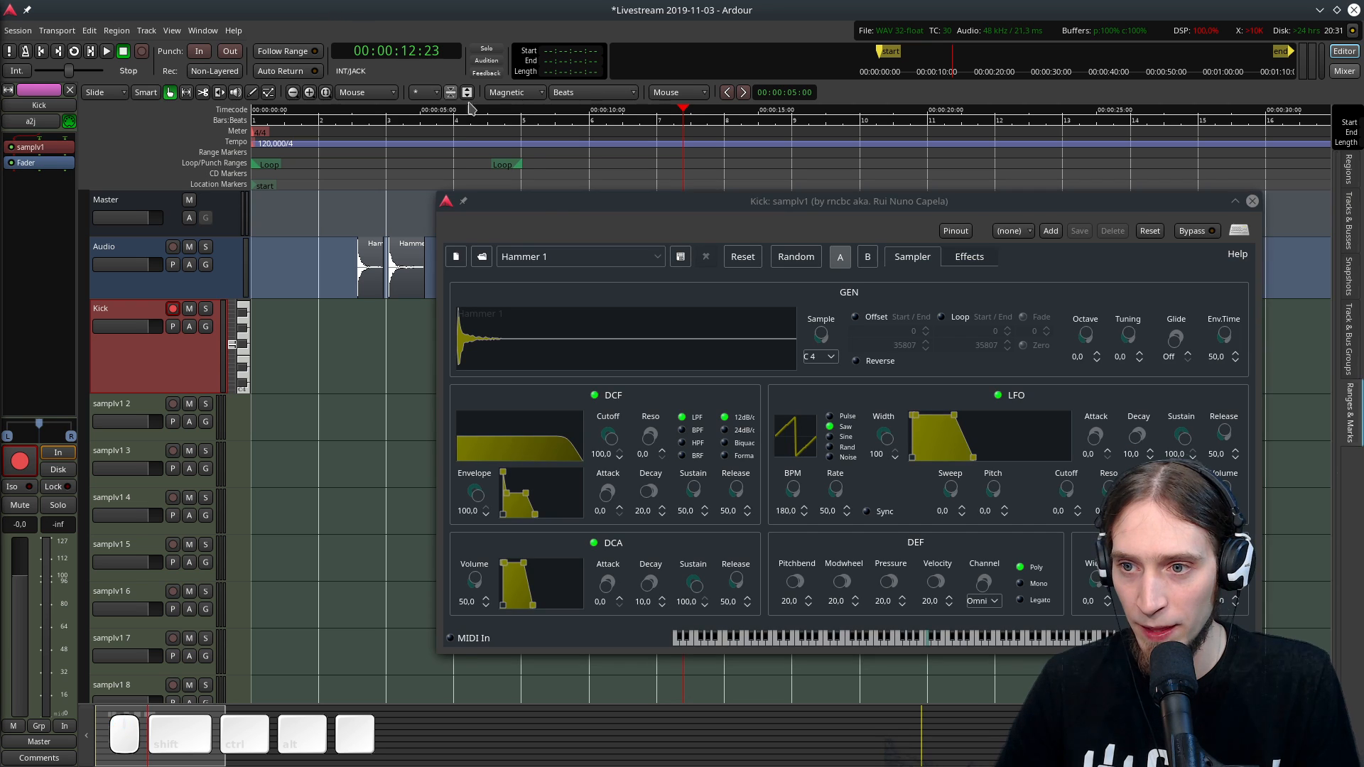
pyautogui.moveTo(572, 210); pyautogui.dragTo(503, 206)
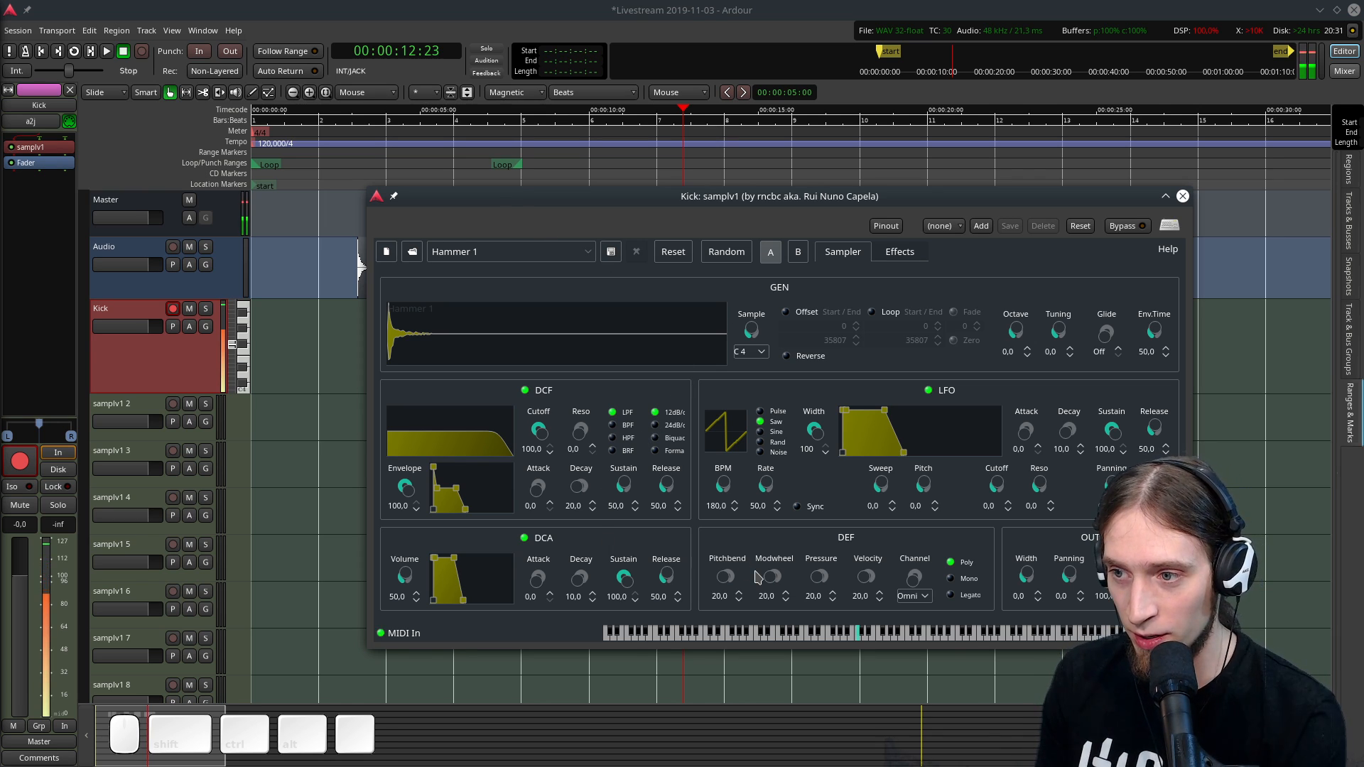
pyautogui.moveTo(1017, 331); pyautogui.dragTo(972, 361)
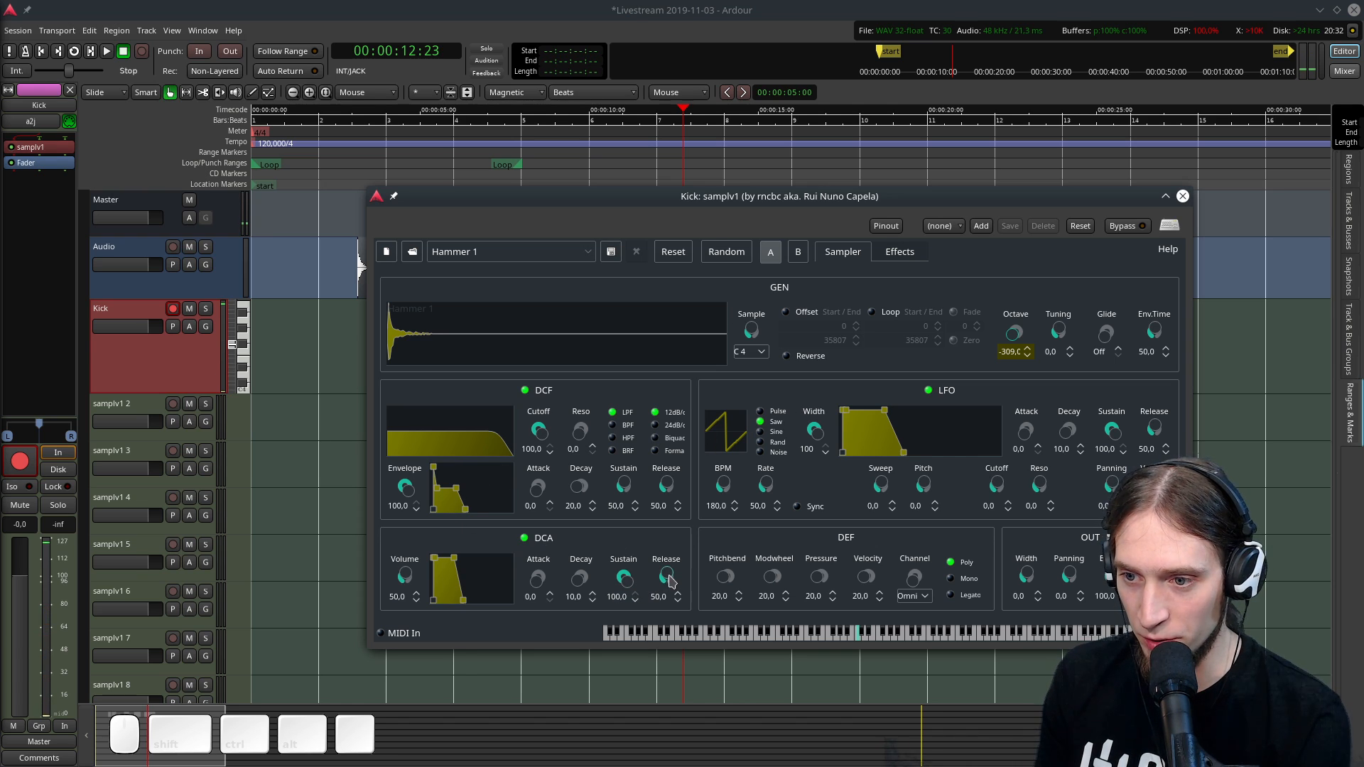
# Shape the DCA envelope of the Kick sampler with sustain 0 and decay 27.
pyautogui.click(527, 537)
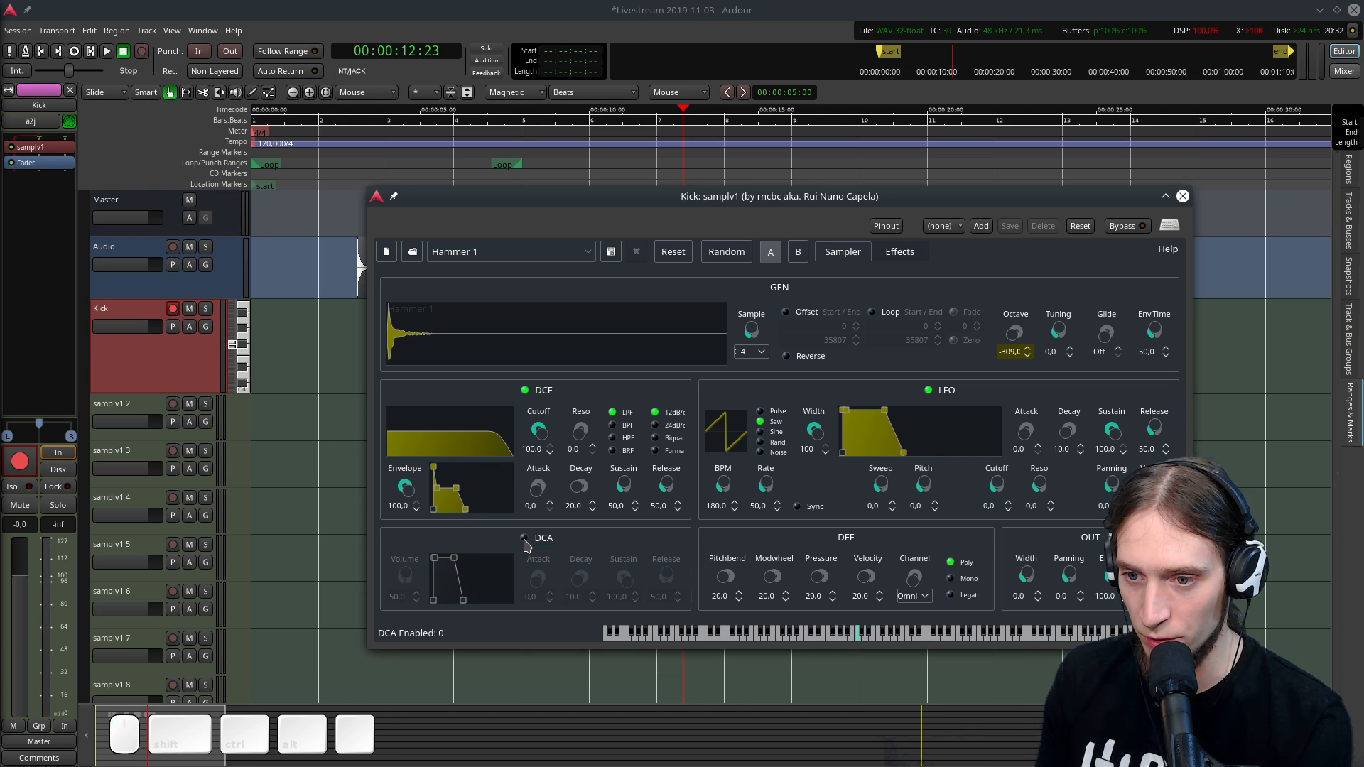
pyautogui.click(524, 540)
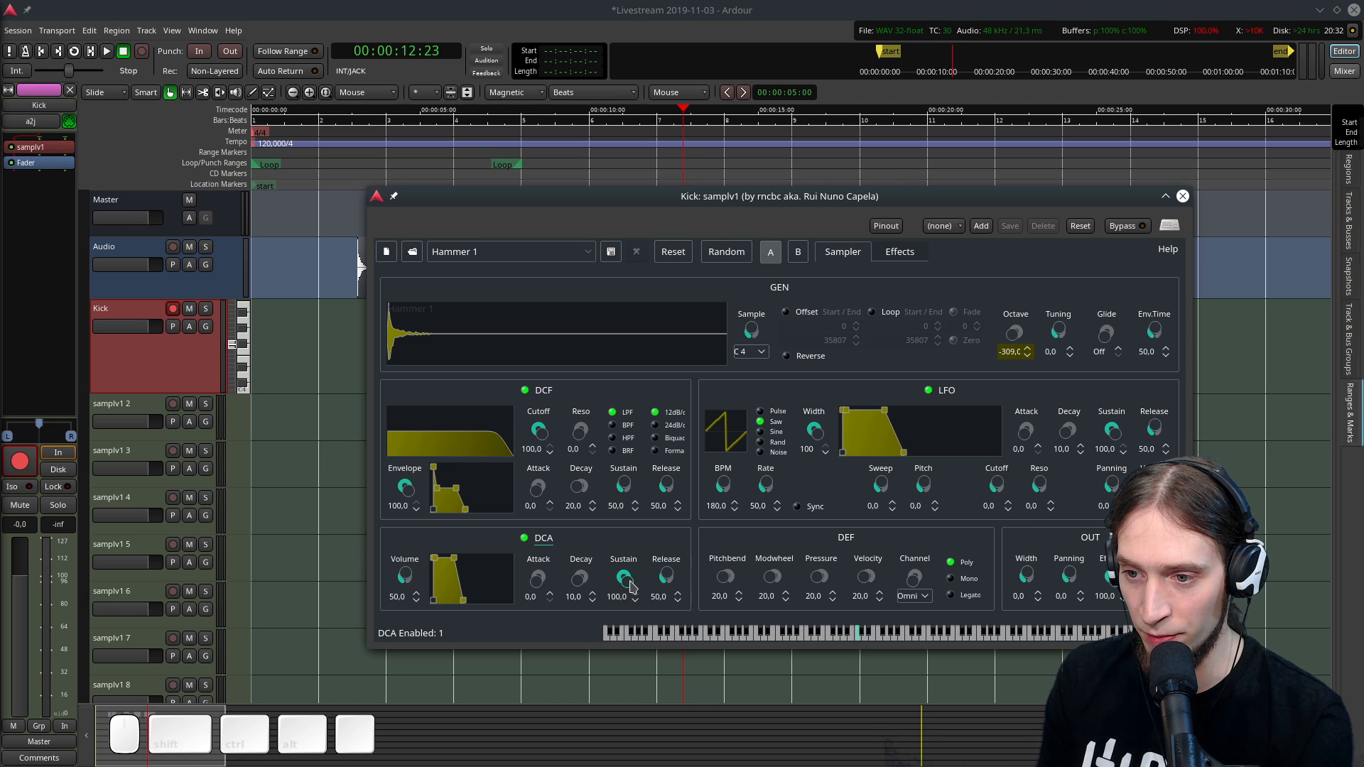
pyautogui.moveTo(631, 584); pyautogui.dragTo(612, 667)
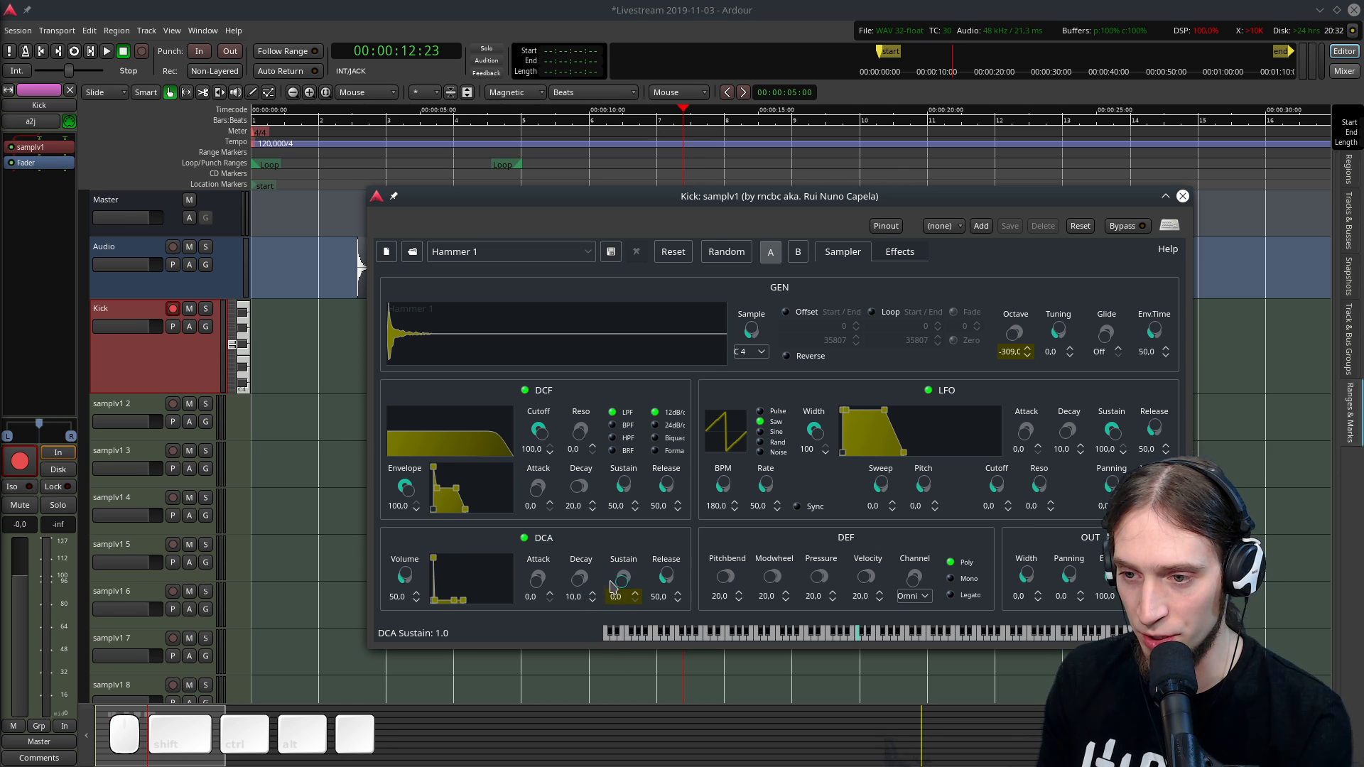
pyautogui.moveTo(574, 586); pyautogui.dragTo(571, 577)
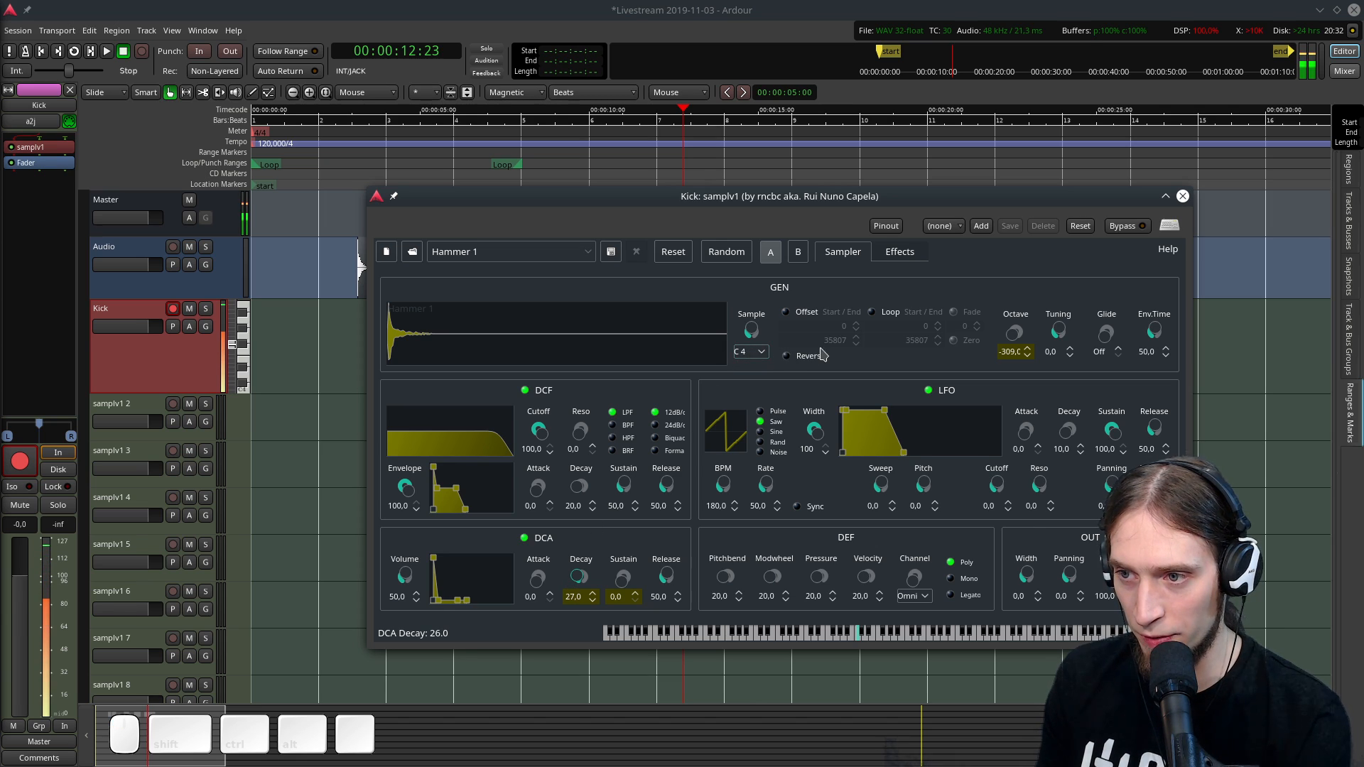
# Enable the sample offset and move its start to 149 on the Hammer 1 waveform.
pyautogui.click(786, 312)
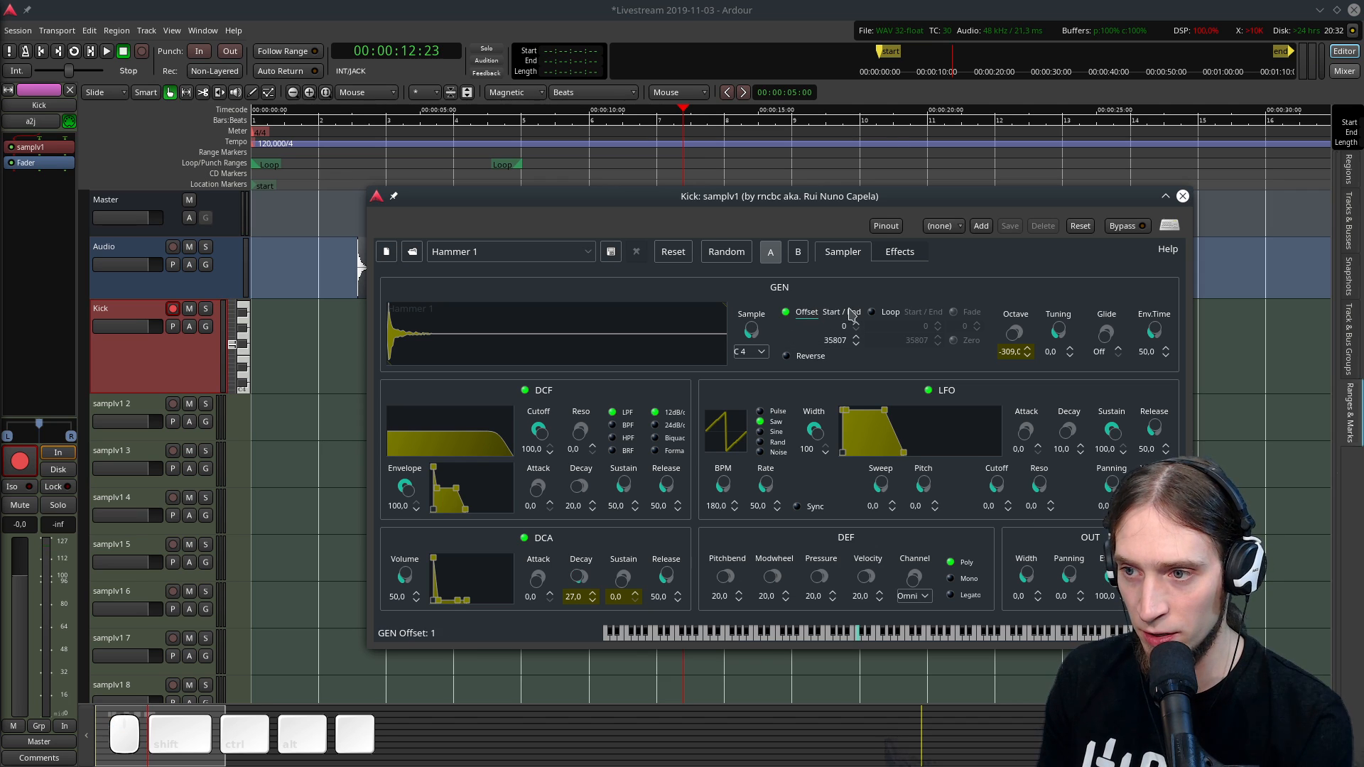
pyautogui.moveTo(390, 333)
pyautogui.mouseDown()
pyautogui.moveTo(420, 341)
pyautogui.moveTo(389, 344)
pyautogui.mouseUp()
pyautogui.moveTo(390, 350); pyautogui.dragTo(388, 344)
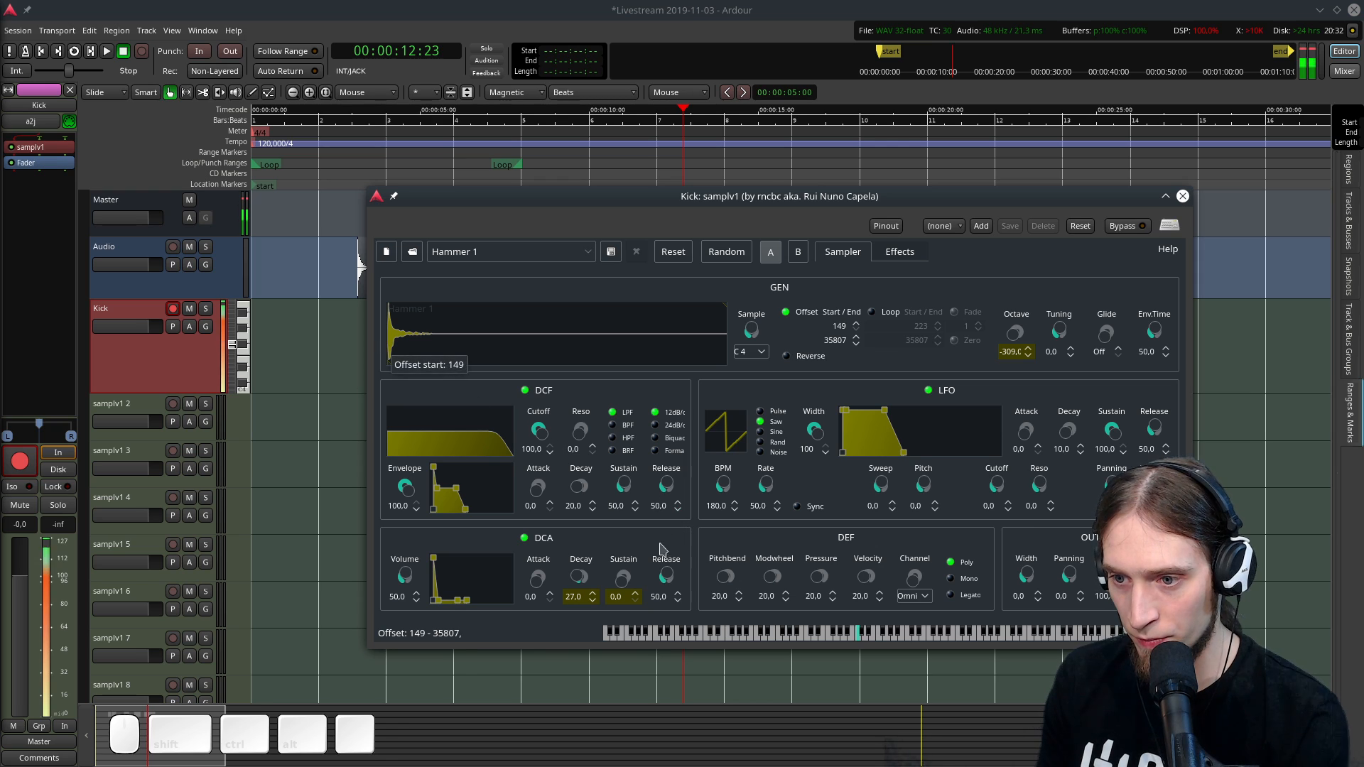
# Set the DCA release to 20 and turn off the DCF filter section.
pyautogui.moveTo(666, 577); pyautogui.dragTo(644, 580)
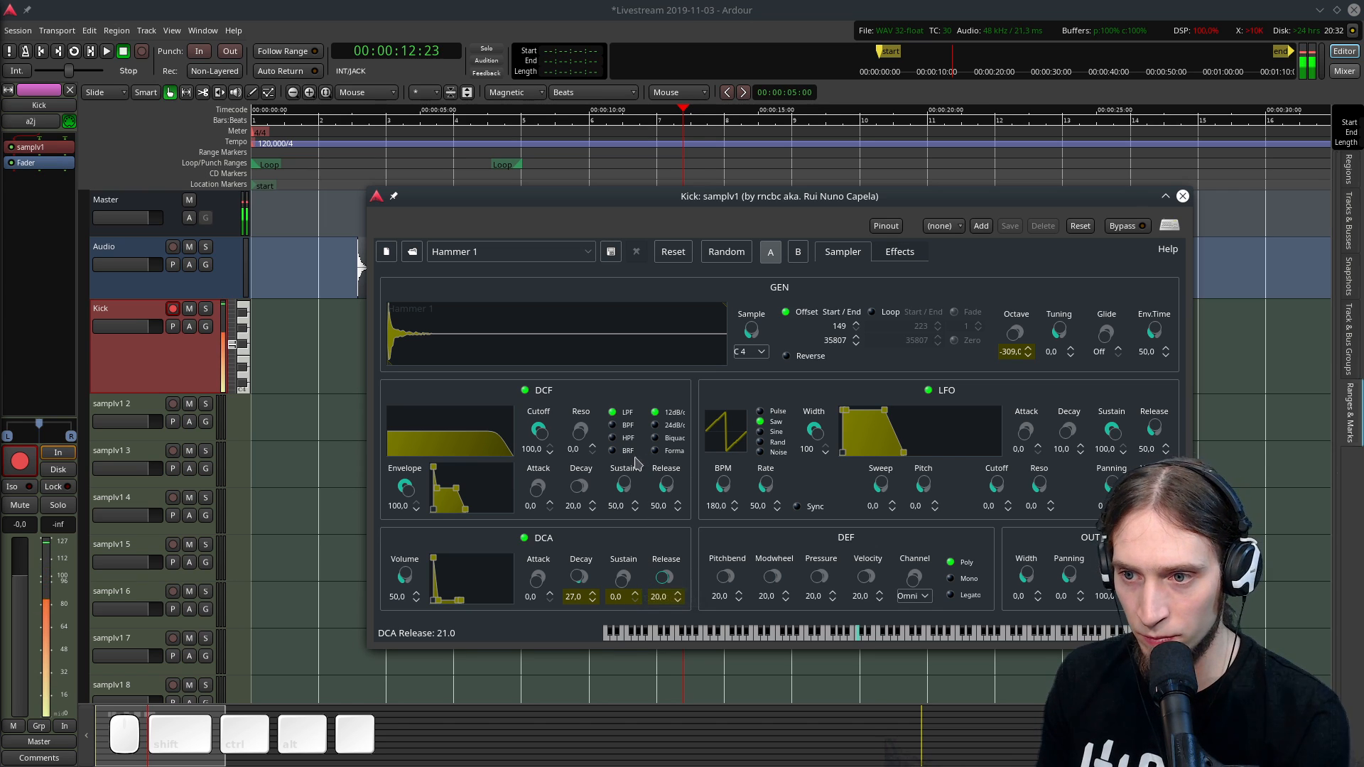
pyautogui.click(525, 391)
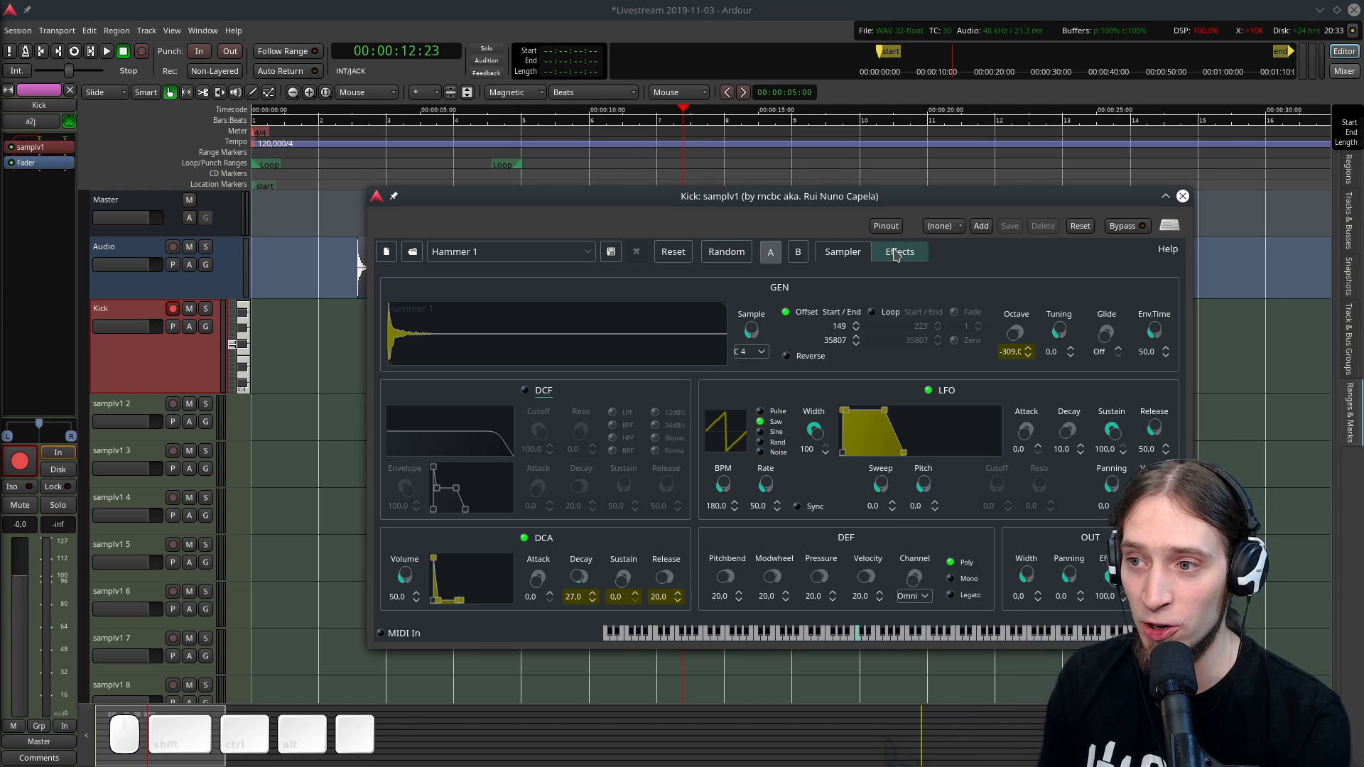
# Examine samplv1's configuration for the frame-time format, program, controller and tuning settings, leaving without changes.
pyautogui.click(1166, 251)
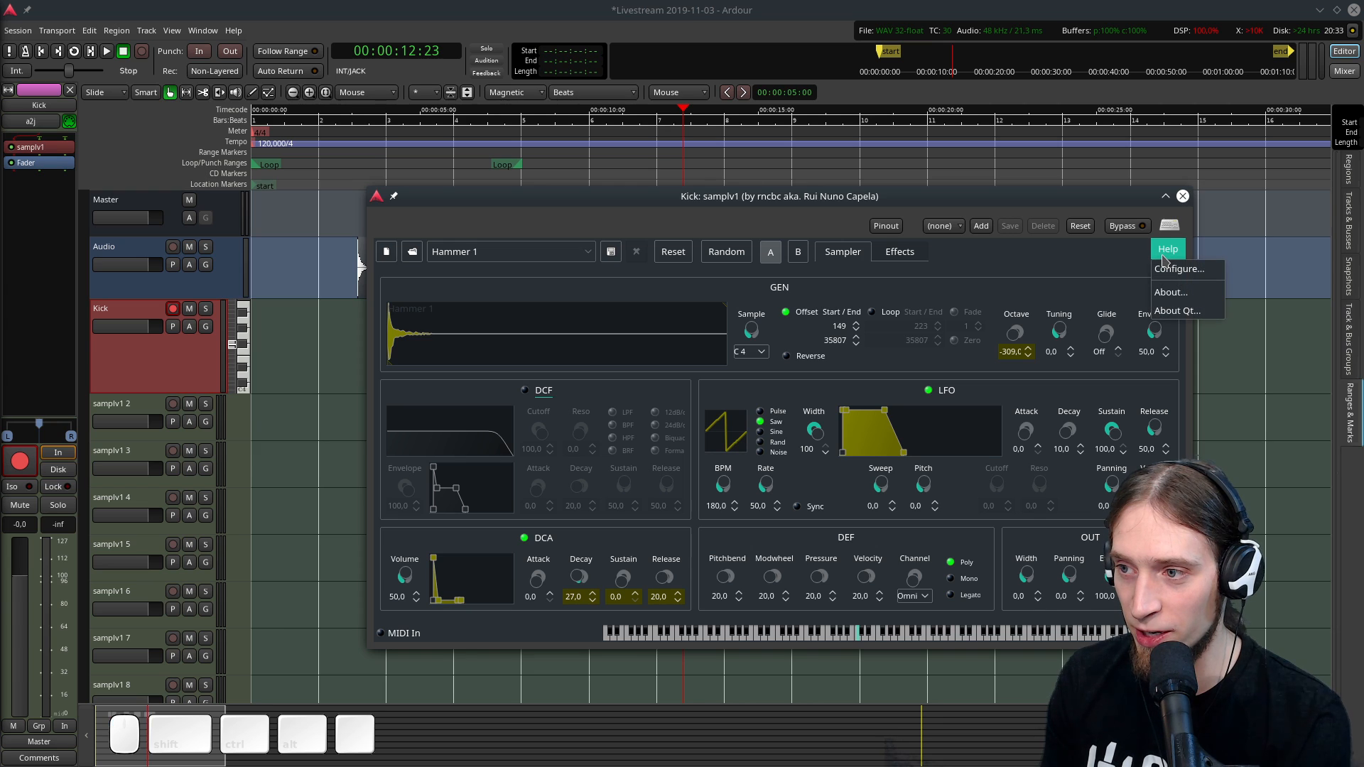
pyautogui.click(1162, 271)
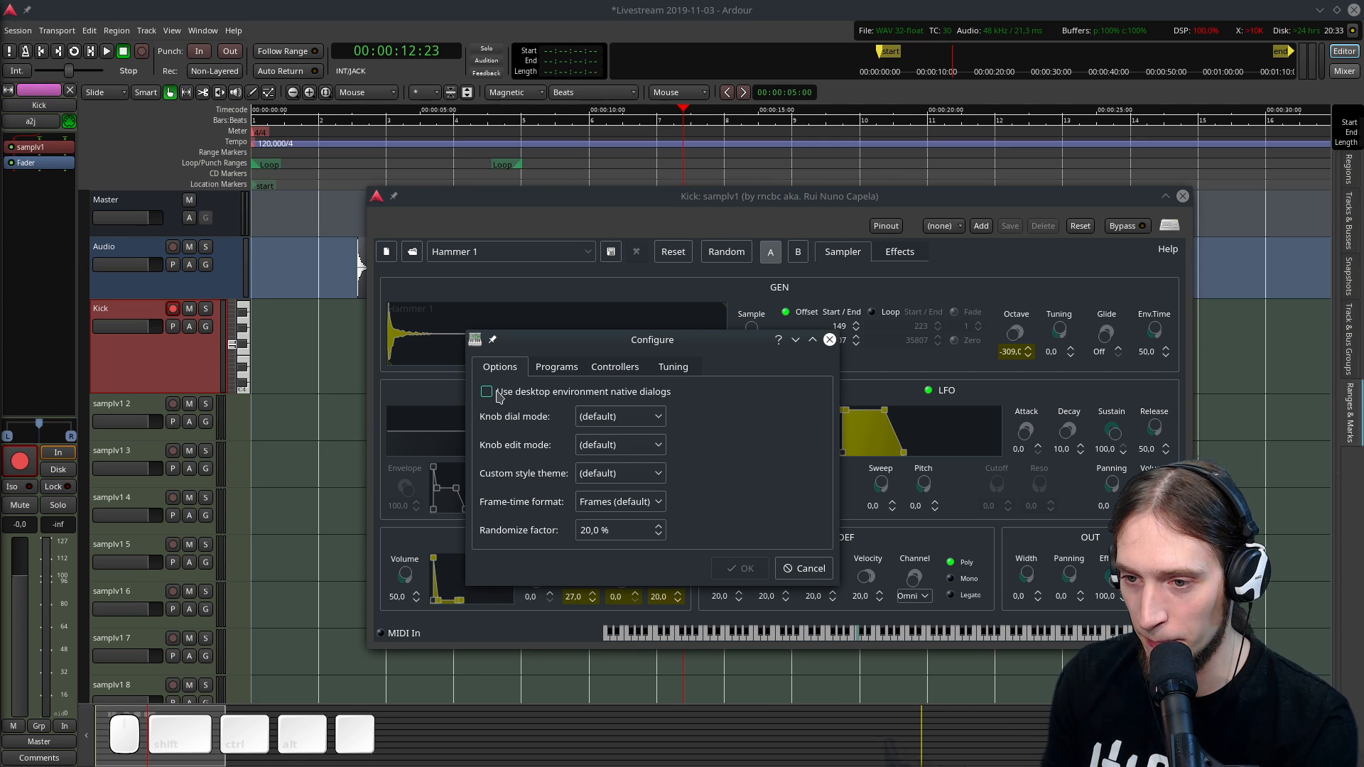
pyautogui.click(630, 503)
pyautogui.click(708, 506)
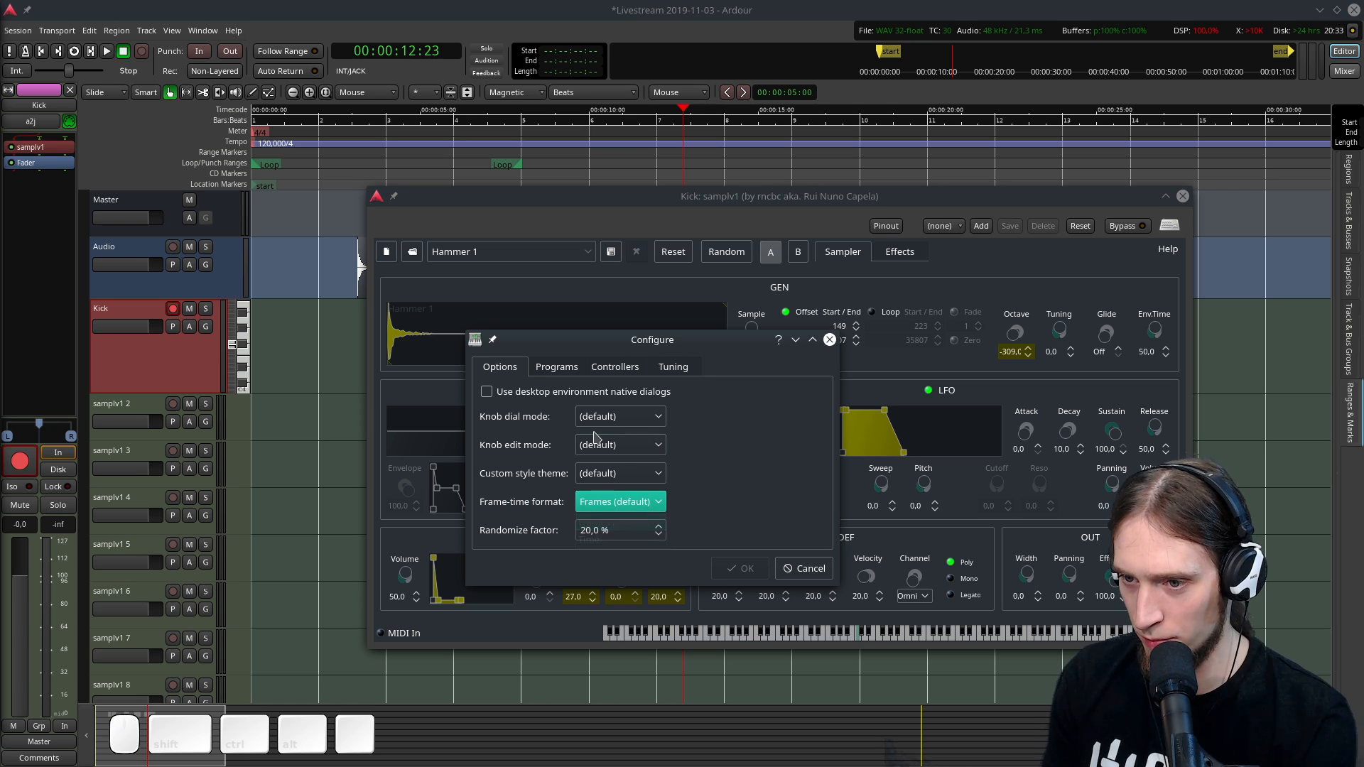
pyautogui.click(613, 367)
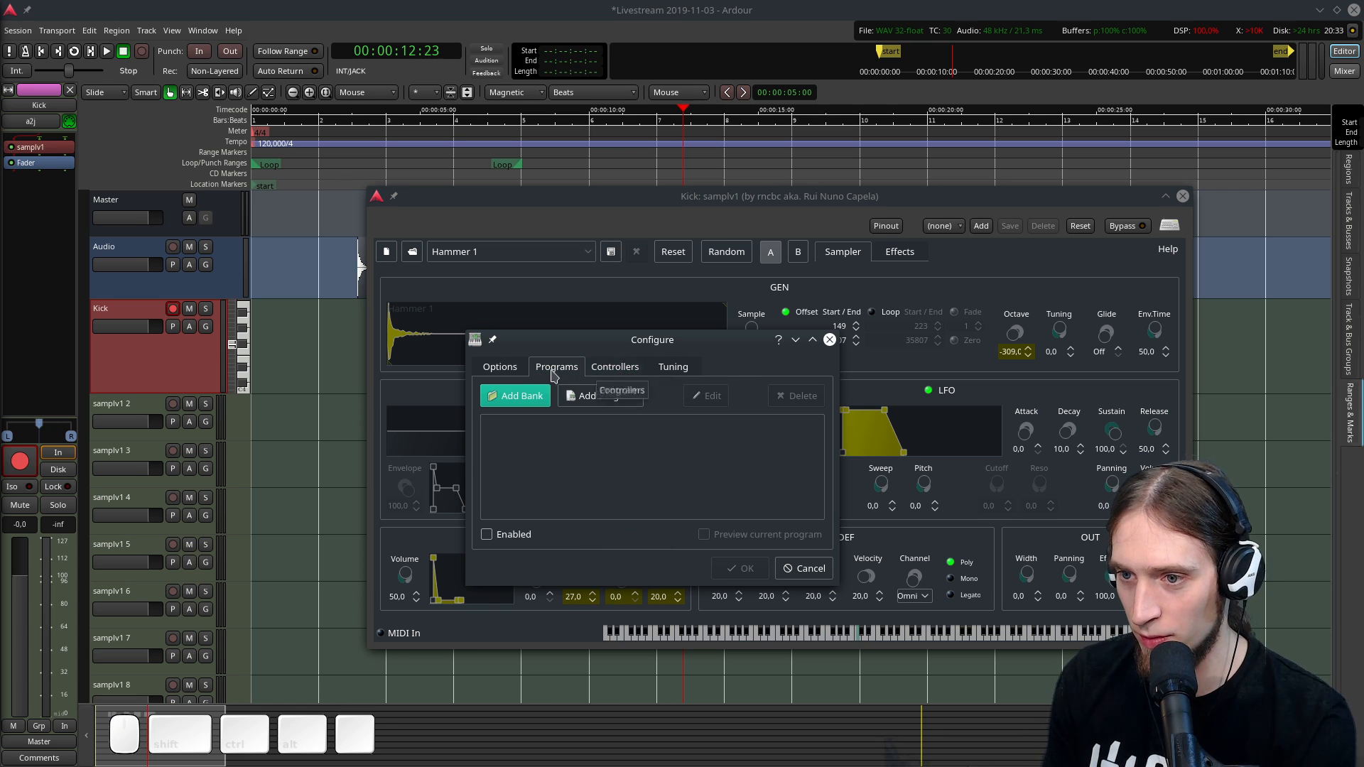
pyautogui.click(674, 365)
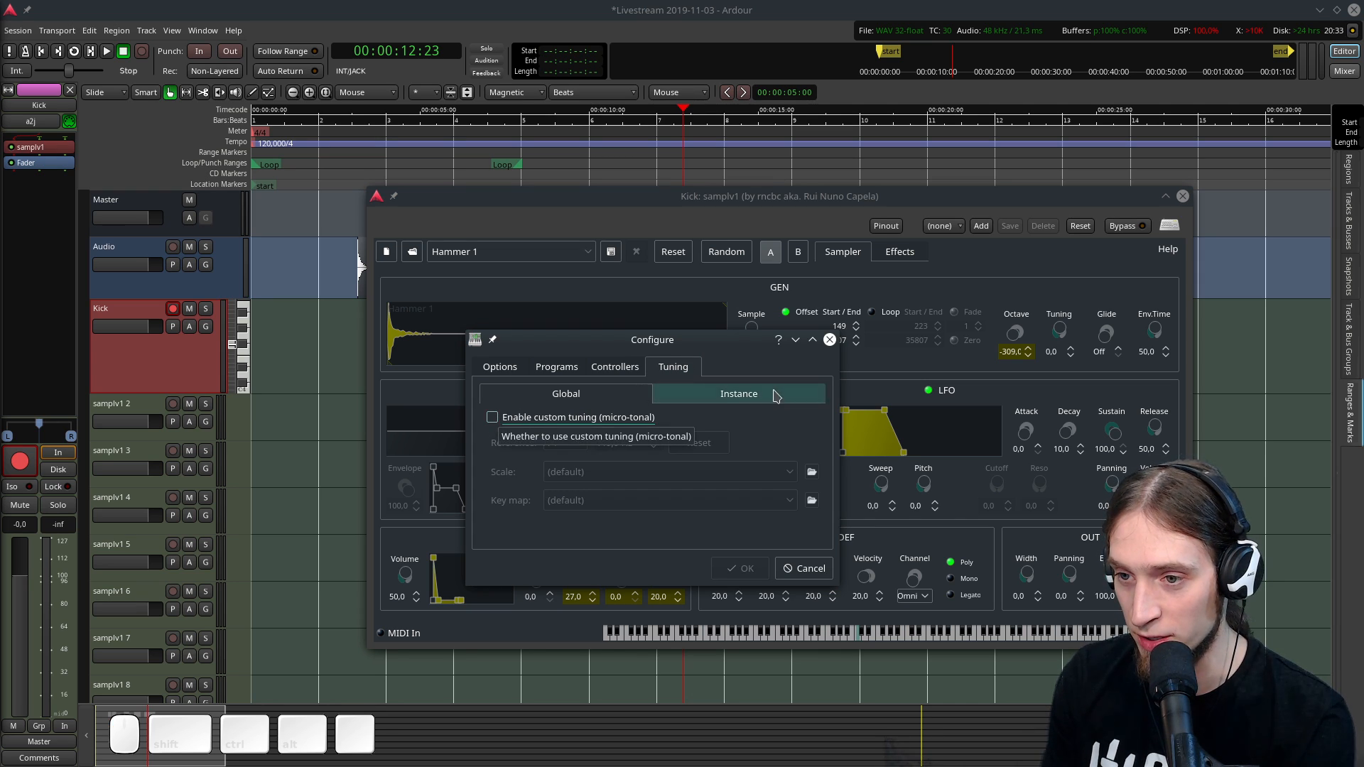
pyautogui.click(802, 568)
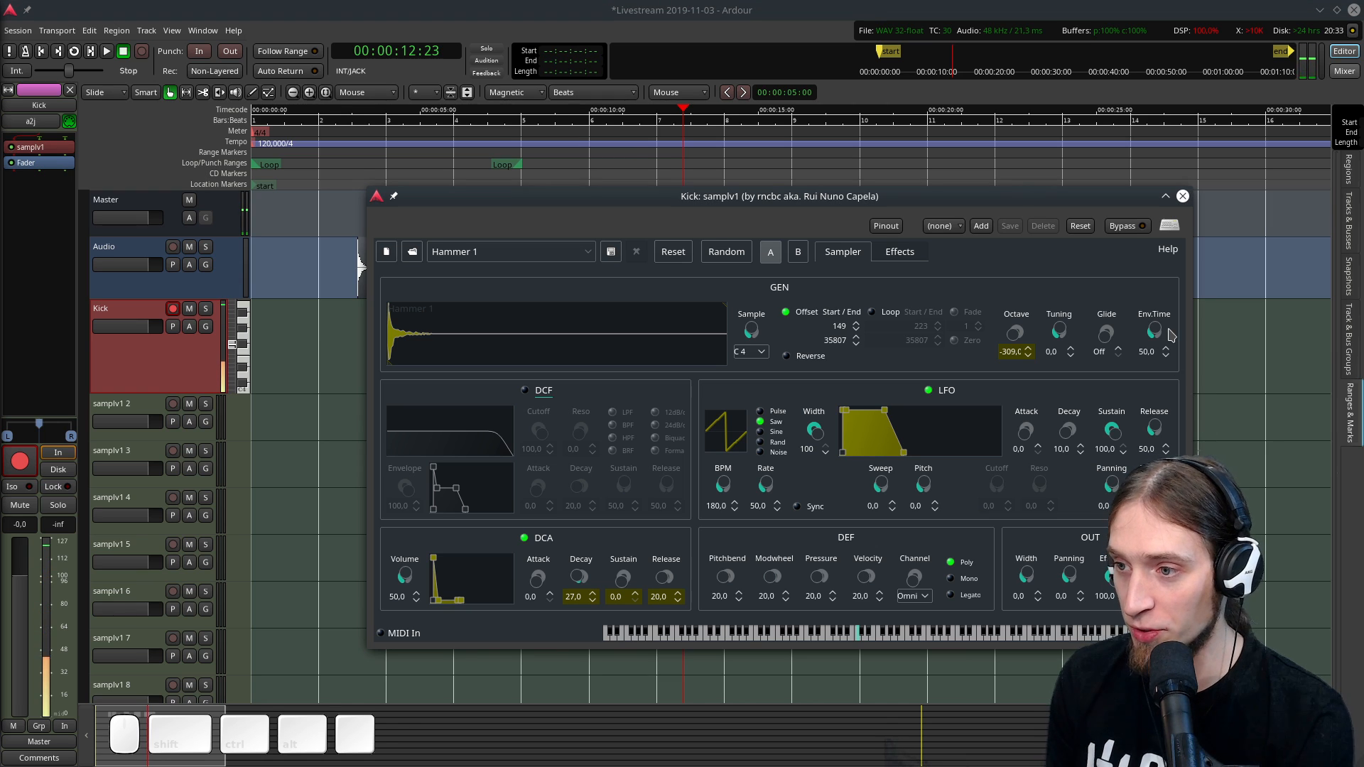
# Close the samplv1 window, enlarge the Kick track to show its piano keys and return the playhead to the session start.
pyautogui.click(1182, 196)
pyautogui.moveTo(154, 393); pyautogui.dragTo(155, 541)
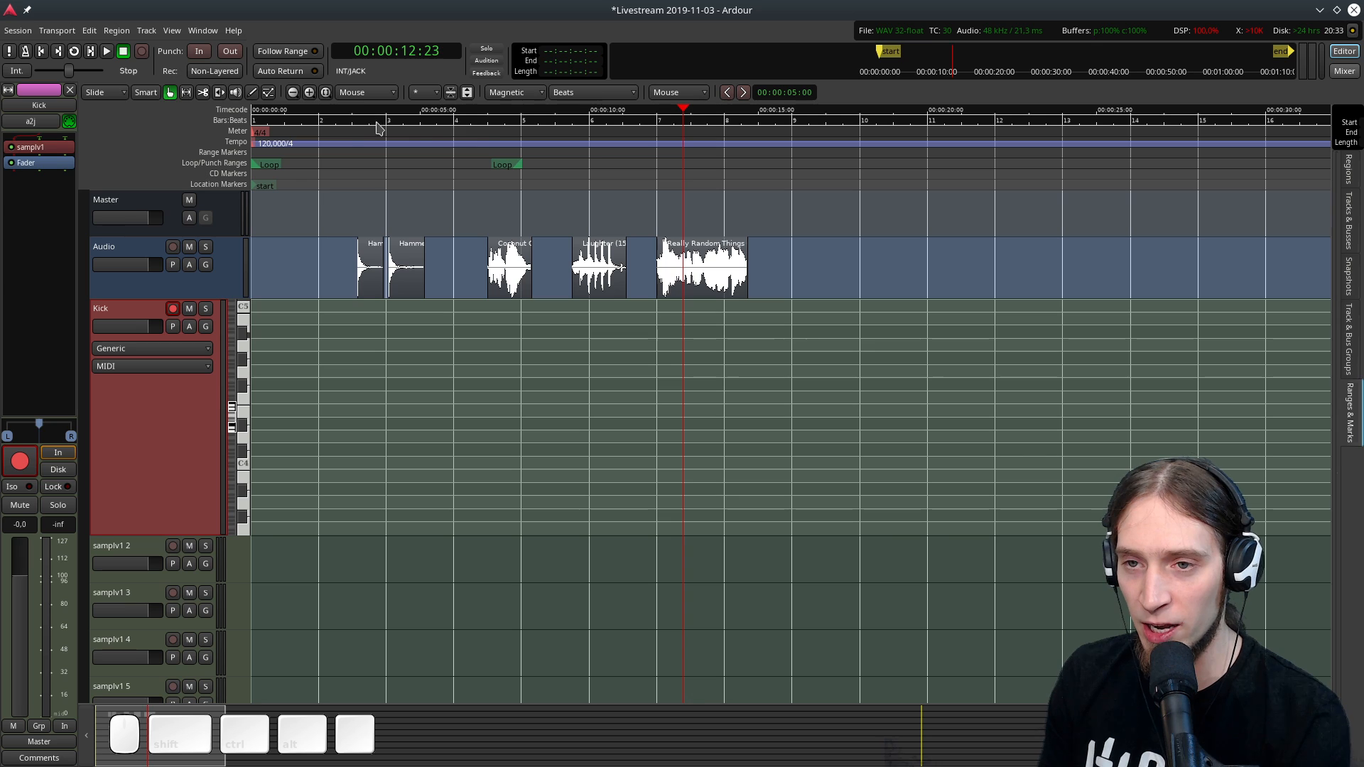
pyautogui.press('Home')
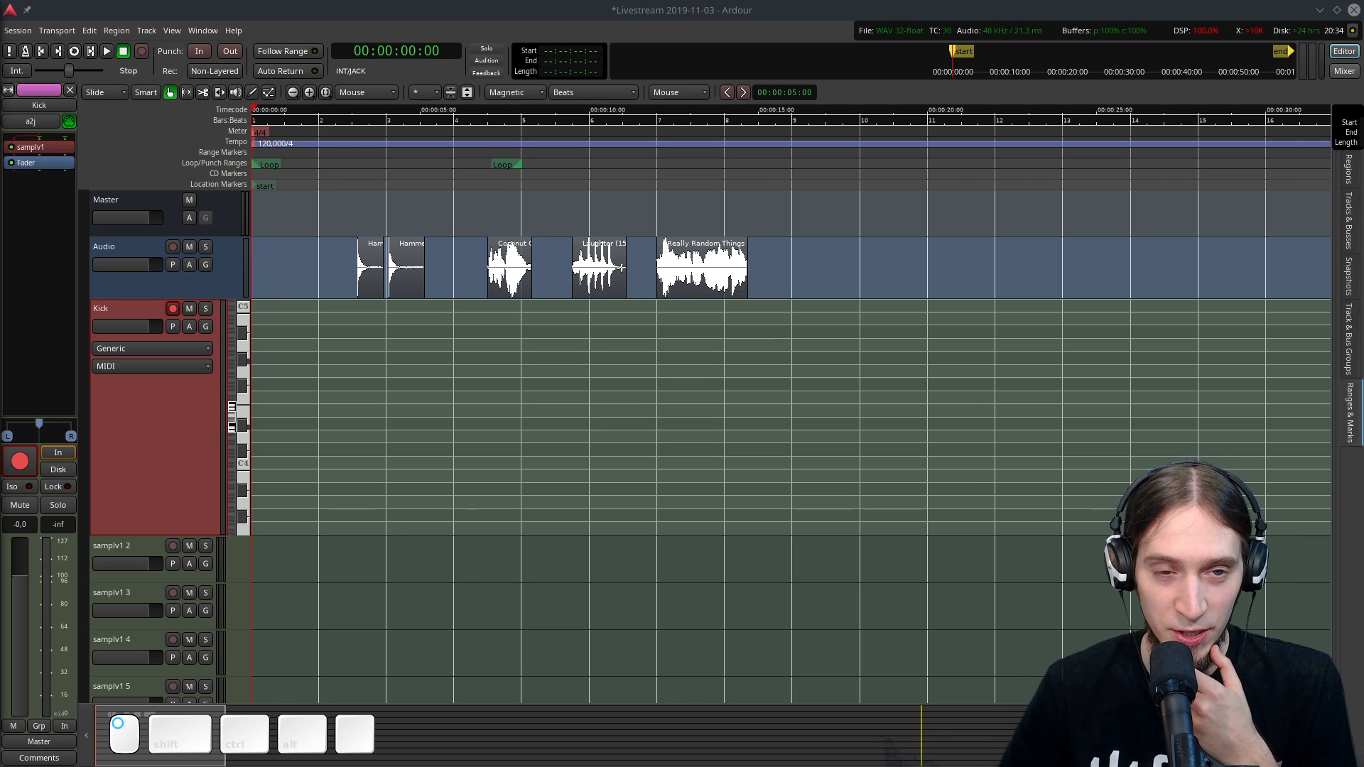
pyautogui.moveTo(0, 359); pyautogui.dragTo(0, 370)
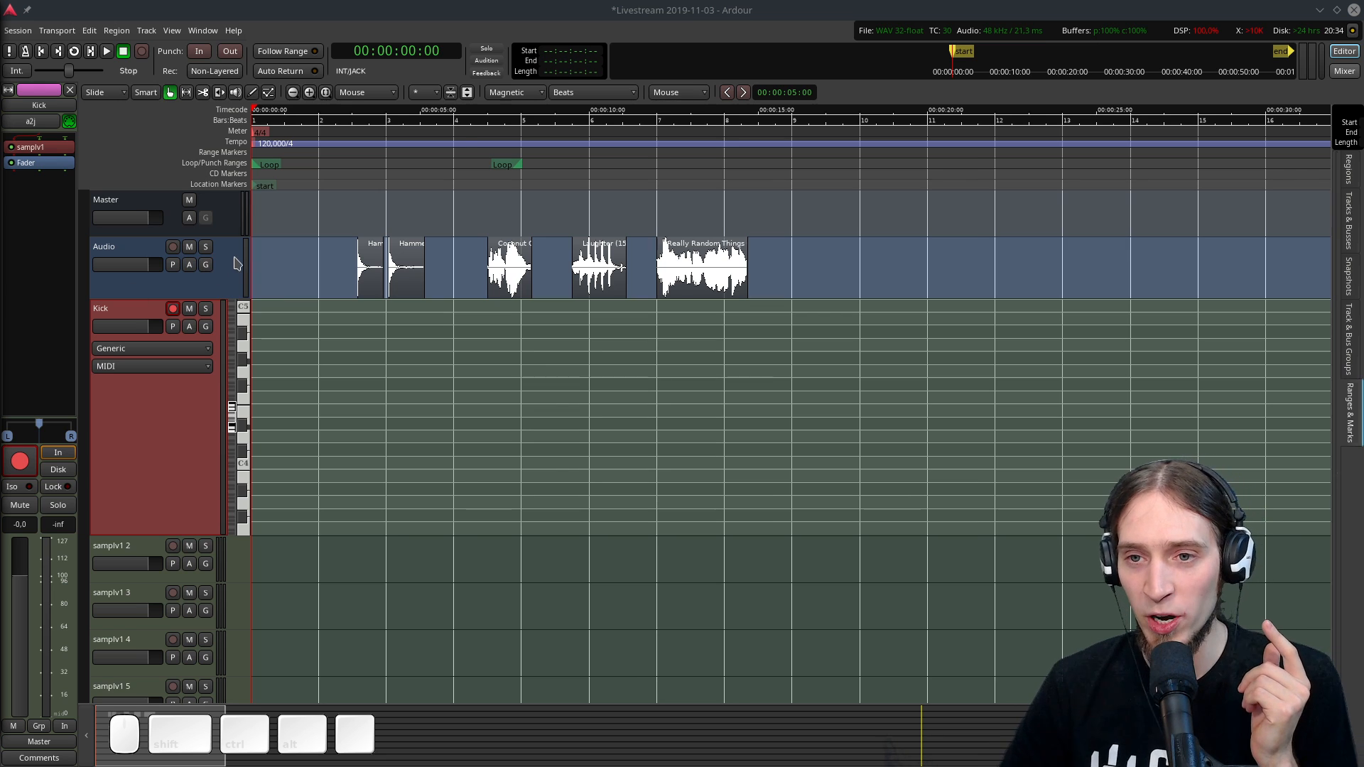
# Set the session's starting tempo to 130 beats per minute, keeping the tempo type constant.
pyautogui.doubleClick(255, 141)
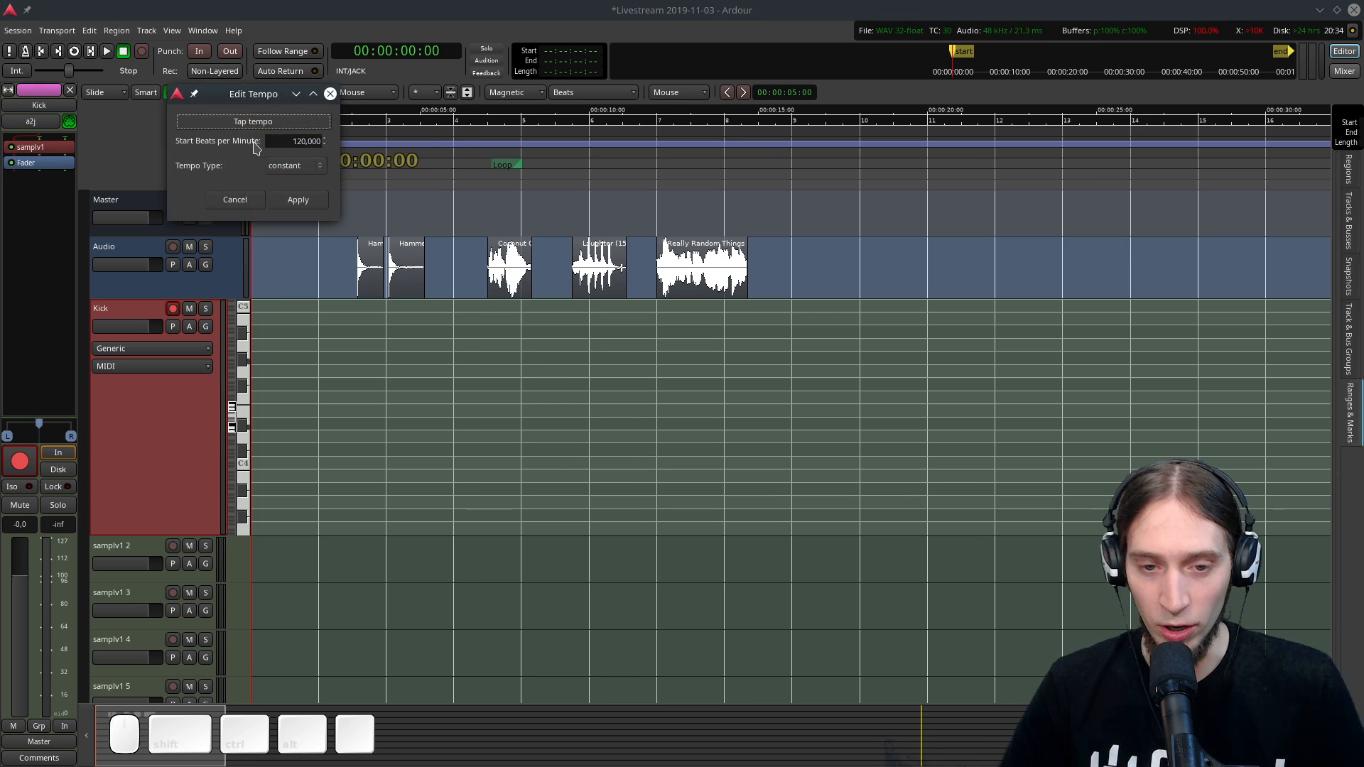
pyautogui.tripleClick(265, 140)
pyautogui.write('130')
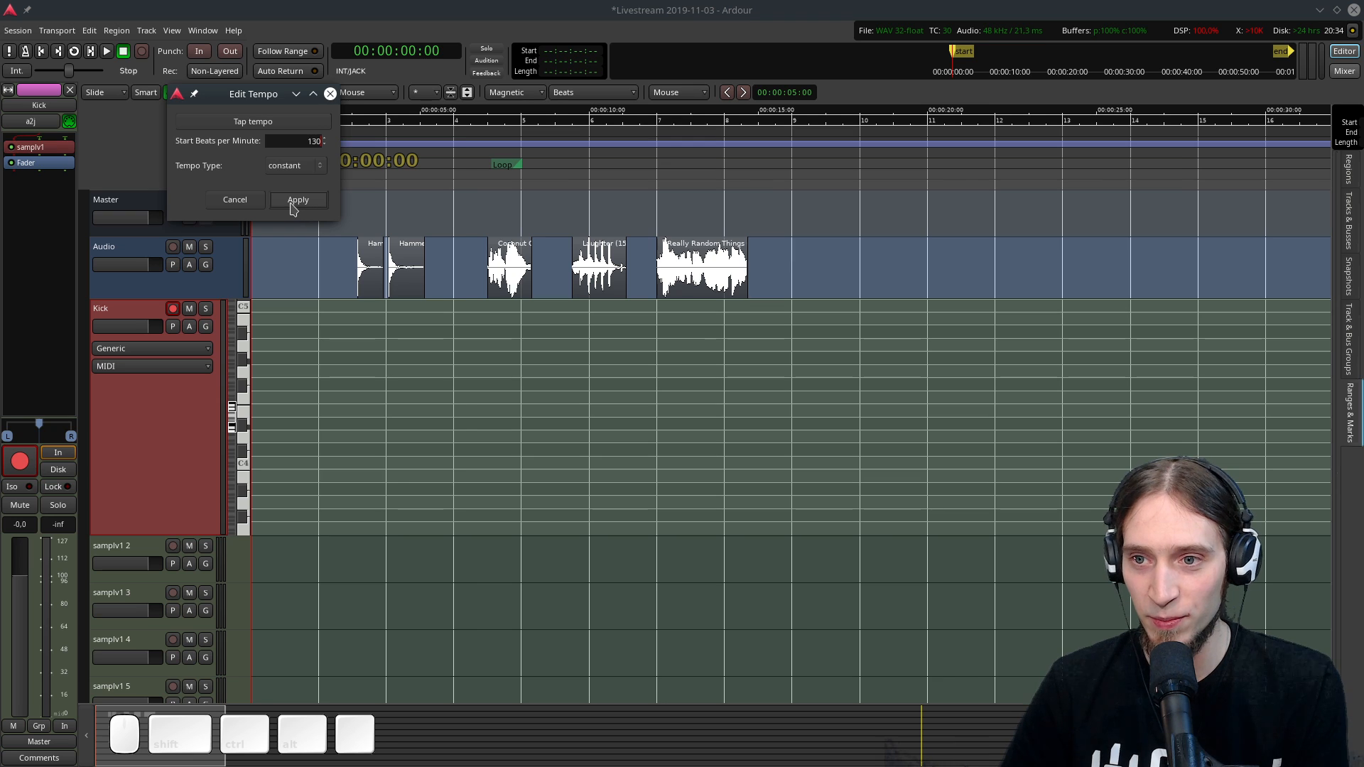
pyautogui.click(291, 204)
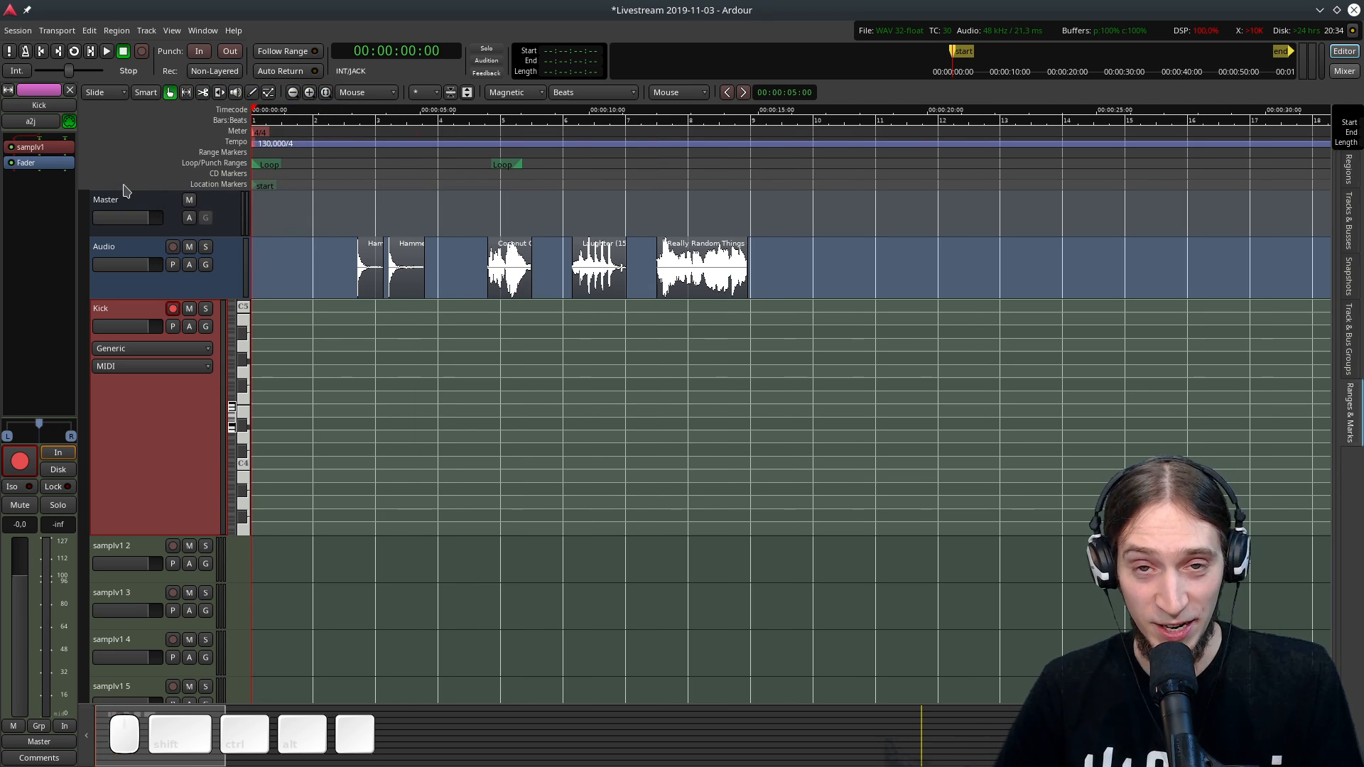
# Turn on the metronome and play the session briefly to hear the tempo.
pyautogui.press('space')
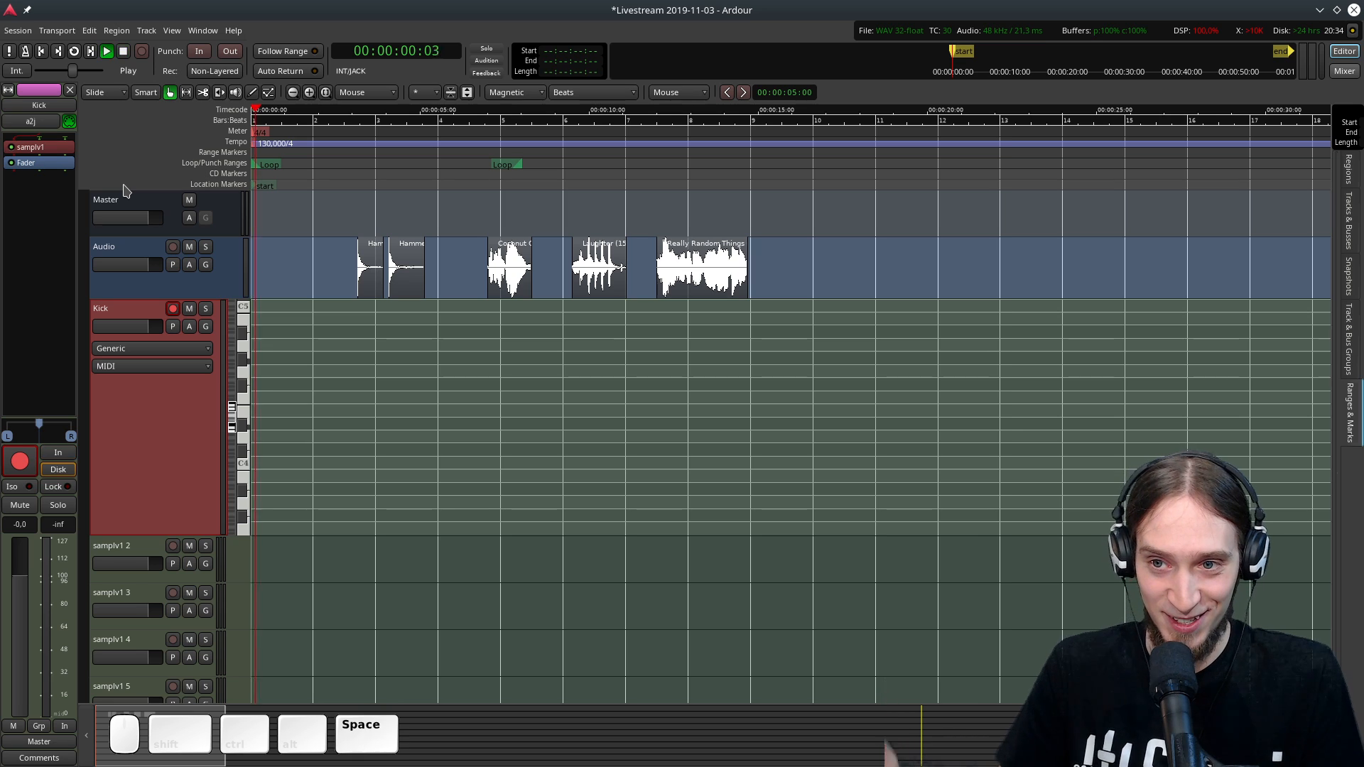
pyautogui.press('7')
pyautogui.press('space')
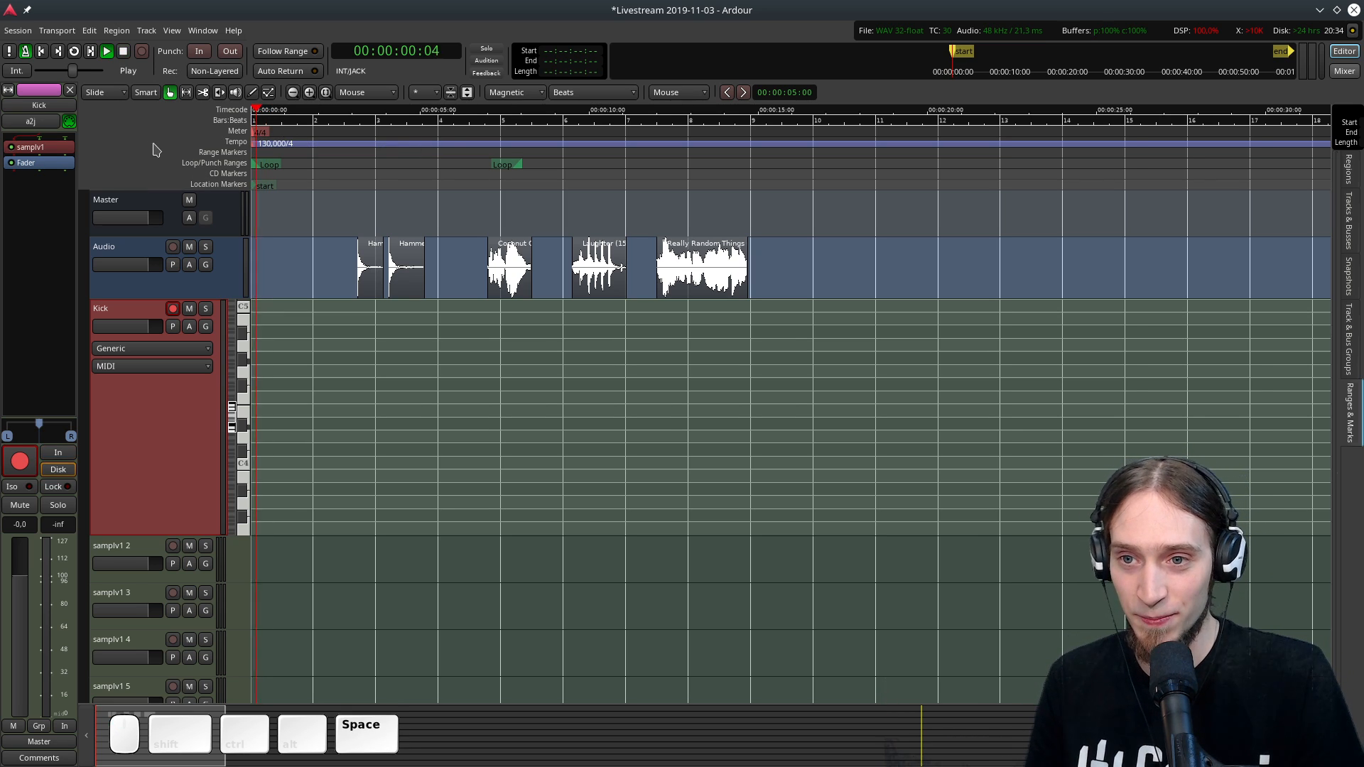
pyautogui.press('space')
# Draw a one-bar MIDI region at the start of the Kick track with four C4 notes, one on each beat.
pyautogui.keyDown('ctrl'); pyautogui.scroll(2, 394, 435); pyautogui.keyUp('ctrl')
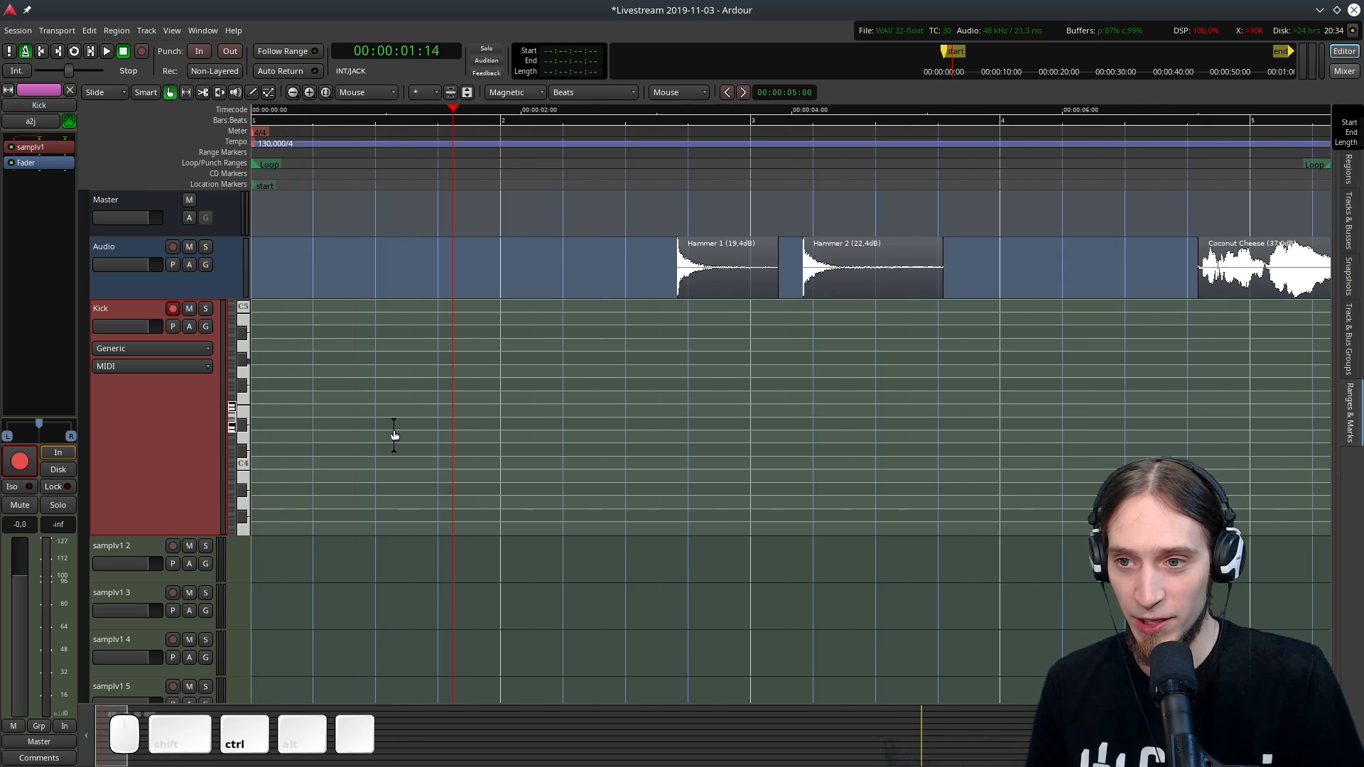
pyautogui.press('d')
pyautogui.moveTo(258, 385)
pyautogui.mouseDown()
pyautogui.moveTo(542, 381)
pyautogui.moveTo(502, 377)
pyautogui.mouseUp()
pyautogui.click(264, 463)
pyautogui.click(329, 462)
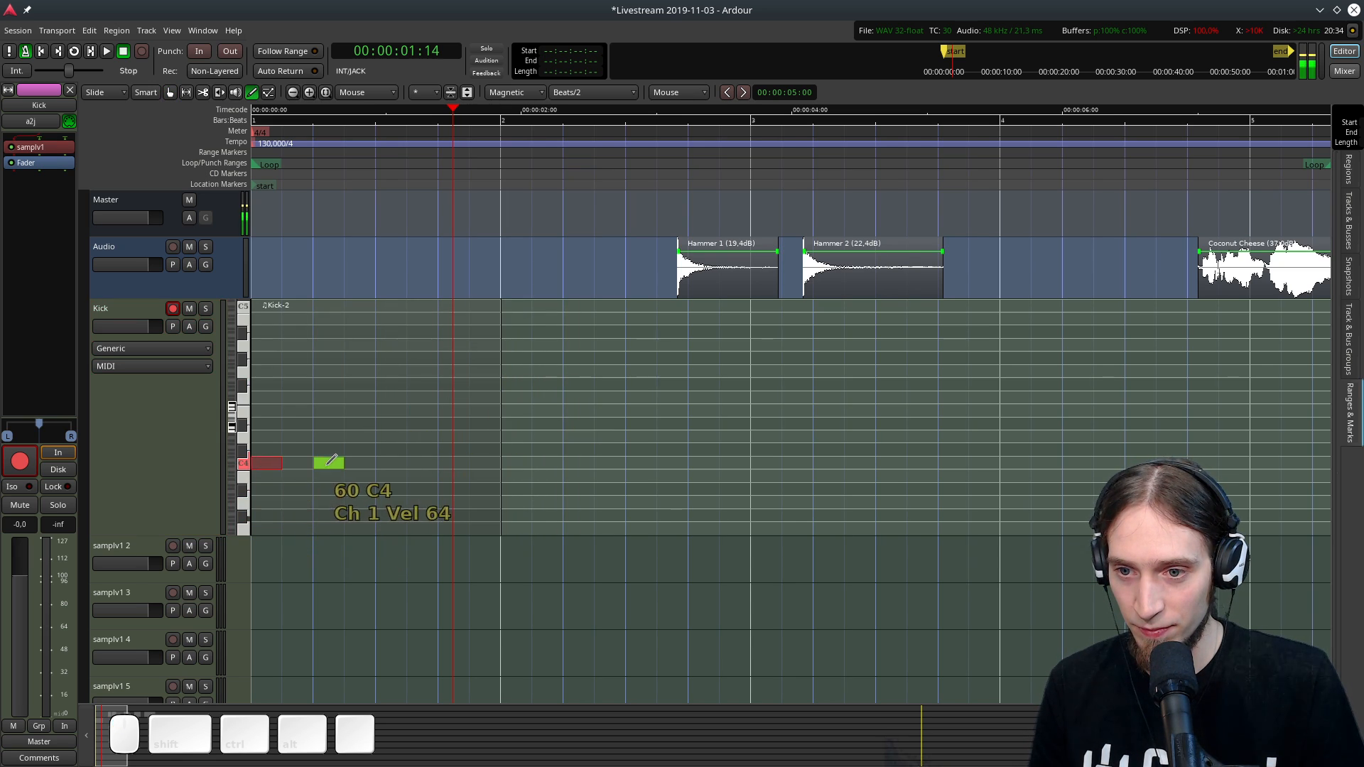
pyautogui.click(391, 462)
pyautogui.click(453, 462)
pyautogui.click(360, 345)
pyautogui.press('g')
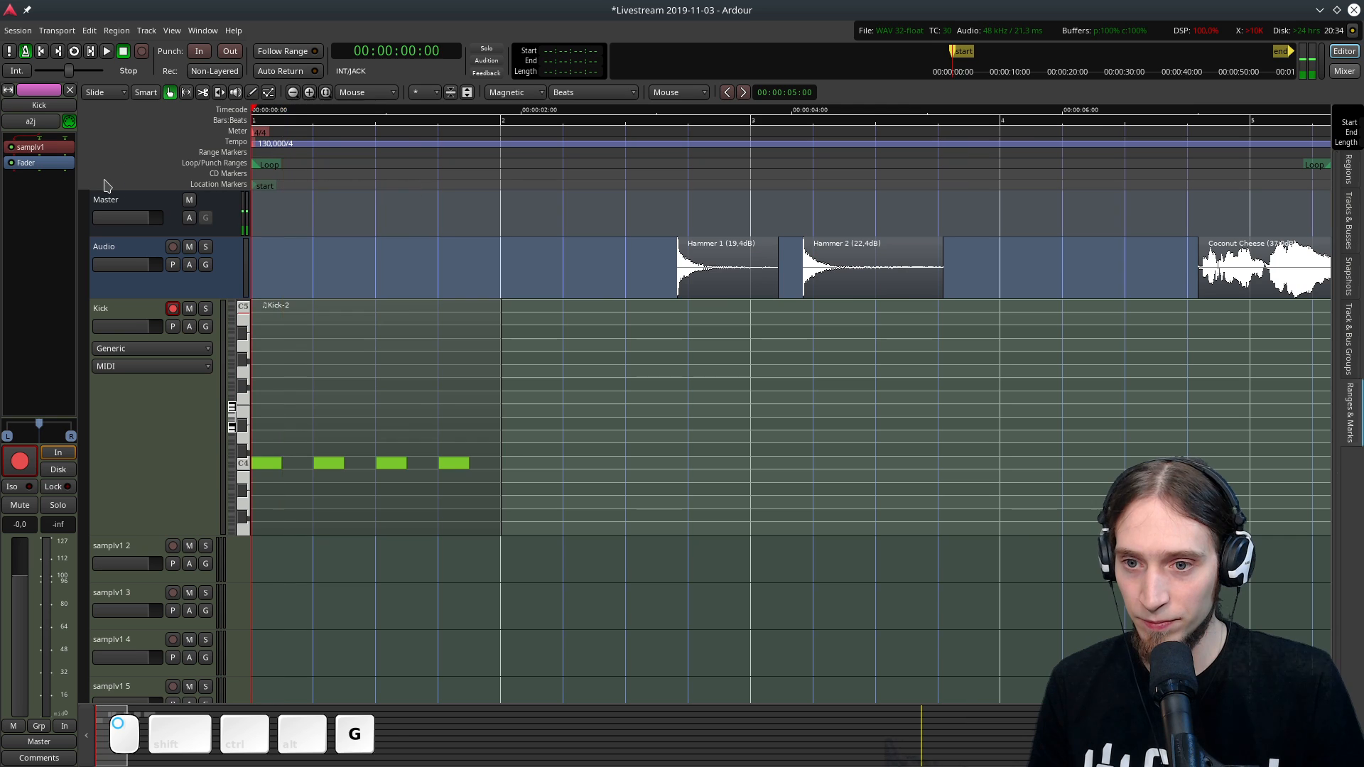
# Play back the four-note kick pattern against the metronome and turn the metronome off.
pyautogui.press('space')
pyautogui.press('space')
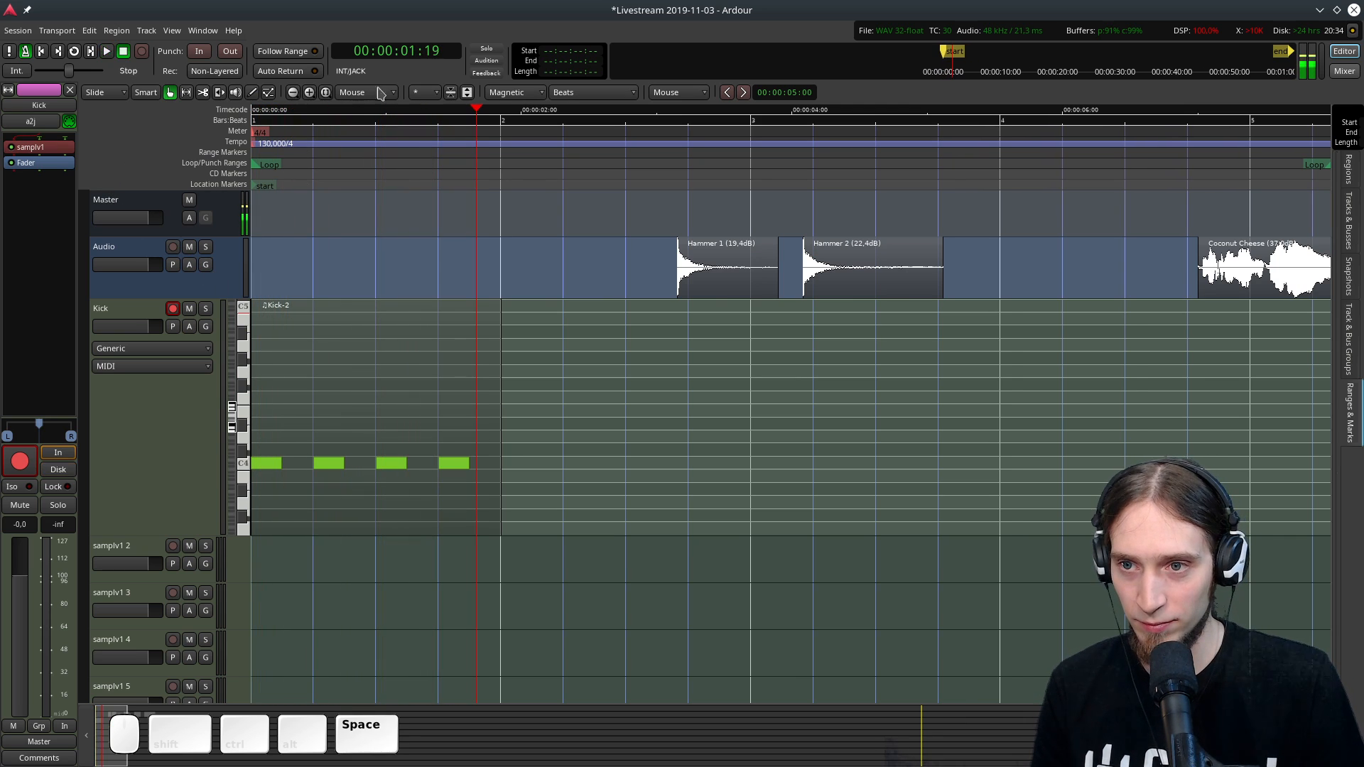
pyautogui.click(40, 51)
pyautogui.press('space')
pyautogui.press('space')
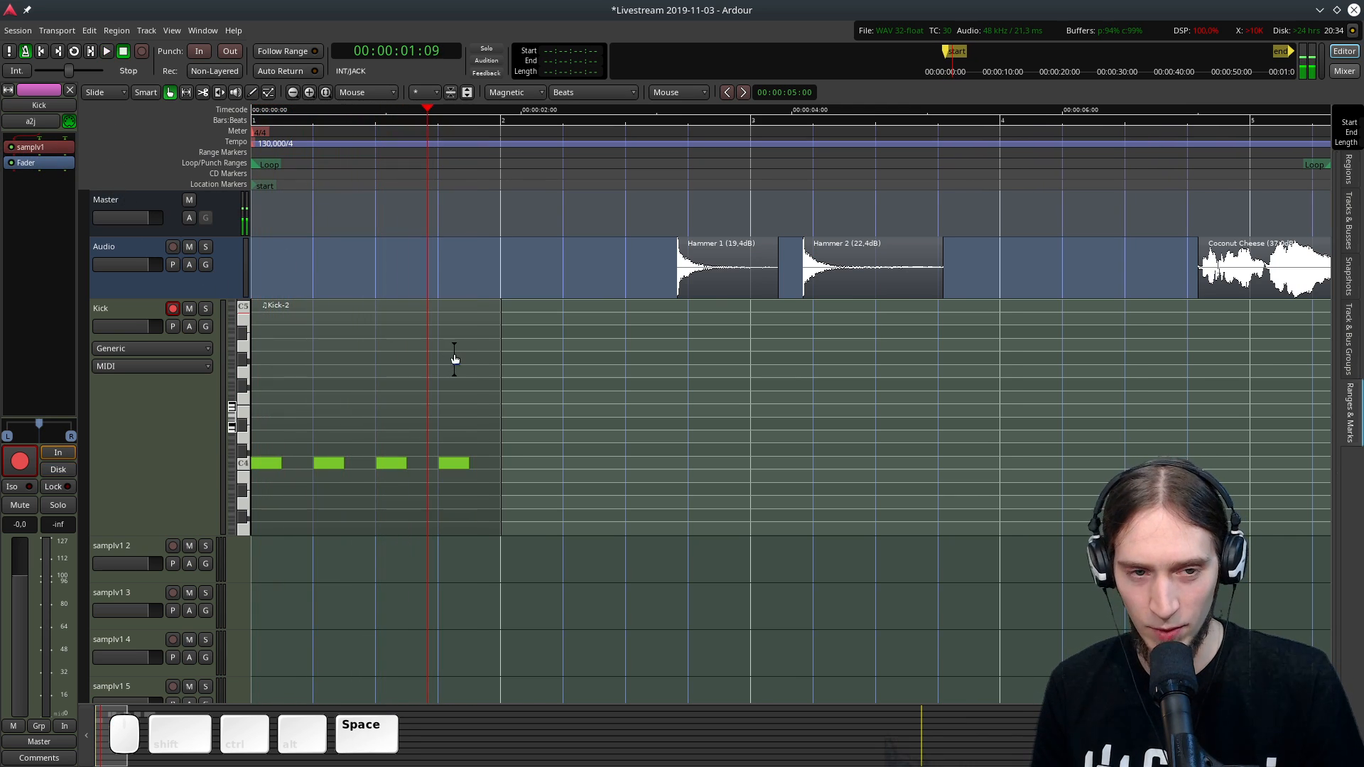
pyautogui.press('7')
# Make the Kick track slightly taller and disarm it for recording.
pyautogui.click(177, 477)
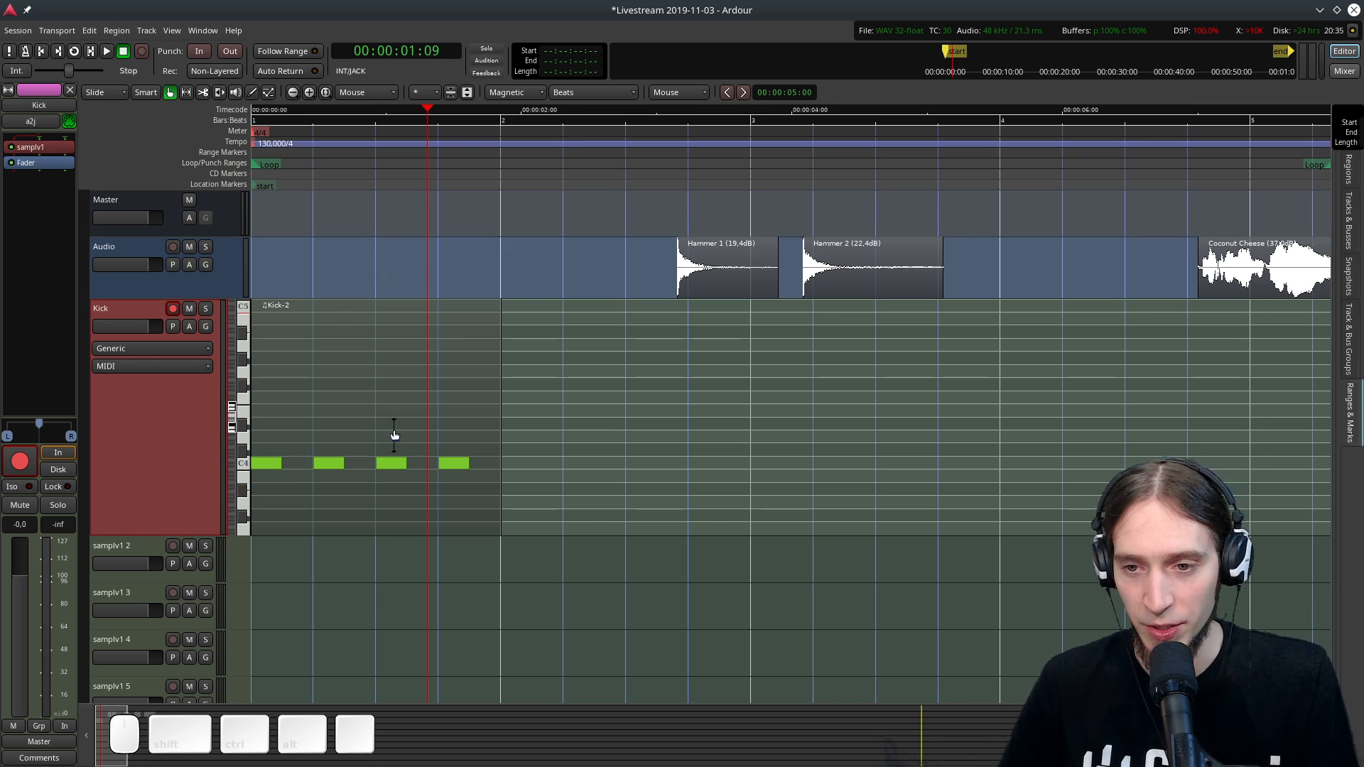
pyautogui.moveTo(186, 495); pyautogui.dragTo(168, 534)
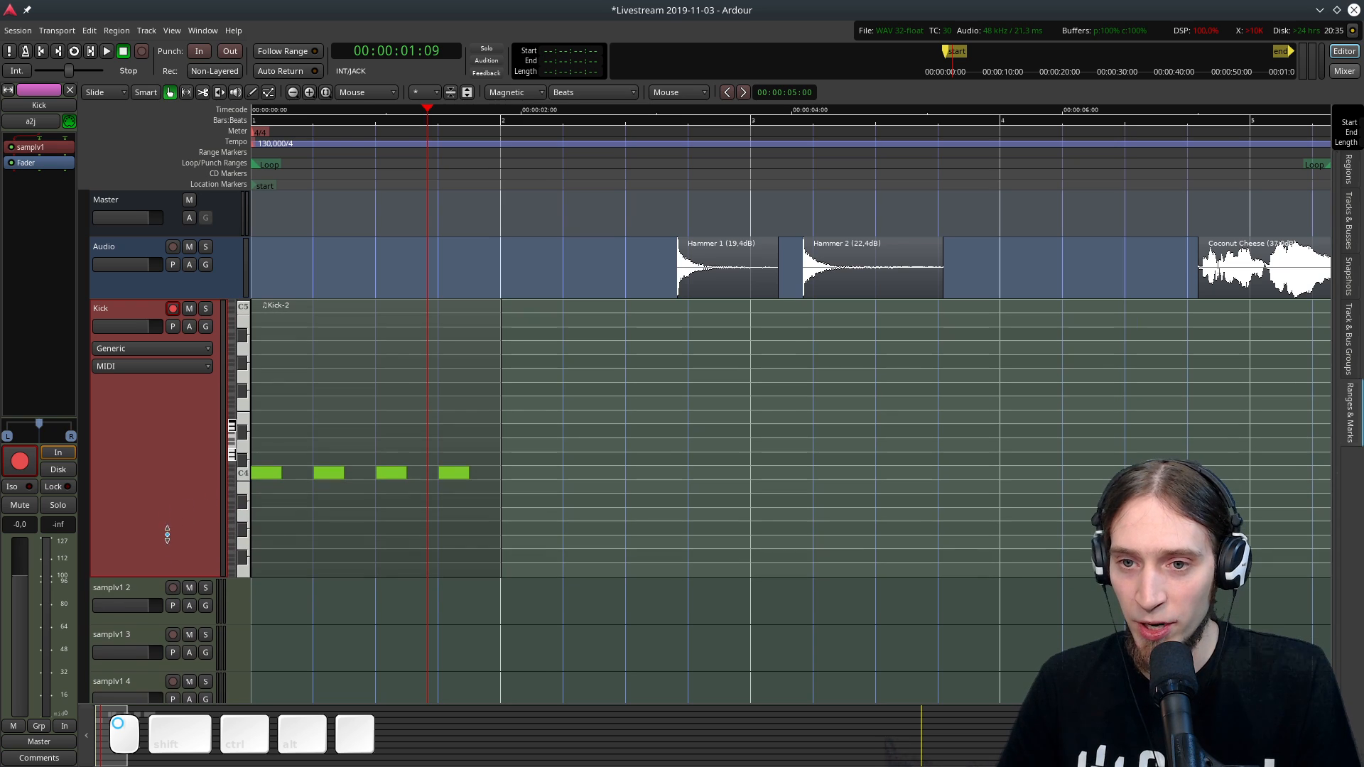
pyautogui.click(173, 310)
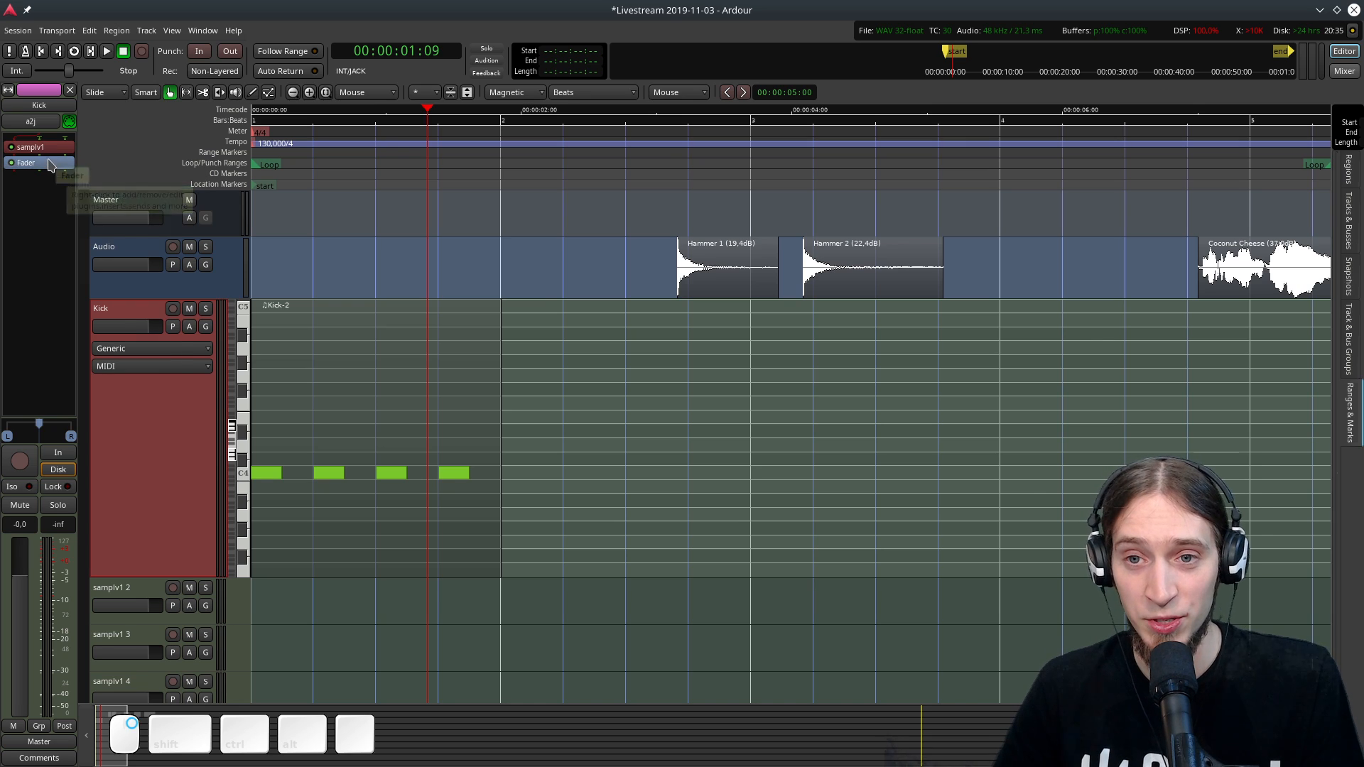
# Add the favorite plugin Calf Envelope Filter after samplv1 on the Kick track, move its window clear of the track controls and re-arm the track.
pyautogui.rightClick(49, 162)
pyautogui.moveTo(103, 169)
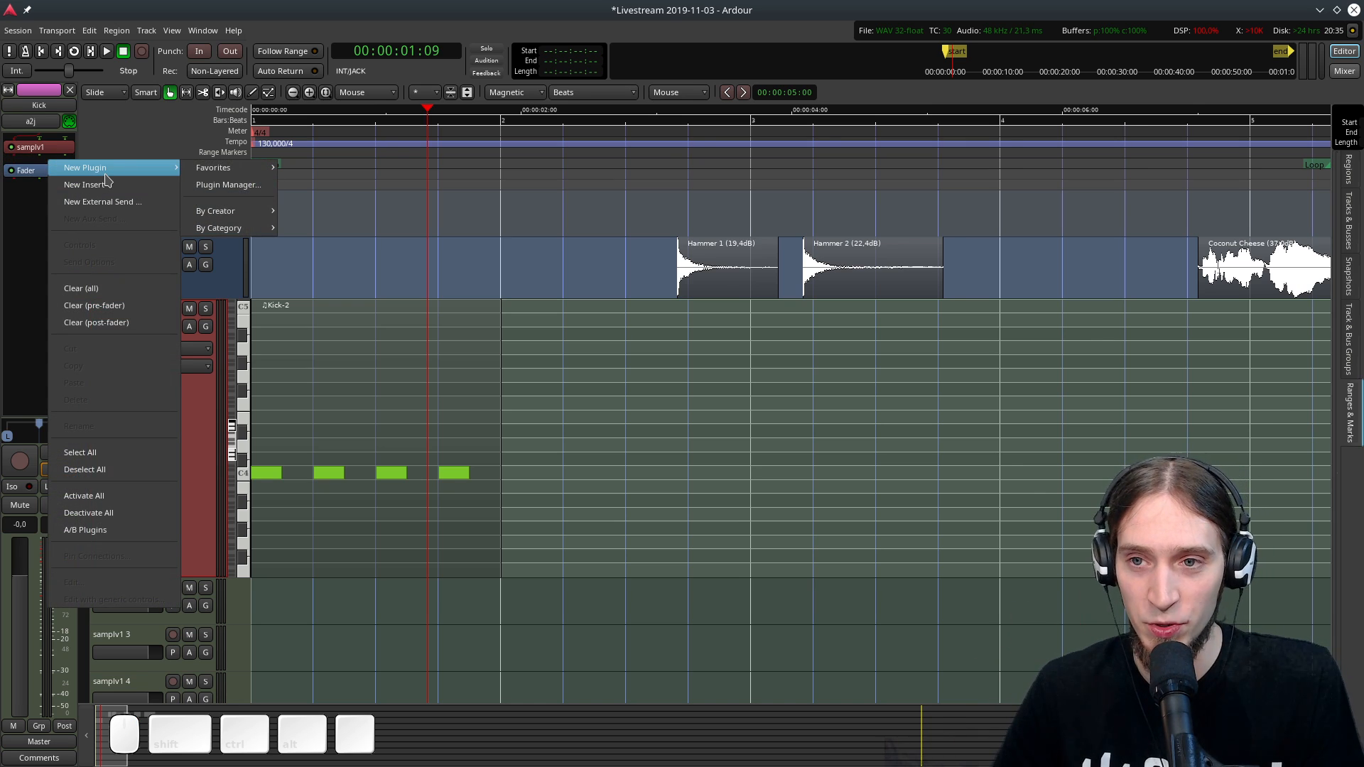
pyautogui.moveTo(226, 170)
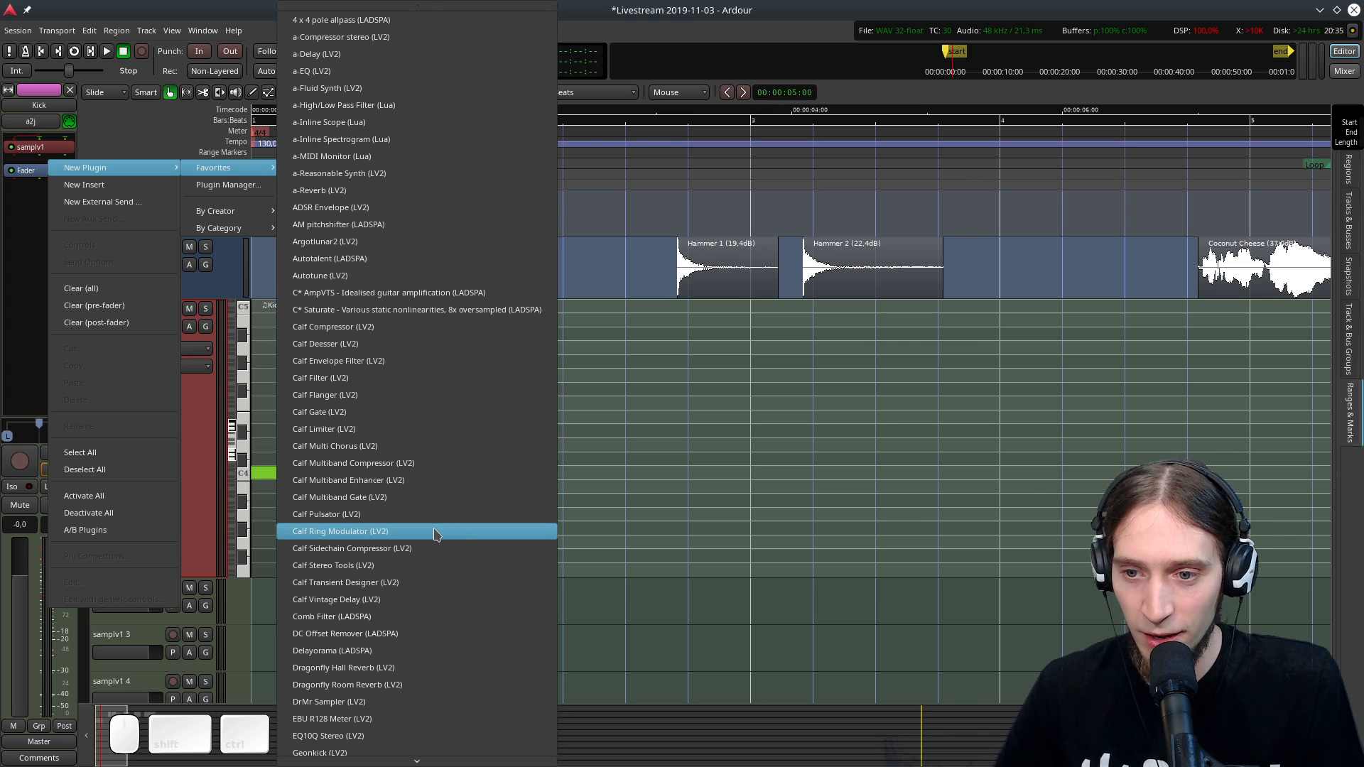
pyautogui.click(393, 361)
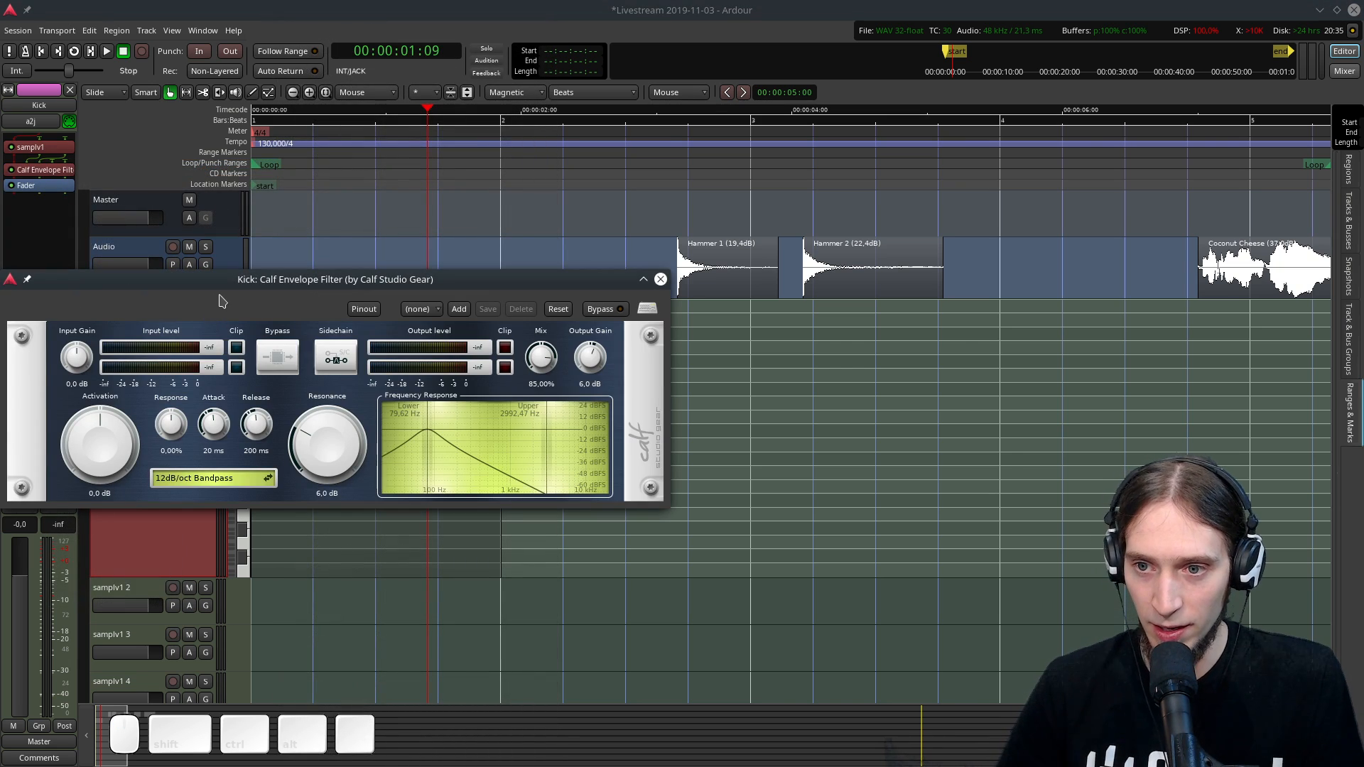
pyautogui.moveTo(245, 292); pyautogui.dragTo(337, 323)
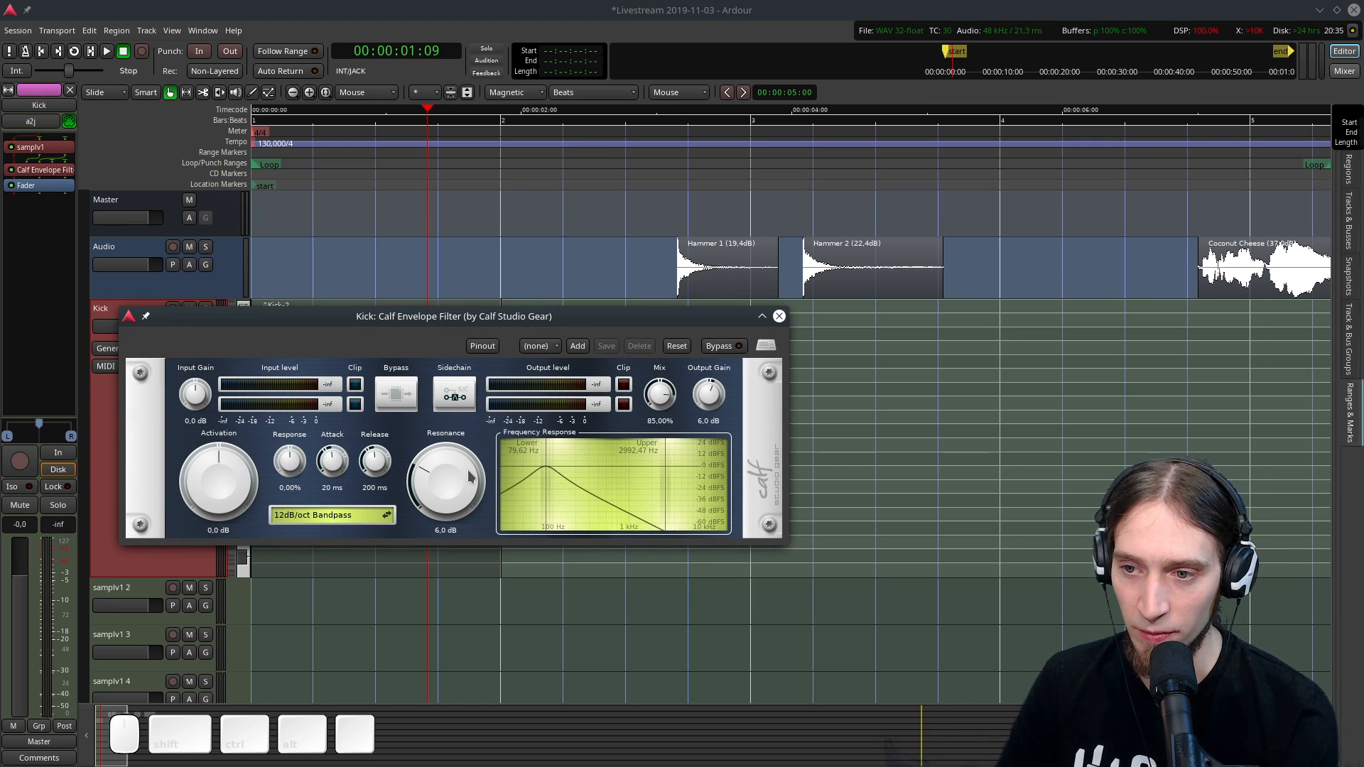
pyautogui.moveTo(420, 314); pyautogui.dragTo(707, 269)
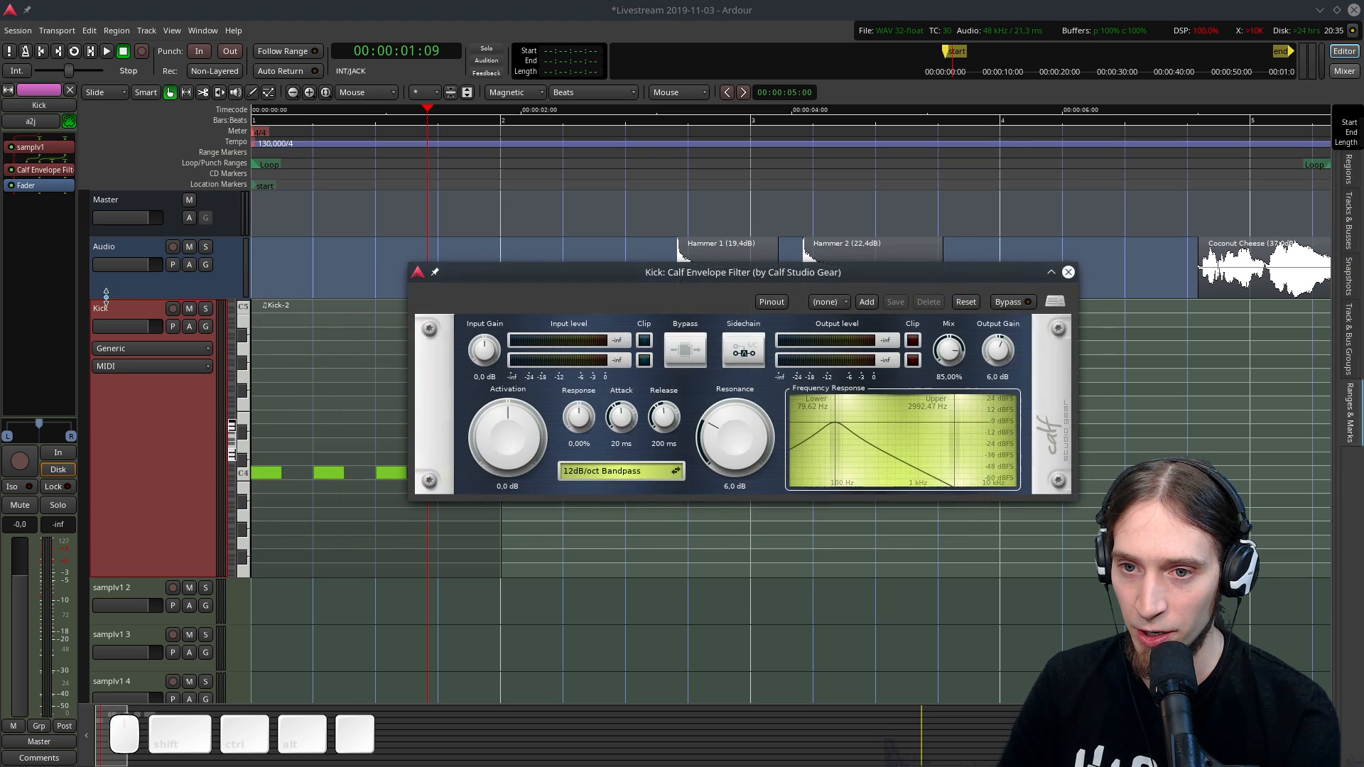
pyautogui.click(172, 309)
pyautogui.middleClick(433, 5)
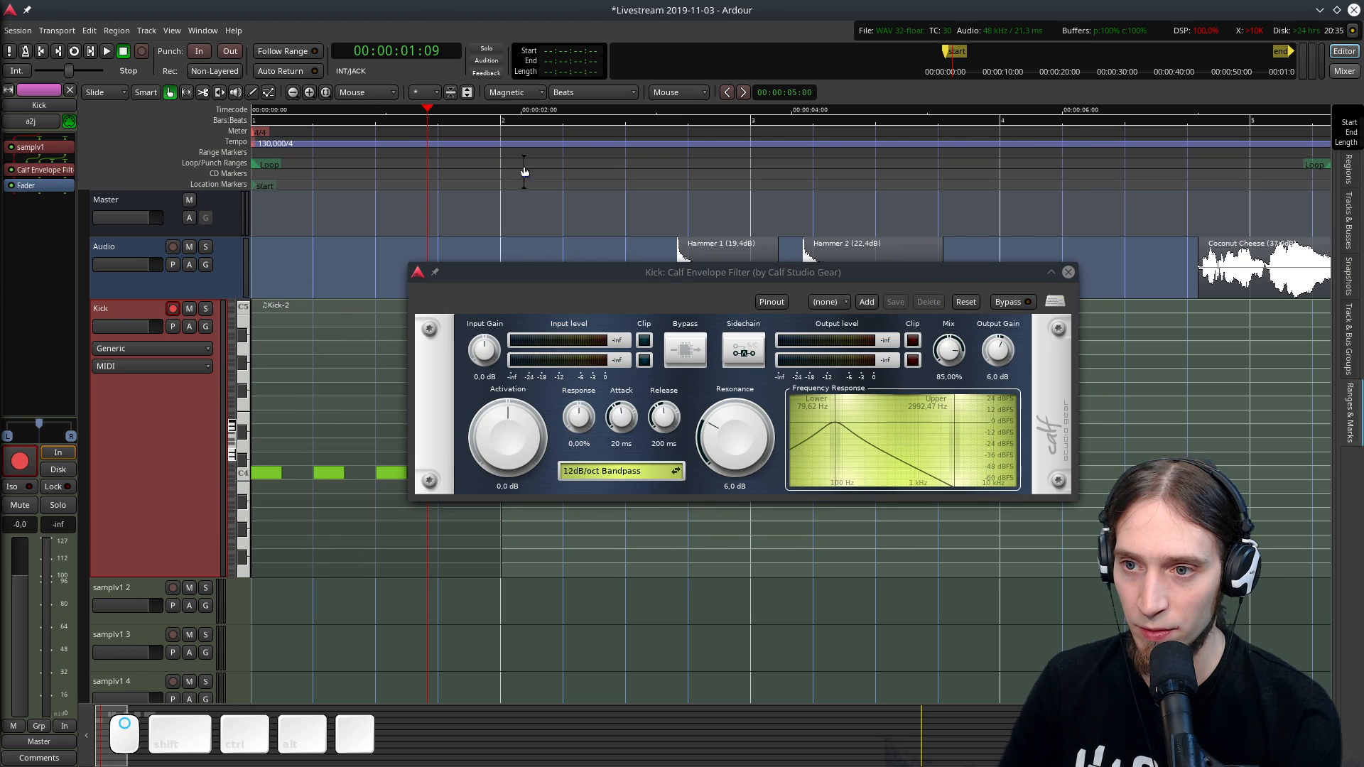
pyautogui.click(518, 276)
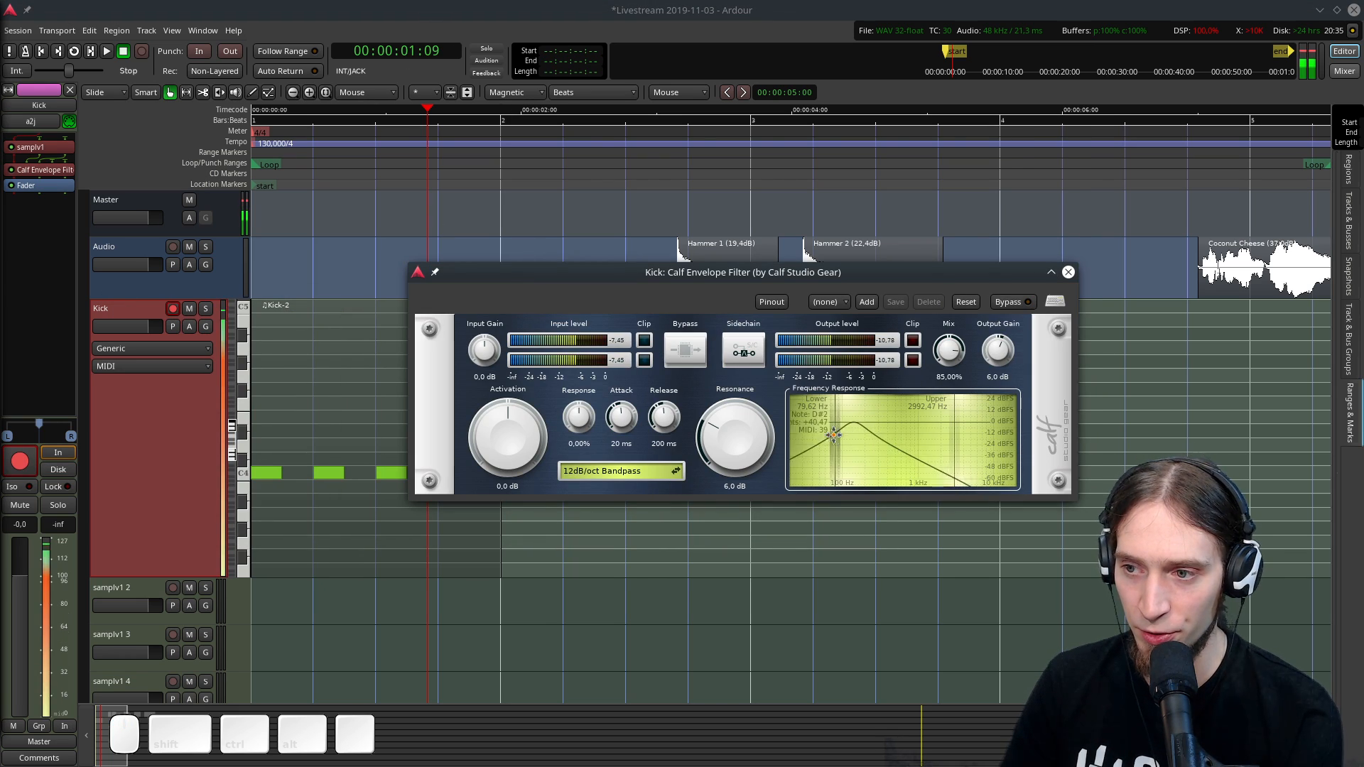
# Set the envelope filter's activation to 12.7 dB, its resonance to 30.1 dB and its type to 36dB/oct Highpass.
pyautogui.moveTo(513, 446); pyautogui.dragTo(524, 447)
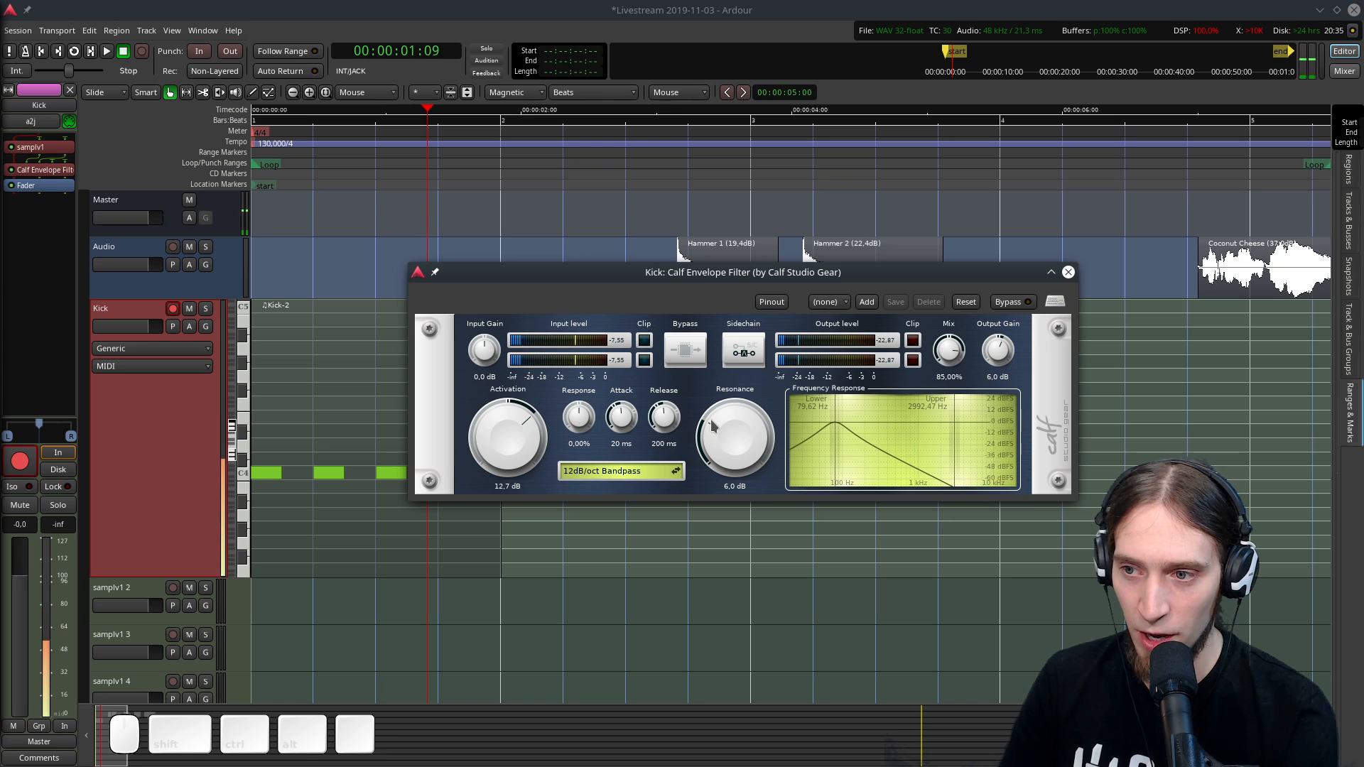
pyautogui.moveTo(718, 432); pyautogui.dragTo(740, 262)
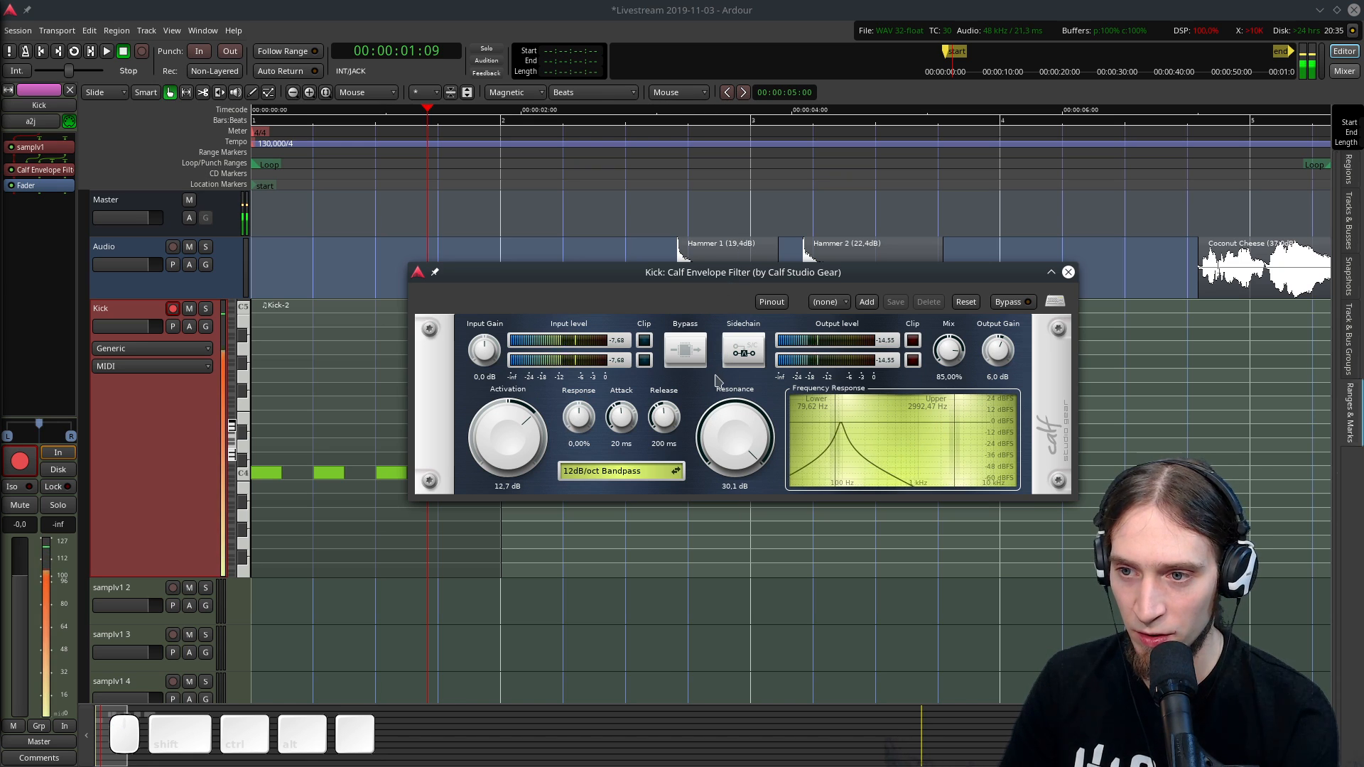
pyautogui.click(612, 471)
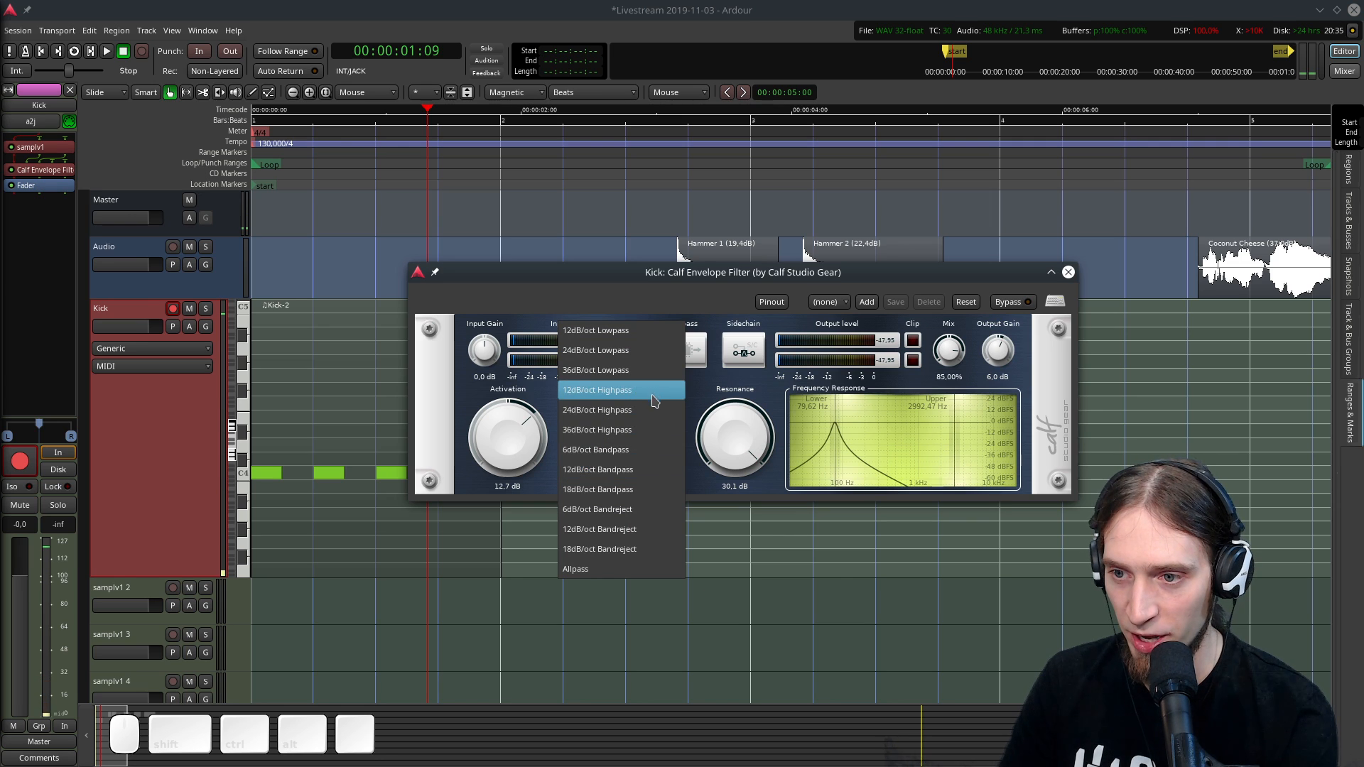
pyautogui.click(630, 431)
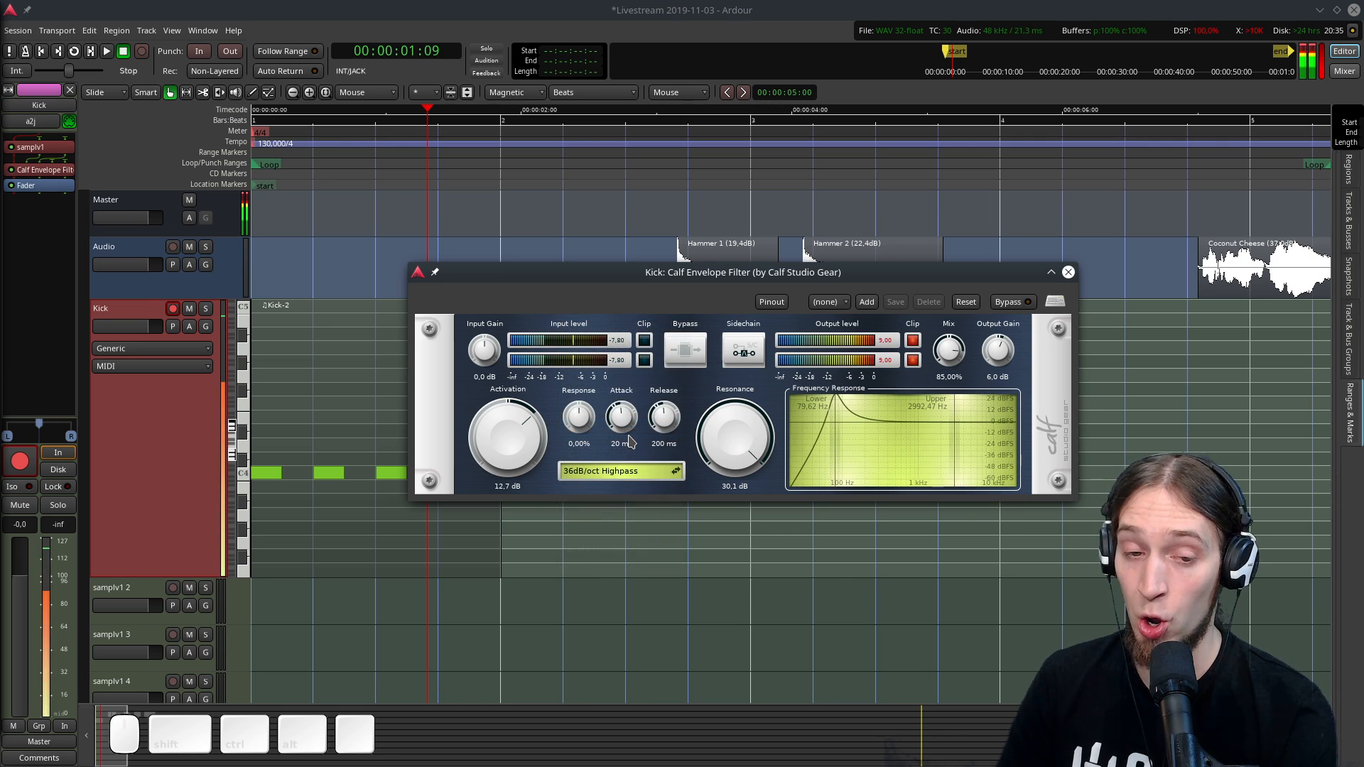
# Reduce the filter's lower frequency and set response to -93.60%, attack to 1 ms, release to 56.291 ms and resonance to 19.4 dB.
pyautogui.moveTo(735, 517); pyautogui.dragTo(733, 504)
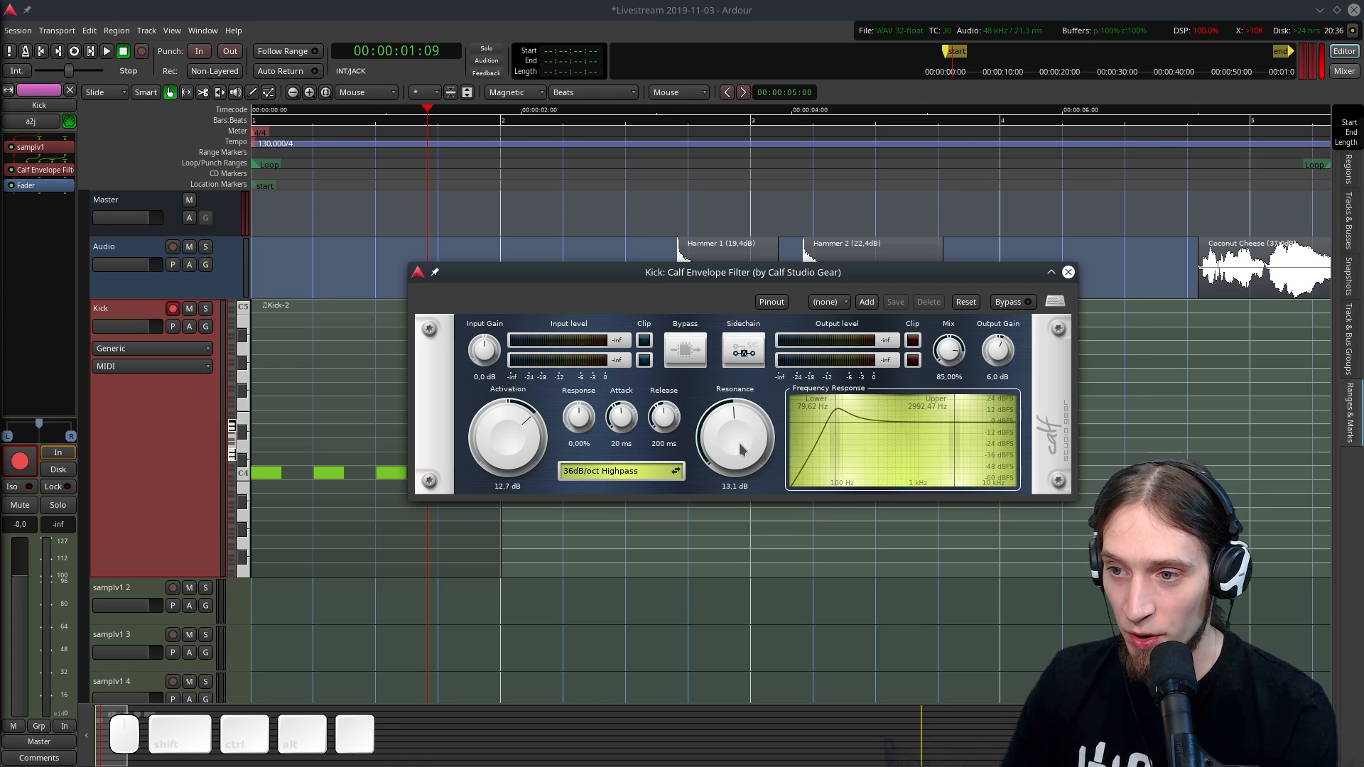
pyautogui.moveTo(832, 425); pyautogui.dragTo(821, 425)
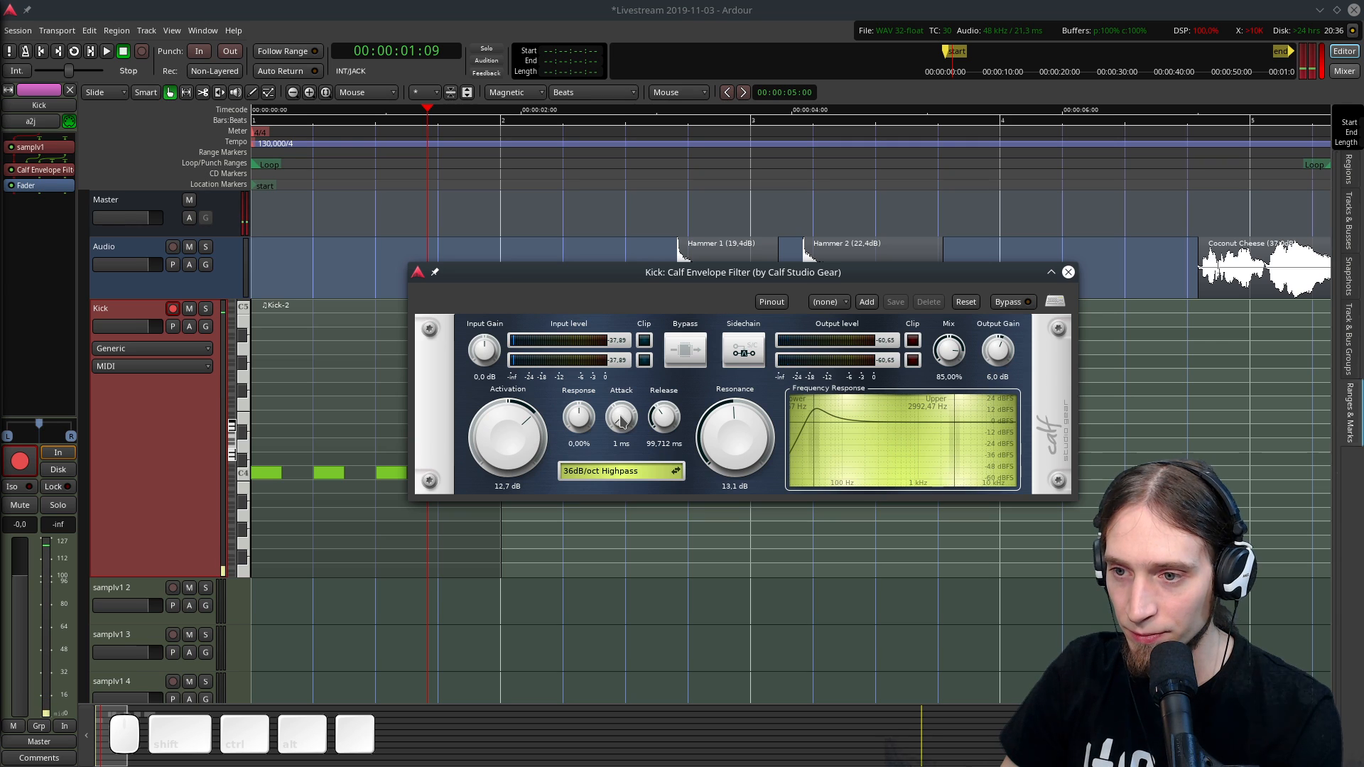
pyautogui.moveTo(582, 460); pyautogui.dragTo(655, 443)
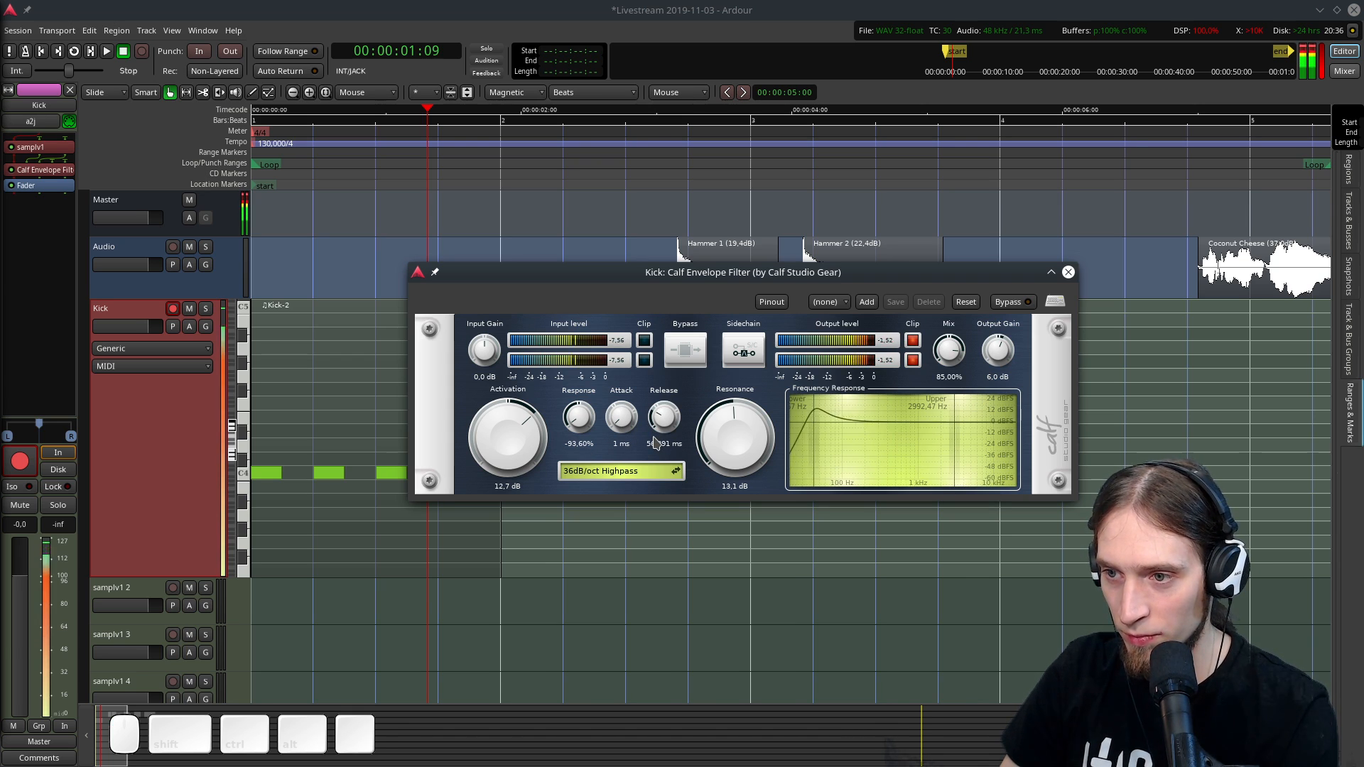
pyautogui.moveTo(725, 428); pyautogui.dragTo(731, 402)
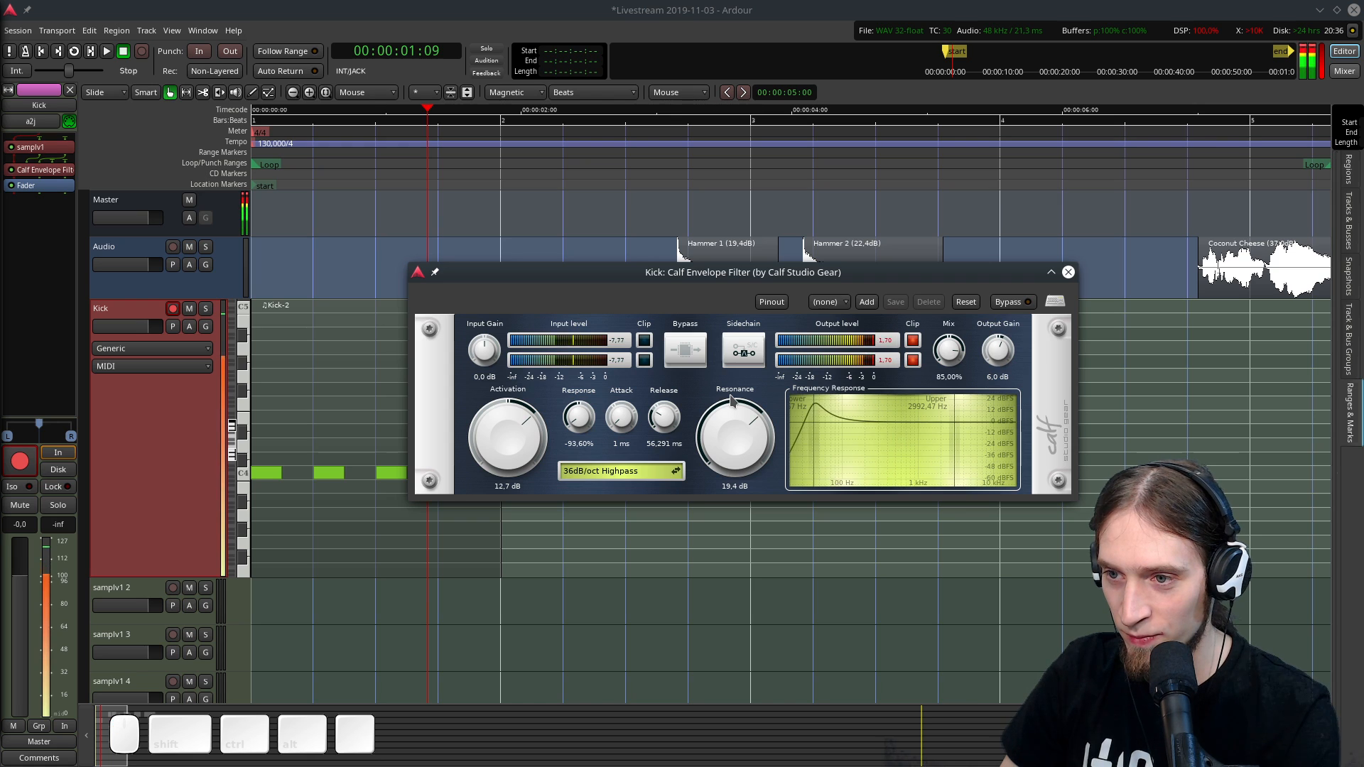
# Compare the kick with the envelope filter bypassed and reduce the filter's resonance to 15.8 dB.
pyautogui.click(685, 355)
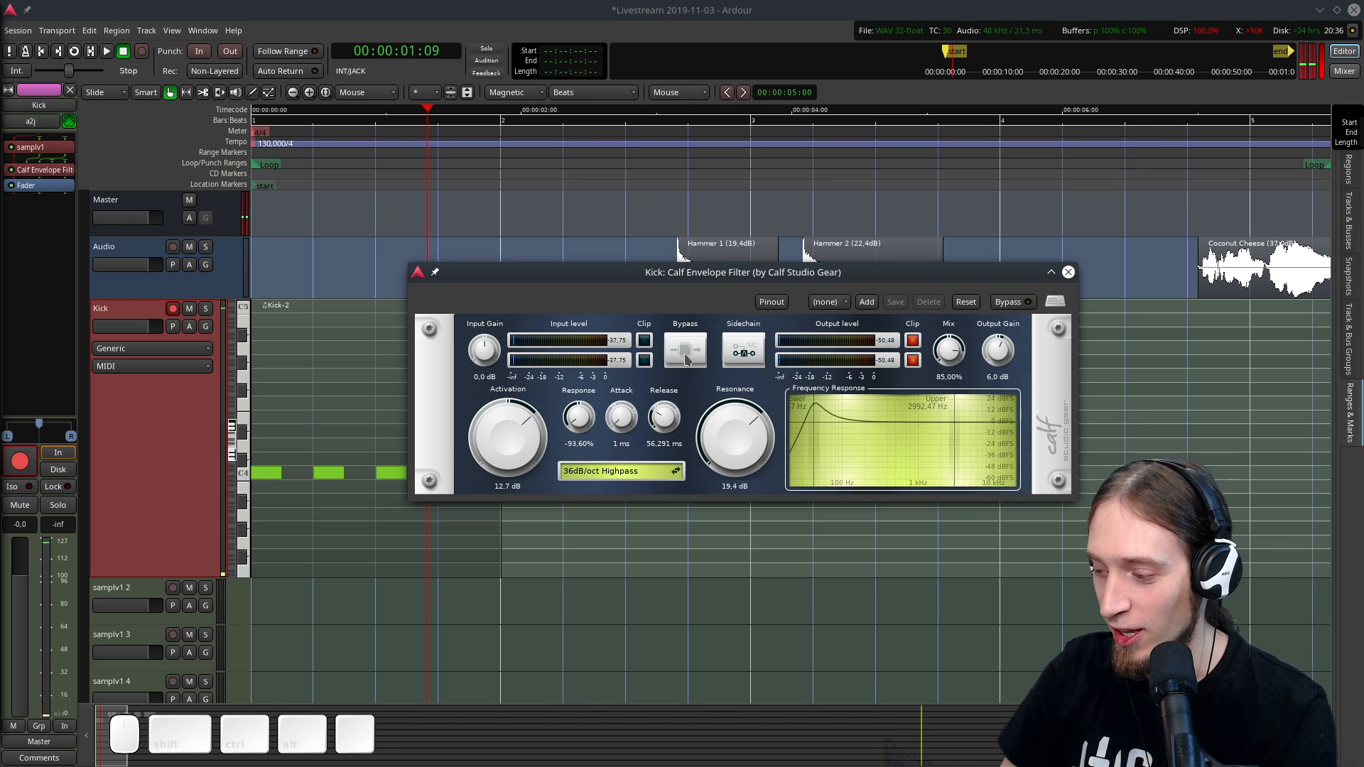
pyautogui.click(91, 485)
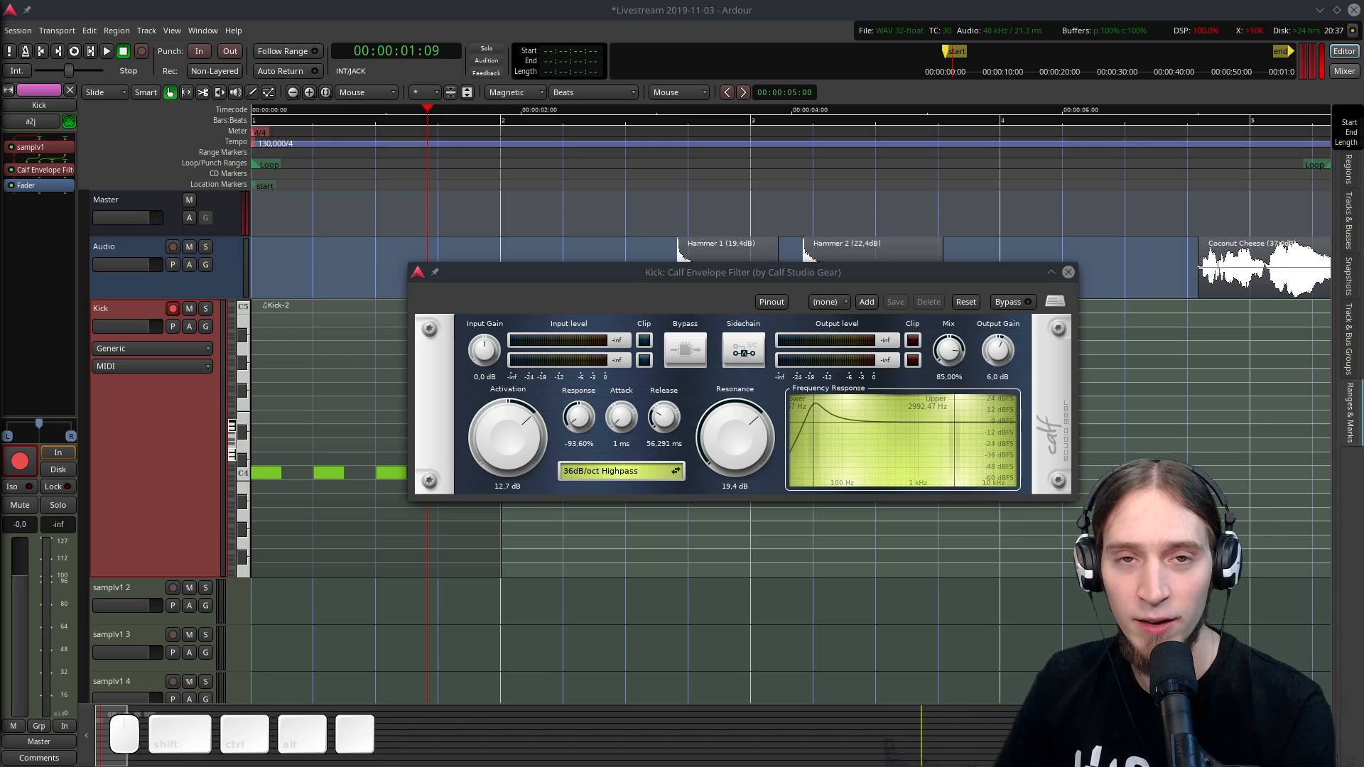
pyautogui.moveTo(562, 279); pyautogui.dragTo(641, 333)
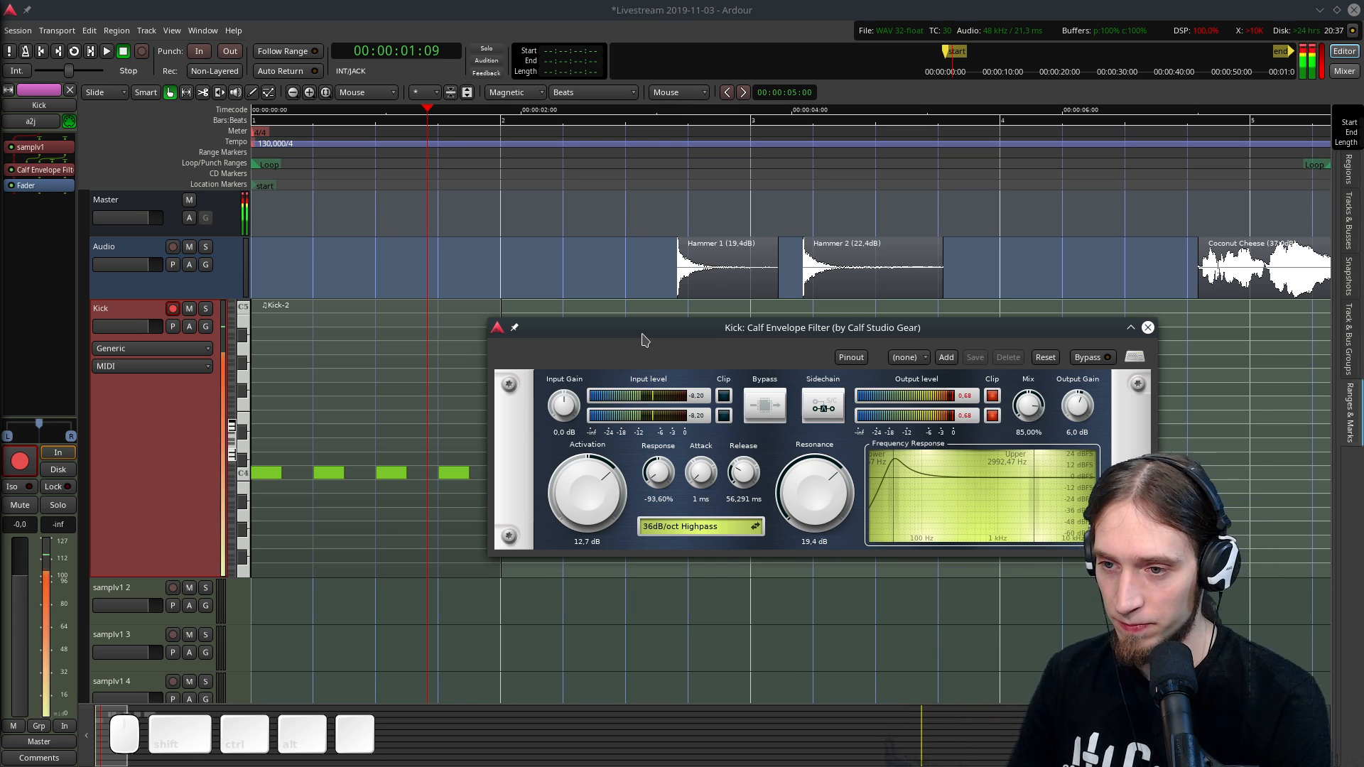
pyautogui.moveTo(816, 493); pyautogui.dragTo(826, 529)
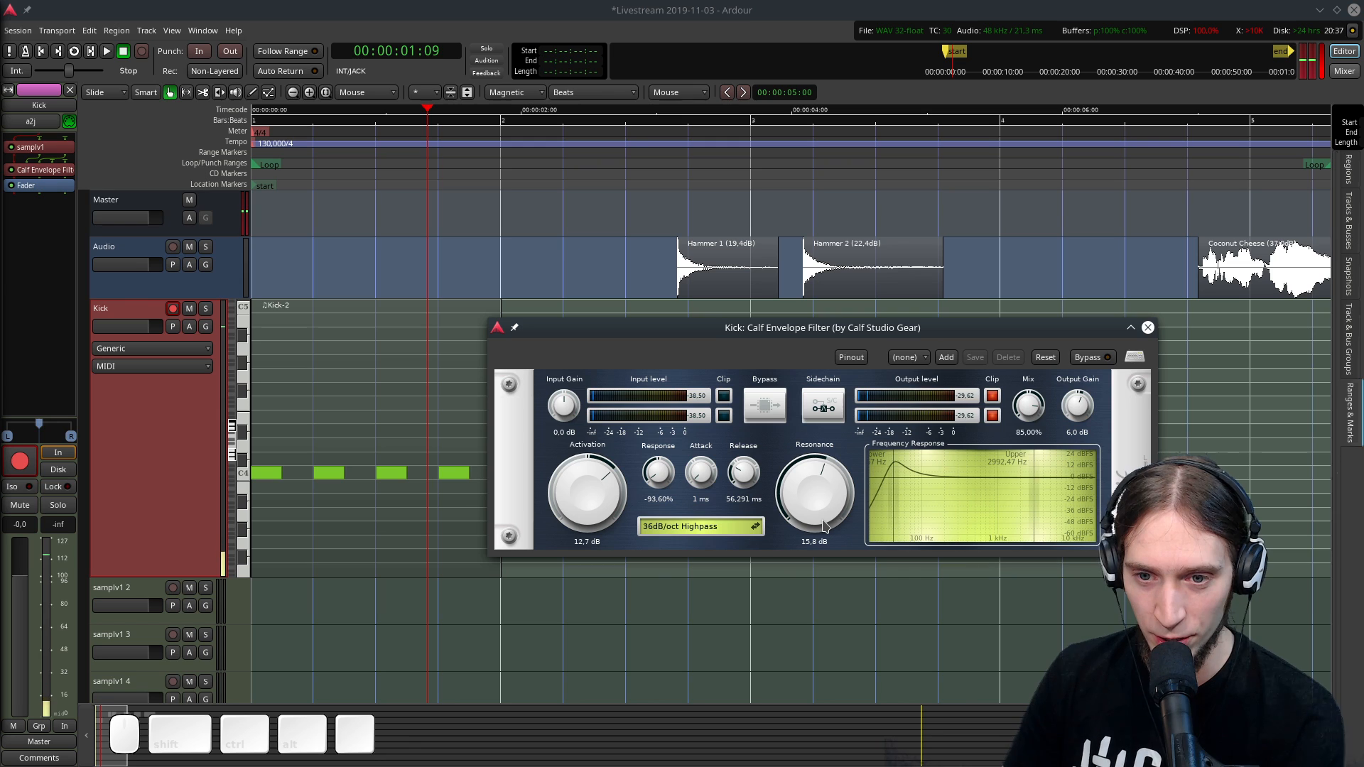
# Set the Kick track's metering point to Output and reopen its Calf Envelope Filter.
pyautogui.click(64, 725)
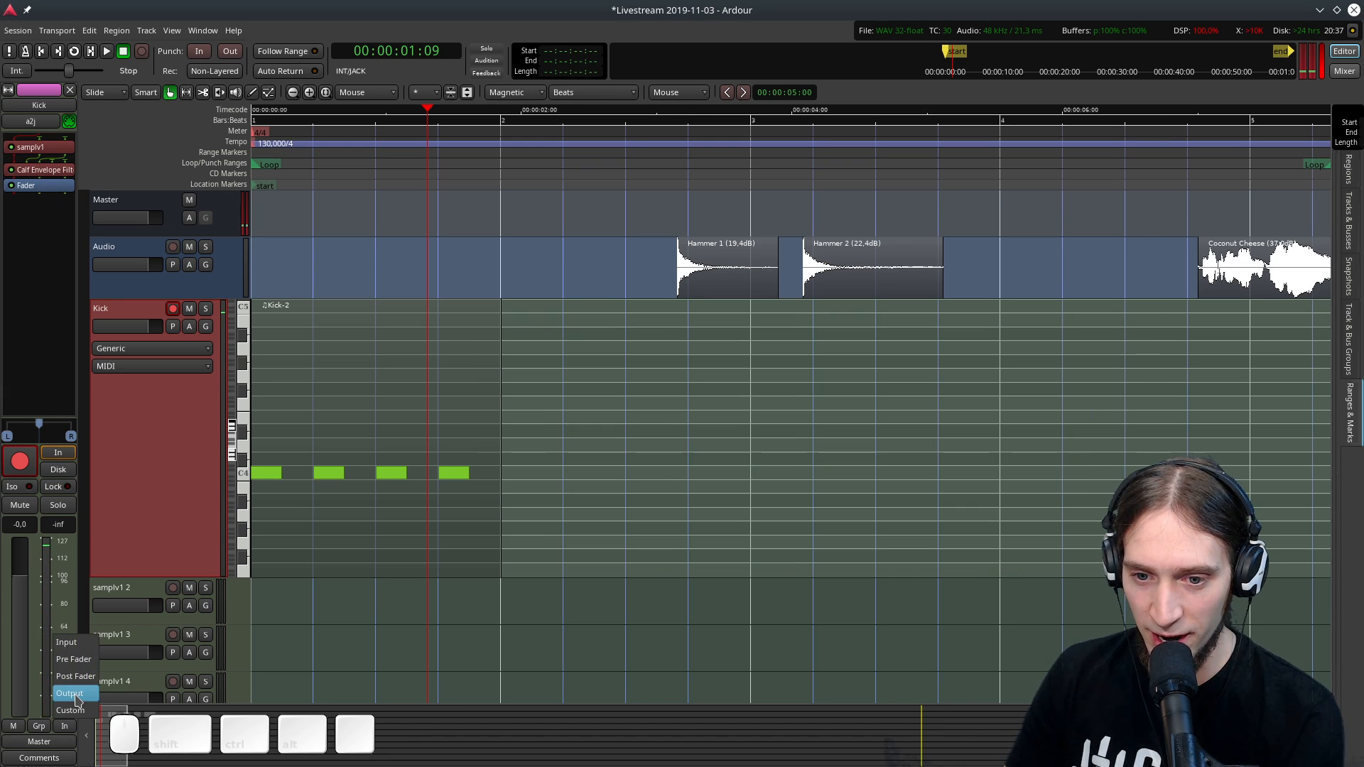
pyautogui.click(78, 700)
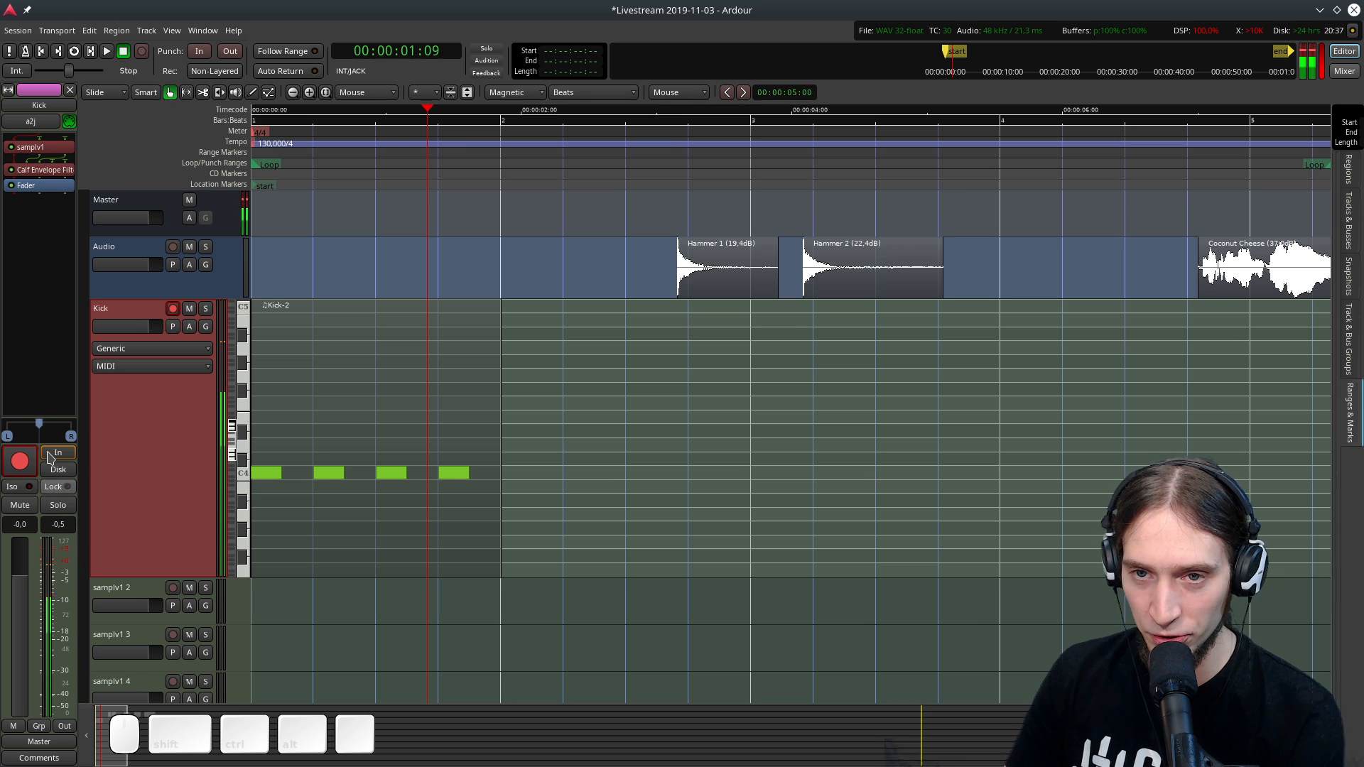
pyautogui.doubleClick(42, 171)
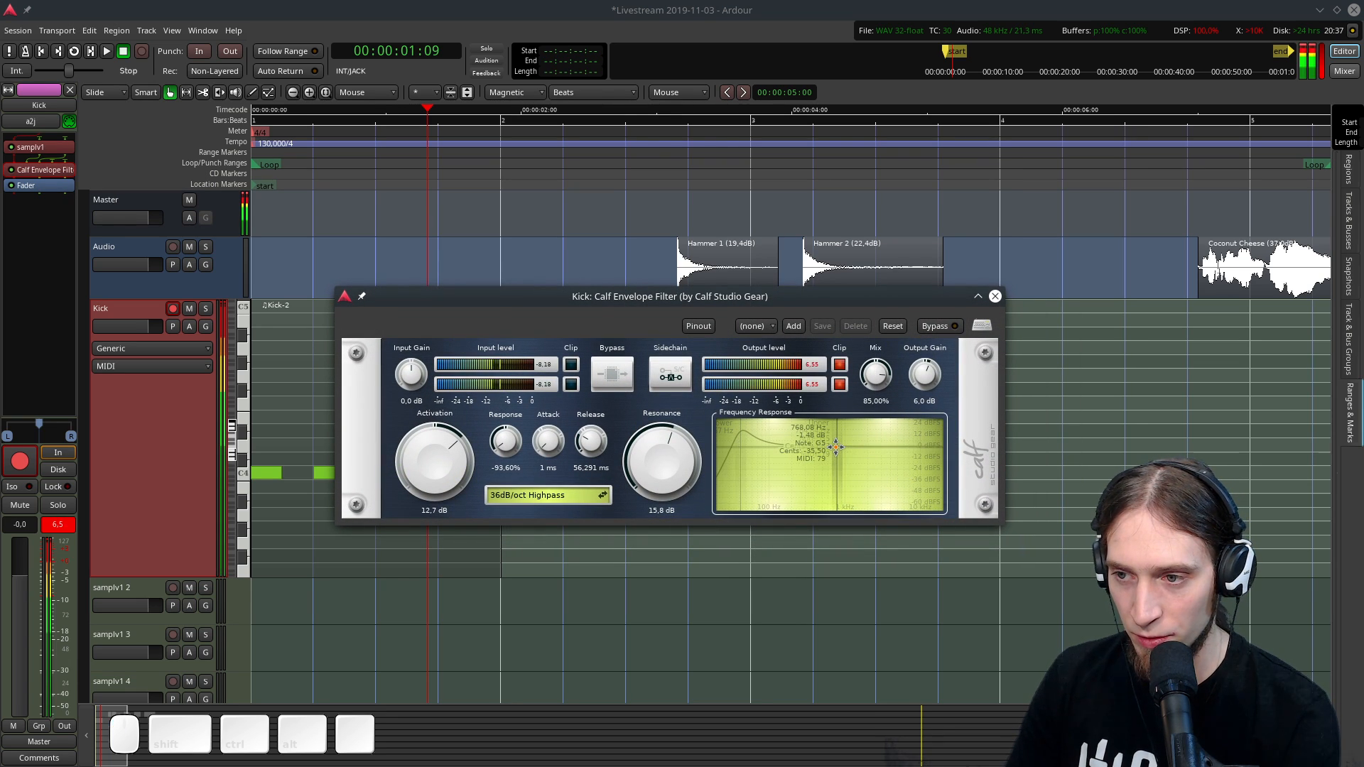
# Set the envelope filter's resonance to 10.8 dB, release to 107.432 ms, activation to 9.8 dB, response to -100% and mix to 100%.
pyautogui.moveTo(693, 462); pyautogui.dragTo(693, 489)
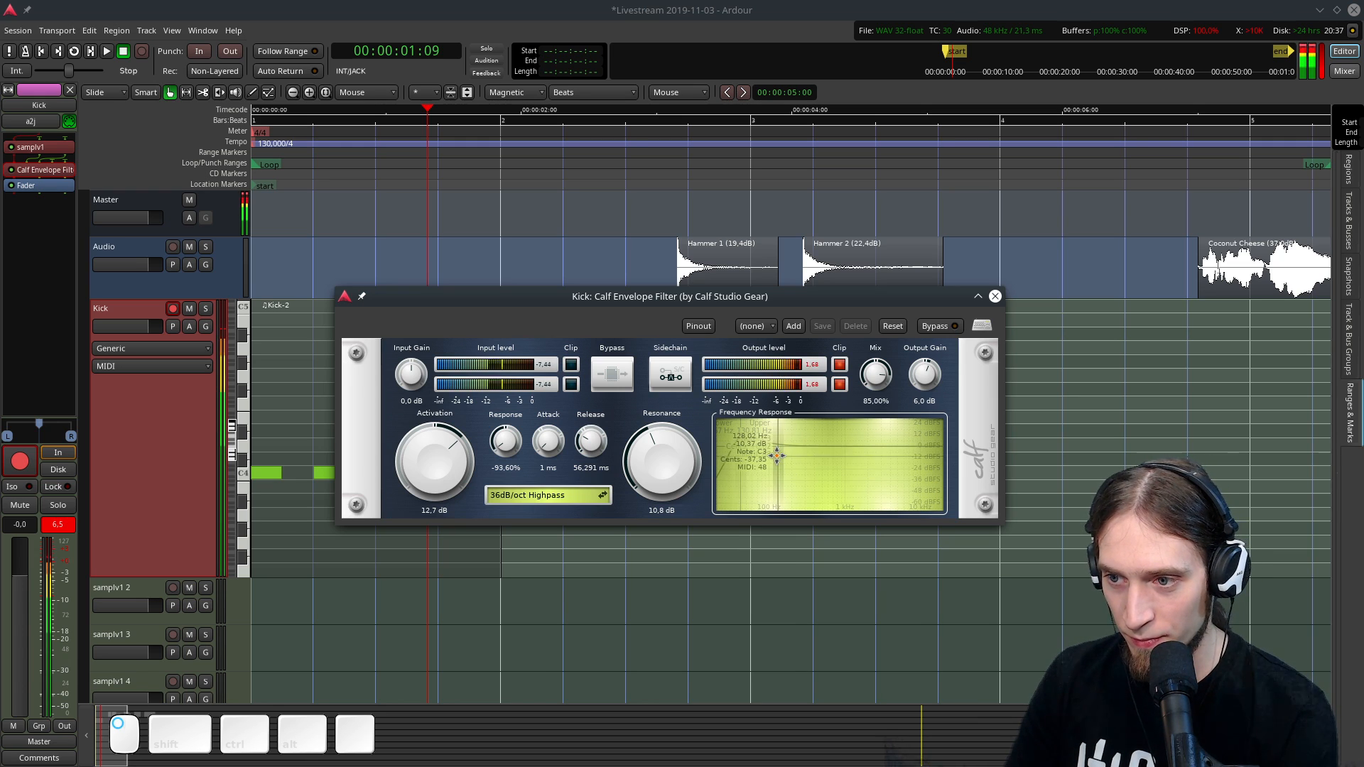
pyautogui.moveTo(599, 456); pyautogui.dragTo(600, 435)
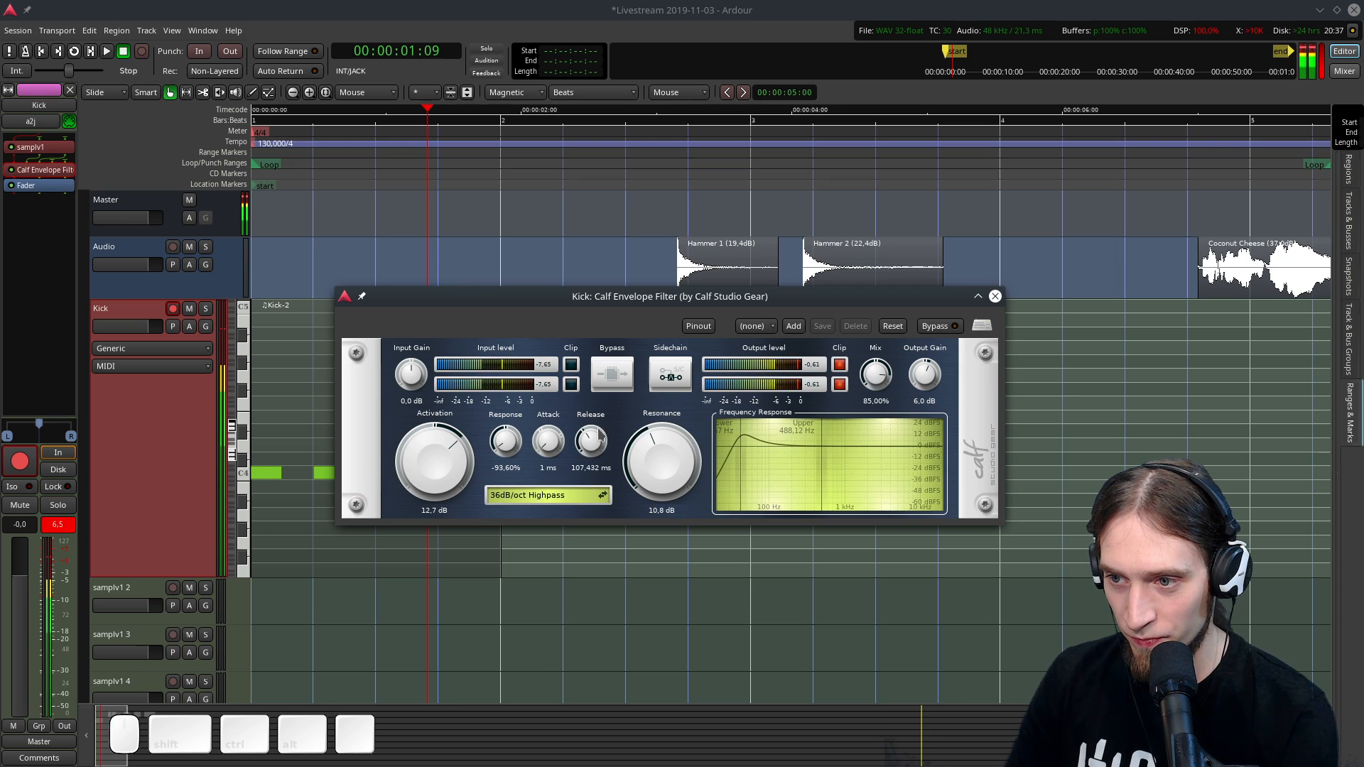
pyautogui.moveTo(441, 494)
pyautogui.mouseDown()
pyautogui.moveTo(440, 432)
pyautogui.moveTo(441, 511)
pyautogui.mouseUp()
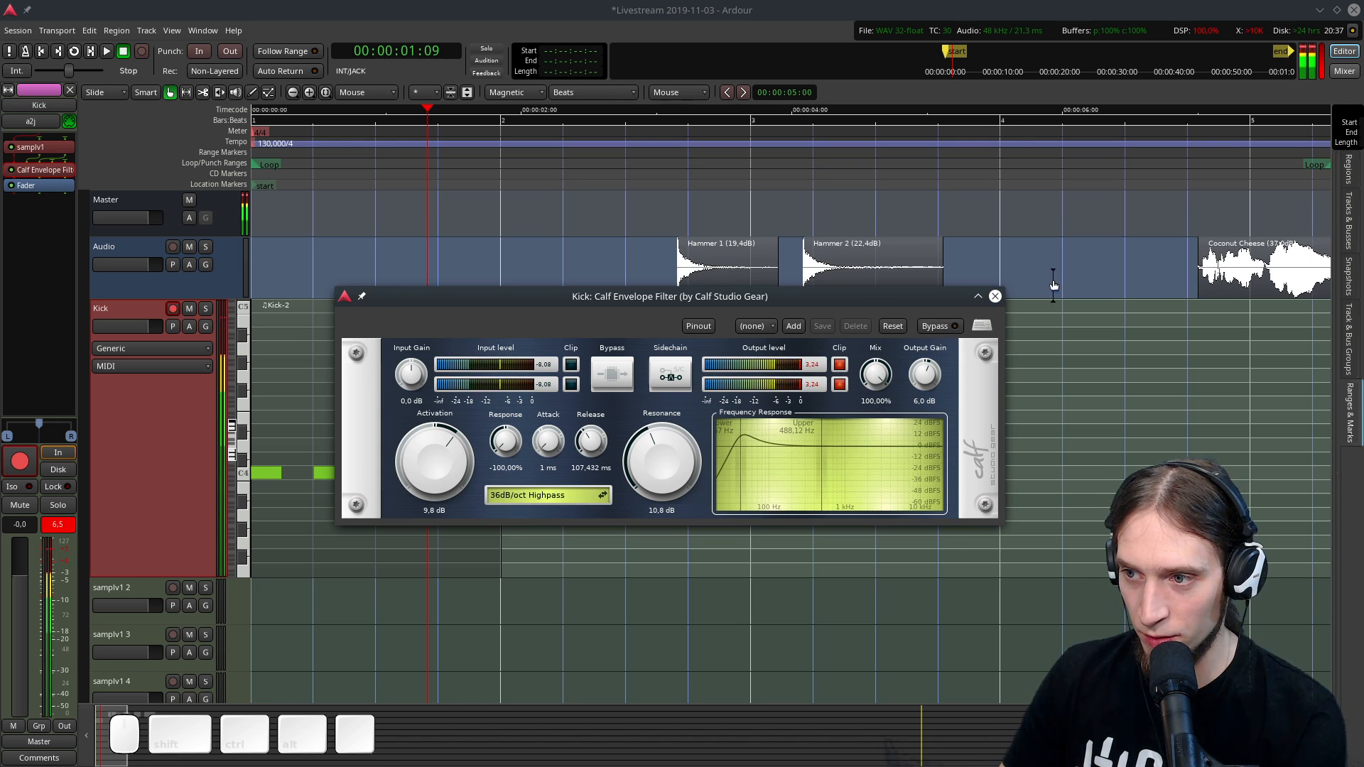
pyautogui.click(994, 296)
# Add the favorite plugin EQ10Q Stereo to the Kick track and enable its RTA spectrum display.
pyautogui.rightClick(37, 188)
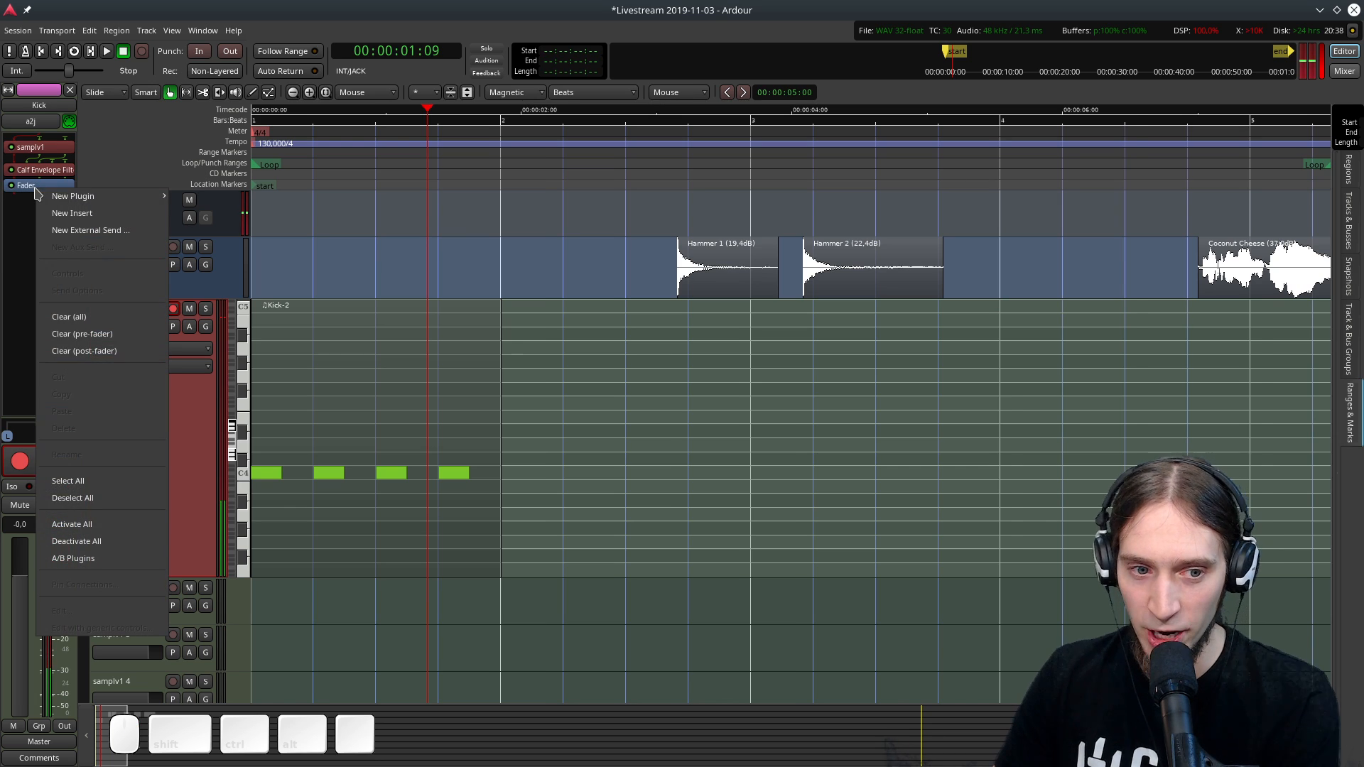
pyautogui.moveTo(150, 201)
pyautogui.moveTo(224, 197)
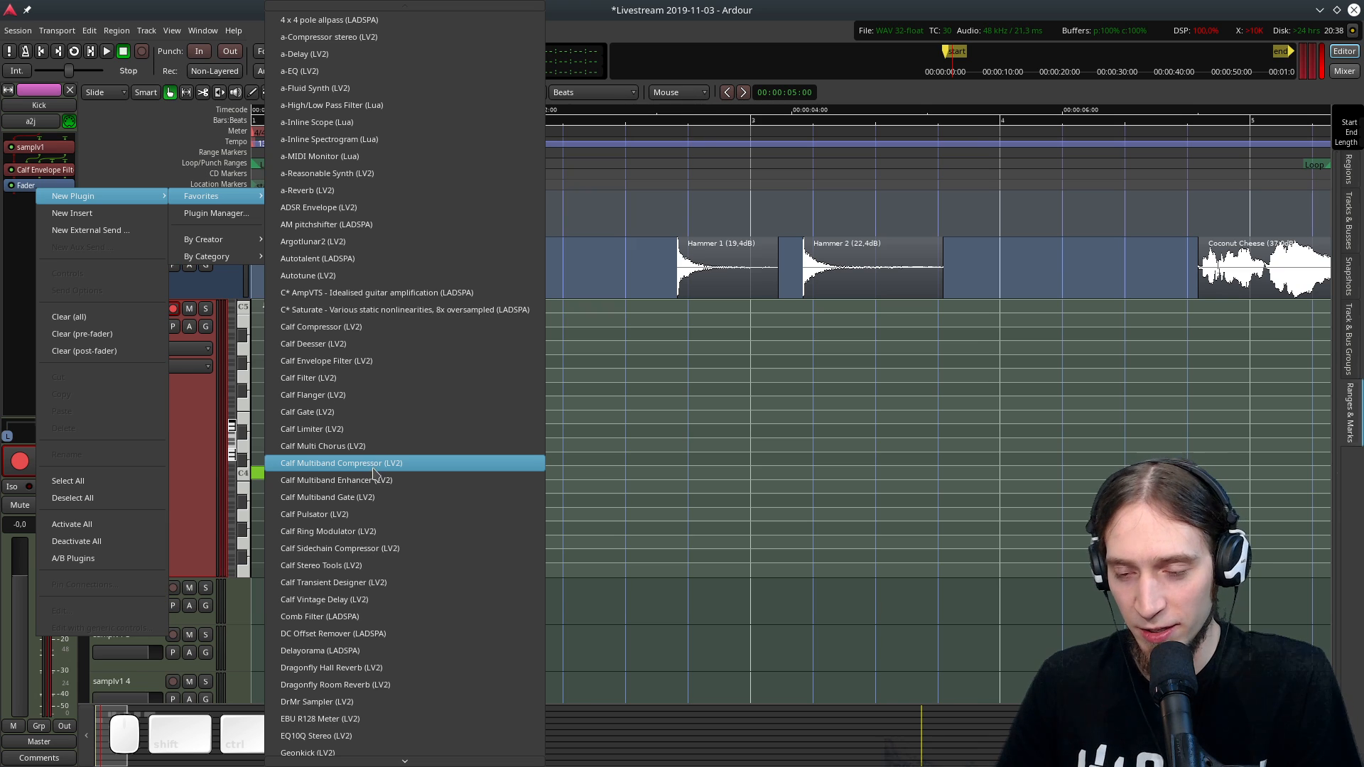
pyautogui.click(363, 738)
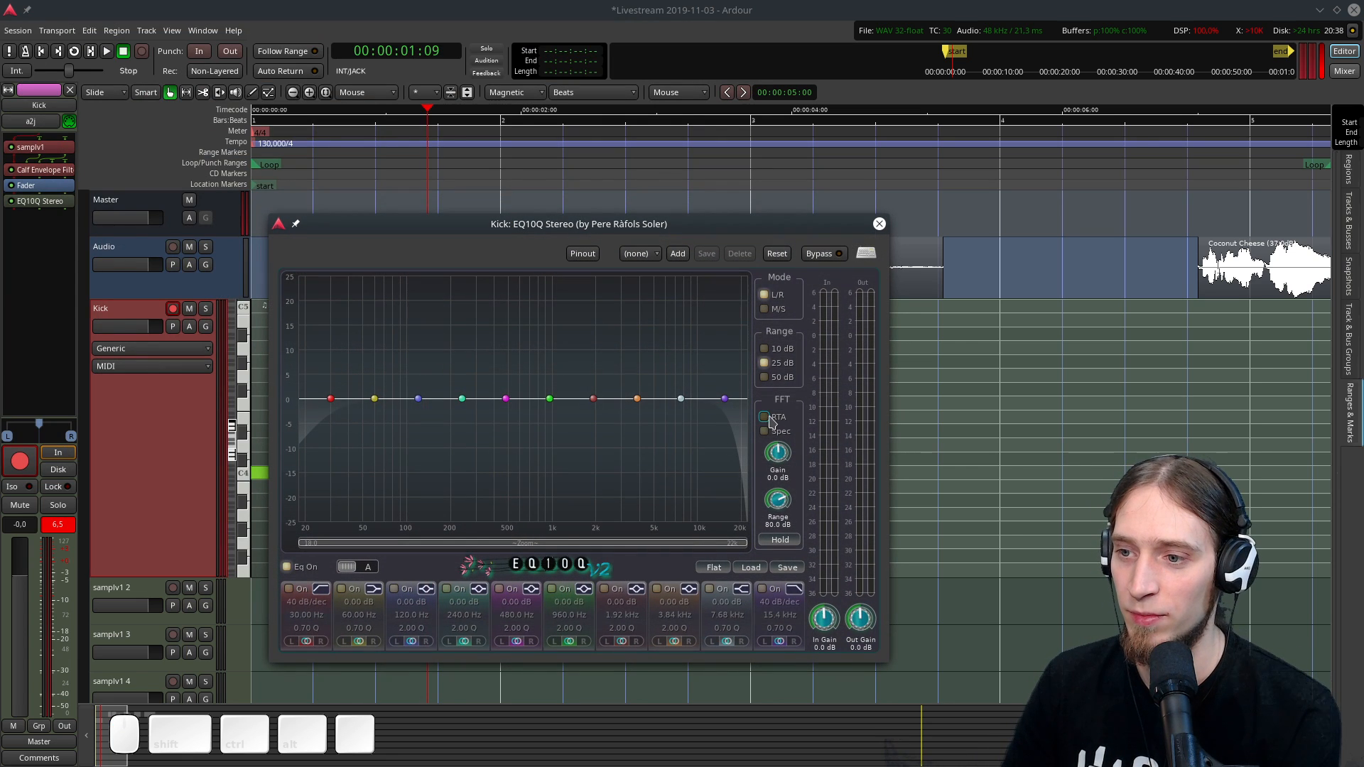
pyautogui.click(764, 417)
# Set the EQ bands: 49.53 Hz high-pass (Q 2.00), 15.46 dB at 8.36 kHz (Q 0.24), and a -7.37 dB low shelf at 392.4 Hz.
pyautogui.moveTo(330, 398); pyautogui.dragTo(362, 398)
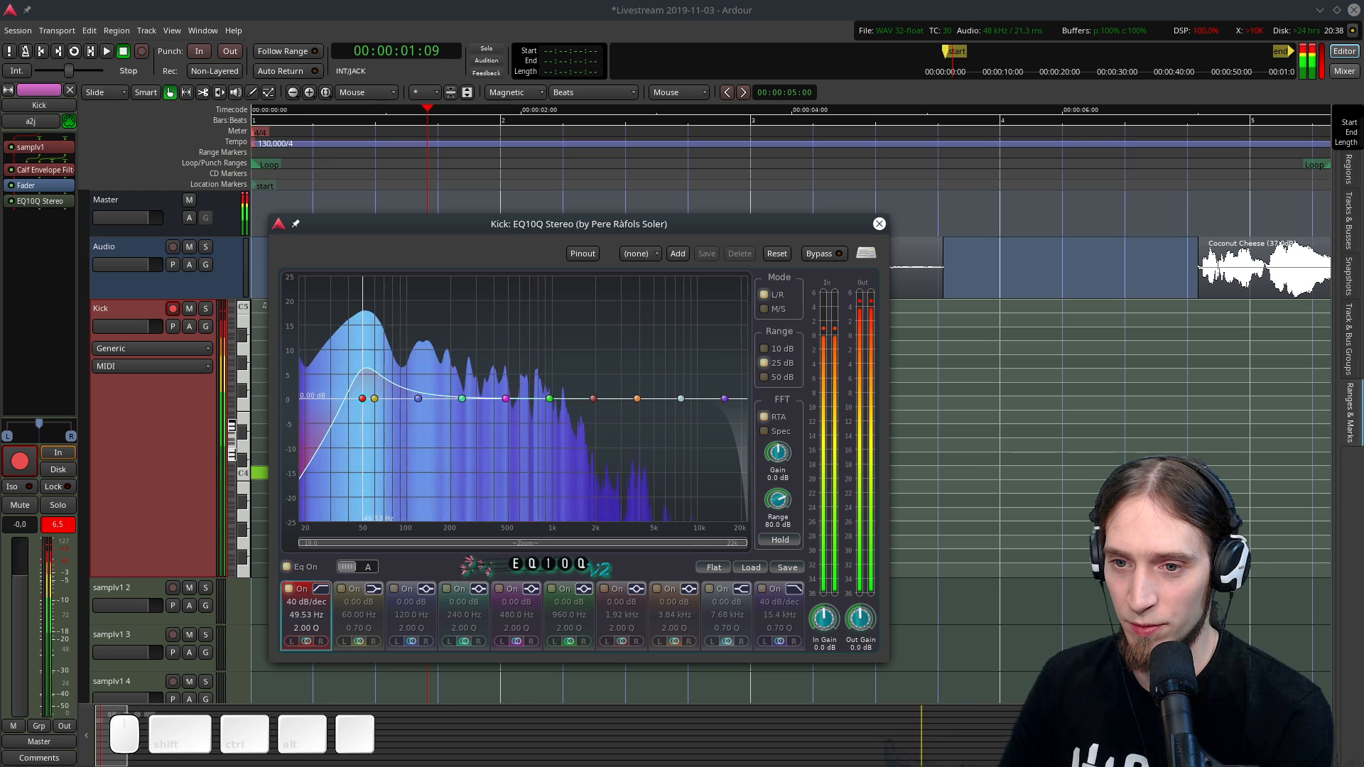
pyautogui.moveTo(593, 399); pyautogui.dragTo(686, 322)
pyautogui.scroll(-5, 695, 319)
pyautogui.scroll(-1, 686, 323)
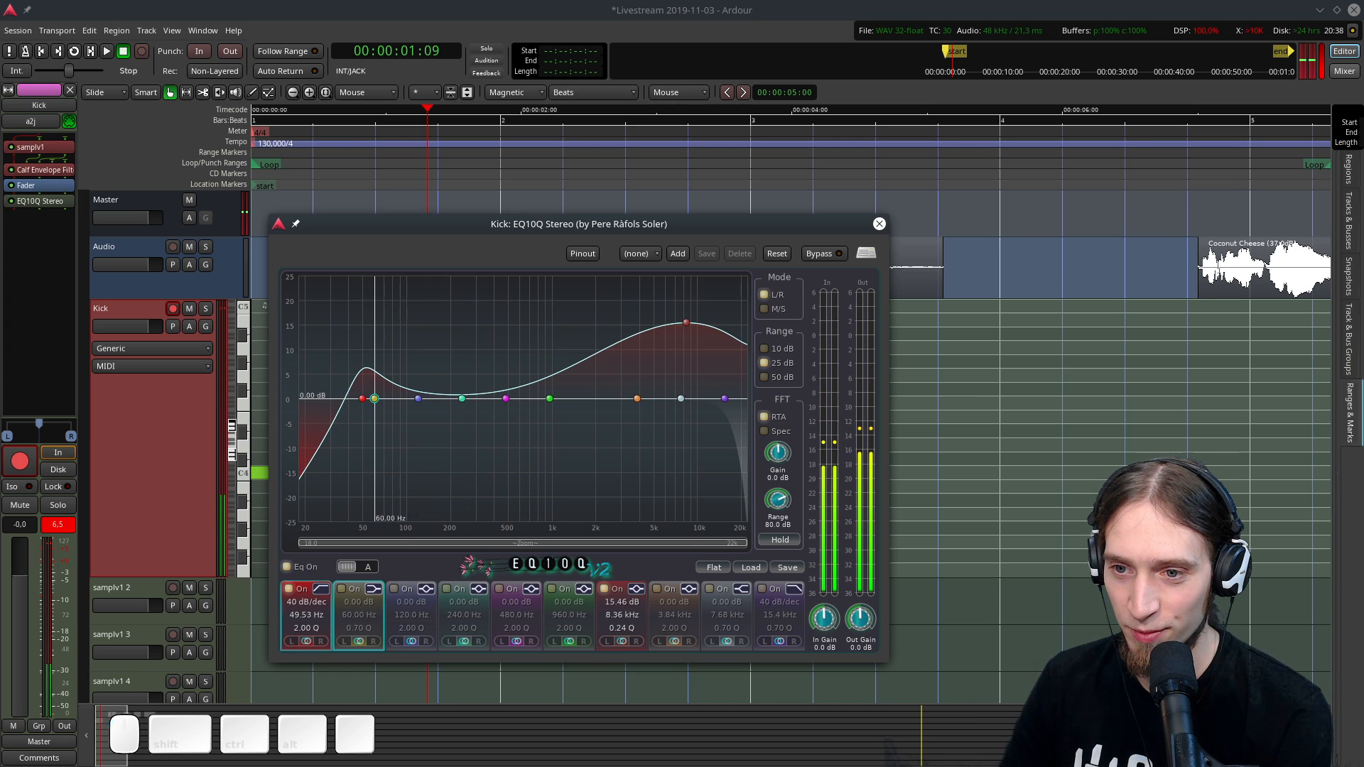
pyautogui.moveTo(375, 398); pyautogui.dragTo(493, 435)
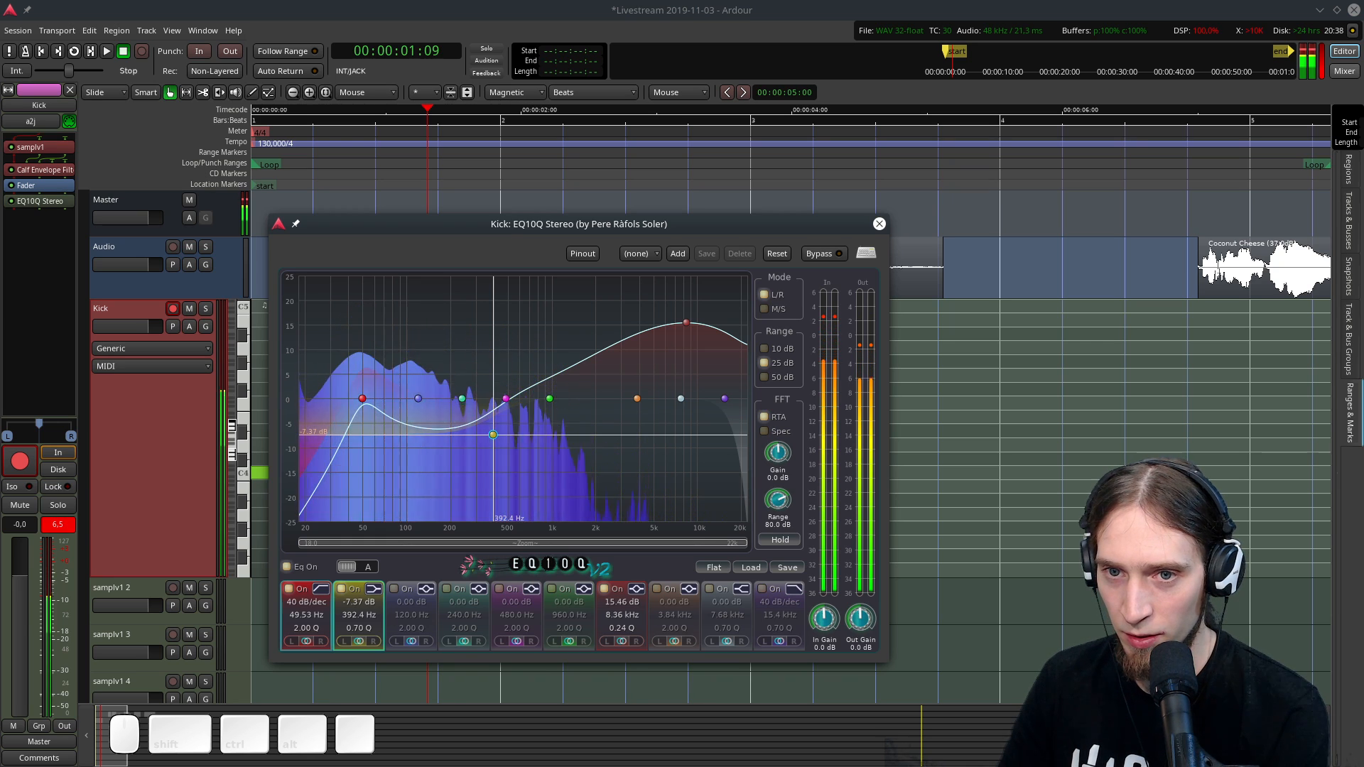
pyautogui.click(878, 224)
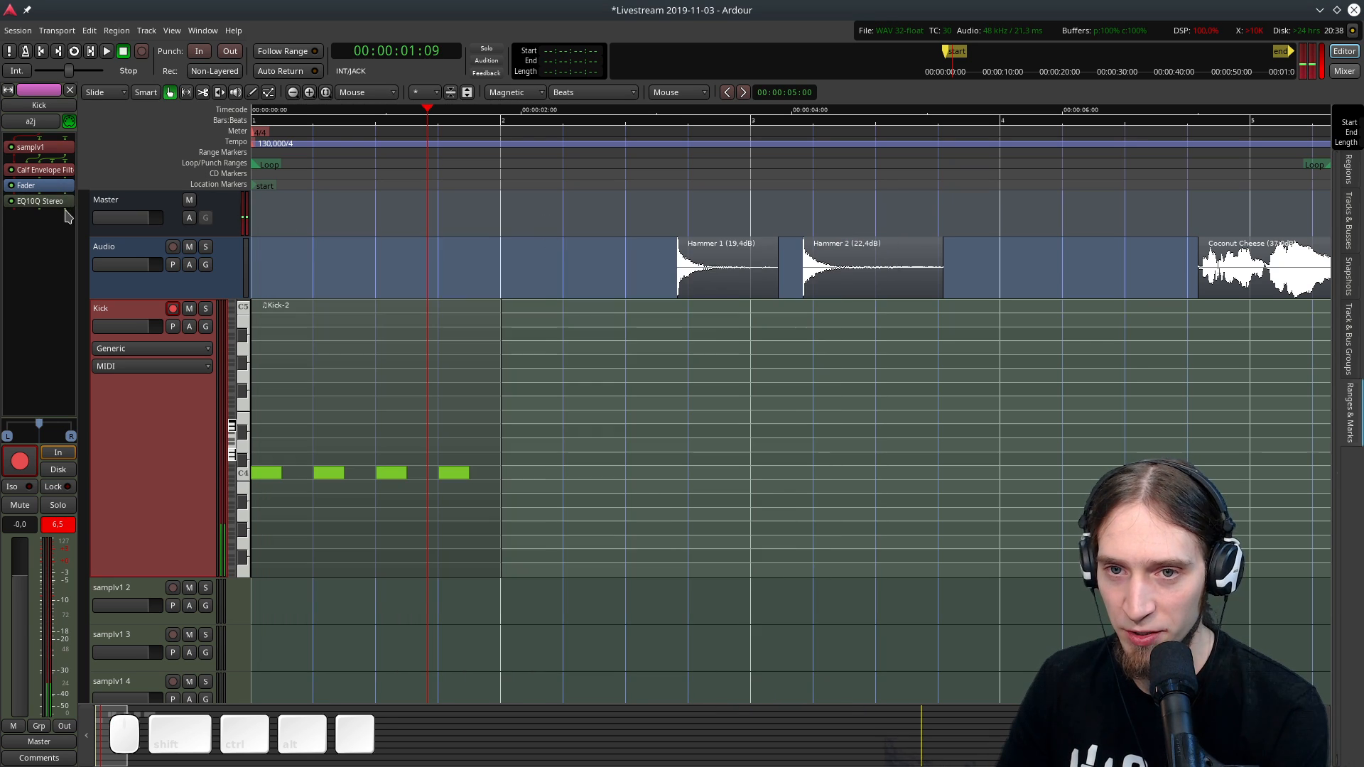
# Move EQ10Q Stereo ahead of the fader on the Kick track and audition the looped kick pattern.
pyautogui.moveTo(61, 201); pyautogui.dragTo(57, 177)
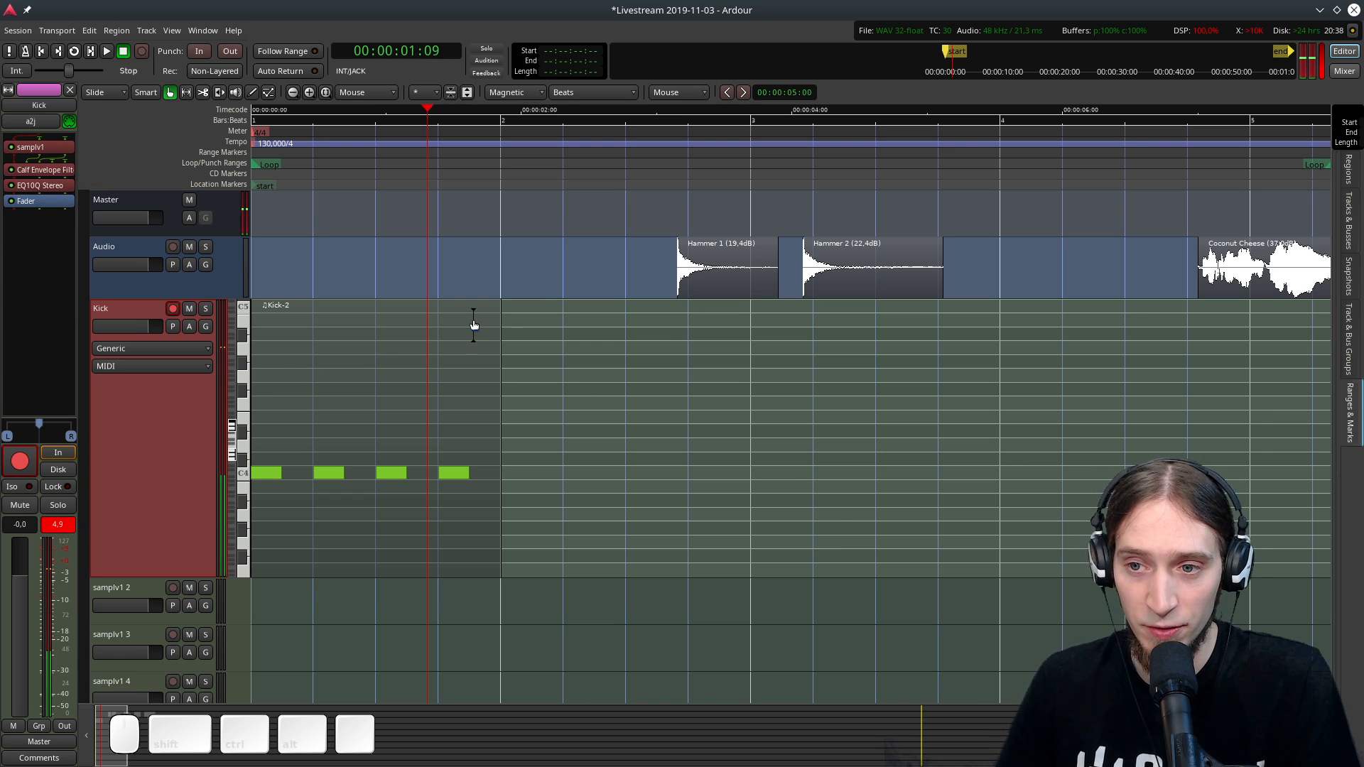
pyautogui.press('l')
pyautogui.press('space')
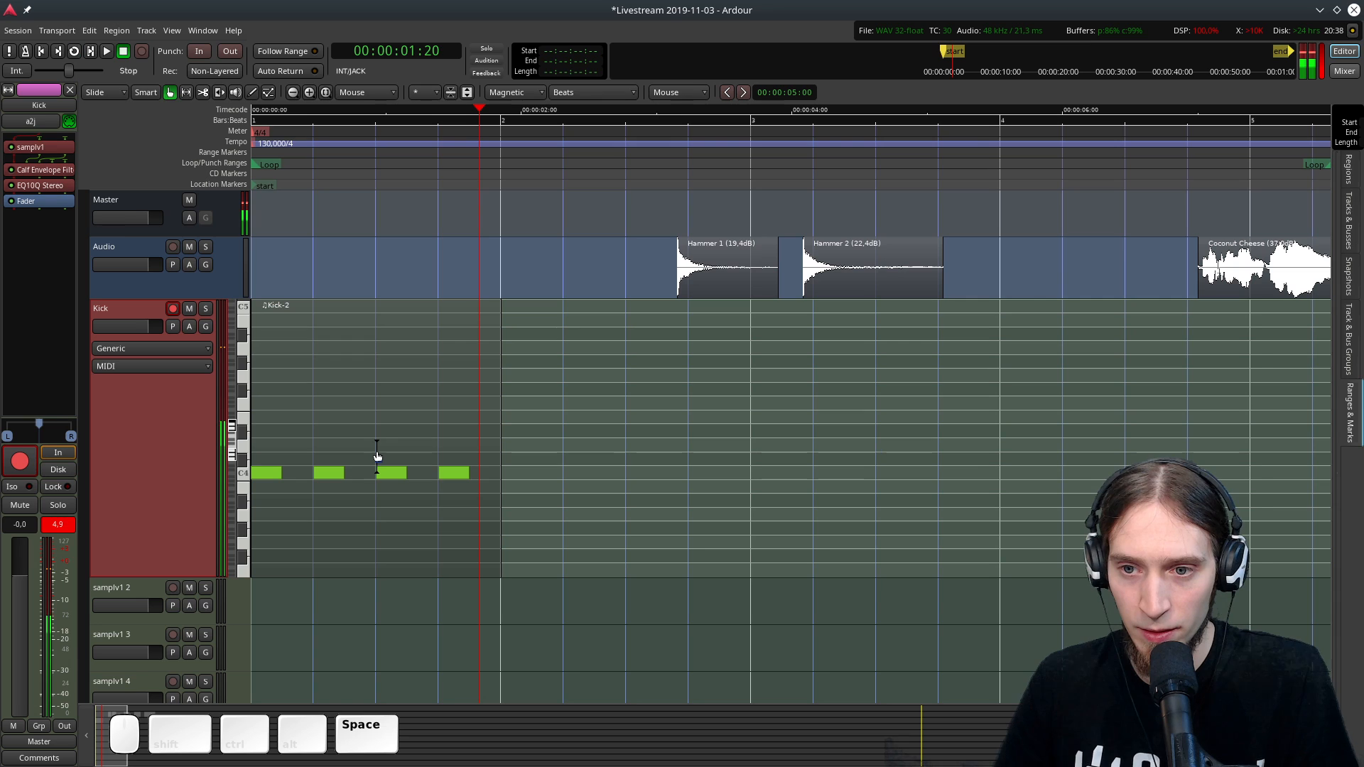
# Switch the editor to internal edit mode and play the kick loop again from the start.
pyautogui.click(473, 454)
pyautogui.press('e')
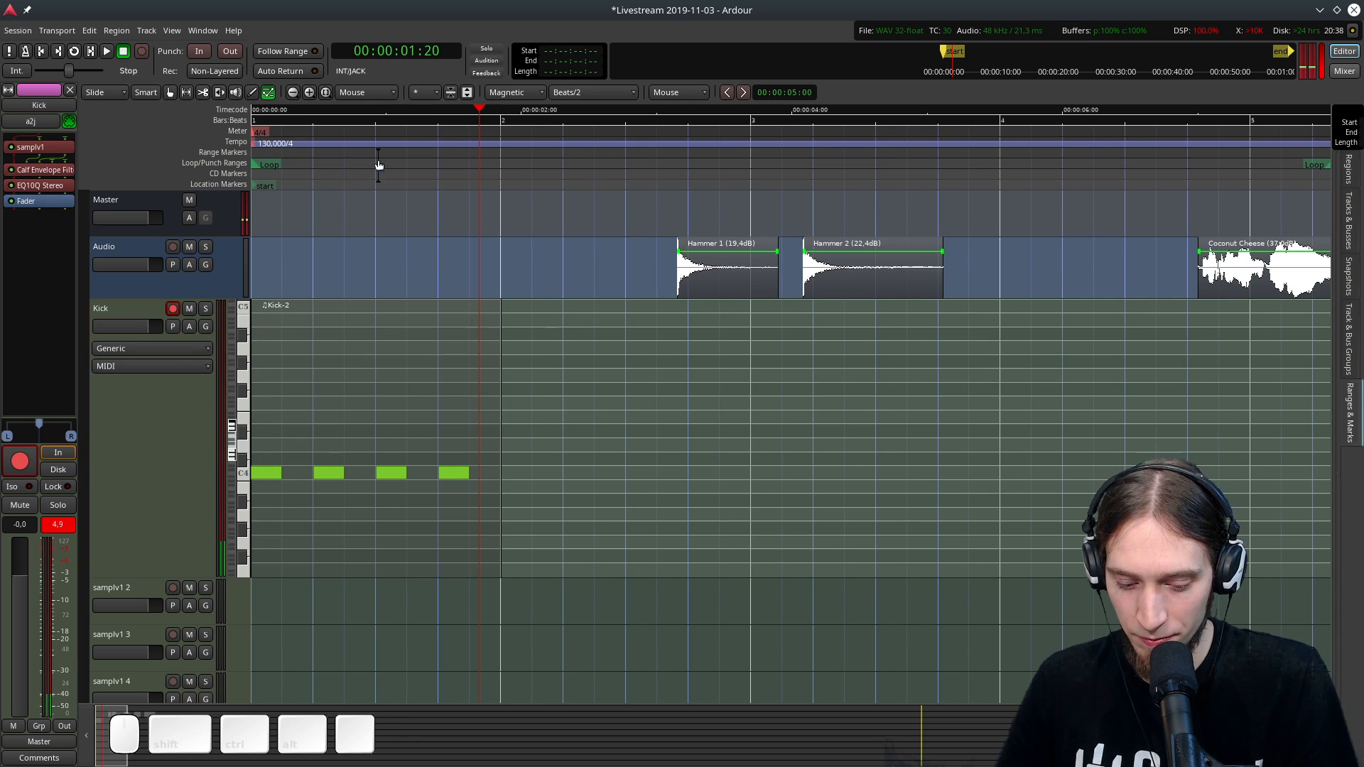
pyautogui.press('l')
pyautogui.press('space')
# Set the DCA volume of the Kick track's samplv1 to 100, audition the loop and reset the track's peak reading.
pyautogui.rightClick(34, 178)
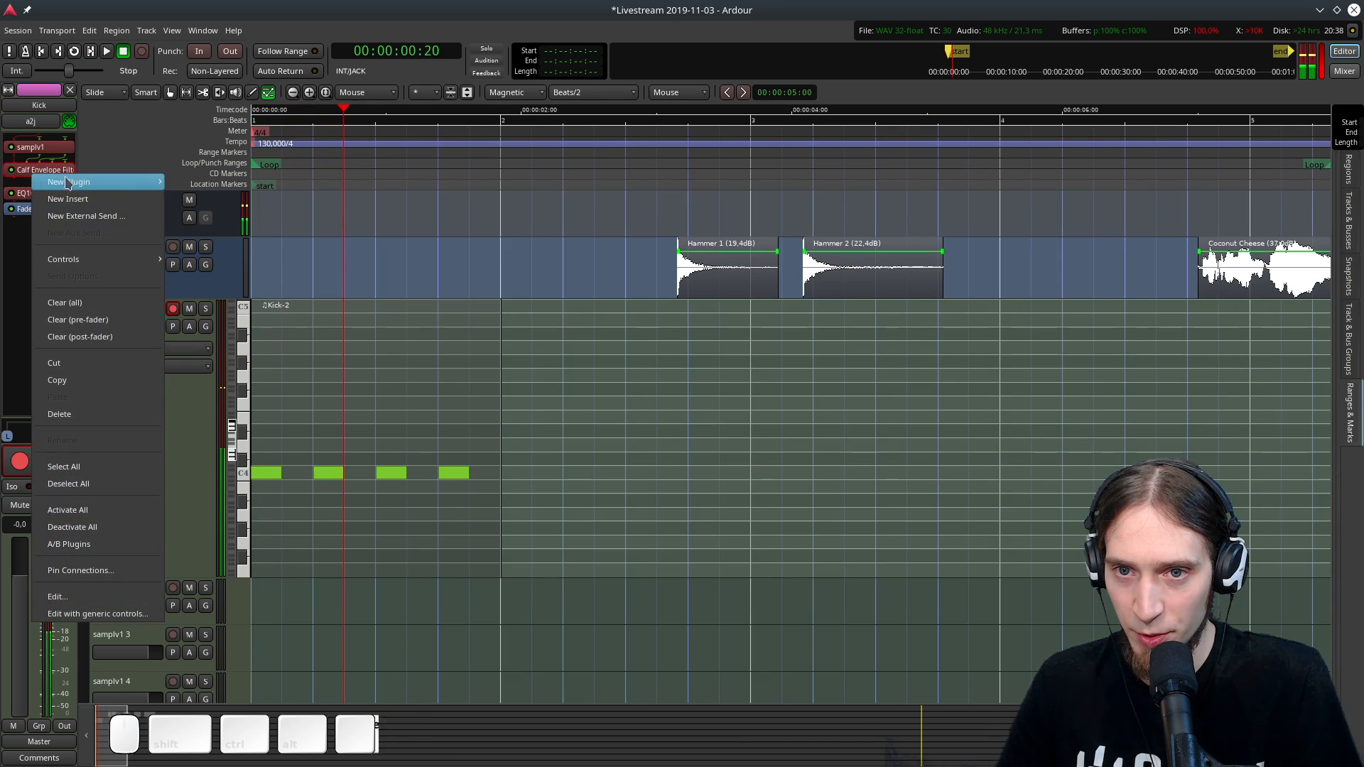
pyautogui.doubleClick(30, 146)
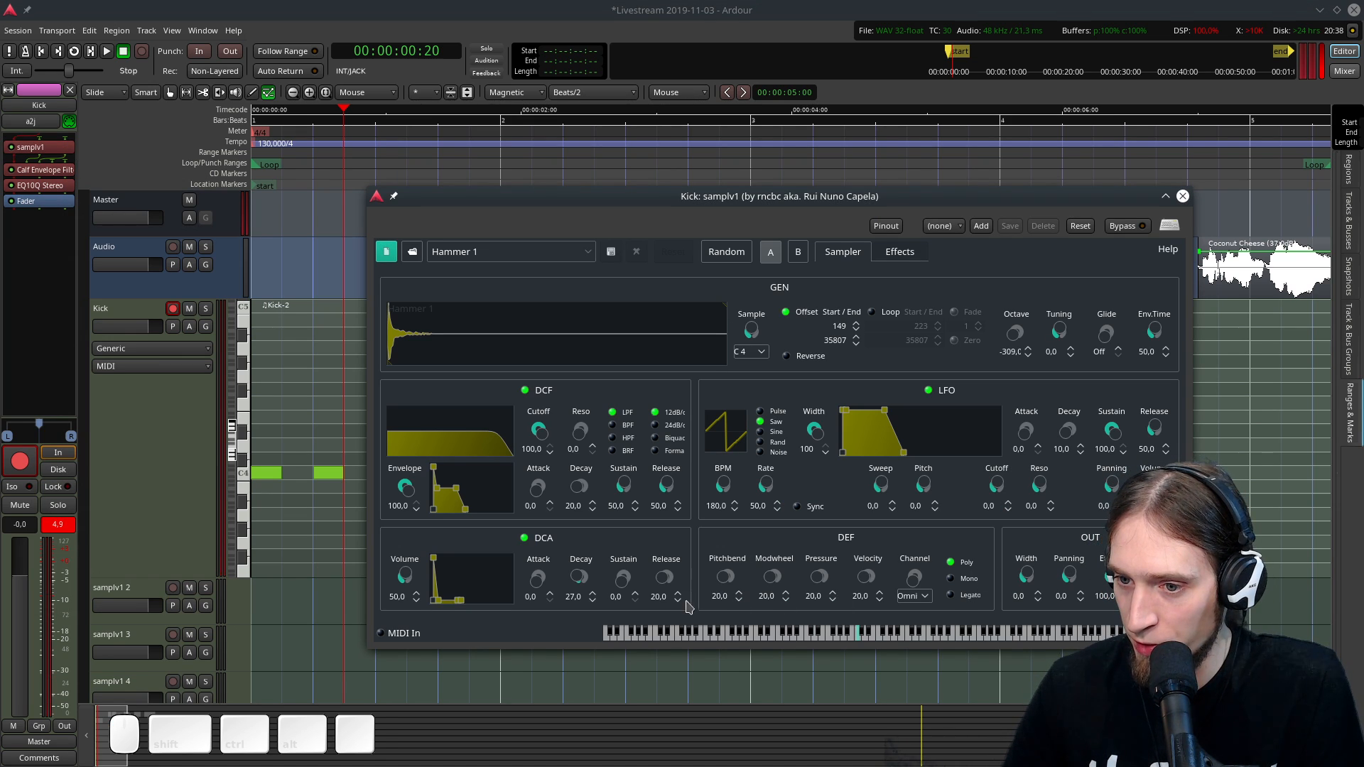
pyautogui.moveTo(398, 580); pyautogui.dragTo(481, 701)
pyautogui.press('l')
pyautogui.press('space')
pyautogui.press('l')
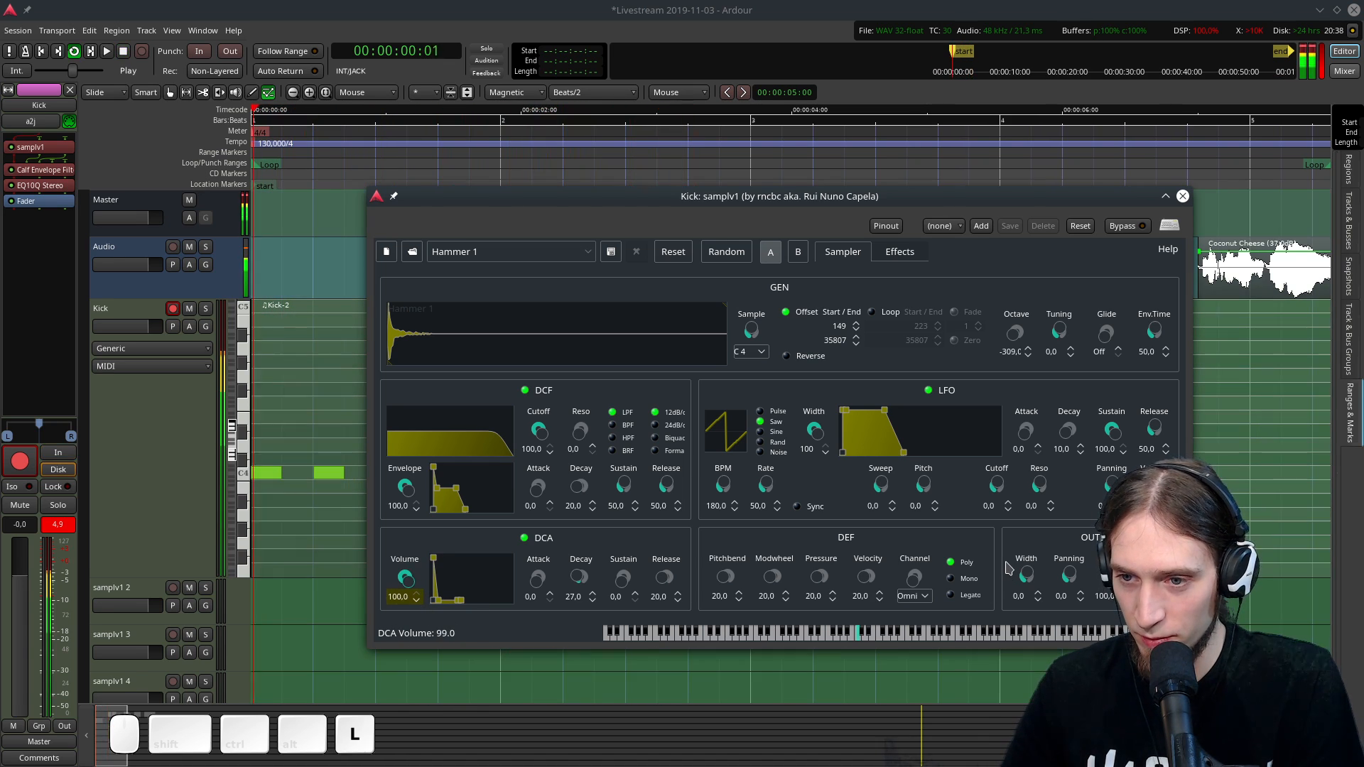
pyautogui.press('space')
pyautogui.click(1182, 196)
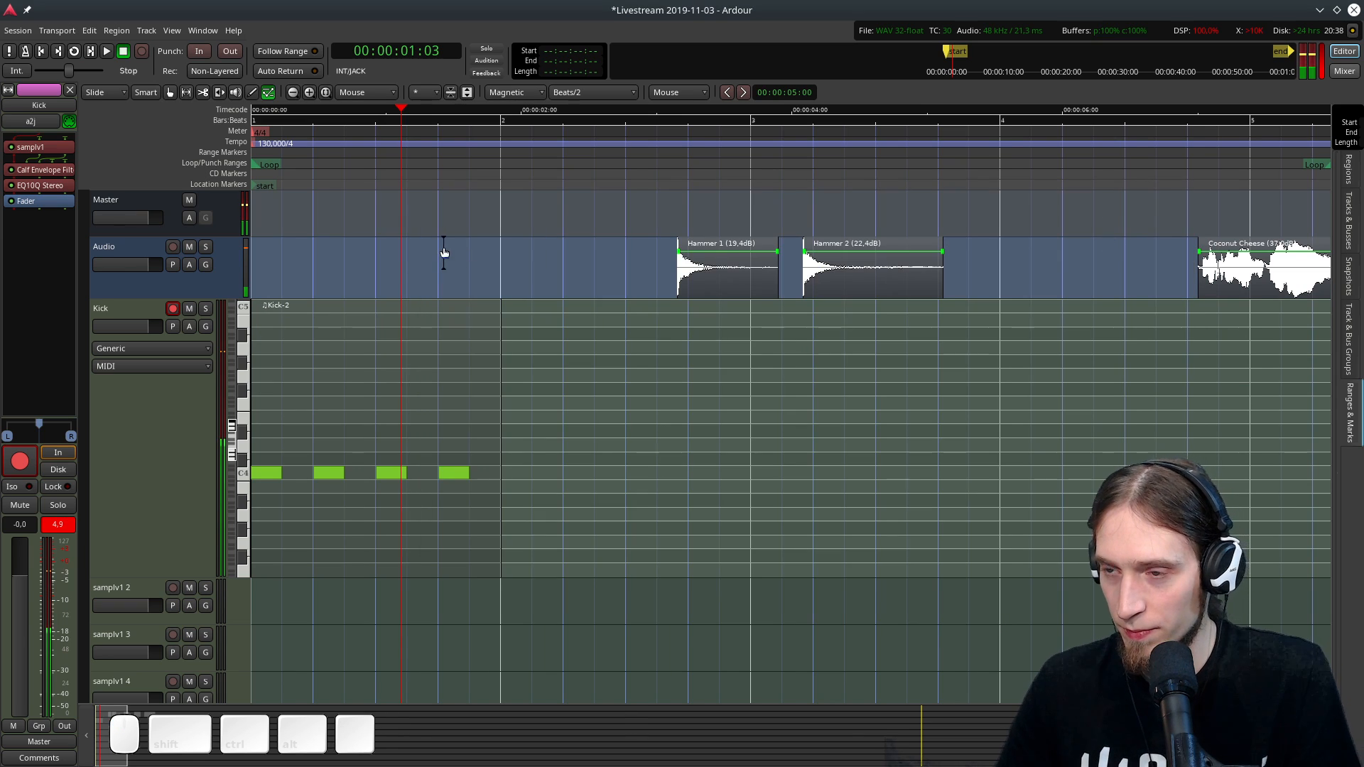
pyautogui.click(62, 527)
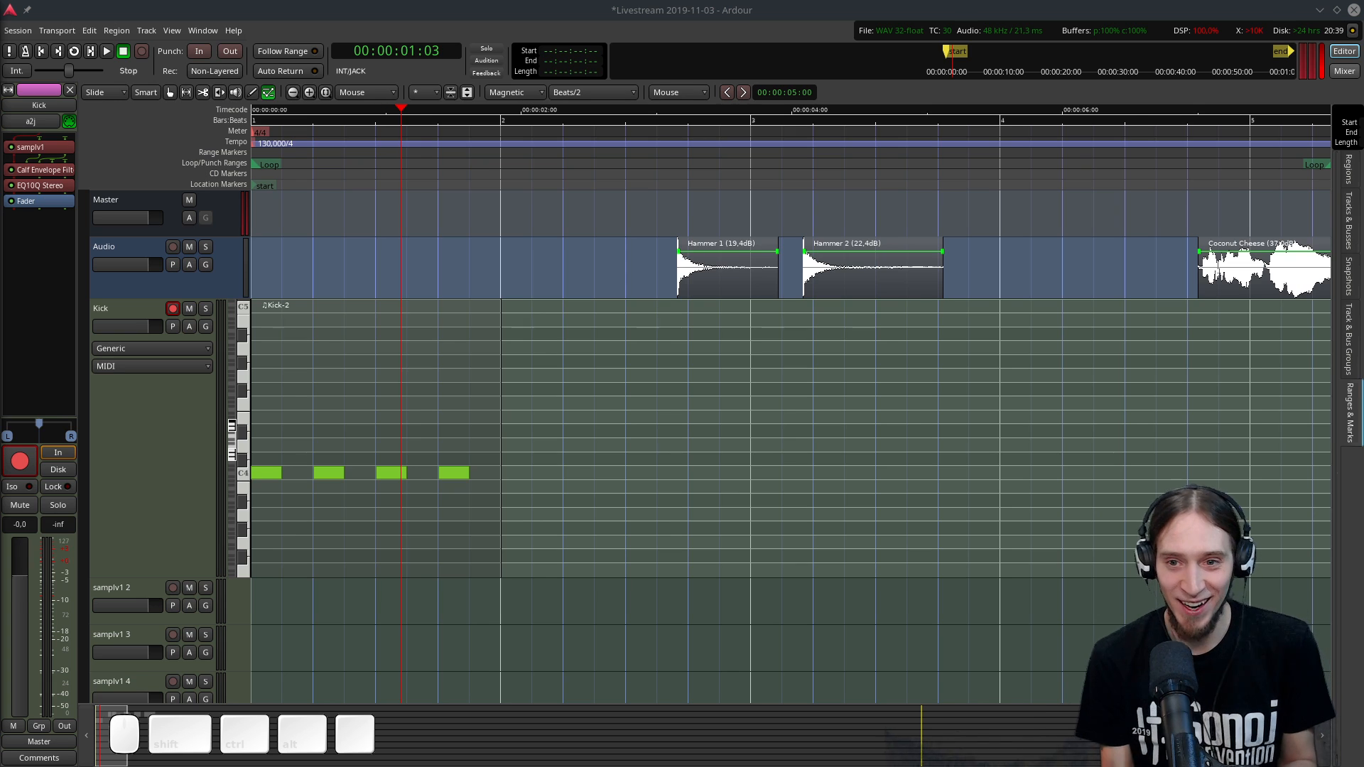
# Arm the Audio track instead of Kick, return the playhead to the session start and record a take on it.
pyautogui.click(172, 247)
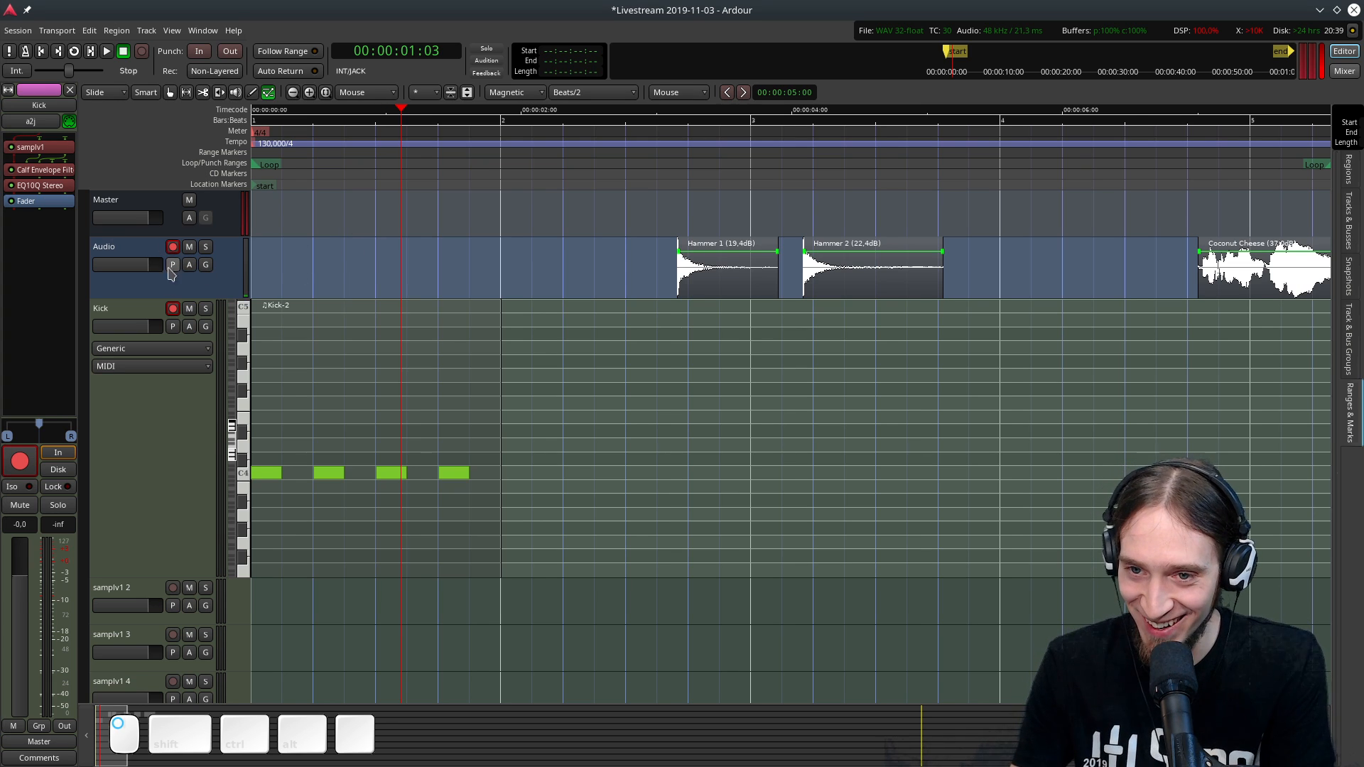
pyautogui.click(172, 308)
pyautogui.press('Home')
pyautogui.click(120, 256)
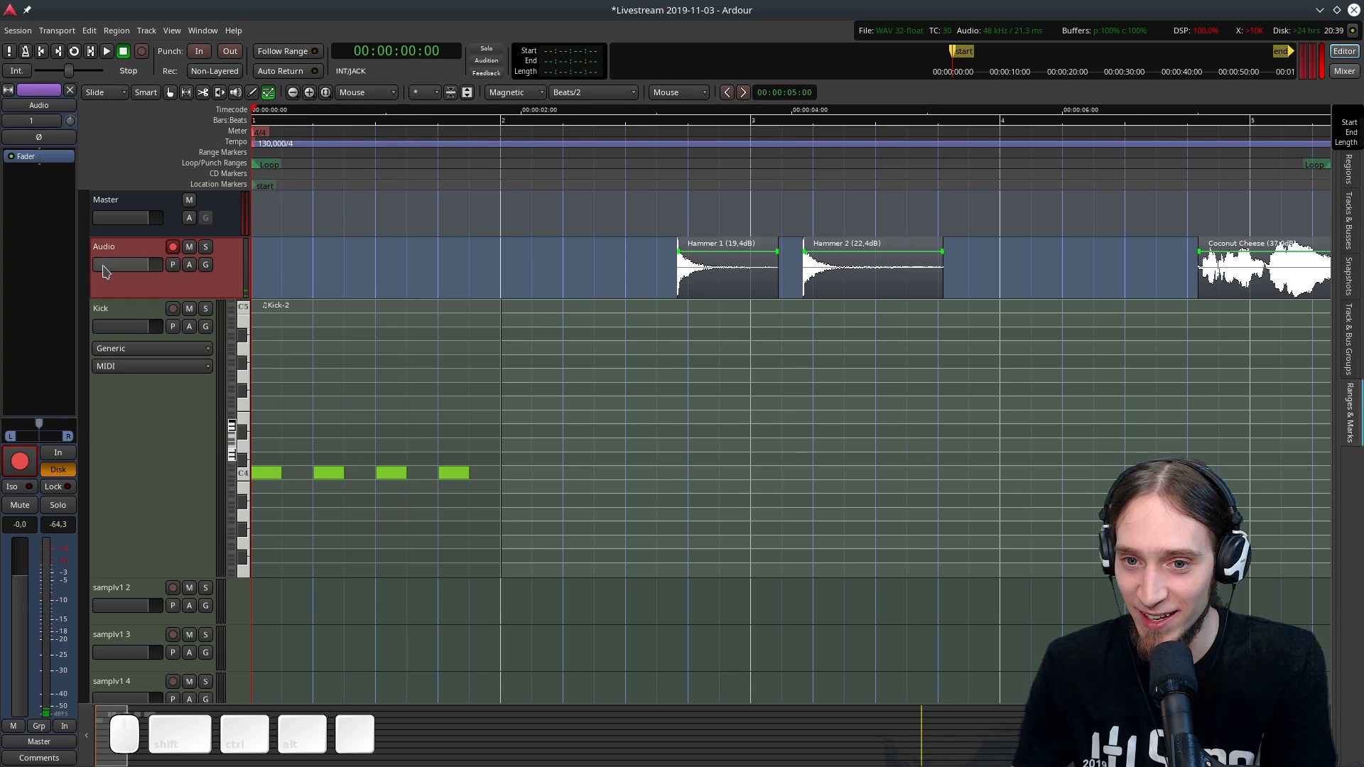
pyautogui.hotkey('shift', 'space')
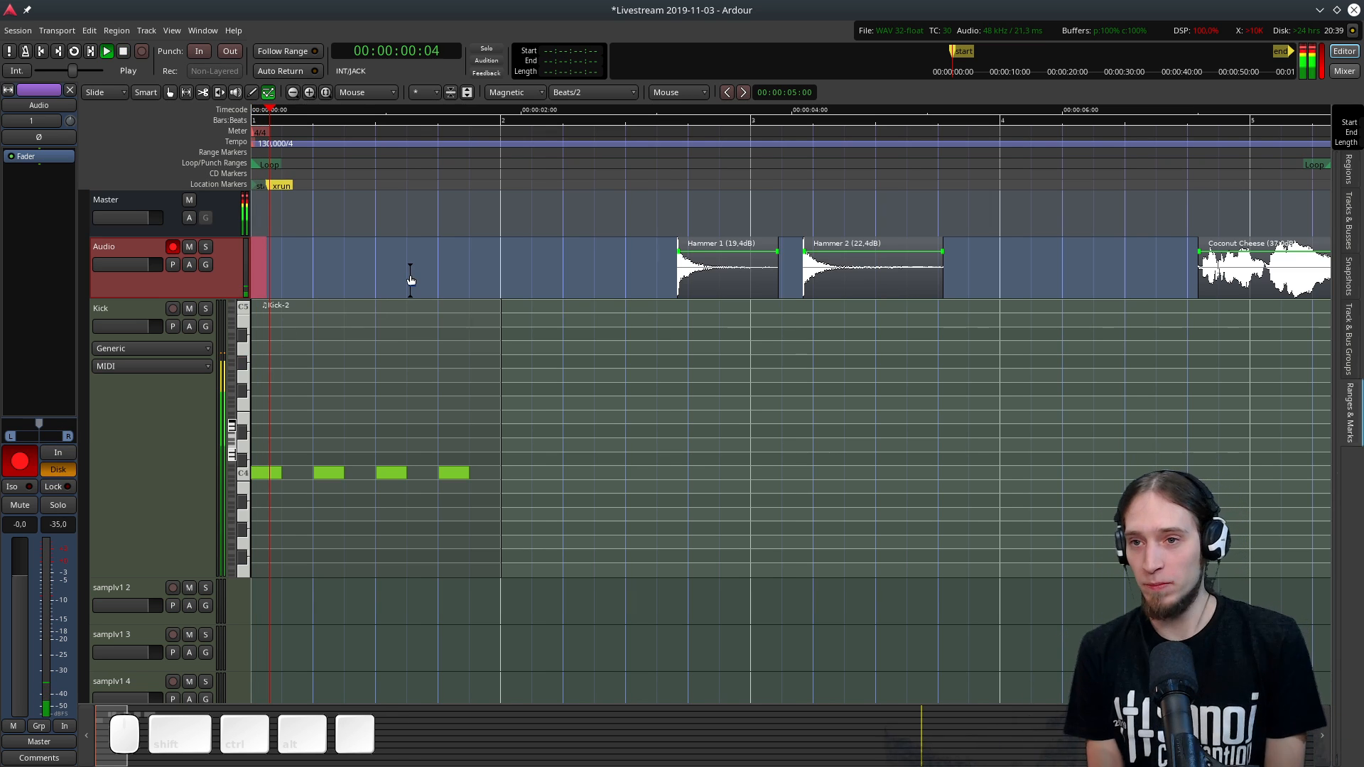
pyautogui.press('space')
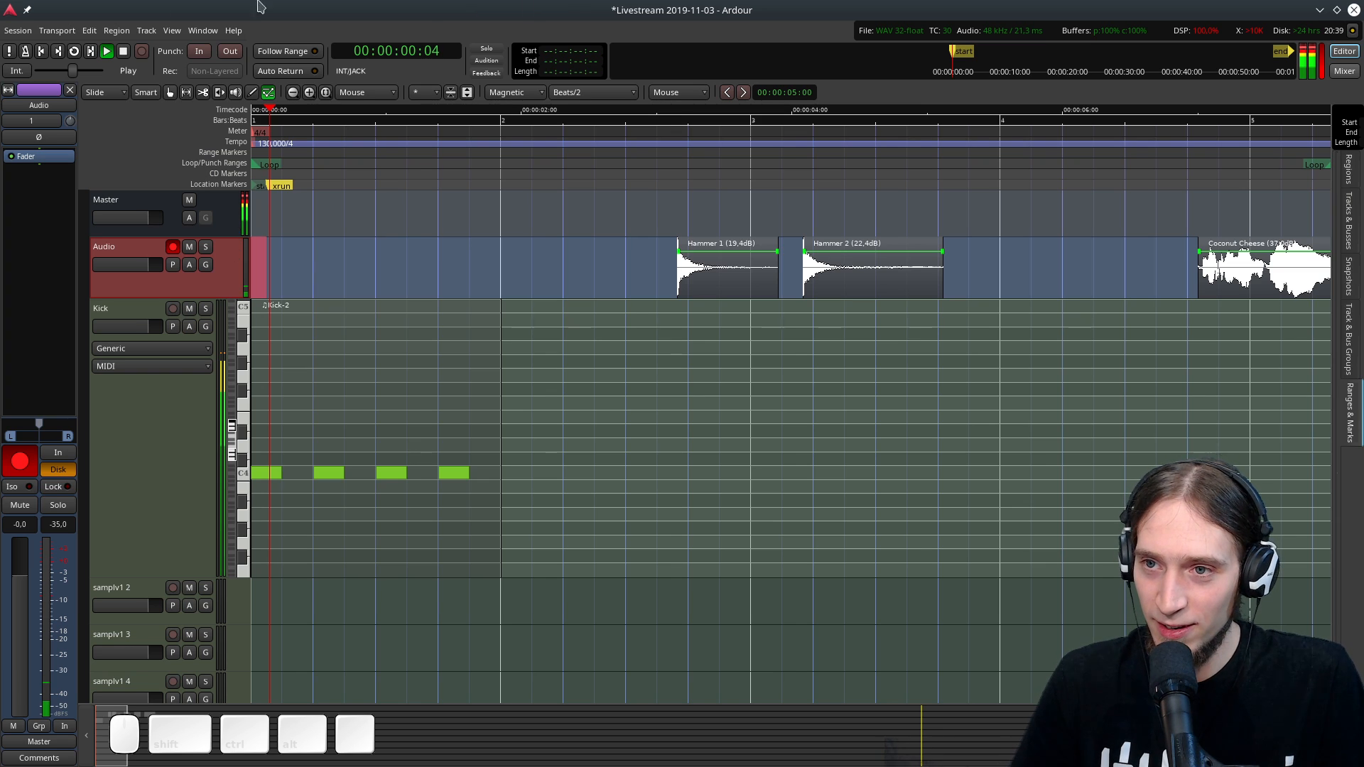
pyautogui.moveTo(469, 2)
pyautogui.mouseDown()
pyautogui.moveTo(467, 65)
pyautogui.moveTo(92, 213)
pyautogui.moveTo(702, 452)
pyautogui.mouseUp()
pyautogui.click(562, 329)
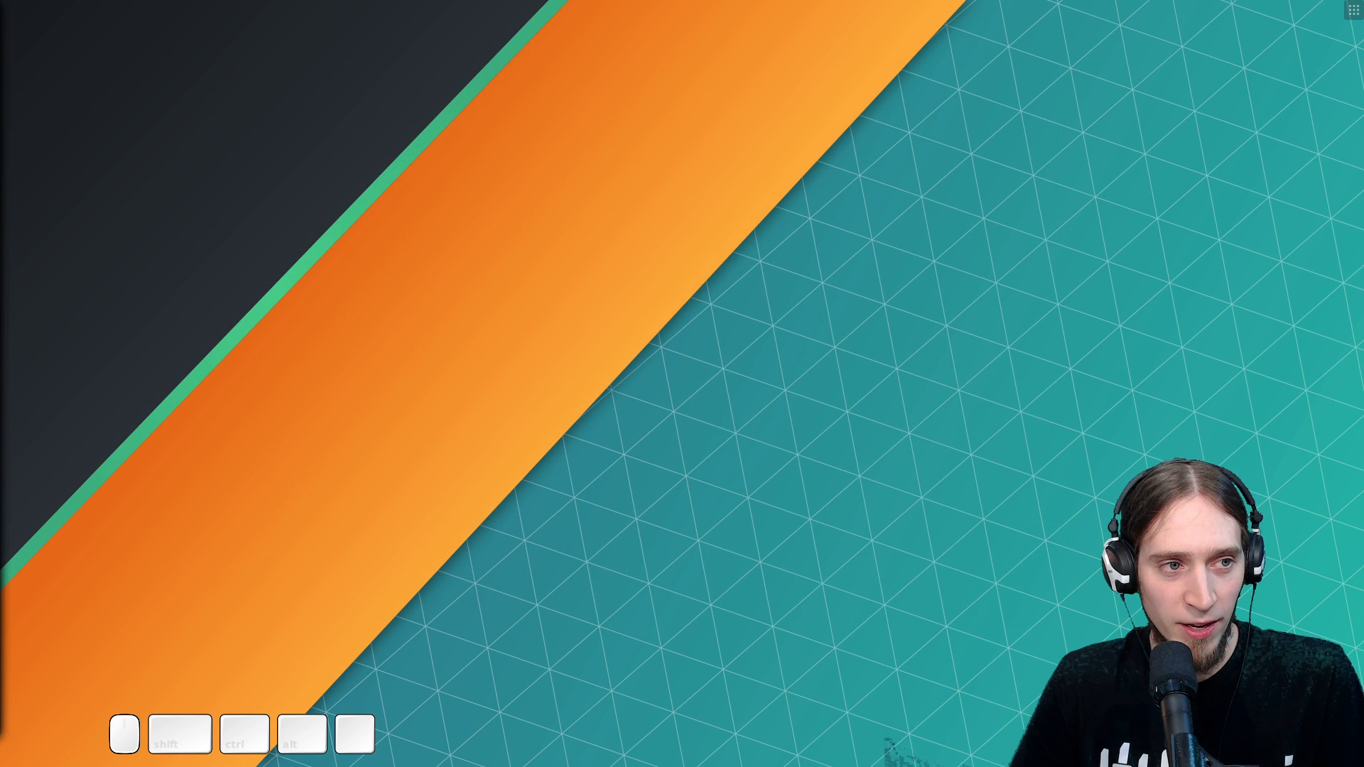
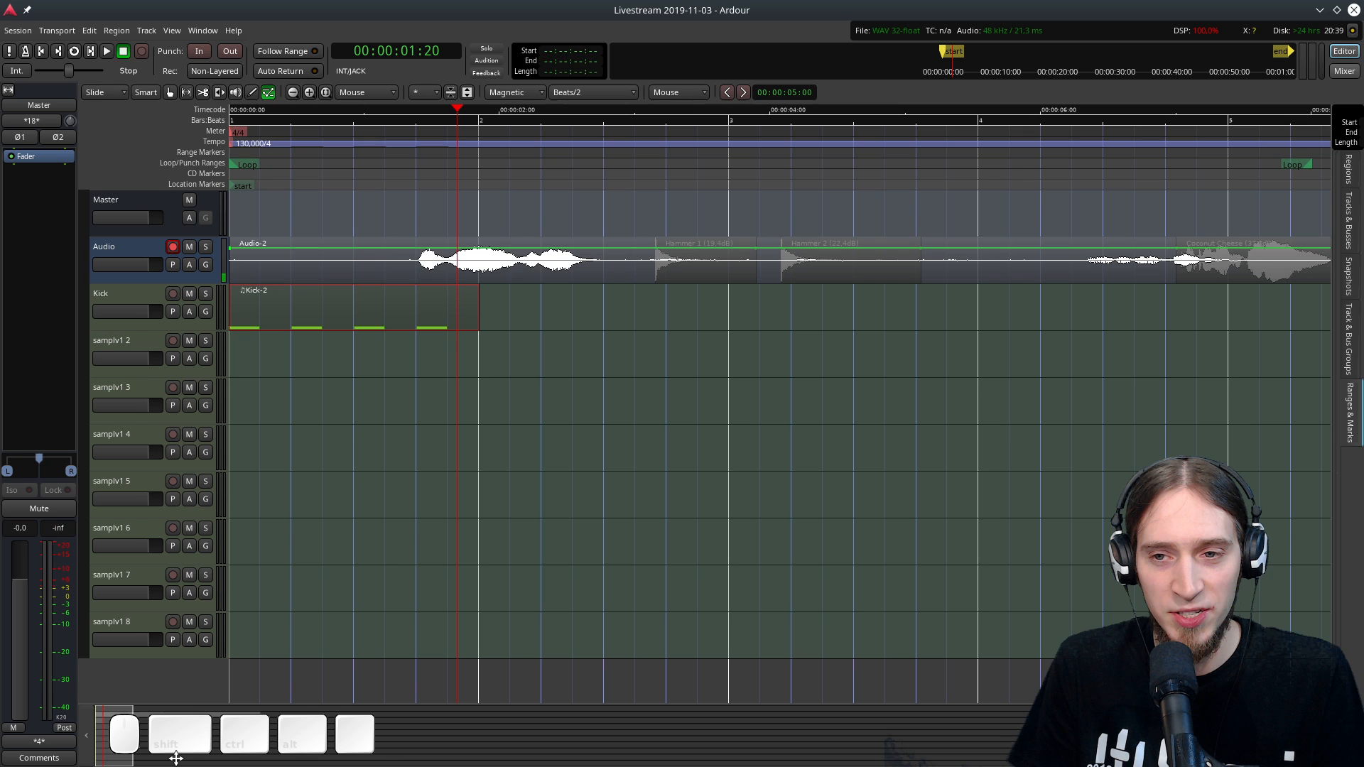
# Select the Kick track and play the reloaded session to check the kick pattern.
pyautogui.press('space')
pyautogui.click(128, 302)
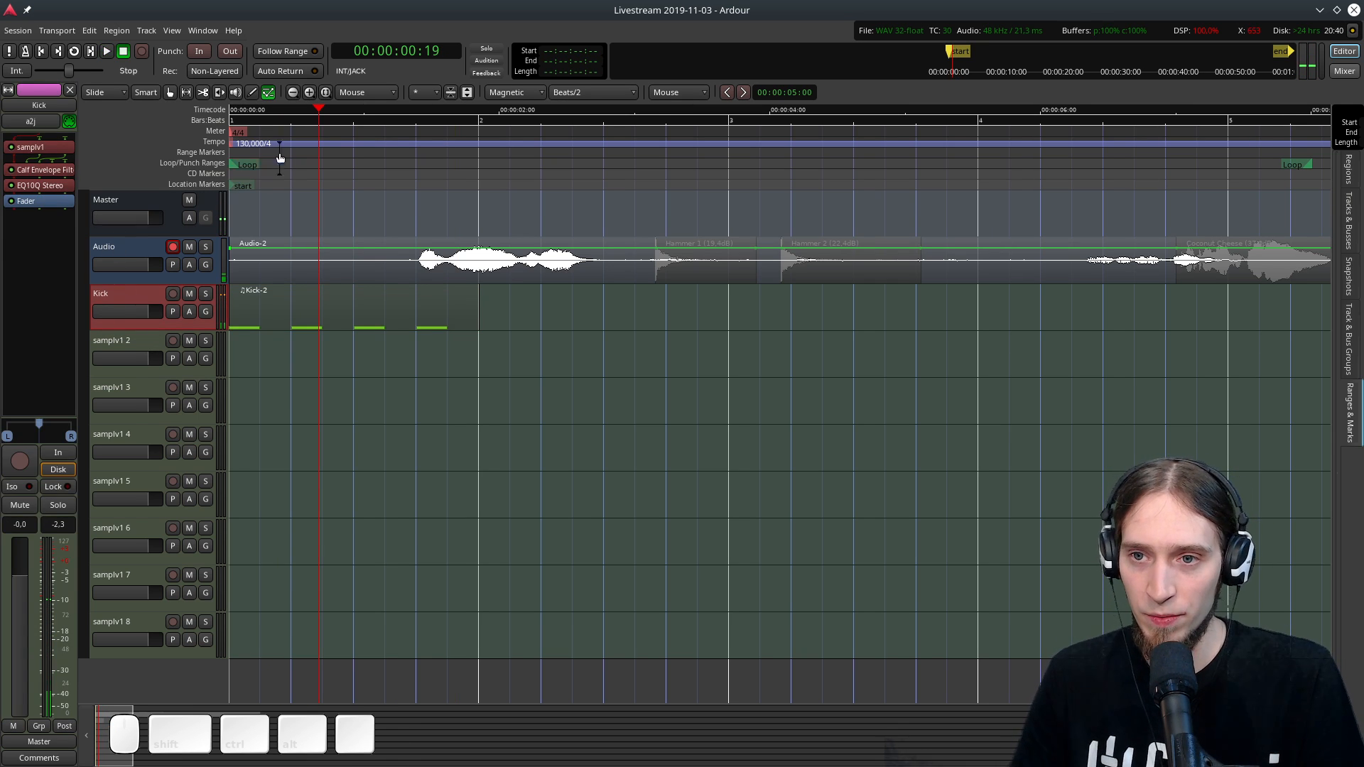
pyautogui.press('space')
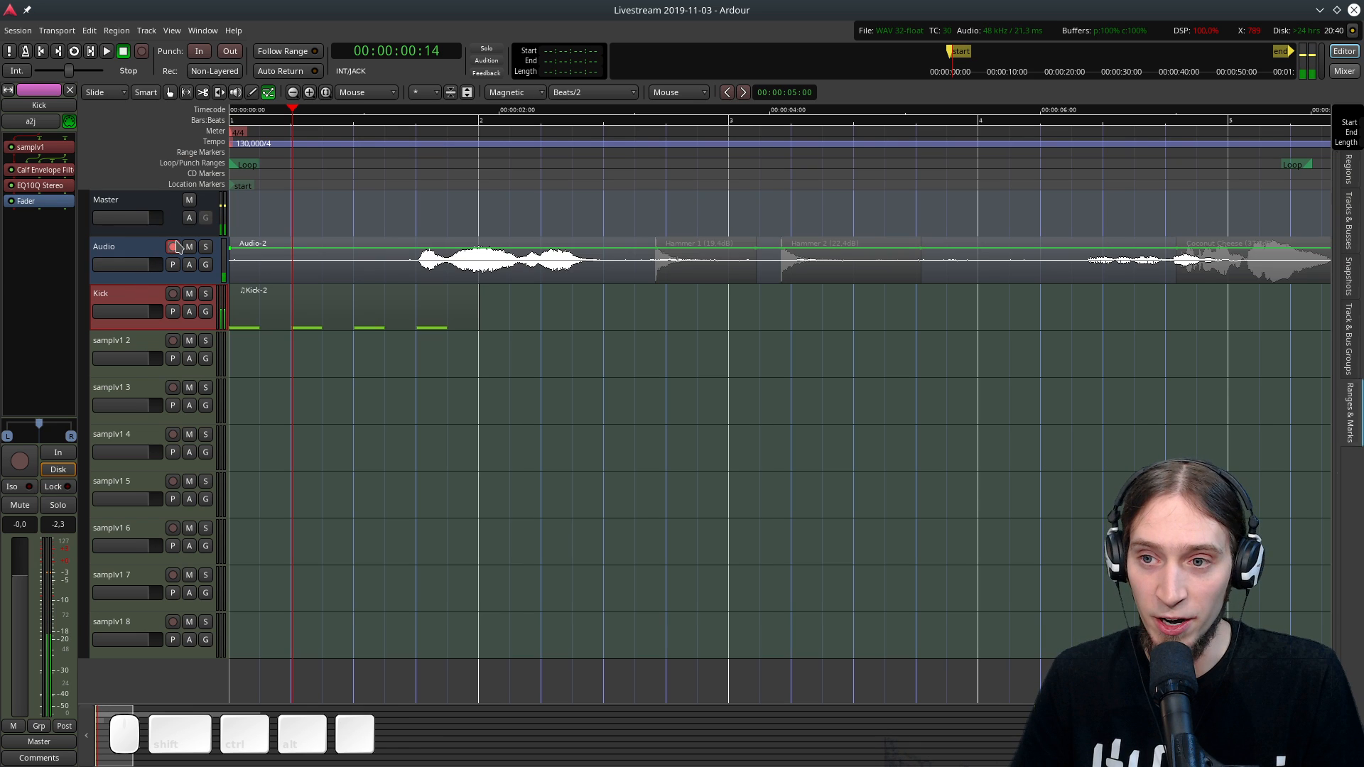
# Disarm the Audio track and move the Audio-2 recording to 00:00:24:00, clear of the other samples.
pyautogui.click(176, 246)
pyautogui.press('ctrl')
pyautogui.scroll(-4, 387, 274)
pyautogui.scroll(1, 386, 274)
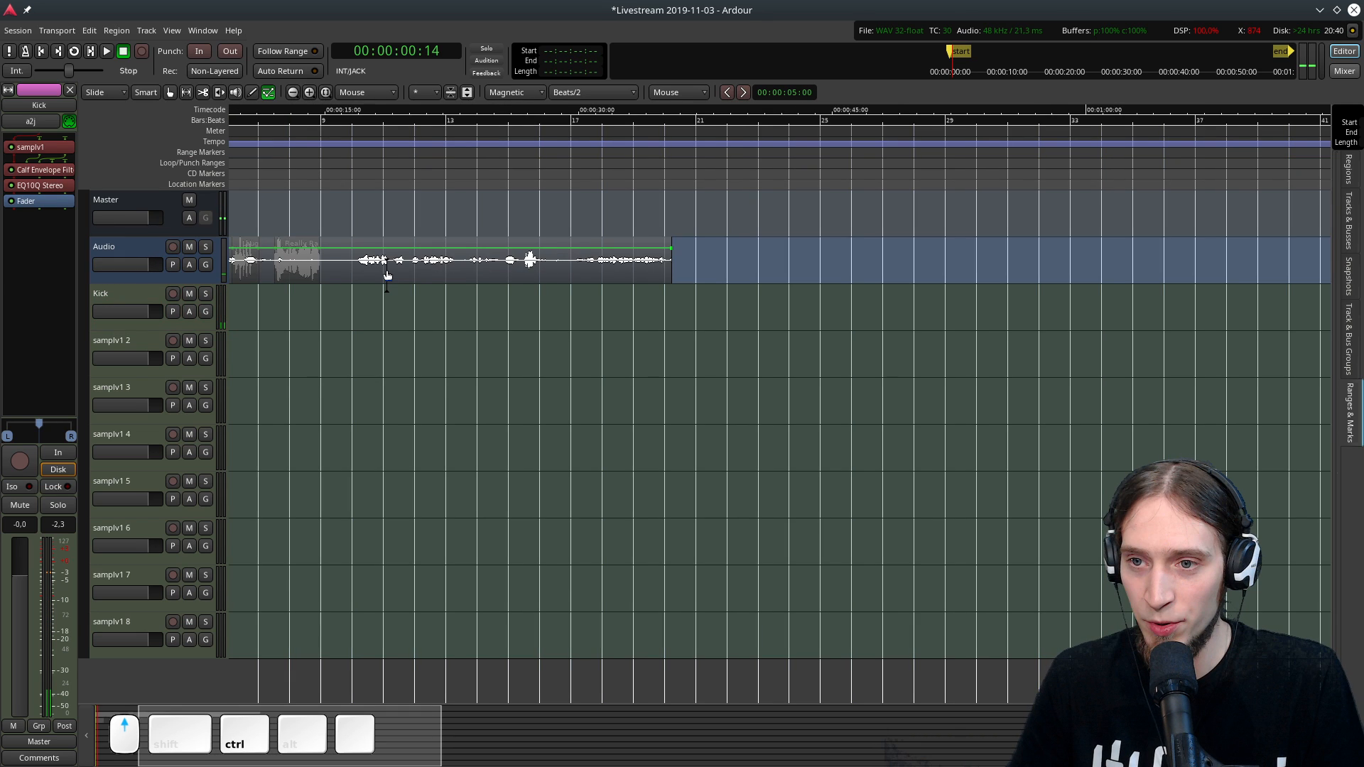
# Play the beginning of the moved Audio-2 recording to examine its first sound.
pyautogui.press('space')
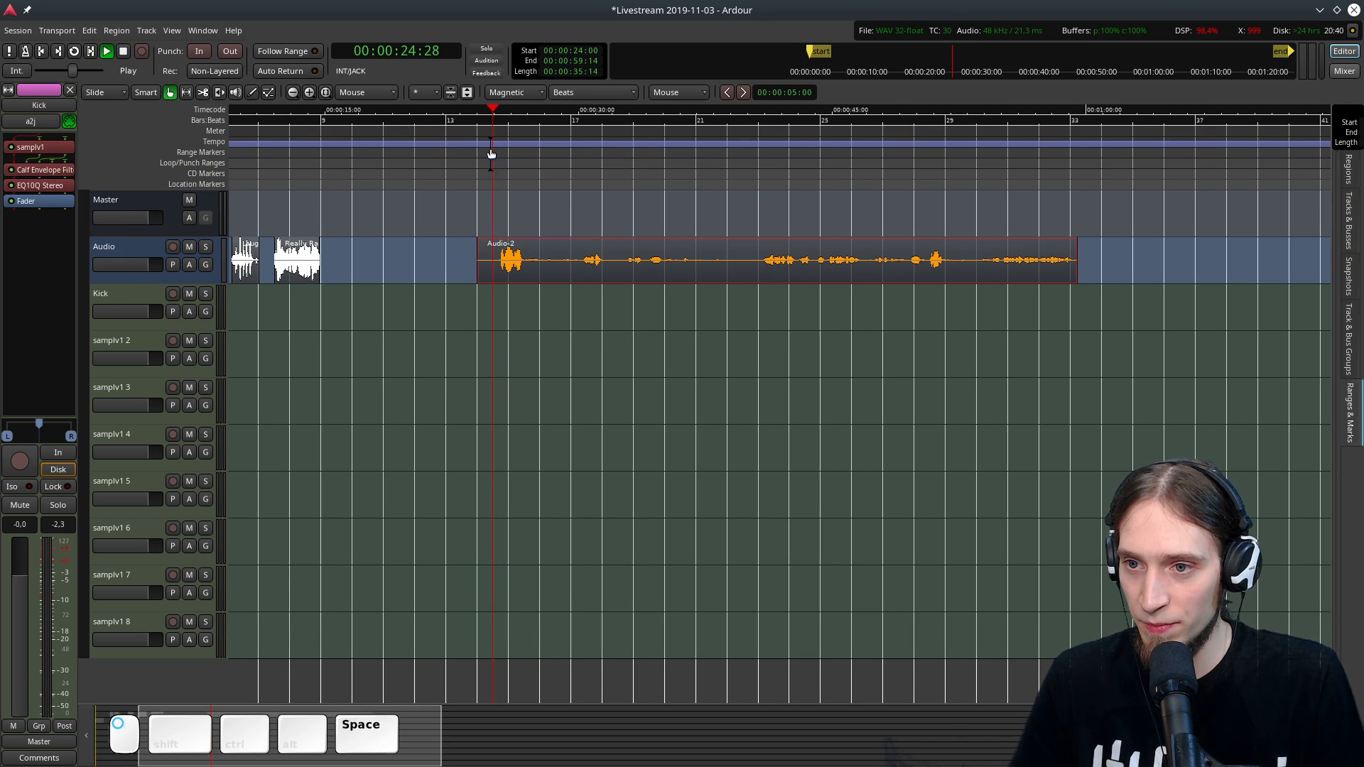
pyautogui.press('ctrl')
pyautogui.scroll(2, 497, 216)
pyautogui.press('space')
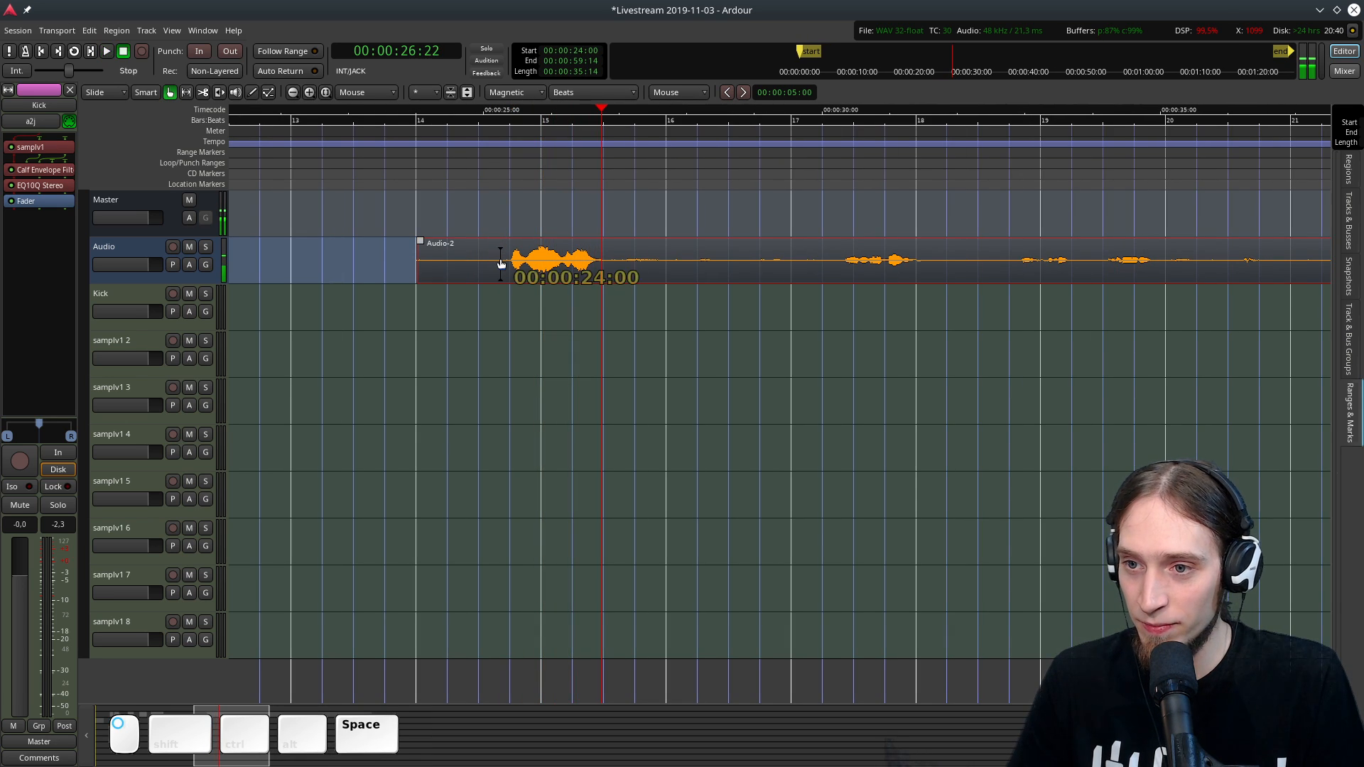
# Split the Audio-2 region just before and just after its first loud sound and delete the pieces outside it.
pyautogui.click(505, 265)
pyautogui.press('s')
pyautogui.click(490, 264)
pyautogui.keyDown('shift'); pyautogui.rightClick(487, 262); pyautogui.keyUp('shift')
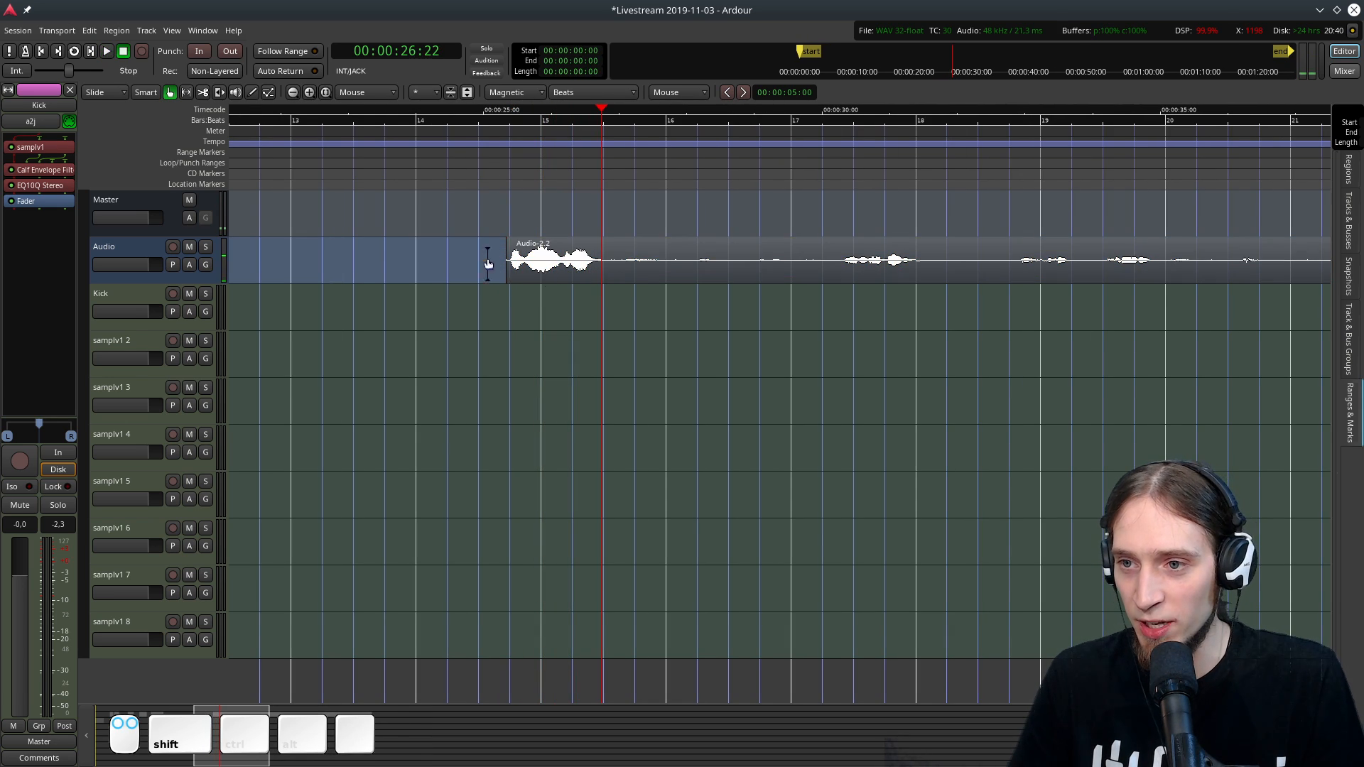
pyautogui.click(622, 268)
pyautogui.press('s')
pyautogui.click(672, 268)
pyautogui.keyDown('shift'); pyautogui.rightClick(672, 266); pyautogui.keyUp('shift')
# Play the trimmed Audio-2 clip and return the playhead to the session start.
pyautogui.click(547, 146)
pyautogui.press('space')
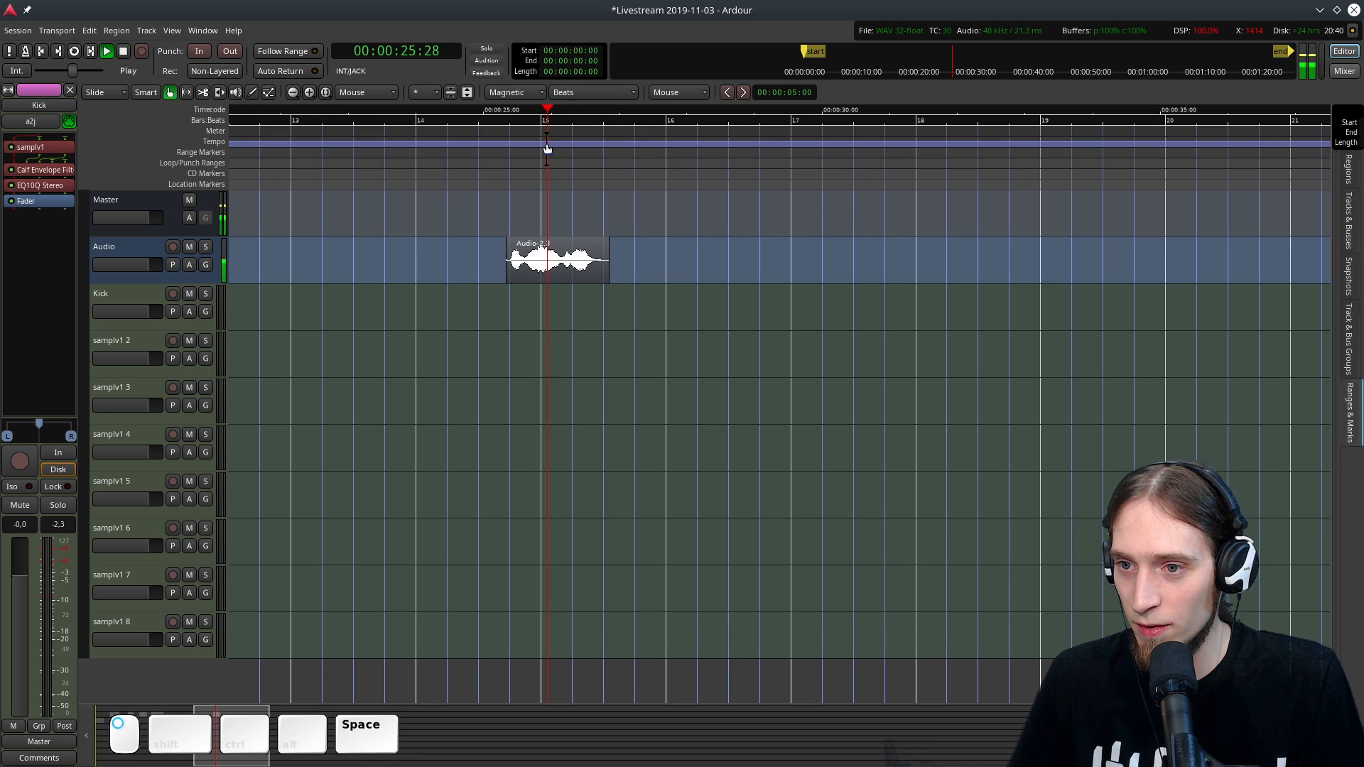
pyautogui.press('space')
pyautogui.scroll(-2, 518, 264)
pyautogui.scroll(1, 306, 206)
pyautogui.moveTo(284, 183); pyautogui.dragTo(60, 304)
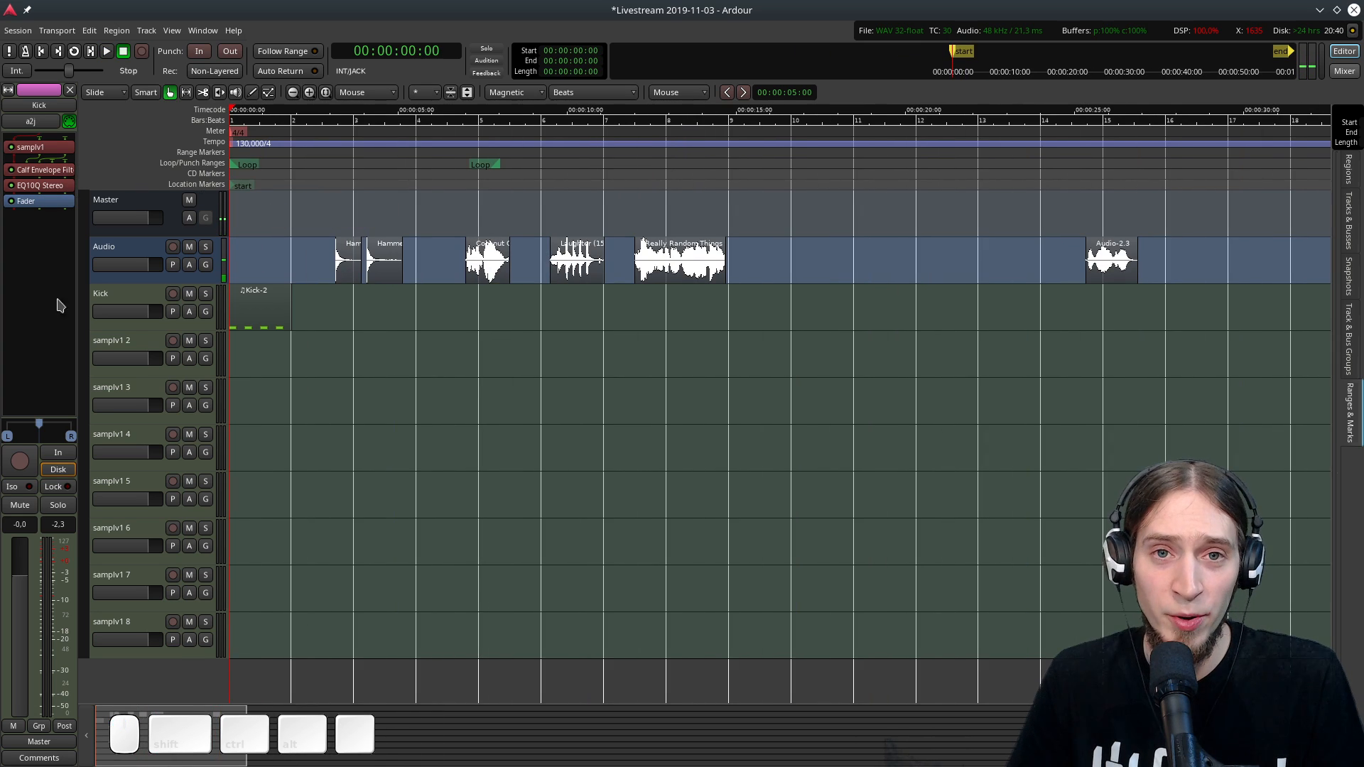
# Play the Kick pattern from the session start and enlarge the Kick track to show its notes.
pyautogui.scroll(1, 242, 342)
pyautogui.scroll(1, 259, 343)
pyautogui.press('space')
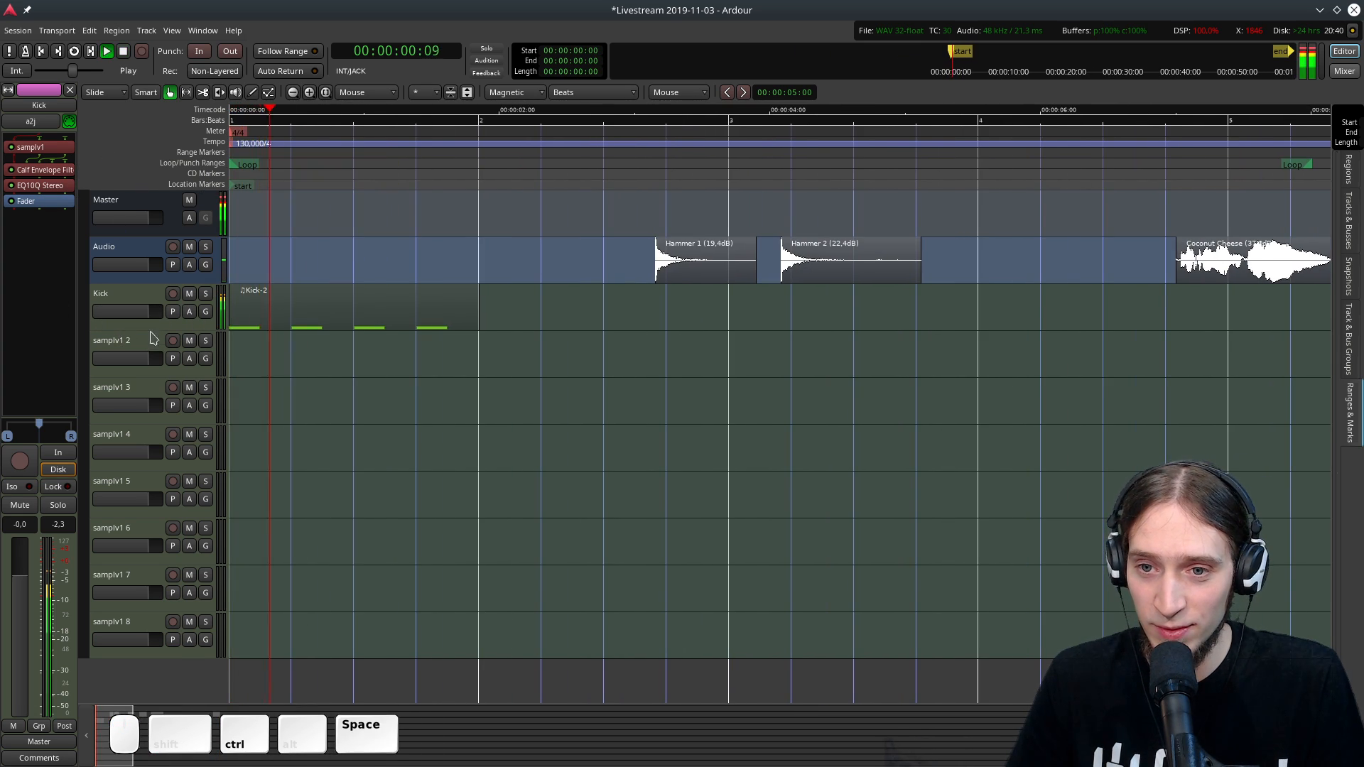
pyautogui.click(126, 324)
pyautogui.moveTo(127, 323); pyautogui.dragTo(127, 412)
pyautogui.press('space')
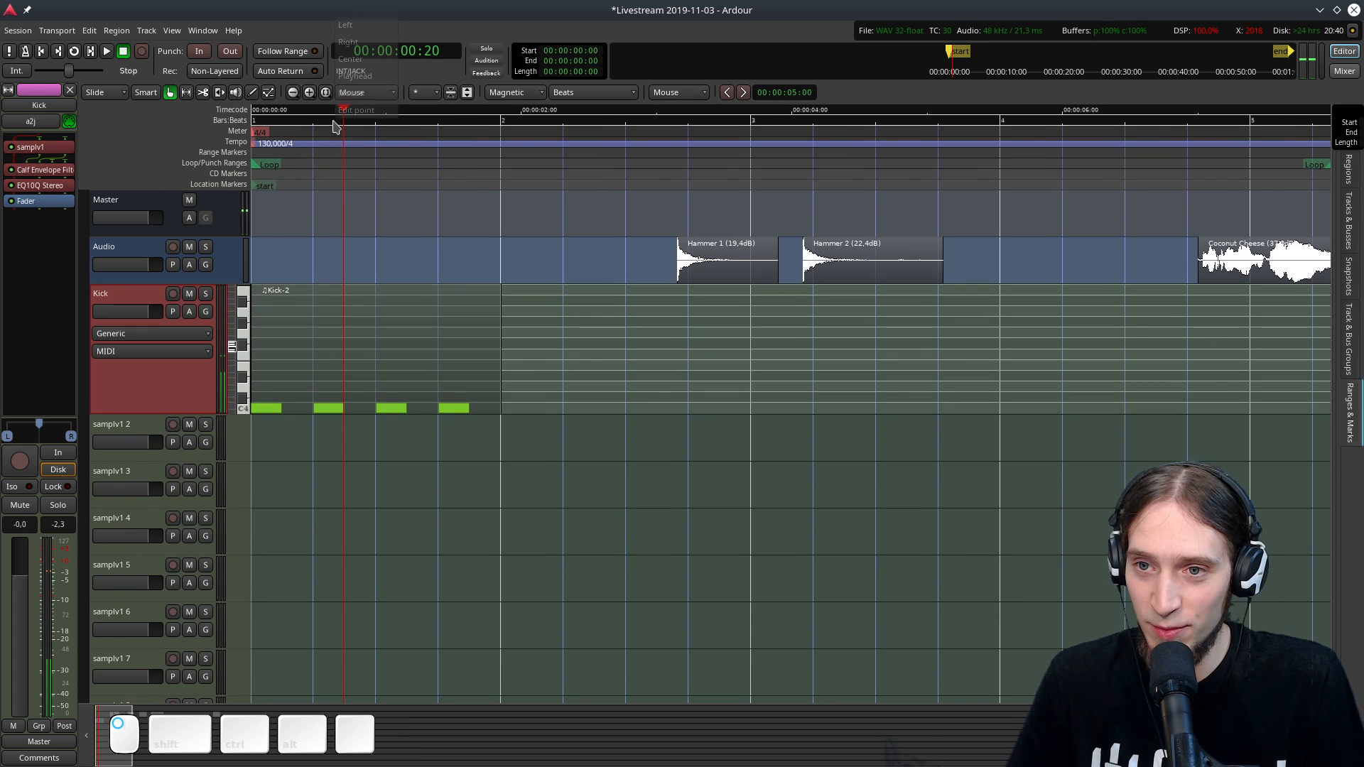
pyautogui.press('space')
pyautogui.press('space')
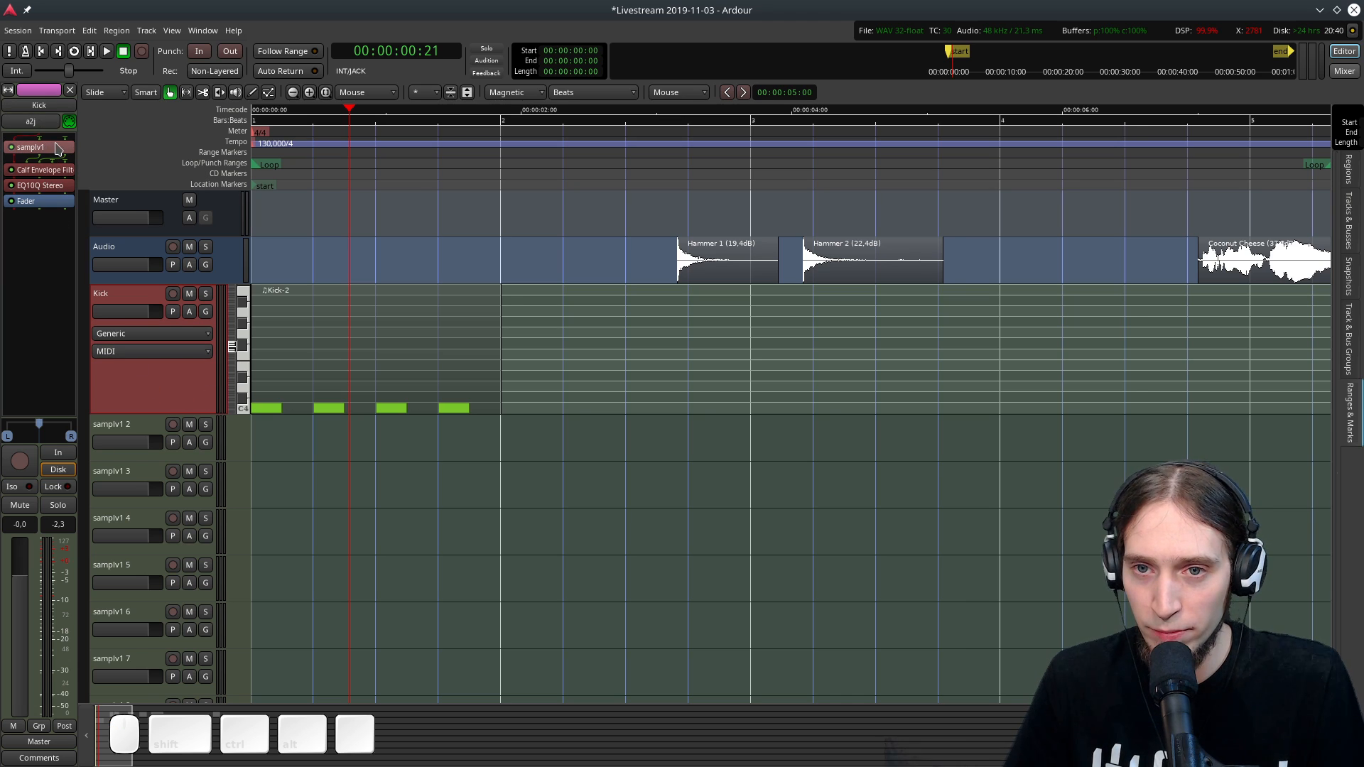
# Add the Calf Compressor (LV2) plugin to the Kick track, between EQ10Q Stereo and the fader.
pyautogui.rightClick(30, 200)
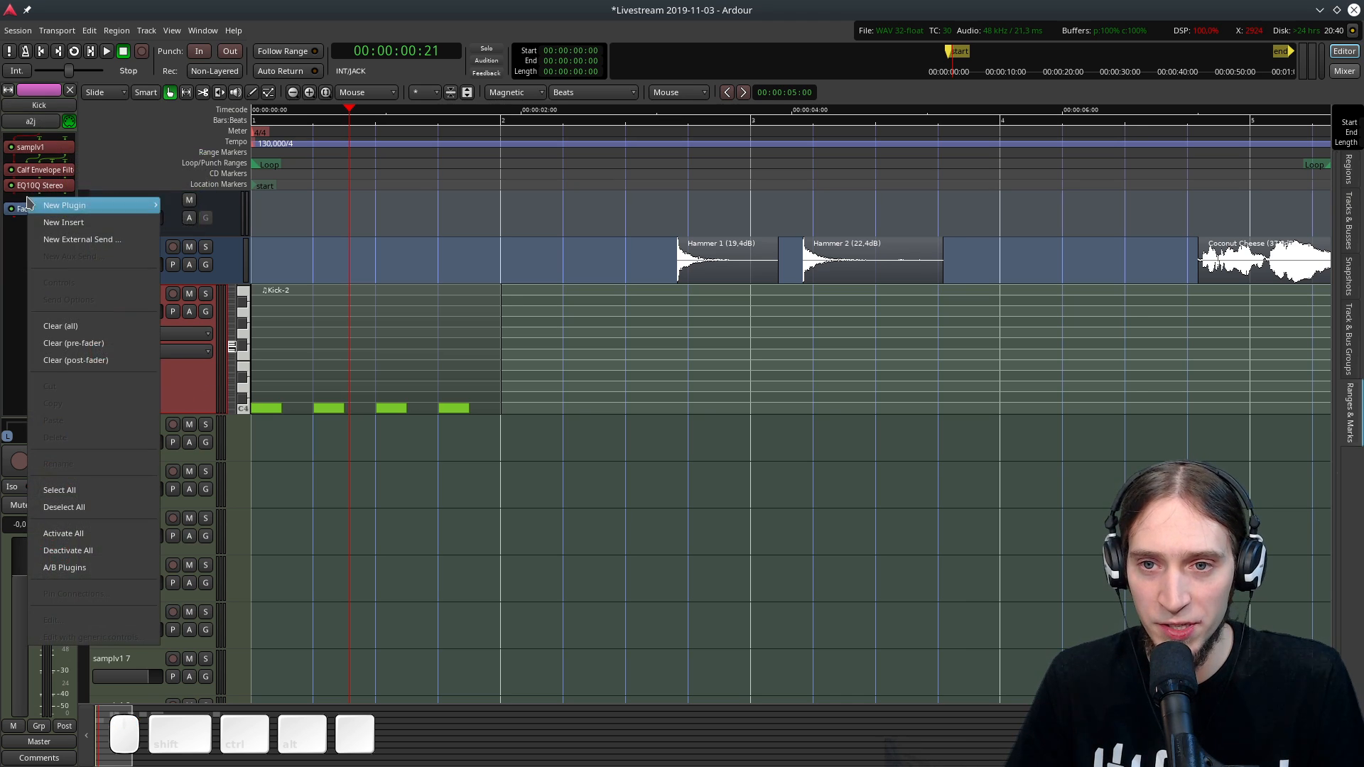
pyautogui.moveTo(107, 205)
pyautogui.moveTo(202, 210)
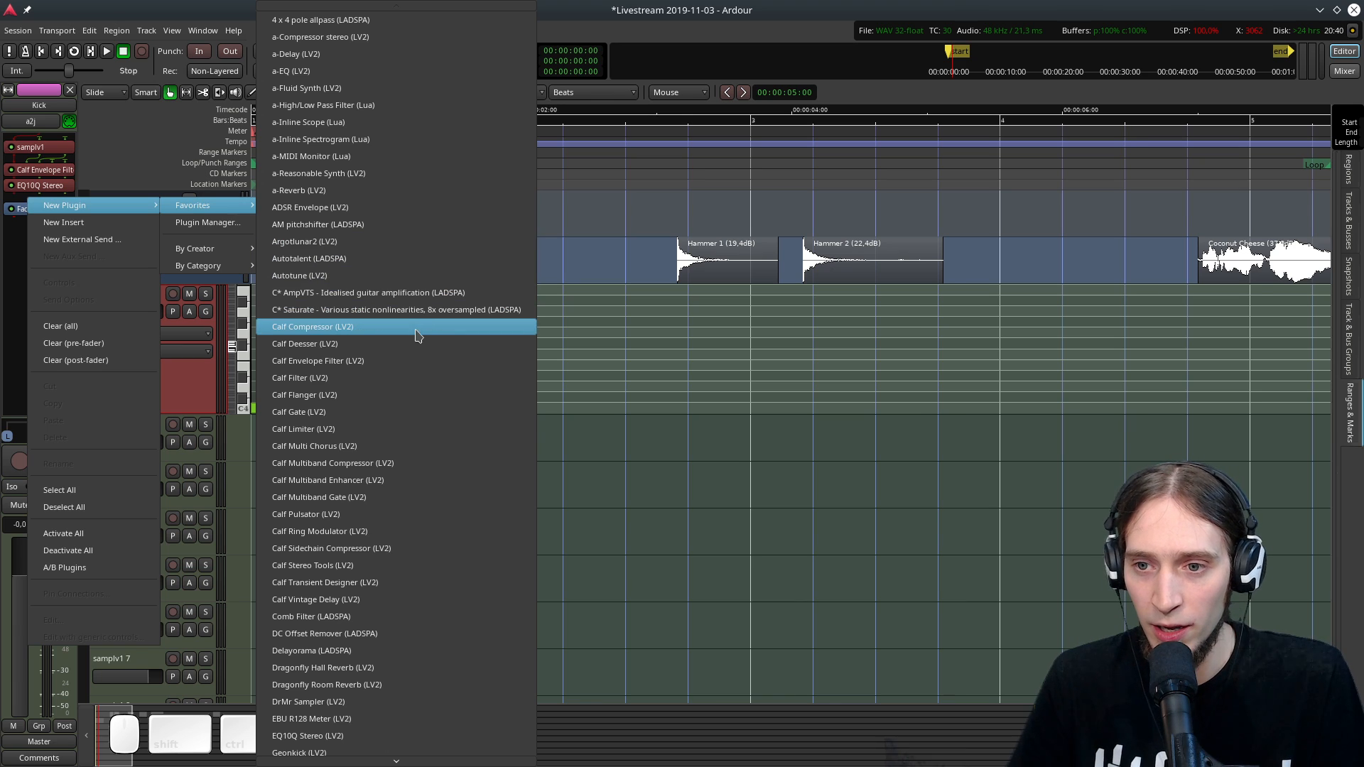
pyautogui.click(355, 326)
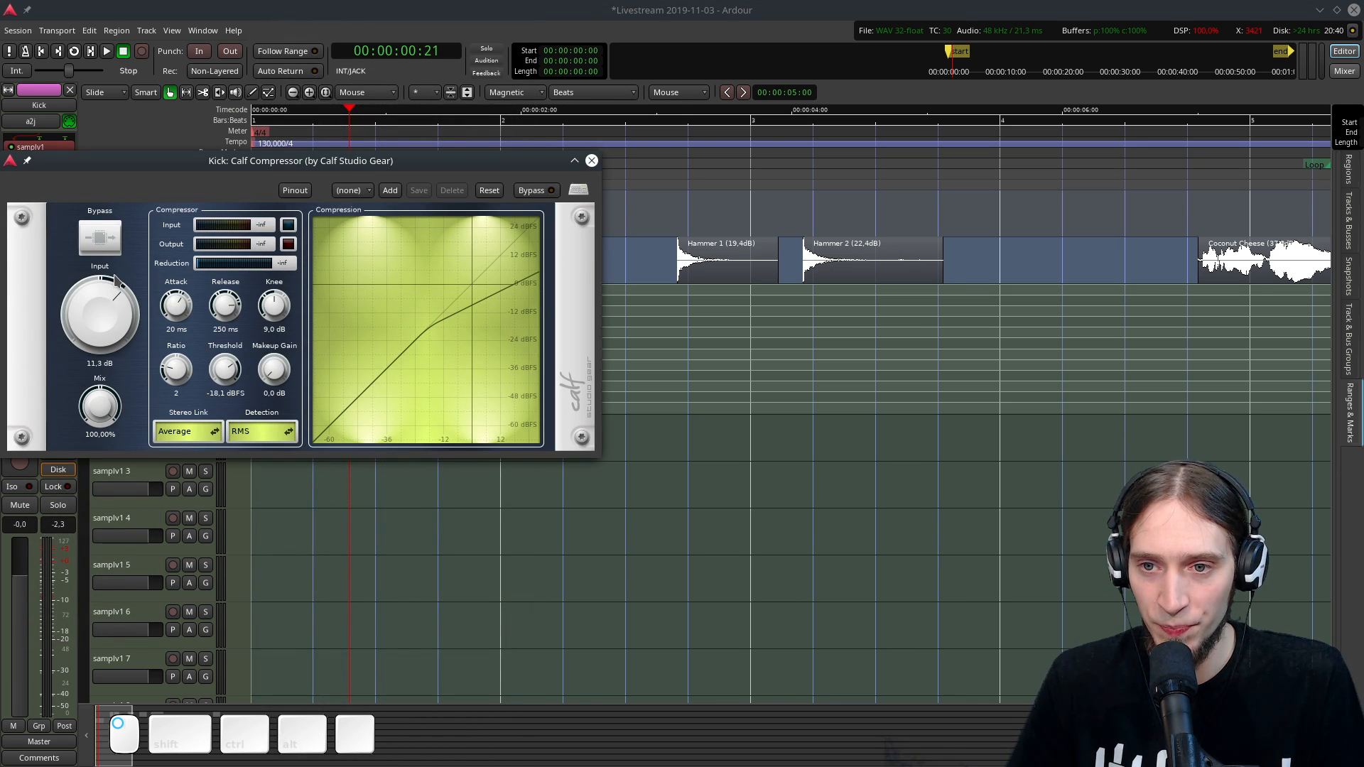
# Set the Kick compressor's input to 13.6 dB, release to 18.798 ms, ratio to 3.705 and threshold to -26.7 dBFS while playing the loop.
pyautogui.scroll(2, 116, 279)
pyautogui.press('l')
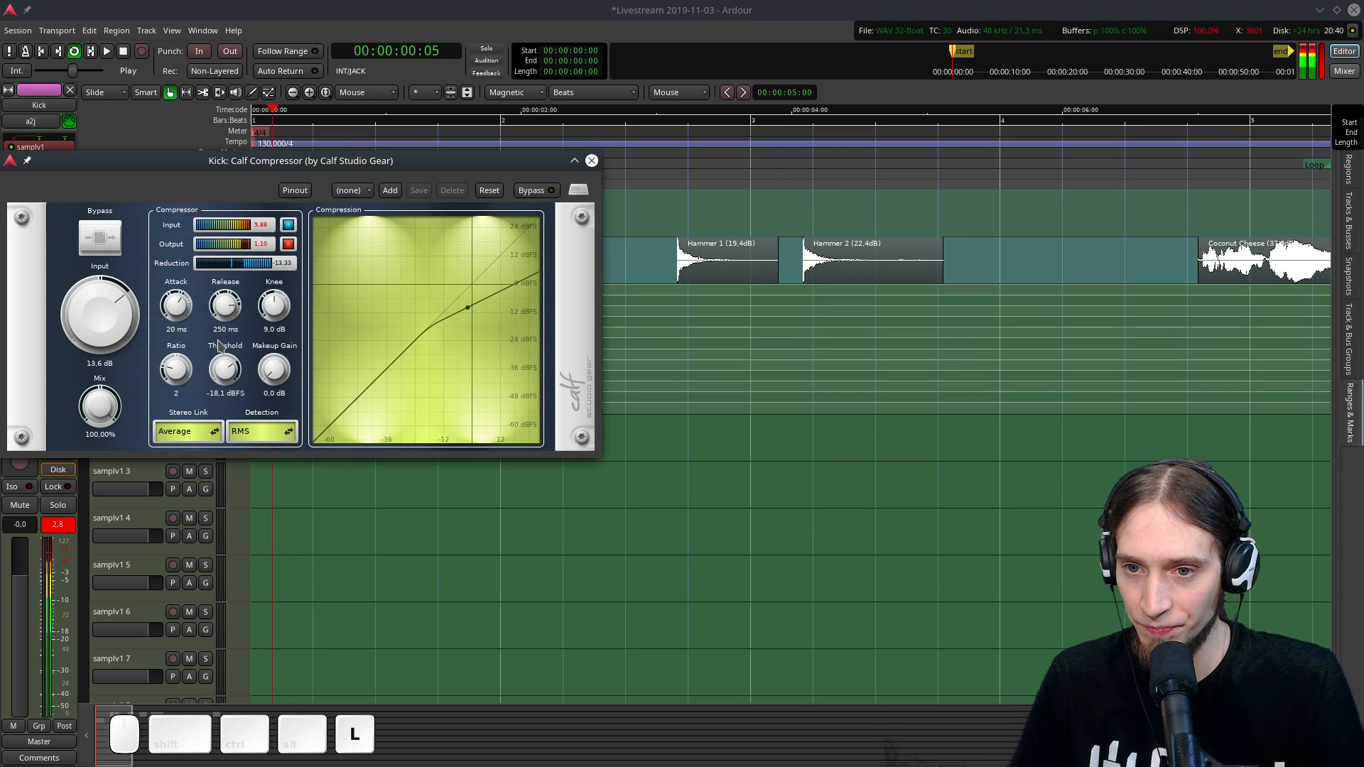
pyautogui.scroll(-5, 225, 306)
pyautogui.press('space')
pyautogui.scroll(3, 175, 369)
pyautogui.scroll(-3, 225, 369)
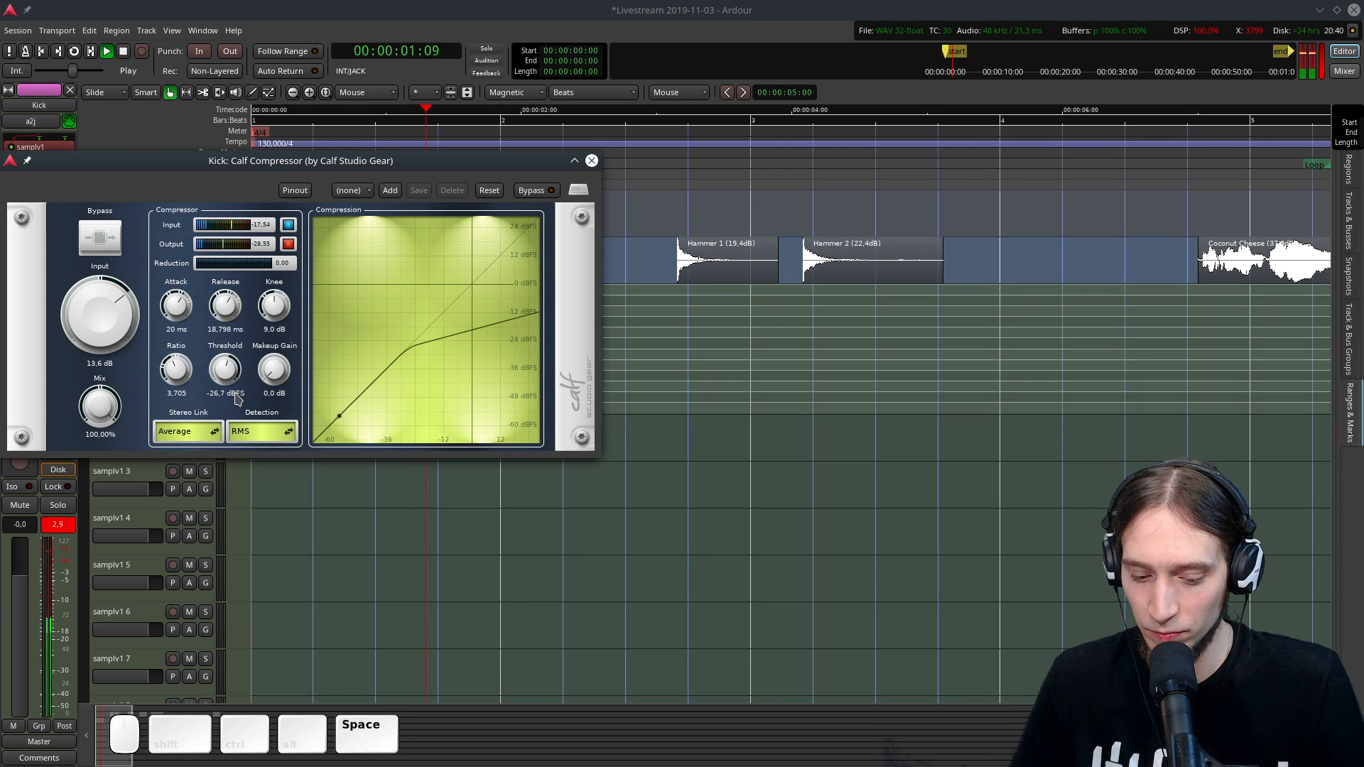
pyautogui.press('space')
# Set the Kick compressor's attack to 198.437 ms, listen to the loop and close the compressor window.
pyautogui.scroll(5, 178, 298)
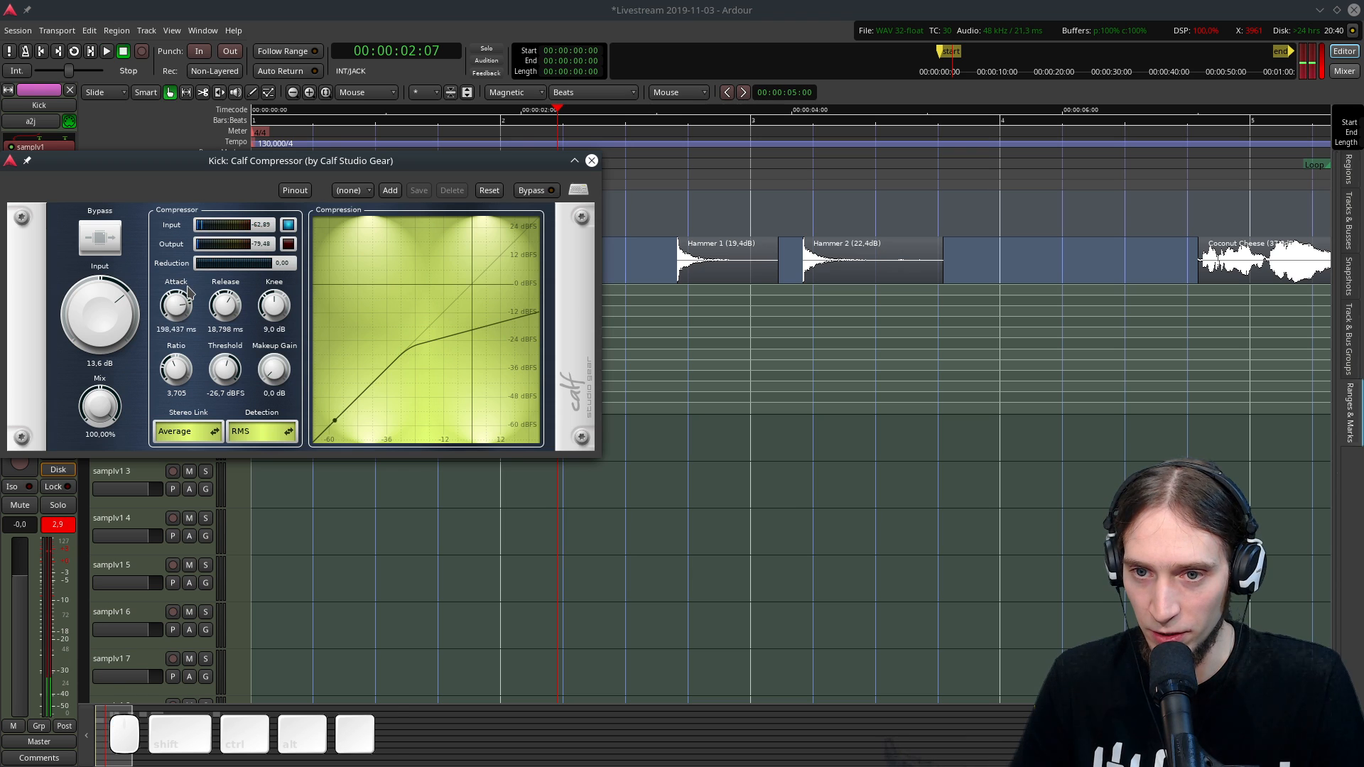
pyautogui.press('space')
pyautogui.press('l')
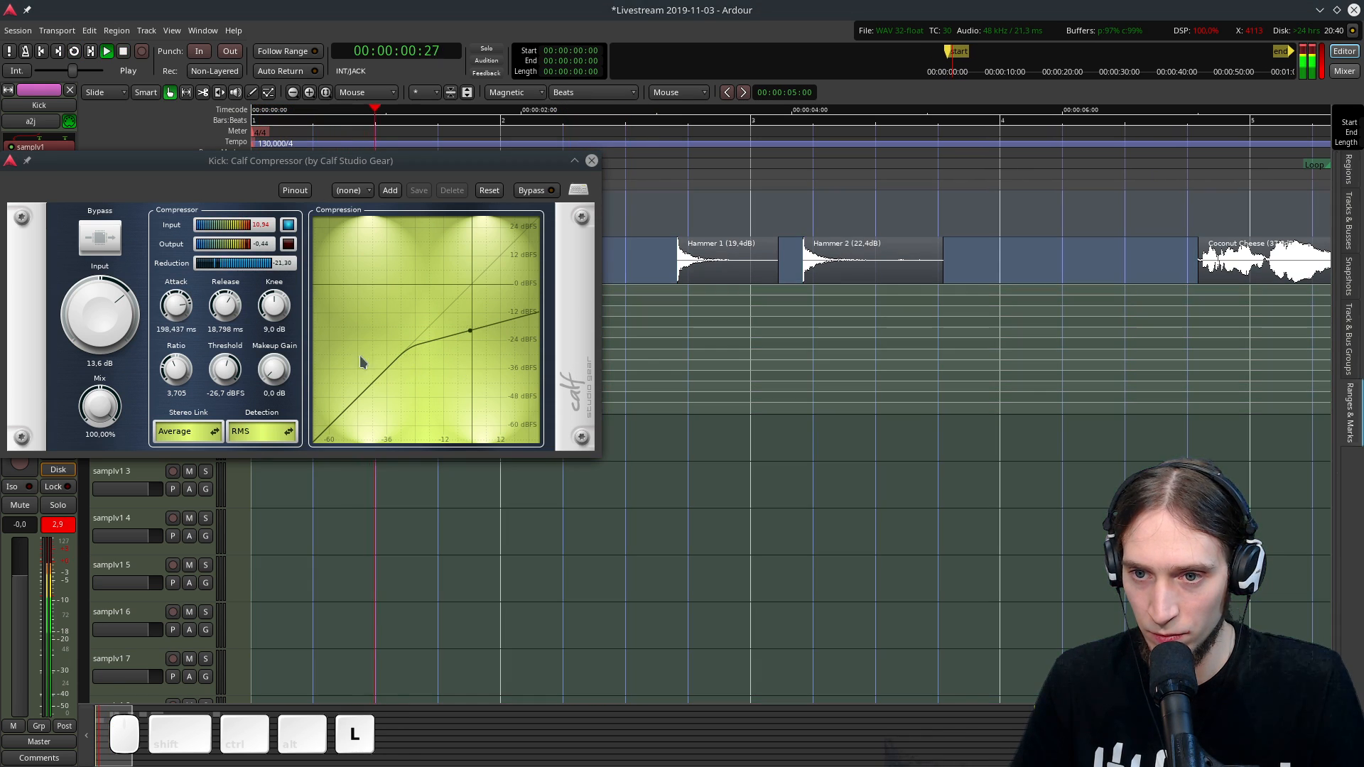
pyautogui.press('space')
pyautogui.click(591, 160)
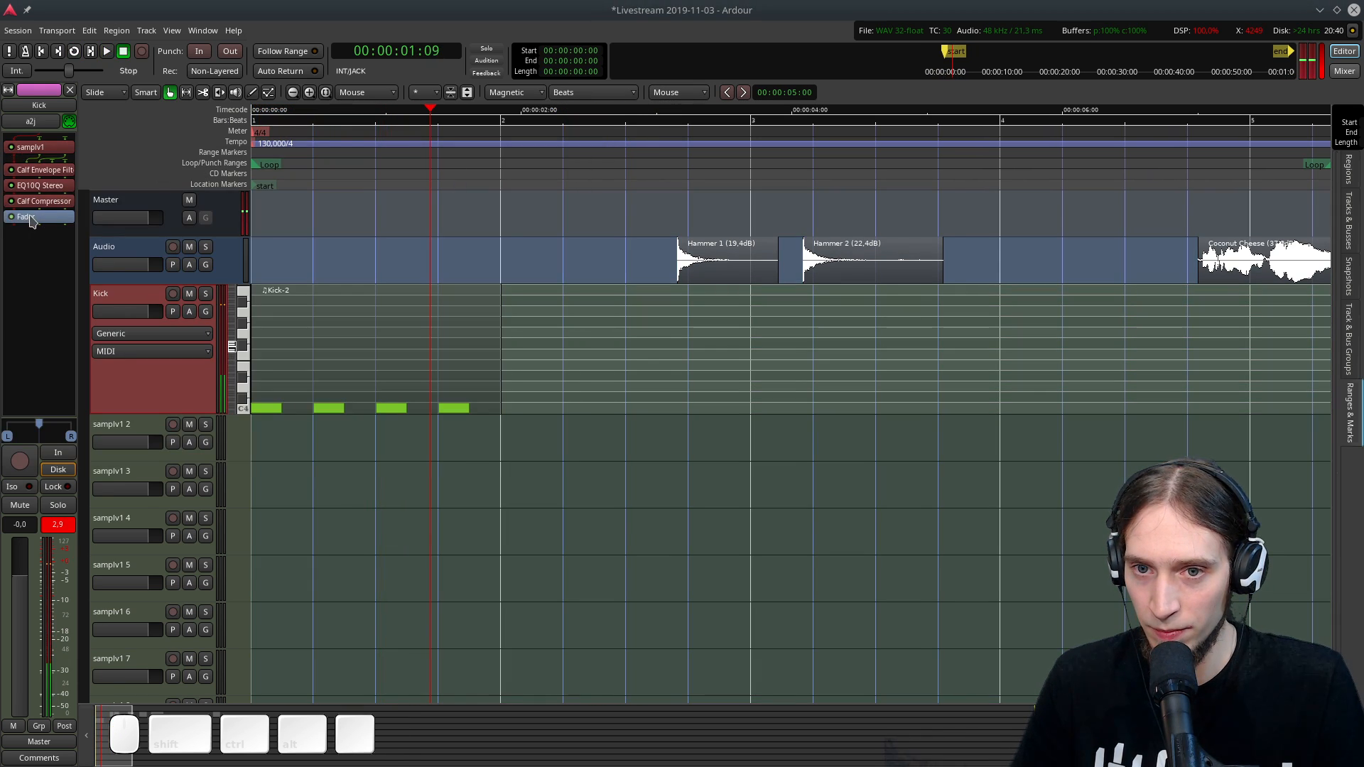
# Set the DCA decay to 14 in the Kick track's samplv1 and play the pattern to check it.
pyautogui.doubleClick(30, 146)
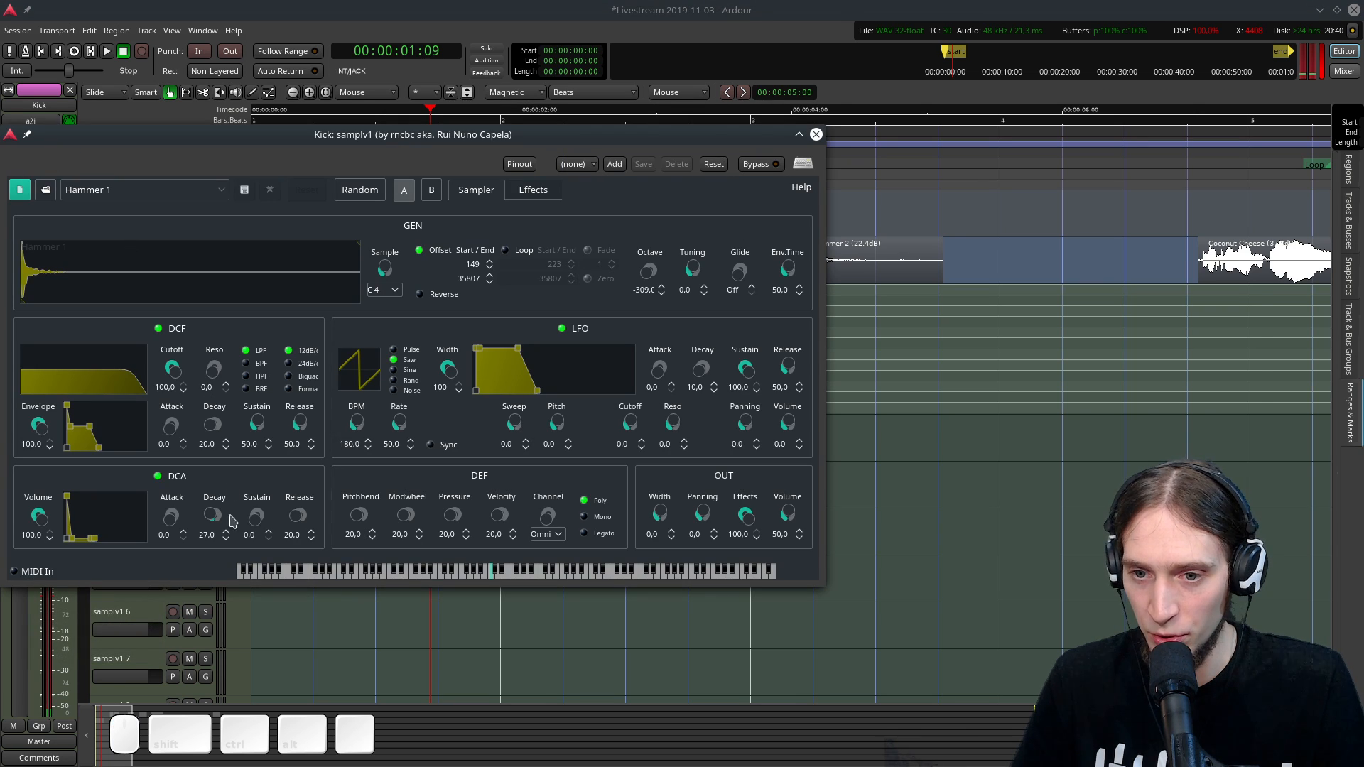
pyautogui.moveTo(213, 520); pyautogui.dragTo(204, 527)
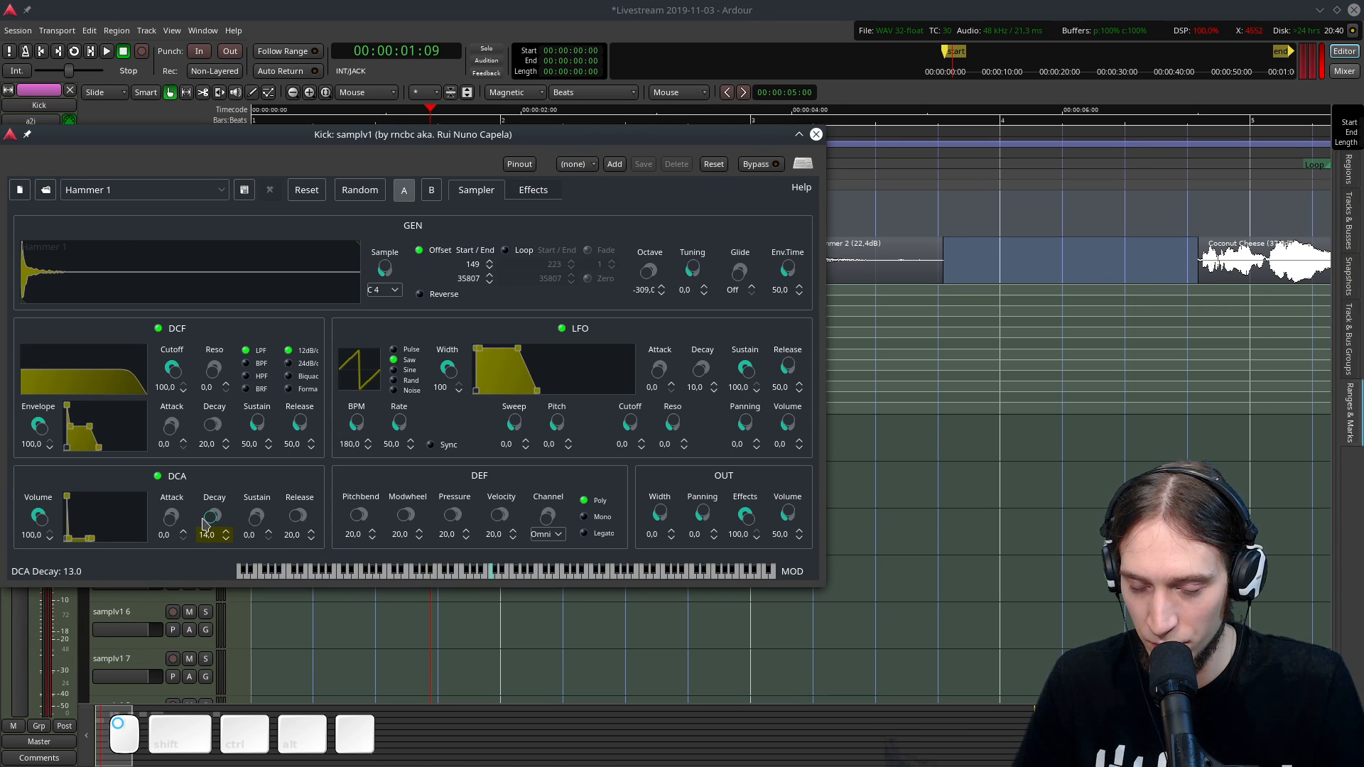
pyautogui.press('l')
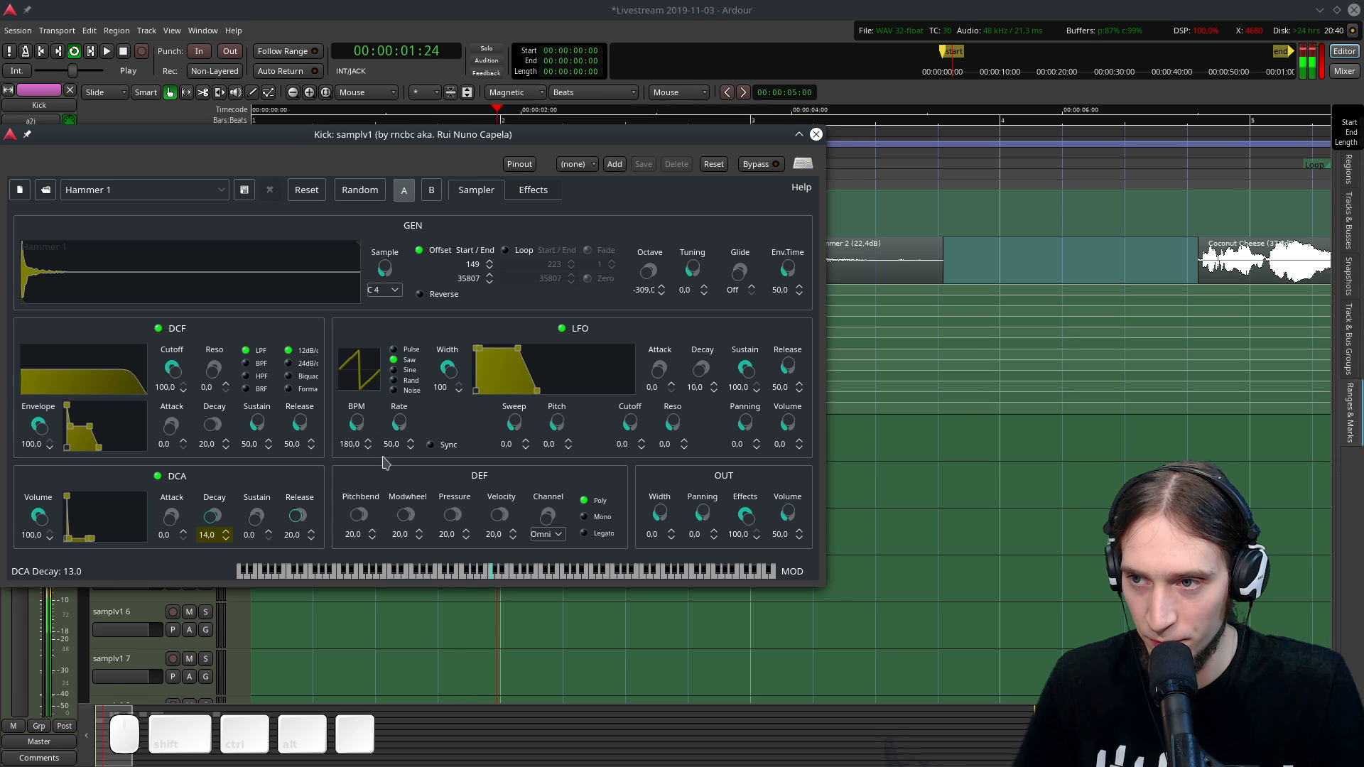
pyautogui.press('space')
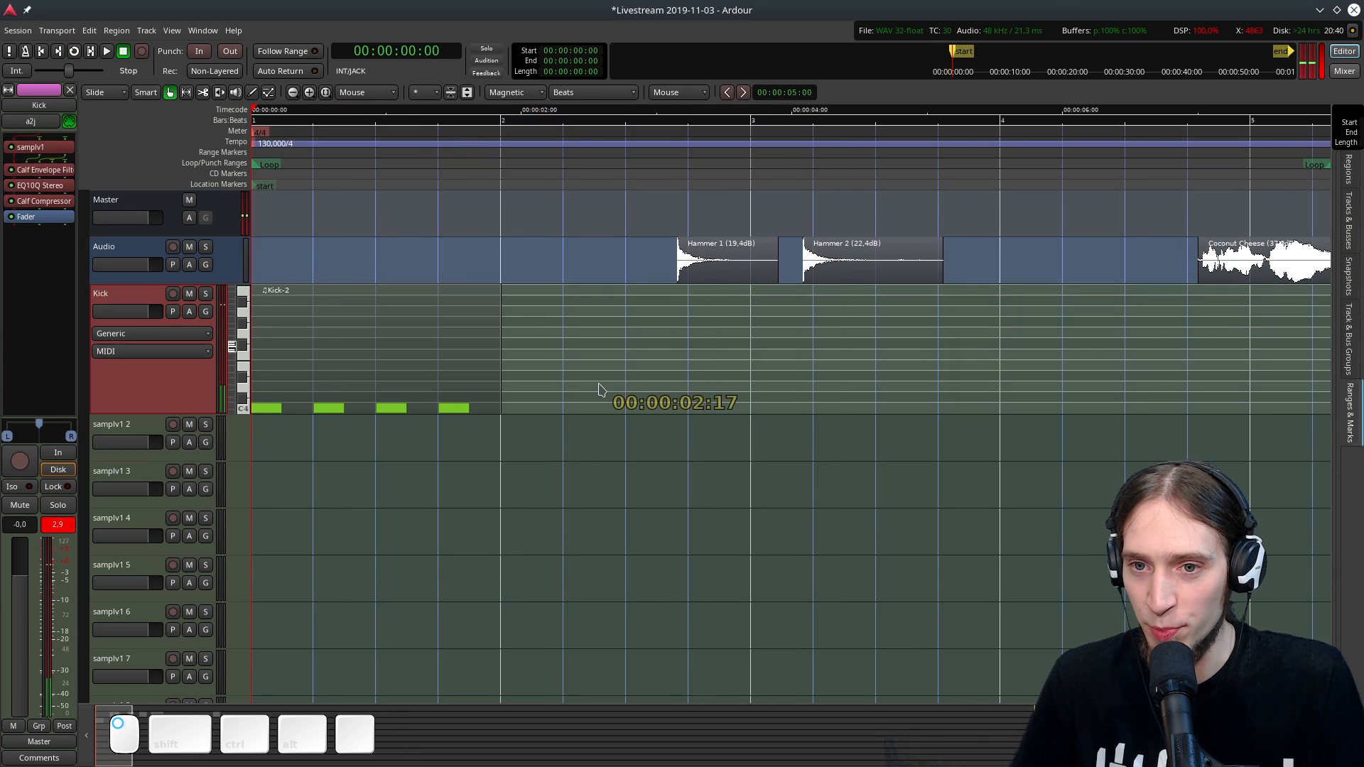
pyautogui.press('space')
pyautogui.press('space')
# Reduce the Kick track's height and rename the samplv1 2 track as Snare.
pyautogui.moveTo(169, 404); pyautogui.dragTo(149, 340)
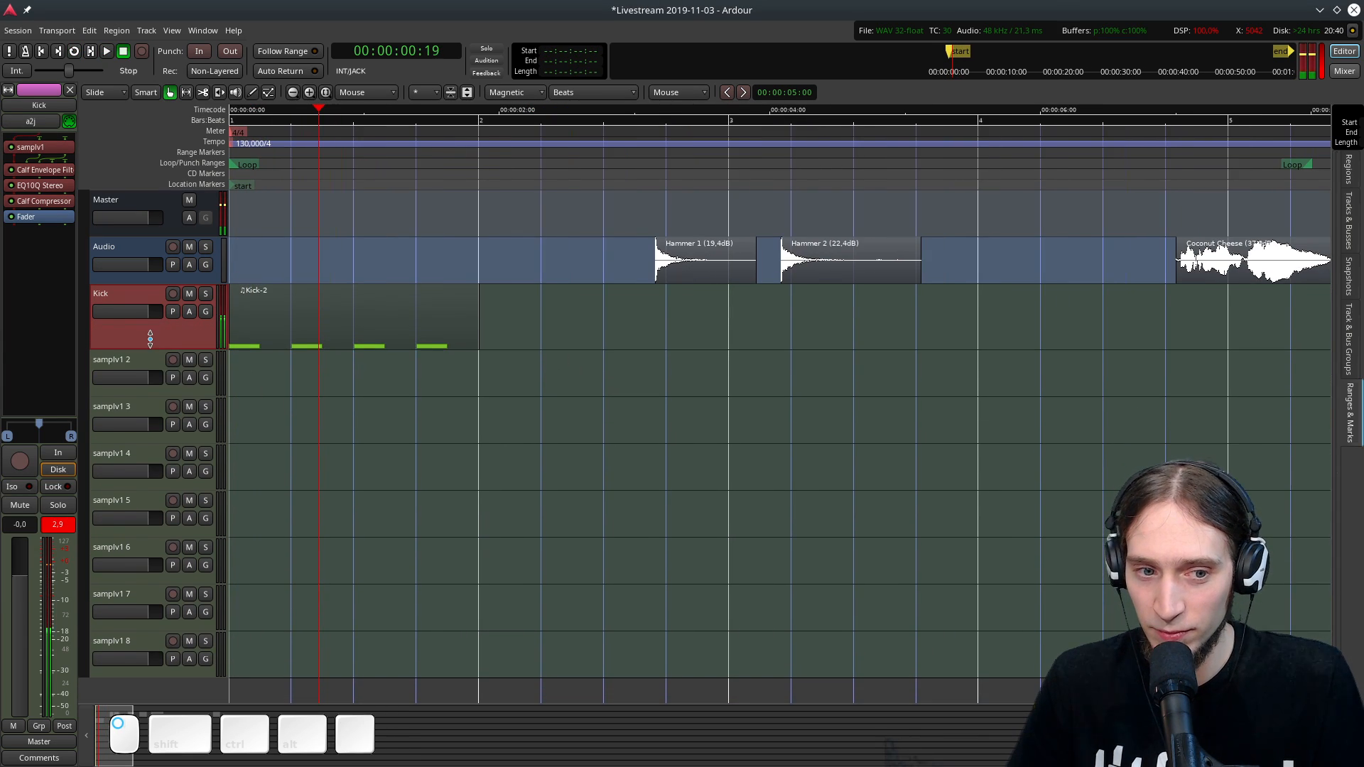
pyautogui.doubleClick(144, 363)
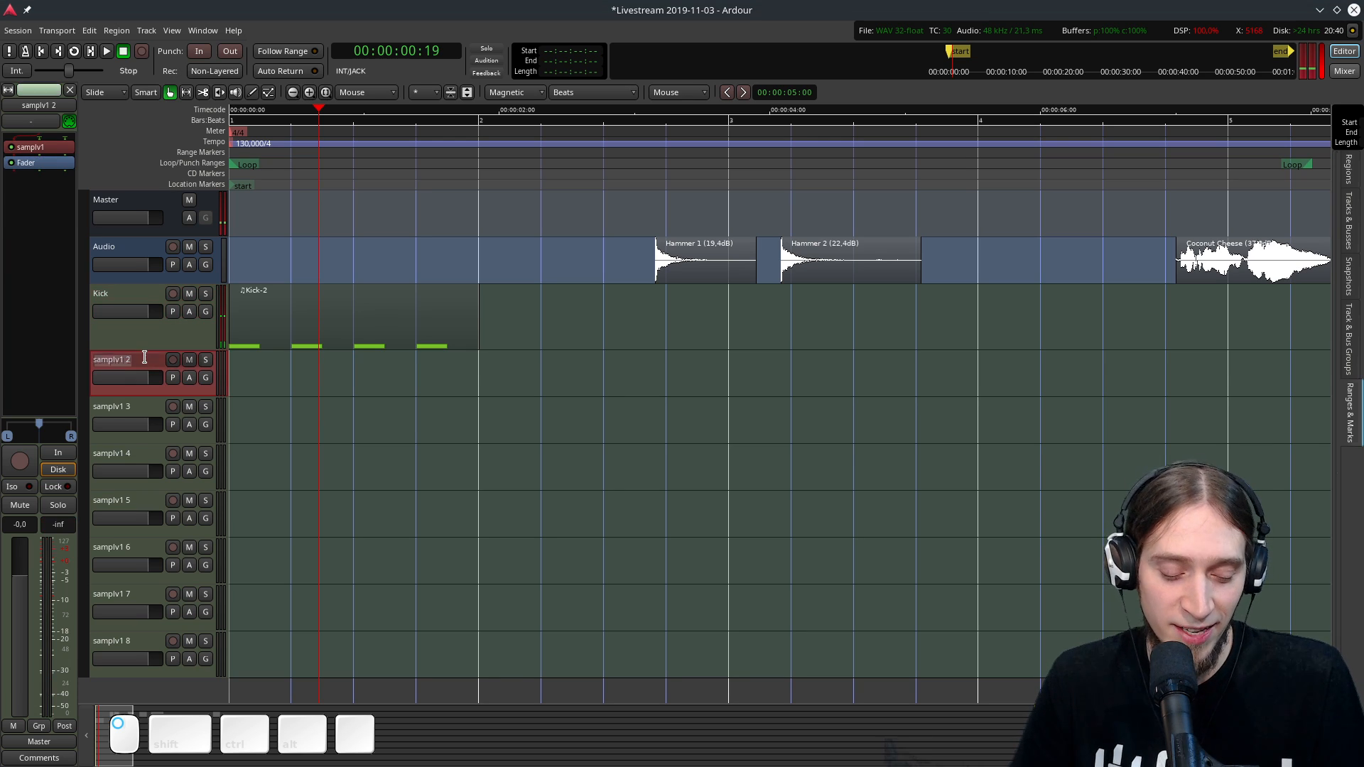
pyautogui.write('Snare')
pyautogui.press('Return')
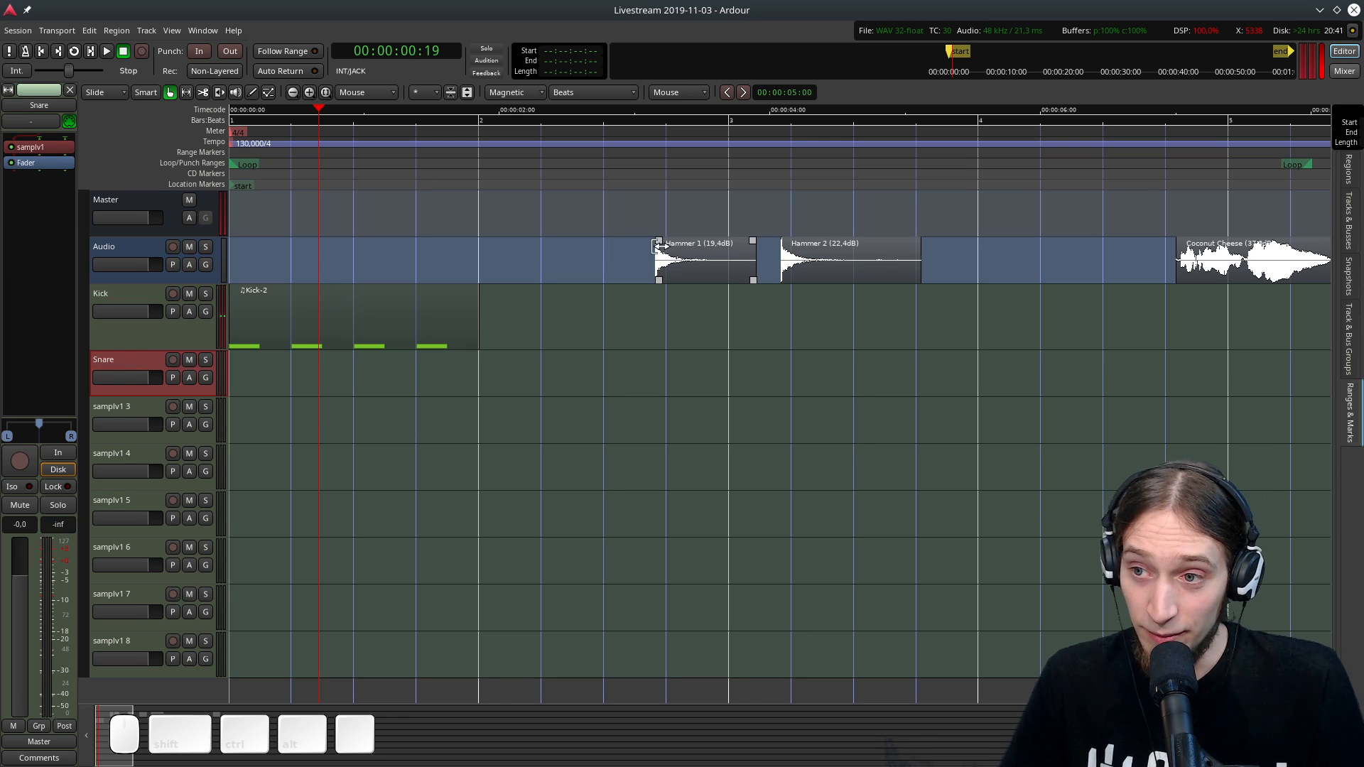
pyautogui.click(109, 328)
pyautogui.click(114, 360)
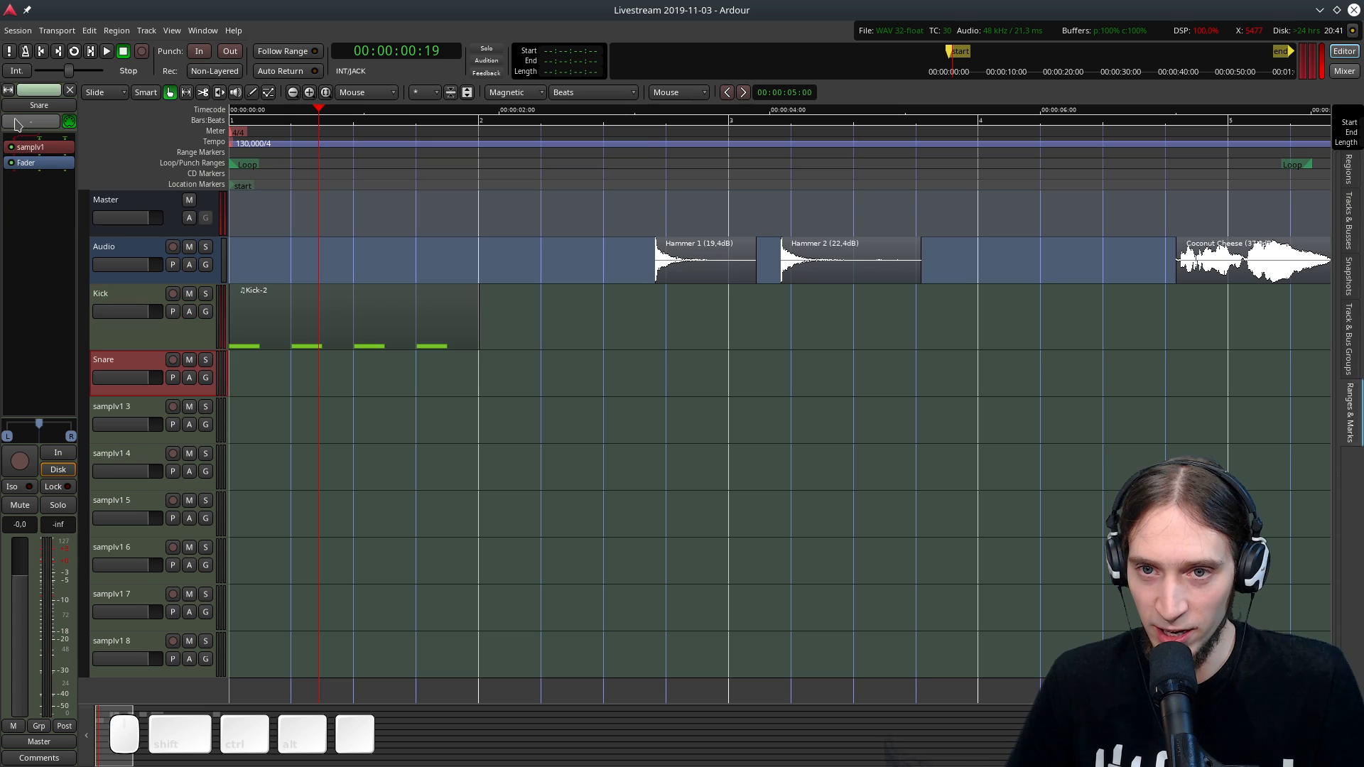
# Delete the second-beat note from the Kick-2 region.
pyautogui.click(305, 346)
pyautogui.press('d')
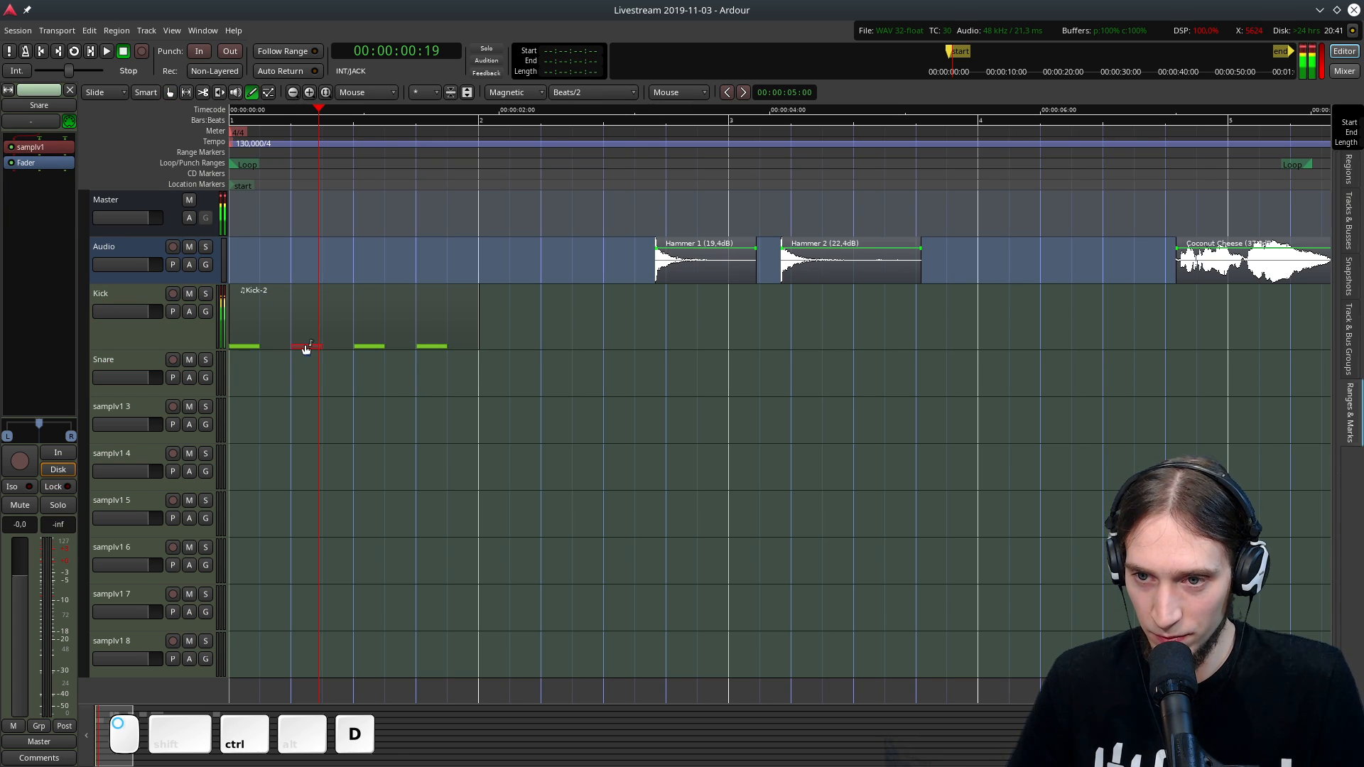
pyautogui.moveTo(109, 341); pyautogui.dragTo(111, 349)
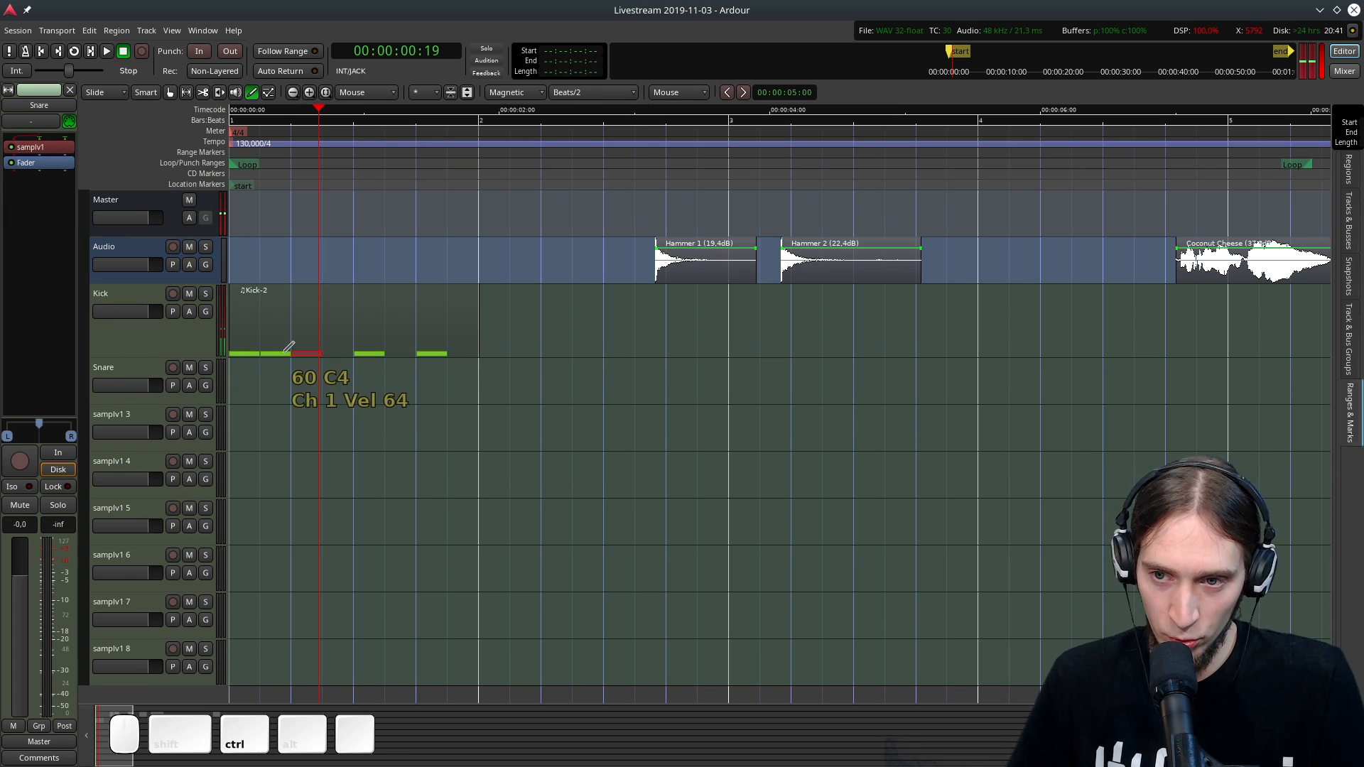
pyautogui.scroll(1, 271, 370)
pyautogui.hscroll(-1, 341, 356)
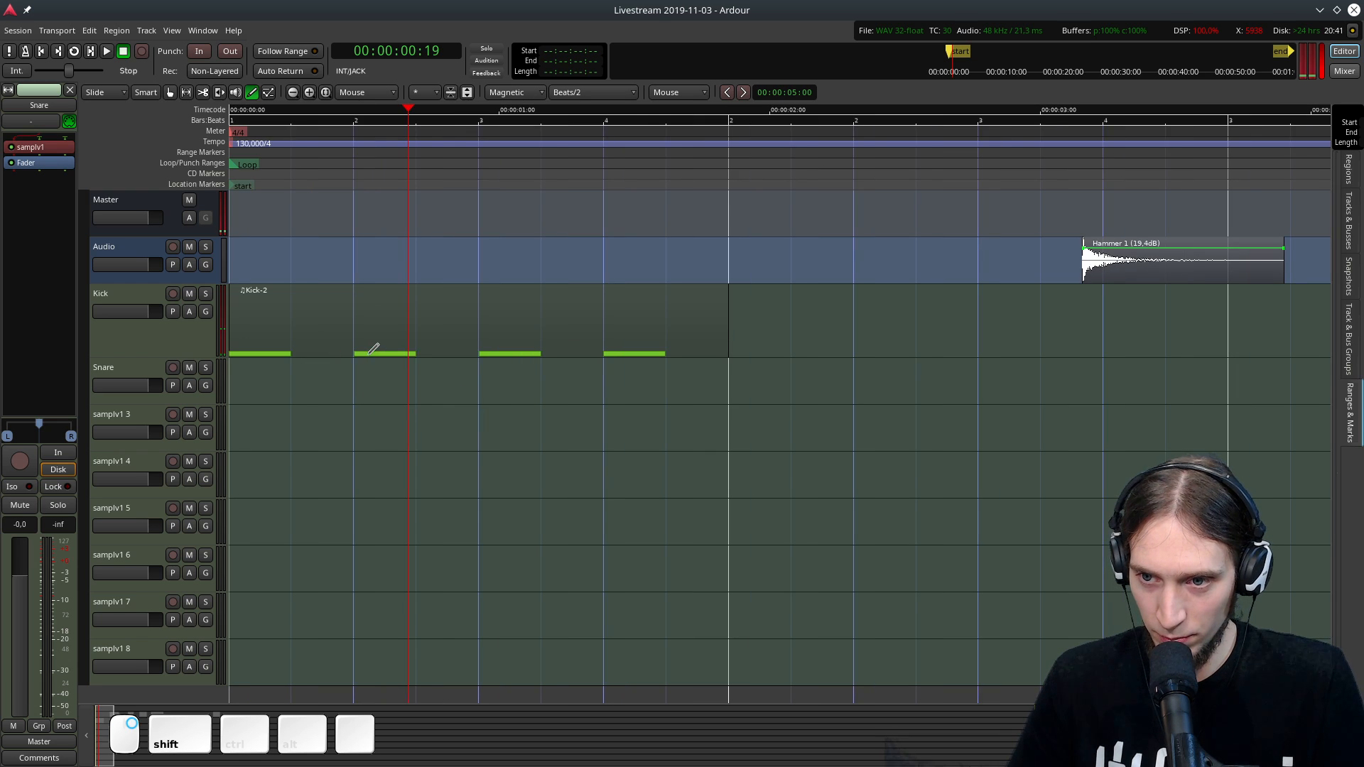
pyautogui.keyDown('shift'); pyautogui.rightClick(369, 353); pyautogui.keyUp('shift')
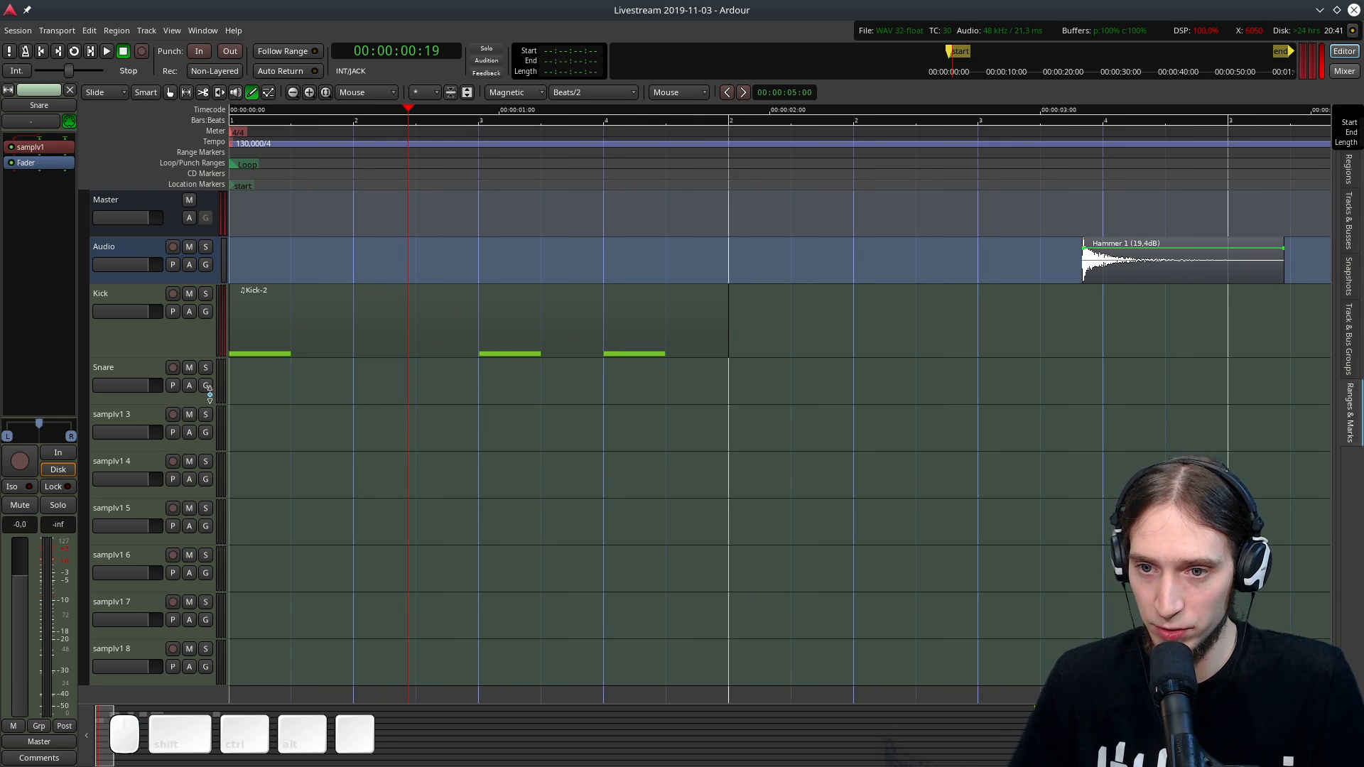
# Create a one-bar MIDI region on the Snare track, enlarge the track and draw a half-beat note on beat 2.
pyautogui.moveTo(239, 381); pyautogui.dragTo(647, 374)
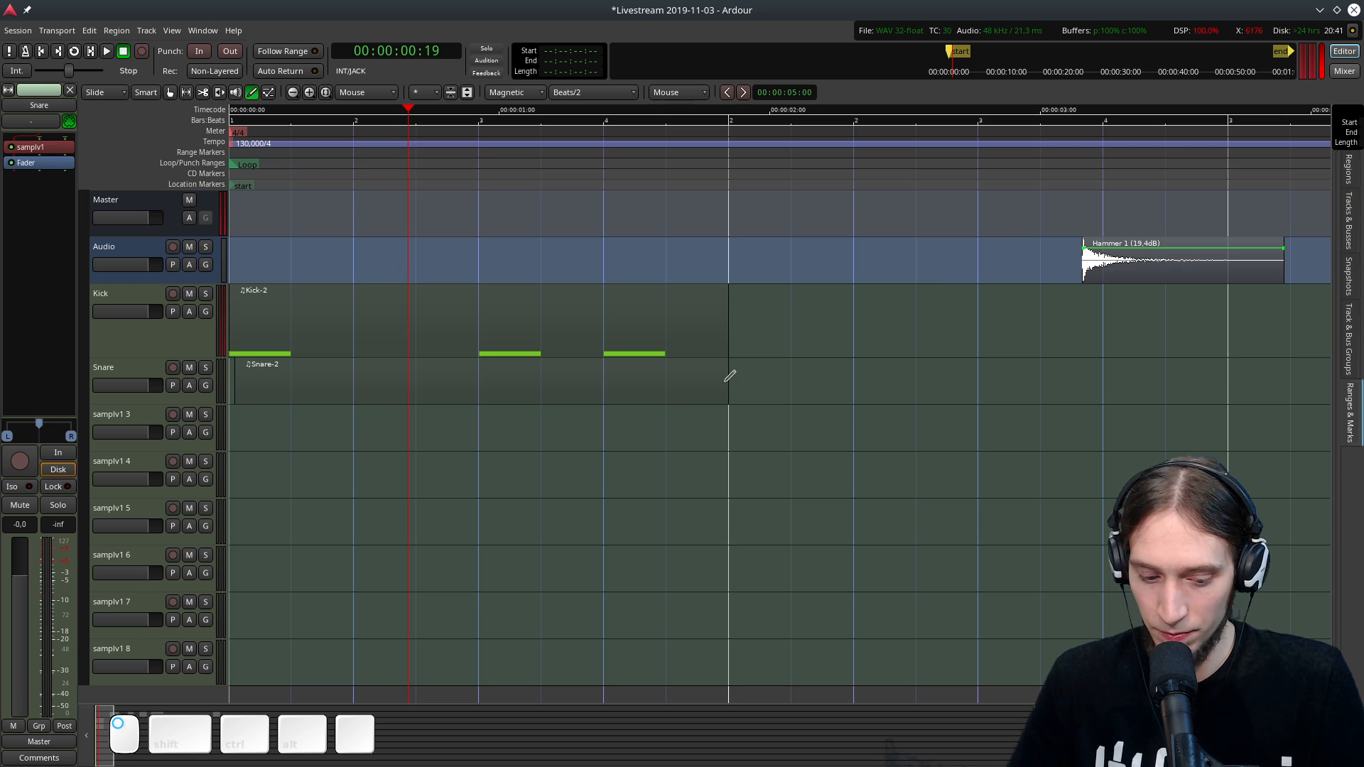
pyautogui.press('g')
pyautogui.moveTo(232, 376)
pyautogui.mouseDown()
pyautogui.moveTo(152, 422)
pyautogui.moveTo(152, 450)
pyautogui.mouseUp()
pyautogui.press('d')
pyautogui.click(387, 445)
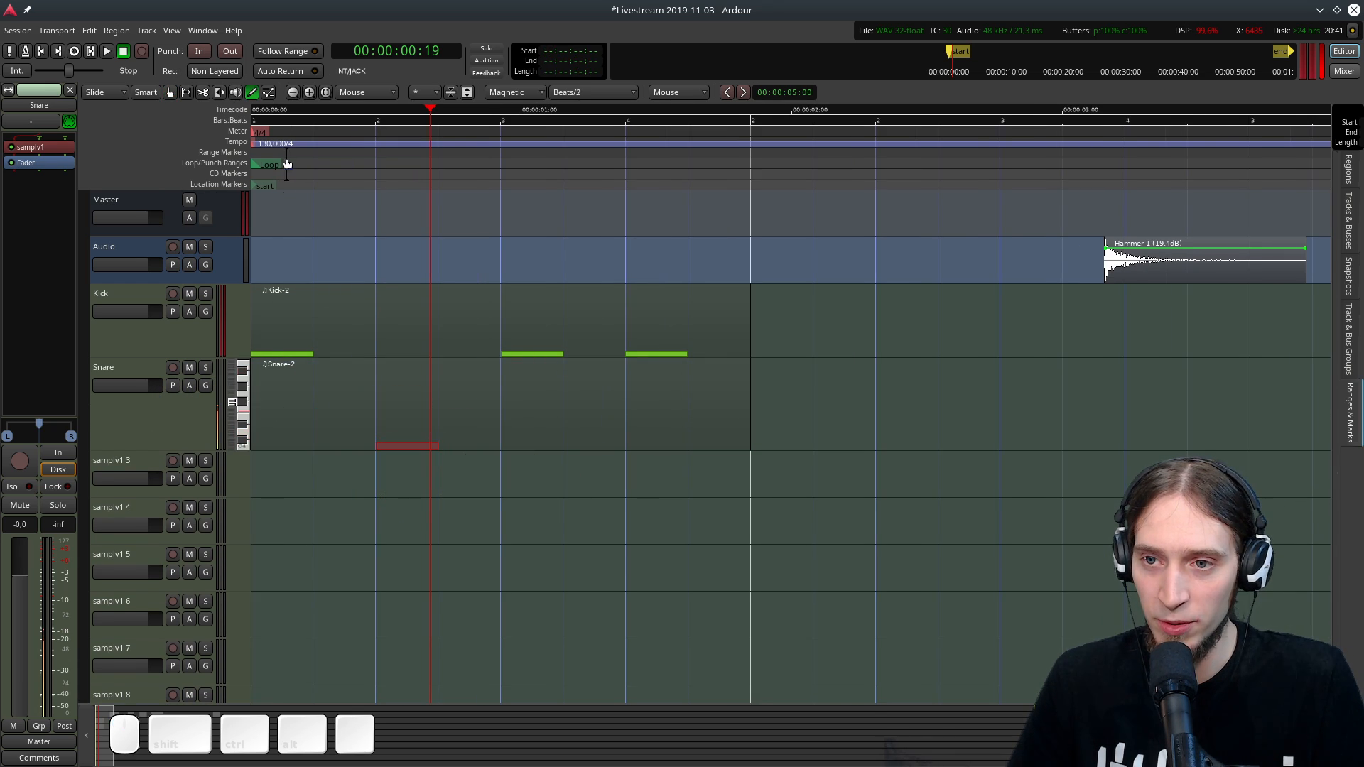
# Move the Kick's third-beat note half a beat later and replace its fourth-beat note with a Snare note on beat 4.
pyautogui.press('space')
pyautogui.press('space')
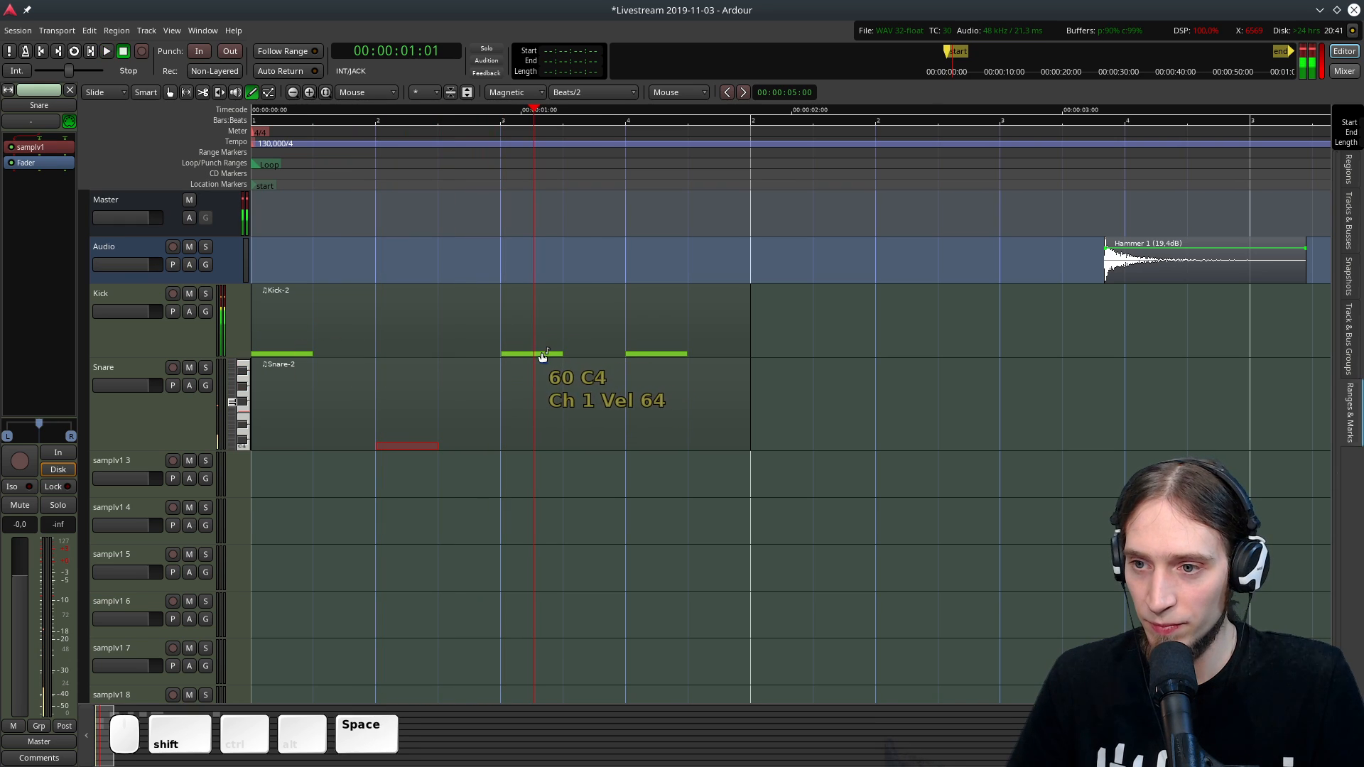
pyautogui.moveTo(541, 355); pyautogui.dragTo(603, 354)
pyautogui.keyDown('shift'); pyautogui.rightClick(639, 353); pyautogui.keyUp('shift')
pyautogui.click(647, 445)
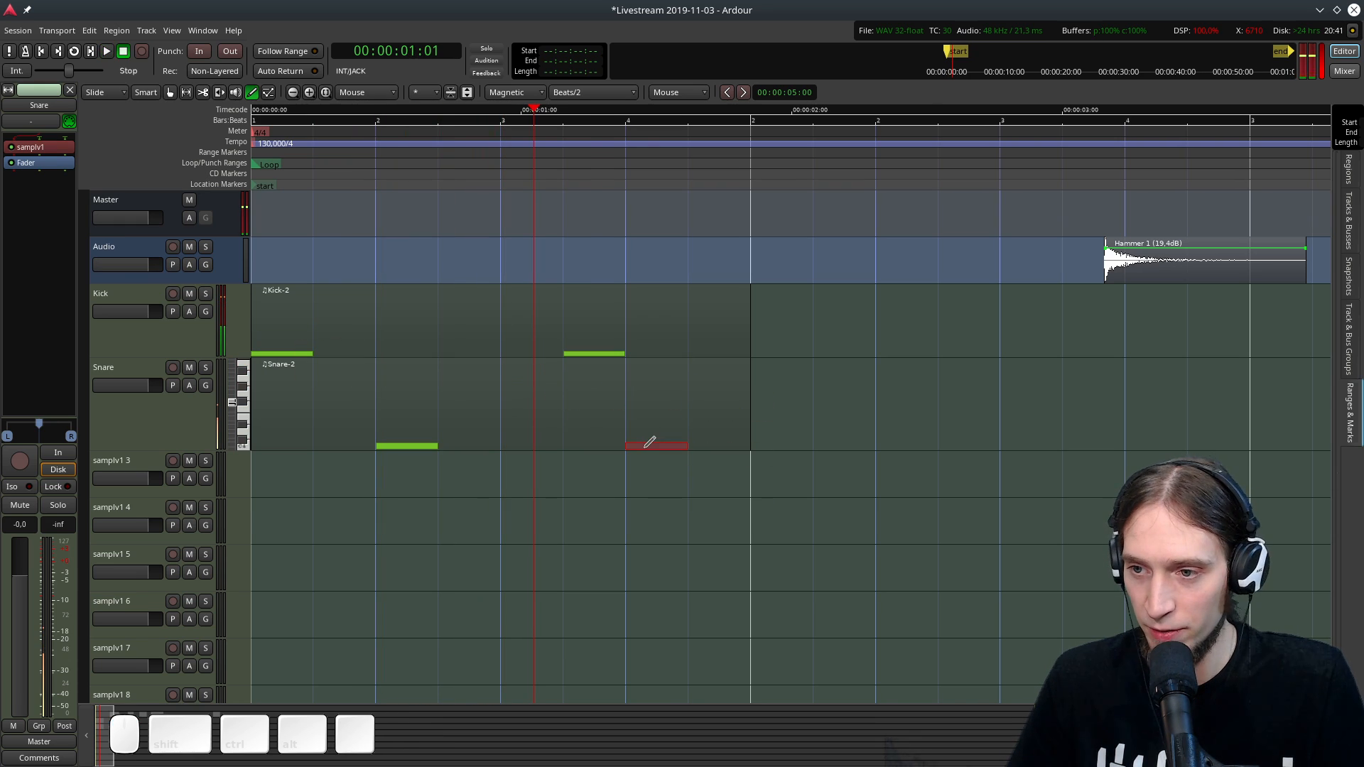
# Set the loop range to the one-bar Snare region and start loop playback with the Snare track selected.
pyautogui.press('g')
pyautogui.moveTo(906, 440); pyautogui.dragTo(202, 326)
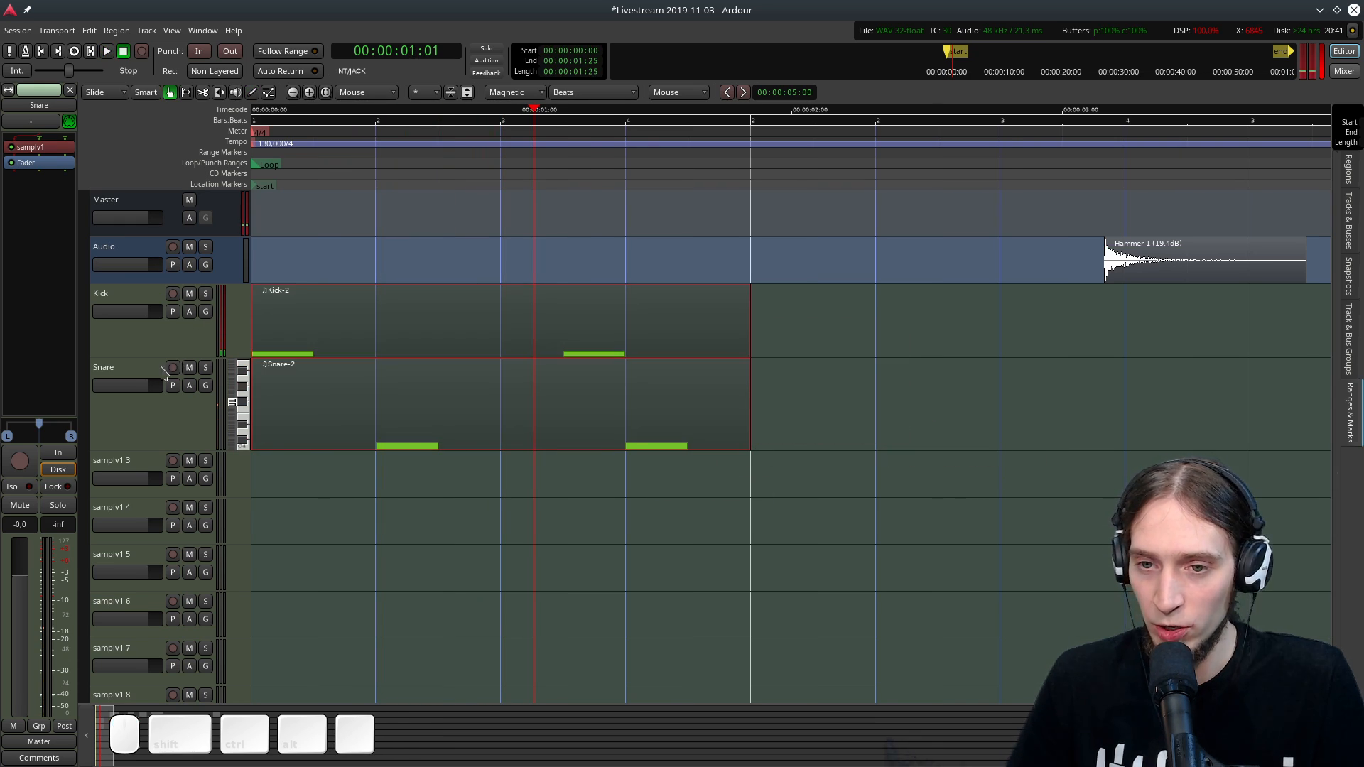
pyautogui.click(162, 369)
pyautogui.click(398, 402)
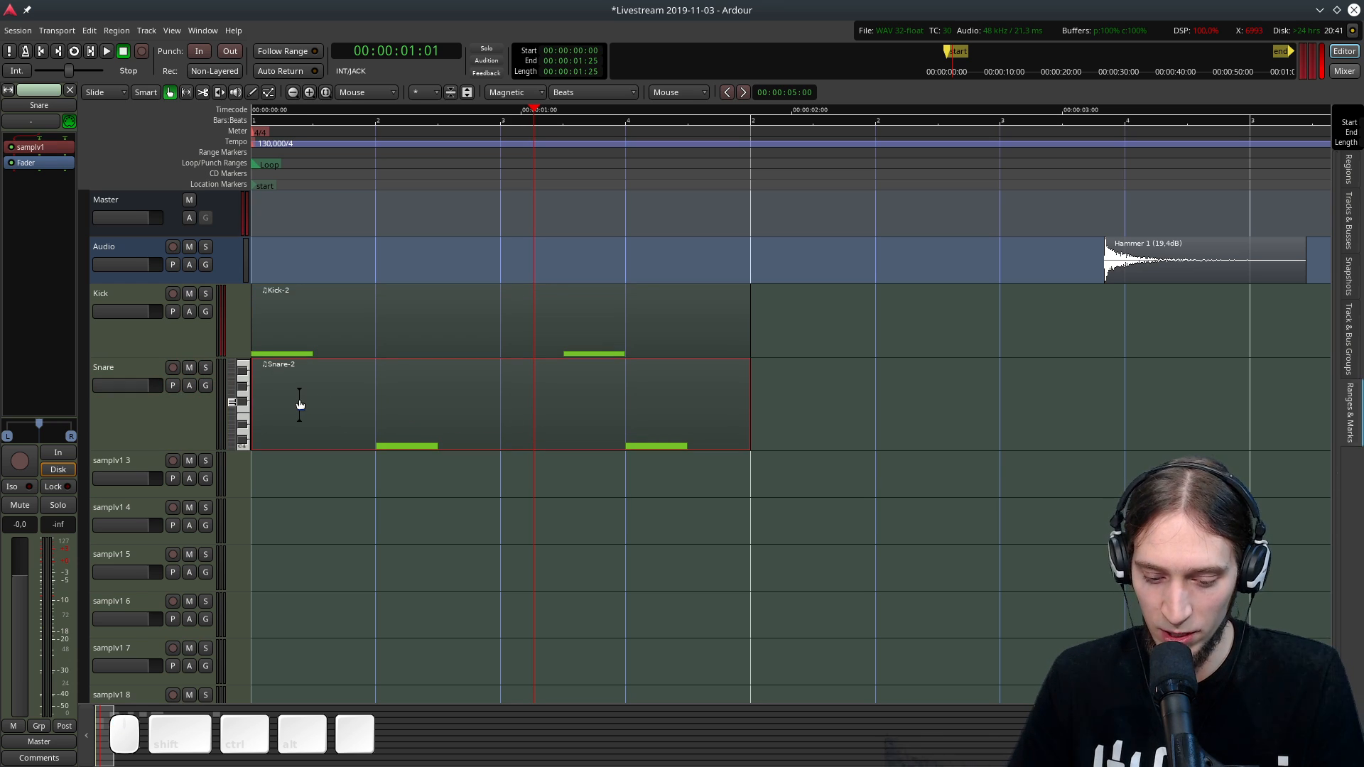
pyautogui.press(']')
pyautogui.press('l')
pyautogui.click(160, 392)
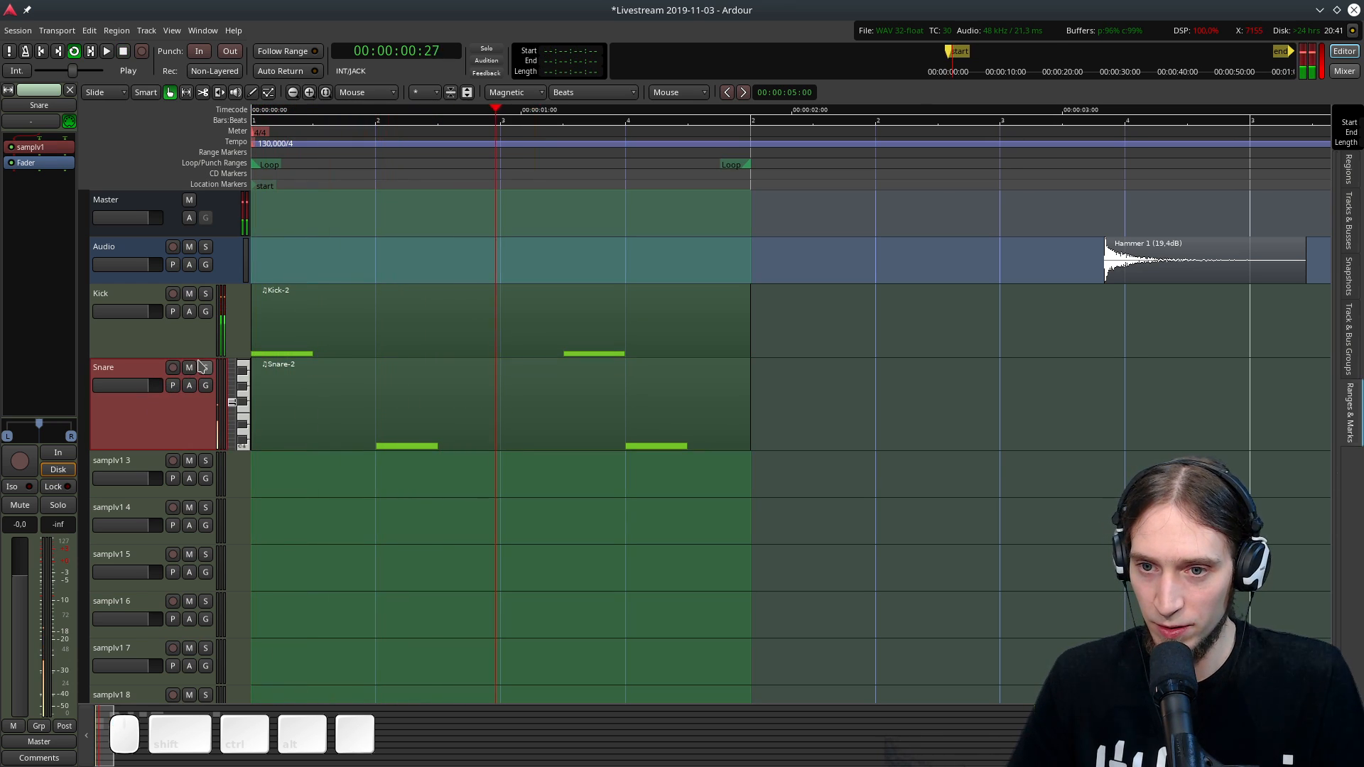
# Solo the Snare track, stop playback, connect its MIDI input to a2j and arm it for recording.
pyautogui.click(206, 368)
pyautogui.press('space')
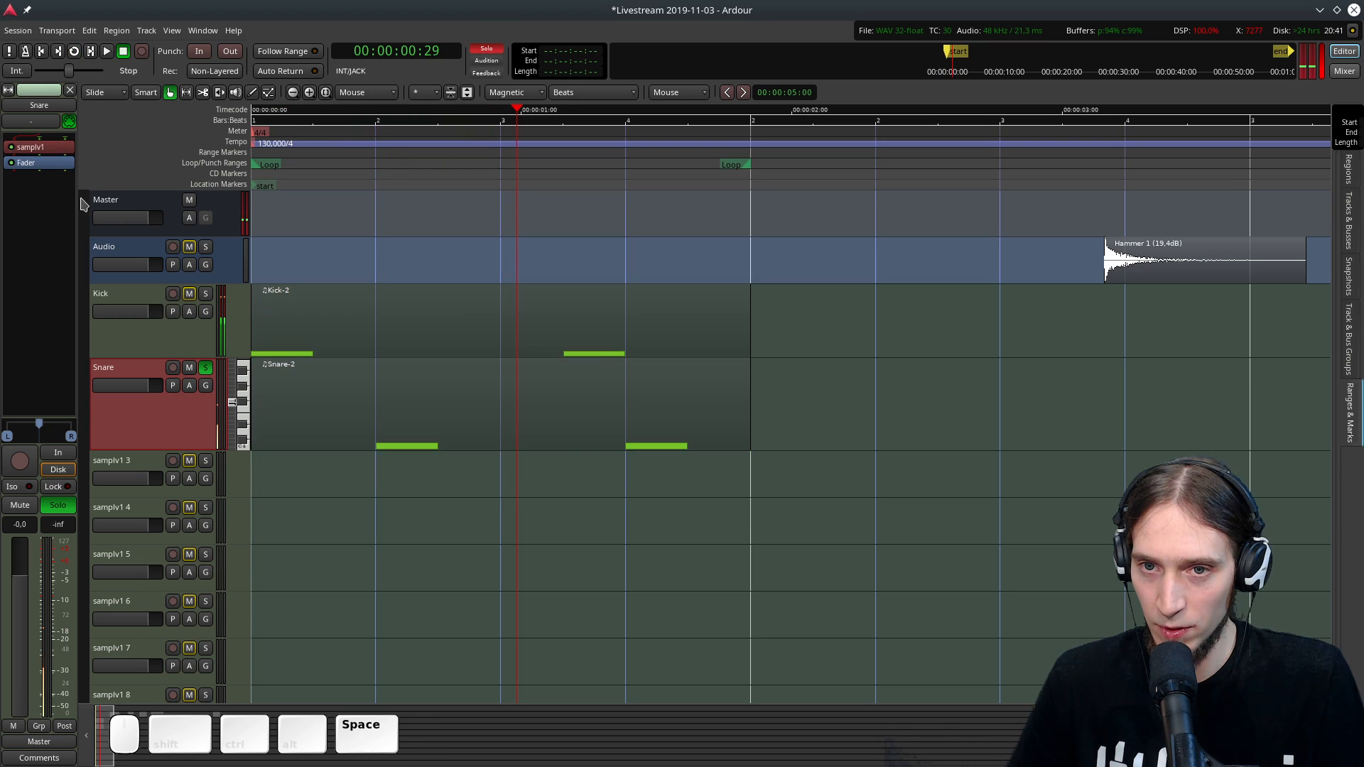
pyautogui.click(31, 124)
pyautogui.click(86, 181)
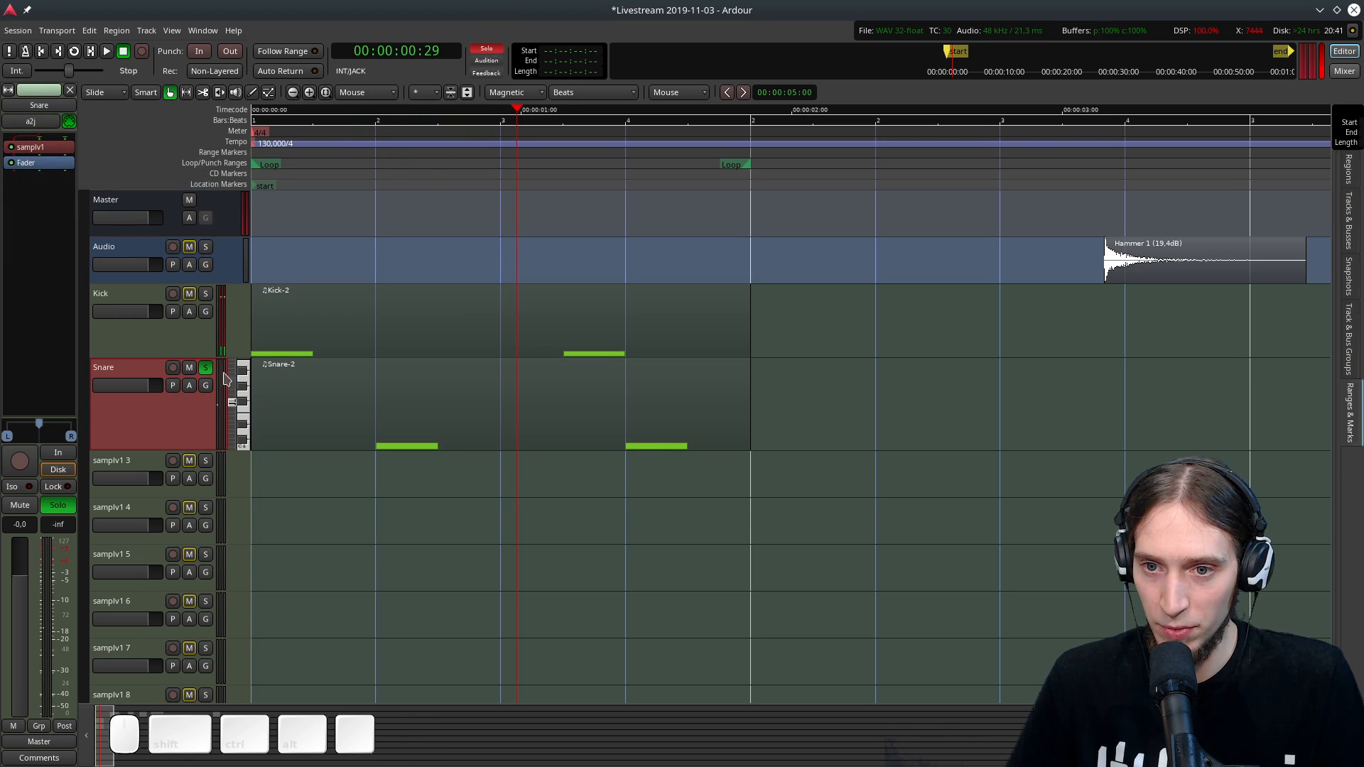
pyautogui.click(173, 368)
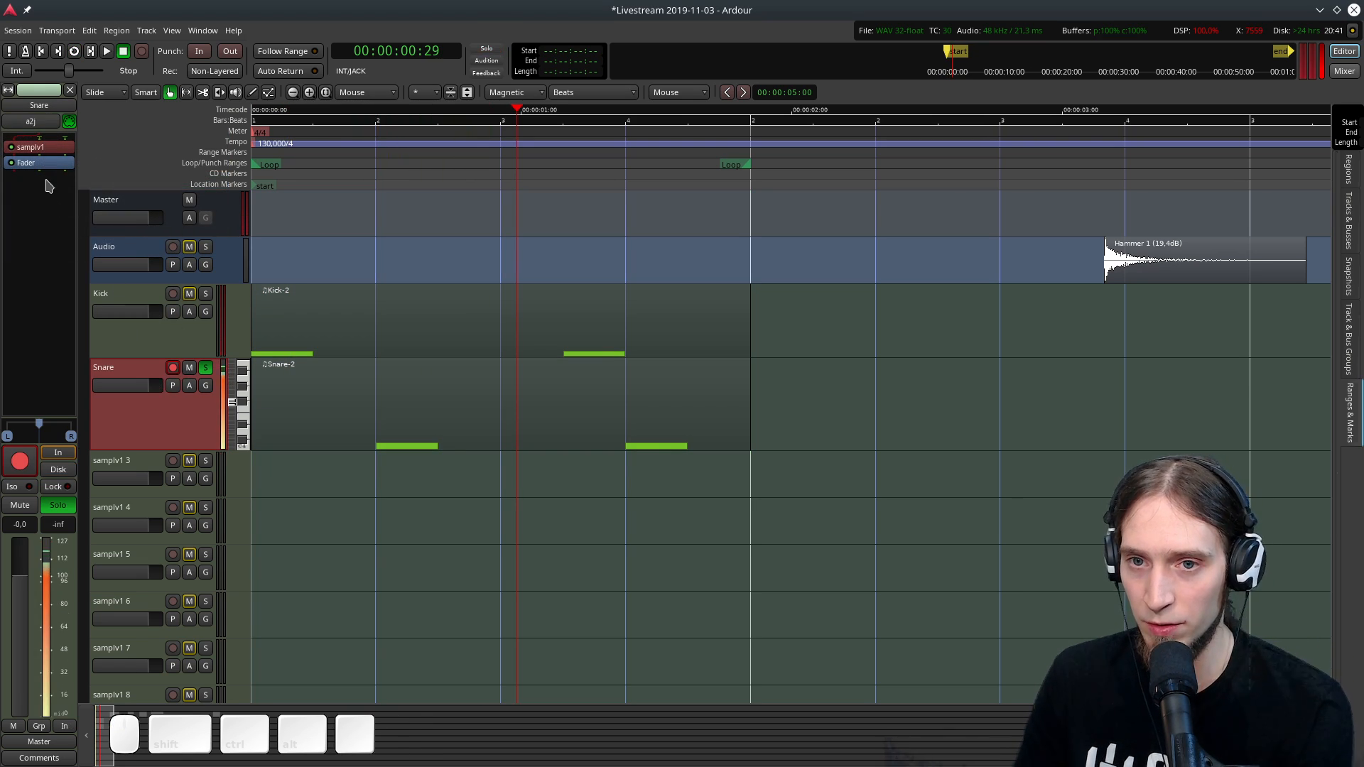
# Open the Snare track's samplv1 instrument and bring up its sample-opening dialog.
pyautogui.doubleClick(49, 150)
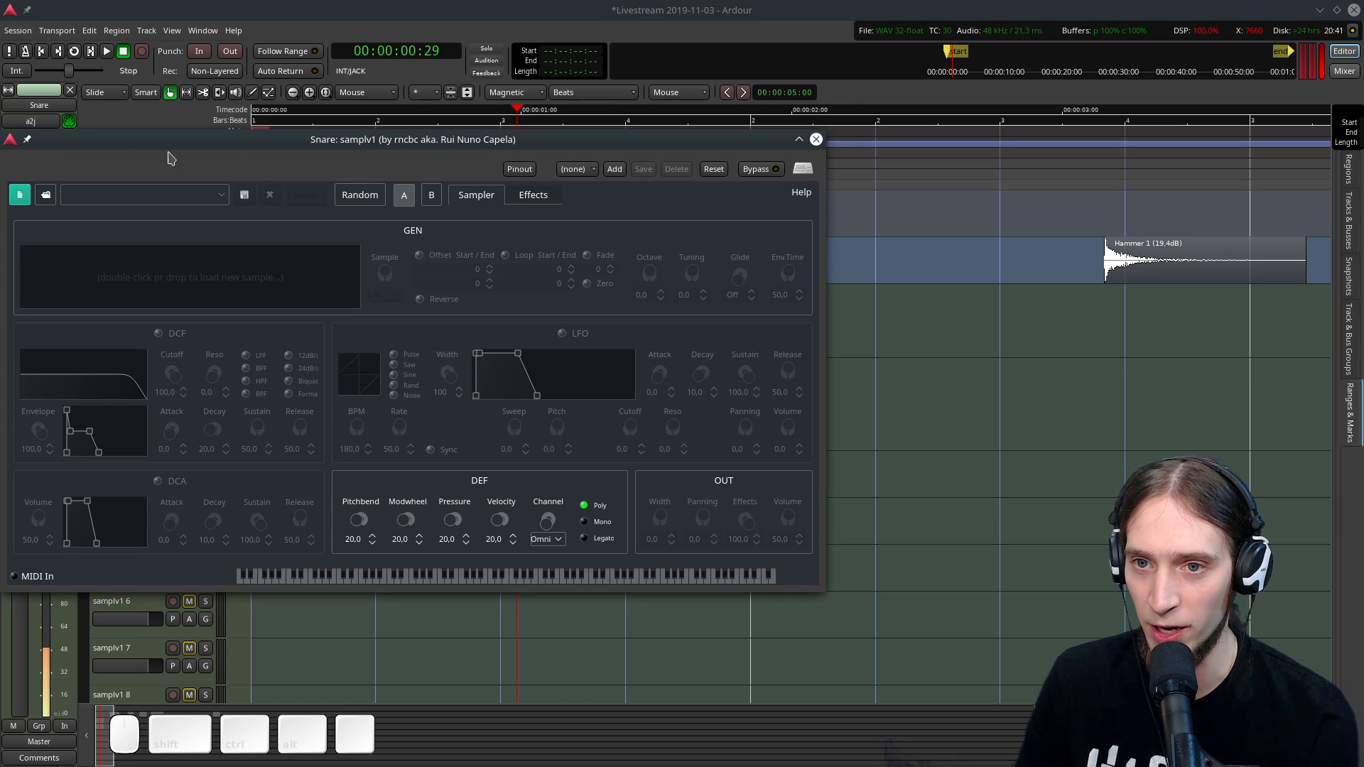
pyautogui.rightClick(196, 265)
pyautogui.click(211, 272)
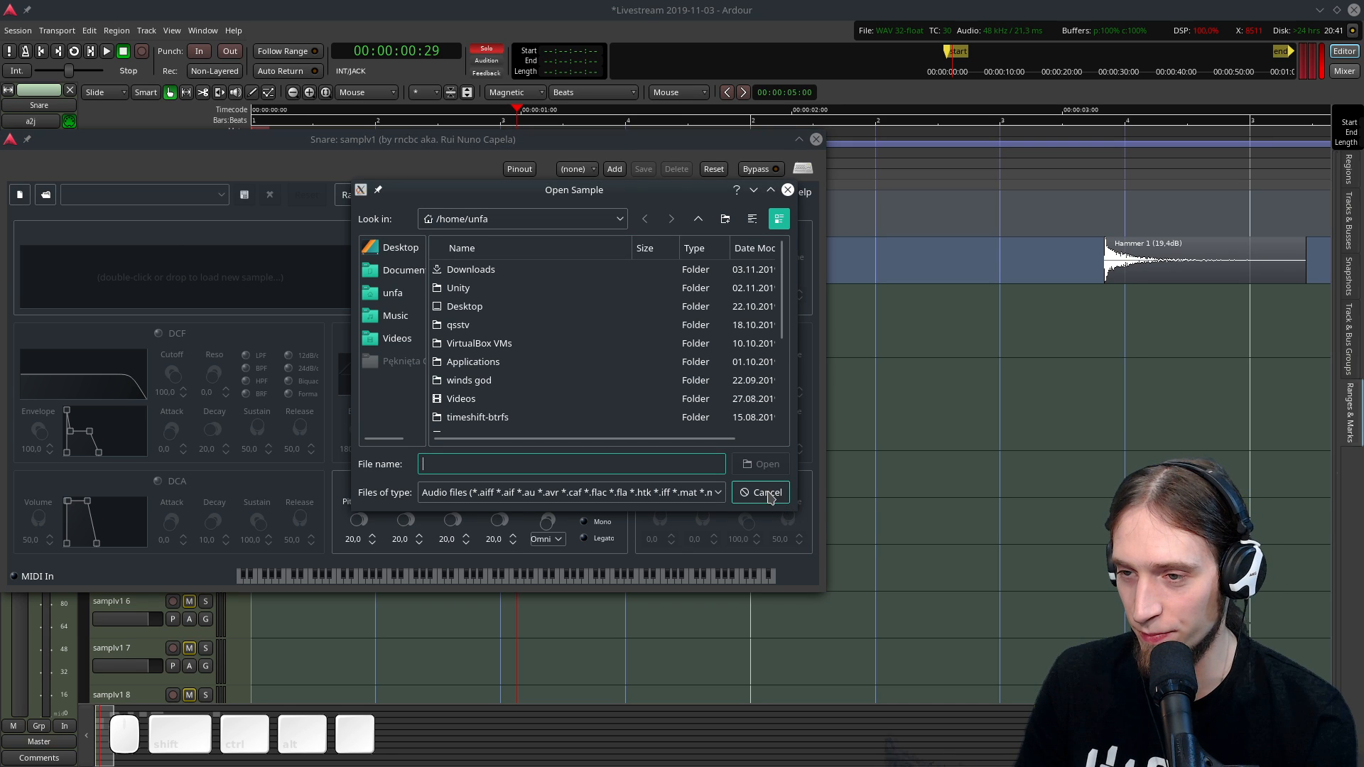
# Navigate the sample dialog to the /data/Projects/Tracks folder.
pyautogui.click(518, 219)
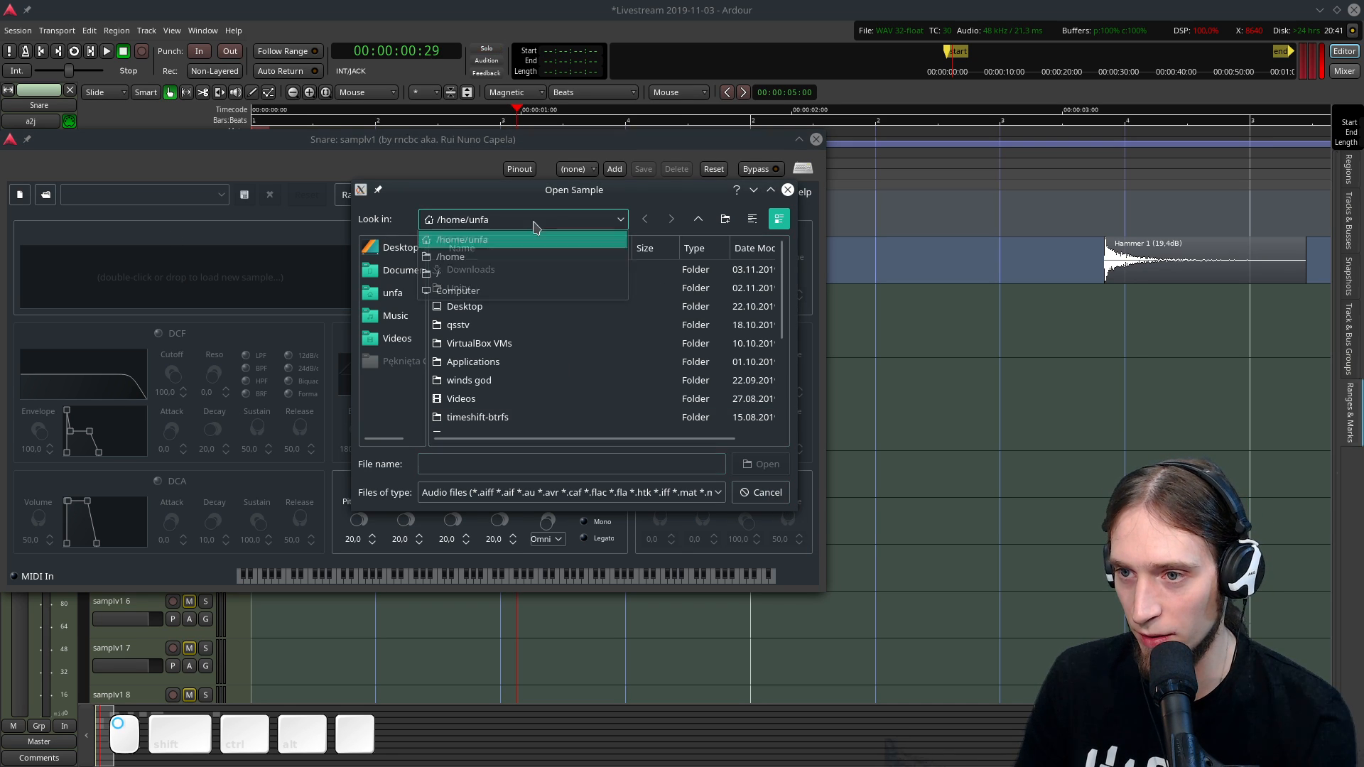
pyautogui.click(462, 268)
pyautogui.click(435, 462)
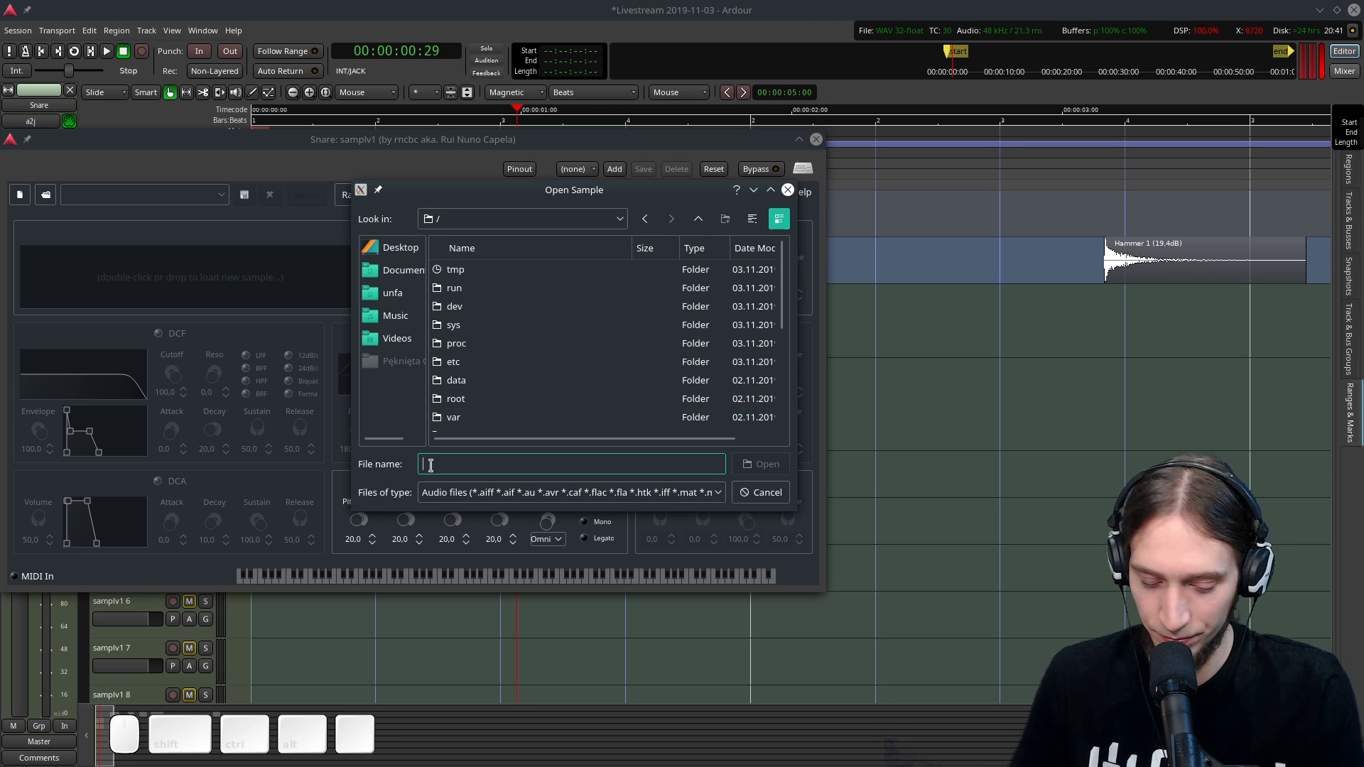
pyautogui.write('/u')
pyautogui.write('a')
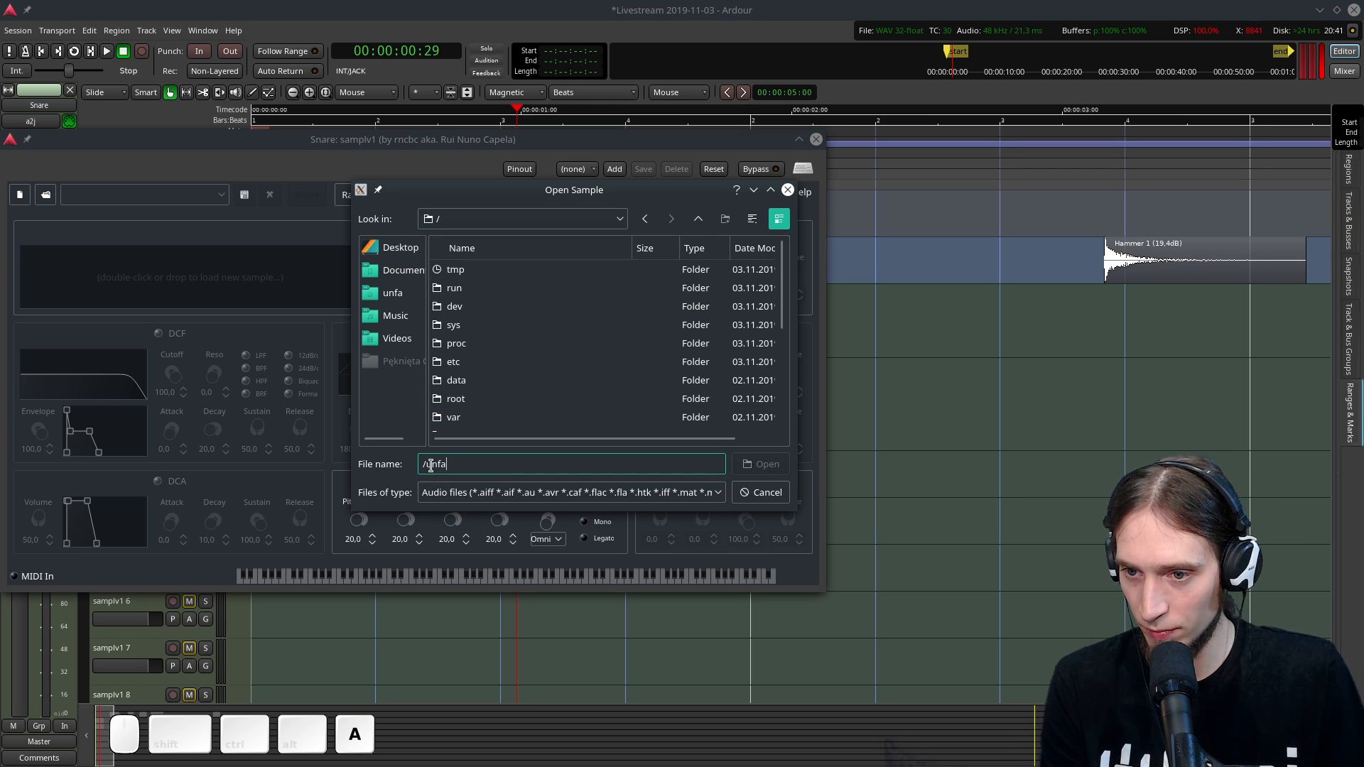
pyautogui.press('BackSpace')
pyautogui.press('BackSpace')
pyautogui.write('data/')
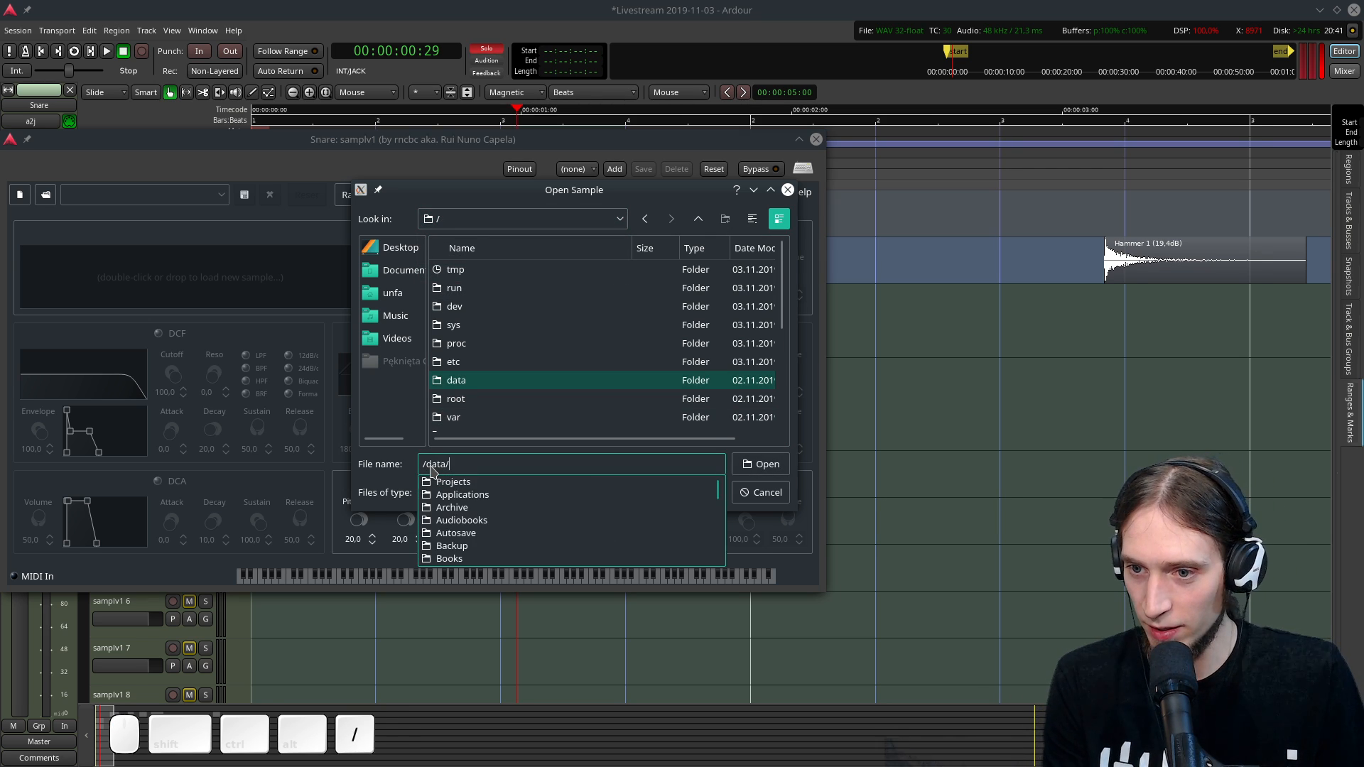
pyautogui.press('Down')
pyautogui.write('/Tra')
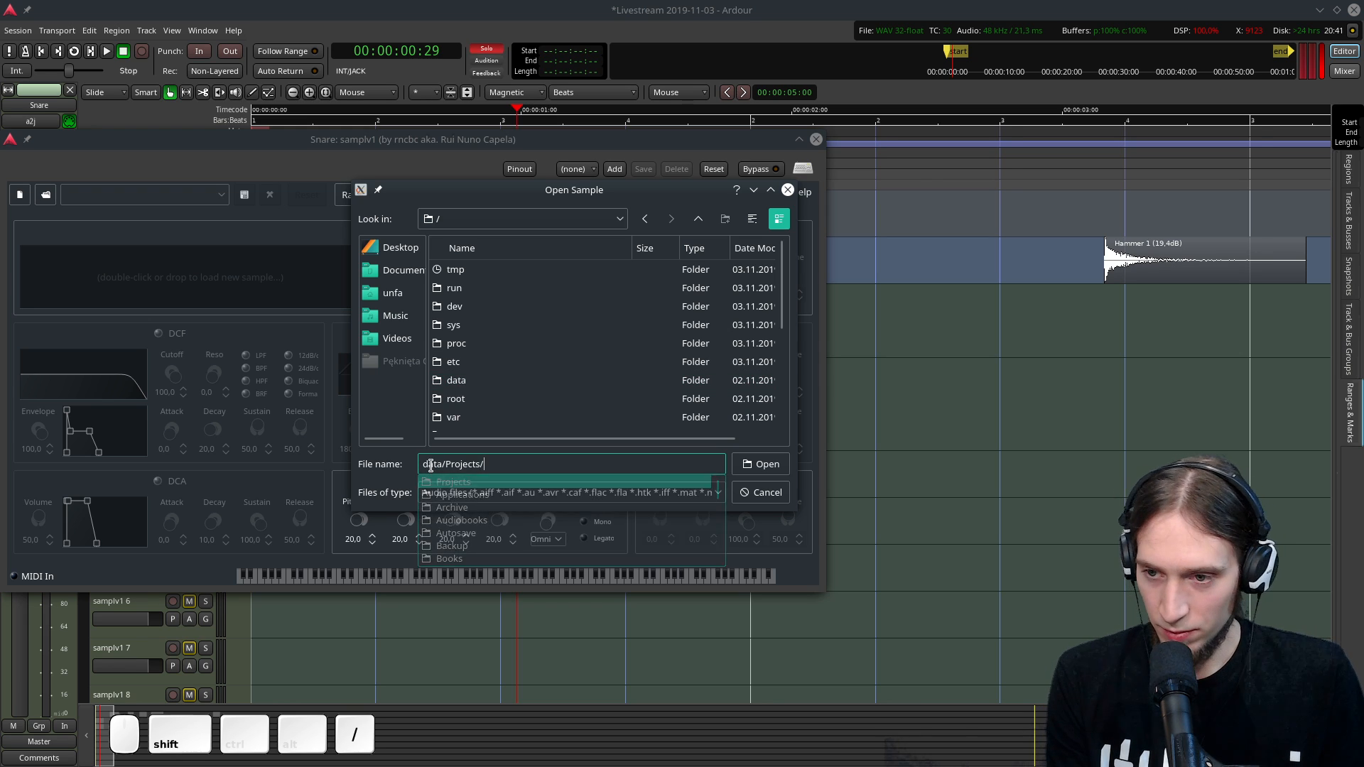
pyautogui.write('cK')
pyautogui.press('BackSpace')
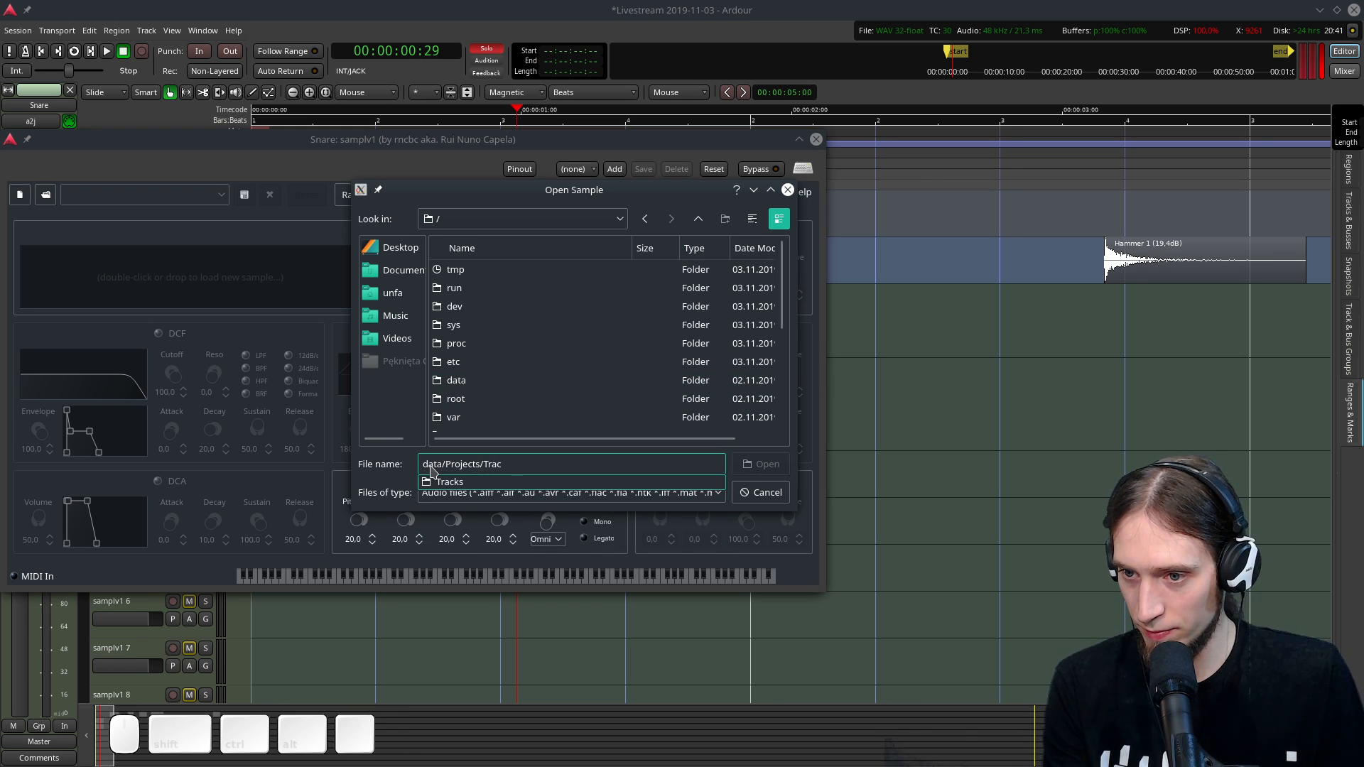
pyautogui.write('lk')
pyautogui.press('BackSpace')
pyautogui.press('BackSpace')
pyautogui.write('ks')
pyautogui.press('Return')
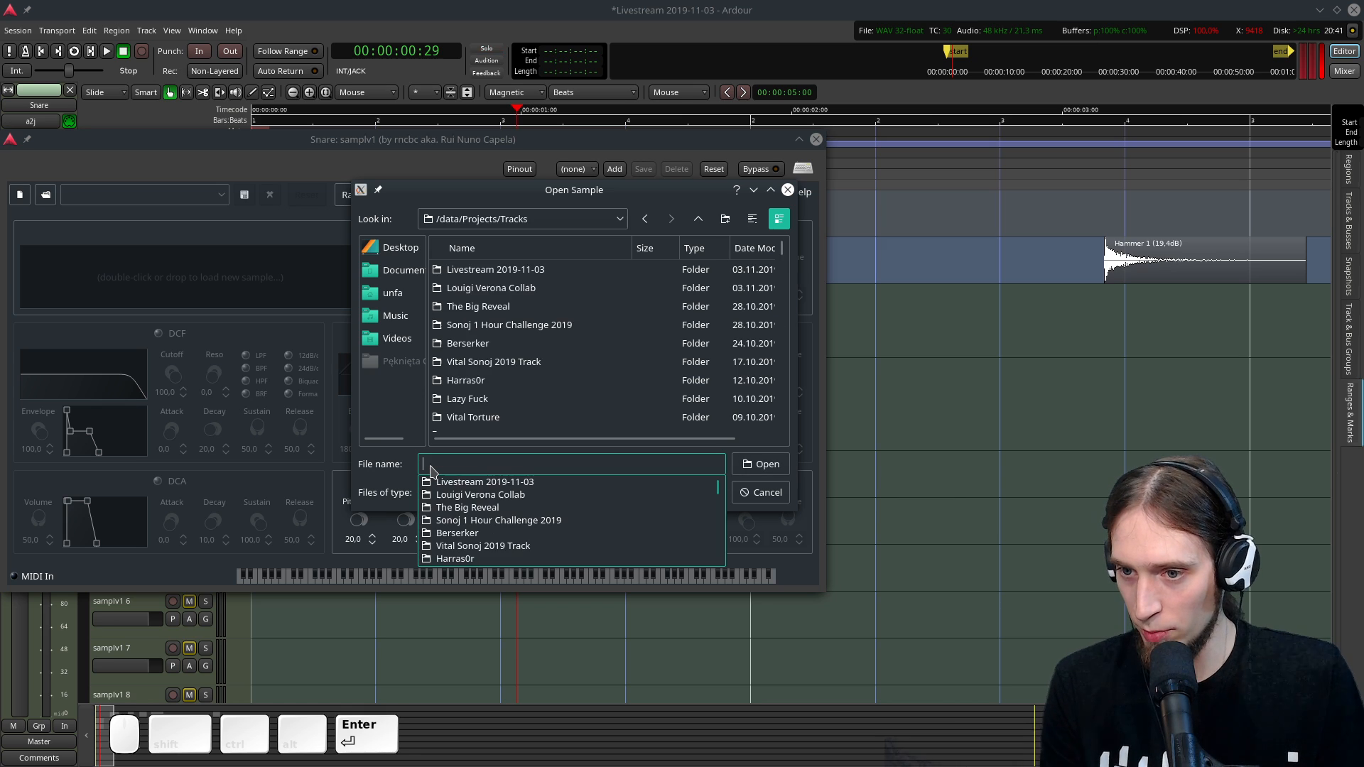
# Add the Tracks folder to the sample dialog's bookmarked places and open it from there.
pyautogui.click(514, 282)
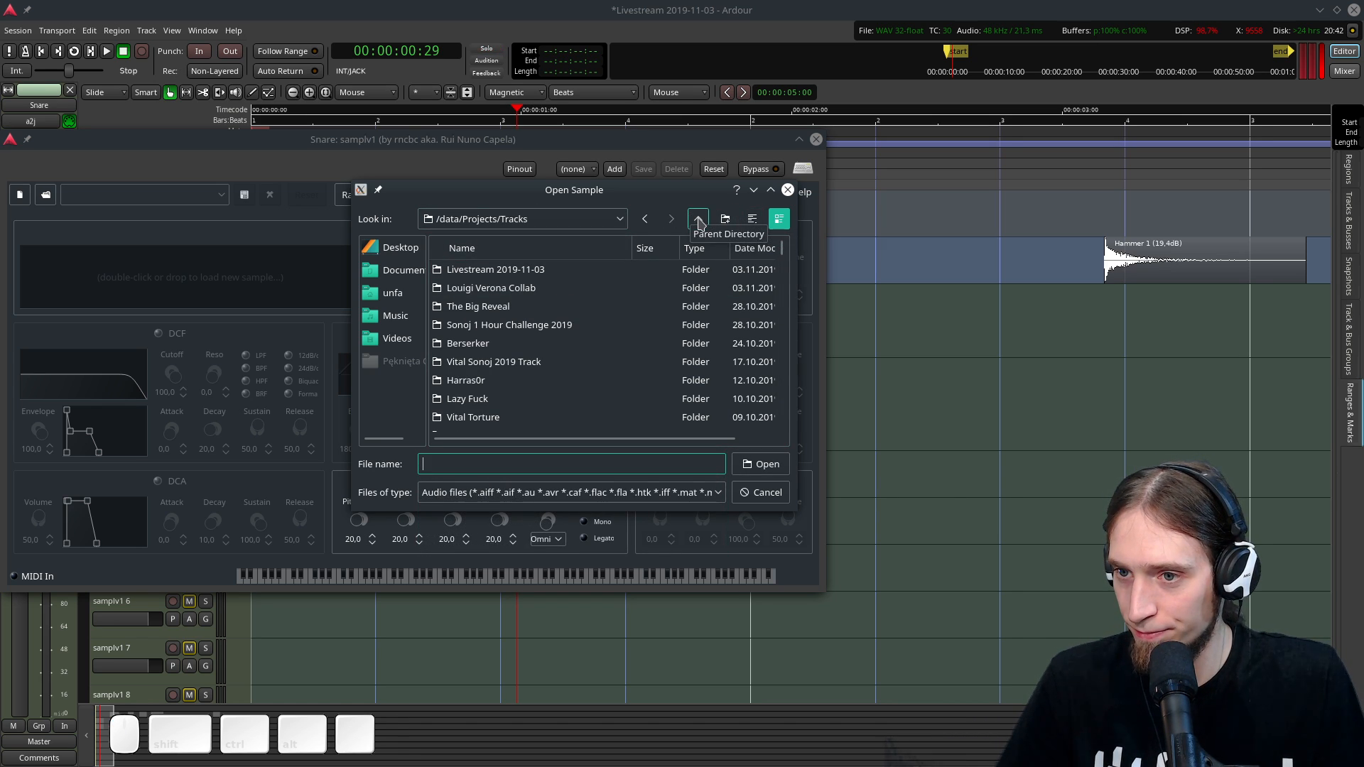
pyautogui.click(524, 222)
pyautogui.click(493, 234)
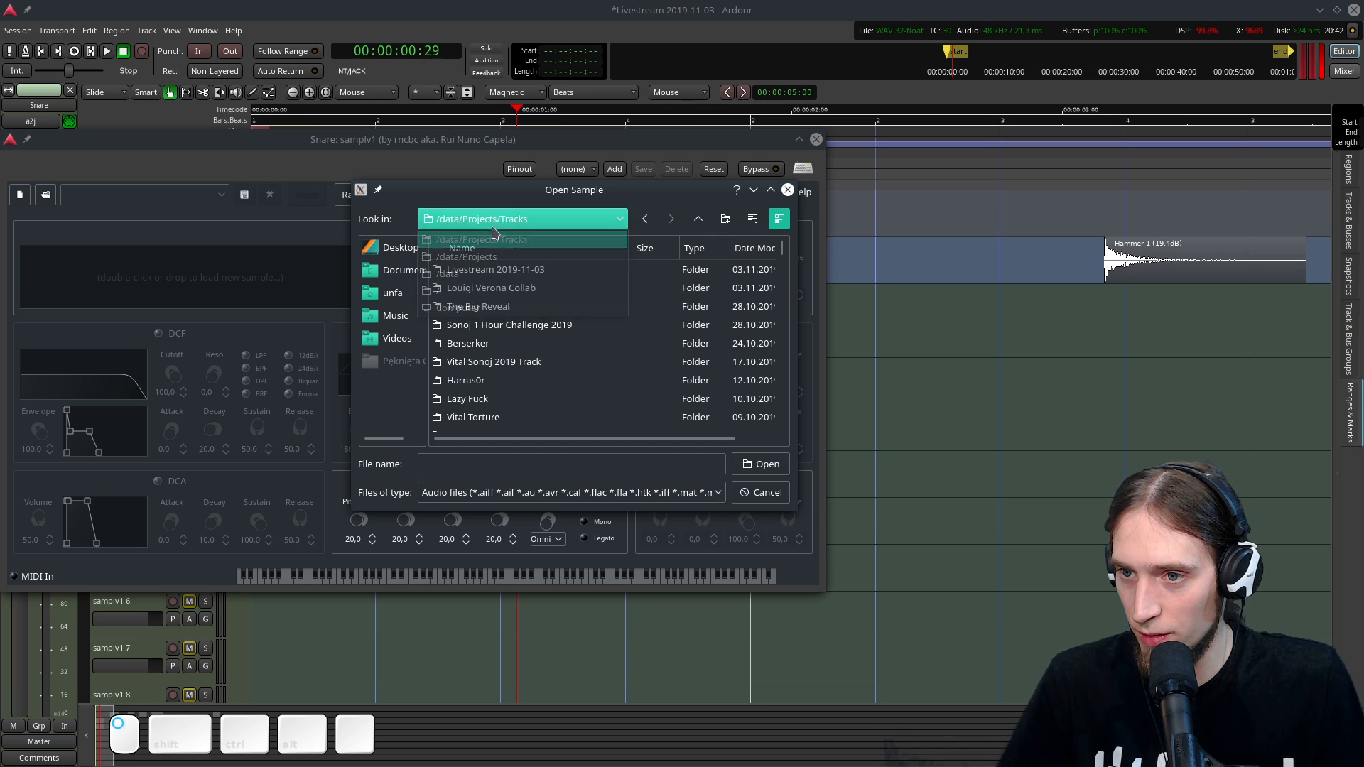
pyautogui.click(493, 223)
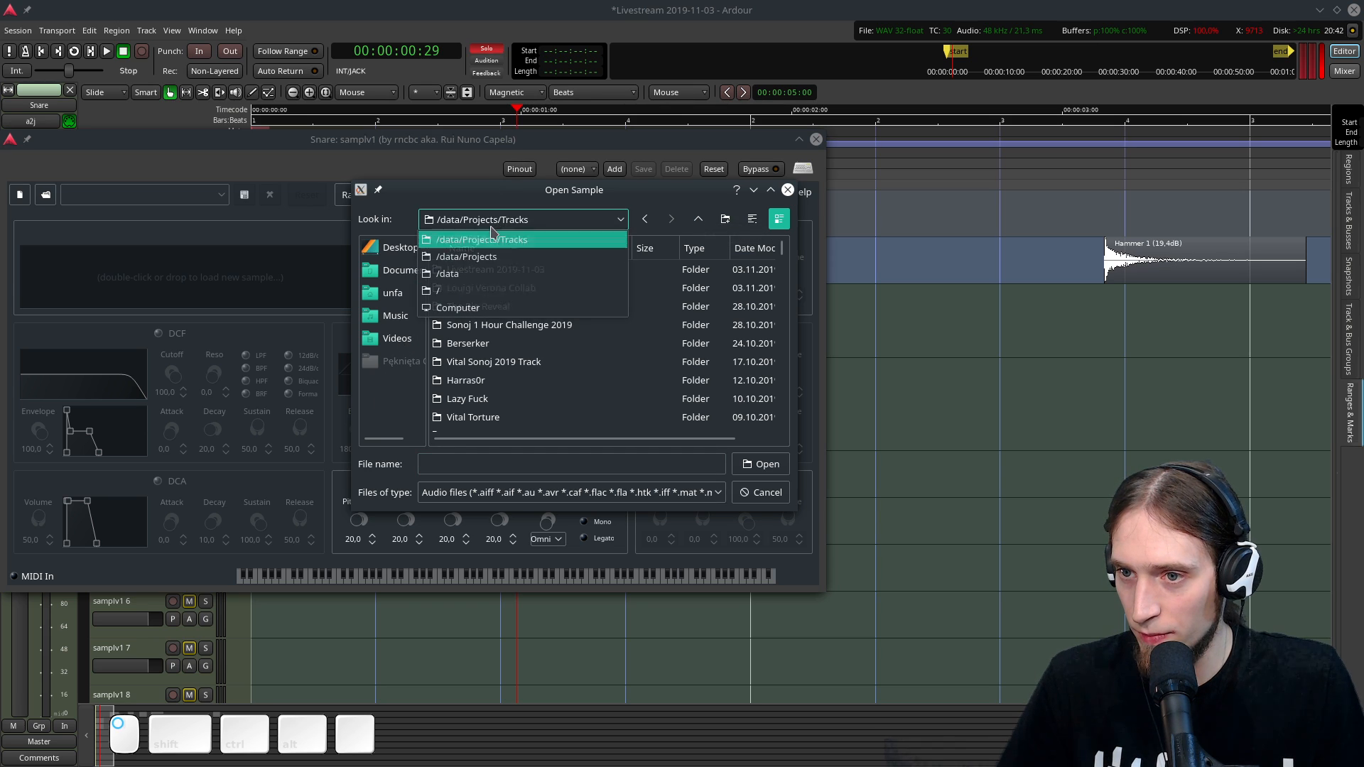
pyautogui.click(698, 218)
pyautogui.moveTo(461, 290); pyautogui.dragTo(395, 385)
pyautogui.click(395, 384)
# Load Hammer 2.flac from the Livestream 2019-11-03 project's export/Samples folder into the Snare's samplv1.
pyautogui.doubleClick(514, 275)
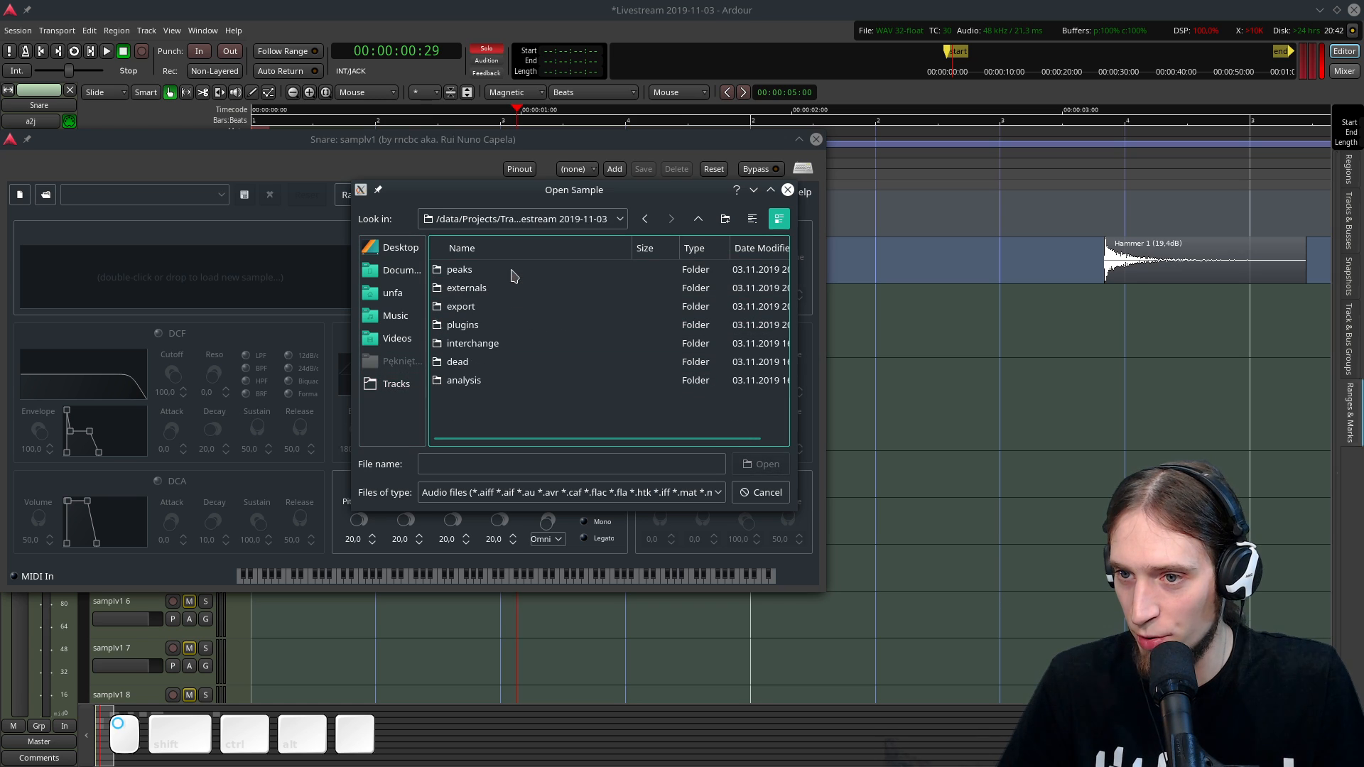
pyautogui.doubleClick(462, 306)
pyautogui.doubleClick(469, 270)
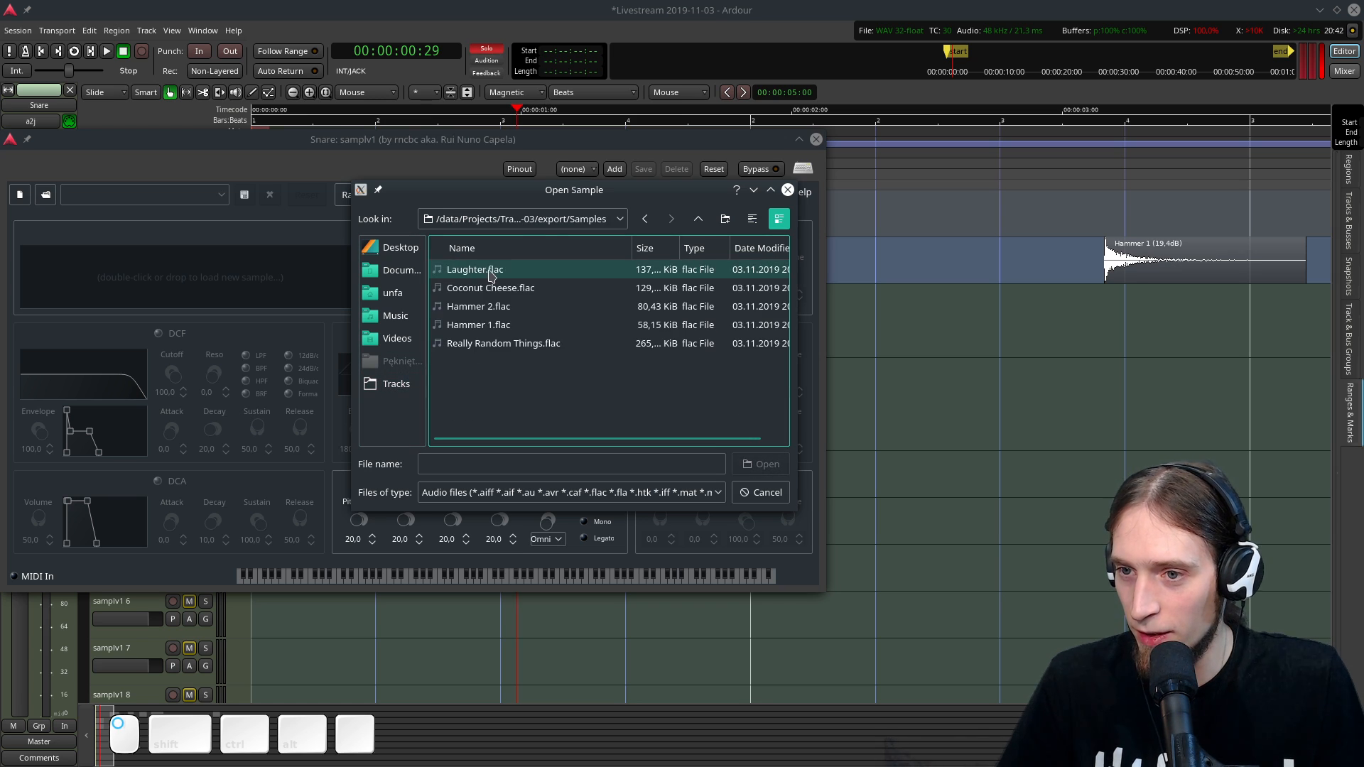
pyautogui.doubleClick(529, 309)
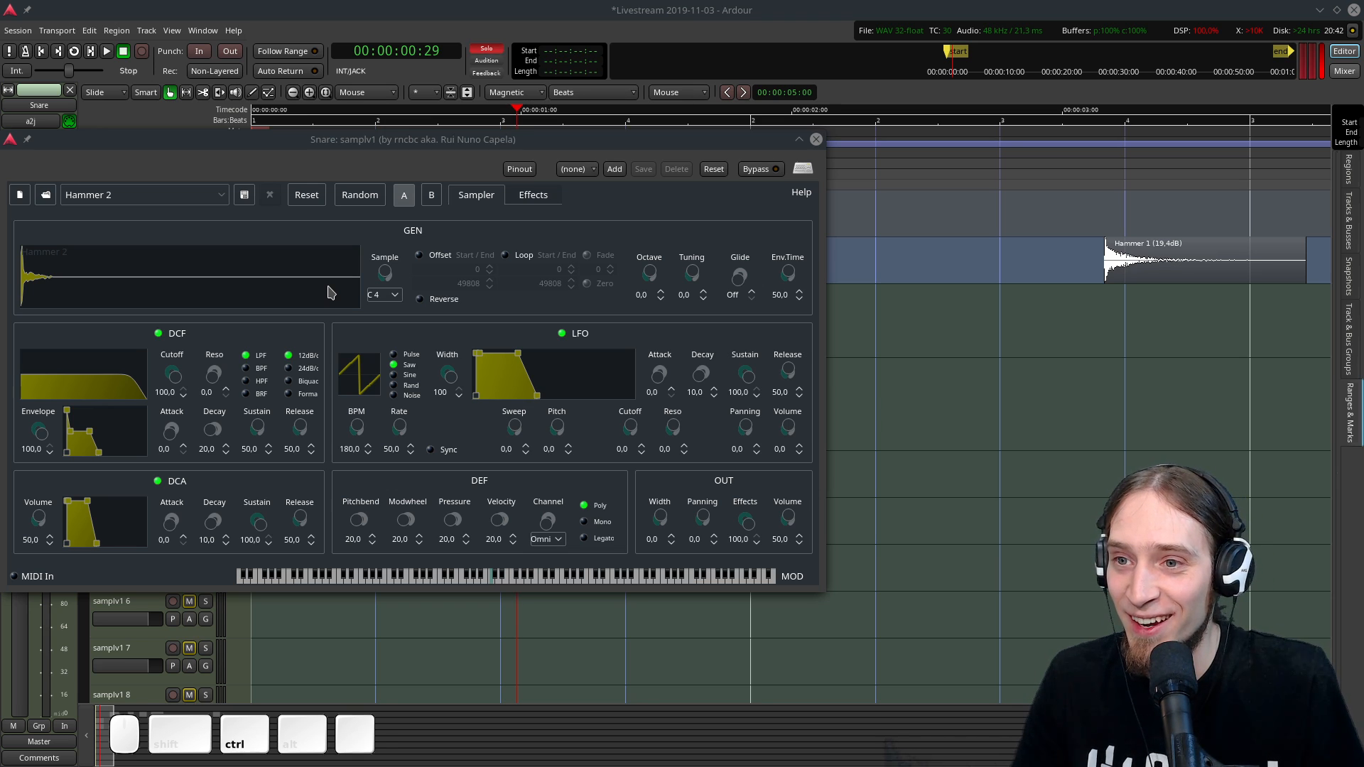
# Save the session and bring the Snare's samplv1 window back into view.
pyautogui.click(500, 6)
pyautogui.hotkey('ctrl', 's')
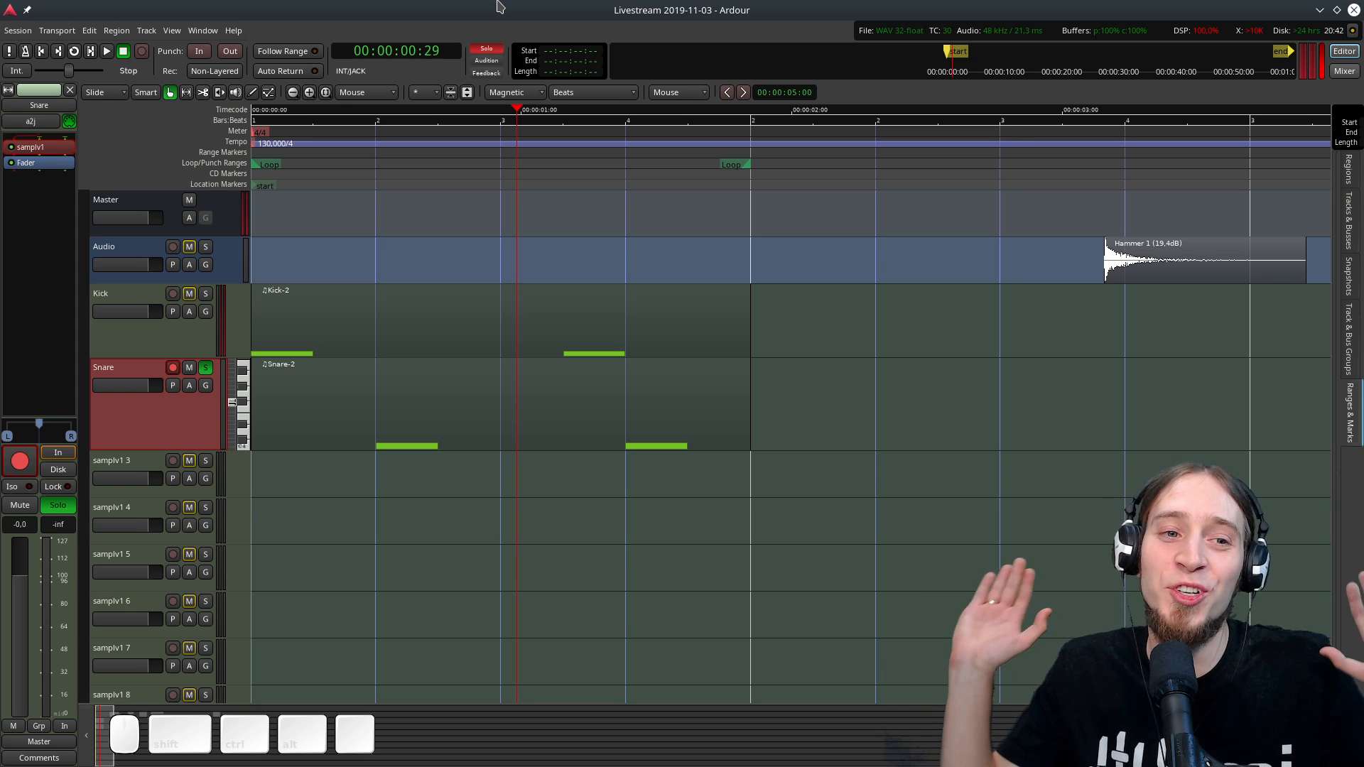
pyautogui.middleClick(661, 5)
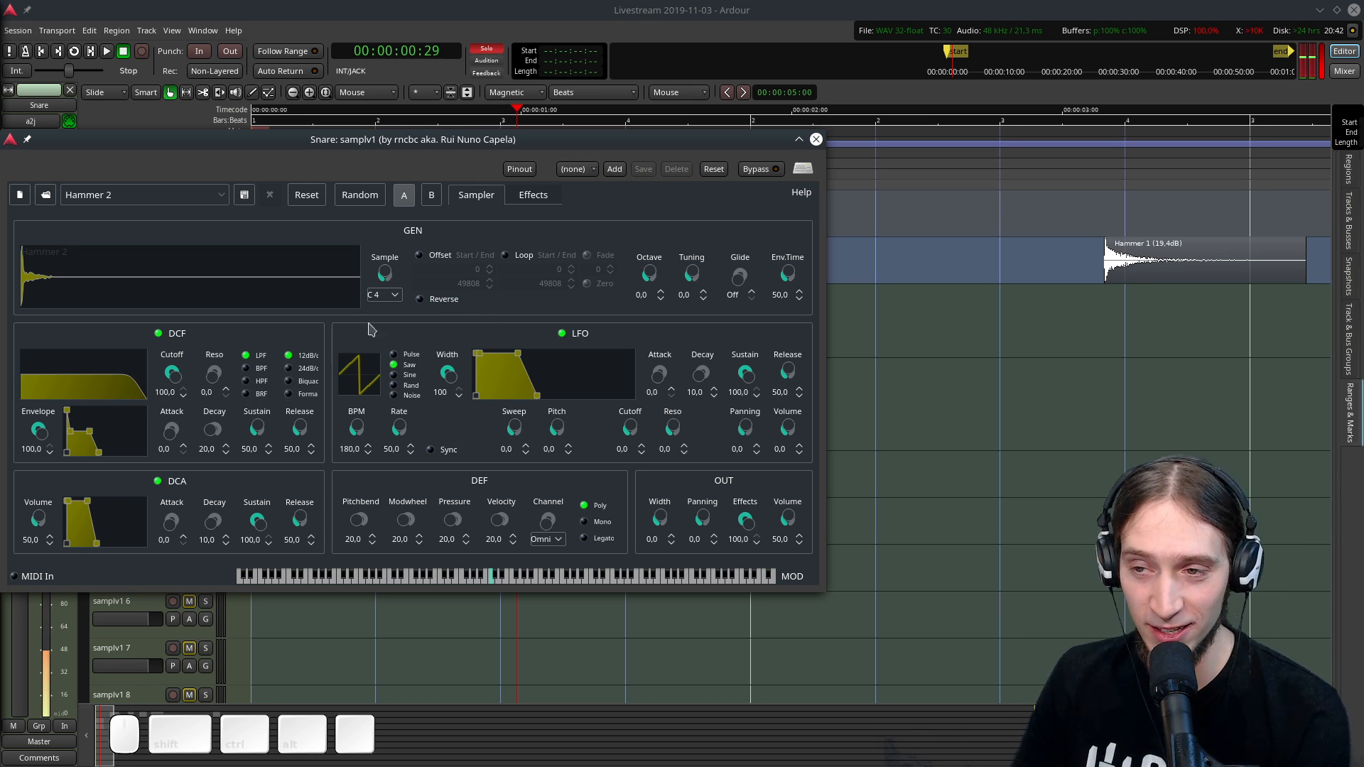
# Enable the Hammer 2 sample's offset, with the start at 93 and the end at 9131.
pyautogui.click(447, 261)
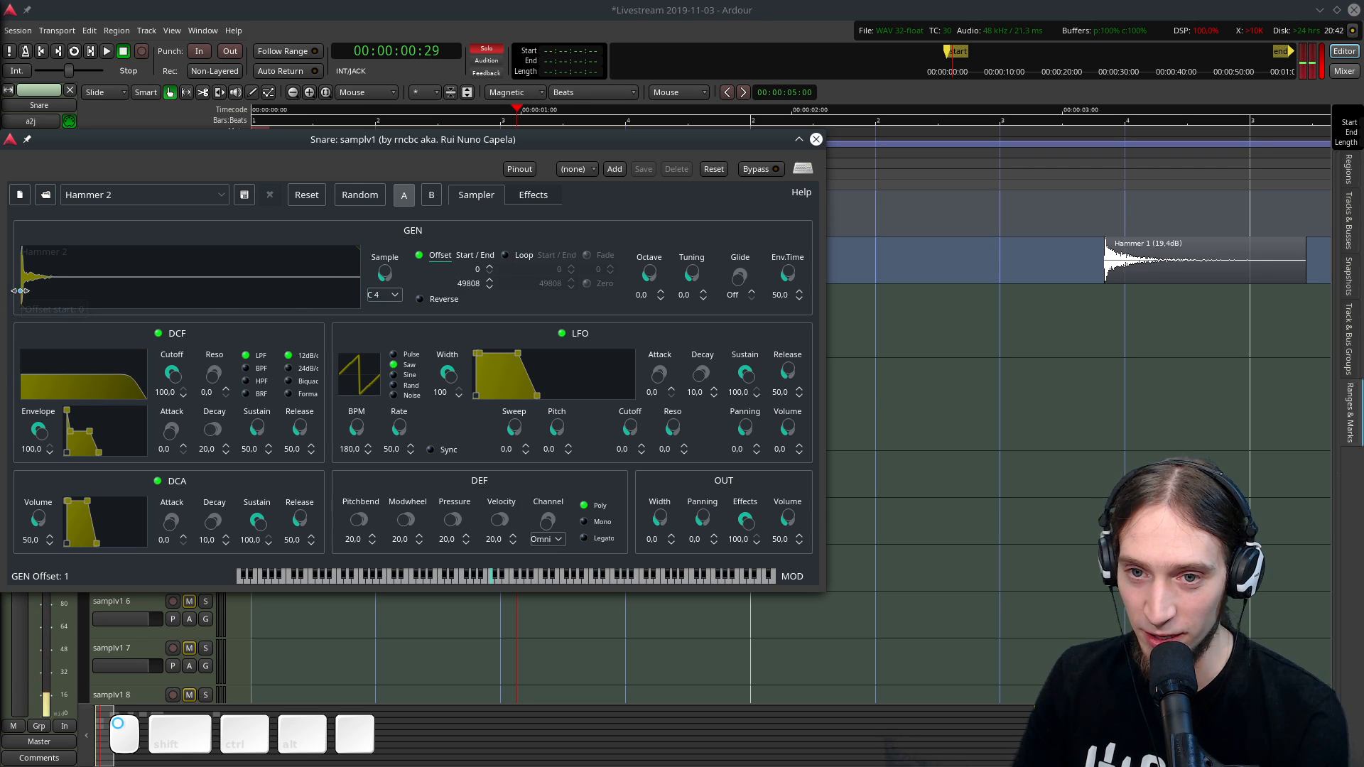
pyautogui.moveTo(21, 291); pyautogui.dragTo(21, 291)
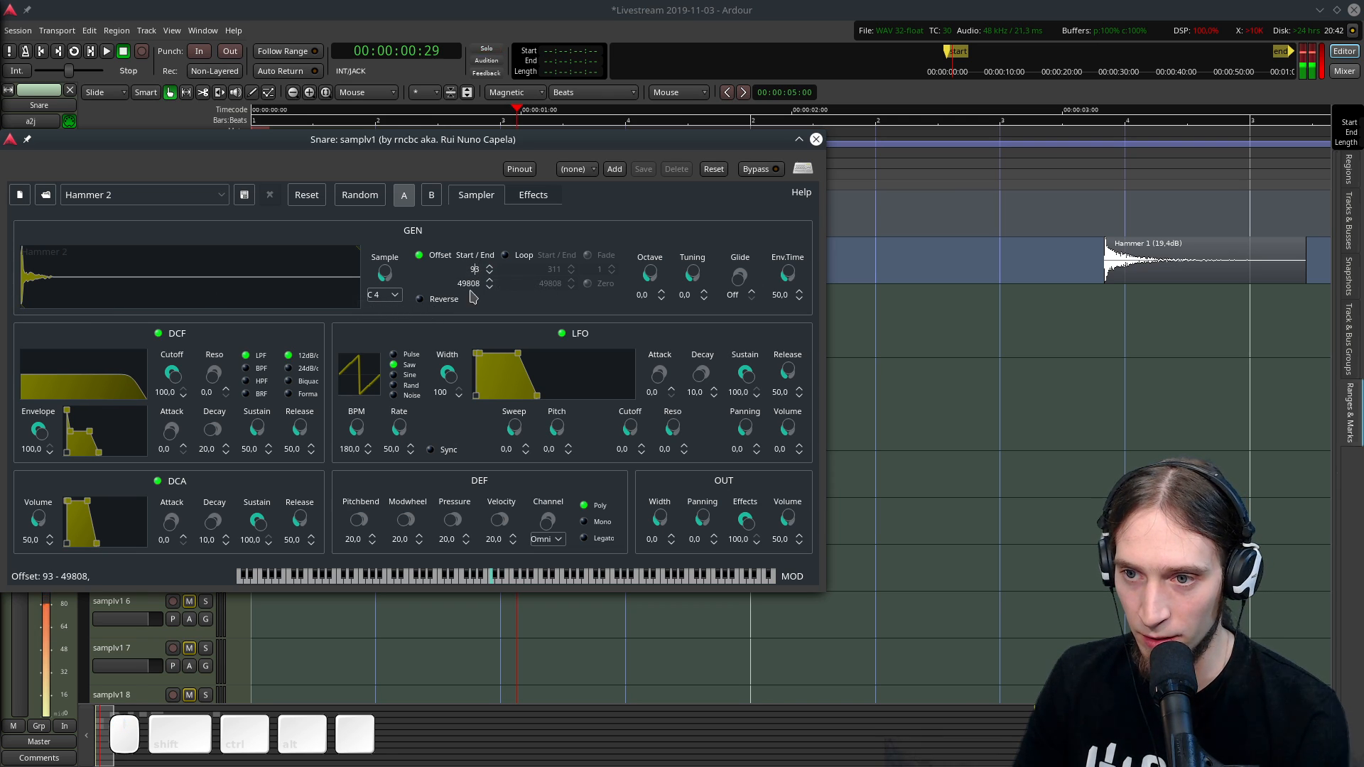
pyautogui.moveTo(359, 268)
pyautogui.mouseDown()
pyautogui.moveTo(46, 284)
pyautogui.moveTo(83, 283)
pyautogui.mouseUp()
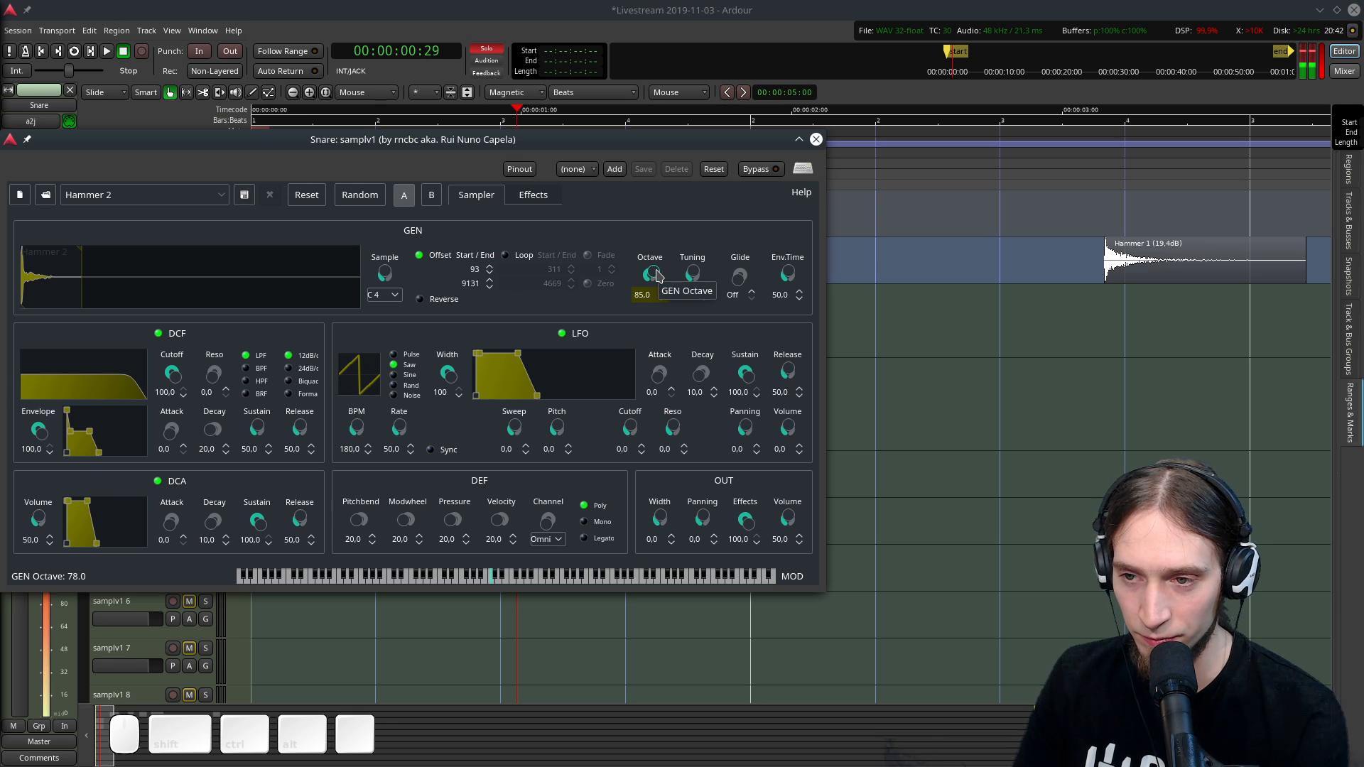
# Switch the DCF filter to HPF with cutoff 10 and resonance 88, and set the sample's octave to 44.
pyautogui.click(159, 333)
pyautogui.click(159, 334)
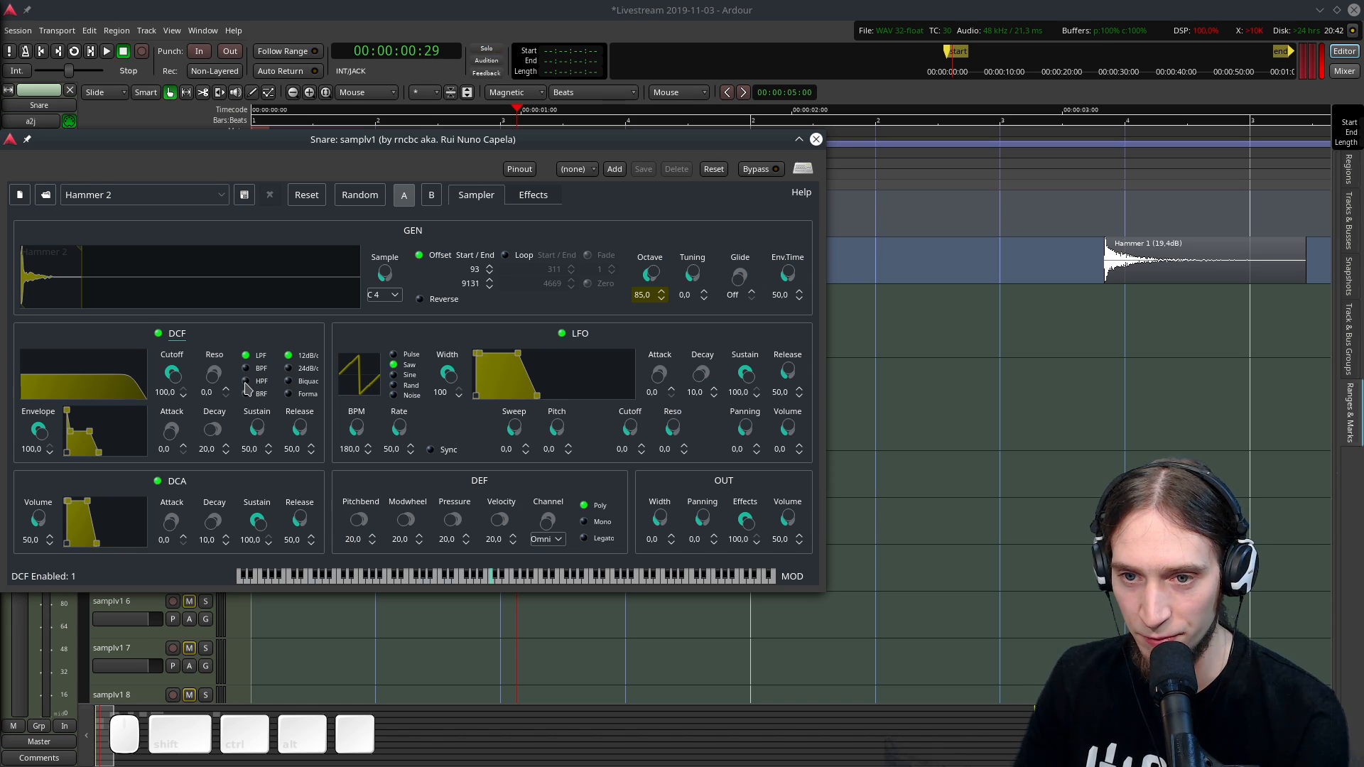
pyautogui.click(245, 382)
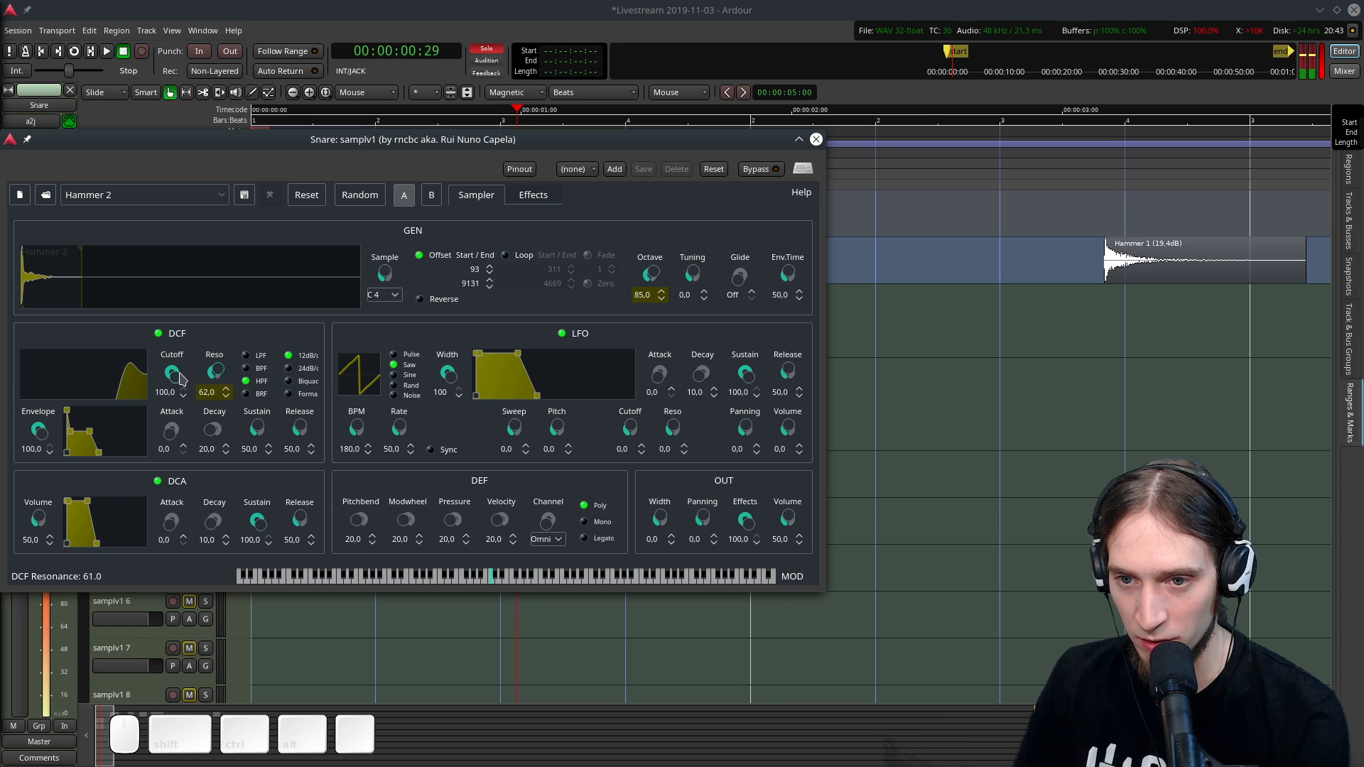
pyautogui.moveTo(179, 378); pyautogui.dragTo(123, 361)
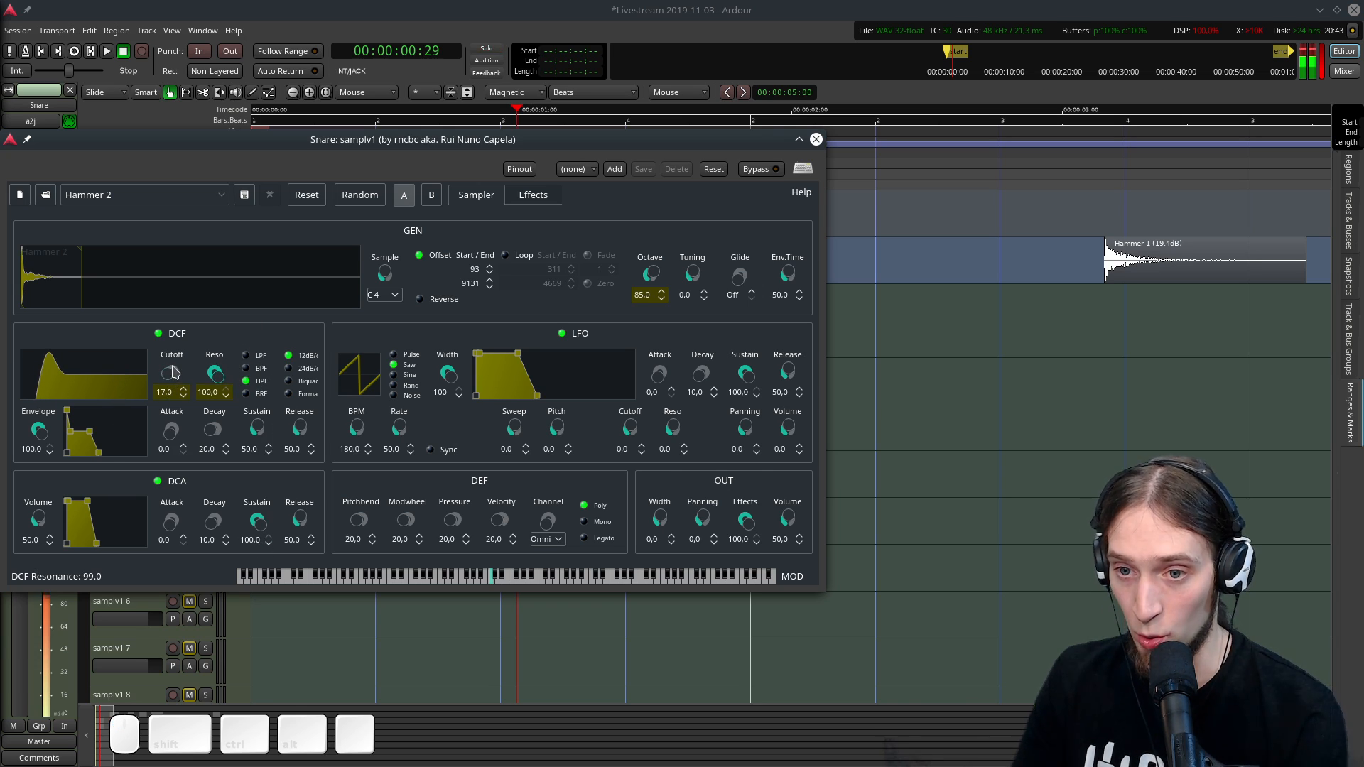
pyautogui.moveTo(171, 382)
pyautogui.mouseDown()
pyautogui.moveTo(155, 397)
pyautogui.moveTo(160, 380)
pyautogui.mouseUp()
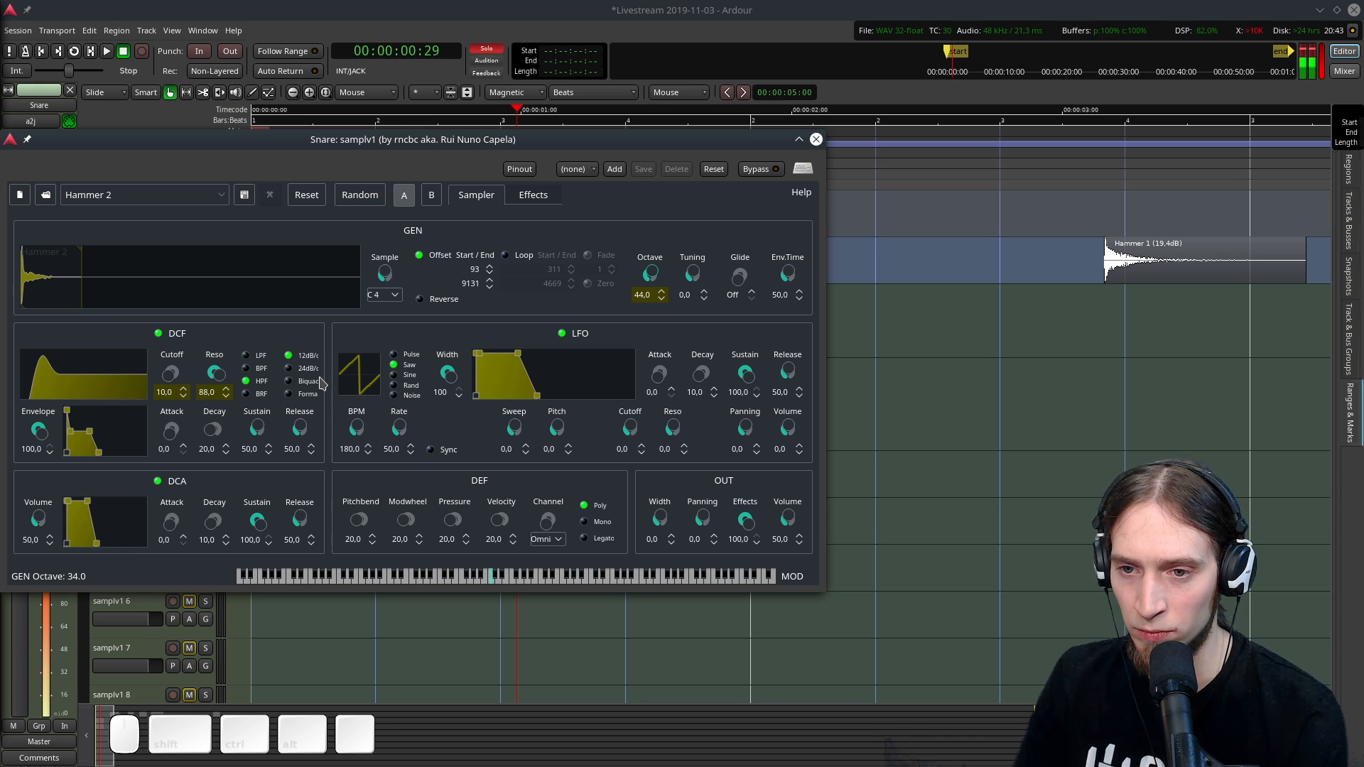
# Shape the DCA envelope with decay 20, sustain 0 and release 27, and close the Snare's samplv1.
pyautogui.moveTo(248, 526); pyautogui.dragTo(190, 623)
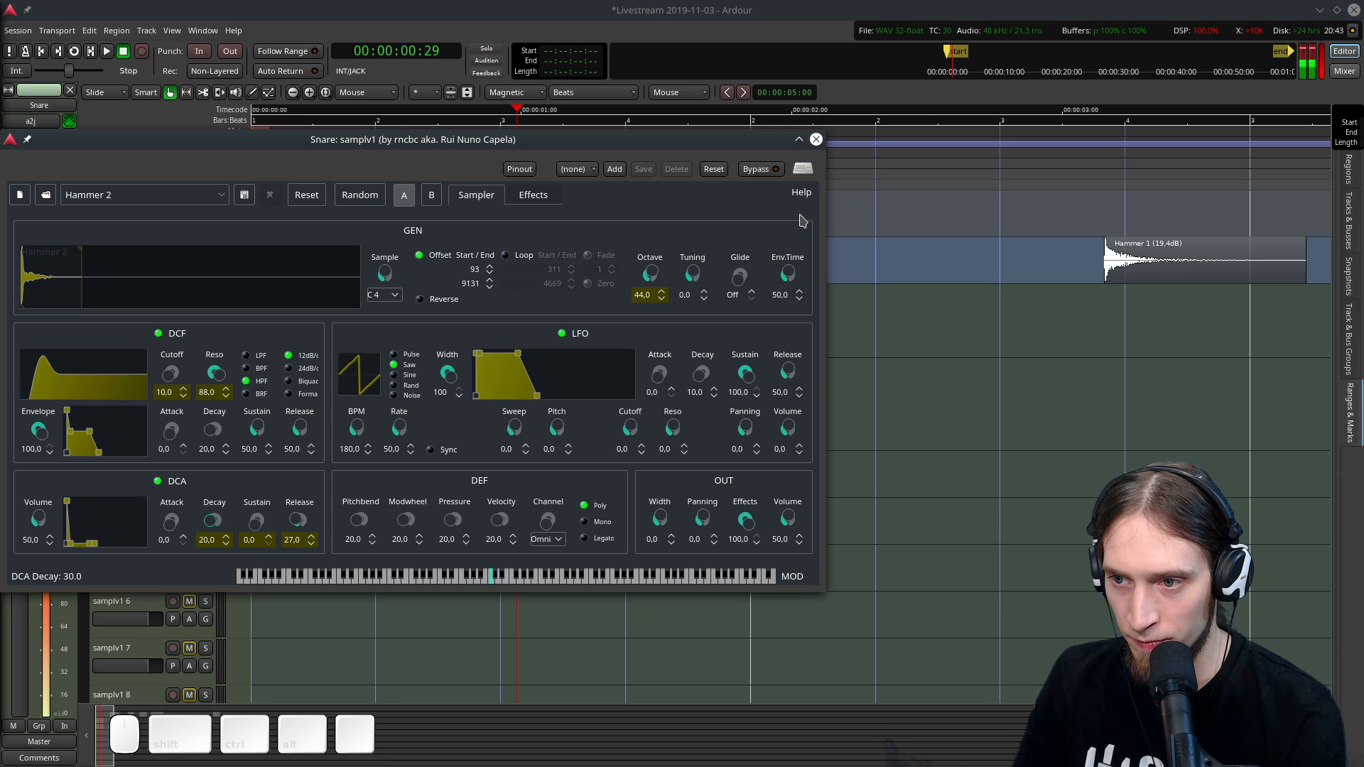
pyautogui.click(816, 139)
# Unsolo the Snare track and loop the beat briefly to hear it together with the Kick.
pyautogui.press('l')
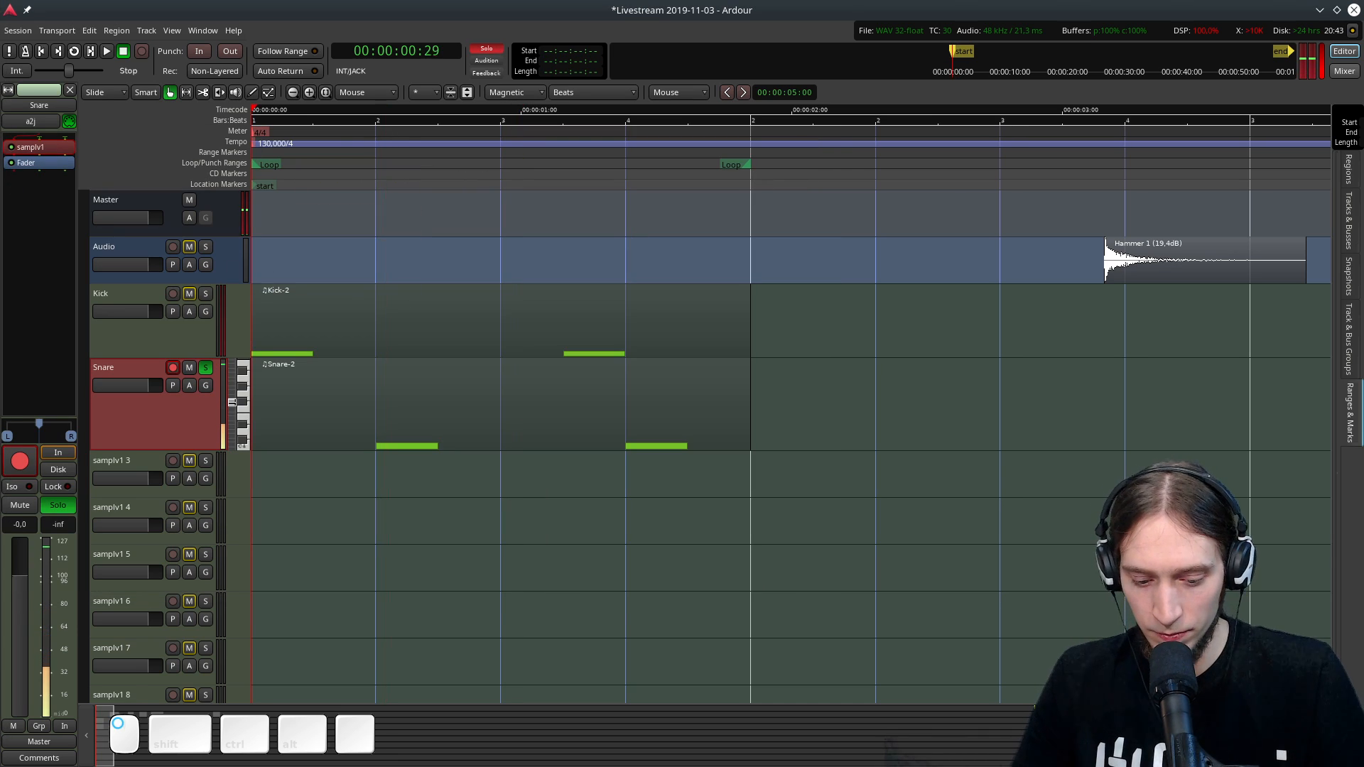
pyautogui.press('space')
pyautogui.click(206, 368)
pyautogui.press('l')
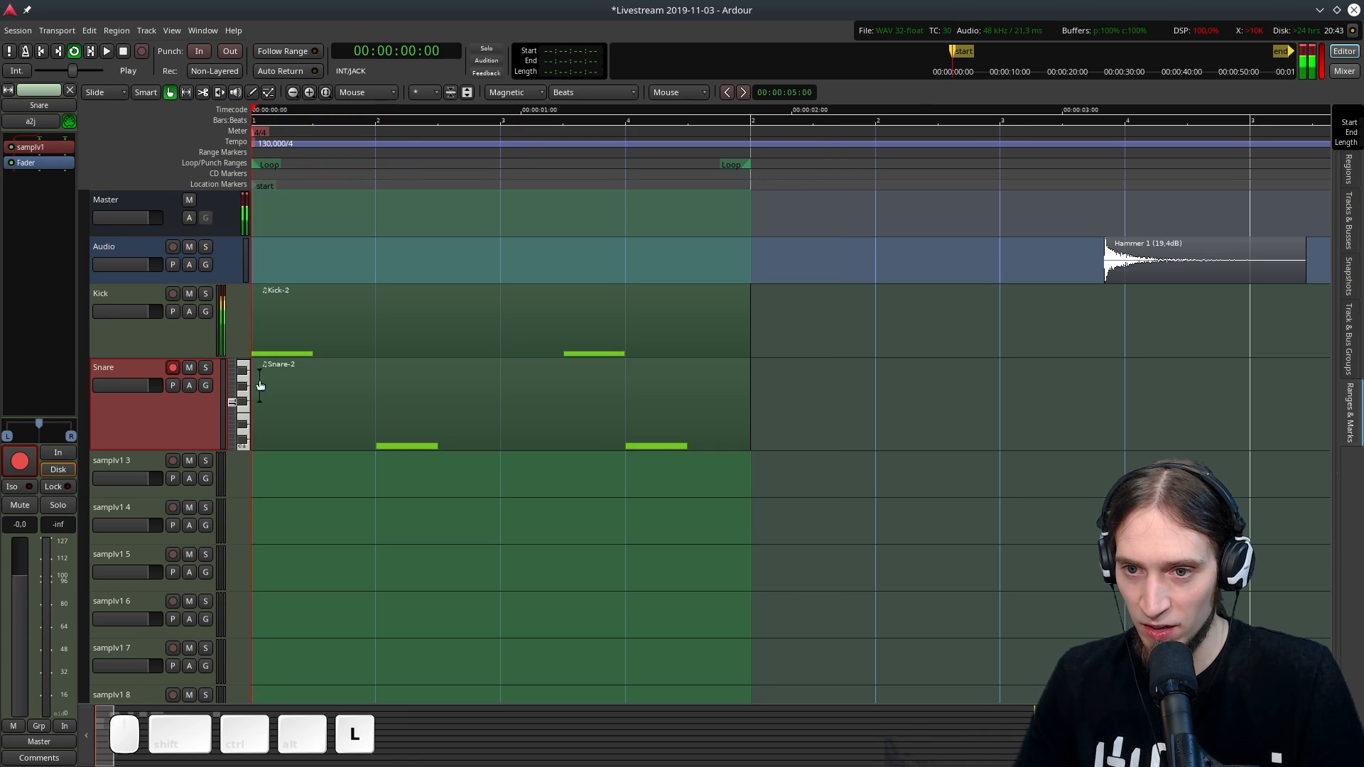
pyautogui.press('space')
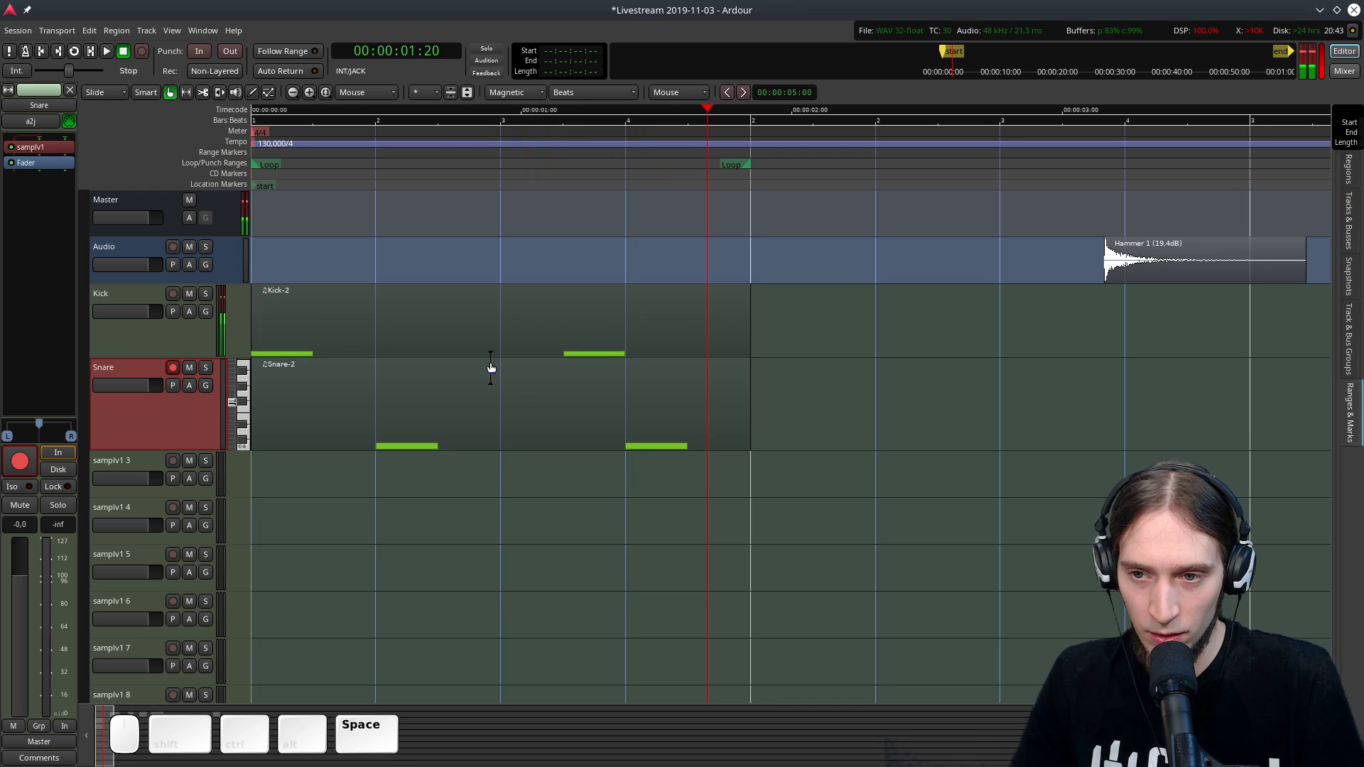
# Raise the Snare samplv1's DCA volume to 100 and its output volume to 95 while looping the beat.
pyautogui.press('d')
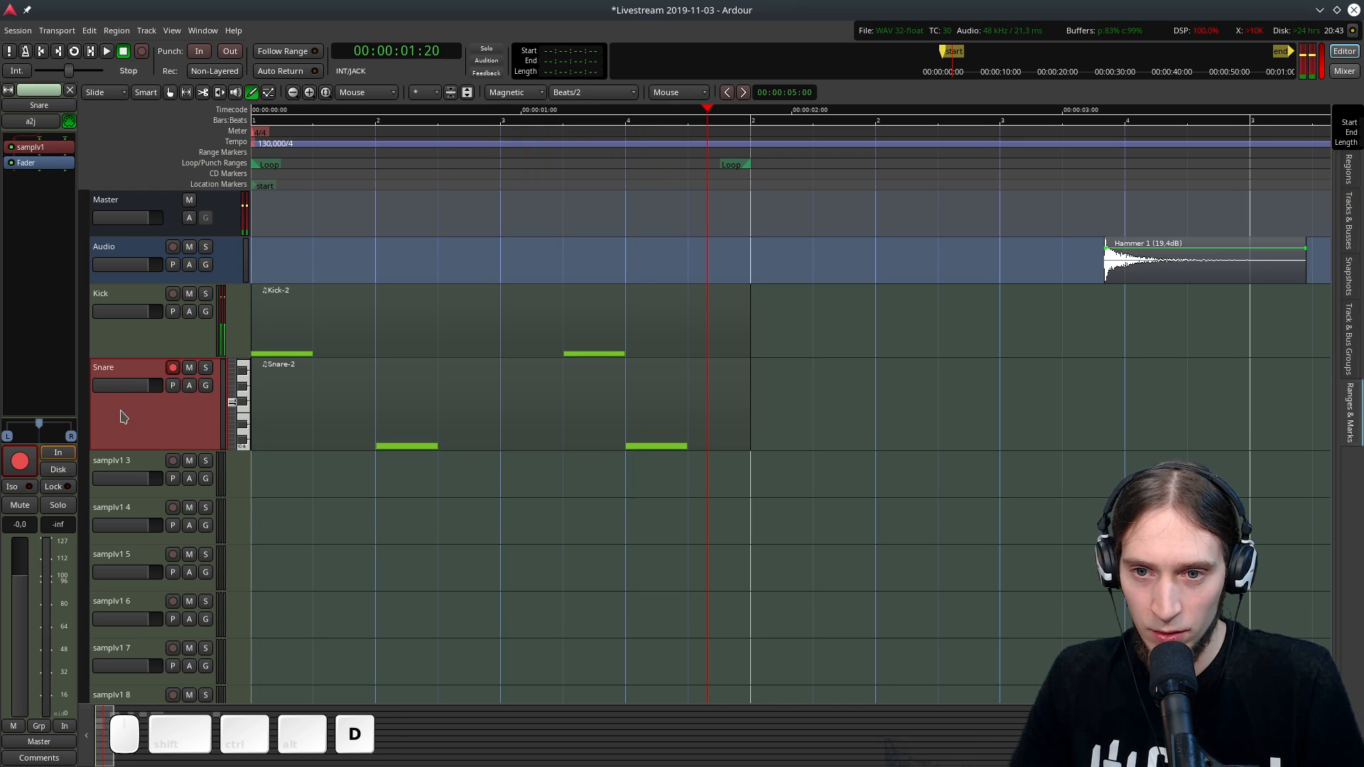
pyautogui.doubleClick(64, 148)
pyautogui.moveTo(45, 518); pyautogui.dragTo(45, 491)
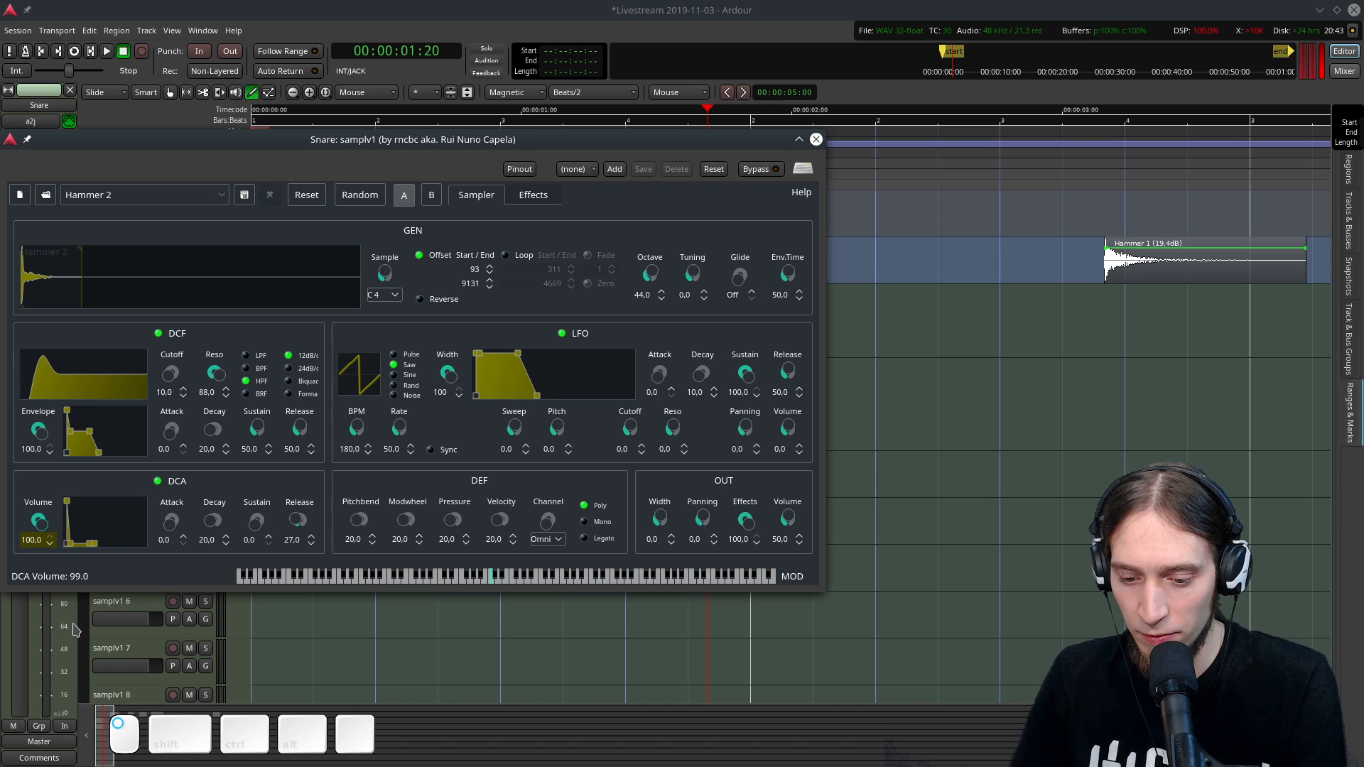
pyautogui.press('l')
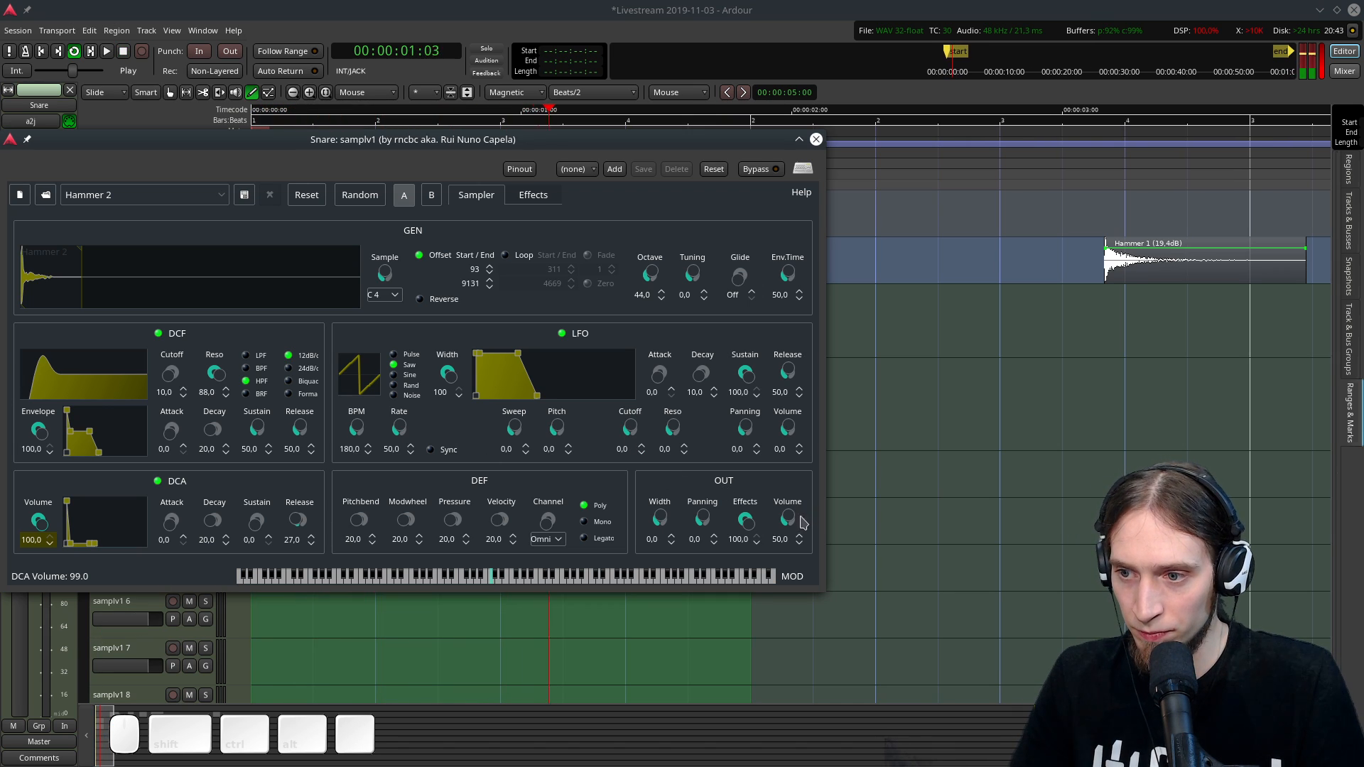
pyautogui.moveTo(788, 519); pyautogui.dragTo(832, 569)
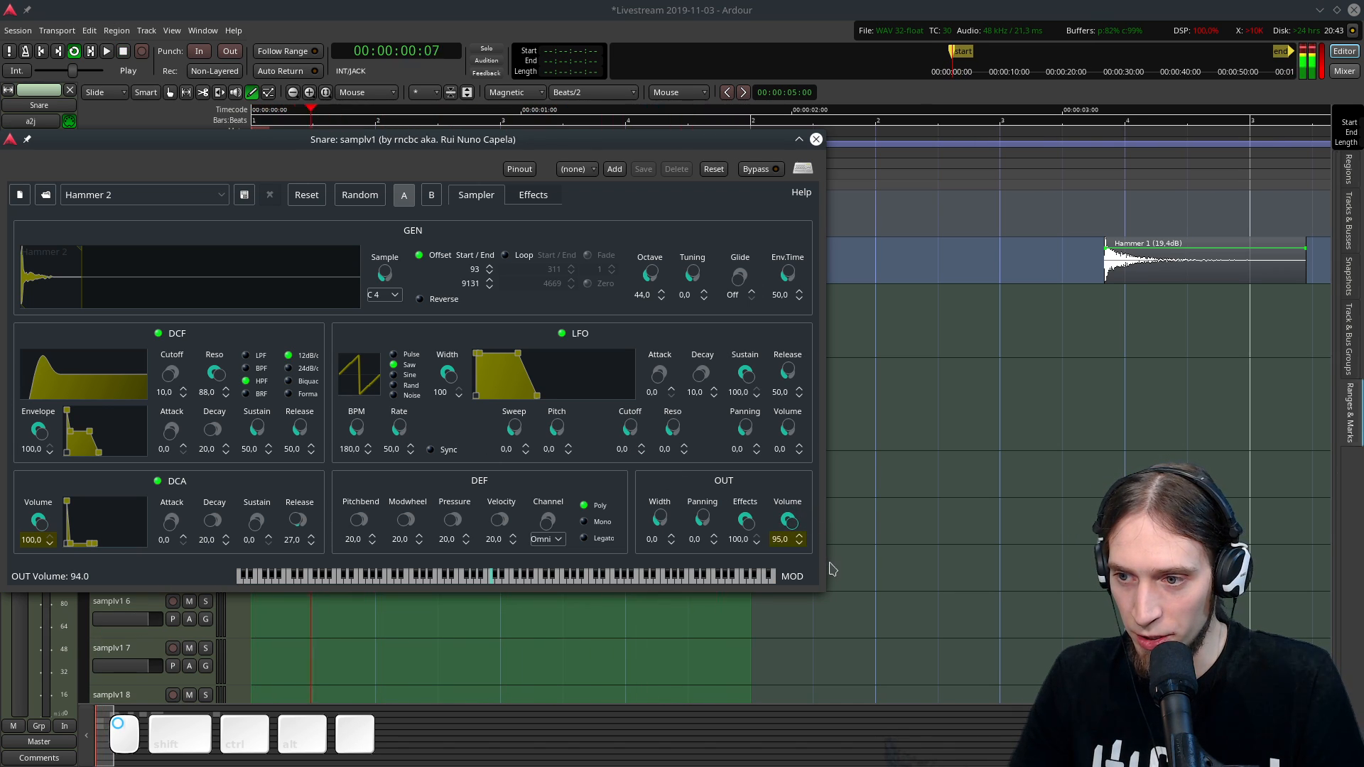
pyautogui.click(815, 140)
pyautogui.press('space')
# Enlarge the Snare track so its note lanes show, and play the beat briefly from the start.
pyautogui.moveTo(412, 336); pyautogui.dragTo(348, 401)
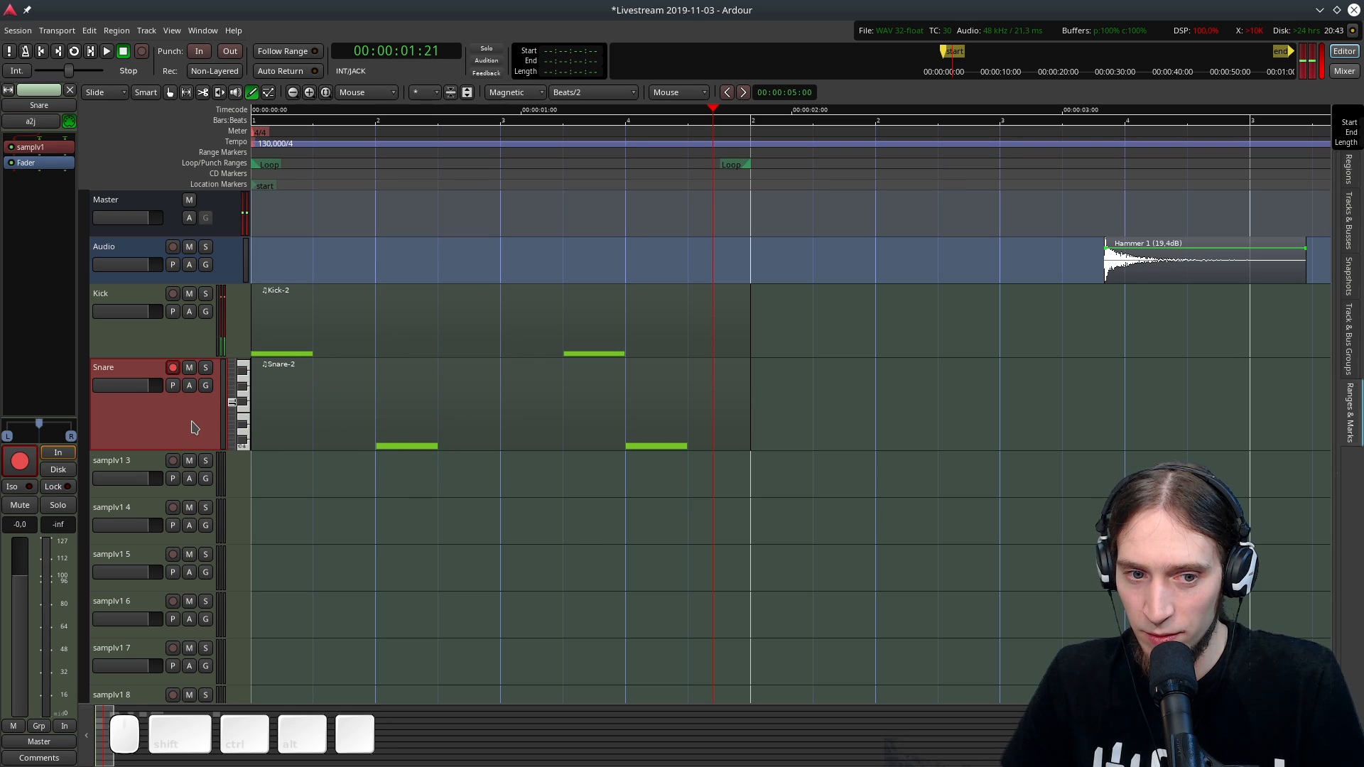
pyautogui.moveTo(183, 446); pyautogui.dragTo(181, 496)
pyautogui.scroll(3, 390, 478)
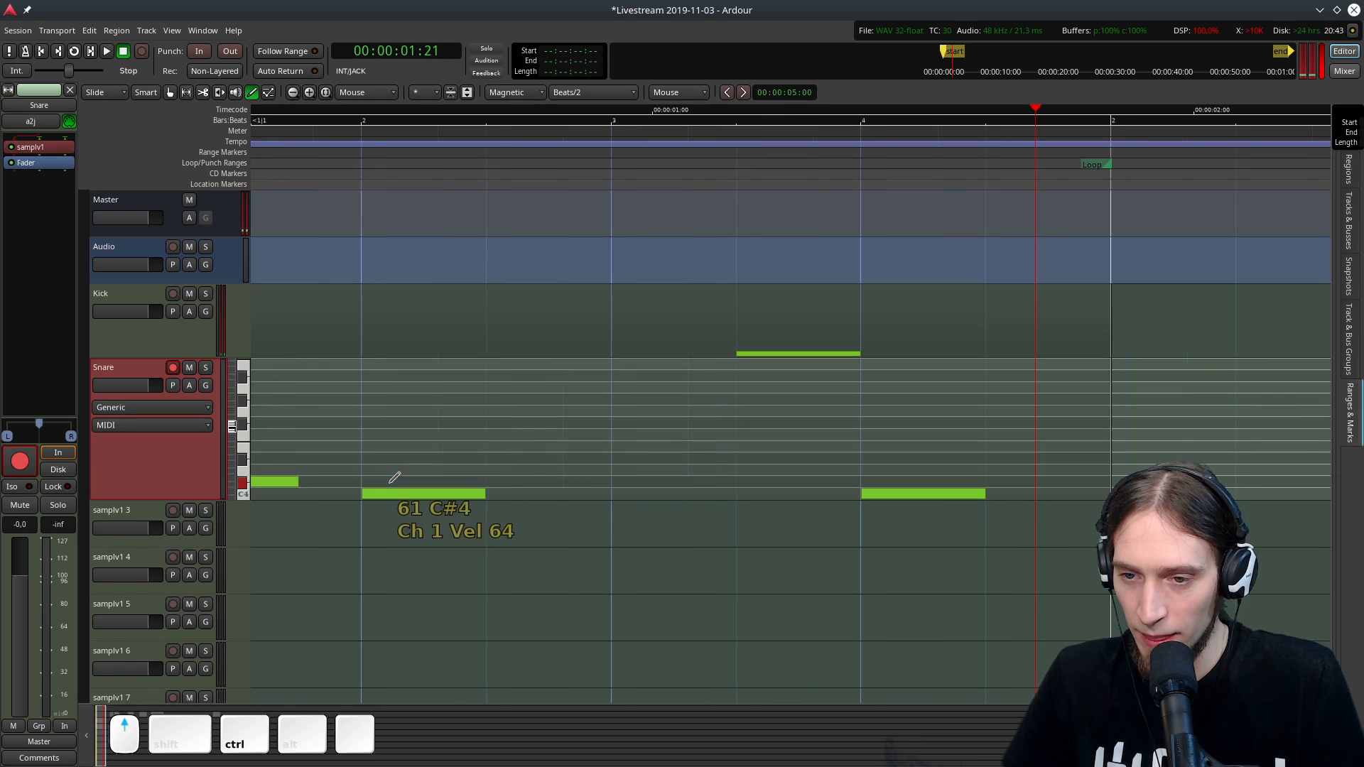
pyautogui.press('space')
pyautogui.moveTo(586, 424); pyautogui.dragTo(463, 166)
pyautogui.press('space')
# Set the grid to Beats/4 and draw two one-grid-long C4 notes on the Snare, on beat 2's last quarter and beat 3's second quarter.
pyautogui.click(593, 92)
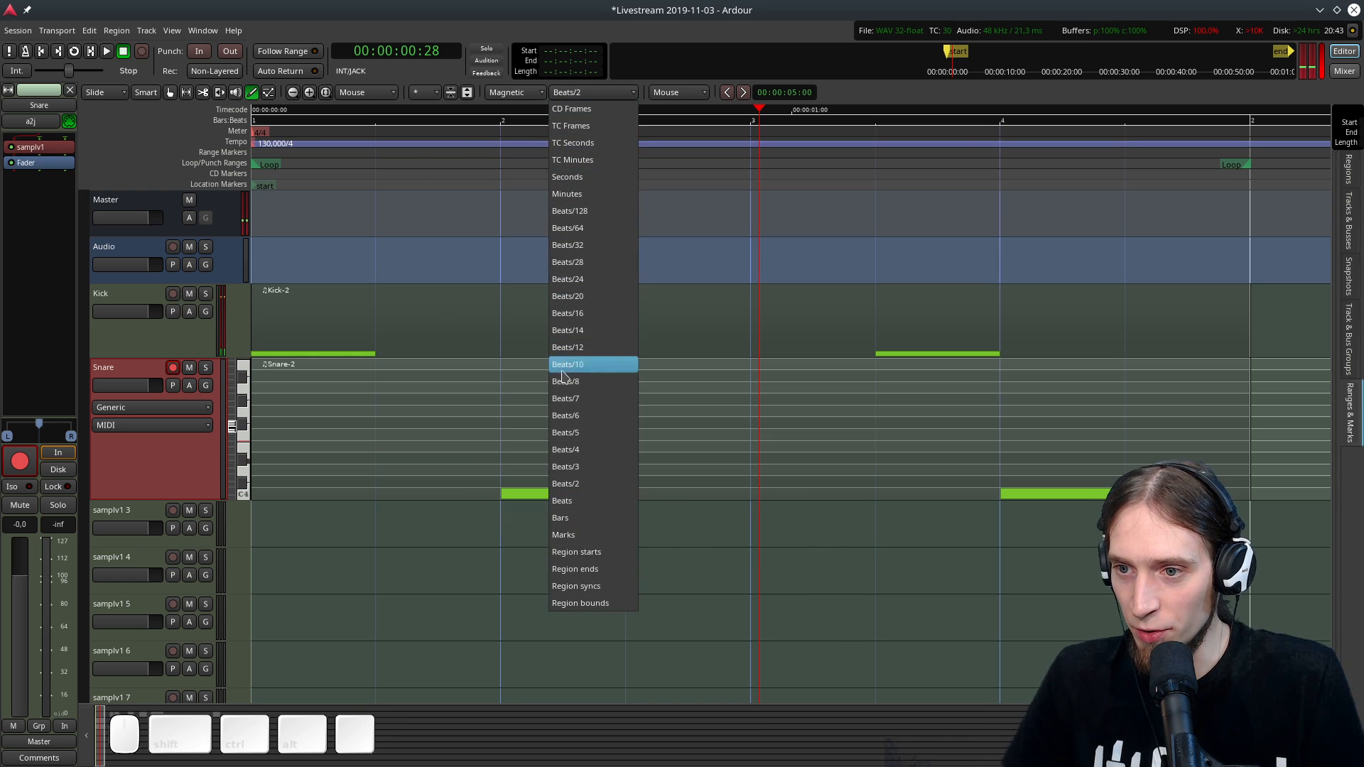
pyautogui.click(597, 449)
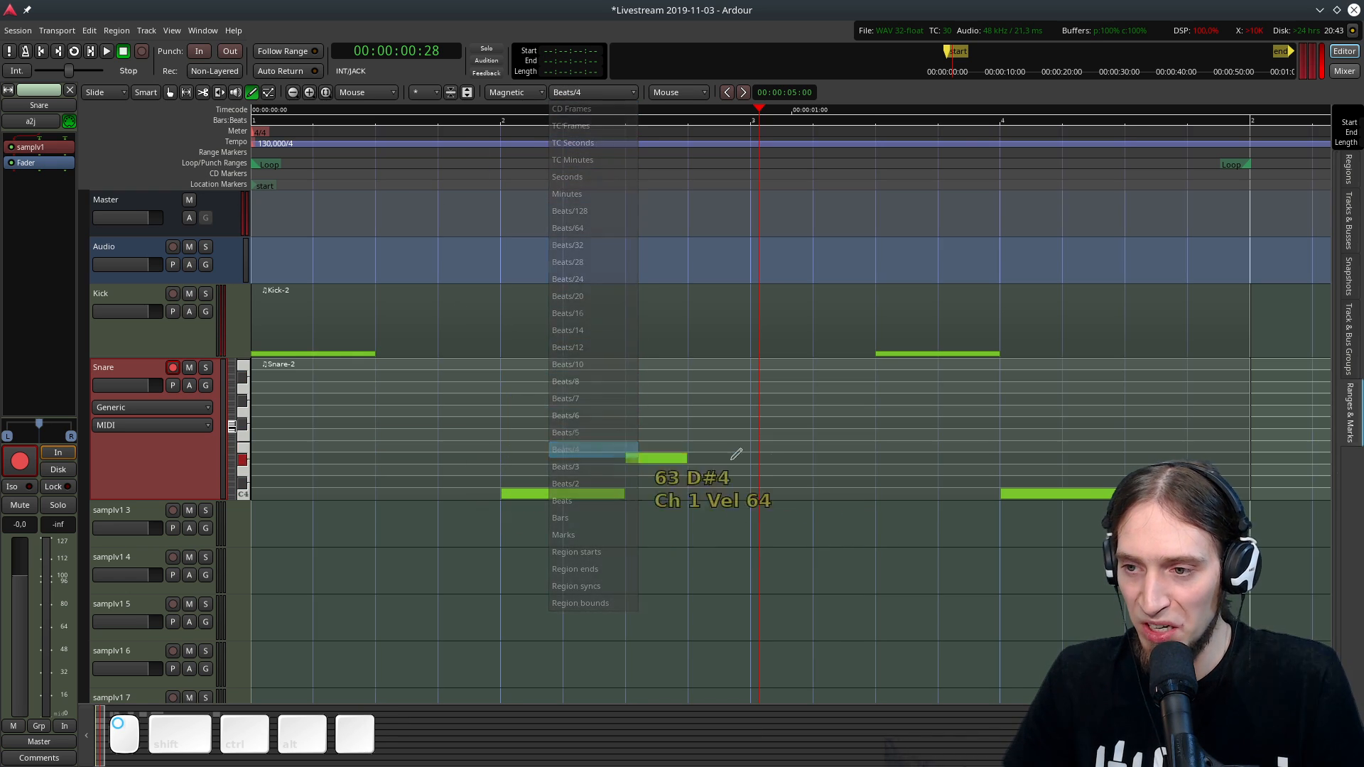
pyautogui.click(724, 492)
pyautogui.moveTo(814, 493); pyautogui.dragTo(875, 492)
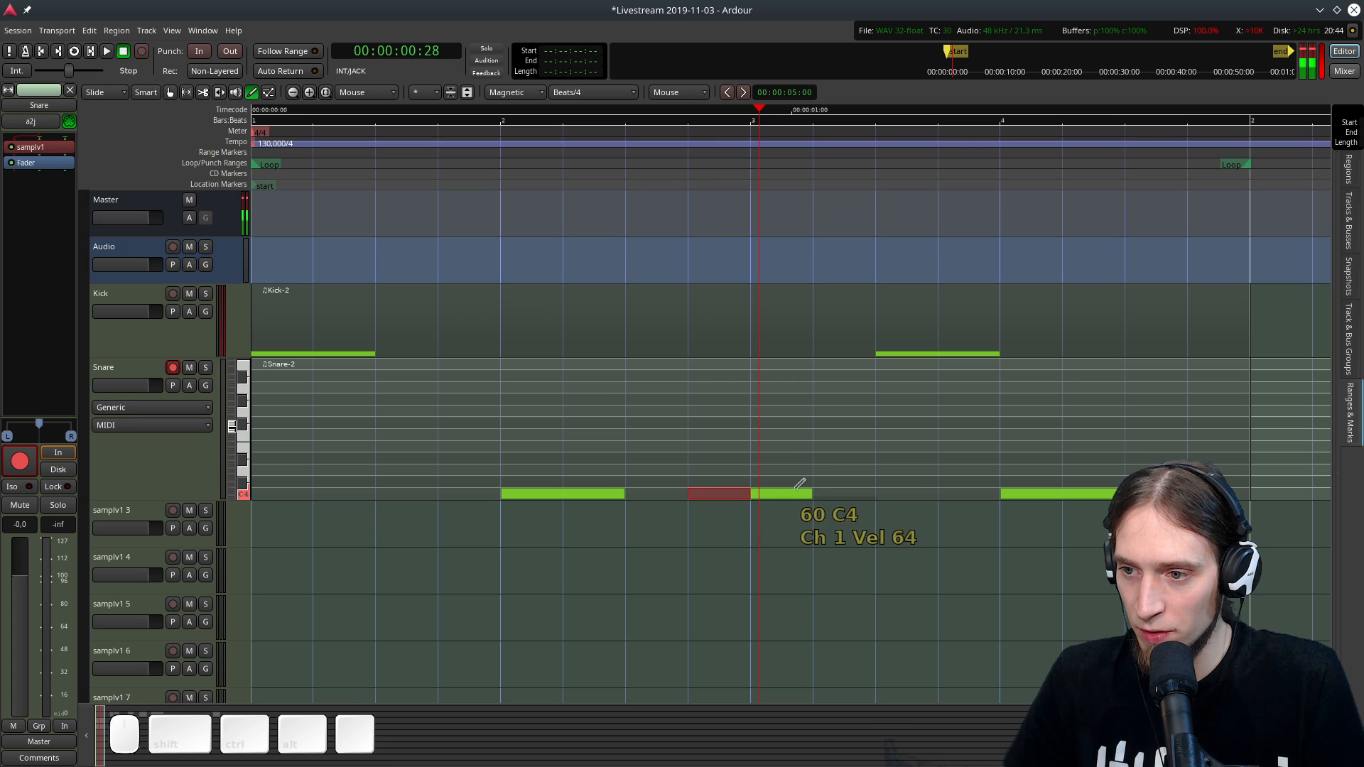
# Select both short C4 notes around beat 3 in the Snare region and set their velocity to 32.
pyautogui.press('e')
pyautogui.moveTo(790, 499); pyautogui.dragTo(695, 497)
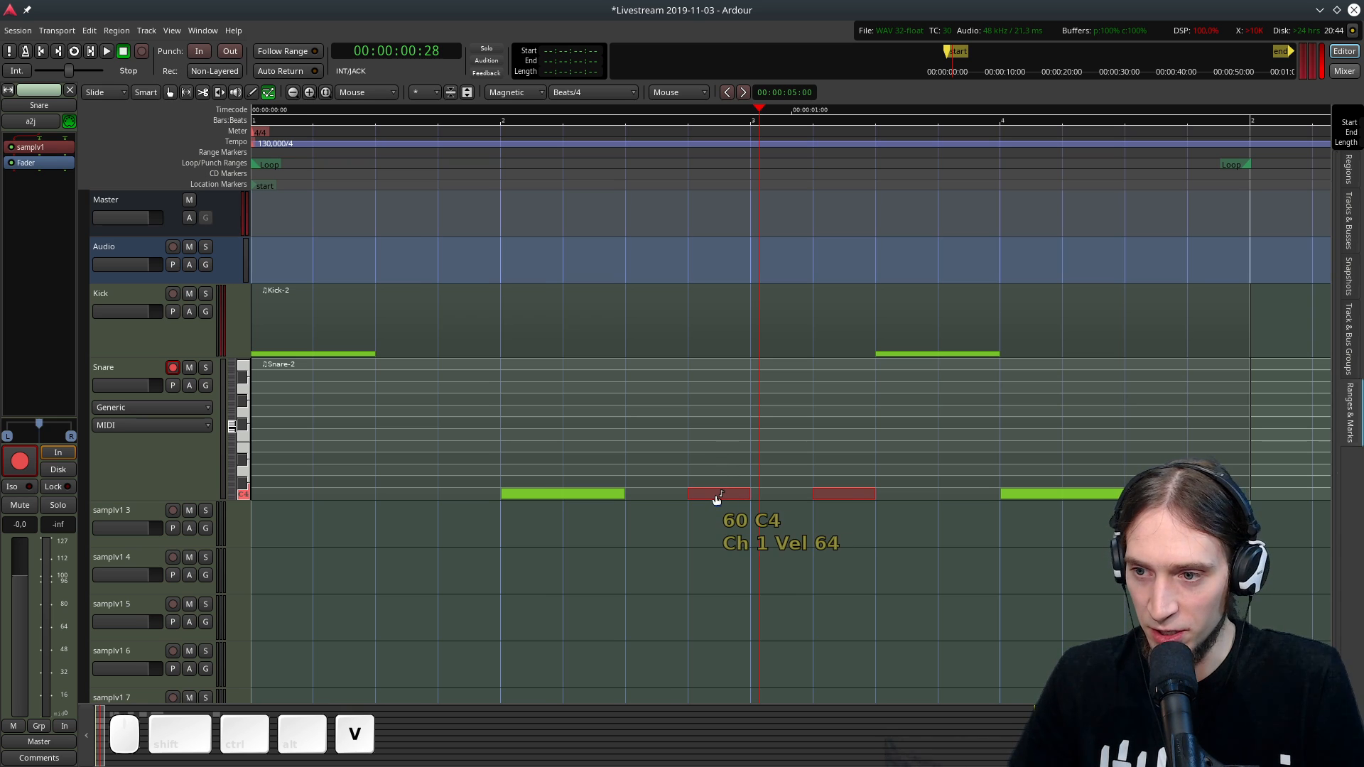
pyautogui.moveTo(709, 459); pyautogui.dragTo(814, 506)
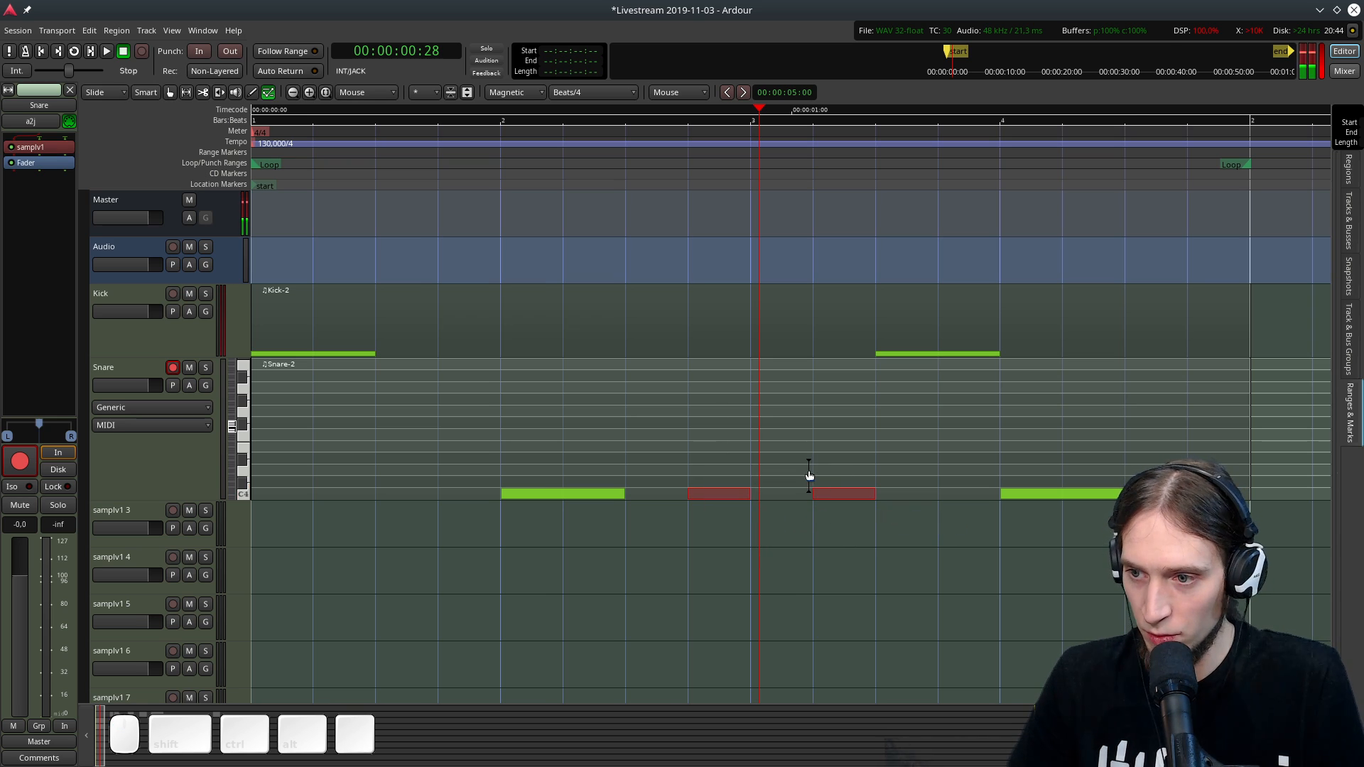
pyautogui.press('v')
pyautogui.click(641, 566)
pyautogui.click(732, 499)
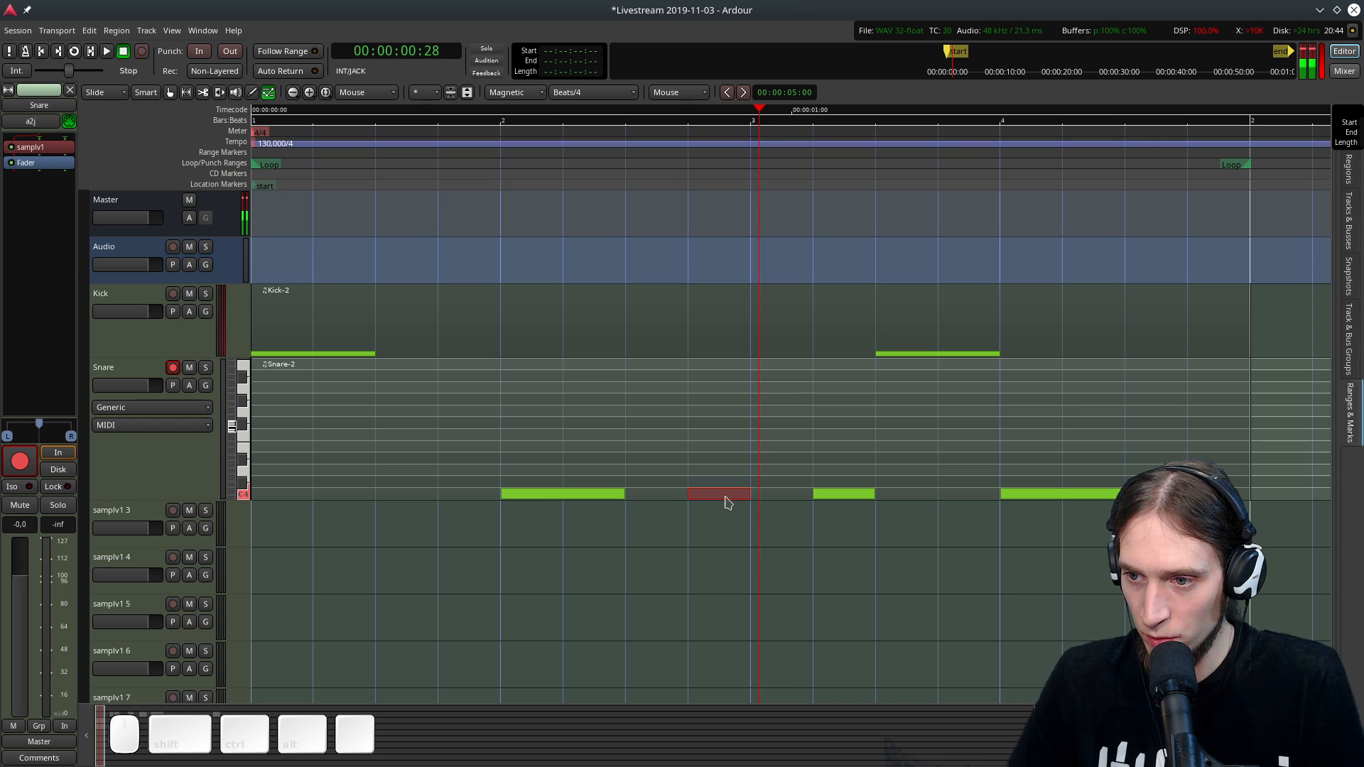
pyautogui.press('v')
pyautogui.click(717, 524)
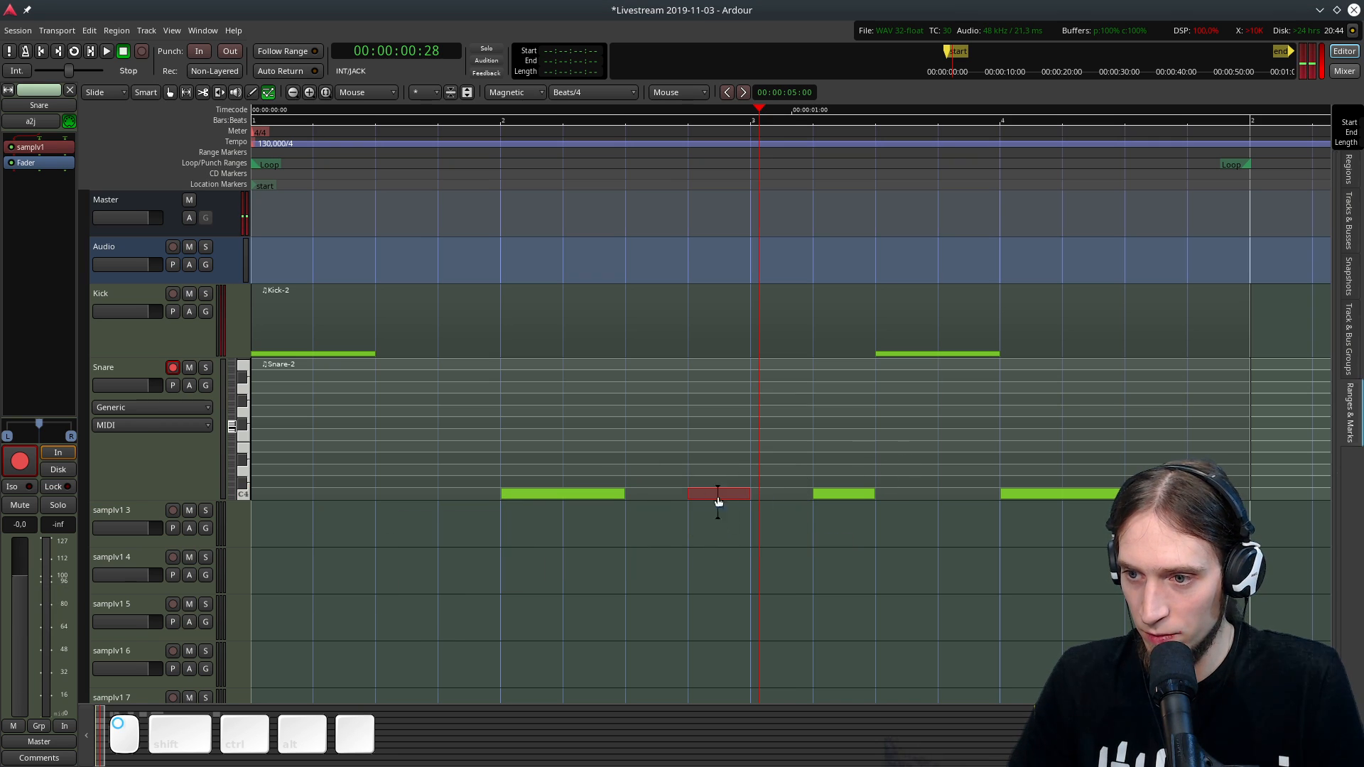
pyautogui.moveTo(1151, 682); pyautogui.dragTo(833, 488)
pyautogui.click(692, 526)
pyautogui.press('v')
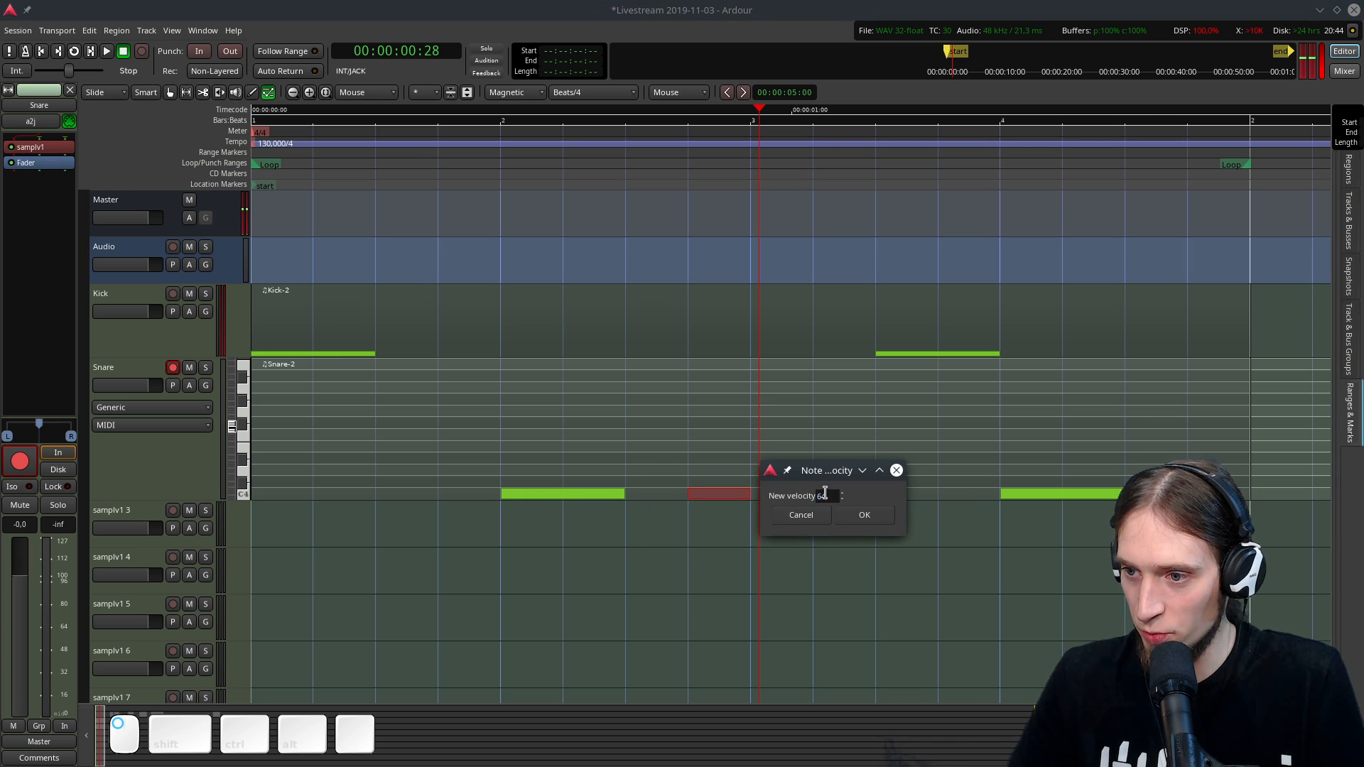
pyautogui.write('32')
pyautogui.press('Return')
# Play the beat to check the quieter snare notes, and disarm recording on the Snare track.
pyautogui.click(464, 132)
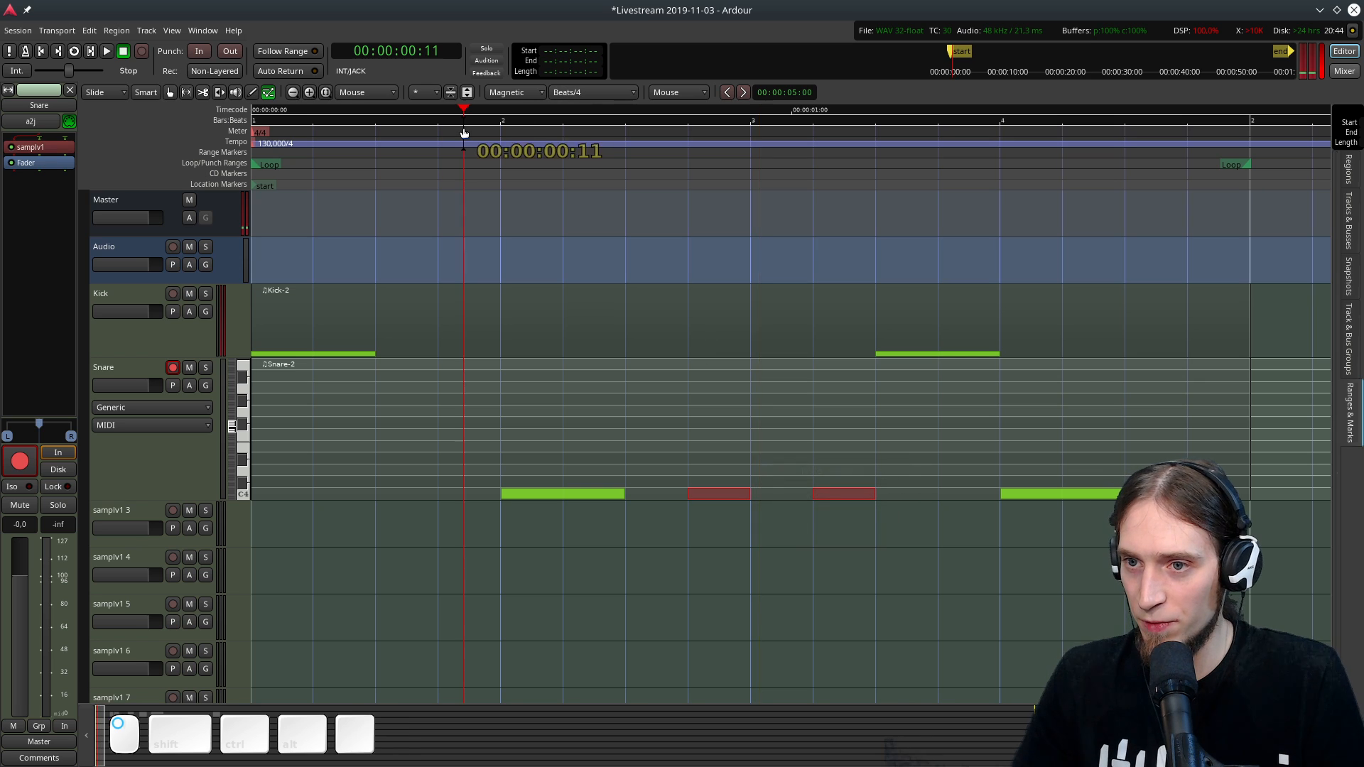
pyautogui.press('space')
pyautogui.press('space')
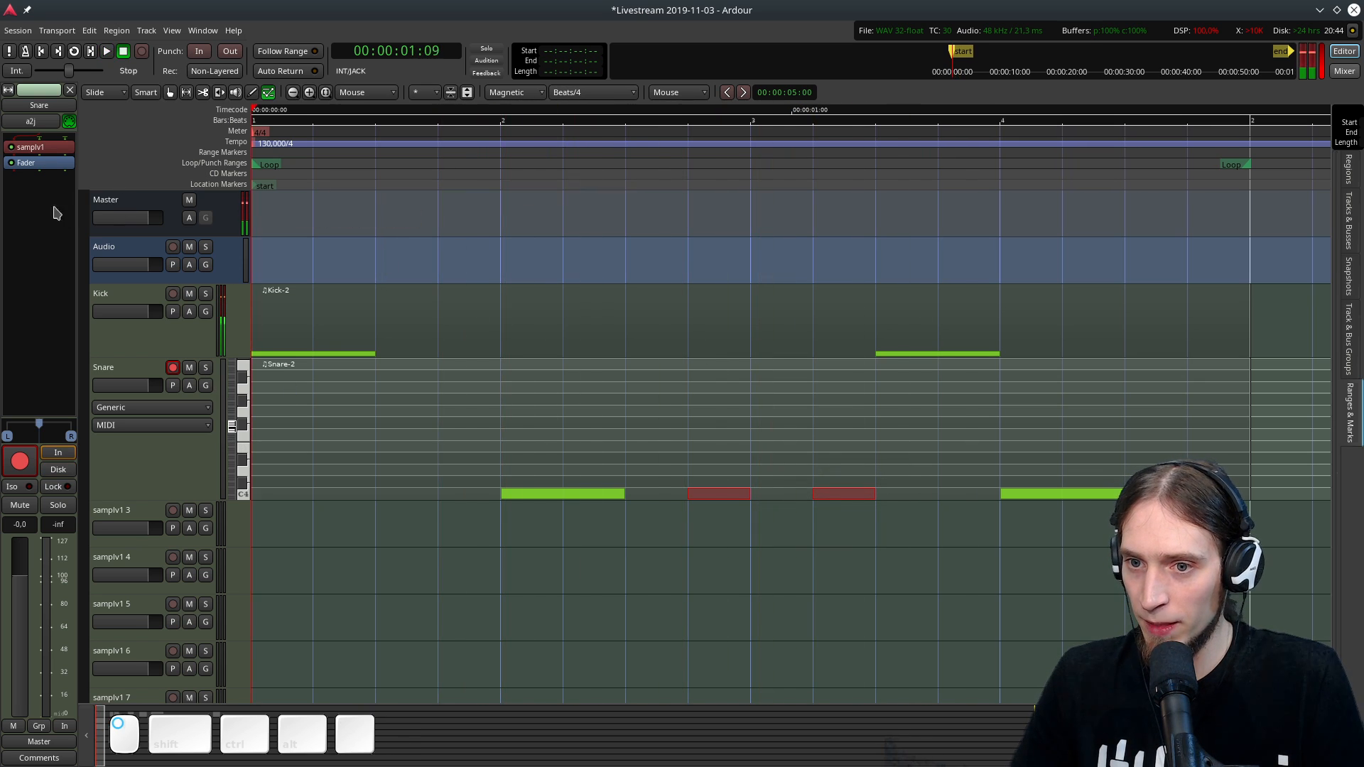
pyautogui.press('space')
pyautogui.click(173, 369)
pyautogui.press('space')
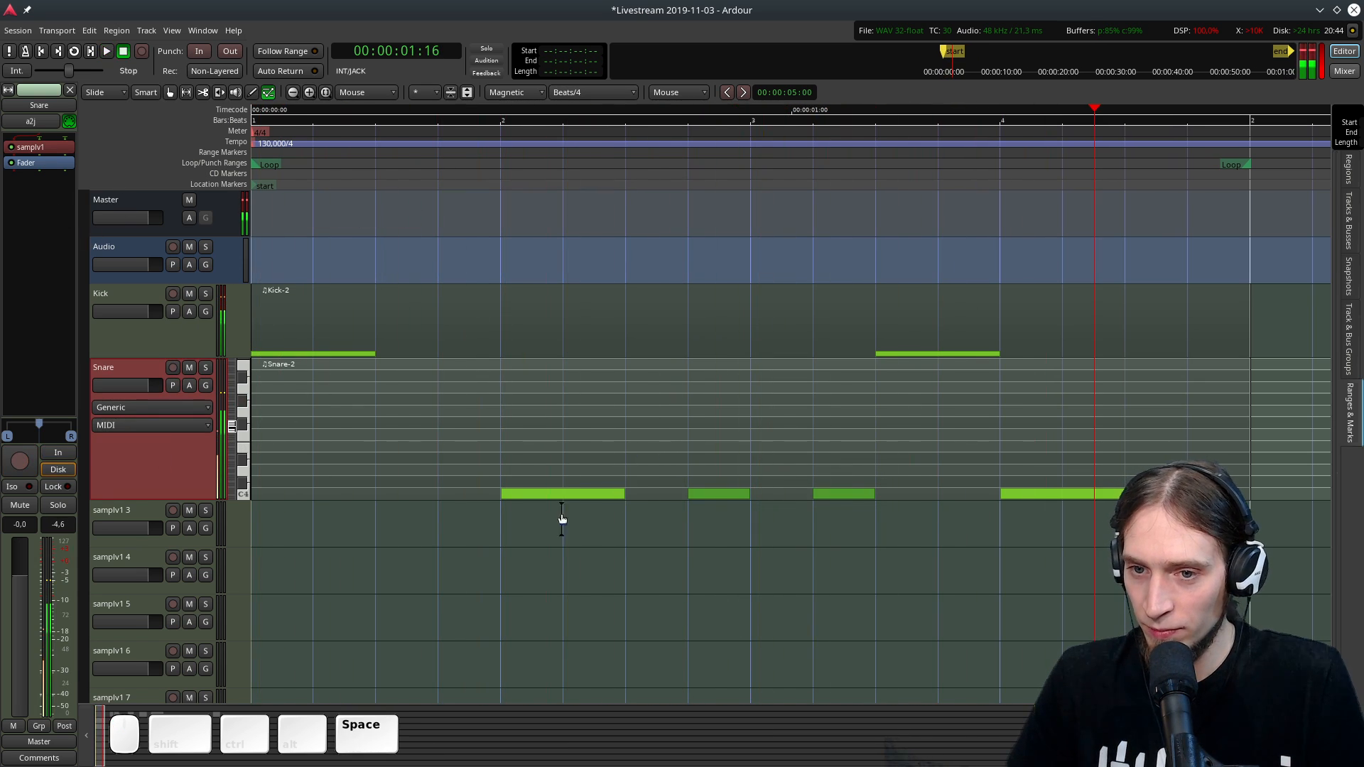
# Add the EQ10Q Stereo plugin to the Snare track.
pyautogui.rightClick(44, 173)
pyautogui.moveTo(50, 174)
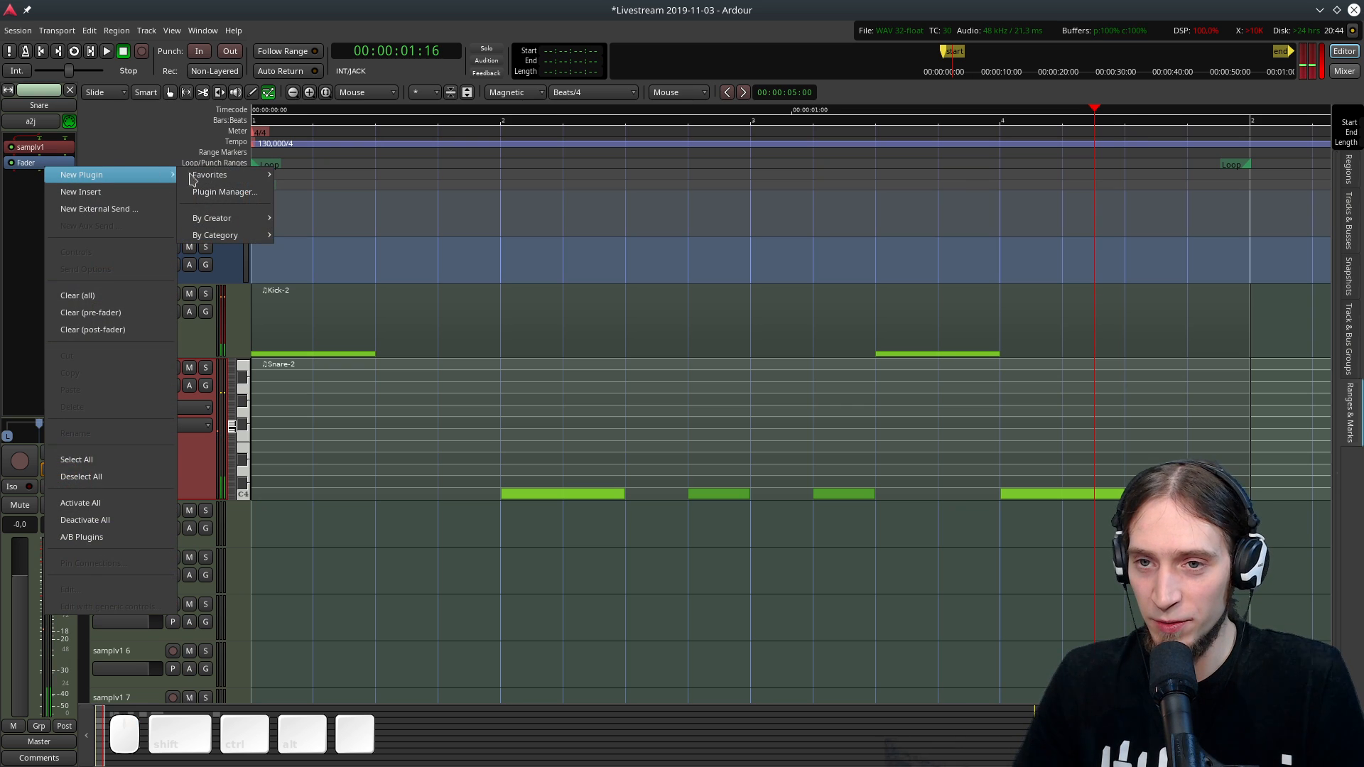
pyautogui.moveTo(213, 175)
pyautogui.click(341, 735)
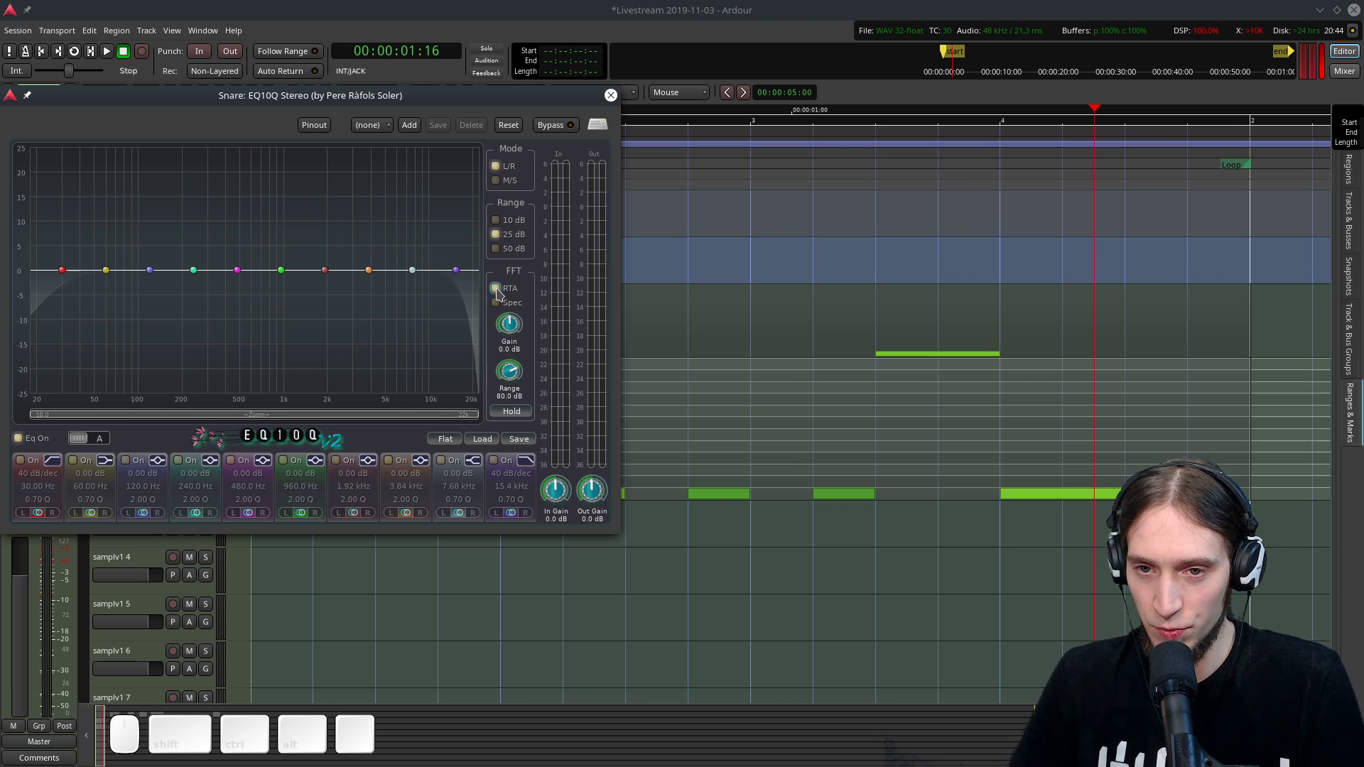
# With the loop playing, set the snare EQ's first high-pass band to 444 Hz with a Q of 7.84.
pyautogui.press('l')
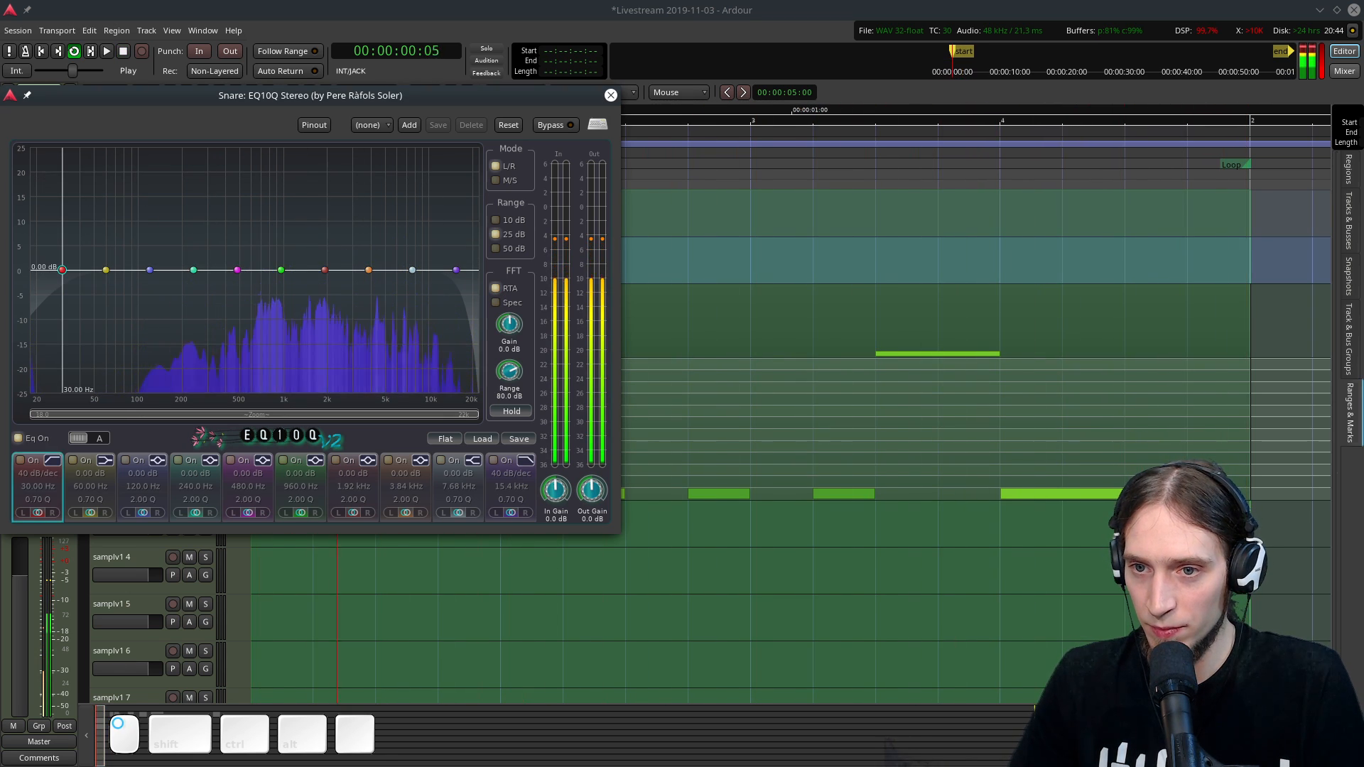
pyautogui.moveTo(62, 269); pyautogui.dragTo(233, 270)
pyautogui.scroll(10, 219, 270)
pyautogui.scroll(10, 191, 270)
pyautogui.scroll(-5, 232, 270)
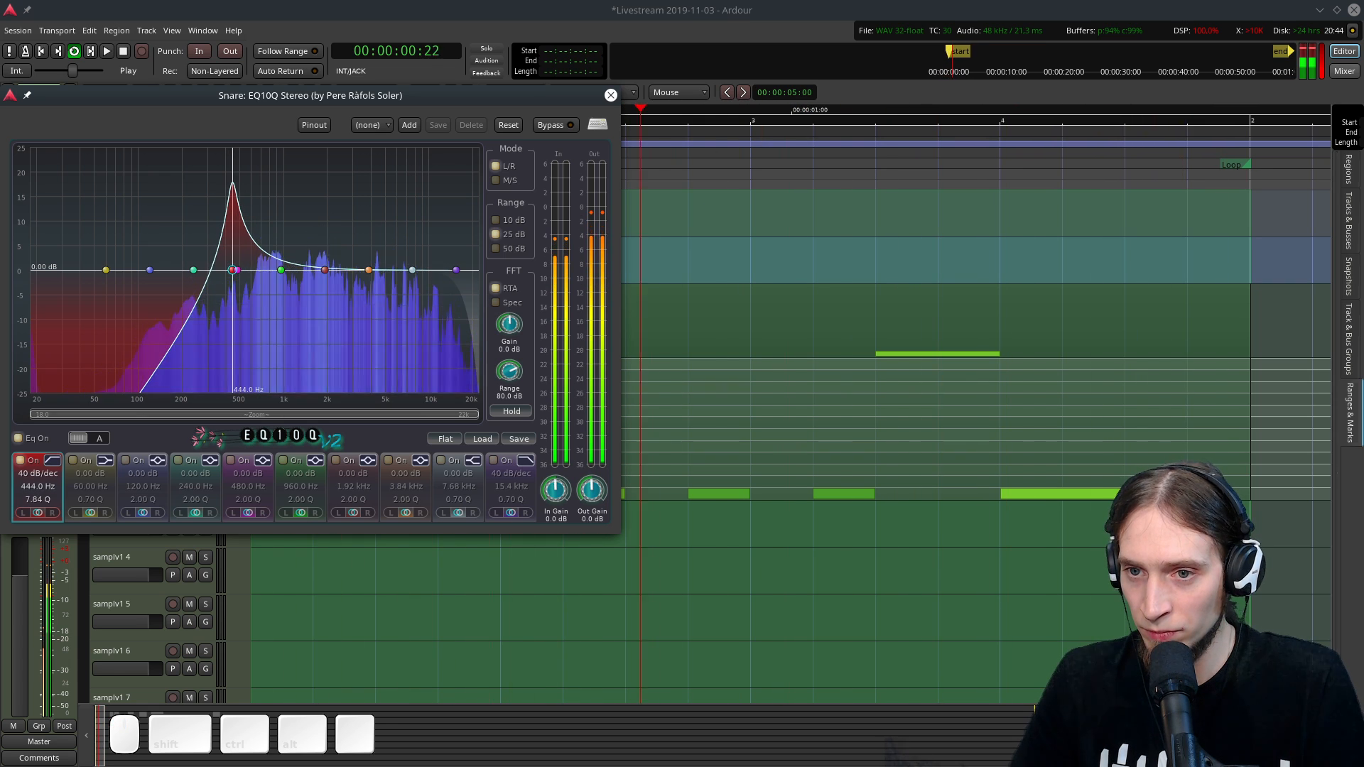
# Boost the snare EQ's high shelf 11.56 dB at 9.57 kHz and its seventh band 2.02 dB at 1.62 kHz, Q 0.69.
pyautogui.moveTo(412, 270); pyautogui.dragTo(427, 214)
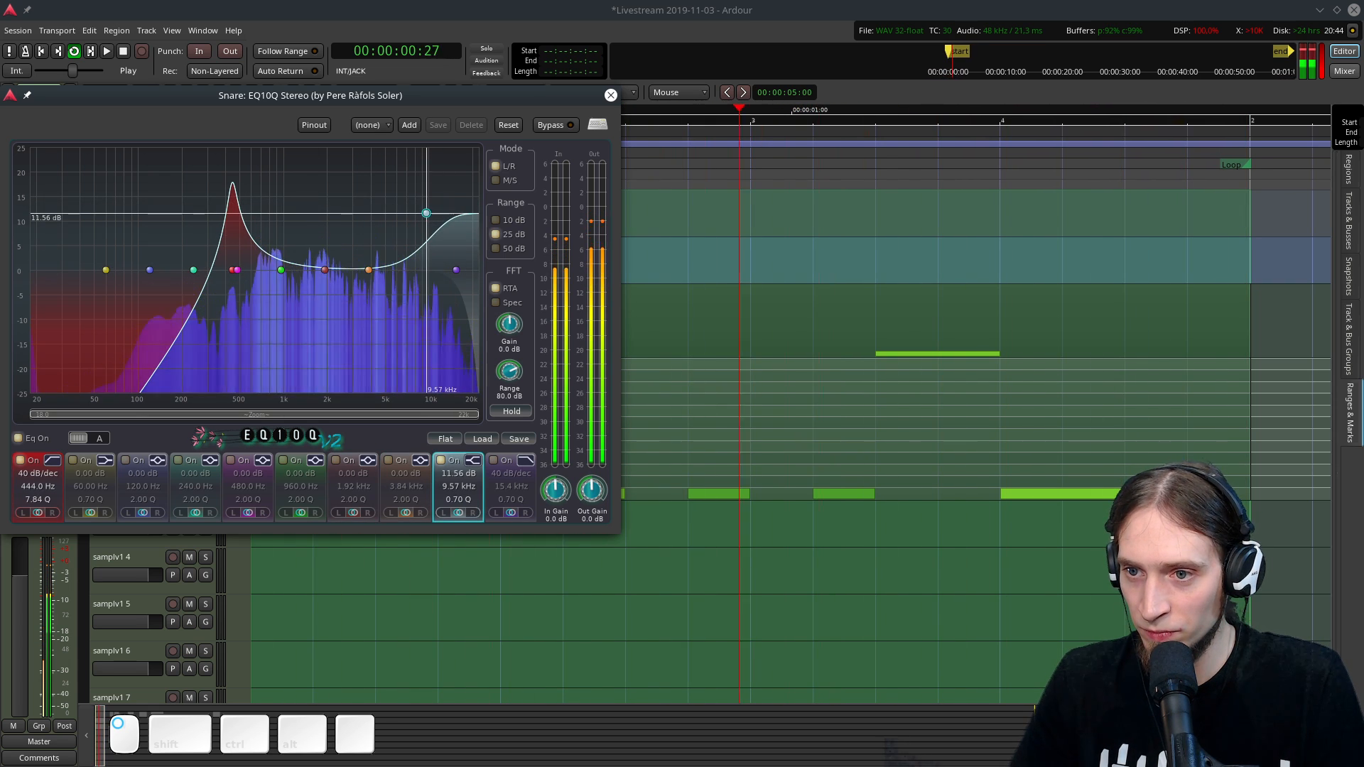
pyautogui.moveTo(324, 270)
pyautogui.mouseDown()
pyautogui.moveTo(338, 209)
pyautogui.moveTo(314, 259)
pyautogui.mouseUp()
pyautogui.scroll(-6, 337, 210)
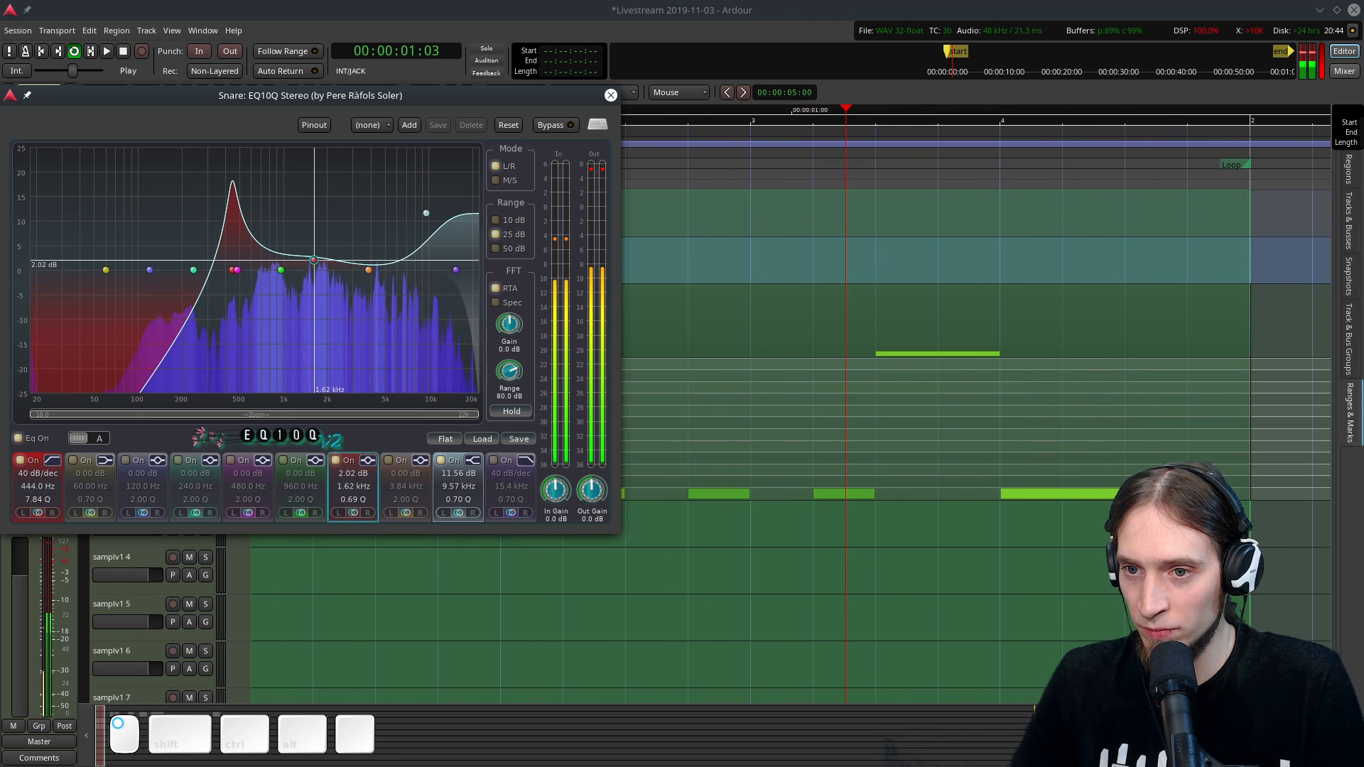
# Close the equalizer, stop playback and move EQ10Q Stereo ahead of the fader in the Snare chain.
pyautogui.click(611, 95)
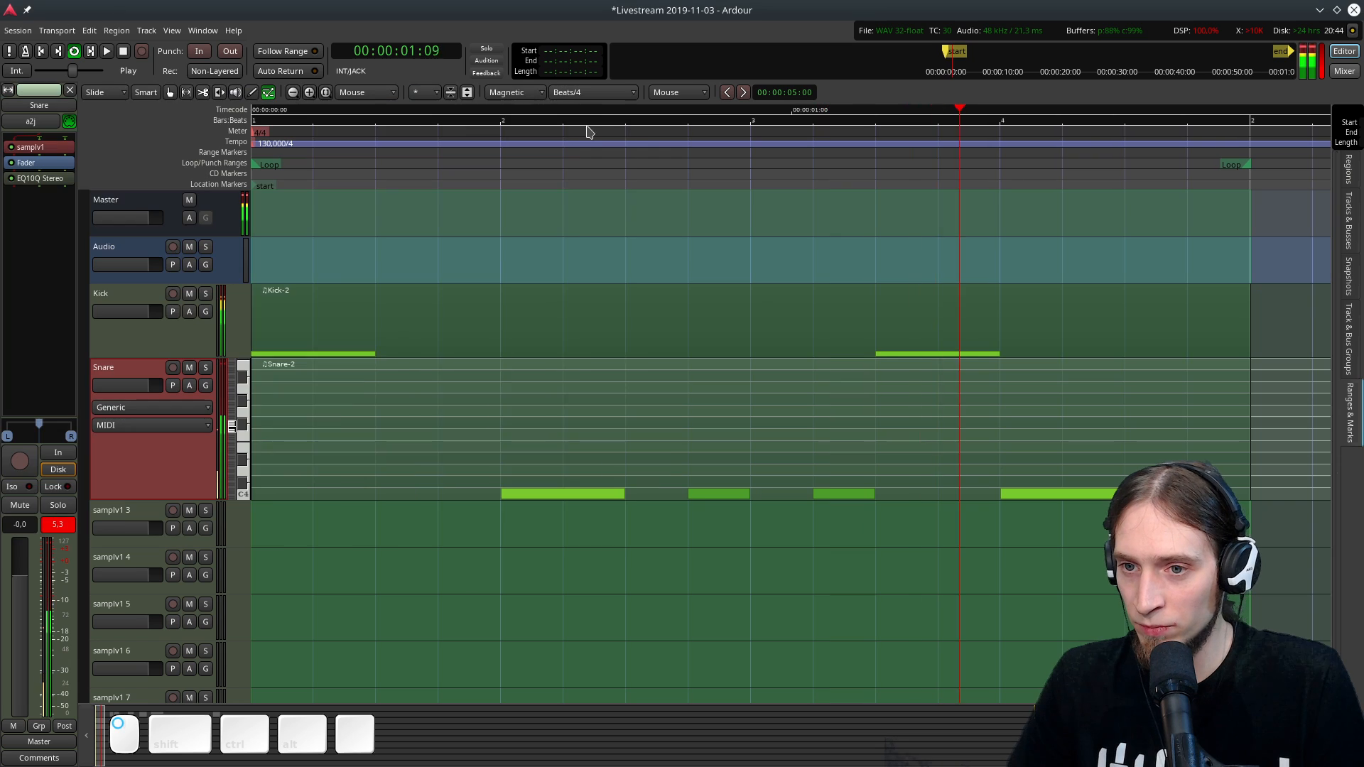
pyautogui.press('space')
pyautogui.moveTo(39, 178); pyautogui.dragTo(56, 165)
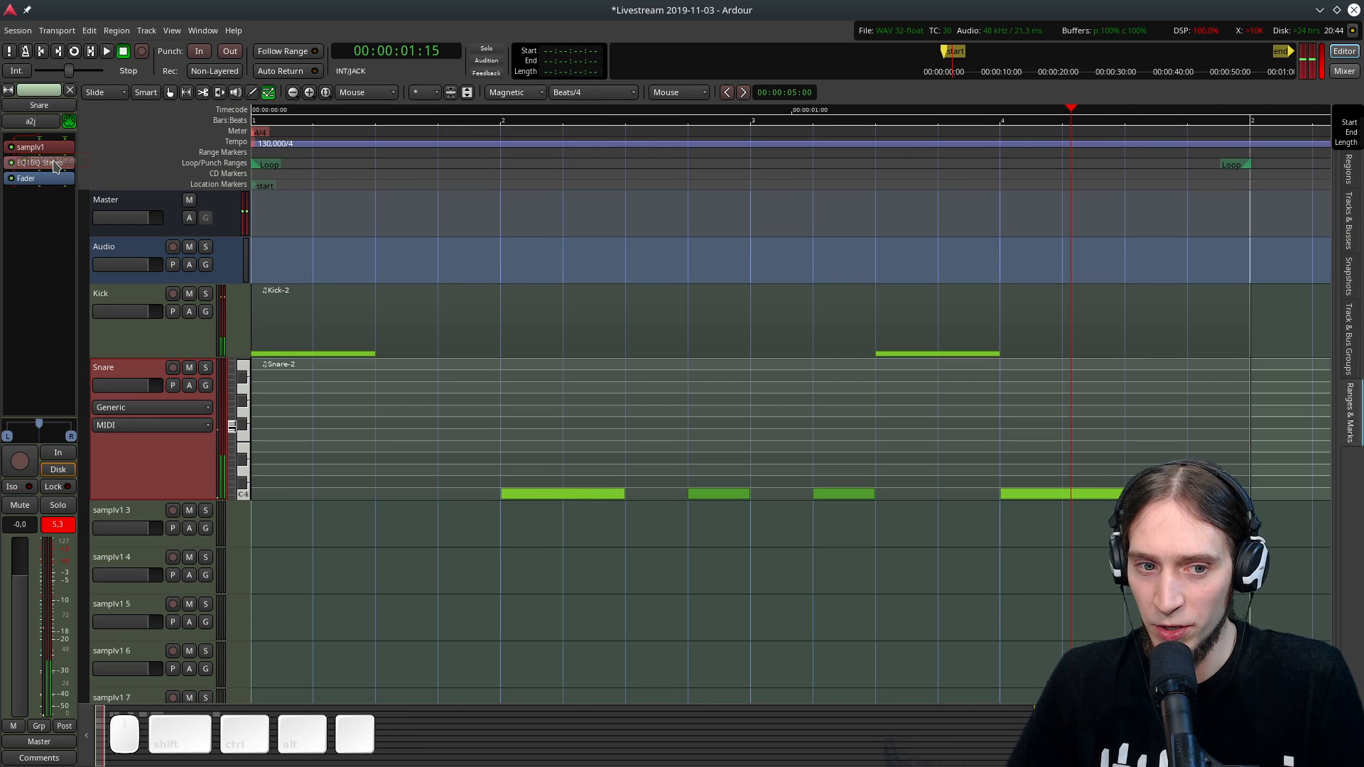
# Add the Calf Compressor plugin to the Snare track.
pyautogui.rightClick(43, 172)
pyautogui.click(22, 189)
pyautogui.rightClick(43, 184)
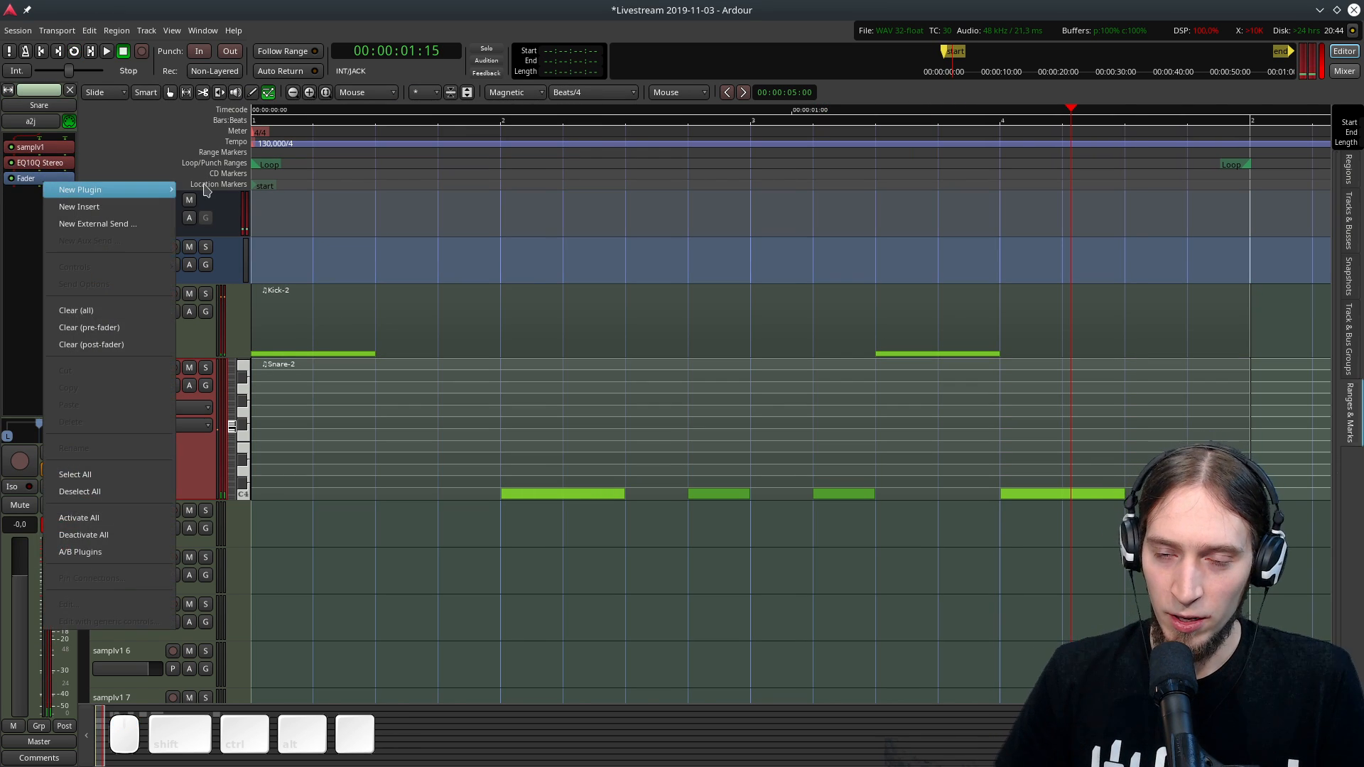
pyautogui.moveTo(107, 190)
pyautogui.moveTo(227, 189)
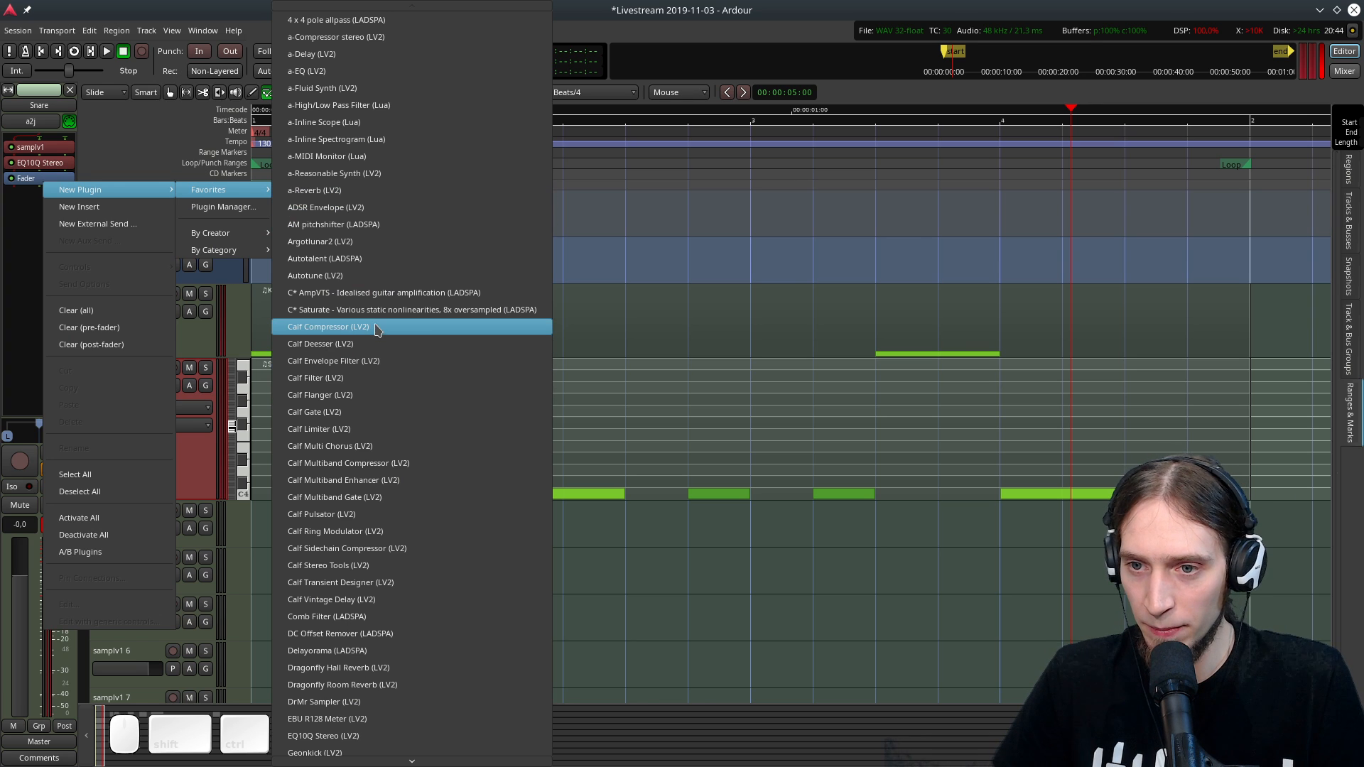
pyautogui.click(319, 327)
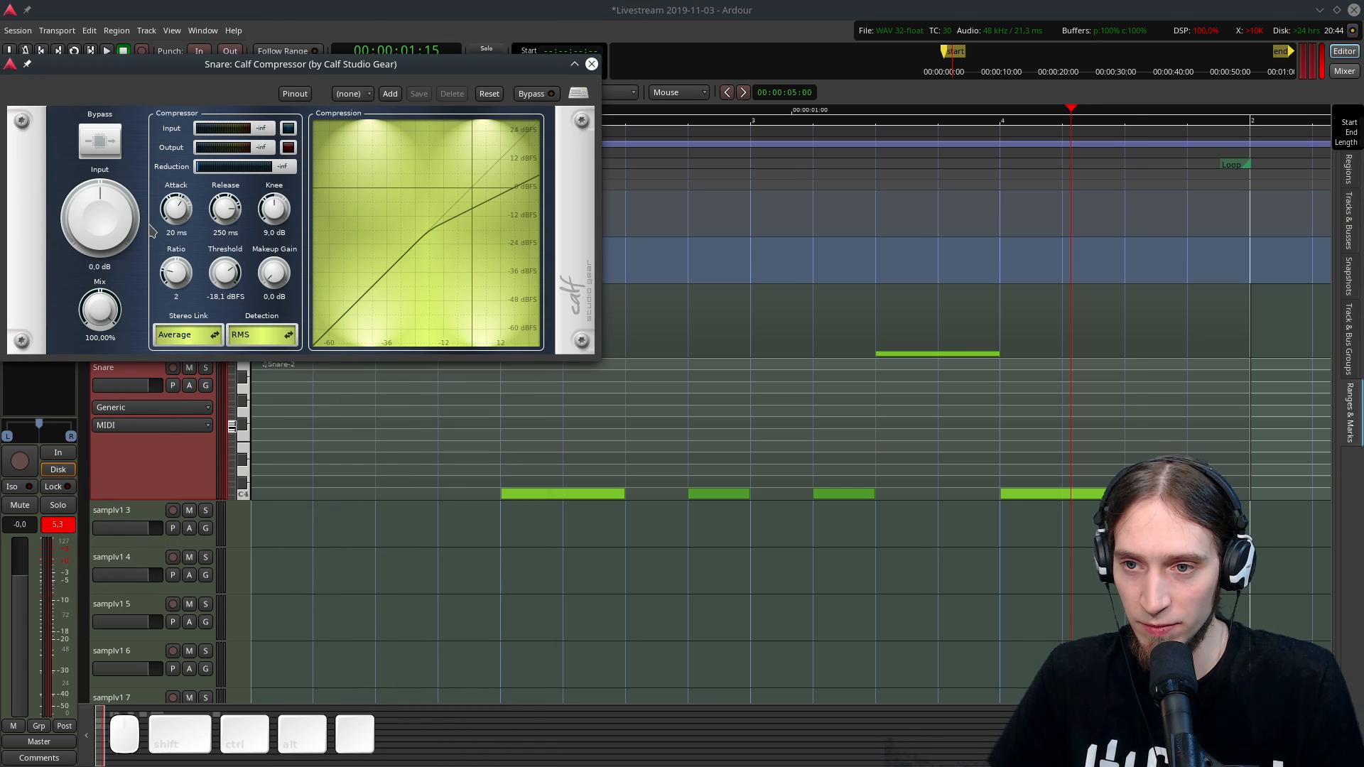
# Set the snare compressor to ratio 3.146, threshold -27.7 dBFS, attack 121.782 ms, release 41.057 ms and makeup gain 6.8 dB while looping.
pyautogui.press('l')
pyautogui.moveTo(179, 270); pyautogui.dragTo(222, 299)
pyautogui.moveTo(175, 212); pyautogui.dragTo(277, 240)
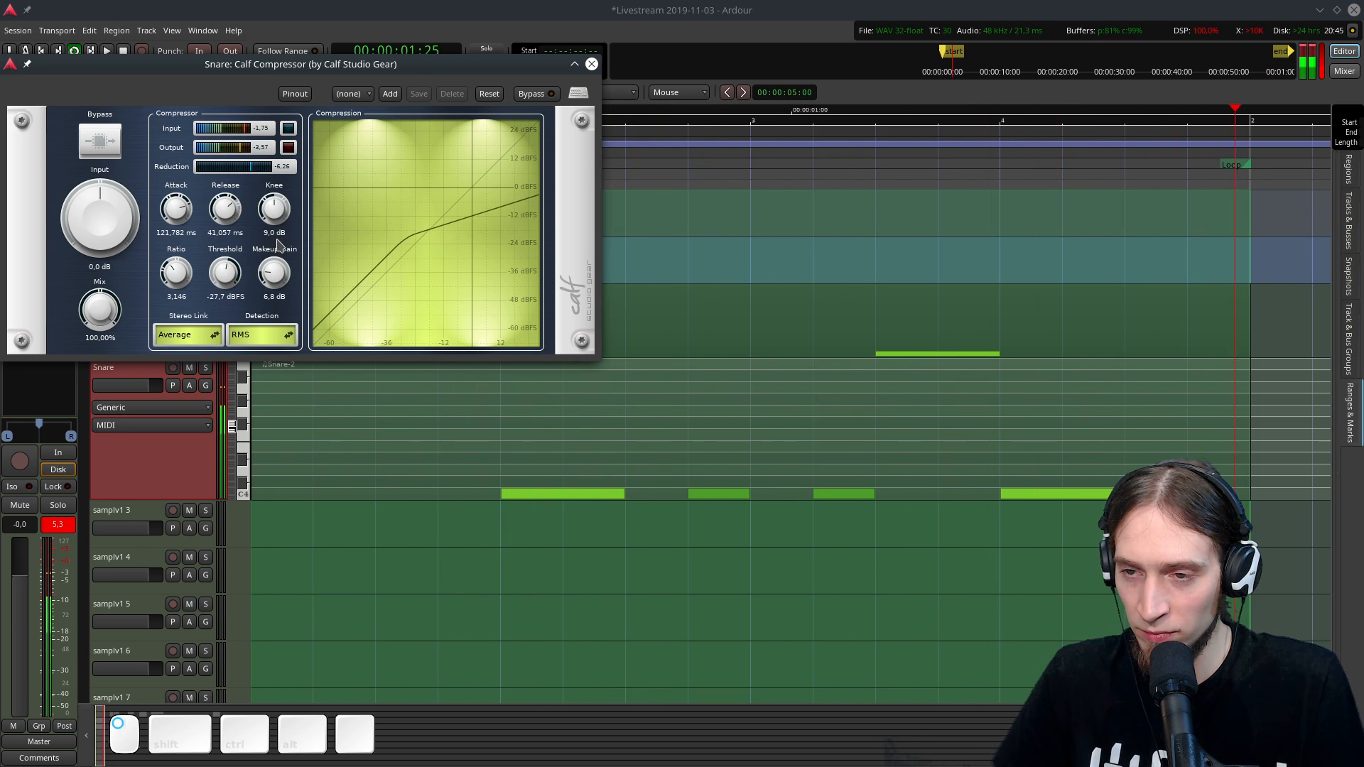
# Move the Calf Compressor ahead of the Snare fader and audition the loop.
pyautogui.click(591, 64)
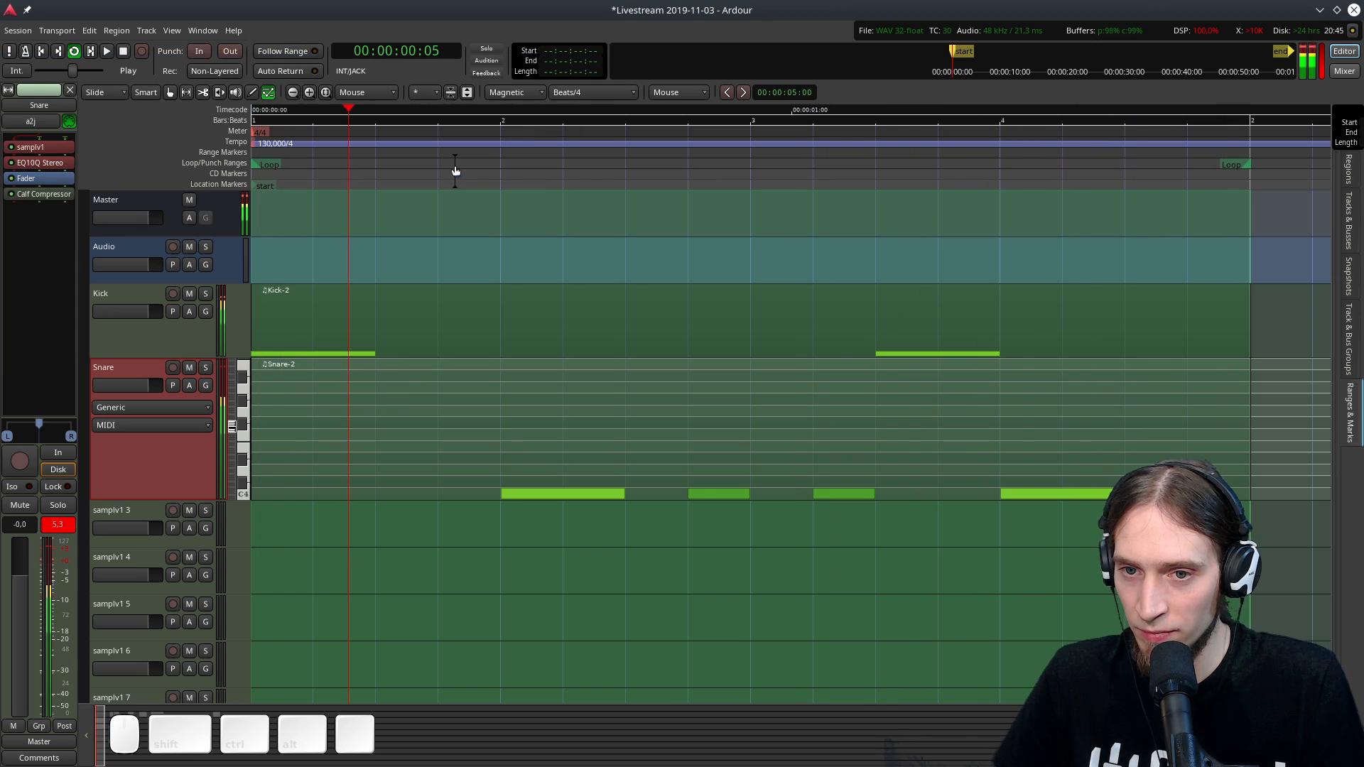
pyautogui.press('space')
pyautogui.moveTo(56, 195); pyautogui.dragTo(55, 173)
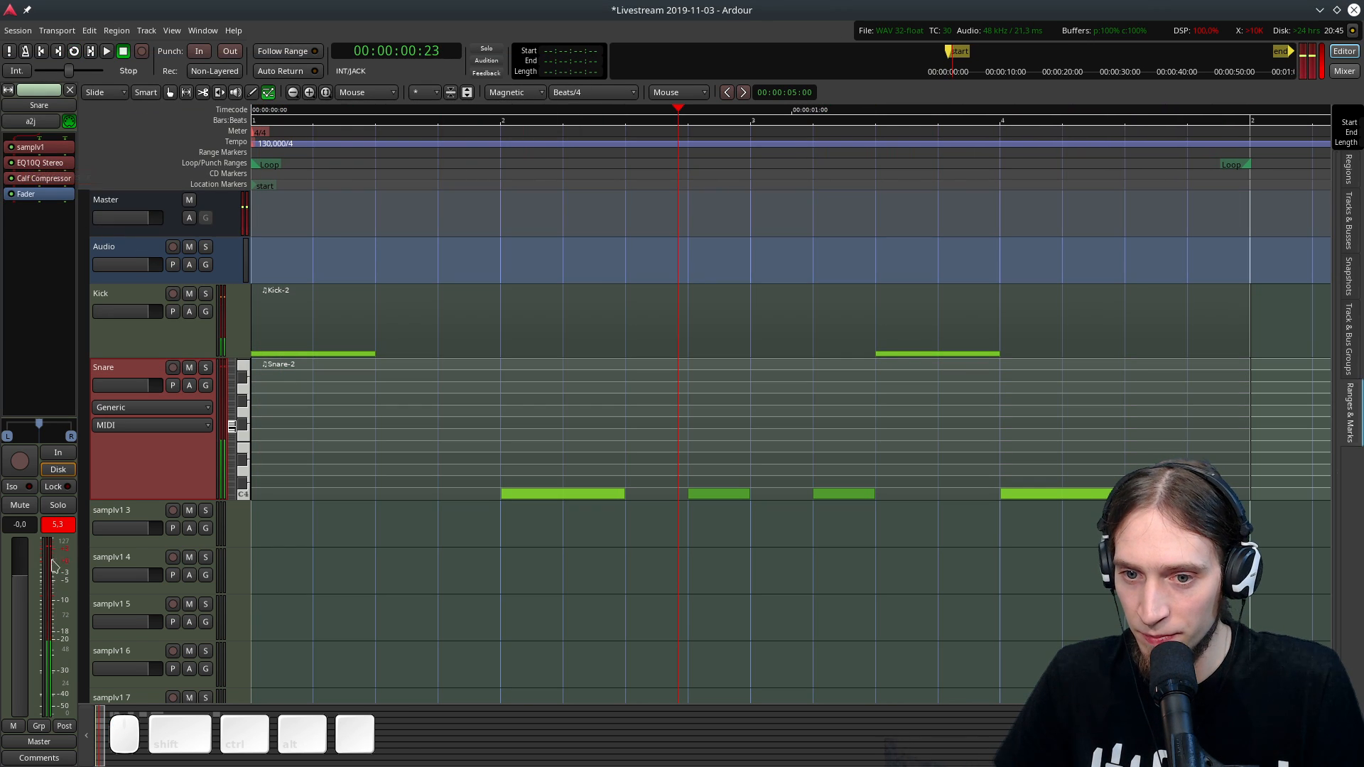
pyautogui.press('l')
pyautogui.press('space')
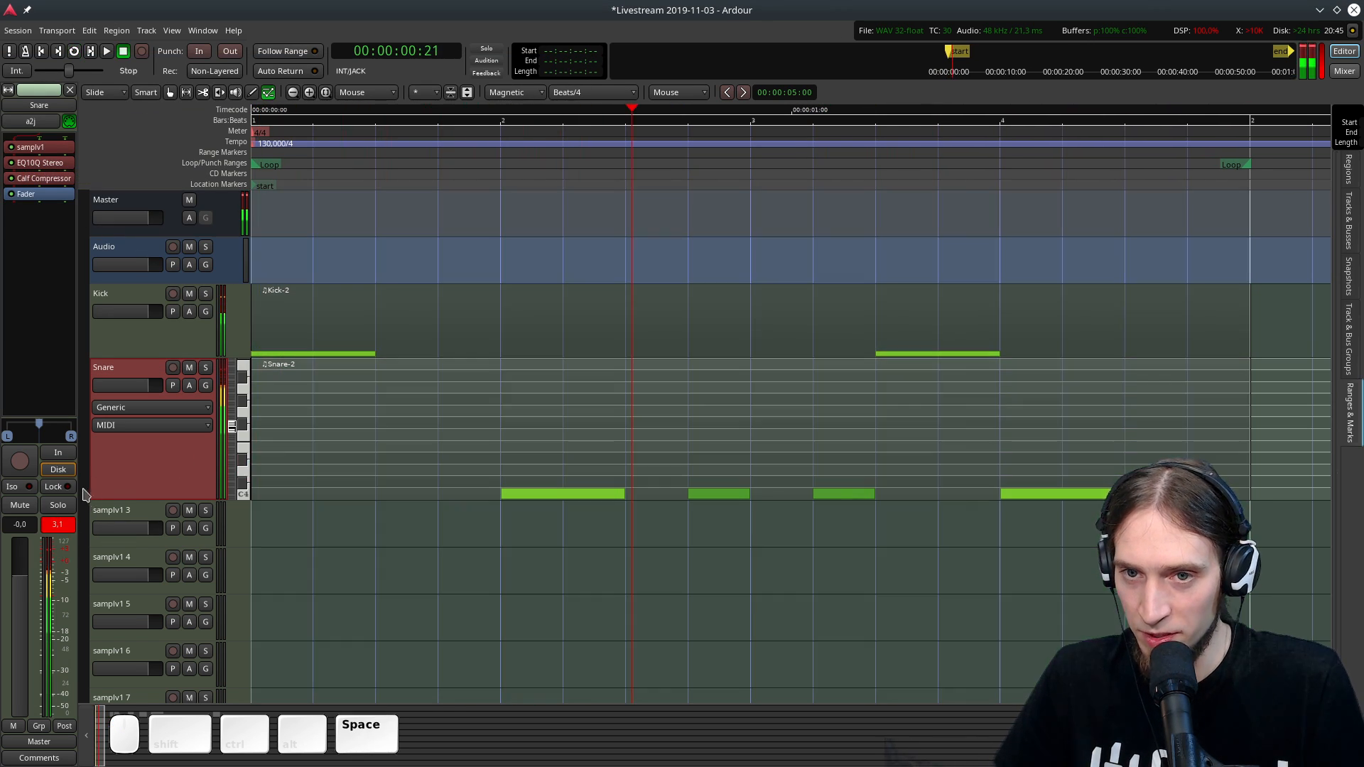
# Add a second Calf Compressor to the Snare track.
pyautogui.rightClick(58, 201)
pyautogui.moveTo(170, 204)
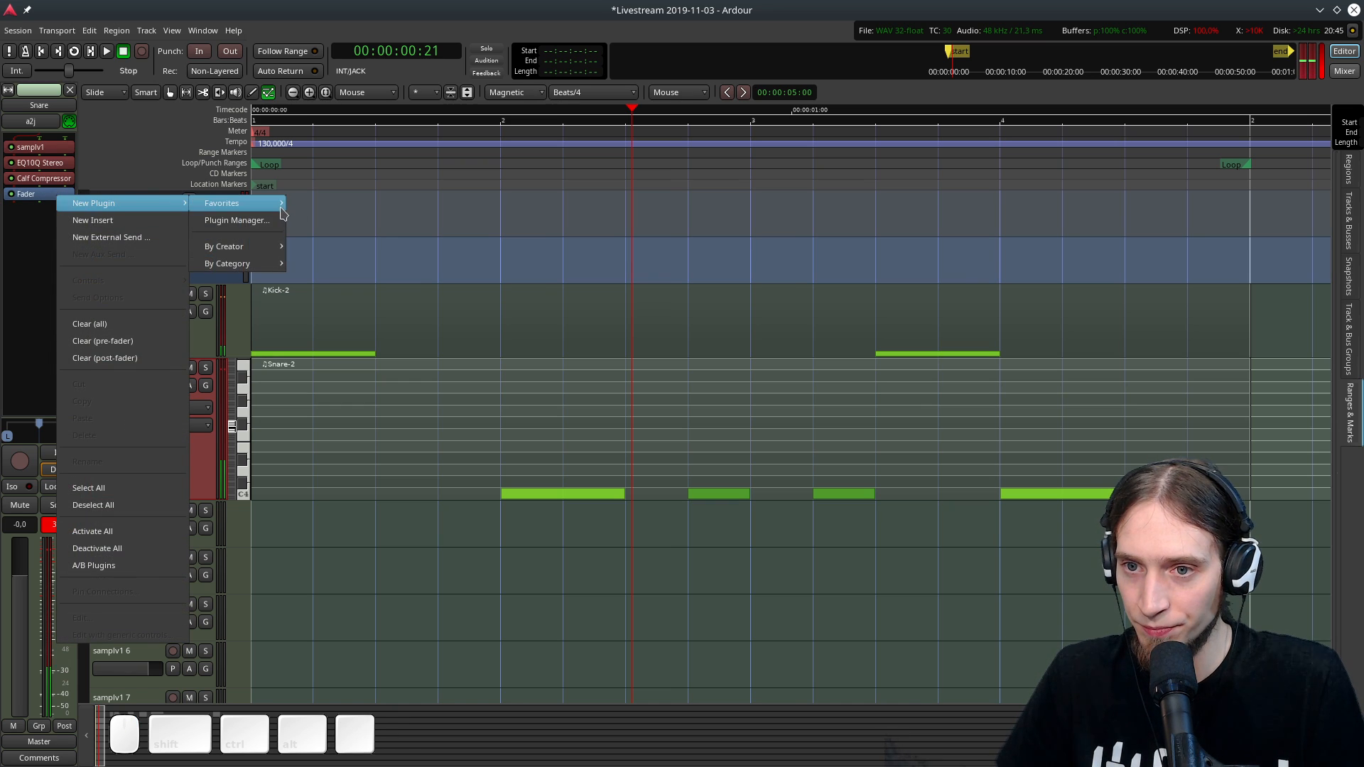
pyautogui.moveTo(282, 210)
pyautogui.click(392, 327)
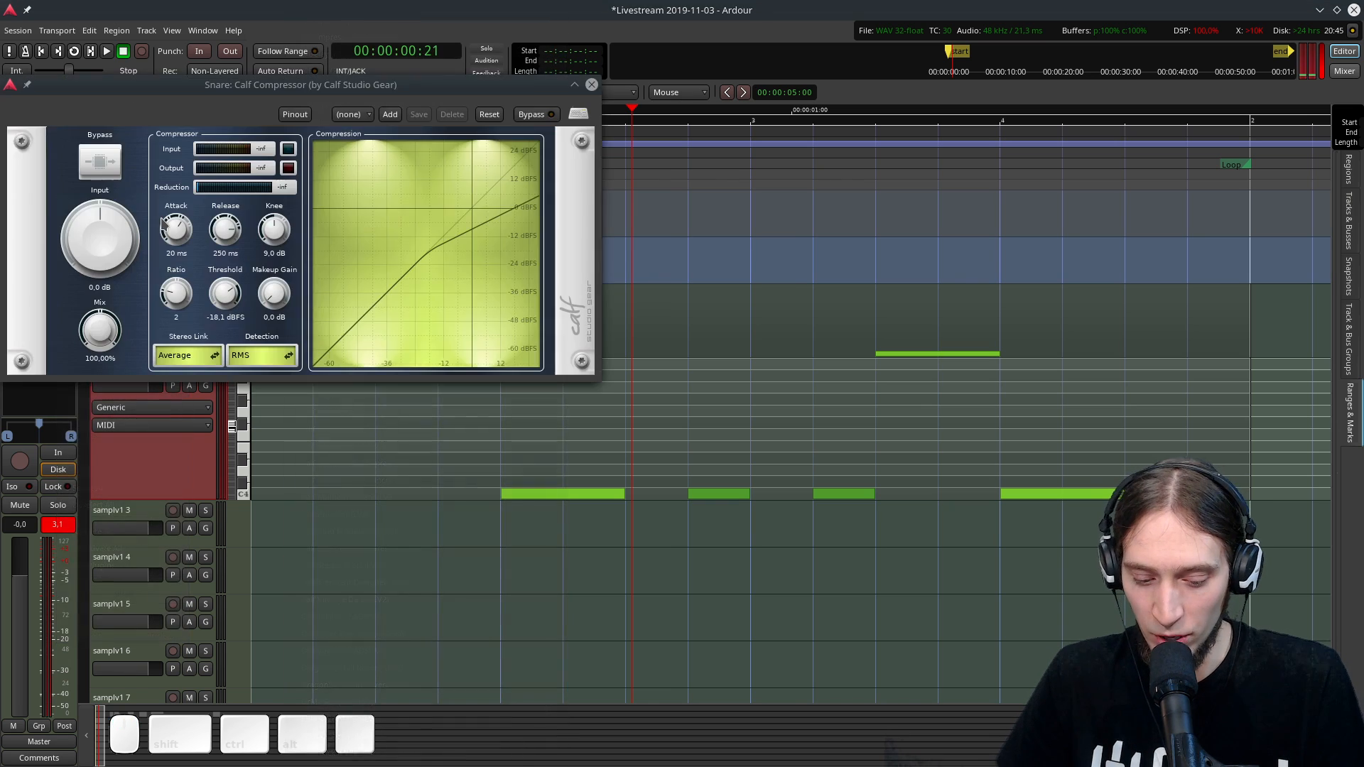
# Set the second snare compressor to attack 0.01 ms, release 0.062 ms, ratio 6.364 and threshold -9.4 dBFS while looping.
pyautogui.press('l')
pyautogui.moveTo(223, 237); pyautogui.dragTo(219, 360)
pyautogui.moveTo(172, 295); pyautogui.dragTo(177, 227)
pyautogui.moveTo(222, 293); pyautogui.dragTo(223, 273)
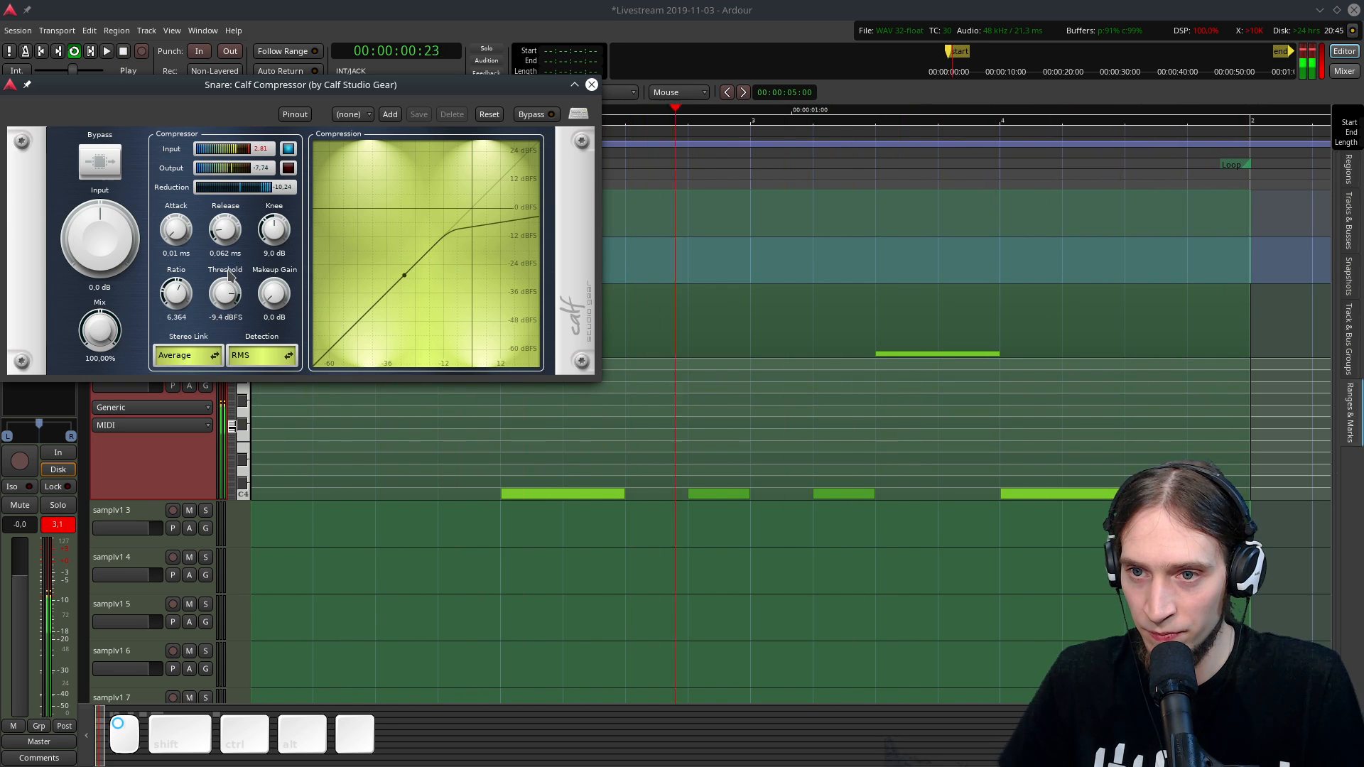
# Move the second Calf Compressor ahead of the Snare fader and audition the loop again.
pyautogui.click(592, 85)
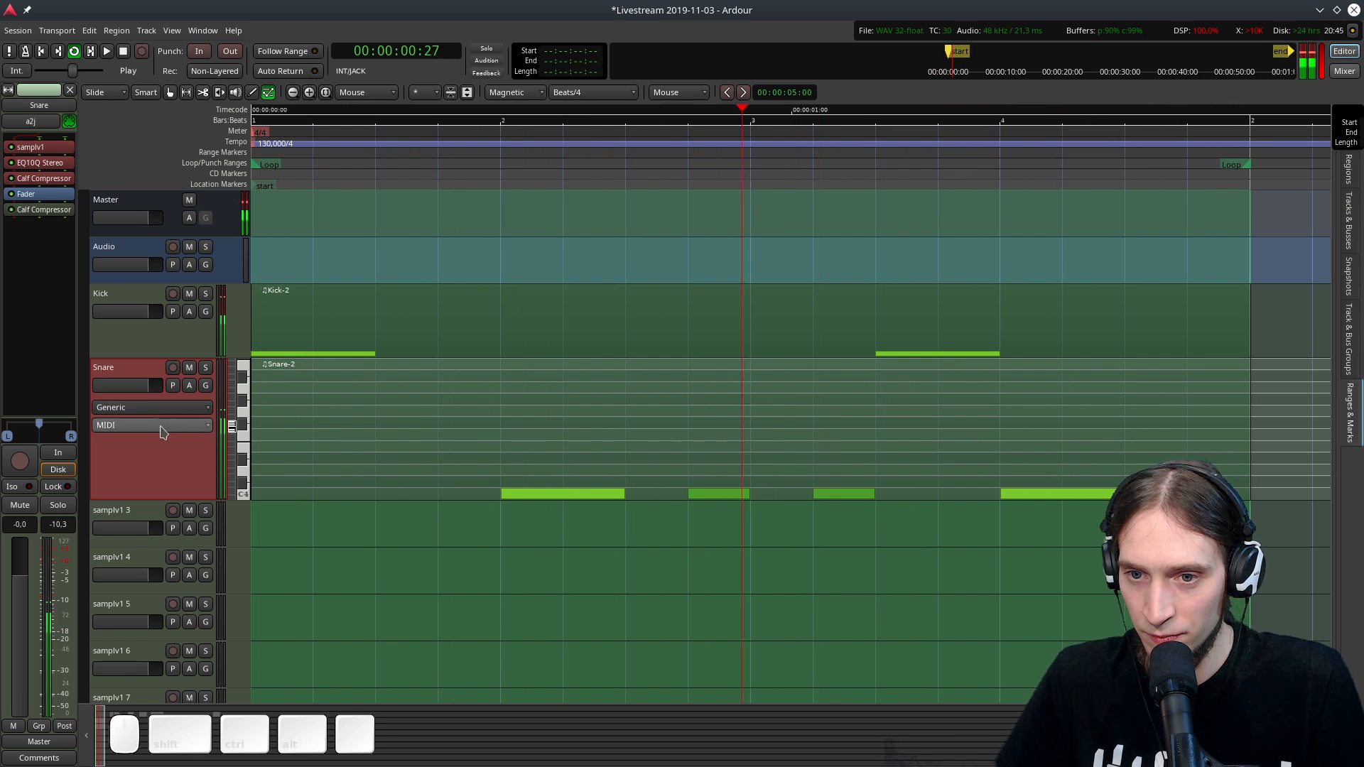
pyautogui.press('space')
pyautogui.click(148, 336)
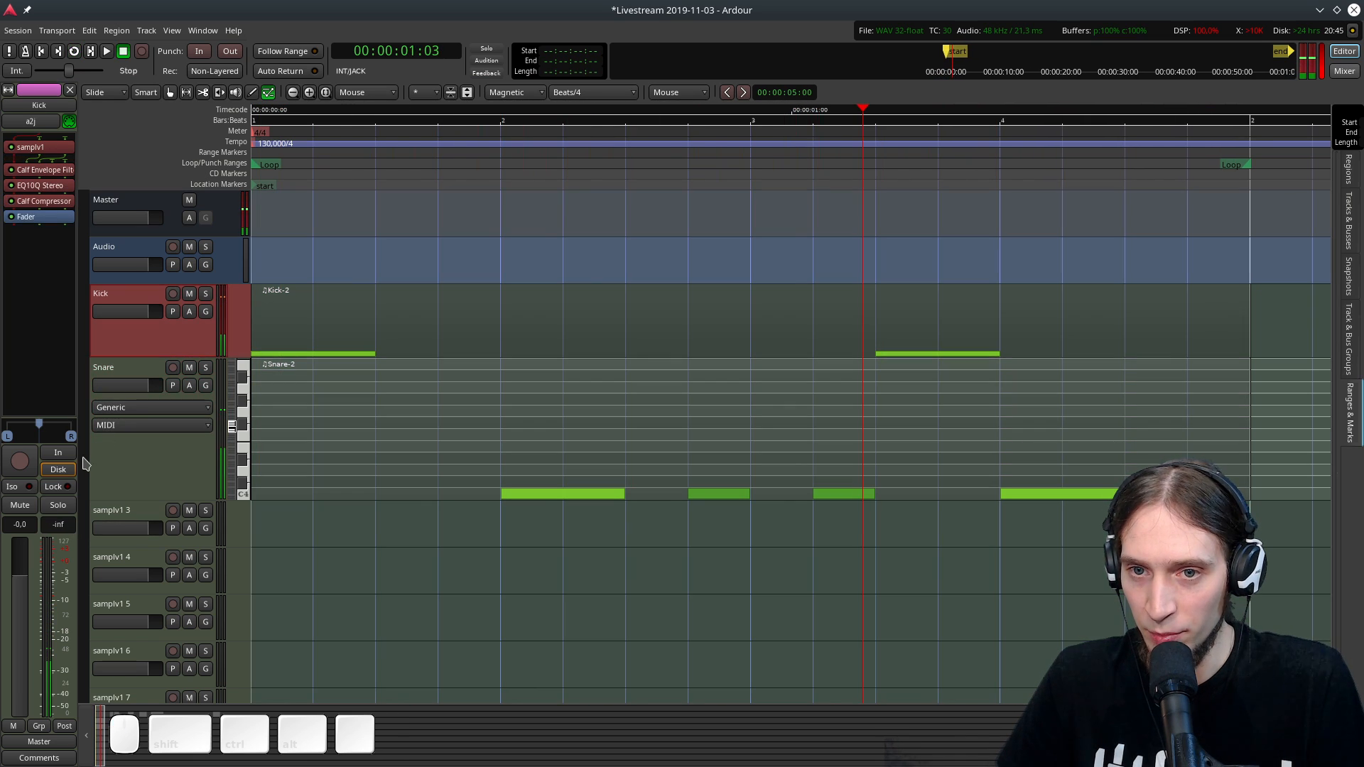
pyautogui.click(118, 371)
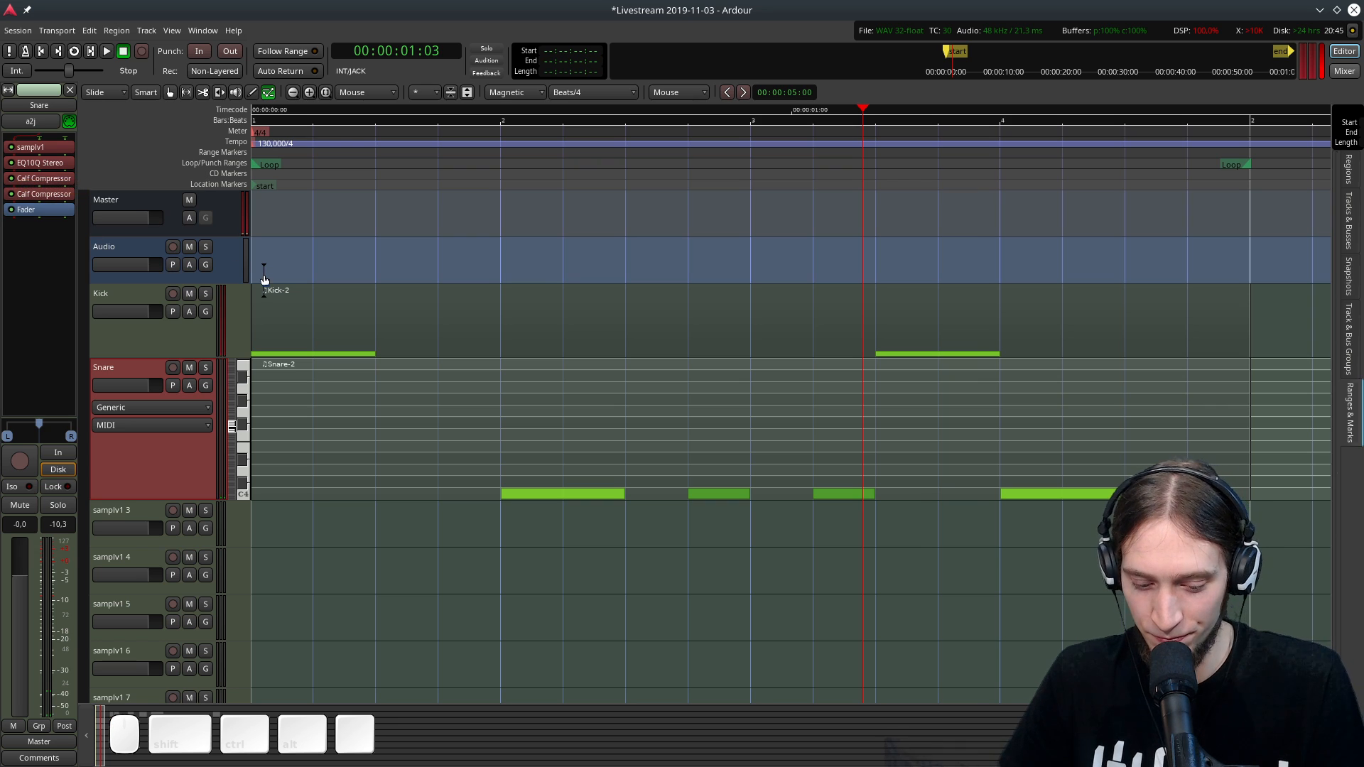
pyautogui.press('l')
pyautogui.press('space')
# Enlarge the samplv1 3 track and rename it HH.
pyautogui.moveTo(119, 497)
pyautogui.mouseDown()
pyautogui.moveTo(137, 398)
pyautogui.moveTo(146, 424)
pyautogui.moveTo(124, 509)
pyautogui.mouseUp()
pyautogui.press('d')
pyautogui.click(139, 434)
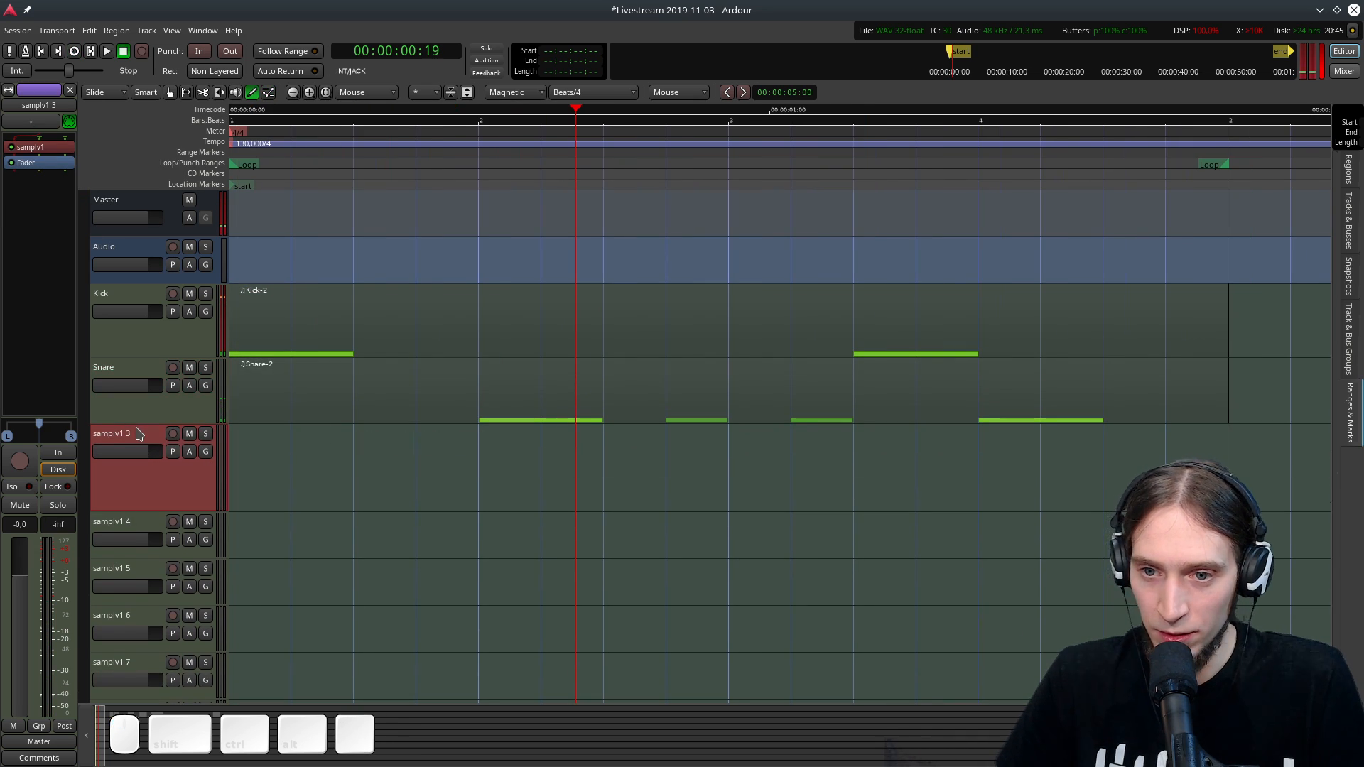
pyautogui.doubleClick(138, 432)
pyautogui.write('HH')
pyautogui.press('Return')
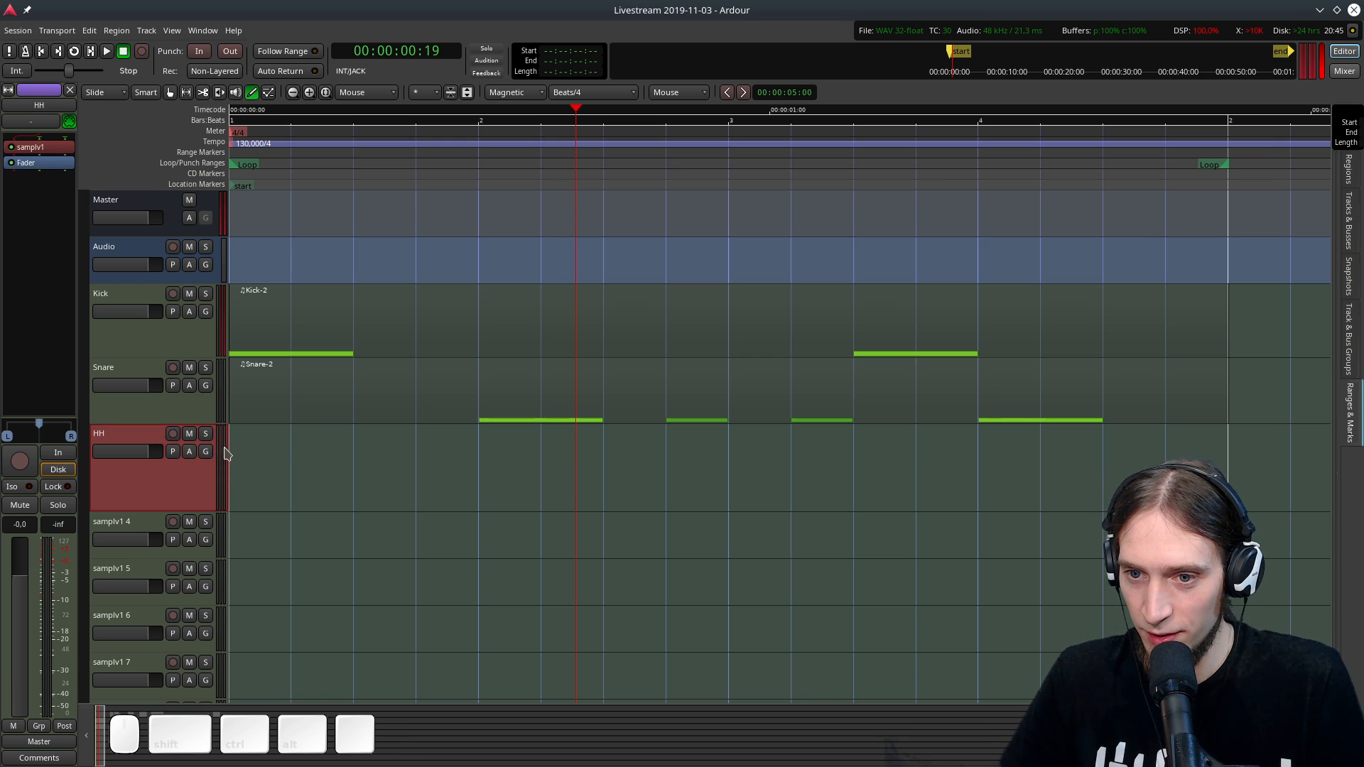
# Draw a MIDI region on the HH track and align it to span the whole first bar.
pyautogui.moveTo(234, 446); pyautogui.dragTo(500, 446)
pyautogui.moveTo(1223, 465); pyautogui.dragTo(1228, 465)
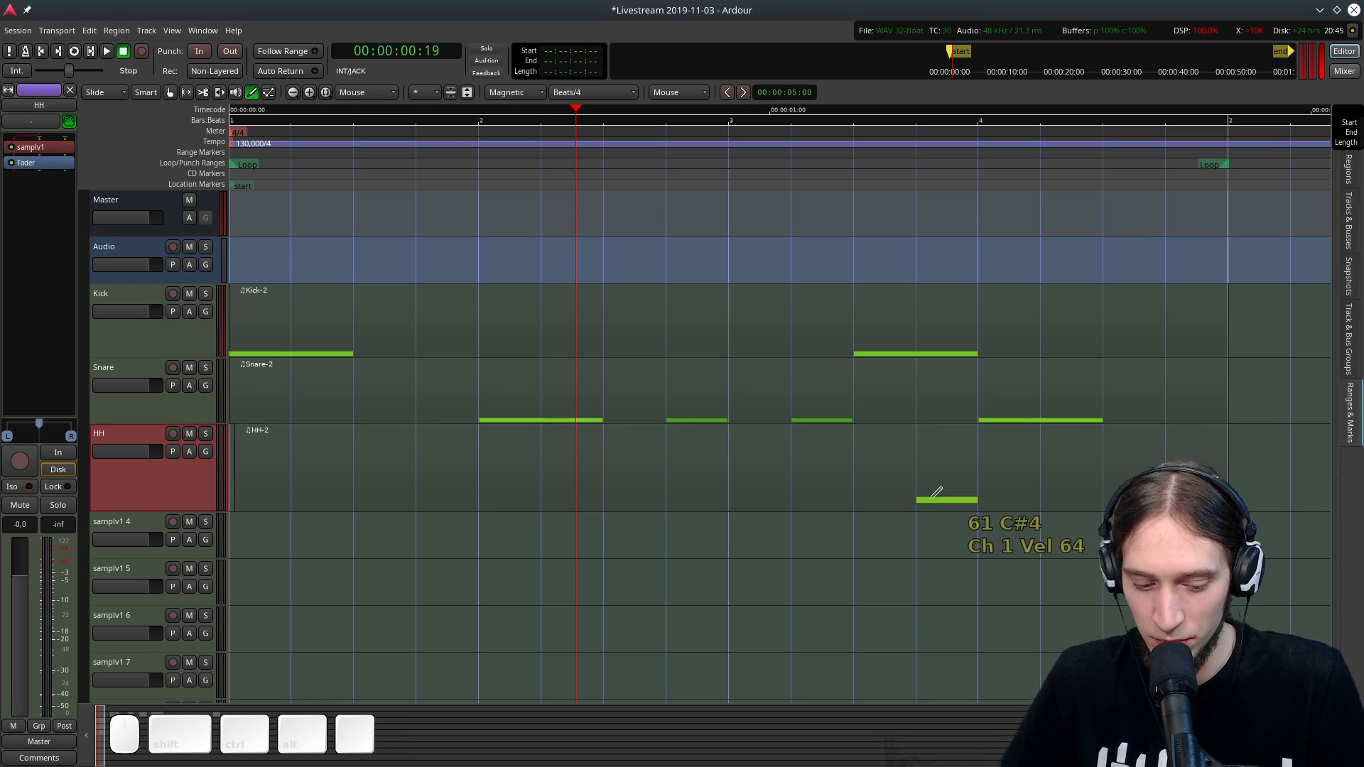
pyautogui.press('g')
pyautogui.moveTo(239, 460); pyautogui.dragTo(190, 461)
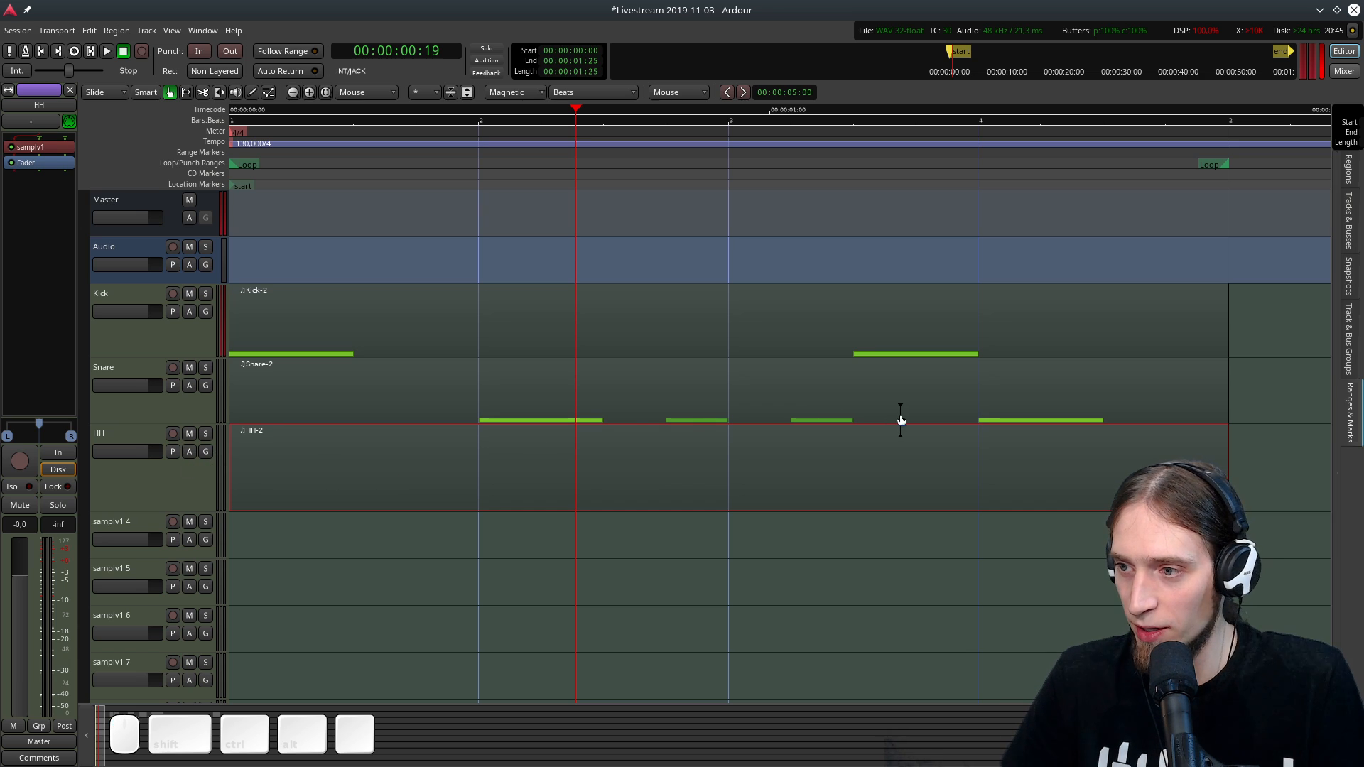
# Enlarge the HH track and draw quarter-beat notes every half beat along the region's lowest row, removing any misplaced note.
pyautogui.moveTo(131, 503); pyautogui.dragTo(131, 594)
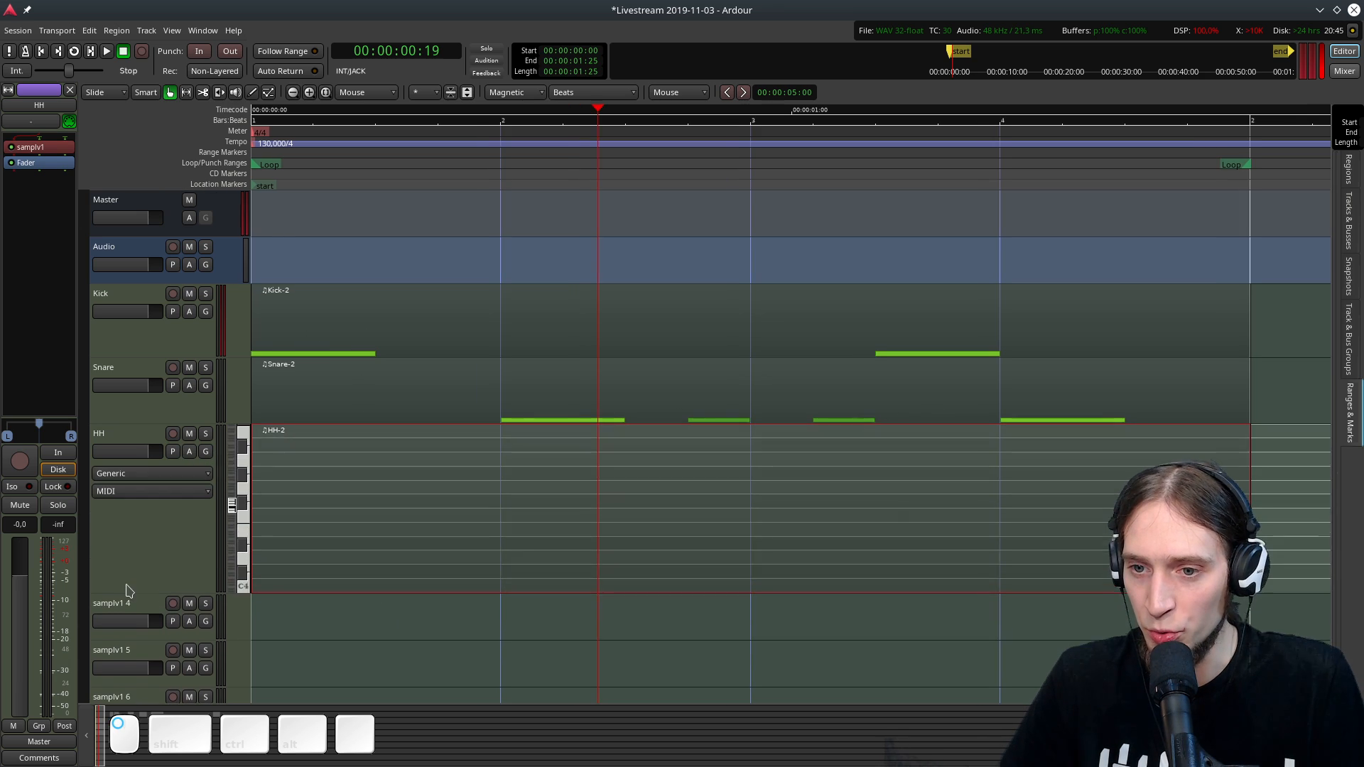
pyautogui.press('d')
pyautogui.click(267, 587)
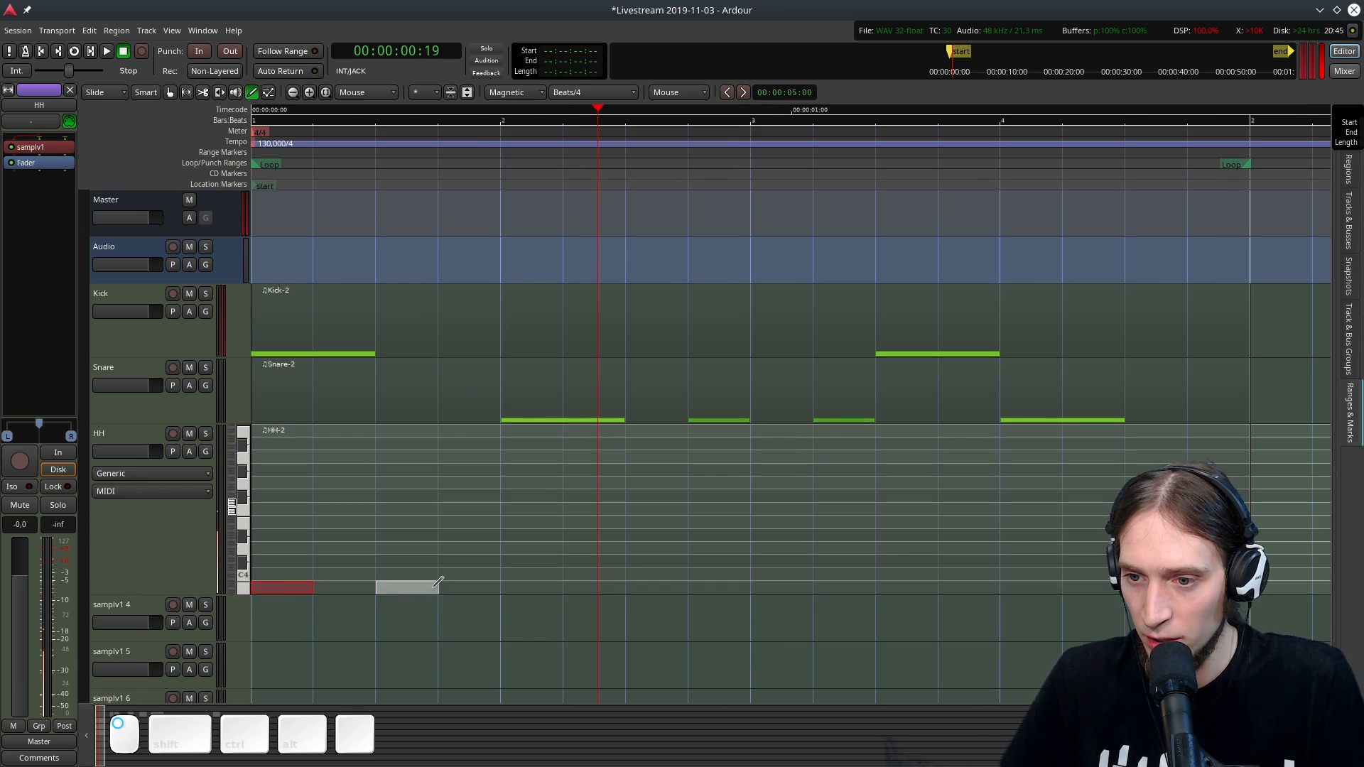
pyautogui.click(407, 587)
pyautogui.click(532, 586)
pyautogui.click(656, 587)
pyautogui.click(801, 584)
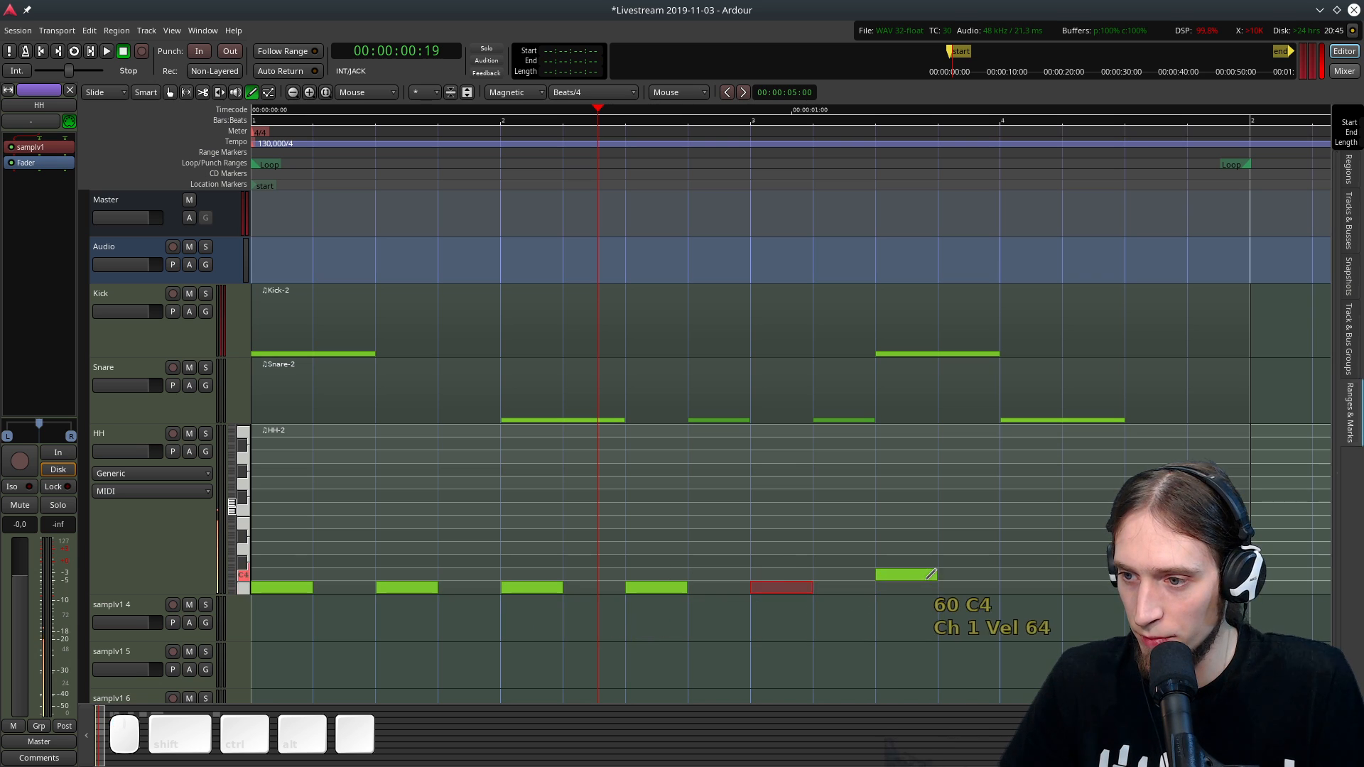
pyautogui.keyDown('shift'); pyautogui.rightClick(900, 580); pyautogui.keyUp('shift')
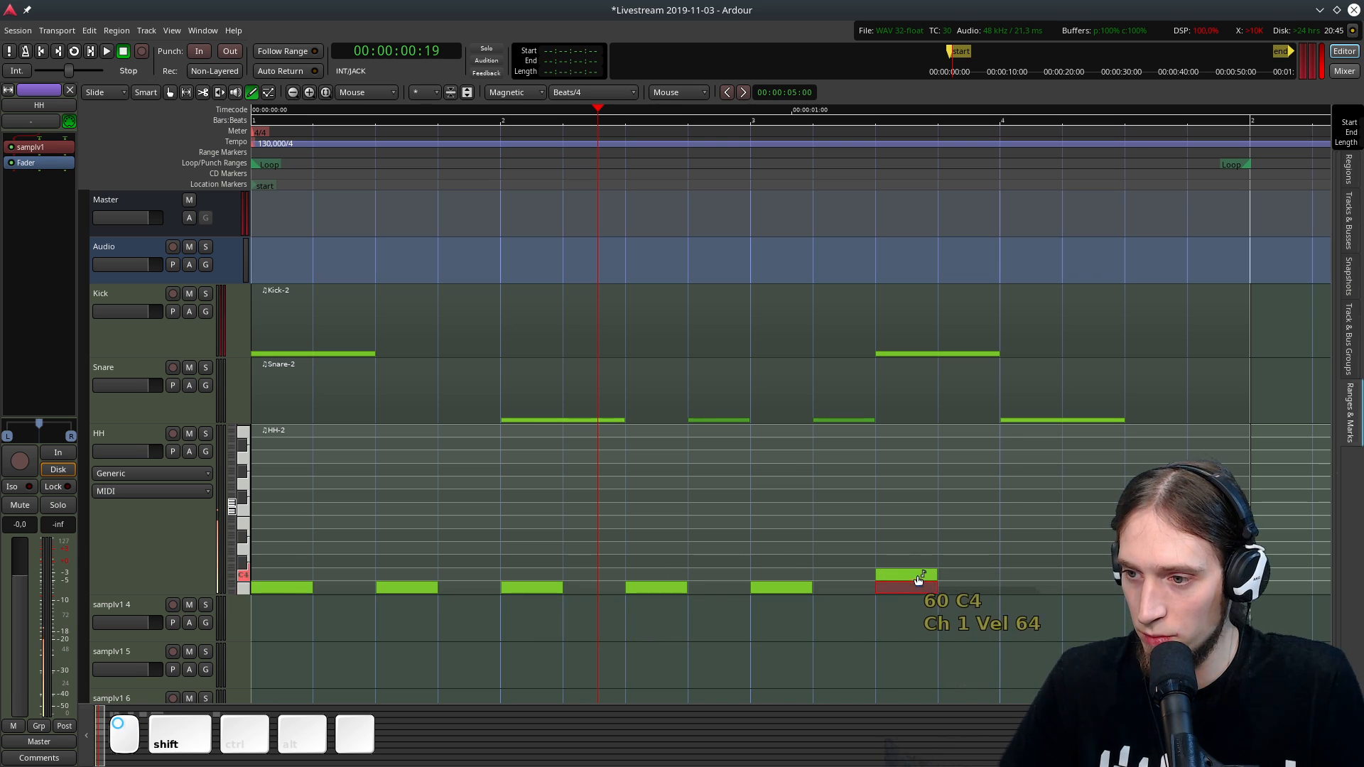
pyautogui.click(905, 587)
pyautogui.click(1030, 587)
pyautogui.press('g')
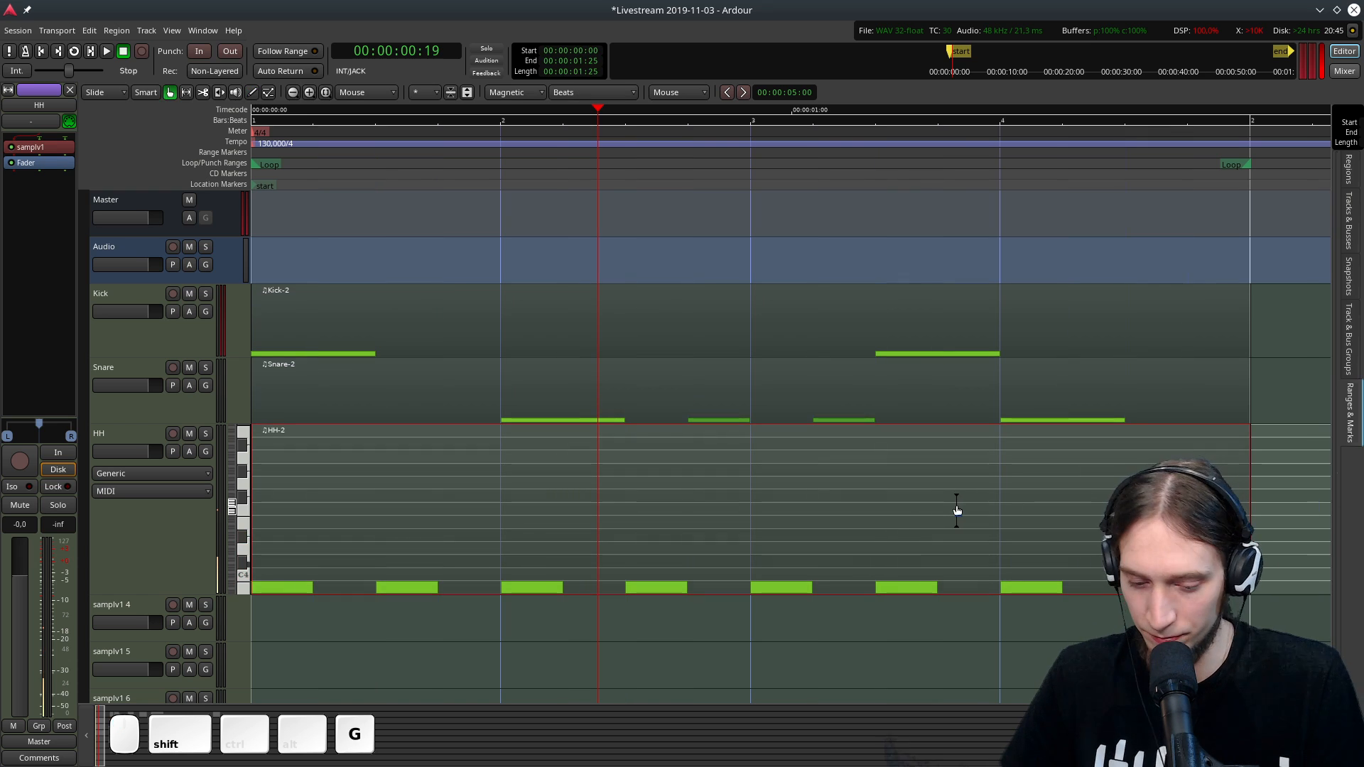
# Play the loop and solo the HH track.
pyautogui.press('l')
pyautogui.click(179, 442)
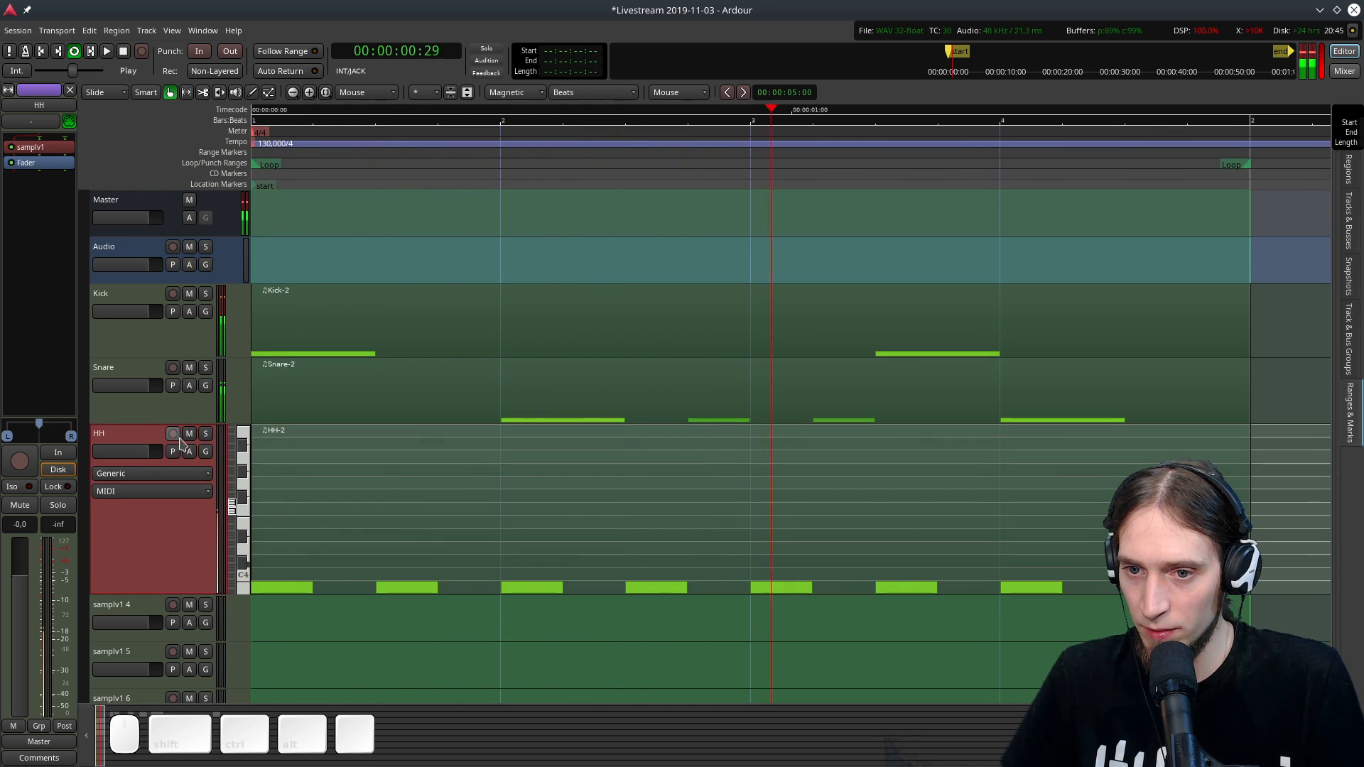
pyautogui.click(205, 433)
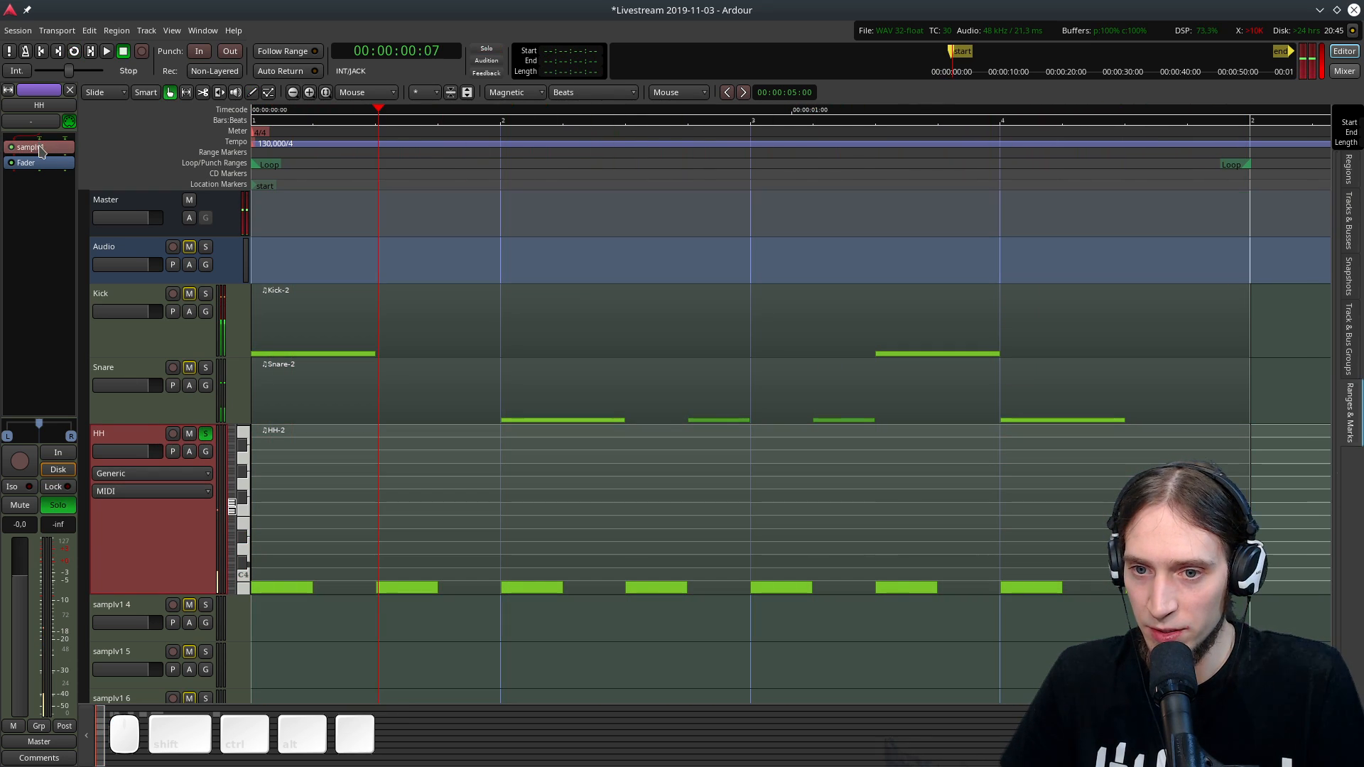
pyautogui.click(26, 109)
pyautogui.click(26, 121)
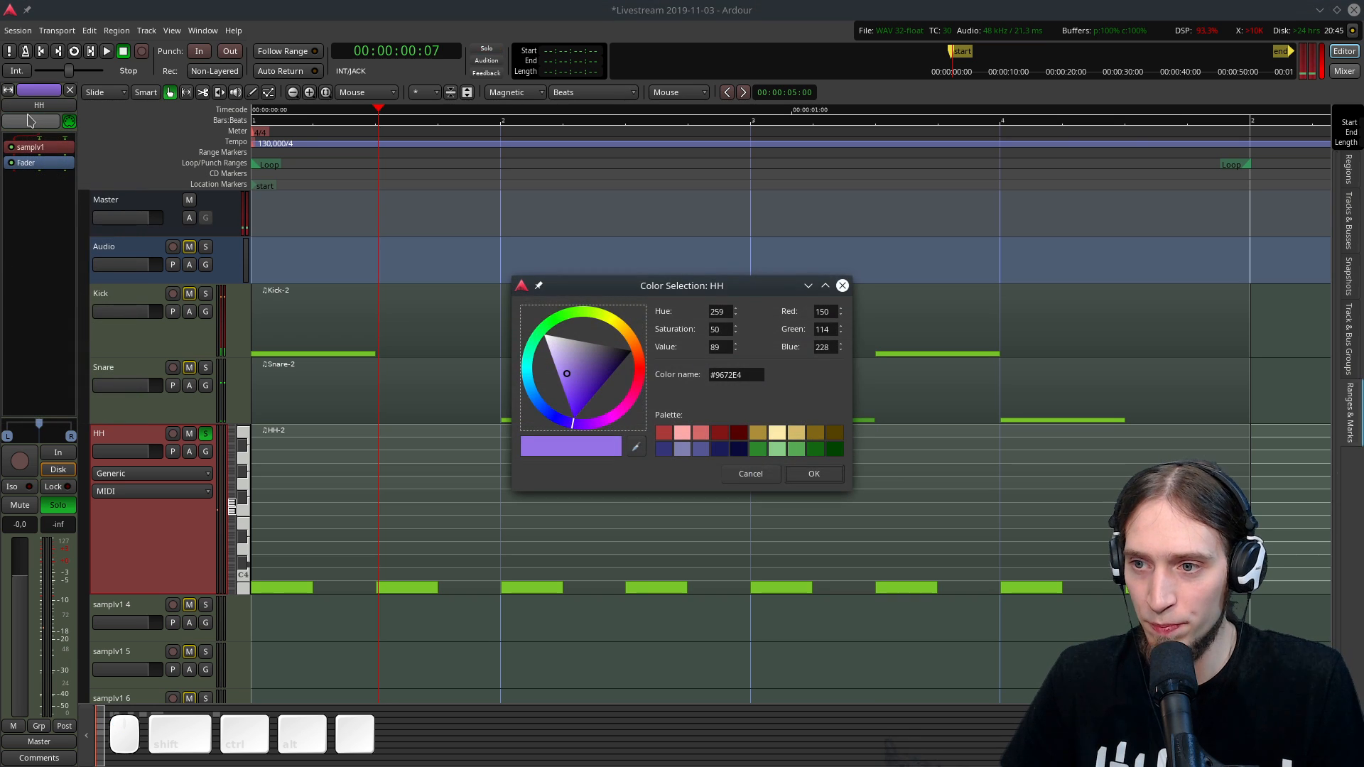
pyautogui.press('Escape')
# Connect the HH track's MIDI input to a2j and arm the track for recording.
pyautogui.click(25, 127)
pyautogui.click(43, 181)
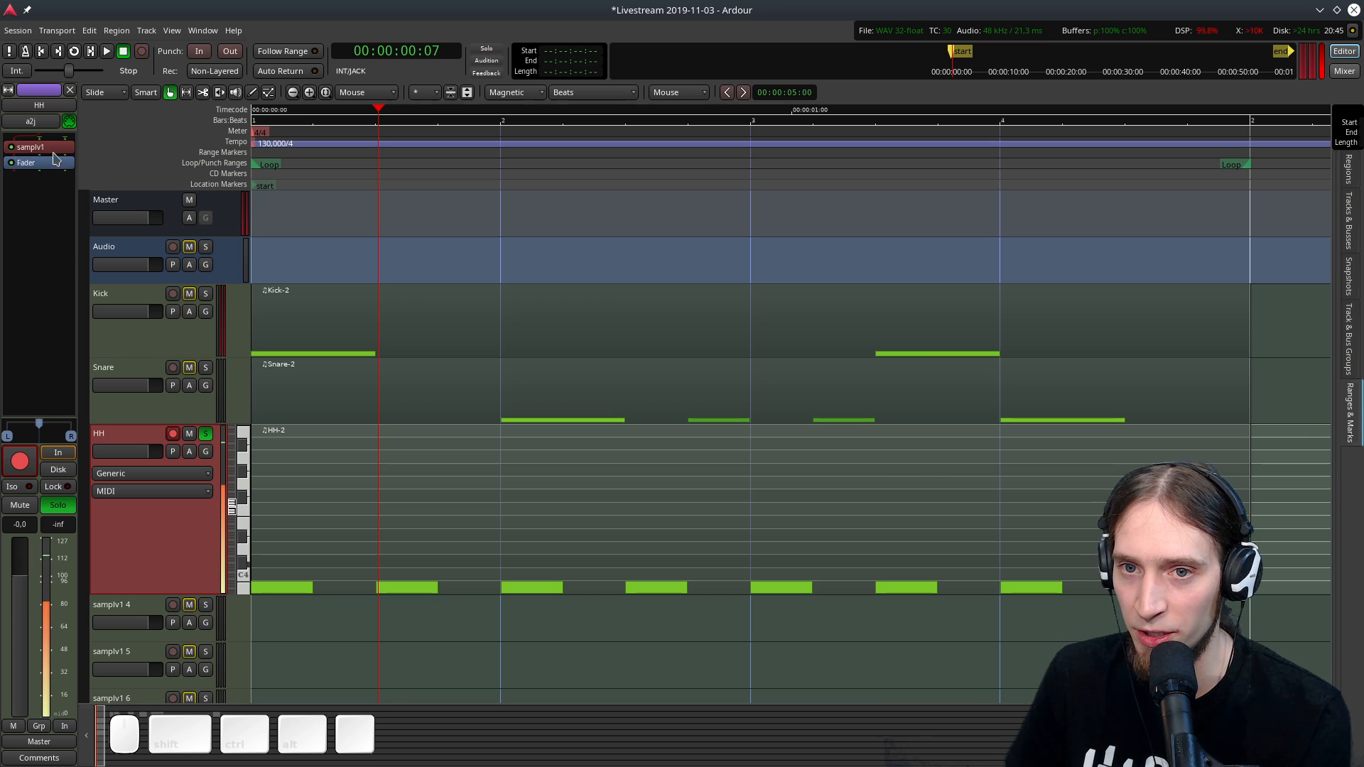
# Load Really Random Things.flac from the Livestream 2019-11-03 export Samples folder into the HH track's samplv1.
pyautogui.doubleClick(49, 149)
pyautogui.rightClick(221, 248)
pyautogui.click(243, 256)
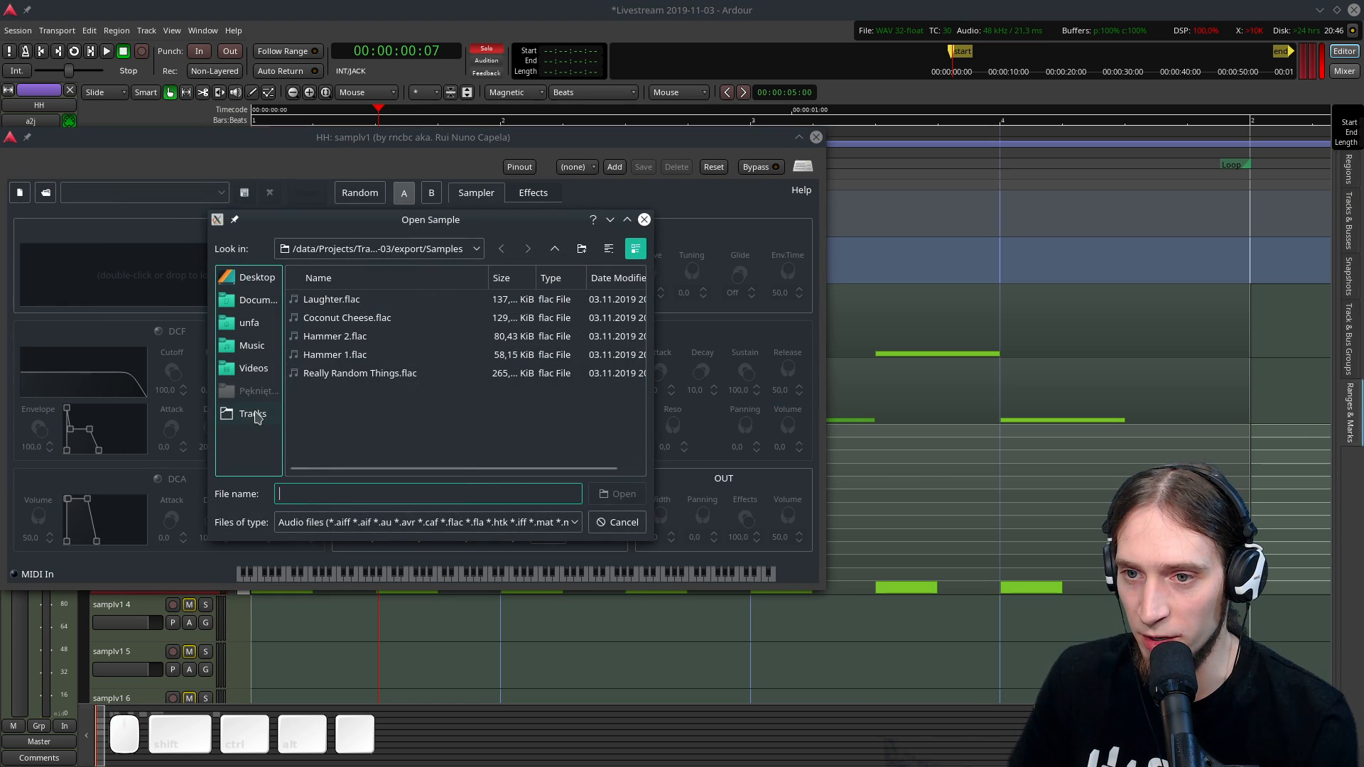
pyautogui.click(249, 413)
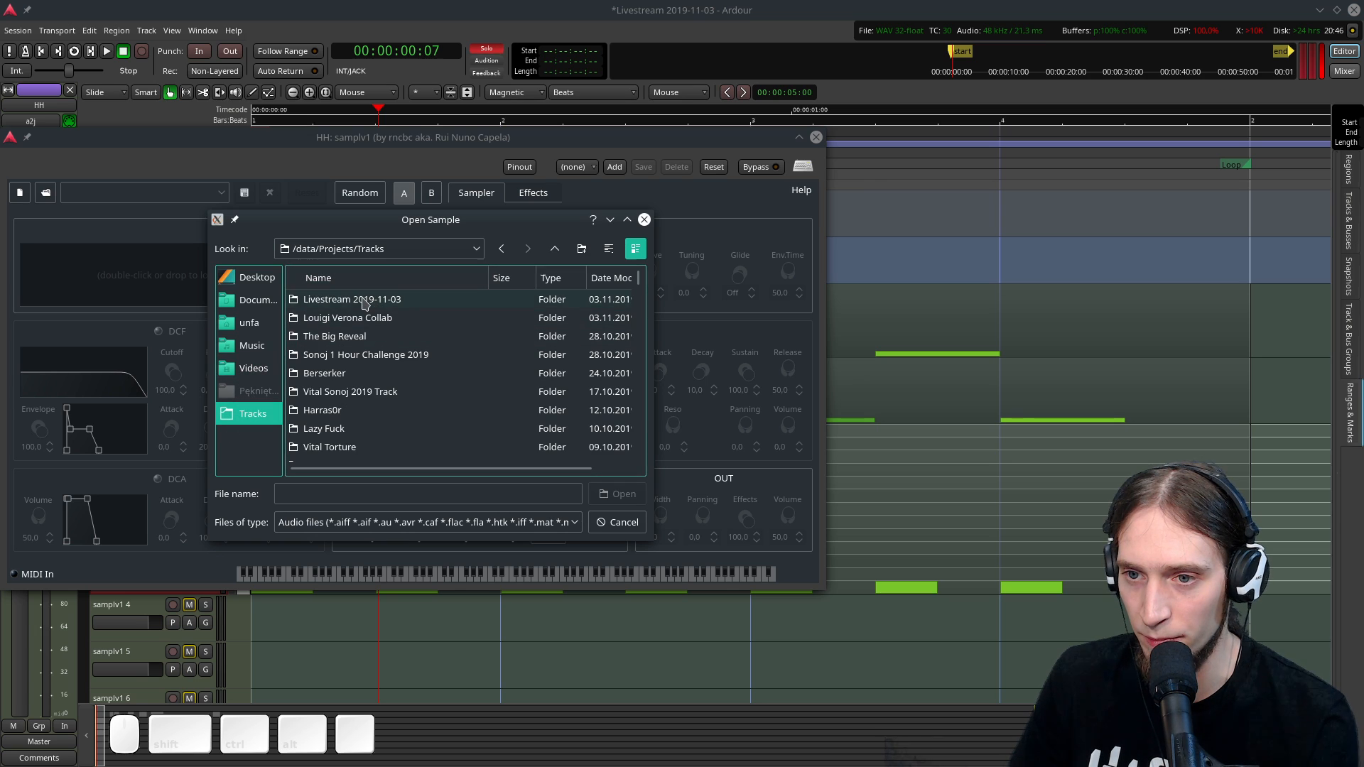
pyautogui.doubleClick(369, 301)
pyautogui.doubleClick(319, 337)
pyautogui.doubleClick(334, 299)
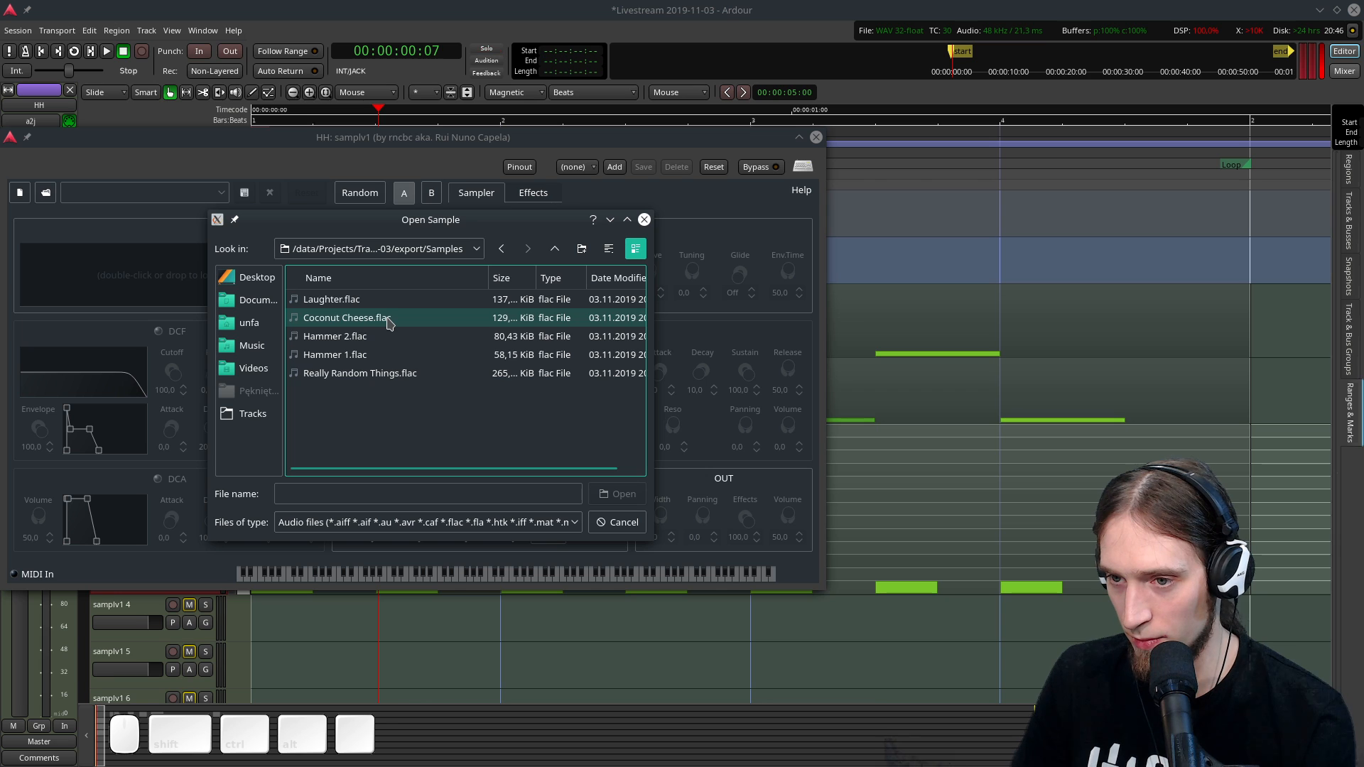
pyautogui.doubleClick(366, 373)
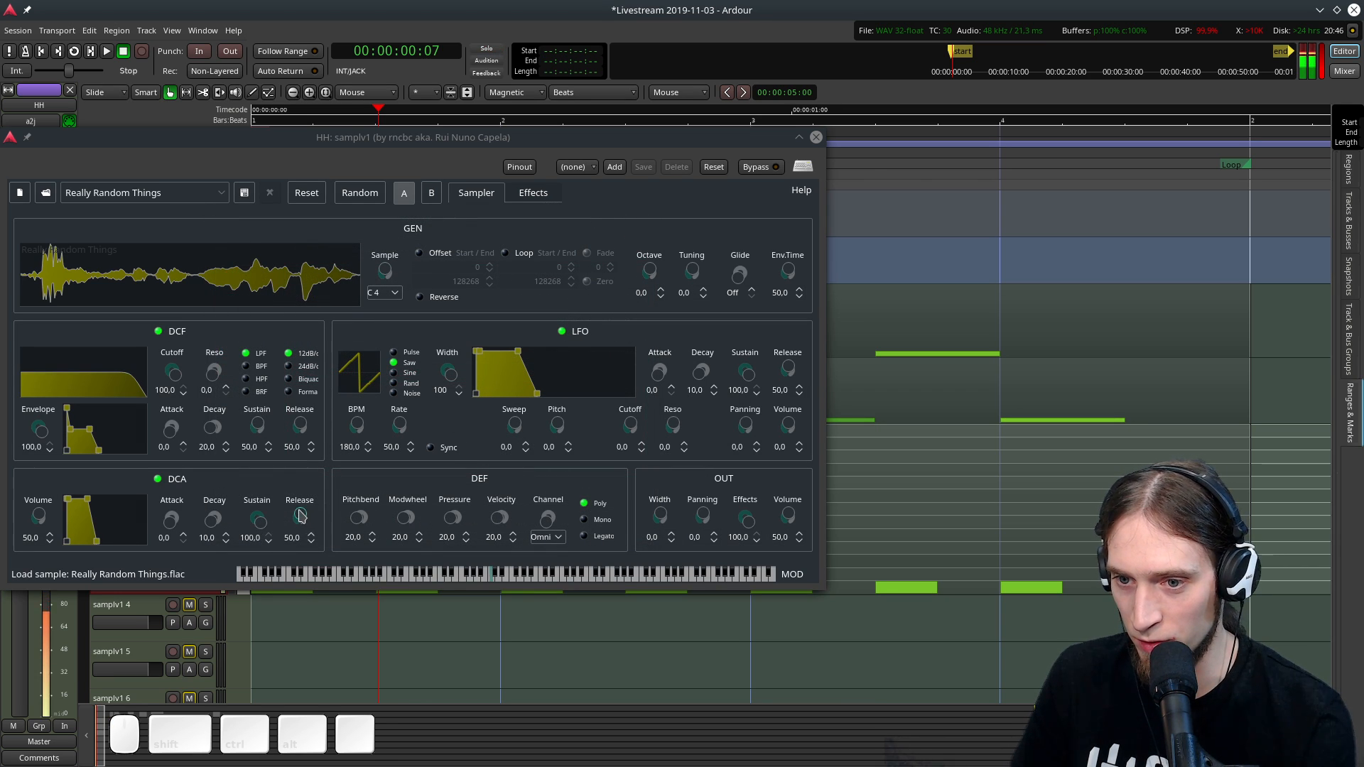
# Enable the sample offset with its start at about 8283, and shorten the DCA envelope to decay 16, sustain 0 and release 8.
pyautogui.moveTo(300, 511); pyautogui.dragTo(212, 523)
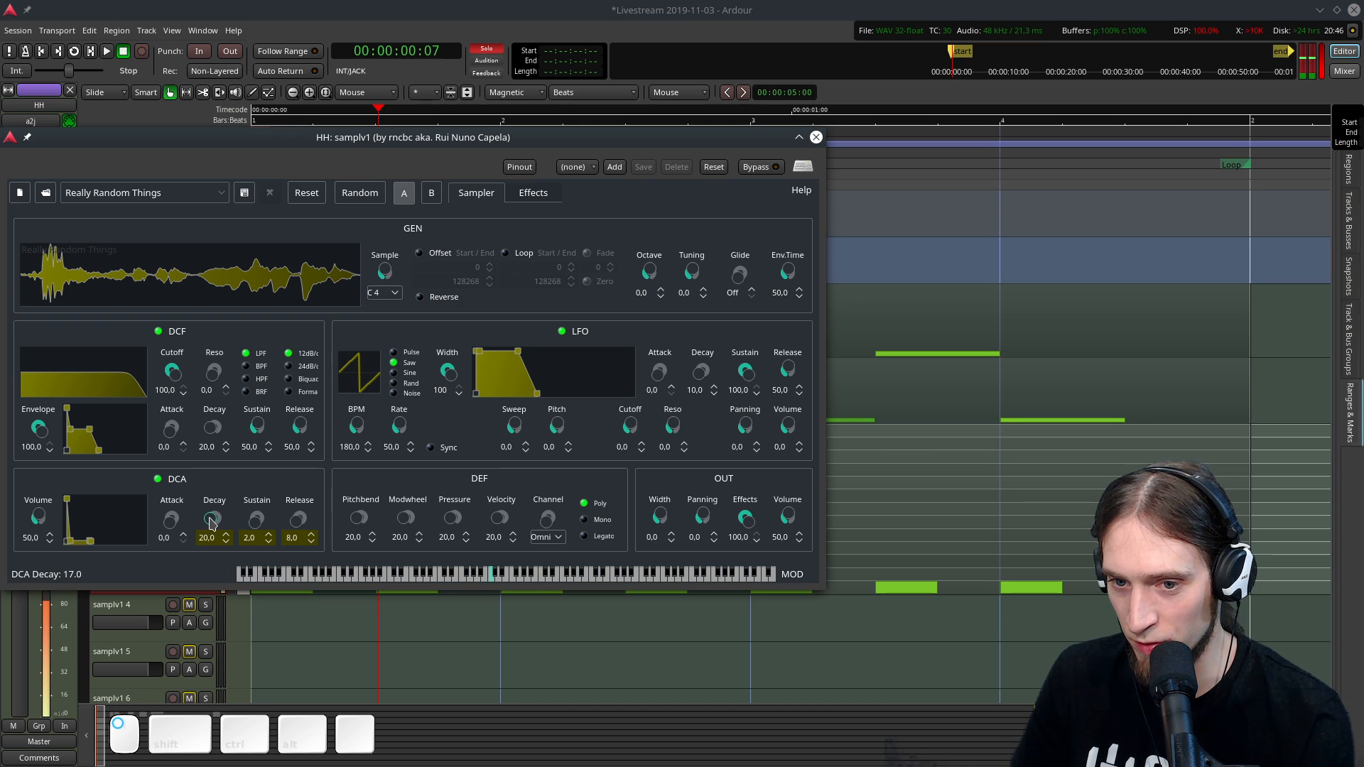
pyautogui.click(428, 254)
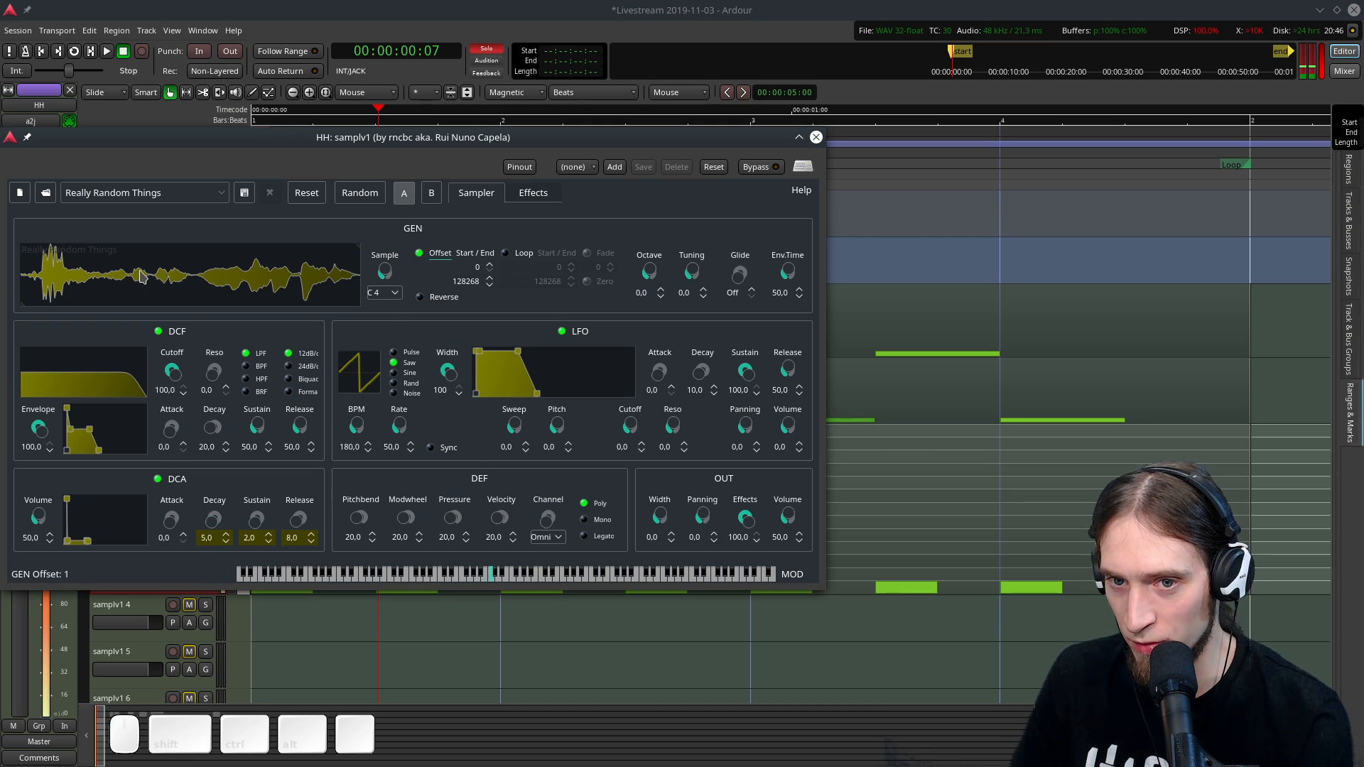
pyautogui.moveTo(23, 284); pyautogui.dragTo(50, 286)
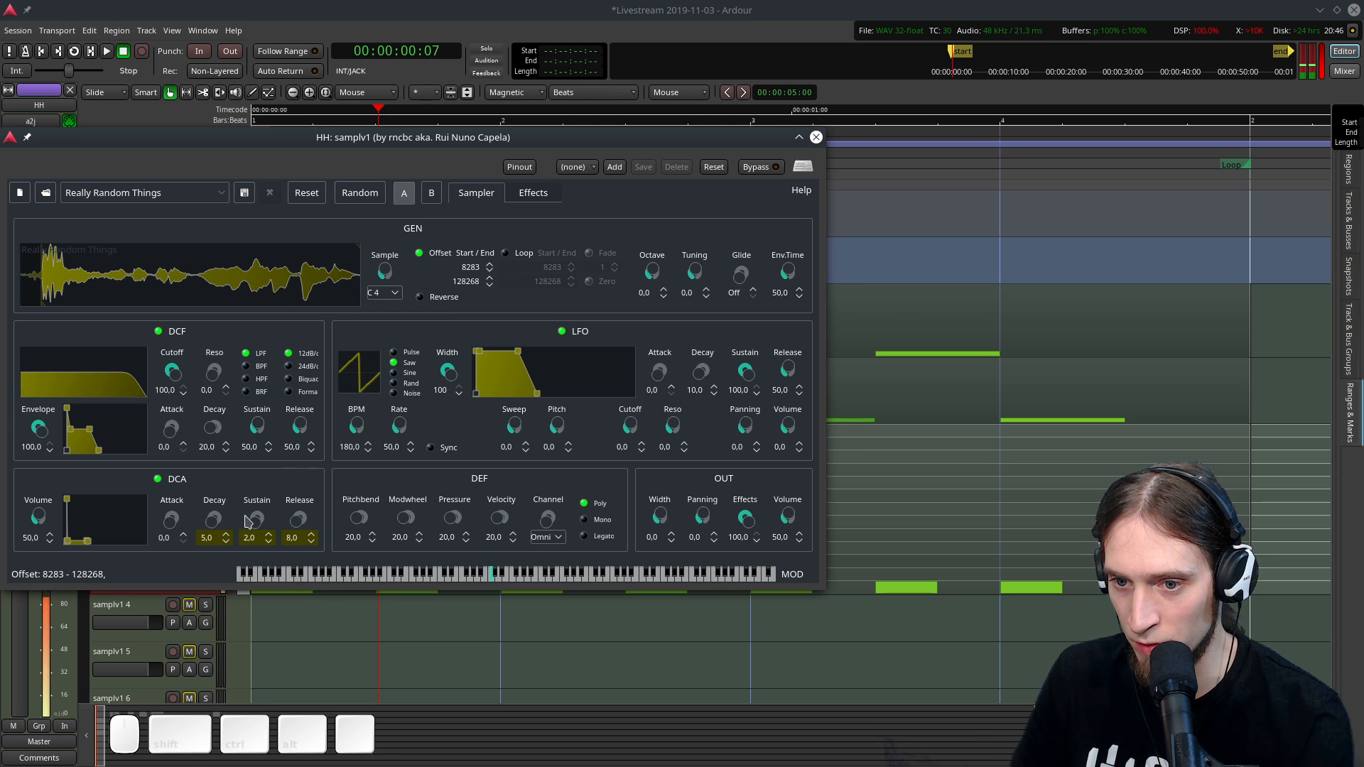
pyautogui.moveTo(246, 522); pyautogui.dragTo(220, 621)
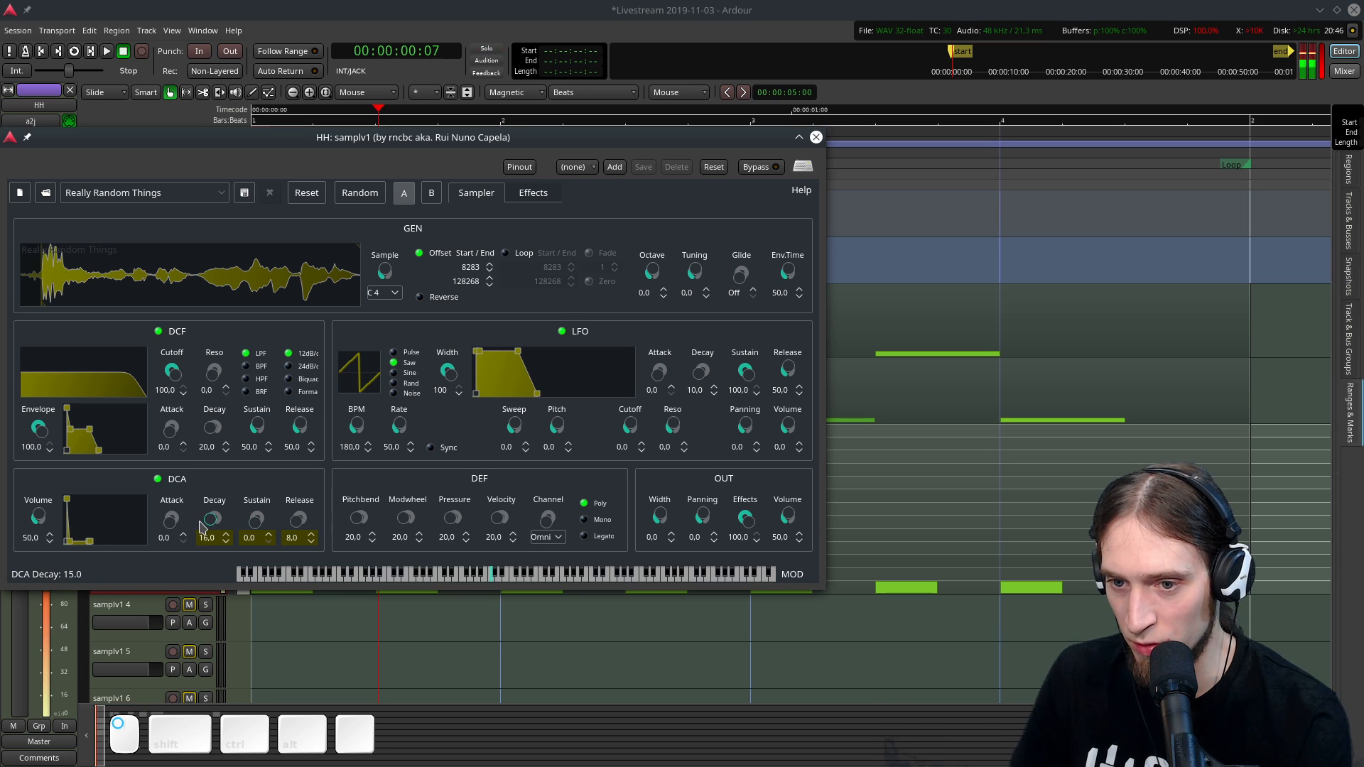
# Set the sample's octave to 305 and offset start to about 8551, with a DCA decay of 28 and release of 23.
pyautogui.moveTo(652, 274); pyautogui.dragTo(726, 311)
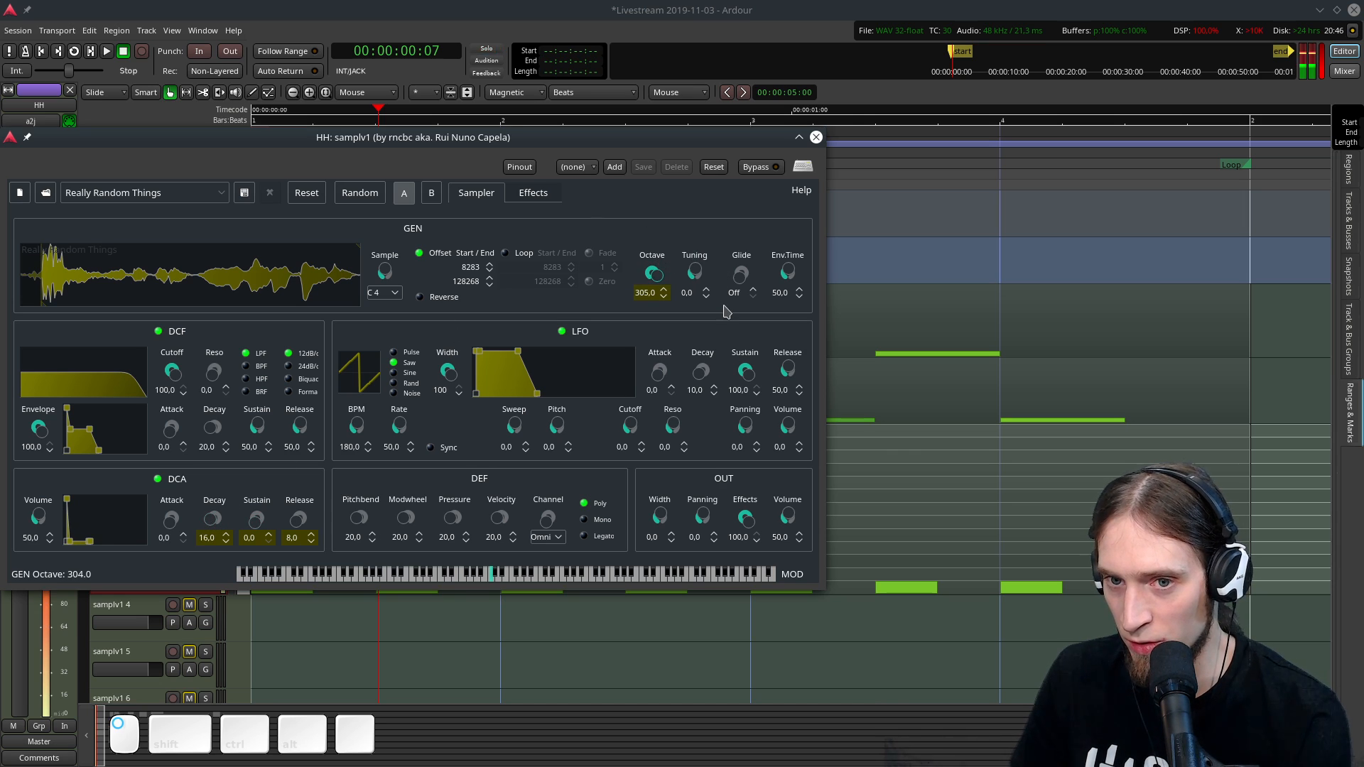
pyautogui.moveTo(42, 276)
pyautogui.mouseDown()
pyautogui.moveTo(68, 279)
pyautogui.moveTo(44, 277)
pyautogui.mouseUp()
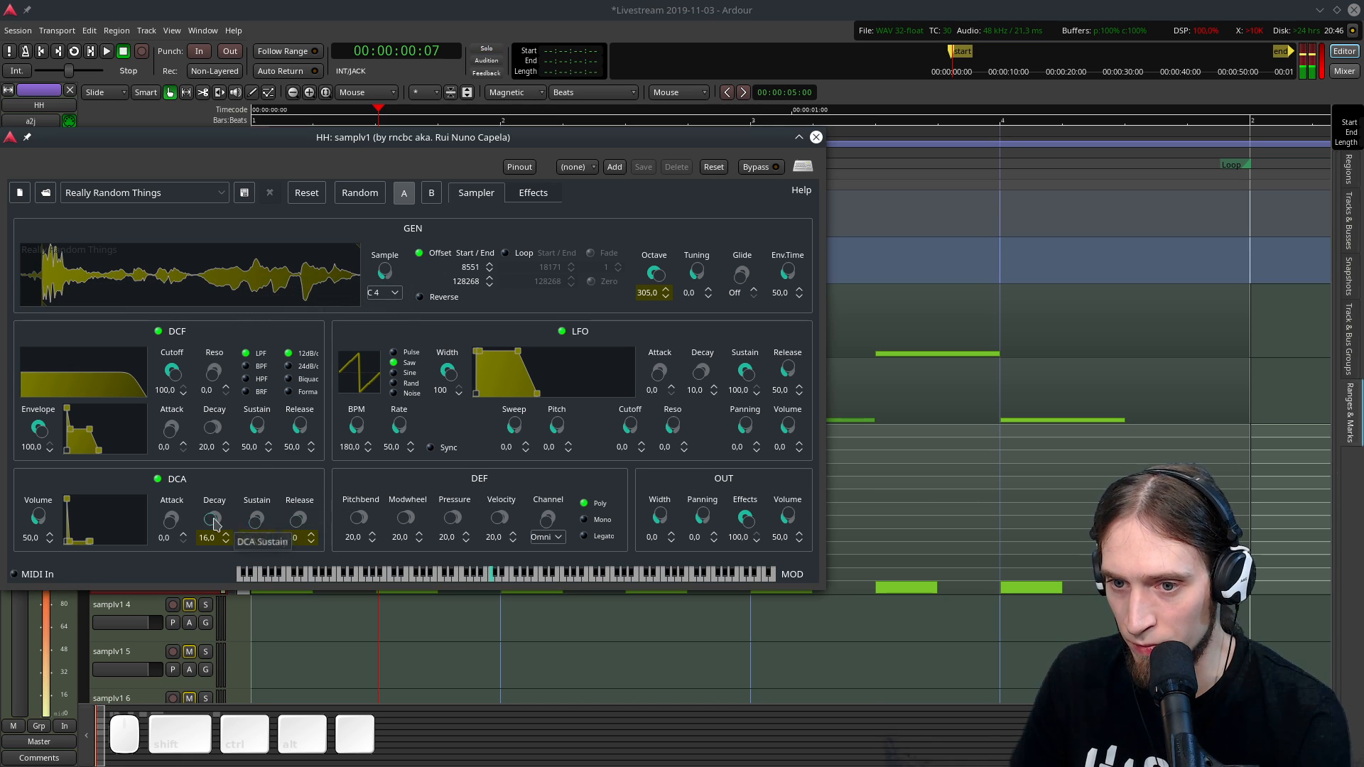
pyautogui.moveTo(213, 524); pyautogui.dragTo(201, 517)
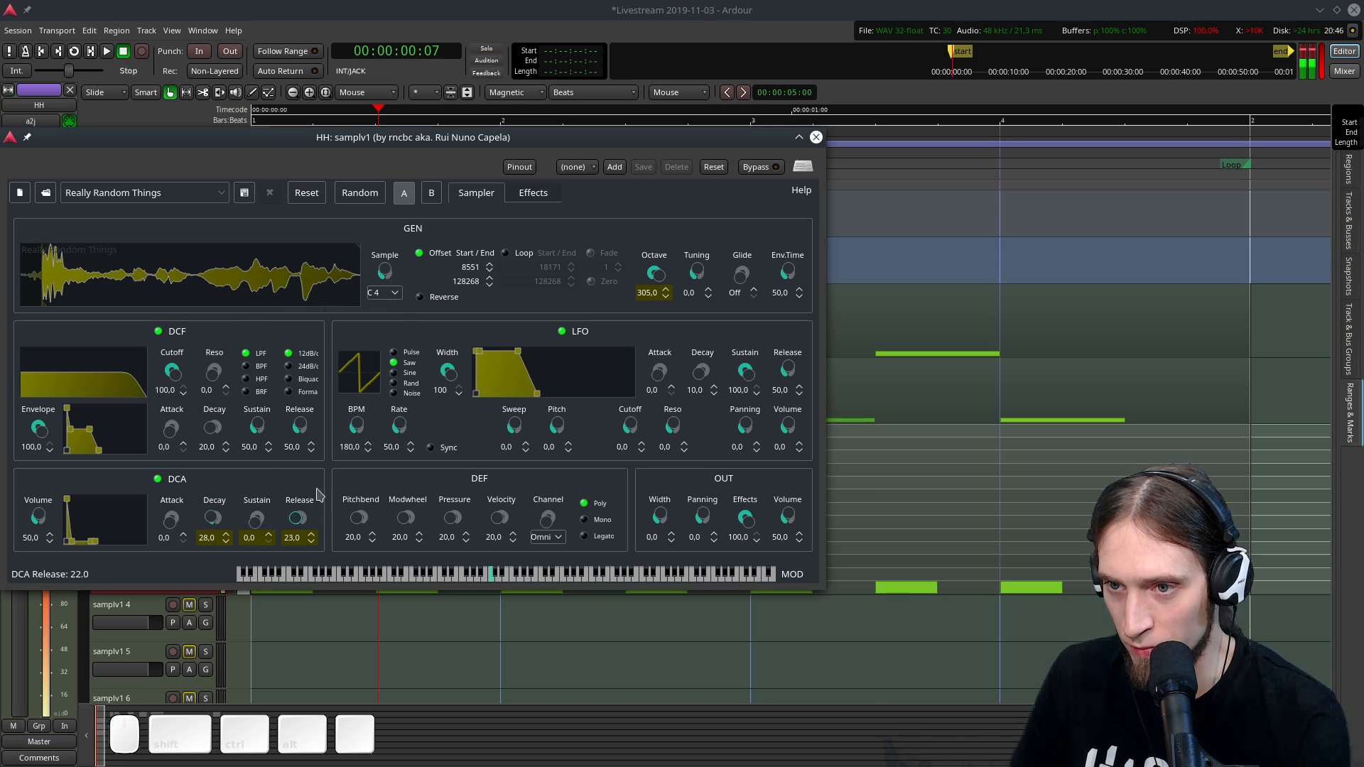
# Enable sample looping, adjust the loop range to about 16835–30998, and try the loop crossfade.
pyautogui.click(505, 253)
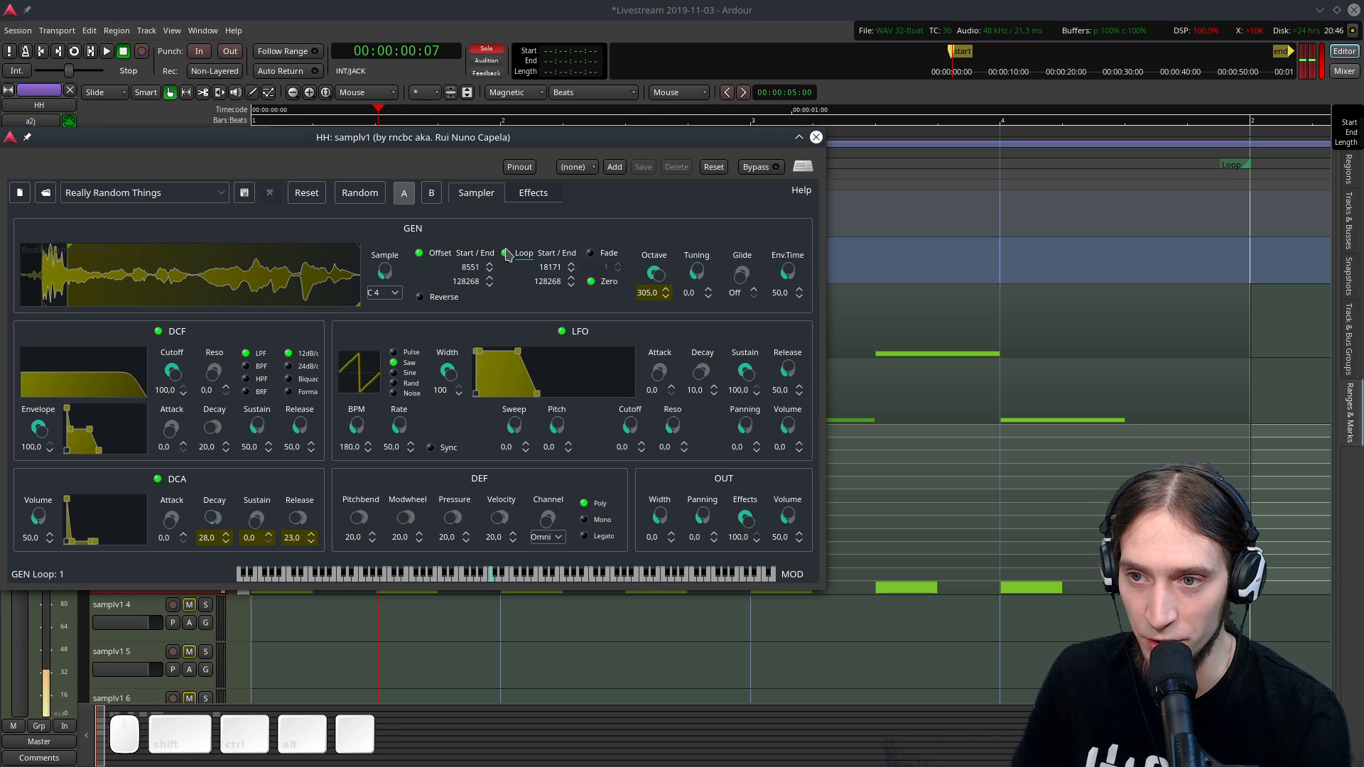
pyautogui.moveTo(358, 301); pyautogui.dragTo(73, 301)
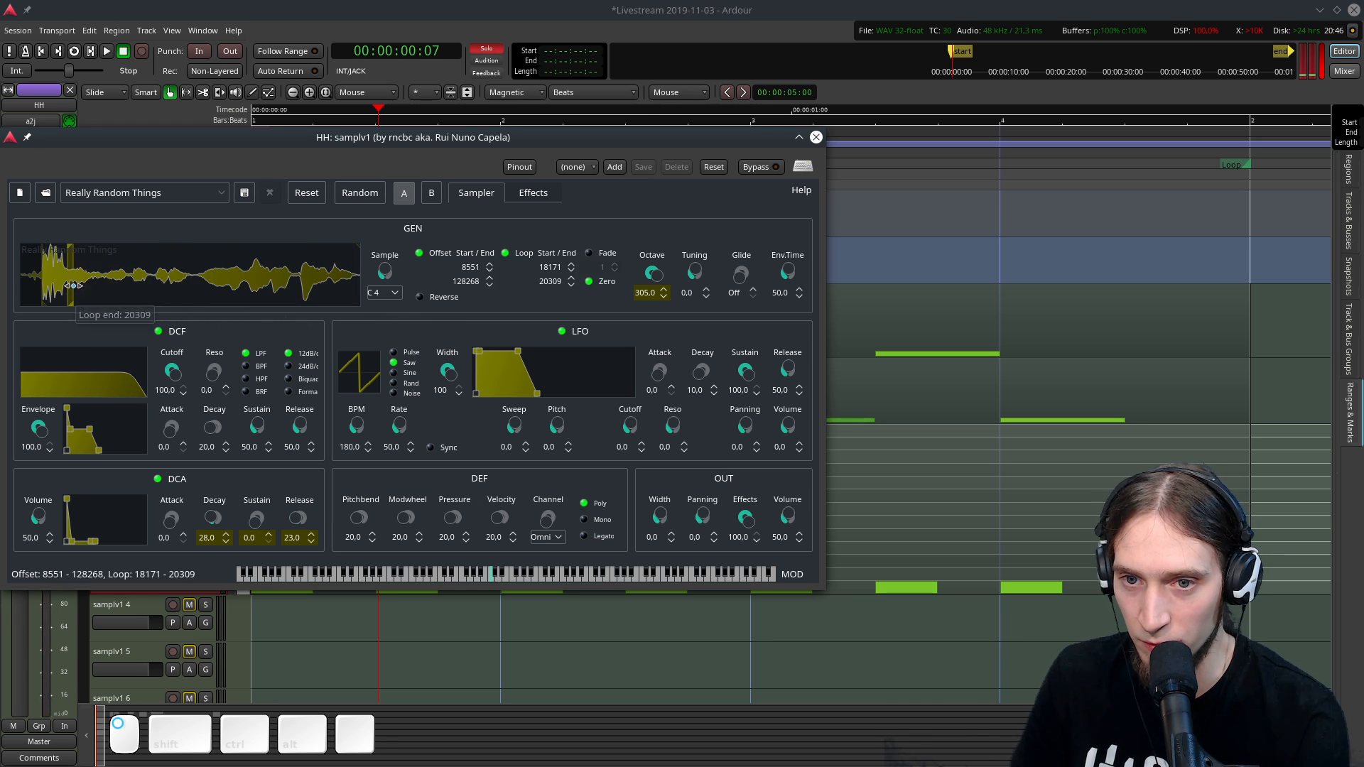
pyautogui.moveTo(70, 246); pyautogui.dragTo(85, 251)
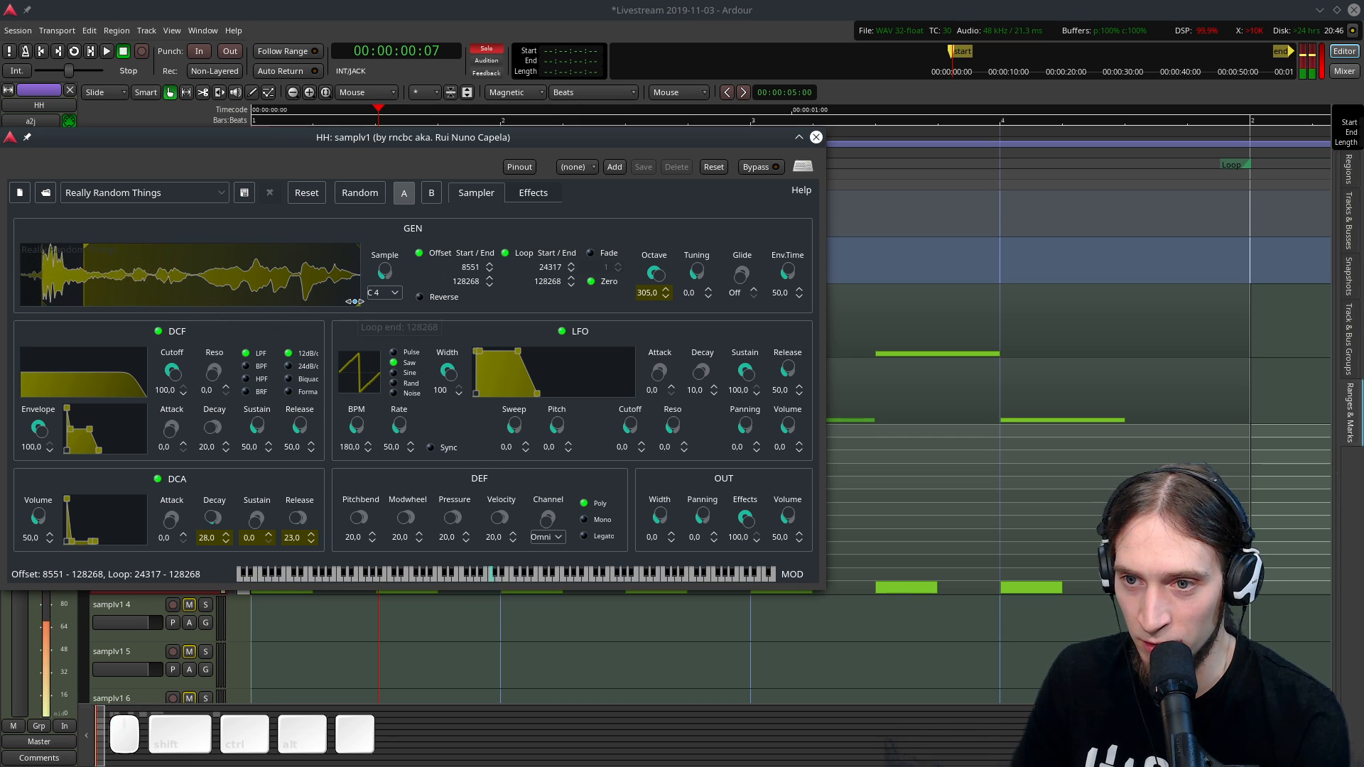
pyautogui.moveTo(355, 302); pyautogui.dragTo(103, 307)
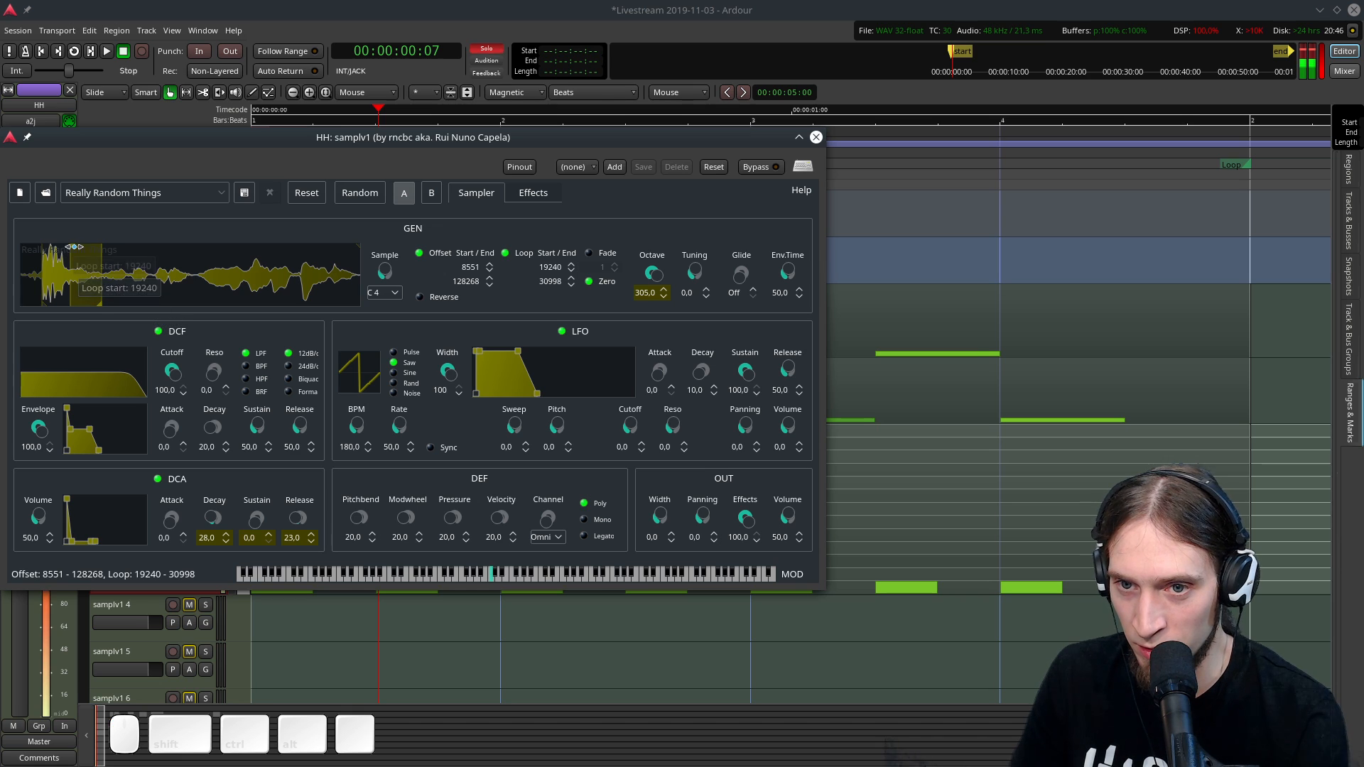
pyautogui.moveTo(70, 249); pyautogui.dragTo(64, 249)
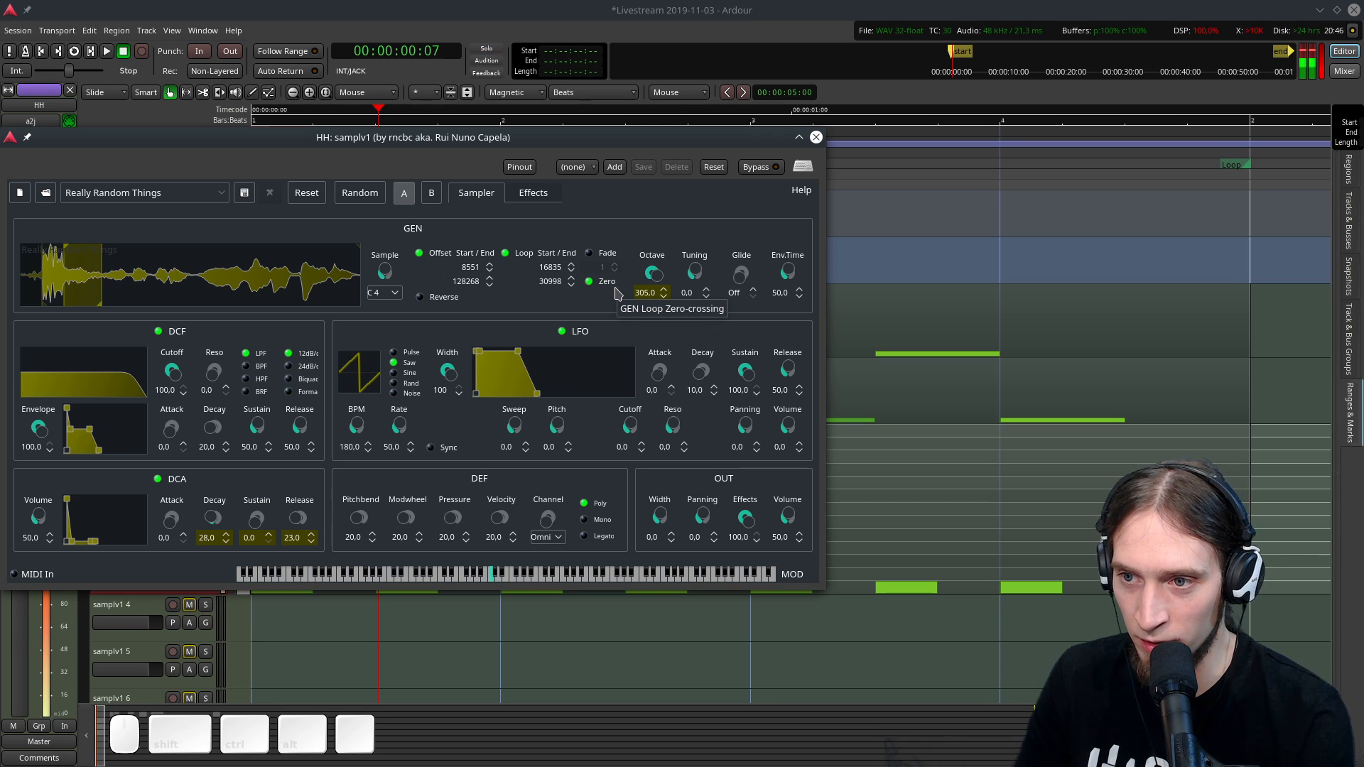
pyautogui.click(588, 254)
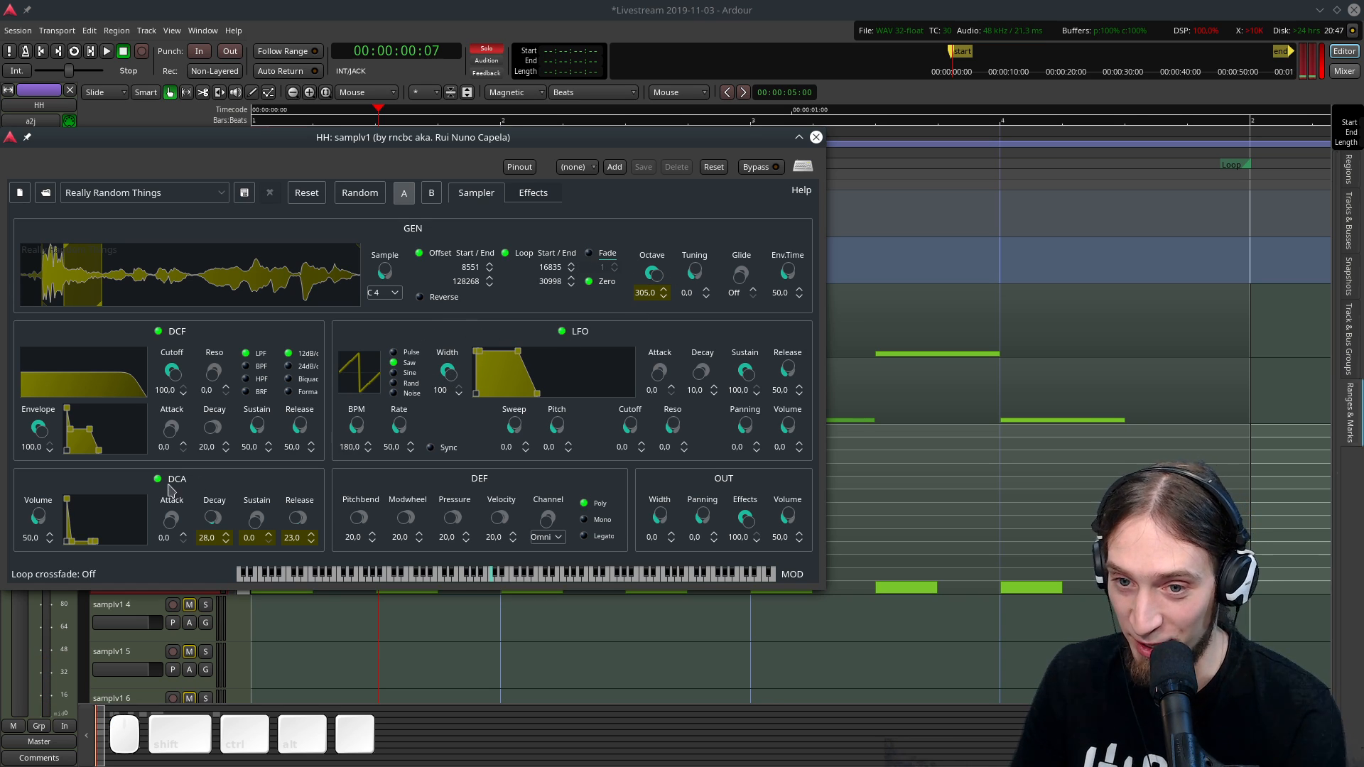
# Try the sound with the DCF filter off, raise the DCA volume to 100, and close samplv1.
pyautogui.click(157, 331)
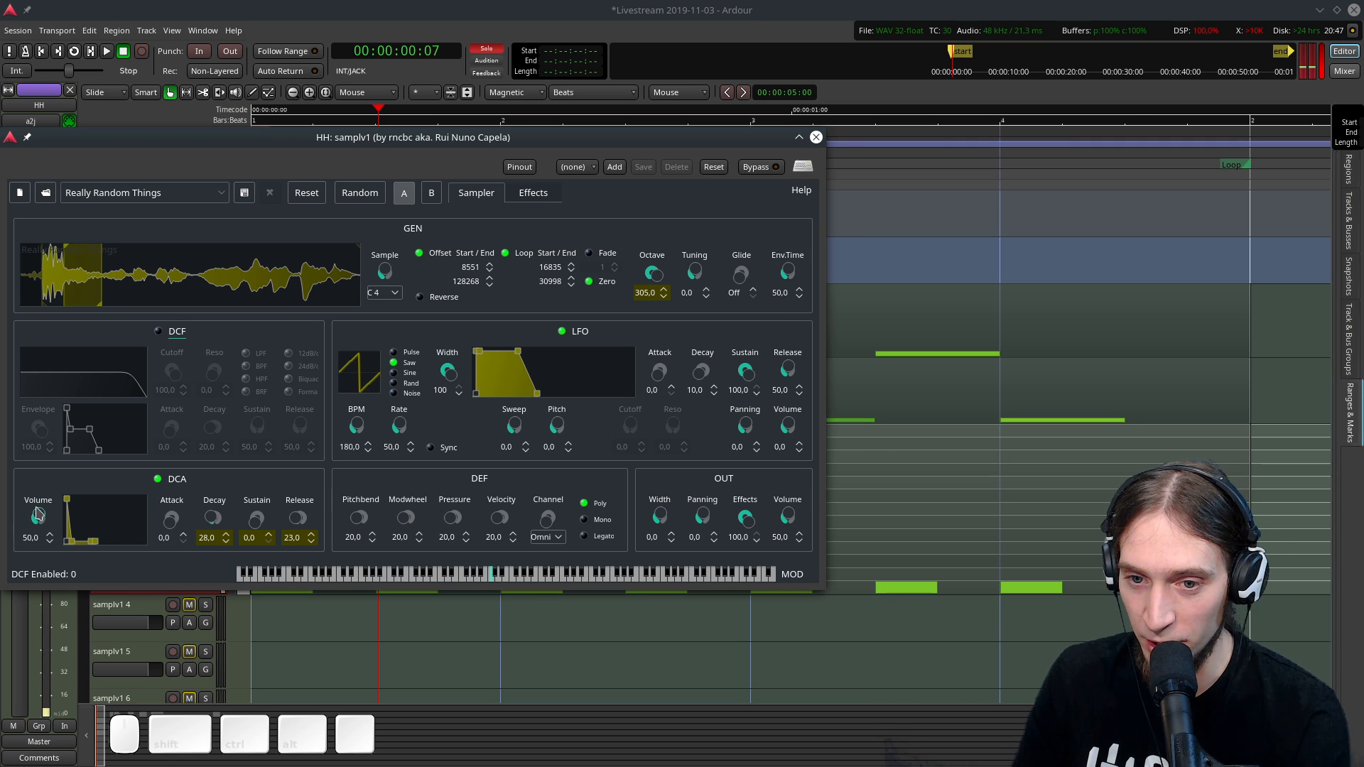
pyautogui.moveTo(37, 513); pyautogui.dragTo(93, 542)
pyautogui.click(816, 137)
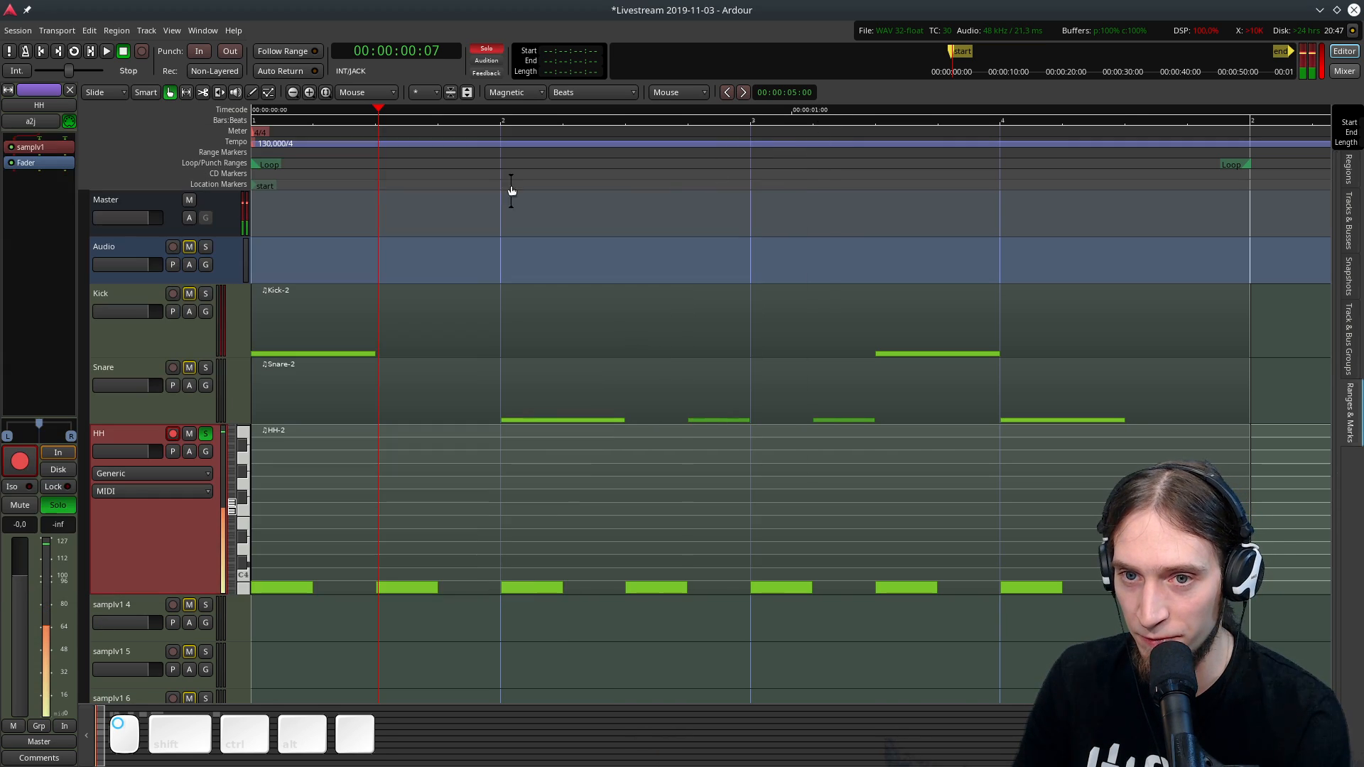
# Reopen the HH track's samplv1 and shorten the DCA decay to 8 and the release to 3.
pyautogui.rightClick(52, 165)
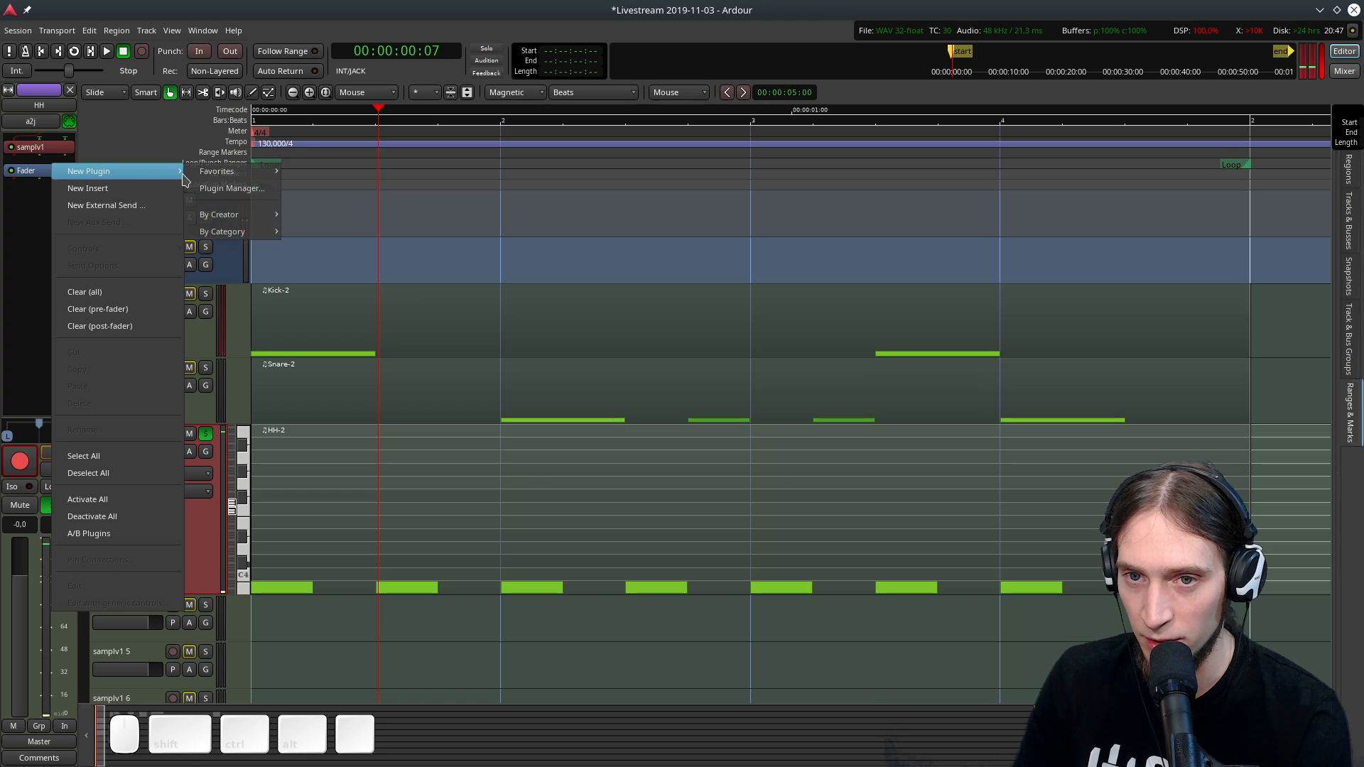
pyautogui.click(50, 150)
pyautogui.doubleClick(50, 148)
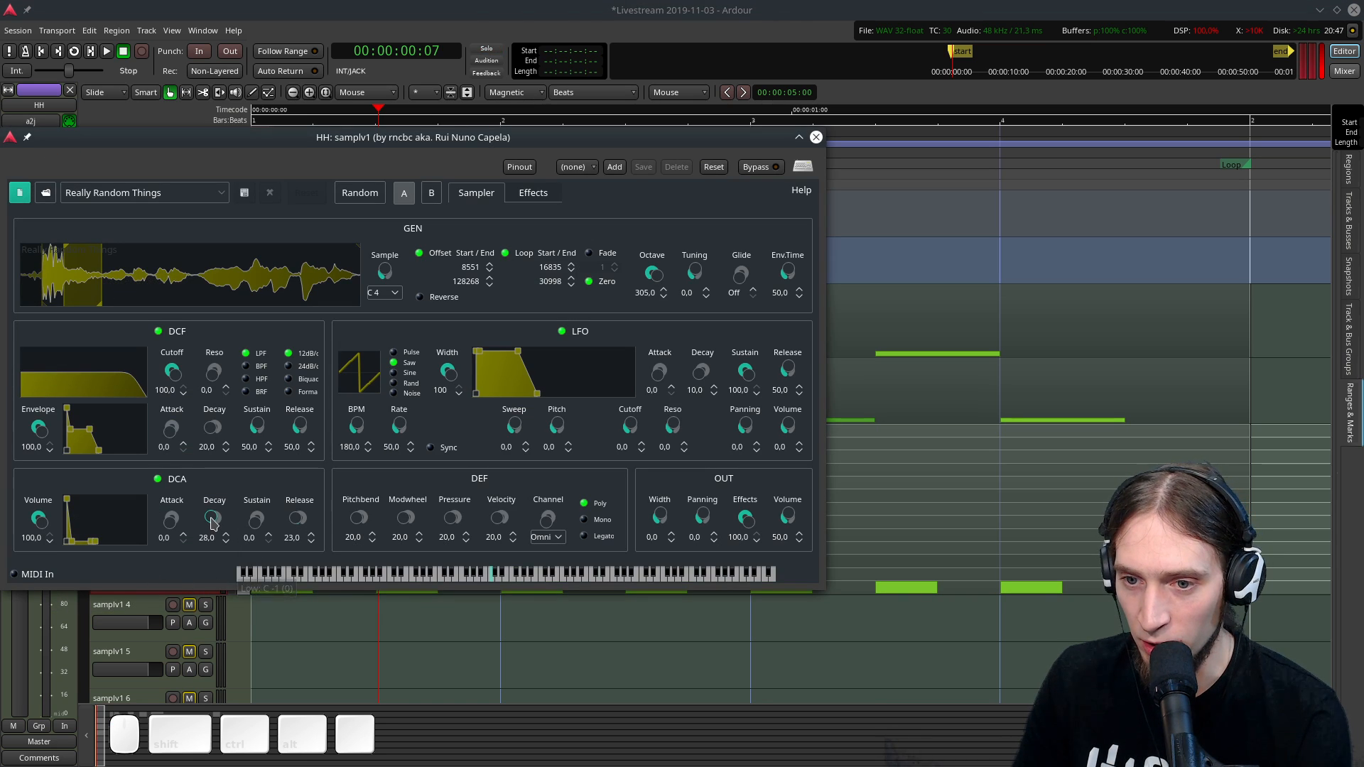
pyautogui.scroll(-2, 212, 520)
pyautogui.scroll(-4, 300, 520)
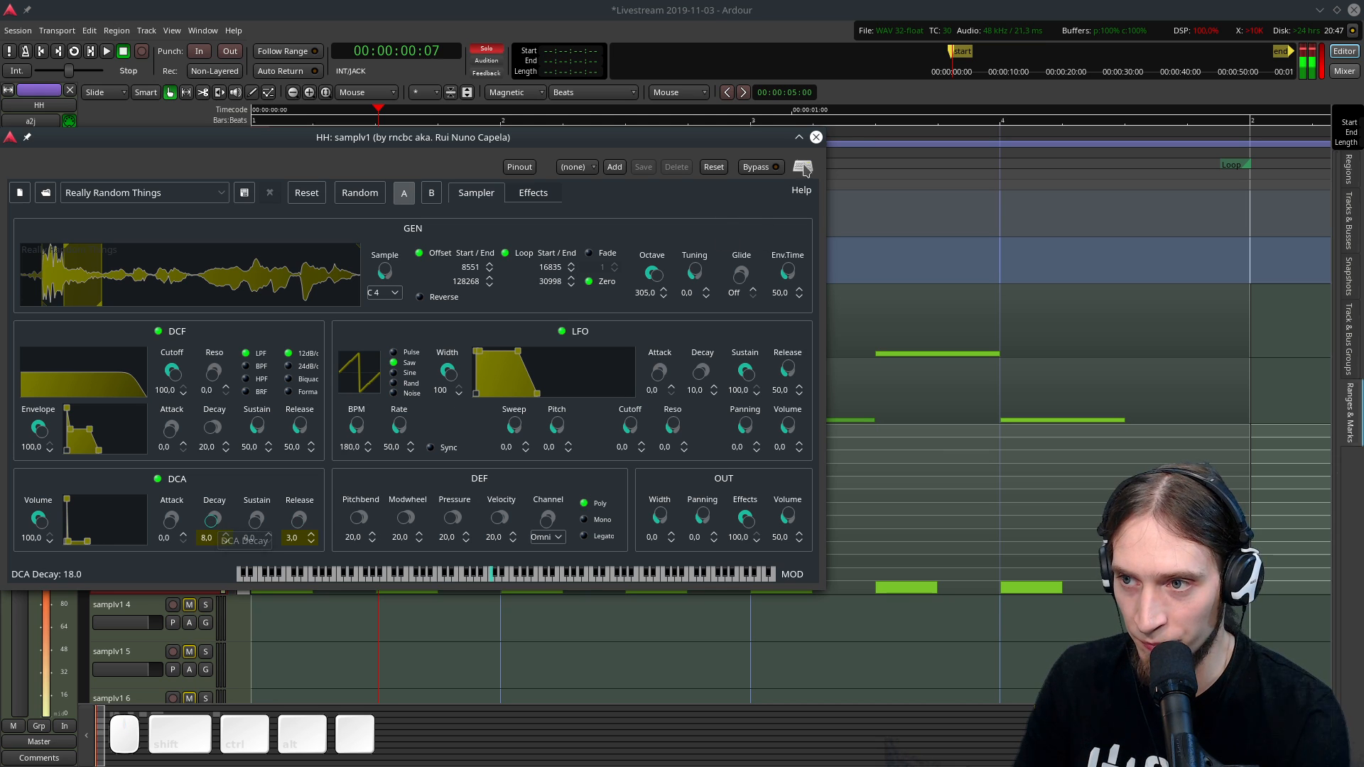
pyautogui.click(816, 137)
# Add the EQ10Q Stereo plugin after samplv1 on the HH track.
pyautogui.rightClick(25, 165)
pyautogui.moveTo(92, 171)
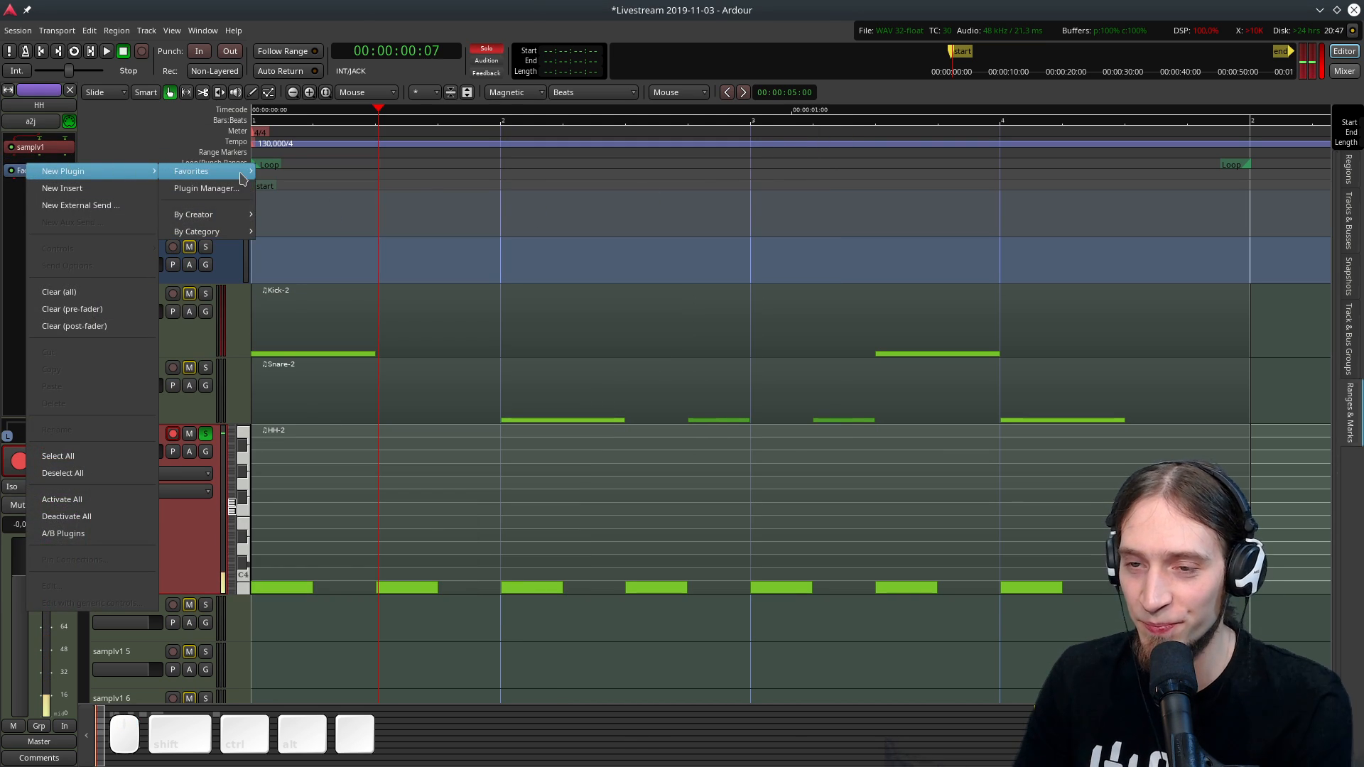
pyautogui.moveTo(242, 178)
pyautogui.scroll(-2, 355, 675)
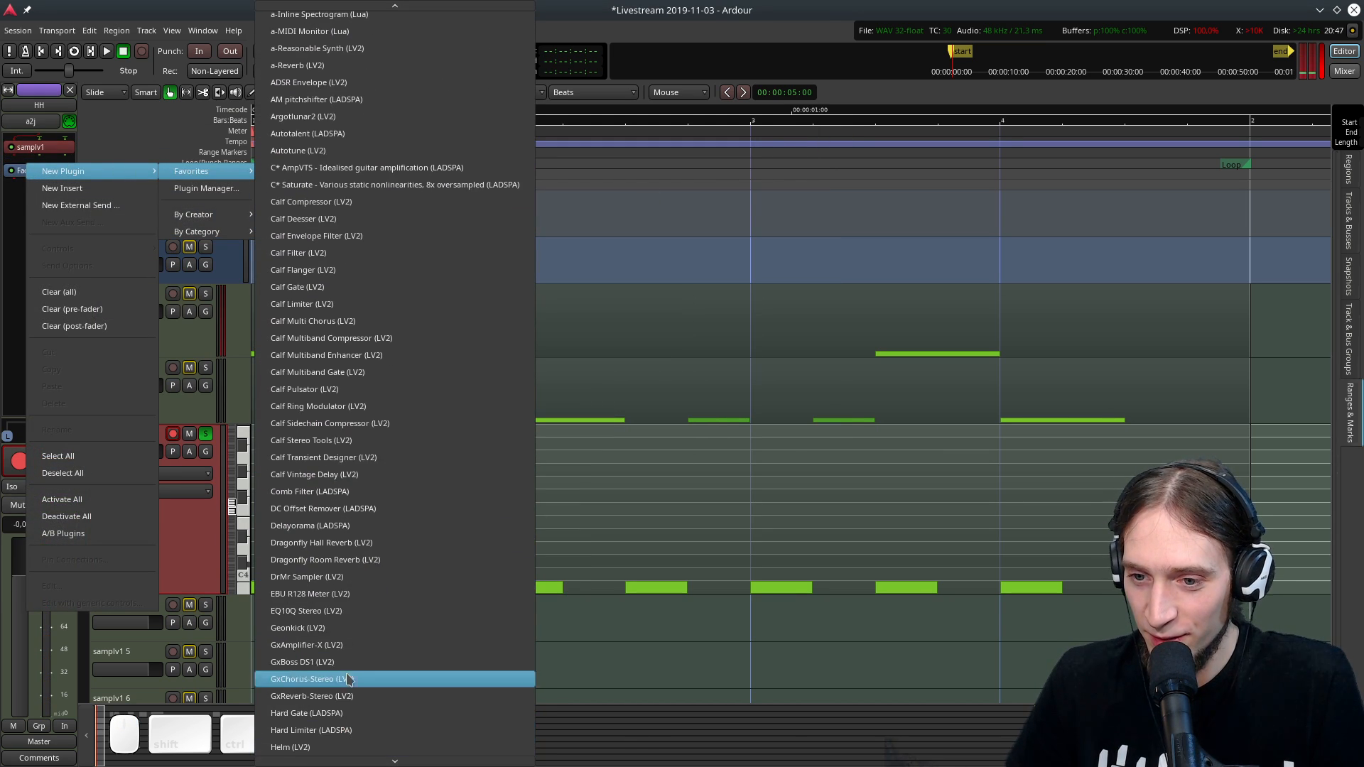
pyautogui.click(375, 611)
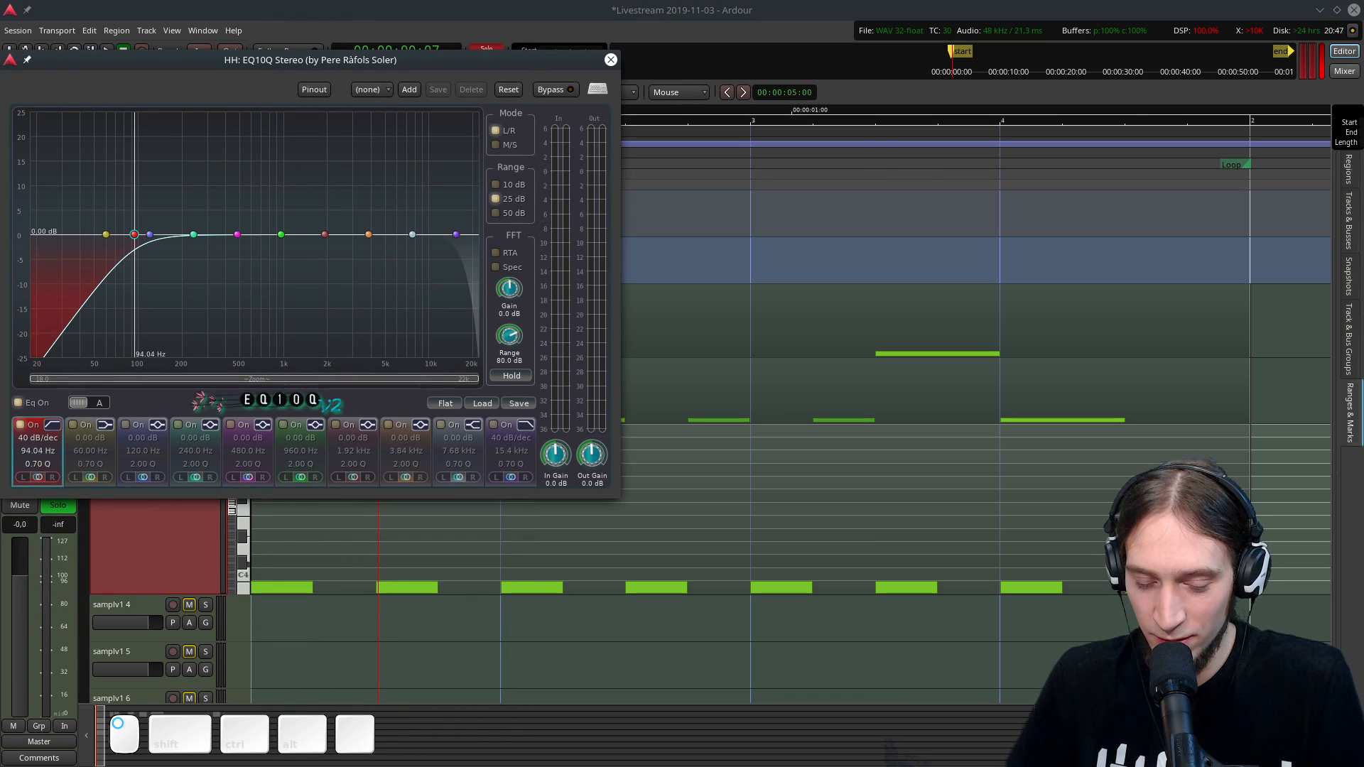
# High-pass the hi-hat at 891.8 Hz, boost 8.53 dB at 1.81 kHz and 11.13 dB at 11.5 kHz, with the RTA spectrum on.
pyautogui.moveTo(134, 235); pyautogui.dragTo(321, 192)
pyautogui.click(496, 253)
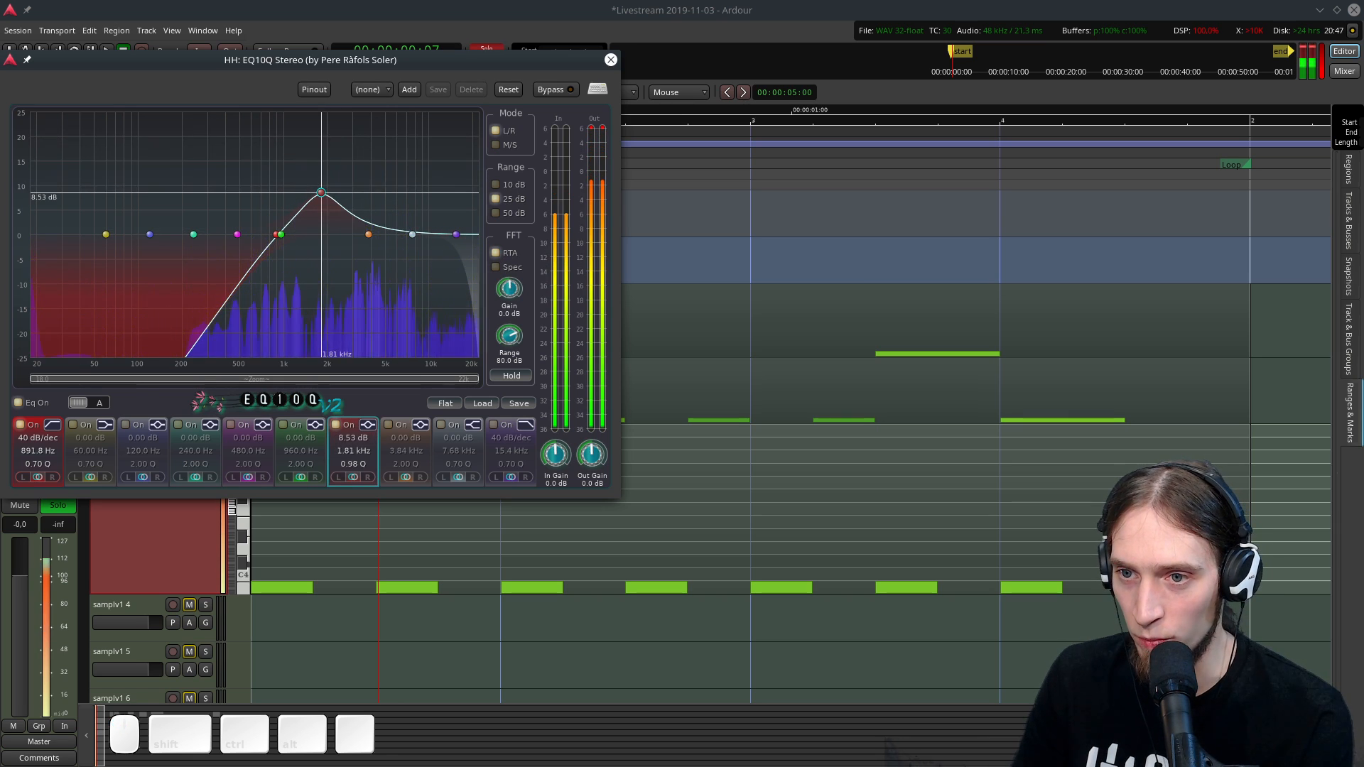
pyautogui.moveTo(368, 235); pyautogui.dragTo(438, 179)
pyautogui.scroll(-2, 437, 179)
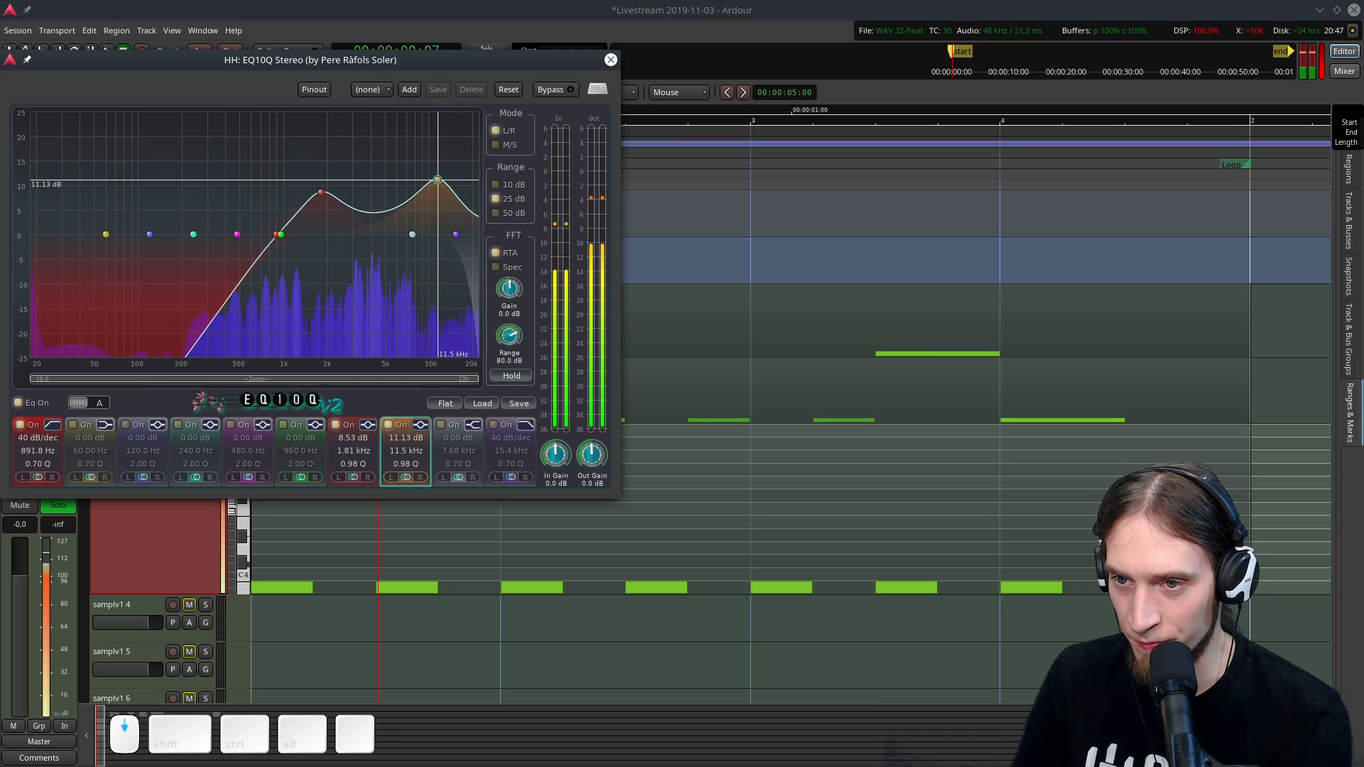
pyautogui.click(610, 60)
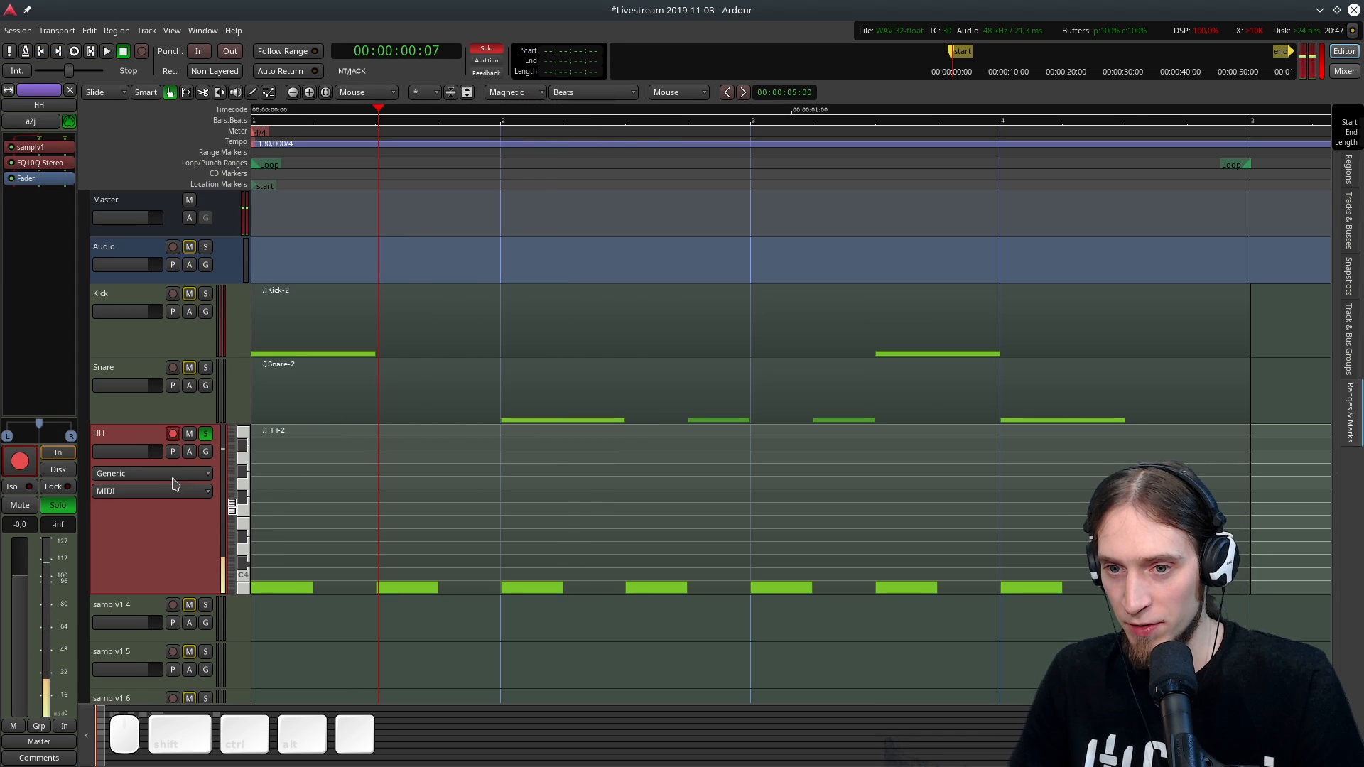
# Unsolo the HH track, play the loop with all drums, disarm HH from recording, and stop playback.
pyautogui.click(207, 435)
pyautogui.press('l')
pyautogui.scroll(-1, 372, 535)
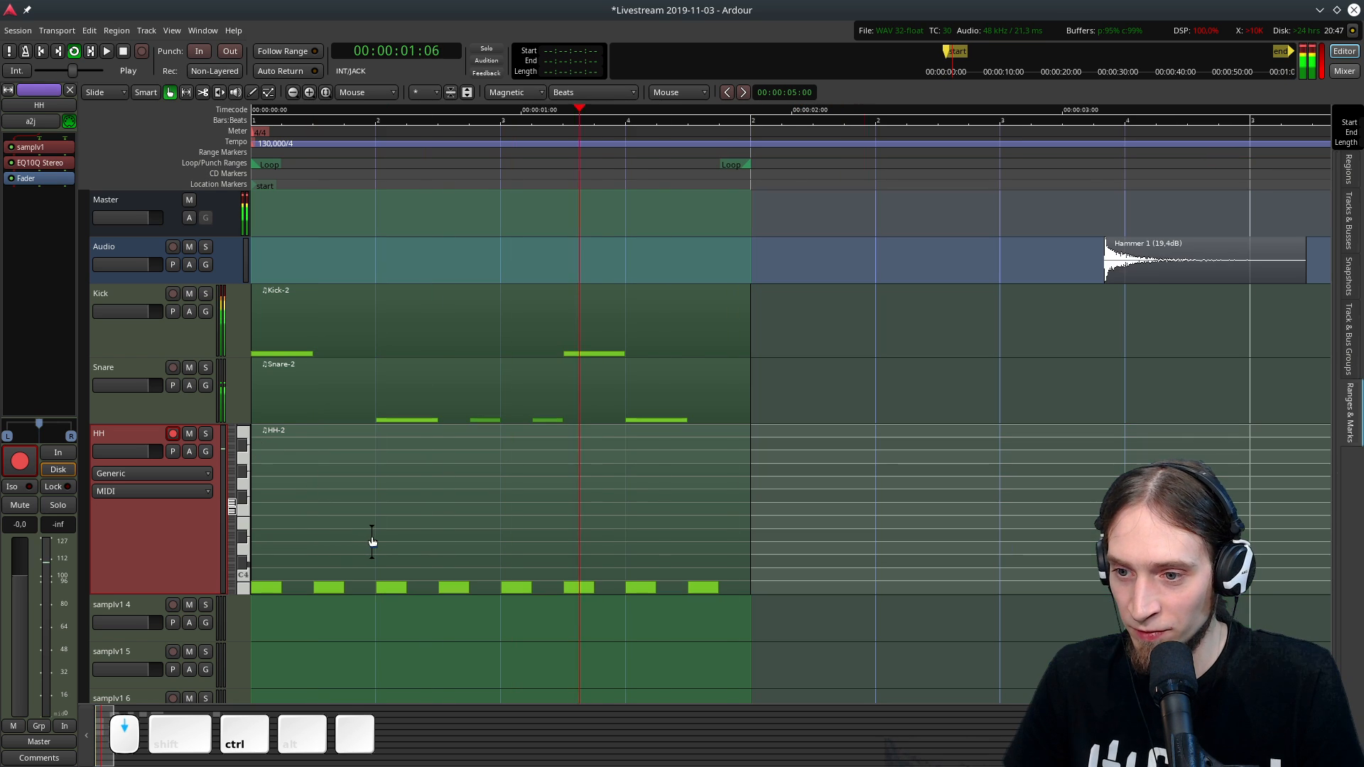
pyautogui.click(173, 434)
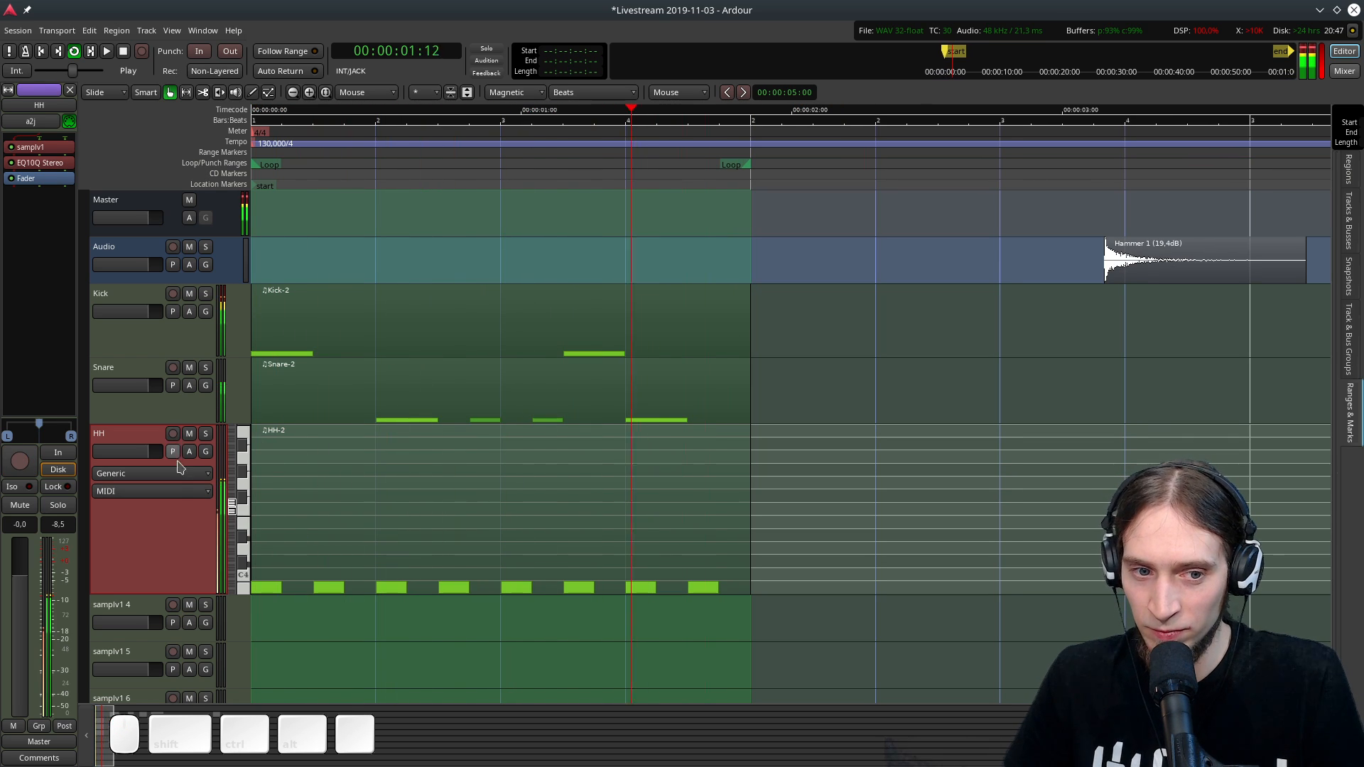
pyautogui.click(819, 628)
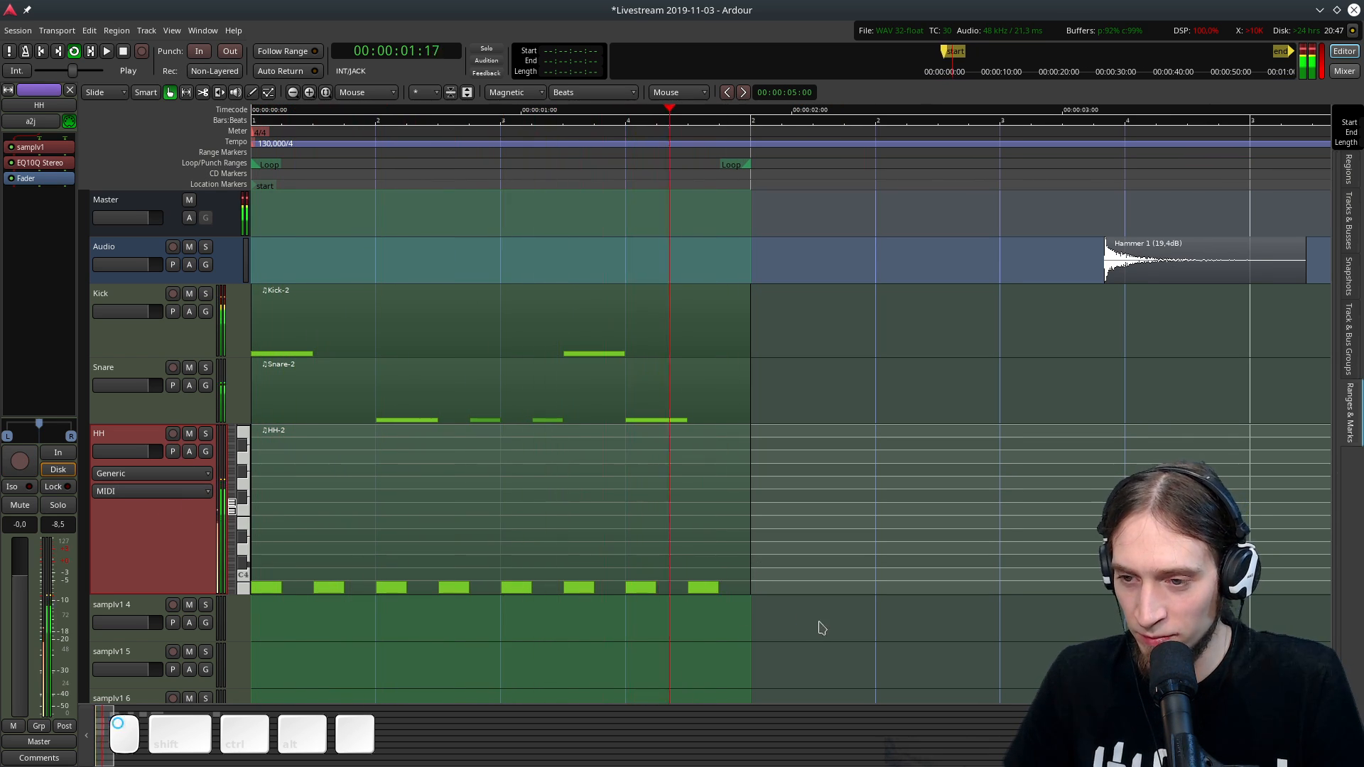
pyautogui.press('space')
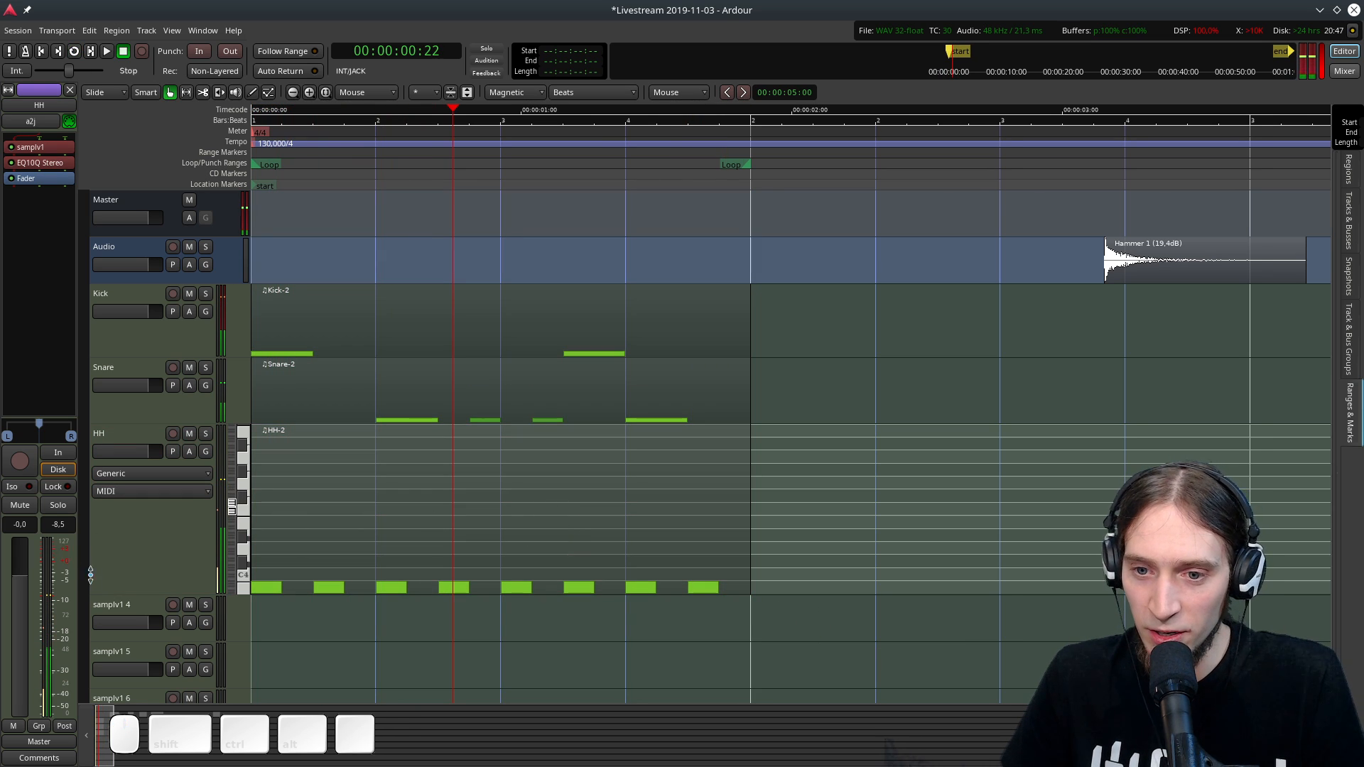
# Rename the samplv1 4 track as HH 2.
pyautogui.doubleClick(114, 605)
pyautogui.write('HH ')
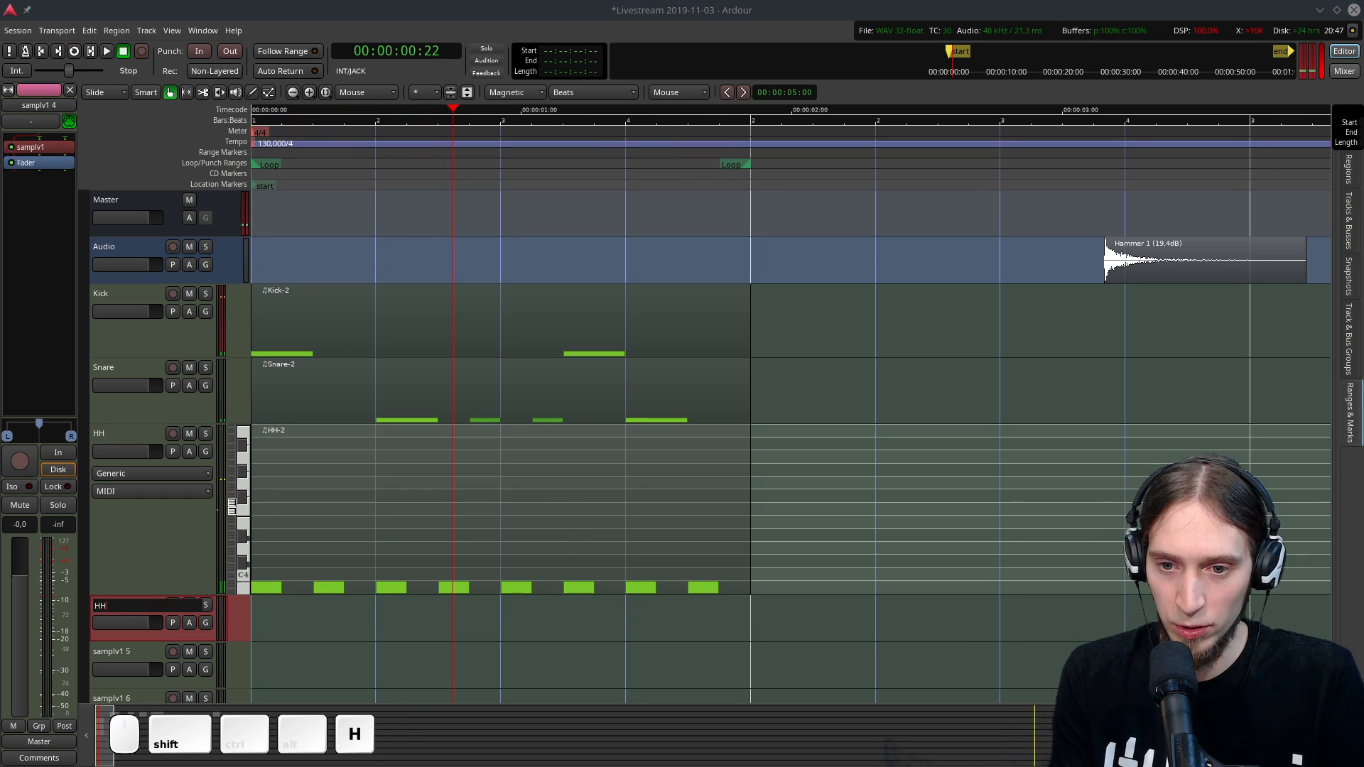
pyautogui.write('2')
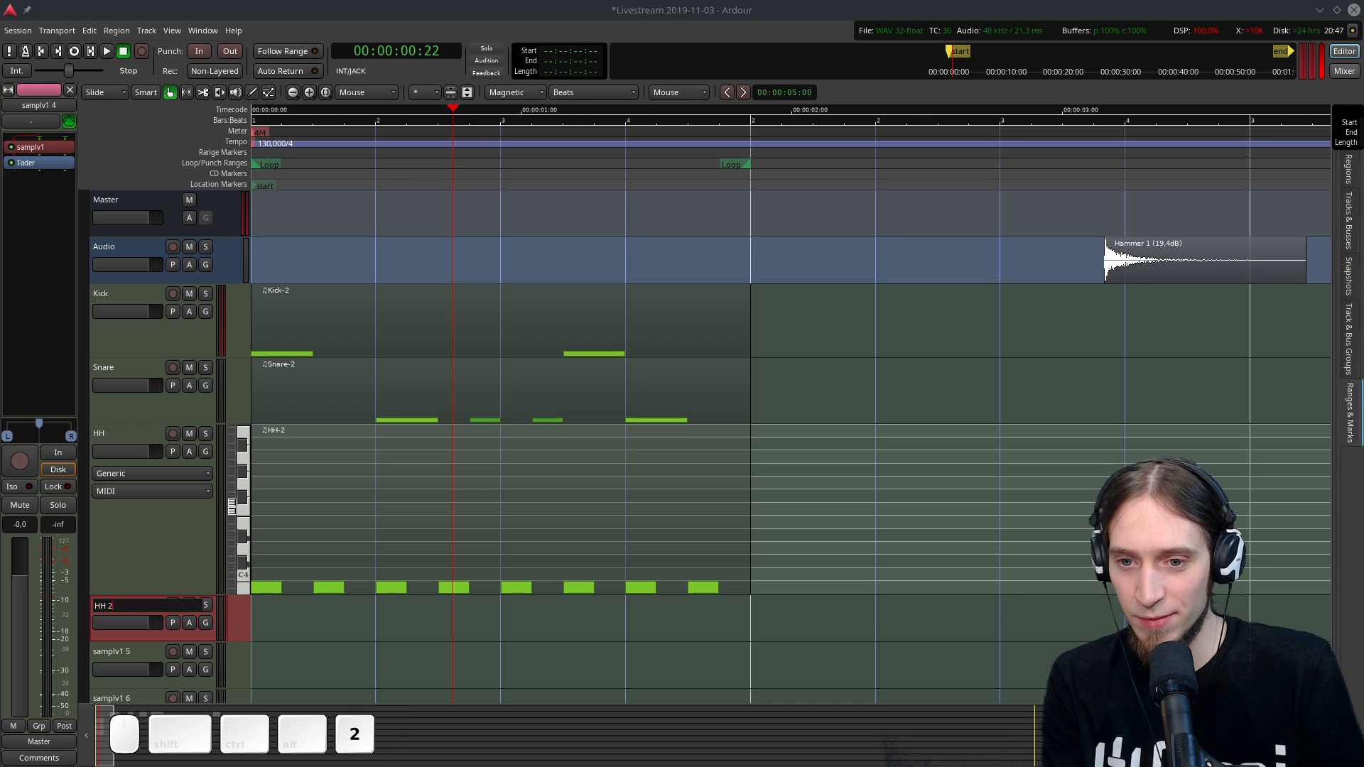
pyautogui.press('Return')
# Copy the HH-2 region onto the HH 2 track, enlarge that track, and widen its visible note range.
pyautogui.click(291, 556)
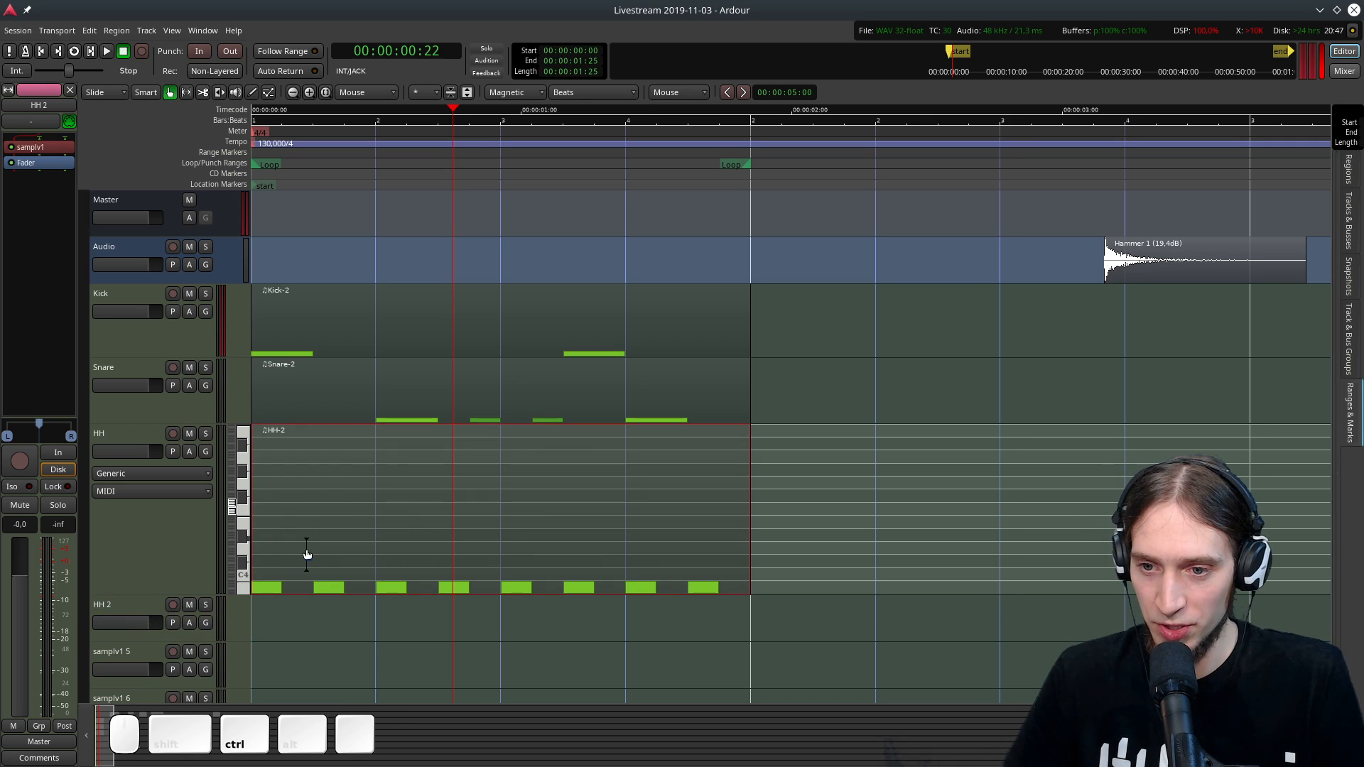
pyautogui.moveTo(305, 547); pyautogui.dragTo(296, 624)
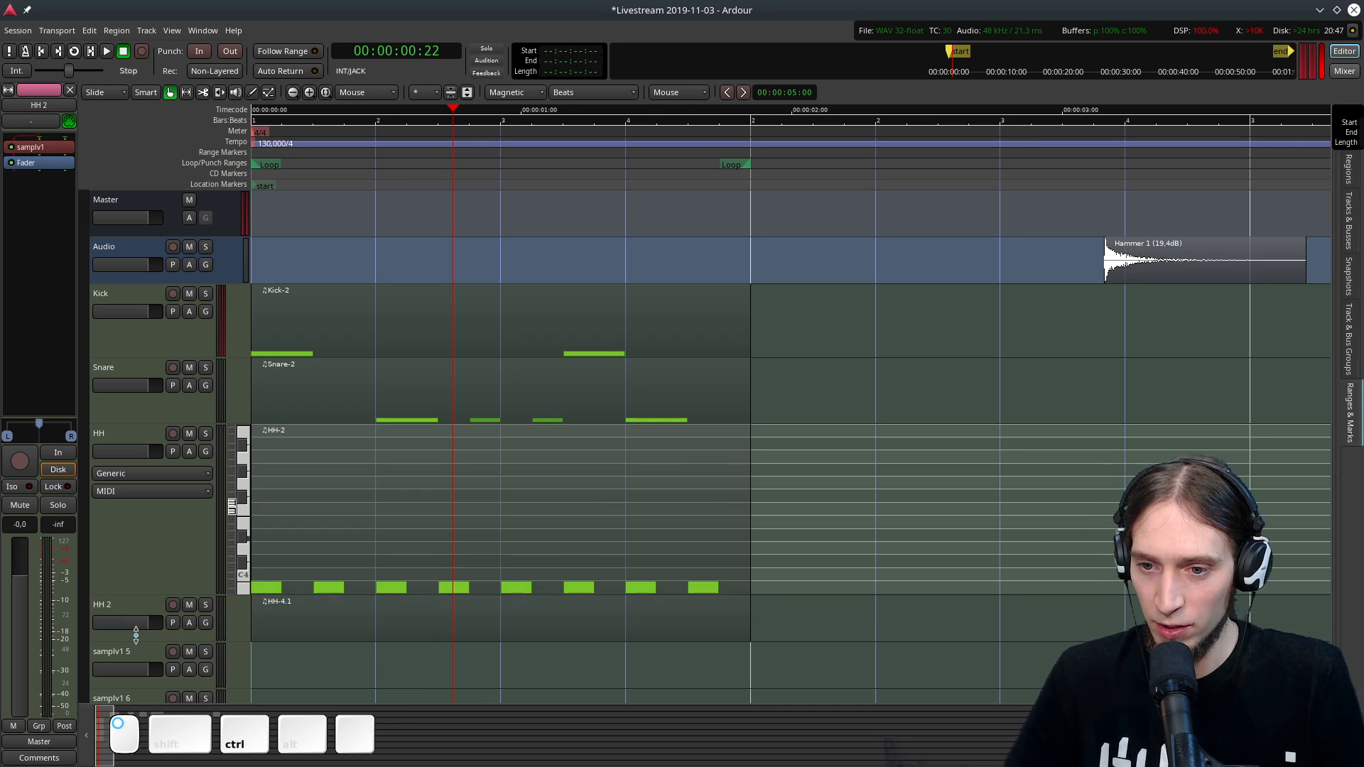
pyautogui.moveTo(136, 635); pyautogui.dragTo(140, 724)
pyautogui.scroll(-3, 267, 570)
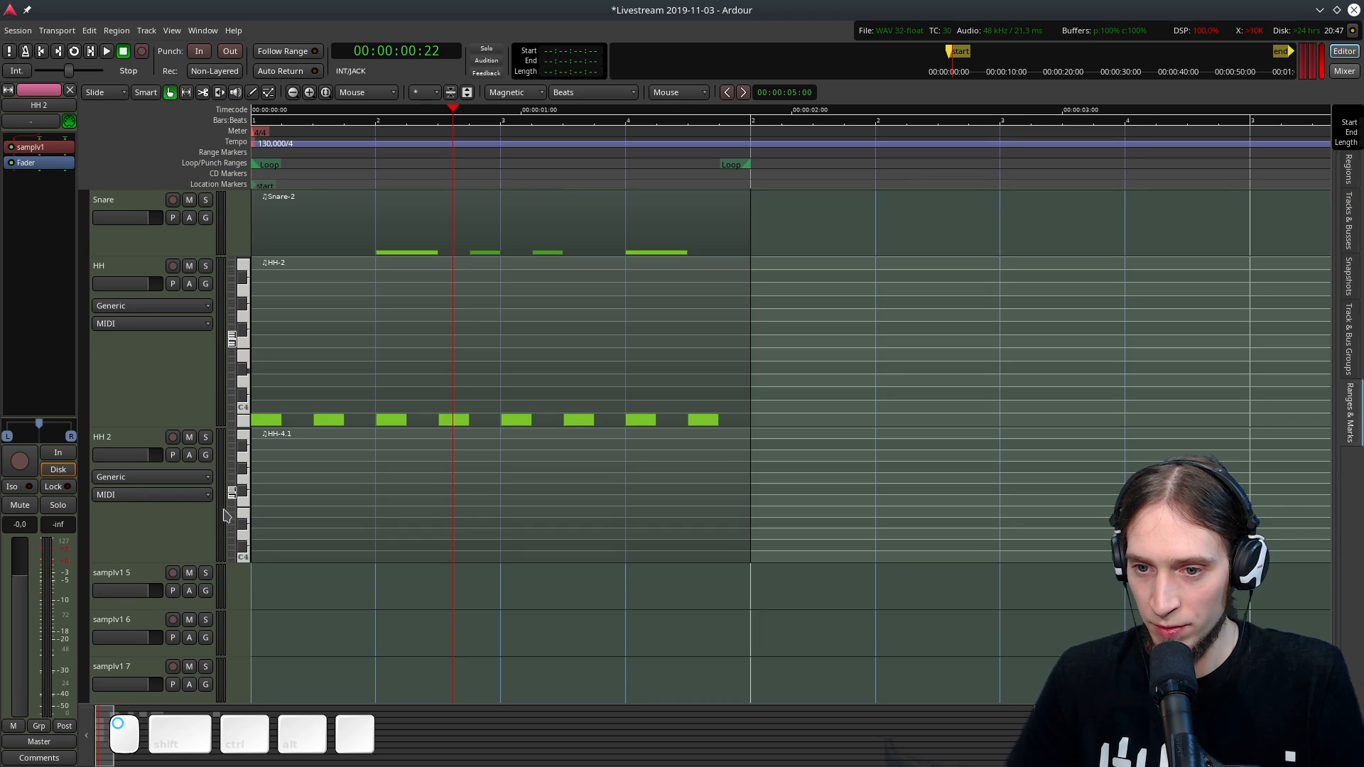
pyautogui.moveTo(231, 493); pyautogui.dragTo(233, 507)
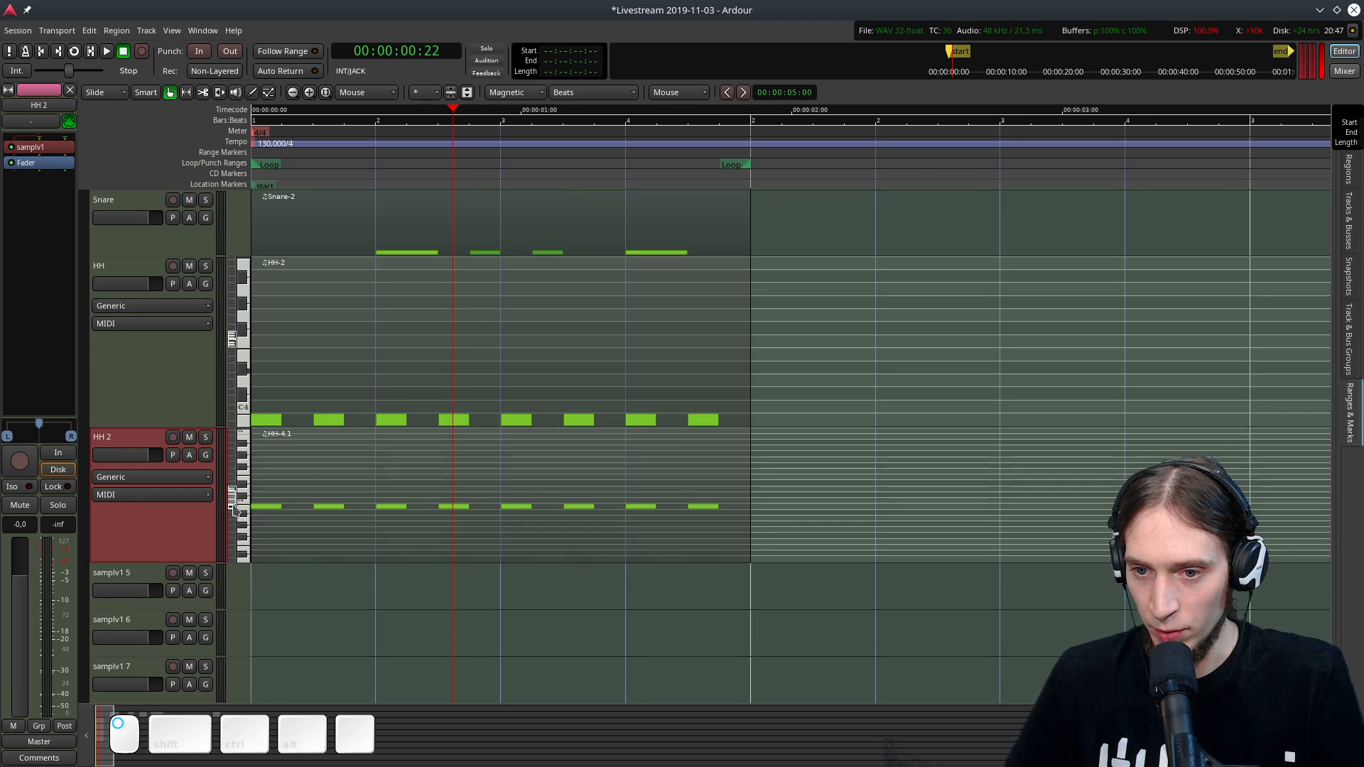
# Transpose all hi-hat notes on the HH 2 and HH tracks up one semitone to C4.
pyautogui.click(731, 495)
pyautogui.press('e')
pyautogui.moveTo(737, 485); pyautogui.dragTo(262, 502)
pyautogui.moveTo(735, 390); pyautogui.dragTo(253, 429)
pyautogui.hotkey('ctrl', 'z')
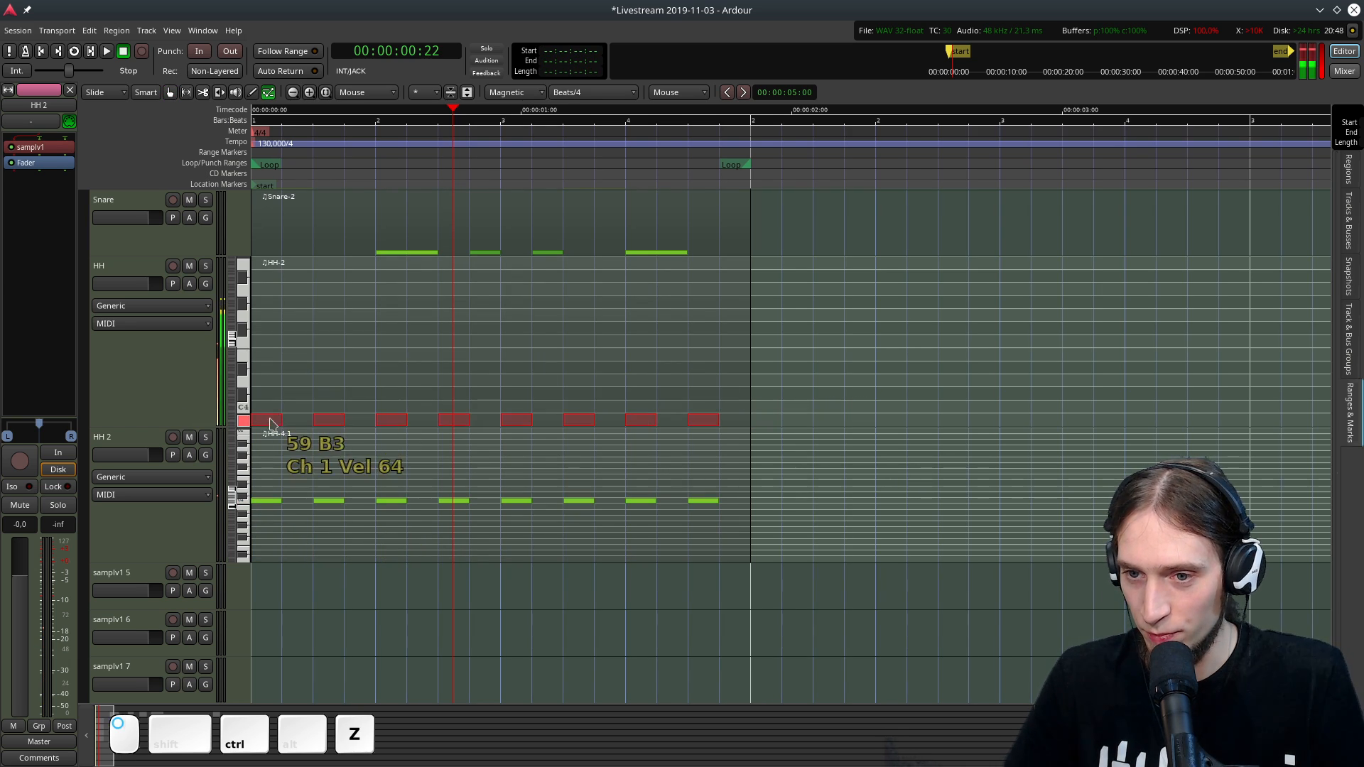
pyautogui.press('space')
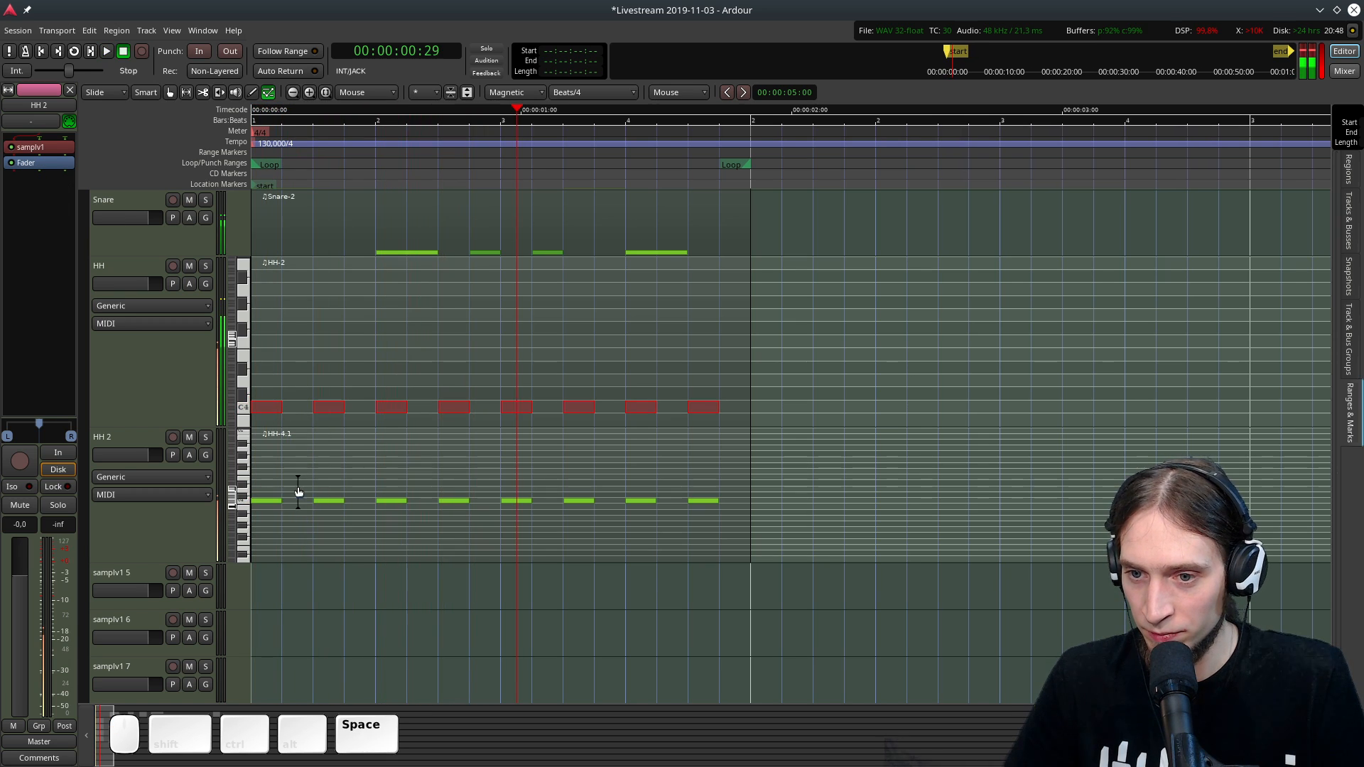
# Delay all notes in the HH 2 region by a quarter beat so they fall between the HH notes, and leave note editing.
pyautogui.hotkey('ctrl', 'a')
pyautogui.moveTo(274, 502); pyautogui.dragTo(300, 510)
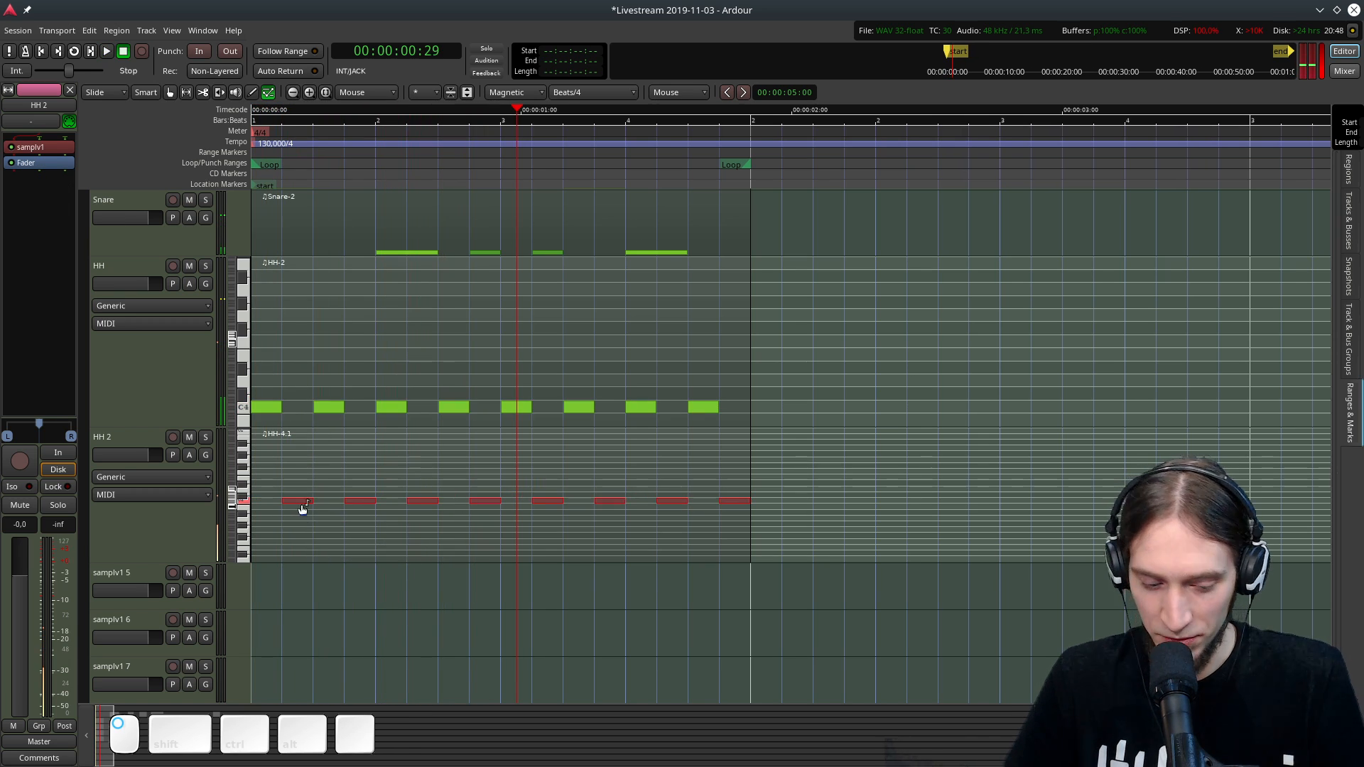
pyautogui.scroll(2, 294, 522)
pyautogui.scroll(-2, 295, 522)
pyautogui.press('g')
pyautogui.click(849, 505)
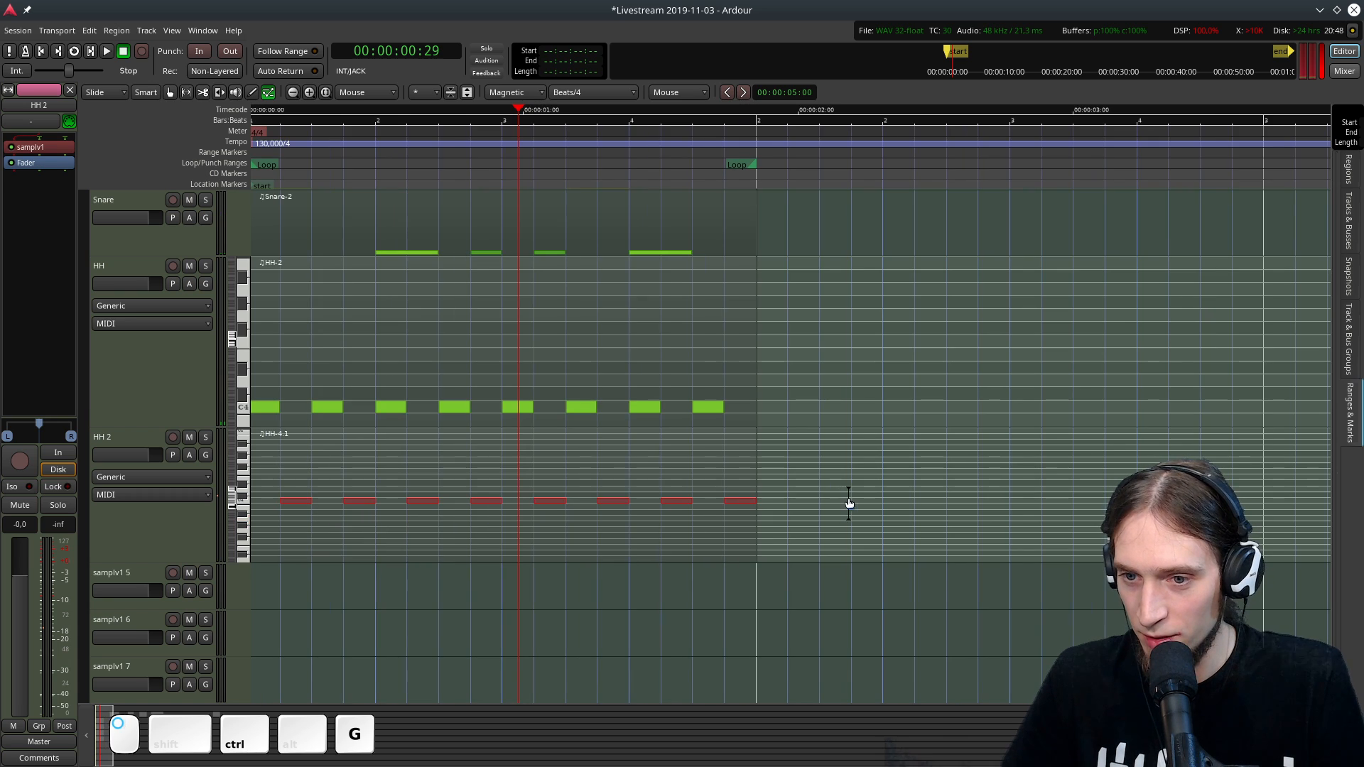
# Solo the HH 2 track, connect its input to the MPK mini MIDI 1 port, and arm it for recording.
pyautogui.click(206, 439)
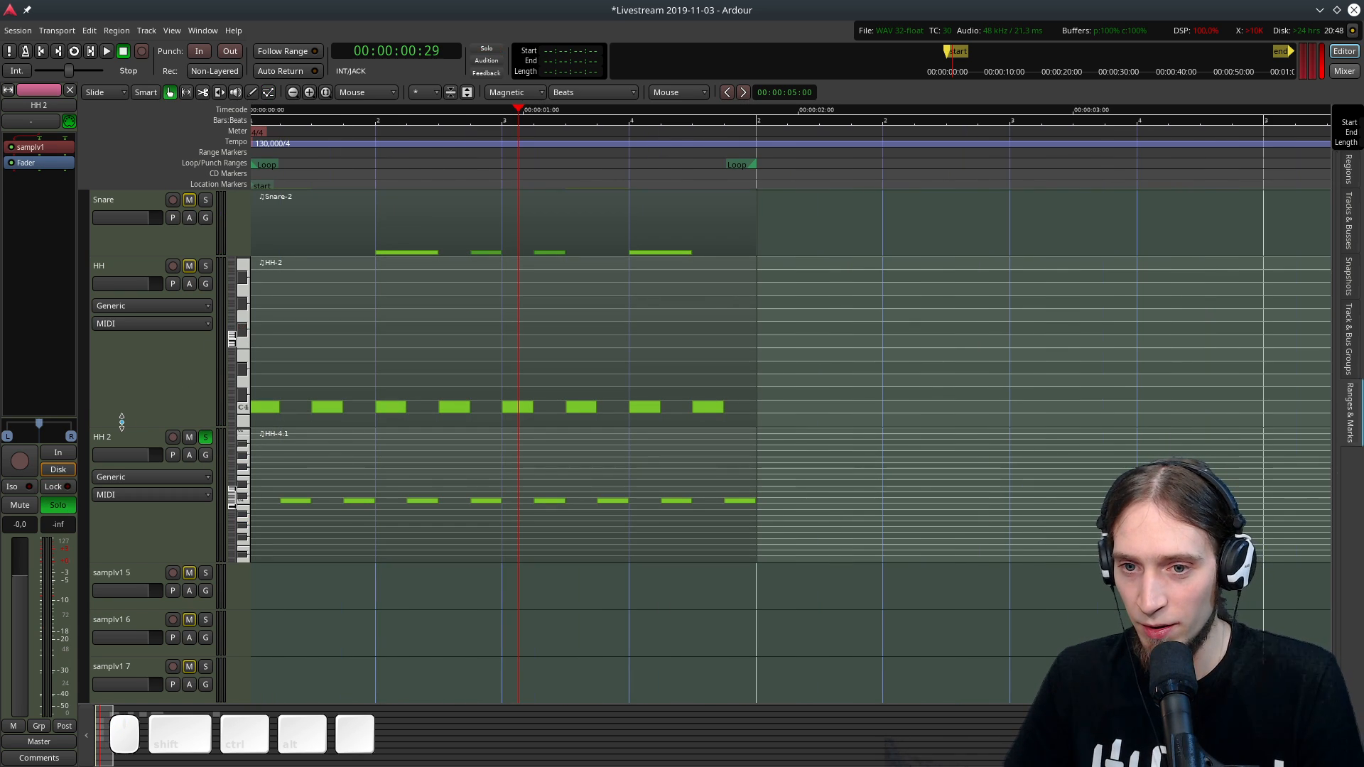
pyautogui.click(110, 442)
pyautogui.click(31, 121)
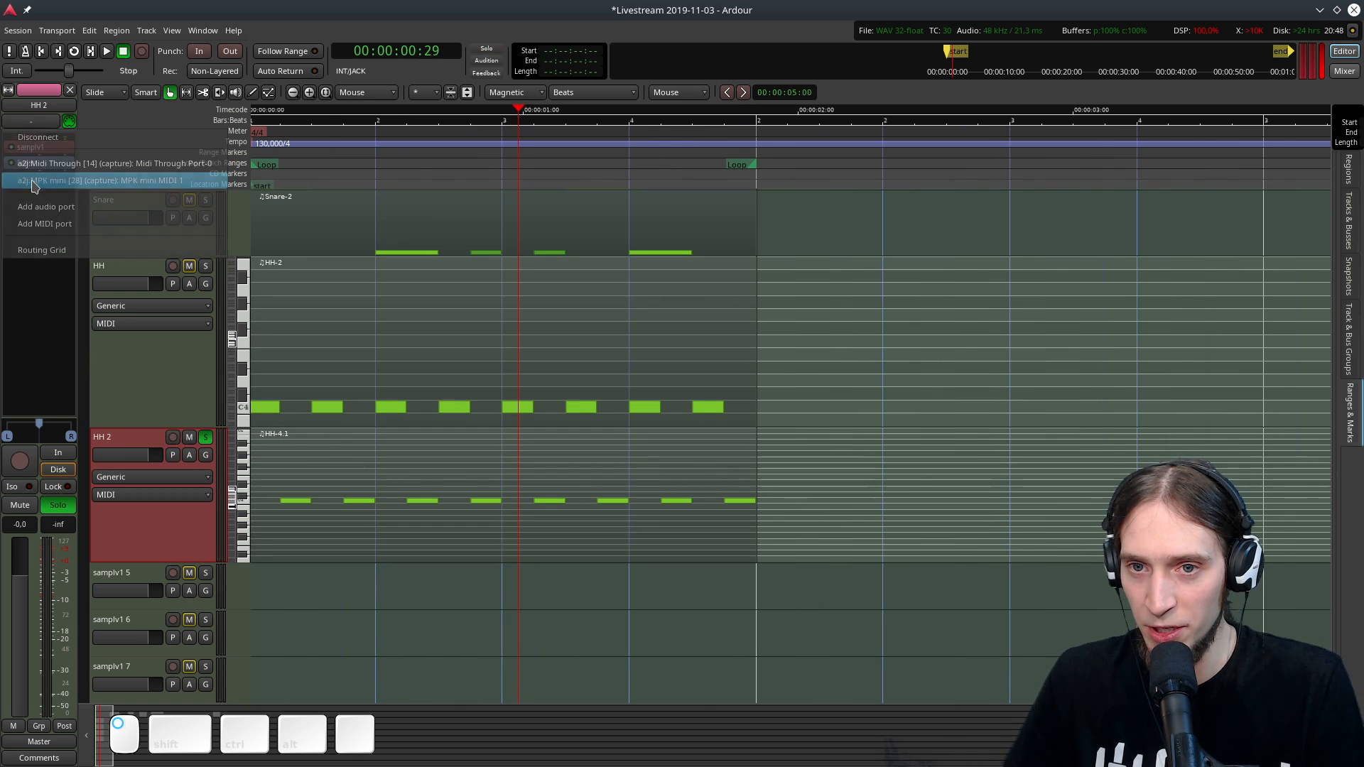
pyautogui.click(102, 254)
pyautogui.click(173, 437)
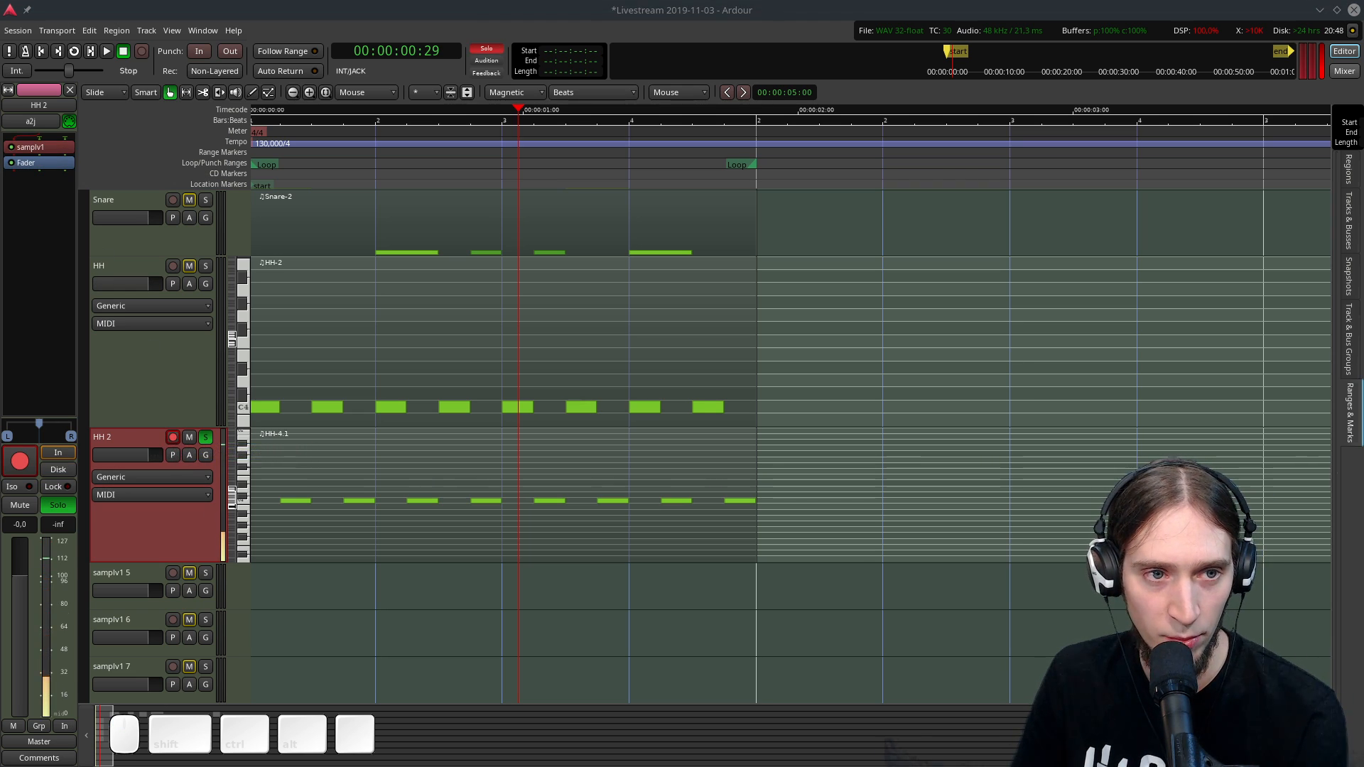
# Load the sample Laughter.flac into the samplv1 plugin on the HH 2 track.
pyautogui.doubleClick(32, 147)
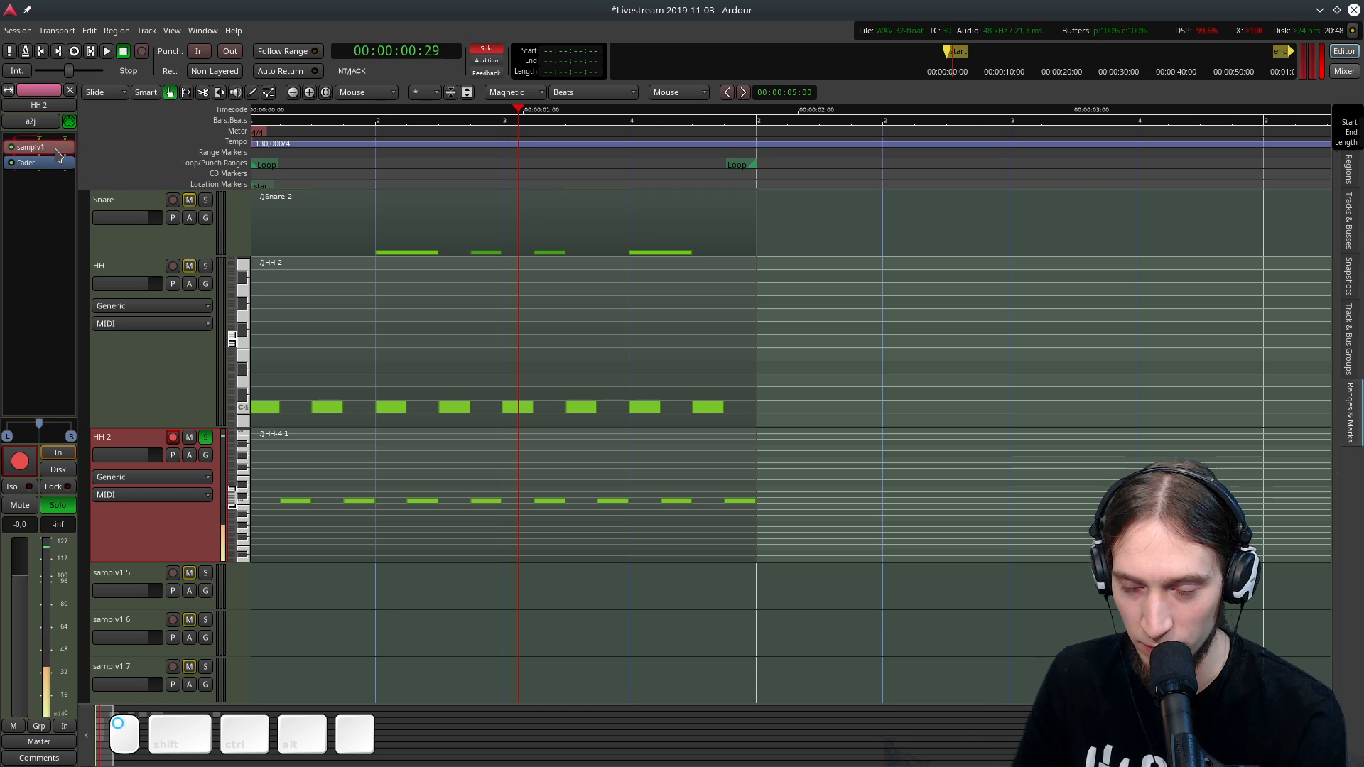
pyautogui.rightClick(222, 284)
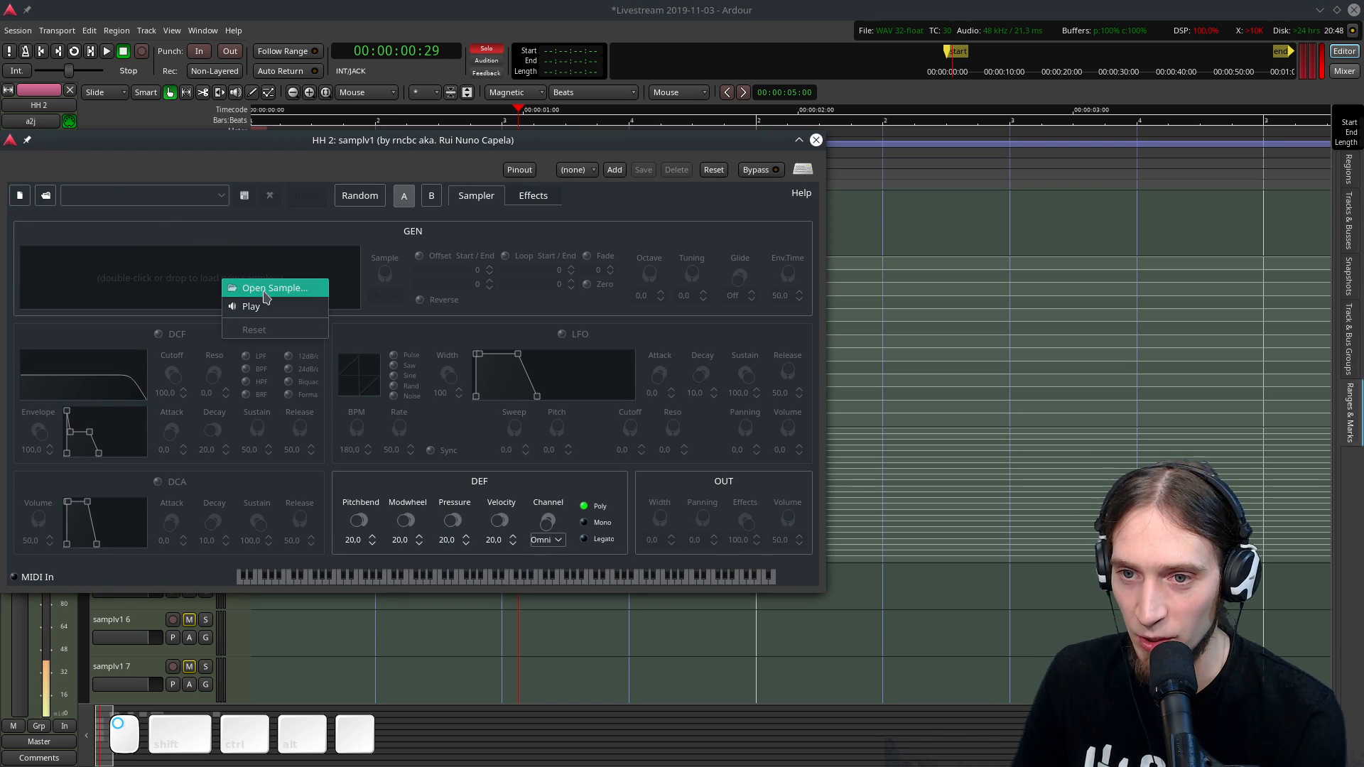
pyautogui.click(242, 288)
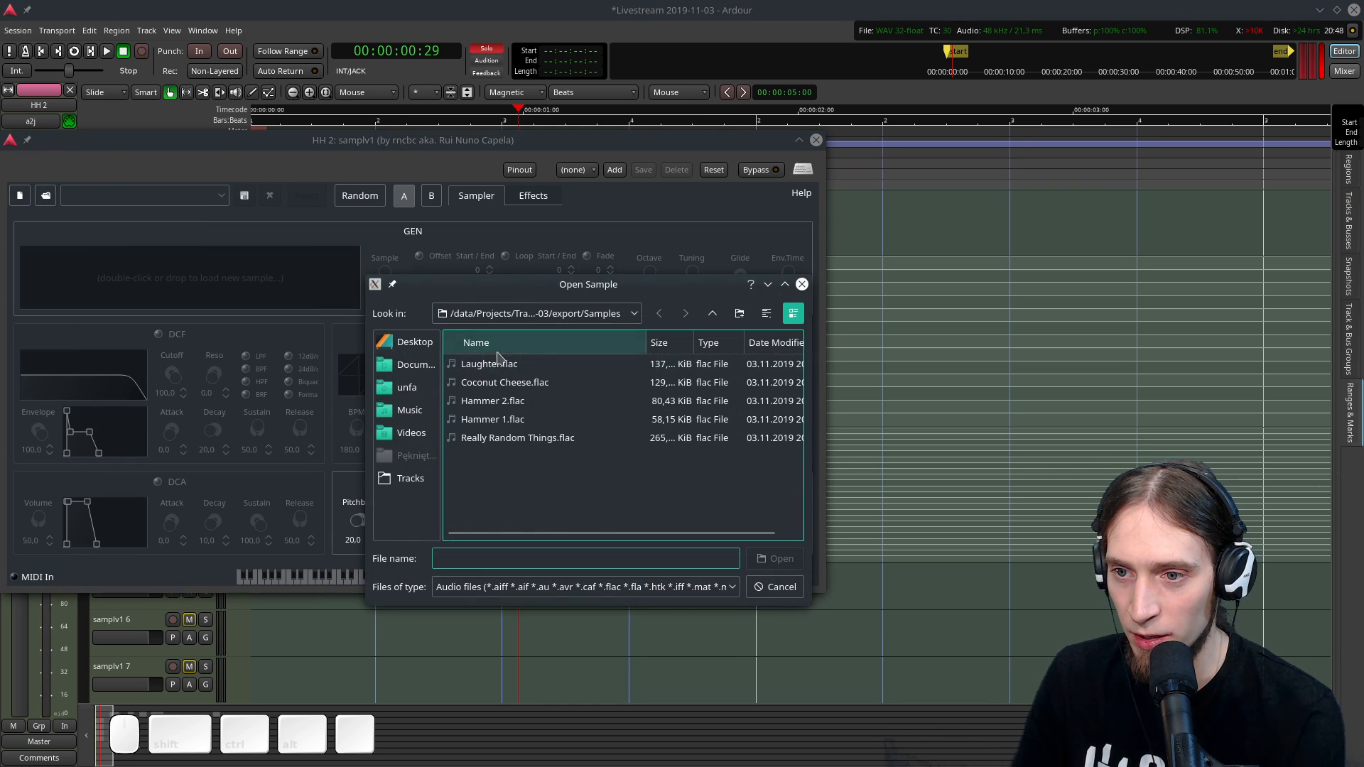
pyautogui.doubleClick(488, 364)
pyautogui.click(40, 267)
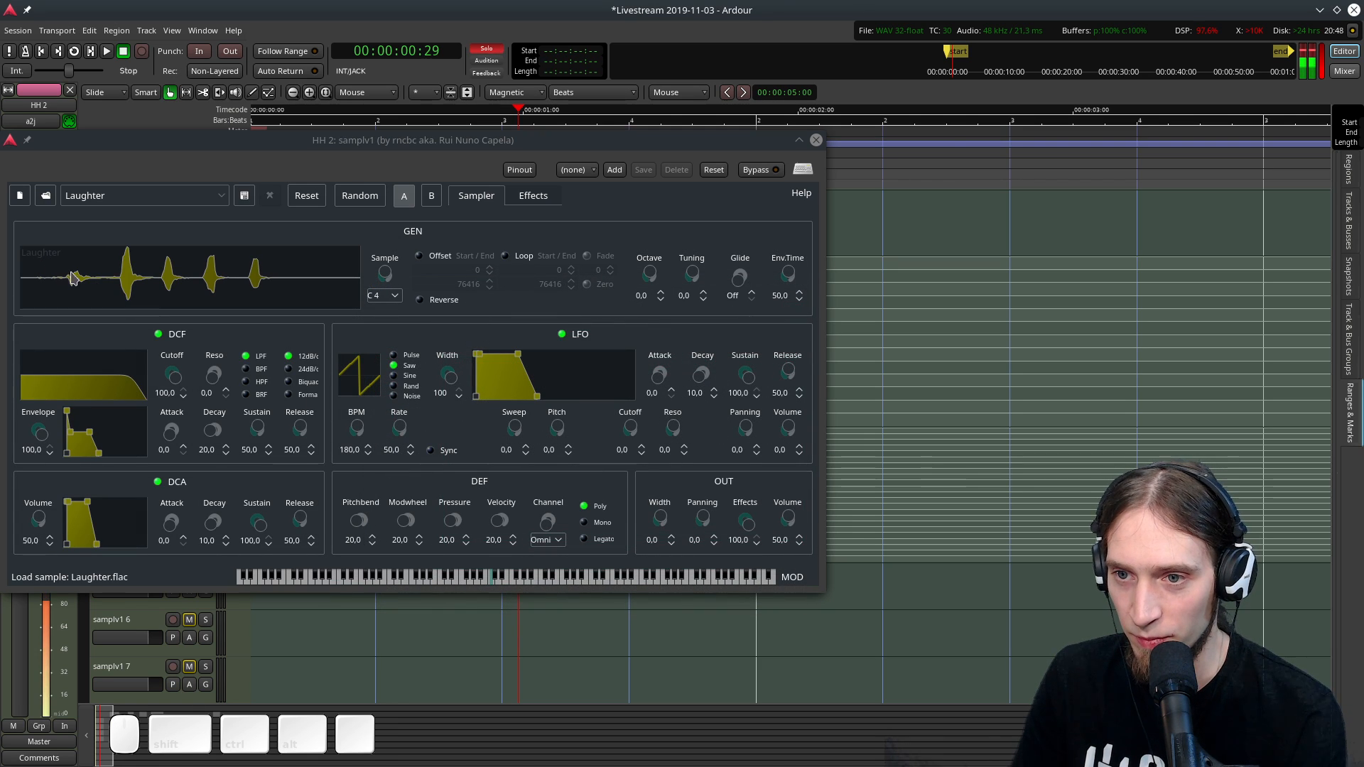
# Reverse the Laughter sample and set its DCA to volume 100, decay 31, sustain 0 and release 11.
pyautogui.moveTo(299, 526); pyautogui.dragTo(208, 524)
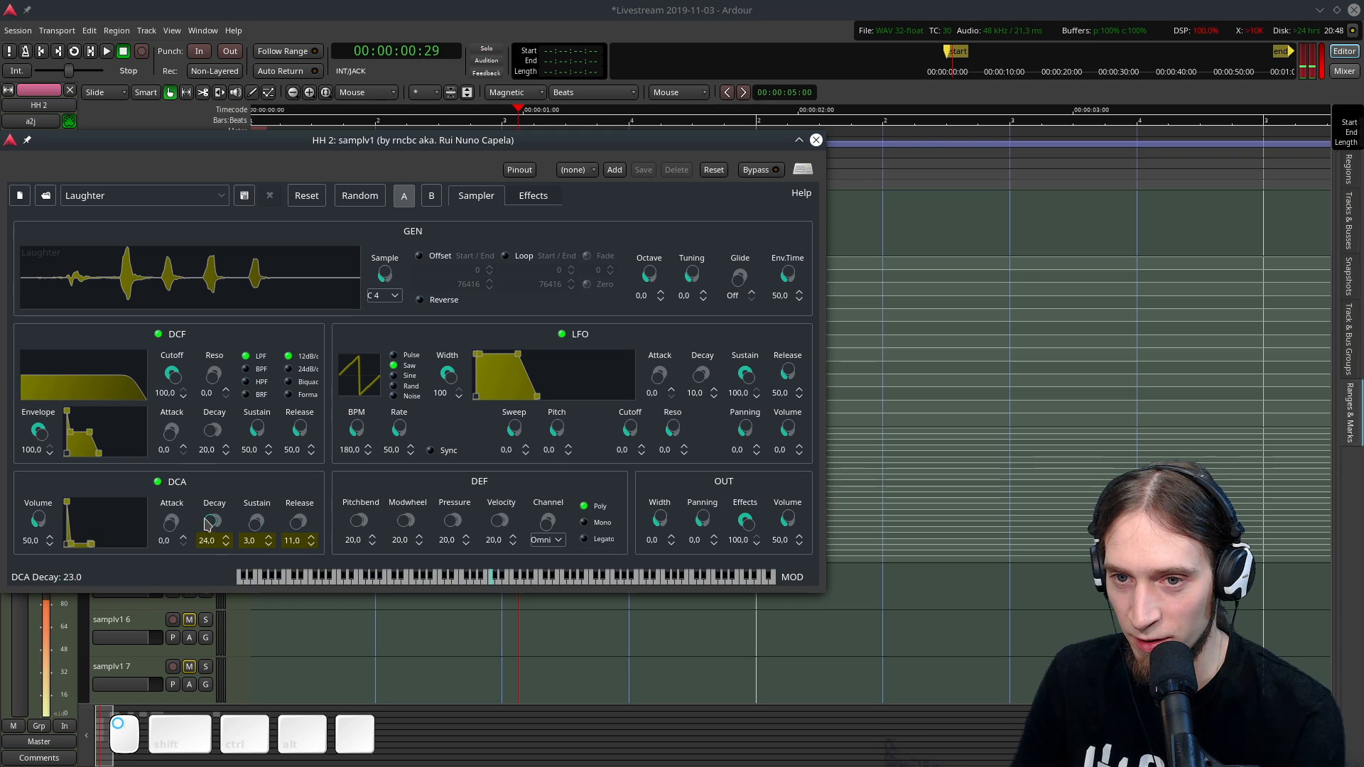
pyautogui.click(420, 301)
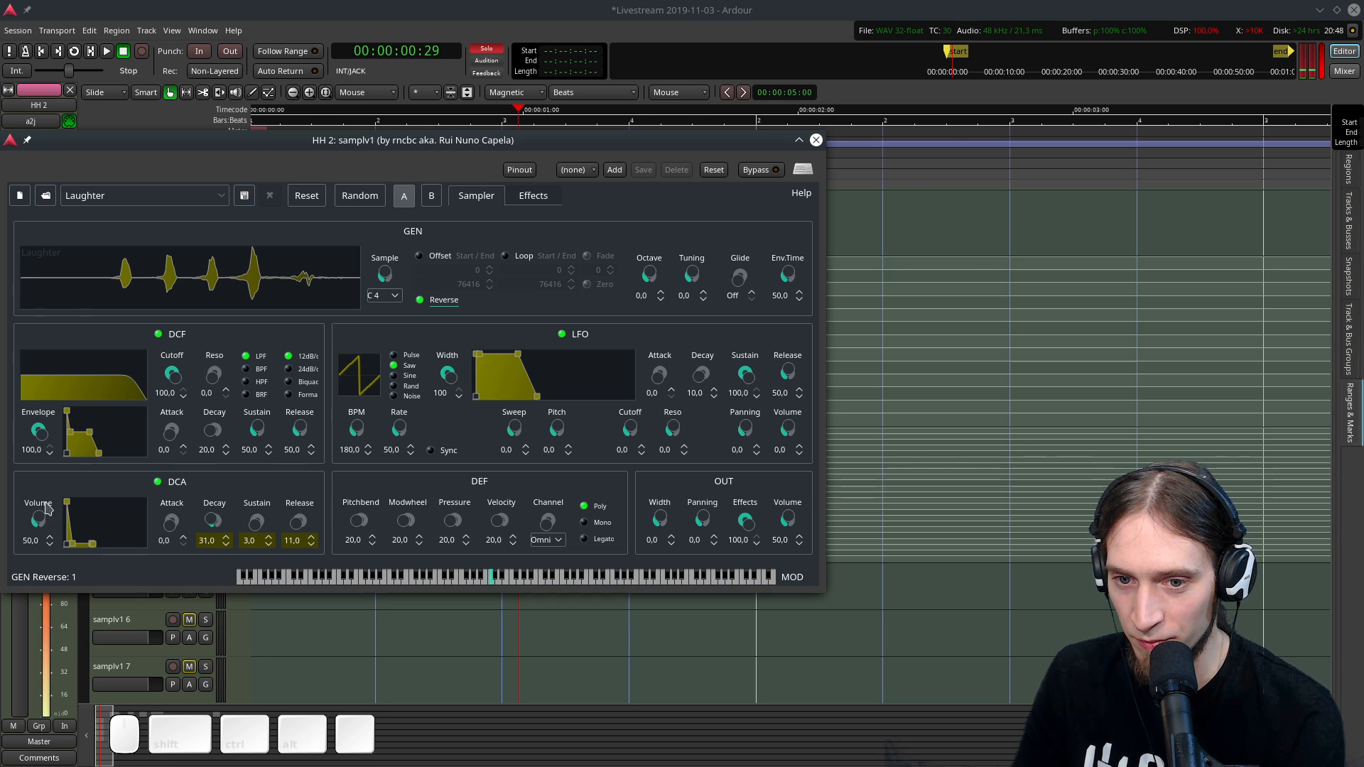
pyautogui.moveTo(46, 507); pyautogui.dragTo(49, 518)
pyautogui.moveTo(240, 534); pyautogui.dragTo(273, 604)
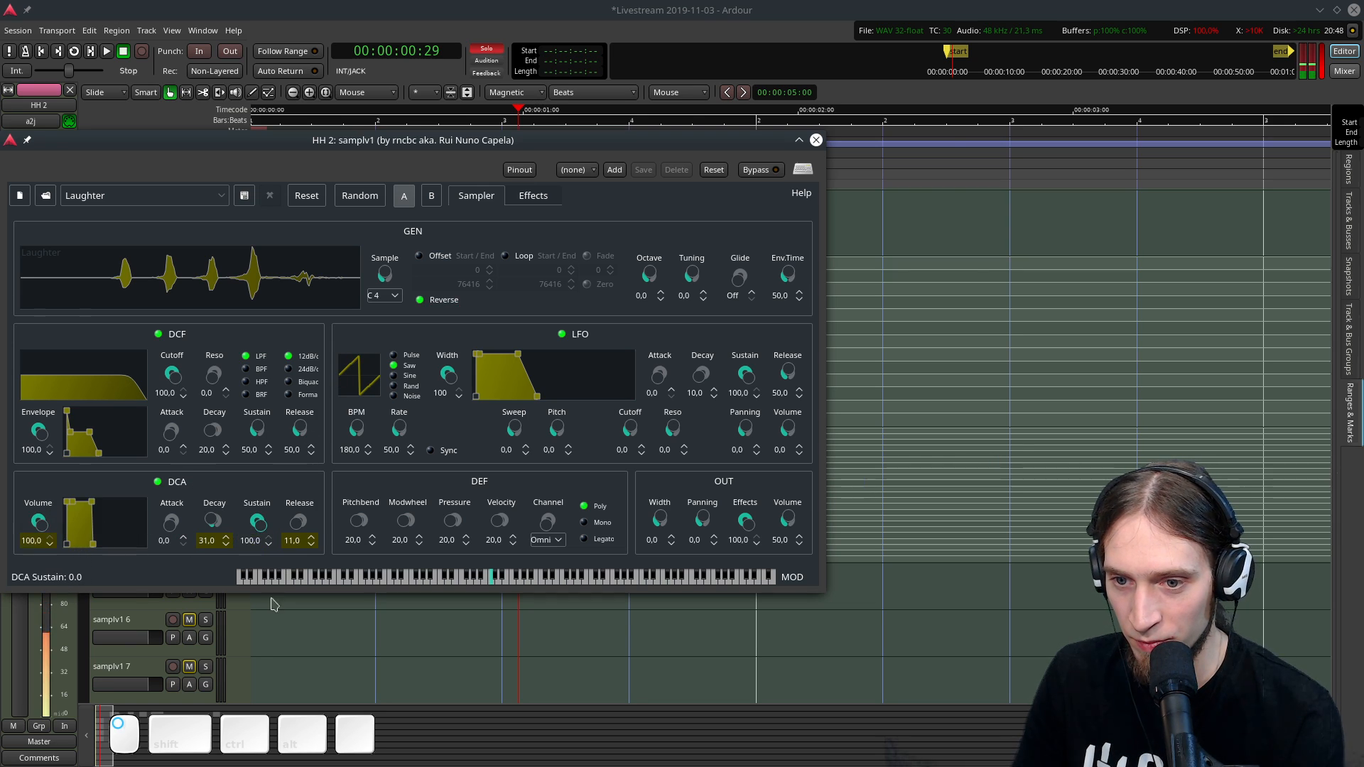
pyautogui.moveTo(259, 538); pyautogui.dragTo(235, 546)
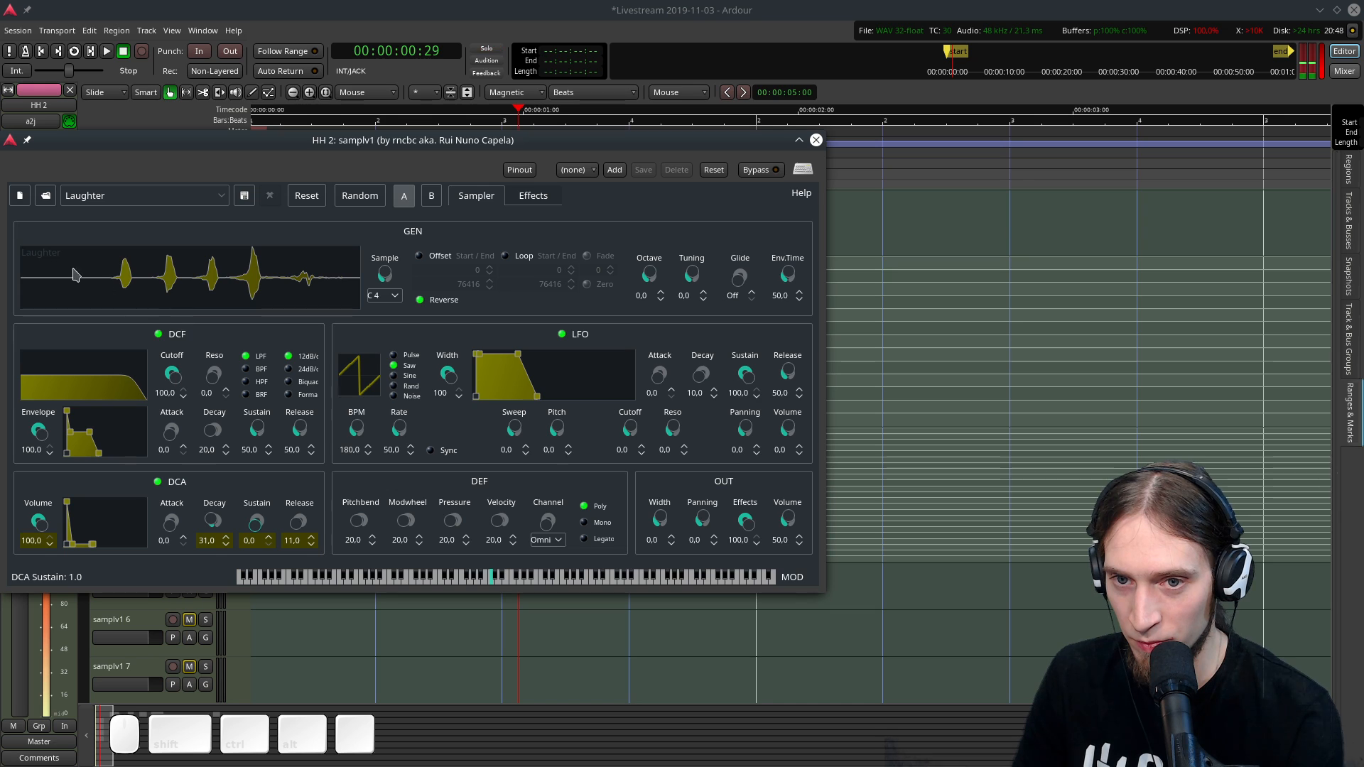
# Enable the sample offset from 66068 to 76416, set Octave to 232.0, and close the sampler.
pyautogui.click(418, 255)
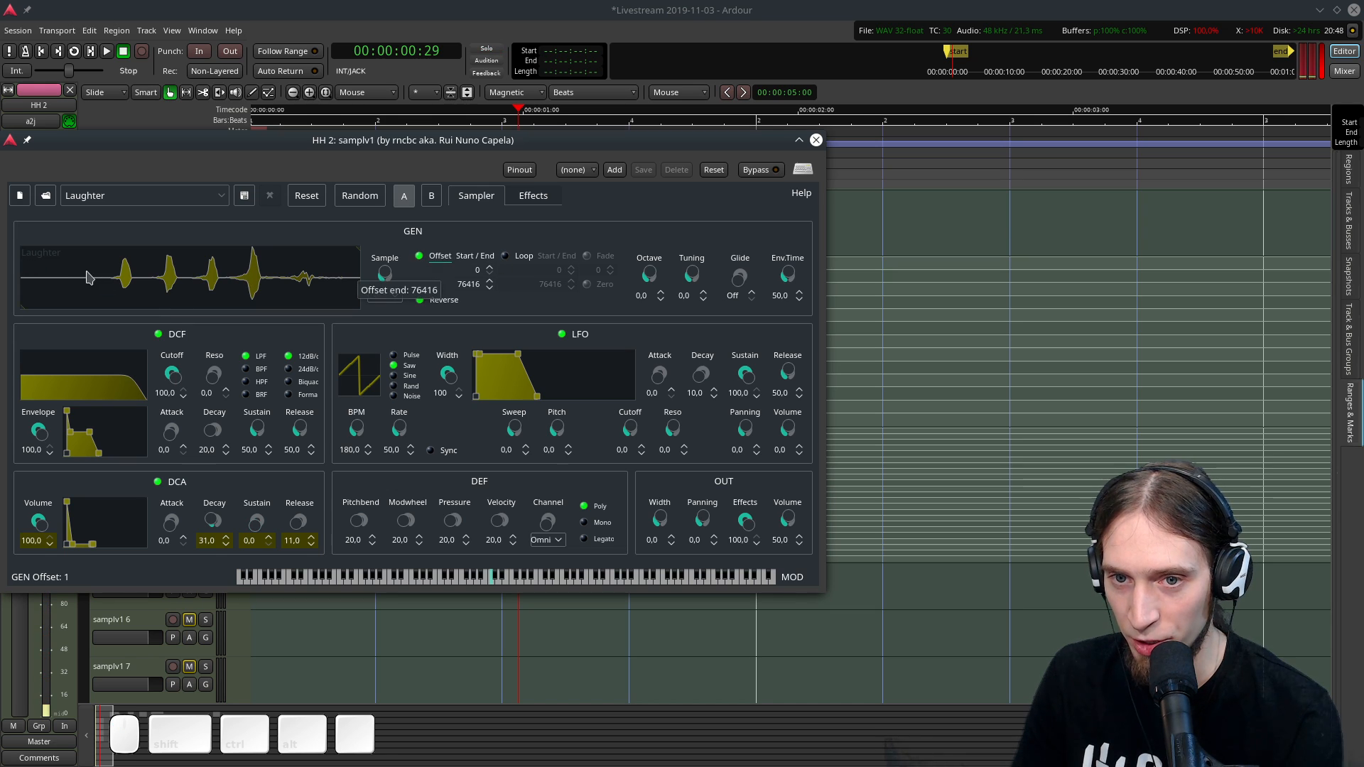
pyautogui.moveTo(23, 264); pyautogui.dragTo(262, 263)
pyautogui.moveTo(359, 264)
pyautogui.mouseDown()
pyautogui.moveTo(303, 279)
pyautogui.moveTo(360, 273)
pyautogui.mouseUp()
pyautogui.moveTo(262, 275); pyautogui.dragTo(315, 278)
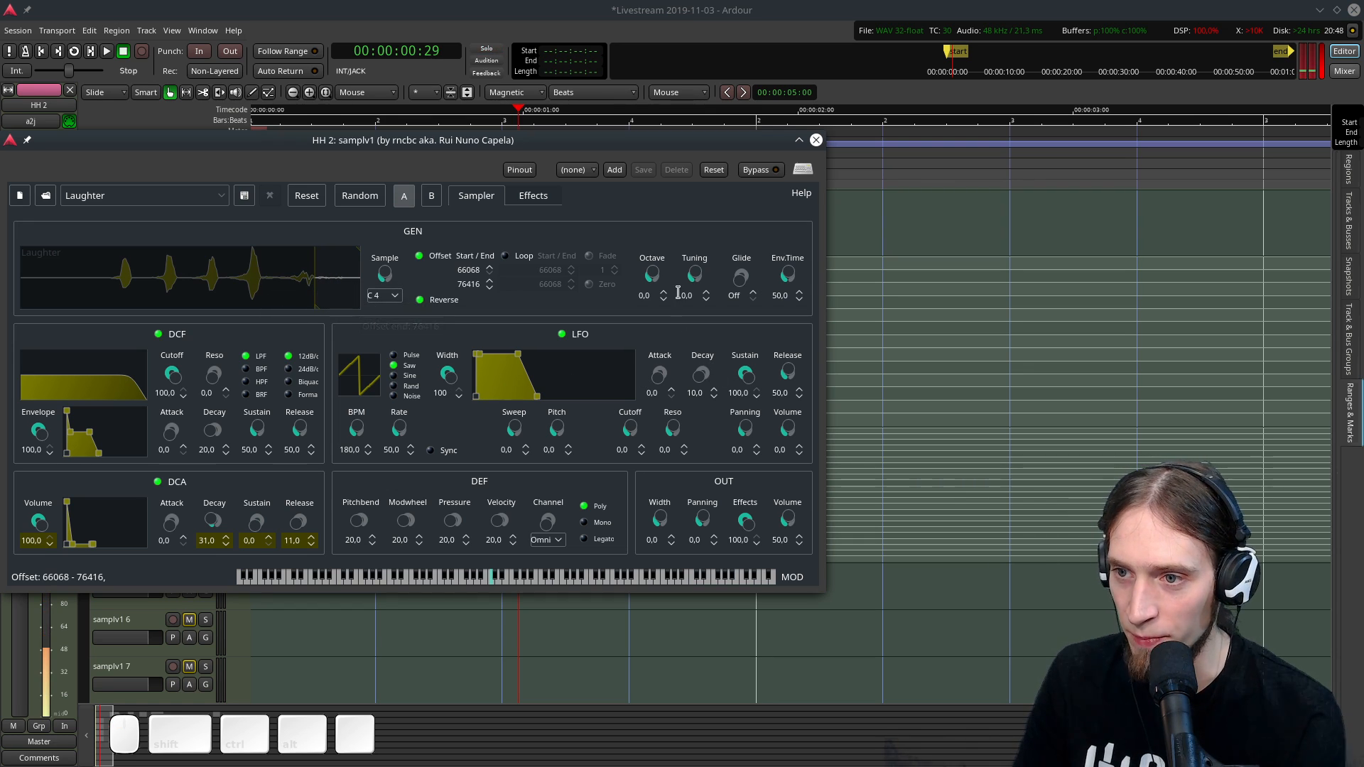
pyautogui.moveTo(659, 282); pyautogui.dragTo(664, 275)
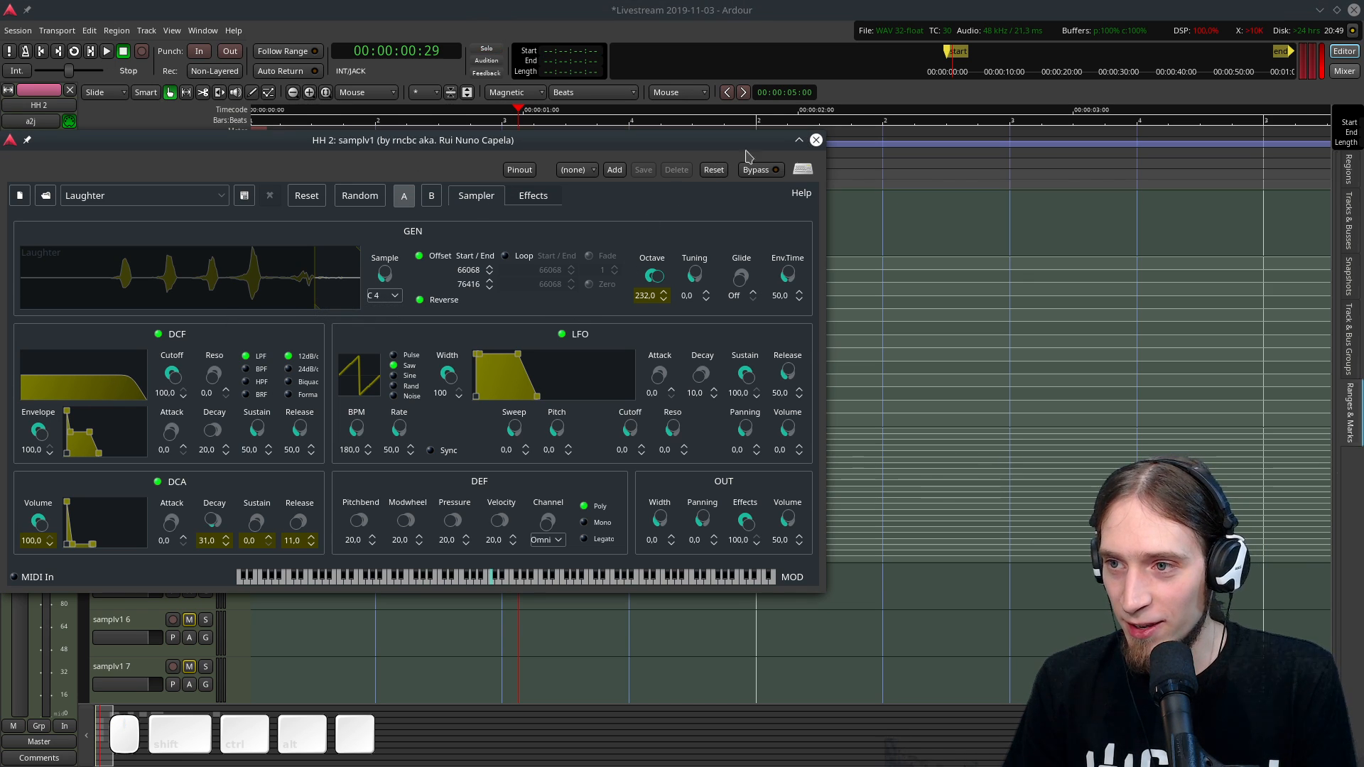
pyautogui.click(815, 140)
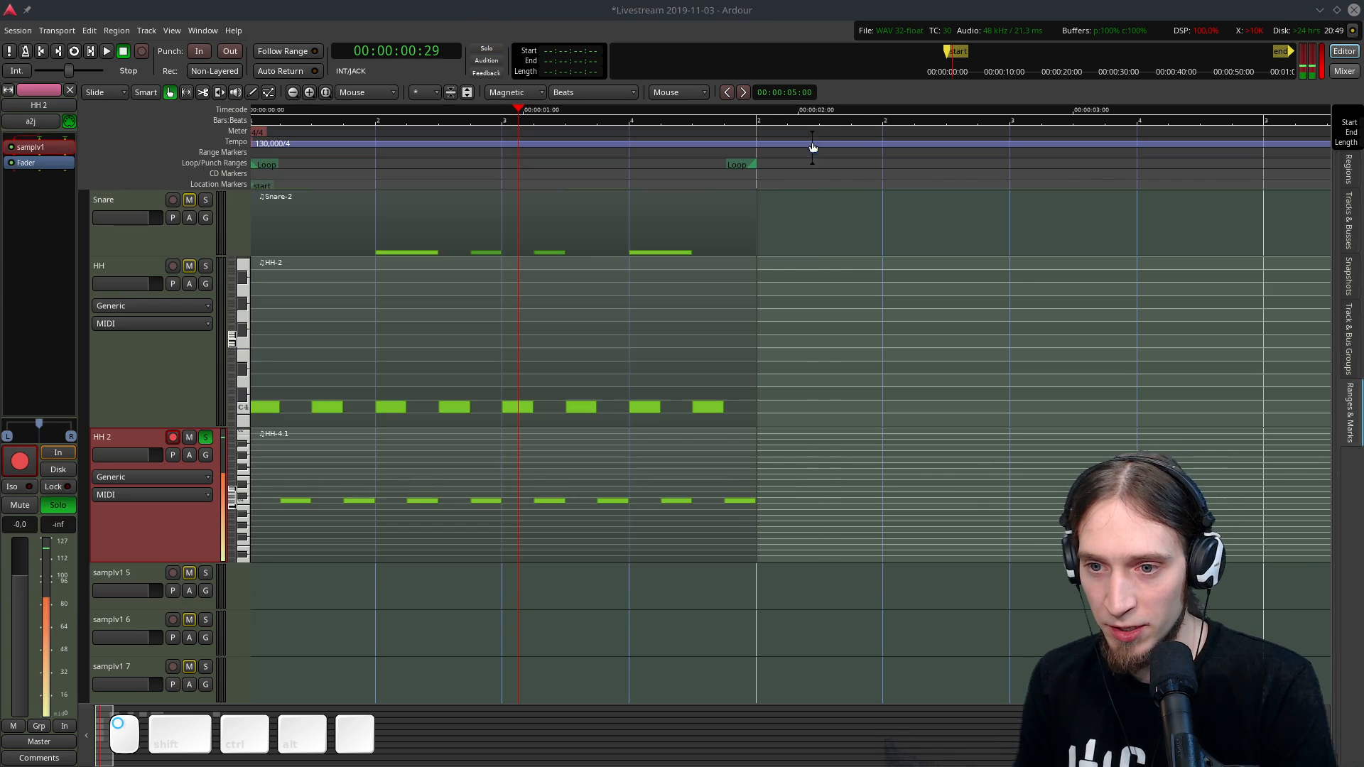
# Return to the session start, unsolo HH 2, play the loop with all drums, and stop playback.
pyautogui.press('Home')
pyautogui.click(205, 437)
pyautogui.press('space')
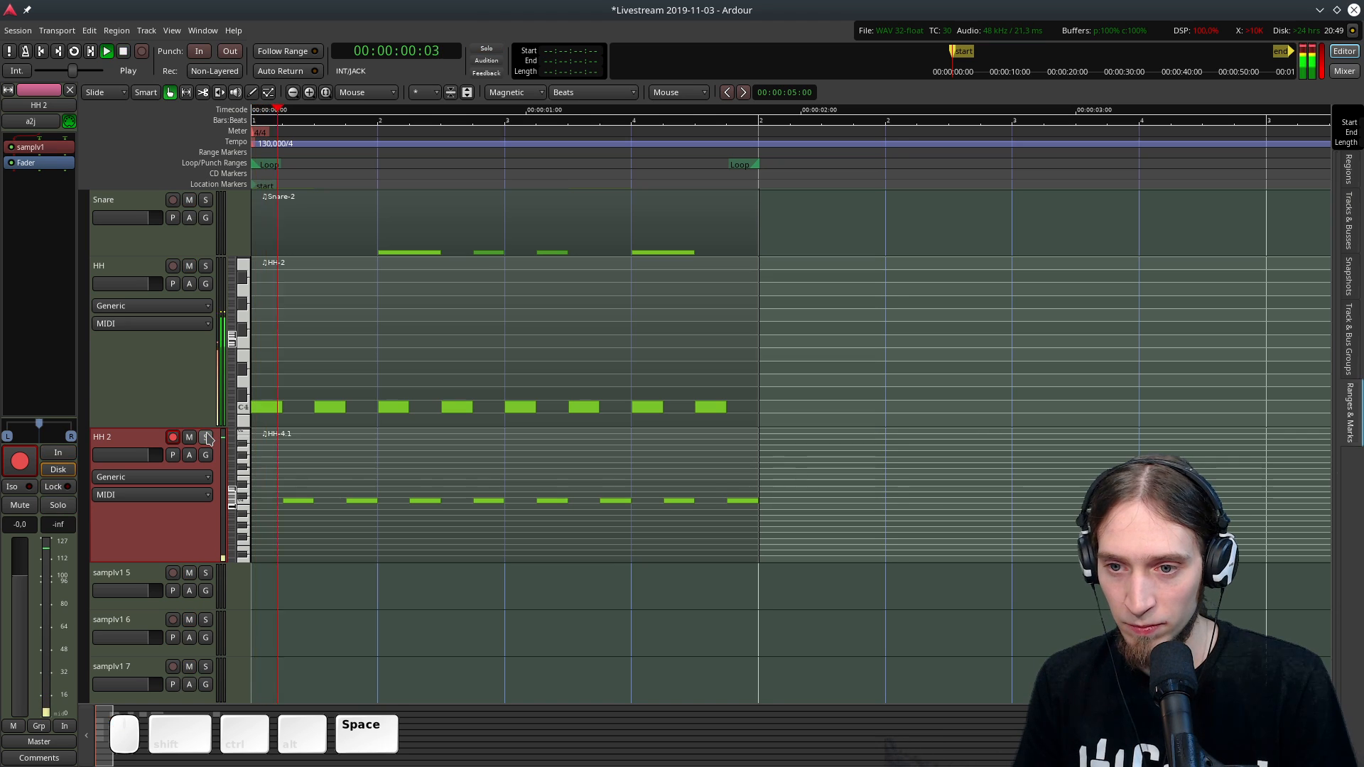
pyautogui.press('space')
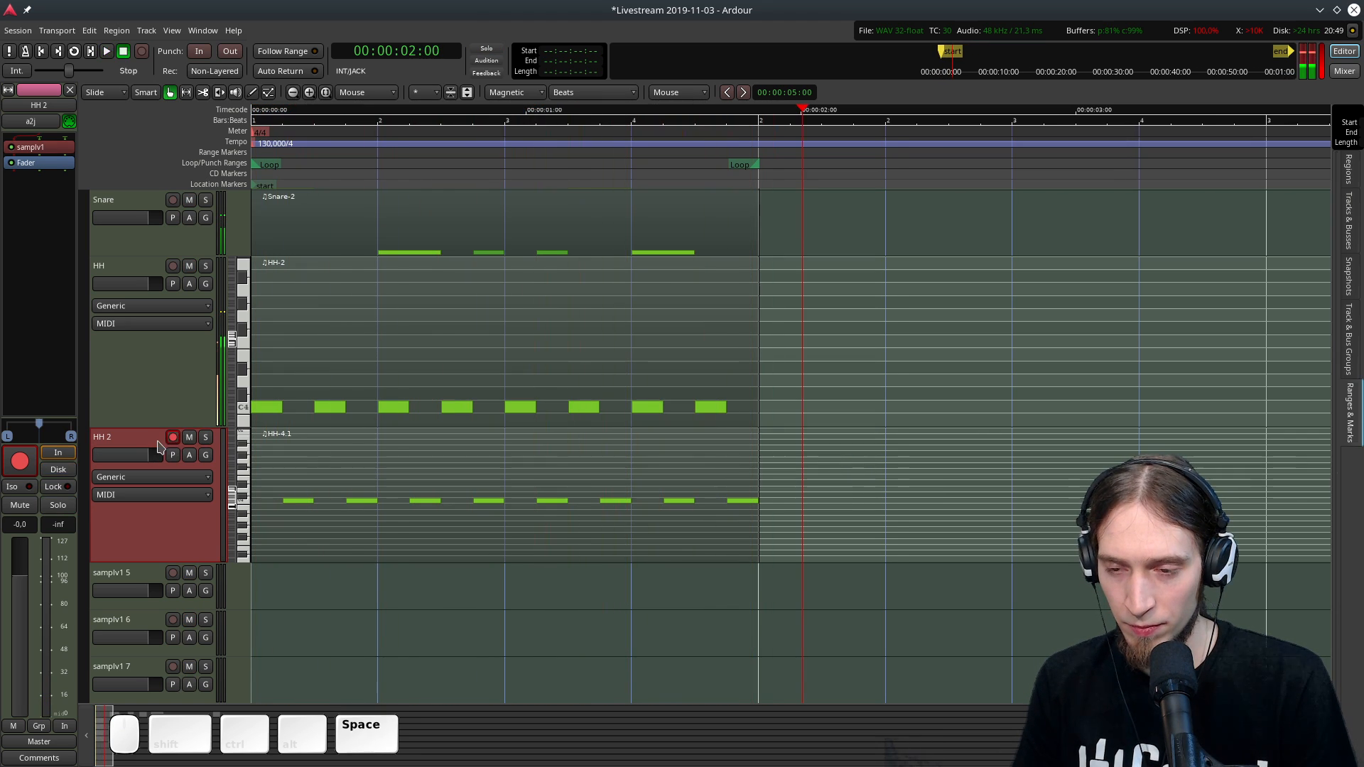
# Raise the samplv1 output volume on HH 2 to 100.
pyautogui.doubleClick(30, 147)
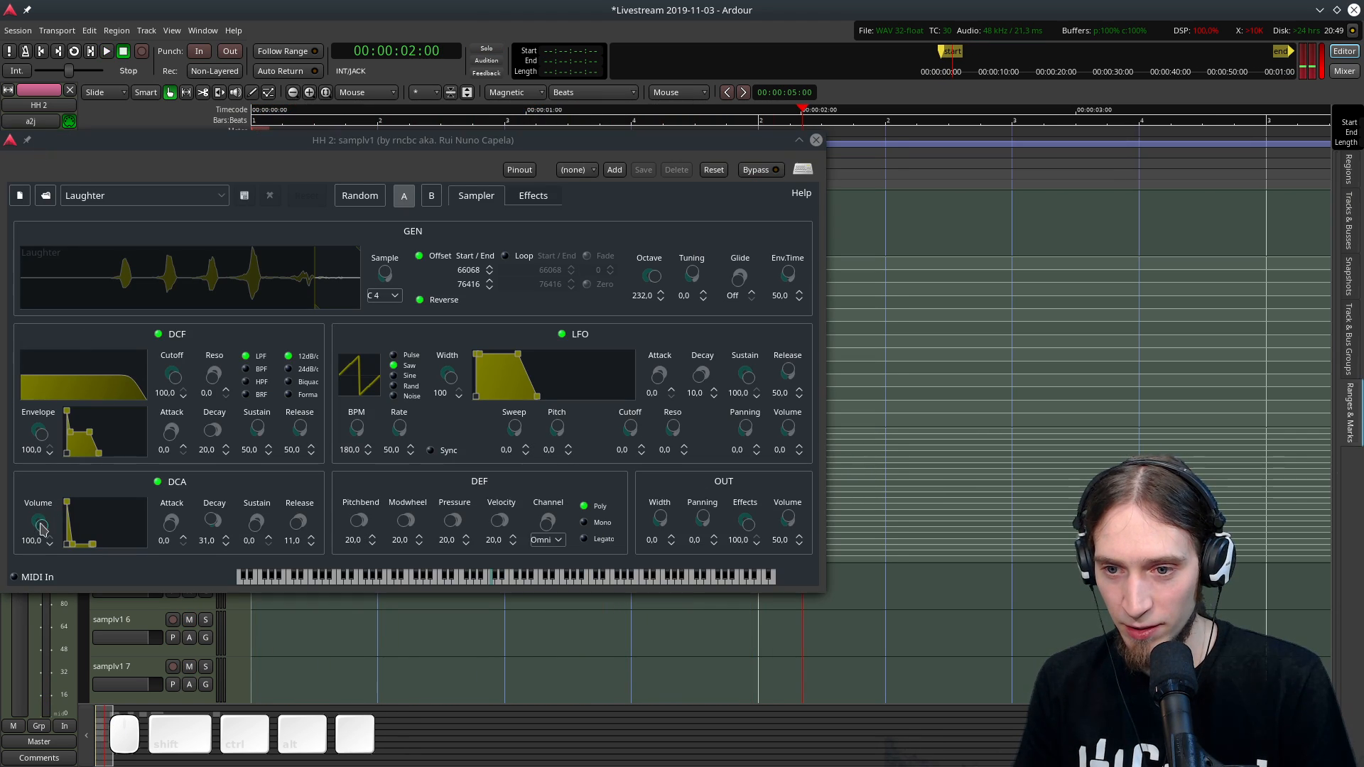
pyautogui.moveTo(786, 519); pyautogui.dragTo(805, 617)
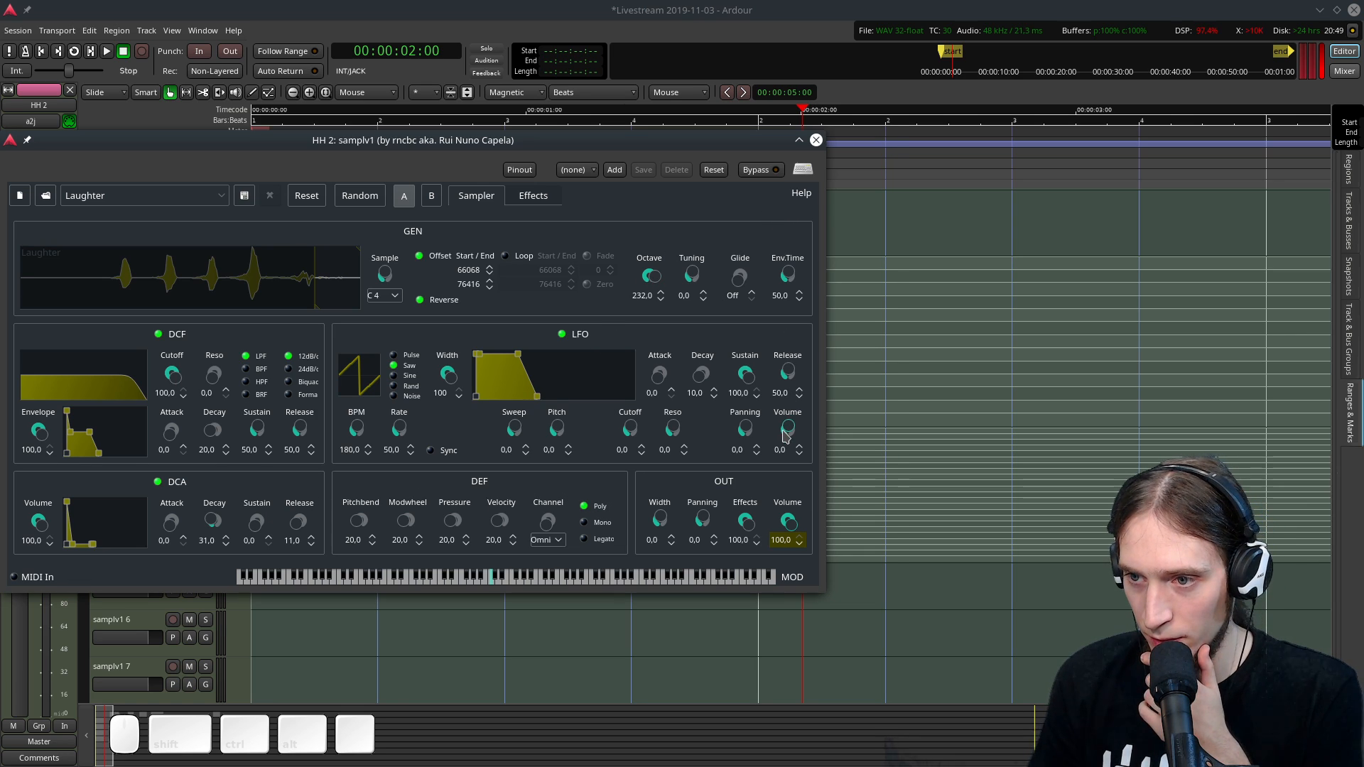
pyautogui.click(815, 140)
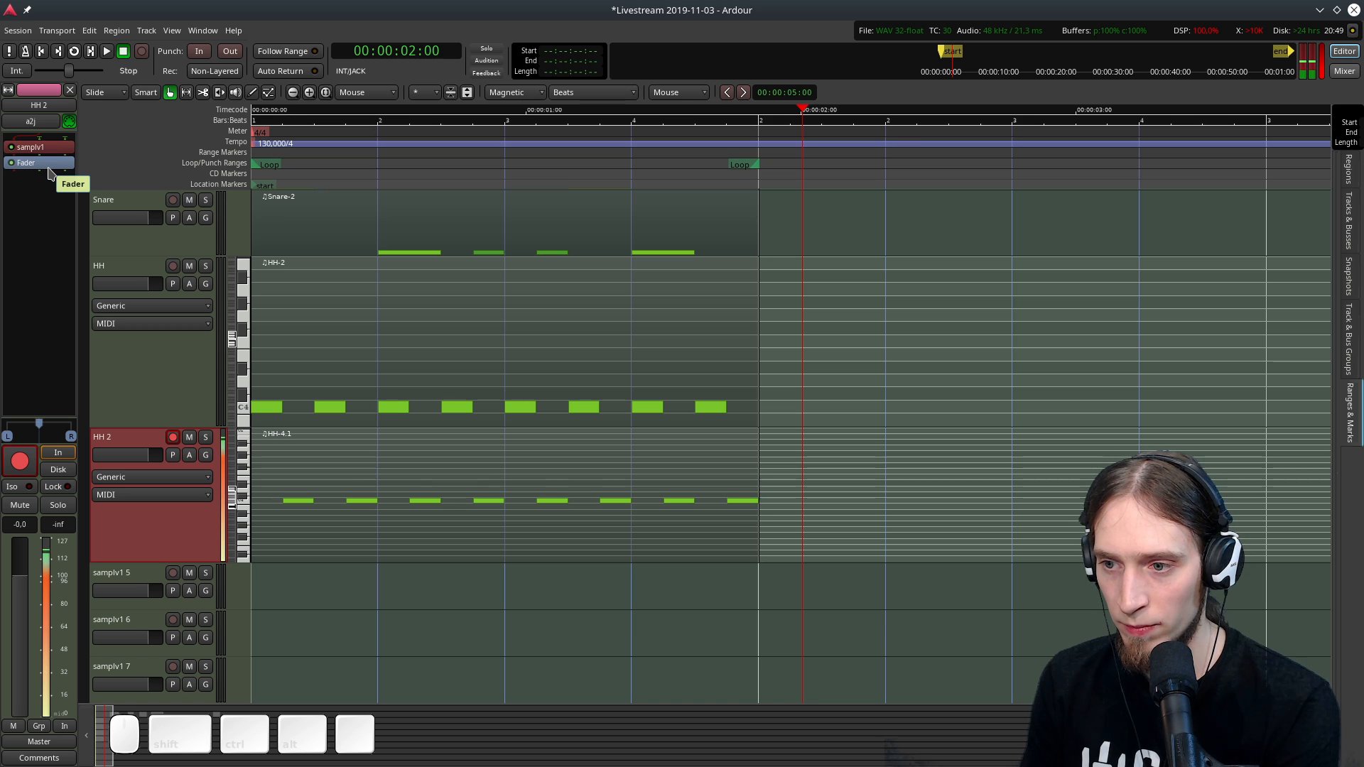
# Add the EQ10Q Stereo plugin after the fader on the HH 2 track.
pyautogui.rightClick(45, 171)
pyautogui.moveTo(106, 174)
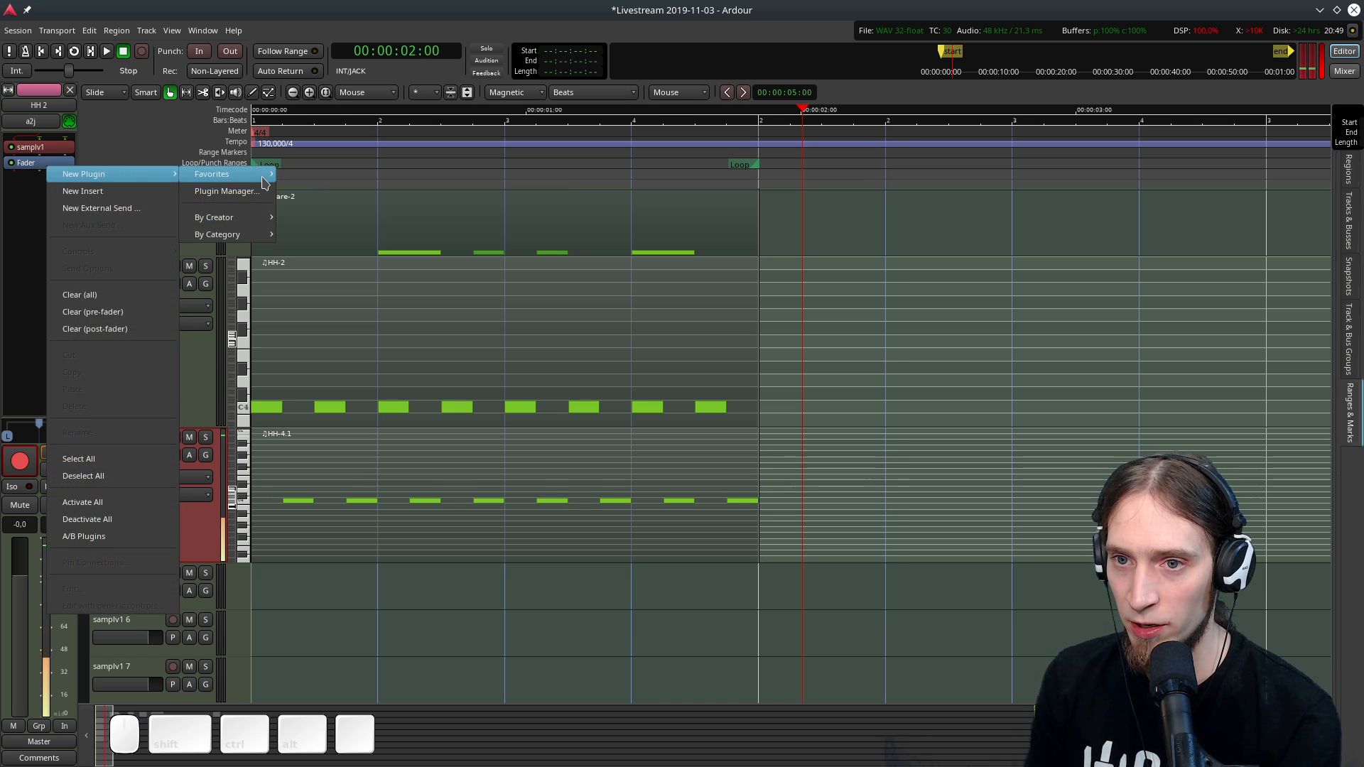
pyautogui.moveTo(213, 174)
pyautogui.click(327, 735)
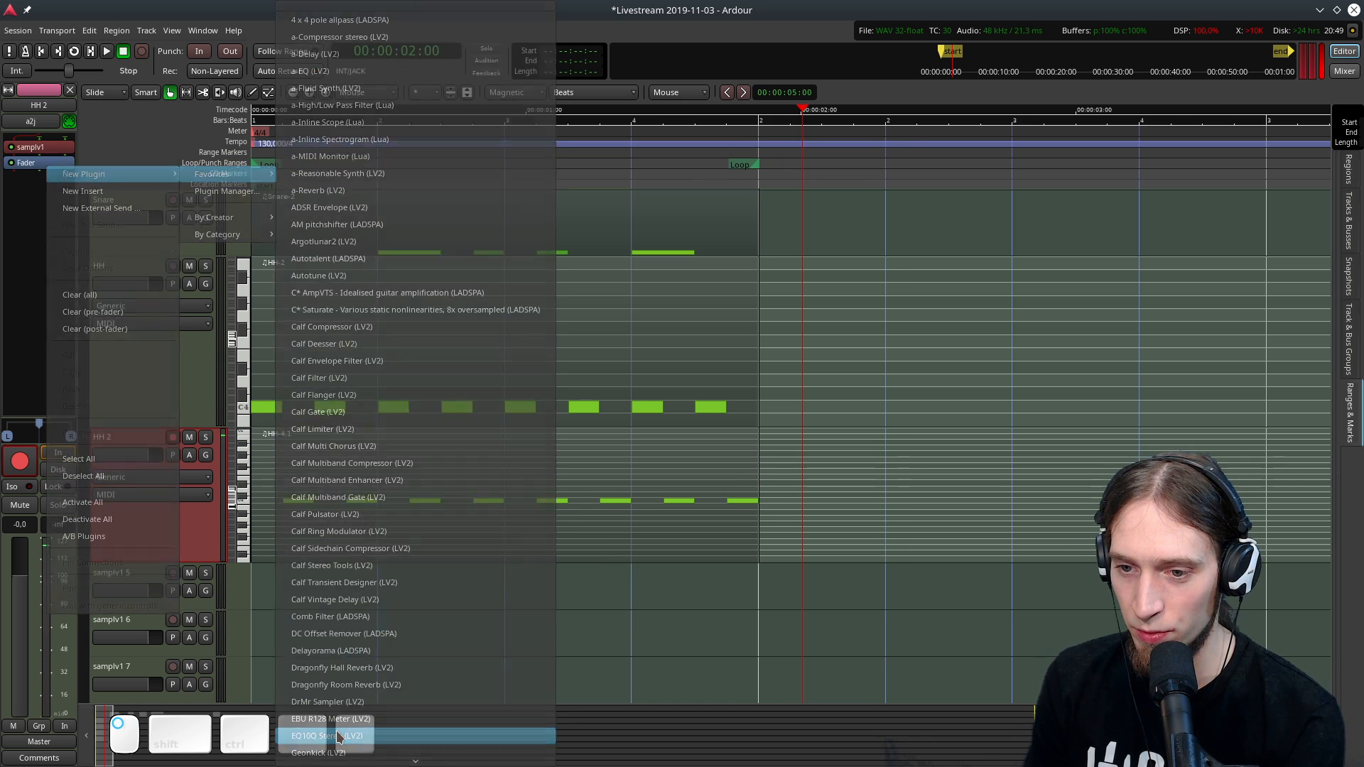
# During loop playback with the RTA spectrum on, raise the high-pass cutoff on HH 2 and boost the seventh band in the treble.
pyautogui.press('l')
pyautogui.moveTo(345, 328); pyautogui.dragTo(466, 225)
pyautogui.click(646, 418)
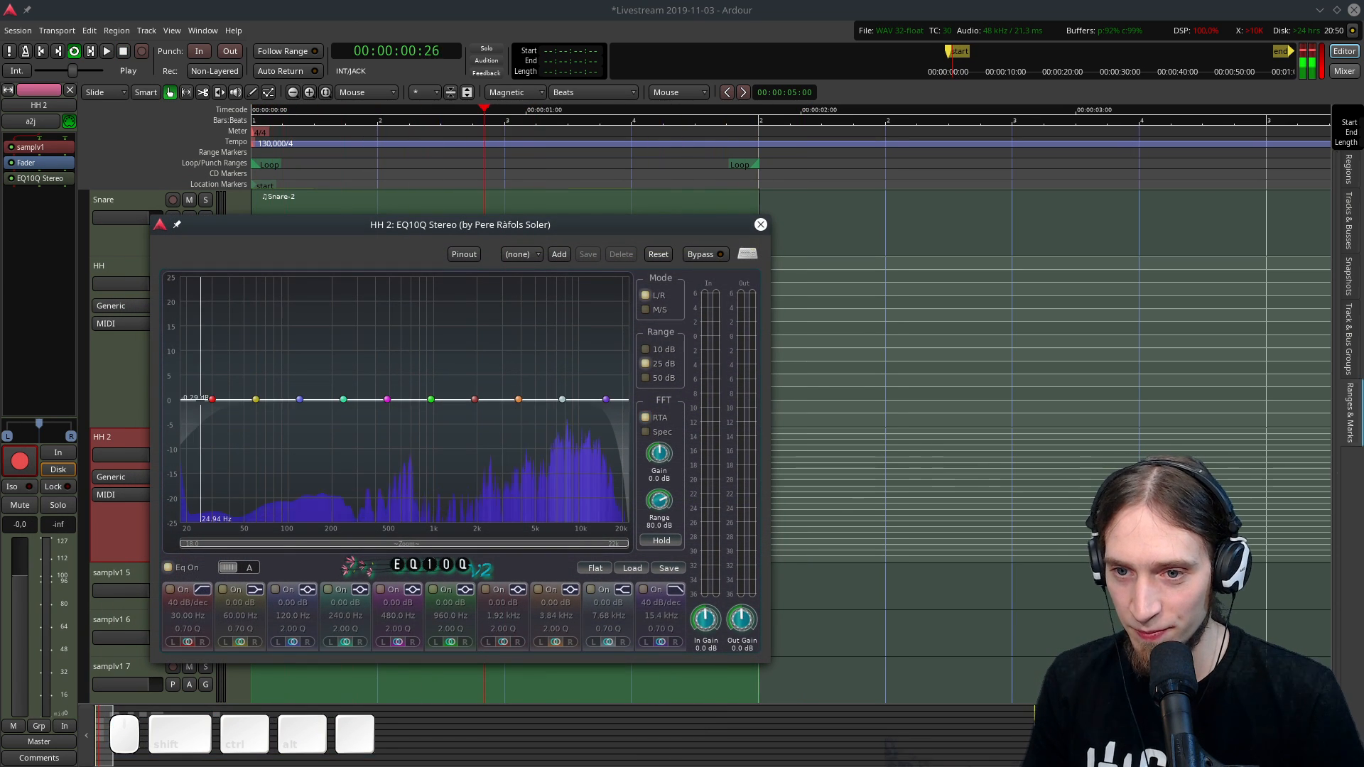
pyautogui.moveTo(212, 399); pyautogui.dragTo(470, 320)
pyautogui.scroll(-3, 477, 344)
pyautogui.moveTo(474, 400); pyautogui.dragTo(544, 324)
pyautogui.scroll(3, 544, 324)
pyautogui.click(760, 224)
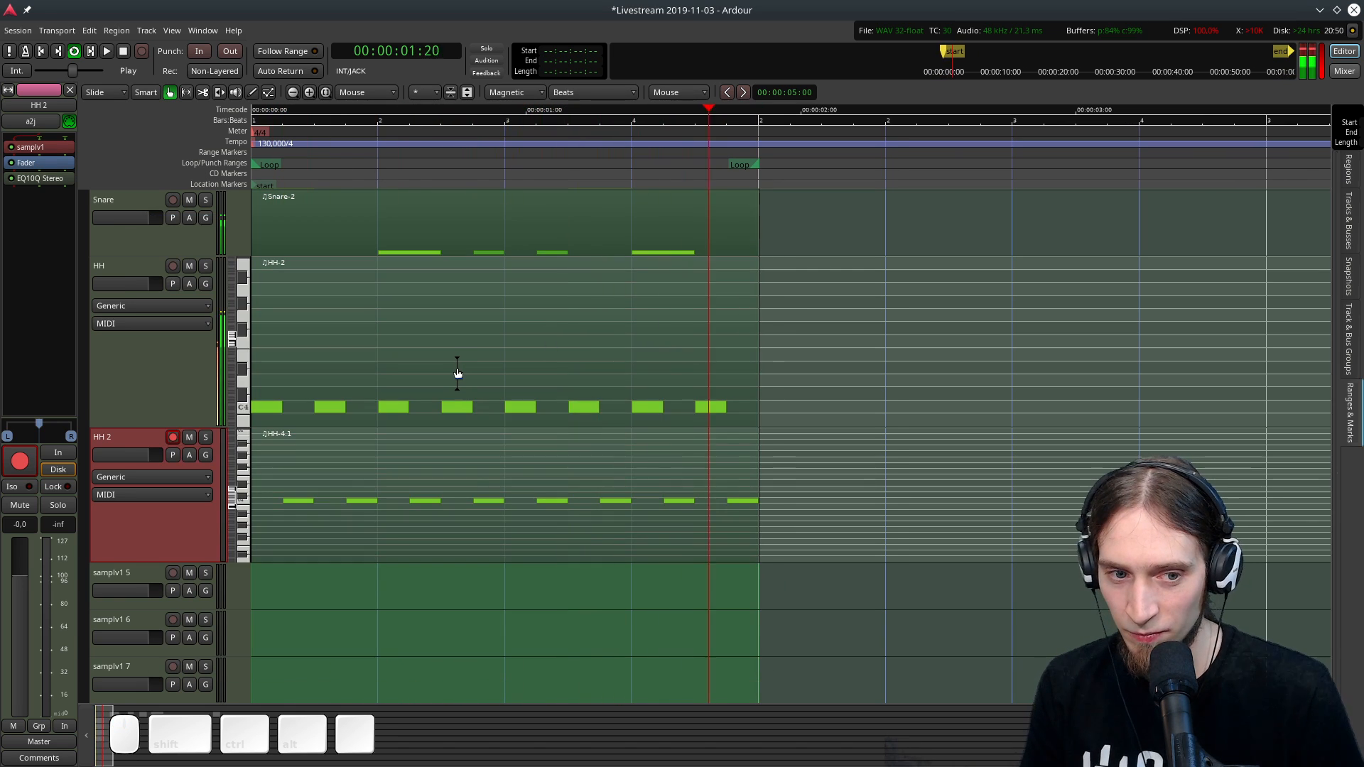
pyautogui.press('space')
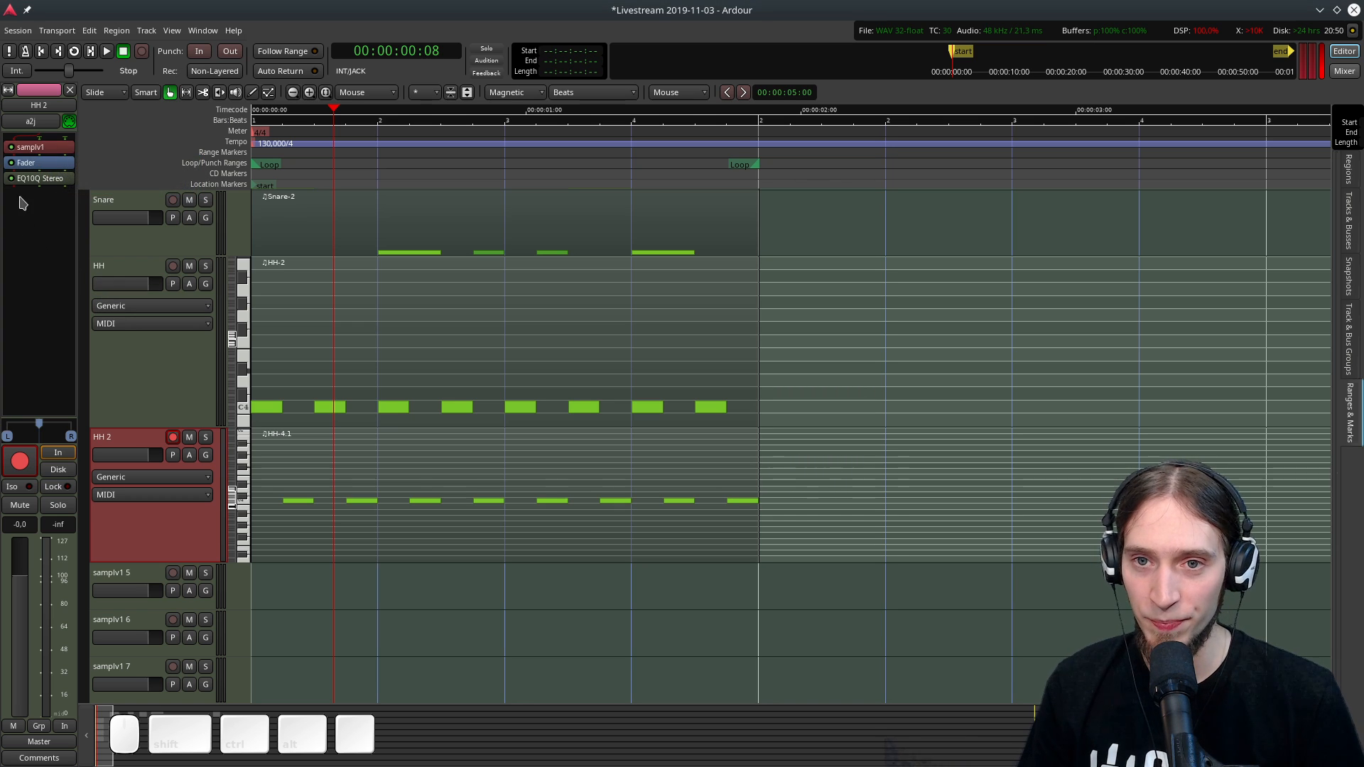
# Open samplv1 on the HH 2 track to review its sampler settings, and close it.
pyautogui.doubleClick(44, 148)
pyautogui.moveTo(400, 149); pyautogui.dragTo(620, 221)
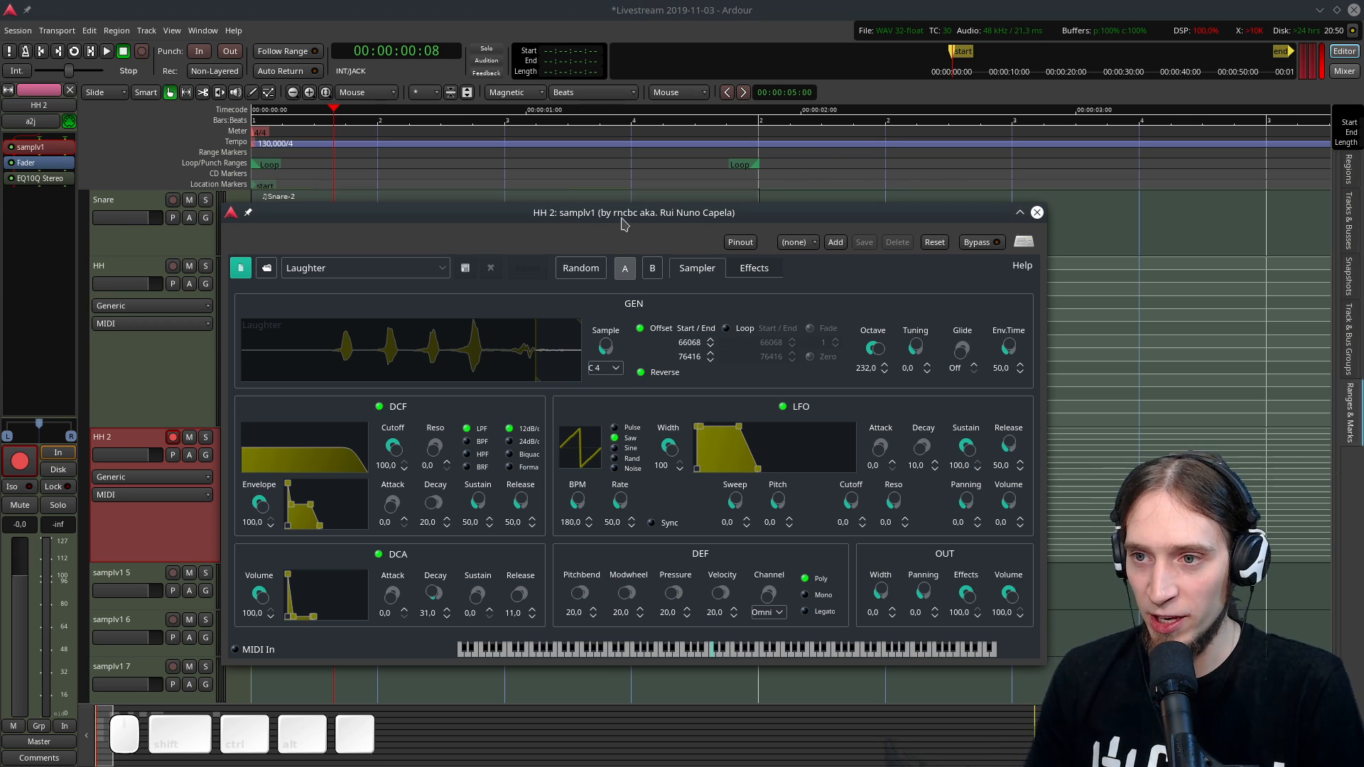
pyautogui.click(1037, 213)
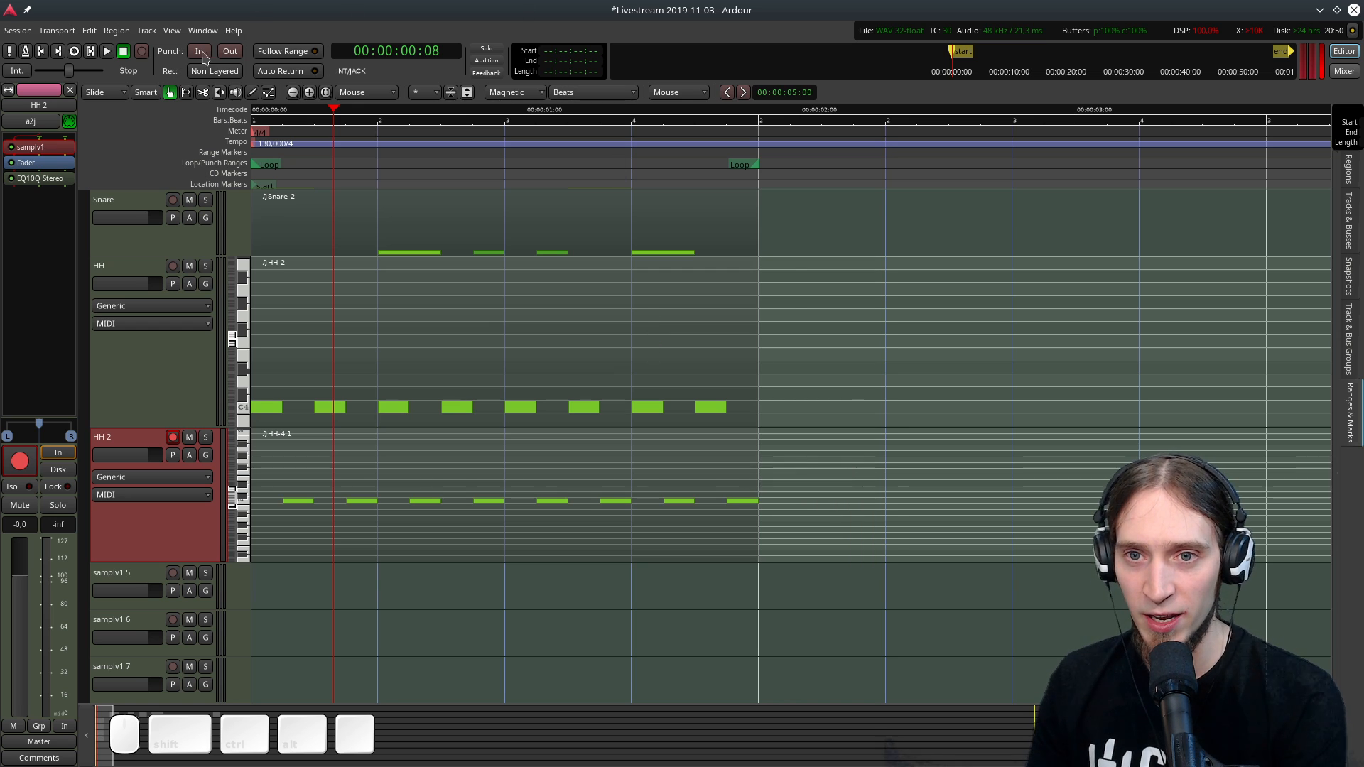
# Move the EQ10Q Stereo plugin before the fader on HH 2, and switch sample looping off in its samplv1.
pyautogui.moveTo(41, 178); pyautogui.dragTo(48, 154)
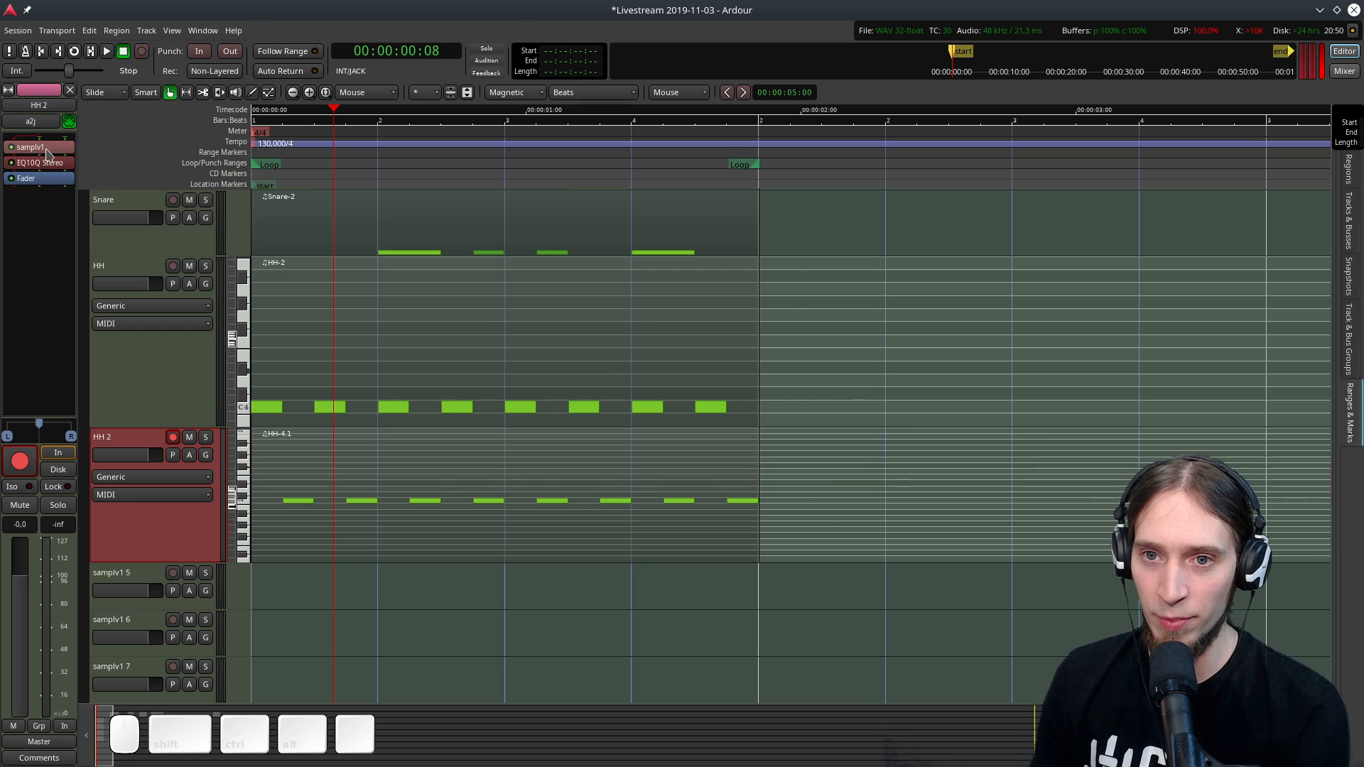
pyautogui.doubleClick(46, 147)
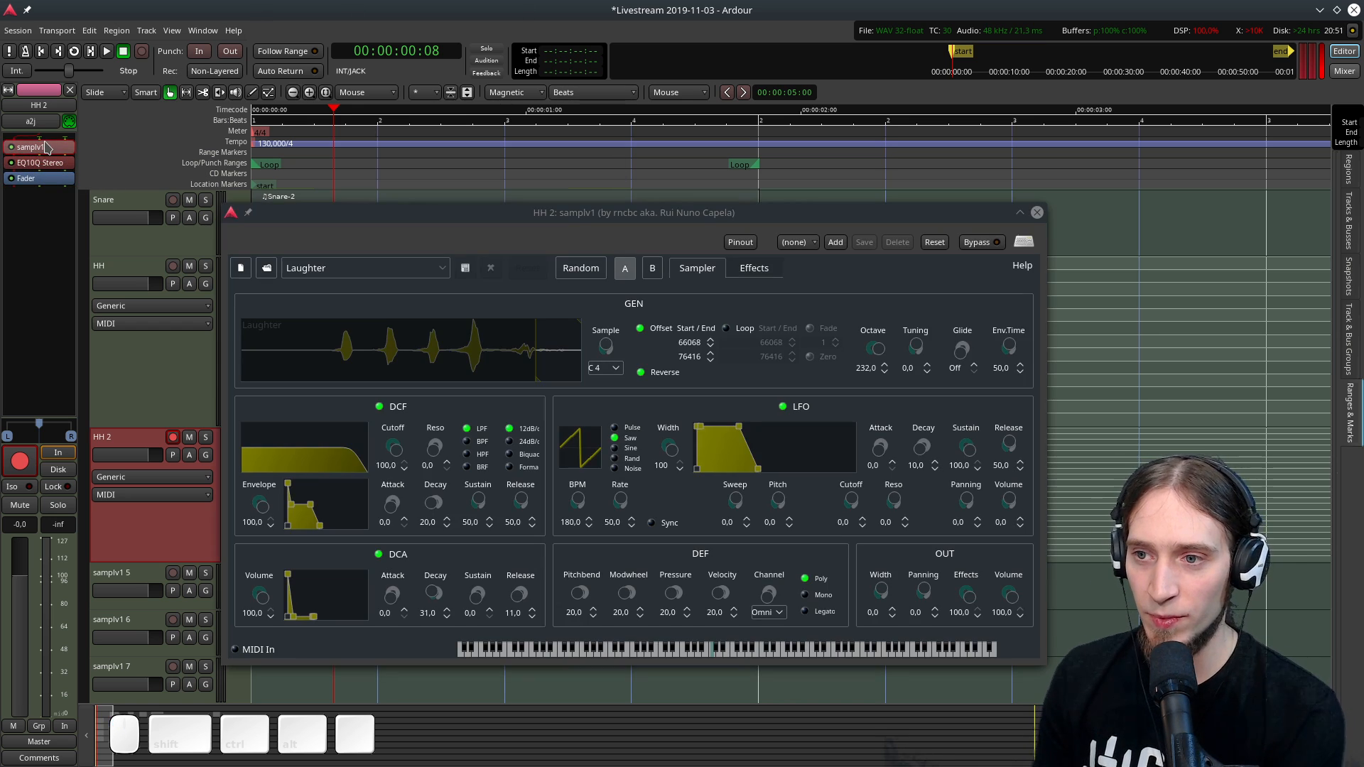
pyautogui.click(725, 330)
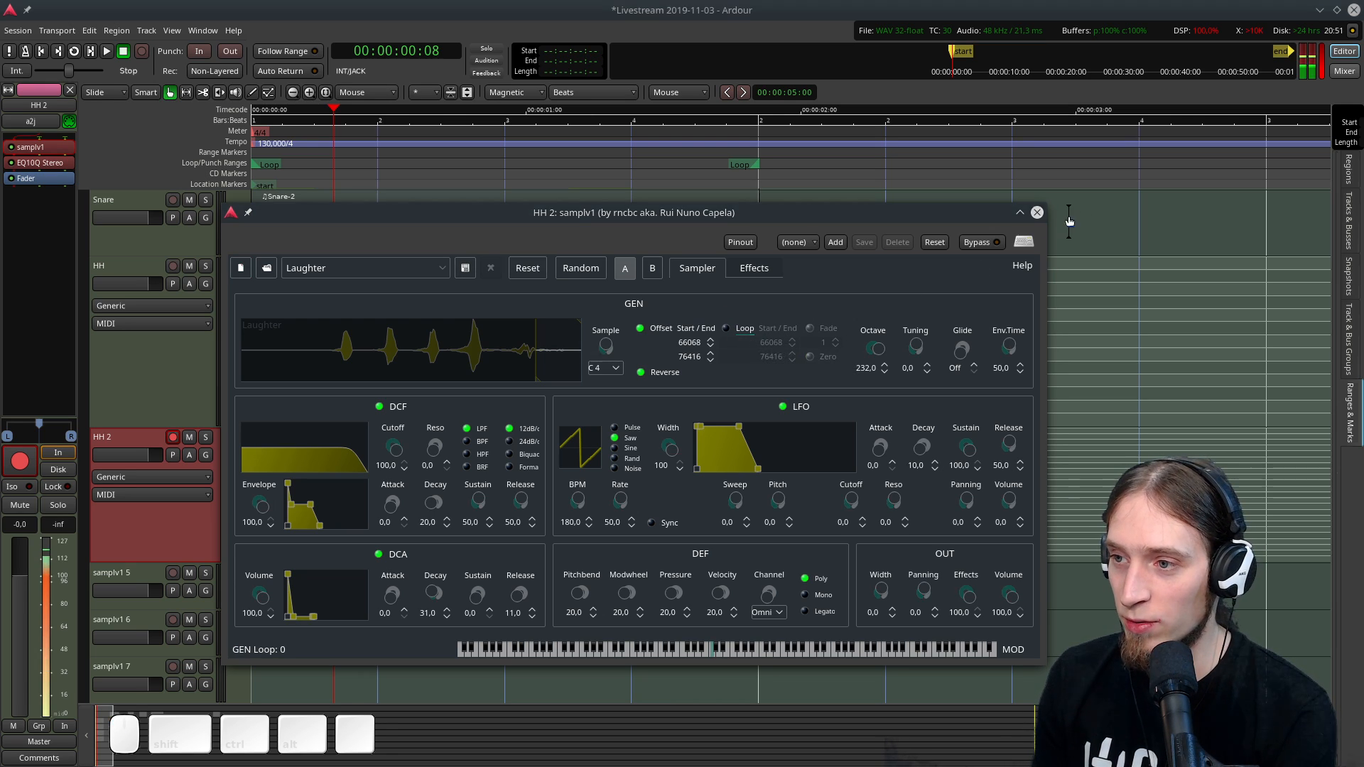
pyautogui.click(1037, 212)
pyautogui.press('space')
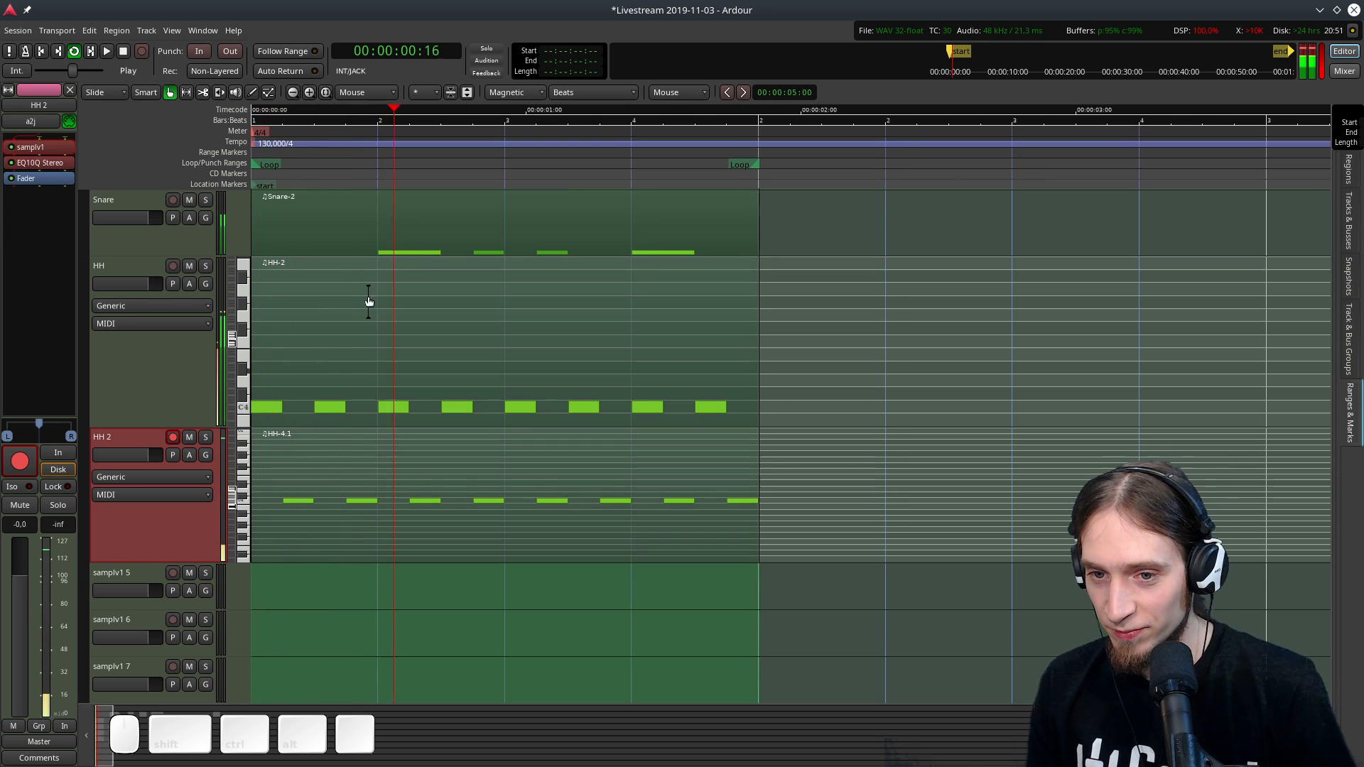
# Disarm recording on HH 2, and pan the track right to L 28 R 72 in Stereo Balance mode.
pyautogui.click(173, 438)
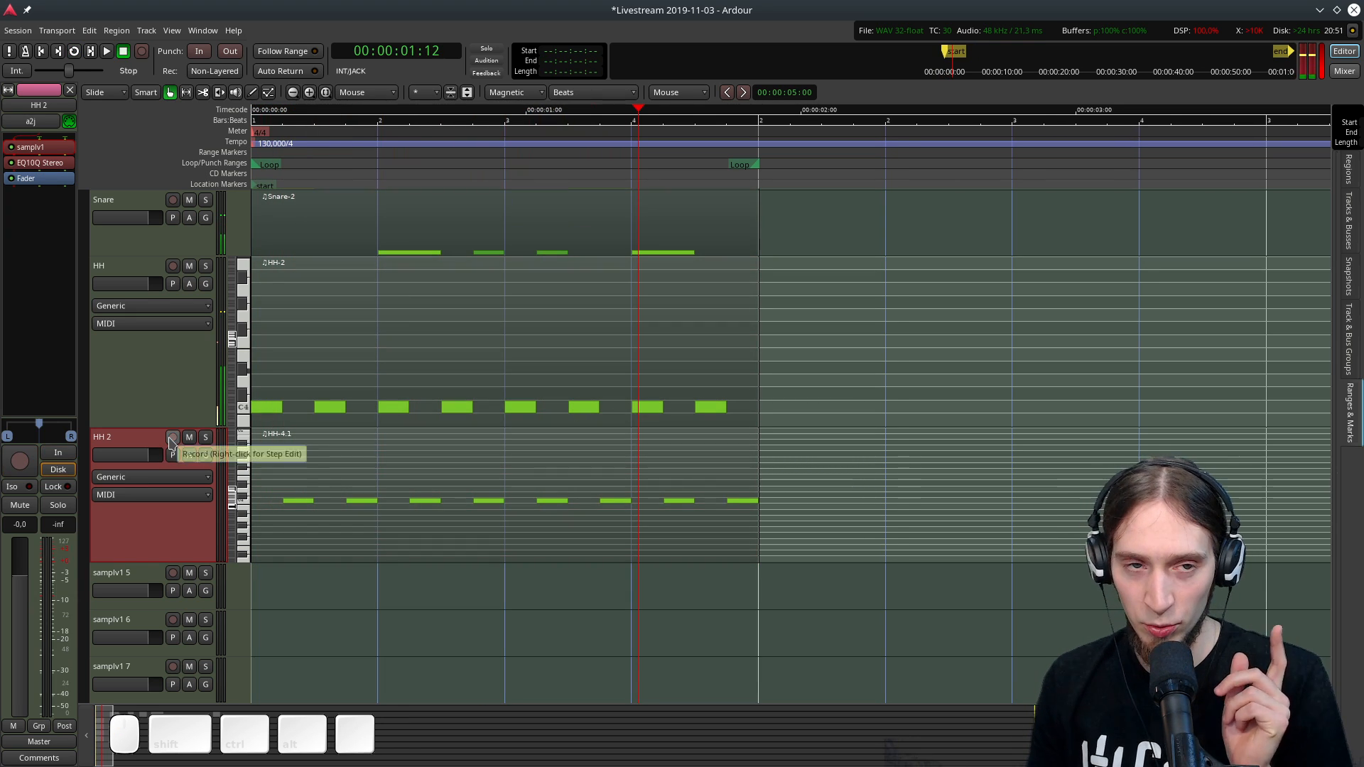
pyautogui.rightClick(71, 438)
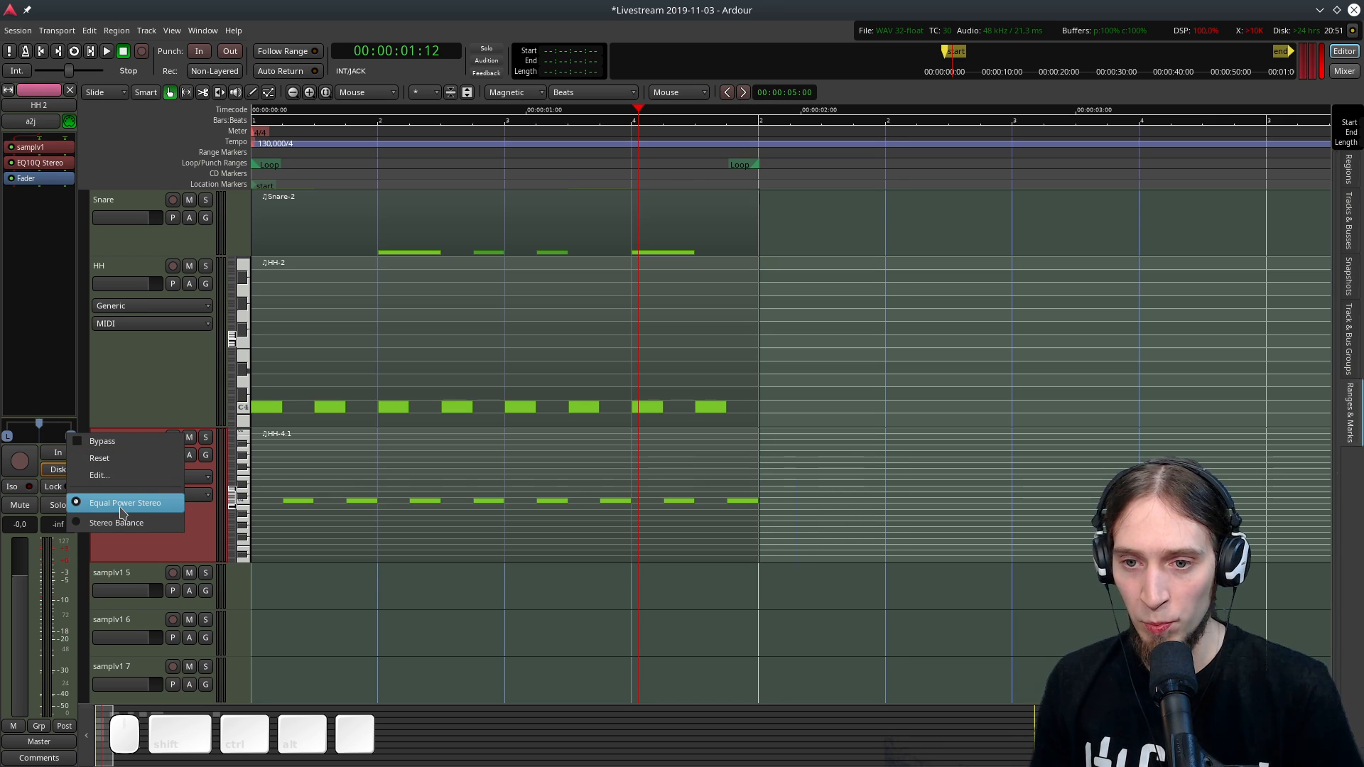
pyautogui.click(100, 523)
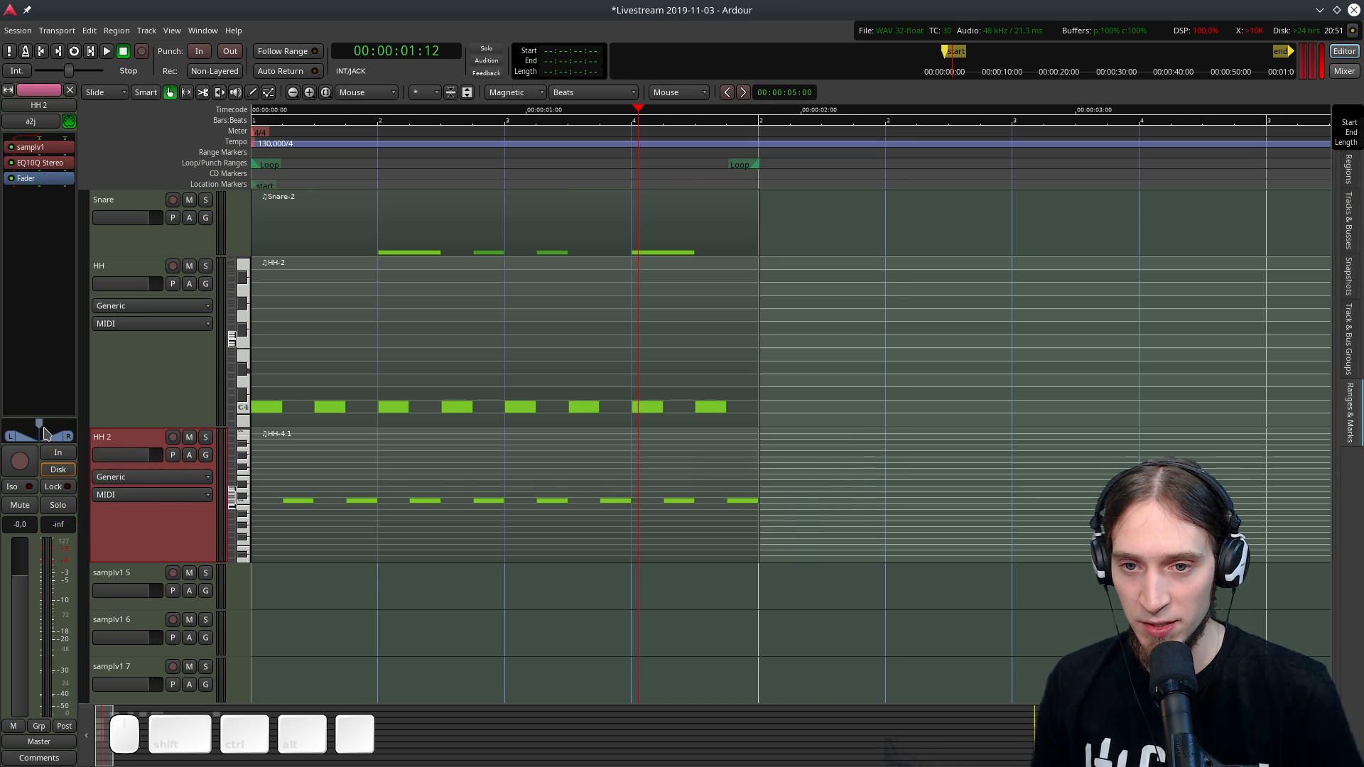
pyautogui.moveTo(49, 432); pyautogui.dragTo(61, 431)
pyautogui.press('l')
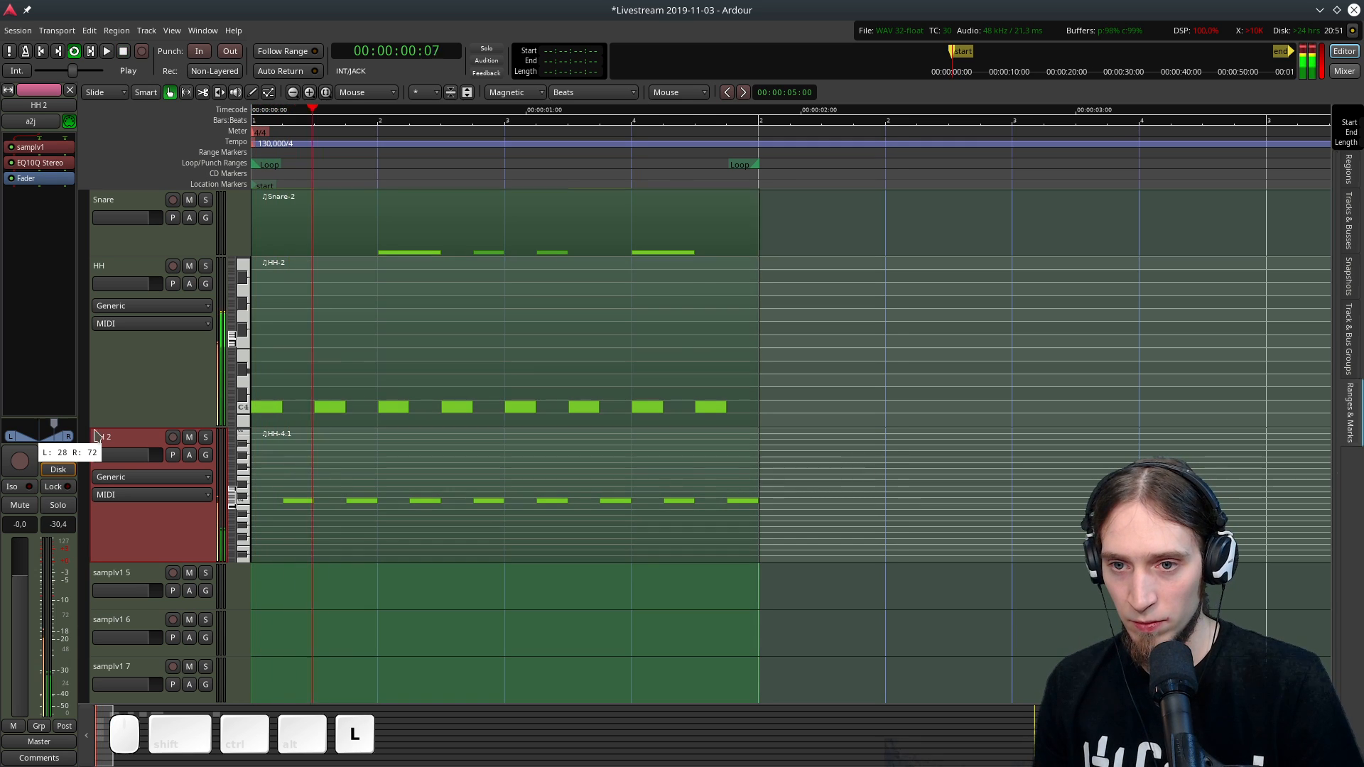
# Set the HH track's panner to Stereo Balance and pan it left during loop playback, and save the session.
pyautogui.press('Up')
pyautogui.rightClick(61, 434)
pyautogui.click(62, 524)
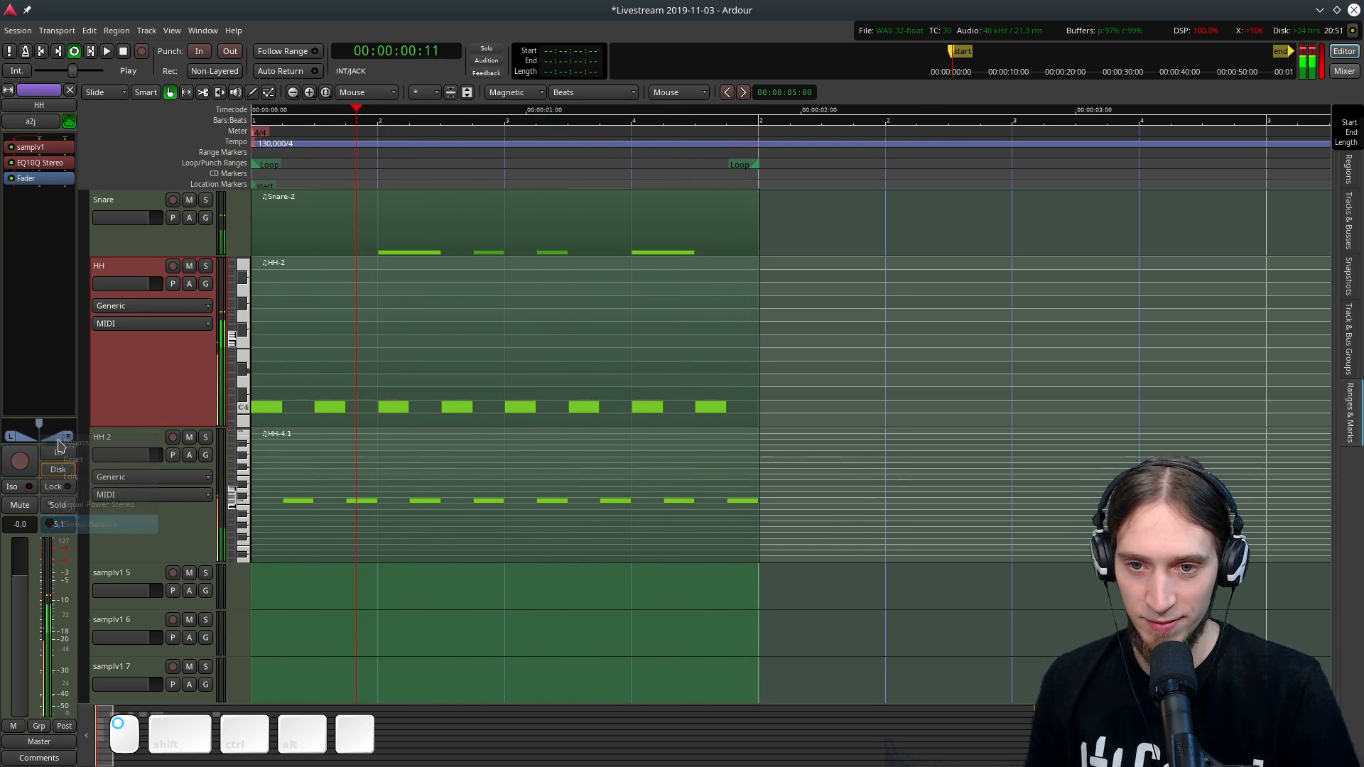
pyautogui.moveTo(26, 426); pyautogui.dragTo(13, 426)
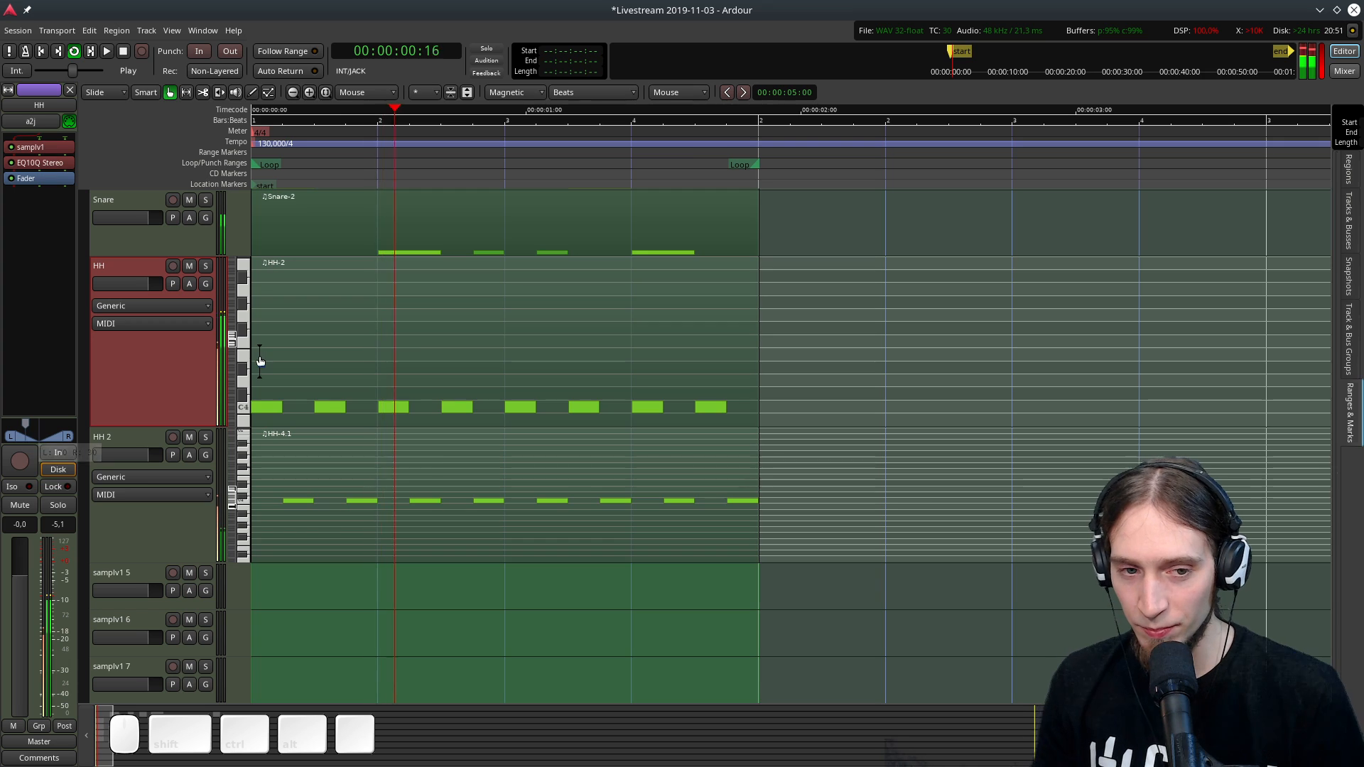
pyautogui.press('space')
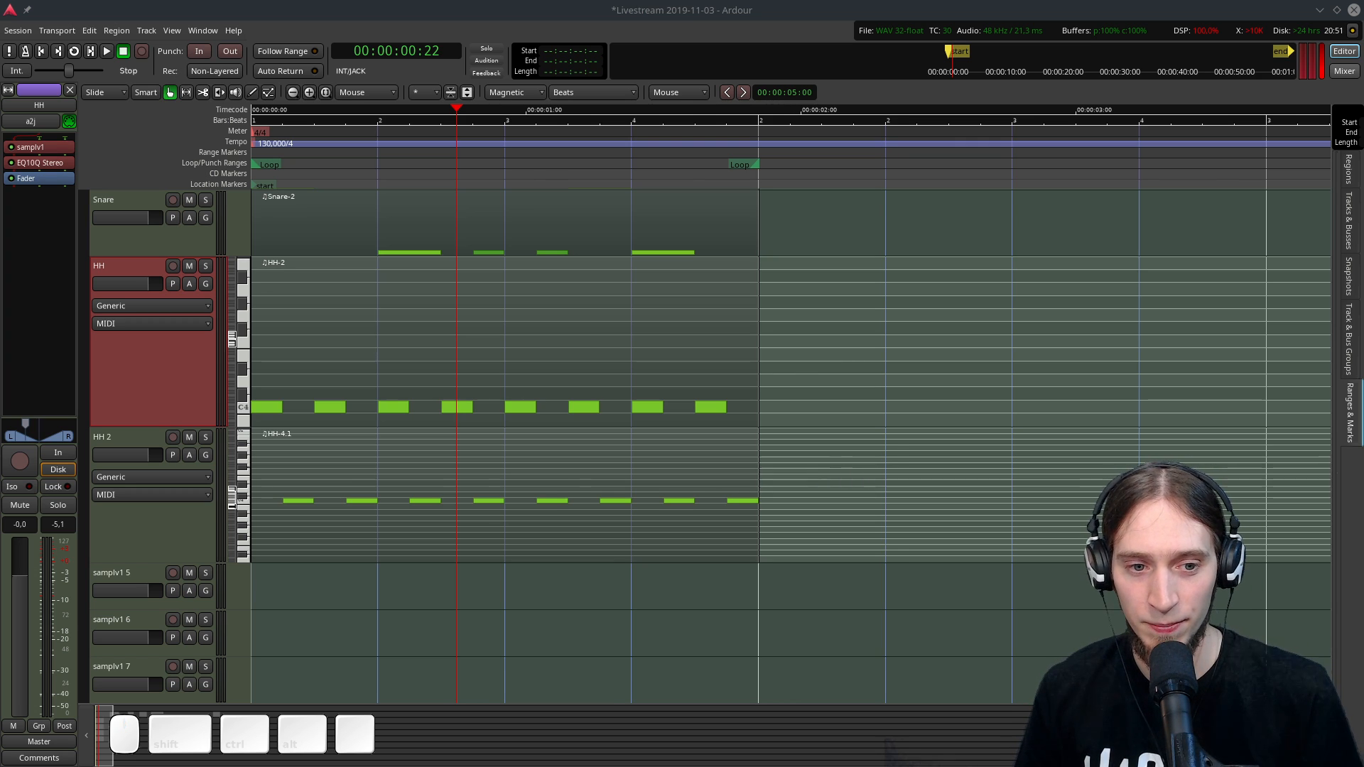
pyautogui.hotkey('ctrl', 's')
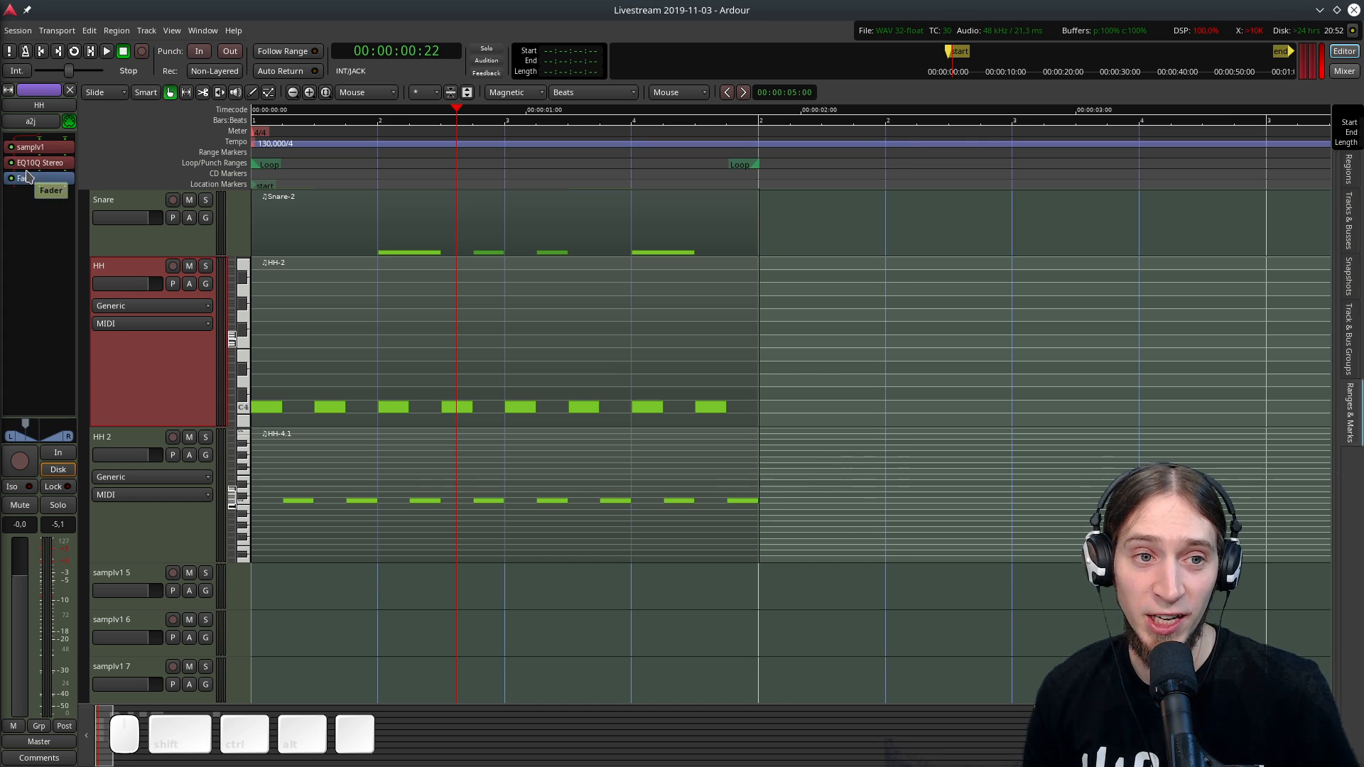
pyautogui.rightClick(29, 184)
pyautogui.moveTo(49, 192)
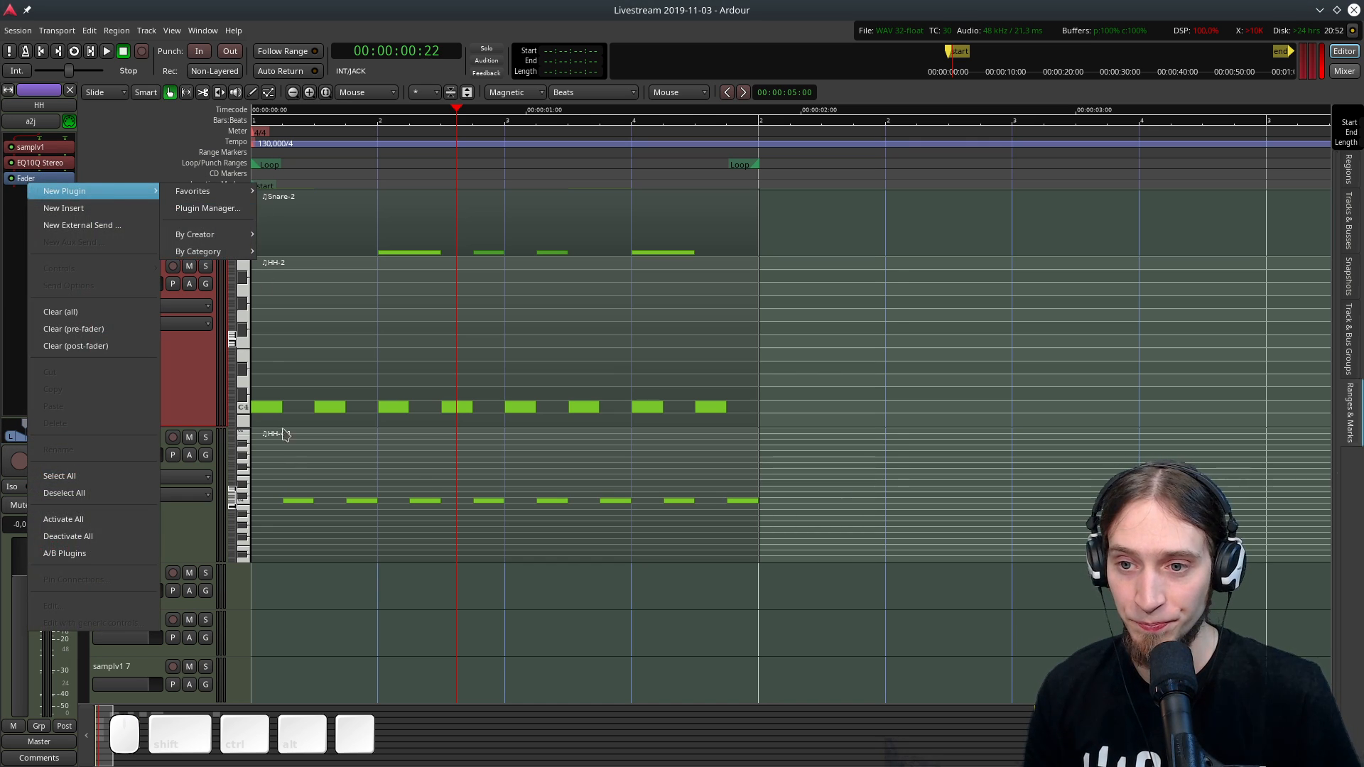
pyautogui.click(282, 429)
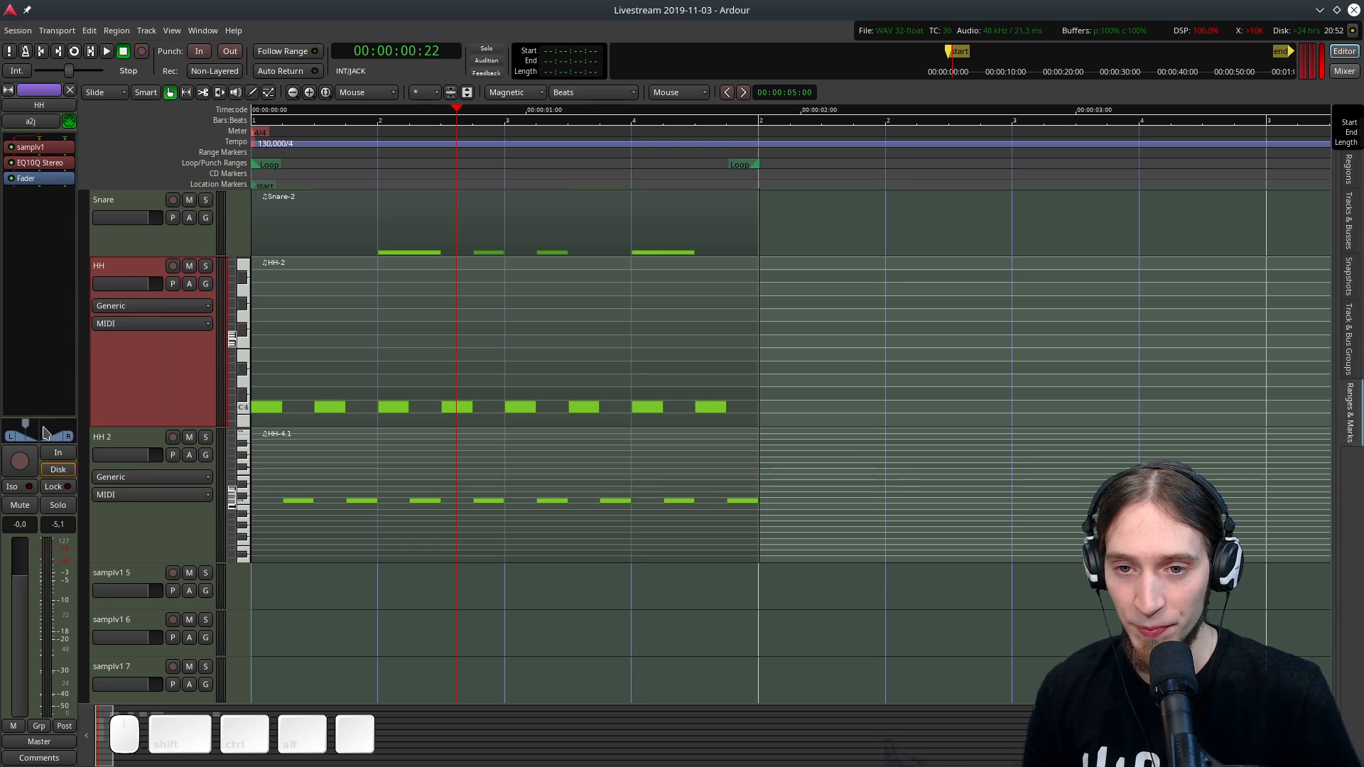
# Bypass the panners on both the HH and HH 2 tracks, and start loop playback.
pyautogui.rightClick(43, 432)
pyautogui.click(69, 436)
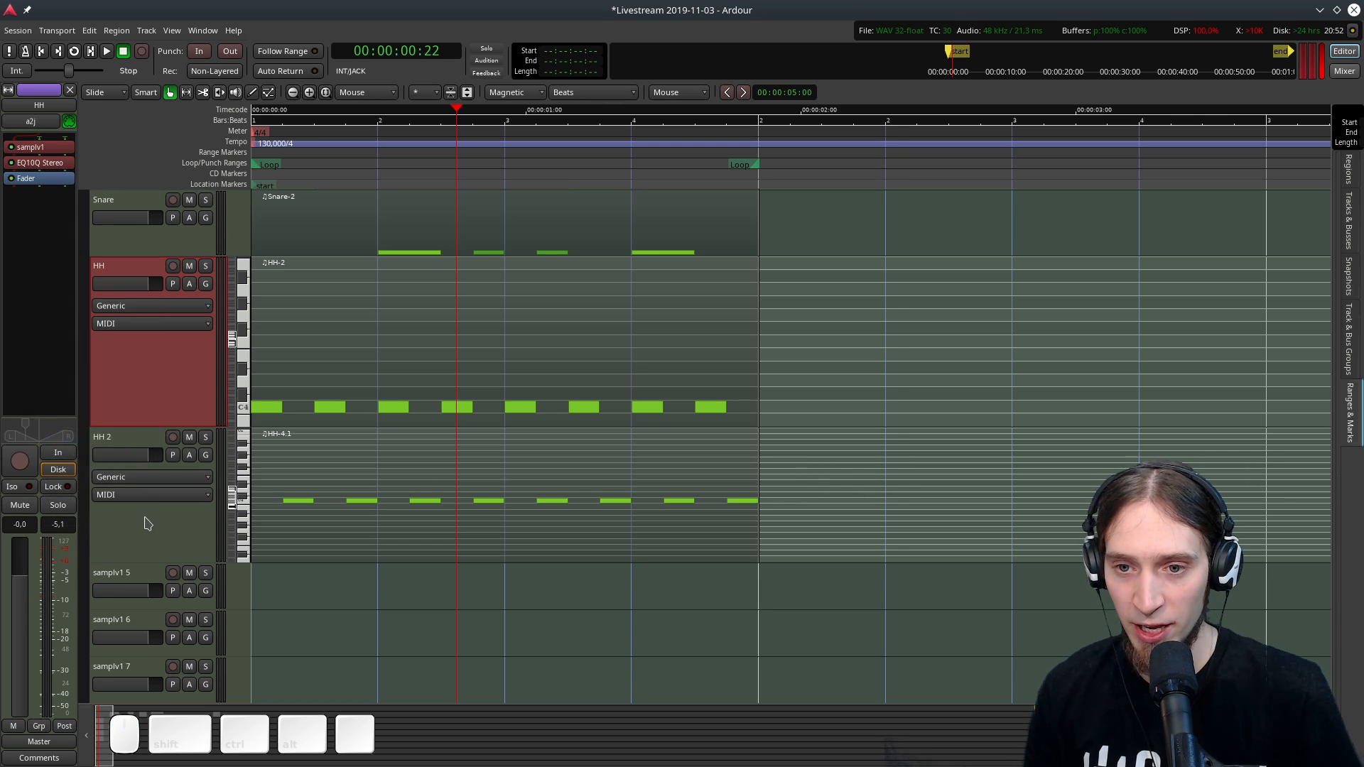
pyautogui.click(145, 523)
pyautogui.rightClick(54, 432)
pyautogui.click(65, 443)
pyautogui.press('l')
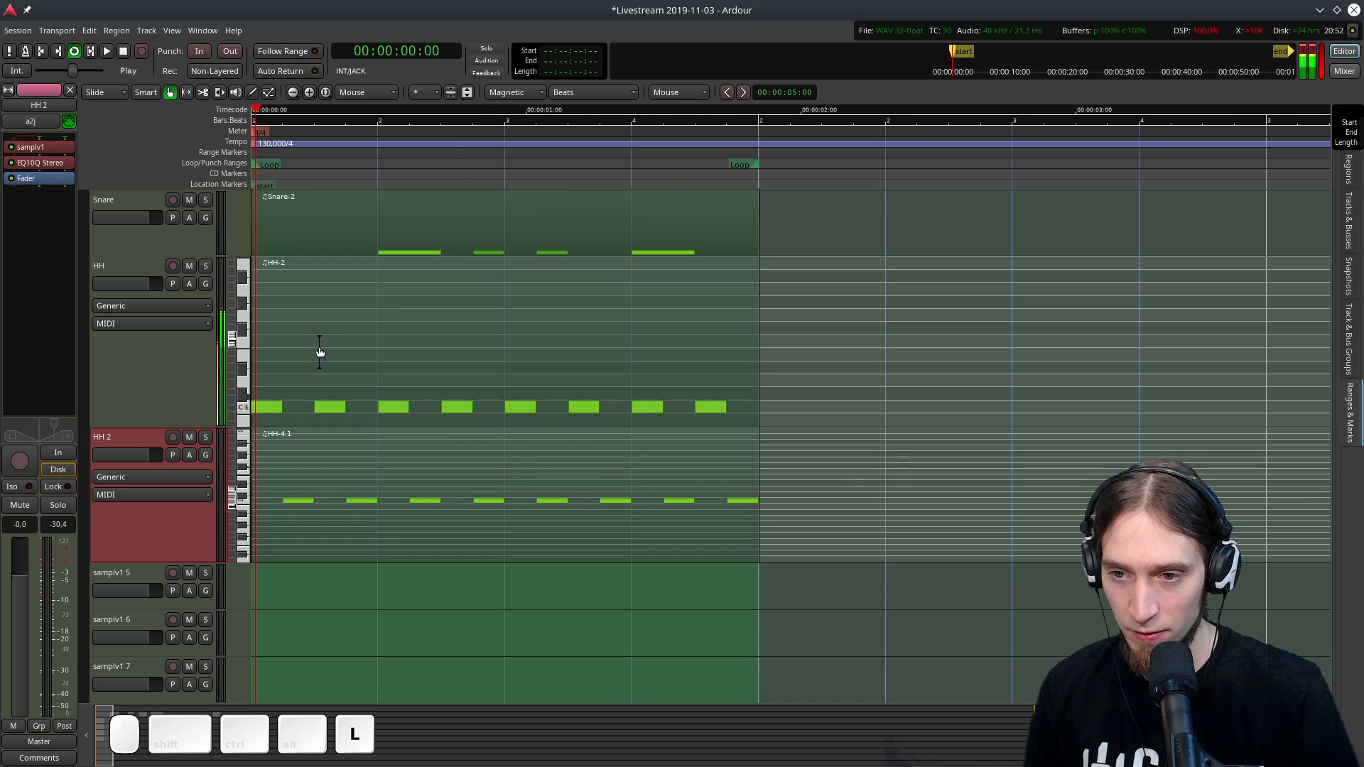
# Stop playback and add the Calf Stereo Tools plugin after the fader on the HH track.
pyautogui.click(147, 374)
pyautogui.press('space')
pyautogui.rightClick(33, 186)
pyautogui.moveTo(92, 191)
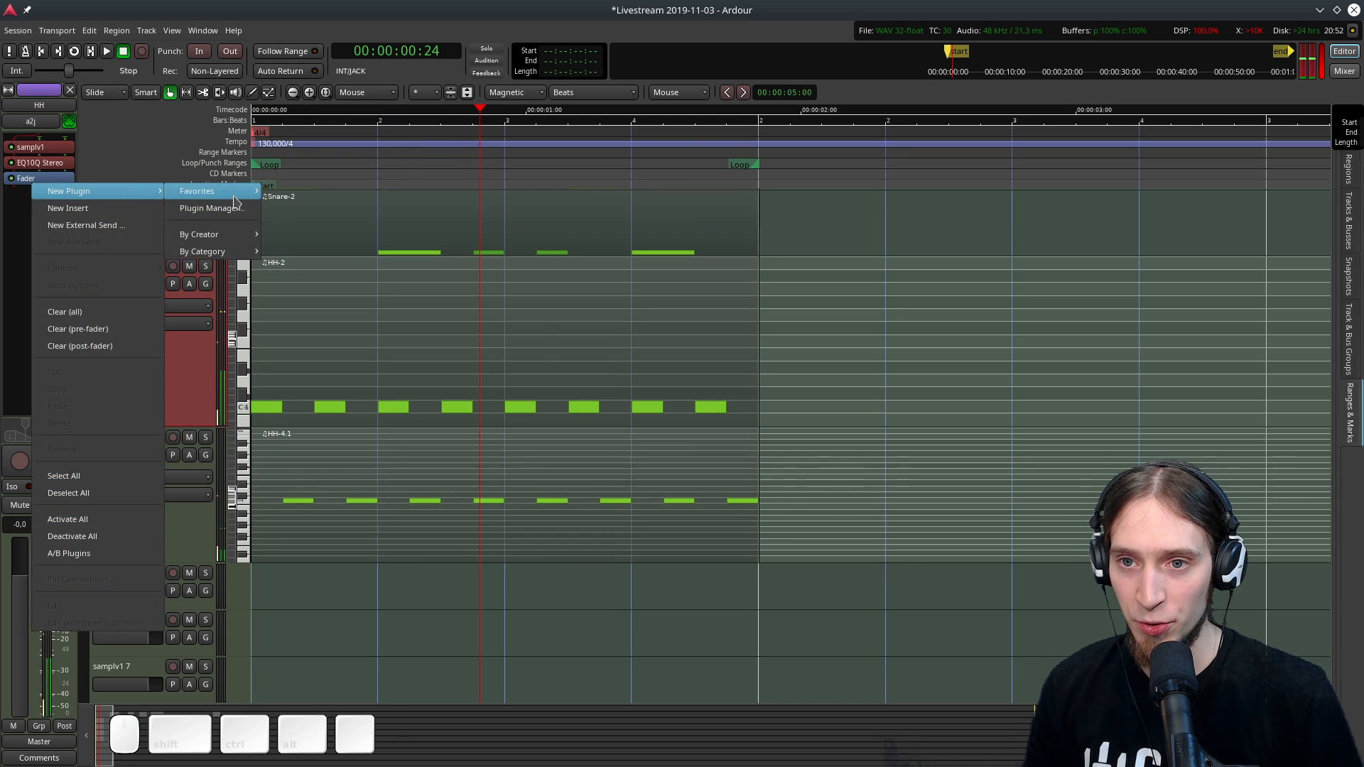
pyautogui.click(230, 208)
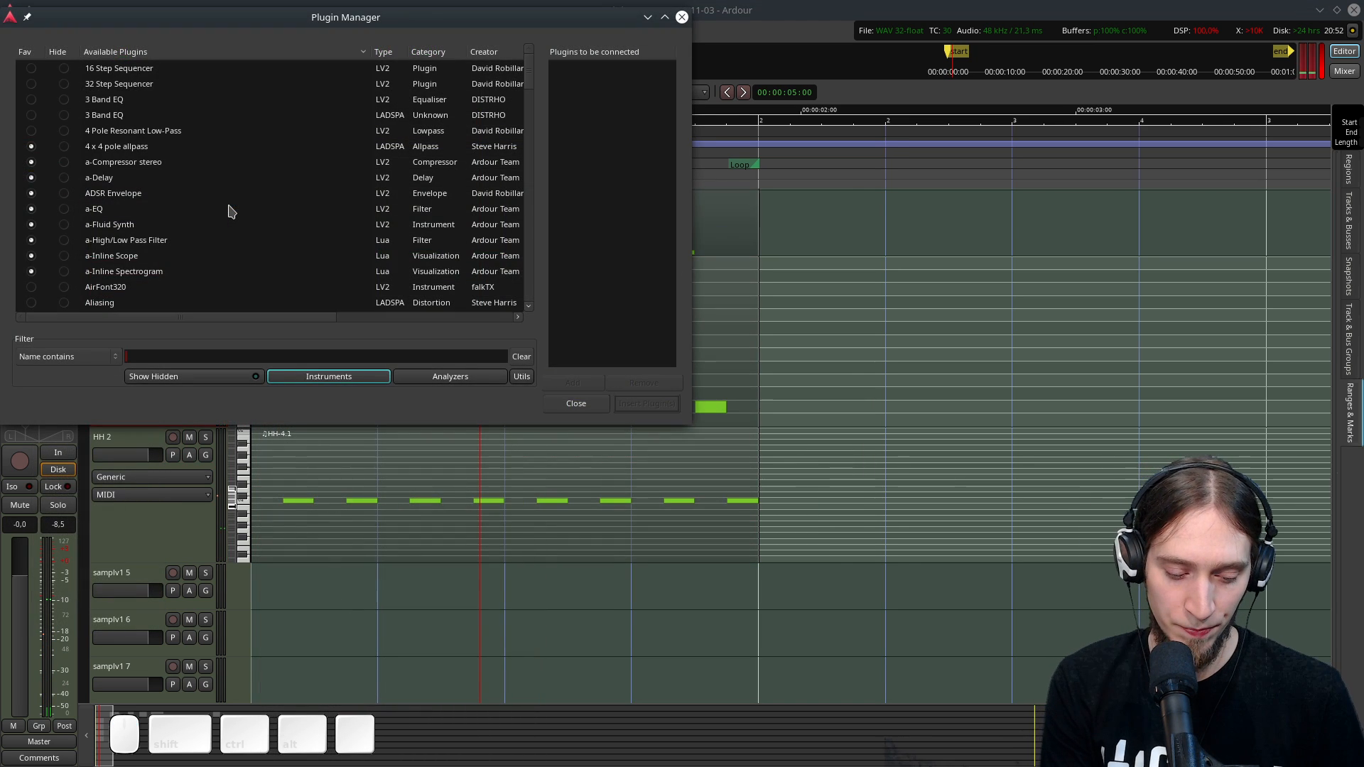
pyautogui.write('Calf De')
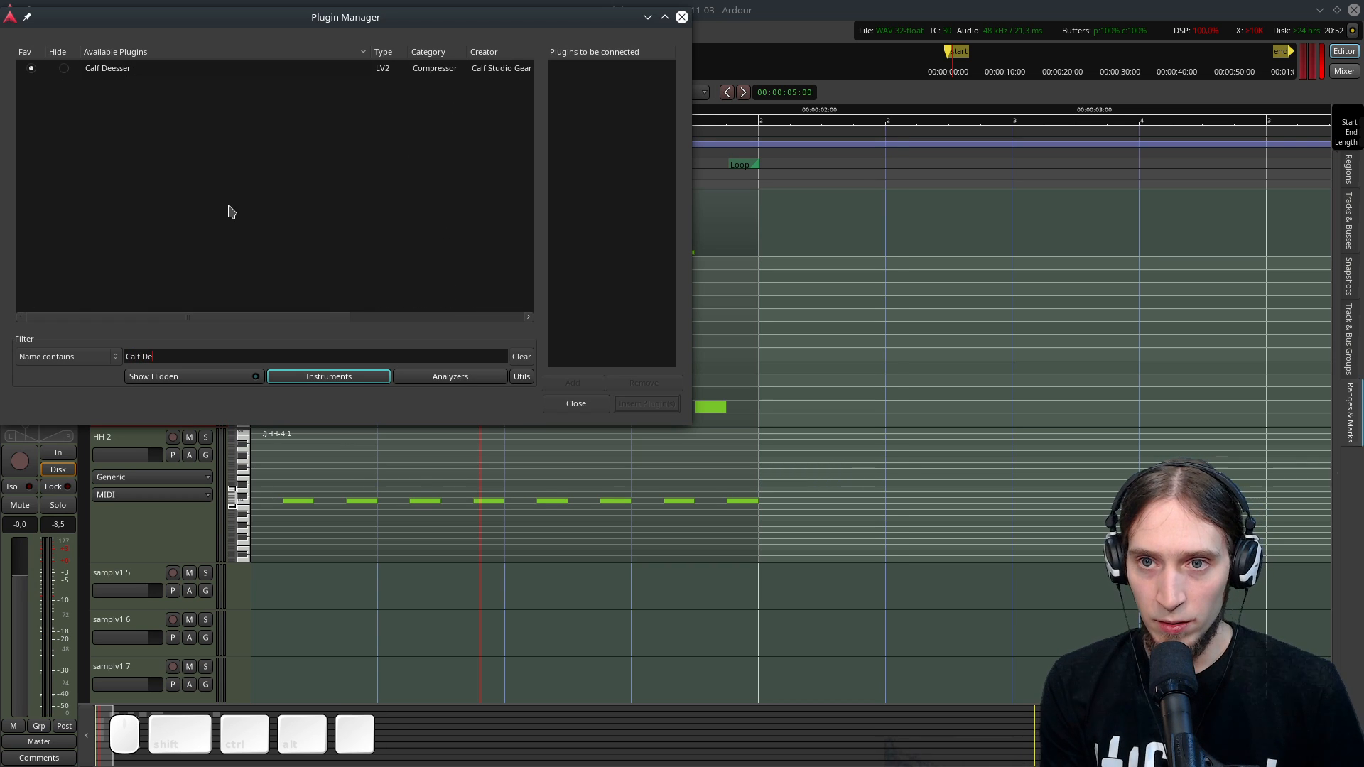
pyautogui.hotkey('ctrl', 'a')
pyautogui.press('BackSpace')
pyautogui.write('Ca')
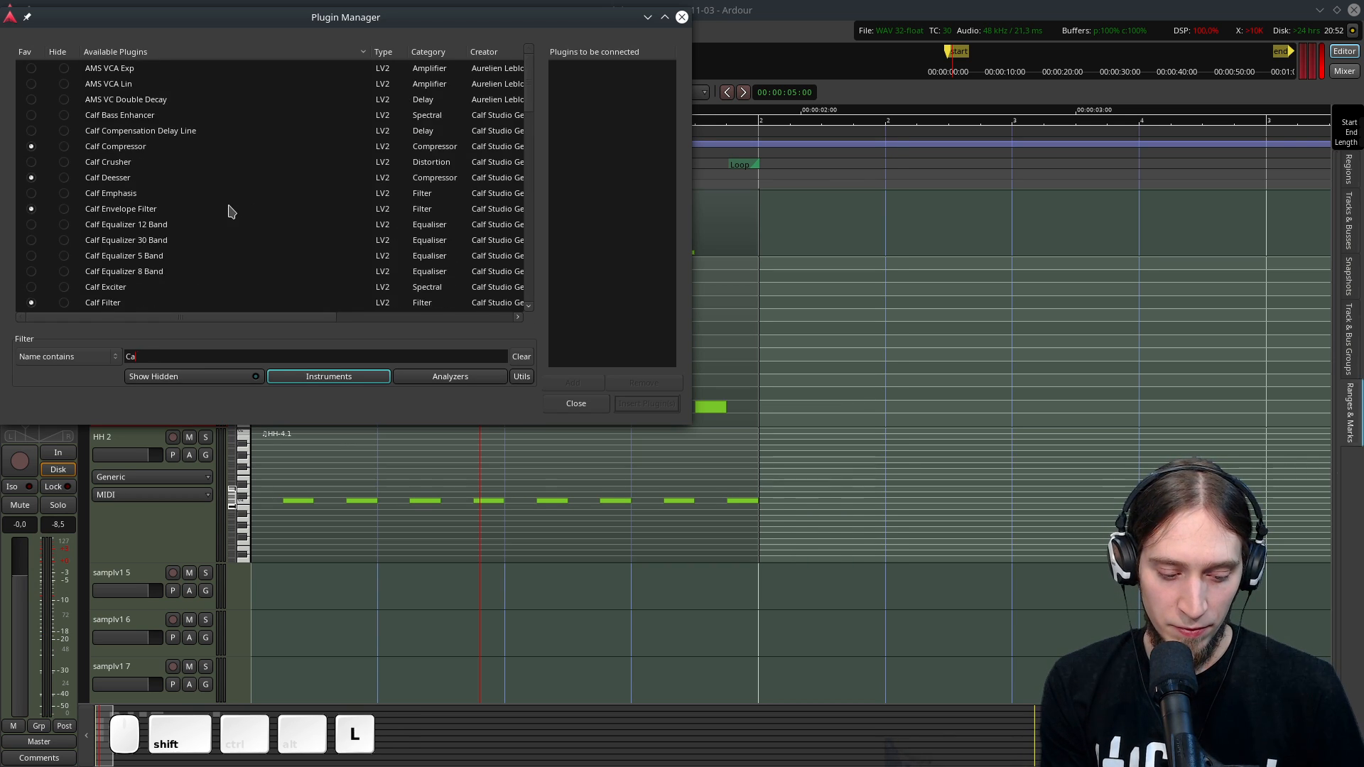
pyautogui.write('lf Ster')
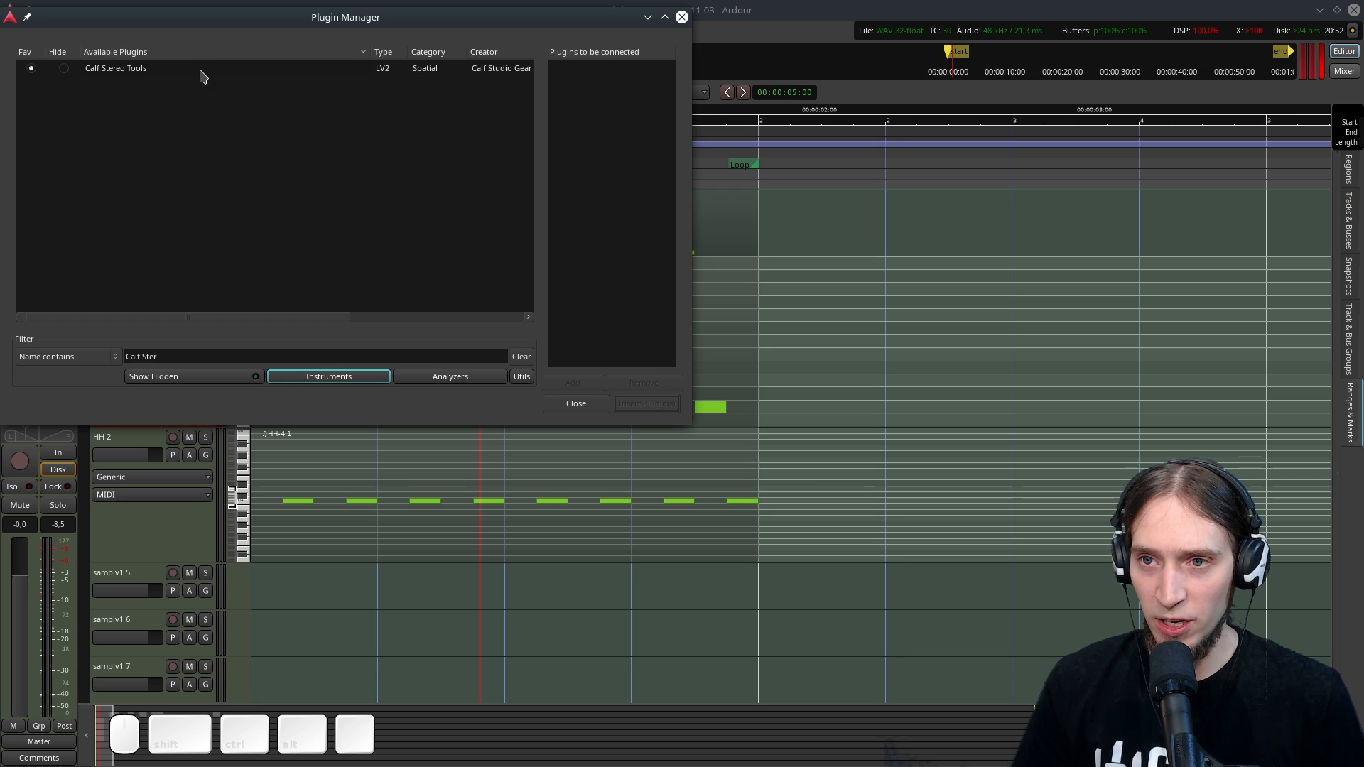
pyautogui.doubleClick(201, 69)
pyautogui.click(645, 403)
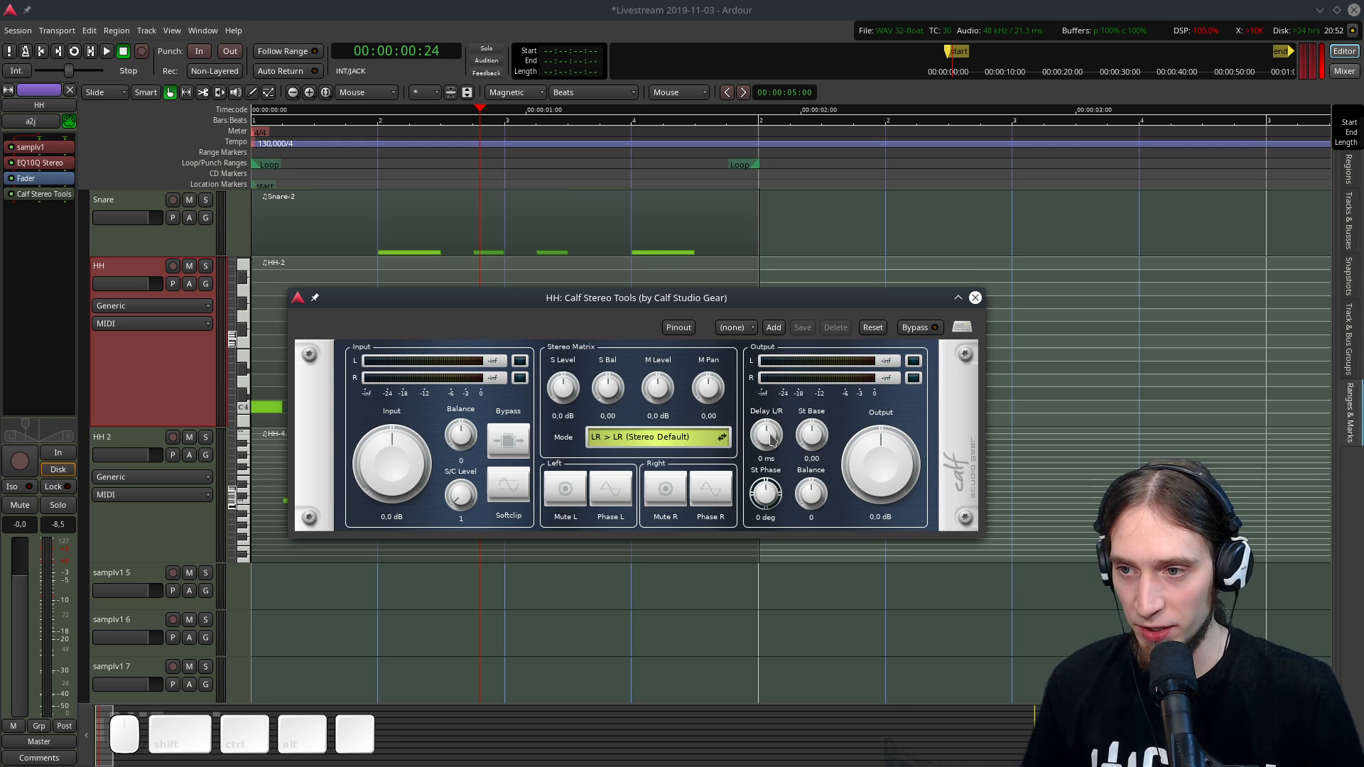
# During loop playback, set Delay L/R to 6.88 ms in Calf Stereo Tools on HH, and close the plugin.
pyautogui.press('l')
pyautogui.moveTo(772, 440); pyautogui.dragTo(835, 422)
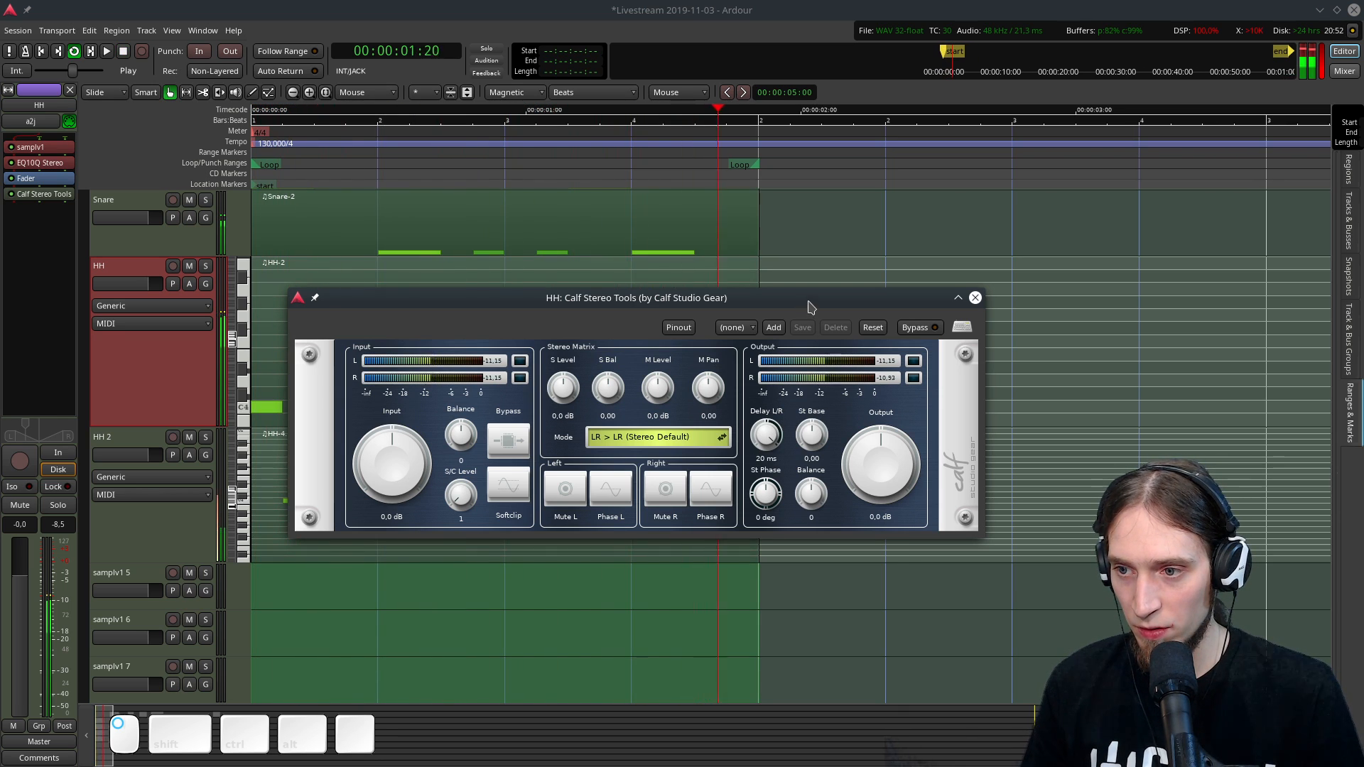
pyautogui.moveTo(810, 307); pyautogui.dragTo(810, 373)
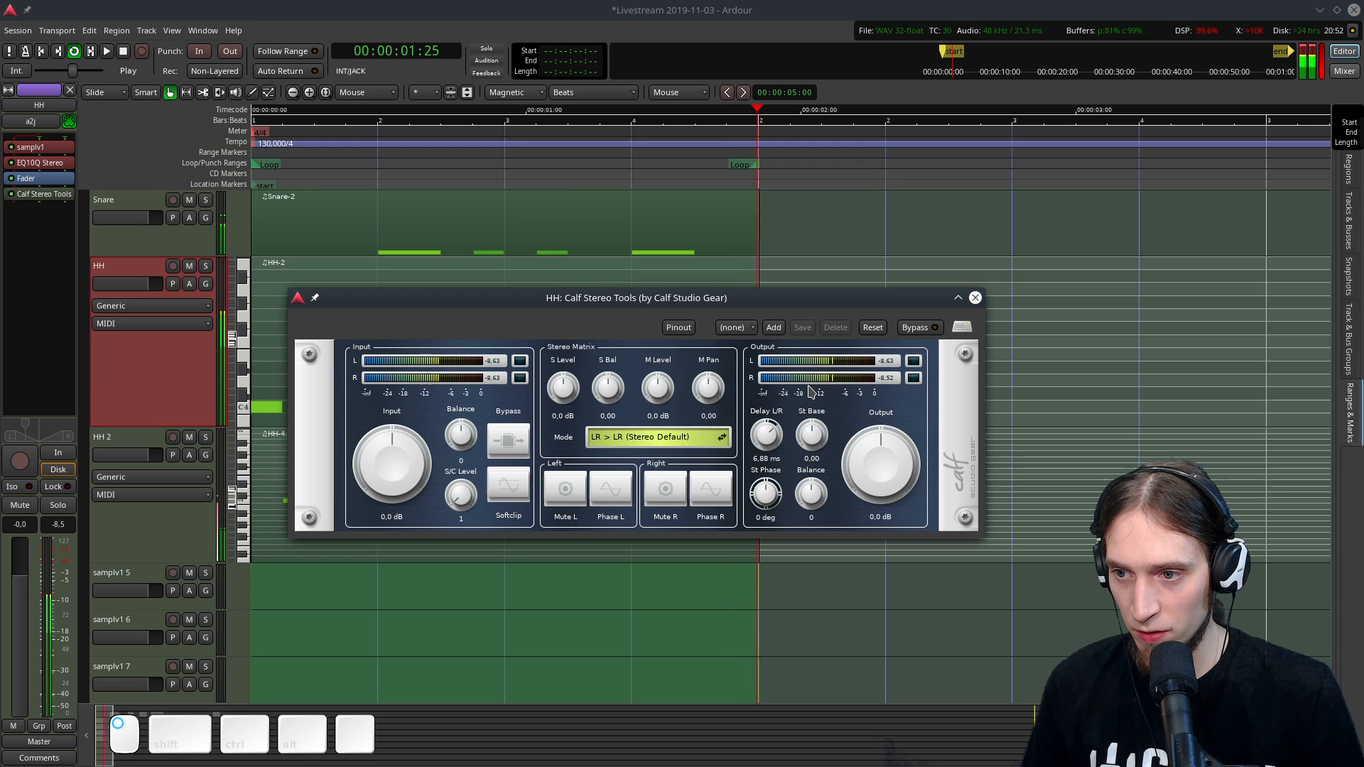
pyautogui.click(974, 298)
# Solo HH 2 briefly and HH after it, and move Calf Stereo Tools before the fader on HH.
pyautogui.click(205, 437)
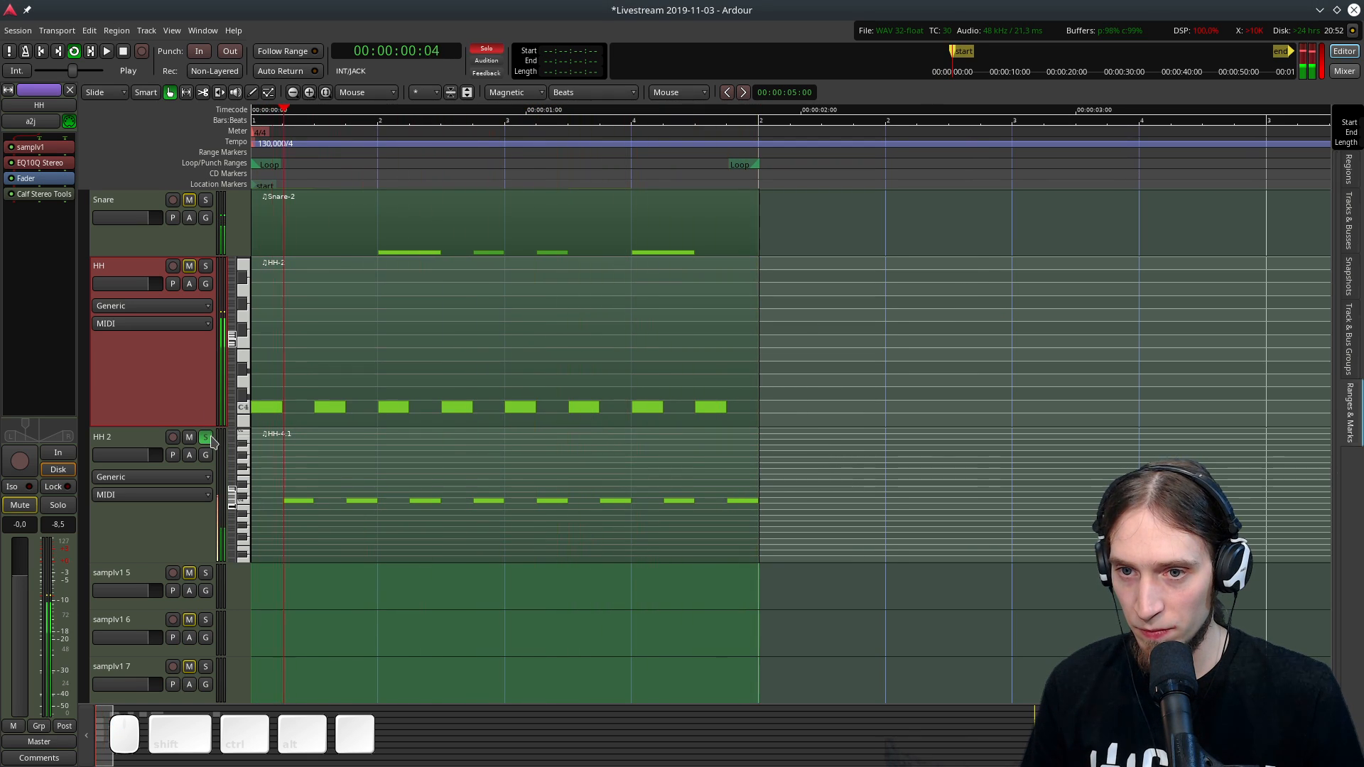
pyautogui.click(205, 436)
pyautogui.click(205, 265)
pyautogui.moveTo(42, 194); pyautogui.dragTo(47, 182)
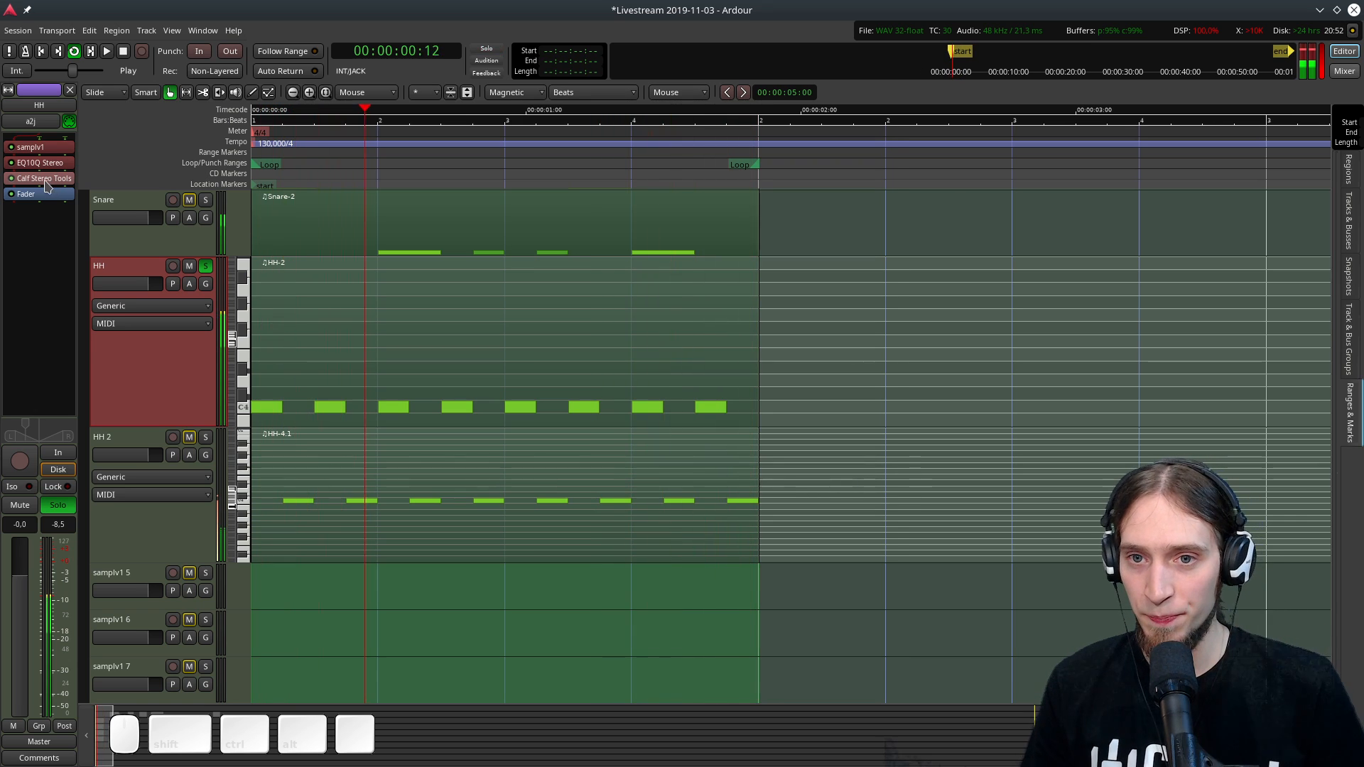
# Copy Calf Stereo Tools from the HH track and paste it before the fader on HH 2.
pyautogui.rightClick(44, 181)
pyautogui.click(81, 387)
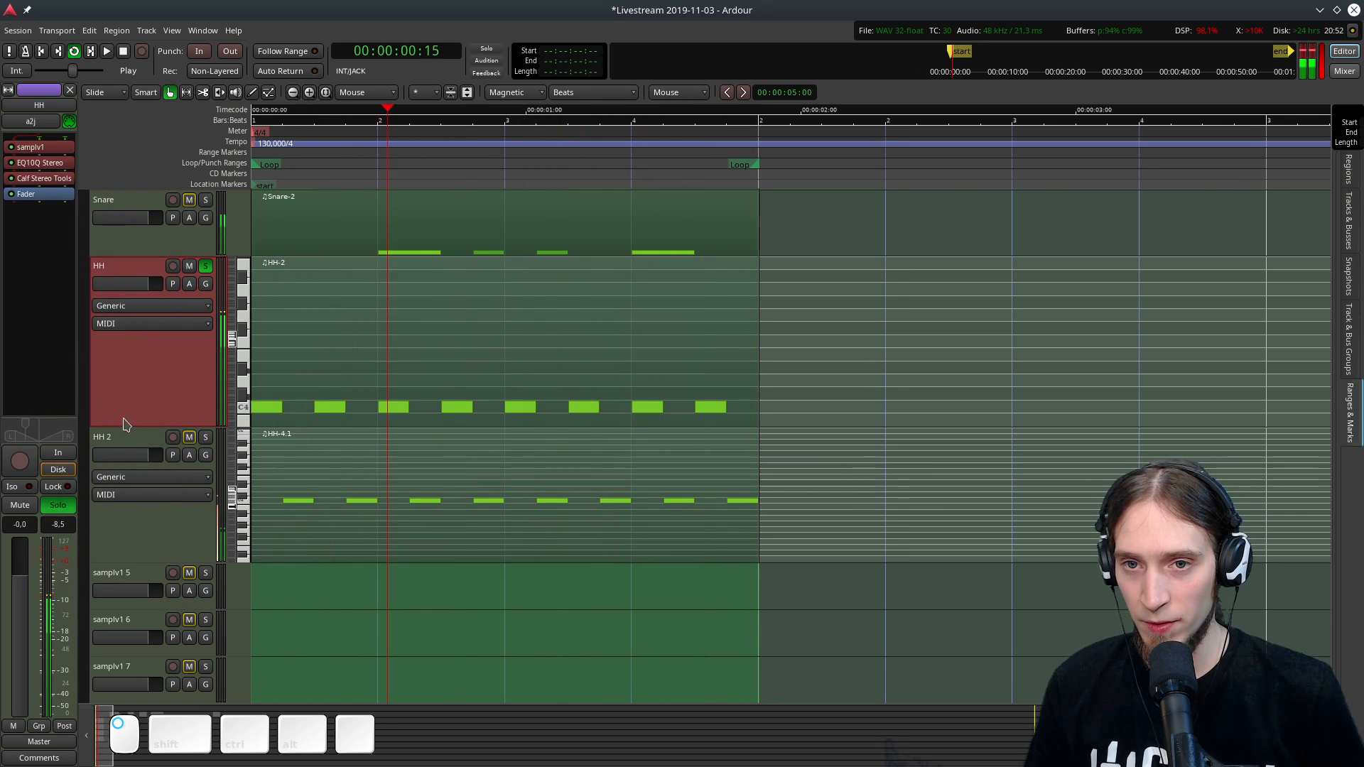
pyautogui.click(126, 436)
pyautogui.rightClick(41, 174)
pyautogui.click(86, 392)
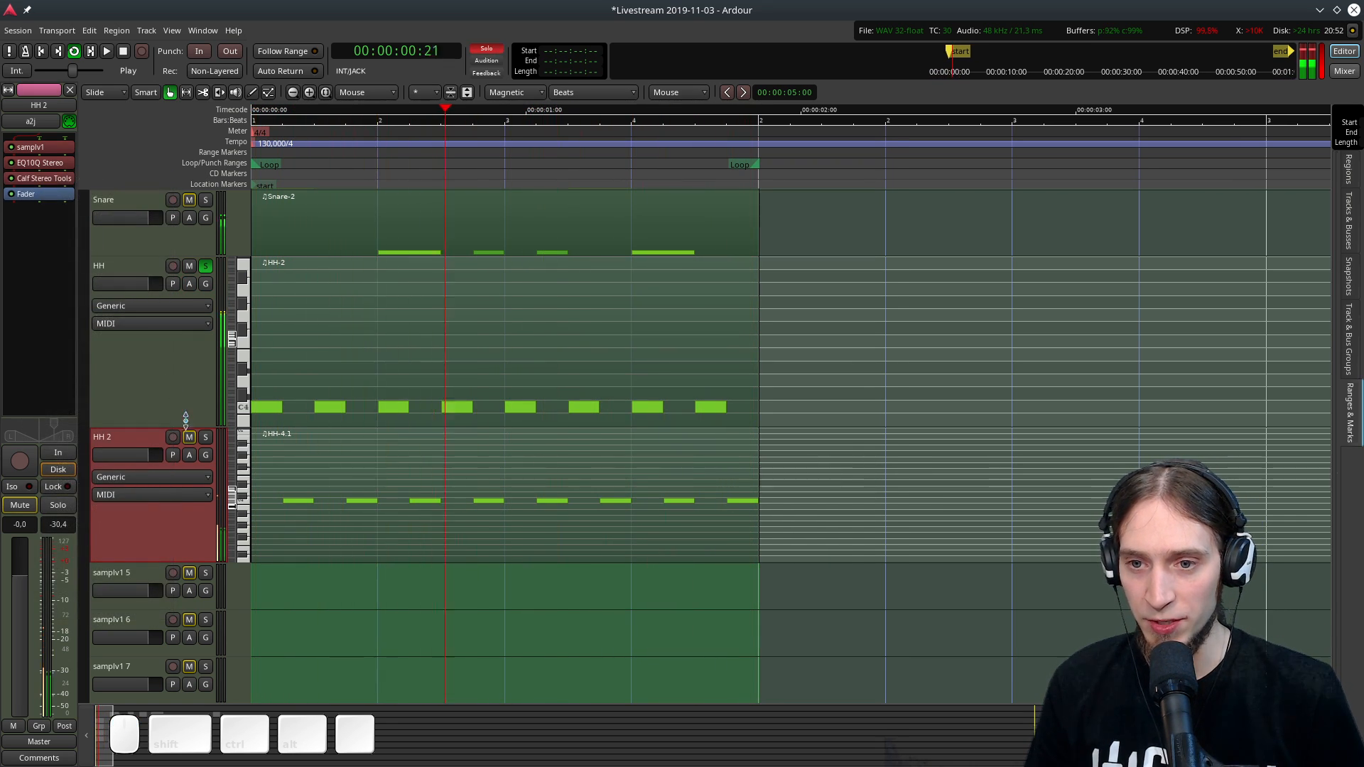
# With HH 2 soloed instead of HH, lower Delay L/R in its Calf Stereo Tools, and unsolo the track.
pyautogui.click(206, 265)
pyautogui.click(206, 437)
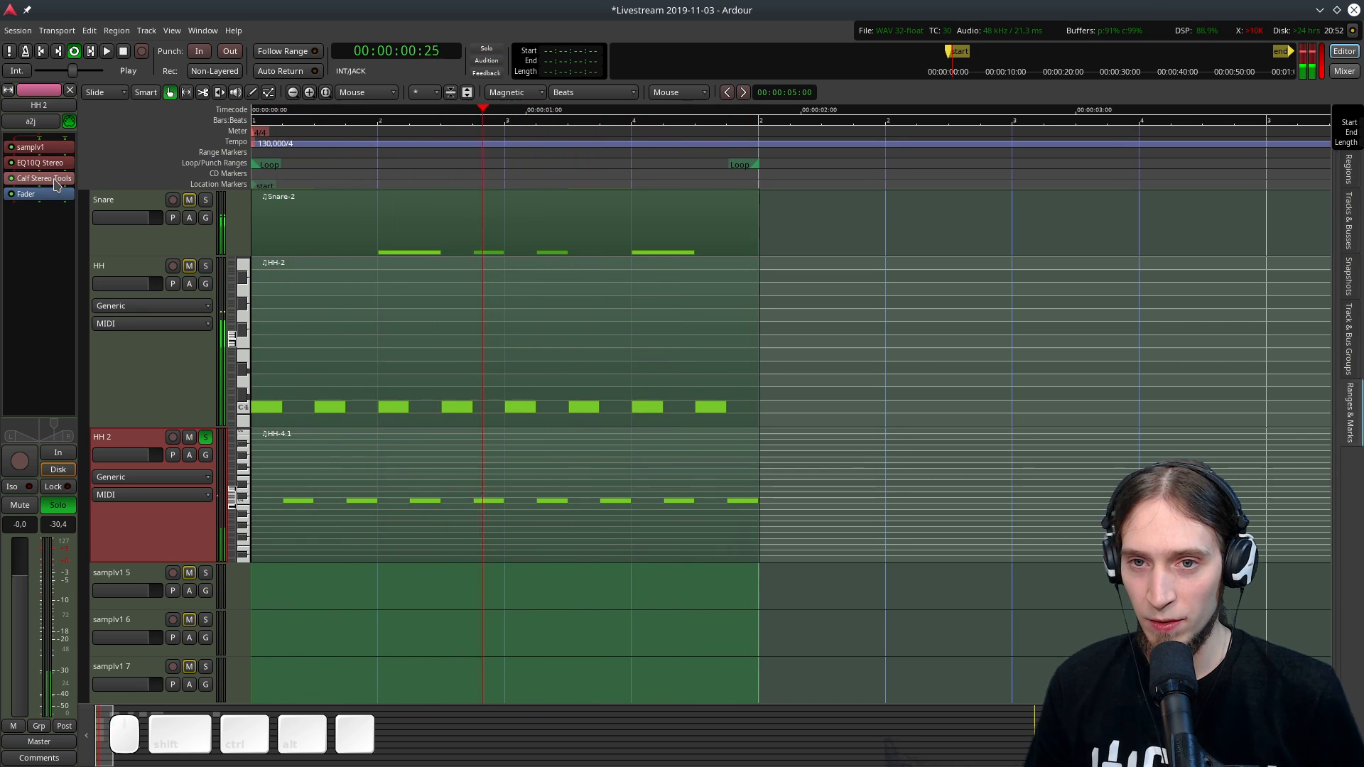
pyautogui.doubleClick(56, 182)
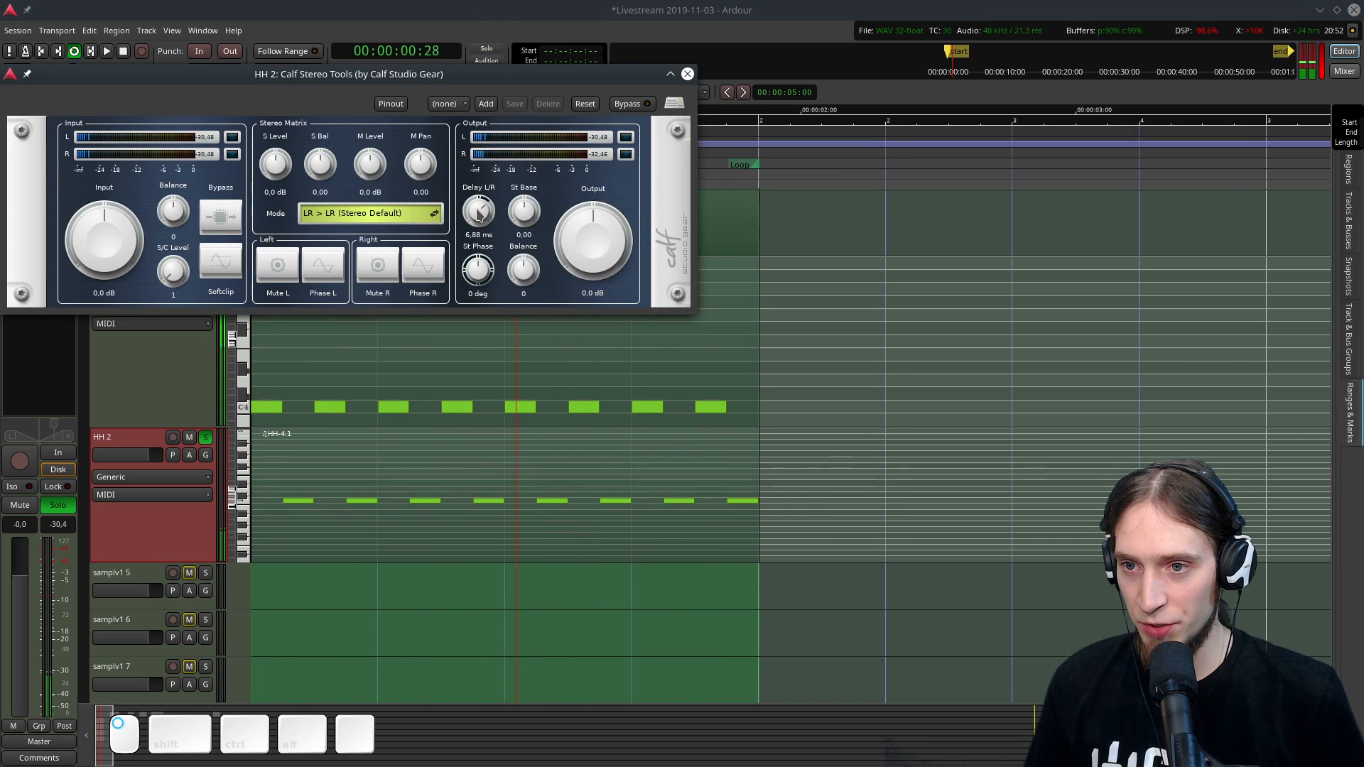
pyautogui.moveTo(487, 255); pyautogui.dragTo(490, 289)
pyautogui.click(687, 74)
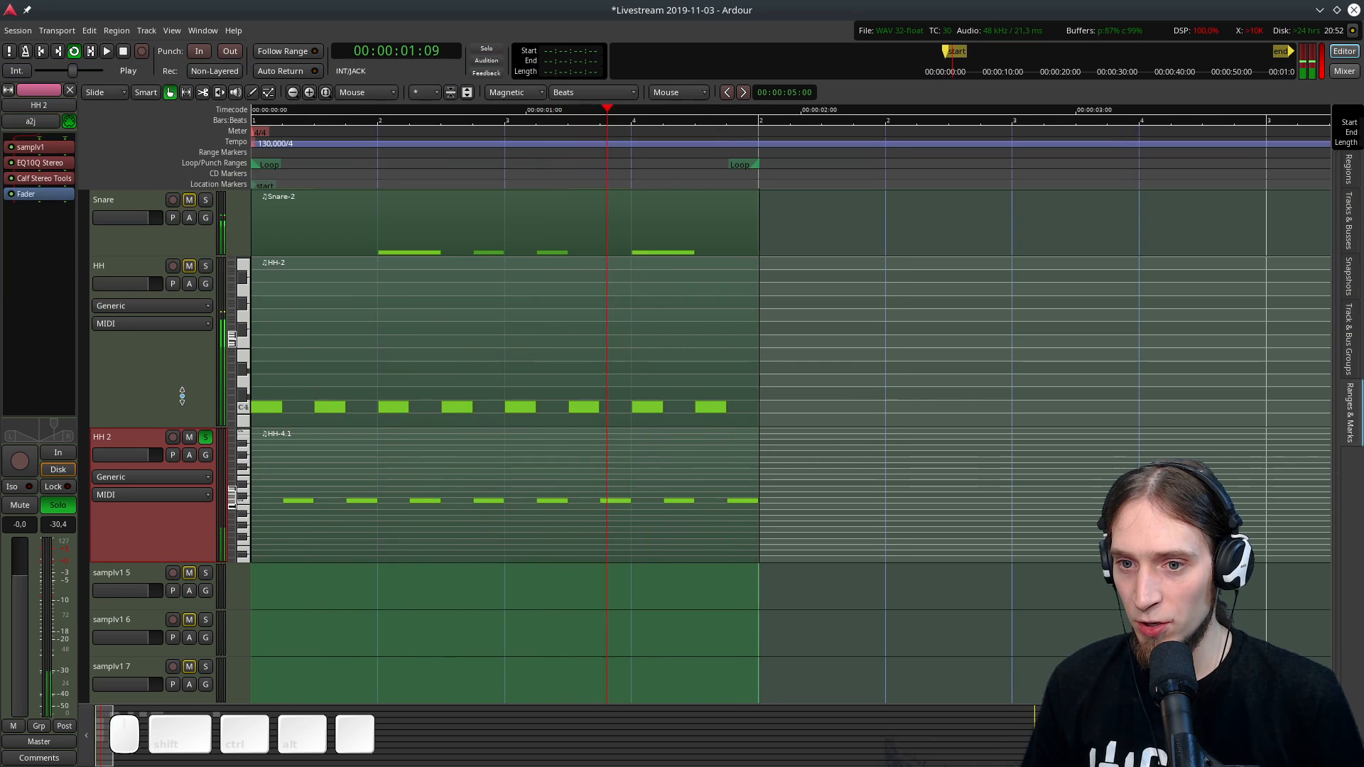
pyautogui.click(206, 437)
# Stop and replay the loop to hear both hi-hats with the full drum mix.
pyautogui.press('space')
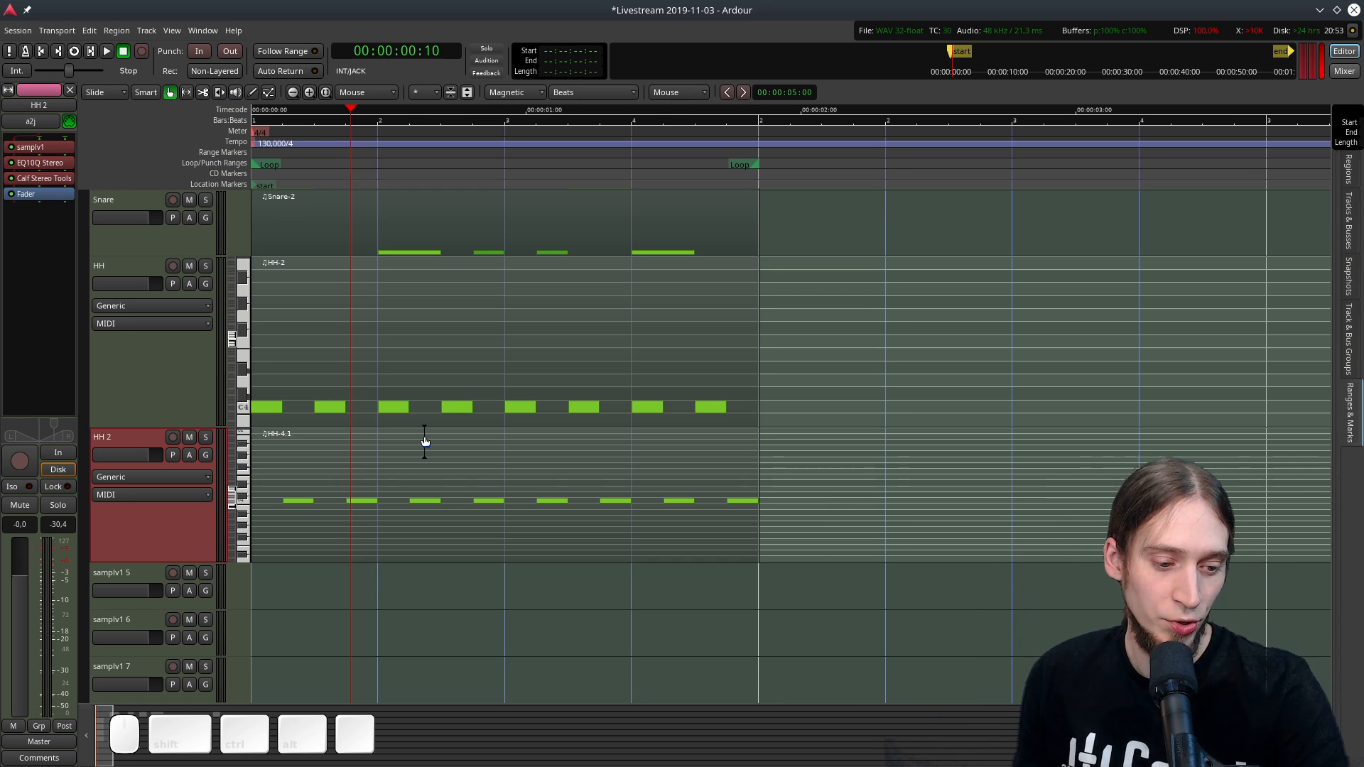
pyautogui.press('l')
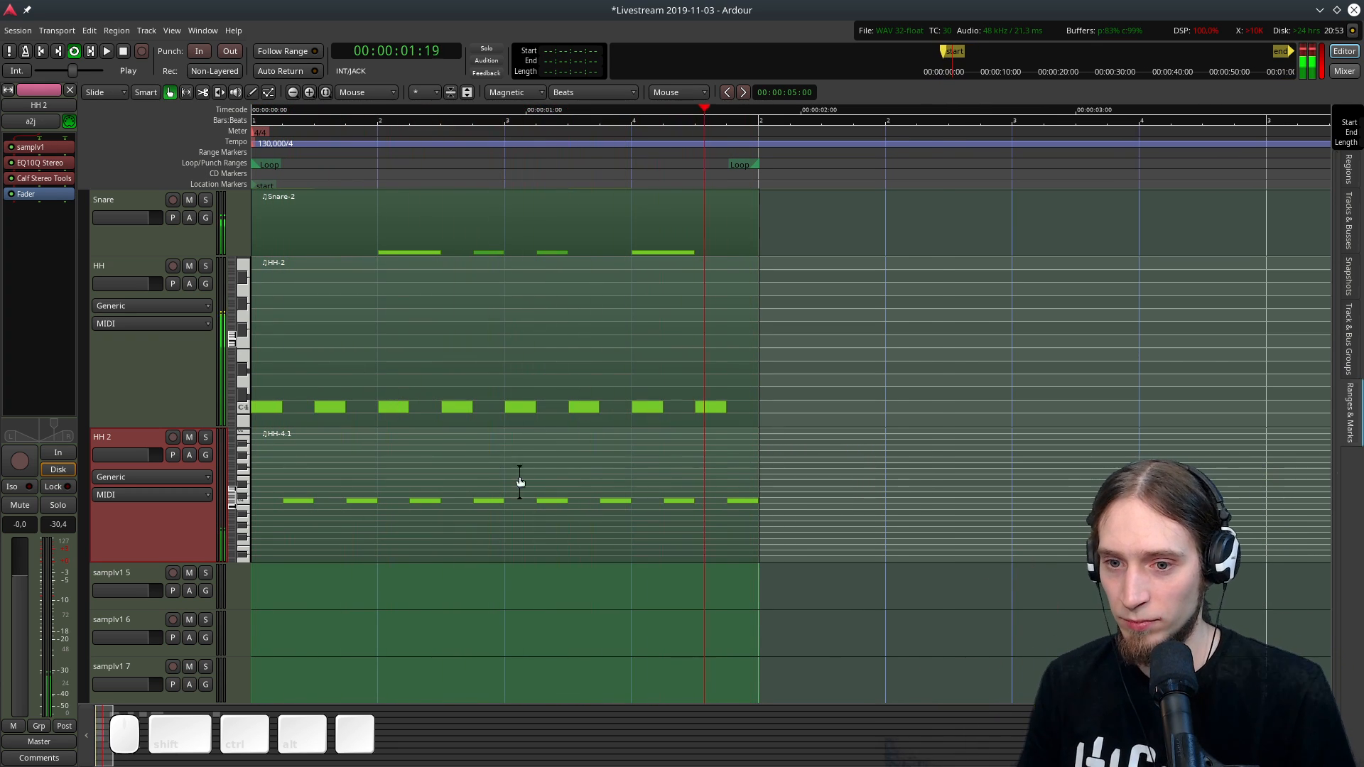
pyautogui.press('space')
# Reduce the height of the HH track and enlarge the HH 2 track in the editor.
pyautogui.moveTo(135, 417); pyautogui.dragTo(153, 361)
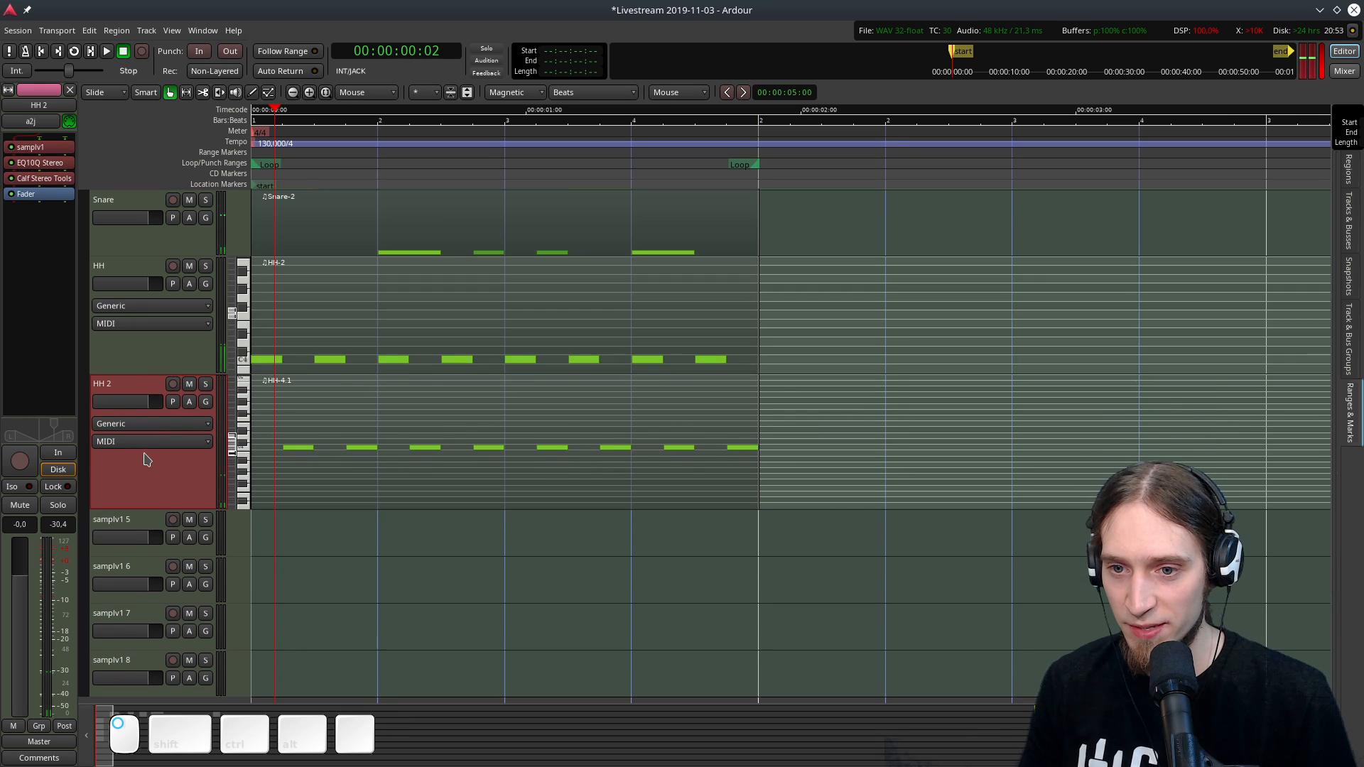
pyautogui.moveTo(143, 493); pyautogui.dragTo(145, 535)
pyautogui.scroll(3, 421, 225)
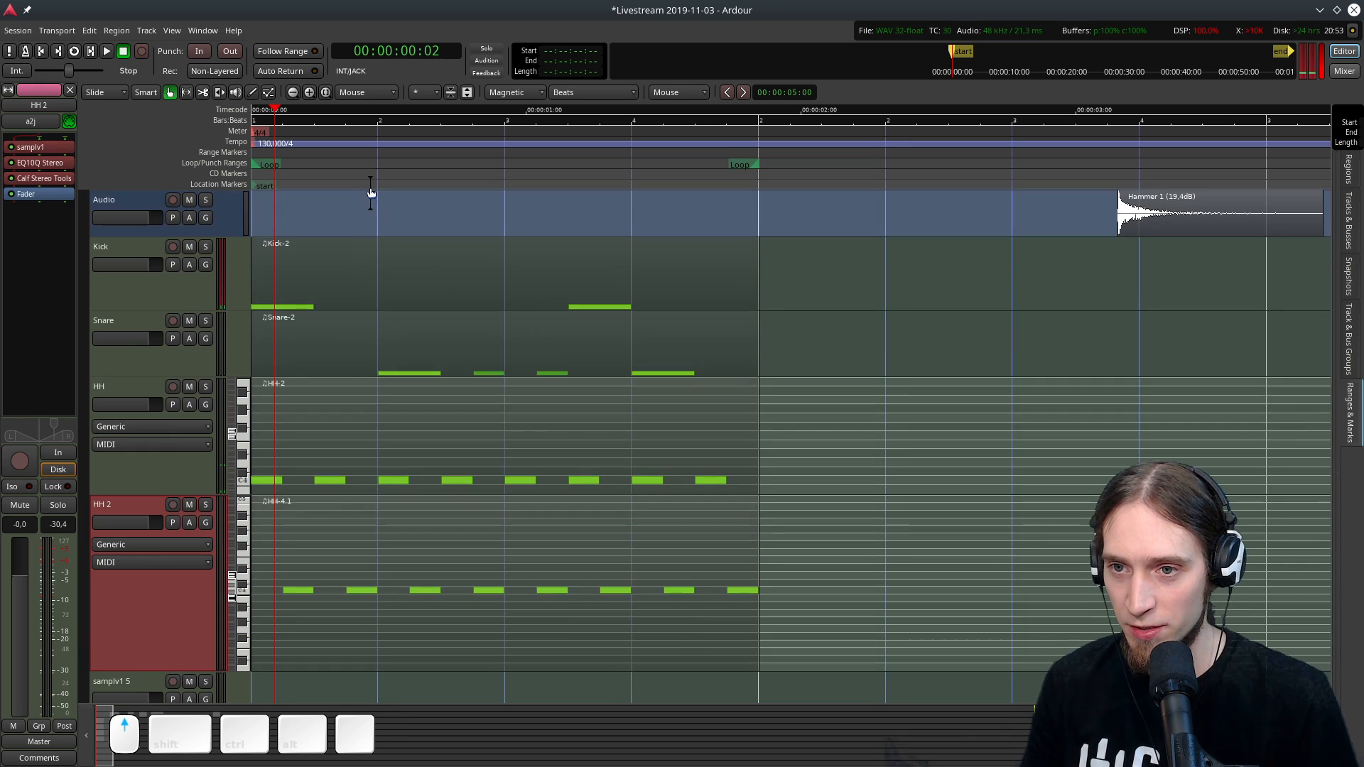
# Replay the drum loop to check the mix, and select the Kick track to show its processors.
pyautogui.press('space')
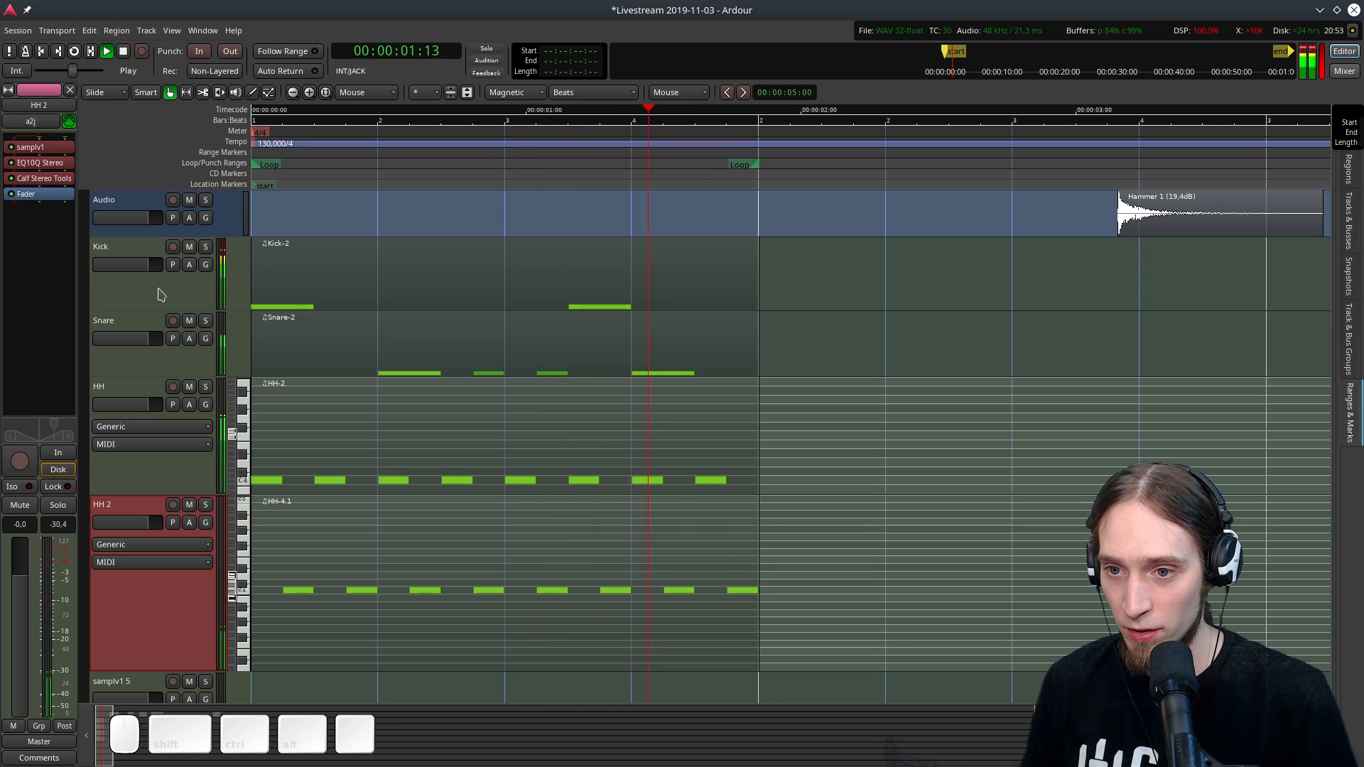
pyautogui.press('space')
pyautogui.click(134, 330)
pyautogui.click(155, 292)
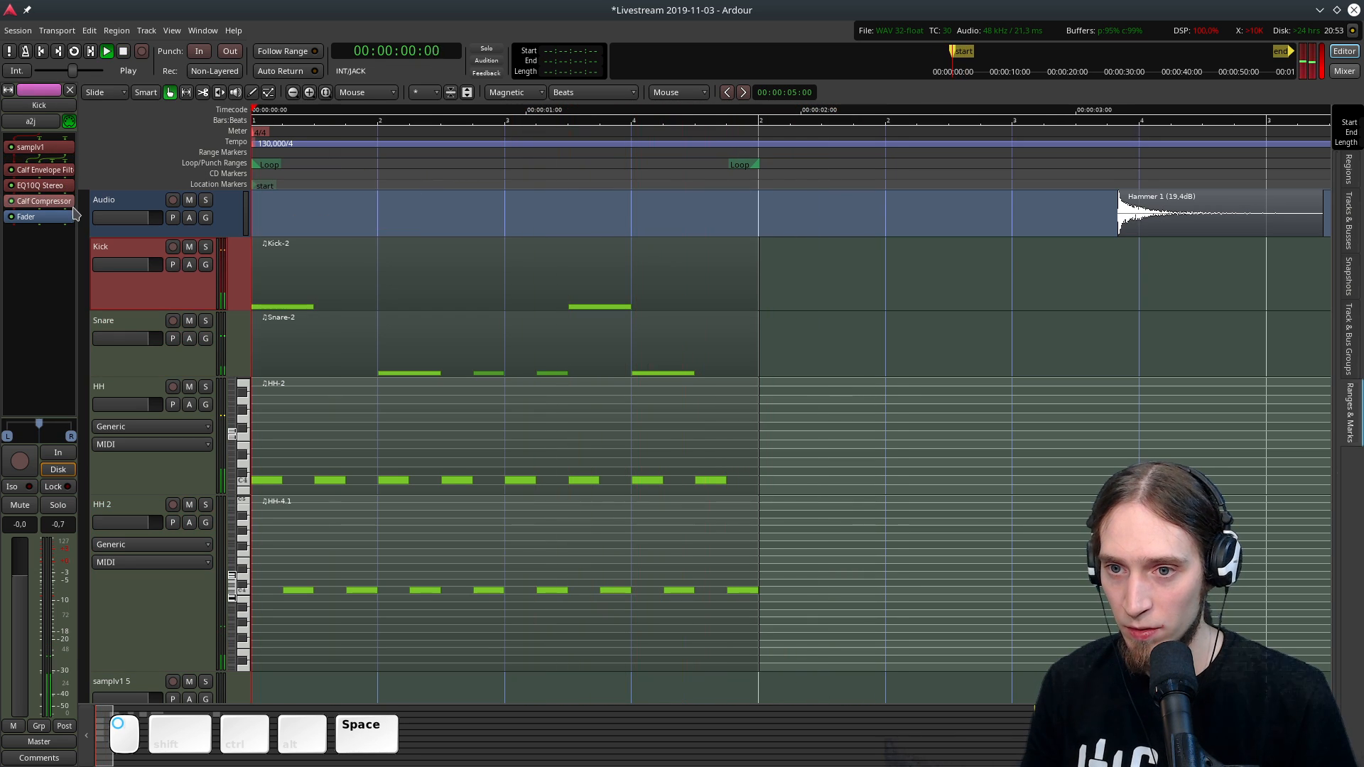
pyautogui.press('space')
pyautogui.press('space')
pyautogui.press('g')
pyautogui.scroll(-2, 332, 331)
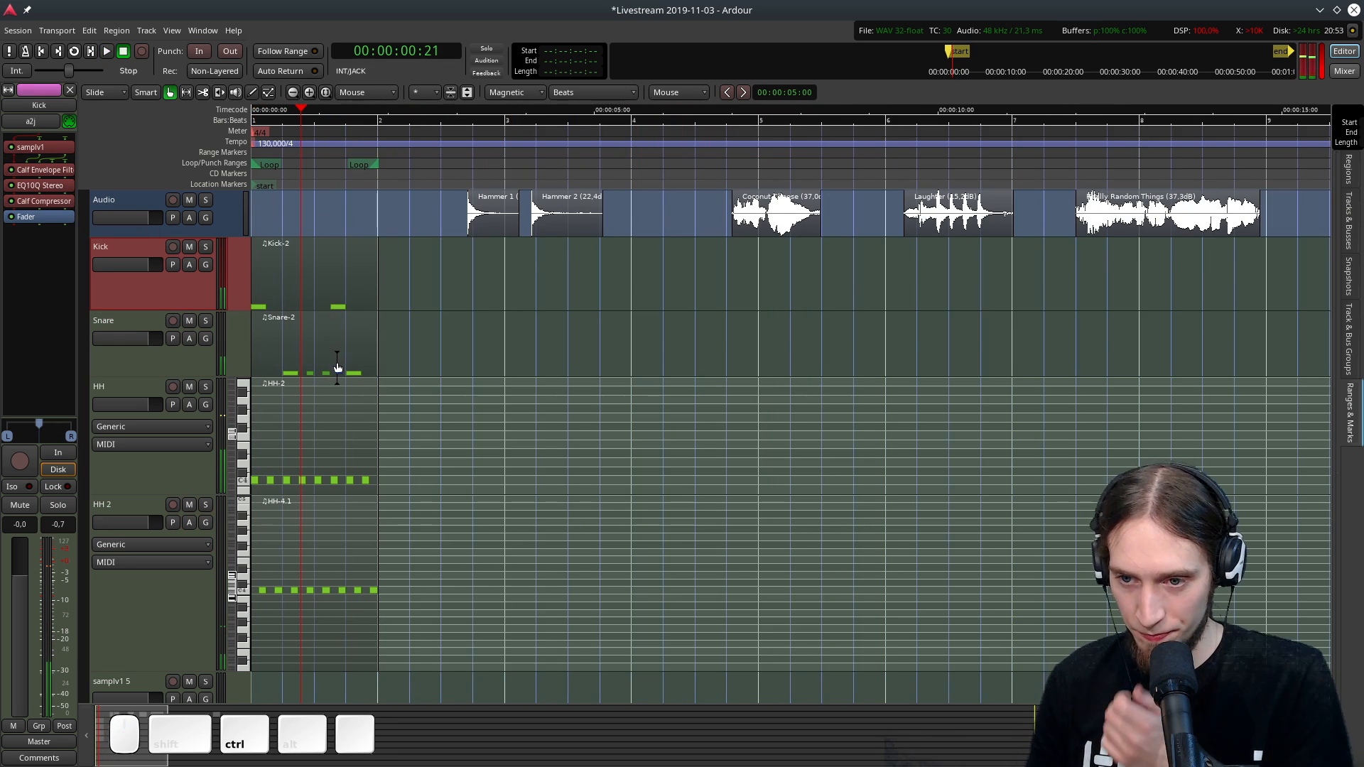
# Return the playhead to the session start and set the snap grid to Beats/16.
pyautogui.click(317, 604)
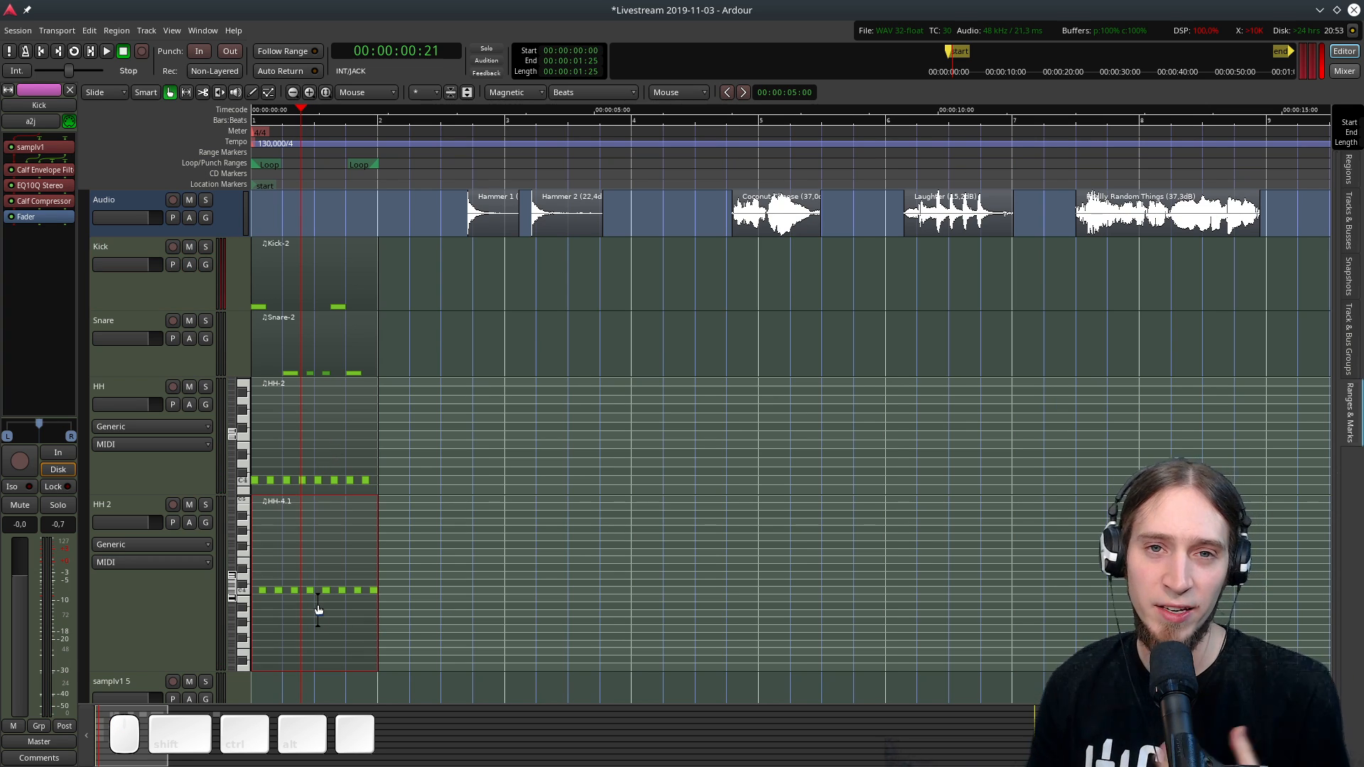
pyautogui.scroll(2, 306, 593)
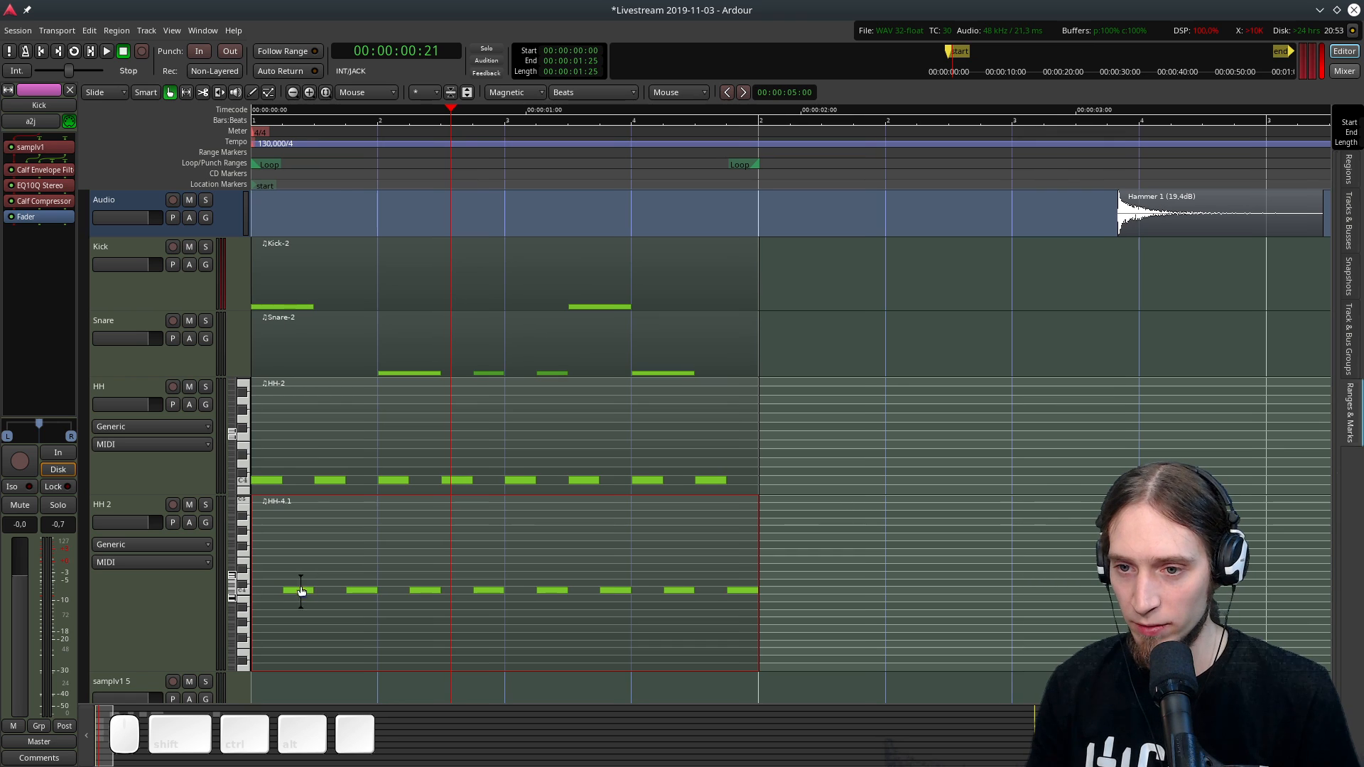
pyautogui.press('Home')
pyautogui.scroll(2, 291, 454)
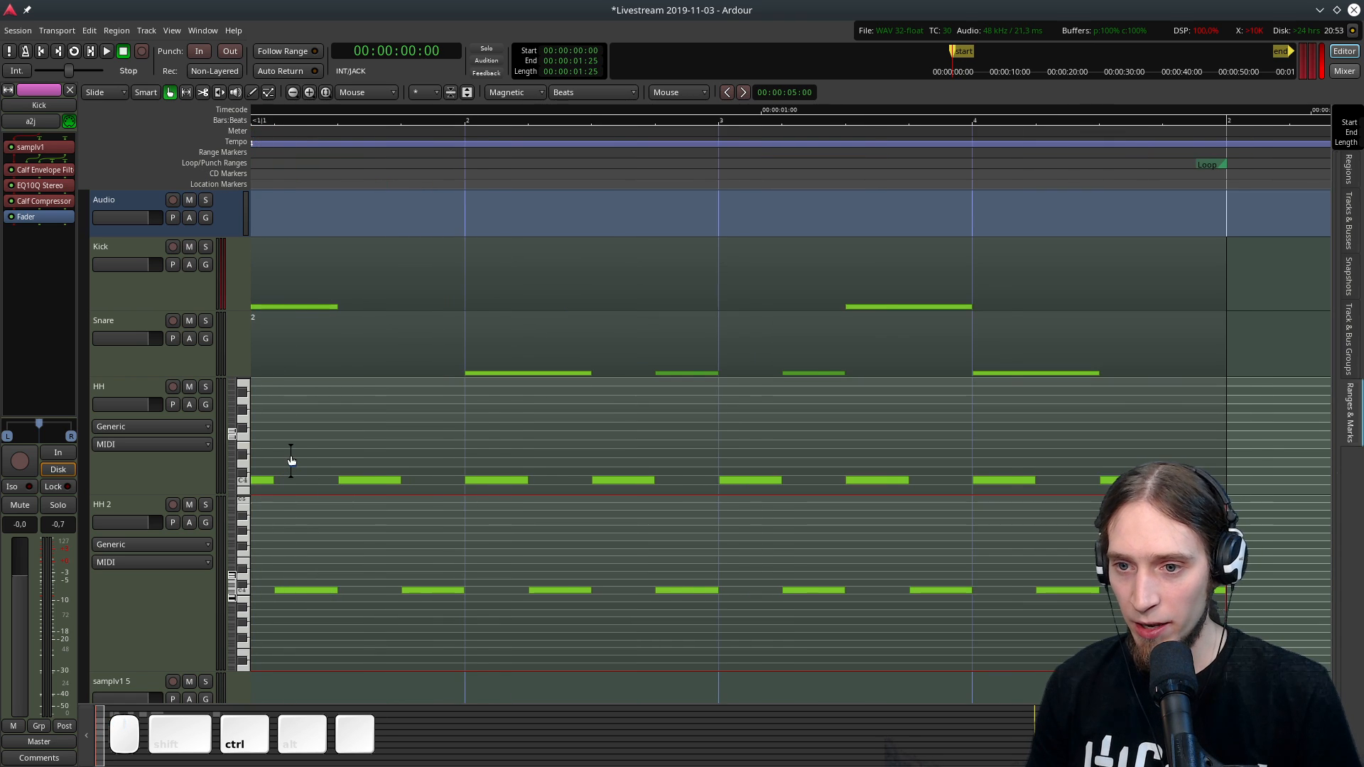
pyautogui.click(575, 92)
pyautogui.click(600, 450)
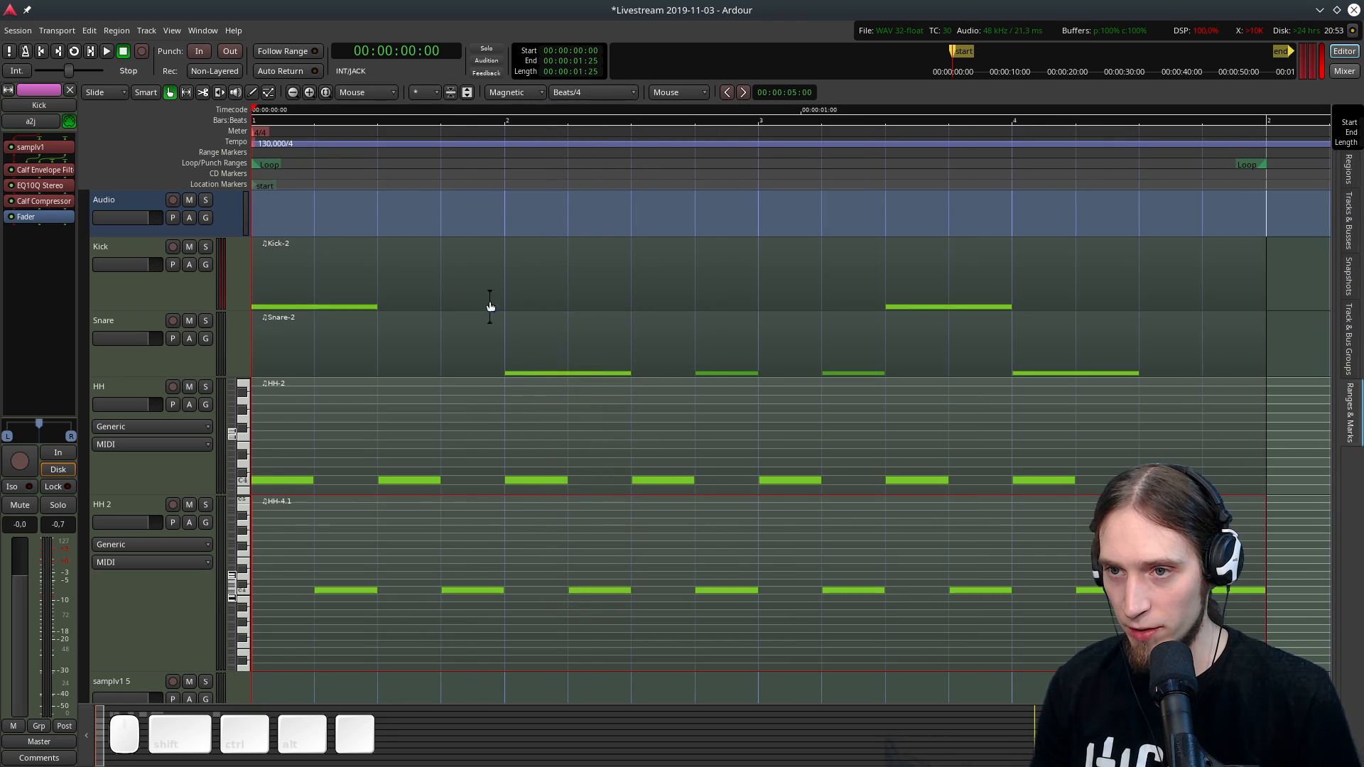
pyautogui.click(608, 93)
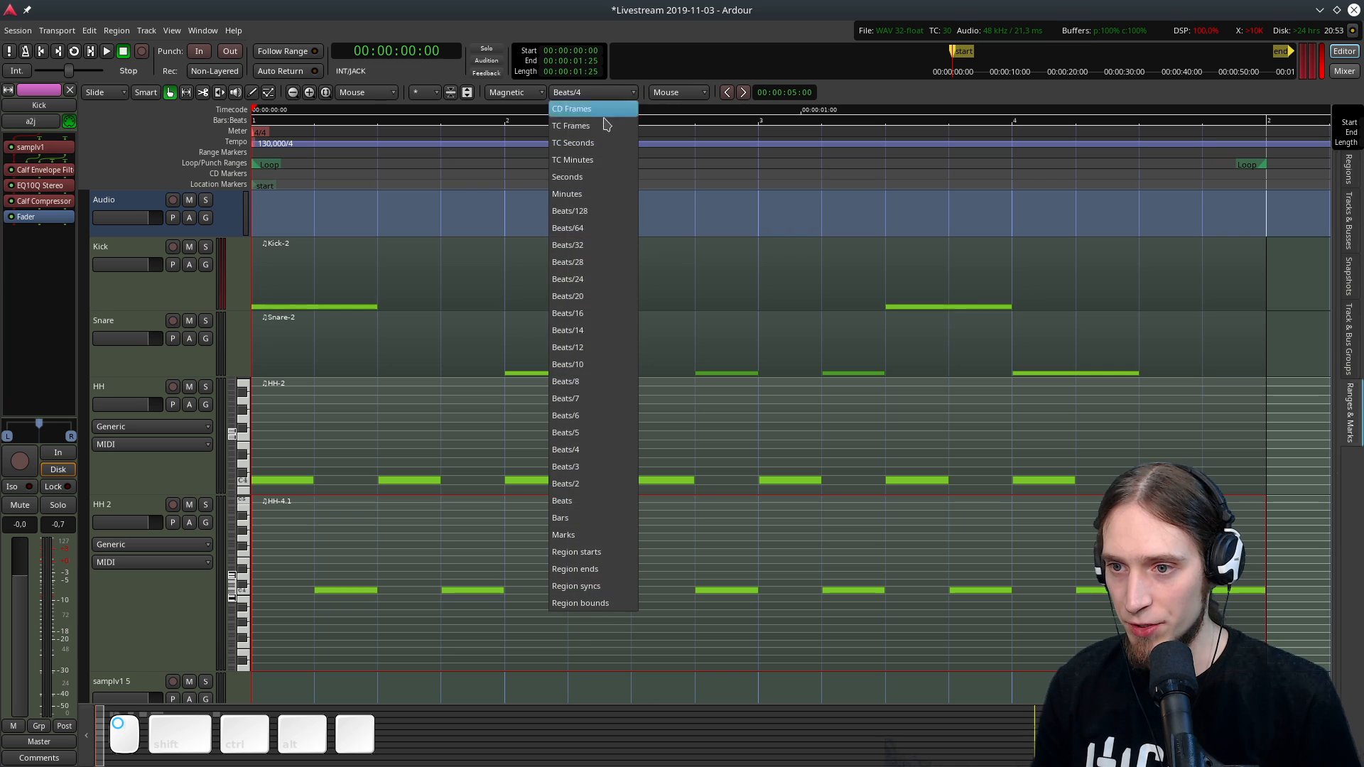
pyautogui.click(584, 382)
pyautogui.click(569, 93)
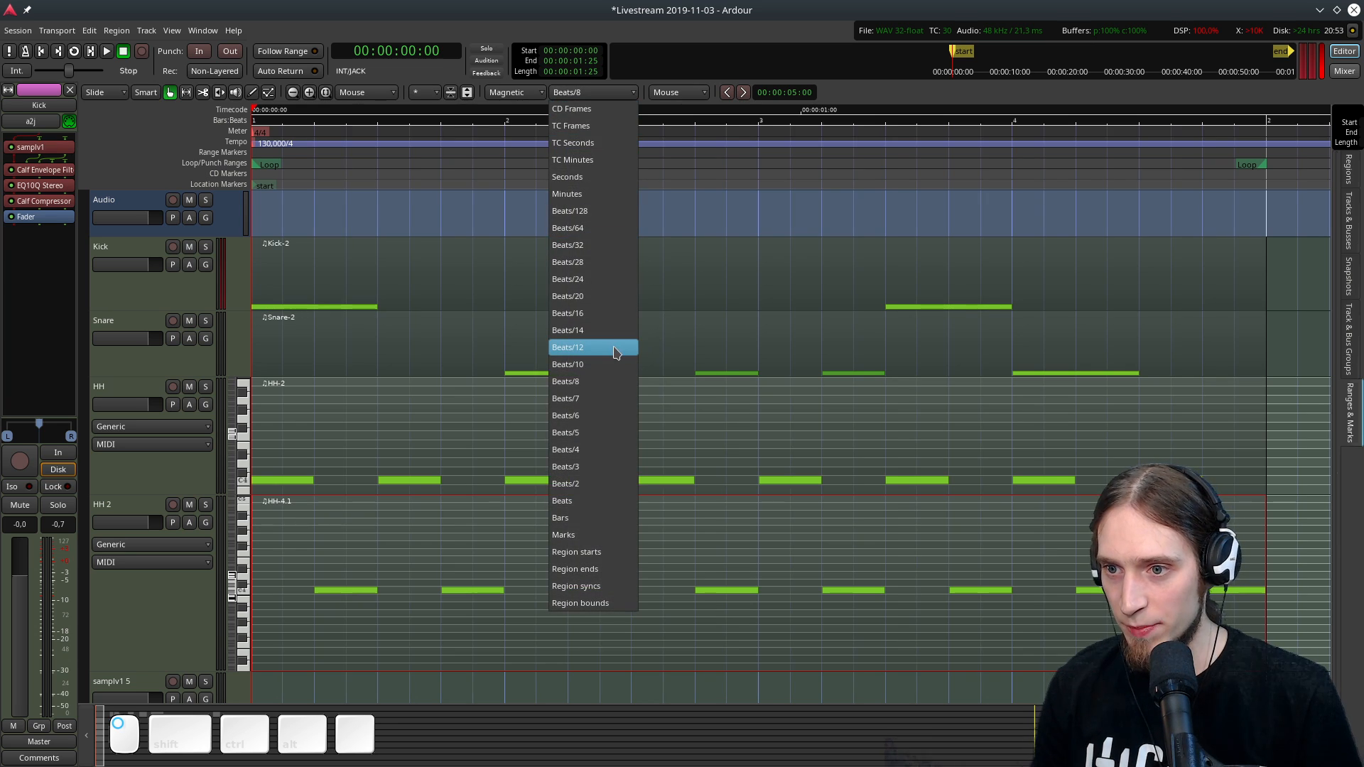
pyautogui.click(602, 314)
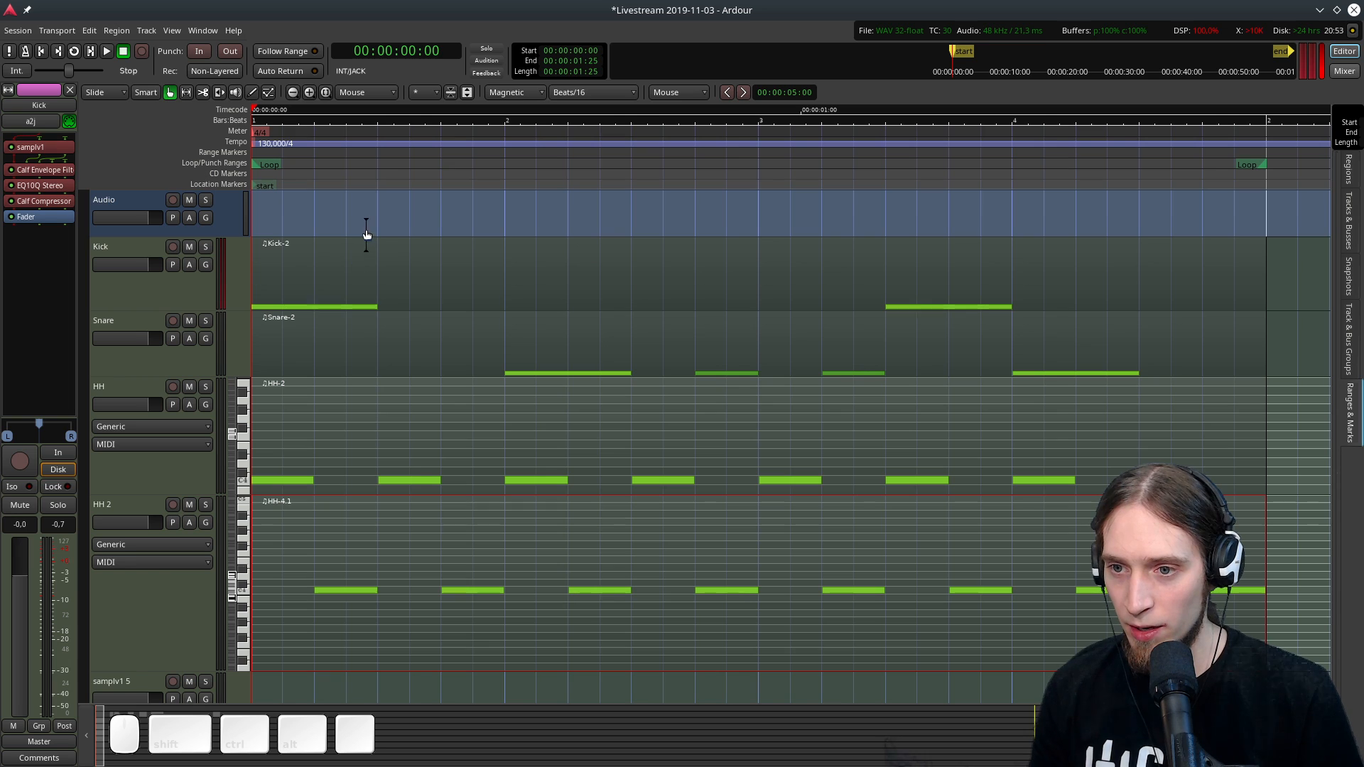
# Create a track group named Drums containing the Kick, Snare, HH and HH 2 tracks.
pyautogui.scroll(-1, 305, 389)
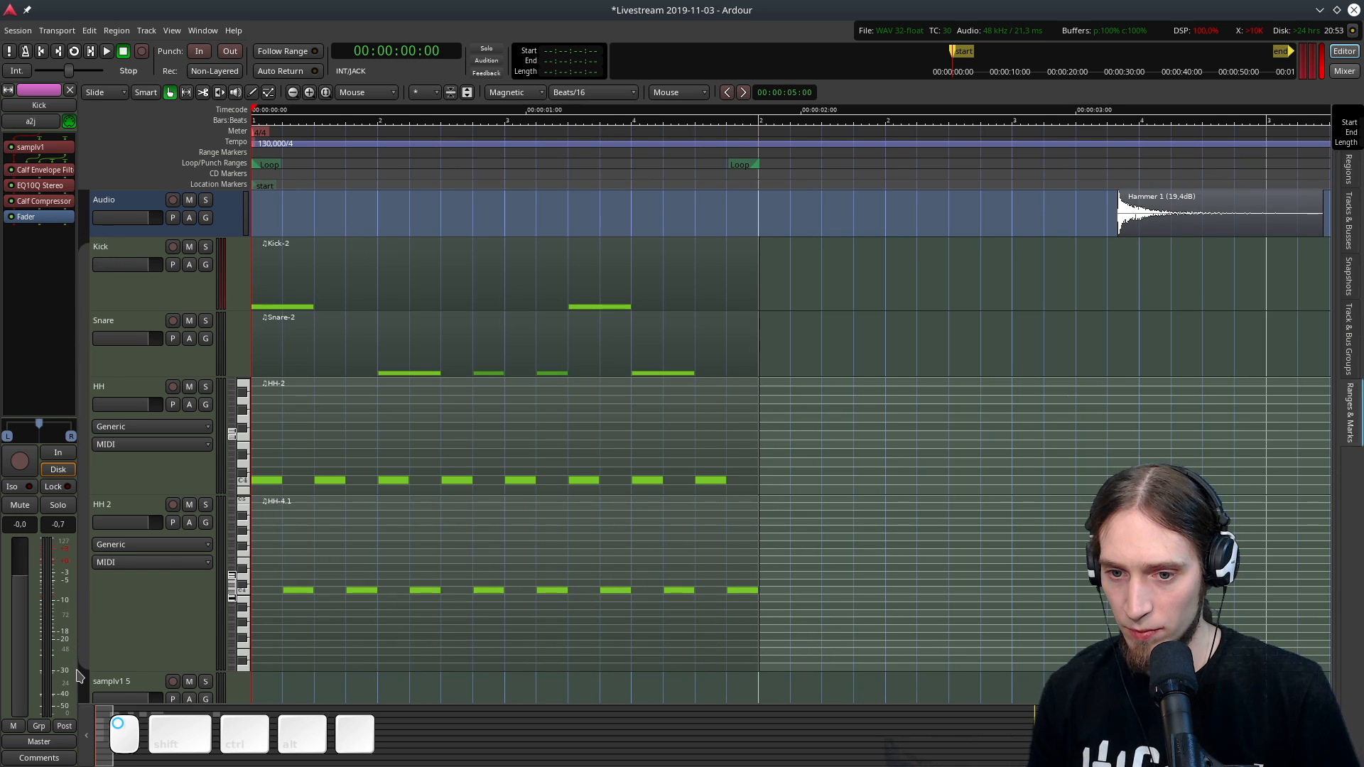
pyautogui.click(79, 674)
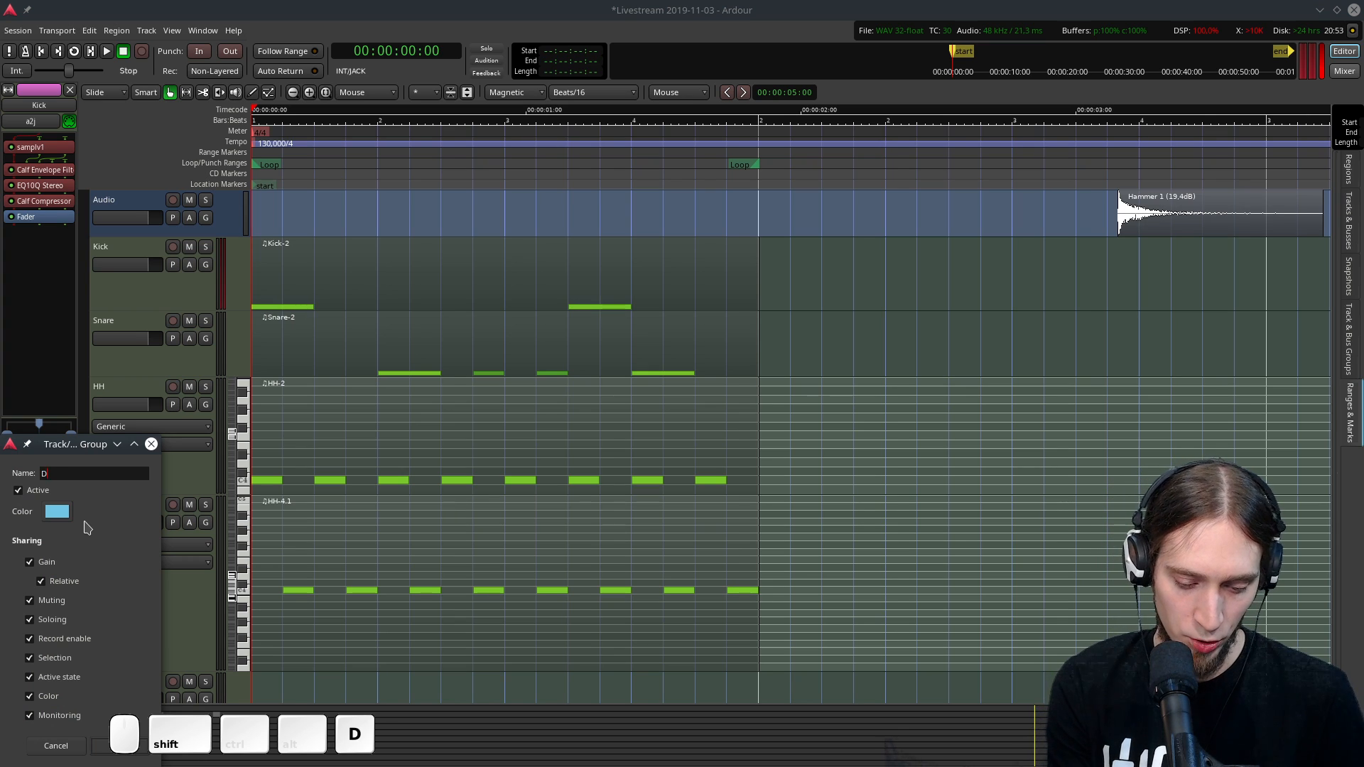
pyautogui.write('Drums')
pyautogui.press('Return')
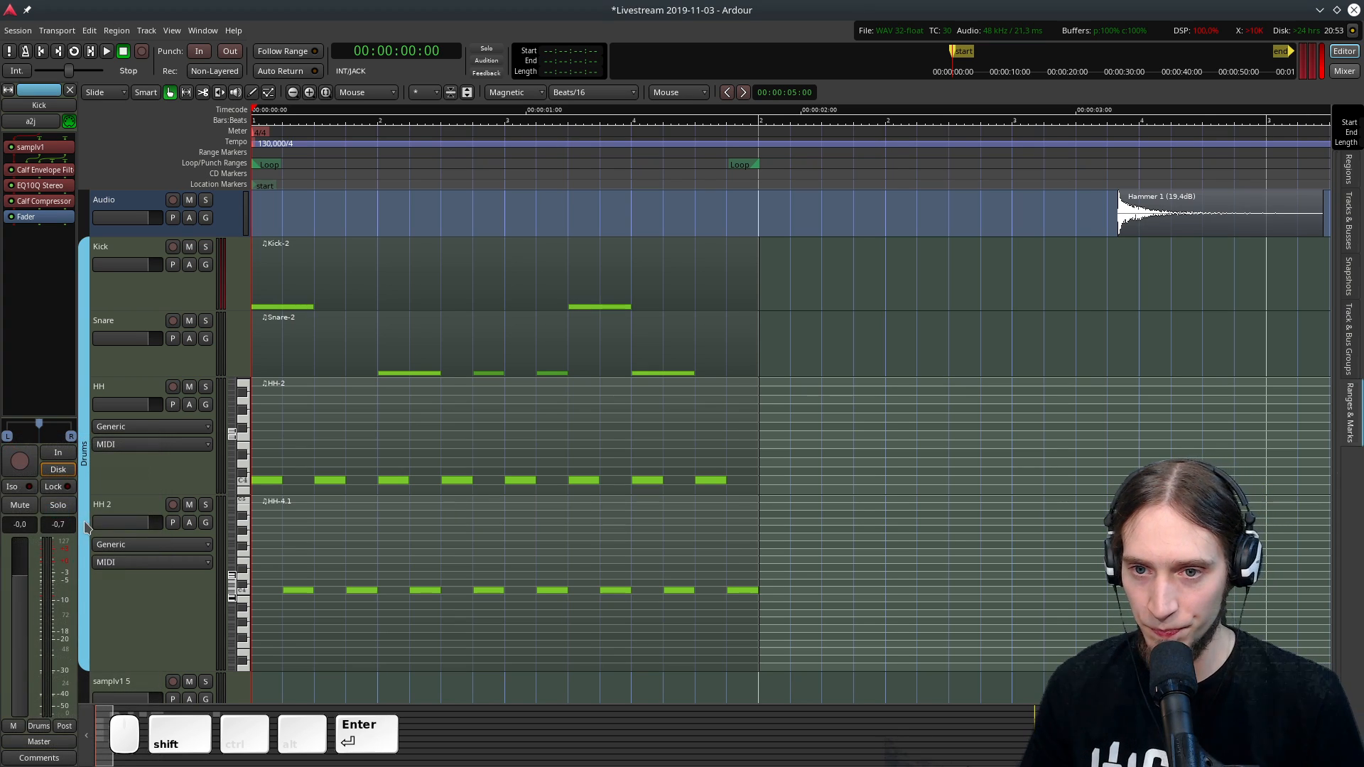
# Try to shift the HH 2 region slightly later and extend its start back to the session start.
pyautogui.click(718, 370)
pyautogui.click(623, 552)
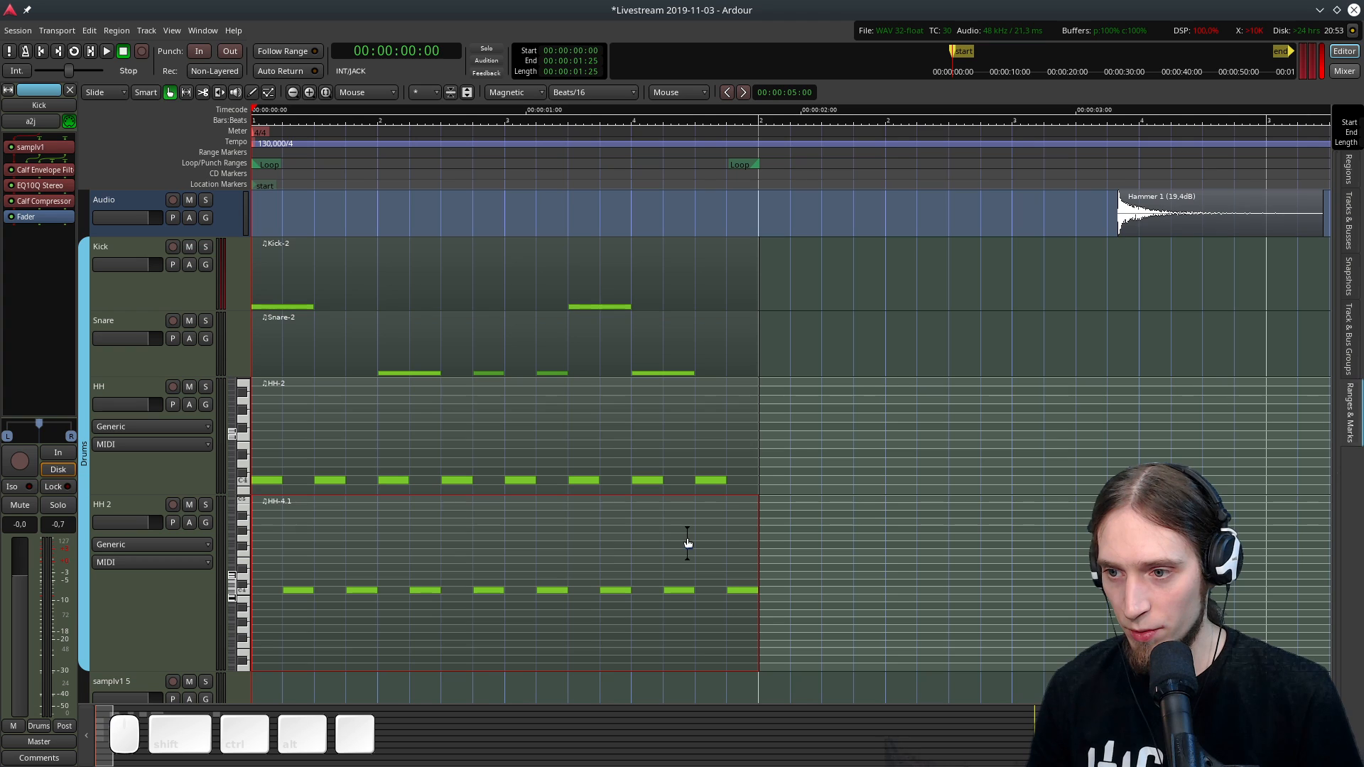
pyautogui.moveTo(745, 535)
pyautogui.mouseDown()
pyautogui.moveTo(726, 543)
pyautogui.moveTo(730, 527)
pyautogui.moveTo(753, 528)
pyautogui.mouseUp()
pyautogui.click(706, 441)
pyautogui.moveTo(494, 559); pyautogui.dragTo(527, 559)
pyautogui.click(694, 462)
pyautogui.click(697, 547)
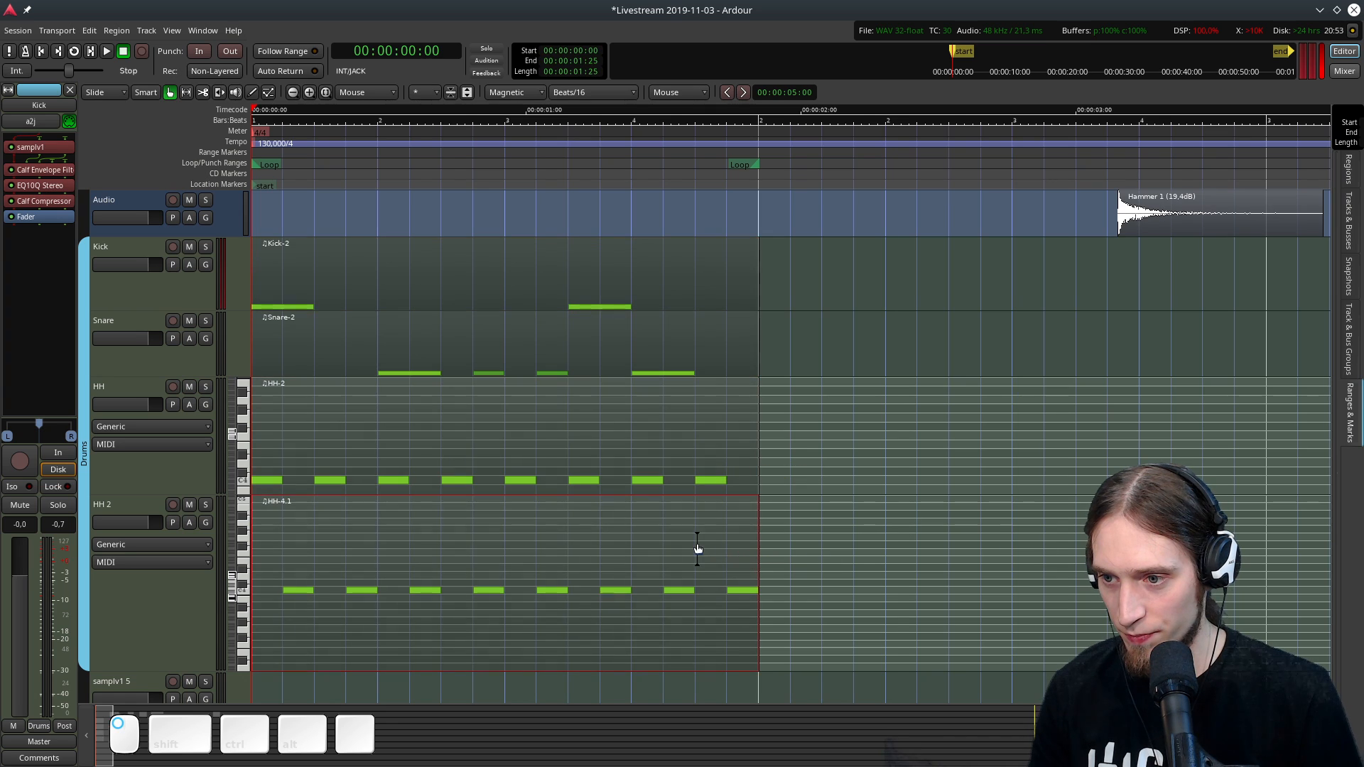
pyautogui.moveTo(420, 554); pyautogui.dragTo(415, 553)
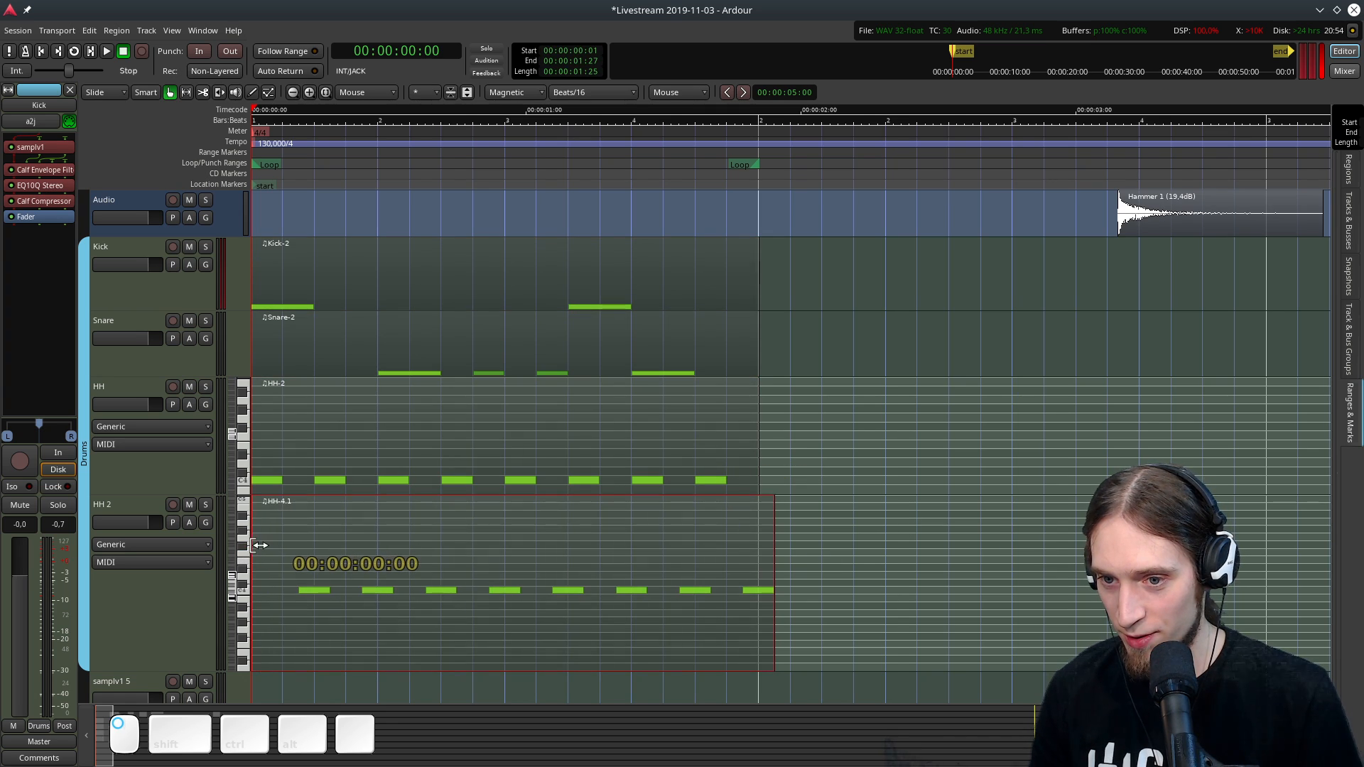
pyautogui.hotkey('ctrl', 'z')
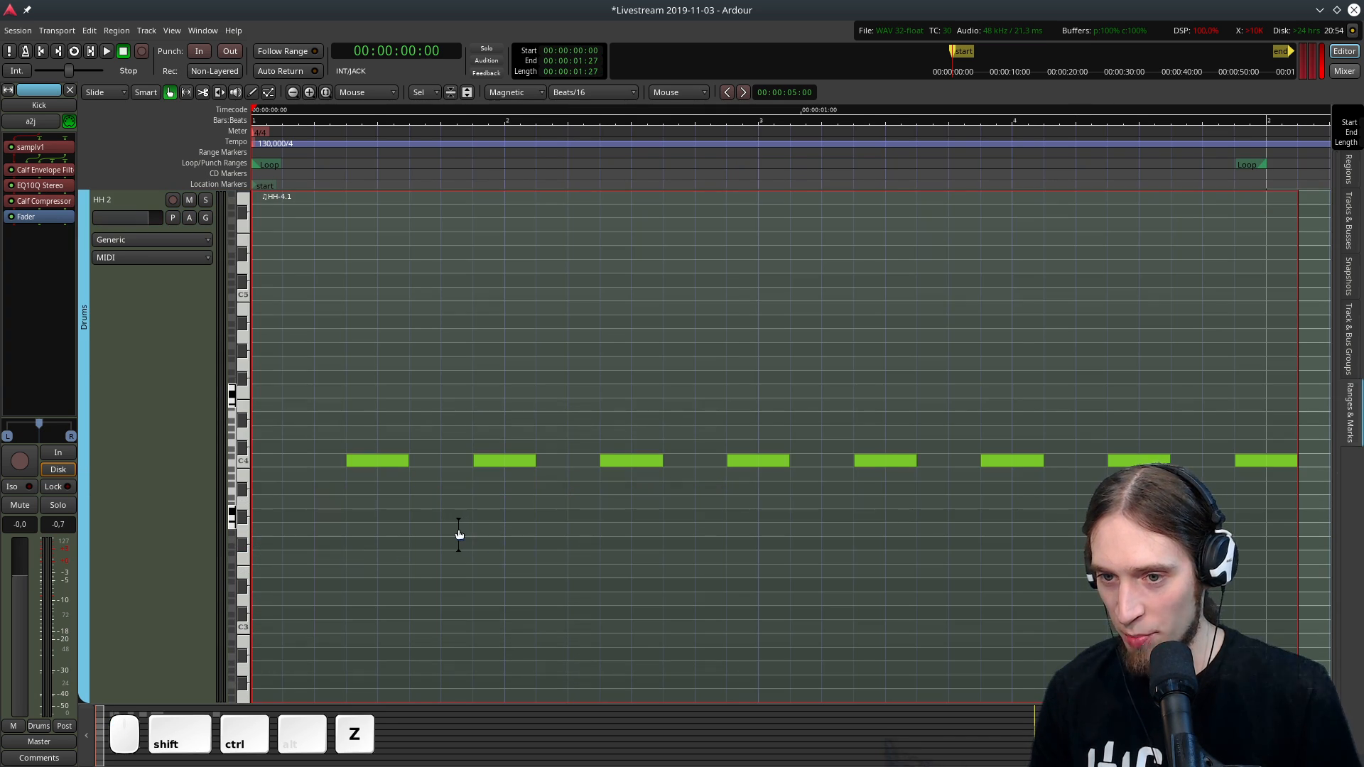
pyautogui.hotkey('ctrl', 'shift', 'z')
pyautogui.scroll(-1, 377, 509)
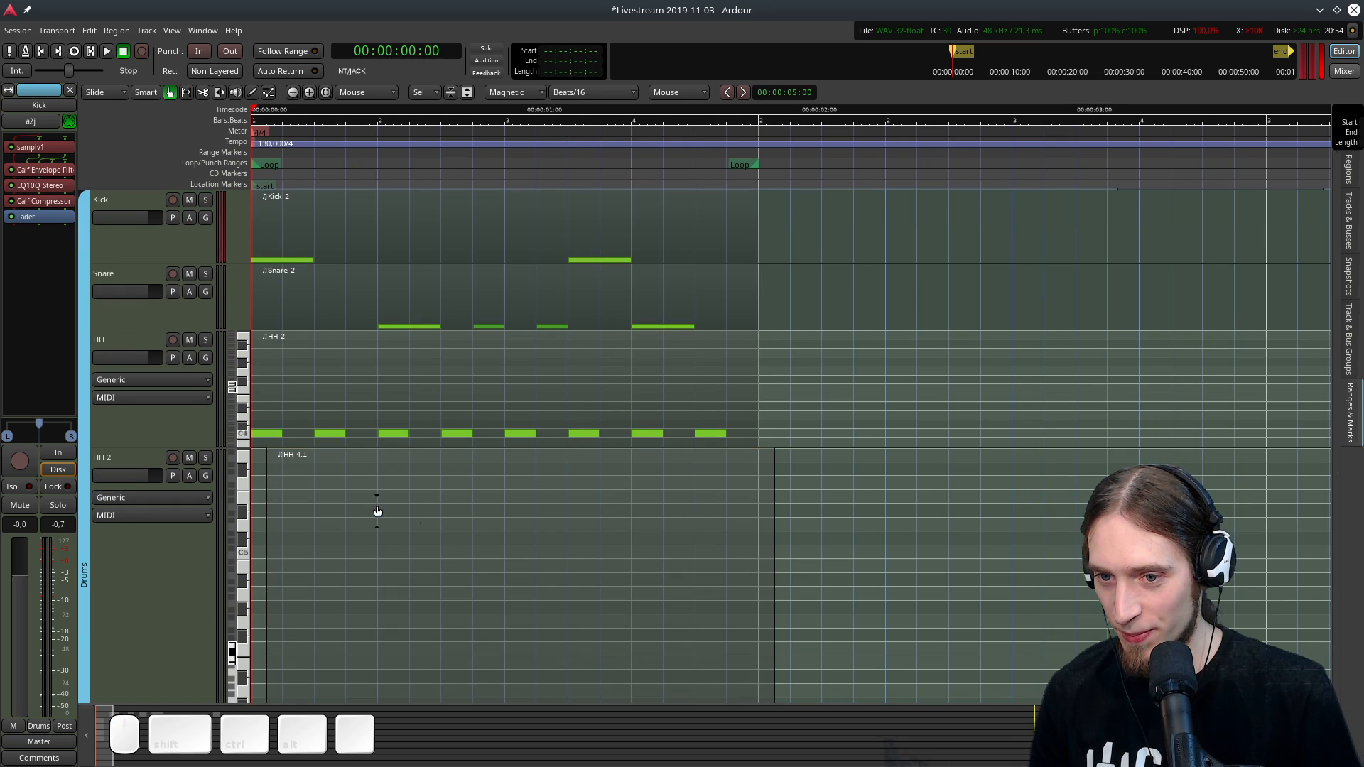
# Reduce the heights of the Kick, Snare, HH and HH 2 tracks so all tracks fit in the editor.
pyautogui.moveTo(377, 510); pyautogui.dragTo(146, 571)
pyautogui.click(126, 689)
pyautogui.scroll(-3, 137, 488)
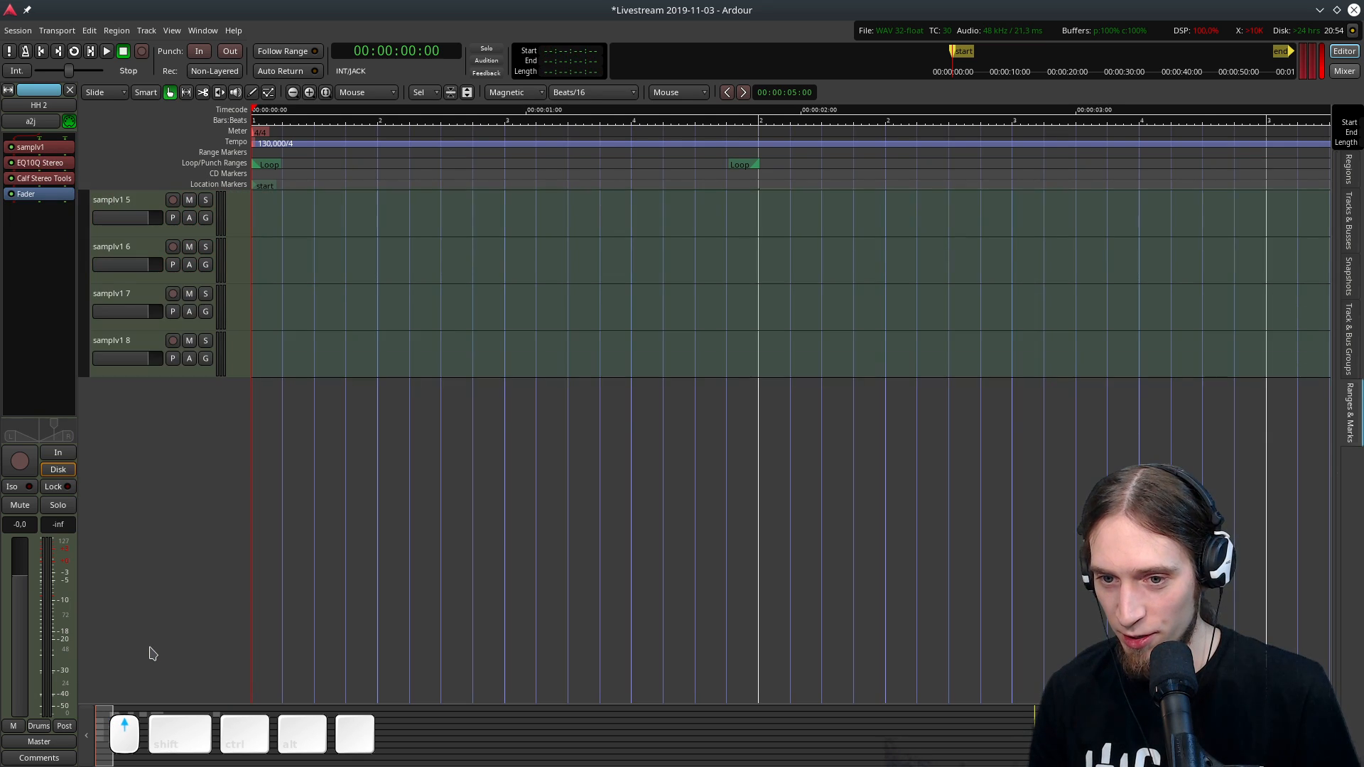
pyautogui.scroll(3, 176, 308)
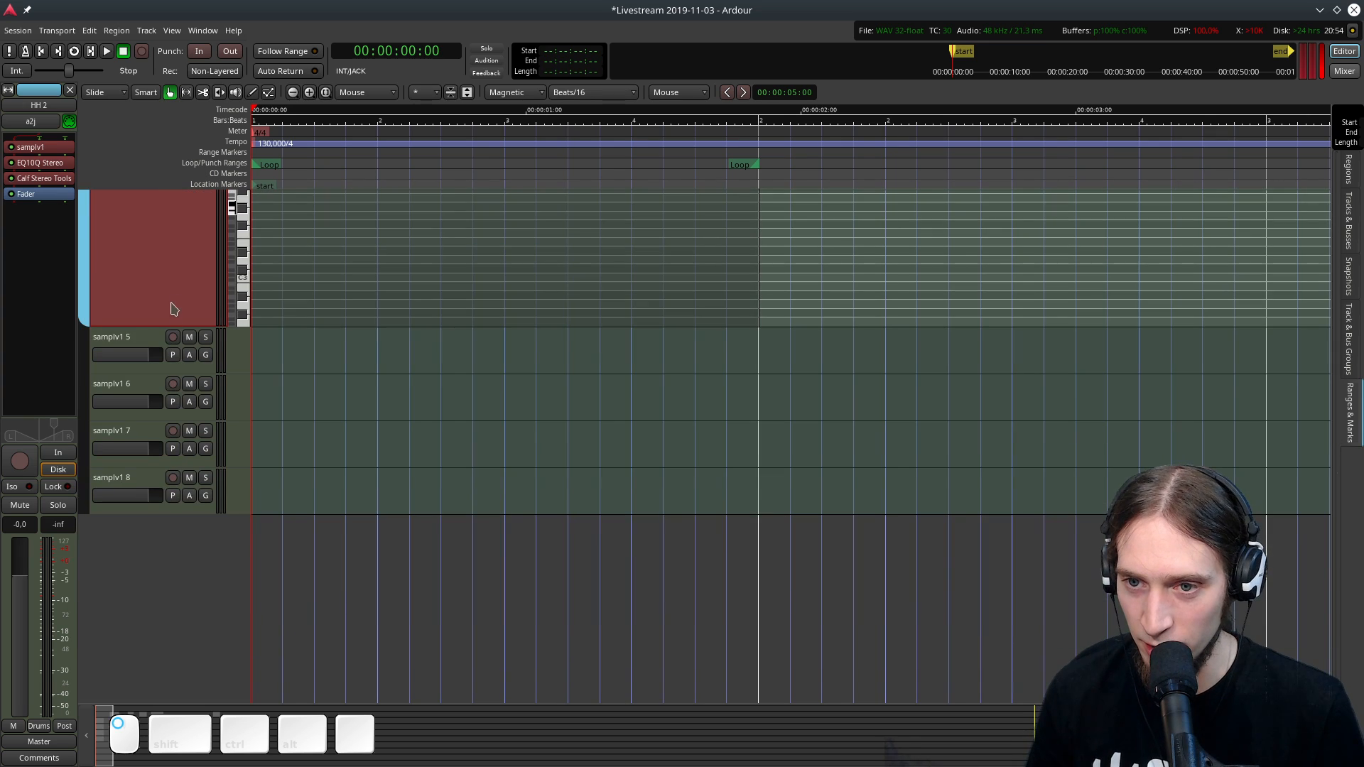
pyautogui.scroll(3, 181, 442)
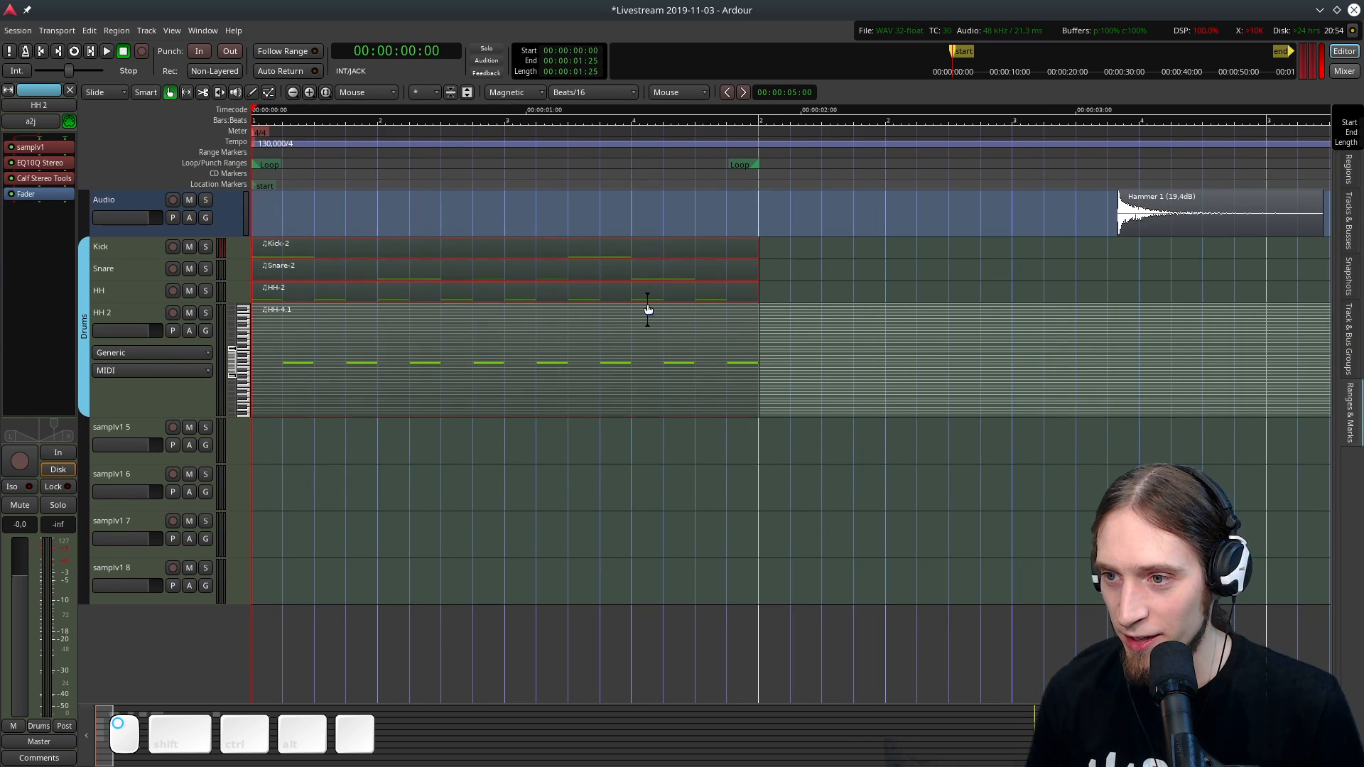
# Copy the four drum regions together to start at 00:00:01:28 and play the copies.
pyautogui.click(603, 261)
pyautogui.moveTo(459, 338); pyautogui.dragTo(973, 299)
pyautogui.click(778, 174)
pyautogui.press('space')
pyautogui.scroll(-1, 627, 300)
pyautogui.press('space')
pyautogui.click(748, 358)
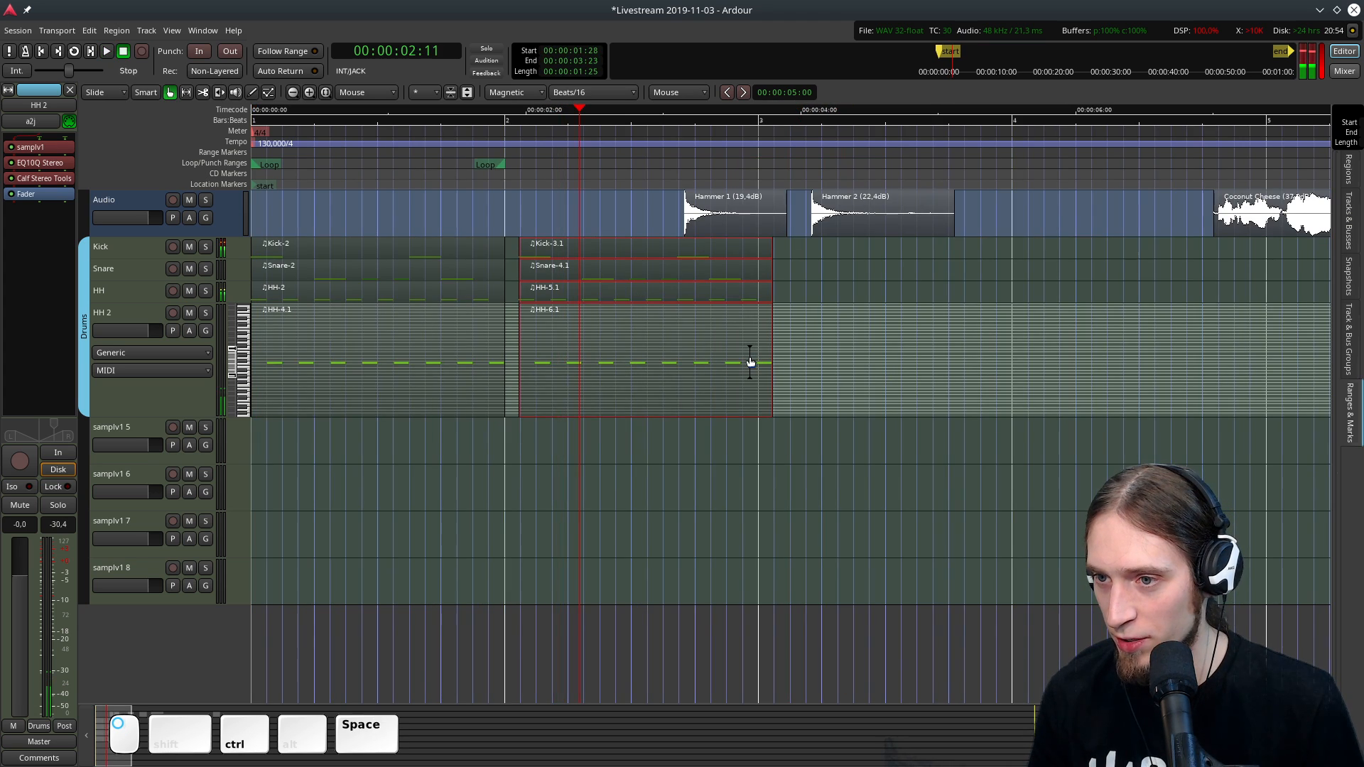
# Delete the original four drum regions, and move their copies to the session start.
pyautogui.click(447, 346)
pyautogui.moveTo(424, 471); pyautogui.dragTo(403, 248)
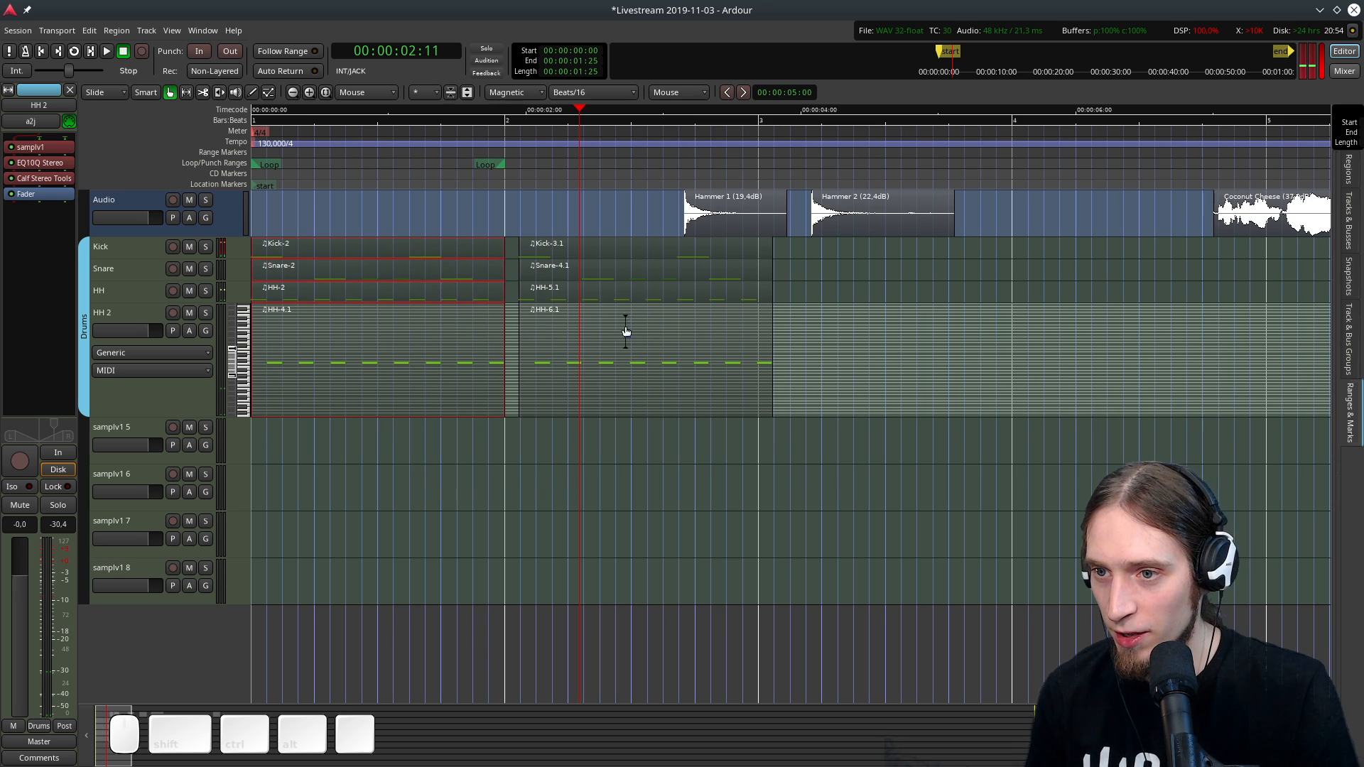
pyautogui.press('Delete')
pyautogui.moveTo(713, 359); pyautogui.dragTo(285, 211)
pyautogui.press('space')
pyautogui.press('space')
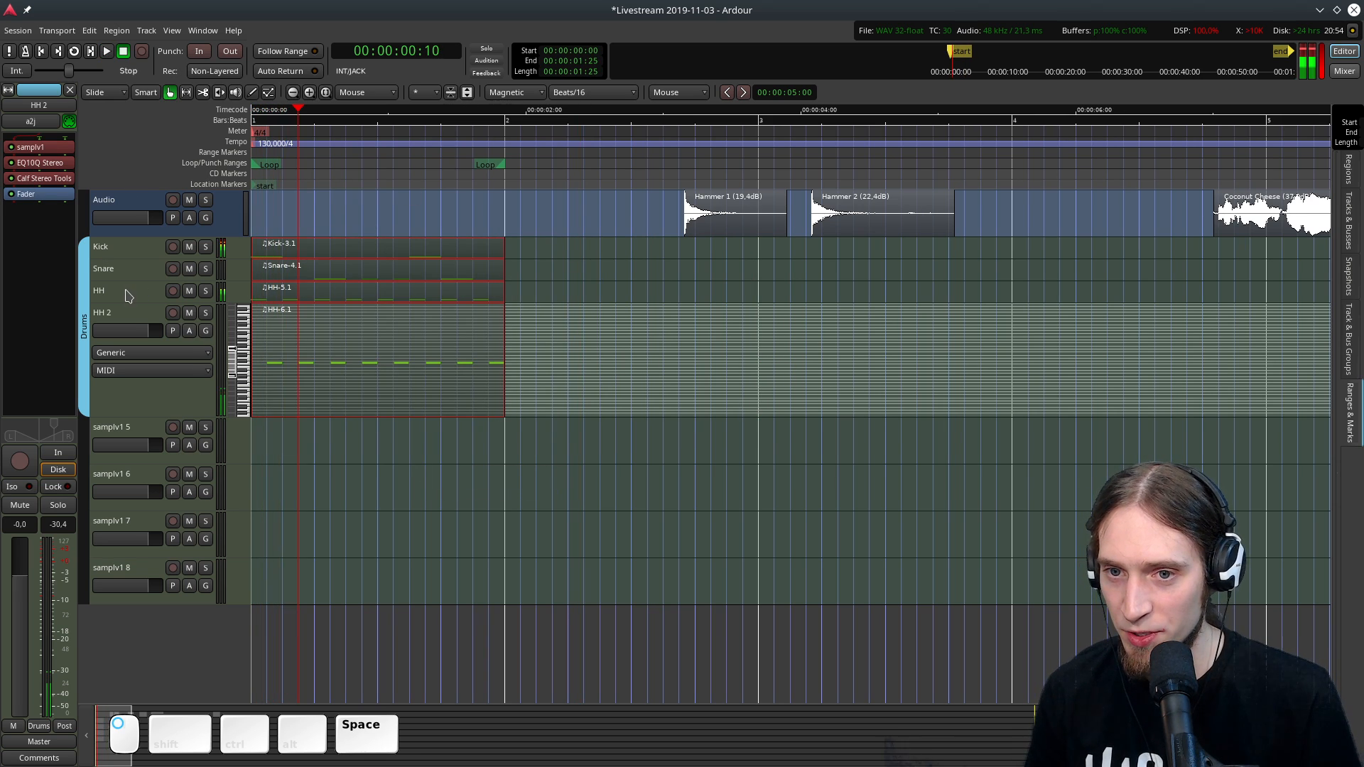
# Enlarge the Kick, Snare, HH and HH 2 tracks to roughly equal heights.
pyautogui.click(128, 295)
pyautogui.moveTo(136, 298); pyautogui.dragTo(175, 531)
pyautogui.click(436, 538)
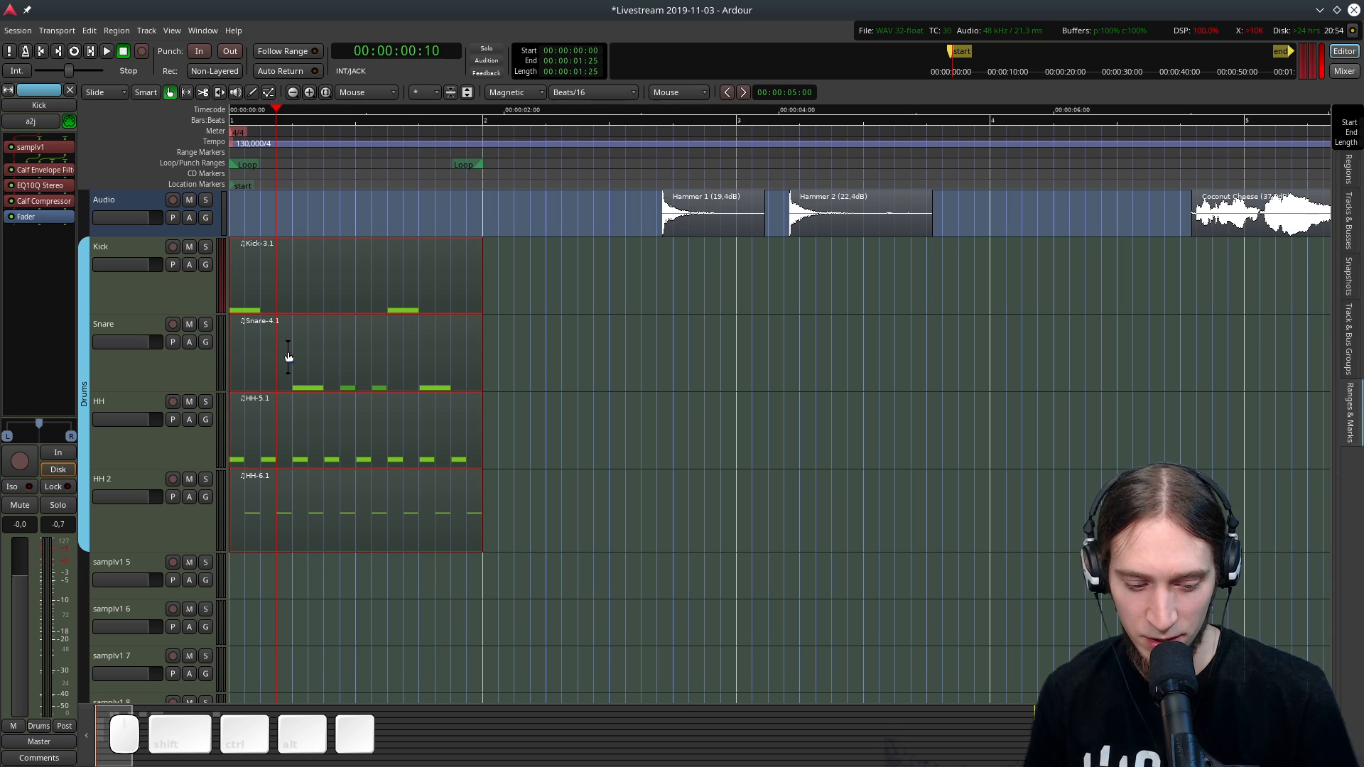
# Duplicate the four drum regions into the second bar and play them with the Audio track muted.
pyautogui.hotkey('alt', 'd')
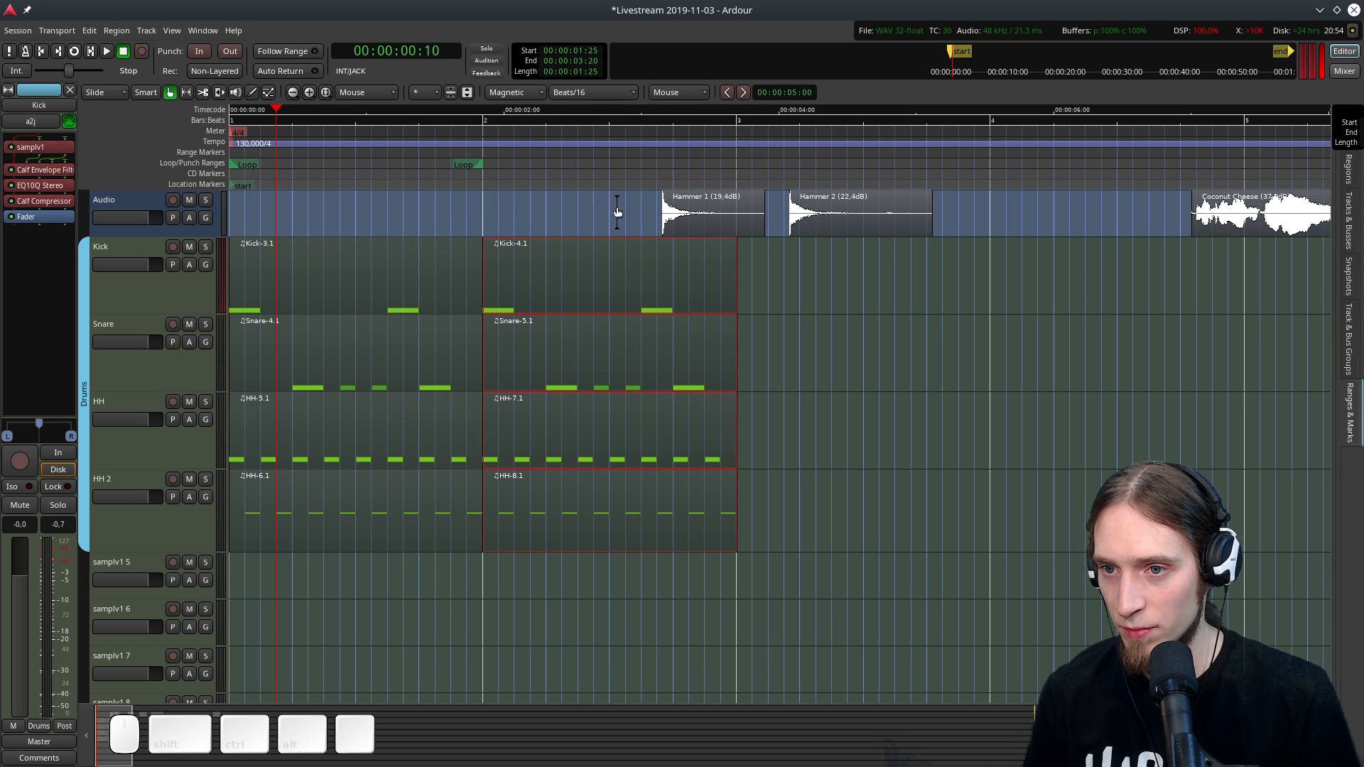
pyautogui.click(189, 200)
pyautogui.press('space')
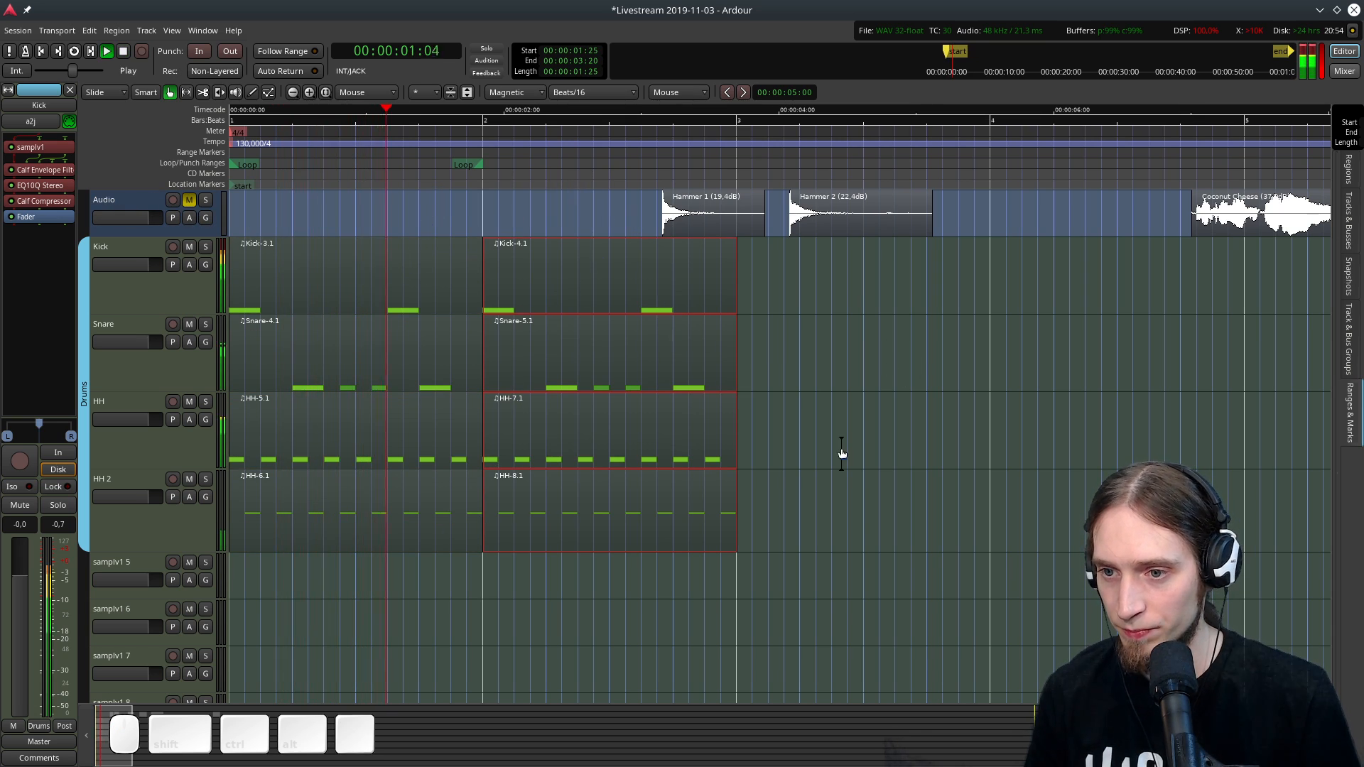
pyautogui.press('space')
# Set the loop range to the duplicated second-bar regions and play them looped.
pyautogui.keyDown('ctrl'); pyautogui.scroll(2, 587, 490); pyautogui.keyUp('ctrl')
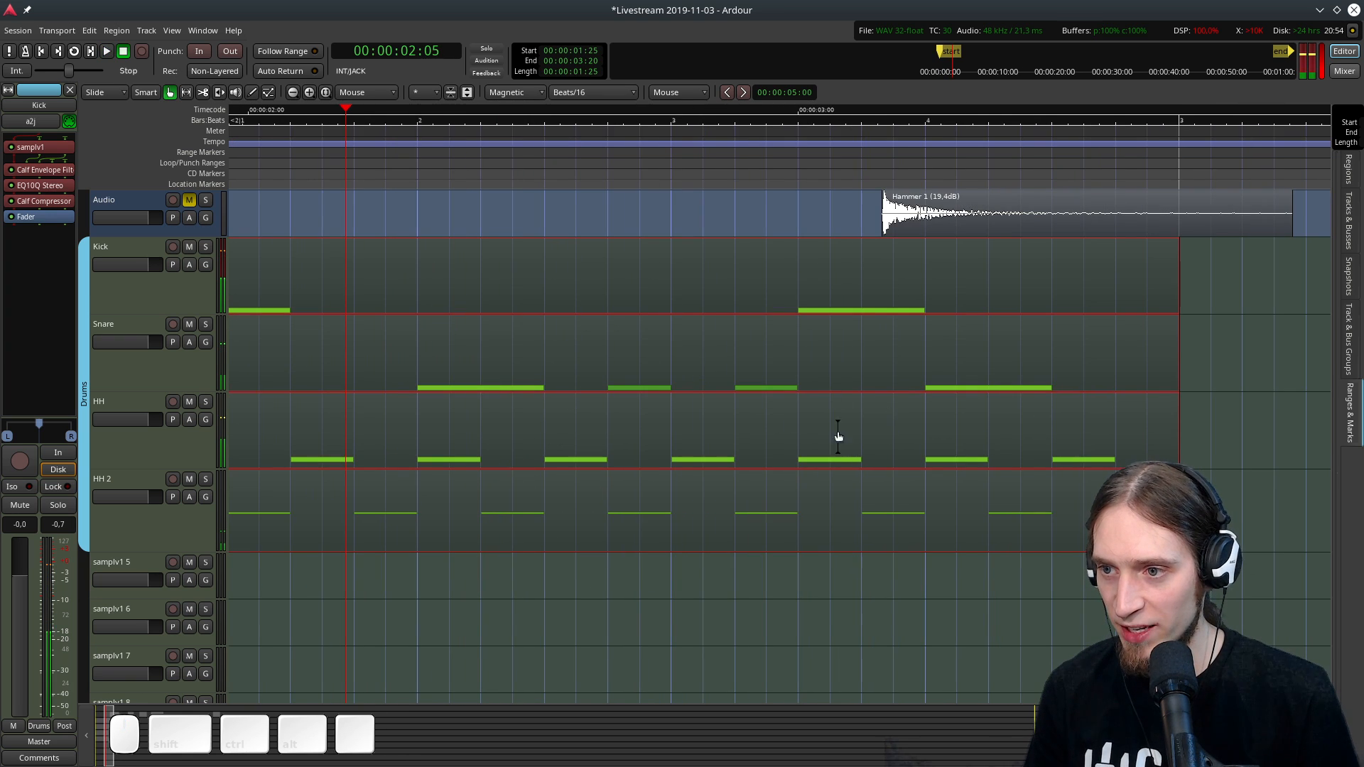
pyautogui.press('l')
pyautogui.keyDown('ctrl'); pyautogui.scroll(-2, 647, 382); pyautogui.keyUp('ctrl')
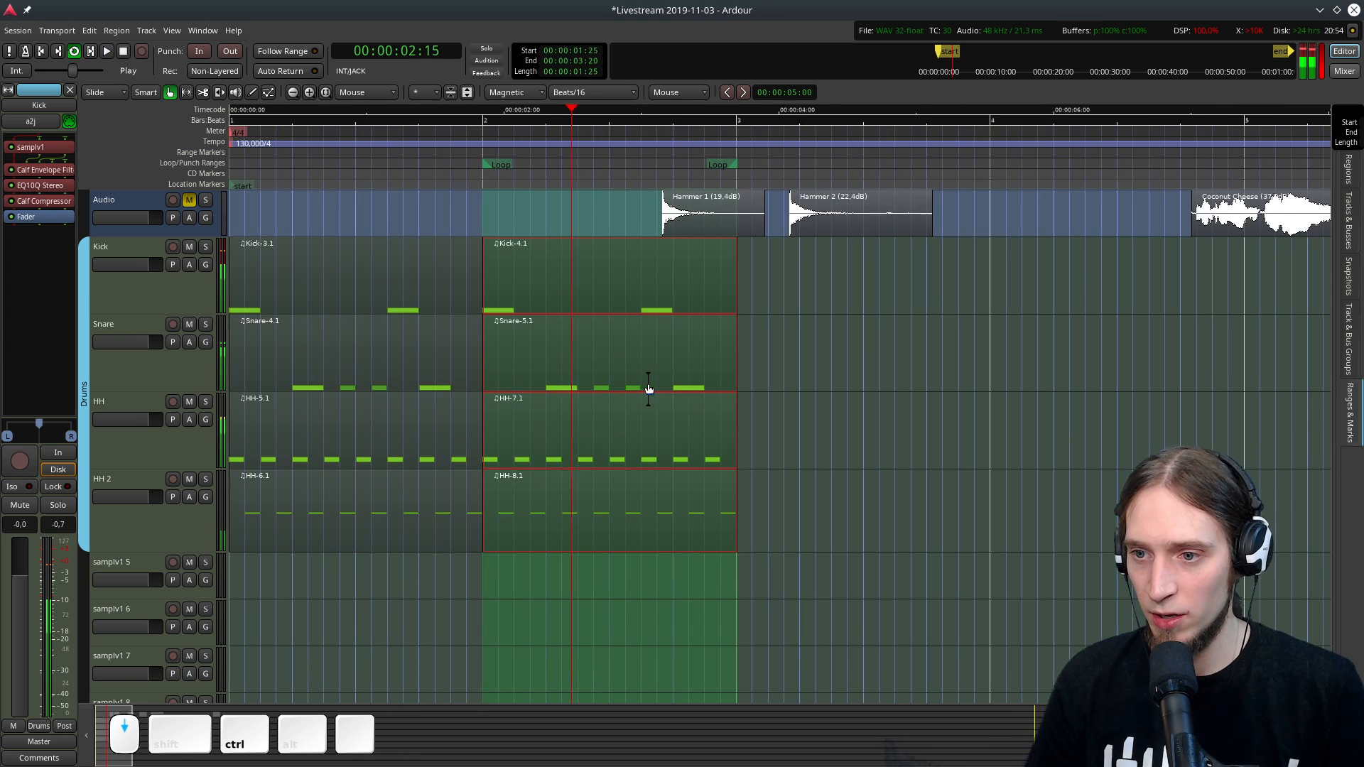
pyautogui.press('space')
# Copy every second note of the second-bar HH region to a position slightly later than the original.
pyautogui.keyDown('ctrl'); pyautogui.scroll(1, 752, 459); pyautogui.keyUp('ctrl')
pyautogui.keyDown('ctrl'); pyautogui.scroll(1, 339, 428); pyautogui.keyUp('ctrl')
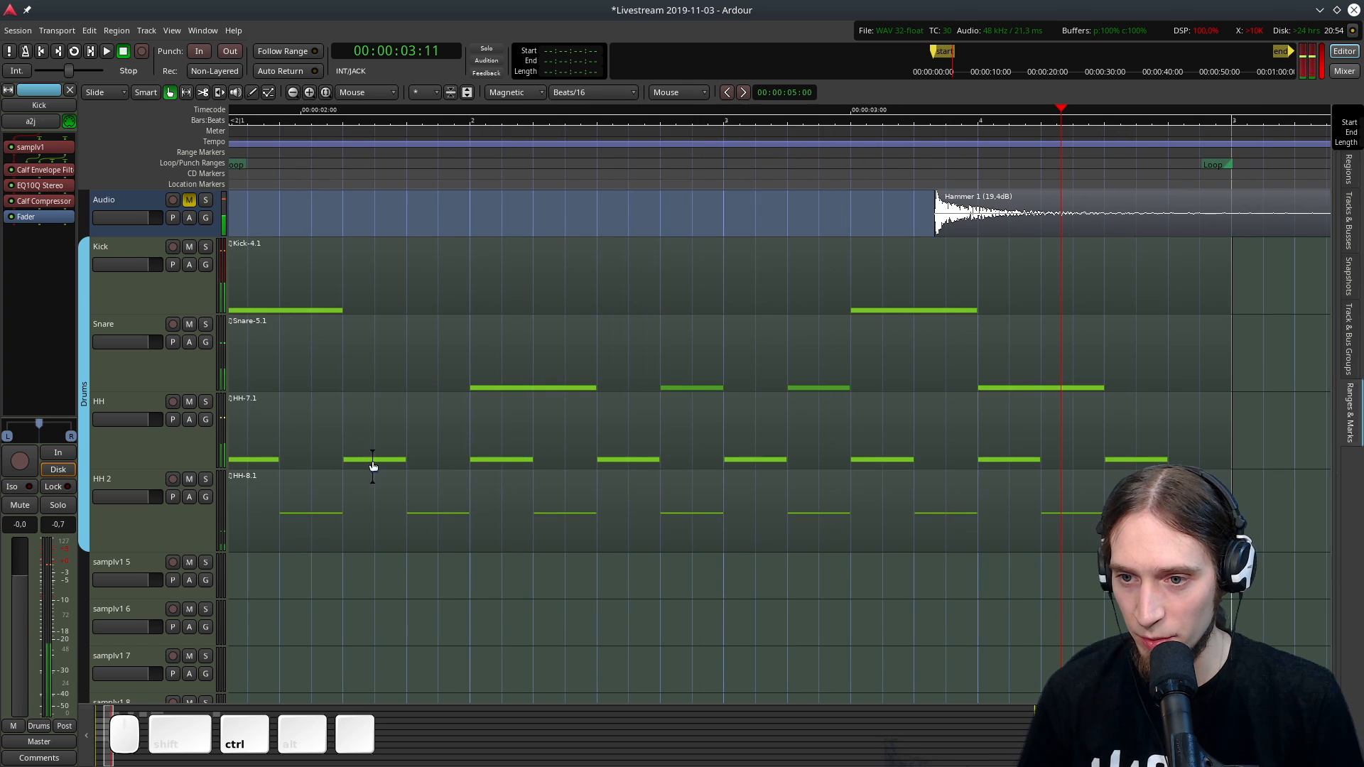
pyautogui.press('e')
pyautogui.keyDown('shift'); pyautogui.click(627, 461); pyautogui.keyUp('shift')
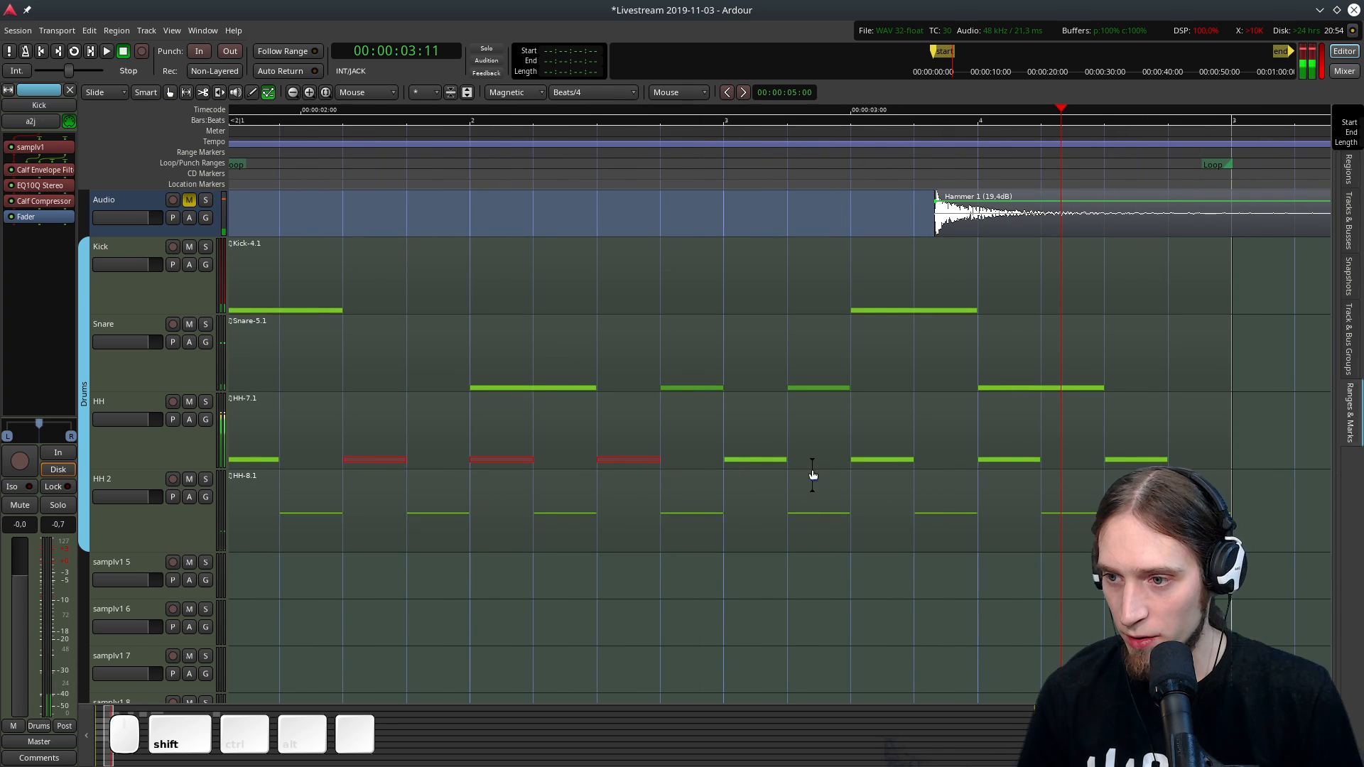
pyautogui.keyDown('shift'); pyautogui.click(633, 428); pyautogui.keyUp('shift')
pyautogui.keyDown('ctrl'); pyautogui.click(372, 459); pyautogui.keyUp('ctrl')
pyautogui.keyDown('ctrl'); pyautogui.click(615, 459); pyautogui.keyUp('ctrl')
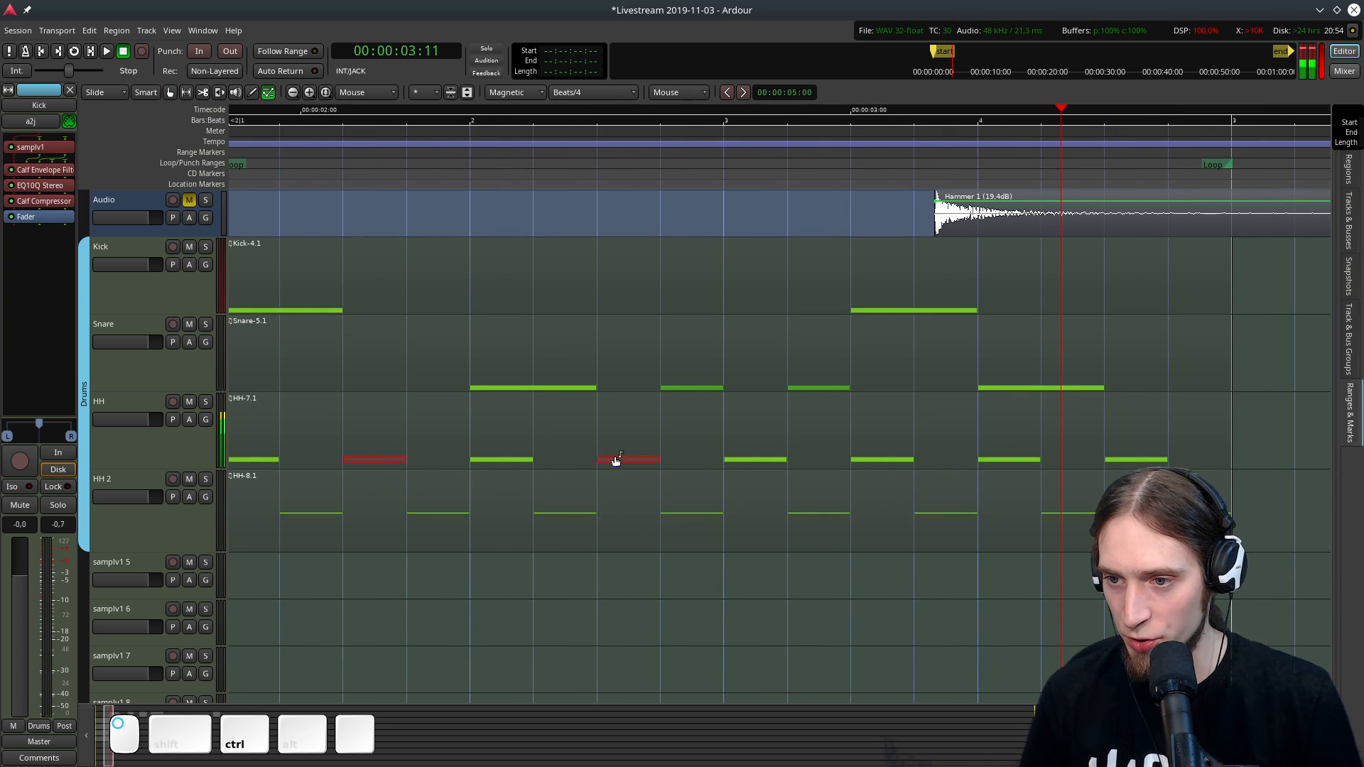
pyautogui.keyDown('ctrl'); pyautogui.click(872, 460); pyautogui.keyUp('ctrl')
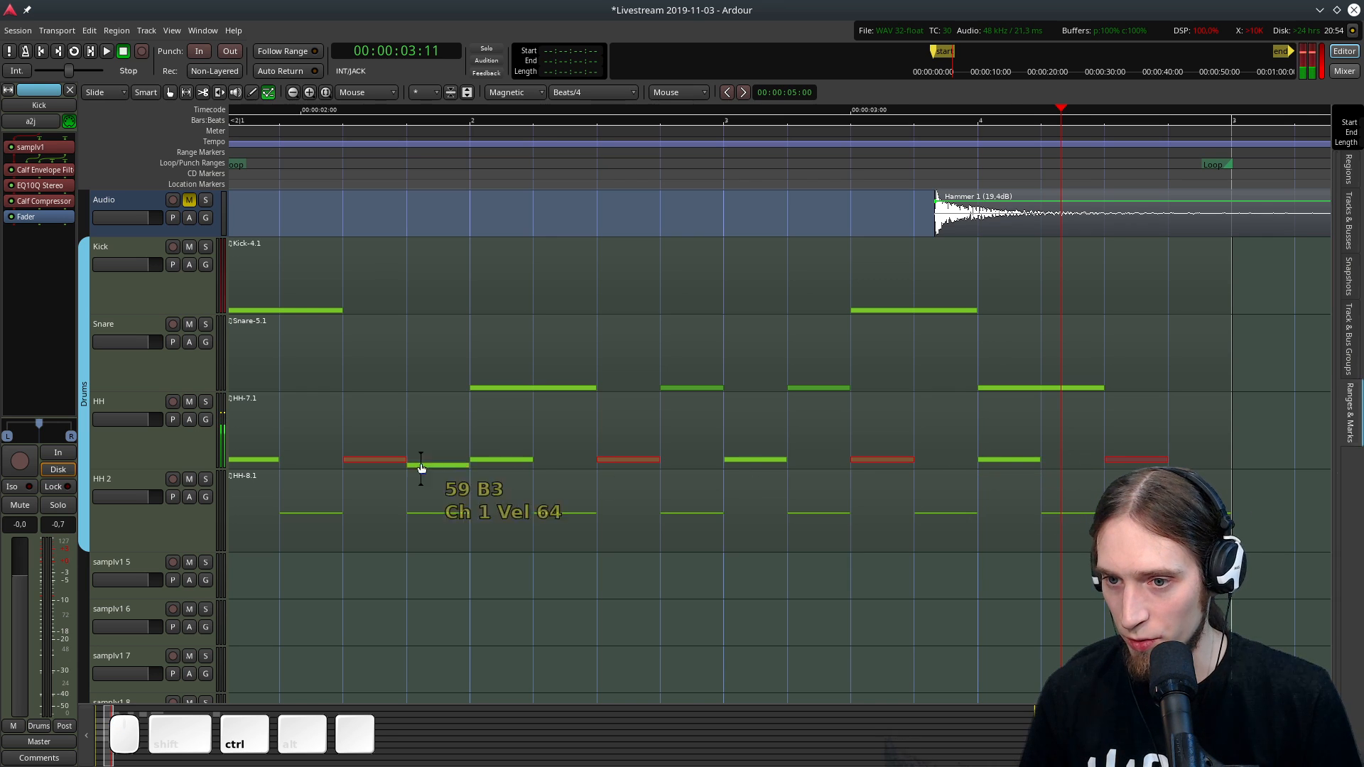
pyautogui.keyDown('ctrl'); pyautogui.scroll(1, 368, 459); pyautogui.keyUp('ctrl')
pyautogui.moveTo(376, 463); pyautogui.dragTo(430, 462)
# Delete the original HH notes behind the delayed copies in the second bar and play the result.
pyautogui.click(366, 460)
pyautogui.press('Delete')
pyautogui.click(868, 460)
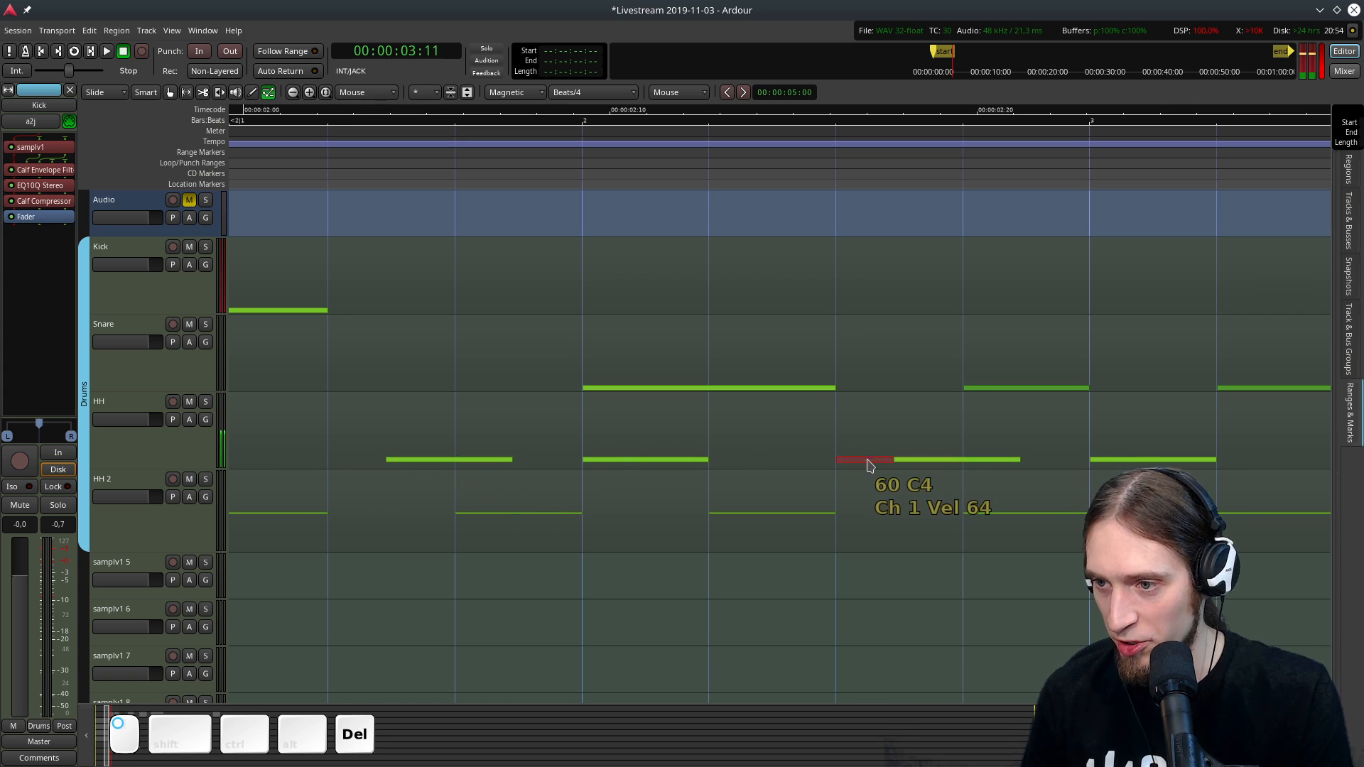
pyautogui.press('Delete')
pyautogui.scroll(-2, 604, 399)
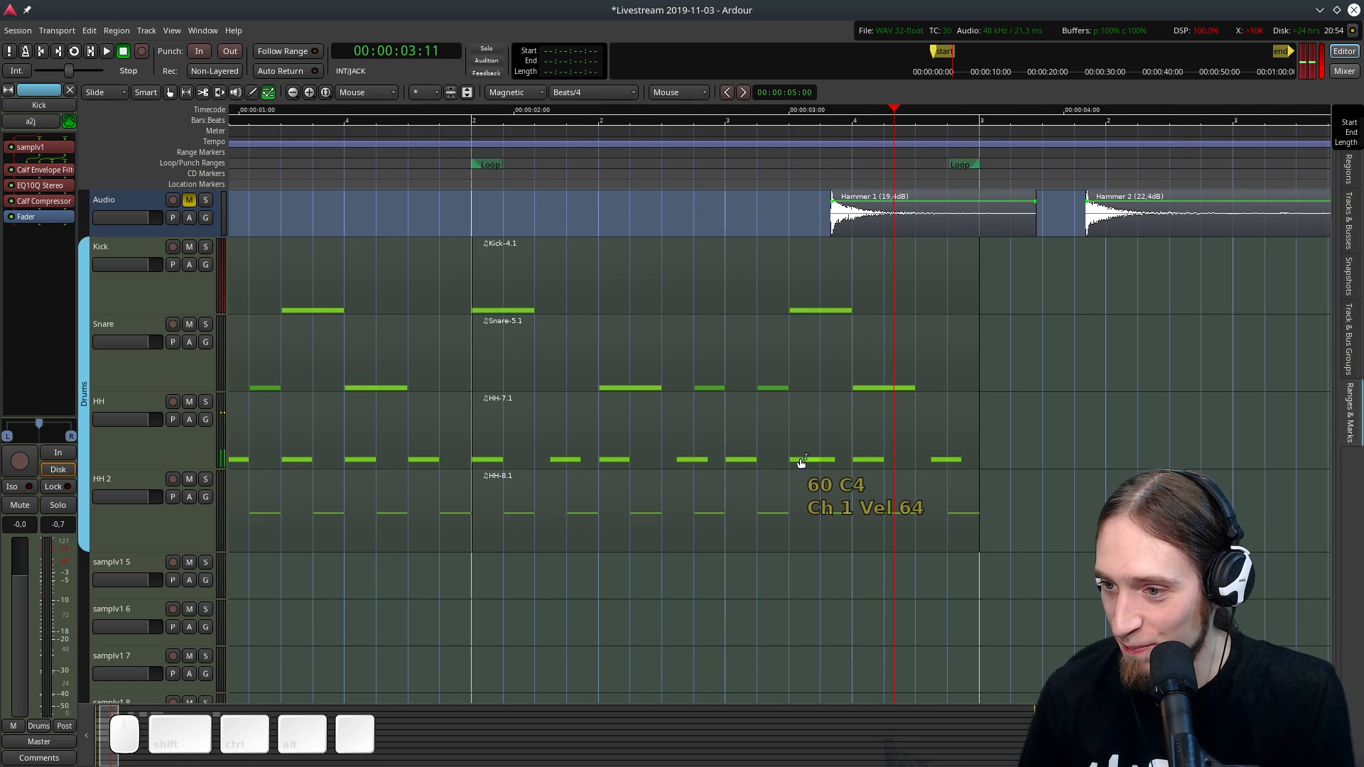
pyautogui.press('Delete')
pyautogui.click(441, 149)
pyautogui.press('space')
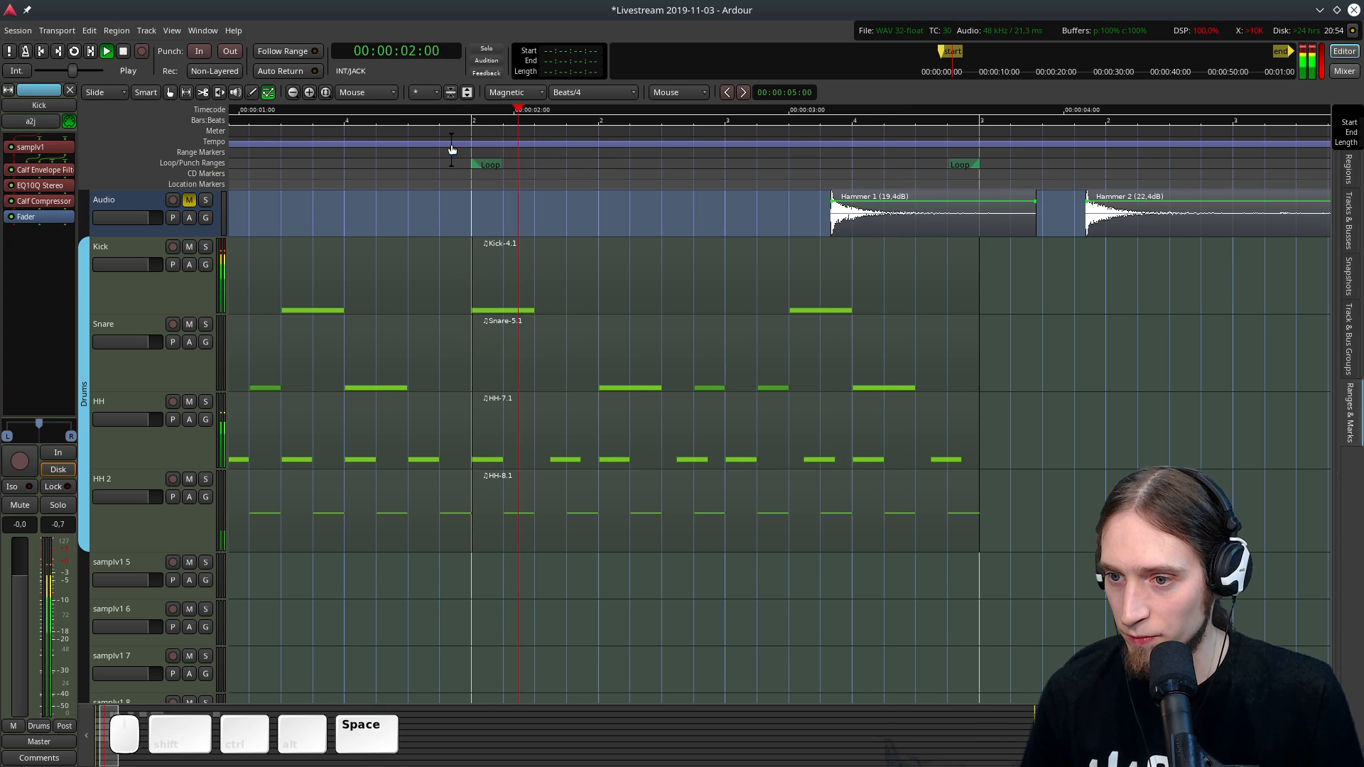
pyautogui.press('space')
# Undo the deletions and the delayed note copies in the second-bar HH region.
pyautogui.hotkey('ctrl', 'z')
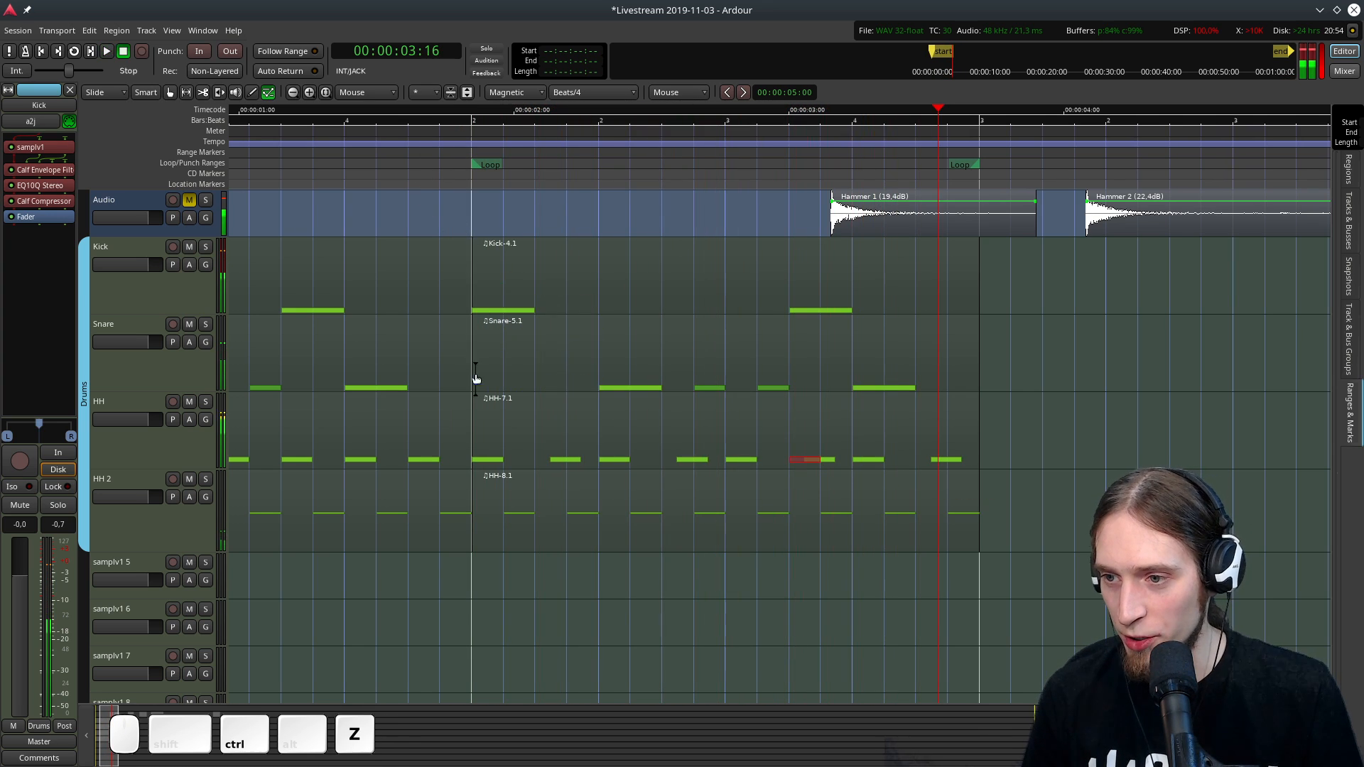
pyautogui.hotkey('ctrl', 'z')
pyautogui.hotkey('ctrl', 'z')
pyautogui.scroll(-3, 567, 431)
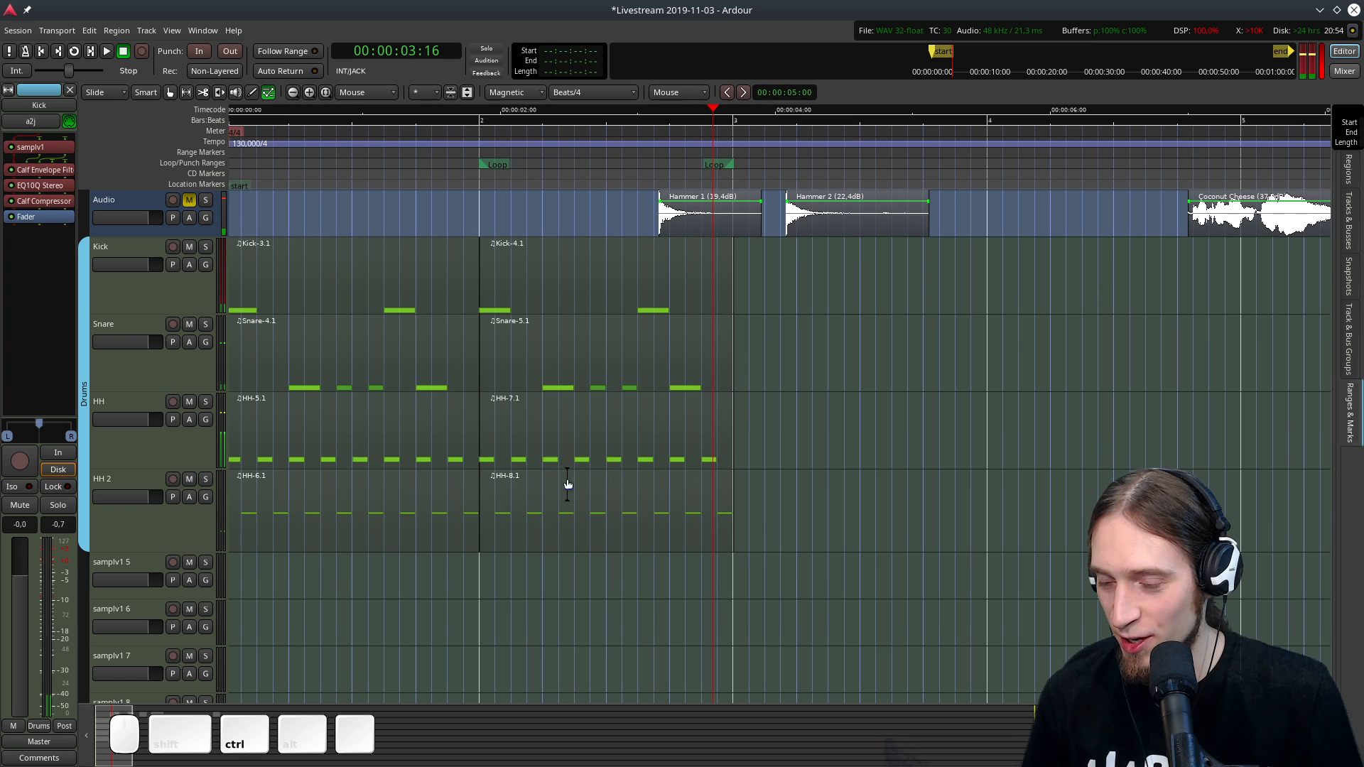
# Quantize the four second-bar drum regions with note starts and ends snapped to Beats/4 and swing enabled.
pyautogui.press('g')
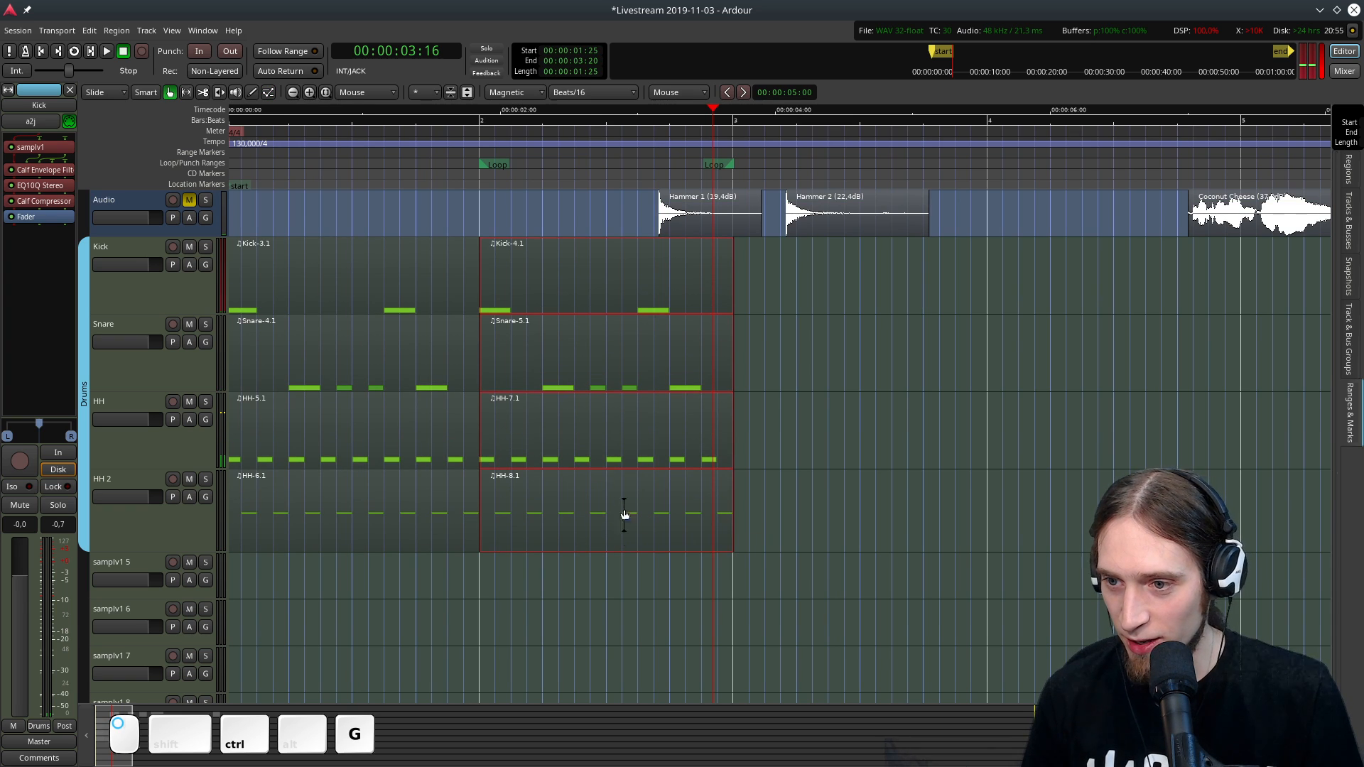
pyautogui.rightClick(607, 426)
pyautogui.moveTo(640, 436)
pyautogui.moveTo(852, 522)
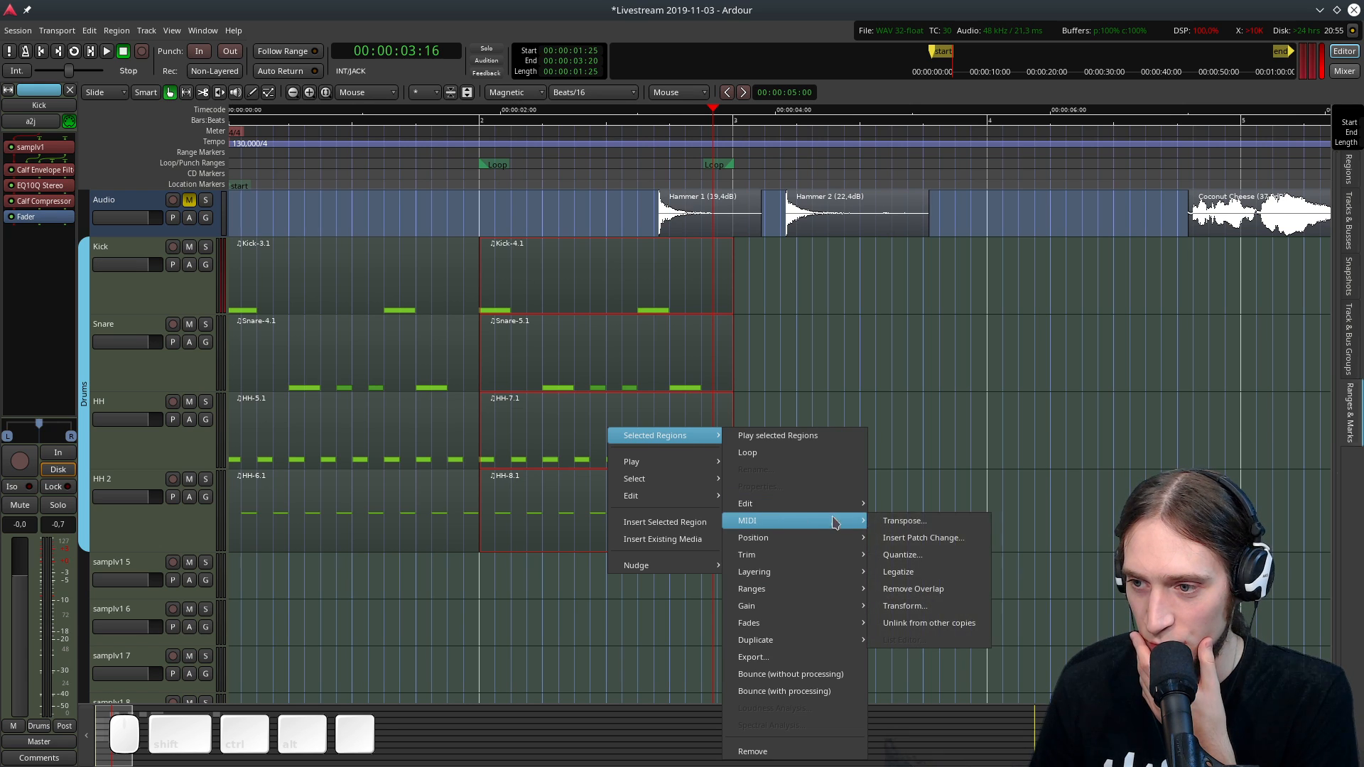
pyautogui.click(963, 560)
pyautogui.moveTo(964, 476); pyautogui.dragTo(898, 313)
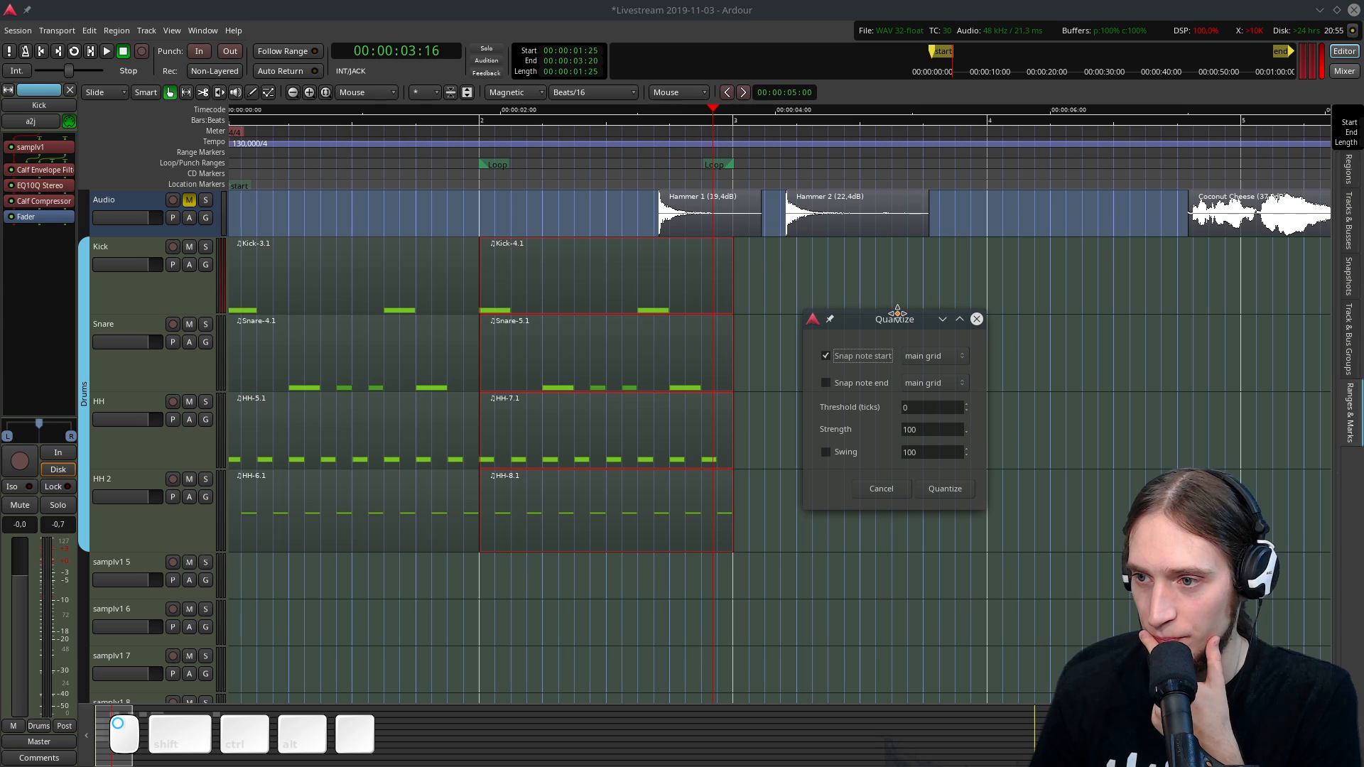
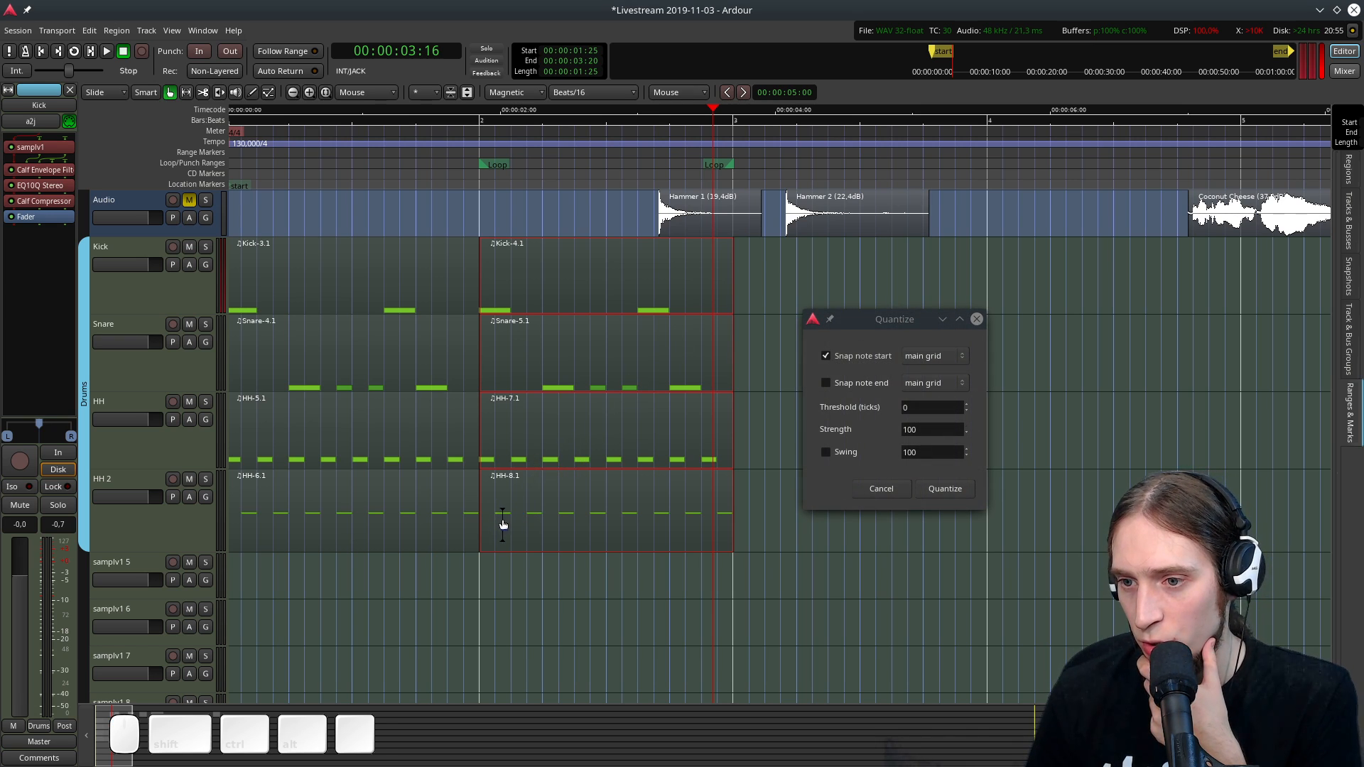
pyautogui.click(943, 358)
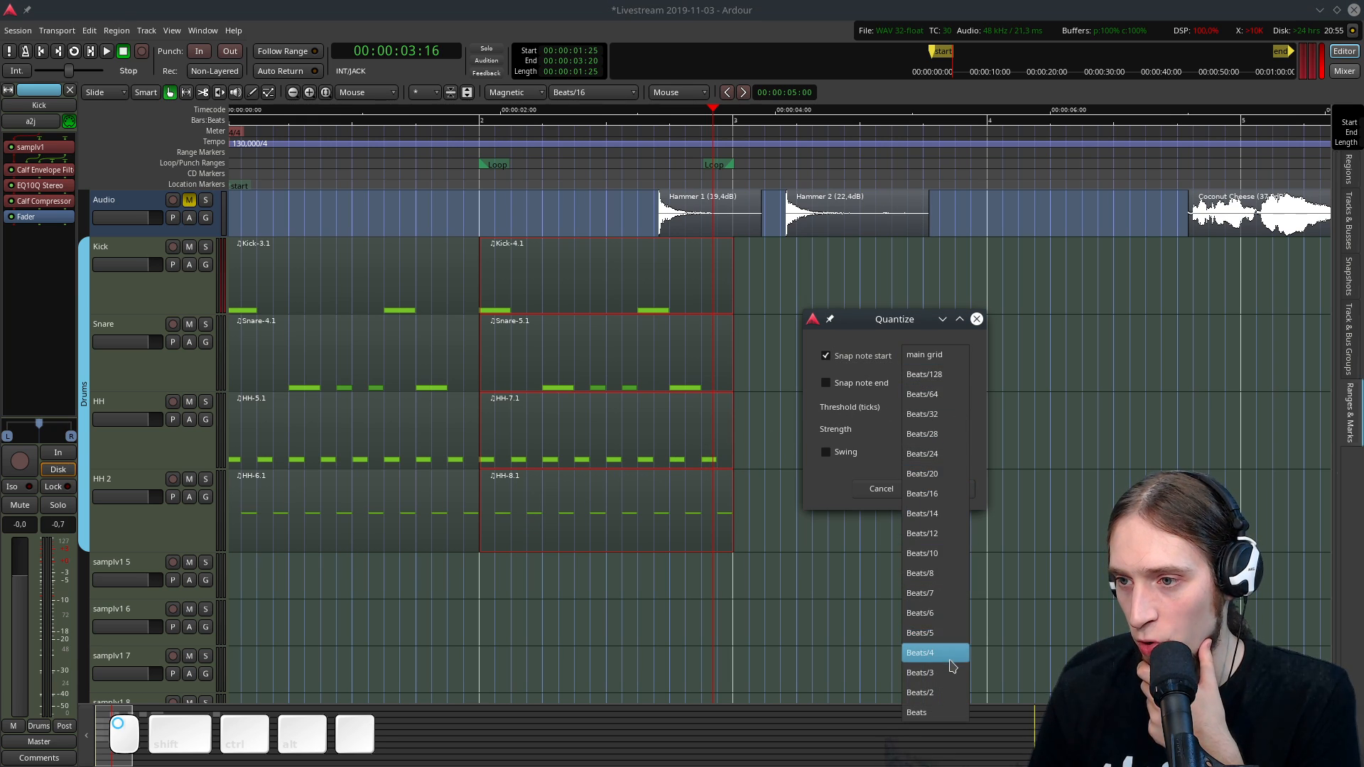
pyautogui.click(923, 653)
pyautogui.click(936, 388)
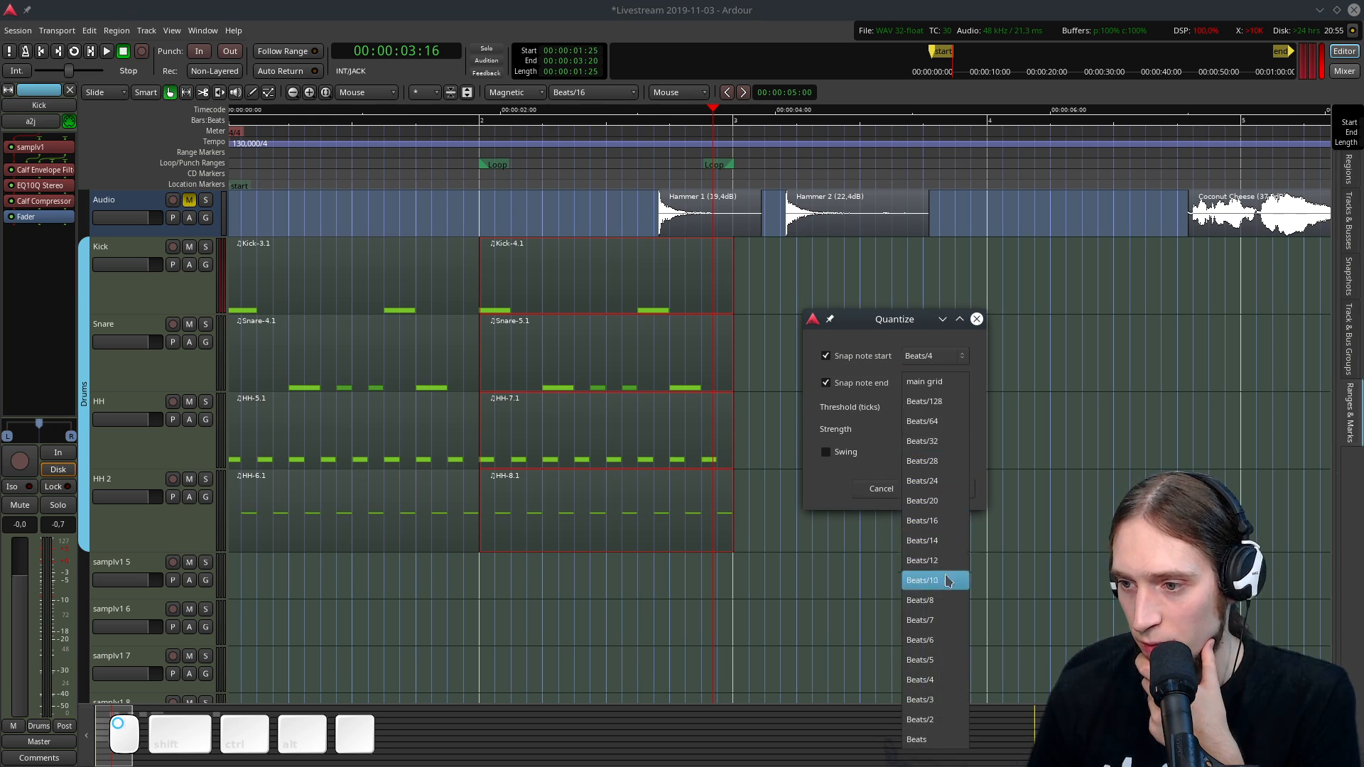
pyautogui.click(927, 676)
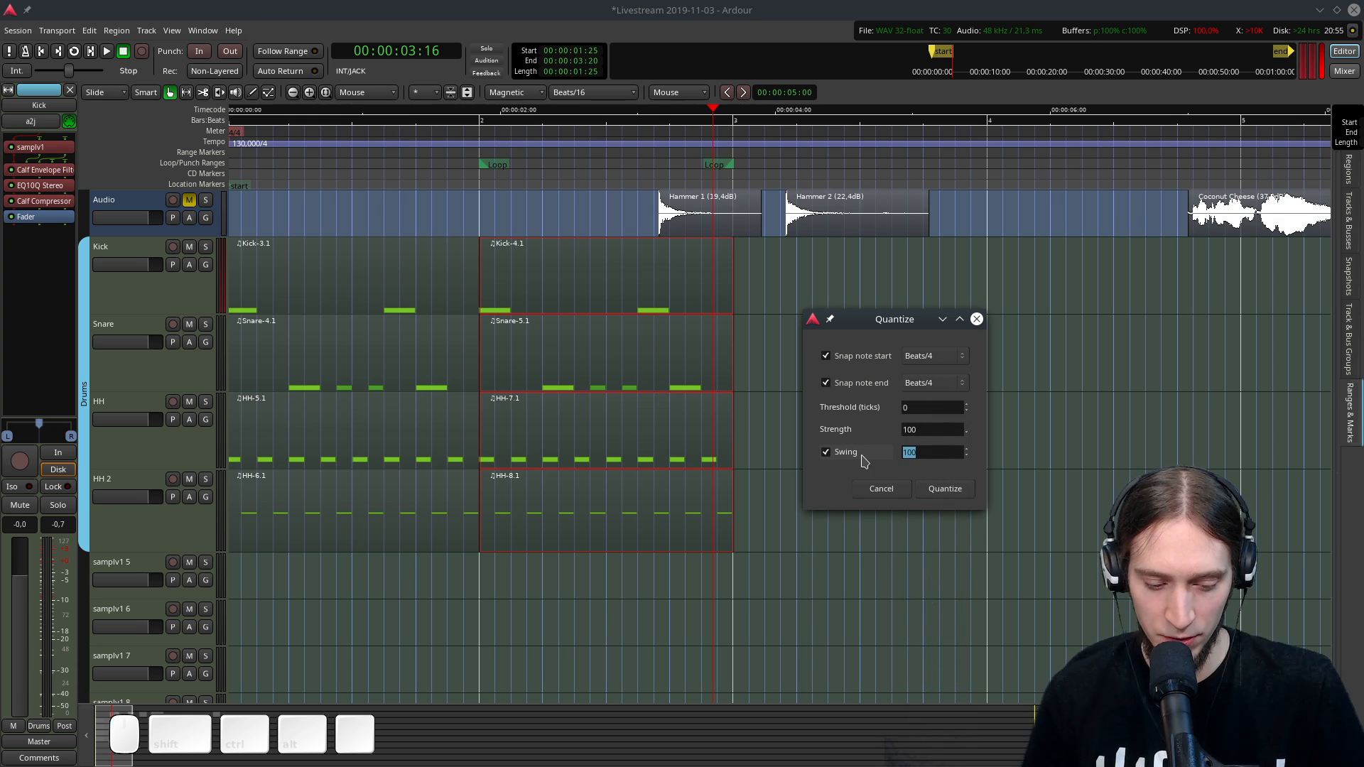
pyautogui.click(936, 492)
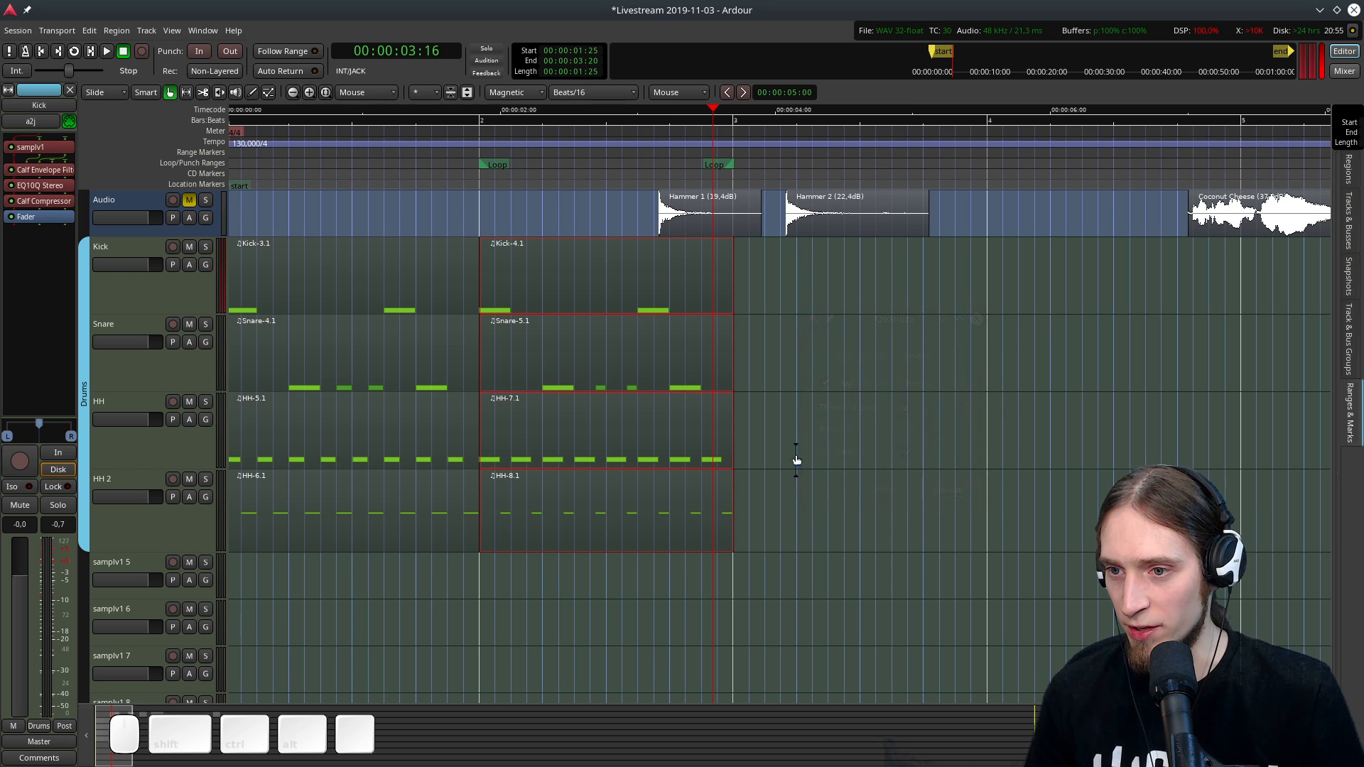
# Play the quantized second bar looped and once more from just before its start.
pyautogui.press('l')
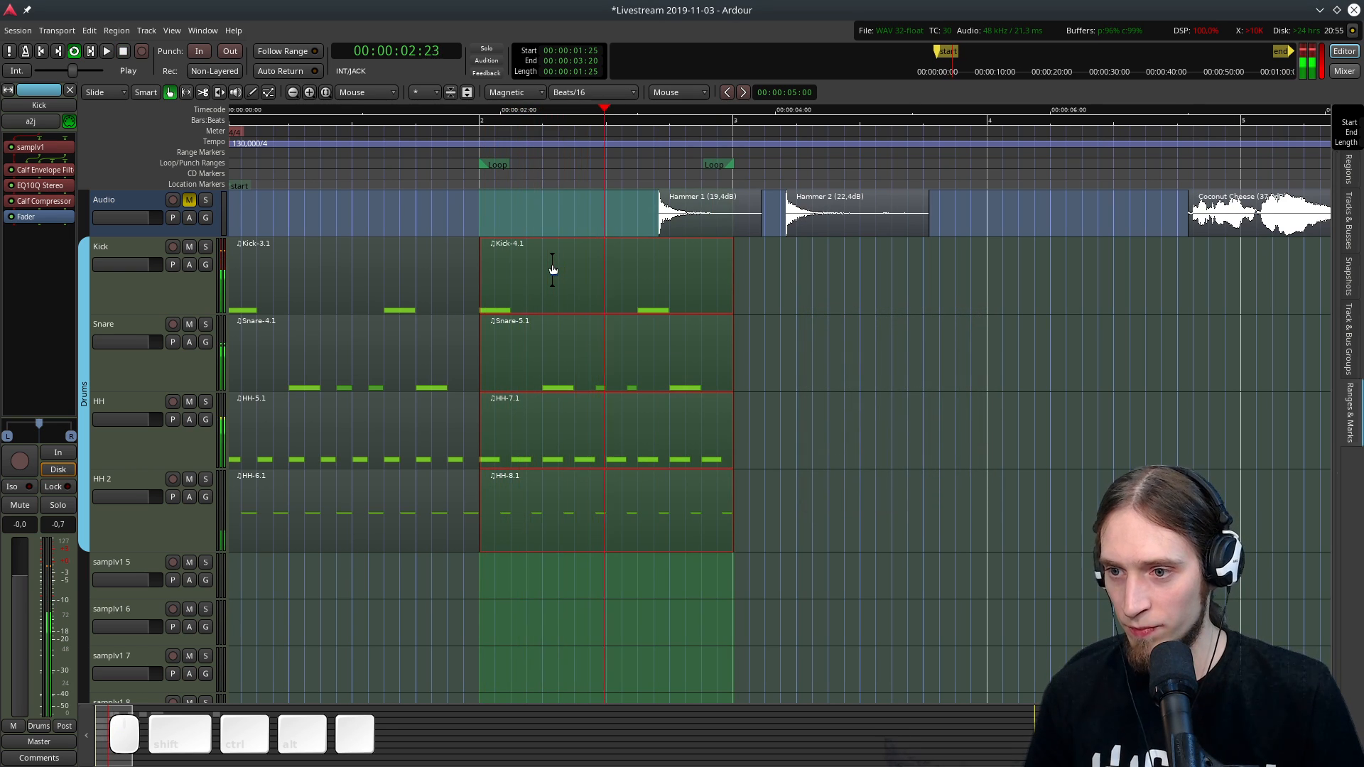
pyautogui.press('space')
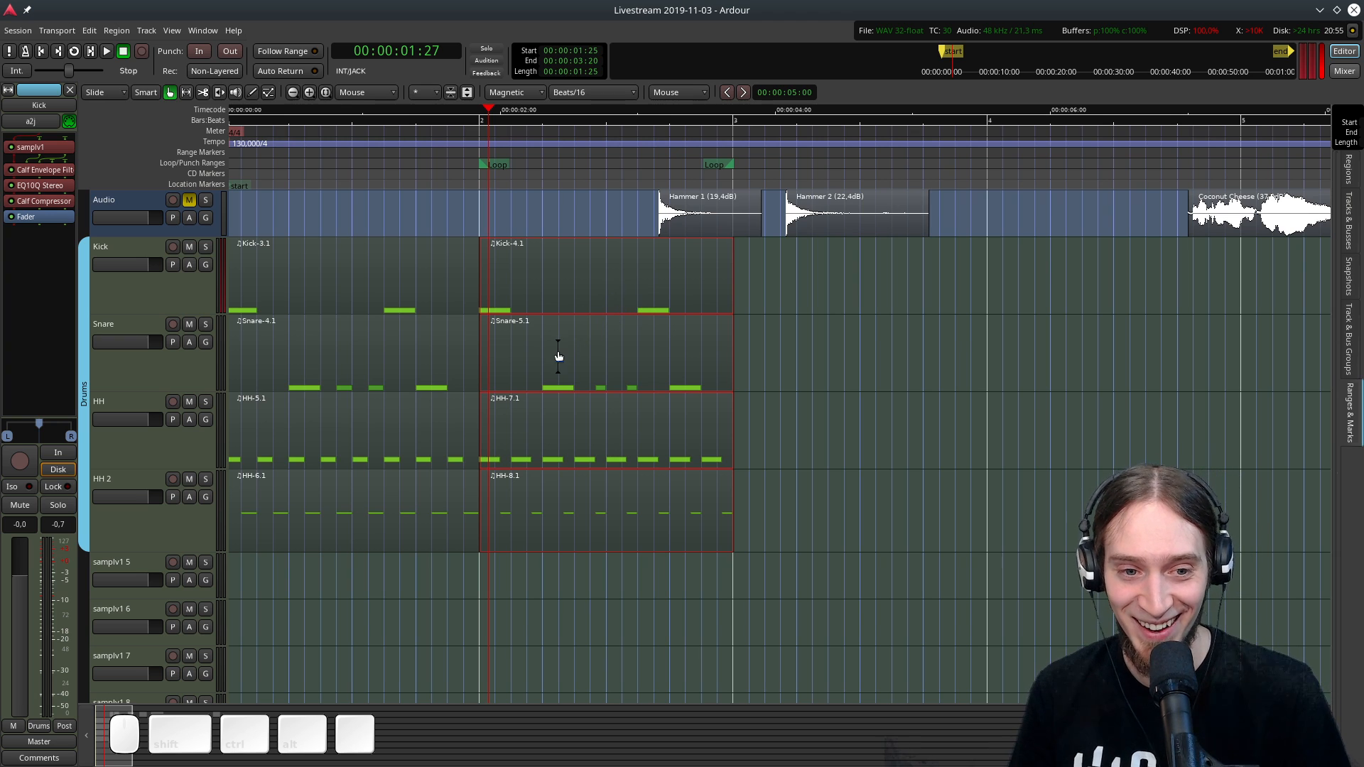
pyautogui.click(464, 125)
pyautogui.press('space')
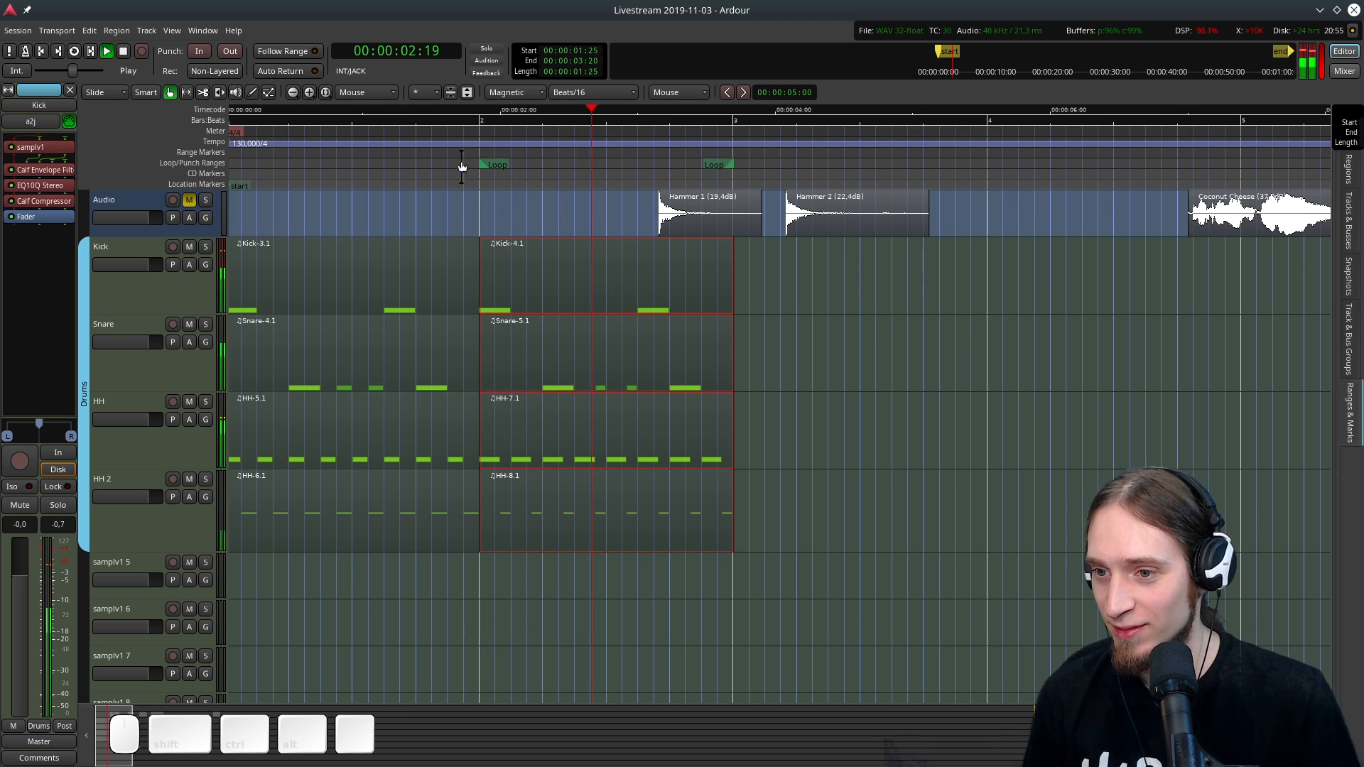
# Undo the quantization of the second-bar regions and play the bar again.
pyautogui.press('space')
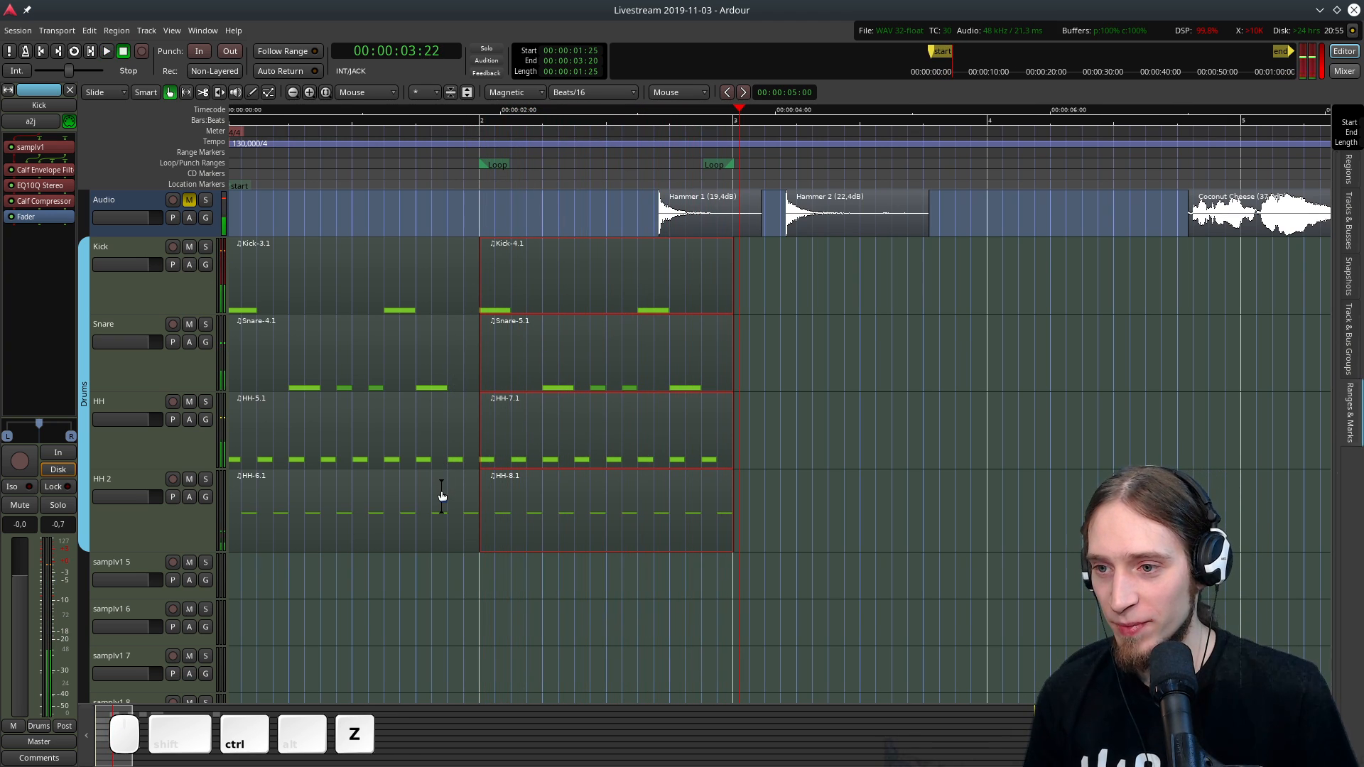
pyautogui.click(469, 162)
pyautogui.press('space')
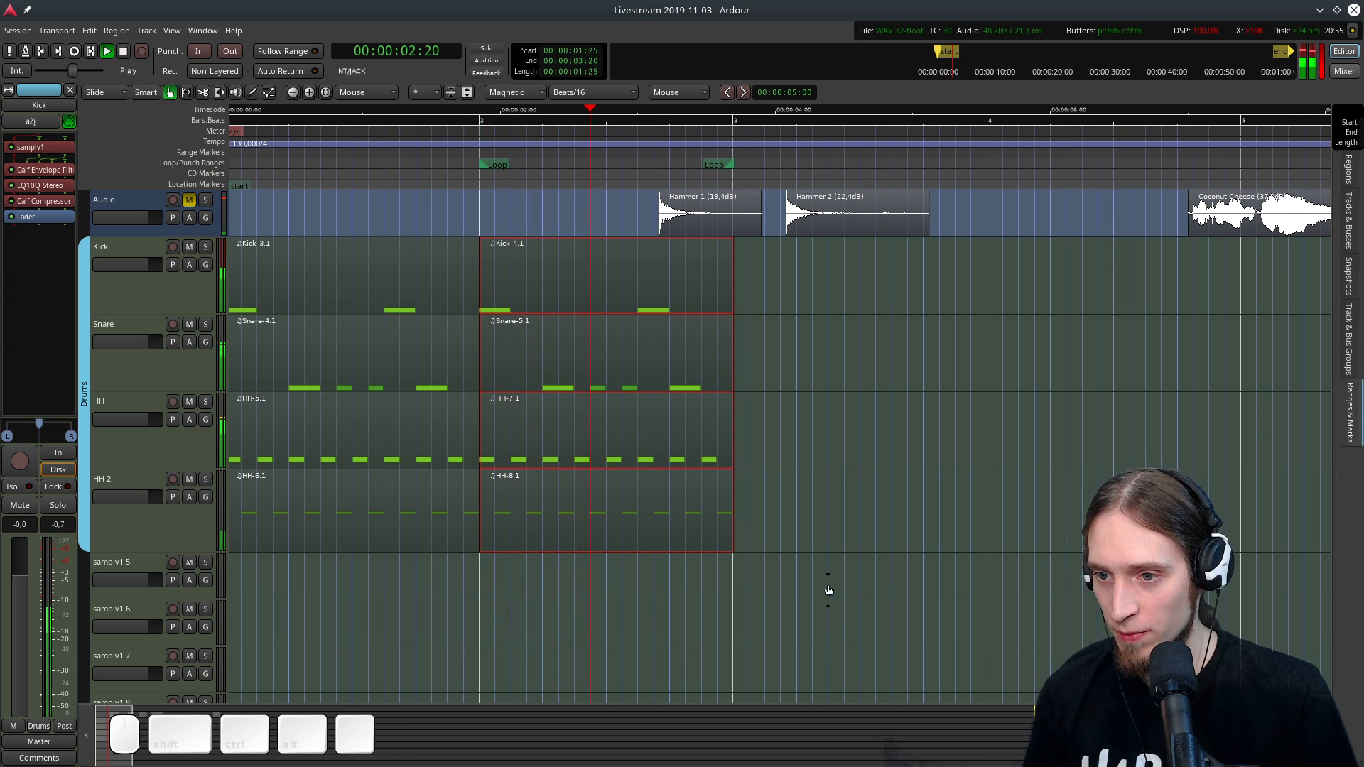
pyautogui.press('space')
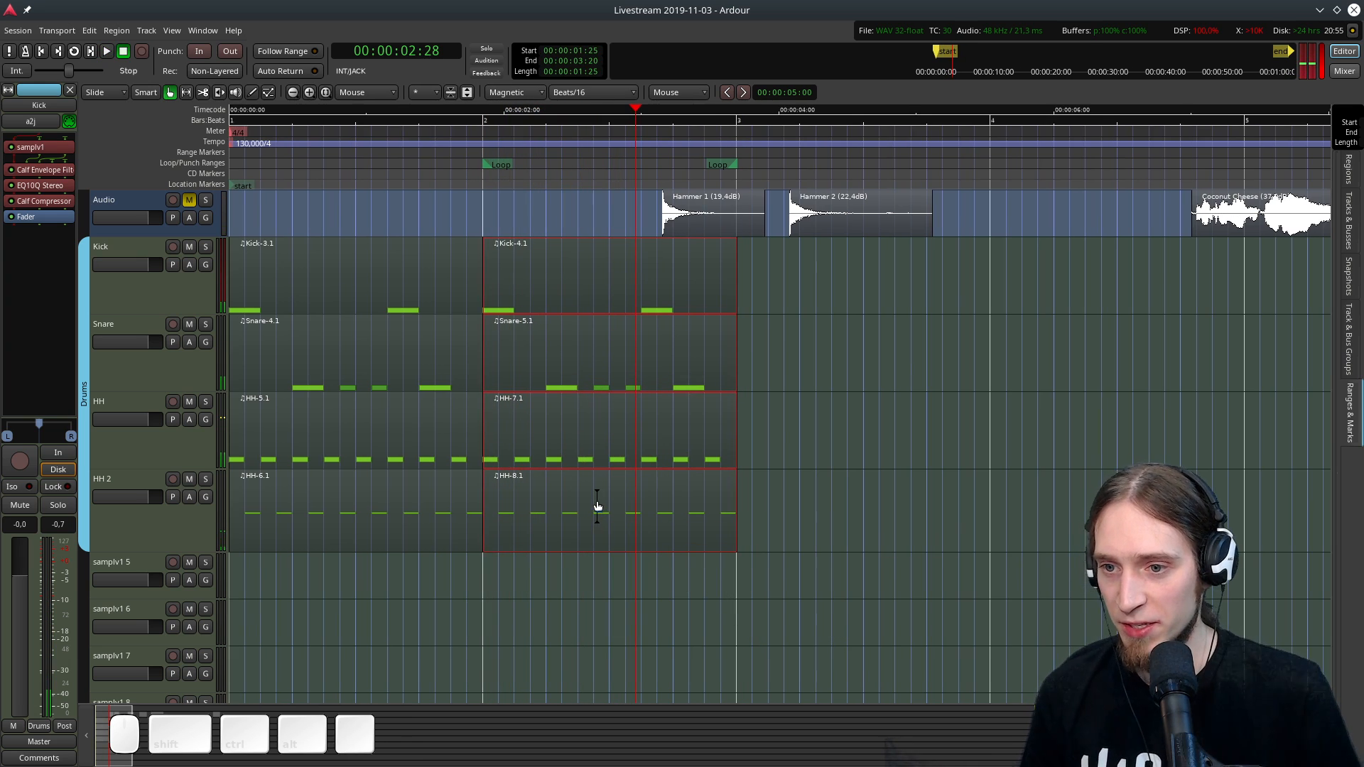
# Duplicate the four second-bar drum regions twice to fill bars 3 and 4, and play from the start.
pyautogui.hotkey('alt', 'd')
pyautogui.hotkey('alt', 'd')
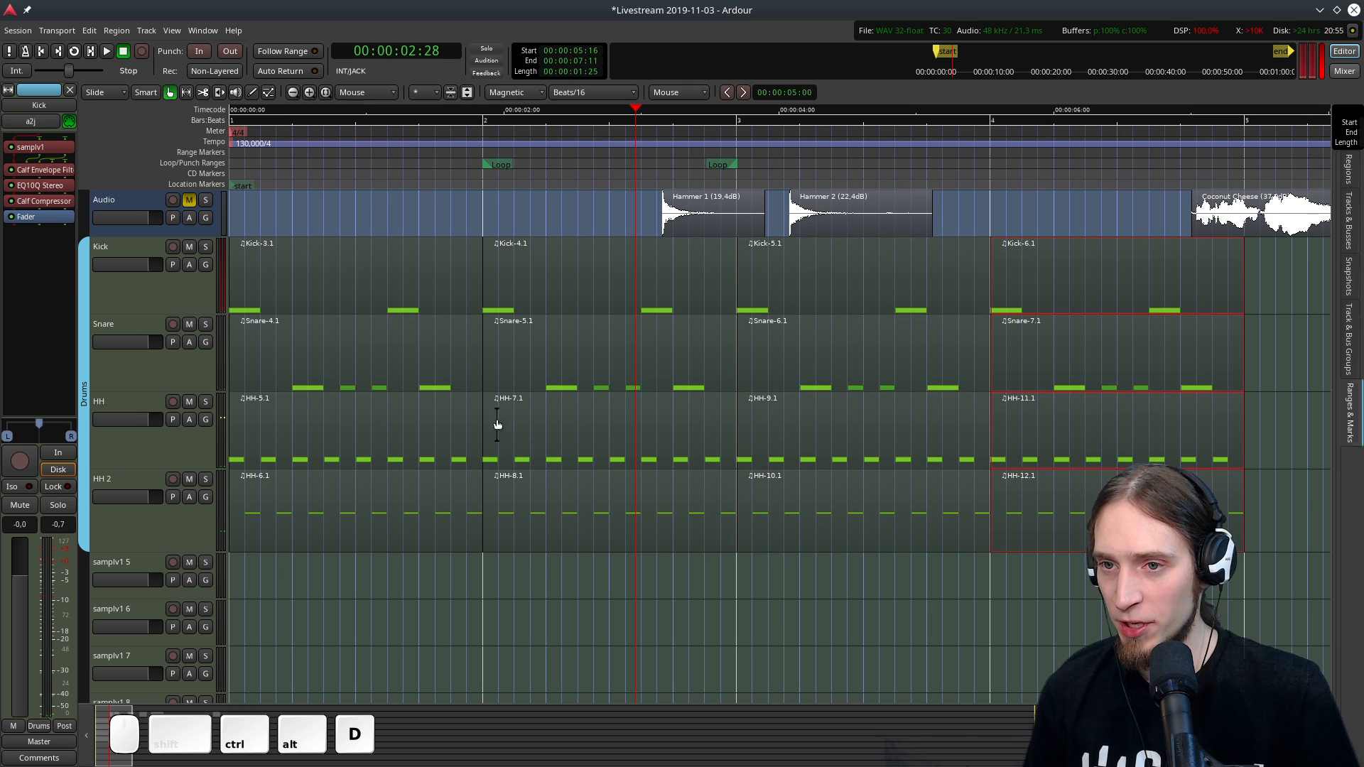
pyautogui.press('space')
pyautogui.scroll(-2, 499, 359)
pyautogui.scroll(1, 302, 524)
pyautogui.scroll(1, 301, 529)
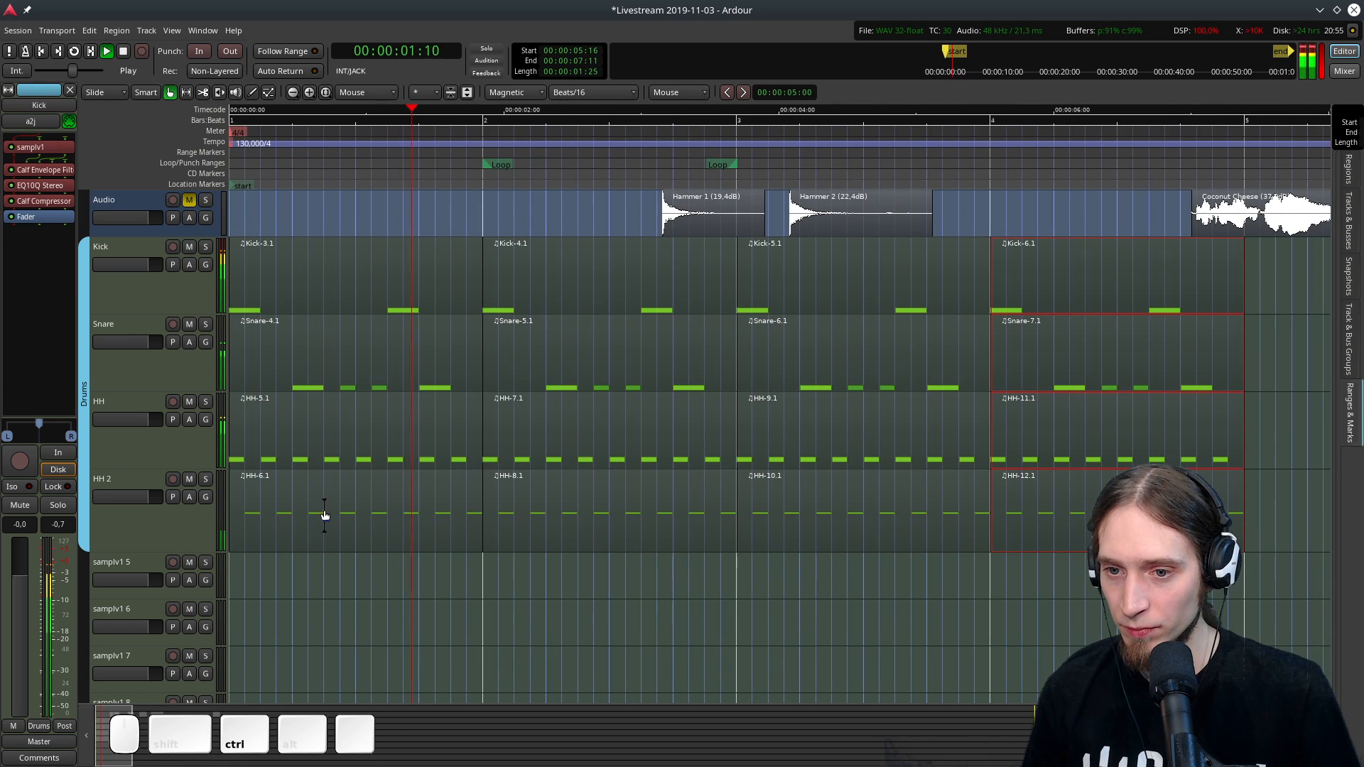
pyautogui.press('space')
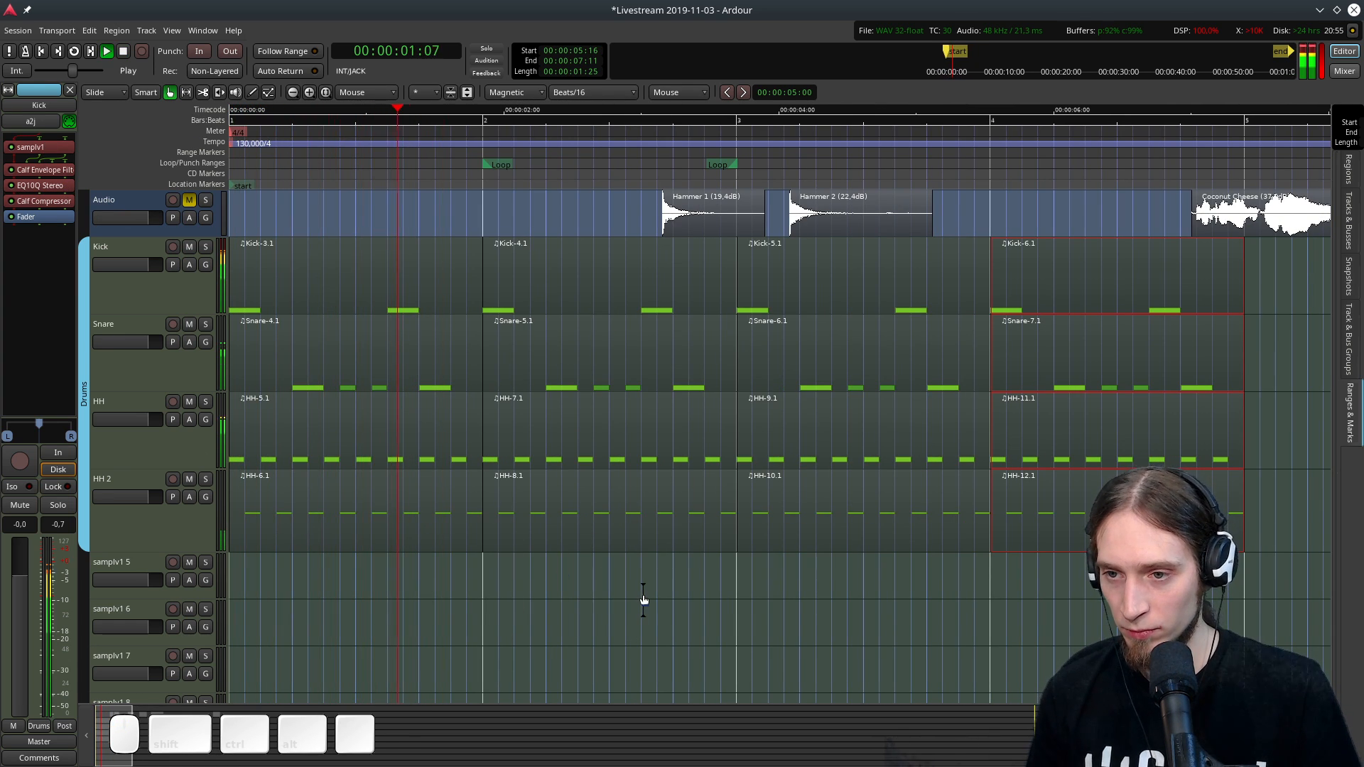
pyautogui.scroll(1, 561, 451)
pyautogui.press('space')
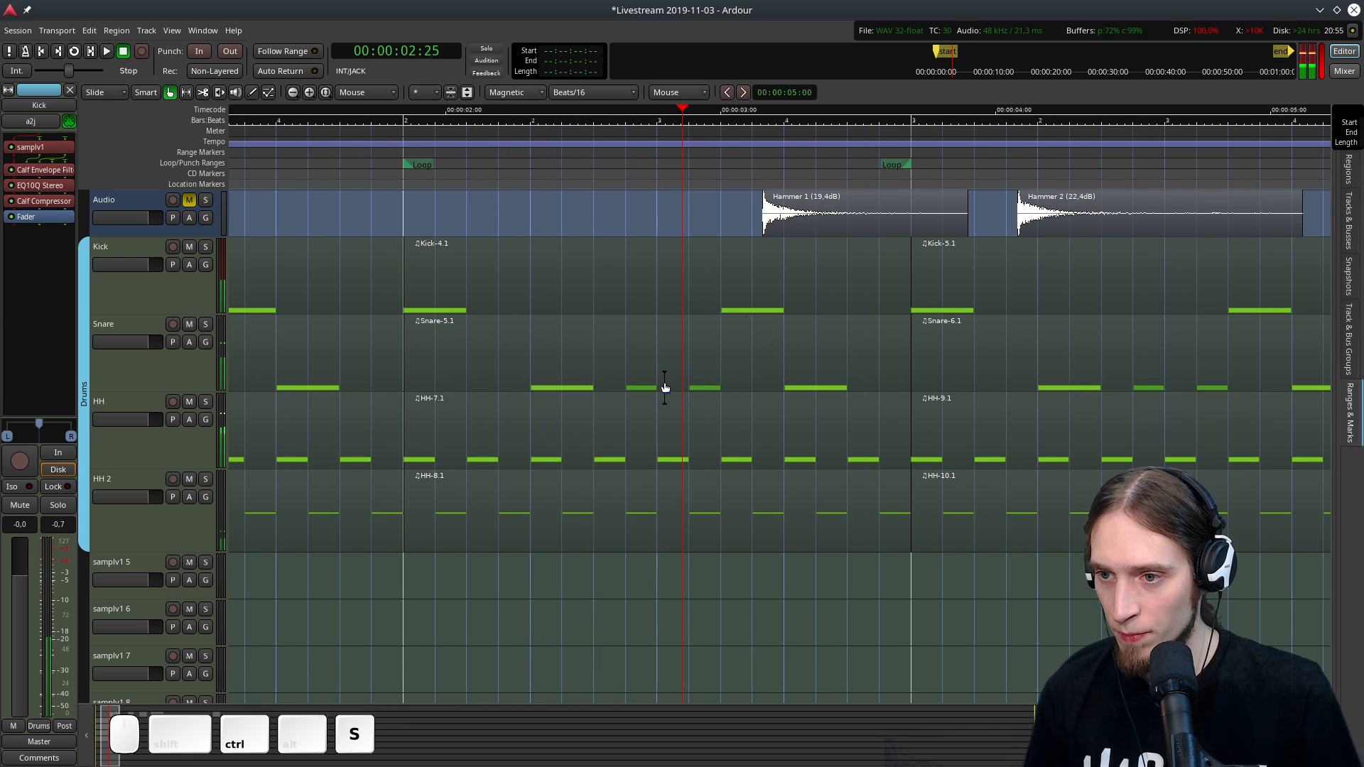
# Enable note drawing on the second-bar Snare region and set the grid to Beats/16.
pyautogui.scroll(1, 662, 382)
pyautogui.press('d')
pyautogui.click(641, 388)
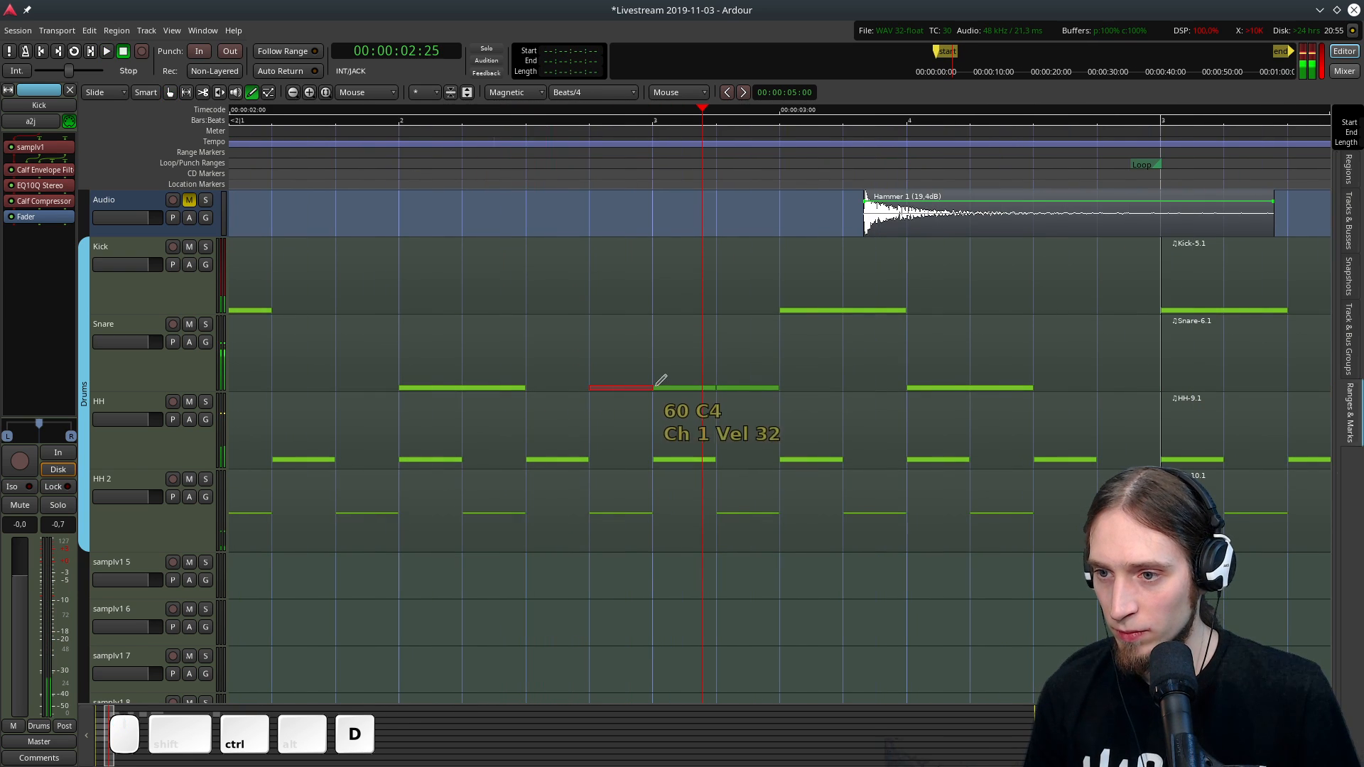
pyautogui.click(596, 94)
pyautogui.click(604, 315)
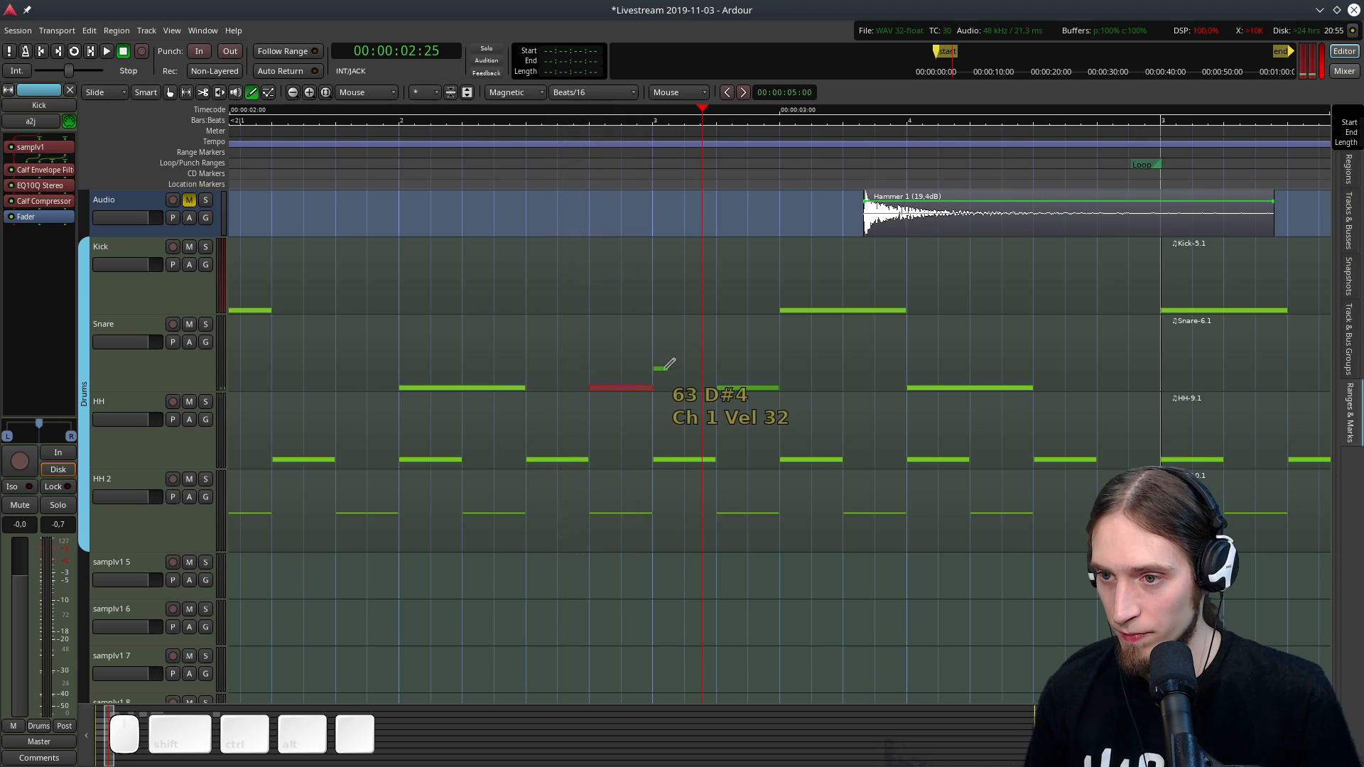
# Draw two short higher-pitched notes between the soft second-bar Snare notes, play them and erase both.
pyautogui.click(661, 374)
pyautogui.click(692, 375)
pyautogui.press('space')
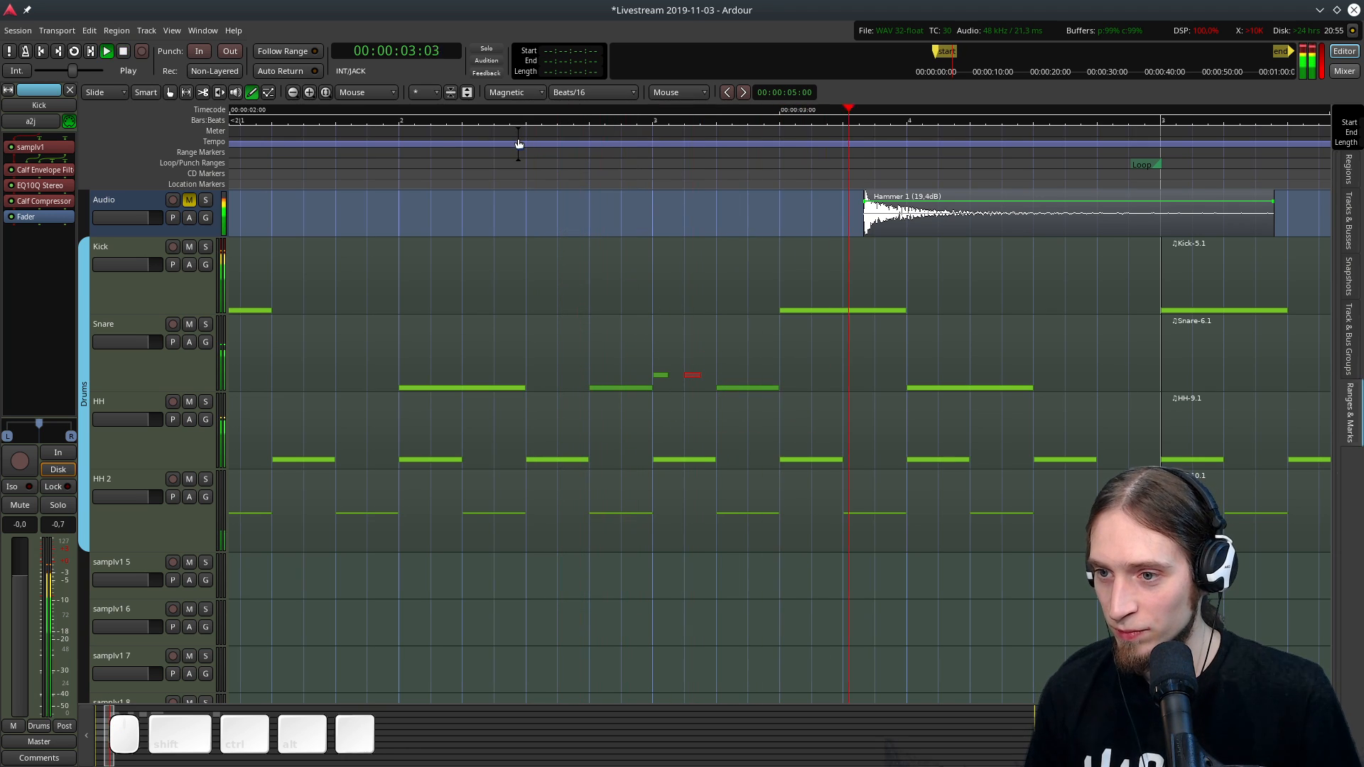
pyautogui.click(518, 144)
pyautogui.press('space')
pyautogui.keyDown('shift'); pyautogui.rightClick(658, 374); pyautogui.keyUp('shift')
pyautogui.keyDown('shift'); pyautogui.rightClick(693, 374); pyautogui.keyUp('shift')
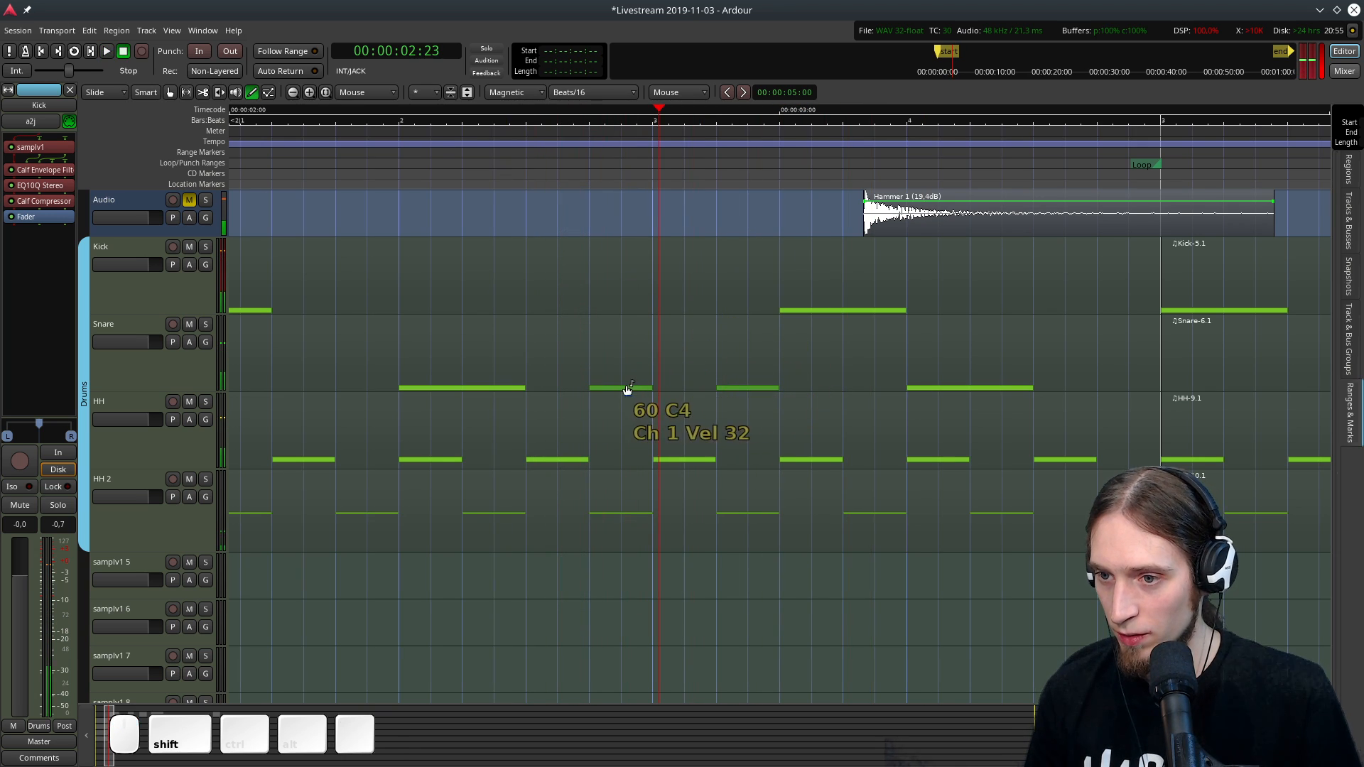
# Halve the first soft Snare note in the second bar and draw two short C4 notes after it.
pyautogui.click(605, 387)
pyautogui.click(661, 386)
pyautogui.click(692, 386)
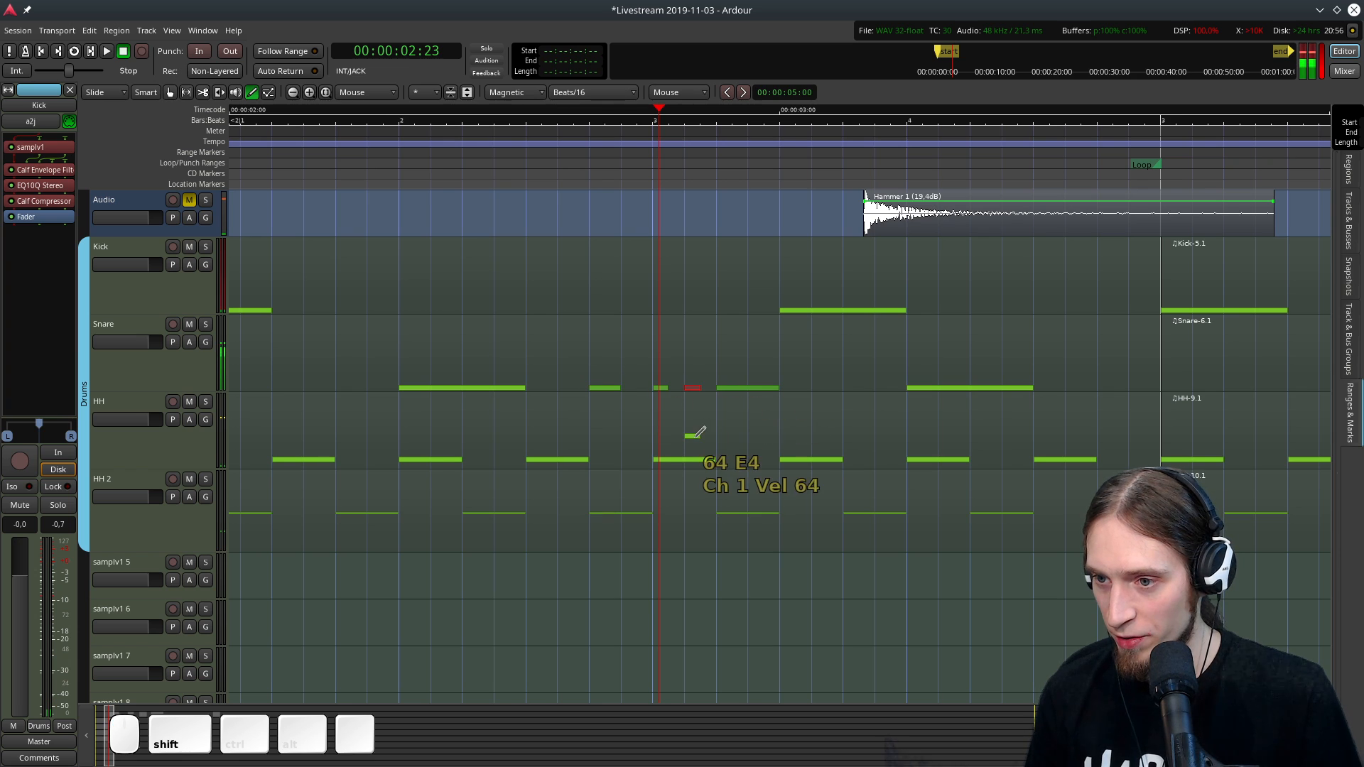
# Replace the second bar's third-beat HH note with a short one between the two short Snare notes and play it.
pyautogui.click(660, 436)
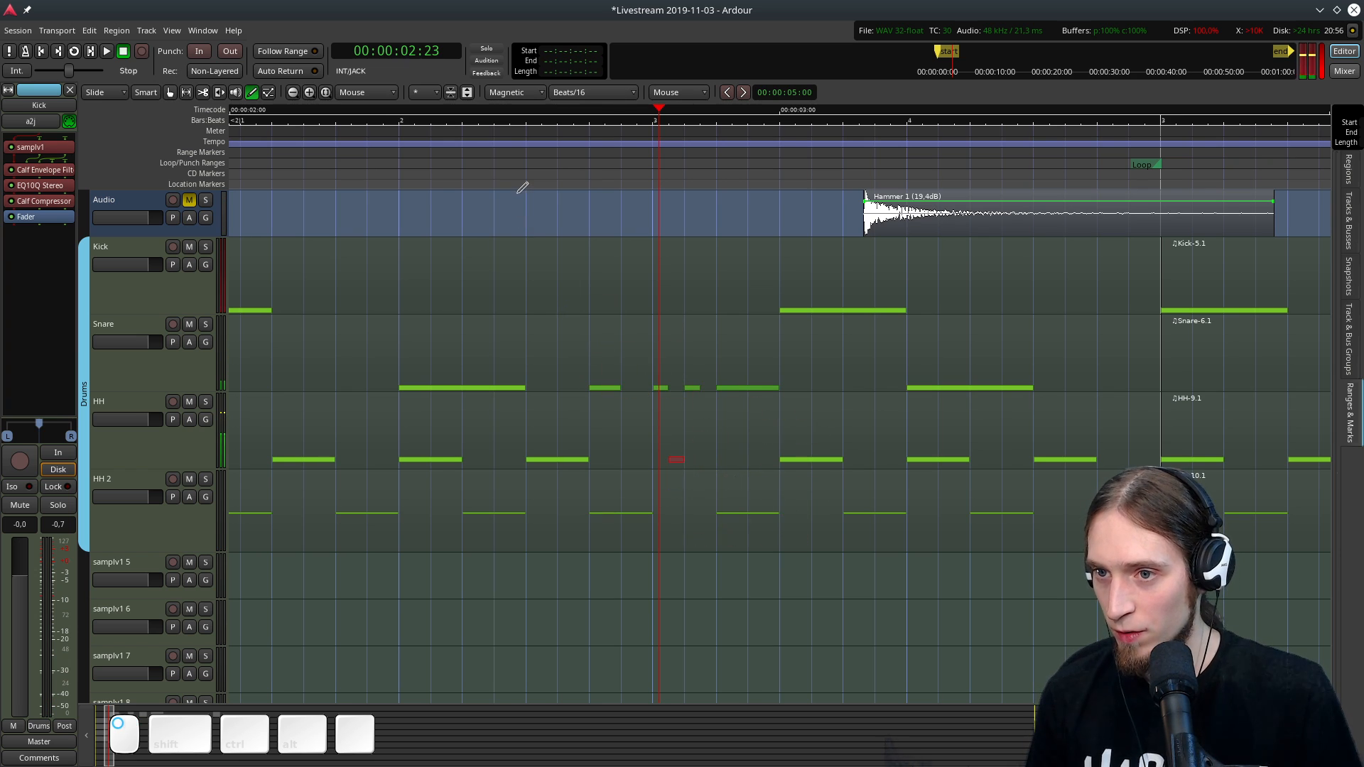
pyautogui.press('space')
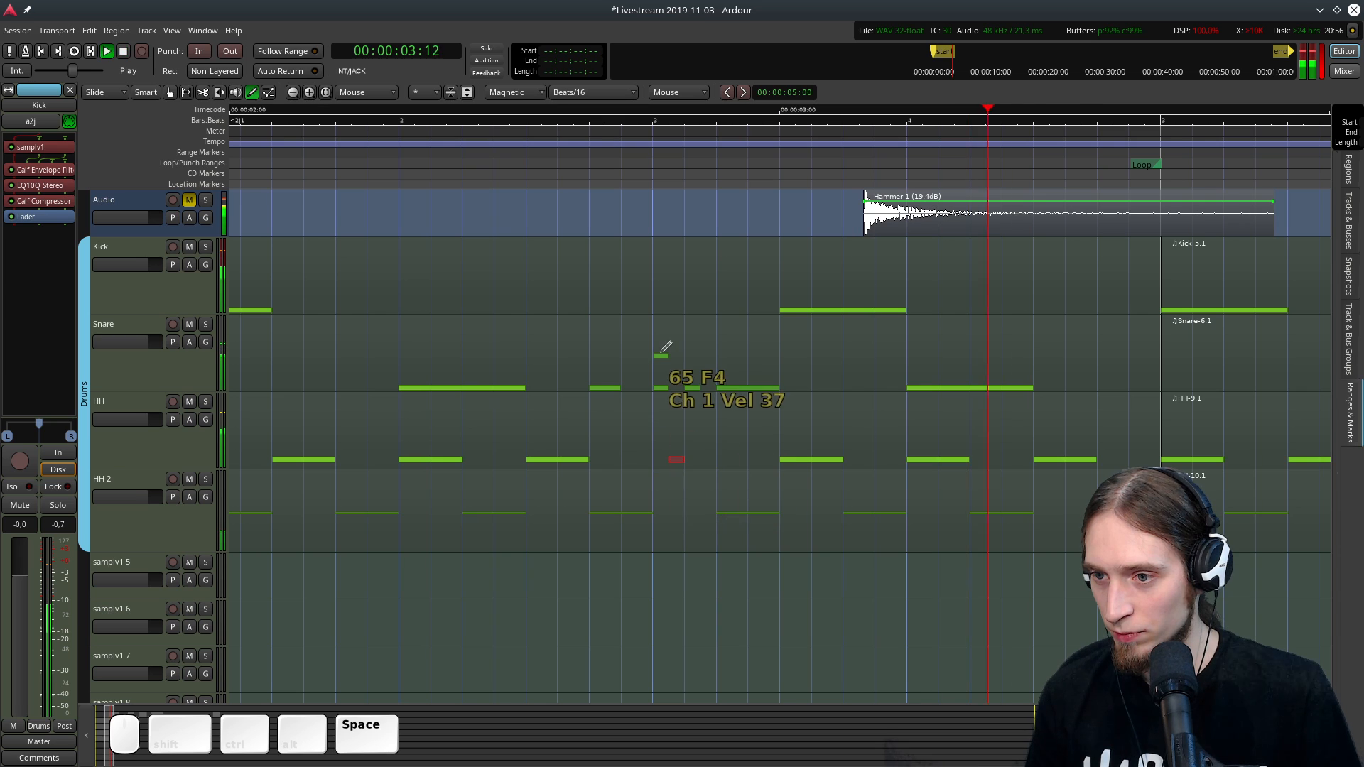
pyautogui.press('space')
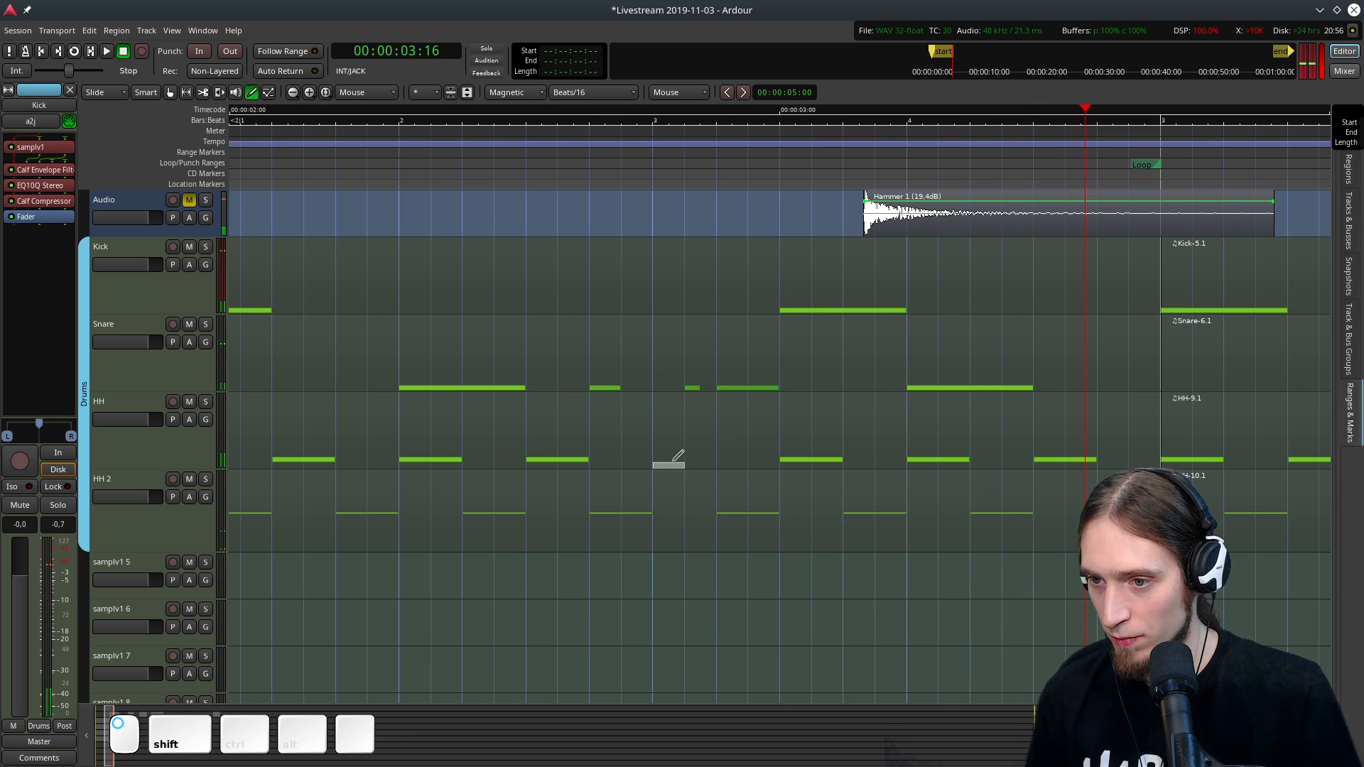
# Erase the short third-beat Snare note, redraw the short HH note exactly on that beat, and play the change.
pyautogui.keyDown('shift'); pyautogui.click(674, 460); pyautogui.keyUp('shift')
pyautogui.press('space')
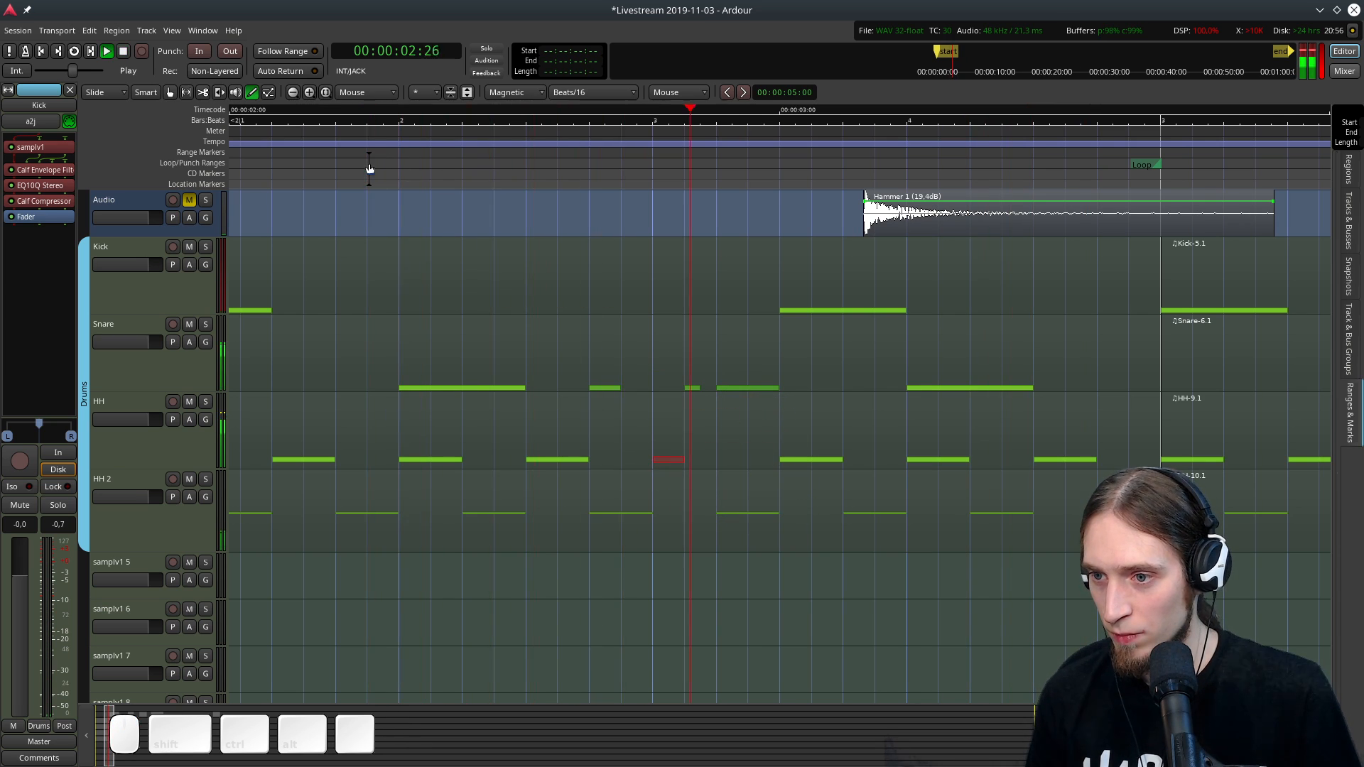
pyautogui.press('space')
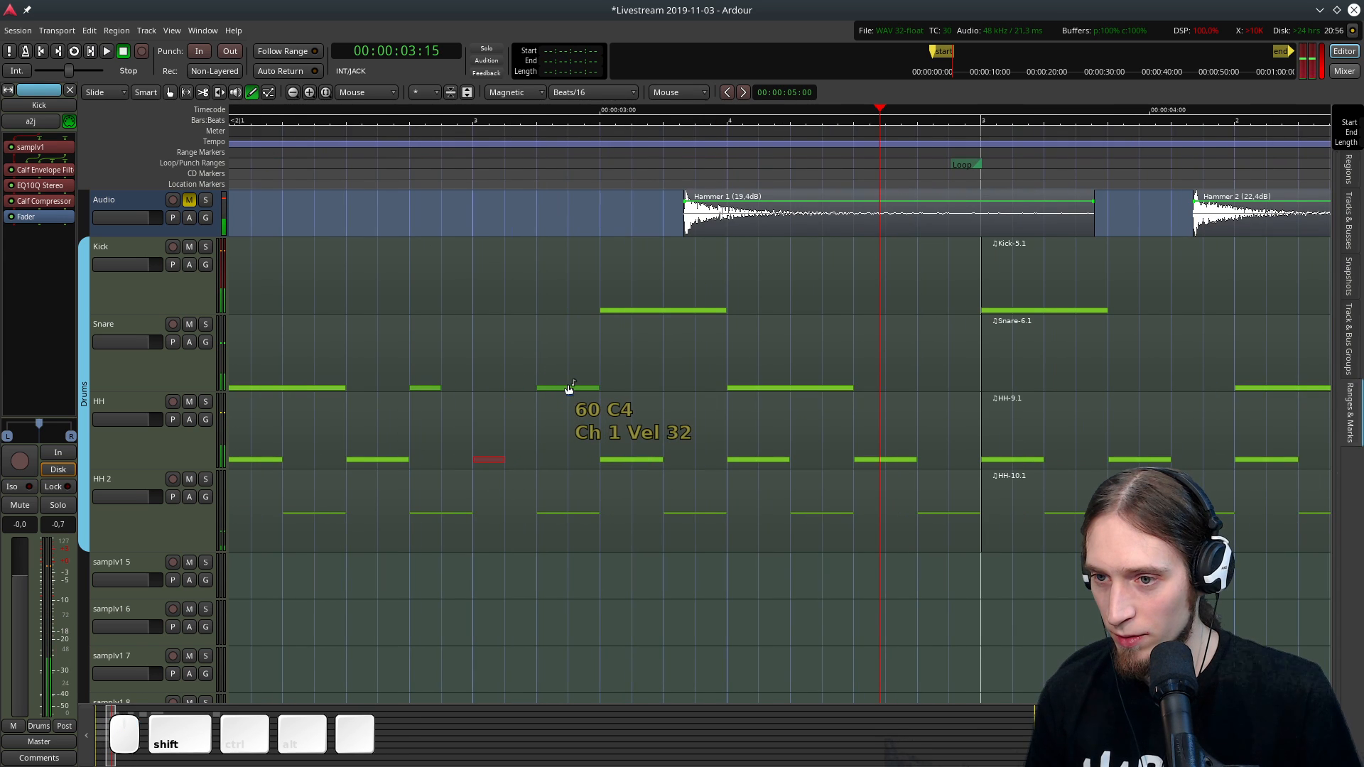
# Halve the length of the last soft Snare note in the second bar and play the pattern from the first bar.
pyautogui.click(568, 387)
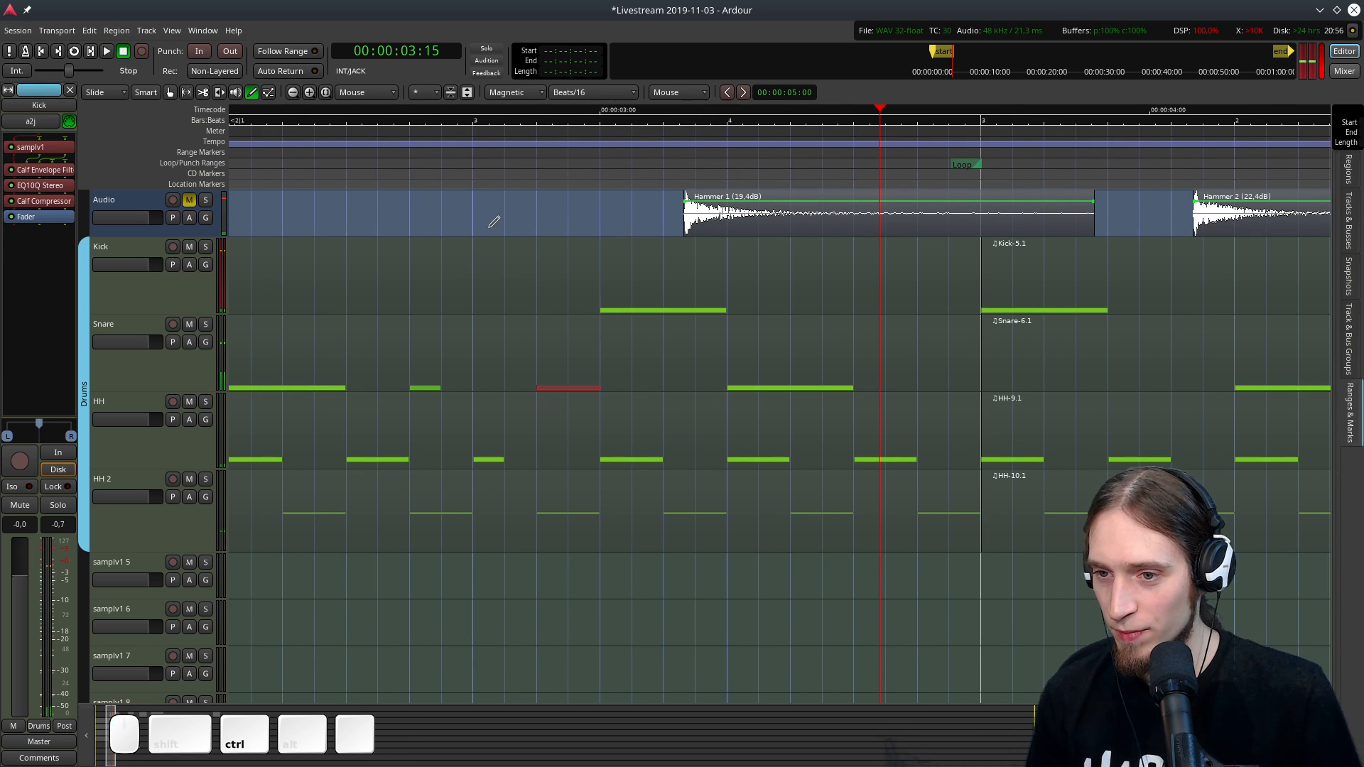
pyautogui.scroll(-1, 494, 221)
pyautogui.hscroll(-3, 429, 185)
pyautogui.click(407, 161)
pyautogui.press('space')
pyautogui.press('space')
pyautogui.click(671, 151)
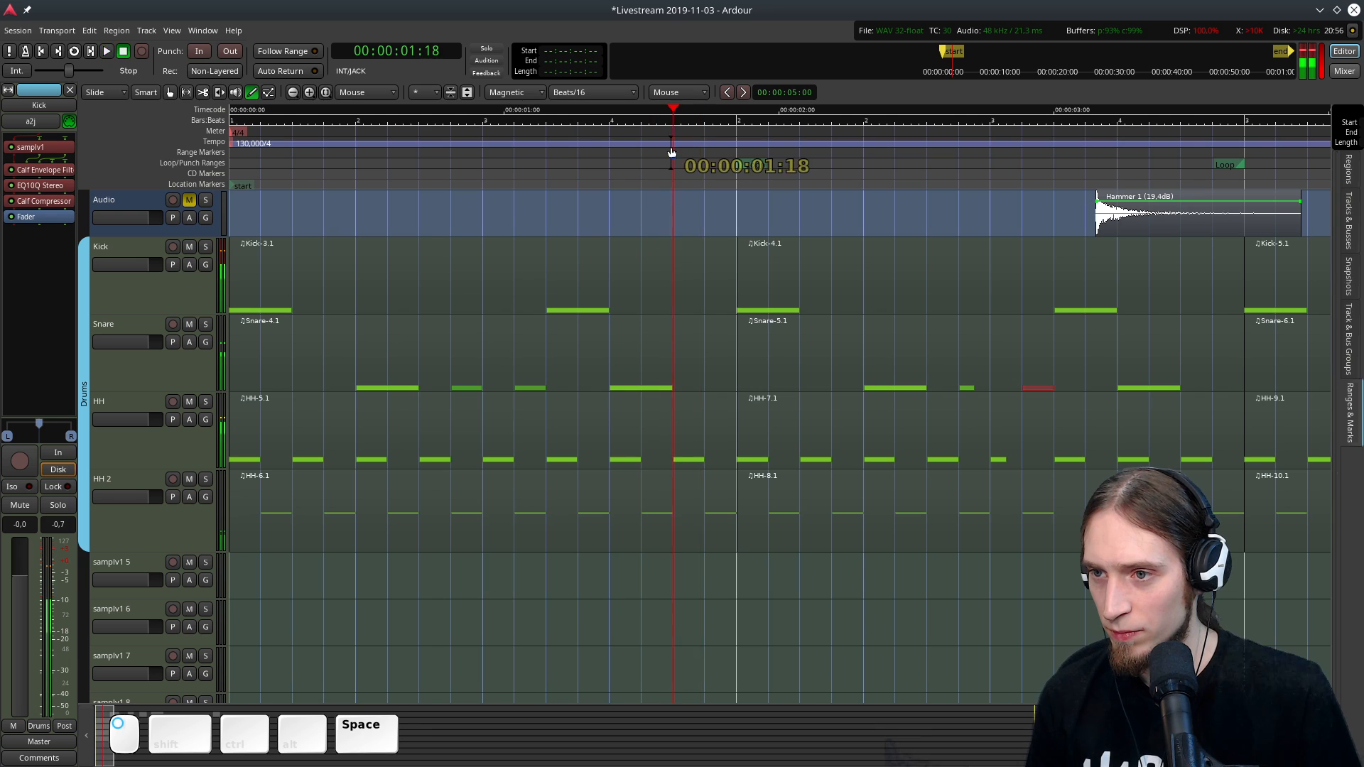
# Play the drum pattern through the second bar to check the fill.
pyautogui.press('space')
pyautogui.scroll(-1, 618, 320)
pyautogui.scroll(1, 617, 321)
pyautogui.scroll(-1, 591, 357)
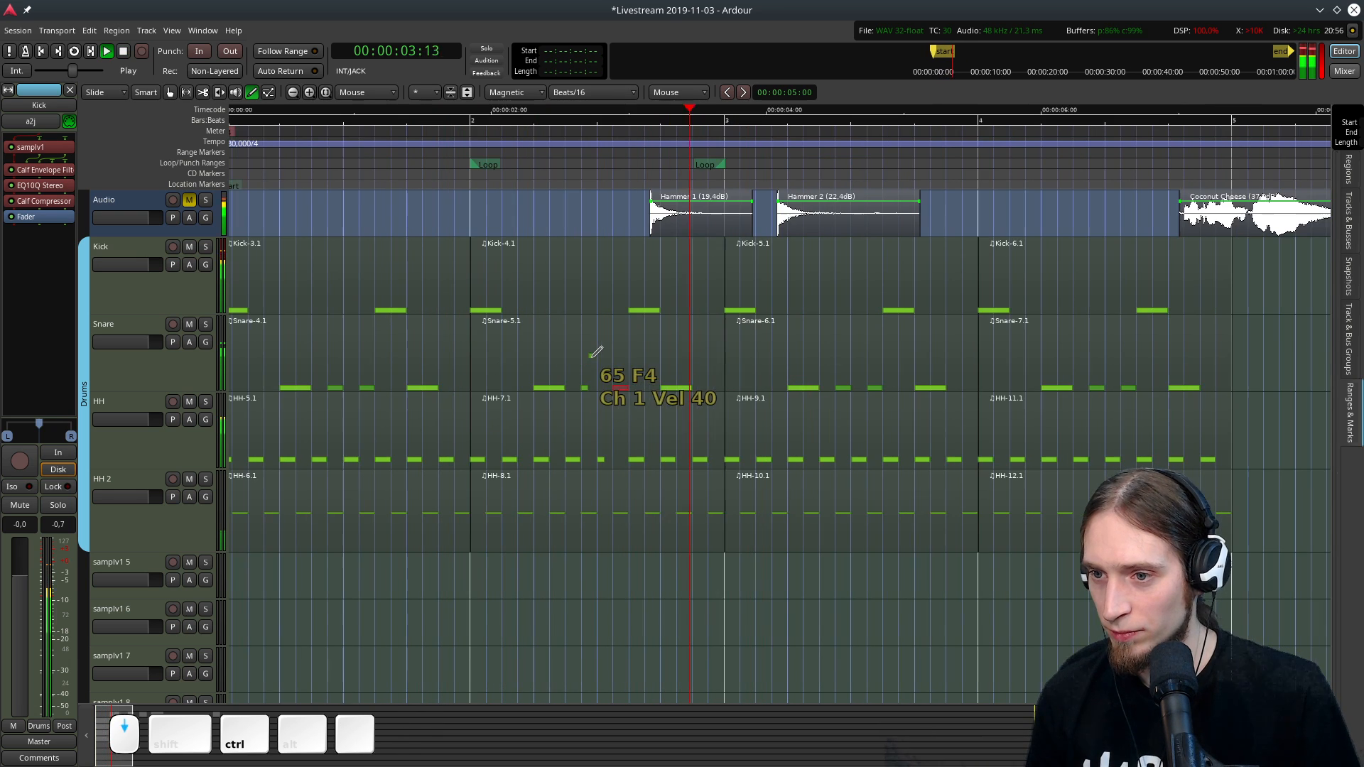
pyautogui.press('space')
# Shorten the second bar's drum regions, fill the rest of the bar with two copies of a short slice starting on a Snare hit, and play.
pyautogui.press('g')
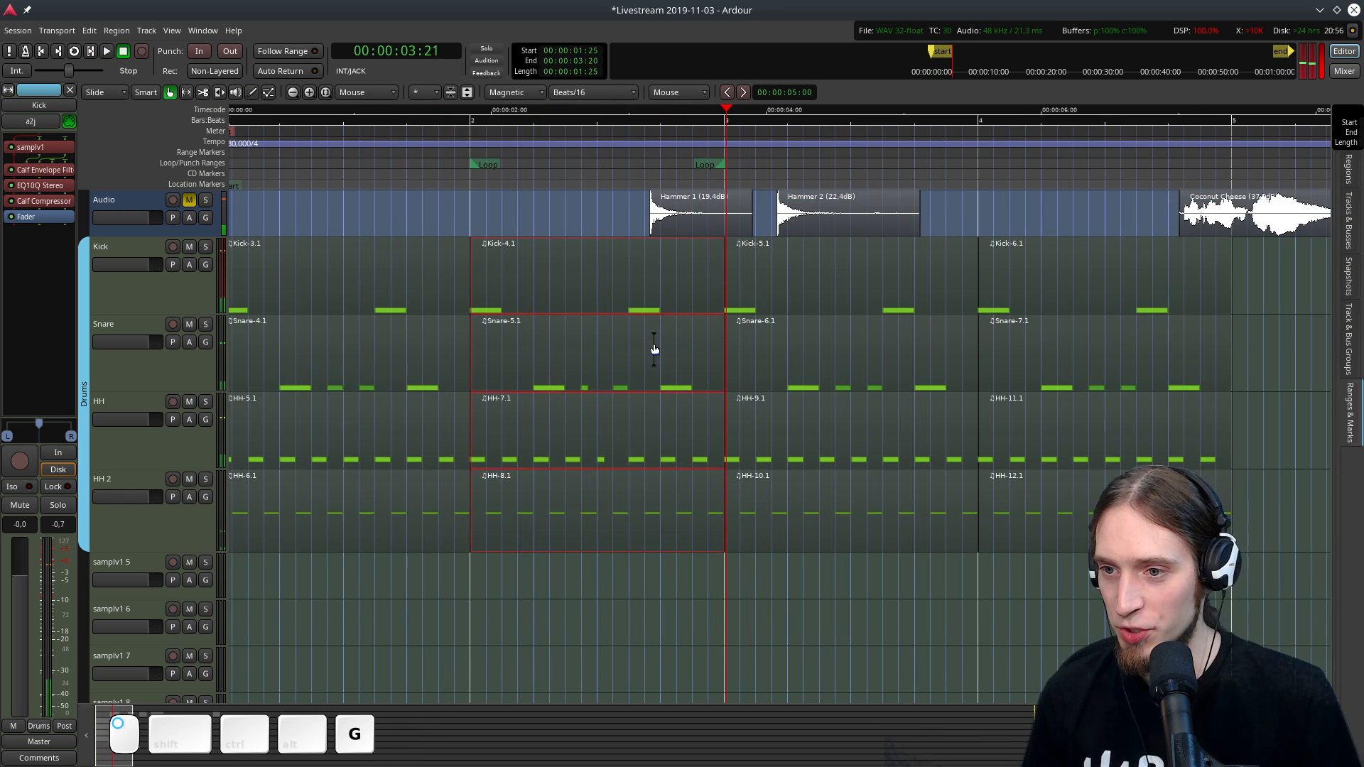
pyautogui.scroll(-1, 654, 349)
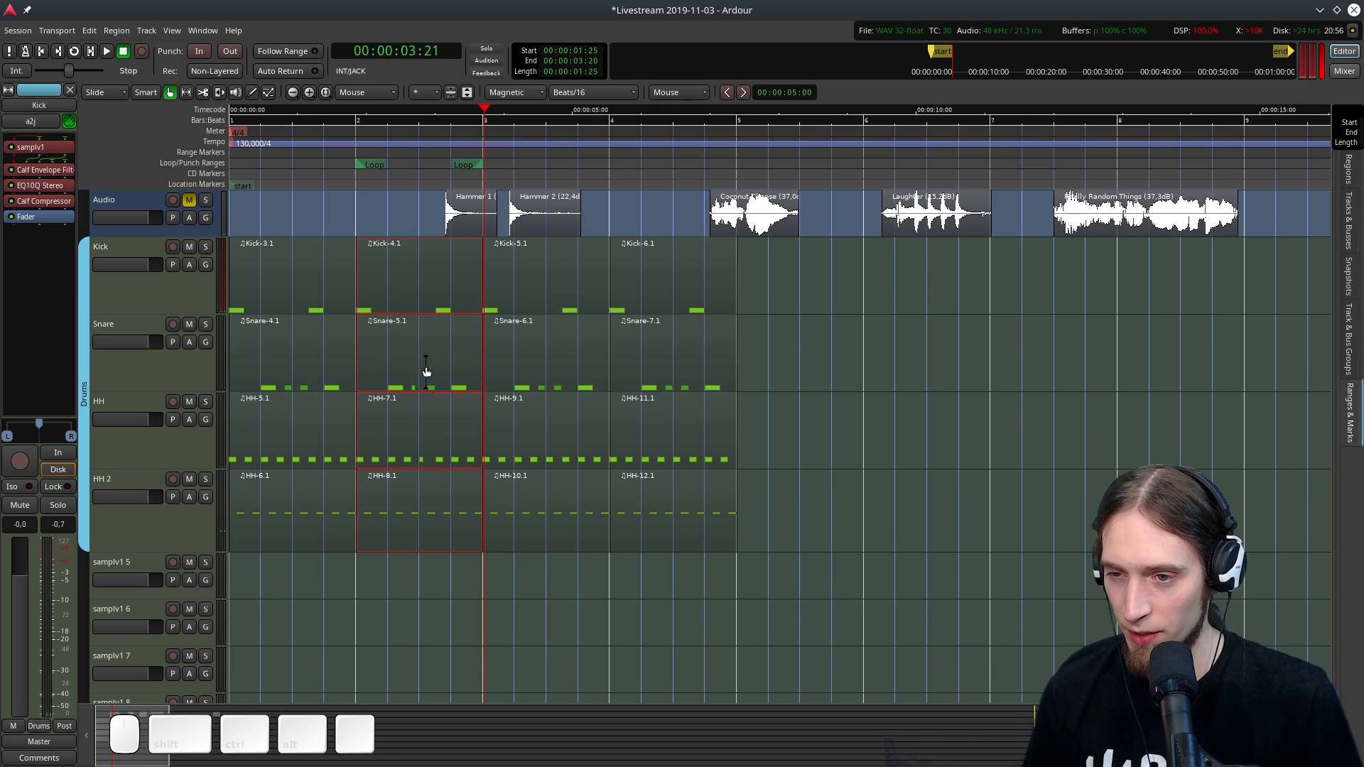
pyautogui.scroll(1, 591, 346)
pyautogui.moveTo(566, 350); pyautogui.dragTo(521, 356)
pyautogui.hotkey('alt', 'd')
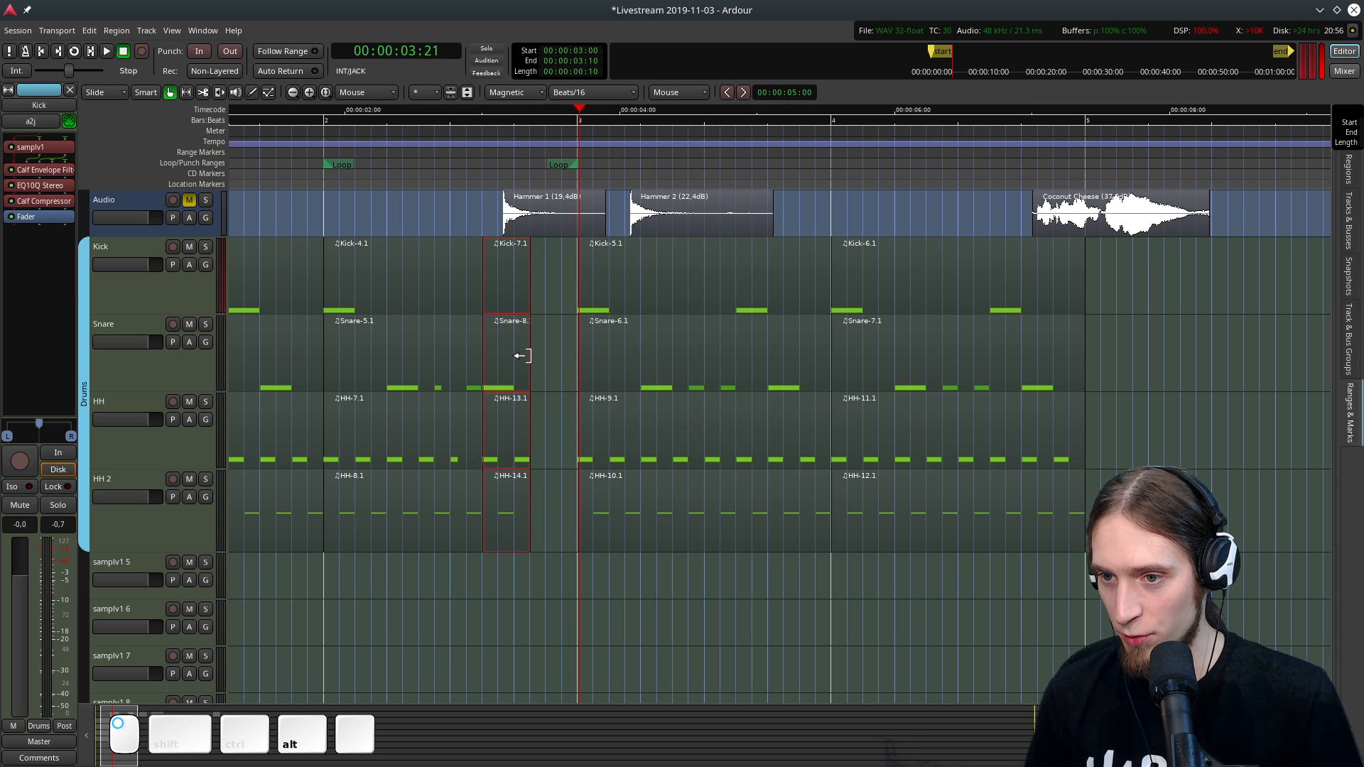
pyautogui.hotkey('alt', 'd')
pyautogui.press('space')
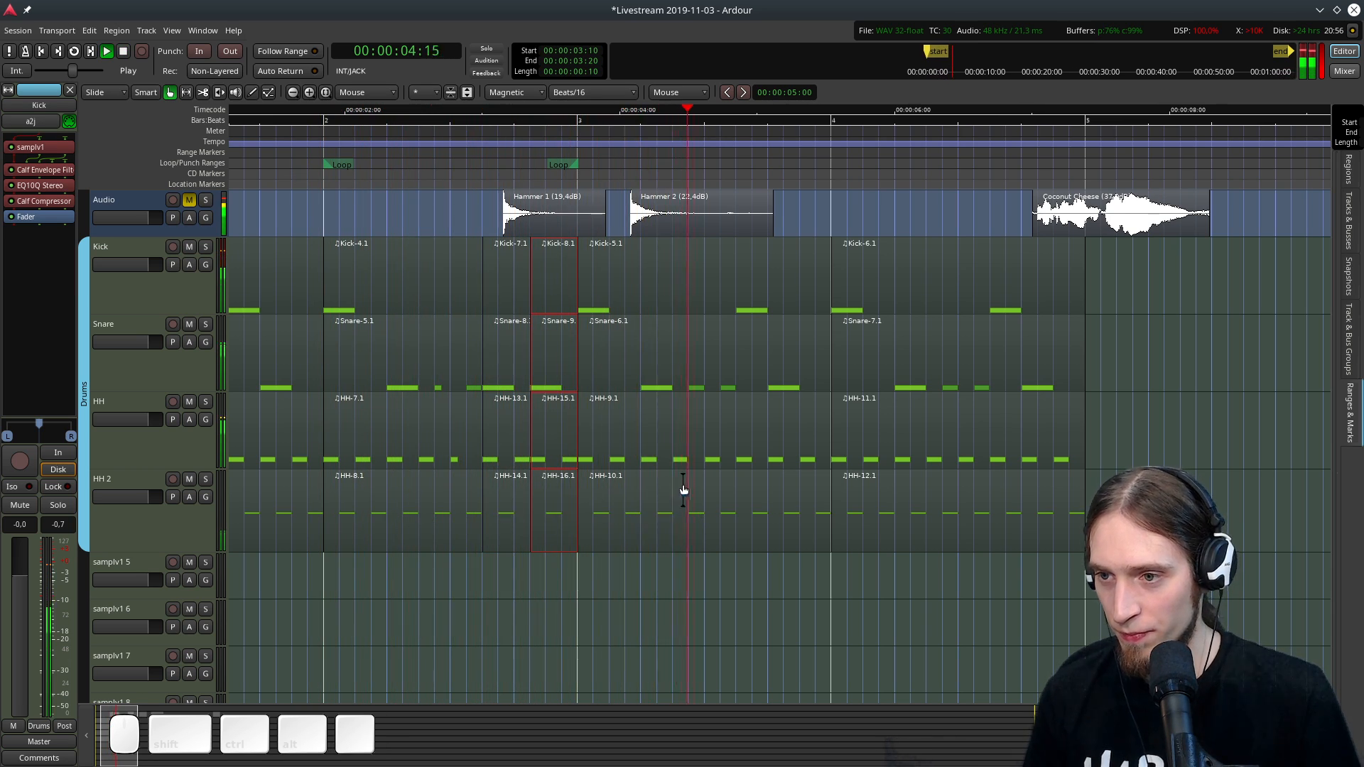
pyautogui.press('space')
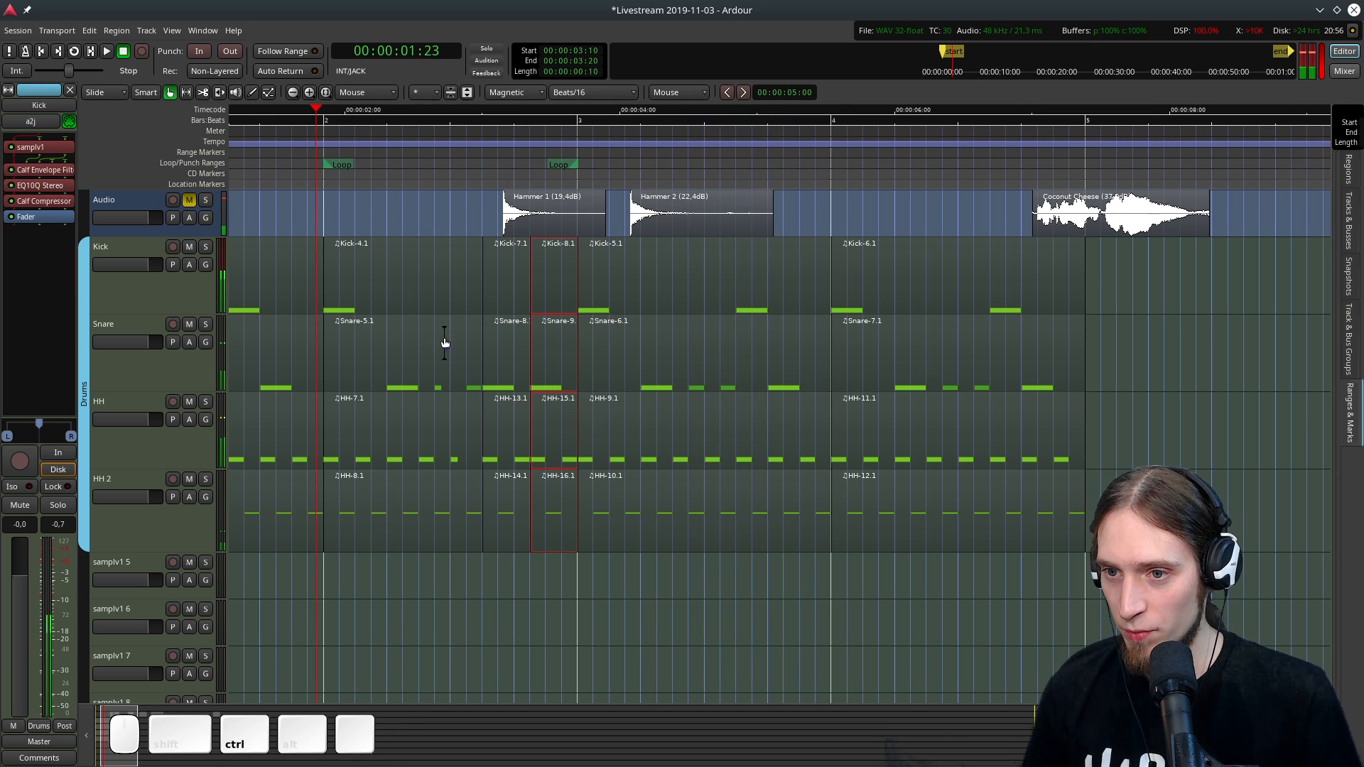
# Draw short Kick notes on the second bar's third beat, fourth beat and last sixteenth, and play the bar.
pyautogui.press('d')
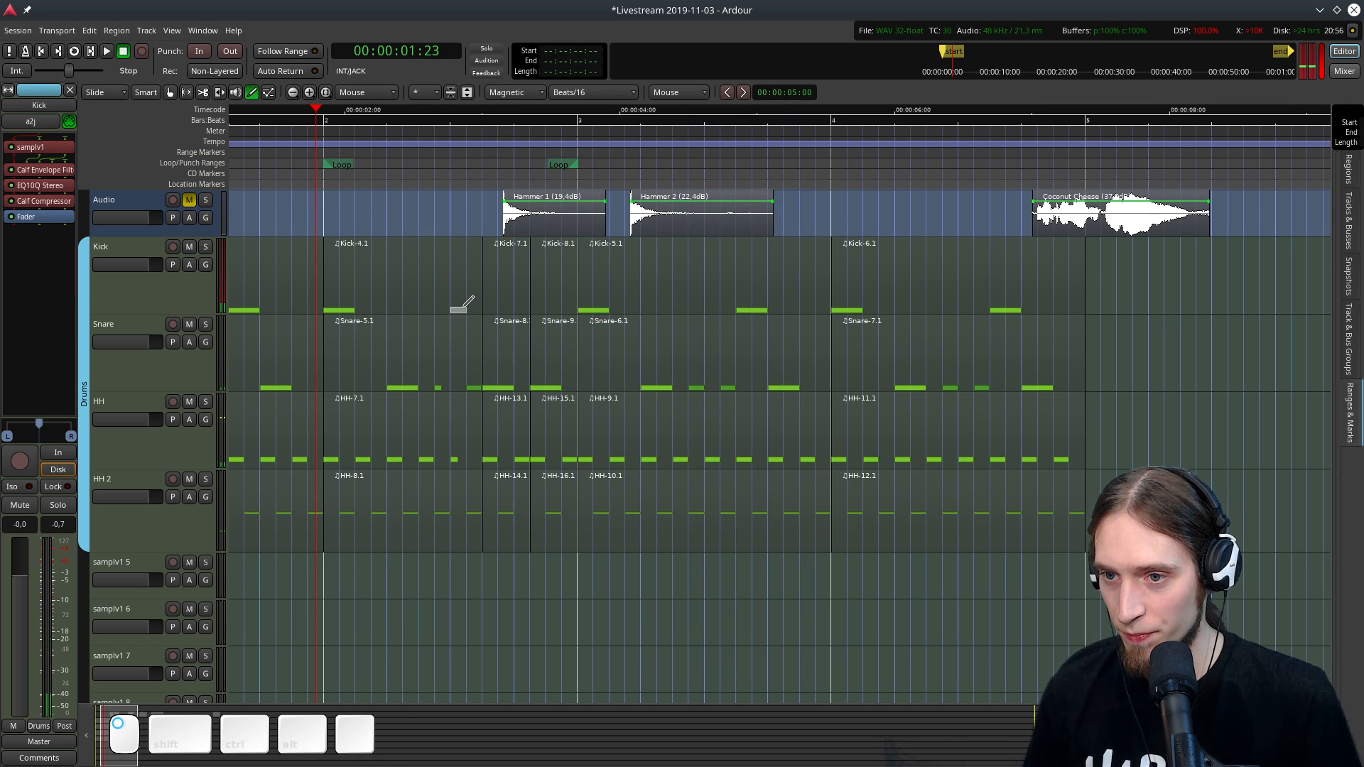
pyautogui.click(462, 309)
pyautogui.click(524, 309)
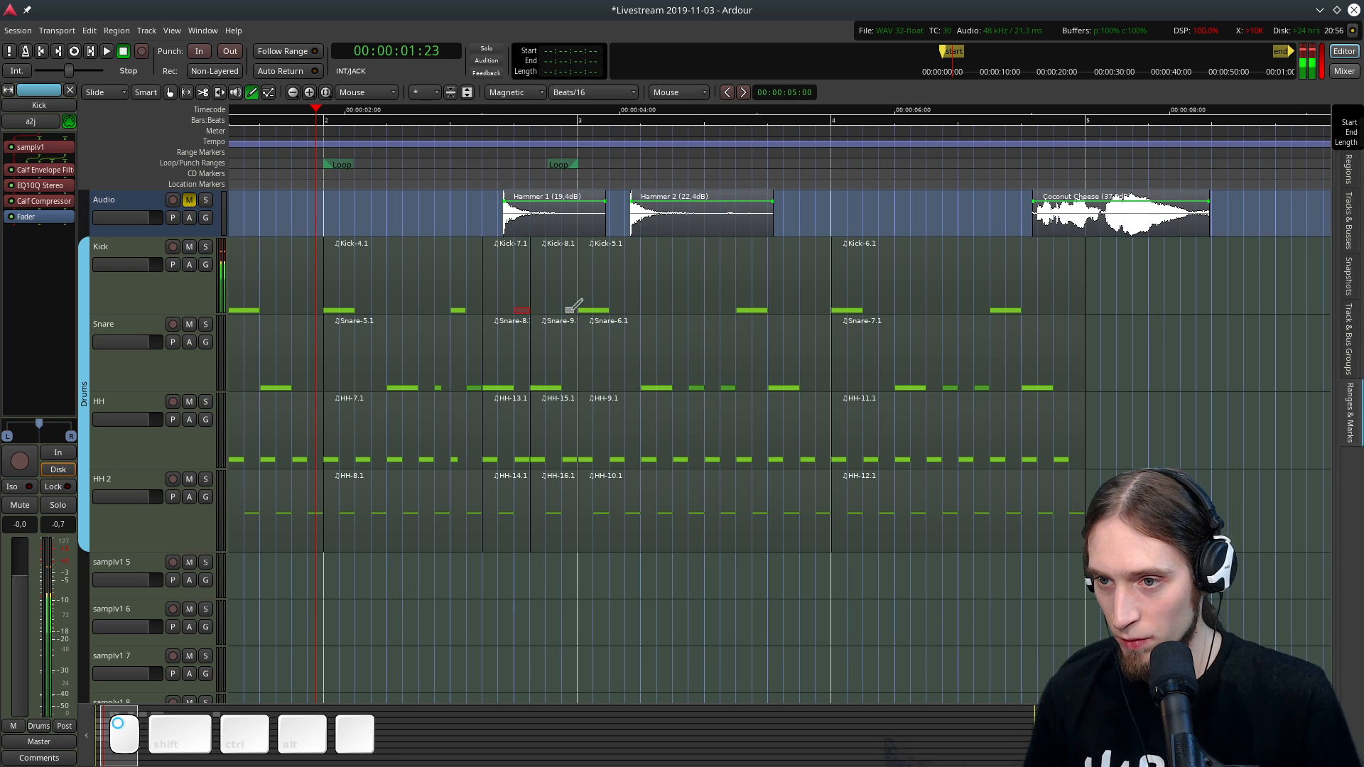
pyautogui.click(572, 310)
pyautogui.press('space')
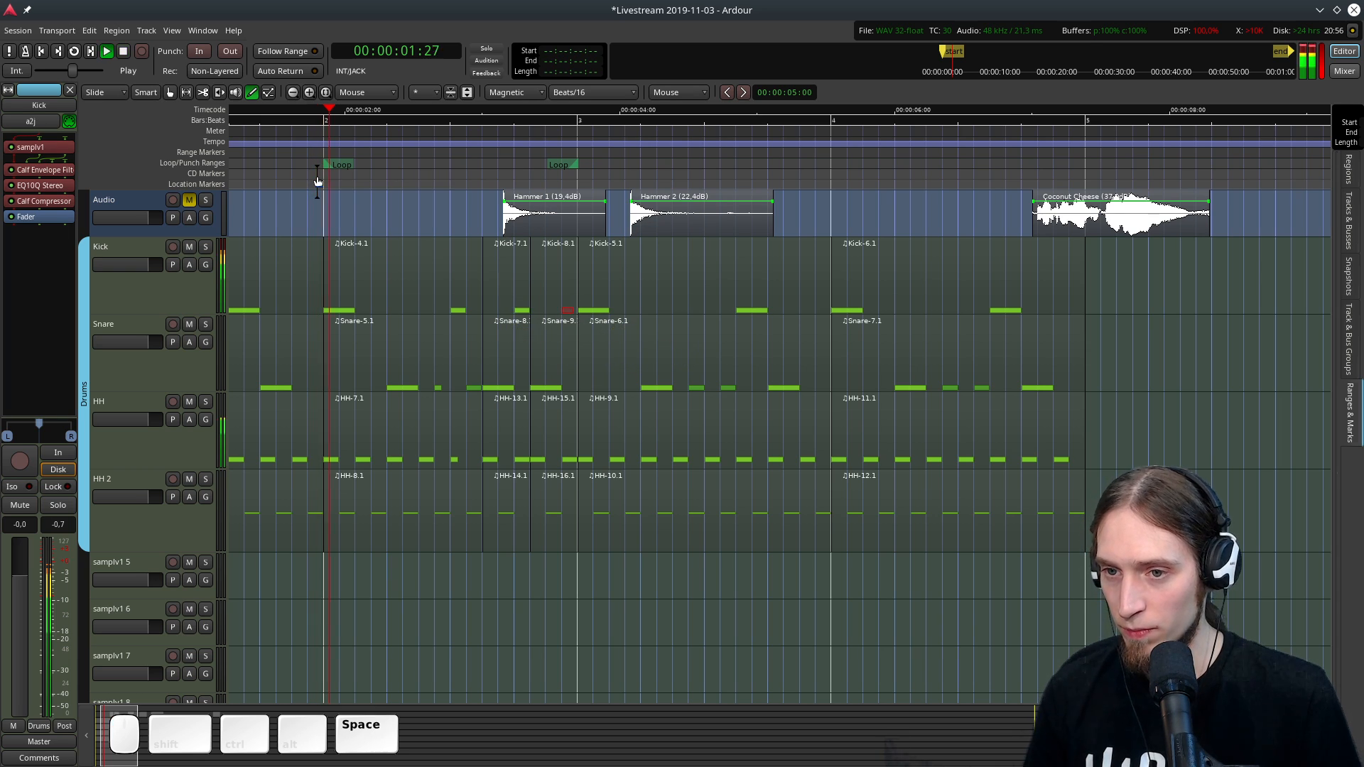
pyautogui.press('space')
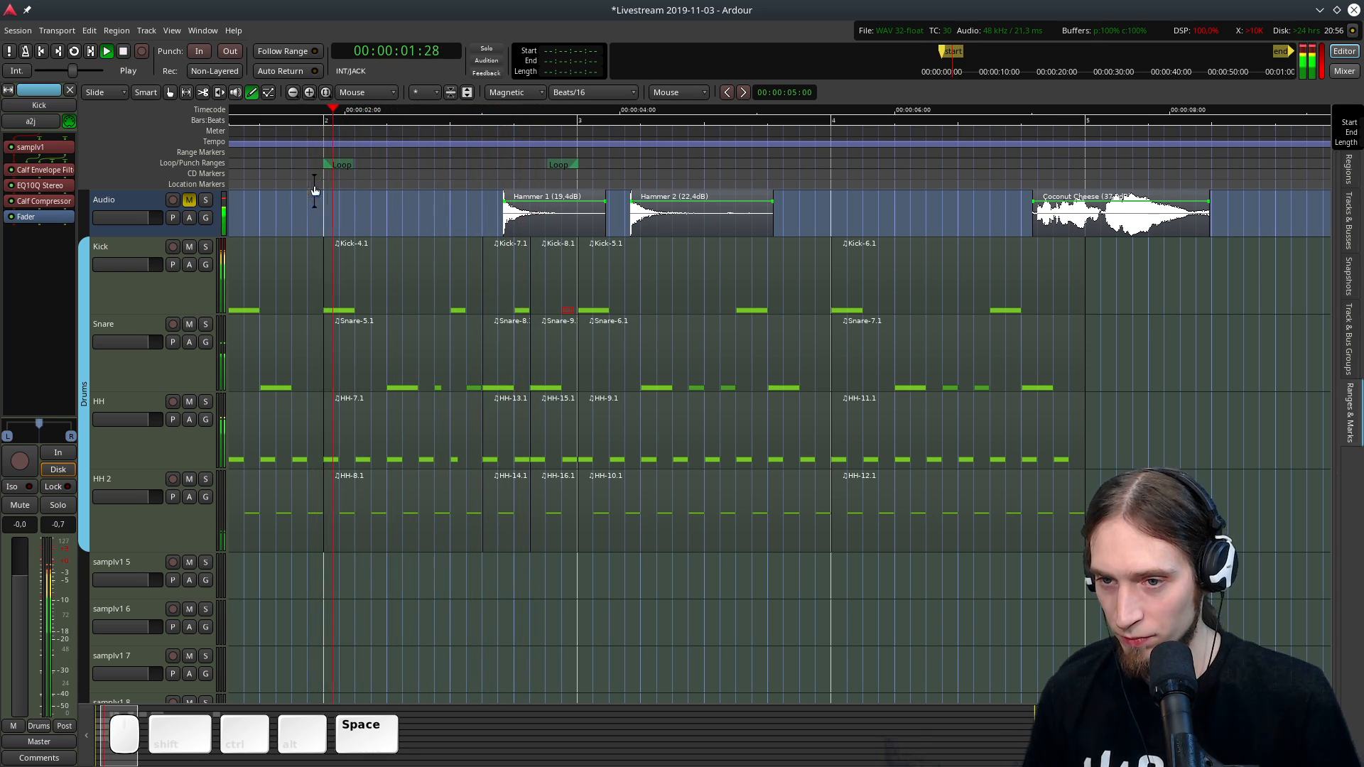
pyautogui.press('space')
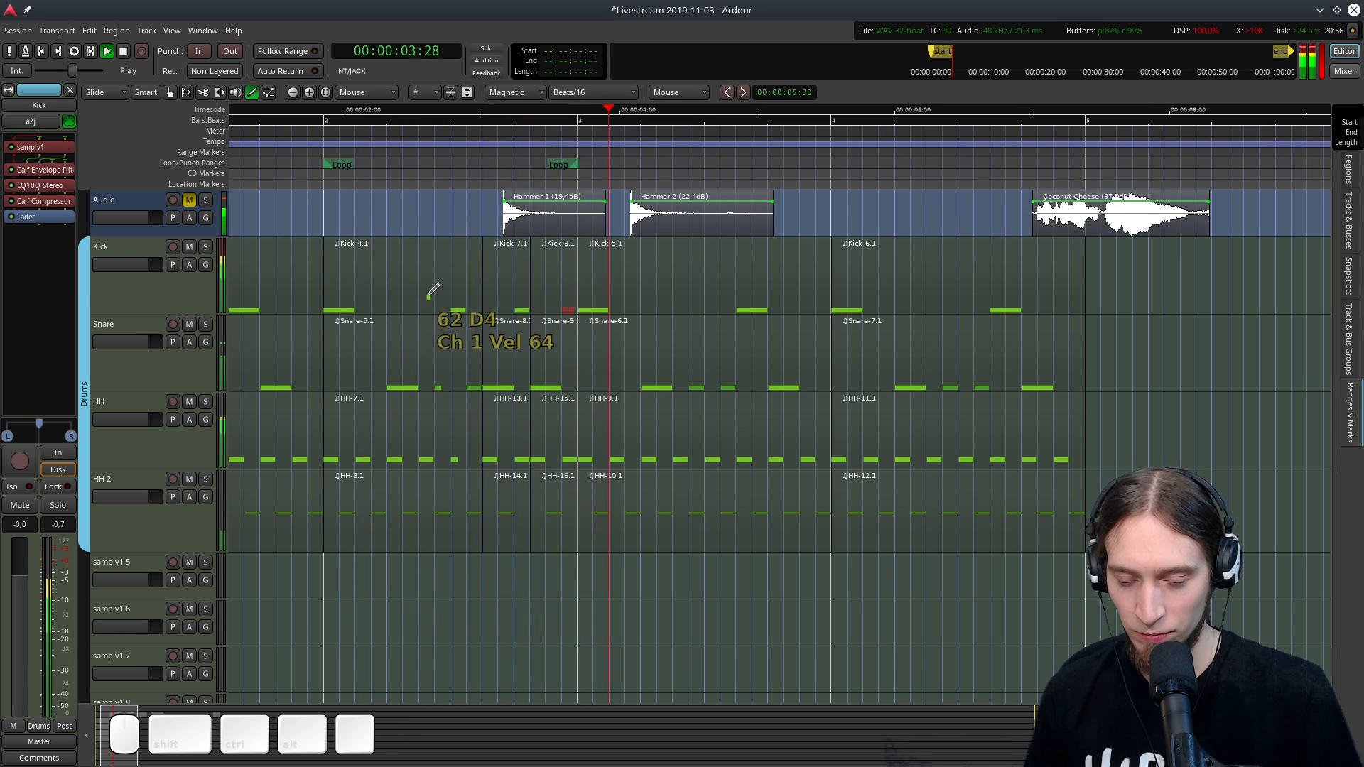
# Return to region editing and replay the pattern from the start of the second bar into the third.
pyautogui.hotkey('ctrl', 'g')
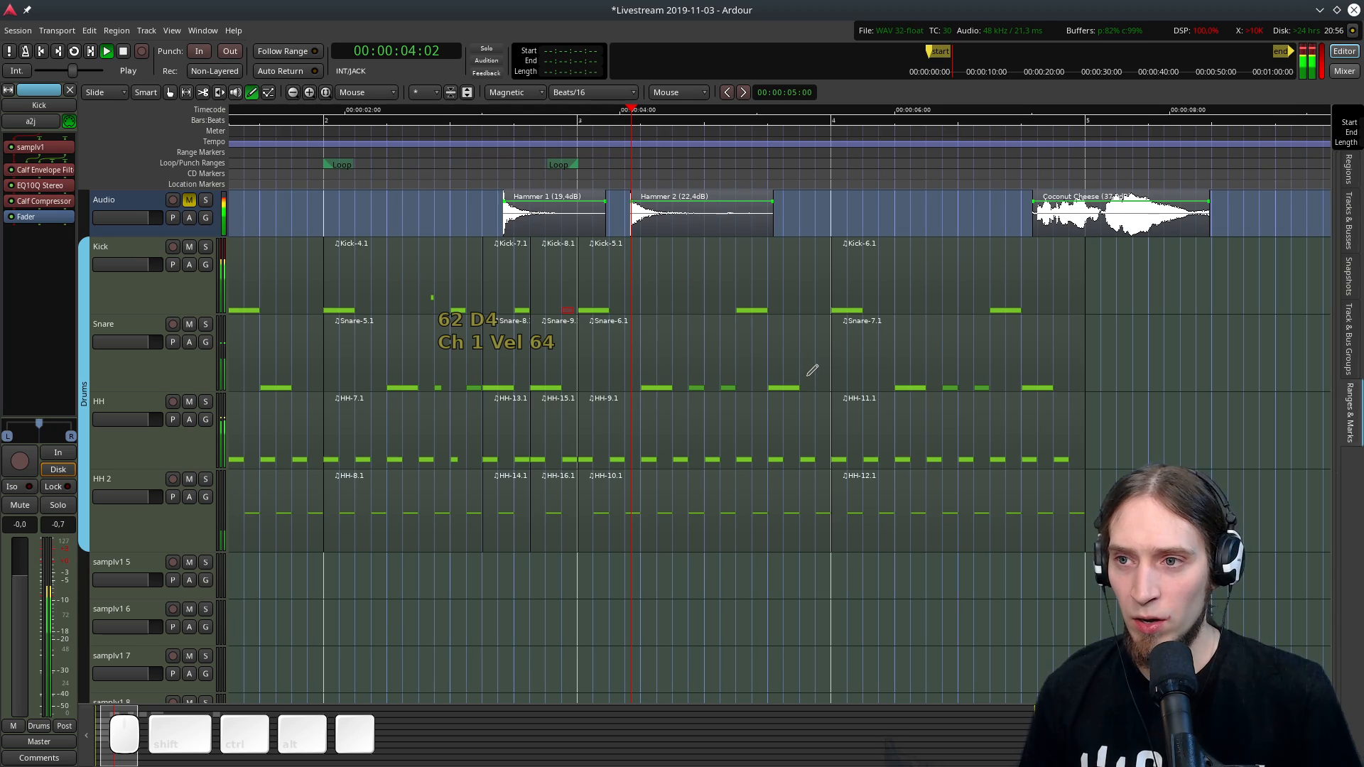
pyautogui.moveTo(716, 10); pyautogui.dragTo(688, 4)
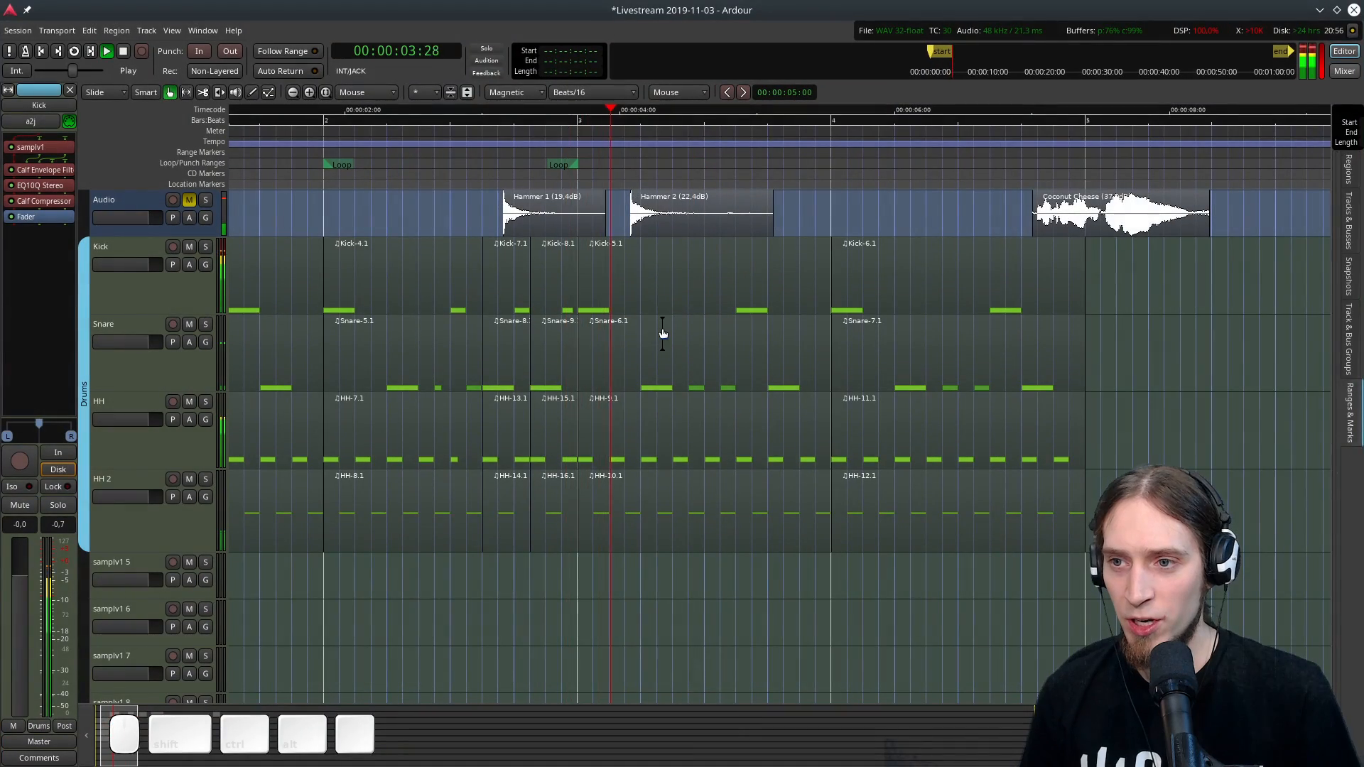
pyautogui.press('space')
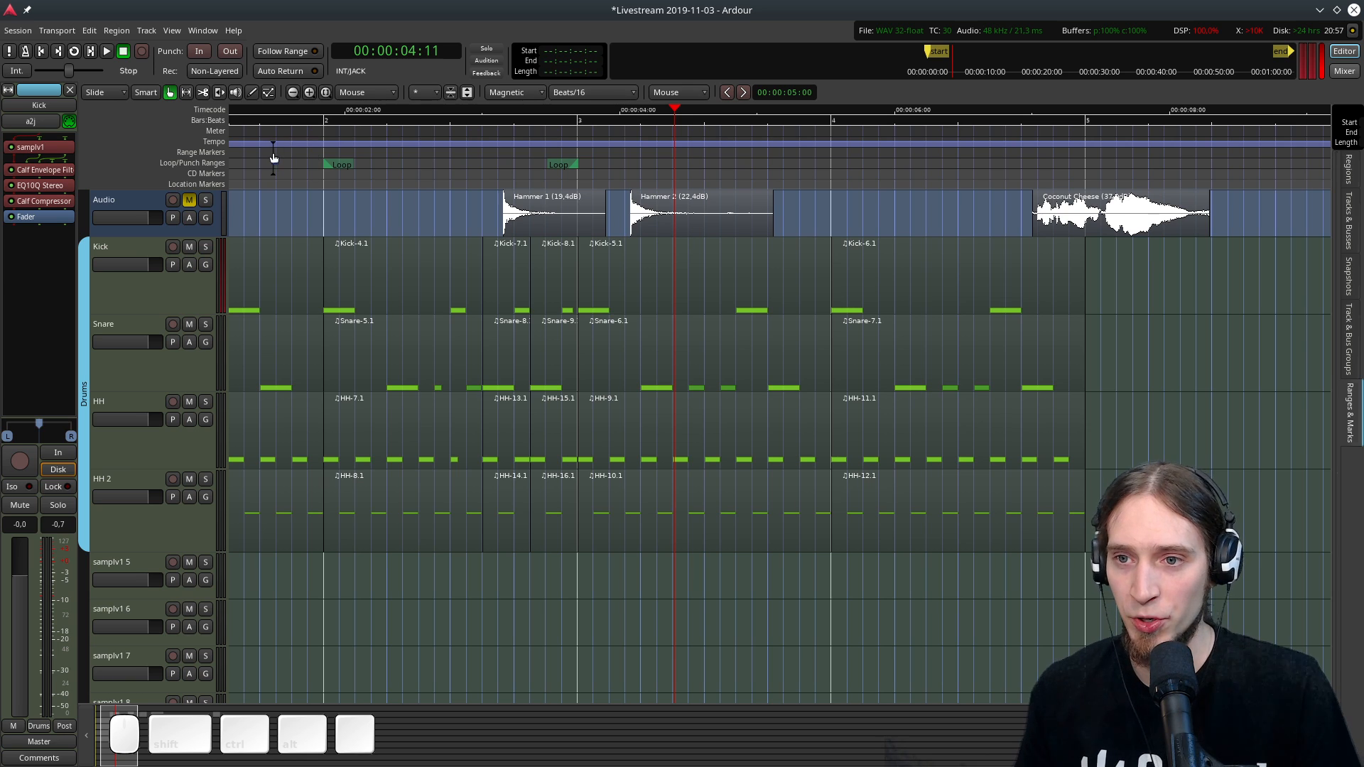
pyautogui.click(321, 155)
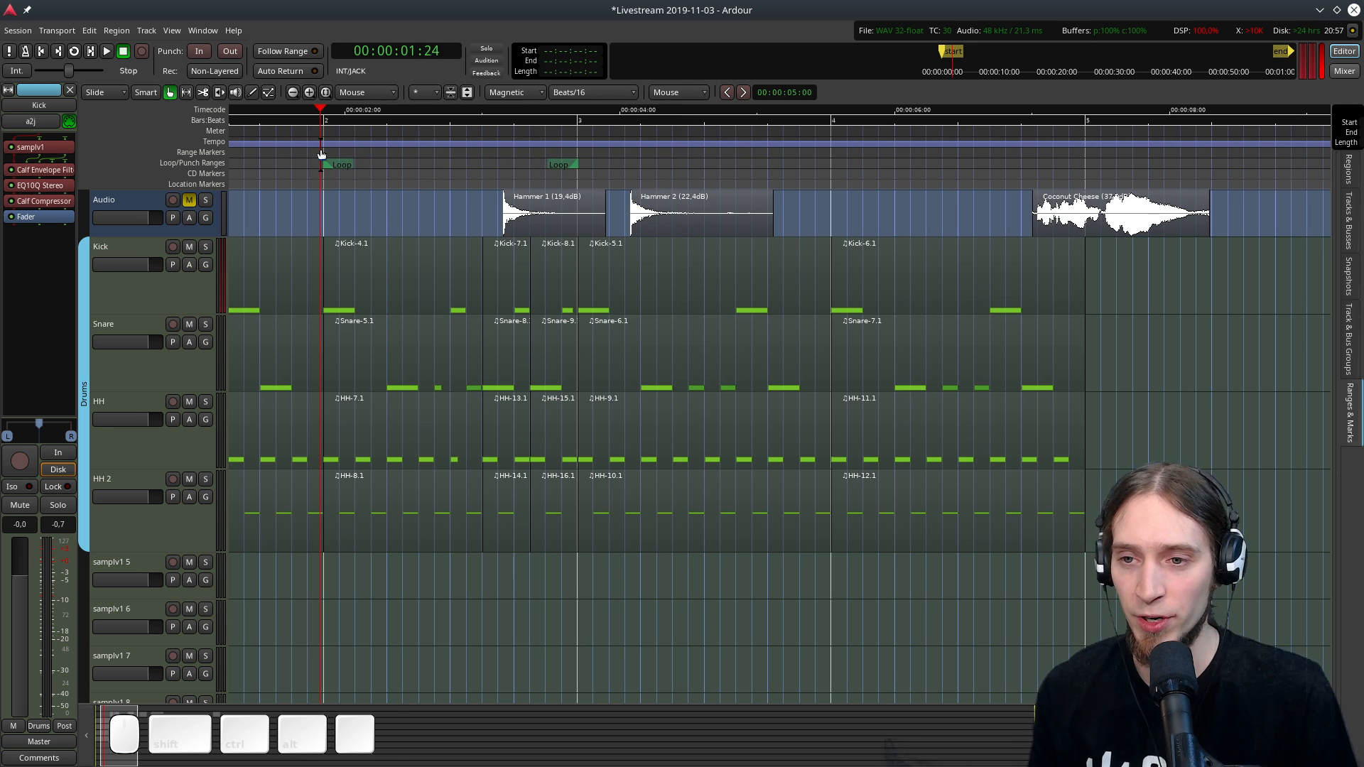
pyautogui.press('space')
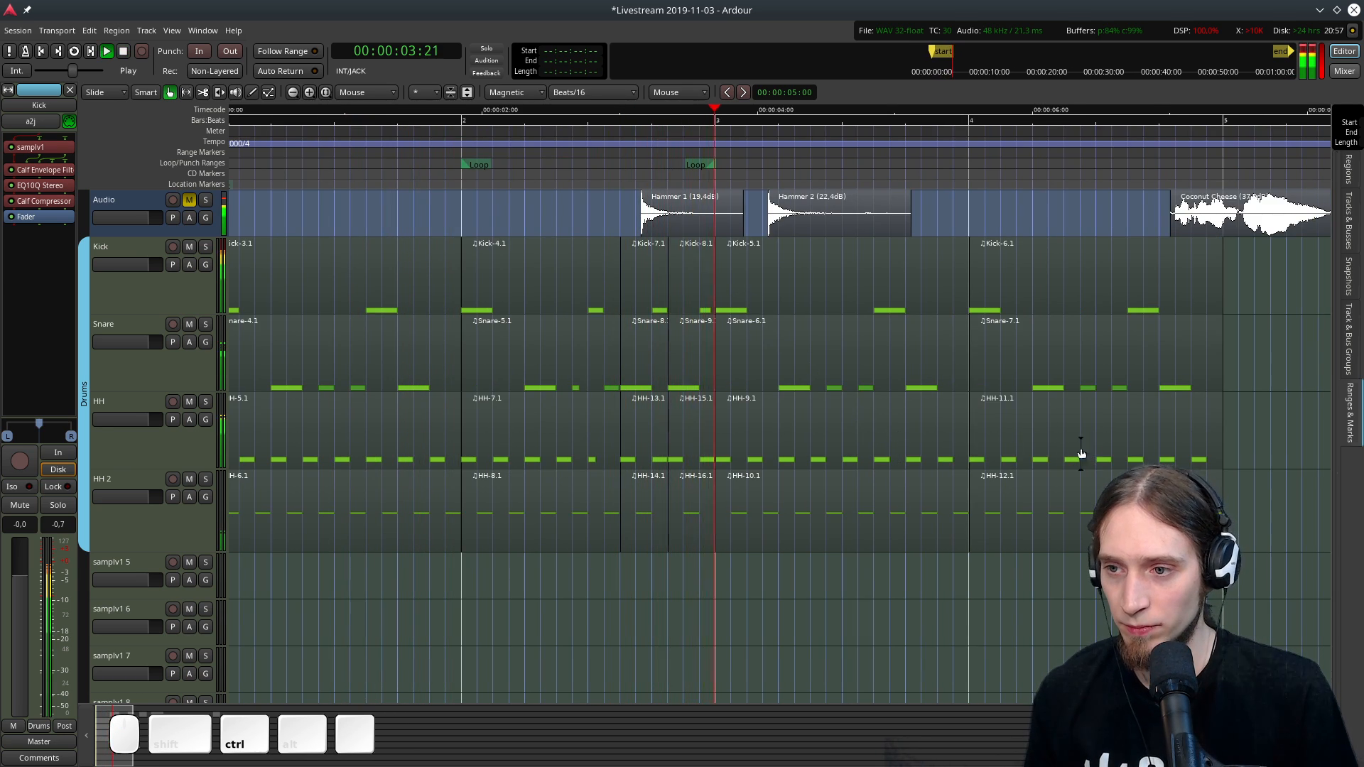
pyautogui.keyDown('ctrl'); pyautogui.scroll(1, 1080, 446); pyautogui.keyUp('ctrl')
pyautogui.press('space')
# Split the third bar's four drum regions after six, eight and eleven sixteenths, and delete the last slice.
pyautogui.click(588, 338)
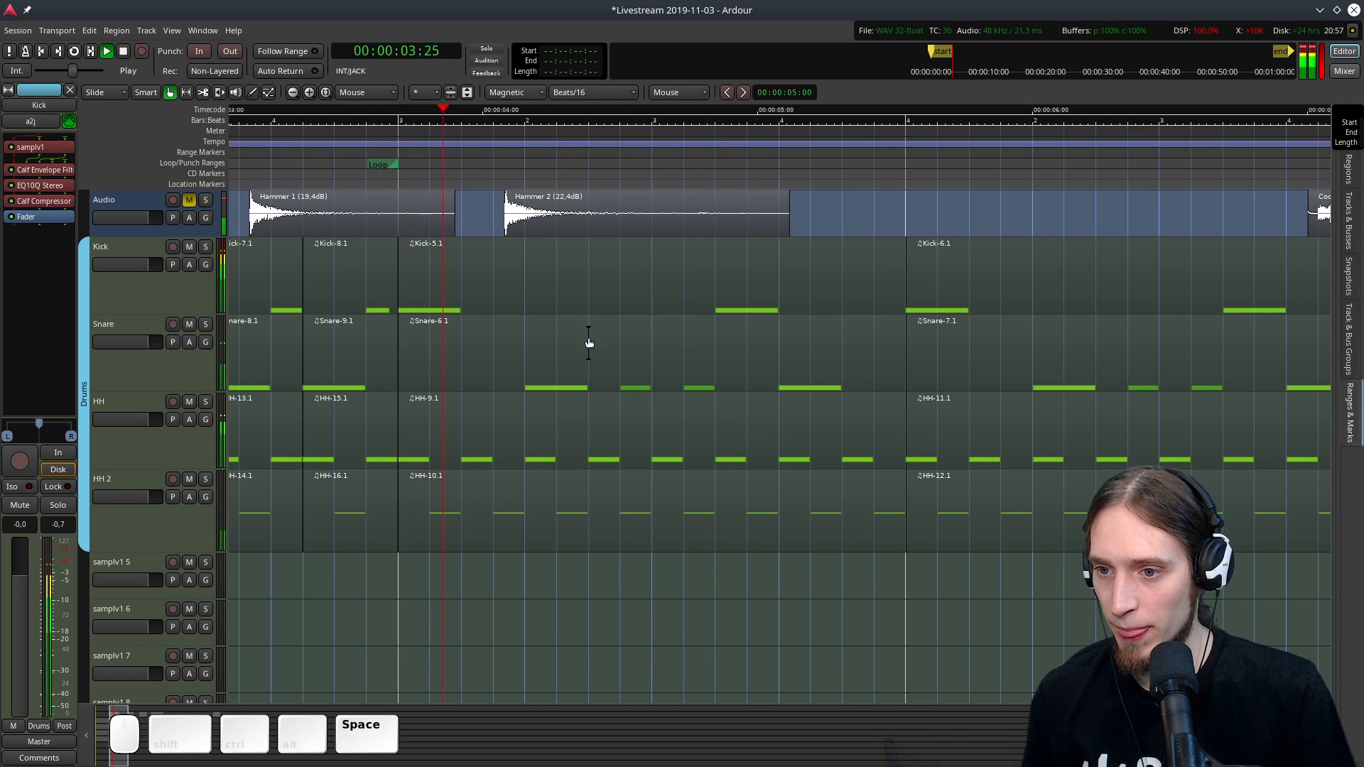
pyautogui.press('s')
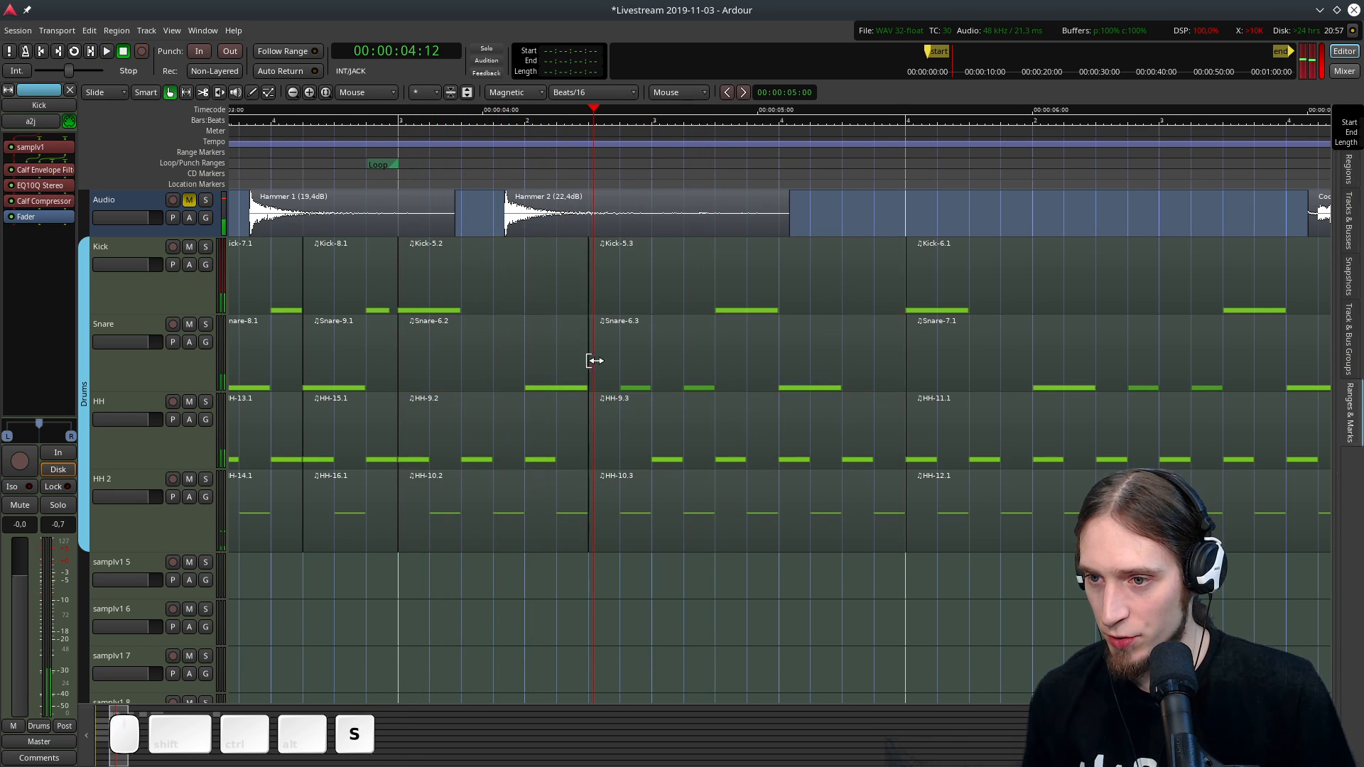
pyautogui.press('s')
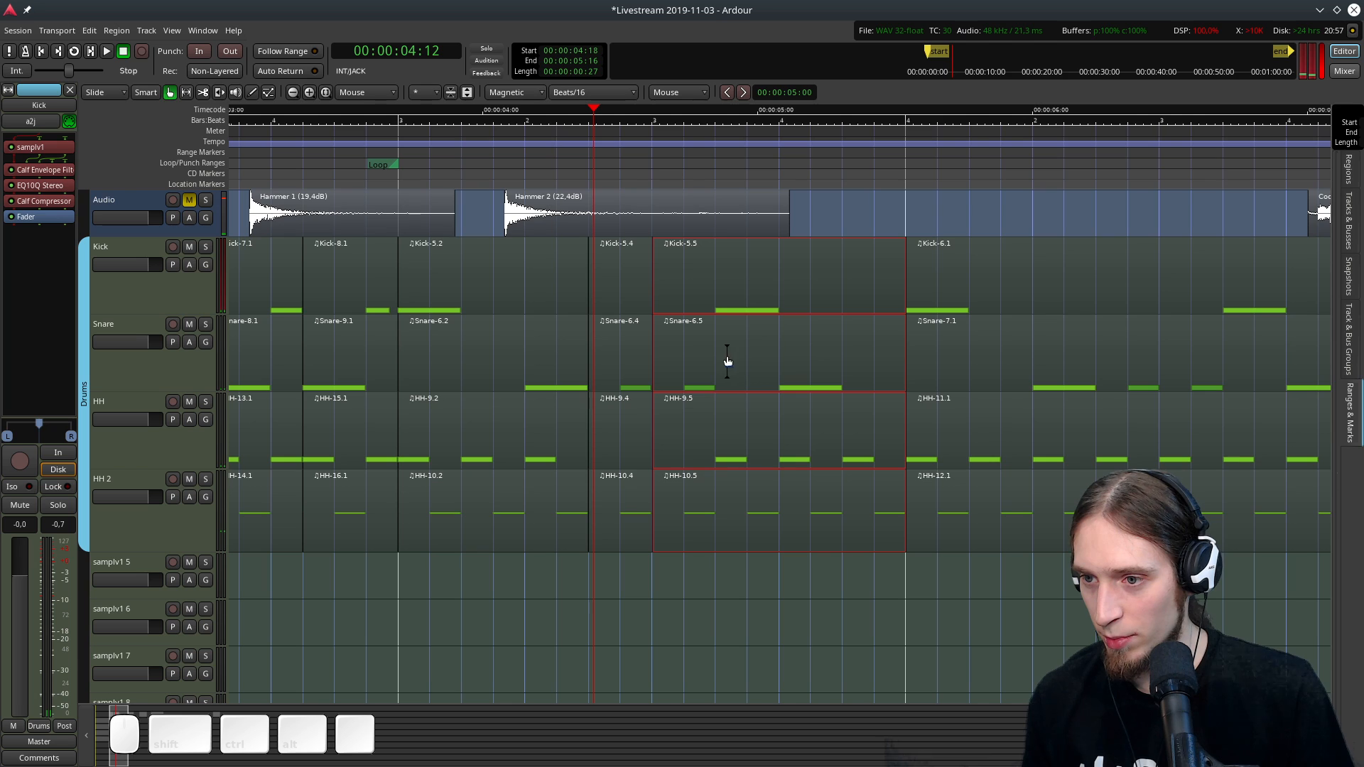
pyautogui.press('s')
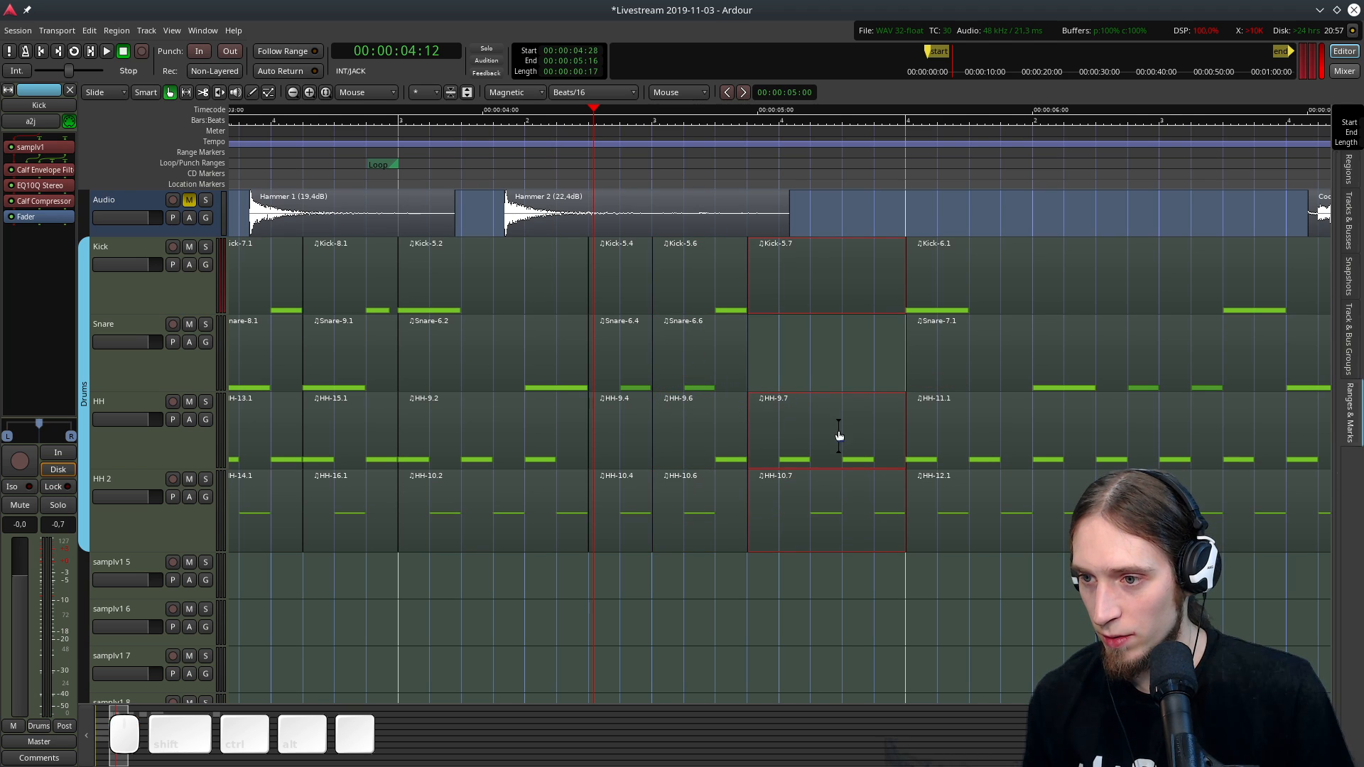
pyautogui.press('Delete')
# Move the third bar's longer loose slice to beat four and its shorter slice to beat three, duplicating the shorter one to fill the gap.
pyautogui.click(675, 348)
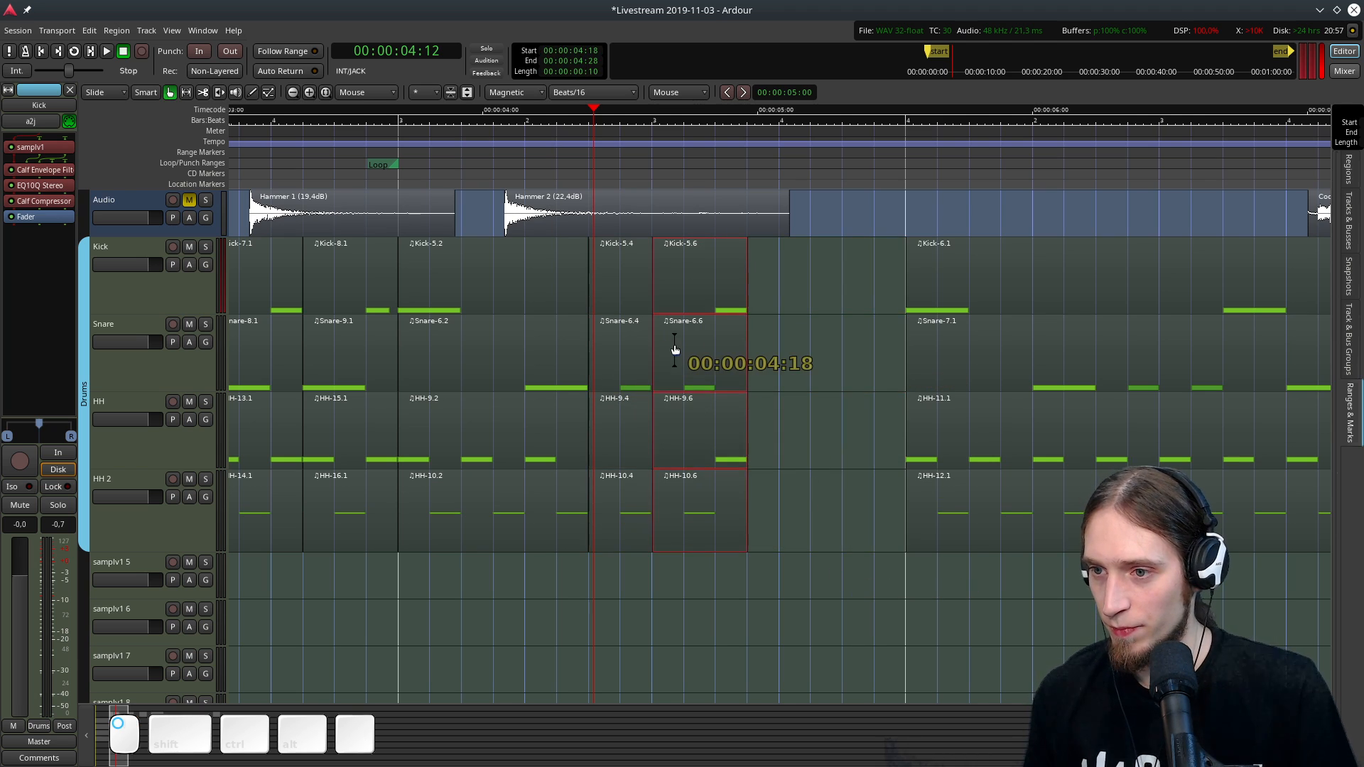
pyautogui.moveTo(675, 348); pyautogui.dragTo(831, 338)
pyautogui.moveTo(608, 296); pyautogui.dragTo(660, 302)
pyautogui.hotkey('alt', 'd')
pyautogui.moveTo(813, 298); pyautogui.dragTo(808, 278)
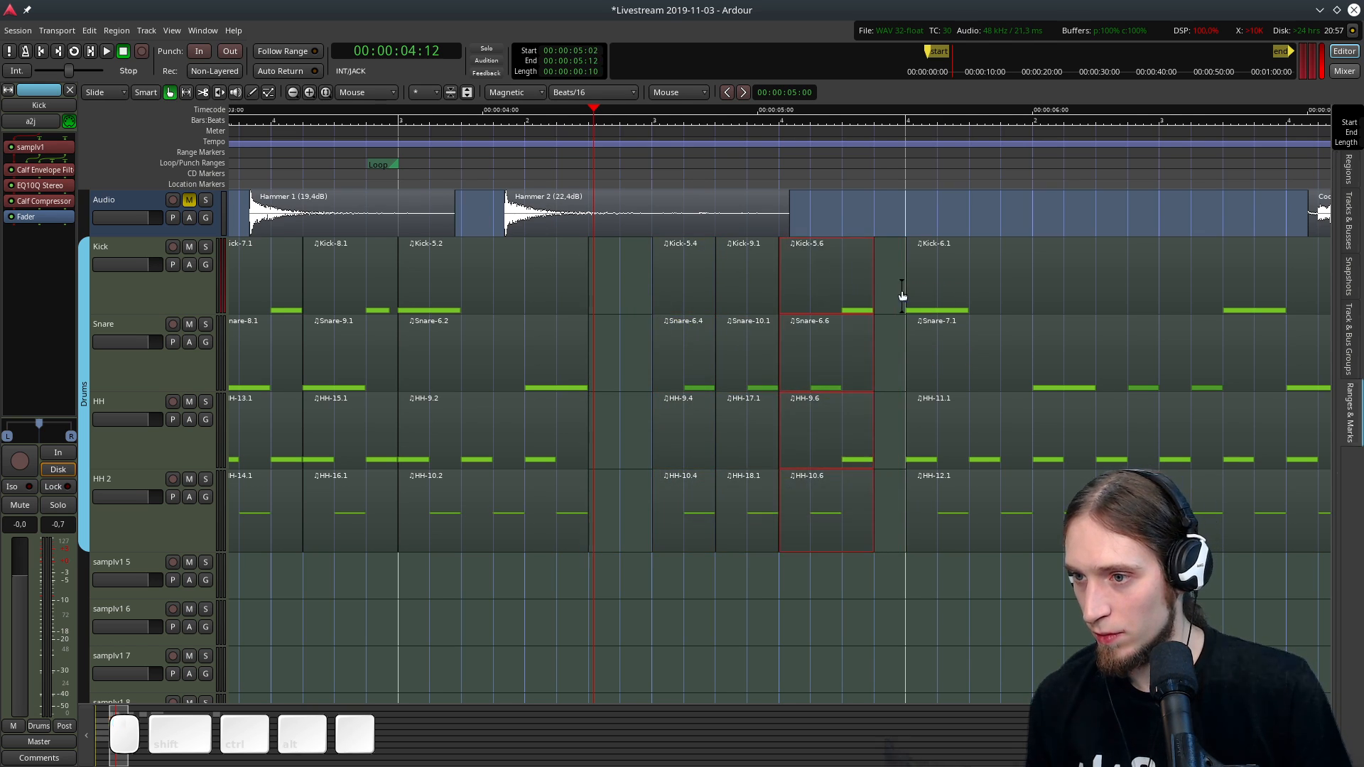
pyautogui.hotkey('alt', 'd')
pyautogui.moveTo(960, 280); pyautogui.dragTo(896, 281)
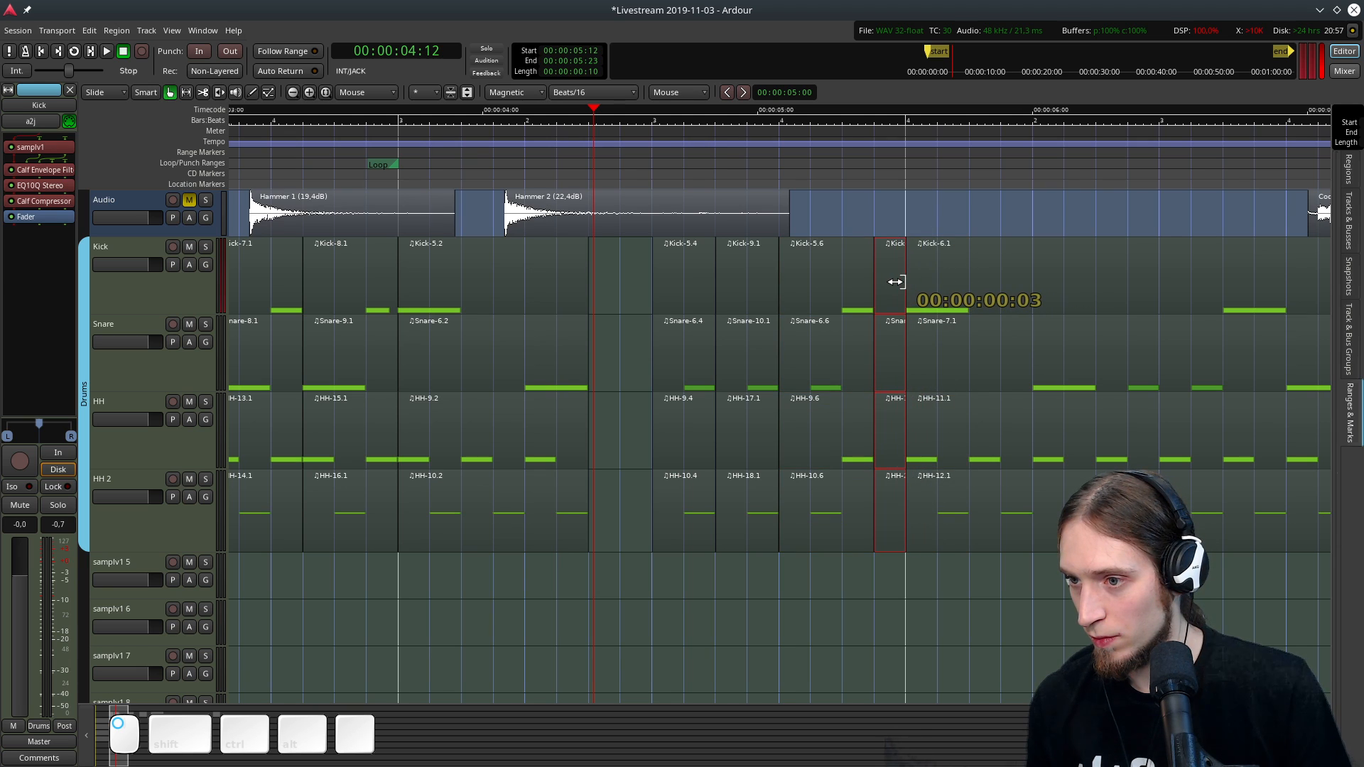
pyautogui.press('Delete')
# Duplicate the third bar's opening regions into the gap after them, trim the copies to end at beat three, and play the result.
pyautogui.click(679, 294)
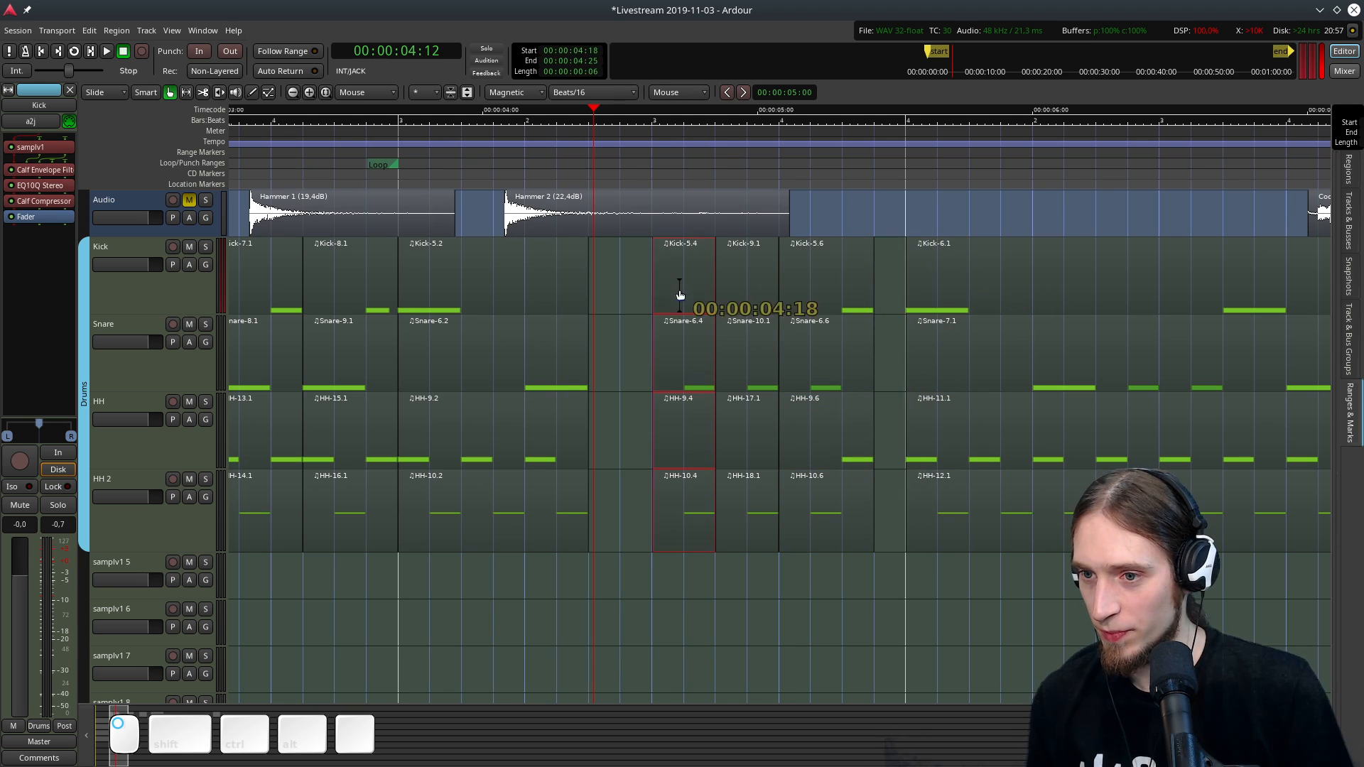
pyautogui.click(569, 292)
pyautogui.hotkey('alt', 'd')
pyautogui.moveTo(770, 286); pyautogui.dragTo(650, 285)
pyautogui.click(395, 128)
pyautogui.press('space')
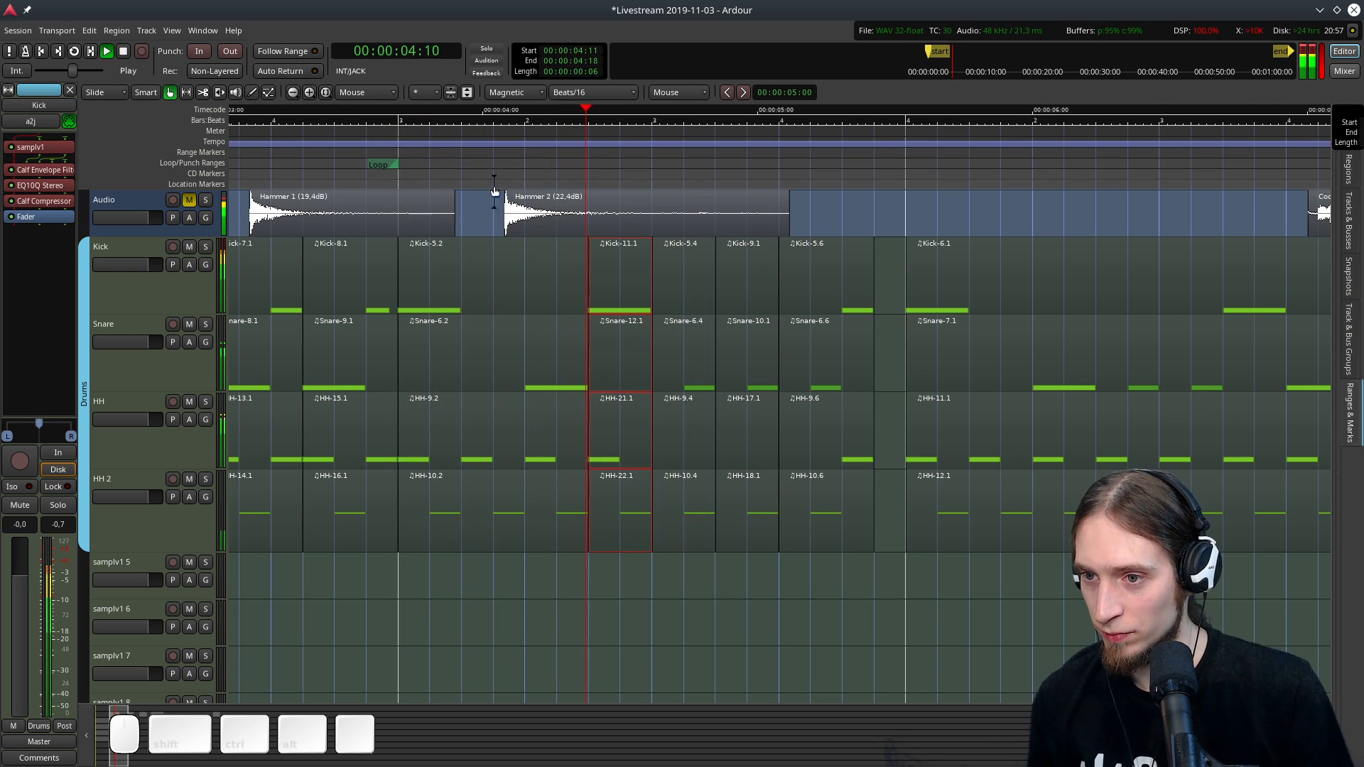
pyautogui.keyDown('ctrl'); pyautogui.scroll(-1, 599, 274); pyautogui.keyUp('ctrl')
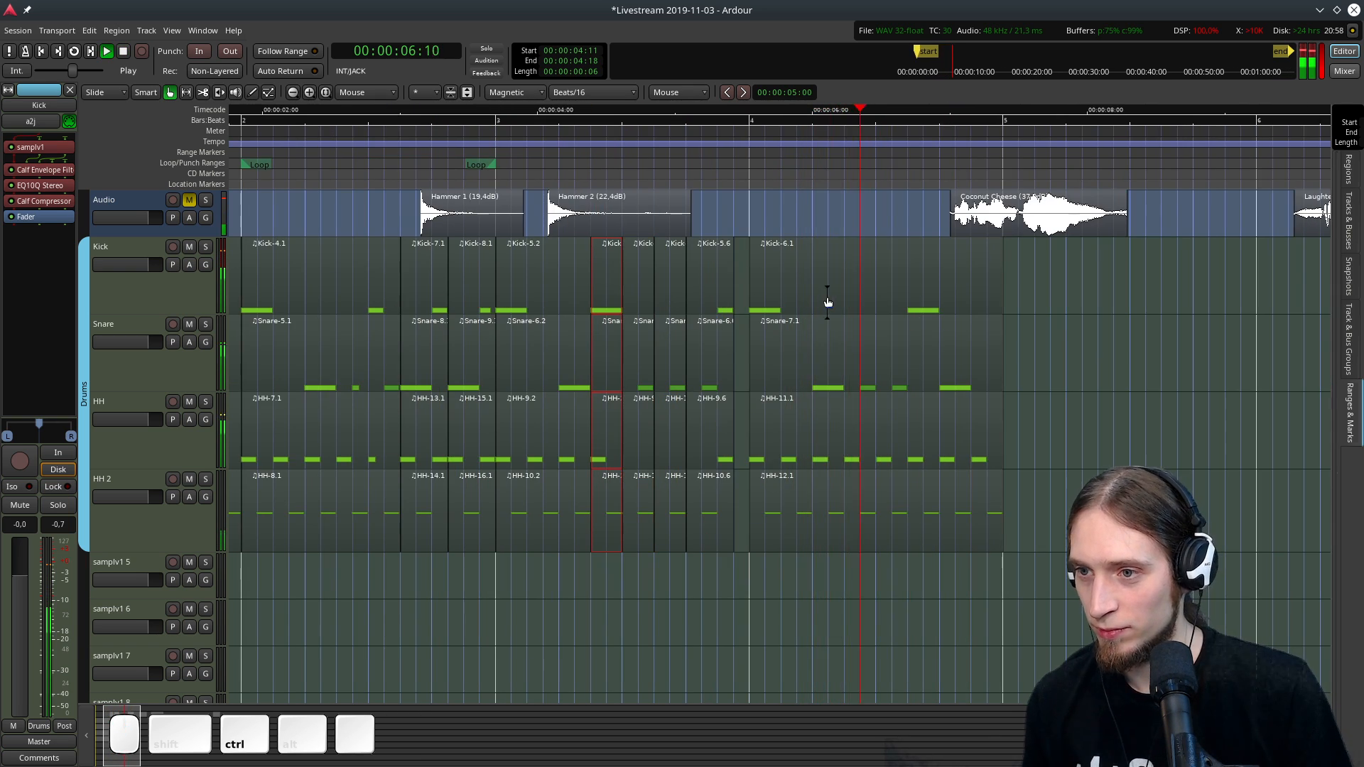
pyautogui.keyDown('ctrl'); pyautogui.scroll(1, 826, 296); pyautogui.keyUp('ctrl')
pyautogui.press('space')
# Extend the last slice of the third bar's drum regions to the start of bar four and play the third bar.
pyautogui.moveTo(624, 296); pyautogui.dragTo(661, 287)
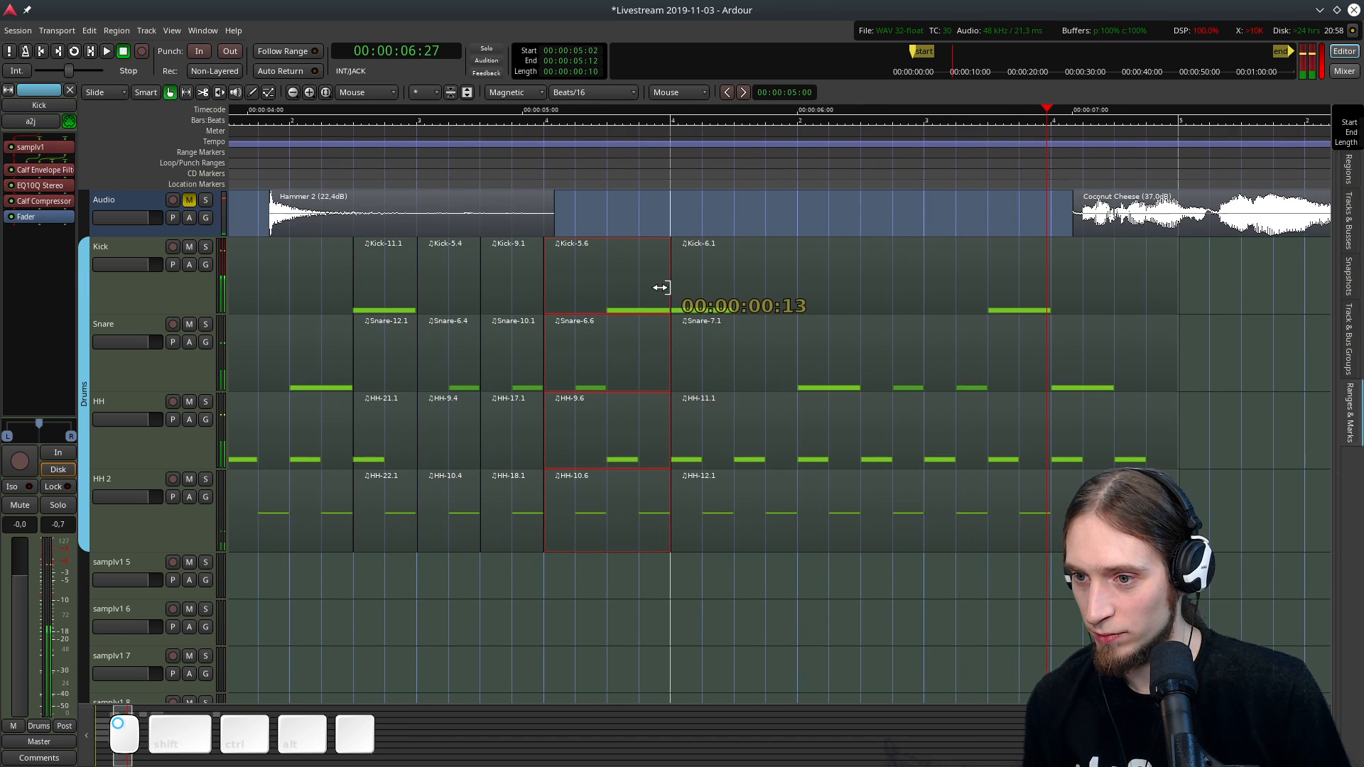
pyautogui.click(517, 151)
pyautogui.press('space')
pyautogui.keyDown('ctrl'); pyautogui.scroll(-1, 517, 150); pyautogui.keyUp('ctrl')
pyautogui.click(361, 130)
pyautogui.press('space')
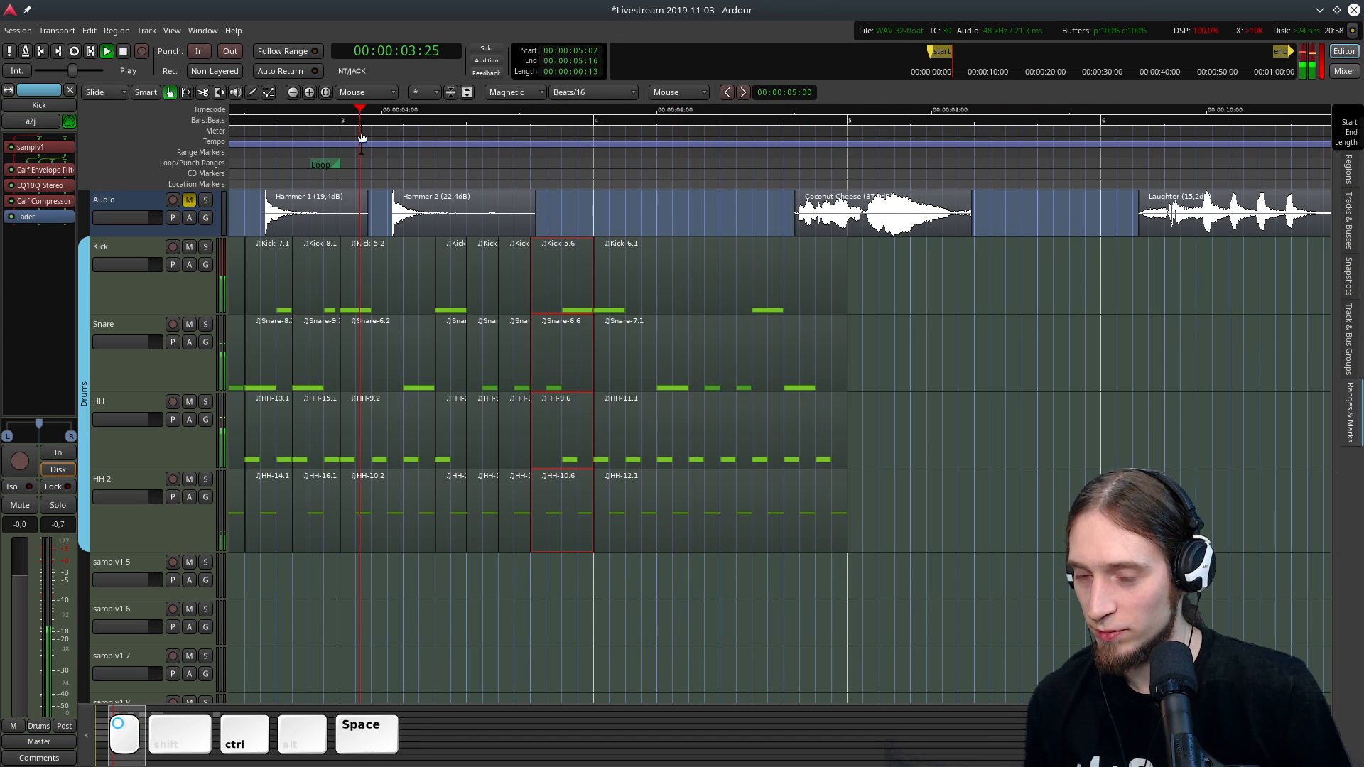
# Play the pattern through the third and fourth bars, and return the playhead to the session start.
pyautogui.keyDown('ctrl'); pyautogui.scroll(1, 602, 291); pyautogui.keyUp('ctrl')
pyautogui.press('e')
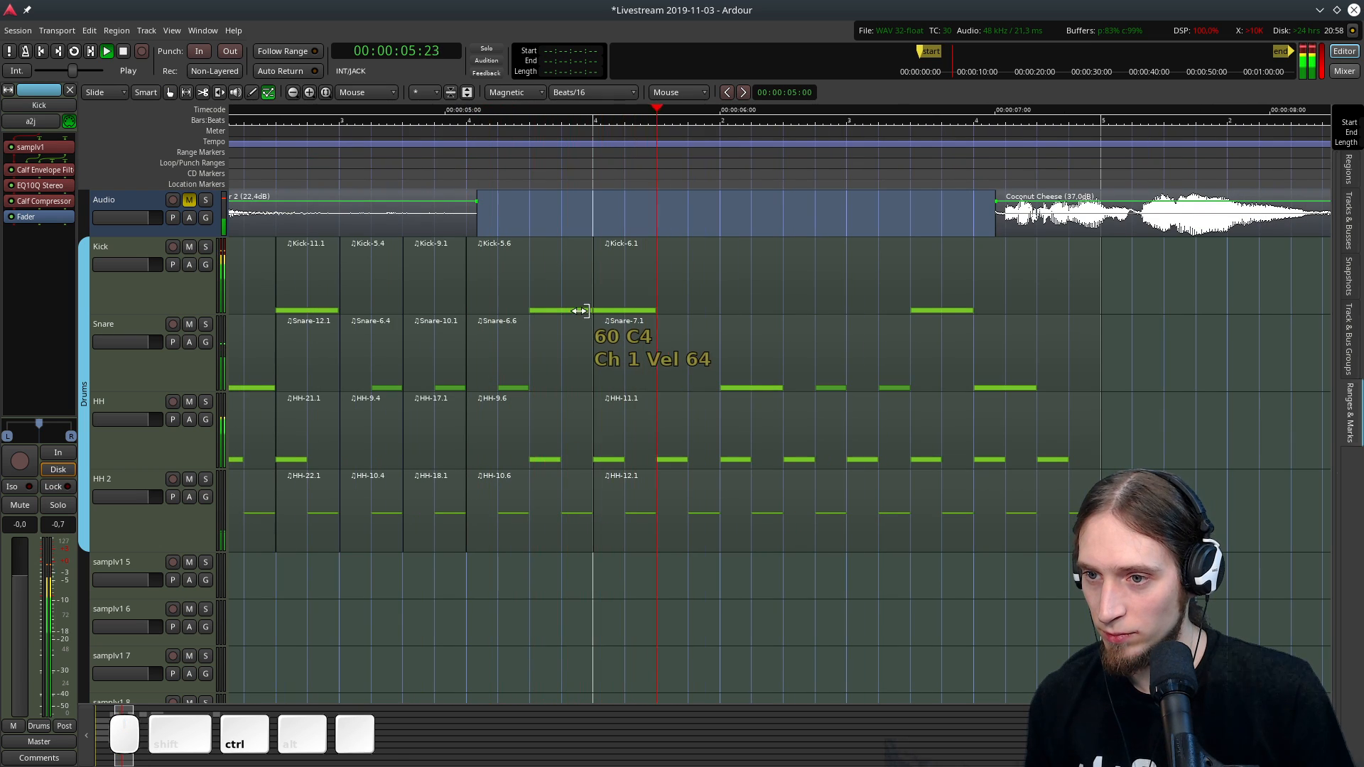
pyautogui.press('space')
pyautogui.keyDown('ctrl'); pyautogui.scroll(-1, 587, 311); pyautogui.keyUp('ctrl')
pyautogui.press('g')
pyautogui.press('space')
pyautogui.keyDown('ctrl'); pyautogui.scroll(-2, 587, 310); pyautogui.keyUp('ctrl')
pyautogui.scroll(1, 561, 341)
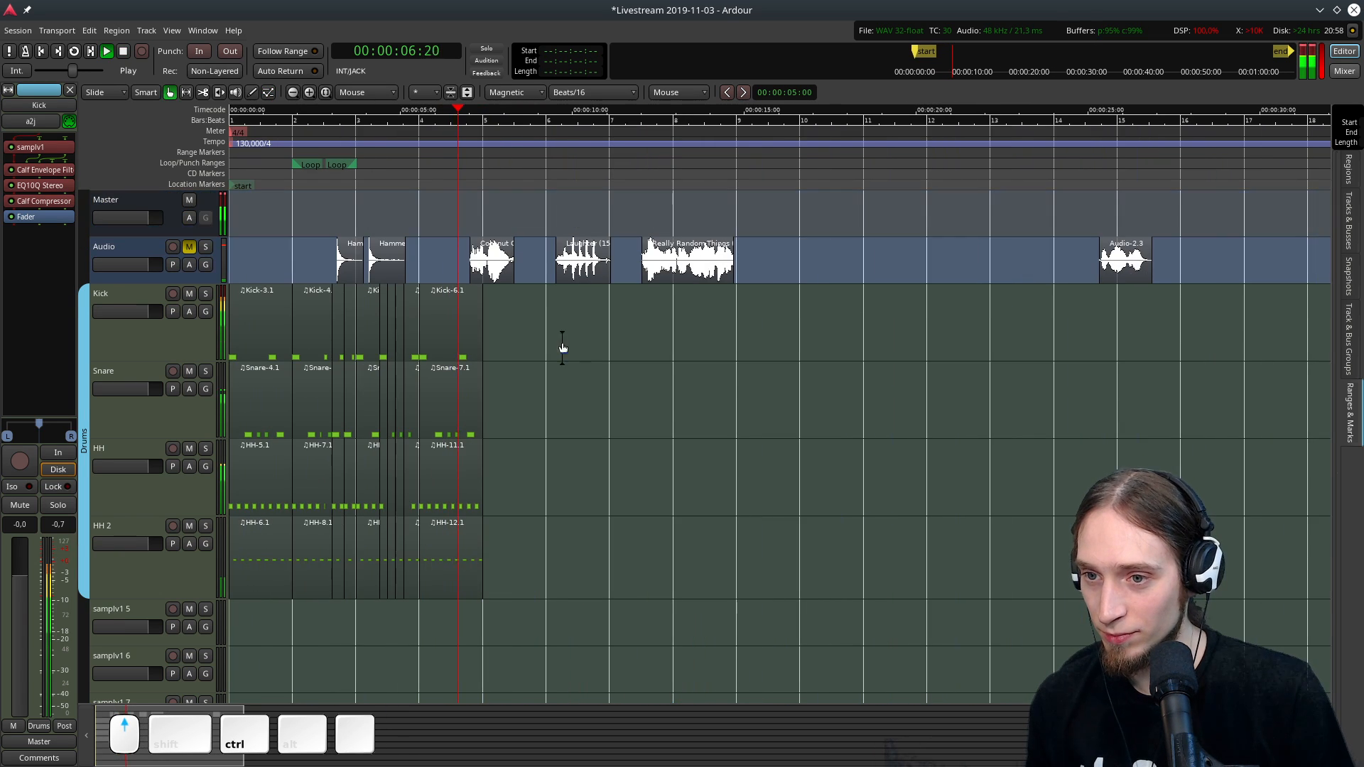
pyautogui.keyDown('ctrl'); pyautogui.scroll(1, 406, 408); pyautogui.keyUp('ctrl')
pyautogui.hotkey('ctrl', 'space')
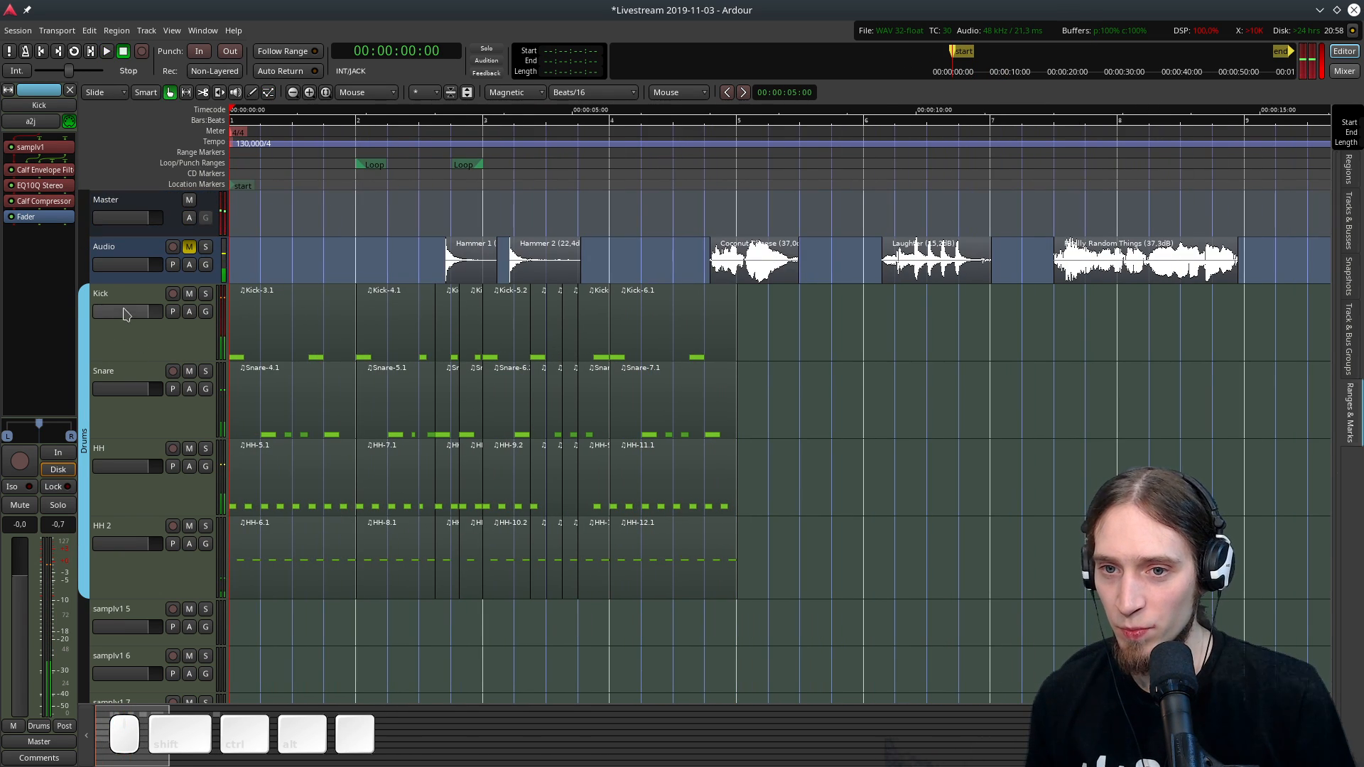
# Open the Kick track's EQ10Q Stereo, start loop playback with RTA enabled, and set the first band's frequency to 46.82 Hz.
pyautogui.click(123, 306)
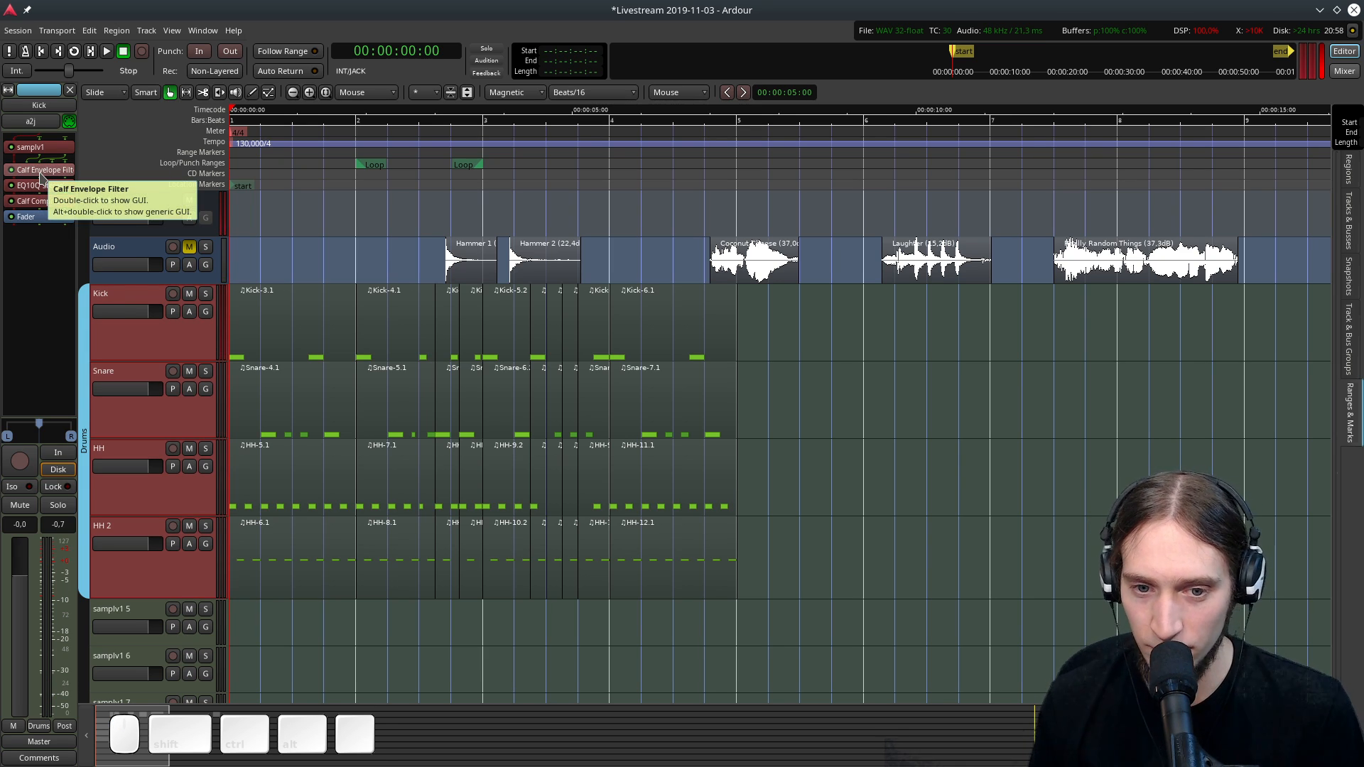
pyautogui.doubleClick(42, 187)
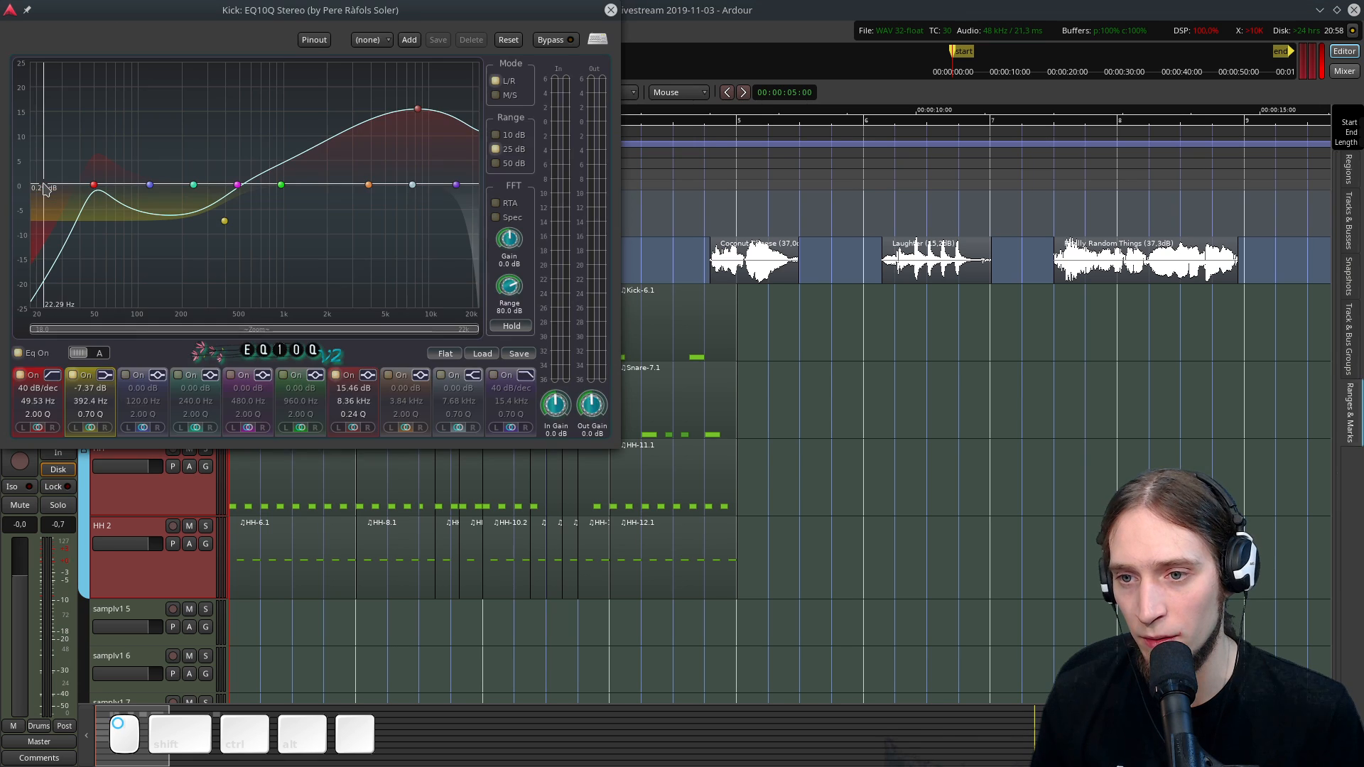
pyautogui.press('l')
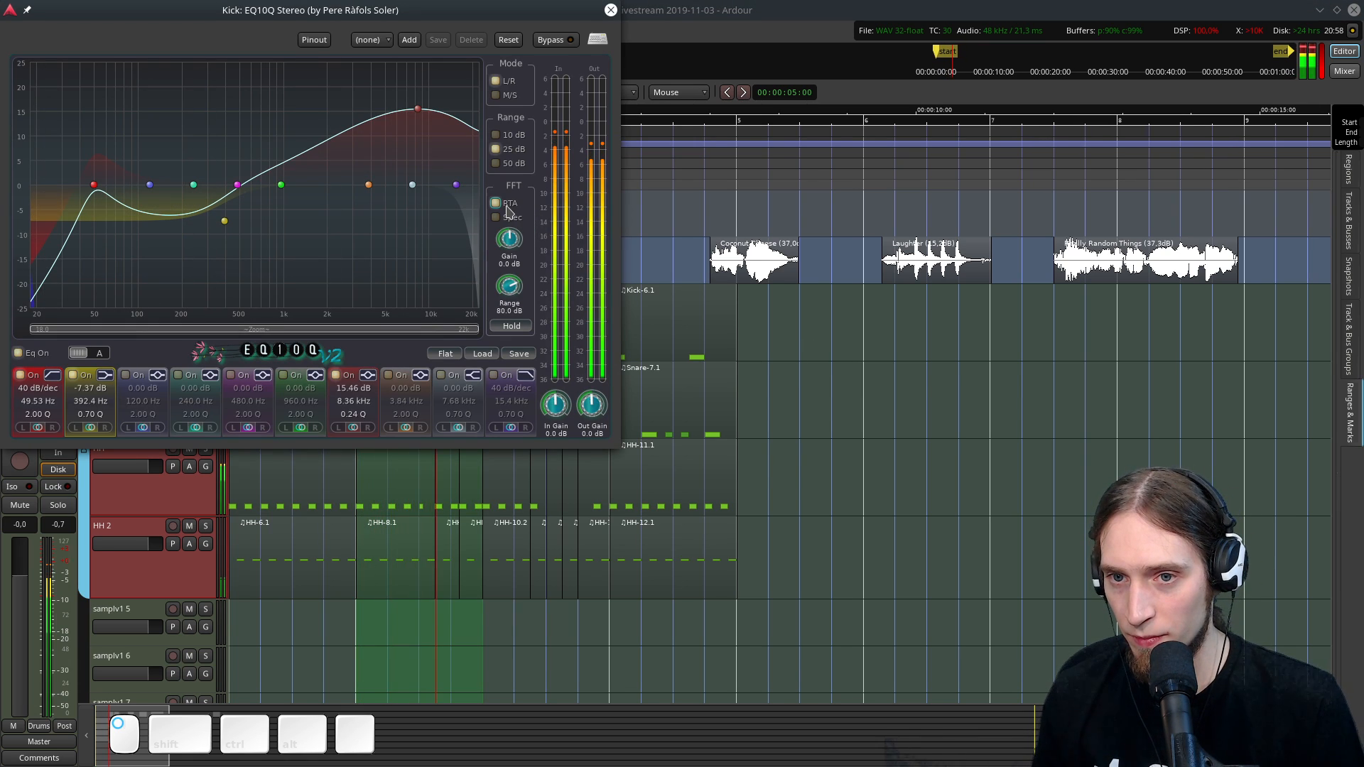
pyautogui.moveTo(77, 185); pyautogui.dragTo(90, 185)
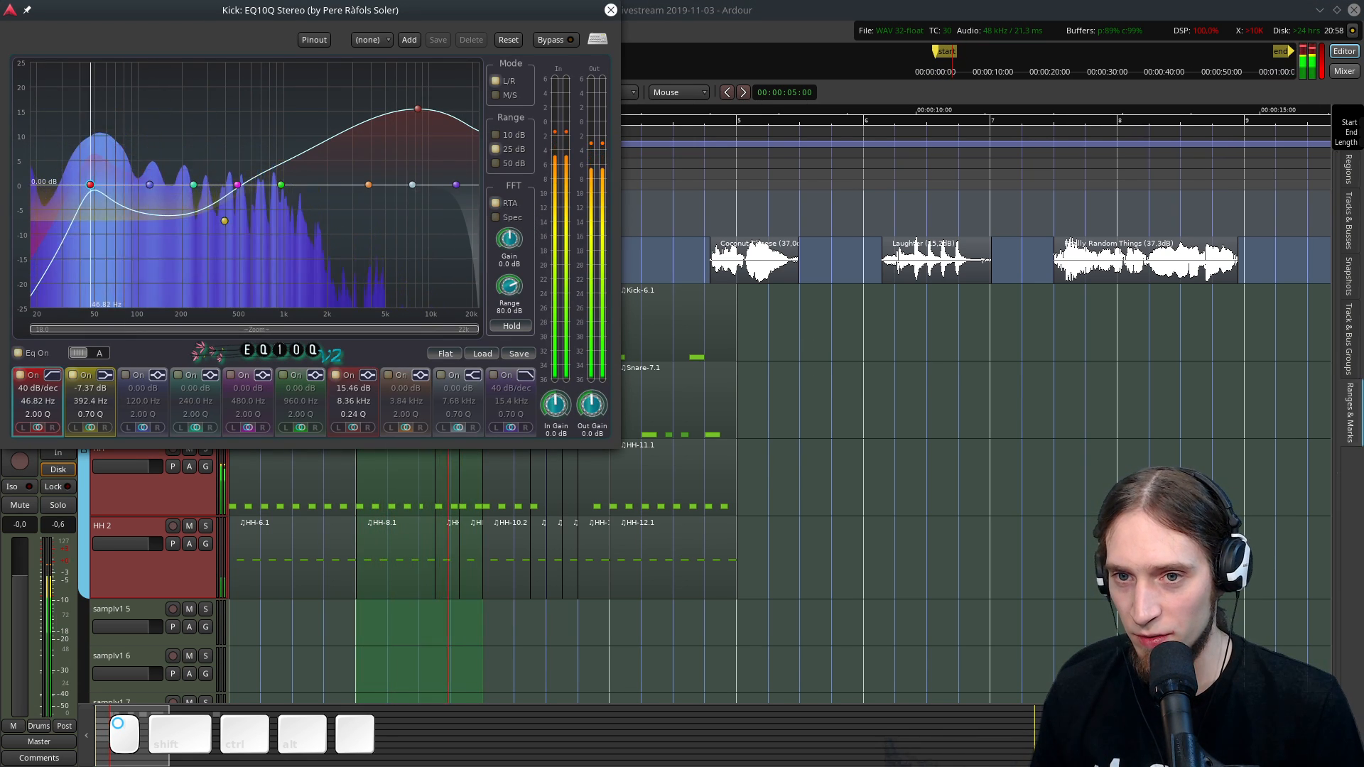
# Reshape the Kick EQ's low end: first band 80 dB/dec at 40 Hz with 2.55 Q, second band -1.45 dB at 81.25 Hz.
pyautogui.moveTo(225, 221); pyautogui.dragTo(110, 176)
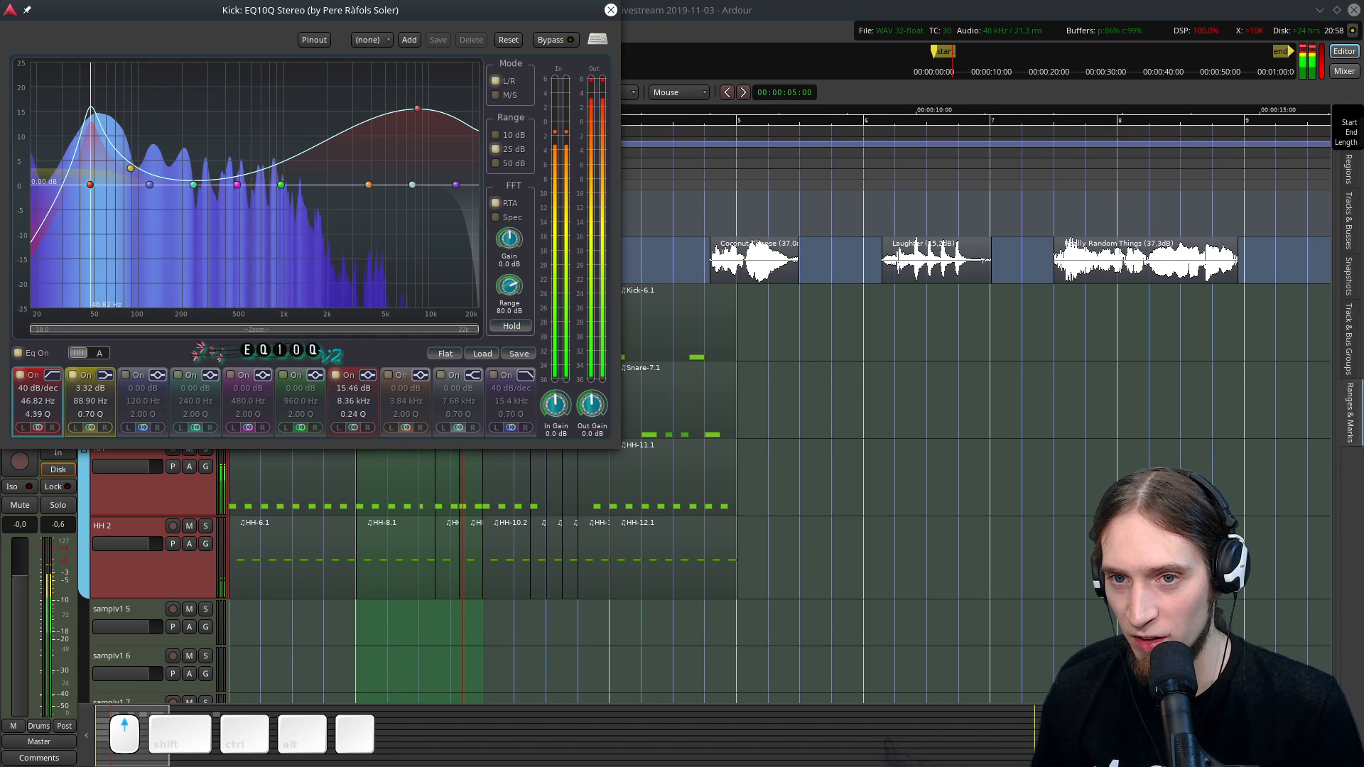
pyautogui.scroll(5, 90, 185)
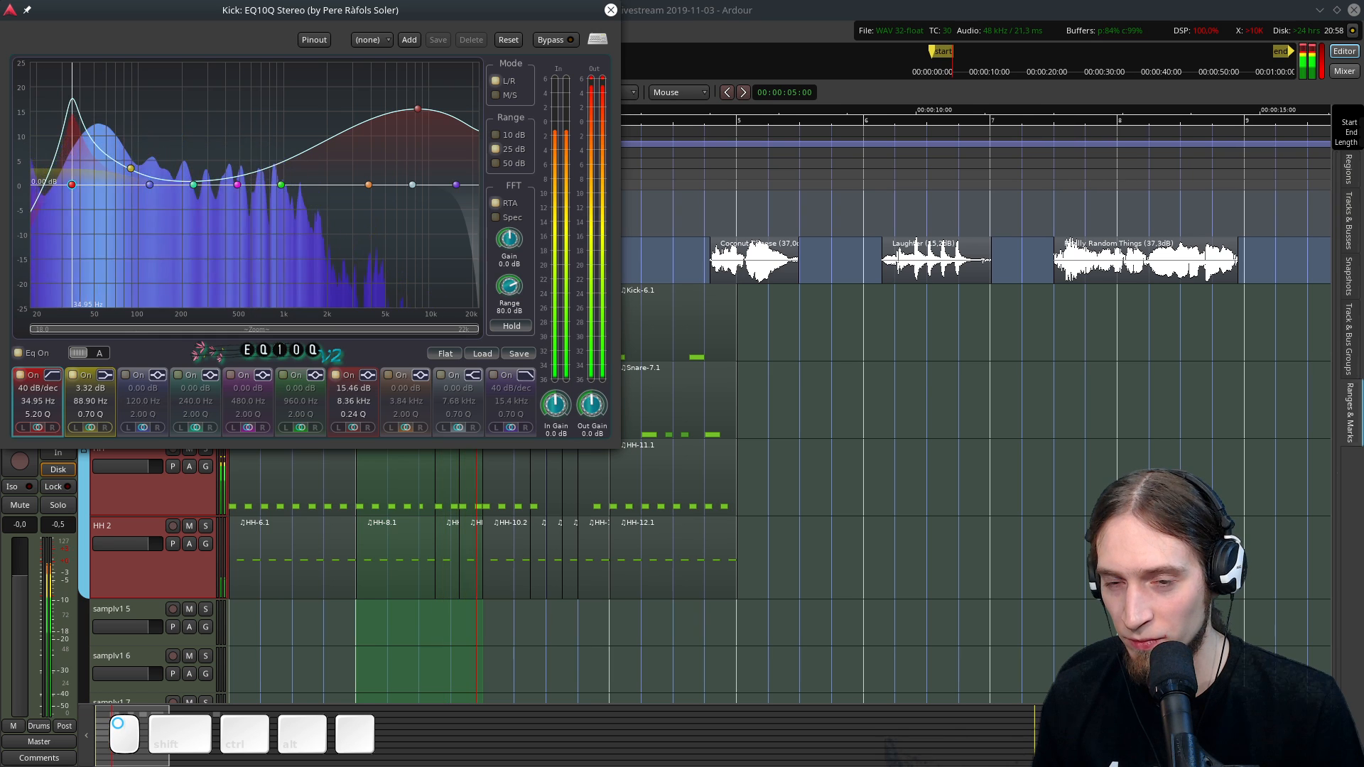
pyautogui.moveTo(90, 185)
pyautogui.mouseDown()
pyautogui.moveTo(74, 185)
pyautogui.moveTo(125, 201)
pyautogui.moveTo(80, 185)
pyautogui.mouseUp()
pyautogui.scroll(-4, 75, 185)
pyautogui.scroll(2, 46, 387)
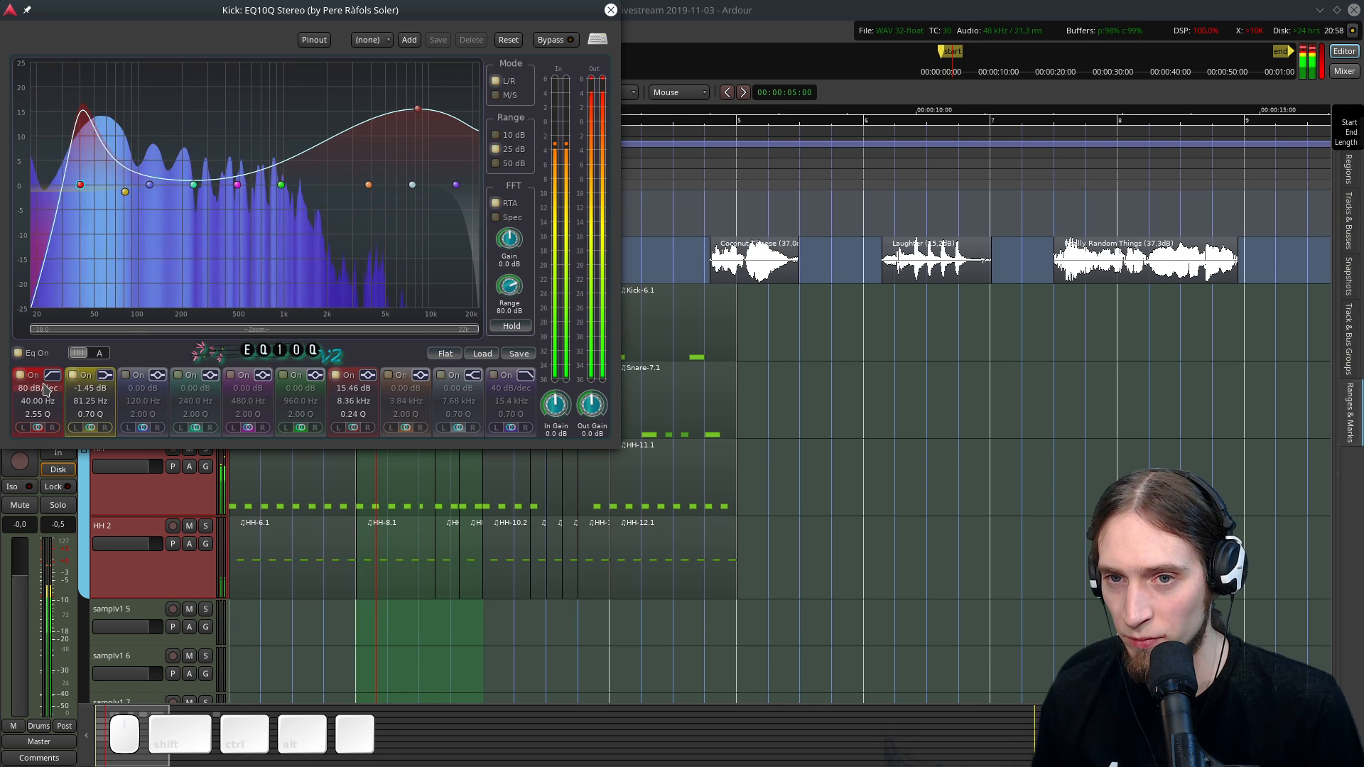
pyautogui.moveTo(80, 185); pyautogui.dragTo(83, 185)
pyautogui.click(610, 11)
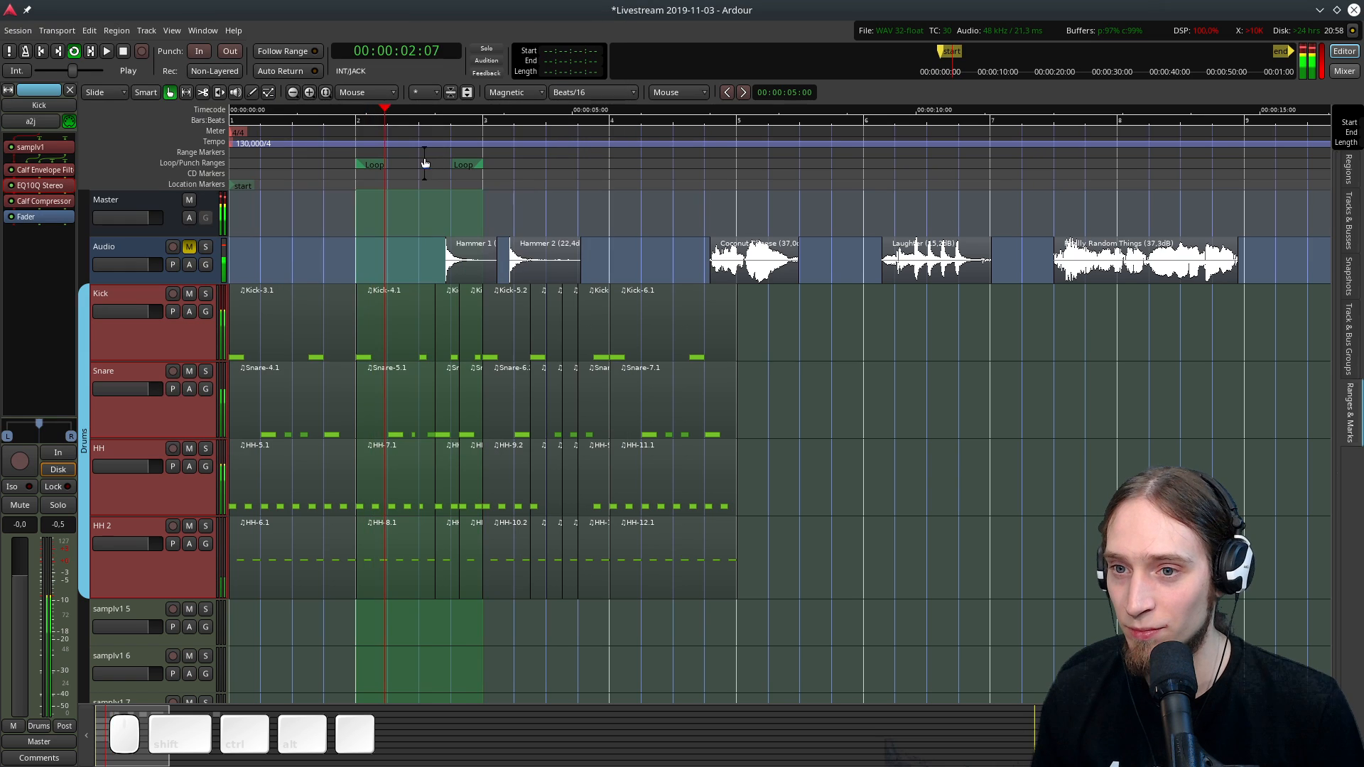
# Solo the grouped drum tracks through the Snare and play the opening of the pattern.
pyautogui.press('space')
pyautogui.click(206, 371)
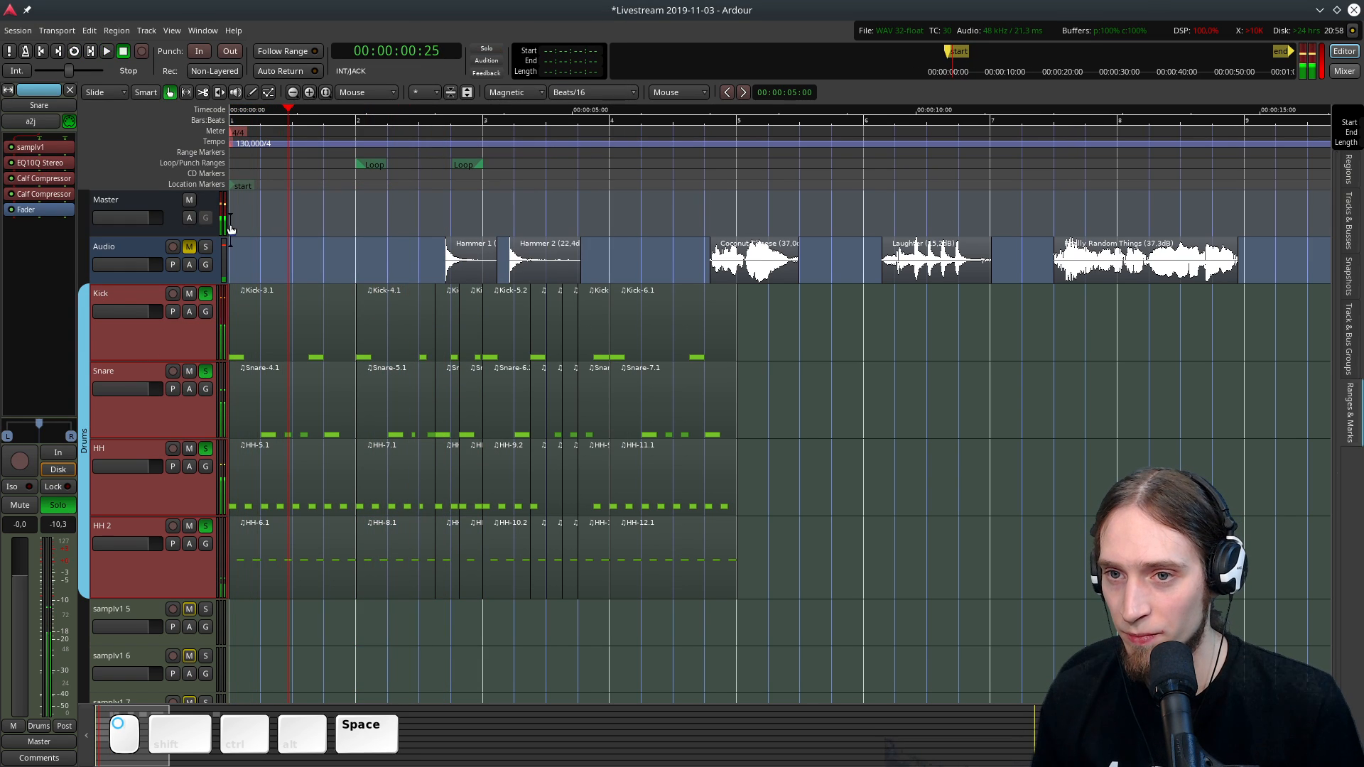
pyautogui.press('space')
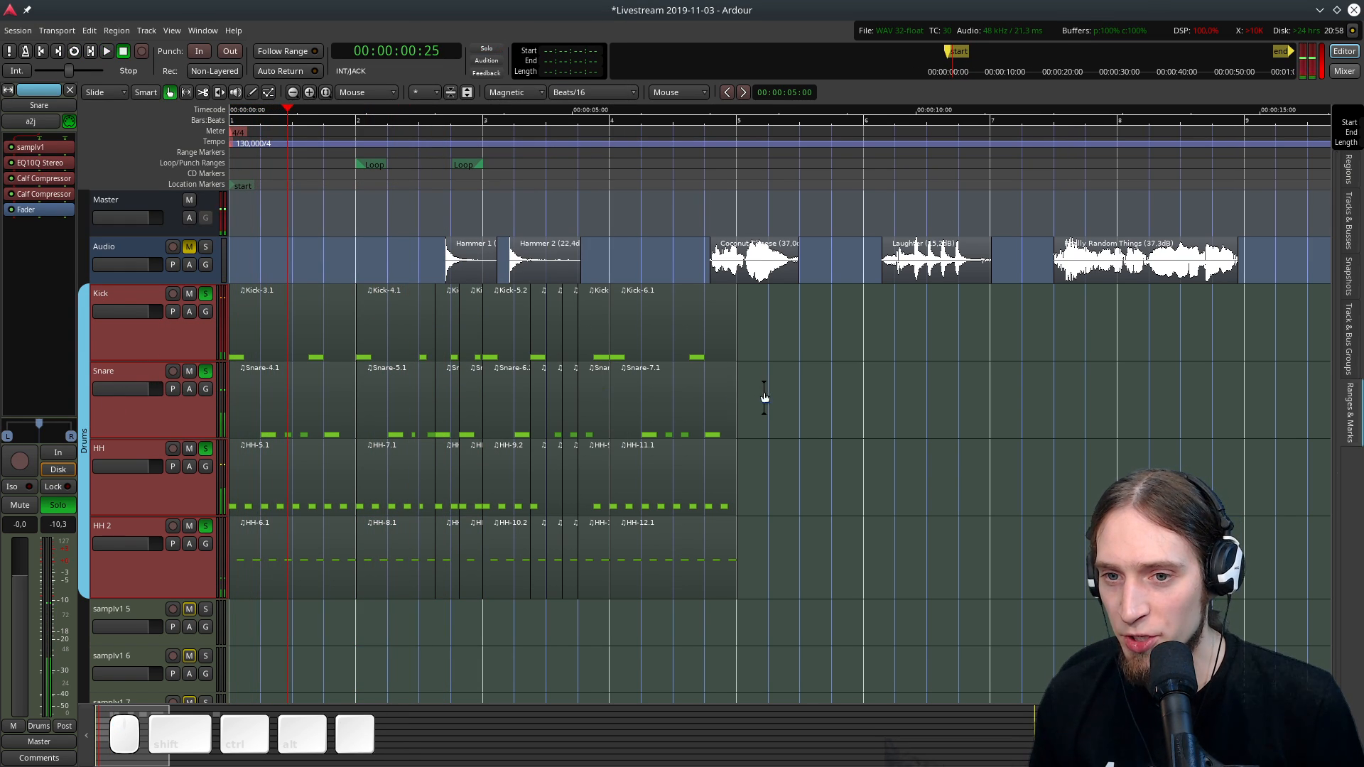
# Find the phase-vocoder based pitch shifter with the filter "phase" and insert it after the Snare track's fader.
pyautogui.rightClick(36, 219)
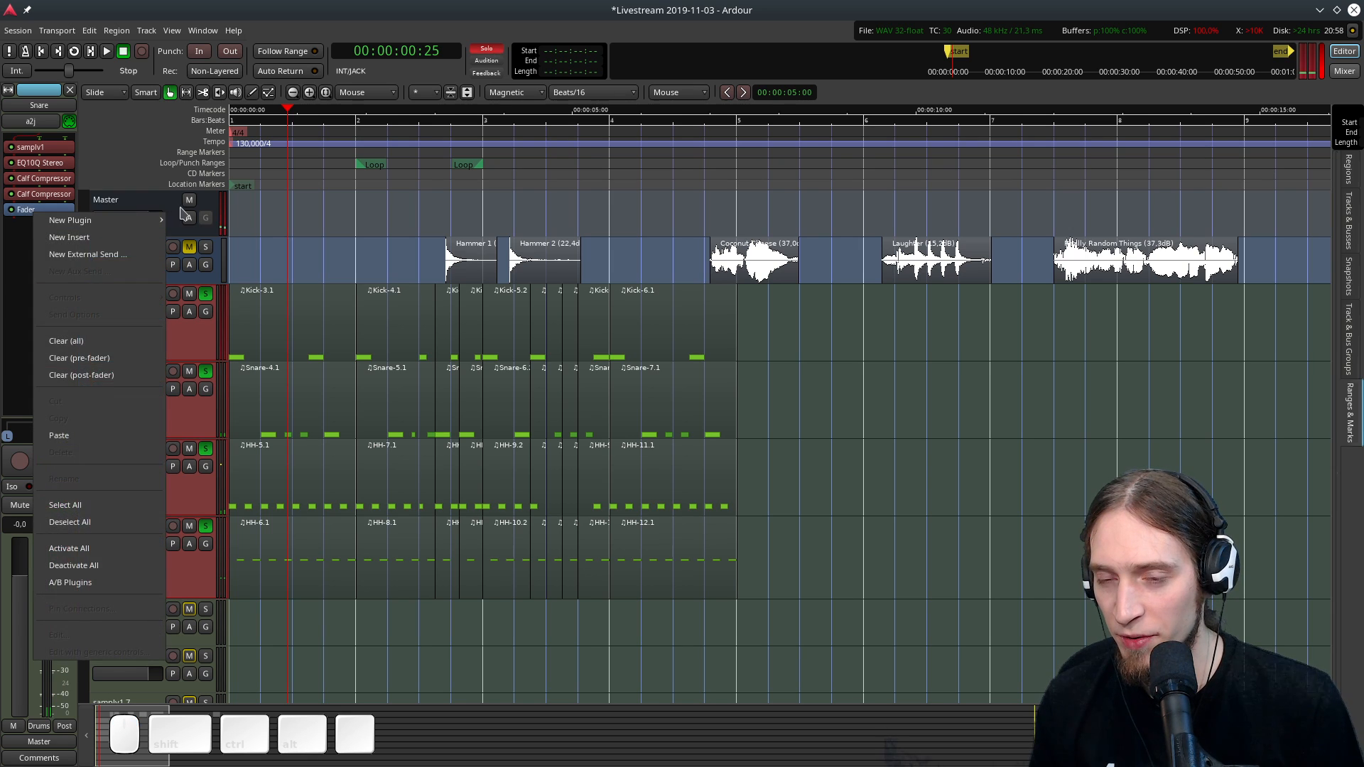
pyautogui.moveTo(100, 220)
pyautogui.moveTo(213, 220)
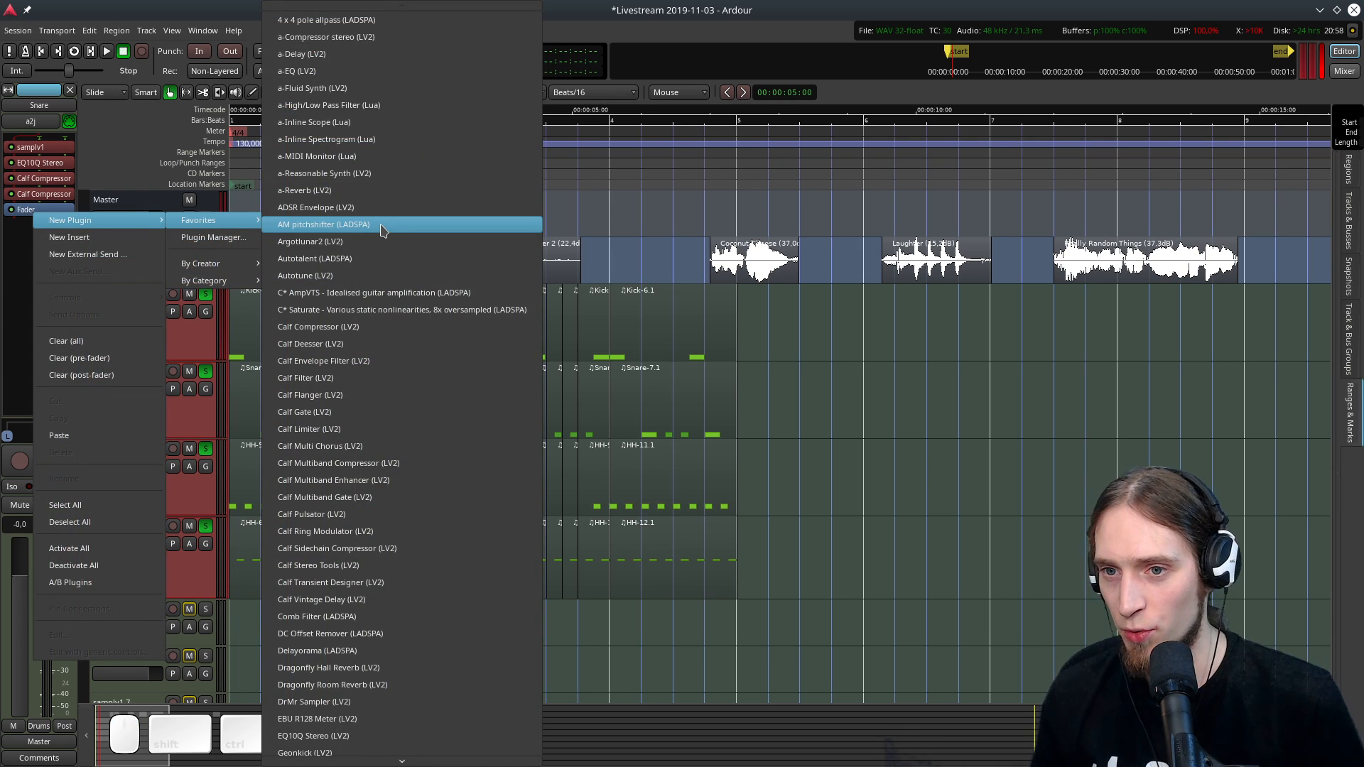
pyautogui.click(235, 241)
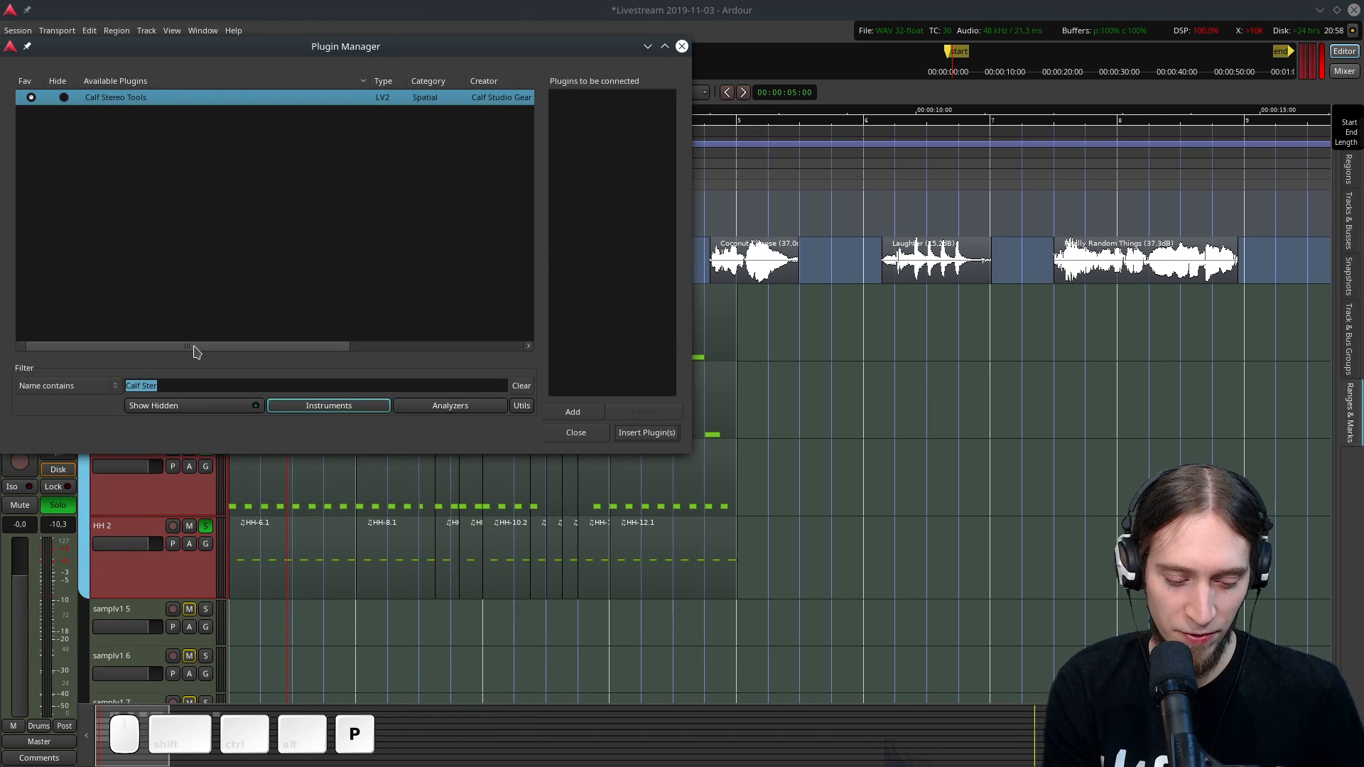
pyautogui.write('phase')
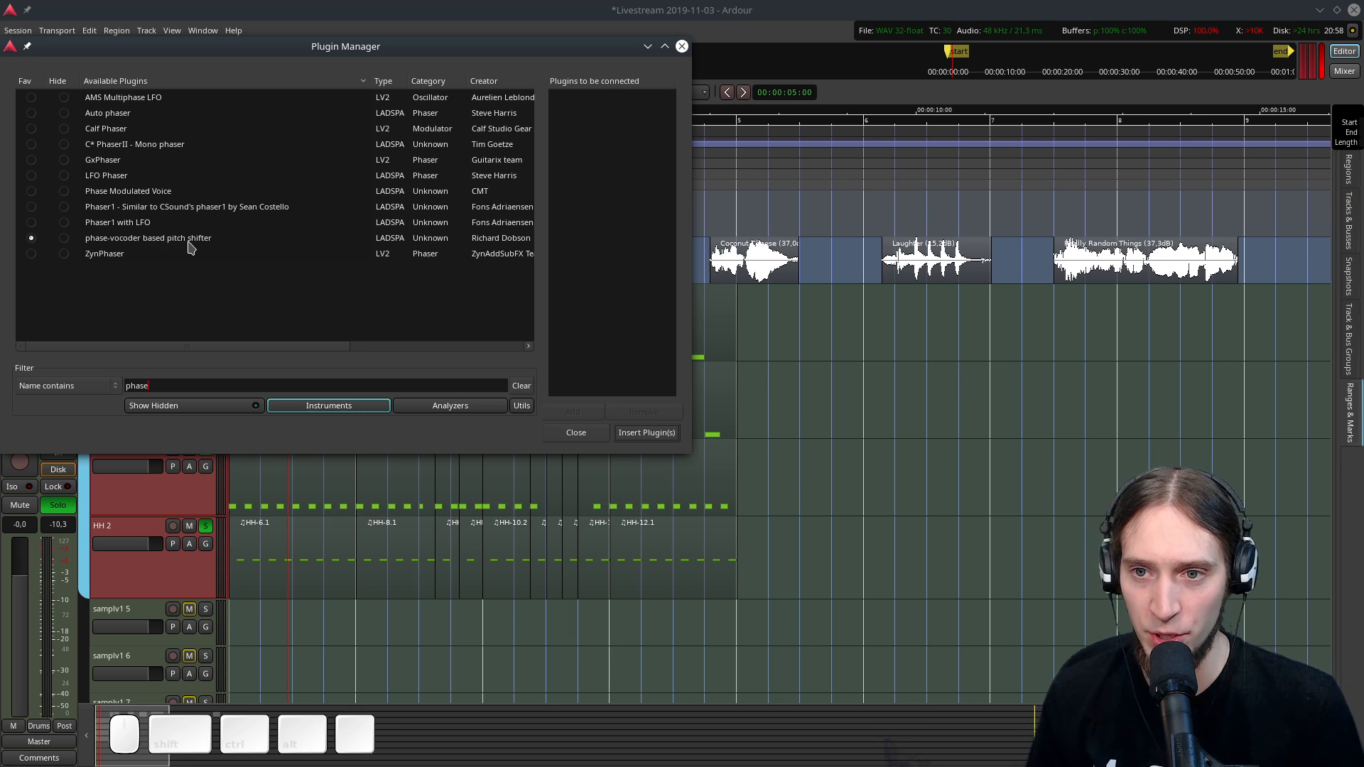
pyautogui.doubleClick(237, 240)
pyautogui.click(648, 433)
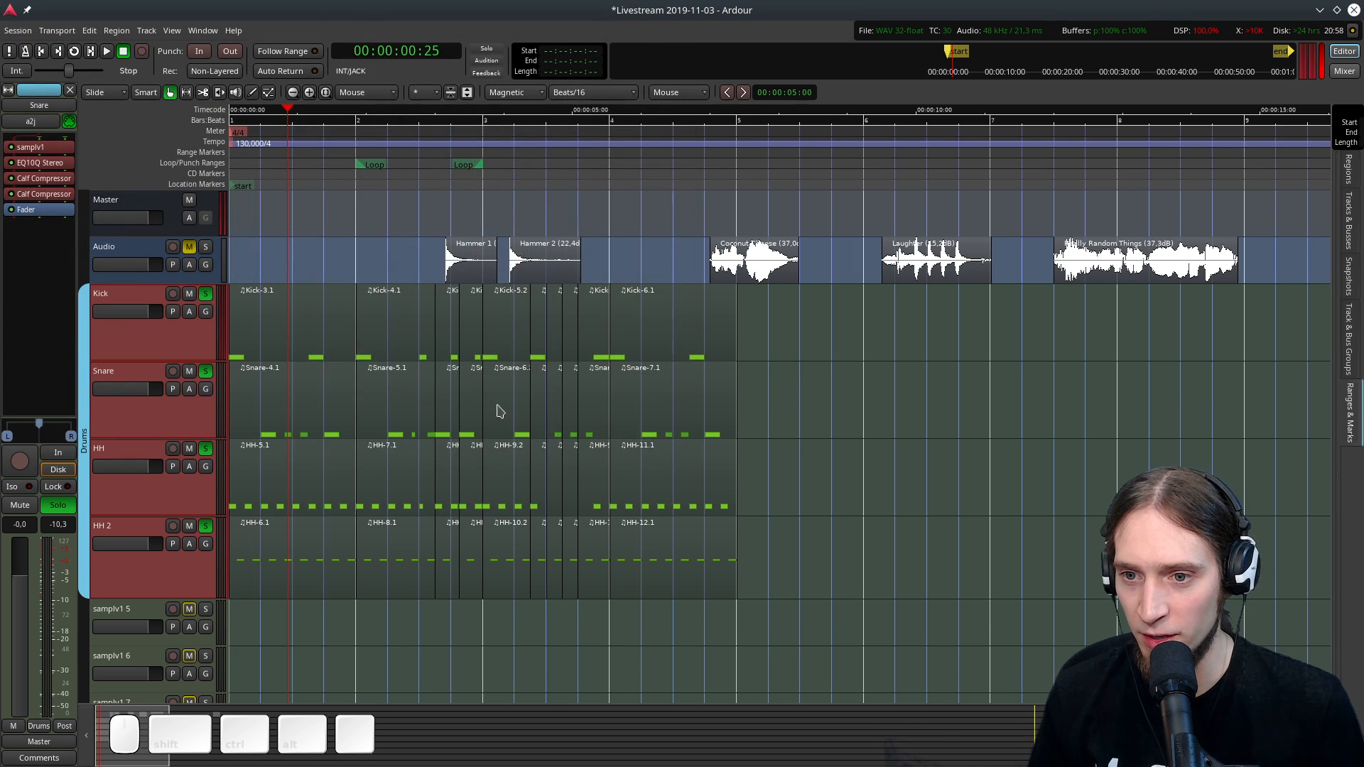
# Try the Snare pitch shifter during playback with transpose at about 7.917, and delete the plugin from the track.
pyautogui.press('space')
pyautogui.moveTo(554, 441); pyautogui.dragTo(572, 435)
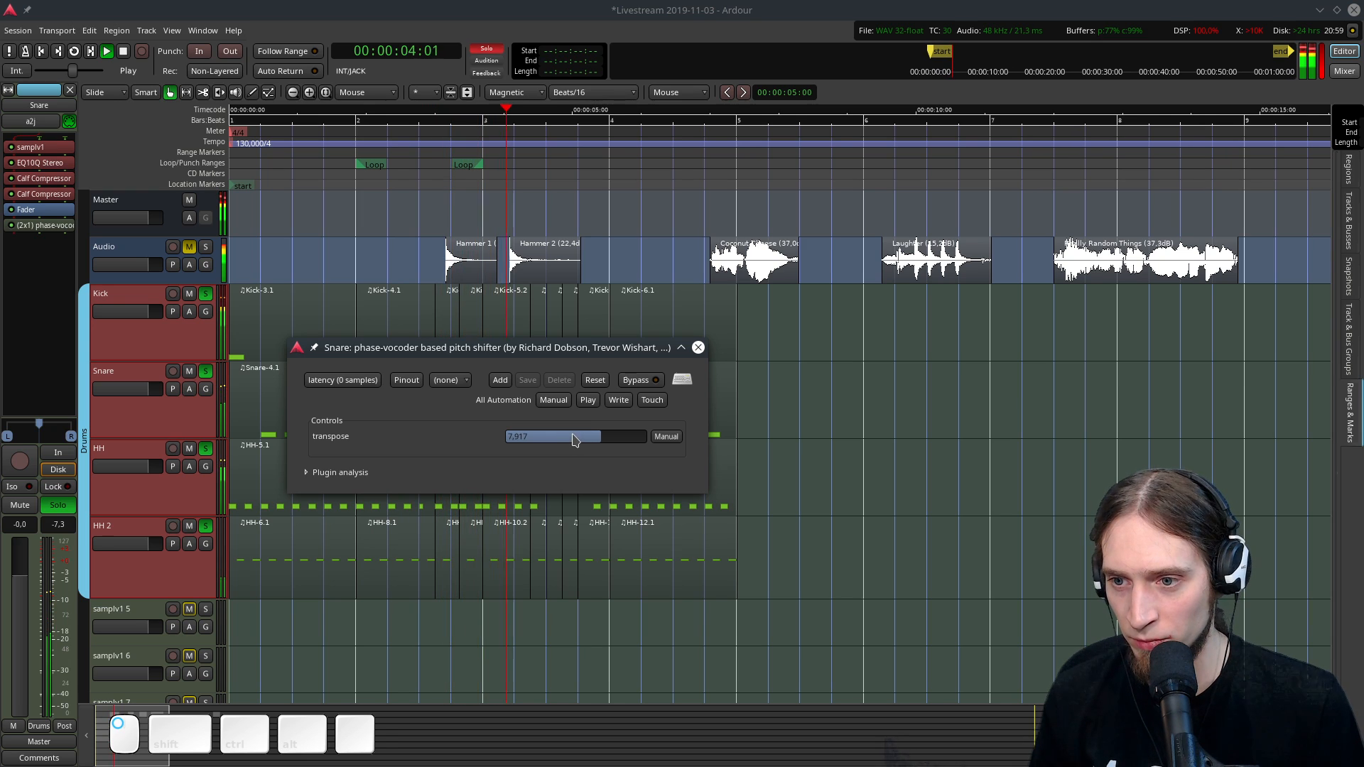
pyautogui.press('space')
pyautogui.click(699, 347)
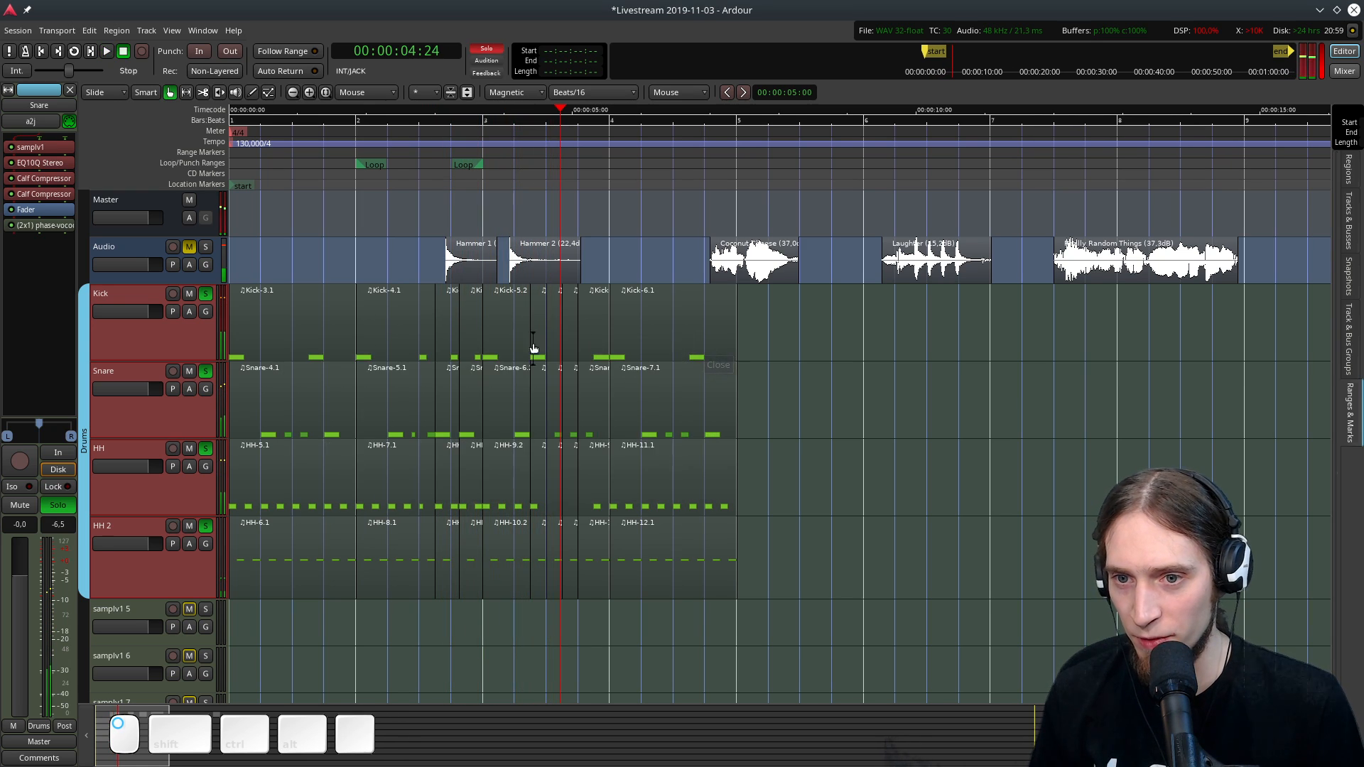
pyautogui.rightClick(51, 228)
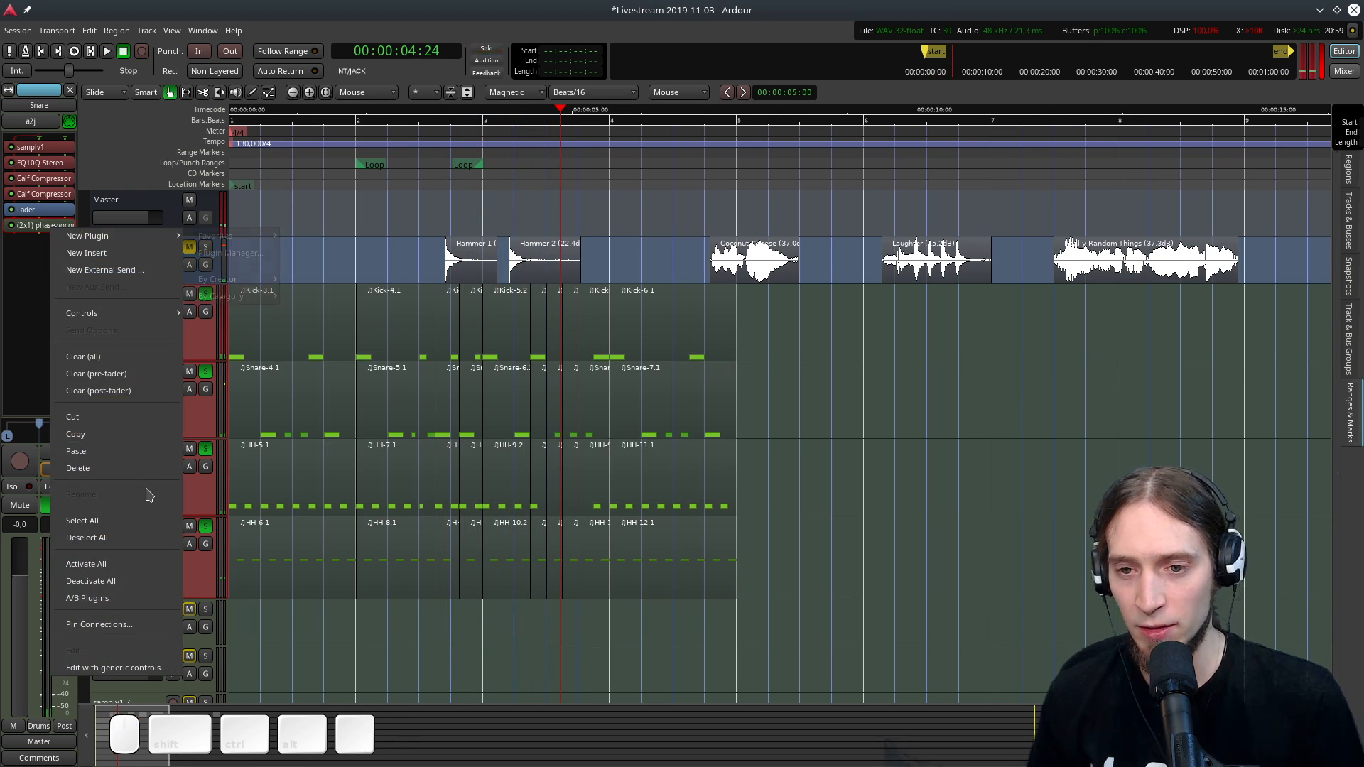
pyautogui.click(107, 468)
# Insert MaPitchshift on the Snare track and move it ahead of the fader.
pyautogui.rightClick(84, 213)
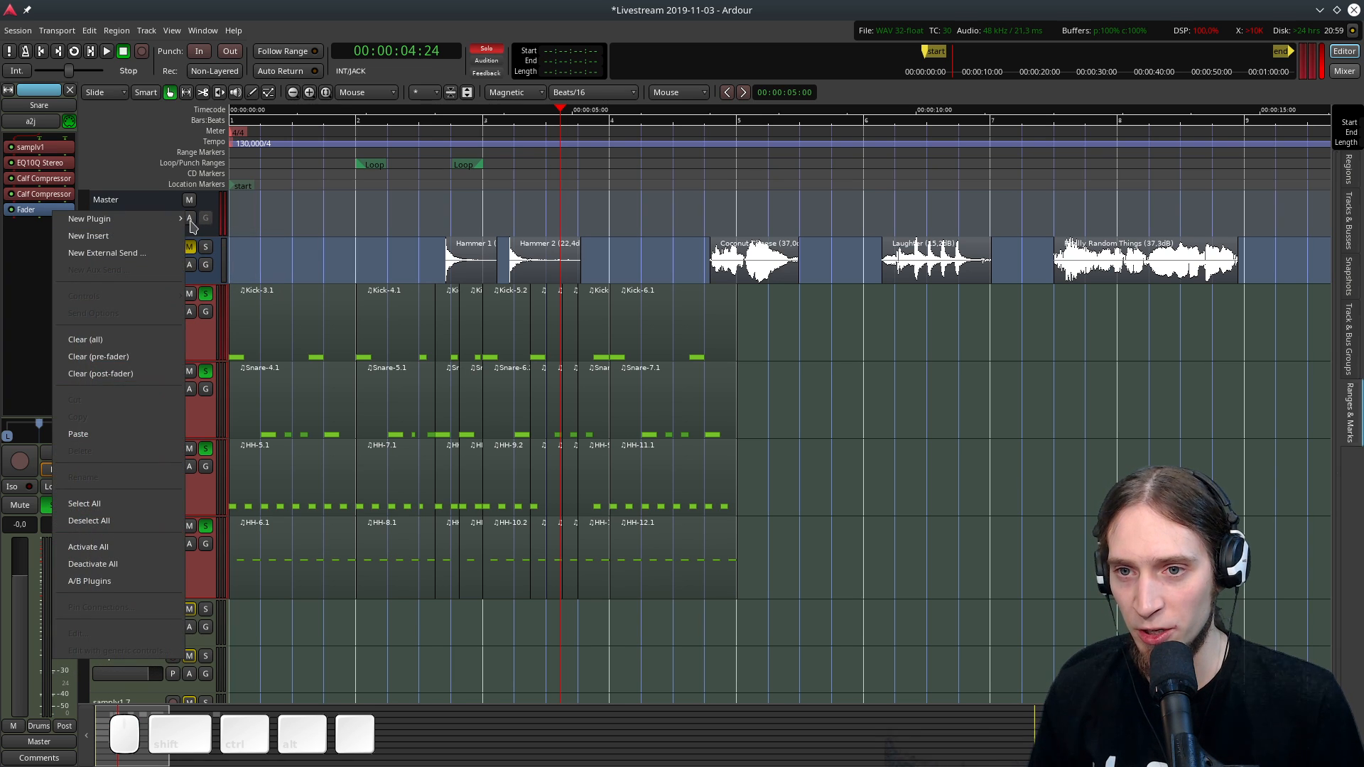
pyautogui.click(211, 237)
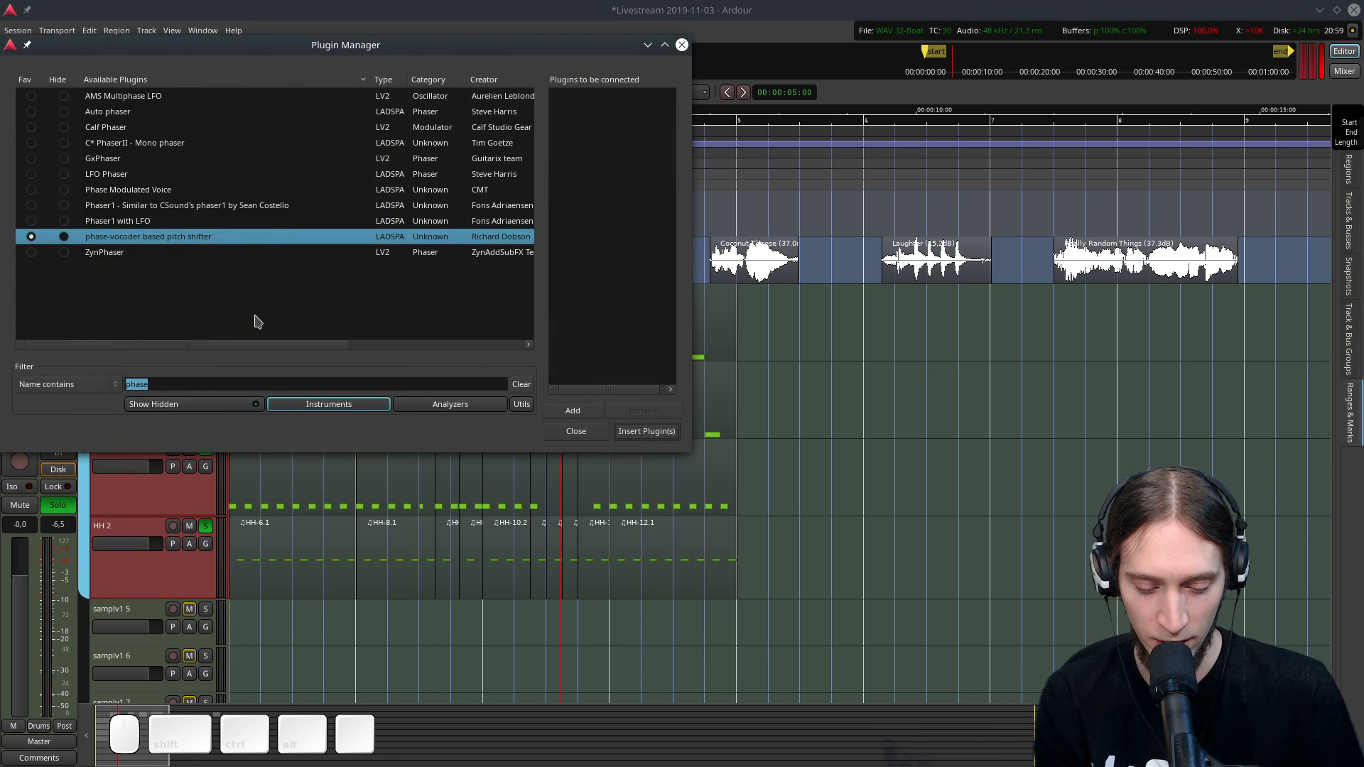
pyautogui.write('ma')
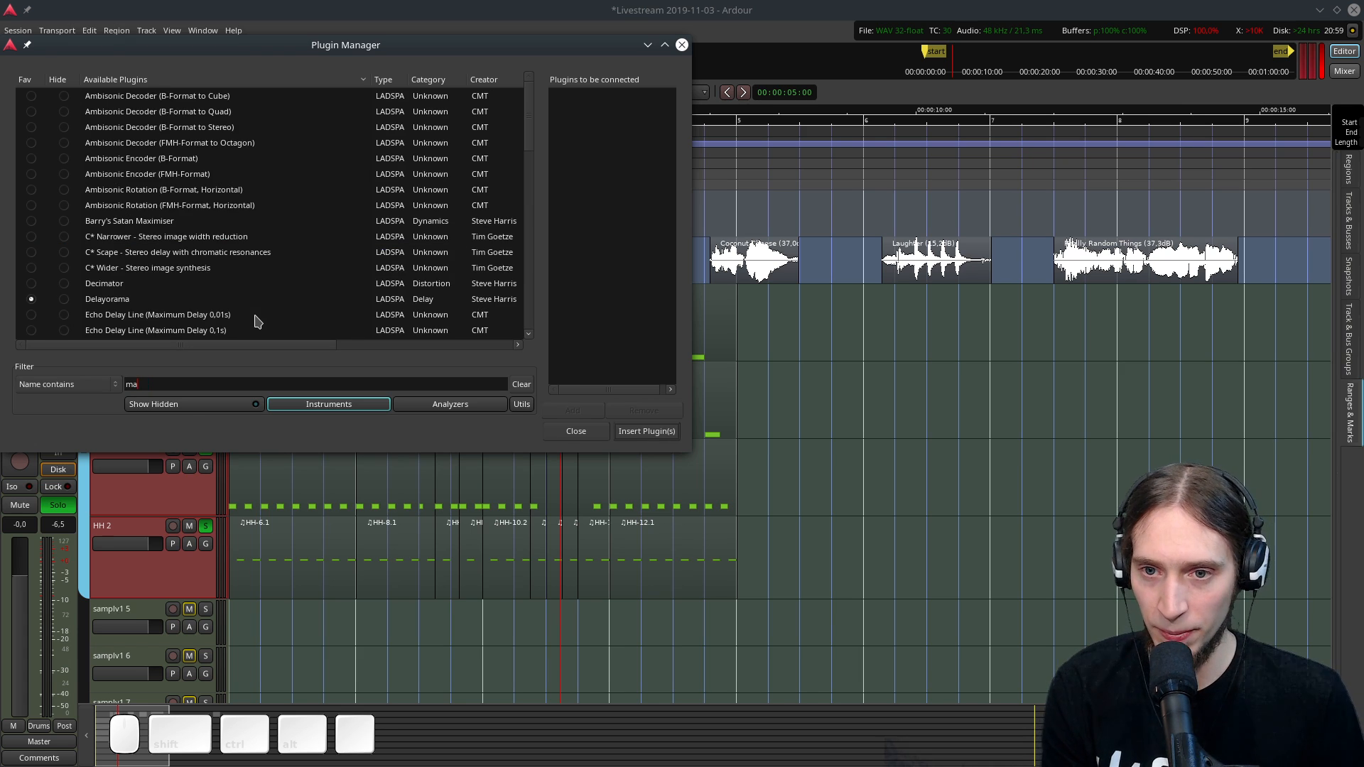
pyautogui.write('pitch')
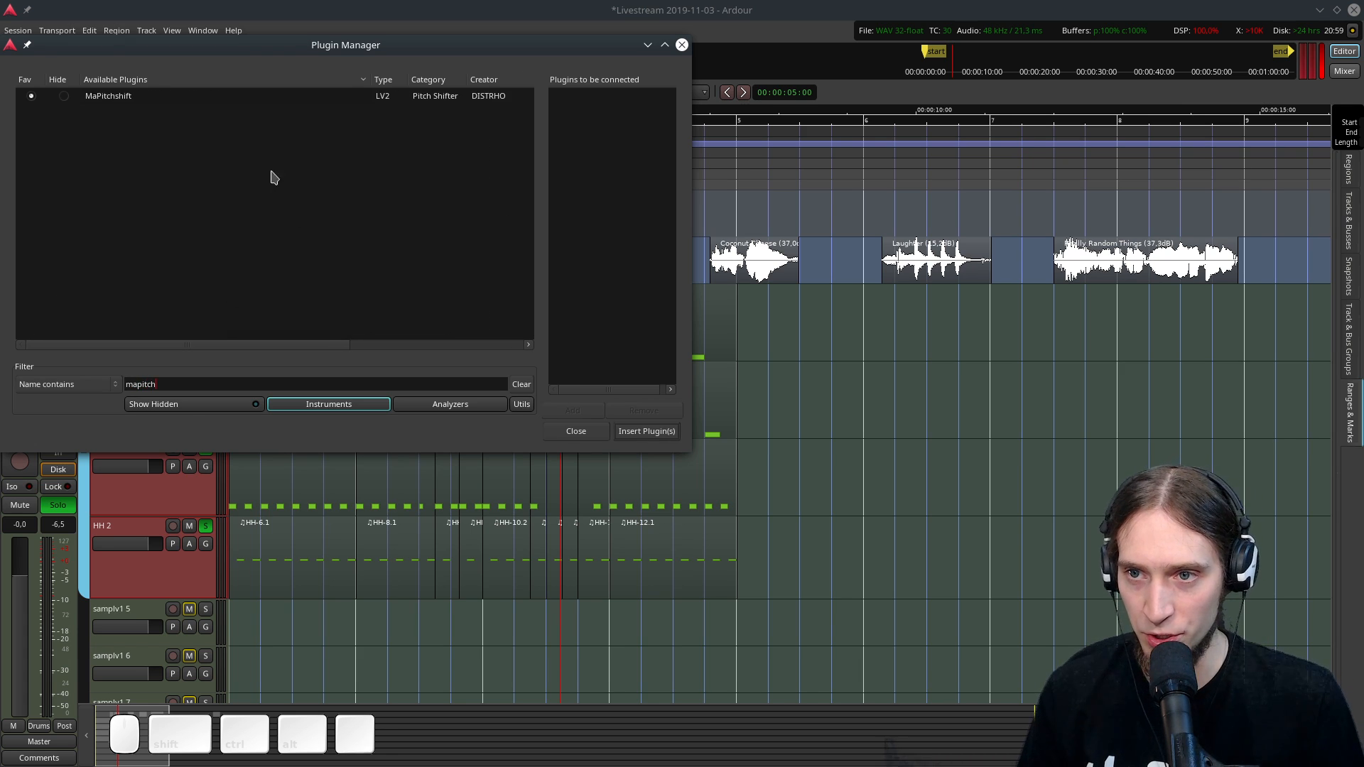
pyautogui.click(250, 96)
pyautogui.click(641, 432)
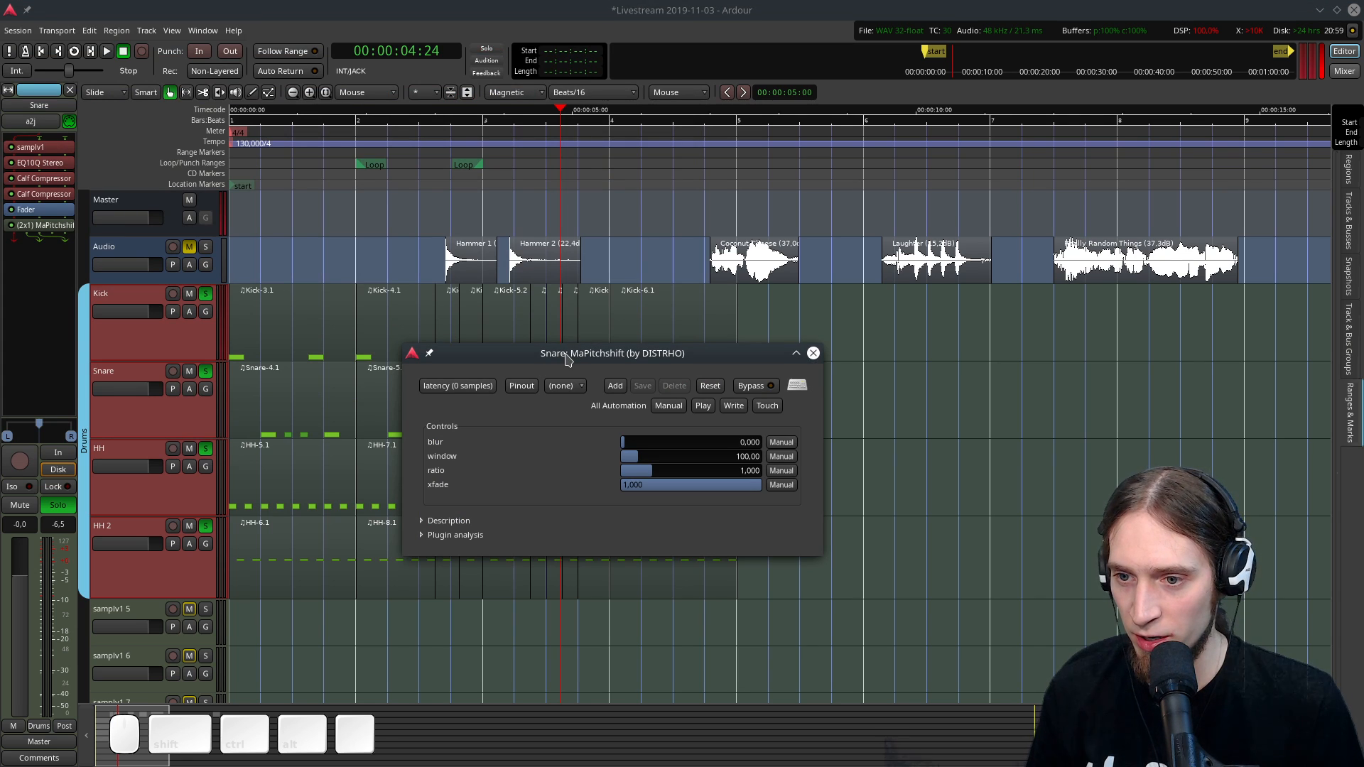
pyautogui.moveTo(566, 355); pyautogui.dragTo(615, 353)
pyautogui.moveTo(52, 226); pyautogui.dragTo(55, 207)
# Play the drums from the session start while setting MaPitchshift's window to 15.56 and its ratio to 1.754.
pyautogui.press('space')
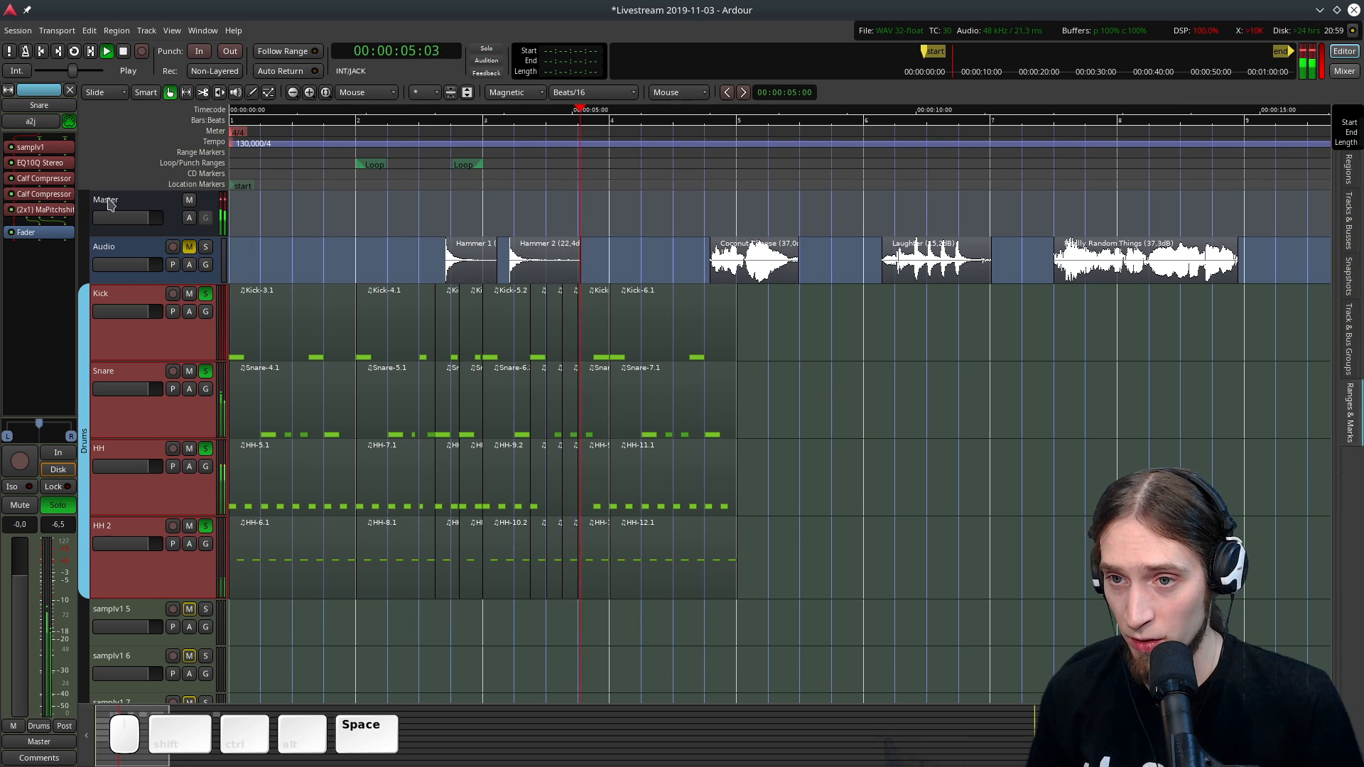
pyautogui.press('space')
pyautogui.press('Home')
pyautogui.press('space')
pyautogui.press('space')
pyautogui.doubleClick(60, 211)
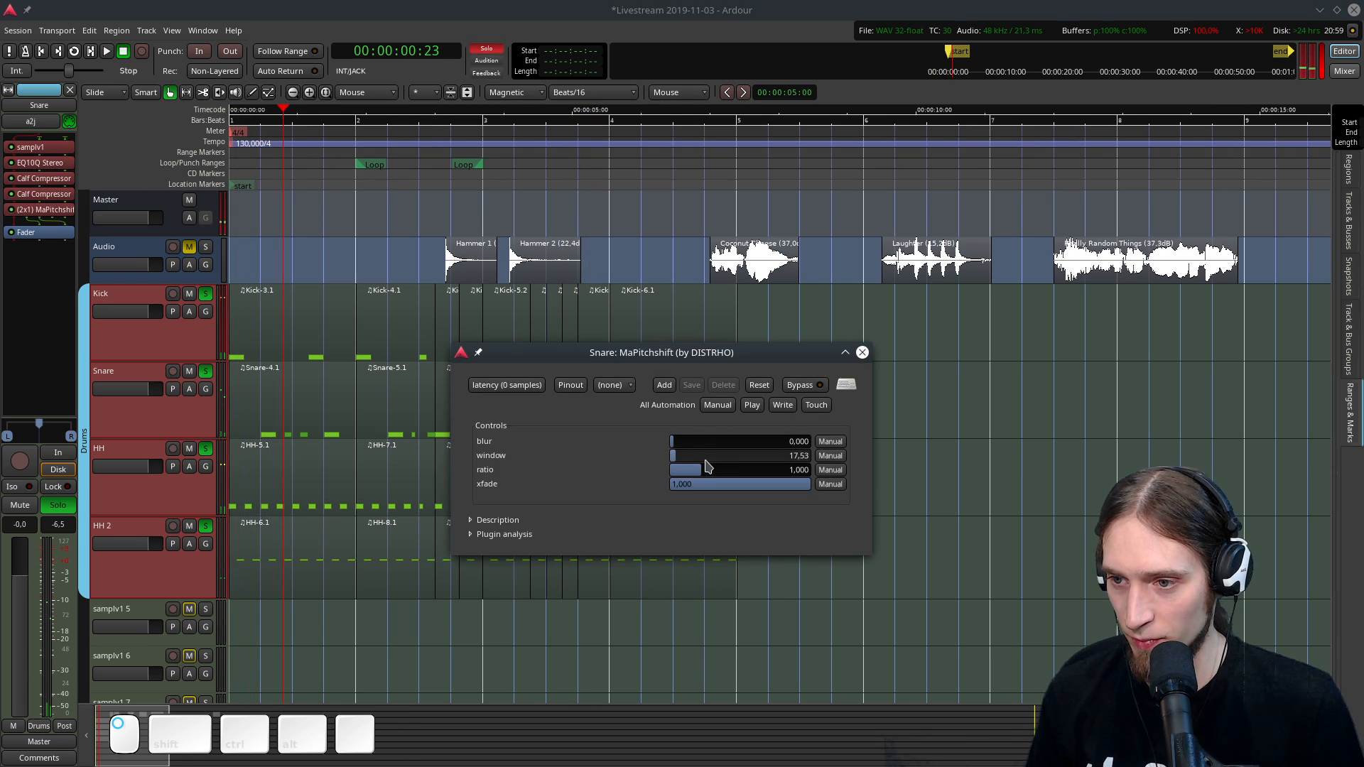
pyautogui.press('space')
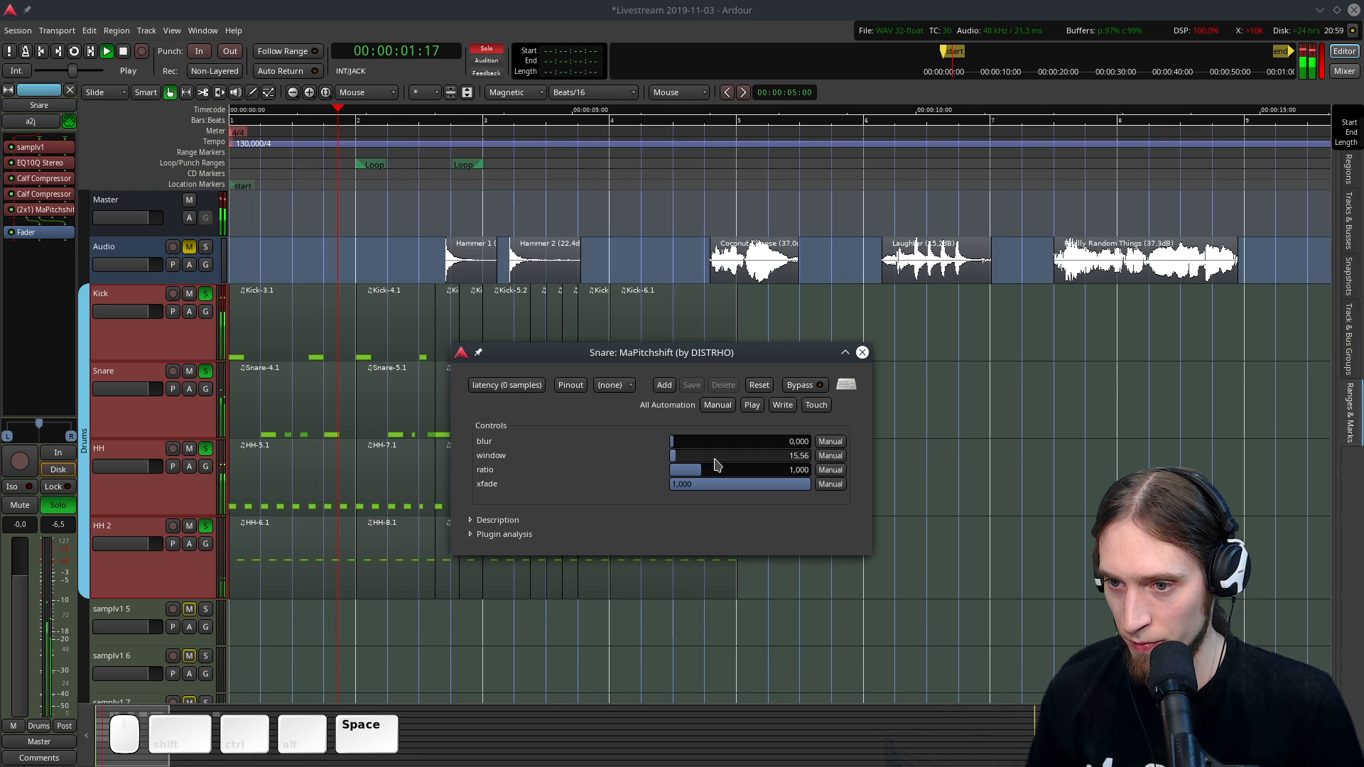
pyautogui.scroll(2, 712, 455)
pyautogui.scroll(-3, 701, 474)
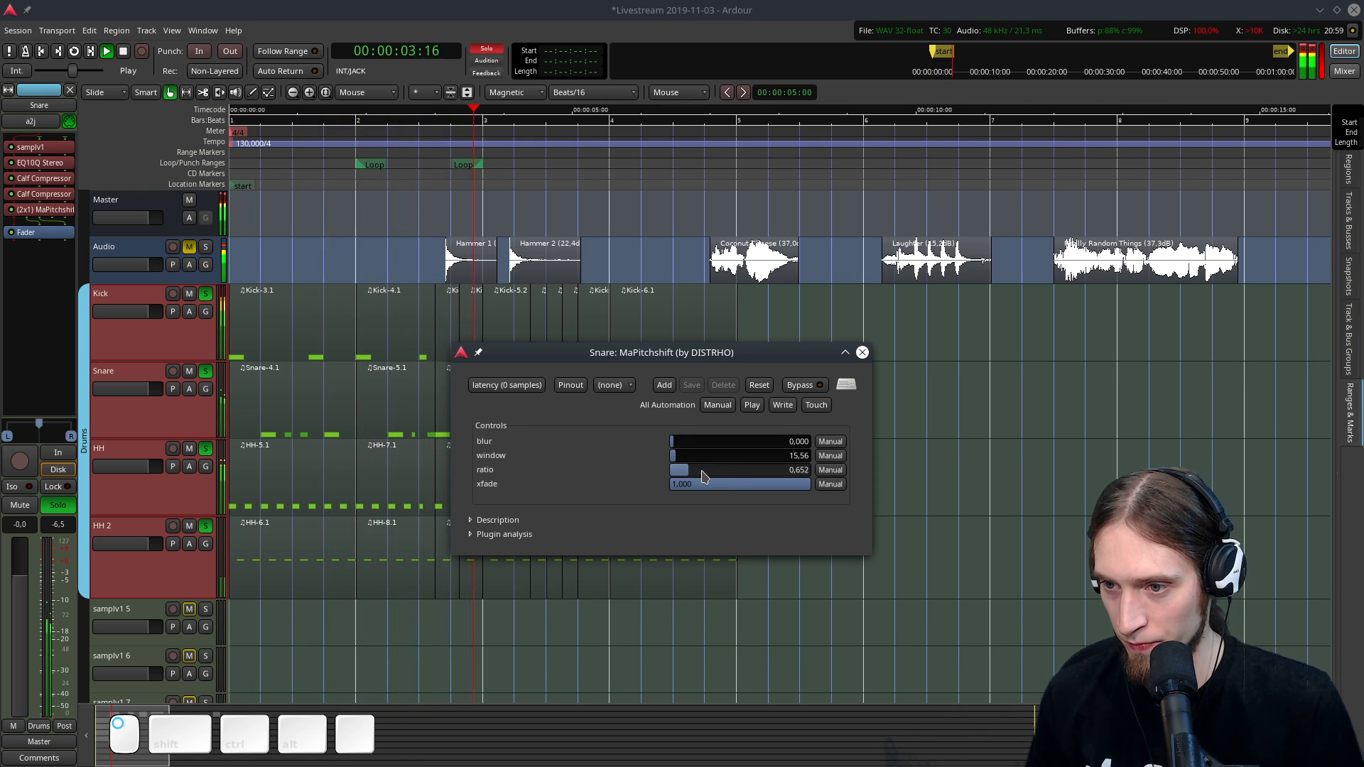
pyautogui.scroll(8, 703, 472)
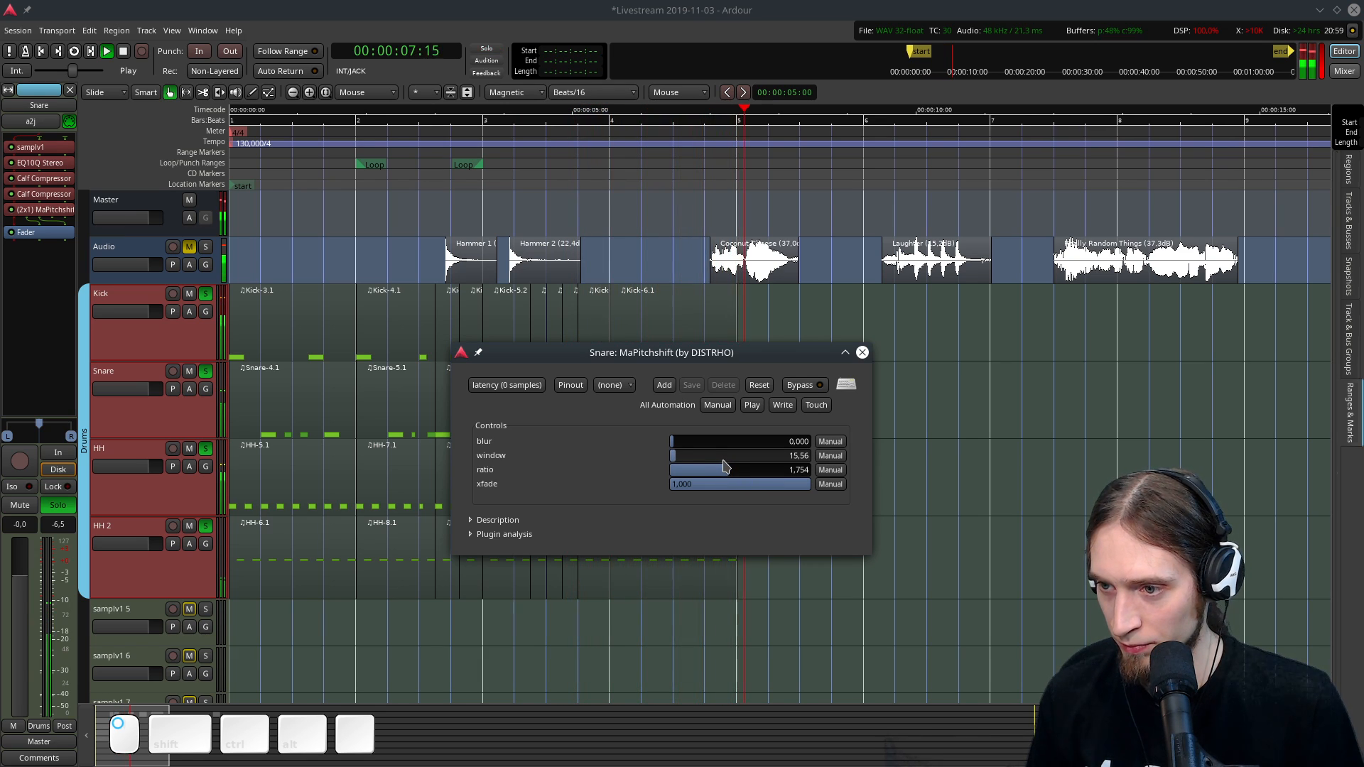
# Replay the drums from the session start, reopen MaPitchshift and keep its window above the others.
pyautogui.press('space')
pyautogui.press('space')
pyautogui.click(235, 187)
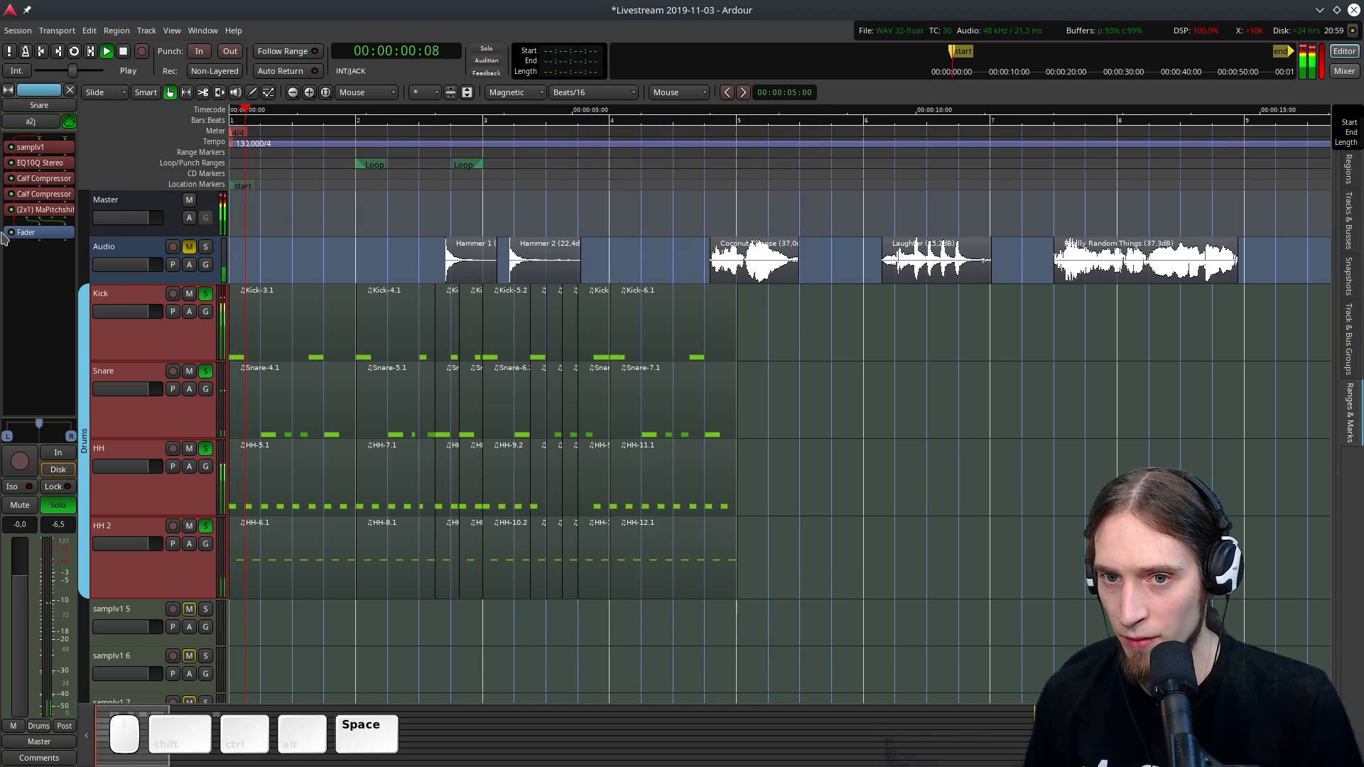
pyautogui.doubleClick(27, 211)
pyautogui.press('space')
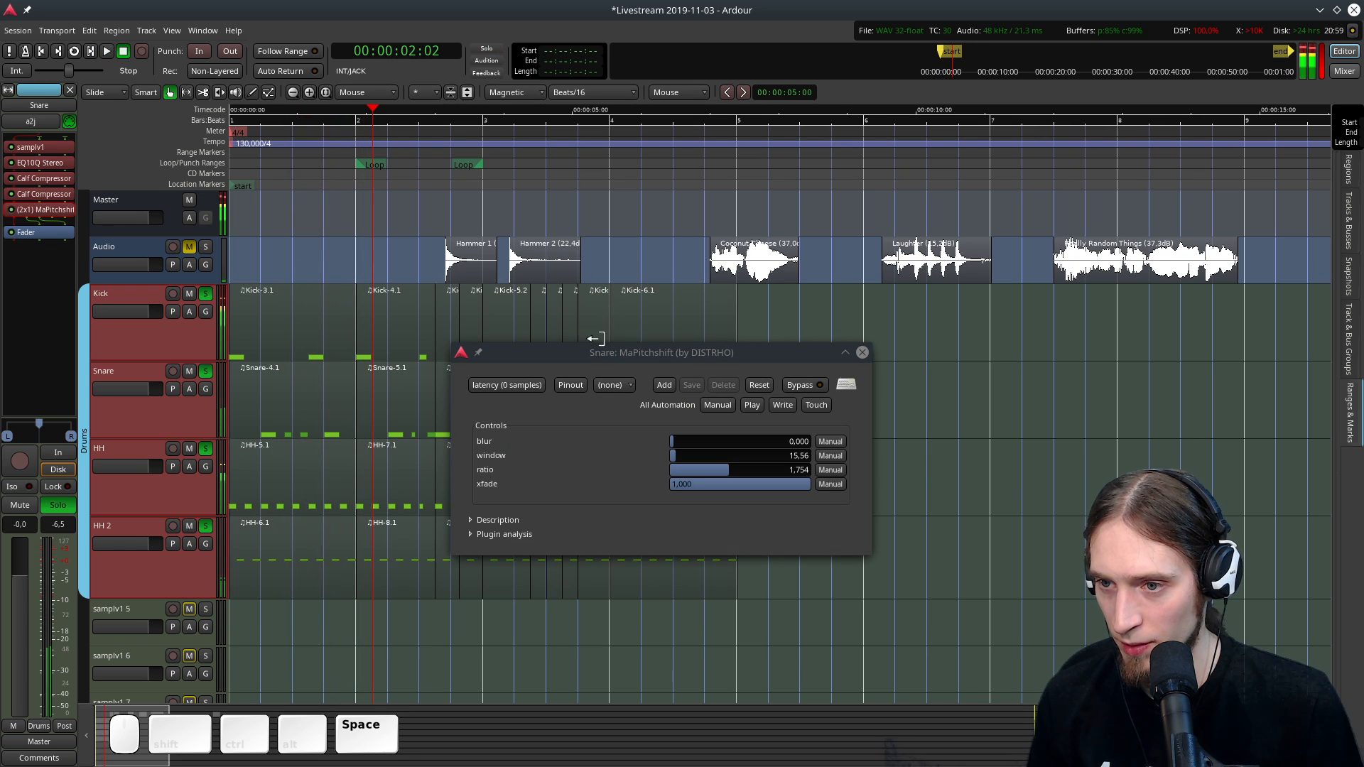
pyautogui.rightClick(596, 354)
pyautogui.moveTo(731, 438)
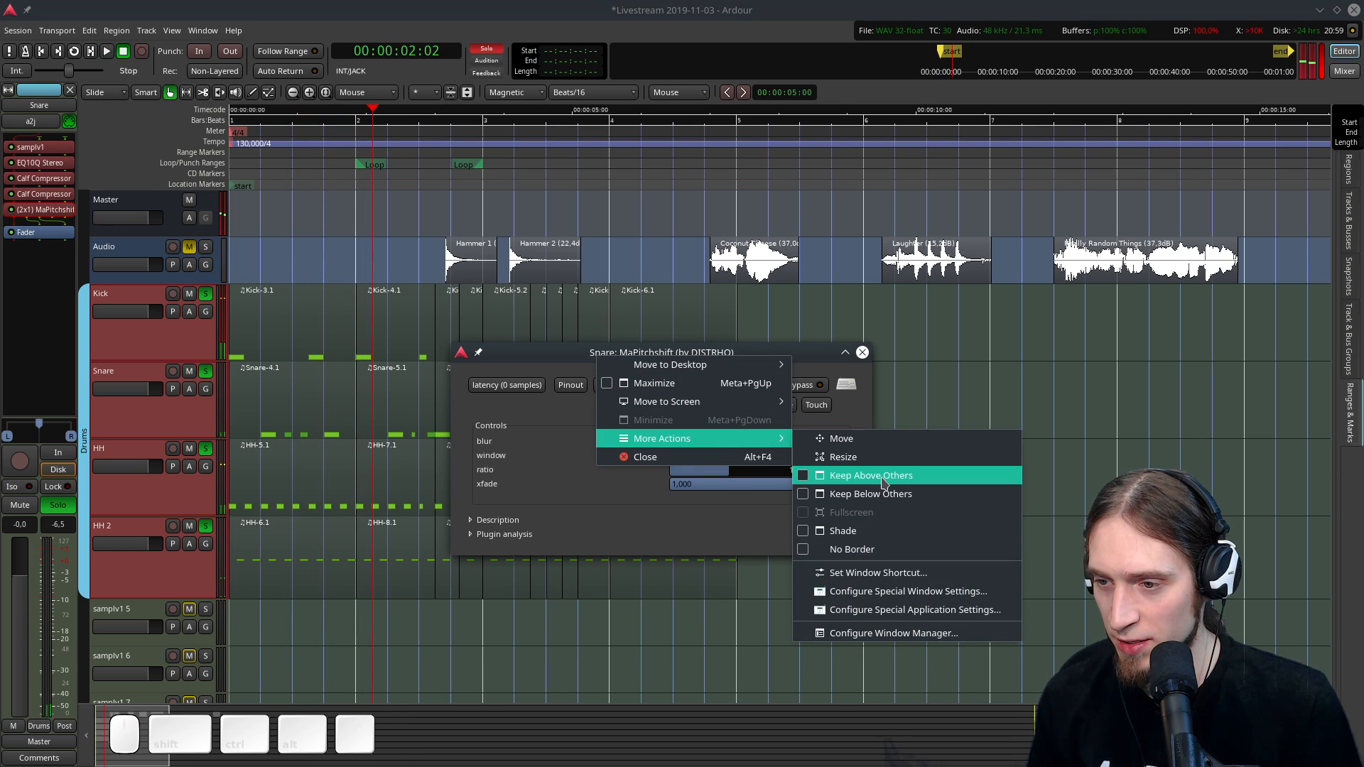
pyautogui.click(806, 474)
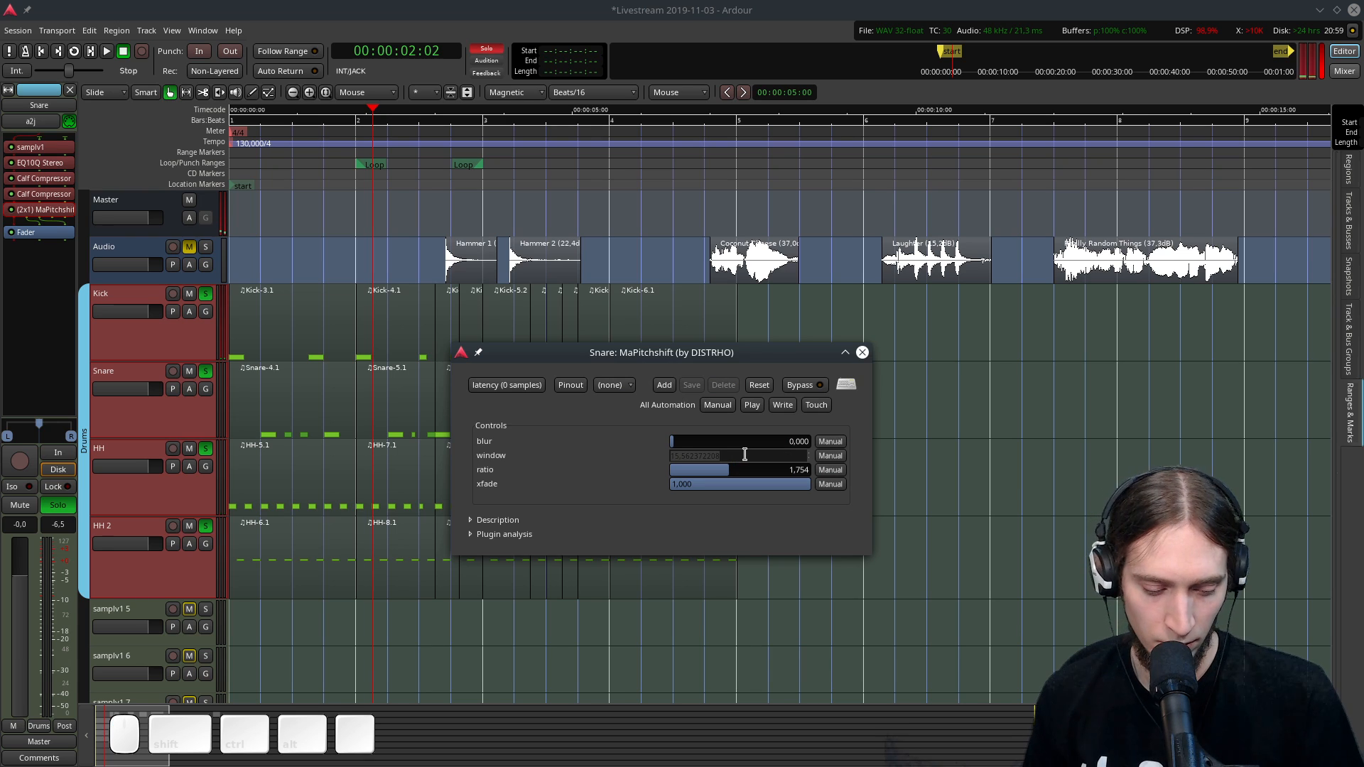
# Audition MaPitchshift's window parameter at 25, 50 and 150 during playback.
pyautogui.write('25')
pyautogui.press('Return')
pyautogui.press('space')
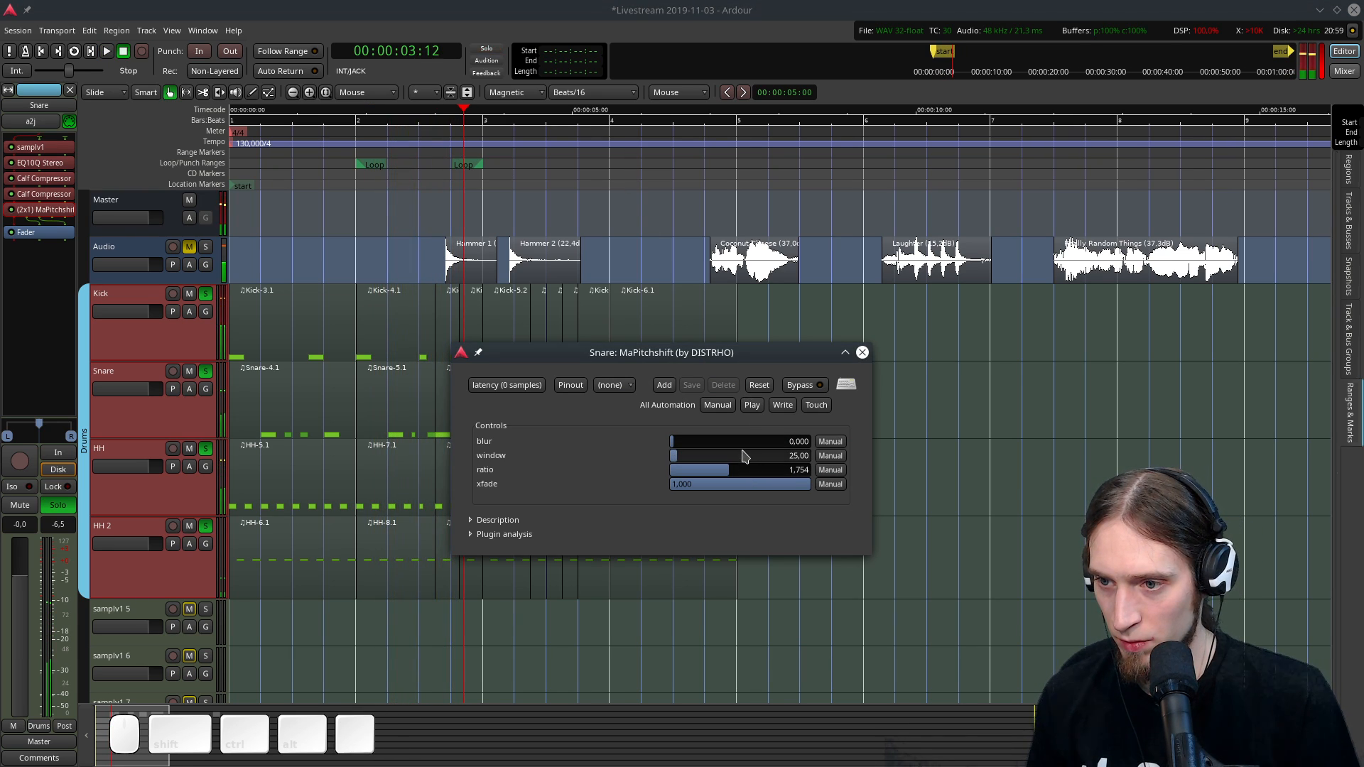
pyautogui.write('50')
pyautogui.press('Return')
pyautogui.press('space')
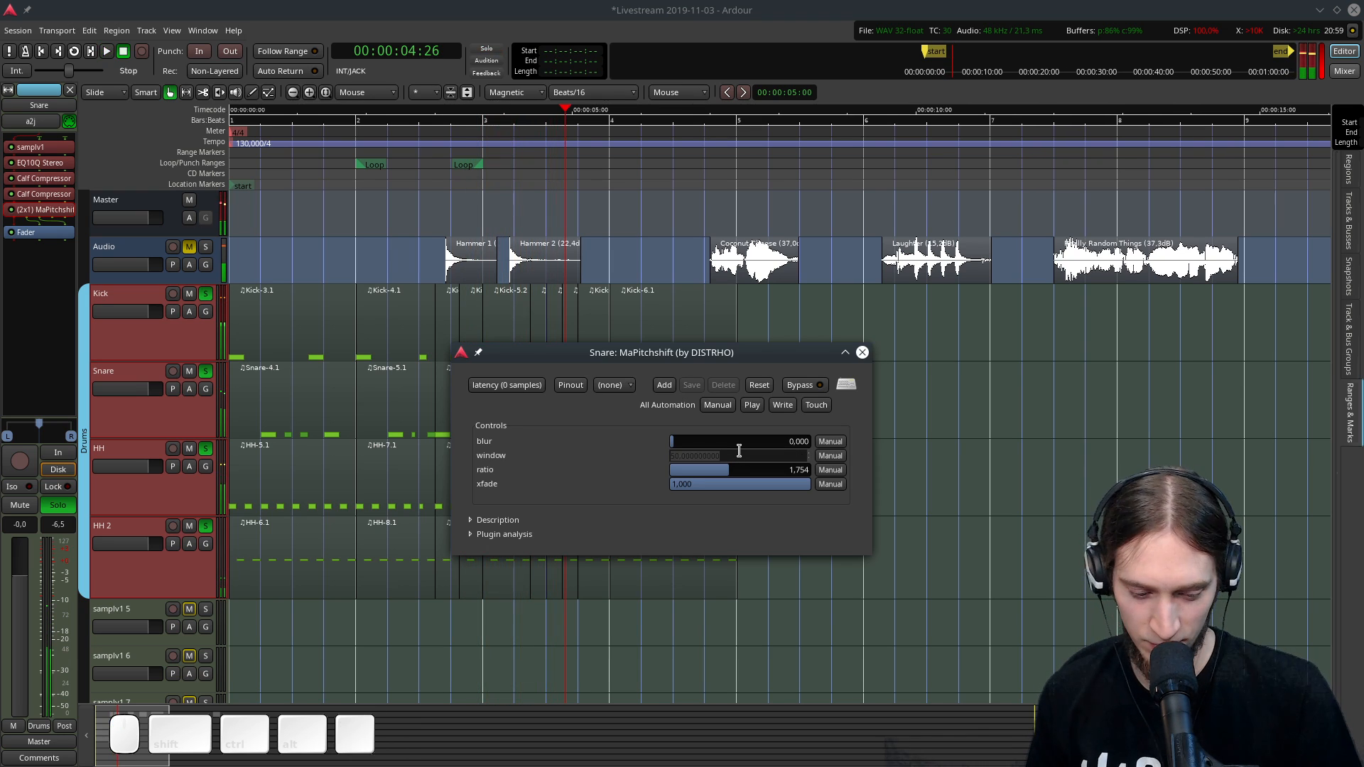
pyautogui.press('Return')
pyautogui.press('space')
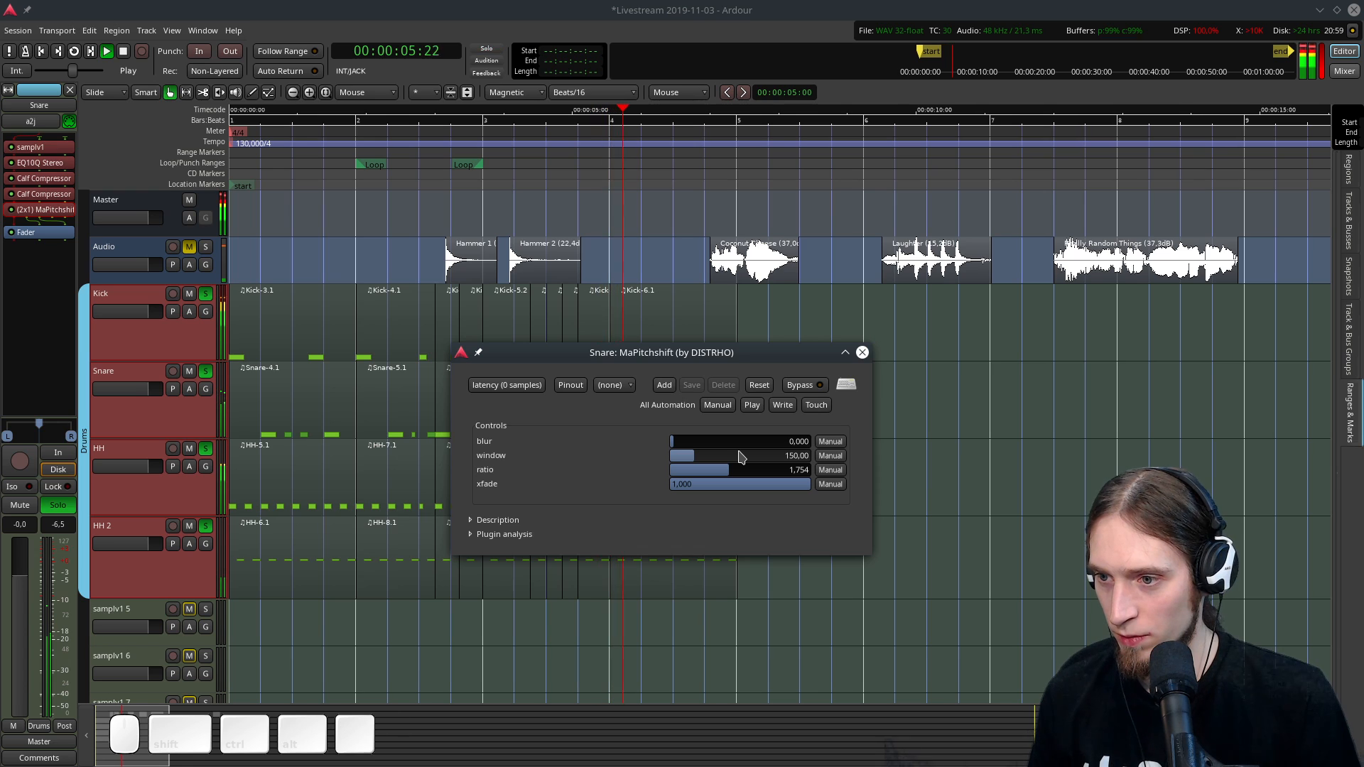
# Lower MaPitchshift's window parameter to 46.49 and replay the drums from the session start.
pyautogui.press('space')
pyautogui.press('space')
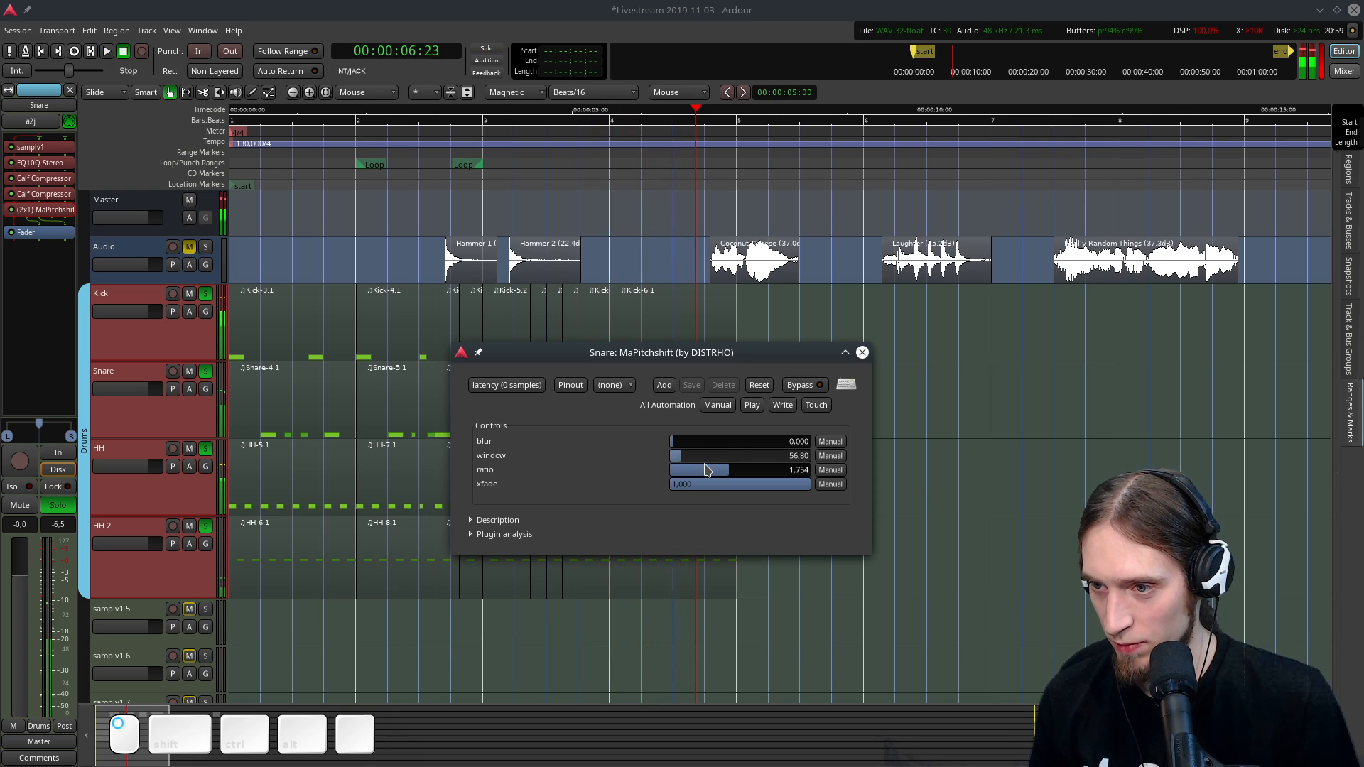
pyautogui.press('space')
pyautogui.moveTo(716, 457); pyautogui.dragTo(718, 458)
pyautogui.press('space')
pyautogui.press('space')
pyautogui.press('space')
pyautogui.press('space')
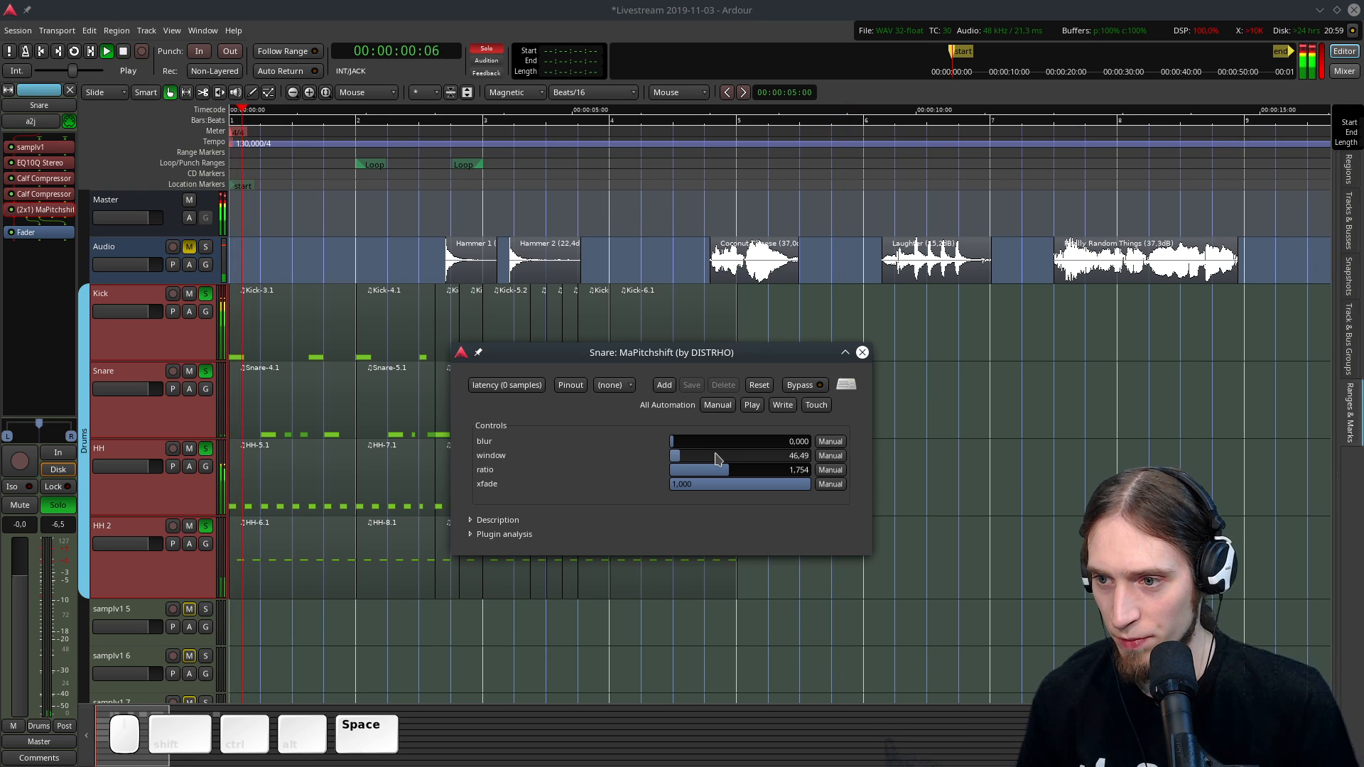
# Stop playback, close MaPitchshift and delete it from the Snare track.
pyautogui.press('space')
pyautogui.click(862, 352)
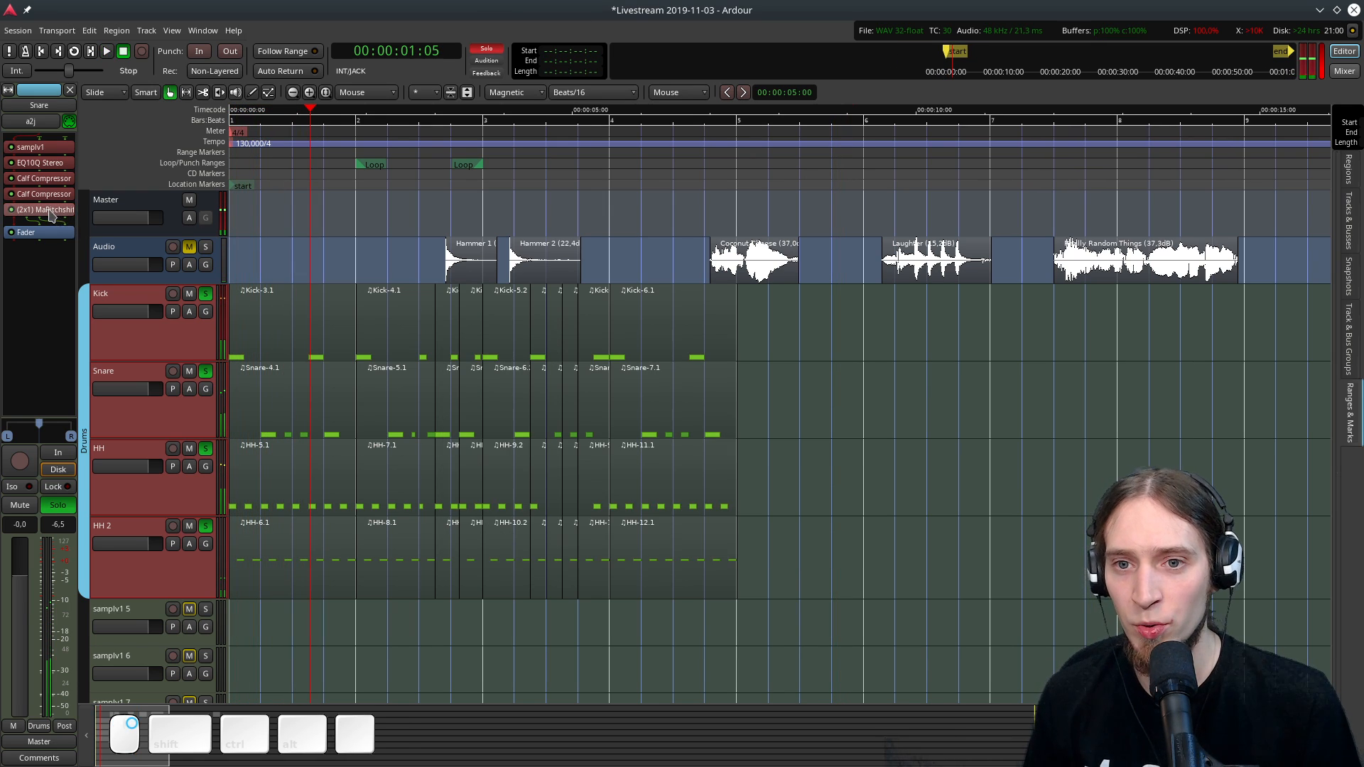
pyautogui.rightClick(50, 211)
pyautogui.click(87, 452)
# Add the Rubber Band Stereo Pitch Shifter to the Snare track and place it directly before the fader.
pyautogui.rightClick(52, 211)
pyautogui.moveTo(169, 225)
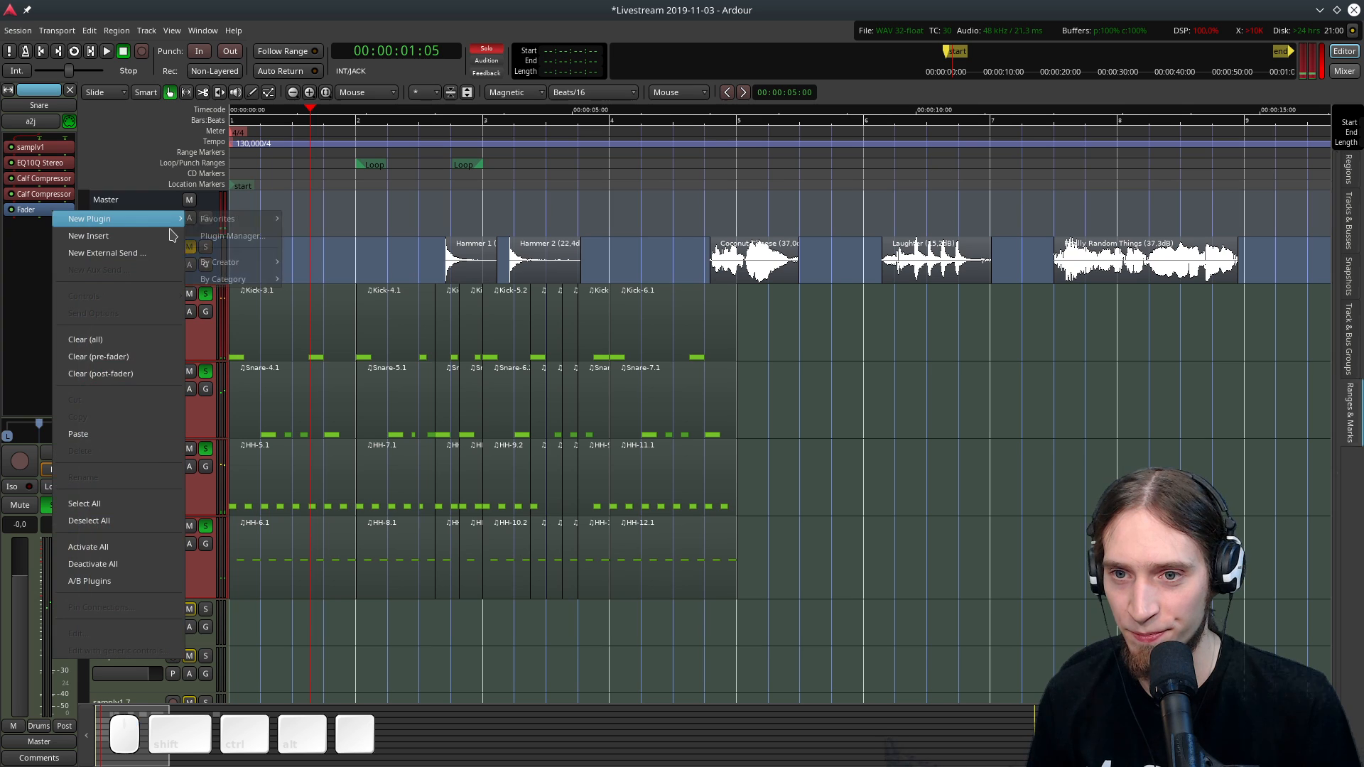
pyautogui.click(213, 236)
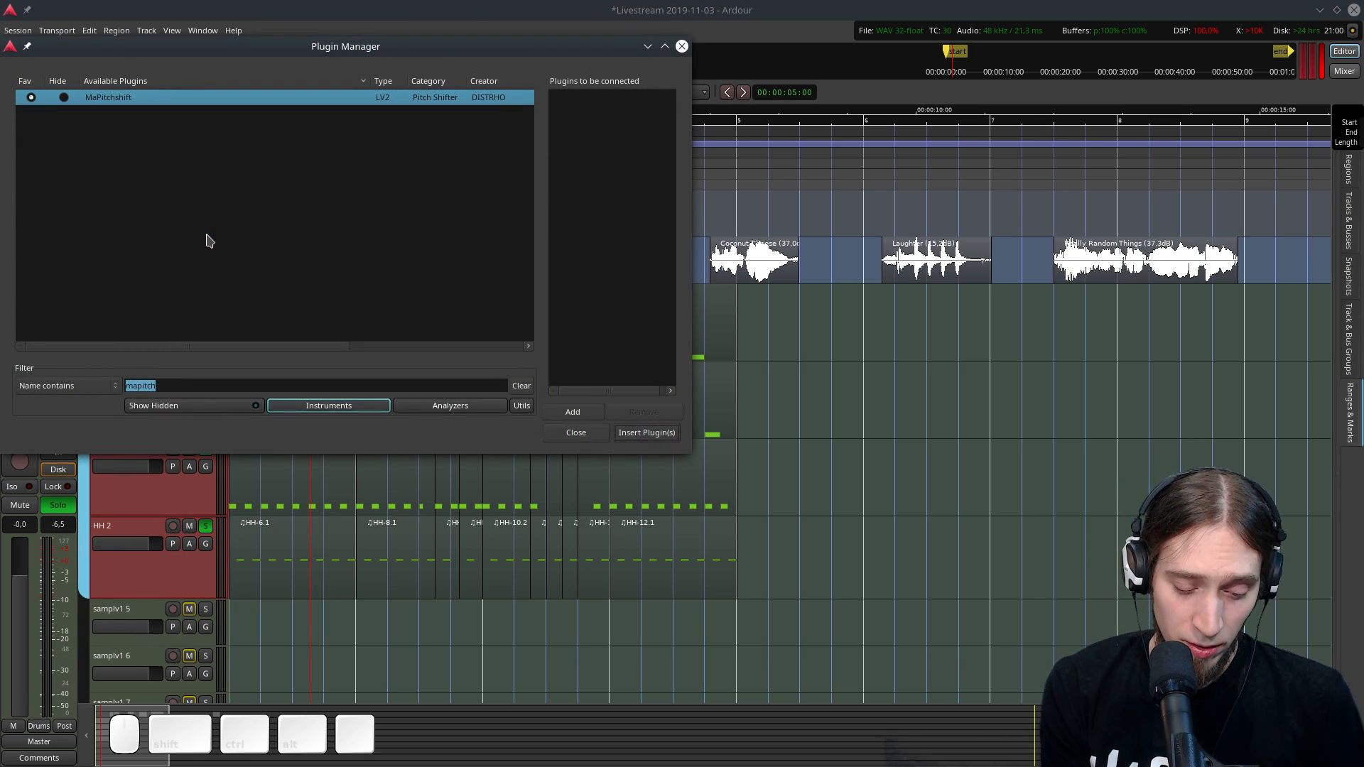
pyautogui.write('rubber')
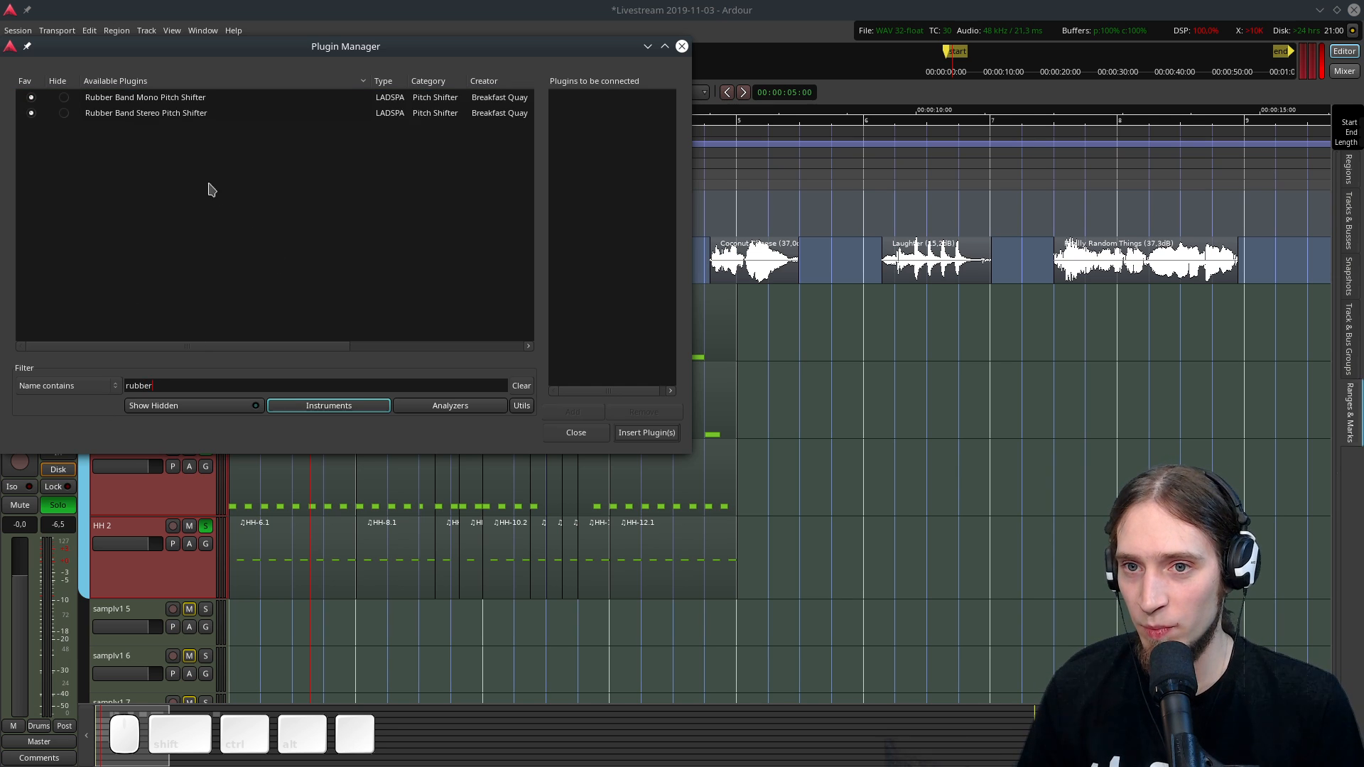
pyautogui.doubleClick(174, 114)
pyautogui.click(635, 432)
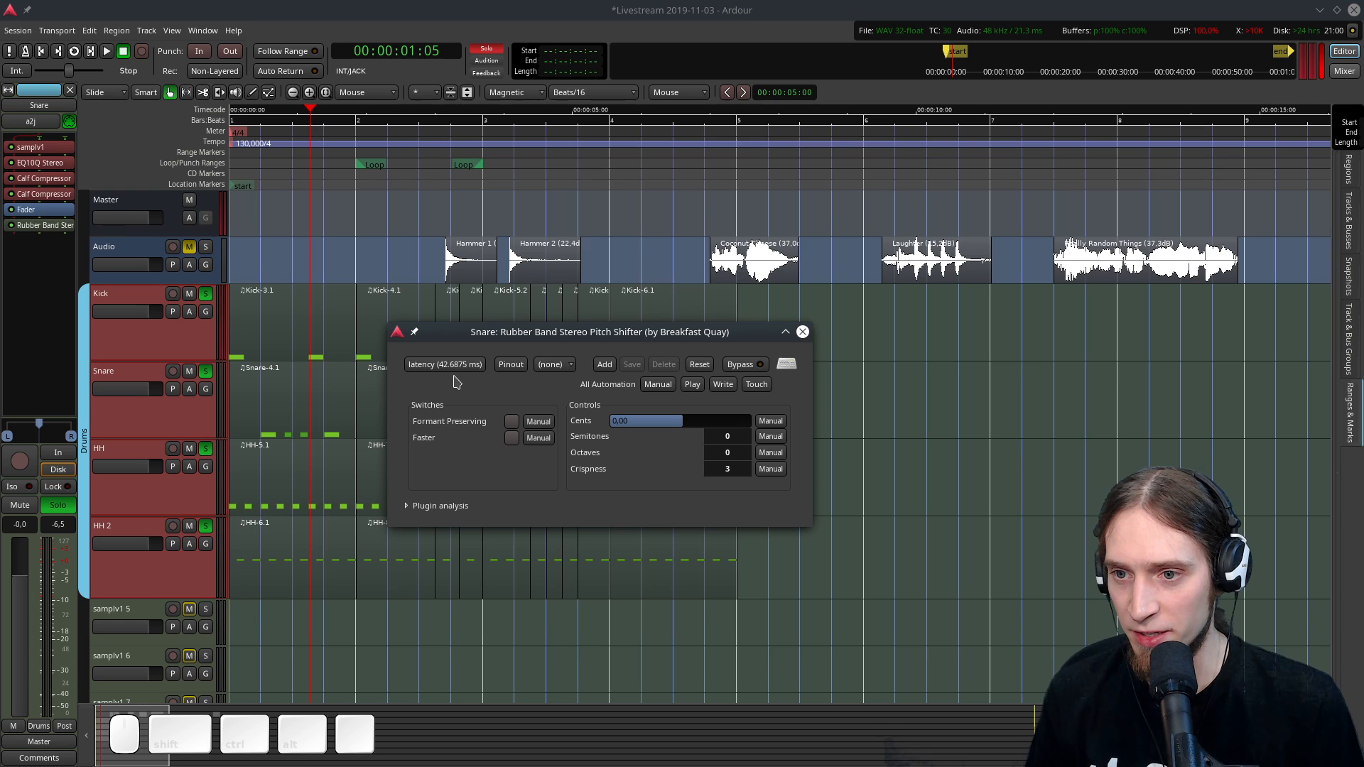
pyautogui.moveTo(42, 225); pyautogui.dragTo(42, 209)
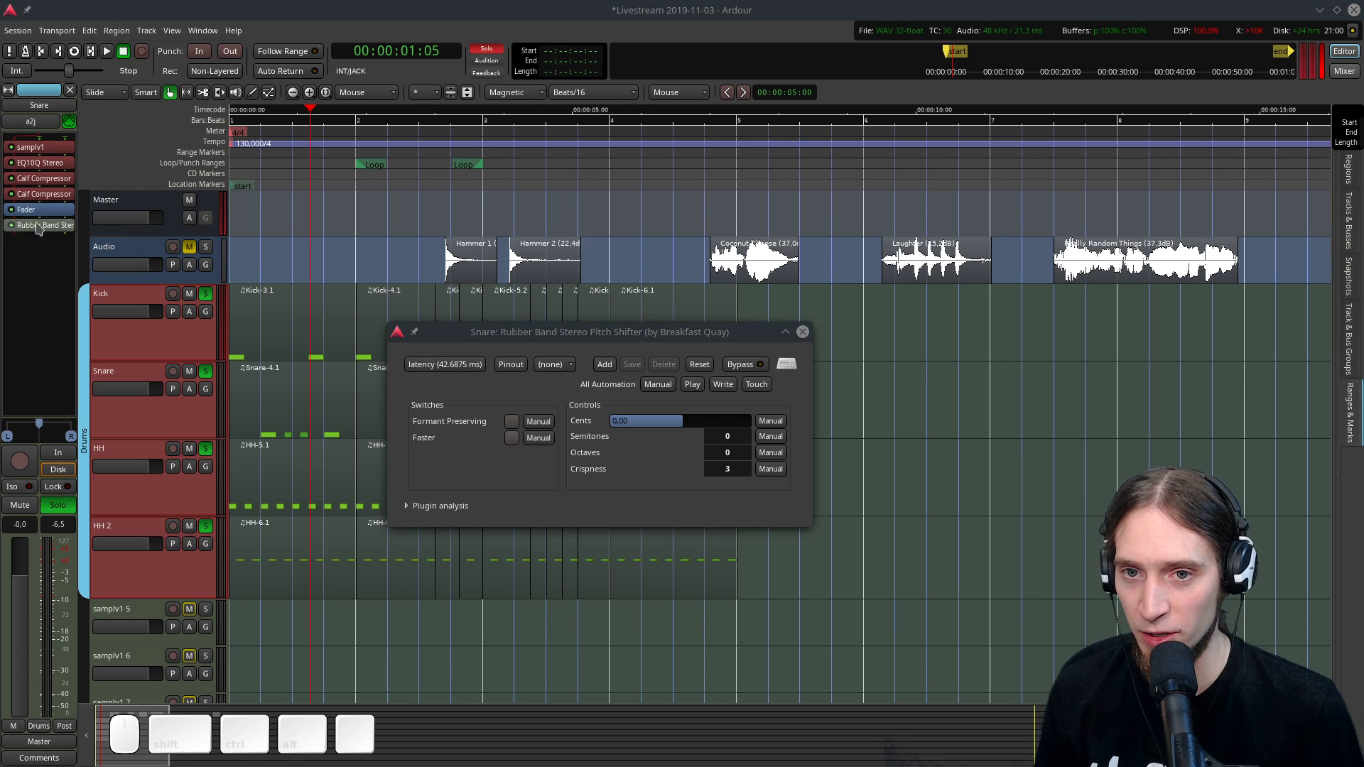
# Play the drums from the session start, reopen the snare's Rubber Band pitch shifter and set Octaves to 1.
pyautogui.click(240, 165)
pyautogui.press('space')
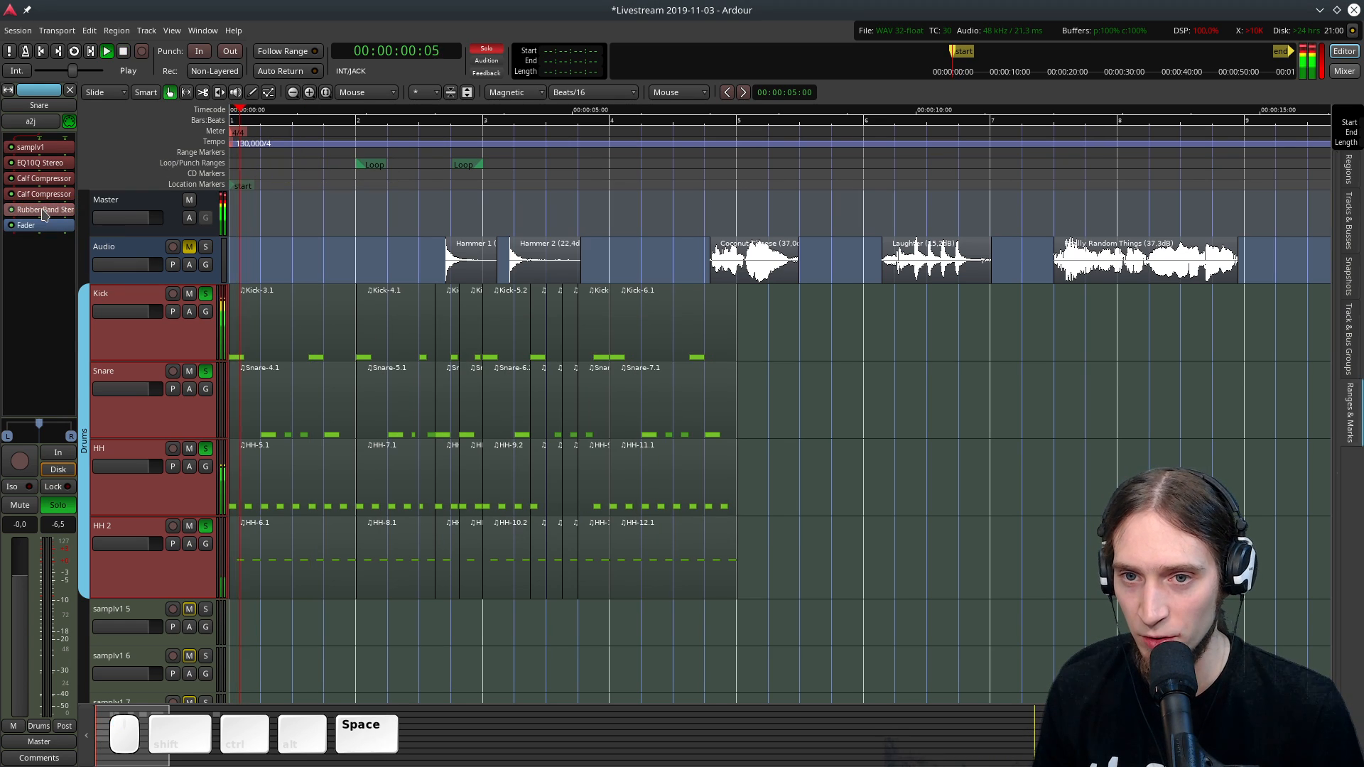
pyautogui.doubleClick(42, 210)
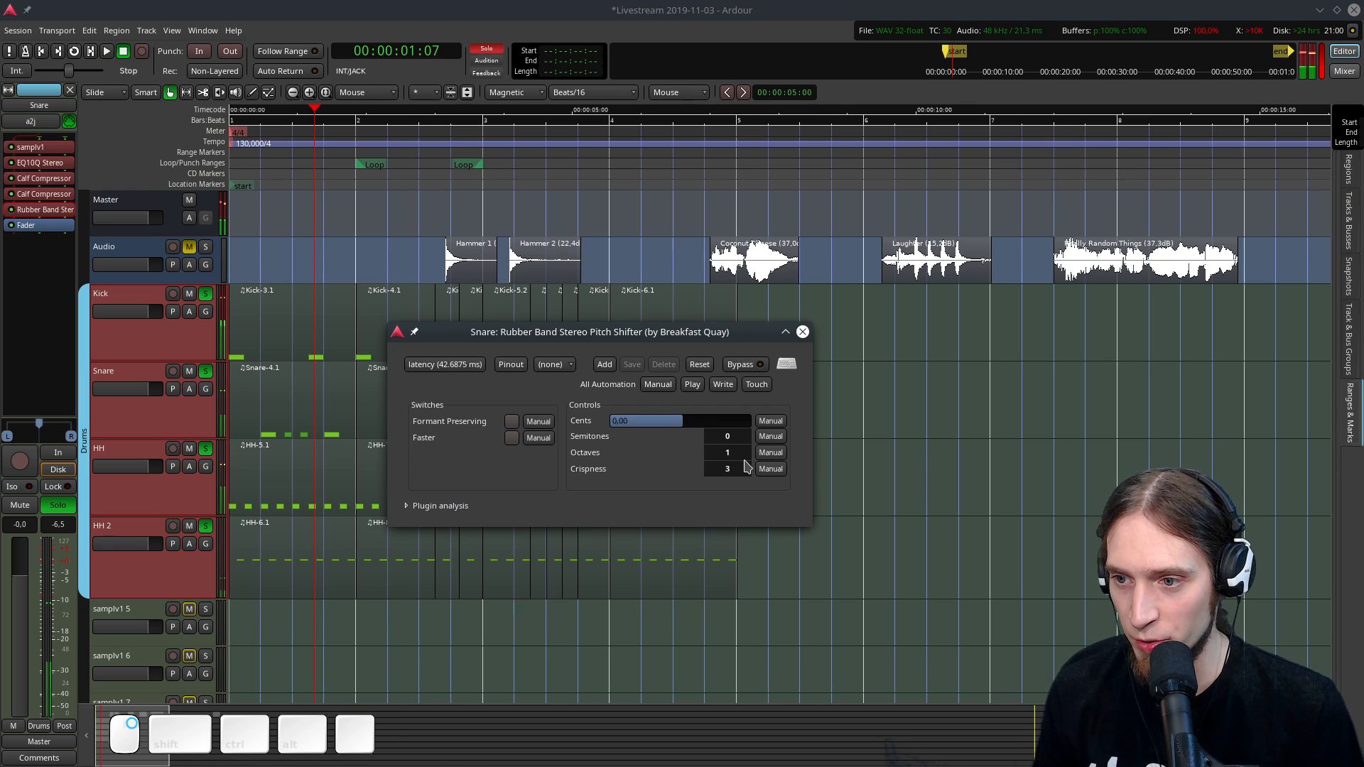
pyautogui.press('space')
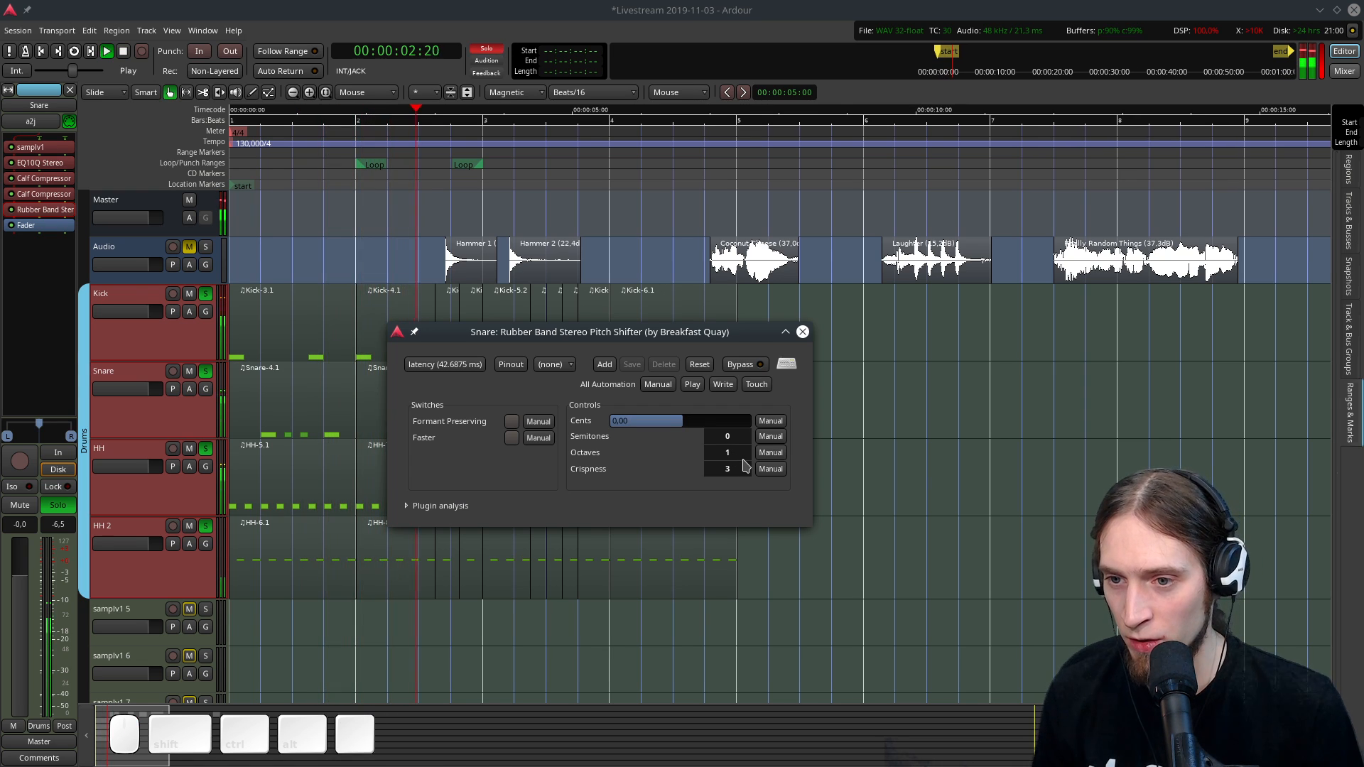
# Enable Formant Preserving and Faster in Rubber Band, lower Crispness to 0 during playback and try Octaves at -1.
pyautogui.click(511, 421)
pyautogui.click(512, 437)
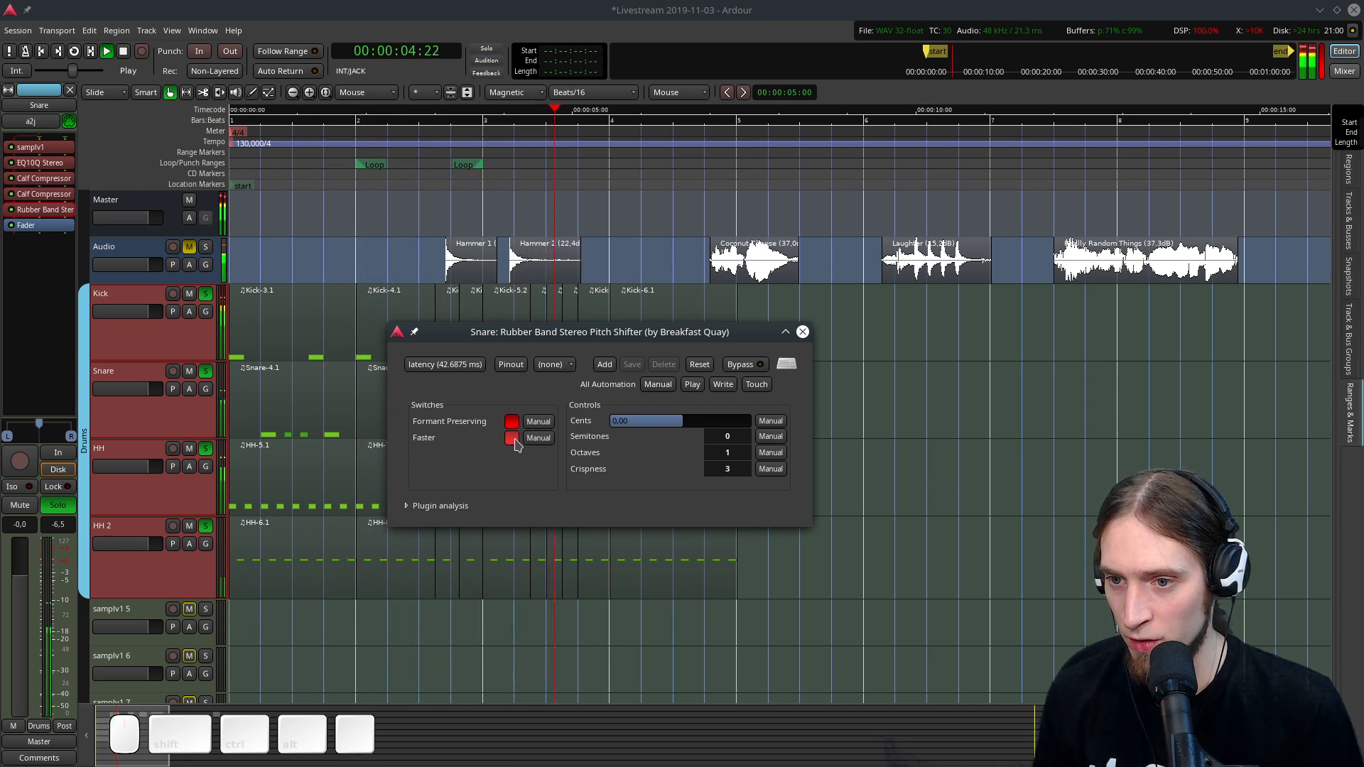
pyautogui.scroll(-2, 716, 470)
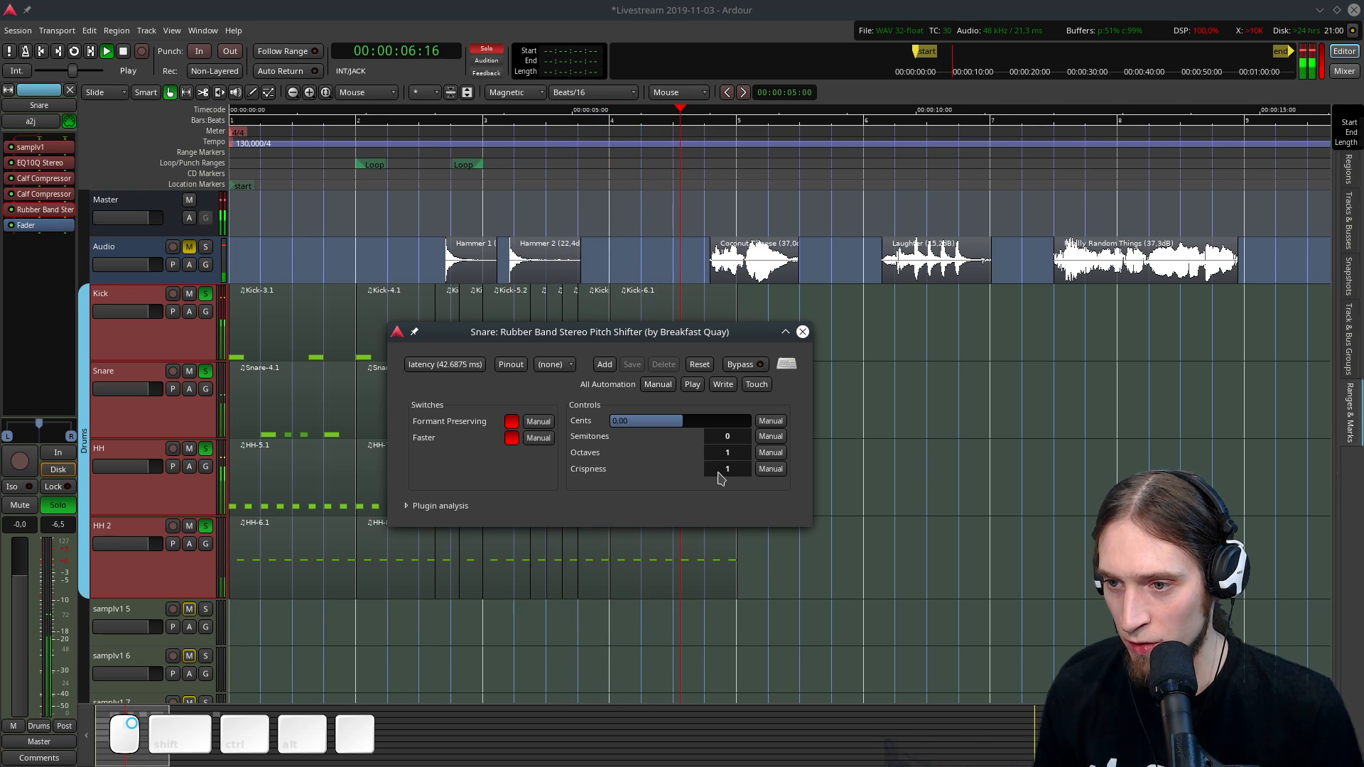
pyautogui.scroll(-1, 717, 470)
pyautogui.press('space')
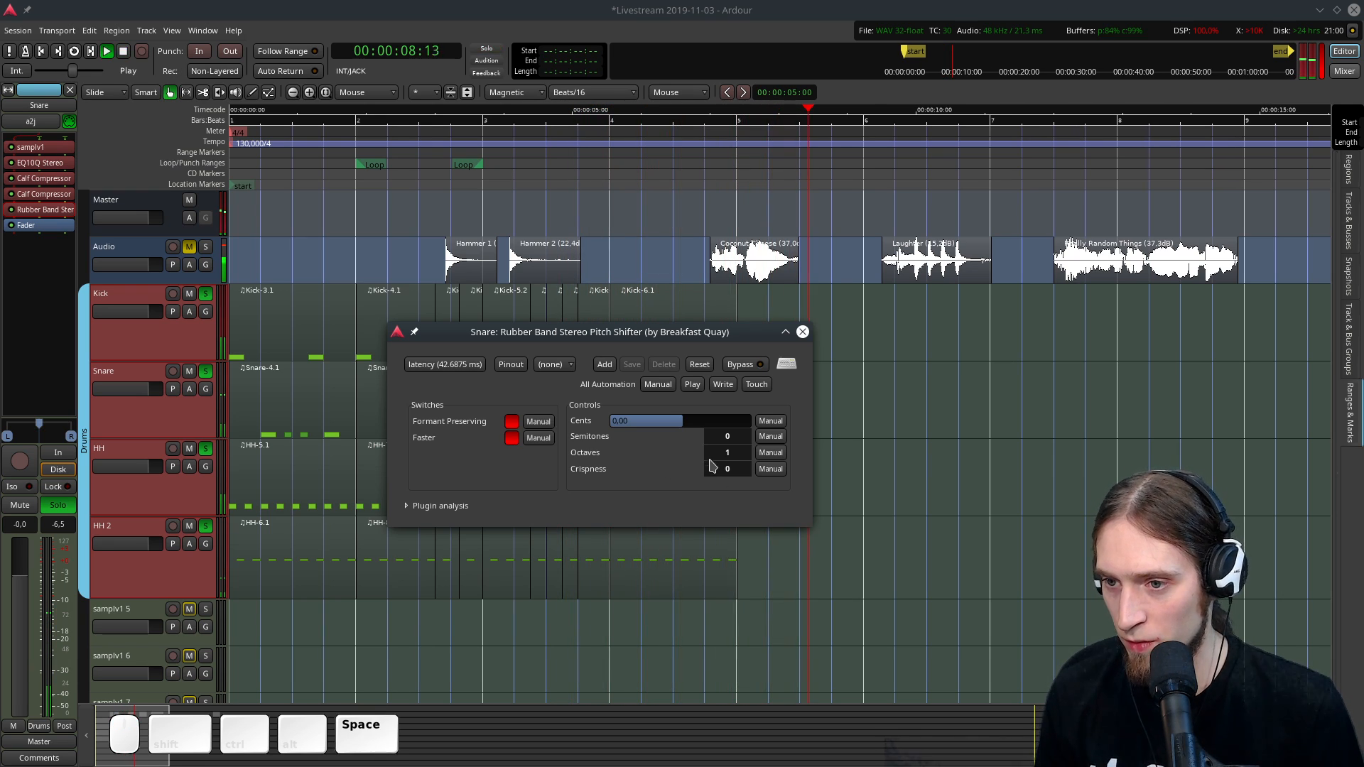
pyautogui.press('space')
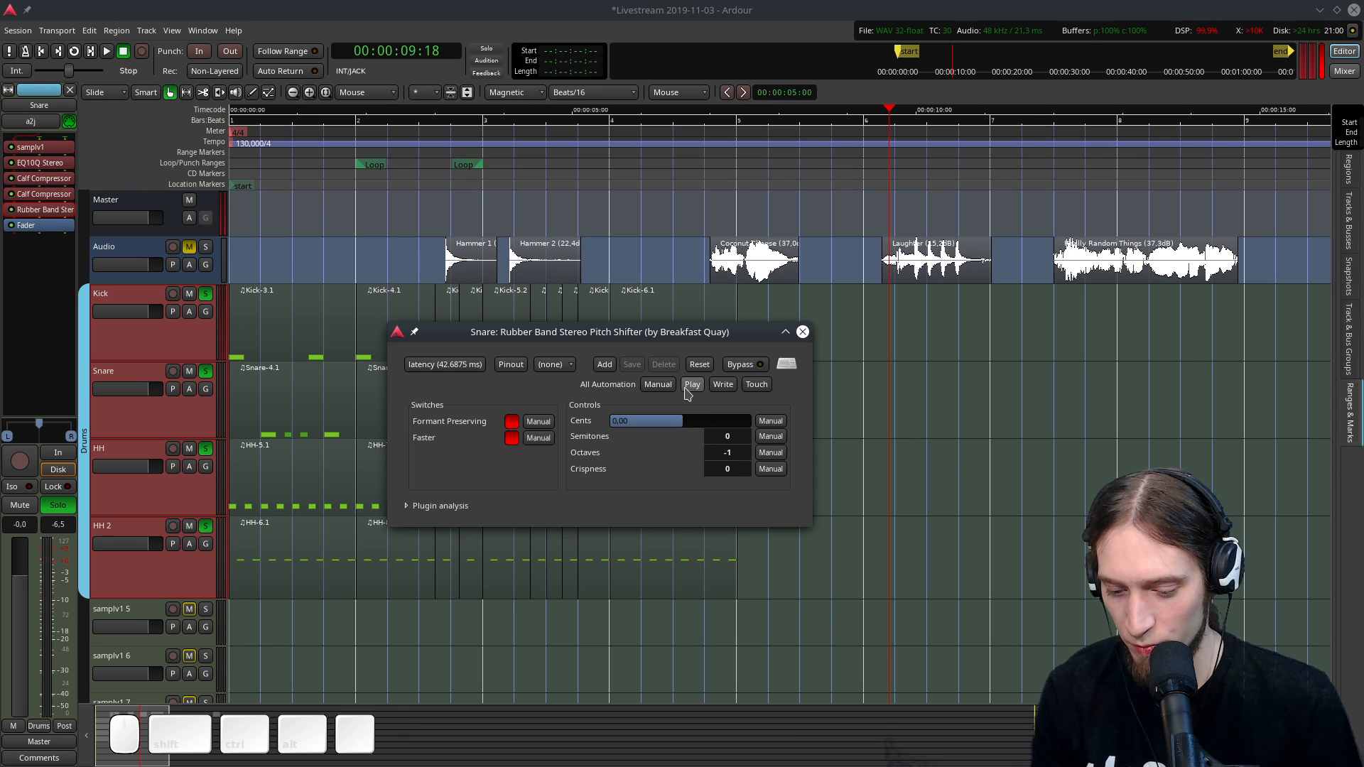
# Replay from the session start with Semitones at -4, Octaves at 1 and Formant Preserving off, and close Rubber Band.
pyautogui.press('Home')
pyautogui.press('space')
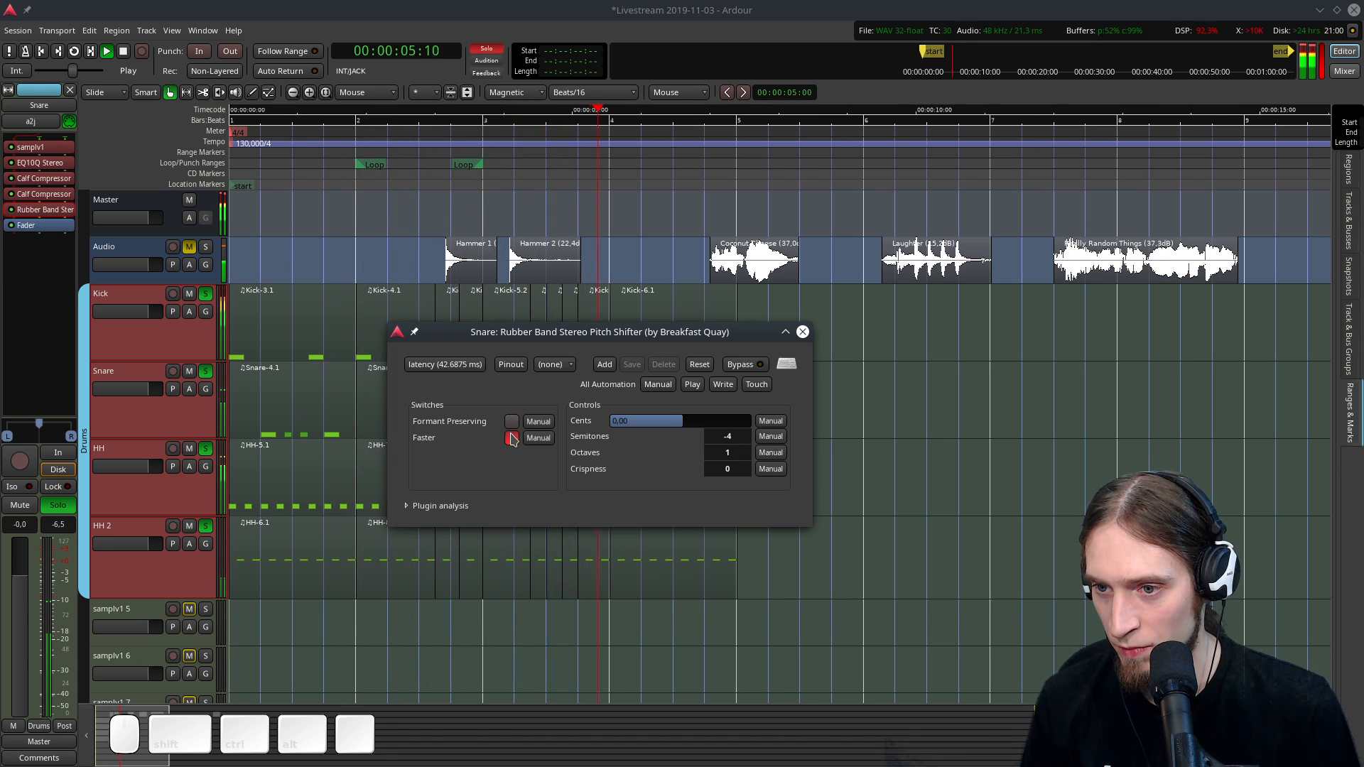
pyautogui.click(803, 333)
pyautogui.press('space')
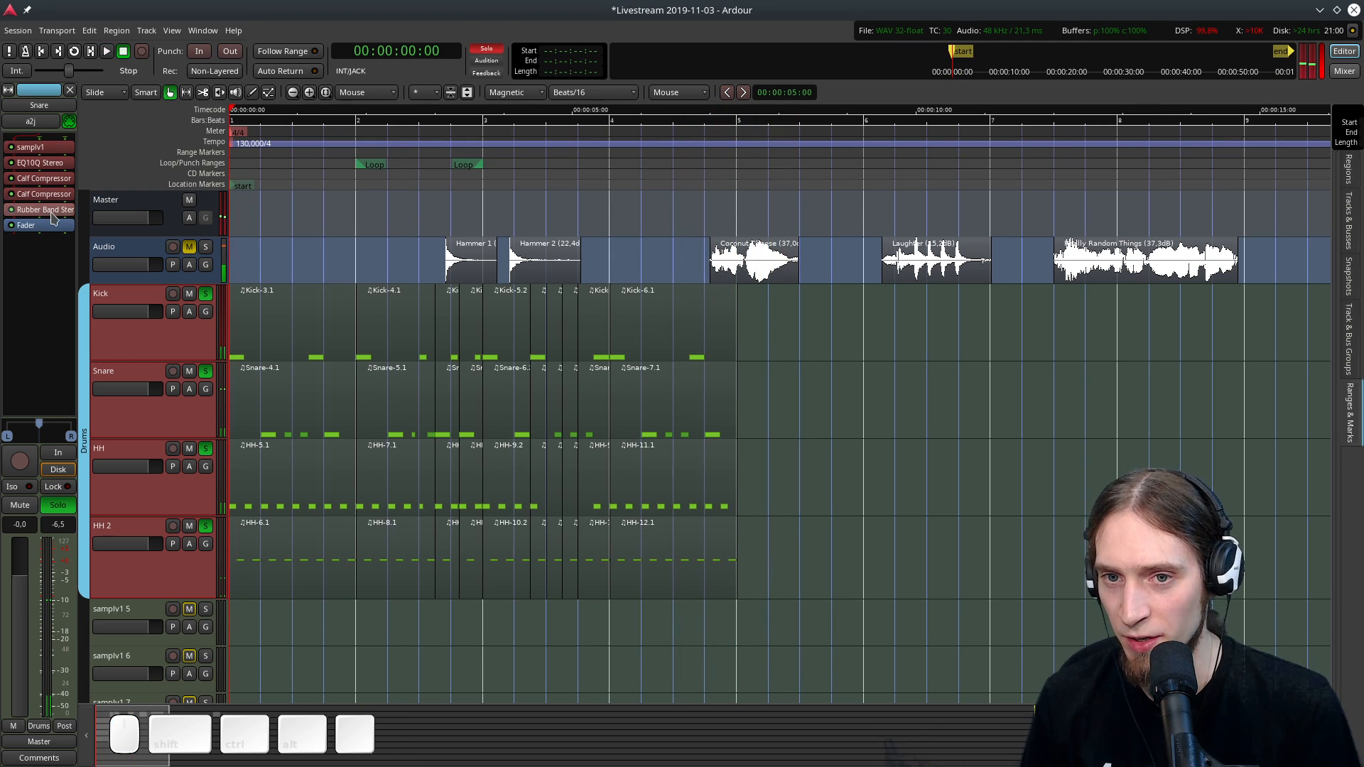
# Move Rubber Band ahead of both Calf Compressors in the Snare chain and replay the drums.
pyautogui.press('space')
pyautogui.moveTo(47, 211); pyautogui.dragTo(49, 175)
pyautogui.press('space')
pyautogui.press('space')
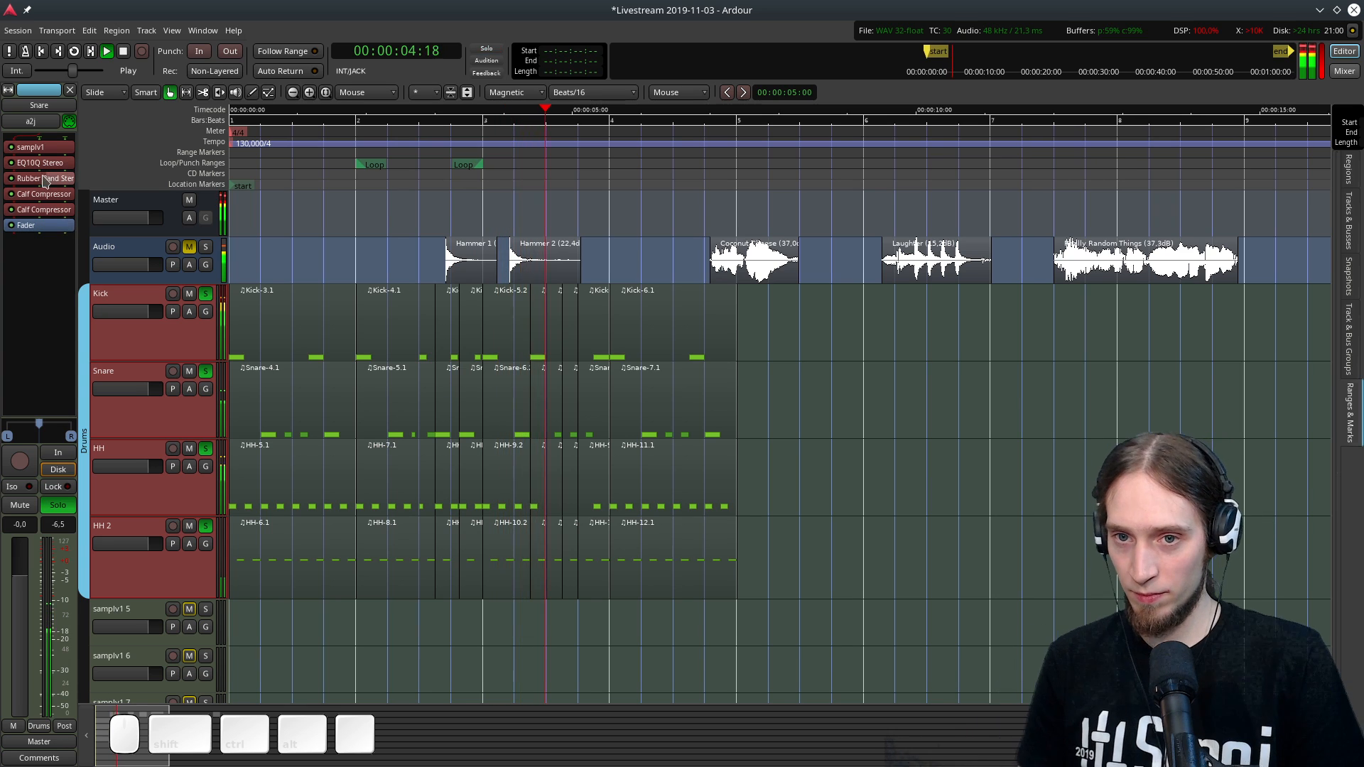
pyautogui.press('space')
# Open the snare's samplv1 and raise its DEF Velocity to 98 while auditioning the drums.
pyautogui.doubleClick(54, 149)
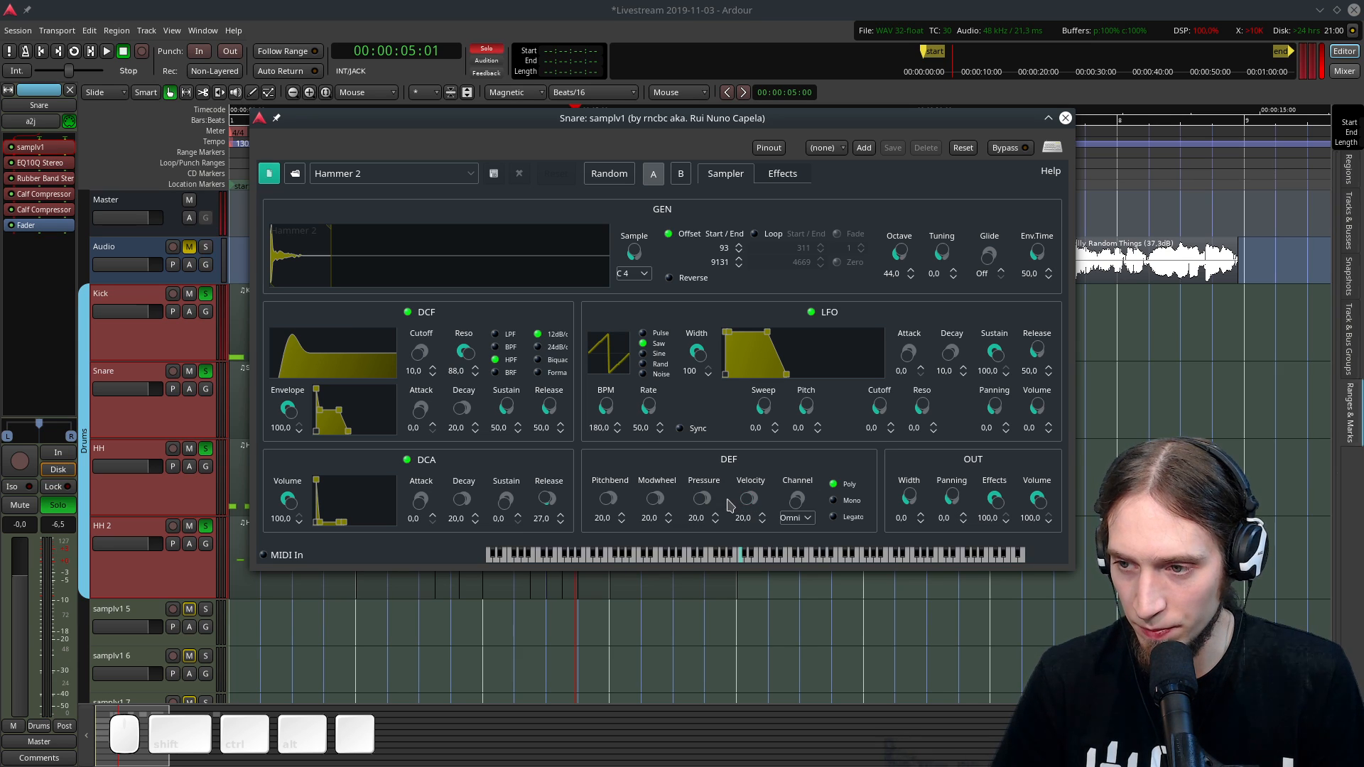
pyautogui.moveTo(745, 506); pyautogui.dragTo(761, 462)
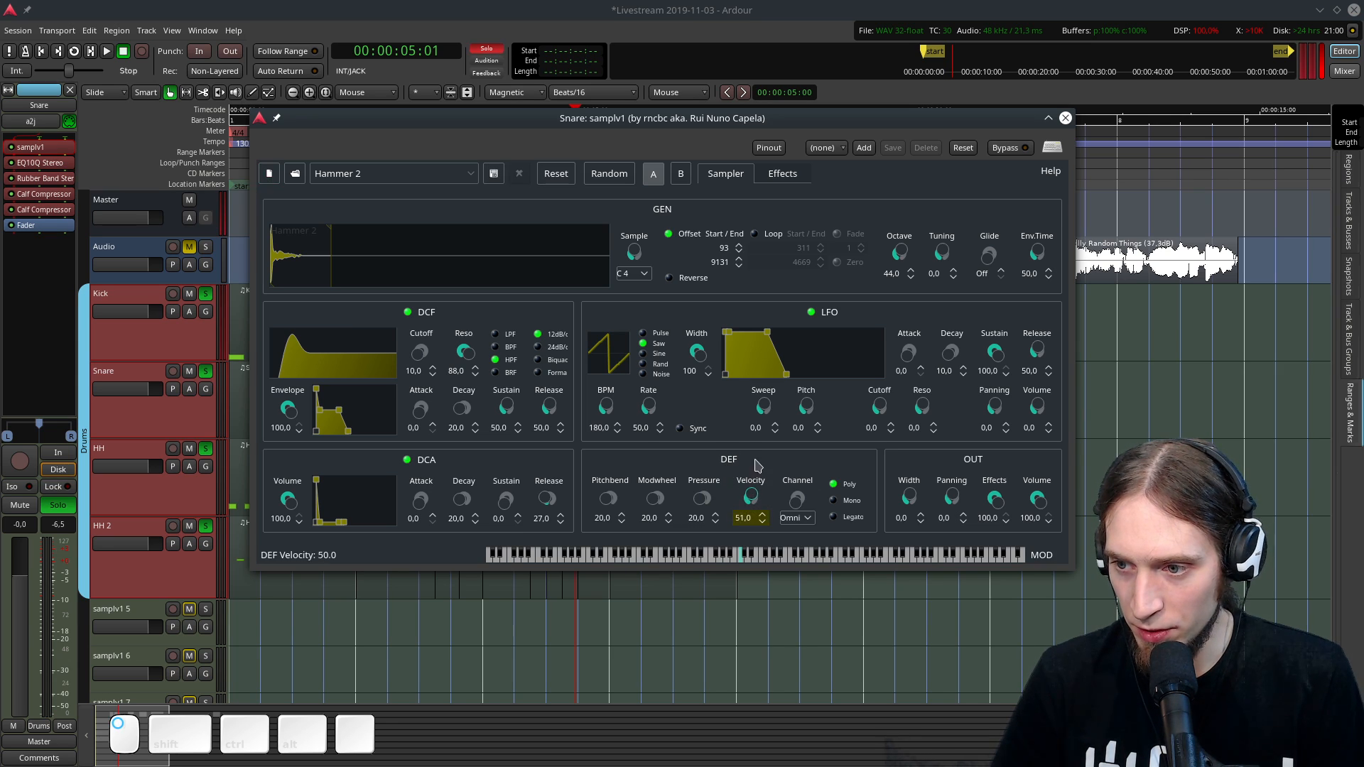
pyautogui.press('space')
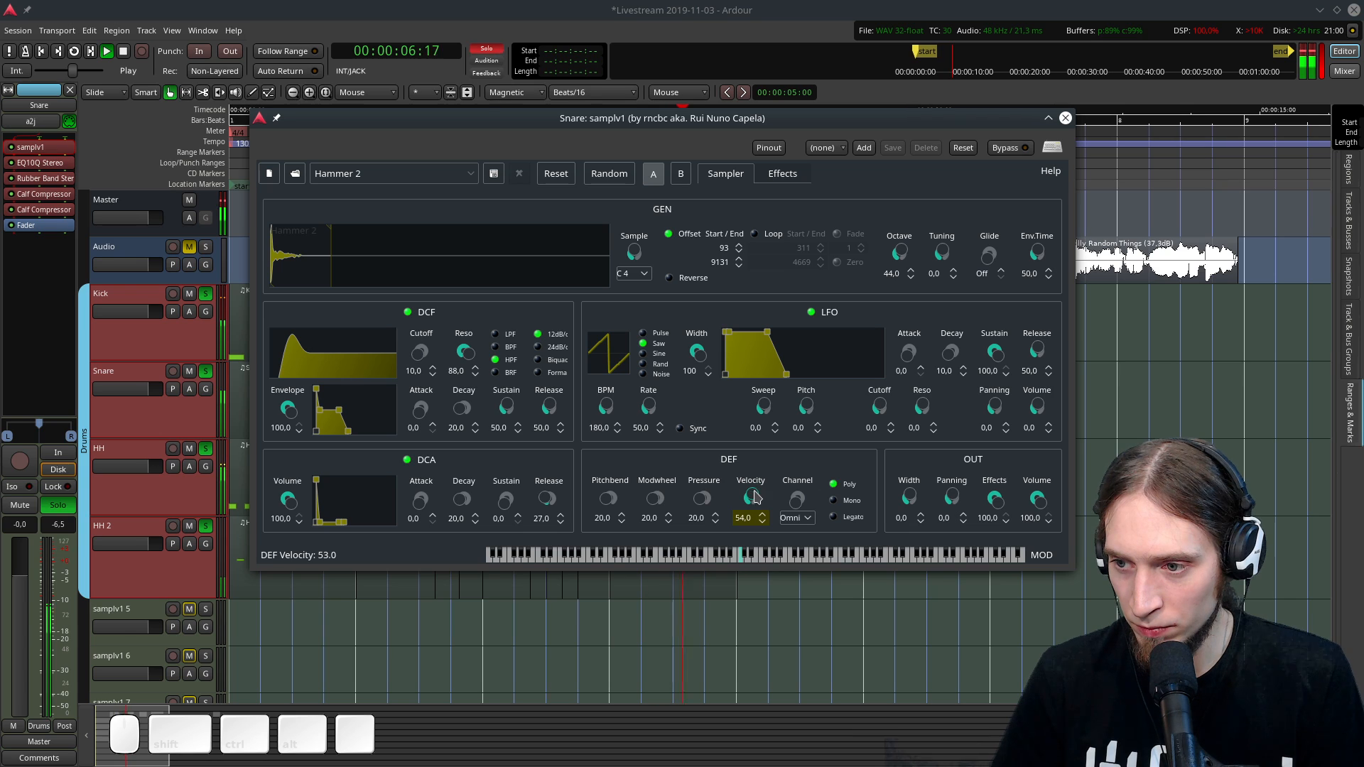
pyautogui.moveTo(754, 501); pyautogui.dragTo(730, 521)
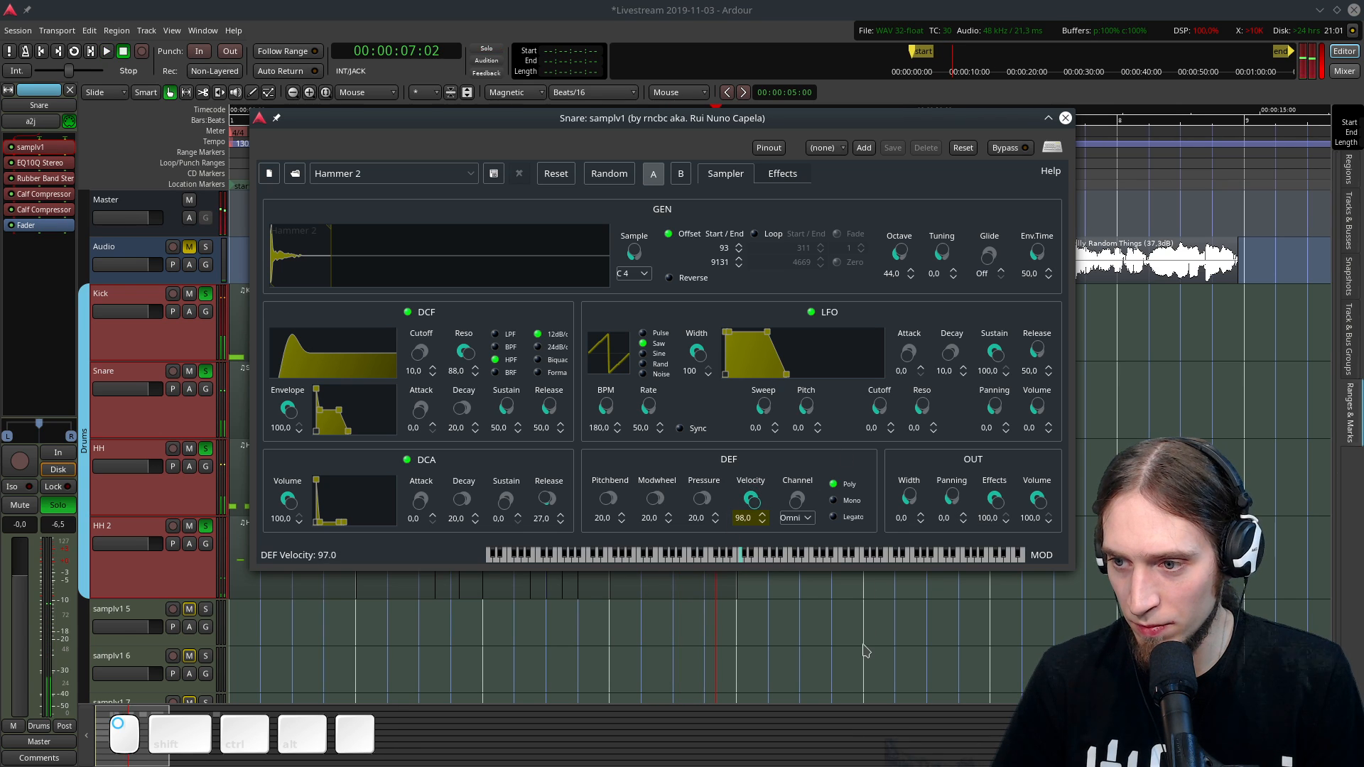
pyautogui.press('space')
pyautogui.press('space')
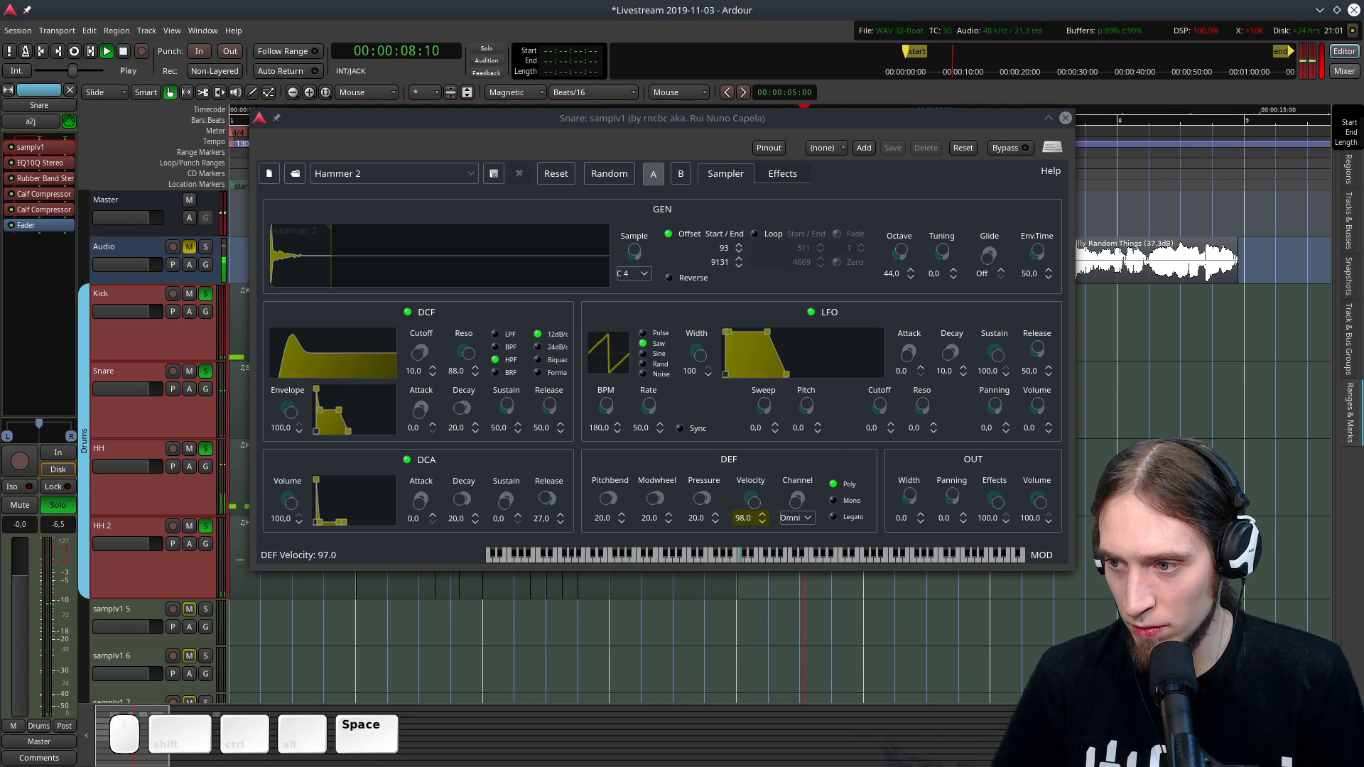
pyautogui.press('space')
pyautogui.press('space')
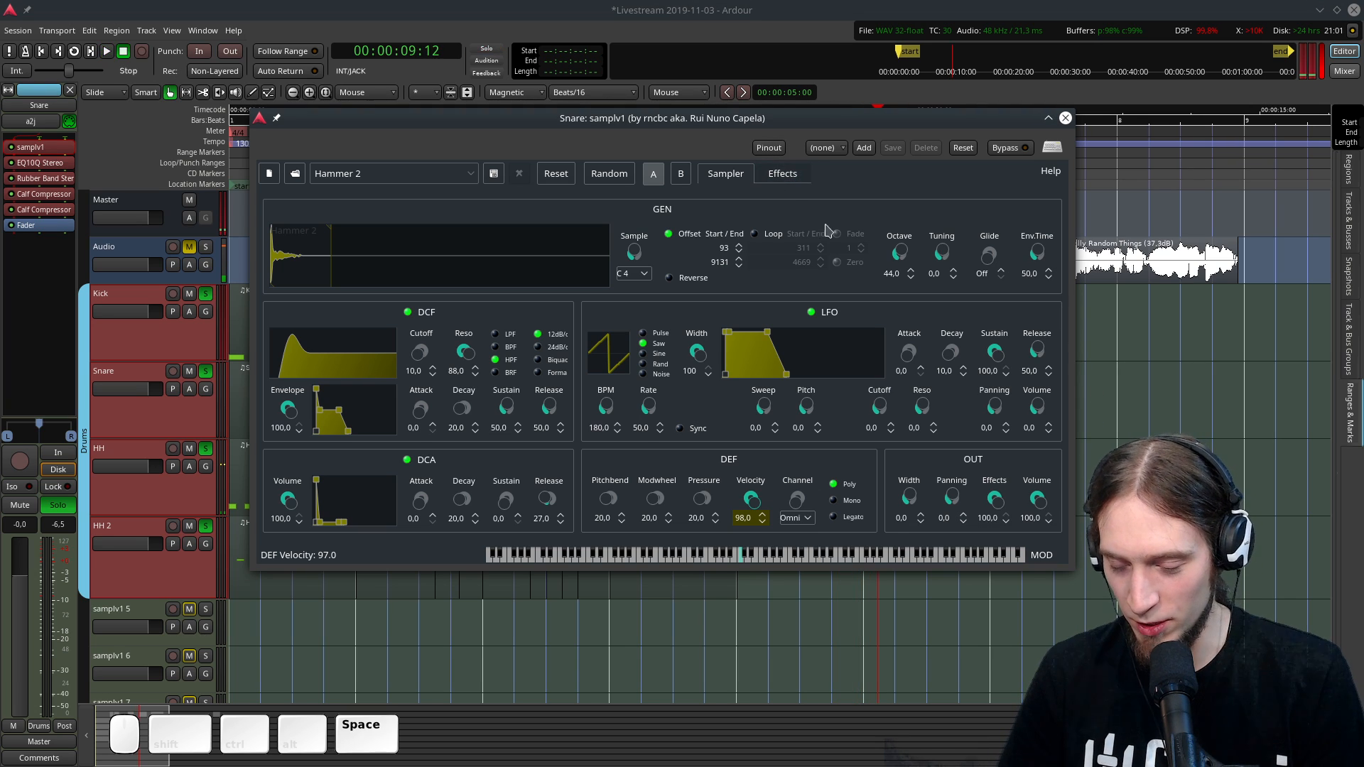
# Lower samplv1's DEF Velocity to 88 during loop playback, close its window and unsolo the drum tracks.
pyautogui.press('l')
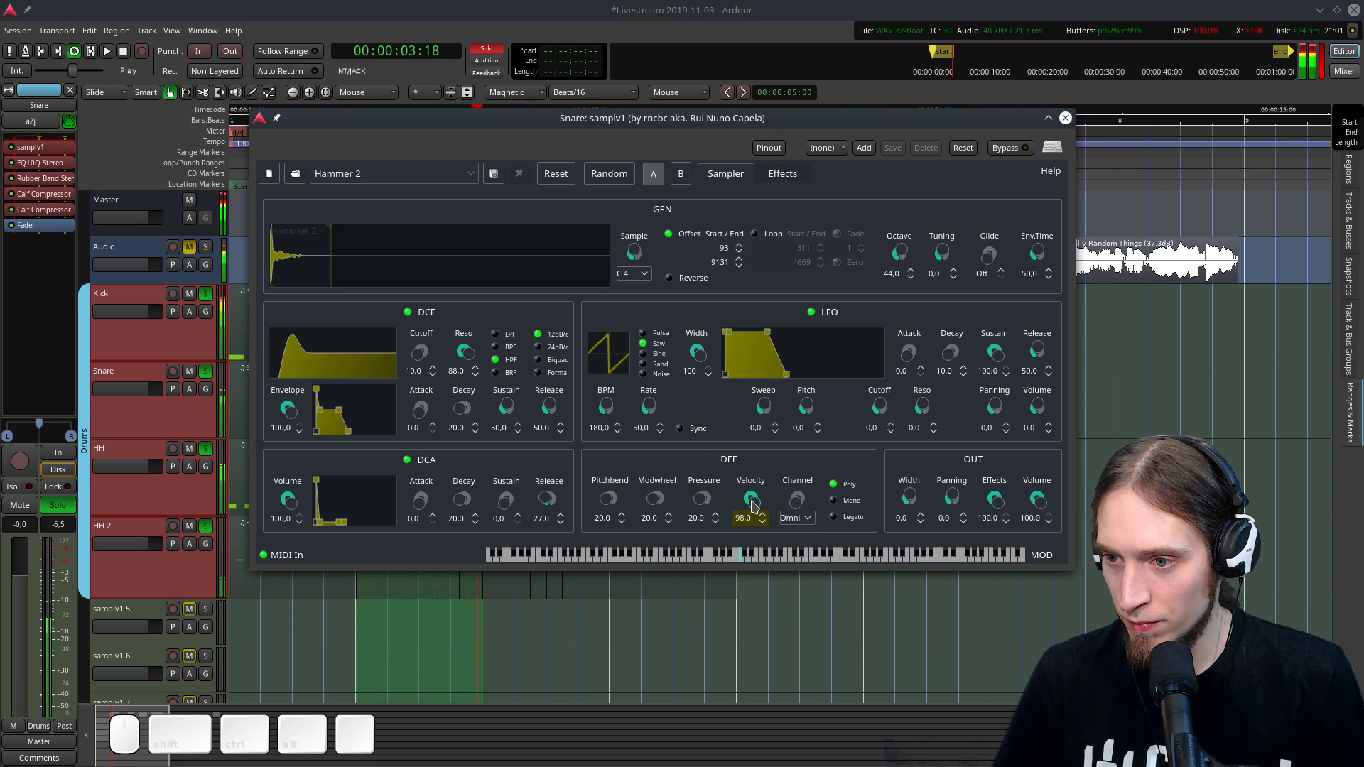
pyautogui.moveTo(746, 490); pyautogui.dragTo(720, 529)
pyautogui.moveTo(843, 543); pyautogui.dragTo(839, 545)
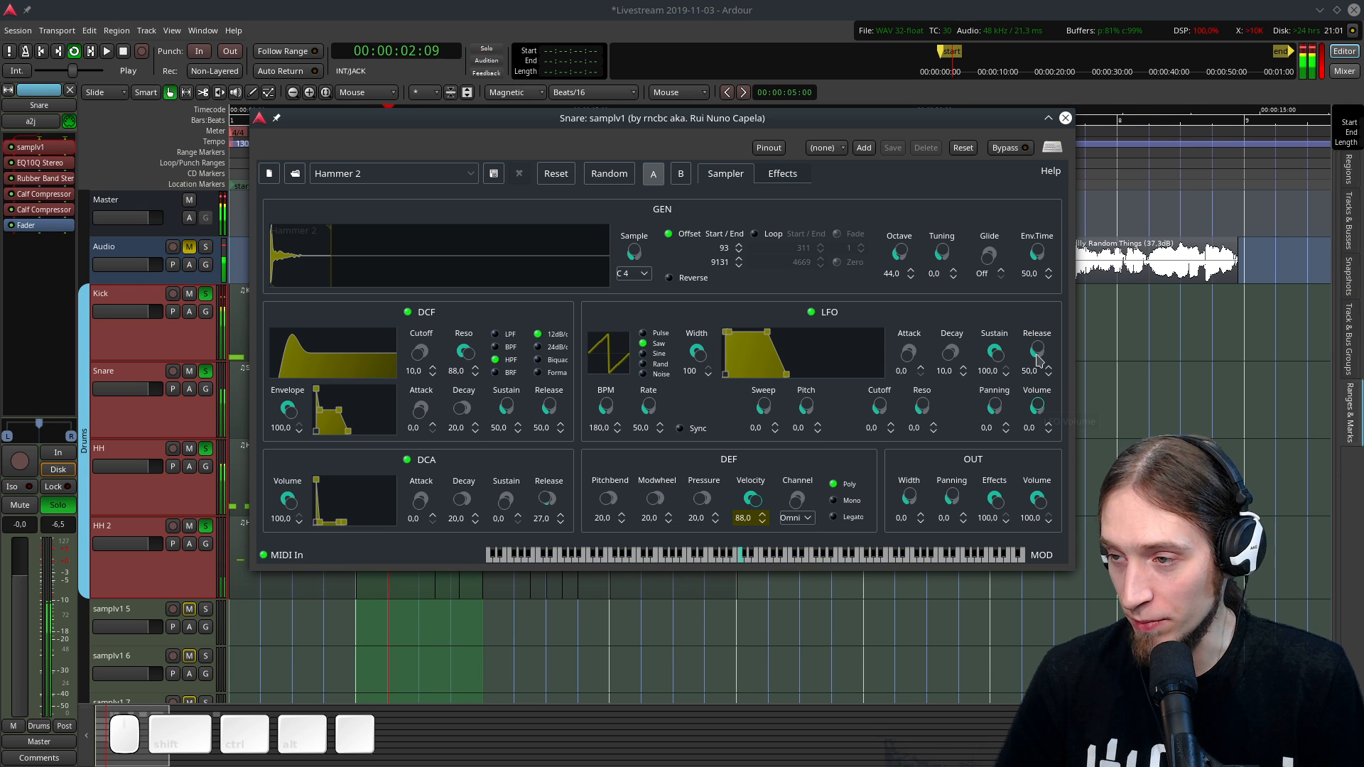
pyautogui.click(1065, 118)
pyautogui.press('space')
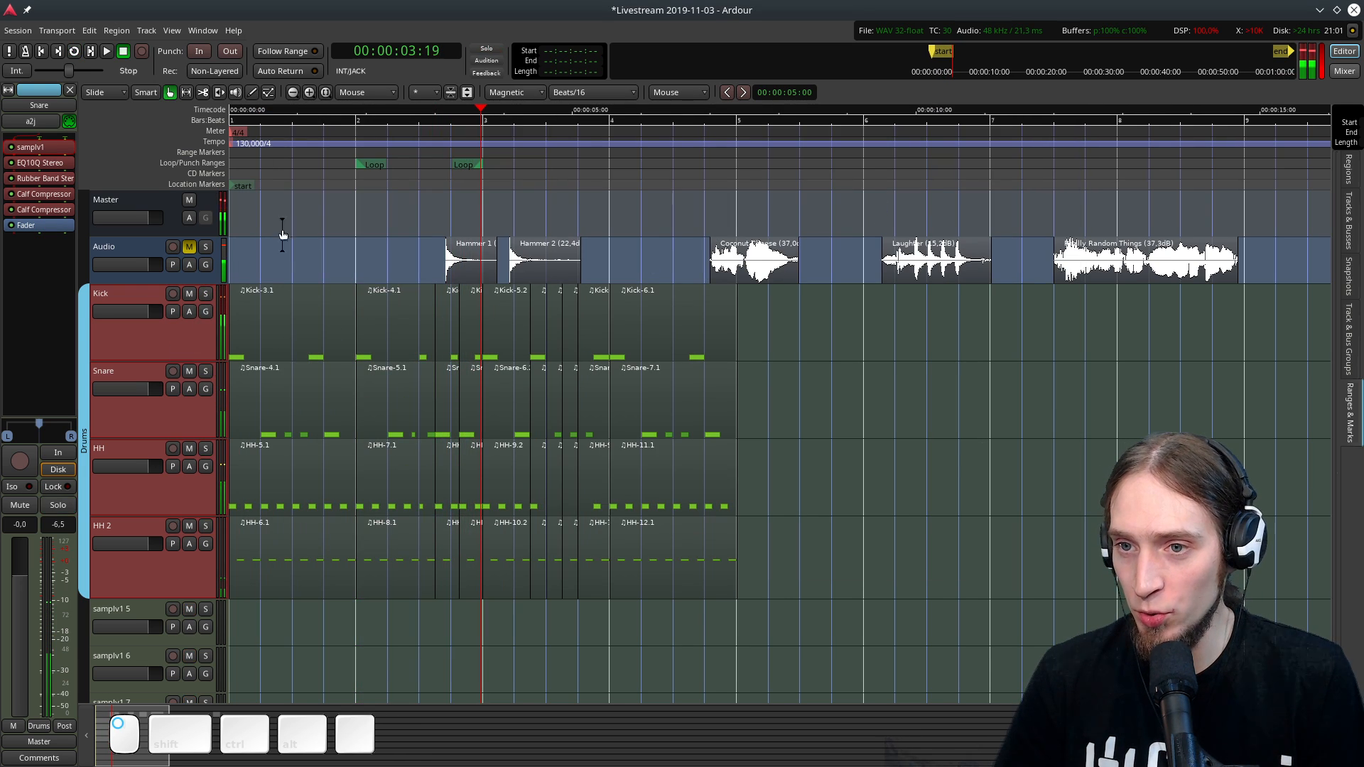
# Deactivate the Drums group and lower the Snare track's fader to -3.9 dB while replaying from the session start.
pyautogui.press('space')
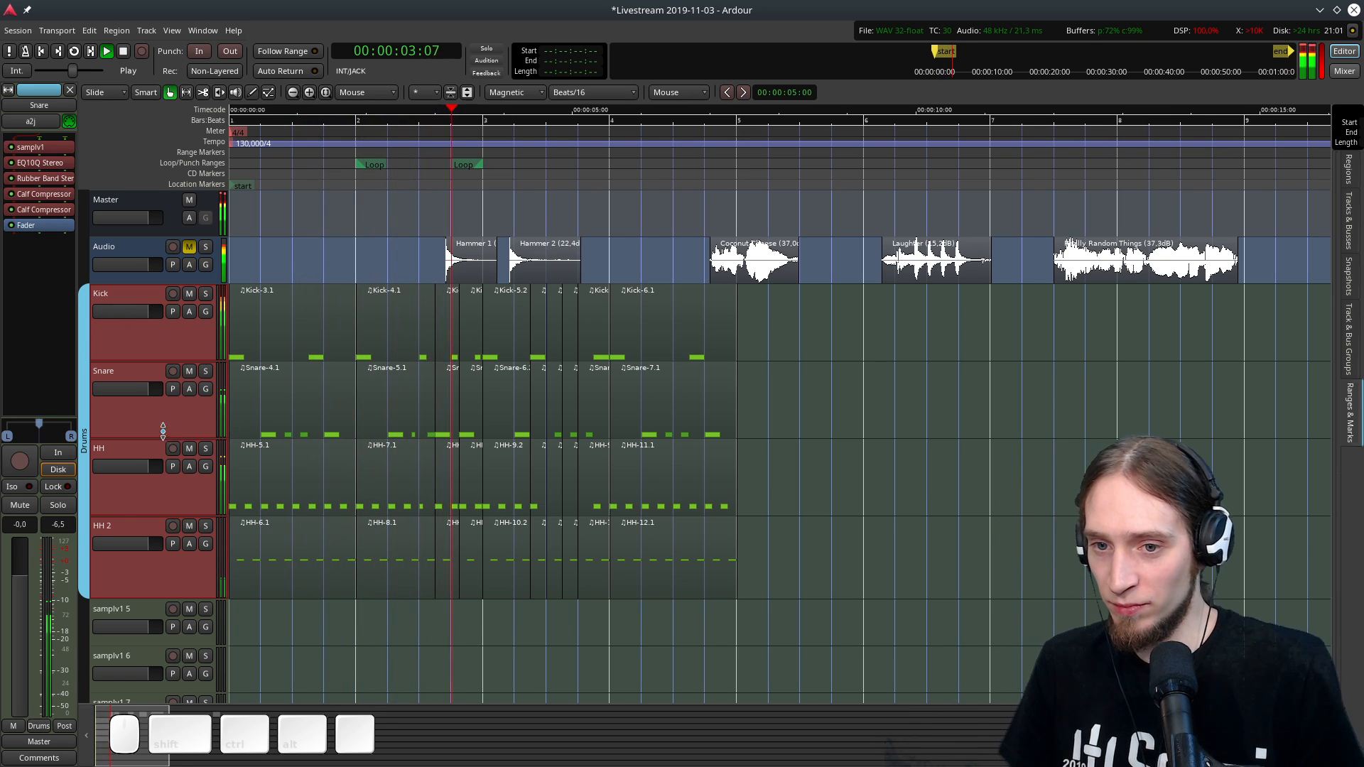
pyautogui.press('space')
pyautogui.scroll(-1, 114, 394)
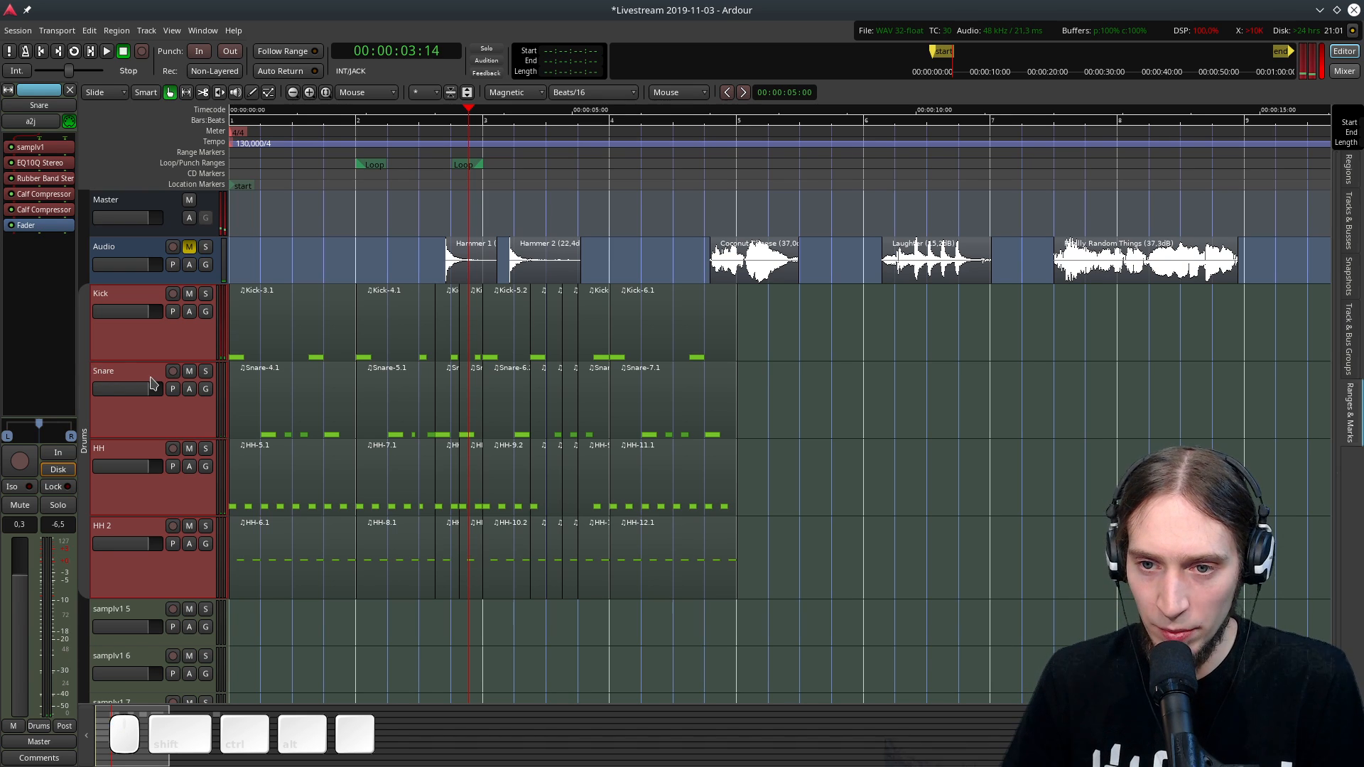
pyautogui.click(245, 115)
pyautogui.press('space')
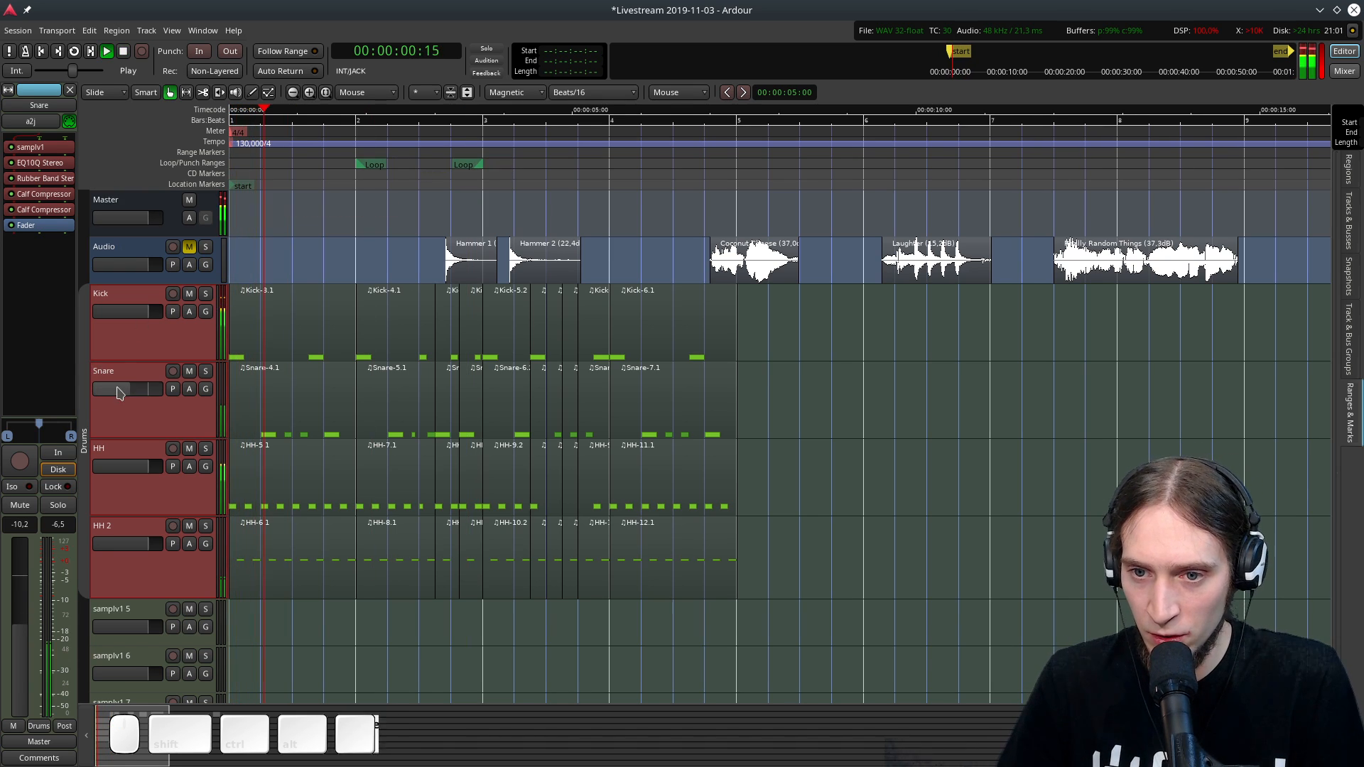
pyautogui.moveTo(119, 389); pyautogui.dragTo(128, 389)
pyautogui.press('space')
# Shorten the snare's samplv1 DCA envelope to Decay 10 and Release 17, audition it and close the window.
pyautogui.doubleClick(30, 147)
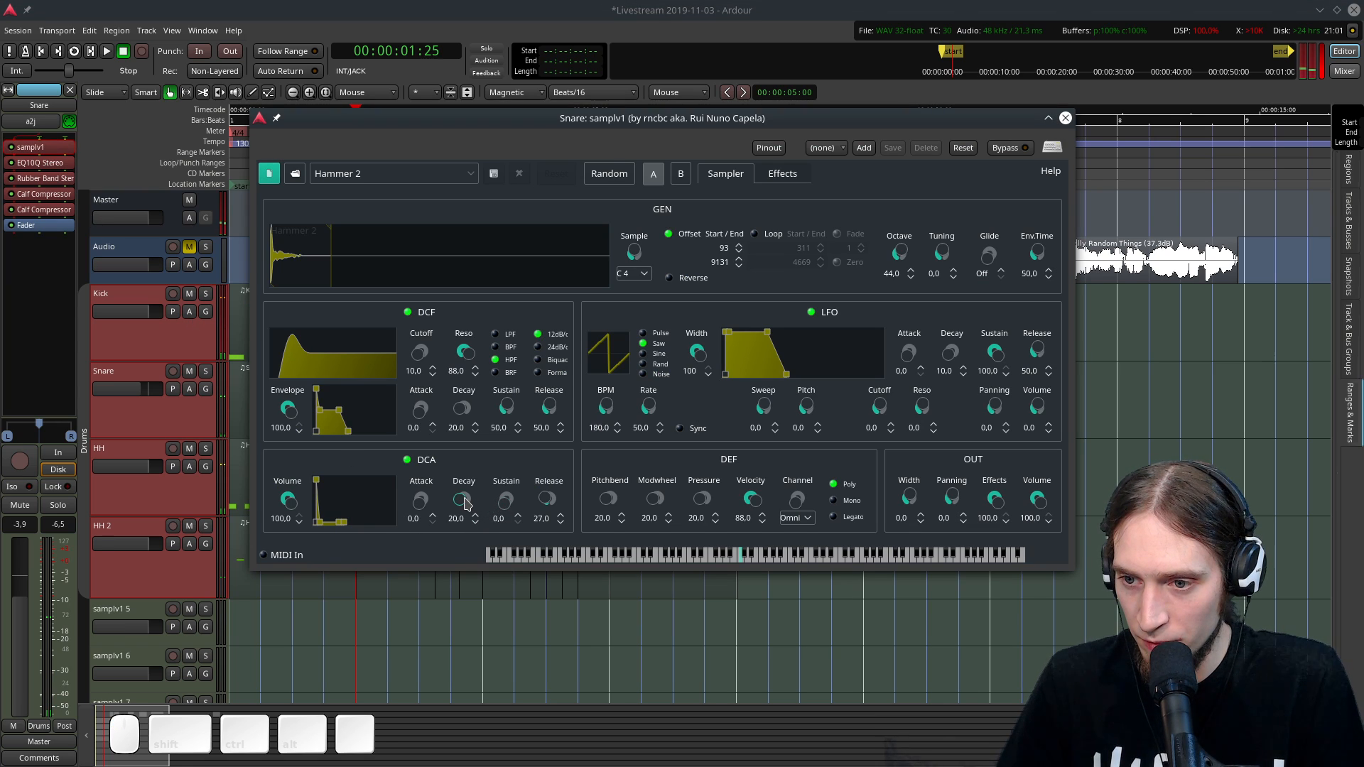
pyautogui.scroll(-2, 465, 503)
pyautogui.press('space')
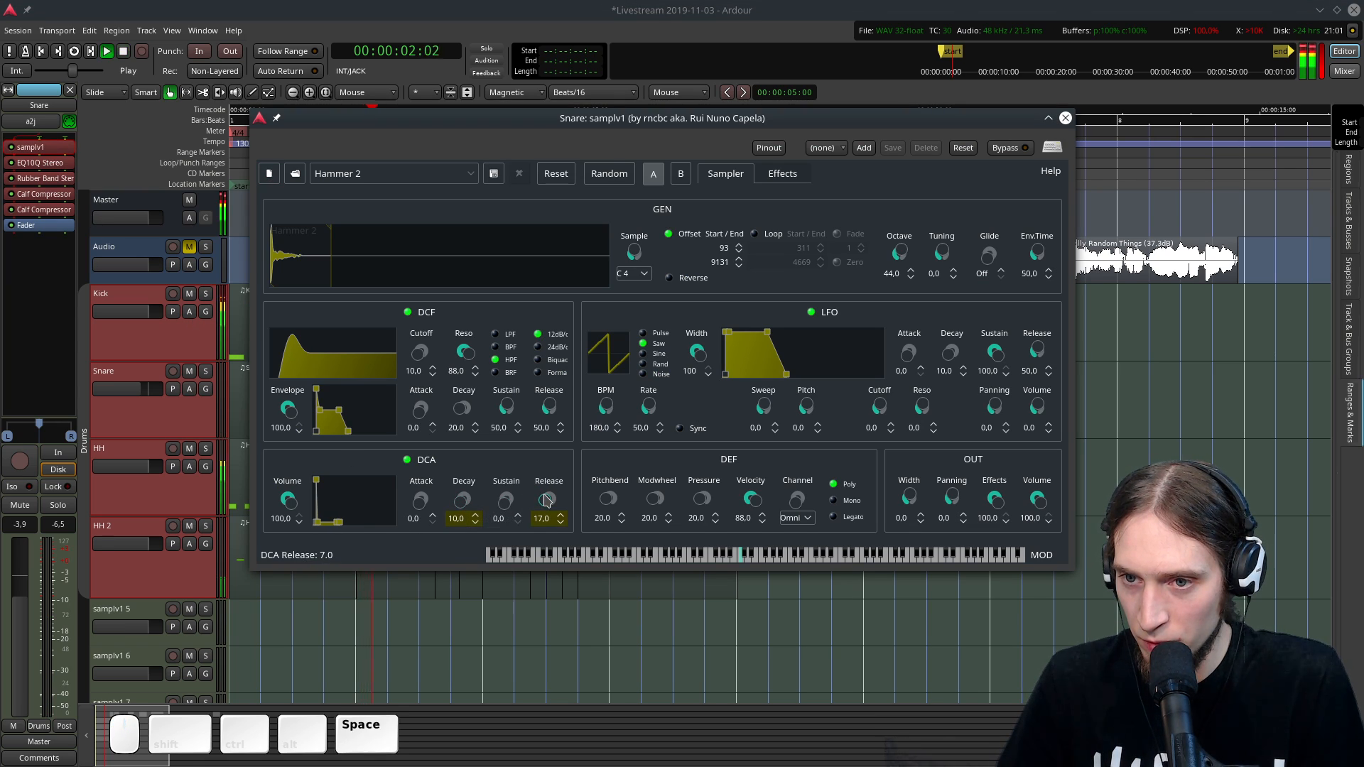
pyautogui.click(1064, 118)
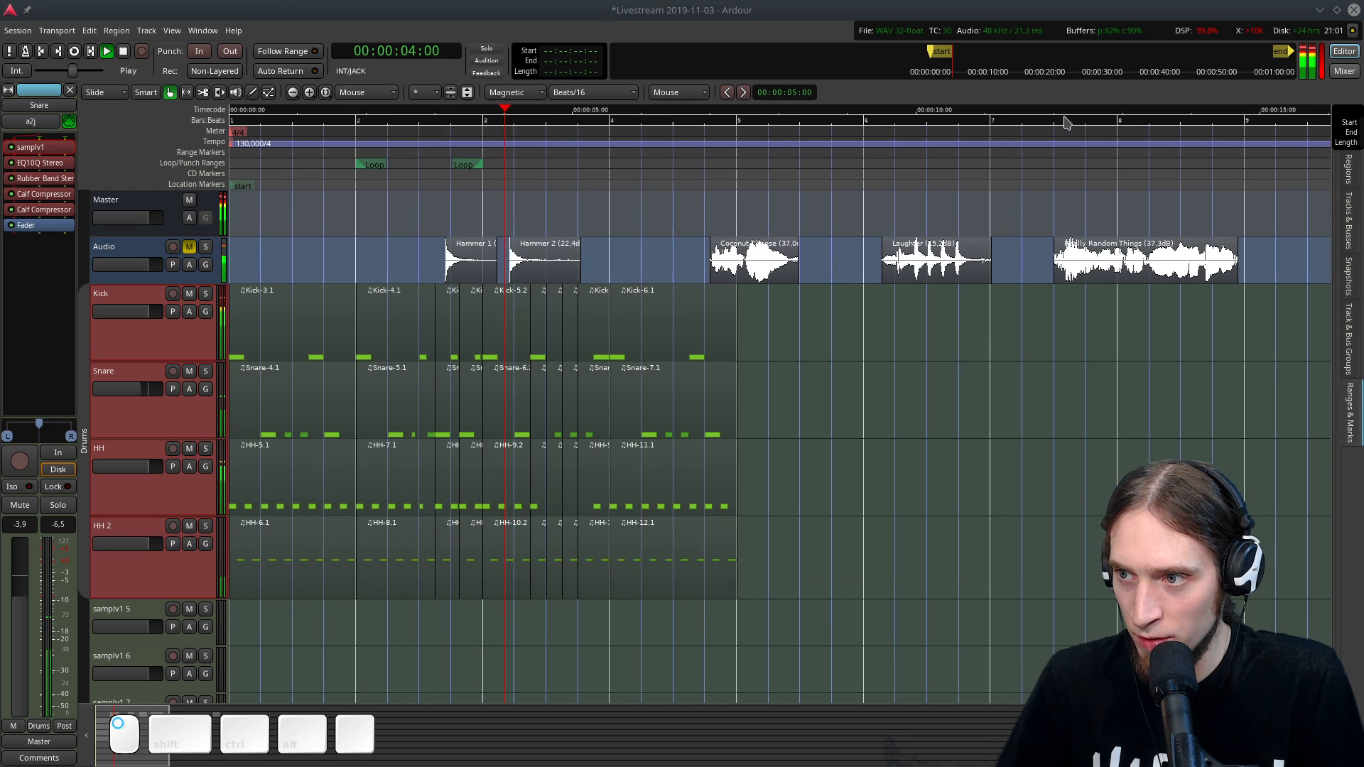
pyautogui.press('space')
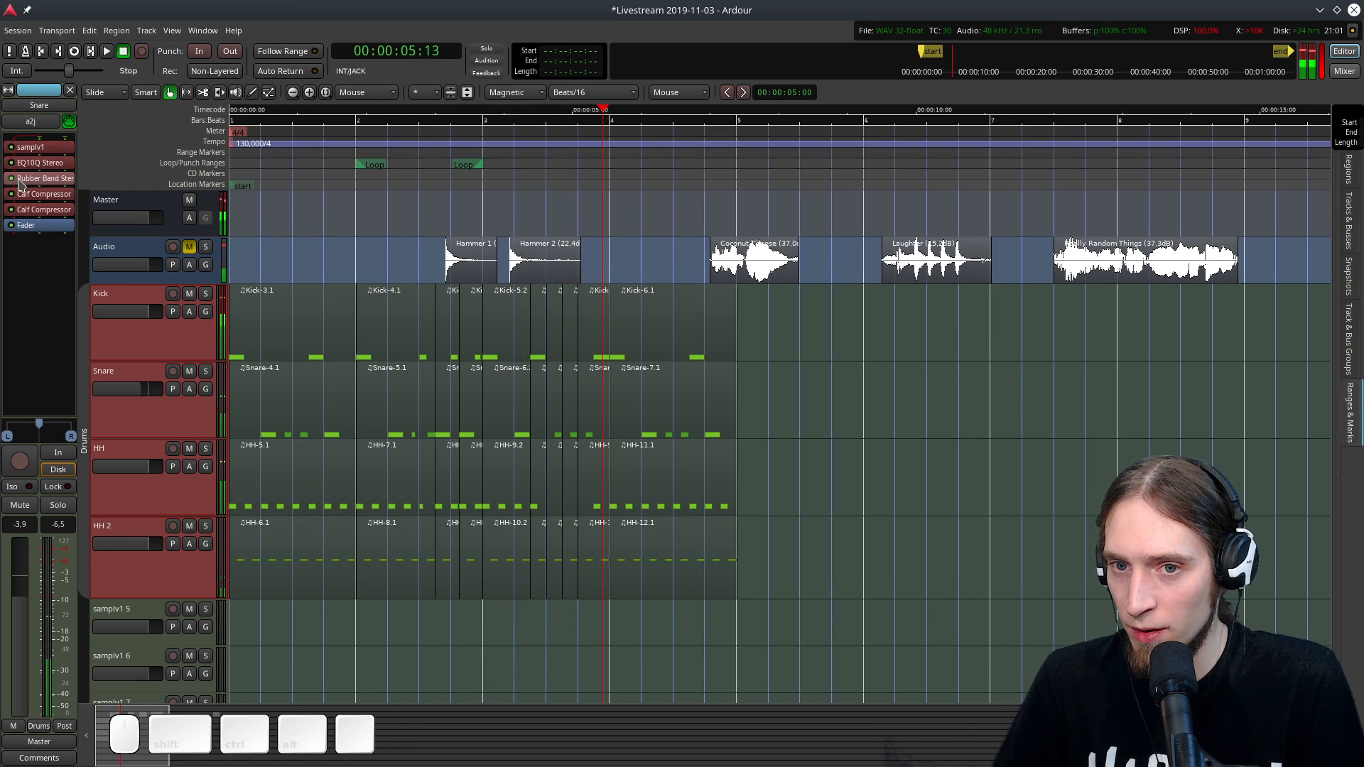
# Bypass Rubber Band on the Snare track and replay the drums from the session start.
pyautogui.click(12, 179)
pyautogui.press('space')
pyautogui.click(235, 152)
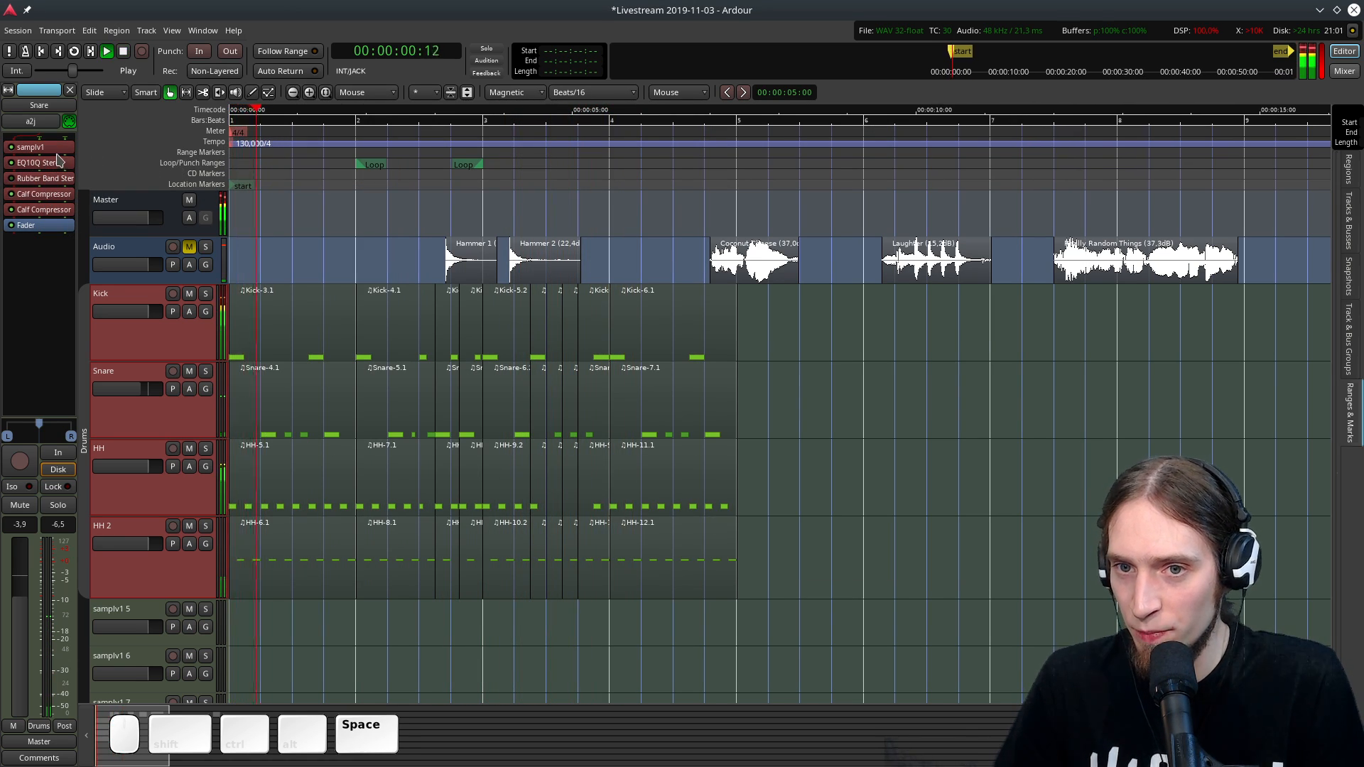
# Check the snare's samplv1 settings during playback, close its window and stop the transport.
pyautogui.doubleClick(30, 146)
pyautogui.press('space')
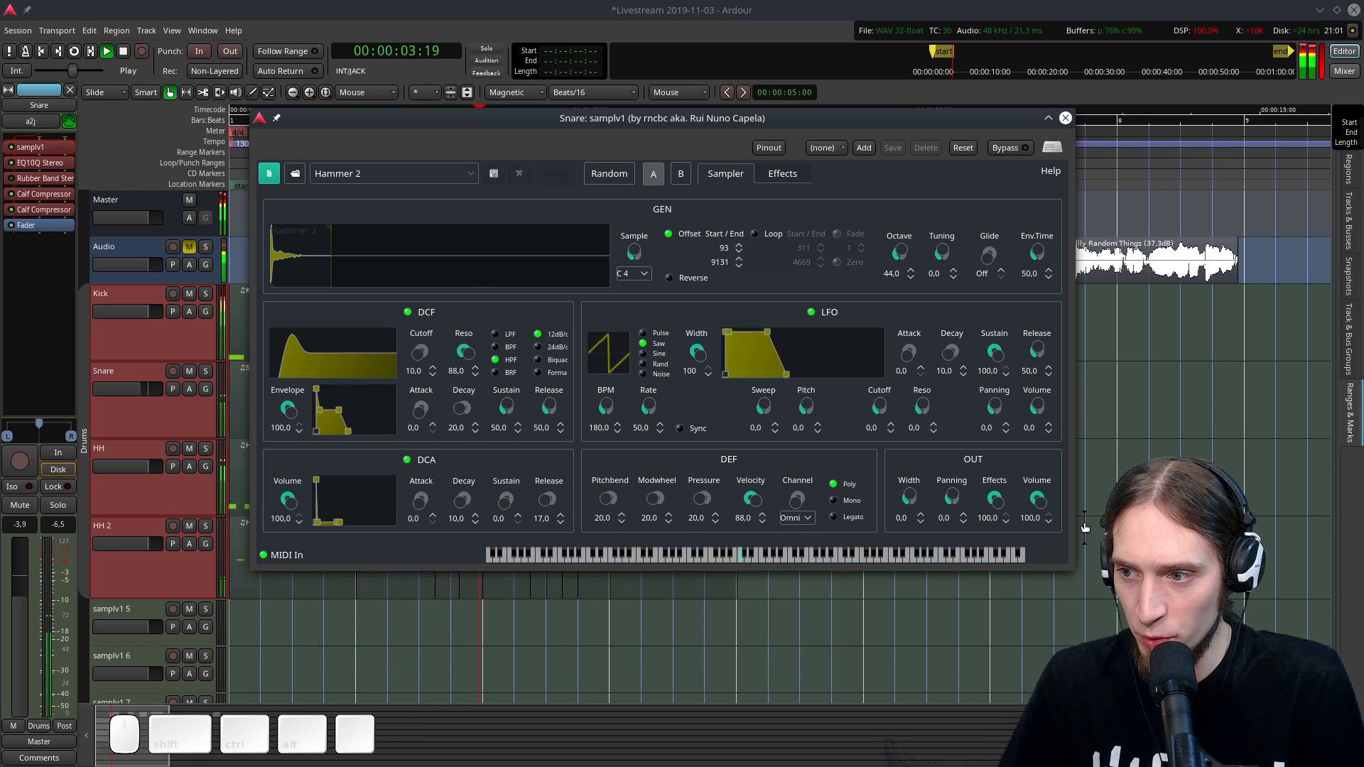
pyautogui.click(1065, 118)
pyautogui.click(46, 181)
pyautogui.press('space')
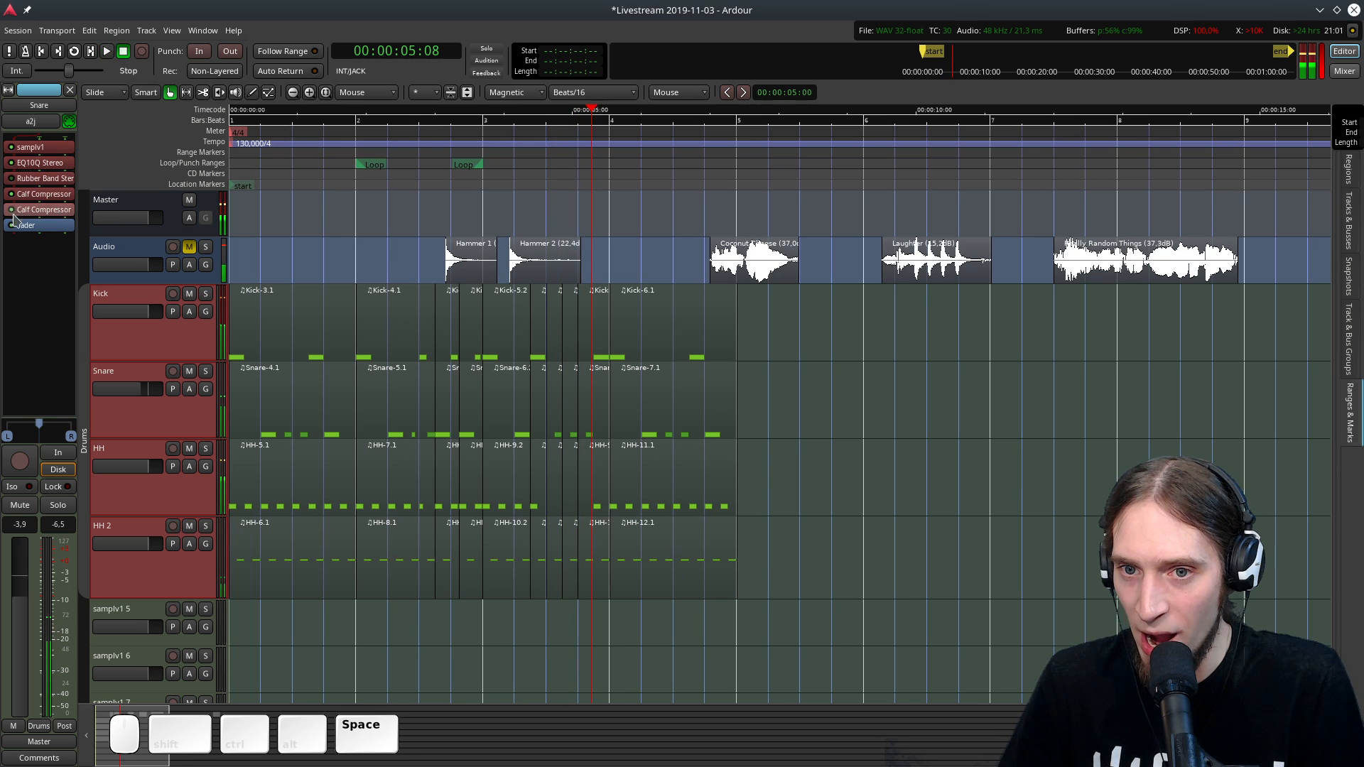
# Add the favorite plugin TAP TubeWarmth to the Snare track.
pyautogui.rightClick(24, 226)
pyautogui.moveTo(92, 236)
pyautogui.moveTo(202, 237)
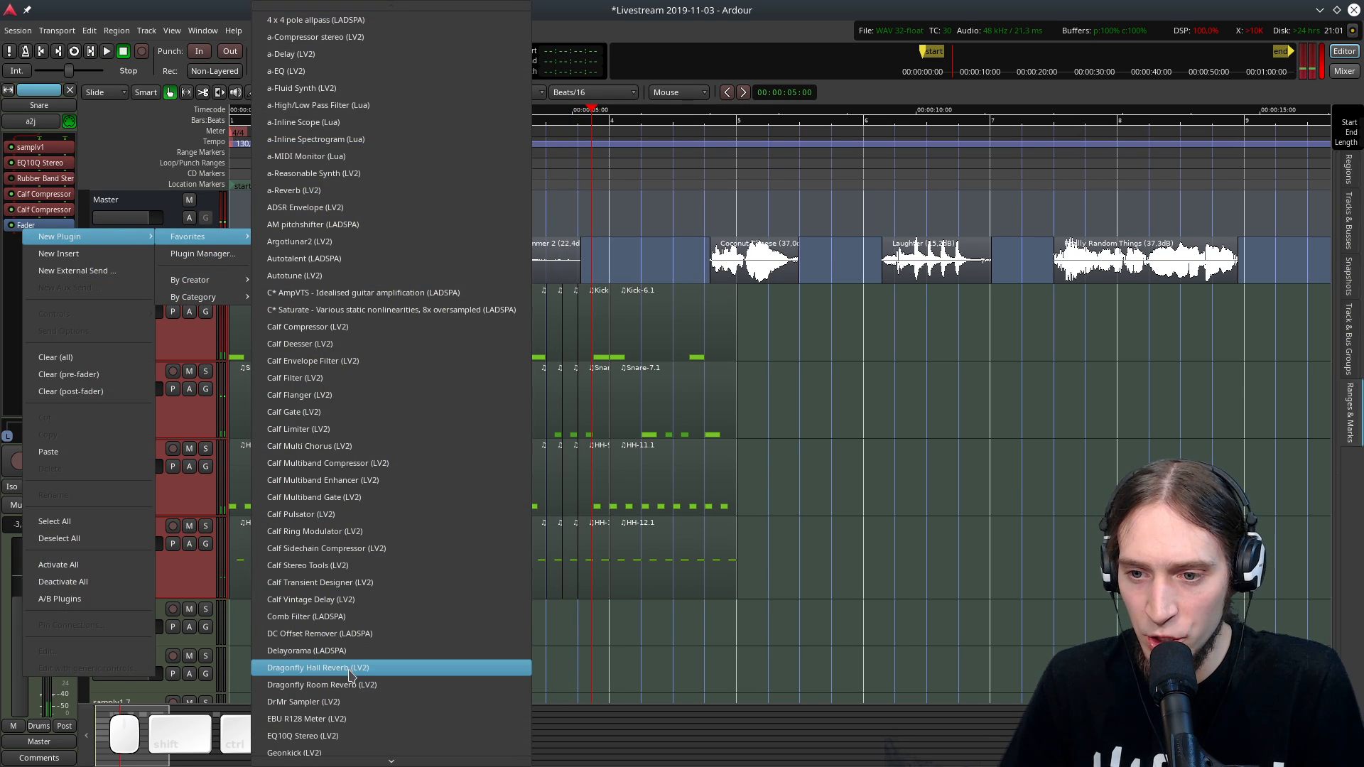
pyautogui.scroll(-5, 370, 664)
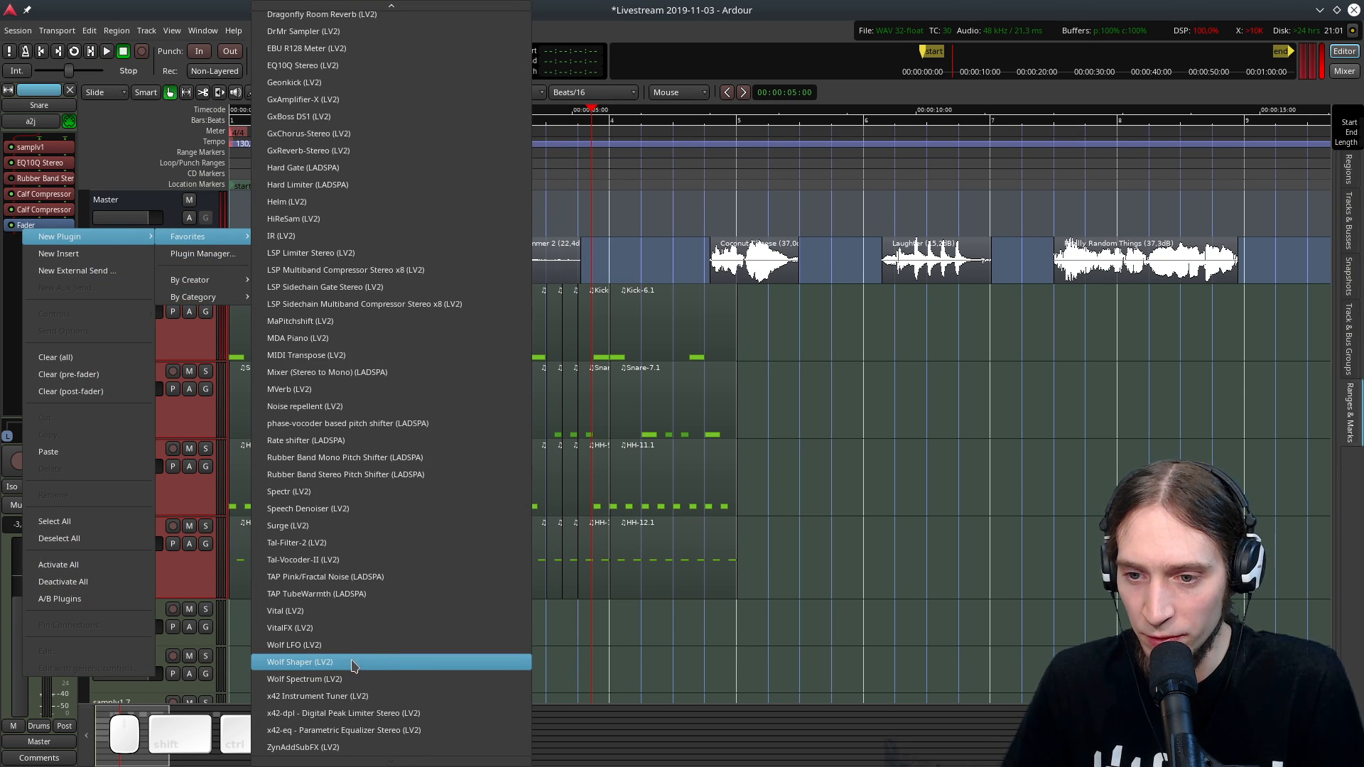
pyautogui.click(374, 600)
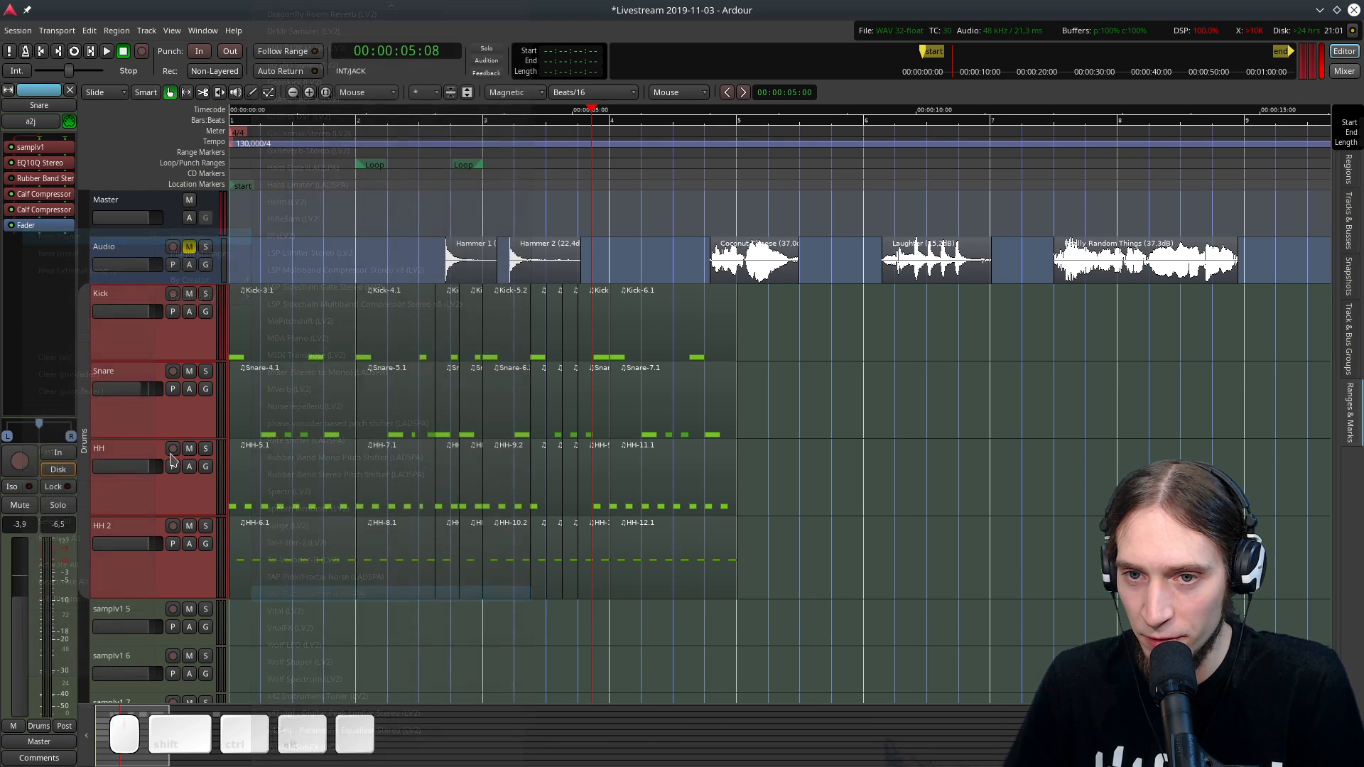
pyautogui.moveTo(165, 363); pyautogui.dragTo(203, 359)
# Set TubeWarmth's Drive to 10 and Tape-Tube Blend to -10 while auditioning the loop, and place the plugin ahead of the fader.
pyautogui.press('space')
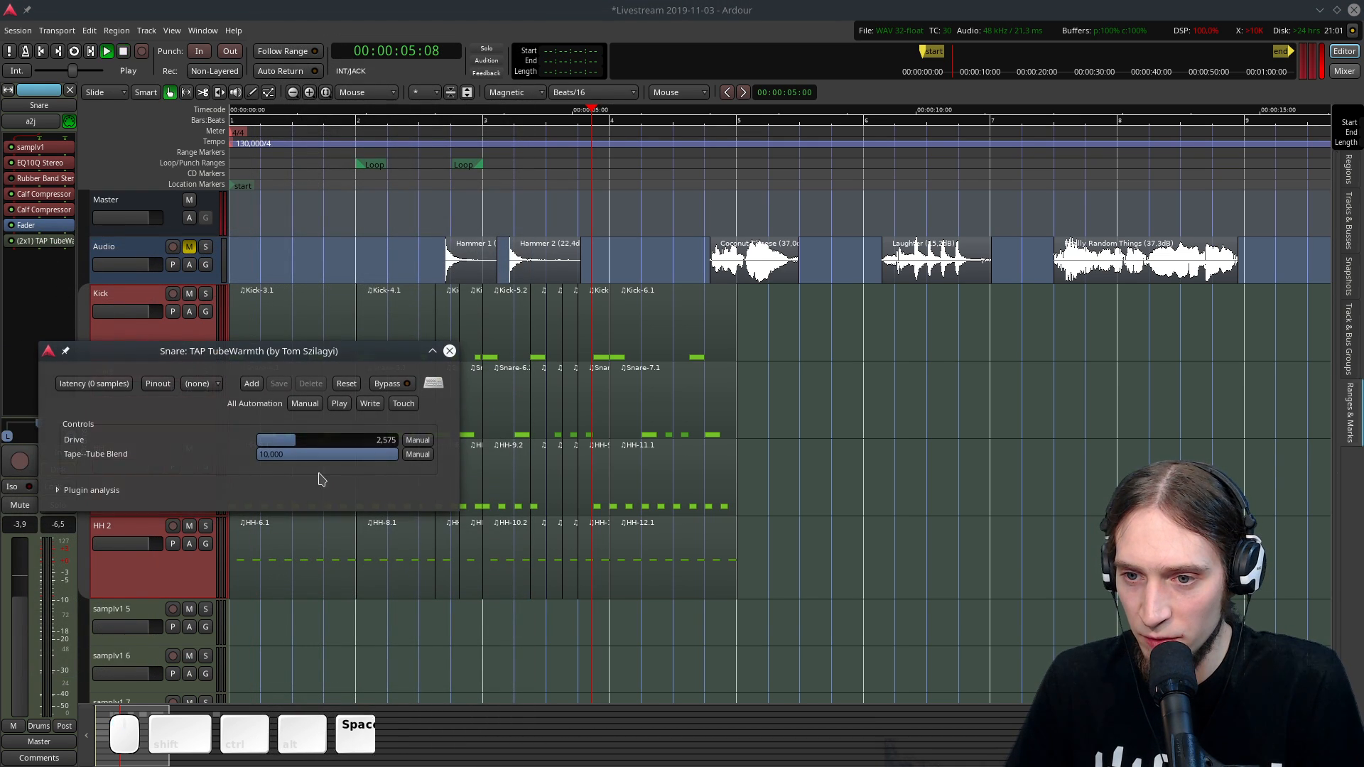
pyautogui.moveTo(307, 448); pyautogui.dragTo(230, 461)
pyautogui.press('space')
pyautogui.press('l')
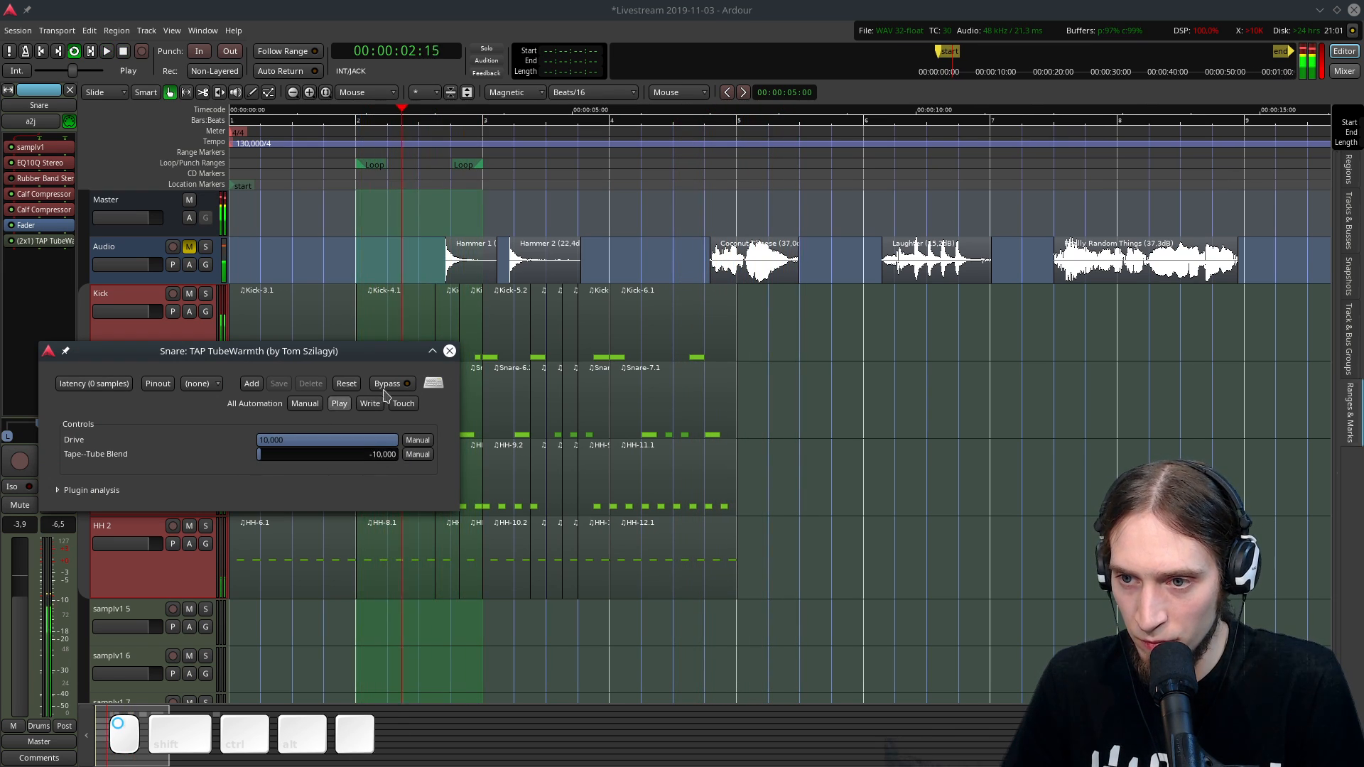
pyautogui.click(450, 351)
pyautogui.press('space')
pyautogui.moveTo(42, 241); pyautogui.dragTo(49, 224)
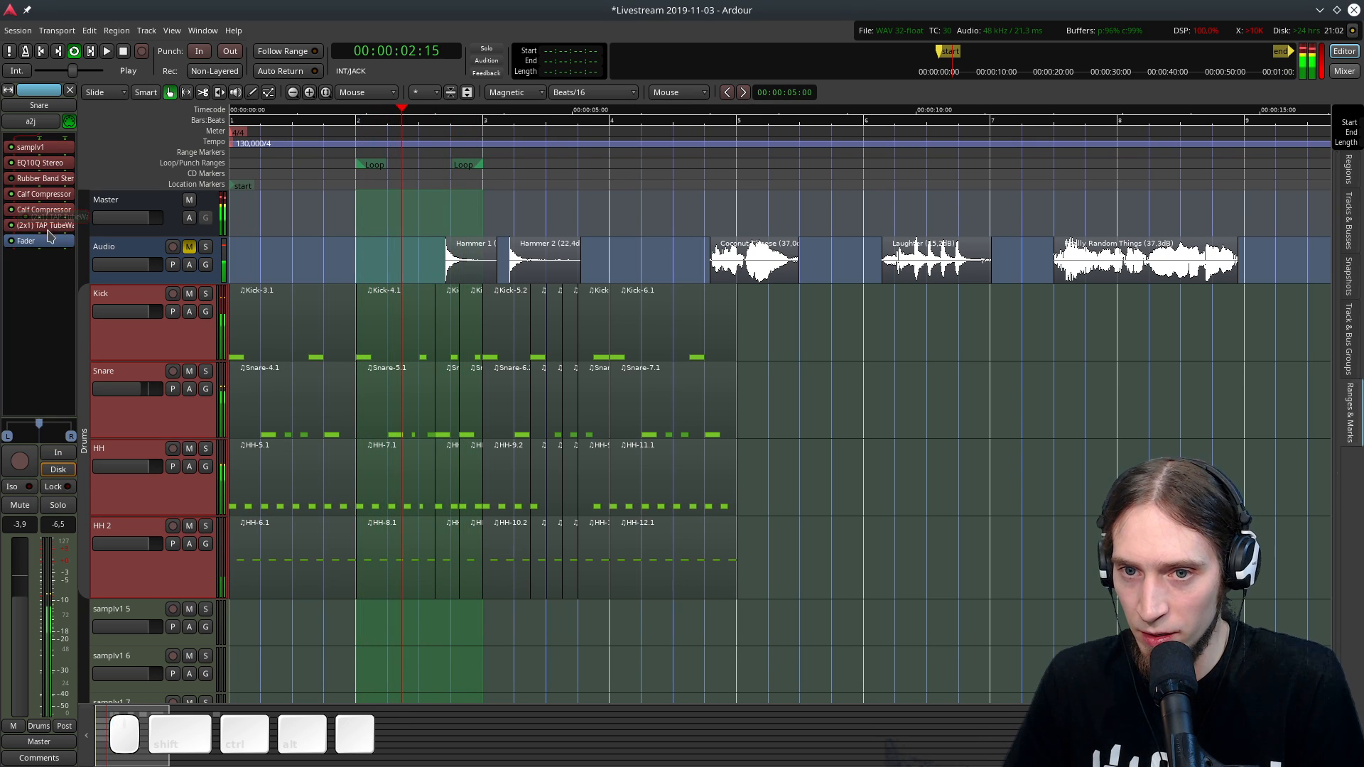
pyautogui.press('space')
# Add Dragonfly Hall Reverb to the Snare track between TAP TubeWarmth and the fader.
pyautogui.rightClick(46, 238)
pyautogui.moveTo(107, 245)
pyautogui.moveTo(213, 244)
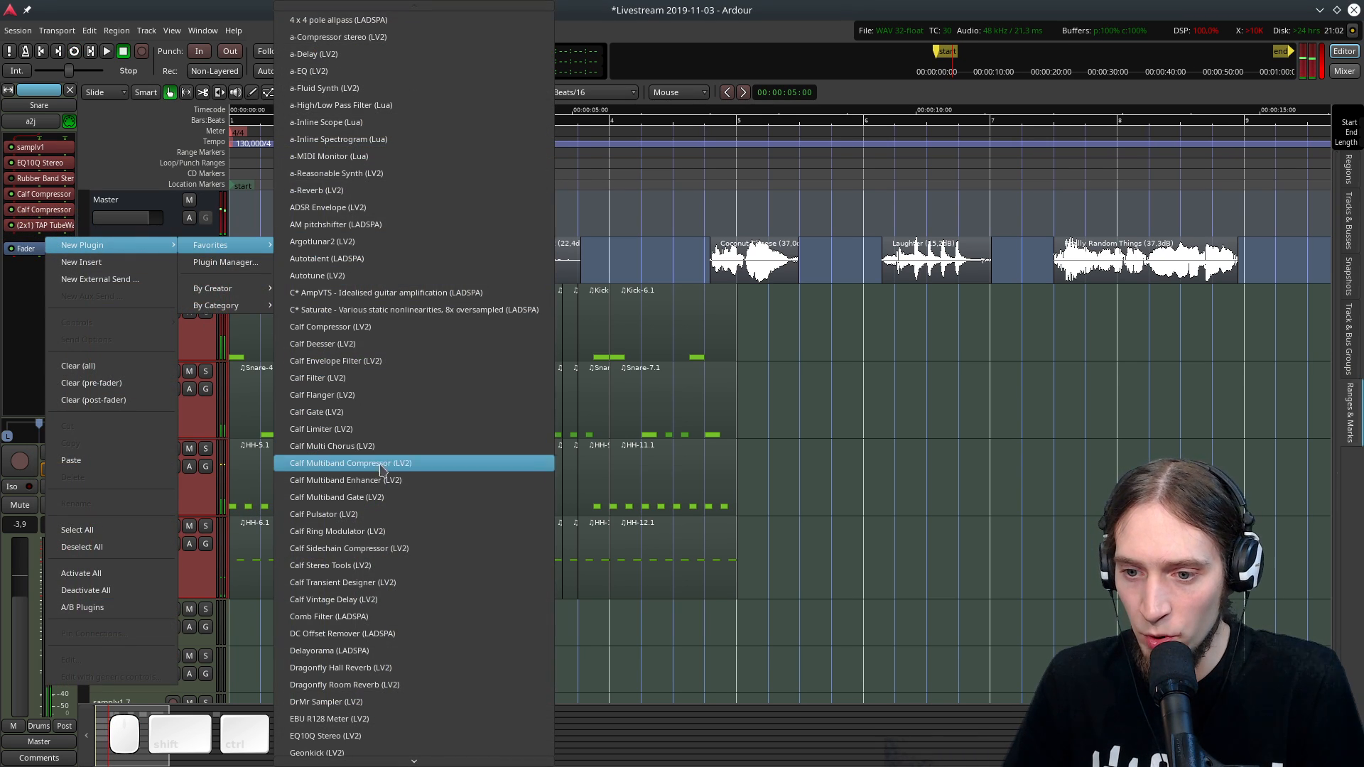
pyautogui.click(375, 673)
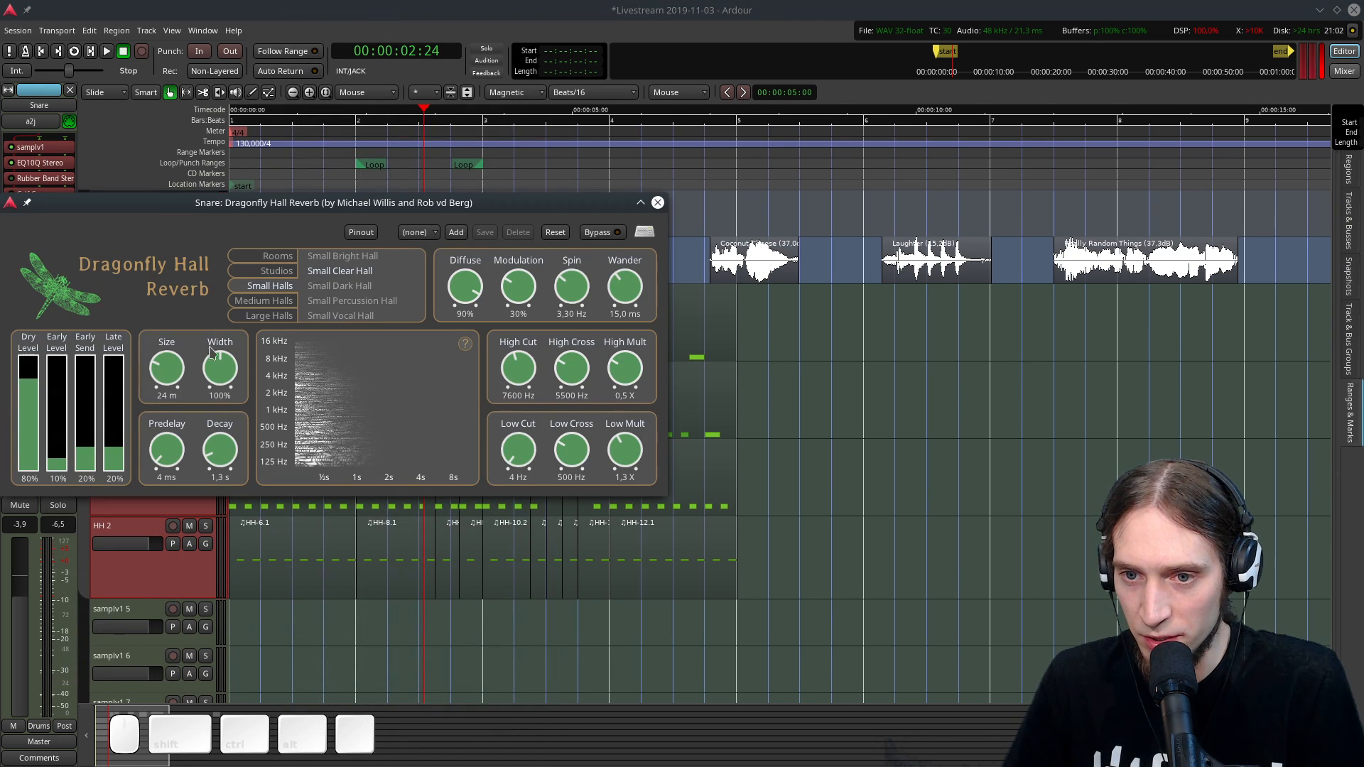
# Set the reverb to Dry 100%, Early Level and Send 0%, Late 8%, Size 13 m and Decay 0.4 s while auditioning the drums.
pyautogui.press('space')
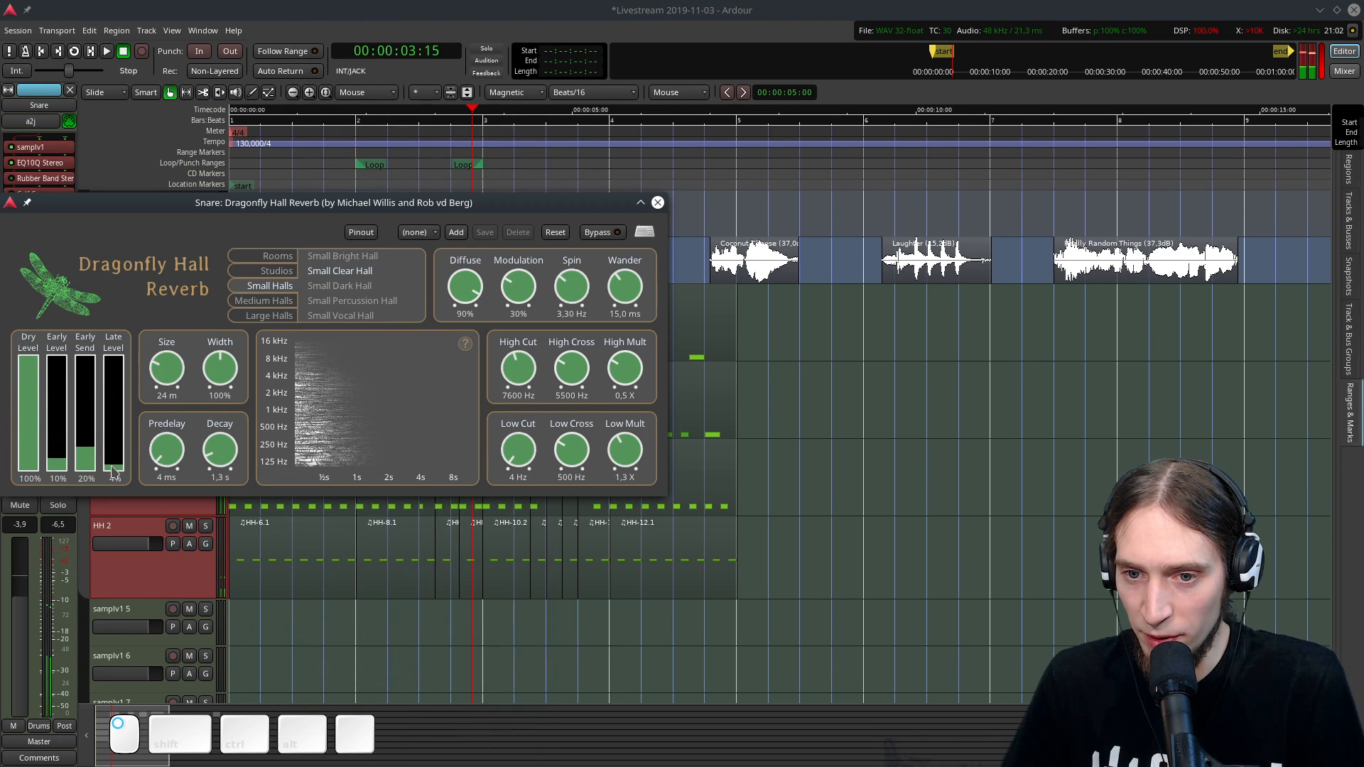
pyautogui.click(55, 465)
pyautogui.moveTo(112, 468); pyautogui.dragTo(125, 456)
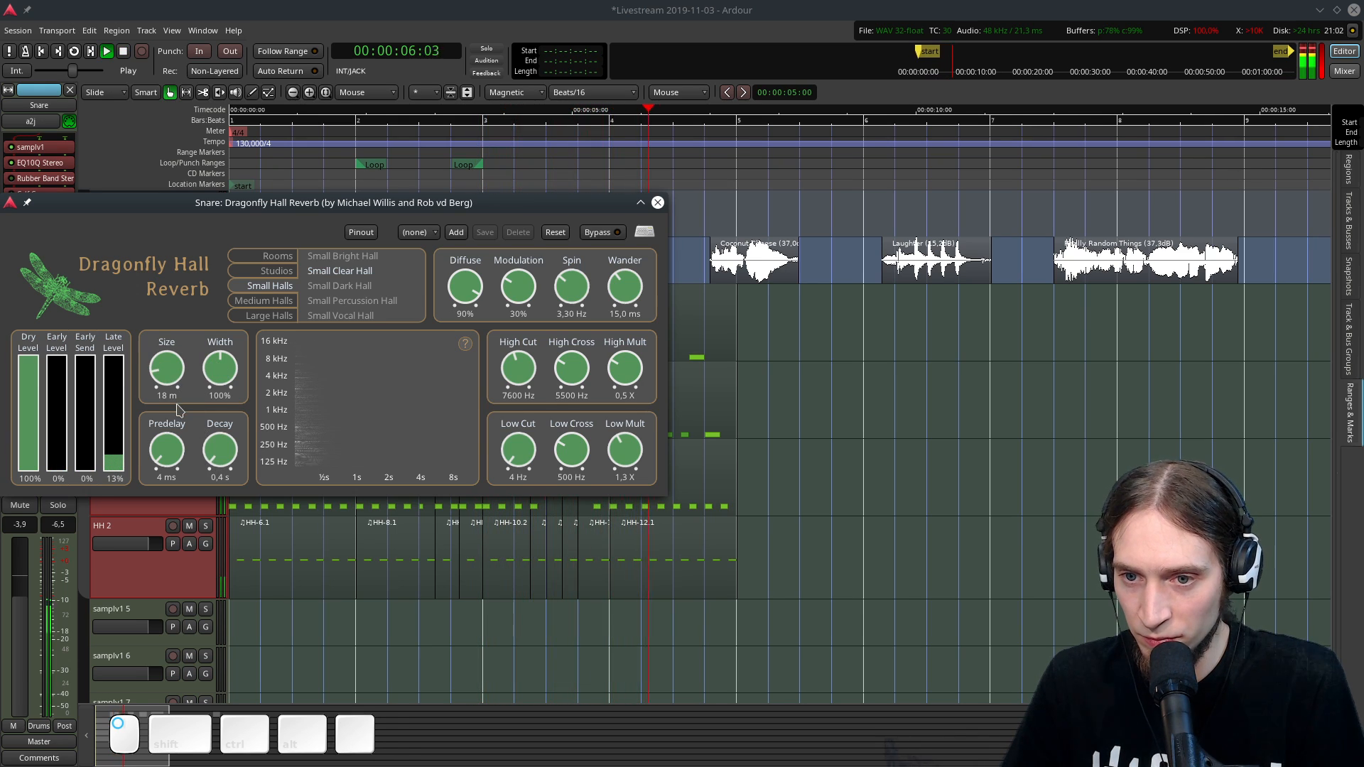
pyautogui.scroll(-2, 173, 384)
pyautogui.press('space')
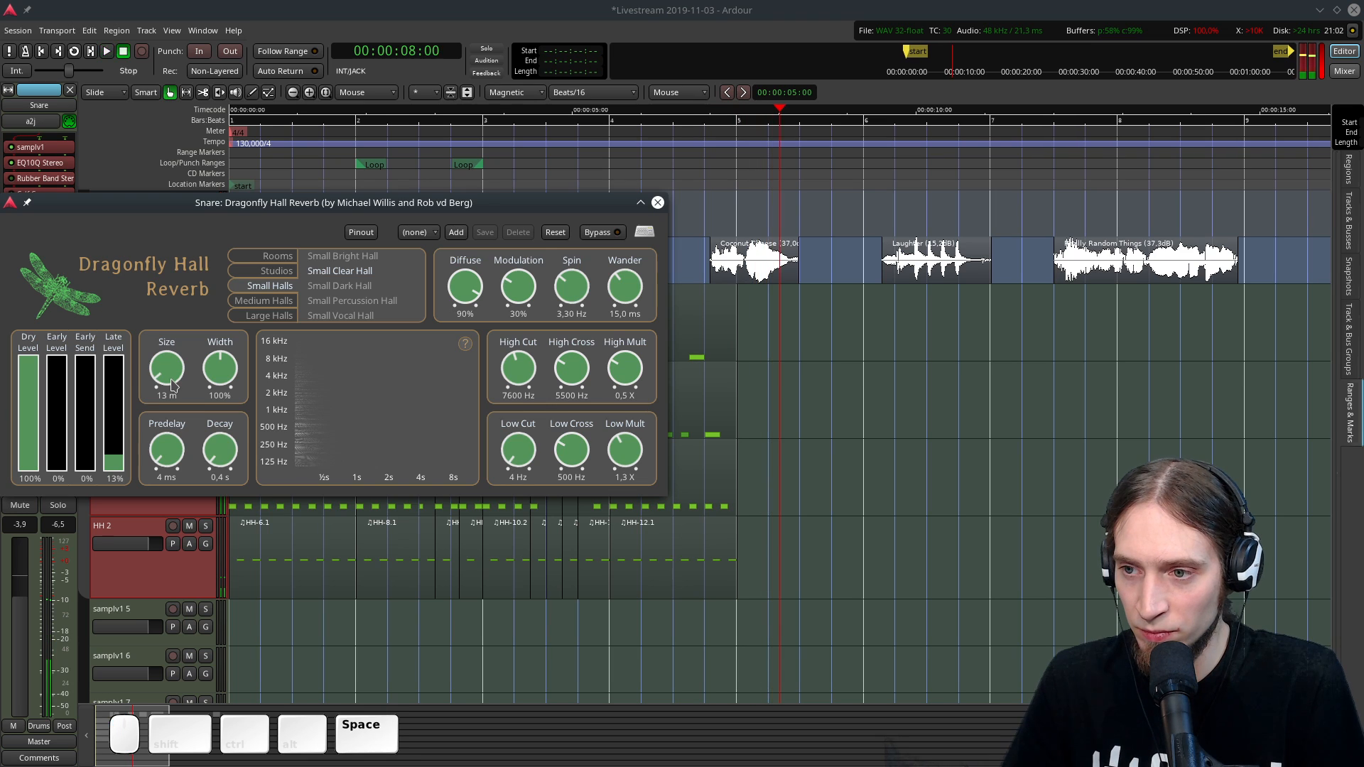
pyautogui.press('l')
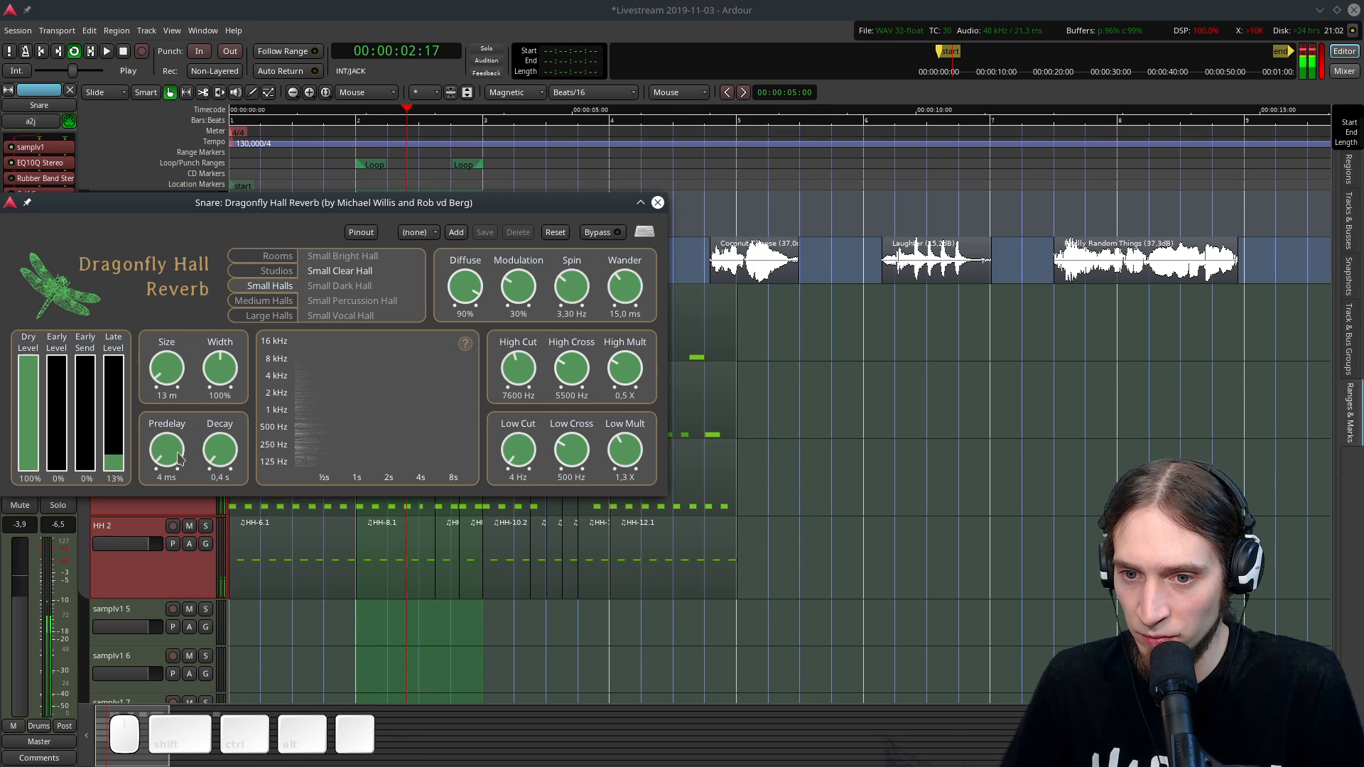
pyautogui.click(657, 204)
# Stop playback and add a second EQ10Q Stereo to the Snare track.
pyautogui.press('space')
pyautogui.rightClick(43, 259)
pyautogui.moveTo(81, 269)
pyautogui.moveTo(213, 269)
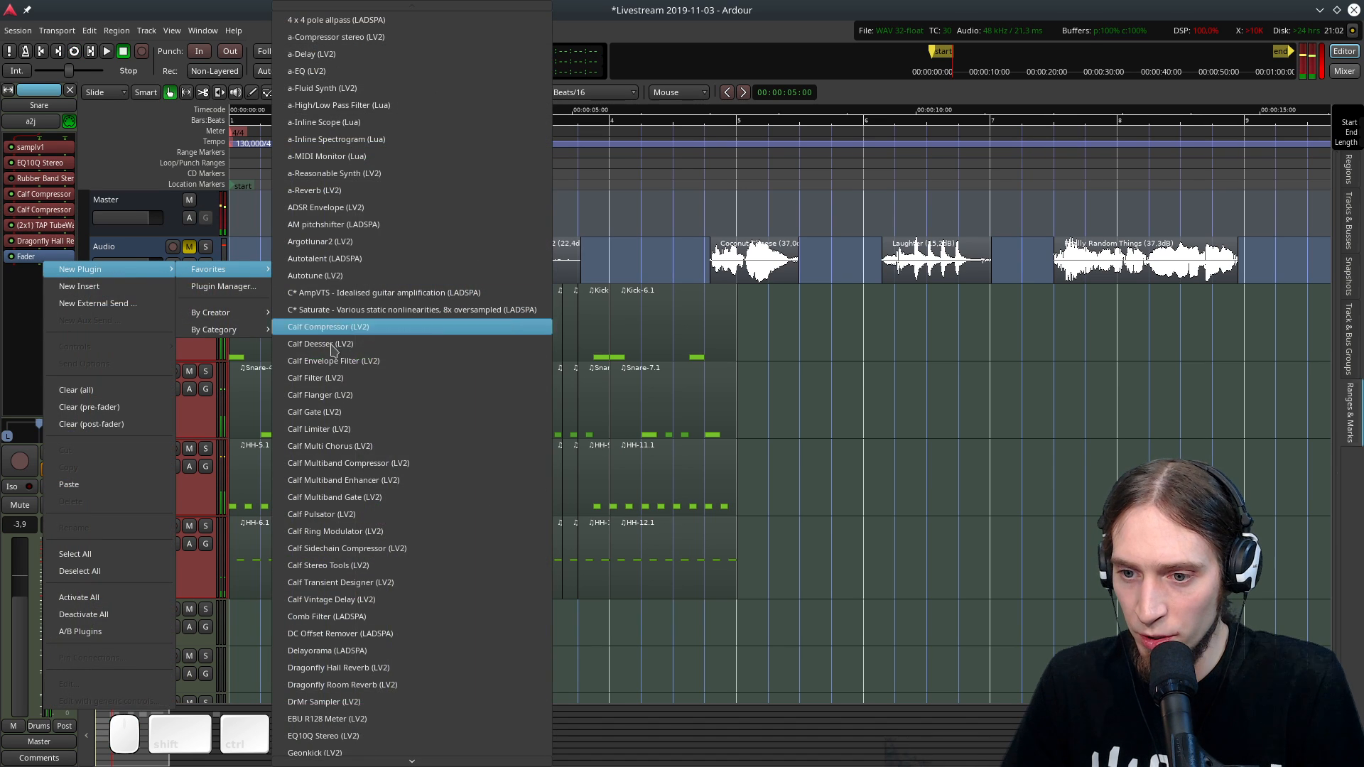
pyautogui.click(323, 735)
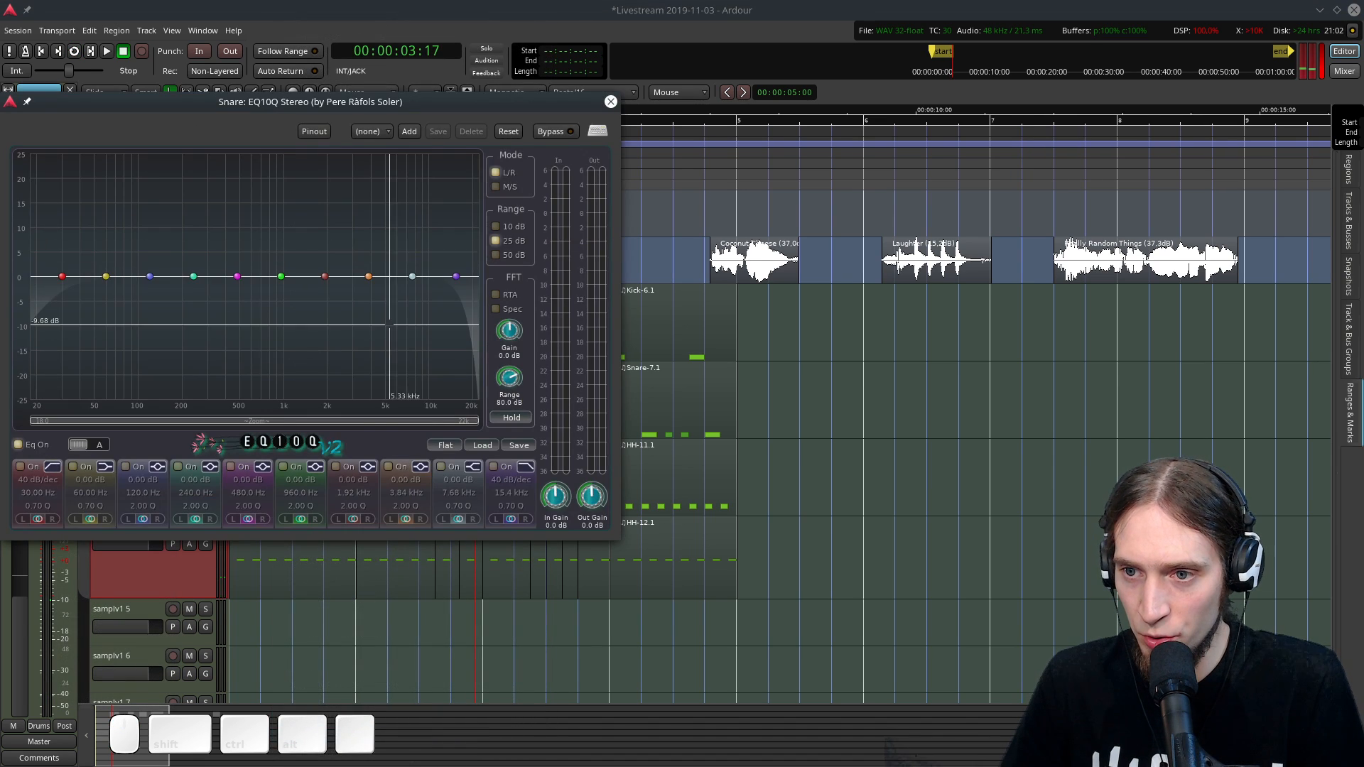
# Boost the new EQ's high shelf about 8.5 dB at 1.92 kHz with RTA enabled, and place the EQ ahead of the fader.
pyautogui.press('space')
pyautogui.moveTo(412, 276); pyautogui.dragTo(325, 233)
pyautogui.click(495, 294)
pyautogui.press('space')
pyautogui.press('space')
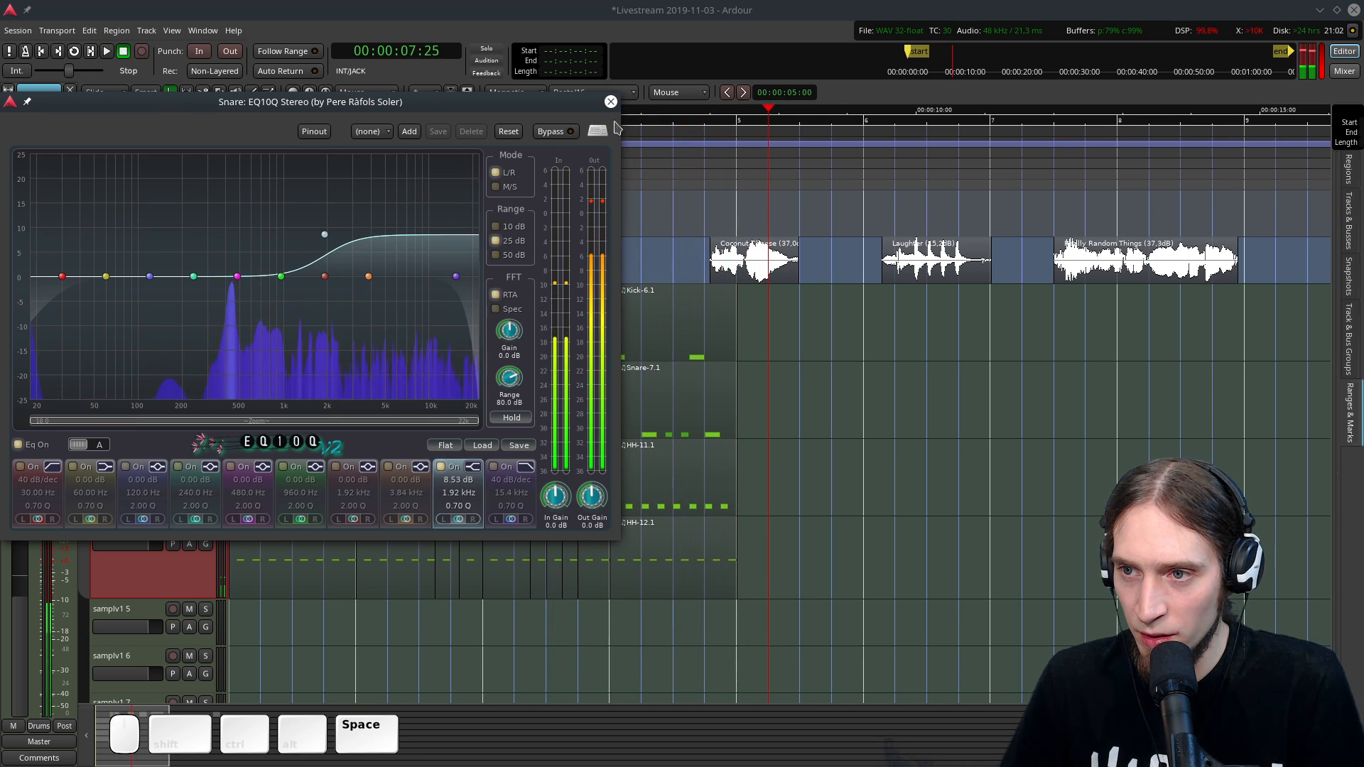
pyautogui.click(610, 101)
pyautogui.moveTo(40, 263); pyautogui.dragTo(41, 256)
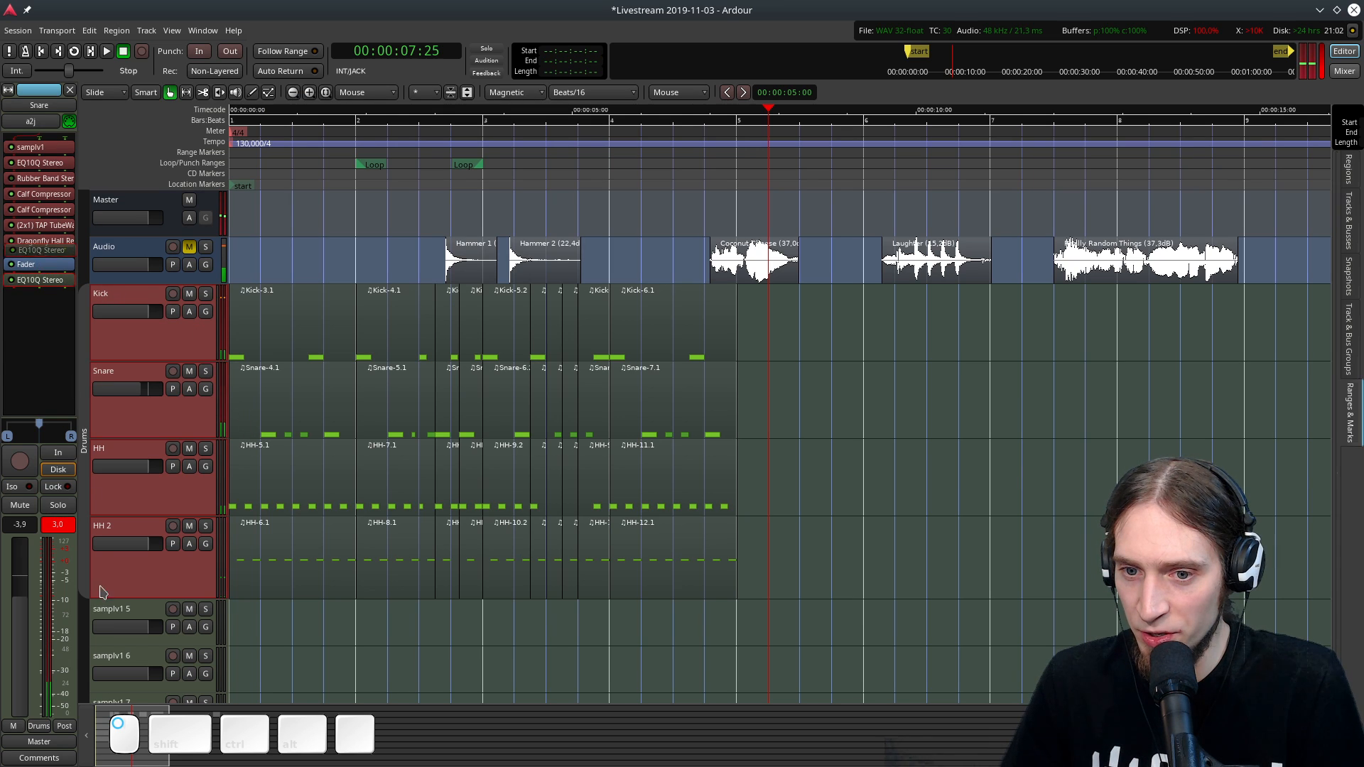
# Lower the Snare track's fader to -7.5 dB while replaying the drums from the session start.
pyautogui.press('space')
pyautogui.press('space')
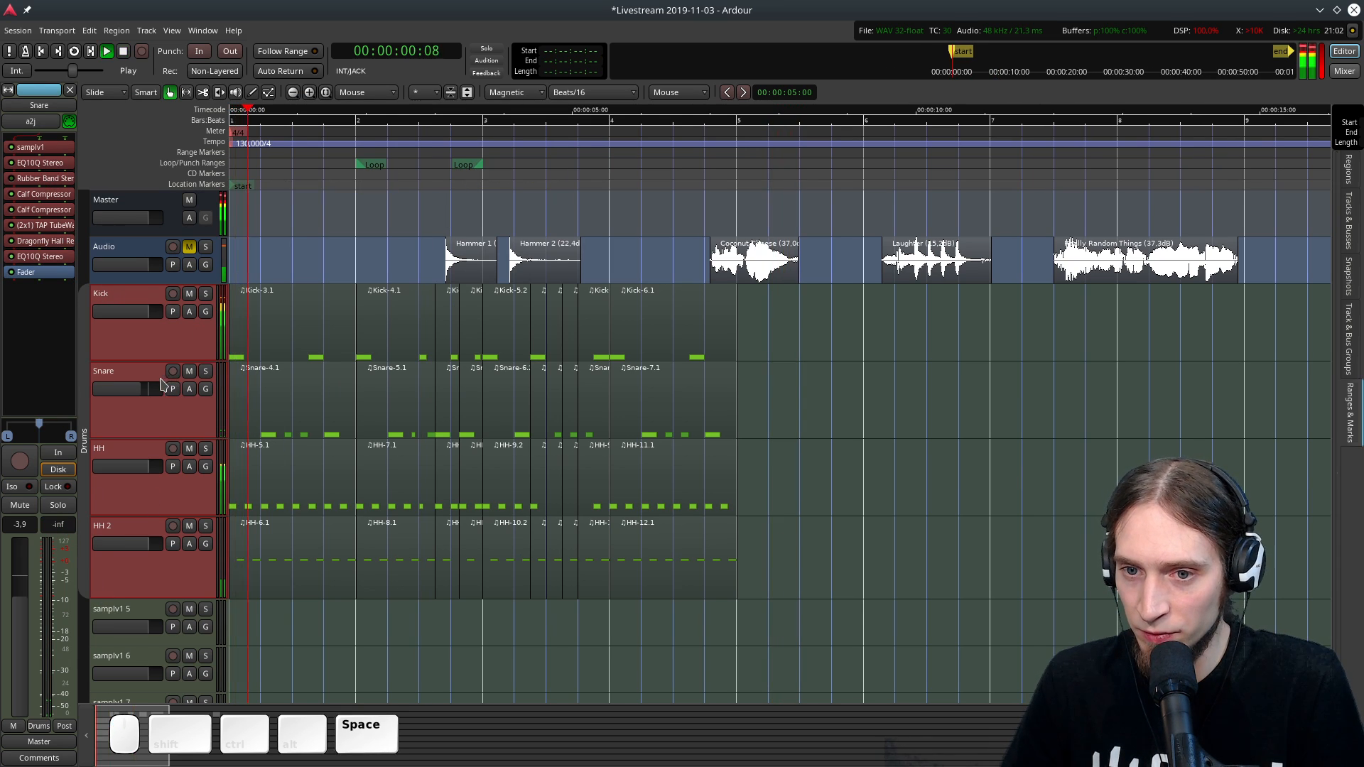
pyautogui.moveTo(140, 390); pyautogui.dragTo(126, 390)
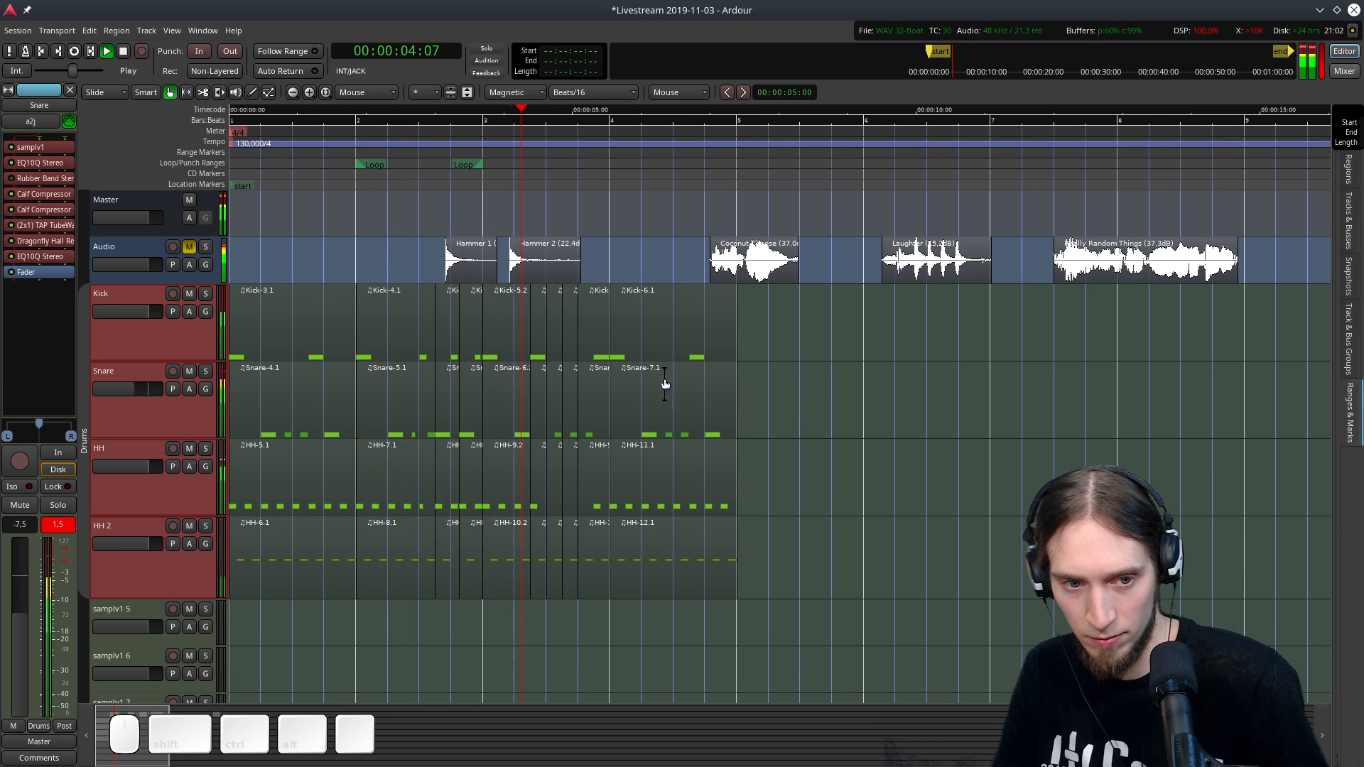
pyautogui.press('space')
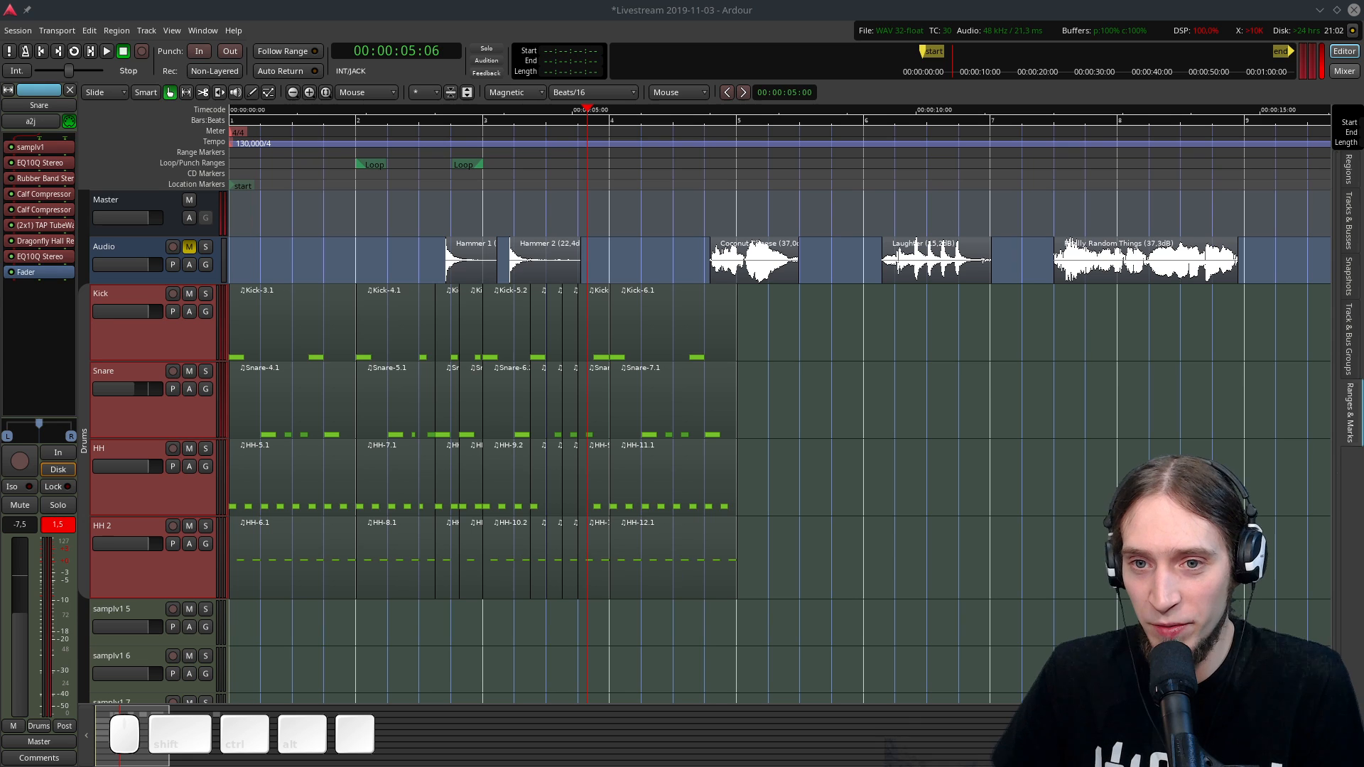
# Review the snare's Dragonfly Hall Reverb settings and close its window.
pyautogui.doubleClick(56, 241)
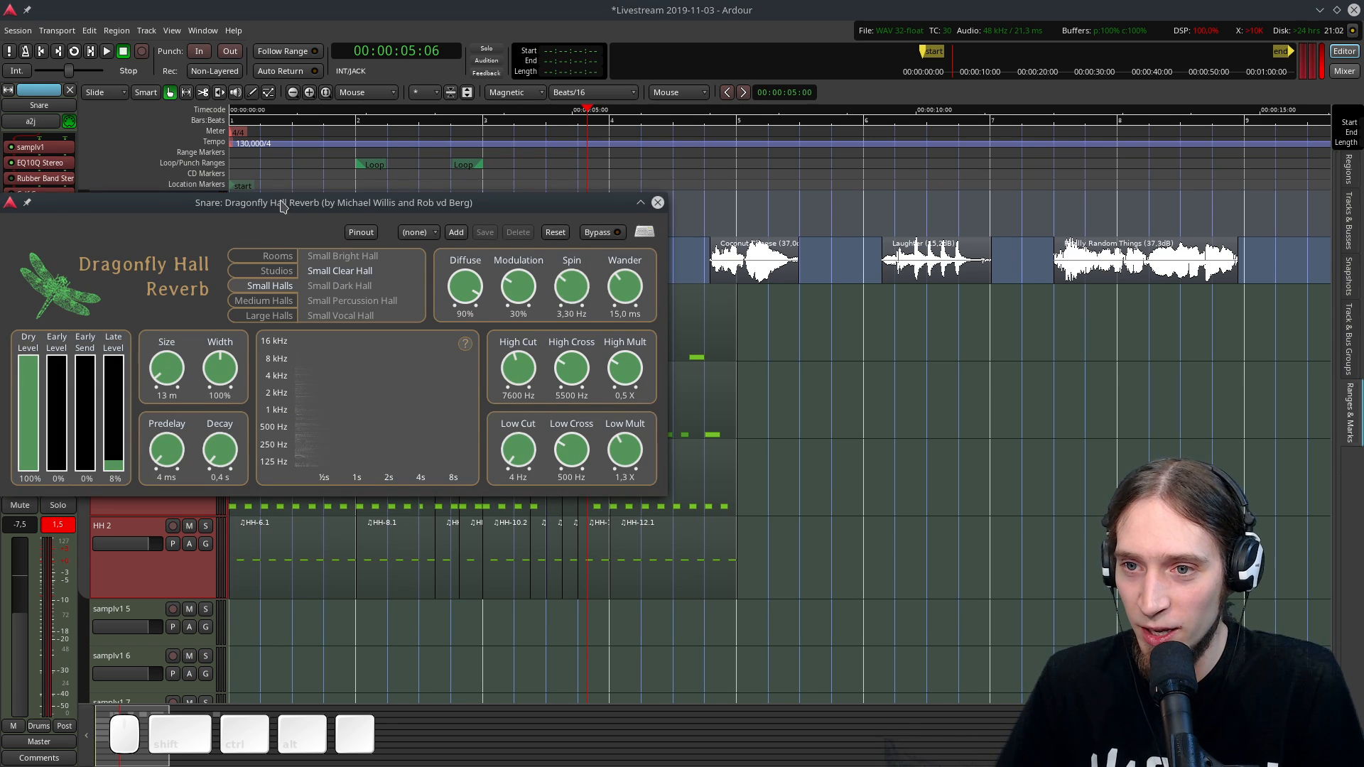
pyautogui.moveTo(280, 203); pyautogui.dragTo(343, 217)
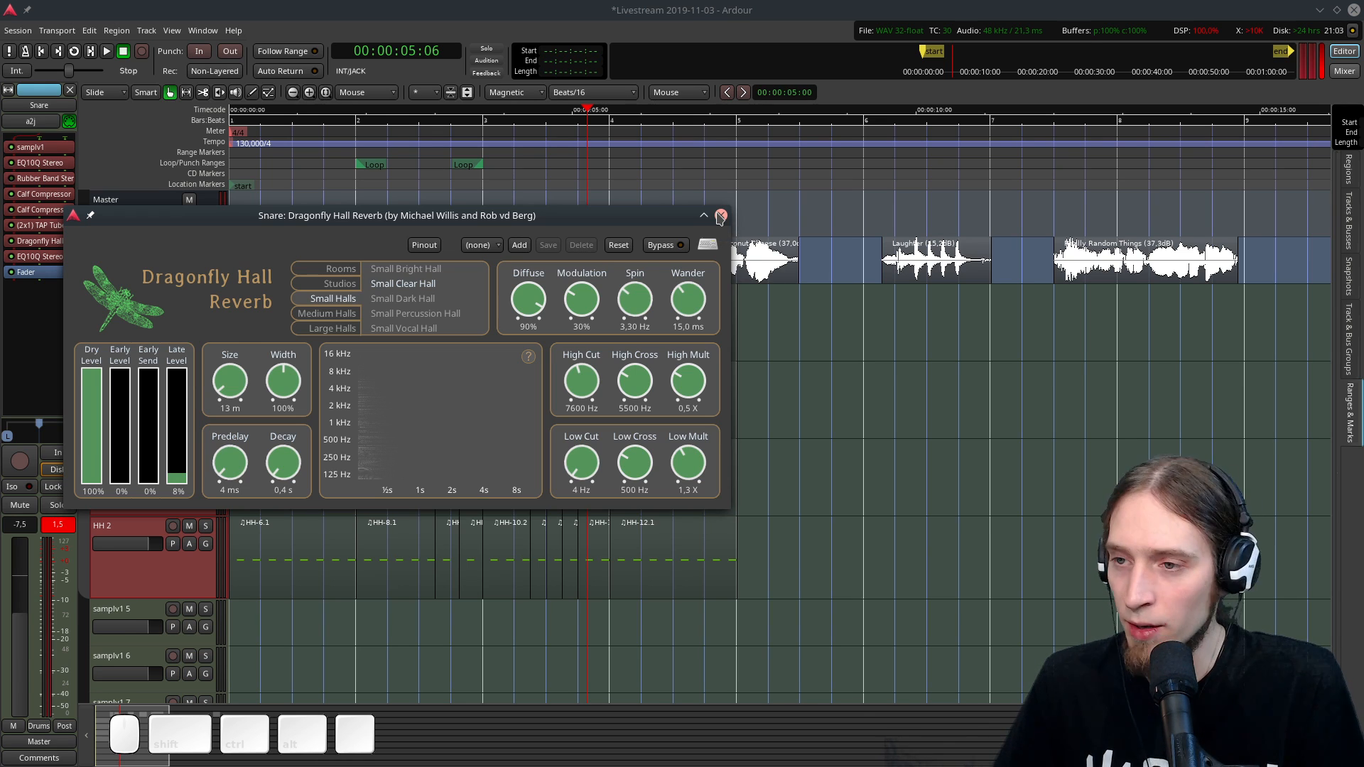
pyautogui.click(719, 215)
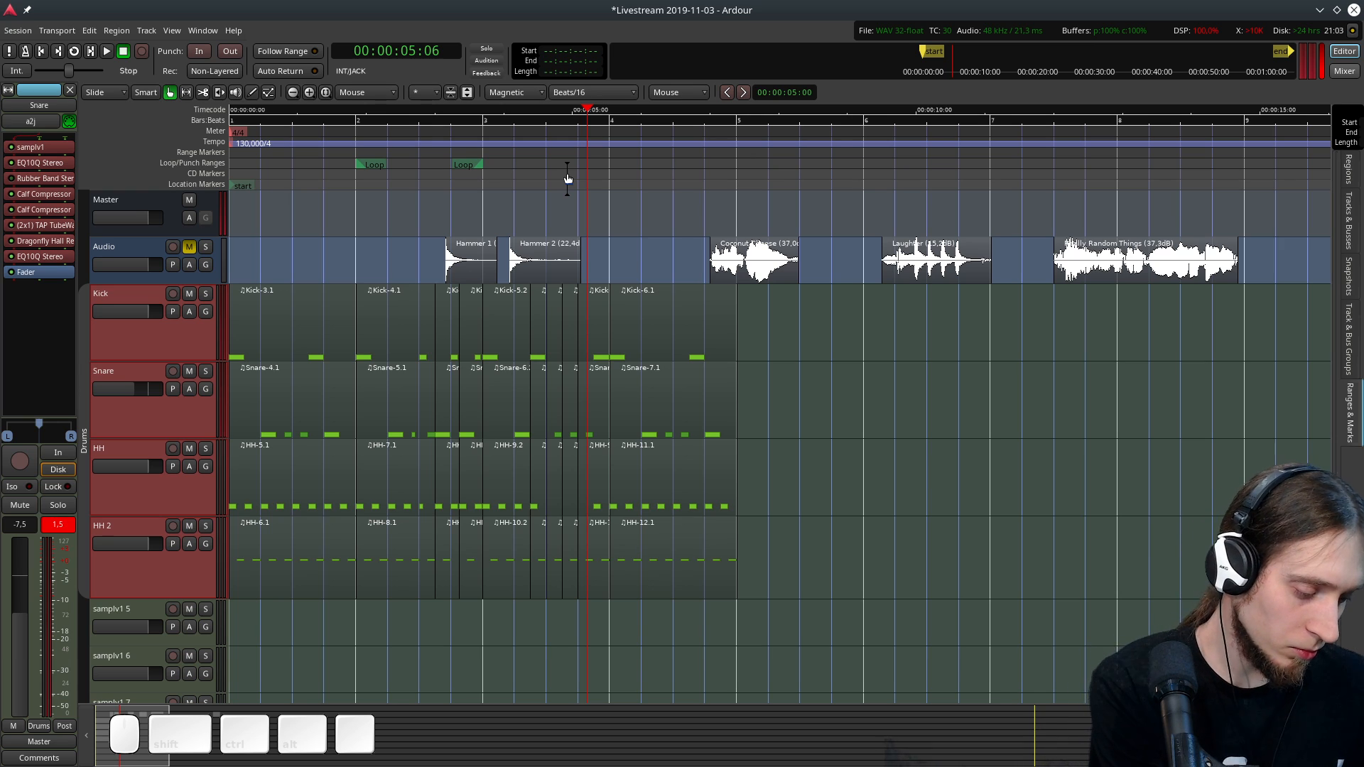
# Replay the drums from the session start and select the HH track to listen against its processing.
pyautogui.moveTo(605, 138); pyautogui.dragTo(227, 153)
pyautogui.press('space')
pyautogui.press('space')
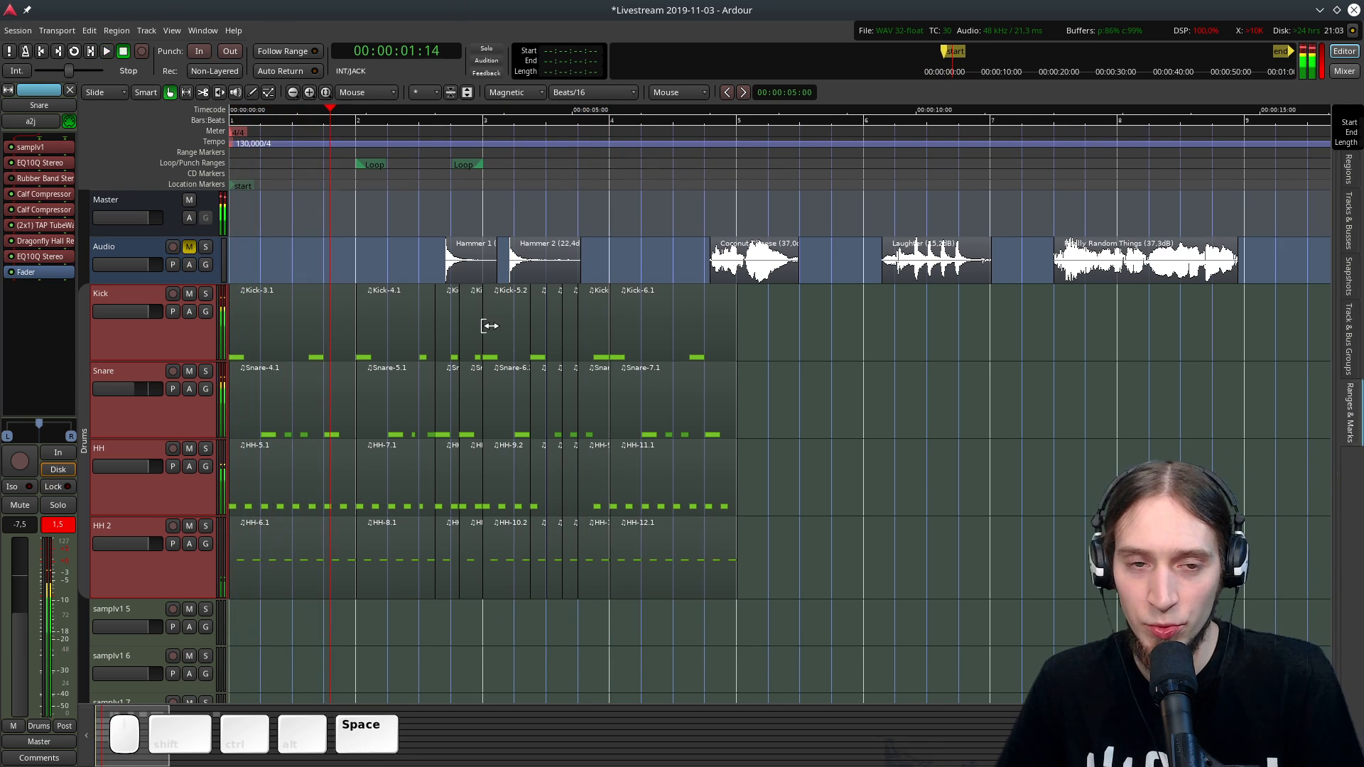
pyautogui.click(130, 342)
pyautogui.press('space')
pyautogui.click(126, 459)
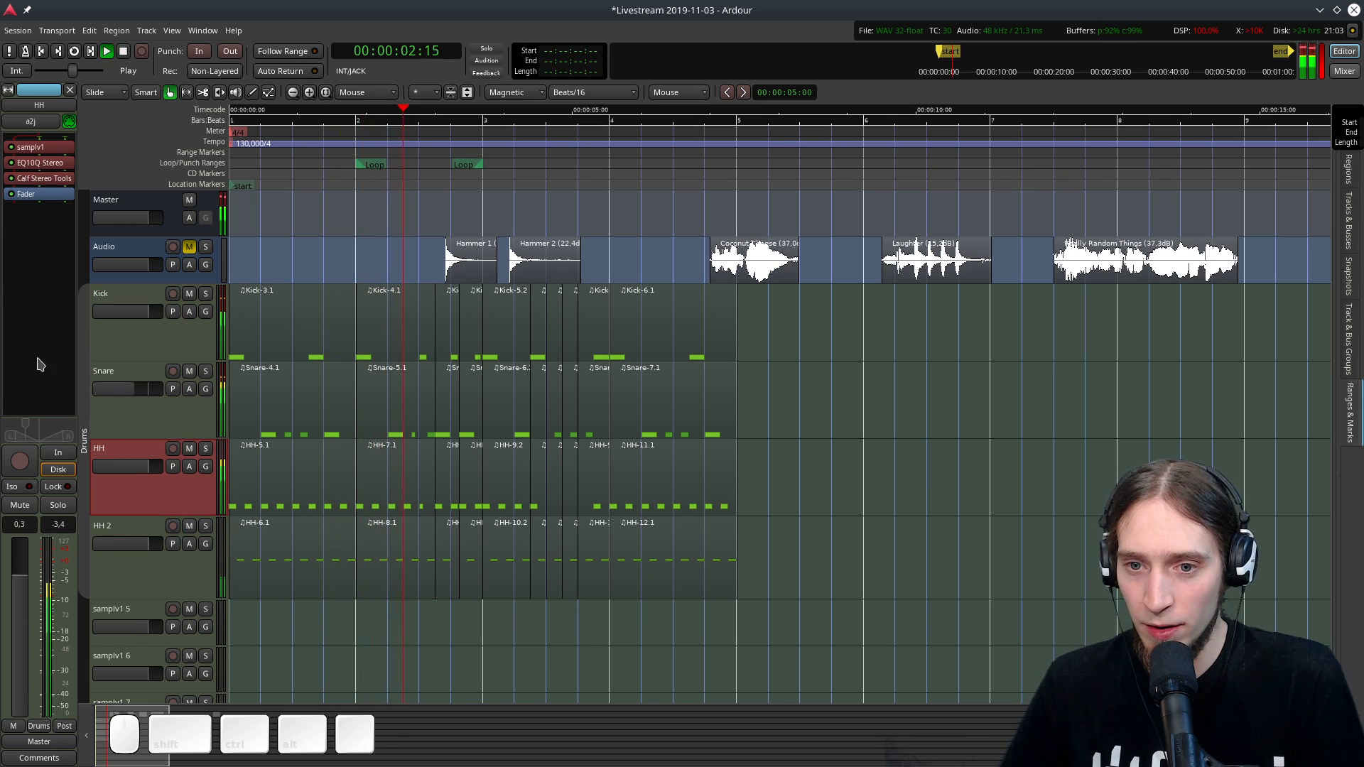
pyautogui.press('space')
pyautogui.press('space')
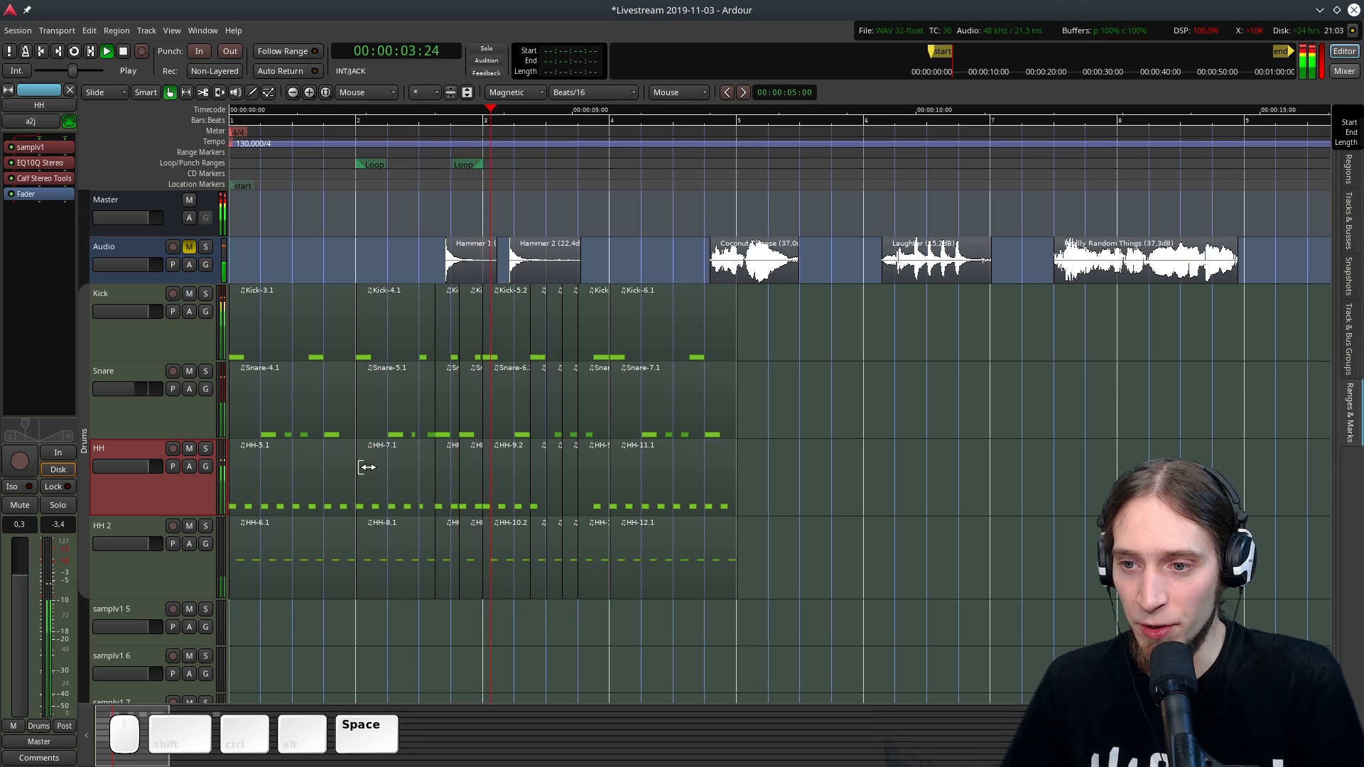
pyautogui.press('g')
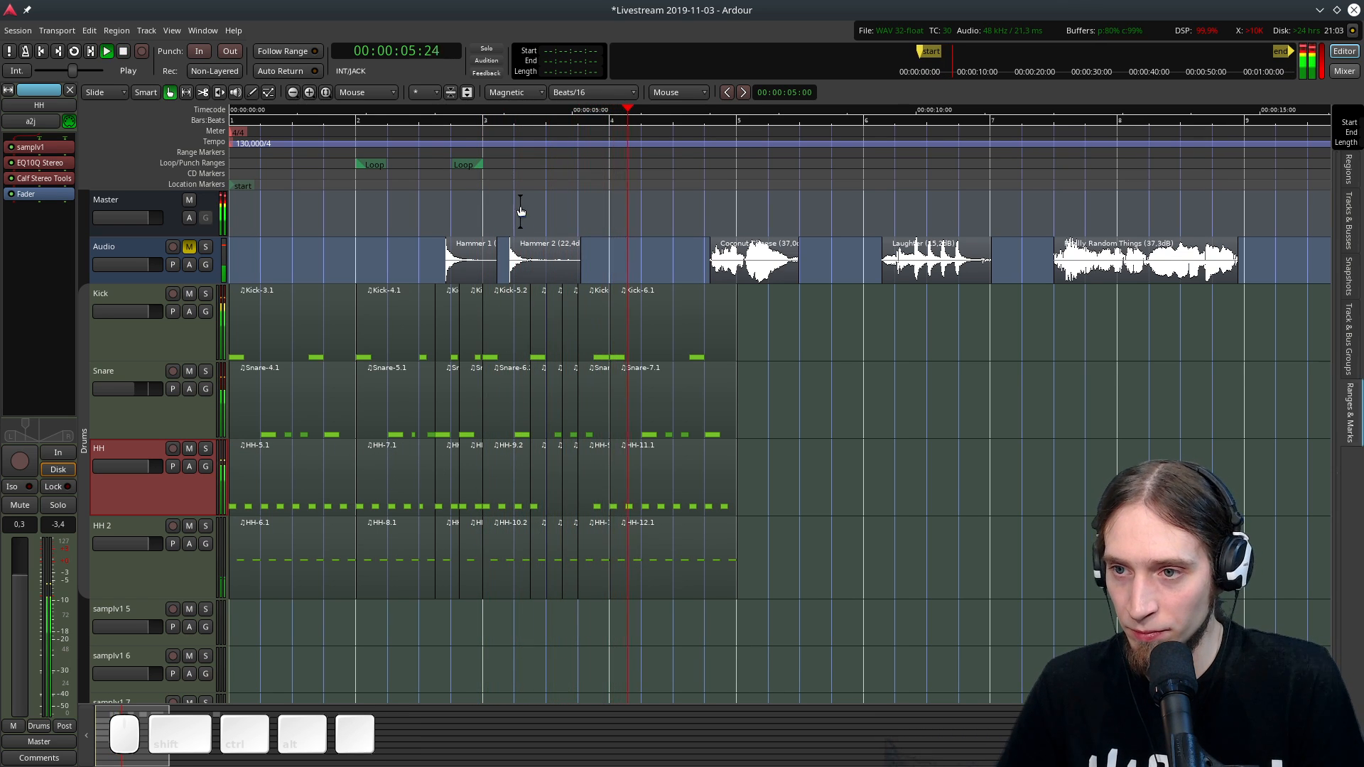
# Draw a short extra snare note at beat 4 of bar 3, at the start of Snare-6.6, and audition the fill.
pyautogui.press('space')
pyautogui.keyDown('ctrl'); pyautogui.scroll(3, 575, 499); pyautogui.keyUp('ctrl')
pyautogui.press('d')
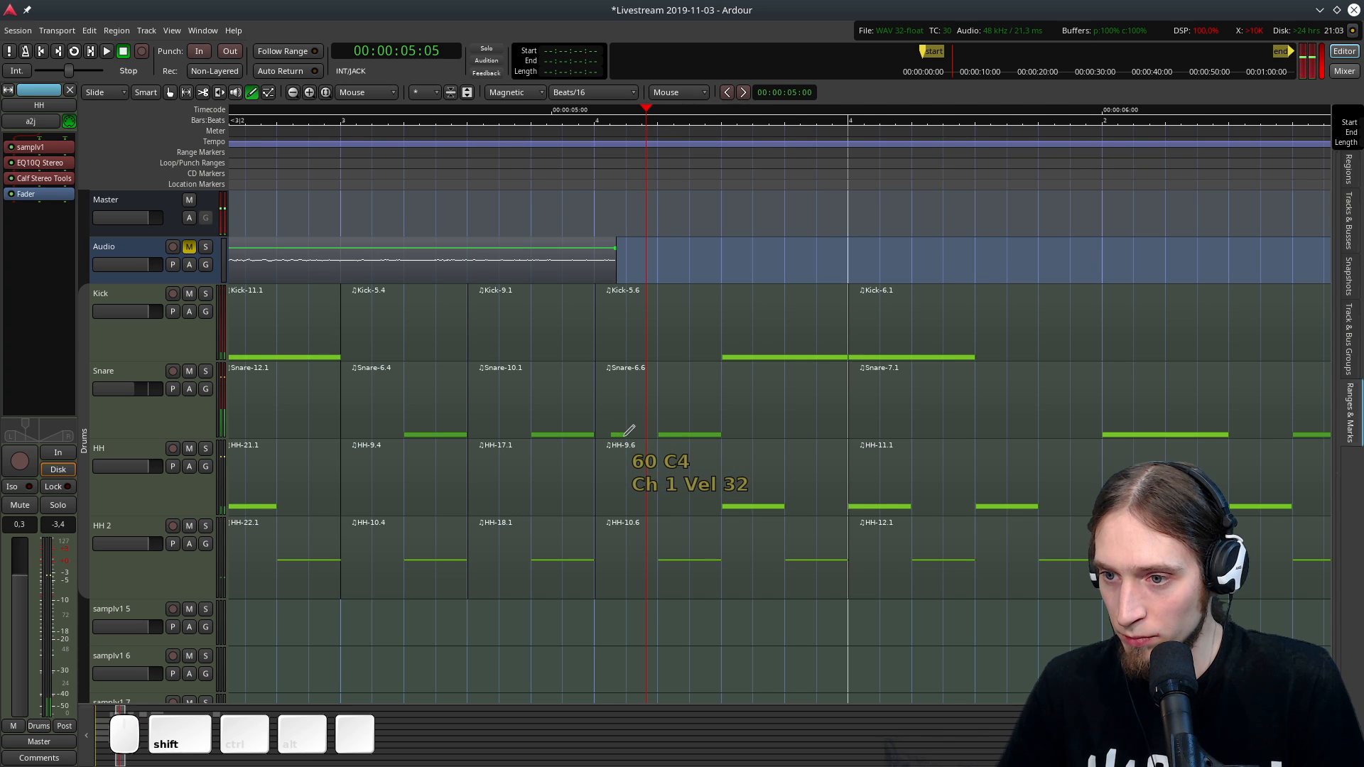
pyautogui.click(603, 435)
pyautogui.press('space')
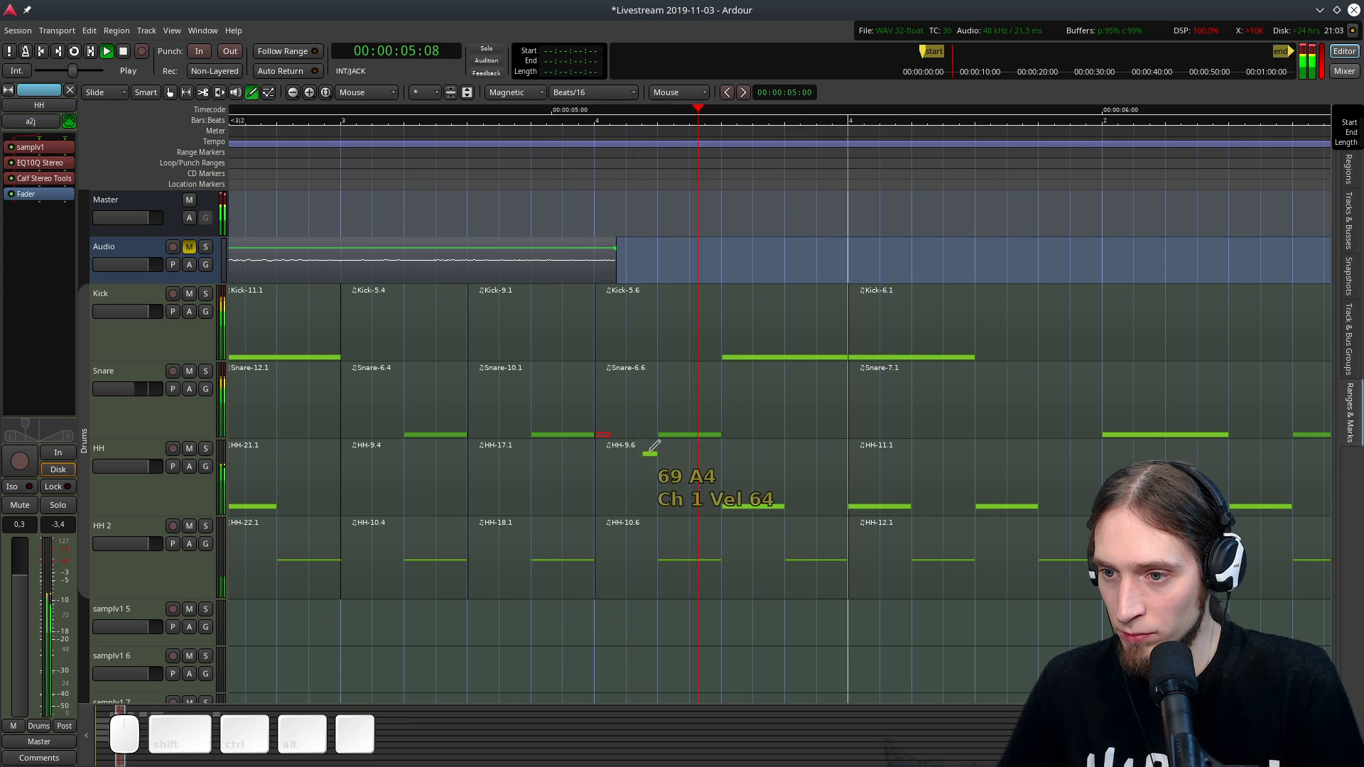
pyautogui.moveTo(593, 435); pyautogui.dragTo(591, 434)
pyautogui.click(263, 165)
pyautogui.press('space')
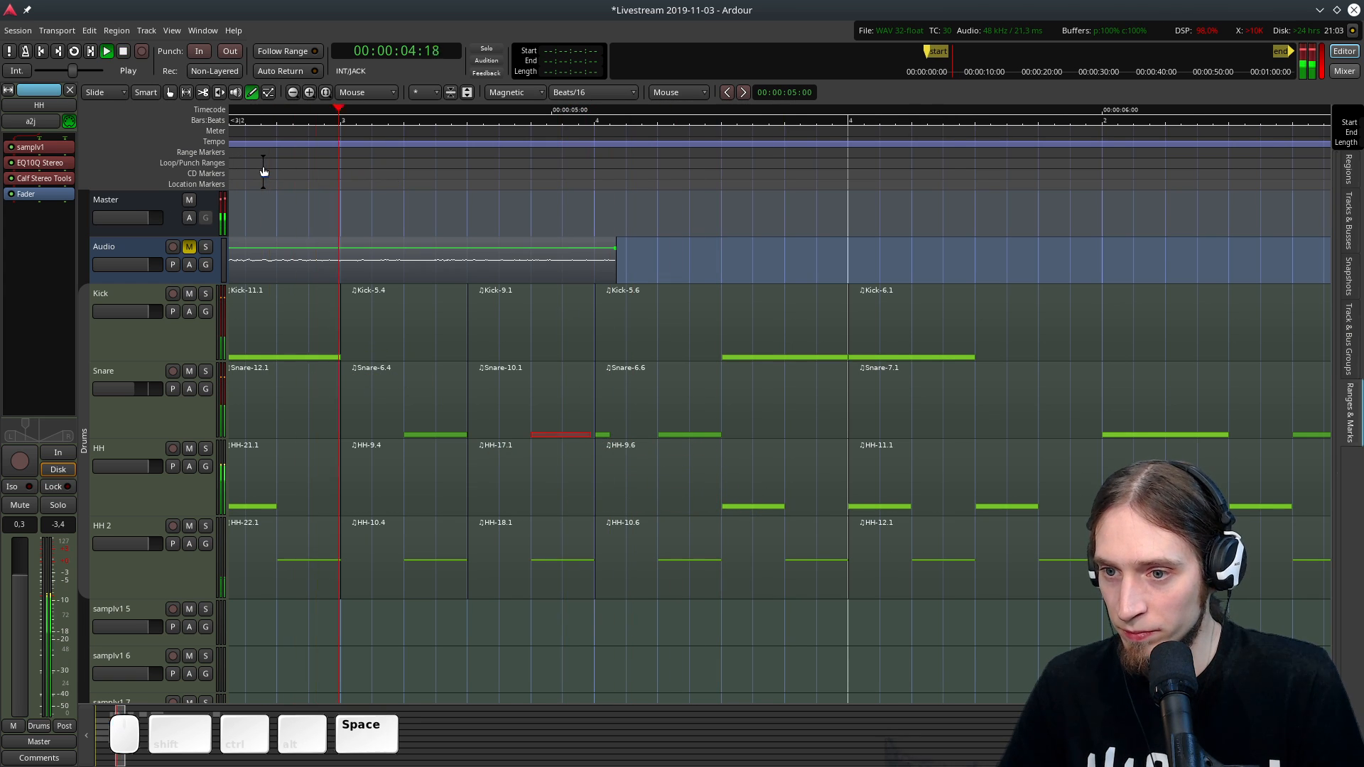
pyautogui.scroll(-2, 517, 398)
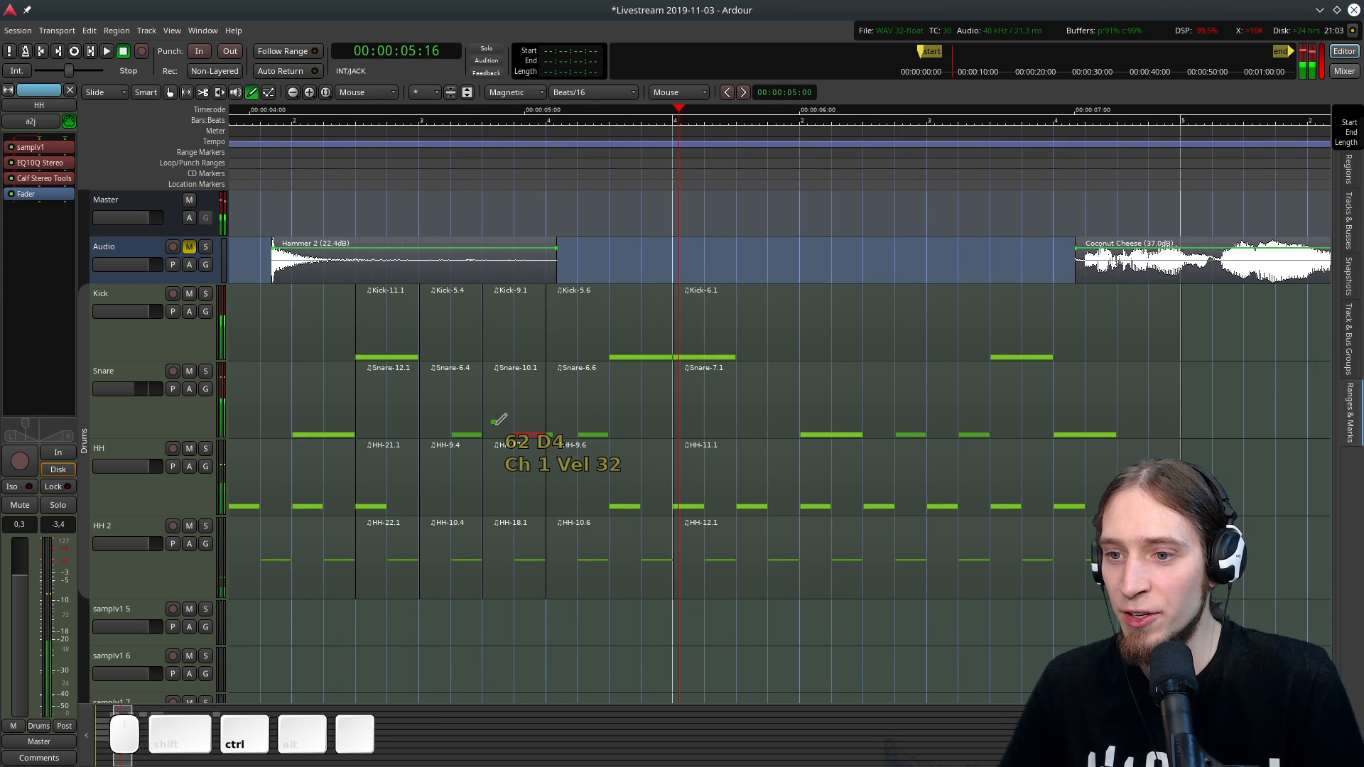
# Inspect the snare's samplv1 envelope settings, close the window and replay the drums from the session start.
pyautogui.doubleClick(62, 147)
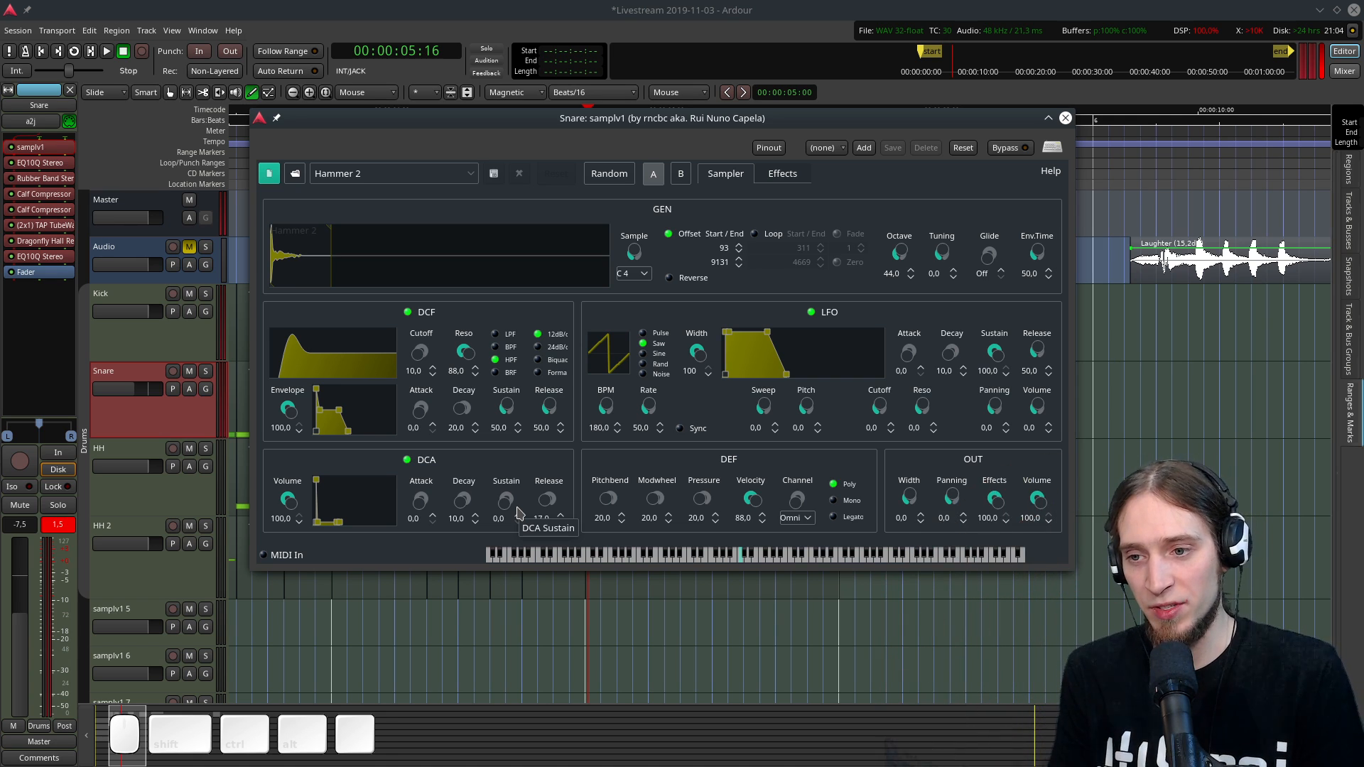
pyautogui.click(1065, 118)
pyautogui.press('Home')
pyautogui.press('space')
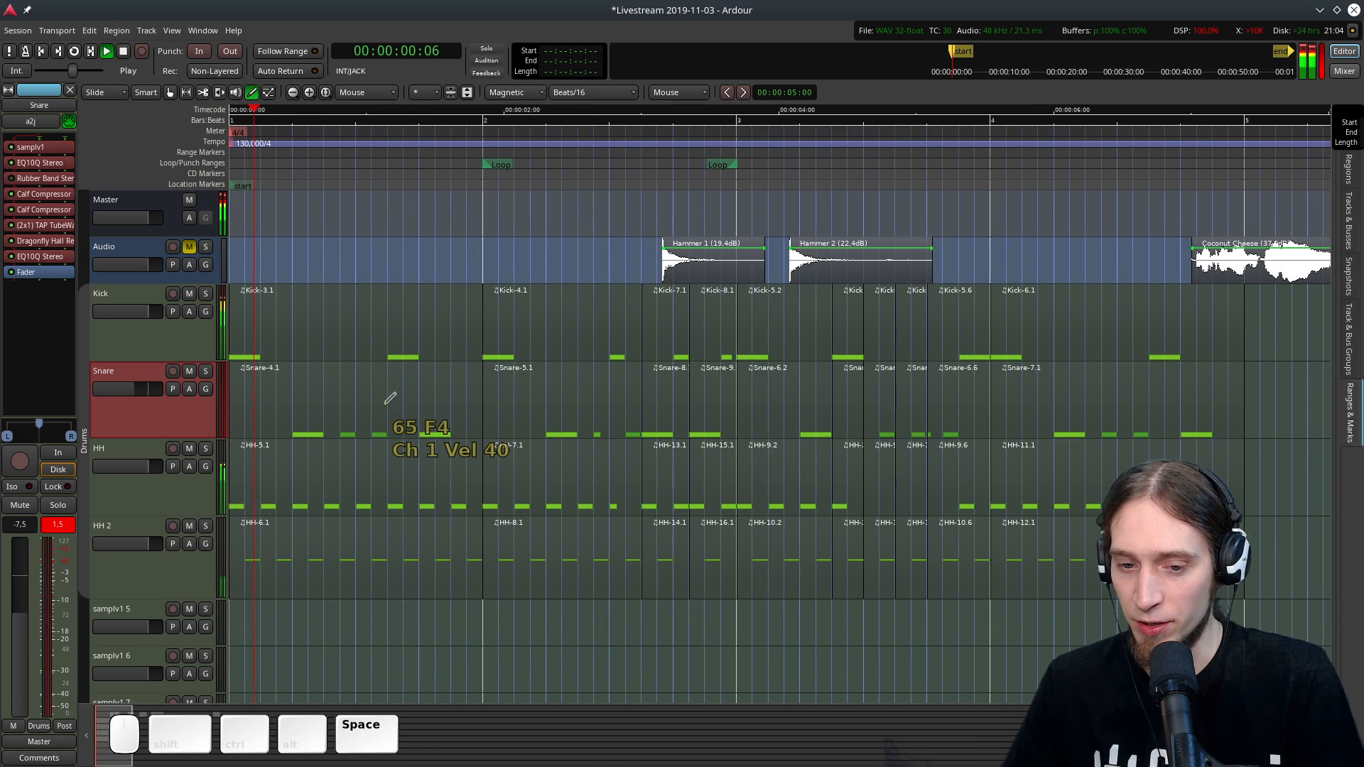
pyautogui.press('g')
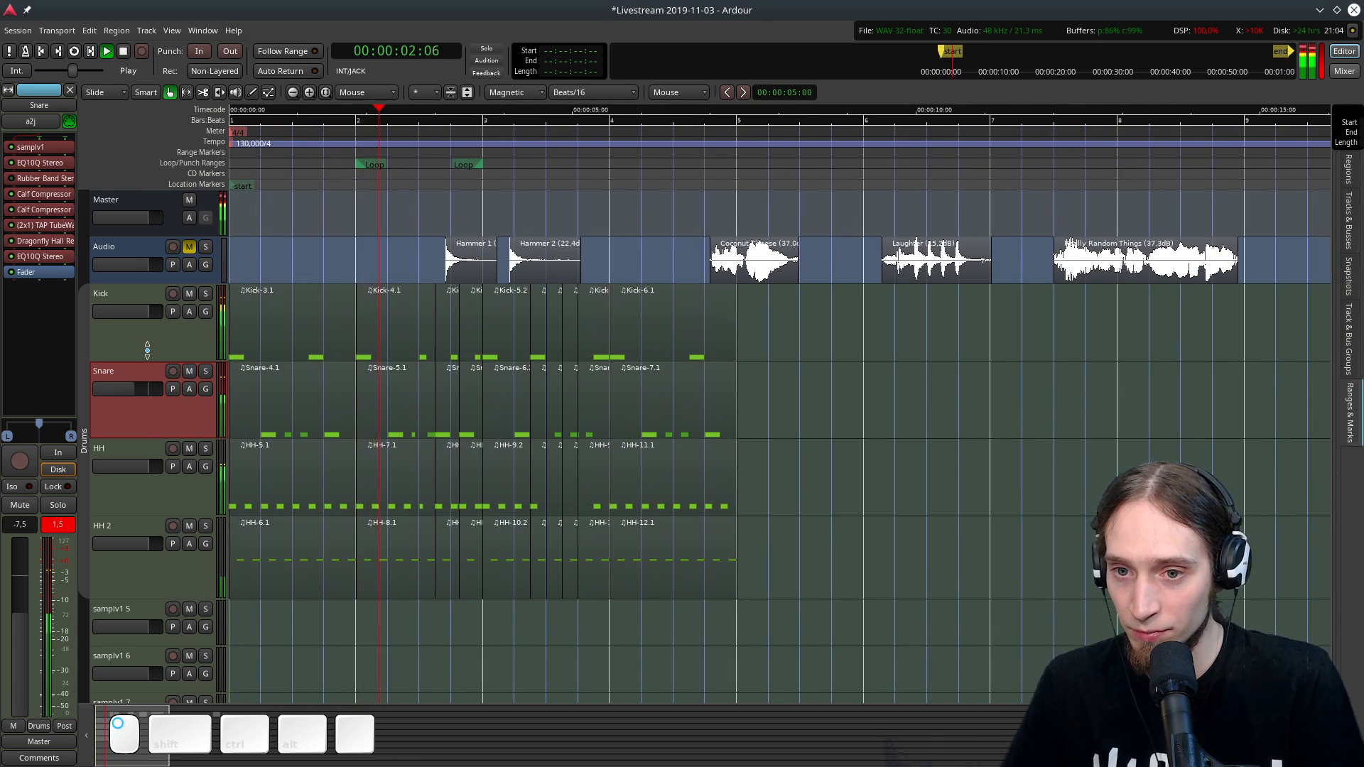
pyautogui.moveTo(100, 360); pyautogui.dragTo(99, 351)
pyautogui.press('space')
# Add one stereo audio bus named DRUMS to the session.
pyautogui.click(110, 302)
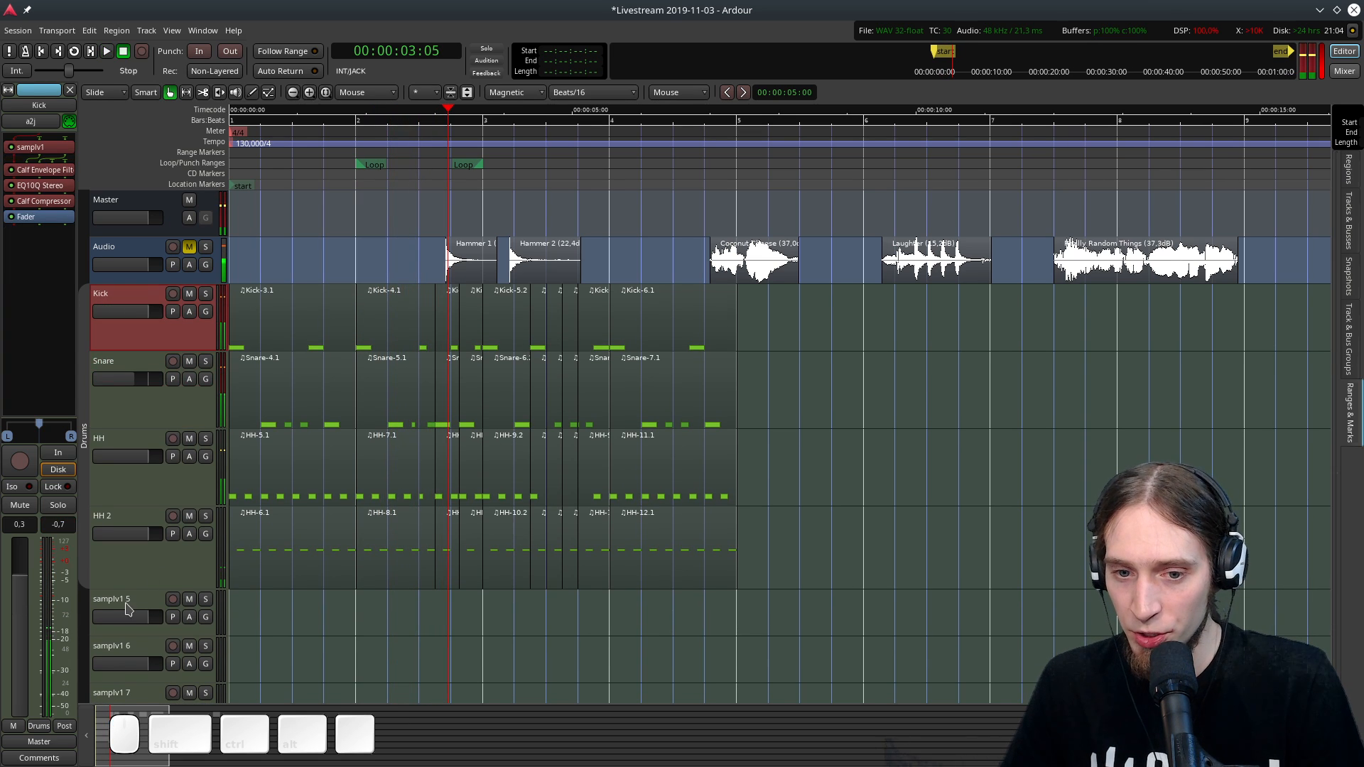
pyautogui.click(120, 608)
pyautogui.hotkey('ctrl', 'shift', 'n')
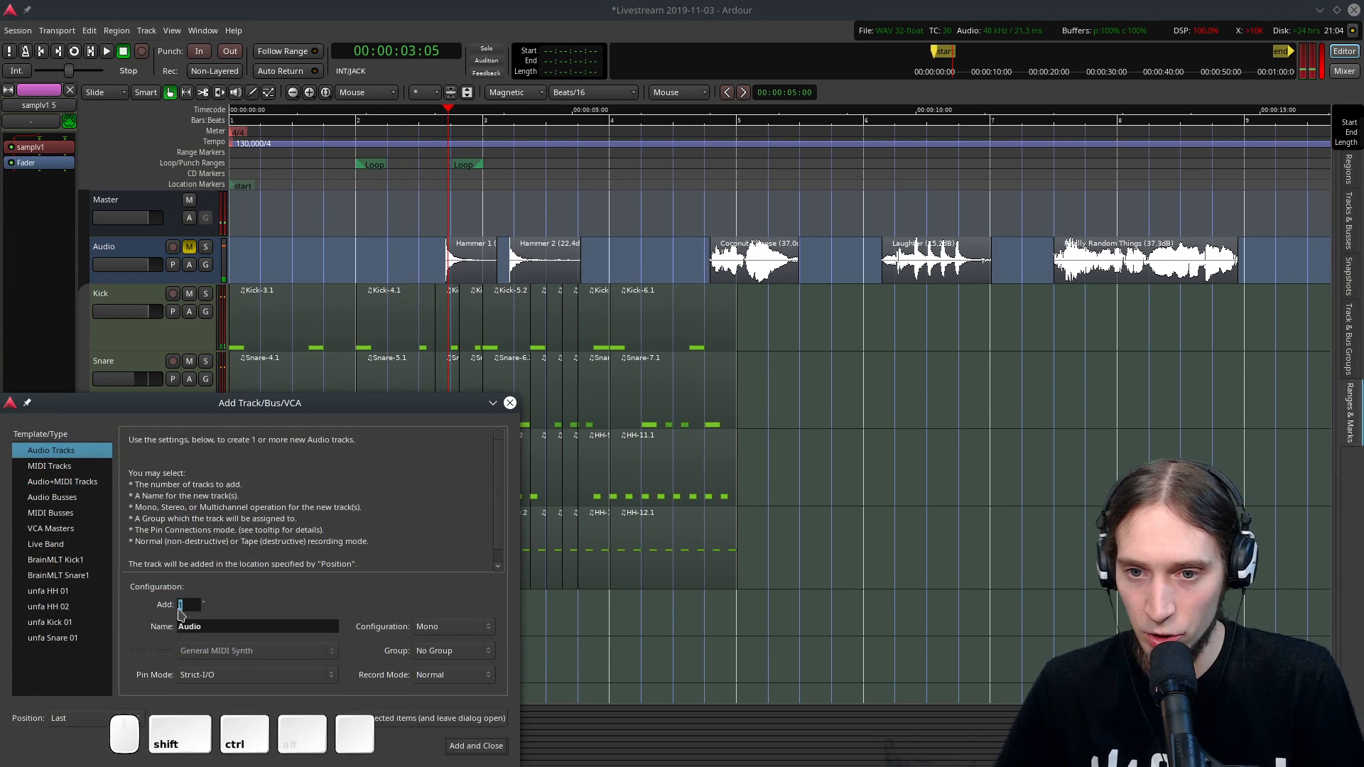
pyautogui.click(53, 497)
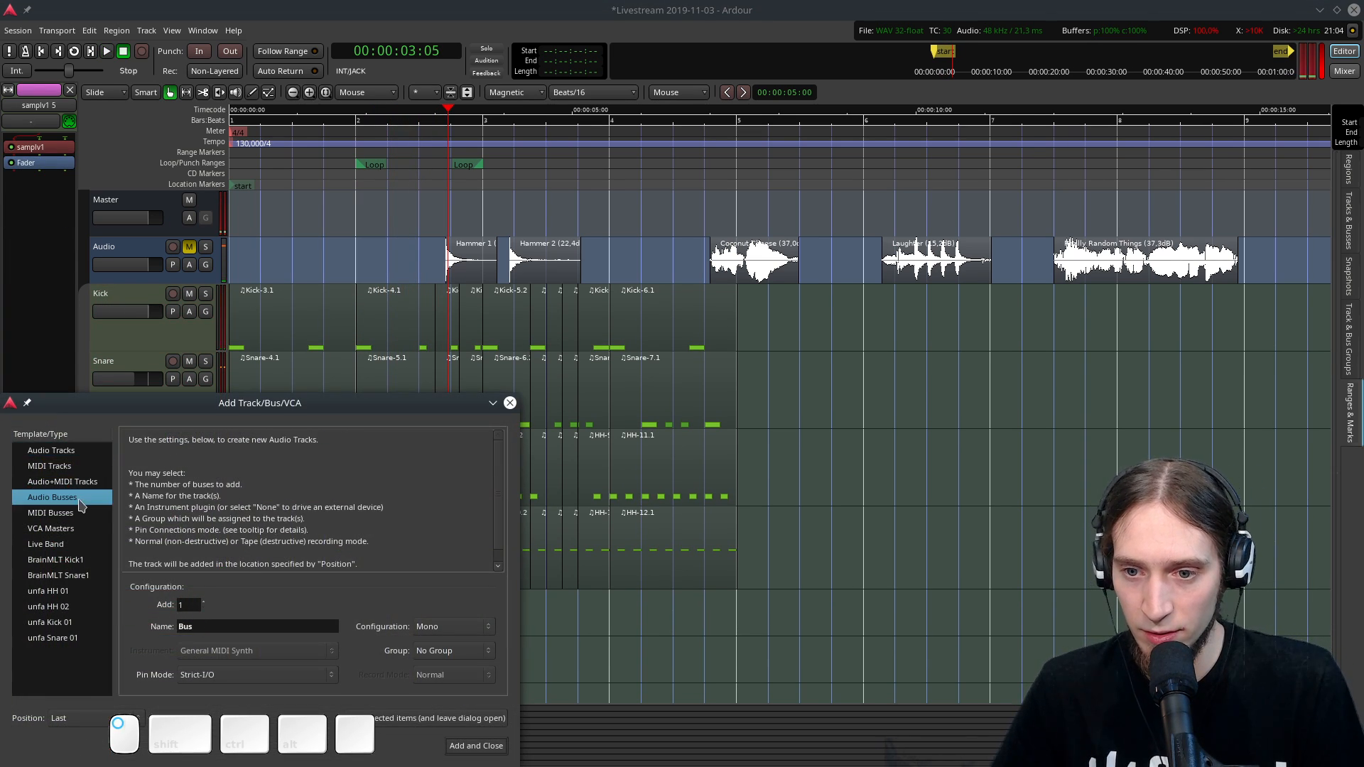
pyautogui.click(455, 626)
pyautogui.click(440, 641)
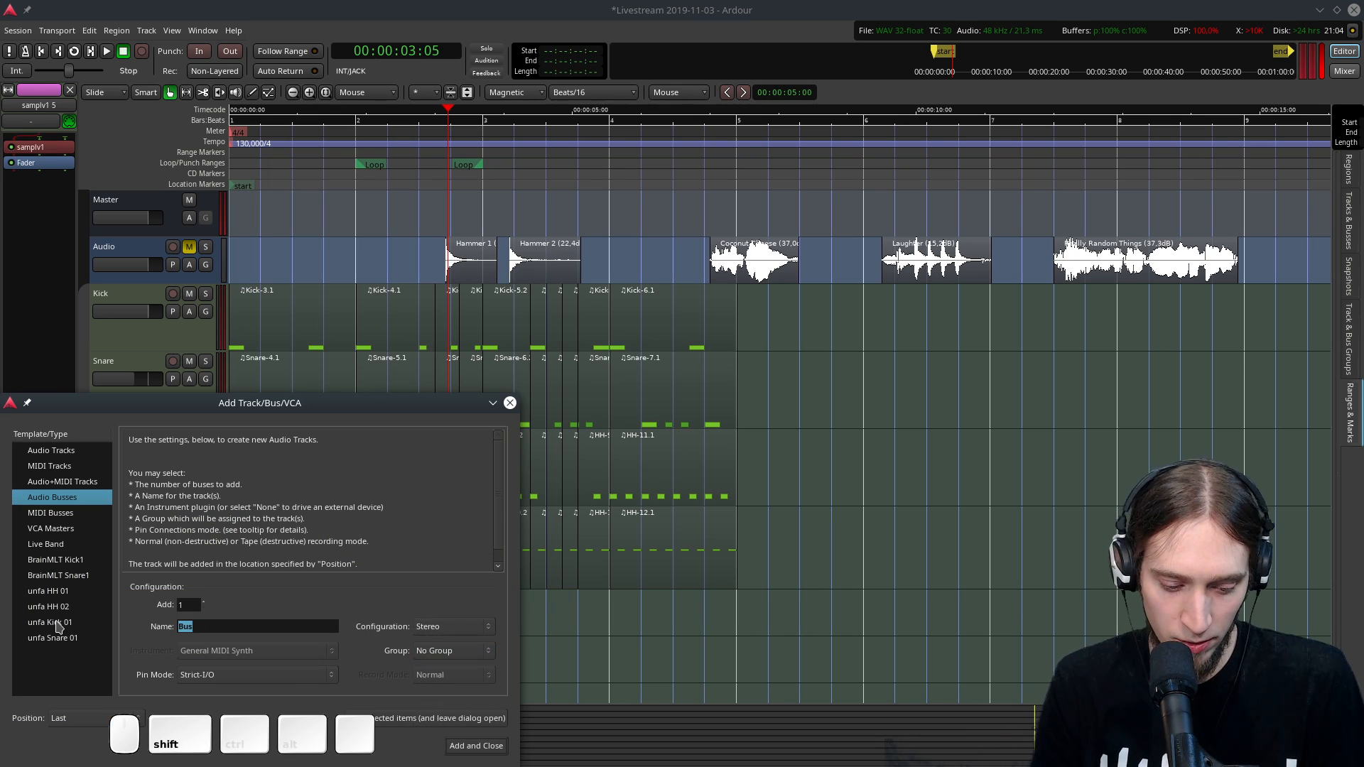
pyautogui.write('DRUMS')
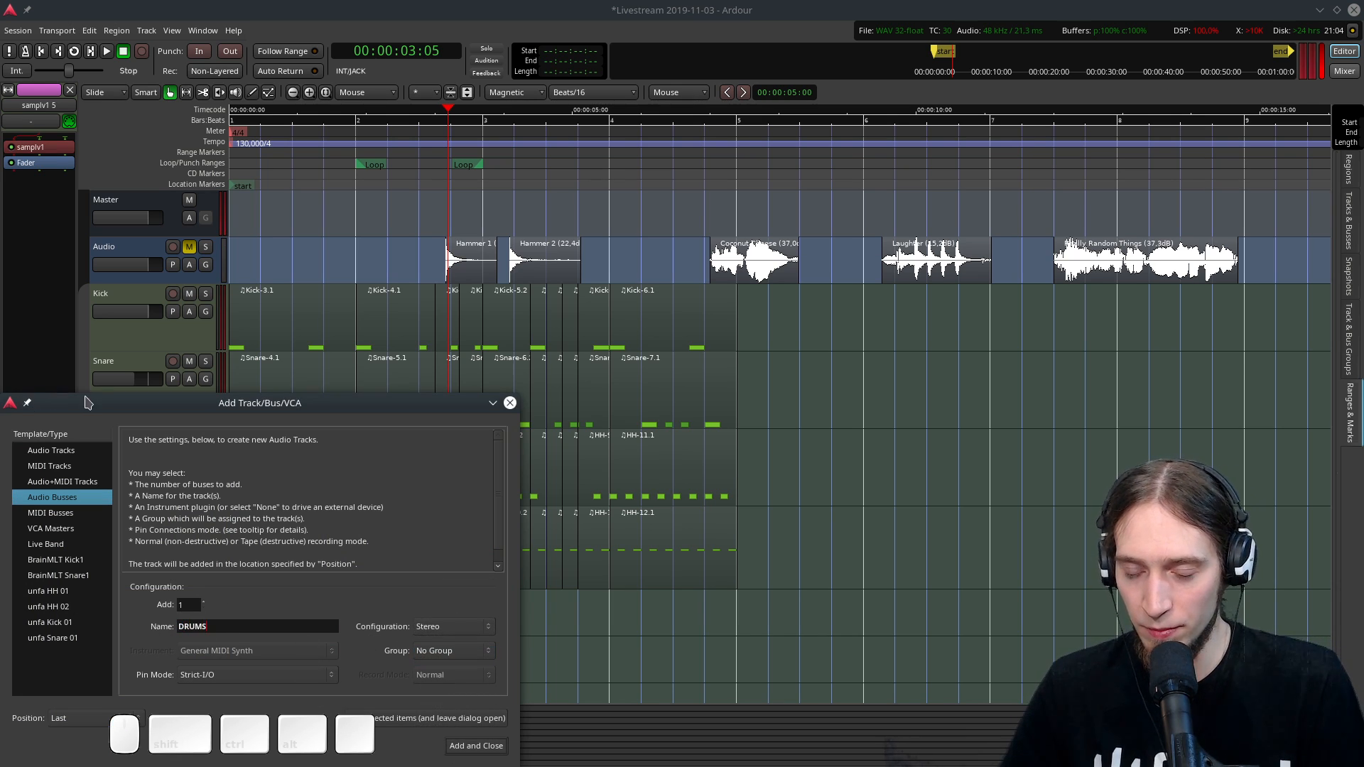
pyautogui.moveTo(270, 402); pyautogui.dragTo(446, 243)
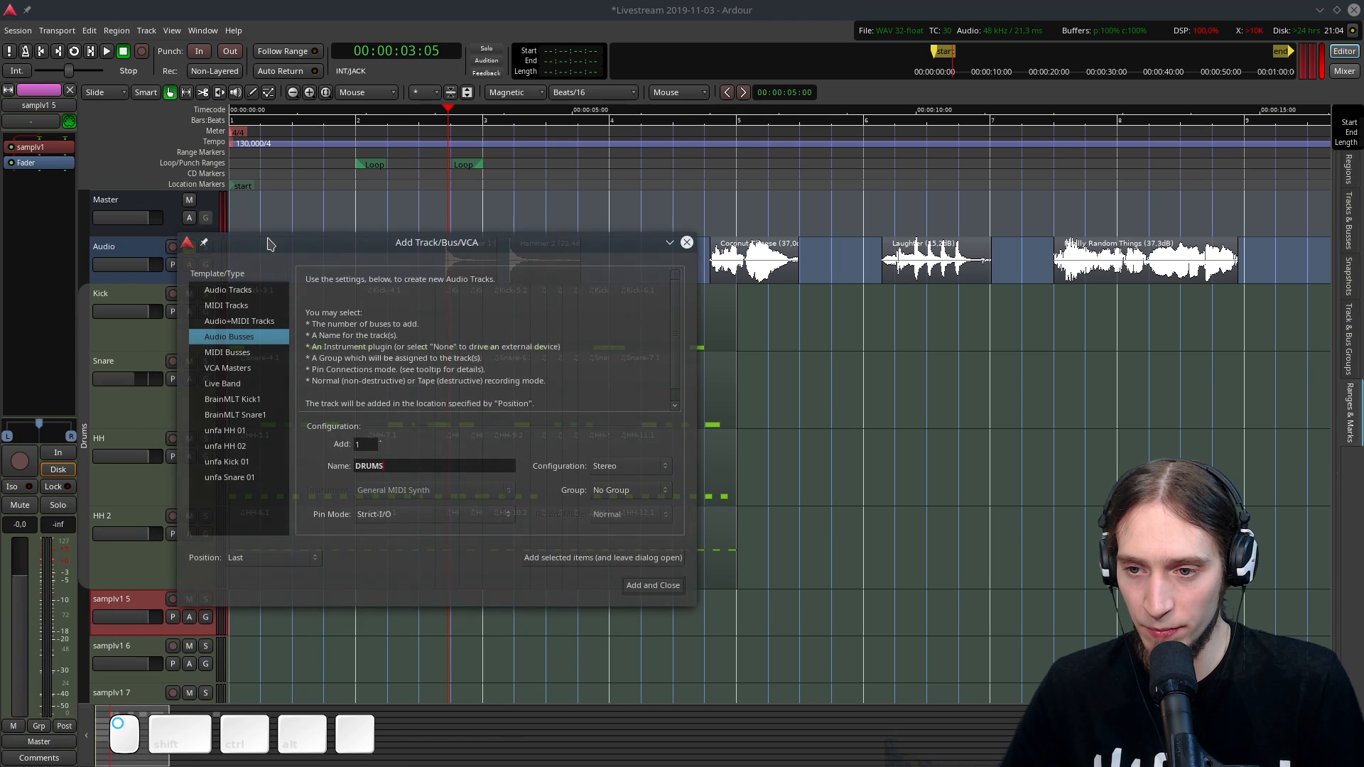
pyautogui.click(661, 585)
# Reorder the DRUMS bus so it sits between the Audio and Kick tracks.
pyautogui.hotkey('ctrl', 'Up')
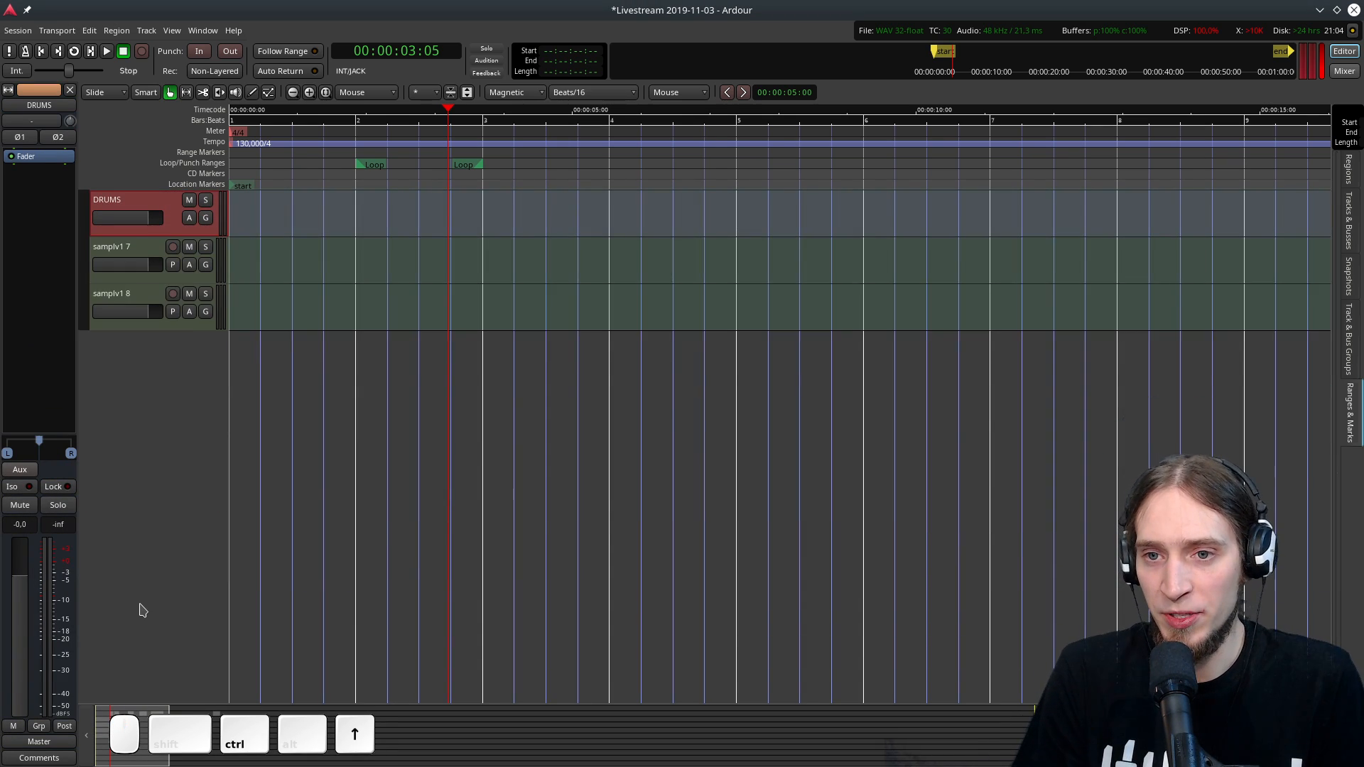
pyautogui.hotkey('ctrl', 'Down')
pyautogui.hotkey('ctrl', 'Down')
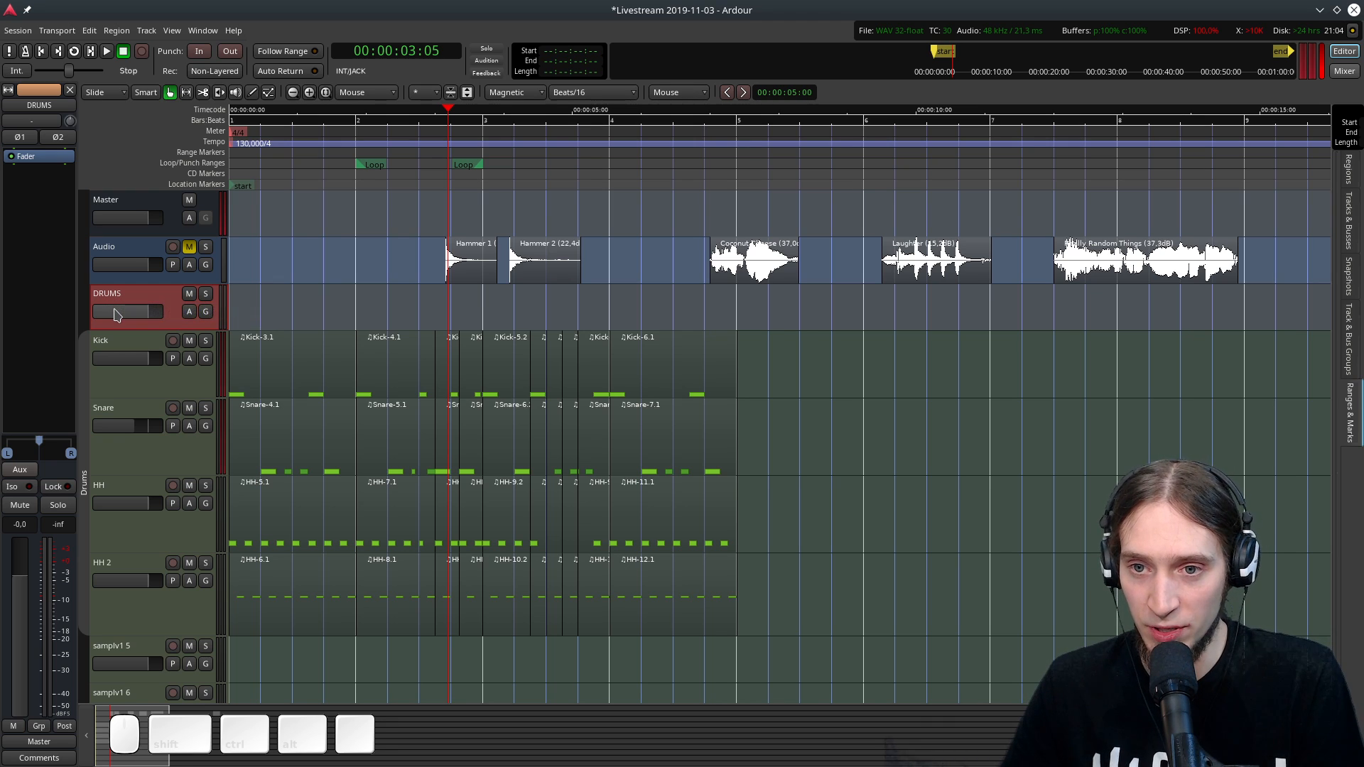
# Route the outputs of the Kick and Snare tracks to the DRUMS bus input.
pyautogui.click(119, 357)
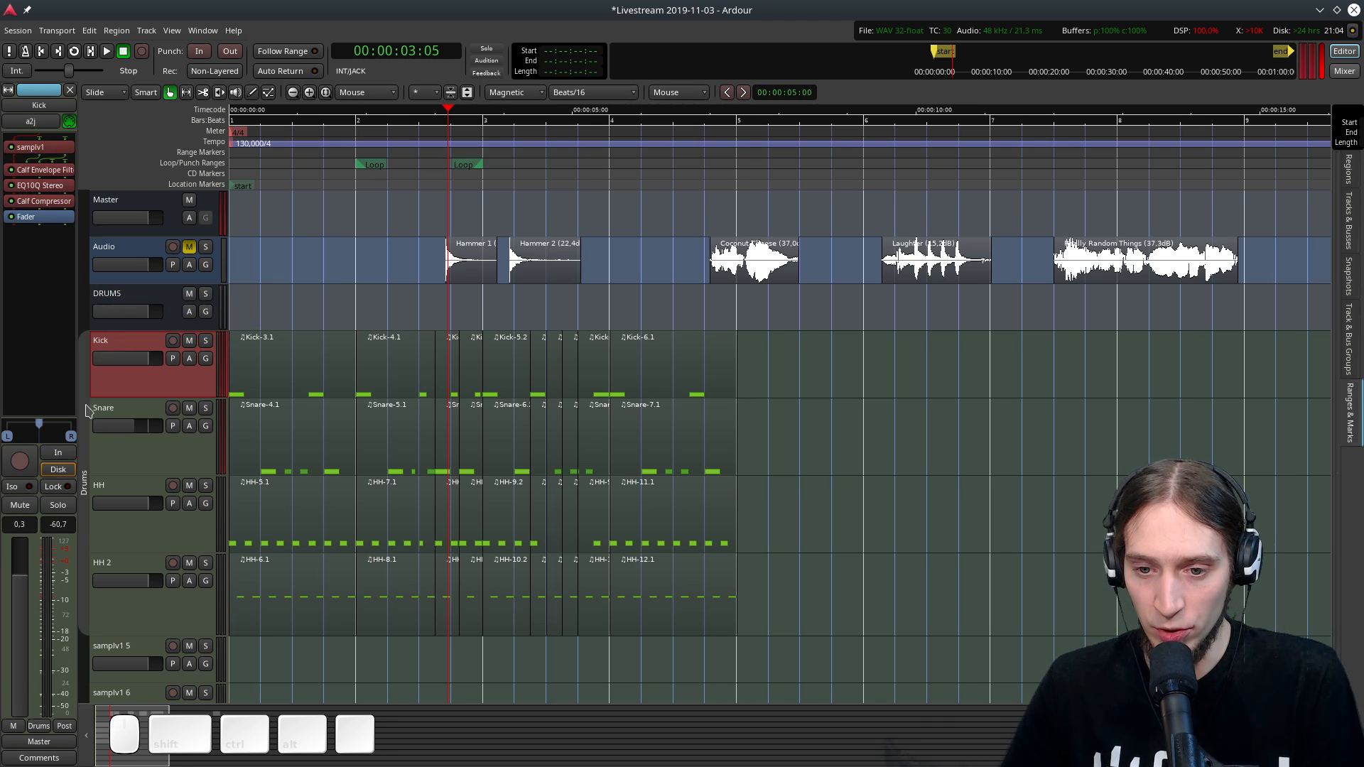
pyautogui.click(39, 742)
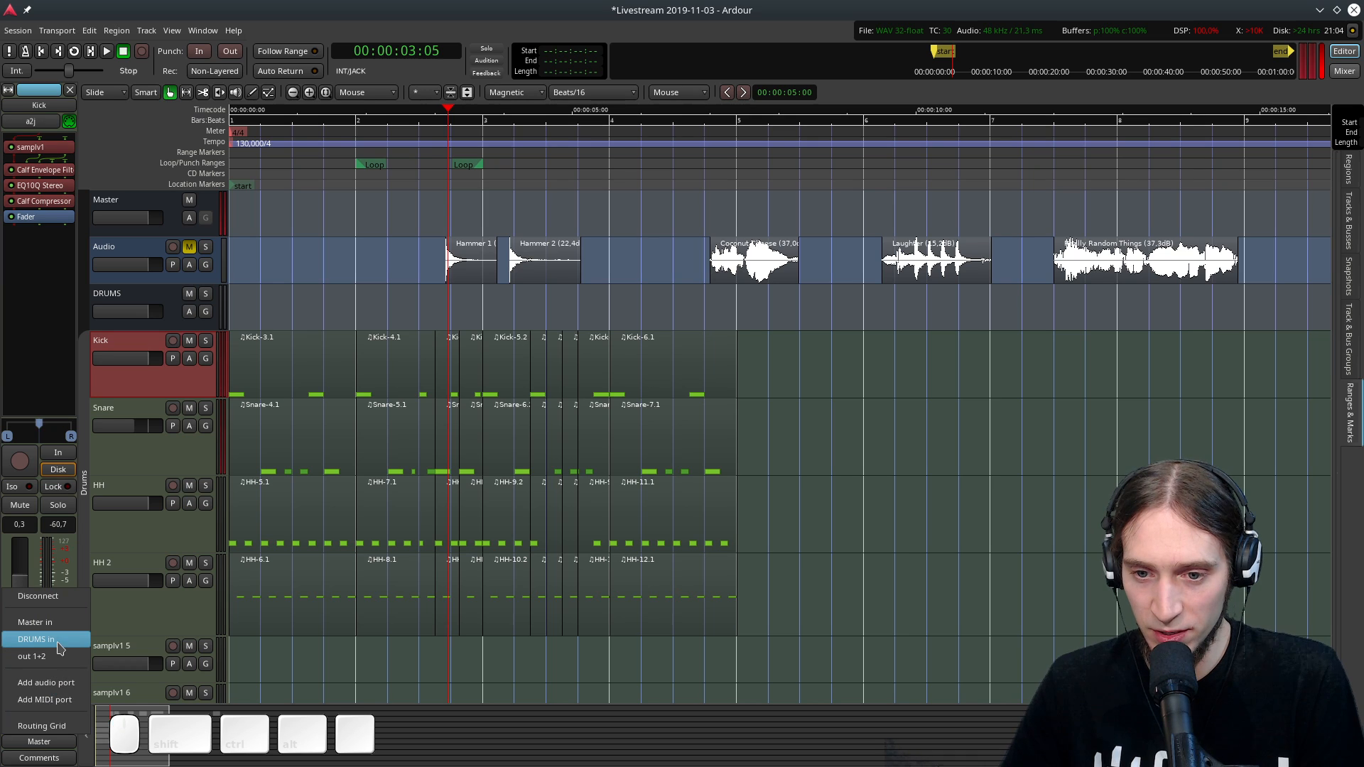
pyautogui.click(56, 642)
pyautogui.click(126, 410)
pyautogui.click(39, 741)
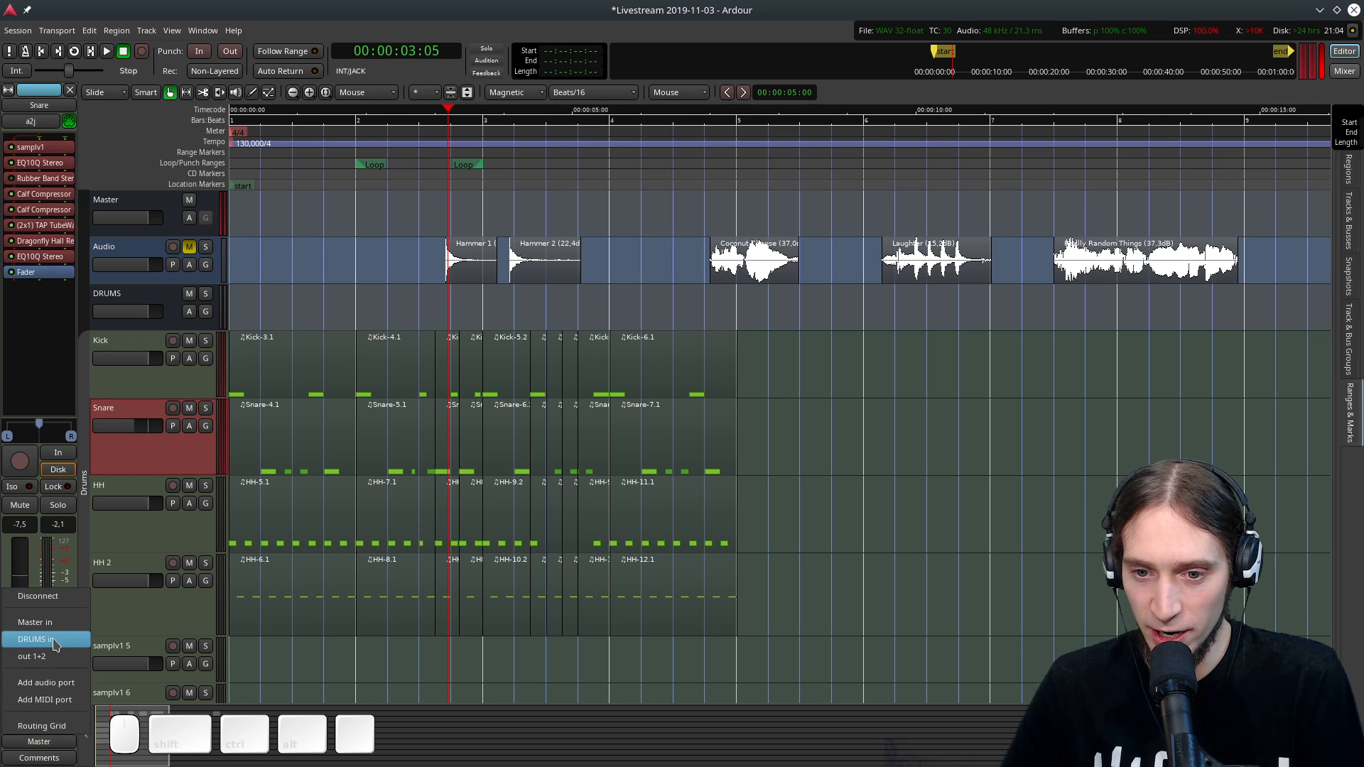
# Route the outputs of the Snare, HH and HH 2 tracks into the DRUMS bus.
pyautogui.click(35, 639)
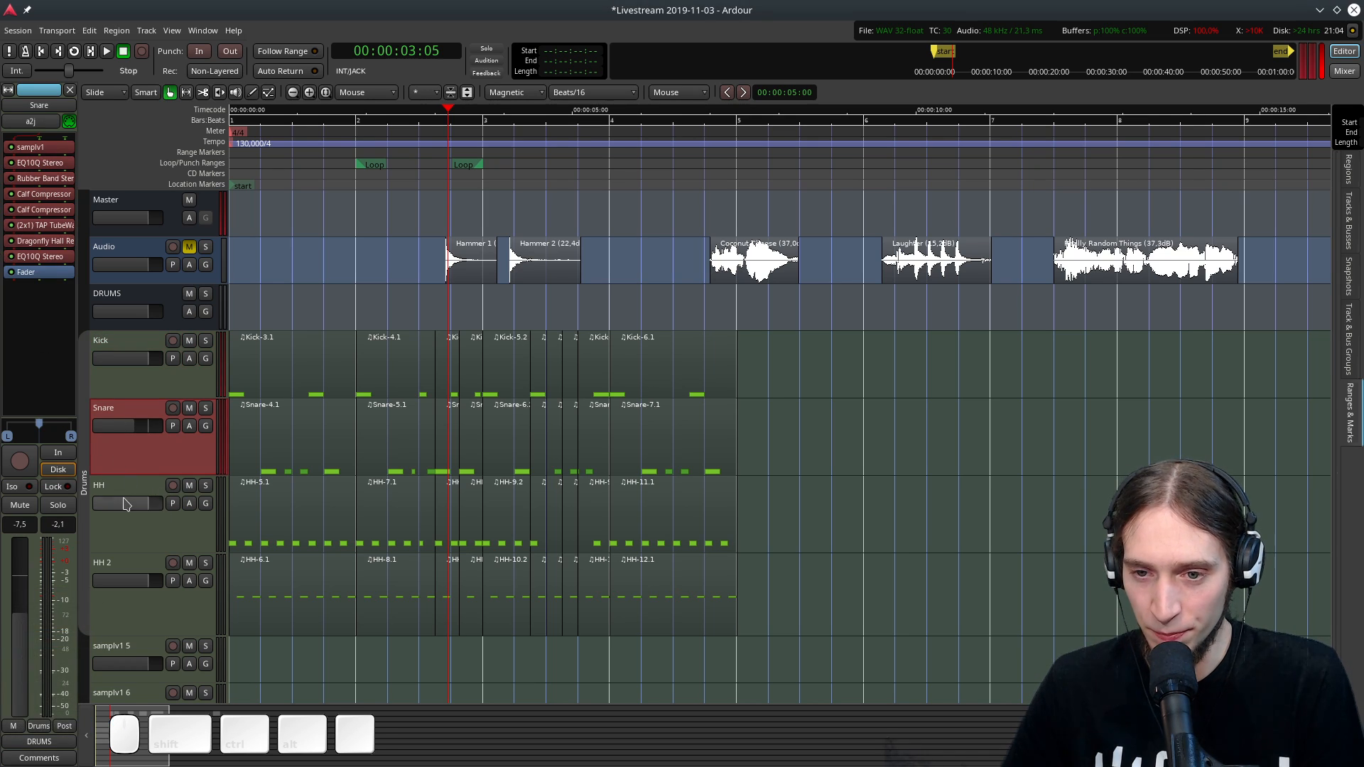
pyautogui.click(128, 529)
pyautogui.click(48, 742)
pyautogui.click(55, 641)
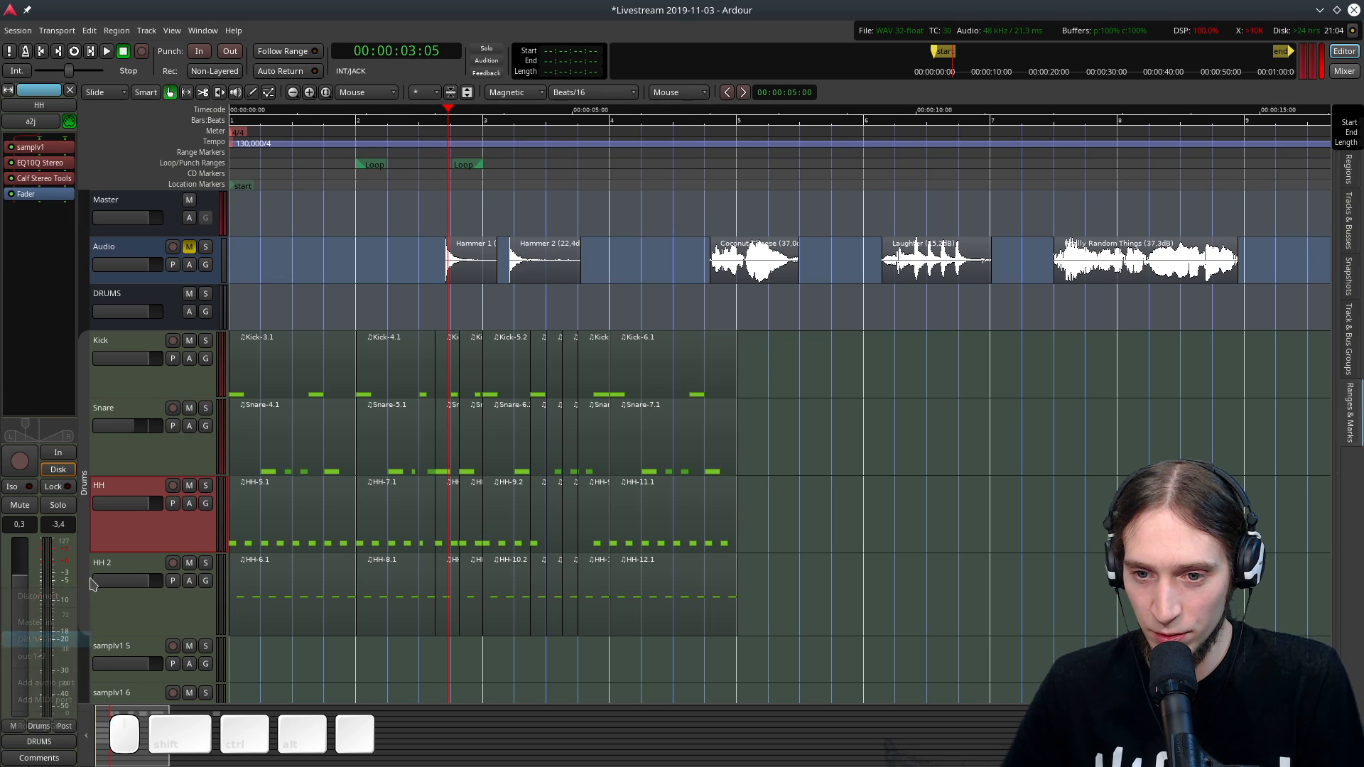
pyautogui.click(107, 608)
pyautogui.click(44, 740)
pyautogui.click(56, 641)
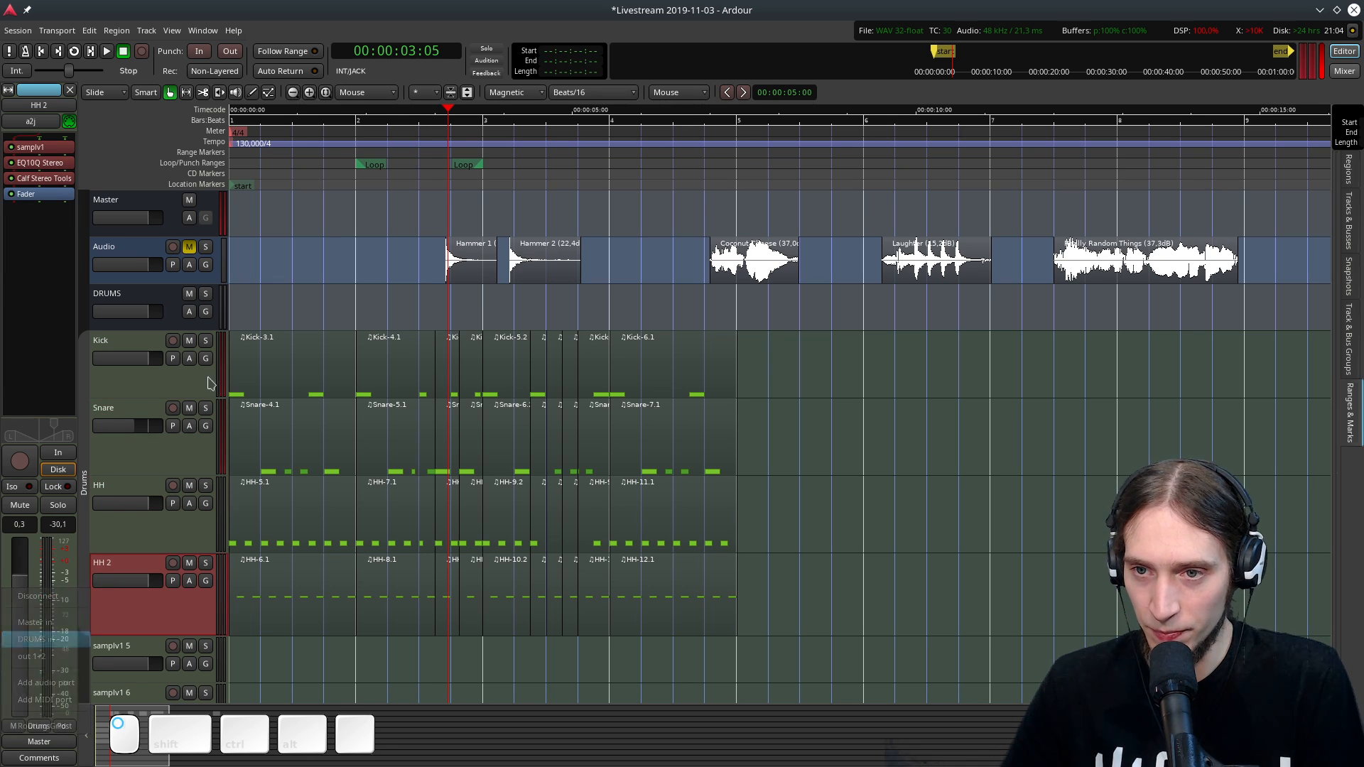
# Play the drums and add a Calf Compressor to the DRUMS bus, with playback looping.
pyautogui.press('space')
pyautogui.click(128, 302)
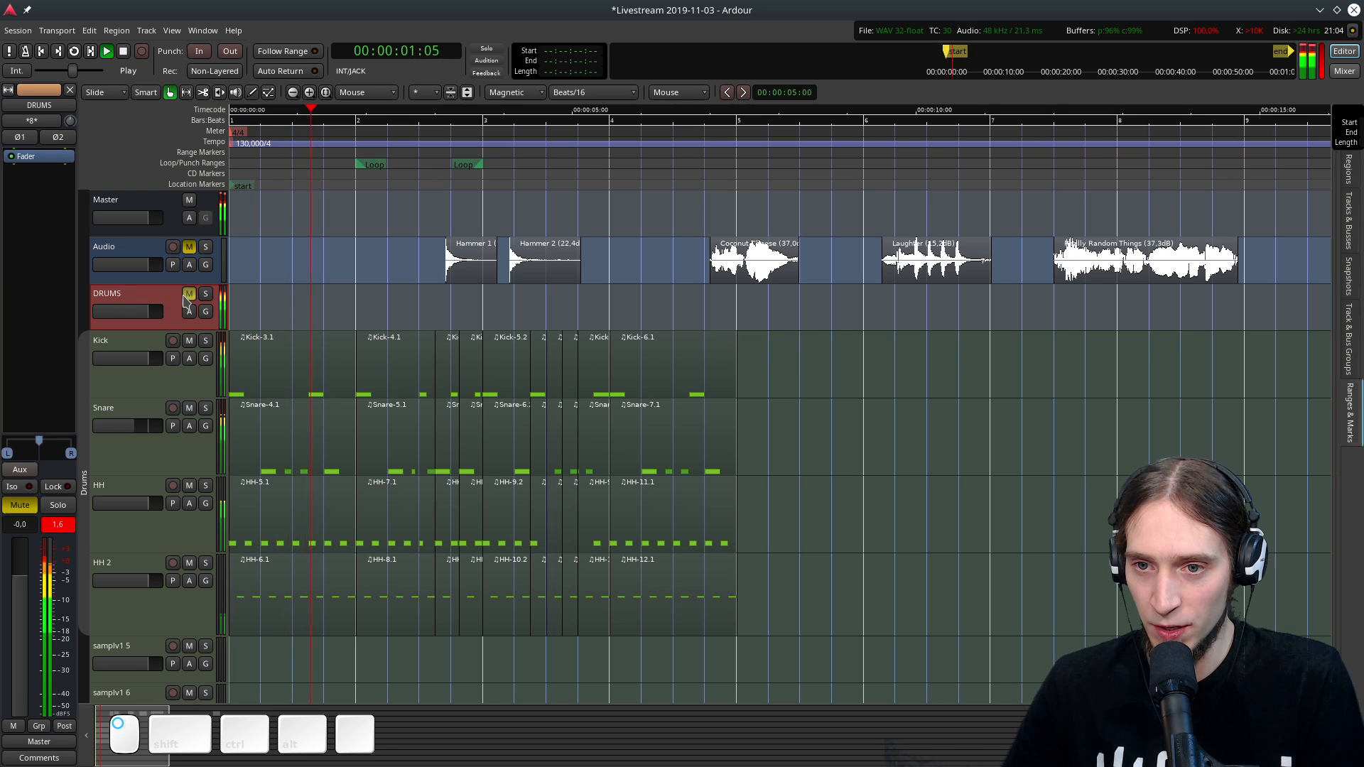
pyautogui.rightClick(48, 156)
pyautogui.moveTo(113, 158)
pyautogui.moveTo(213, 157)
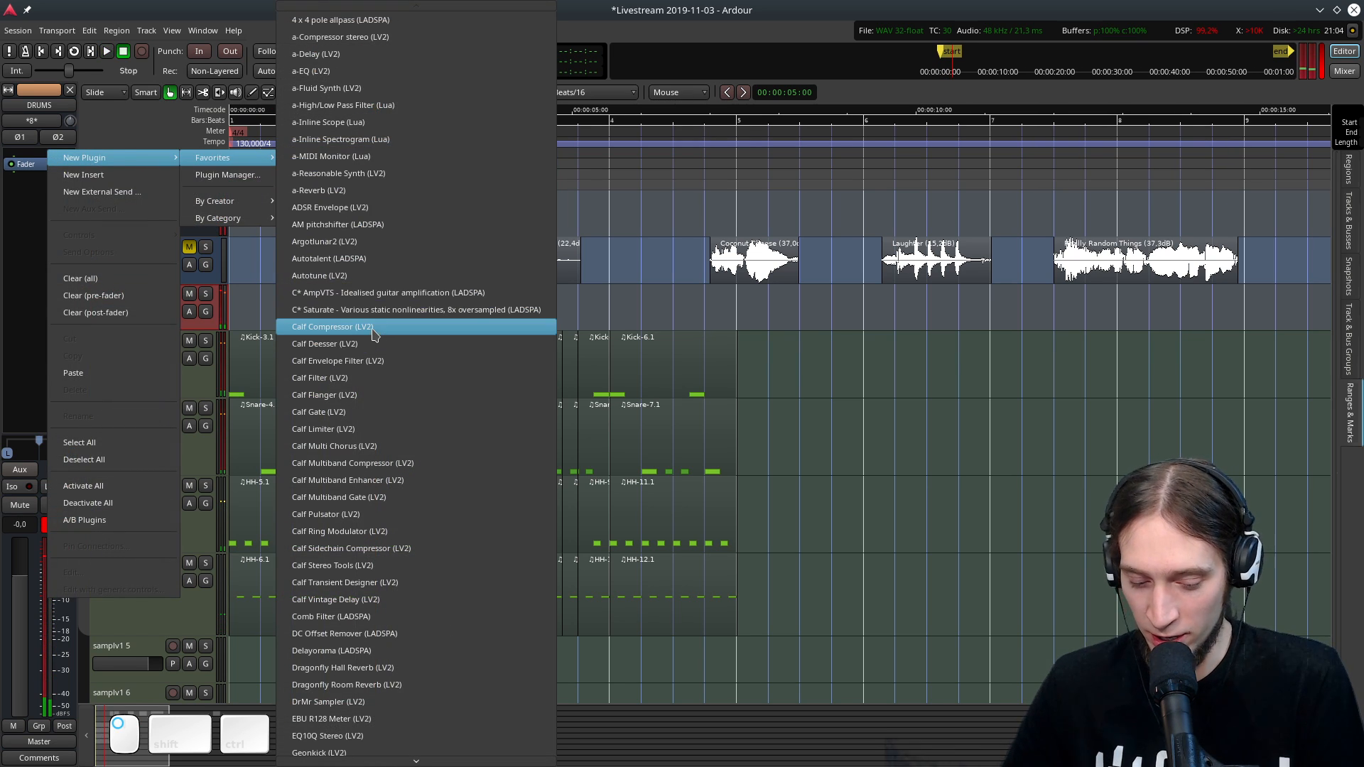
pyautogui.click(334, 326)
pyautogui.press('l')
# Set the DRUMS compressor's input to 11.8 dB, attack 90.857 ms, release 335.093 ms, ratio 2.845 and threshold -17.8 dBFS.
pyautogui.scroll(5, 197, 326)
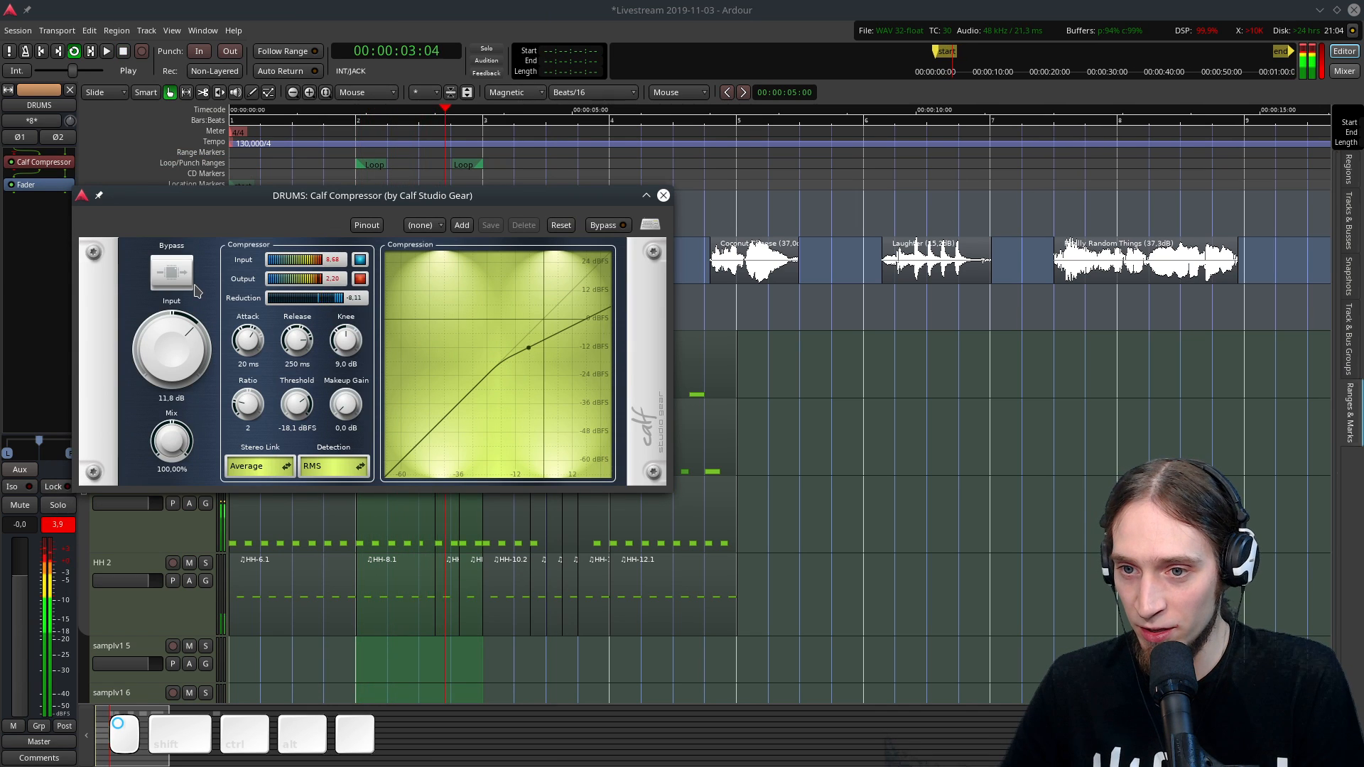
pyautogui.scroll(5, 253, 336)
pyautogui.scroll(3, 278, 328)
pyautogui.scroll(3, 263, 384)
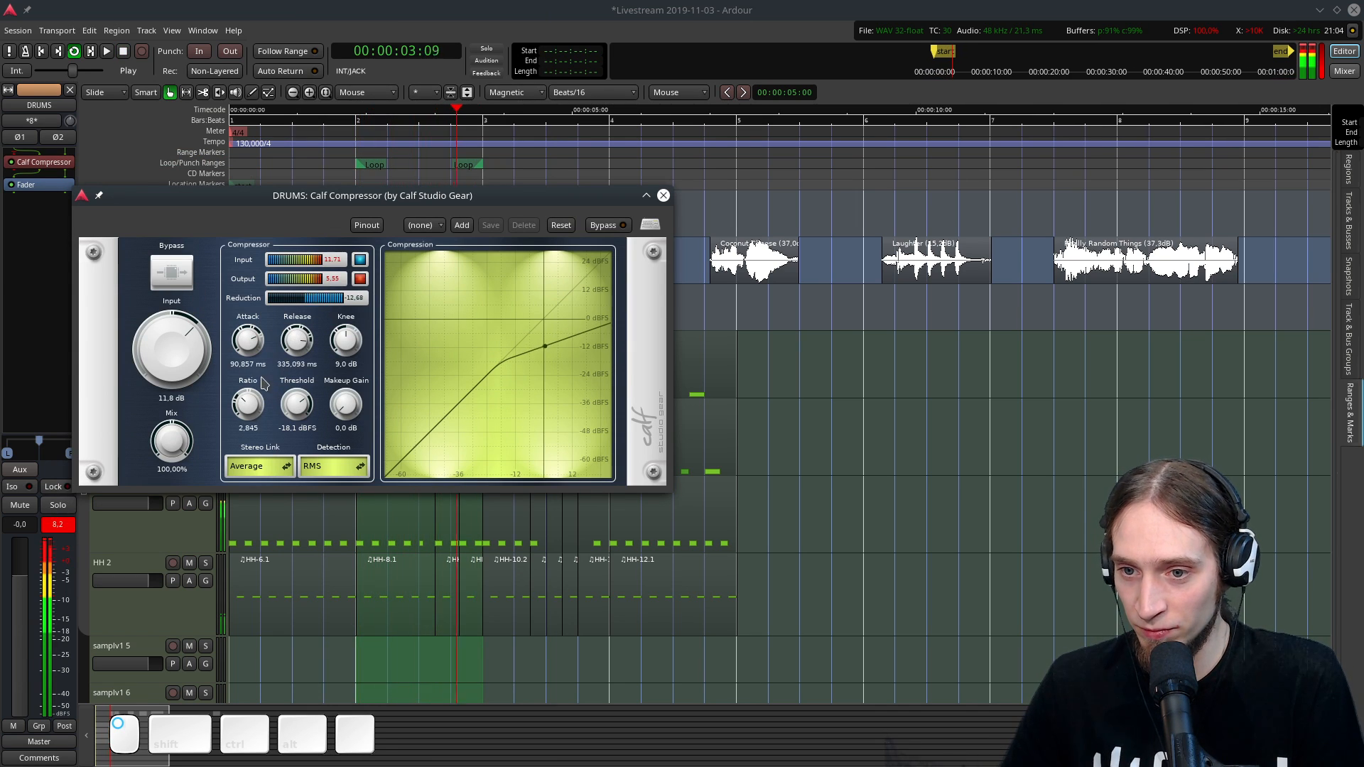
pyautogui.scroll(2, 296, 405)
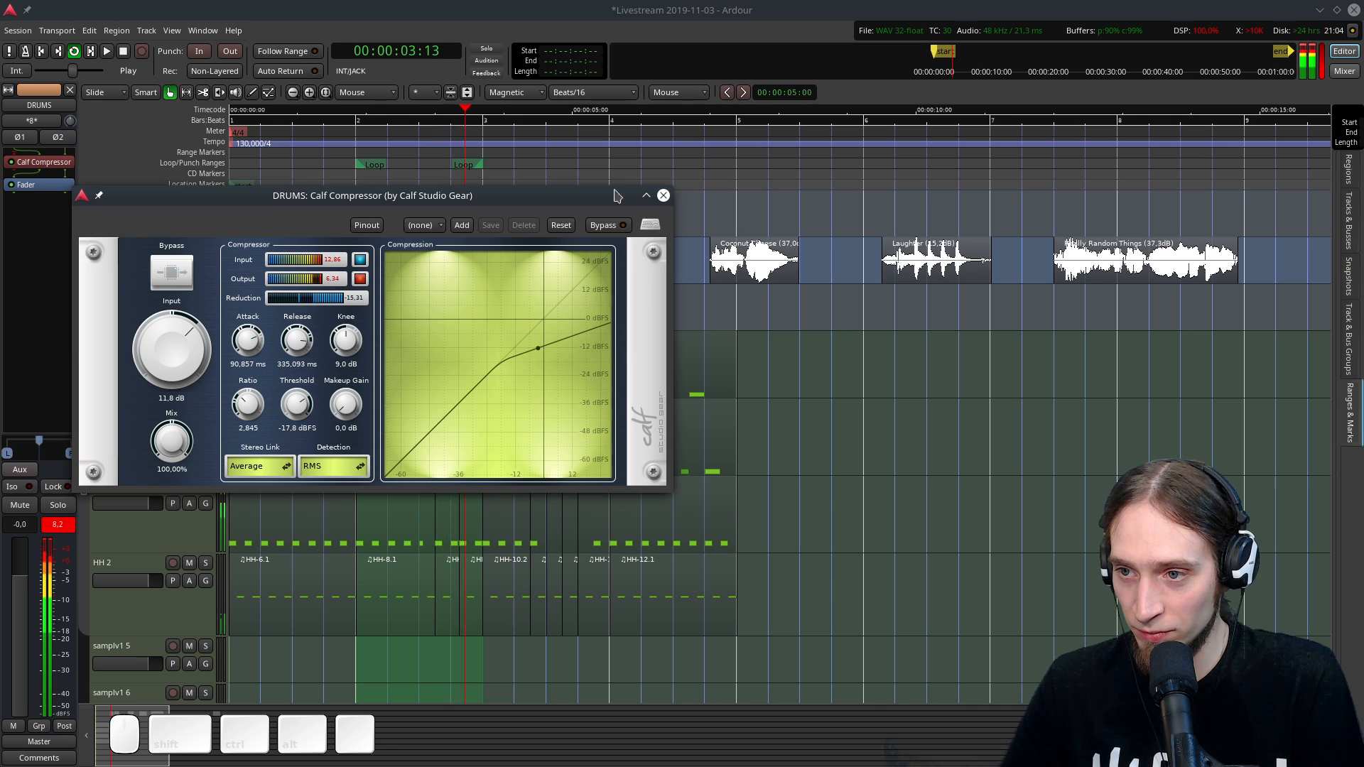
pyautogui.click(663, 195)
pyautogui.press('space')
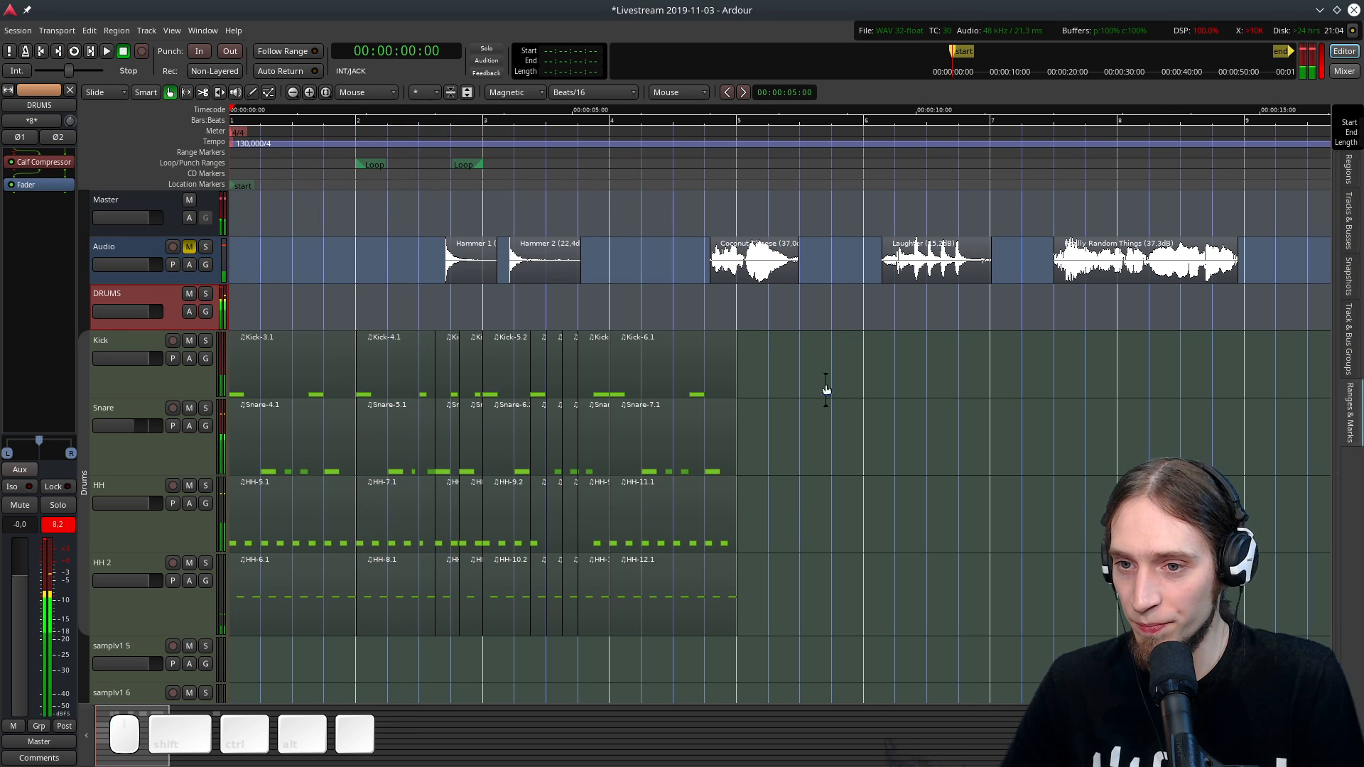
# Set the loop range from bar 1 to bar 5 and listen to the drums in loop playback.
pyautogui.moveTo(118, 375); pyautogui.dragTo(119, 375)
pyautogui.press(']')
pyautogui.press('l')
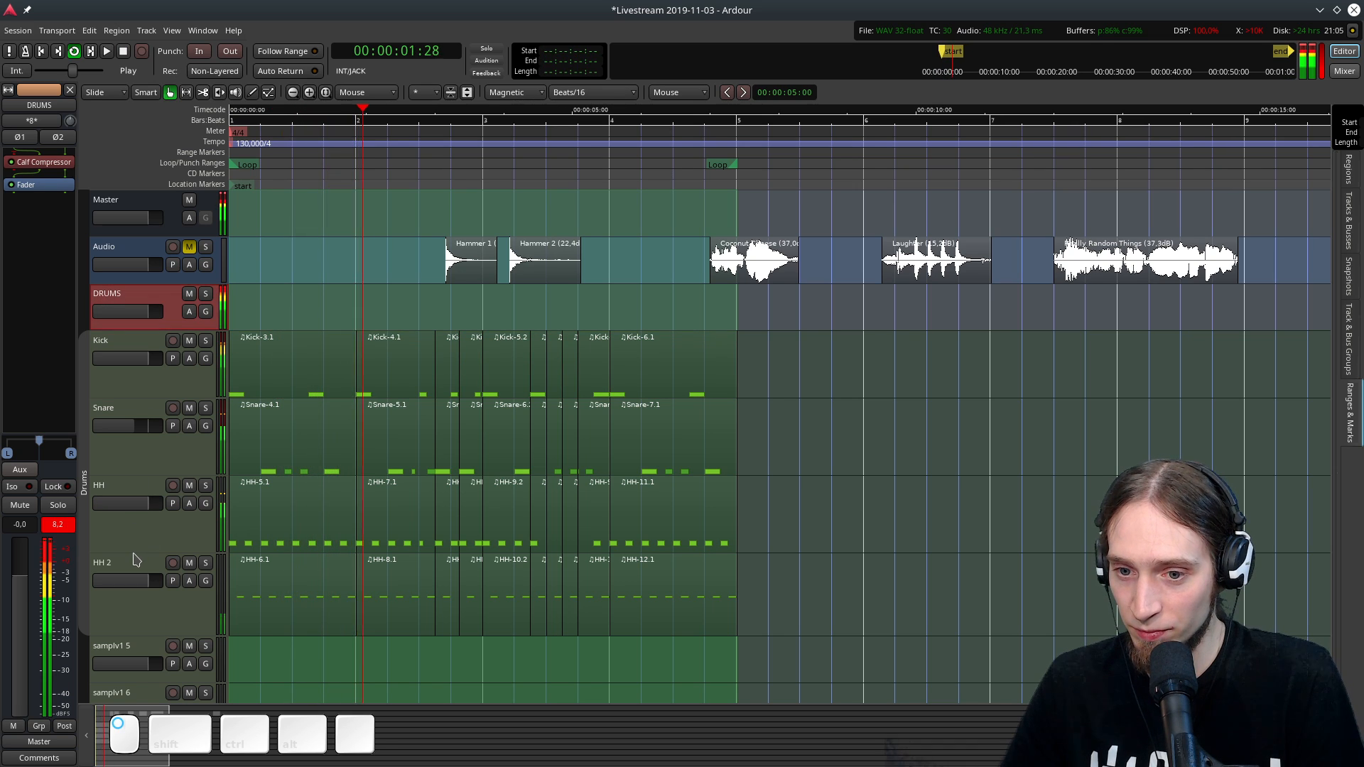
pyautogui.click(124, 573)
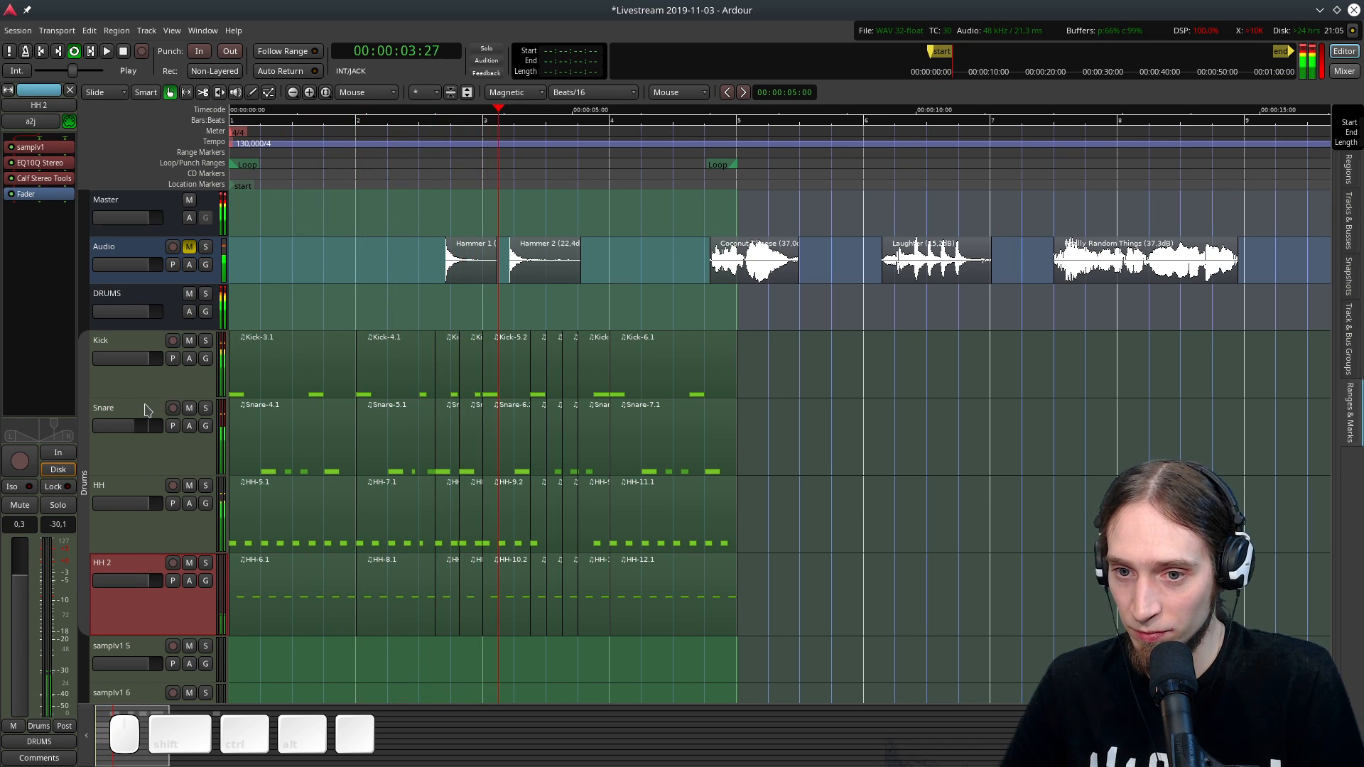
pyautogui.click(197, 421)
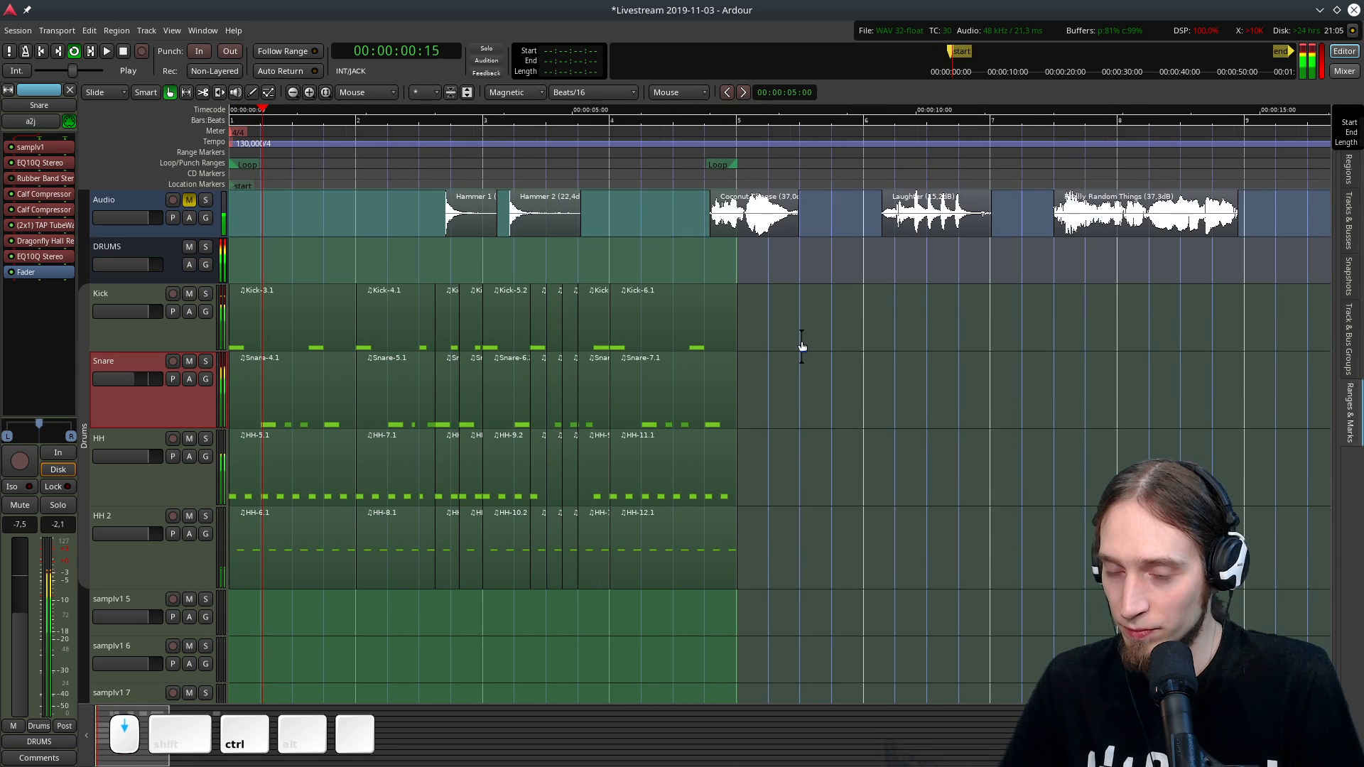
pyautogui.scroll(-1, 802, 346)
pyautogui.press('space')
pyautogui.scroll(1, 331, 388)
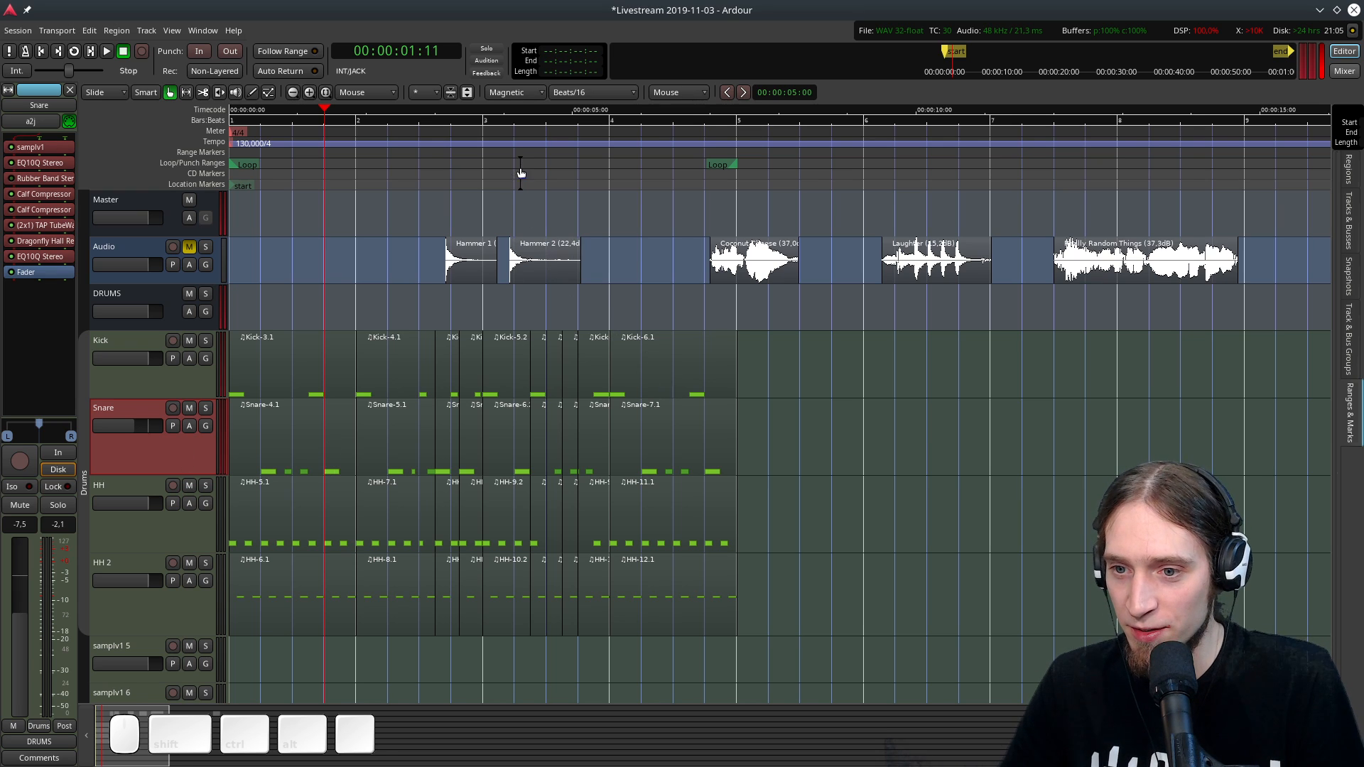
# Duplicate all Kick, Snare, HH and HH 2 regions once so the copies start at bar 5, and play them.
pyautogui.press('Home')
pyautogui.moveTo(925, 620)
pyautogui.moveTo(925, 621); pyautogui.dragTo(229, 365)
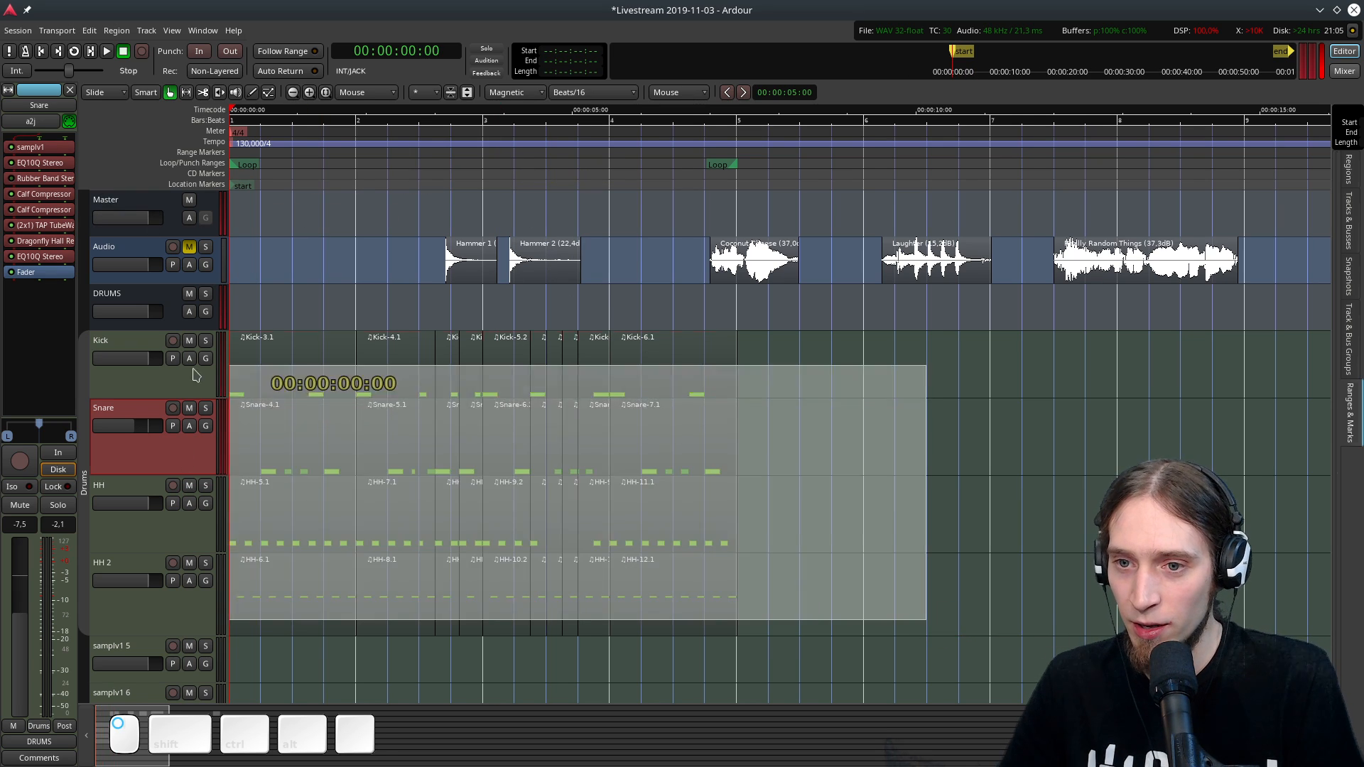
pyautogui.keyDown('ctrl'); pyautogui.scroll(-2, 296, 432); pyautogui.keyUp('ctrl')
pyautogui.keyDown('ctrl'); pyautogui.scroll(1, 264, 457); pyautogui.keyUp('ctrl')
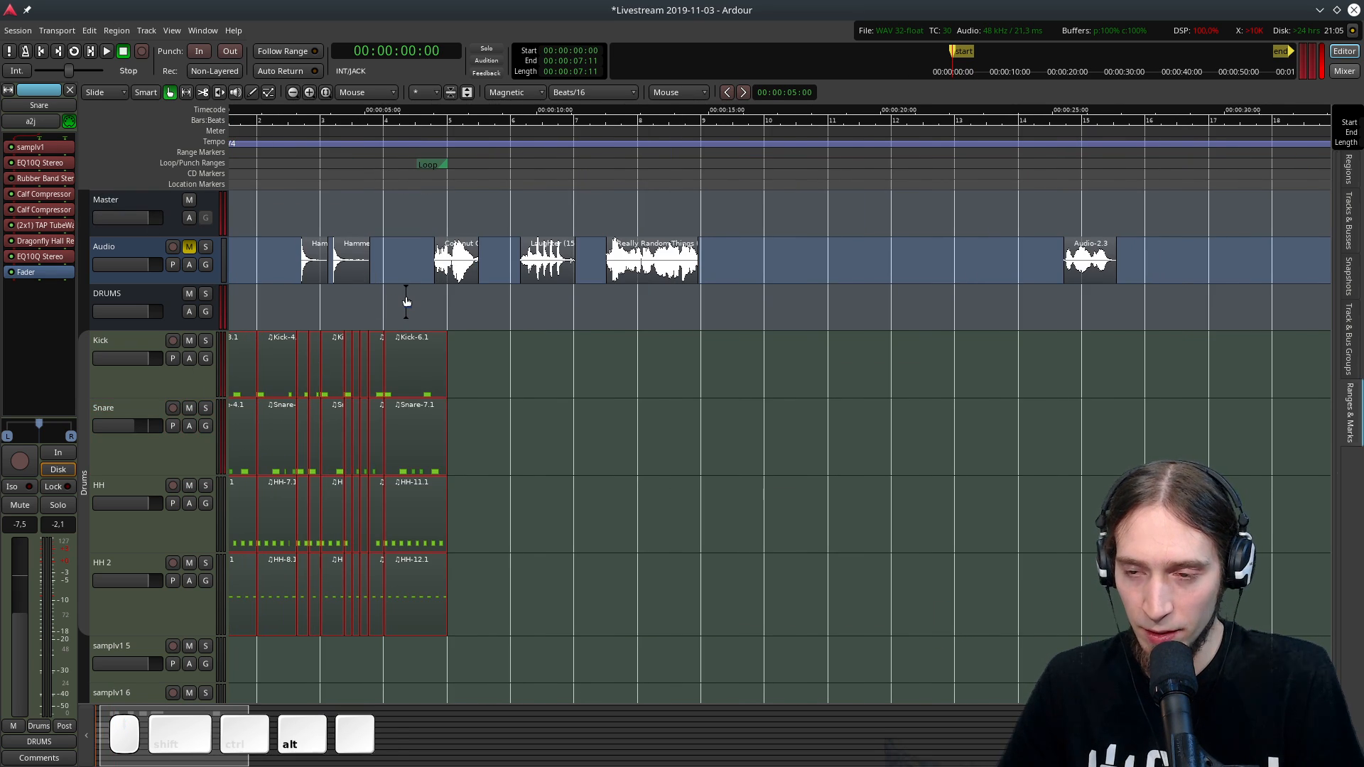
pyautogui.hotkey('alt', 'space')
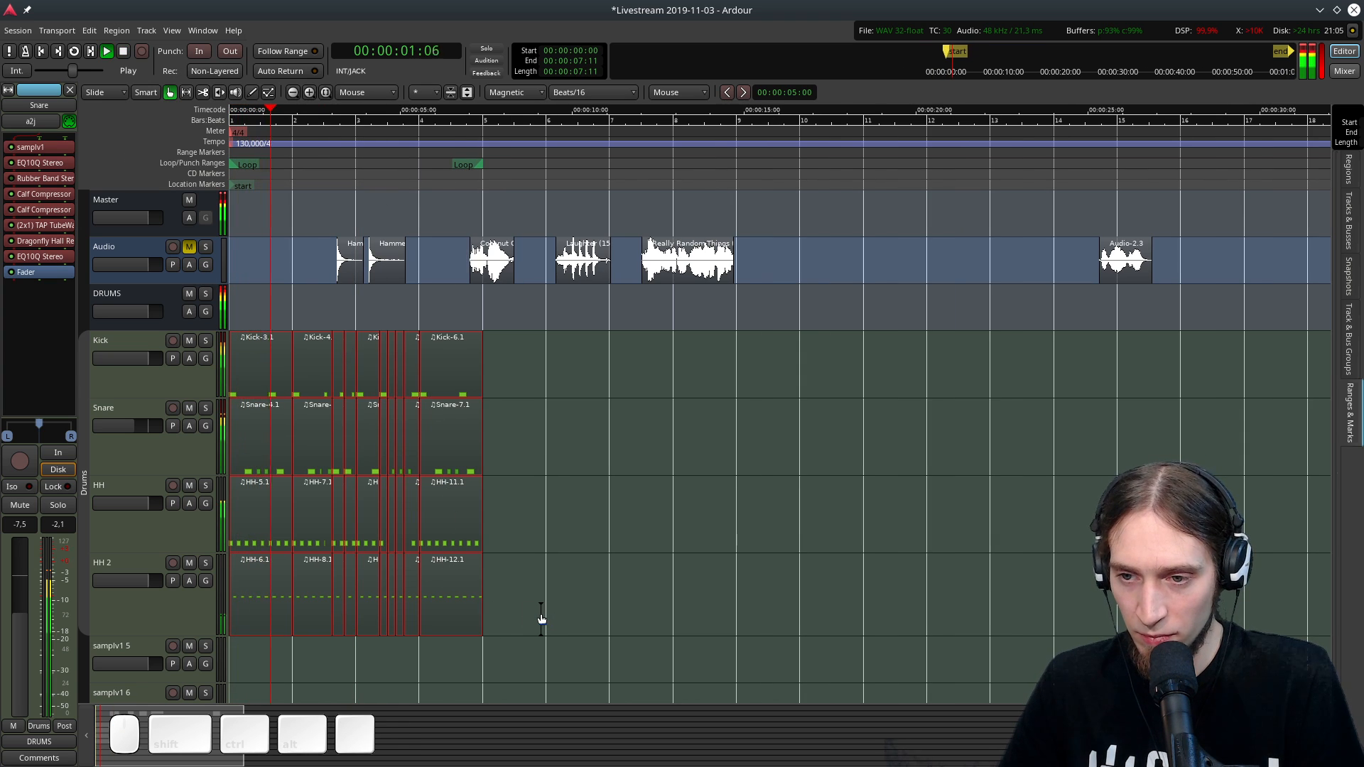
pyautogui.press('space')
pyautogui.hotkey('alt', 'd')
pyautogui.press('space')
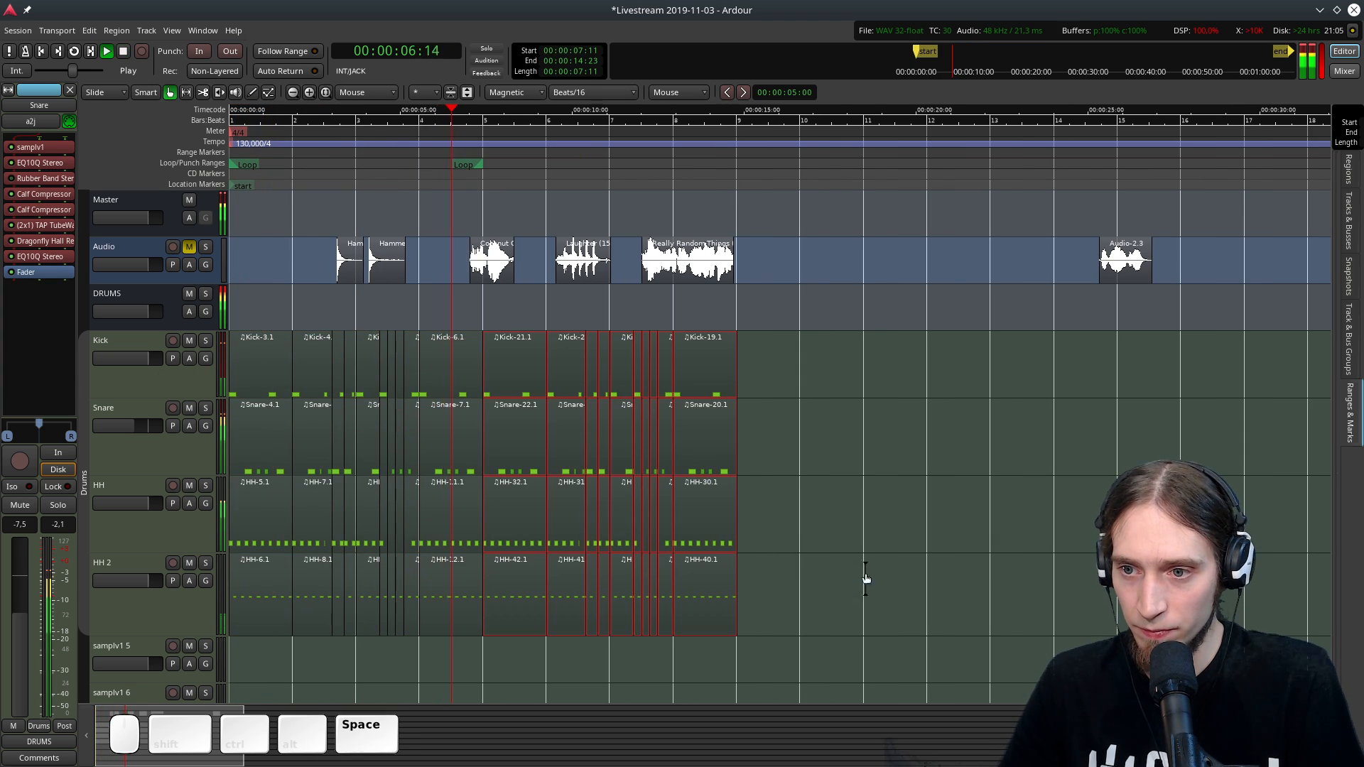
# Draw three short notes in the Kick track in the last half beat before bar 5 and play the fill back.
pyautogui.press('space')
pyautogui.keyDown('ctrl'); pyautogui.scroll(2, 531, 432); pyautogui.keyUp('ctrl')
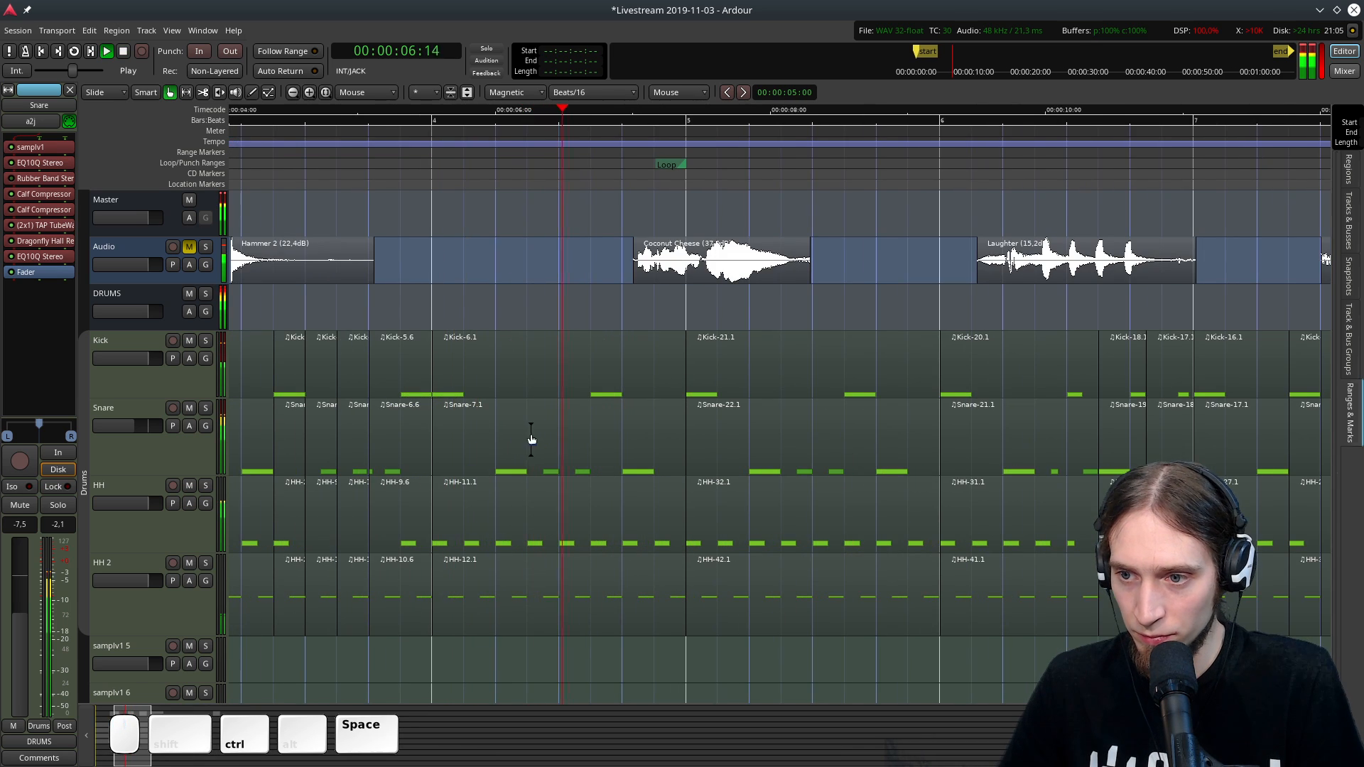
pyautogui.press('d')
pyautogui.keyDown('ctrl'); pyautogui.scroll(1, 653, 390); pyautogui.keyUp('ctrl')
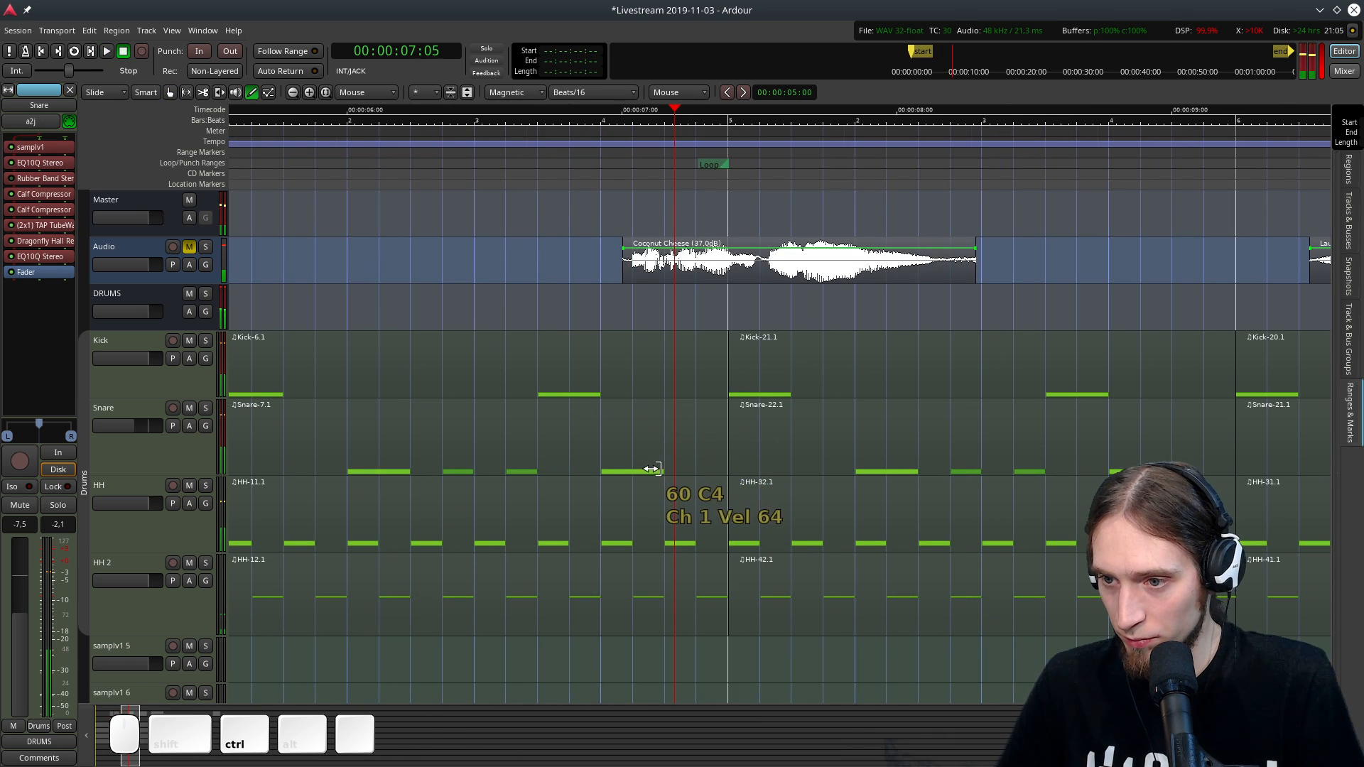
pyautogui.press('space')
pyautogui.press('space')
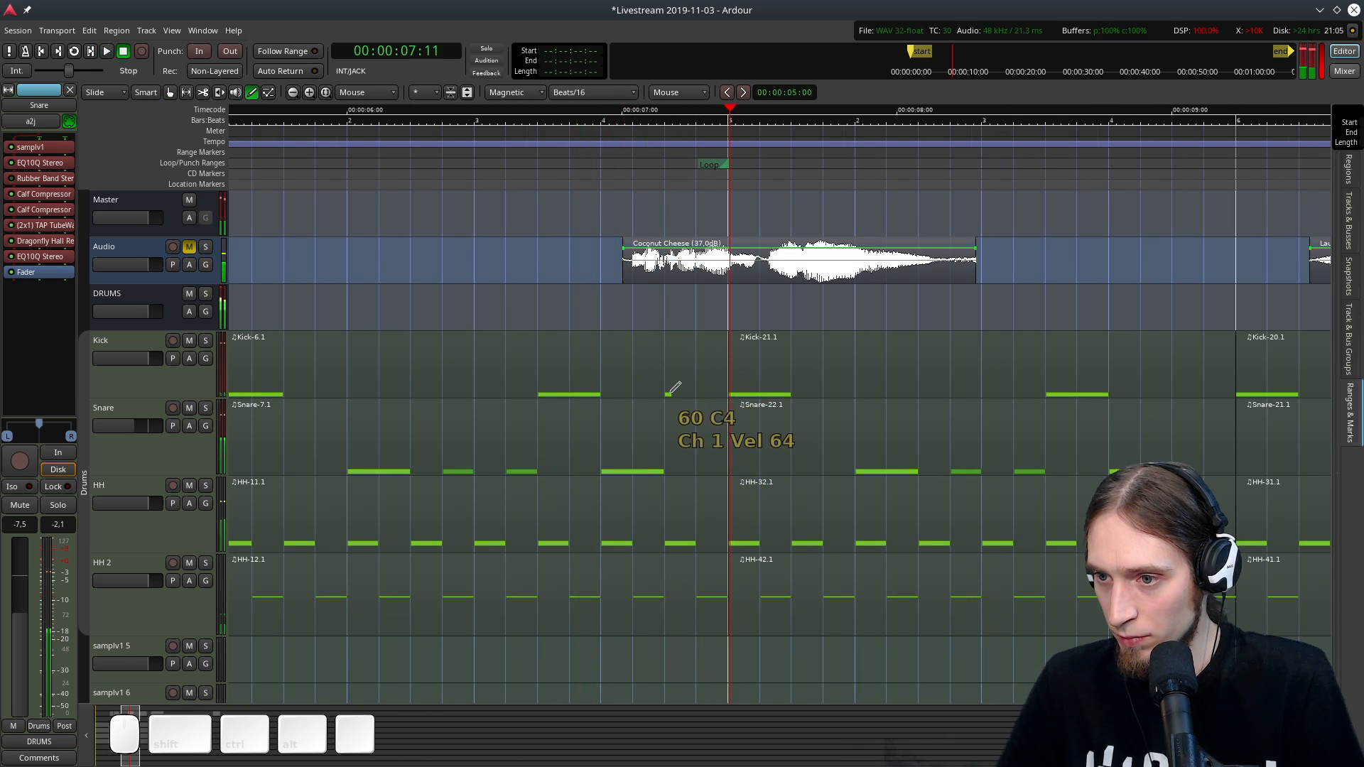
pyautogui.click(668, 393)
pyautogui.click(684, 394)
pyautogui.click(701, 394)
pyautogui.press('space')
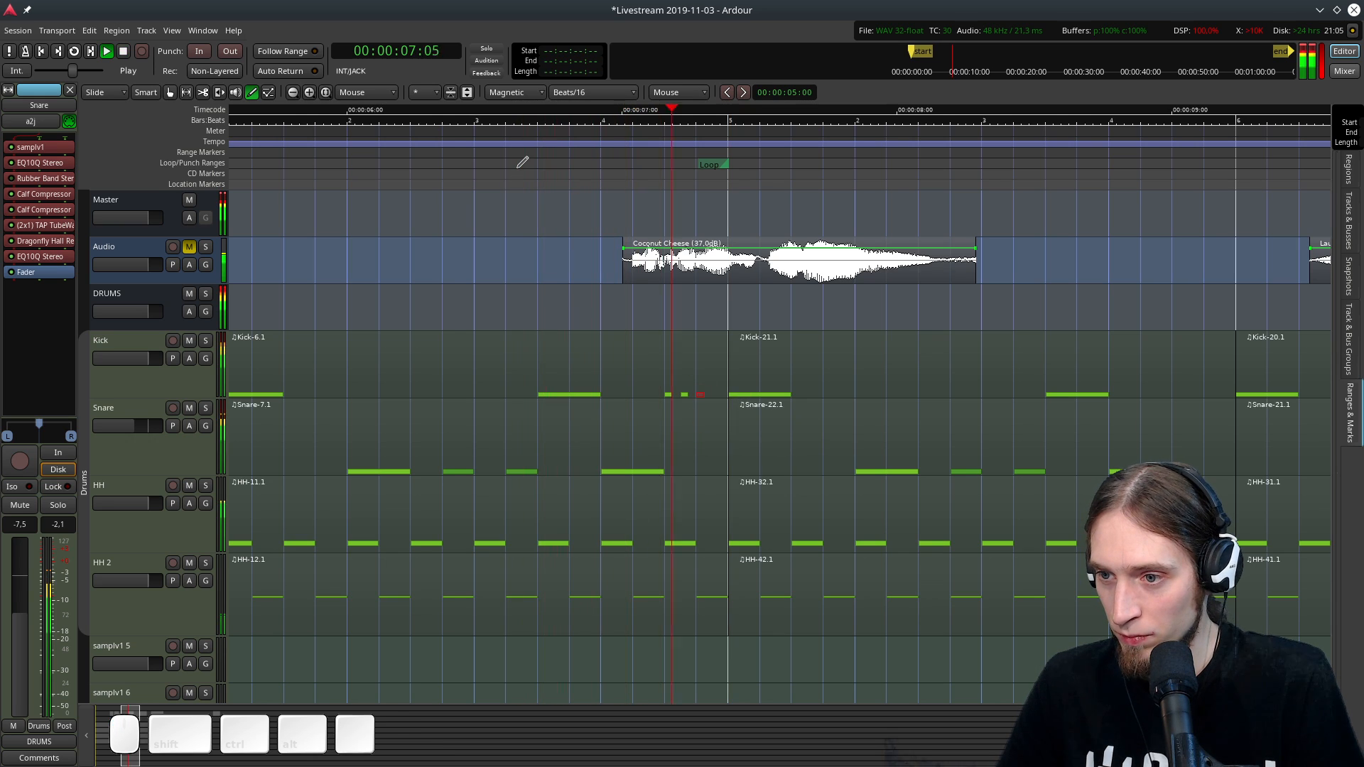
pyautogui.press('space')
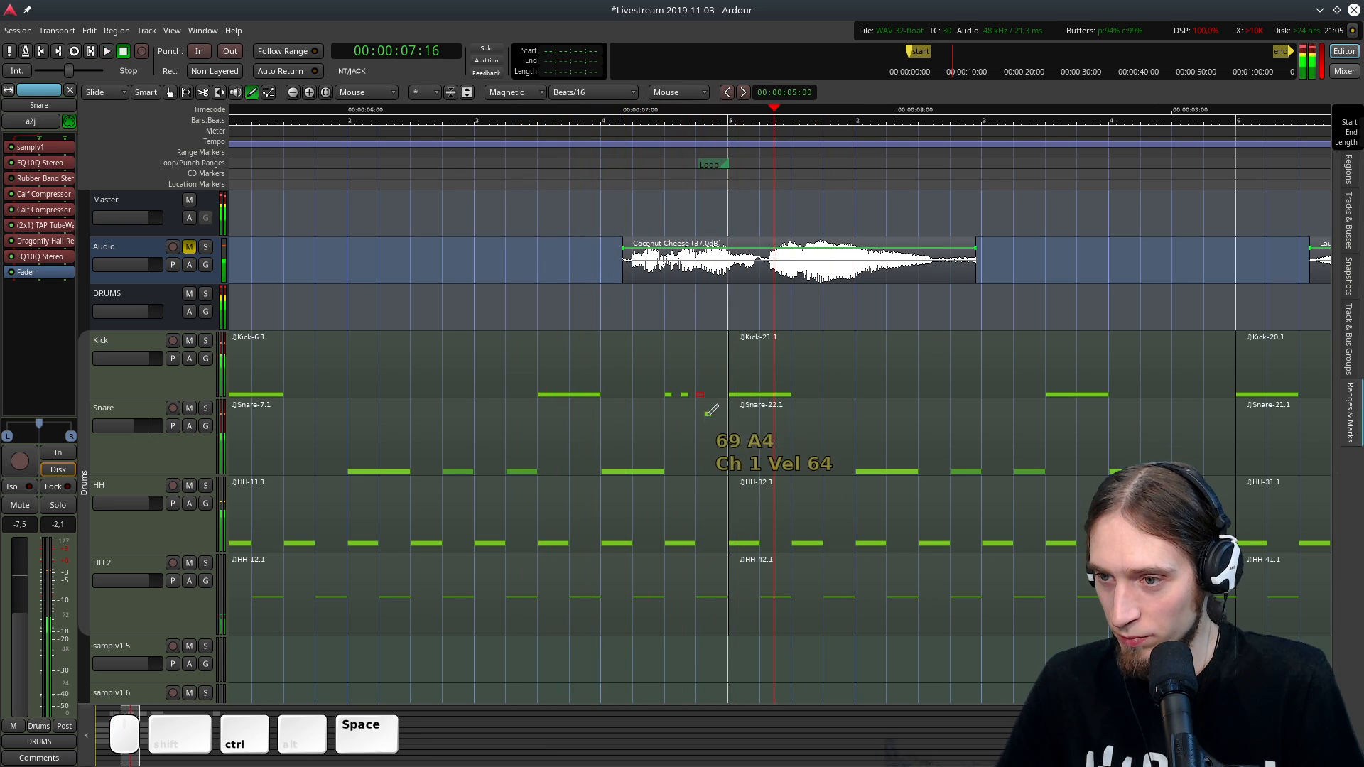
pyautogui.press('g')
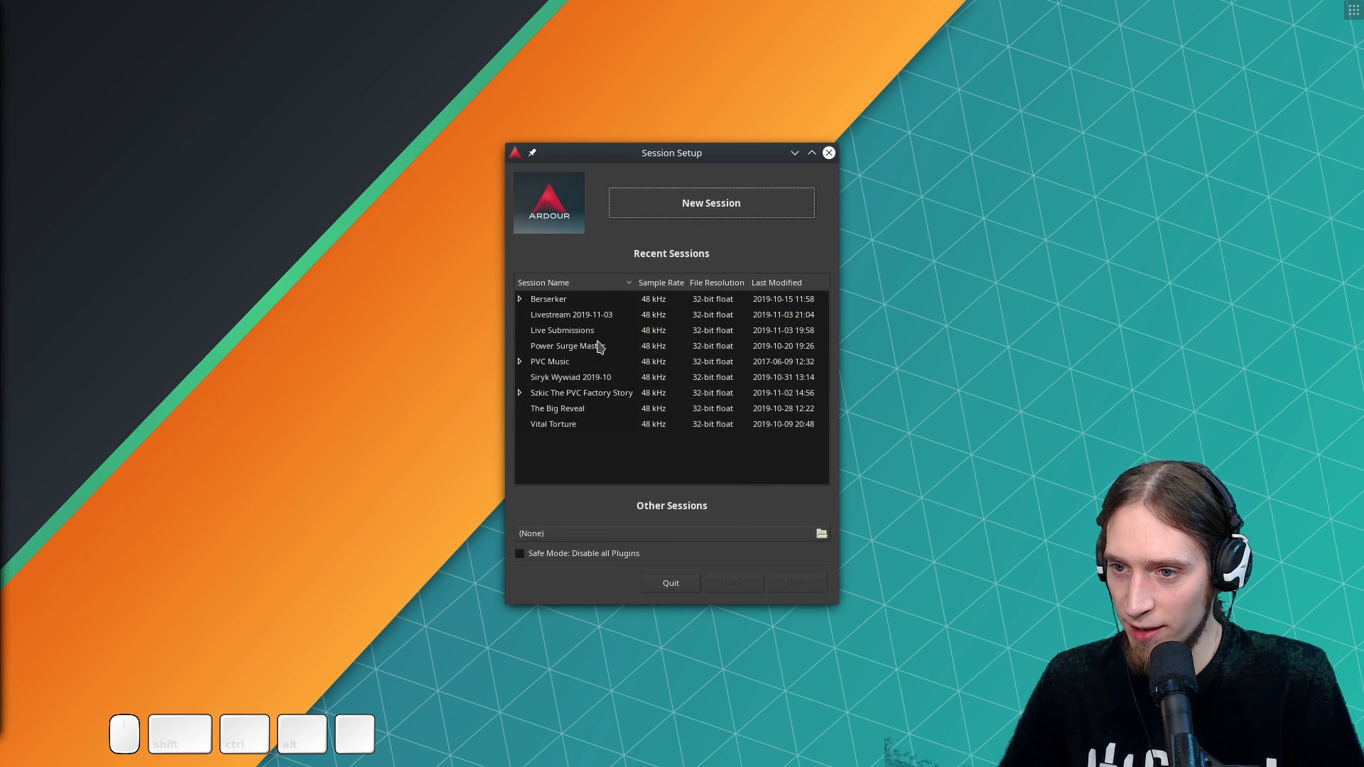
# Reopen the recent session "Livestream 2019-11-03" and play the drums from the start.
pyautogui.click(598, 317)
pyautogui.click(777, 590)
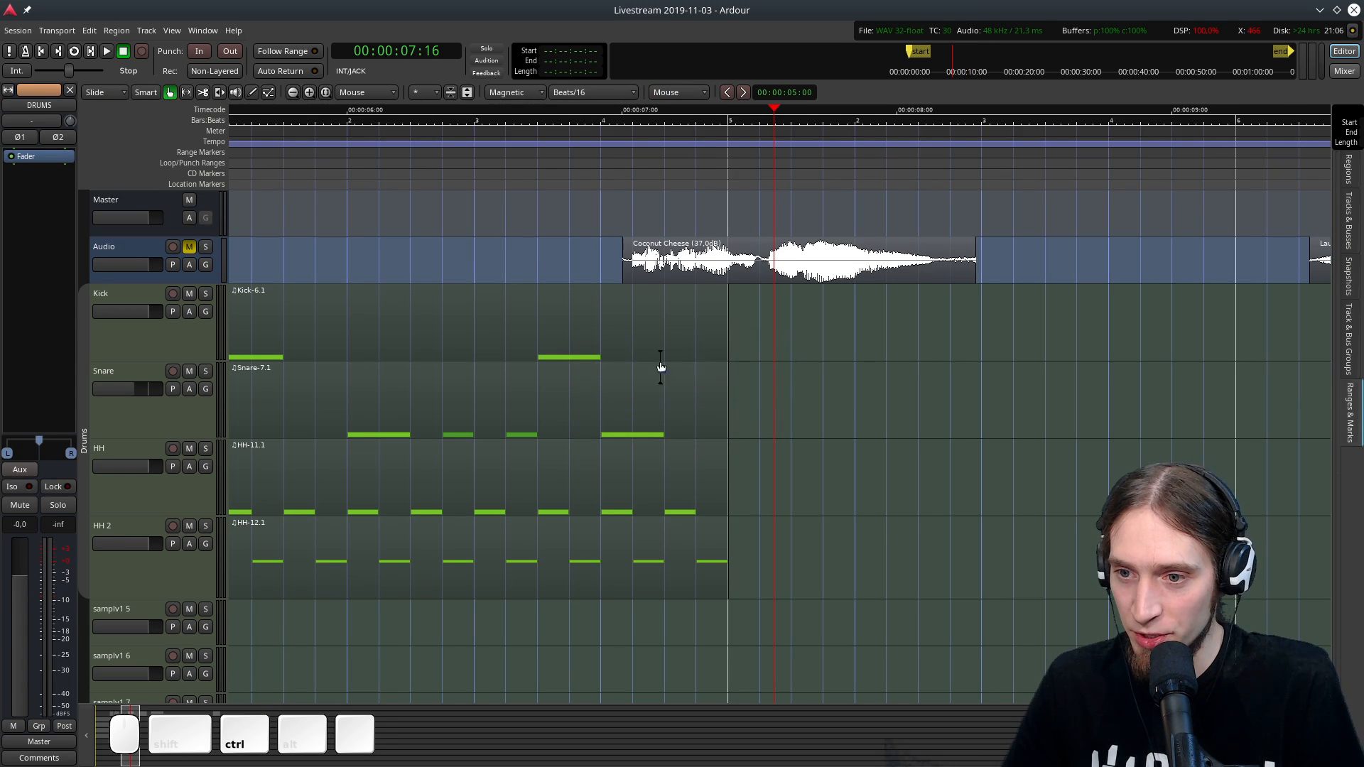
pyautogui.press('_')
pyautogui.press('Home')
pyautogui.press('space')
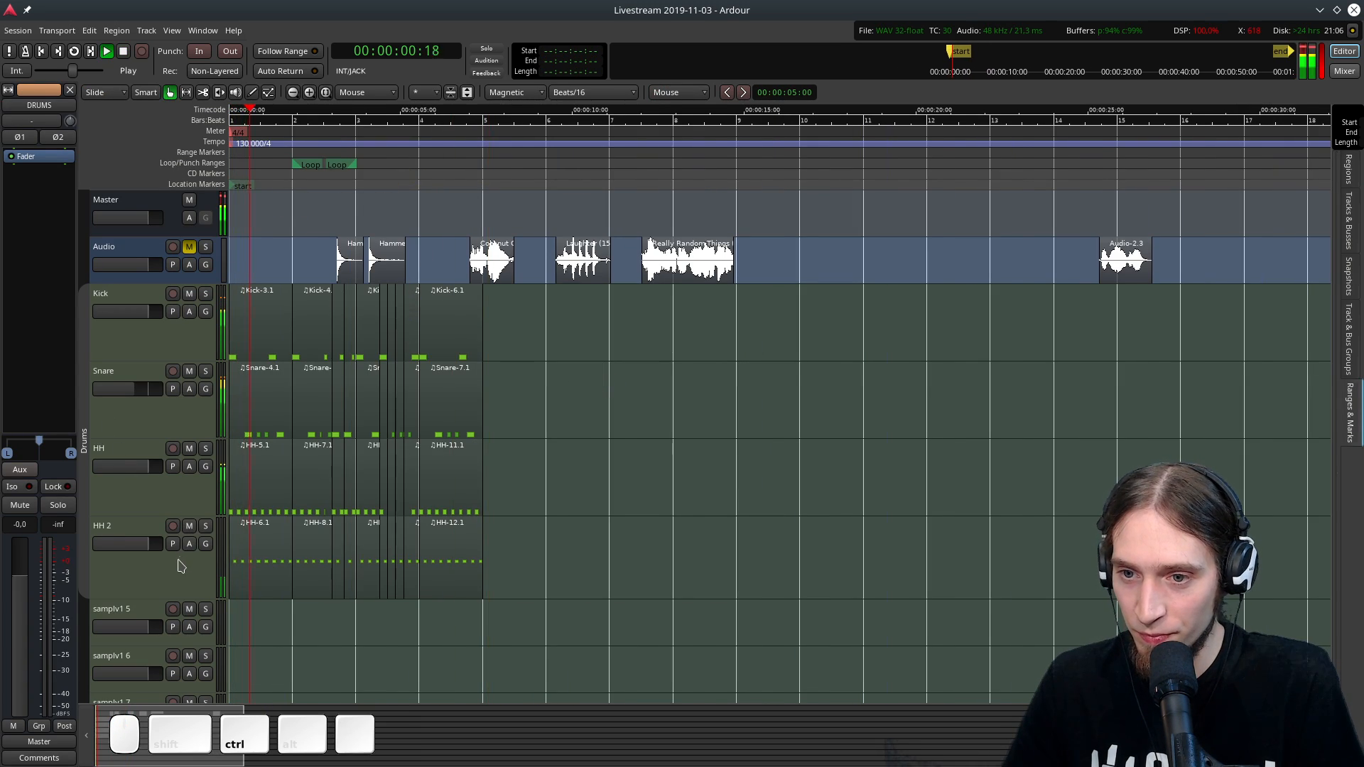
pyautogui.keyDown('ctrl'); pyautogui.scroll(2, 877, 320); pyautogui.keyUp('ctrl')
pyautogui.click(126, 378)
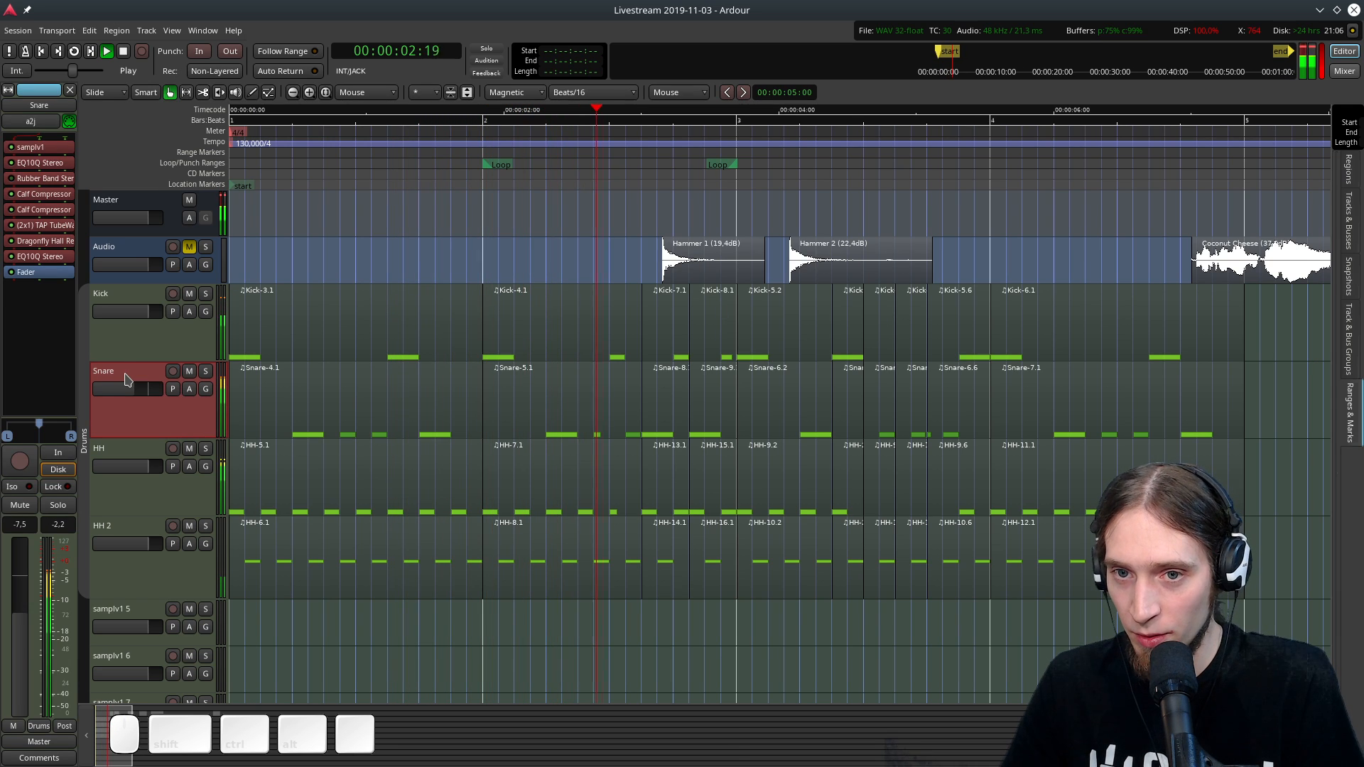
pyautogui.press('space')
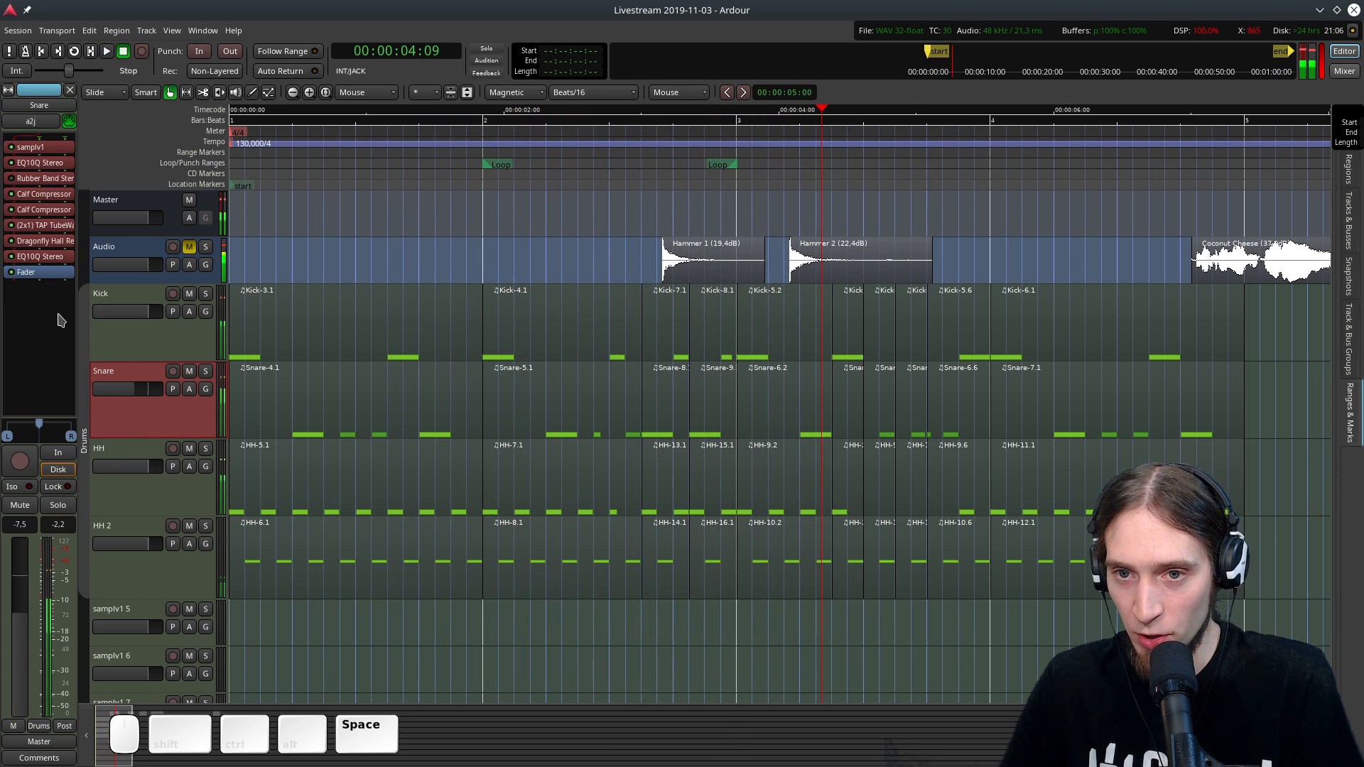
pyautogui.click(124, 304)
pyautogui.hotkey('ctrl', 'shift', 'n')
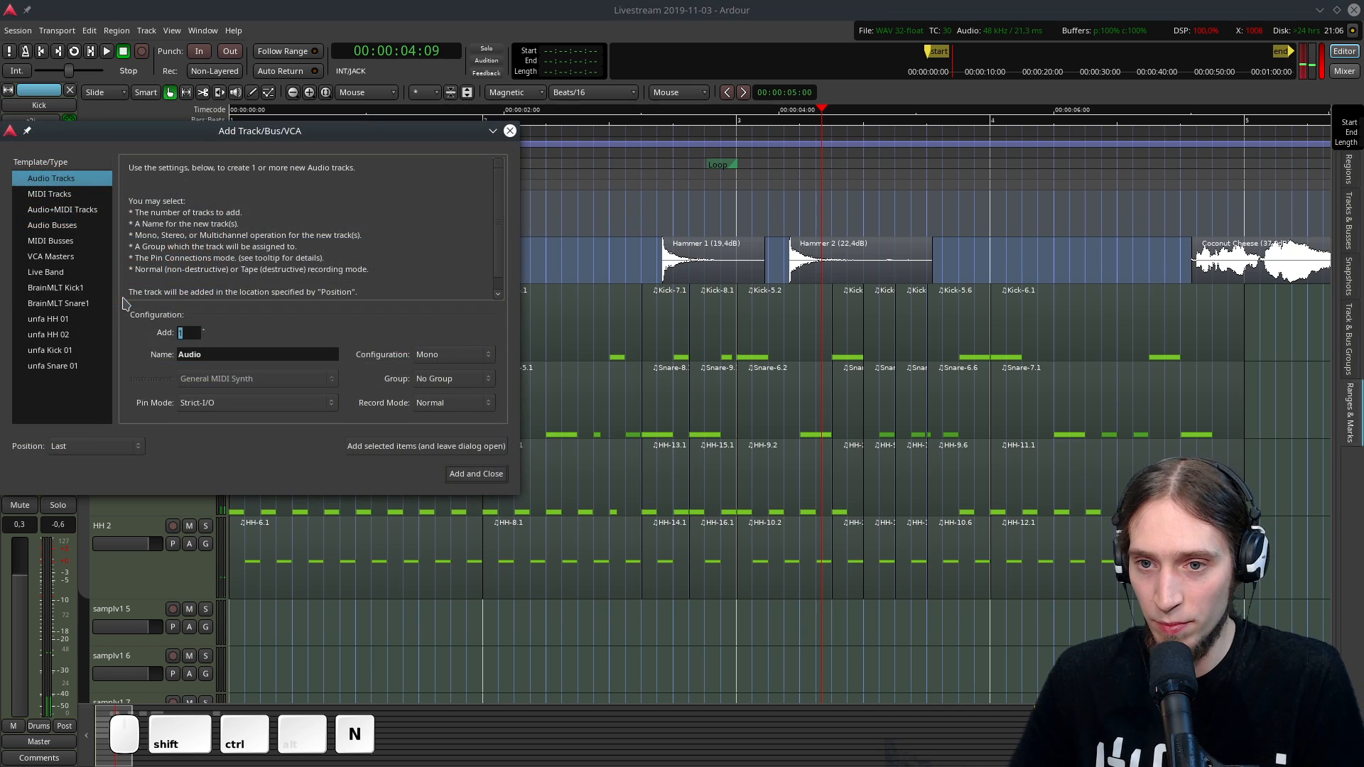
pyautogui.press('Escape')
# Move the DRUMS bus up the track list to sit between the Audio and Kick tracks.
pyautogui.scroll(-5, 236, 449)
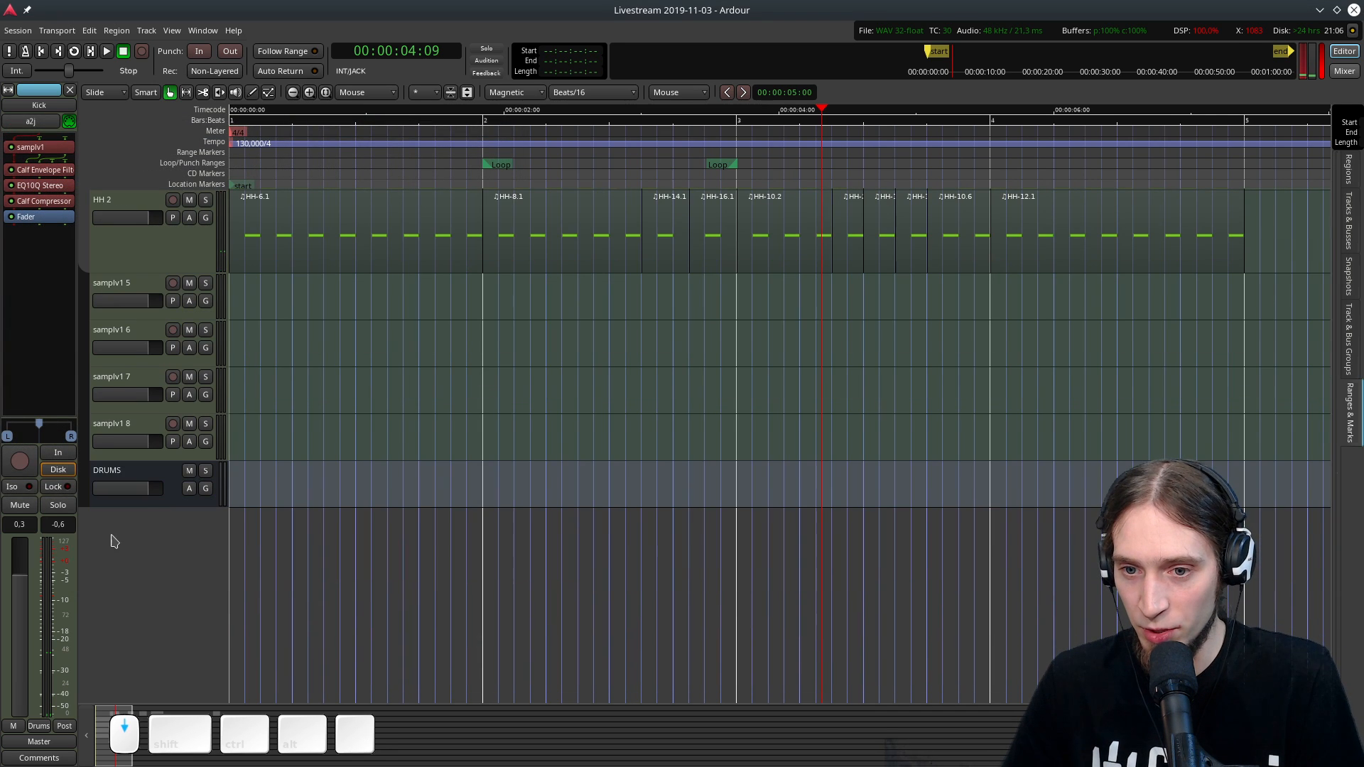
pyautogui.click(144, 480)
pyautogui.scroll(4, 296, 548)
pyautogui.hotkey('ctrl', 'Up')
pyautogui.hotkey('ctrl', 'Up')
pyautogui.hotkey('ctrl', 'Up')
pyautogui.hotkey('ctrl', 'Up')
pyautogui.hotkey('ctrl', 'Up')
pyautogui.hotkey('ctrl', 'Up')
pyautogui.hotkey('ctrl', 'Up')
pyautogui.hotkey('ctrl', 'Up')
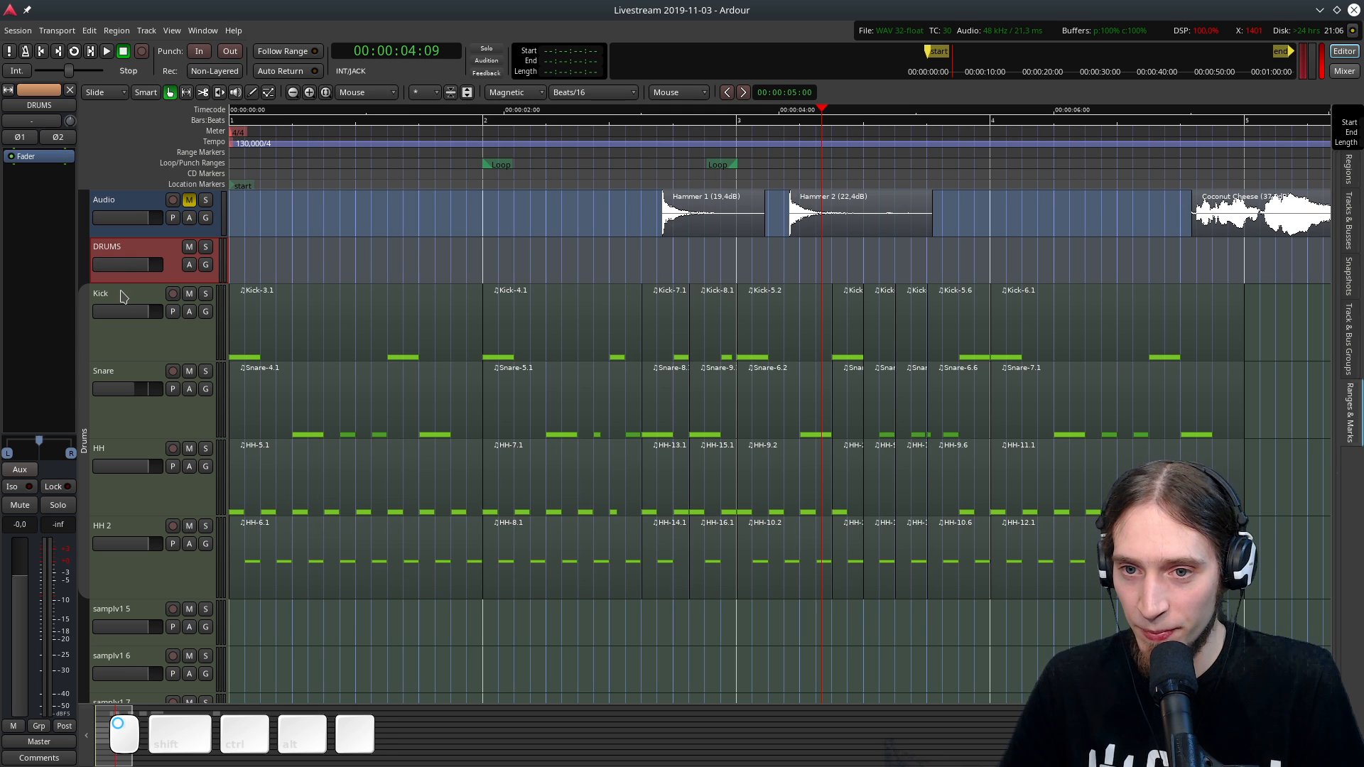
# Route the outputs of the Kick and Snare tracks into the DRUMS bus.
pyautogui.click(121, 297)
pyautogui.click(39, 742)
pyautogui.click(80, 641)
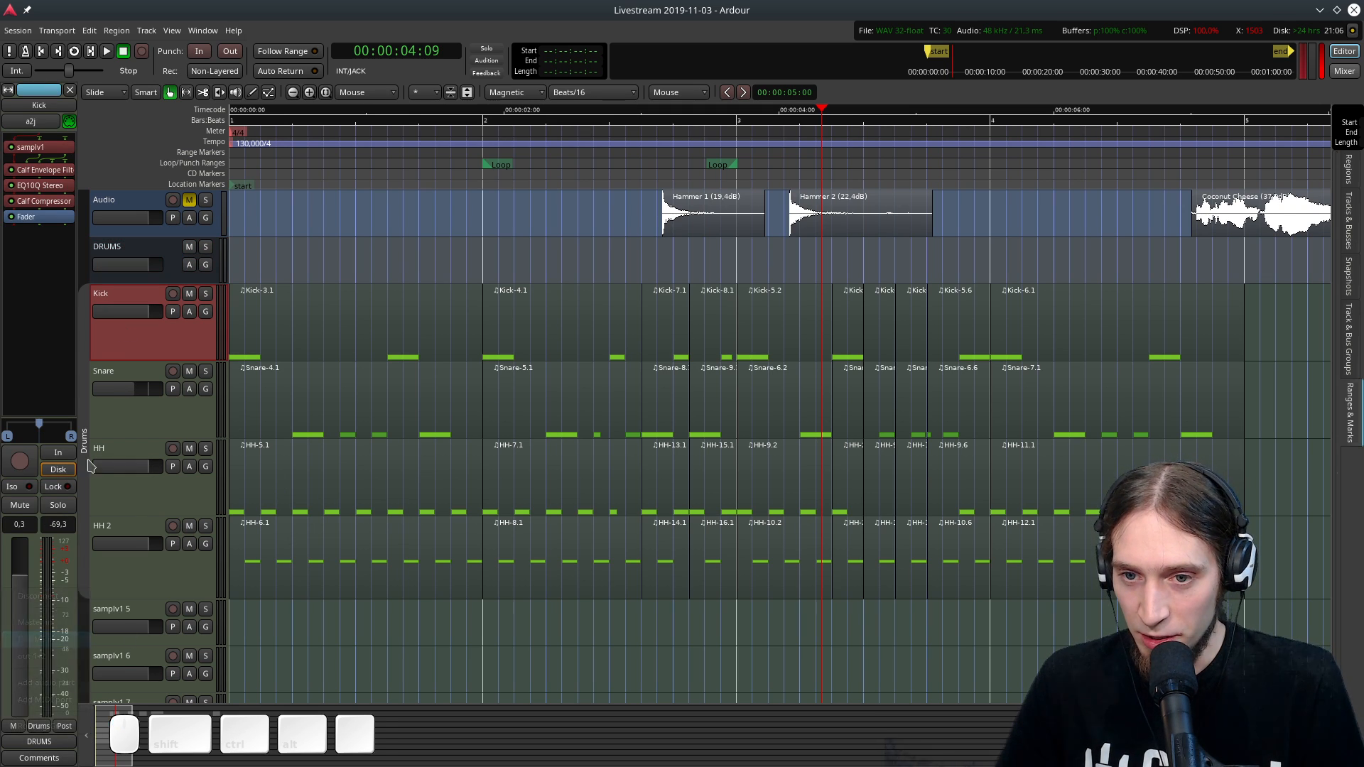
pyautogui.click(122, 420)
pyautogui.click(39, 741)
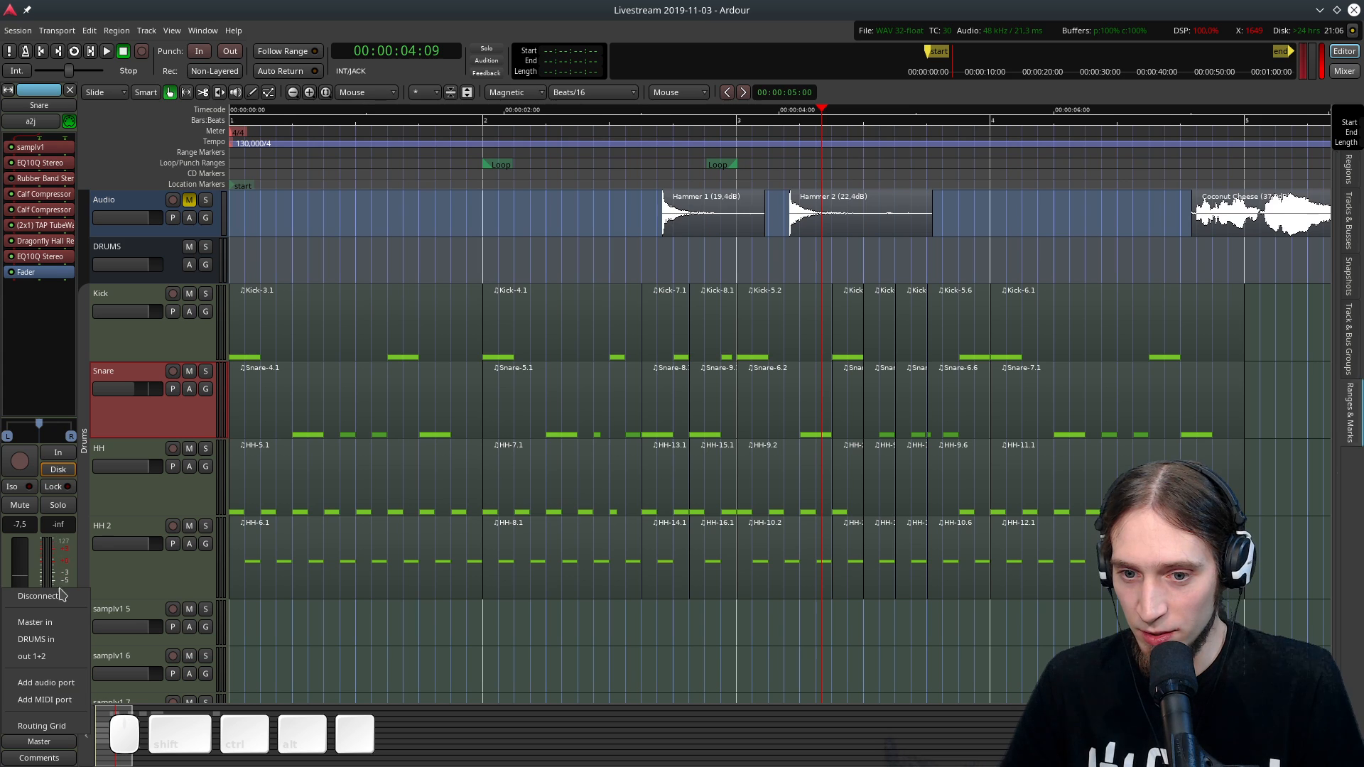
pyautogui.click(42, 639)
# Route the outputs of the HH and HH 2 tracks into the DRUMS bus.
pyautogui.click(124, 476)
pyautogui.click(39, 741)
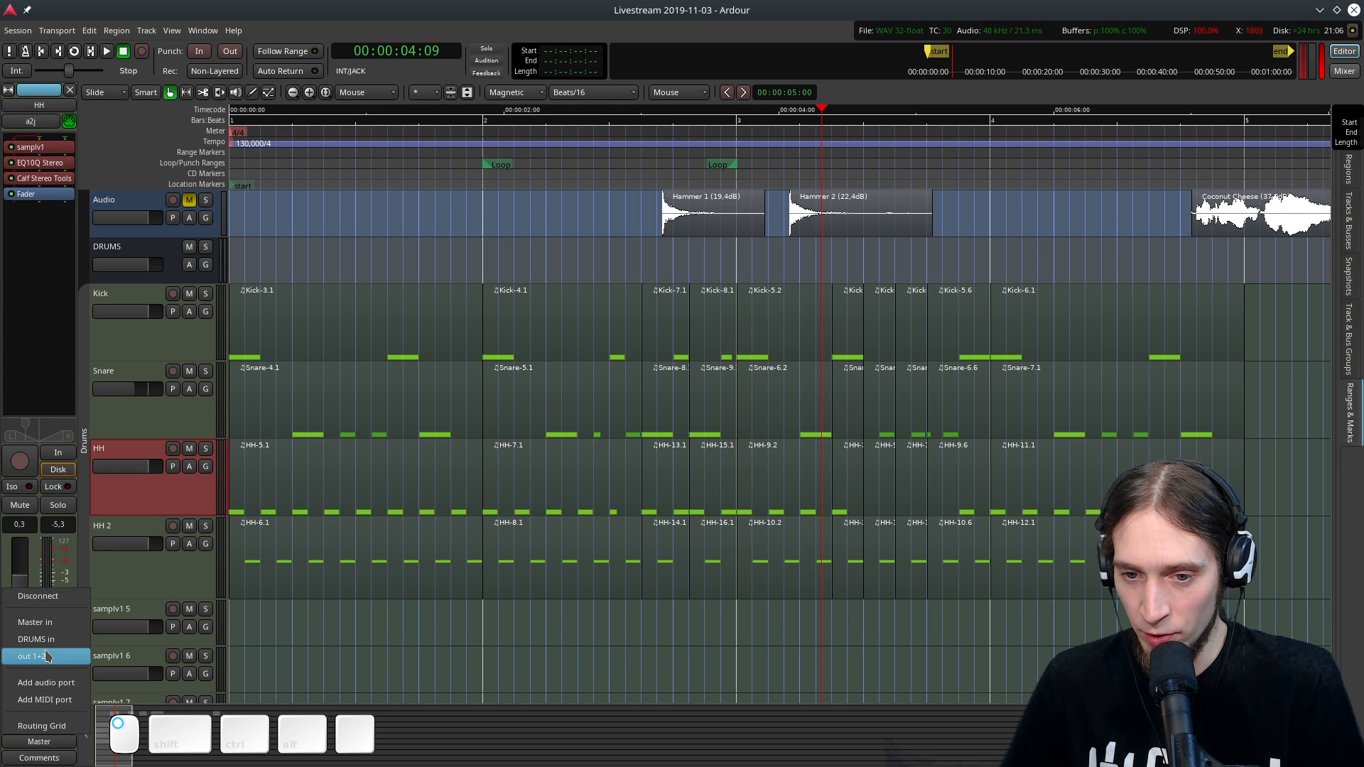
pyautogui.click(43, 639)
pyautogui.click(128, 568)
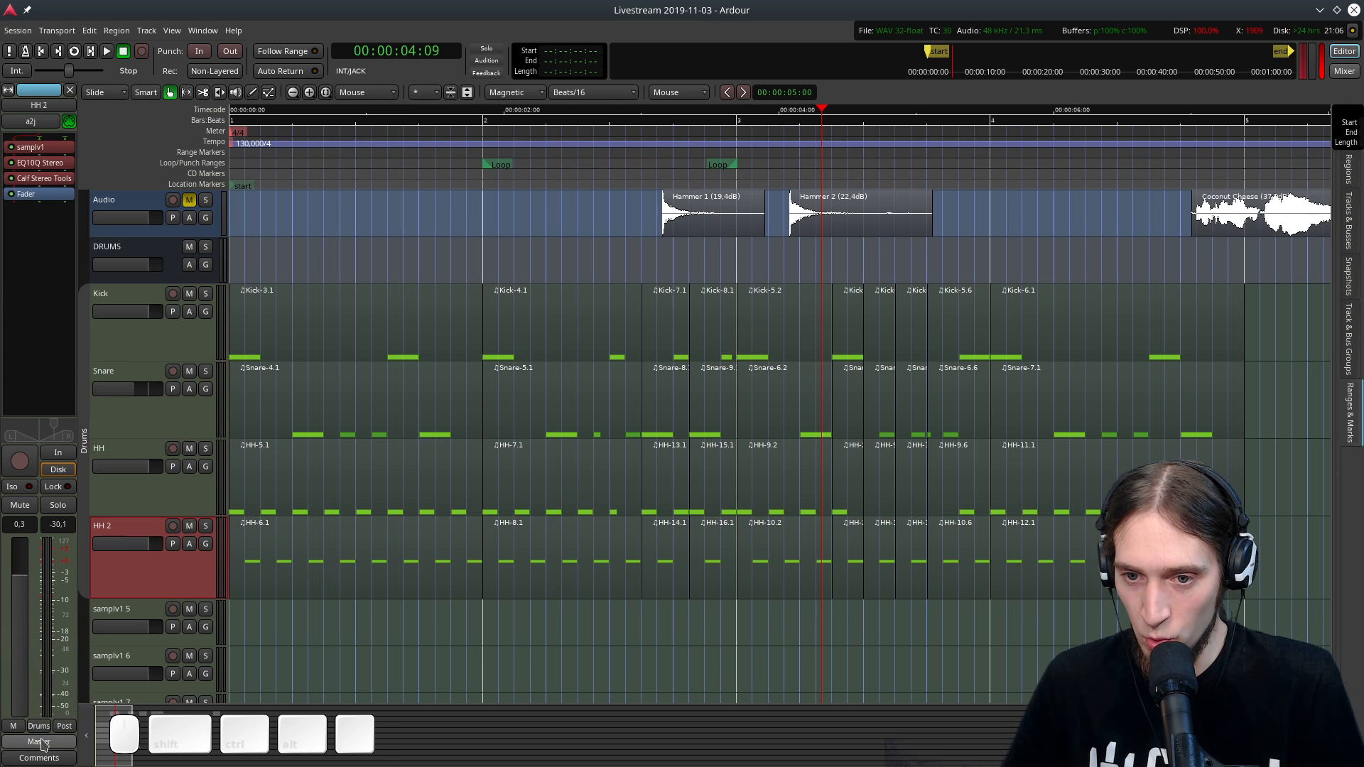
pyautogui.click(41, 741)
pyautogui.click(42, 640)
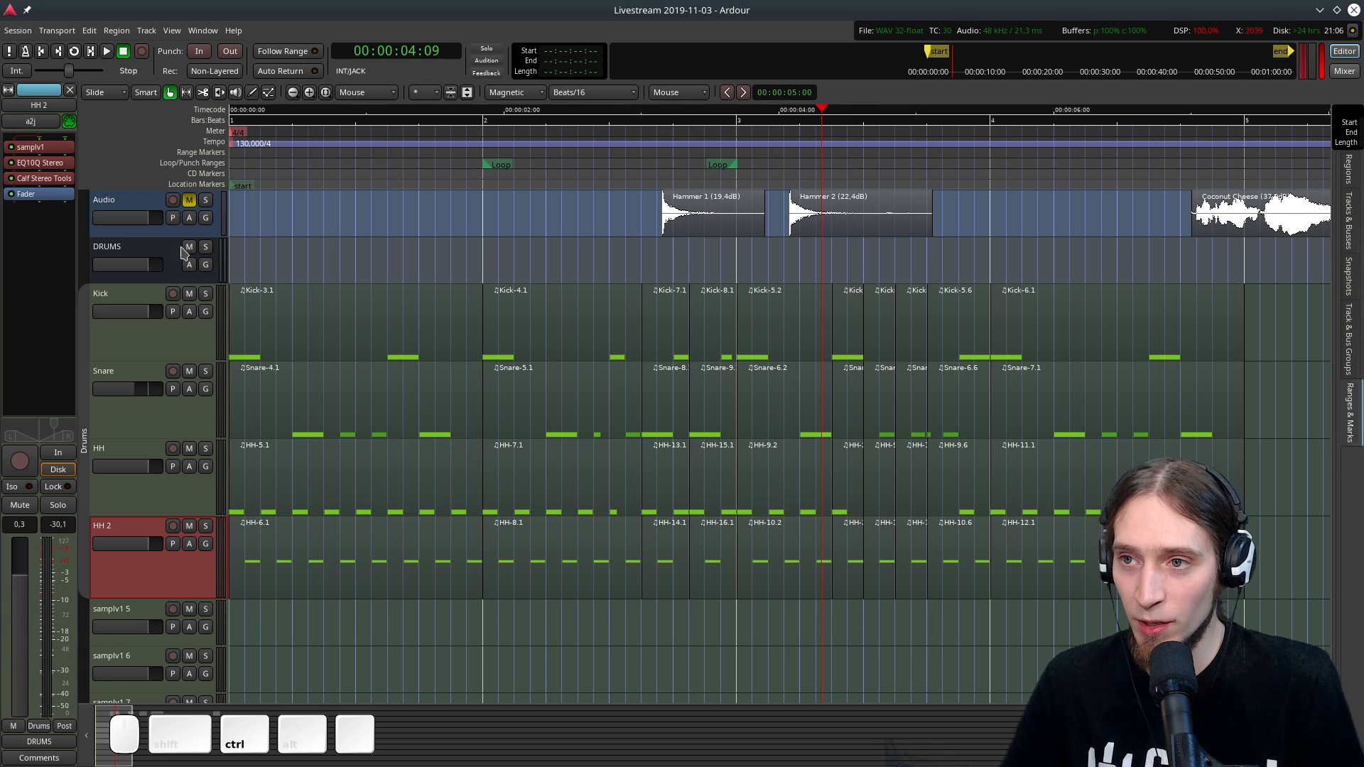
# Save the session and play the drums from the start with the DRUMS bus selected.
pyautogui.hotkey('ctrl', 's')
pyautogui.press('Home')
pyautogui.press('space')
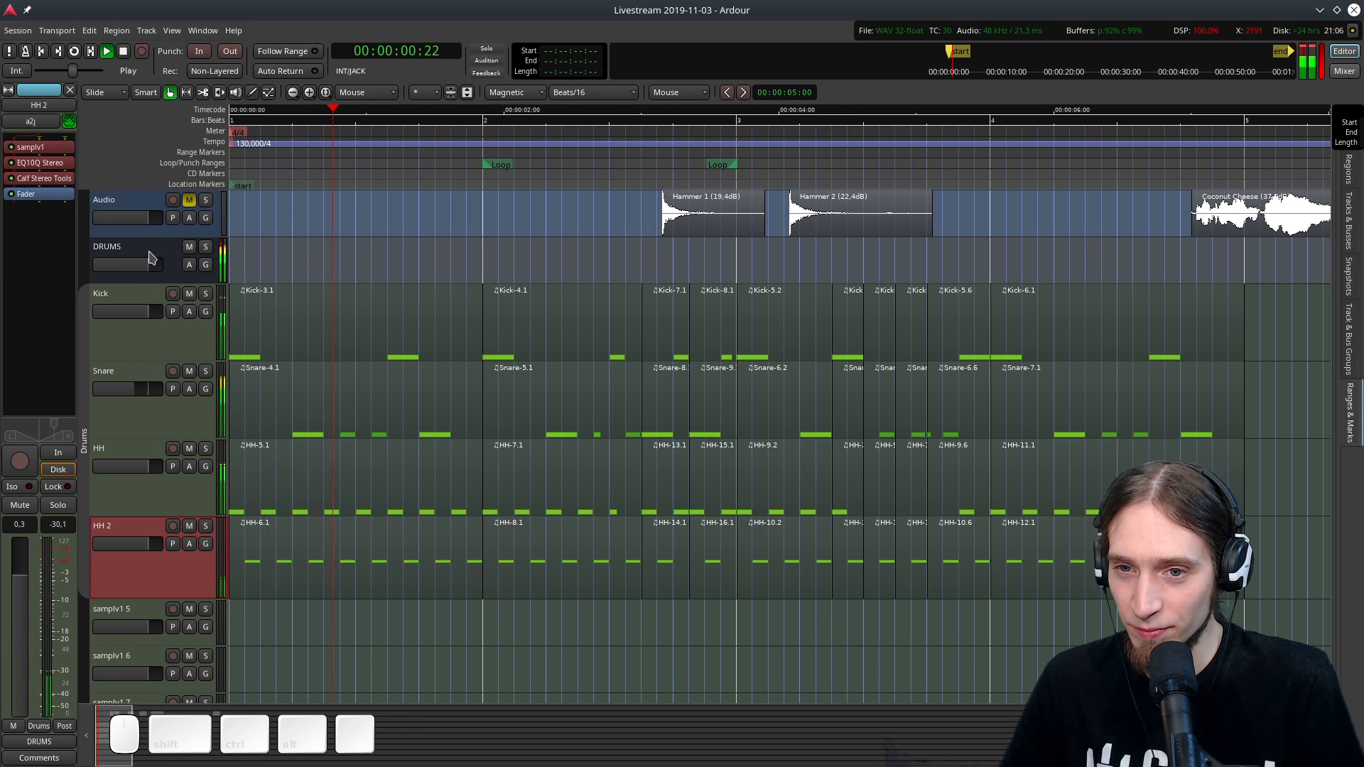
pyautogui.click(149, 253)
pyautogui.scroll(-1, 374, 411)
pyautogui.hotkey('ctrl', 'space')
# Activate the Drums group and duplicate all drum regions of bars 1 to 4 so the copies start at bar 5.
pyautogui.keyDown('ctrl'); pyautogui.click(718, 343); pyautogui.keyUp('ctrl')
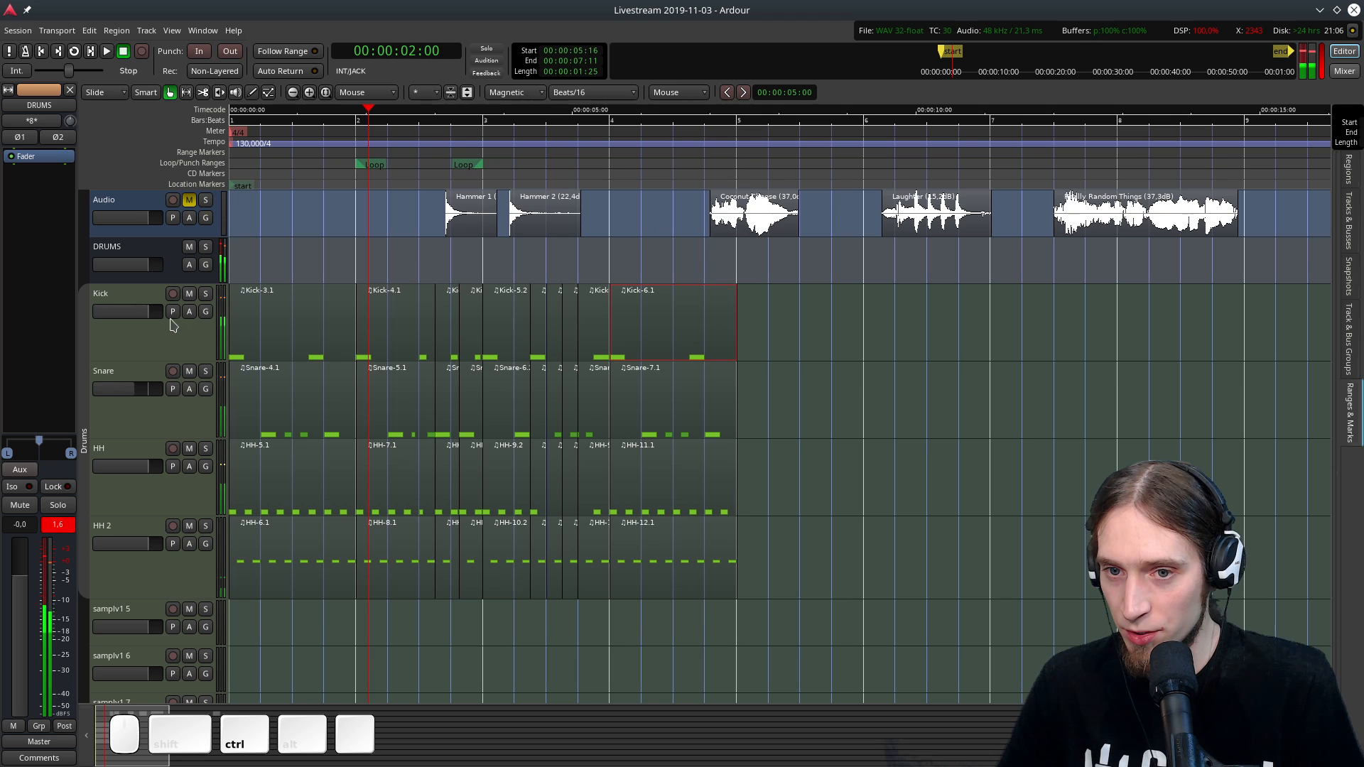
pyautogui.click(82, 317)
pyautogui.moveTo(859, 327); pyautogui.dragTo(235, 576)
pyautogui.scroll(-1, 339, 510)
pyautogui.hotkey('alt', 'd')
# Play the drums from bar 4 to check the lead-in to the duplicated section.
pyautogui.click(420, 150)
pyautogui.scroll(3, 445, 356)
pyautogui.hotkey('ctrl', 'space')
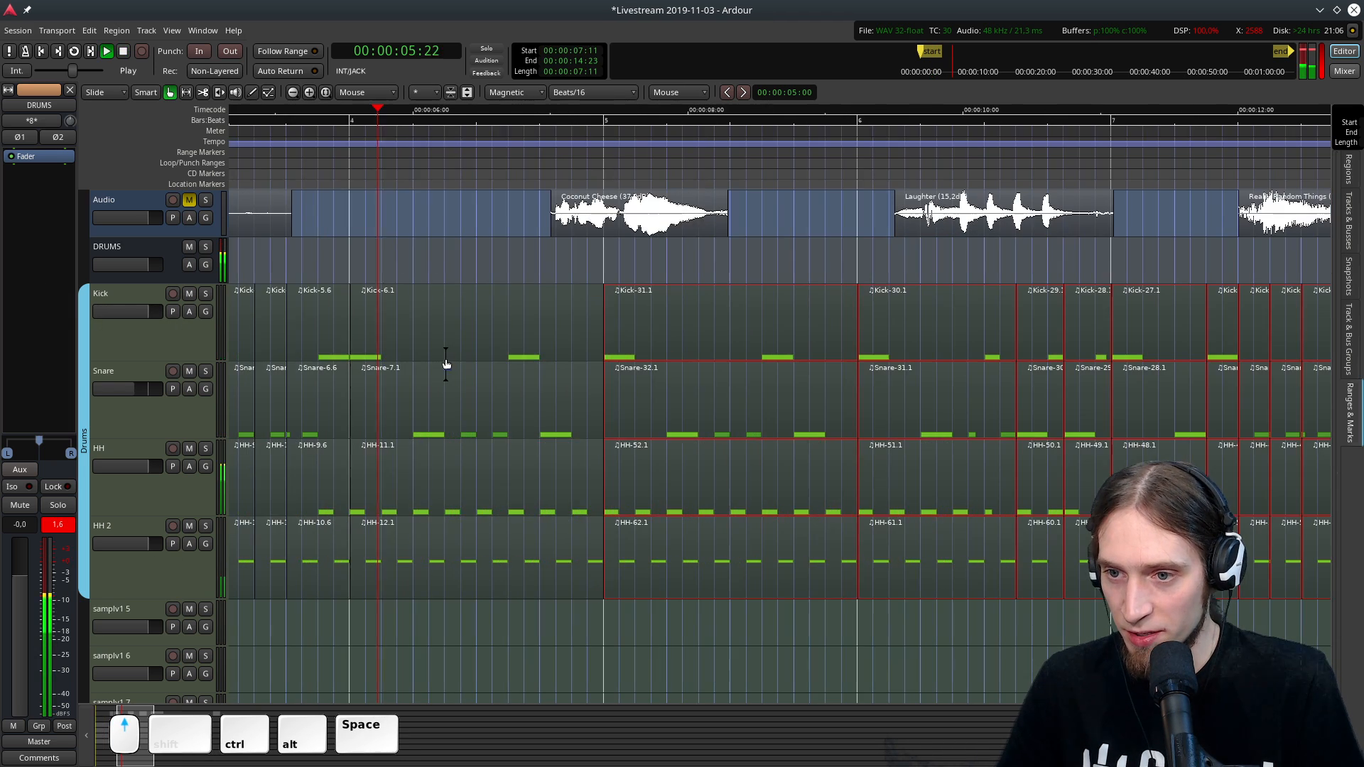
pyautogui.press('space')
# Shorten the Snare note on the fourth beat of bar 4.
pyautogui.press('d')
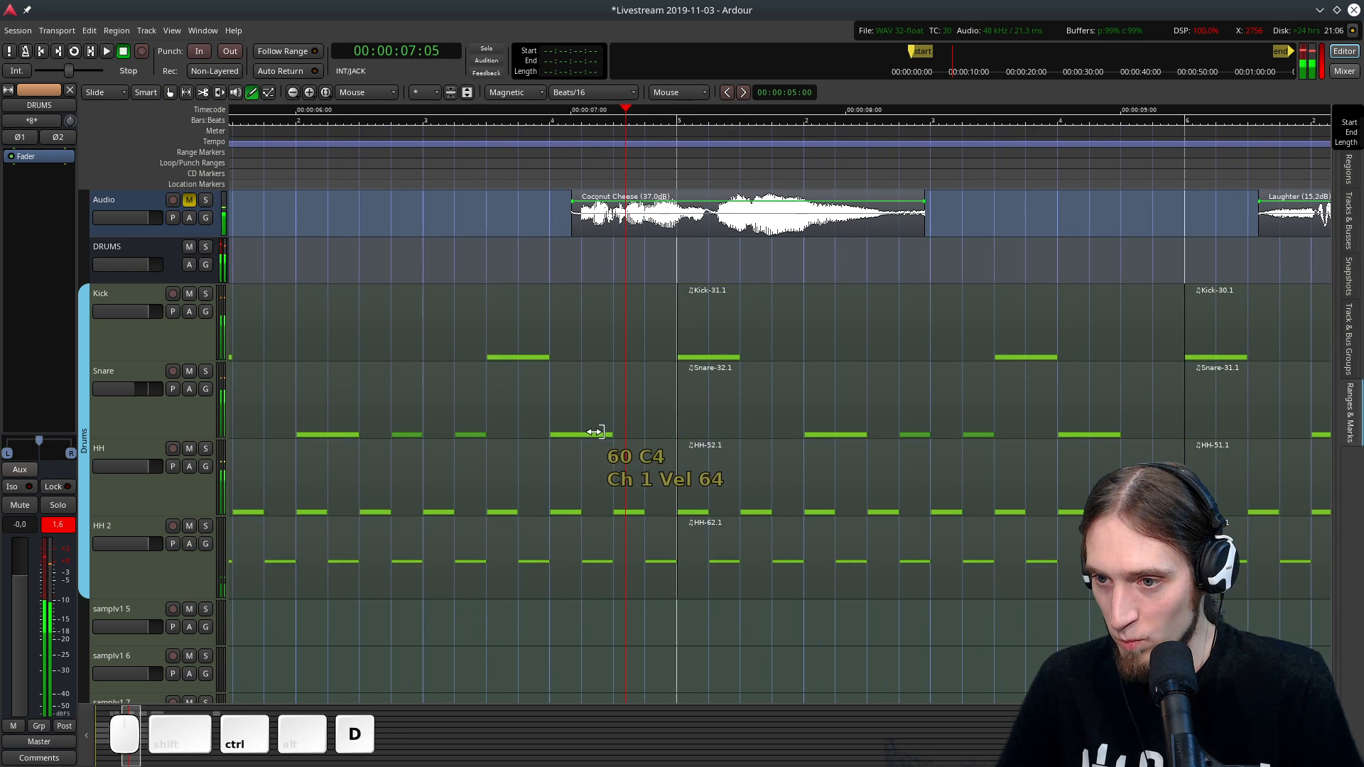
pyautogui.moveTo(611, 434)
pyautogui.mouseDown()
pyautogui.moveTo(554, 437)
pyautogui.moveTo(565, 436)
pyautogui.mouseUp()
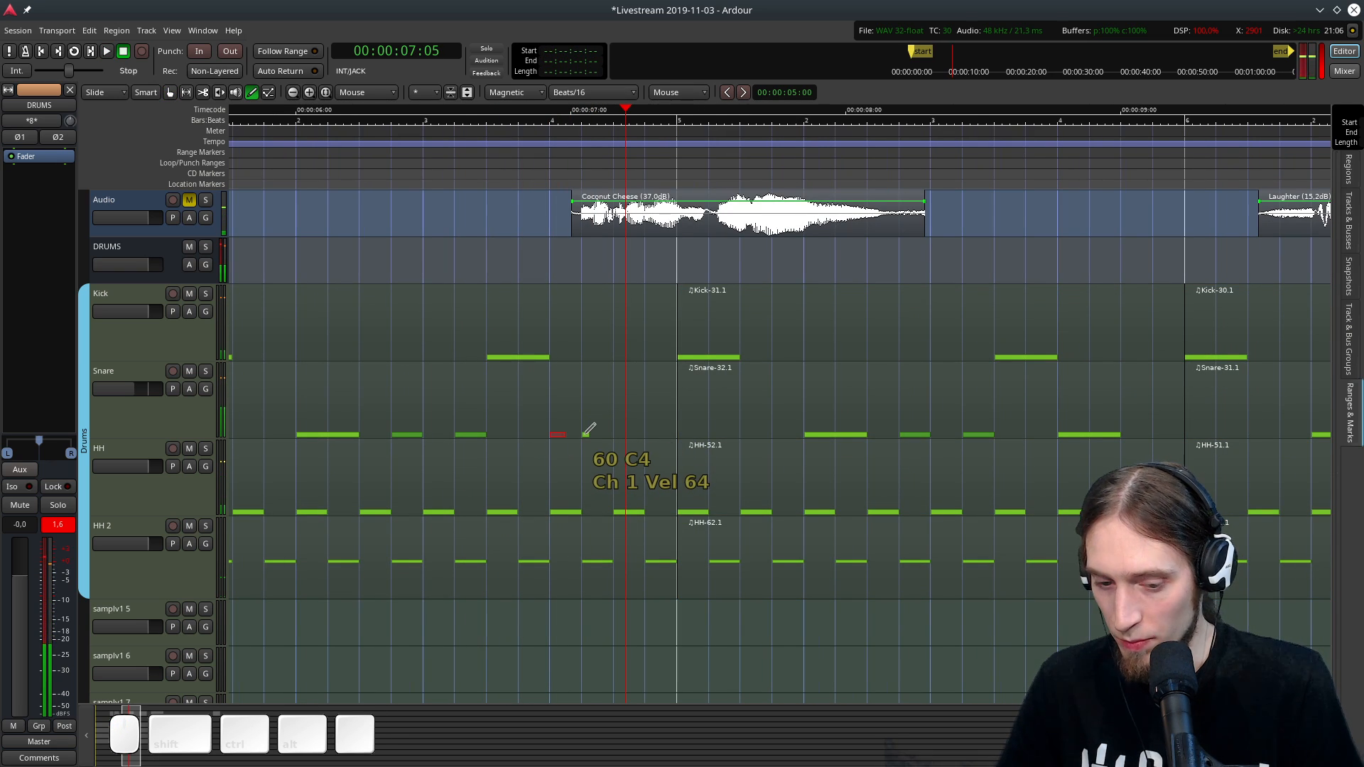
pyautogui.press('g')
# Split the grouped drum regions at the fourth beat of bar 4.
pyautogui.press('s')
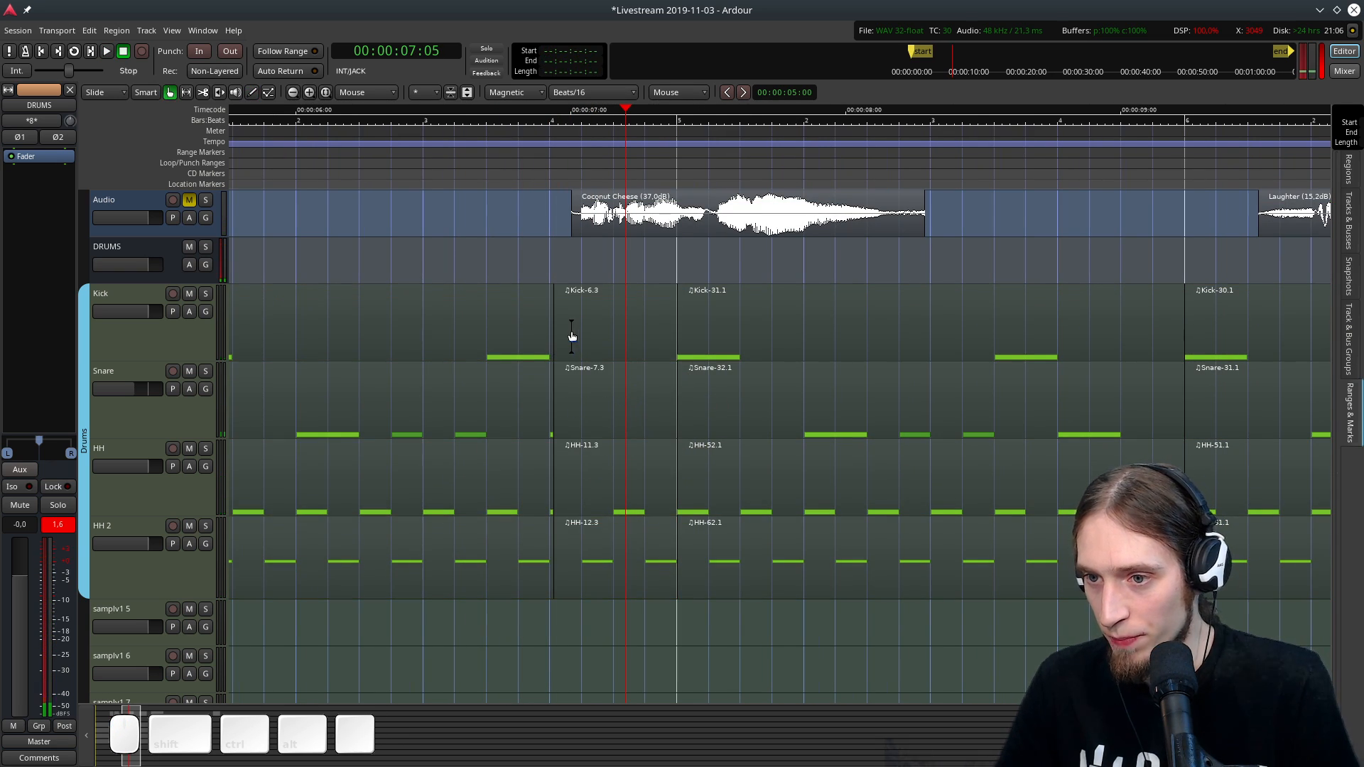
pyautogui.press('s')
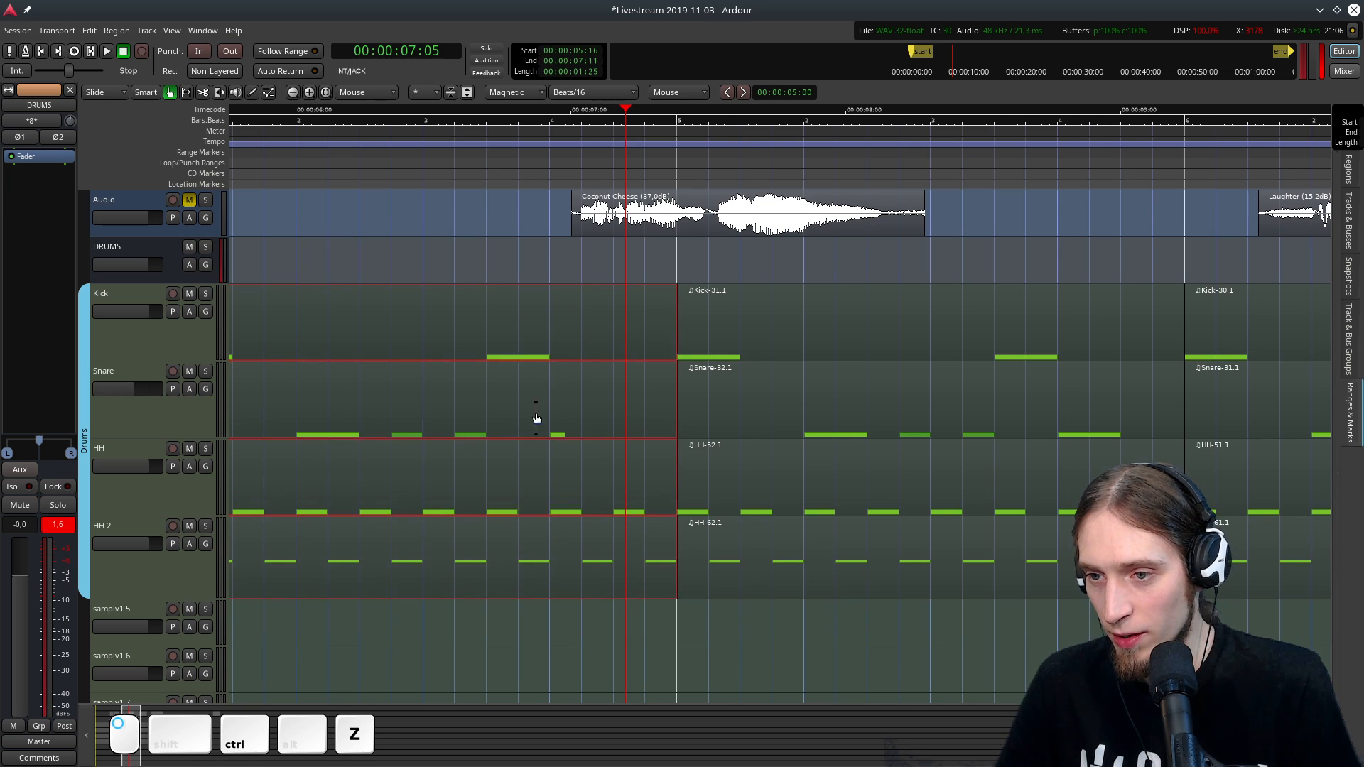
pyautogui.keyDown('ctrl'); pyautogui.scroll(2, 536, 412); pyautogui.keyUp('ctrl')
pyautogui.press('s')
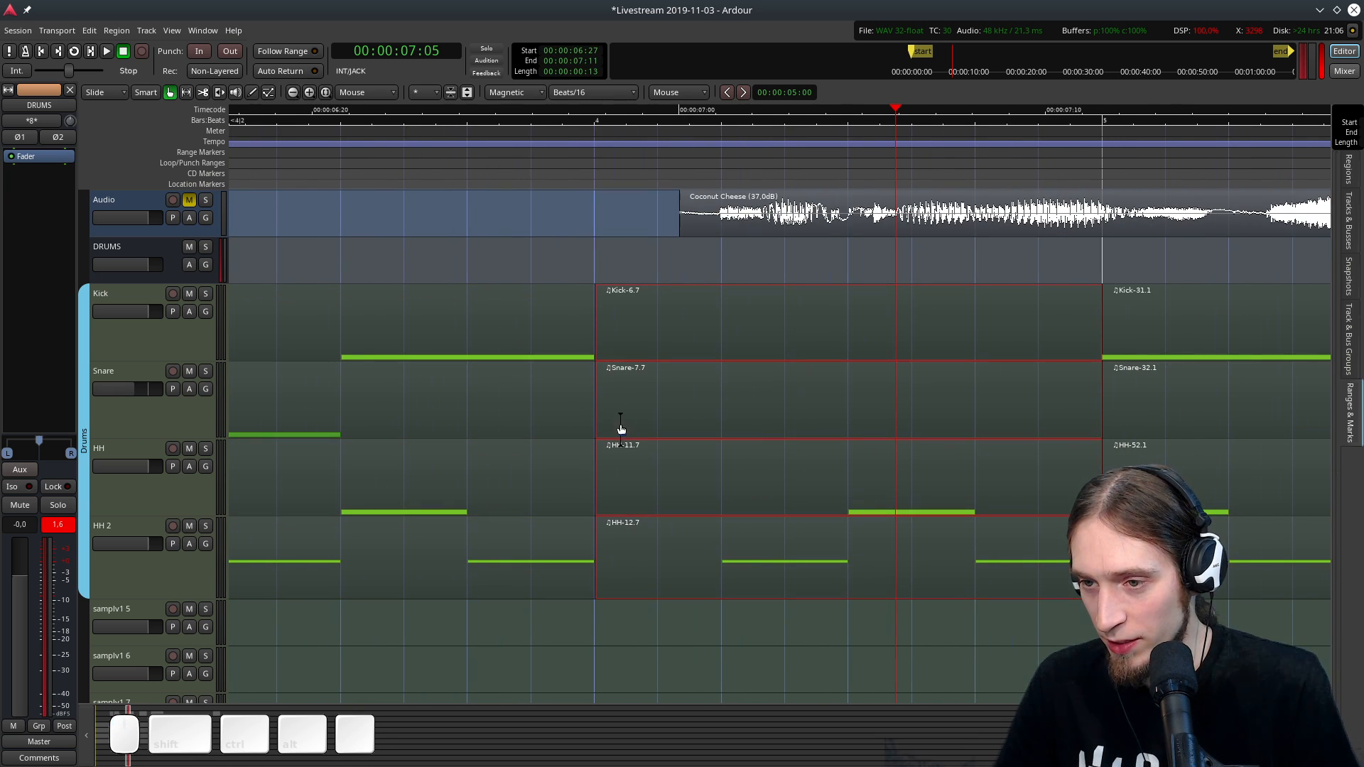
# Extend the start of the split drum regions slightly earlier and trim the Snare and HH notes to begin just after beat 4.
pyautogui.moveTo(600, 405)
pyautogui.mouseDown()
pyautogui.moveTo(575, 404)
pyautogui.moveTo(590, 401)
pyautogui.mouseUp()
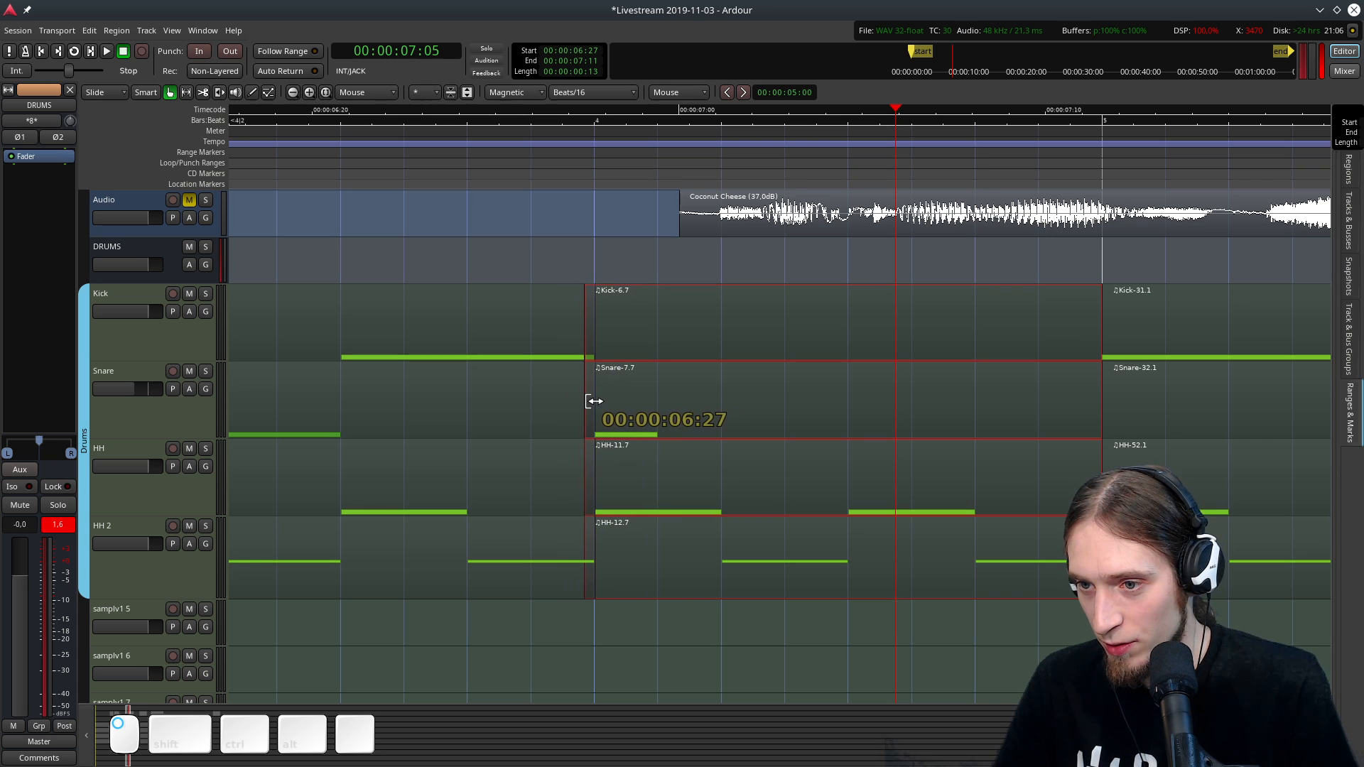
pyautogui.press('e')
pyautogui.keyDown('ctrl'); pyautogui.scroll(3, 596, 433); pyautogui.keyUp('ctrl')
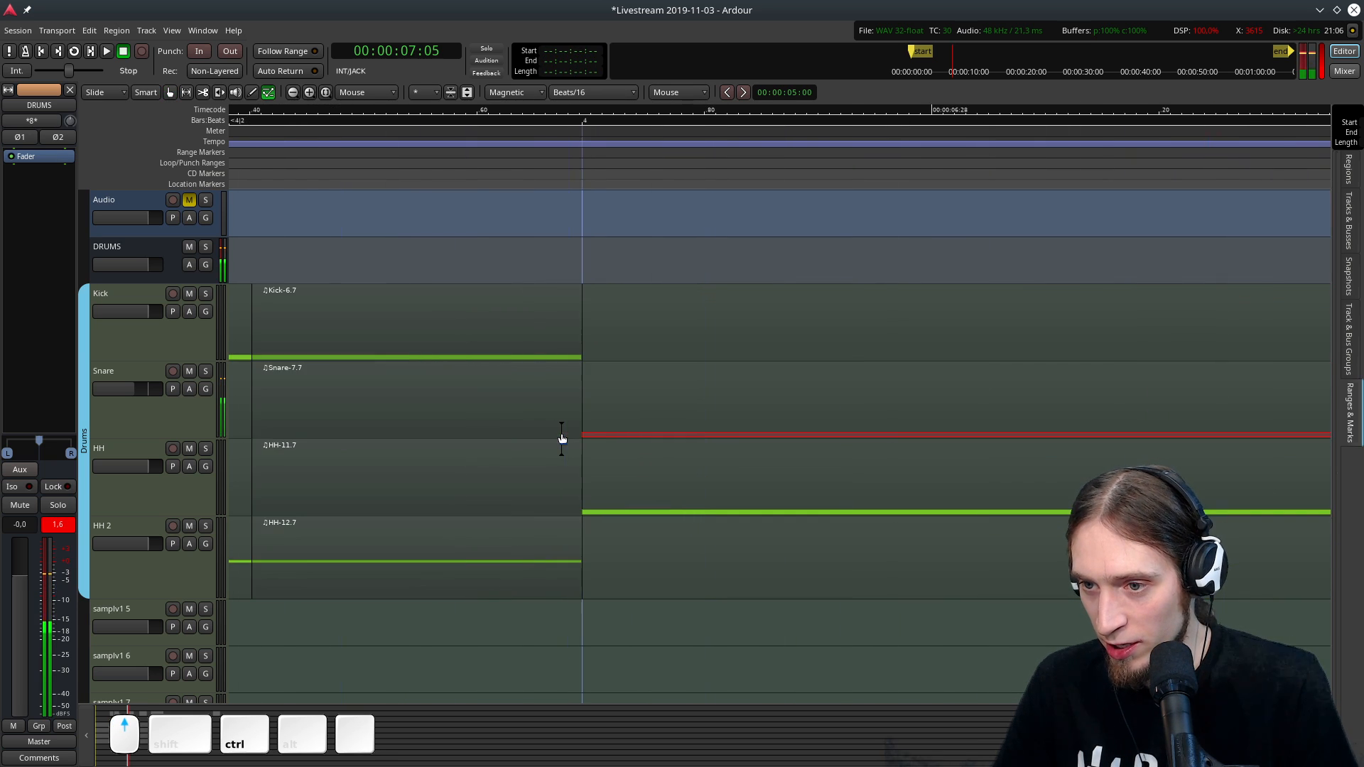
pyautogui.click(596, 509)
pyautogui.moveTo(592, 431); pyautogui.dragTo(606, 432)
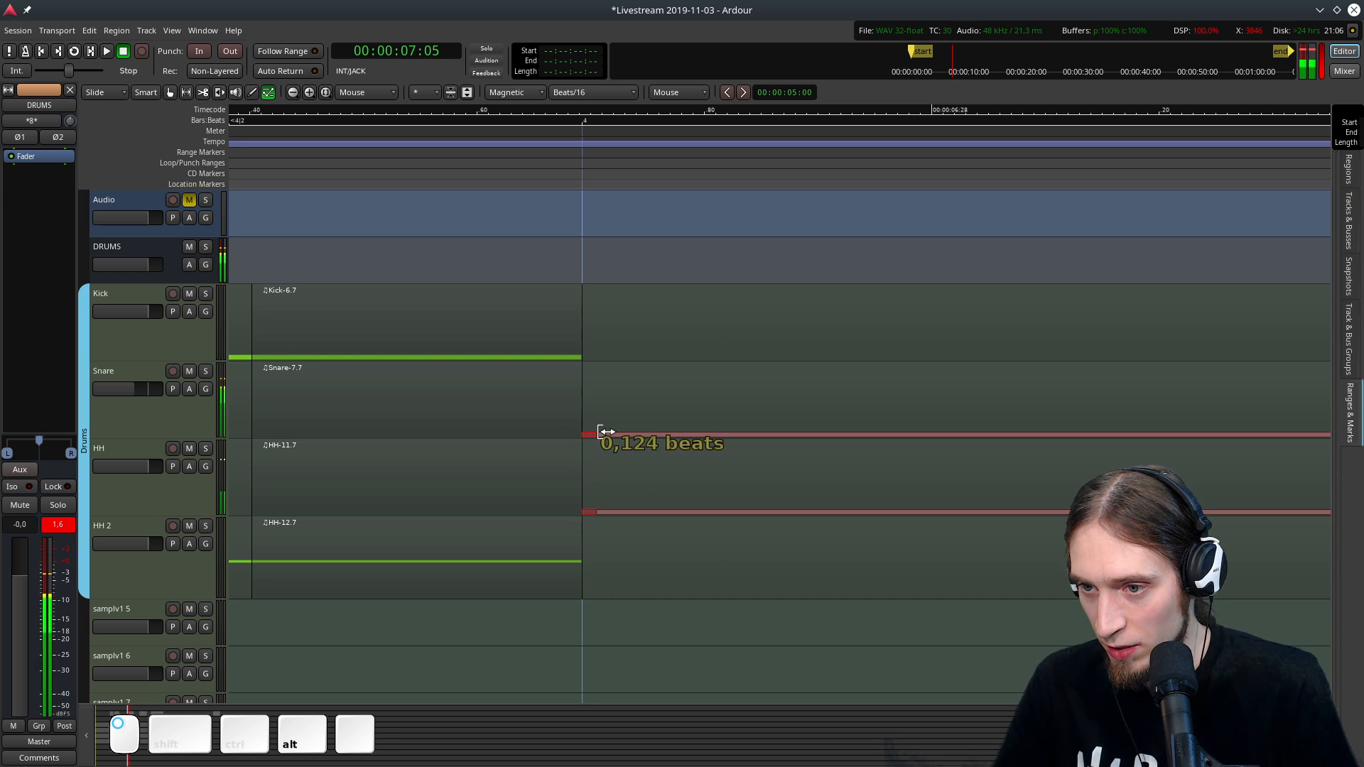
pyautogui.press('g')
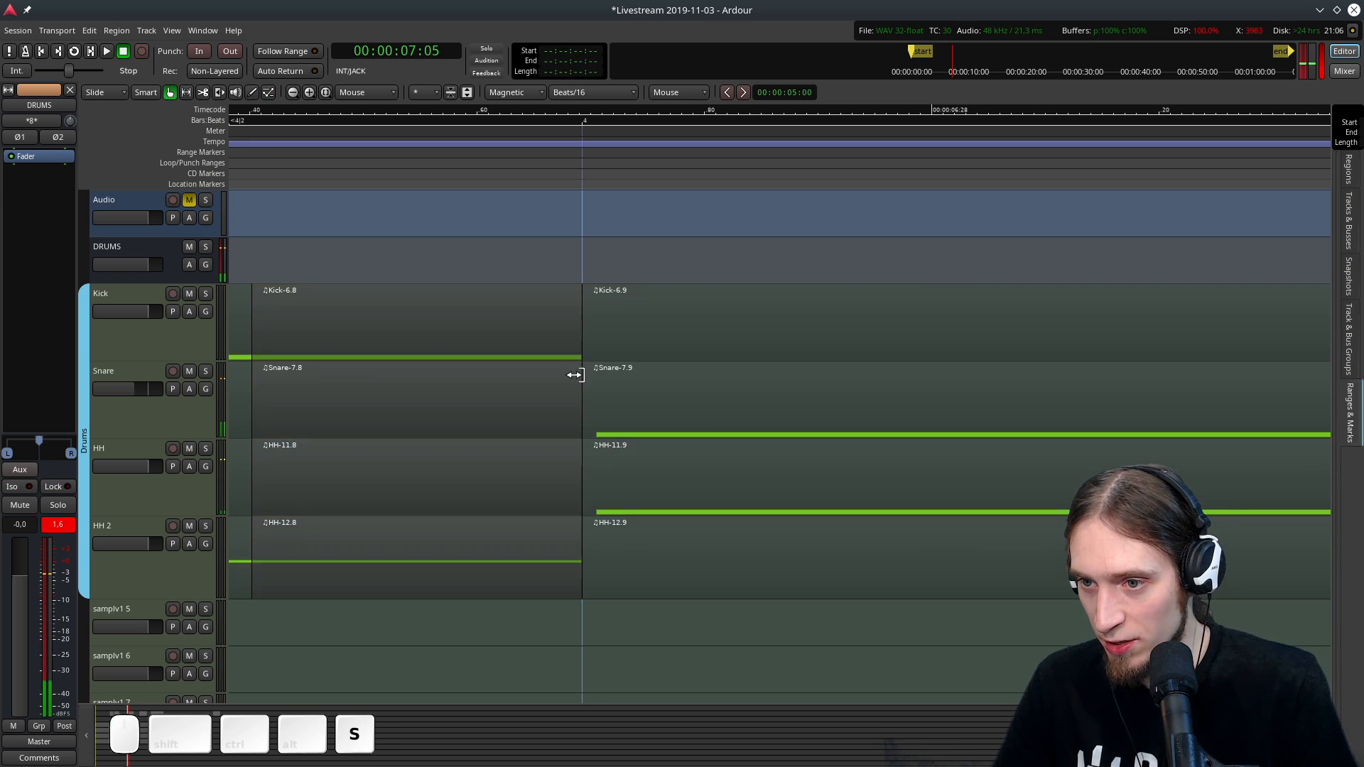
# Delete the leftover slivers before beat 4 on the Kick, Snare, HH and HH 2 tracks after splitting there.
pyautogui.click(560, 388)
pyautogui.keyDown('shift'); pyautogui.rightClick(559, 388); pyautogui.keyUp('shift')
pyautogui.keyDown('shift'); pyautogui.rightClick(534, 328); pyautogui.keyUp('shift')
pyautogui.keyDown('shift'); pyautogui.rightClick(525, 488); pyautogui.keyUp('shift')
pyautogui.keyDown('shift'); pyautogui.rightClick(531, 534); pyautogui.keyUp('shift')
pyautogui.scroll(-5, 531, 534)
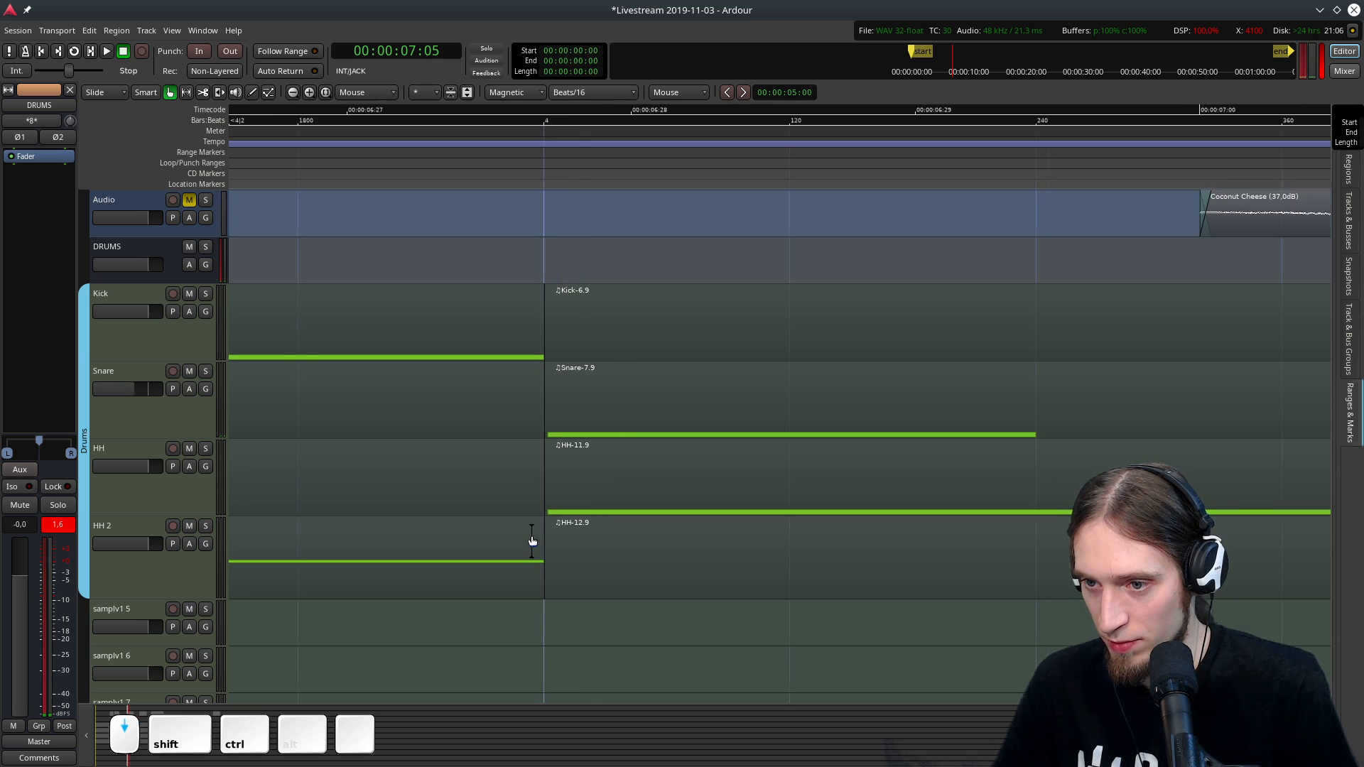
pyautogui.scroll(1, 692, 468)
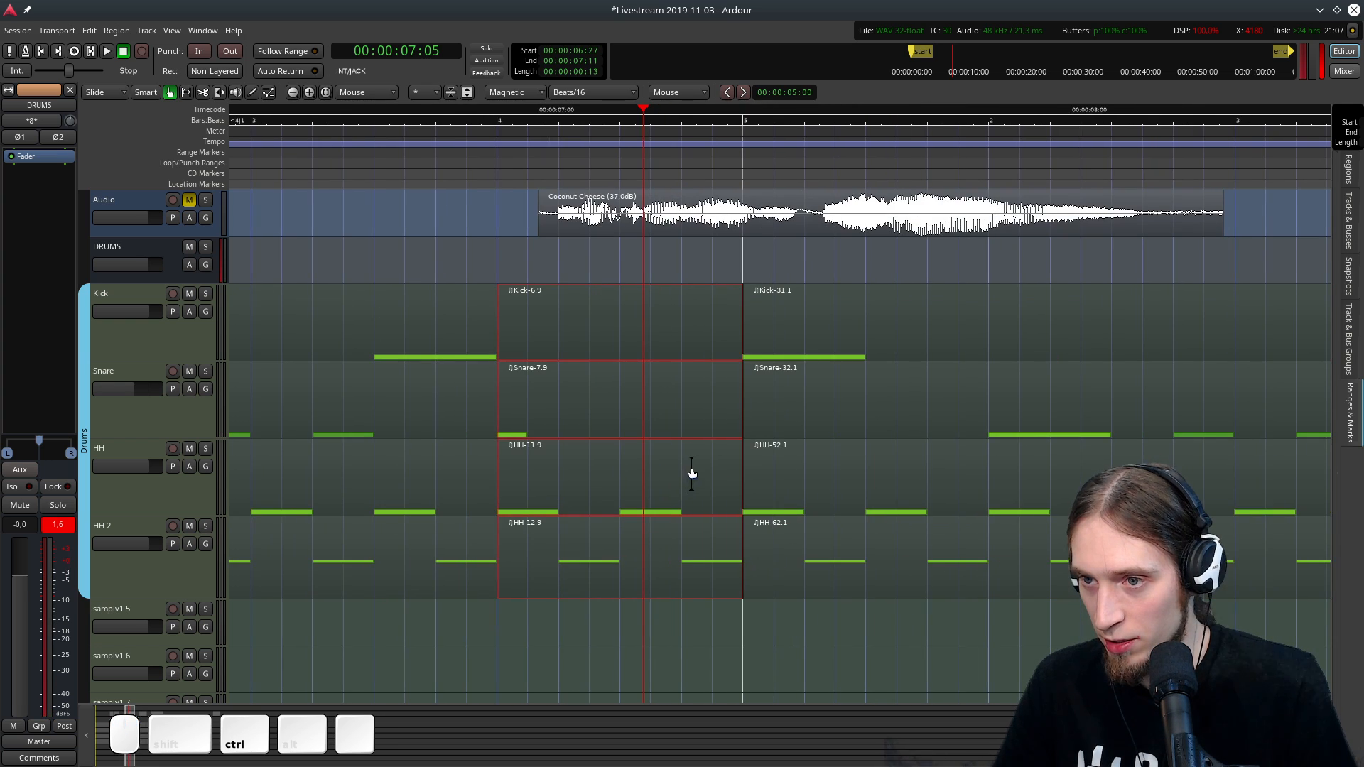
# Trim the drum regions on beat 4 to a quarter beat and duplicate them three times to fill the beat.
pyautogui.moveTo(730, 460); pyautogui.dragTo(541, 455)
pyautogui.hotkey('alt', 'd')
pyautogui.hotkey('alt', 'd')
pyautogui.hotkey('alt', 'd')
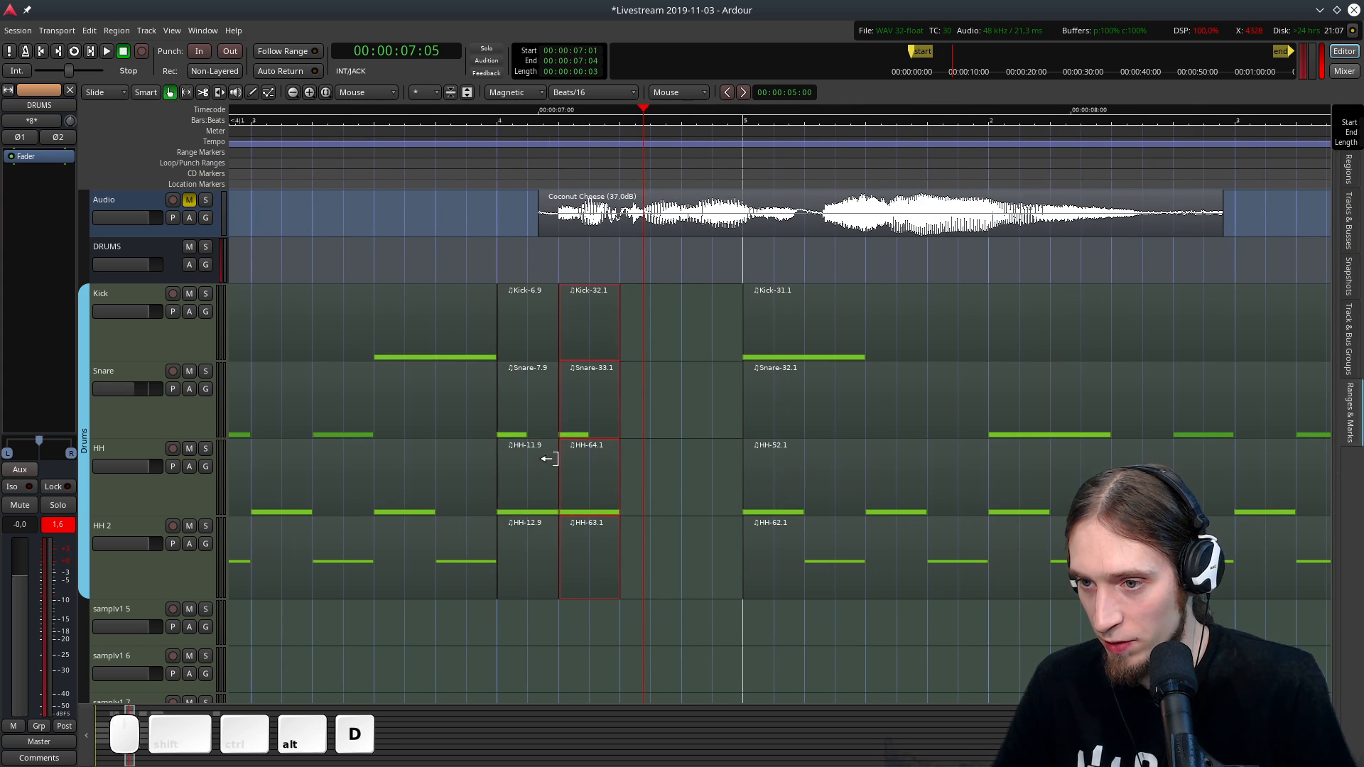
# Play the new drum fill and the bar that follows it.
pyautogui.press('space')
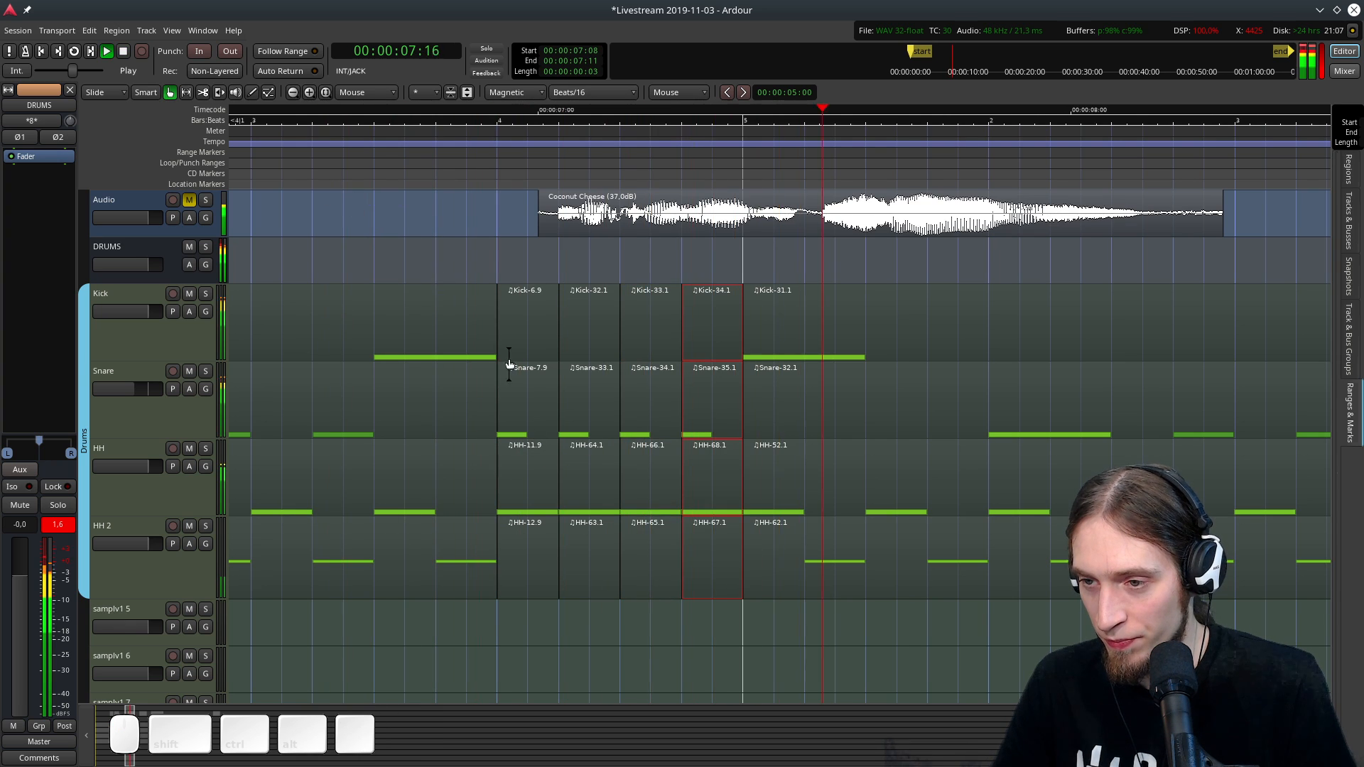
pyautogui.keyDown('ctrl'); pyautogui.scroll(-1, 585, 445); pyautogui.keyUp('ctrl')
pyautogui.press('space')
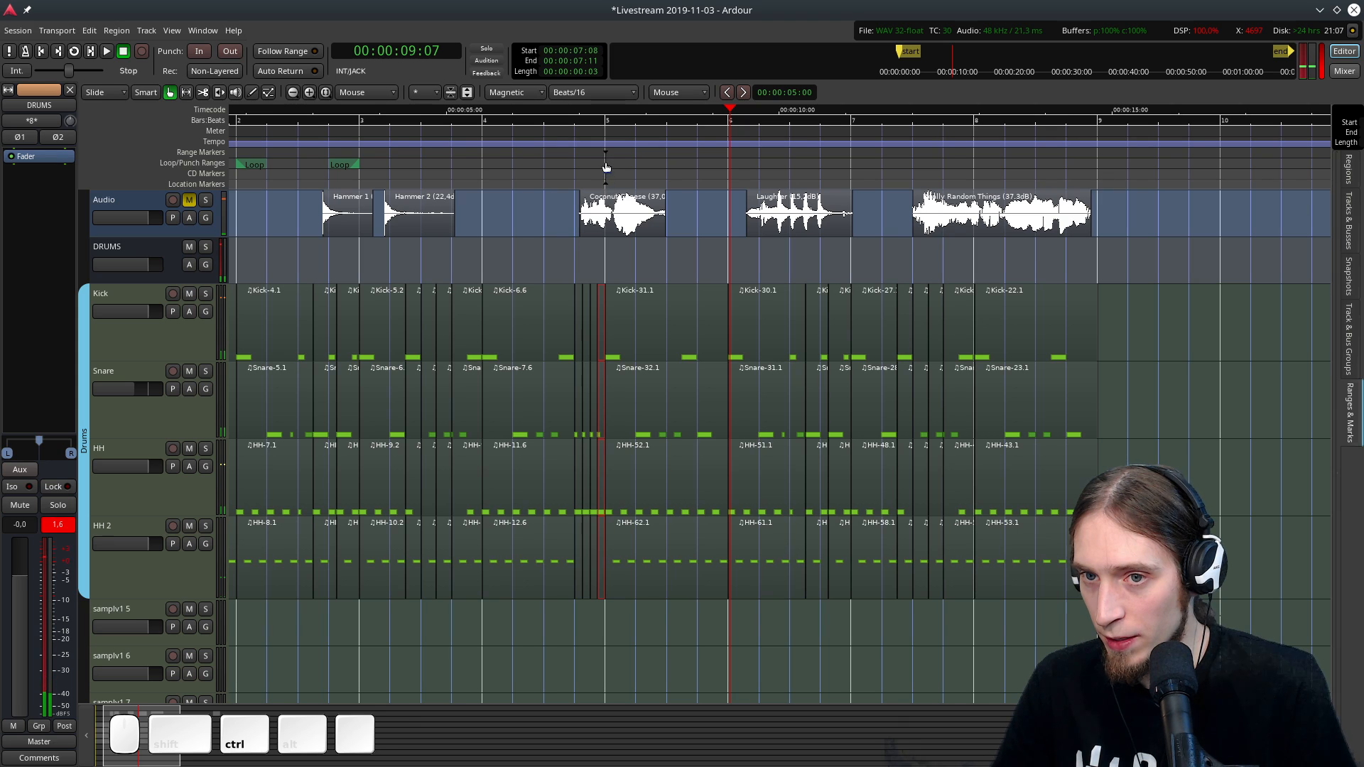
# Add a location marker named B at bar 5 and one named A at the start of the session.
pyautogui.doubleClick(607, 185)
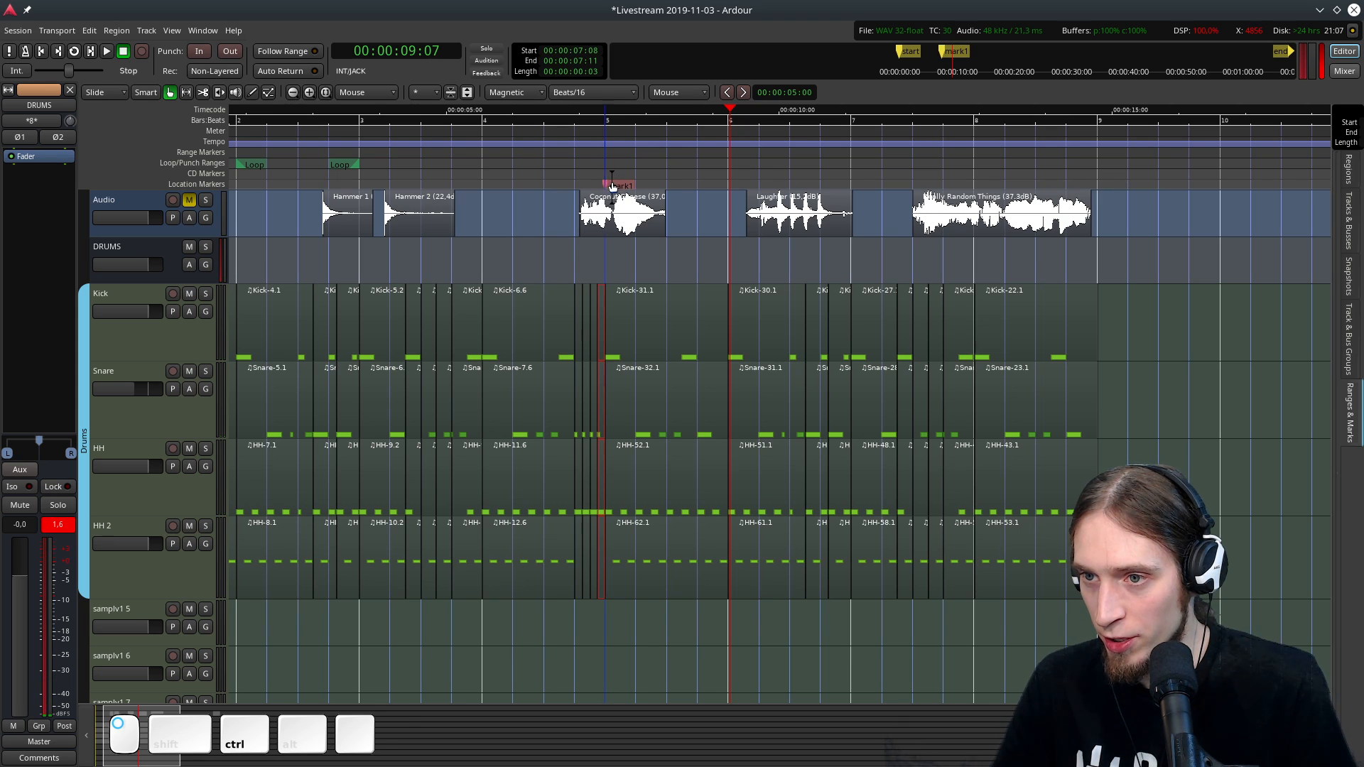
pyautogui.write('B')
pyautogui.press('Return')
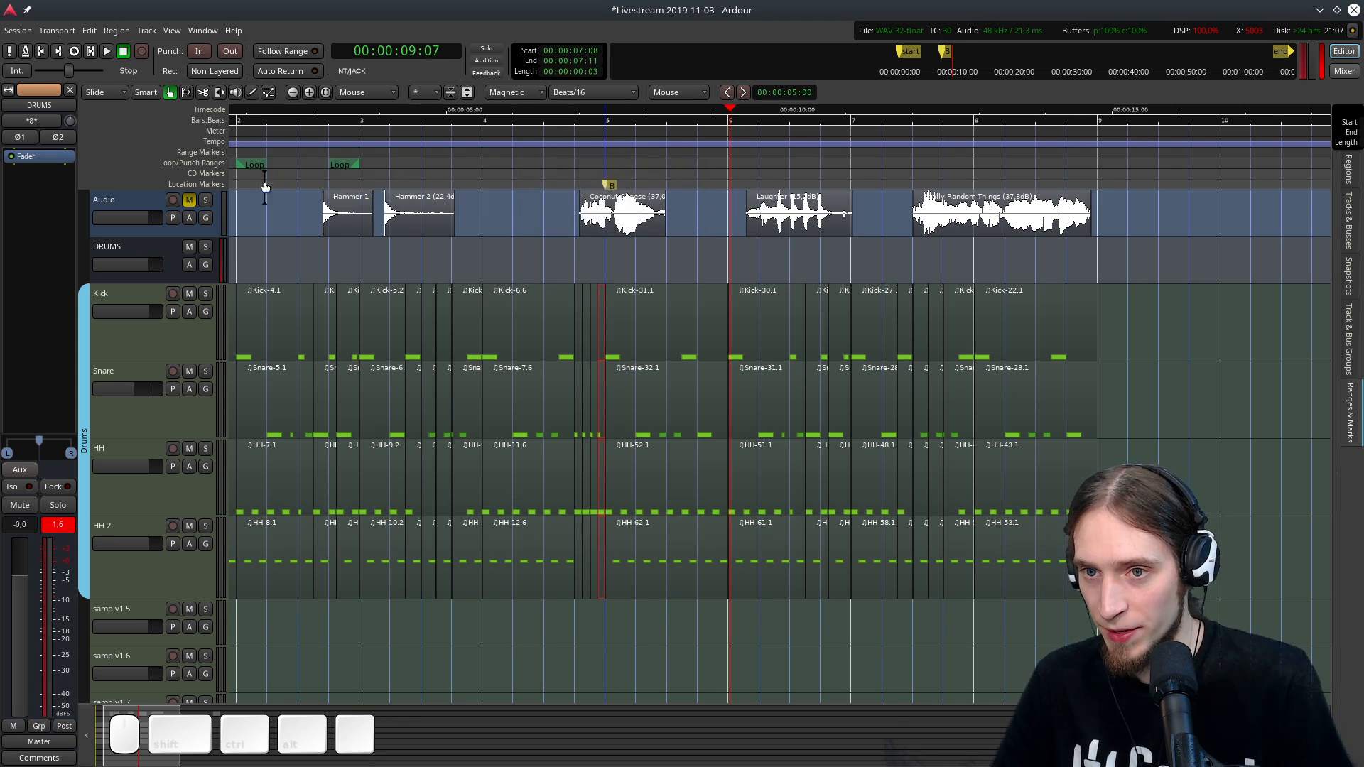
pyautogui.click(260, 180)
pyautogui.doubleClick(260, 181)
pyautogui.write('A')
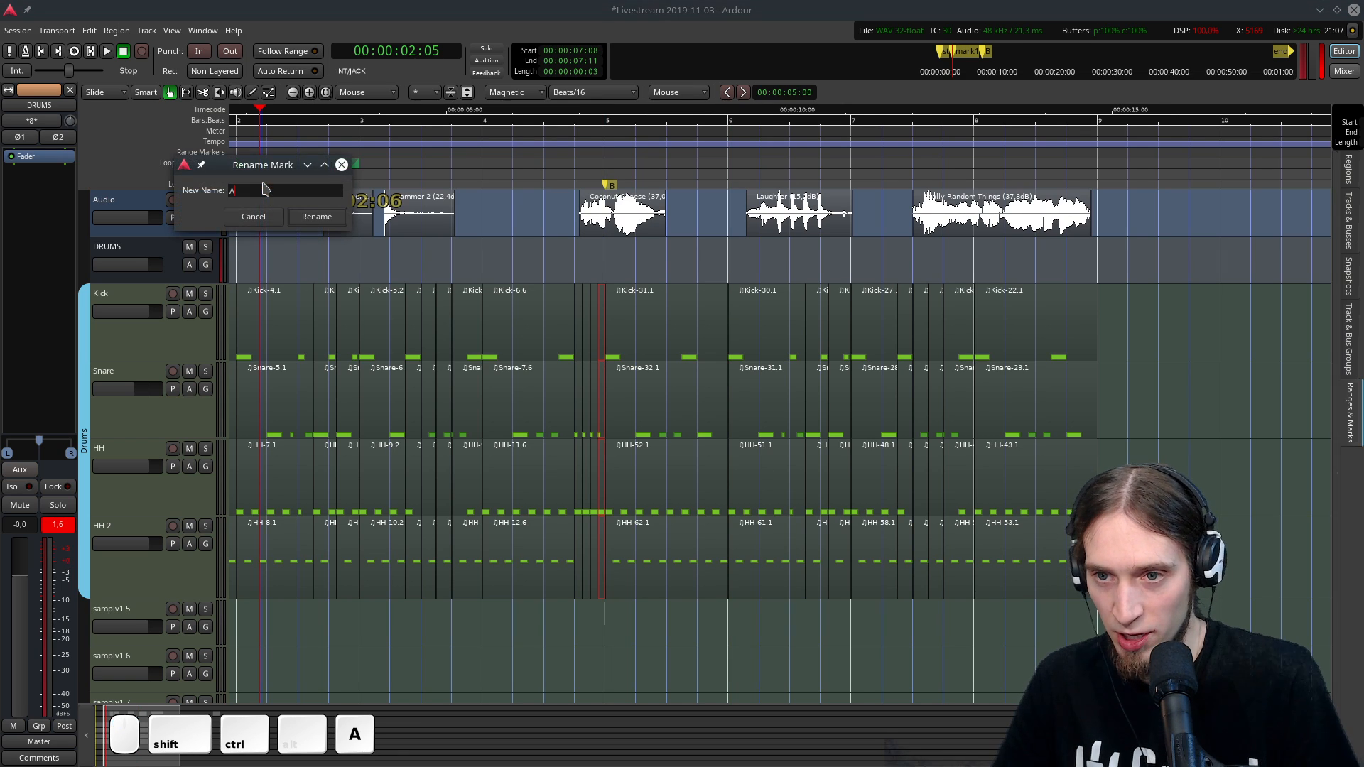
pyautogui.press('Return')
pyautogui.hscroll(-3, 568, 319)
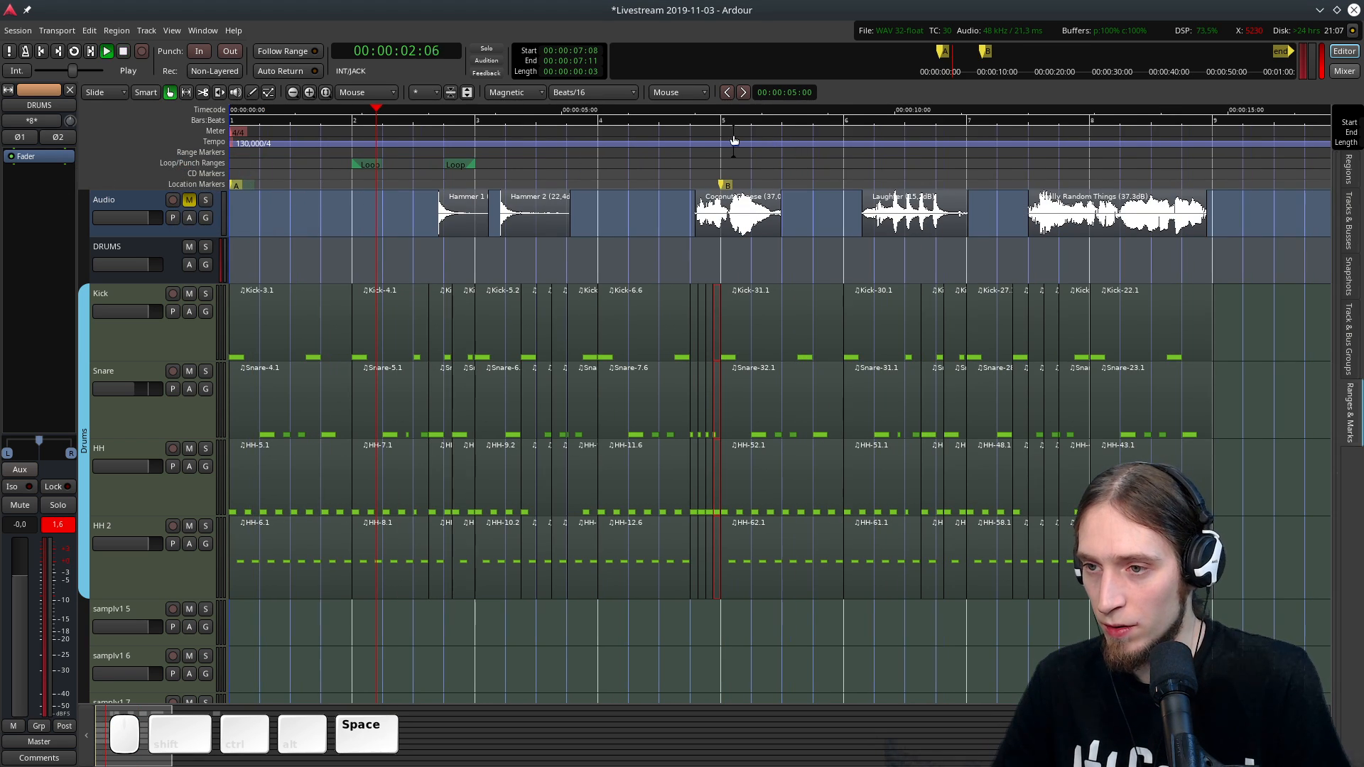
# Play the start of section B and select the HH and HH 2 regions from bar 5 onward.
pyautogui.press('space')
pyautogui.moveTo(1290, 589); pyautogui.dragTo(729, 453)
pyautogui.keyDown('ctrl'); pyautogui.scroll(1, 1134, 497); pyautogui.keyUp('ctrl')
pyautogui.keyDown('ctrl'); pyautogui.scroll(-1, 665, 558); pyautogui.keyUp('ctrl')
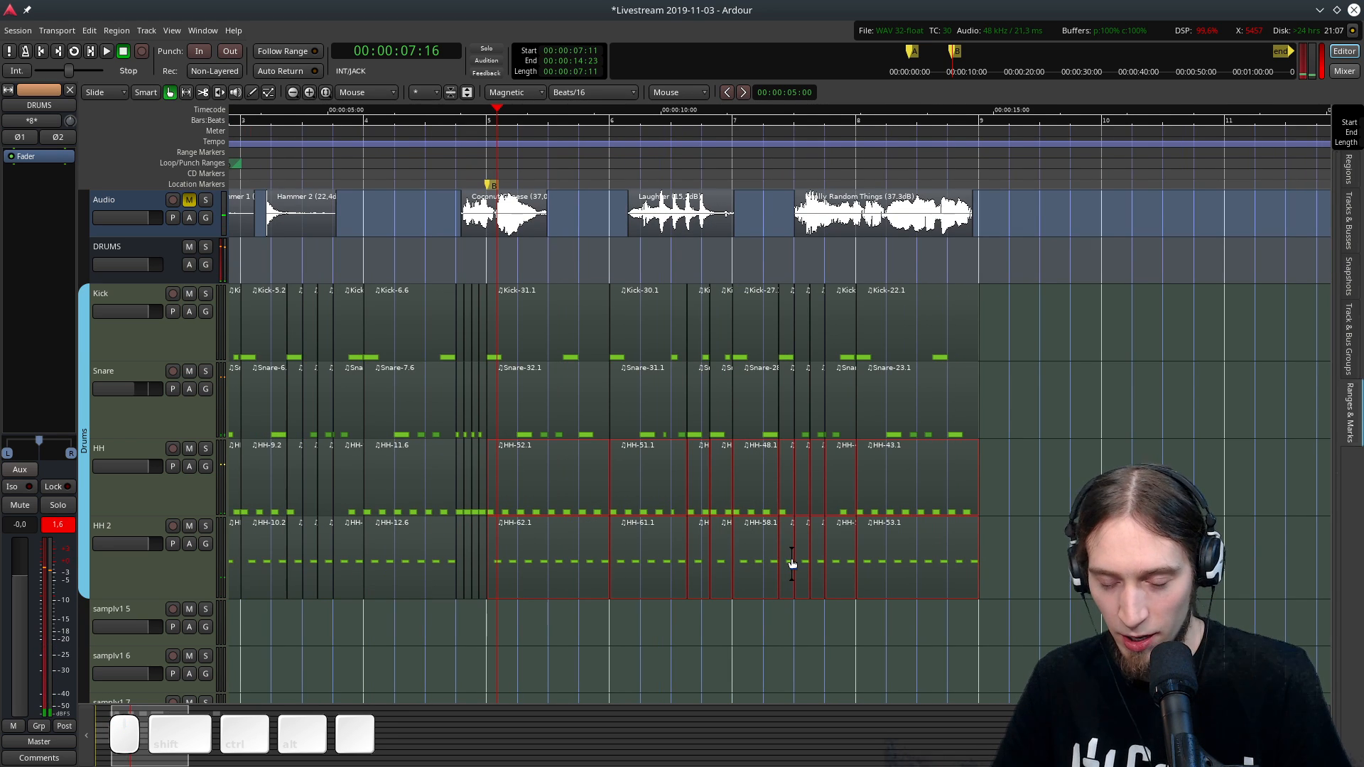
# Deactivate the Drums group and select the range covering section B on only the HH and HH 2 tracks.
pyautogui.press('r')
pyautogui.moveTo(486, 458); pyautogui.dragTo(977, 504)
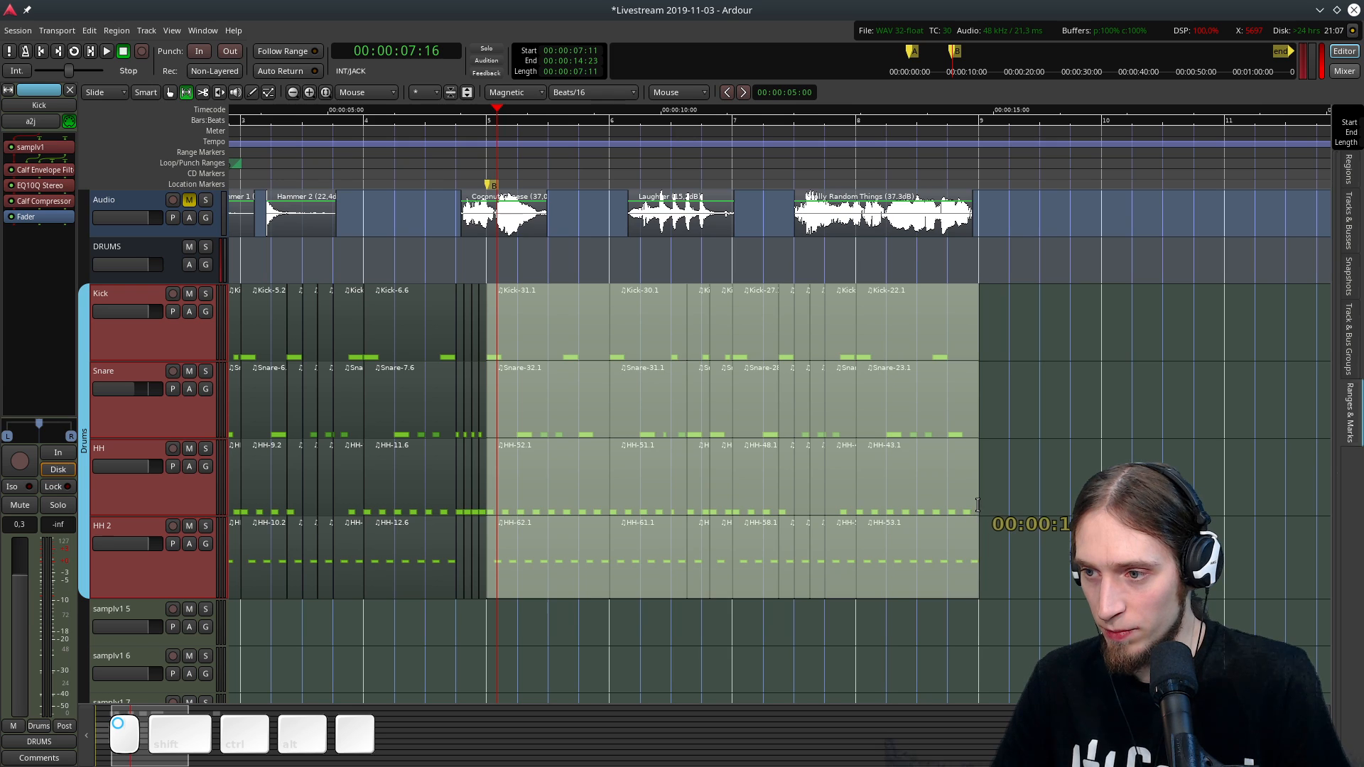
pyautogui.click(190, 423)
pyautogui.click(1001, 529)
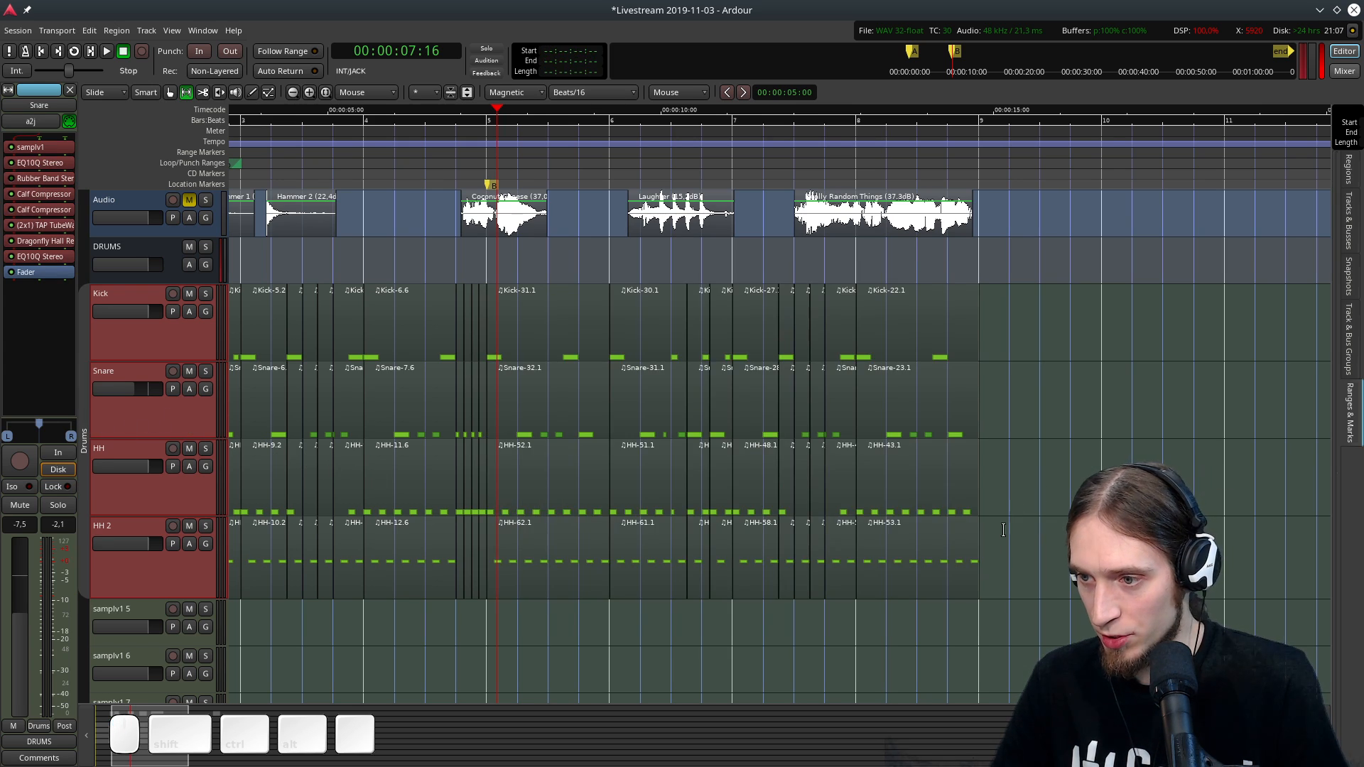
pyautogui.moveTo(977, 544); pyautogui.dragTo(426, 488)
pyautogui.keyDown('ctrl'); pyautogui.click(195, 412); pyautogui.keyUp('ctrl')
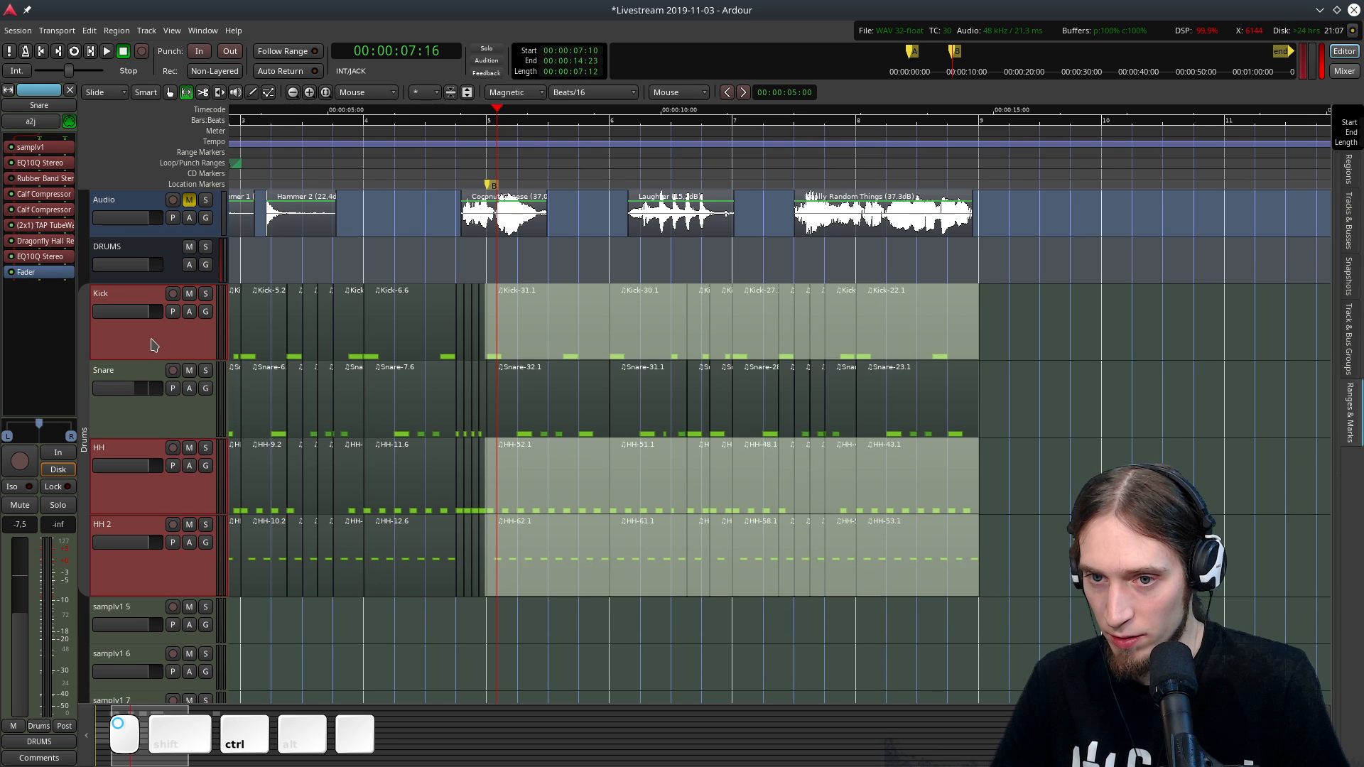
pyautogui.keyDown('ctrl'); pyautogui.click(147, 339); pyautogui.keyUp('ctrl')
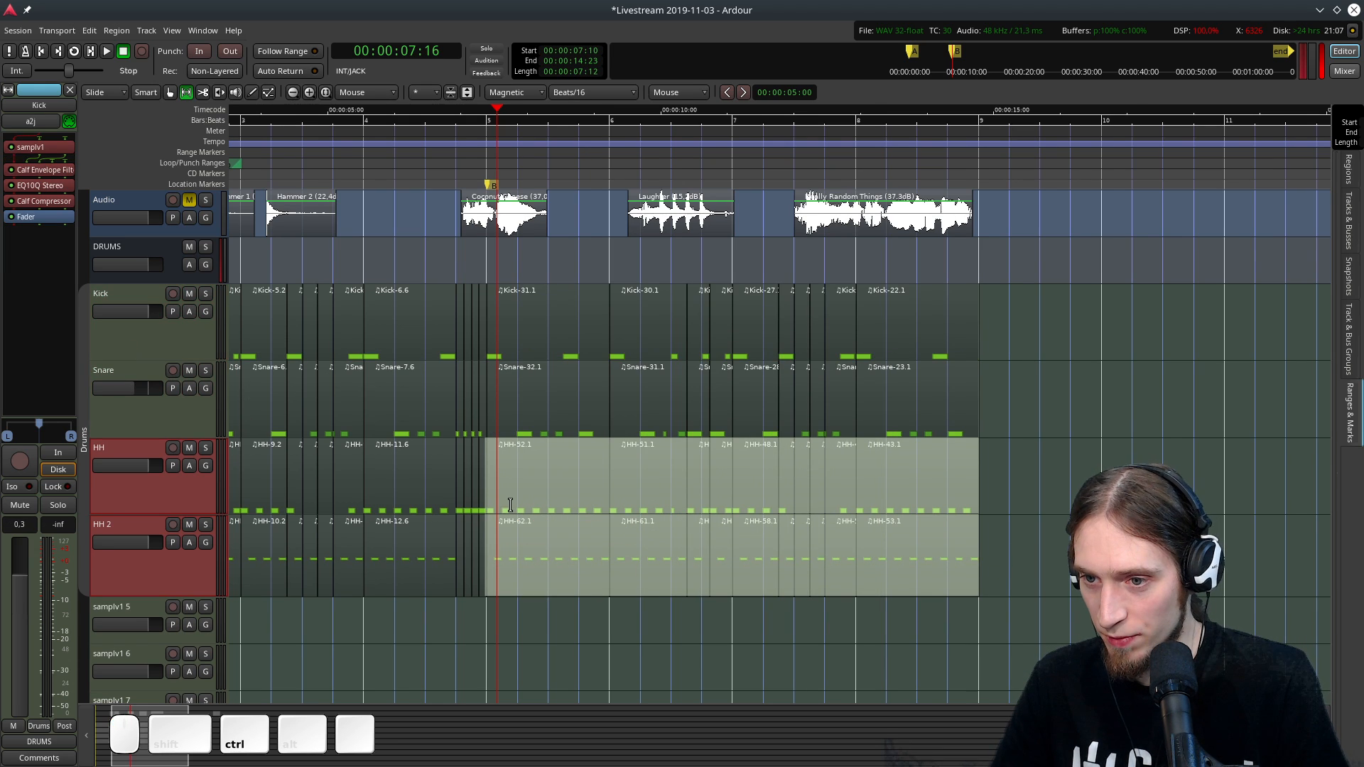
# Set the snap grid to Beats/4 and move the start of the selected range exactly onto bar 5.
pyautogui.scroll(2, 510, 504)
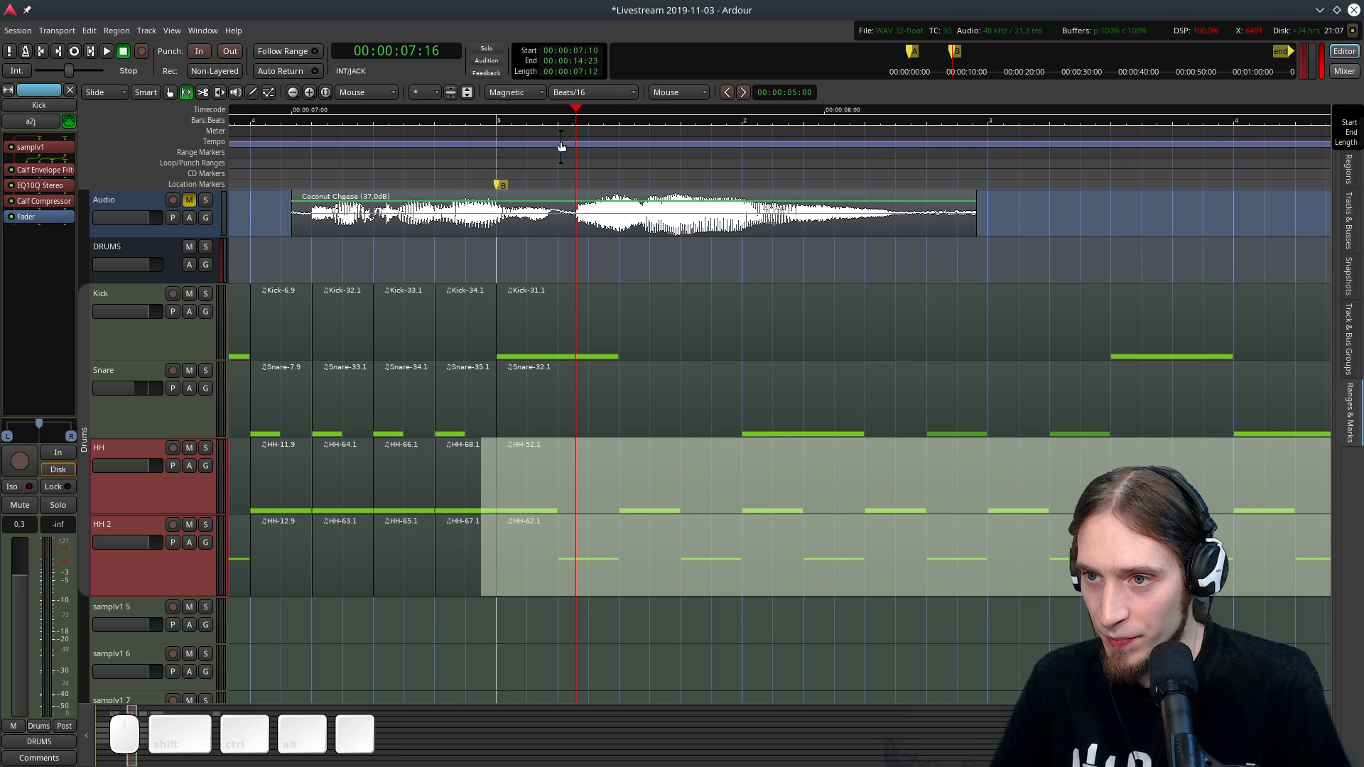
pyautogui.click(591, 92)
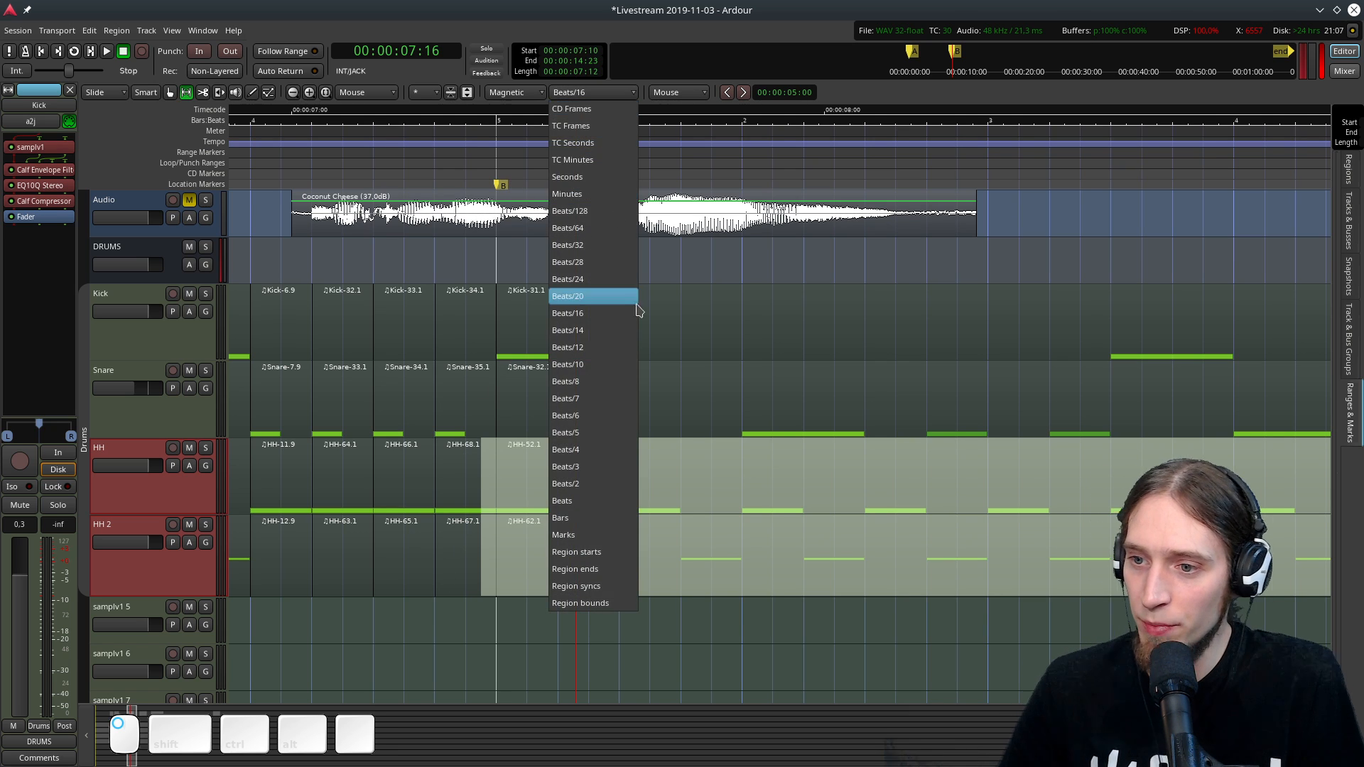
pyautogui.click(570, 457)
pyautogui.moveTo(482, 477); pyautogui.dragTo(499, 477)
# Consolidate the selected range on the HH and HH 2 tracks.
pyautogui.scroll(-4, 682, 500)
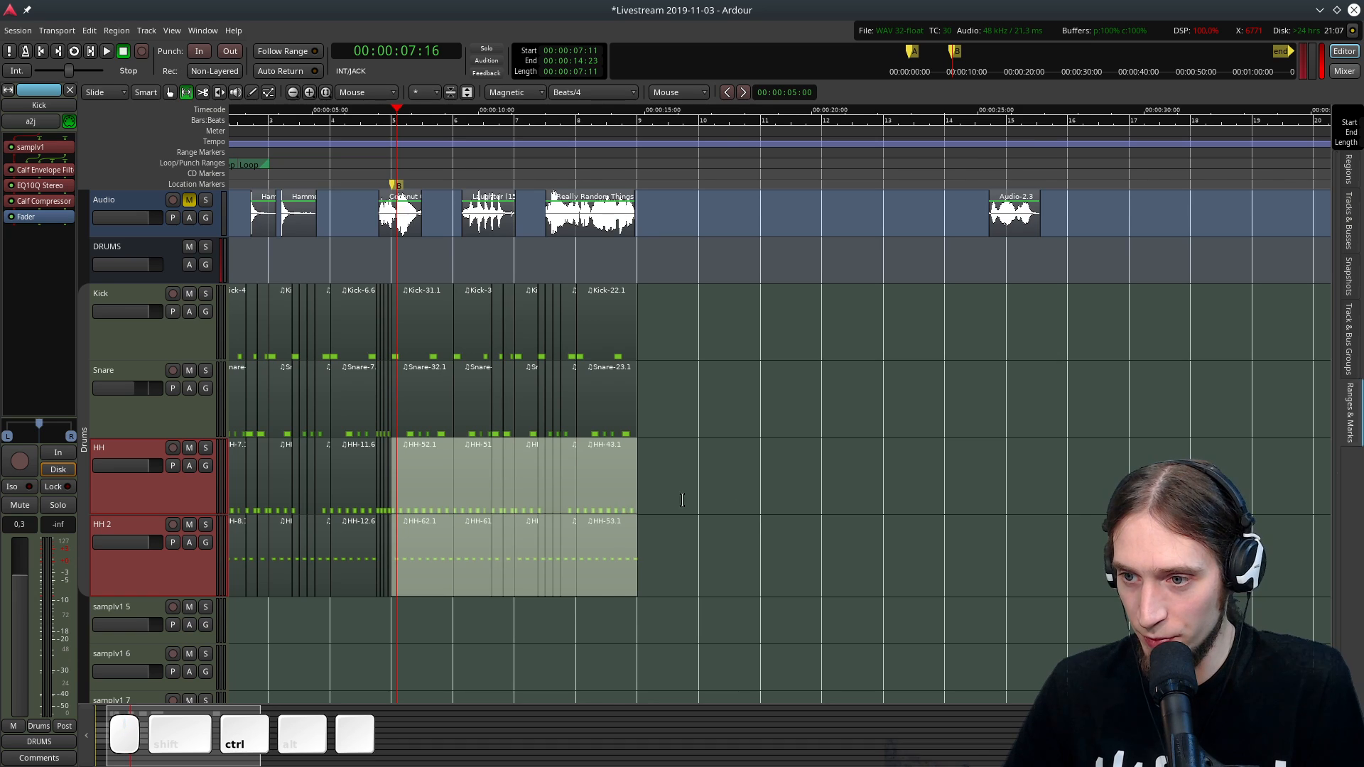
pyautogui.scroll(3, 682, 500)
pyautogui.scroll(-4, 449, 488)
pyautogui.scroll(2, 483, 497)
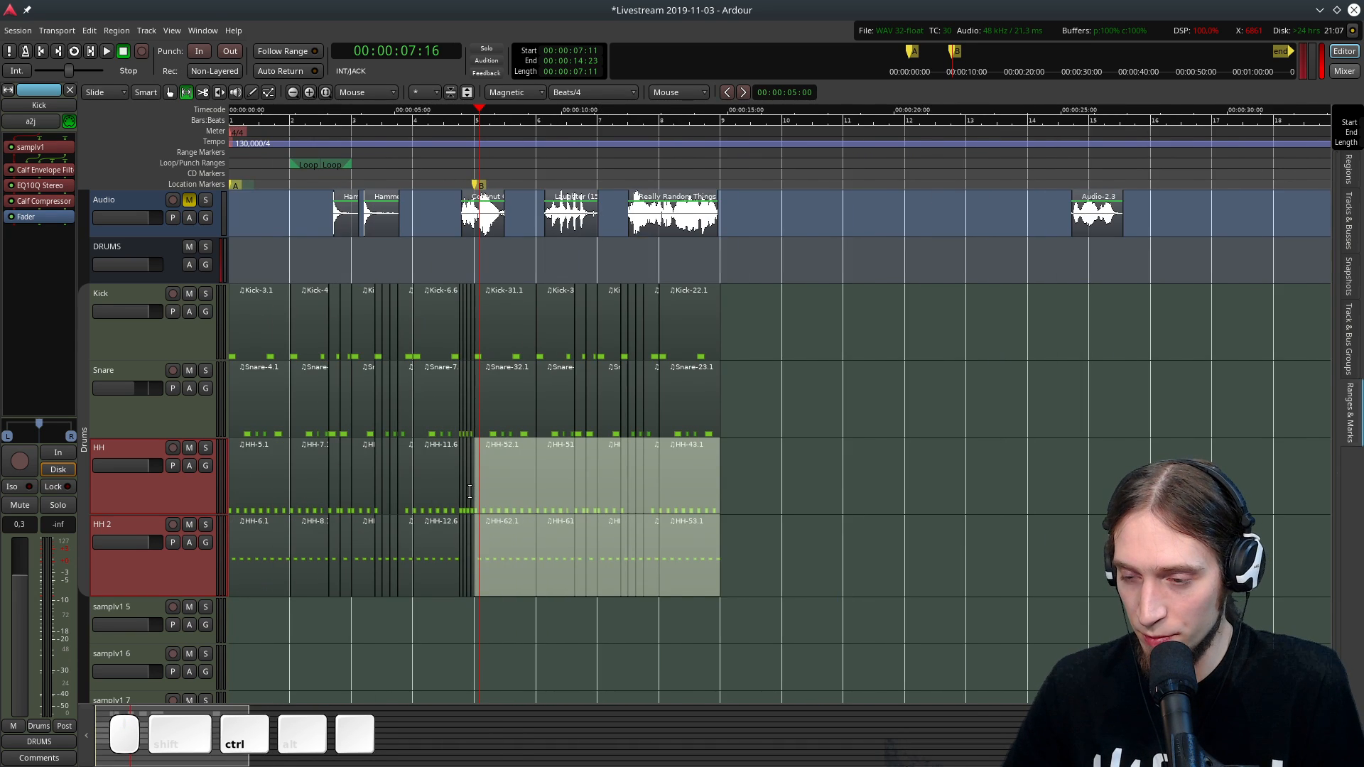
pyautogui.rightClick(534, 488)
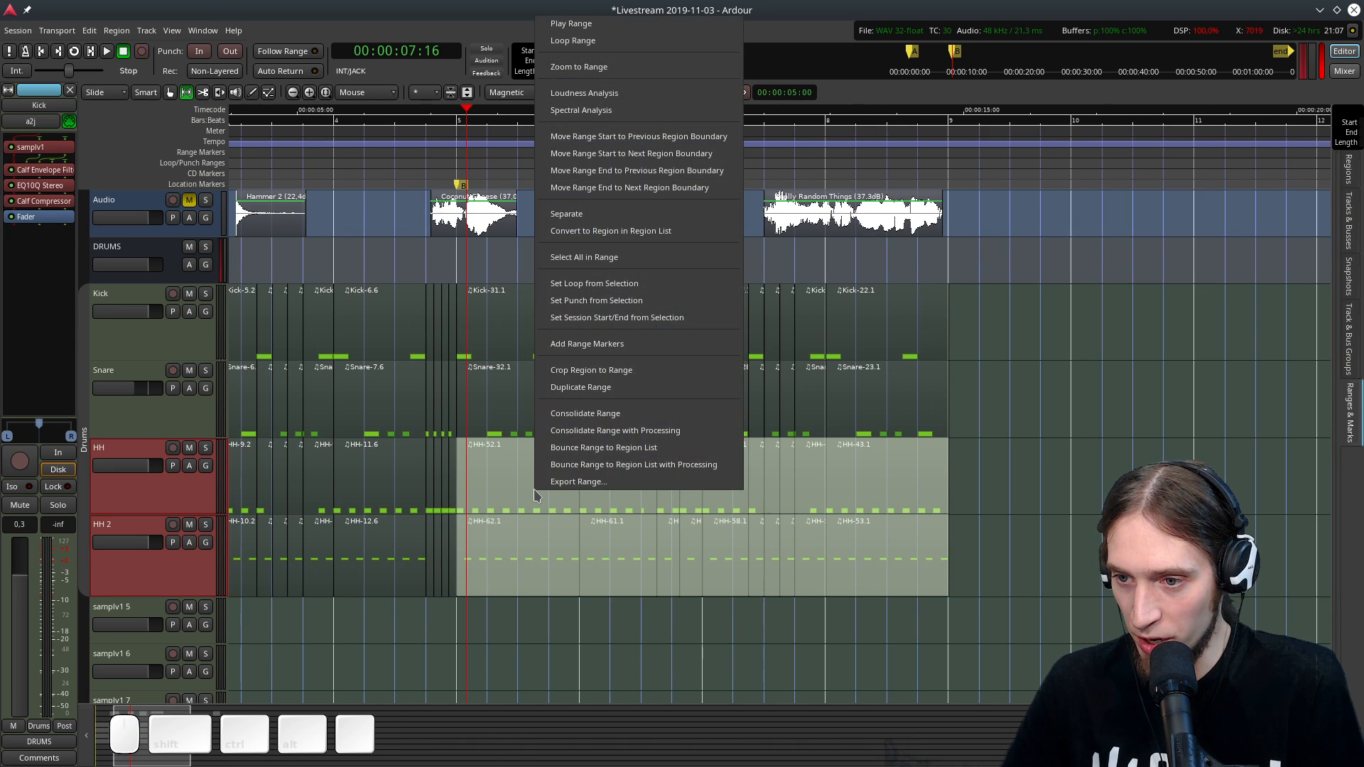
pyautogui.click(592, 415)
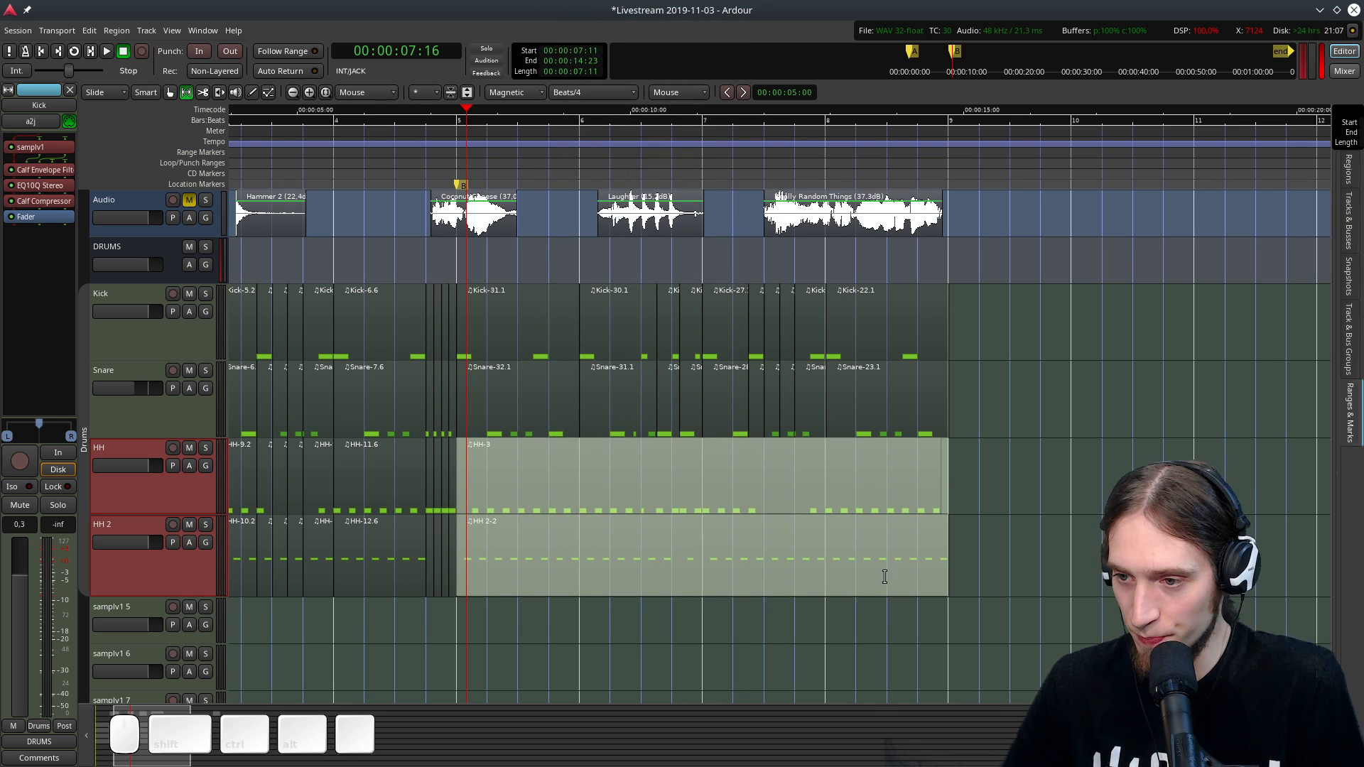
# Trim the end of the consolidated HH region to bar 9 and select it together with the consolidated HH 2 region.
pyautogui.press('g')
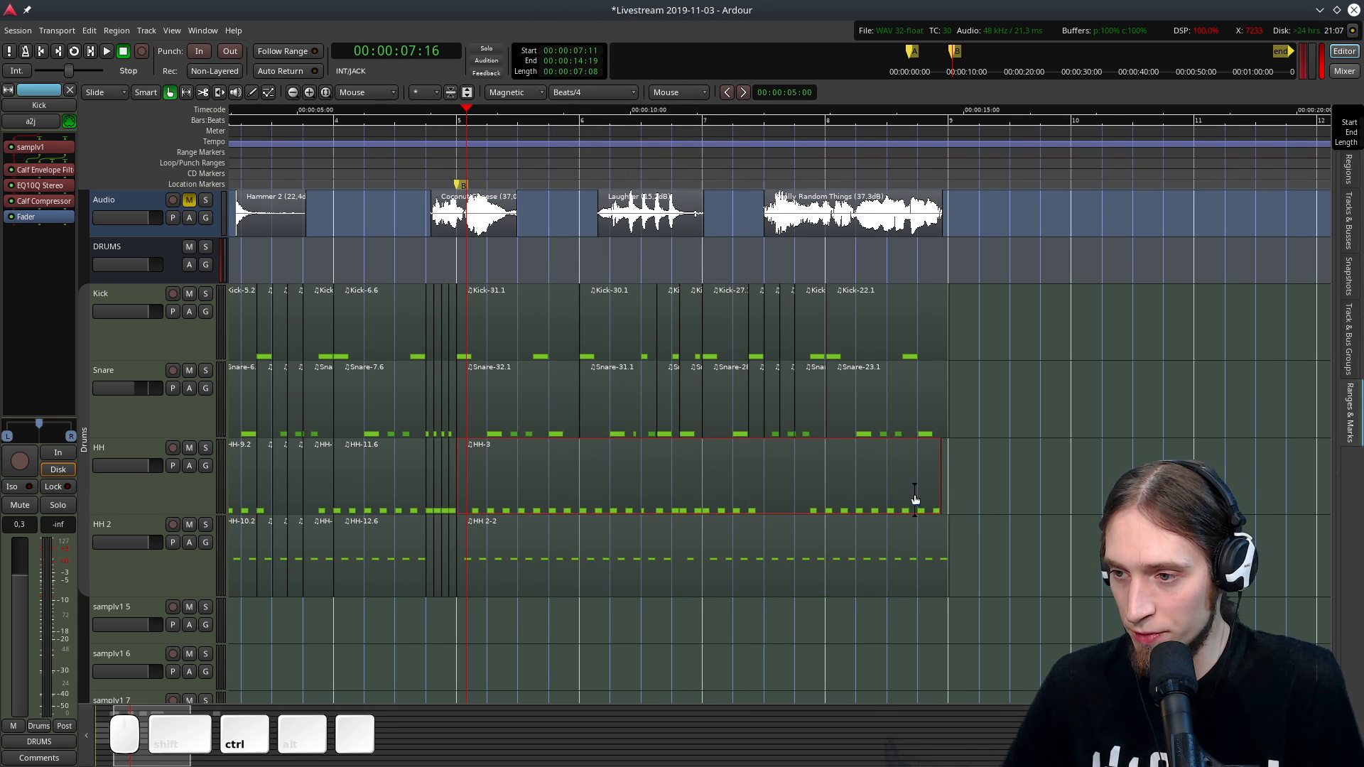
pyautogui.scroll(3, 915, 500)
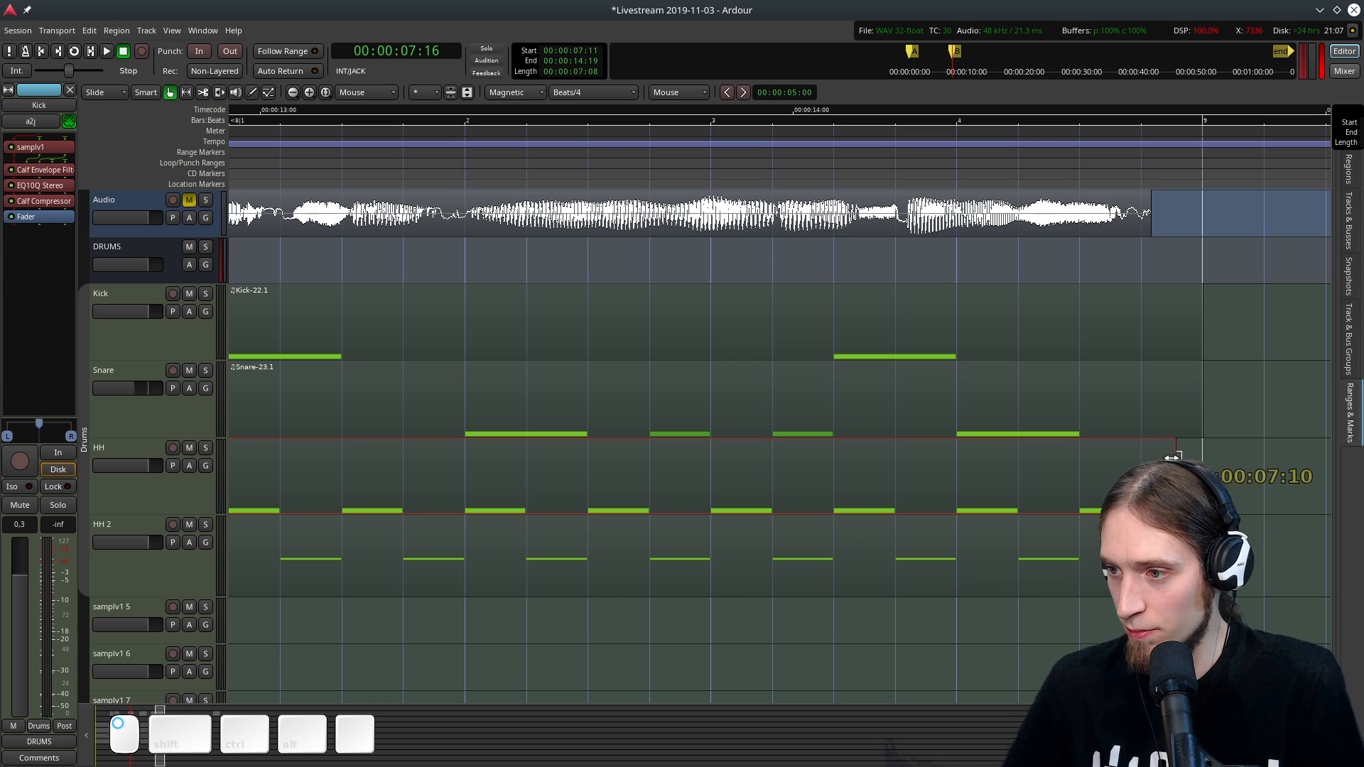
pyautogui.scroll(-3, 929, 544)
pyautogui.keyDown('ctrl'); pyautogui.click(780, 500); pyautogui.keyUp('ctrl')
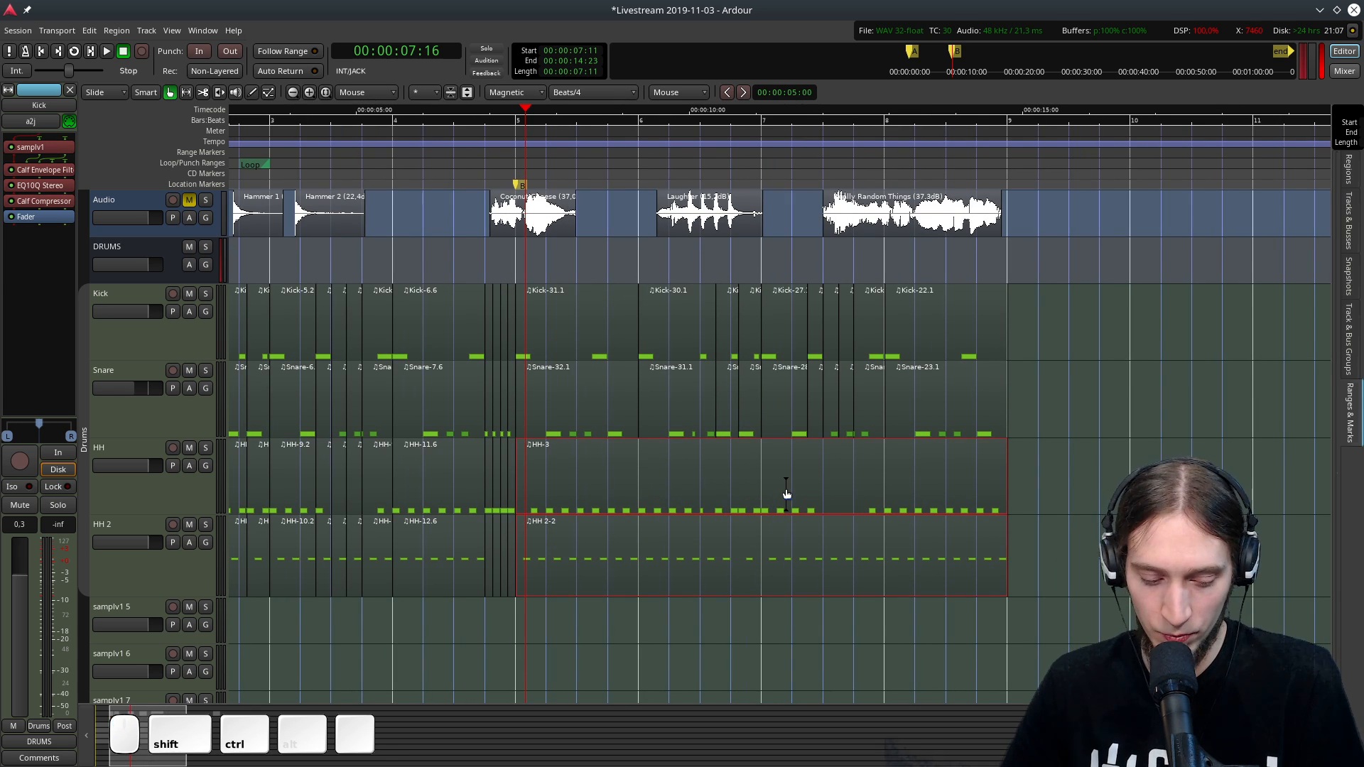
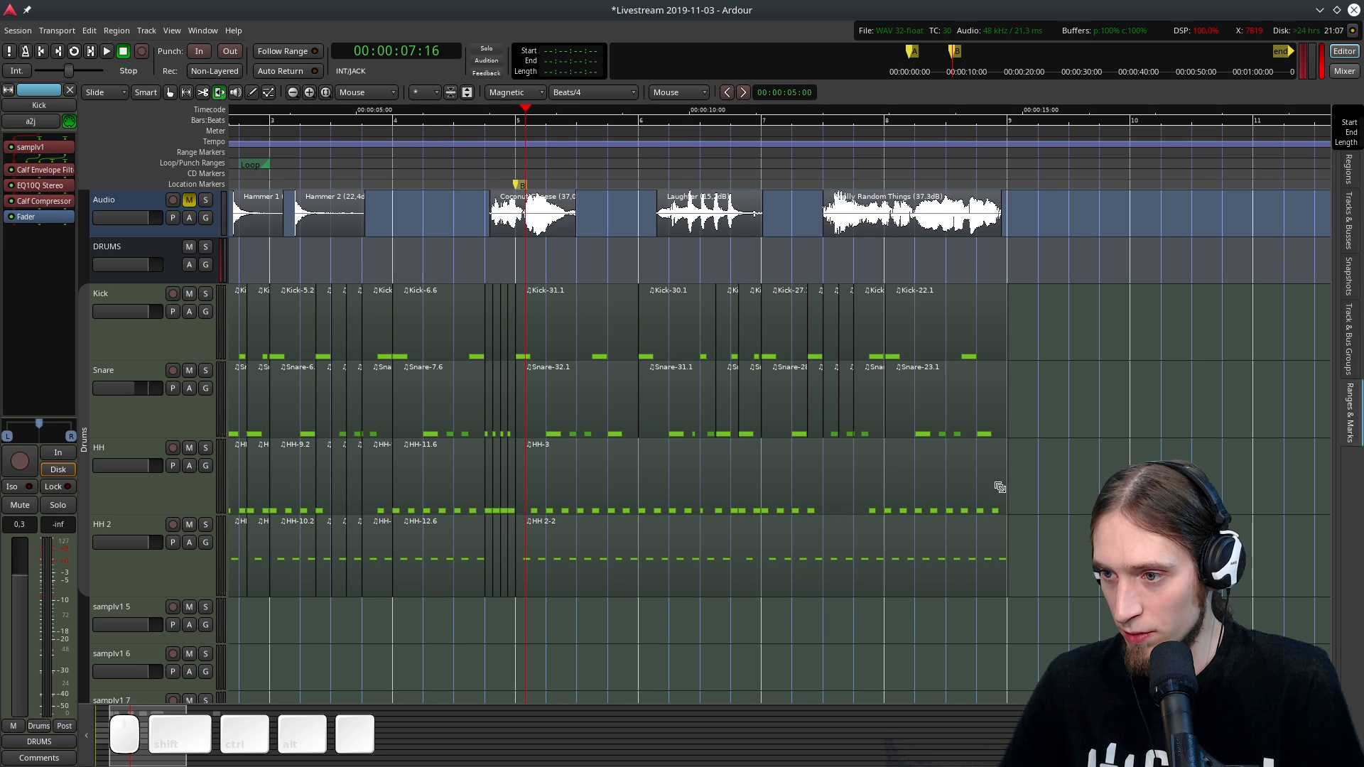
# Time-stretch the consolidated HH and HH 2 regions of section B so their notes fit into half the length, ending at bar 7.
pyautogui.moveTo(1000, 487); pyautogui.dragTo(762, 491)
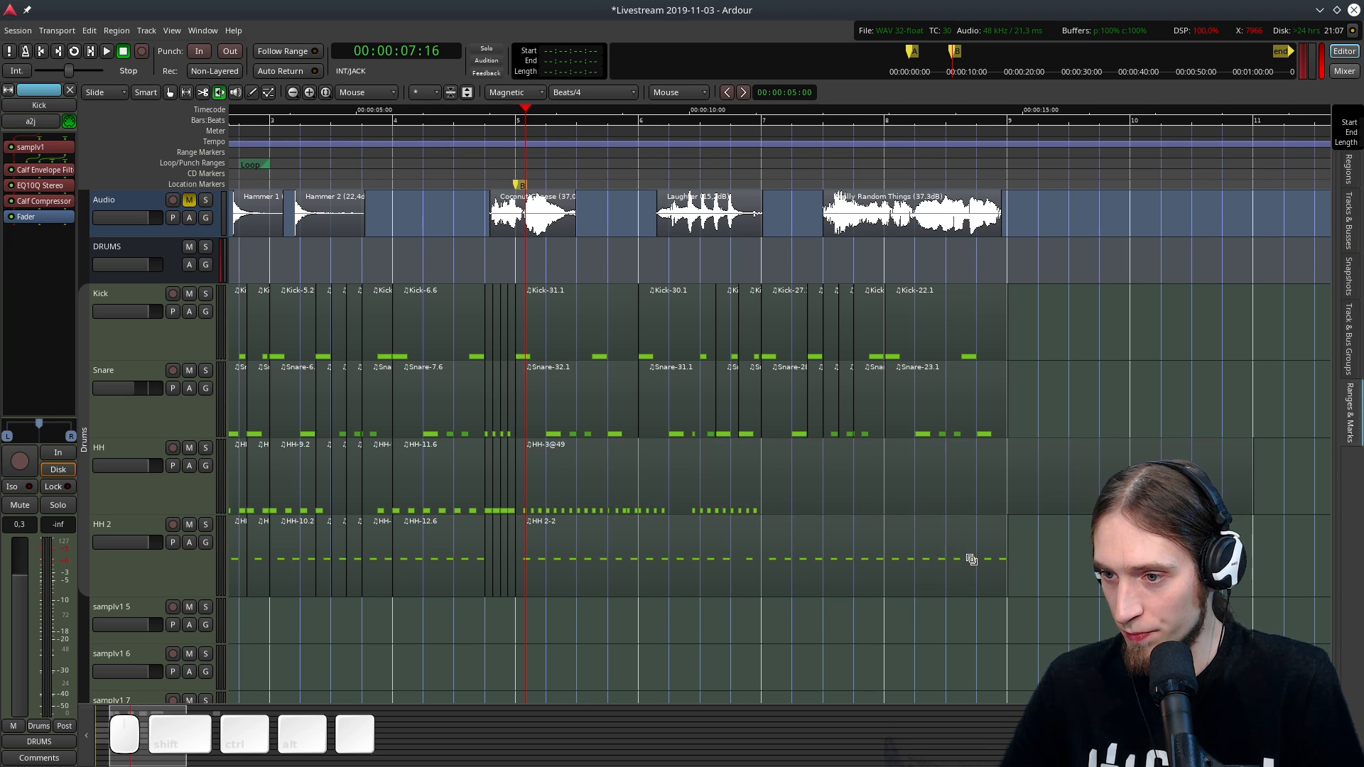
pyautogui.moveTo(971, 560); pyautogui.dragTo(764, 564)
pyautogui.press('g')
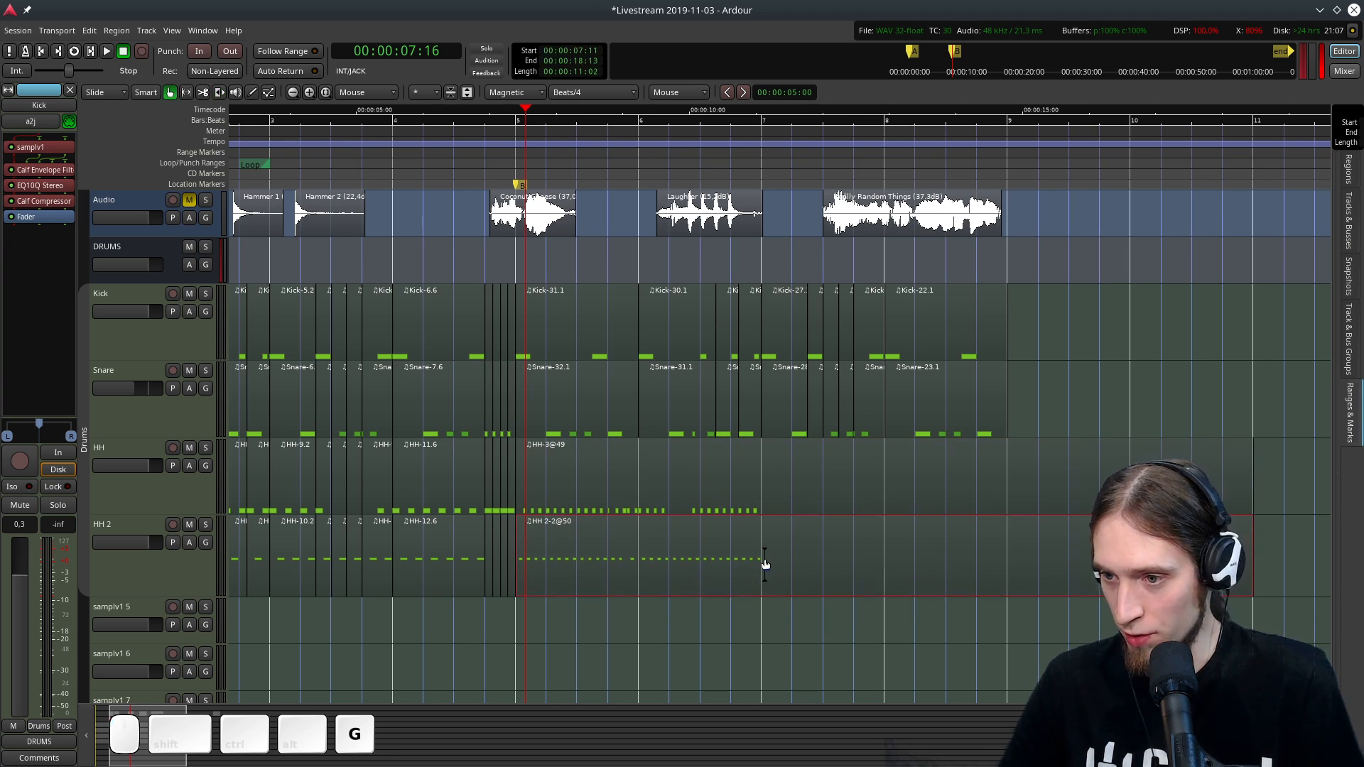
# Cut the empty parts after bar 7 off both stretched hi-hat regions and duplicate the remaining regions up to bar 9.
pyautogui.press('s')
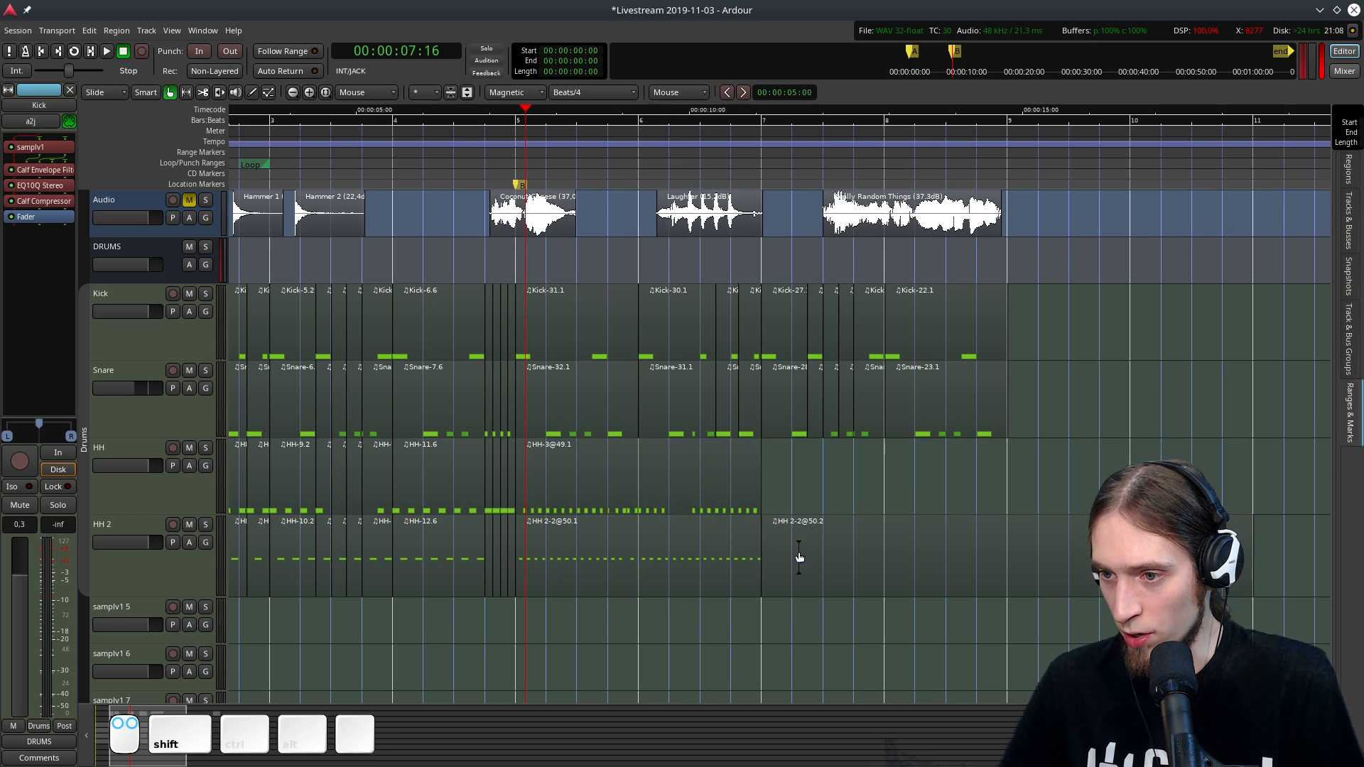
pyautogui.moveTo(799, 557); pyautogui.dragTo(721, 557)
pyautogui.hotkey('ctrl', 'alt', 'd')
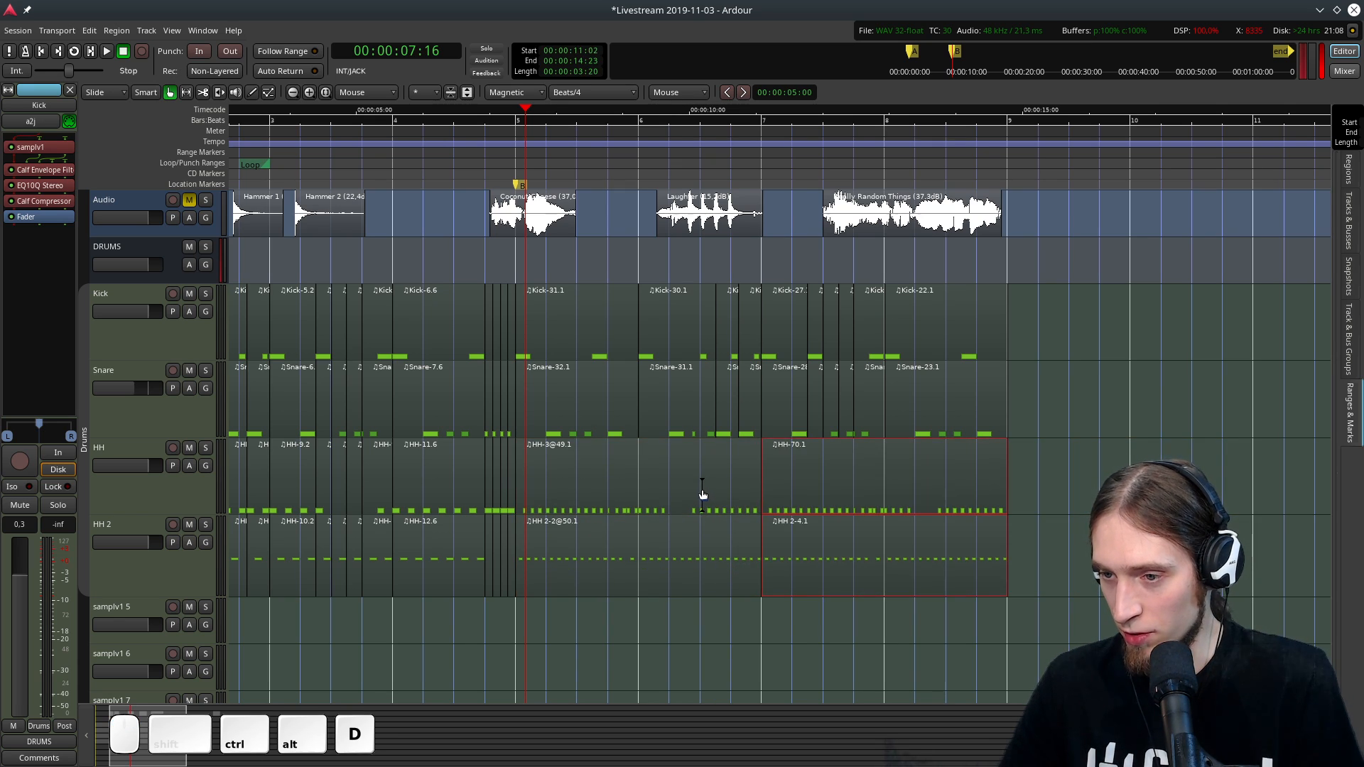
# Play the beat from the start into section B and save the session during playback.
pyautogui.click(519, 213)
pyautogui.press('Home')
pyautogui.press('space')
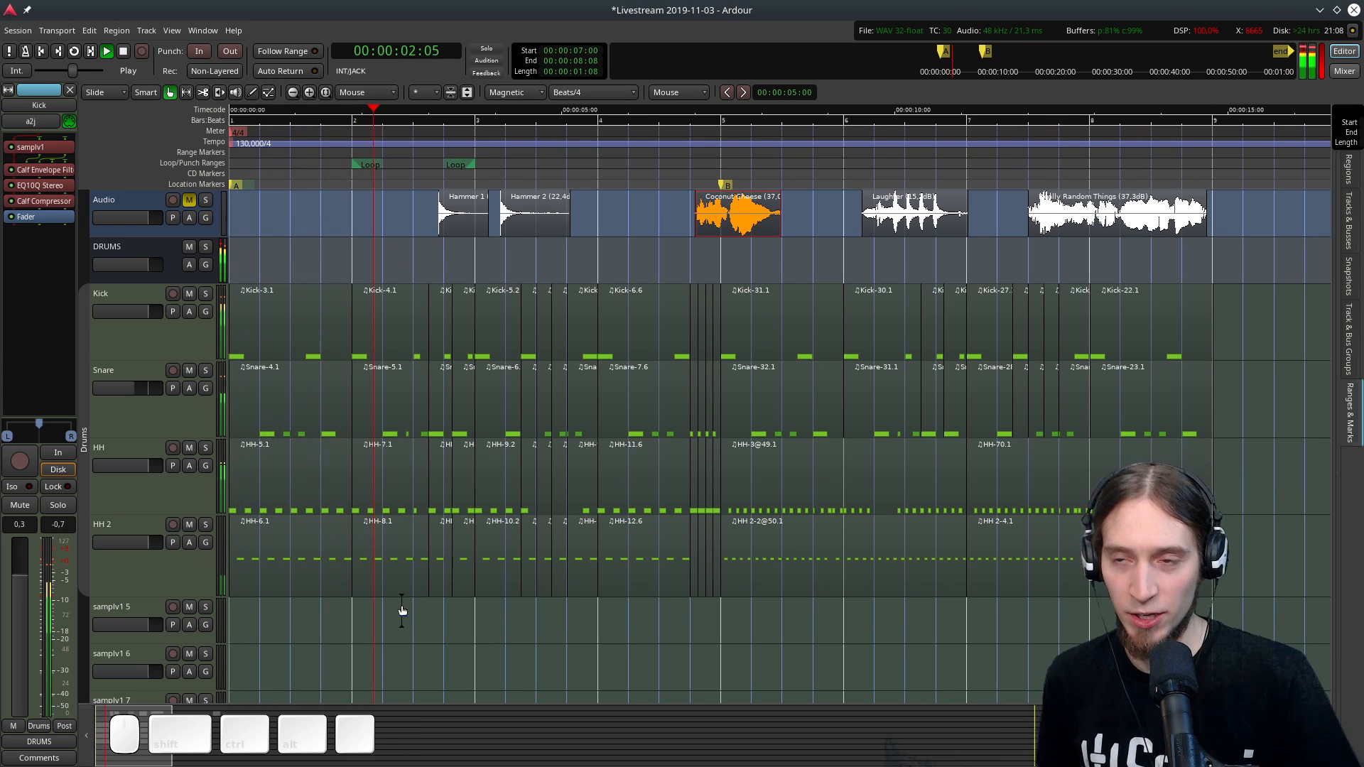
pyautogui.hotkey('ctrl', 's')
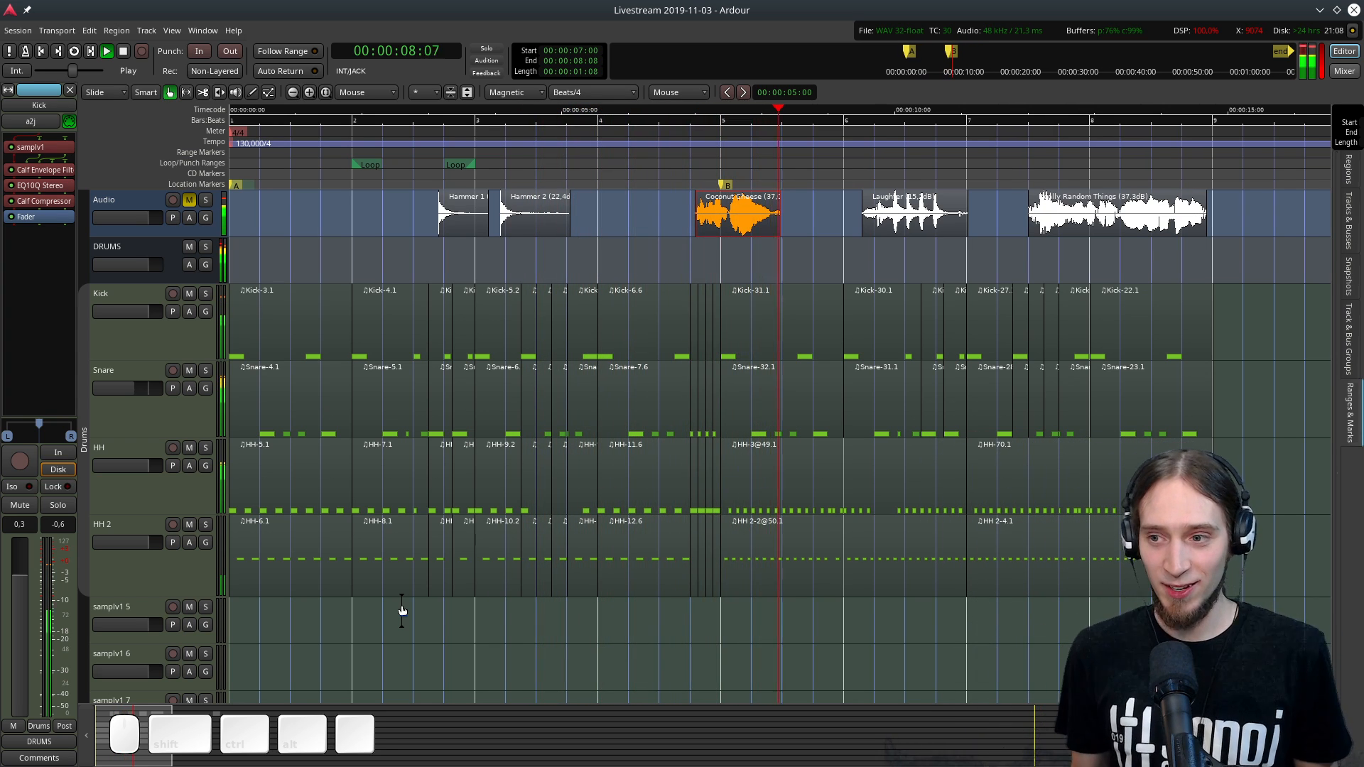
pyautogui.press('space')
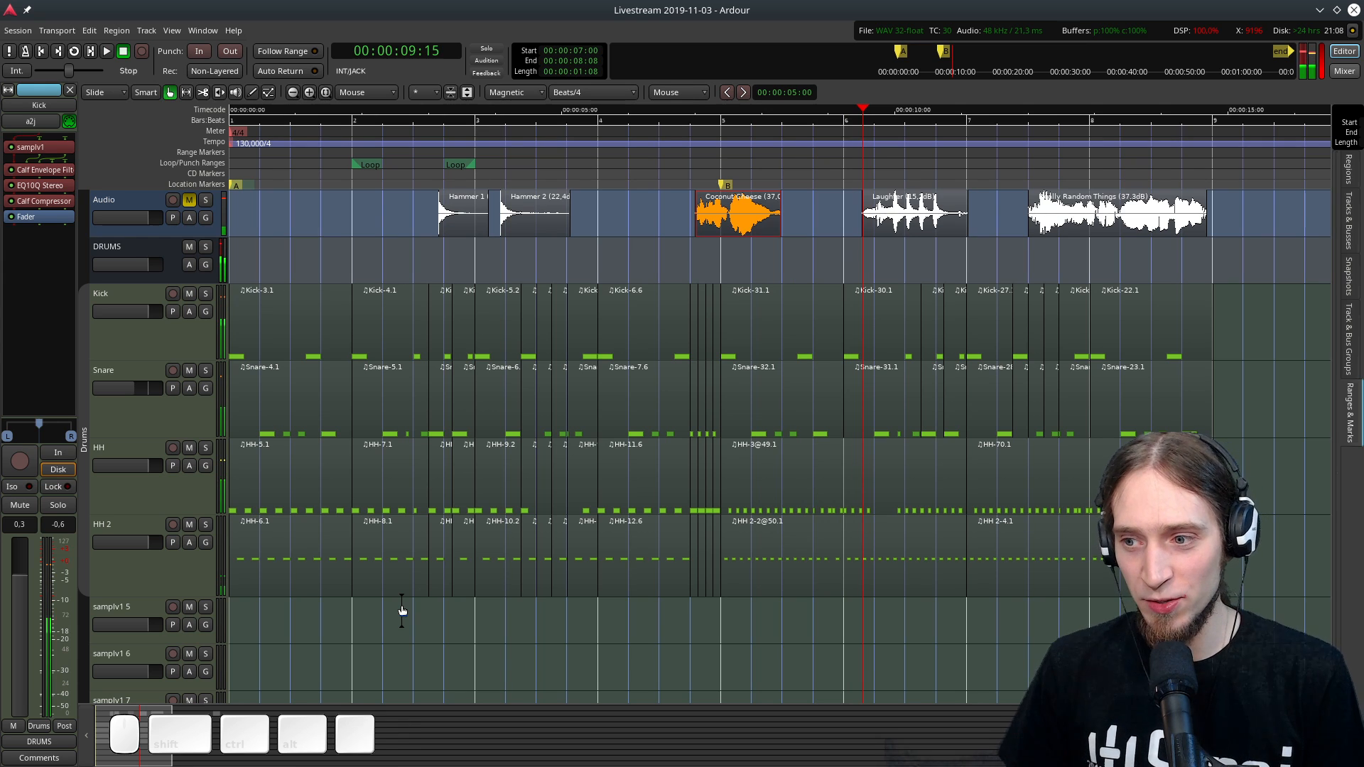
# Try to draw a hi-hat note at the start of section B on the HH track.
pyautogui.scroll(3, 761, 548)
pyautogui.scroll(-1, 308, 606)
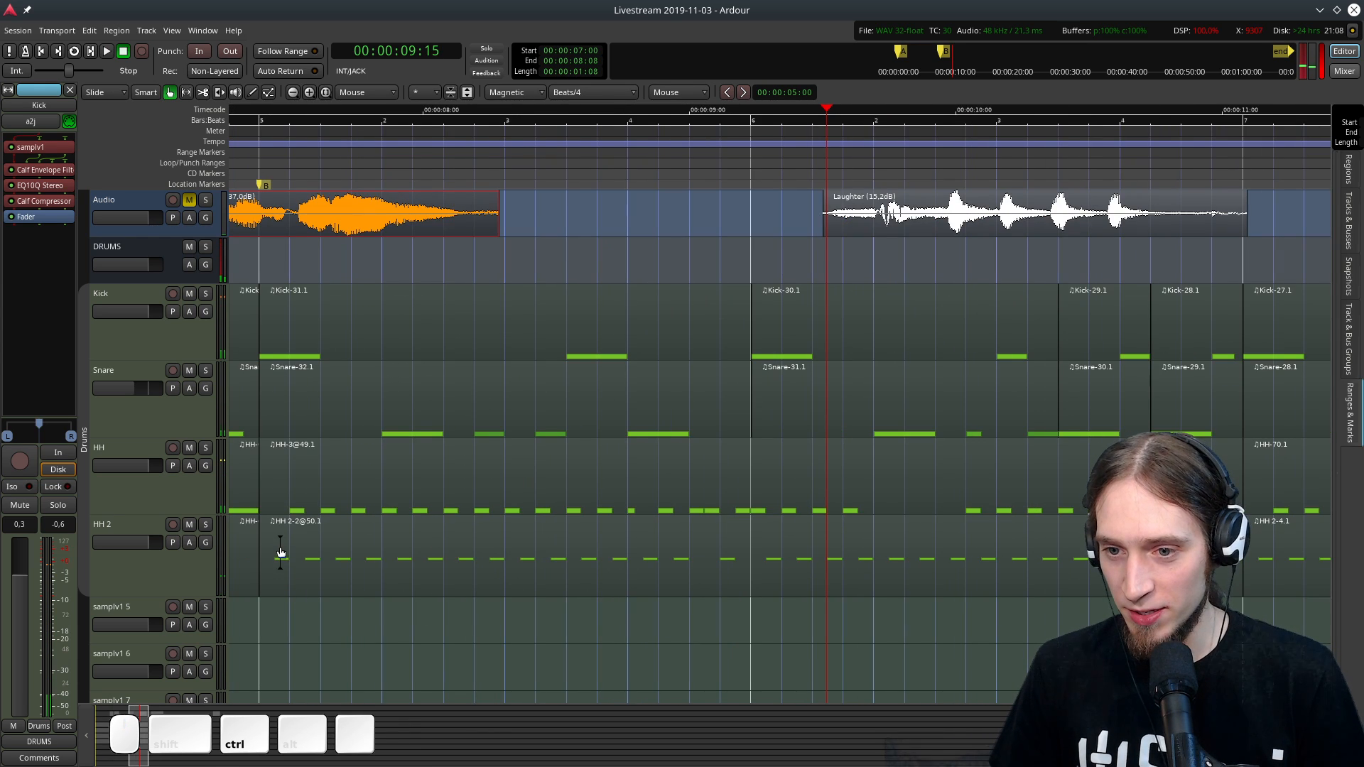
pyautogui.scroll(1, 317, 539)
pyautogui.scroll(1, 390, 509)
pyautogui.click(415, 501)
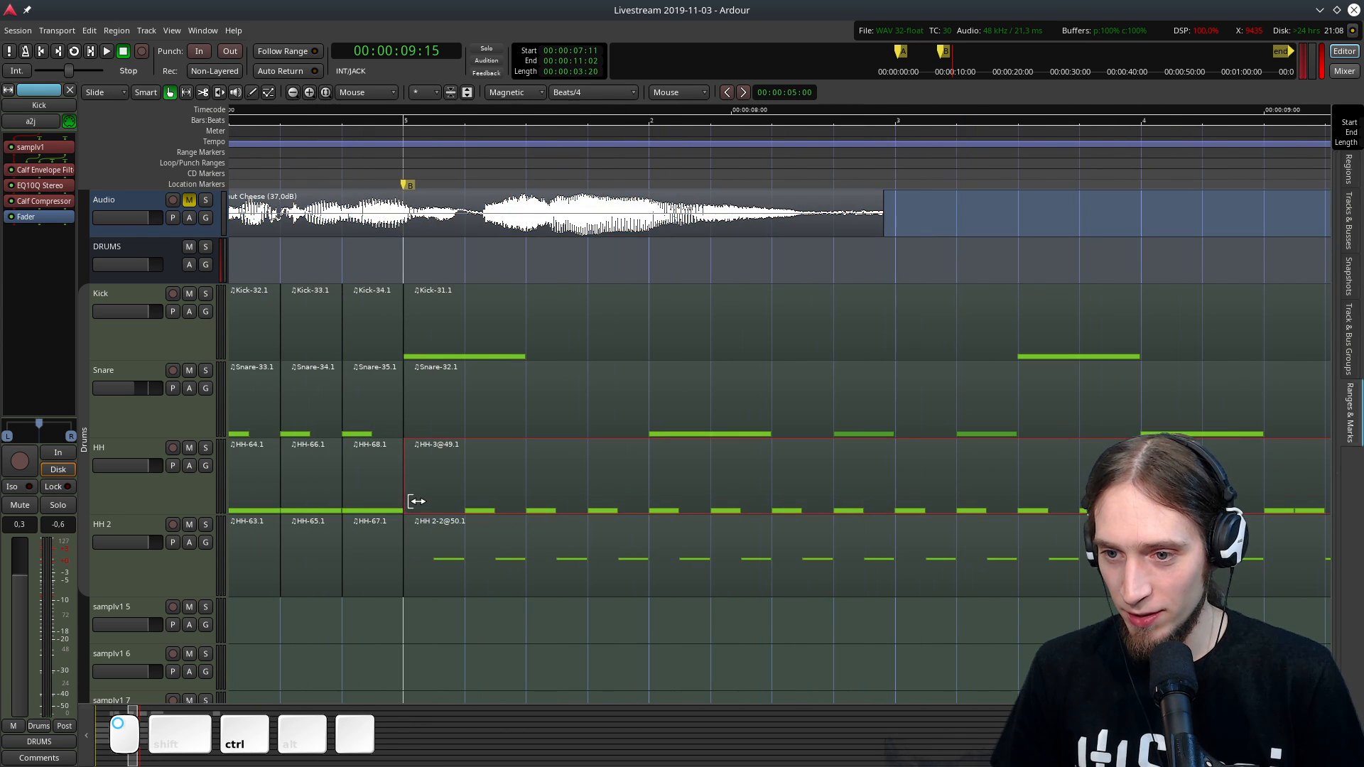
pyautogui.press('s')
pyautogui.hotkey('ctrl', 'z')
pyautogui.press('d')
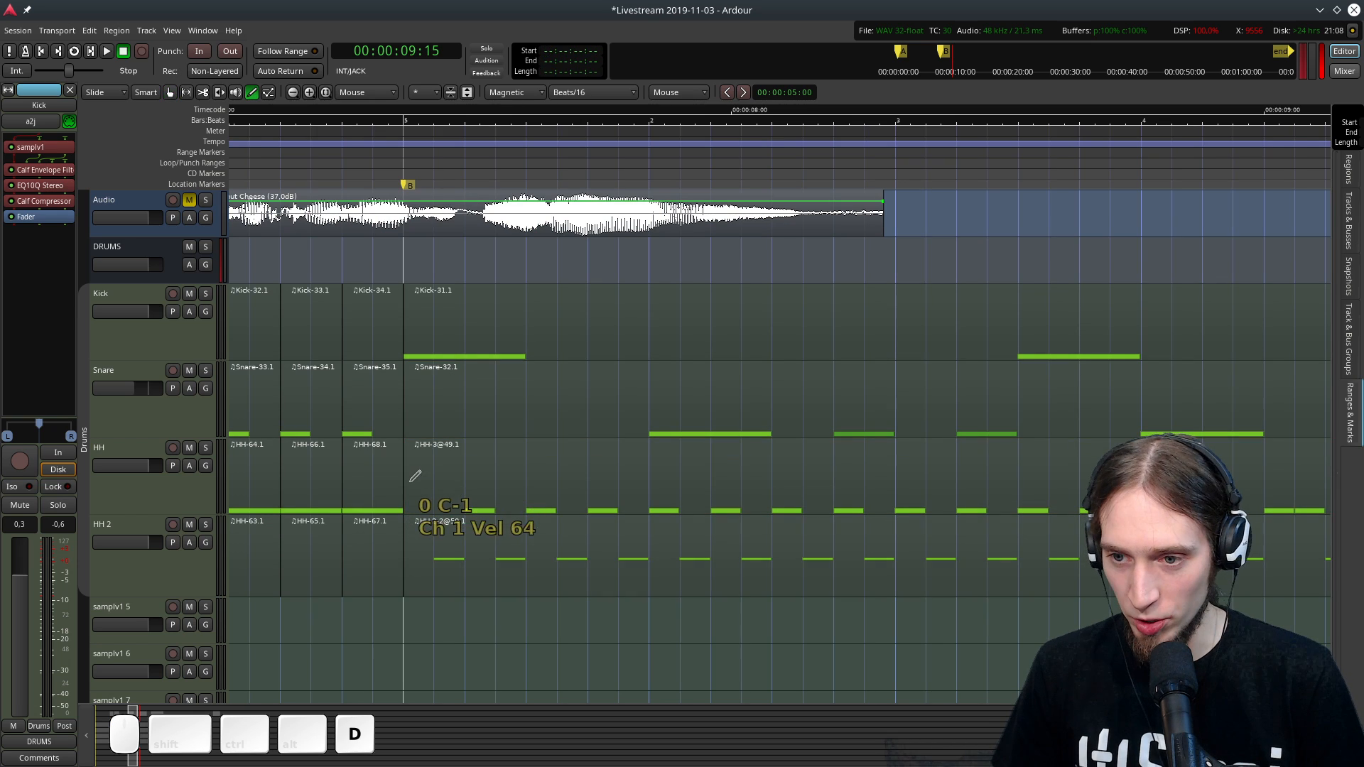
pyautogui.click(410, 485)
# Play section B with the HH track soloed, and turn the HH solo off.
pyautogui.press('space')
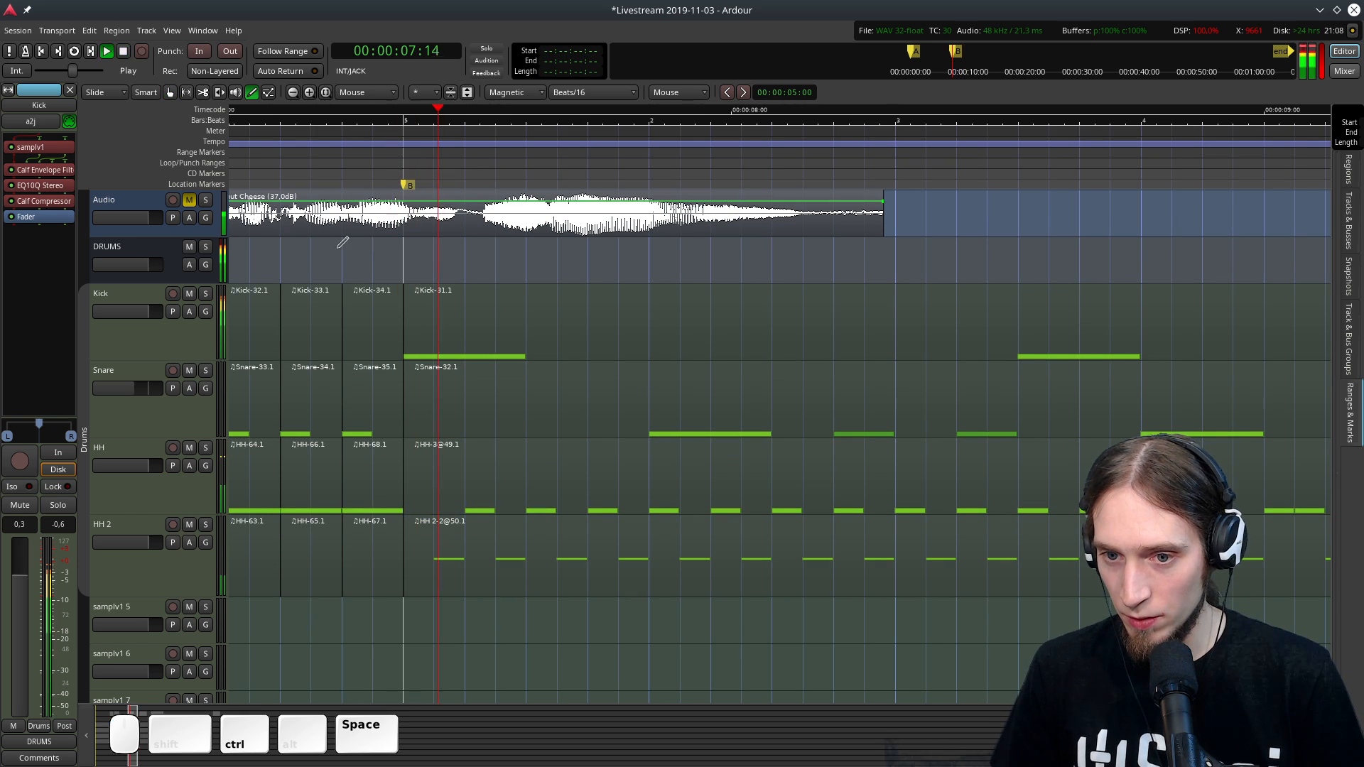
pyautogui.click(133, 450)
pyautogui.press('space')
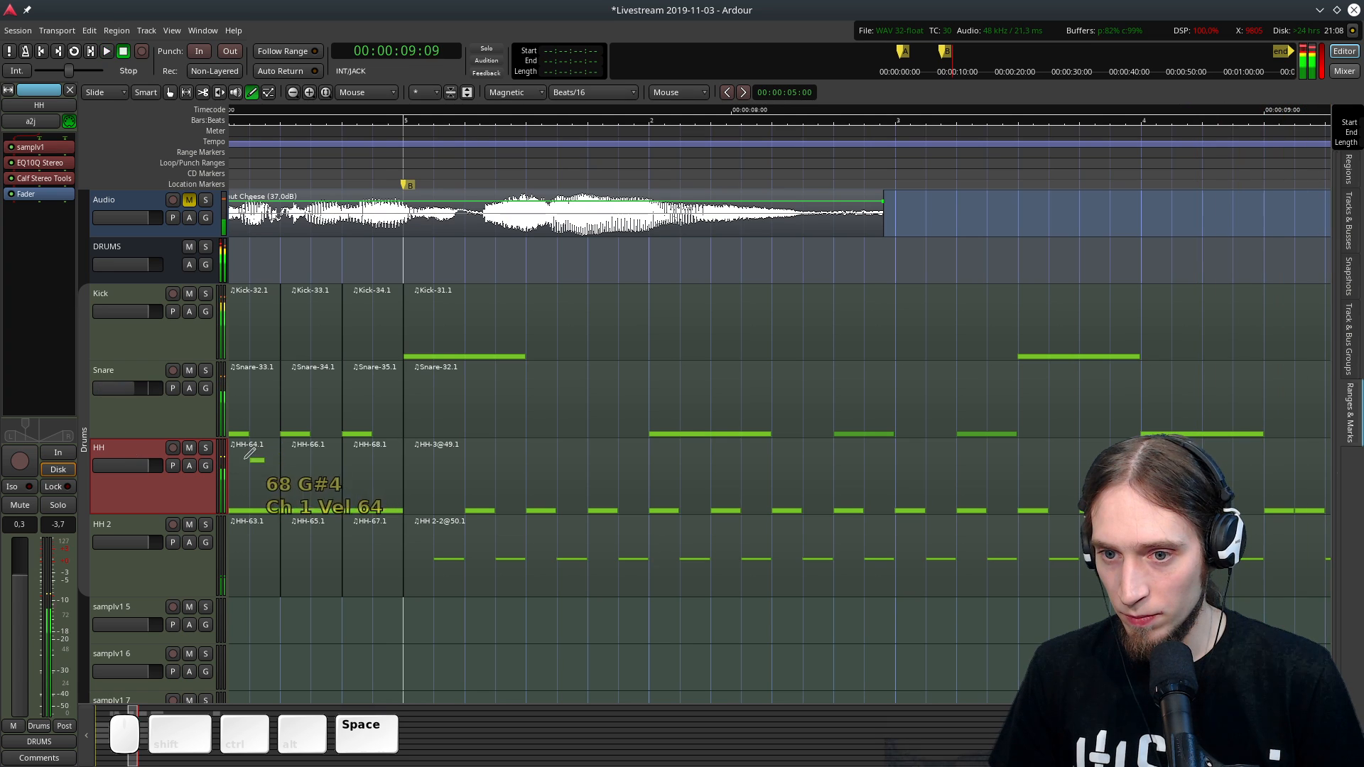
pyautogui.click(205, 448)
pyautogui.press('space')
pyautogui.click(456, 146)
pyautogui.keyDown('ctrl'); pyautogui.scroll(-2, 437, 356); pyautogui.keyUp('ctrl')
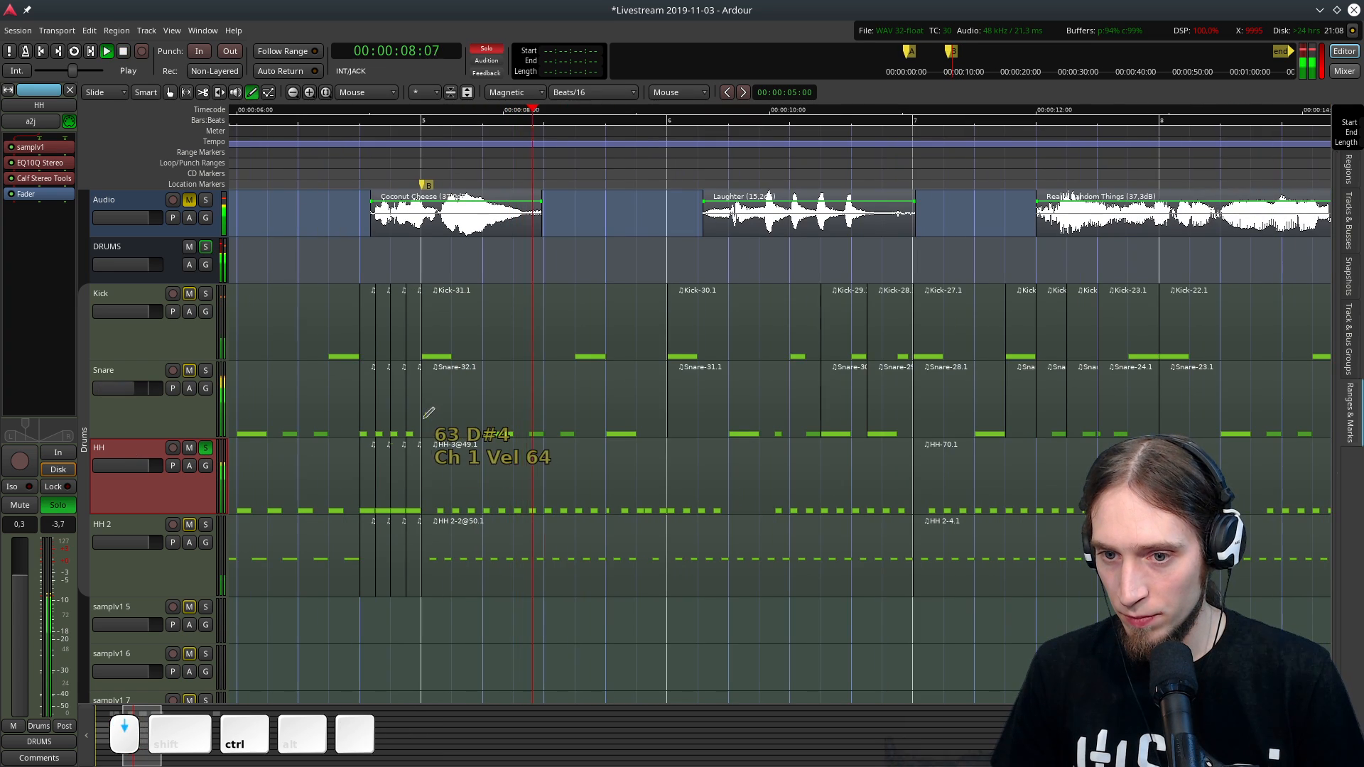
pyautogui.press('space')
pyautogui.click(205, 448)
# Listen to the HH 2 track on its own in section B, and turn its solo off.
pyautogui.press('space')
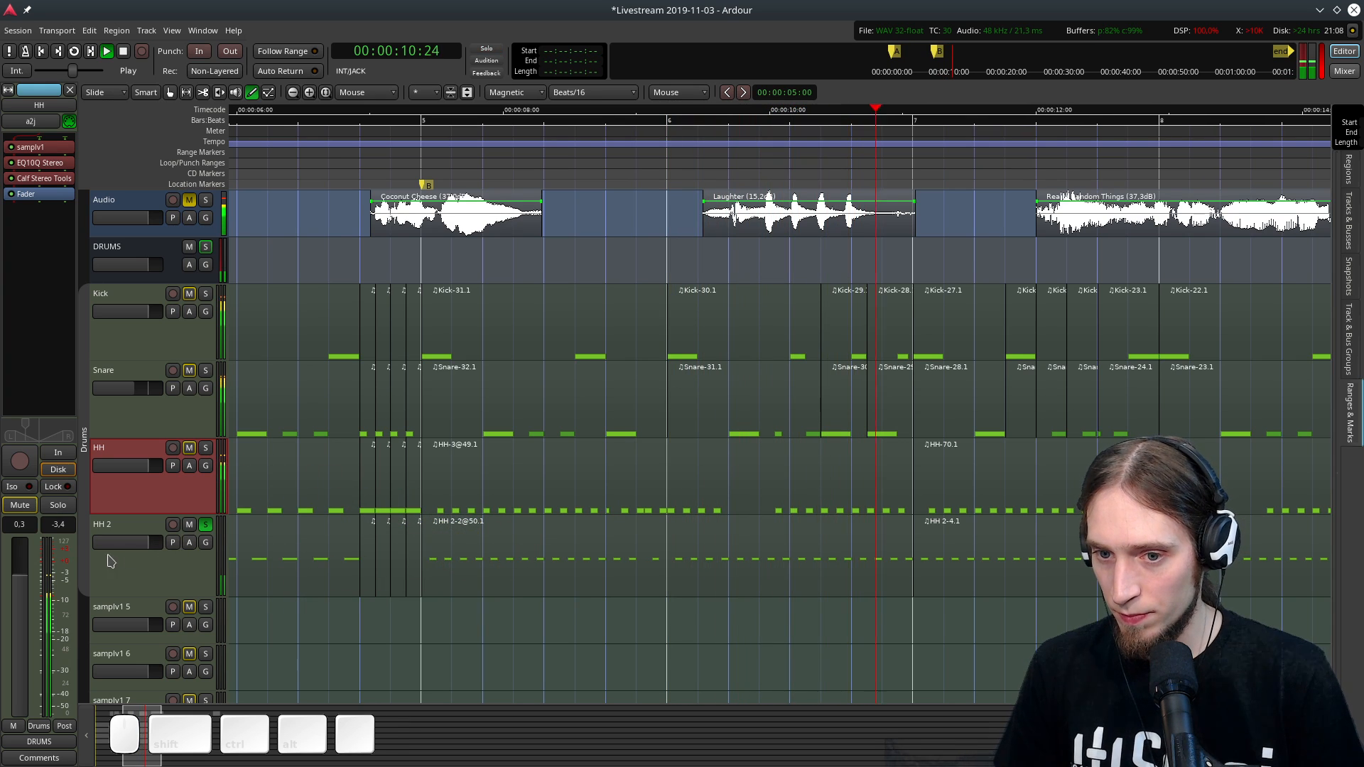
pyautogui.press('space')
pyautogui.click(126, 529)
pyautogui.click(206, 524)
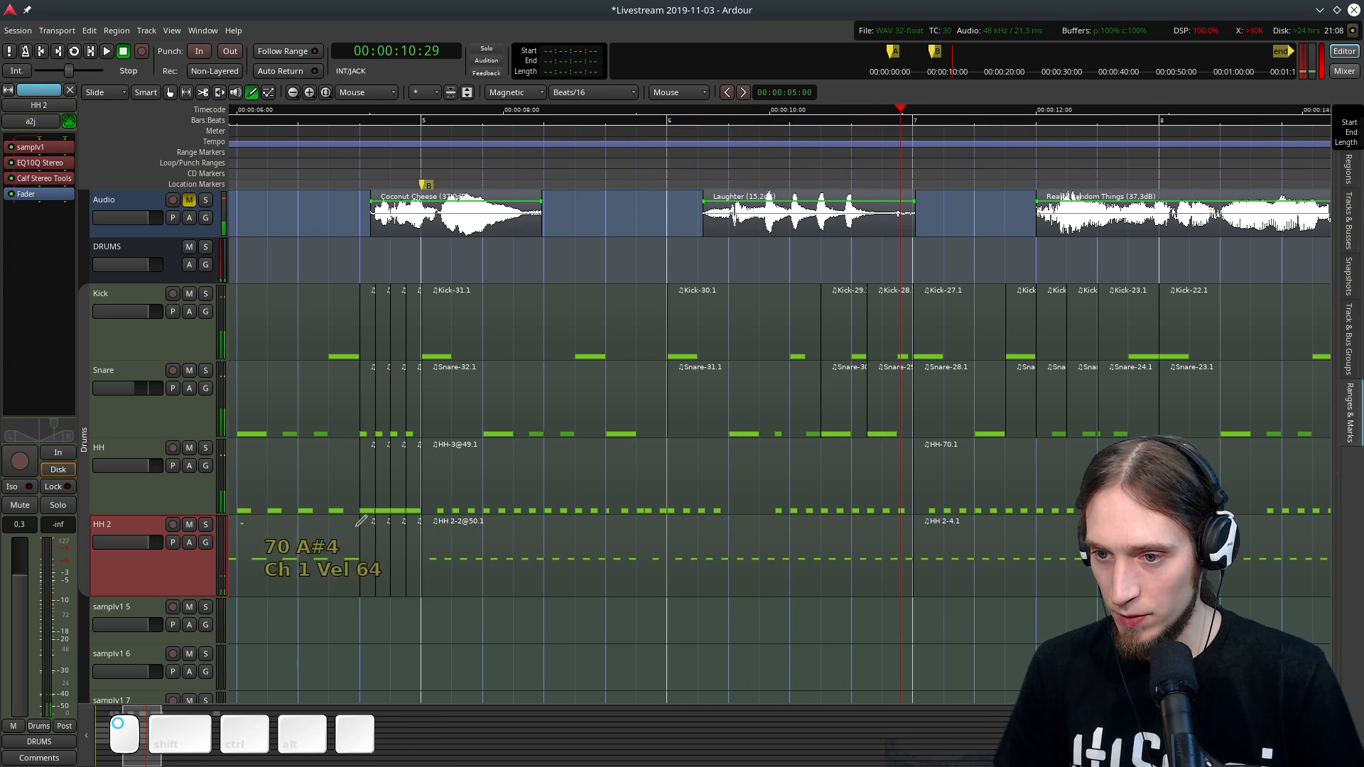
# Mute both HH 2 regions in section B and play the section without them.
pyautogui.press('g')
pyautogui.click(459, 539)
pyautogui.keyDown('ctrl'); pyautogui.scroll(-1, 458, 540); pyautogui.keyUp('ctrl')
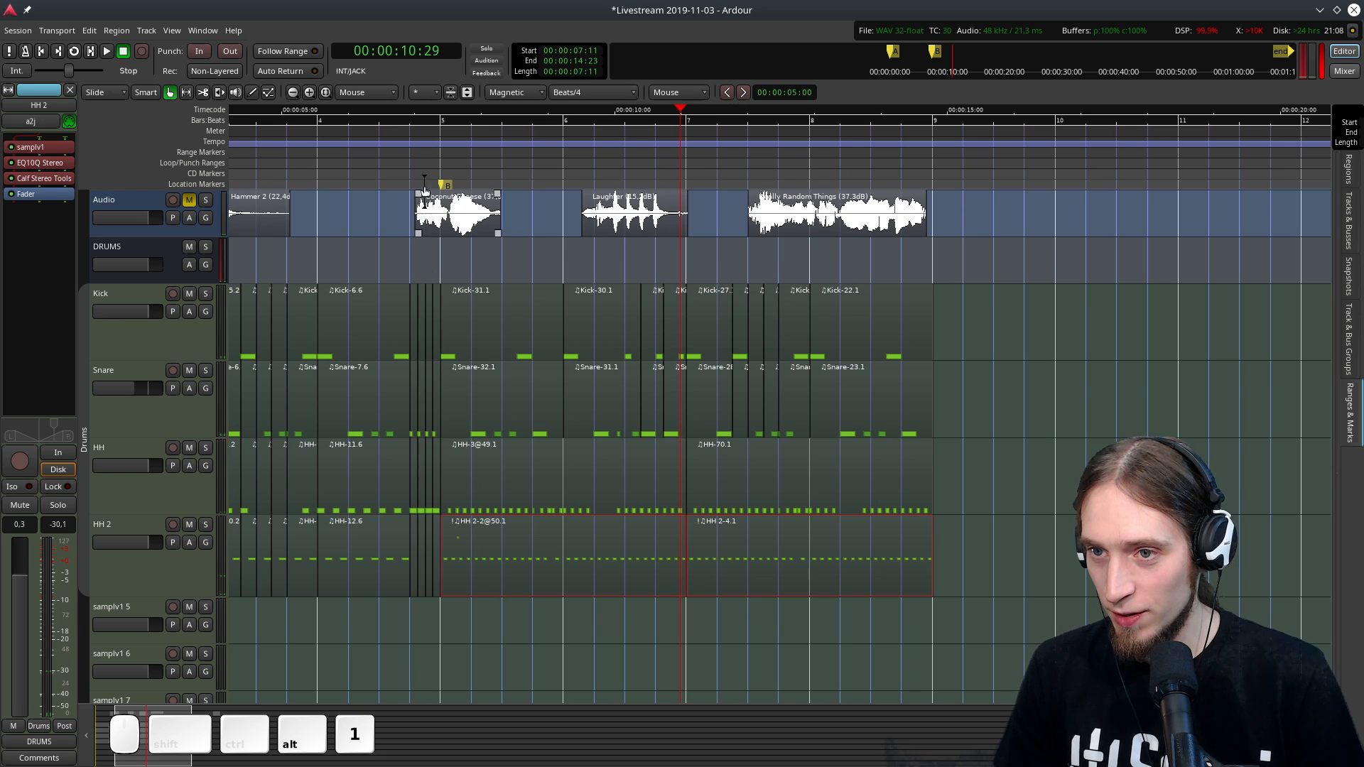
pyautogui.press('space')
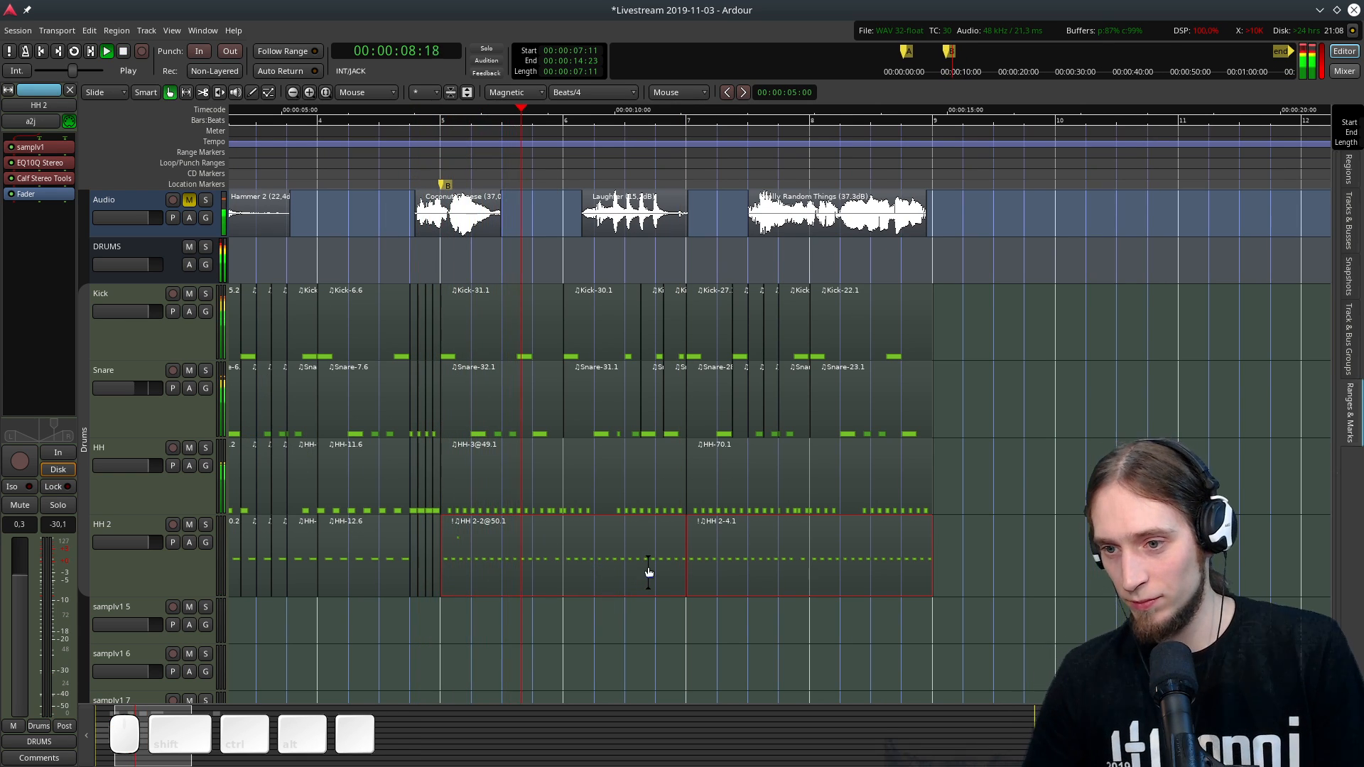
pyautogui.keyDown('ctrl'); pyautogui.scroll(2, 555, 529); pyautogui.keyUp('ctrl')
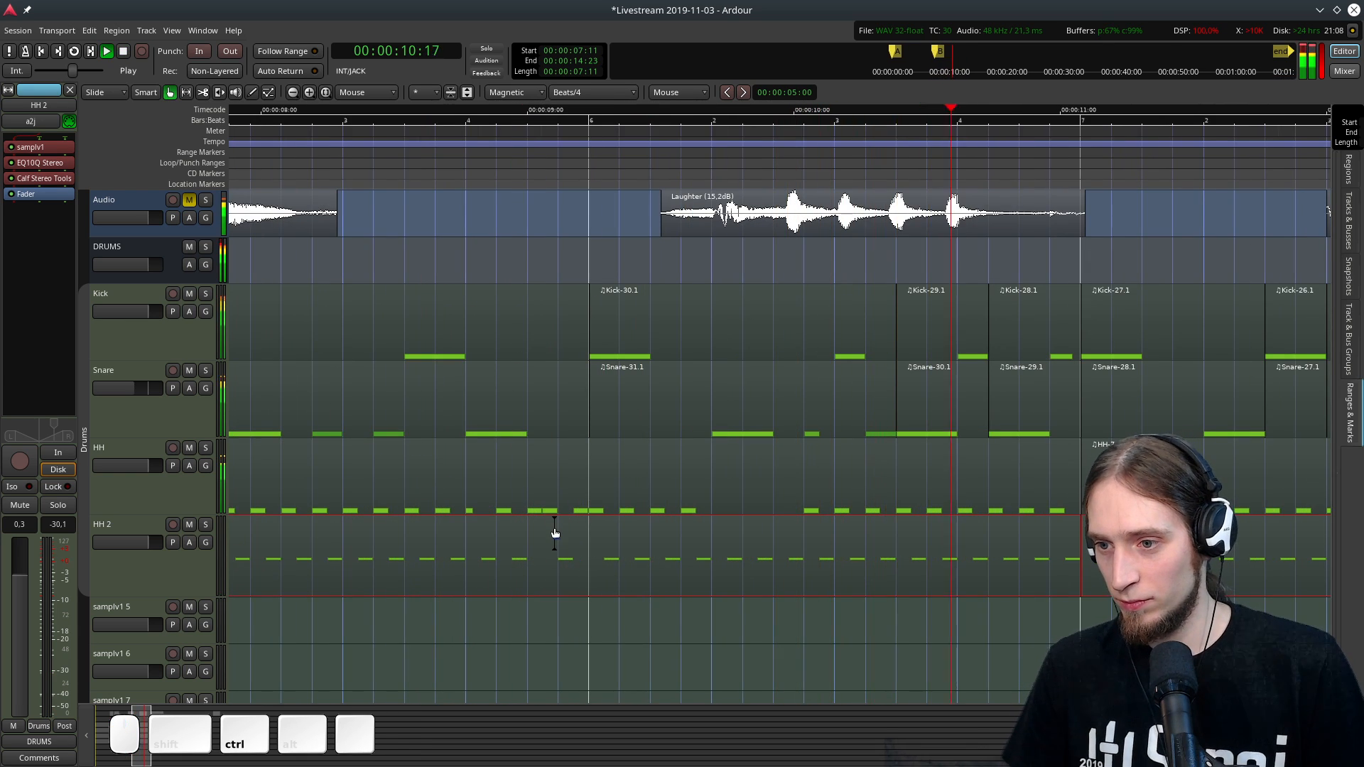
pyautogui.keyDown('ctrl'); pyautogui.scroll(-1, 555, 531); pyautogui.keyUp('ctrl')
pyautogui.keyDown('ctrl'); pyautogui.scroll(-1, 490, 561); pyautogui.keyUp('ctrl')
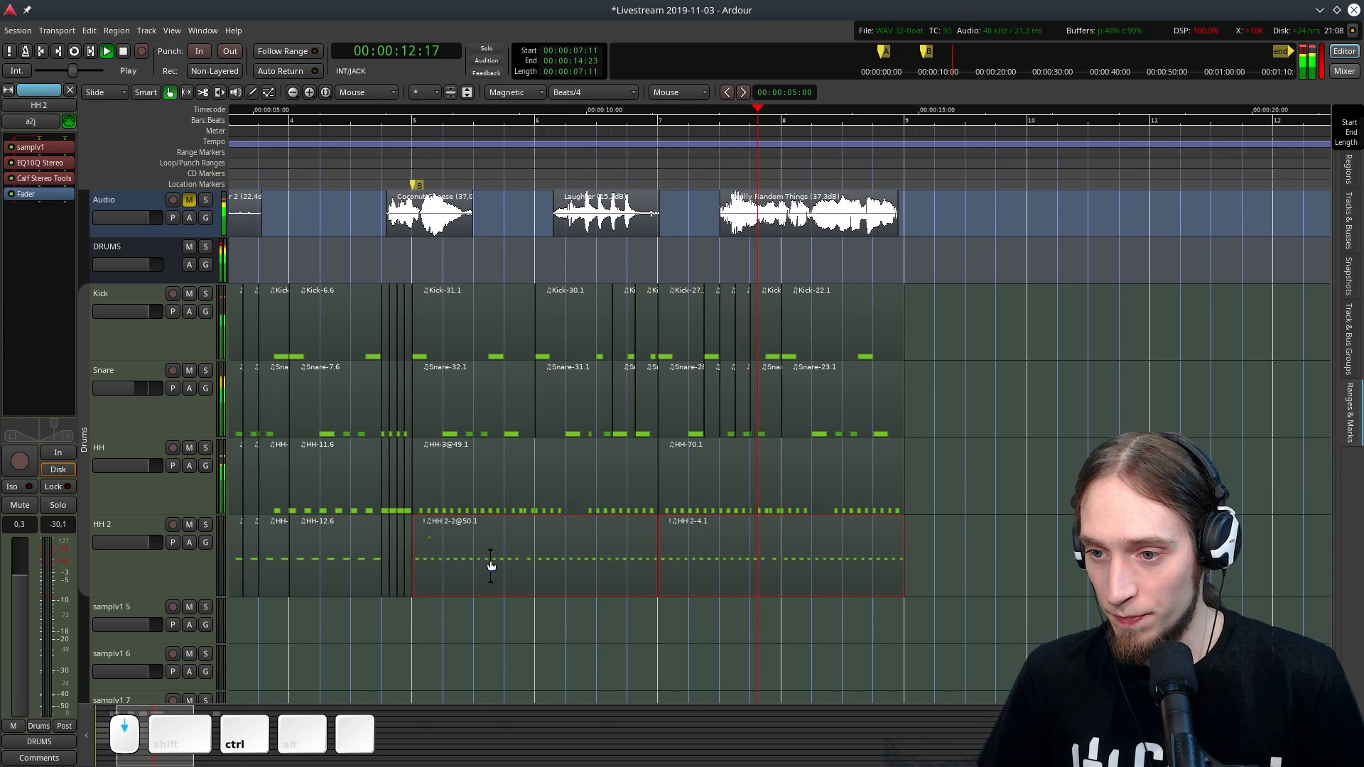
pyautogui.press('space')
# Delete both HH 2 regions from section B and play the passage leading into bar 6.
pyautogui.click(591, 564)
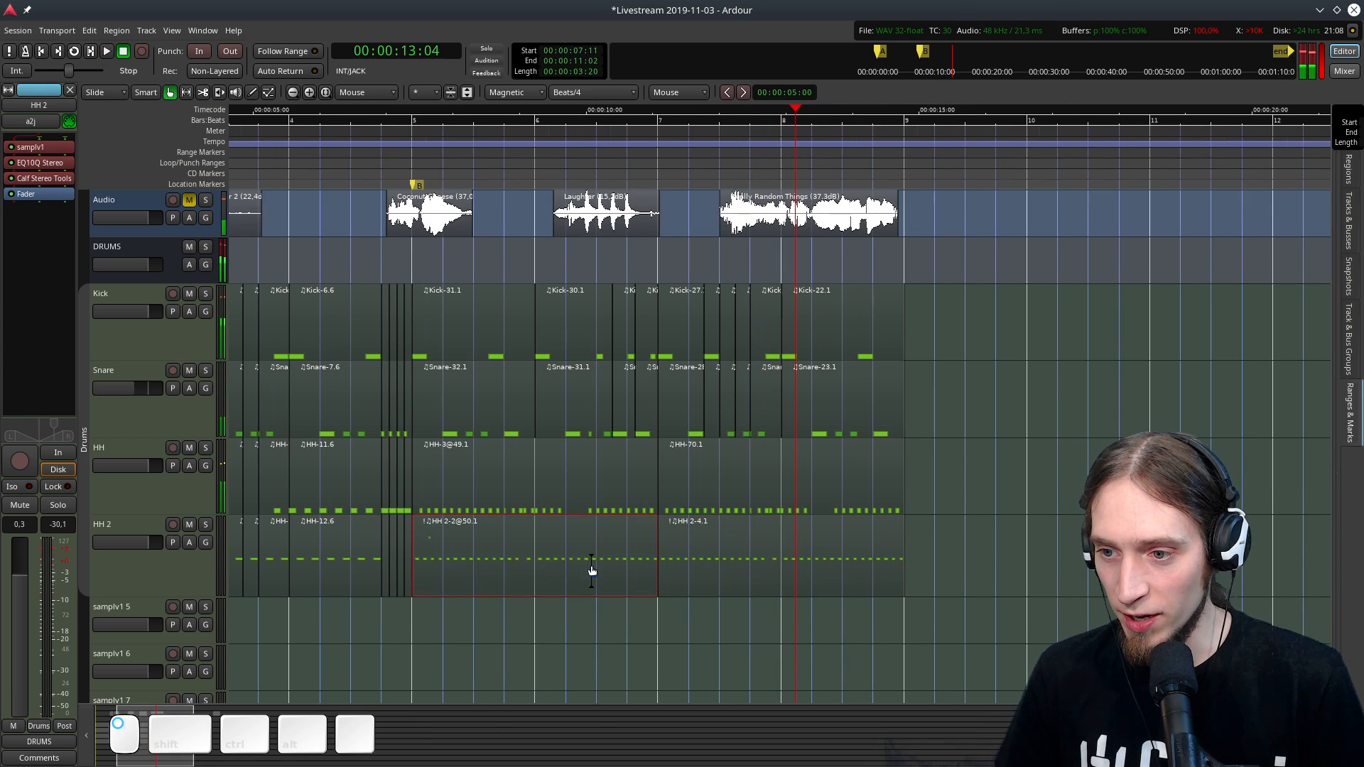
pyautogui.keyDown('shift'); pyautogui.rightClick(591, 564); pyautogui.keyUp('shift')
pyautogui.keyDown('shift'); pyautogui.rightClick(761, 558); pyautogui.keyUp('shift')
pyautogui.click(489, 117)
pyautogui.press('space')
pyautogui.keyDown('ctrl'); pyautogui.scroll(3, 537, 465); pyautogui.keyUp('ctrl')
pyautogui.press('space')
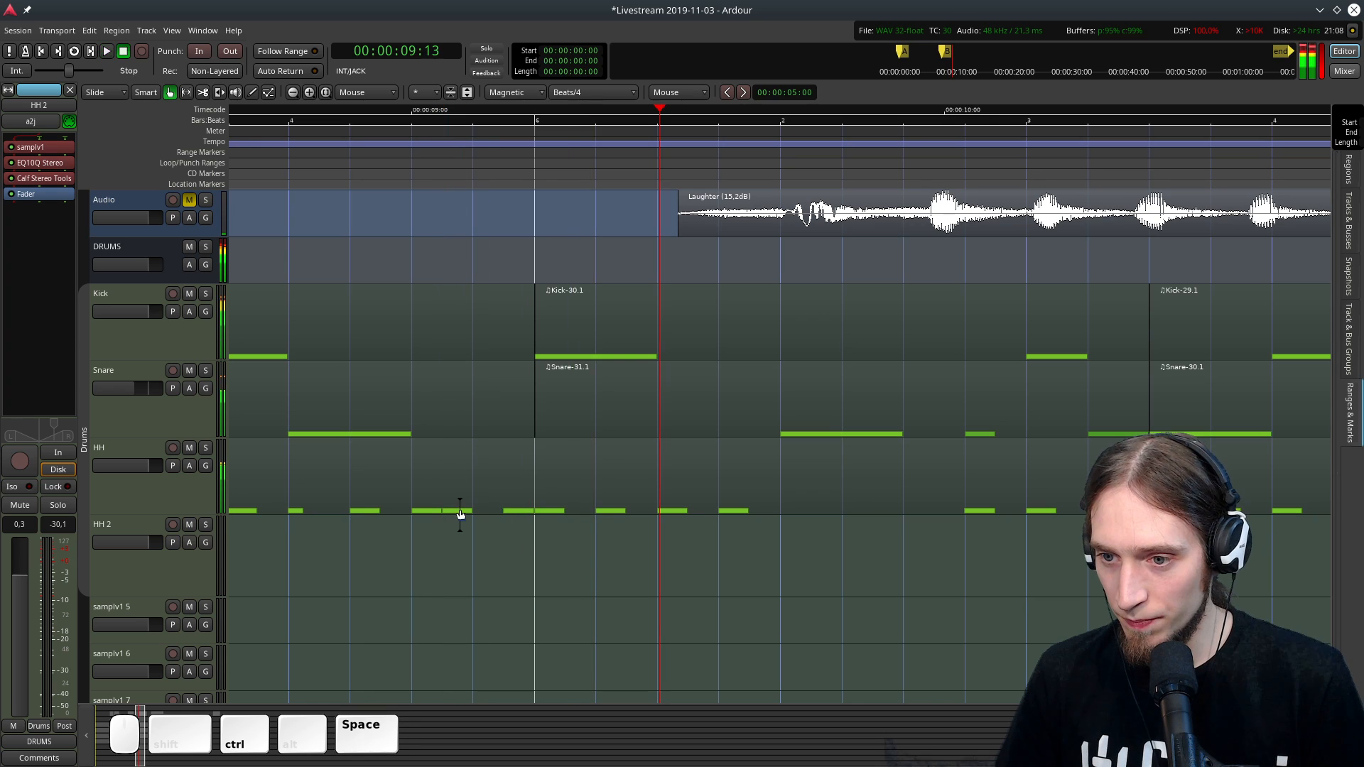
# Delete two crowded HH notes just before bar 6 and draw two short notes at Beats/16 in the last quarter beat.
pyautogui.press('e')
pyautogui.click(459, 512)
pyautogui.keyDown('shift'); pyautogui.rightClick(459, 512); pyautogui.keyUp('shift')
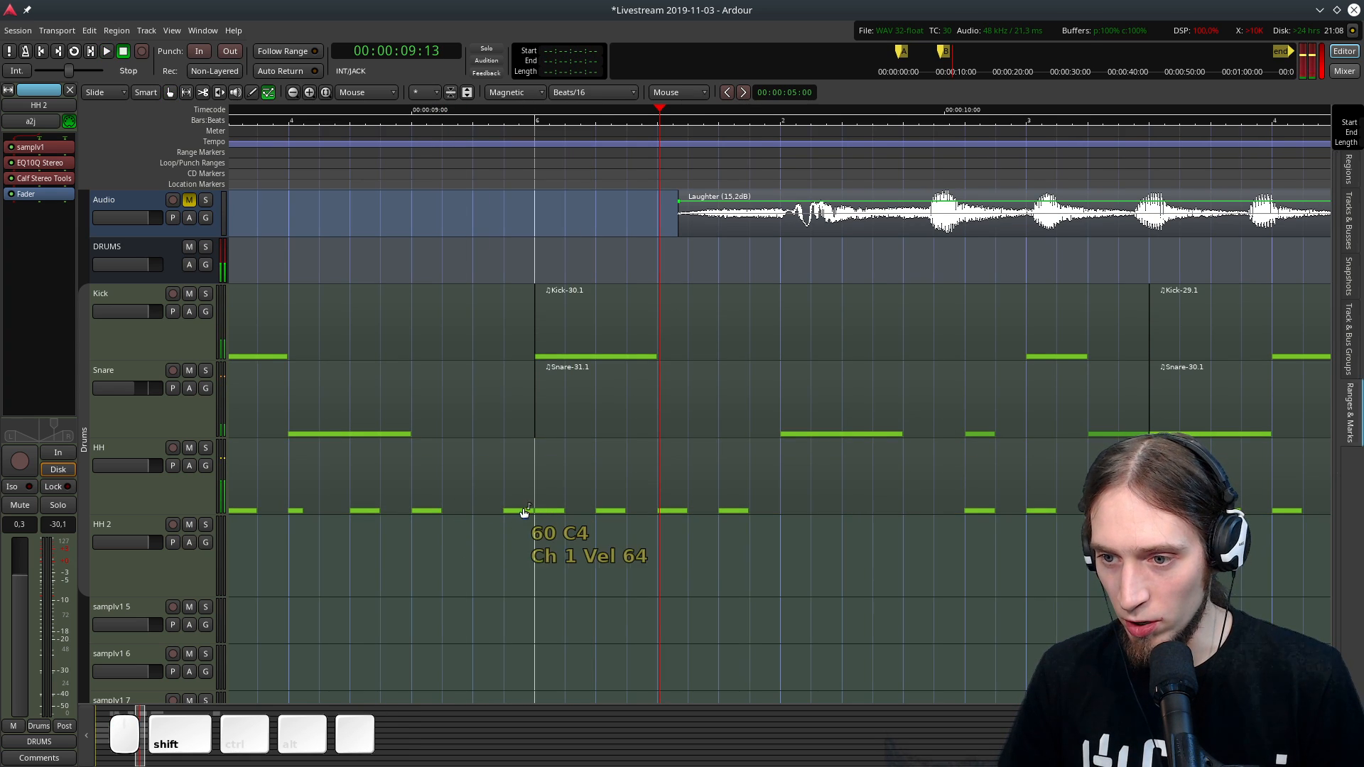
pyautogui.keyDown('shift'); pyautogui.rightClick(520, 511); pyautogui.keyUp('shift')
pyautogui.press('d')
pyautogui.click(479, 510)
pyautogui.click(509, 511)
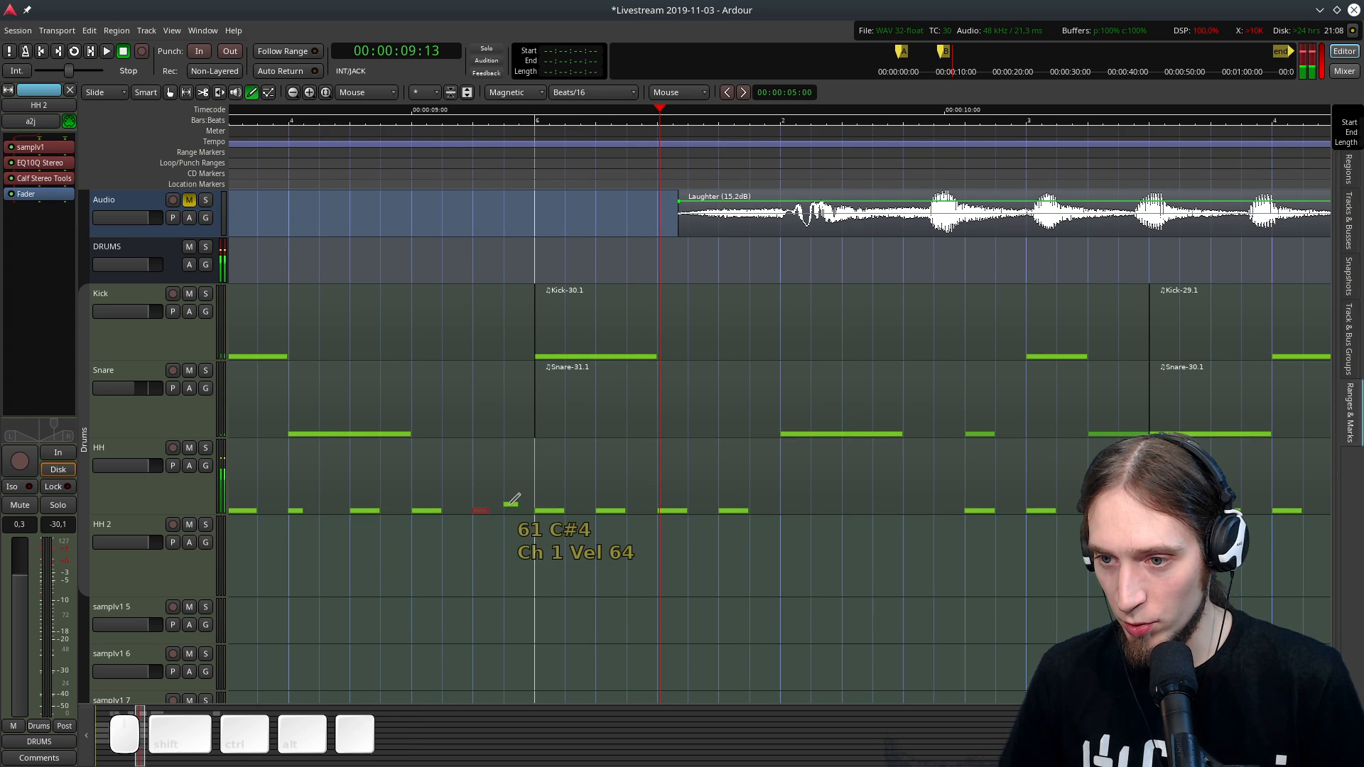
# Play back the reworked hi-hat notes around bar 6.
pyautogui.press('space')
pyautogui.click(260, 151)
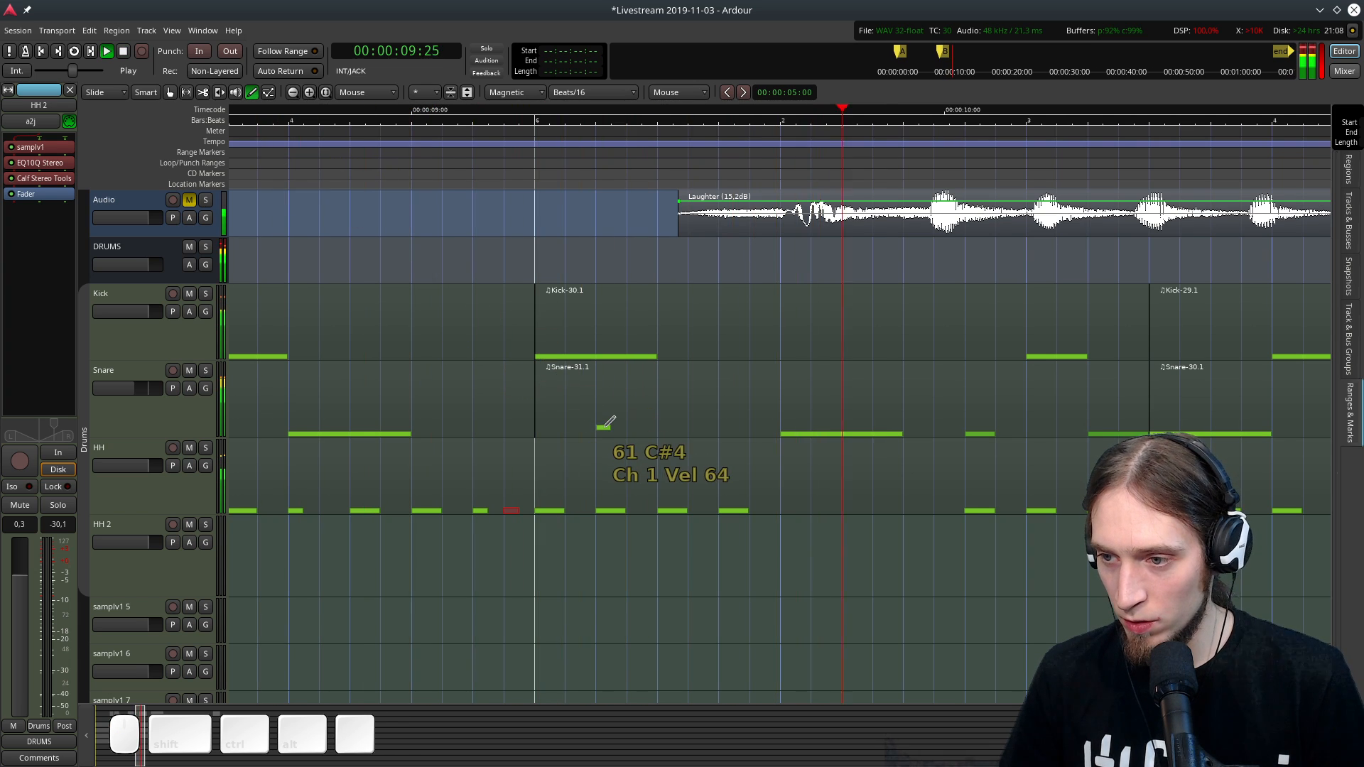
pyautogui.keyDown('ctrl'); pyautogui.scroll(-2, 608, 430); pyautogui.keyUp('ctrl')
pyautogui.press('space')
# Replace the long snare note on beat 2 of bar 6 with a short Beats/16 note and play it back.
pyautogui.keyDown('ctrl'); pyautogui.scroll(2, 661, 442); pyautogui.keyUp('ctrl')
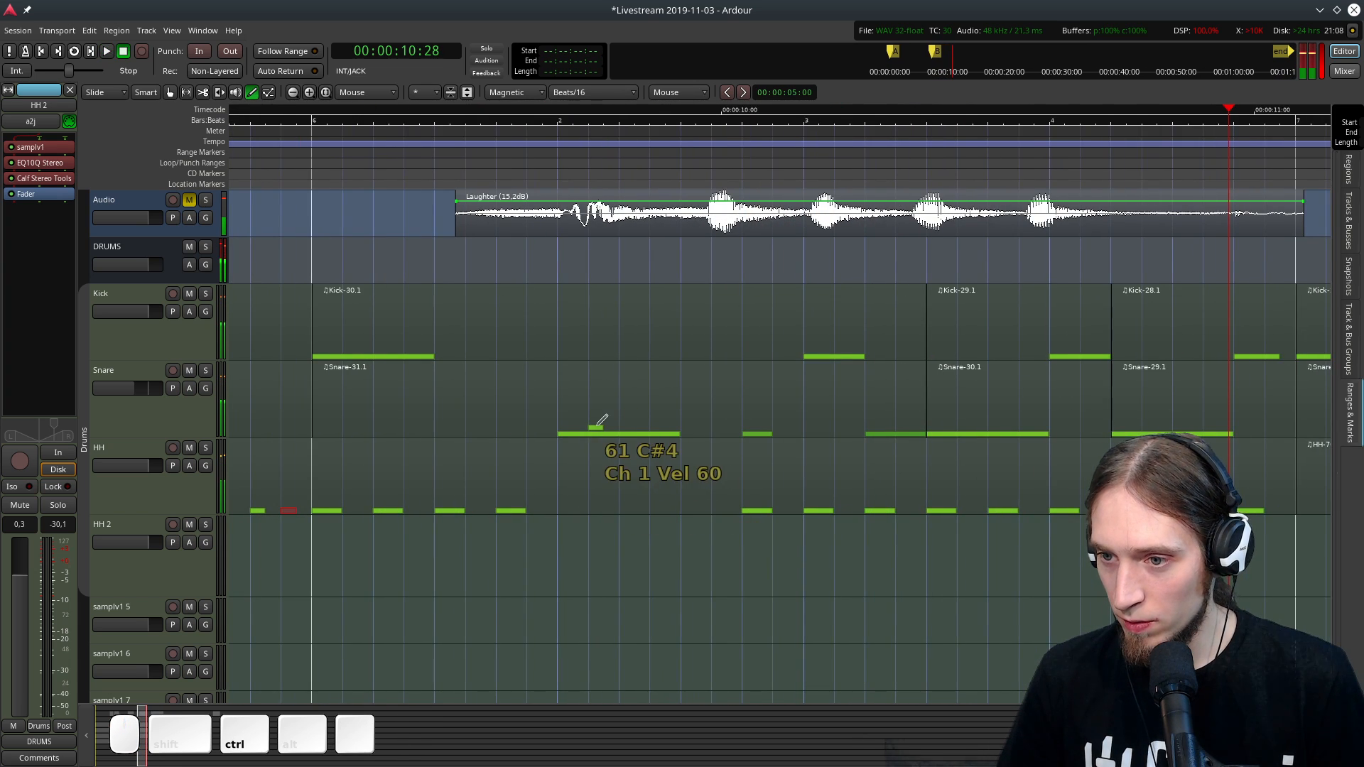
pyautogui.keyDown('shift'); pyautogui.rightClick(647, 435); pyautogui.keyUp('shift')
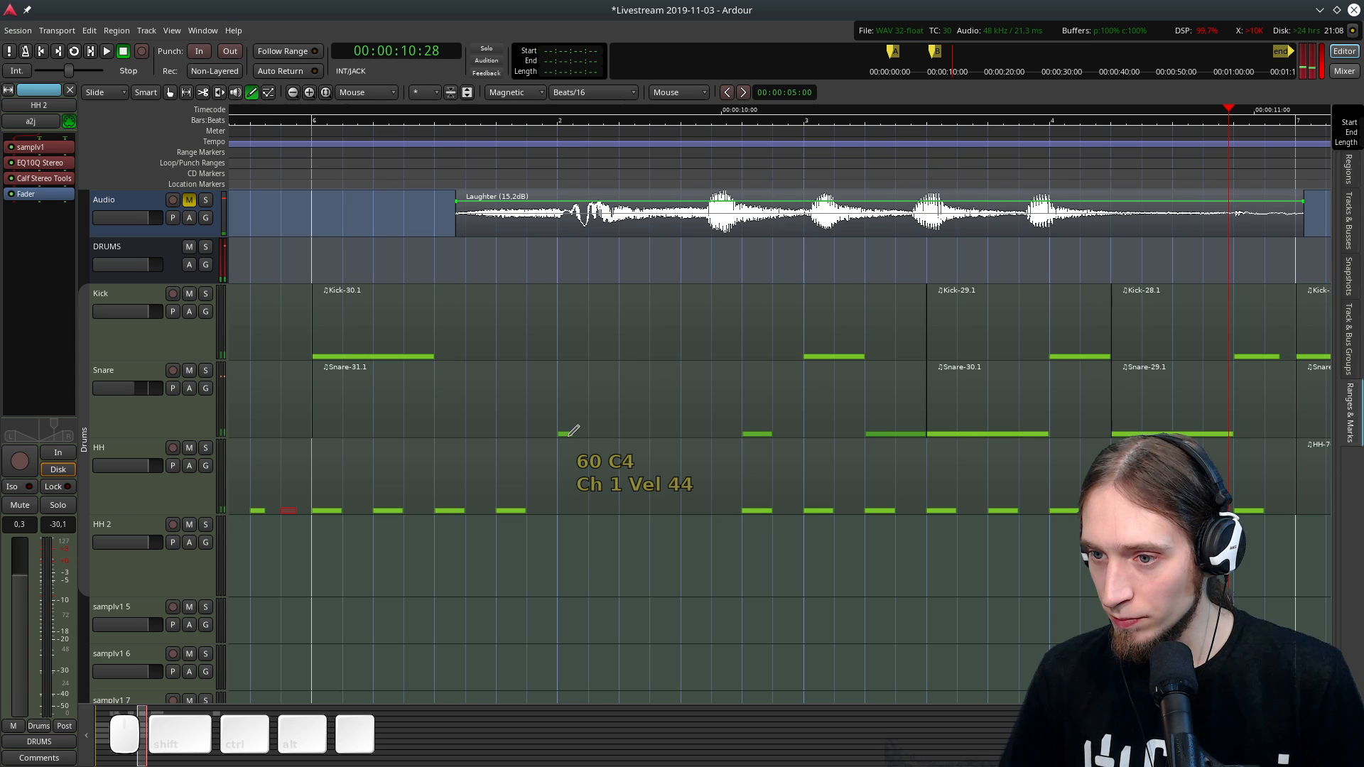
pyautogui.click(566, 433)
pyautogui.press('space')
pyautogui.click(506, 151)
pyautogui.press('space')
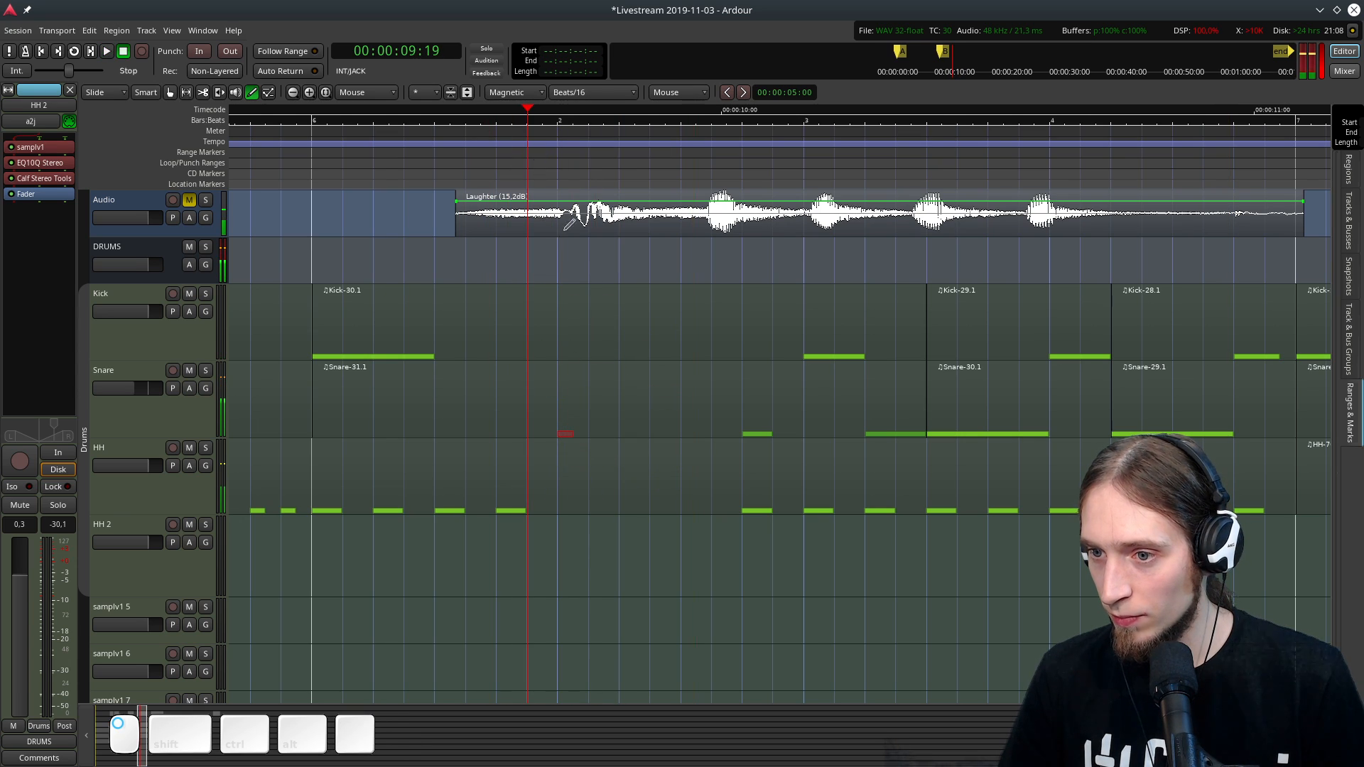
# Shorten the new snare note on beat 2 of bar 6 to a very brief hit and listen to it.
pyautogui.moveTo(572, 434); pyautogui.dragTo(561, 452)
pyautogui.press('space')
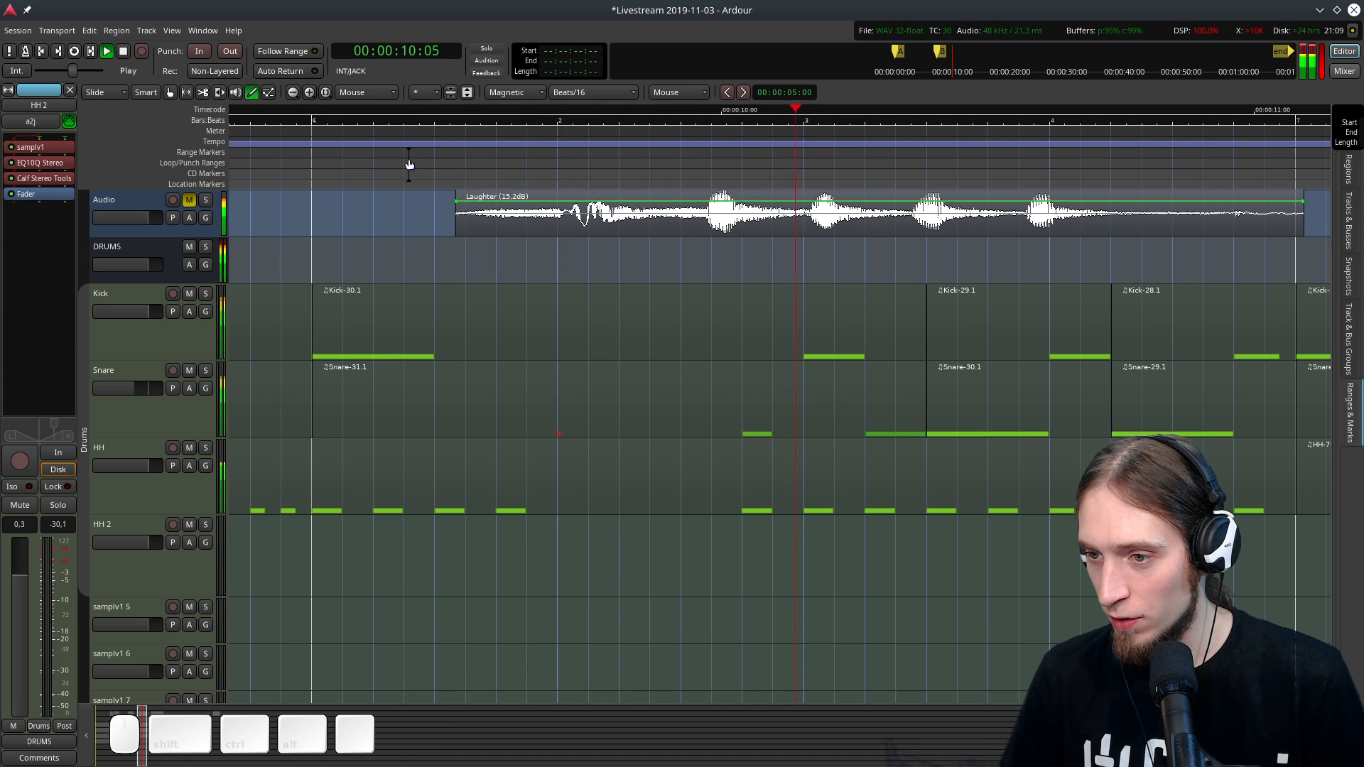
pyautogui.press('space')
pyautogui.click(436, 135)
pyautogui.press('space')
pyautogui.scroll(-1, 507, 454)
pyautogui.scroll(-1, 505, 455)
pyautogui.press('space')
# Set the velocity of the shortened snare note on beat 2 of bar 6 to 127.
pyautogui.scroll(2, 504, 455)
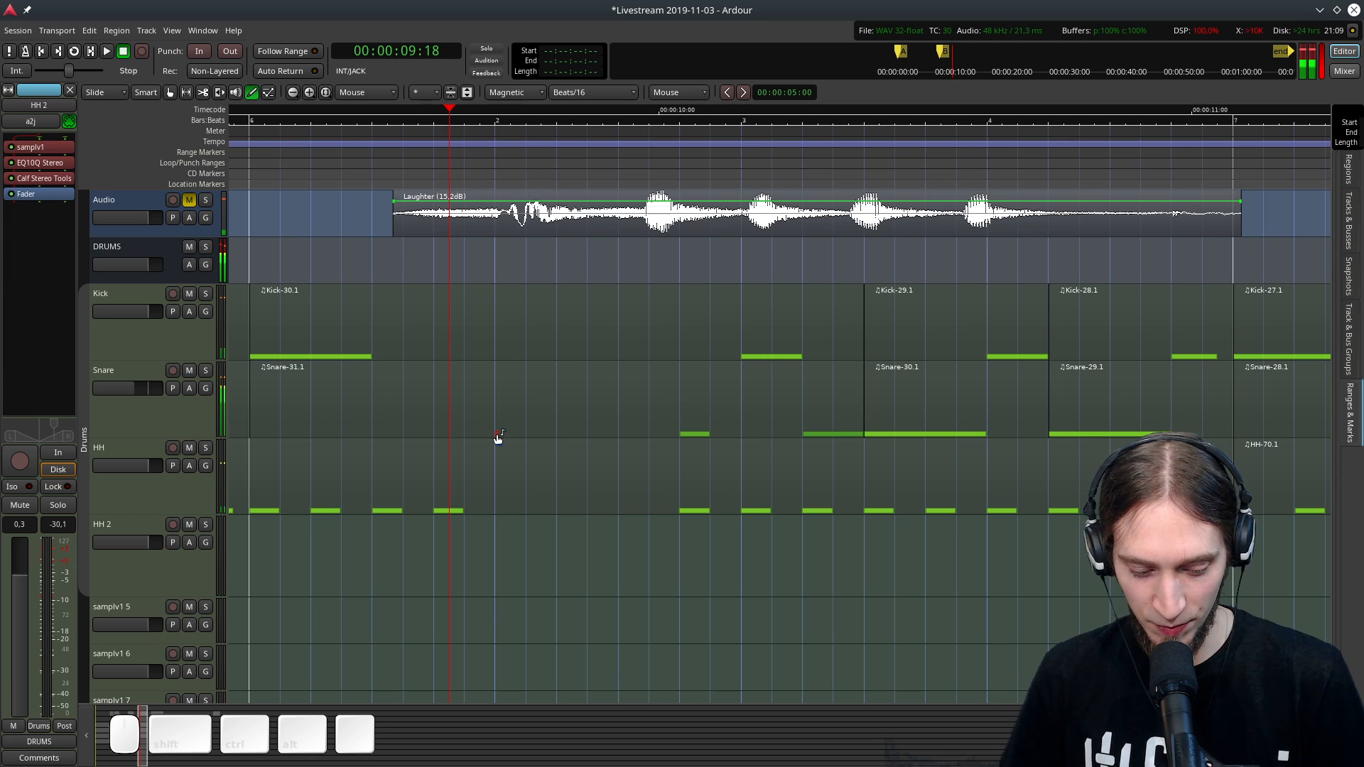
pyautogui.press('v')
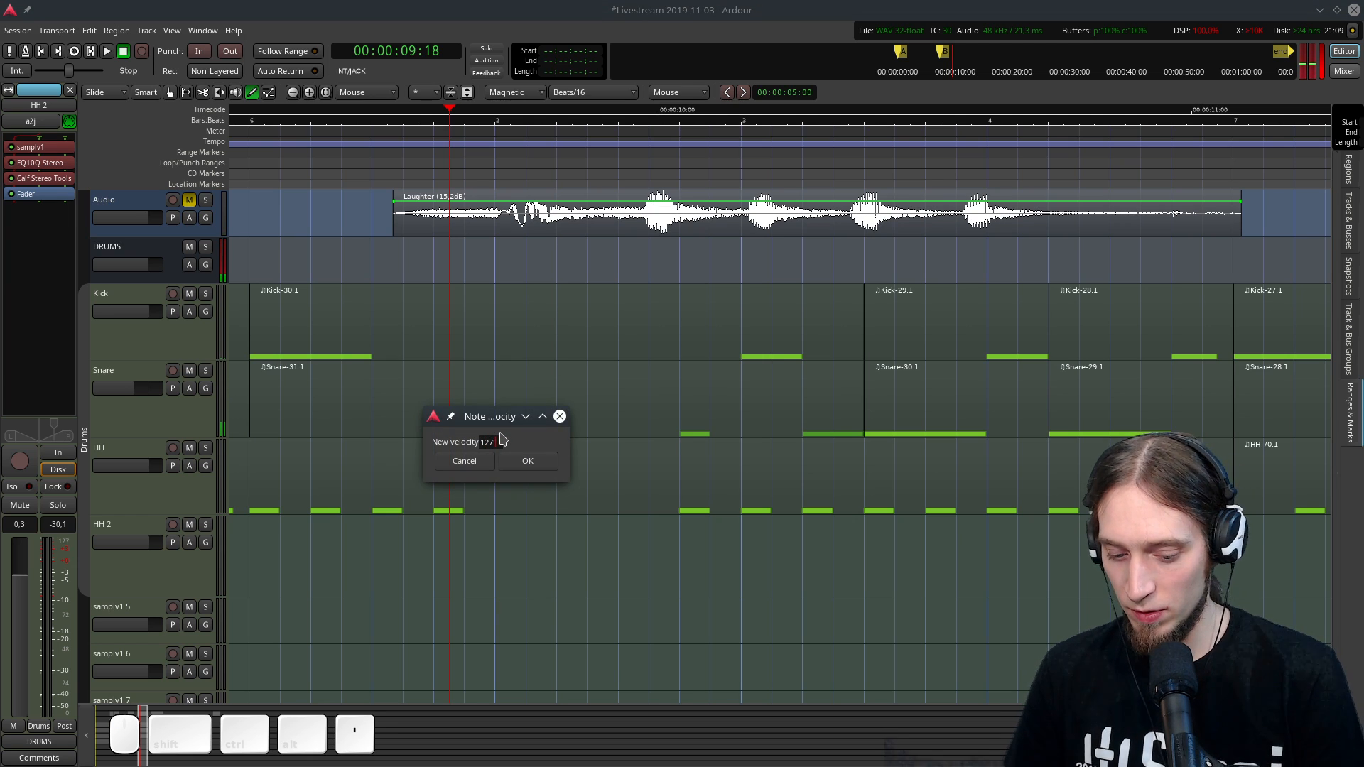
pyautogui.press('Return')
# Play section B through to its end at bar 9 to check the edited snare and hi-hats.
pyautogui.press('space')
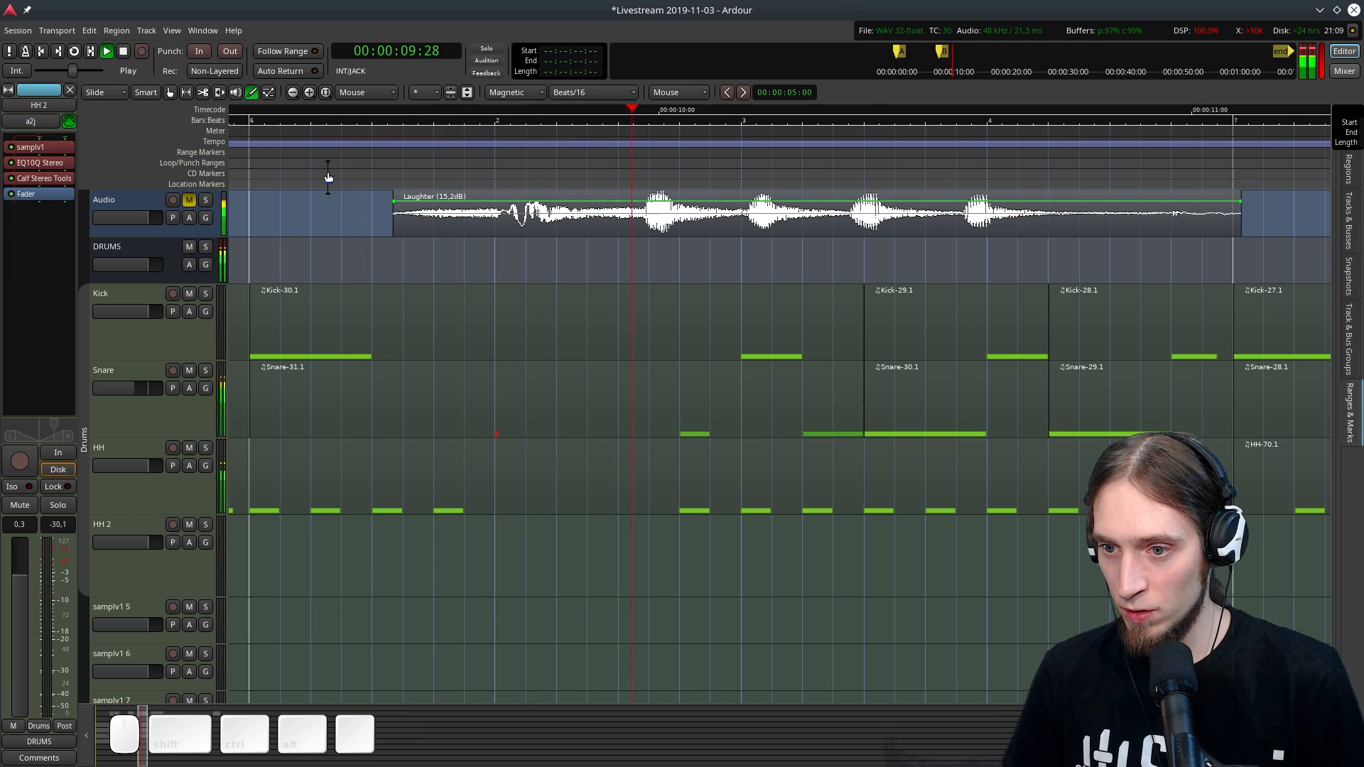
pyautogui.scroll(-1, 538, 338)
pyautogui.press('space')
pyautogui.scroll(3, 542, 542)
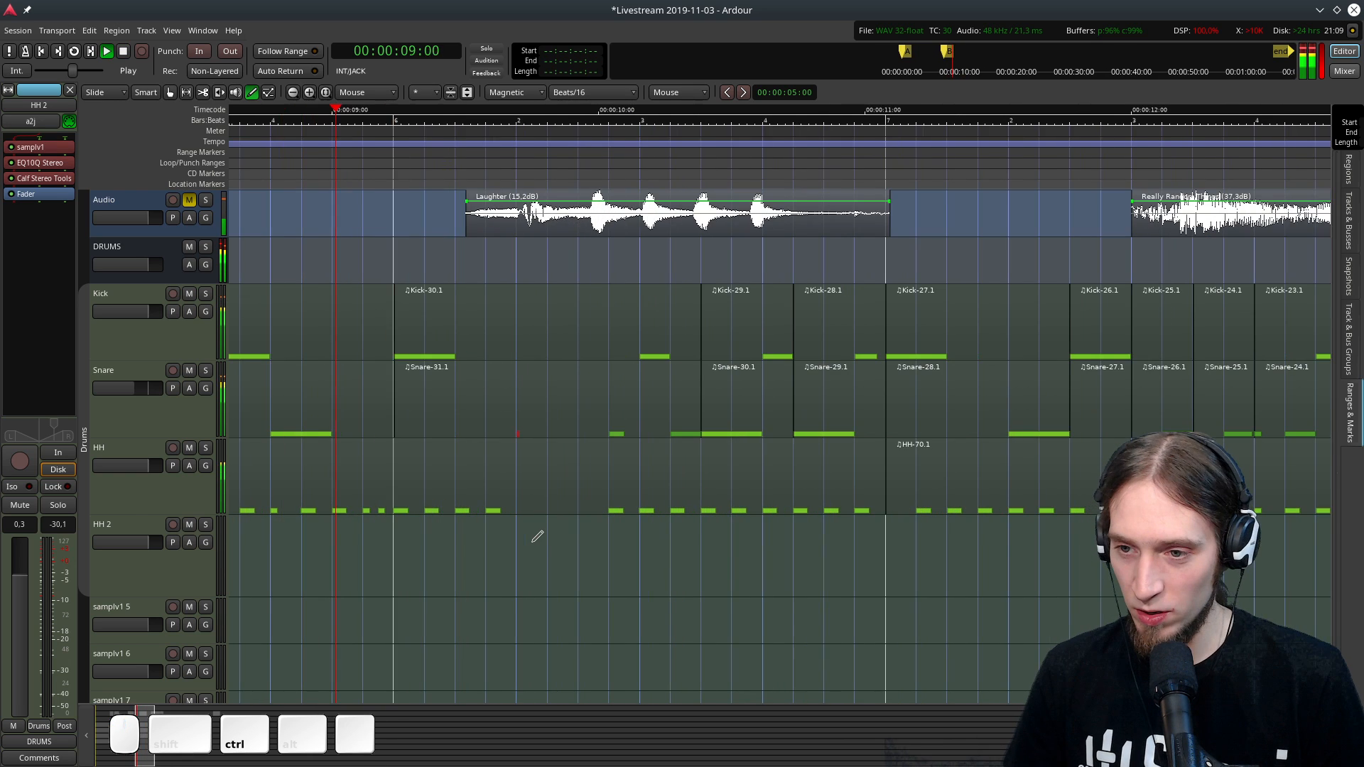
pyautogui.scroll(-1, 552, 550)
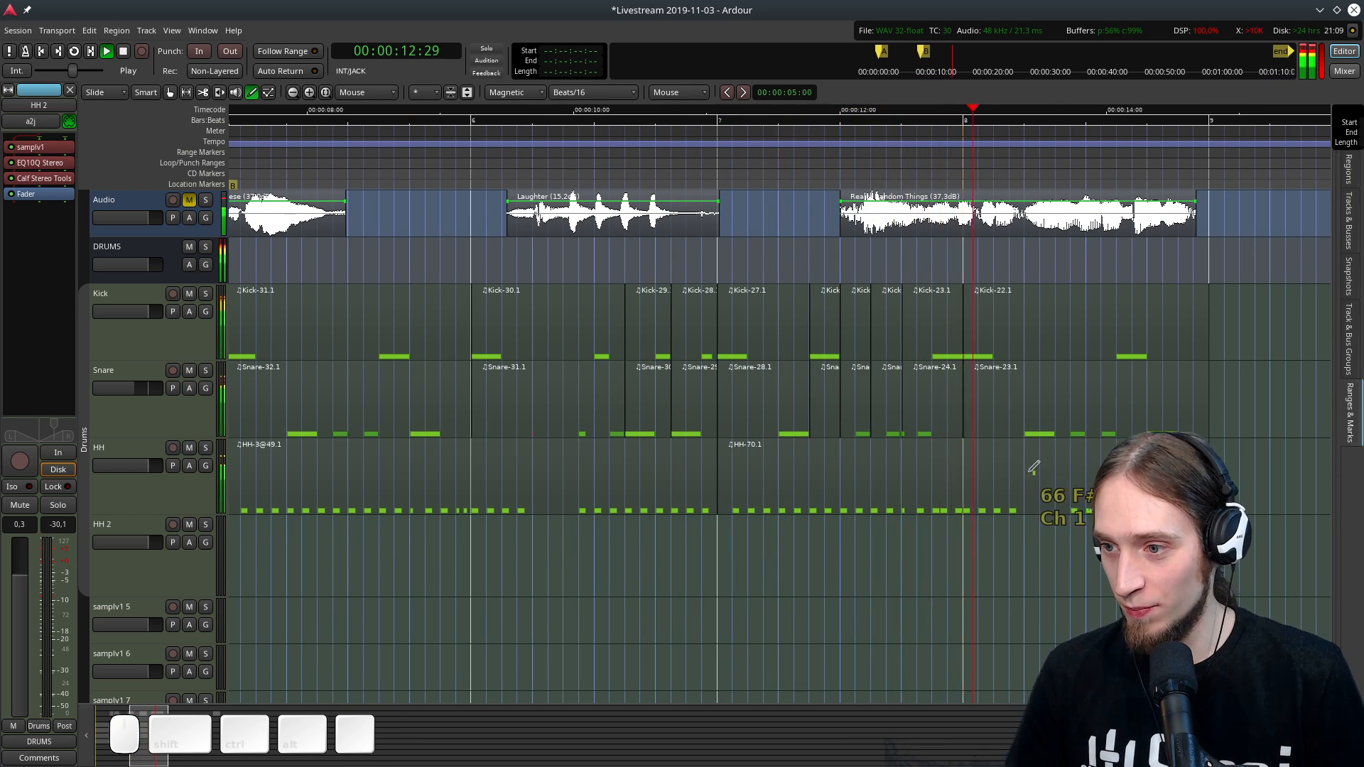
pyautogui.scroll(2, 1110, 511)
pyautogui.scroll(-3, 730, 525)
pyautogui.press('space')
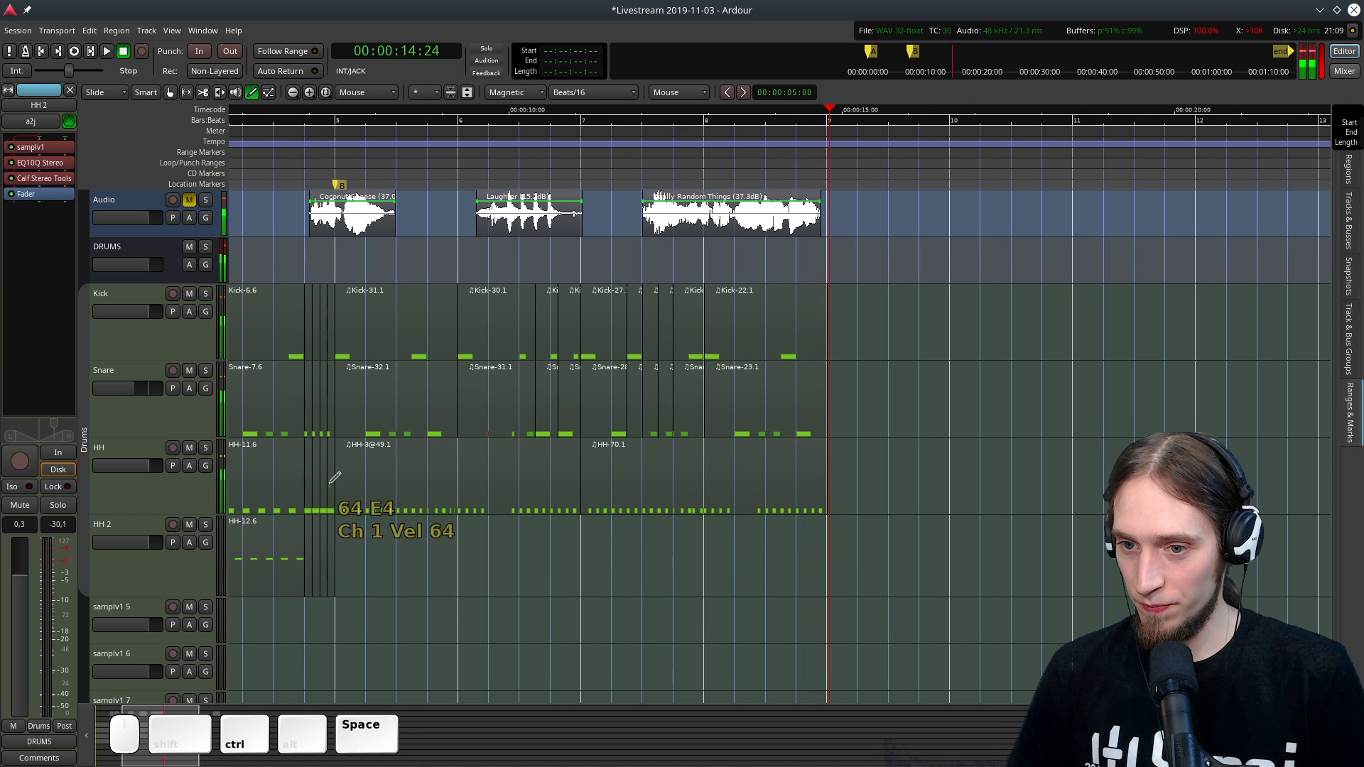
# Play the transition into section B from just before bar 5.
pyautogui.click(322, 123)
pyautogui.press('space')
pyautogui.scroll(2, 253, 461)
pyautogui.press('space')
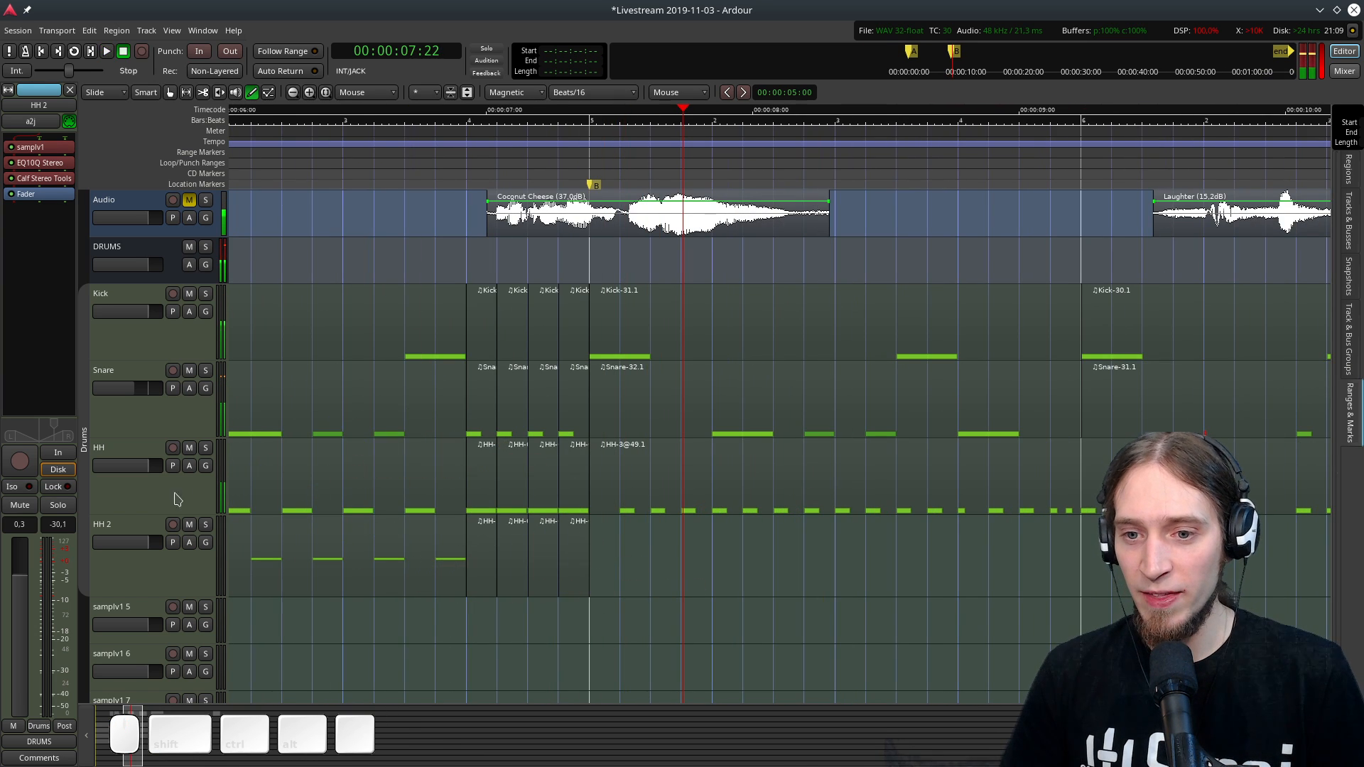
# Rename the samplv1 5 track as HH 3.
pyautogui.doubleClick(115, 609)
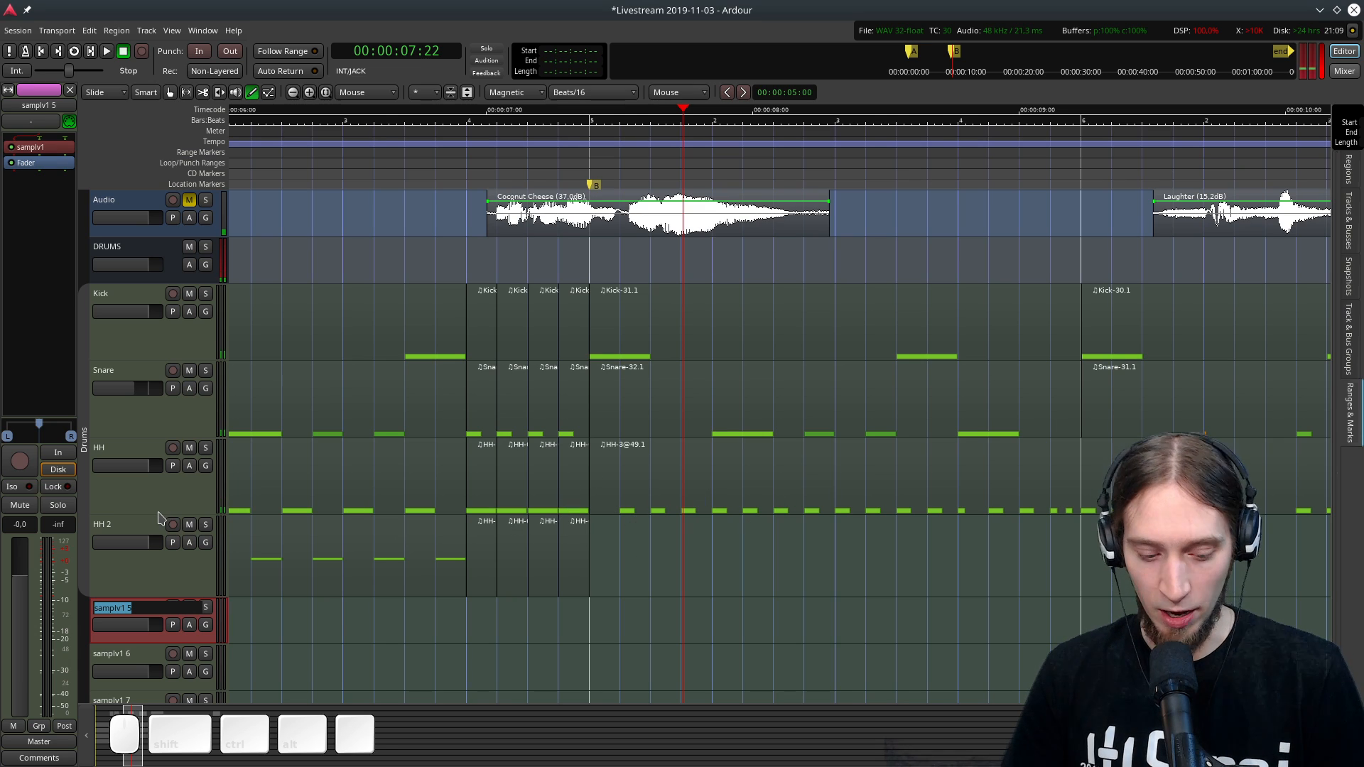
pyautogui.write('HH 3')
pyautogui.press('Return')
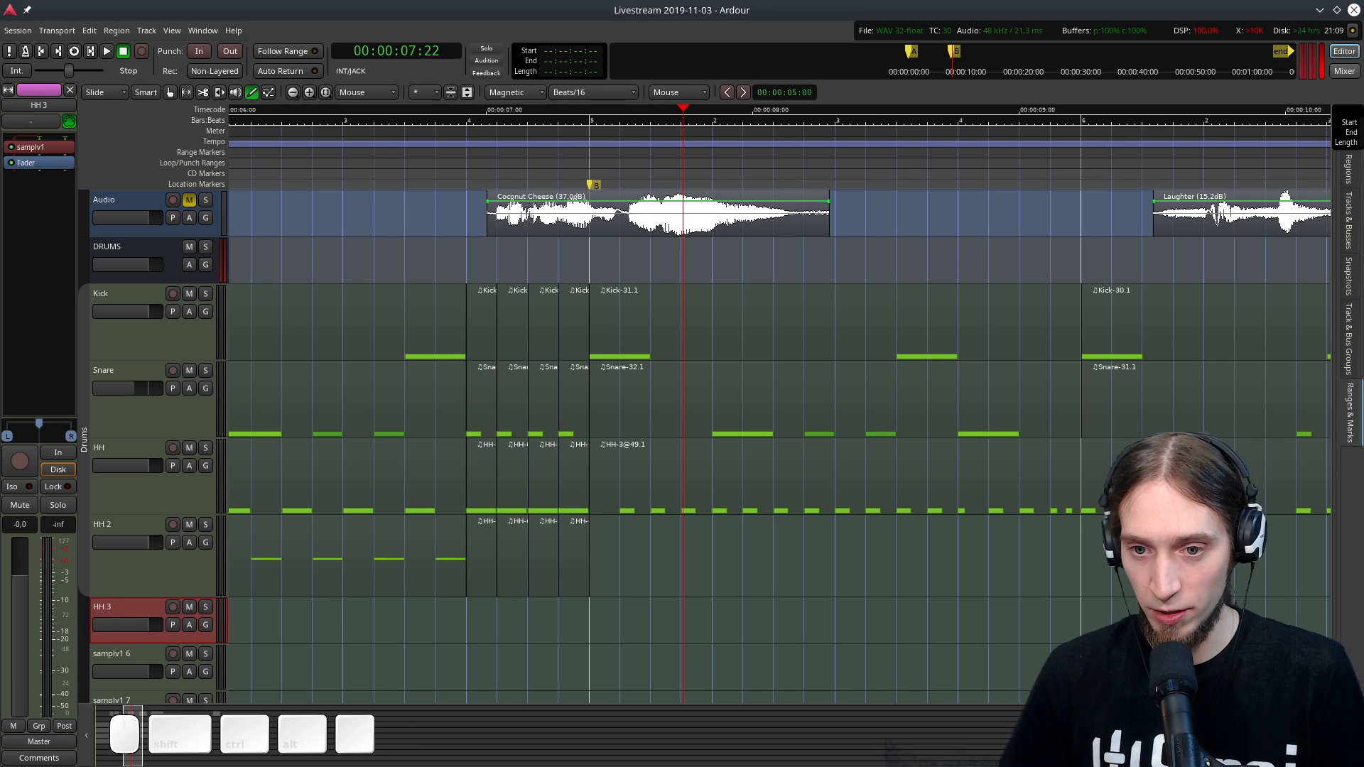
# Extend the Drums group to include the HH 3 track and route its output to the DRUMS bus.
pyautogui.moveTo(92, 634); pyautogui.dragTo(92, 633)
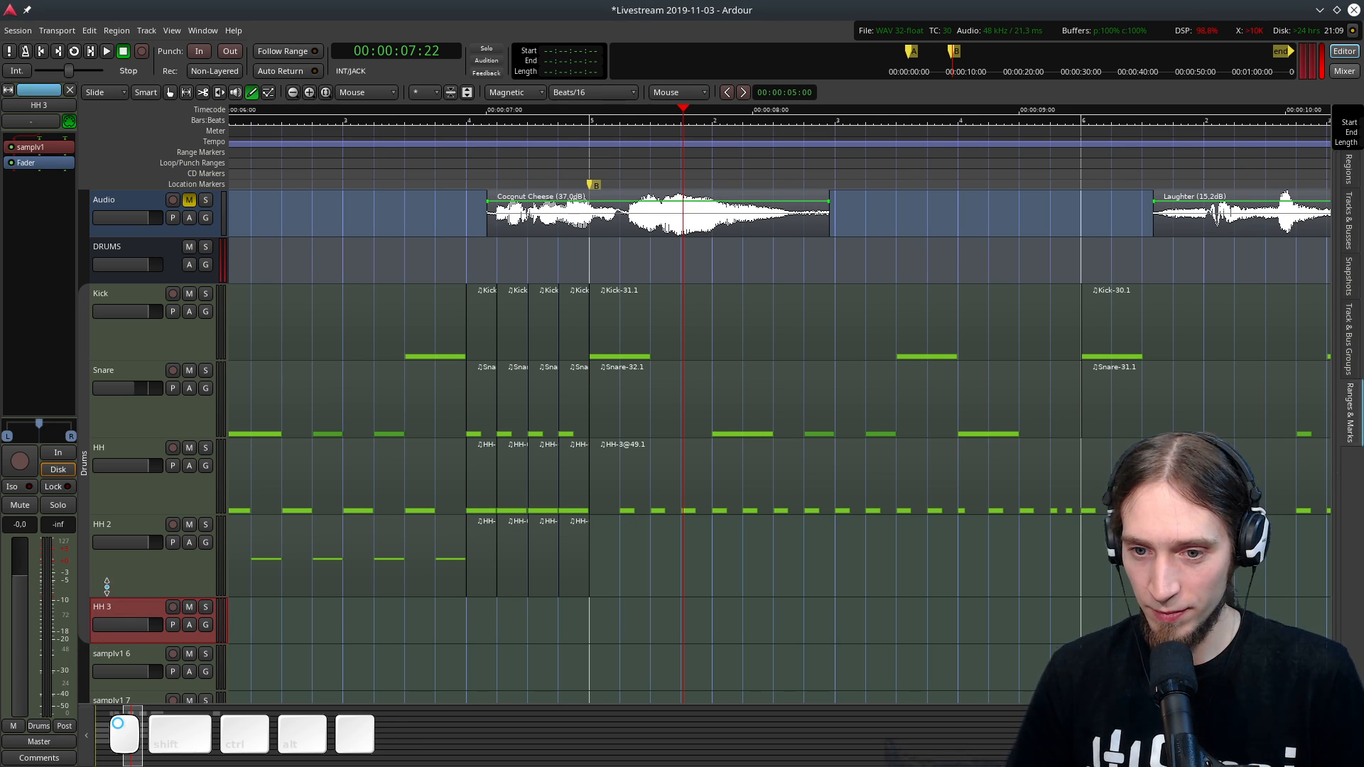
pyautogui.click(55, 740)
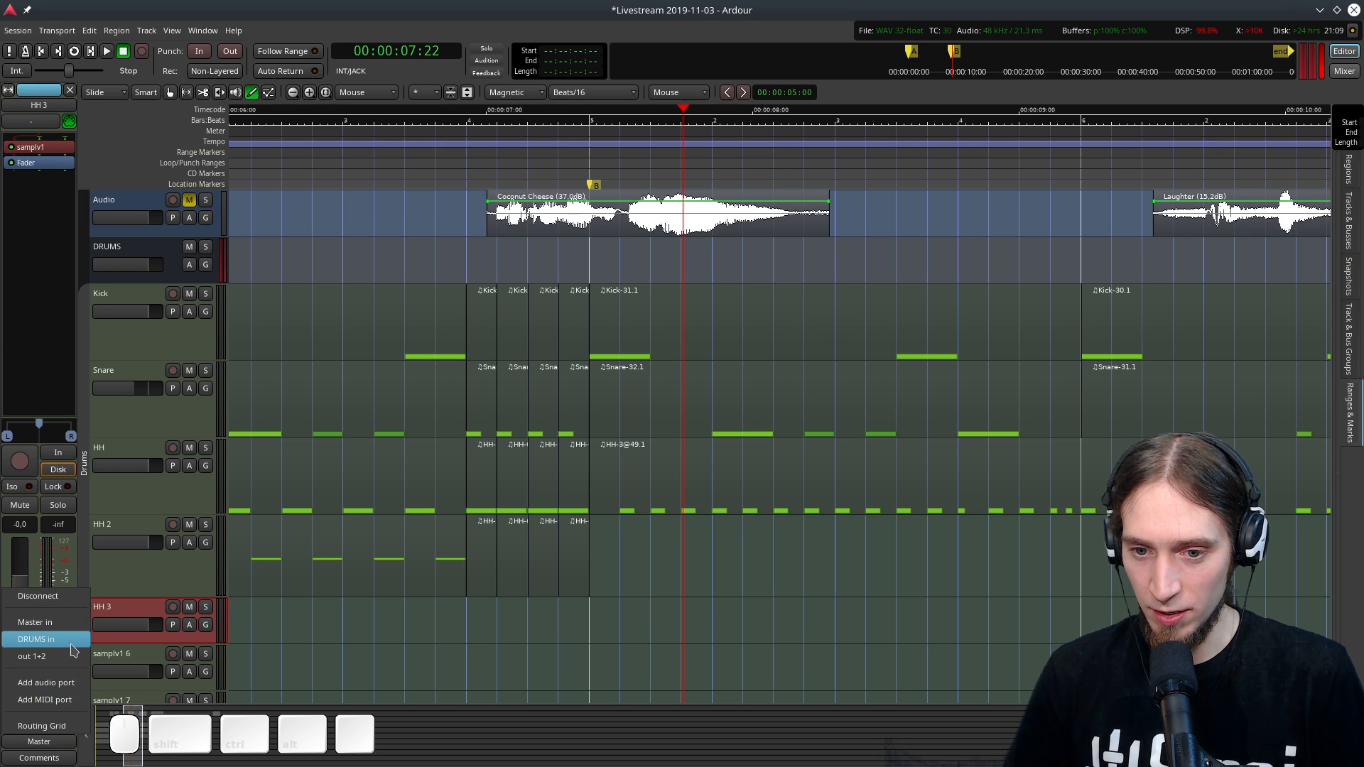
pyautogui.click(43, 657)
# Copy the bar 4 hi-hat region from HH 2 onto the HH 3 track at bar 5 and play it back.
pyautogui.press('g')
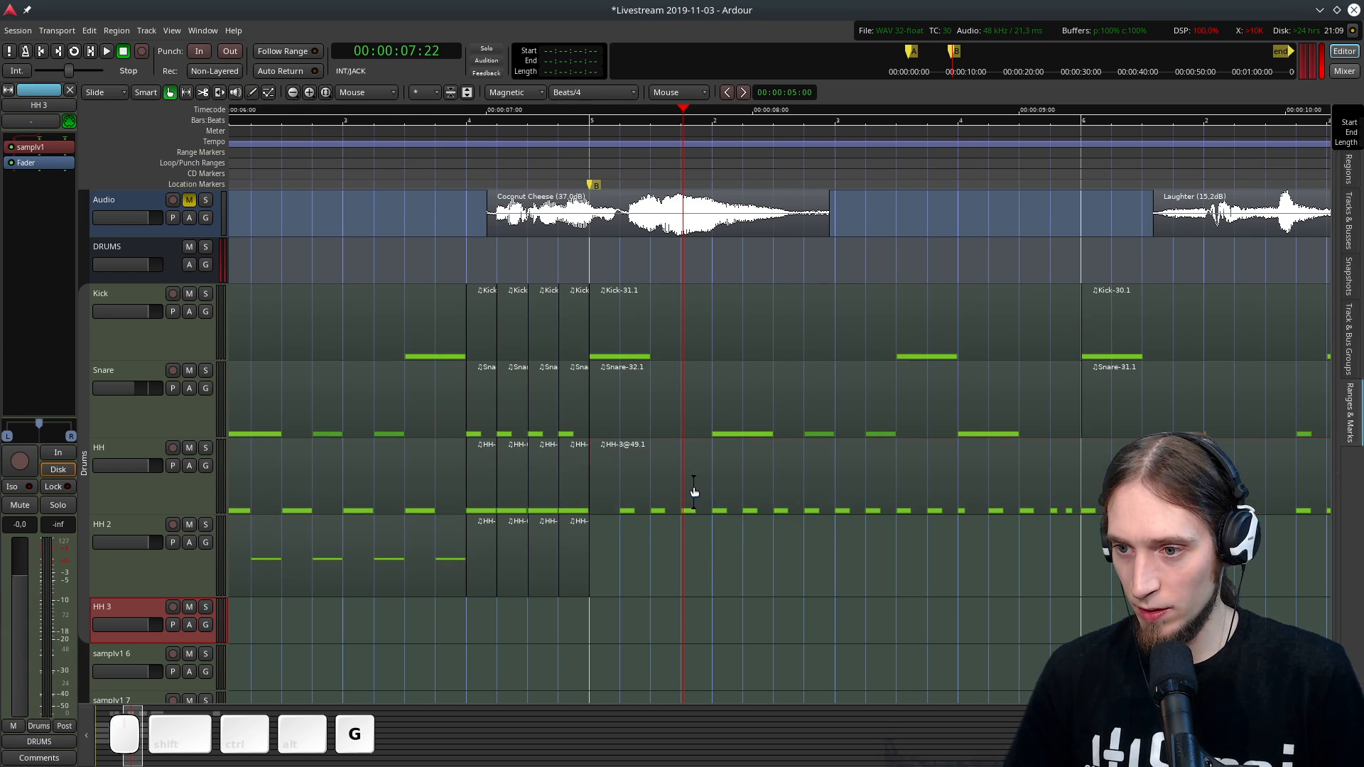
pyautogui.click(694, 493)
pyautogui.scroll(-1, 560, 496)
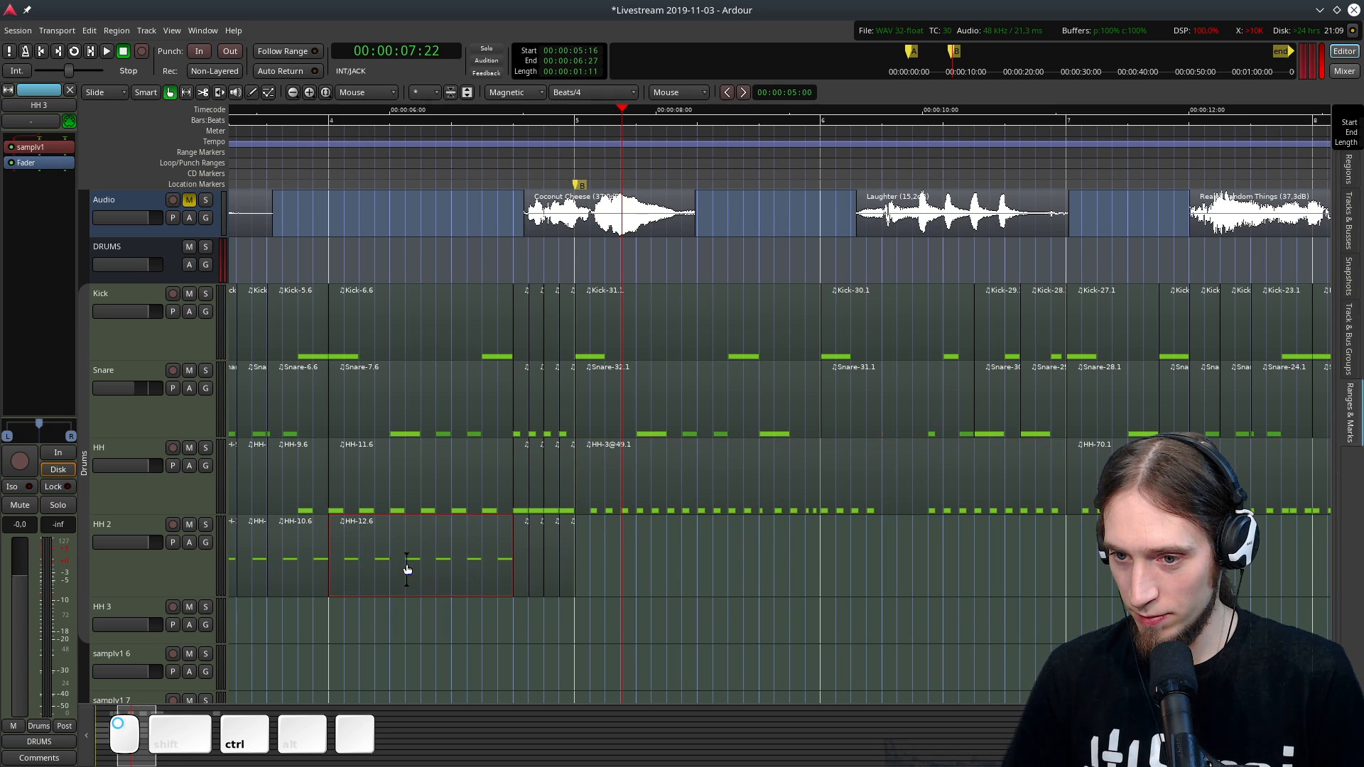
pyautogui.moveTo(407, 563); pyautogui.dragTo(633, 632)
pyautogui.scroll(2, 633, 633)
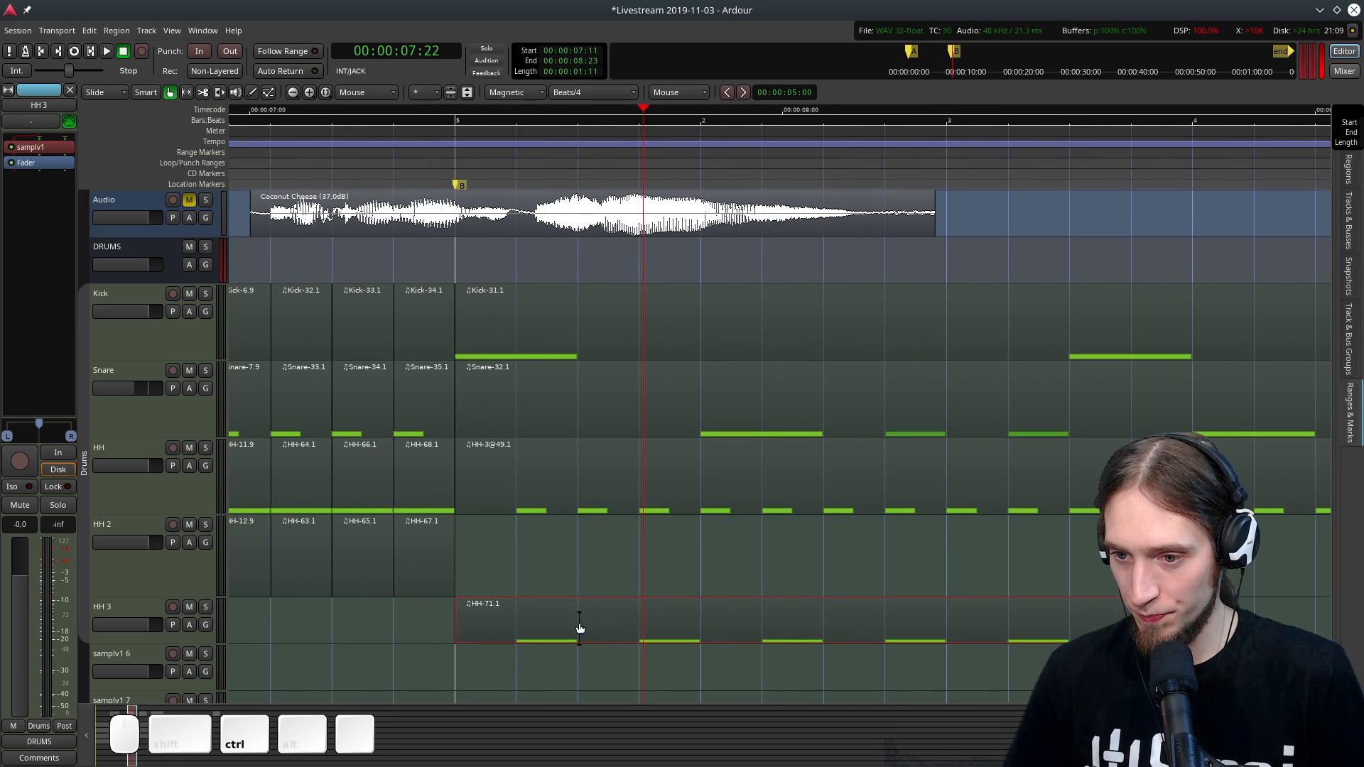
pyautogui.press('space')
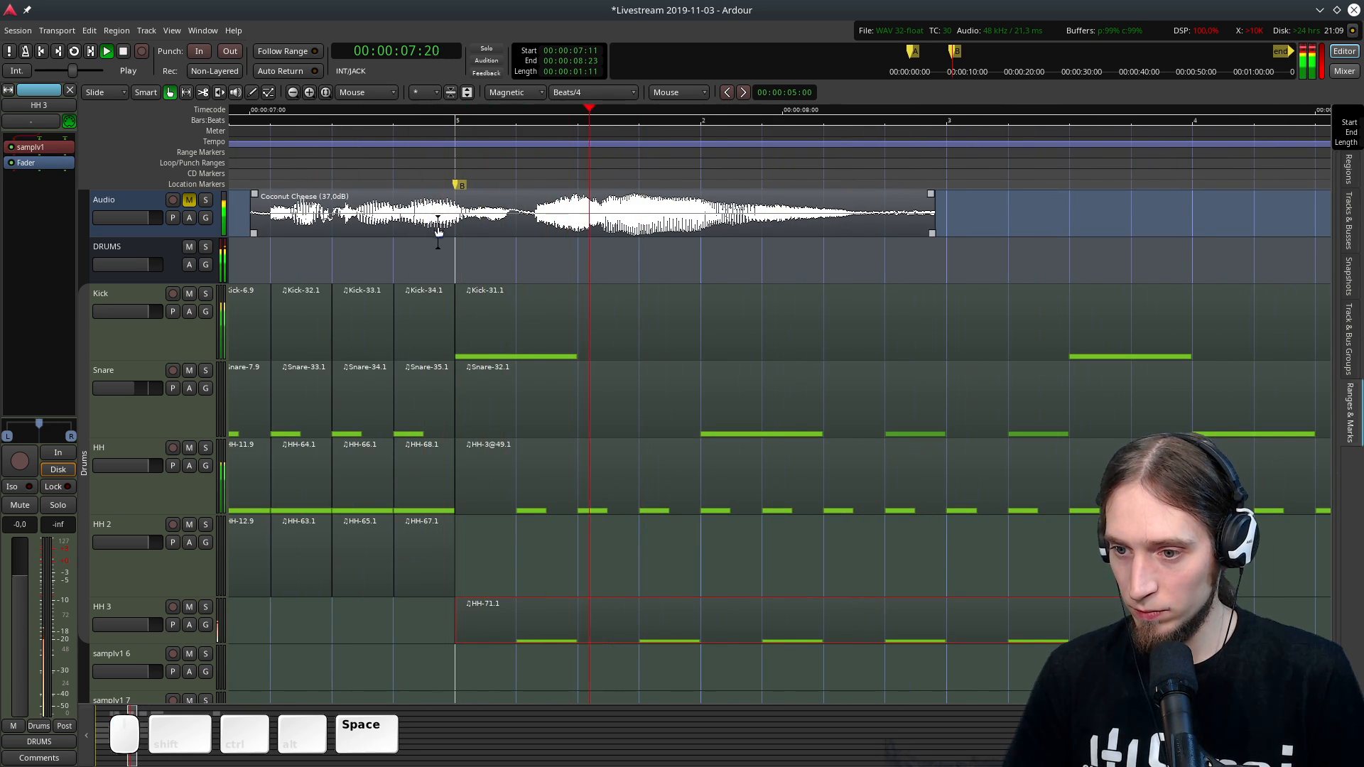
pyautogui.scroll(-1, 427, 476)
pyautogui.press('space')
# Time-stretch the HH 3 region at bar 5 to half its length, without an empty remainder, and listen to it.
pyautogui.press('d')
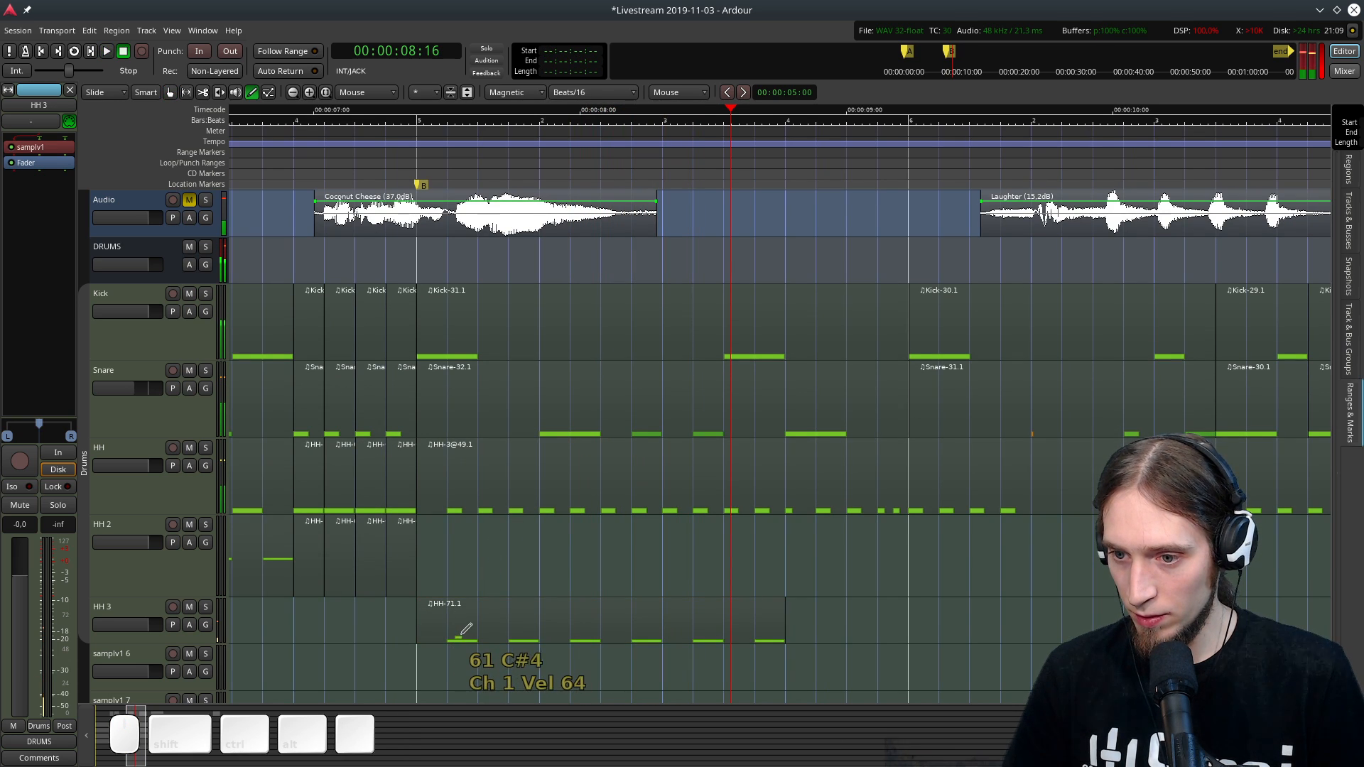
pyautogui.hotkey('ctrl', 'a')
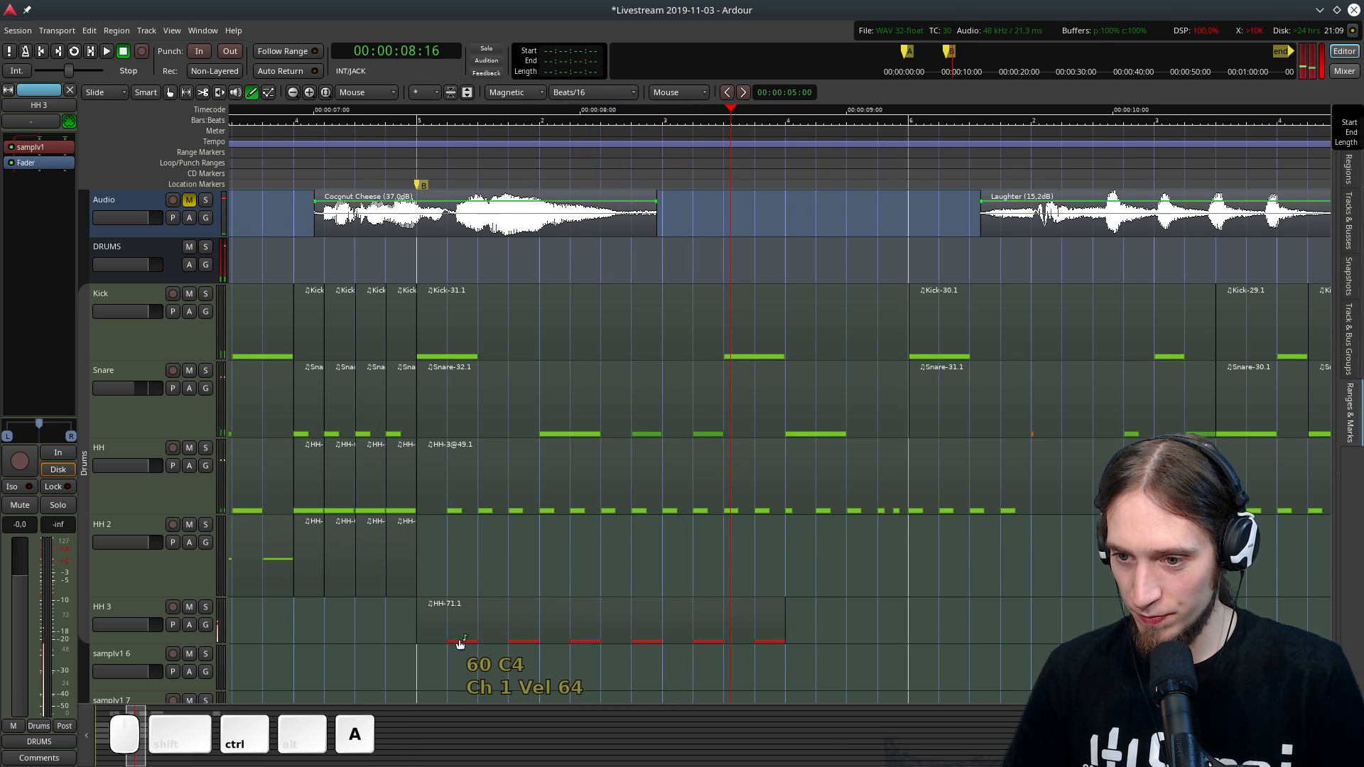
pyautogui.press('g')
pyautogui.press('t')
pyautogui.moveTo(758, 623); pyautogui.dragTo(608, 635)
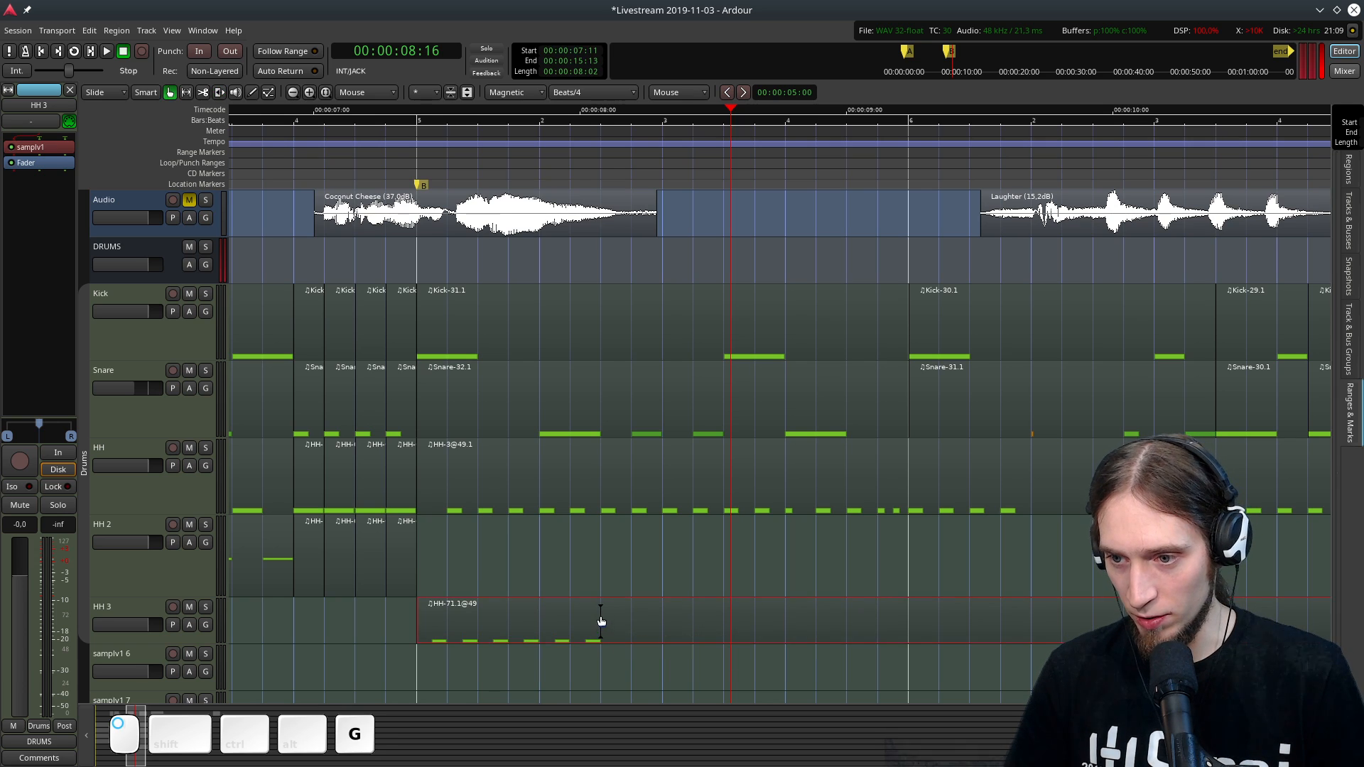
pyautogui.press('Delete')
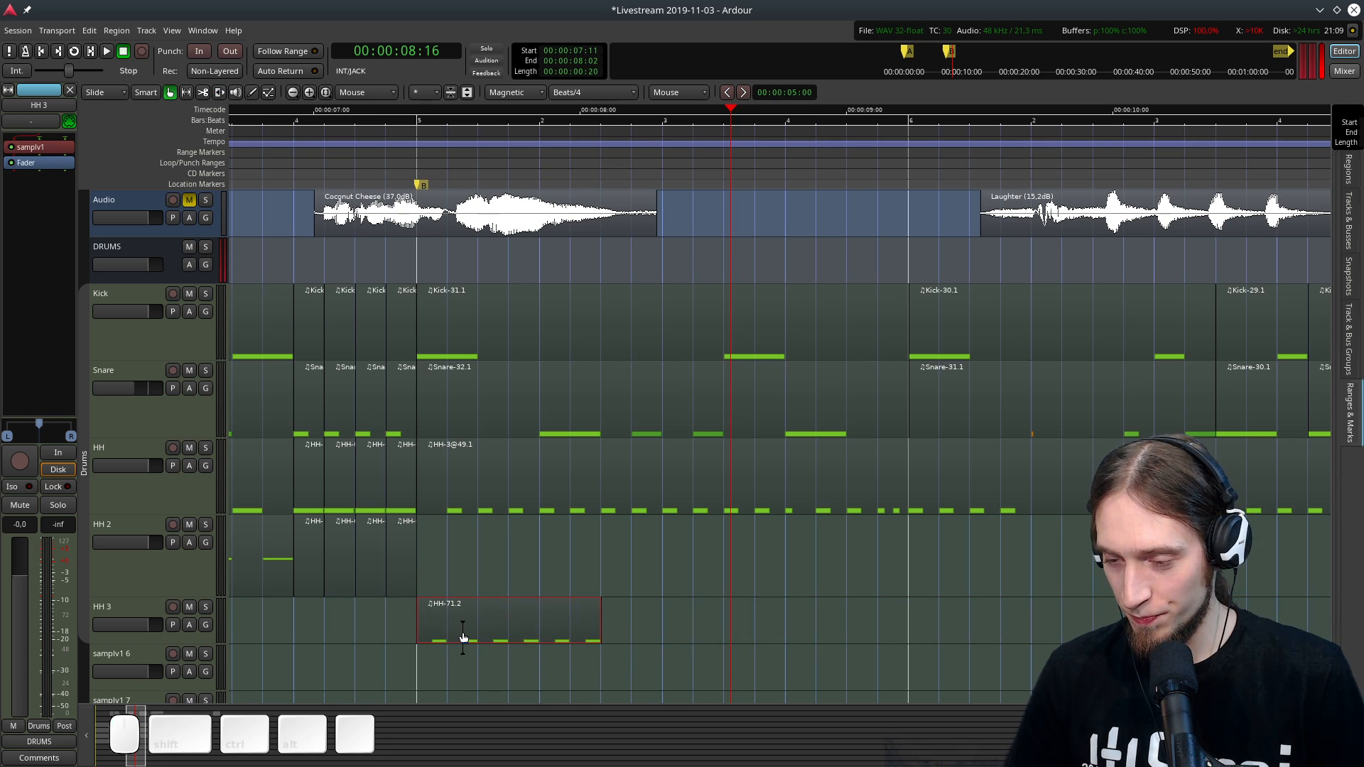
pyautogui.press('space')
pyautogui.press('space')
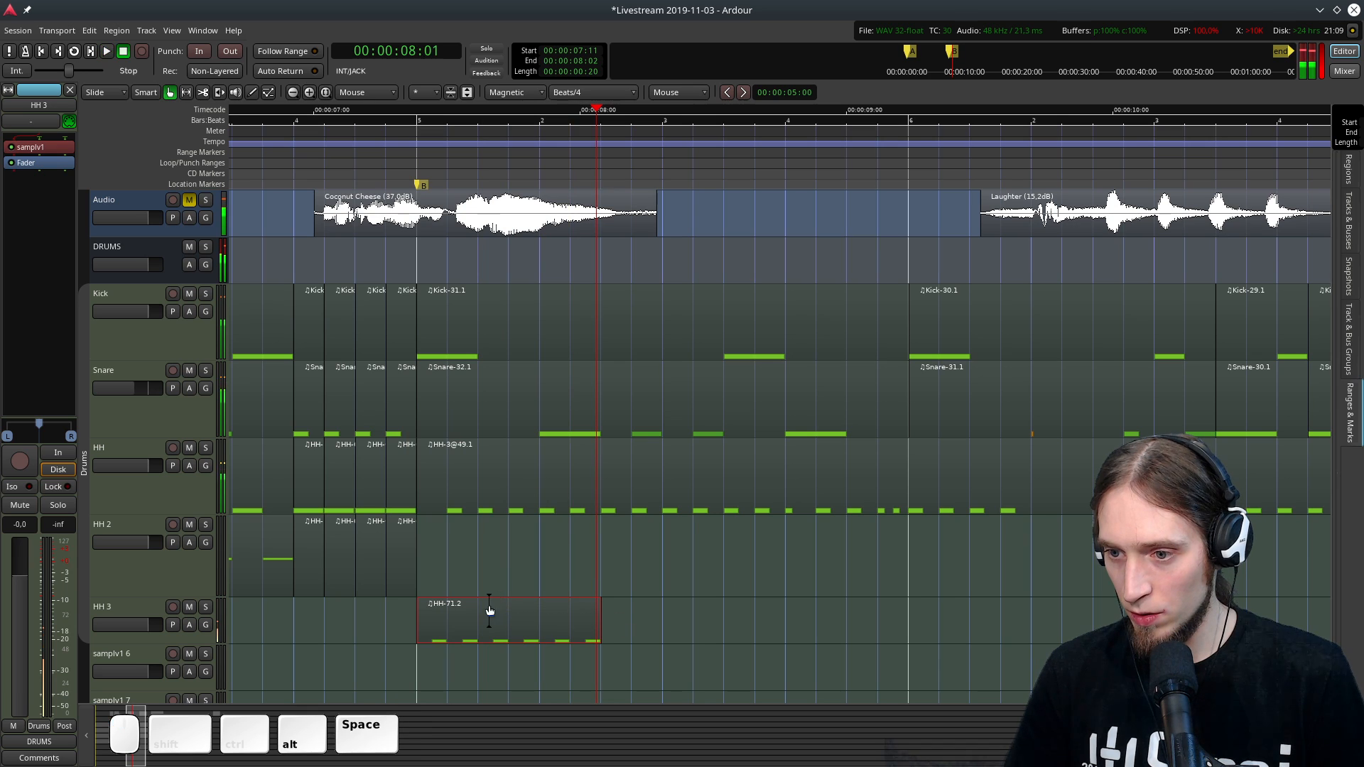
# Try to duplicate the compressed hi-hat region along the HH 3 track.
pyautogui.hotkey('alt', 'd')
pyautogui.scroll(-2, 421, 602)
pyautogui.hotkey('alt', 'd')
pyautogui.scroll(1, 614, 632)
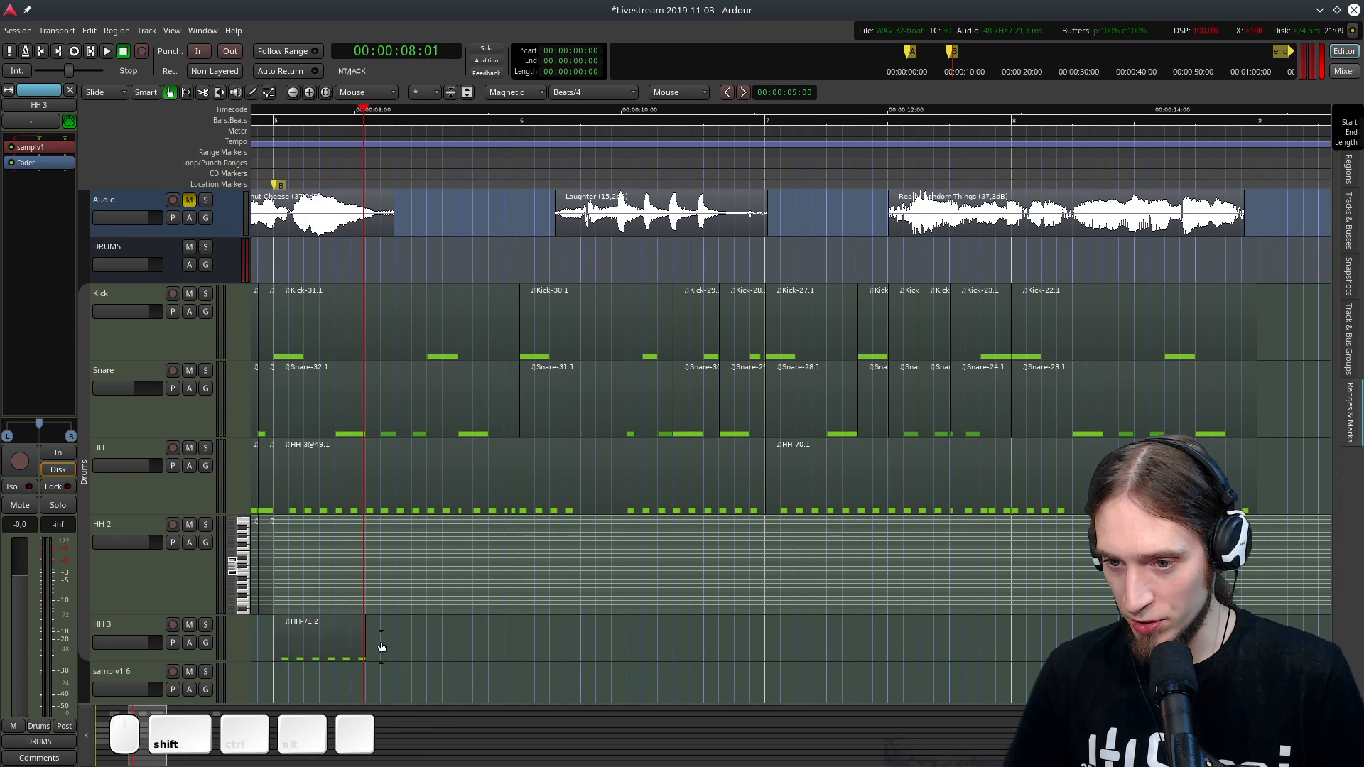
# Trim the HH 3 region to one beat, duplicate it across bars 5 to 8, and return the playhead to bar 5.
pyautogui.moveTo(357, 633); pyautogui.dragTo(325, 633)
pyautogui.hotkey('alt', 'd')
pyautogui.hotkey('alt', 'd')
pyautogui.hotkey('alt', 'd')
pyautogui.hotkey('alt', 'd')
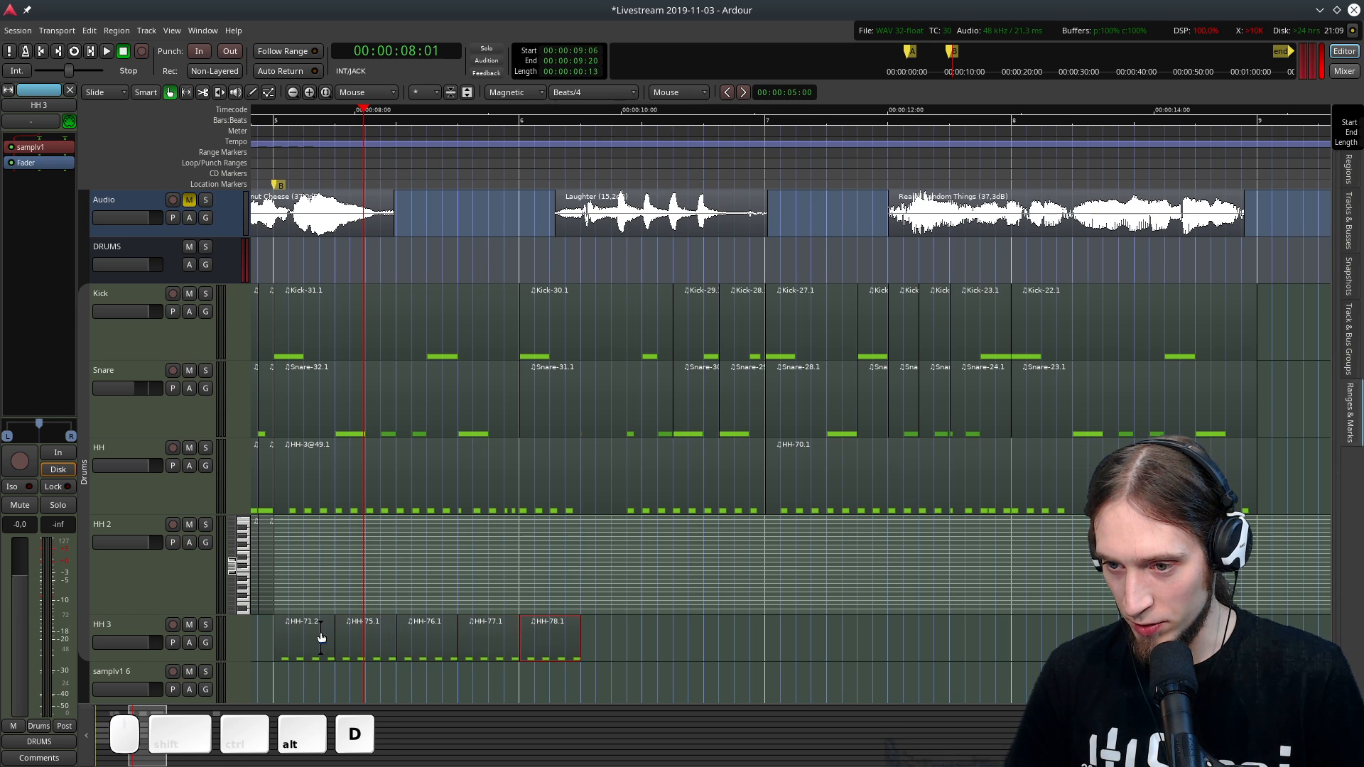
pyautogui.hotkey('alt', 'd')
pyautogui.hotkey('alt', 'd')
pyautogui.hotkey('alt', 'd')
pyautogui.moveTo(820, 628); pyautogui.dragTo(307, 611)
pyautogui.hotkey('alt', 'd')
pyautogui.click(305, 147)
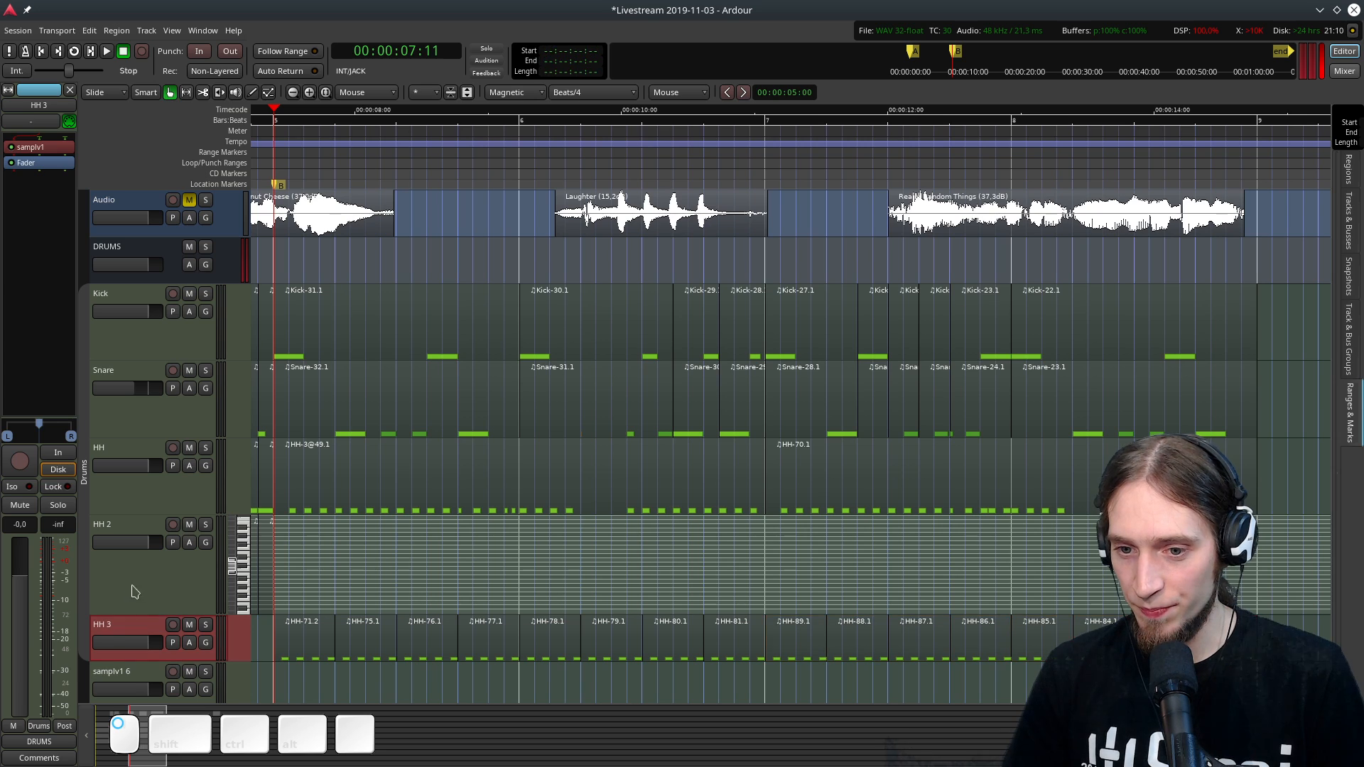
# Load Coconut Cheese.flac from the export/Samples folder into the samplv1 sampler of the HH 3 track.
pyautogui.doubleClick(48, 151)
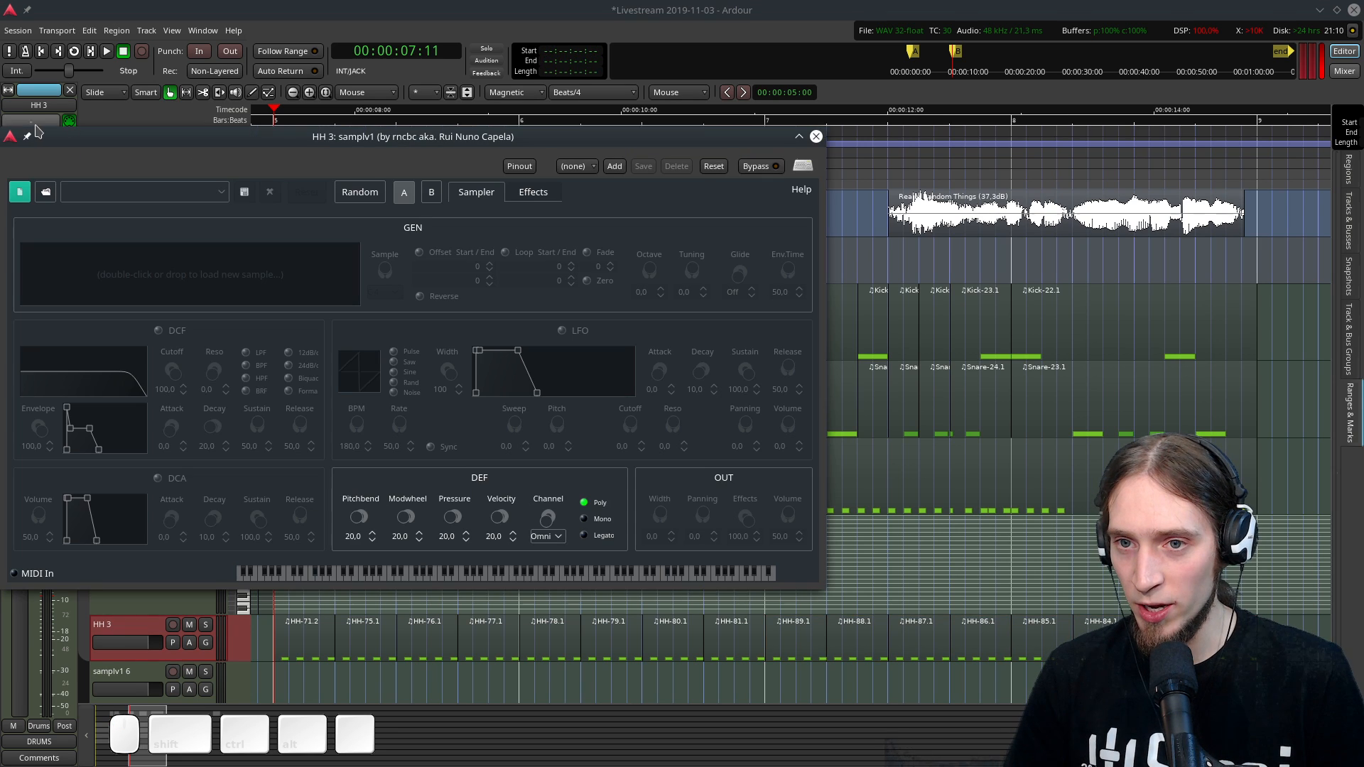
pyautogui.rightClick(162, 284)
pyautogui.click(188, 294)
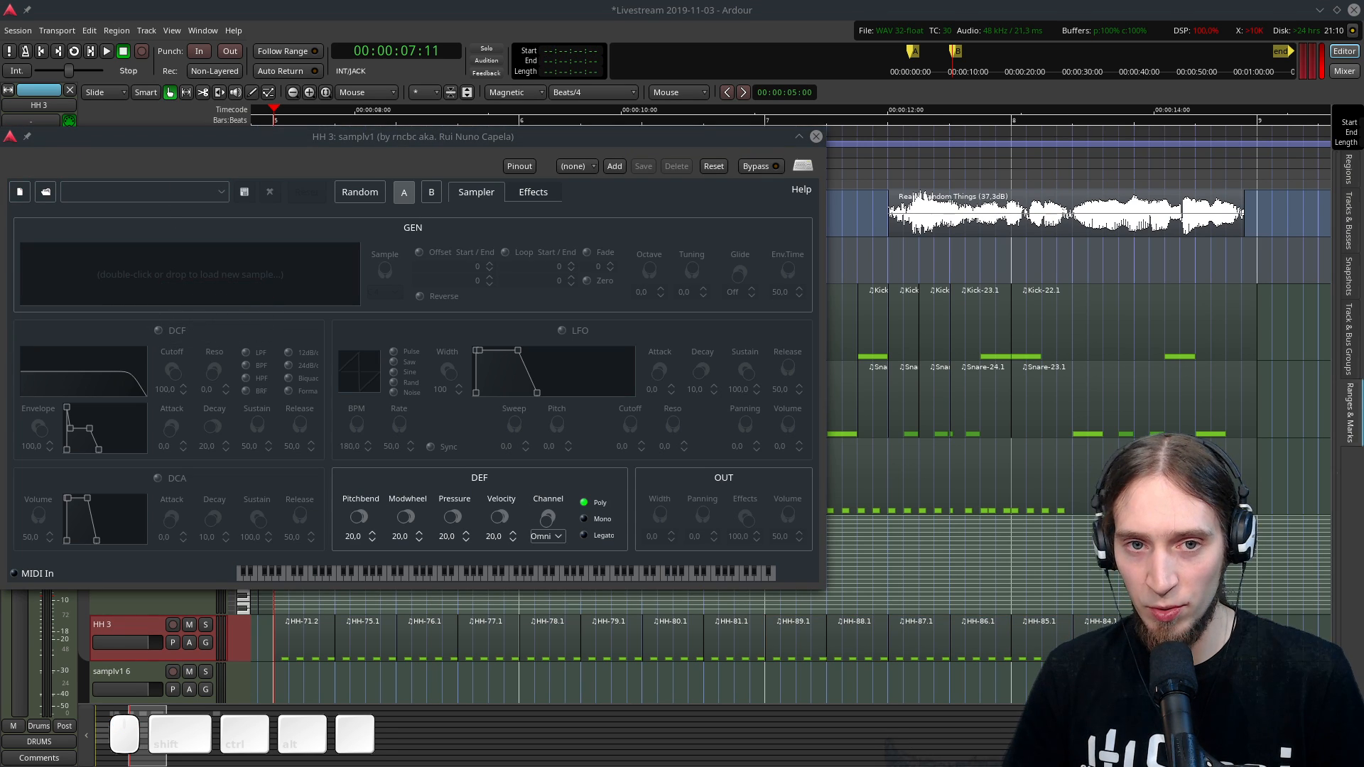
pyautogui.click(364, 425)
pyautogui.doubleClick(461, 312)
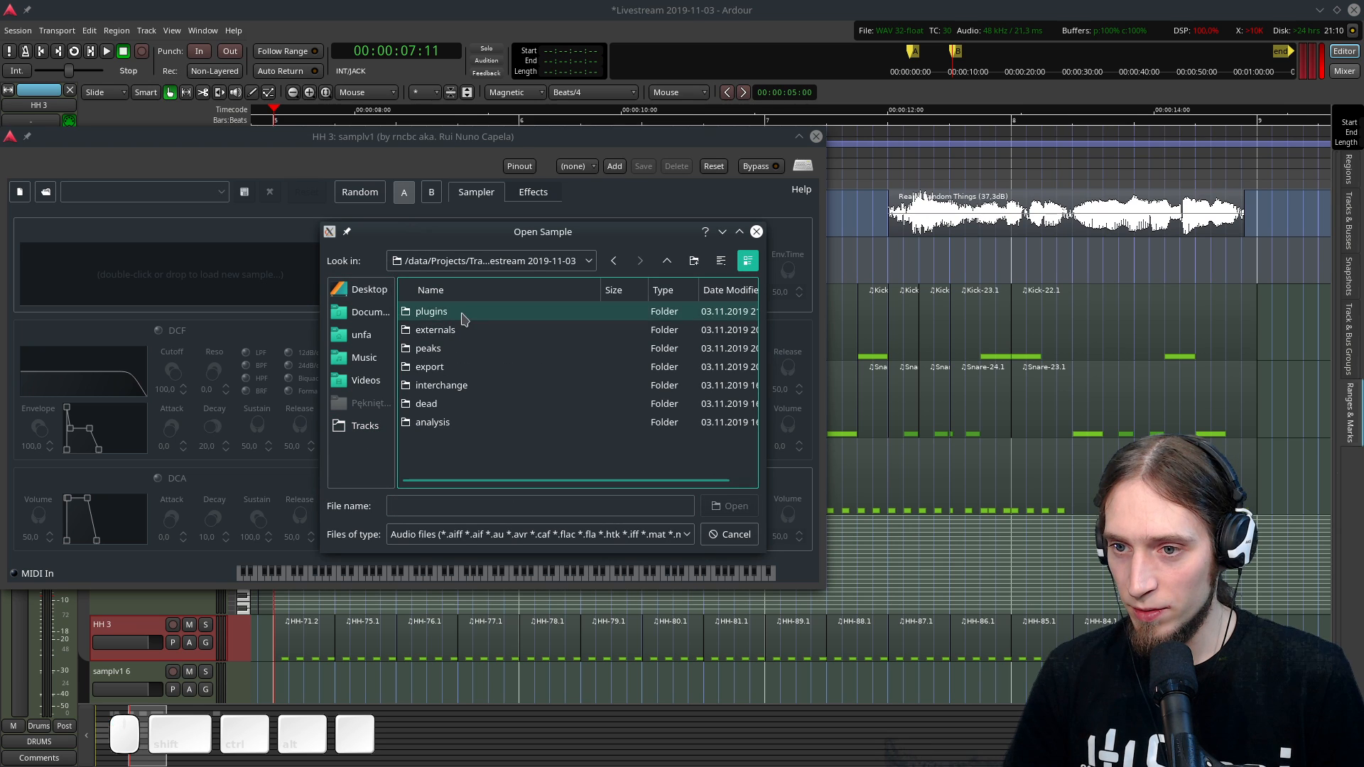
pyautogui.doubleClick(452, 367)
pyautogui.doubleClick(461, 312)
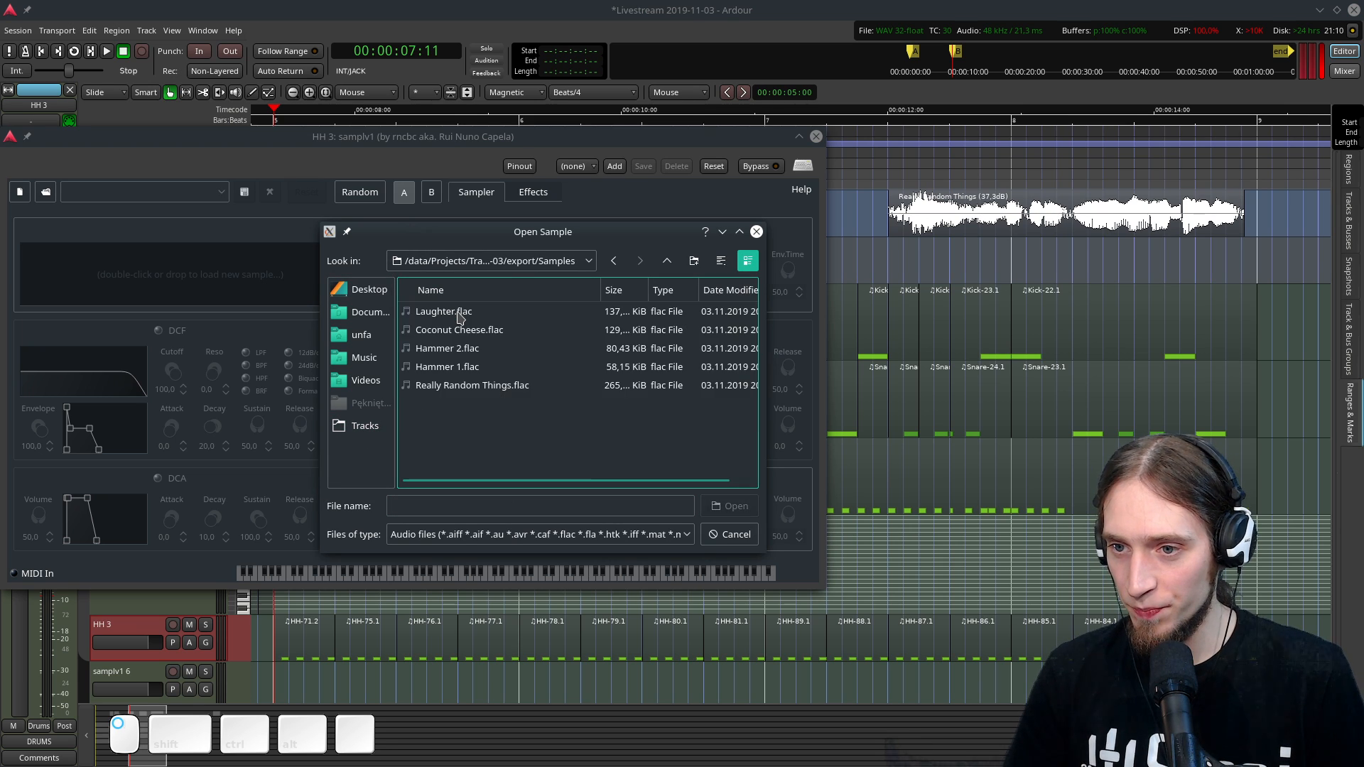
pyautogui.doubleClick(495, 332)
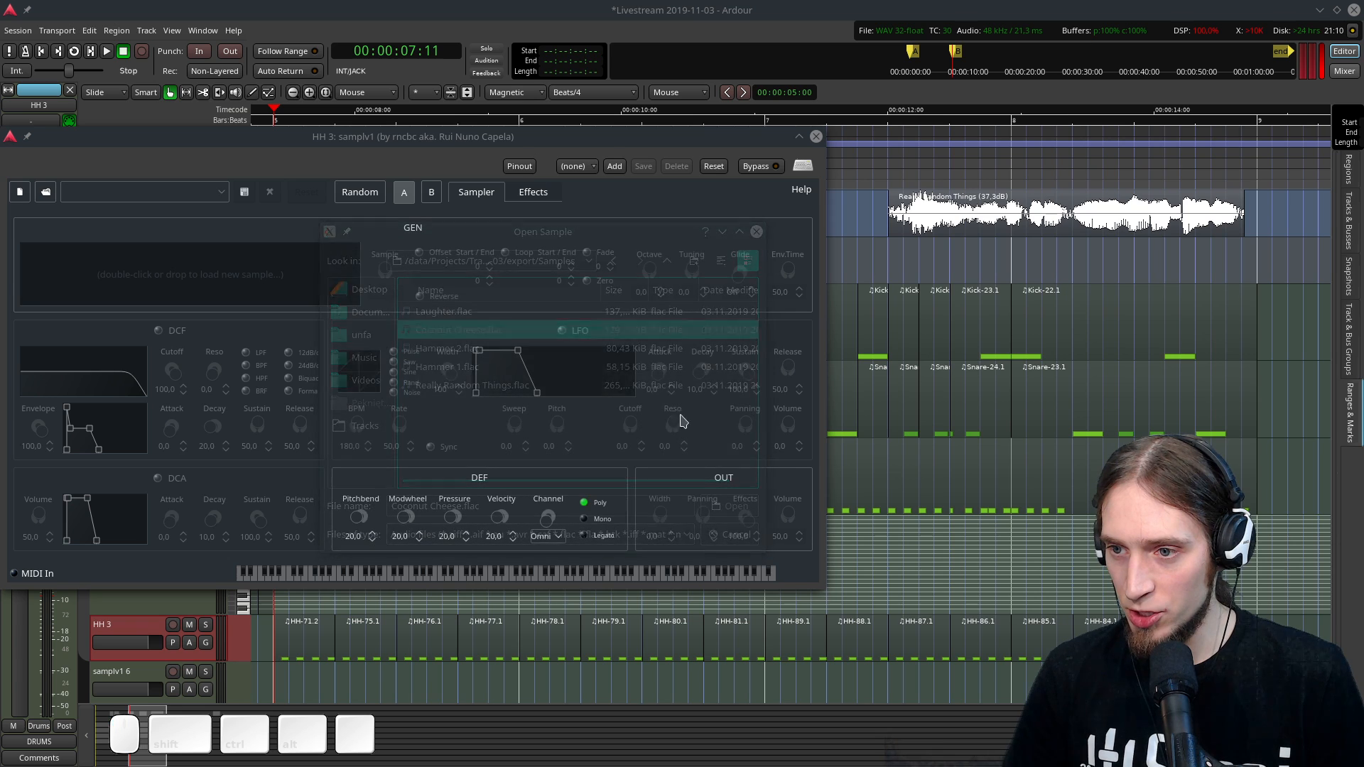
pyautogui.moveTo(315, 142); pyautogui.dragTo(384, 172)
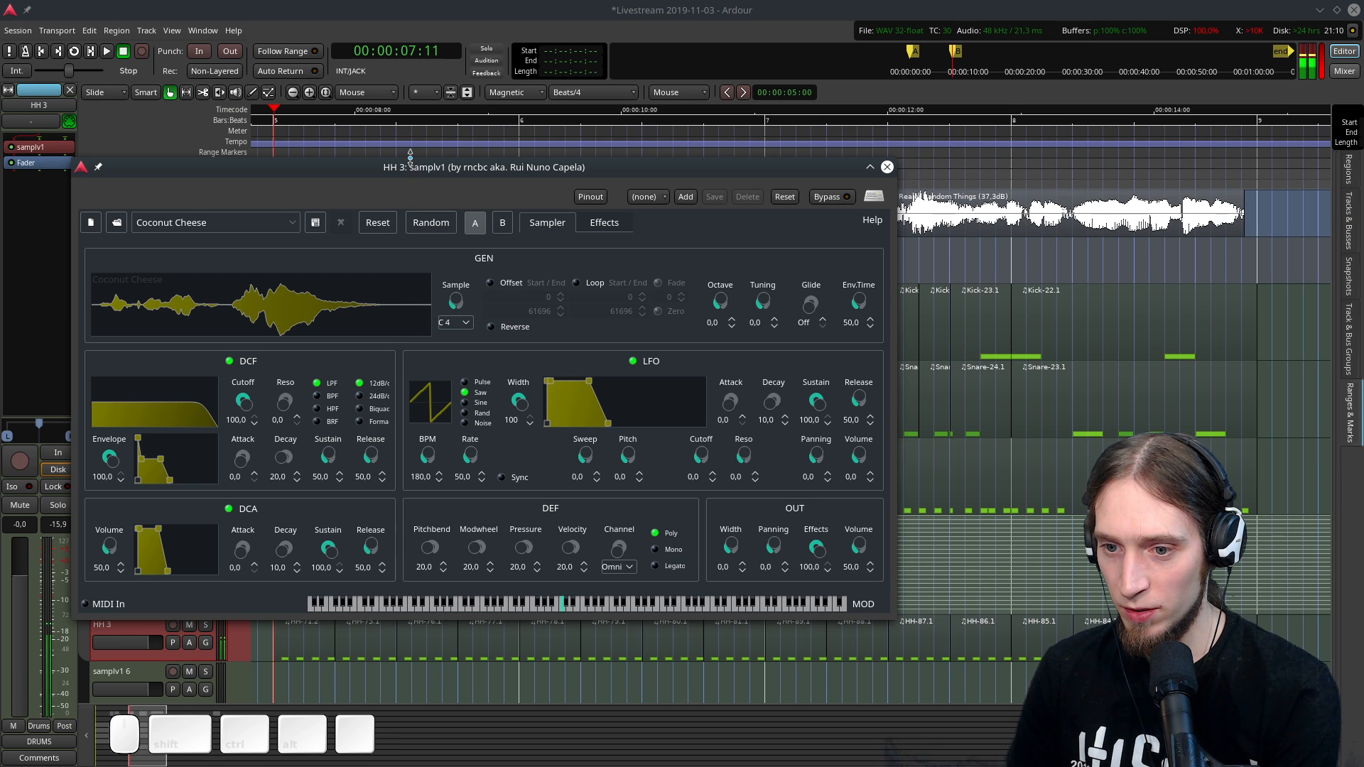
# Connect the HH 3 track's input to a2j and arm the track for recording.
pyautogui.moveTo(410, 167); pyautogui.dragTo(715, 134)
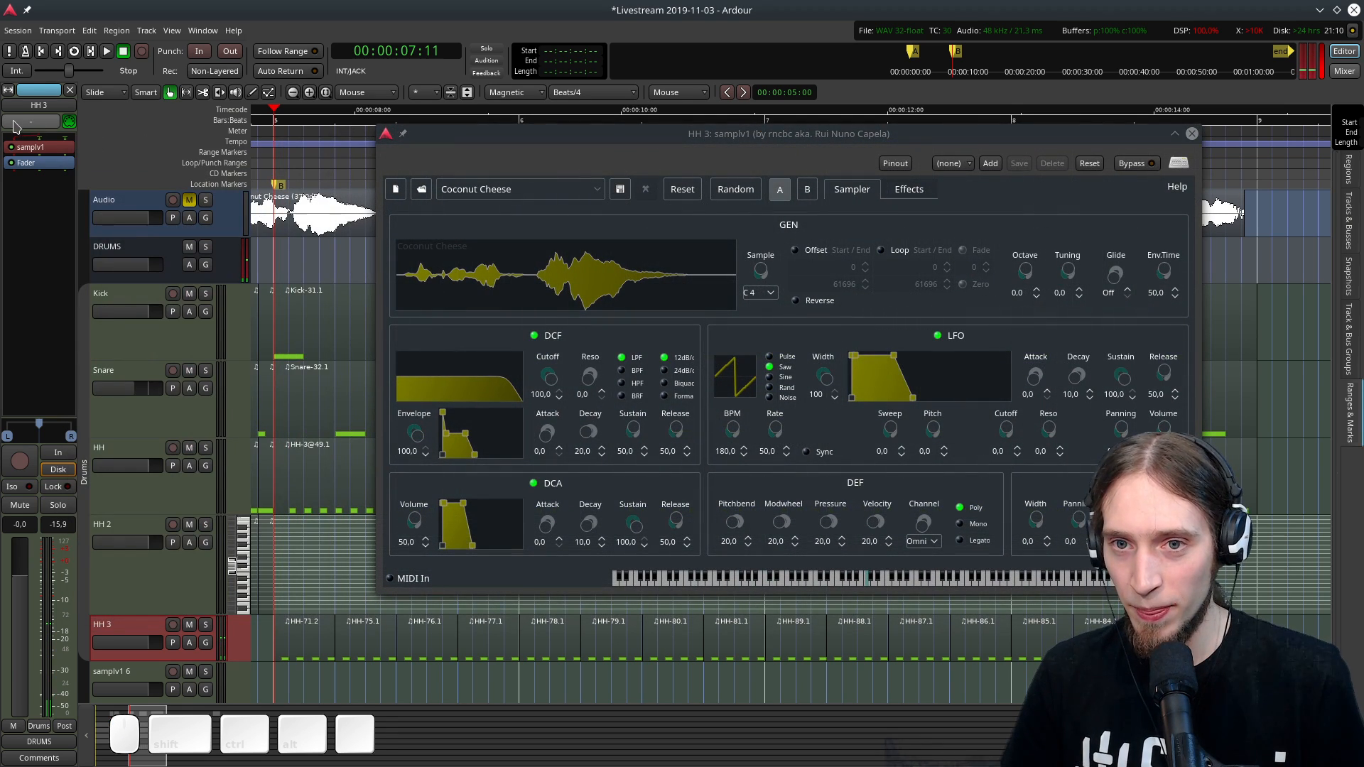
pyautogui.click(16, 125)
pyautogui.click(71, 174)
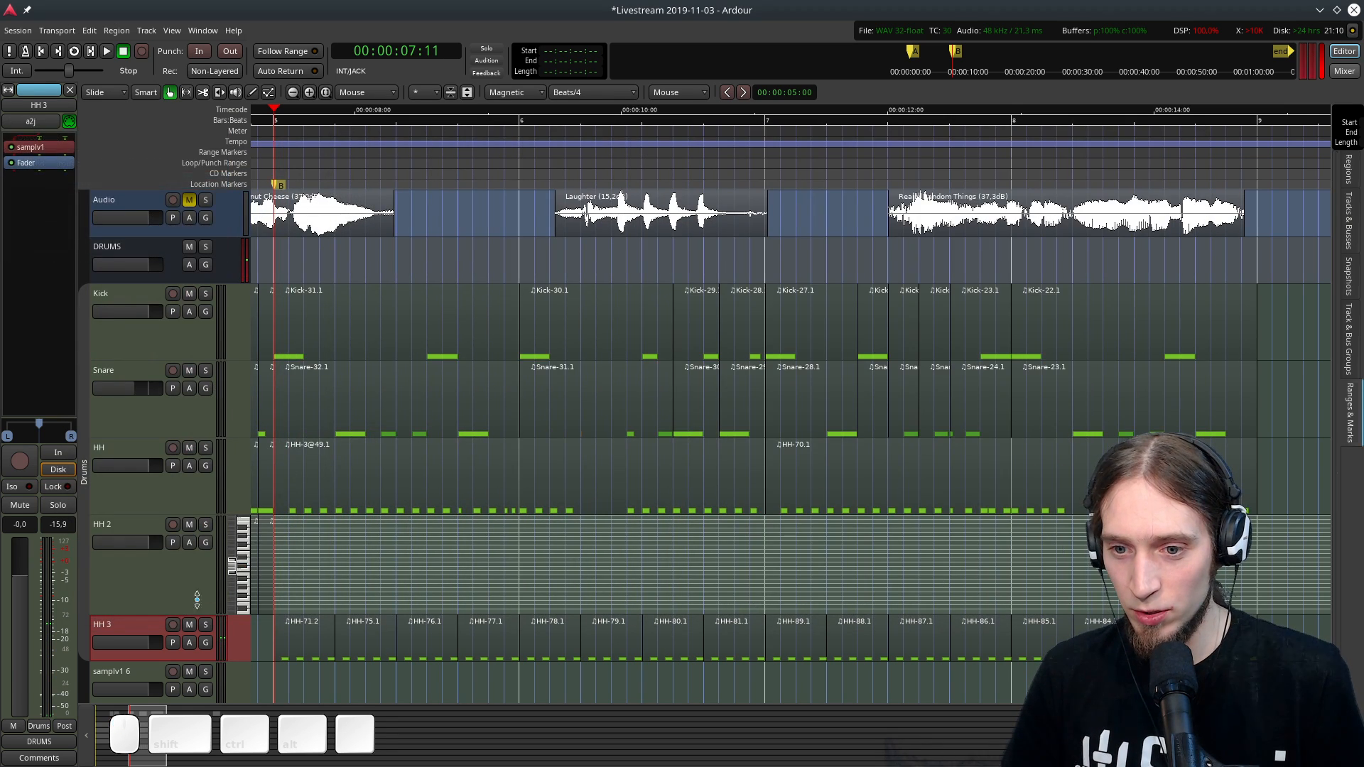
pyautogui.click(171, 625)
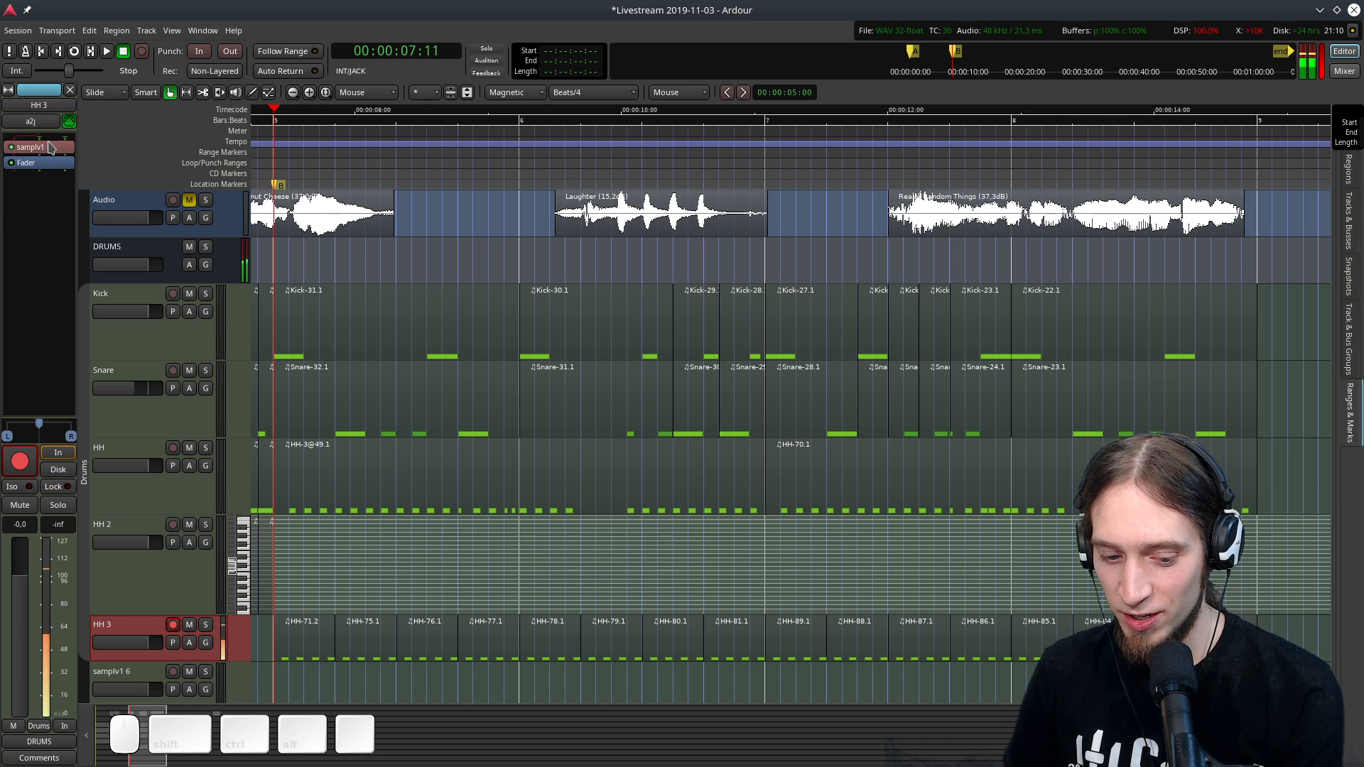
# Enable the sample offset in HH 3's samplv1 and set its start to 3984.
pyautogui.doubleClick(49, 147)
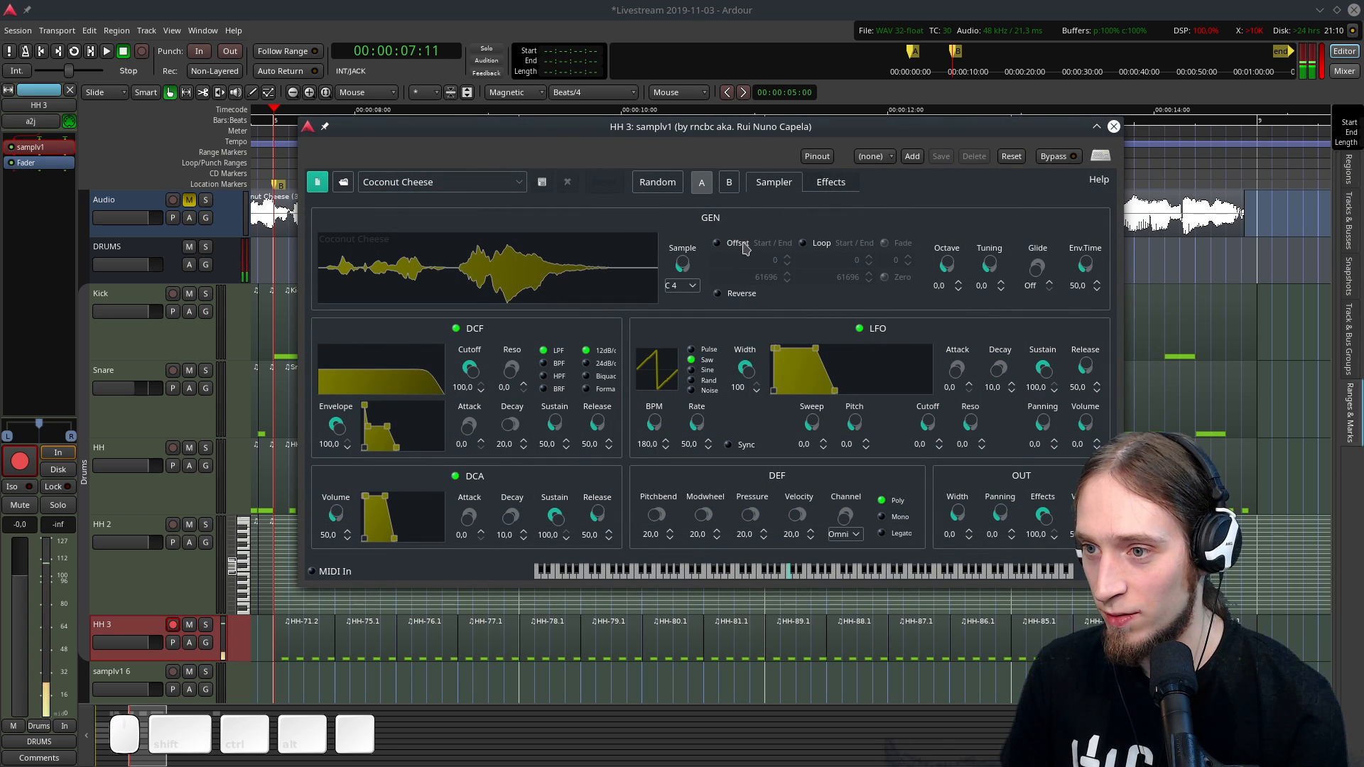
pyautogui.click(717, 244)
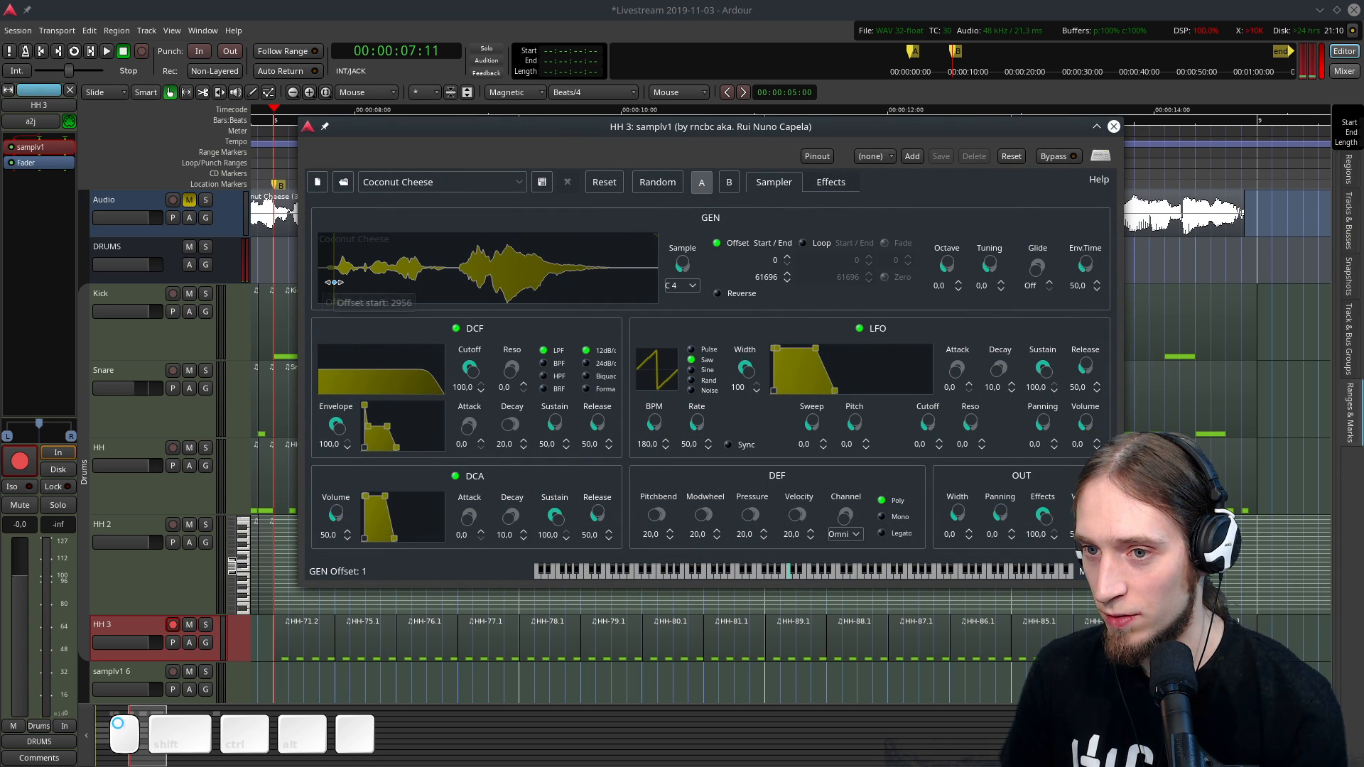
pyautogui.moveTo(339, 284); pyautogui.dragTo(340, 284)
# Set samplv1's DCA release to 9.0 and sustain to 0.0, and raise the octave to 161.0.
pyautogui.moveTo(598, 524); pyautogui.dragTo(561, 524)
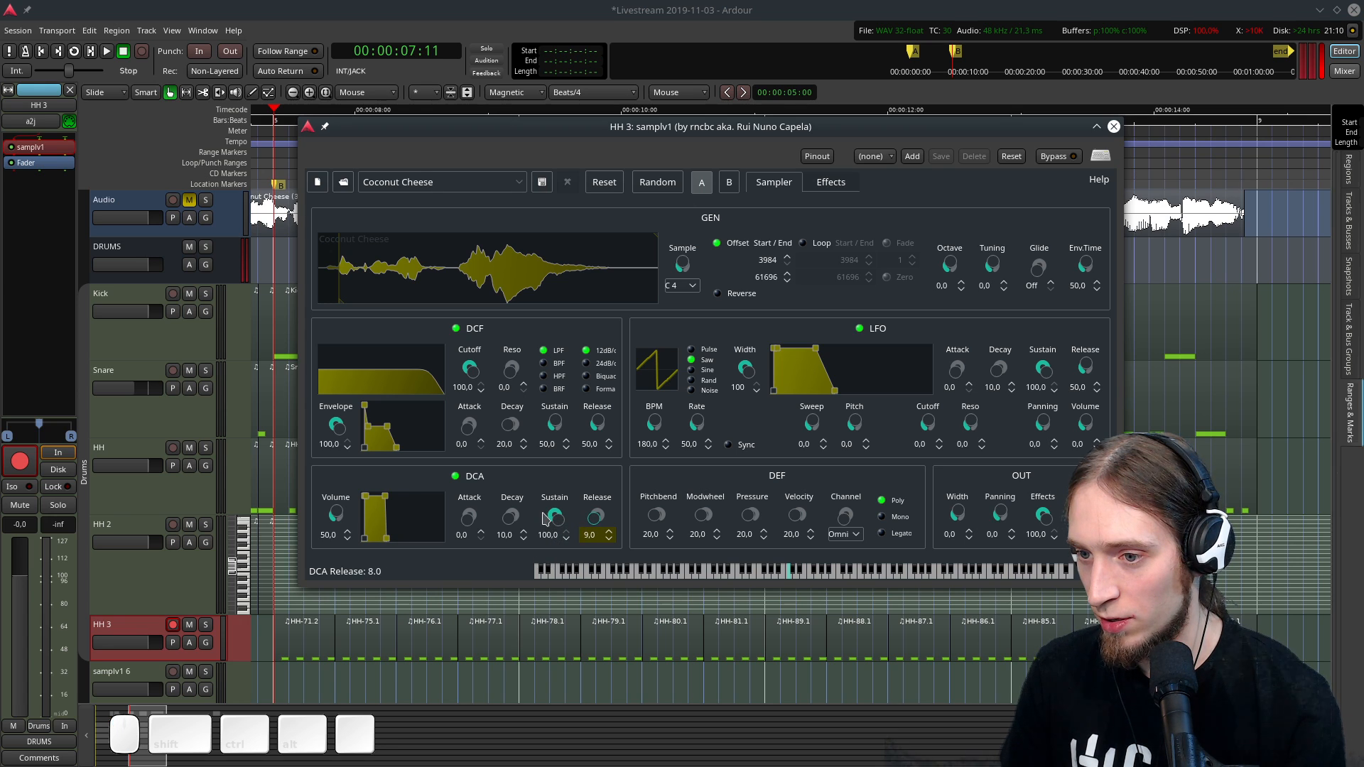
pyautogui.moveTo(559, 525); pyautogui.dragTo(521, 538)
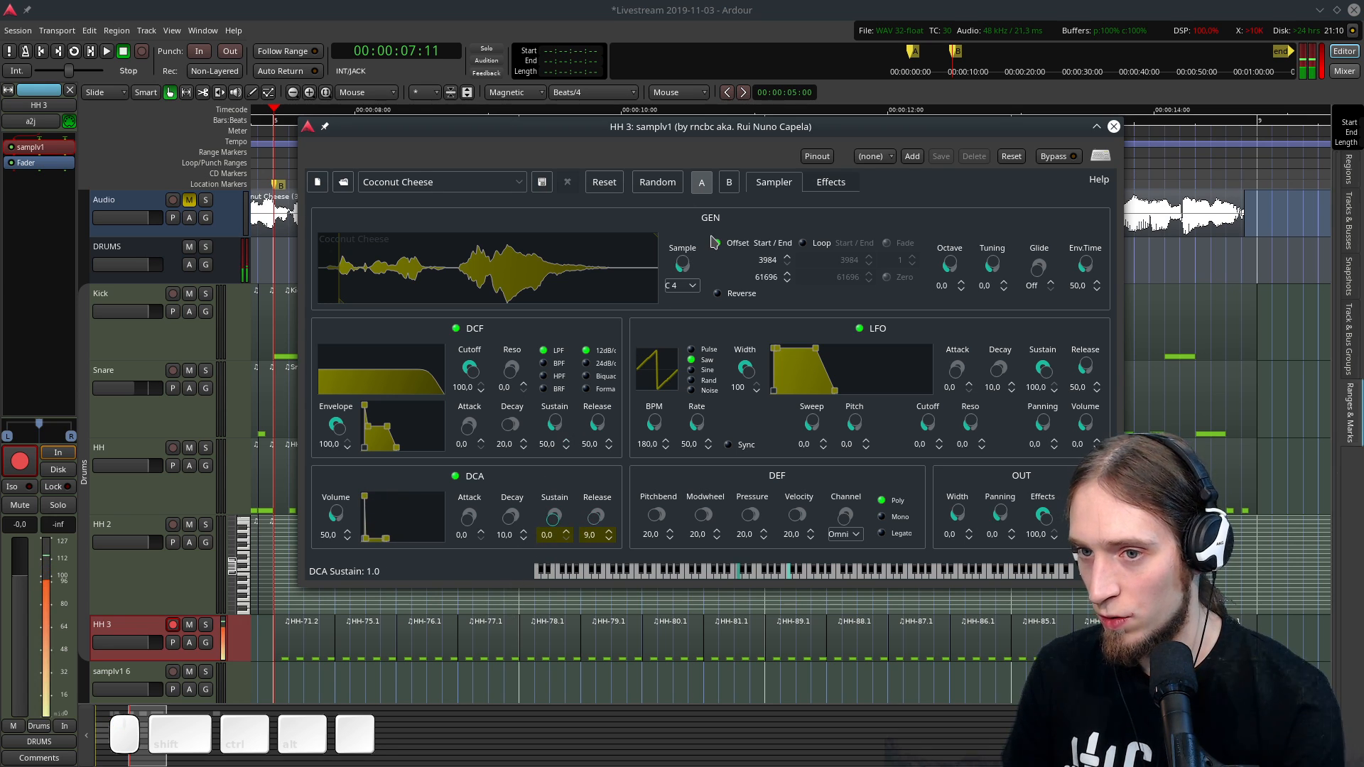
pyautogui.click(955, 265)
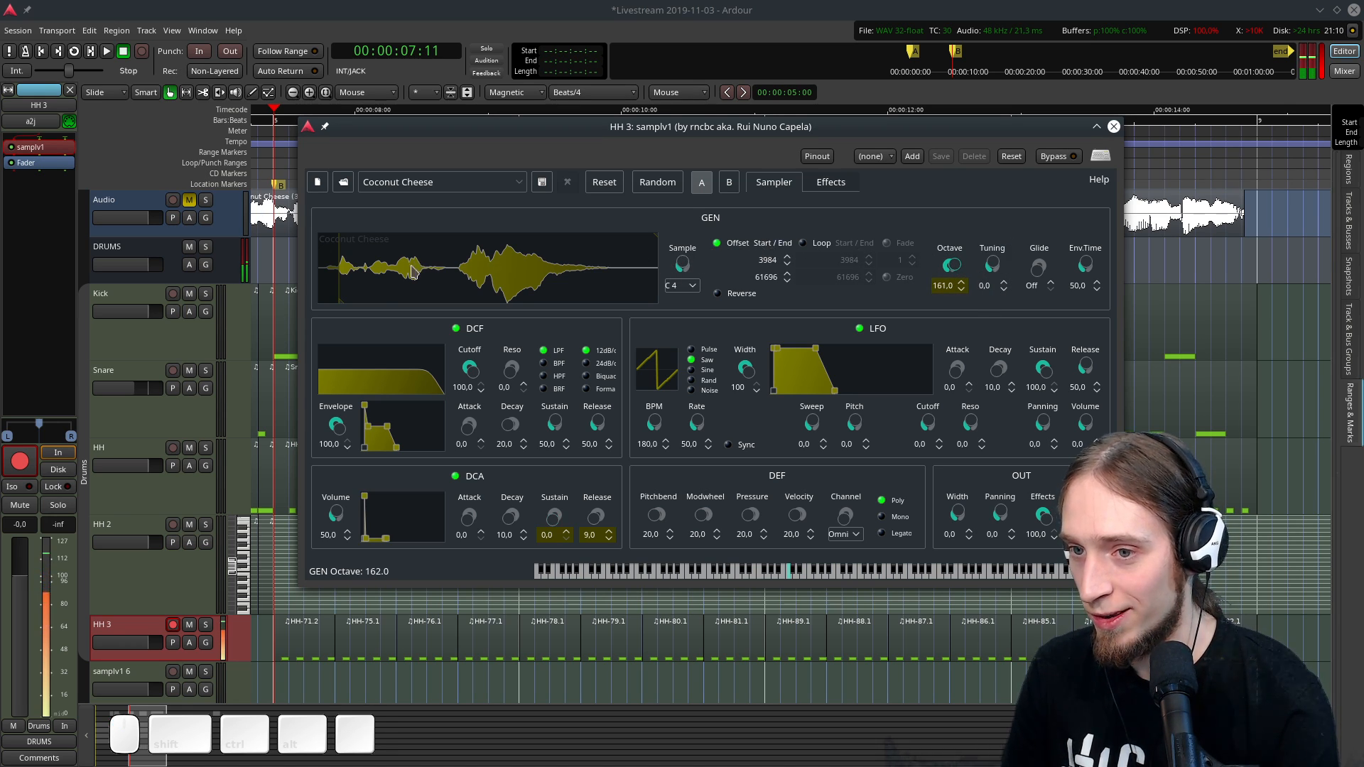
# Move the sample's offset start to 28920 and enable a short loop from 31619 to 32776.
pyautogui.moveTo(342, 289); pyautogui.dragTo(476, 275)
pyautogui.click(474, 270)
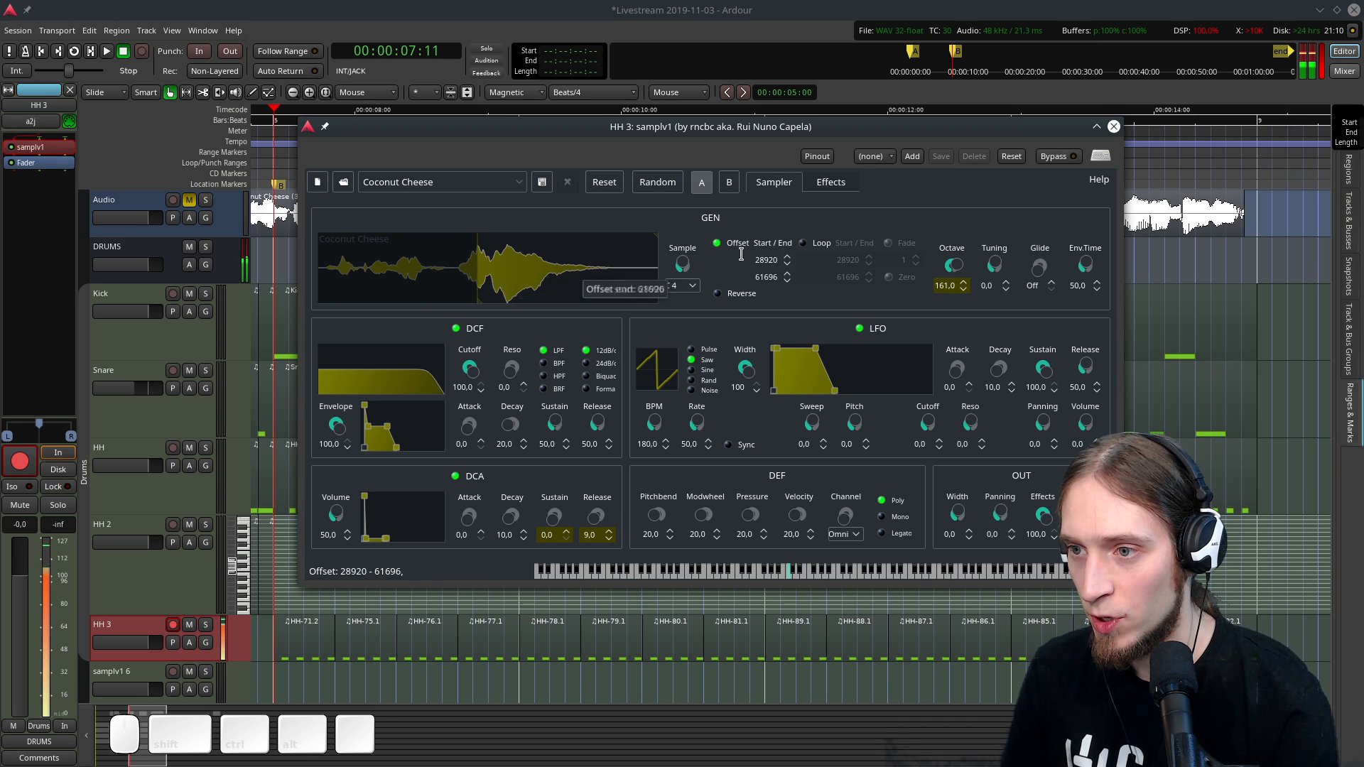
pyautogui.click(803, 243)
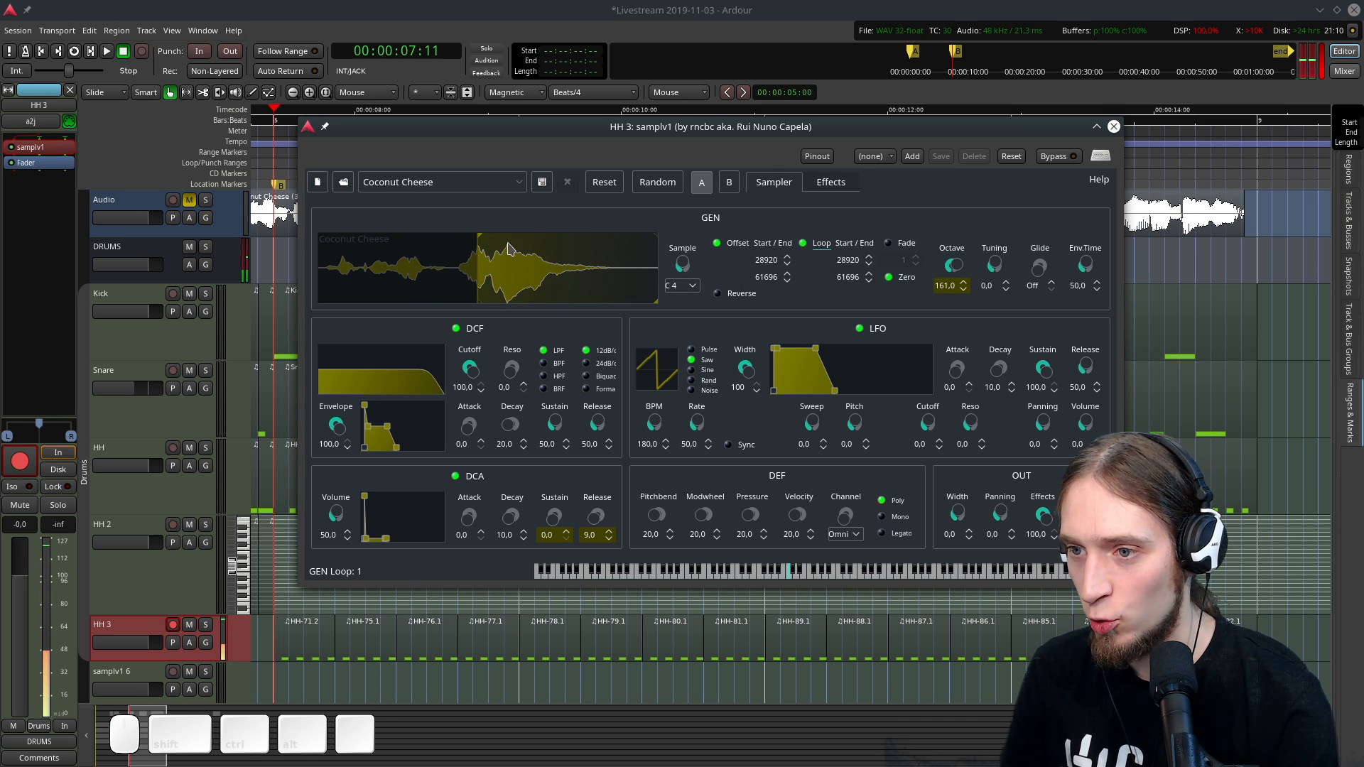
pyautogui.moveTo(652, 300); pyautogui.dragTo(502, 301)
pyautogui.moveTo(477, 236); pyautogui.dragTo(482, 237)
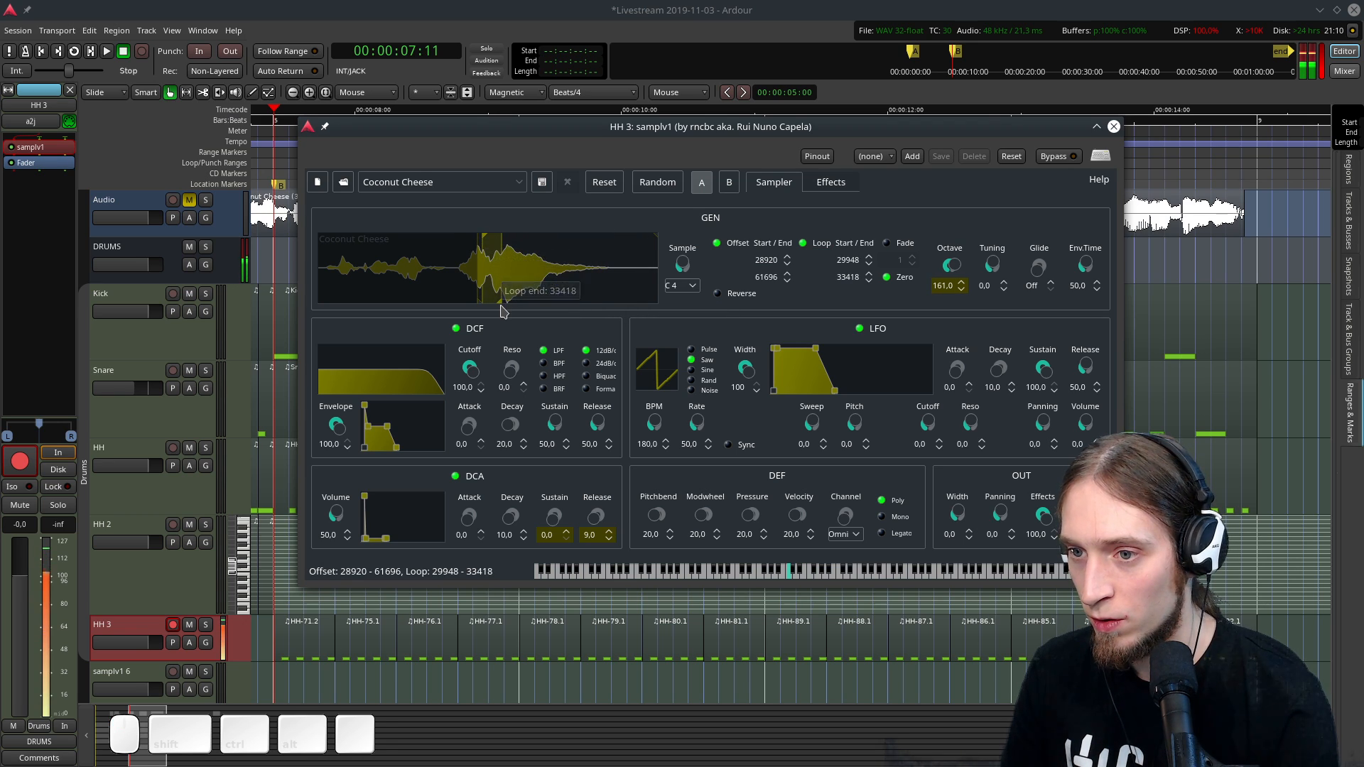
pyautogui.moveTo(502, 300); pyautogui.dragTo(494, 299)
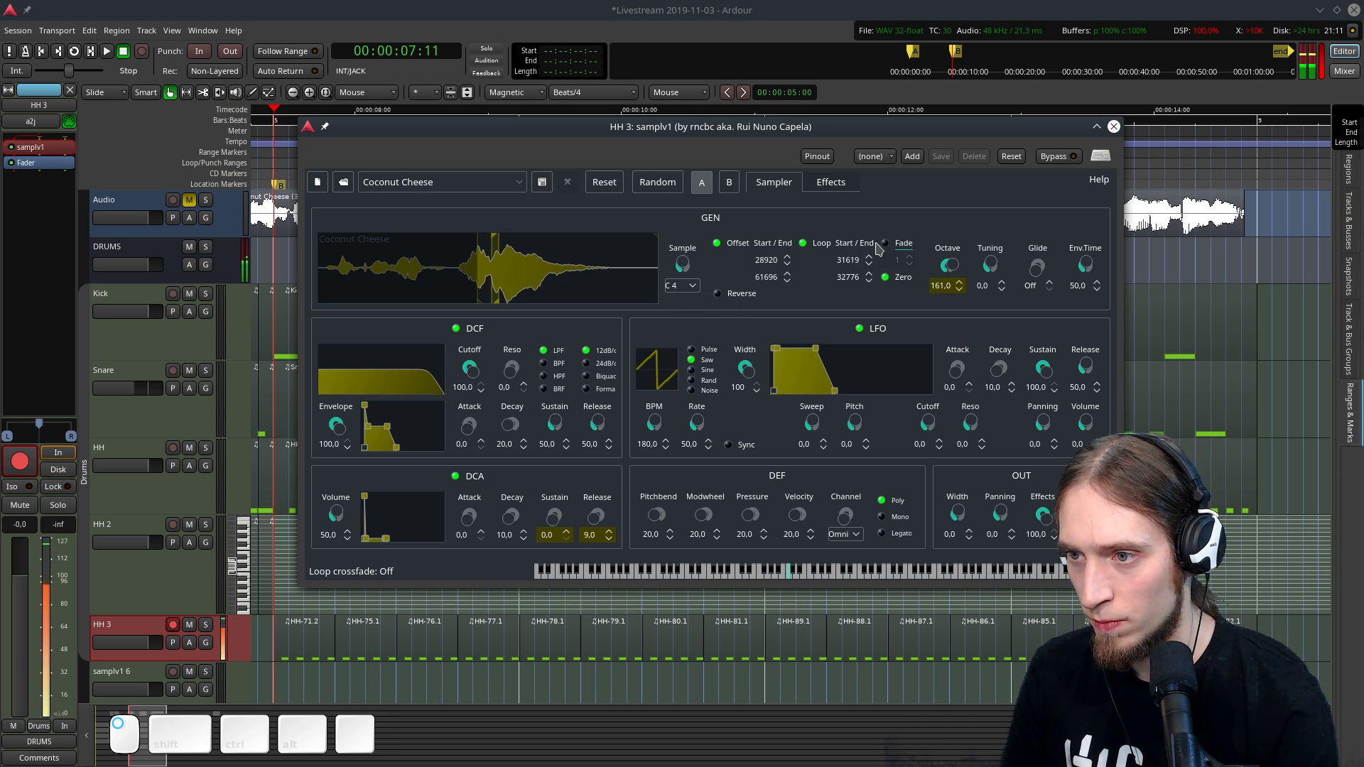
# Turn off the sample loop in HH 3's samplv1 and lower the octave to -245.0.
pyautogui.click(802, 244)
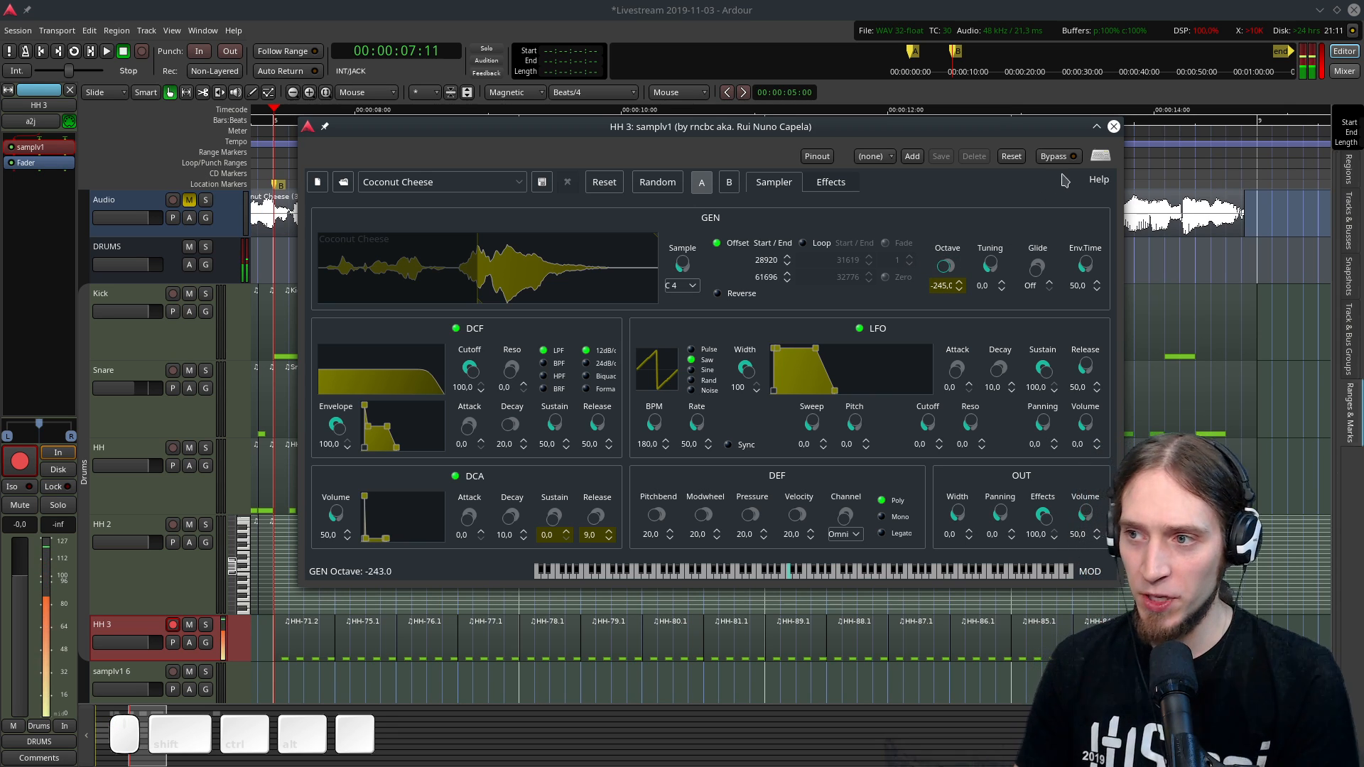
pyautogui.click(1113, 127)
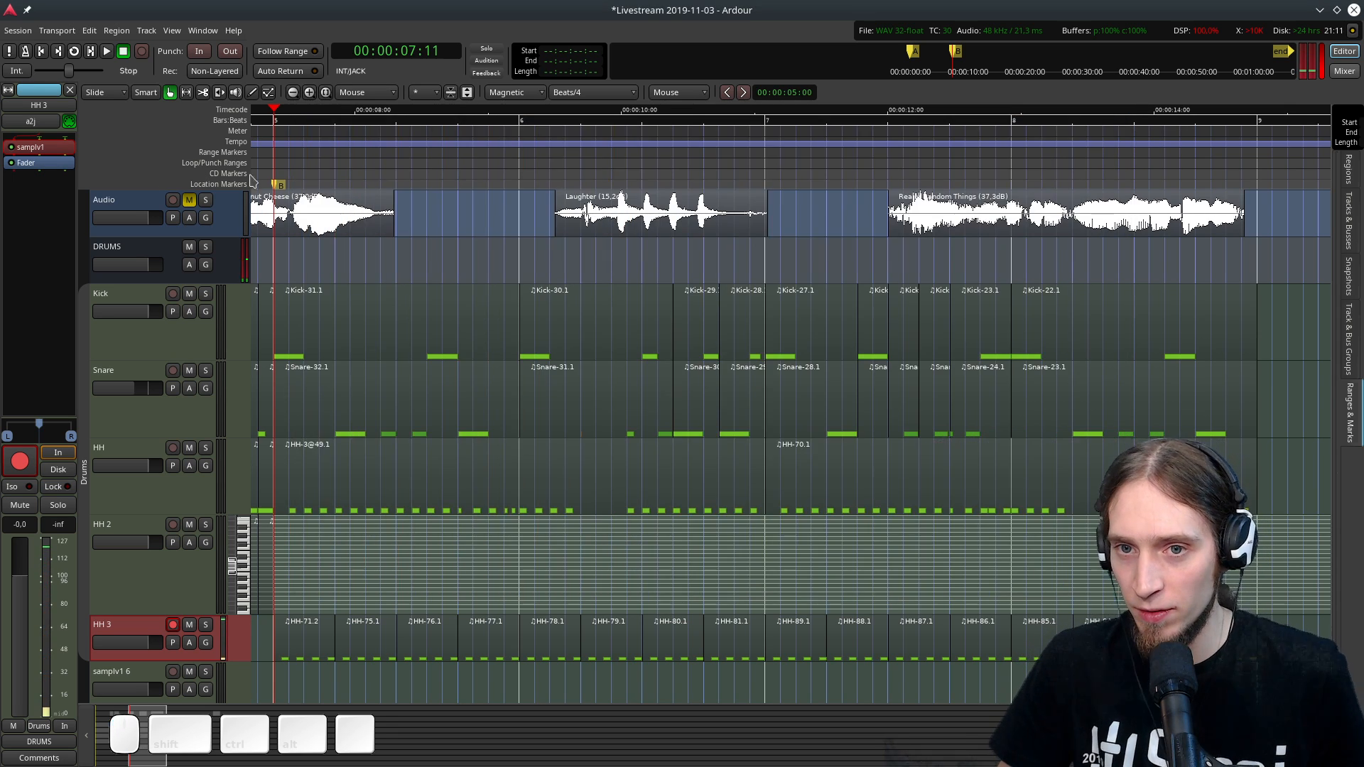
# Add the EQ10Q Stereo plugin to the HH 3 track and enable its RTA spectrum display.
pyautogui.rightClick(14, 170)
pyautogui.moveTo(106, 177)
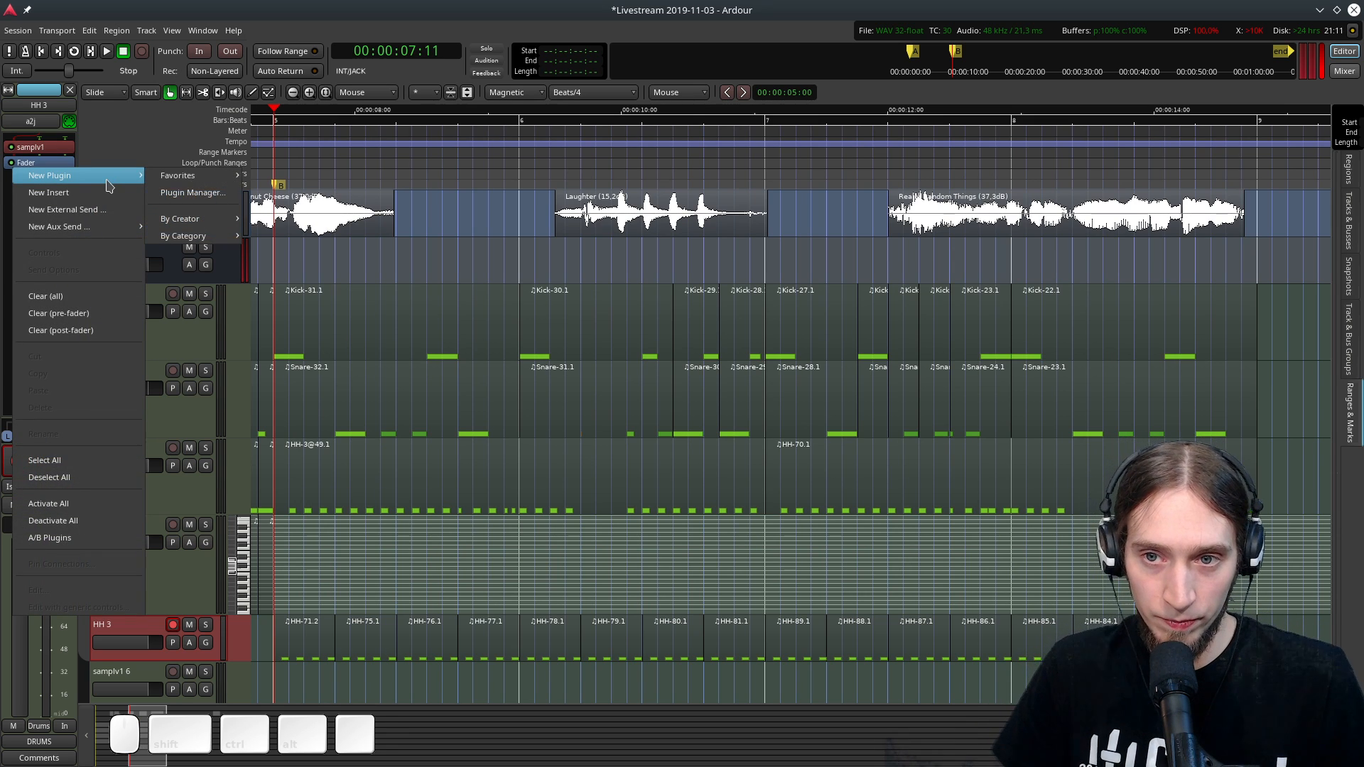
pyautogui.moveTo(185, 176)
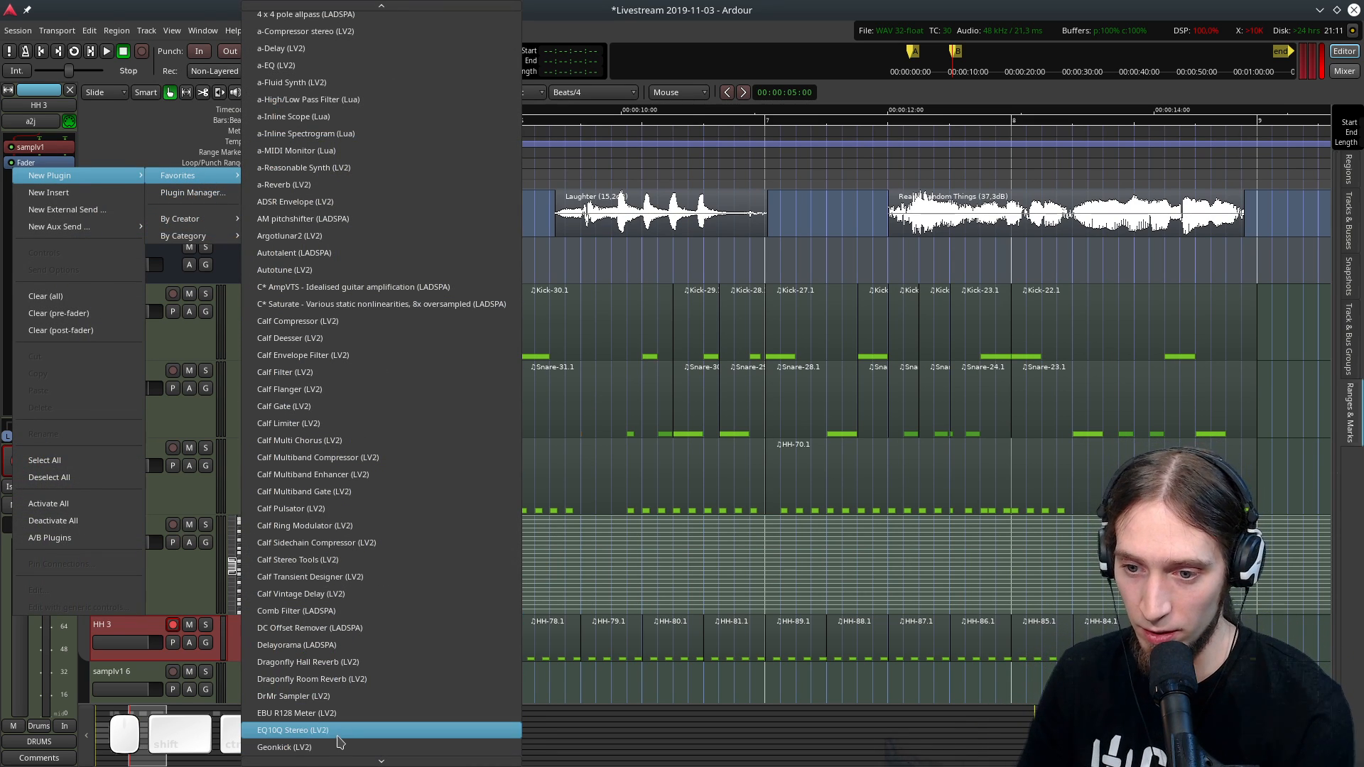
pyautogui.click(362, 730)
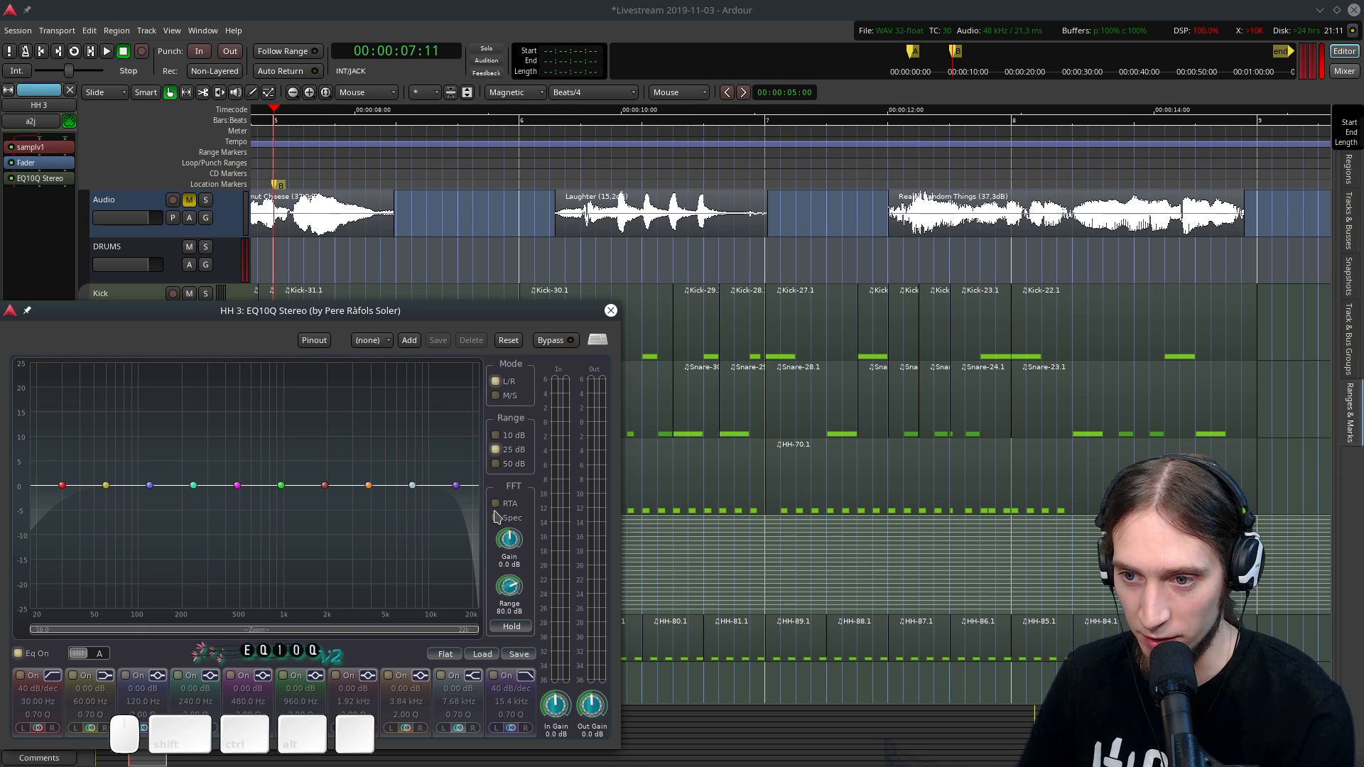
pyautogui.click(496, 504)
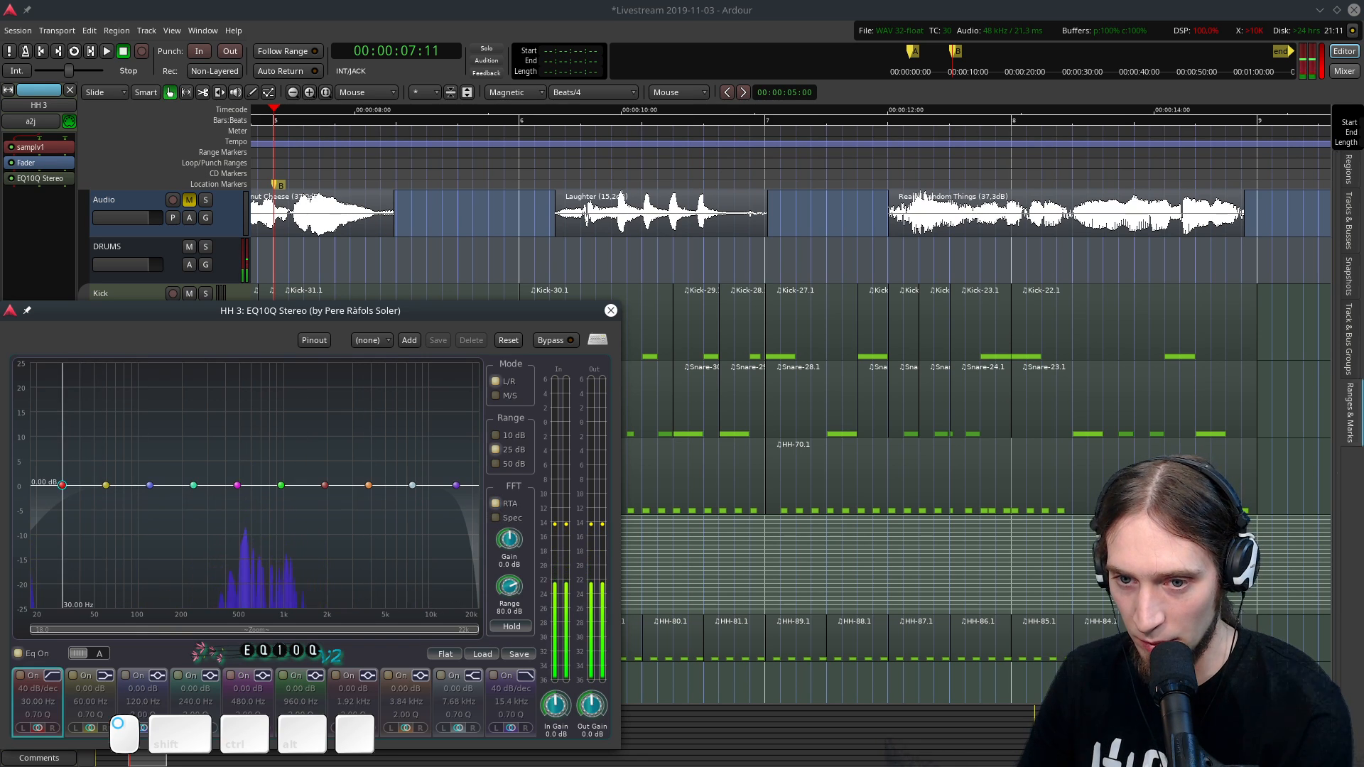
# Set EQ10Q's high-pass filter to 4.03 kHz and boost 20 dB at 7.56 kHz with Q 0.48 and 17.49 dB at 5.77 kHz.
pyautogui.moveTo(62, 485); pyautogui.dragTo(409, 332)
pyautogui.scroll(-5, 407, 387)
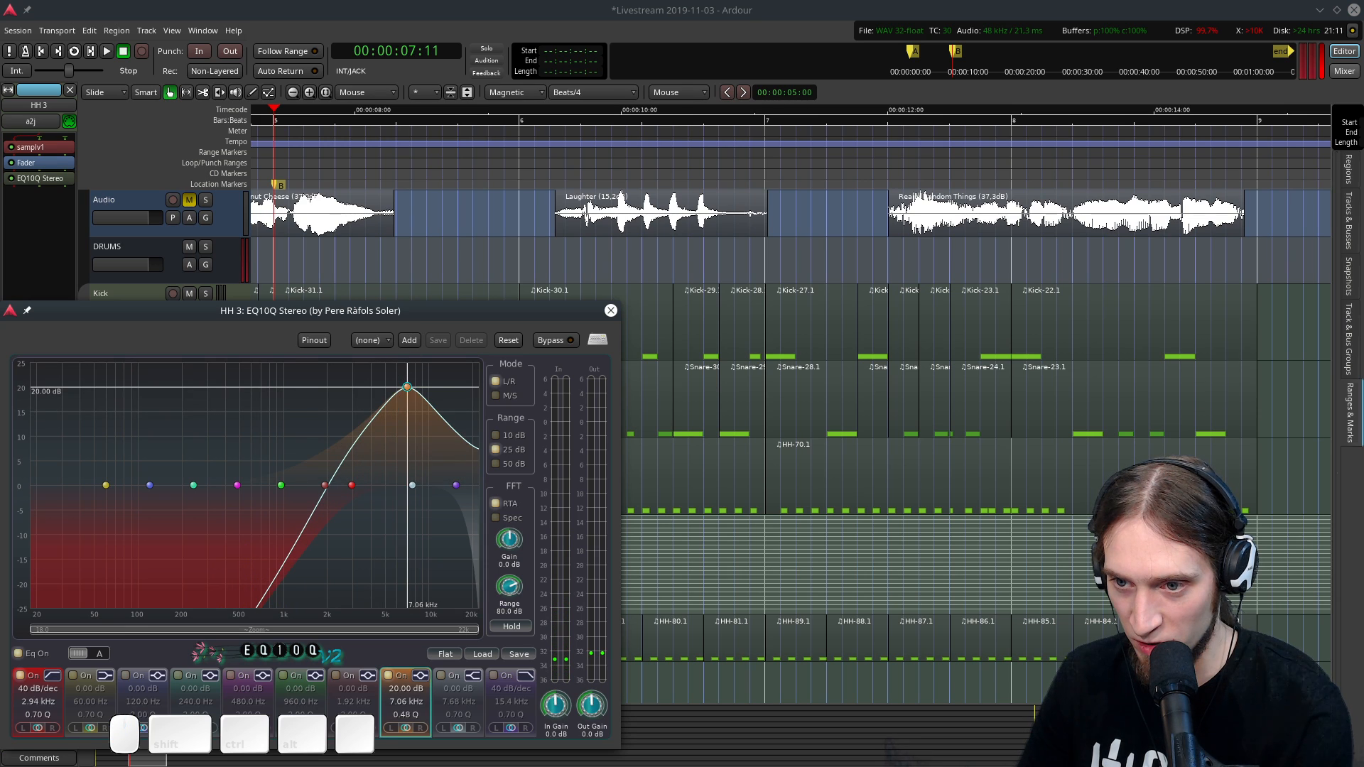
pyautogui.moveTo(407, 387); pyautogui.dragTo(411, 387)
pyautogui.doubleClick(352, 485)
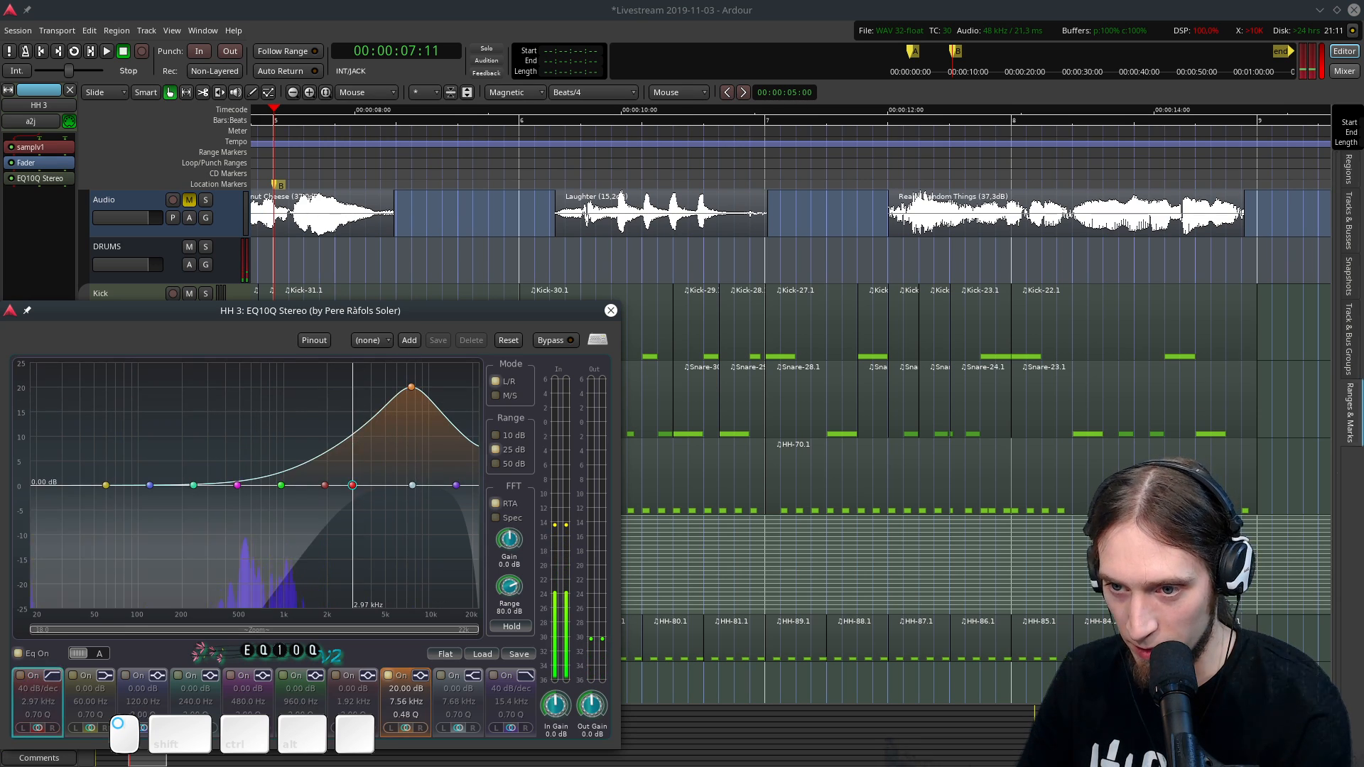
pyautogui.moveTo(351, 485); pyautogui.dragTo(394, 399)
pyautogui.doubleClick(325, 485)
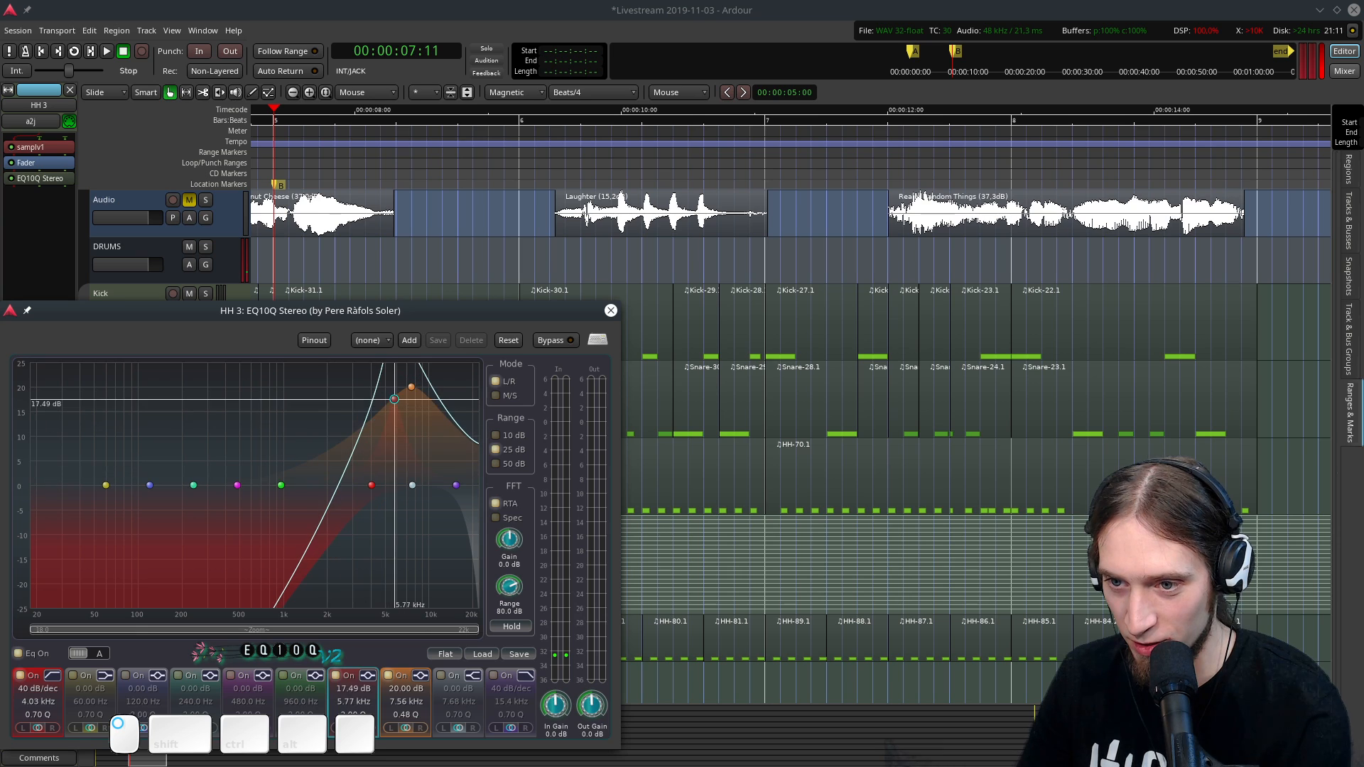
# Enable three more peak bands in the EQ, boosting 20 dB at 4.93 kHz, 8.85 kHz and 7.99 kHz.
pyautogui.doubleClick(281, 485)
pyautogui.moveTo(281, 485); pyautogui.dragTo(384, 387)
pyautogui.doubleClick(237, 485)
pyautogui.moveTo(237, 485); pyautogui.dragTo(422, 386)
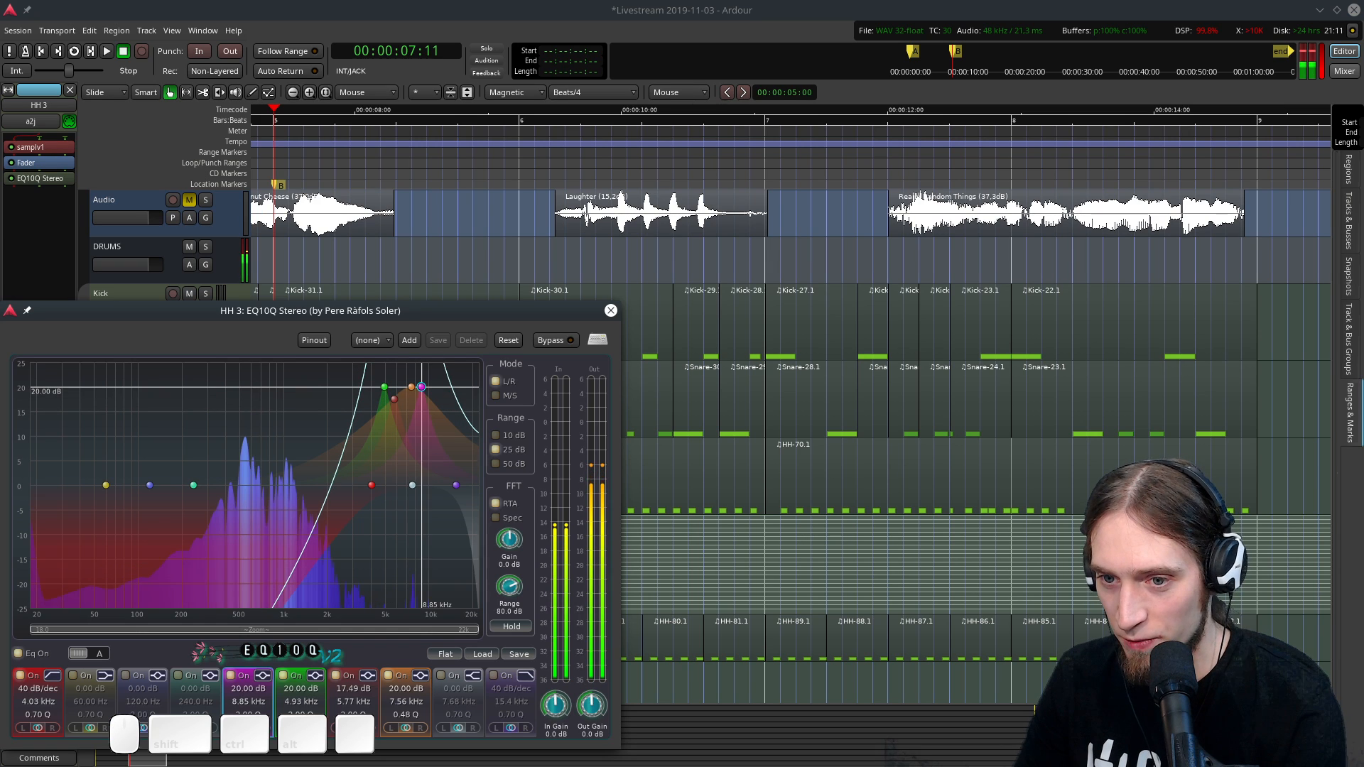
pyautogui.doubleClick(193, 486)
pyautogui.moveTo(193, 485); pyautogui.dragTo(414, 387)
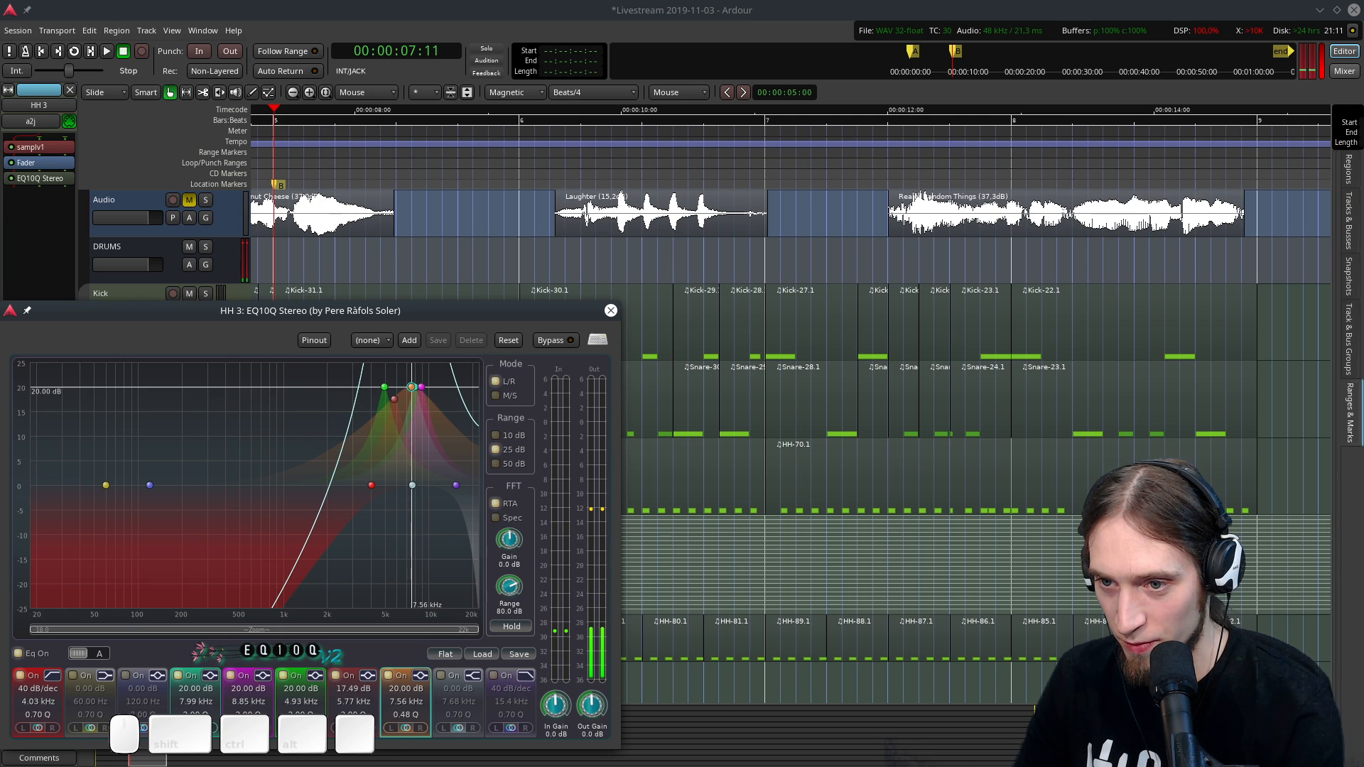
# Shift the wide 20 dB peak to 7.14 kHz and the 240 Hz default band's peak to 14.2 kHz, and close the EQ.
pyautogui.moveTo(411, 387); pyautogui.dragTo(408, 387)
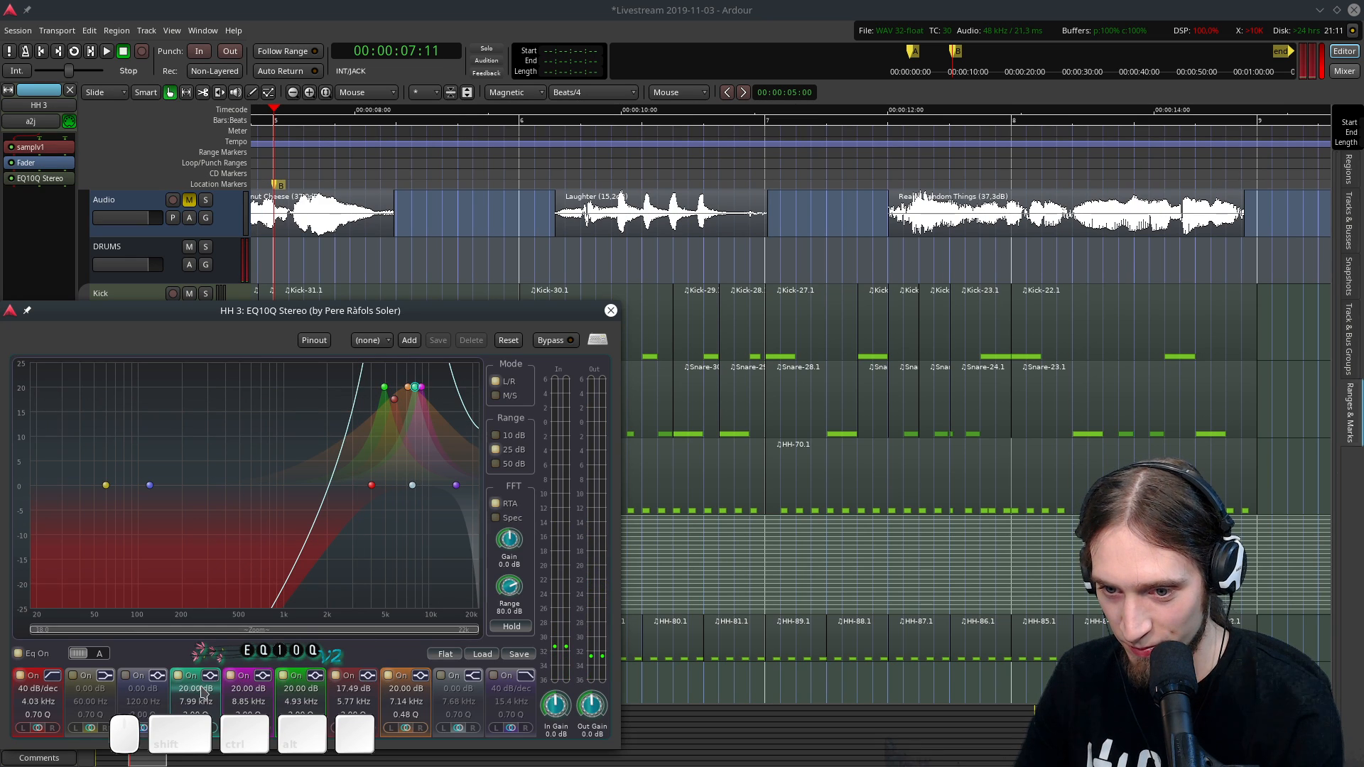
pyautogui.moveTo(414, 407); pyautogui.dragTo(451, 386)
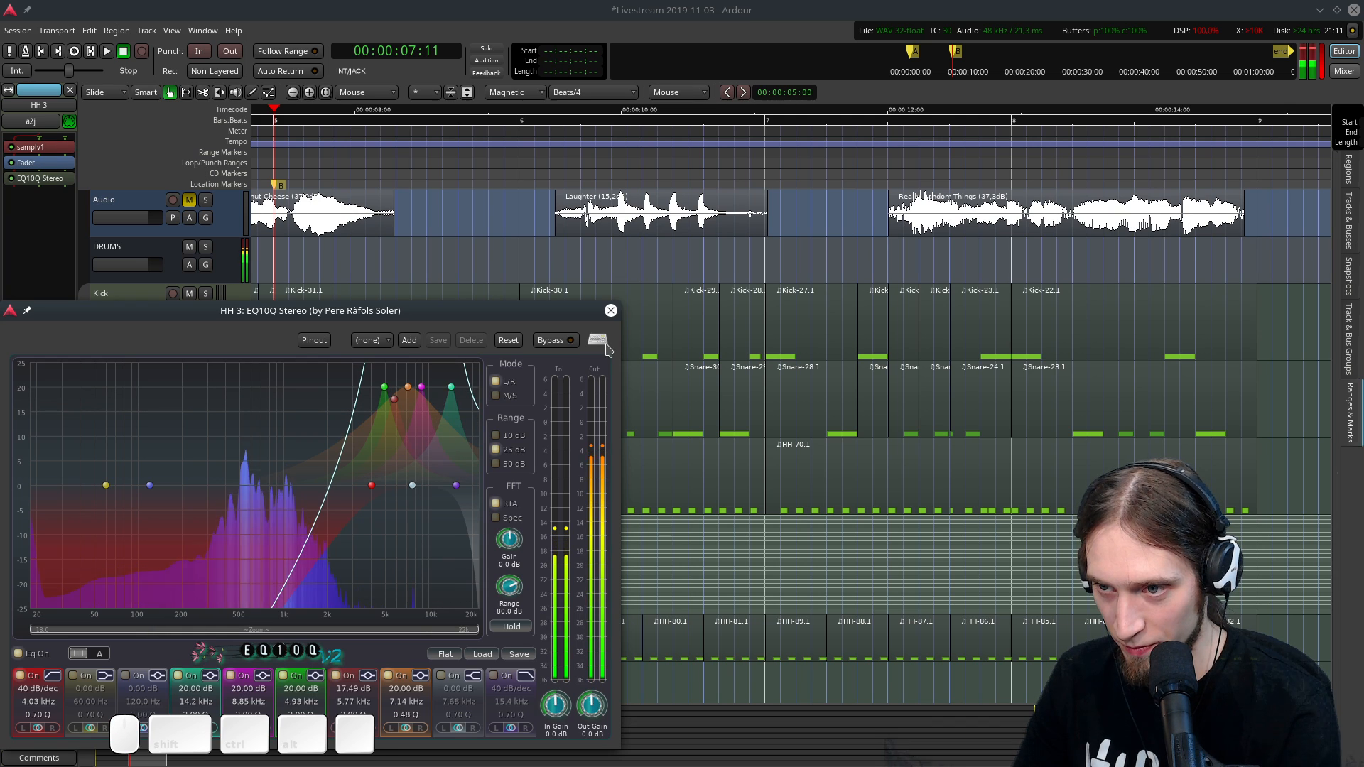
pyautogui.click(611, 310)
# Move EQ10Q Stereo ahead of the fader in HH 3's processor chain.
pyautogui.moveTo(39, 178); pyautogui.dragTo(54, 156)
pyautogui.rightClick(48, 179)
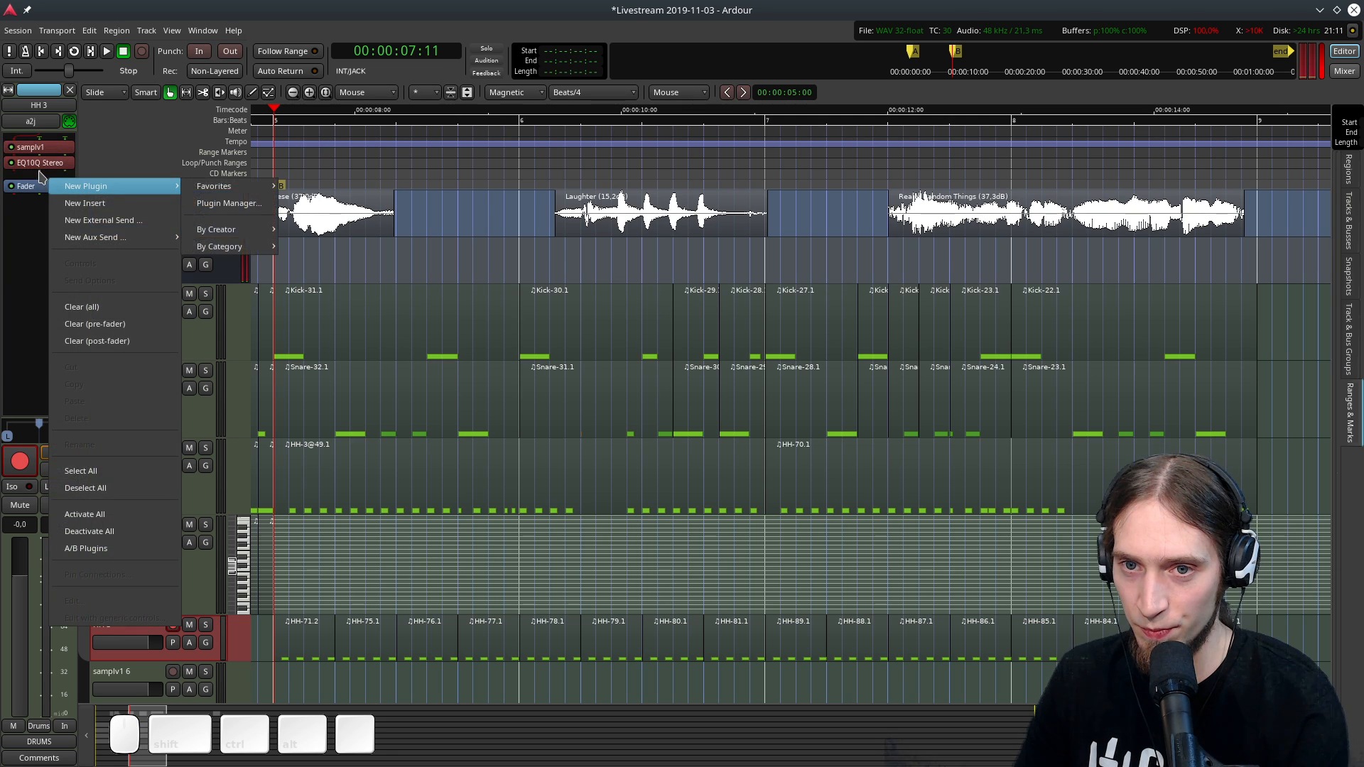
pyautogui.click(47, 151)
# Raise both the DCA volume and the output volume to 100.0 in HH 3's samplv1.
pyautogui.doubleClick(47, 148)
pyautogui.moveTo(337, 514); pyautogui.dragTo(426, 578)
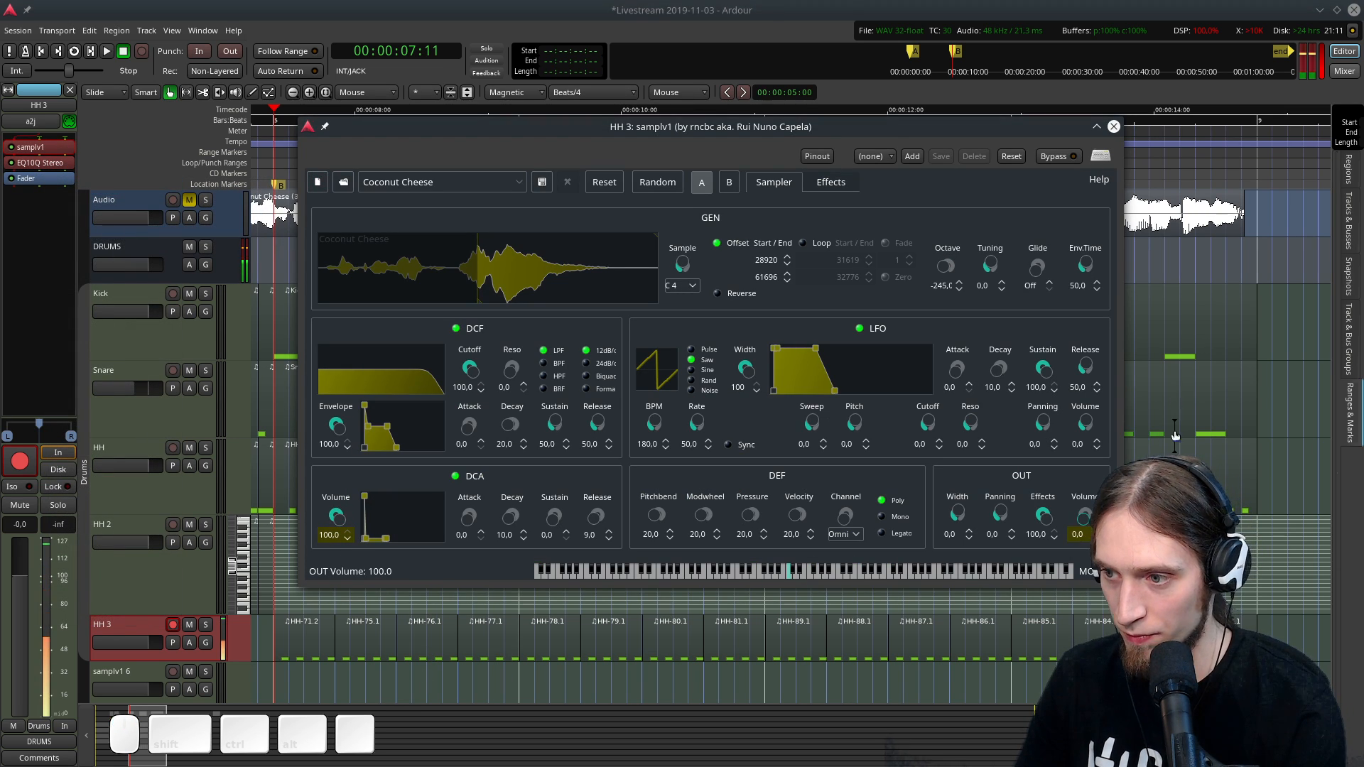
pyautogui.click(1113, 126)
# Disarm HH 3 for recording and play the transition into section B to hear the new hi-hat sound.
pyautogui.press('space')
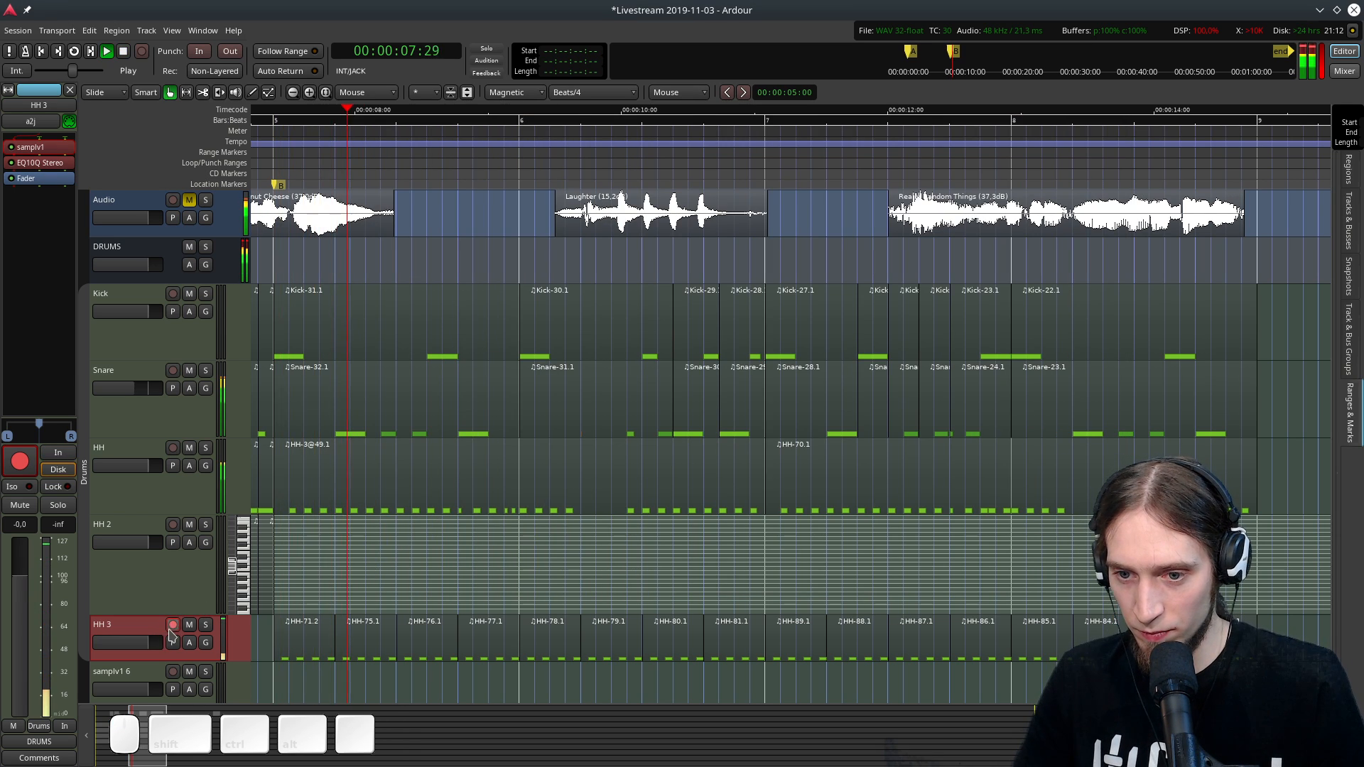
pyautogui.press('space')
pyautogui.press('space')
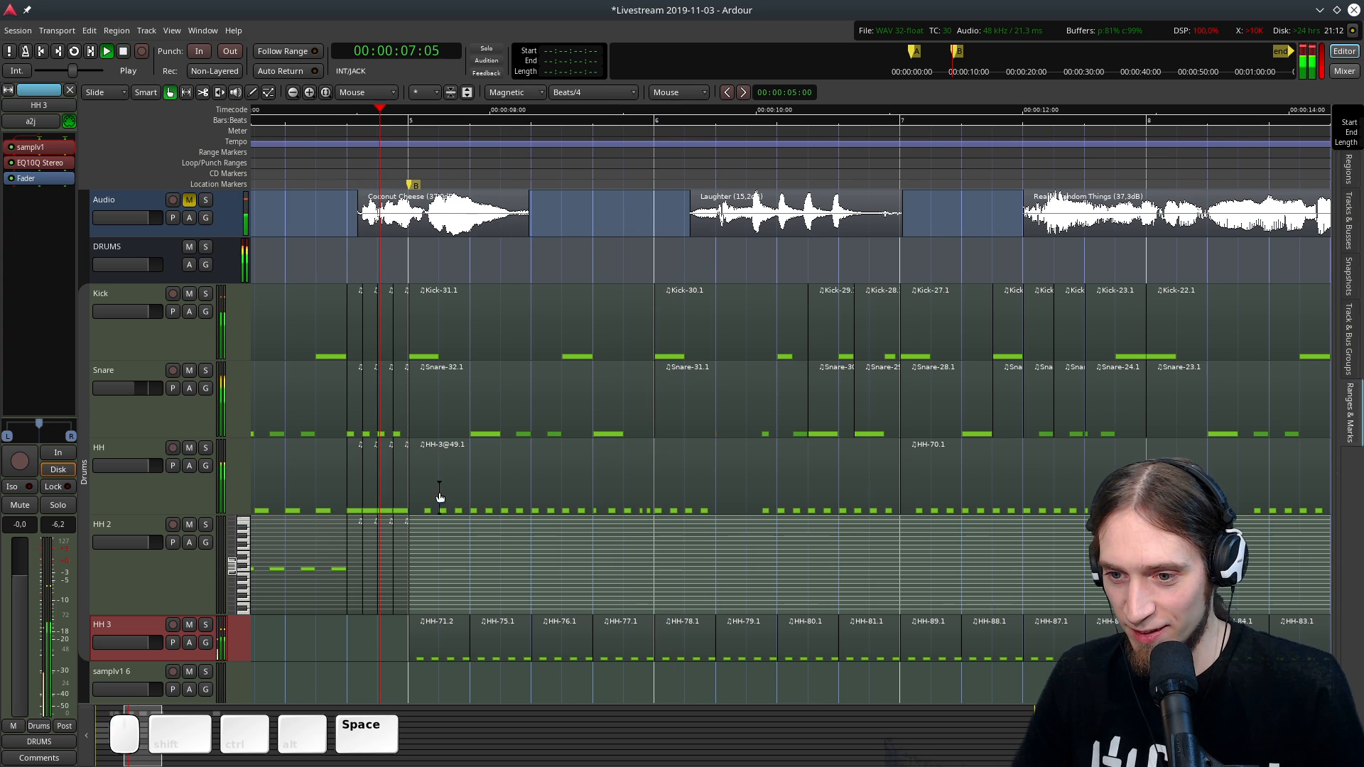
pyautogui.scroll(-3, 439, 519)
pyautogui.scroll(1, 435, 545)
pyautogui.press('space')
pyautogui.press('space')
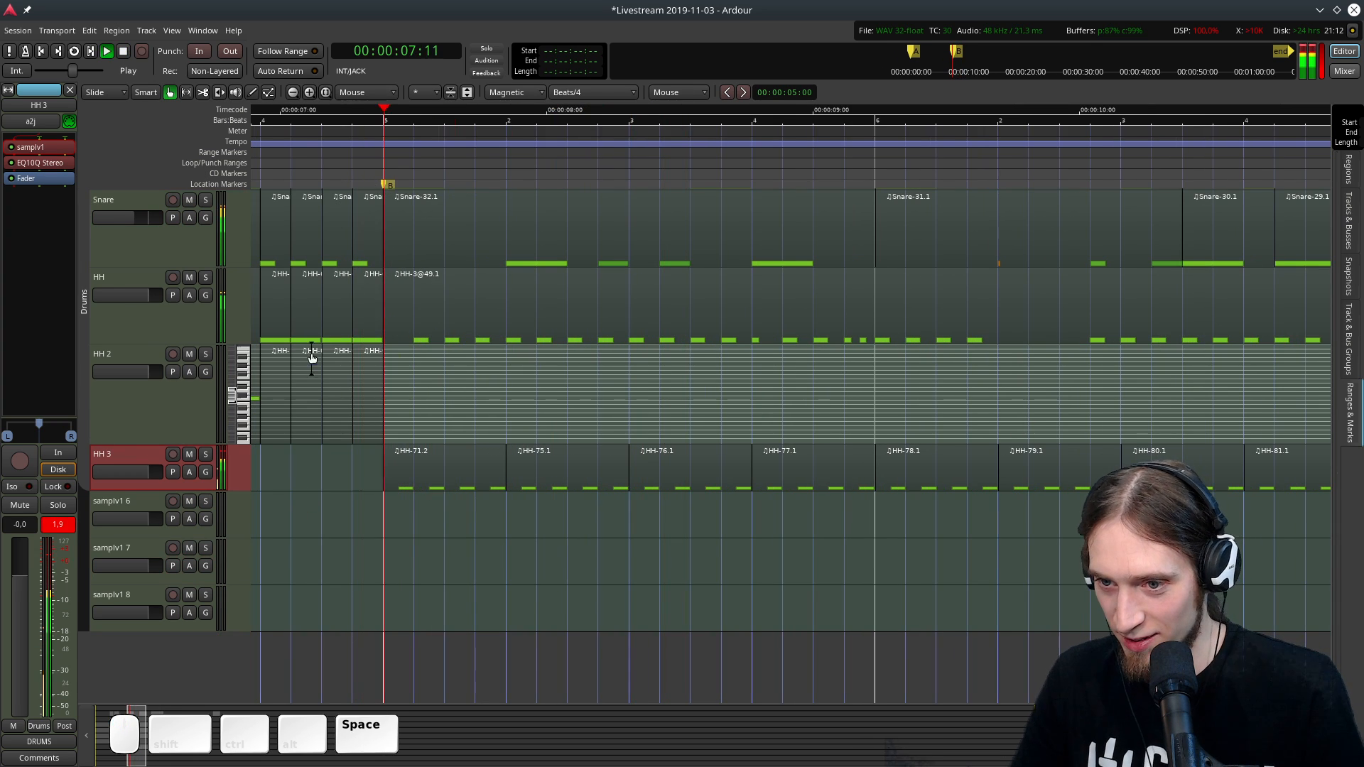
pyautogui.press('space')
# Delete the four one-beat HH 3 regions in bar 5 and draw one empty region across that bar.
pyautogui.click(386, 467)
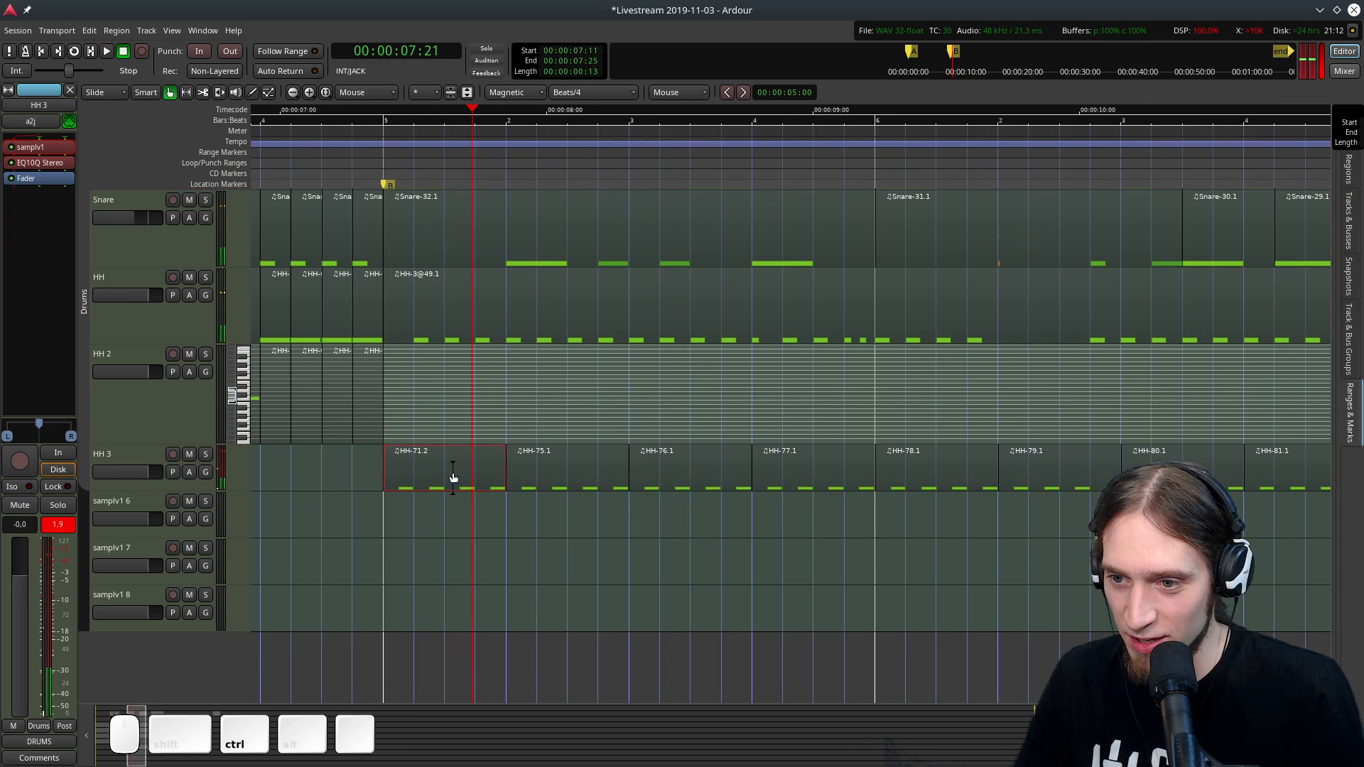
pyautogui.keyDown('ctrl'); pyautogui.keyDown('shift'); pyautogui.rightClick(453, 476); pyautogui.keyUp('shift'); pyautogui.keyUp('ctrl')
pyautogui.keyDown('ctrl'); pyautogui.keyDown('shift'); pyautogui.rightClick(577, 472); pyautogui.keyUp('shift'); pyautogui.keyUp('ctrl')
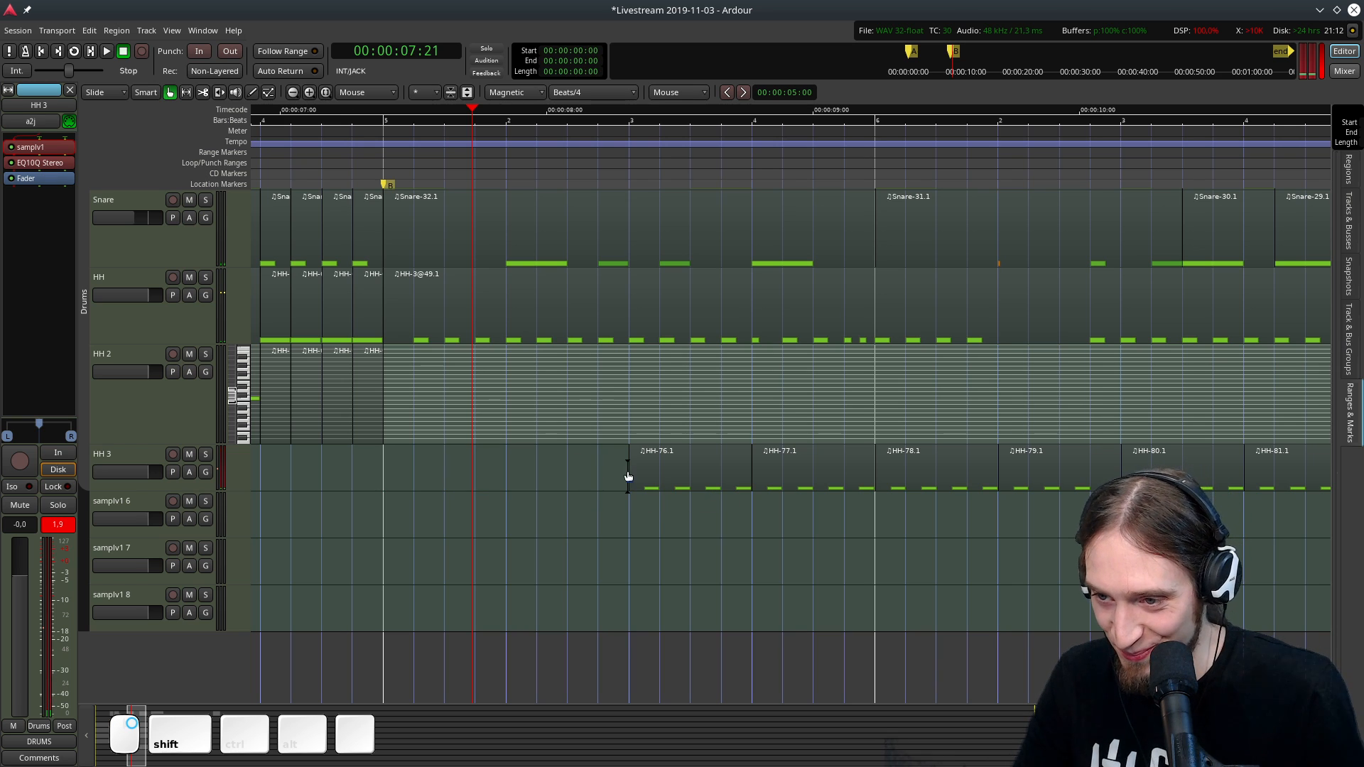
pyautogui.press('d')
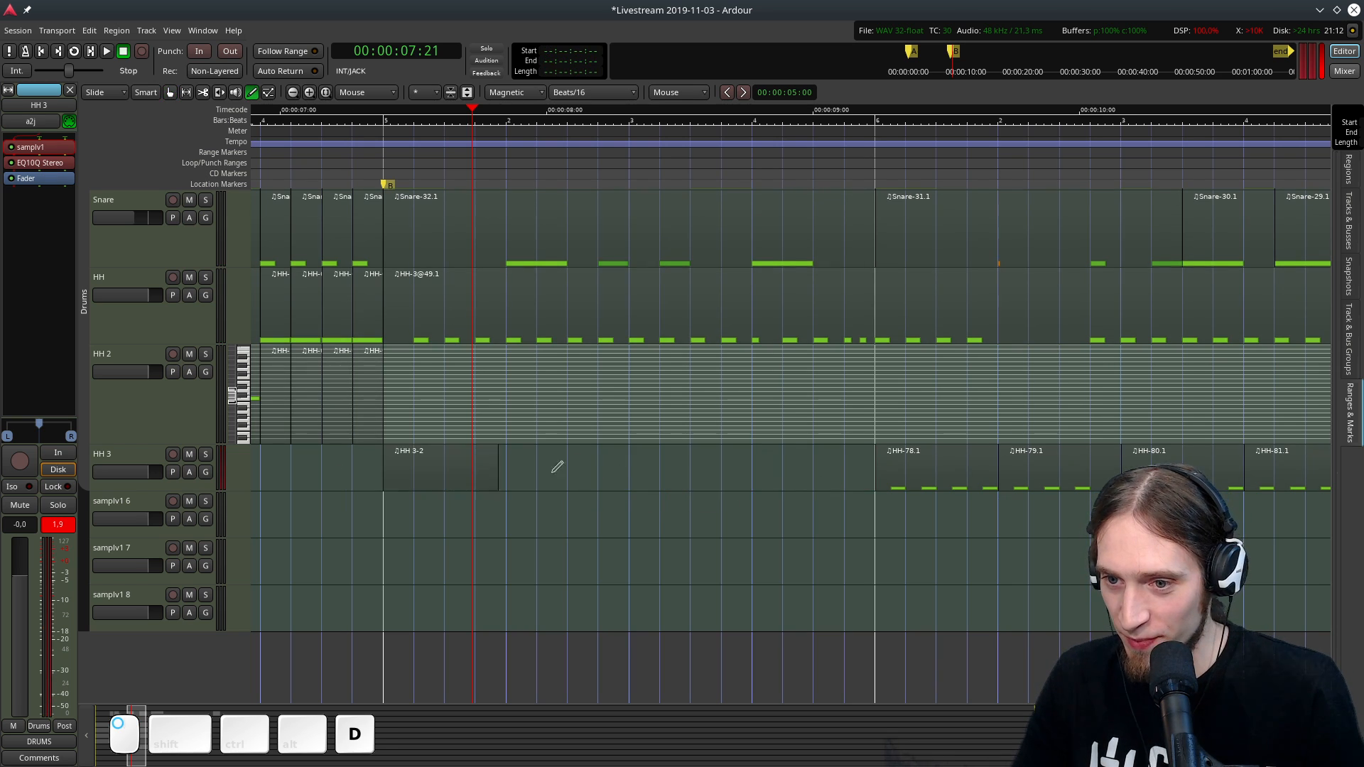
# Draw short notes in HH 3's bar 5 on beats 1, 1.5, 2.5, 3 and 4 plus a longer one just after beat 4, and play the pattern.
pyautogui.click(385, 488)
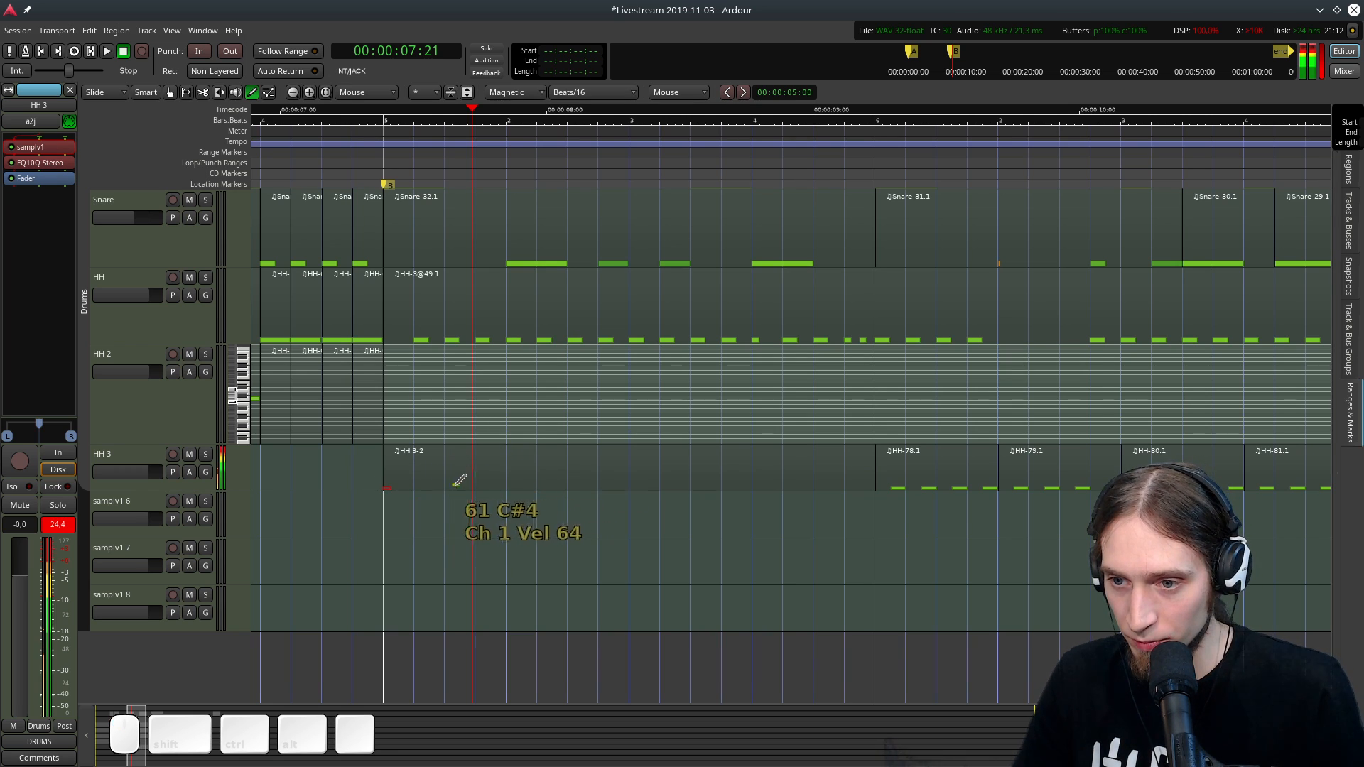
pyautogui.click(446, 489)
pyautogui.press('space')
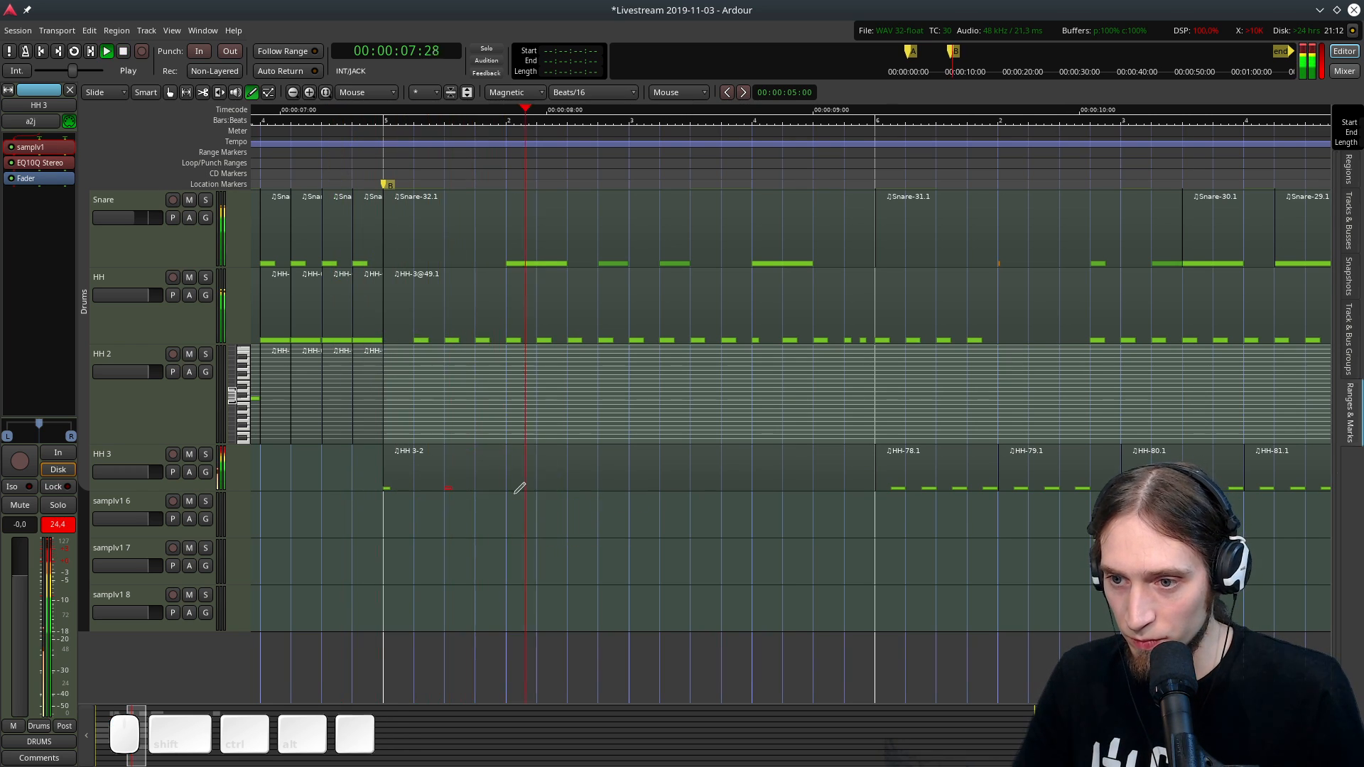
pyautogui.click(571, 489)
pyautogui.click(632, 488)
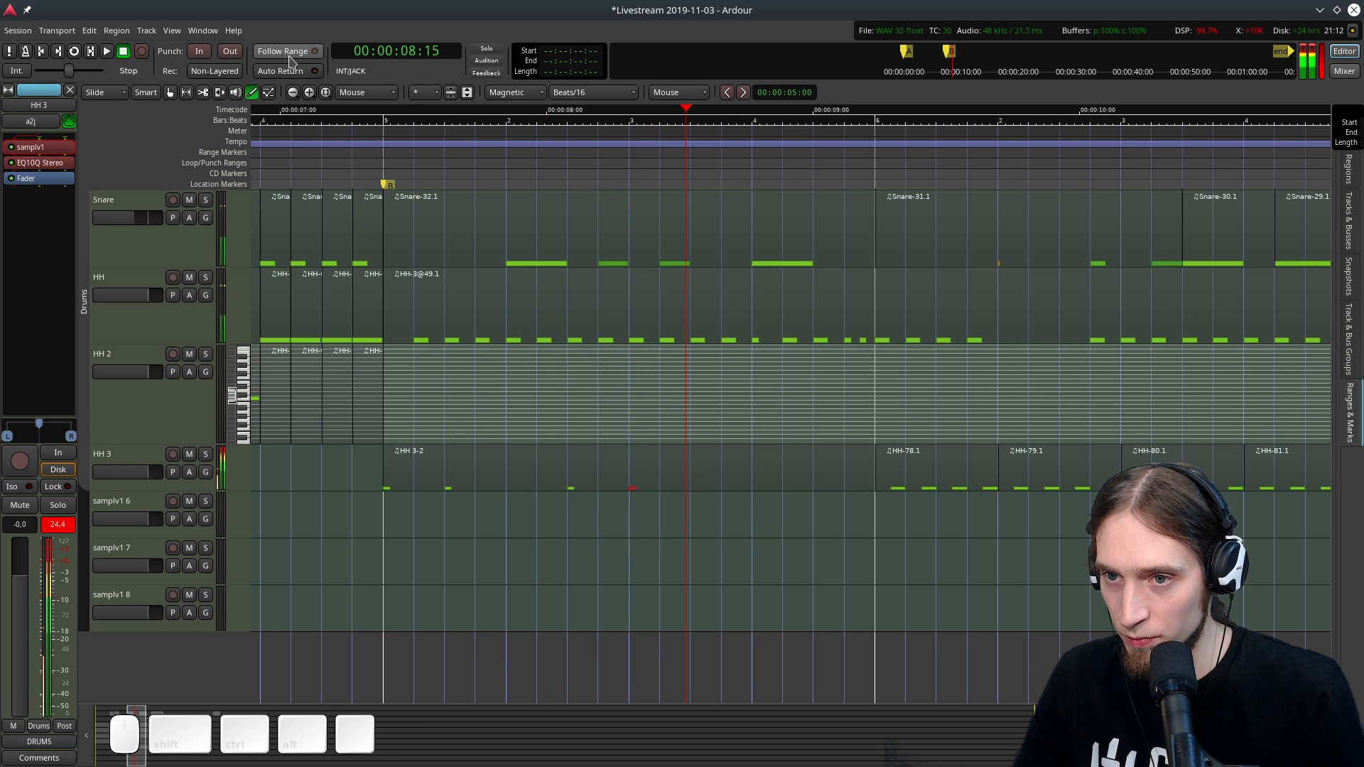
pyautogui.press('space')
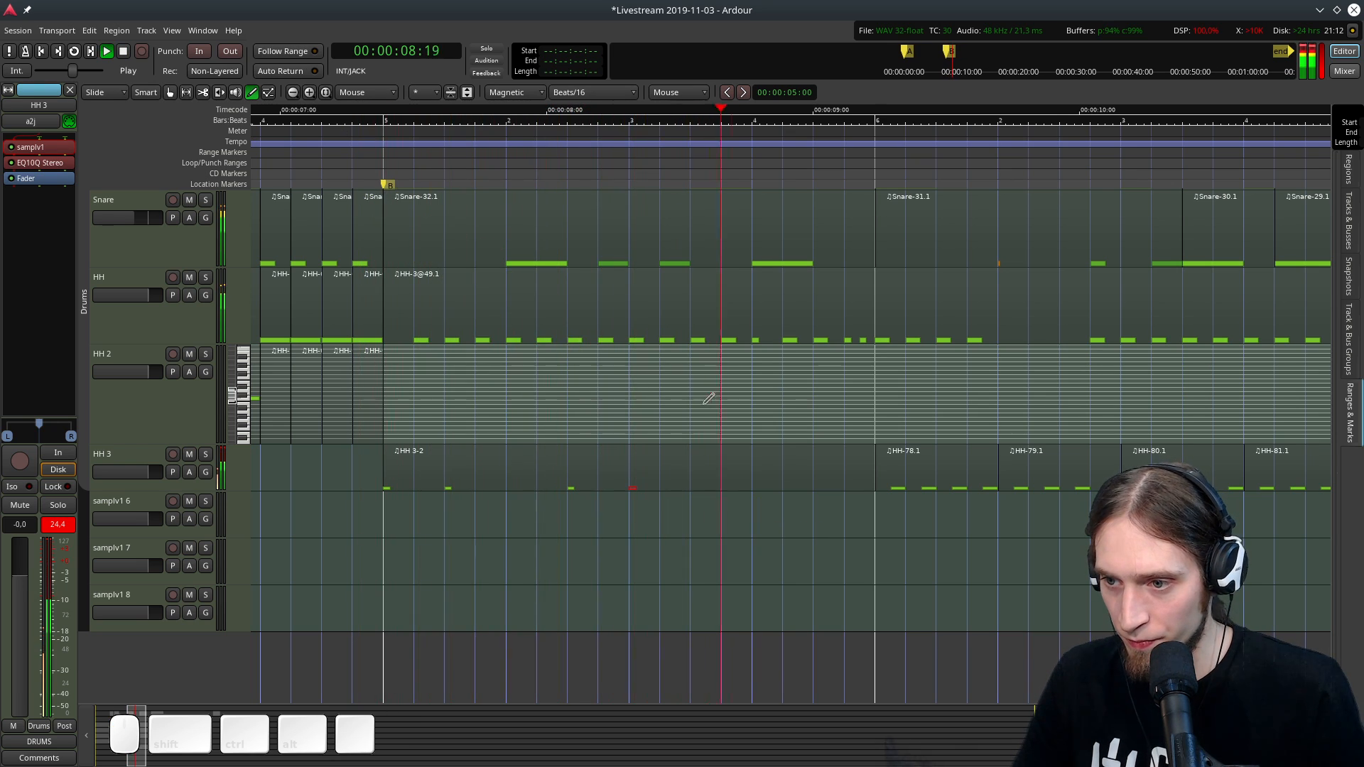
pyautogui.press('space')
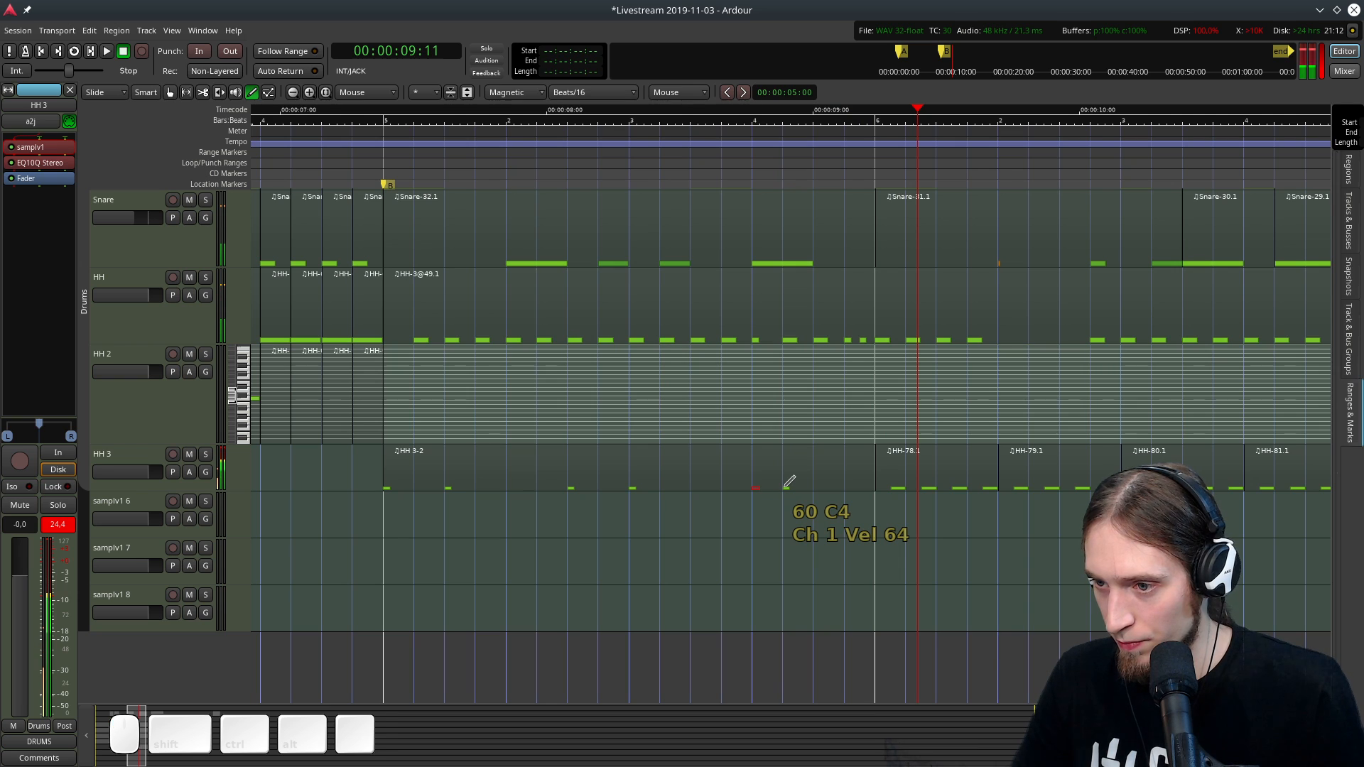
pyautogui.moveTo(783, 488); pyautogui.dragTo(813, 487)
pyautogui.click(365, 137)
pyautogui.press('space')
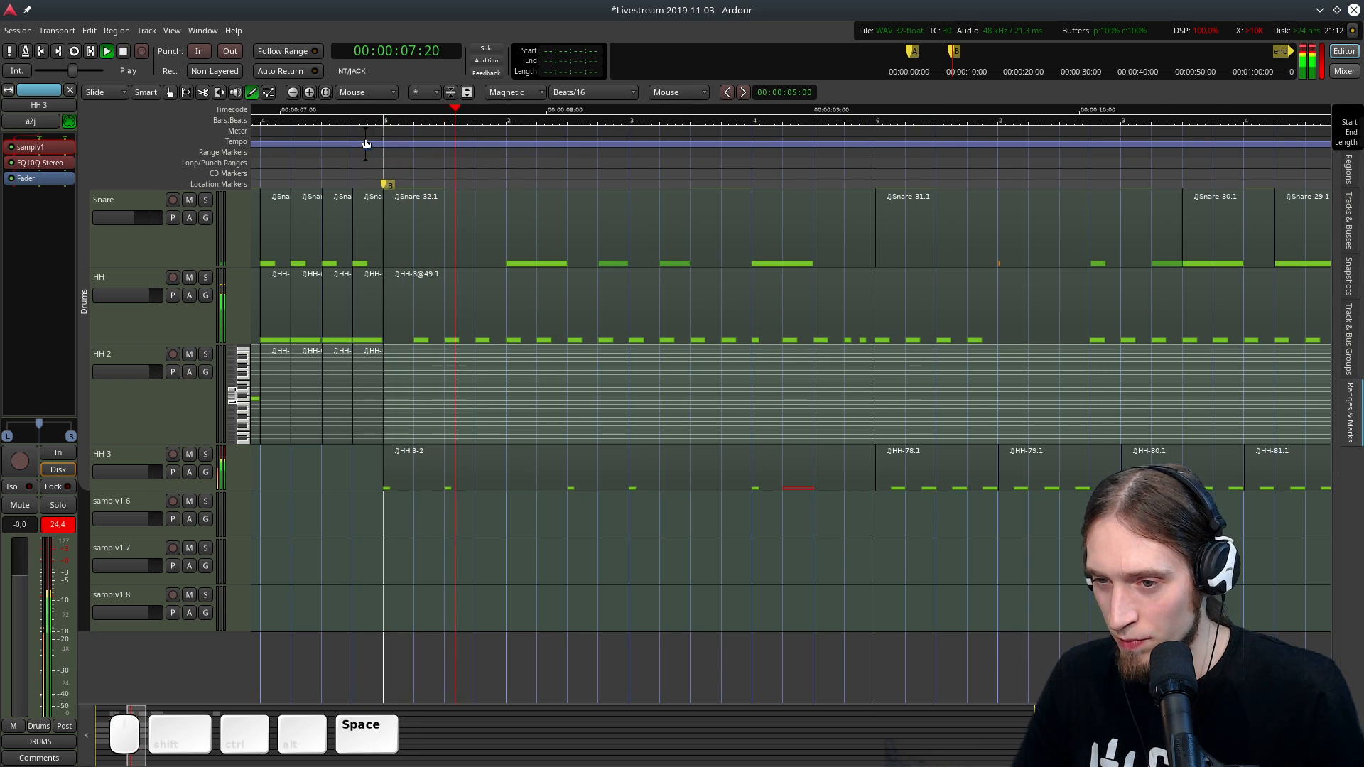
pyautogui.press('space')
# Delete the remaining old one-beat HH 3 regions from bar 6 through bar 8.
pyautogui.press('g')
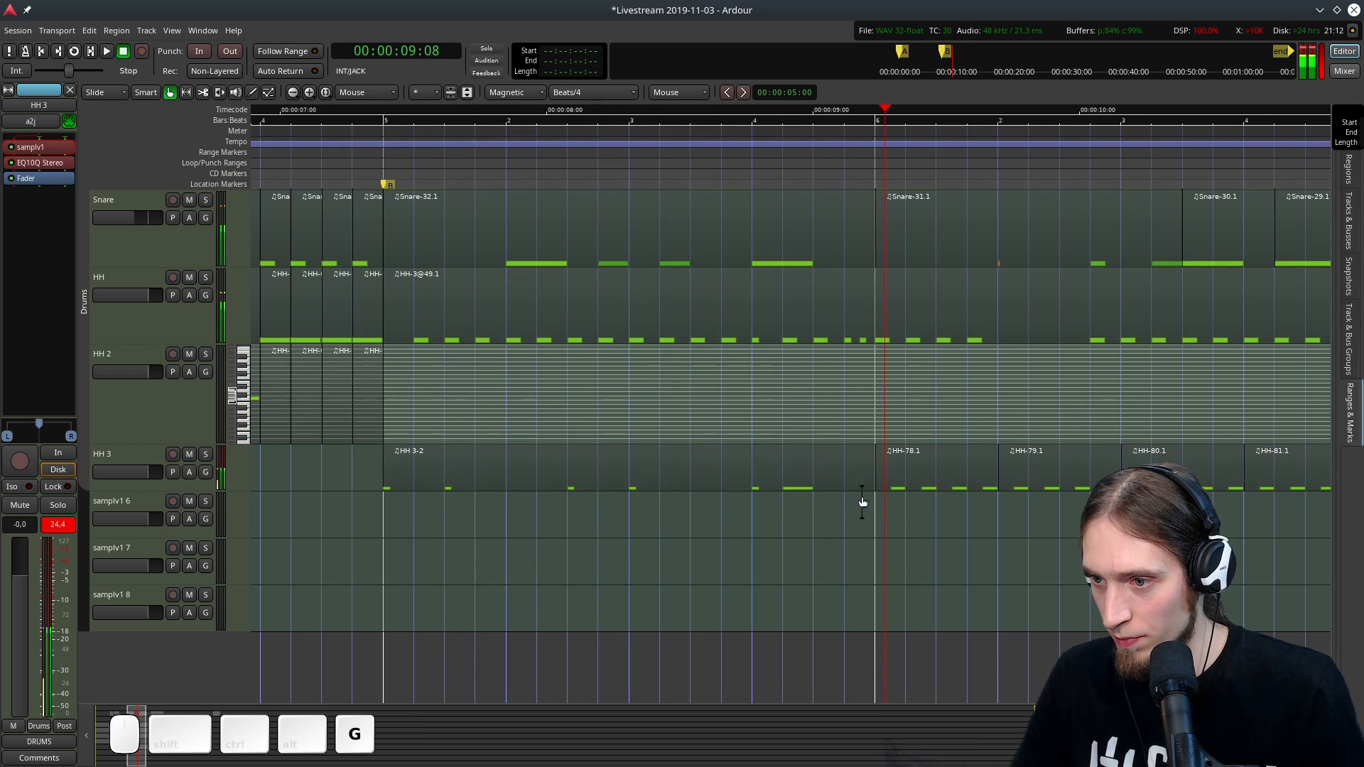
pyautogui.click(864, 473)
pyautogui.press('s')
pyautogui.keyDown('ctrl'); pyautogui.scroll(-2, 599, 475); pyautogui.keyUp('ctrl')
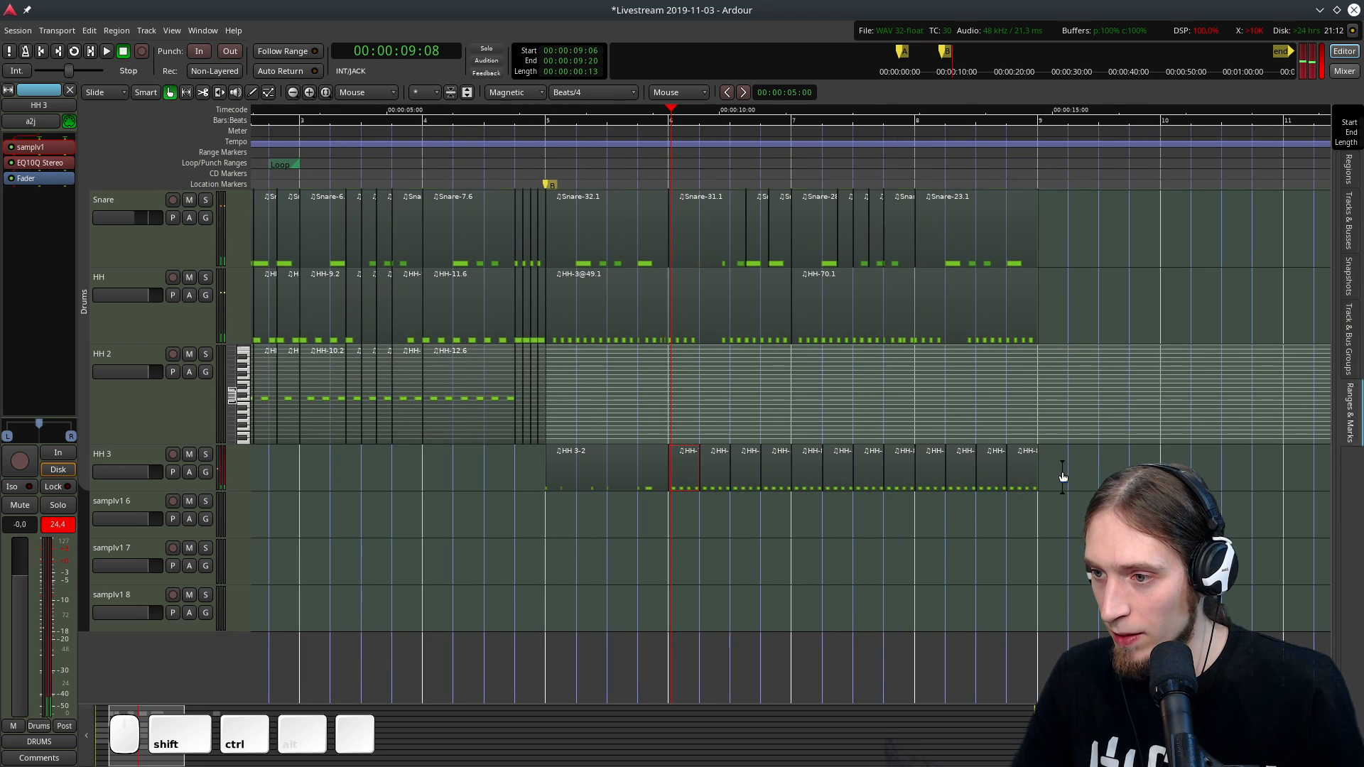
pyautogui.moveTo(1061, 468); pyautogui.dragTo(673, 458)
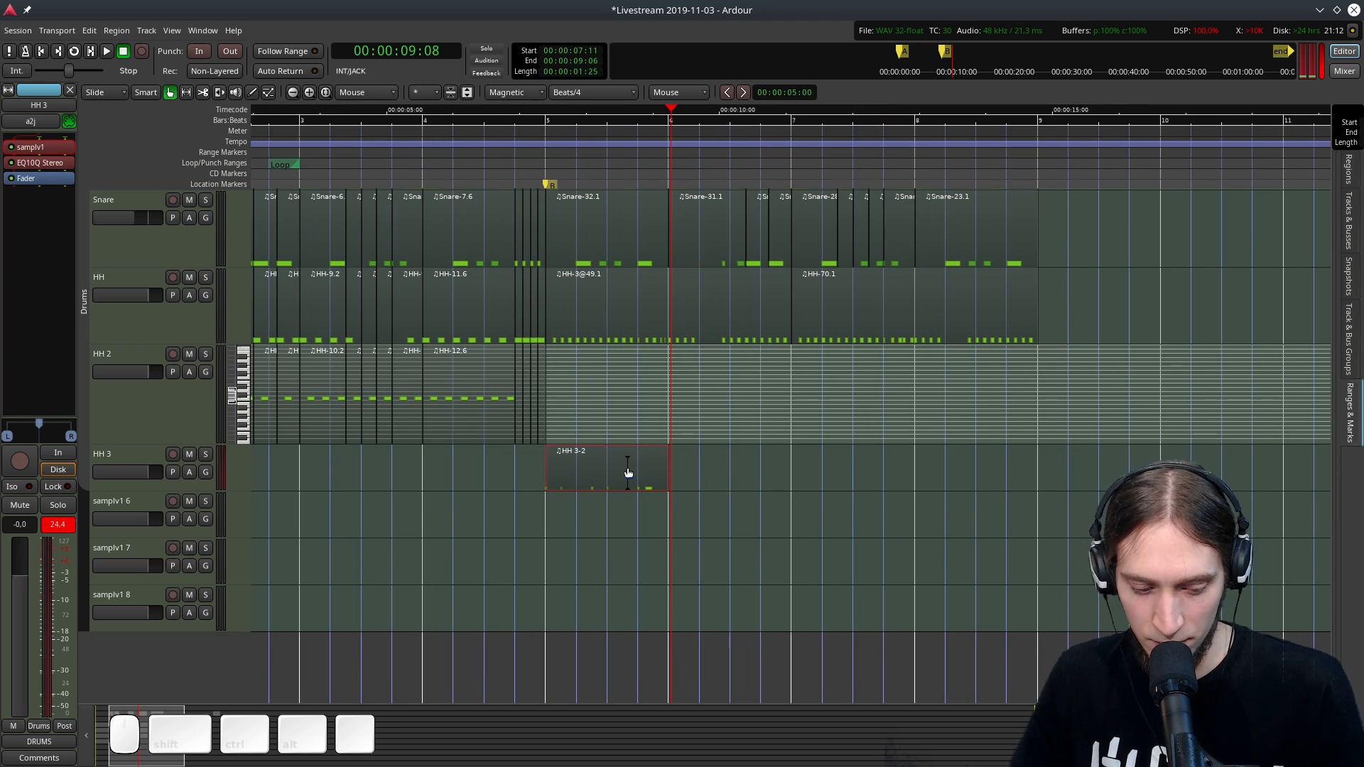
# Duplicate the new bar 5 region on HH 3 three times to fill bars 6 to 8.
pyautogui.press('d')
pyautogui.press('d')
pyautogui.press('d')
# Play the lead-in to section B from just before bar 5 and save the session.
pyautogui.click(526, 162)
pyautogui.press('space')
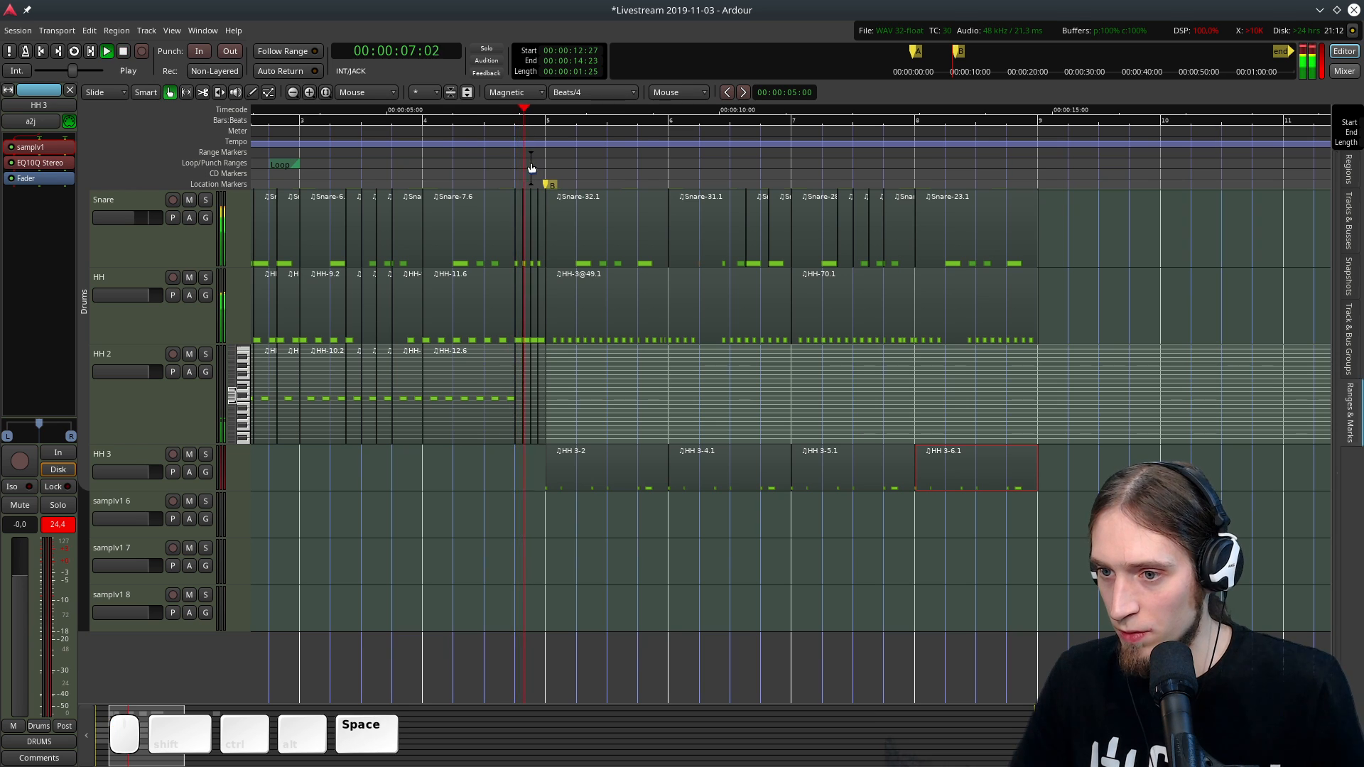
pyautogui.press('space')
pyautogui.hotkey('ctrl', 's')
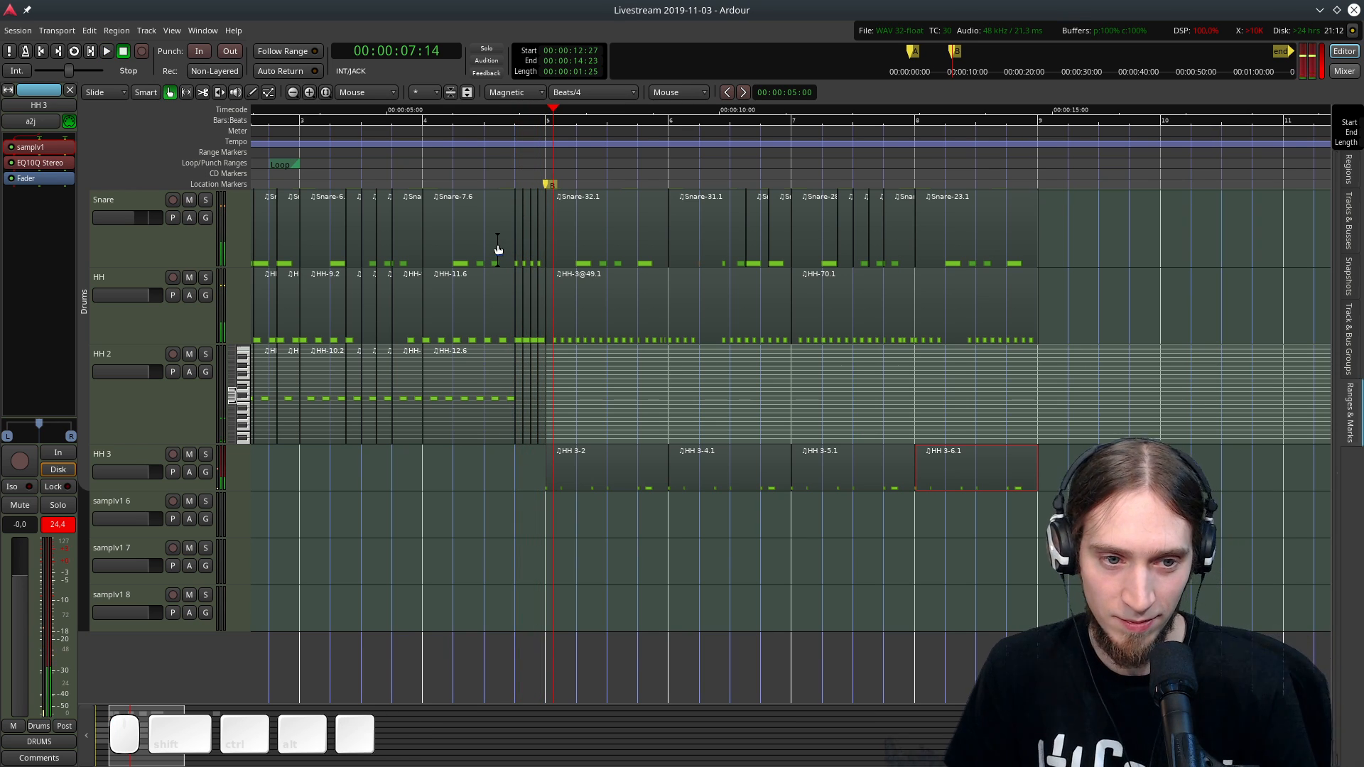
# Review HH 3's samplv1 settings and play section B with the new hi-hat pattern.
pyautogui.click(139, 461)
pyautogui.doubleClick(30, 146)
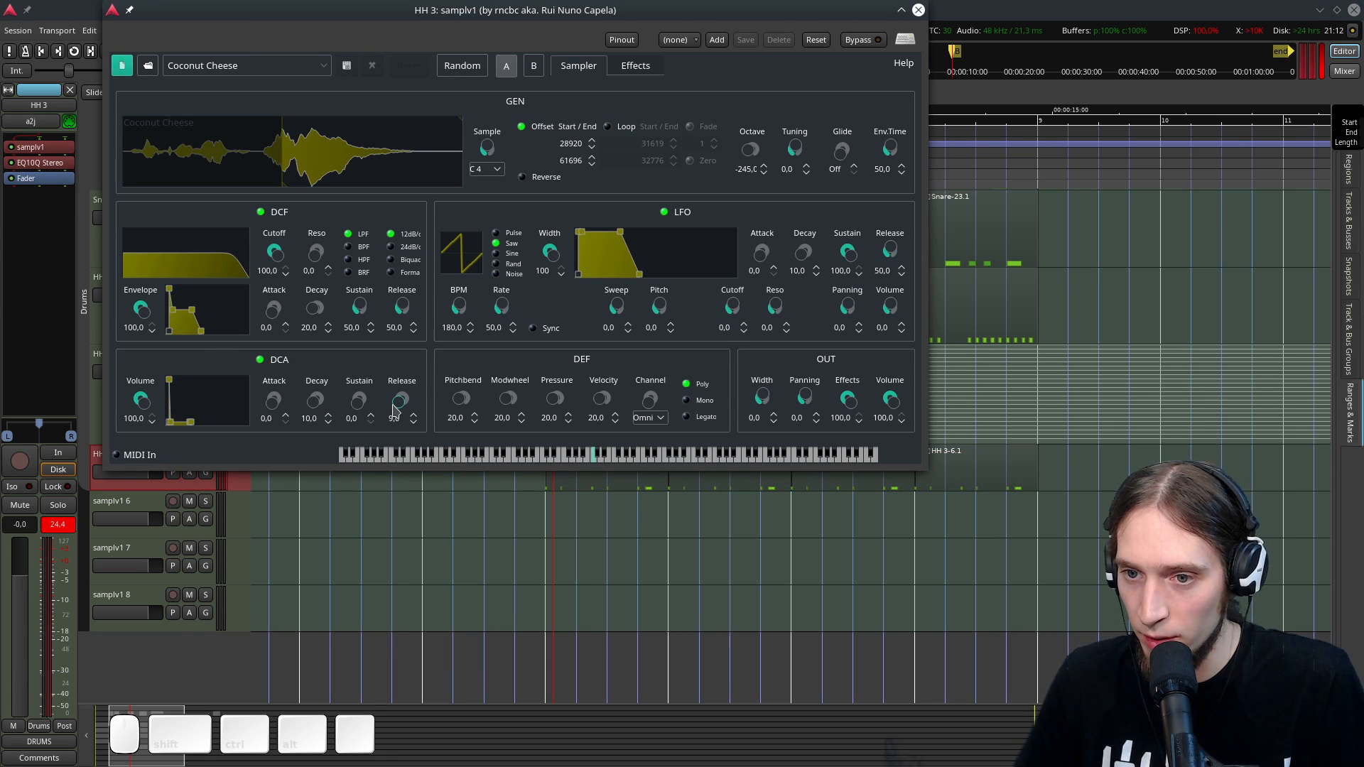
pyautogui.click(918, 11)
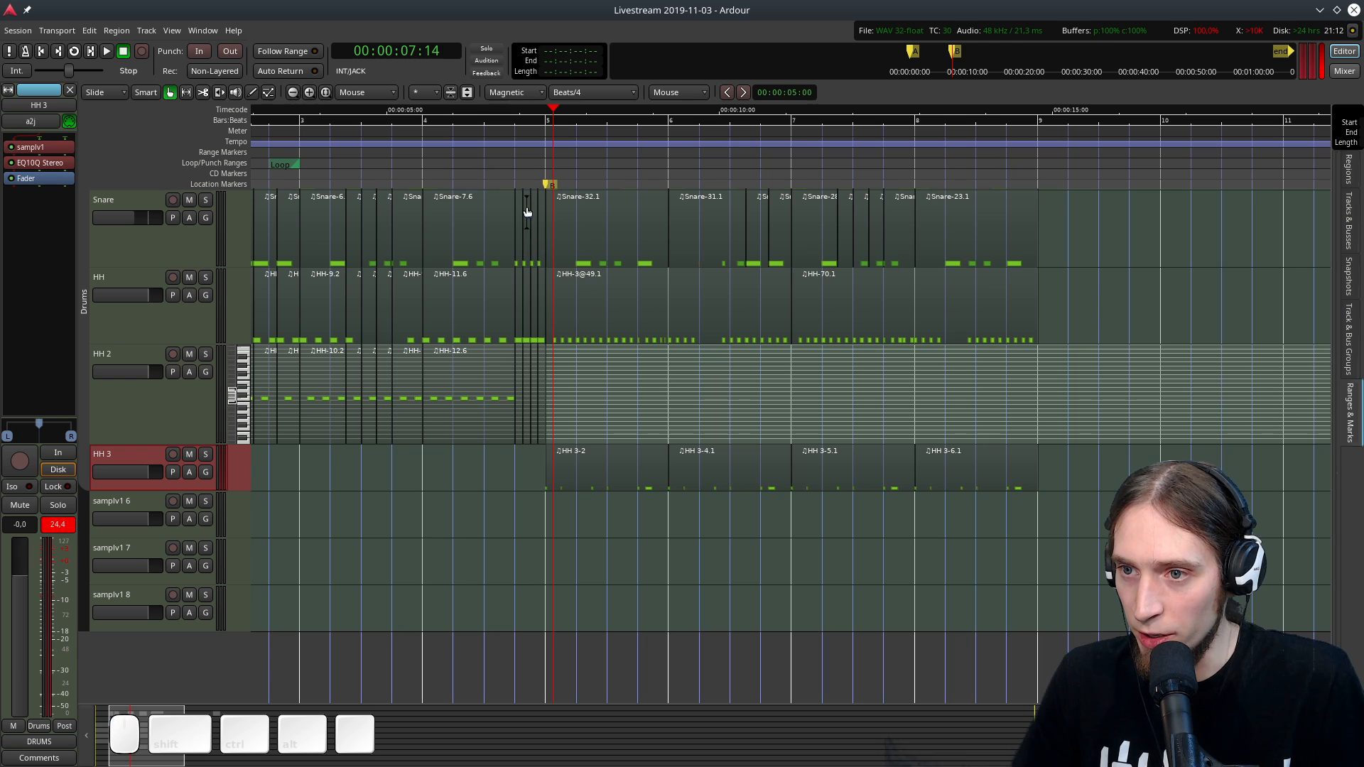
pyautogui.press('space')
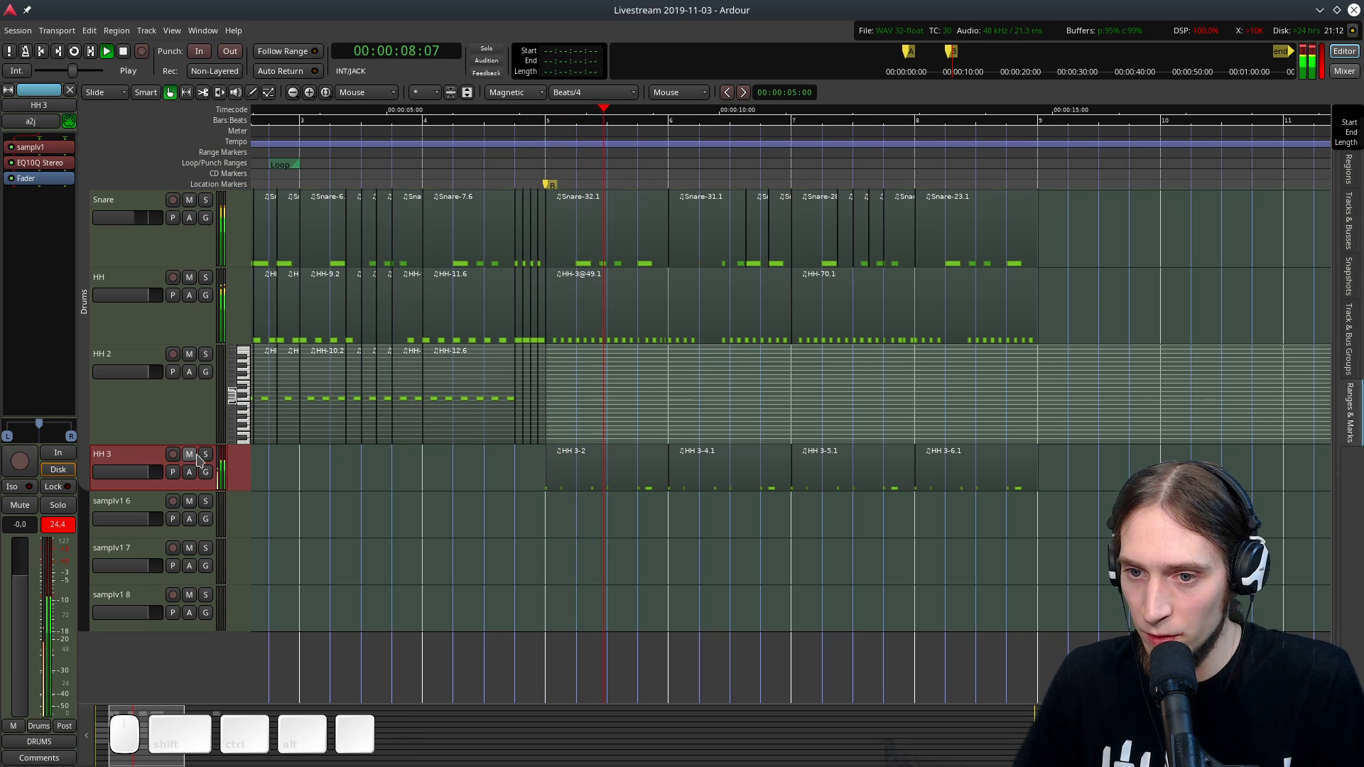
# Solo HH 3 and add a Calf Compressor with 14.2 dB input, 0.01 ms attack, 1,004 ms release, ratio 7.309 and −9.6 dBFS threshold.
pyautogui.click(206, 454)
pyautogui.press('space')
pyautogui.rightClick(47, 181)
pyautogui.moveTo(132, 185)
pyautogui.moveTo(213, 186)
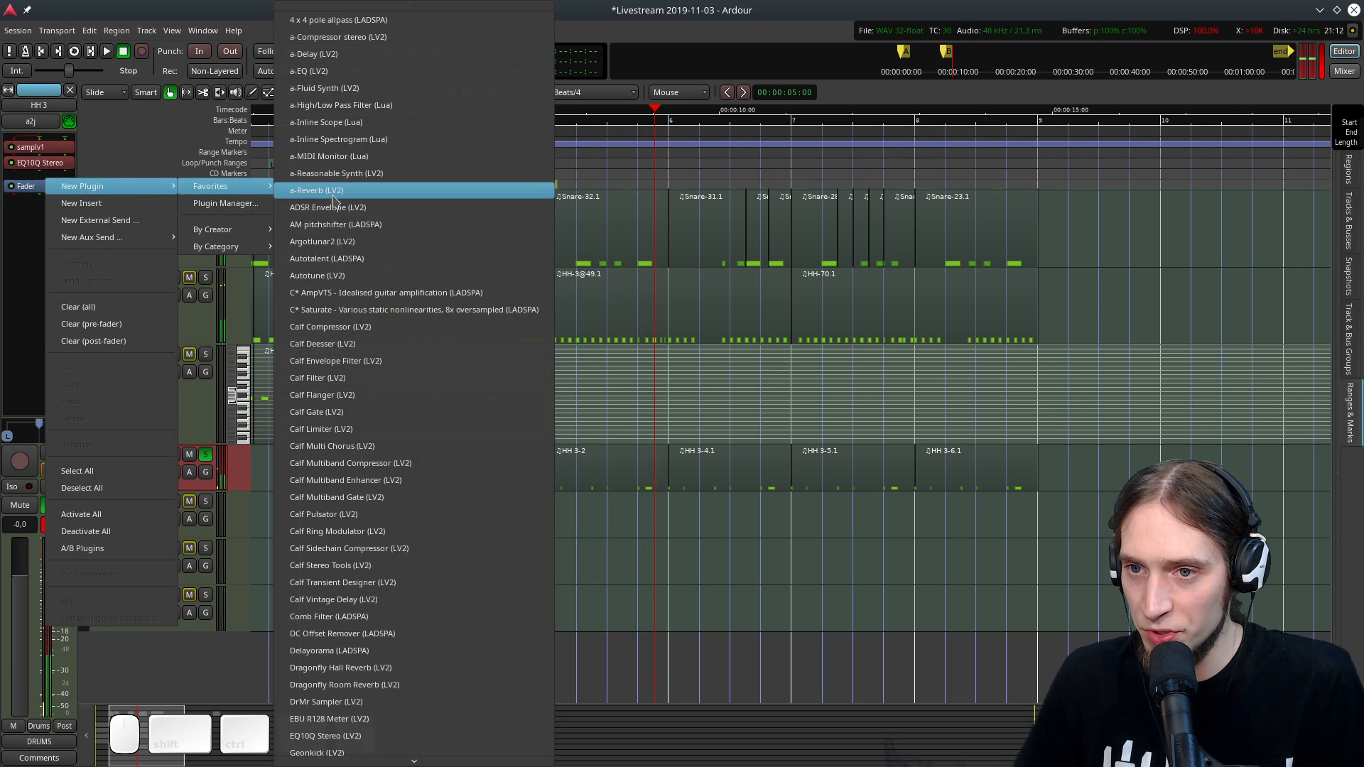
pyautogui.click(336, 330)
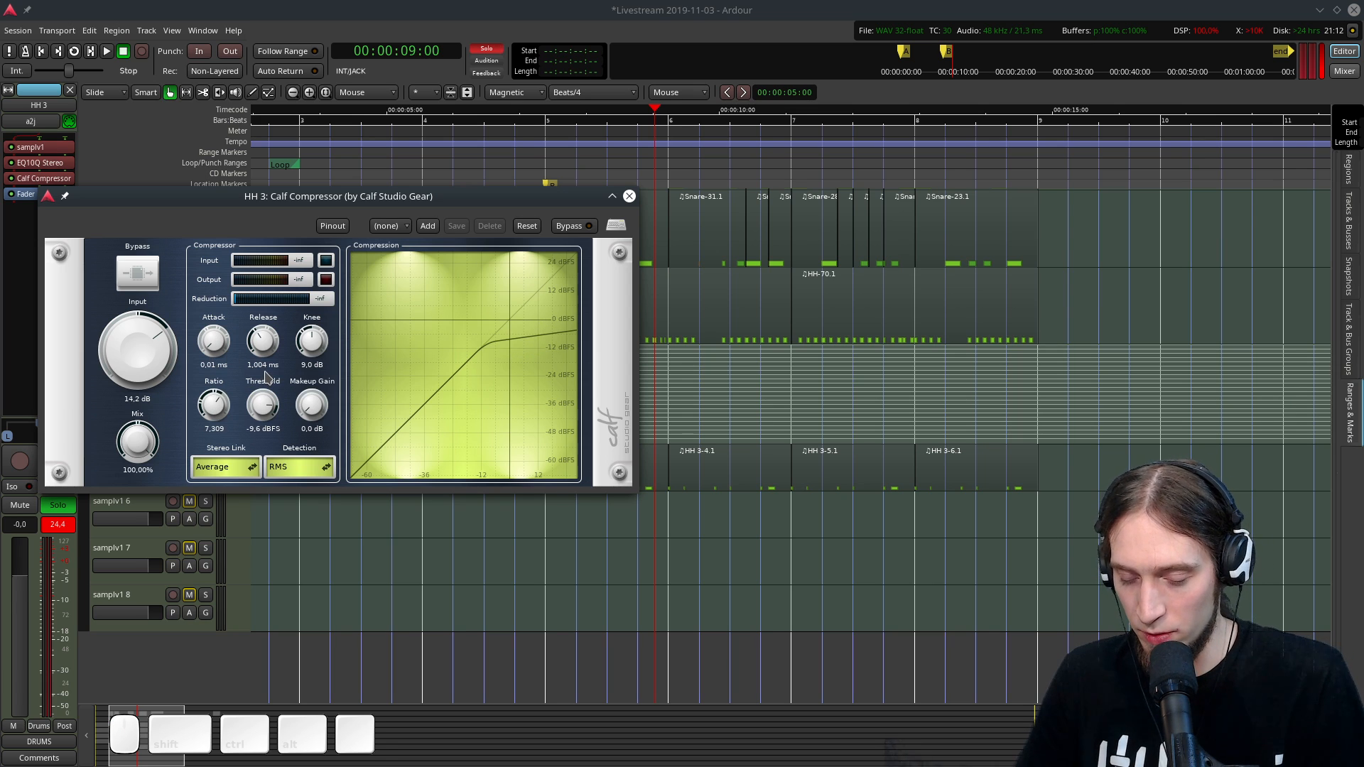
# Unsolo HH 3 and play the transition into section B with the compressed hi-hat in the mix.
pyautogui.press('l')
pyautogui.press('l')
pyautogui.press('space')
pyautogui.click(534, 132)
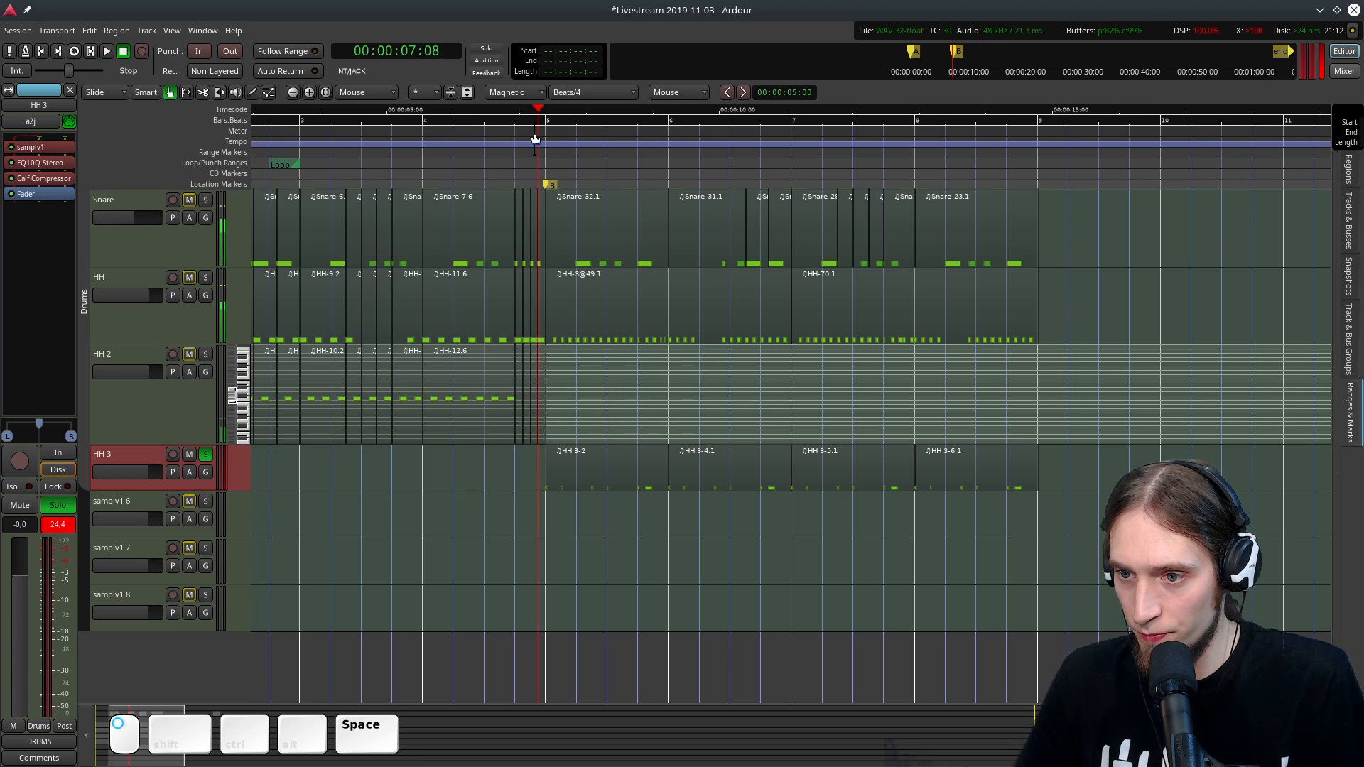
pyautogui.press('space')
pyautogui.click(205, 454)
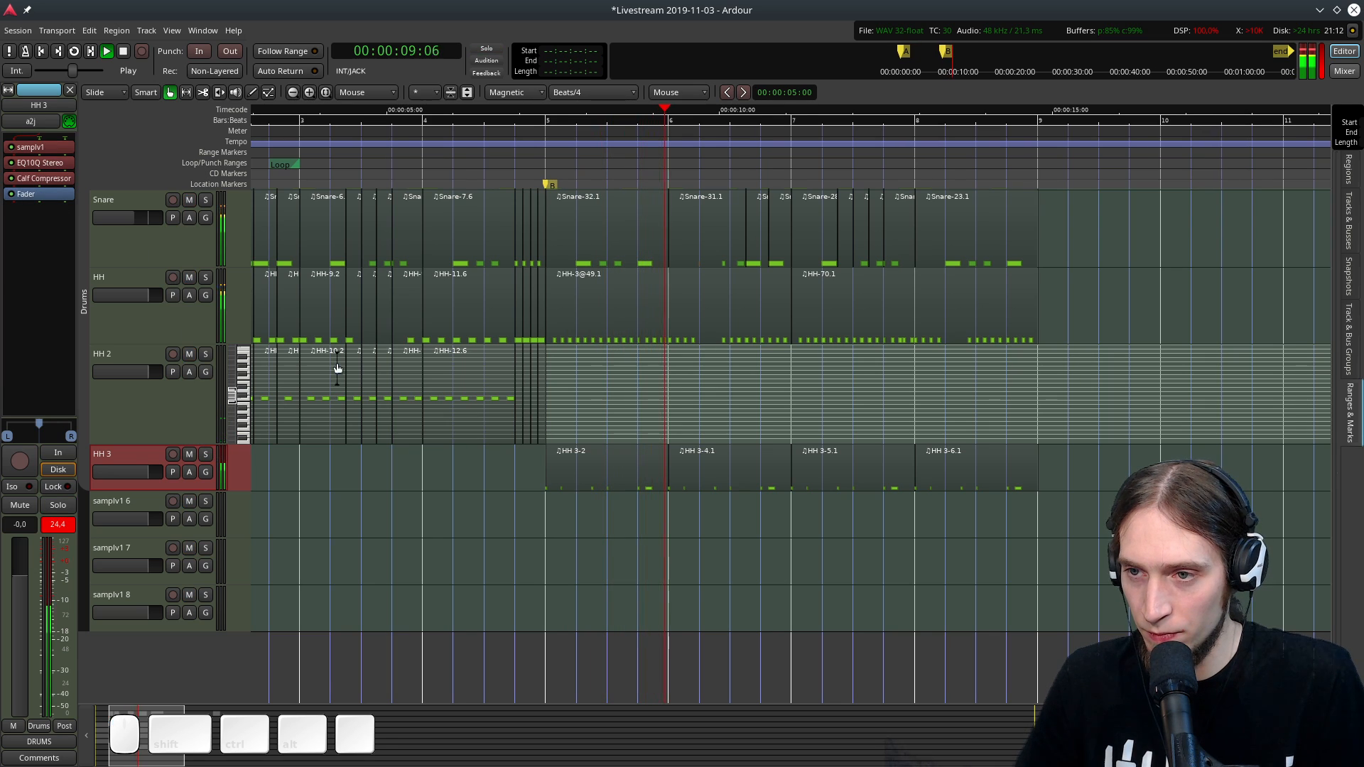
pyautogui.press('space')
pyautogui.click(542, 124)
pyautogui.press('space')
pyautogui.press('space')
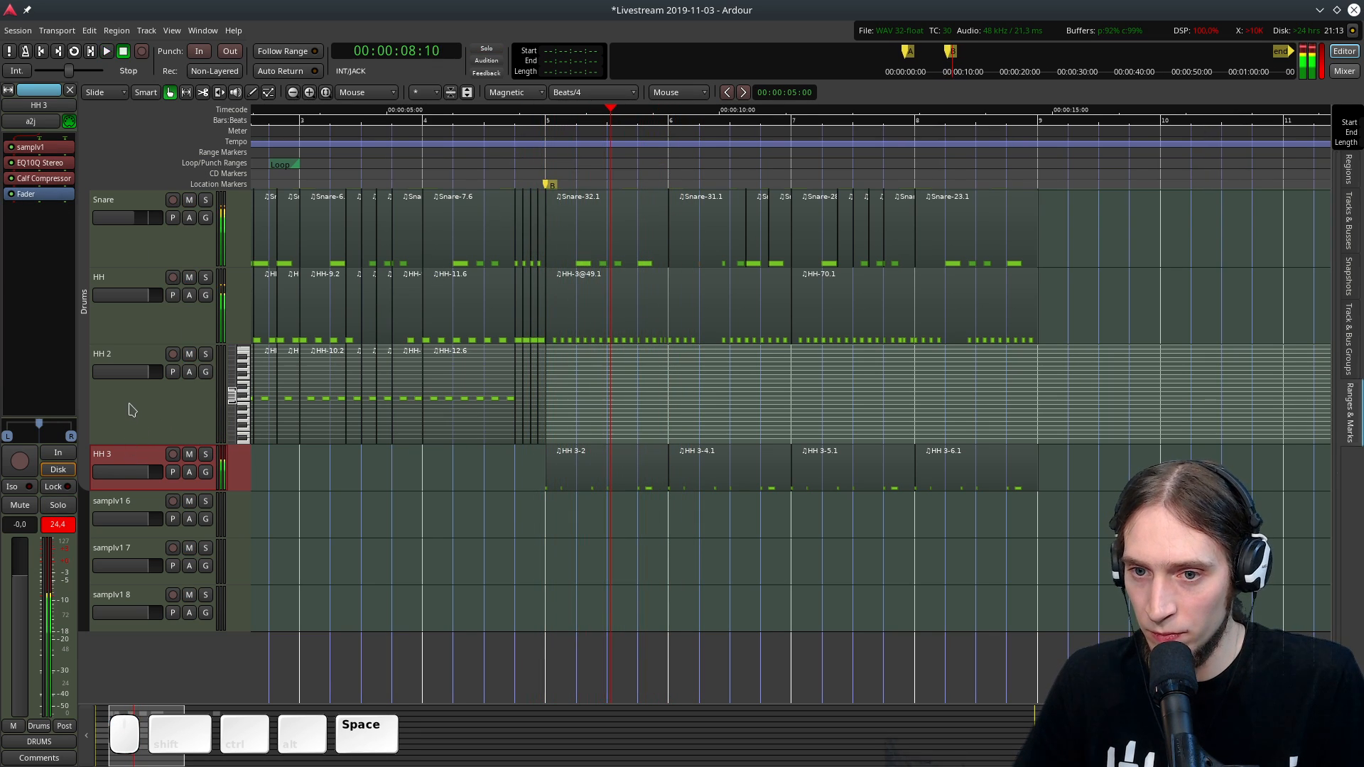
# Copy the Calf Stereo Tools plugin from HH 2 and paste it after the compressor on HH 3.
pyautogui.click(128, 419)
pyautogui.rightClick(42, 182)
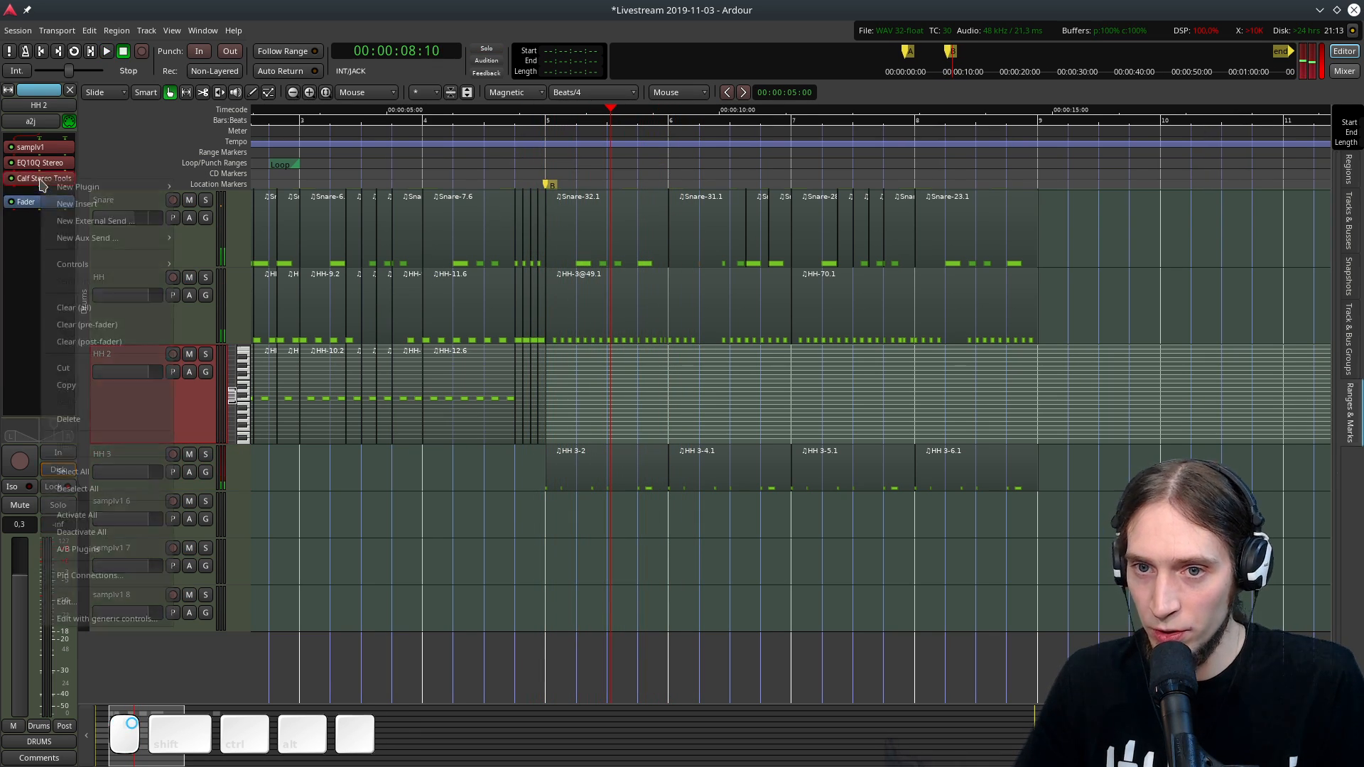
pyautogui.click(85, 389)
pyautogui.click(109, 459)
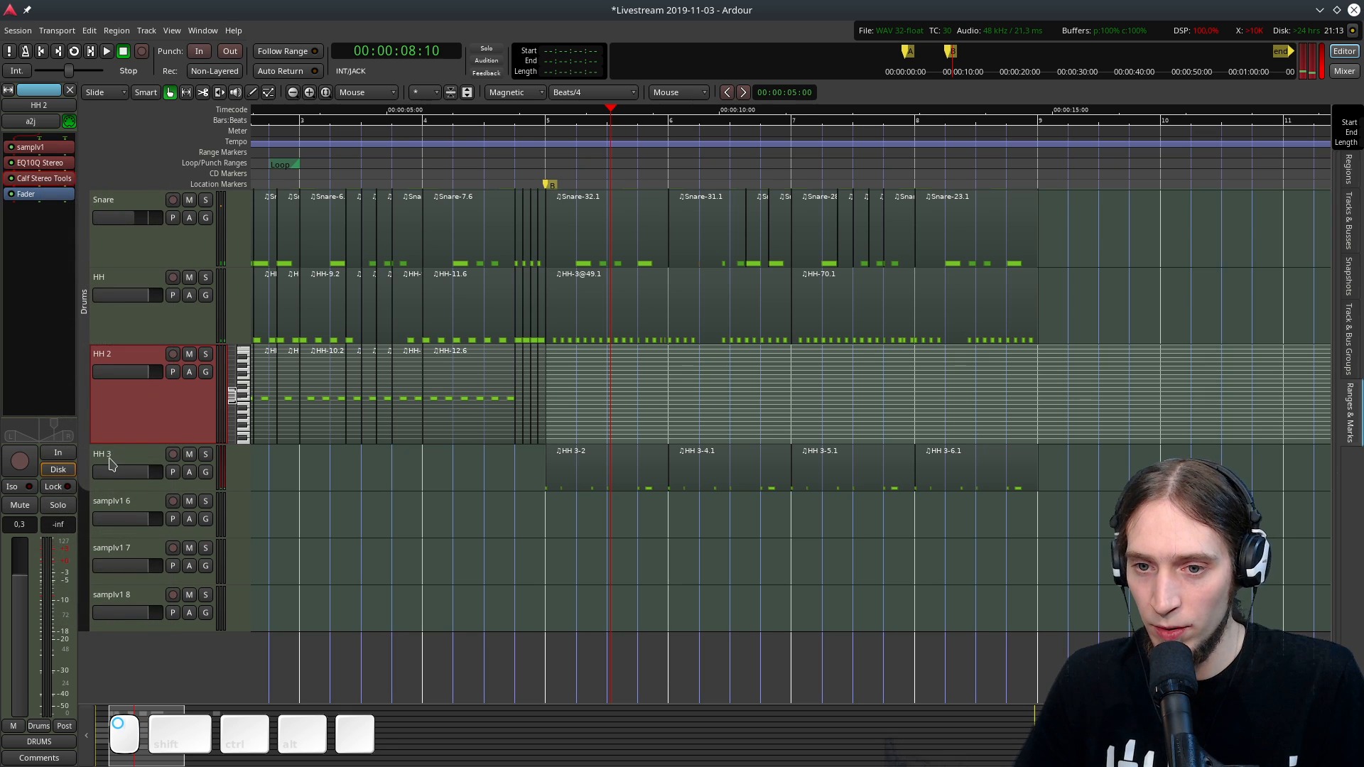
pyautogui.rightClick(36, 205)
pyautogui.click(99, 403)
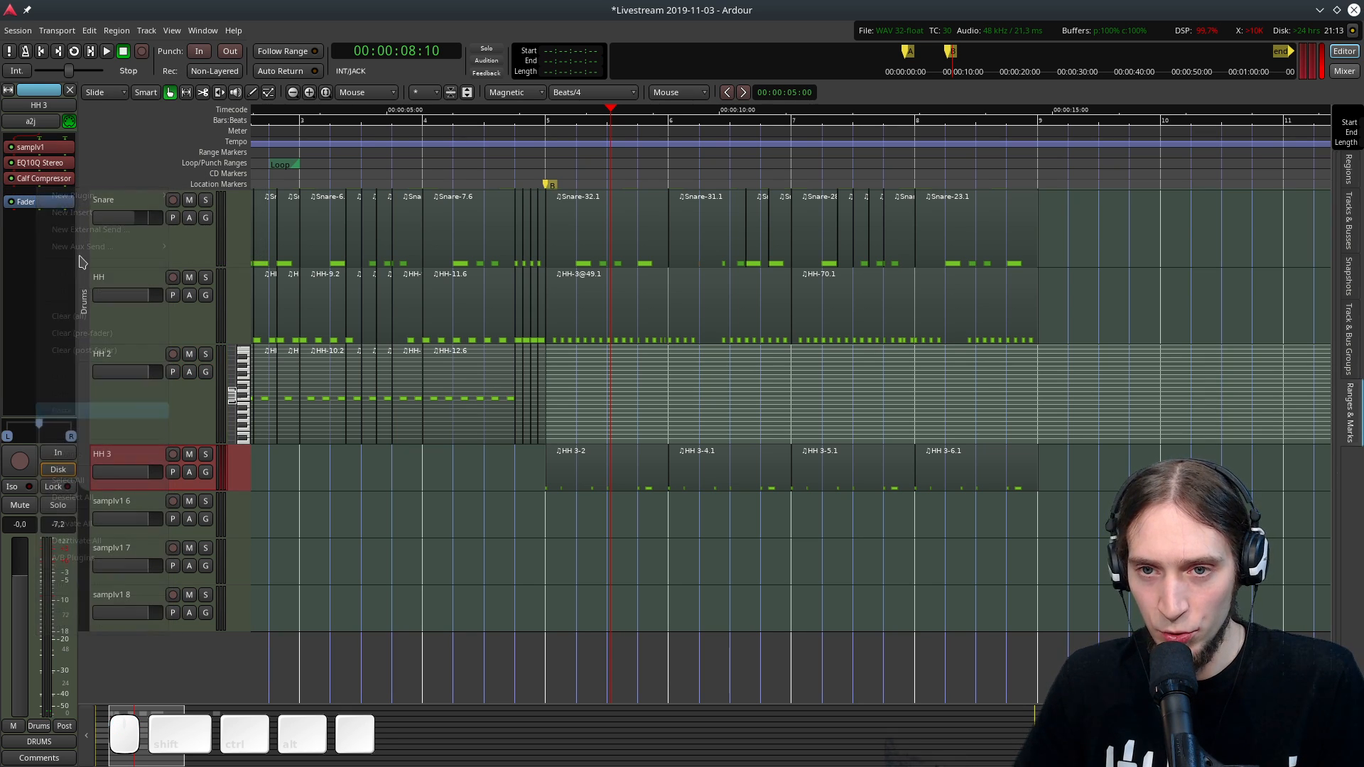
# Set the Delay L/R of HH 3's Calf Stereo Tools to 3.84 ms during playback and close the plugin.
pyautogui.doubleClick(49, 197)
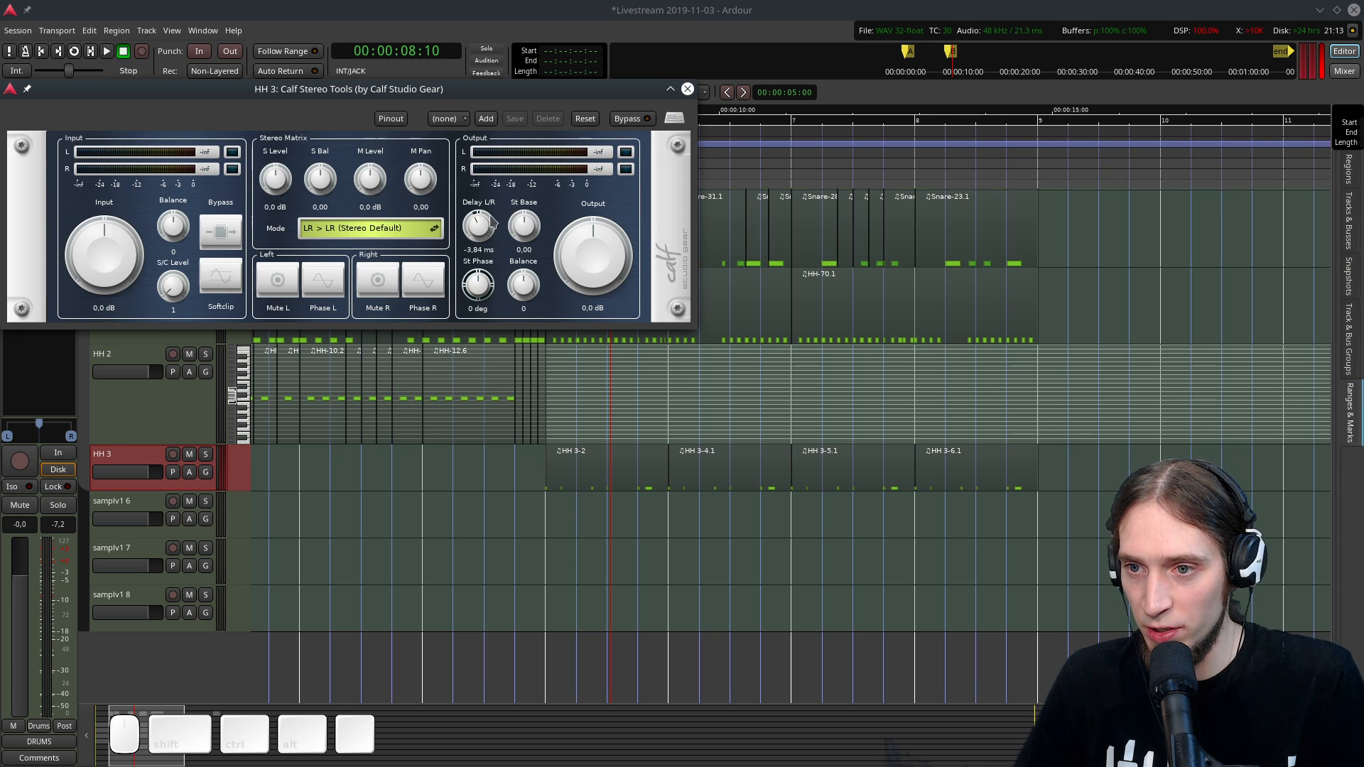
pyautogui.press('space')
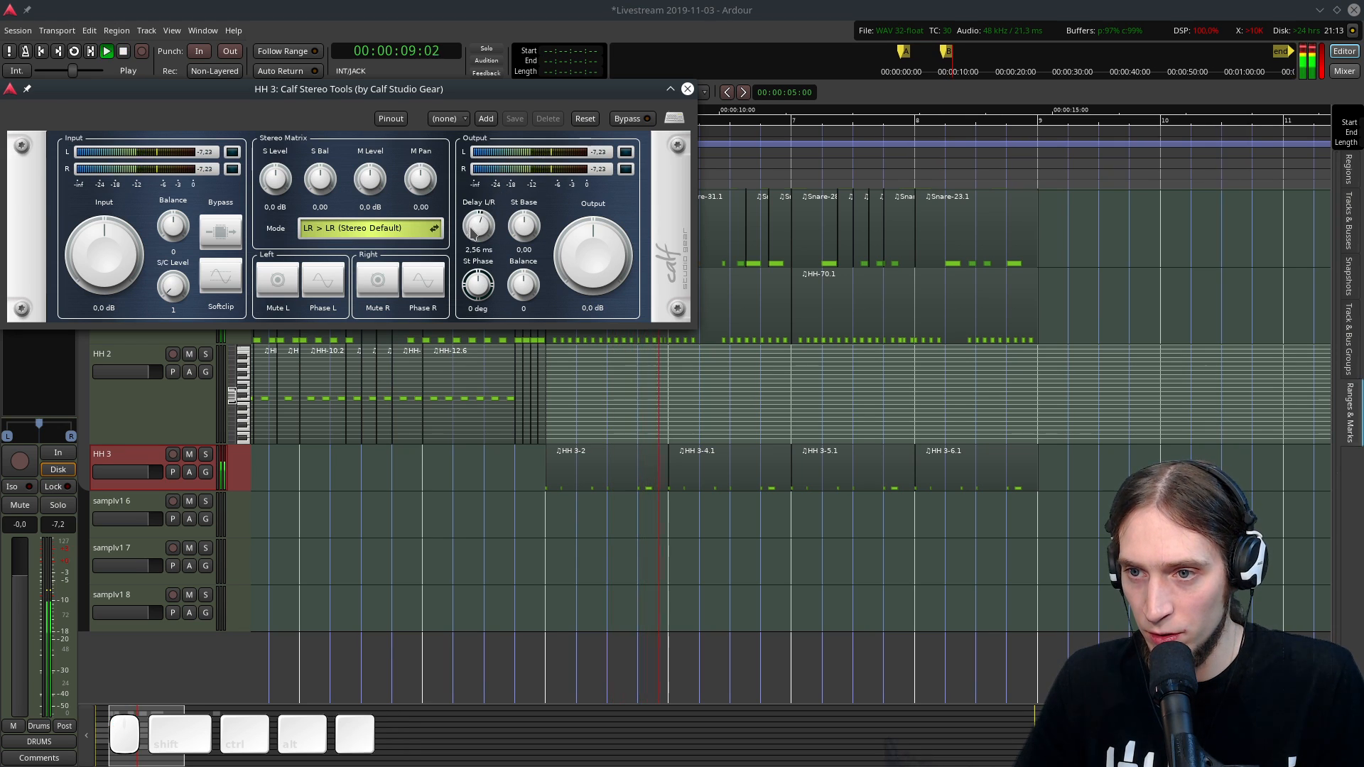
pyautogui.scroll(2, 471, 231)
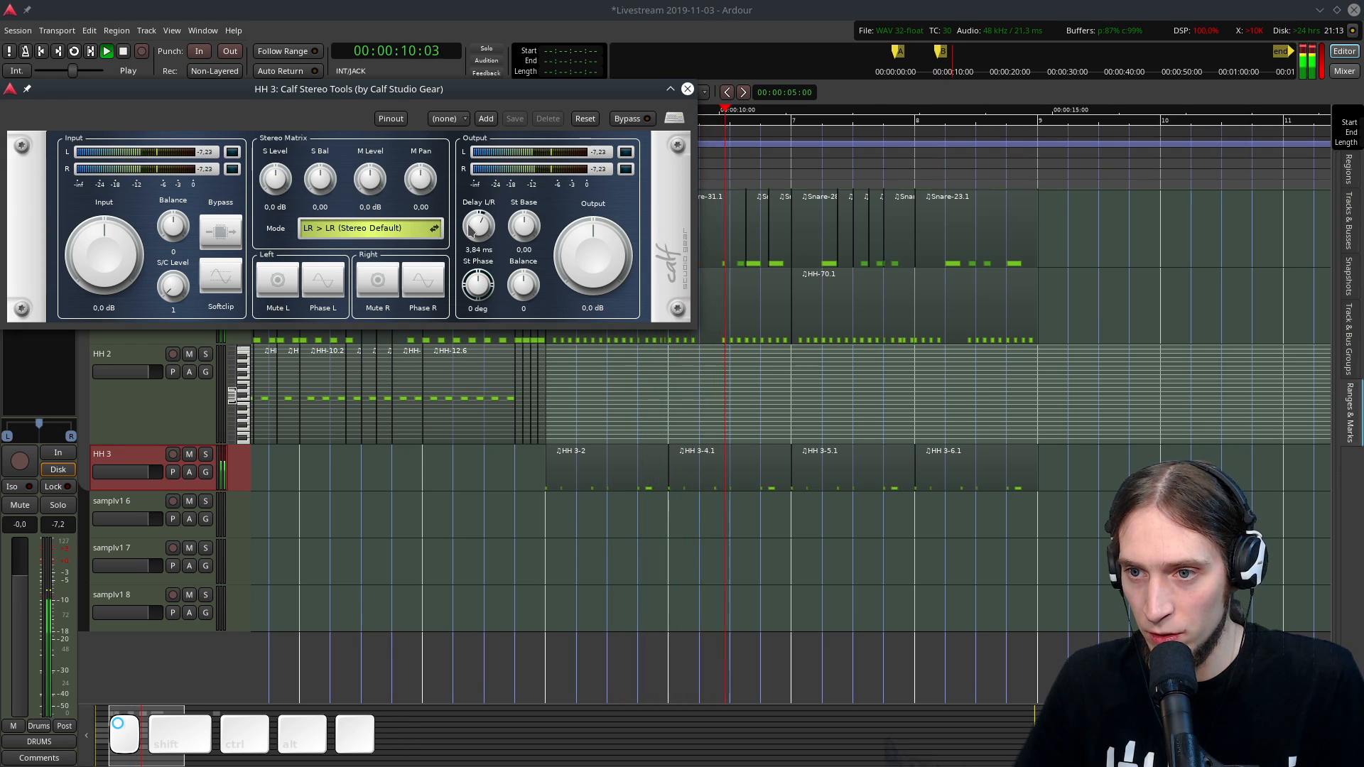
pyautogui.click(687, 89)
# Play section B with all drum tracks, set HH 3's fader to −0.3 dB and save the session.
pyautogui.press('space')
pyautogui.scroll(-2, 378, 503)
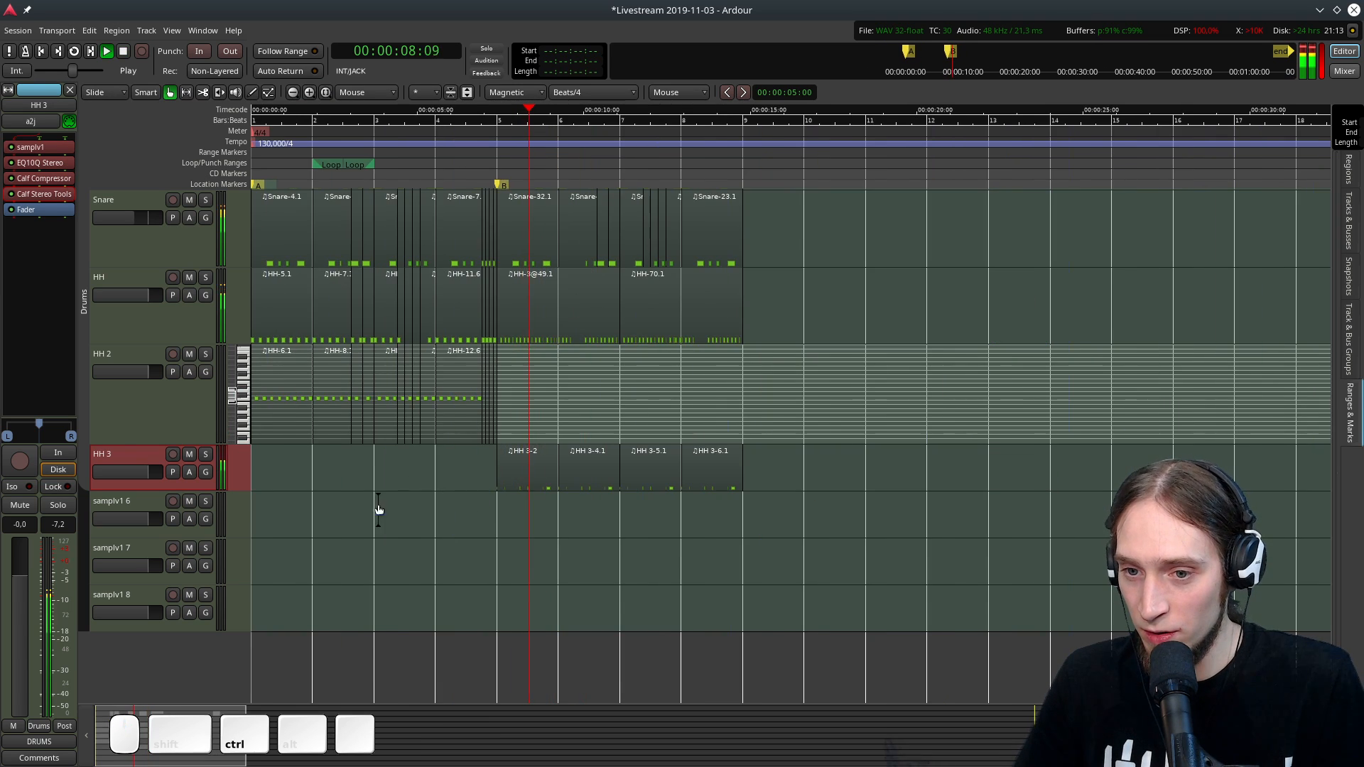
pyautogui.scroll(-3, 128, 474)
pyautogui.scroll(3, 128, 474)
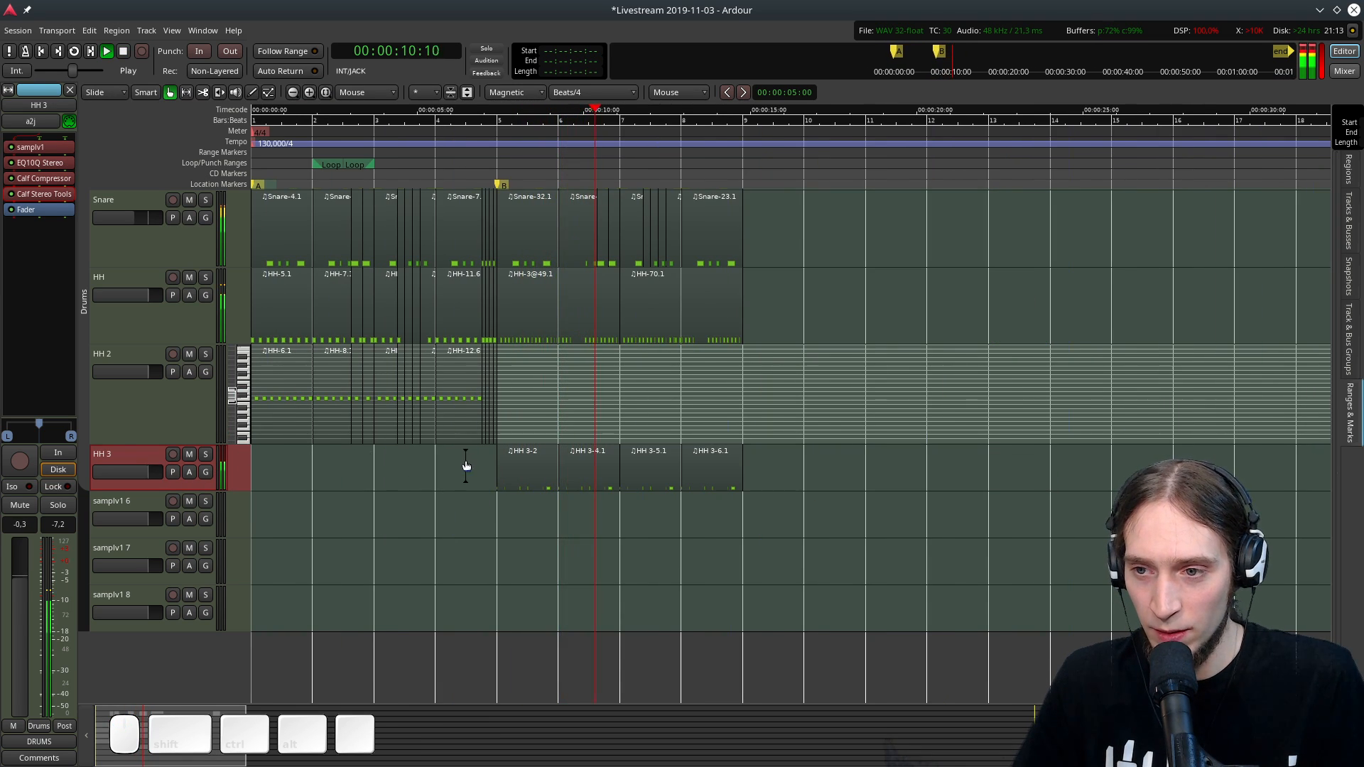
pyautogui.scroll(3, 568, 483)
pyautogui.press('space')
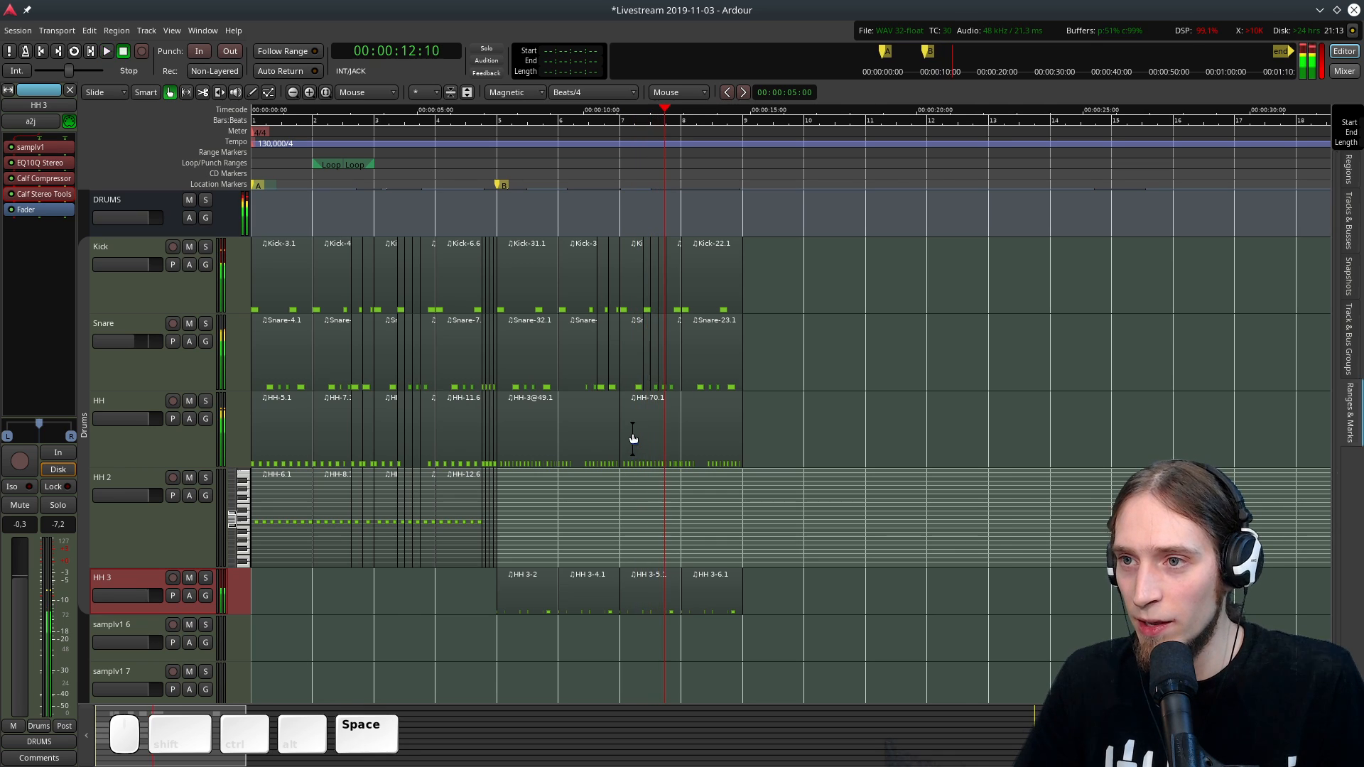
pyautogui.hotkey('ctrl', 's')
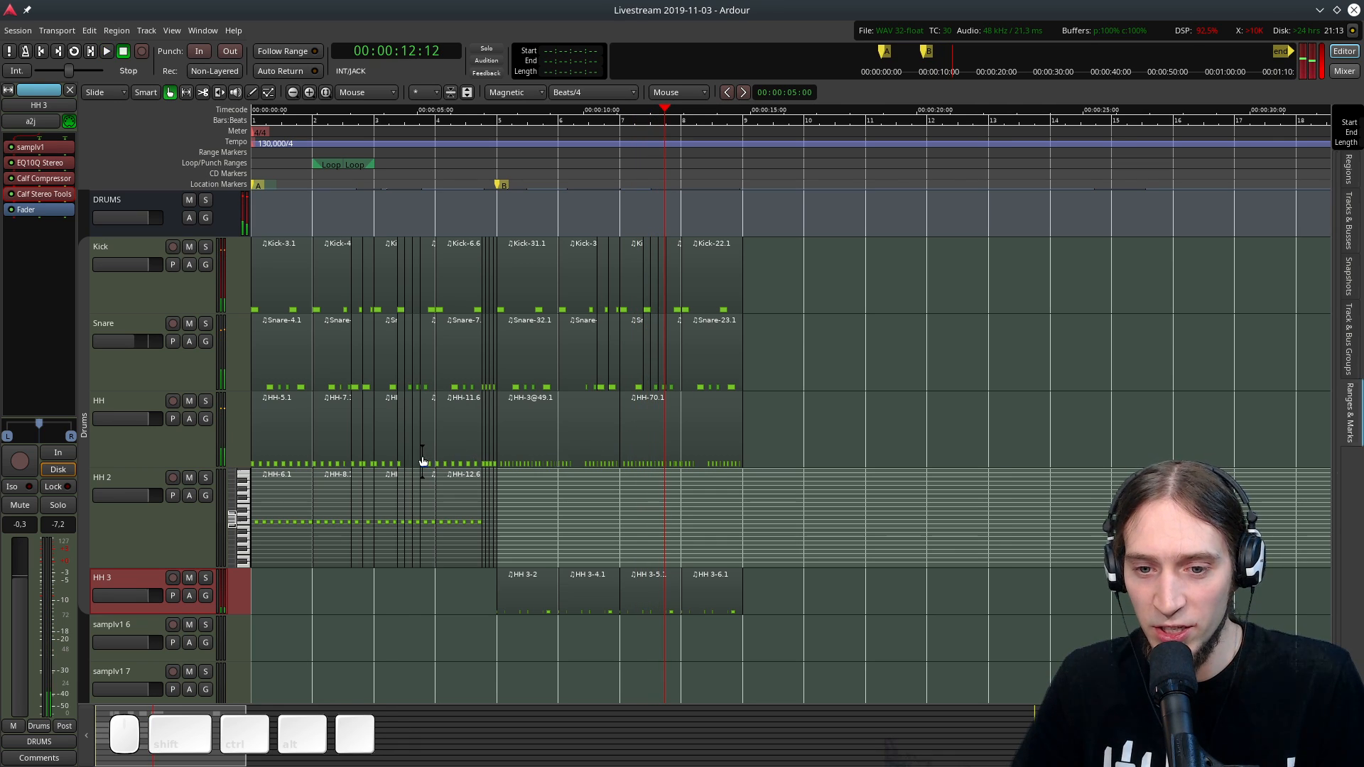
pyautogui.click(134, 623)
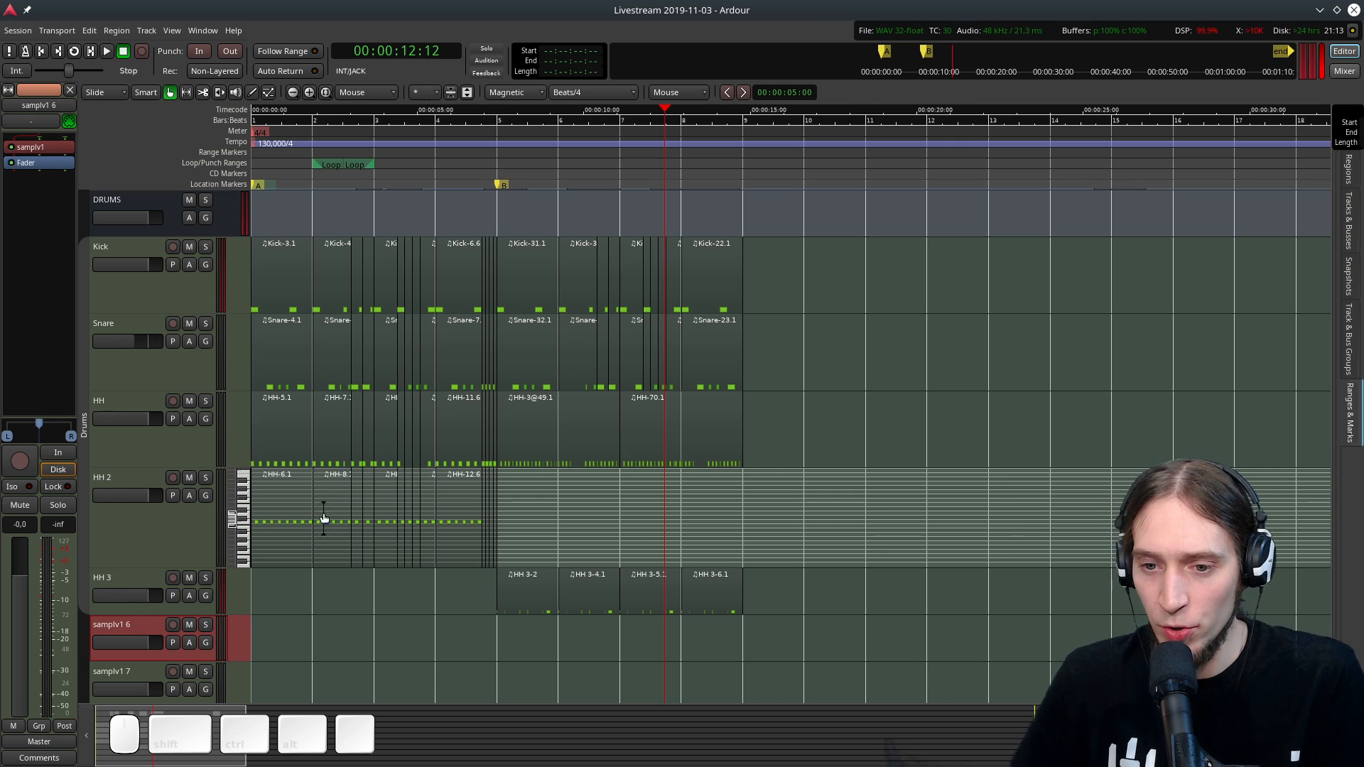
pyautogui.scroll(-4, 106, 524)
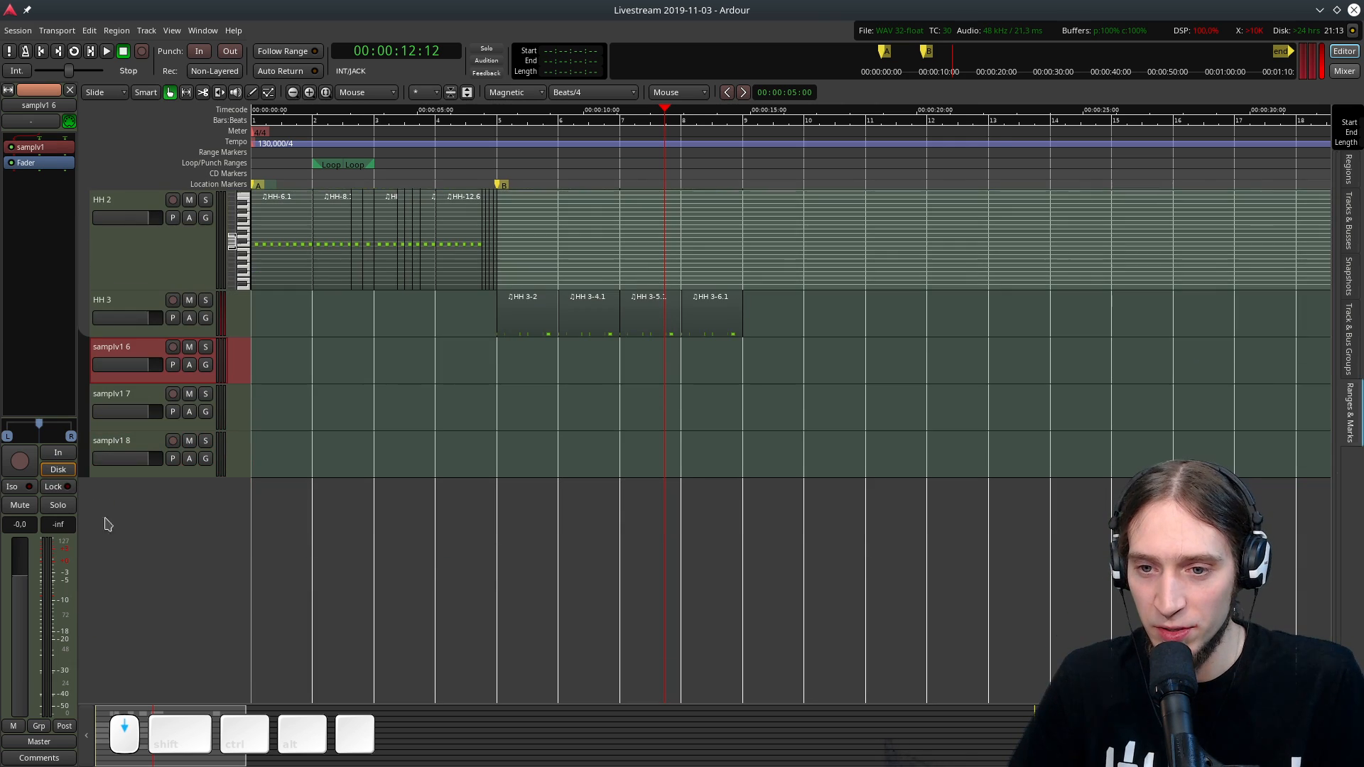
pyautogui.keyDown('shift'); pyautogui.click(135, 454); pyautogui.keyUp('shift')
pyautogui.rightClick(136, 449)
pyautogui.click(124, 510)
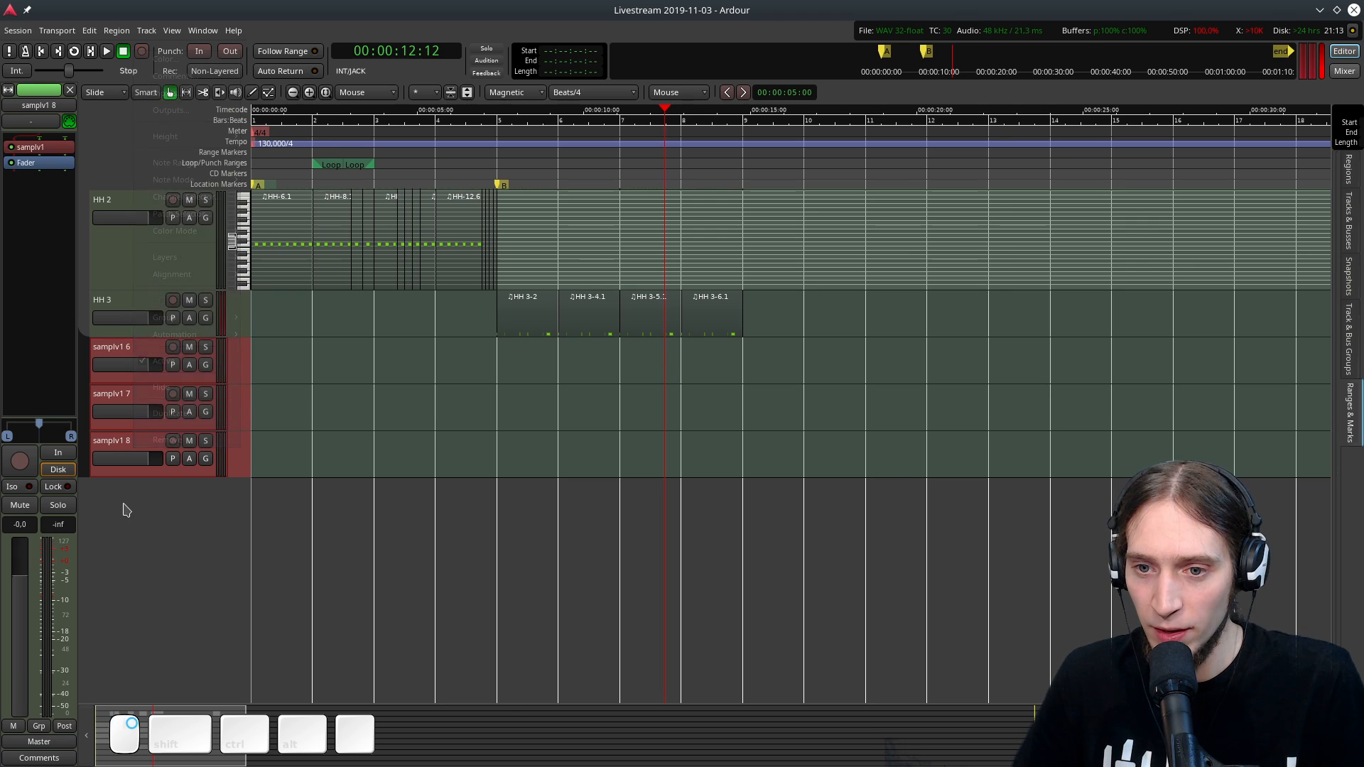
# Add four MIDI tracks named Noize Mak3r at the end, using the Noize Mak3r instrument with Strict-I/O pin mode.
pyautogui.click(62, 402)
pyautogui.click(230, 592)
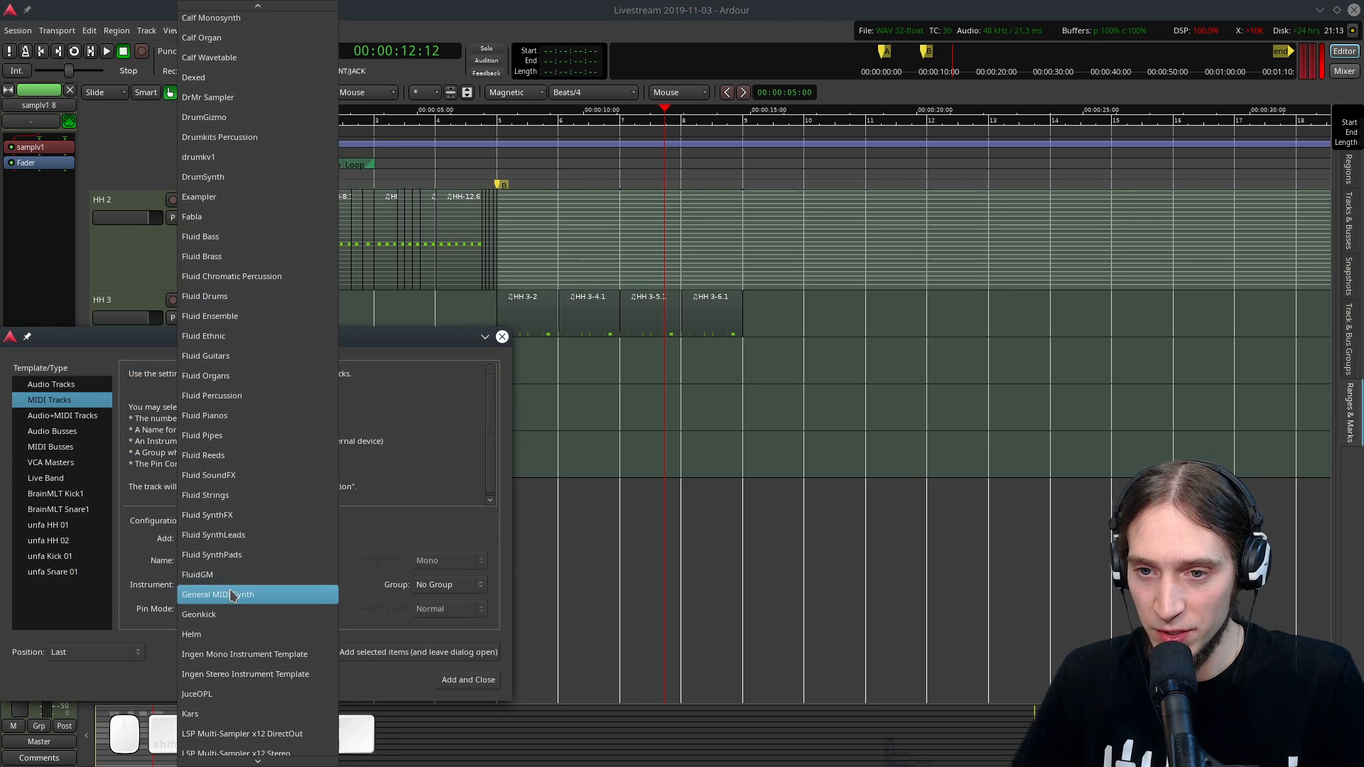
pyautogui.scroll(-5, 291, 490)
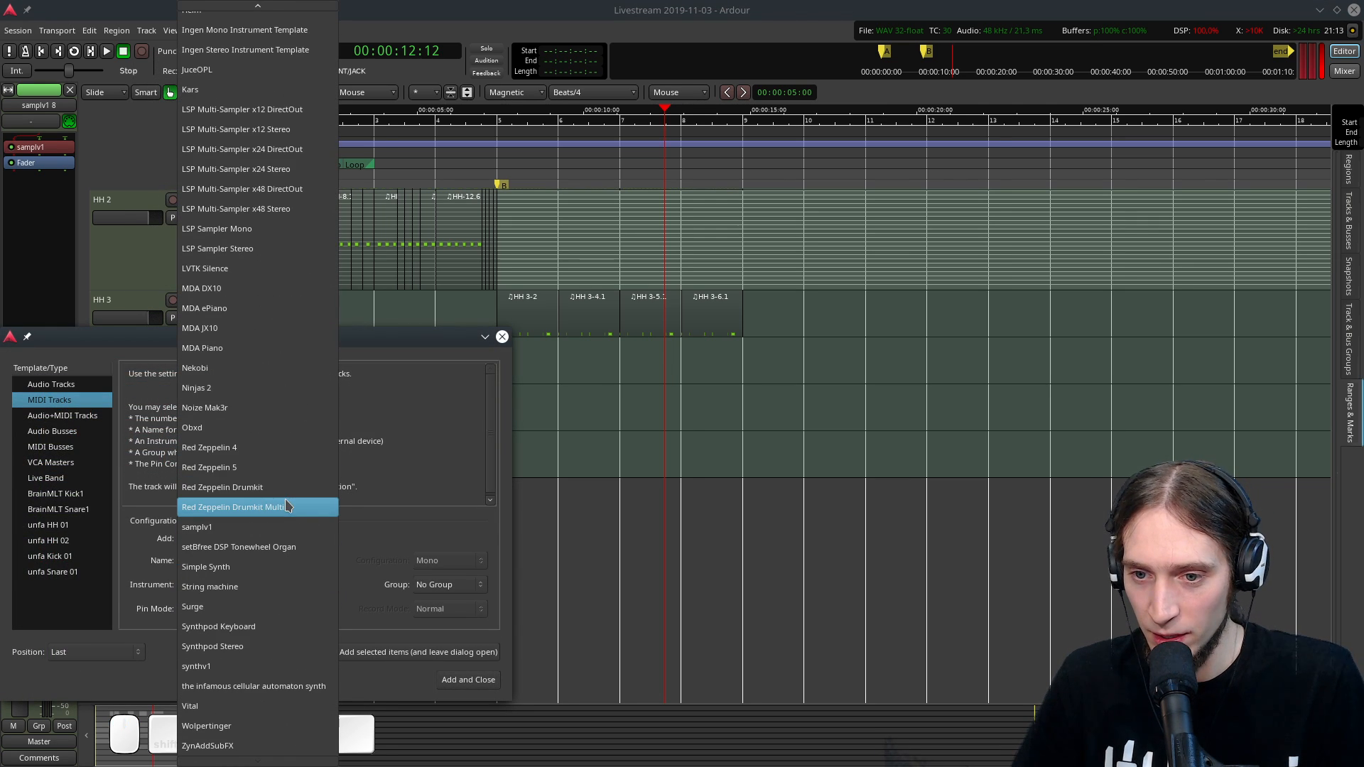
pyautogui.click(255, 414)
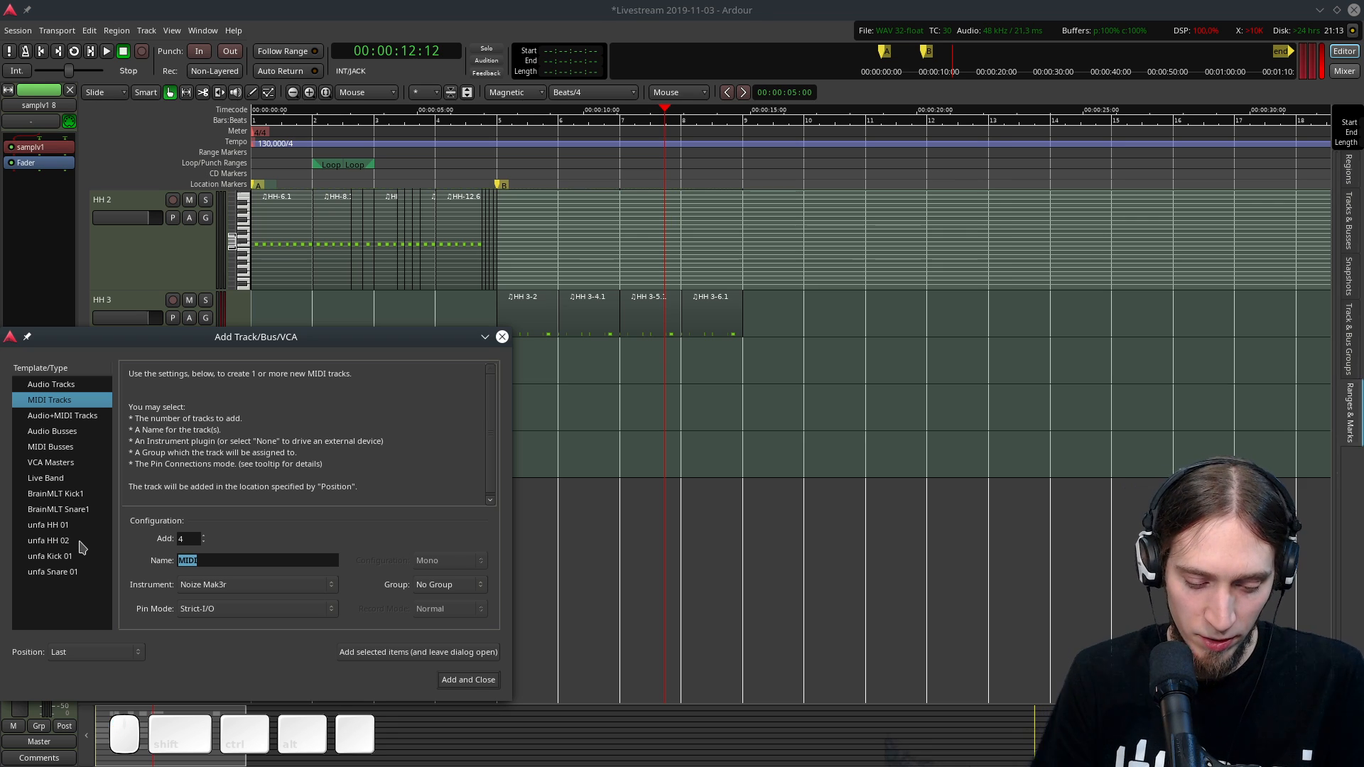
pyautogui.press('shift')
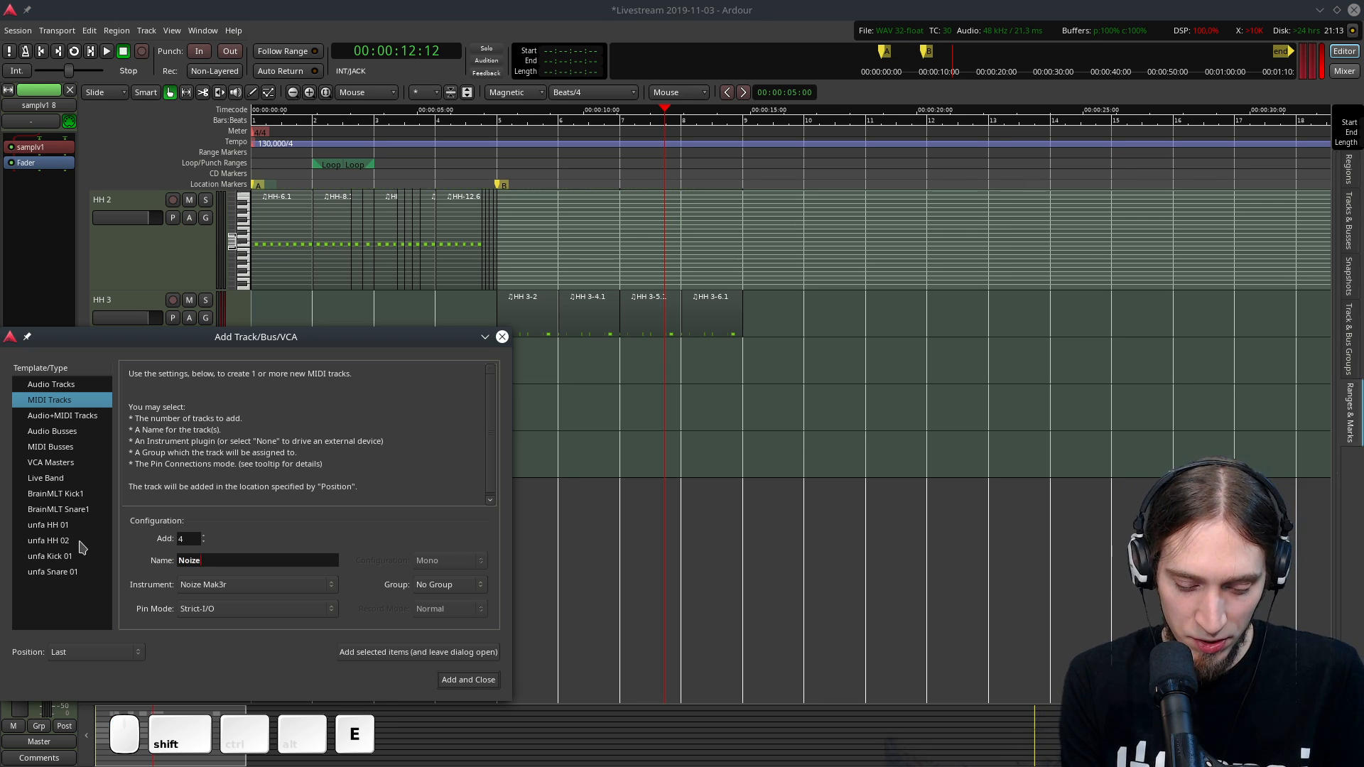
pyautogui.write('Noize Mak3r')
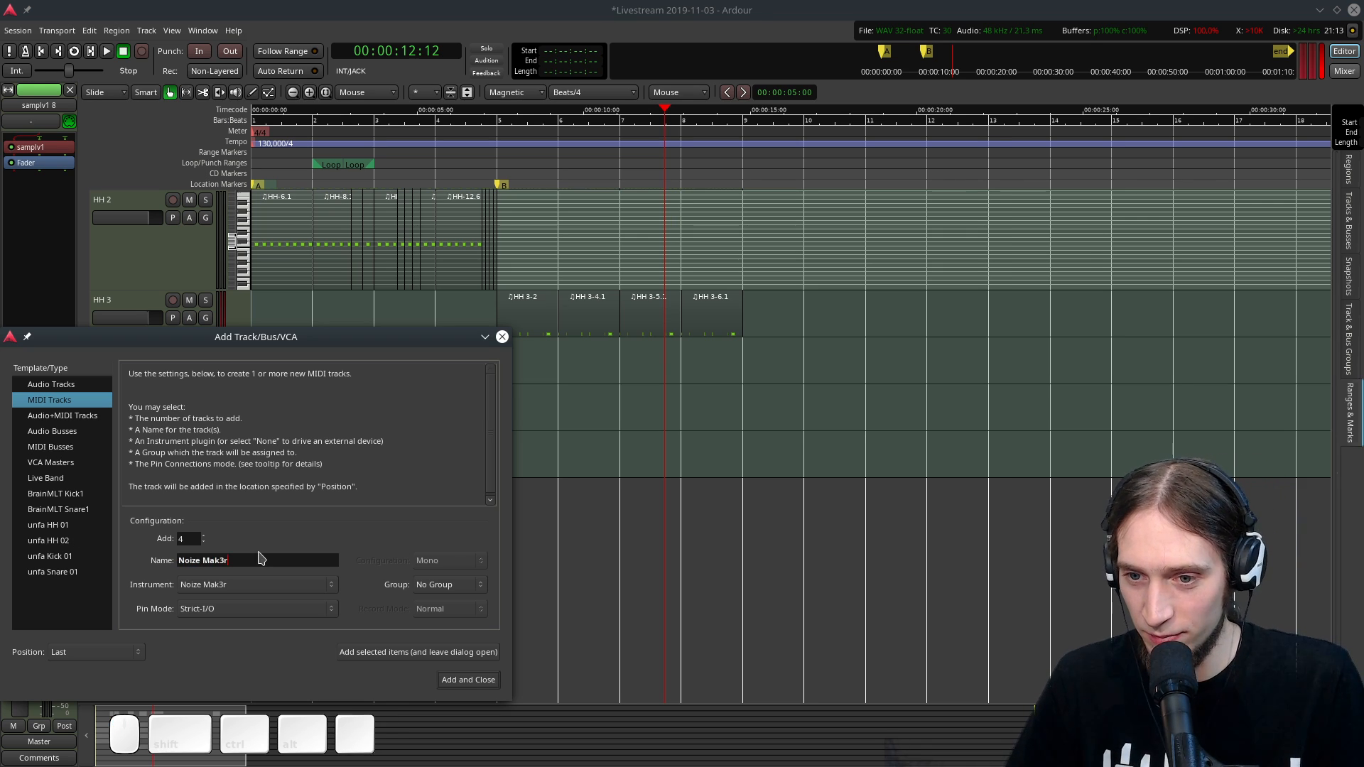
pyautogui.click(468, 680)
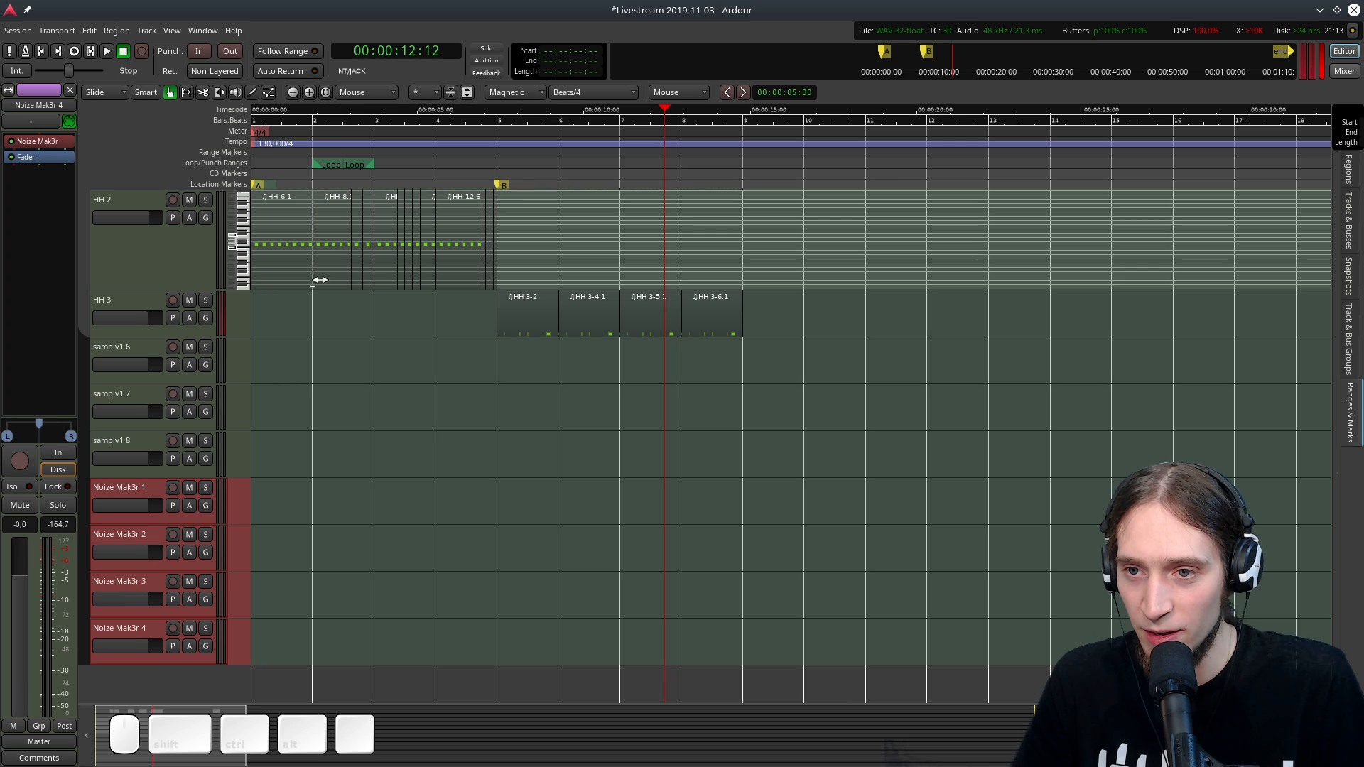
# Play the opening of the beat from the session start and review the track list.
pyautogui.press('Home')
pyautogui.press('space')
pyautogui.scroll(4, 238, 429)
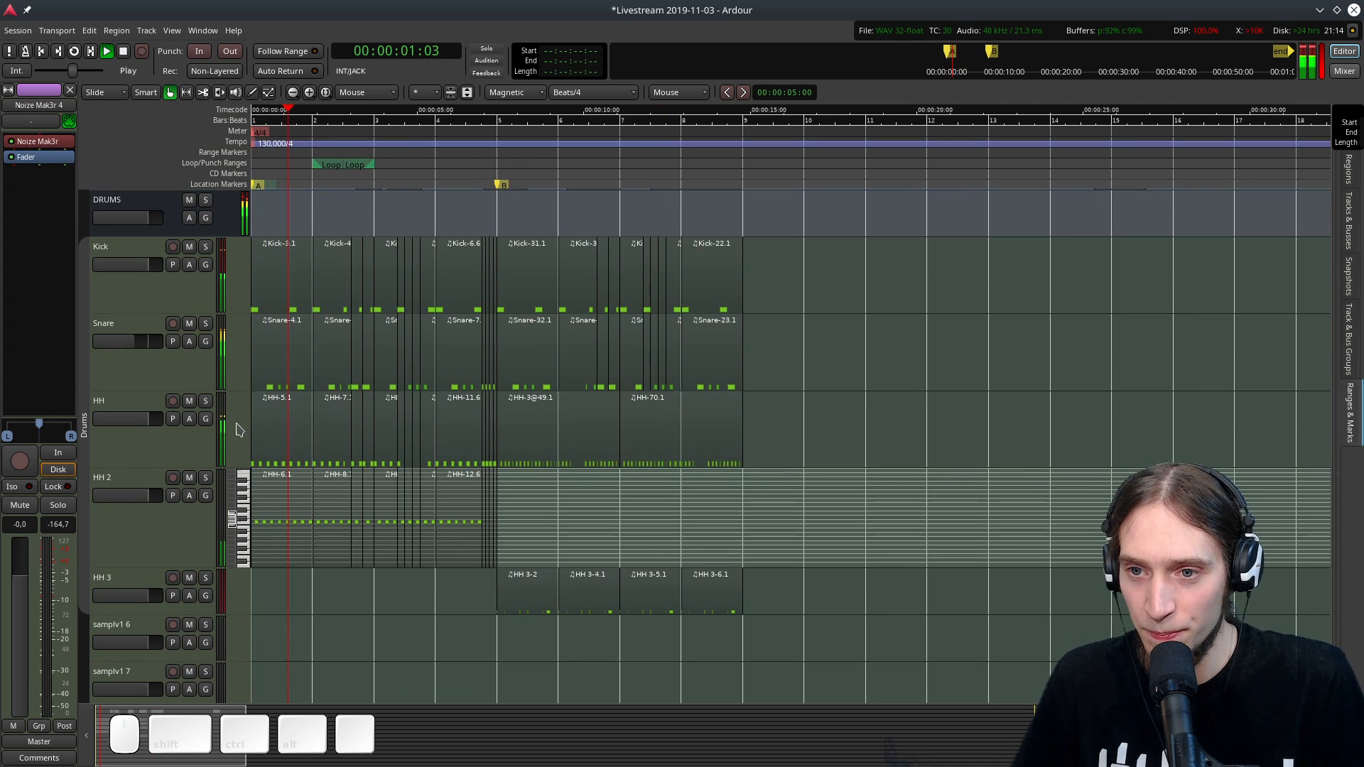
pyautogui.press('space')
pyautogui.scroll(-3, 322, 368)
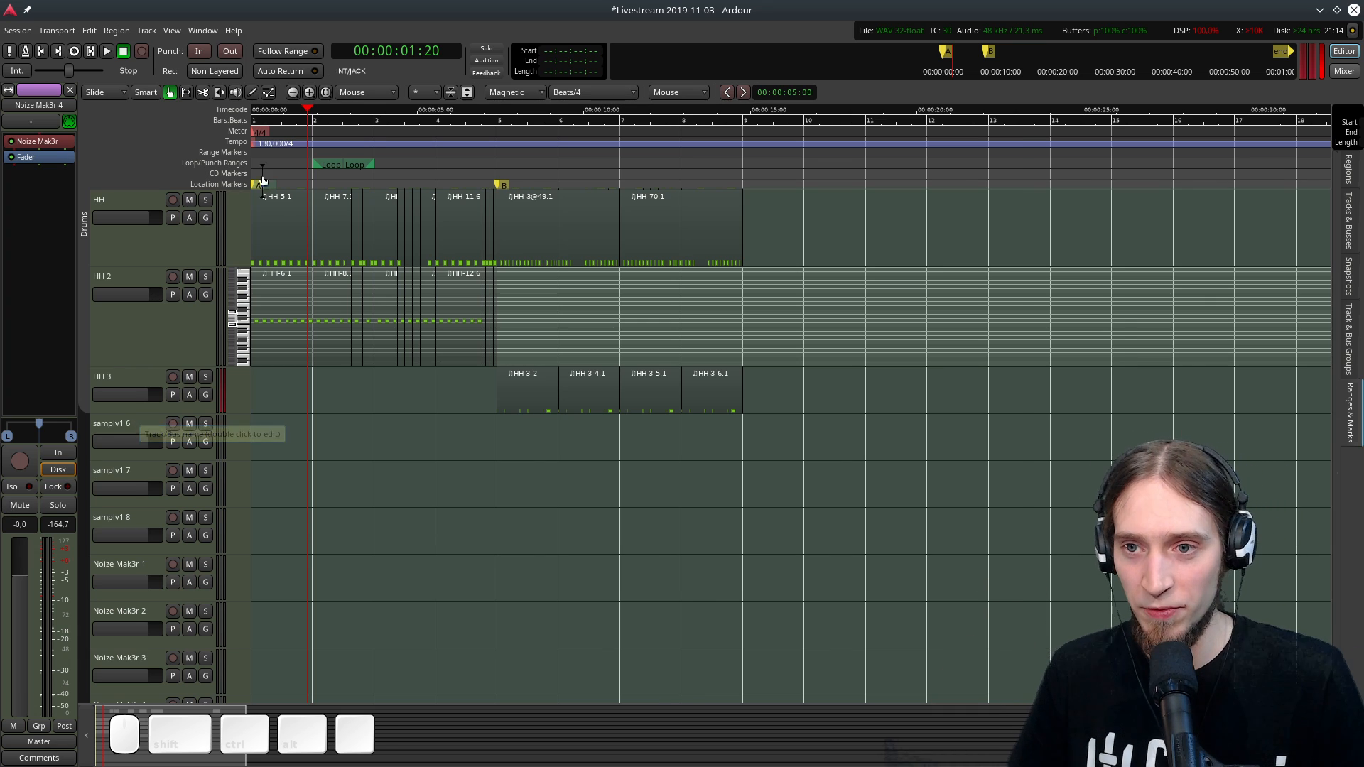
# Unmute the Audio track and play its Coconut Cheese region with the drums around the start of section B.
pyautogui.scroll(3, 428, 321)
pyautogui.click(507, 252)
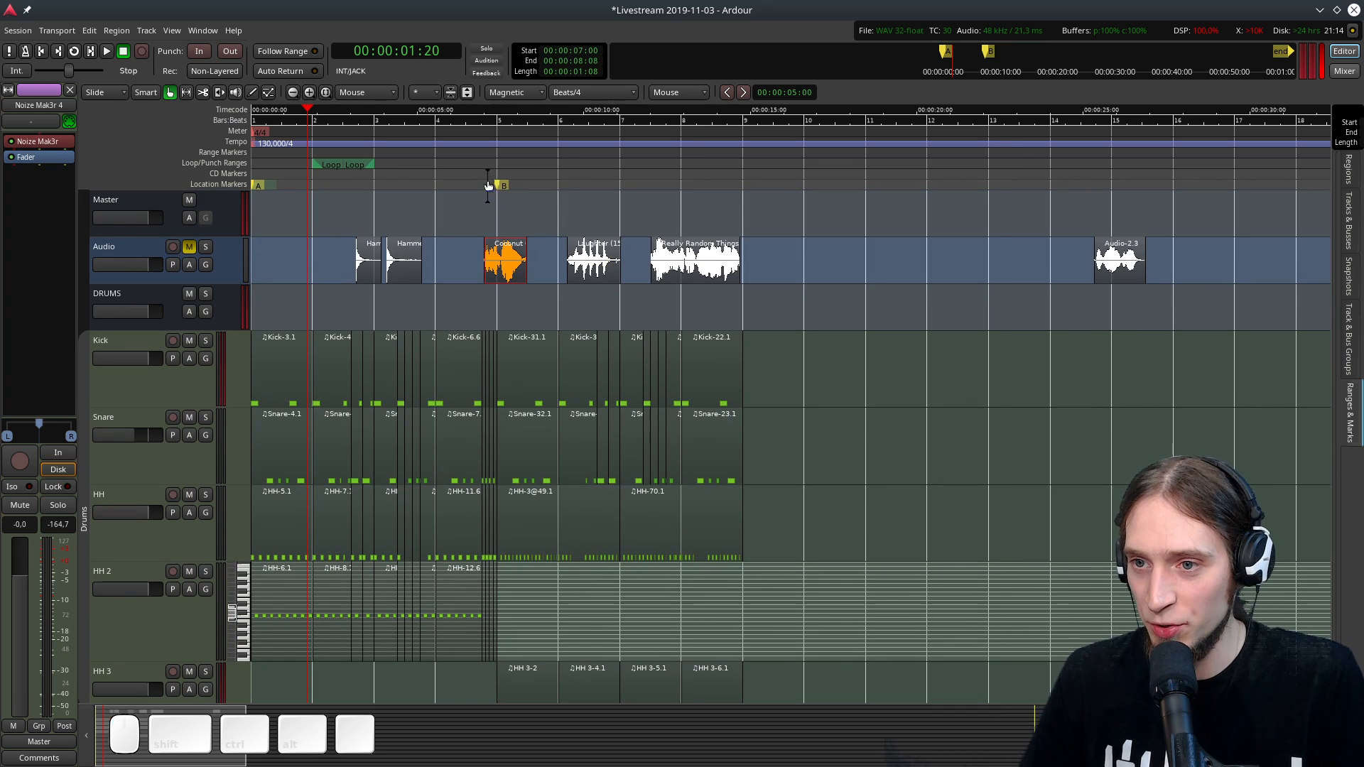
pyautogui.press('space')
pyautogui.press('space')
pyautogui.click(191, 249)
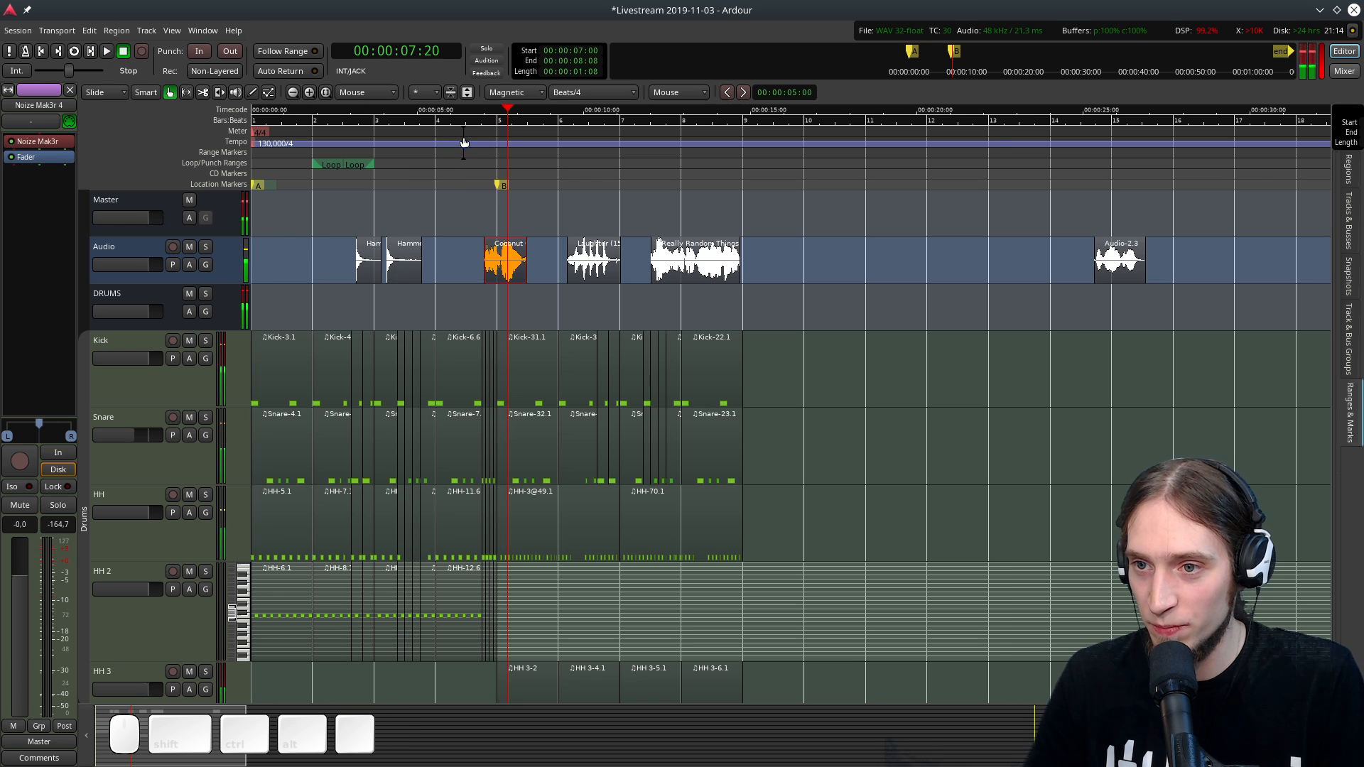
pyautogui.press('space')
pyautogui.click(506, 250)
pyautogui.press('space')
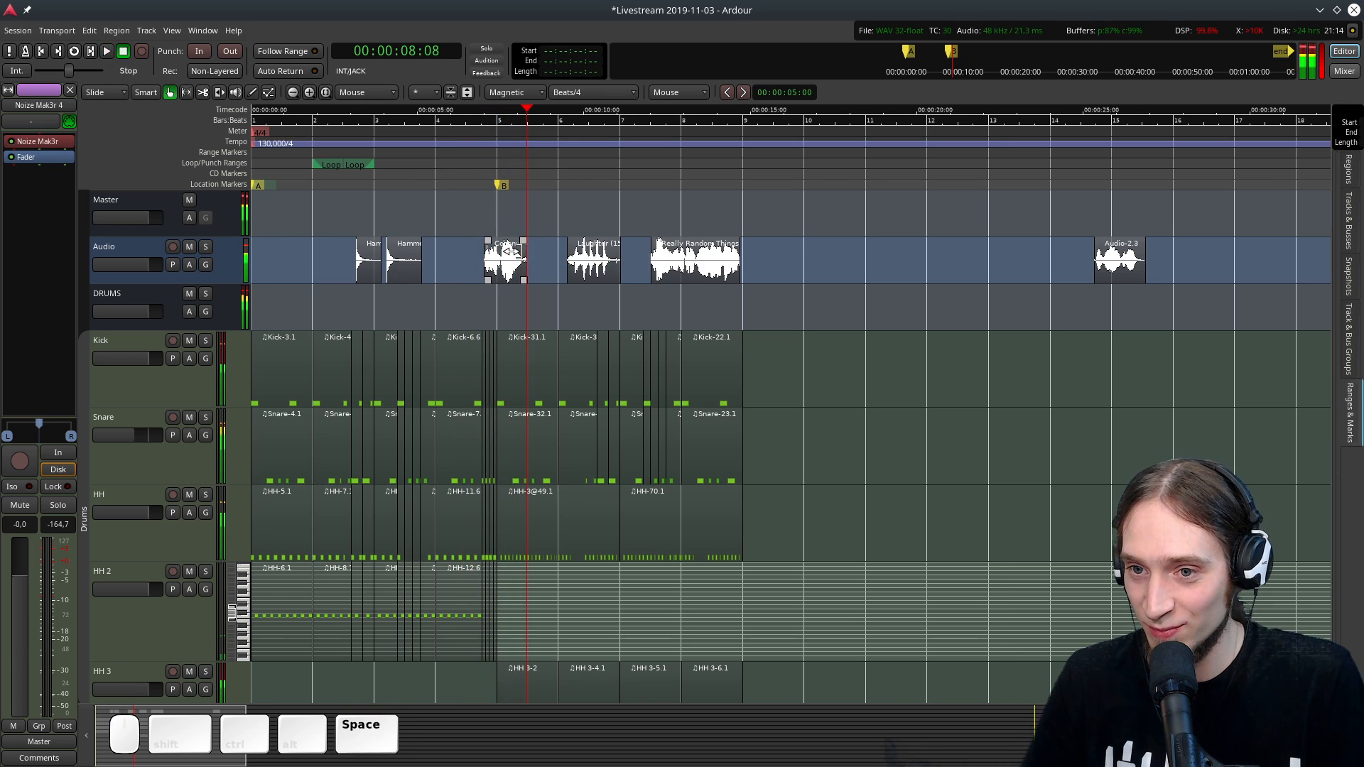
pyautogui.moveTo(512, 251); pyautogui.dragTo(426, 249)
pyautogui.hotkey('ctrl', 'z')
# Split the Coconut Cheese region in two, shift the second piece later to 00:00:07:16 and play the result.
pyautogui.scroll(2, 466, 272)
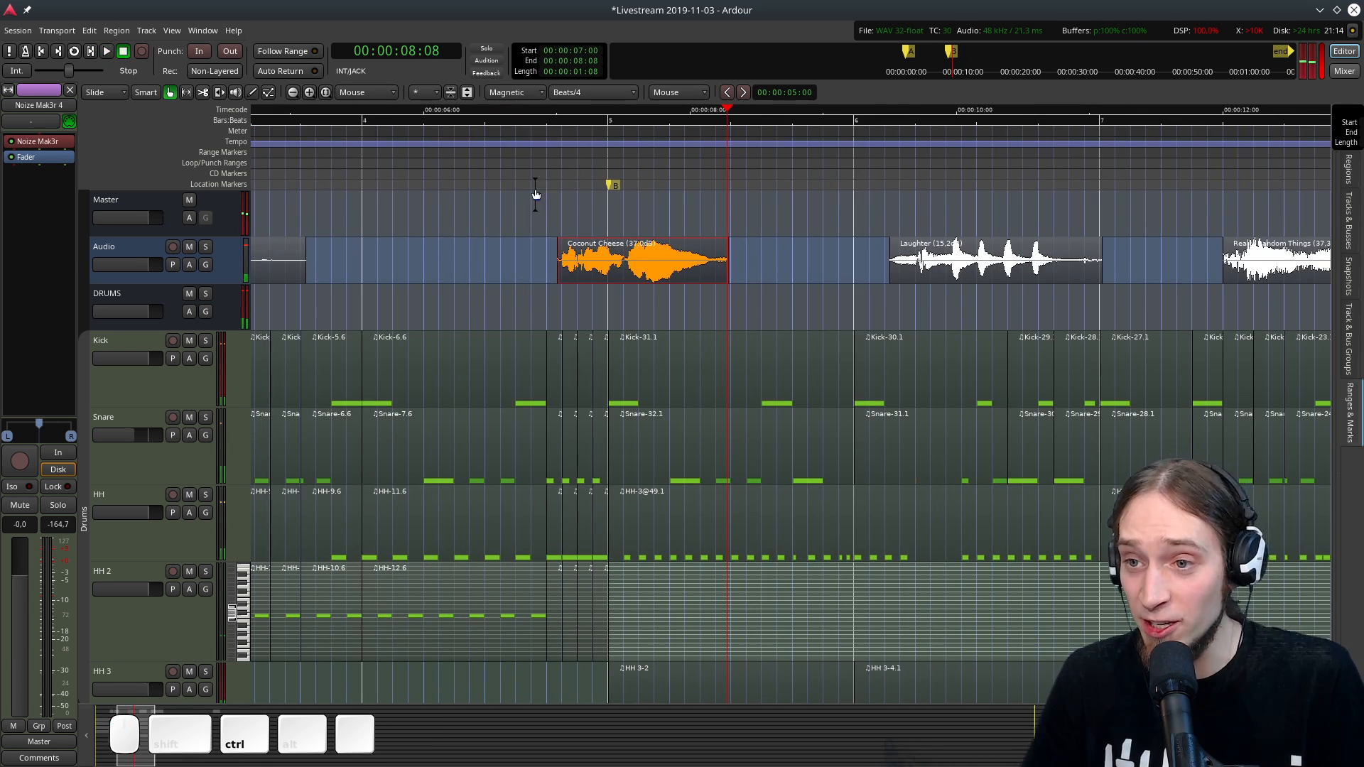
pyautogui.click(480, 116)
pyautogui.scroll(1, 626, 265)
pyautogui.moveTo(618, 264); pyautogui.dragTo(718, 257)
pyautogui.press('s')
pyautogui.press('space')
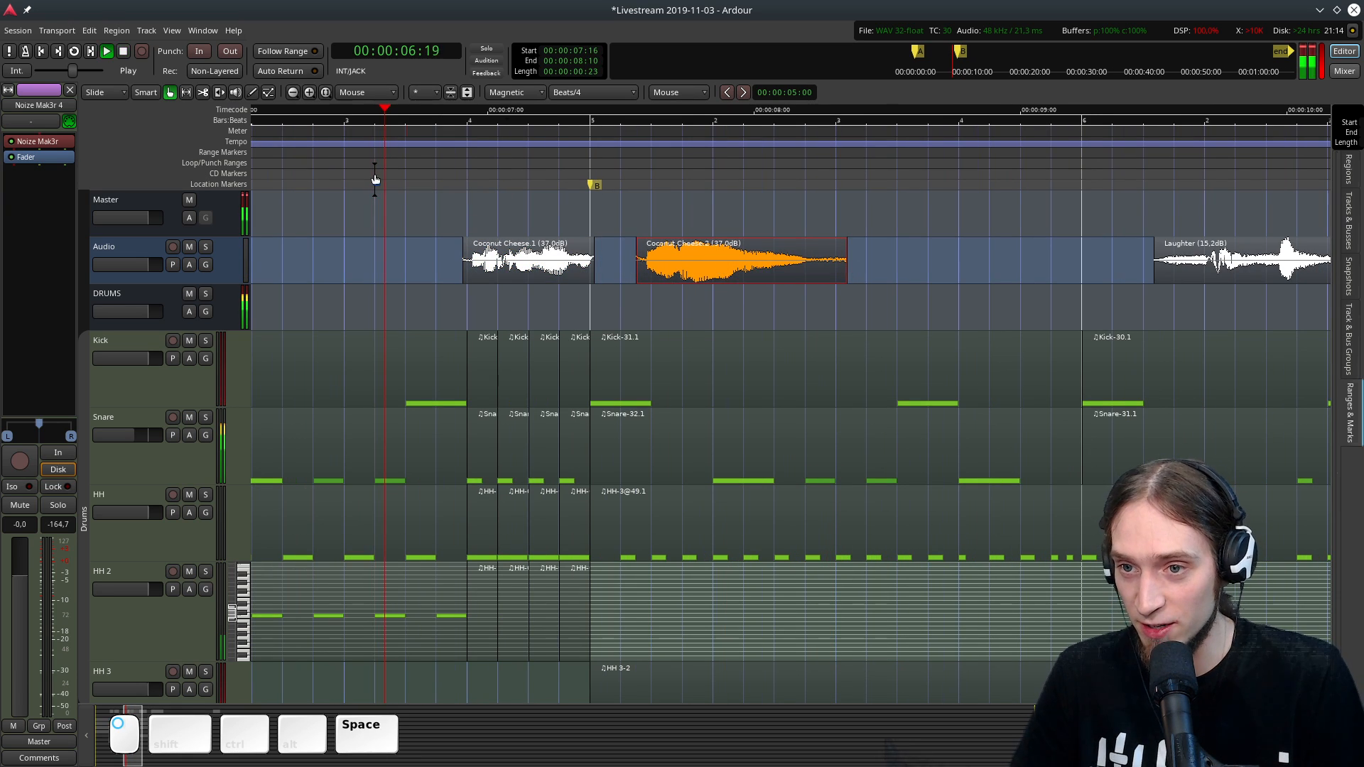
pyautogui.press('space')
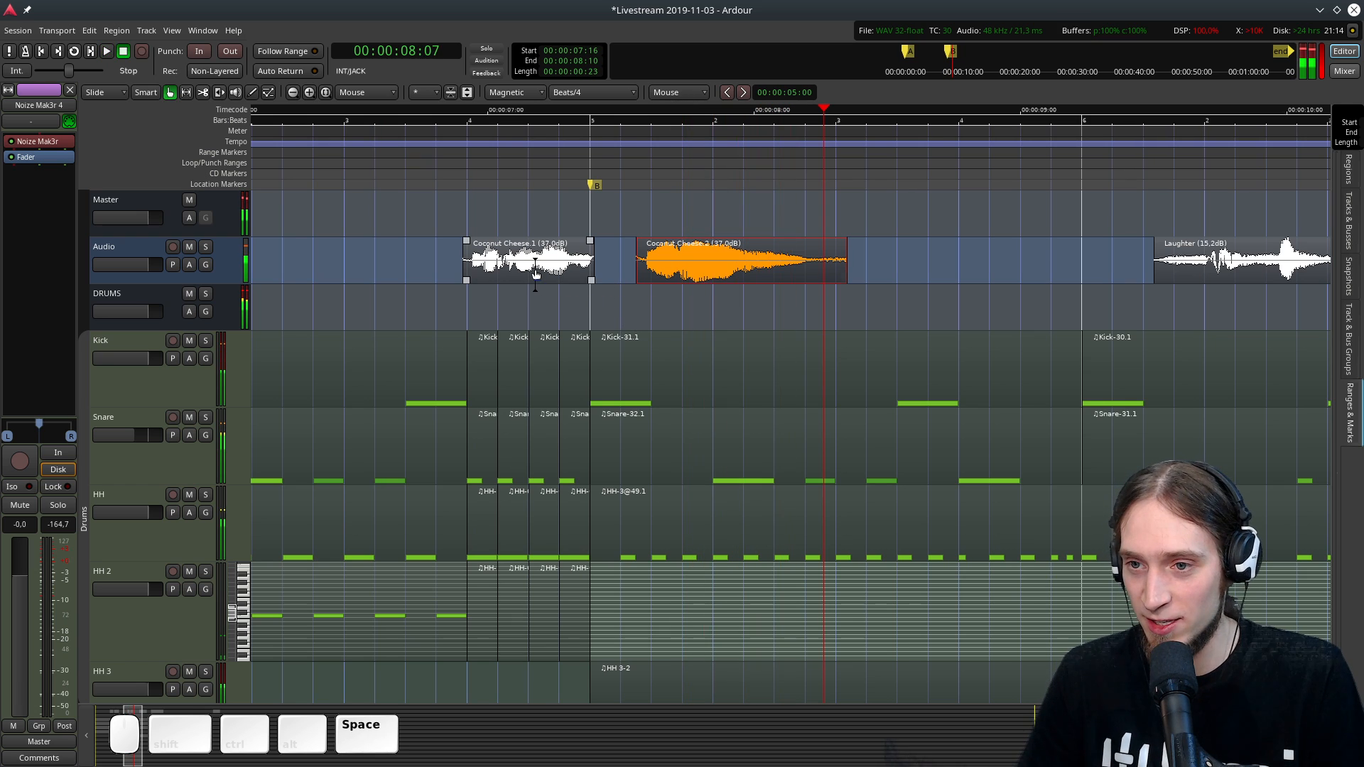
# Move the first Coconut Cheese piece slightly earlier so it ends at marker B, and play on through the Laughter region.
pyautogui.click(534, 267)
pyautogui.press('space')
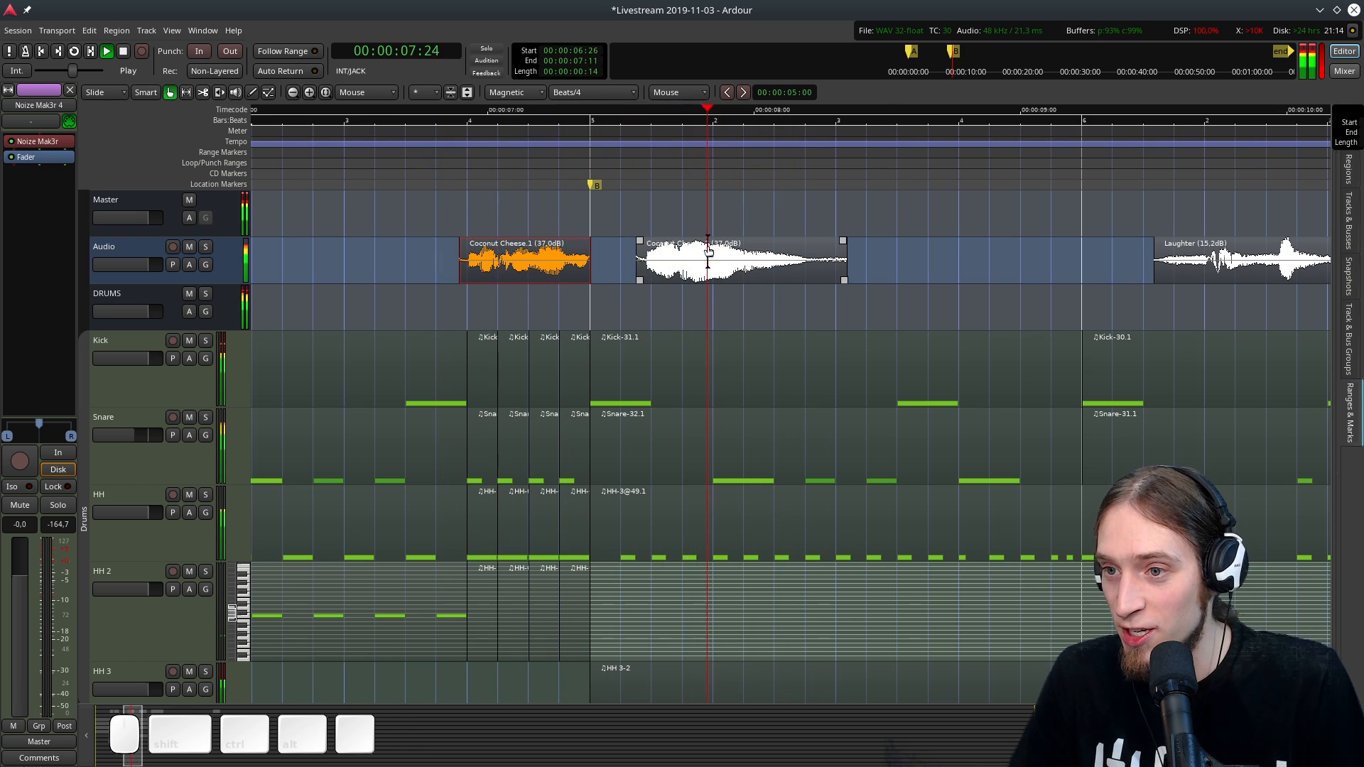
pyautogui.keyDown('ctrl'); pyautogui.scroll(-1, 767, 270); pyautogui.keyUp('ctrl')
pyautogui.keyDown('ctrl'); pyautogui.scroll(-1, 767, 269); pyautogui.keyUp('ctrl')
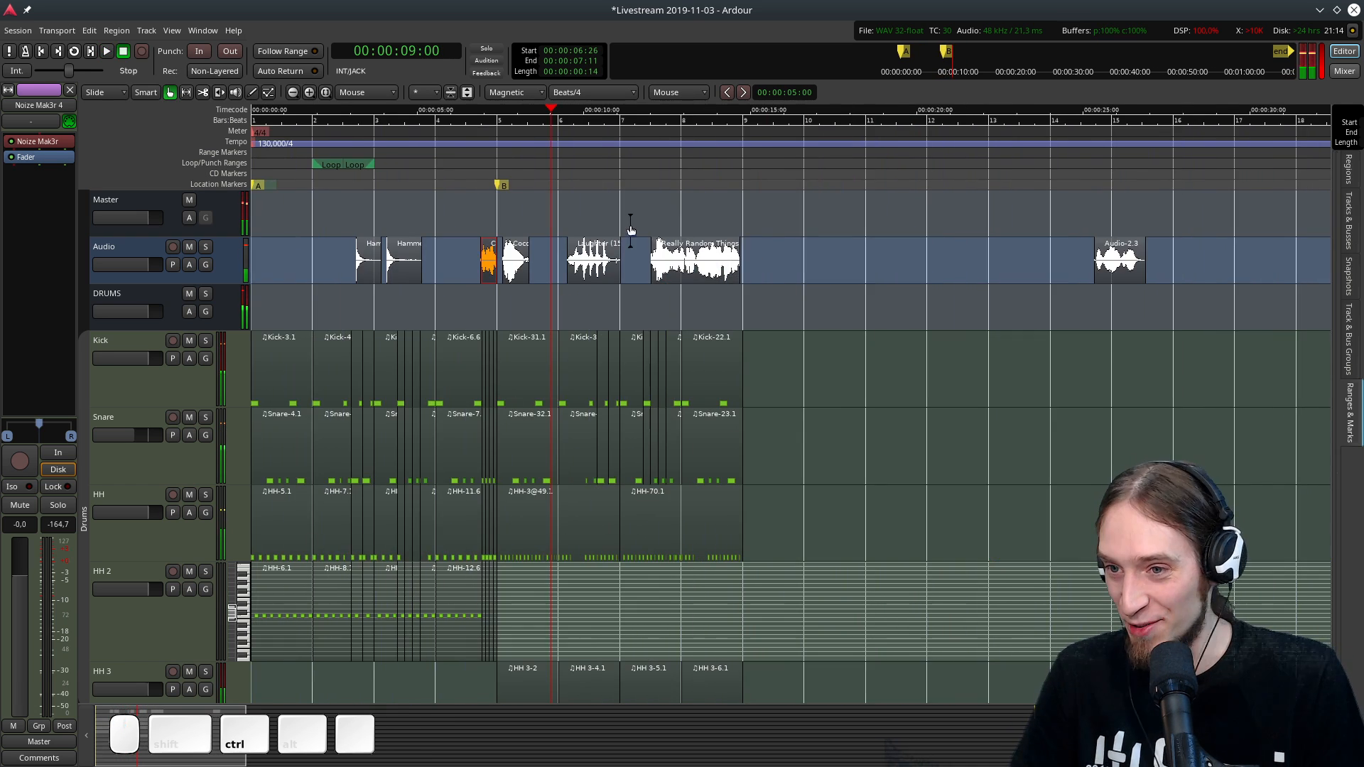
pyautogui.press('space')
pyautogui.keyDown('ctrl'); pyautogui.scroll(1, 582, 331); pyautogui.keyUp('ctrl')
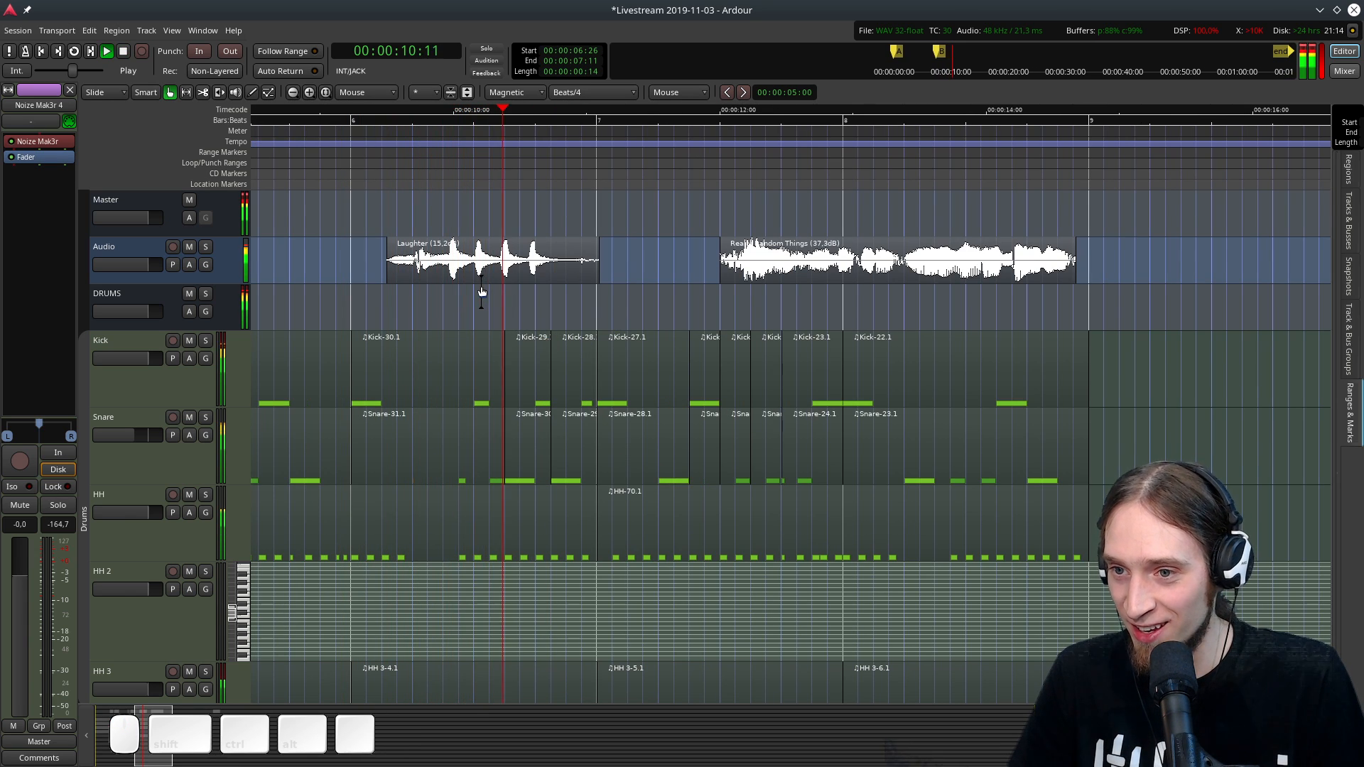
# Move the Laughter region on the Audio track slightly earlier to start at 00:00:09:13 and play it.
pyautogui.press('space')
pyautogui.keyDown('ctrl'); pyautogui.scroll(1, 465, 270); pyautogui.keyUp('ctrl')
pyautogui.moveTo(465, 270); pyautogui.dragTo(454, 268)
pyautogui.press('space')
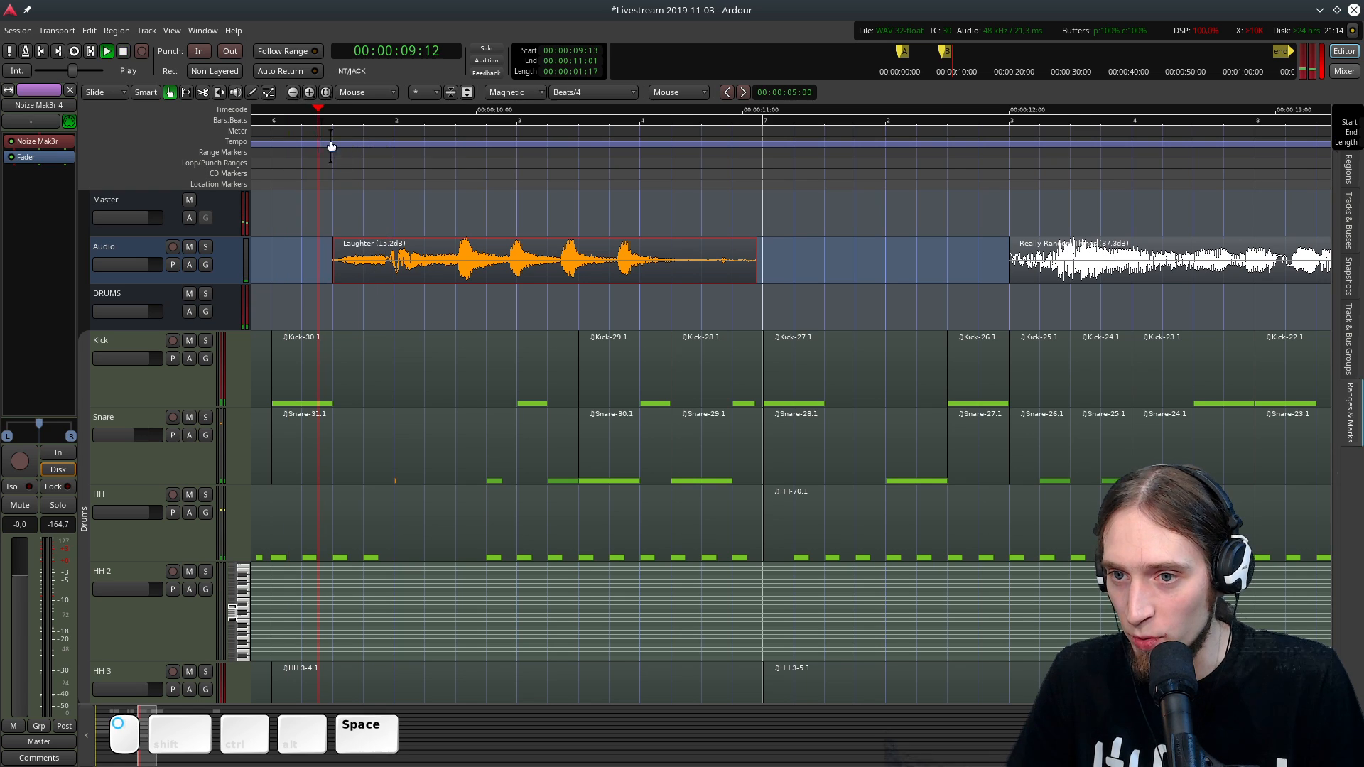
pyautogui.press('space')
# Split the Laughter region around its separate bursts, shift the pieces later with small gaps between them, and play the result.
pyautogui.press('s')
pyautogui.keyDown('ctrl'); pyautogui.scroll(1, 458, 256); pyautogui.keyUp('ctrl')
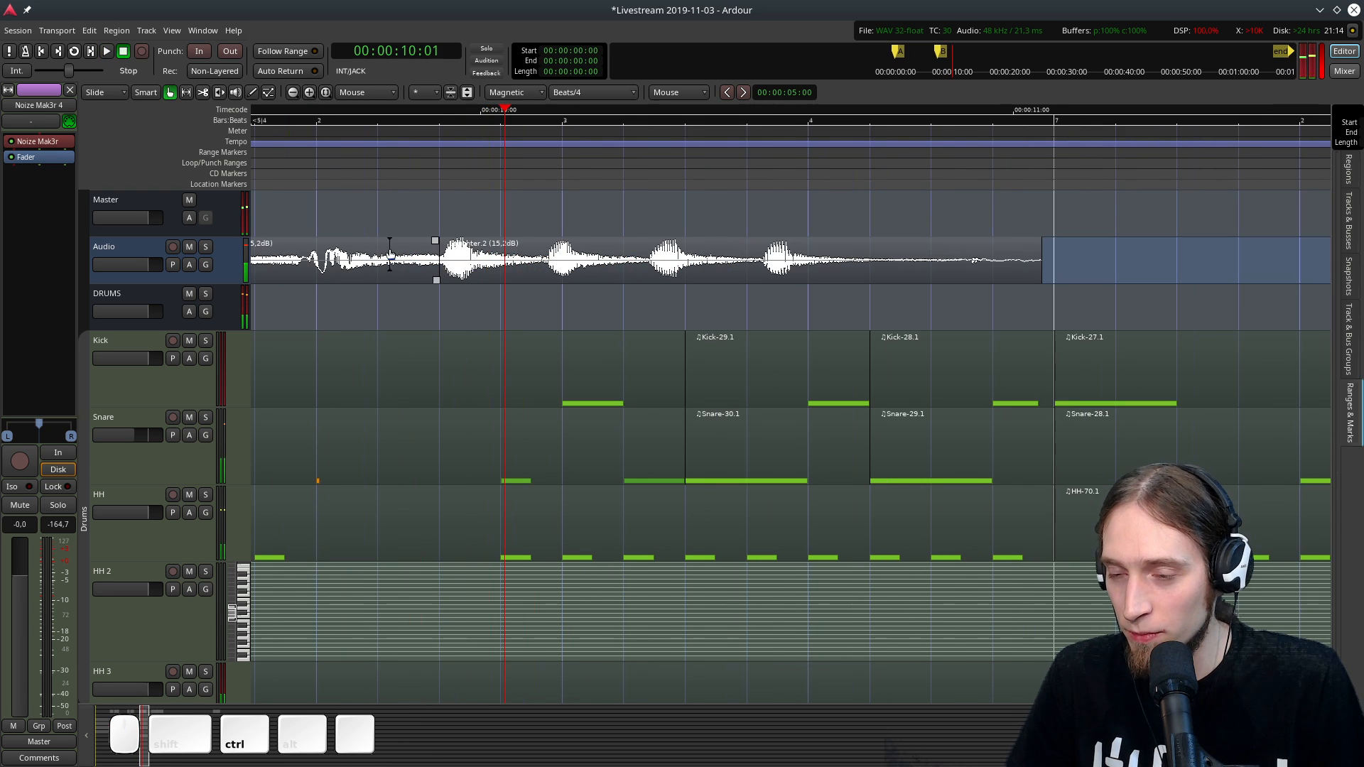
pyautogui.click(389, 255)
pyautogui.keyDown('ctrl'); pyautogui.click(535, 264); pyautogui.keyUp('ctrl')
pyautogui.moveTo(536, 264); pyautogui.dragTo(875, 267)
pyautogui.click(605, 261)
pyautogui.press('s')
pyautogui.press('s')
pyautogui.press('s')
pyautogui.press('space')
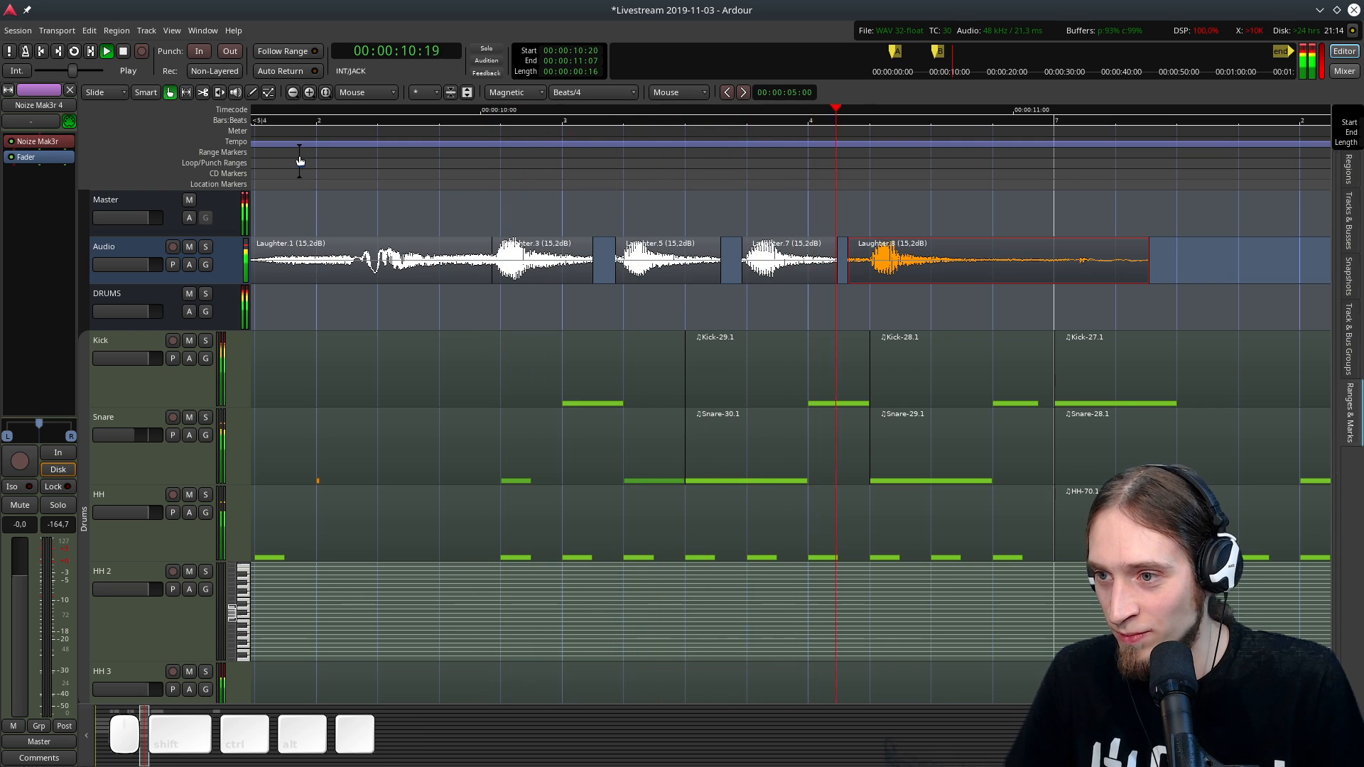
# Cut off the last Laughter piece's tail at bar 7 and extend the last three pieces' starts earlier to close the gaps.
pyautogui.press('space')
pyautogui.press('s')
pyautogui.keyDown('shift'); pyautogui.rightClick(1094, 263); pyautogui.keyUp('shift')
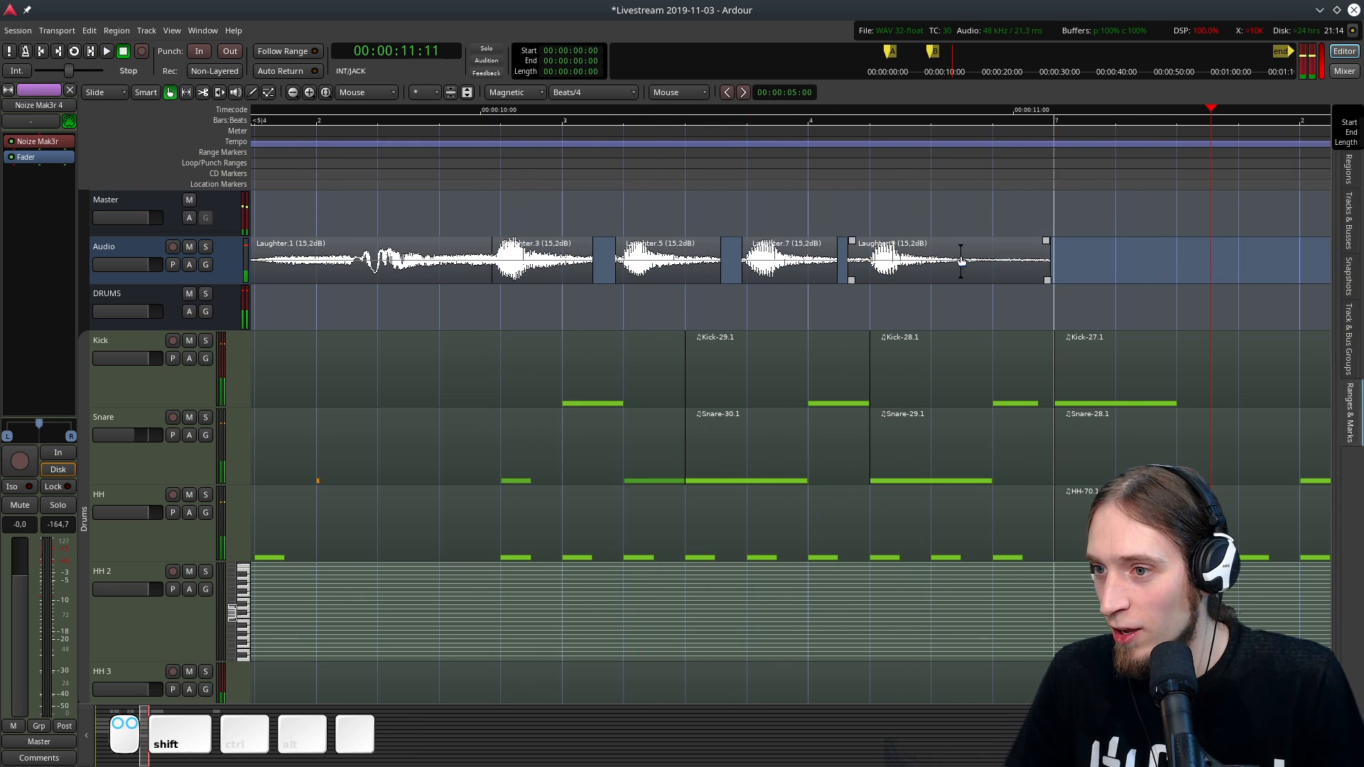
pyautogui.keyDown('shift'); pyautogui.click(961, 260); pyautogui.keyUp('shift')
pyautogui.keyDown('shift'); pyautogui.click(781, 261); pyautogui.keyUp('shift')
pyautogui.keyDown('shift'); pyautogui.click(637, 263); pyautogui.keyUp('shift')
pyautogui.moveTo(622, 263); pyautogui.dragTo(596, 243)
# Split and delete the opening of the first Laughter piece, fade in the short remainder and play from there.
pyautogui.click(361, 157)
pyautogui.click(404, 256)
pyautogui.press('s')
pyautogui.click(375, 260)
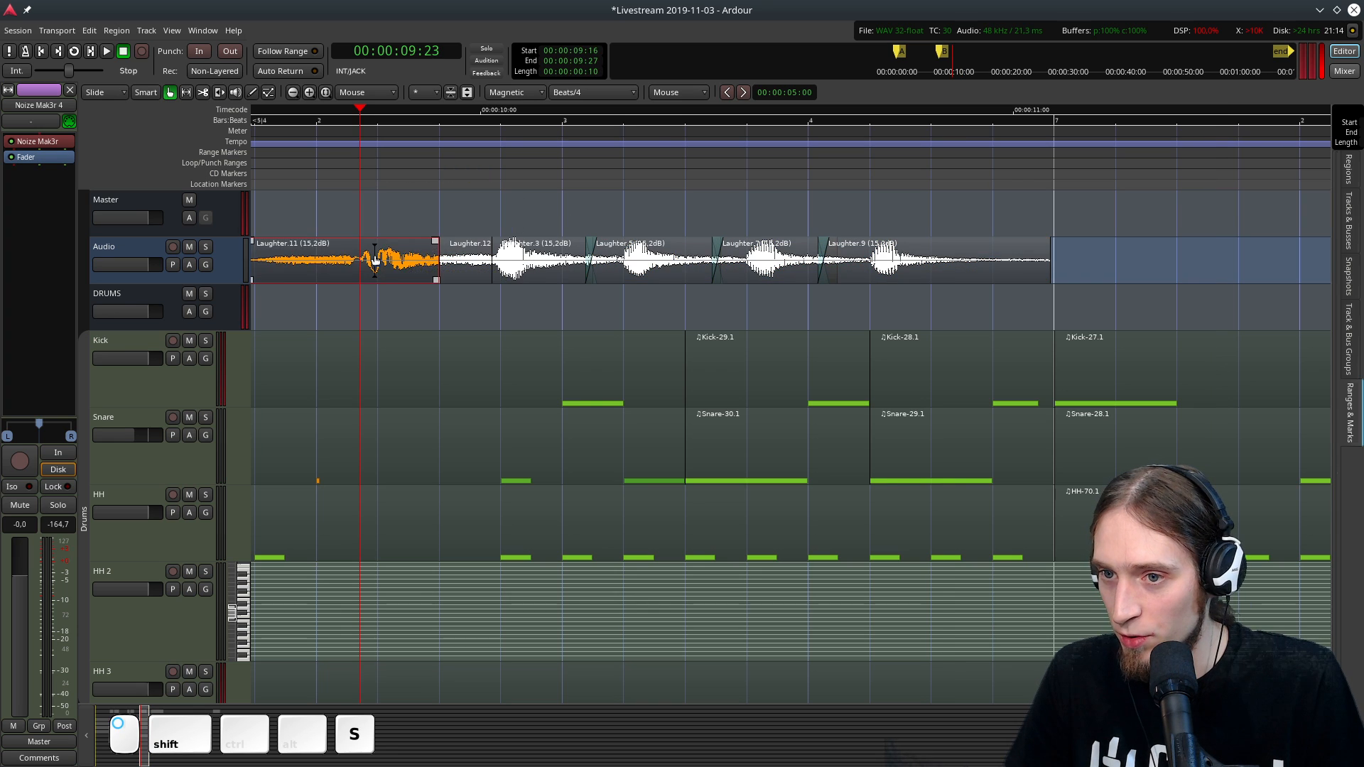
pyautogui.keyDown('shift'); pyautogui.rightClick(376, 261); pyautogui.keyUp('shift')
pyautogui.moveTo(441, 242); pyautogui.dragTo(469, 244)
pyautogui.click(386, 176)
pyautogui.press('space')
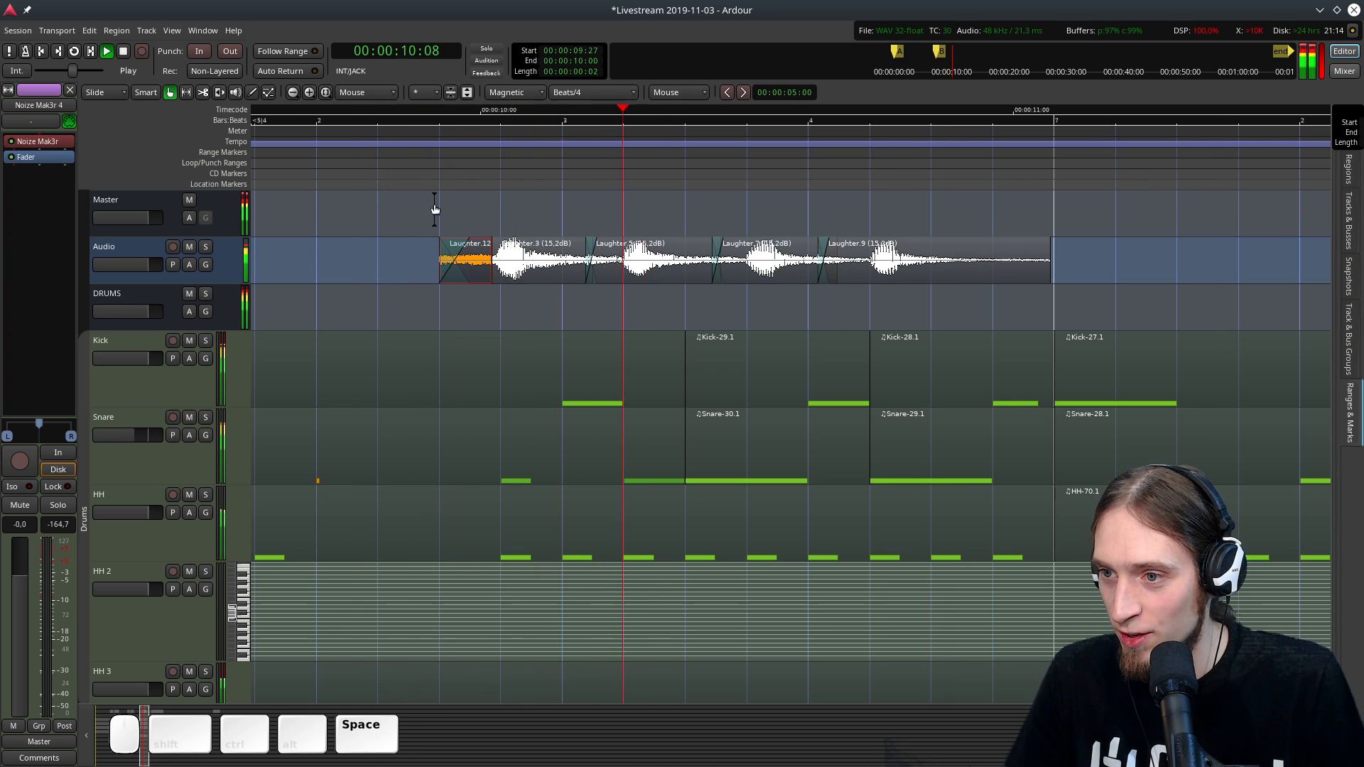
# Play on through the Really Random Things region and replay it from its beginning.
pyautogui.keyDown('ctrl'); pyautogui.scroll(-3, 533, 260); pyautogui.keyUp('ctrl')
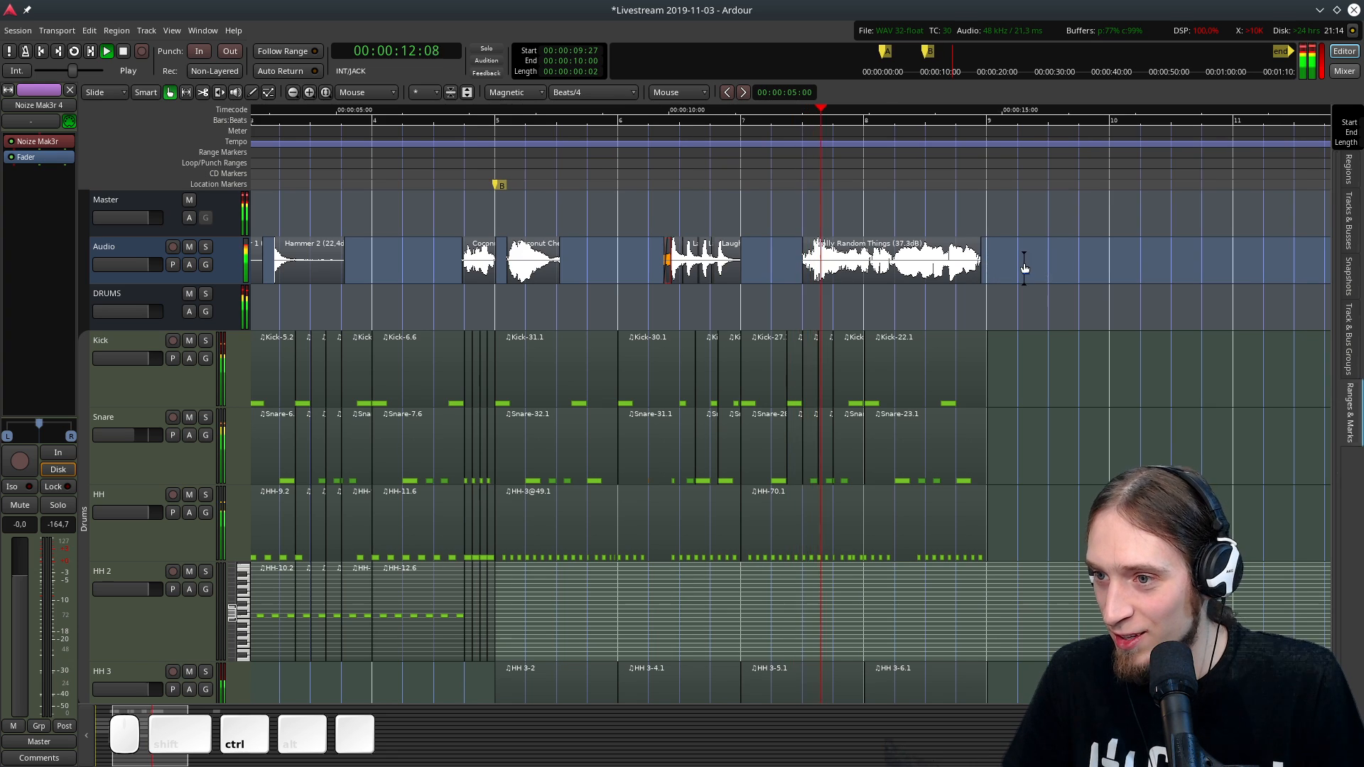
pyautogui.keyDown('ctrl'); pyautogui.scroll(1, 1024, 261); pyautogui.keyUp('ctrl')
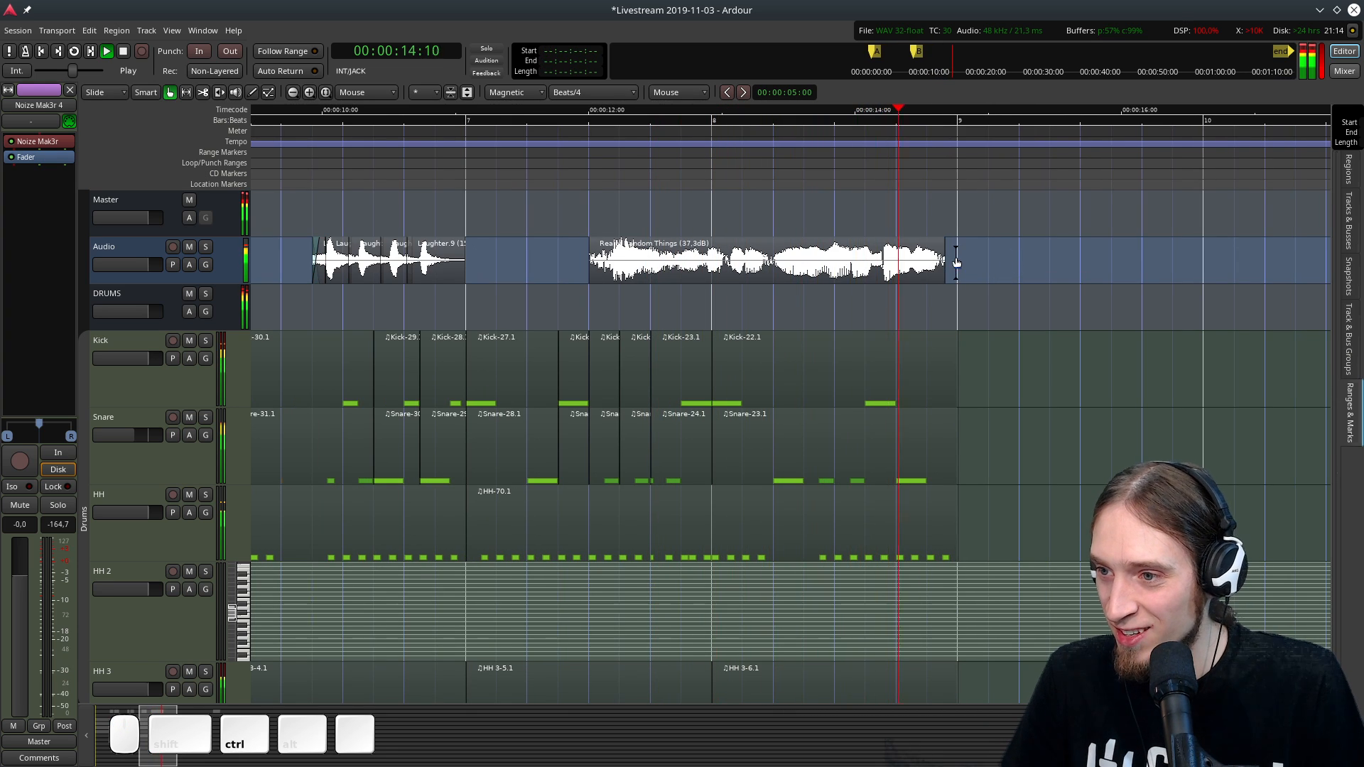
pyautogui.press('space')
pyautogui.click(579, 176)
pyautogui.press('space')
pyautogui.keyDown('ctrl'); pyautogui.scroll(2, 593, 245); pyautogui.keyUp('ctrl')
pyautogui.press('space')
# Split the Really Random Things region at 00:00:12:05, where its loud part begins, and play it.
pyautogui.click(662, 264)
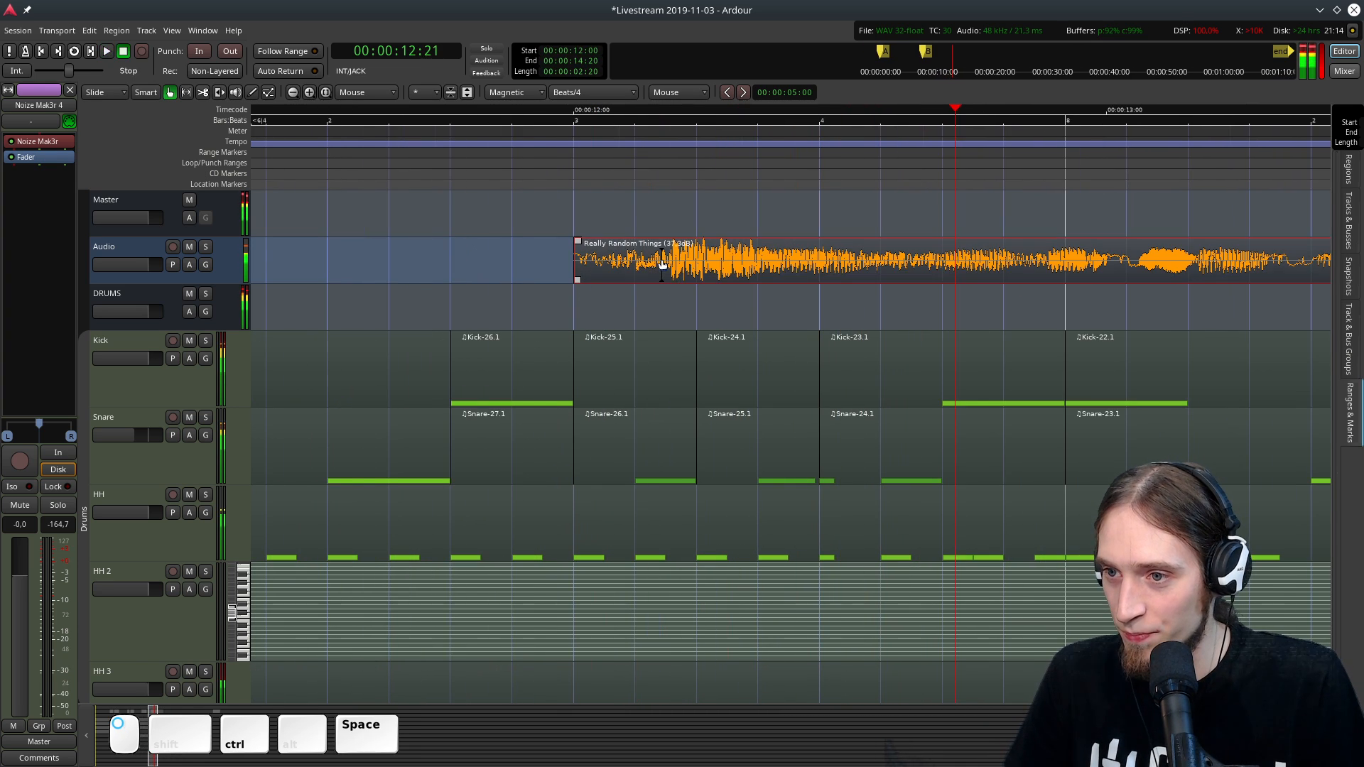
pyautogui.press('s')
pyautogui.press('space')
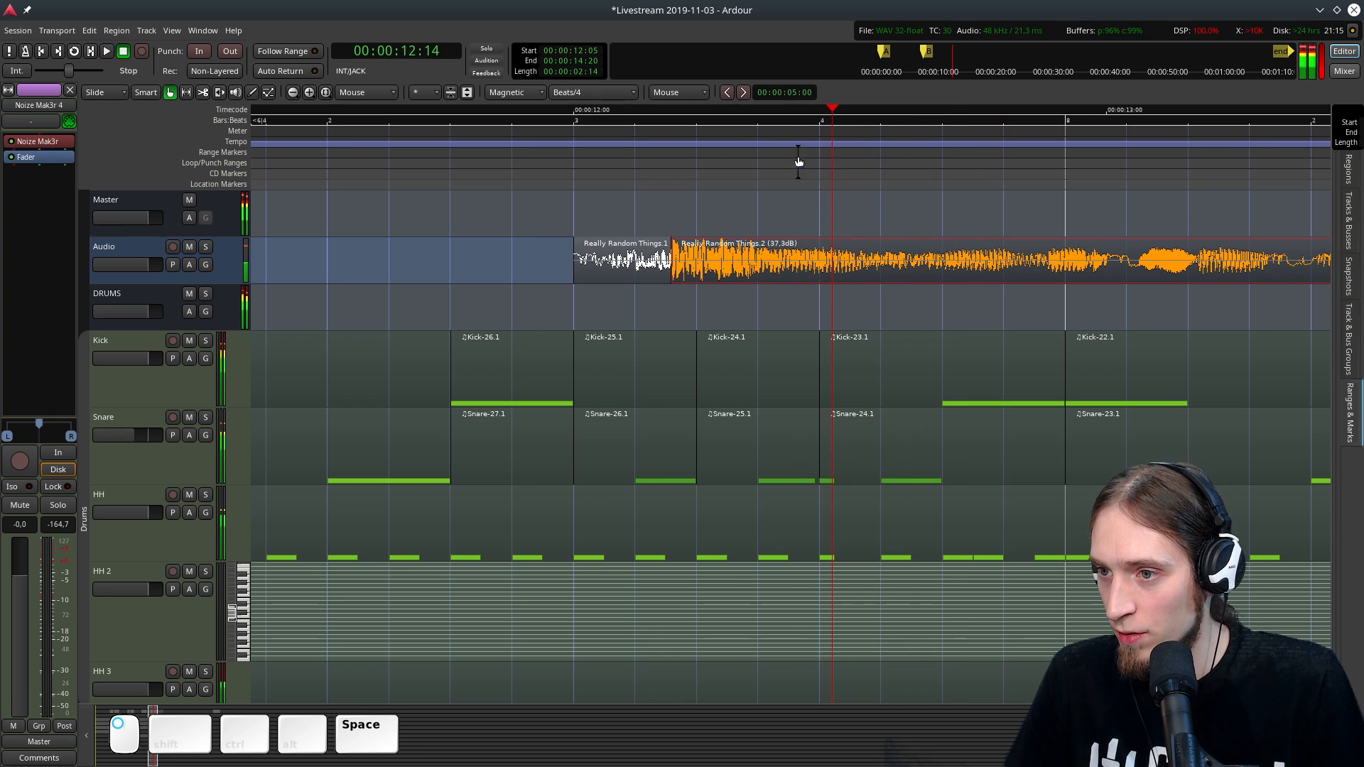
# Split Really Random Things again near 00:00:12:08, move the remainder later to 00:00:12:10, and split that at 00:00:12:12.
pyautogui.click(719, 158)
pyautogui.press('s')
pyautogui.moveTo(723, 261); pyautogui.dragTo(808, 258)
pyautogui.press('s')
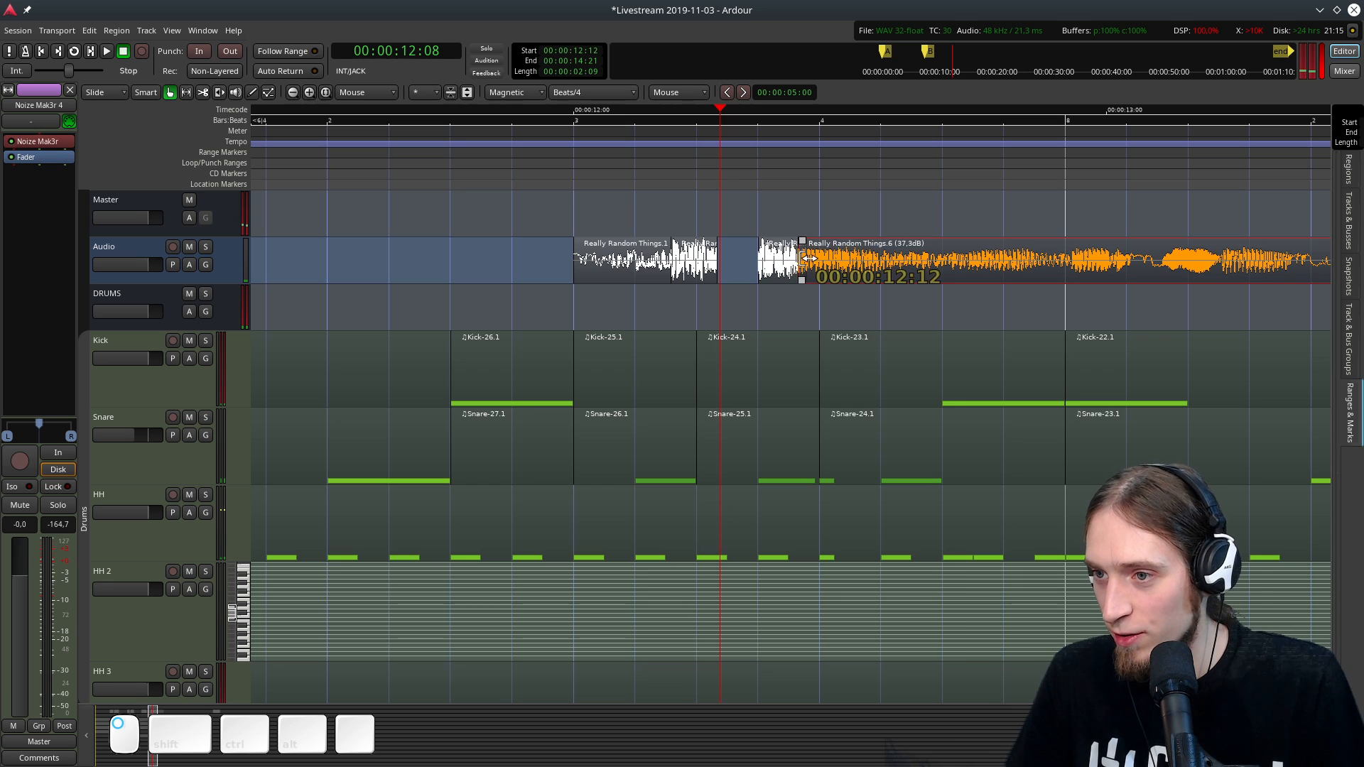
pyautogui.press('space')
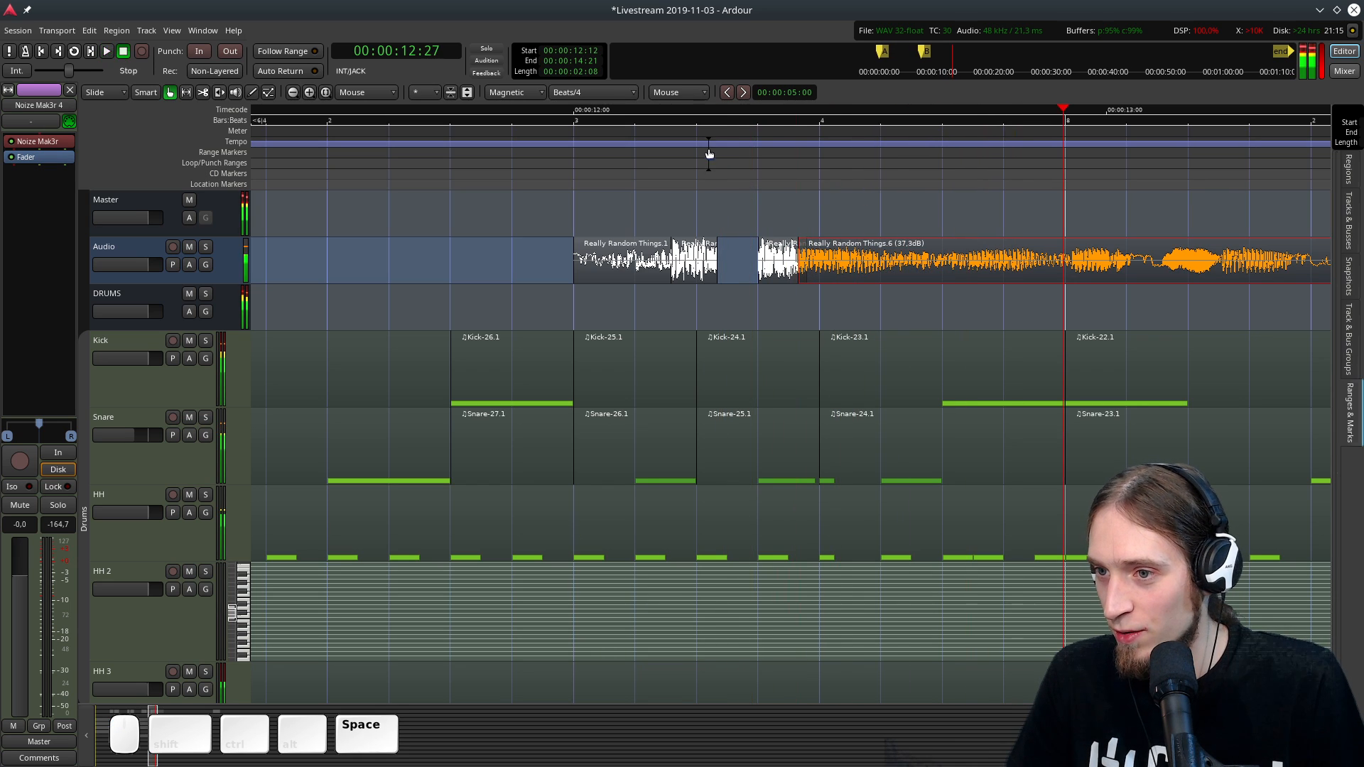
# Play the short piece at 00:00:12:10 with the beat and delete the Really Random Things pieces before the gap.
pyautogui.click(771, 273)
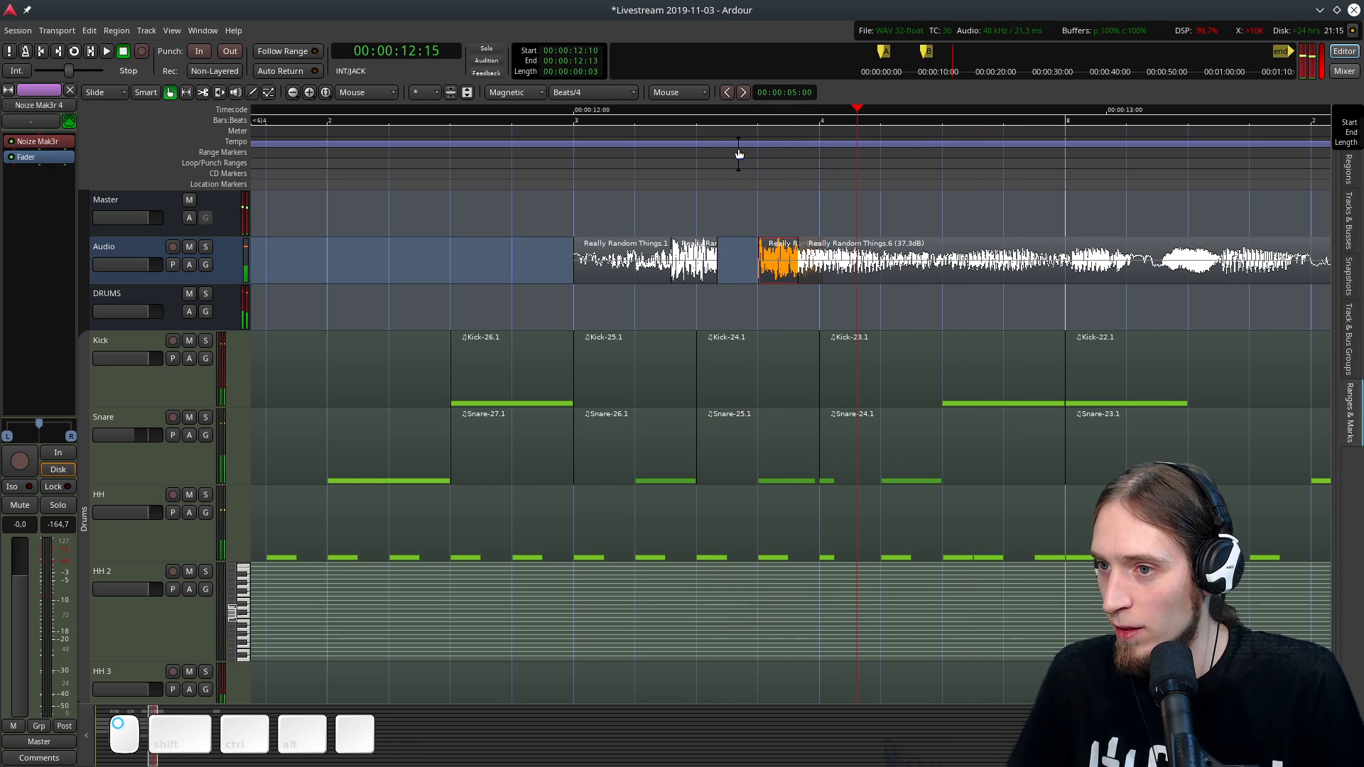
pyautogui.press('space')
pyautogui.press('space')
pyautogui.click(681, 275)
pyautogui.keyDown('shift'); pyautogui.rightClick(655, 267); pyautogui.keyUp('shift')
pyautogui.keyDown('shift'); pyautogui.rightClick(681, 267); pyautogui.keyUp('shift')
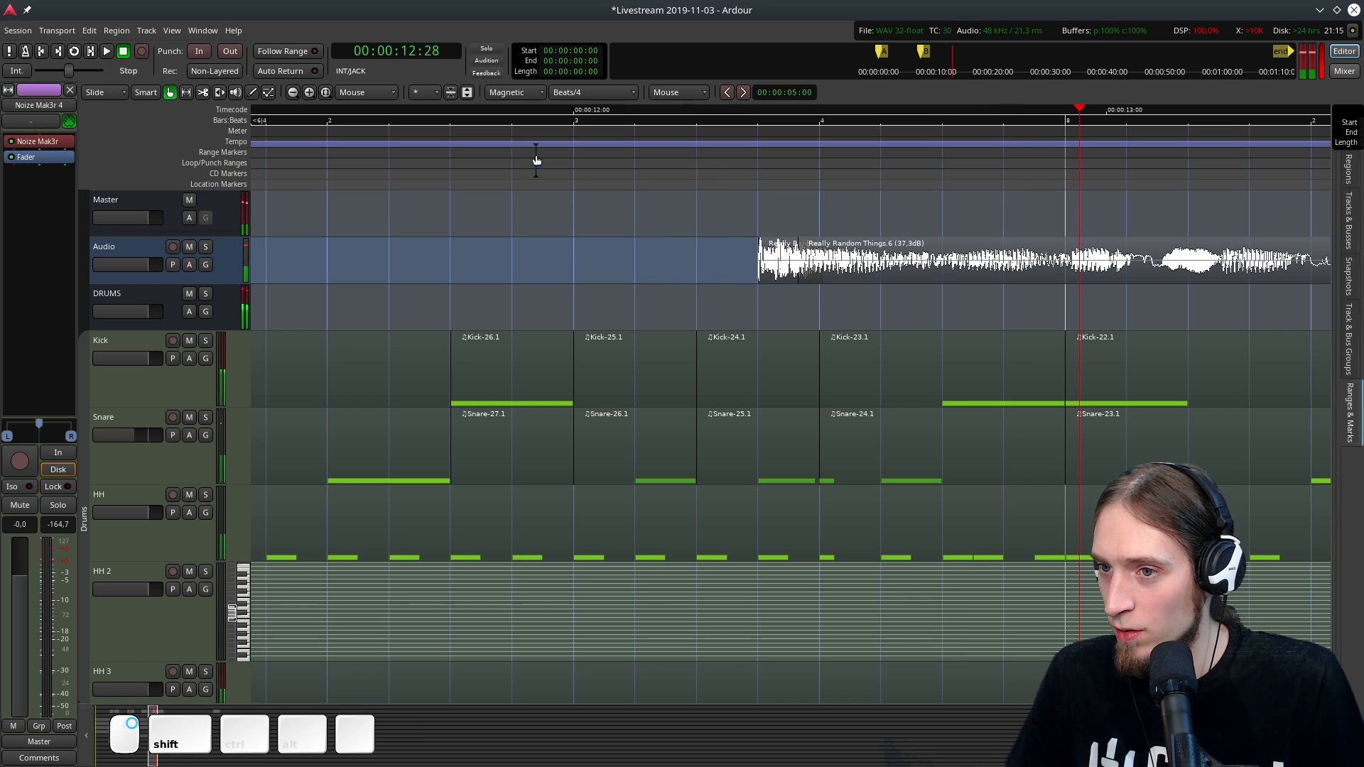
# Play on through the remaining Really Random Things audio and split it at beat 2 of bar 8.
pyautogui.hotkey('shift', 'space')
pyautogui.scroll(-1, 762, 249)
pyautogui.hotkey('ctrl', 'space')
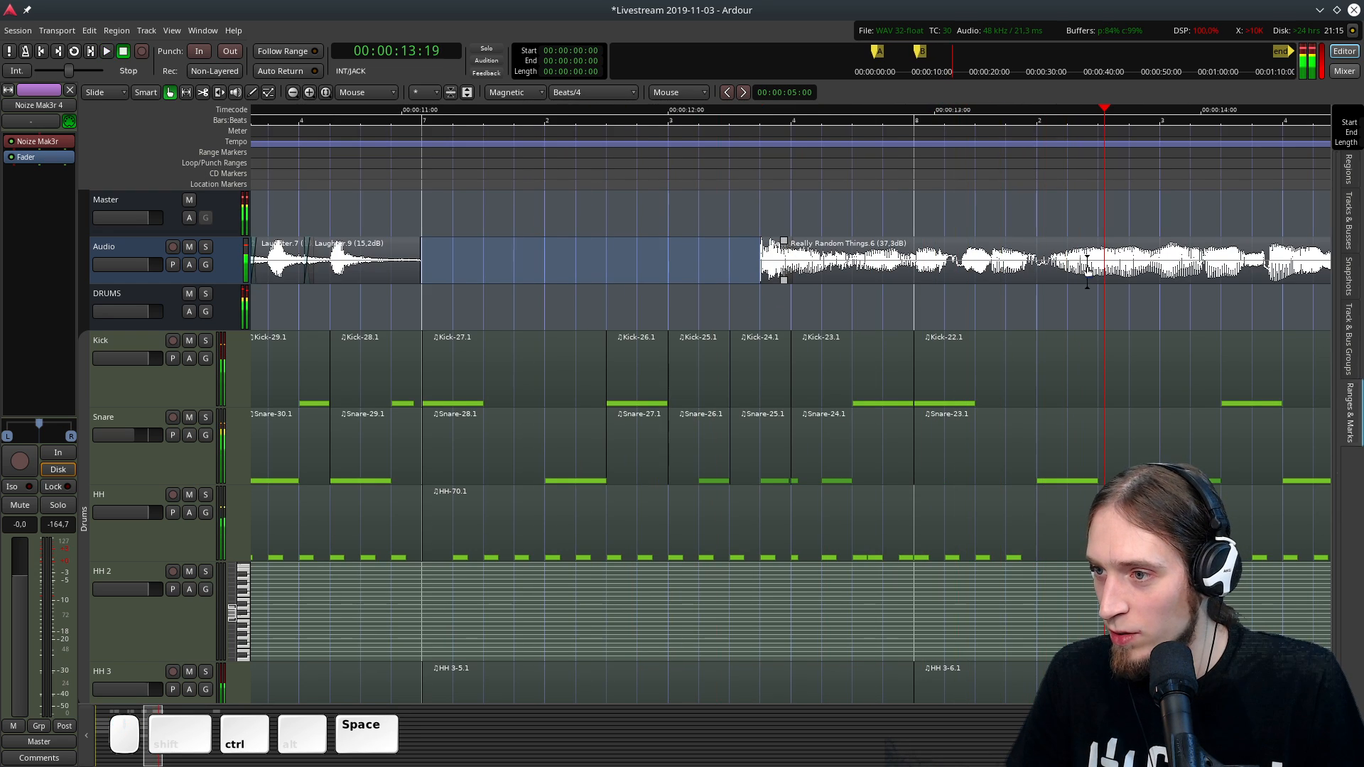
pyautogui.keyDown('ctrl'); pyautogui.click(1046, 258); pyautogui.keyUp('ctrl')
pyautogui.press('s')
# Split the Really Random Things piece before beat 2 of bar 8 at 00:00:12:27 and play the passage.
pyautogui.click(856, 132)
pyautogui.press('space')
pyautogui.scroll(1, 973, 249)
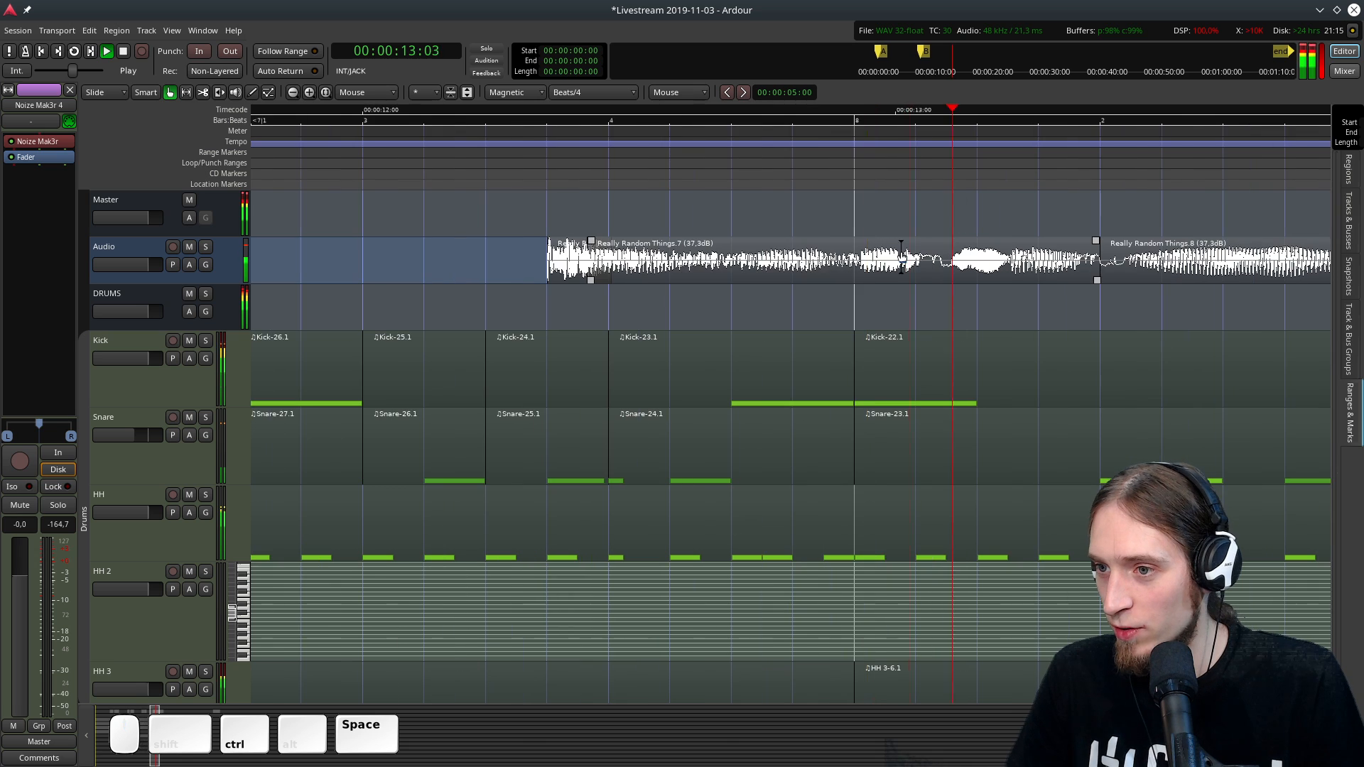
pyautogui.hotkey('ctrl', 'space')
pyautogui.press('s')
pyautogui.click(857, 261)
pyautogui.press('space')
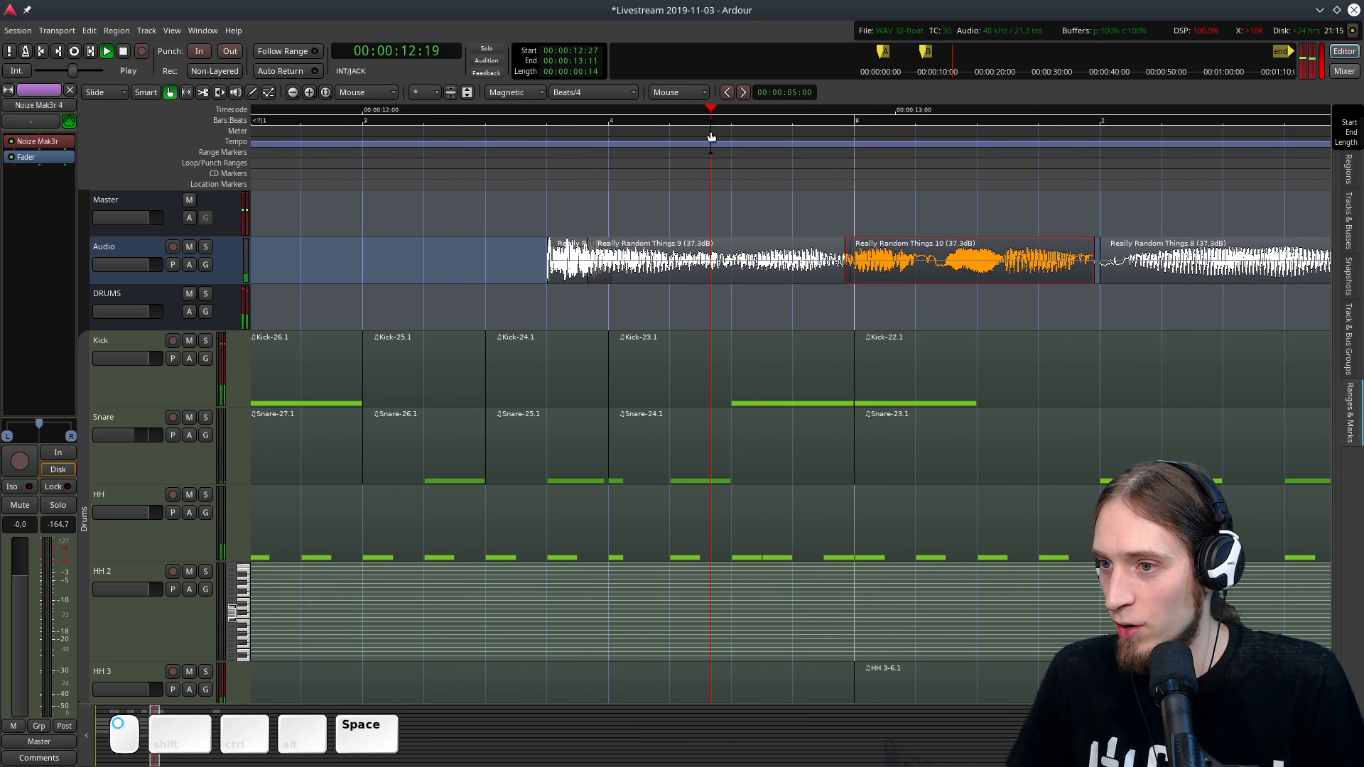
# Split the piece at the start of bar 8 in two, move the second part earlier to 00:00:13:01, and play it.
pyautogui.press('space')
pyautogui.click(937, 257)
pyautogui.press('s')
pyautogui.moveTo(989, 264)
pyautogui.mouseDown()
pyautogui.moveTo(1021, 267)
pyautogui.moveTo(973, 269)
pyautogui.mouseUp()
pyautogui.click(739, 129)
pyautogui.press('space')
pyautogui.press('space')
pyautogui.scroll(1, 719, 244)
pyautogui.click(694, 132)
pyautogui.press('space')
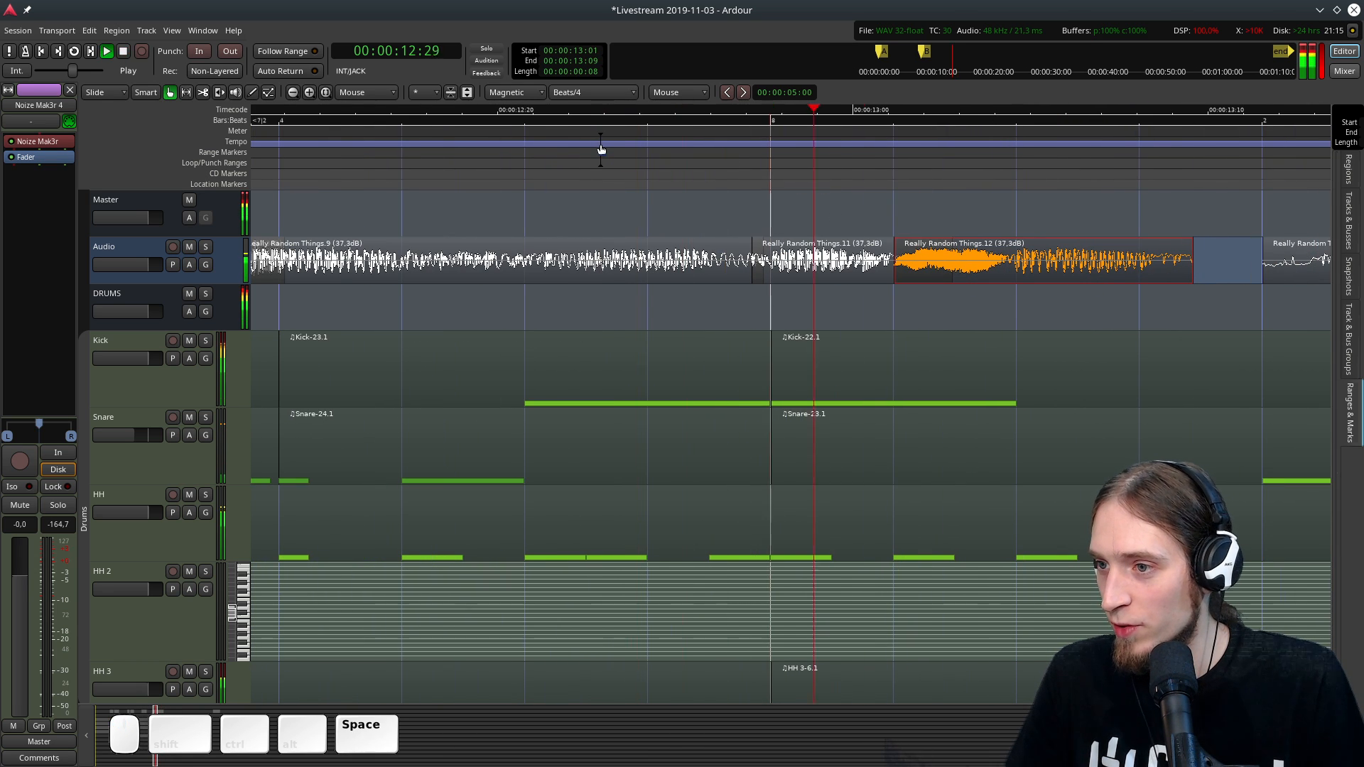
# Play the edited phrase across bar 8 and replay the last Really Random Things piece from 00:00:13:12.
pyautogui.scroll(-1, 523, 169)
pyautogui.press('space')
pyautogui.keyDown('ctrl'); pyautogui.scroll(-1, 458, 259); pyautogui.keyUp('ctrl')
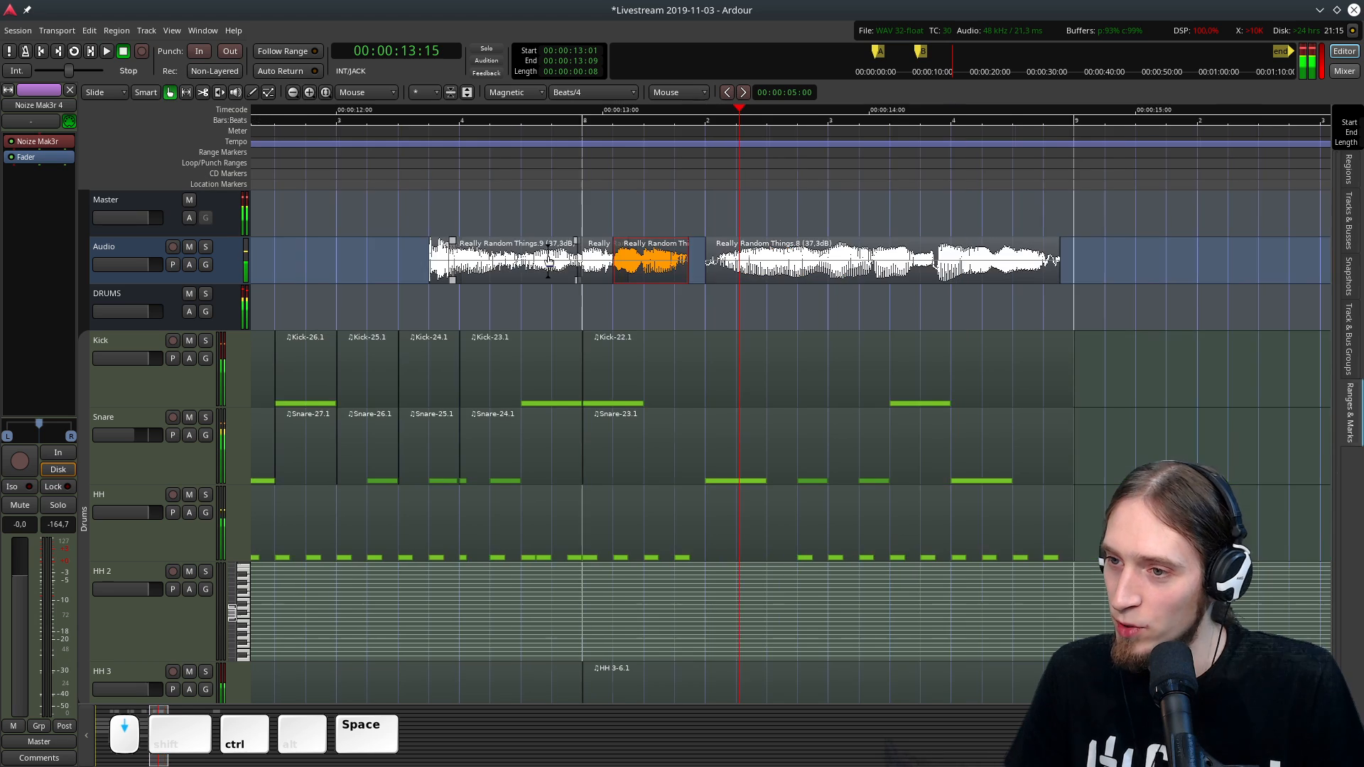
pyautogui.keyDown('ctrl'); pyautogui.scroll(1, 781, 274); pyautogui.keyUp('ctrl')
pyautogui.press('space')
pyautogui.click(586, 156)
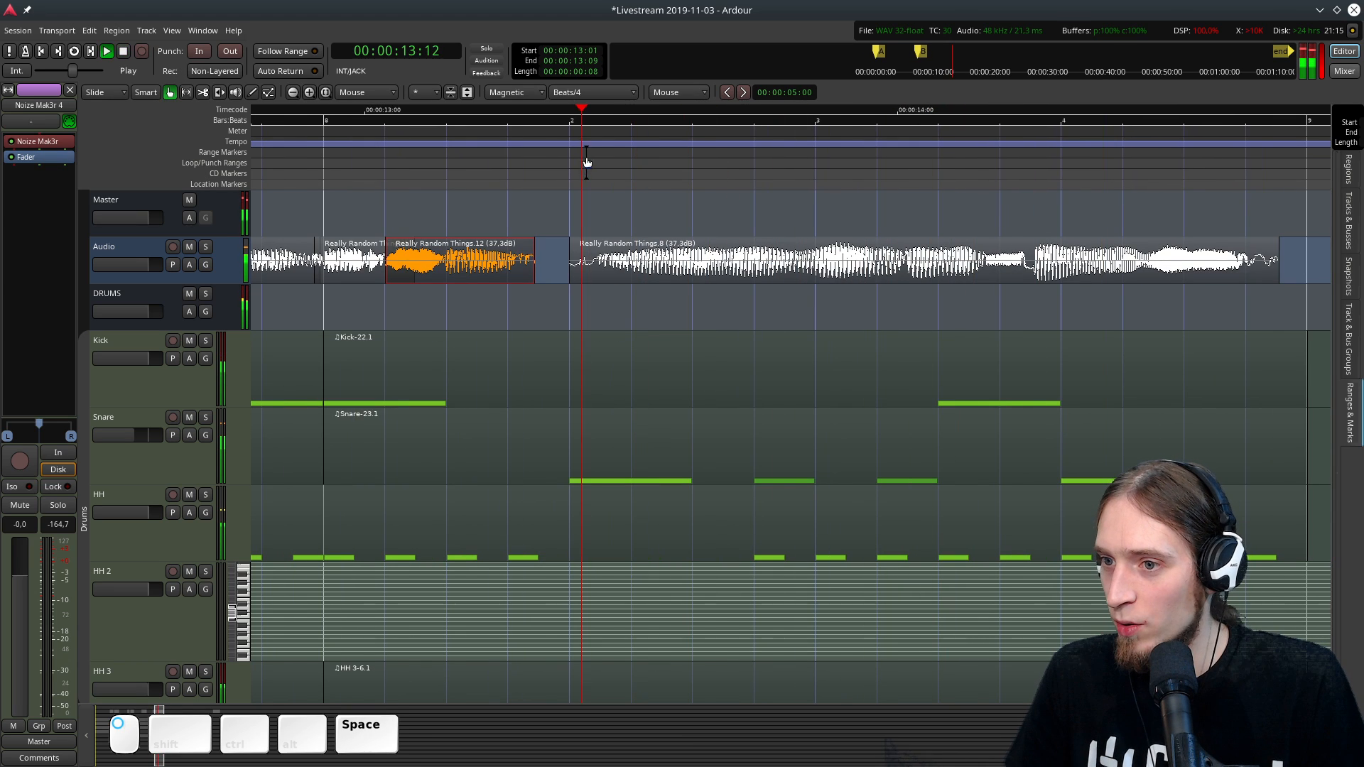
pyautogui.press('space')
# Split the last Really Random Things piece in two, shift its second part earlier to 00:00:13:22, and play the result.
pyautogui.click(793, 270)
pyautogui.press('s')
pyautogui.moveTo(829, 267)
pyautogui.mouseDown()
pyautogui.moveTo(850, 267)
pyautogui.moveTo(742, 269)
pyautogui.moveTo(823, 272)
pyautogui.mouseUp()
pyautogui.click(549, 153)
pyautogui.press('space')
pyautogui.press('space')
pyautogui.press('space')
pyautogui.press('space')
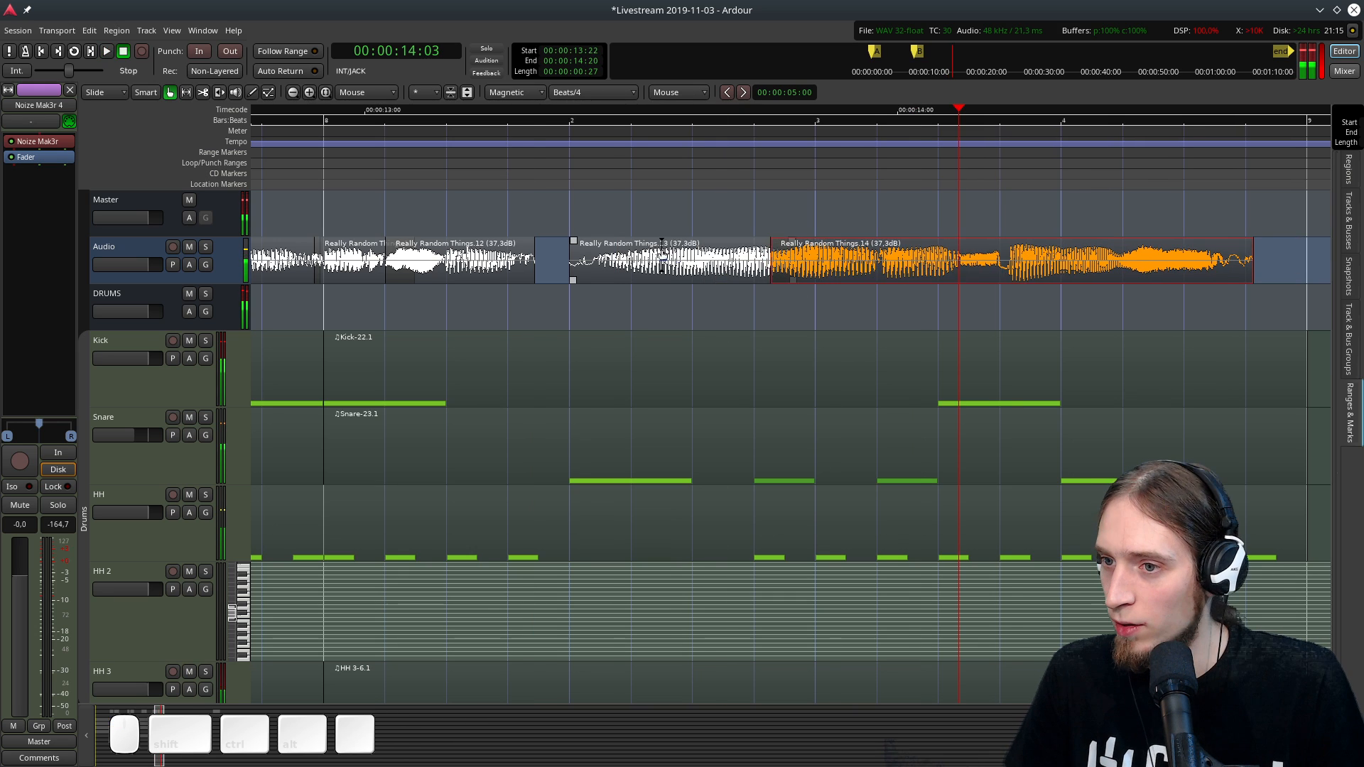
# Slice the piece after beat 2 of bar 8 into short parts, bring the following piece to 00:00:13:20, and play.
pyautogui.press('s')
pyautogui.moveTo(682, 261); pyautogui.dragTo(745, 267)
pyautogui.press('s')
pyautogui.press('p')
pyautogui.press('space')
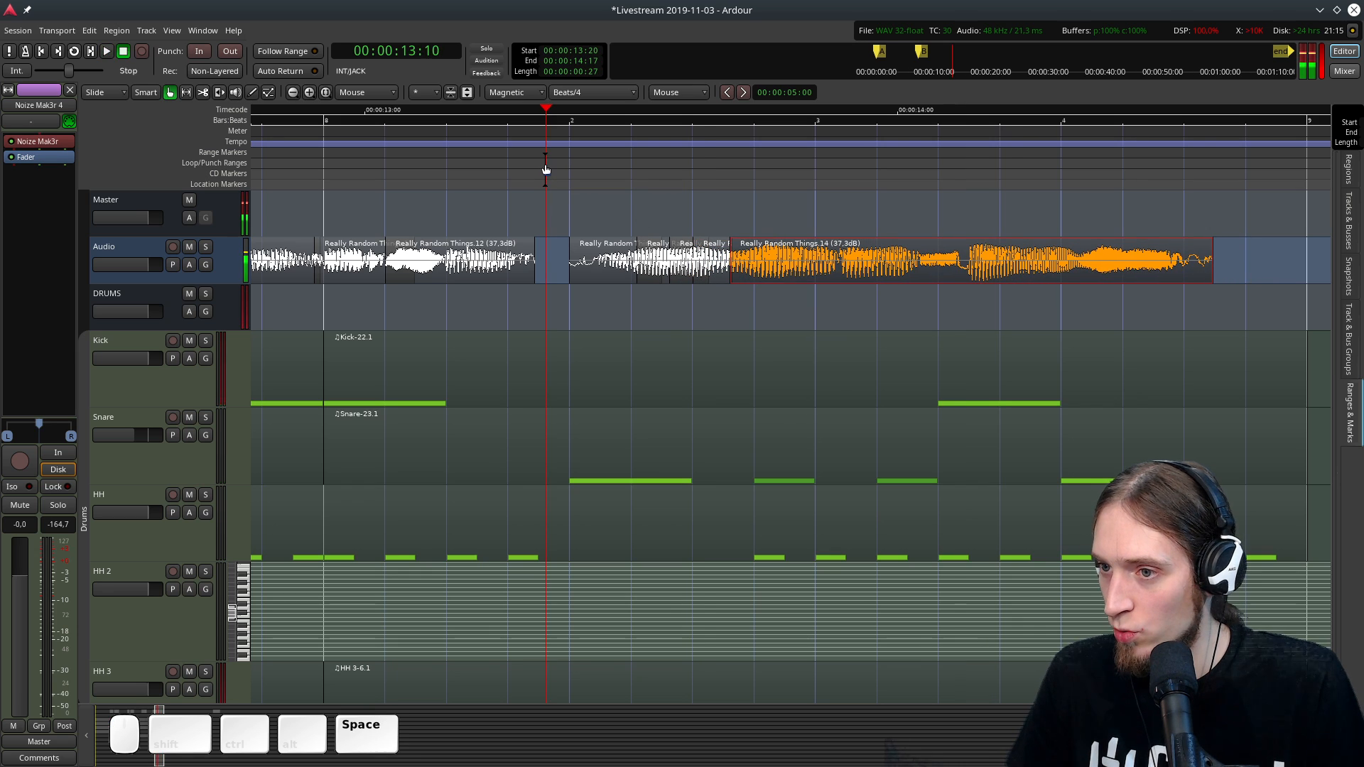
pyautogui.press('space')
pyautogui.click(596, 164)
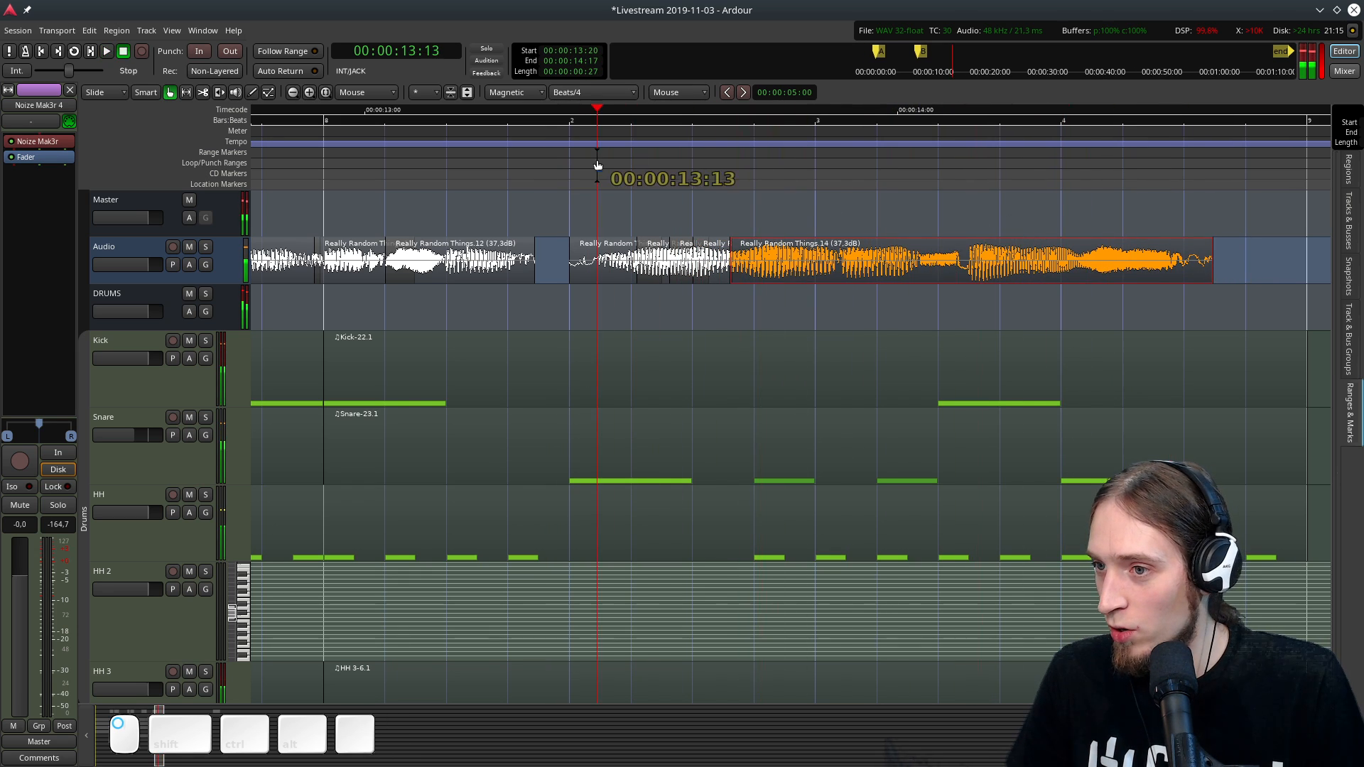
pyautogui.press('space')
pyautogui.press('space')
# Slice the piece at 00:00:13:20 further, placing one slice at 00:00:13:22 and the remainder at beat 3, and play from 00:00:13:13.
pyautogui.press('s')
pyautogui.moveTo(874, 266); pyautogui.dragTo(771, 264)
pyautogui.press('space')
pyautogui.press('space')
pyautogui.click(779, 263)
pyautogui.press('s')
pyautogui.click(598, 166)
pyautogui.press('space')
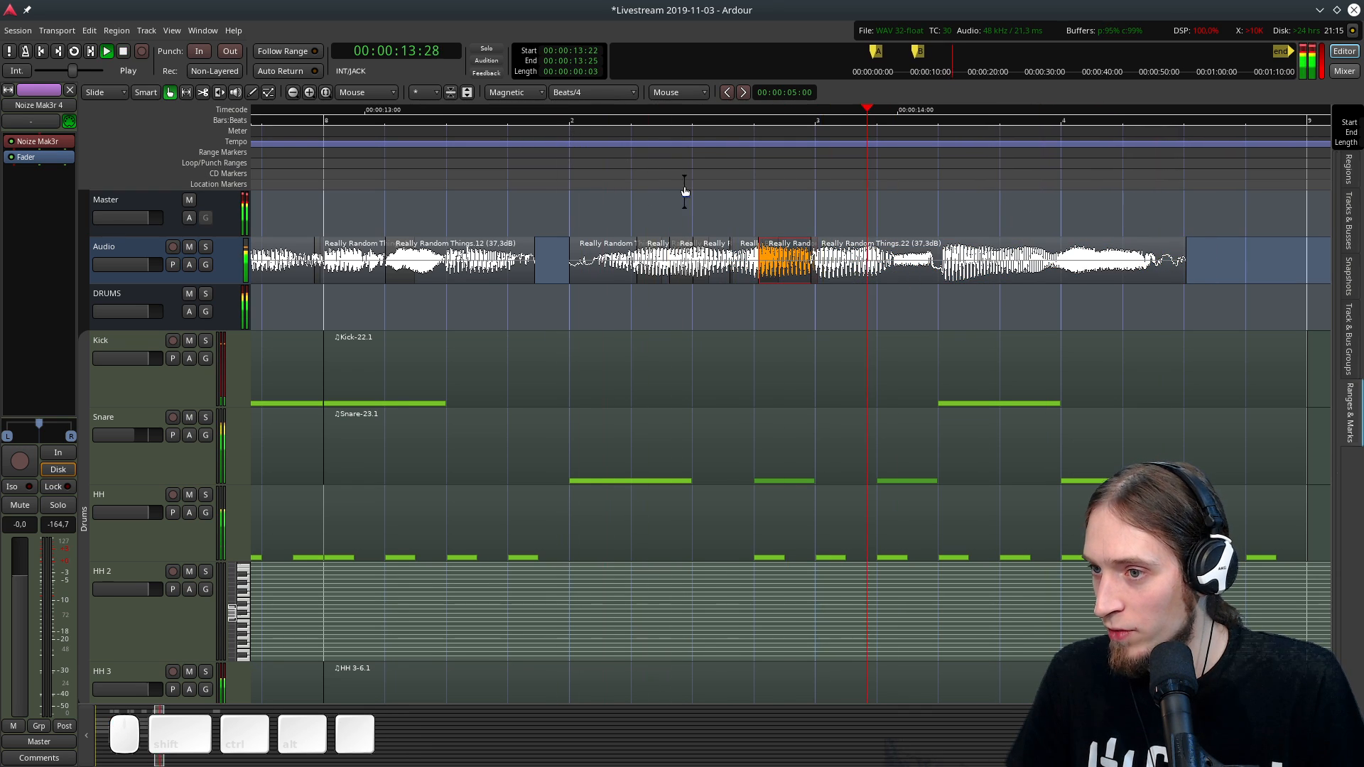
# Split the remaining Really Random Things audio at 00:00:14:01 and again at beat 4 of bar 8.
pyautogui.press('space')
pyautogui.press('s')
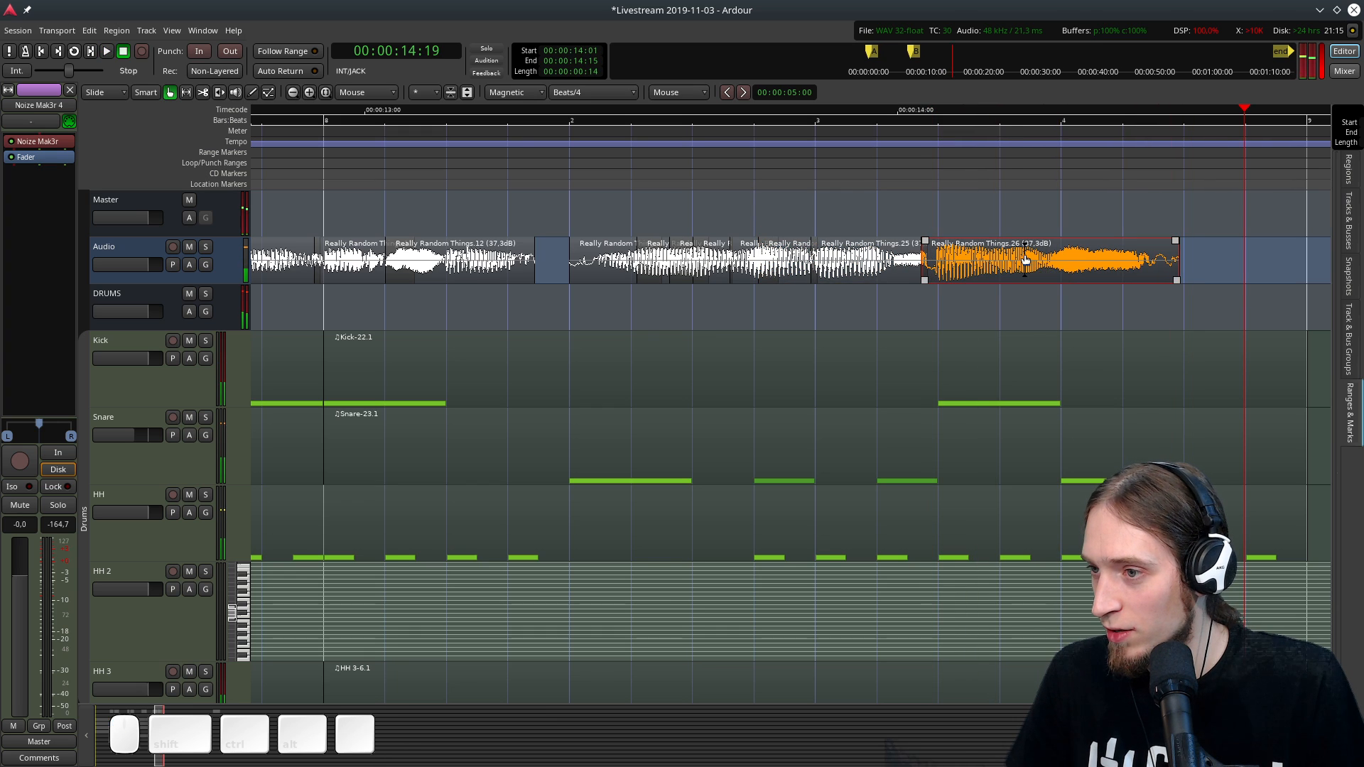
pyautogui.press('s')
pyautogui.scroll(-1, 861, 263)
pyautogui.scroll(1, 1094, 260)
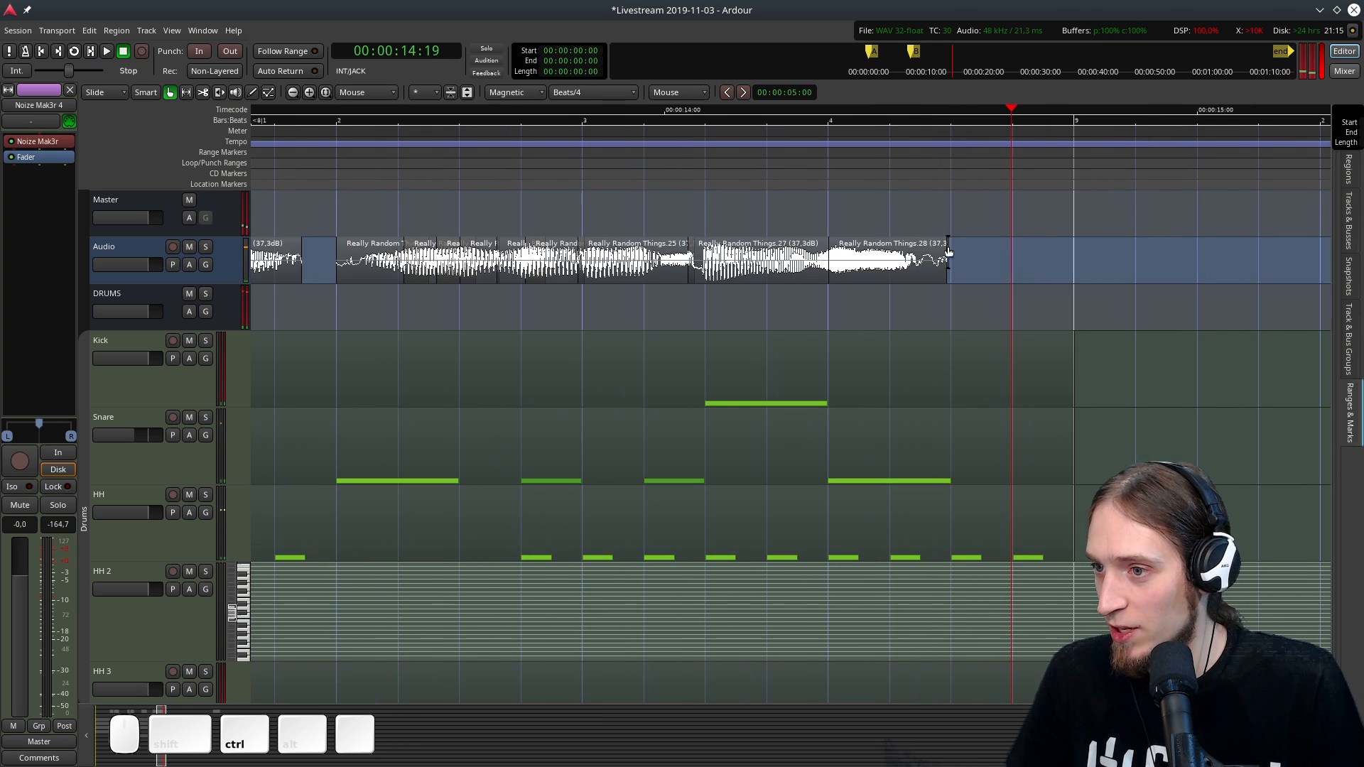
# Split off and delete the quiet tail of the last Really Random Things piece.
pyautogui.click(918, 263)
pyautogui.press('s')
pyautogui.keyDown('shift'); pyautogui.rightClick(935, 265); pyautogui.keyUp('shift')
# Time-stretch the last Really Random Things piece to just past bar 9 with Smooth contents, and play it.
pyautogui.press('t')
pyautogui.moveTo(911, 263); pyautogui.dragTo(1084, 270)
pyautogui.click(1110, 279)
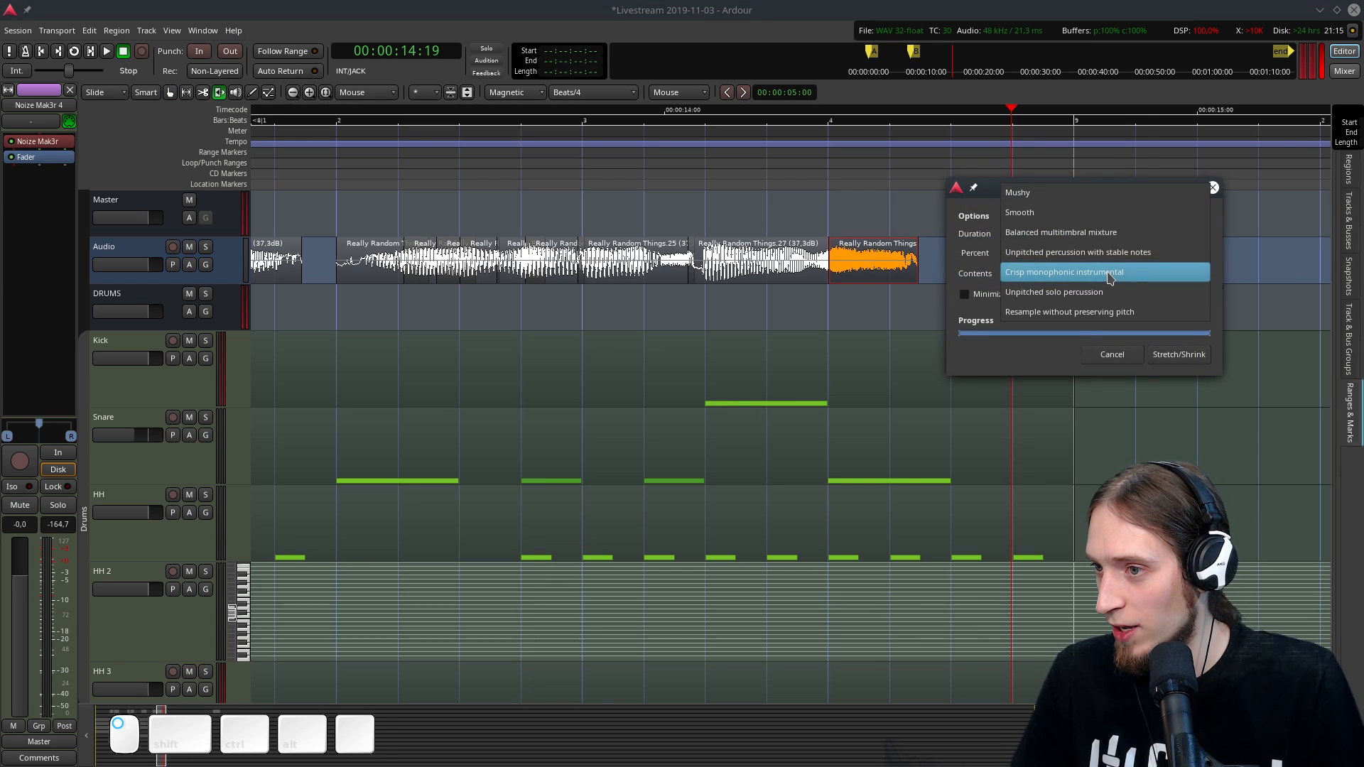
pyautogui.click(1122, 212)
pyautogui.click(1177, 355)
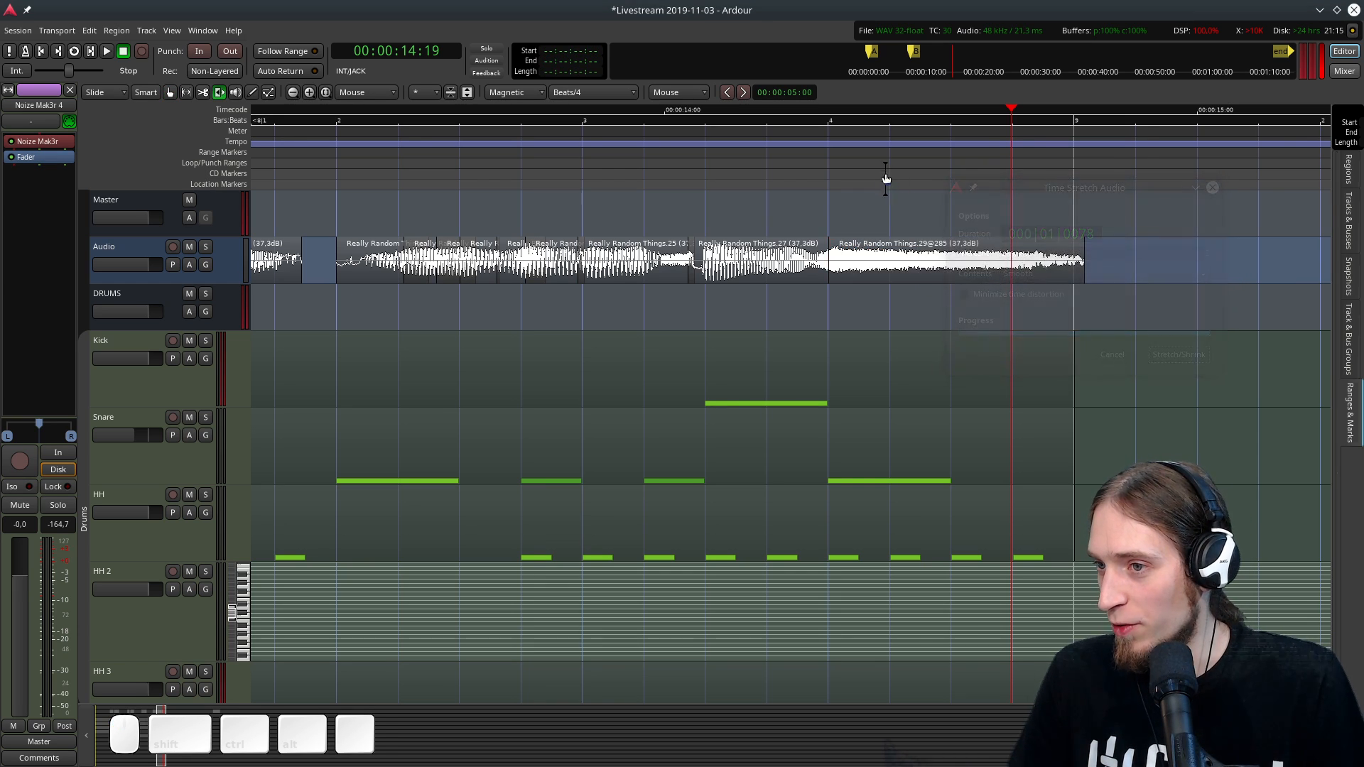
pyautogui.click(791, 135)
pyautogui.press('space')
# Trim the stretched piece's end to bar 9 with a short fade-out and play the phrase.
pyautogui.press('g')
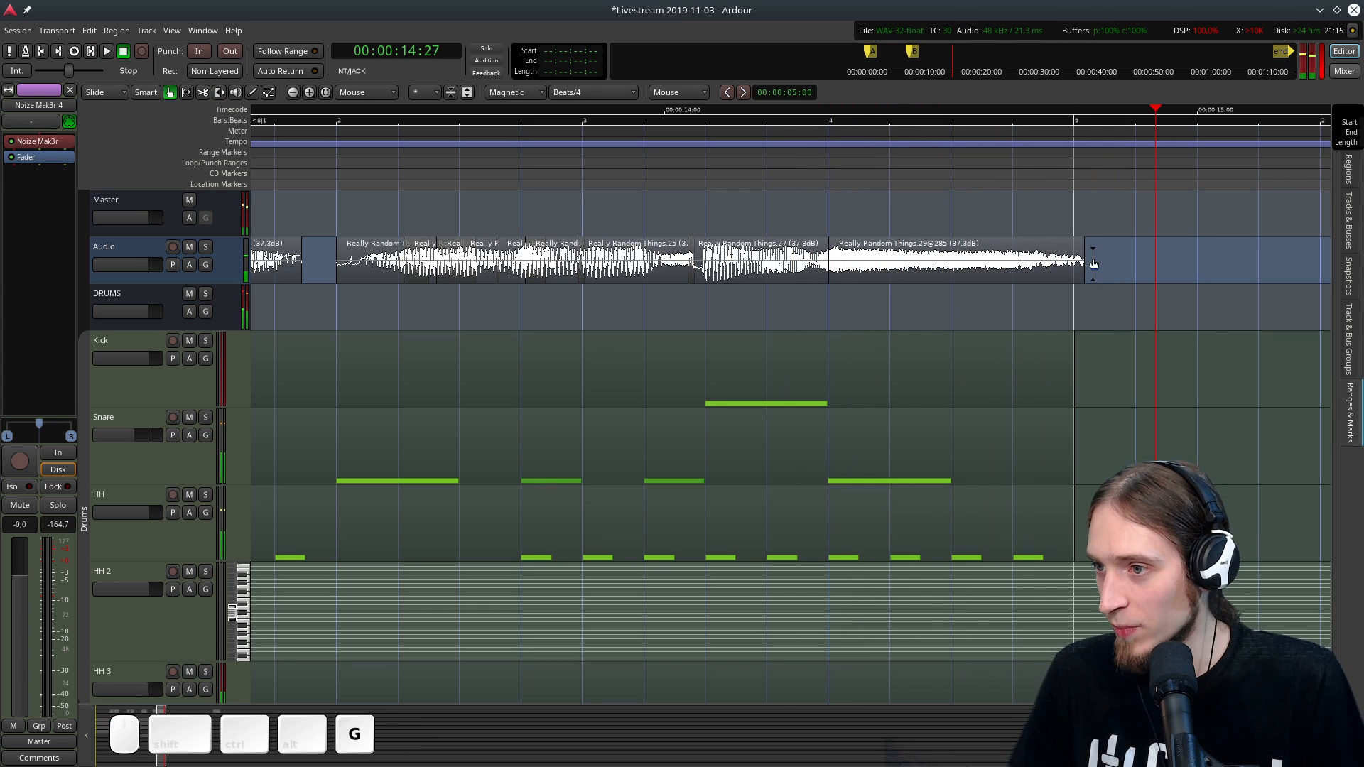
pyautogui.moveTo(1092, 263); pyautogui.dragTo(1056, 254)
pyautogui.press('space')
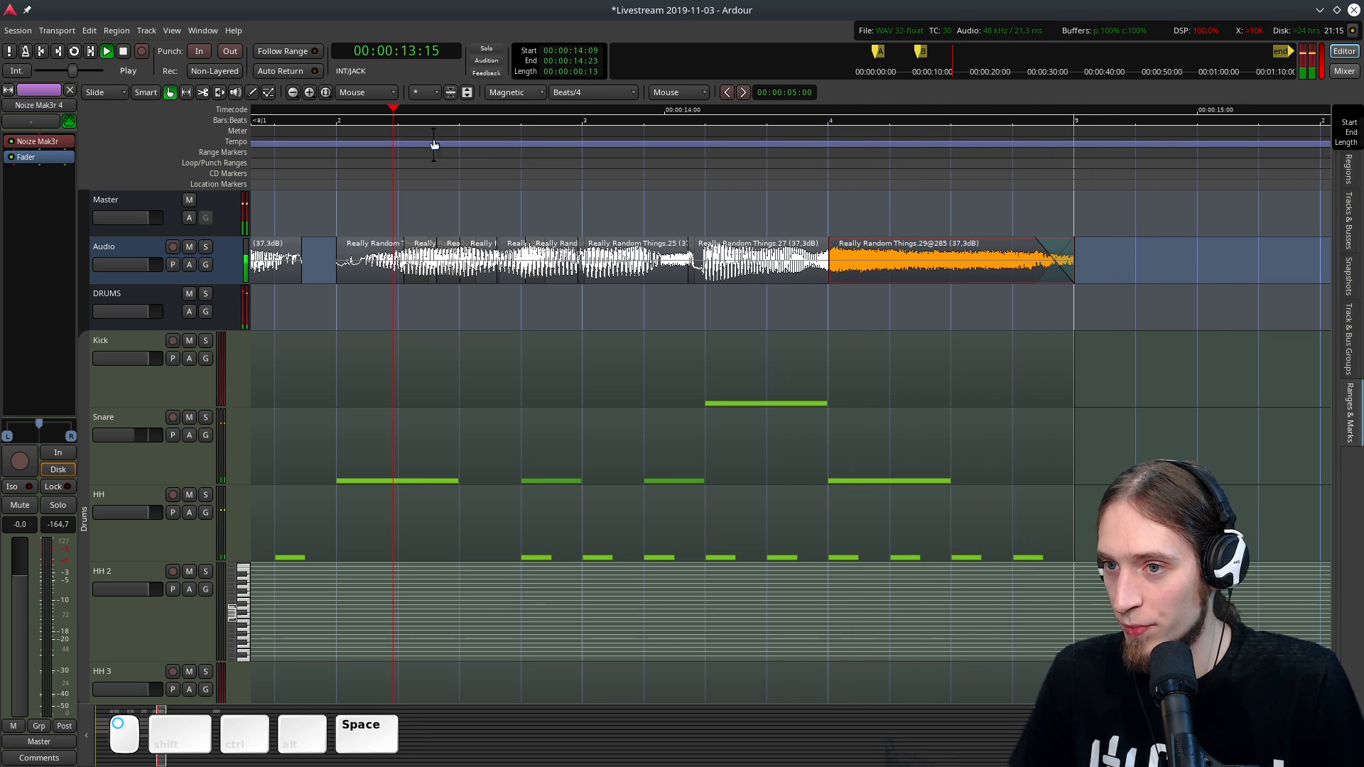
# Play the edited vocal samples with the drums through section B, and replay the beat from bar 2.
pyautogui.scroll(-2, 603, 234)
pyautogui.press('space')
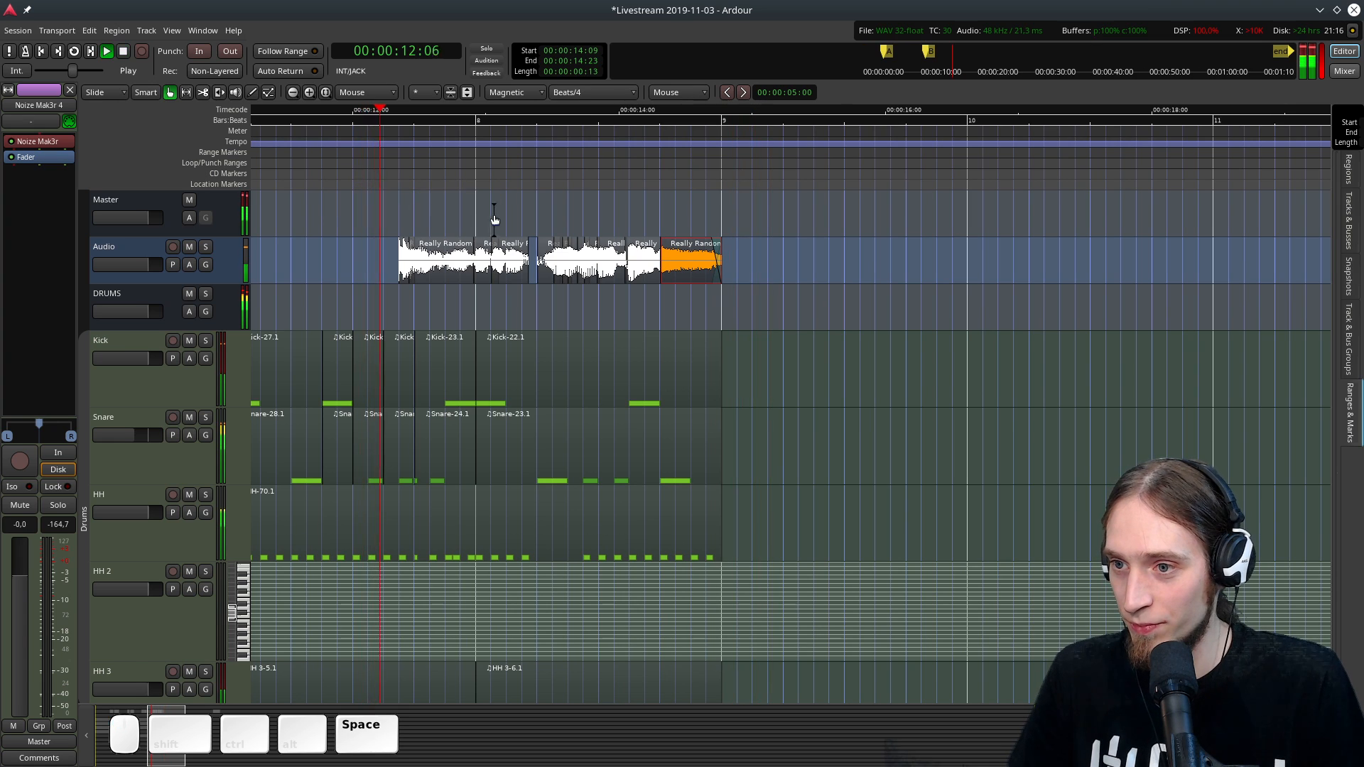
pyautogui.scroll(-1, 521, 223)
pyautogui.scroll(-1, 521, 223)
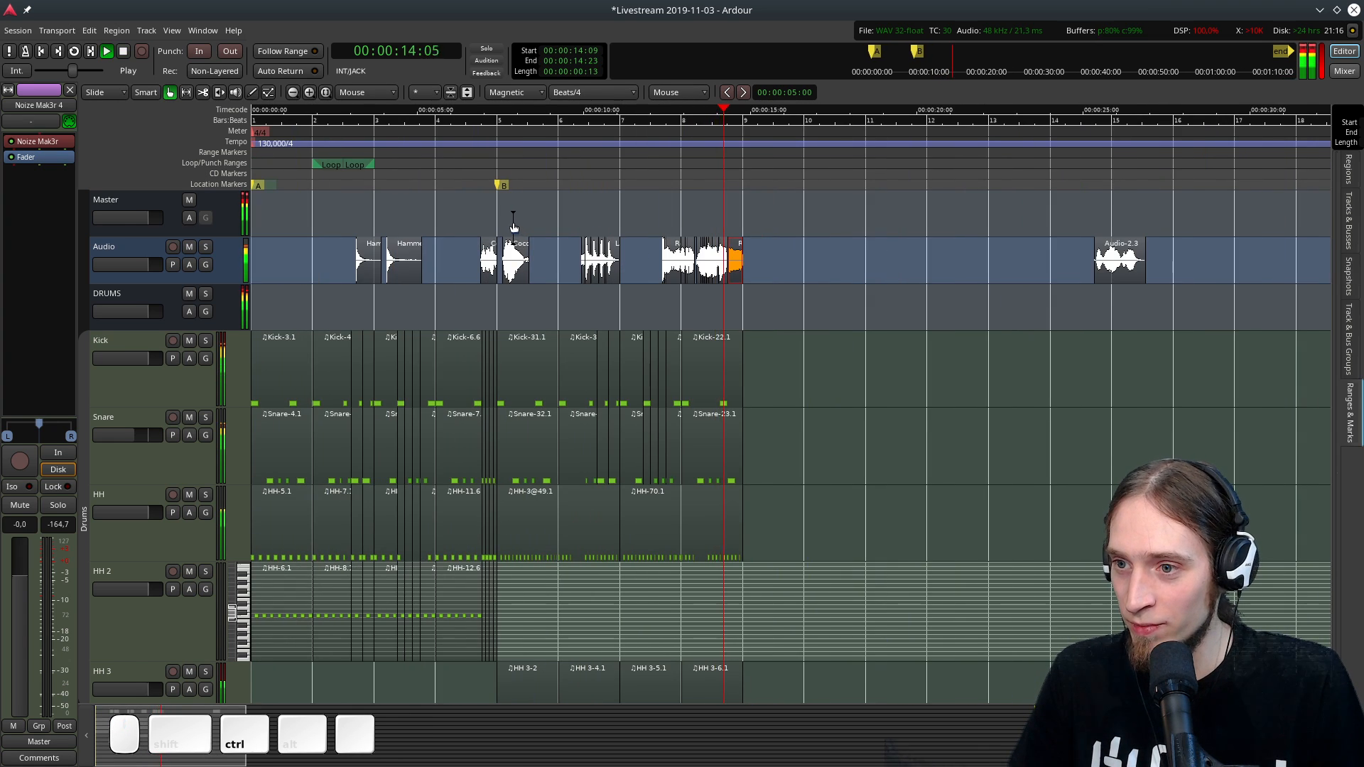
pyautogui.press('space')
pyautogui.click(350, 119)
pyautogui.press('space')
# Add a Calf Ring Modulator to the Audio track from the favourite plugins.
pyautogui.click(131, 250)
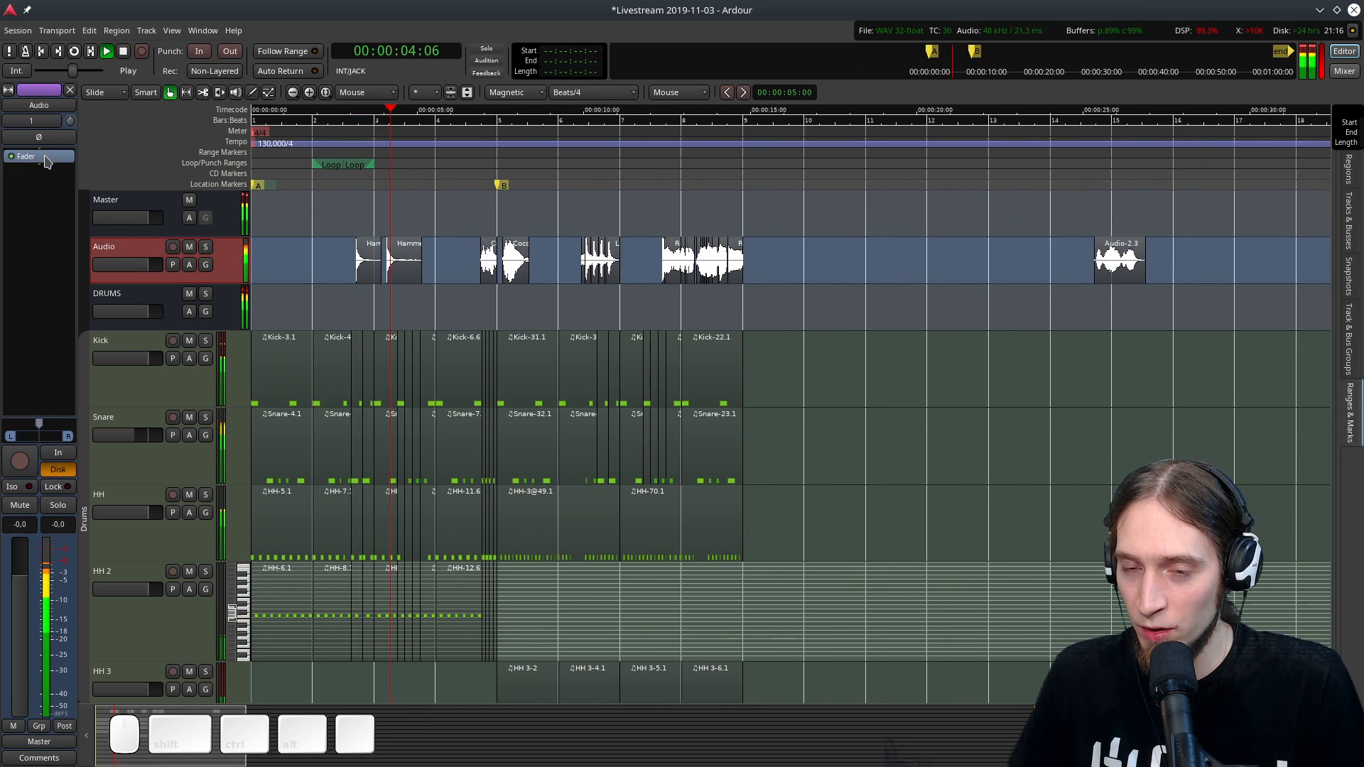
pyautogui.rightClick(47, 157)
pyautogui.moveTo(106, 164)
pyautogui.moveTo(213, 164)
pyautogui.scroll(-2, 434, 384)
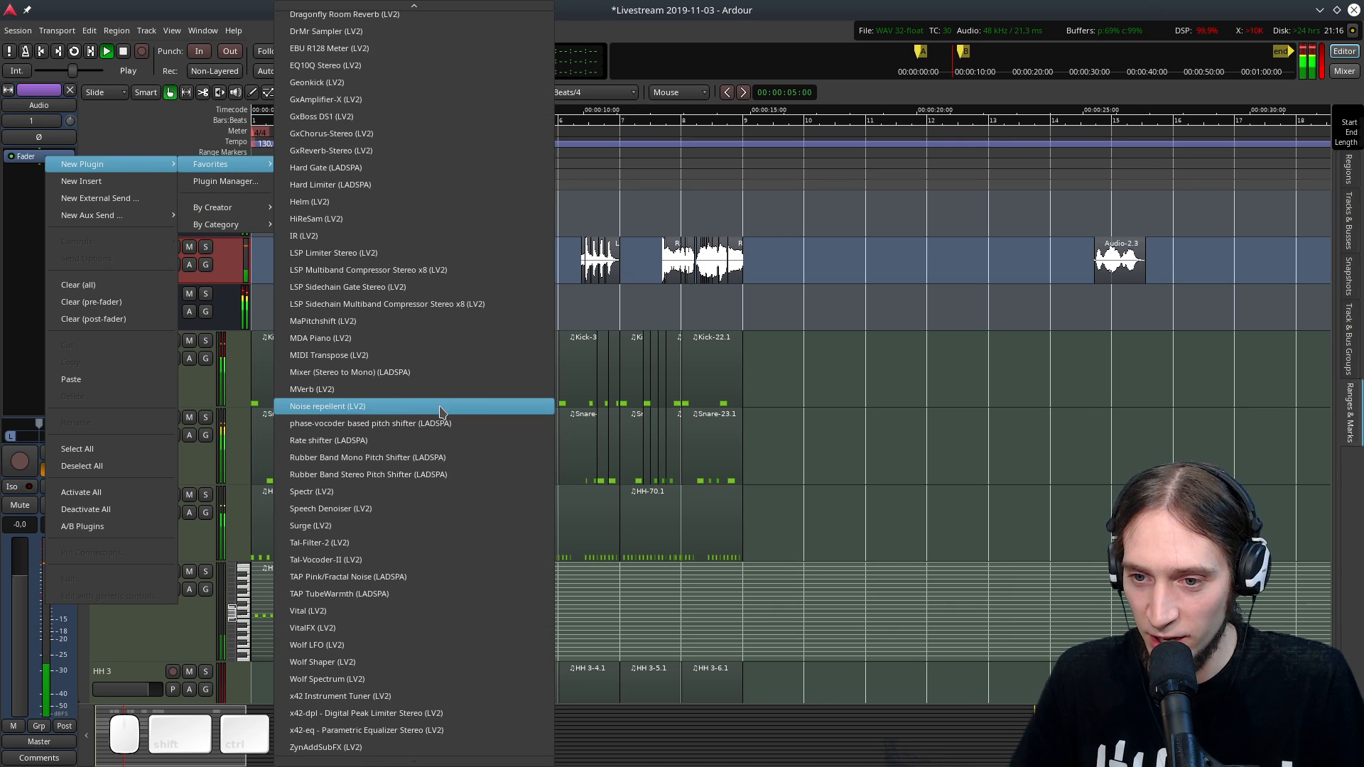
pyautogui.scroll(-2, 419, 415)
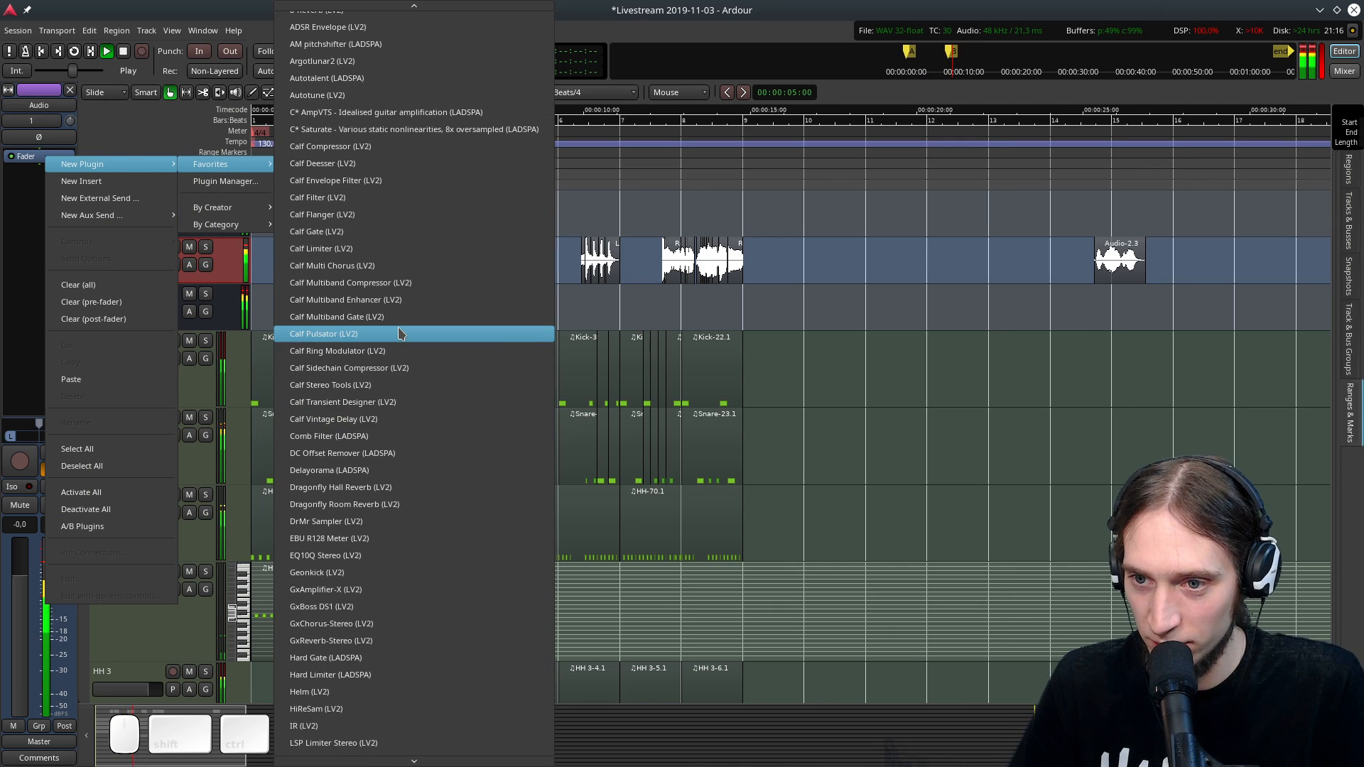
pyautogui.click(401, 351)
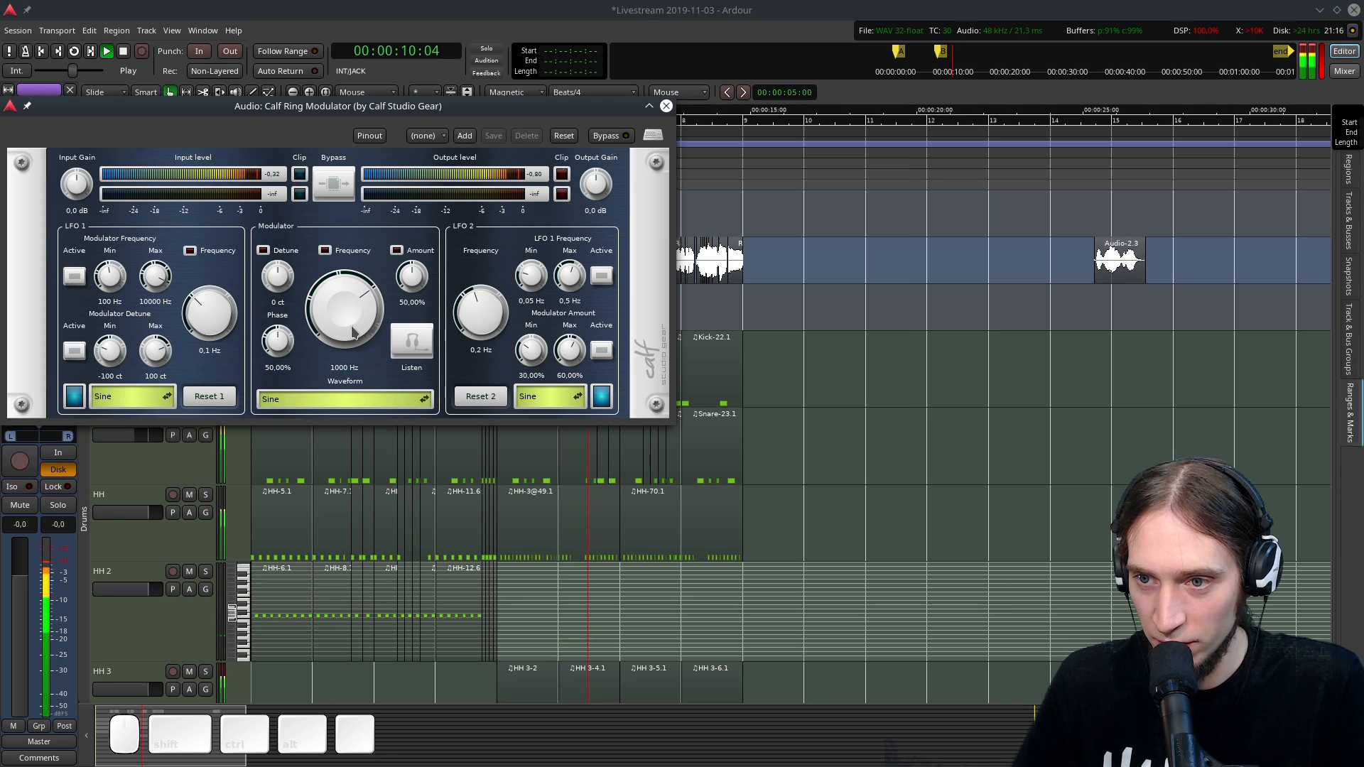
# Set the ring modulator's phase and amount to 100% and its frequency to about 1812 Hz, and stop playback.
pyautogui.moveTo(346, 316); pyautogui.dragTo(348, 299)
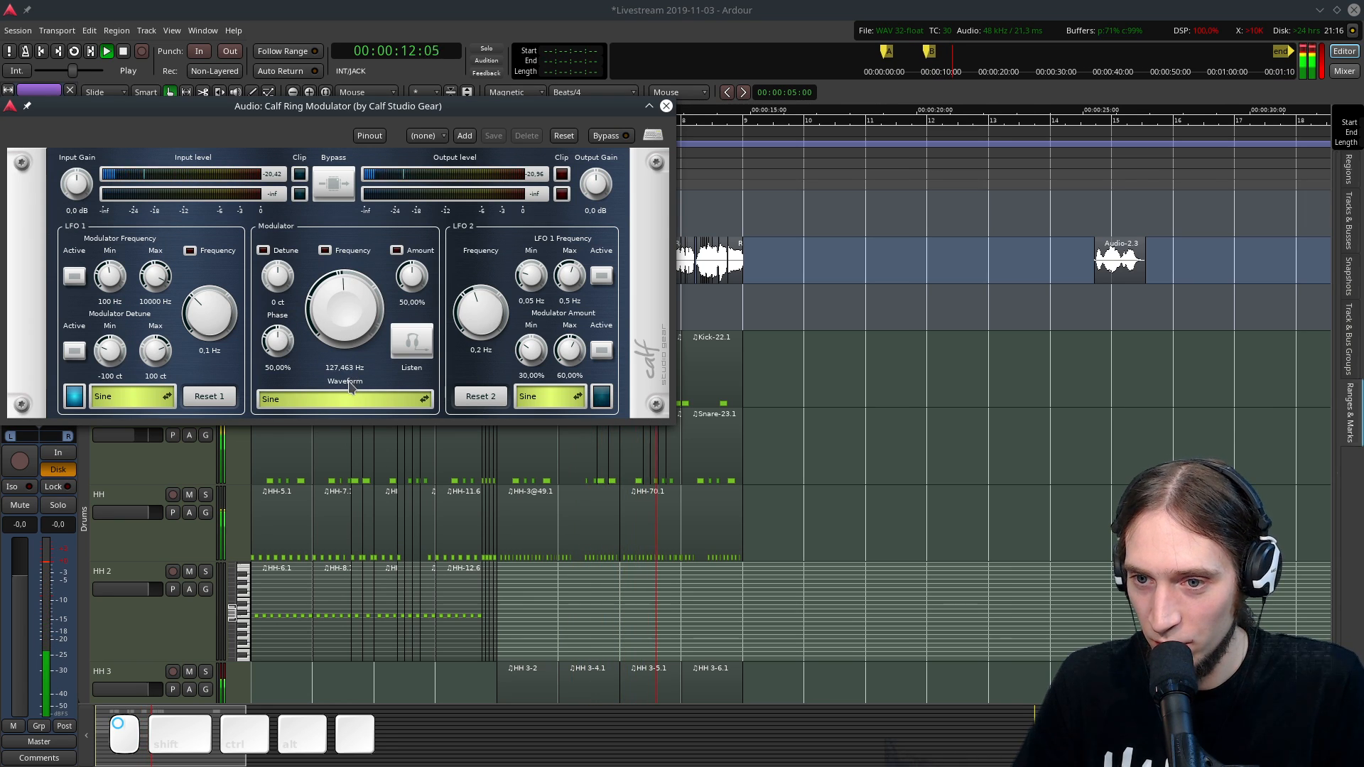
pyautogui.moveTo(348, 387); pyautogui.dragTo(279, 220)
pyautogui.moveTo(412, 277); pyautogui.dragTo(413, 118)
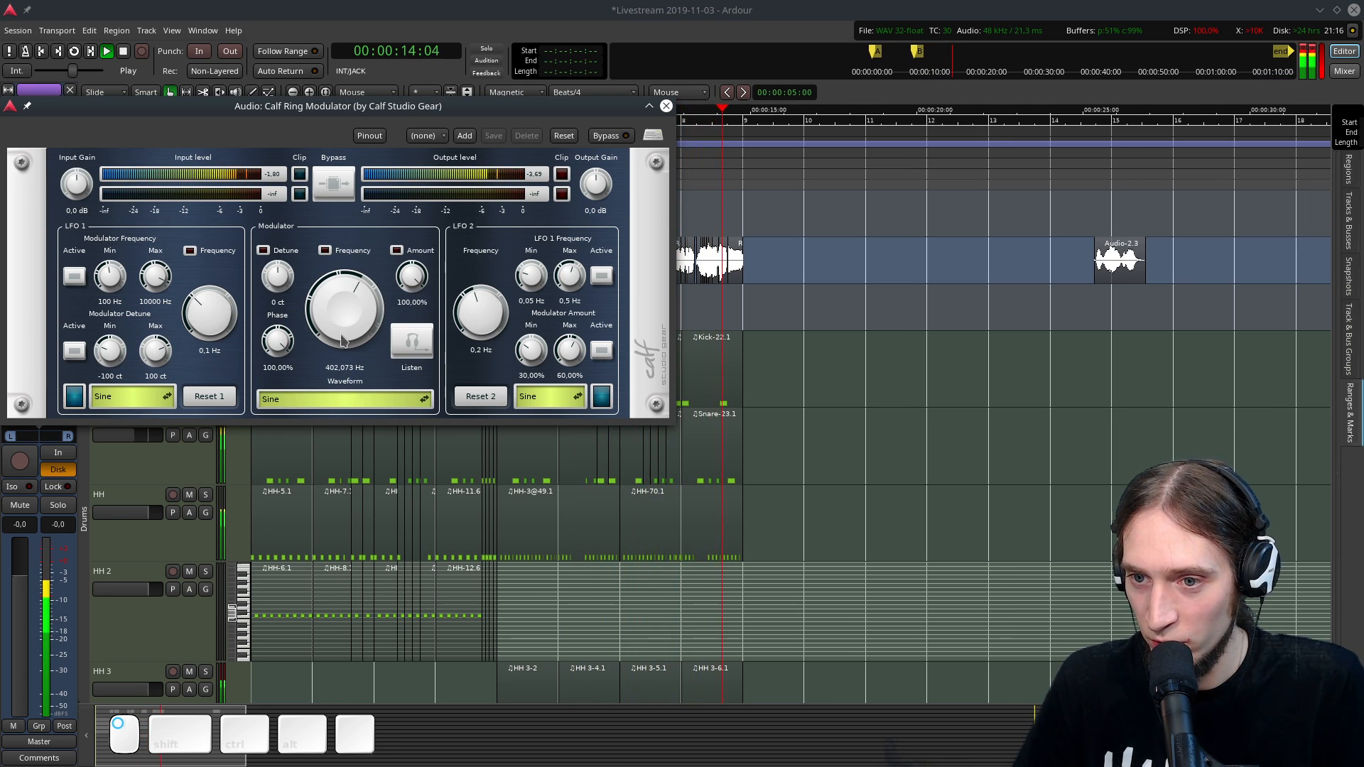
pyautogui.moveTo(342, 340); pyautogui.dragTo(343, 319)
pyautogui.press('space')
pyautogui.click(665, 106)
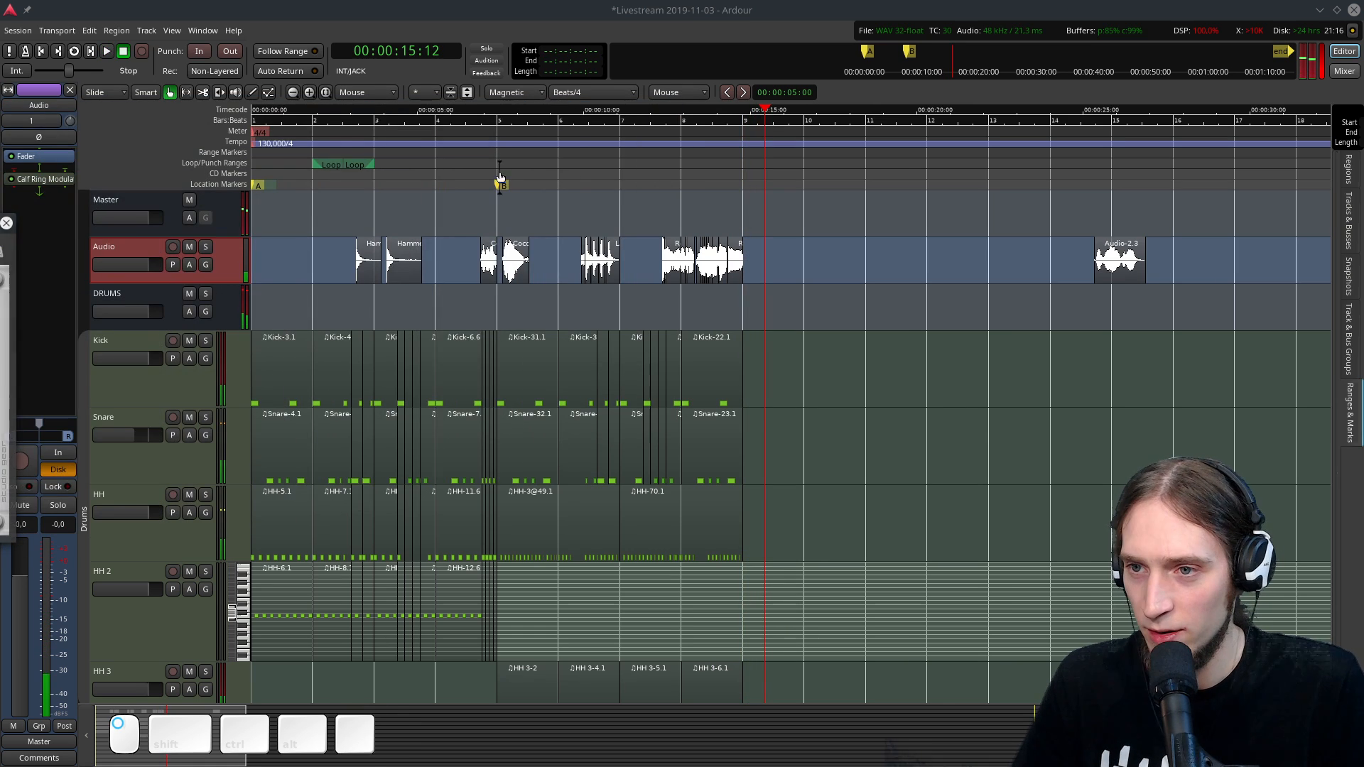
# Play the vocal samples through the ring modulator and check its input and output levels.
pyautogui.moveTo(504, 135); pyautogui.dragTo(436, 140)
pyautogui.press('space')
pyautogui.click(357, 136)
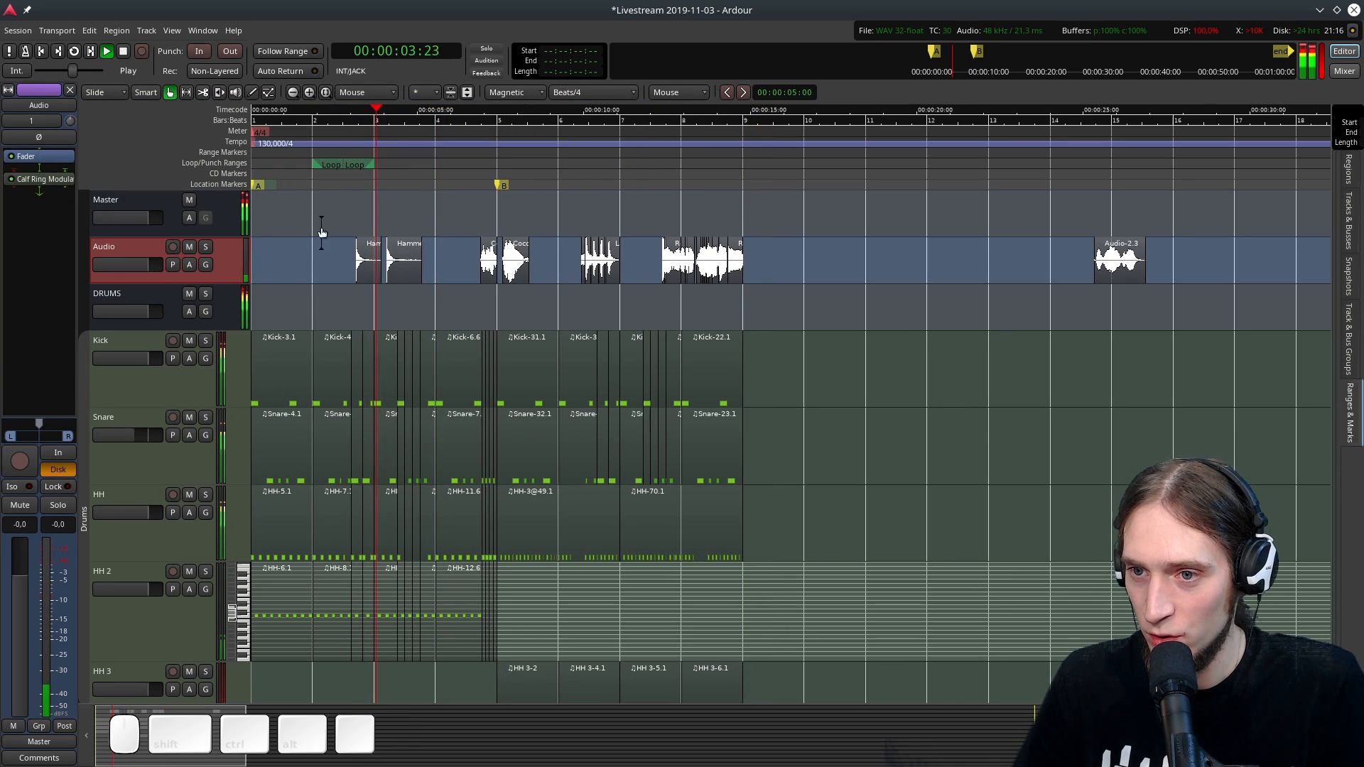
pyautogui.doubleClick(44, 179)
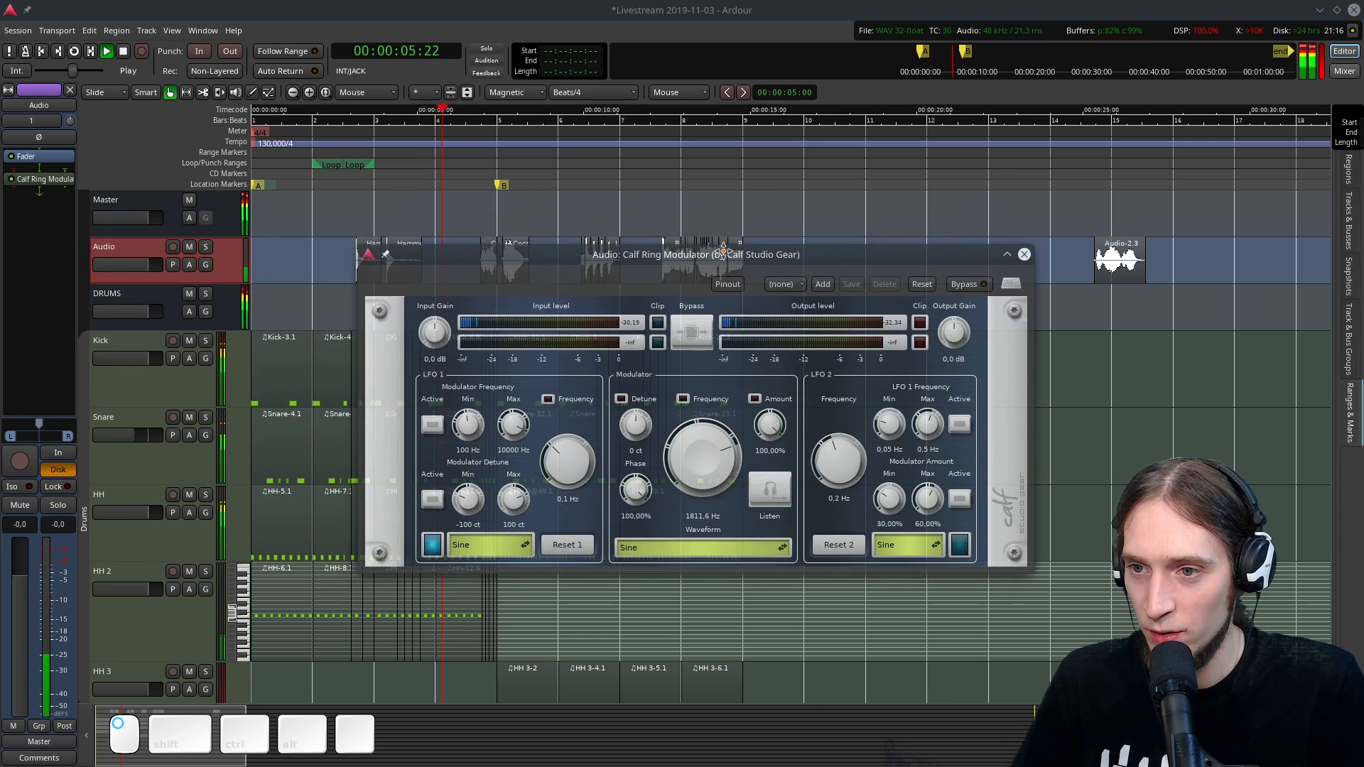
pyautogui.press('space')
pyautogui.click(480, 137)
pyautogui.press('space')
# Move the Calf Ring Modulator ahead of the Audio track's fader, check its pin connections and restart playback.
pyautogui.moveTo(44, 179); pyautogui.dragTo(42, 156)
pyautogui.rightClick(56, 163)
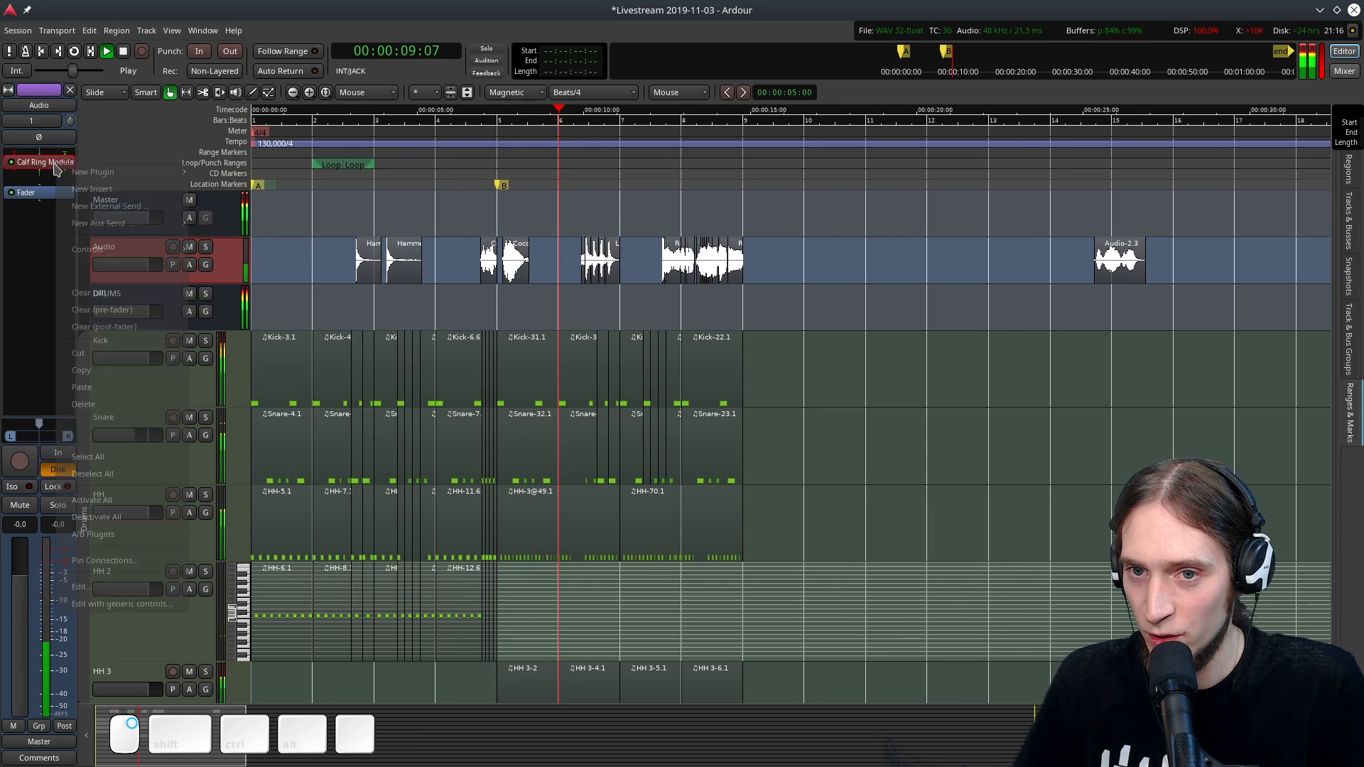
pyautogui.click(118, 567)
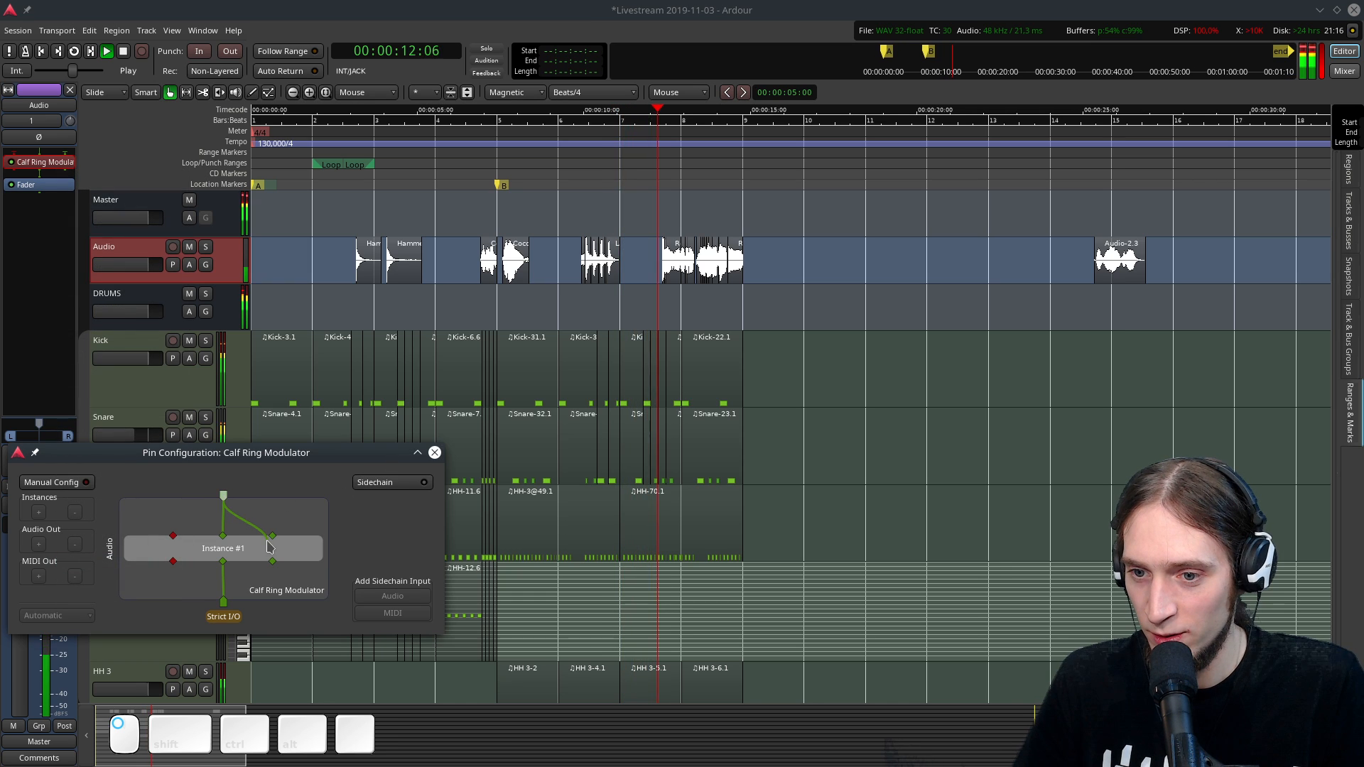
pyautogui.click(435, 452)
pyautogui.press('space')
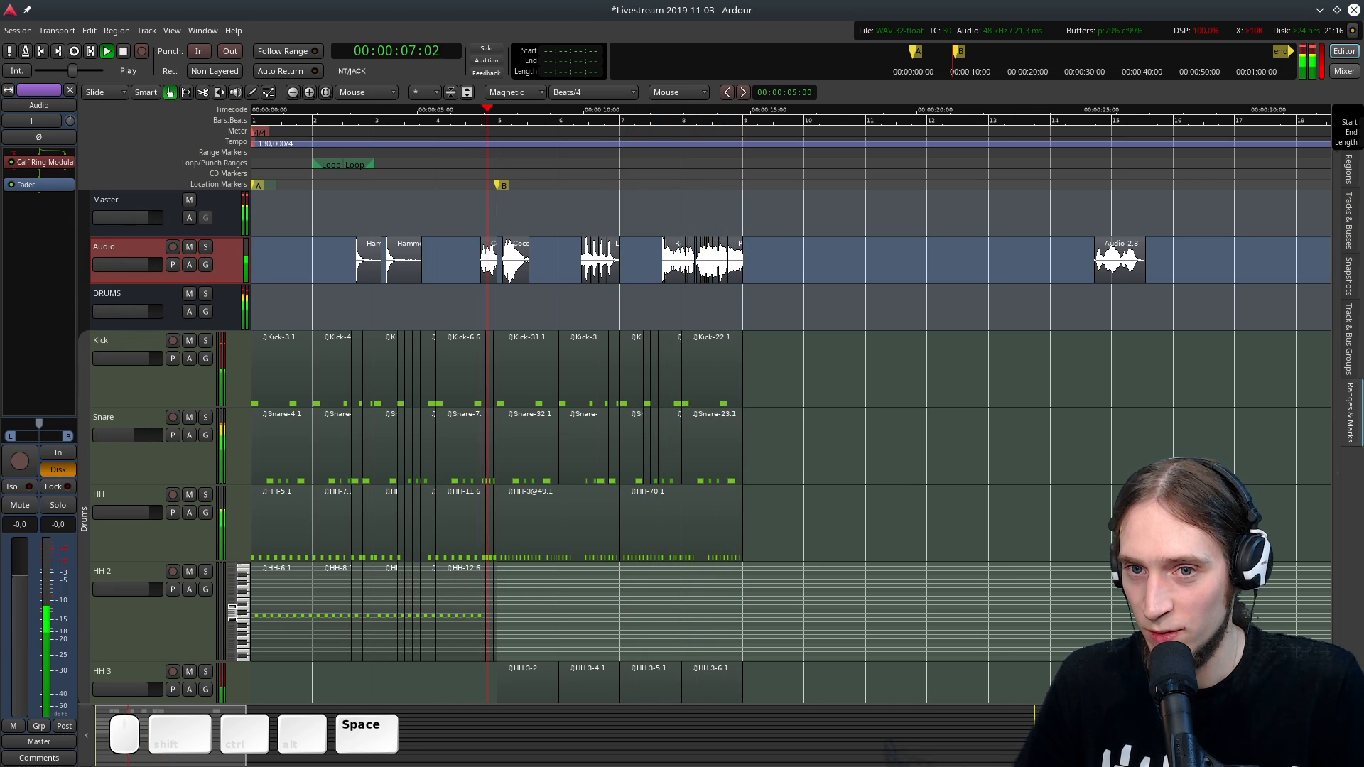
# Lower the ring modulator's frequency to about 86 Hz while listening to the vocals.
pyautogui.doubleClick(47, 163)
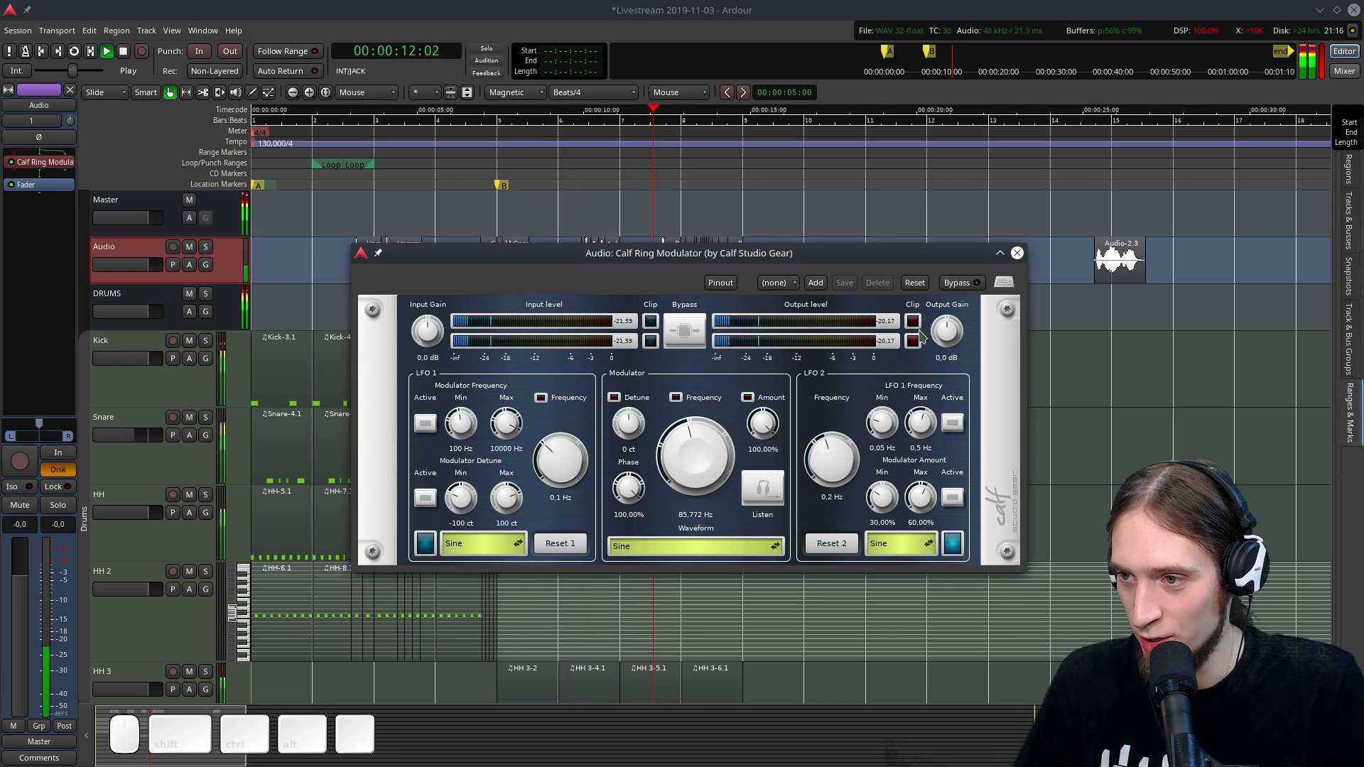
pyautogui.moveTo(963, 256); pyautogui.dragTo(1108, 254)
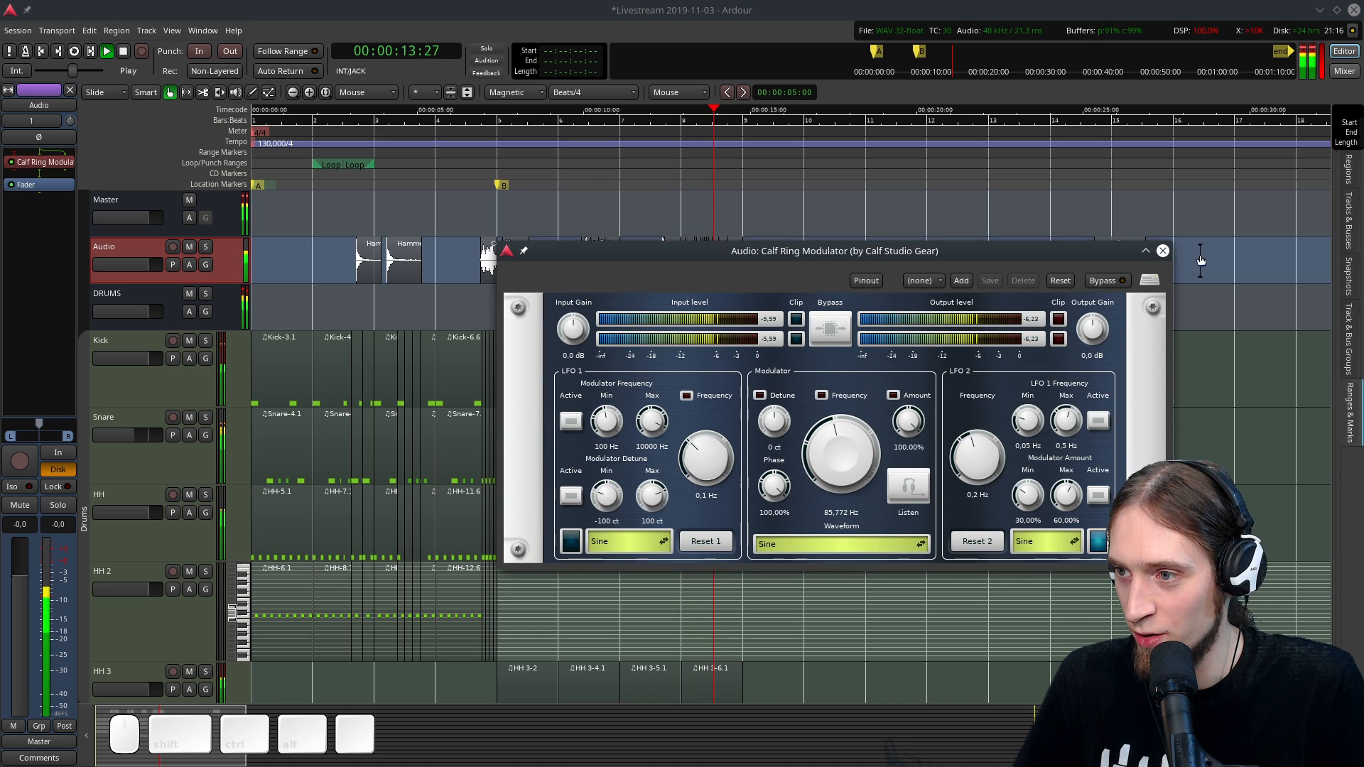
pyautogui.click(1162, 251)
pyautogui.press('space')
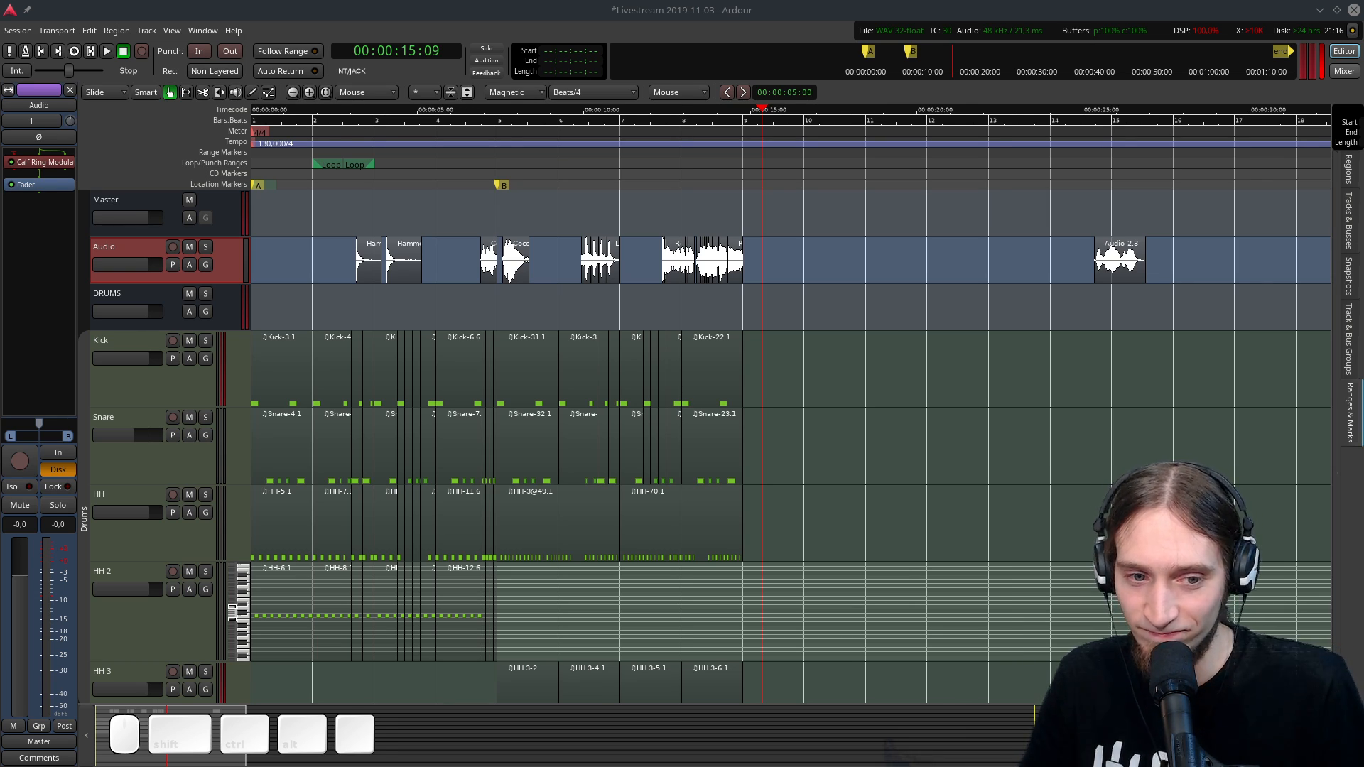
# Replay the vocals into section B and bypass the ring modulator.
pyautogui.click(459, 184)
pyautogui.press('space')
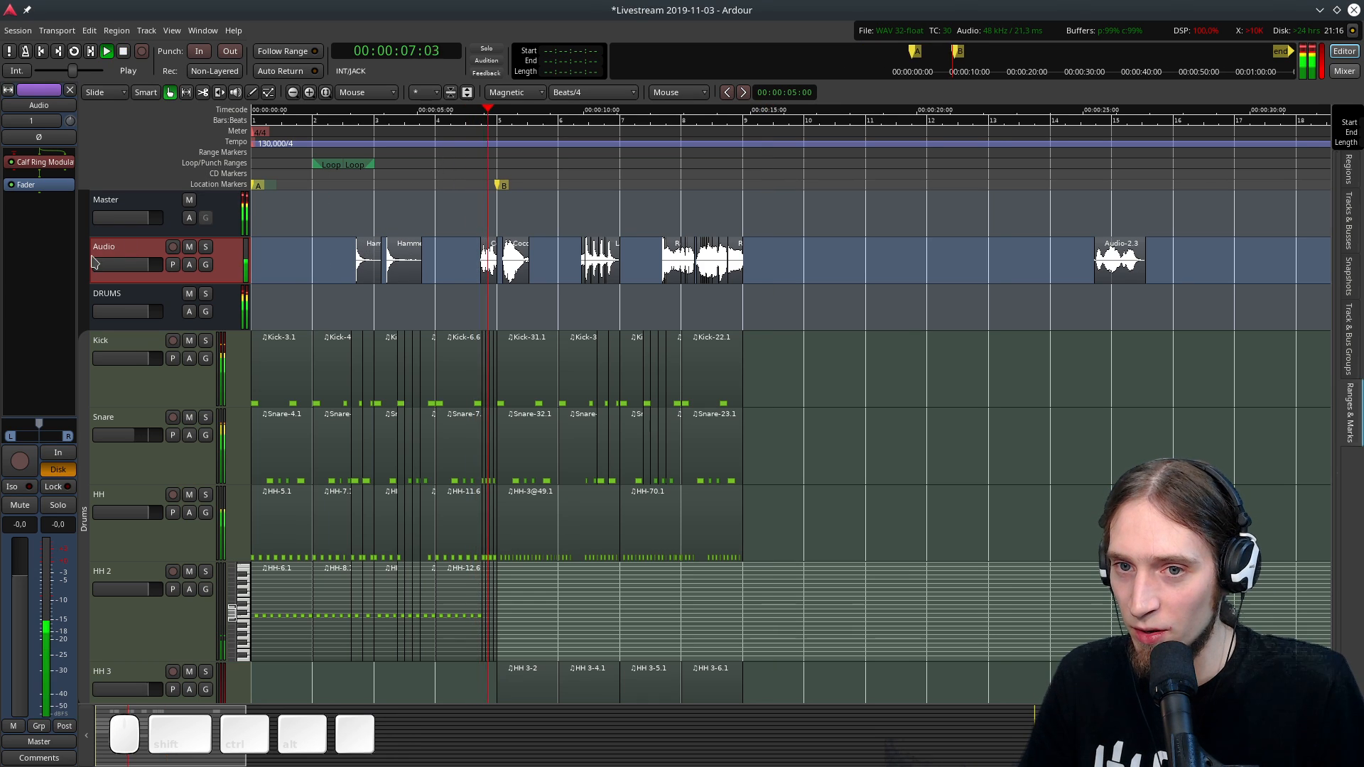
pyautogui.press('space')
pyautogui.click(13, 162)
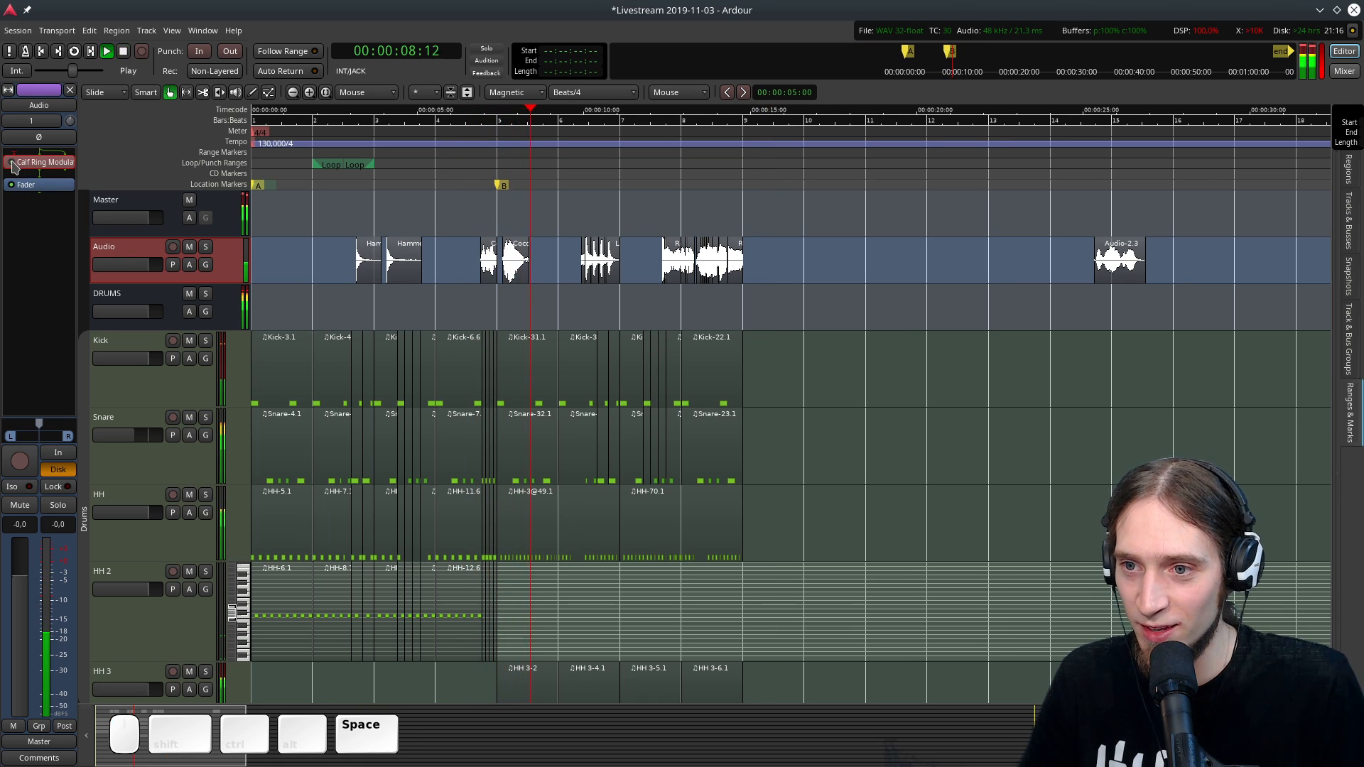
# Add a GxChorus-Stereo plugin before the Audio track's fader and play the vocals through it.
pyautogui.rightClick(44, 186)
pyautogui.moveTo(163, 197)
pyautogui.moveTo(267, 196)
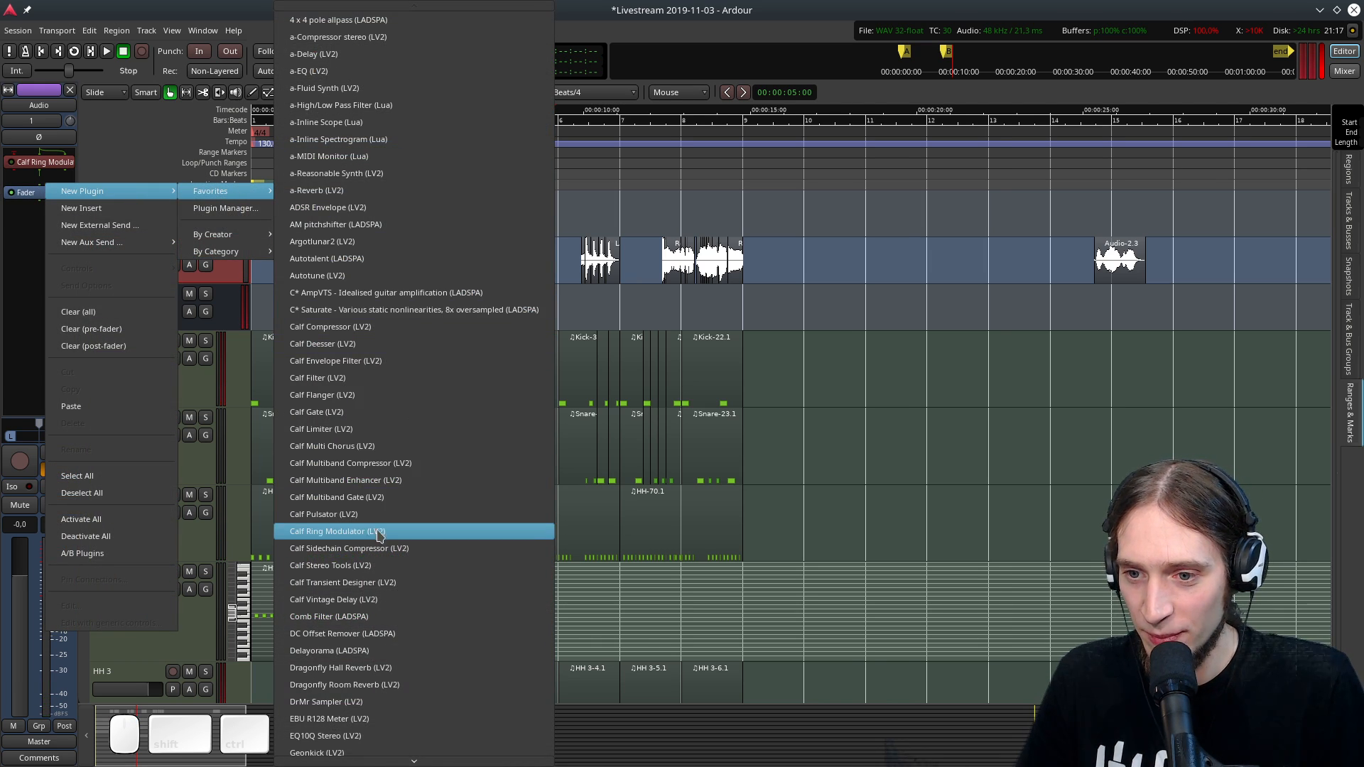
pyautogui.scroll(-5, 396, 599)
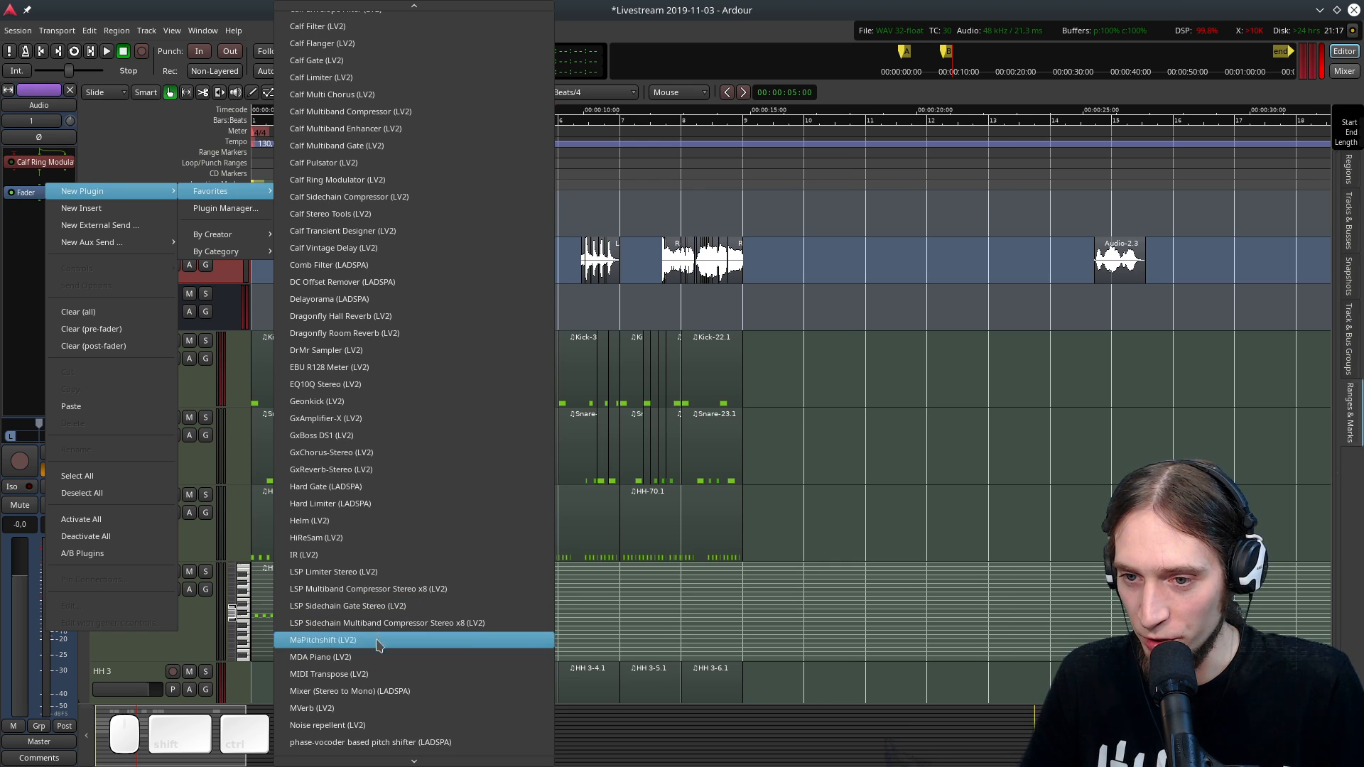
pyautogui.click(389, 453)
pyautogui.press('space')
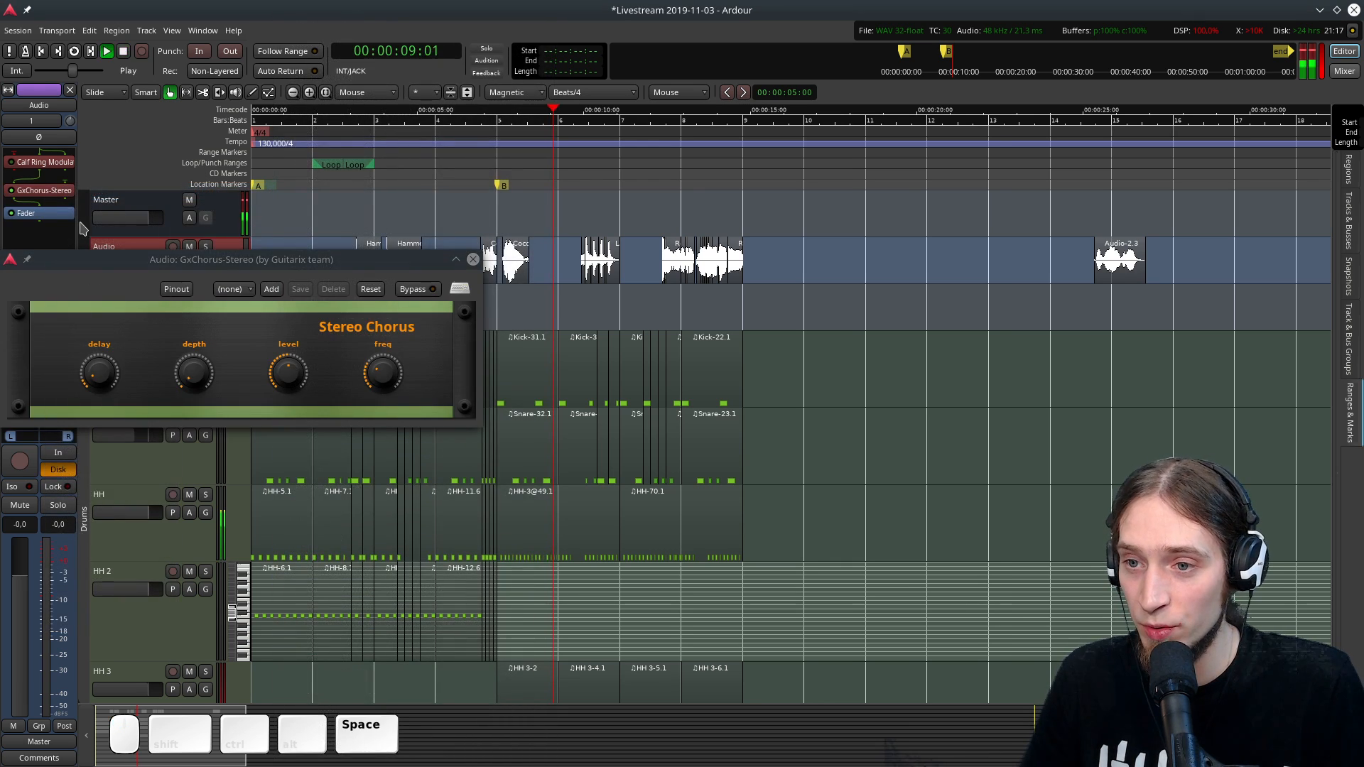
# Turn off Strict I/O for the Audio track and replay from just before section B.
pyautogui.press('space')
pyautogui.rightClick(21, 170)
pyautogui.click(30, 116)
pyautogui.click(29, 116)
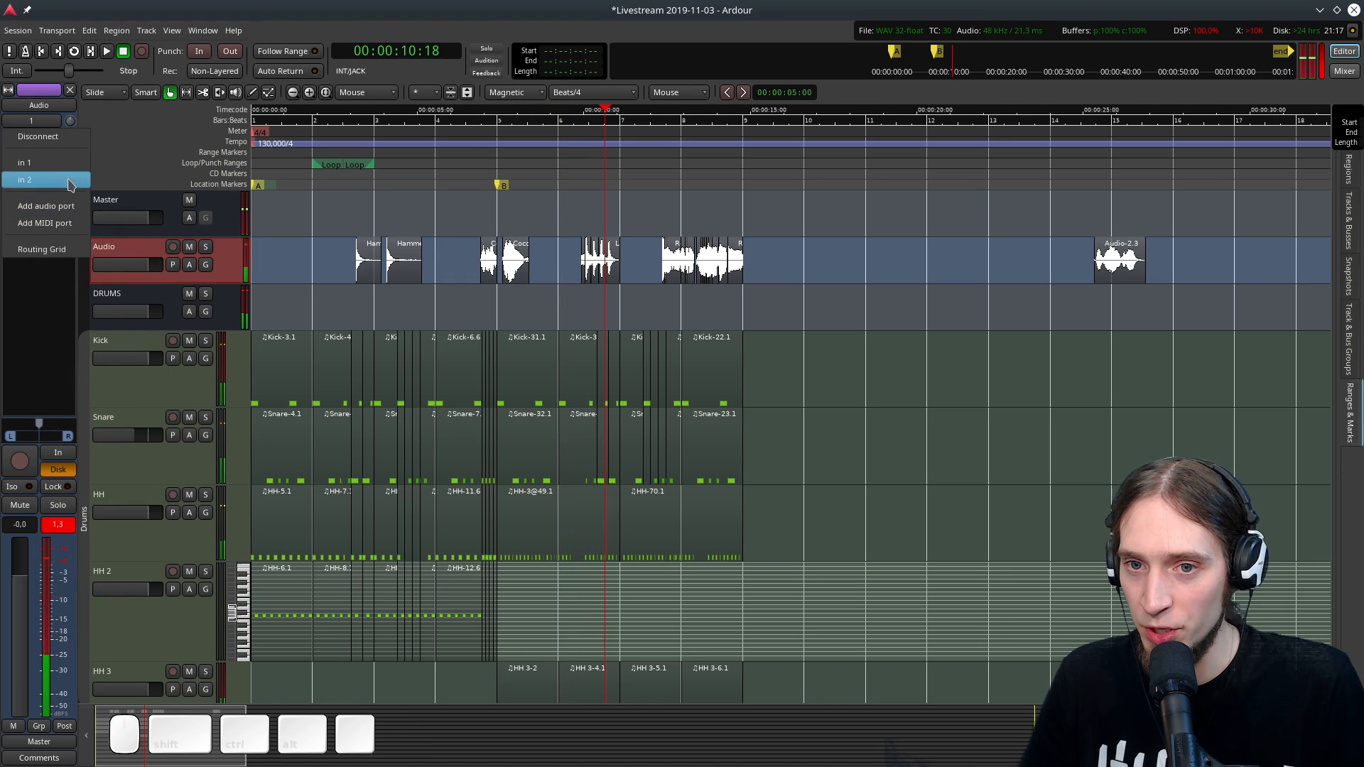
pyautogui.click(39, 105)
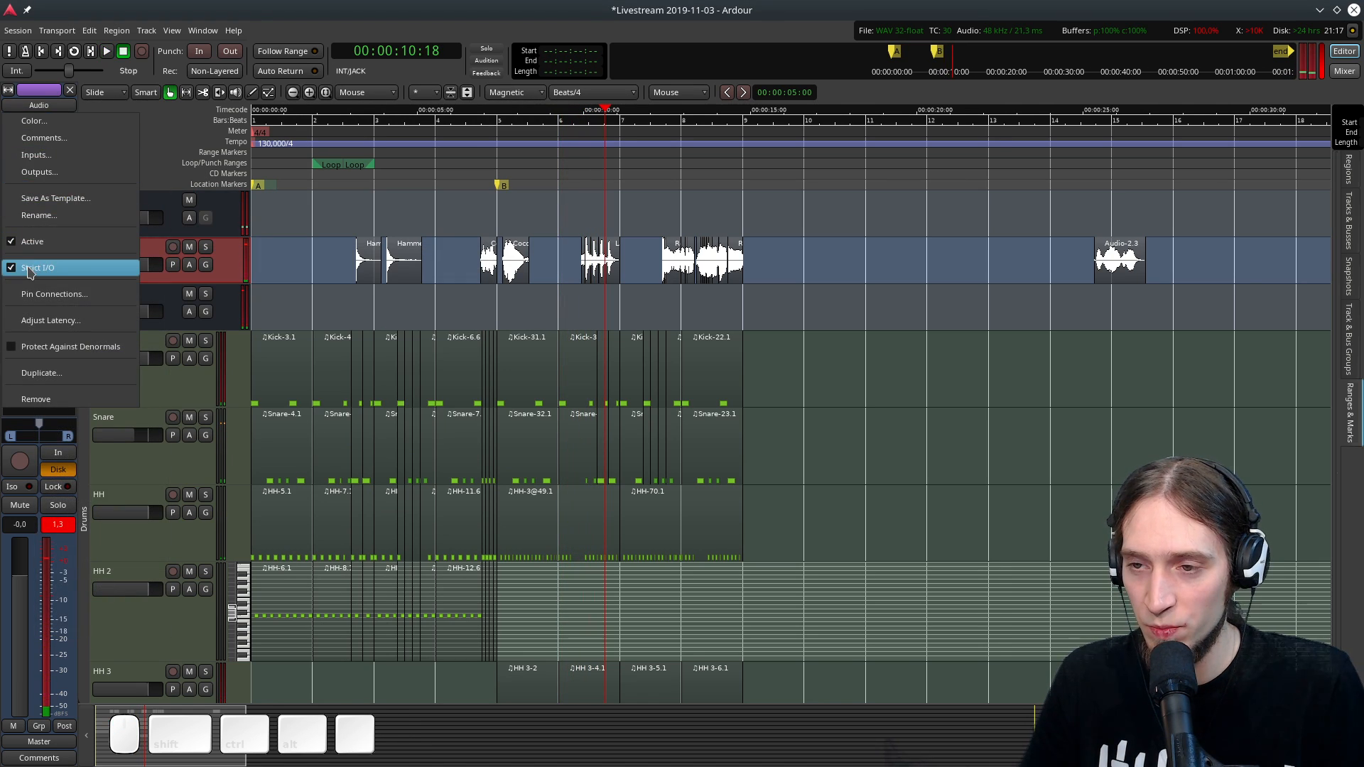
pyautogui.click(30, 270)
pyautogui.click(478, 152)
pyautogui.press('space')
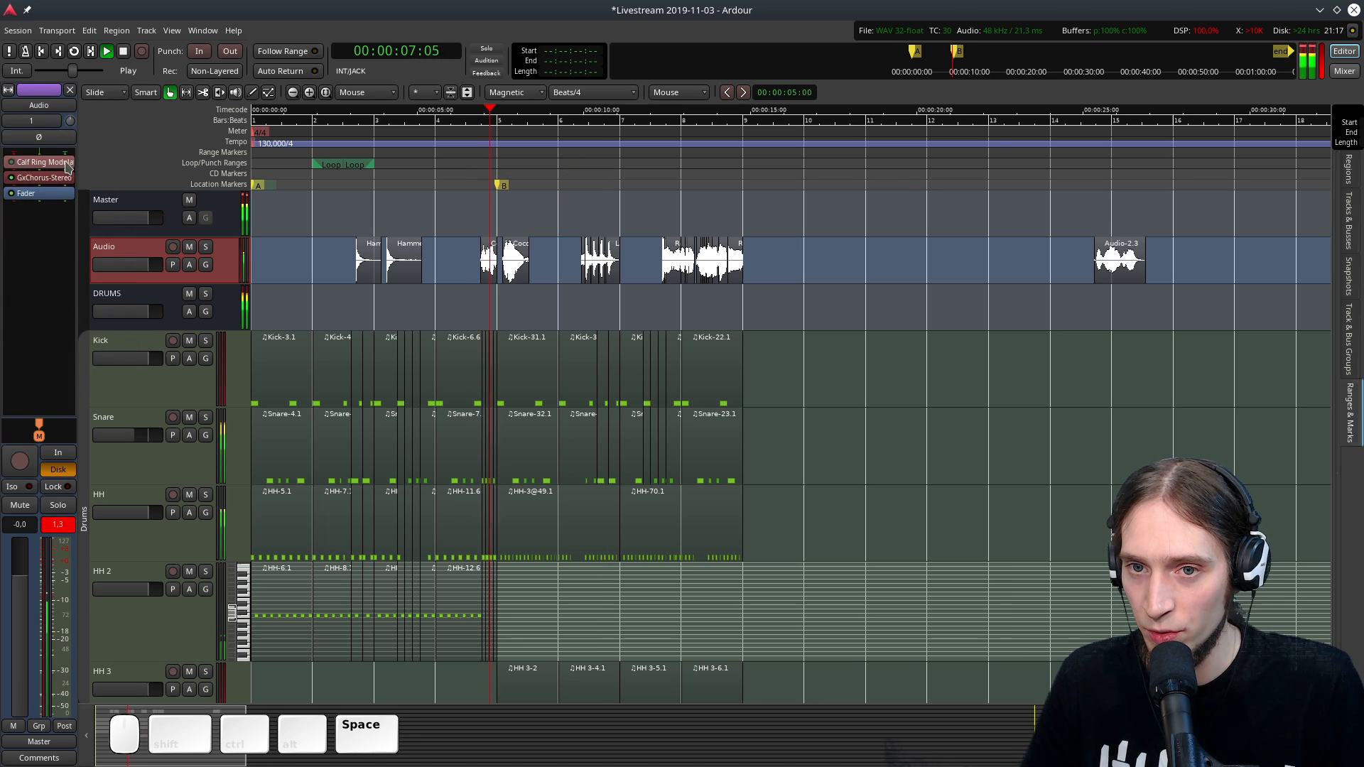
# Reset the Audio track's stereo panner and replay the vocals at the start of section B.
pyautogui.rightClick(27, 178)
pyautogui.click(40, 387)
pyautogui.press('space')
pyautogui.rightClick(39, 430)
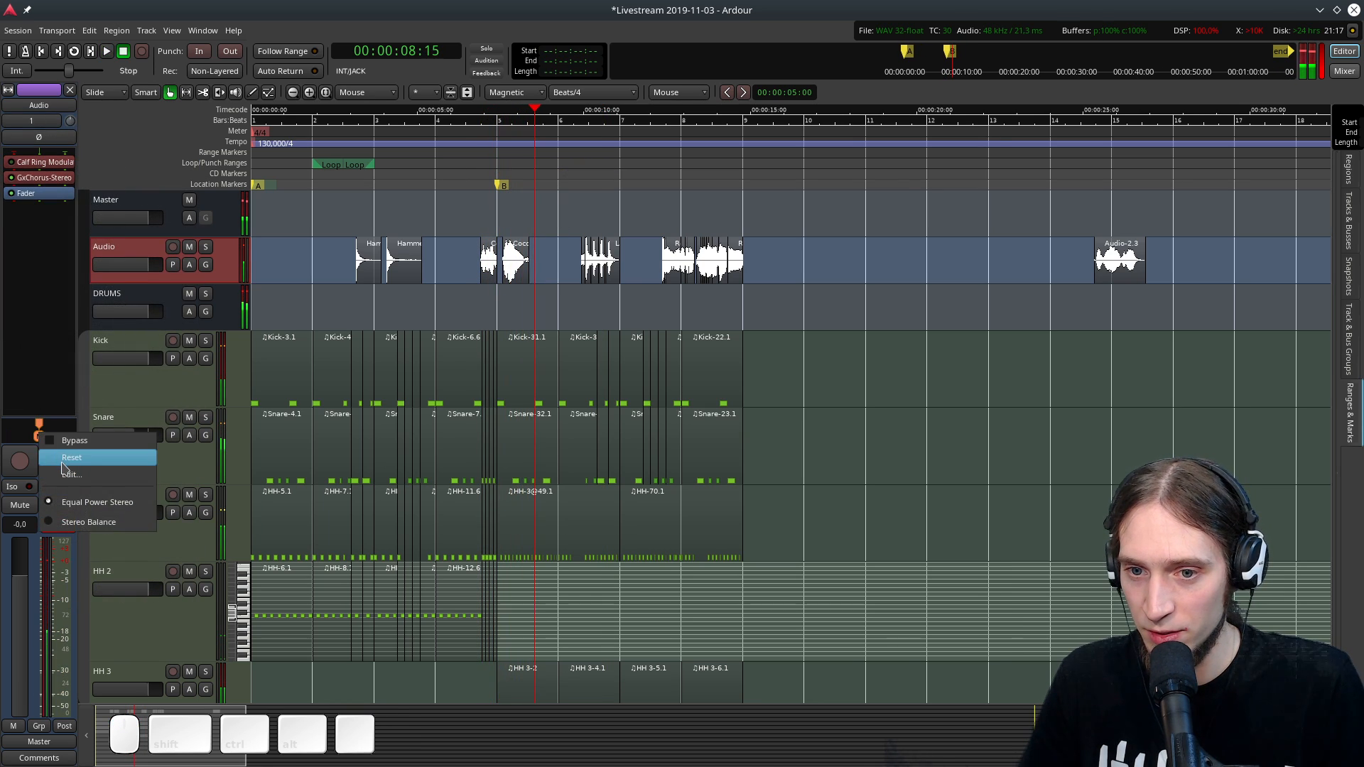
pyautogui.click(63, 467)
pyautogui.click(501, 185)
pyautogui.press('space')
pyautogui.click(476, 131)
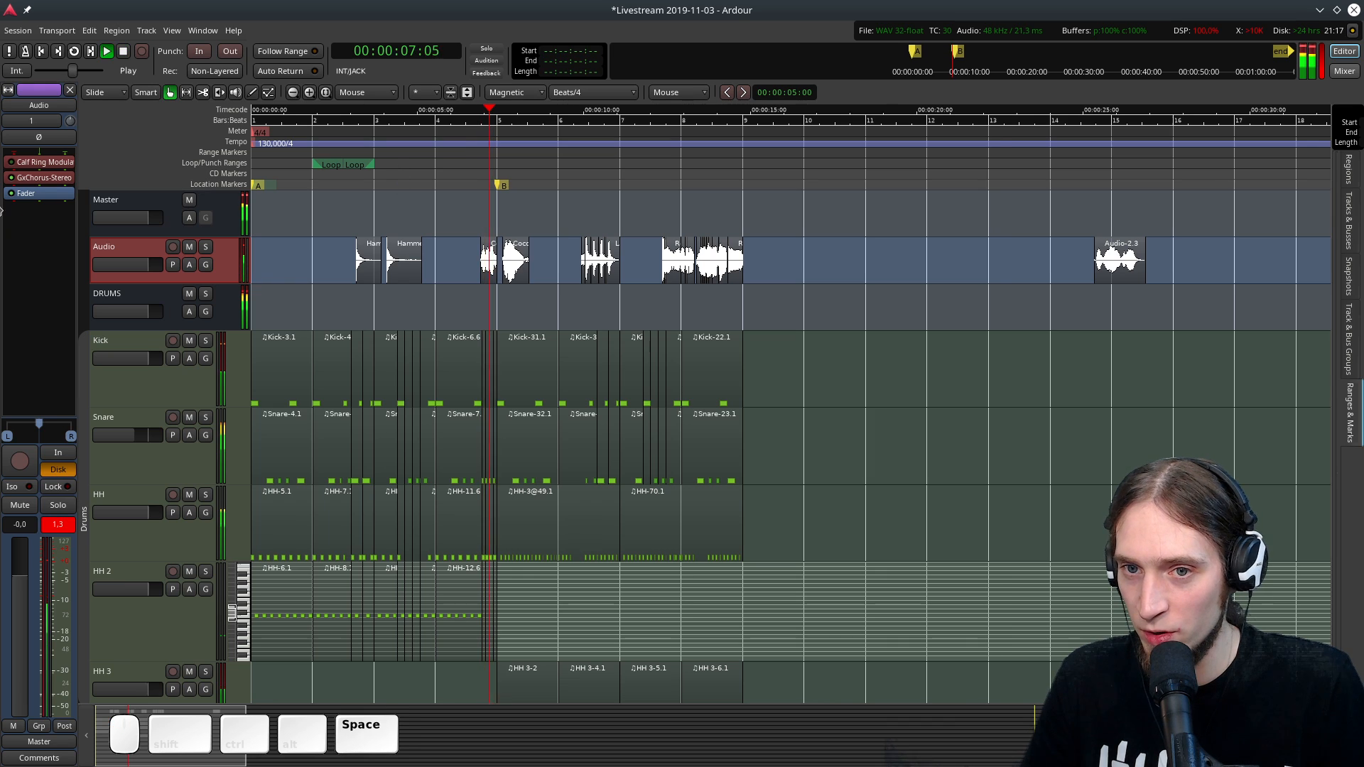
# Inspect the Calf Ring Modulator's pin connections and resume playback around section B.
pyautogui.press('space')
pyautogui.rightClick(26, 180)
pyautogui.click(29, 181)
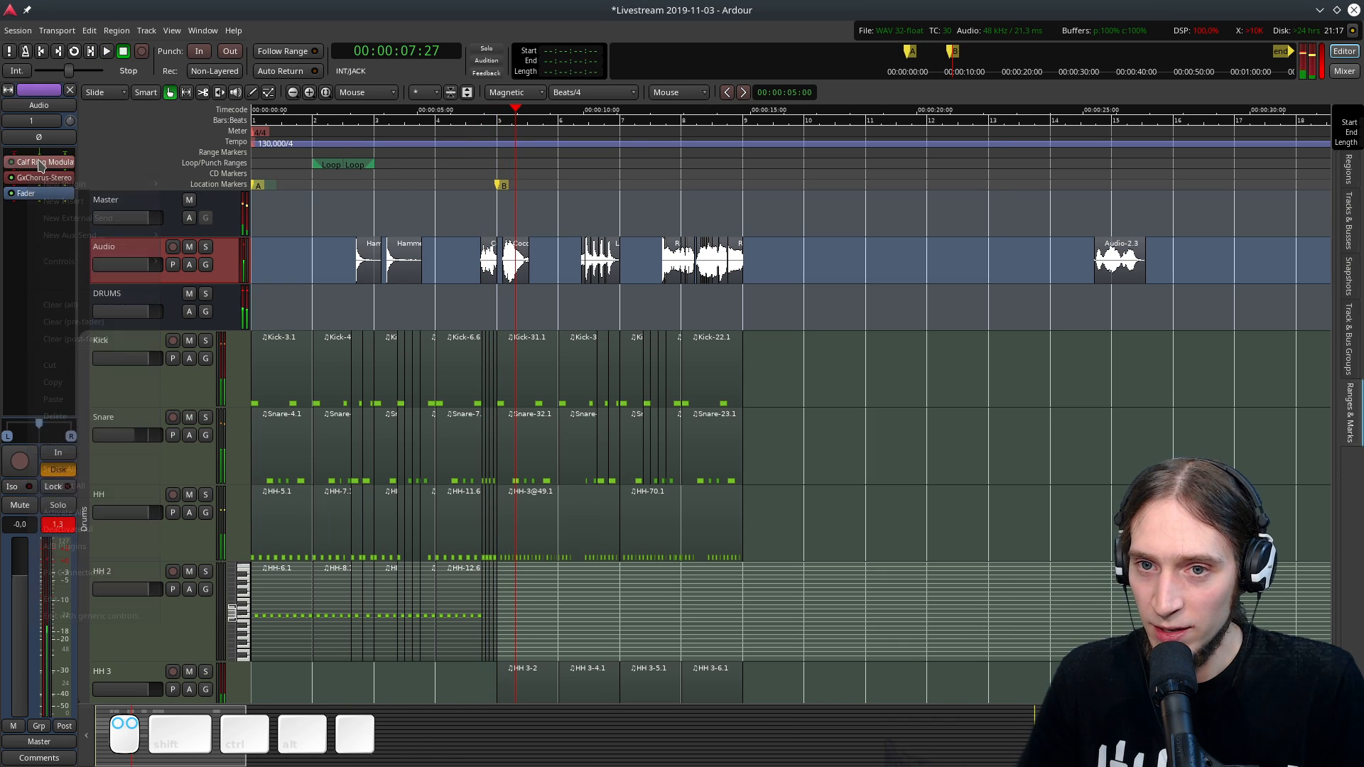
pyautogui.rightClick(28, 181)
pyautogui.click(99, 558)
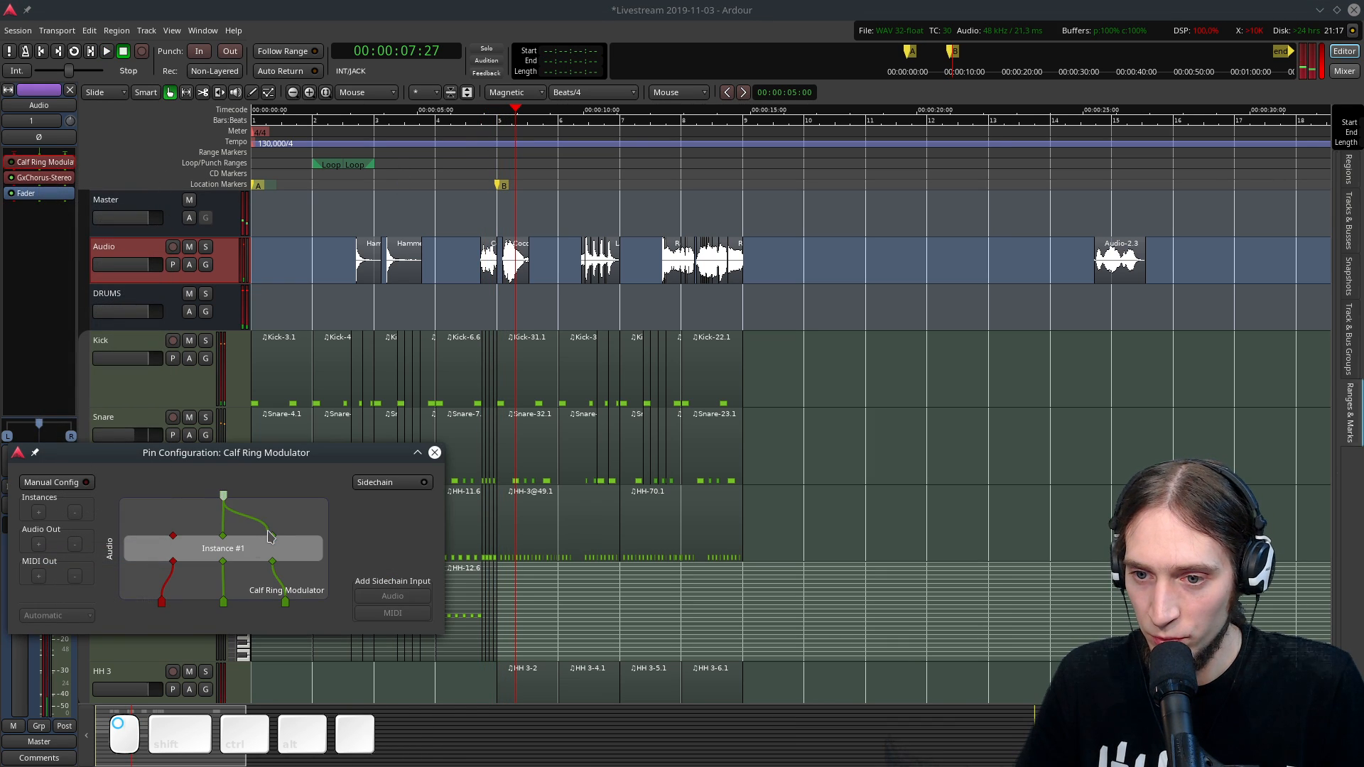
pyautogui.click(434, 452)
pyautogui.press('space')
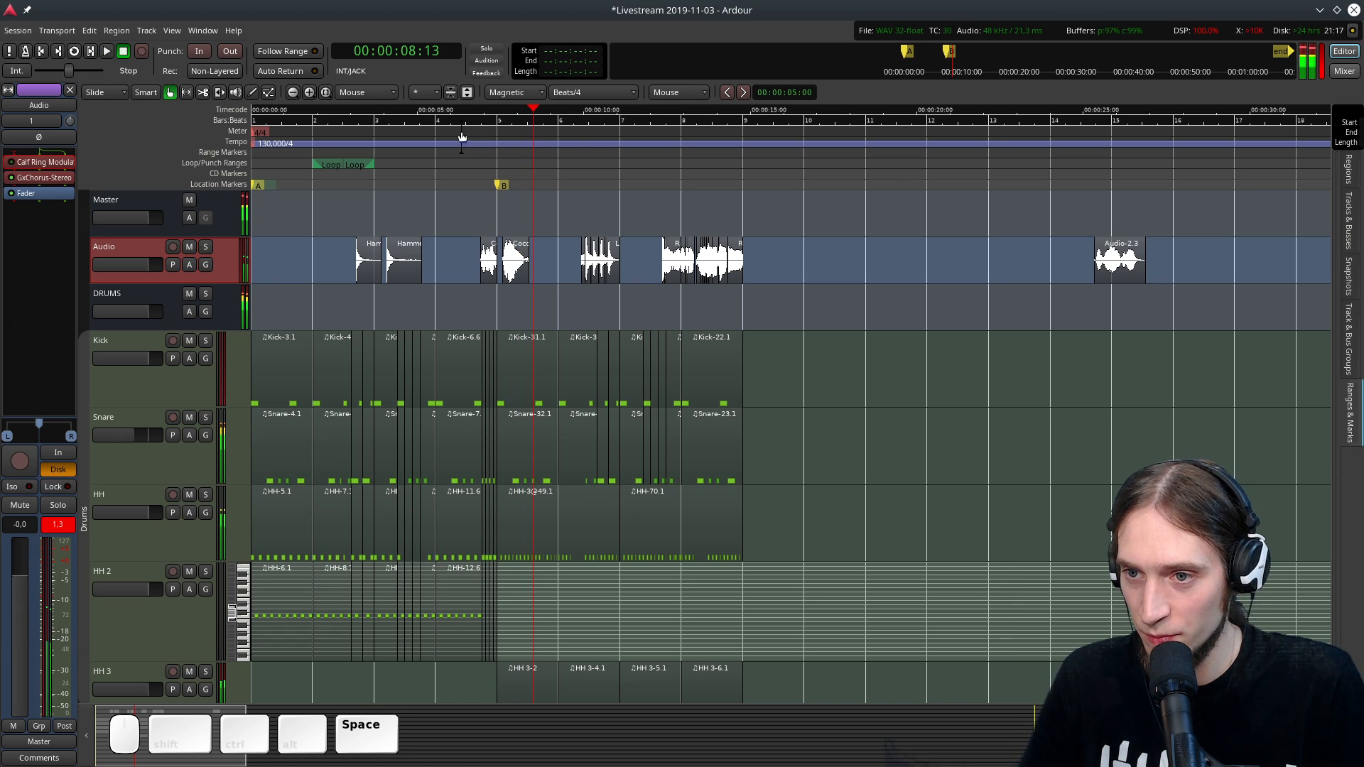
# Add a Calf Vintage Delay to the Audio track and replay the vocals in section B.
pyautogui.rightClick(51, 198)
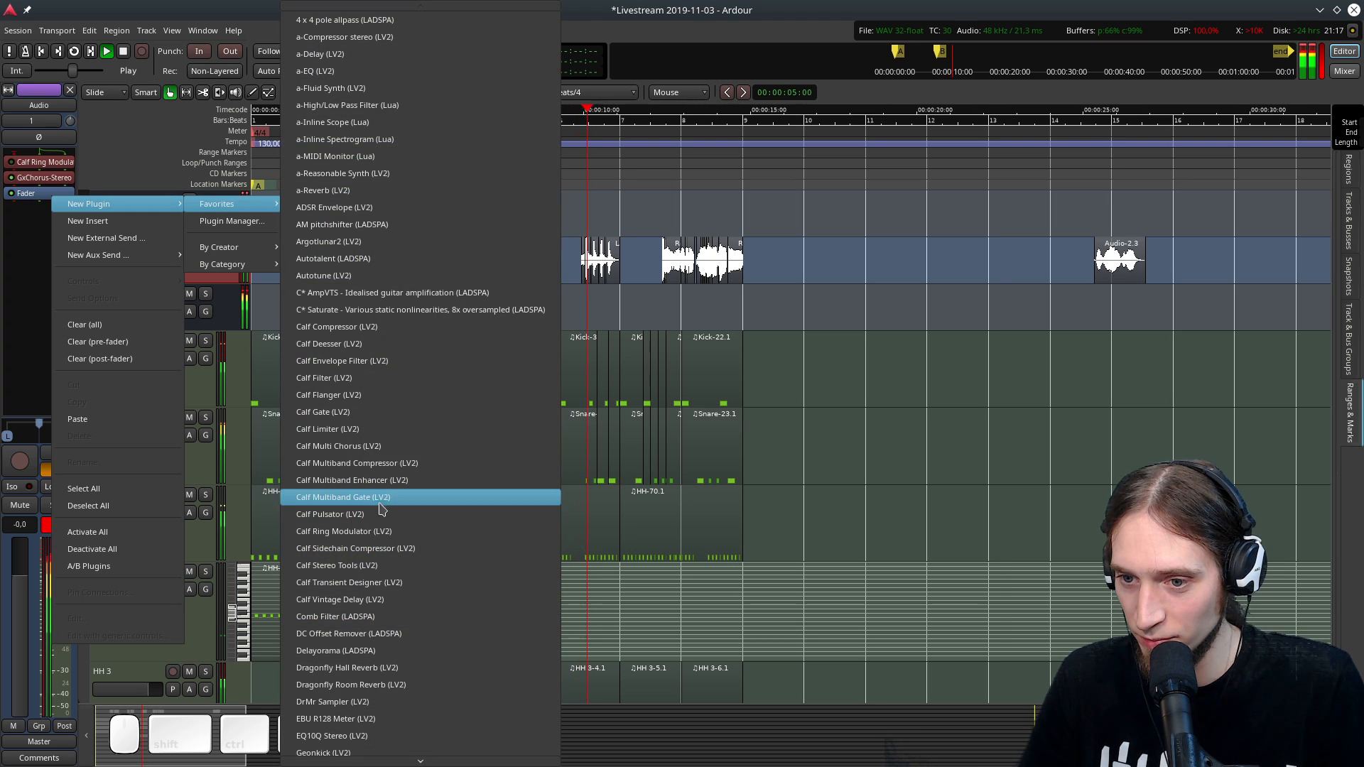
pyautogui.click(370, 600)
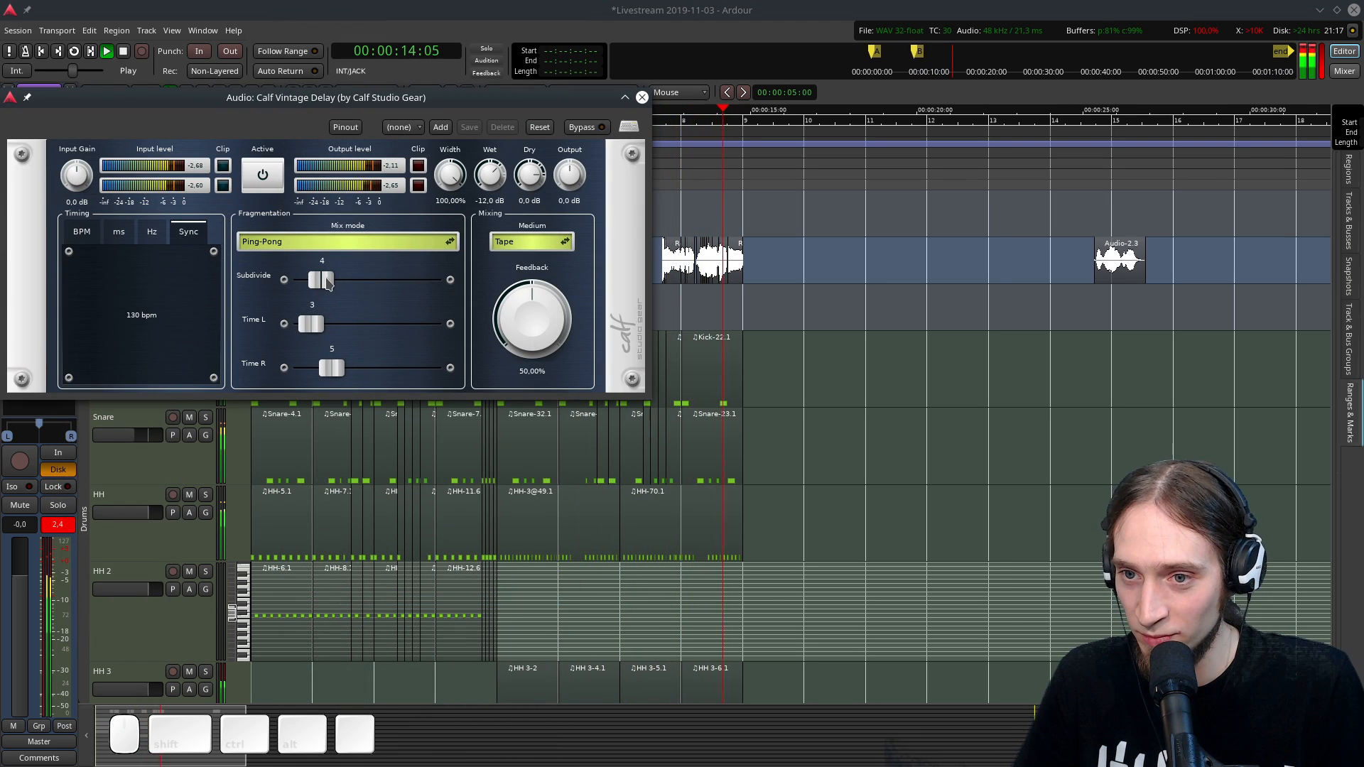
pyautogui.click(642, 97)
pyautogui.press('space')
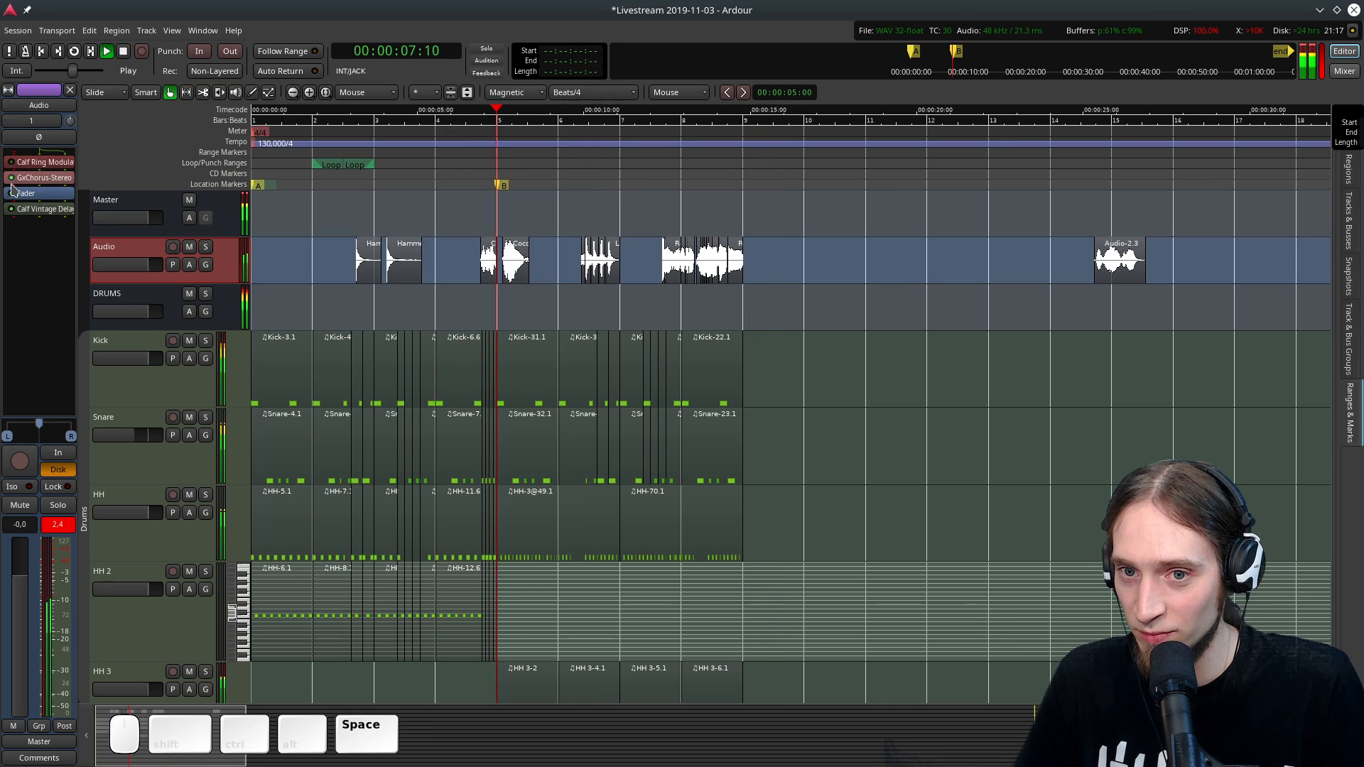
# Lower the Calf Vintage Delay's dry level to about -0.9 dB and place the plugin before the fader.
pyautogui.doubleClick(43, 209)
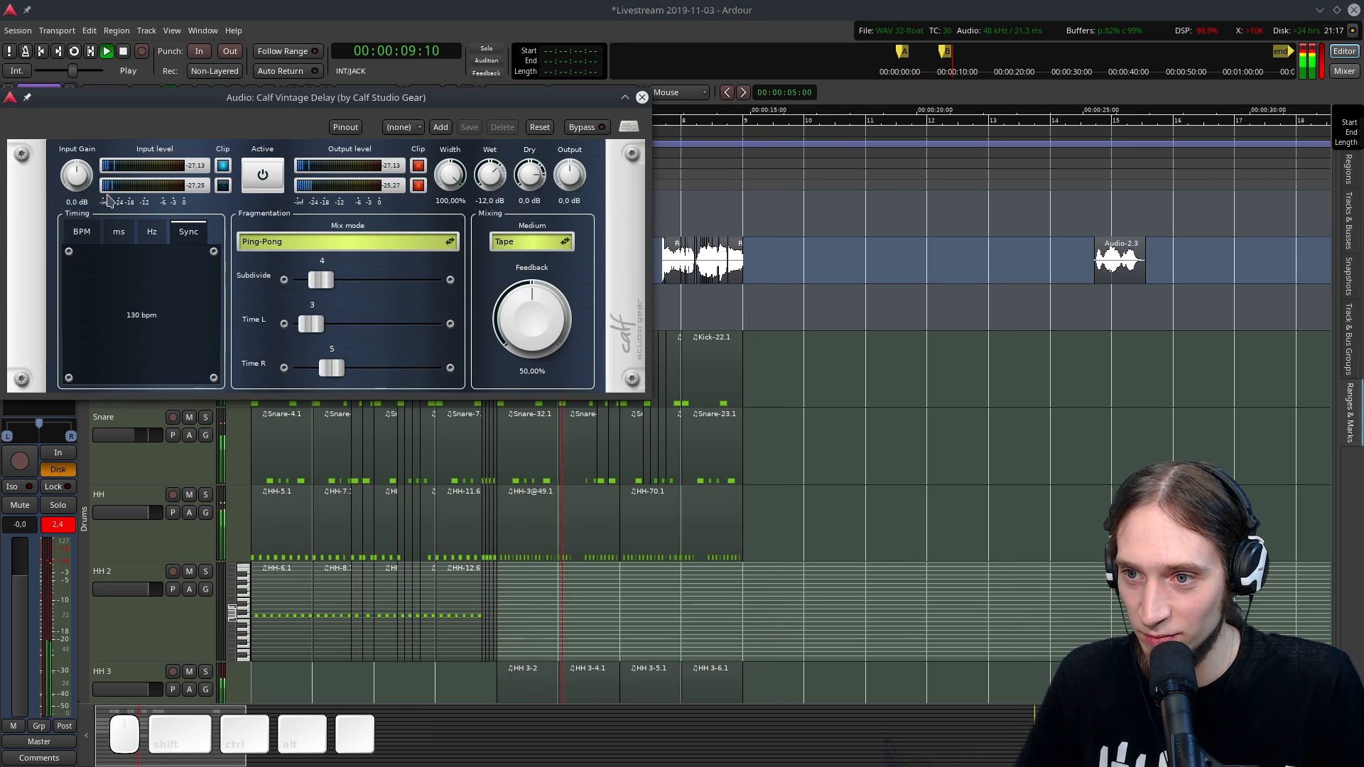
pyautogui.moveTo(537, 183); pyautogui.dragTo(485, 190)
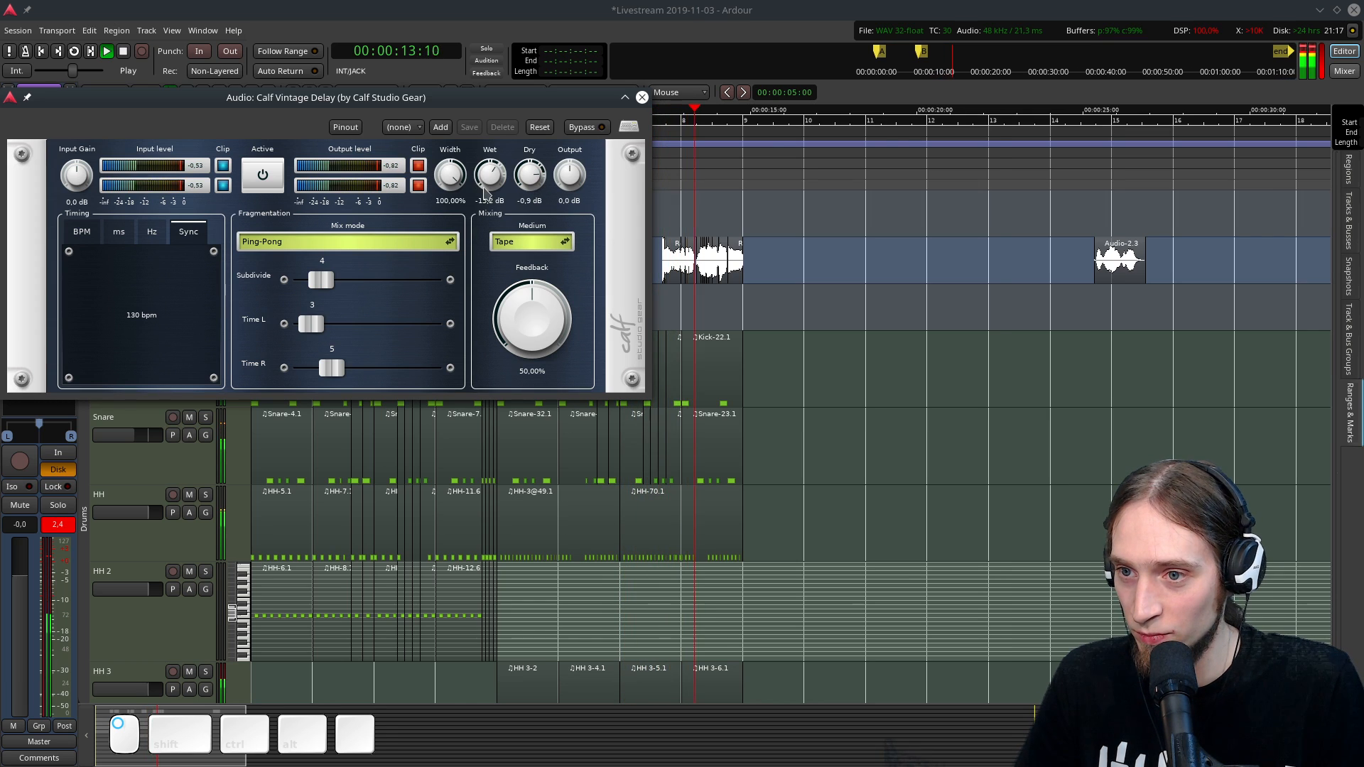
pyautogui.click(641, 97)
# Add an EQ10Q Stereo plugin to the Audio track from the favourite plugins.
pyautogui.rightClick(37, 211)
pyautogui.moveTo(142, 220)
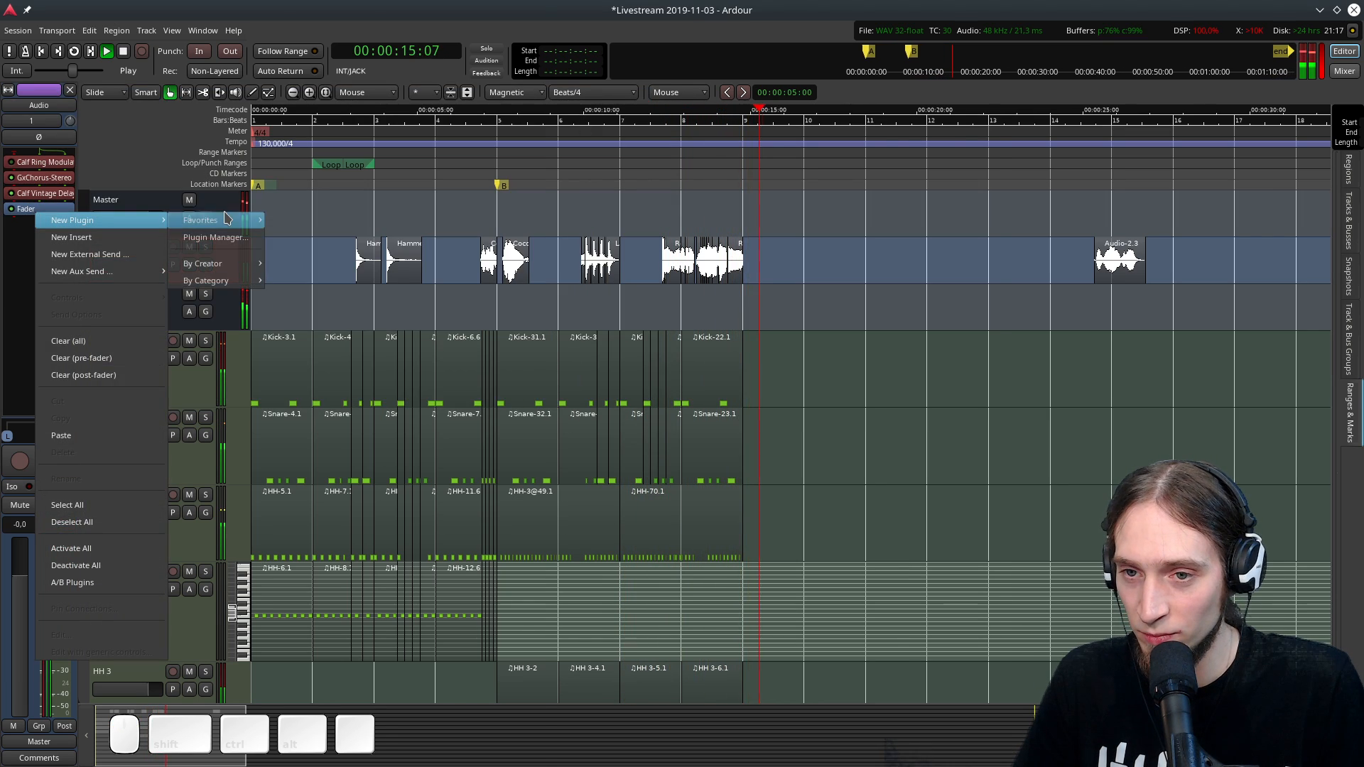
pyautogui.moveTo(228, 218)
pyautogui.click(363, 736)
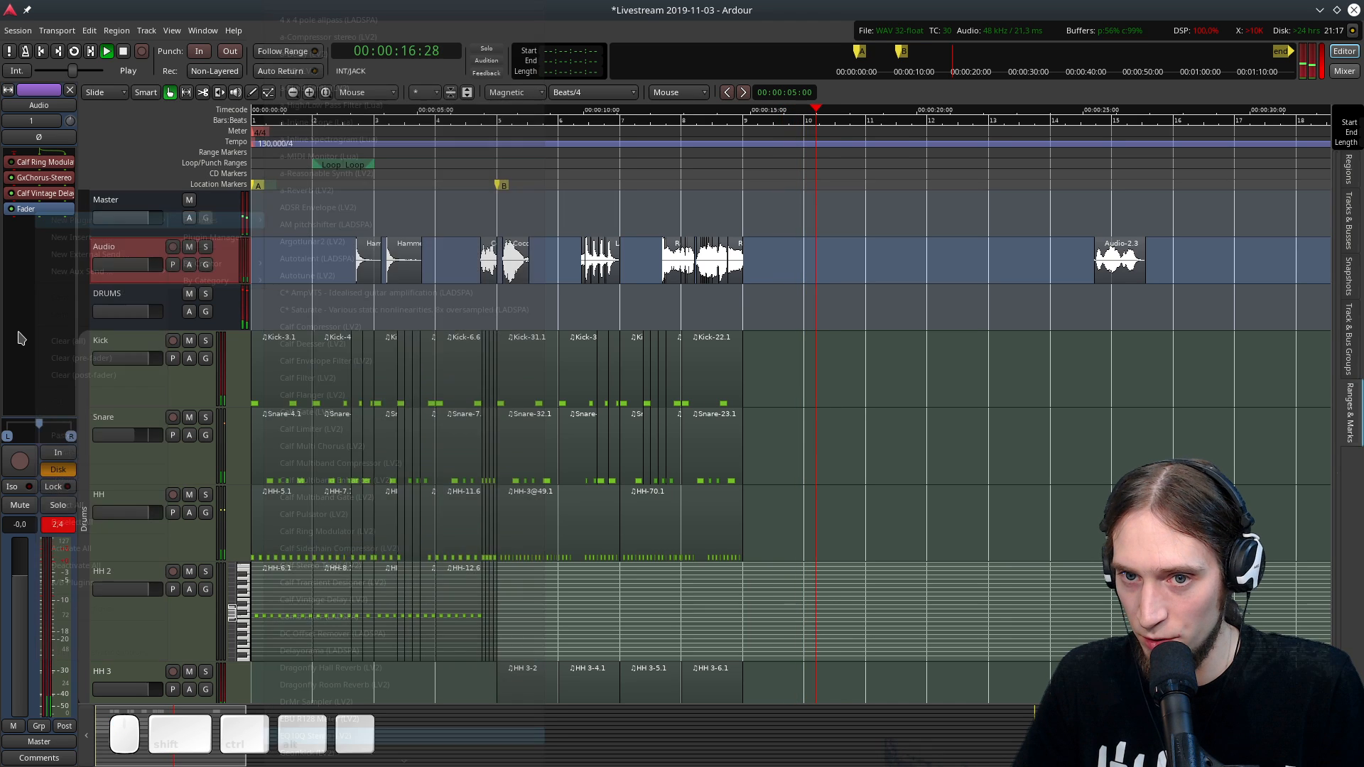
# Move the EQ10Q Stereo plugin before the fader on the Audio track and open its controls.
pyautogui.moveTo(142, 124); pyautogui.dragTo(197, 144)
pyautogui.moveTo(36, 225); pyautogui.dragTo(62, 209)
pyautogui.doubleClick(60, 206)
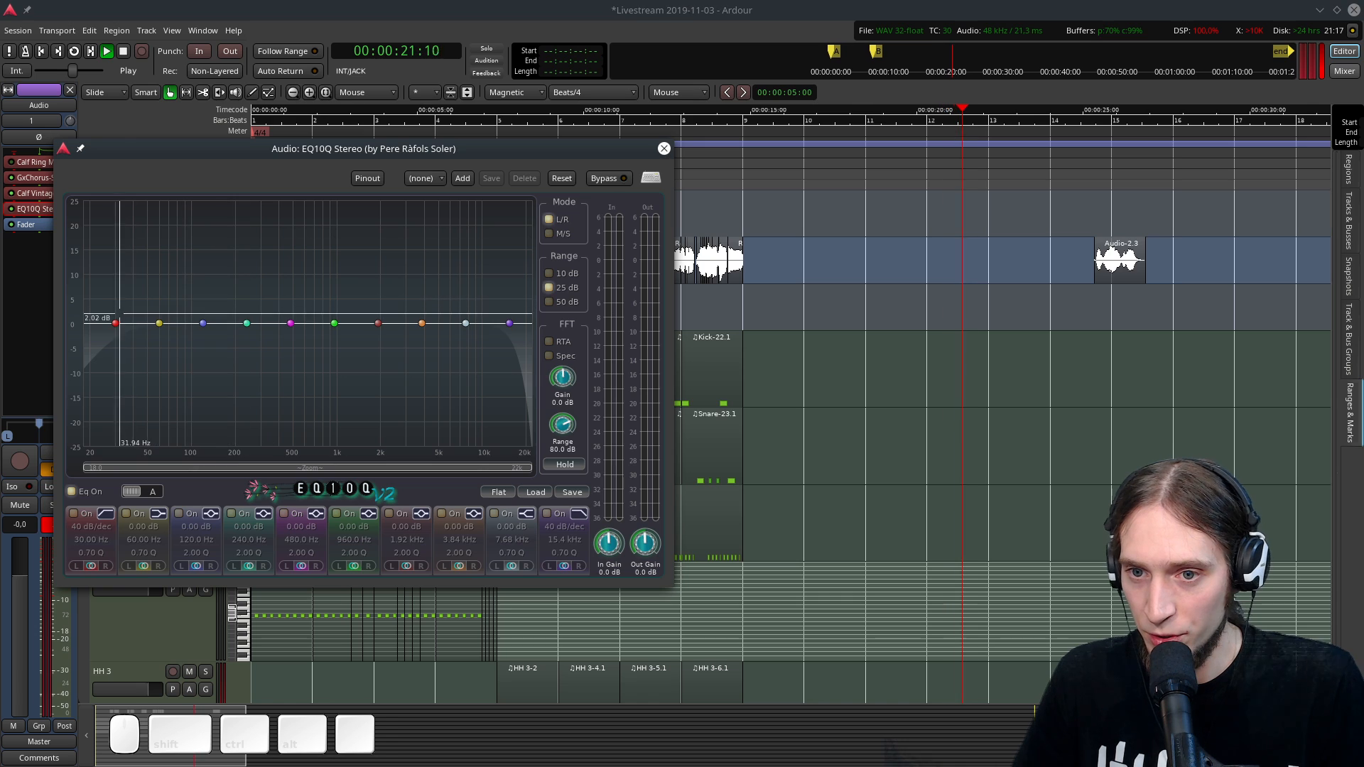
# Enable the EQ10Q's first band as a high-pass filter at about 147 Hz, stop playback and close the plugin.
pyautogui.doubleClick(115, 323)
pyautogui.moveTo(115, 323); pyautogui.dragTo(215, 323)
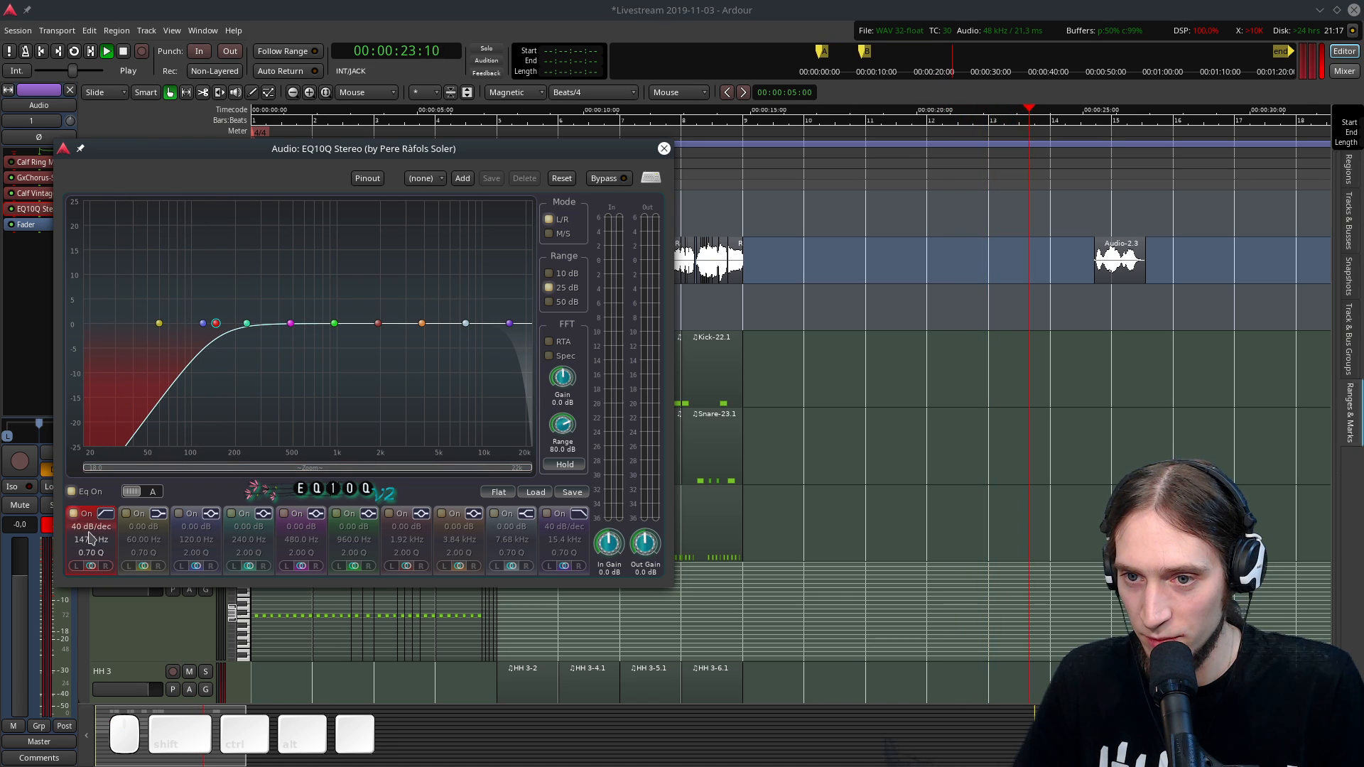
pyautogui.press('space')
pyautogui.moveTo(551, 152); pyautogui.dragTo(676, 193)
pyautogui.click(789, 189)
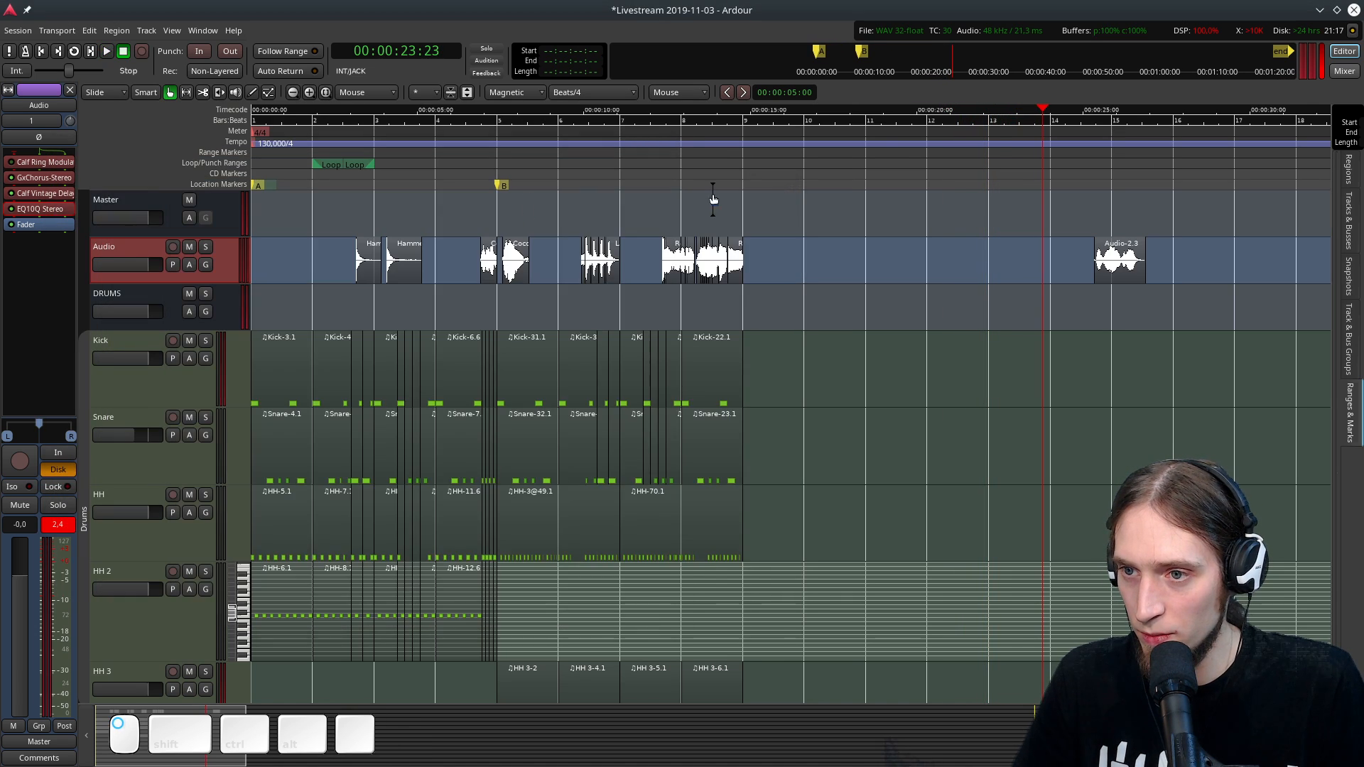
# Set the loop range around the whole drum beat from bar 1 to bar 9 and play the loop.
pyautogui.moveTo(861, 420); pyautogui.dragTo(178, 377)
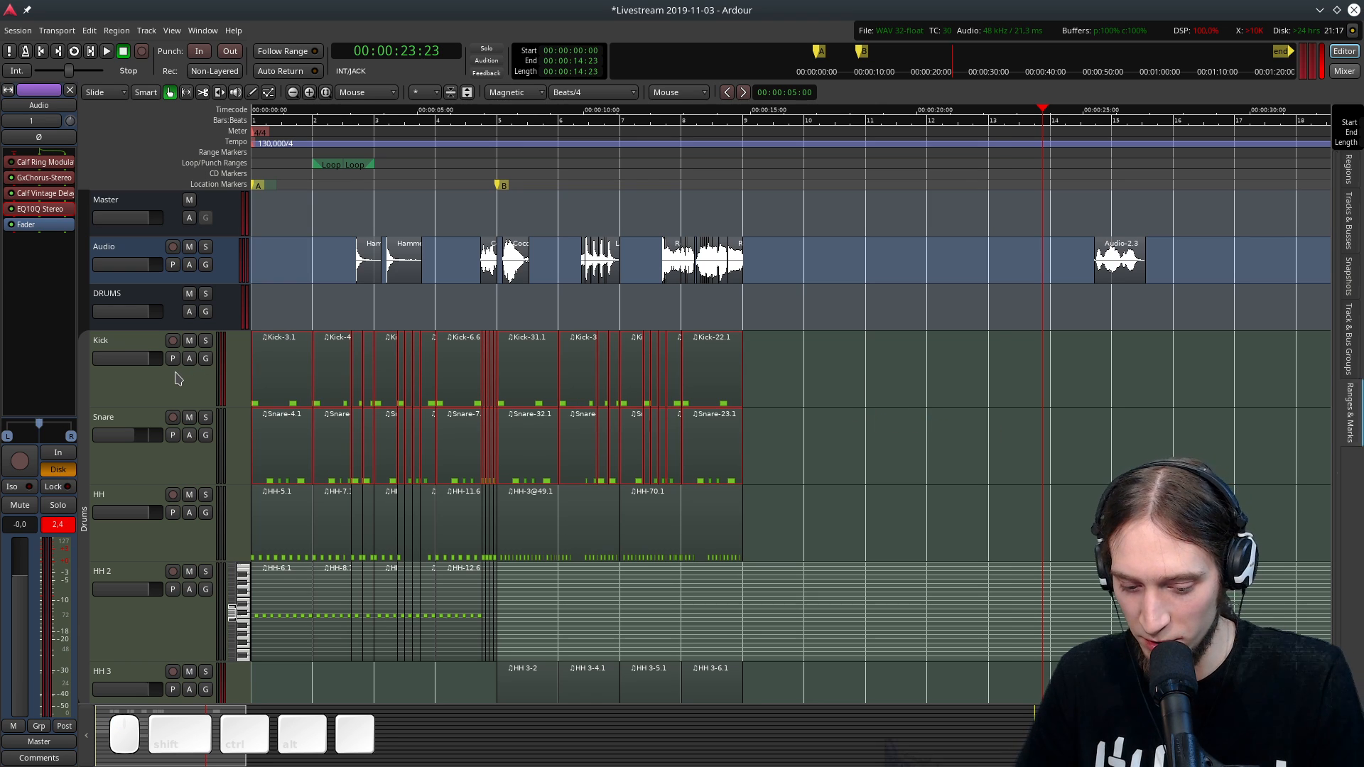
pyautogui.press('l')
pyautogui.click(761, 460)
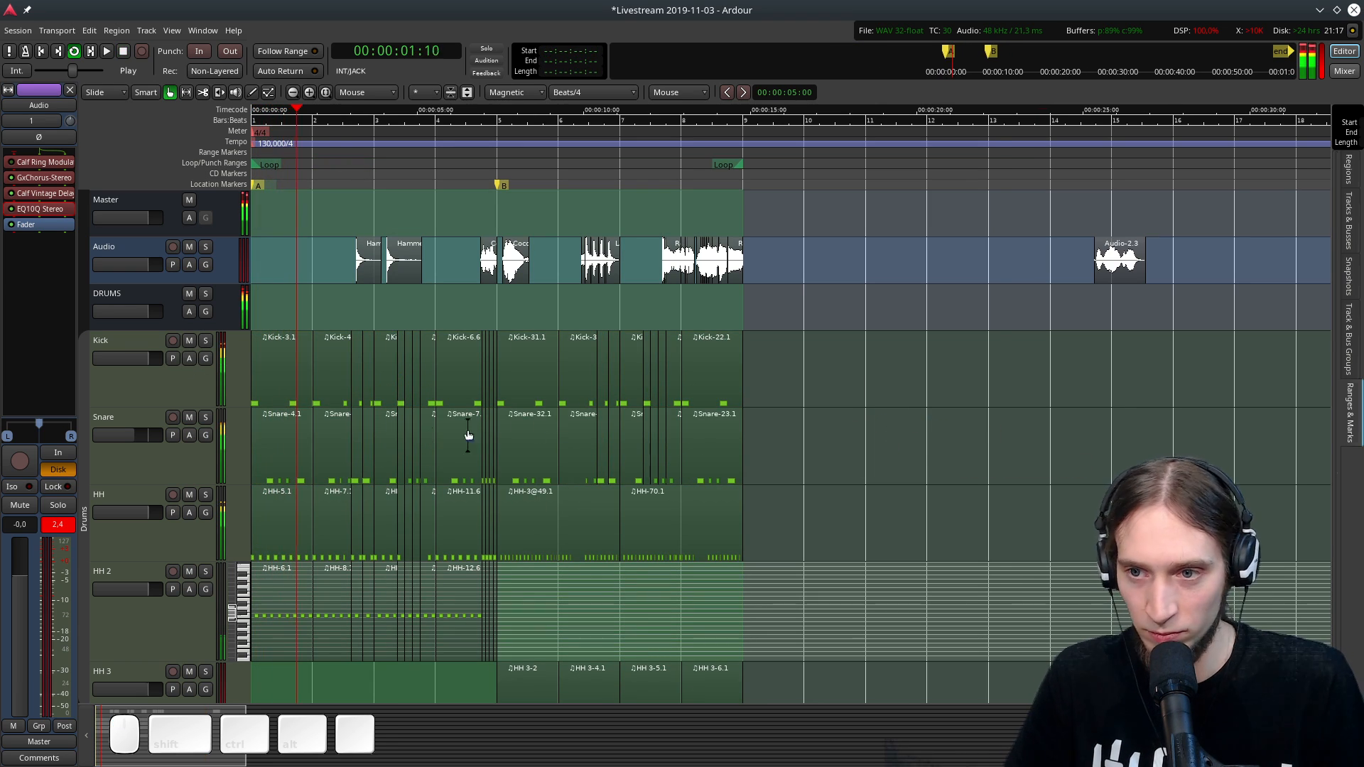
pyautogui.keyDown('ctrl'); pyautogui.scroll(2, 395, 277); pyautogui.keyUp('ctrl')
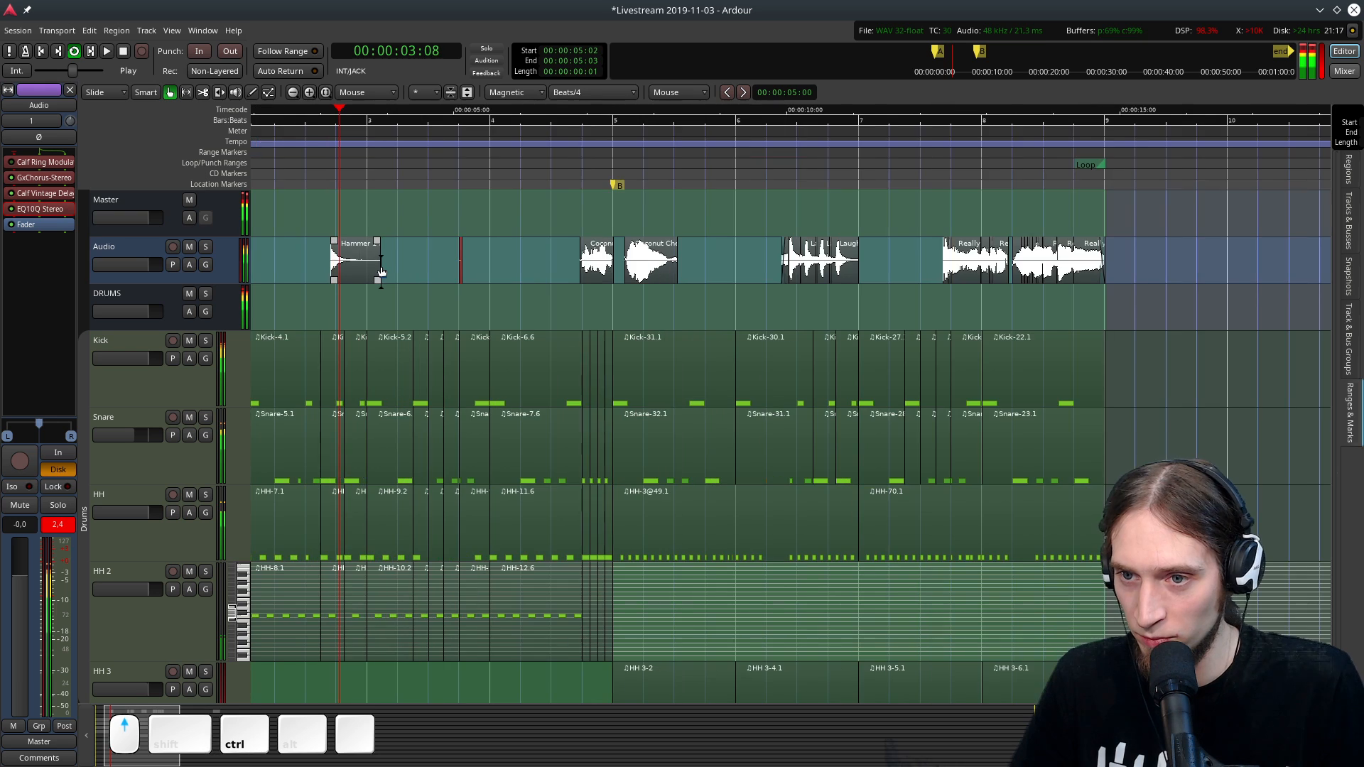
# Stop playback, undo the last trim of the Hammer 2 region and save the session.
pyautogui.press('space')
pyautogui.hotkey('ctrl', 'z')
pyautogui.keyDown('ctrl'); pyautogui.scroll(-2, 359, 219); pyautogui.keyUp('ctrl')
pyautogui.scroll(-2, 426, 233)
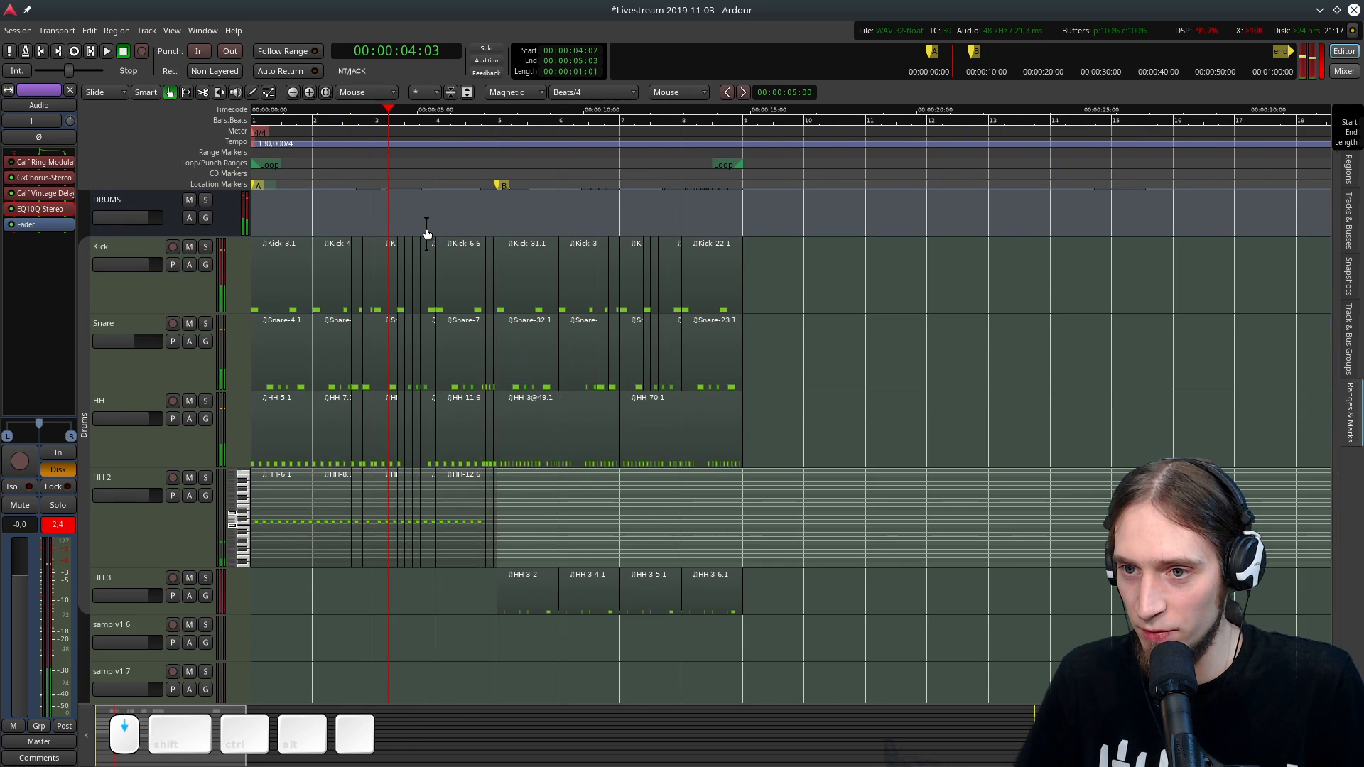
pyautogui.scroll(2, 426, 233)
pyautogui.click(314, 141)
pyautogui.hotkey('ctrl', 's')
# Move the Hammer 1 region to start at 00:00:03:00 and Hammer 2 at 00:00:04:04, replaying both.
pyautogui.keyDown('ctrl'); pyautogui.scroll(2, 360, 189); pyautogui.keyUp('ctrl')
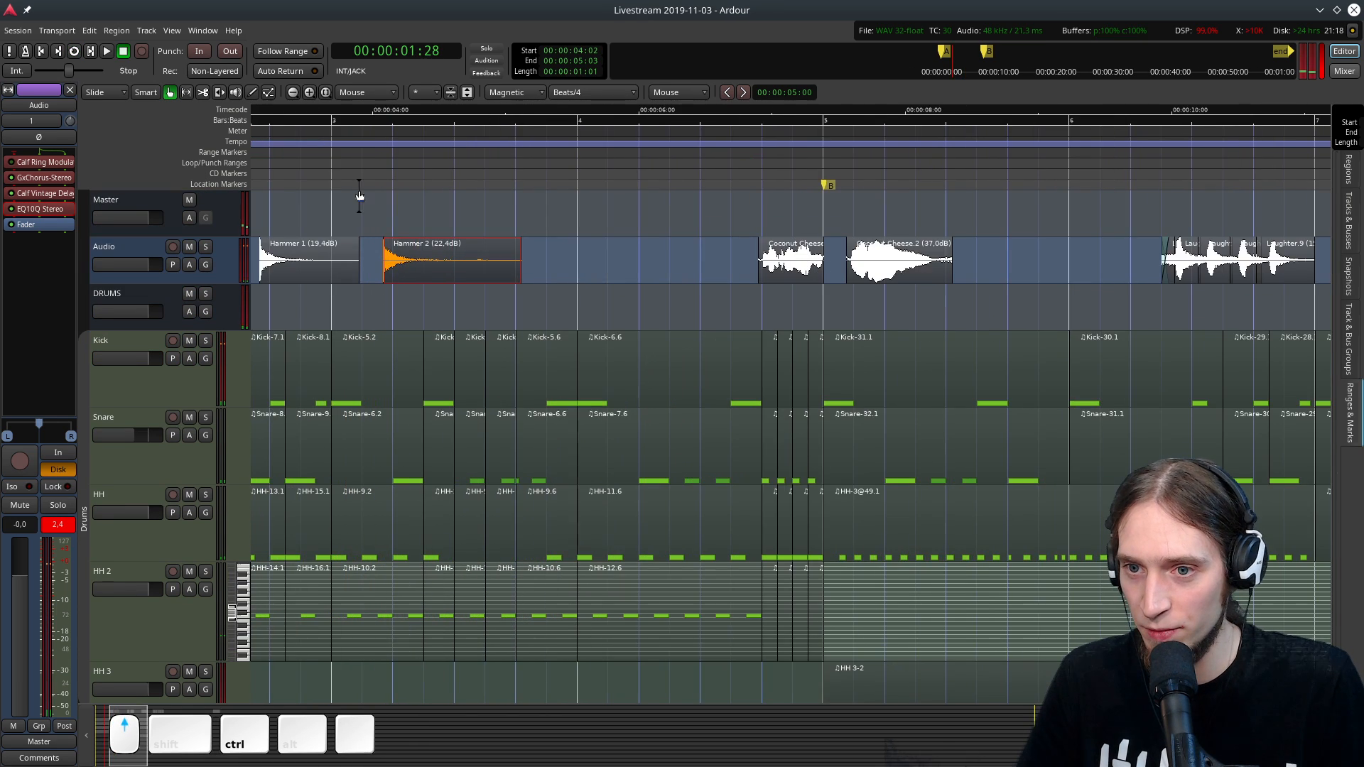
pyautogui.moveTo(717, 266); pyautogui.dragTo(701, 254)
pyautogui.press('space')
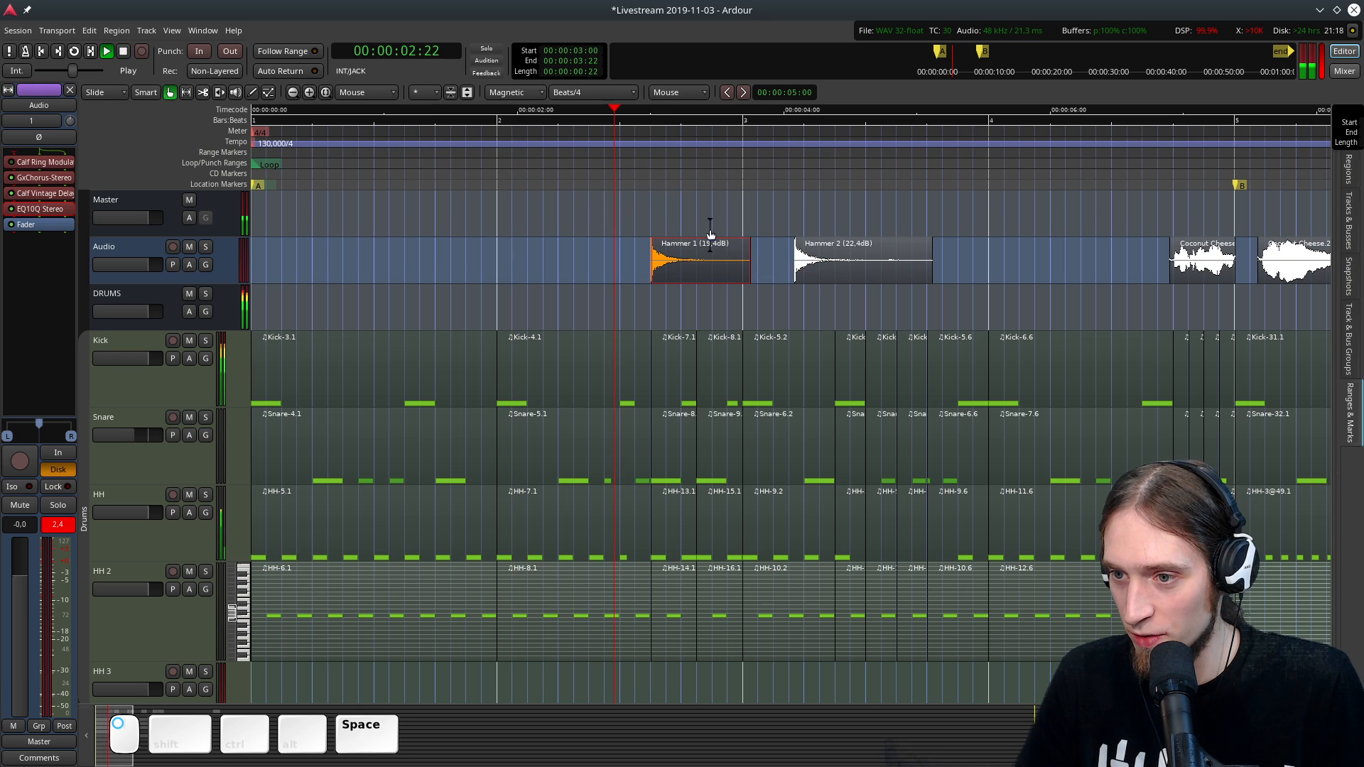
pyautogui.keyDown('ctrl'); pyautogui.scroll(2, 746, 291); pyautogui.keyUp('ctrl')
pyautogui.keyDown('ctrl'); pyautogui.scroll(-1, 471, 262); pyautogui.keyUp('ctrl')
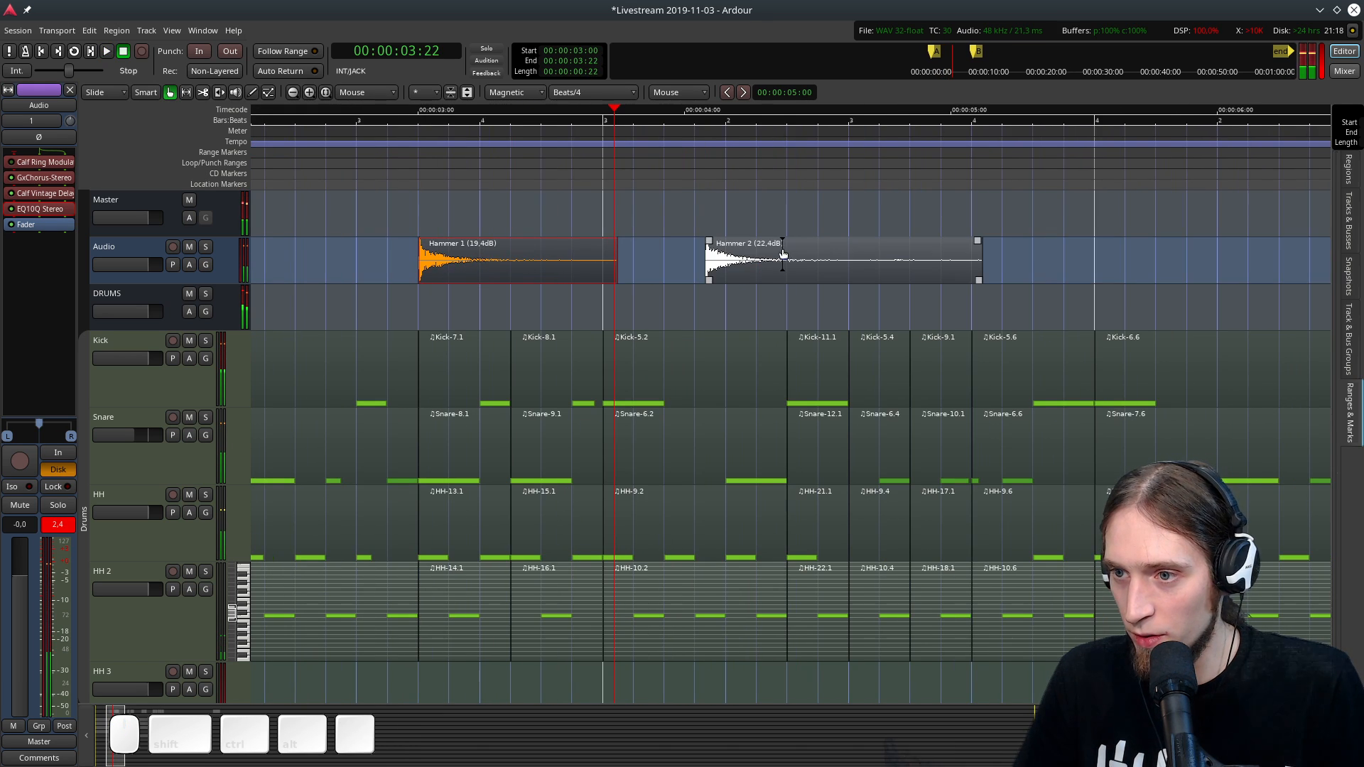
pyautogui.moveTo(782, 247); pyautogui.dragTo(782, 255)
pyautogui.press('space')
pyautogui.keyDown('ctrl'); pyautogui.scroll(-2, 570, 270); pyautogui.keyUp('ctrl')
pyautogui.press('space')
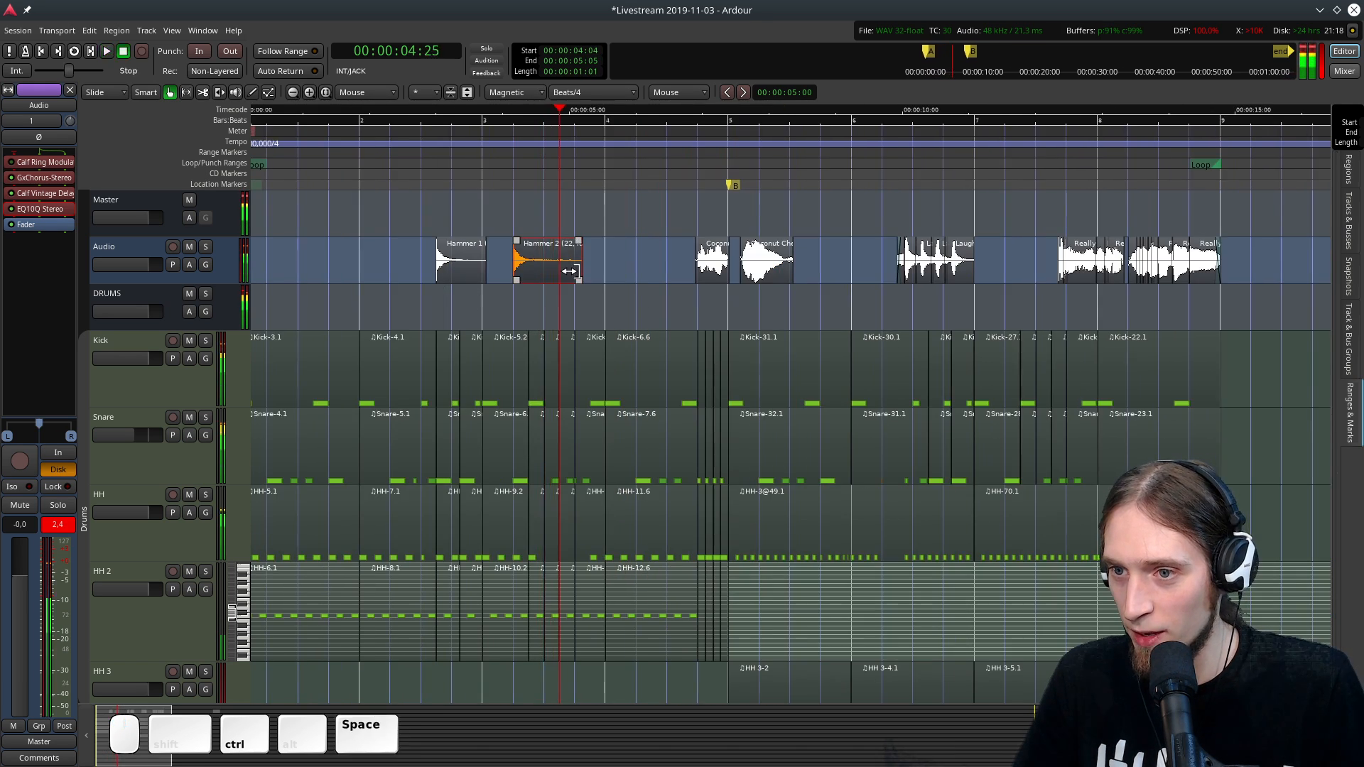
# Trim the ends of both Hammer regions, shortening Hammer 1 to 00:00:00:06, and return the playhead to the start.
pyautogui.moveTo(581, 261); pyautogui.dragTo(452, 264)
pyautogui.hscroll(-1, 339, 236)
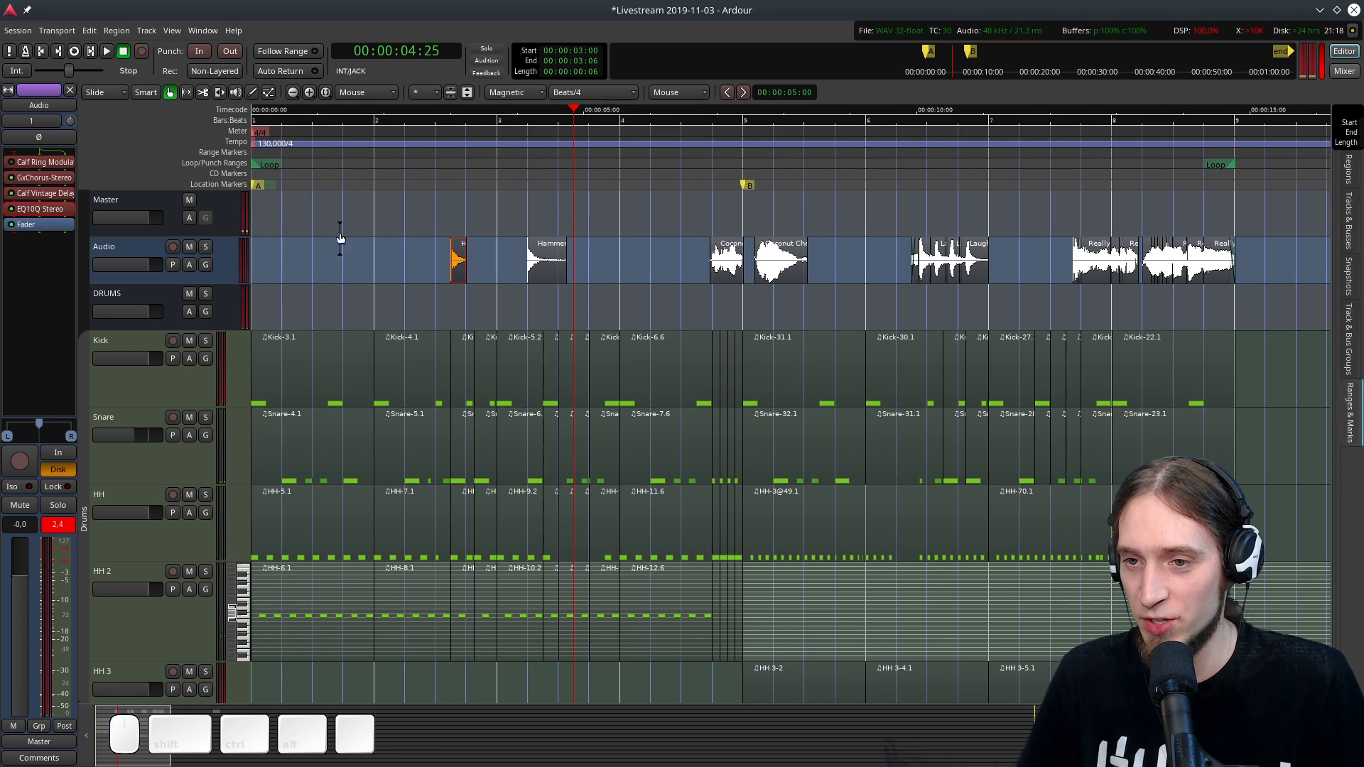
pyautogui.moveTo(409, 135); pyautogui.dragTo(251, 135)
pyautogui.click(580, 260)
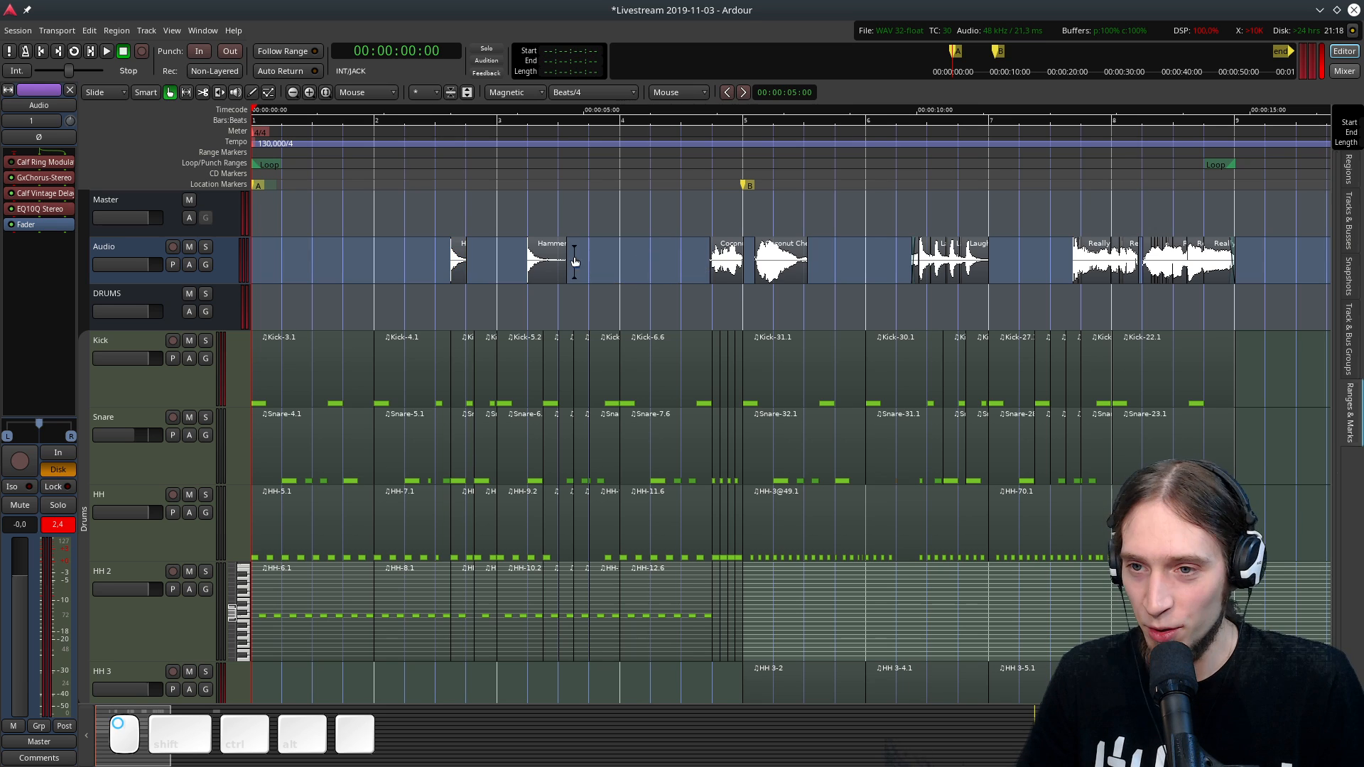
# Copy the Audio track range from 00:00:00:00 to 00:00:05:16 with both Hammer regions into section B.
pyautogui.press('r')
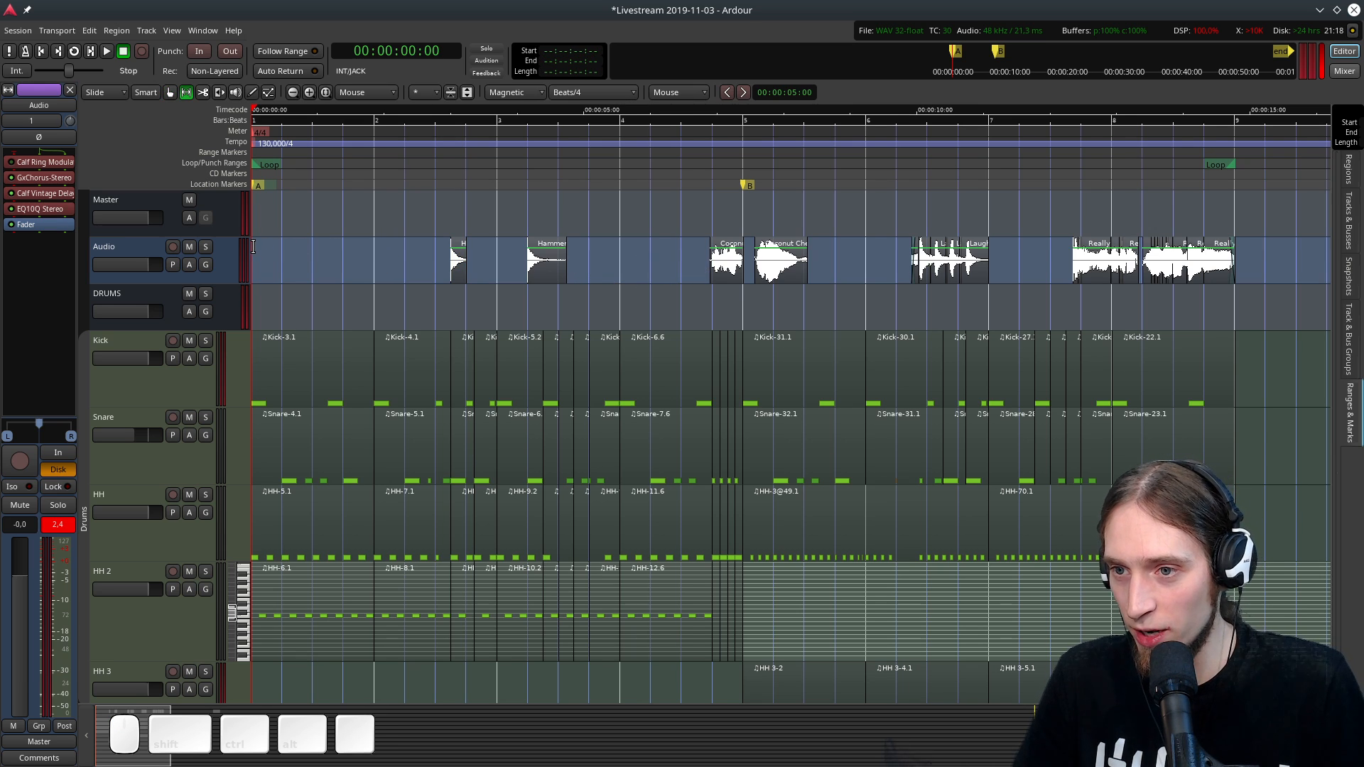
pyautogui.moveTo(252, 247); pyautogui.dragTo(616, 257)
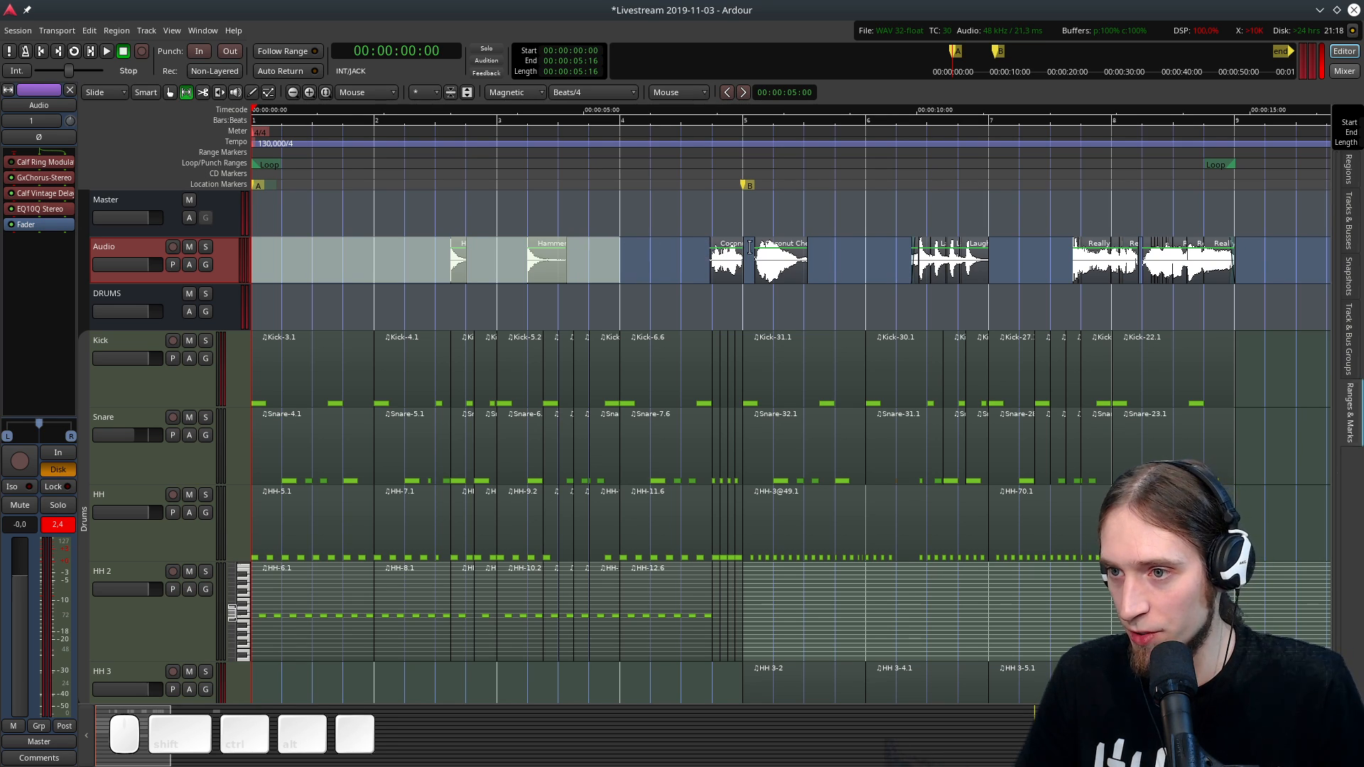
pyautogui.hotkey('ctrl', 'v')
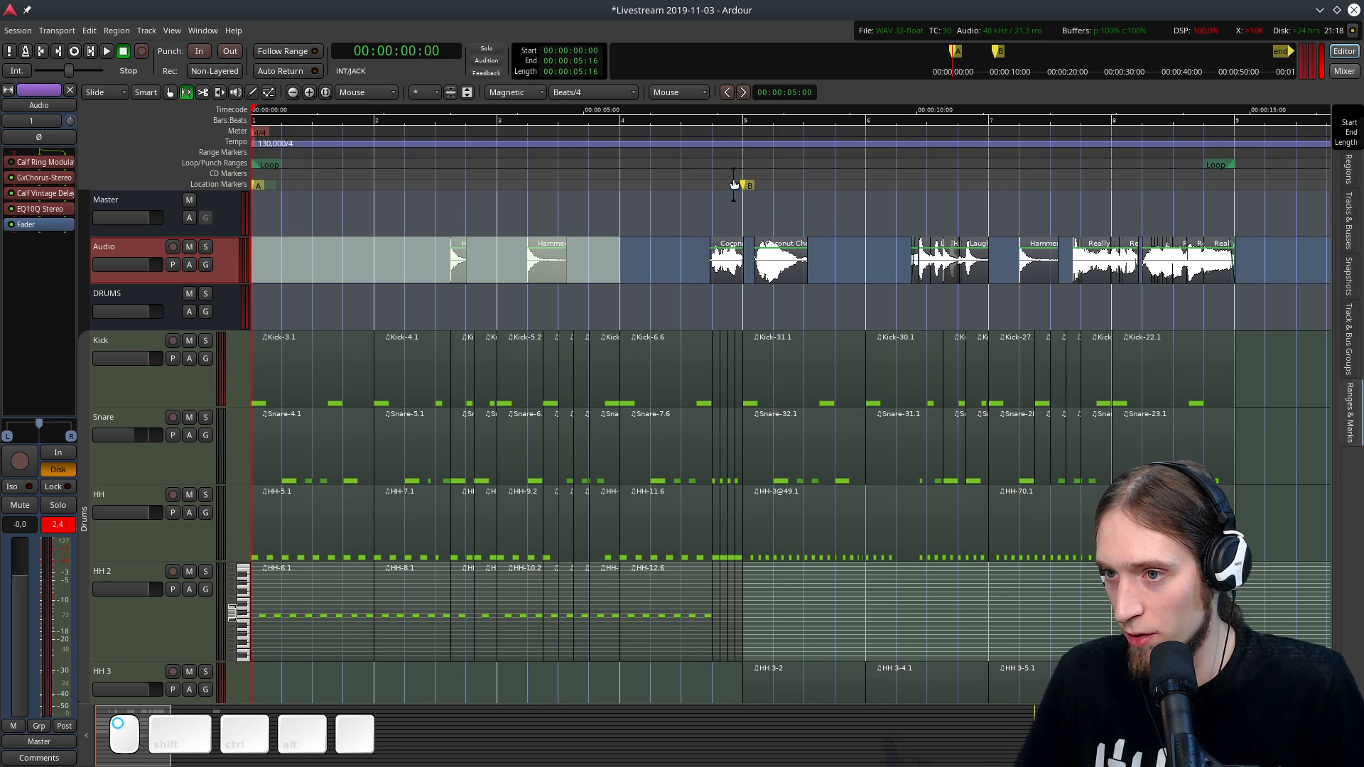
pyautogui.press('space')
pyautogui.press('g')
# Listen to the copied Hammer regions in section B, select the first copy and save the session.
pyautogui.scroll(1, 952, 277)
pyautogui.keyDown('ctrl'); pyautogui.click(952, 274); pyautogui.keyUp('ctrl')
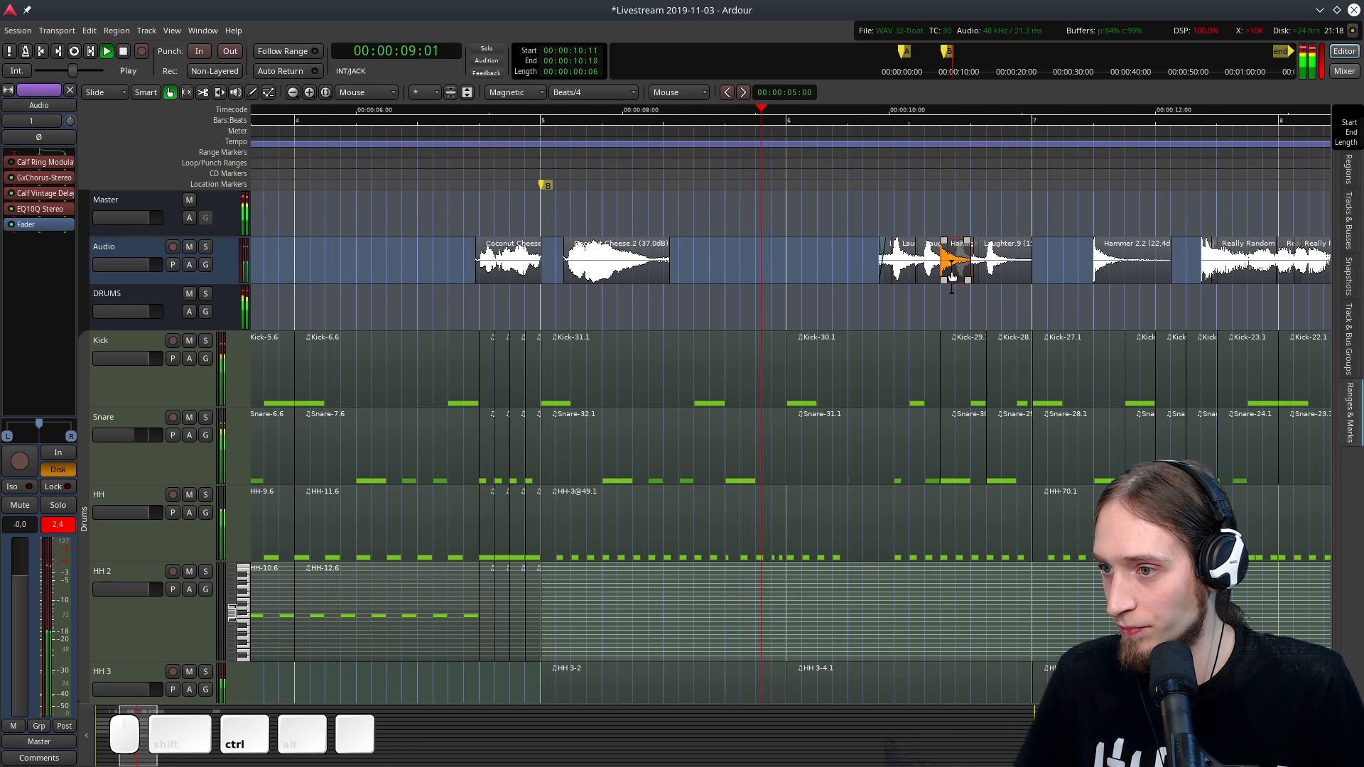
pyautogui.keyDown('ctrl'); pyautogui.click(952, 277); pyautogui.keyUp('ctrl')
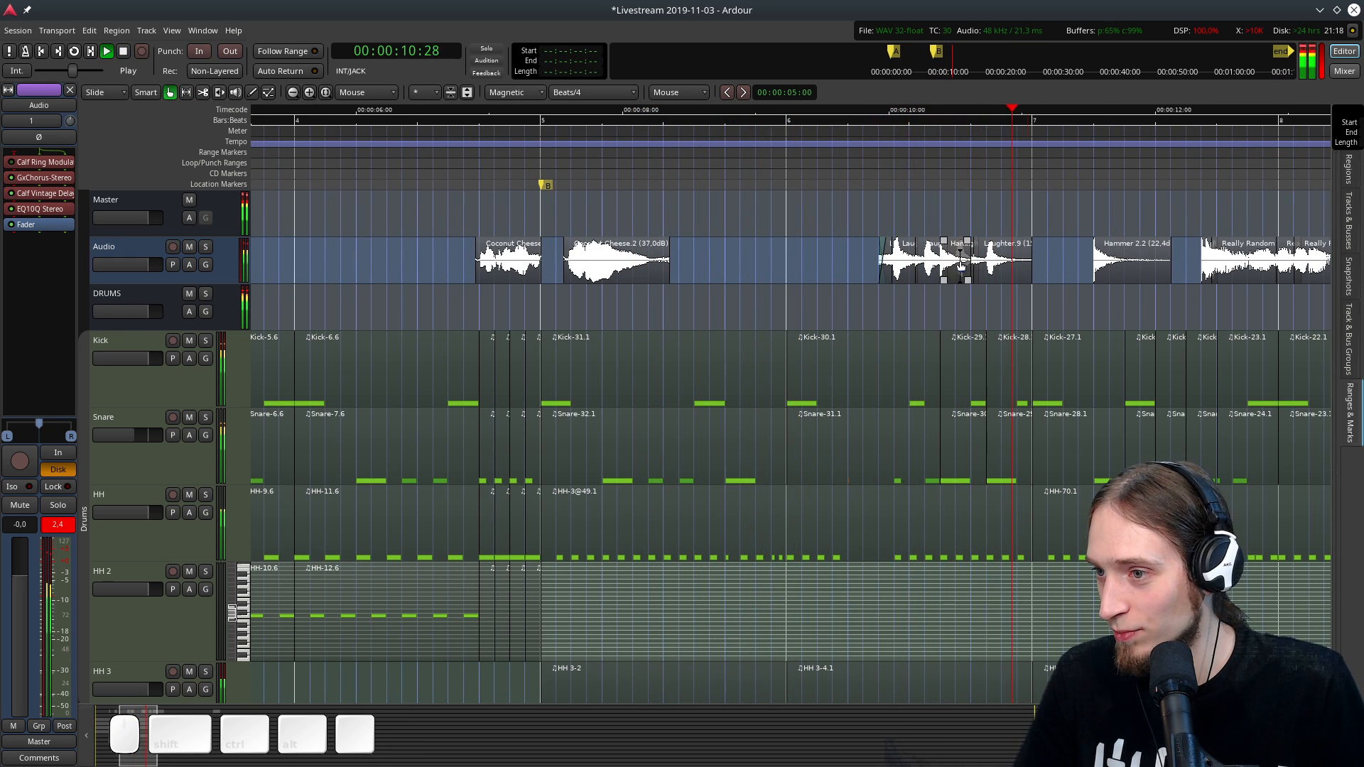
pyautogui.click(960, 266)
pyautogui.scroll(-1, 951, 266)
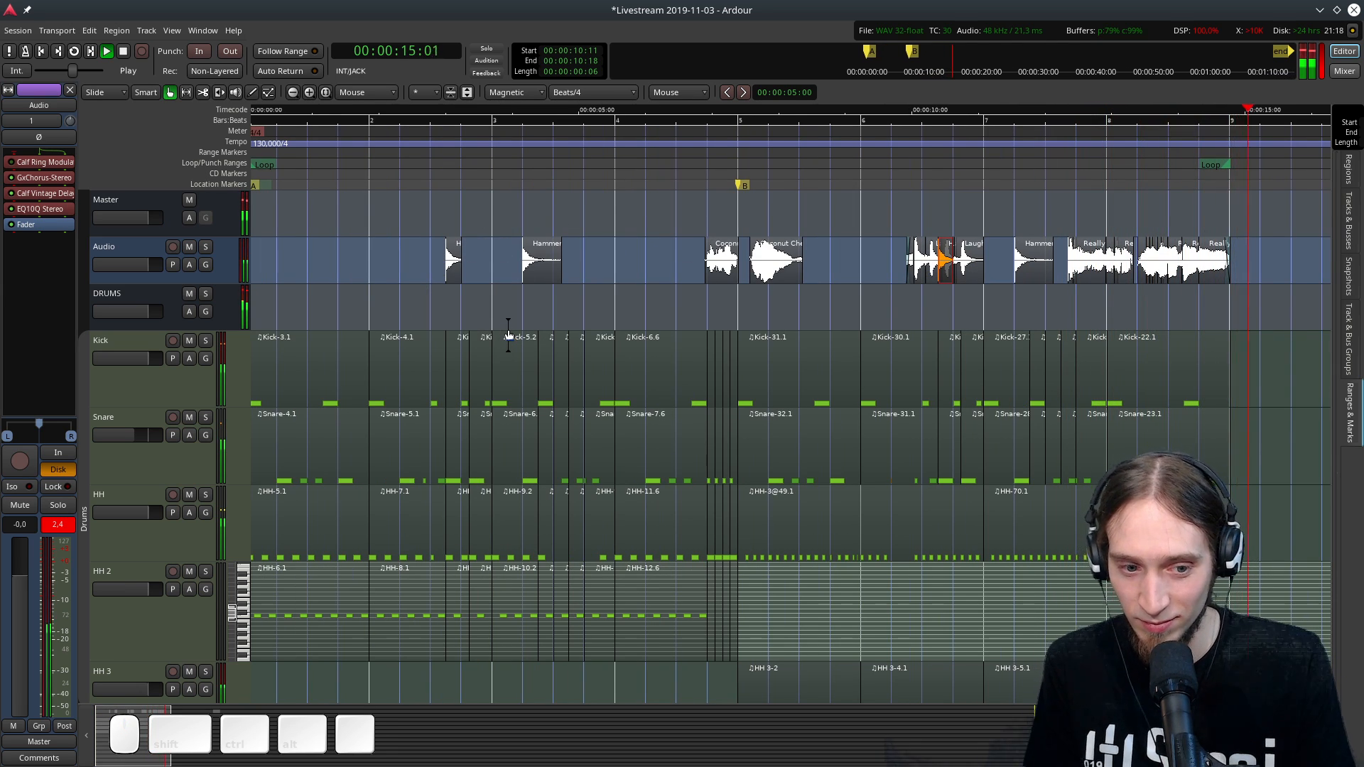
pyautogui.hotkey('ctrl', 's')
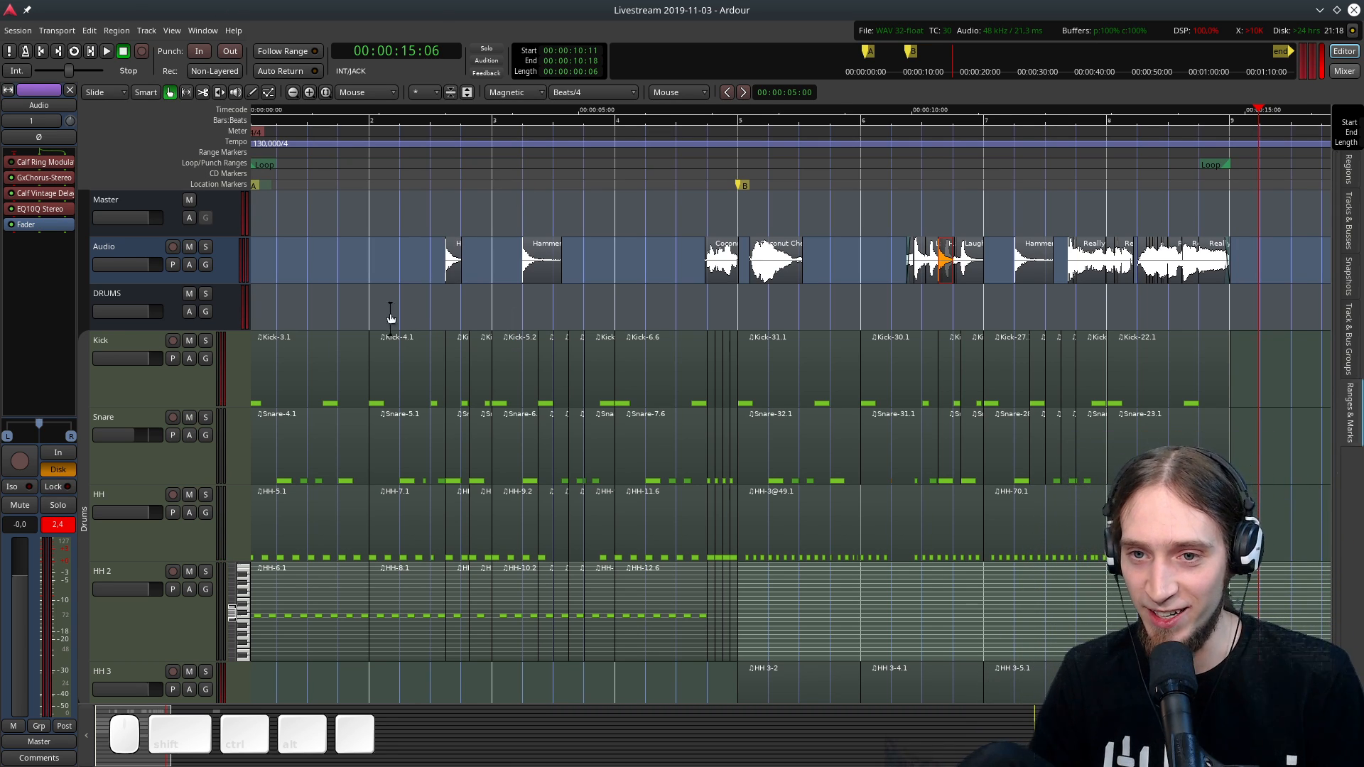
# Select the Audio track and play back the first Hammer region.
pyautogui.click(118, 258)
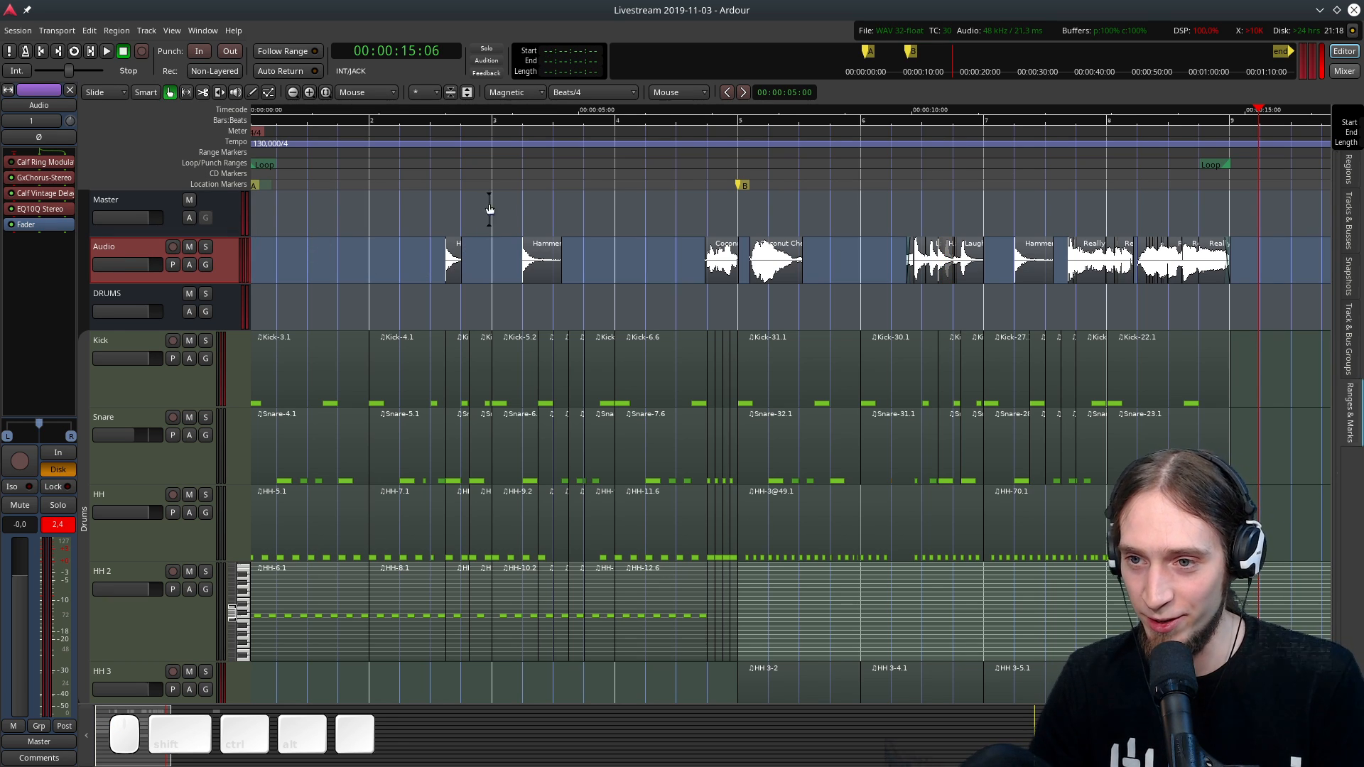
pyautogui.press('p')
pyautogui.press('space')
pyautogui.press('space')
# Move all four Hammer regions from the Audio track to a new track below Noize Mak3r 4 and resume playback.
pyautogui.moveTo(431, 274); pyautogui.dragTo(604, 260)
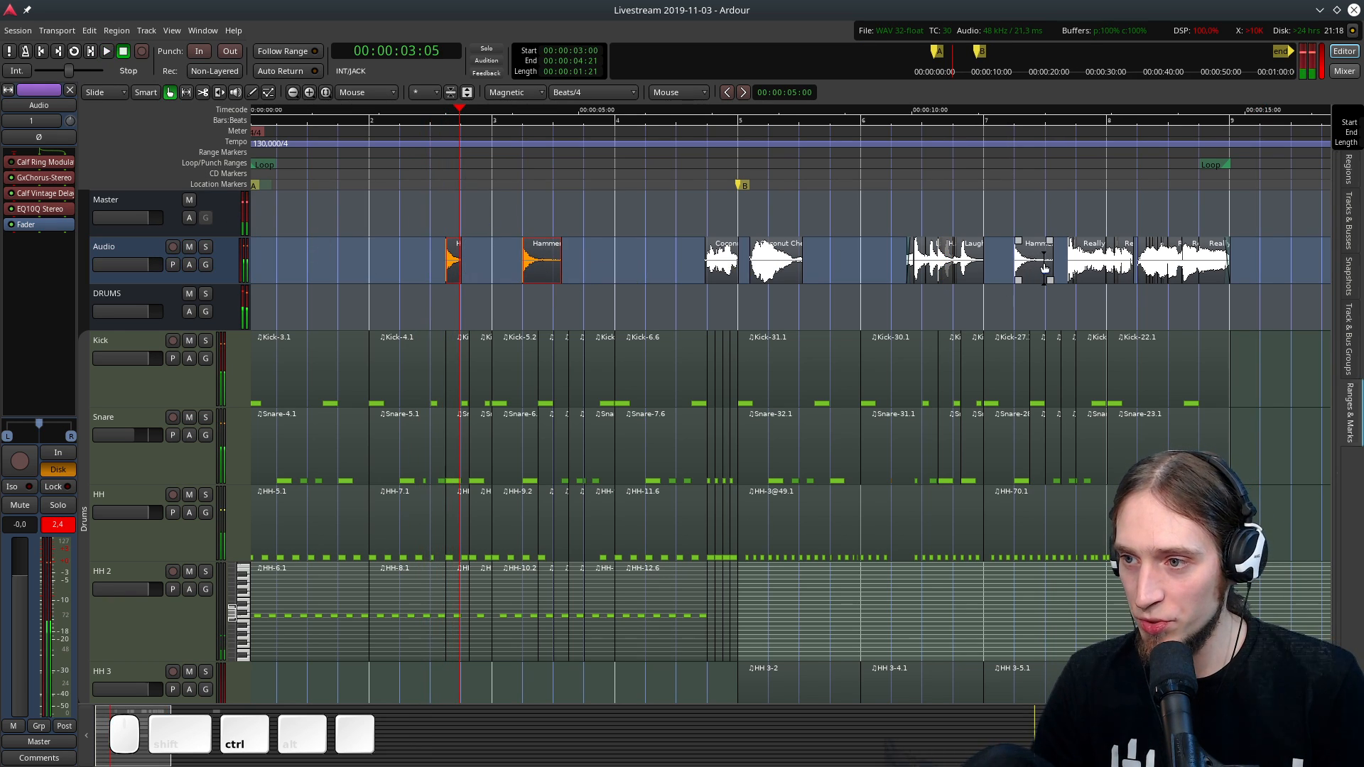
pyautogui.keyDown('ctrl'); pyautogui.click(1044, 268); pyautogui.keyUp('ctrl')
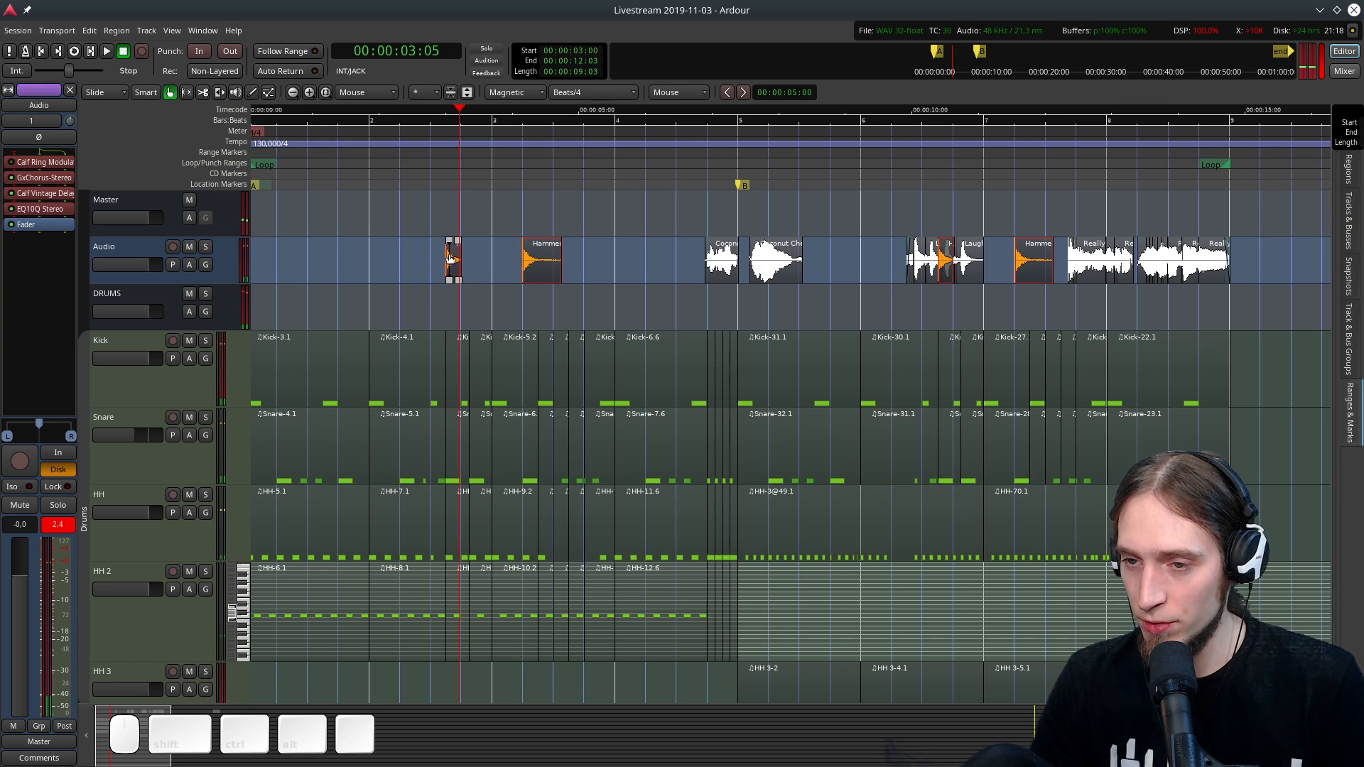
pyautogui.scroll(-2, 436, 644)
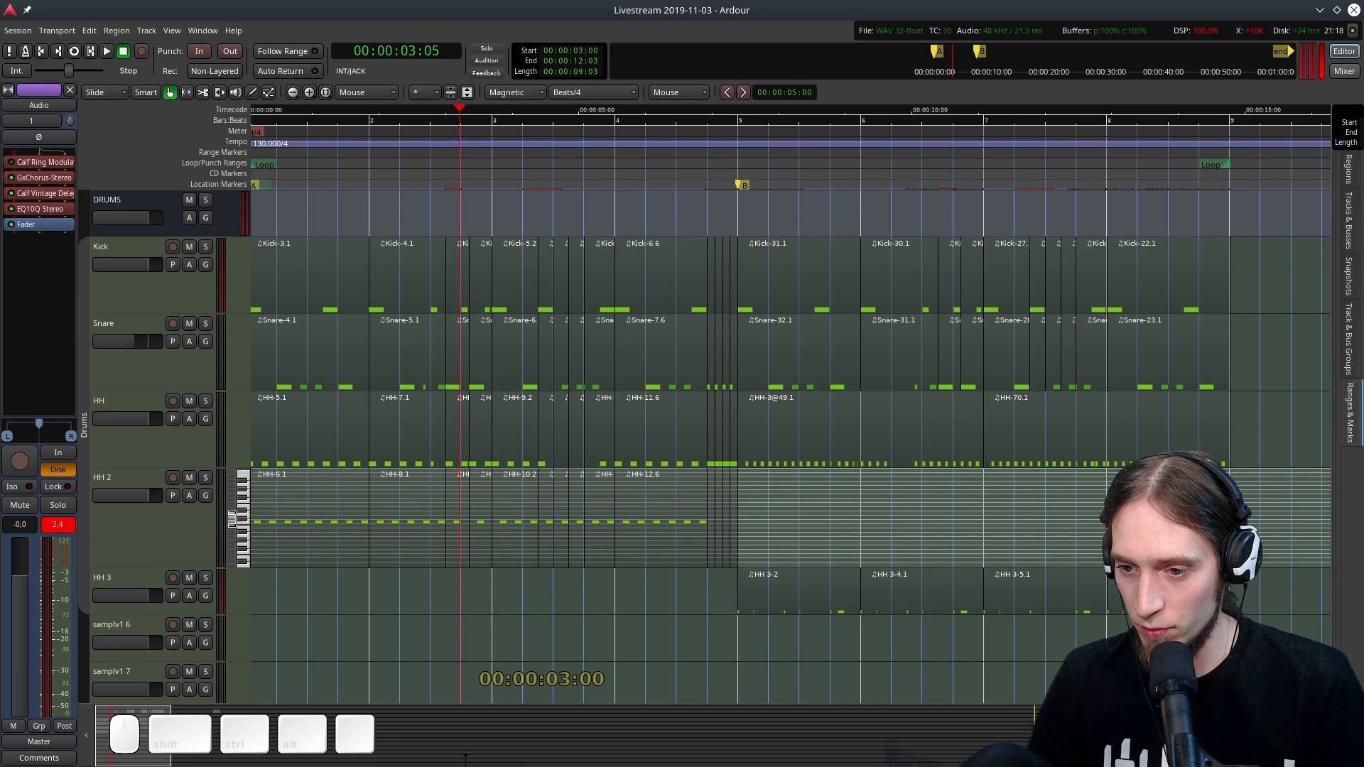
pyautogui.scroll(-1, 447, 654)
pyautogui.scroll(-5, 415, 639)
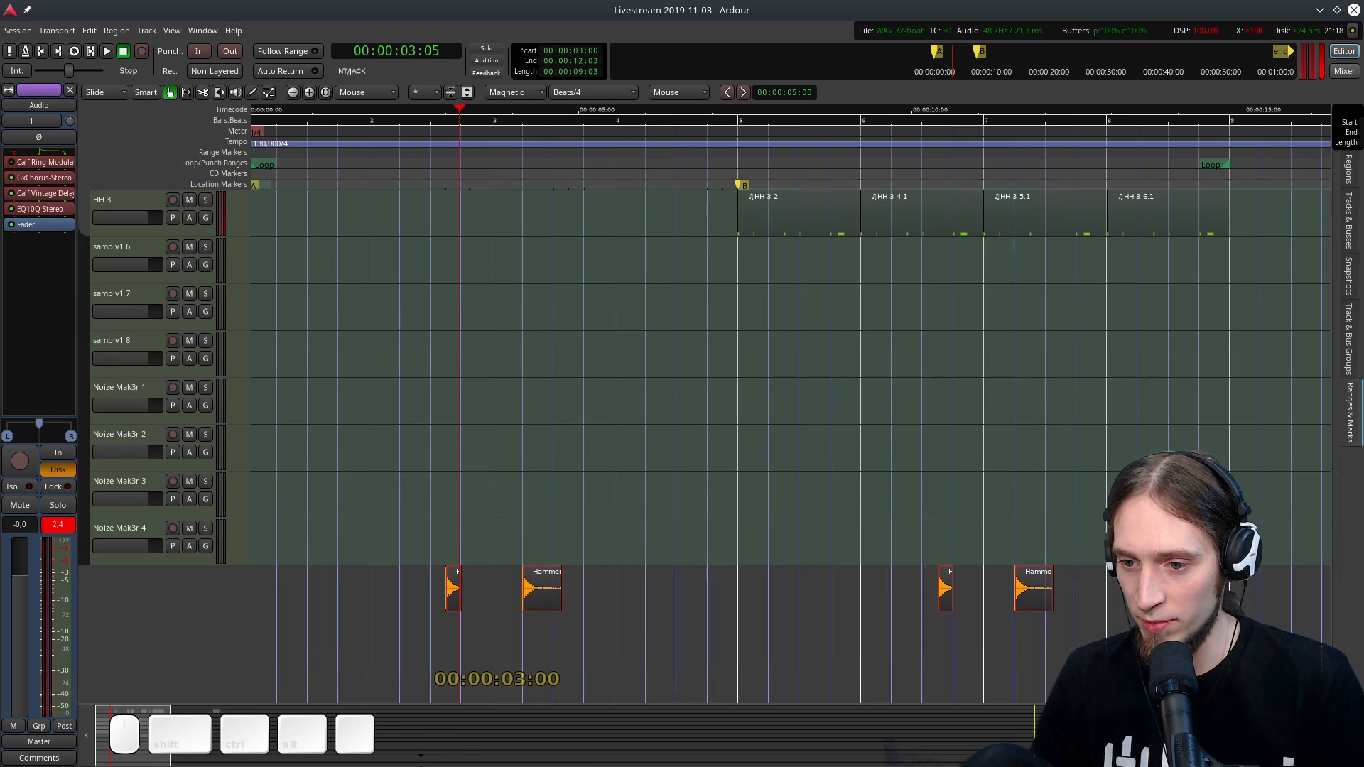
pyautogui.moveTo(396, 600); pyautogui.dragTo(397, 599)
pyautogui.press('space')
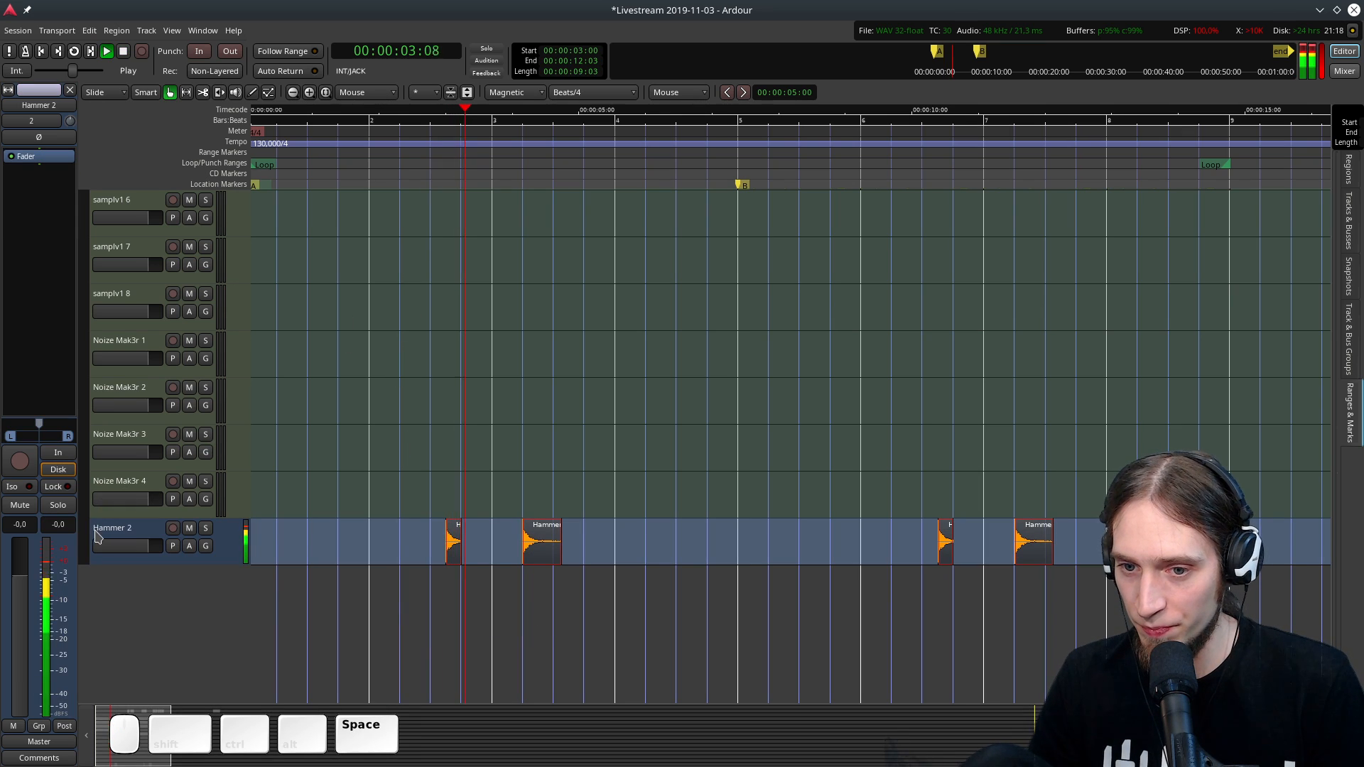
# Find the PitchedDelay plugin by the name "pitched" and insert it on the new Hammer 2 track.
pyautogui.rightClick(43, 183)
pyautogui.click(254, 183)
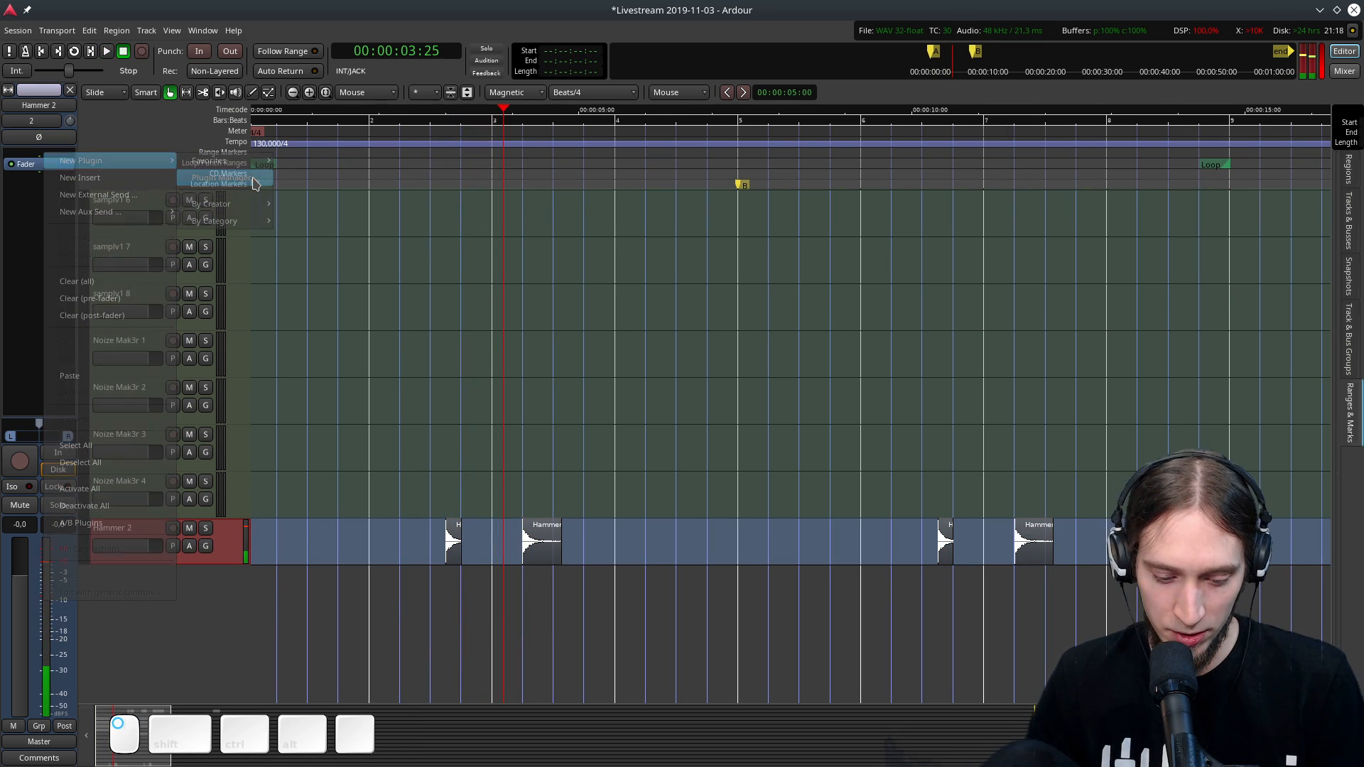
pyautogui.write('pitched')
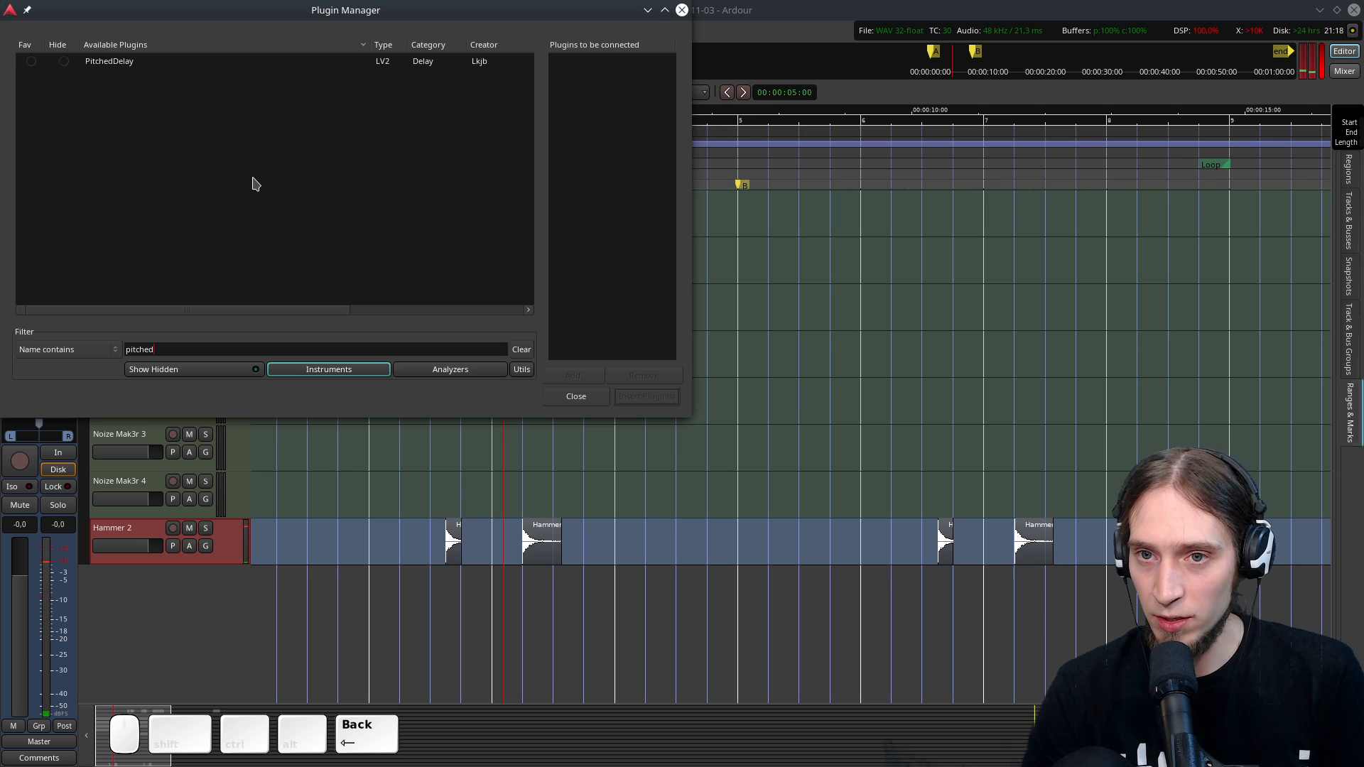
pyautogui.doubleClick(99, 62)
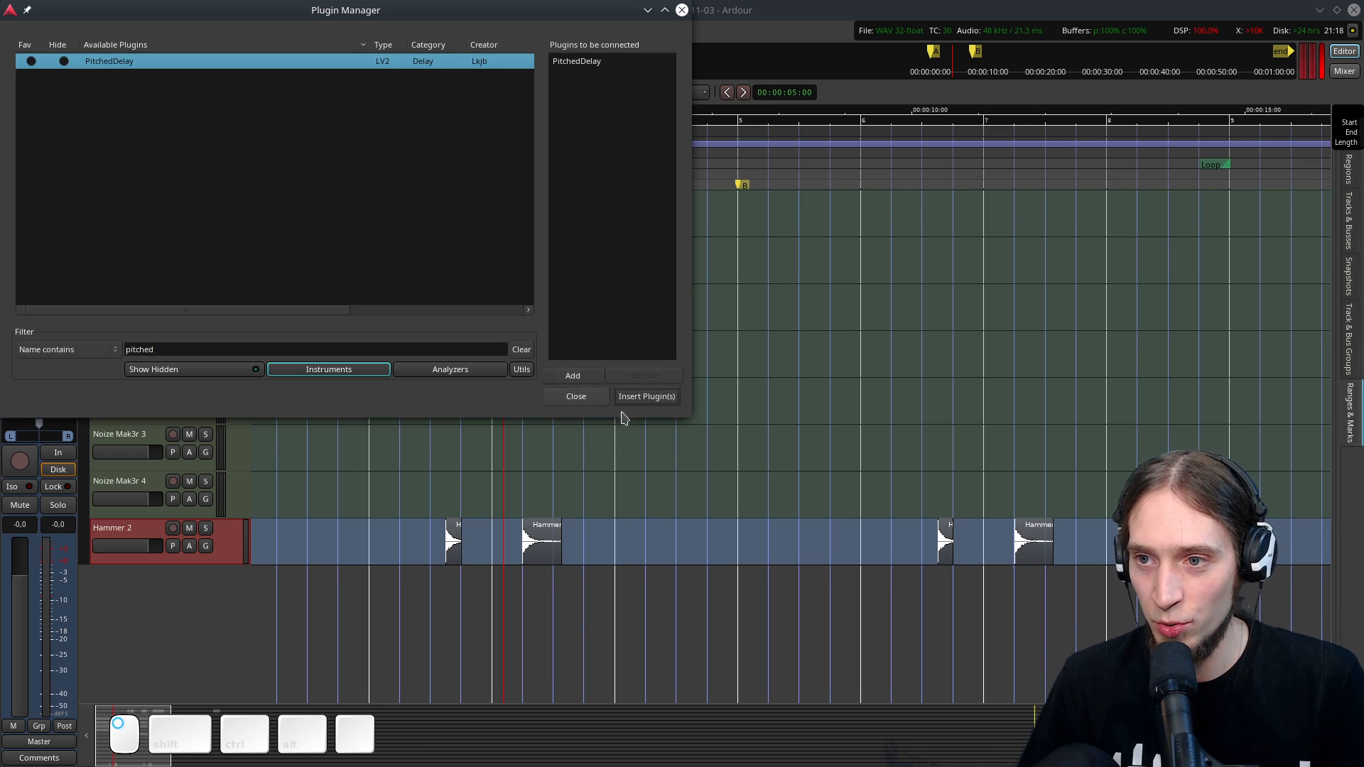
pyautogui.click(672, 397)
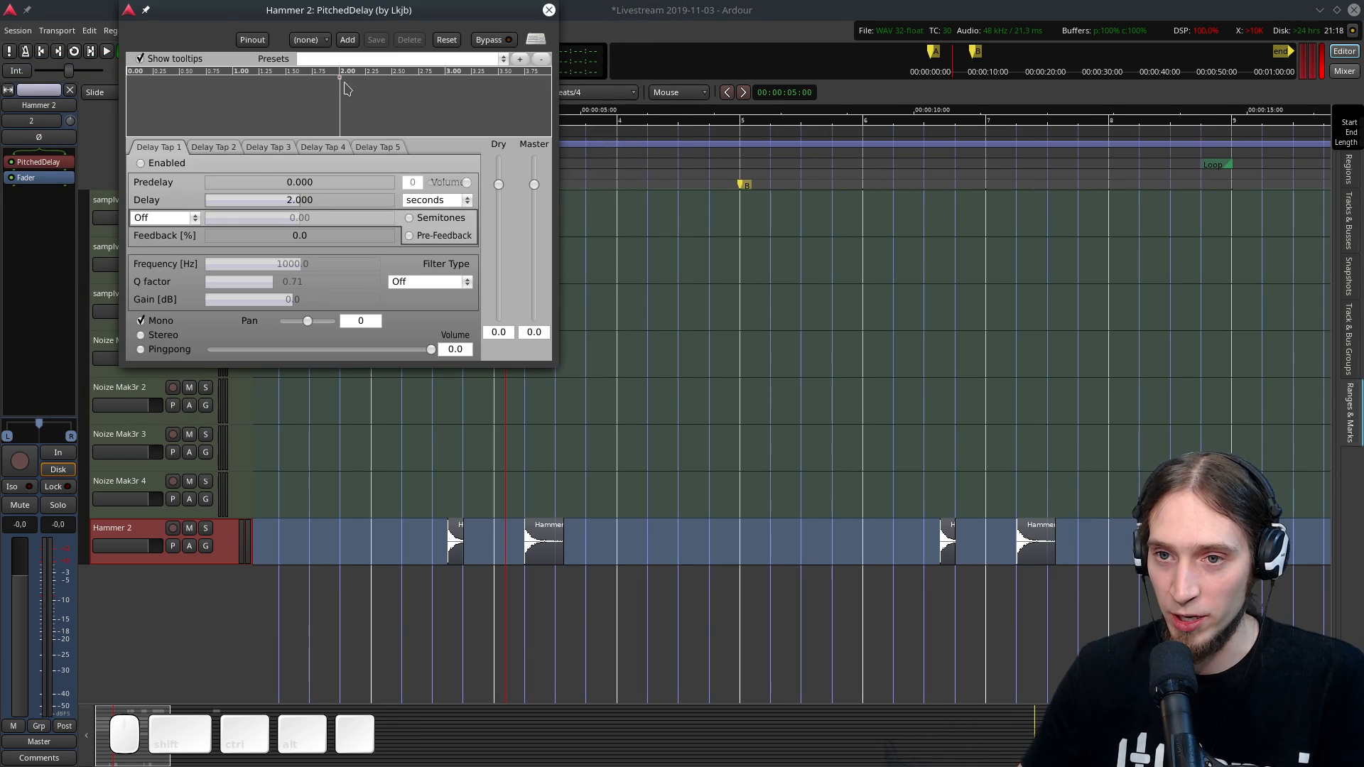
# Play the Hammer regions and enable Delay Tap 1 in the PitchedDelay plugin.
pyautogui.moveTo(369, 14); pyautogui.dragTo(845, 158)
pyautogui.press('space')
pyautogui.press('space')
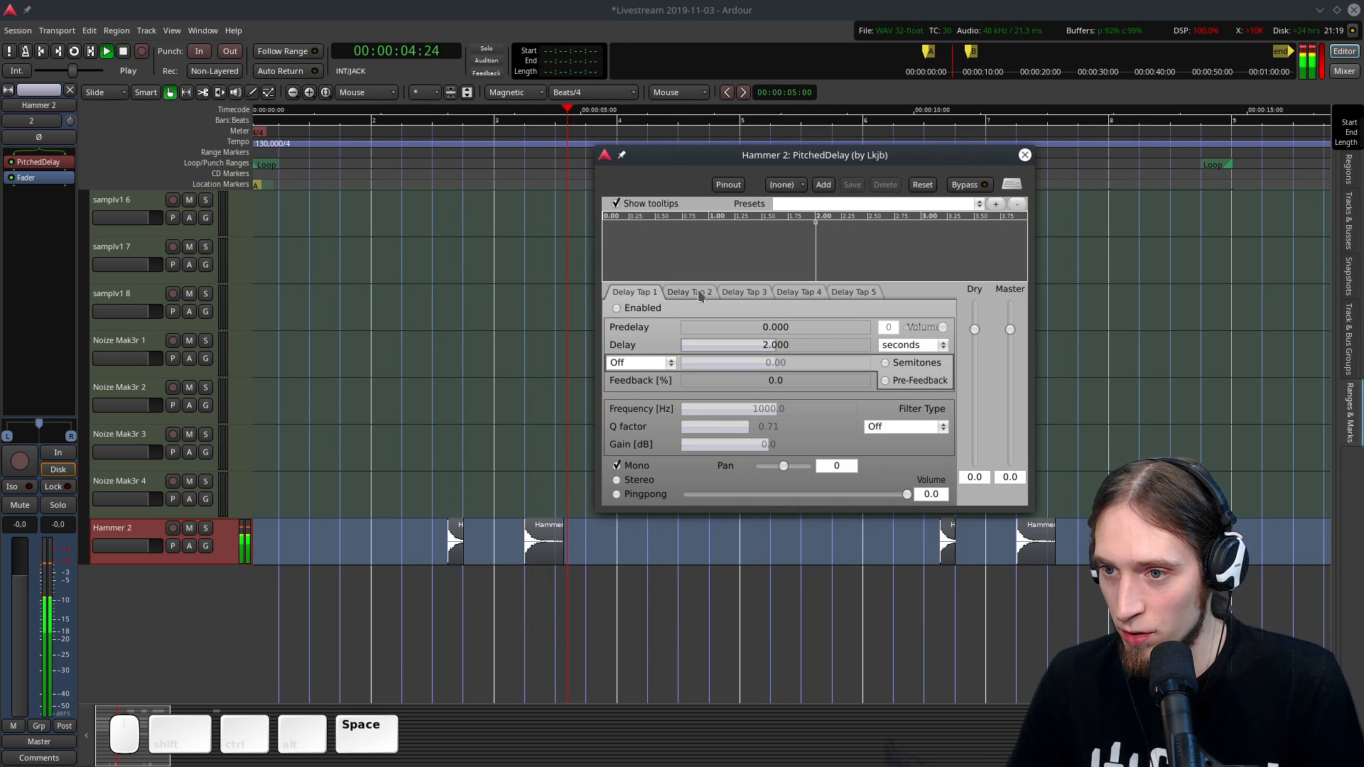
pyautogui.click(617, 308)
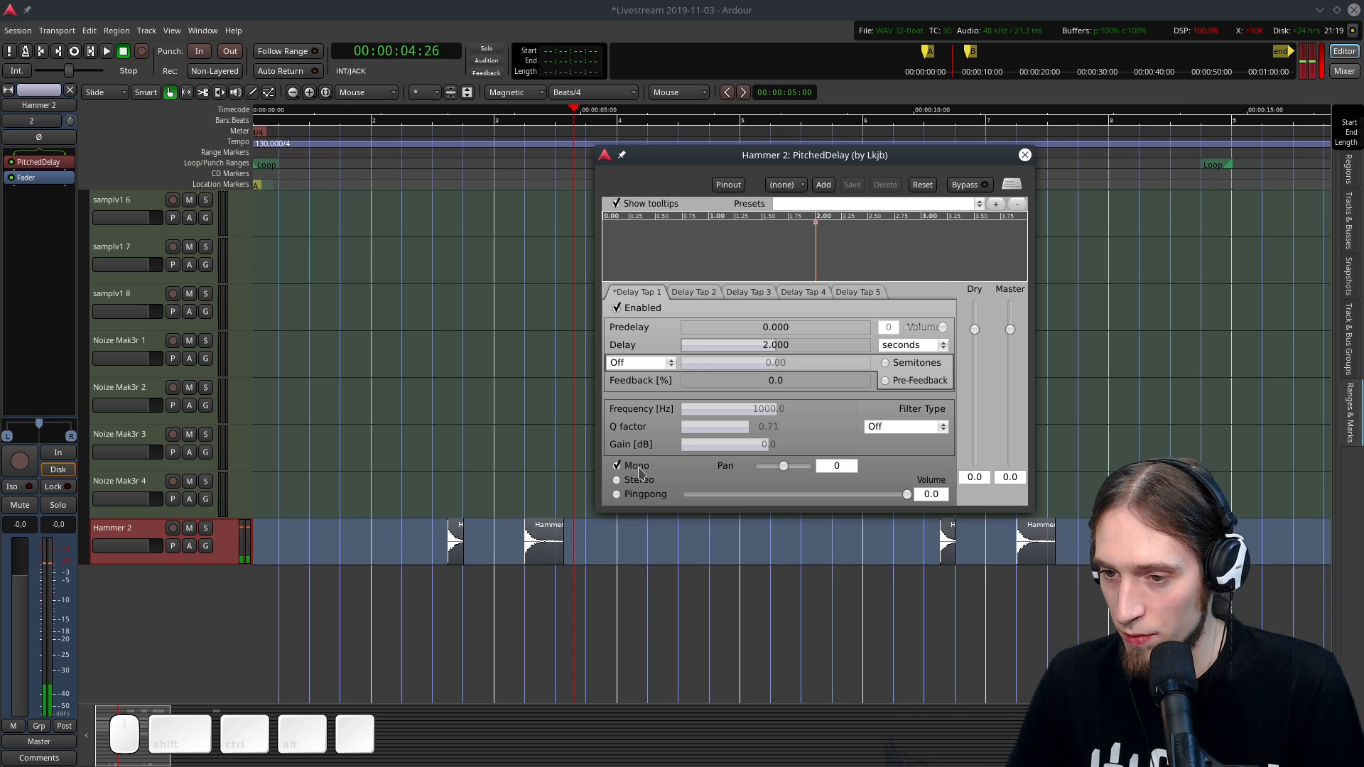
pyautogui.moveTo(672, 157); pyautogui.dragTo(694, 166)
# Play from just before the second Hammer region and set Delay Tap 1's delay to 3 with the 1/8 division.
pyautogui.click(510, 125)
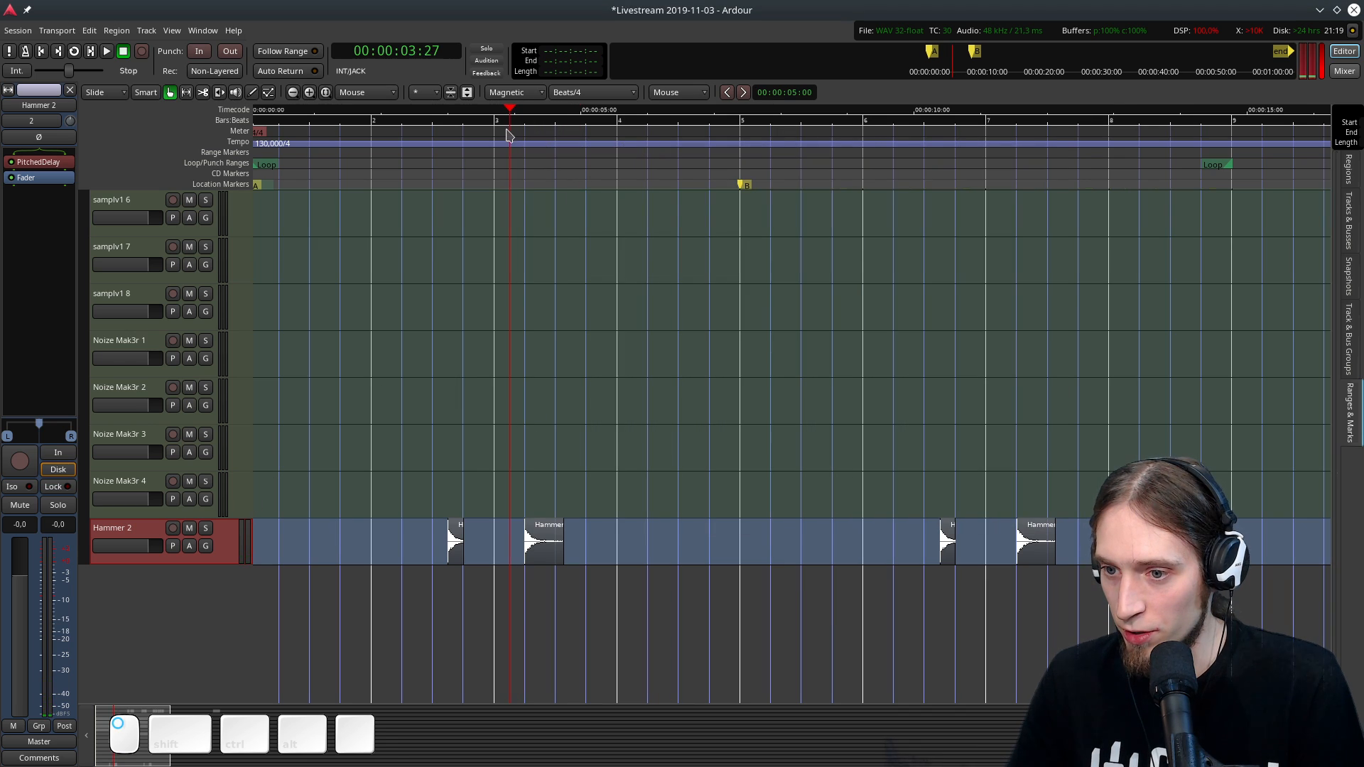
pyautogui.press('space')
pyautogui.press('space')
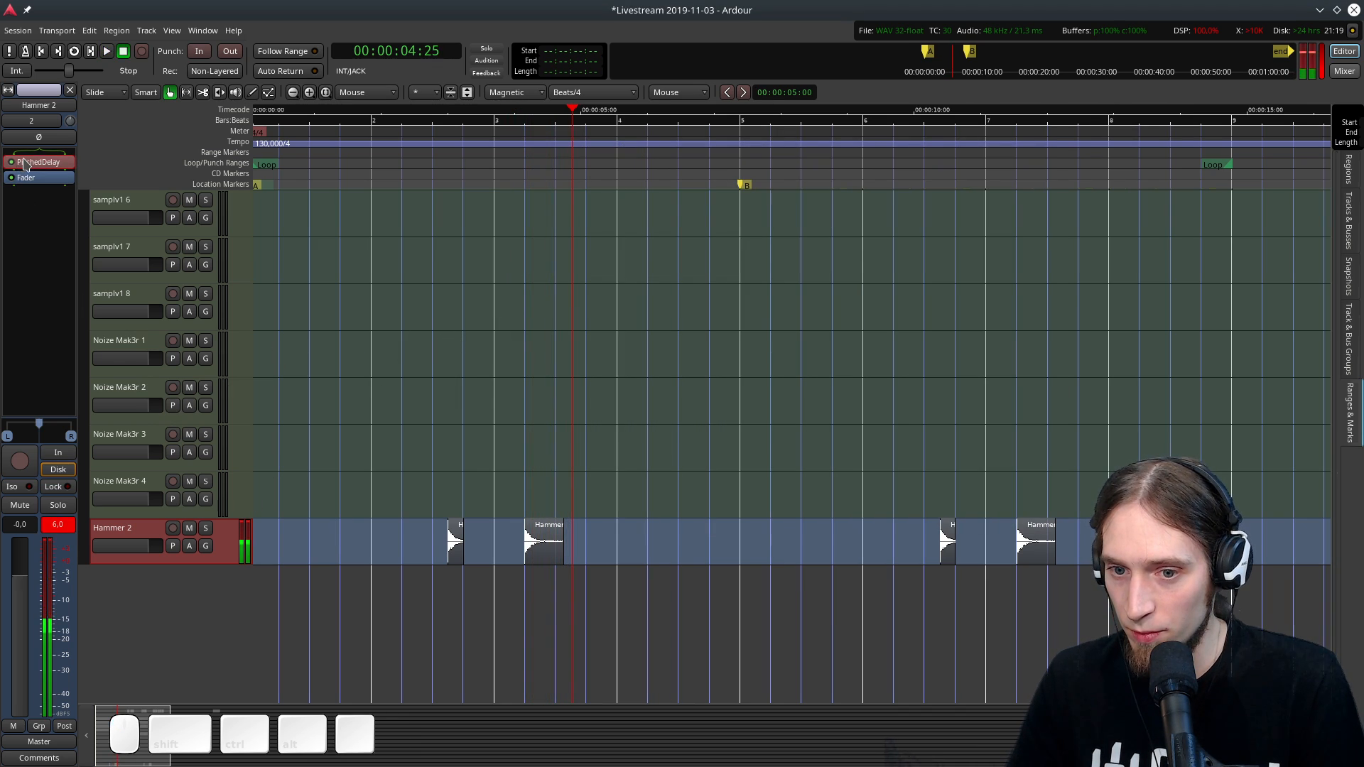
pyautogui.doubleClick(28, 163)
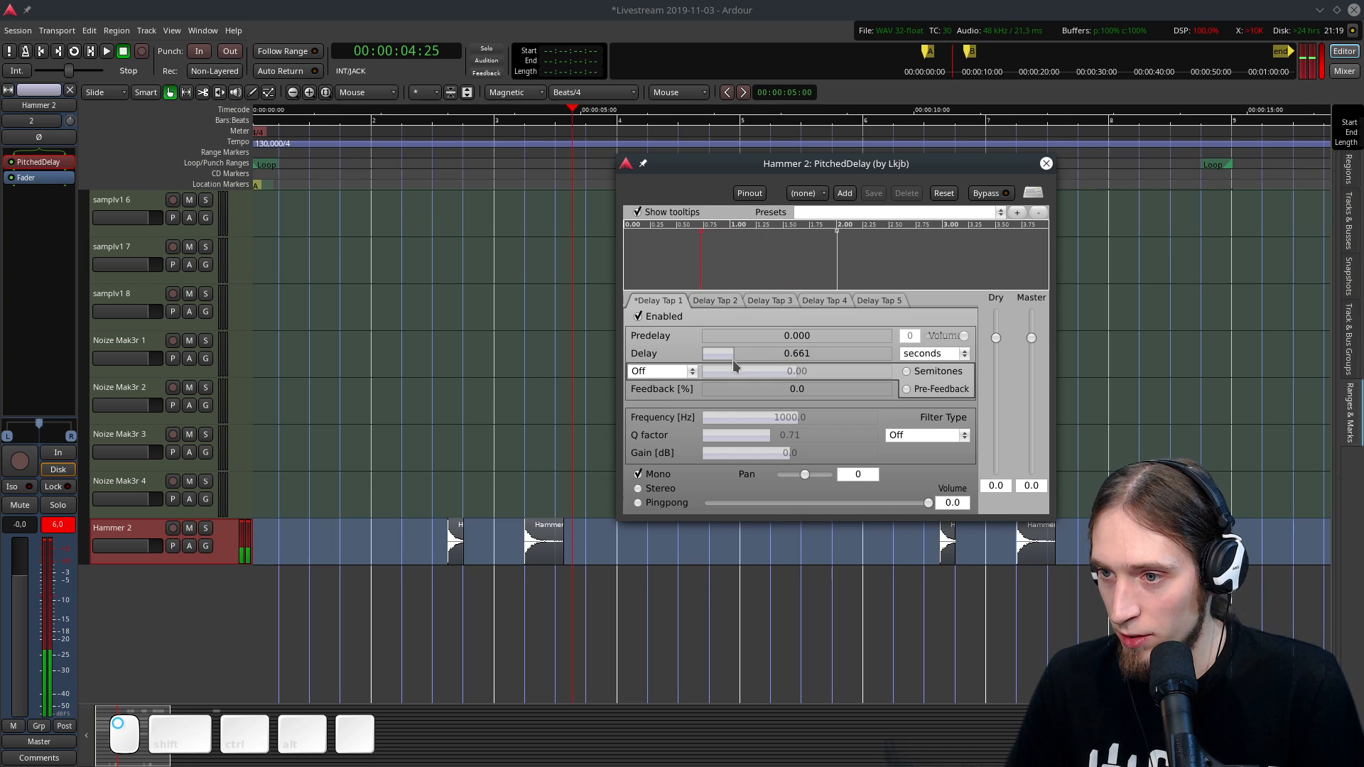
pyautogui.click(941, 354)
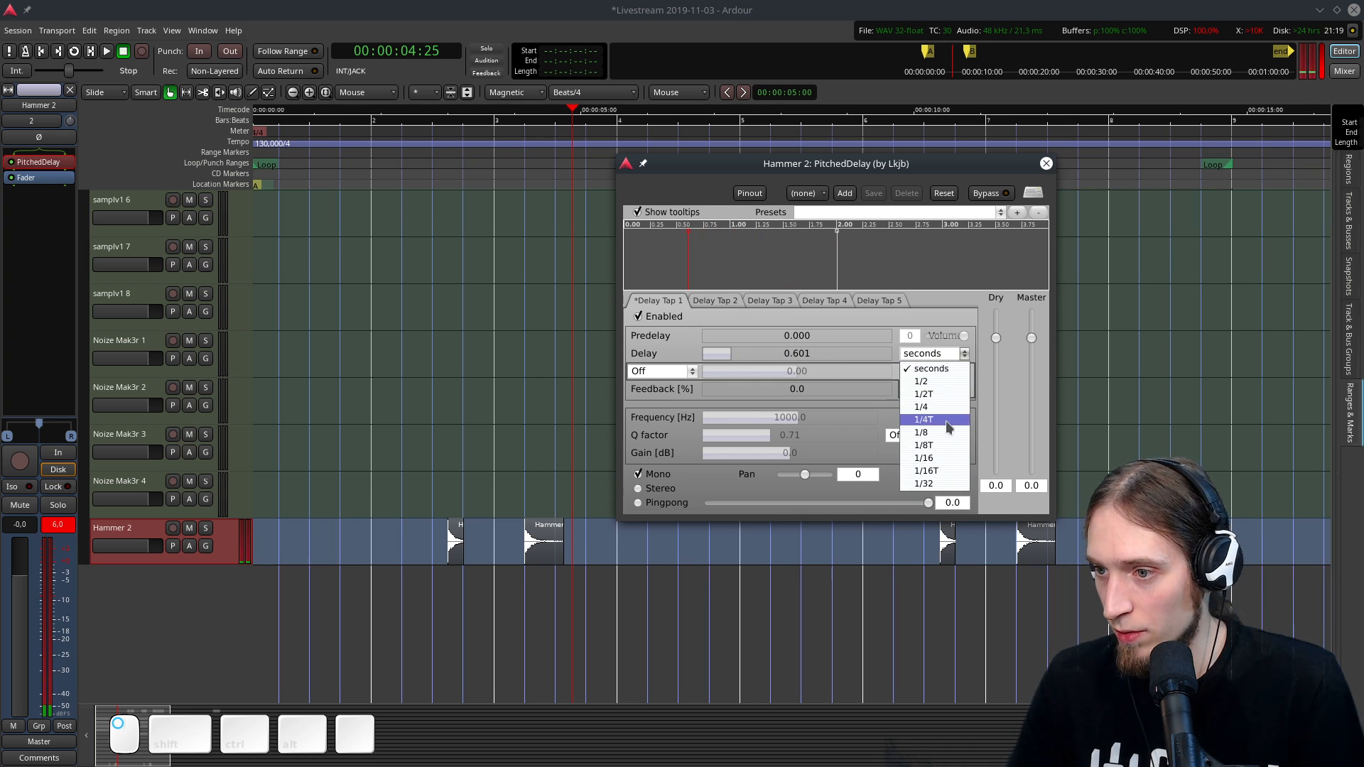
pyautogui.click(923, 432)
# Select a range around the second Hammer region on the Hammer 2 track and loop its playback.
pyautogui.press('space')
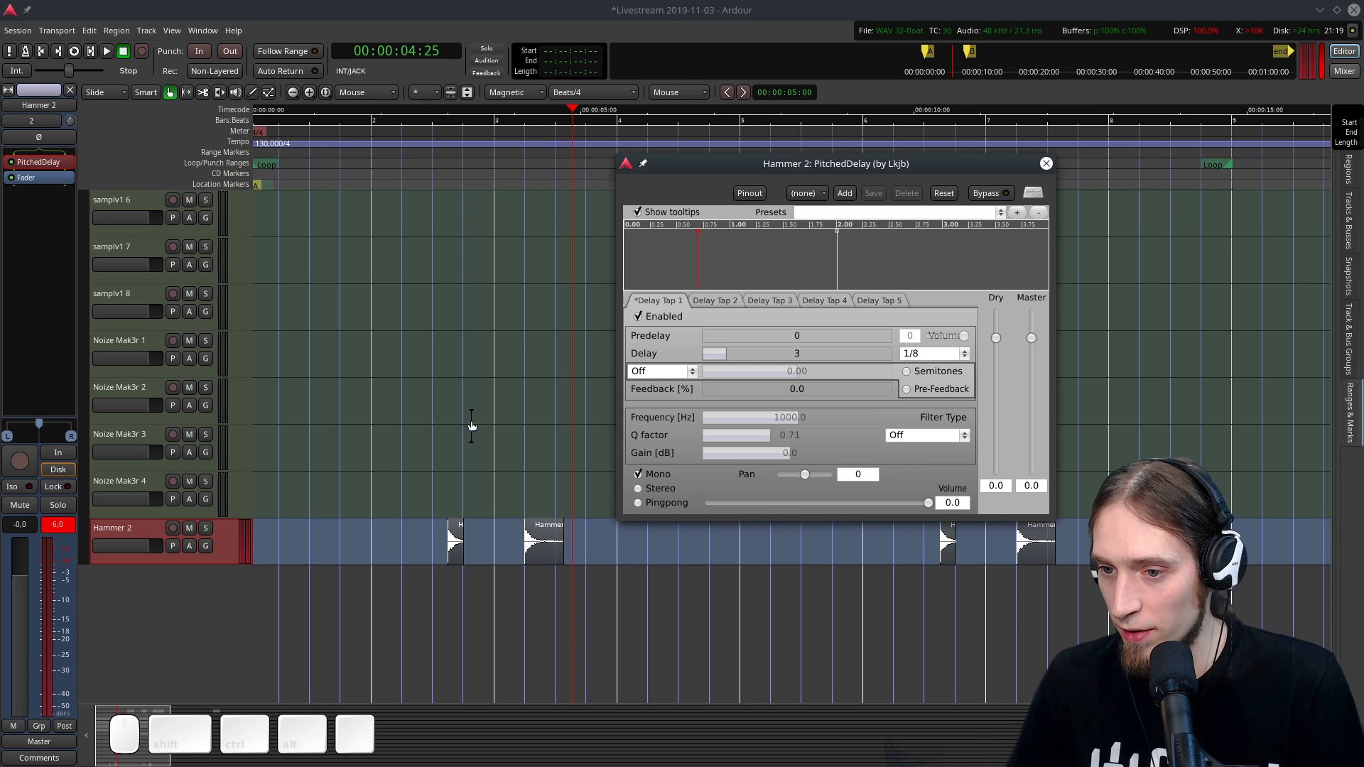
pyautogui.moveTo(525, 529); pyautogui.dragTo(624, 543)
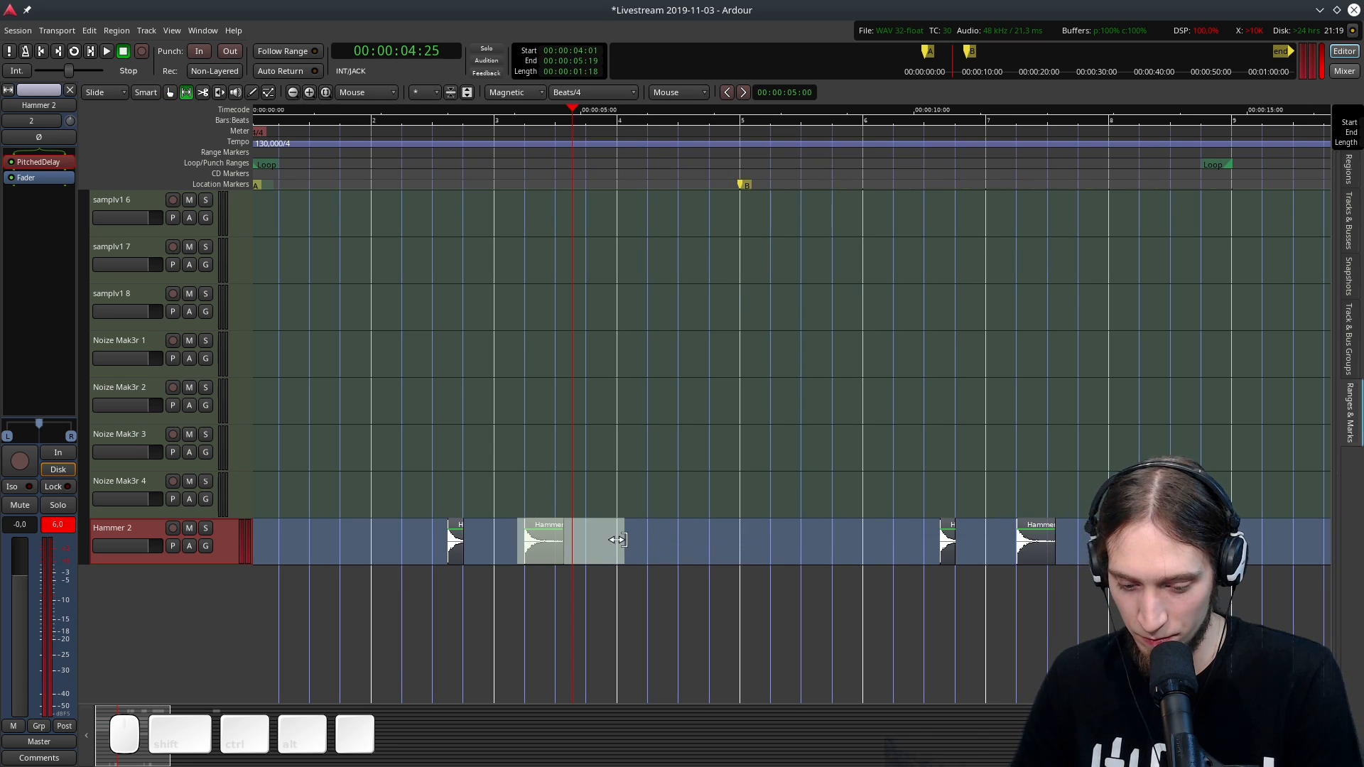
pyautogui.press('l')
# Enable Semitones in Delay Tap 1 of Hammer 2's PitchedDelay and set Detune (low-latency) to 7.
pyautogui.doubleClick(54, 164)
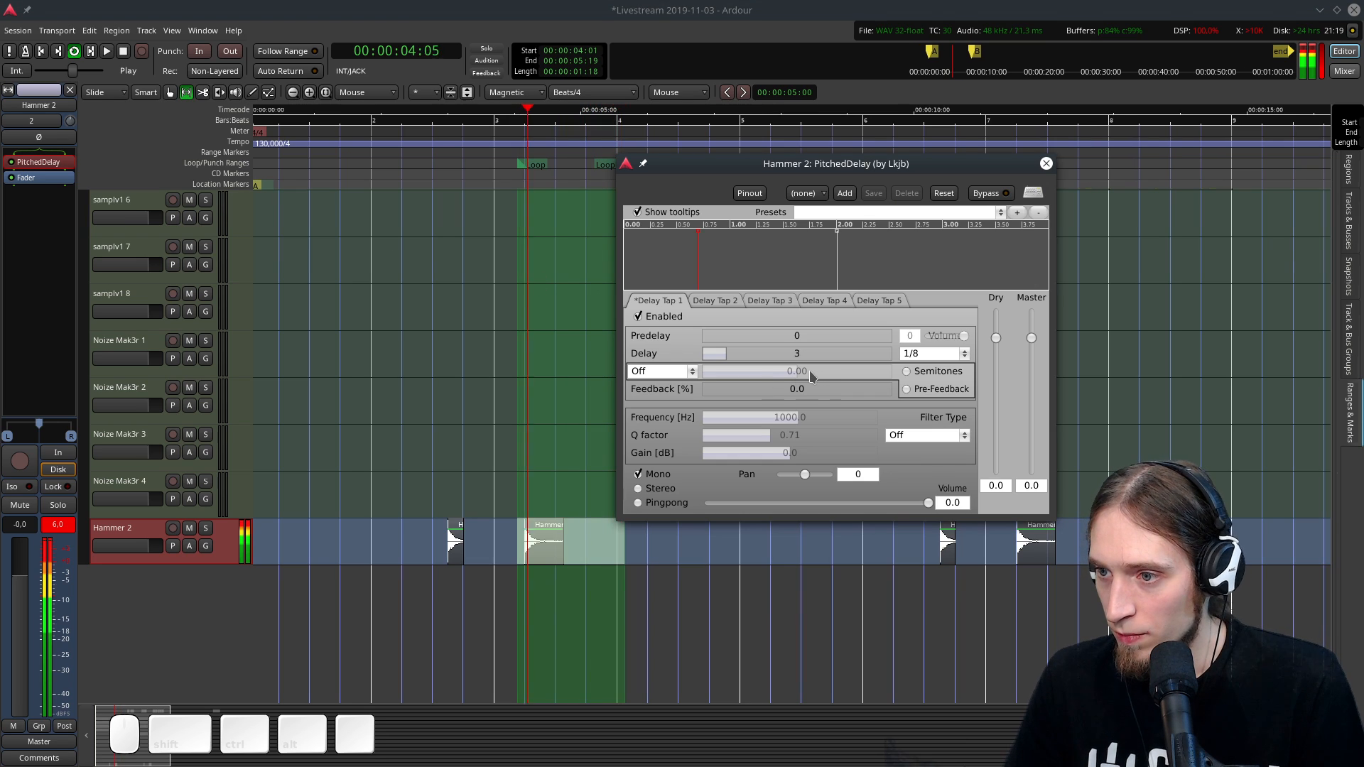
pyautogui.click(907, 371)
pyautogui.click(660, 370)
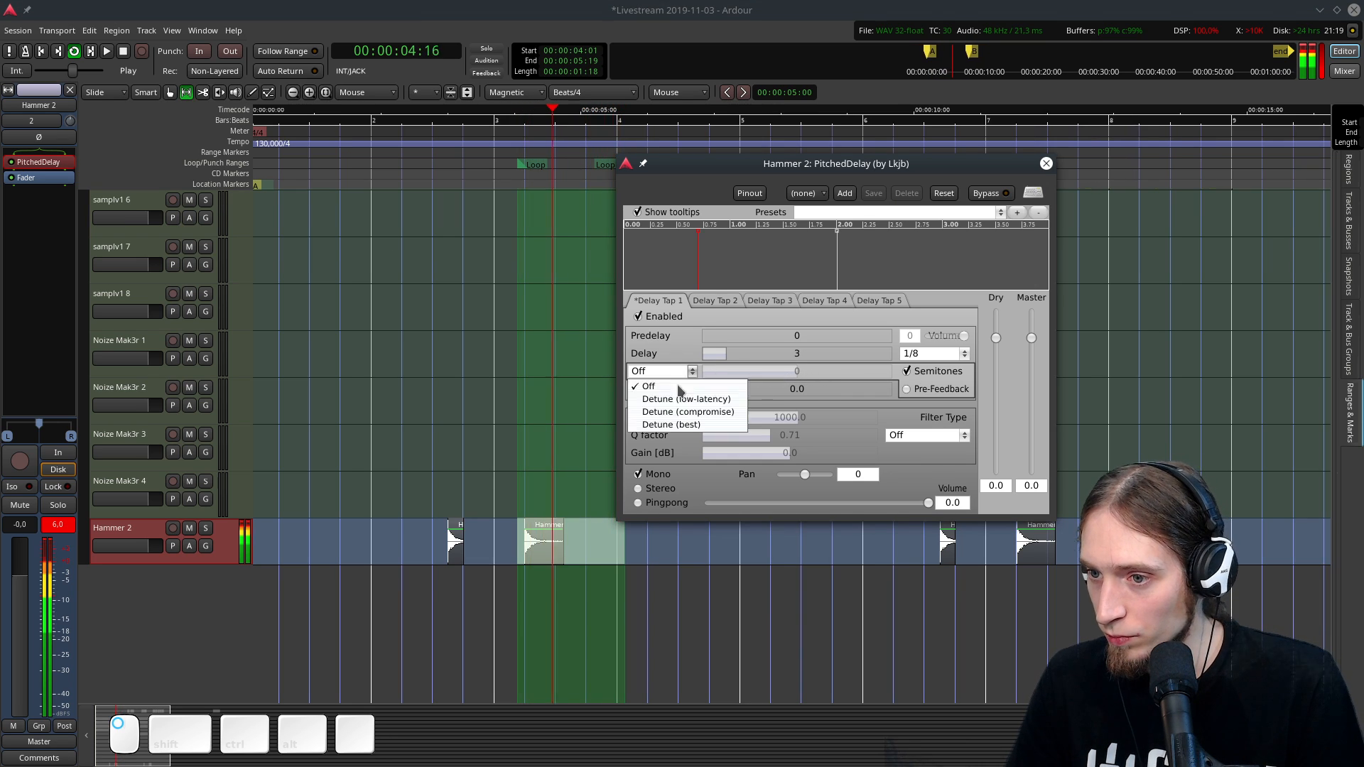
pyautogui.click(703, 384)
pyautogui.moveTo(773, 374); pyautogui.dragTo(851, 372)
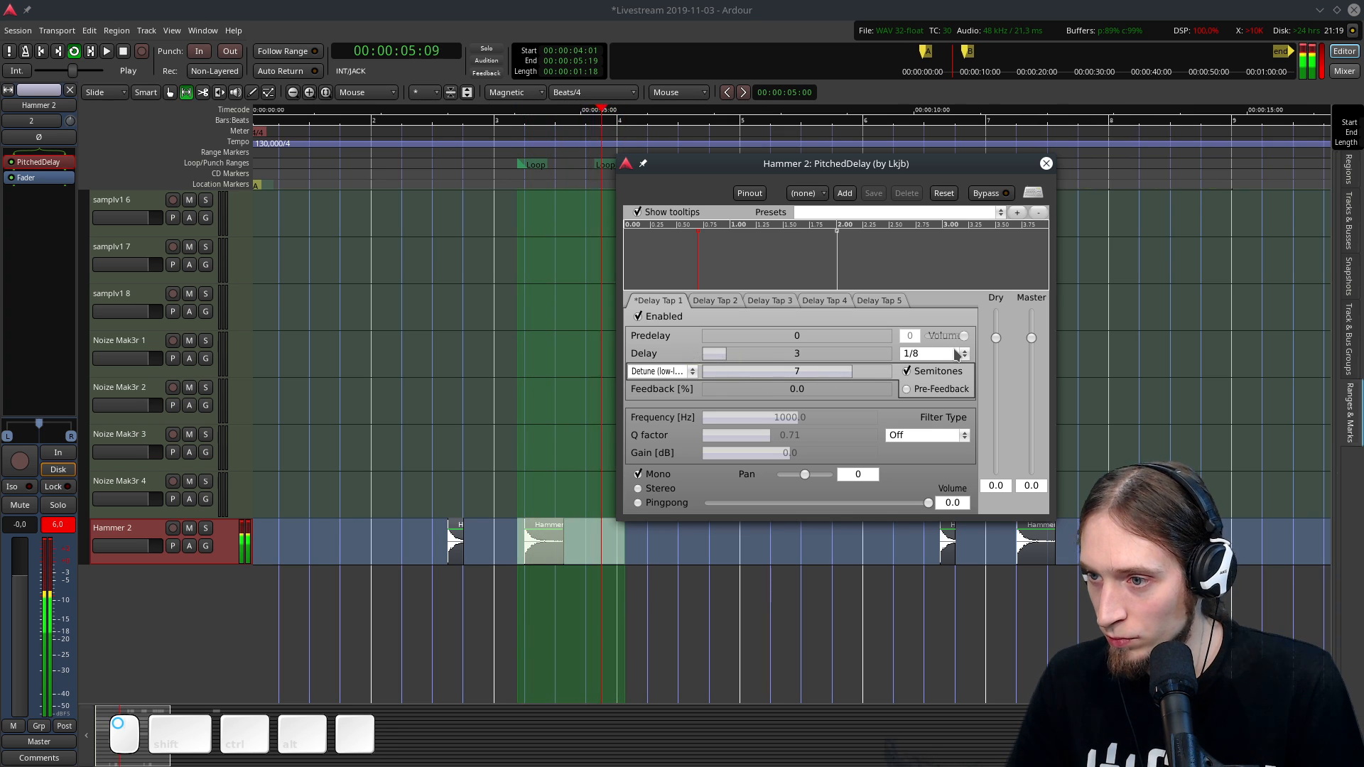
# Try the 1/16 division for Delay Tap 1's delay and switch it to 1/32.
pyautogui.click(962, 355)
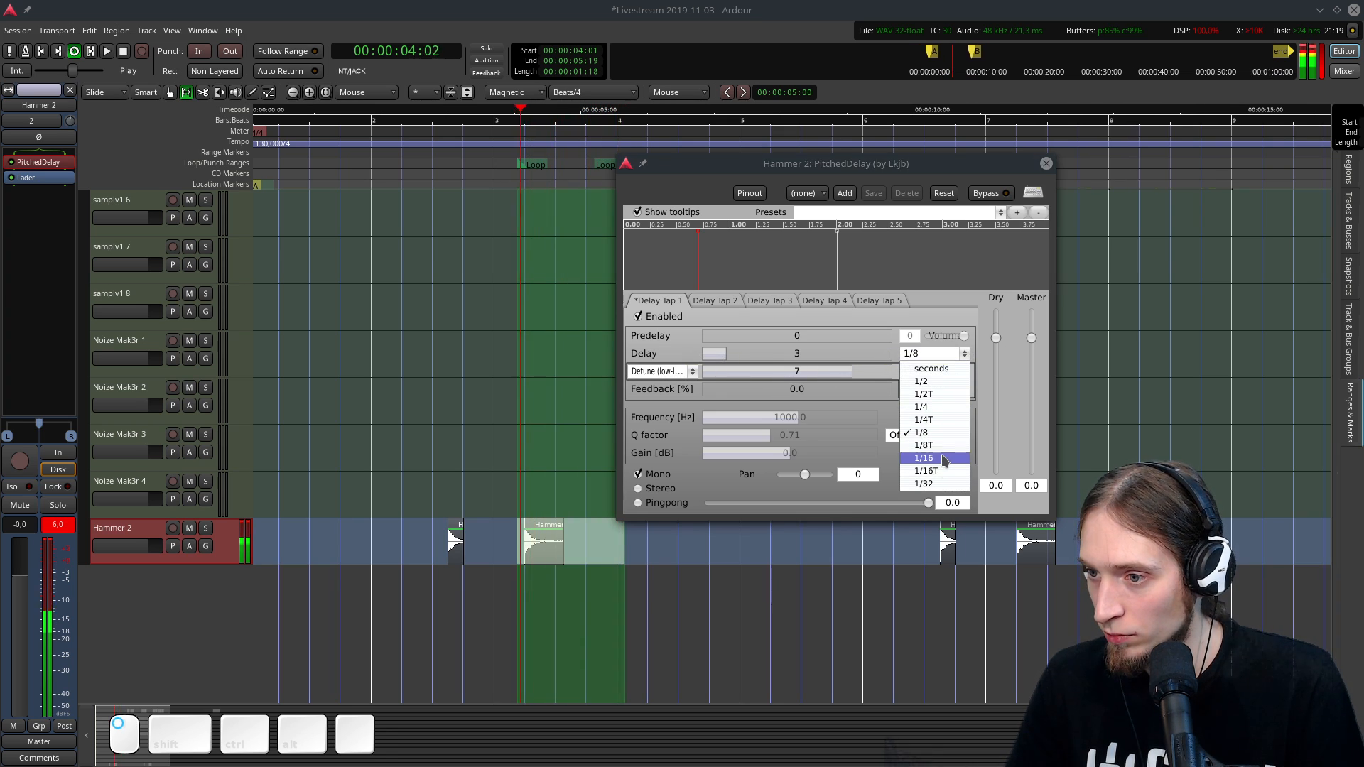
pyautogui.click(924, 457)
pyautogui.click(962, 354)
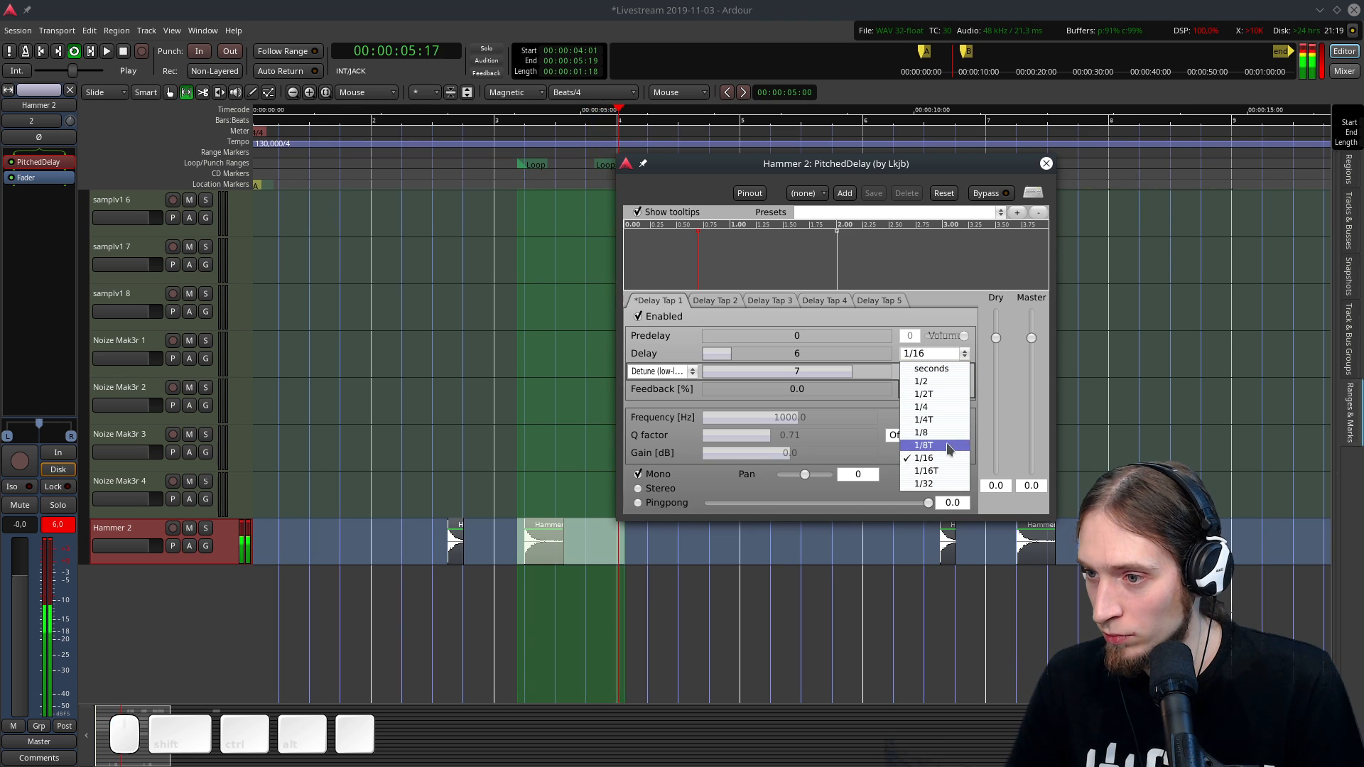
pyautogui.click(924, 476)
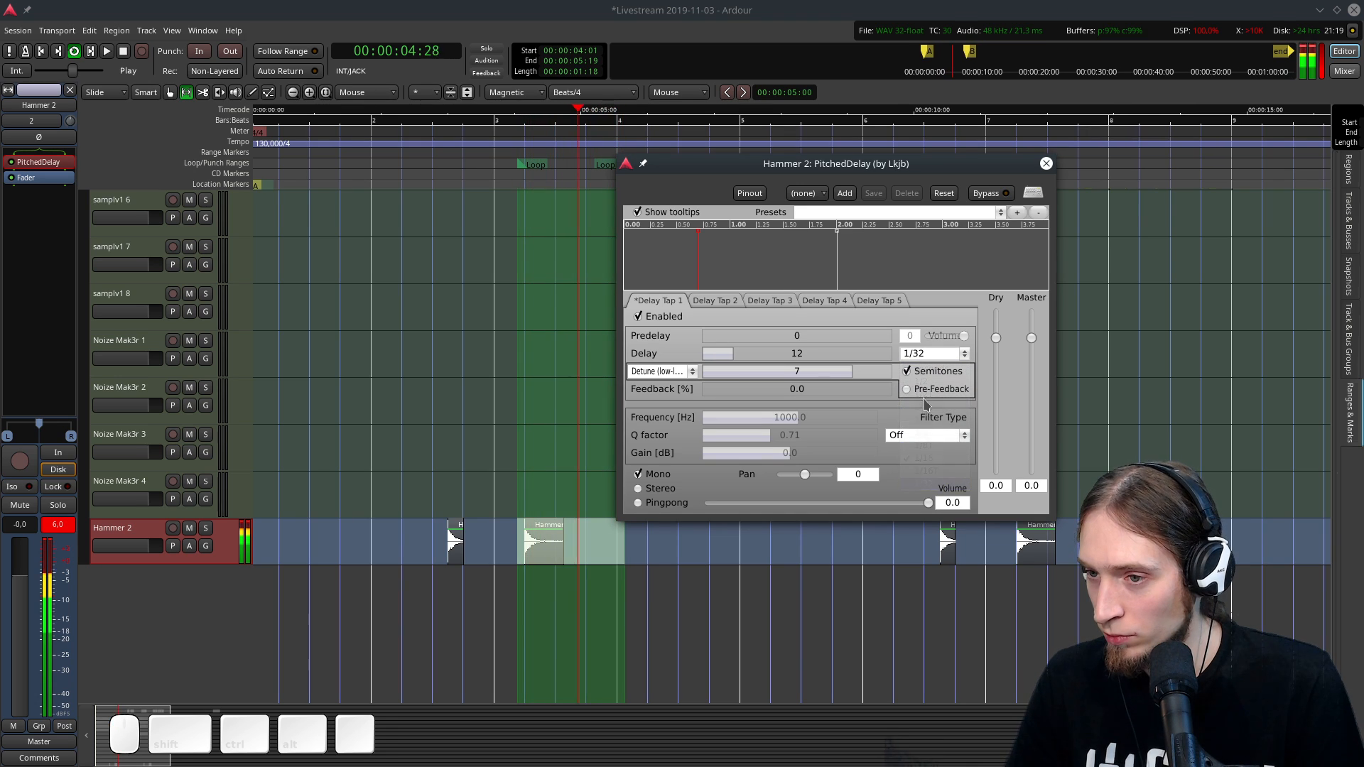
# Switch Delay Tap 1 to Stereo and raise its feedback to 77.8%.
pyautogui.click(638, 488)
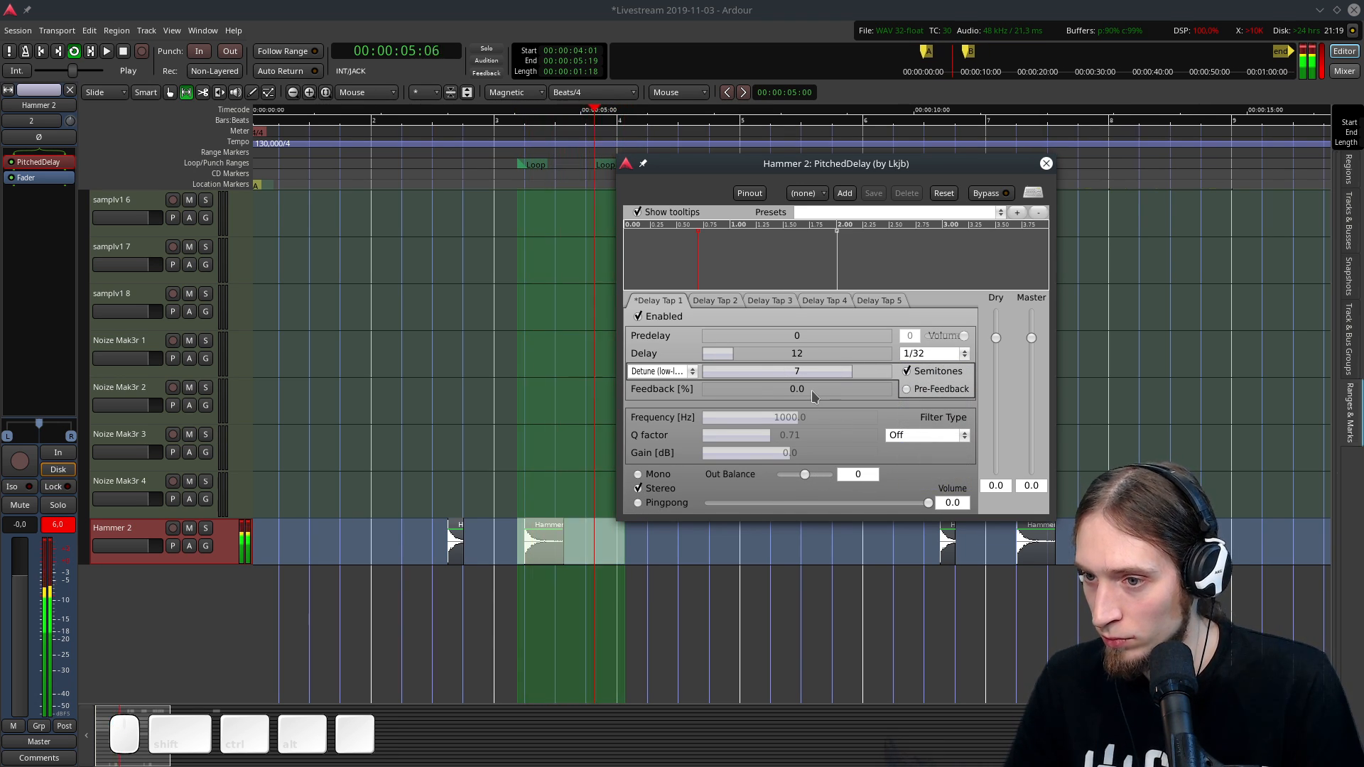
pyautogui.click(715, 301)
pyautogui.click(657, 300)
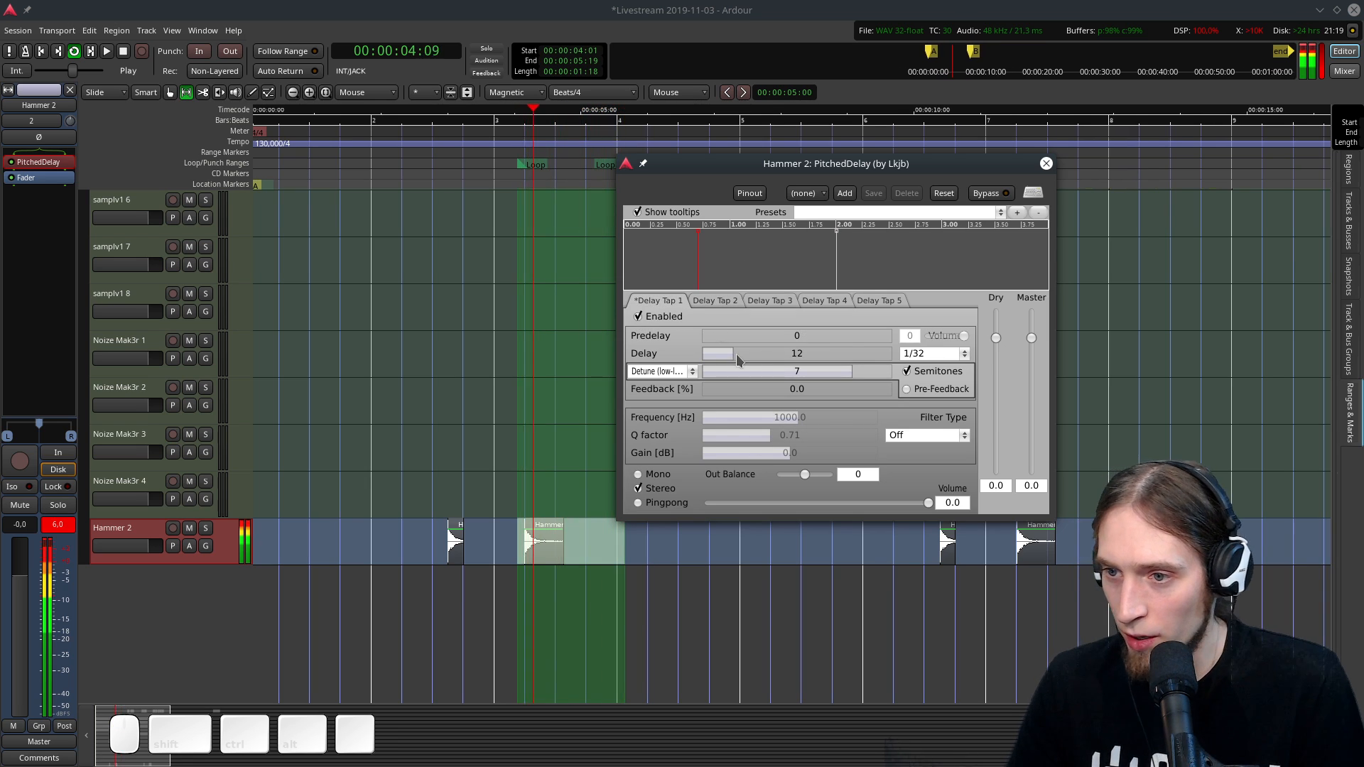
pyautogui.moveTo(784, 402); pyautogui.dragTo(850, 393)
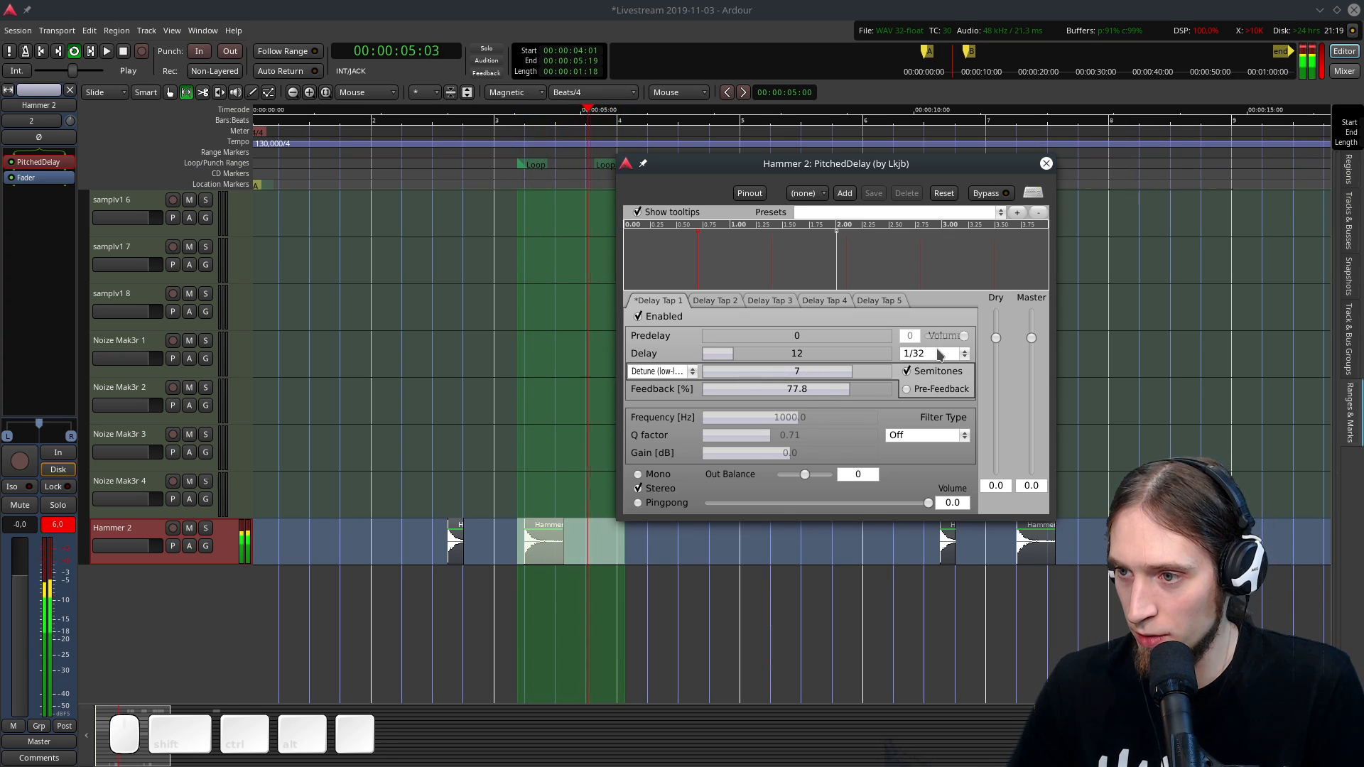
# Stop the loop playback and set Delay Tap 1 on Hammer 2 to Detune (compromise) with a pitch of 1 semitone.
pyautogui.press('space')
pyautogui.click(404, 243)
pyautogui.press('space')
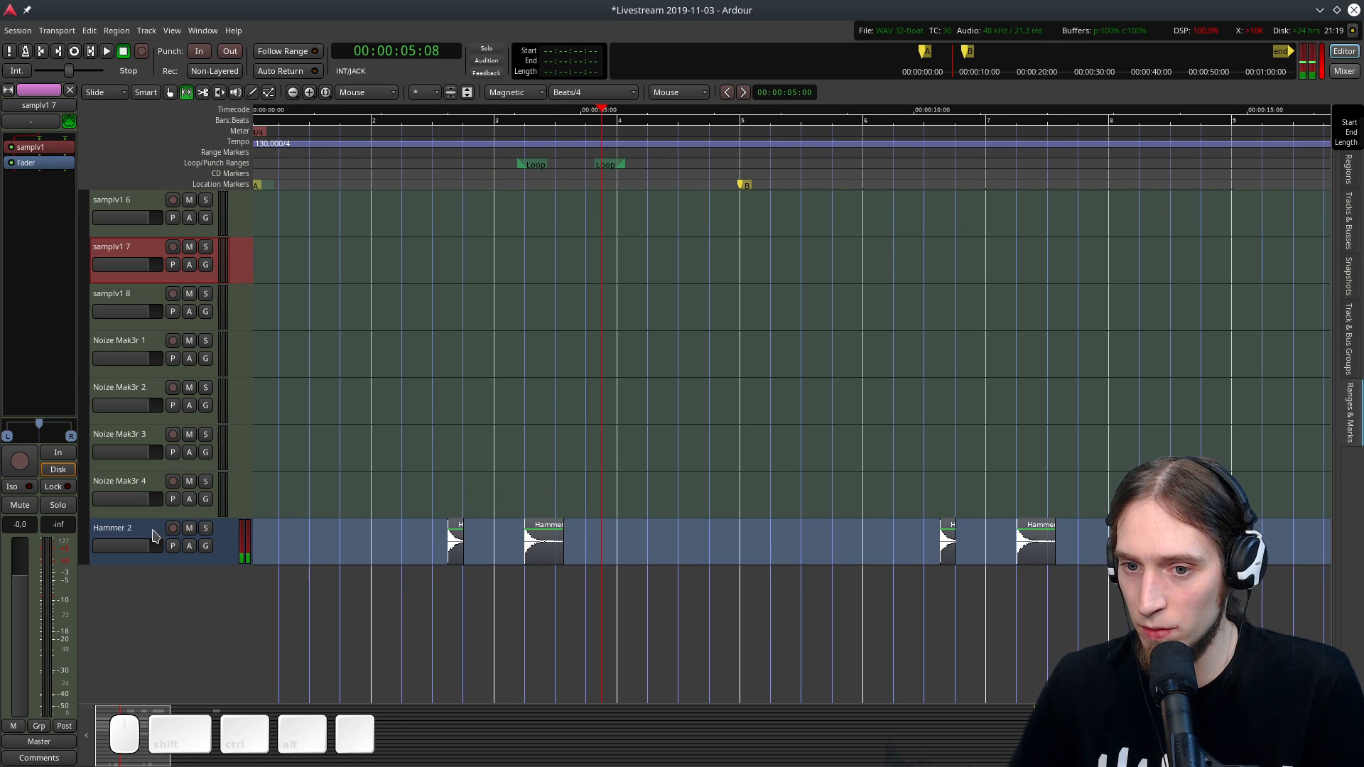
pyautogui.click(155, 537)
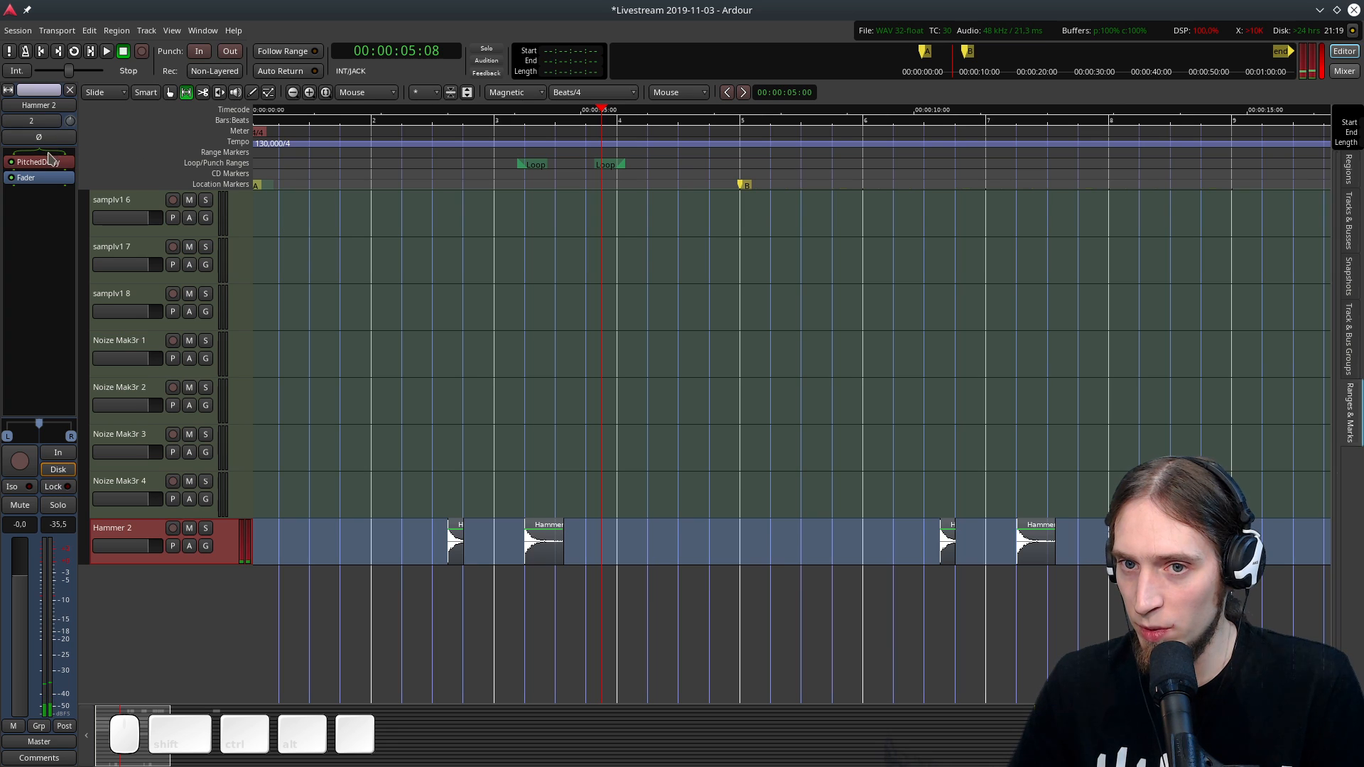
pyautogui.doubleClick(38, 162)
pyautogui.click(660, 370)
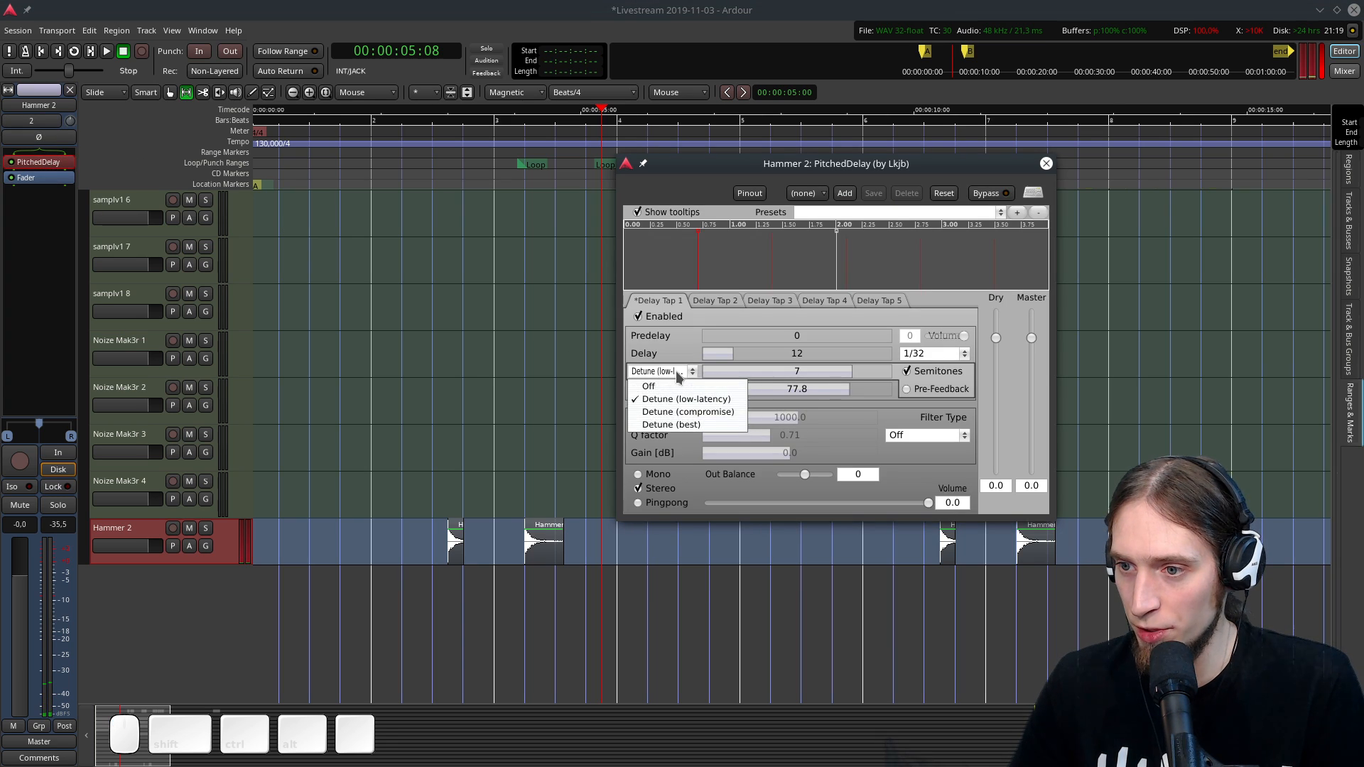
pyautogui.click(700, 416)
# Play back the detuned delay from just before the second Hammer region and reopen the PitchedDelay settings.
pyautogui.press('space')
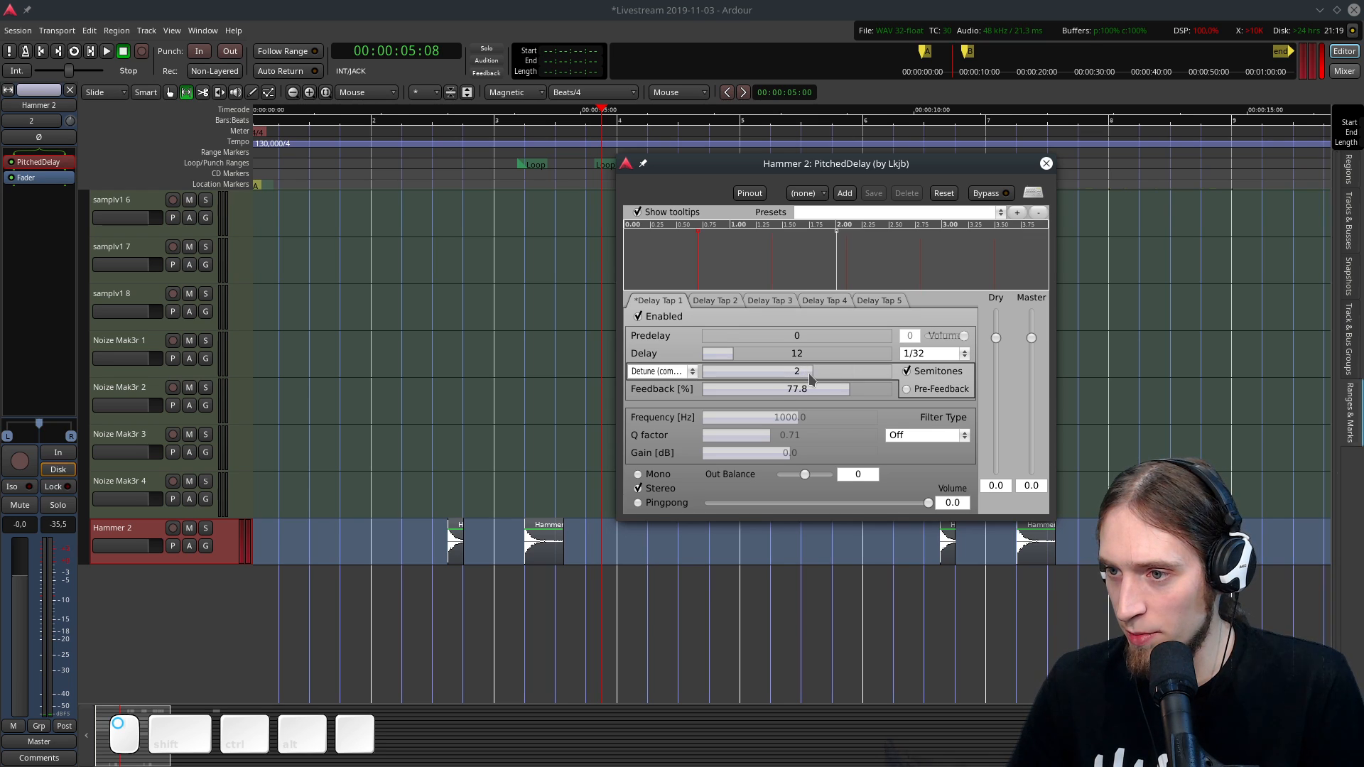
pyautogui.click(487, 147)
pyautogui.press('space')
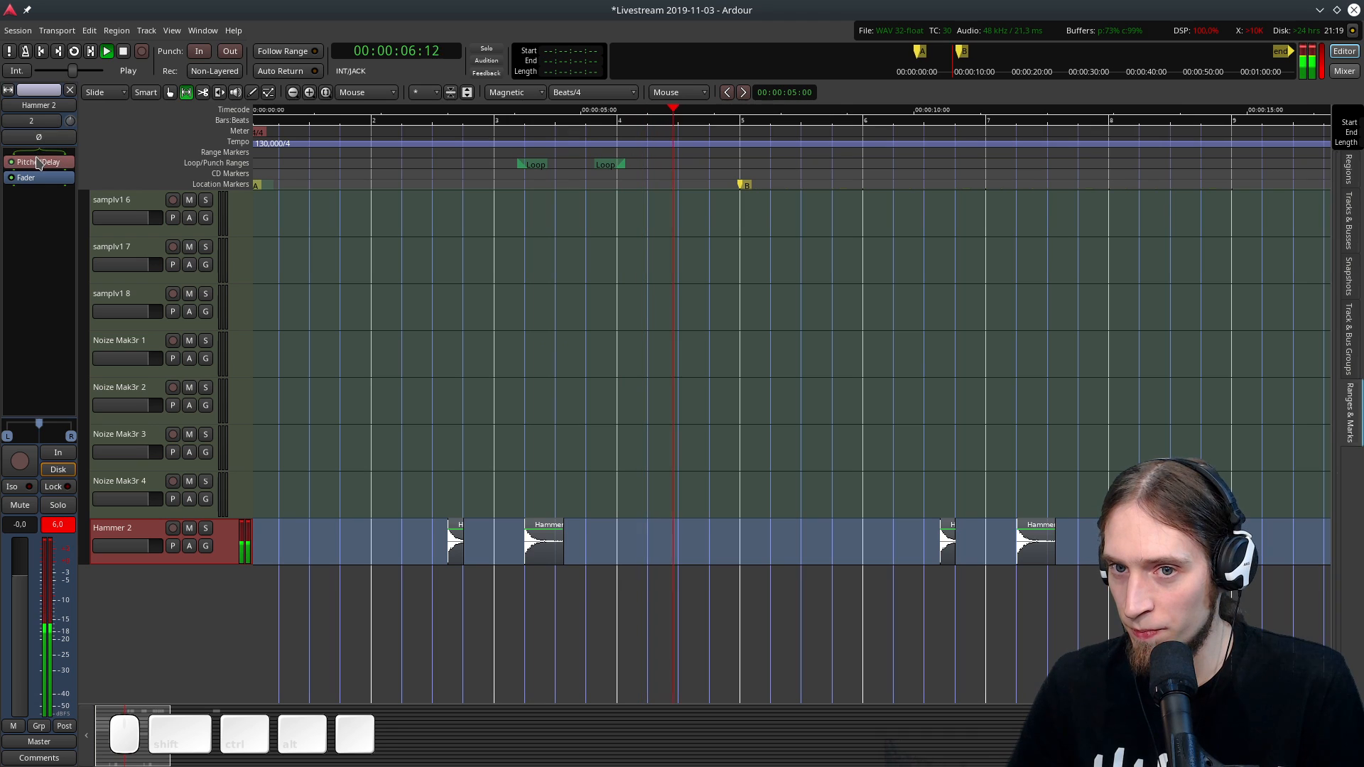
pyautogui.click(35, 164)
pyautogui.doubleClick(37, 163)
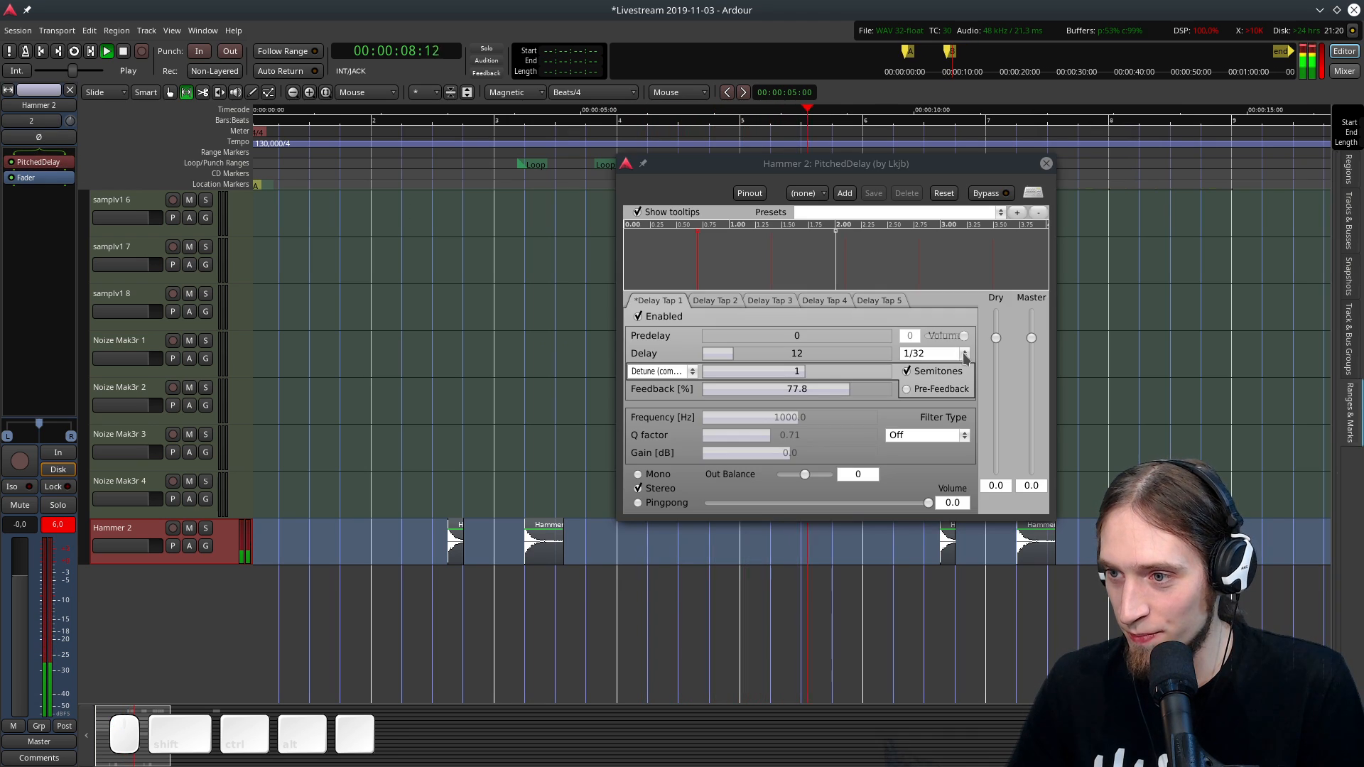
pyautogui.press('space')
# Set Delay Tap 1's delay to 1 at the 1/32 division and play the second Hammer region.
pyautogui.click(959, 354)
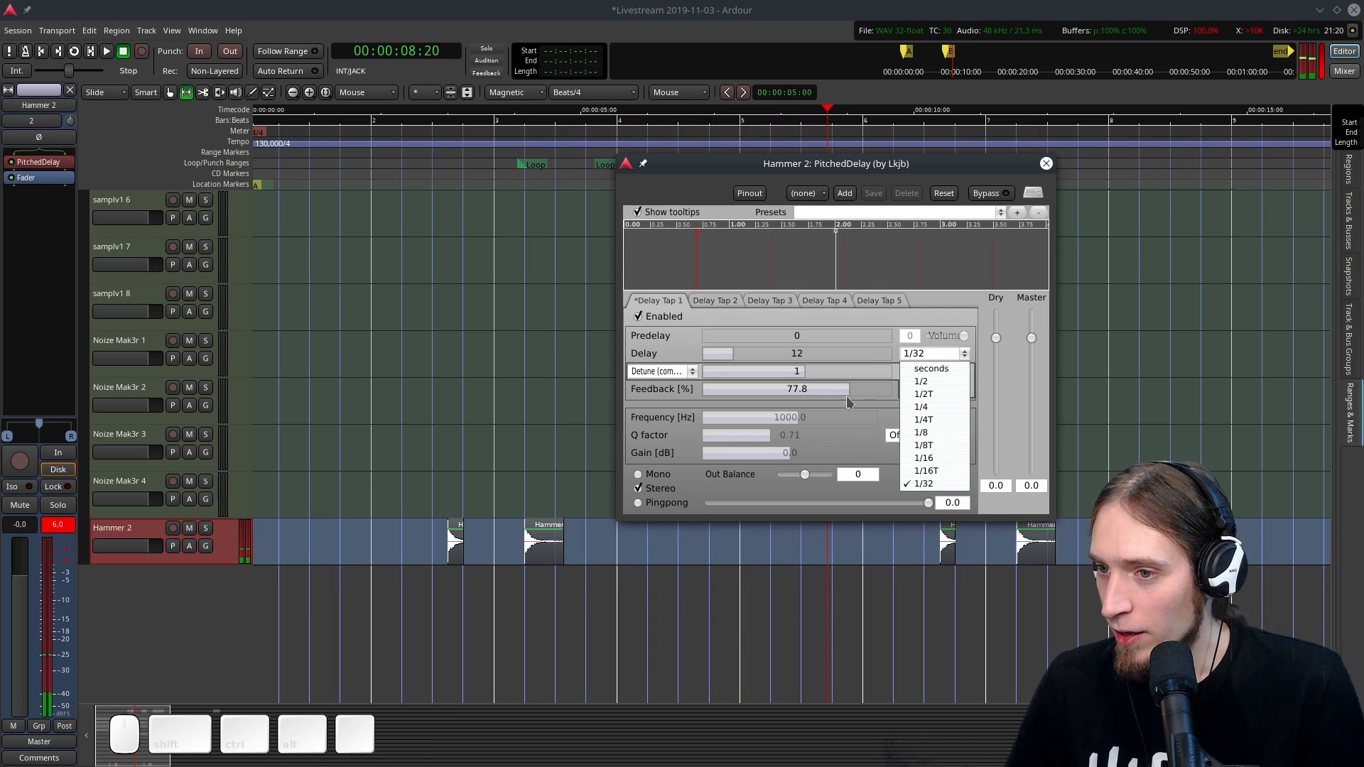
pyautogui.click(834, 346)
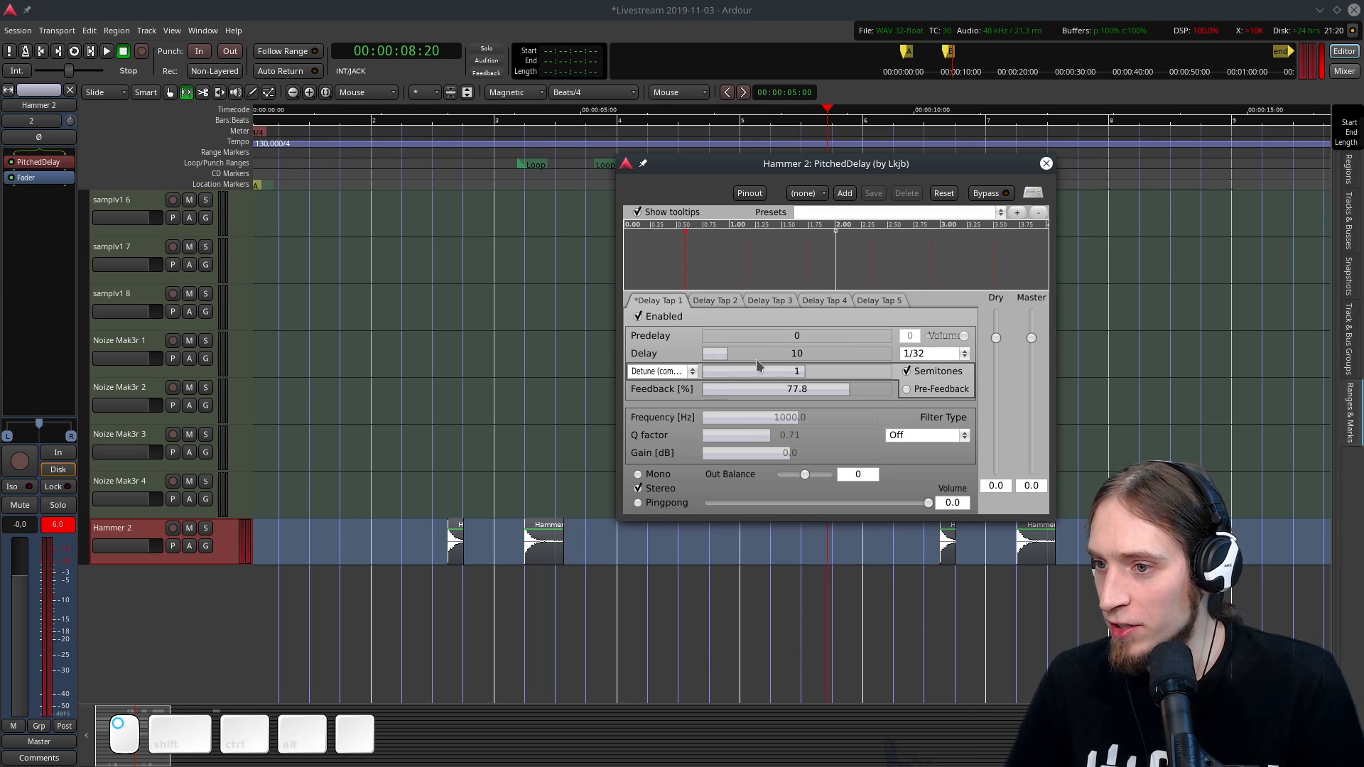
pyautogui.moveTo(707, 354); pyautogui.dragTo(700, 354)
pyautogui.click(517, 135)
pyautogui.press('space')
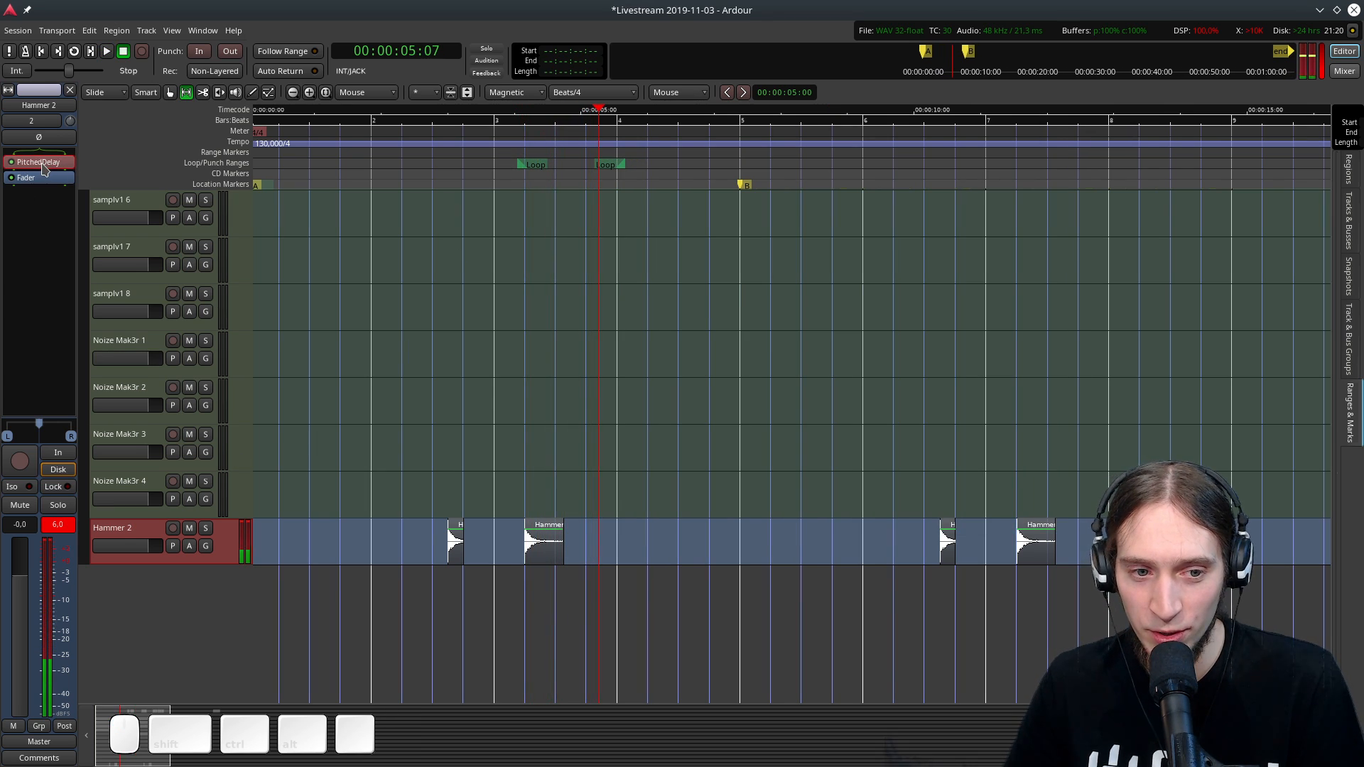
# Change Delay Tap 1's delay division to 1/16 and play back from just before the second Hammer region.
pyautogui.doubleClick(40, 162)
pyautogui.click(941, 355)
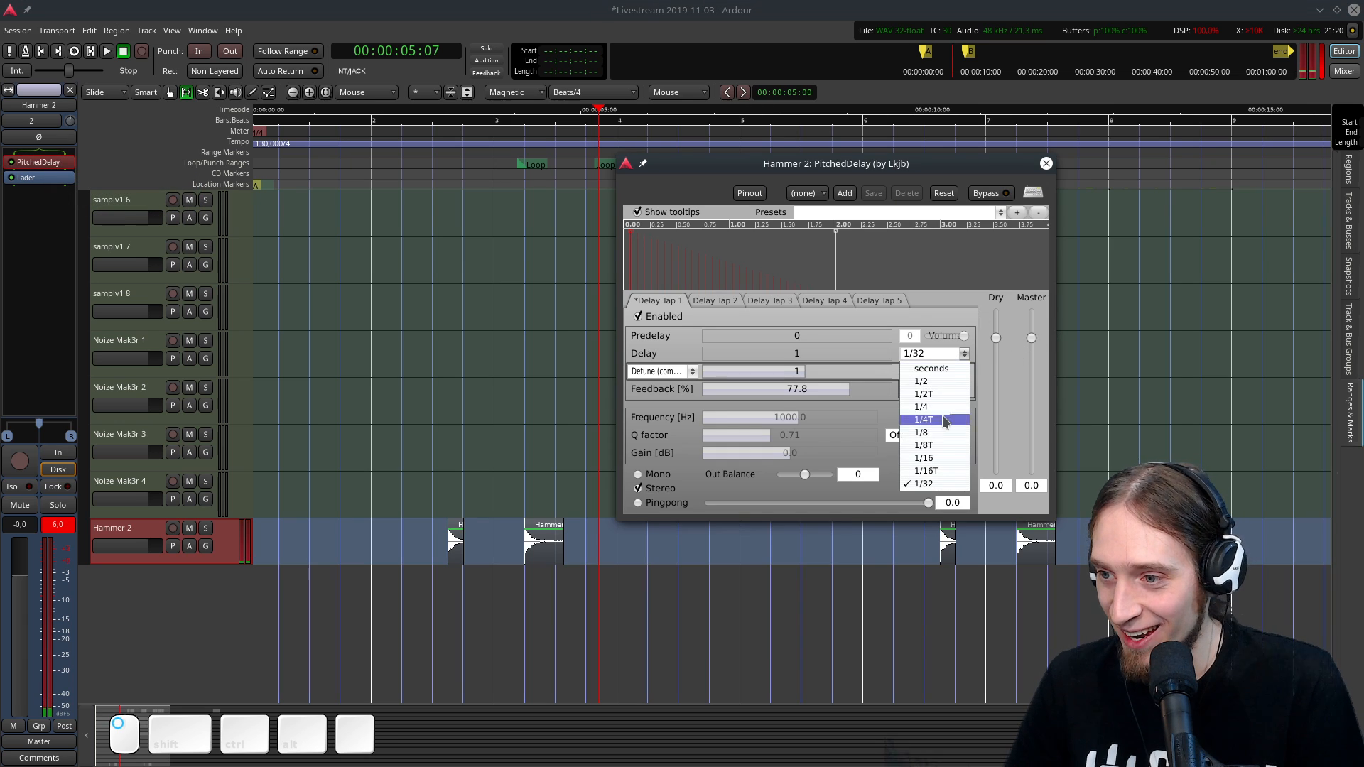
pyautogui.click(939, 445)
pyautogui.click(489, 139)
pyautogui.press('space')
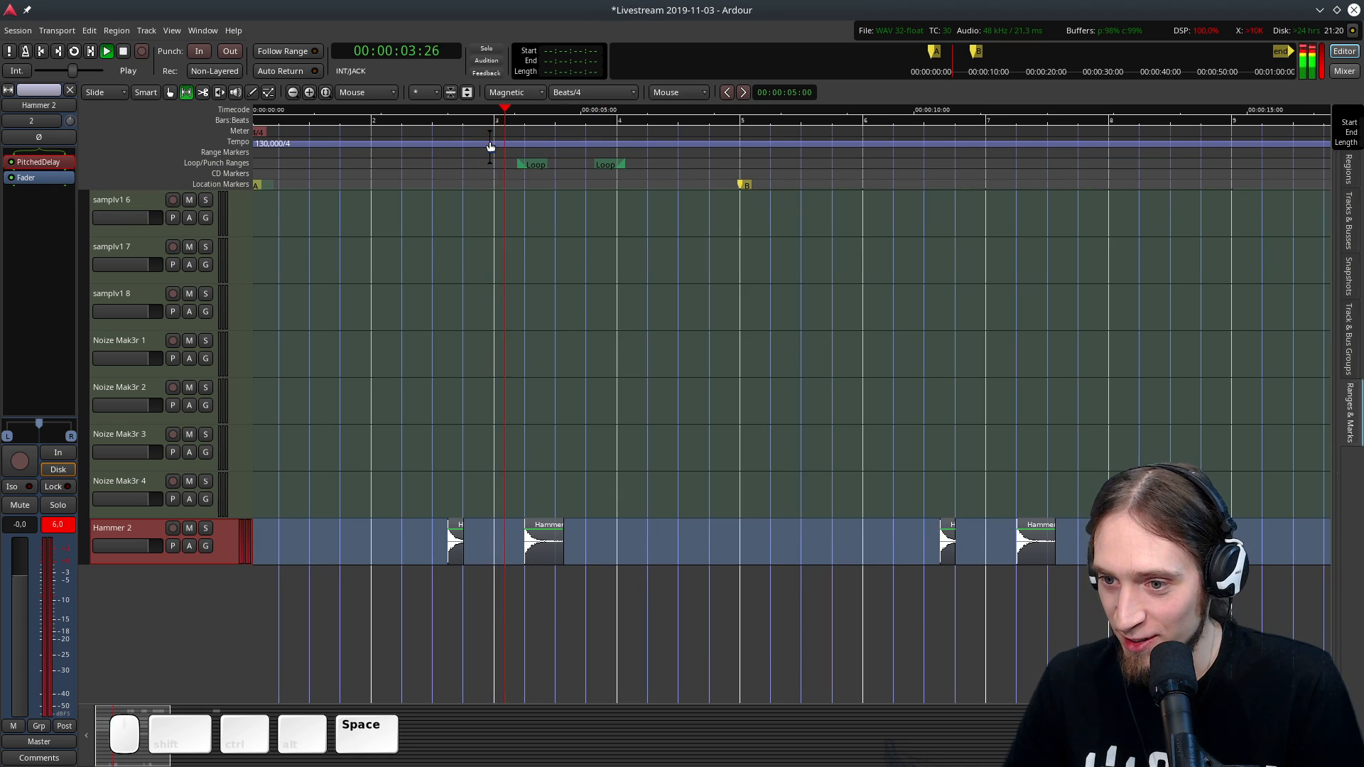
pyautogui.press('space')
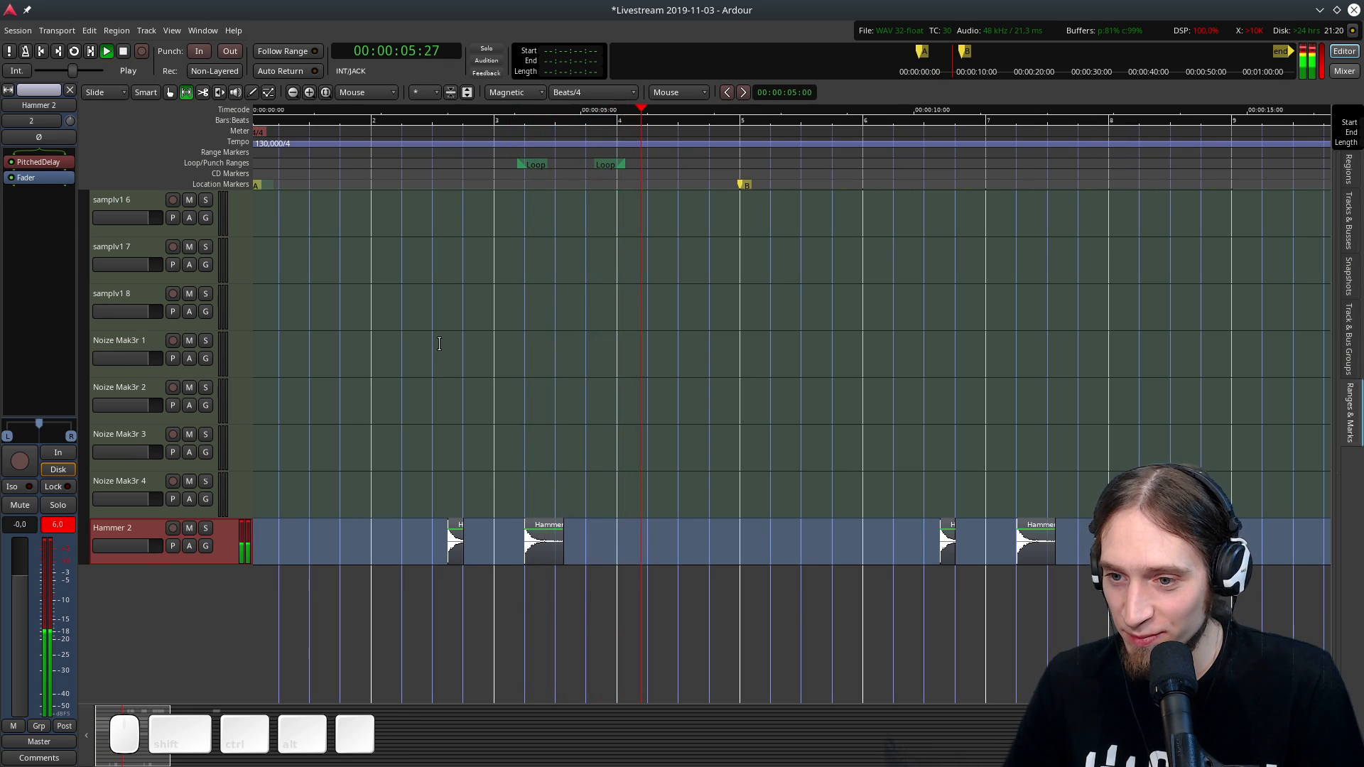
# Play the first two Hammer regions from before the first one, select the first region and stop playback.
pyautogui.press('space')
pyautogui.click(381, 180)
pyautogui.press('space')
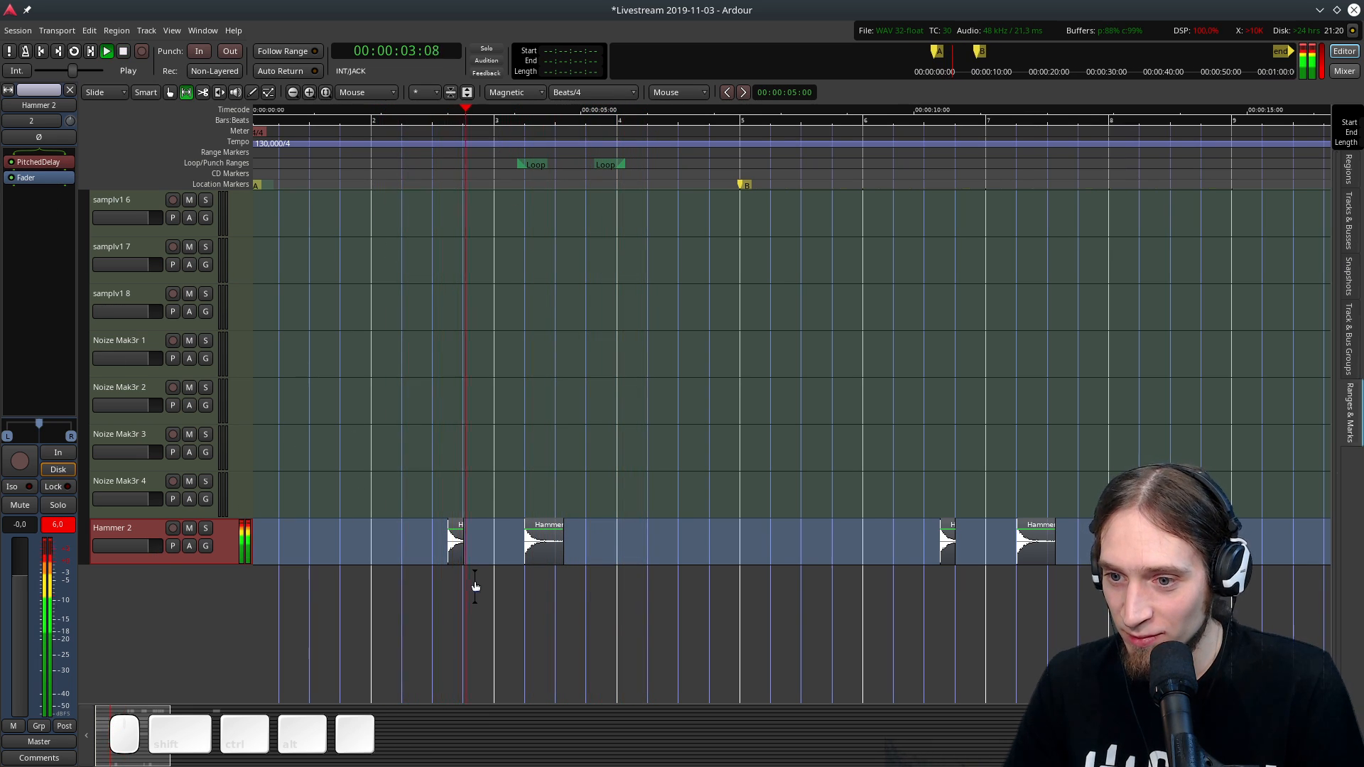
pyautogui.press('g')
pyautogui.click(451, 543)
pyautogui.press('space')
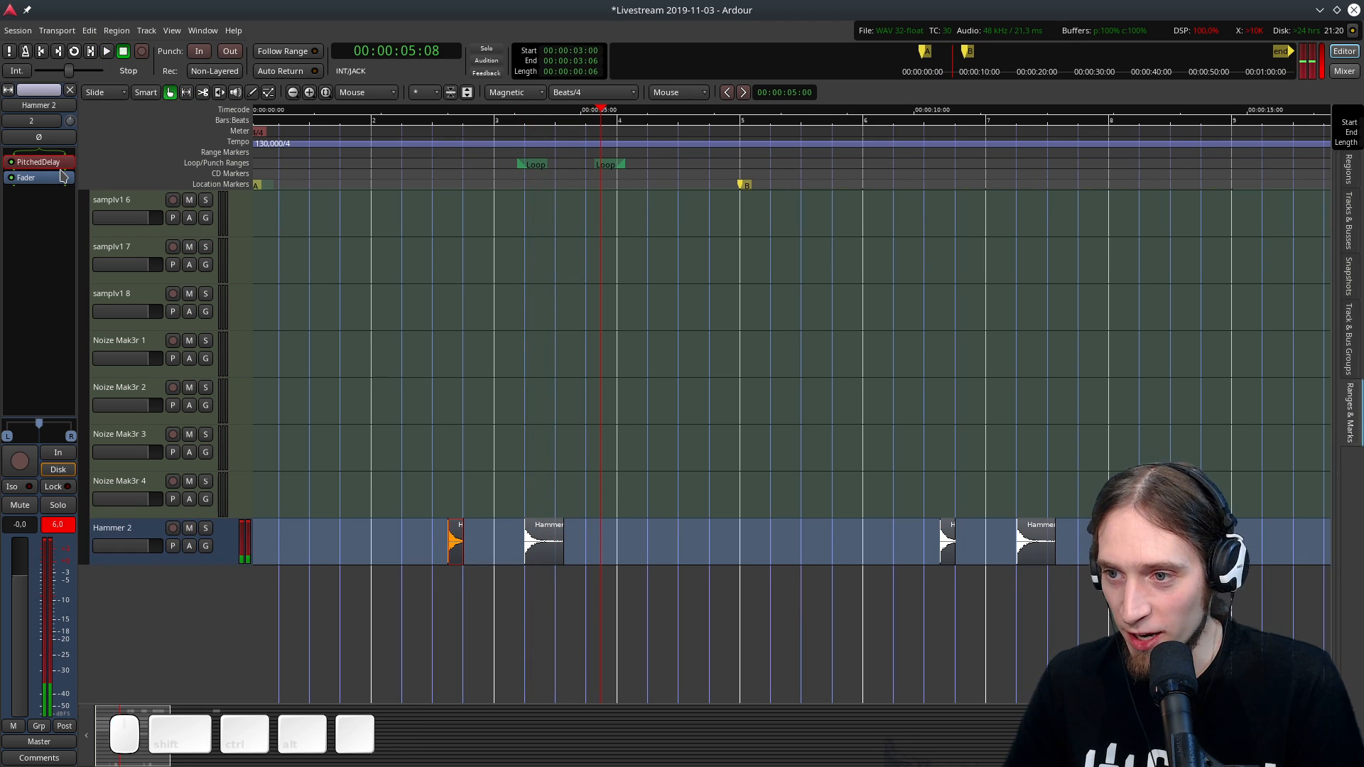
# Set Delay Tap 1's feedback to 90.2% and detune to -0.27 with Semitones off and Pre-Feedback on.
pyautogui.doubleClick(57, 168)
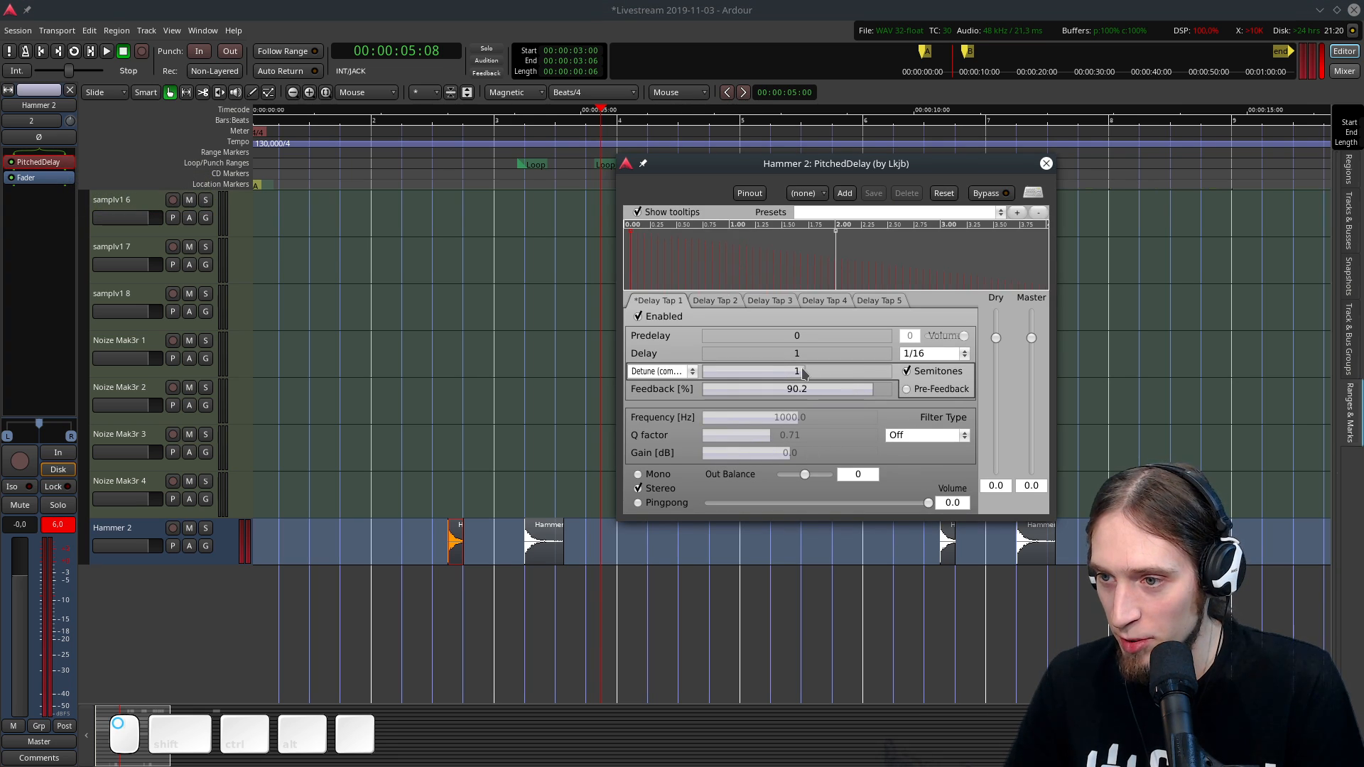
pyautogui.moveTo(802, 369); pyautogui.dragTo(792, 371)
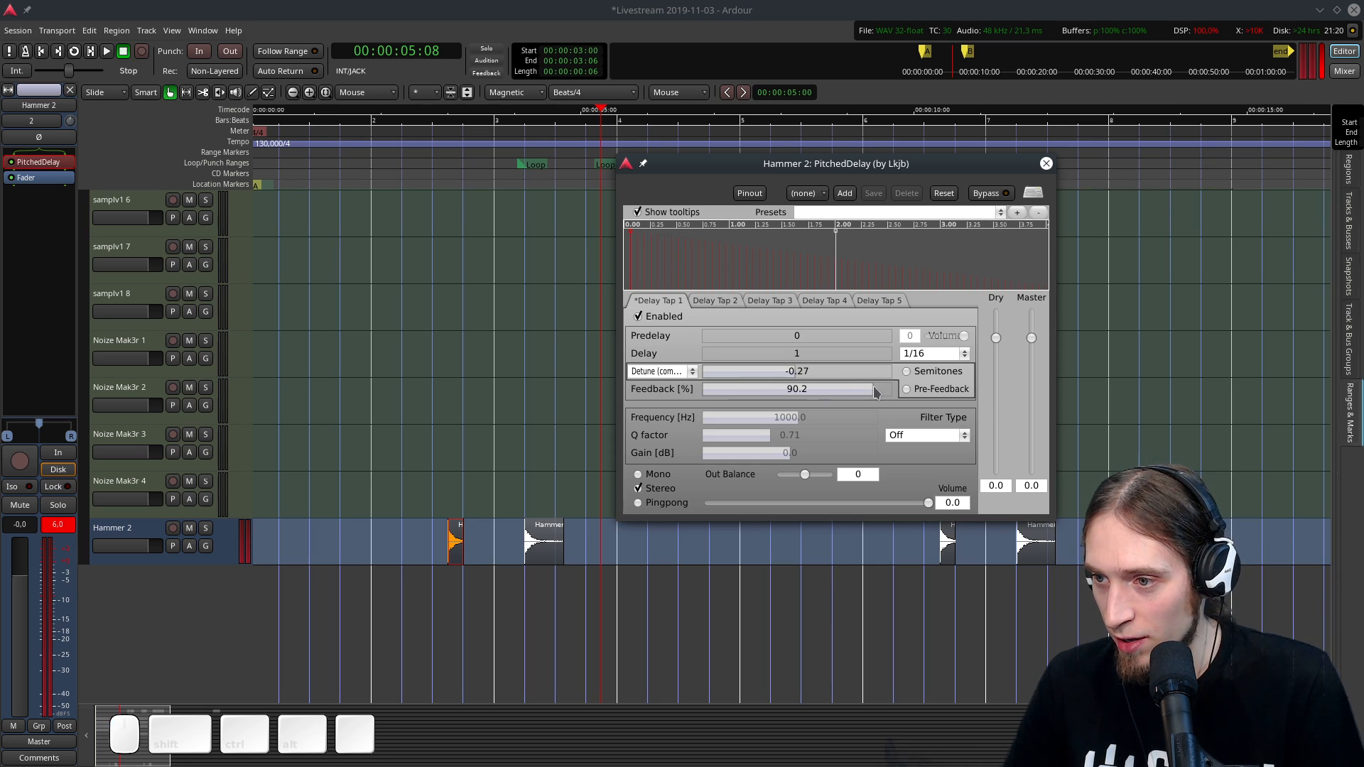
pyautogui.click(907, 389)
# Audition the second Hammer region with the changed delay, reopen the PitchedDelay settings and replay the region.
pyautogui.press('space')
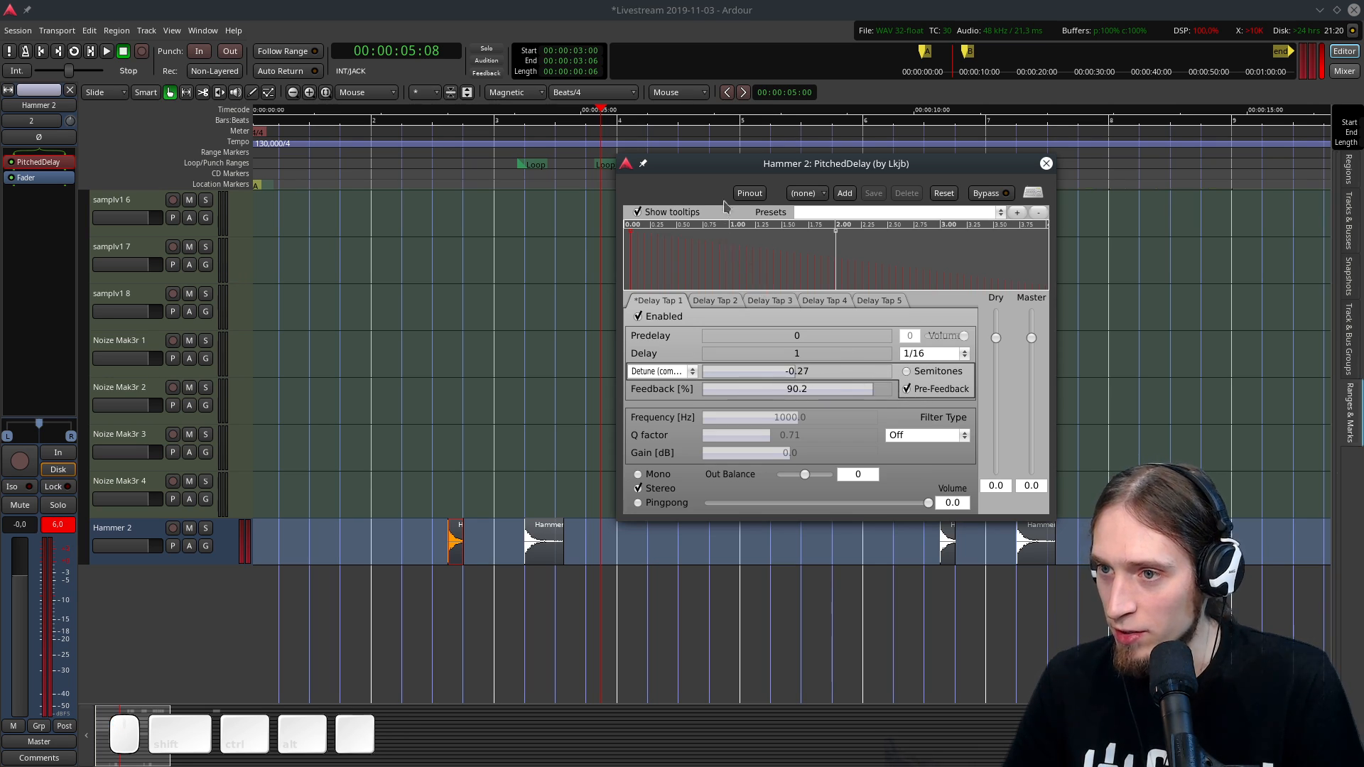
pyautogui.click(525, 130)
pyautogui.press('space')
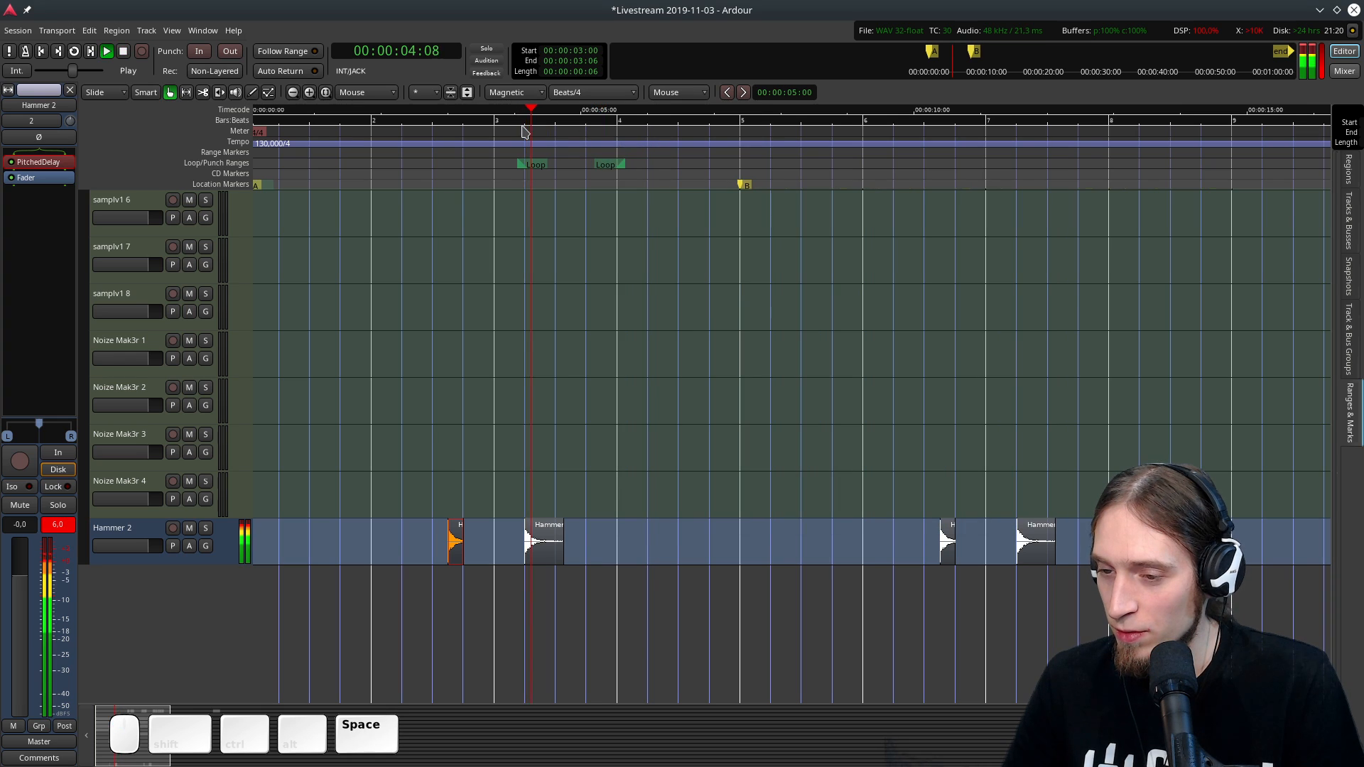
pyautogui.press('space')
pyautogui.click(50, 163)
pyautogui.doubleClick(50, 163)
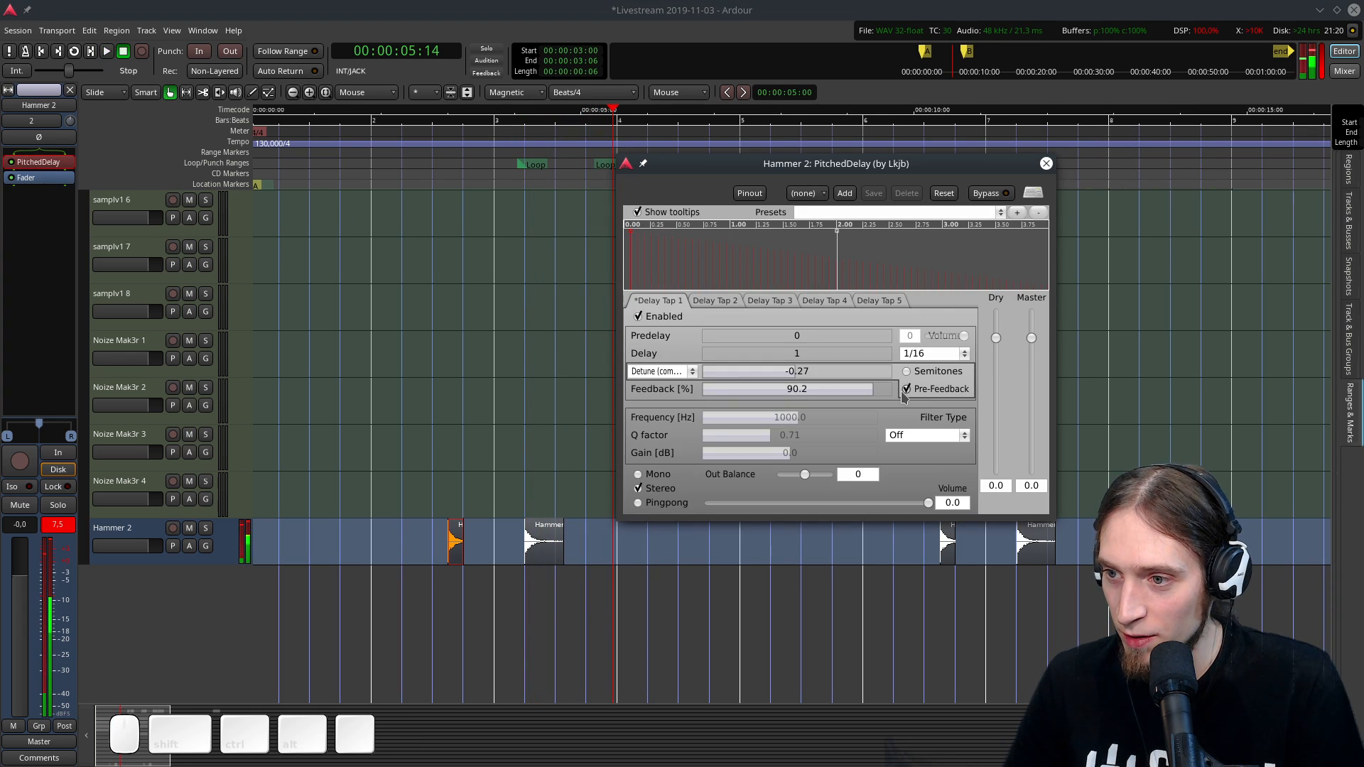
pyautogui.click(517, 131)
pyautogui.press('space')
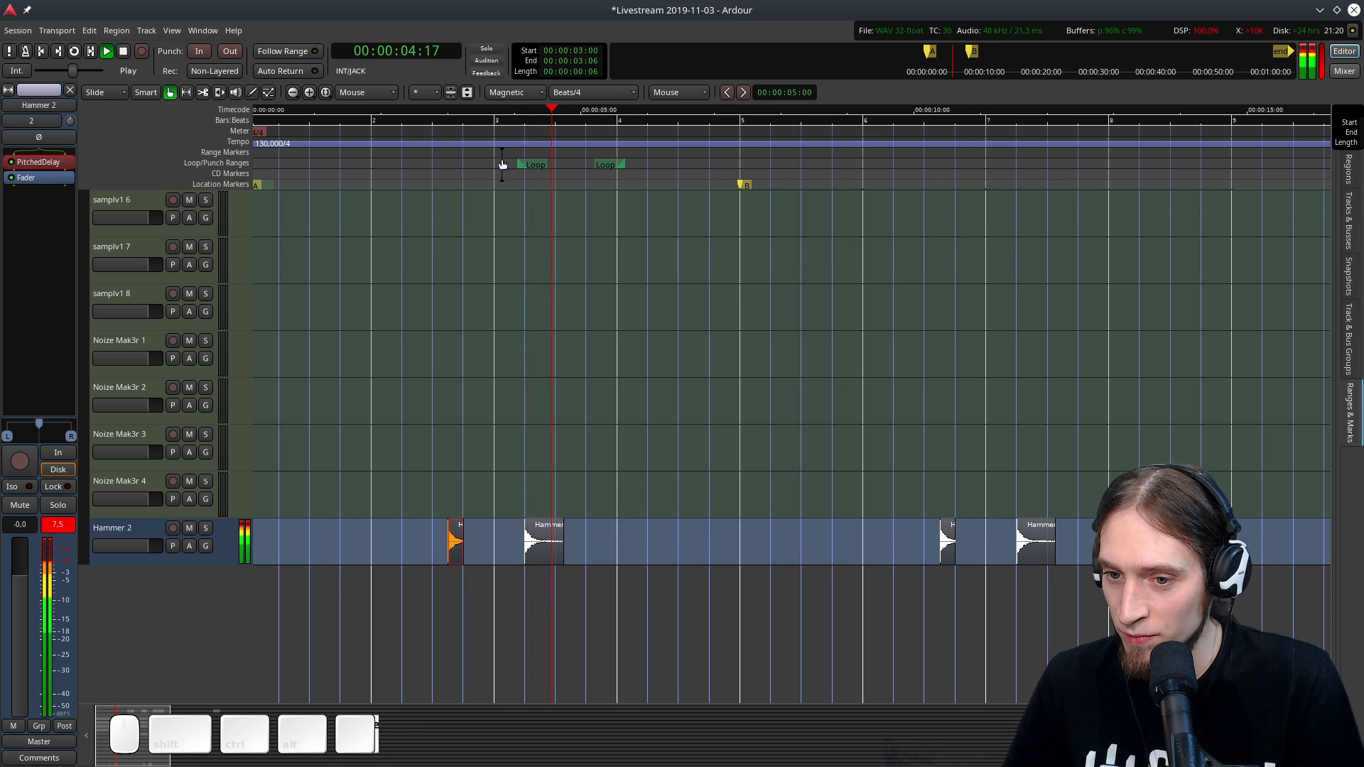
# Stop the Hammer playback and audition the arrangement leading into the second vocal region on the Audio track.
pyautogui.press('space')
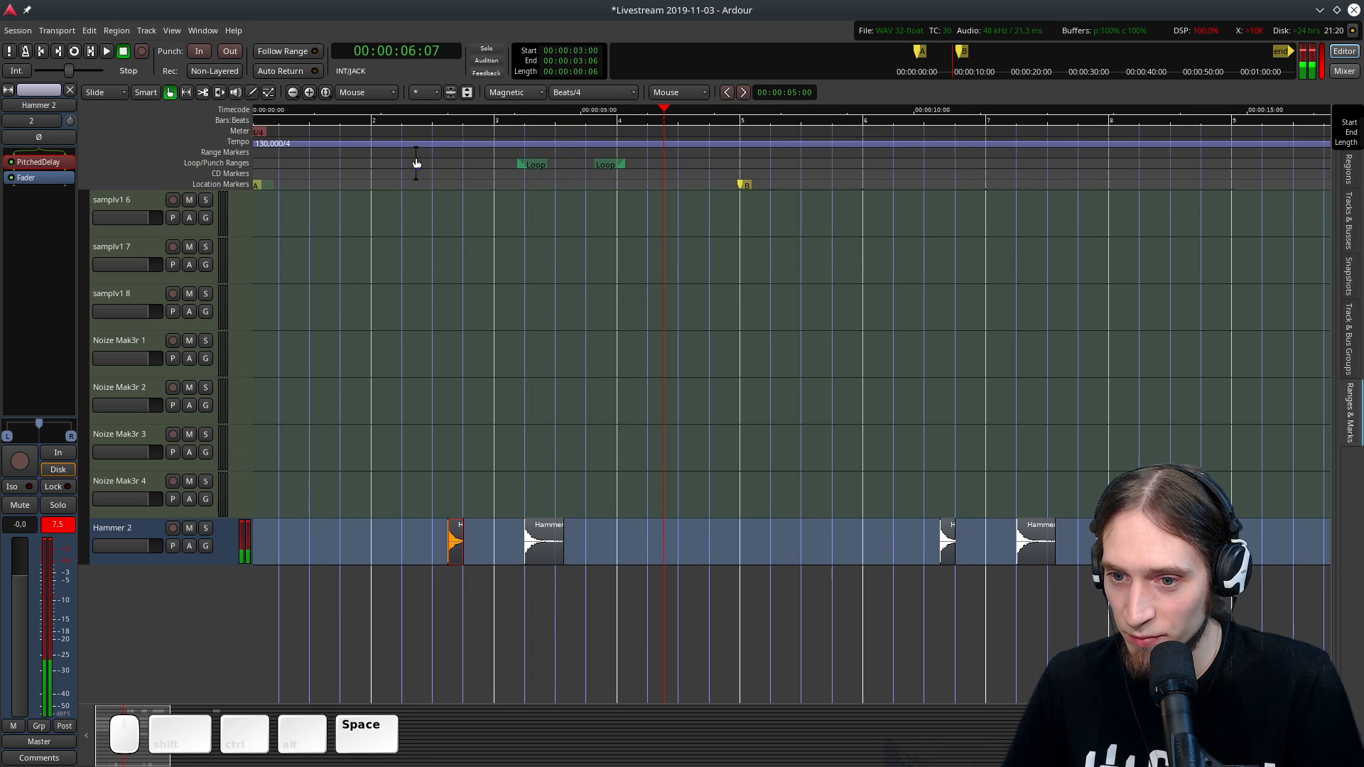
pyautogui.click(118, 526)
pyautogui.scroll(10, 128, 206)
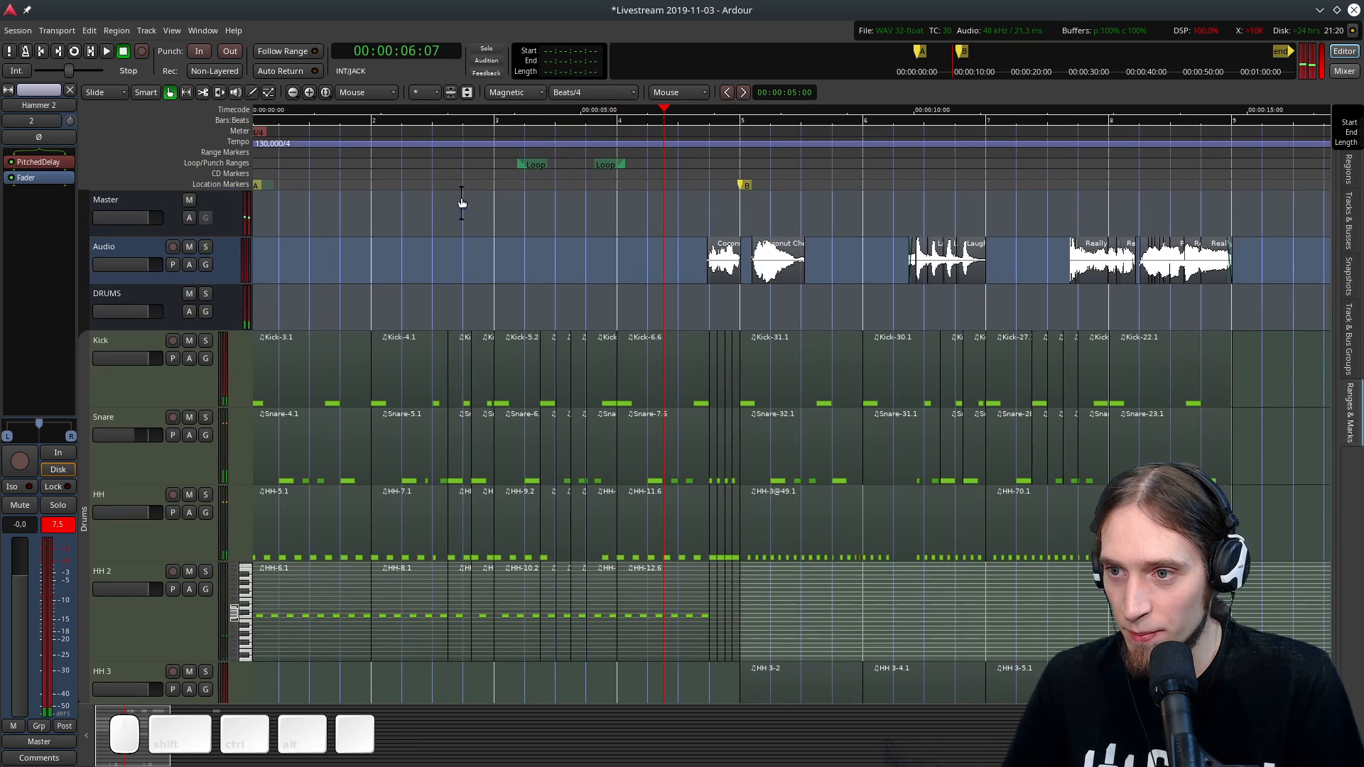
pyautogui.press('space')
pyautogui.click(779, 260)
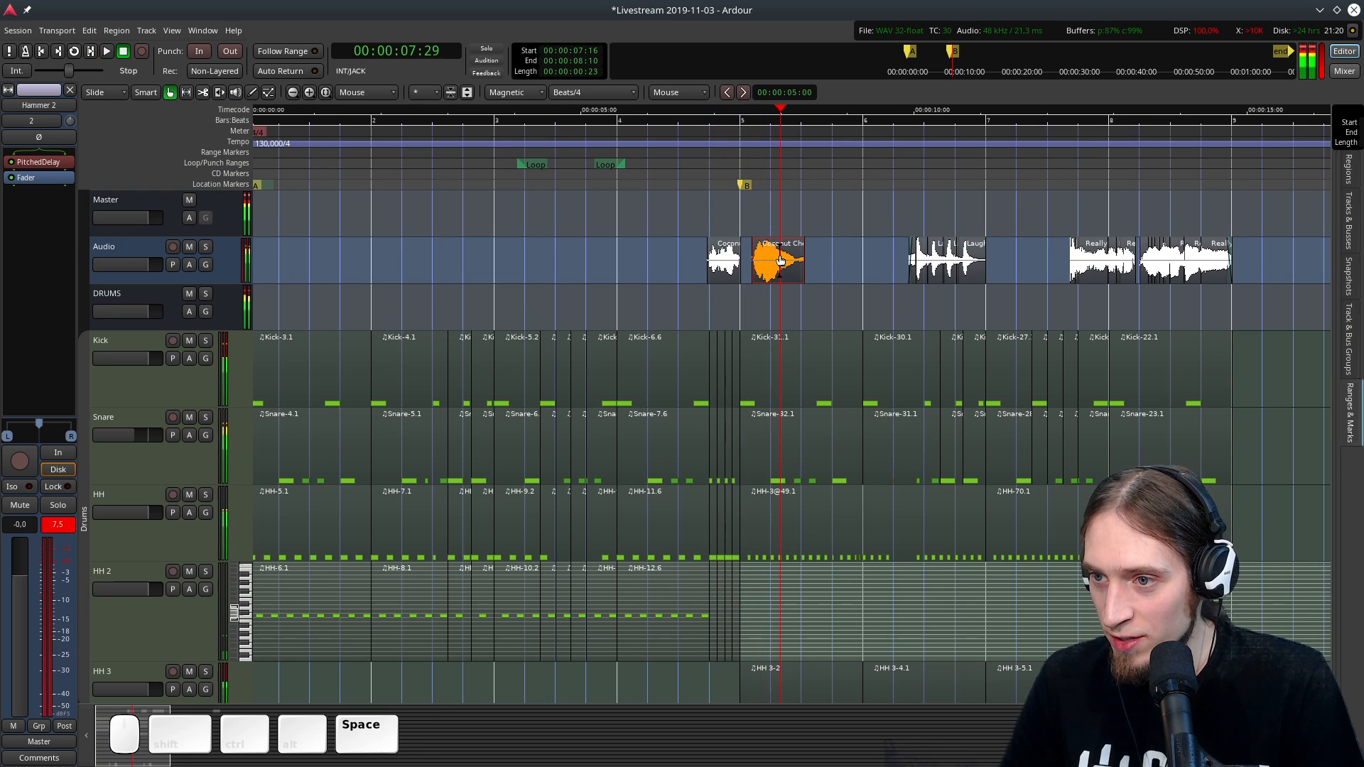
pyautogui.click(735, 615)
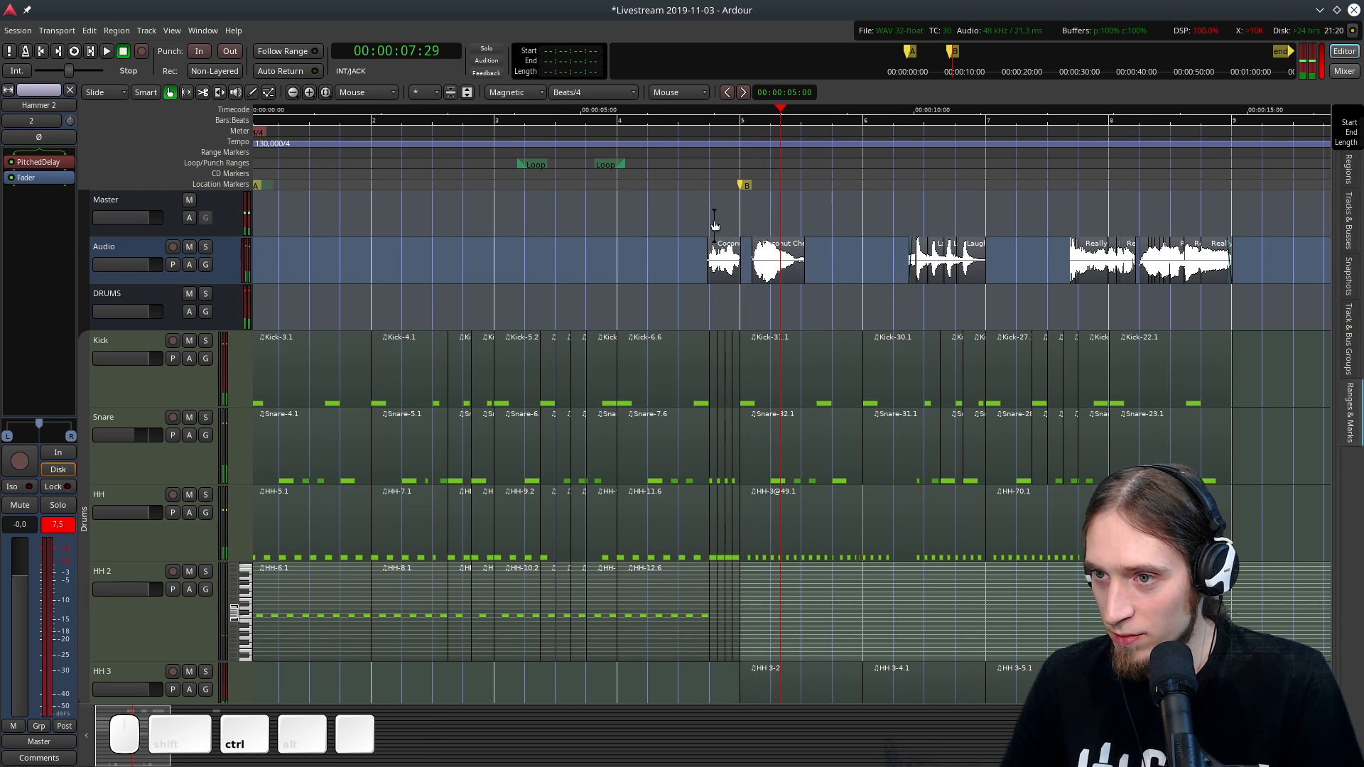
# Play the arrangement from about 6 seconds through the last two Hammer regions on the Hammer 2 track and stop playback.
pyautogui.click(655, 110)
pyautogui.press('space')
pyautogui.scroll(-2, 557, 237)
pyautogui.scroll(-10, 454, 284)
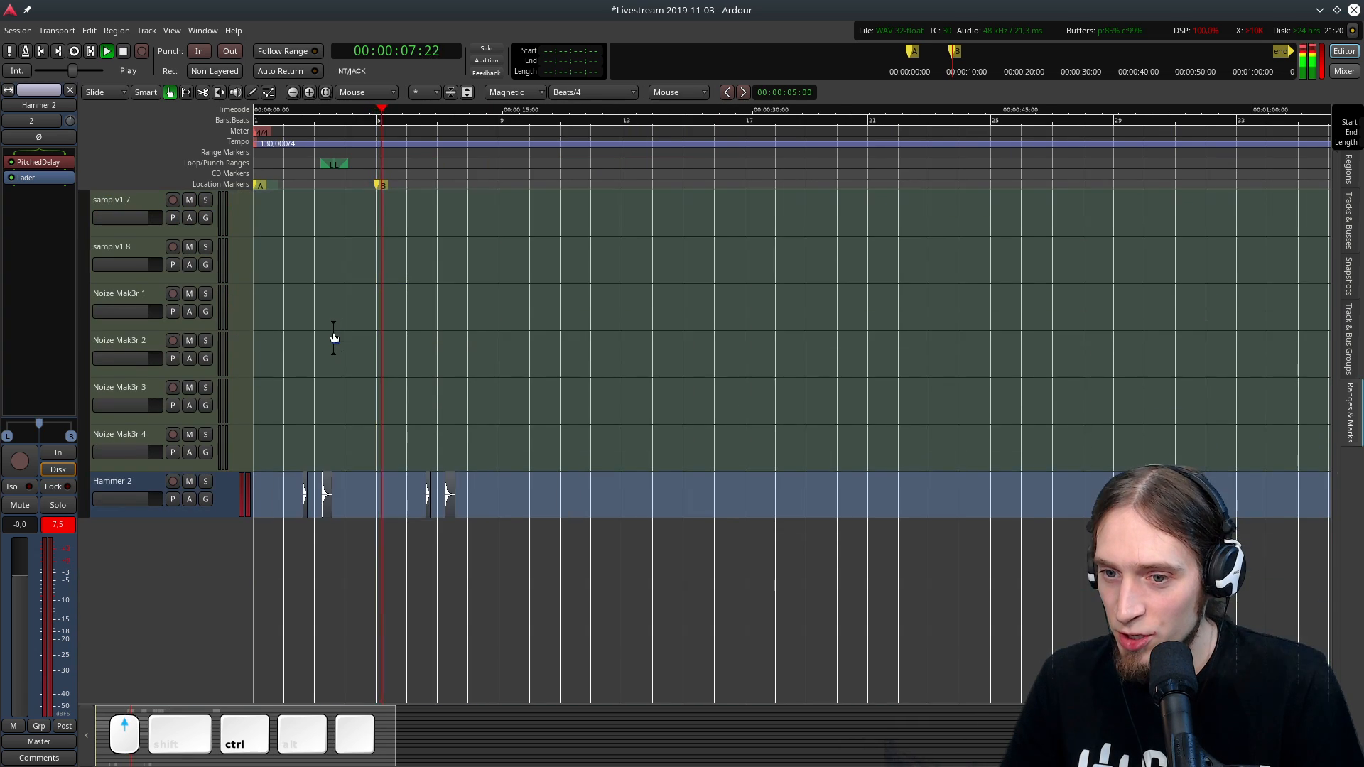
pyautogui.keyDown('ctrl'); pyautogui.scroll(2, 334, 338); pyautogui.keyUp('ctrl')
pyautogui.scroll(-1, 378, 426)
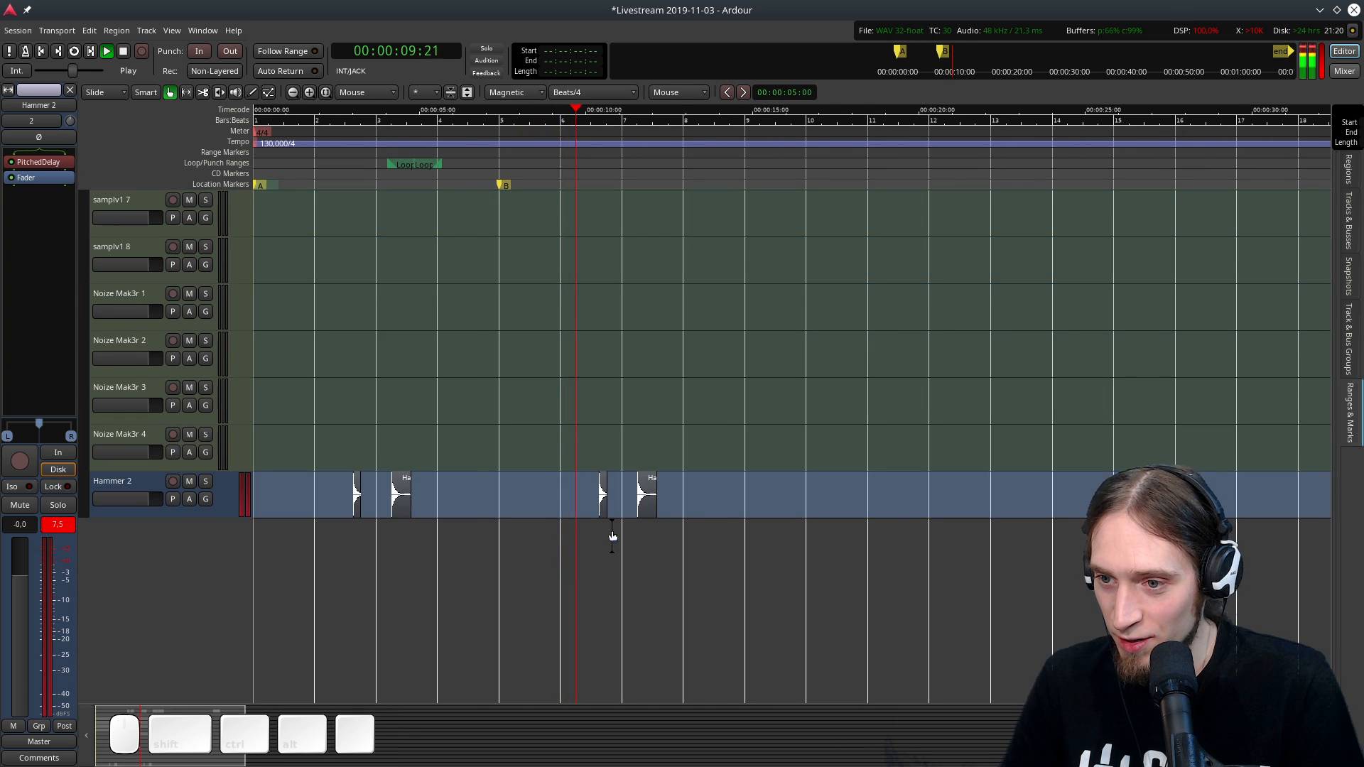
pyautogui.keyDown('ctrl'); pyautogui.scroll(2, 612, 529); pyautogui.keyUp('ctrl')
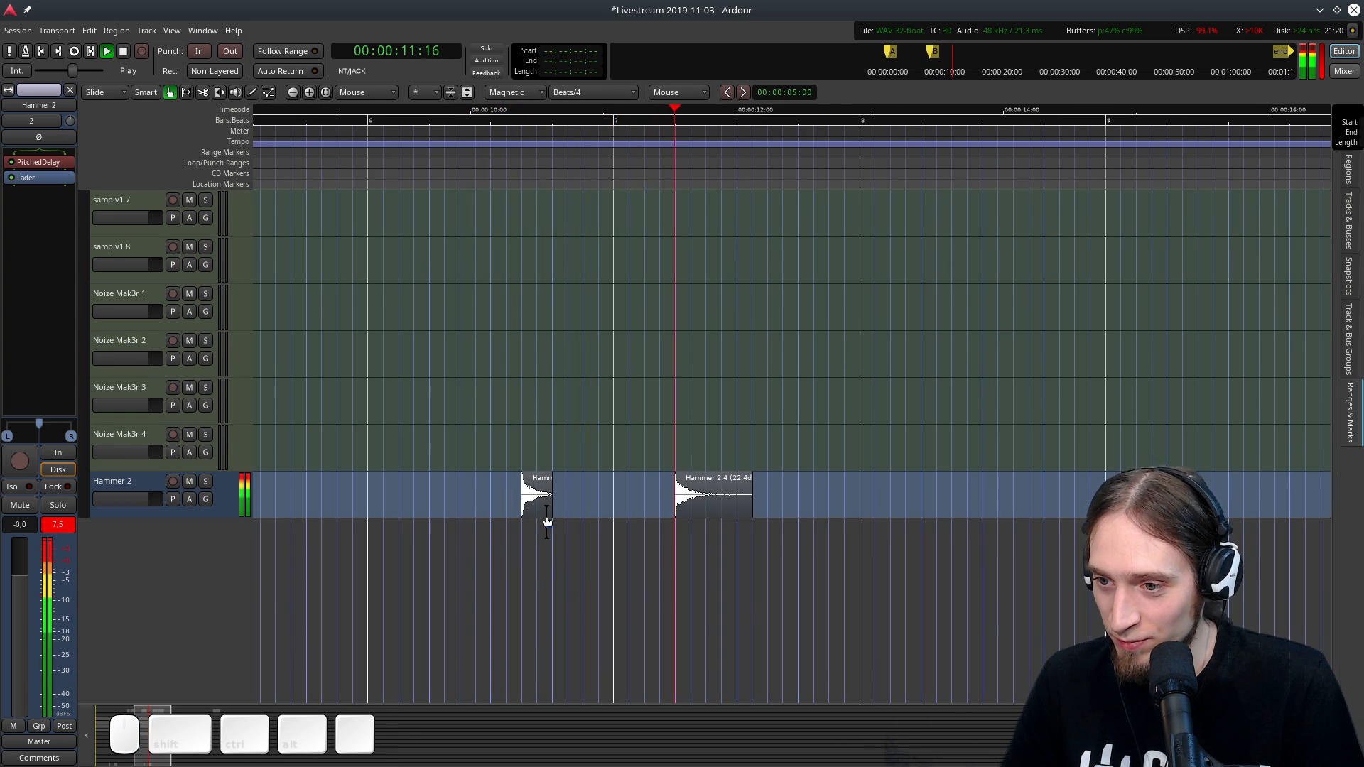
pyautogui.keyDown('ctrl'); pyautogui.scroll(-1, 547, 514); pyautogui.keyUp('ctrl')
pyautogui.press('space')
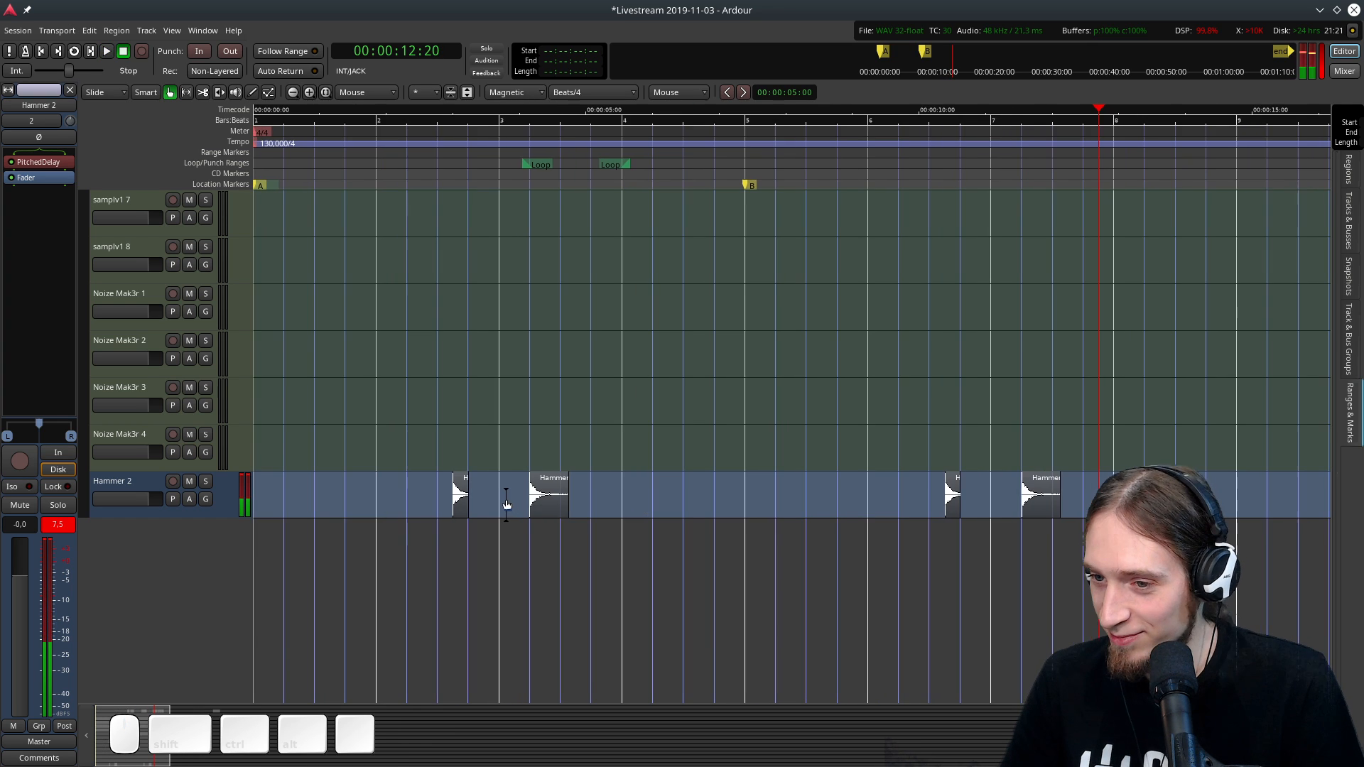
# Select the last two Hammer regions, around bars 6 and 7 on the Hammer 2 track.
pyautogui.moveTo(1117, 489); pyautogui.dragTo(855, 501)
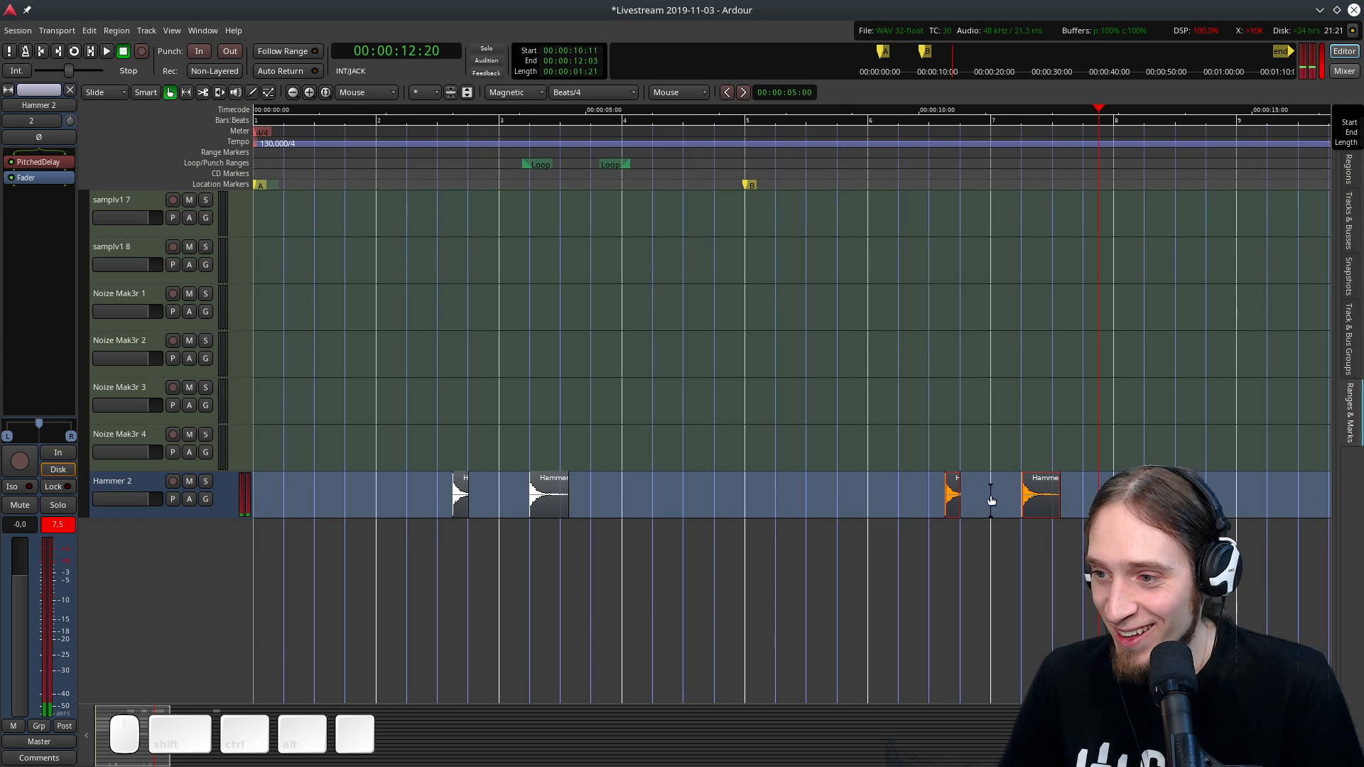
# Move the first pair of Hammer 2 regions to bar 1 beat 3 and the second pair to bar 5 beat 2, and audition them.
pyautogui.moveTo(1036, 500); pyautogui.dragTo(865, 511)
pyautogui.moveTo(621, 486); pyautogui.dragTo(458, 495)
pyautogui.moveTo(460, 497); pyautogui.dragTo(323, 507)
pyautogui.click(259, 111)
pyautogui.press('space')
pyautogui.click(533, 503)
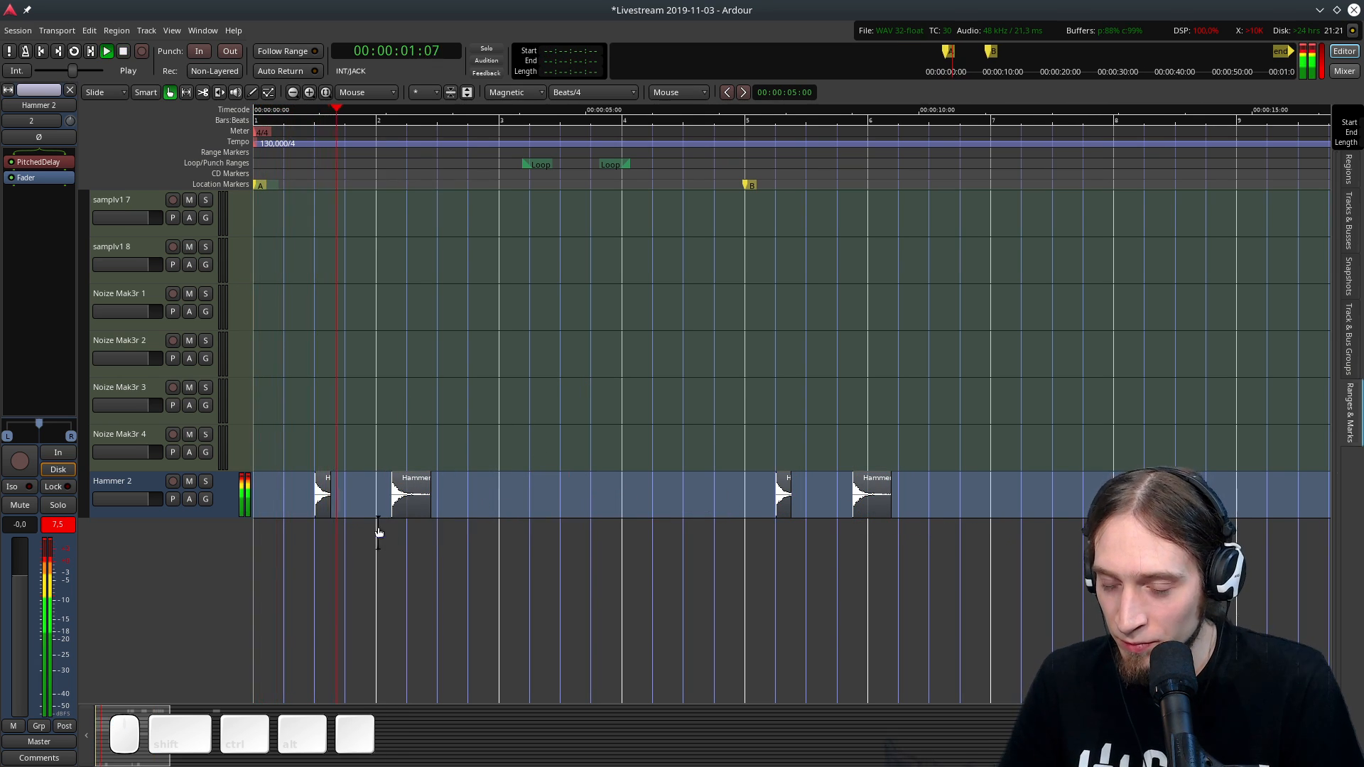
pyautogui.moveTo(981, 505); pyautogui.dragTo(668, 496)
# Check the PitchedDelay settings on the Hammer 2 track and play the session from the start.
pyautogui.click(122, 485)
pyautogui.press('space')
pyautogui.doubleClick(61, 165)
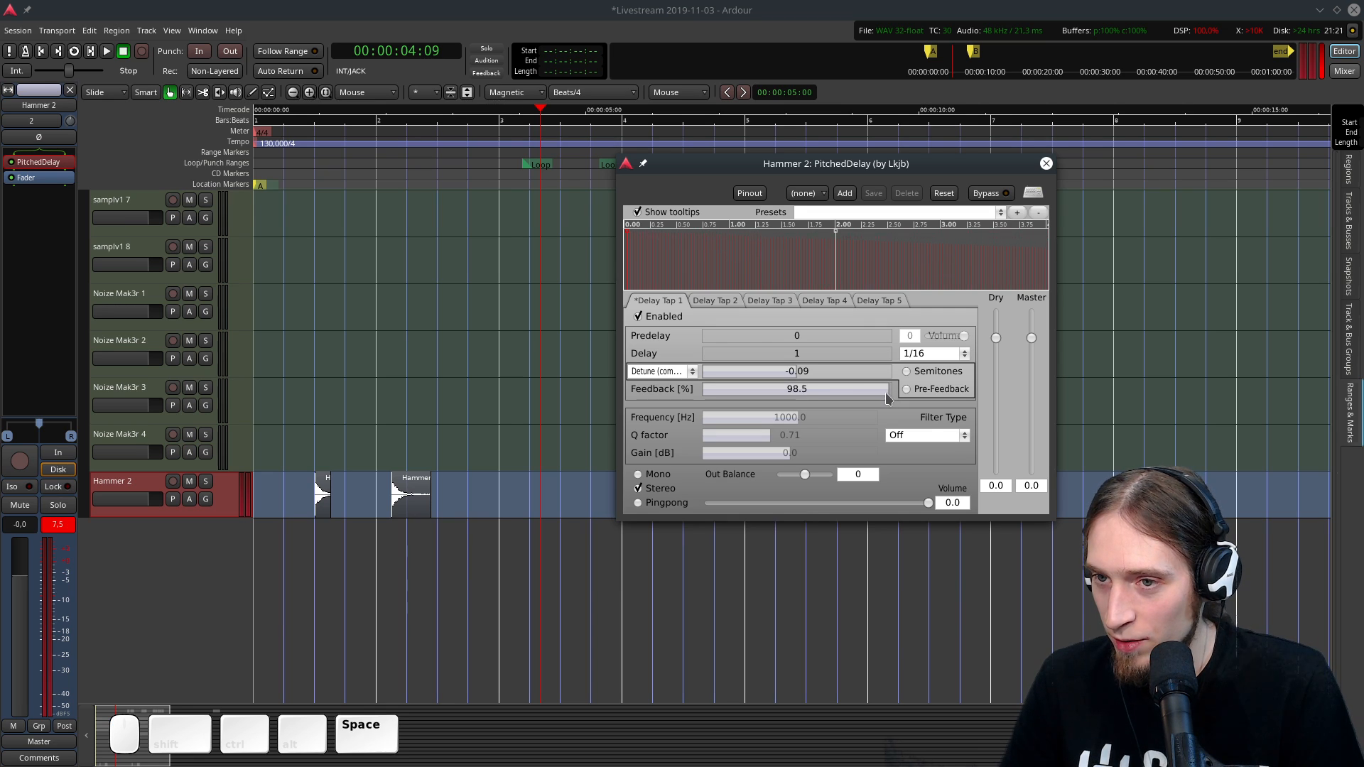
pyautogui.click(315, 151)
pyautogui.press('space')
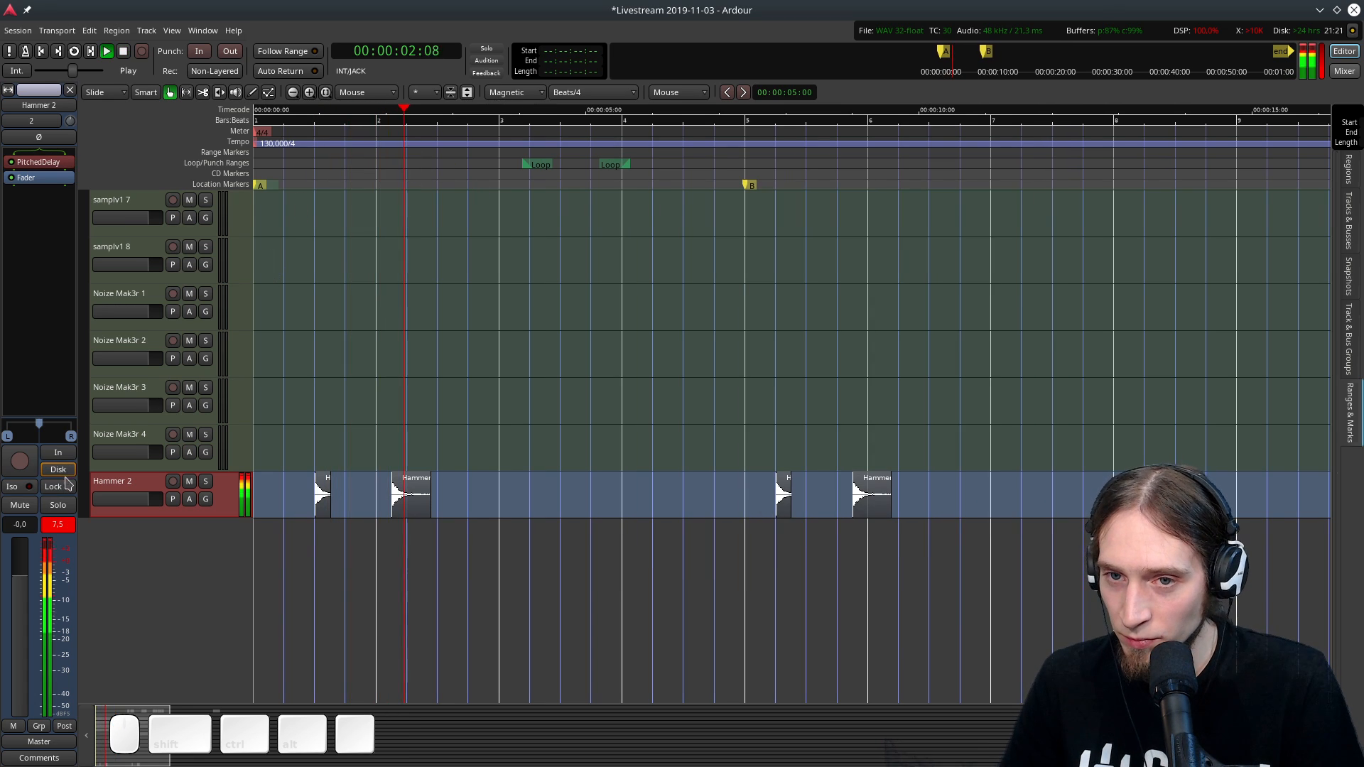
# Add the Calf Flanger plugin after PitchedDelay on Hammer 2 and lower the track's fader to -8.4 dB.
pyautogui.rightClick(44, 178)
pyautogui.moveTo(80, 185)
pyautogui.moveTo(208, 185)
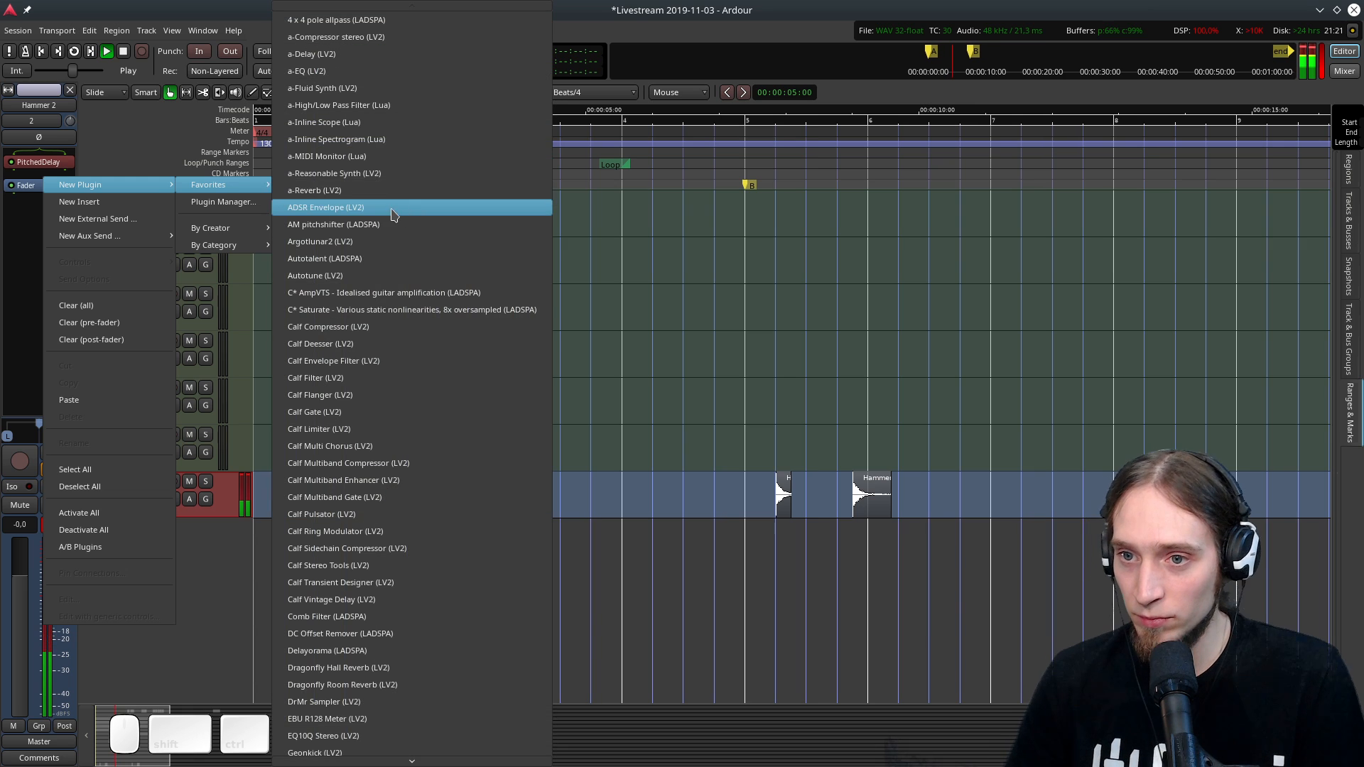
pyautogui.click(419, 394)
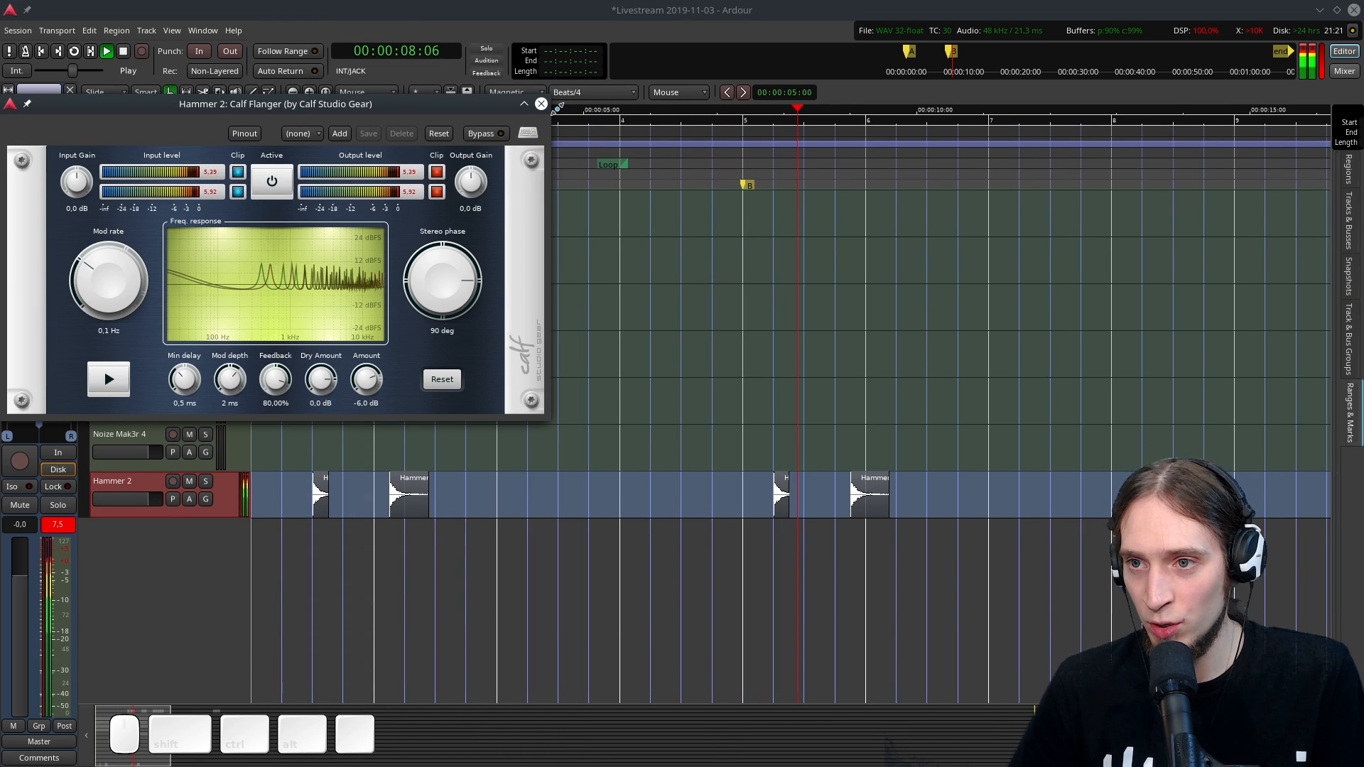
pyautogui.click(540, 103)
pyautogui.moveTo(143, 497)
pyautogui.mouseDown()
pyautogui.moveTo(119, 513)
pyautogui.moveTo(131, 506)
pyautogui.mouseUp()
pyautogui.press('space')
# Add an EQ10Q Stereo equalizer after the flanger on Hammer 2 and raise the frequency of its first high-pass band.
pyautogui.rightClick(34, 196)
pyautogui.moveTo(135, 201)
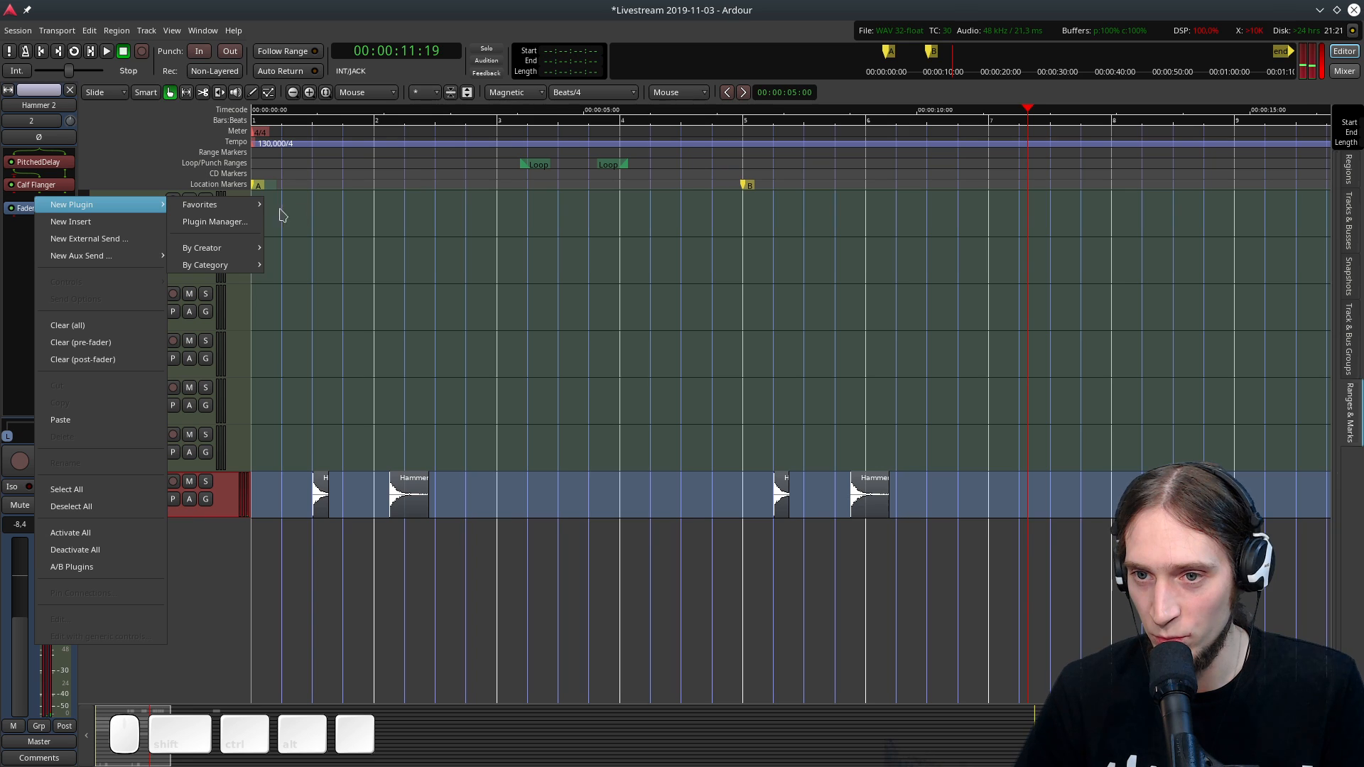
pyautogui.moveTo(253, 213)
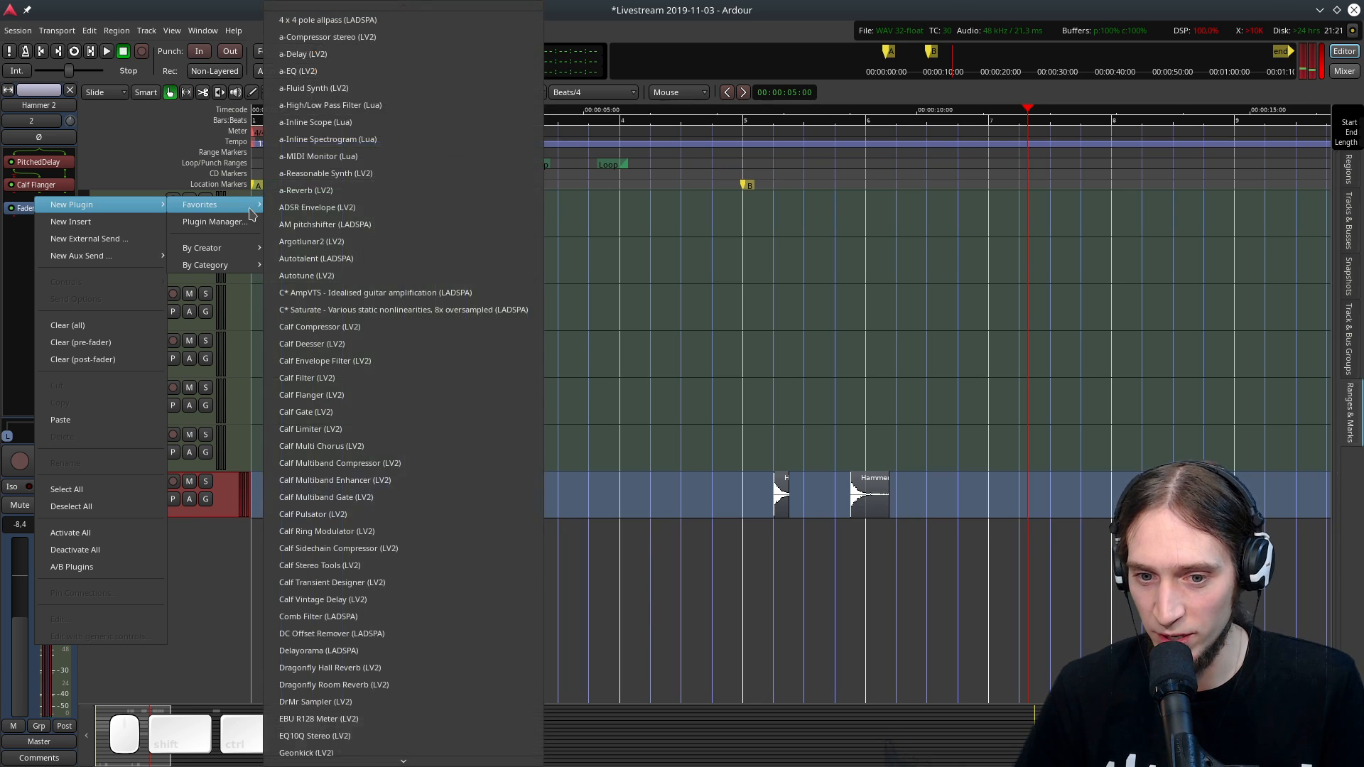
pyautogui.click(348, 739)
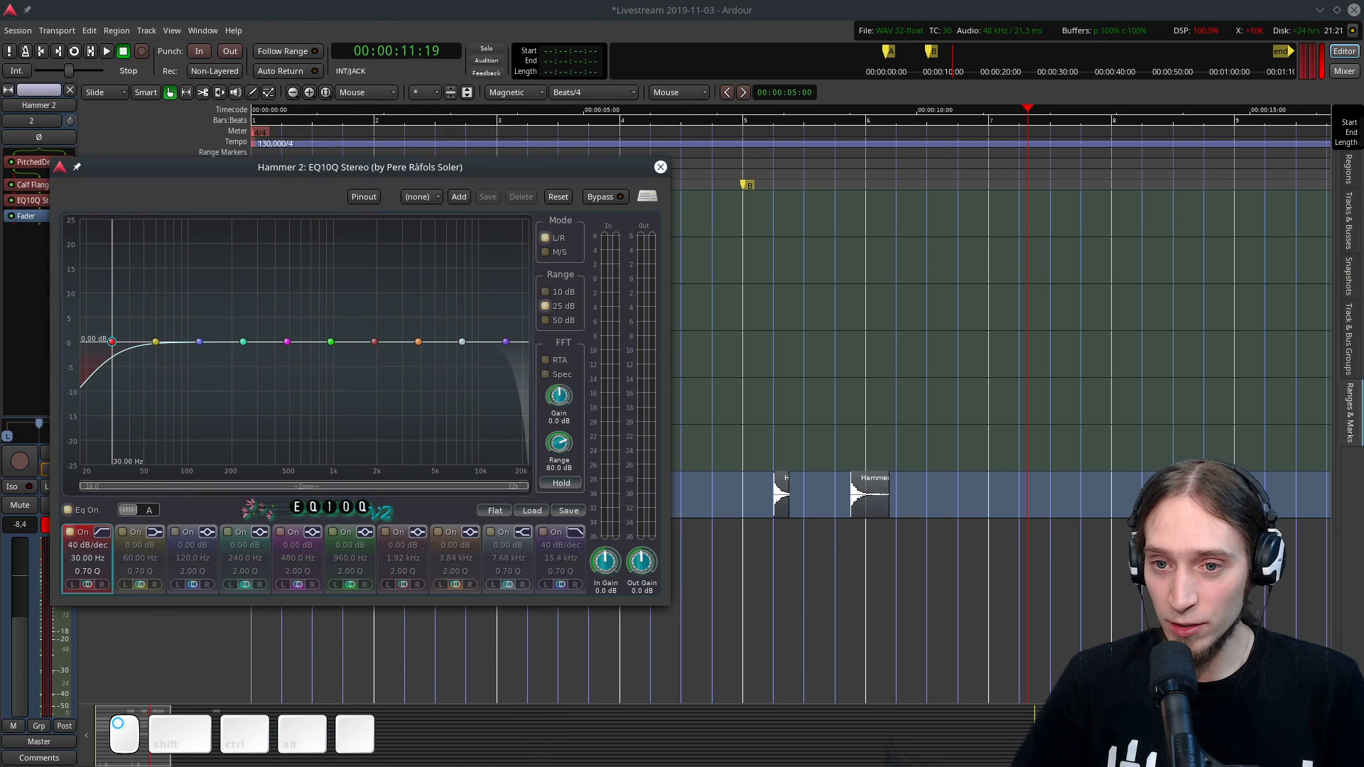
pyautogui.moveTo(111, 342); pyautogui.dragTo(190, 341)
pyautogui.click(660, 168)
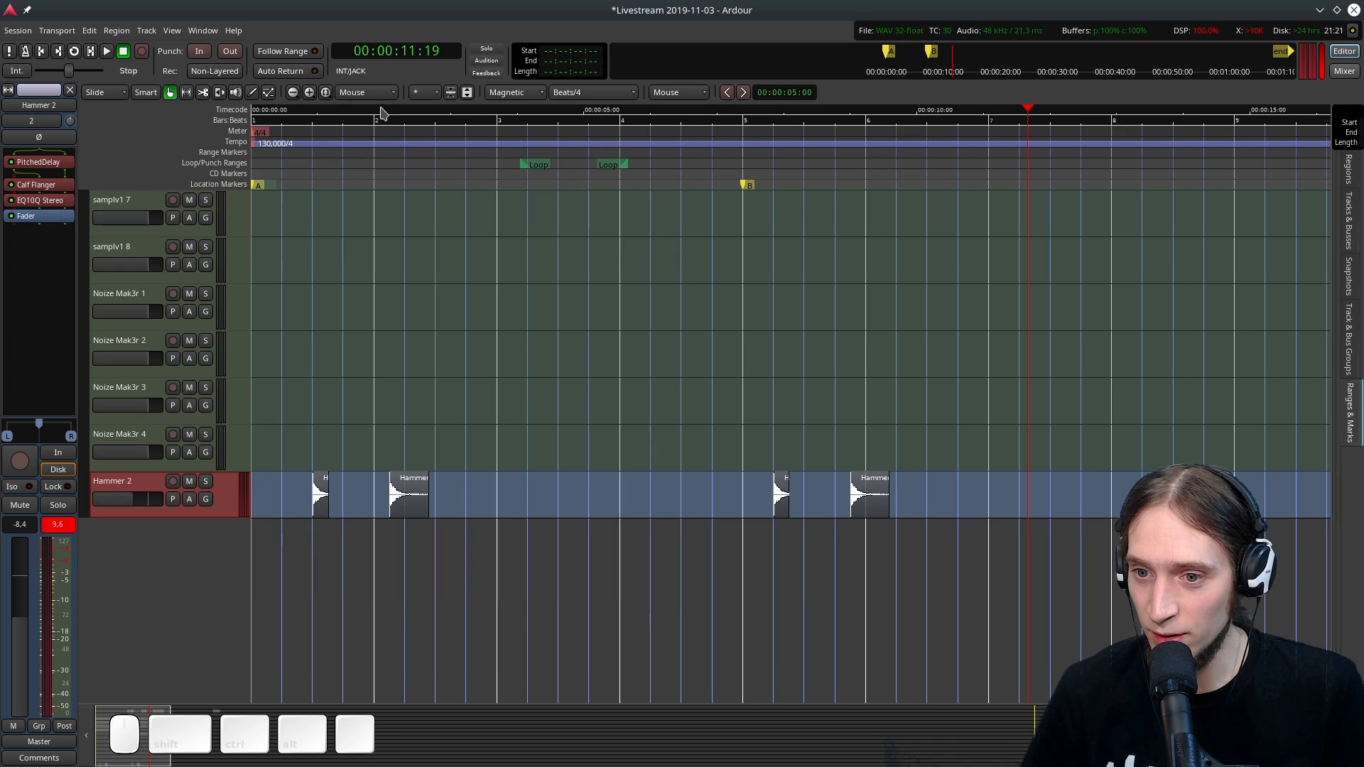
# Lower the Hammer 2 fader to -13.8 dB while listening to playback, and save the session.
pyautogui.press('space')
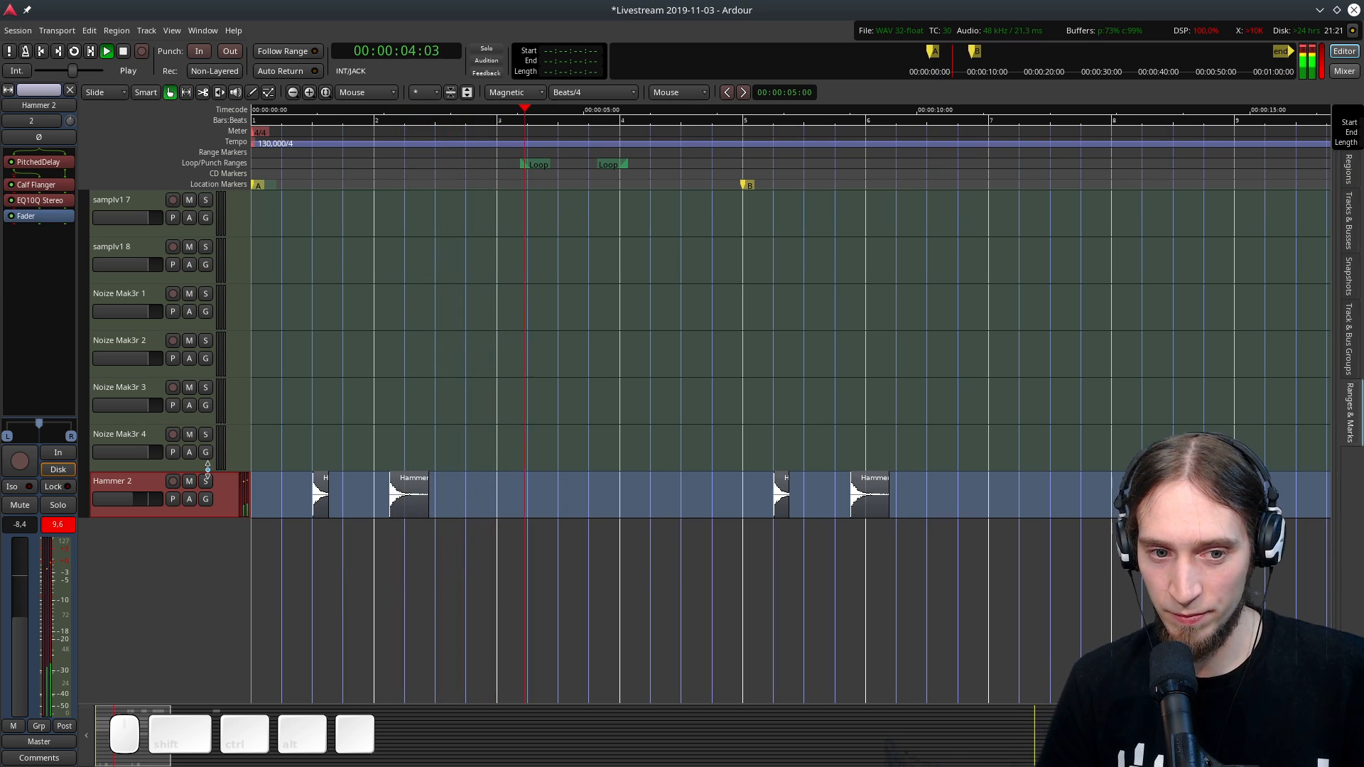
pyautogui.press('space')
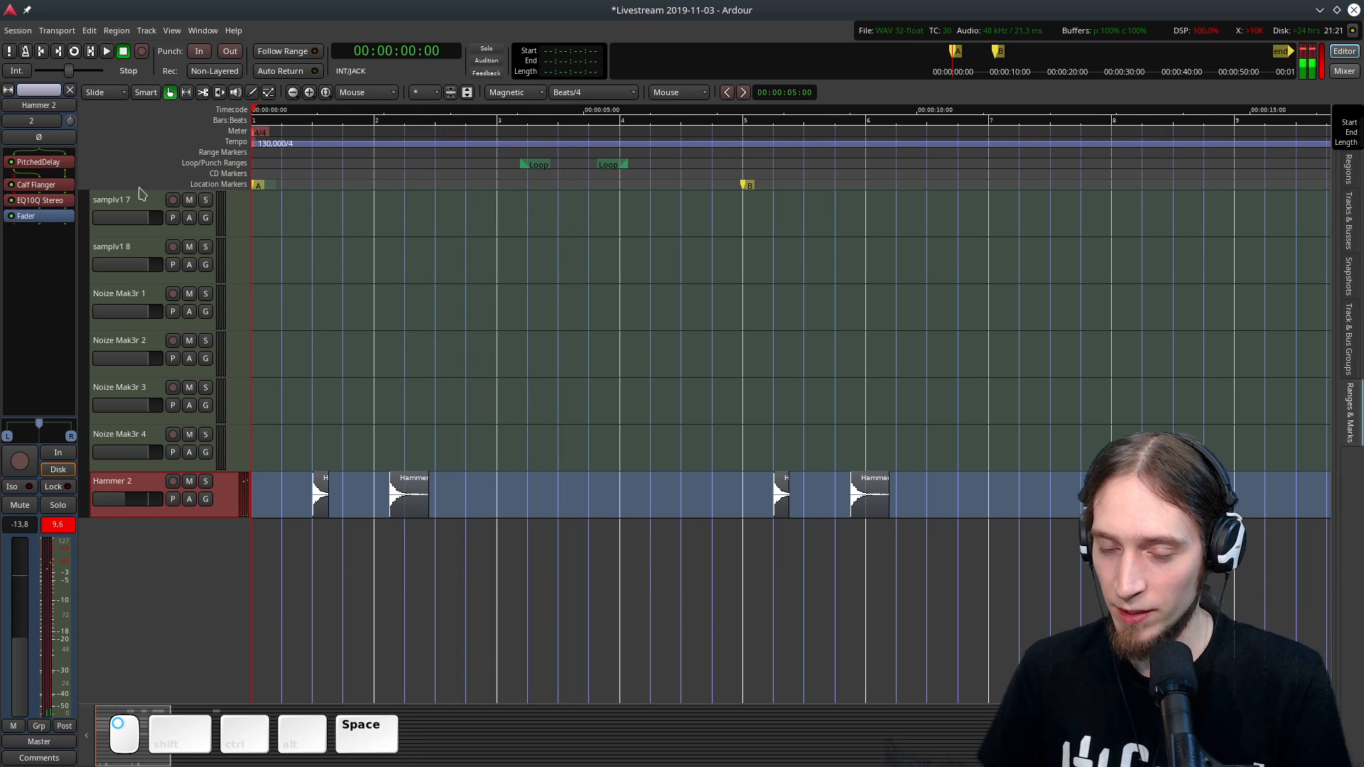
pyautogui.scroll(5, 172, 274)
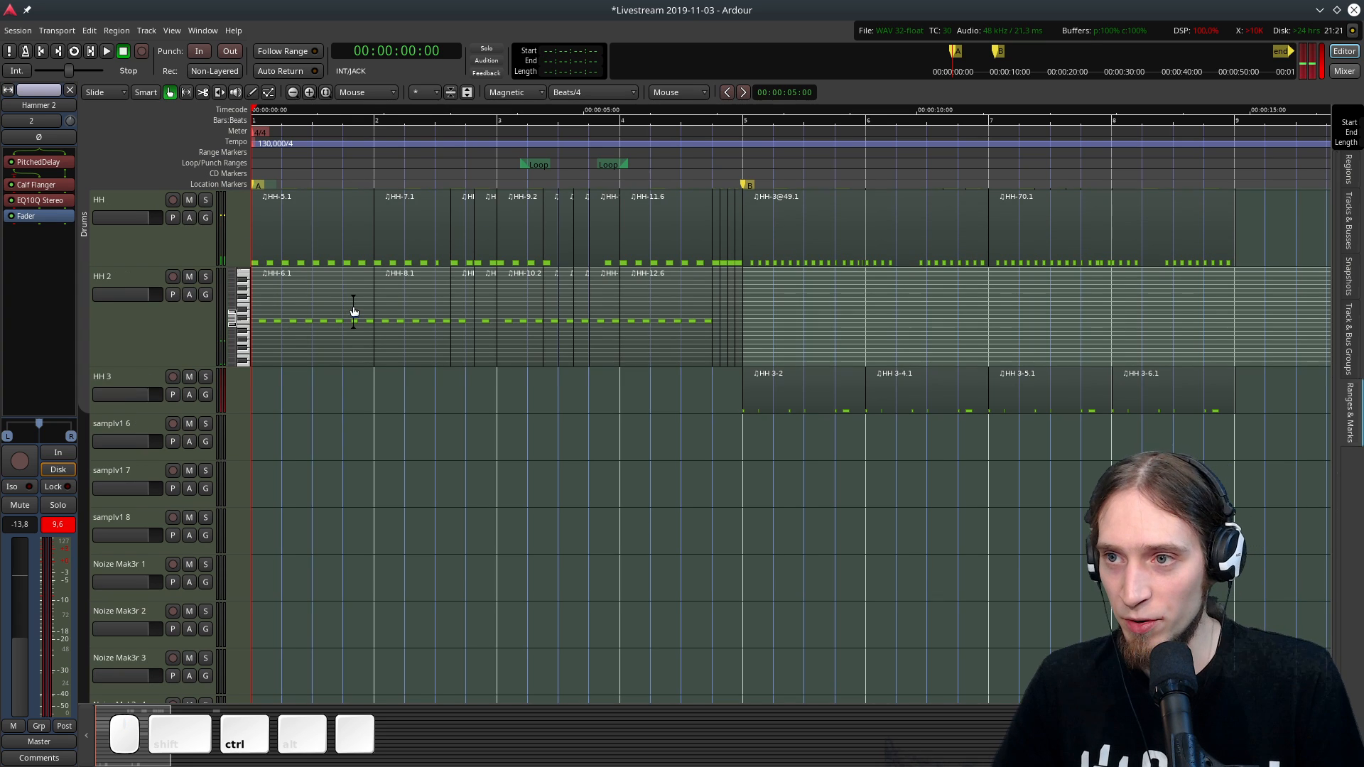
pyautogui.hotkey('ctrl', 's')
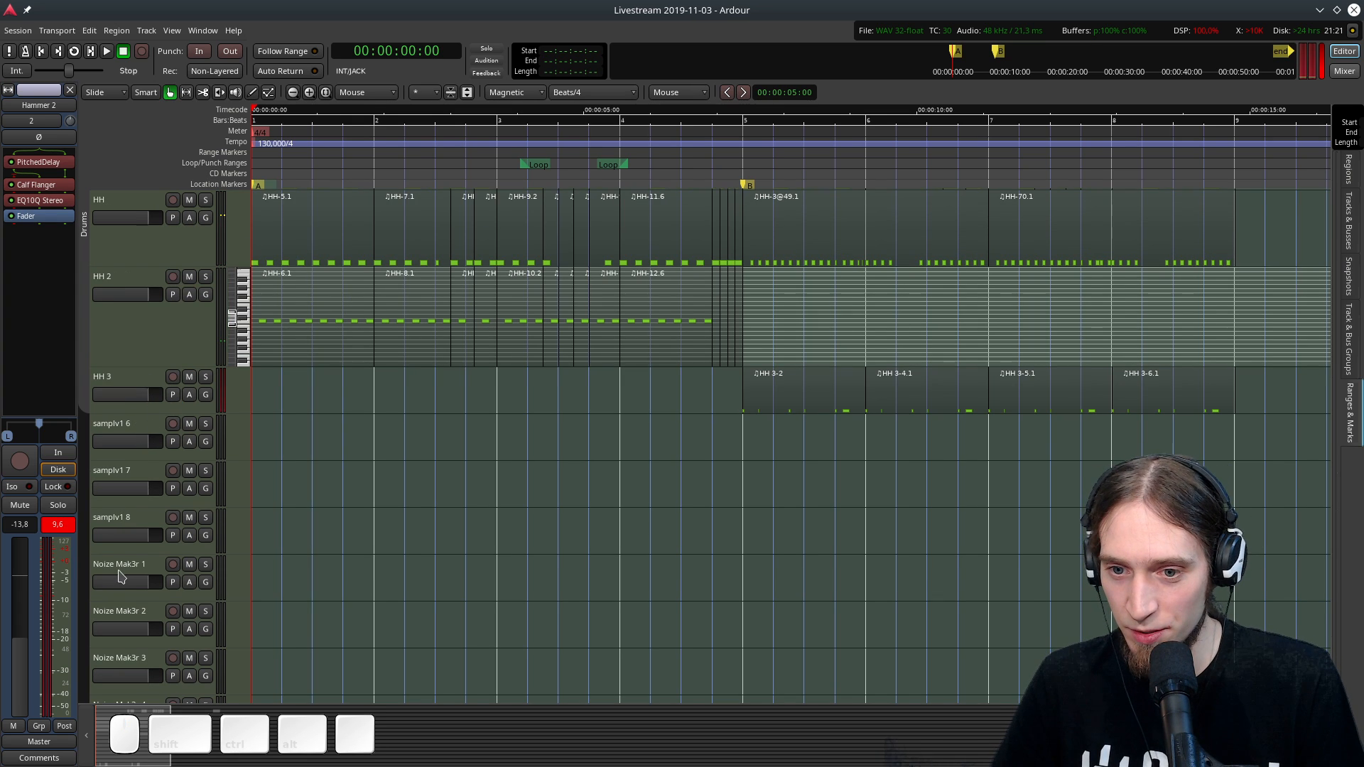
# Enlarge the Noize Mak3r 1 track, connect its input to a2j and arm it for recording.
pyautogui.click(164, 594)
pyautogui.moveTo(156, 598); pyautogui.dragTo(153, 703)
pyautogui.scroll(-2, 260, 585)
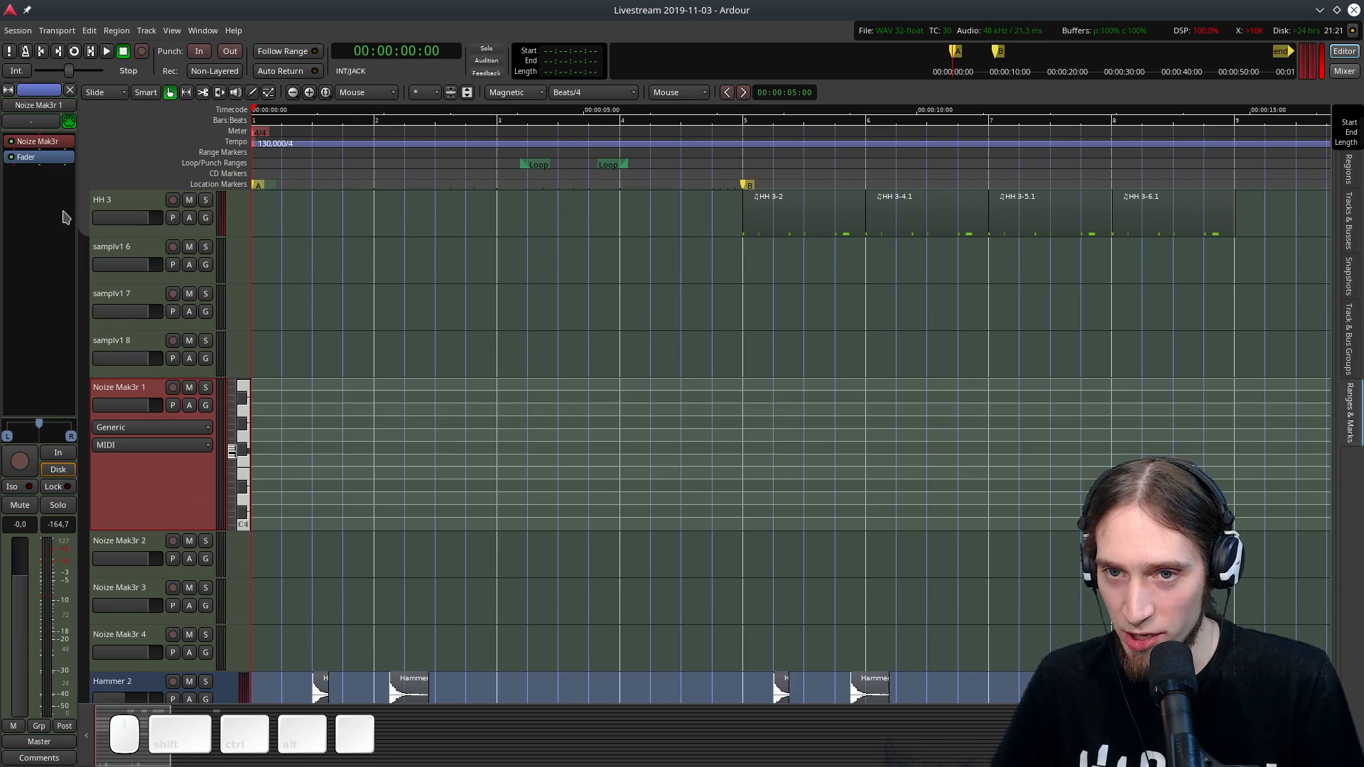
pyautogui.click(30, 120)
pyautogui.click(57, 182)
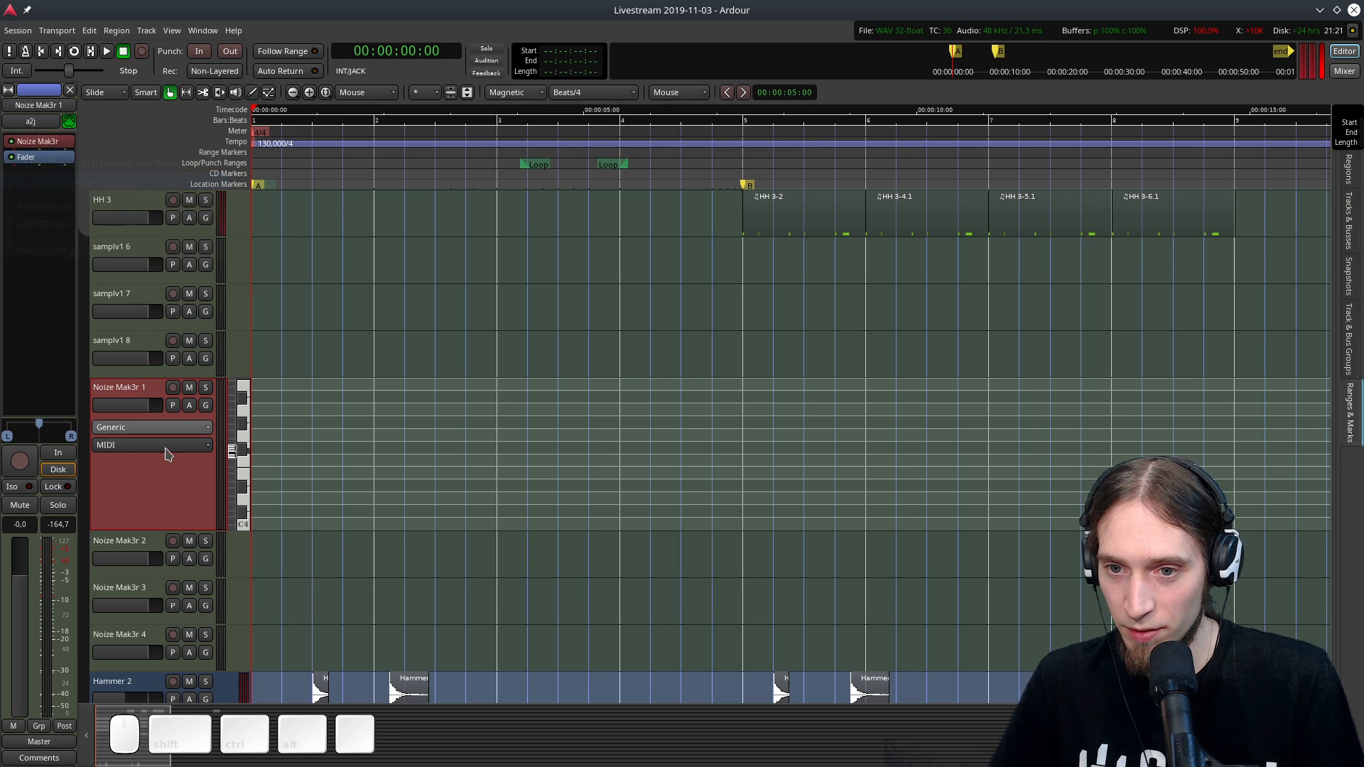
pyautogui.click(173, 389)
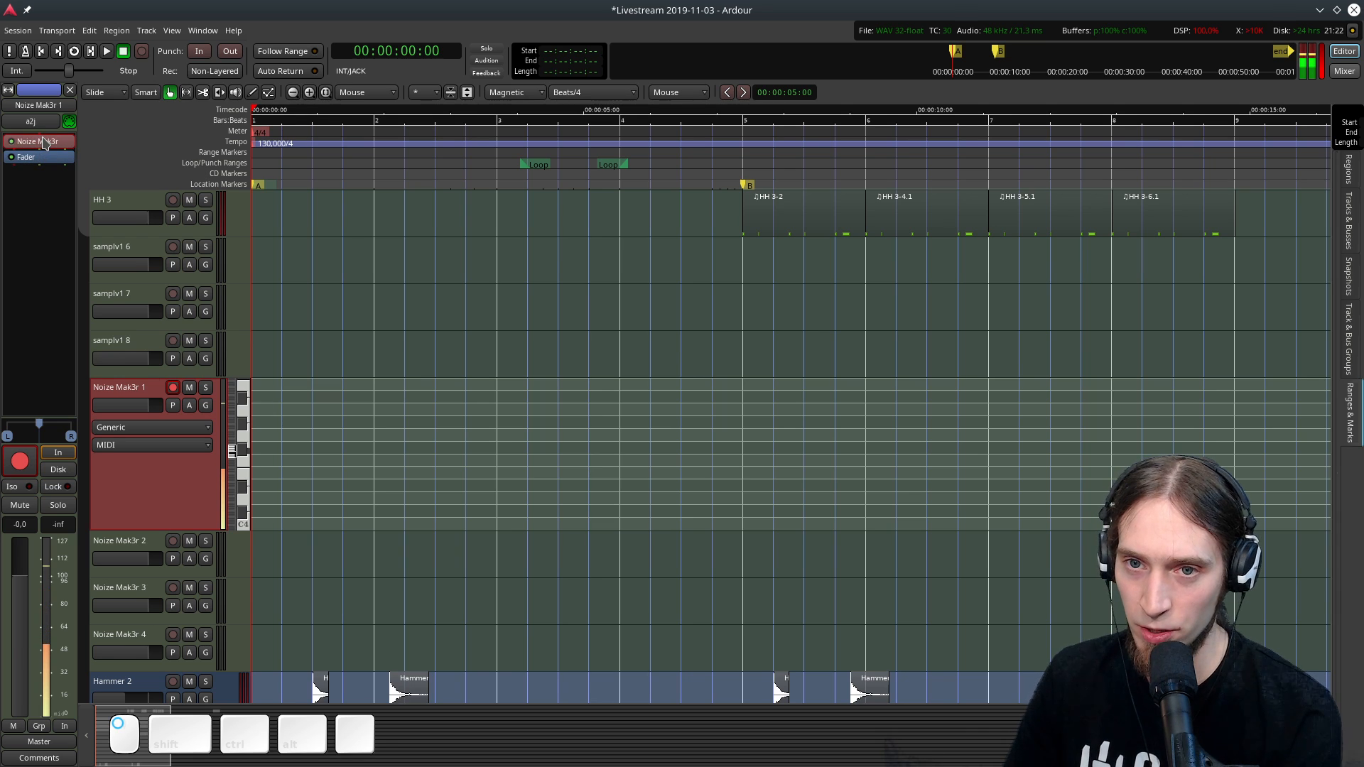
# Open the Noize Mak3r synth of the armed track and set its filter cutoff to 0.16.
pyautogui.doubleClick(44, 142)
pyautogui.moveTo(337, 19); pyautogui.dragTo(495, 116)
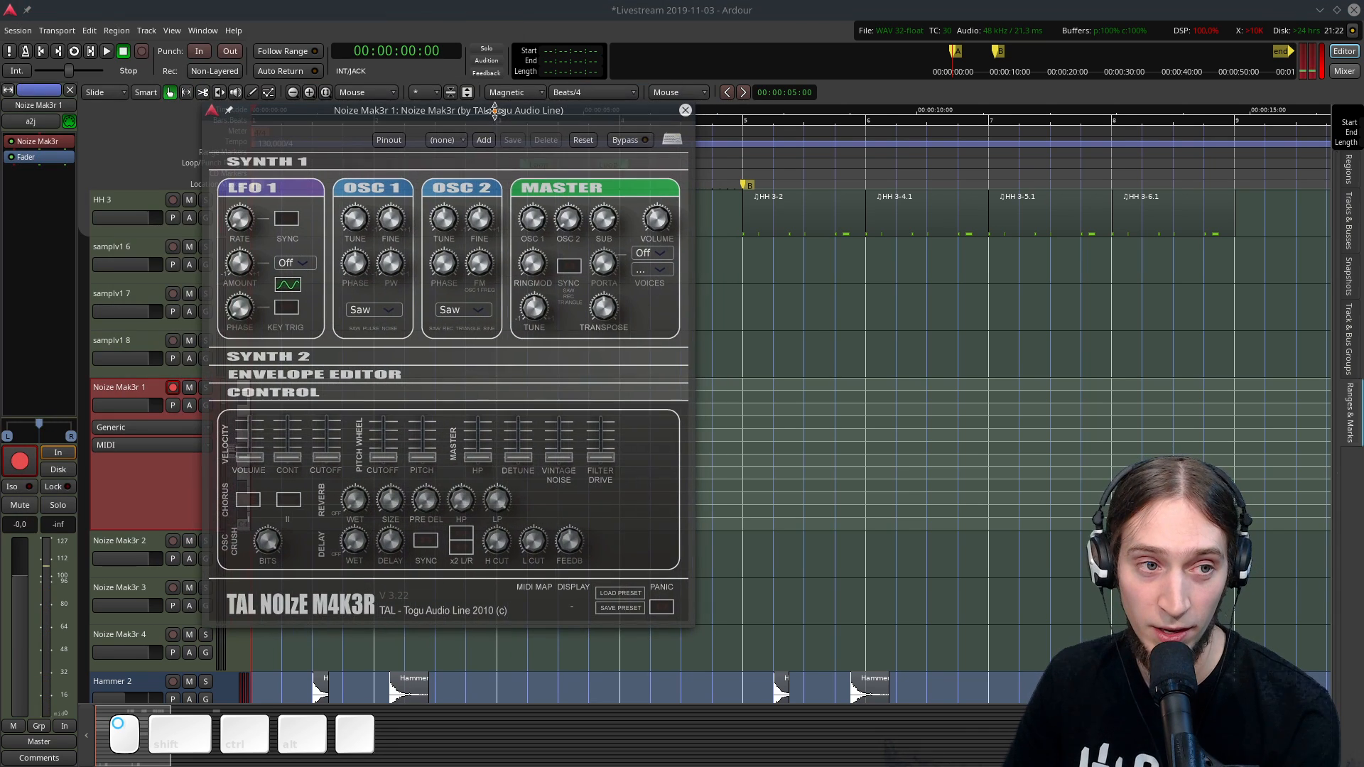
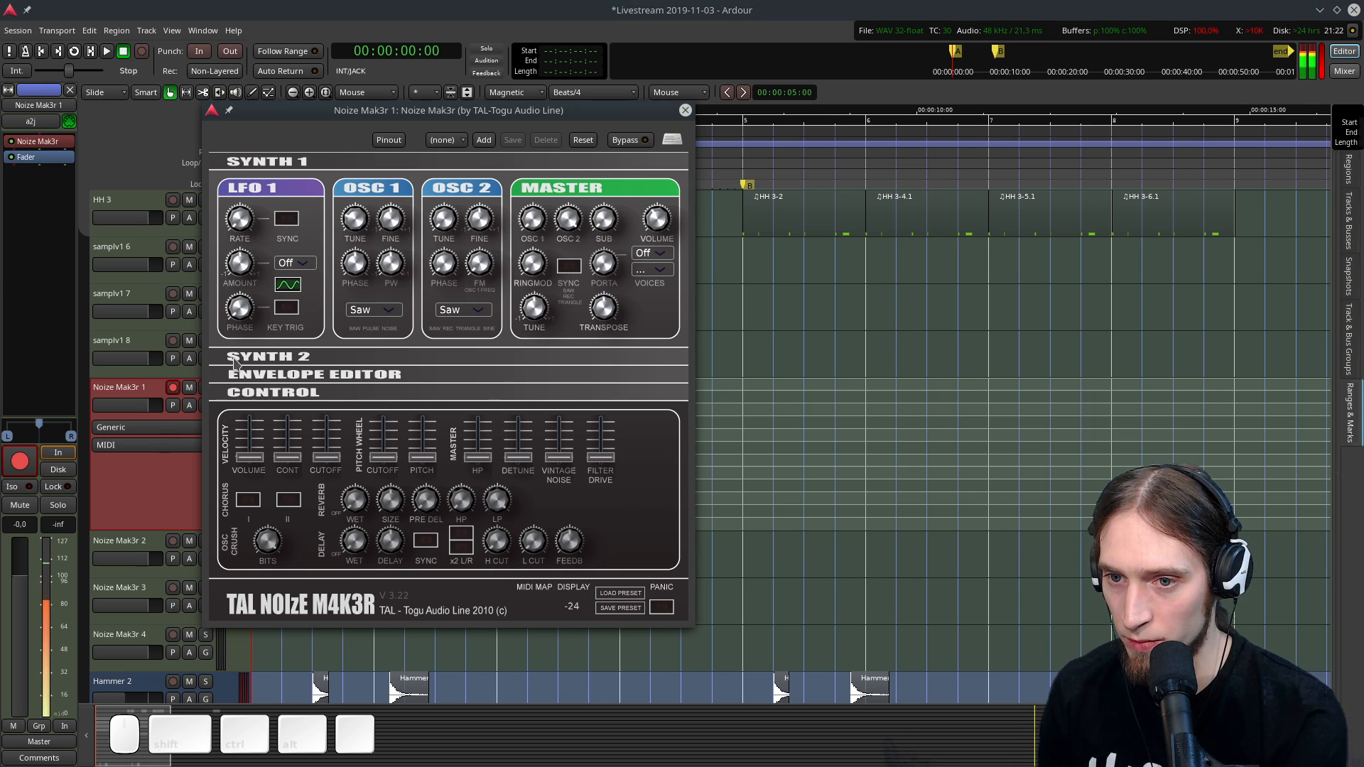
pyautogui.click(268, 362)
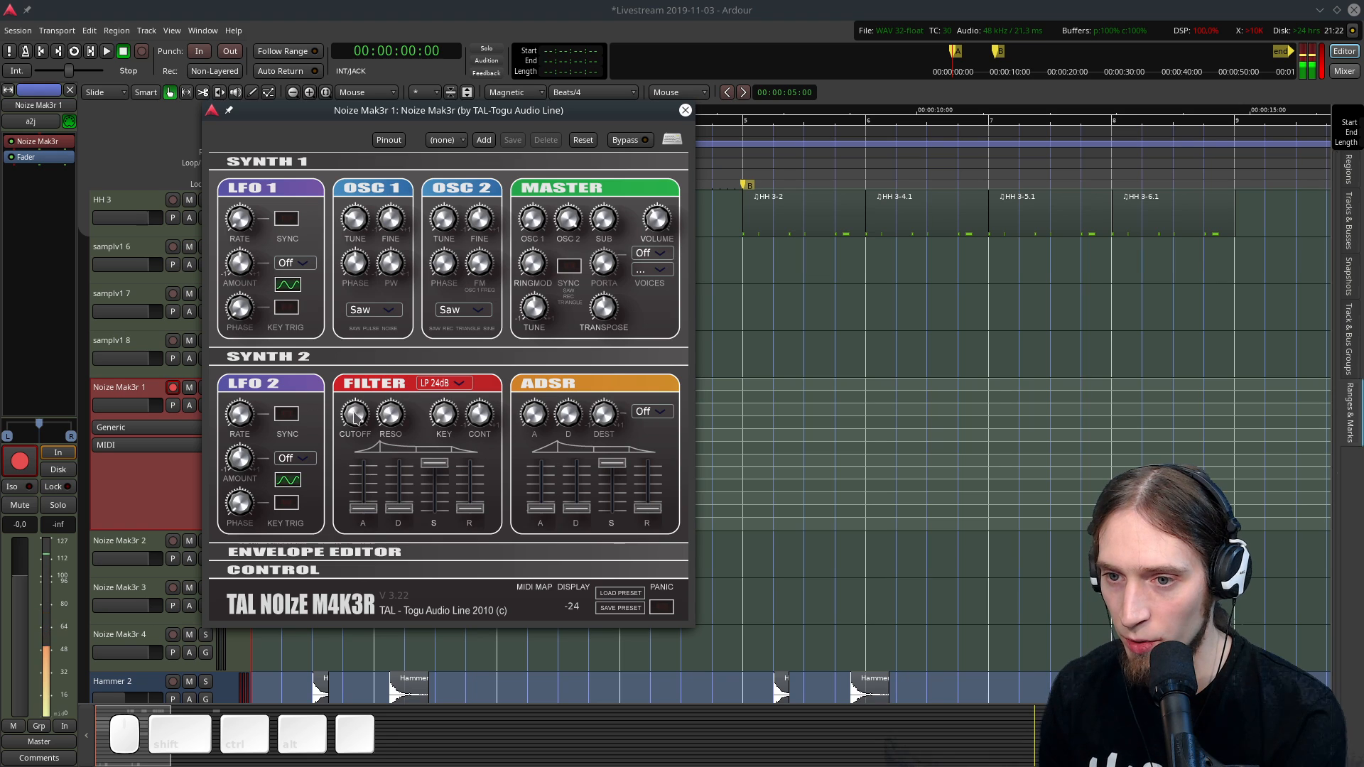
pyautogui.moveTo(358, 410); pyautogui.dragTo(390, 340)
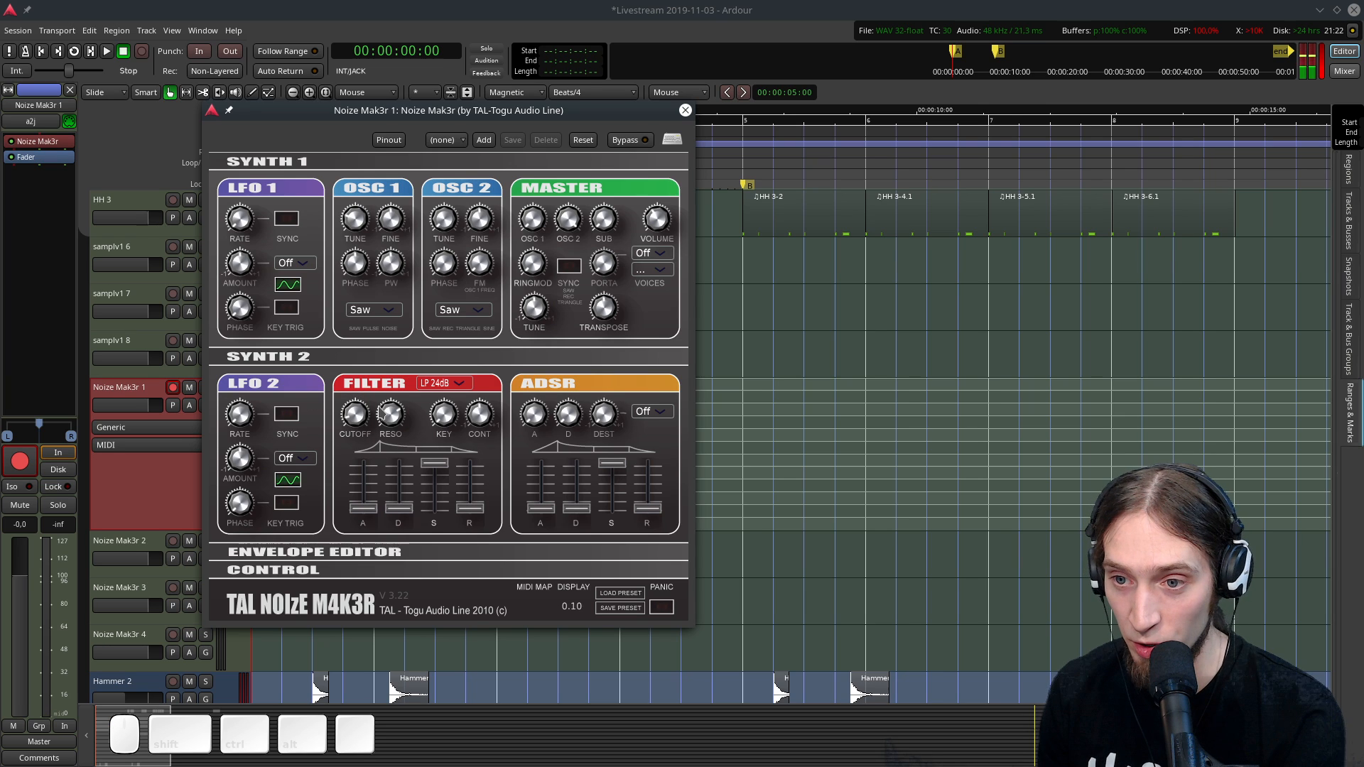
pyautogui.moveTo(357, 413); pyautogui.dragTo(359, 395)
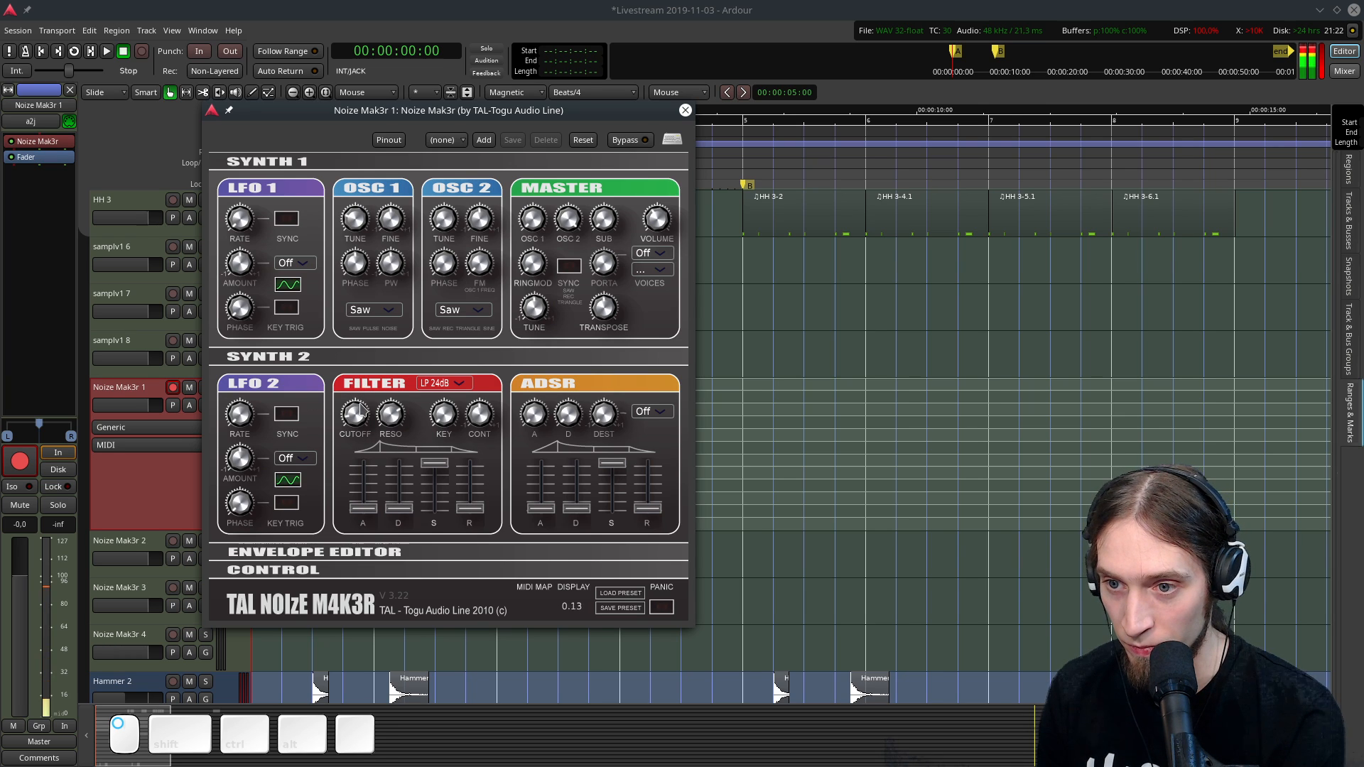
# Shape the synth's envelope curve into a valley with raised end points and a low point in the middle.
pyautogui.click(323, 554)
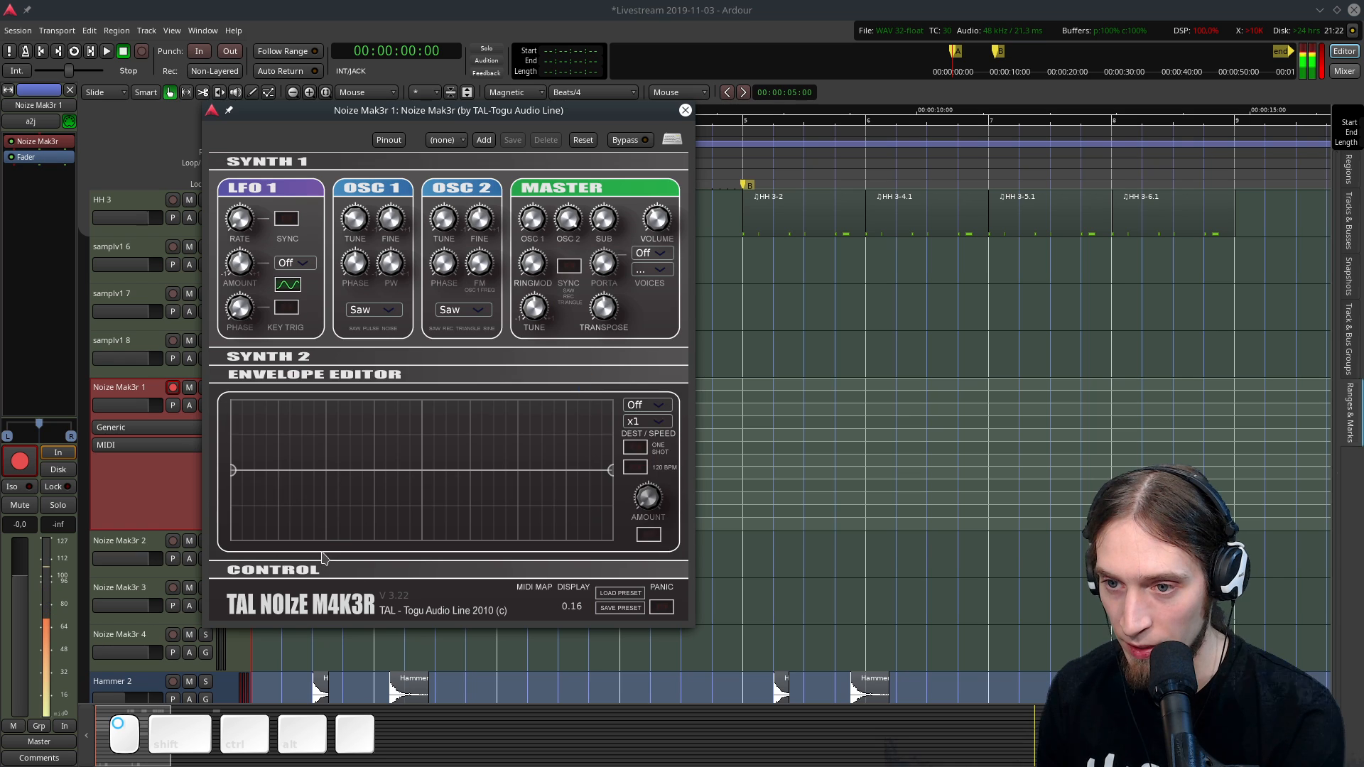
pyautogui.moveTo(234, 472); pyautogui.dragTo(221, 394)
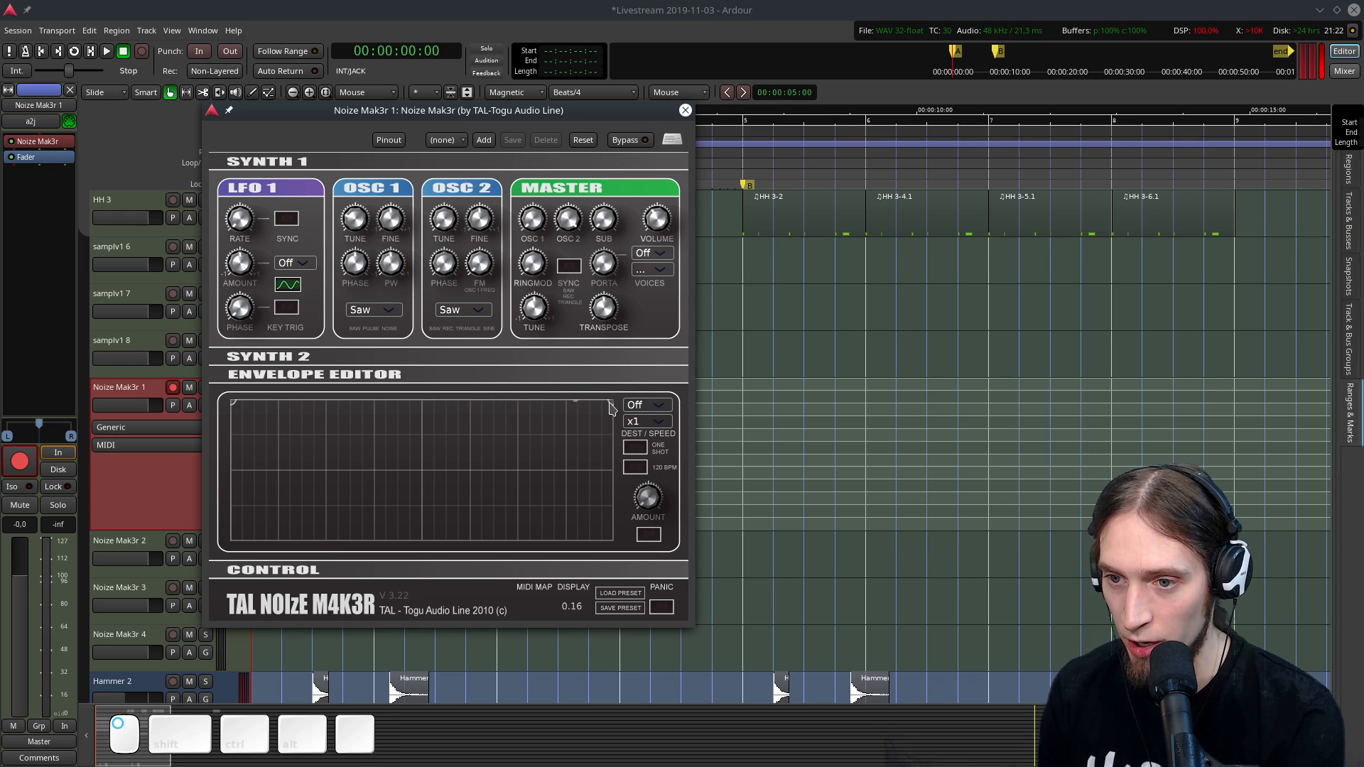
pyautogui.moveTo(610, 402); pyautogui.dragTo(425, 522)
pyautogui.doubleClick(424, 422)
# Set the envelope's destination to Filter and its speed to x32.
pyautogui.click(659, 406)
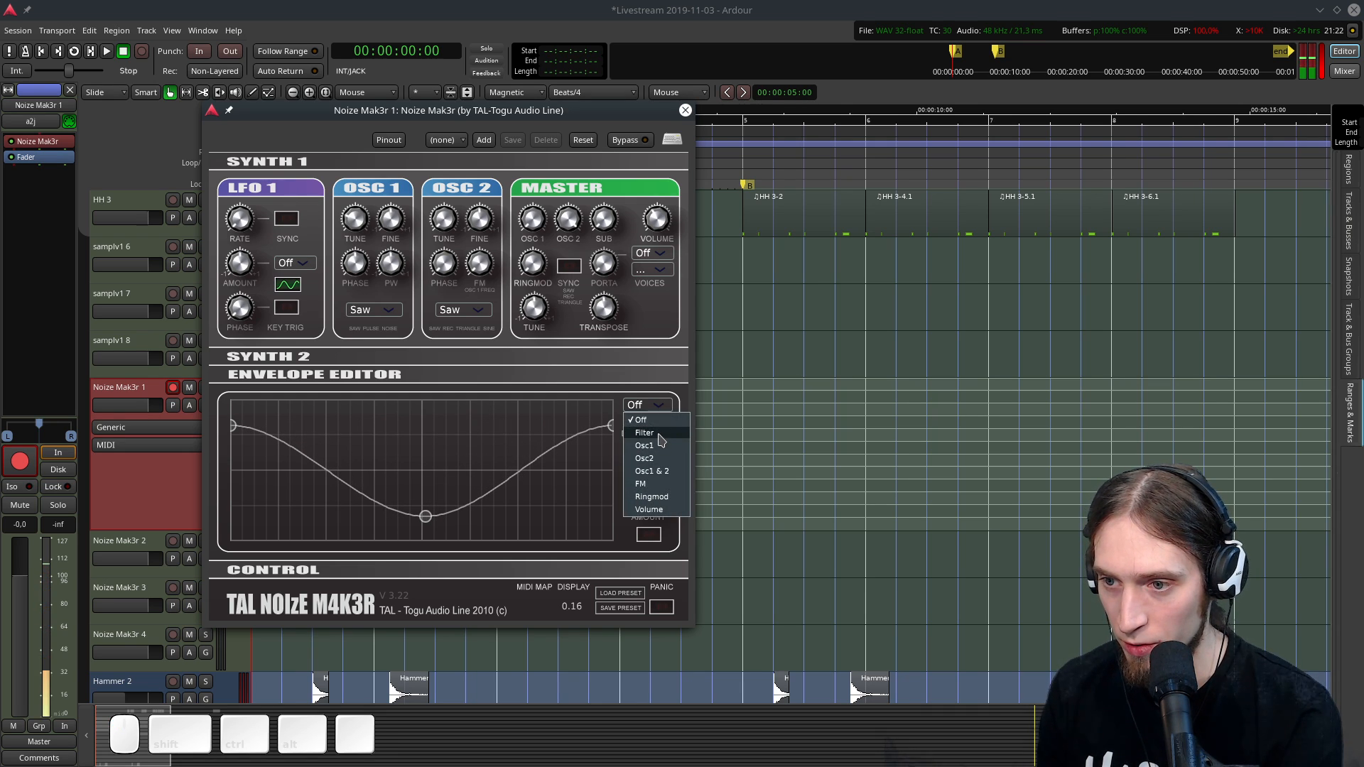
pyautogui.click(644, 432)
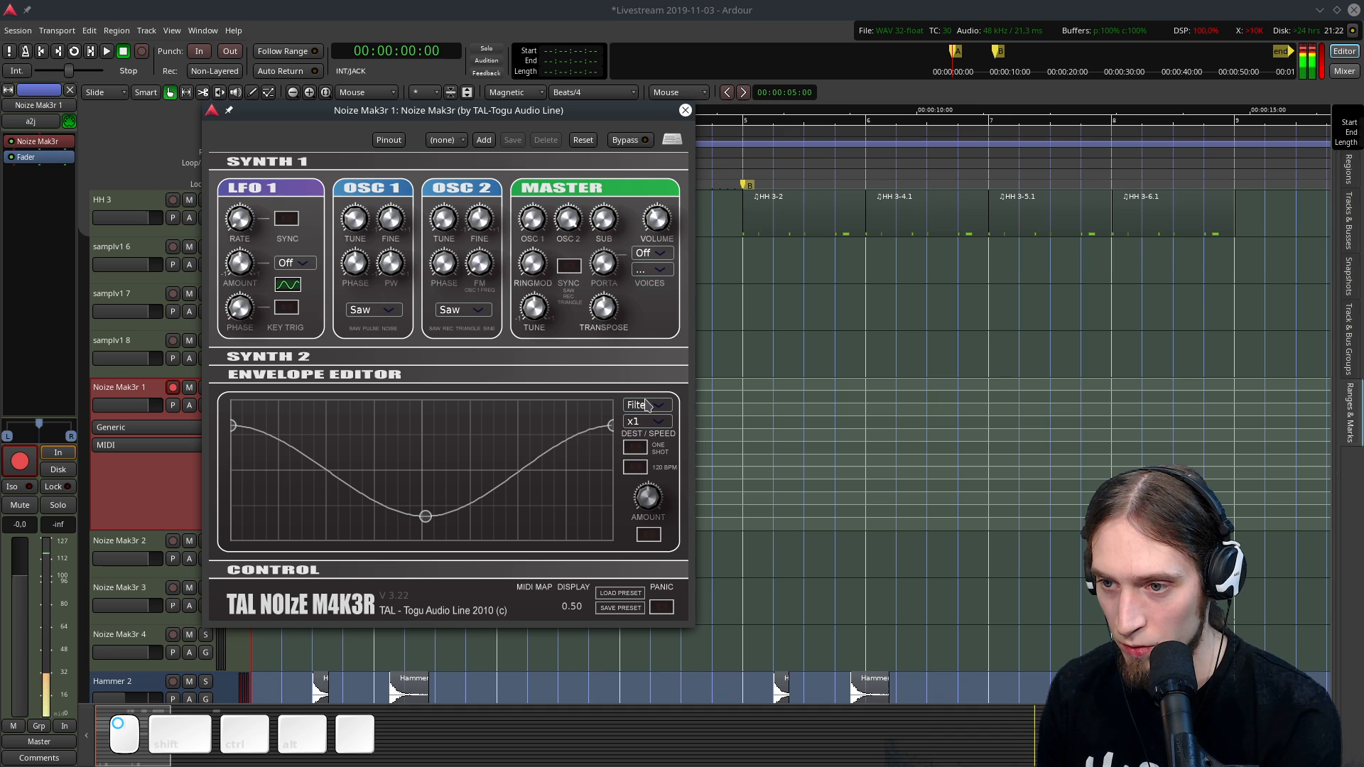
pyautogui.click(664, 424)
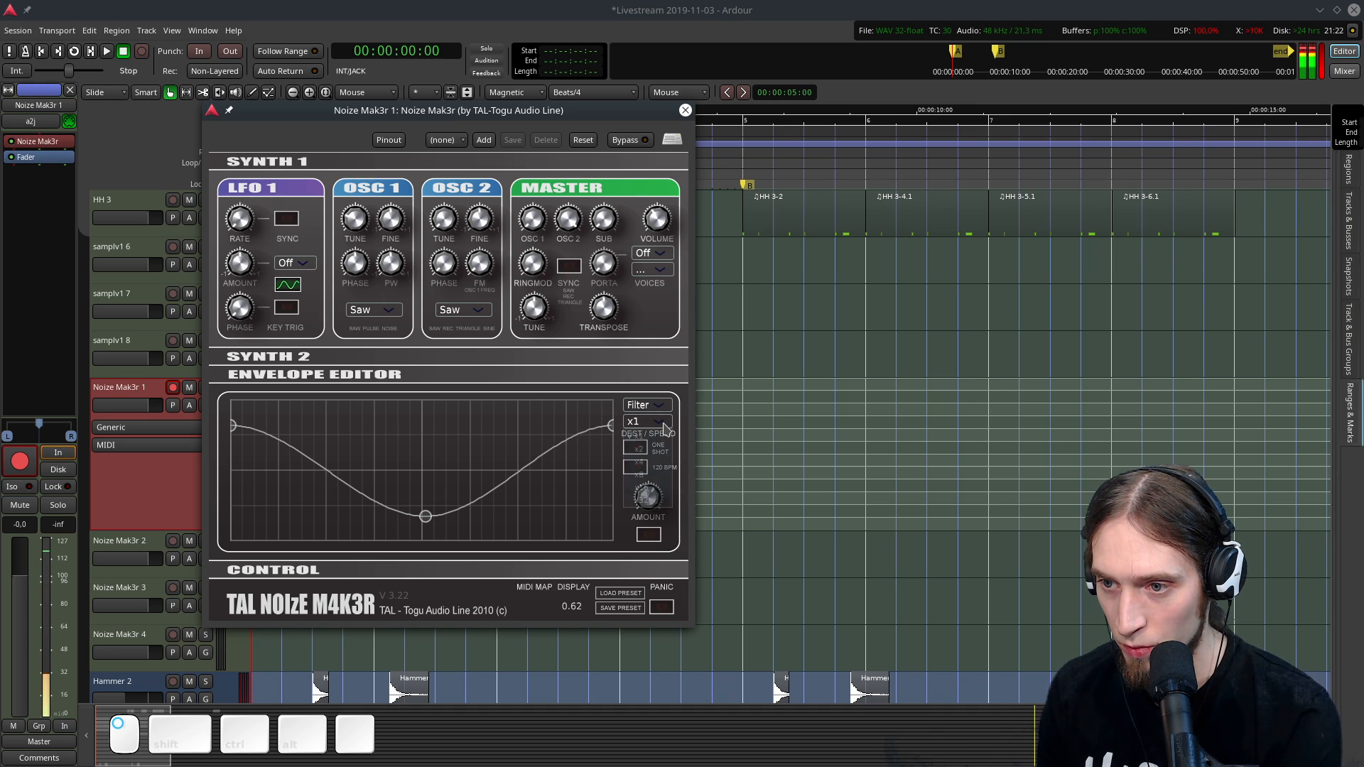
pyautogui.click(666, 498)
pyautogui.click(661, 419)
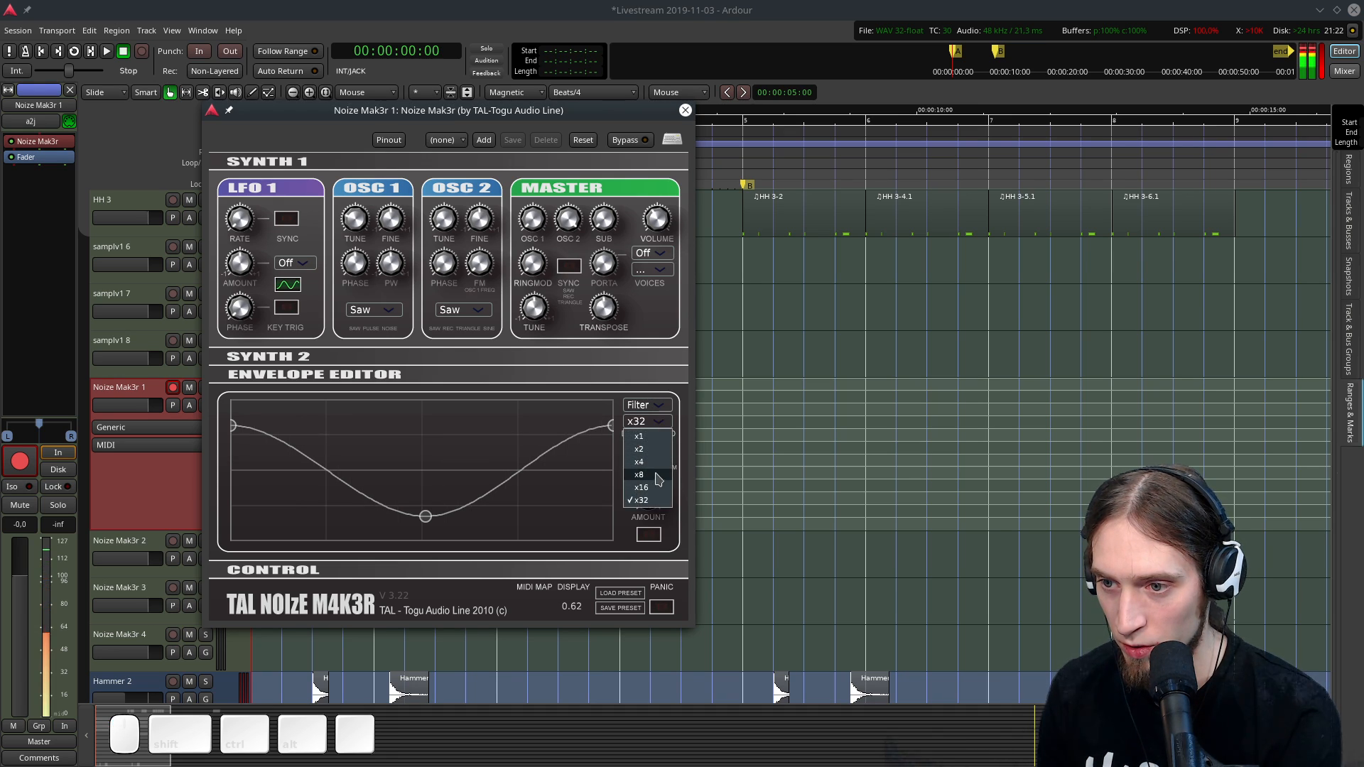
pyautogui.click(570, 497)
pyautogui.moveTo(576, 505); pyautogui.dragTo(467, 443)
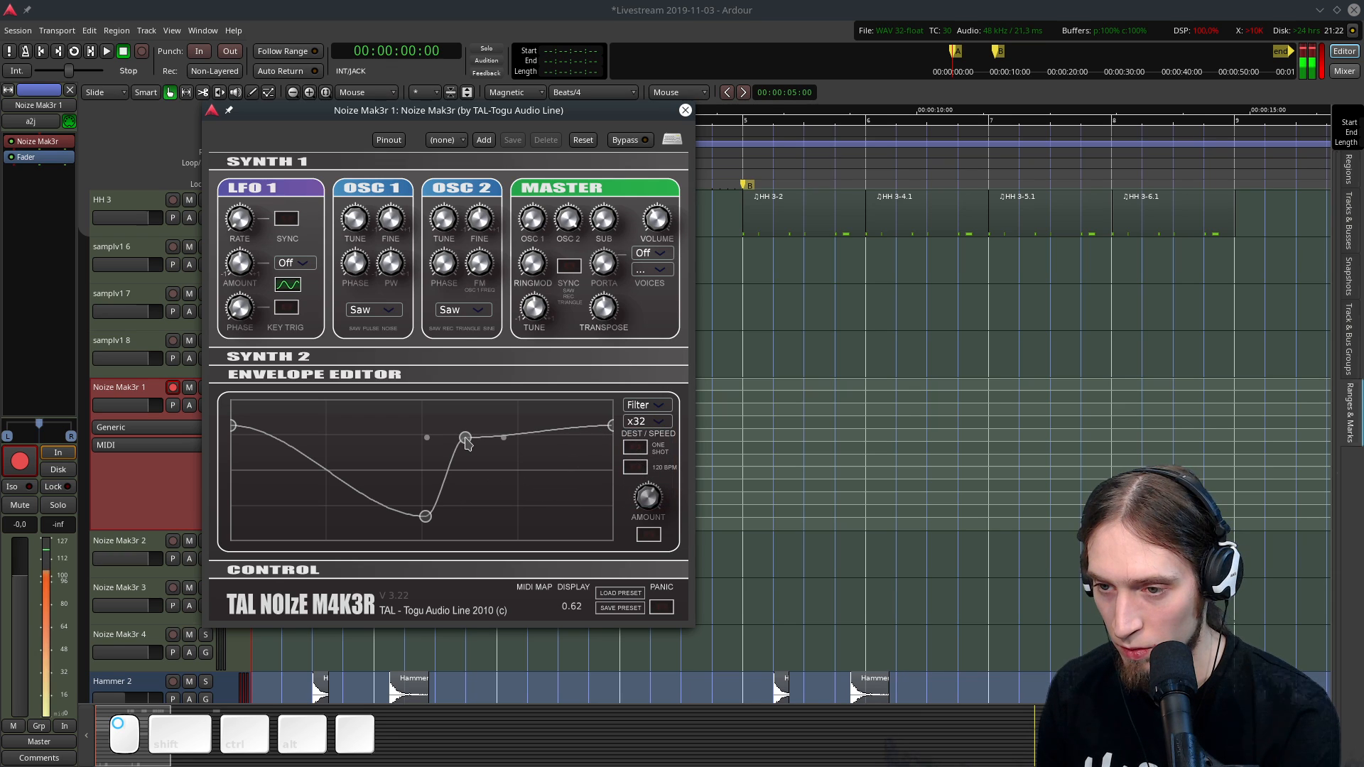
pyautogui.doubleClick(467, 440)
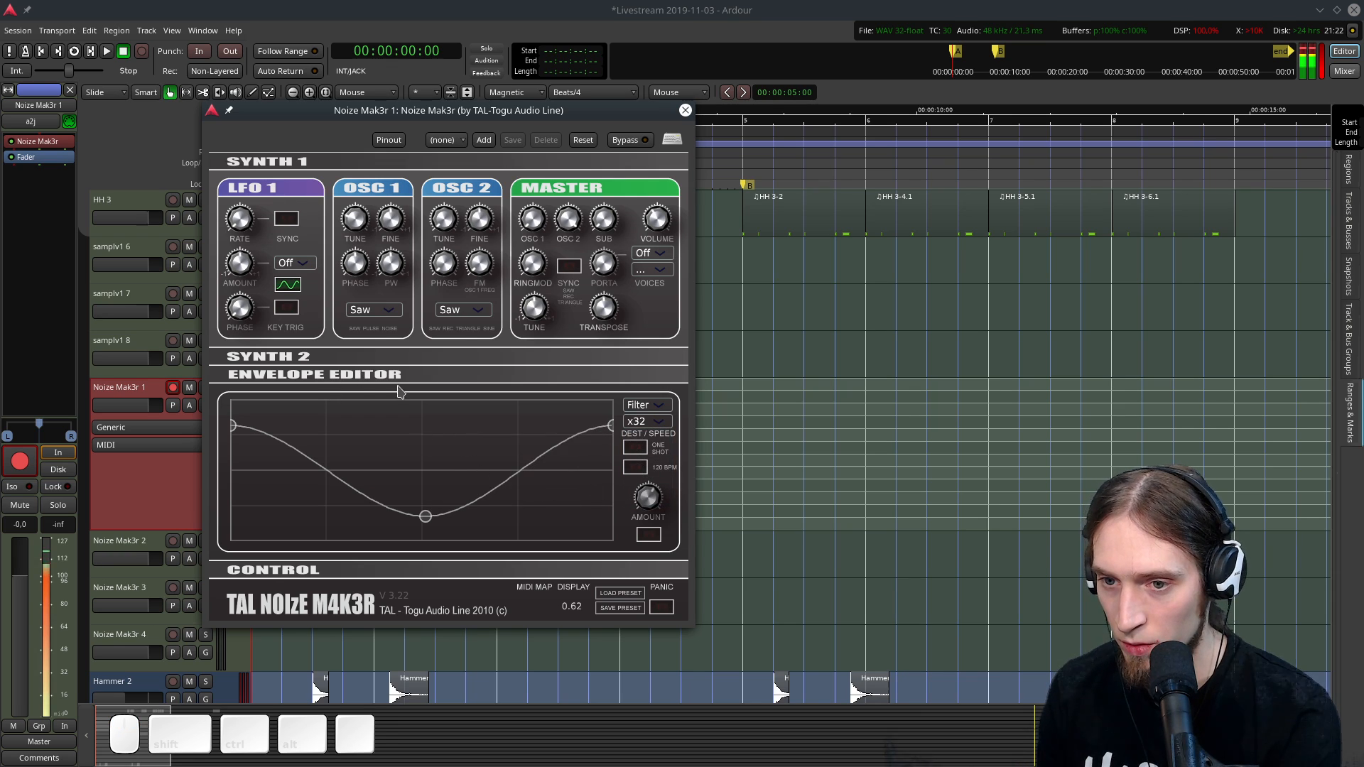
# Reshape the filter envelope into a hill, with its middle point at the maximum and its end points at the minimum.
pyautogui.moveTo(425, 517); pyautogui.dragTo(426, 366)
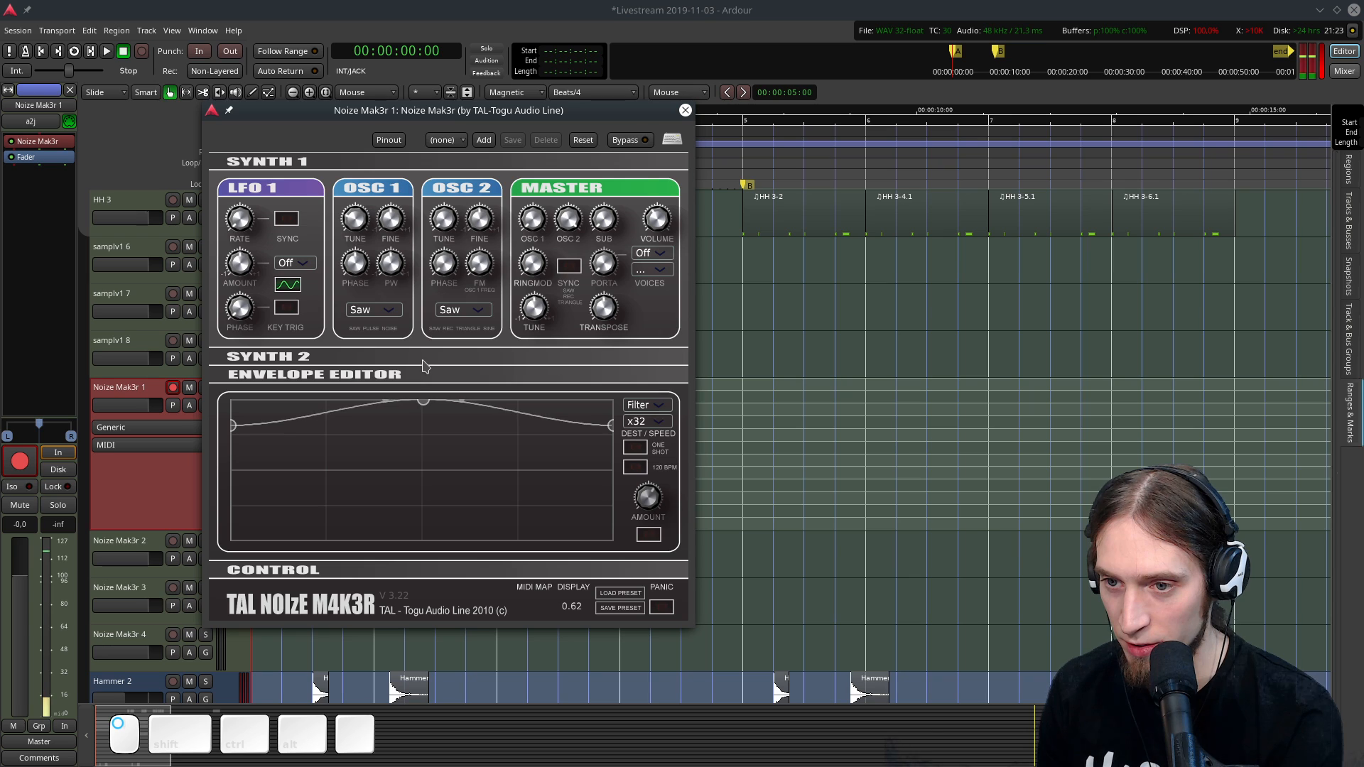
pyautogui.moveTo(234, 426); pyautogui.dragTo(204, 608)
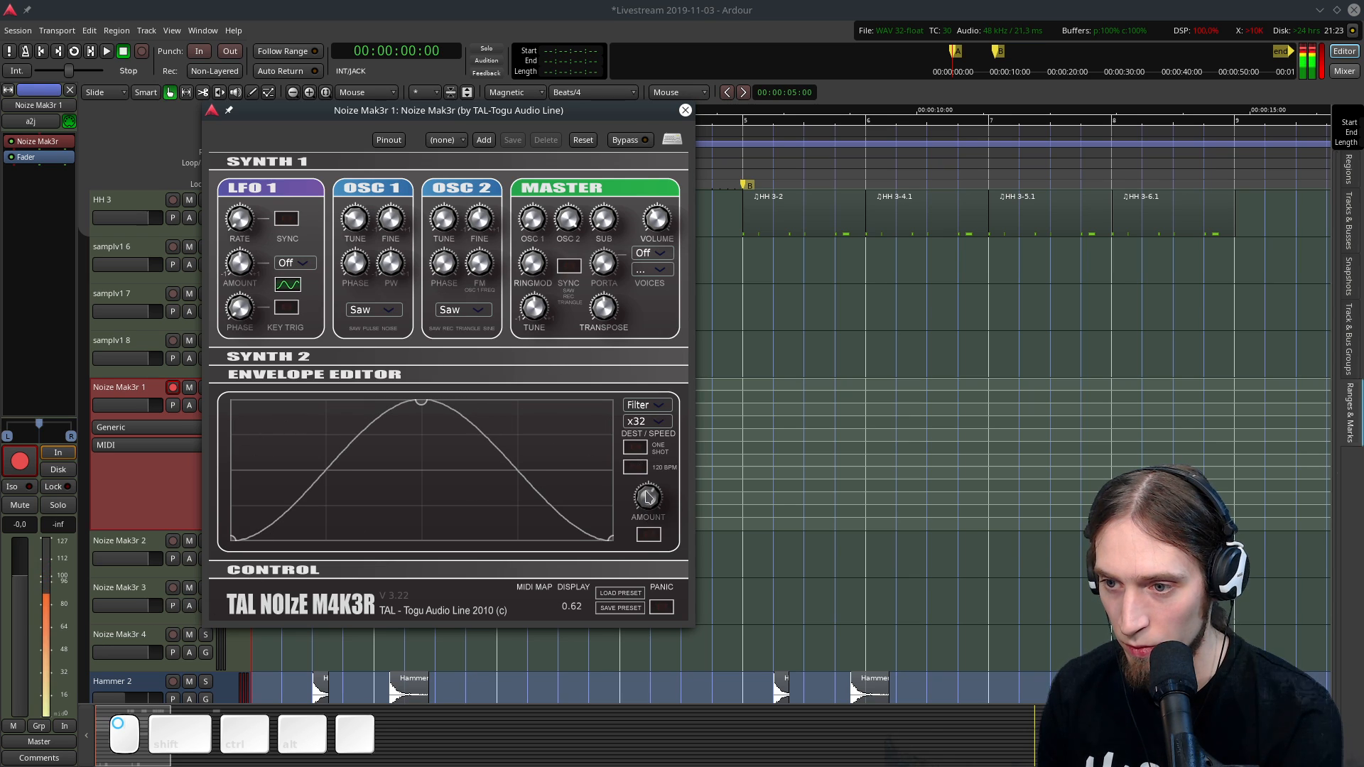
pyautogui.scroll(-3, 657, 514)
# Detune the two oscillators, setting OSC 1 Fine to 0.3280 and OSC 2 Fine to -0.2880.
pyautogui.click(363, 356)
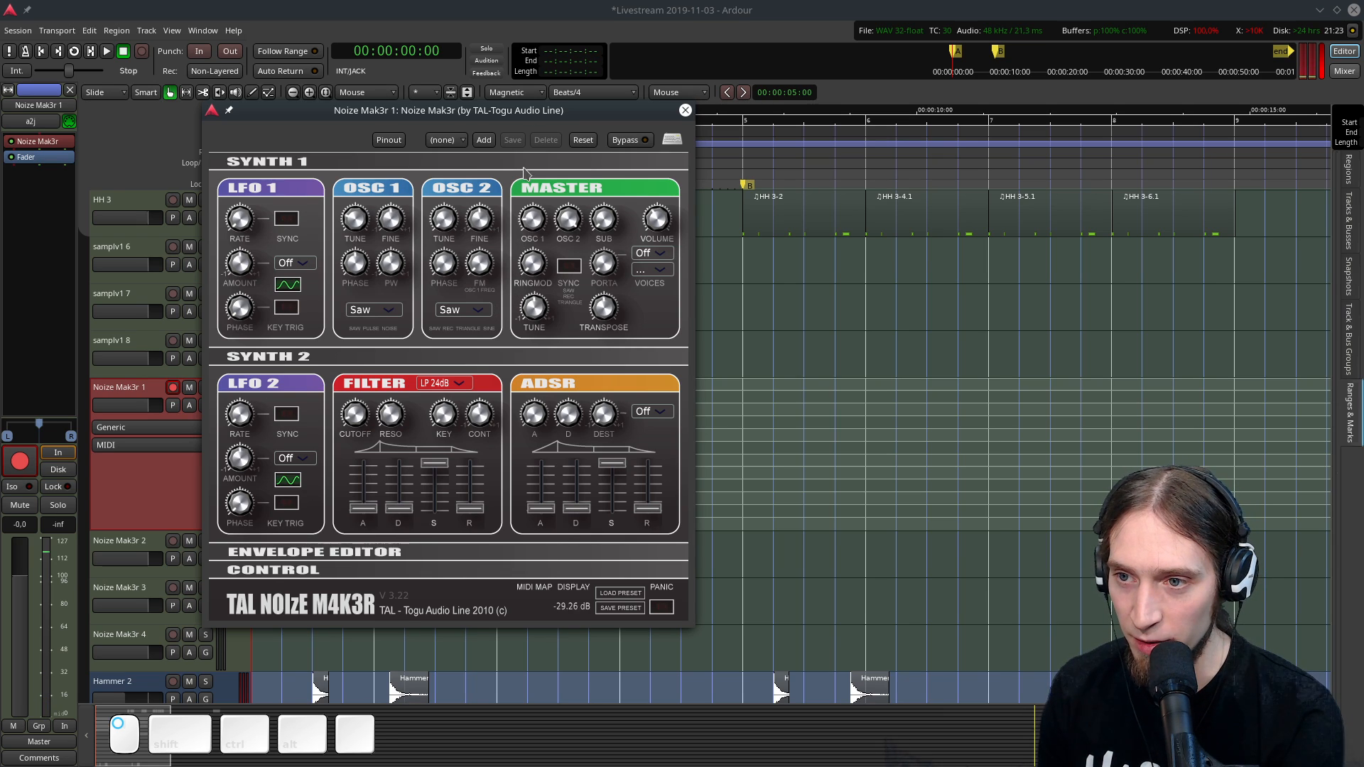
pyautogui.moveTo(360, 231); pyautogui.dragTo(353, 343)
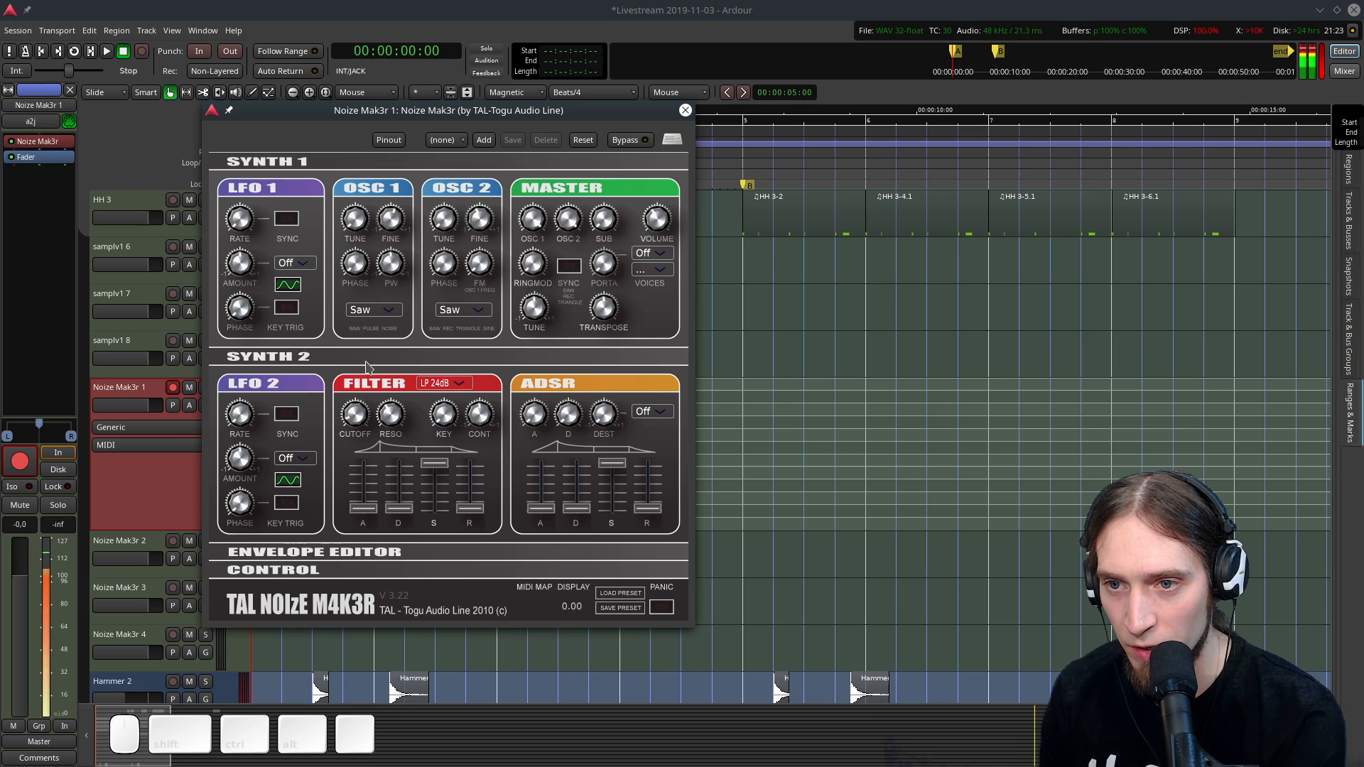
pyautogui.moveTo(384, 211); pyautogui.dragTo(385, 204)
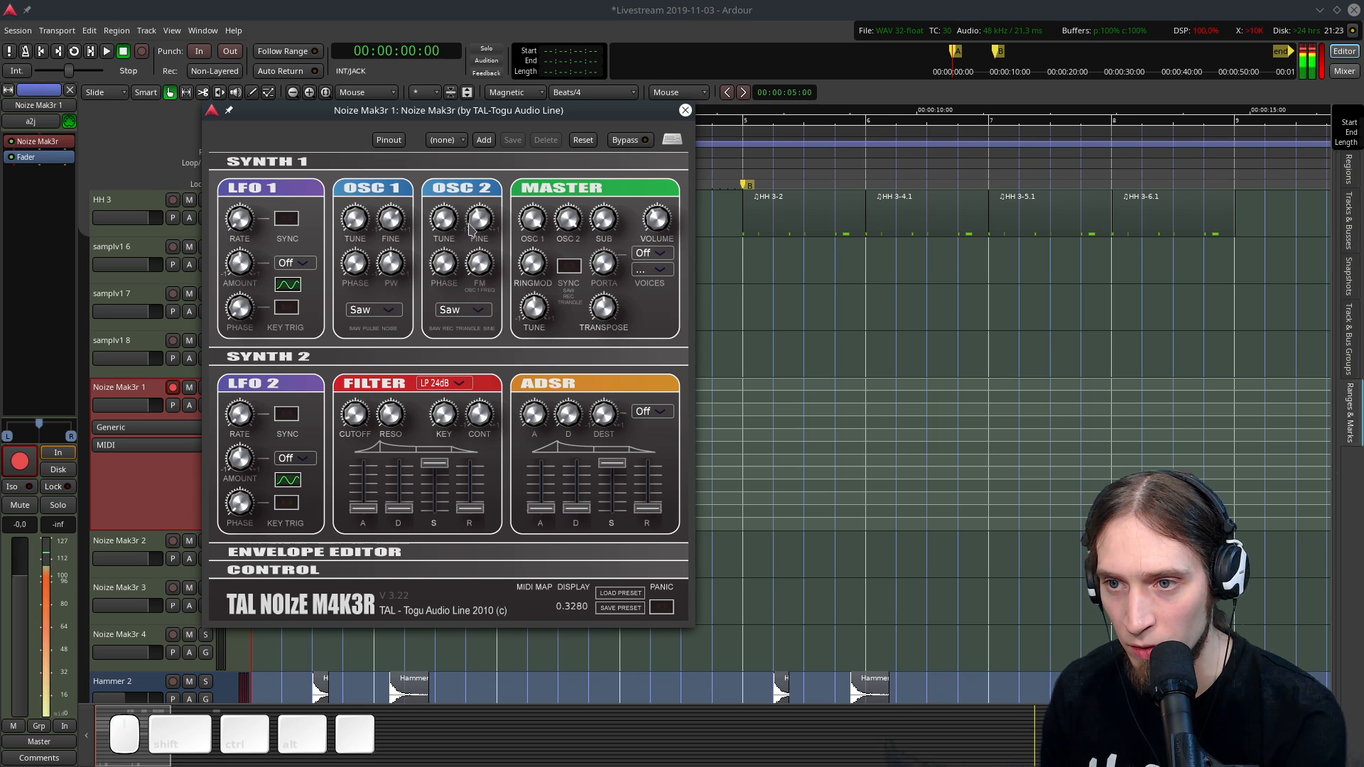
pyautogui.moveTo(468, 224); pyautogui.dragTo(481, 237)
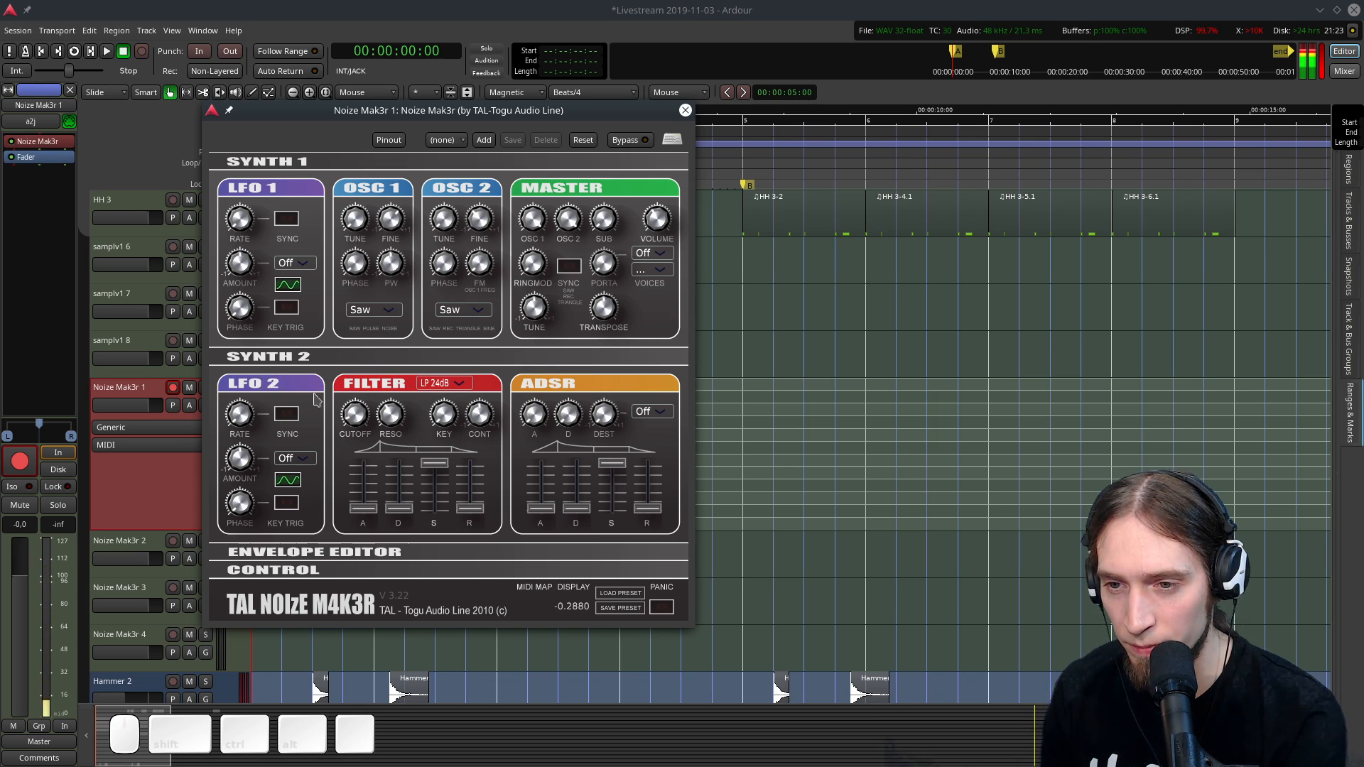
# Set the synth's filter cutoff to 0.13, raise its filter drive slightly and close the synth window.
pyautogui.moveTo(360, 419); pyautogui.dragTo(374, 362)
pyautogui.moveTo(367, 421); pyautogui.dragTo(361, 433)
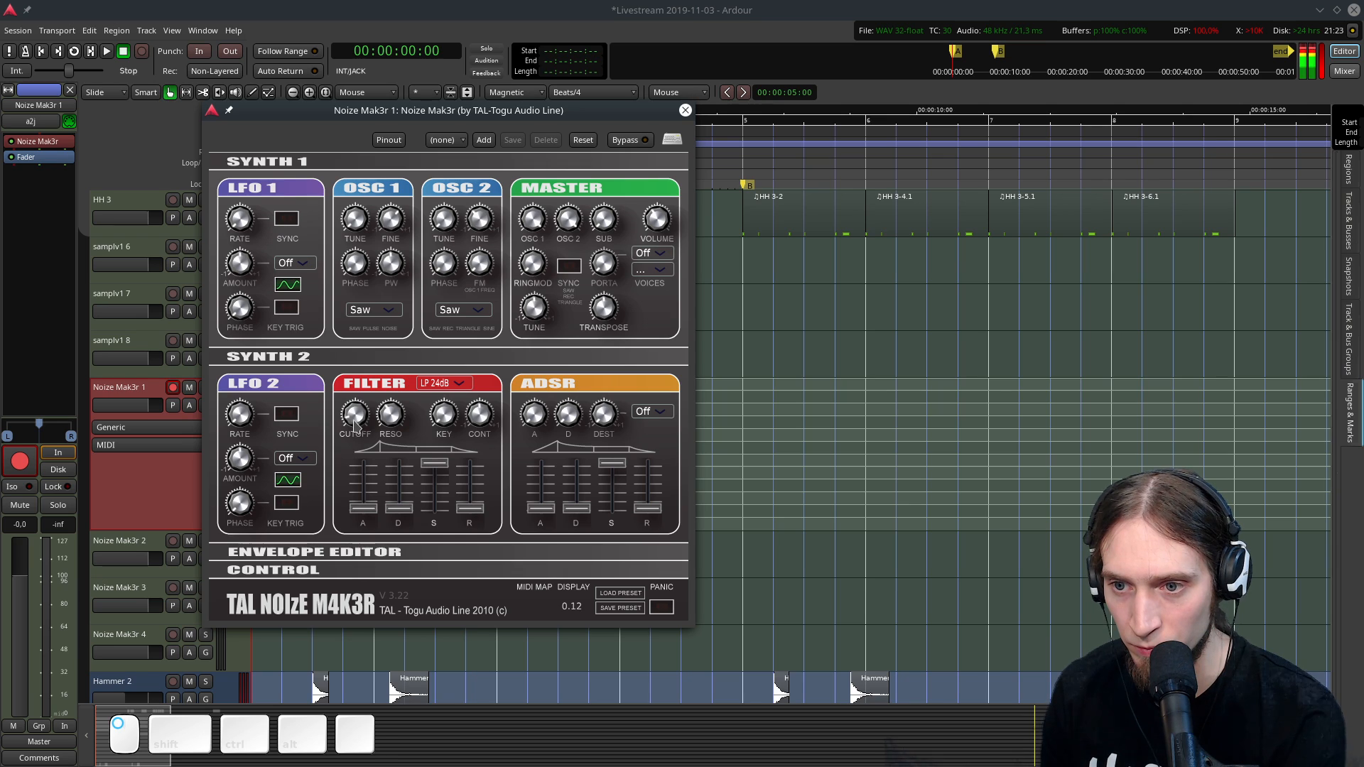
pyautogui.click(271, 572)
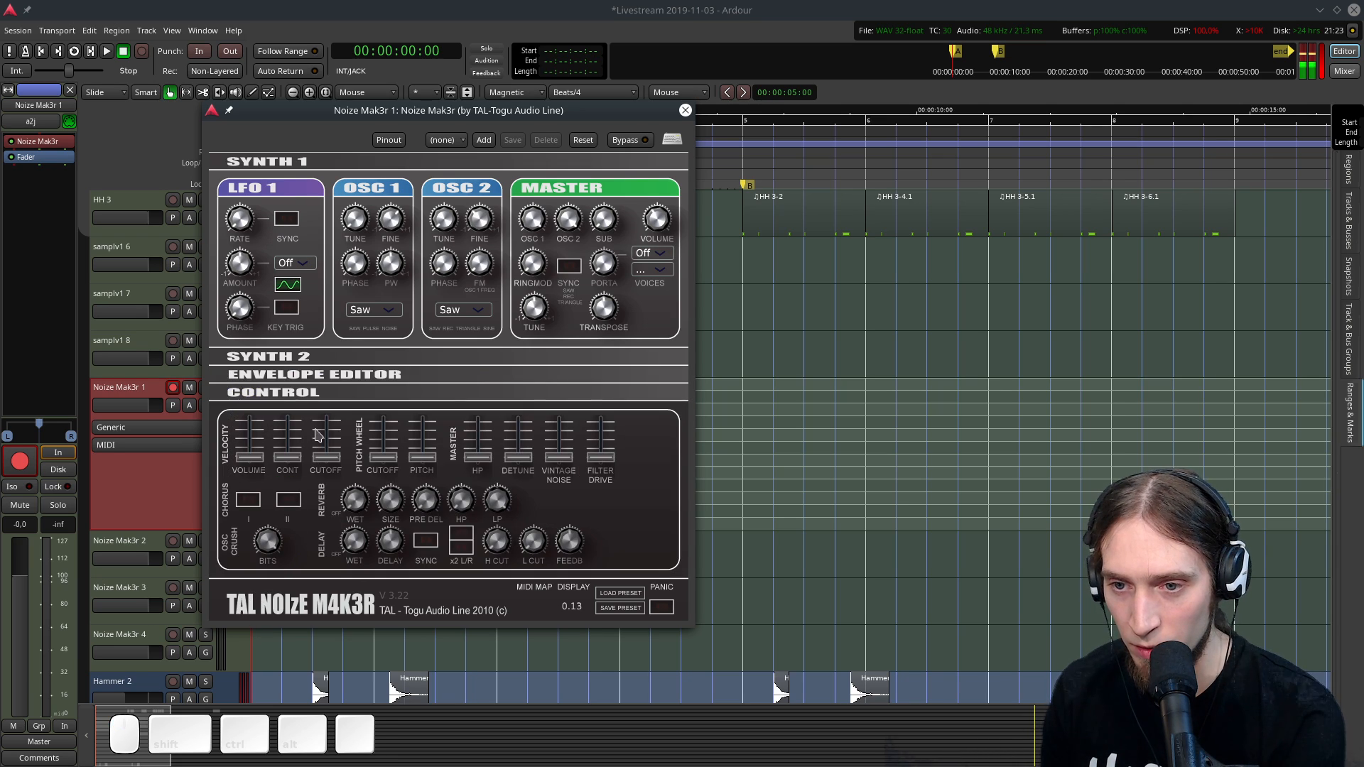
pyautogui.moveTo(560, 458); pyautogui.dragTo(623, 302)
pyautogui.moveTo(604, 446); pyautogui.dragTo(594, 573)
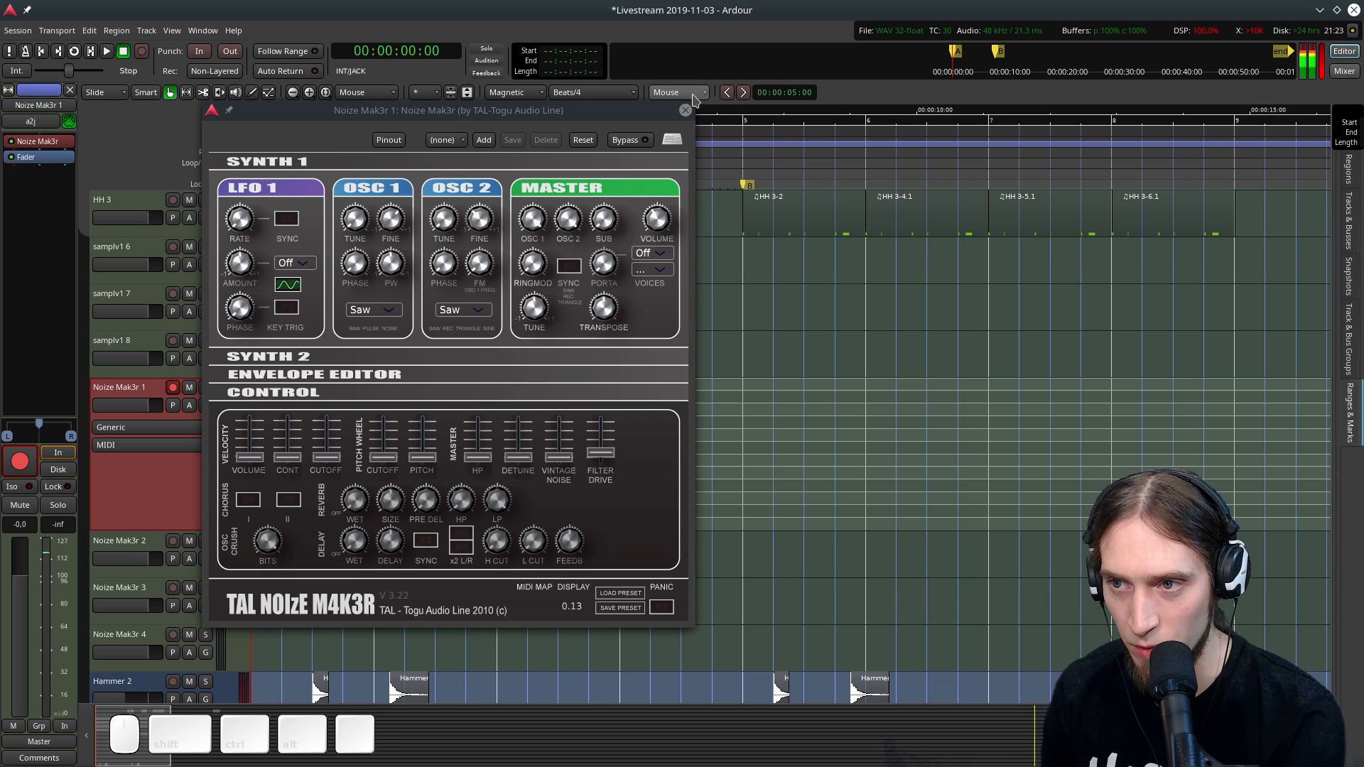
pyautogui.click(685, 110)
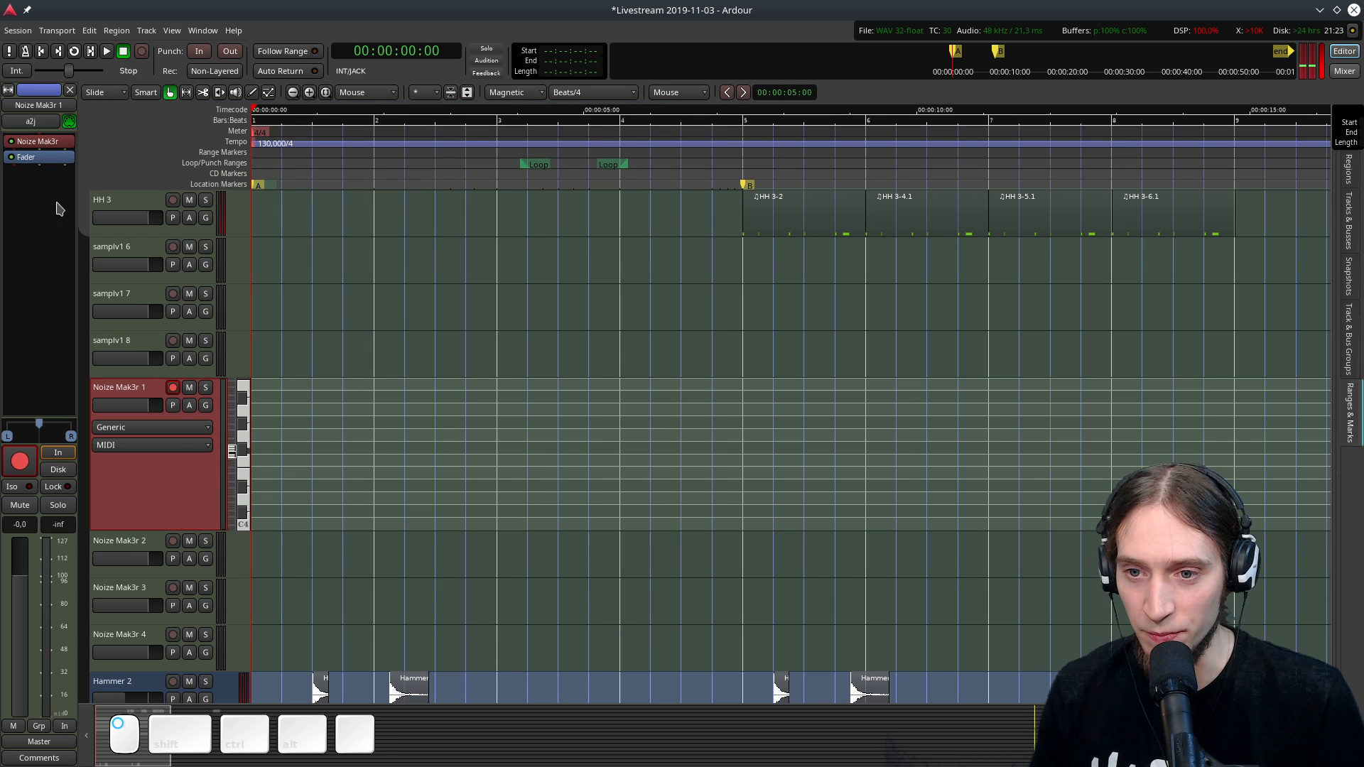
# Draw a MIDI region about 3 seconds long at the start of the Noize Mak3r 1 track and enlarge the track's height.
pyautogui.press('d')
pyautogui.moveTo(274, 471); pyautogui.dragTo(451, 465)
pyautogui.press('g')
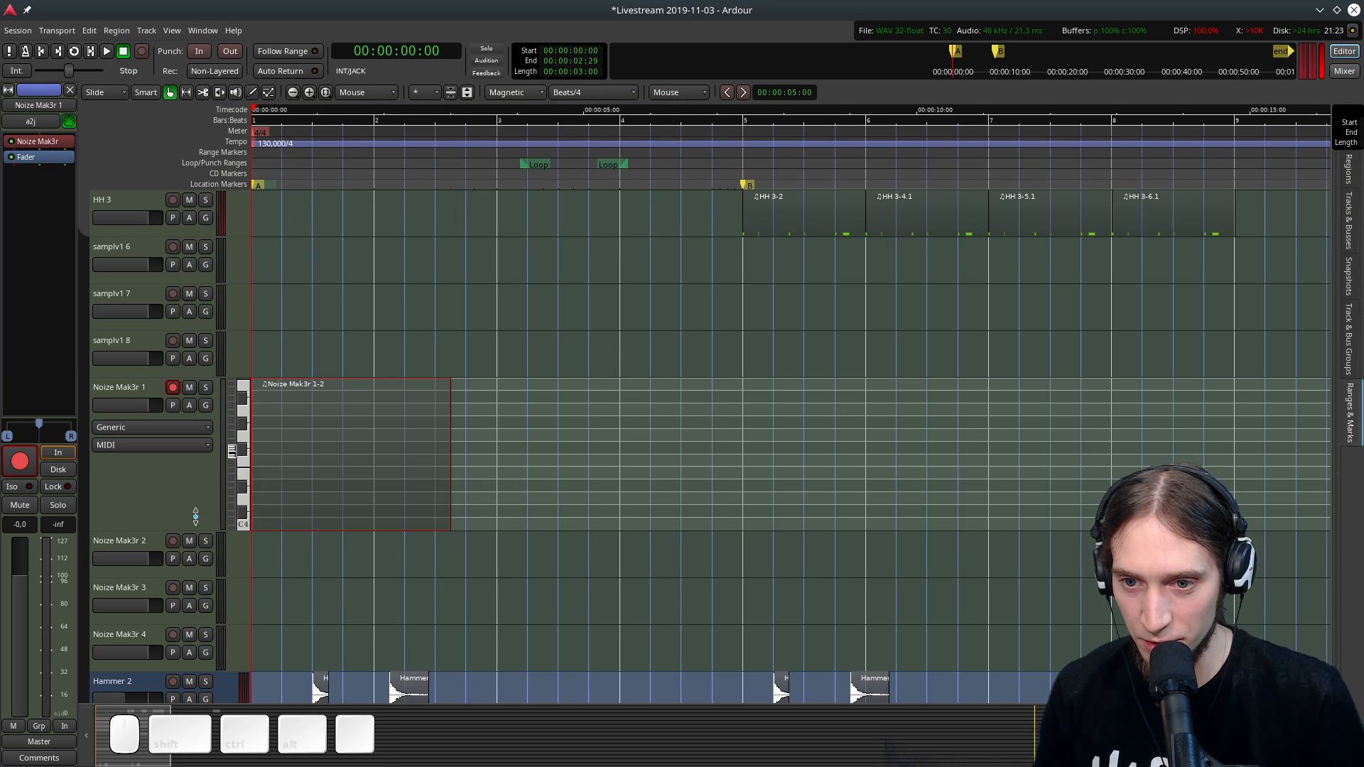
pyautogui.moveTo(196, 529); pyautogui.dragTo(203, 579)
pyautogui.scroll(5, 338, 545)
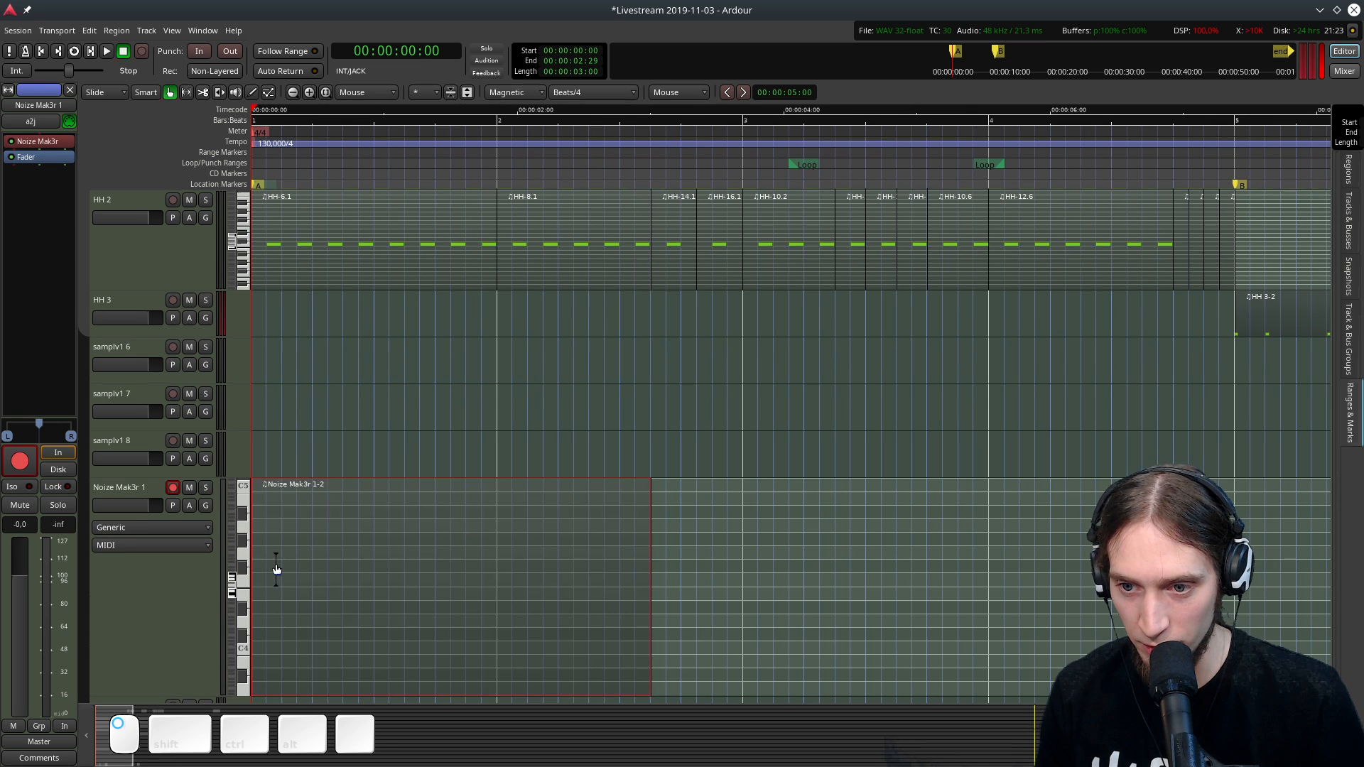
# Try out a long A#3 note at the start of the Noize Mak3r 1 region and remove it again.
pyautogui.press('d')
pyautogui.moveTo(284, 594)
pyautogui.mouseDown()
pyautogui.moveTo(411, 600)
pyautogui.moveTo(307, 680)
pyautogui.mouseUp()
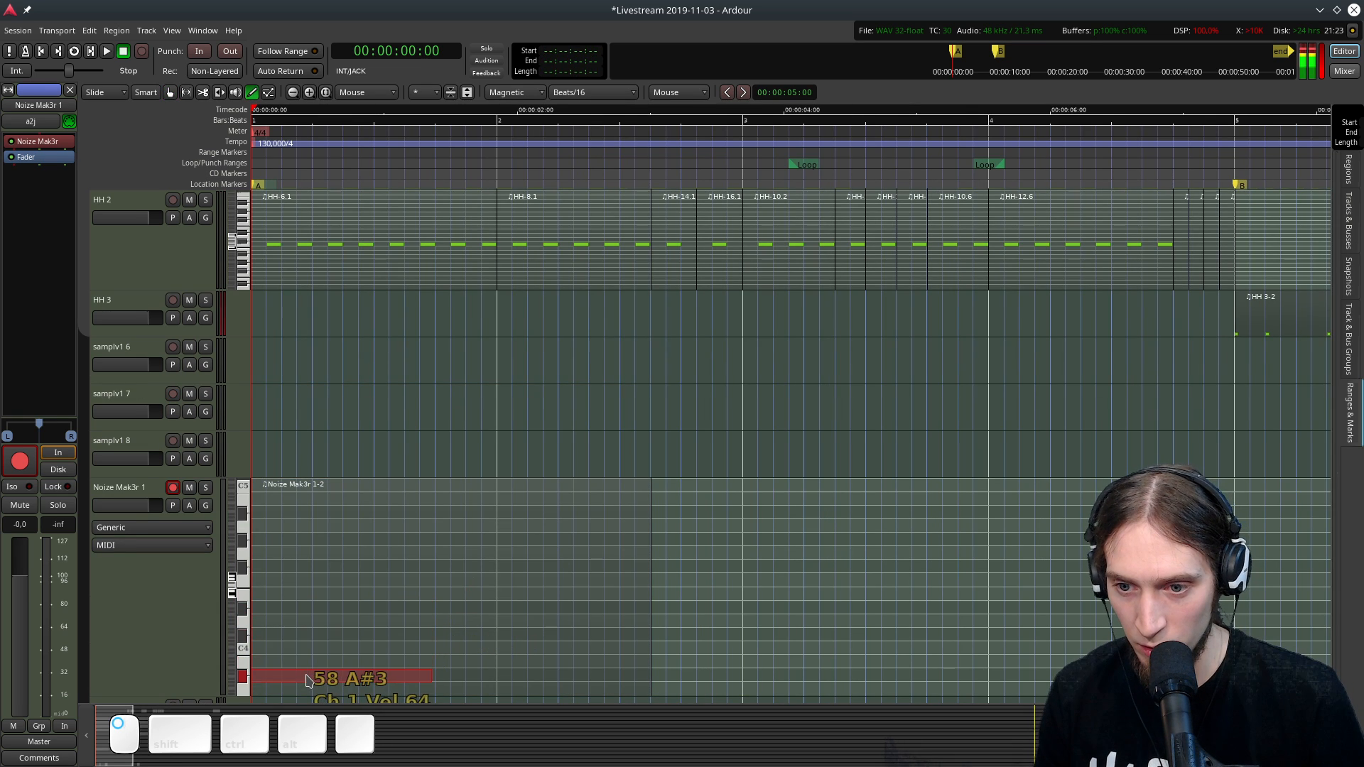
pyautogui.press('space')
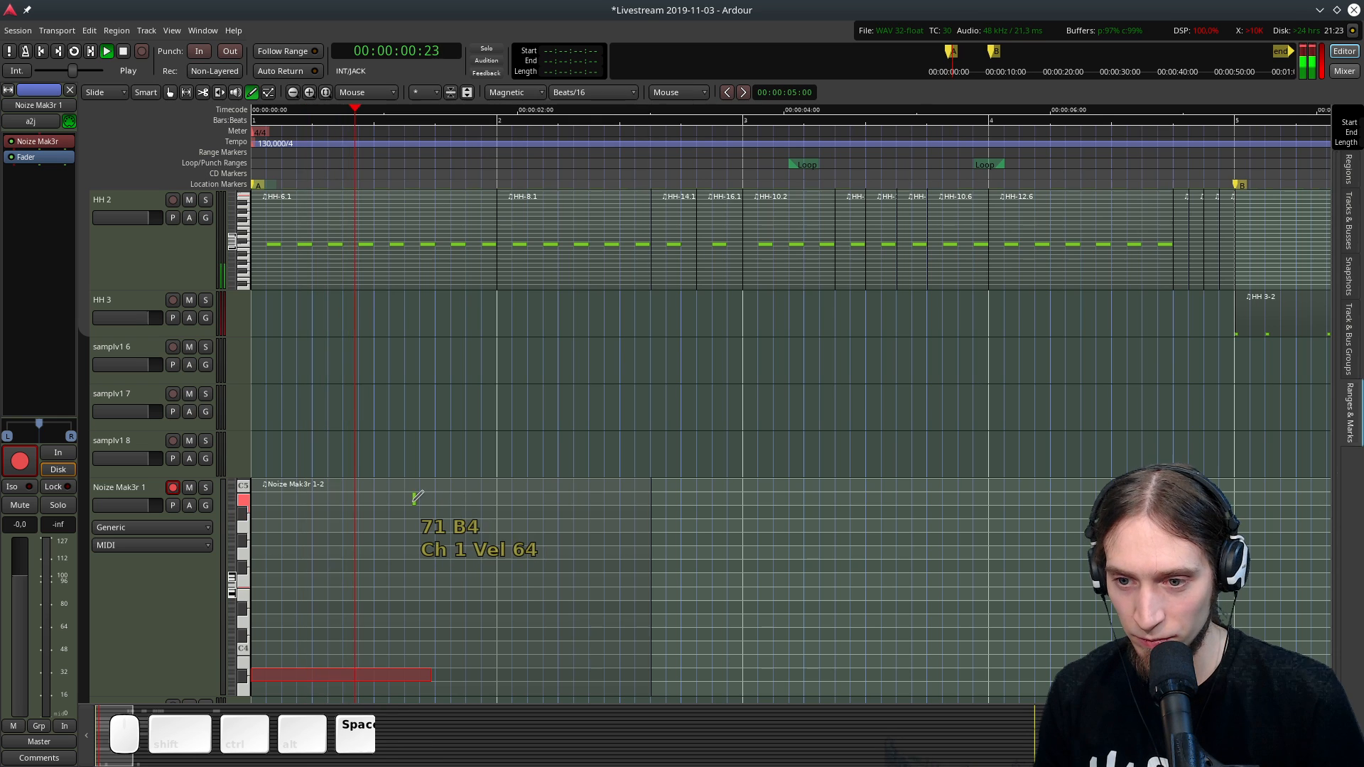
pyautogui.press('space')
pyautogui.press('Home')
pyautogui.press('space')
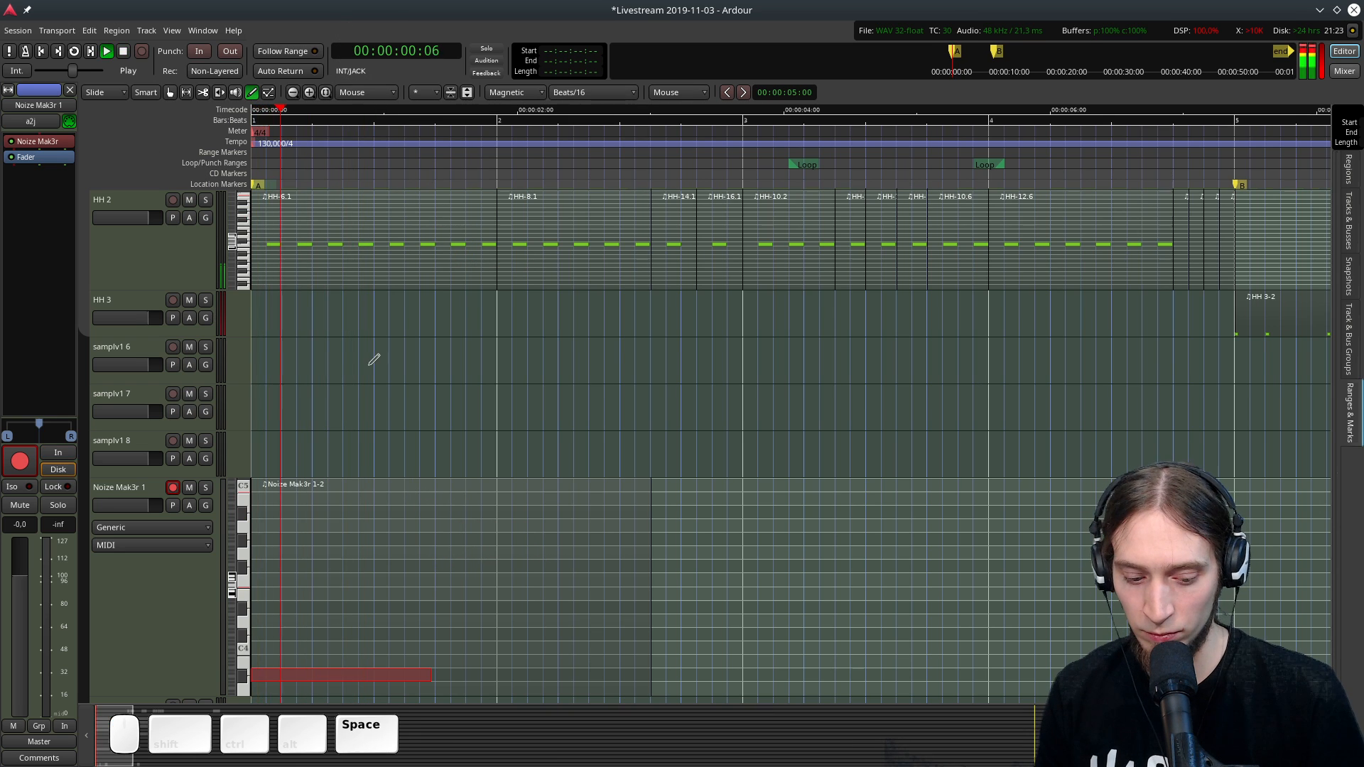
pyautogui.press('g')
pyautogui.scroll(-3, 446, 513)
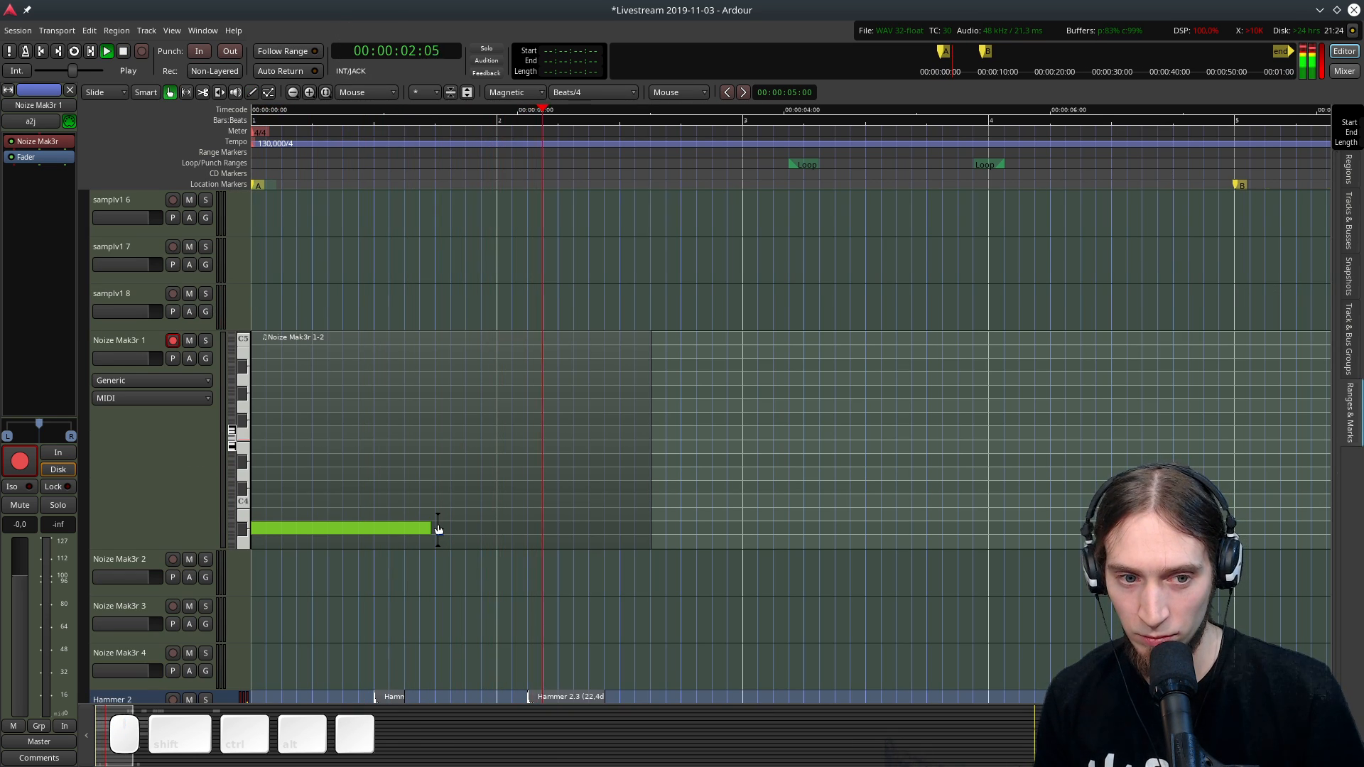
pyautogui.press('space')
pyautogui.press('d')
pyautogui.click(357, 527)
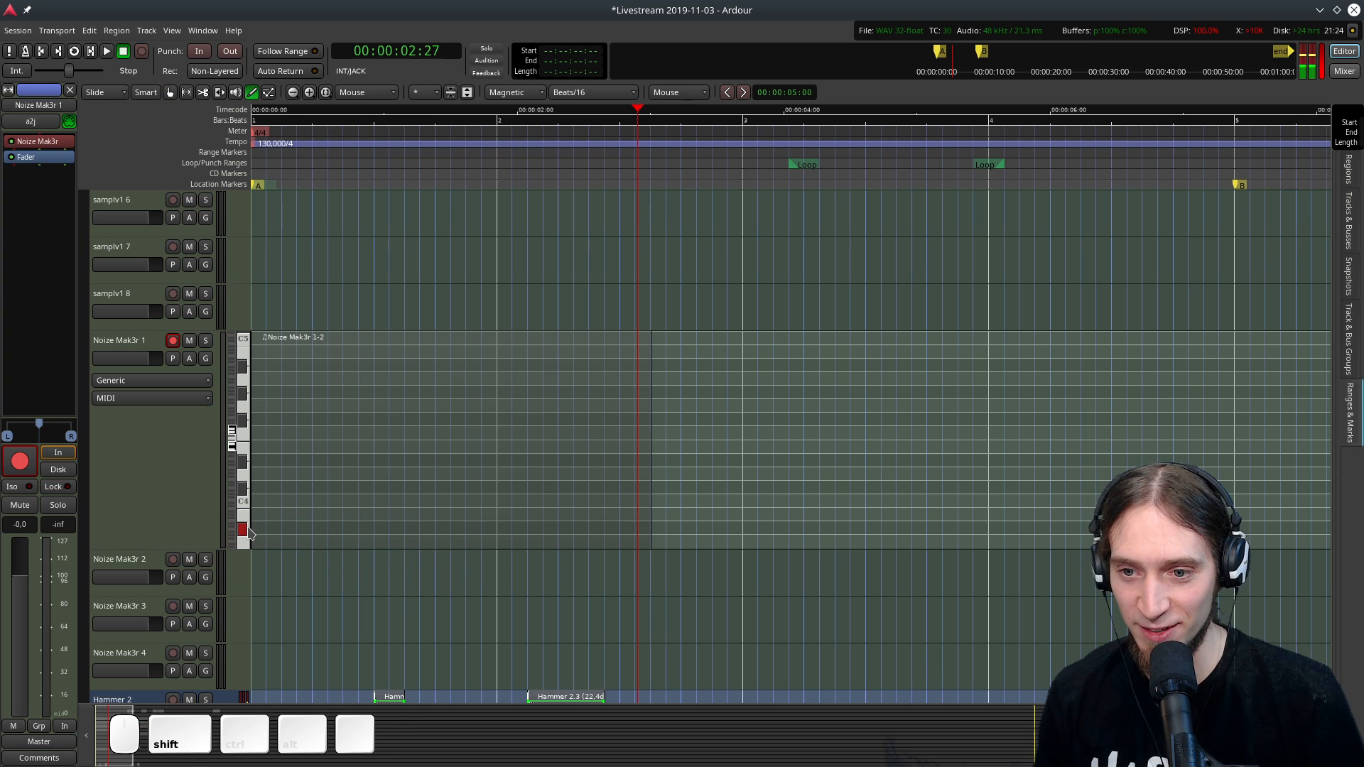
# Draw a half-bar A#3 note at the start of the Noize Mak3r 1 region and play it back.
pyautogui.moveTo(253, 527); pyautogui.dragTo(377, 516)
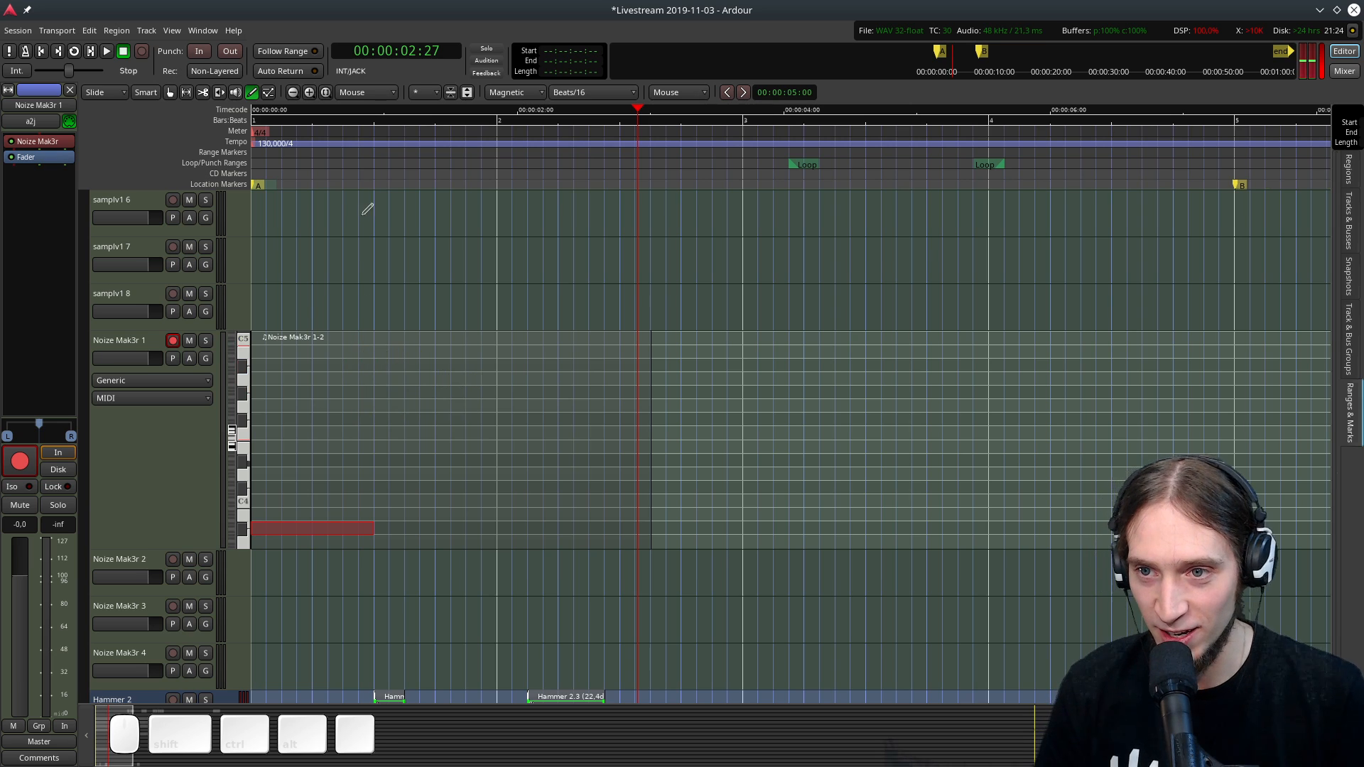
pyautogui.press('space')
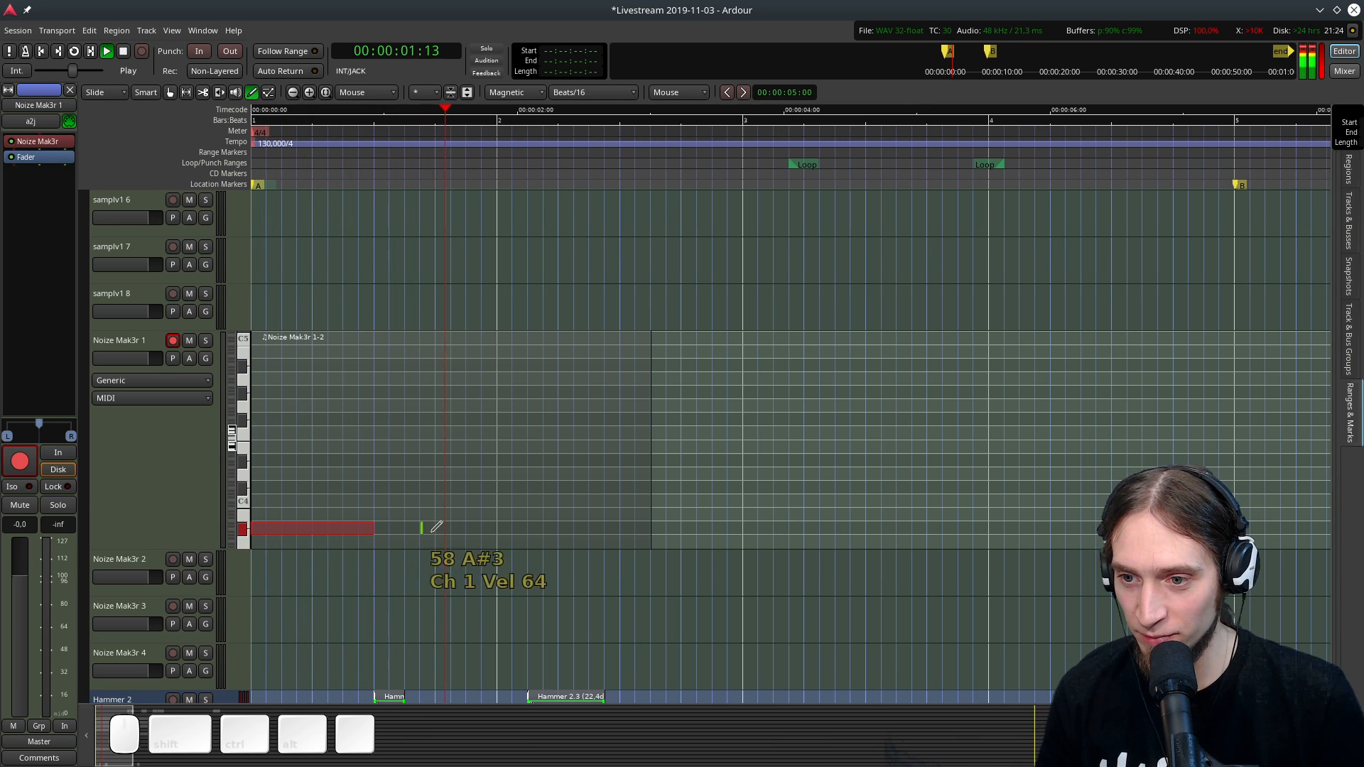
pyautogui.press('g')
pyautogui.click(498, 514)
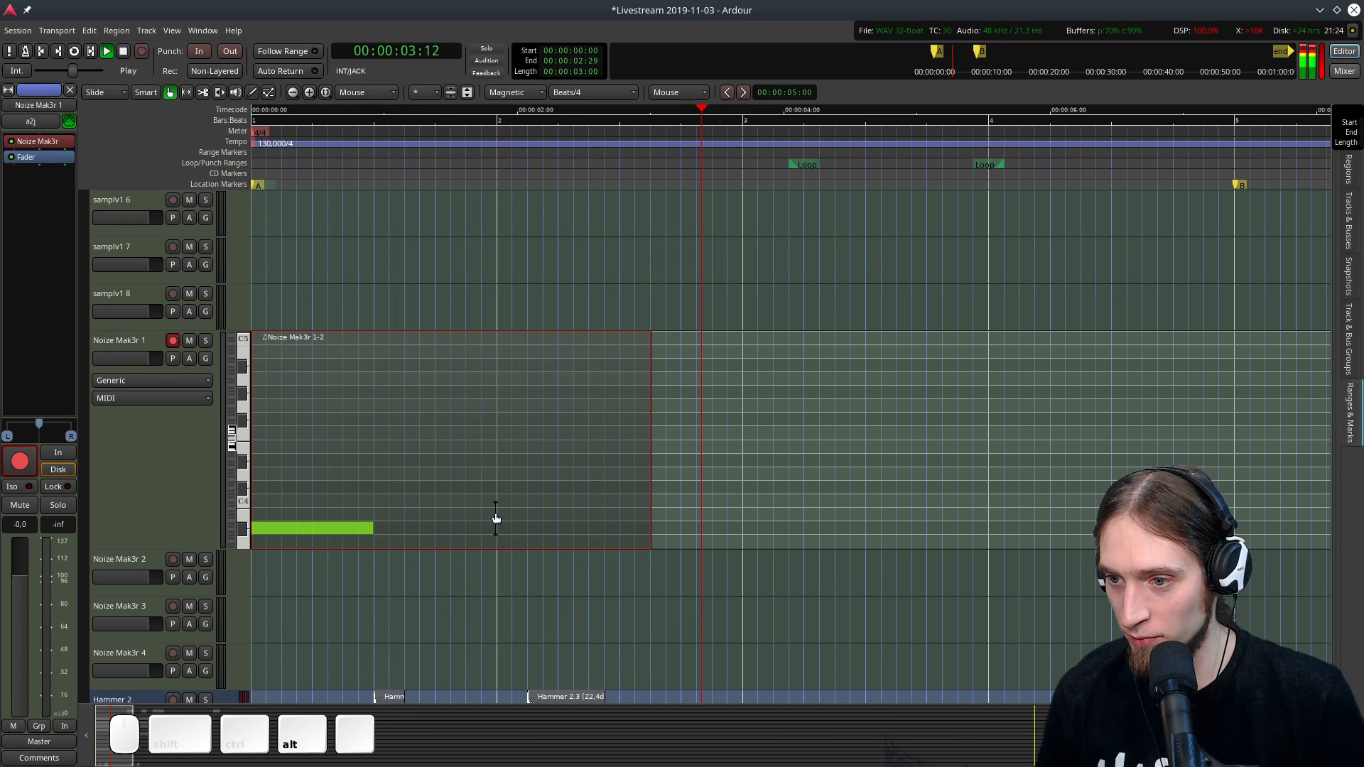
pyautogui.press('space')
# Trim the Noize Mak3r 1 region to one bar and place copies of it at bars 3, 5 and 7.
pyautogui.moveTo(648, 466); pyautogui.dragTo(488, 460)
pyautogui.moveTo(387, 472); pyautogui.dragTo(881, 483)
pyautogui.press('-')
pyautogui.keyDown('ctrl'); pyautogui.click(280, 474); pyautogui.keyUp('ctrl')
pyautogui.moveTo(291, 466); pyautogui.dragTo(792, 444)
pyautogui.press('Home')
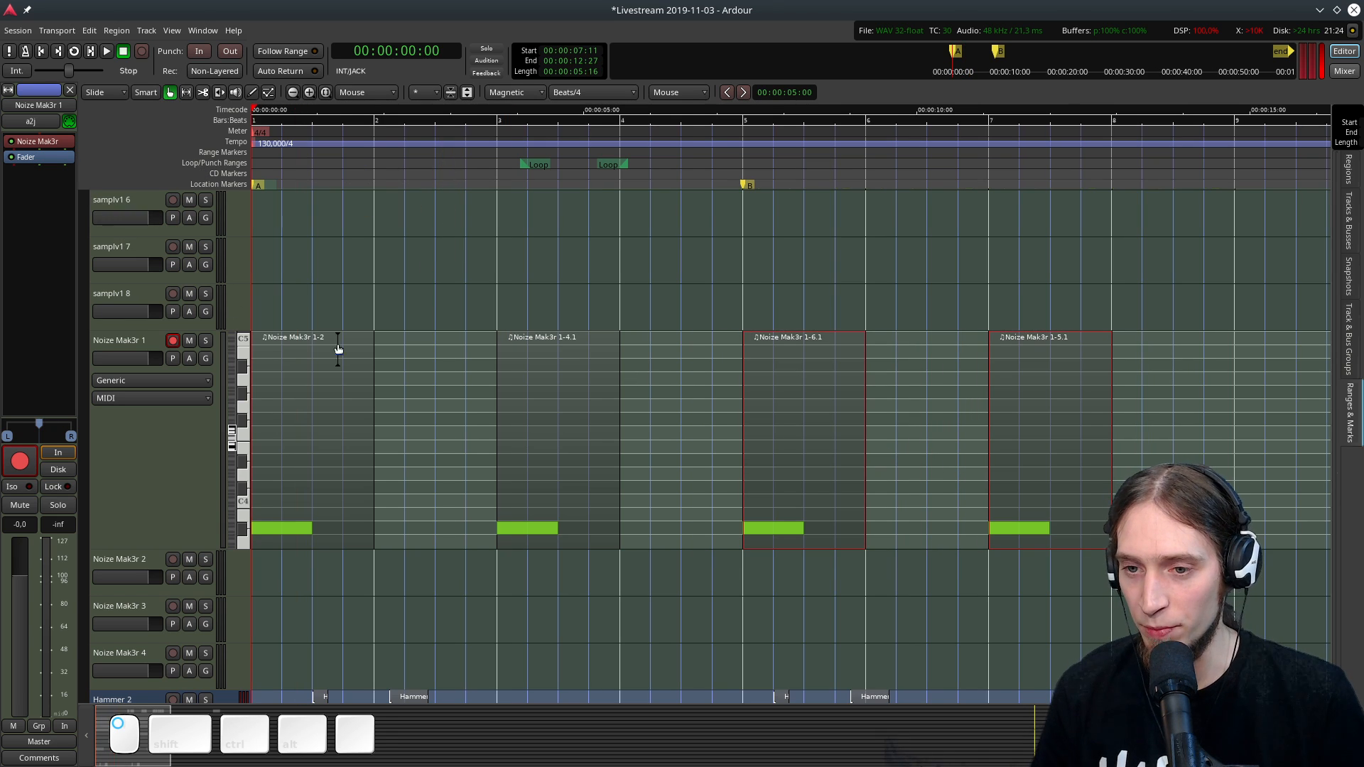
# Copy the first pair of Hammer 2 hits two bars onward, into bars 3 and 4, and audition the arrangement.
pyautogui.press('space')
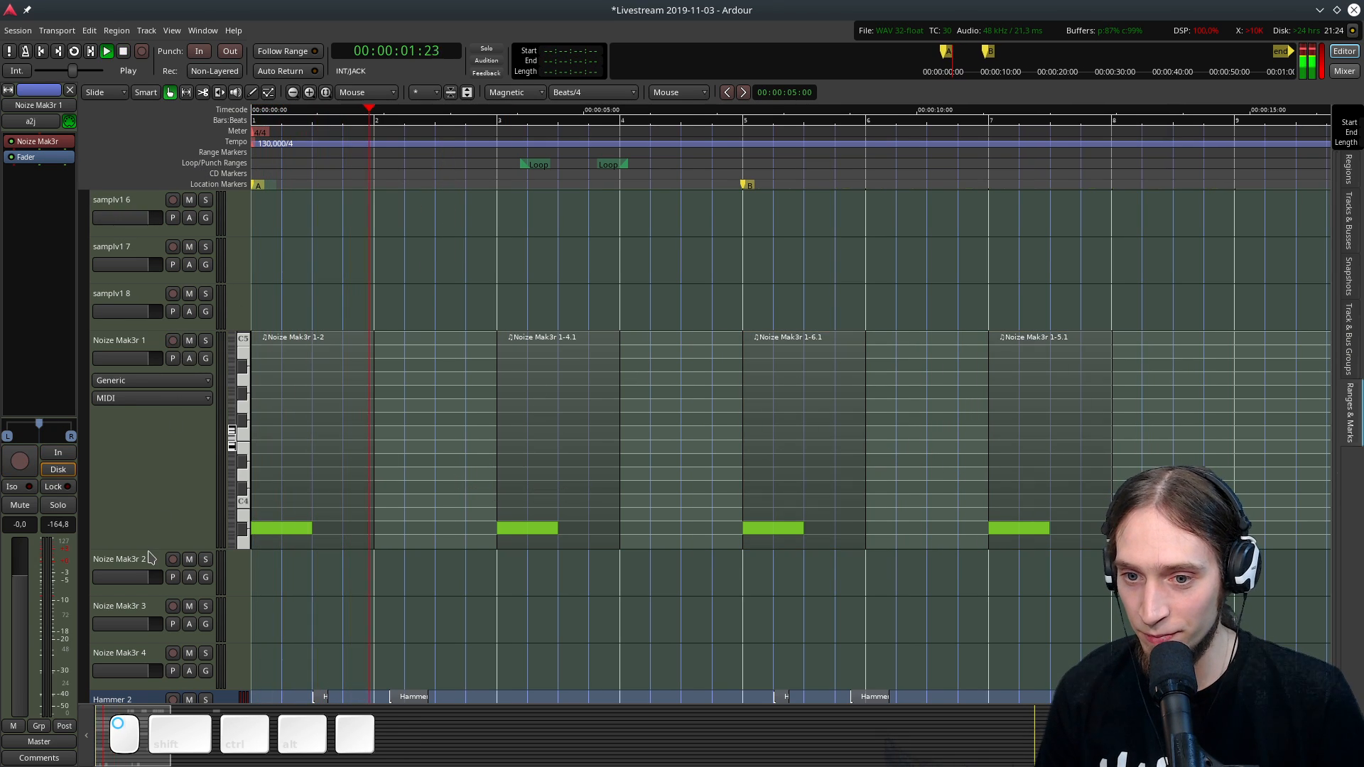
pyautogui.click(148, 556)
pyautogui.scroll(-3, 514, 570)
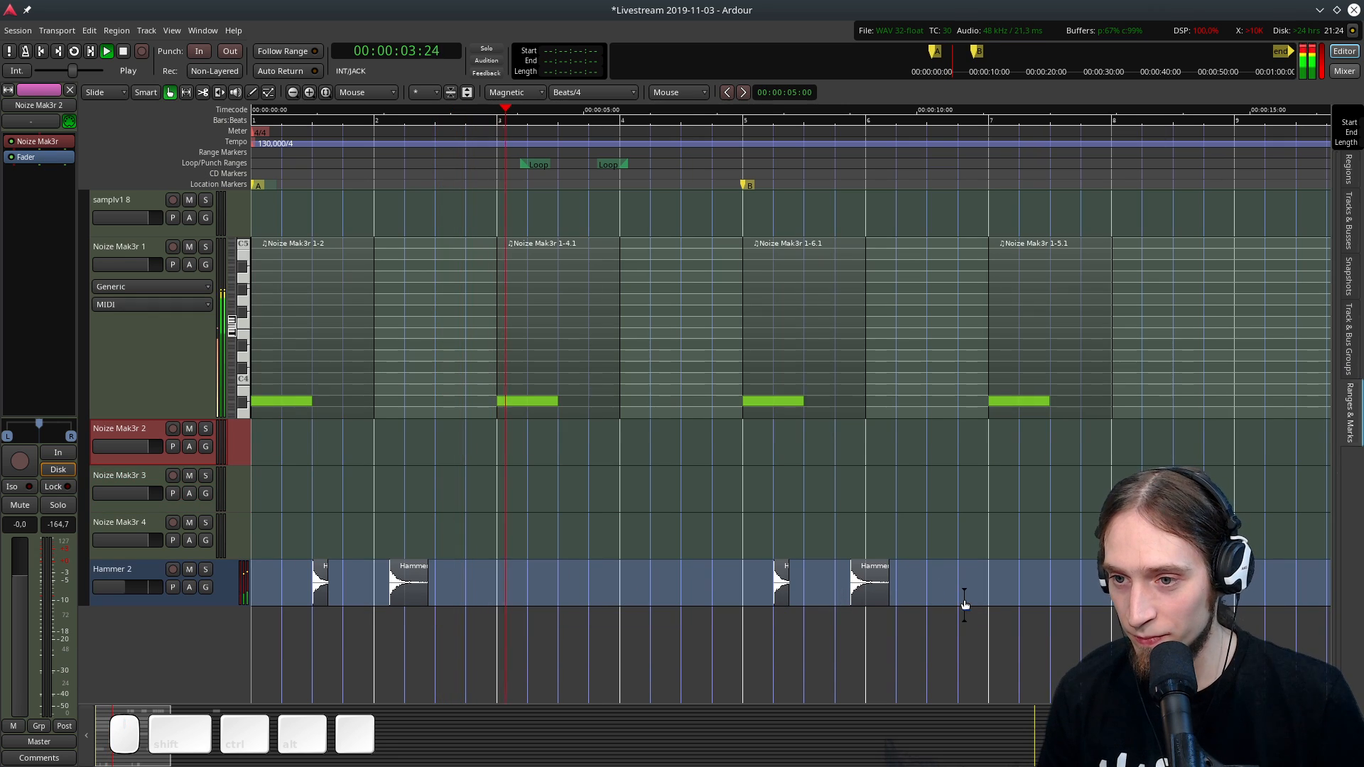
pyautogui.click(530, 590)
pyautogui.press('space')
pyautogui.moveTo(473, 593); pyautogui.dragTo(563, 582)
pyautogui.press('space')
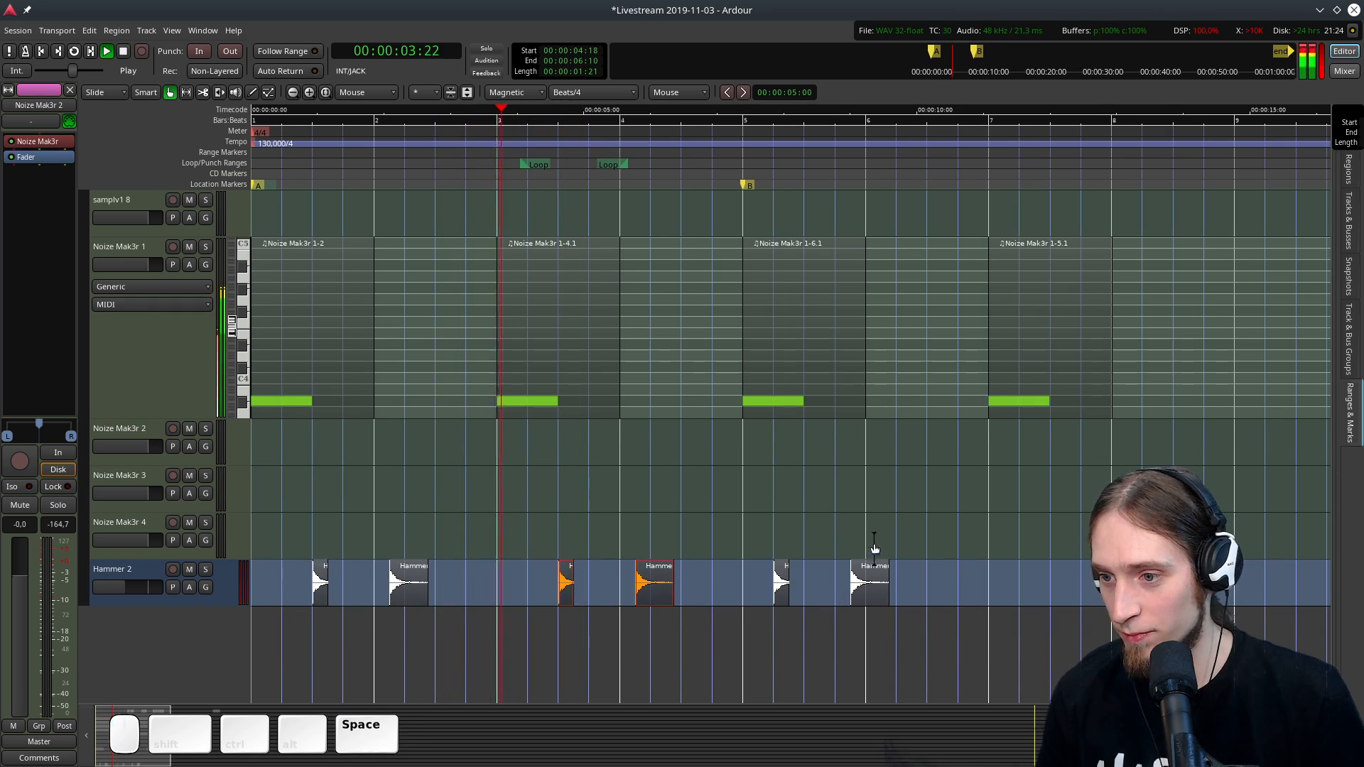
# Shift the Hammer 2 pair after marker B to start midway through bar 5 and copy it two bars onward.
pyautogui.moveTo(875, 548); pyautogui.dragTo(815, 583)
pyautogui.moveTo(900, 582); pyautogui.dragTo(1147, 576)
pyautogui.click(829, 515)
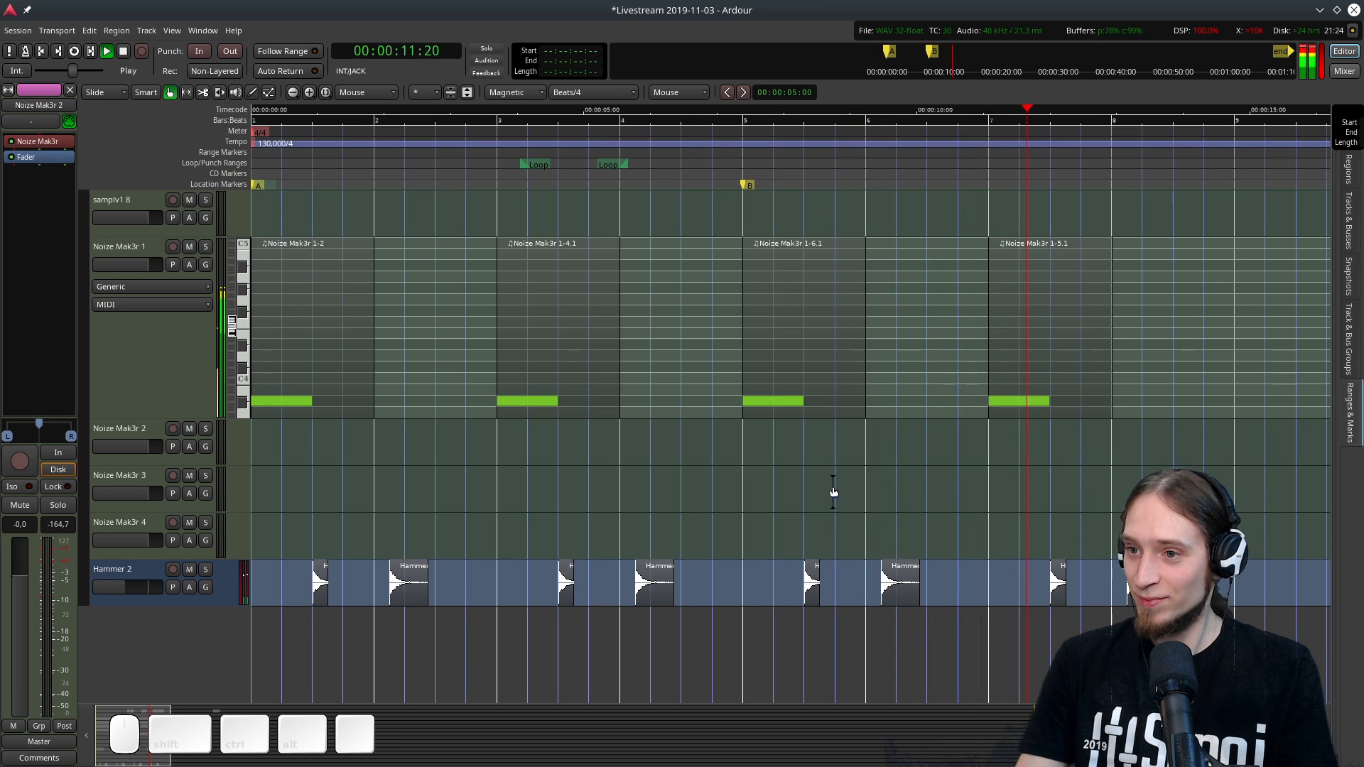
# Stop playback, set the loop range from bar 1 to bar 9 and save the session.
pyautogui.scroll(2, 977, 495)
pyautogui.scroll(-1, 875, 474)
pyautogui.scroll(-1, 649, 491)
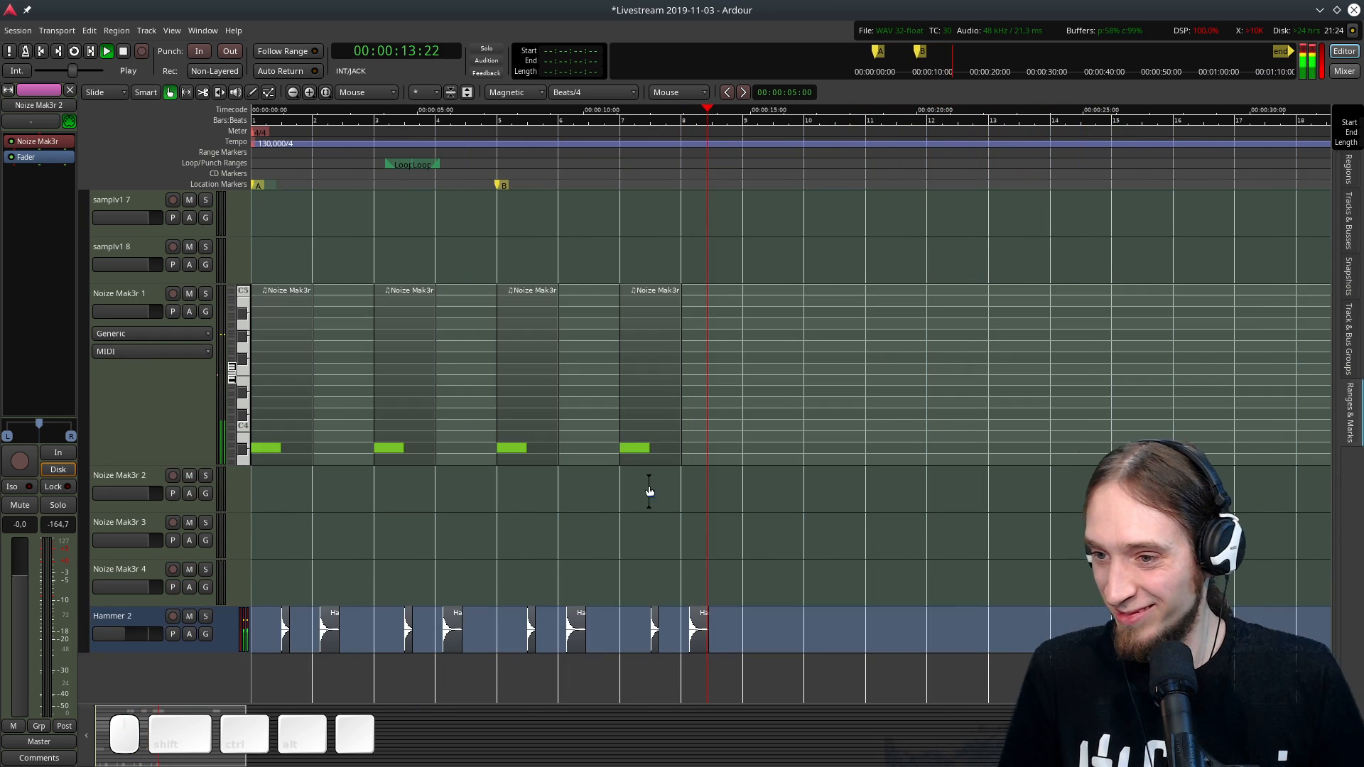
pyautogui.scroll(5, 649, 491)
pyautogui.press('space')
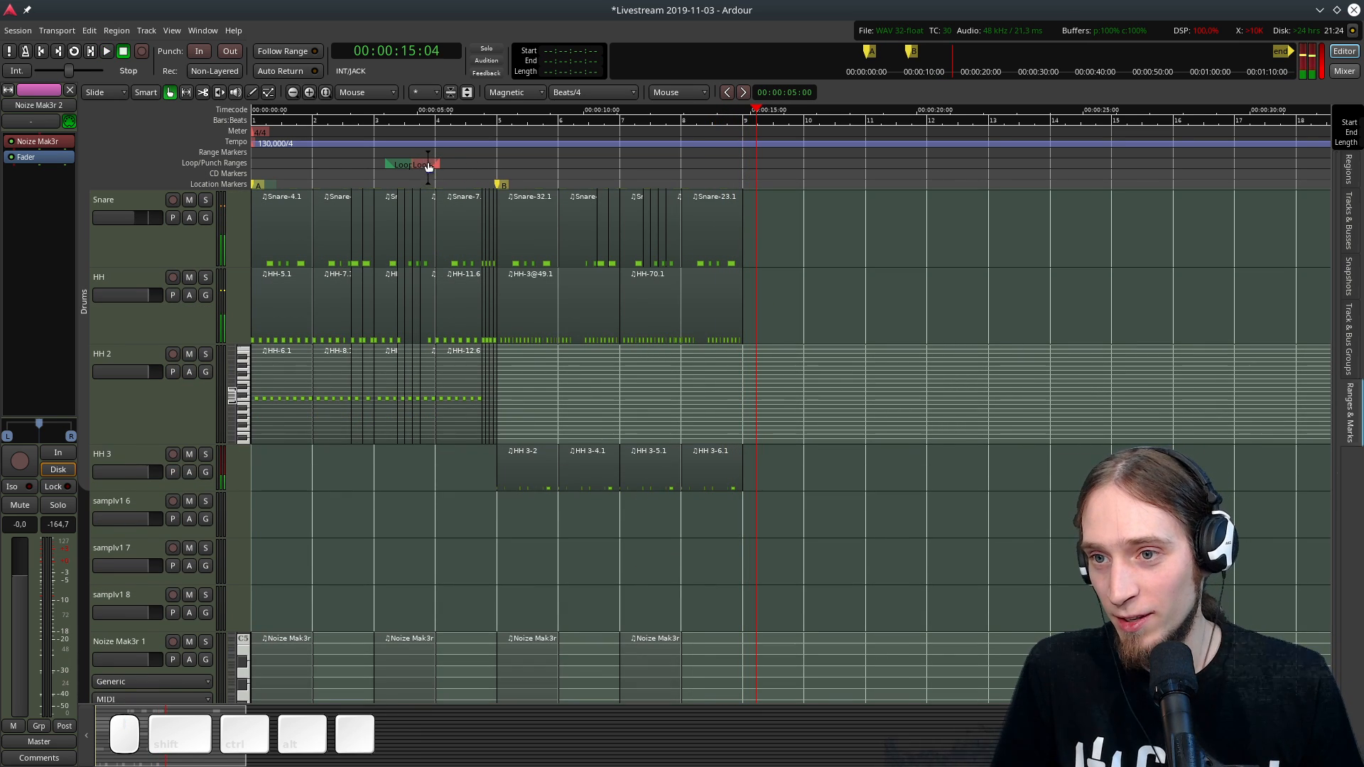
pyautogui.moveTo(429, 165); pyautogui.dragTo(735, 165)
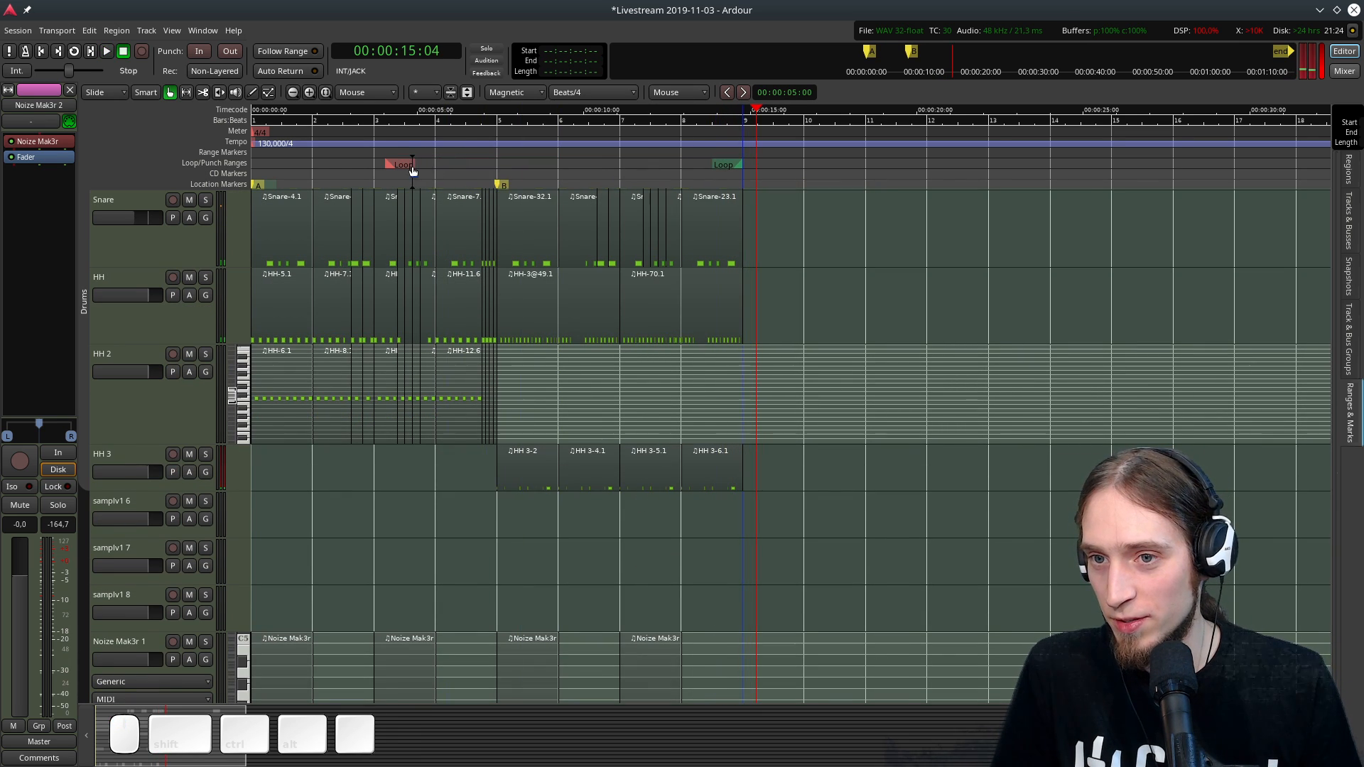
pyautogui.moveTo(412, 171); pyautogui.dragTo(280, 165)
pyautogui.hotkey('ctrl', 's')
pyautogui.press(']')
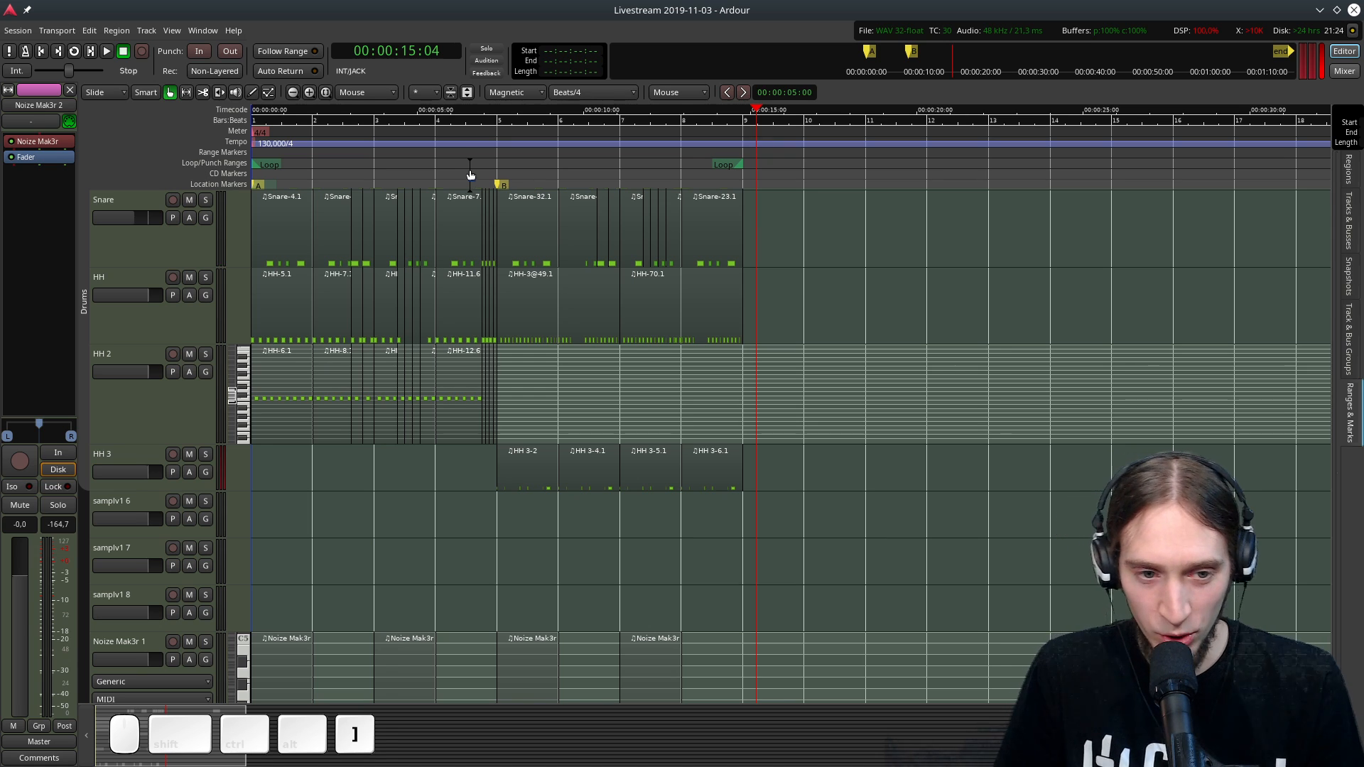
# Start loop playback and reduce the height of the Noize Mak3r 1 track.
pyautogui.press('l')
pyautogui.scroll(-5, 390, 454)
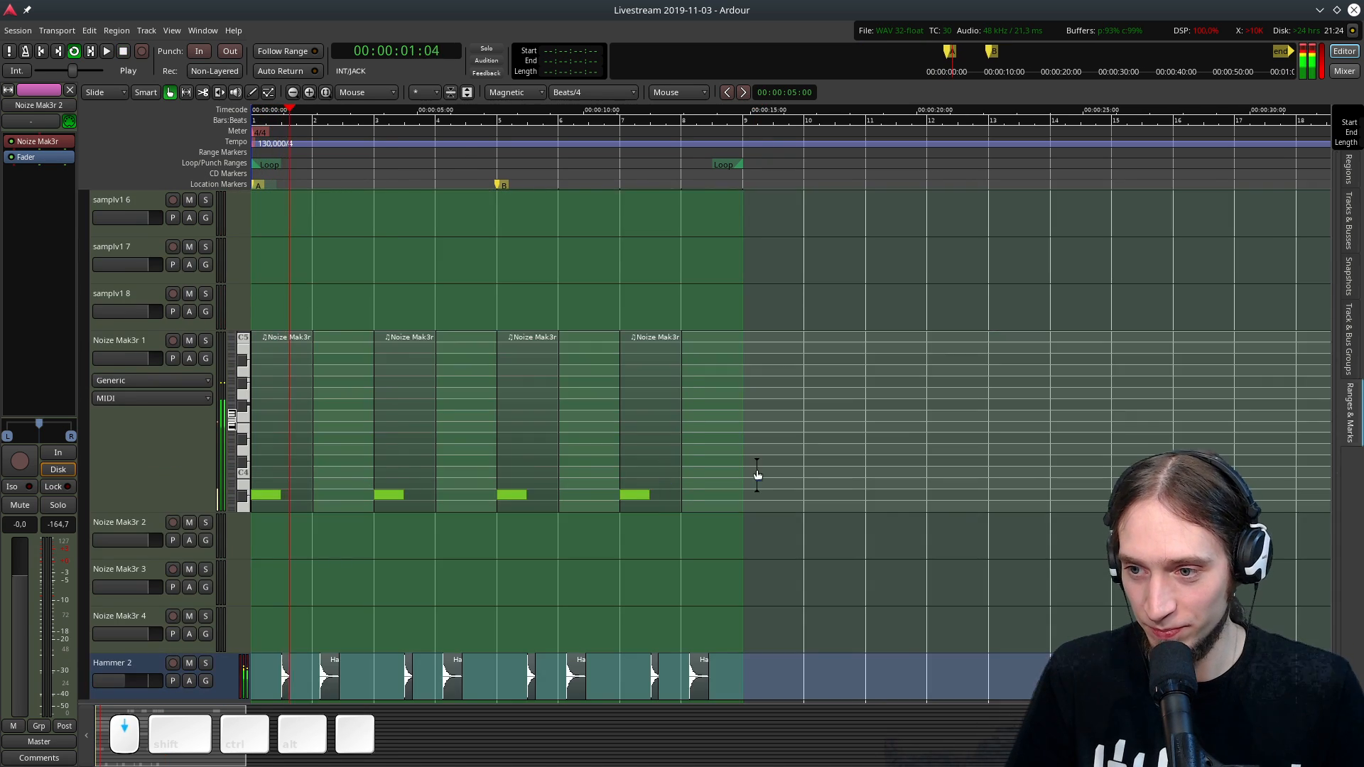
pyautogui.scroll(1, 756, 474)
pyautogui.moveTo(122, 525); pyautogui.dragTo(138, 384)
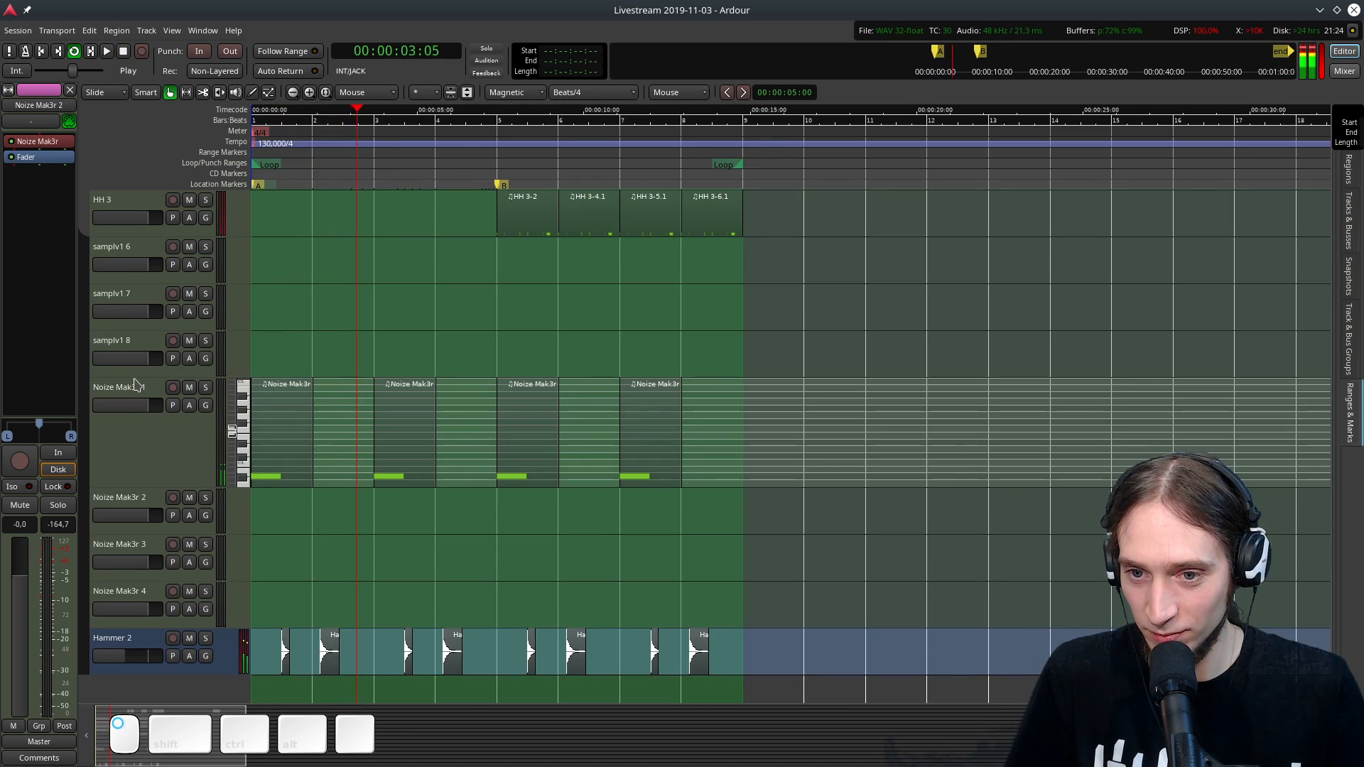
# Rename the Noize Mak3r 1 track as Wobble Reese and stop playback.
pyautogui.doubleClick(138, 385)
pyautogui.write('Wobble')
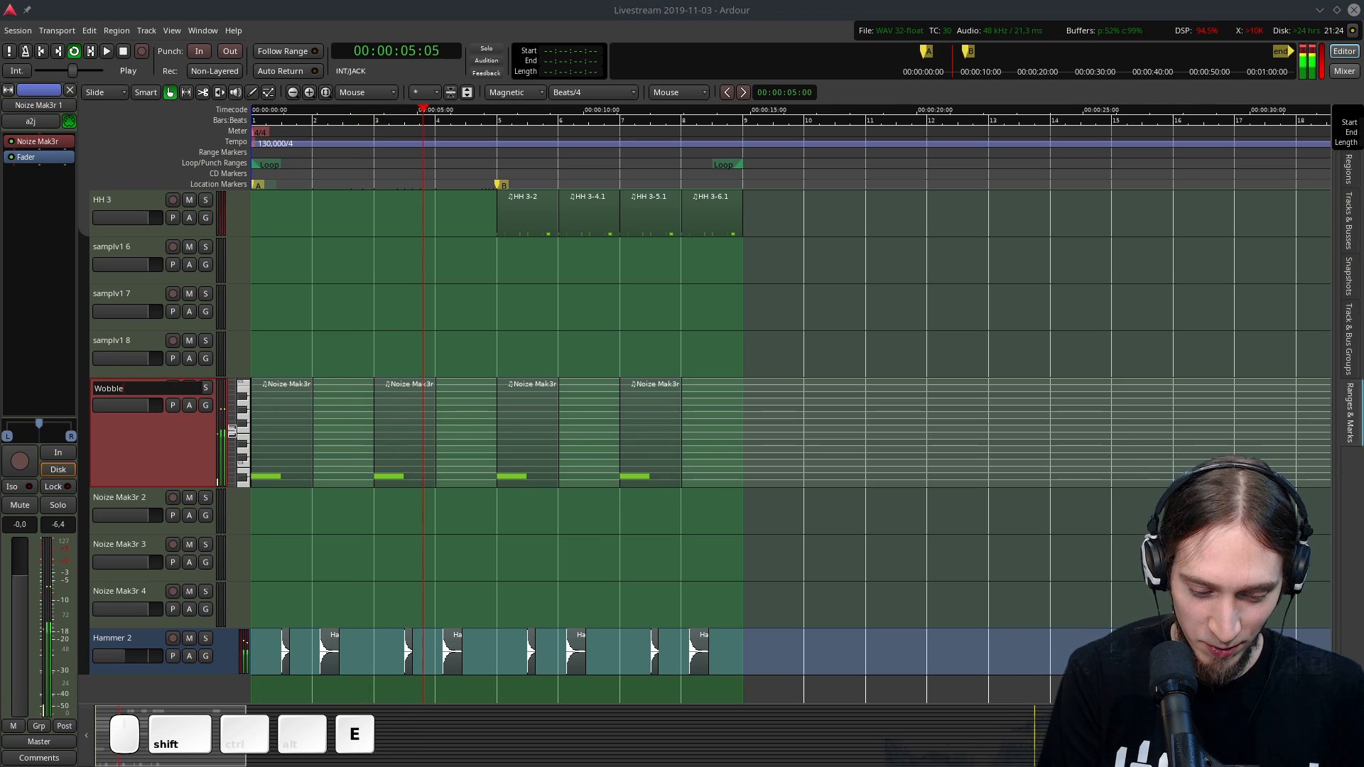
pyautogui.write(' Reese')
pyautogui.press('Return')
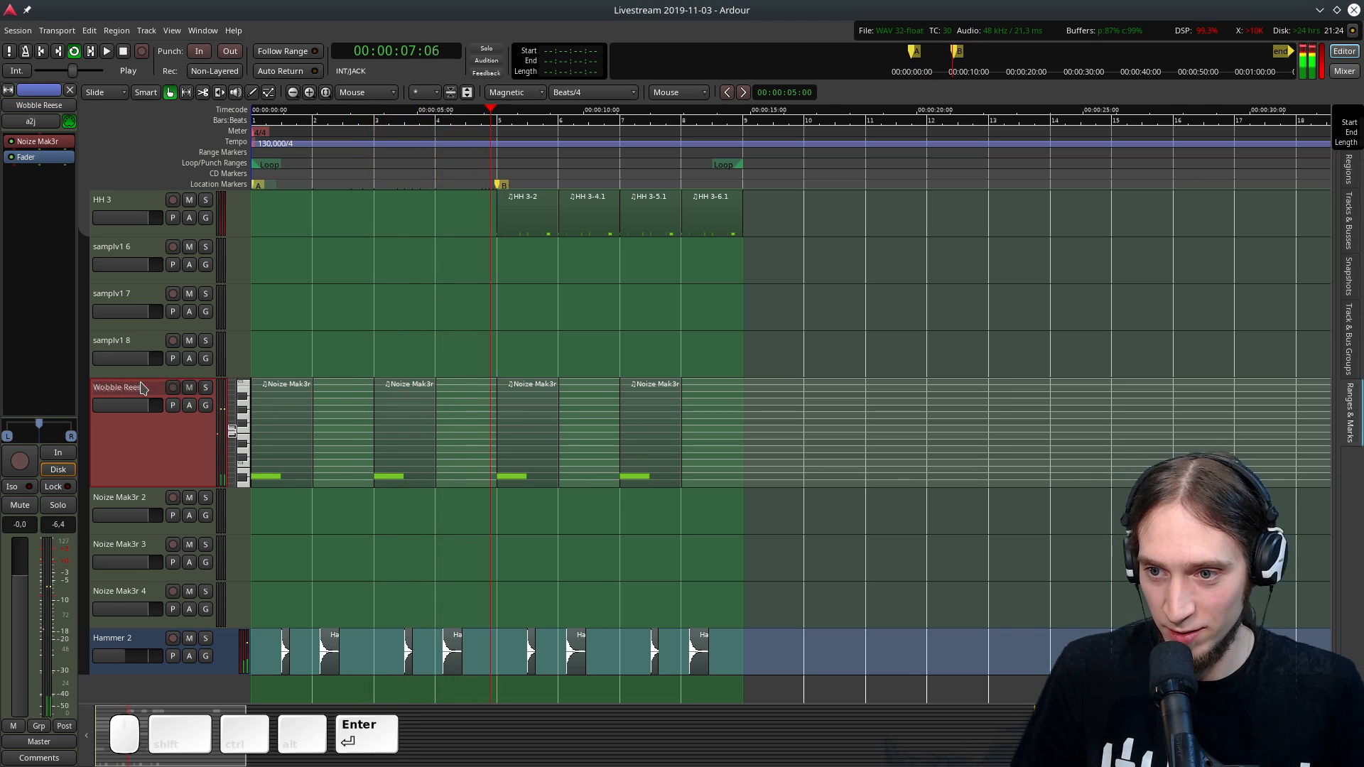
pyautogui.click(899, 519)
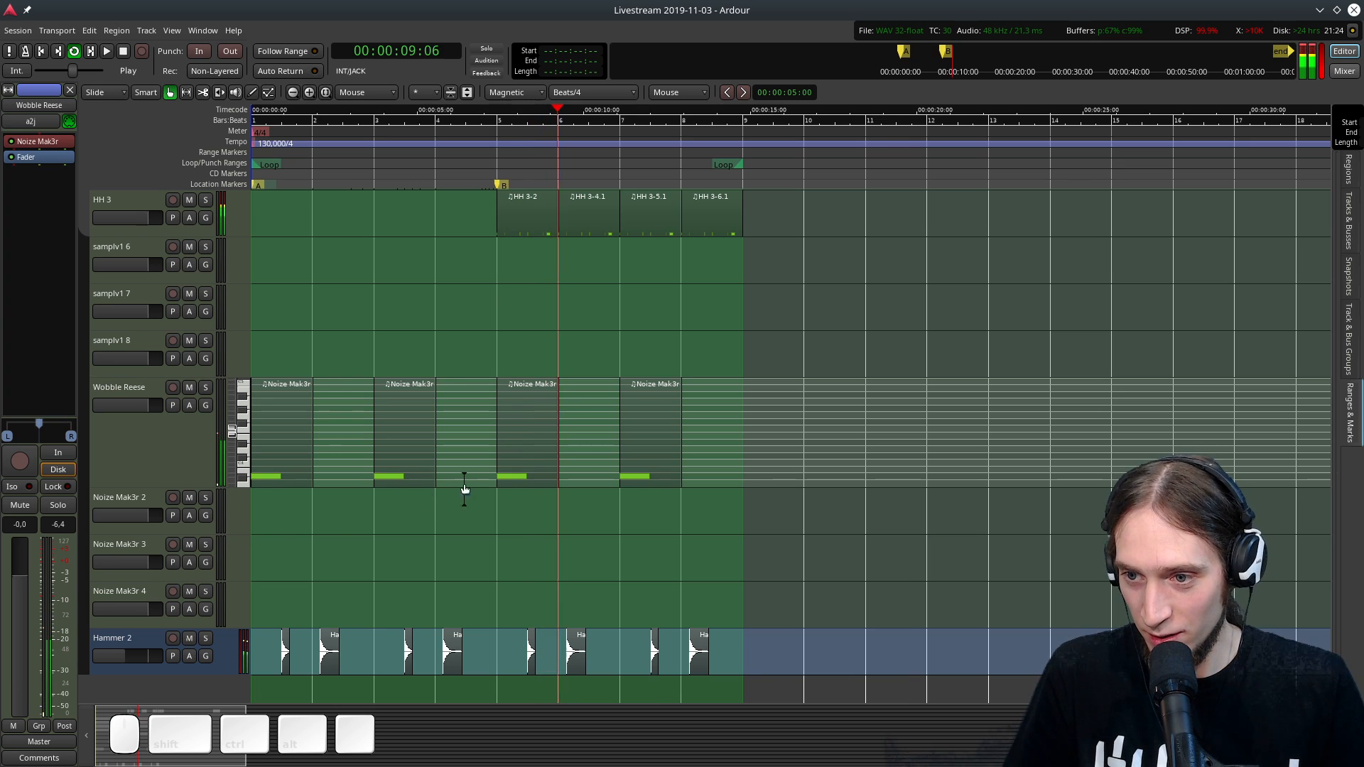
pyautogui.press('space')
# Open the Noize Mak3r 2 track's synth window and move it clear of the mixer strip.
pyautogui.doubleClick(134, 498)
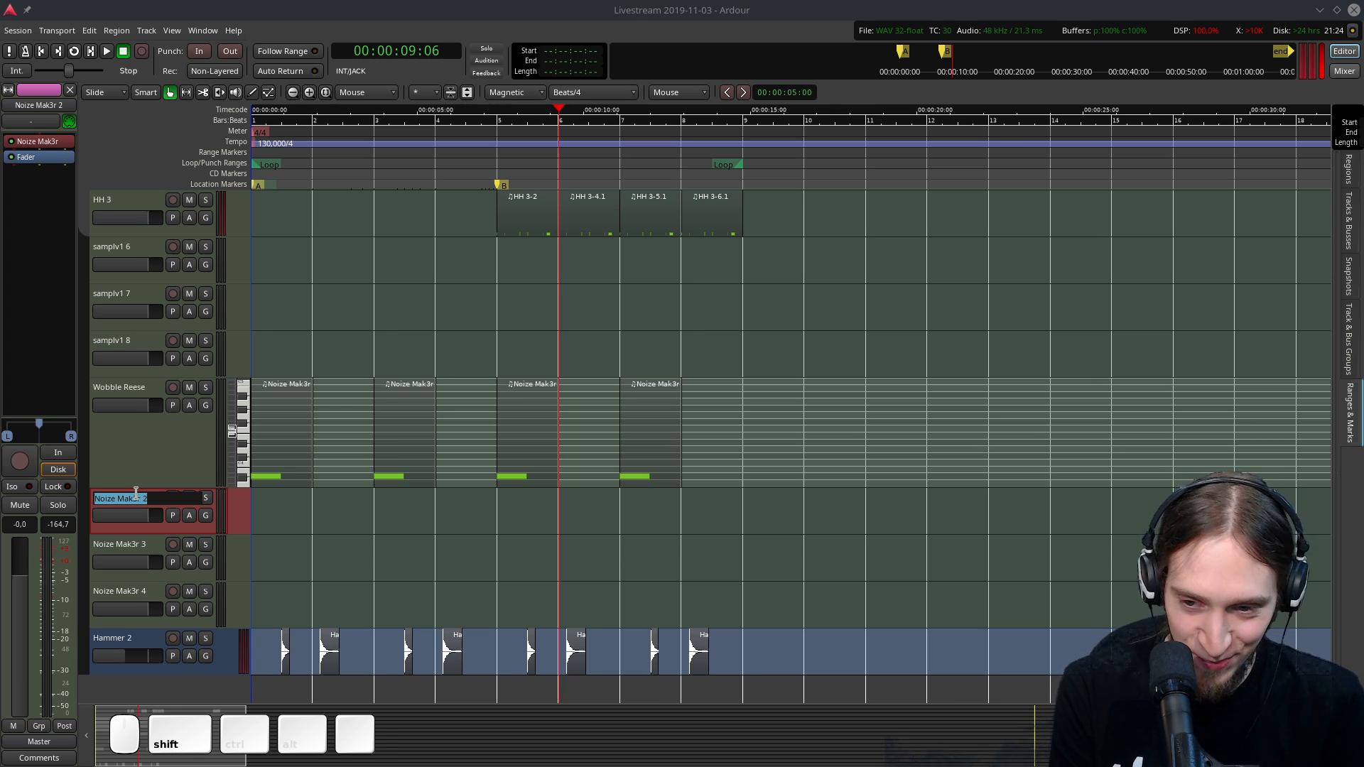
pyautogui.press('Escape')
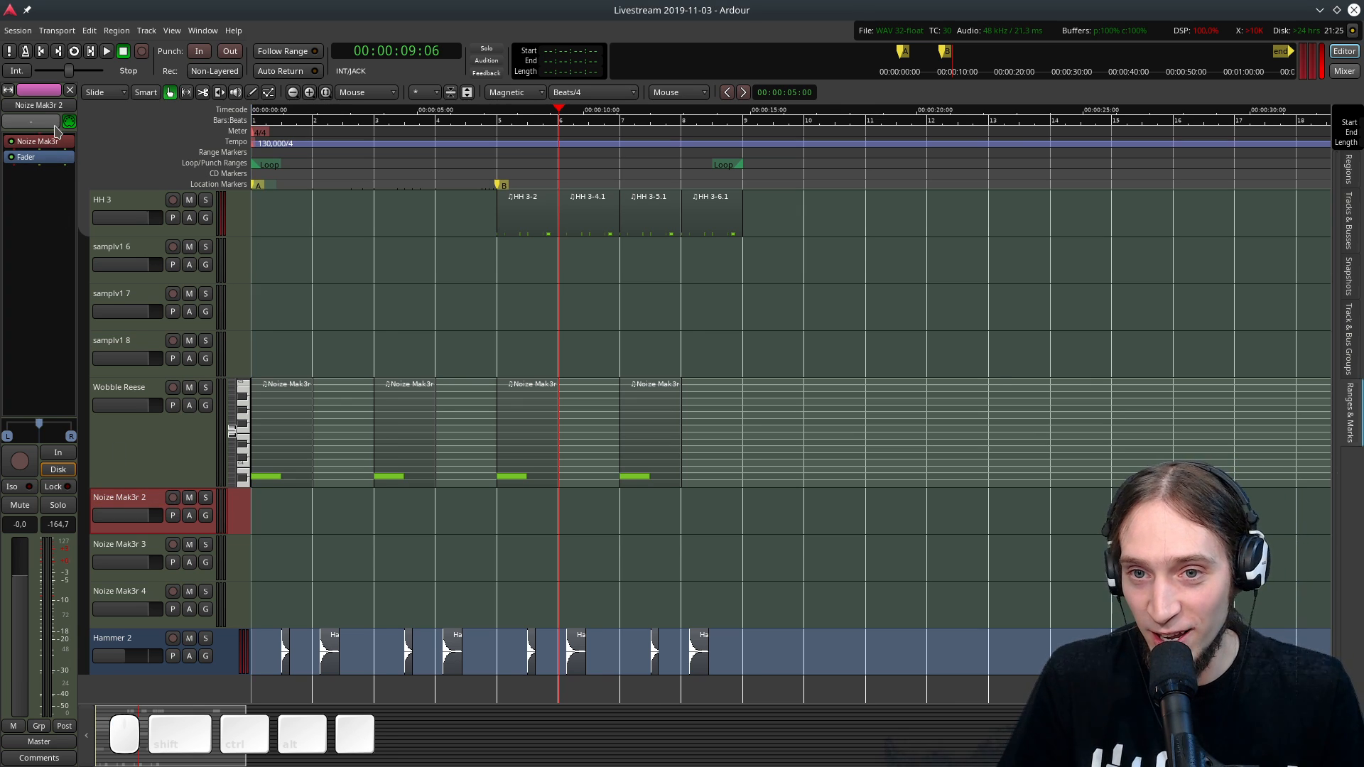
pyautogui.doubleClick(30, 144)
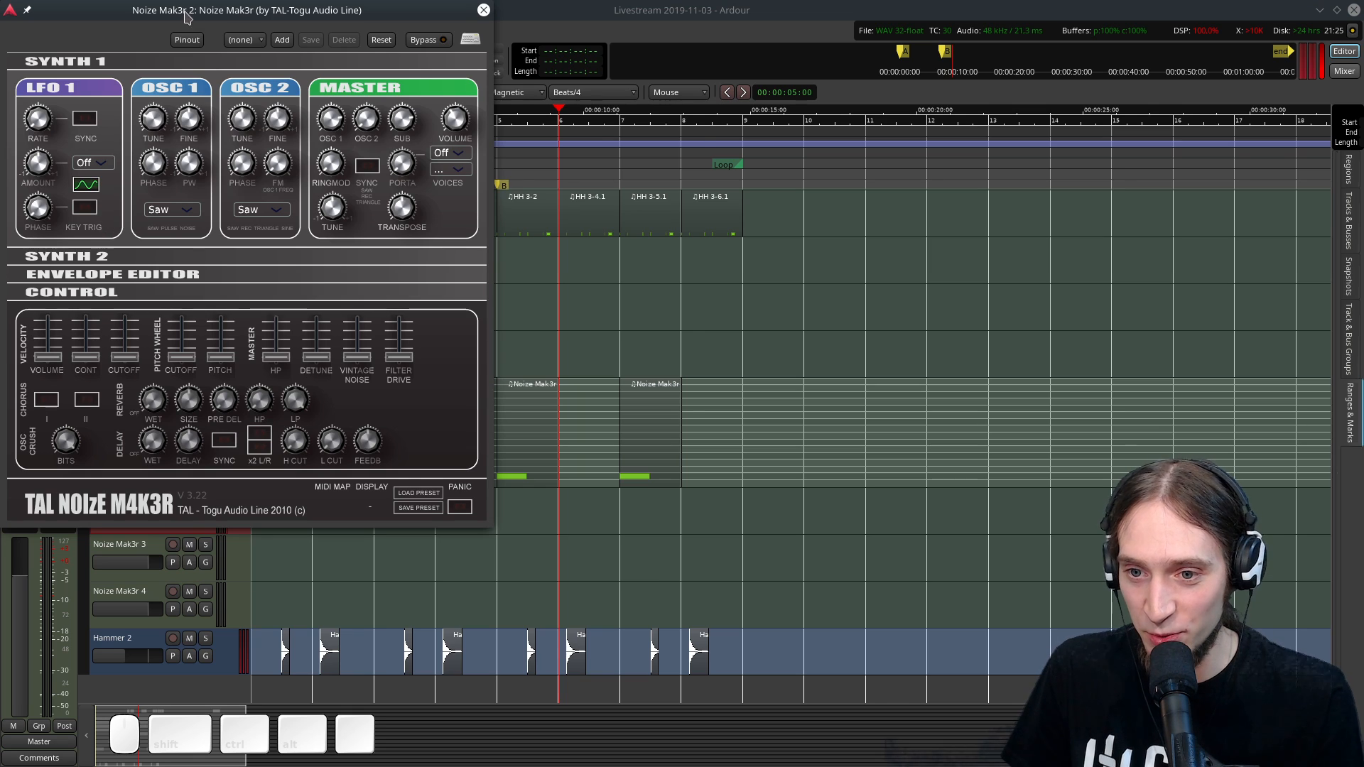
pyautogui.moveTo(186, 16); pyautogui.dragTo(684, 135)
# Connect MPK mini MIDI 1 to the Noize Mak3r 2 track's input and arm it for recording with its synth window open.
pyautogui.click(32, 121)
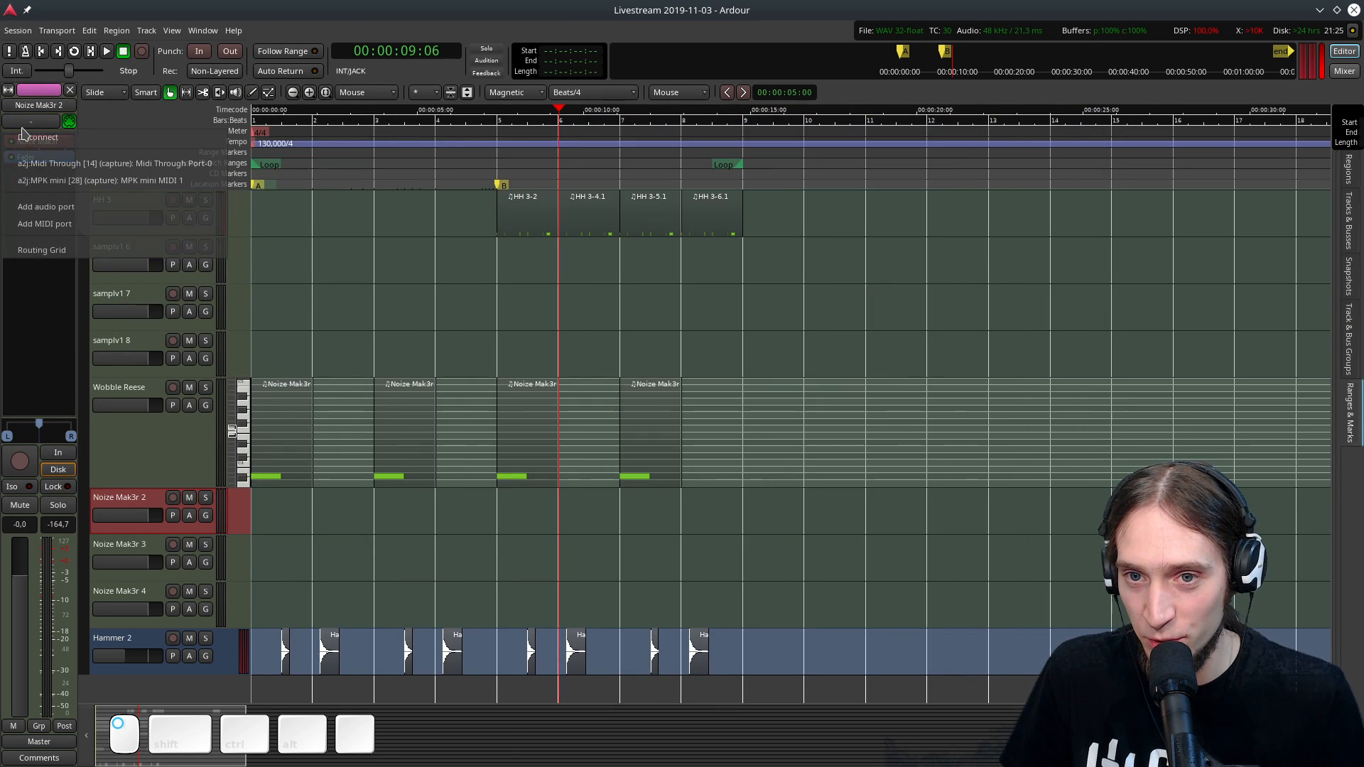
pyautogui.click(24, 124)
pyautogui.click(33, 181)
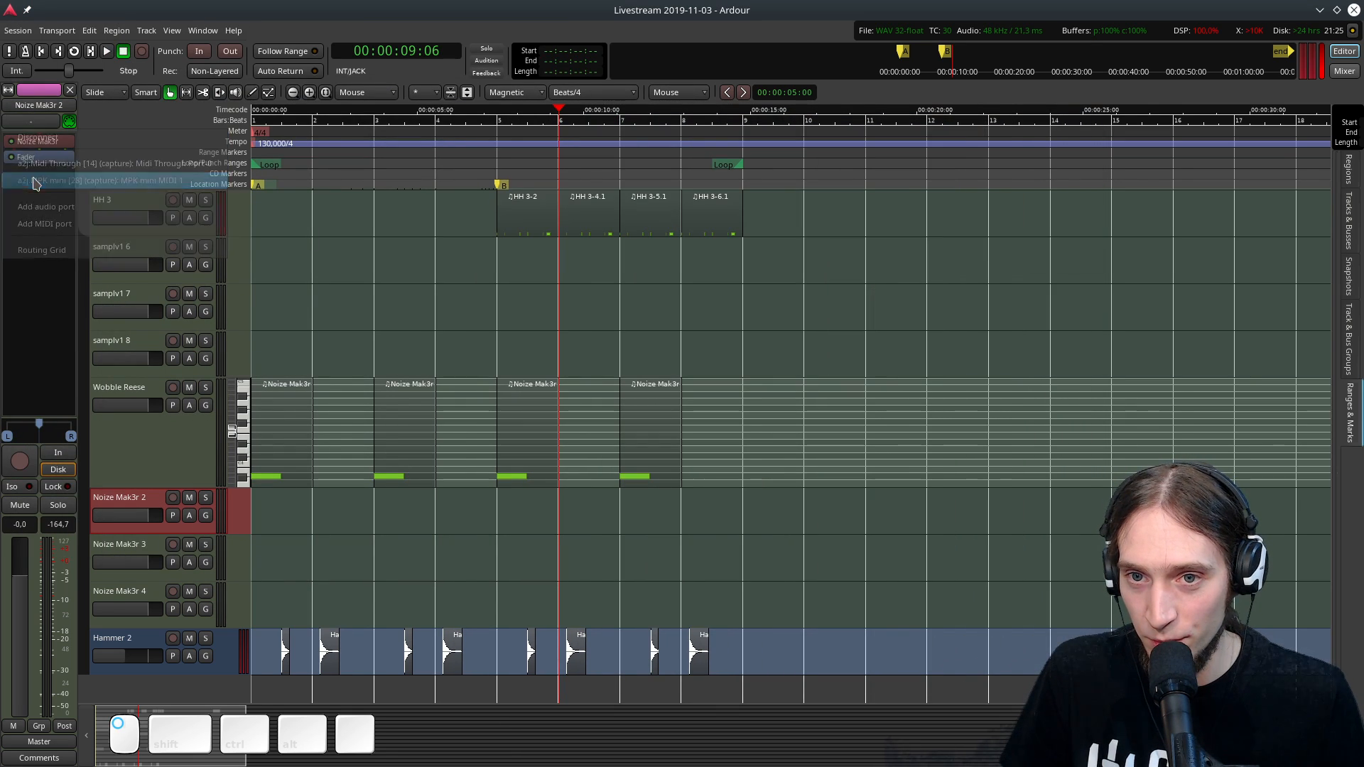
pyautogui.click(173, 498)
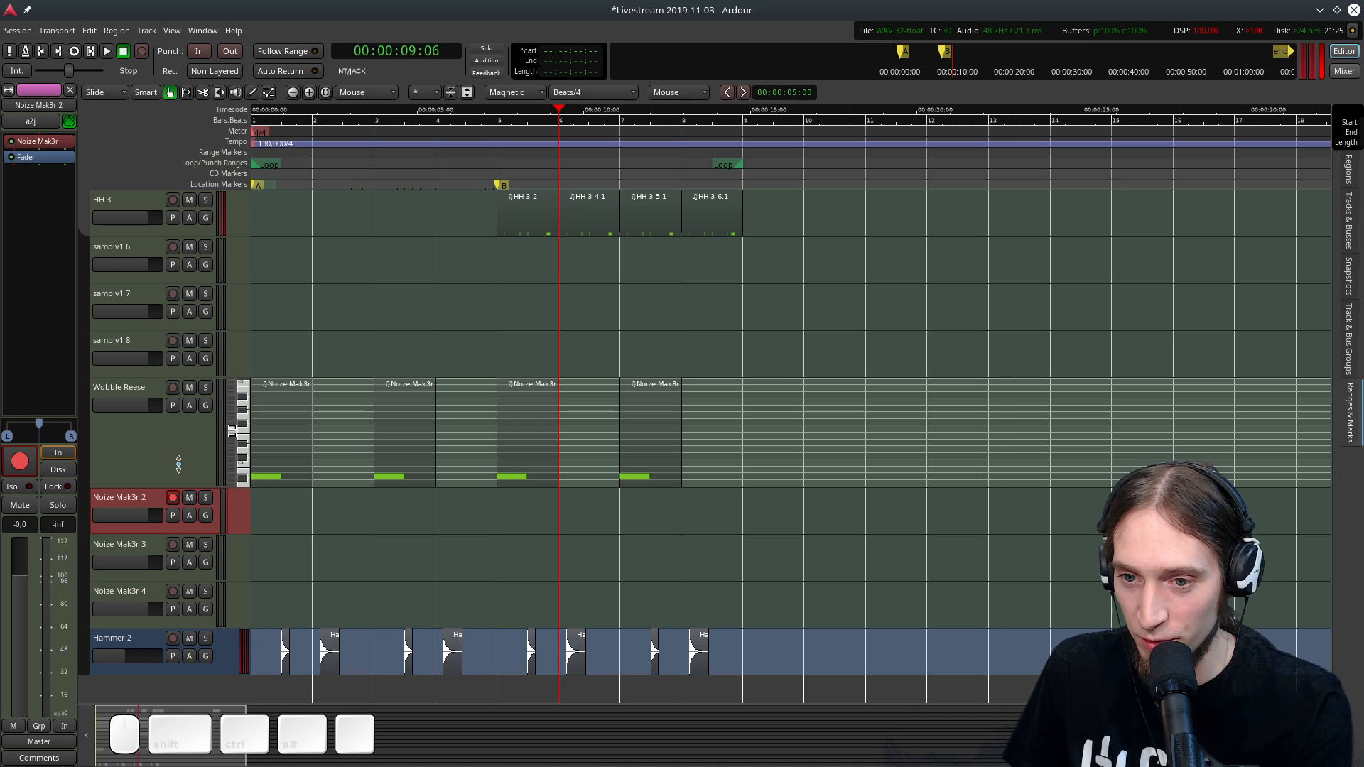
pyautogui.doubleClick(44, 142)
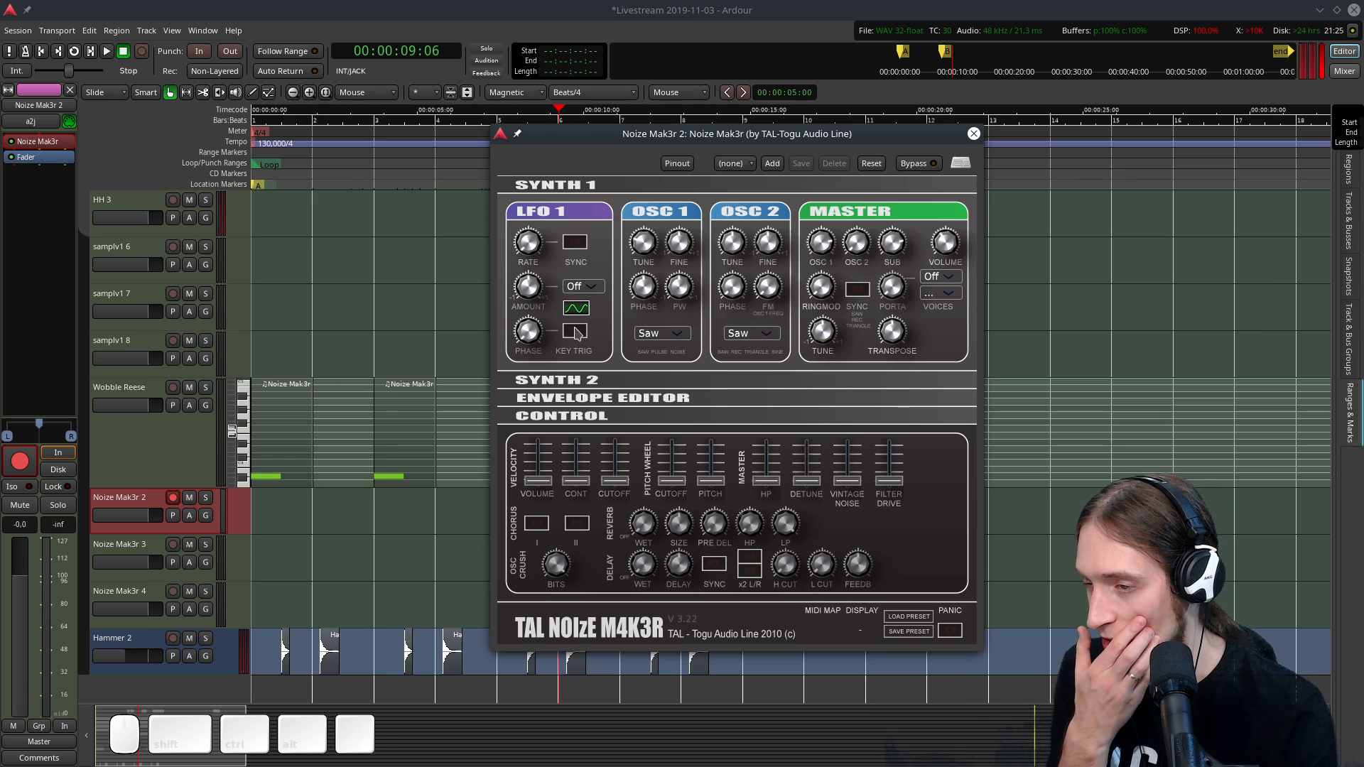
# Set the Noize Mak3r 2 synth to 6 voices and raise the sub-oscillator level to -6.05 dB, keeping oscillator 1 on Saw.
pyautogui.click(949, 293)
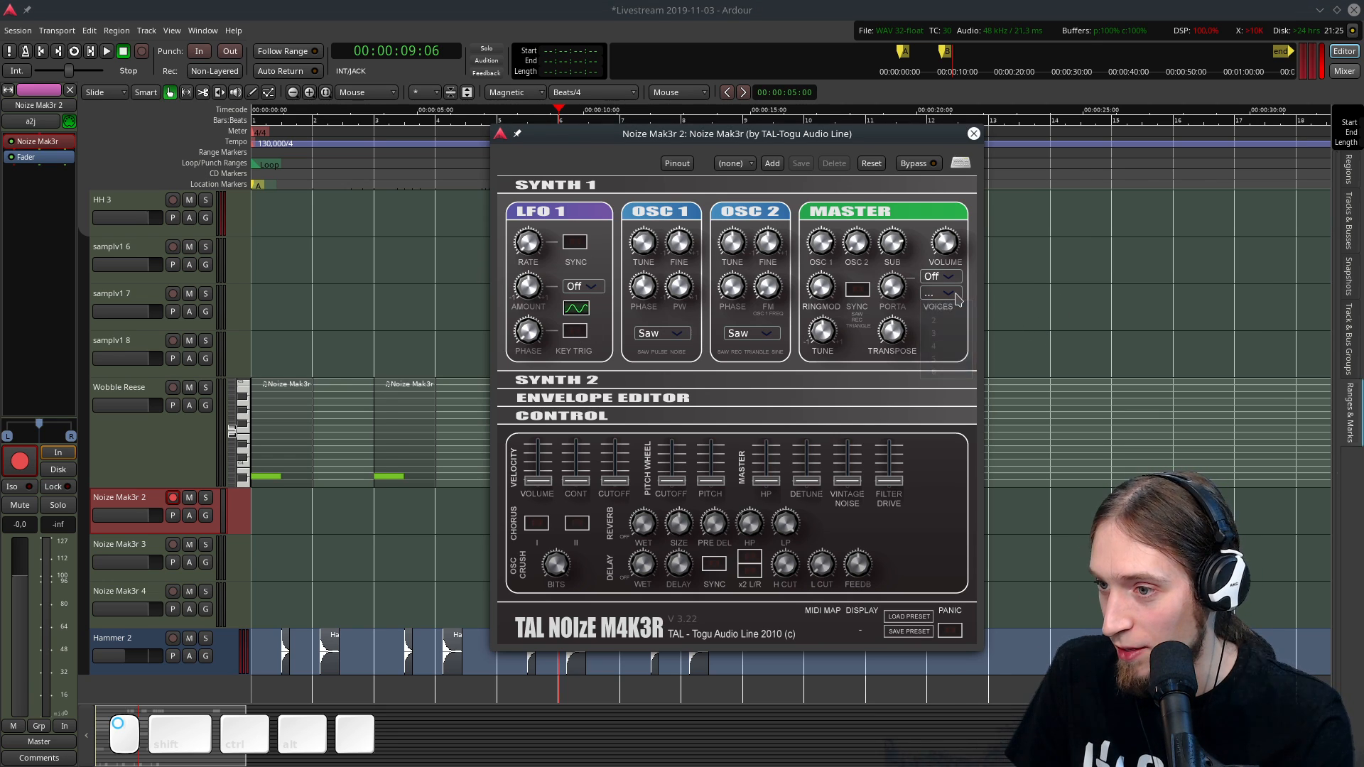
pyautogui.click(943, 276)
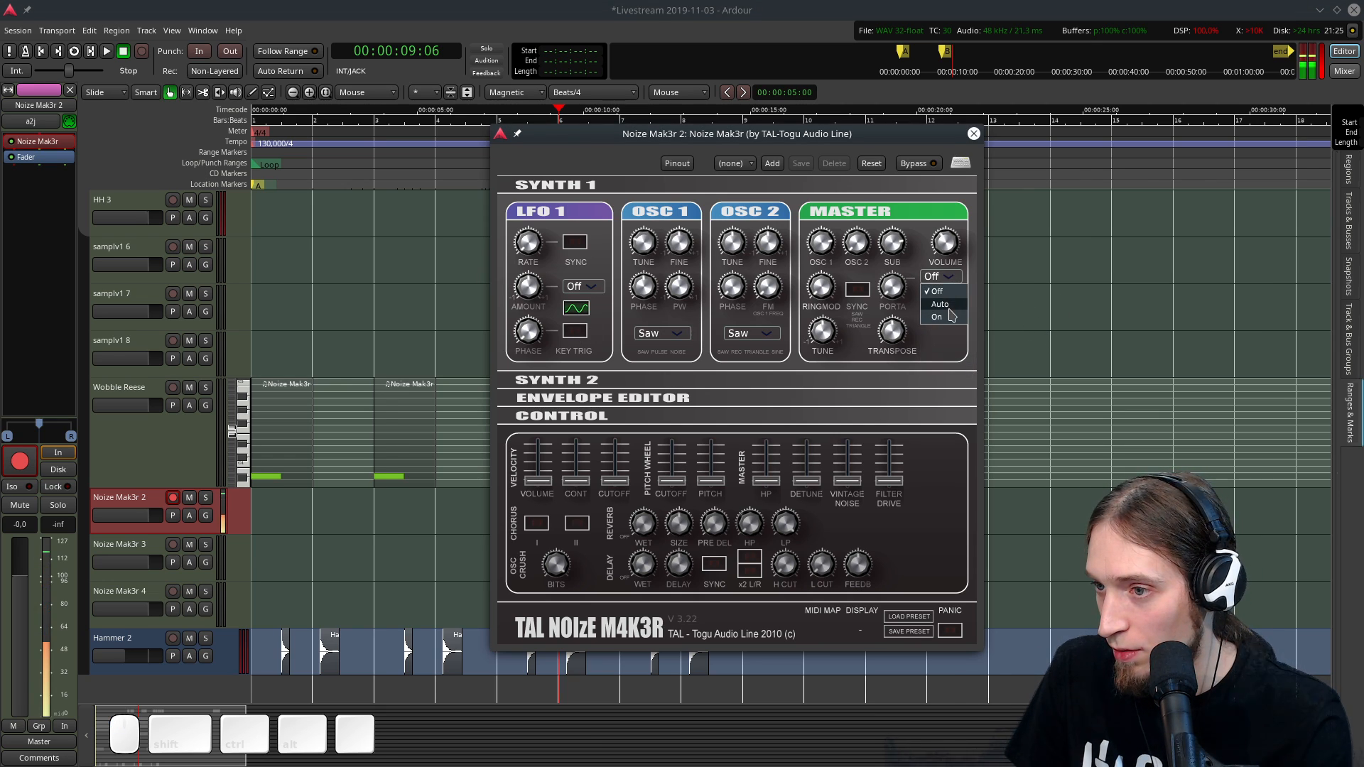
pyautogui.click(939, 292)
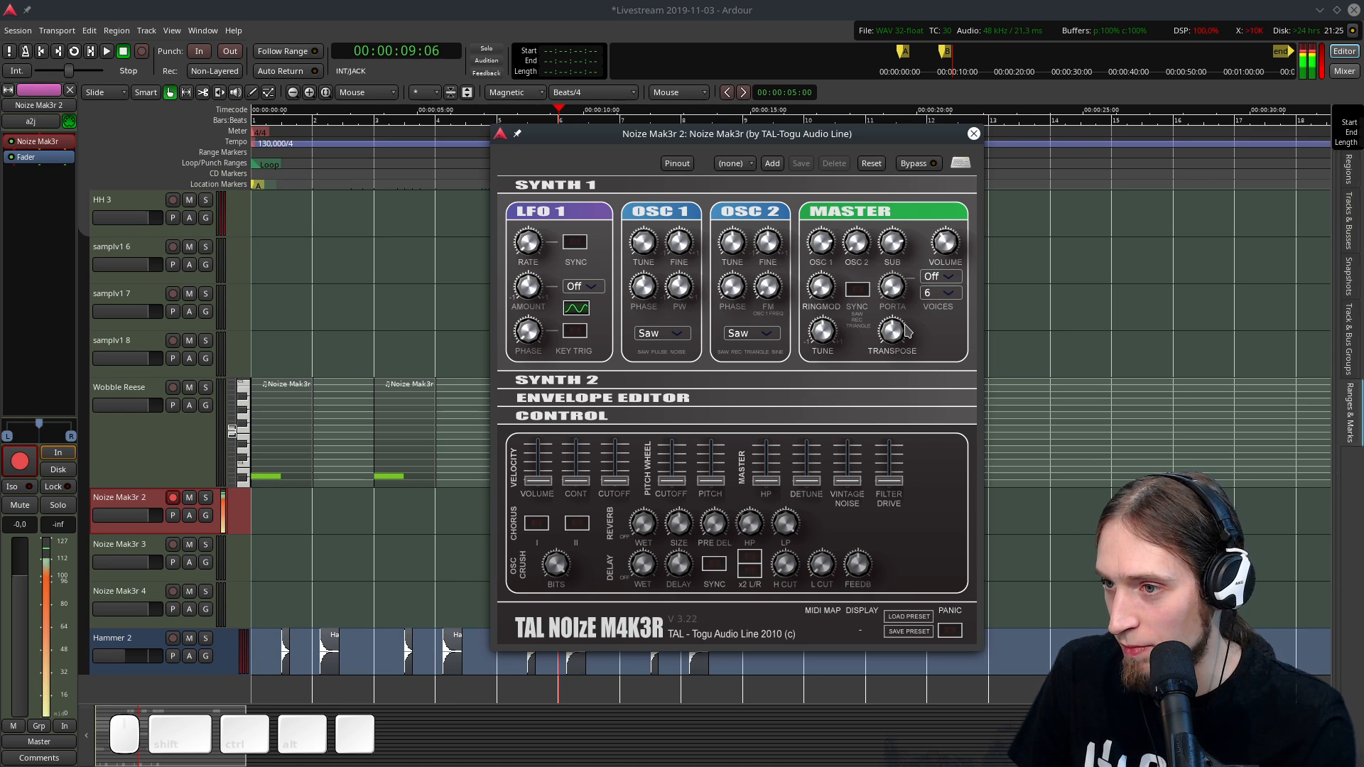
pyautogui.moveTo(893, 243); pyautogui.dragTo(876, 95)
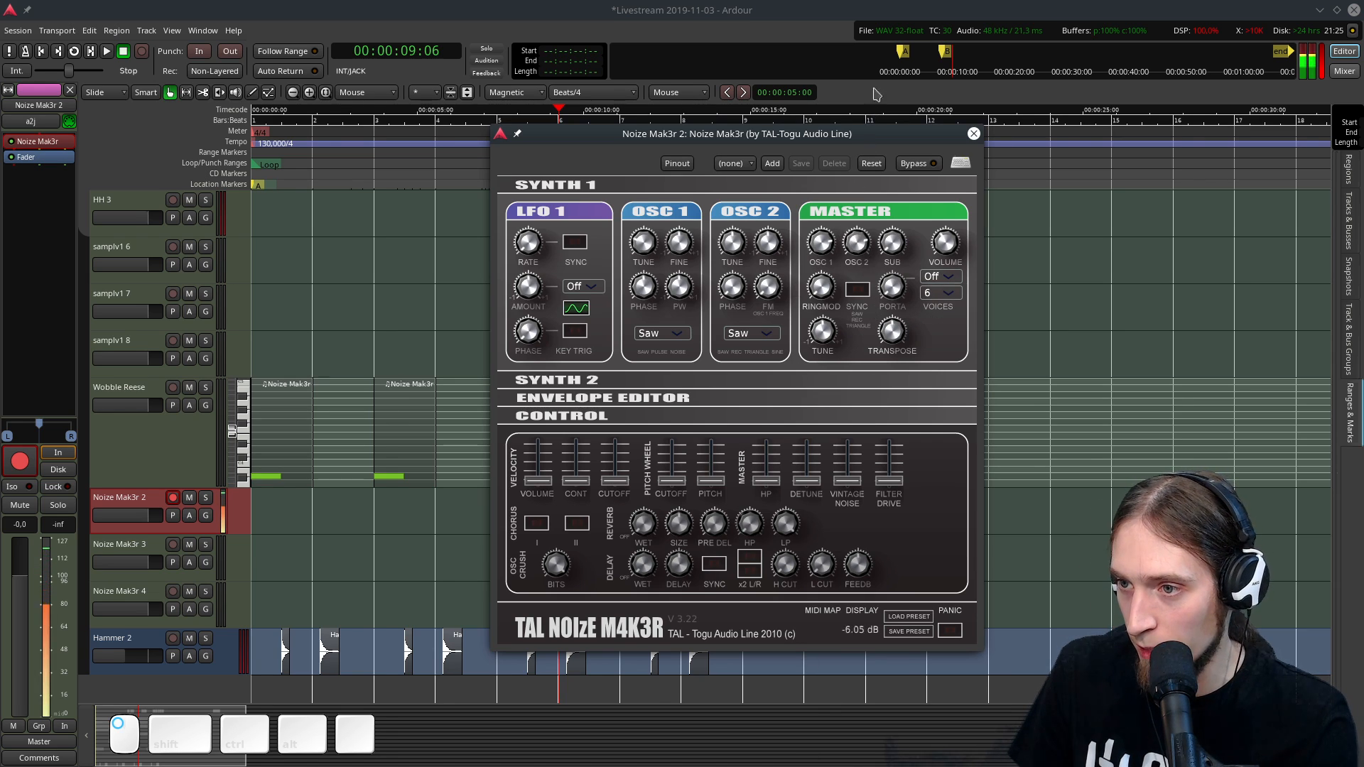
pyautogui.click(661, 333)
pyautogui.click(671, 327)
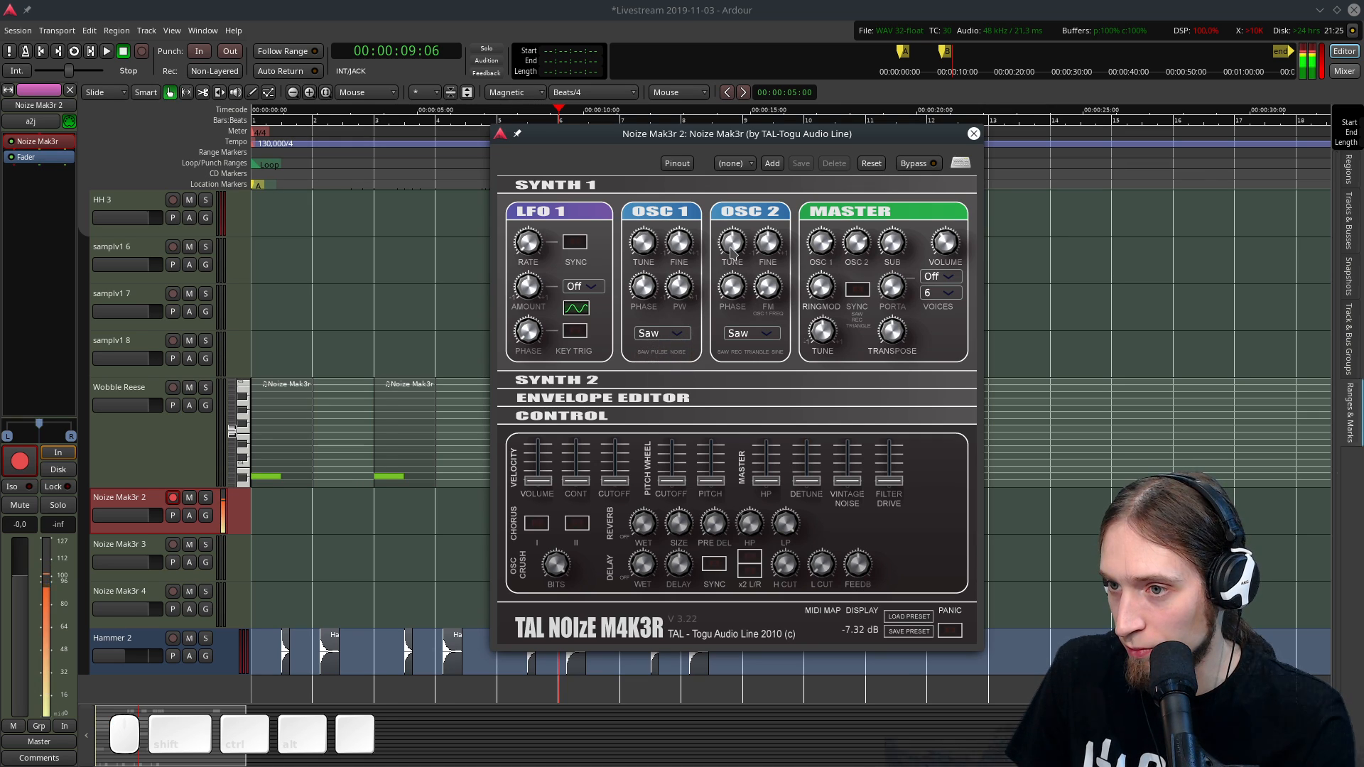
# Raise the tuning of oscillator 2, set oscillator 1's tune to 12, and detune the oscillators with fine tuning of 0.40.
pyautogui.moveTo(729, 247); pyautogui.dragTo(729, 286)
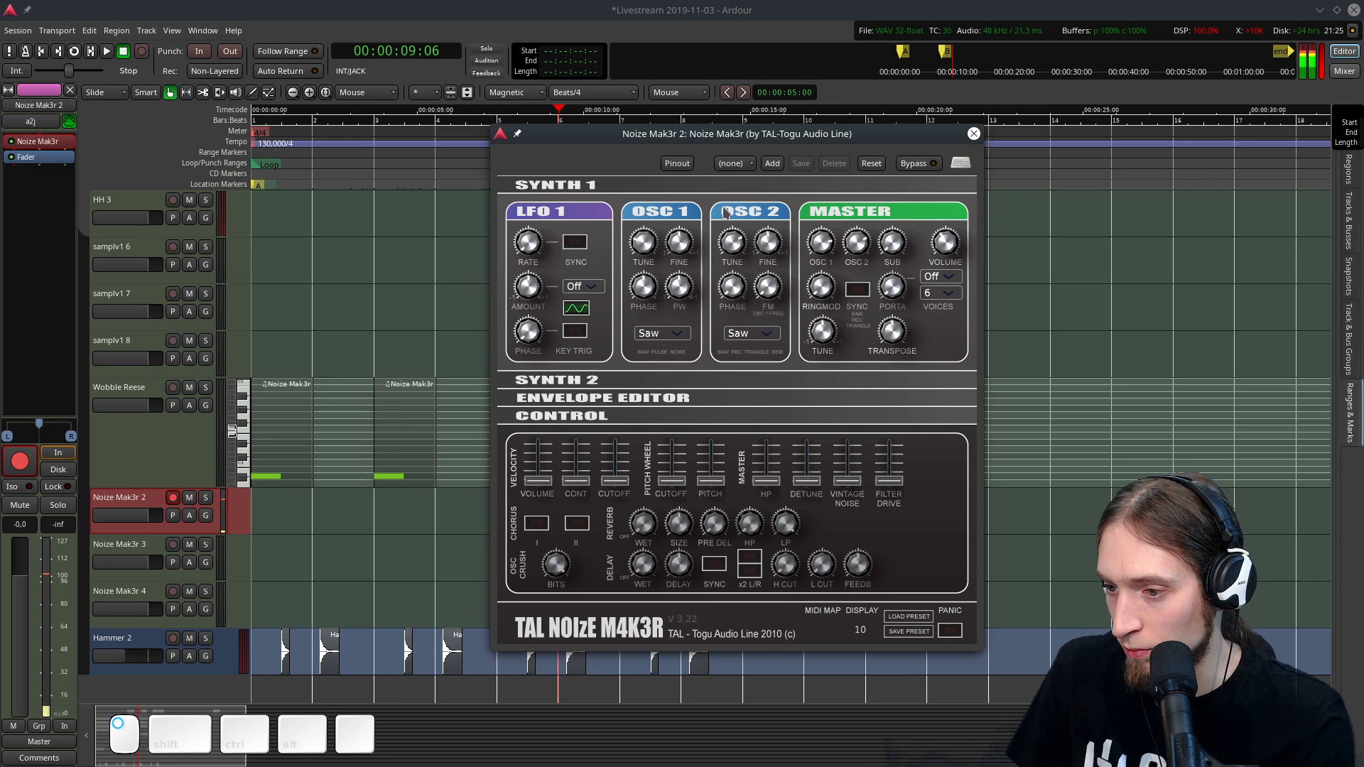
pyautogui.moveTo(643, 243); pyautogui.dragTo(642, 155)
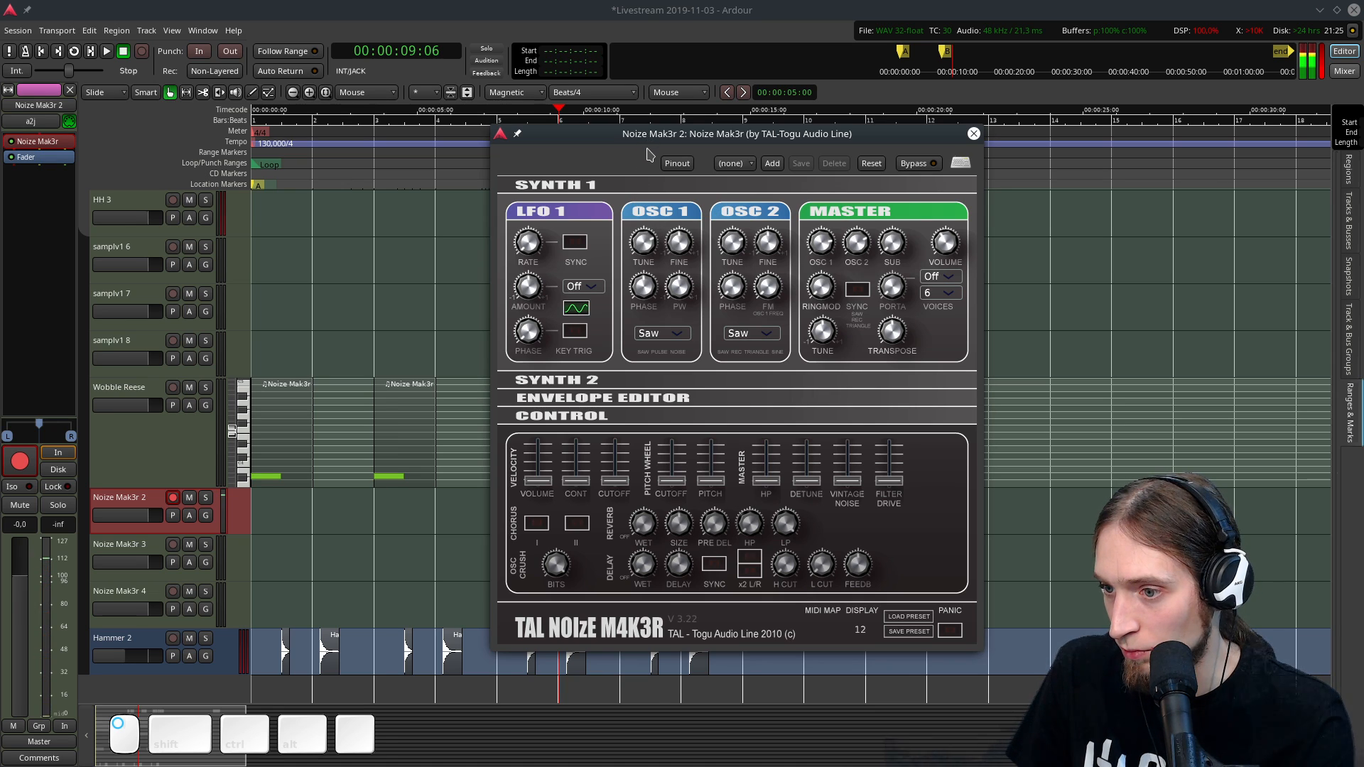
pyautogui.moveTo(679, 245); pyautogui.dragTo(774, 219)
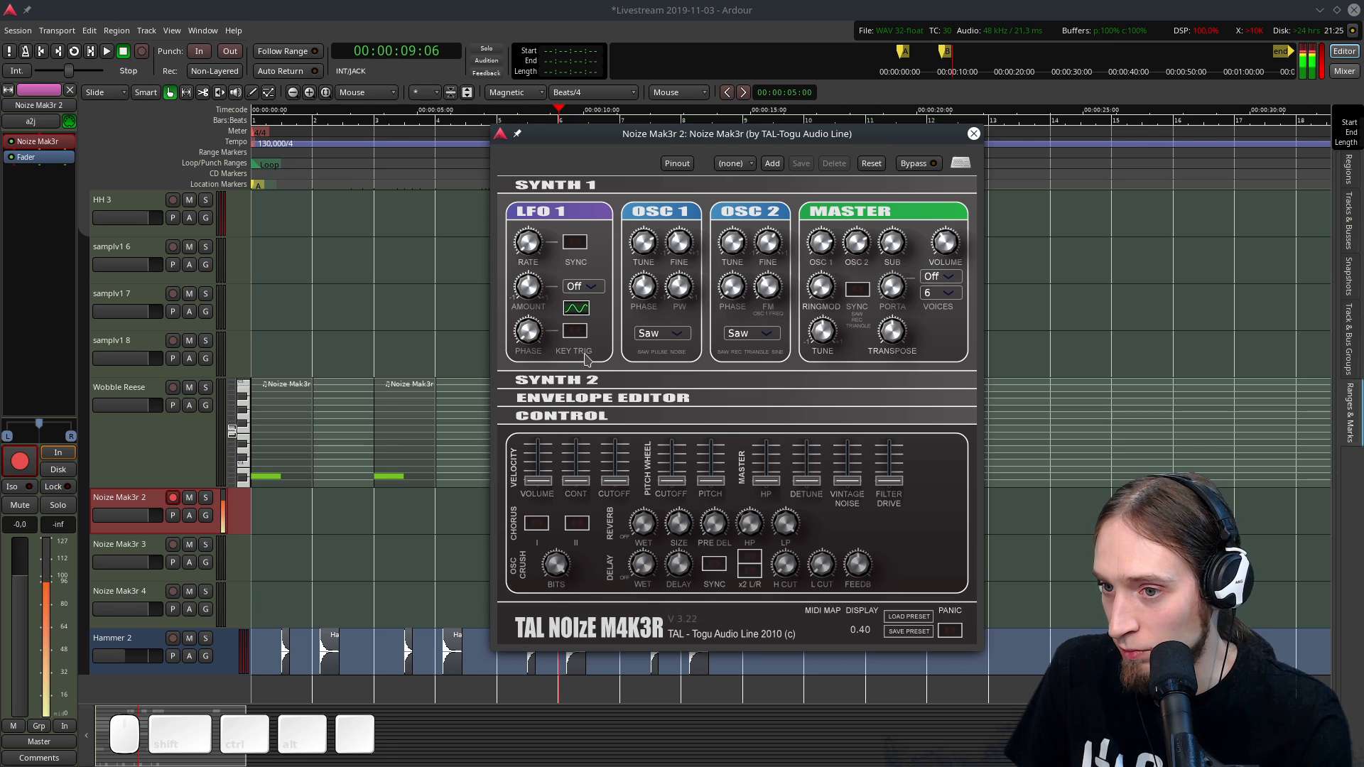
# Switch the synth's filter type to Notch and adjust the filter knobs.
pyautogui.click(571, 385)
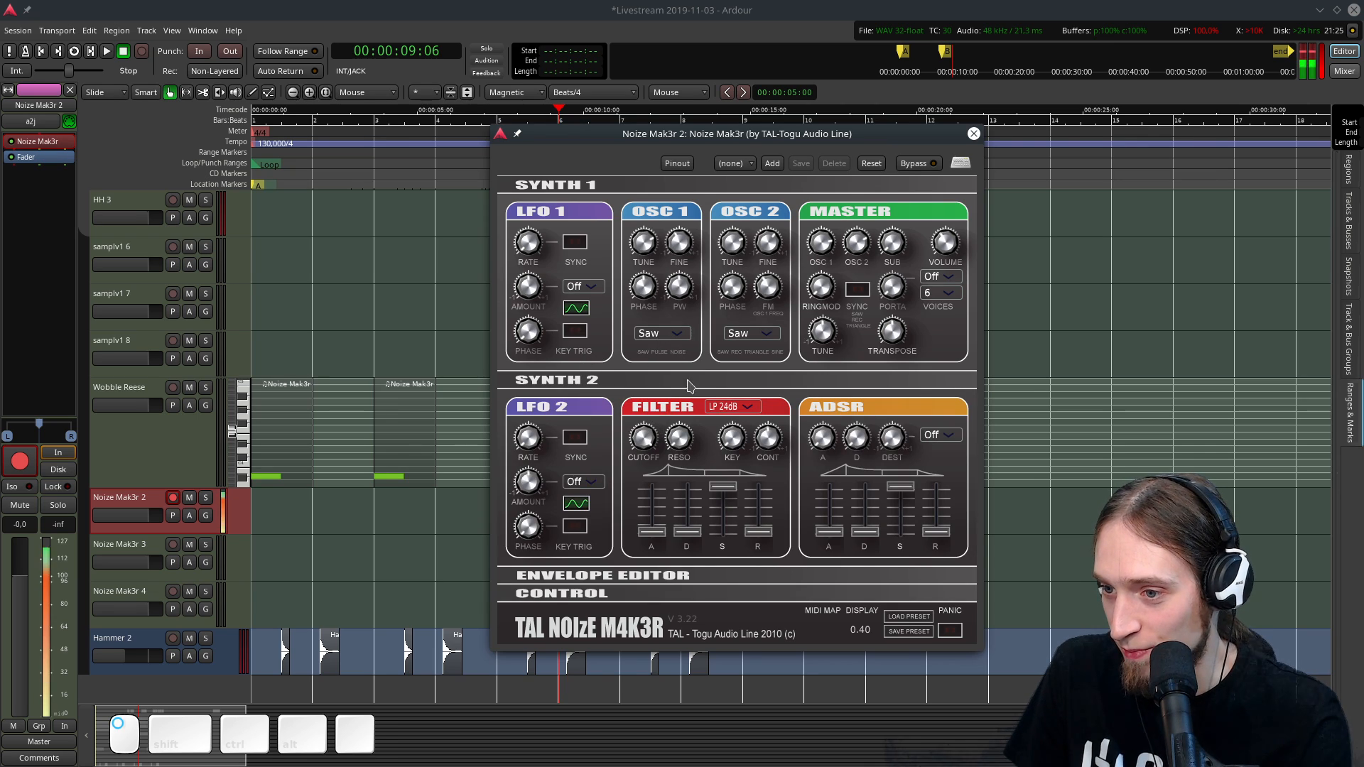
pyautogui.click(724, 410)
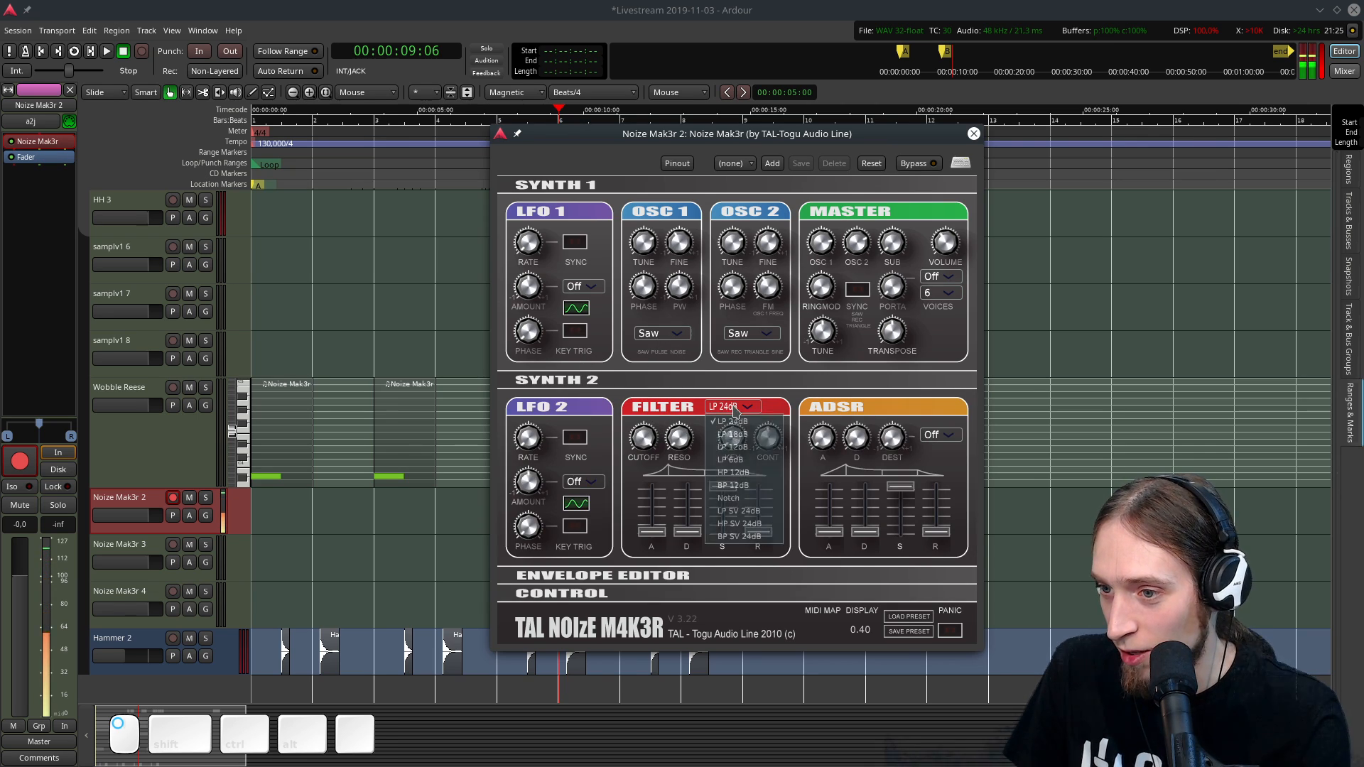
pyautogui.click(746, 504)
pyautogui.moveTo(647, 440); pyautogui.dragTo(775, 479)
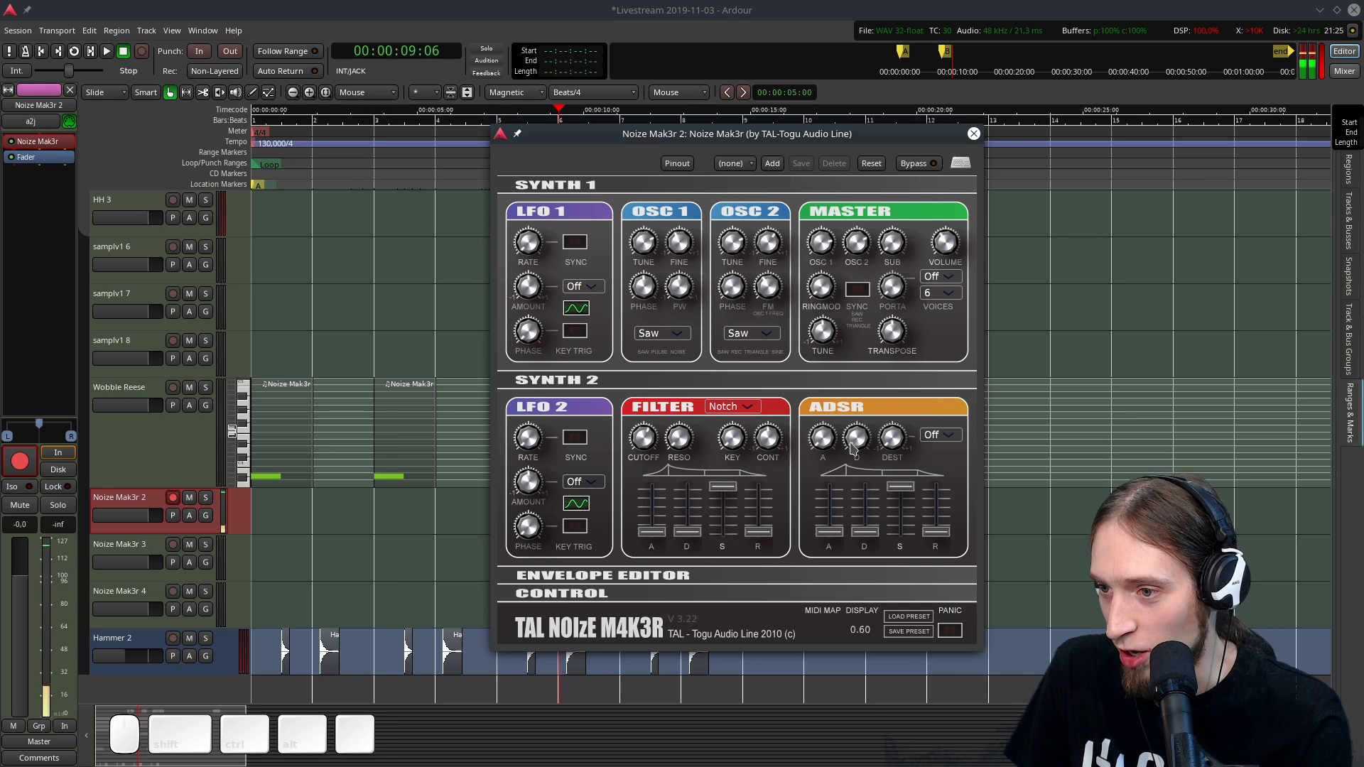
# Route LFO 2 to the filter and set its rate to 31.10 Hz.
pyautogui.click(581, 576)
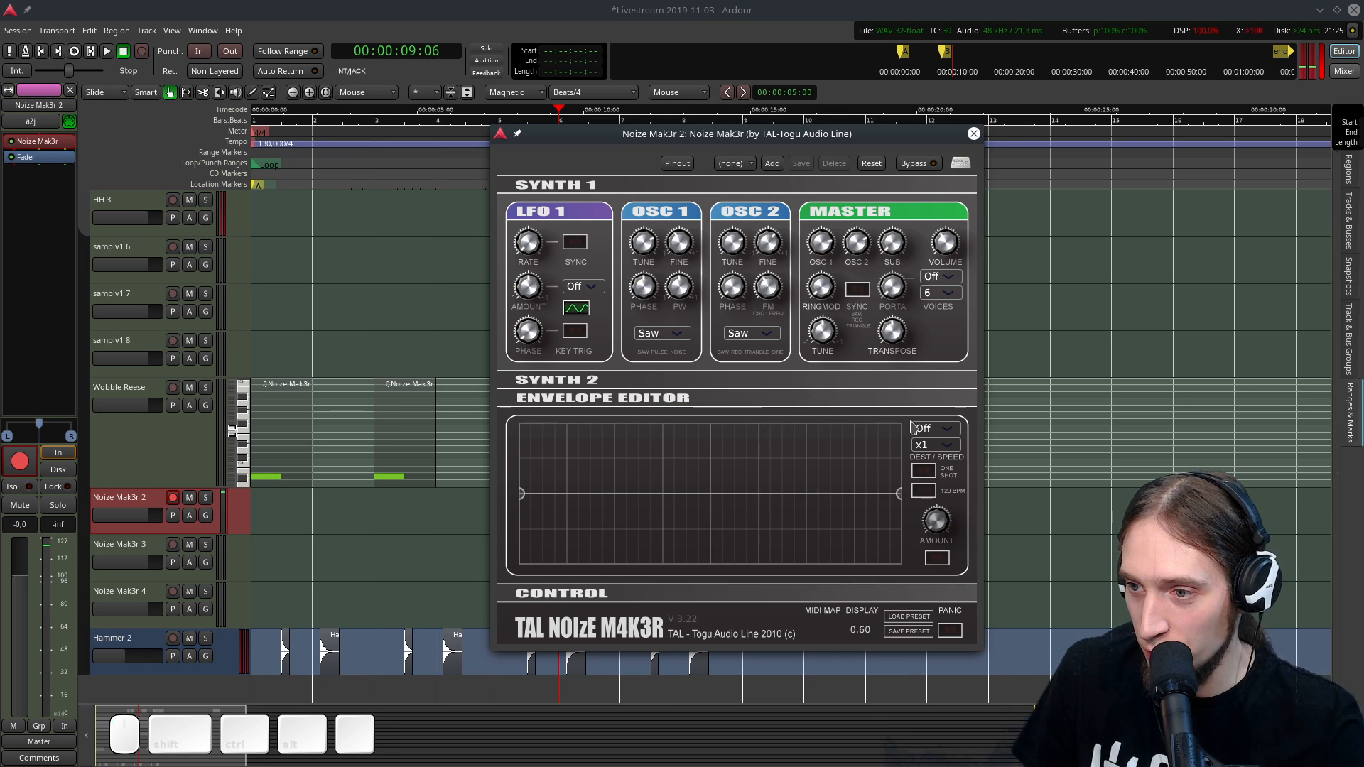
pyautogui.click(612, 400)
pyautogui.click(583, 481)
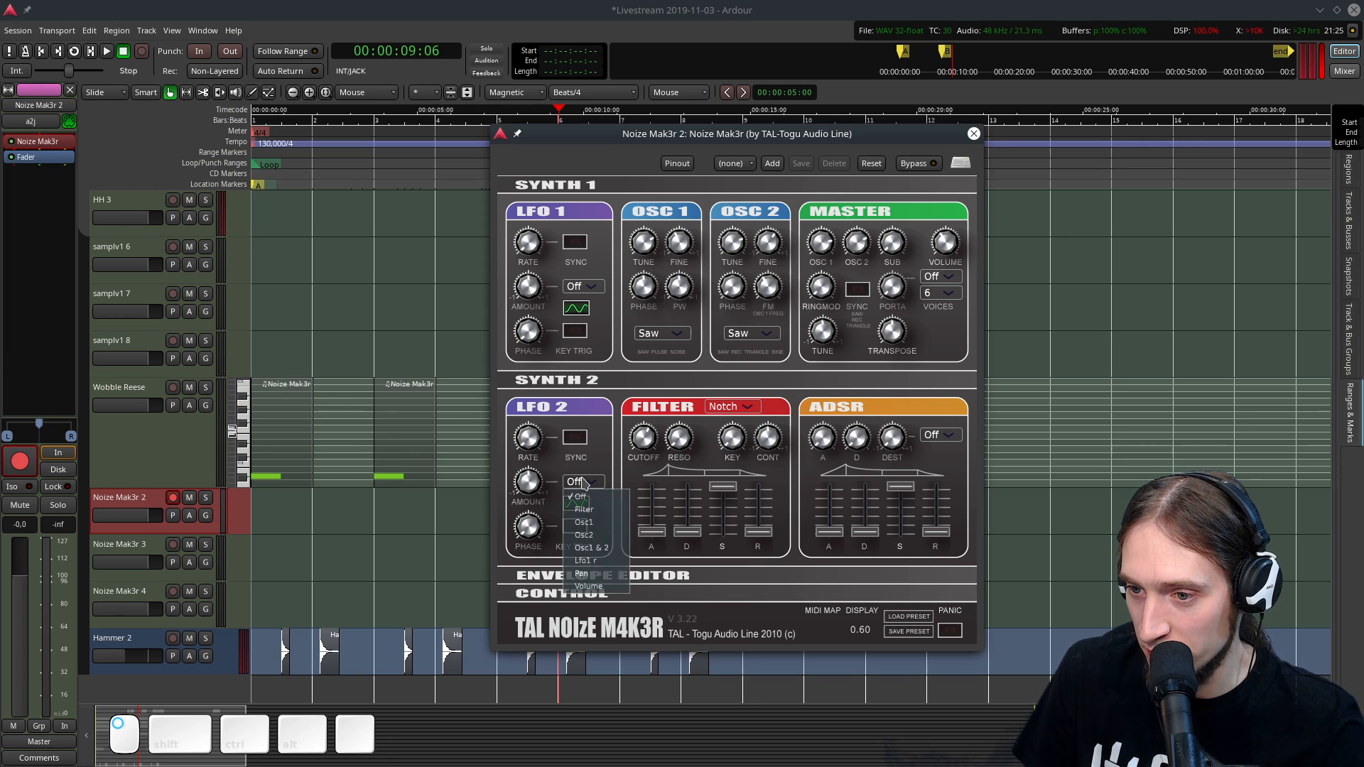
pyautogui.click(589, 501)
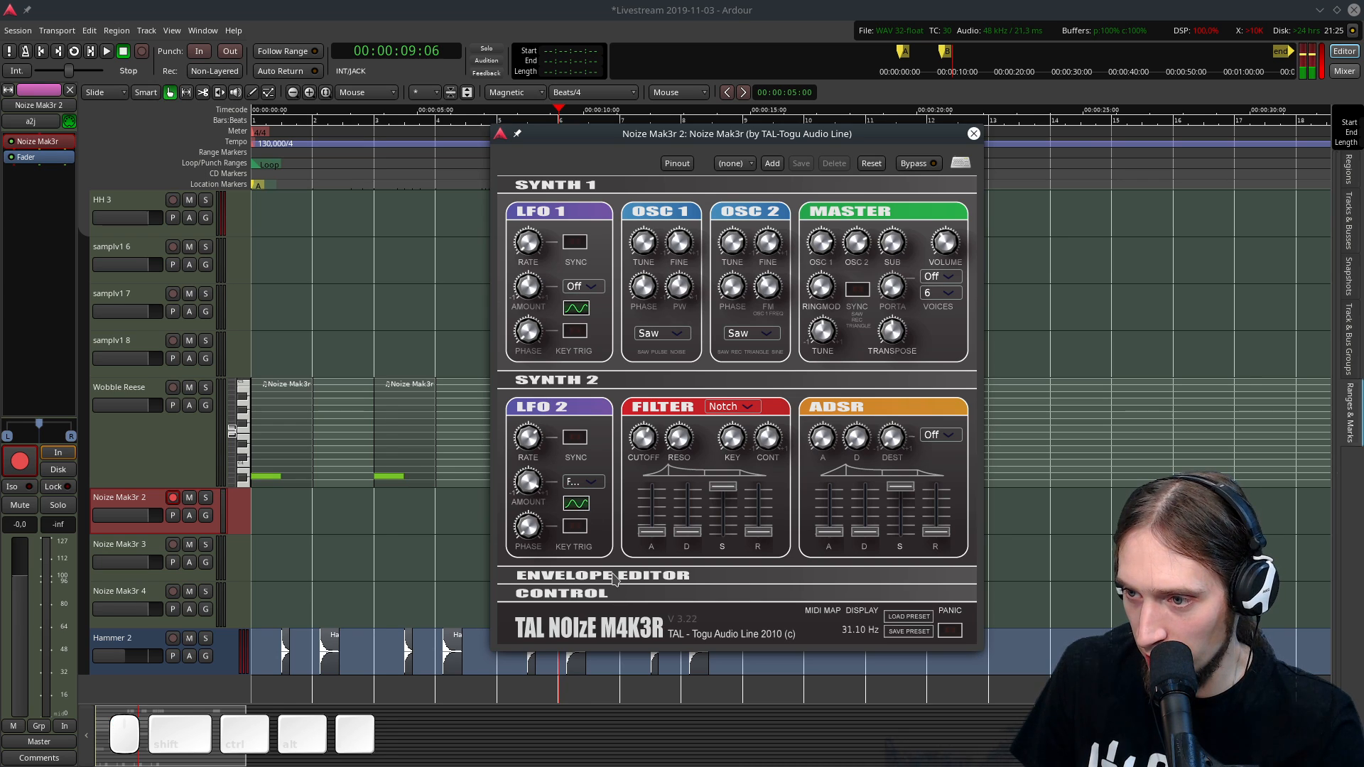
pyautogui.click(957, 435)
pyautogui.click(923, 402)
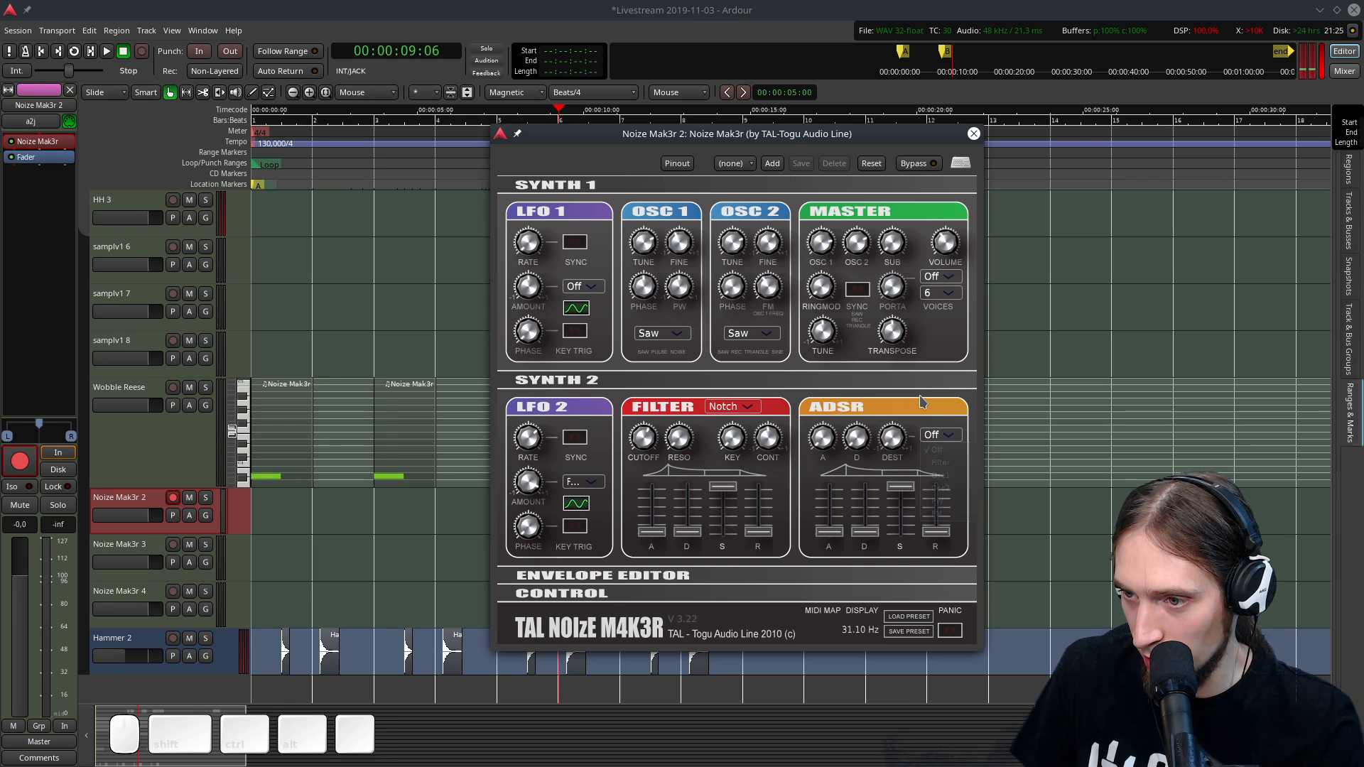
pyautogui.click(627, 575)
pyautogui.click(954, 430)
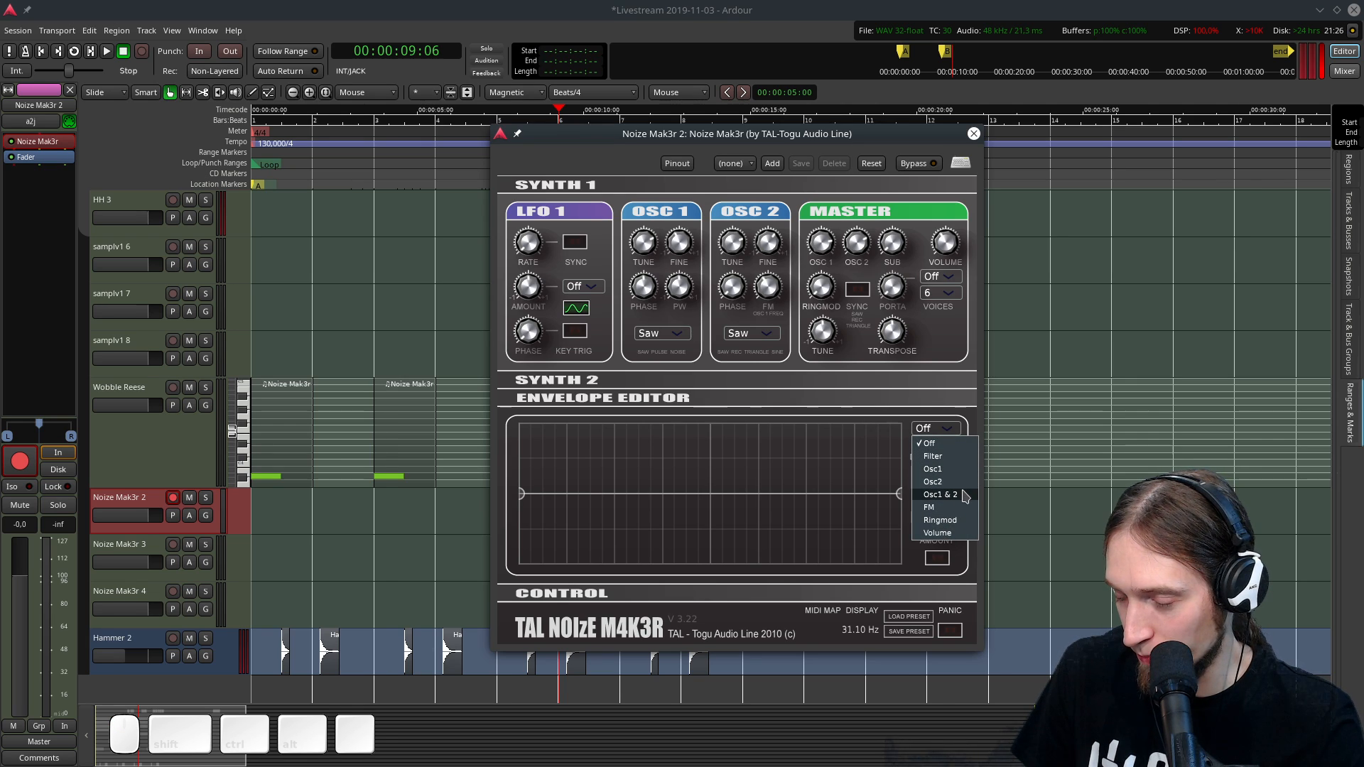
pyautogui.click(761, 473)
pyautogui.click(727, 454)
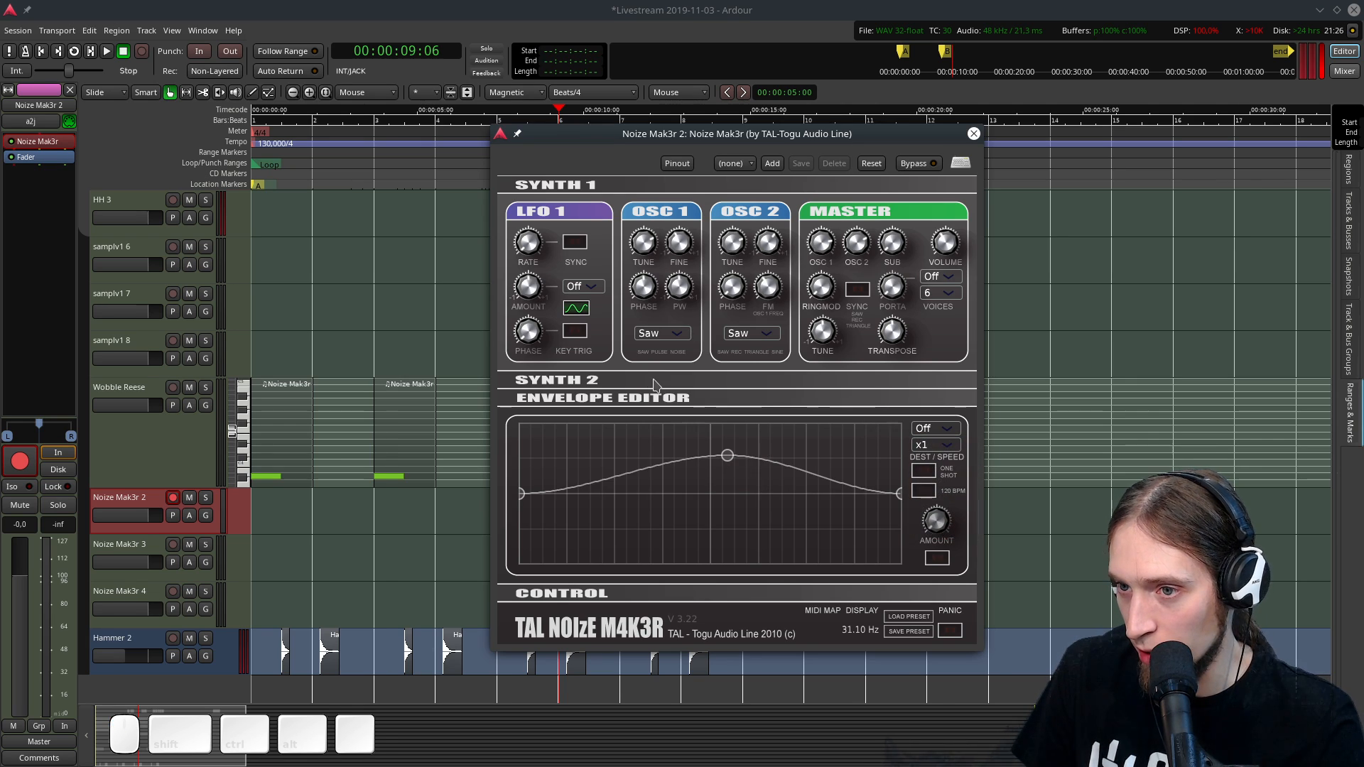
# Route LFO 1 to the LFO 2 rate, and enable both choruses, delay sync and some master high-pass before closing the synth window.
pyautogui.click(589, 288)
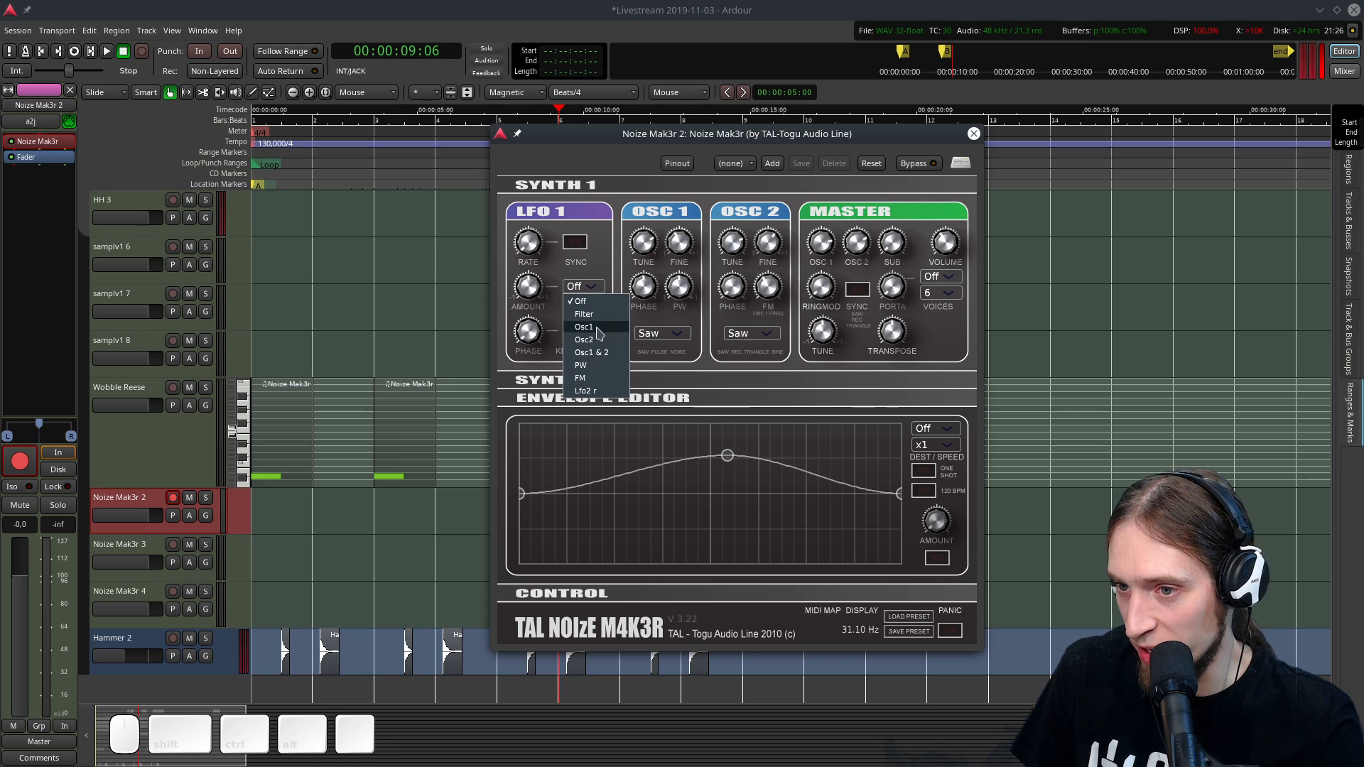
pyautogui.click(600, 392)
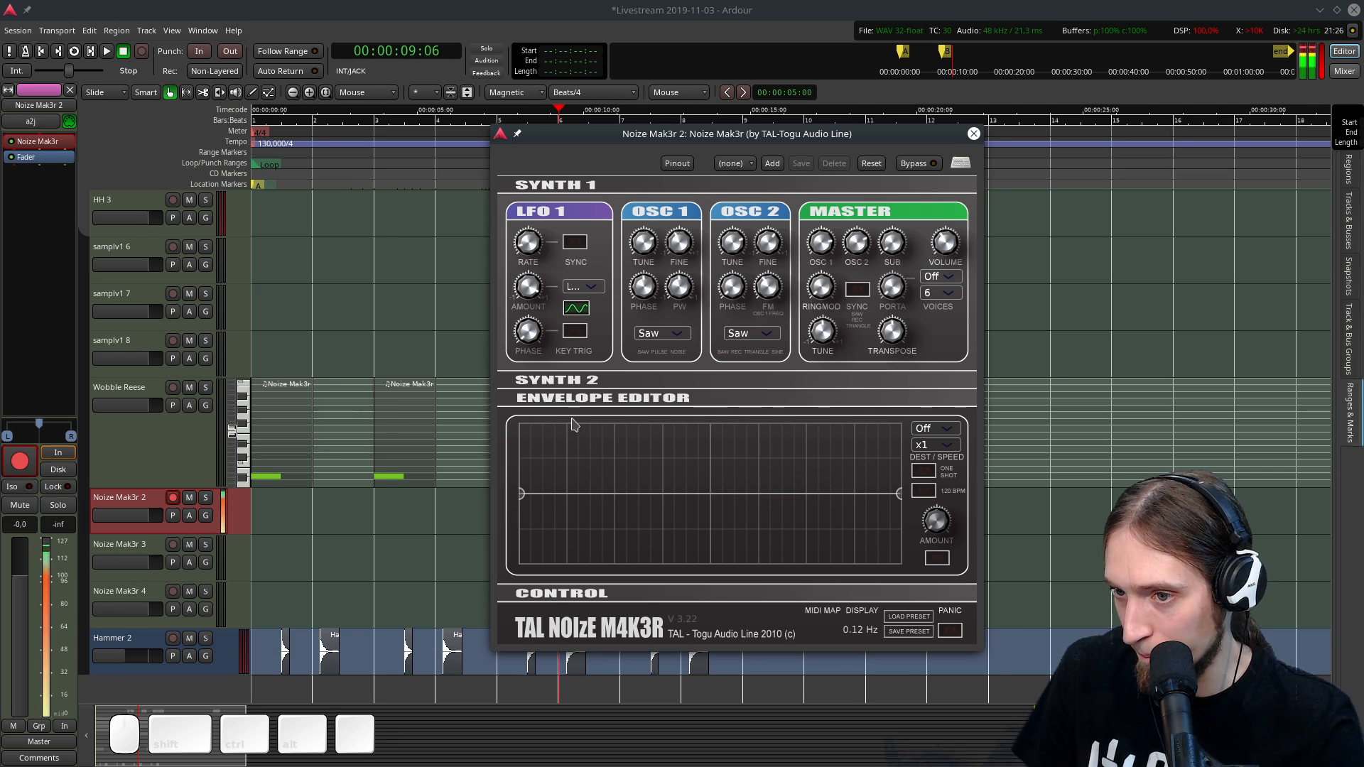
pyautogui.click(557, 595)
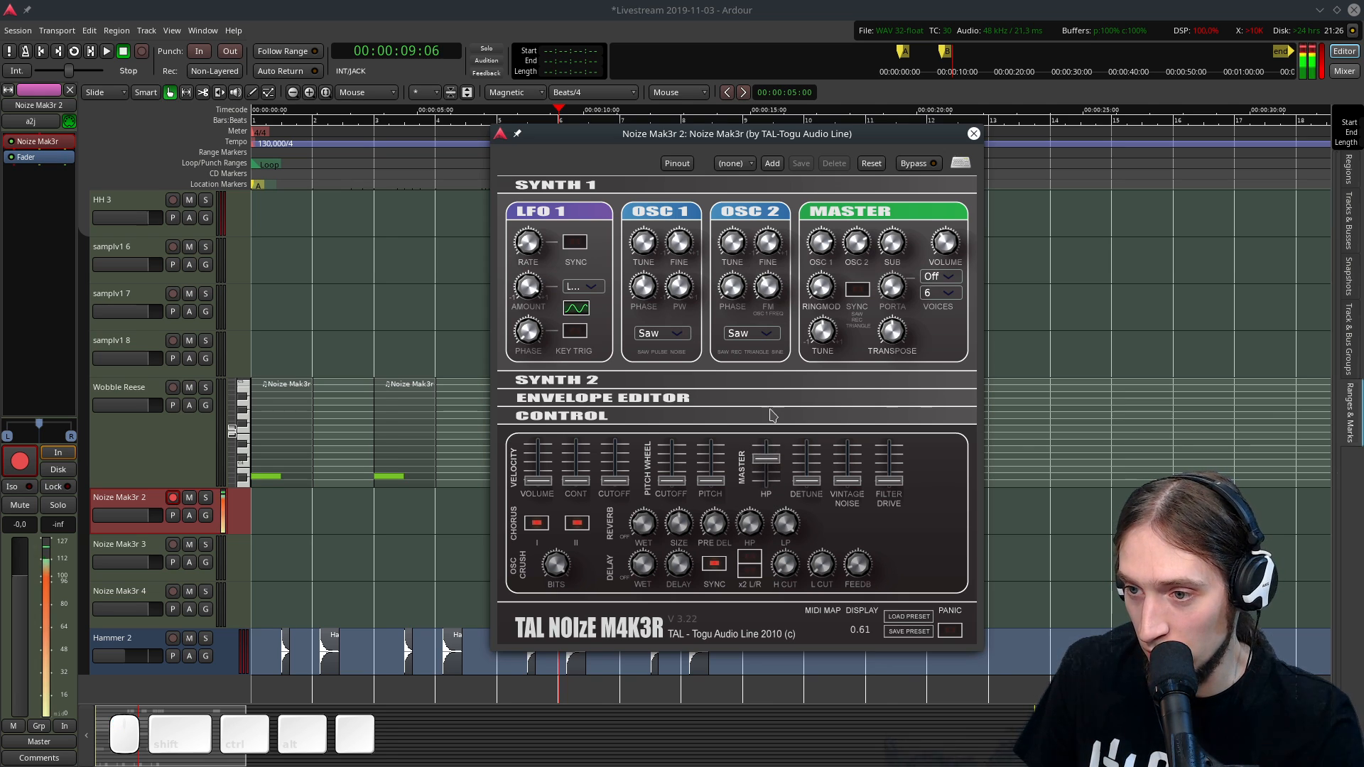
pyautogui.click(973, 135)
# Play from just before bar 5 and draw a MIDI region on the Noize Mak3r 2 track in the second half of bar 5.
pyautogui.click(479, 134)
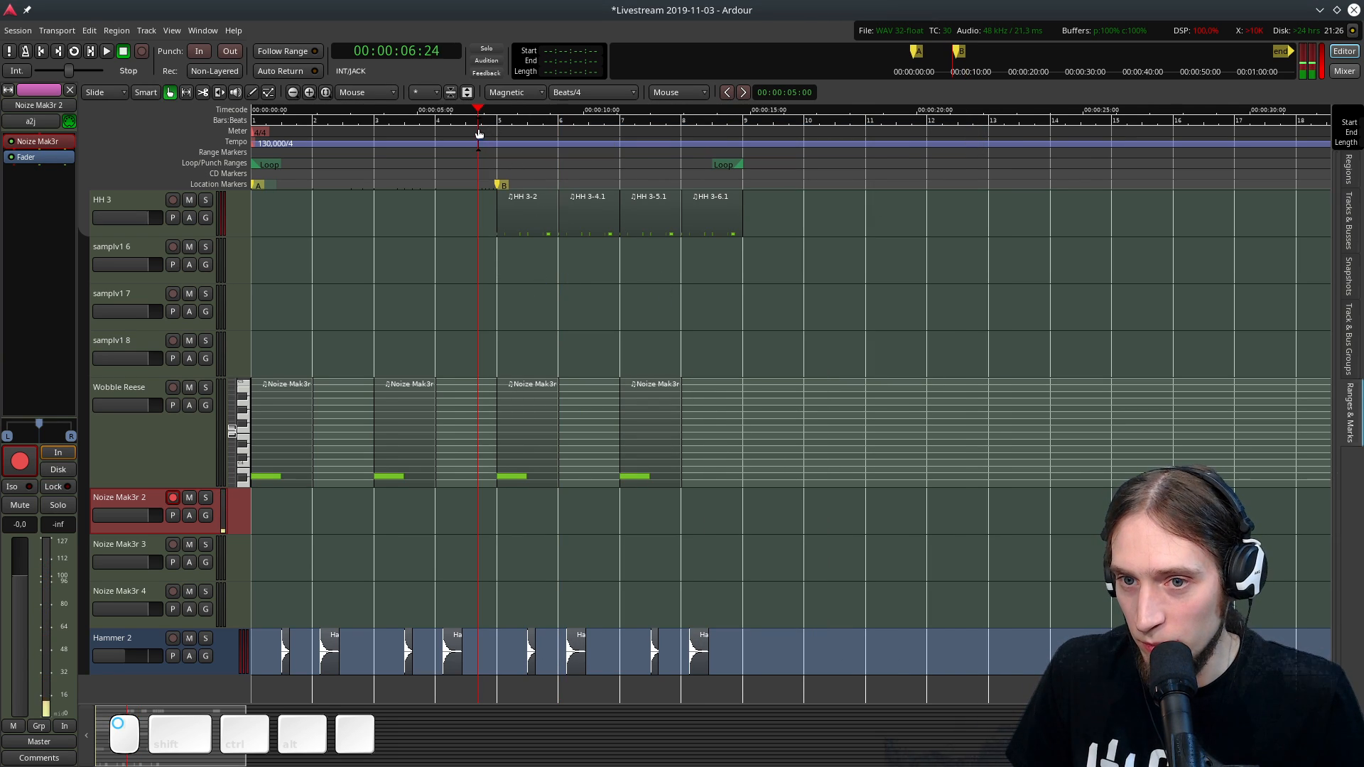
pyautogui.press('space')
pyautogui.scroll(1, 531, 518)
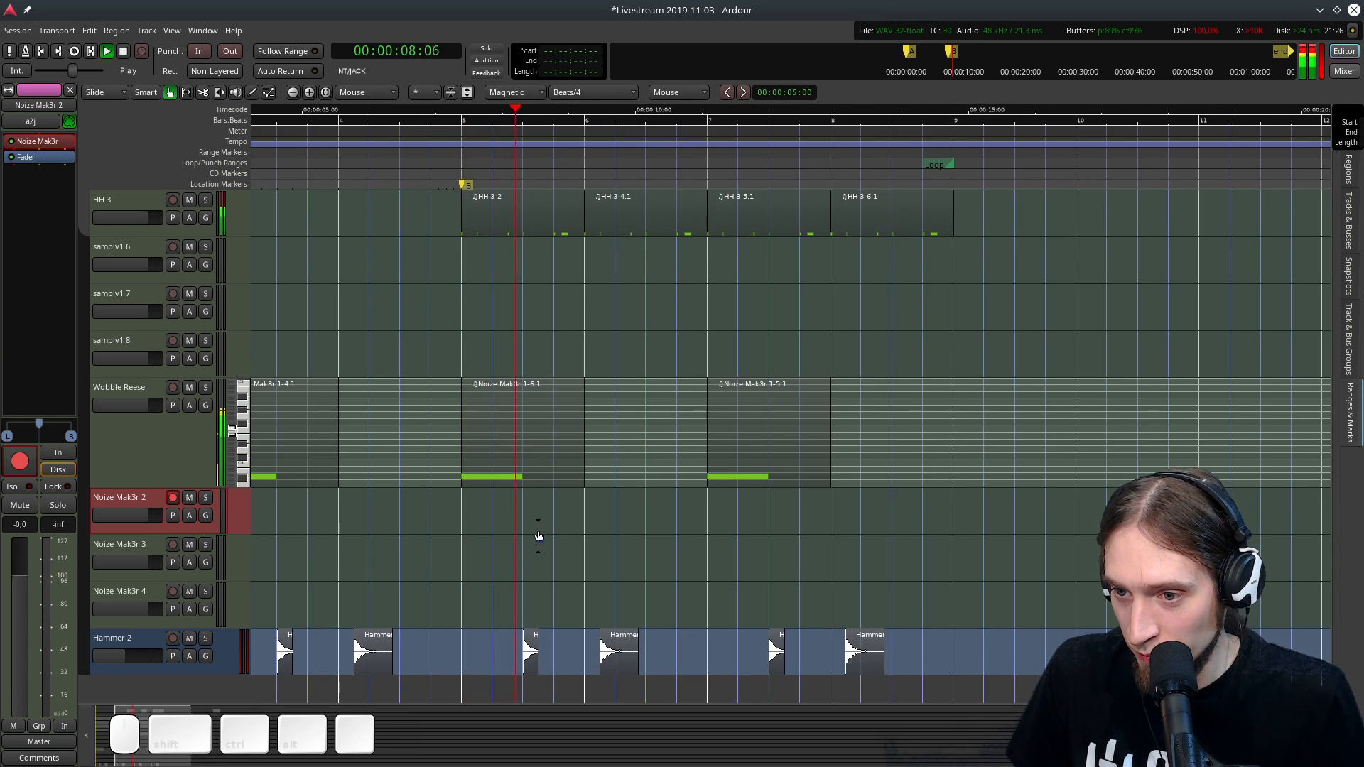
pyautogui.press('d')
pyautogui.press('space')
pyautogui.press('g')
pyautogui.press('e')
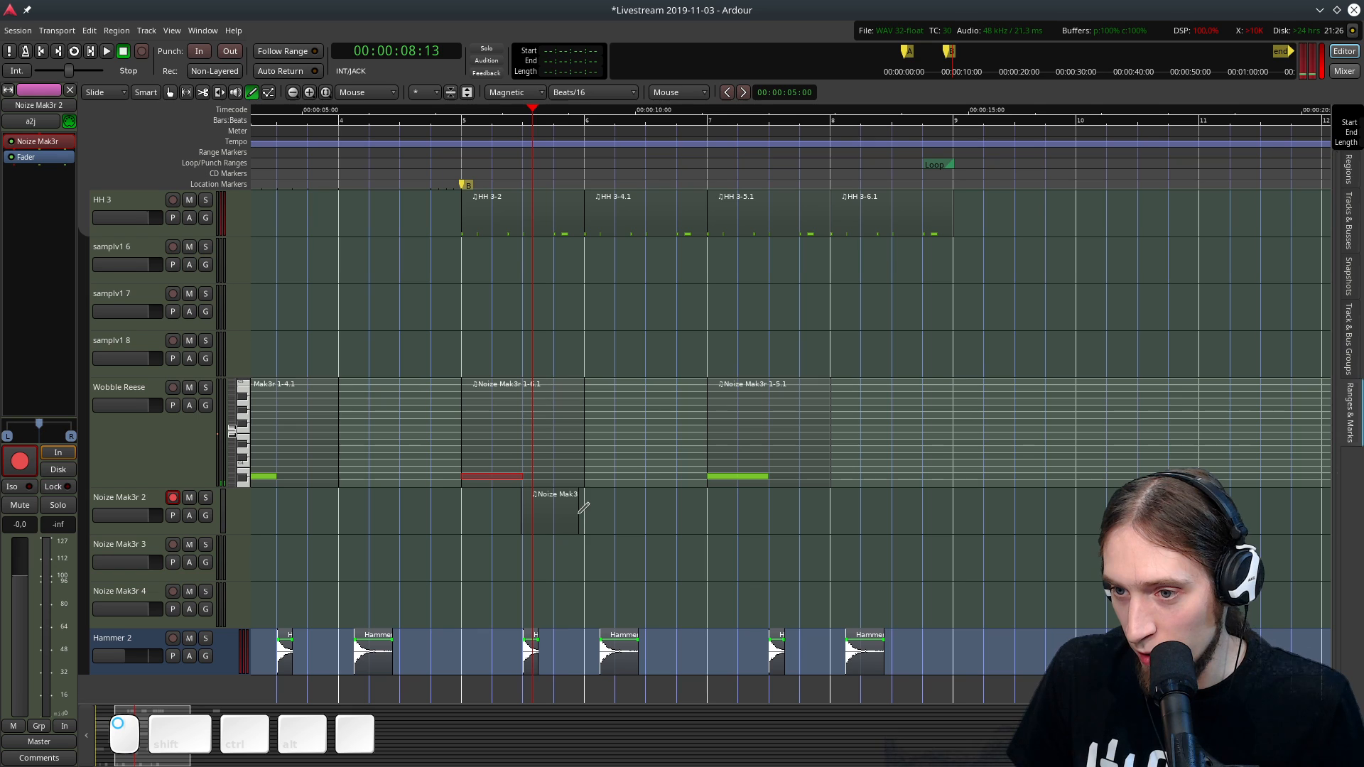
pyautogui.click(554, 516)
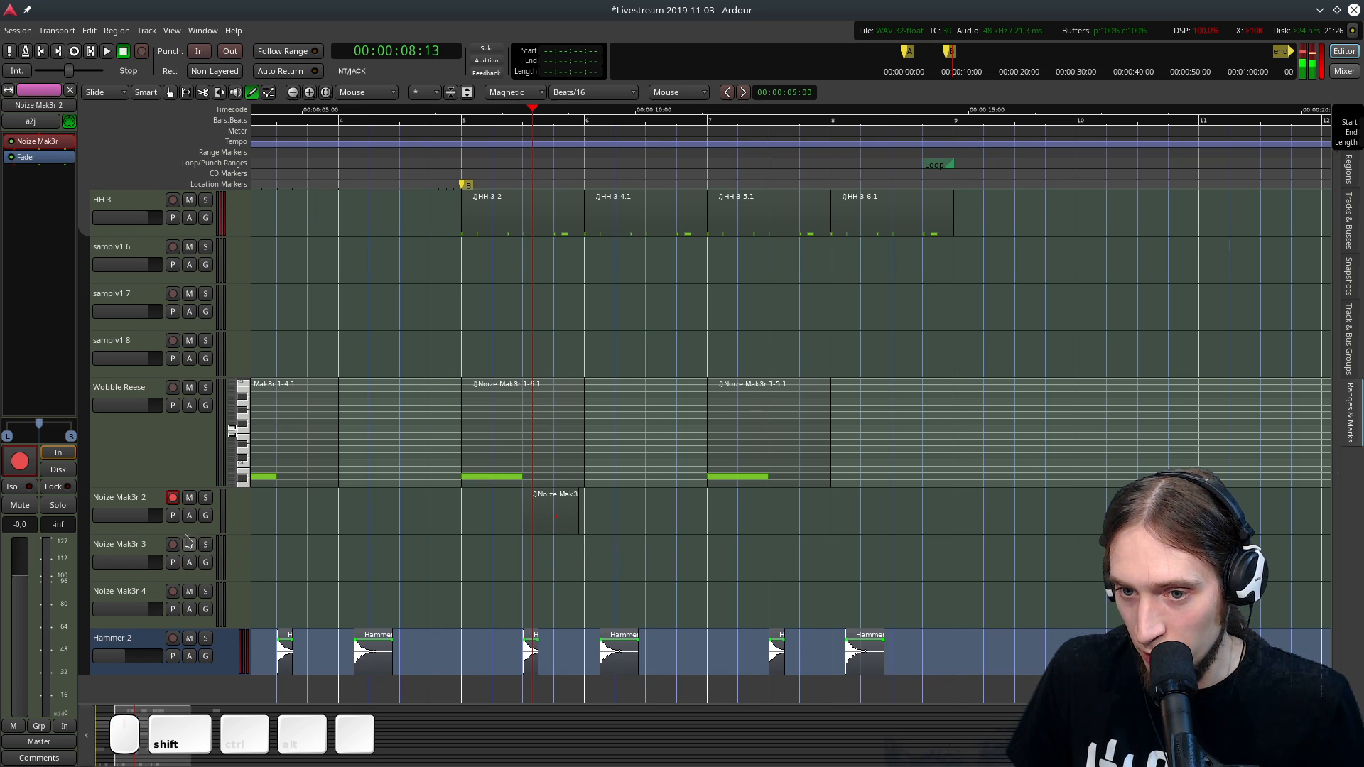
# Enlarge the Noize Mak3r 2 track and fit its region exactly from beat 3 of bar 5 to the start of bar 6.
pyautogui.moveTo(185, 534); pyautogui.dragTo(195, 689)
pyautogui.scroll(2, 551, 589)
pyautogui.keyDown('shift'); pyautogui.rightClick(576, 588); pyautogui.keyUp('shift')
pyautogui.press('g')
pyautogui.click(532, 583)
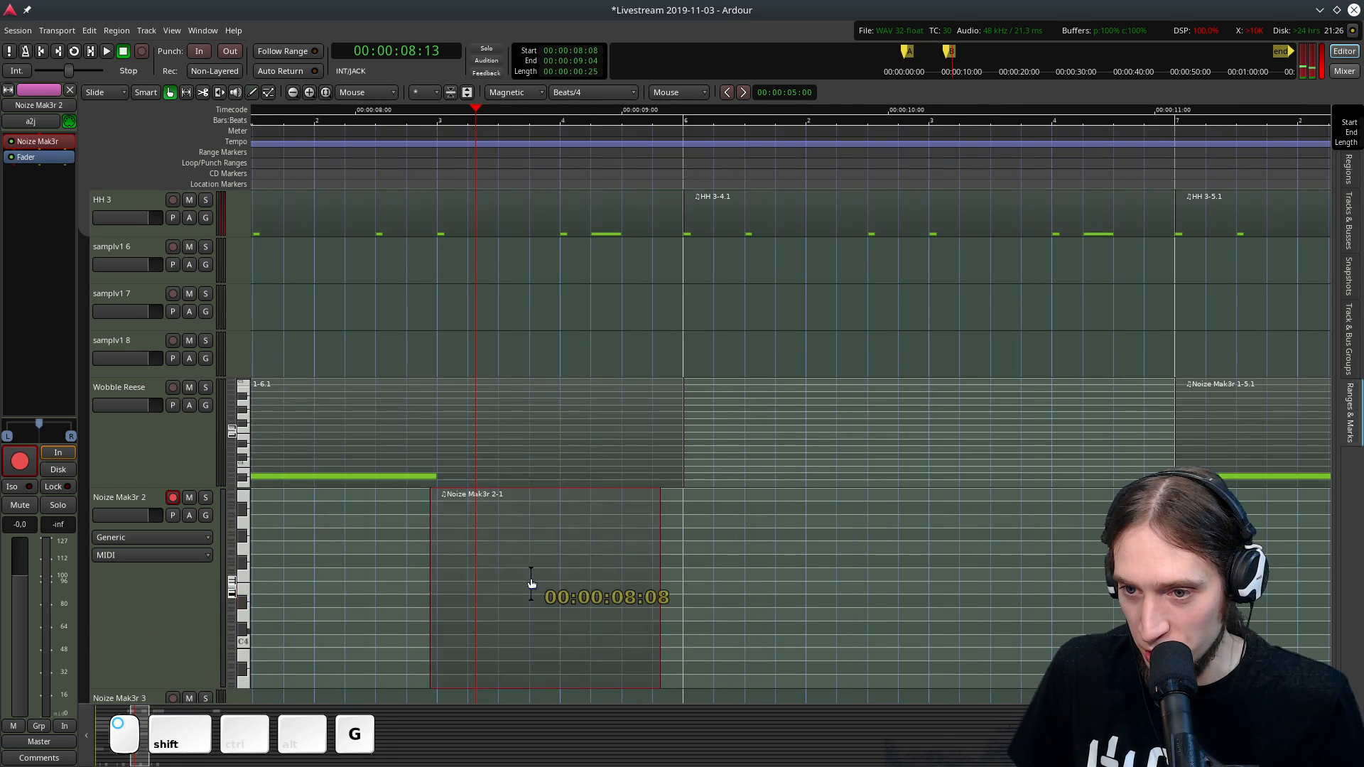
pyautogui.moveTo(532, 583); pyautogui.dragTo(543, 579)
pyautogui.moveTo(664, 568); pyautogui.dragTo(678, 568)
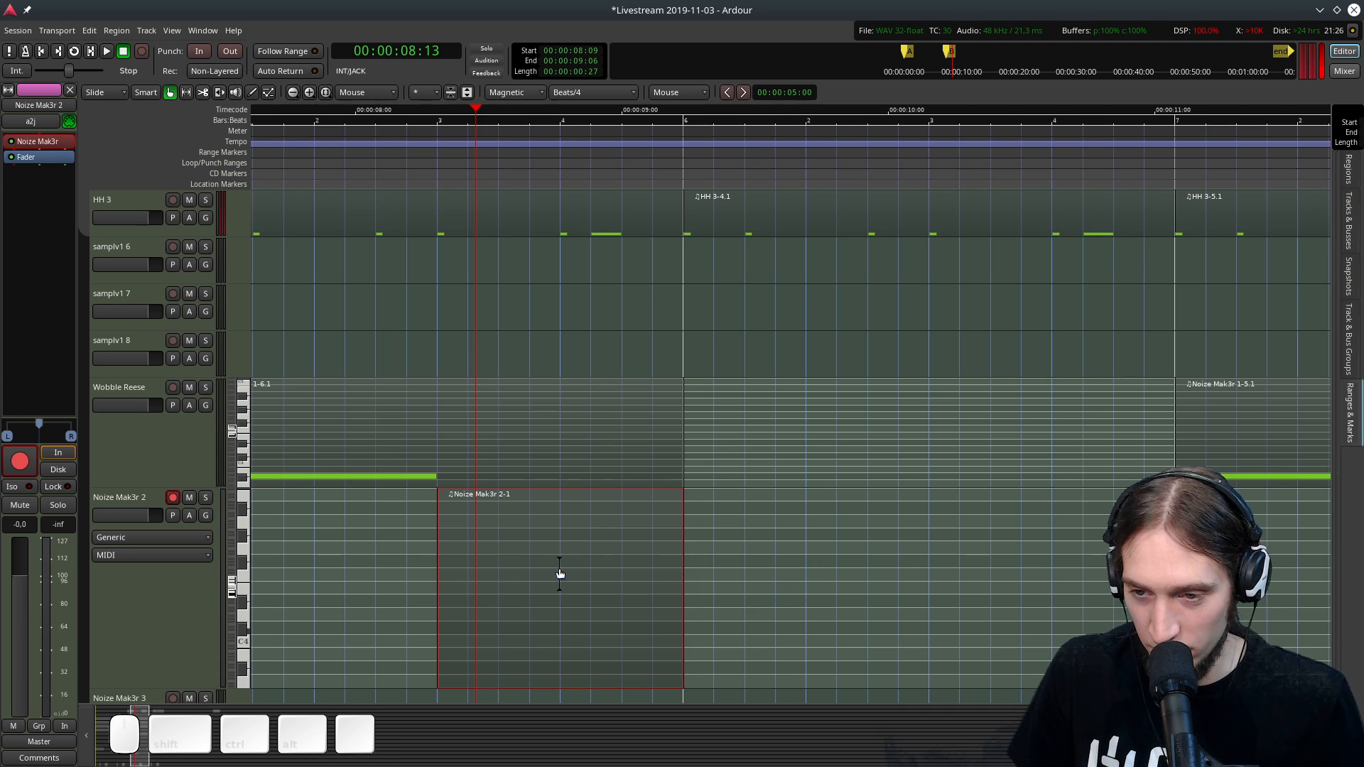
# Draw two F4 notes early in the new region, a very short one followed by a sixteenth-long one, and remove the stray low note.
pyautogui.press('d')
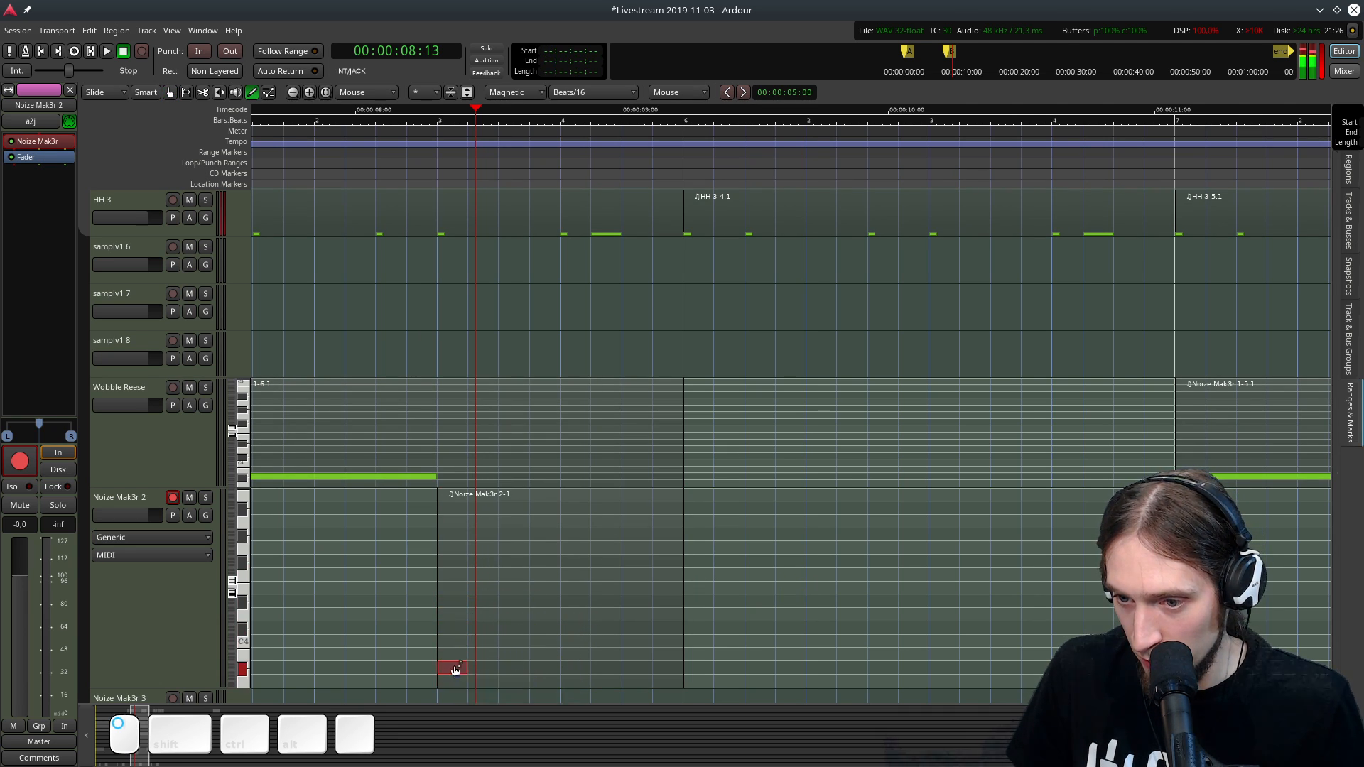
pyautogui.click(476, 606)
pyautogui.moveTo(477, 606); pyautogui.dragTo(475, 577)
pyautogui.keyDown('shift'); pyautogui.rightClick(461, 667); pyautogui.keyUp('shift')
pyautogui.click(510, 574)
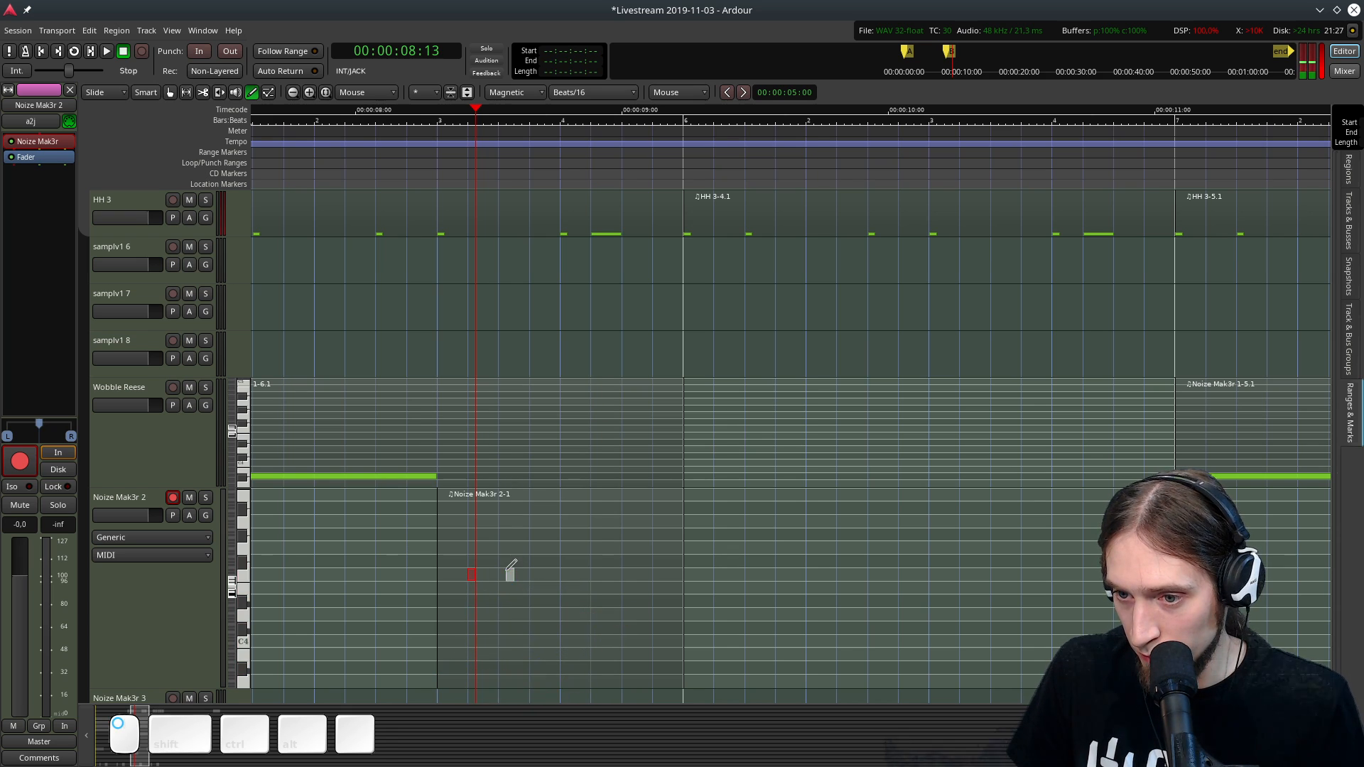
pyautogui.moveTo(511, 578); pyautogui.dragTo(530, 575)
# Play back the passage around bar 5 to audition the new F4 notes with the Wobble Reese and drums.
pyautogui.click(330, 168)
pyautogui.press('space')
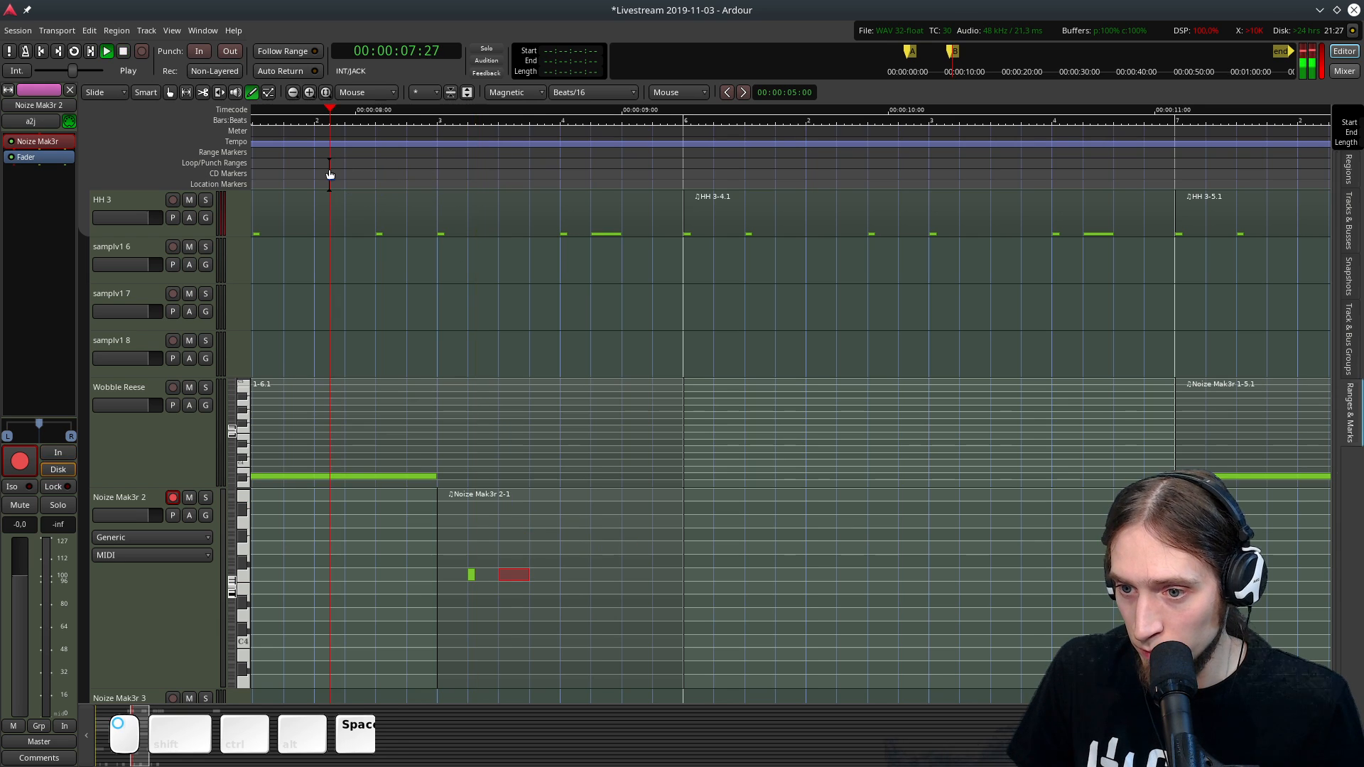
pyautogui.keyDown('ctrl'); pyautogui.scroll(-2, 419, 150); pyautogui.keyUp('ctrl')
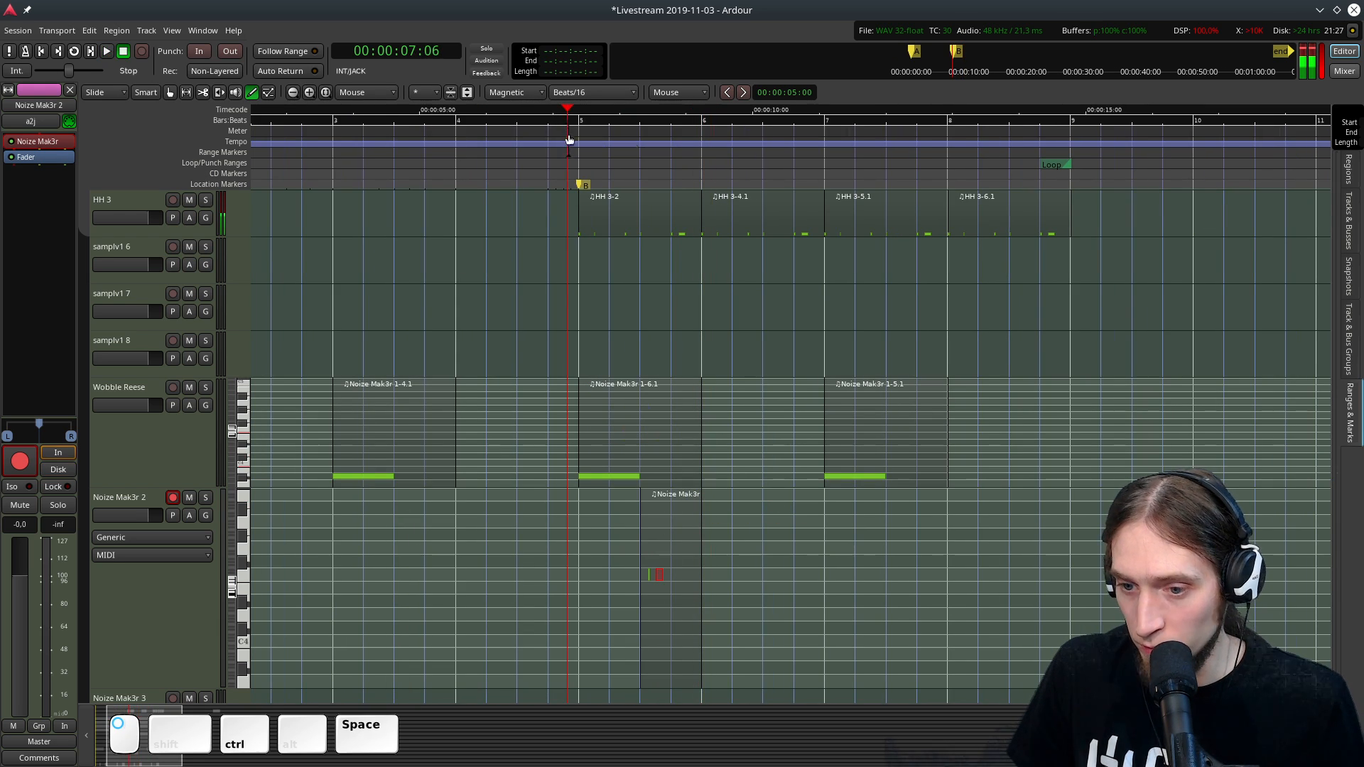
pyautogui.scroll(1, 666, 589)
pyautogui.press('g')
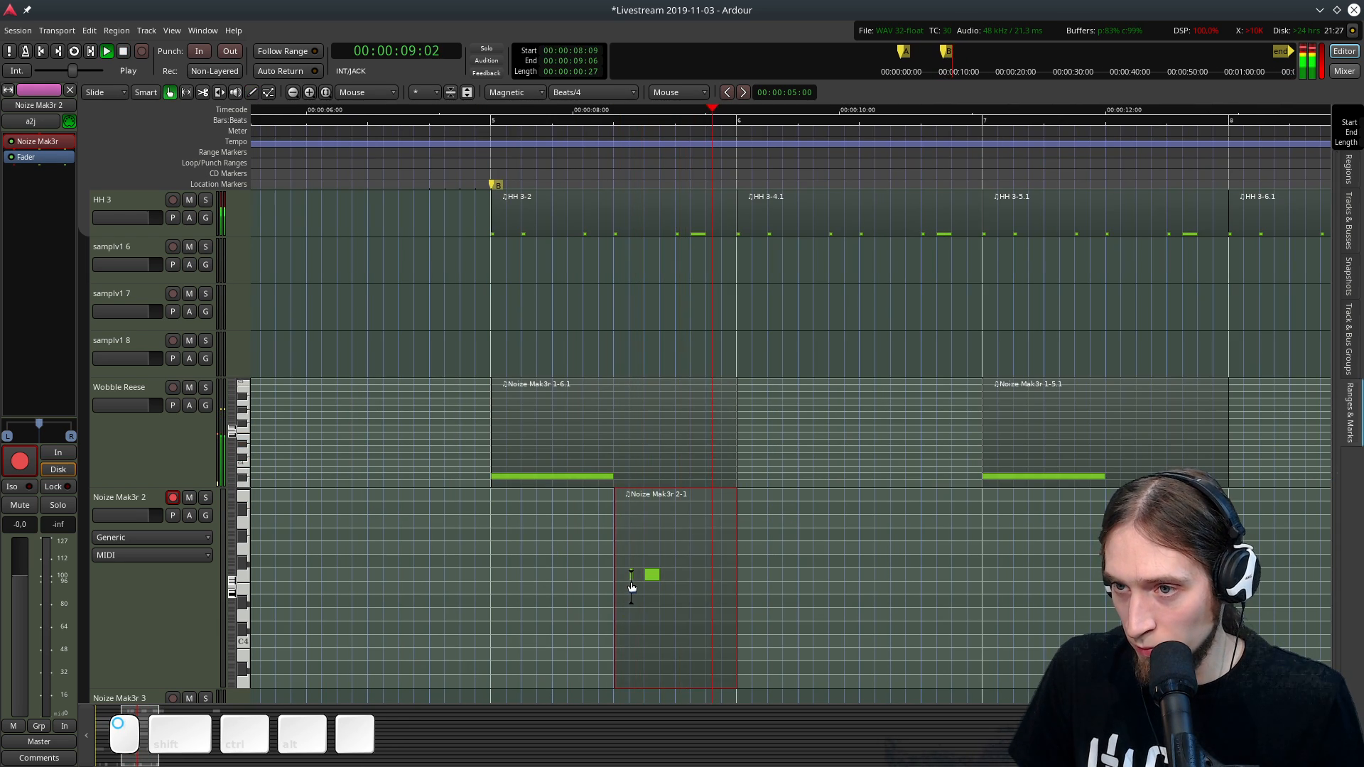
pyautogui.press('space')
pyautogui.click(631, 581)
pyautogui.press('space')
# Lengthen the first F4 note to a sixteenth and play the passage again.
pyautogui.keyDown('ctrl'); pyautogui.scroll(2, 625, 584); pyautogui.keyUp('ctrl')
pyautogui.press('d')
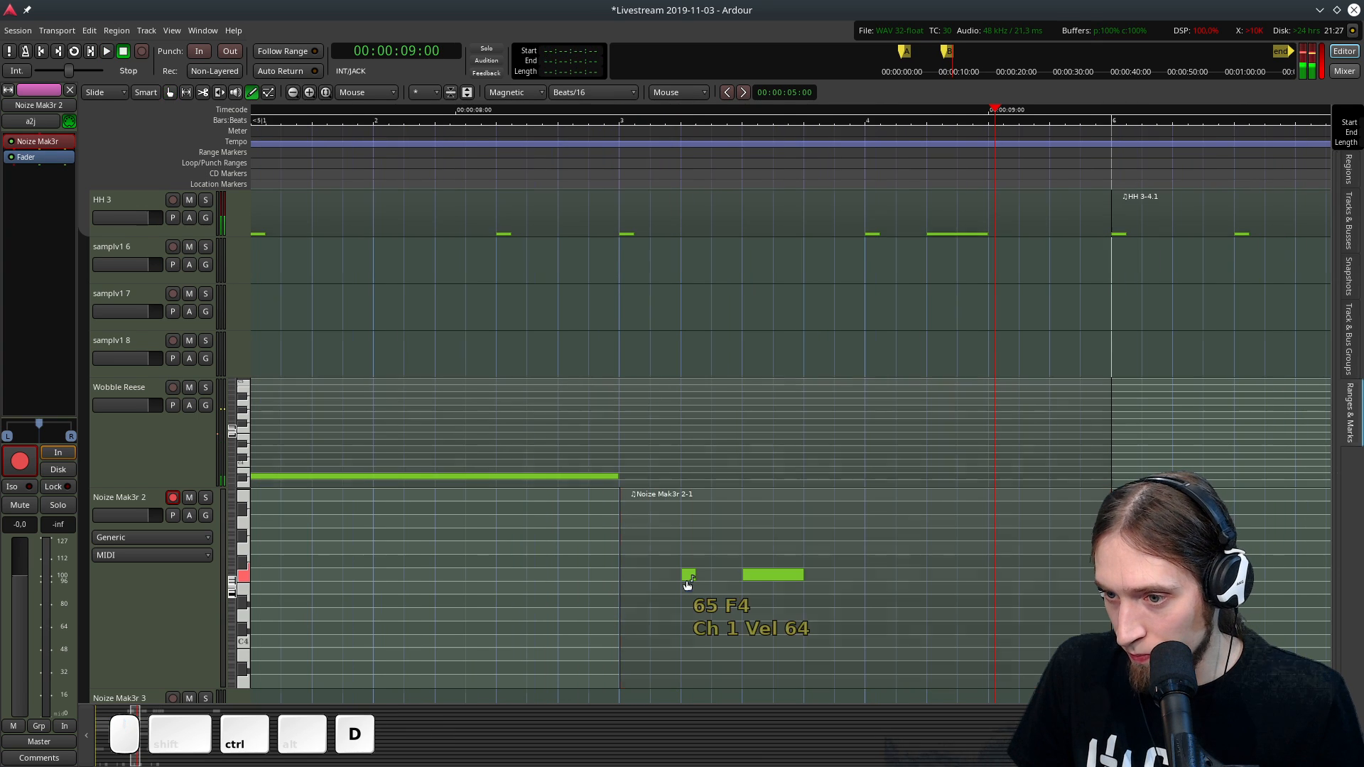
pyautogui.press('space')
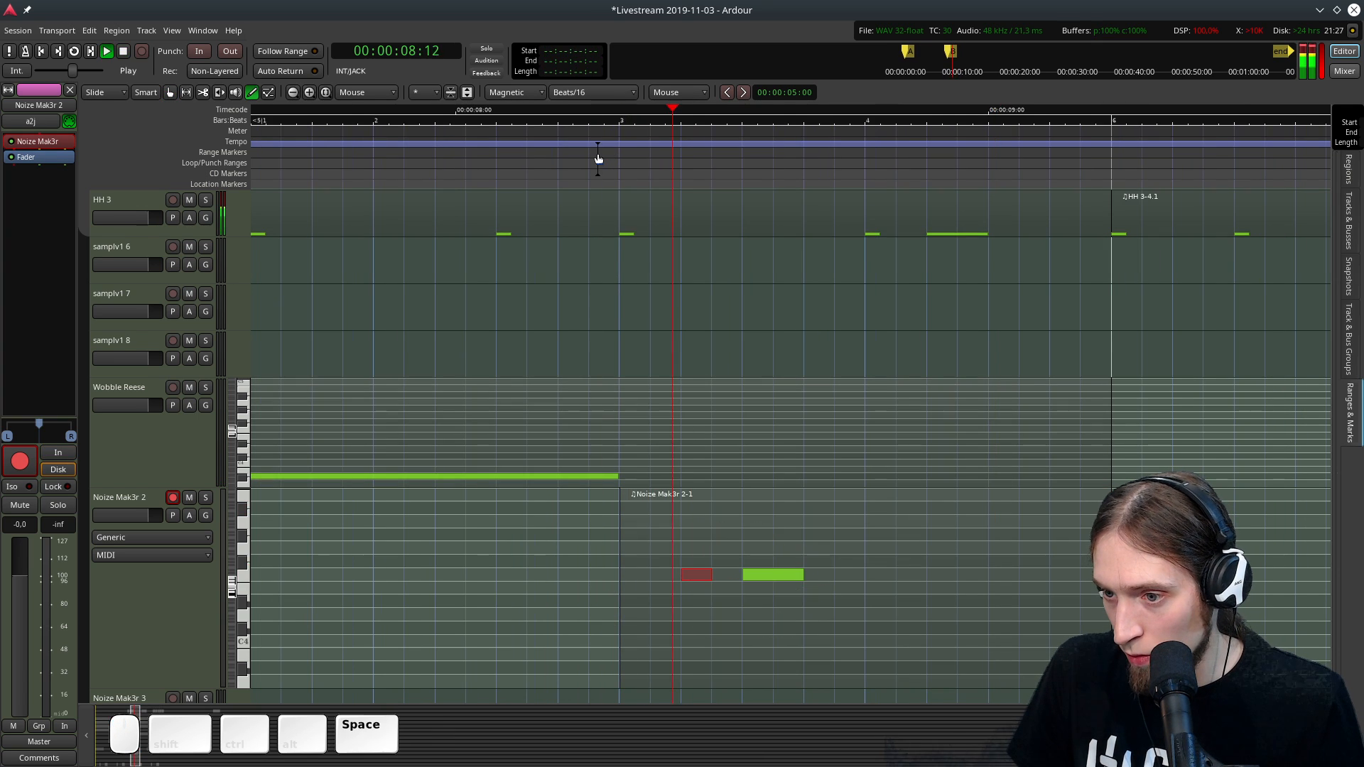
pyautogui.keyDown('ctrl'); pyautogui.scroll(-2, 609, 384); pyautogui.keyUp('ctrl')
pyautogui.press('space')
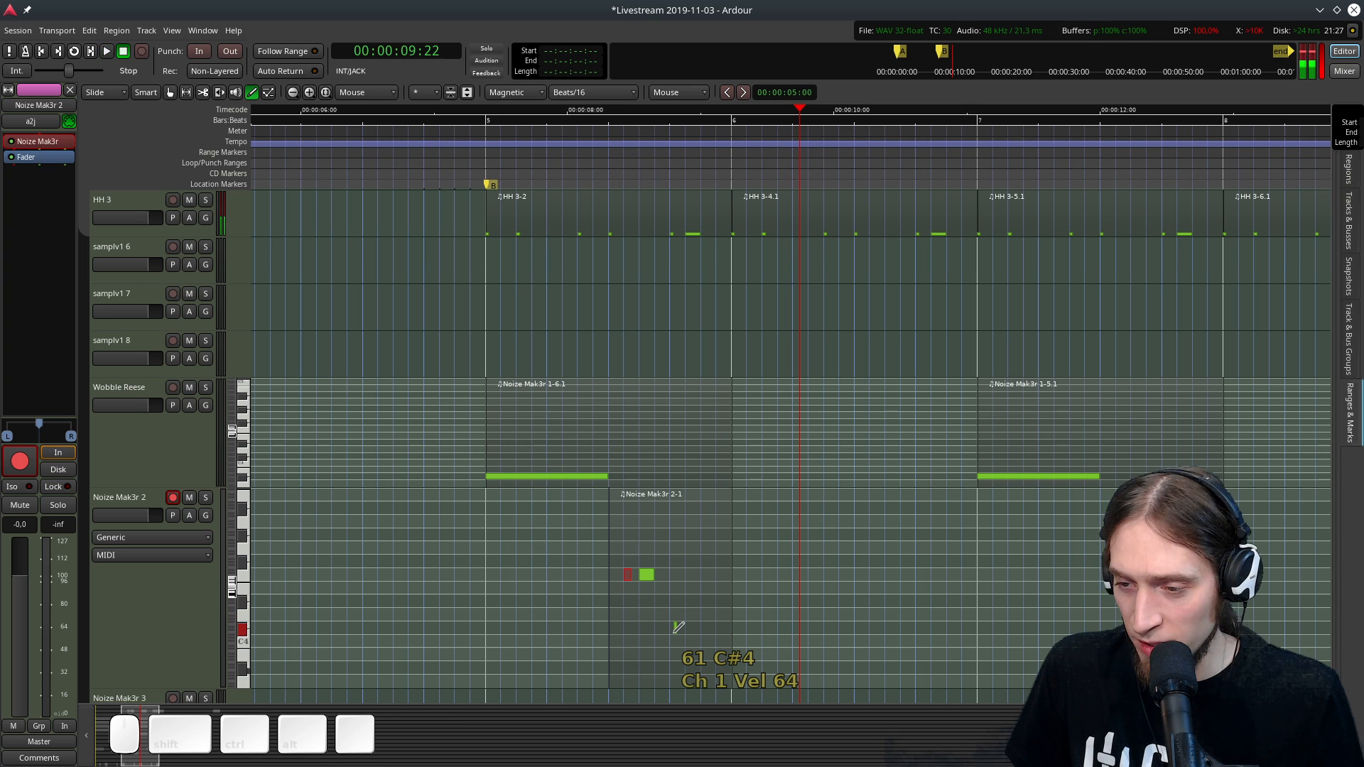
# Copy the Noize Mak3r 2 region to the second half of bar 7 and start playback from bar 5.
pyautogui.press('g')
pyautogui.keyDown('ctrl'); pyautogui.scroll(-1, 644, 540); pyautogui.keyUp('ctrl')
pyautogui.moveTo(645, 542); pyautogui.dragTo(891, 543)
pyautogui.scroll(-1, 534, 193)
pyautogui.click(503, 186)
pyautogui.press('space')
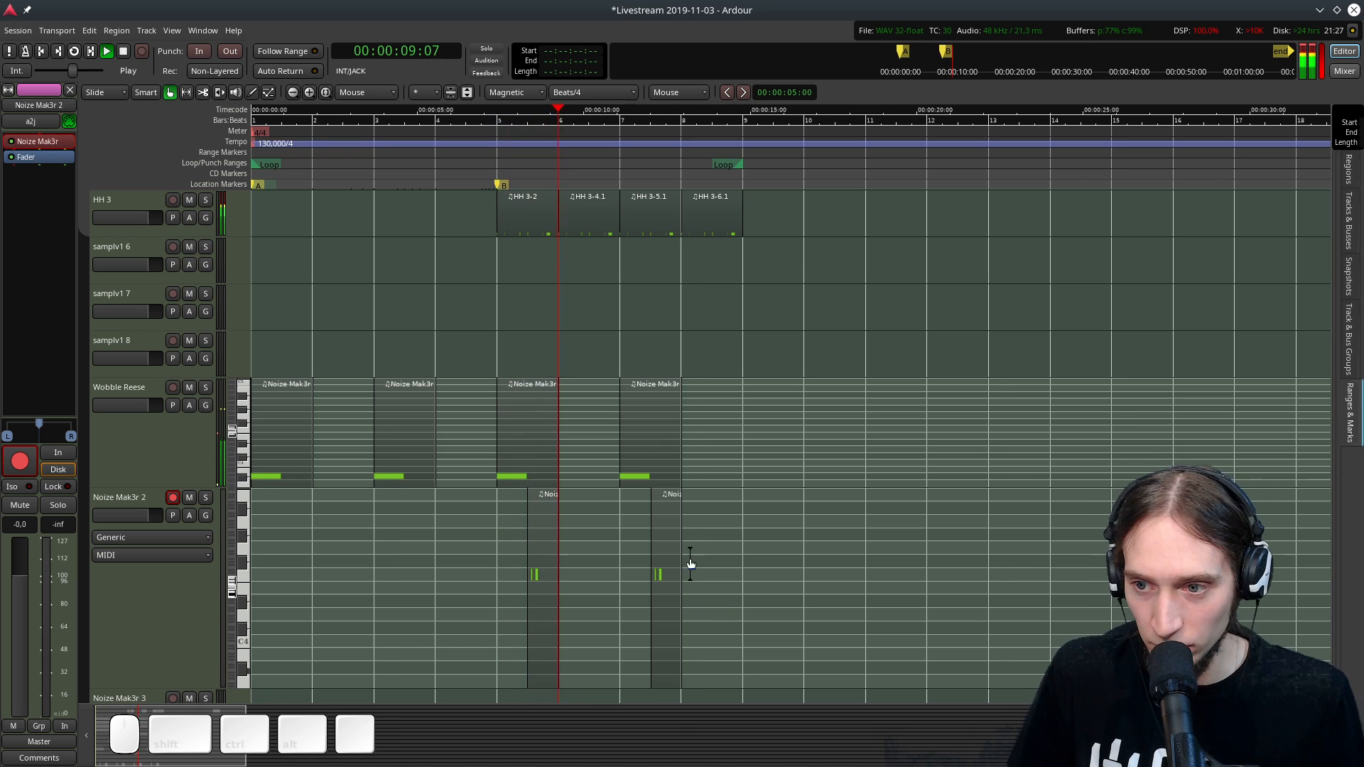
# Draw a new MIDI region about one beat long at the end of bar 8 on the Wobble Reese track.
pyautogui.scroll(-2, 574, 459)
pyautogui.keyDown('ctrl'); pyautogui.scroll(1, 603, 480); pyautogui.keyUp('ctrl')
pyautogui.scroll(-3, 731, 501)
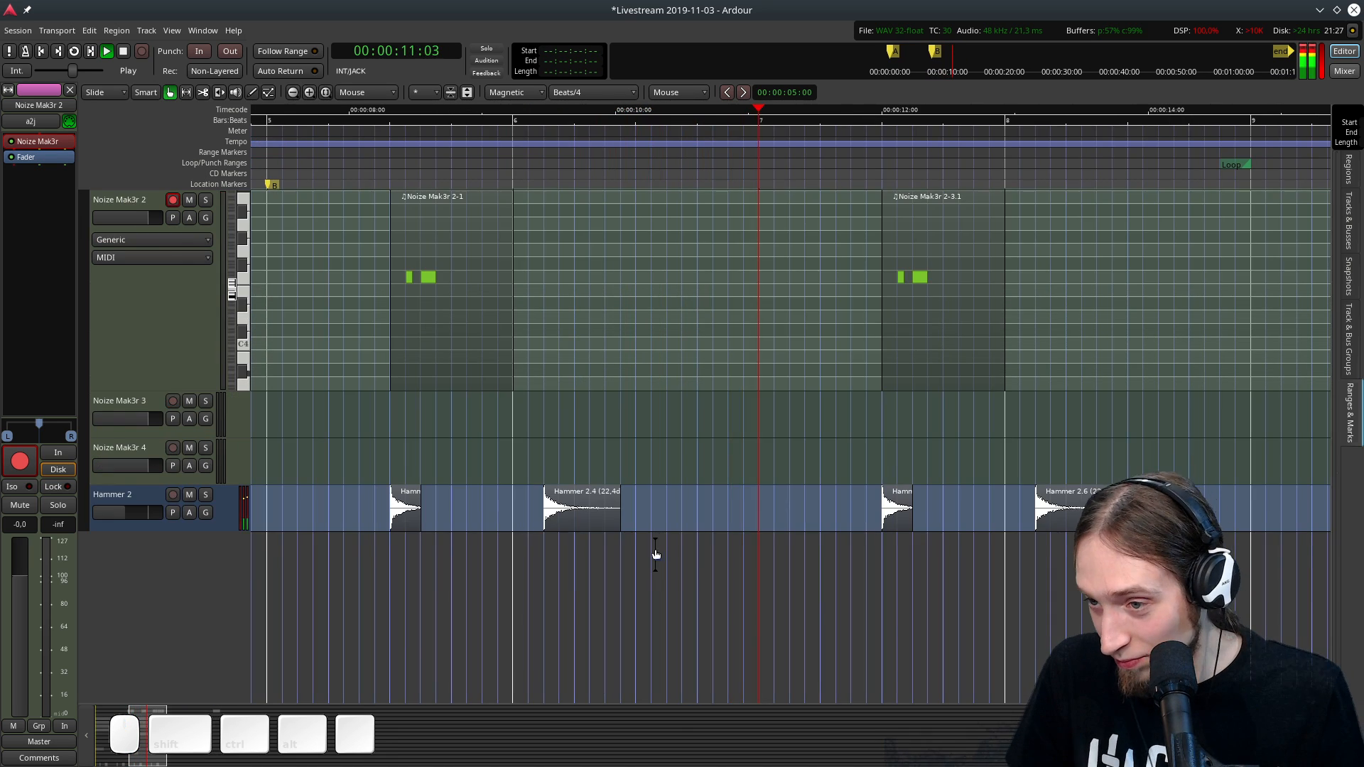
pyautogui.scroll(2, 655, 548)
pyautogui.keyDown('ctrl'); pyautogui.scroll(-1, 872, 497); pyautogui.keyUp('ctrl')
pyautogui.keyDown('ctrl'); pyautogui.scroll(1, 952, 501); pyautogui.keyUp('ctrl')
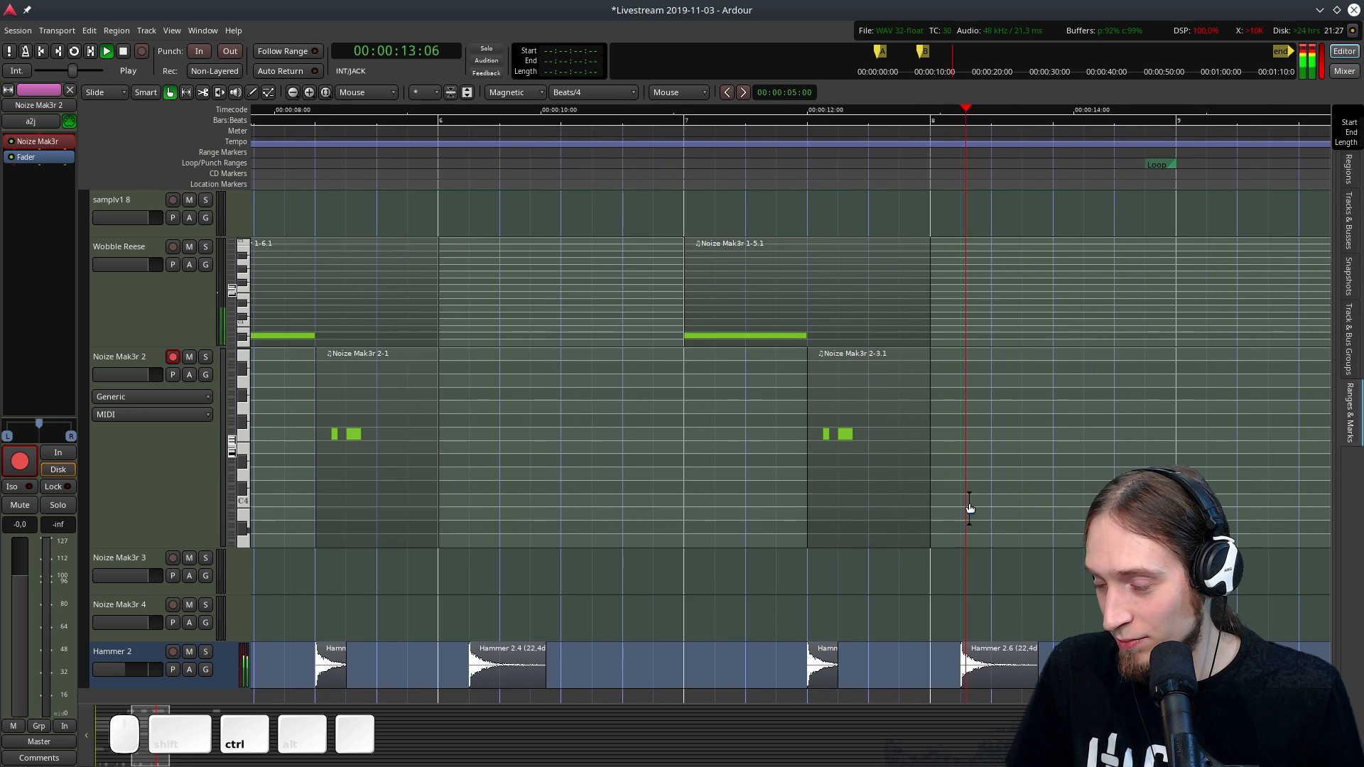
pyautogui.press('space')
pyautogui.press('d')
pyautogui.moveTo(1125, 323); pyautogui.dragTo(1179, 317)
# Play back from just before bar 7 and zoom the Wobble Reese track's visible note range for editing.
pyautogui.click(663, 121)
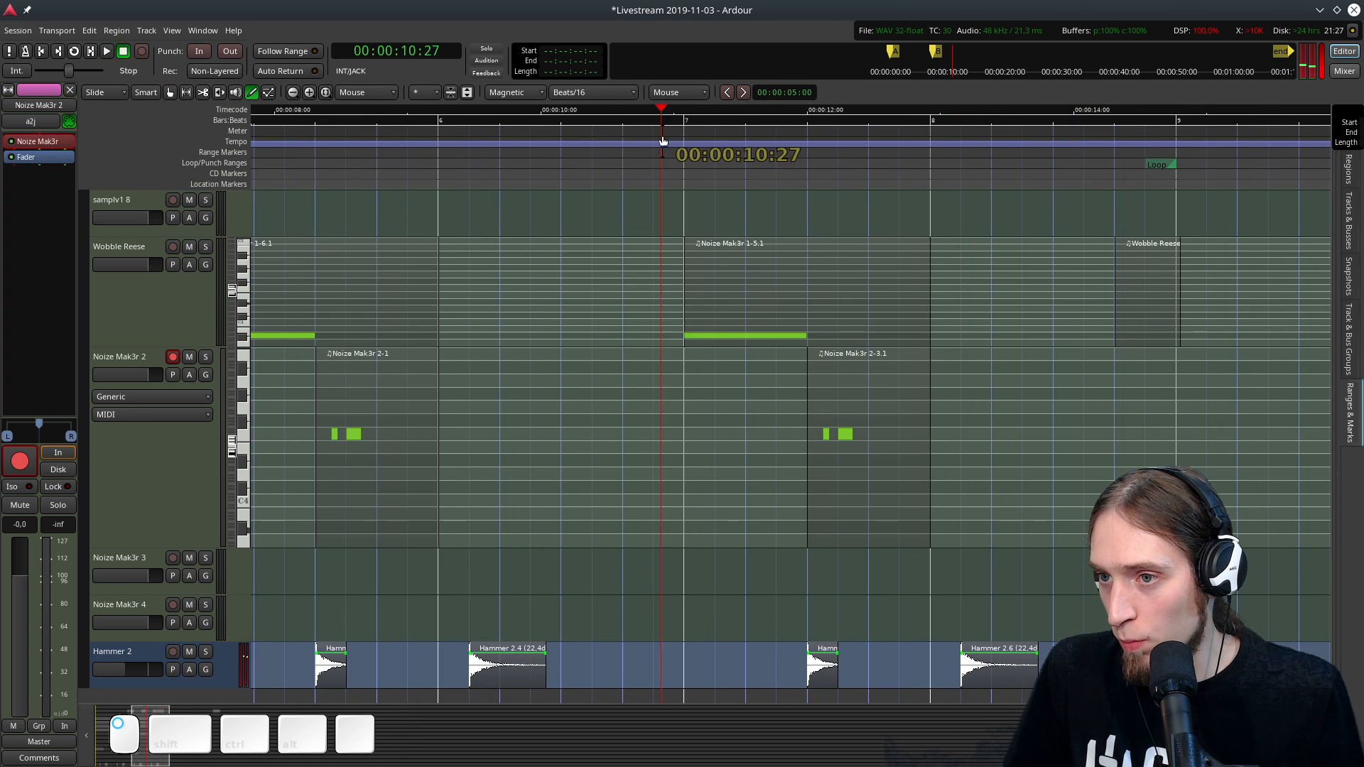
pyautogui.press('space')
pyautogui.moveTo(232, 364); pyautogui.dragTo(233, 393)
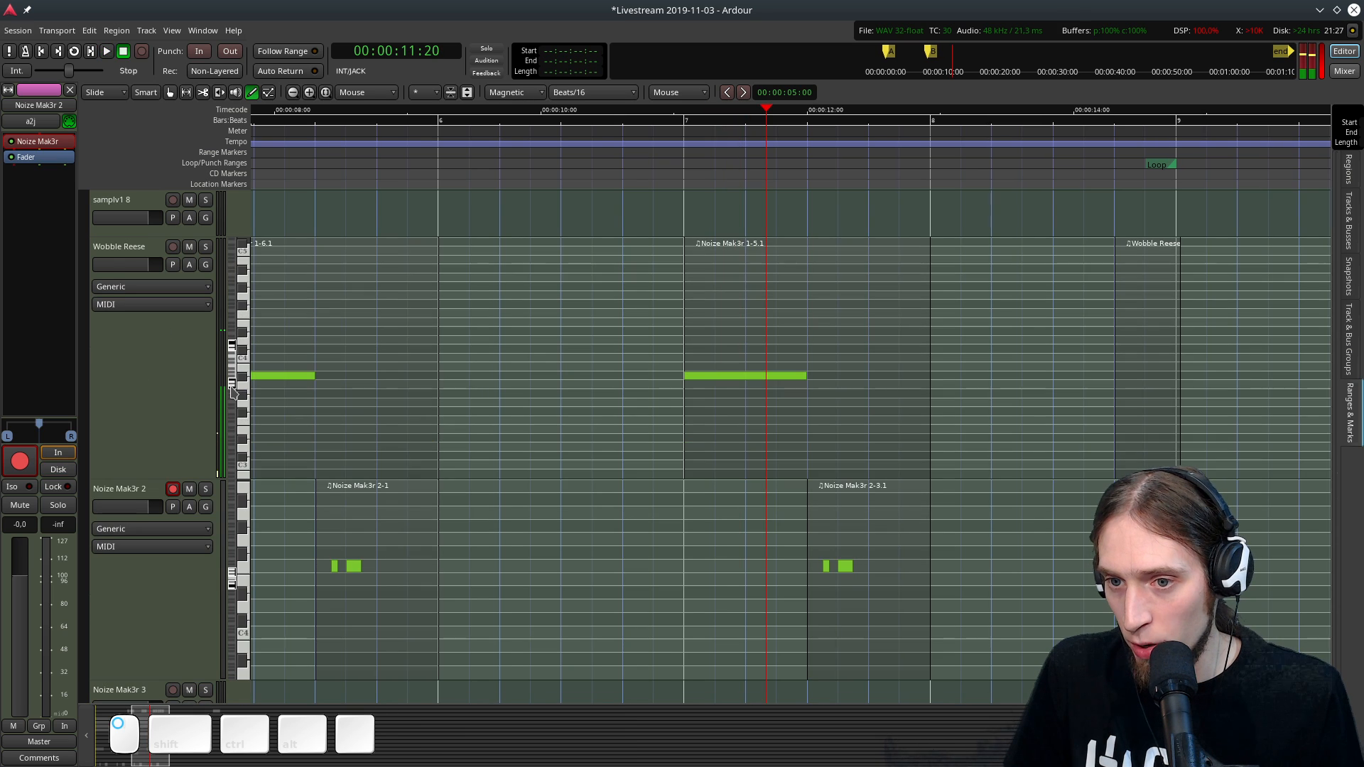
# Try the Wobble Reese note in bar 7 an octave higher, play it back, and return it to its original octave.
pyautogui.click(735, 375)
pyautogui.hotkey('ctrl', 'Up')
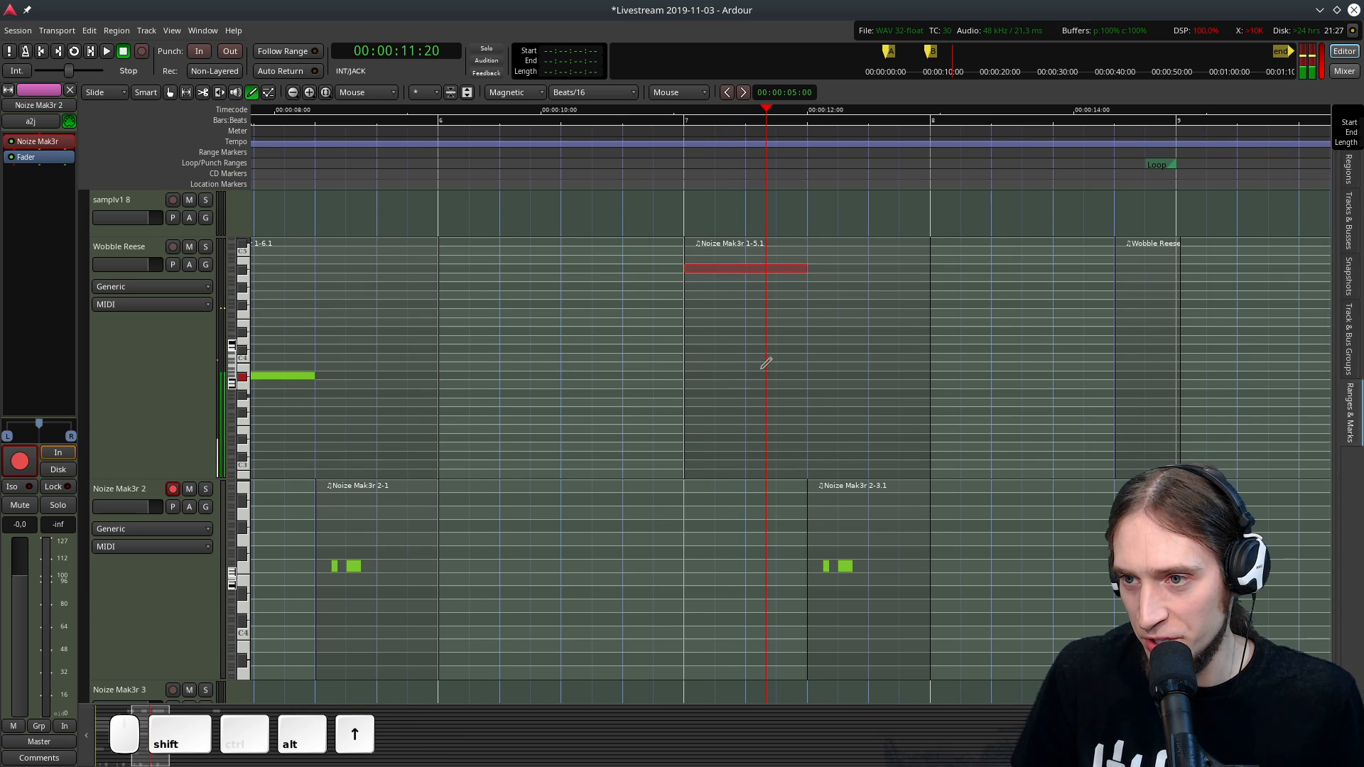
pyautogui.click(686, 123)
pyautogui.press('space')
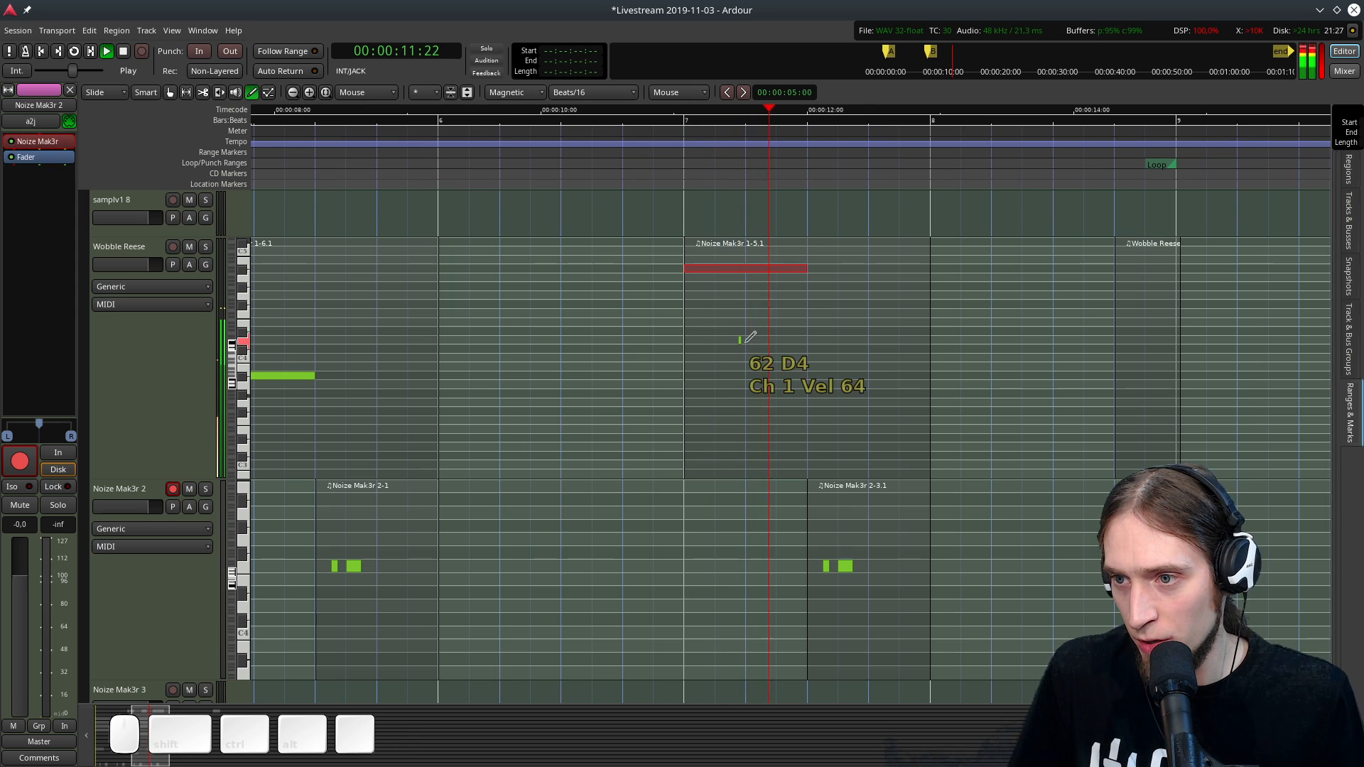
pyautogui.press('space')
pyautogui.hotkey('ctrl', 'Down')
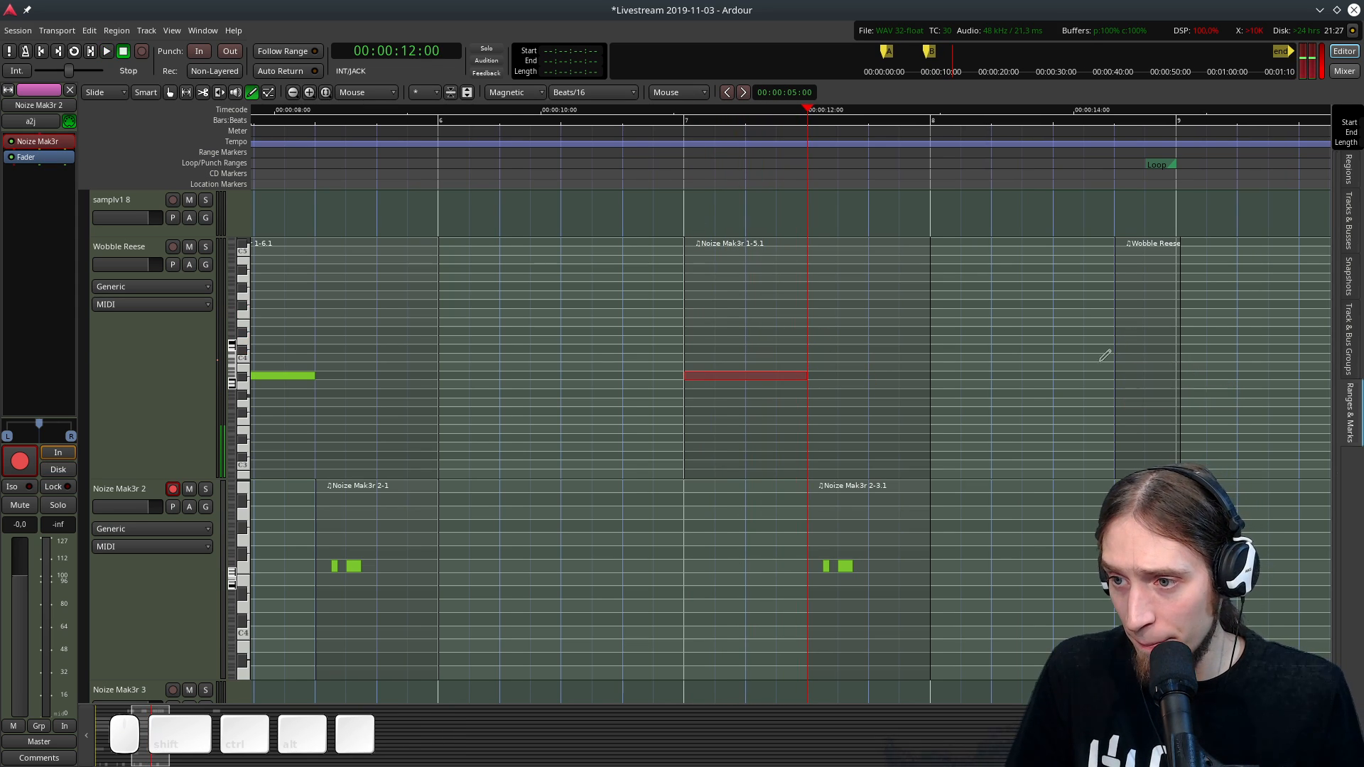
# Draw an A#3 note at the start of the new Wobble Reese region, raise it an octave and audition it.
pyautogui.moveTo(1118, 403)
pyautogui.mouseDown()
pyautogui.moveTo(1165, 402)
pyautogui.moveTo(1149, 399)
pyautogui.moveTo(1148, 380)
pyautogui.mouseUp()
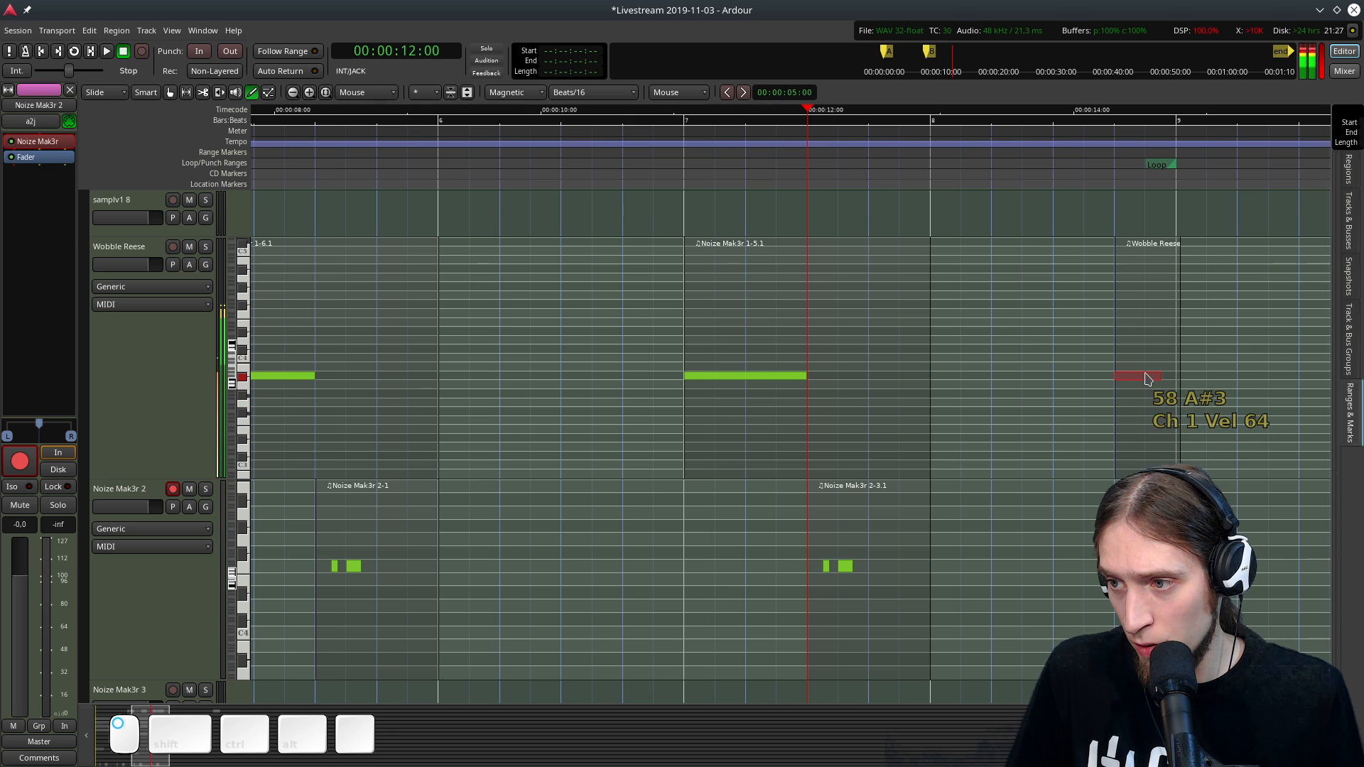
pyautogui.hotkey('ctrl', 'Up')
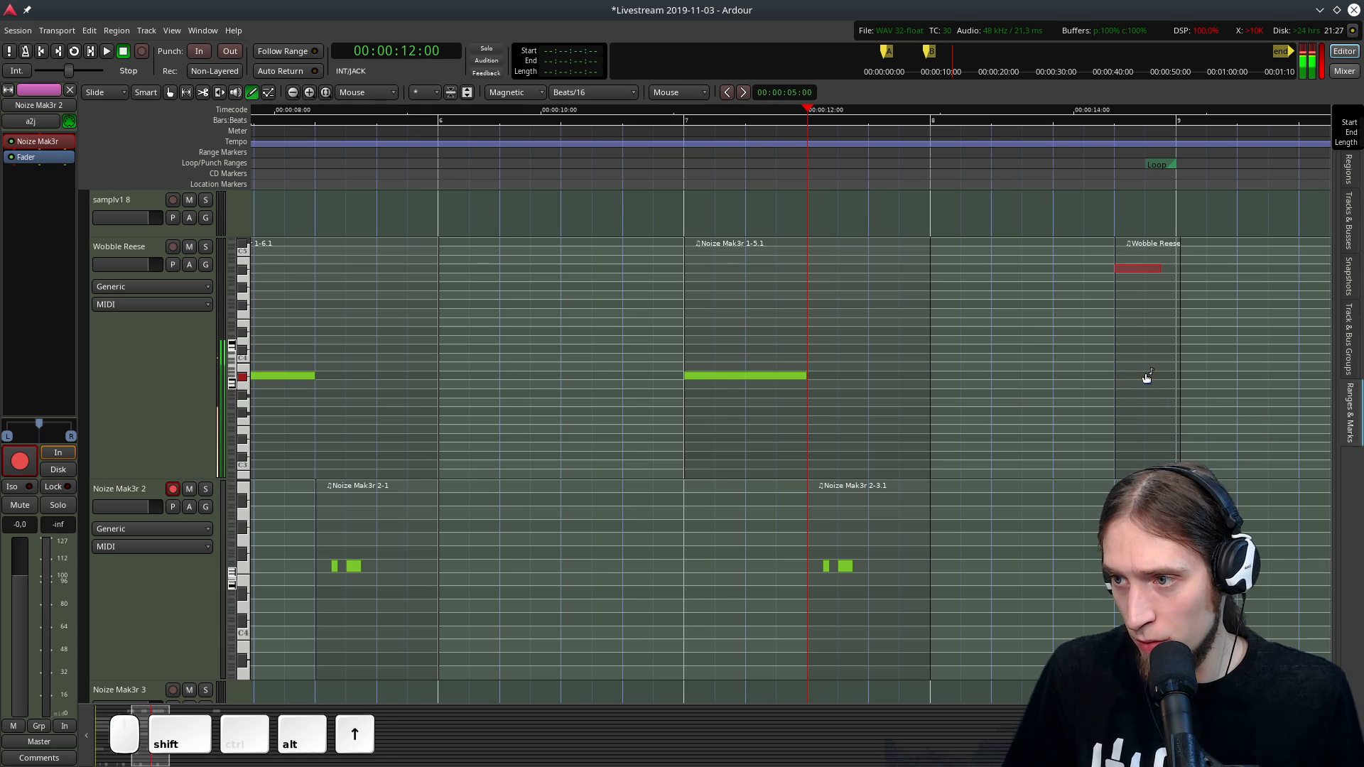
pyautogui.click(1084, 166)
pyautogui.press('space')
pyautogui.press('space')
# Move the new note down to F#4, audition it, and lower it by an octave.
pyautogui.moveTo(1138, 269); pyautogui.dragTo(1135, 304)
pyautogui.click(1103, 168)
pyautogui.press('space')
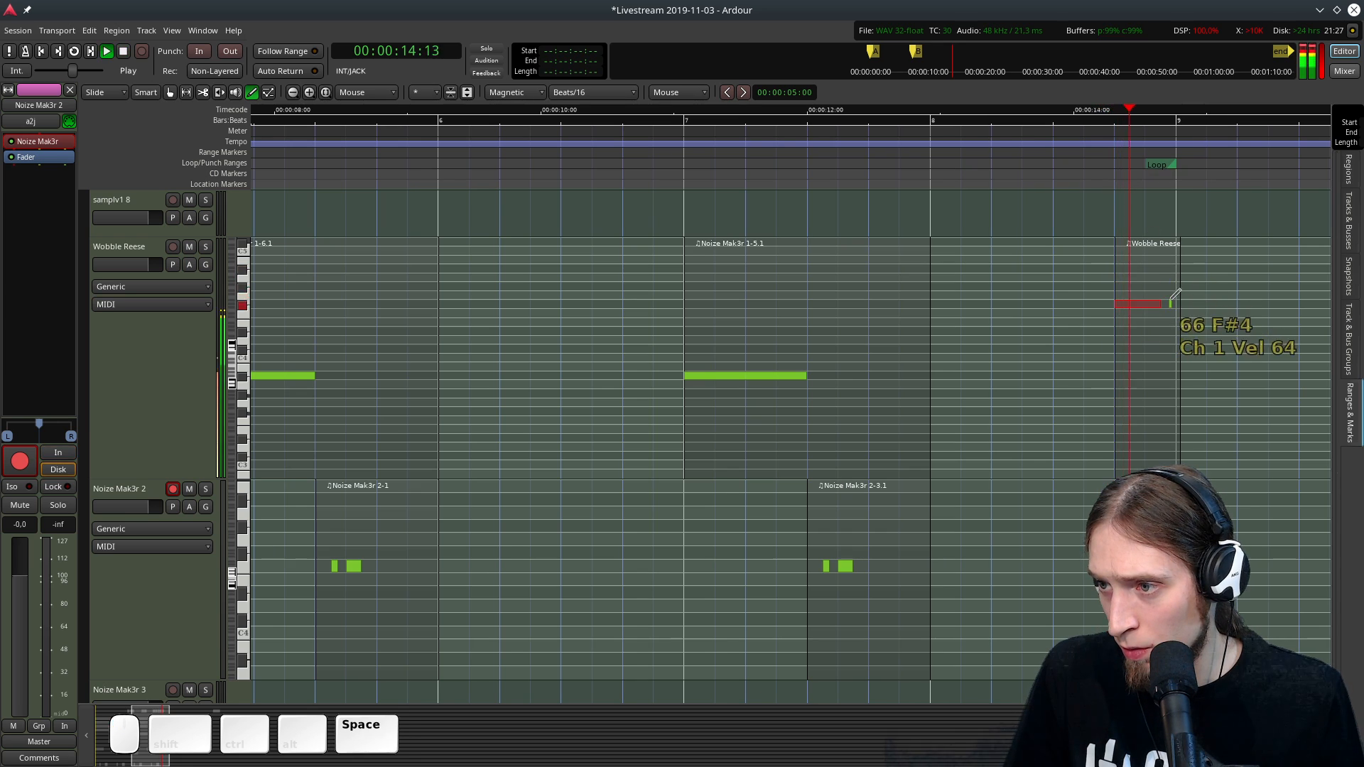
pyautogui.press('space')
pyautogui.hotkey('ctrl', 'Down')
# Trim the new Wobble Reese region to end exactly at bar 9 and lengthen its note to the region's end.
pyautogui.press('g')
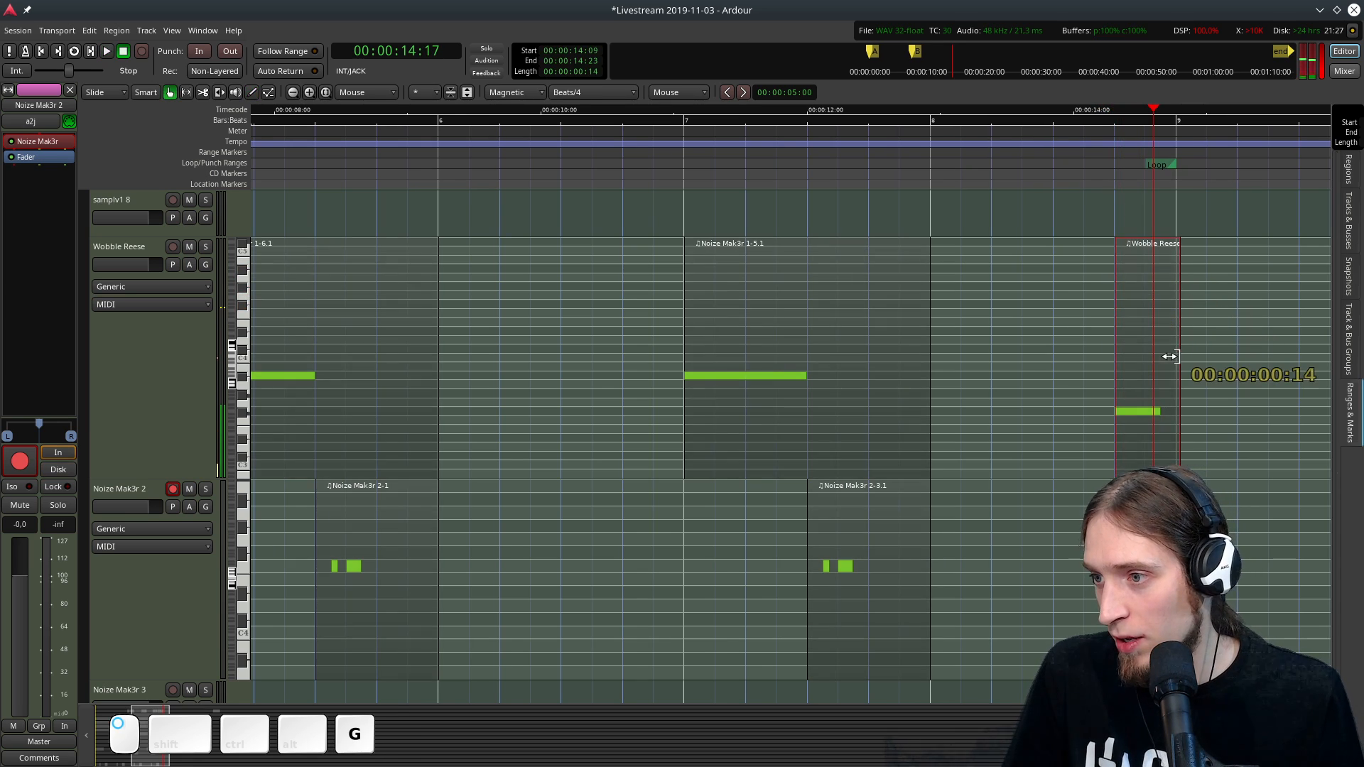
pyautogui.click(1162, 433)
pyautogui.press('e')
pyautogui.moveTo(1156, 411); pyautogui.dragTo(1175, 411)
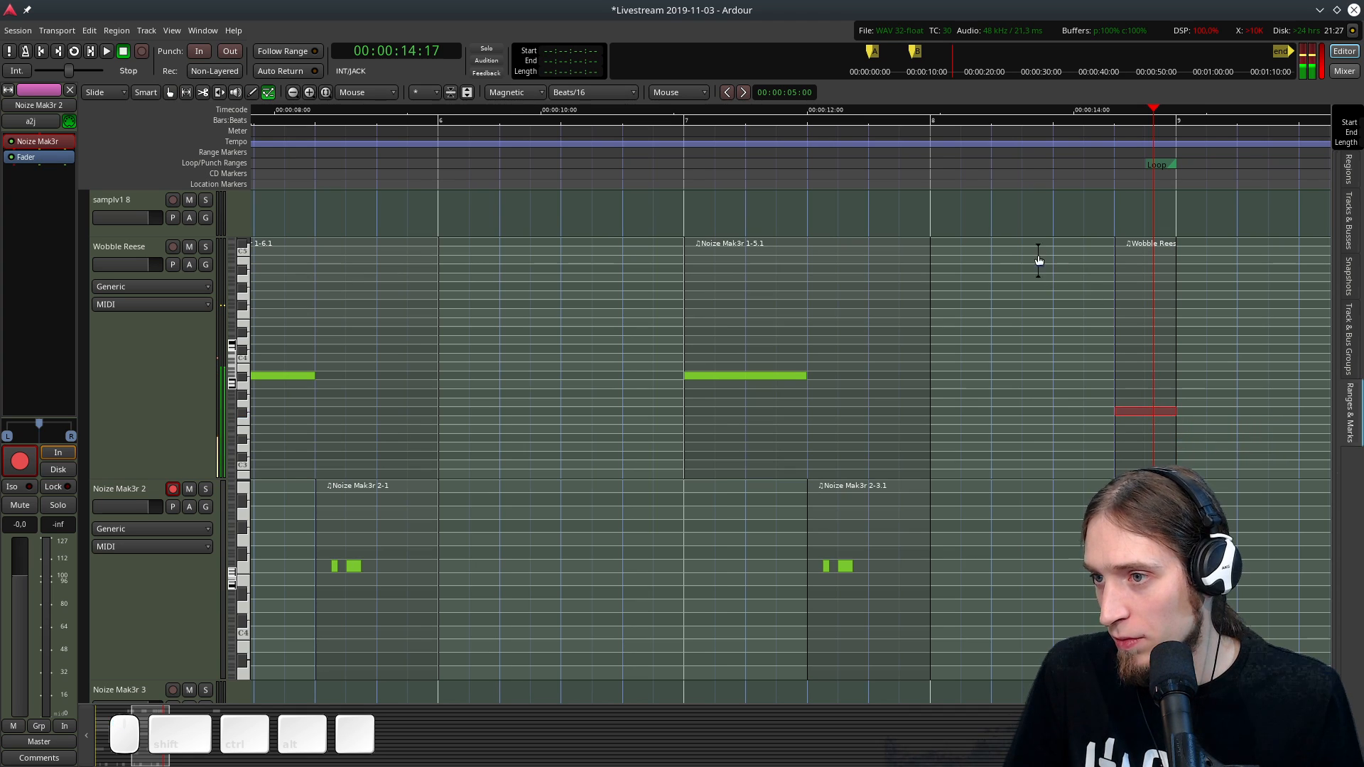
# Loop the eight-bar section to audition the new low Wobble Reese note with the other tracks.
pyautogui.click(599, 140)
pyautogui.press('l')
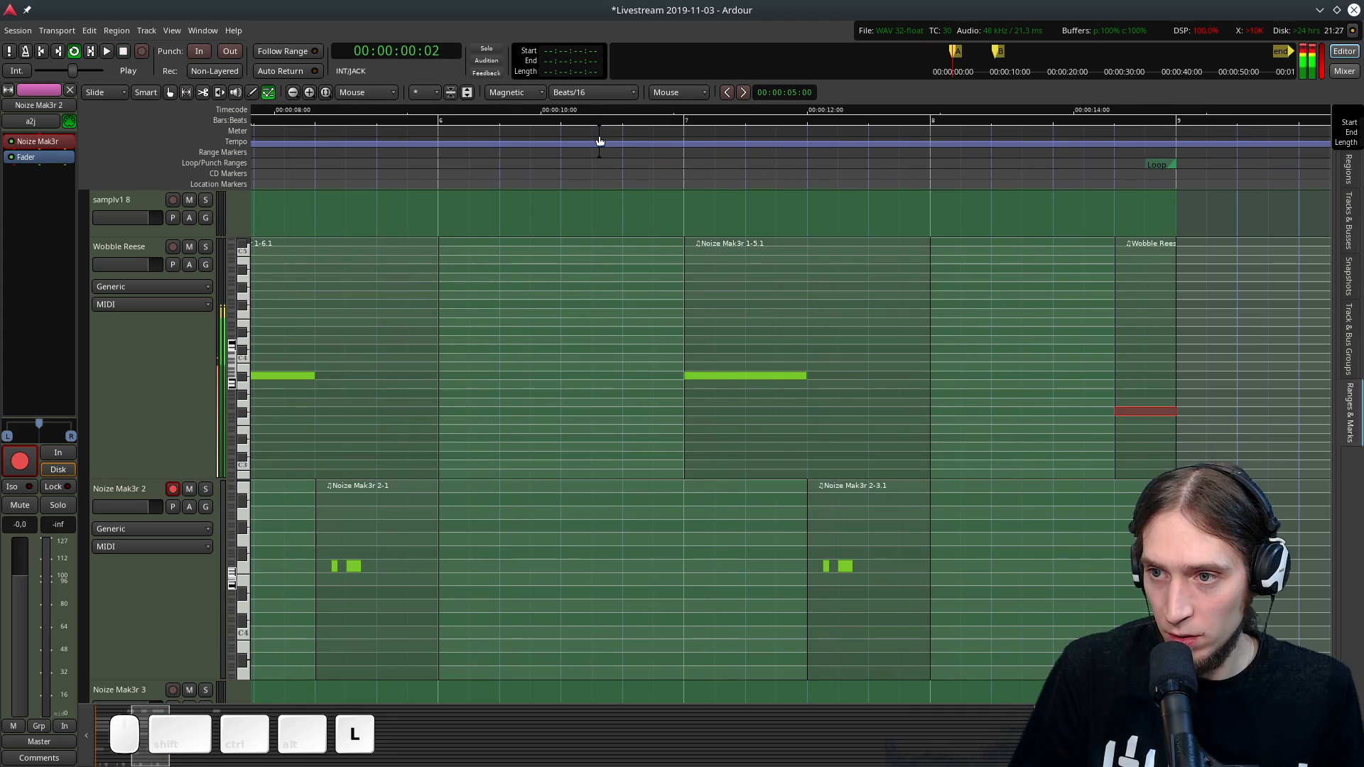
pyautogui.keyDown('ctrl'); pyautogui.scroll(2, 743, 427); pyautogui.keyUp('ctrl')
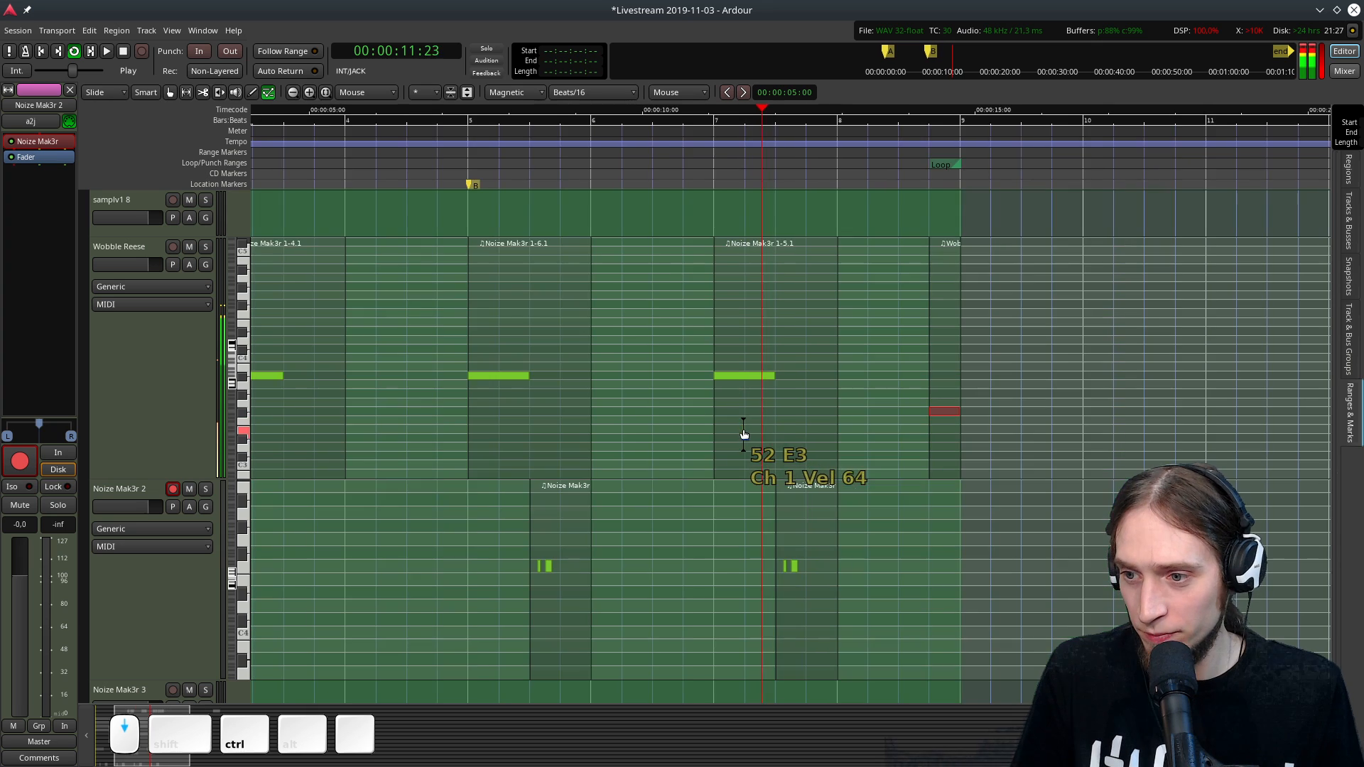
pyautogui.keyDown('ctrl'); pyautogui.scroll(-2, 760, 529); pyautogui.keyUp('ctrl')
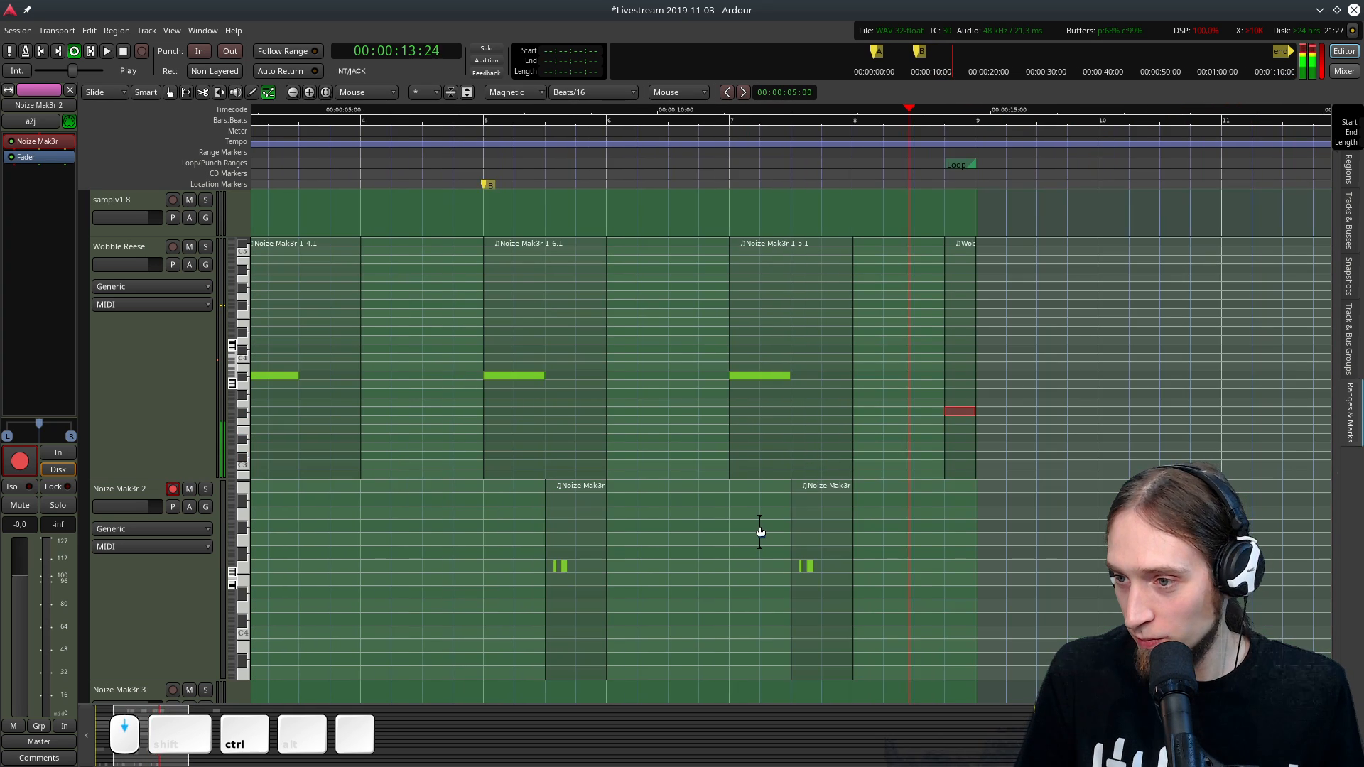
pyautogui.keyDown('ctrl'); pyautogui.scroll(2, 760, 529); pyautogui.keyUp('ctrl')
pyautogui.keyDown('ctrl'); pyautogui.scroll(-4, 775, 518); pyautogui.keyUp('ctrl')
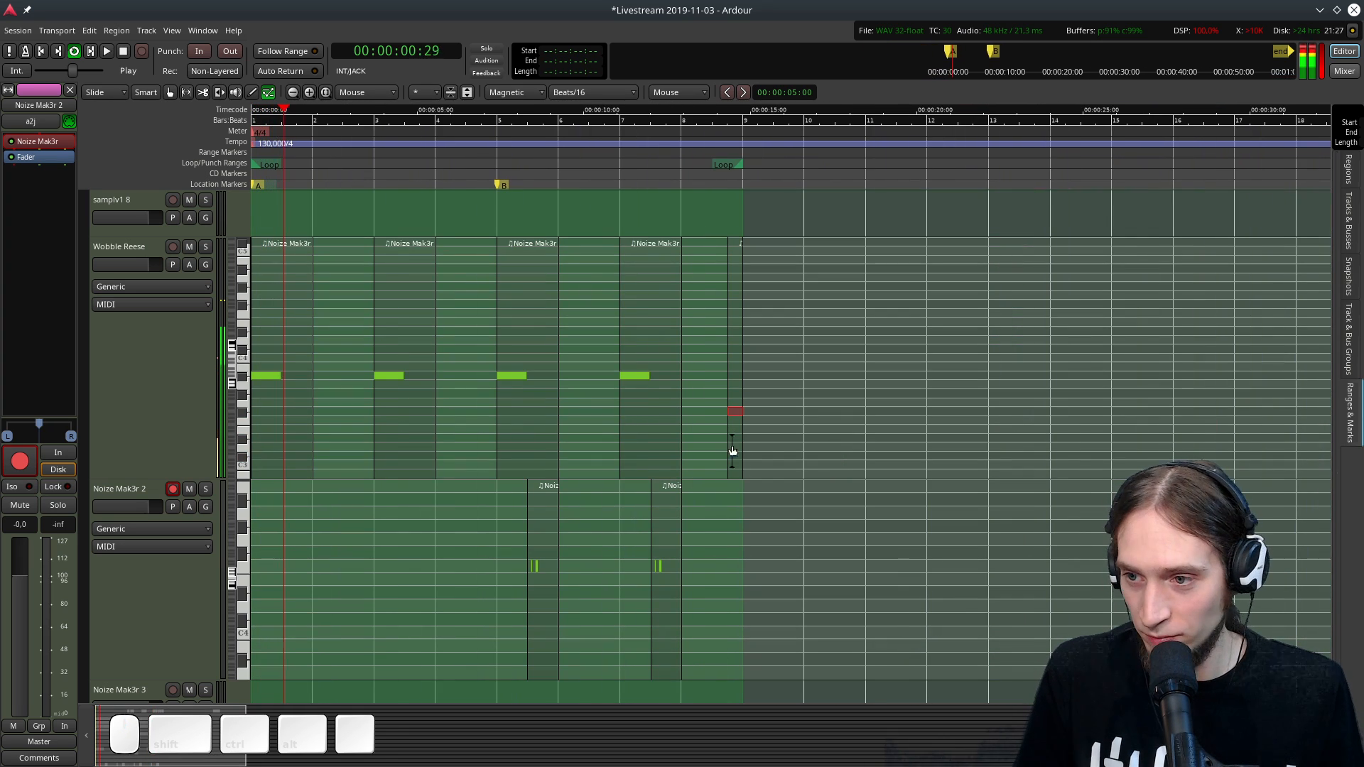
# Copy the short Wobble Reese region to the last beat of bar 4.
pyautogui.press('g')
pyautogui.keyDown('ctrl'); pyautogui.moveTo(739, 426); pyautogui.dragTo(491, 409); pyautogui.keyUp('ctrl')
pyautogui.keyDown('ctrl'); pyautogui.scroll(1, 396, 487); pyautogui.keyUp('ctrl')
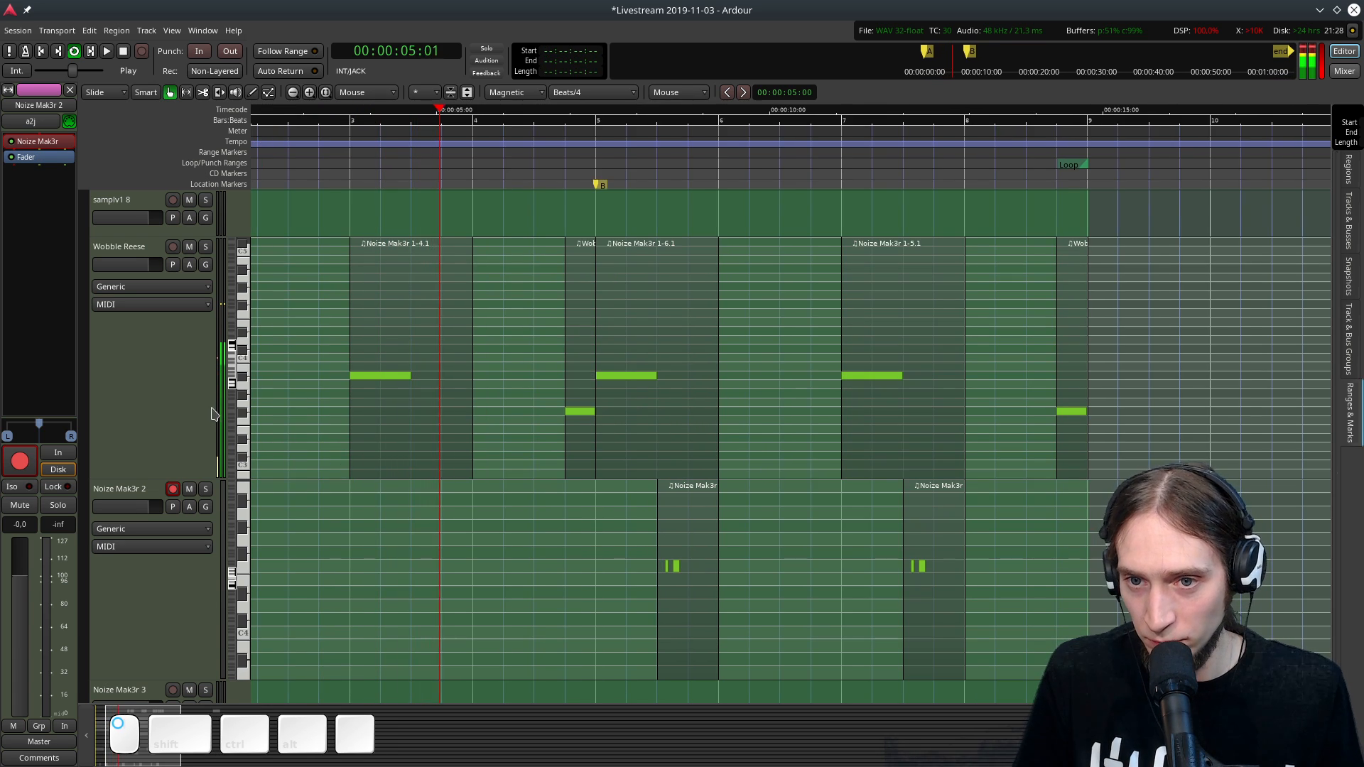
# Add the C* AmpVTS guitar amplification plugin from the favorites to the Wobble Reese track.
pyautogui.rightClick(56, 162)
pyautogui.moveTo(121, 168)
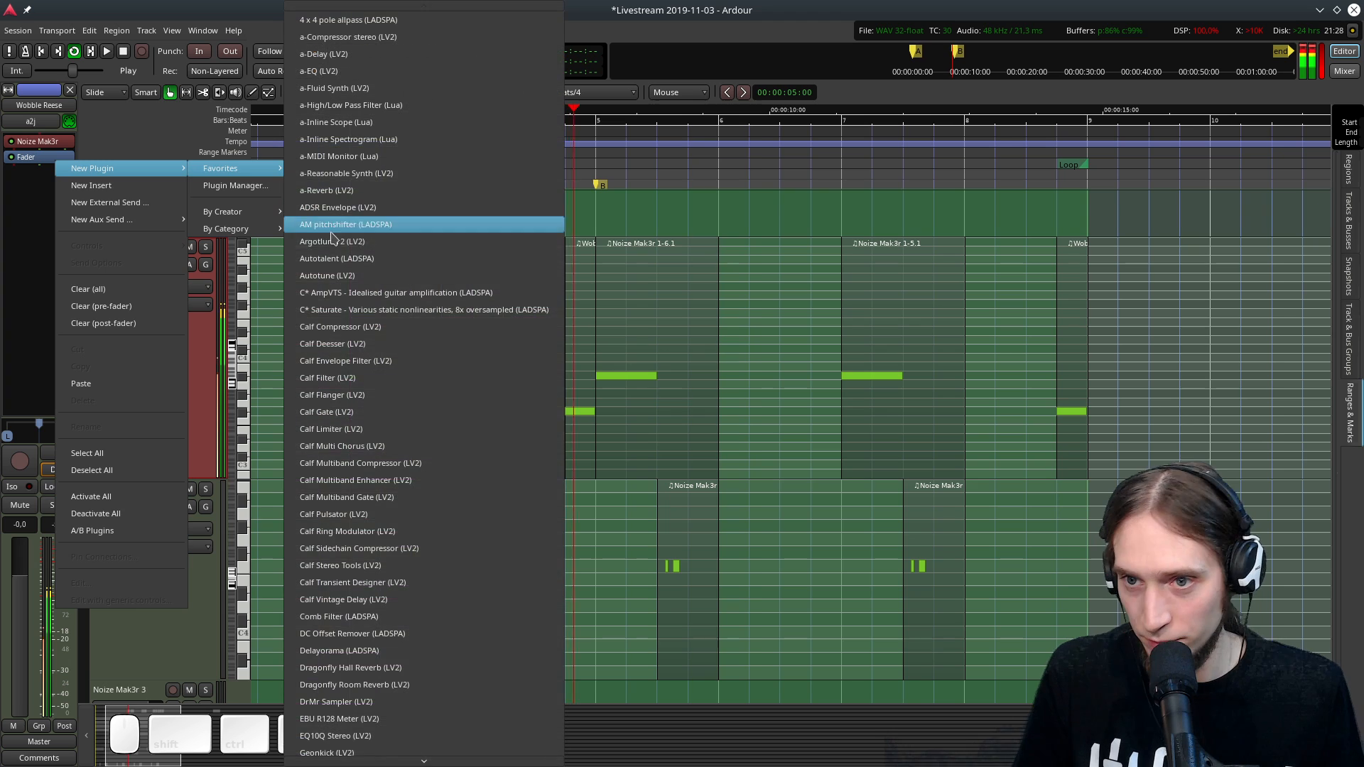
pyautogui.moveTo(227, 168)
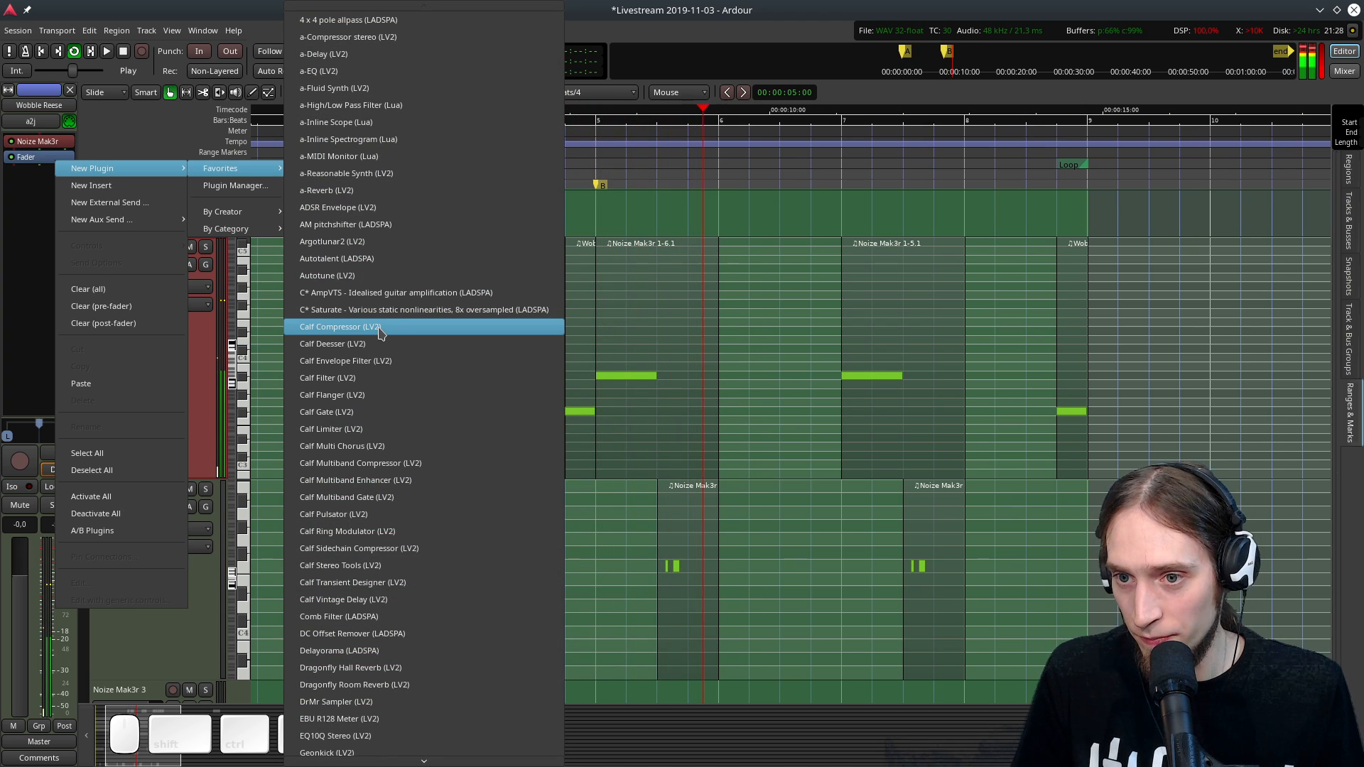
pyautogui.click(377, 293)
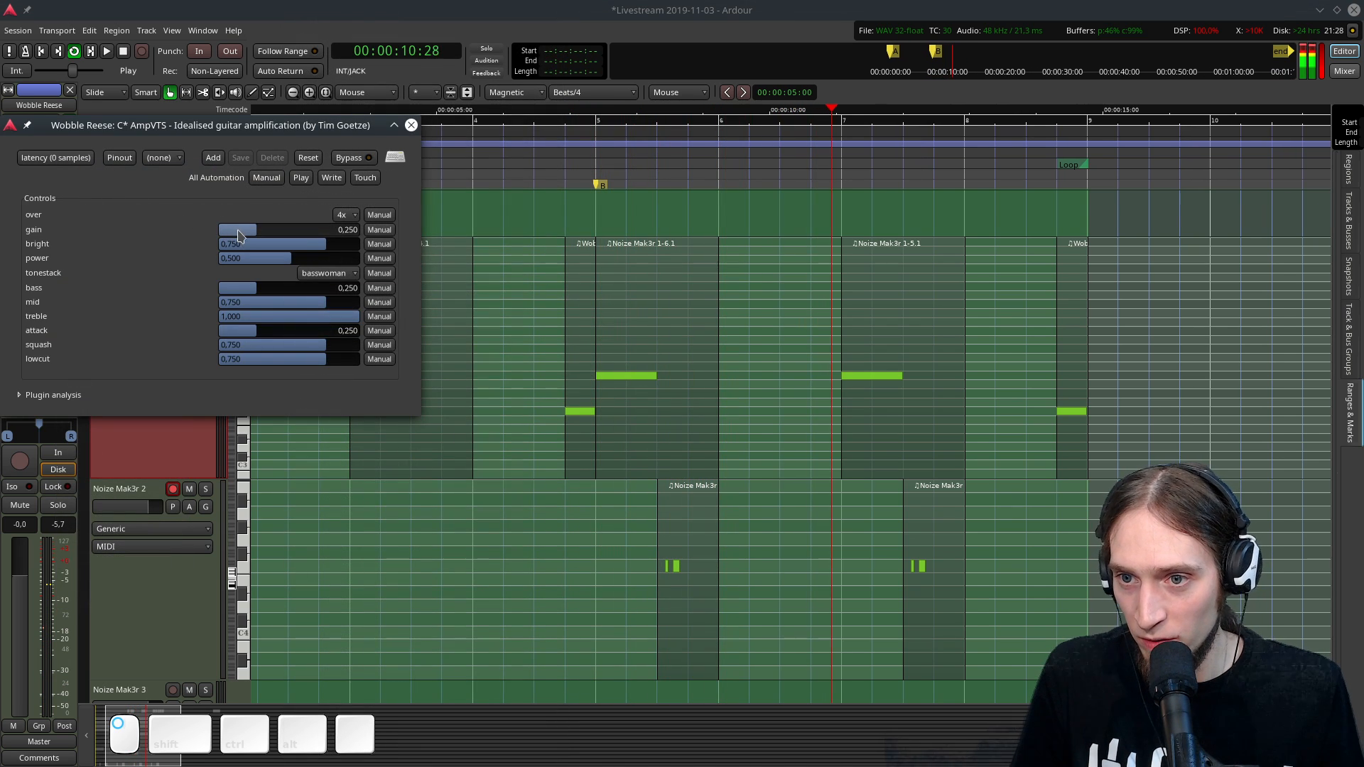
# Set AmpVTS gain to 0.518, bright to 1.000 and lowcut to 0.000, and resume playback.
pyautogui.moveTo(239, 236); pyautogui.dragTo(292, 235)
pyautogui.press('space')
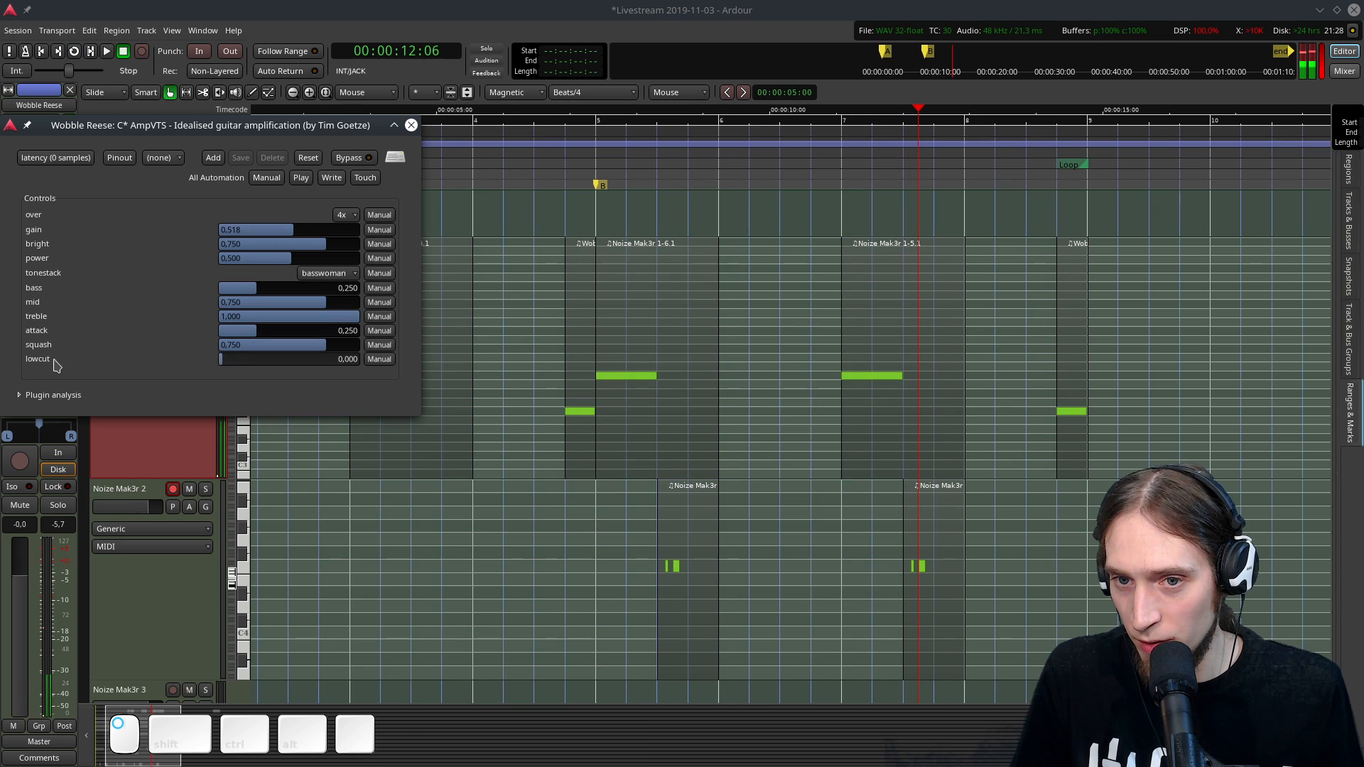
pyautogui.press('space')
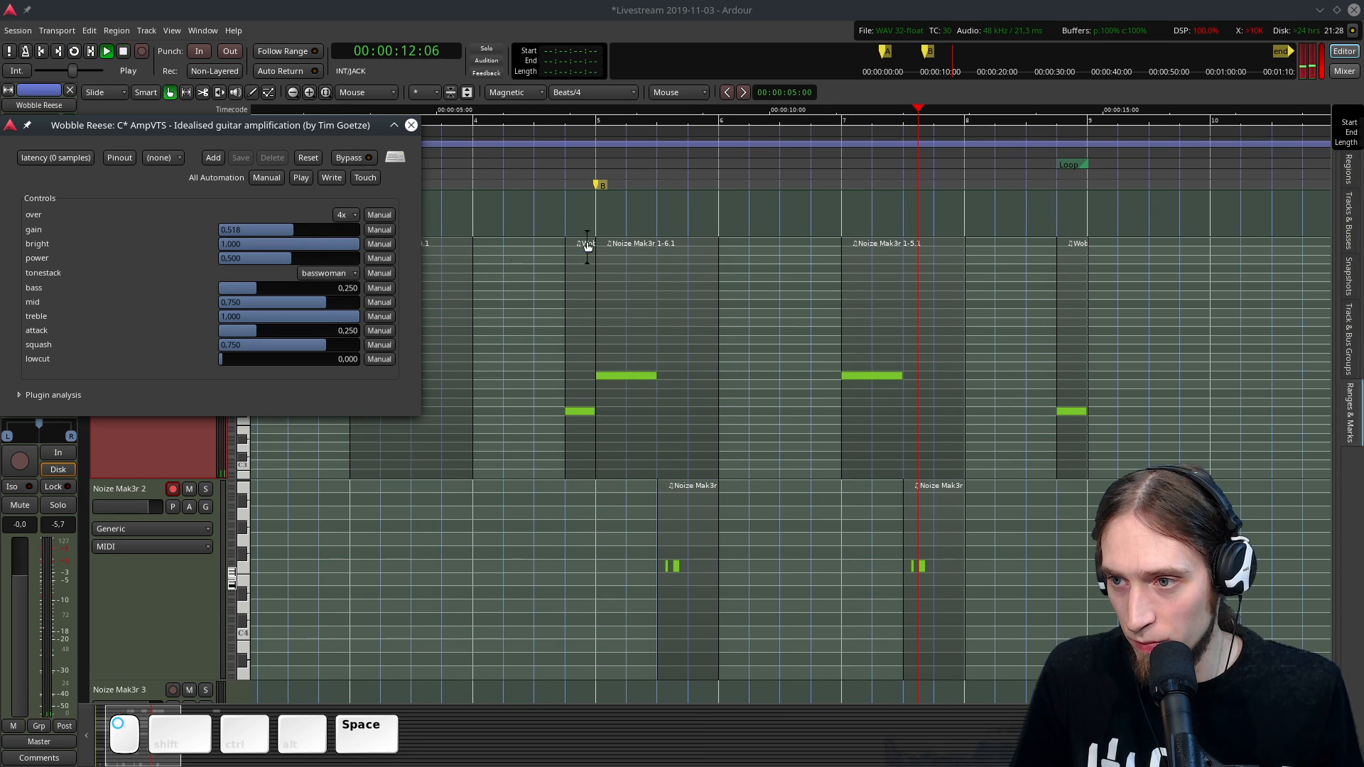
# Play from near the end of bar 4 and move AmpVTS before the fader in the Wobble Reese processor chain.
pyautogui.click(578, 147)
pyautogui.moveTo(28, 157); pyautogui.dragTo(29, 176)
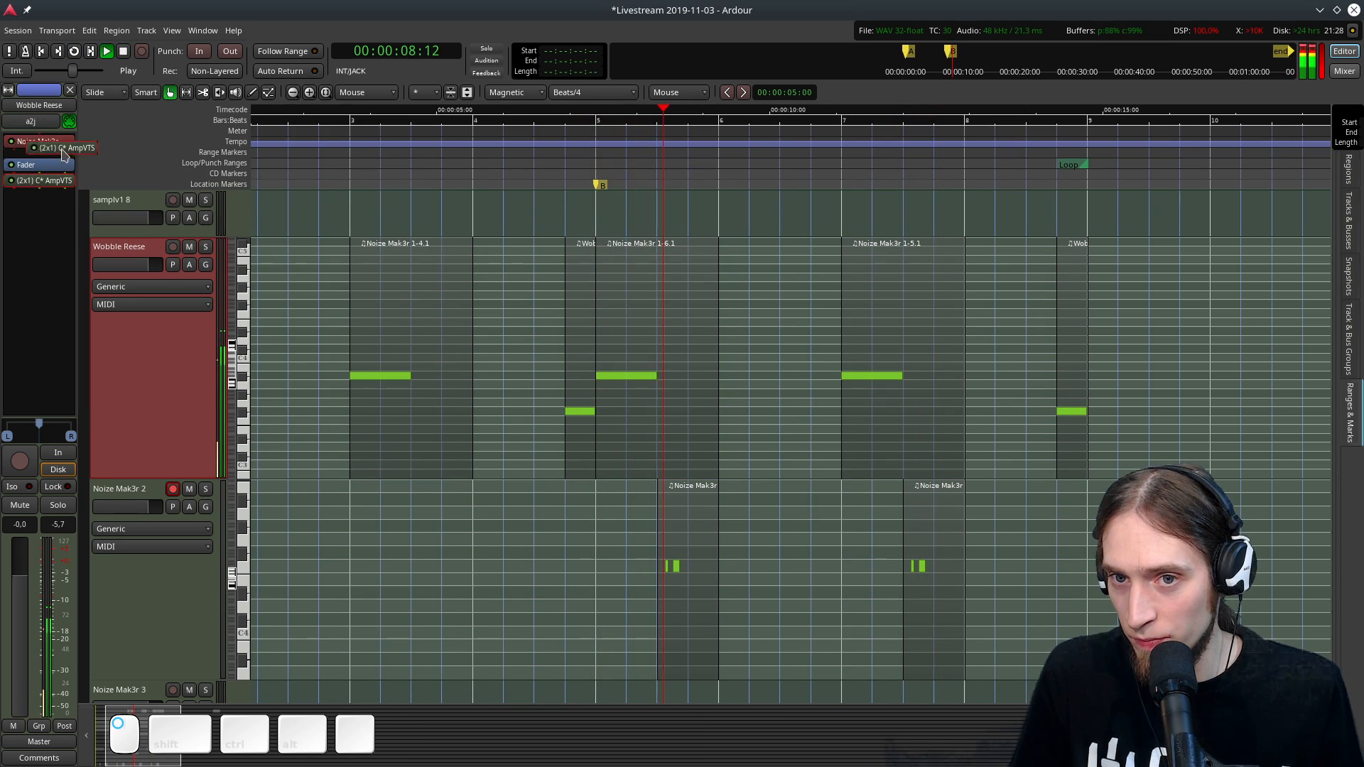
pyautogui.press('space')
# Solo the Wobble Reese track and play it from bar 3.
pyautogui.click(206, 246)
pyautogui.click(348, 152)
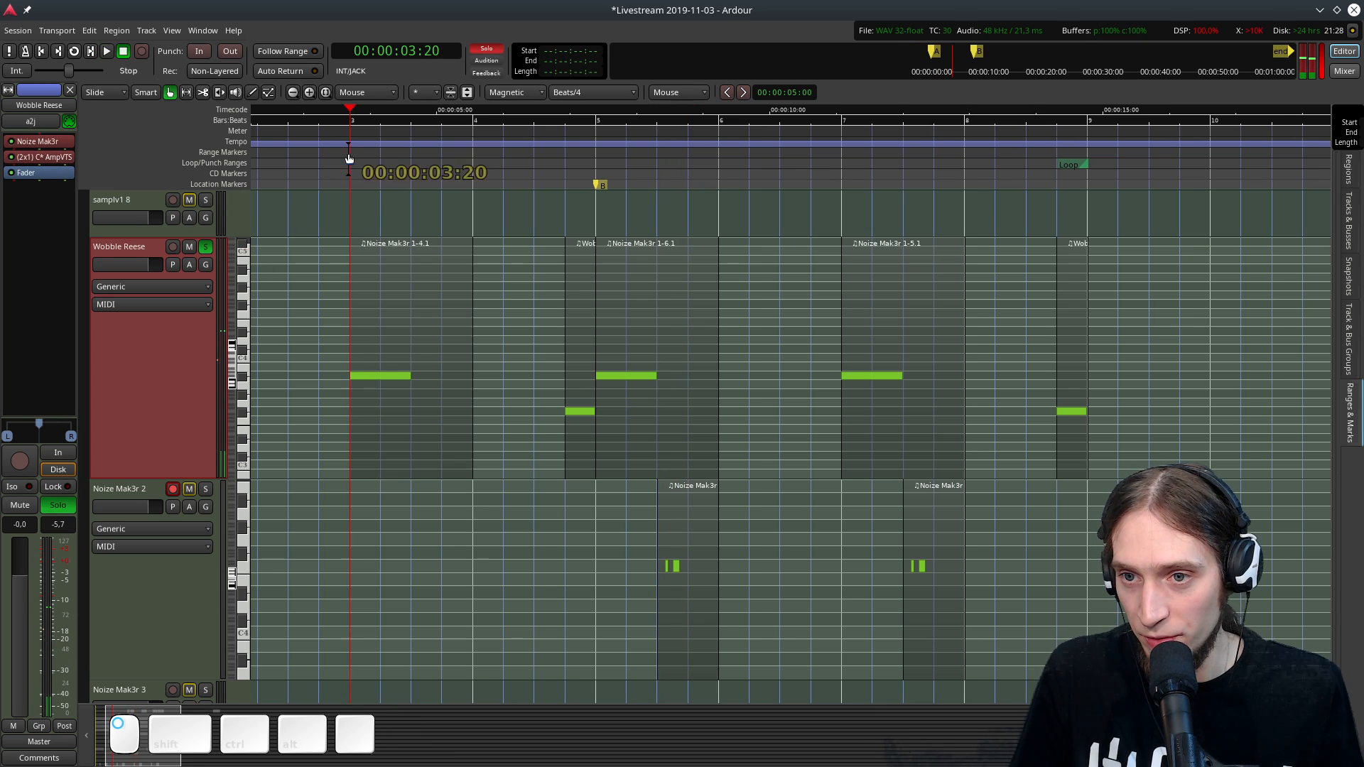
pyautogui.press('space')
# Raise AmpVTS gain to 0.832, power to 0.866 and bass to 0.889 while listening to the soloed Wobble Reese.
pyautogui.doubleClick(43, 157)
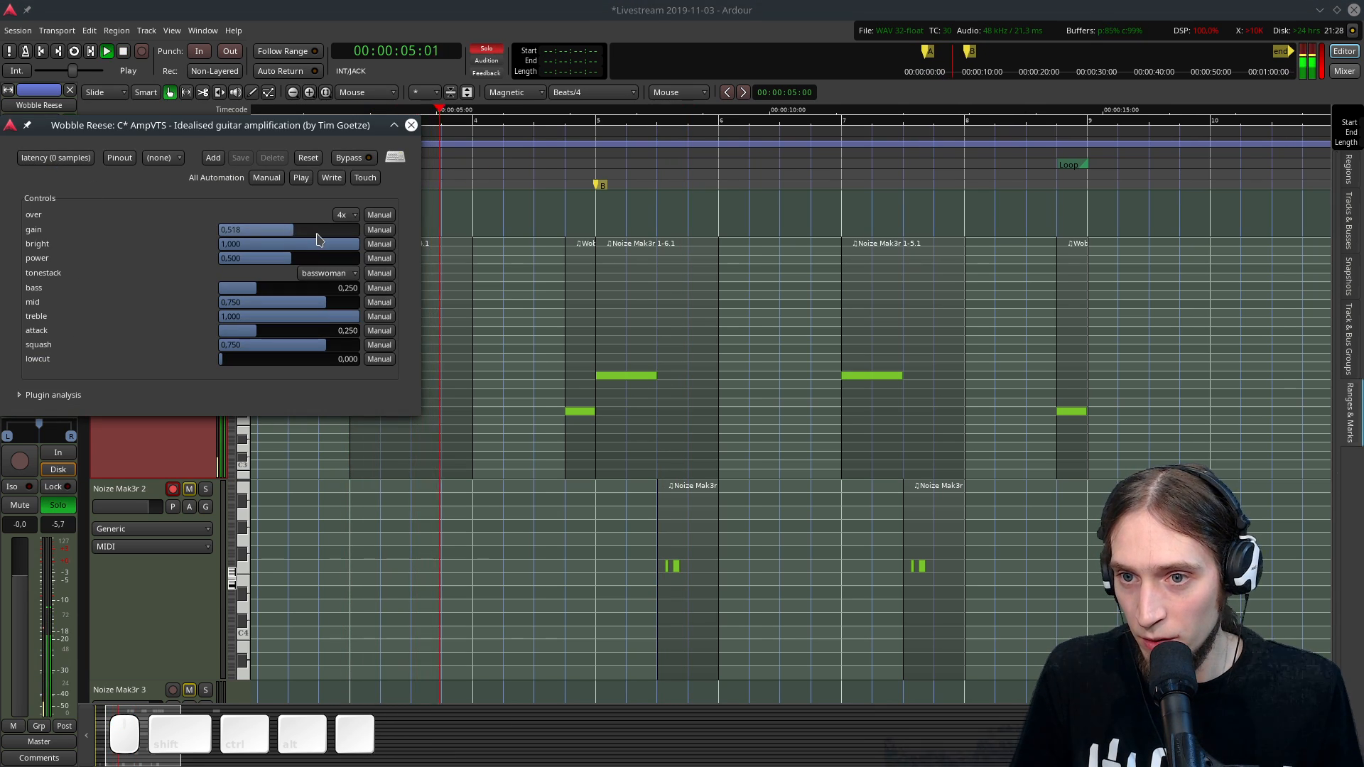
pyautogui.press('space')
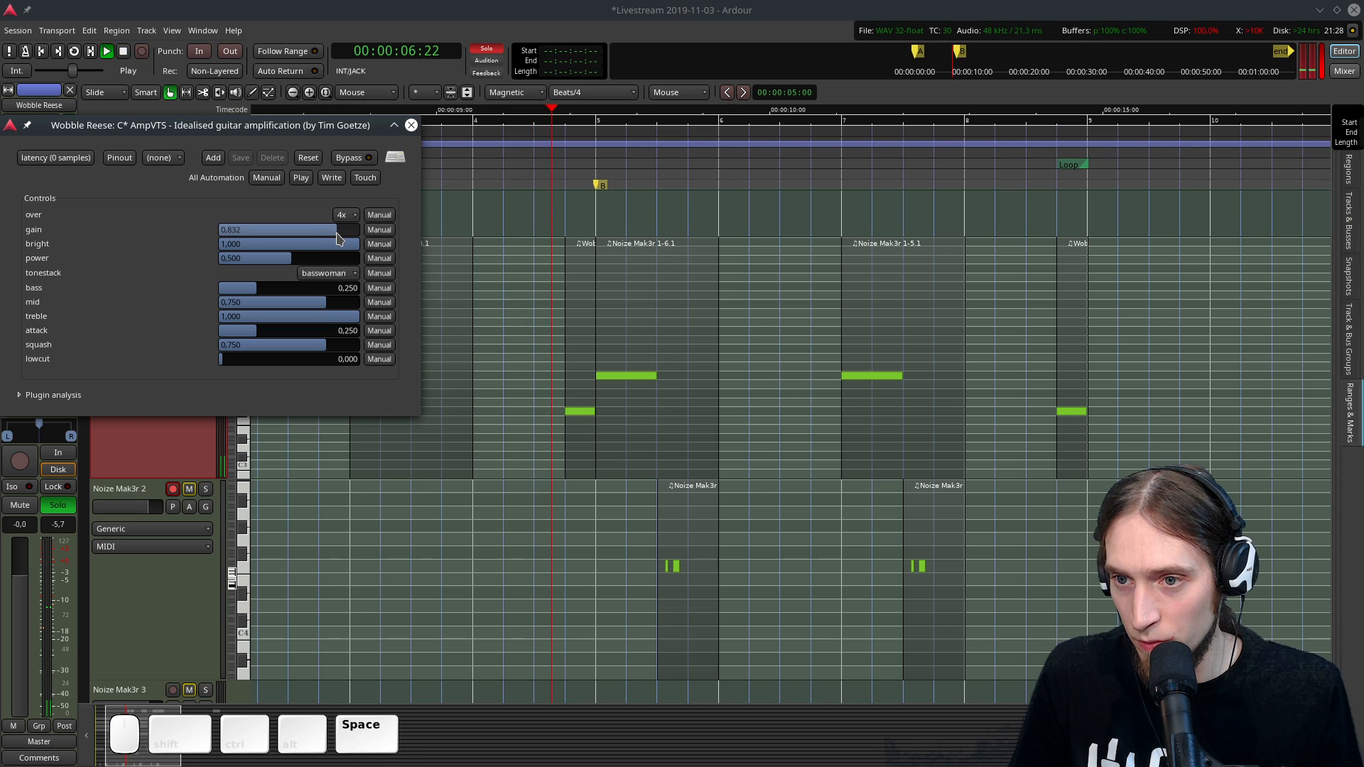
pyautogui.press('space')
pyautogui.moveTo(284, 259); pyautogui.dragTo(341, 259)
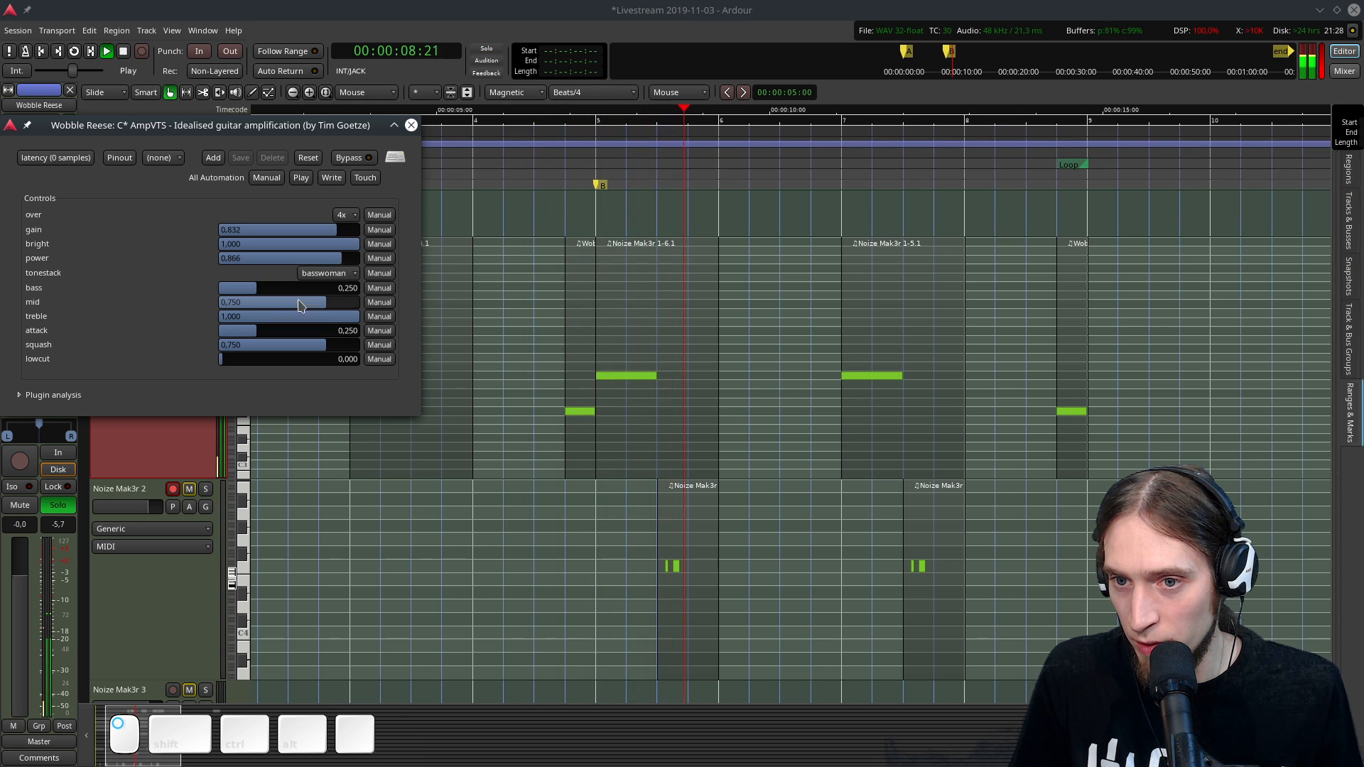
pyautogui.moveTo(269, 289); pyautogui.dragTo(356, 289)
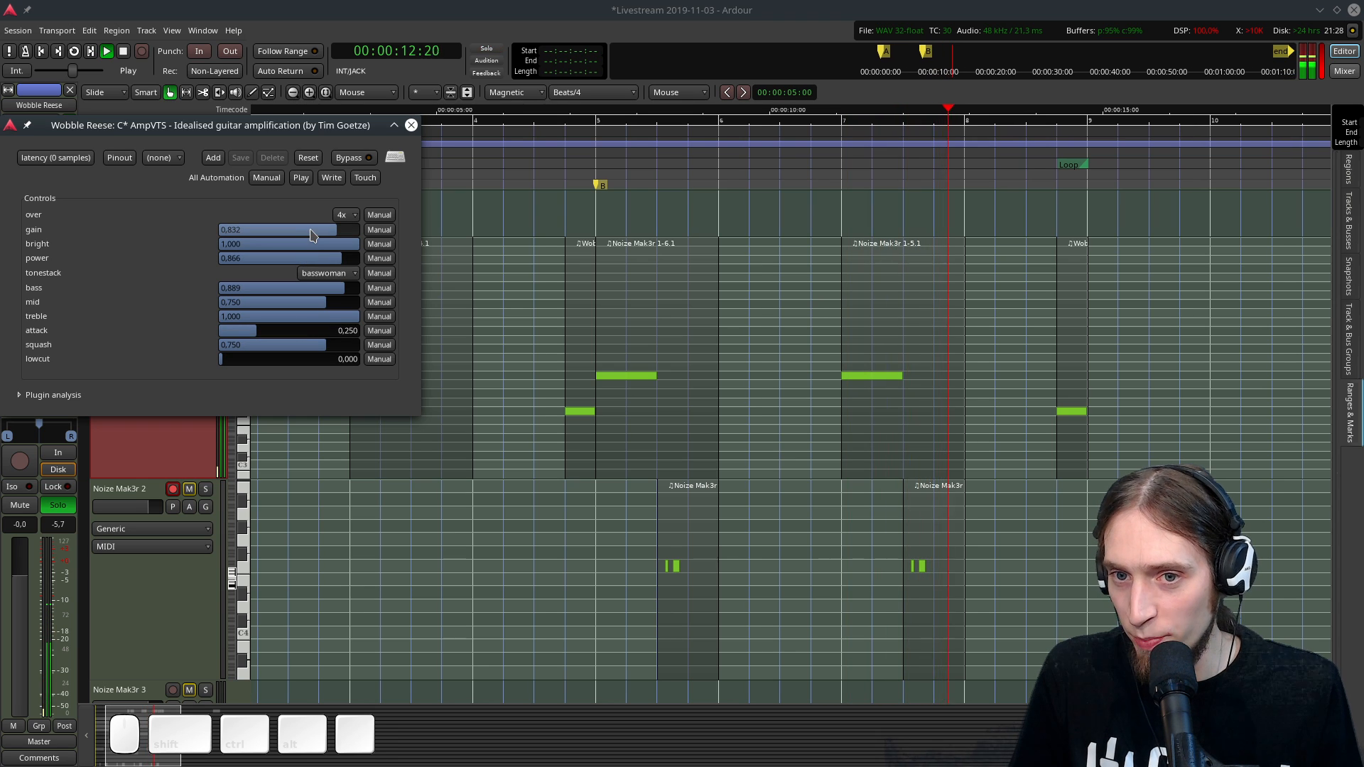
# Lower the AmpVTS power and audition the soloed Wobble Reese from the middle of bar 4.
pyautogui.moveTo(299, 260); pyautogui.dragTo(269, 266)
pyautogui.press('space')
pyautogui.click(536, 141)
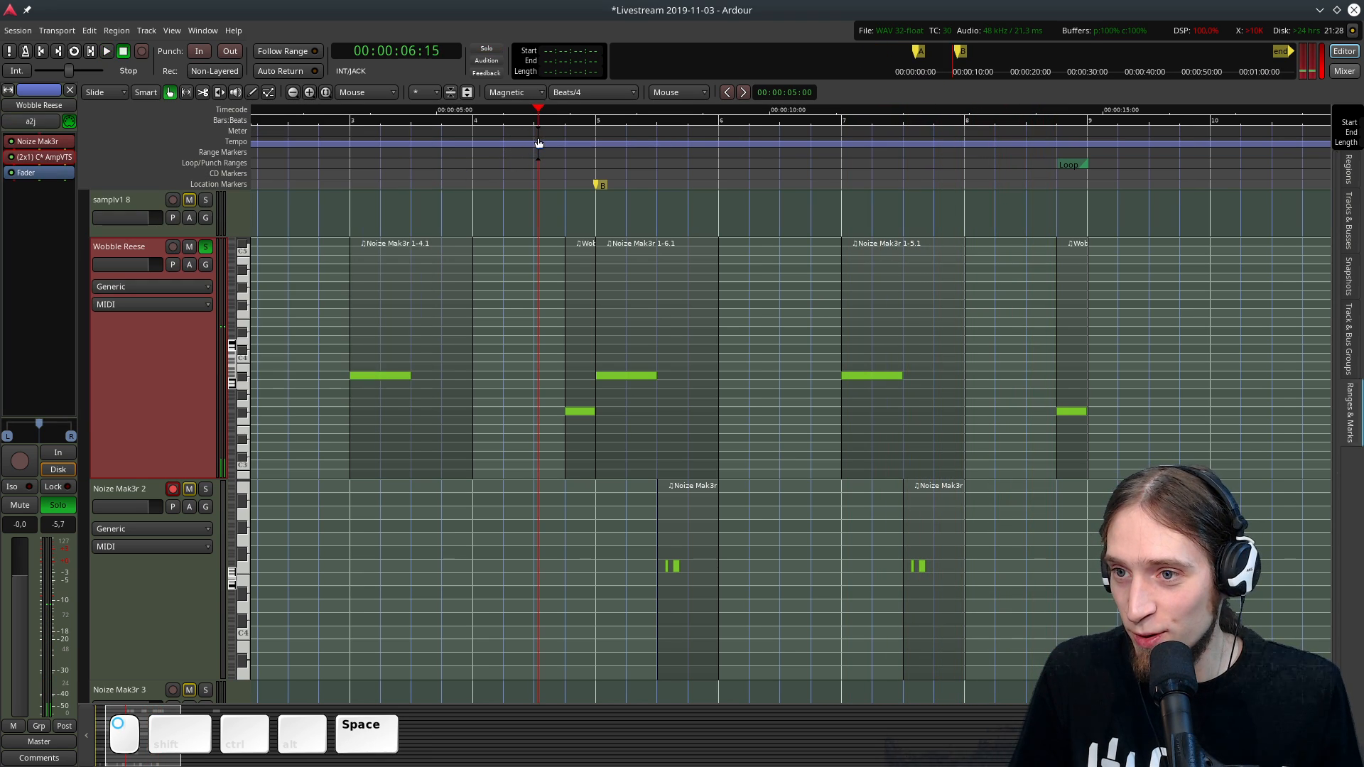
pyautogui.press('space')
pyautogui.press('space')
# Insert the EQ10Q Stereo plugin after AmpVTS on the Wobble Reese track.
pyautogui.rightClick(40, 174)
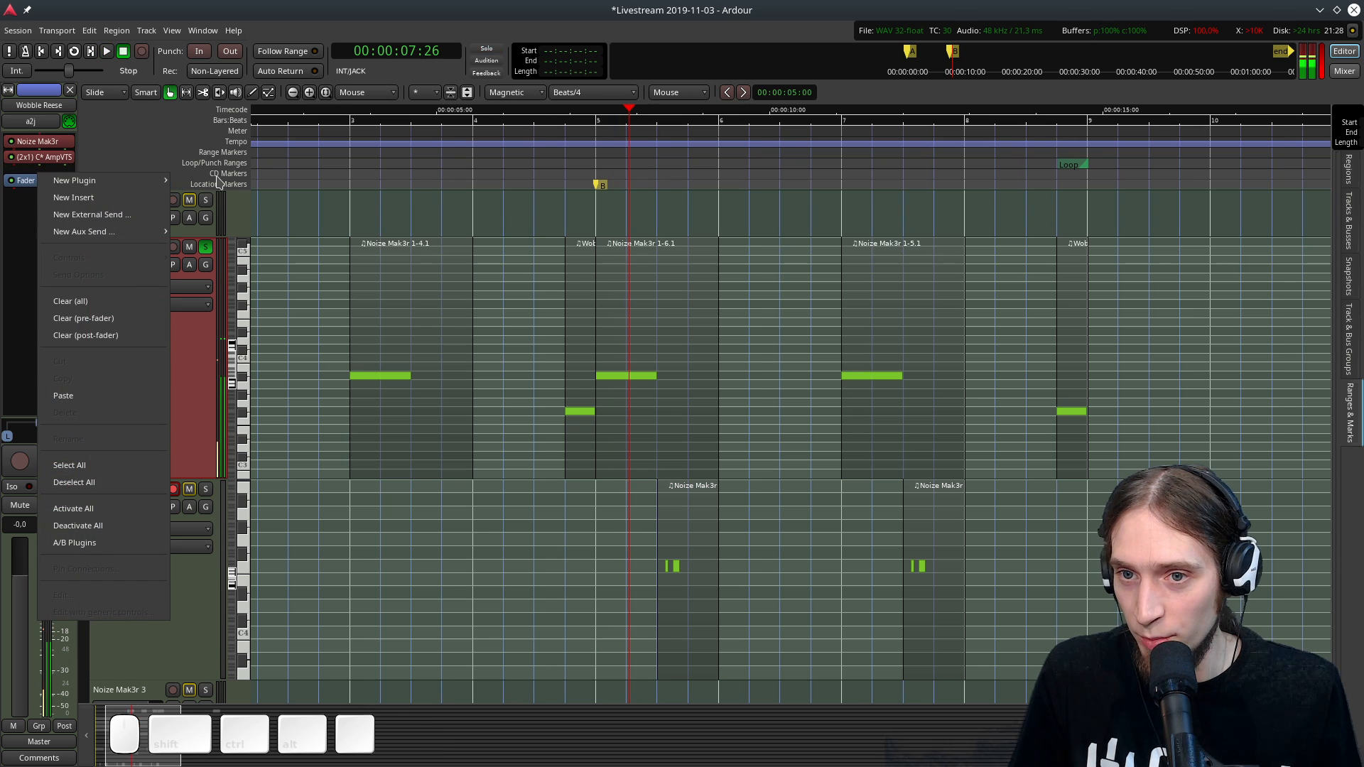
pyautogui.moveTo(142, 180)
pyautogui.moveTo(189, 182)
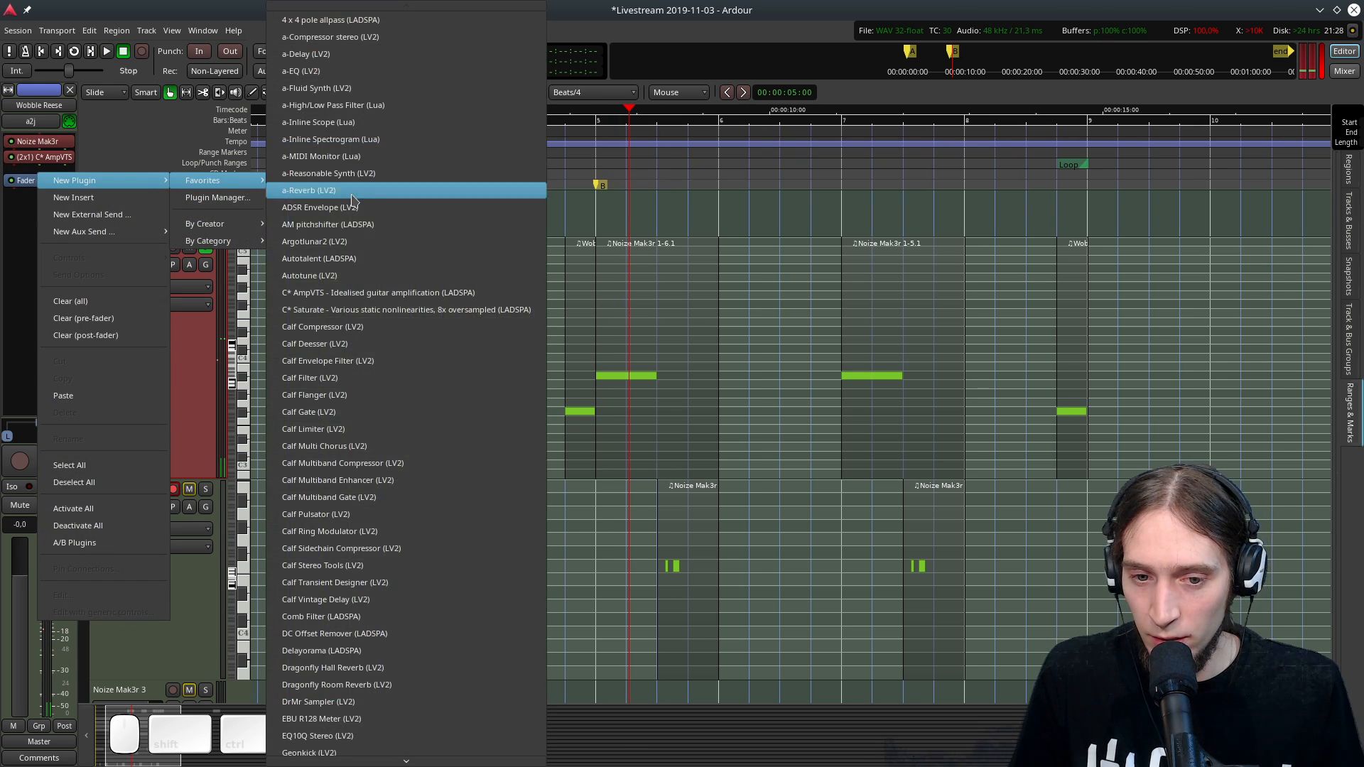
pyautogui.click(376, 735)
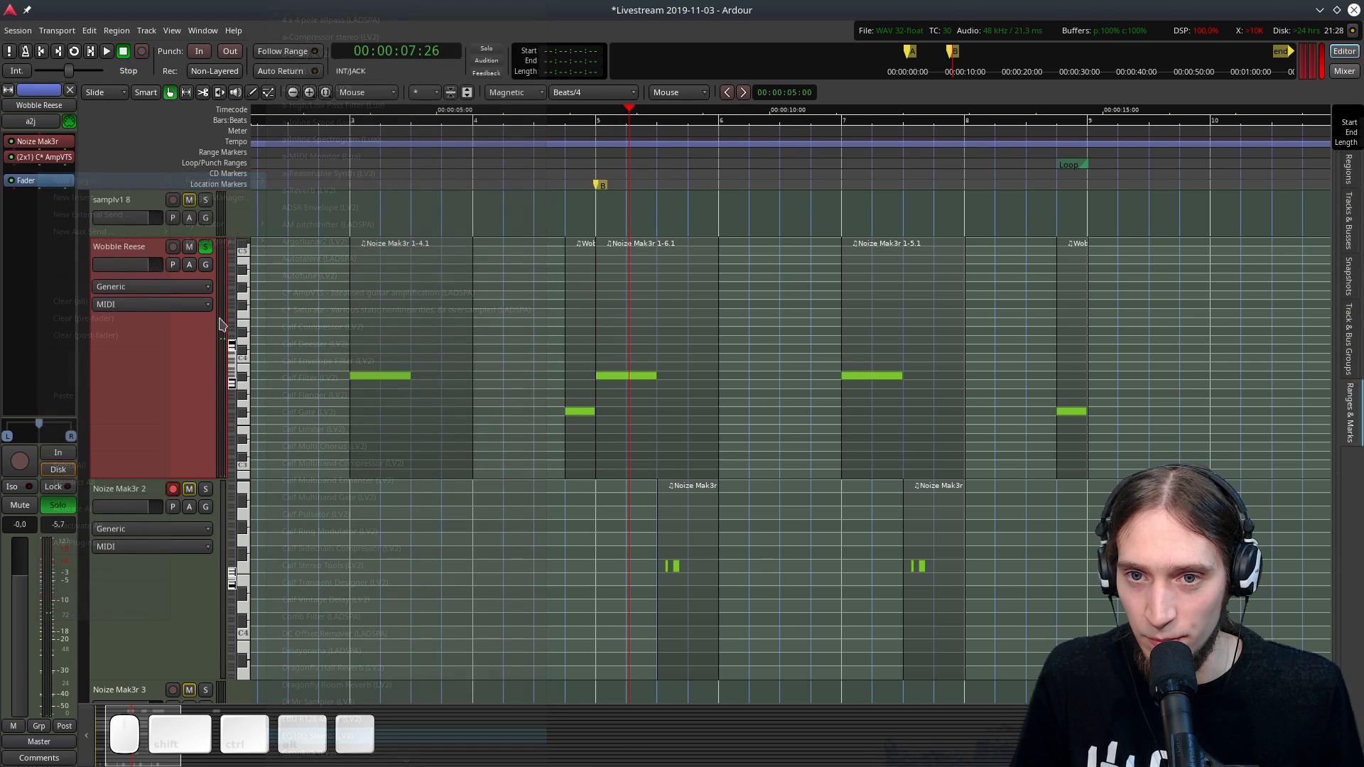
# Enable EQ10Q's RTA display, boost its low shelf band by 7.51 dB at 60.65 Hz, and briefly play the result.
pyautogui.click(495, 307)
pyautogui.moveTo(106, 289); pyautogui.dragTo(106, 252)
pyautogui.press('space')
pyautogui.press('space')
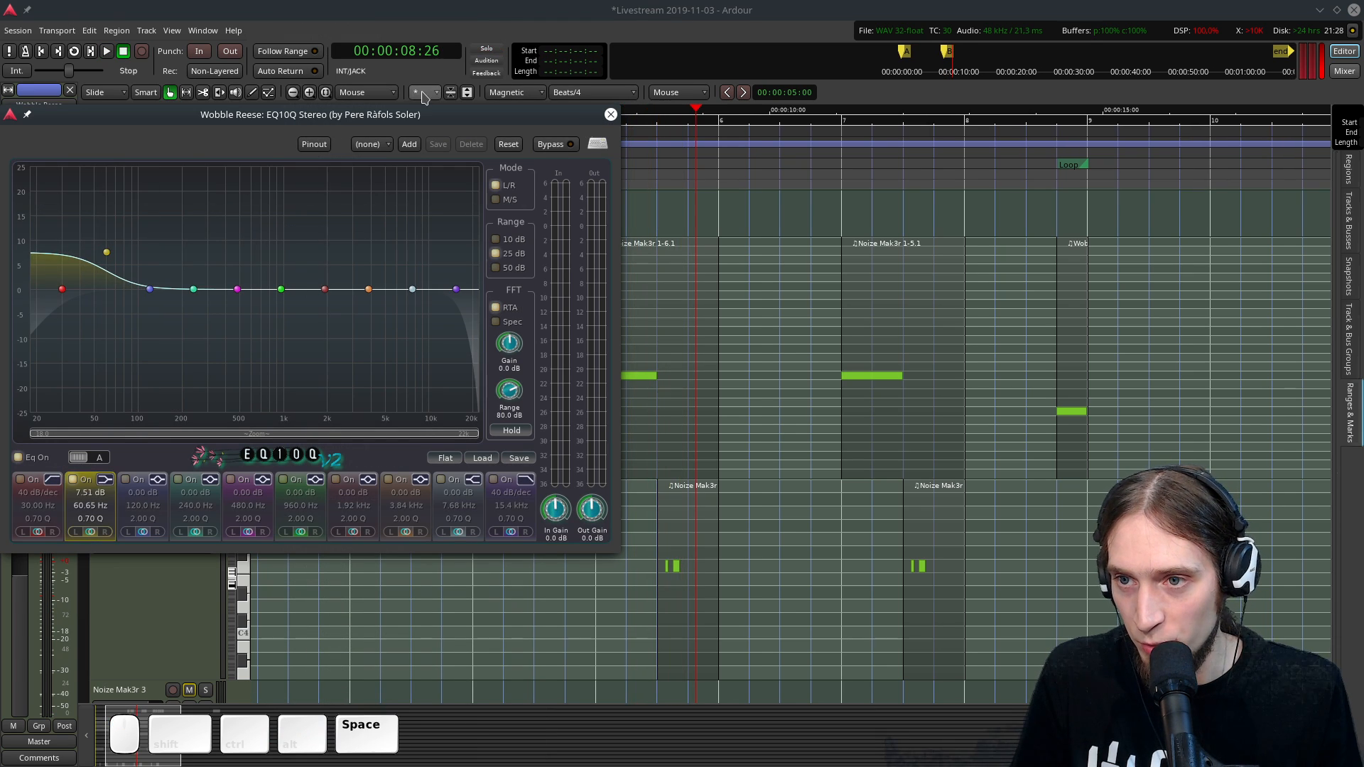
# Start loop playback with the equalizer moved aside and raise the low shelf boost to 11.56 dB at 77.68 Hz.
pyautogui.moveTo(561, 114); pyautogui.dragTo(983, 238)
pyautogui.press('l')
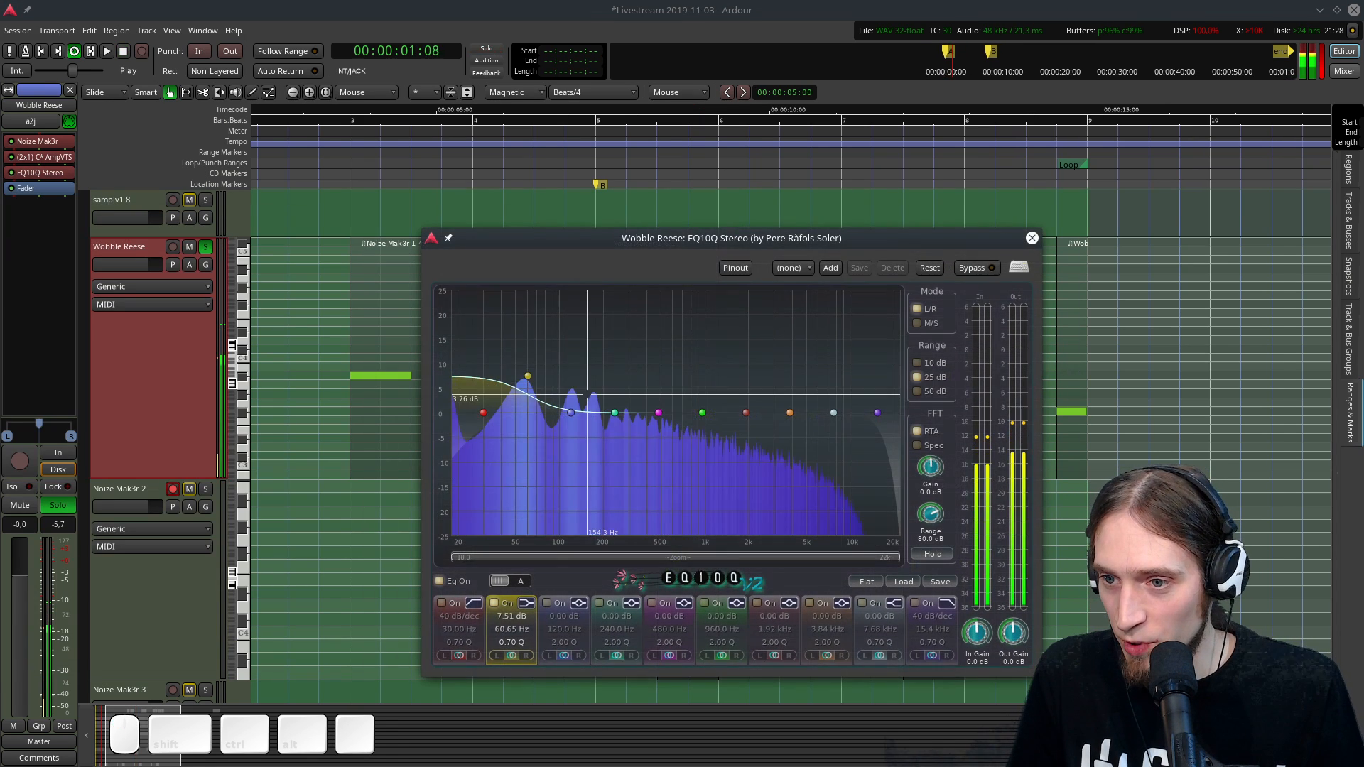
pyautogui.moveTo(526, 377); pyautogui.dragTo(544, 360)
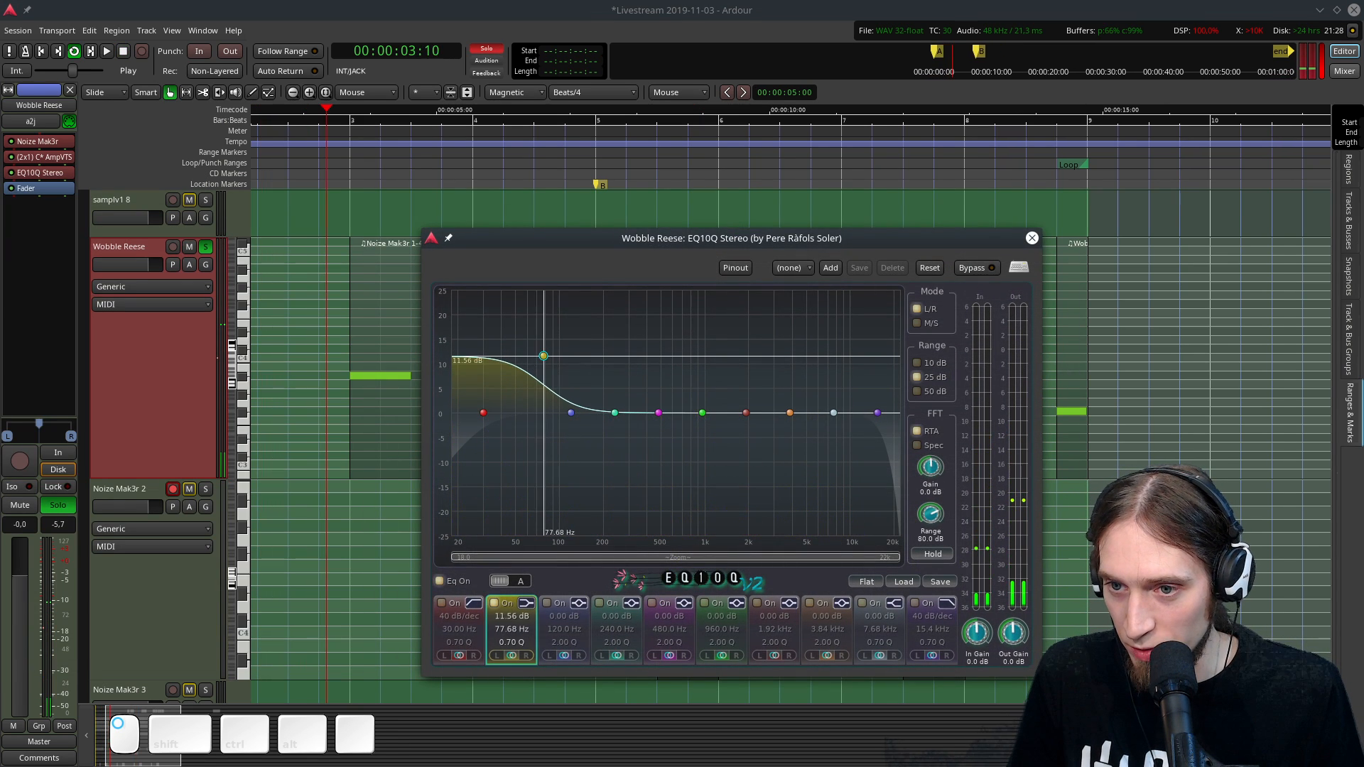
# Close the equalizer, stop playback, and insert the Dragonfly Hall Reverb plugin after the fader on the Wobble Reese track.
pyautogui.click(1032, 238)
pyautogui.press('space')
pyautogui.rightClick(59, 196)
pyautogui.moveTo(95, 197)
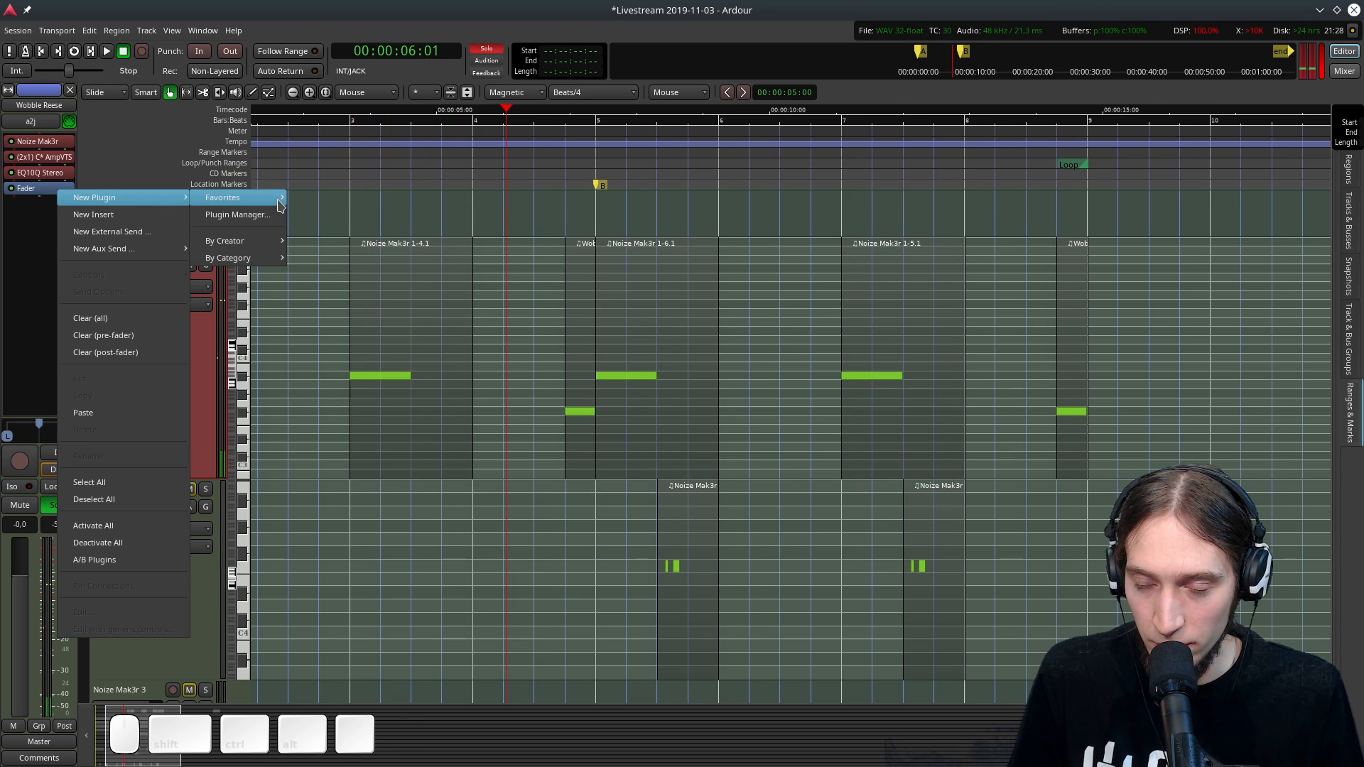
pyautogui.moveTo(222, 197)
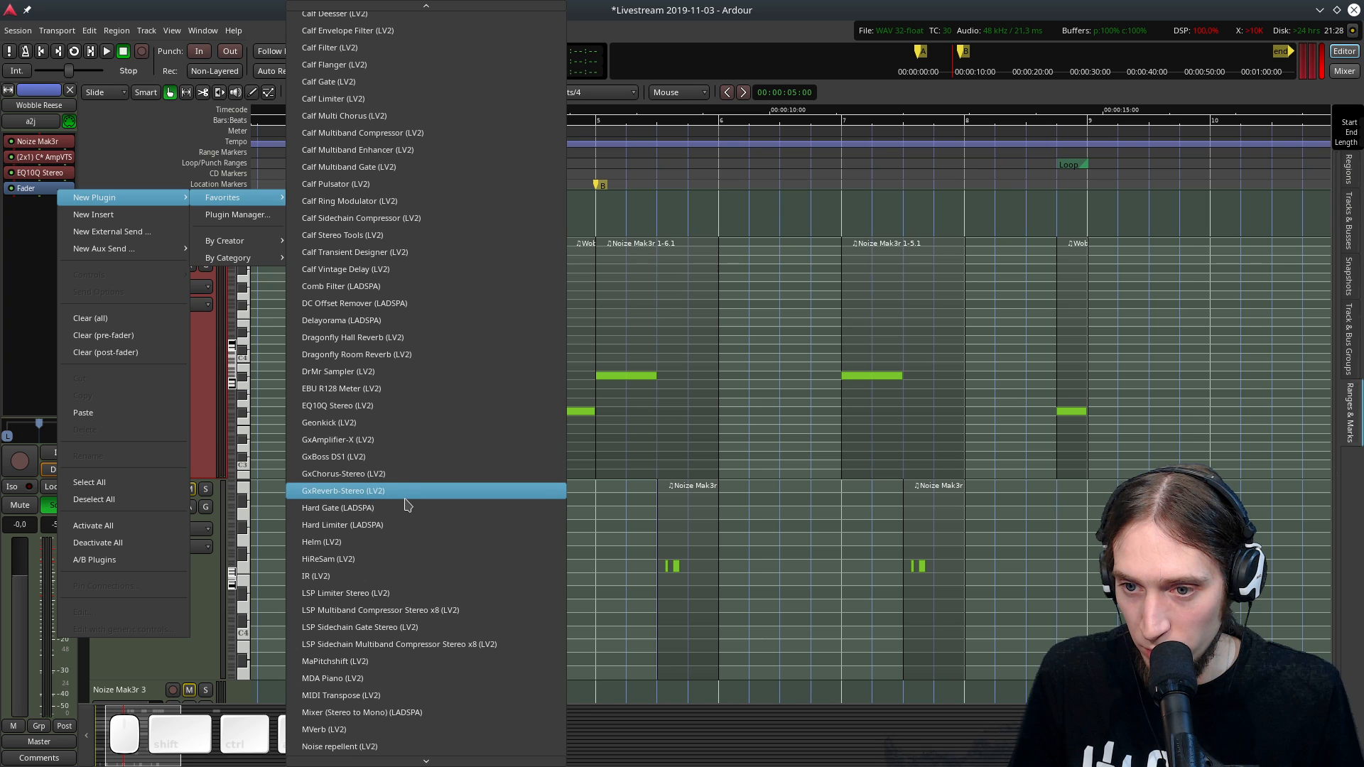
pyautogui.click(393, 342)
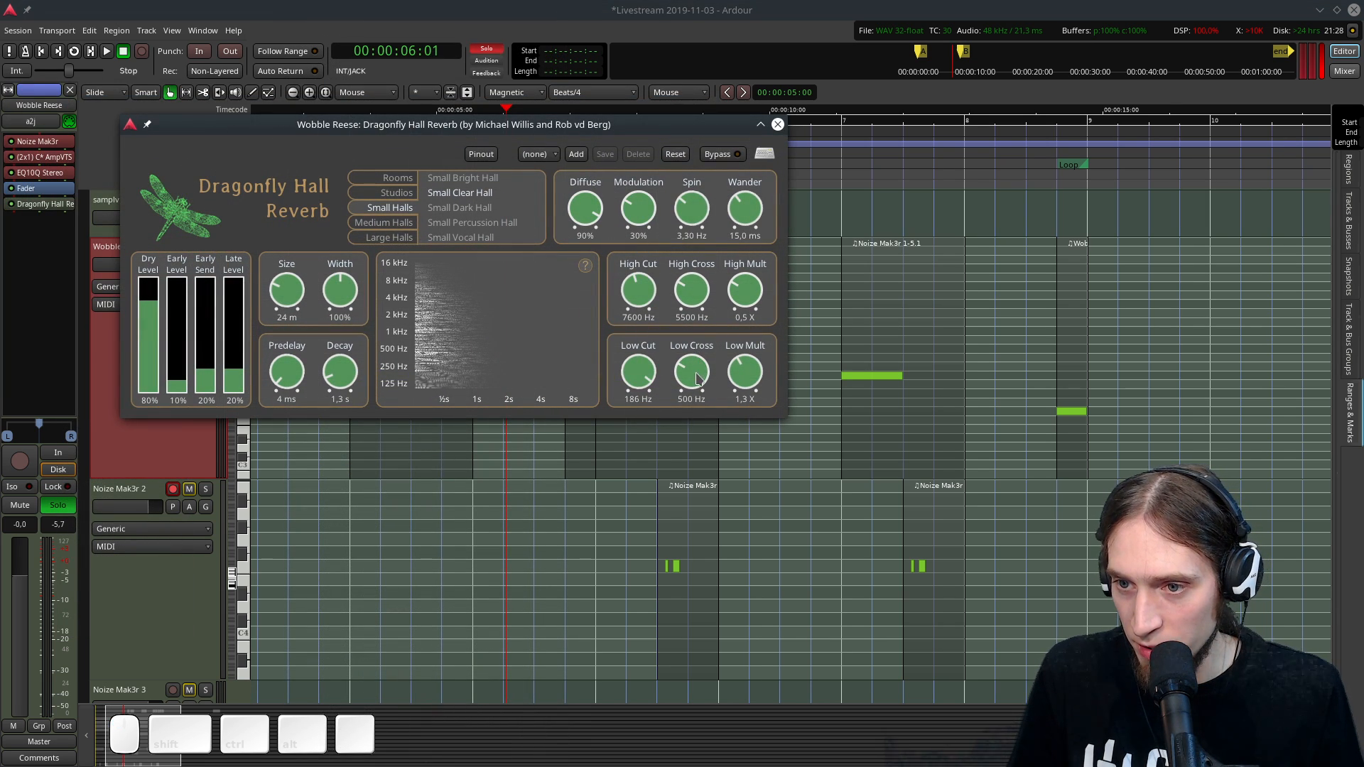
# Unsolo Wobble Reese and, during playback, set the reverb's low cross to 715 Hz, early level and early send to 0%, and late level to 7%.
pyautogui.press('space')
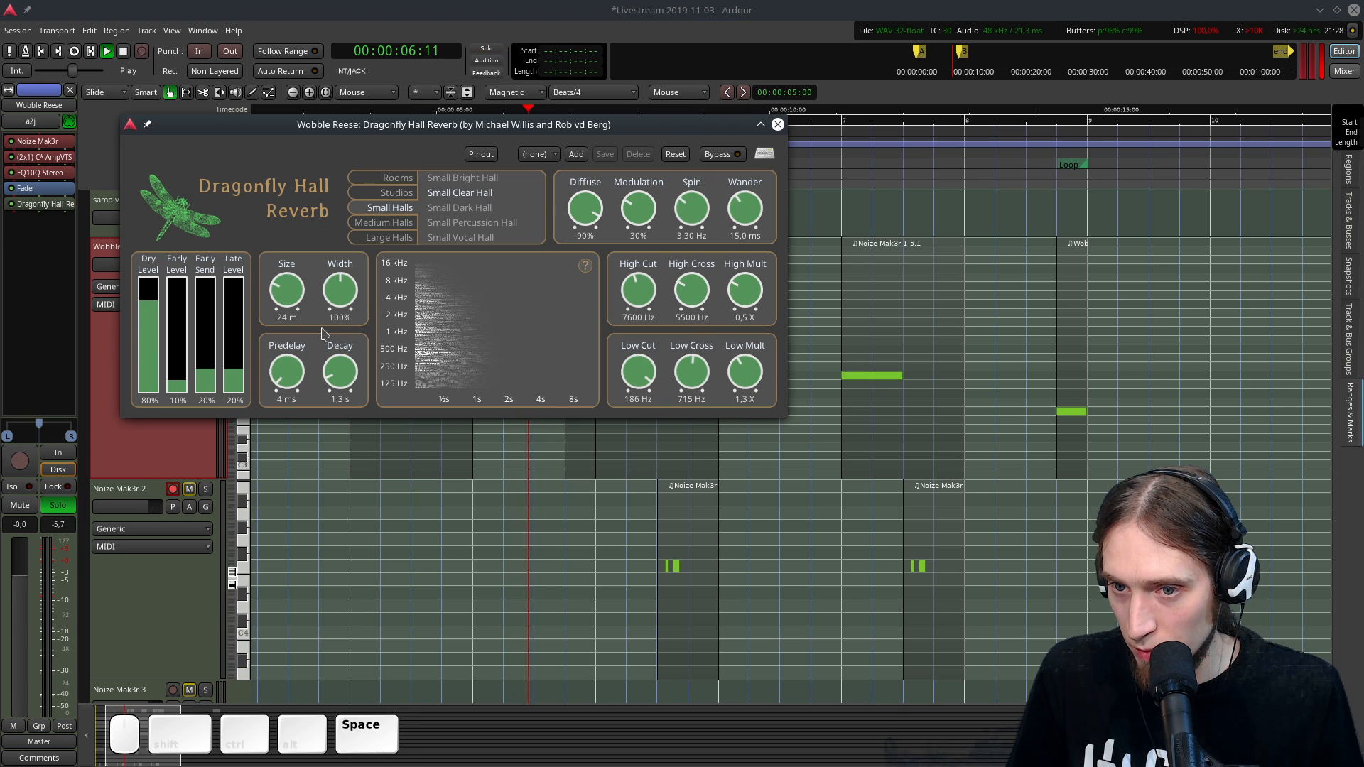
pyautogui.click(234, 382)
pyautogui.moveTo(176, 384); pyautogui.dragTo(205, 403)
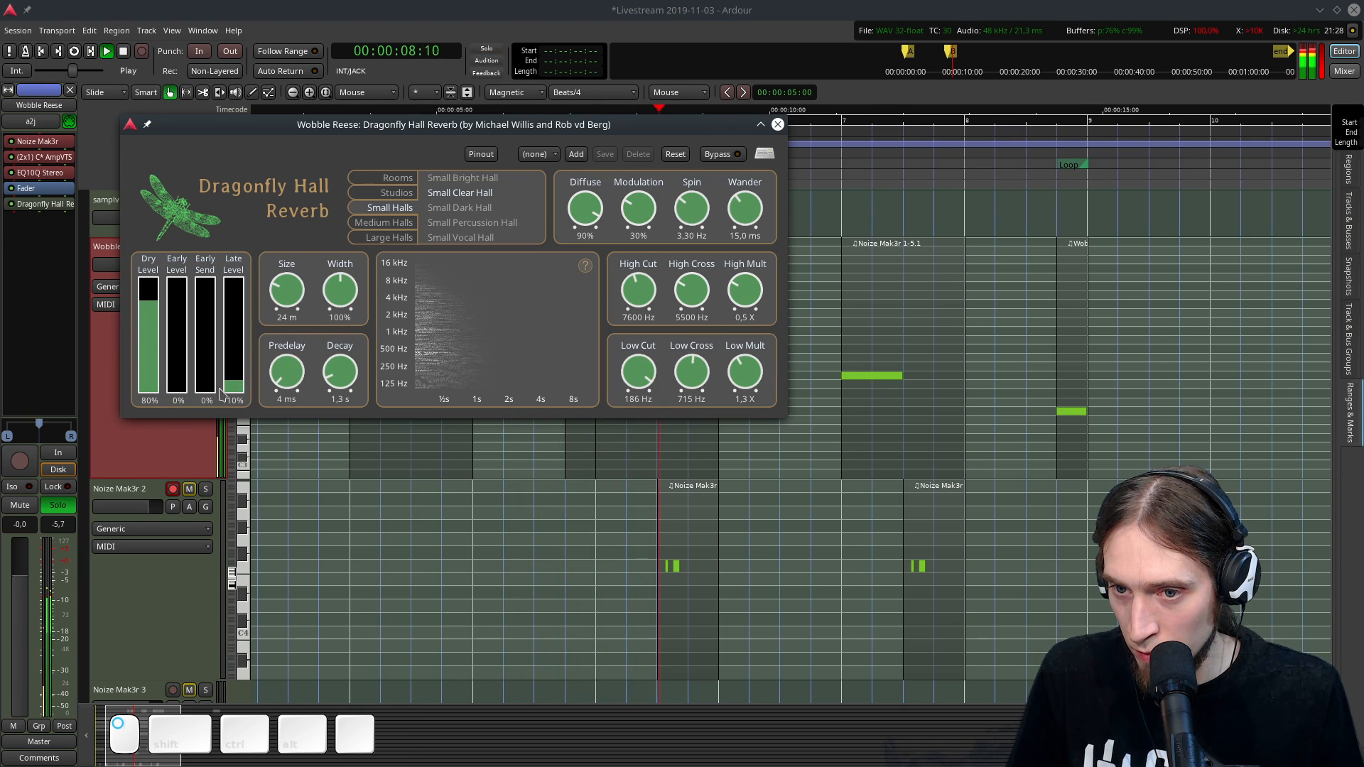
pyautogui.click(234, 384)
# Set the reverb's size to 45 m, high cut to 16000 Hz, decay to 2.8 s and dry level to 88%, stop playback, and close it.
pyautogui.moveTo(303, 287); pyautogui.dragTo(304, 228)
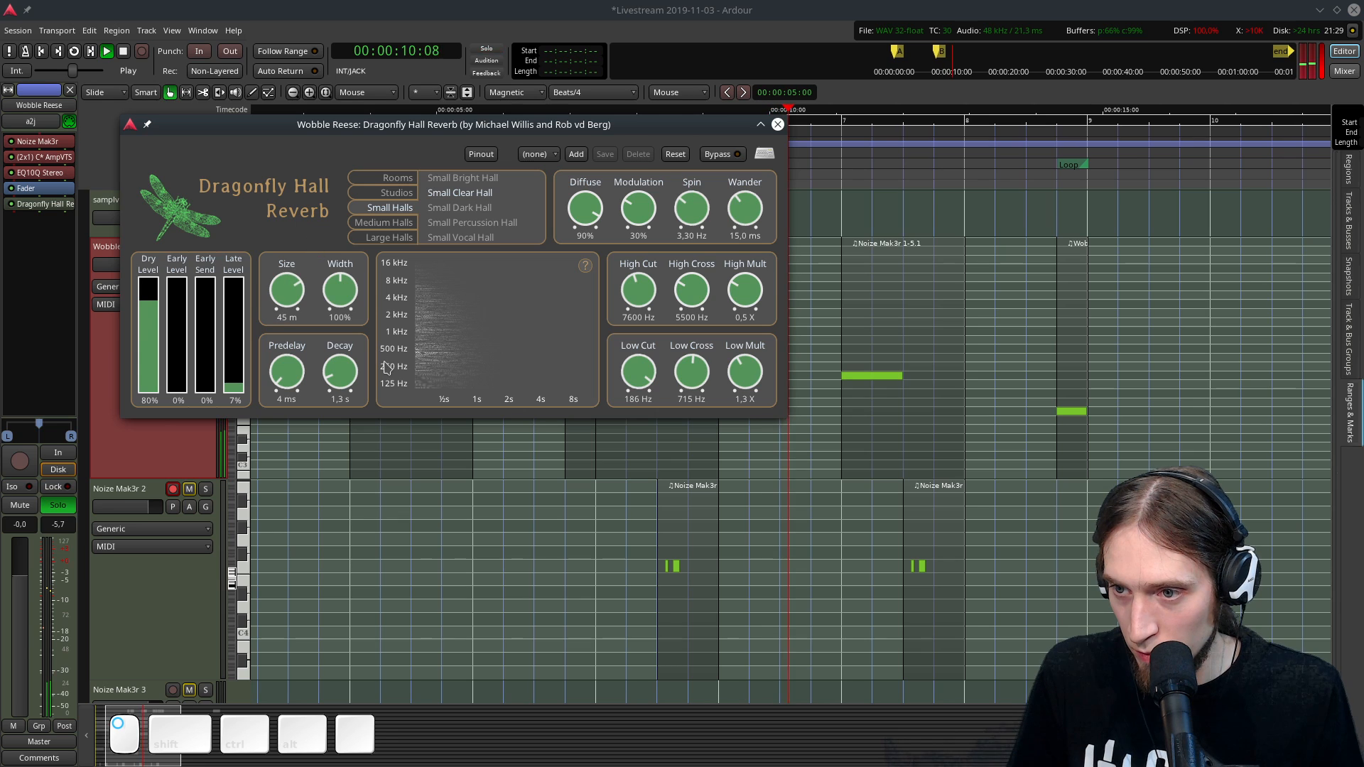
pyautogui.moveTo(650, 295); pyautogui.dragTo(677, 141)
pyautogui.moveTo(353, 384); pyautogui.dragTo(353, 358)
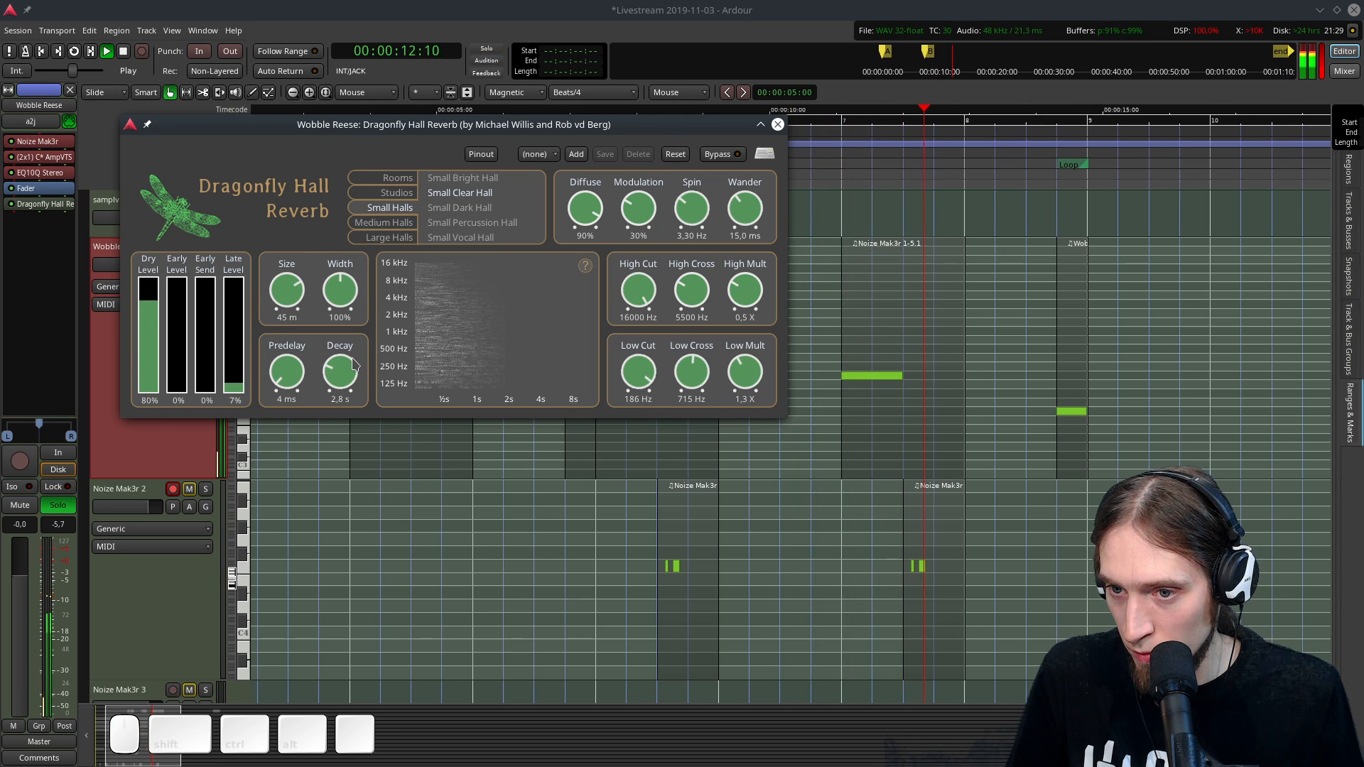
pyautogui.press('space')
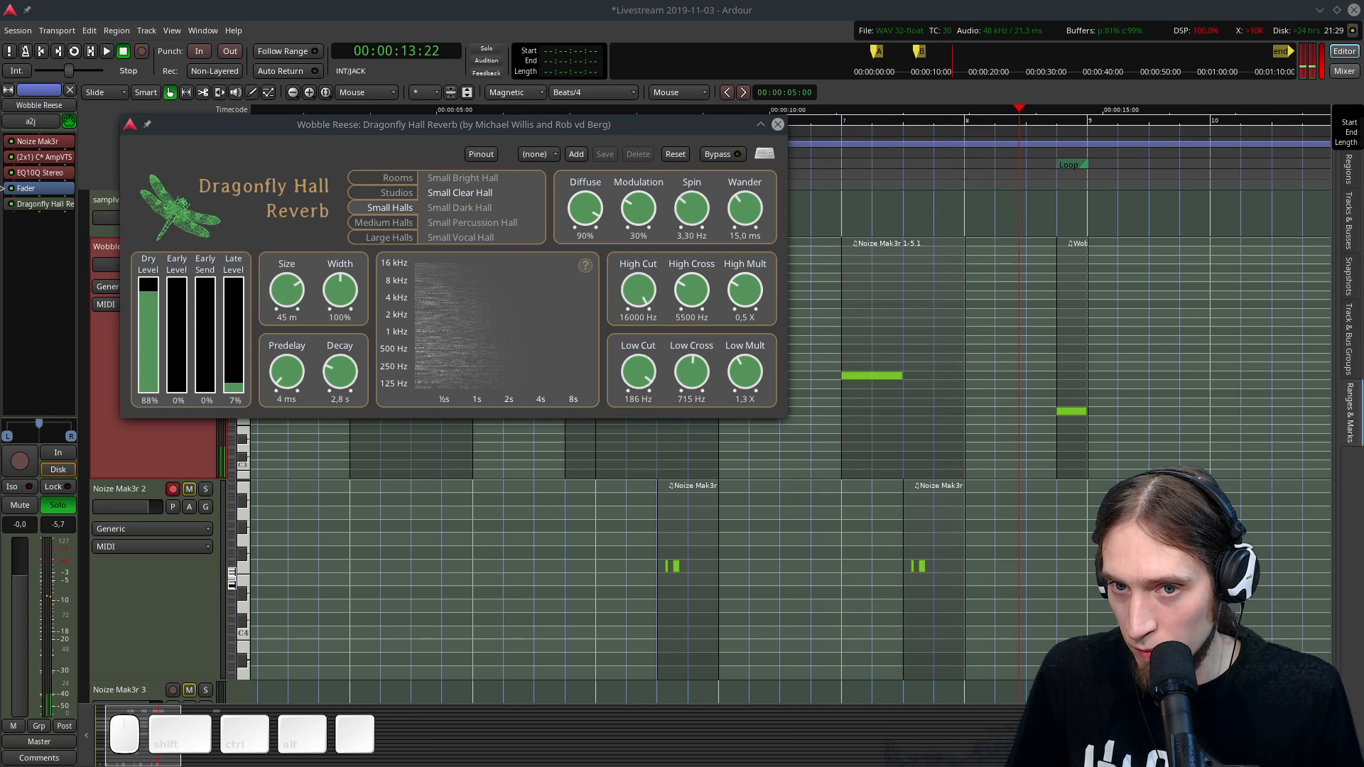
pyautogui.click(777, 124)
# Move Dragonfly Hall Reverb ahead of the Wobble Reese fader and play the arrangement from the start while looking over the tracks.
pyautogui.press('Home')
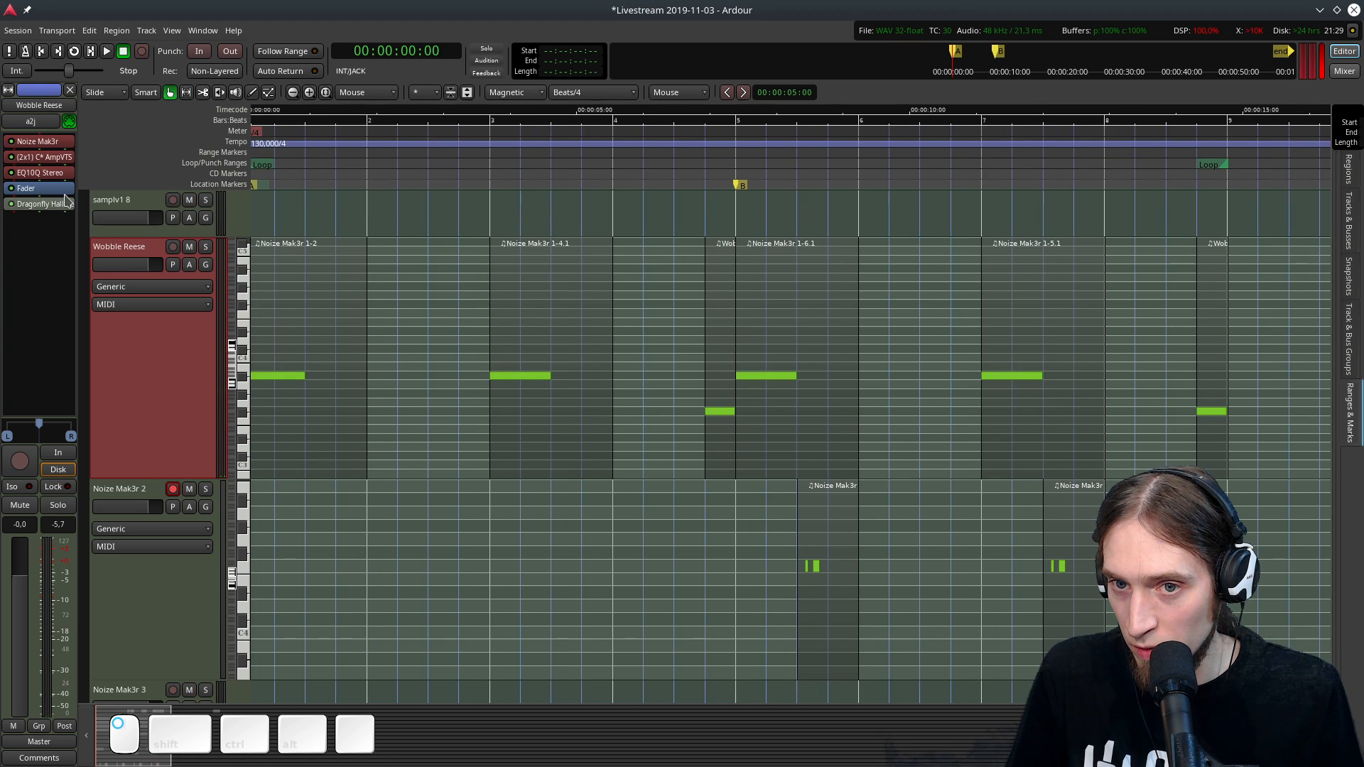
pyautogui.moveTo(52, 192); pyautogui.dragTo(52, 192)
pyautogui.press('space')
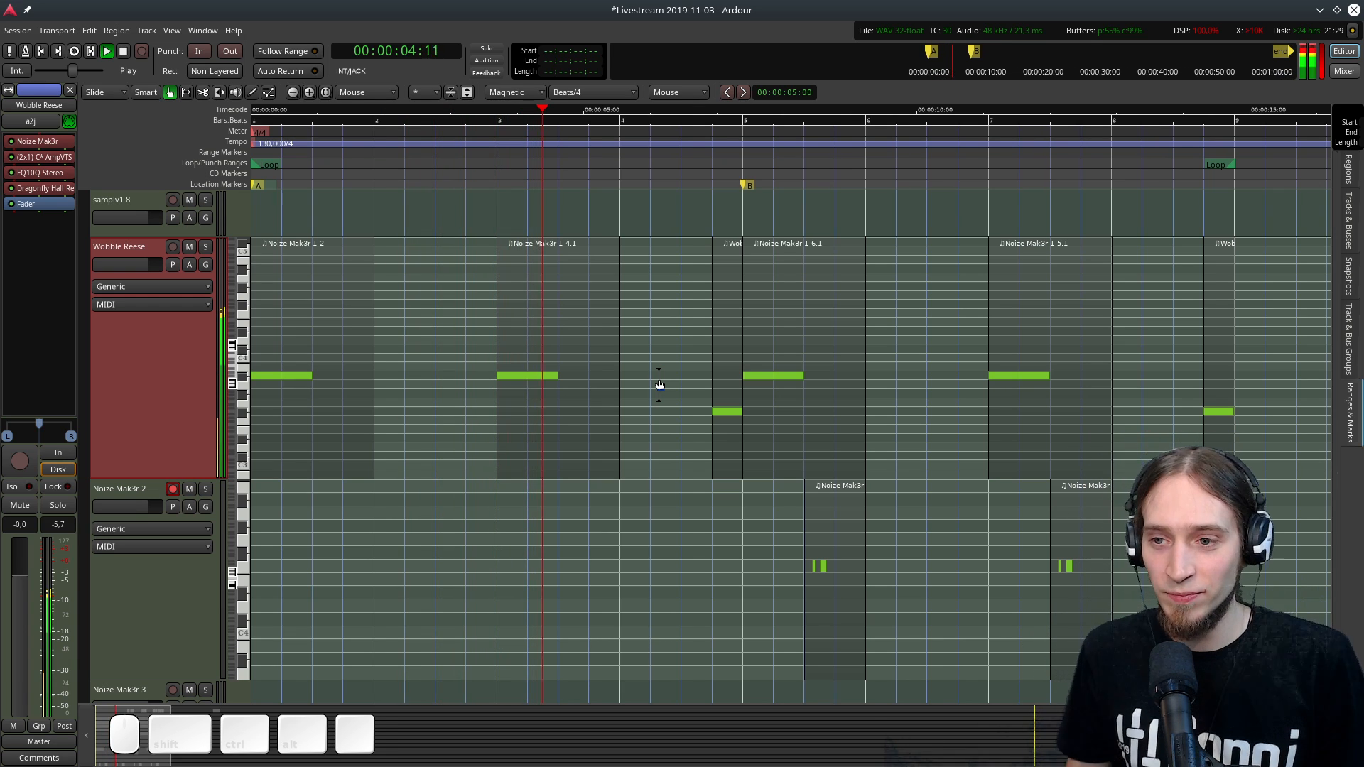
pyautogui.scroll(15, 473, 378)
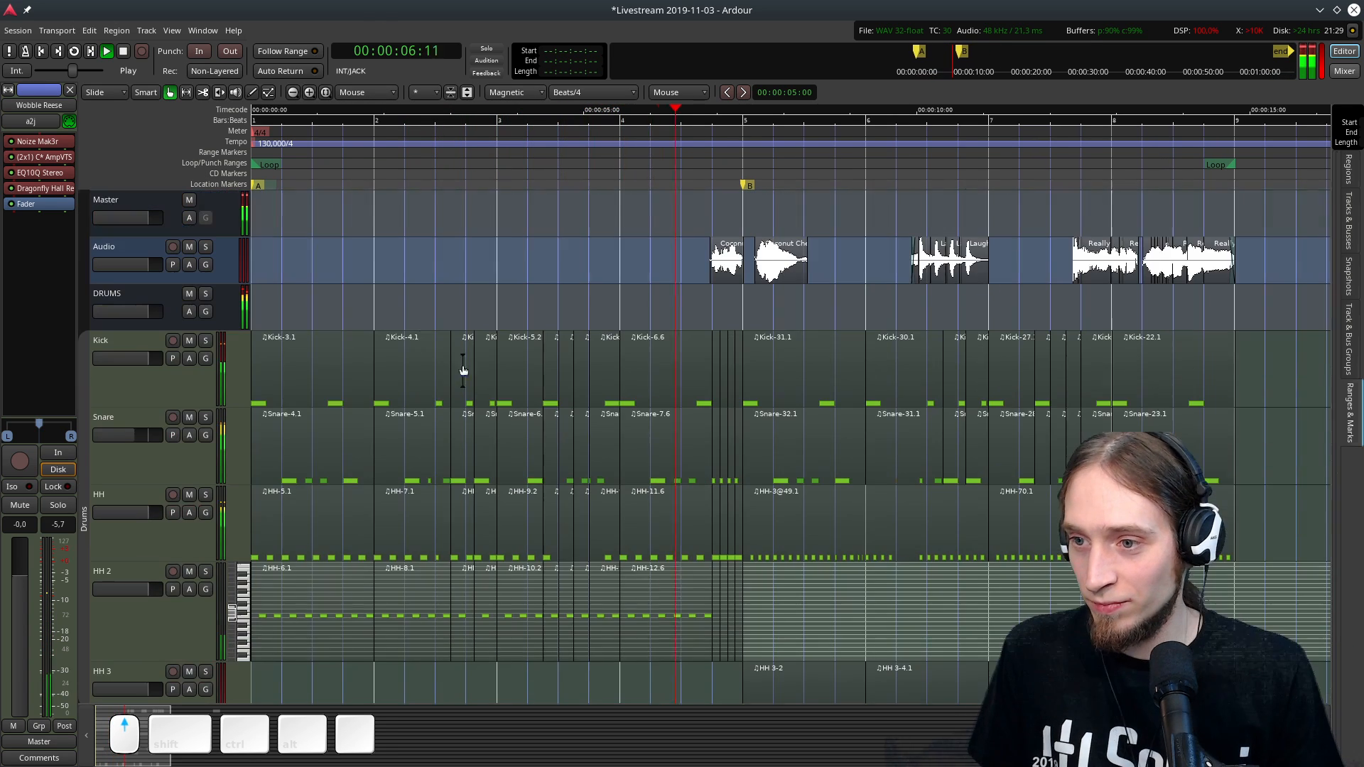
pyautogui.scroll(-2, 807, 332)
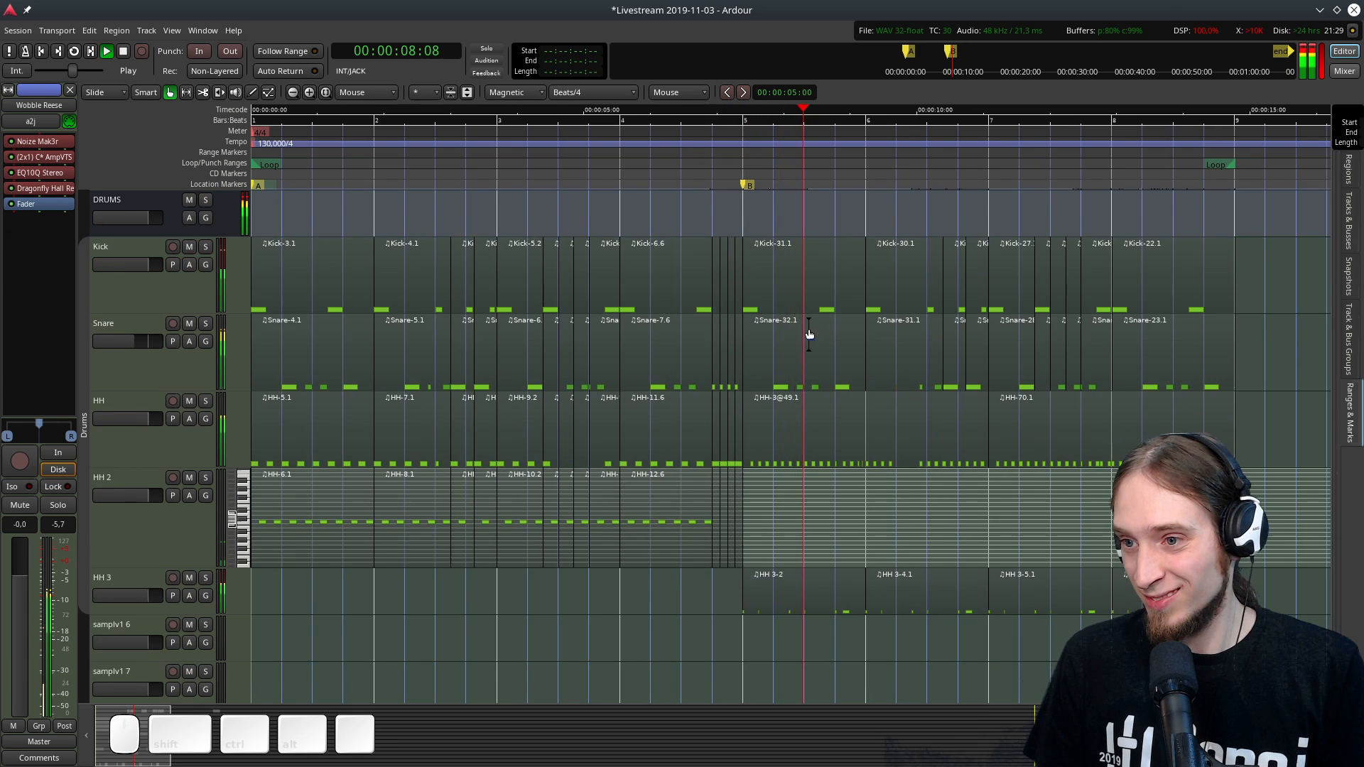
pyautogui.scroll(2, 803, 327)
pyautogui.scroll(-15, 632, 325)
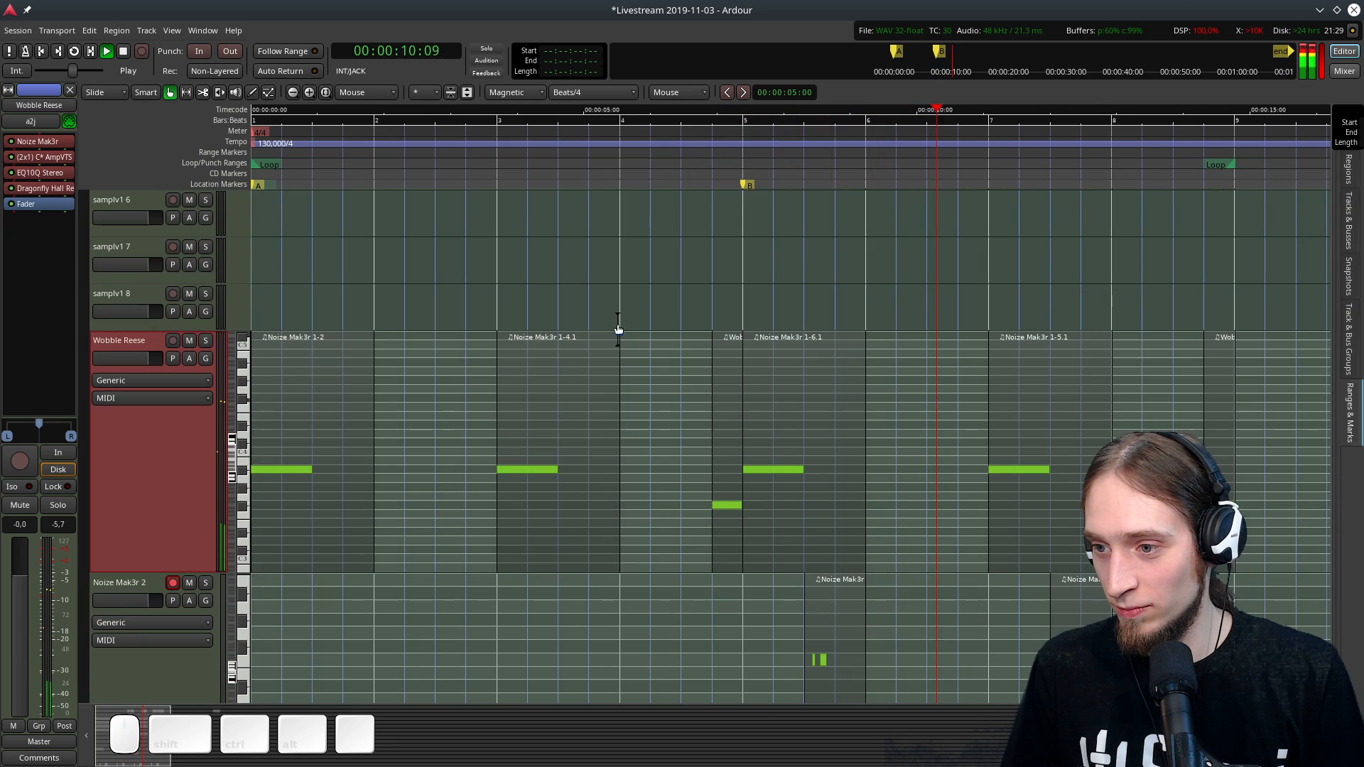
pyautogui.scroll(1, 561, 365)
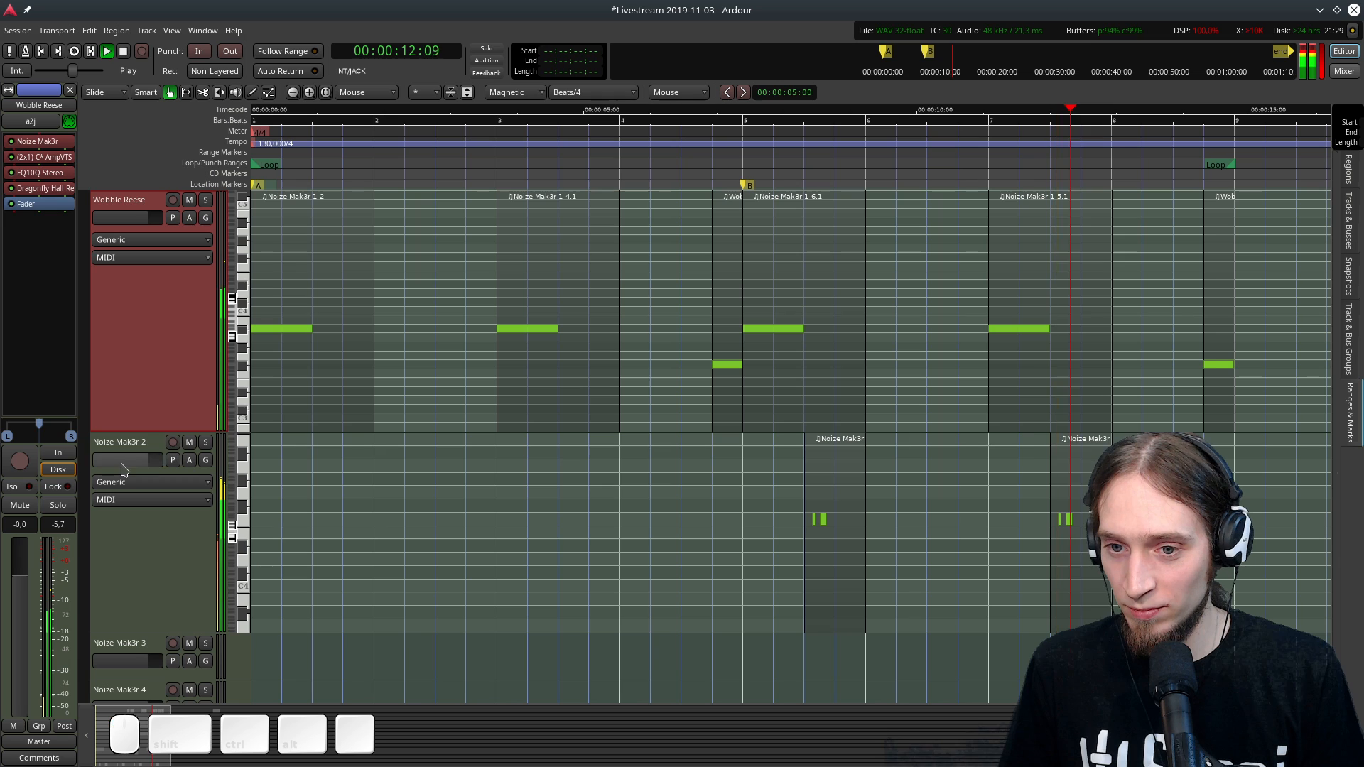
pyautogui.press('space')
# Rename the Noize Mak3r 2 track as Lead, save the session, and play it from the start.
pyautogui.doubleClick(133, 443)
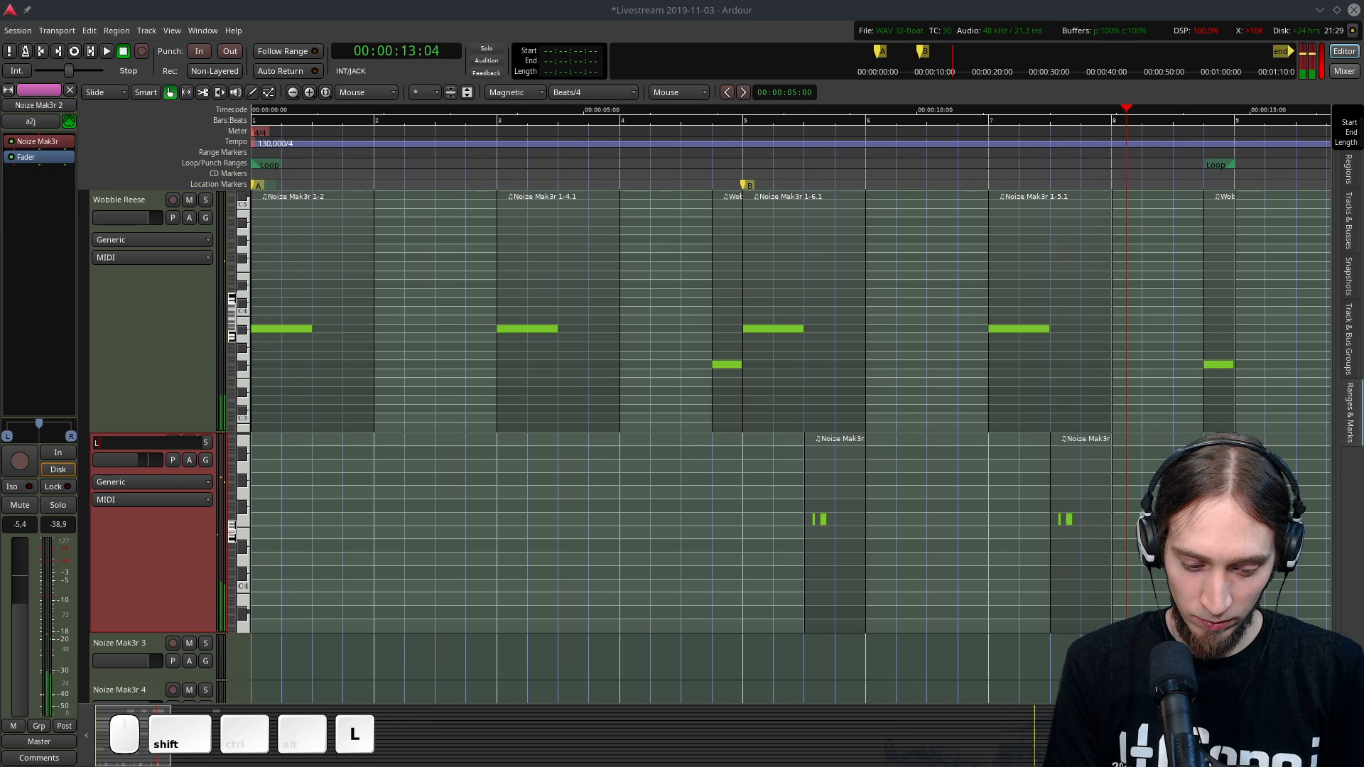
pyautogui.press('Return')
pyautogui.press('space')
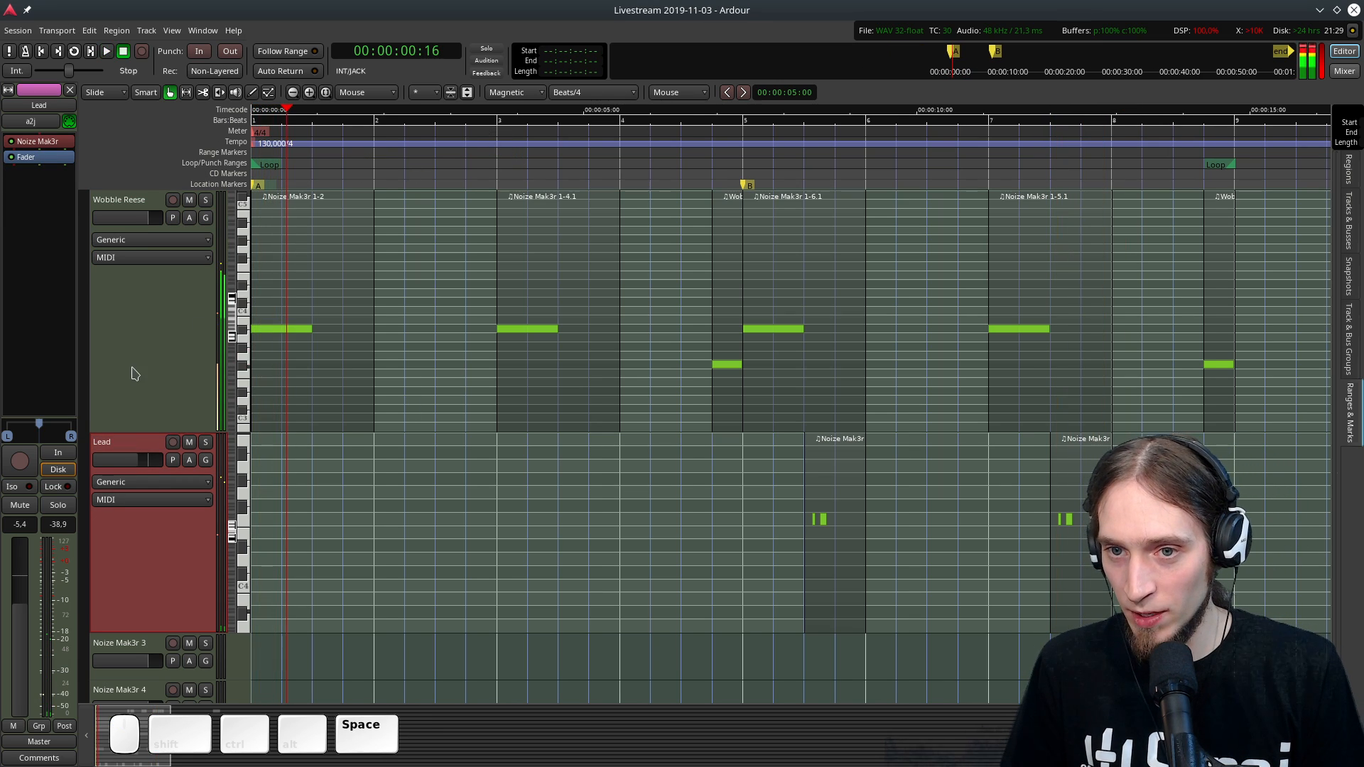
# Lower the AmpVTS squash to 0.497 and gain to 0.492 on Wobble Reese, replaying from the start to compare, and close the plugin.
pyautogui.click(128, 370)
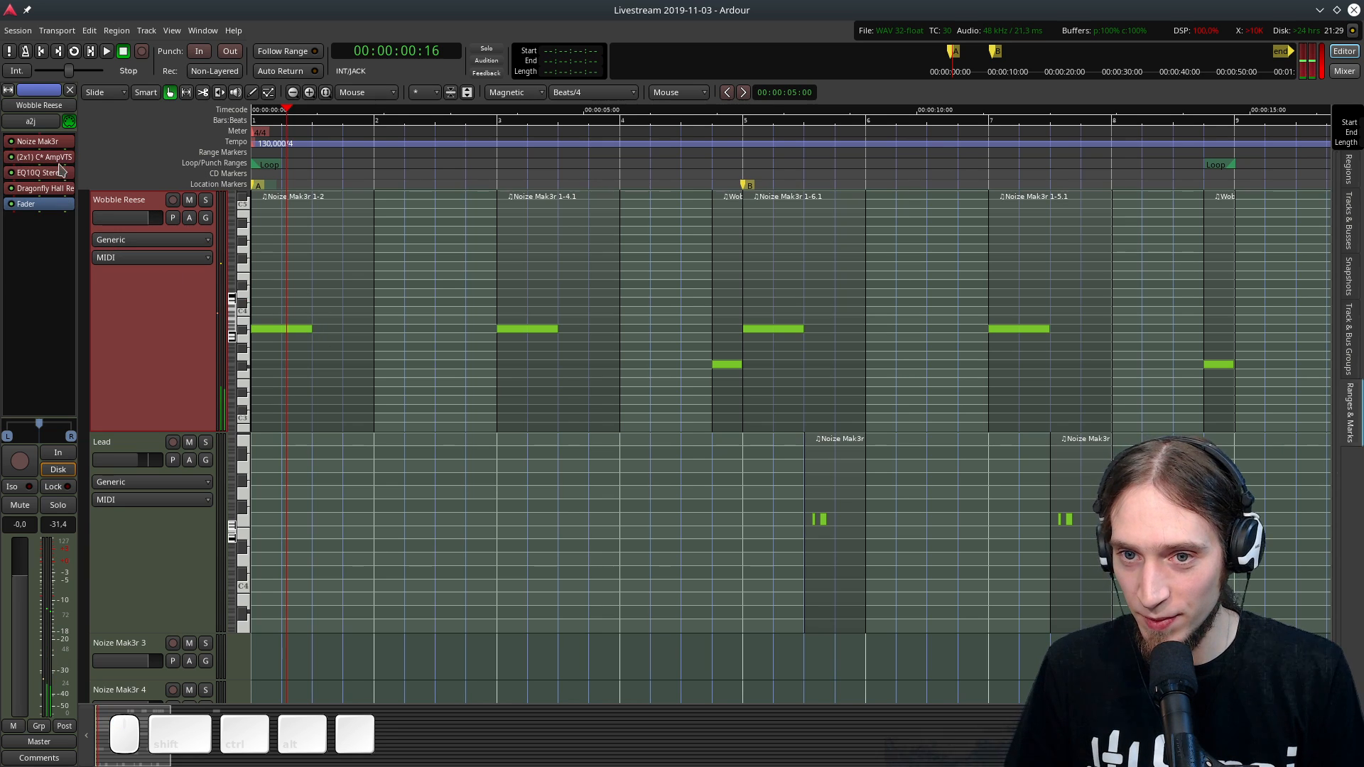
pyautogui.doubleClick(56, 157)
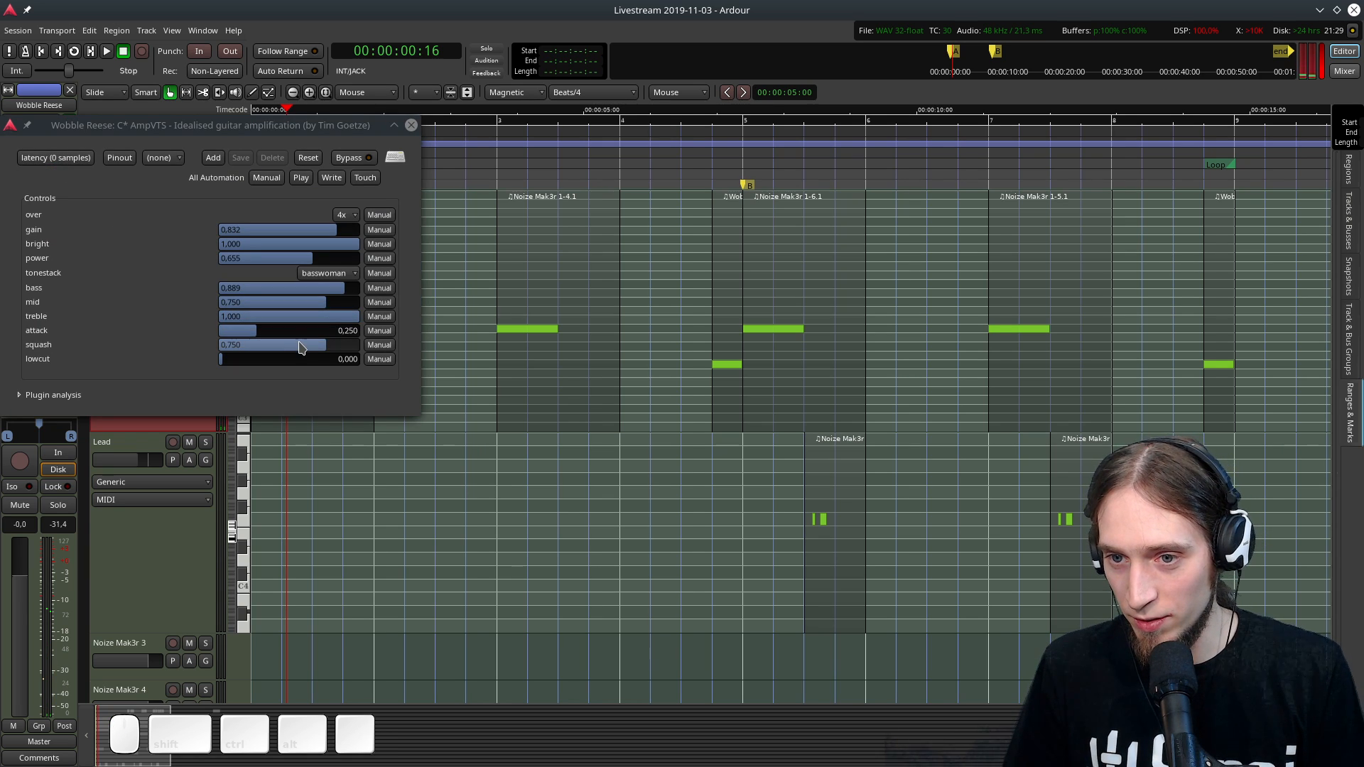
pyautogui.moveTo(299, 346); pyautogui.dragTo(267, 350)
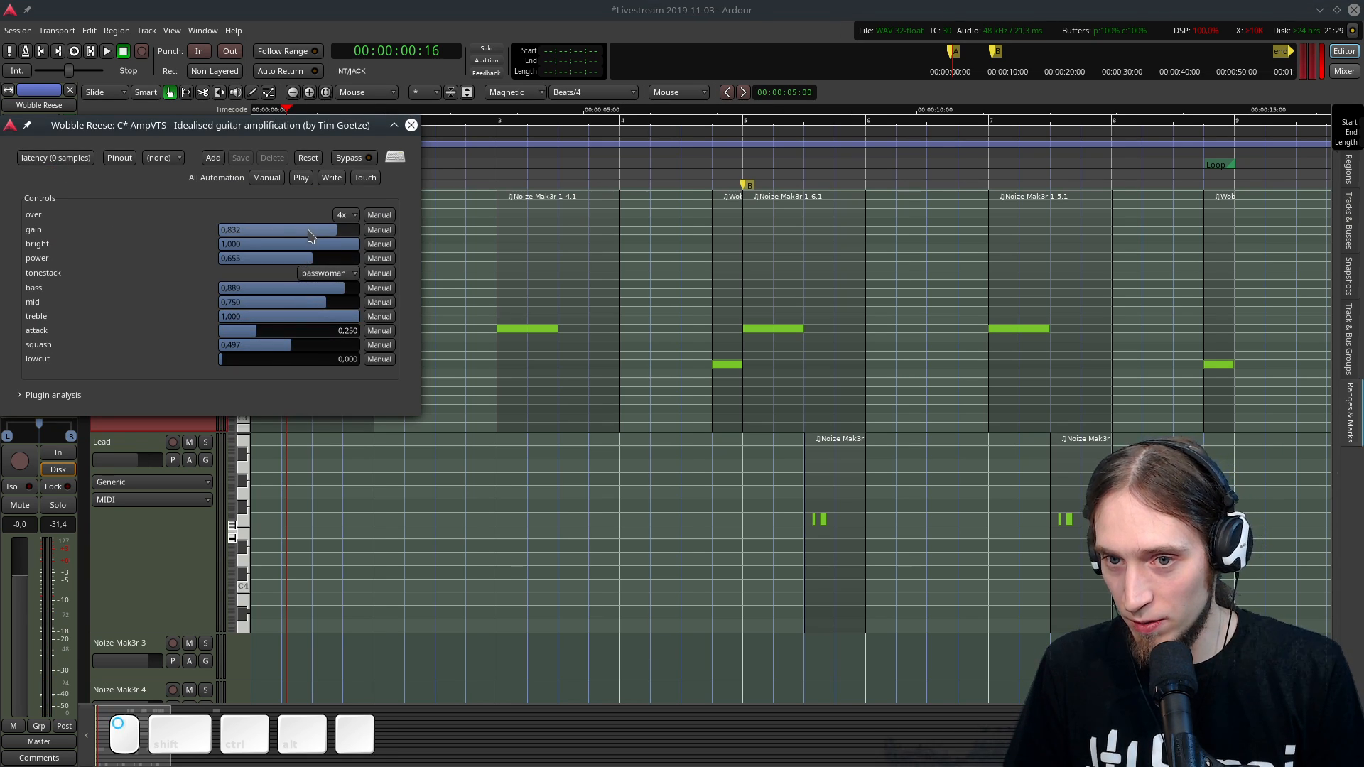
pyautogui.moveTo(310, 235); pyautogui.dragTo(277, 236)
pyautogui.press('space')
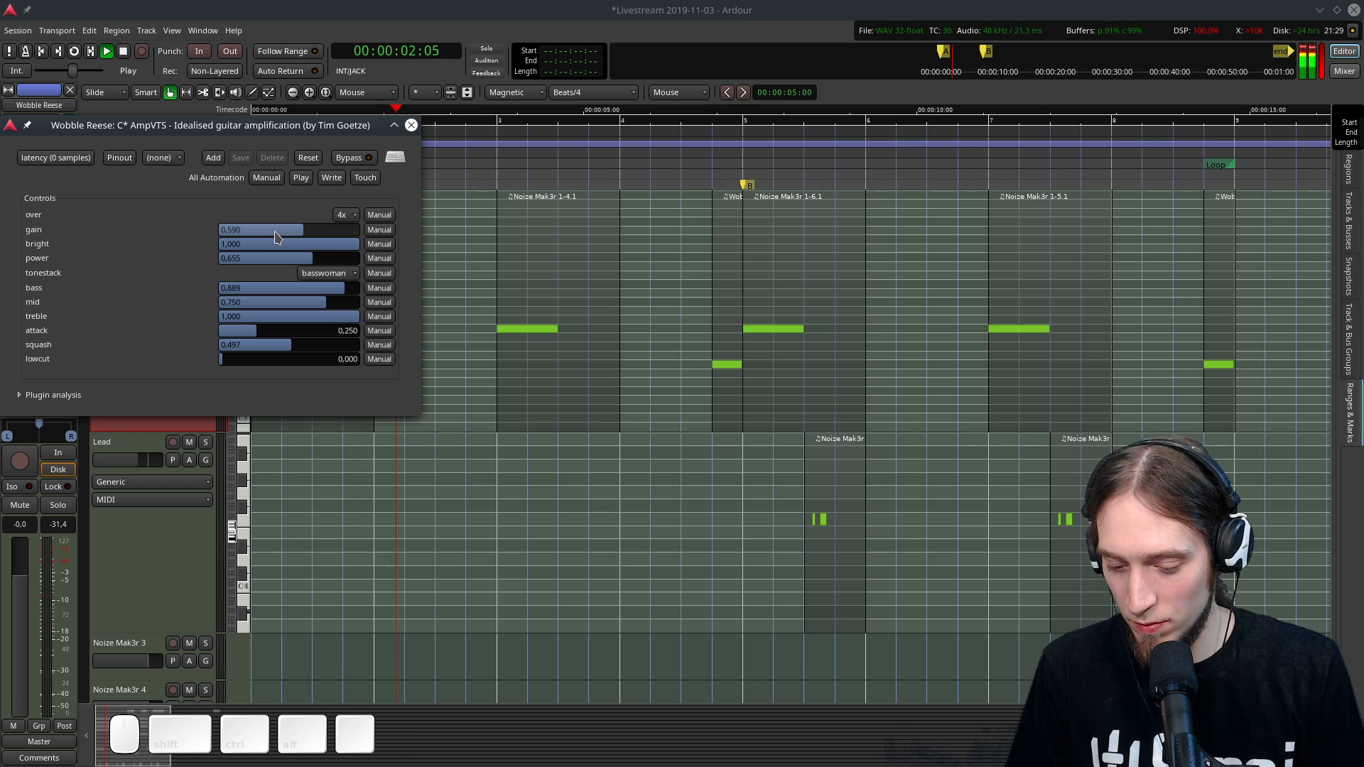
pyautogui.press('Home')
pyautogui.press('space')
pyautogui.moveTo(277, 237); pyautogui.dragTo(272, 236)
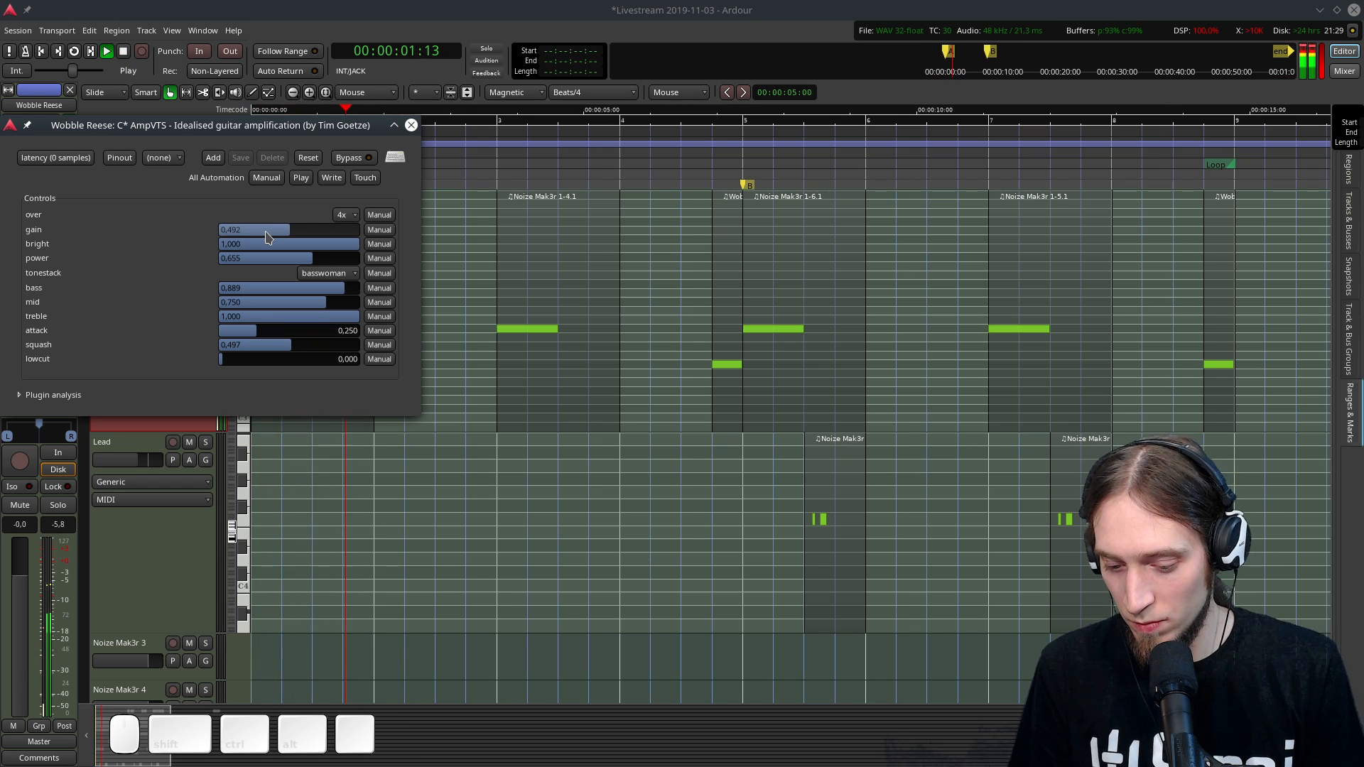
pyautogui.press('Home')
pyautogui.press('space')
pyautogui.click(412, 125)
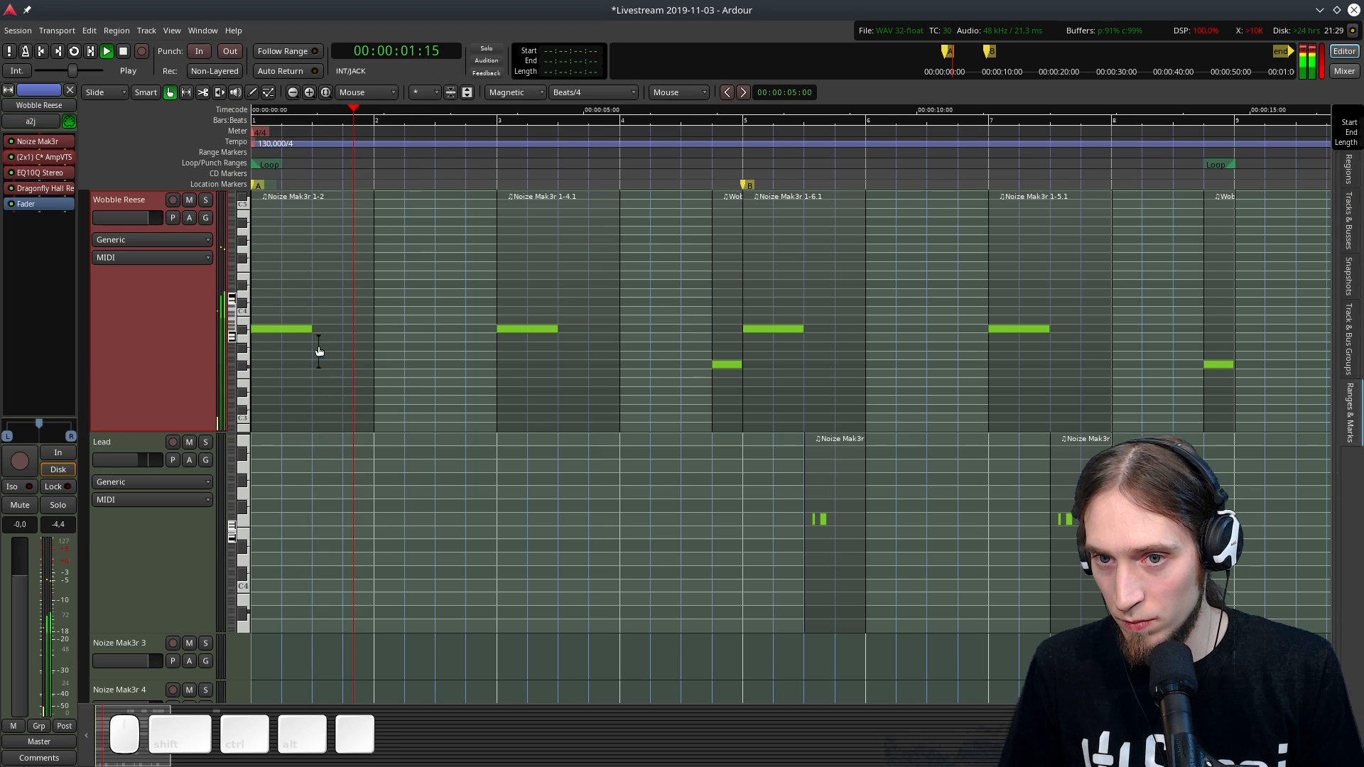
# Draw a one-beat region just before bar 3 on Wobble Reese, add a short high note in its second half, and play it.
pyautogui.keyDown('ctrl'); pyautogui.scroll(1, 468, 317); pyautogui.keyUp('ctrl')
pyautogui.press('d')
pyautogui.press('space')
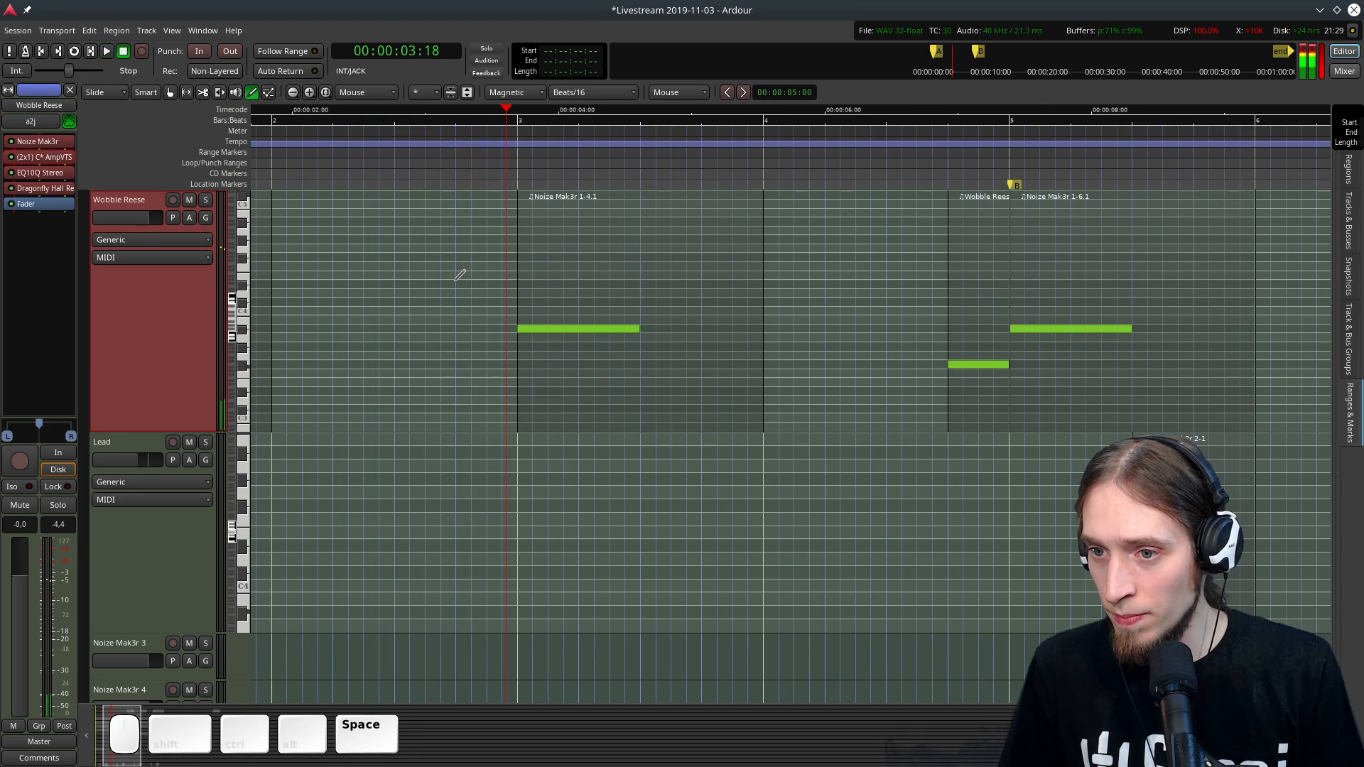
pyautogui.moveTo(456, 274); pyautogui.dragTo(523, 274)
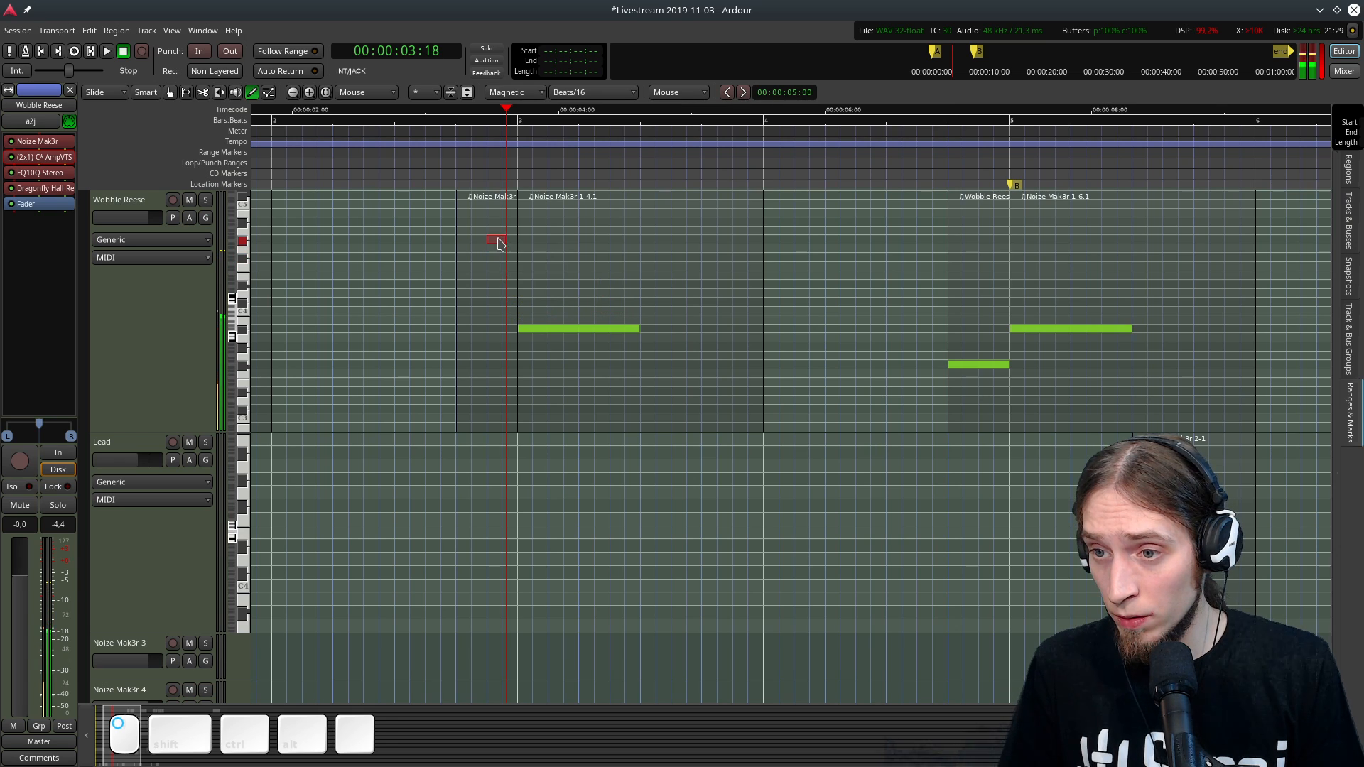
pyautogui.press('space')
pyautogui.press('space')
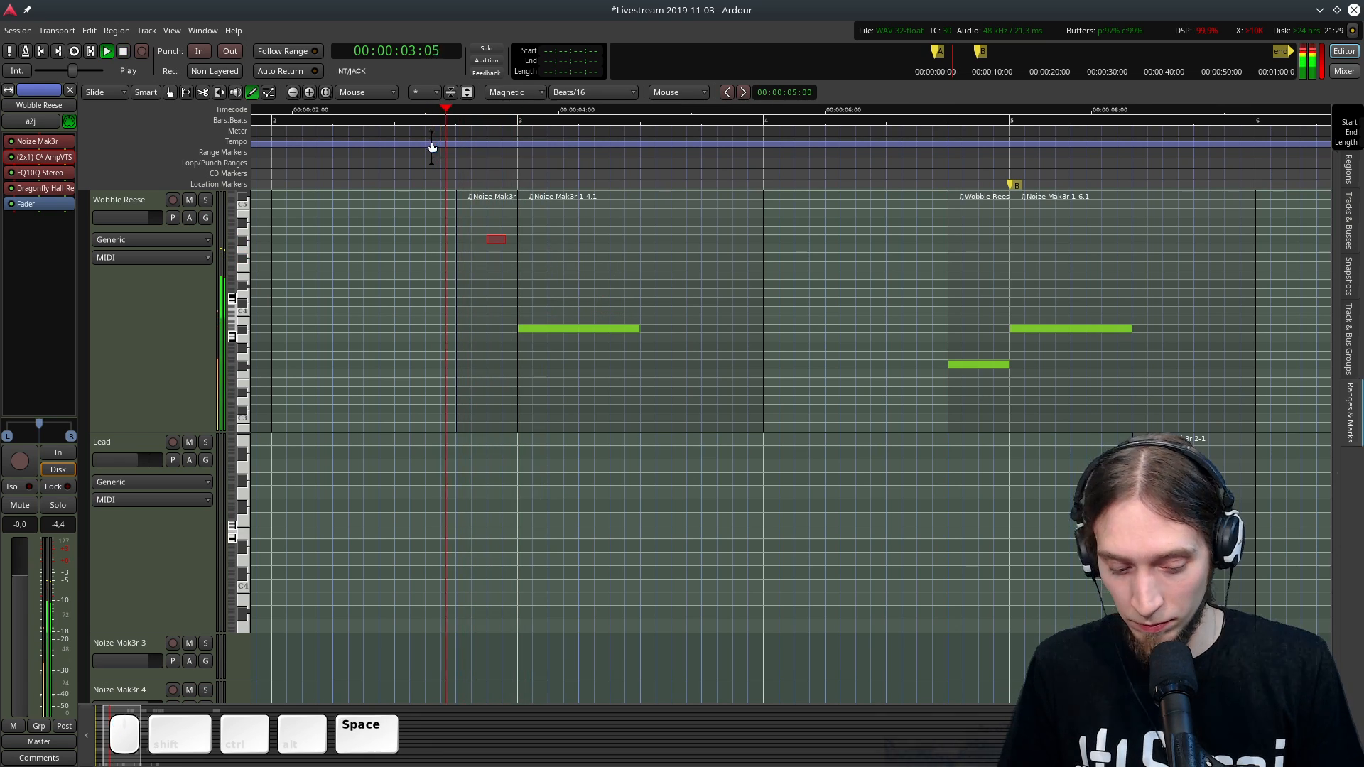
# Copy the new one-beat Wobble Reese region to the last beat before bar 7.
pyautogui.press('g')
pyautogui.keyDown('ctrl'); pyautogui.scroll(-2, 478, 281); pyautogui.keyUp('ctrl')
pyautogui.keyDown('ctrl'); pyautogui.click(369, 234); pyautogui.keyUp('ctrl')
pyautogui.moveTo(369, 233); pyautogui.dragTo(616, 236)
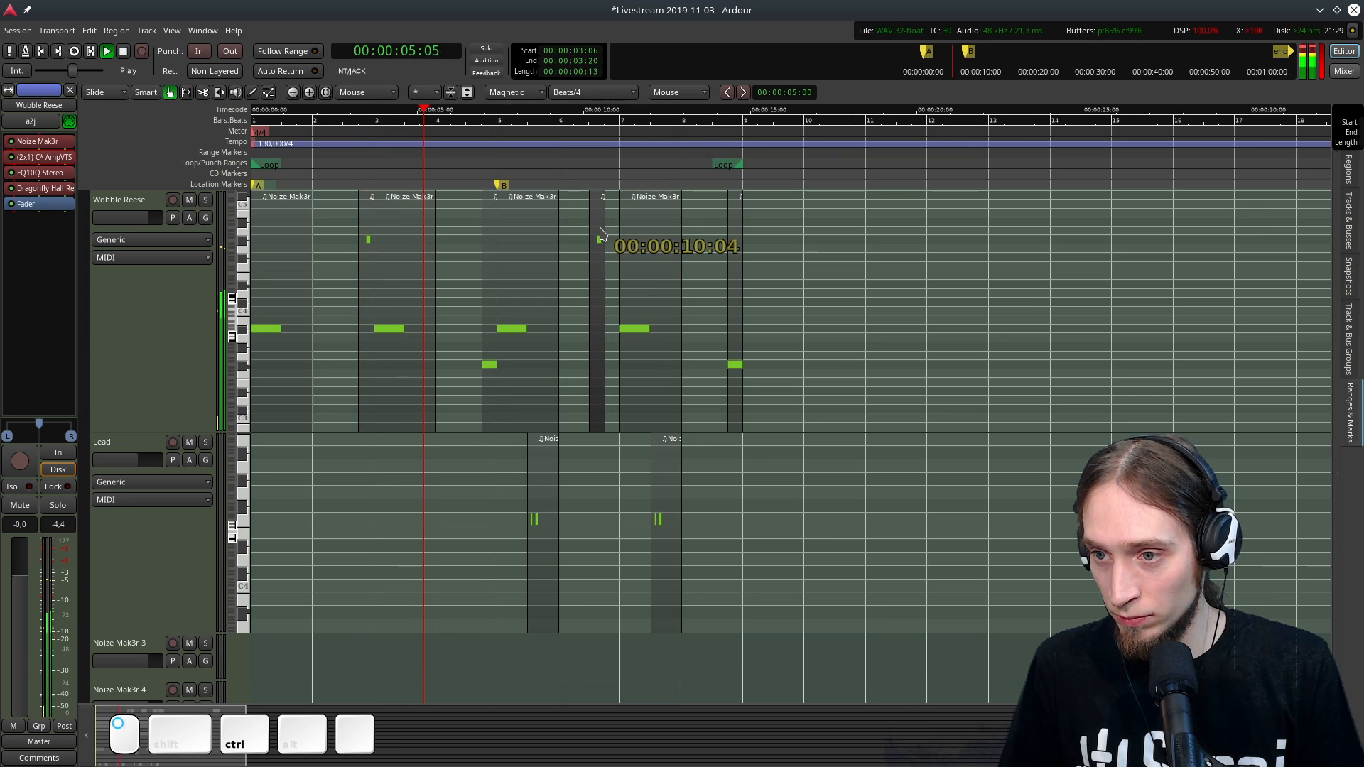
# Listen through the copied turnaround, switch to loop playback, and reduce the Wobble Reese track's height.
pyautogui.keyDown('ctrl'); pyautogui.scroll(2, 568, 368); pyautogui.keyUp('ctrl')
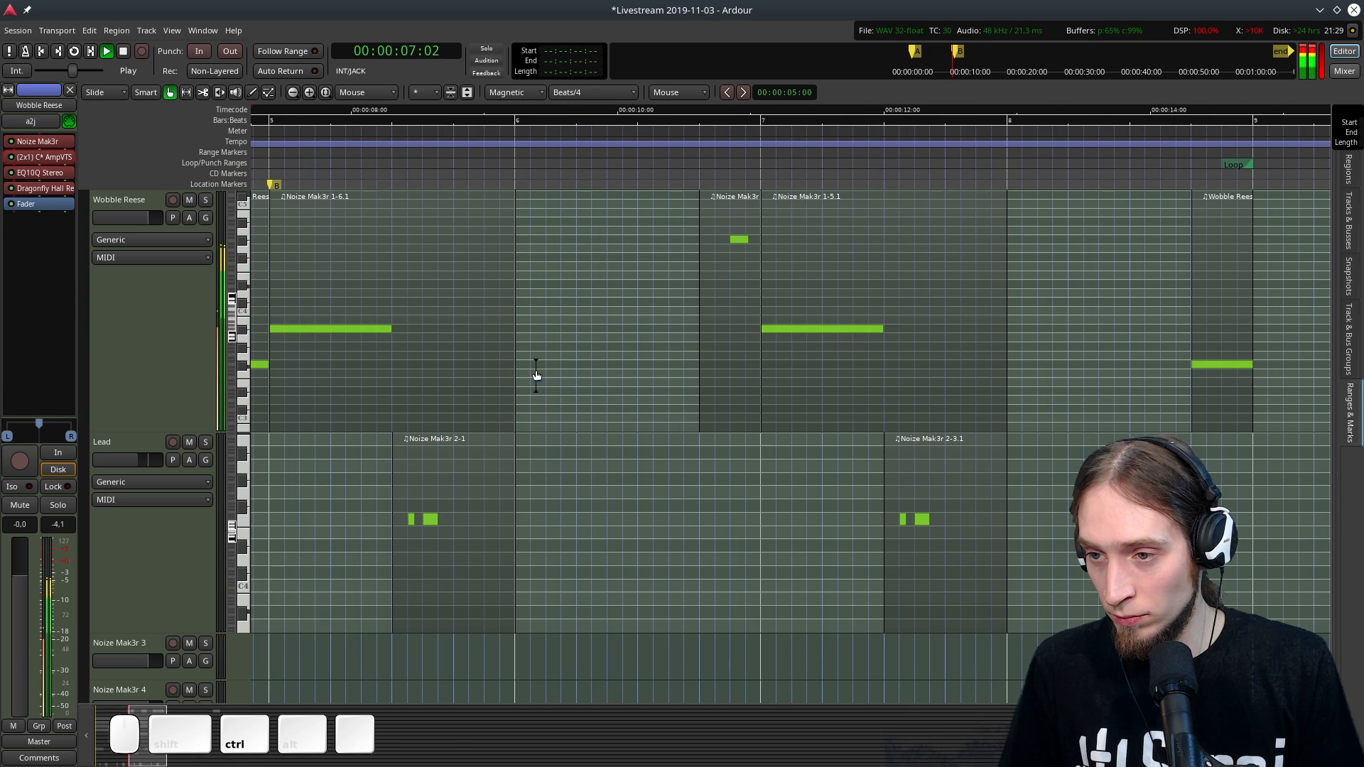
pyautogui.keyDown('ctrl'); pyautogui.scroll(-2, 535, 369); pyautogui.keyUp('ctrl')
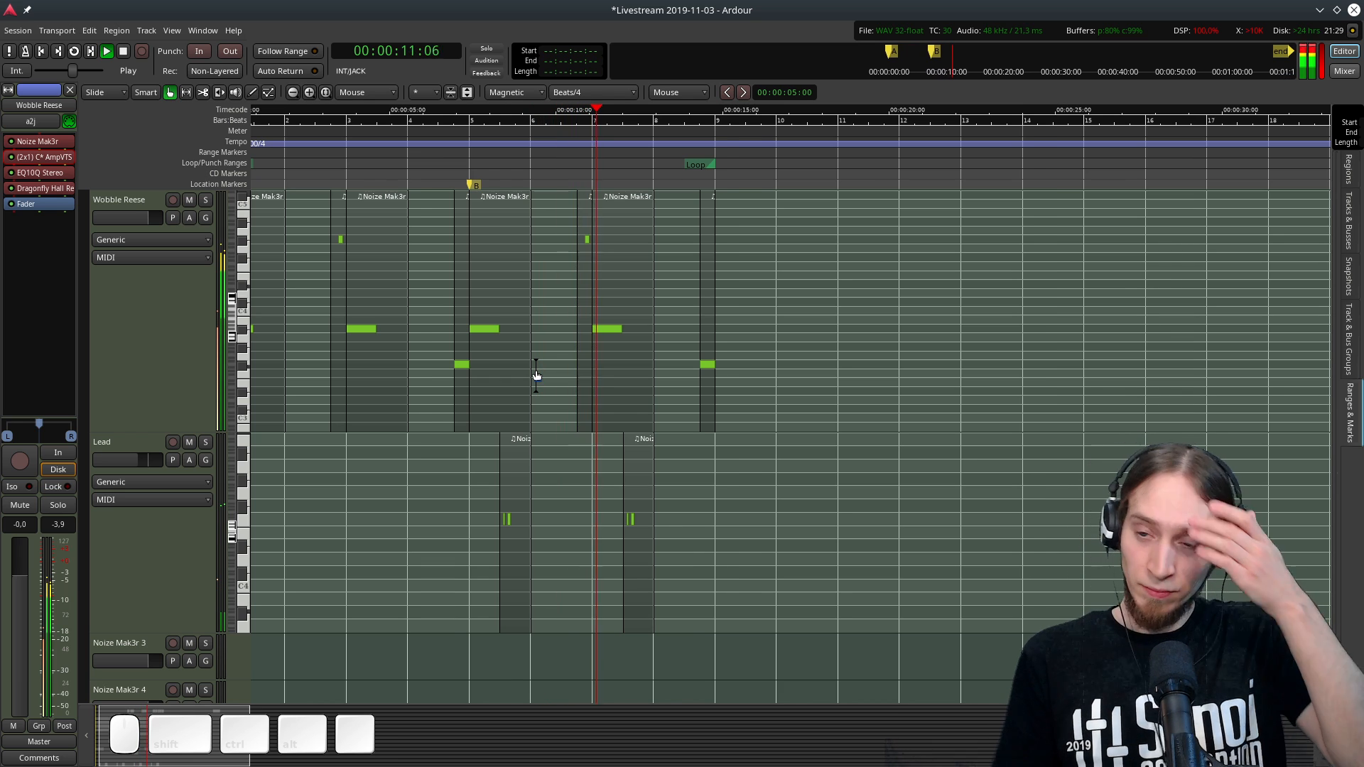
pyautogui.keyDown('ctrl'); pyautogui.scroll(1, 697, 505); pyautogui.keyUp('ctrl')
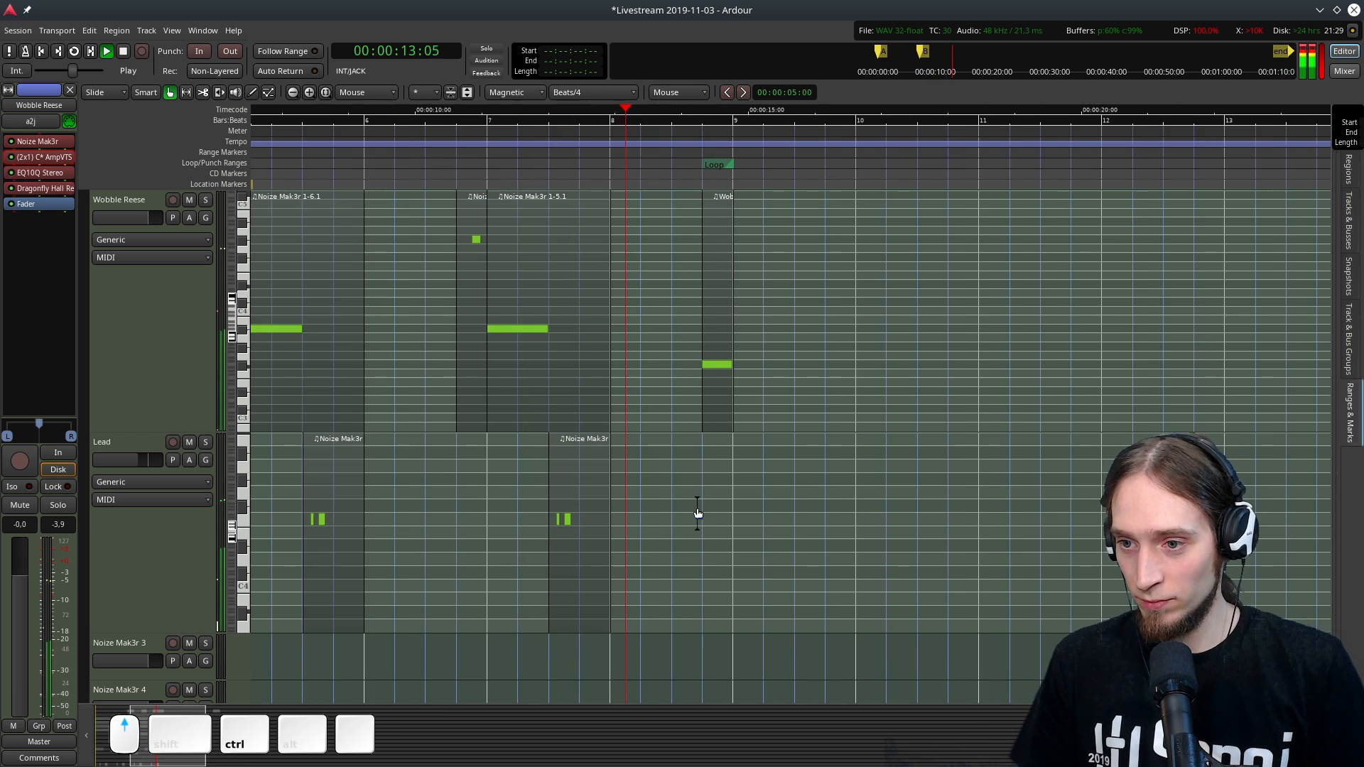
pyautogui.press('l')
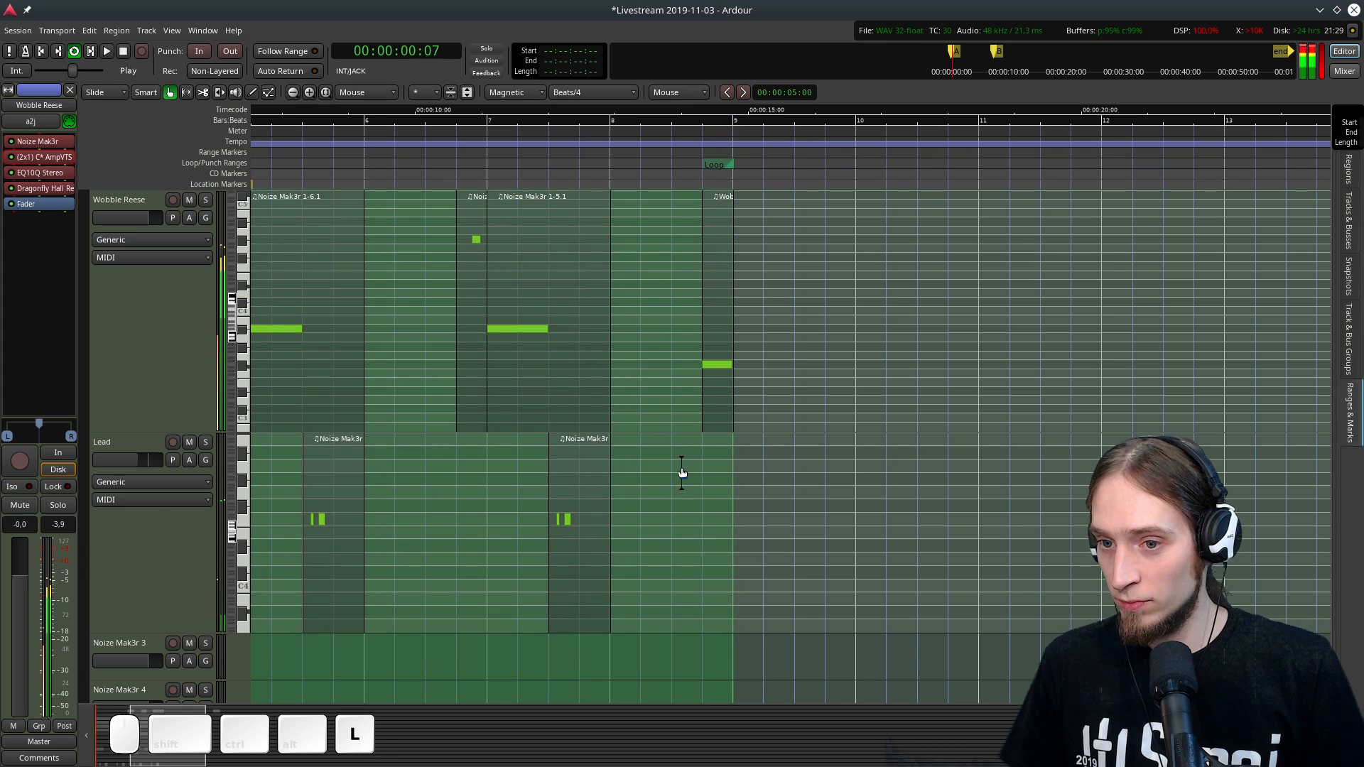
pyautogui.hscroll(-3, 660, 465)
pyautogui.moveTo(184, 429); pyautogui.dragTo(187, 284)
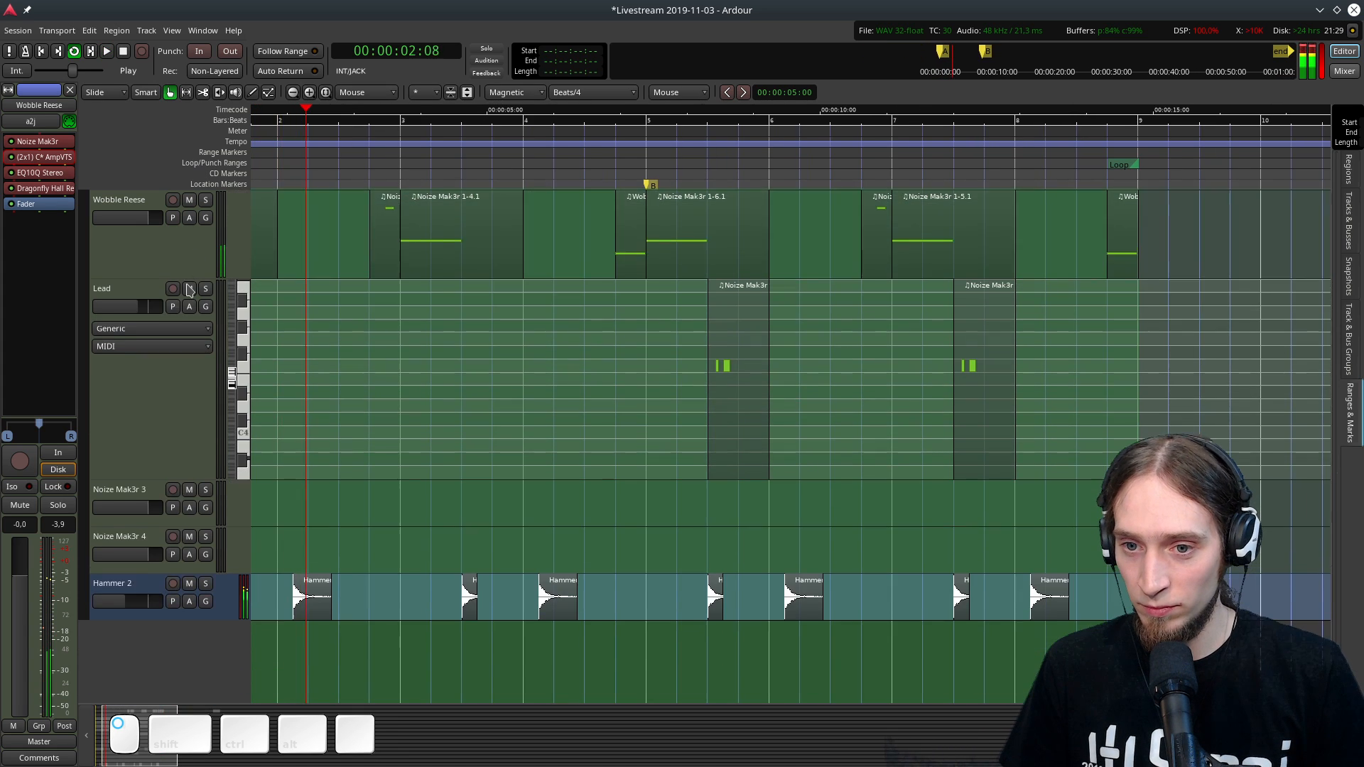
# Select the Master bus, restart normal playback from the beginning, and insert the Calf Limiter plugin on it.
pyautogui.scroll(5, 188, 290)
pyautogui.press('space')
pyautogui.click(103, 205)
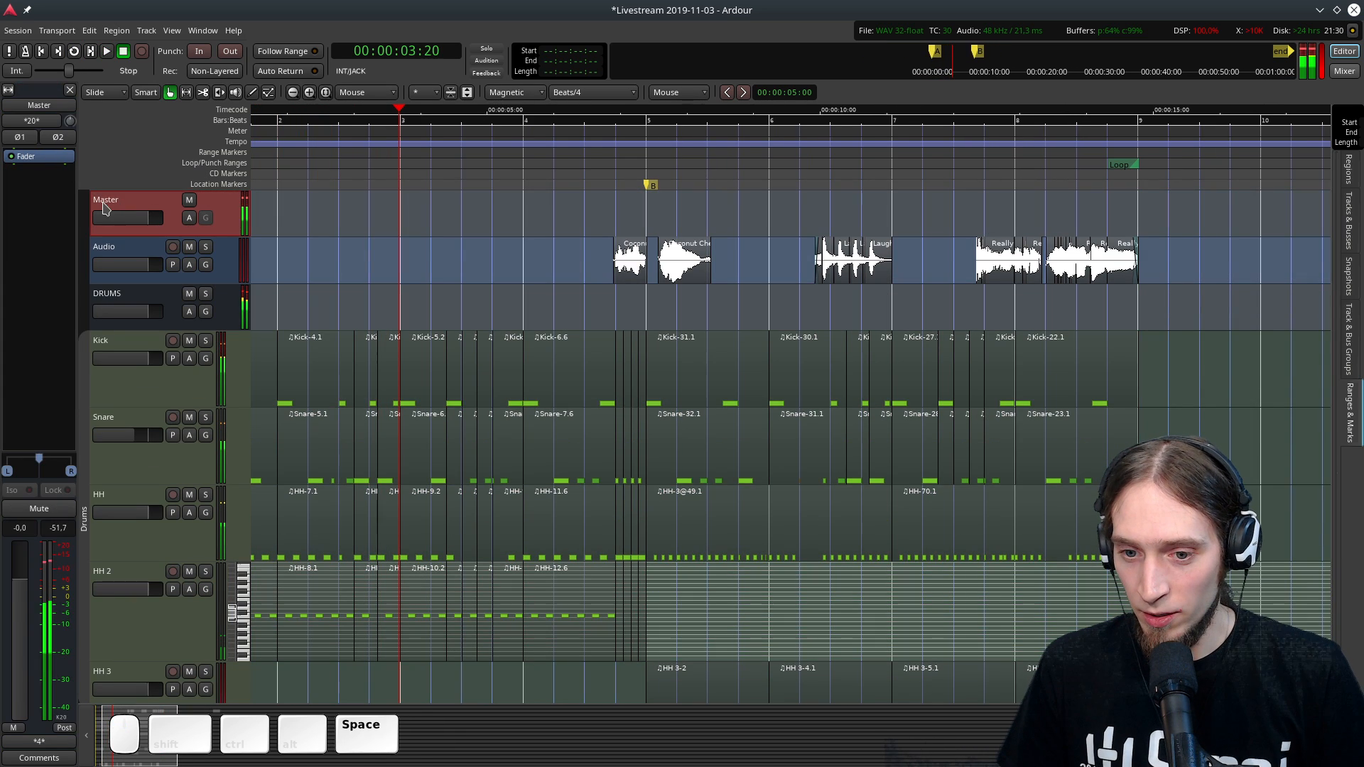
pyautogui.press('Home')
pyautogui.press('space')
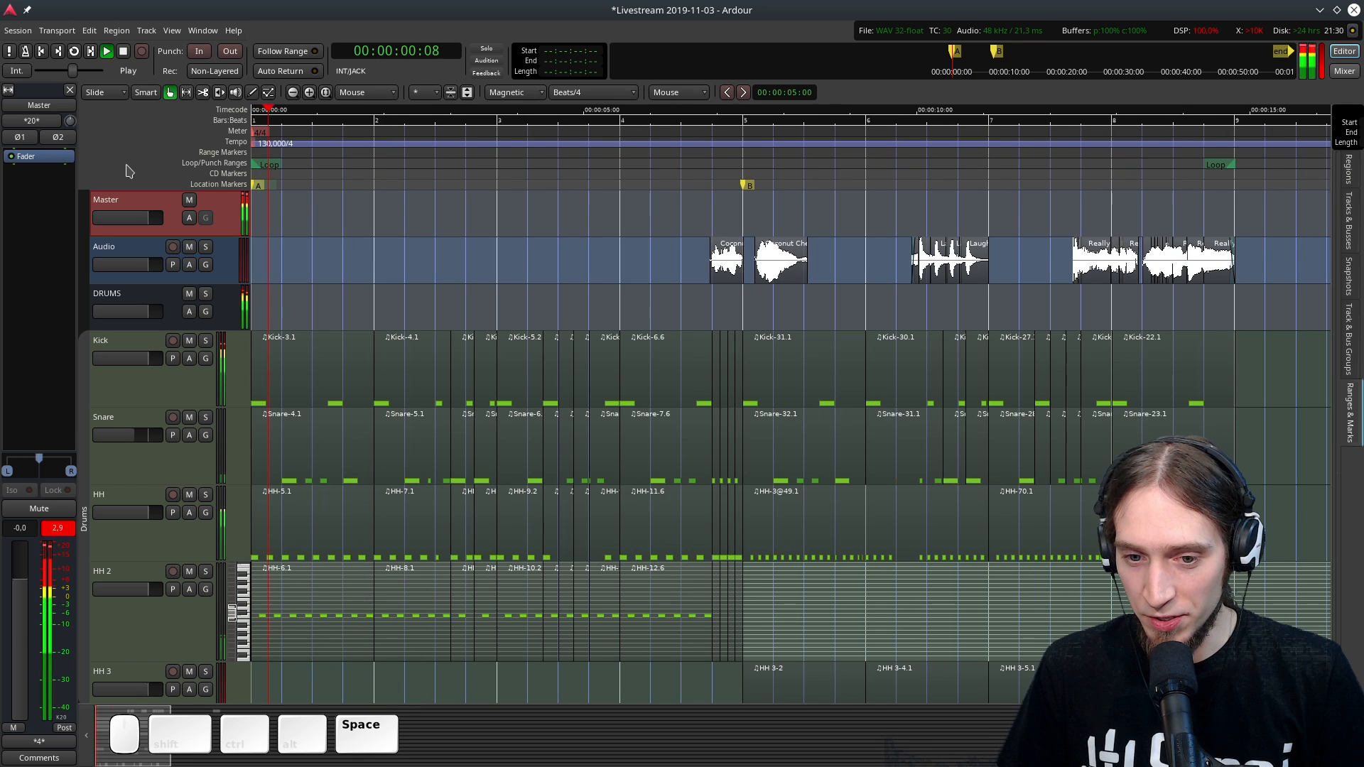
pyautogui.rightClick(44, 160)
pyautogui.press('space')
pyautogui.moveTo(106, 164)
pyautogui.moveTo(220, 163)
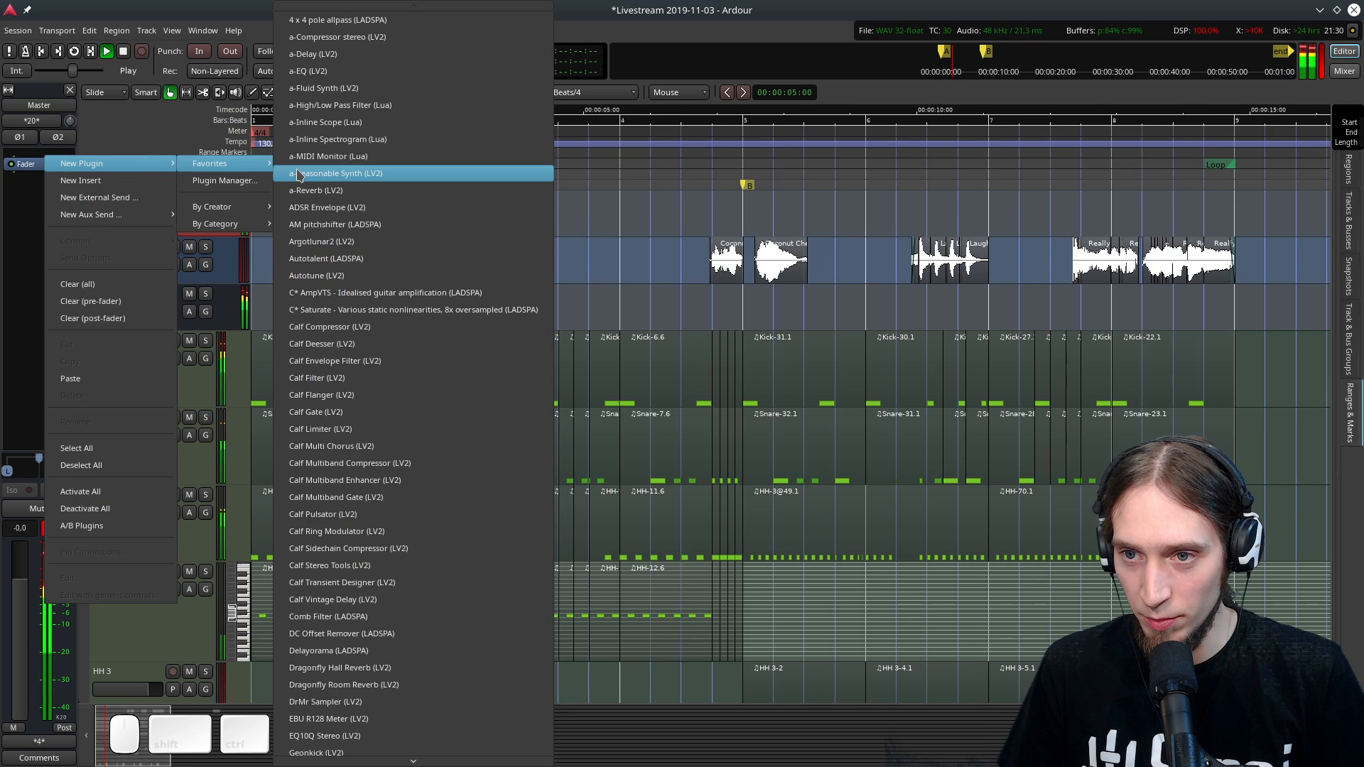
pyautogui.click(374, 432)
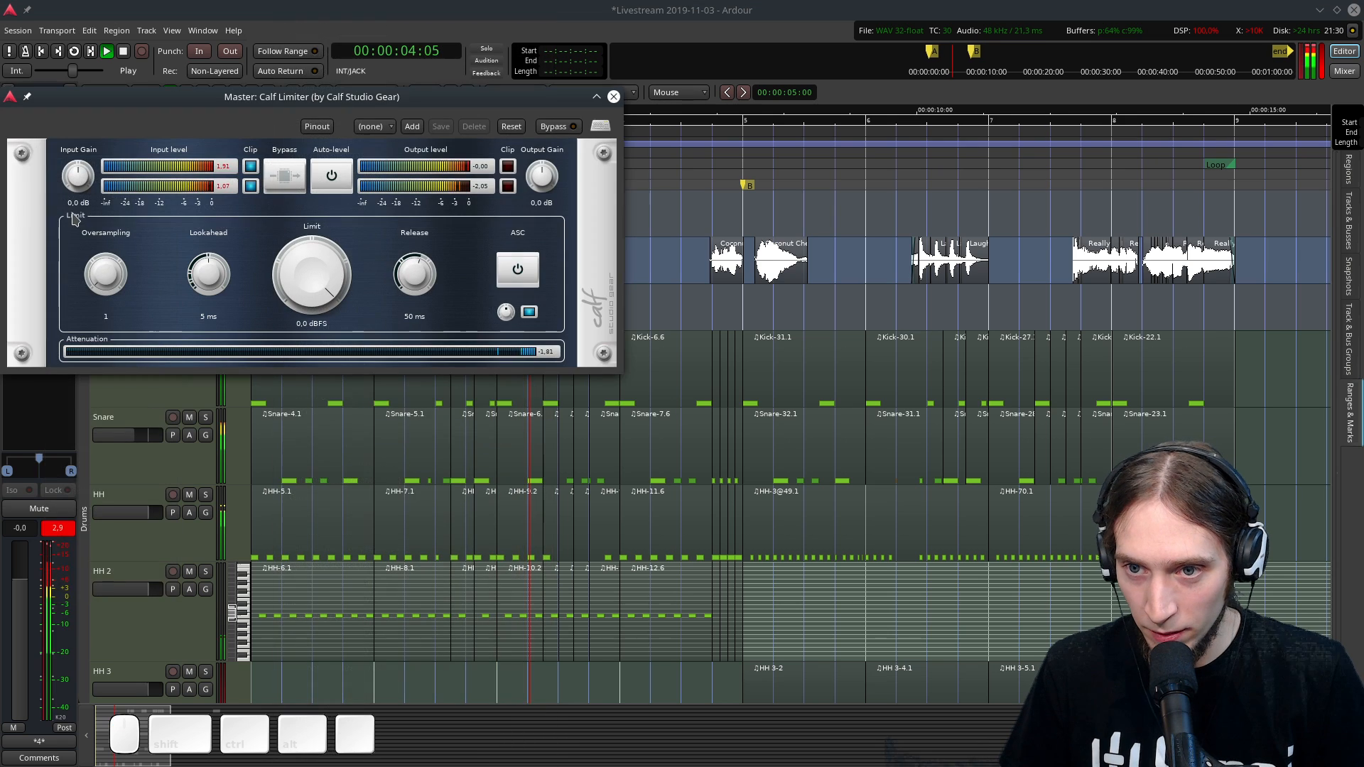
# Set the limiter's oversampling to 2, limit to -1.5 dBFS and release to about 73.6 ms, switch off Auto-level, and close it.
pyautogui.moveTo(291, 272); pyautogui.dragTo(303, 305)
pyautogui.scroll(1, 139, 258)
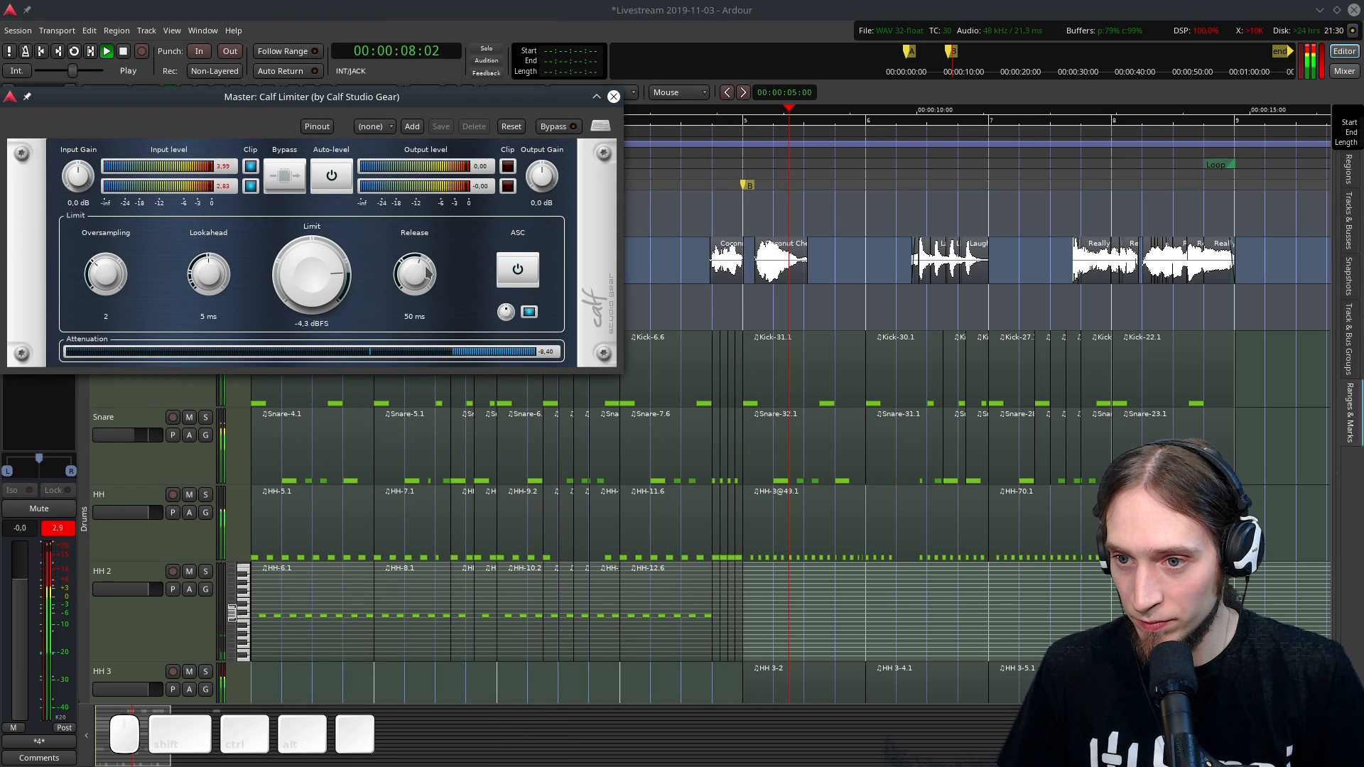
pyautogui.moveTo(426, 269); pyautogui.dragTo(424, 260)
pyautogui.moveTo(322, 266); pyautogui.dragTo(324, 215)
pyautogui.click(341, 188)
pyautogui.scroll(-3, 318, 275)
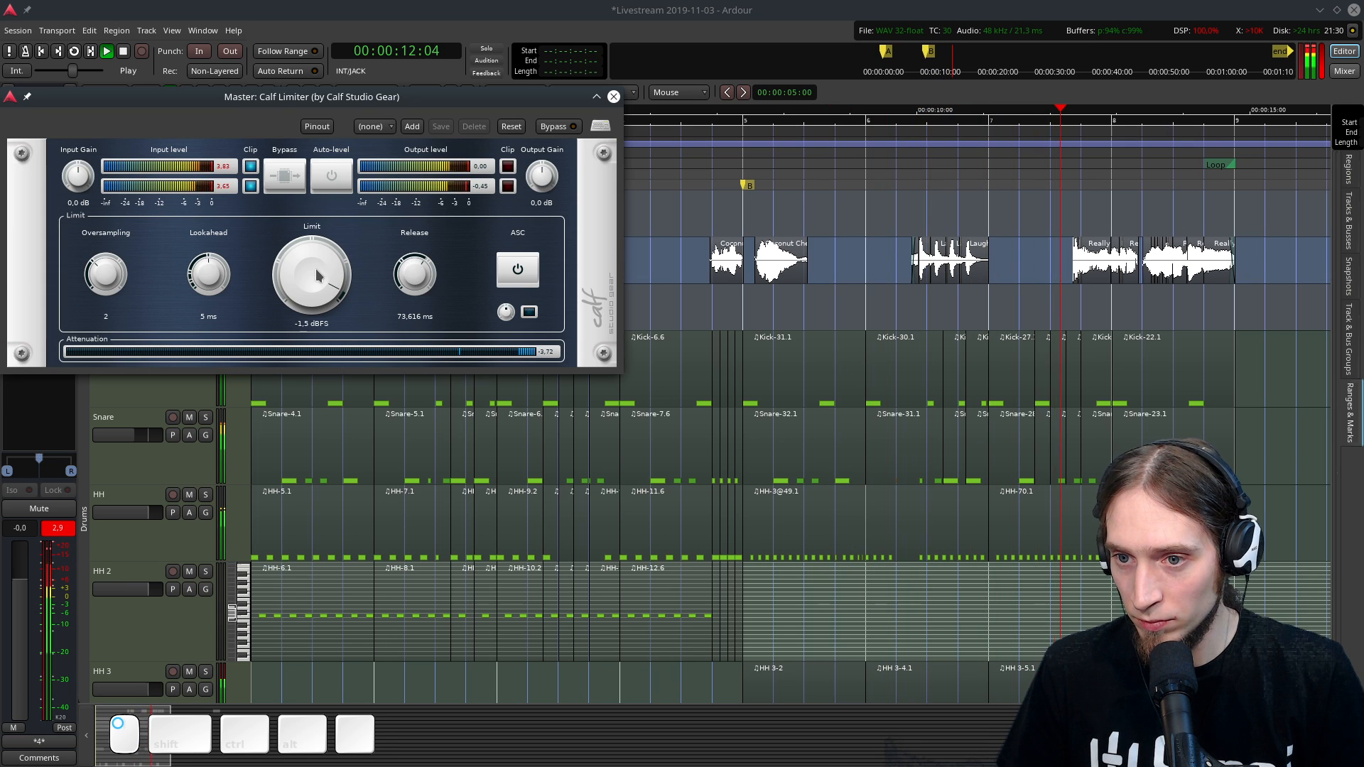
pyautogui.click(613, 97)
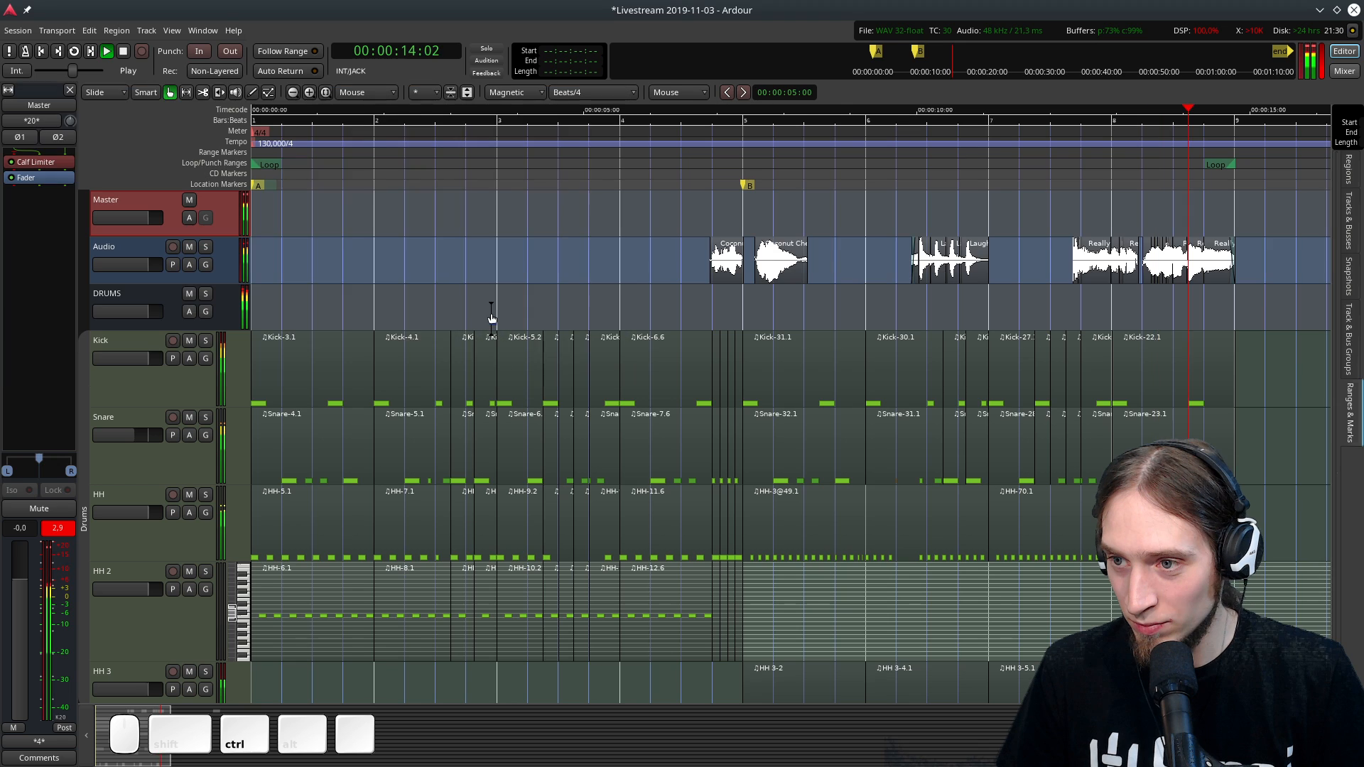
# Restart playback from the beginning and select the Hammer 2 track while listening to the limited mix.
pyautogui.scroll(-4, 489, 313)
pyautogui.press('space')
pyautogui.press('space')
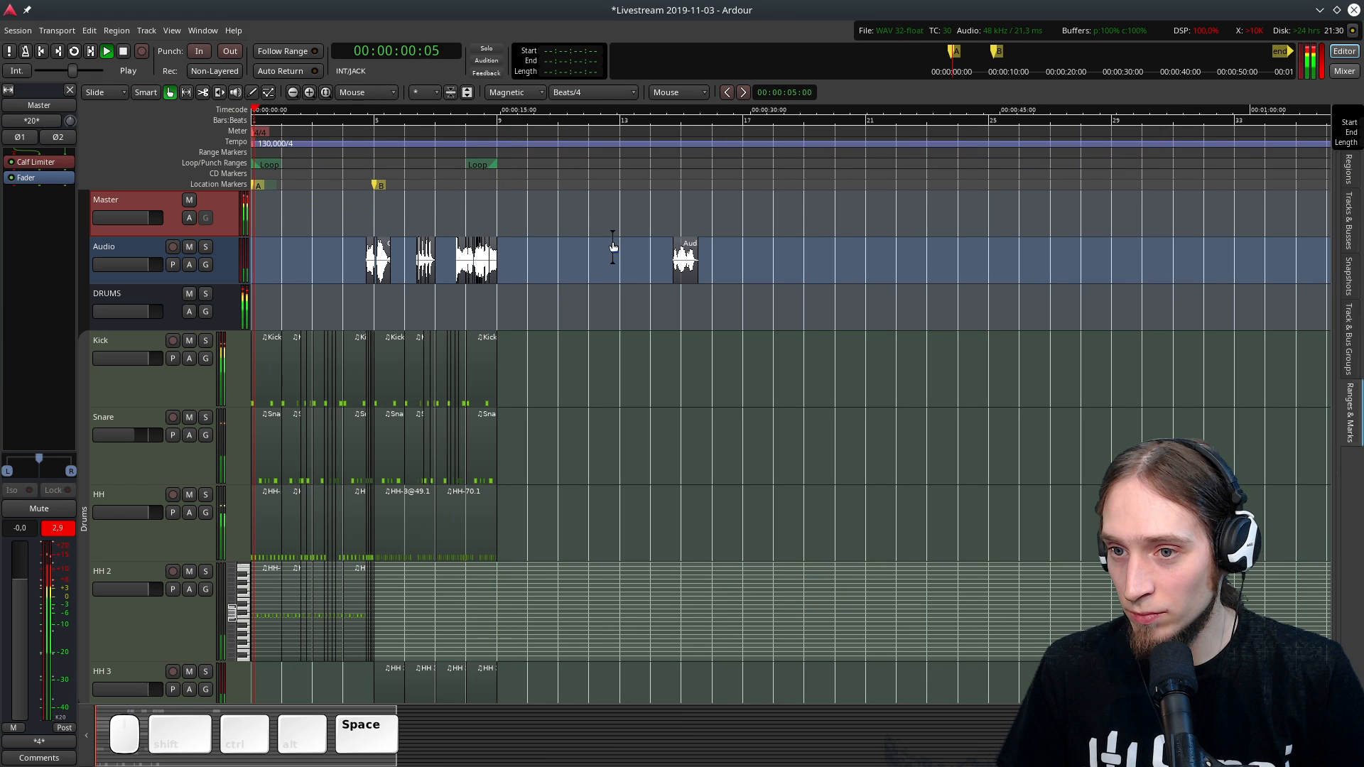
pyautogui.scroll(-10, 347, 359)
pyautogui.scroll(3, 326, 381)
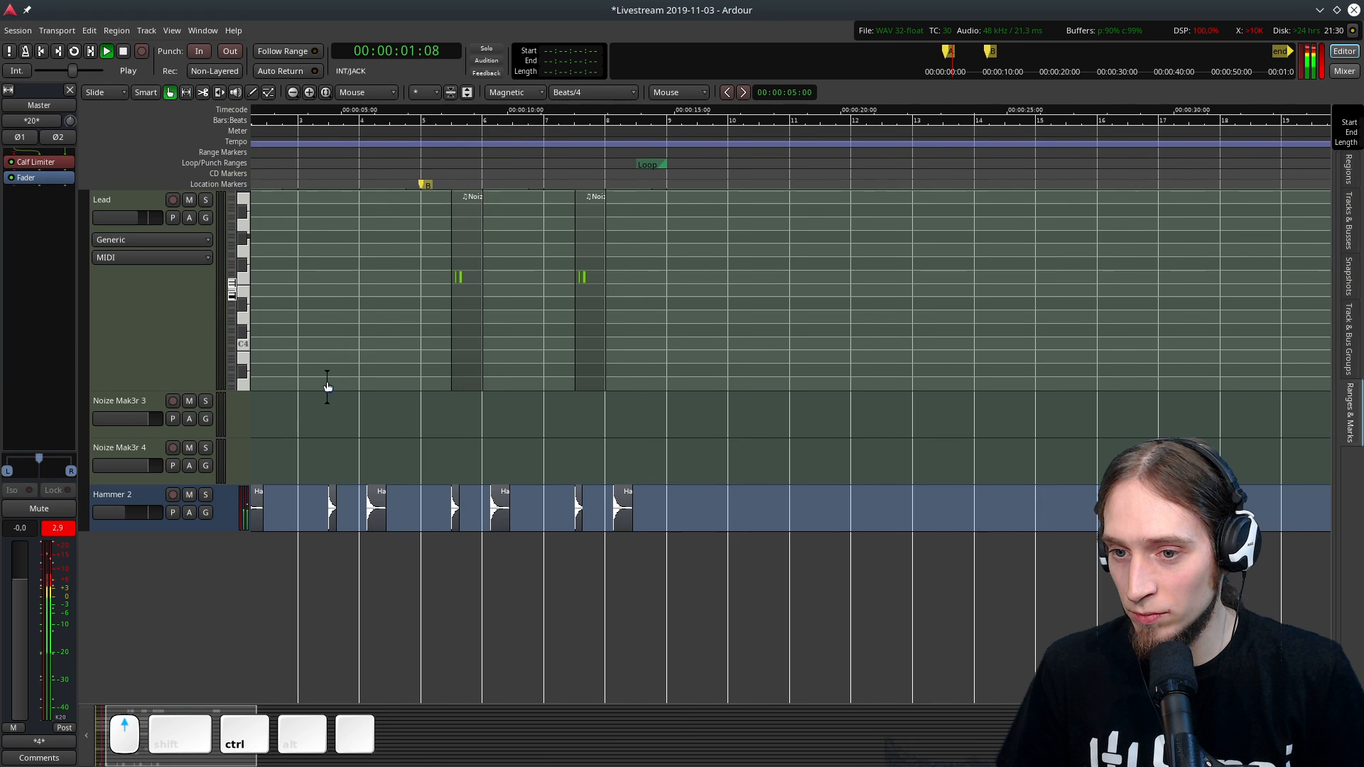
pyautogui.click(156, 495)
pyautogui.scroll(5, 309, 412)
pyautogui.scroll(-5, 309, 412)
pyautogui.scroll(5, 298, 409)
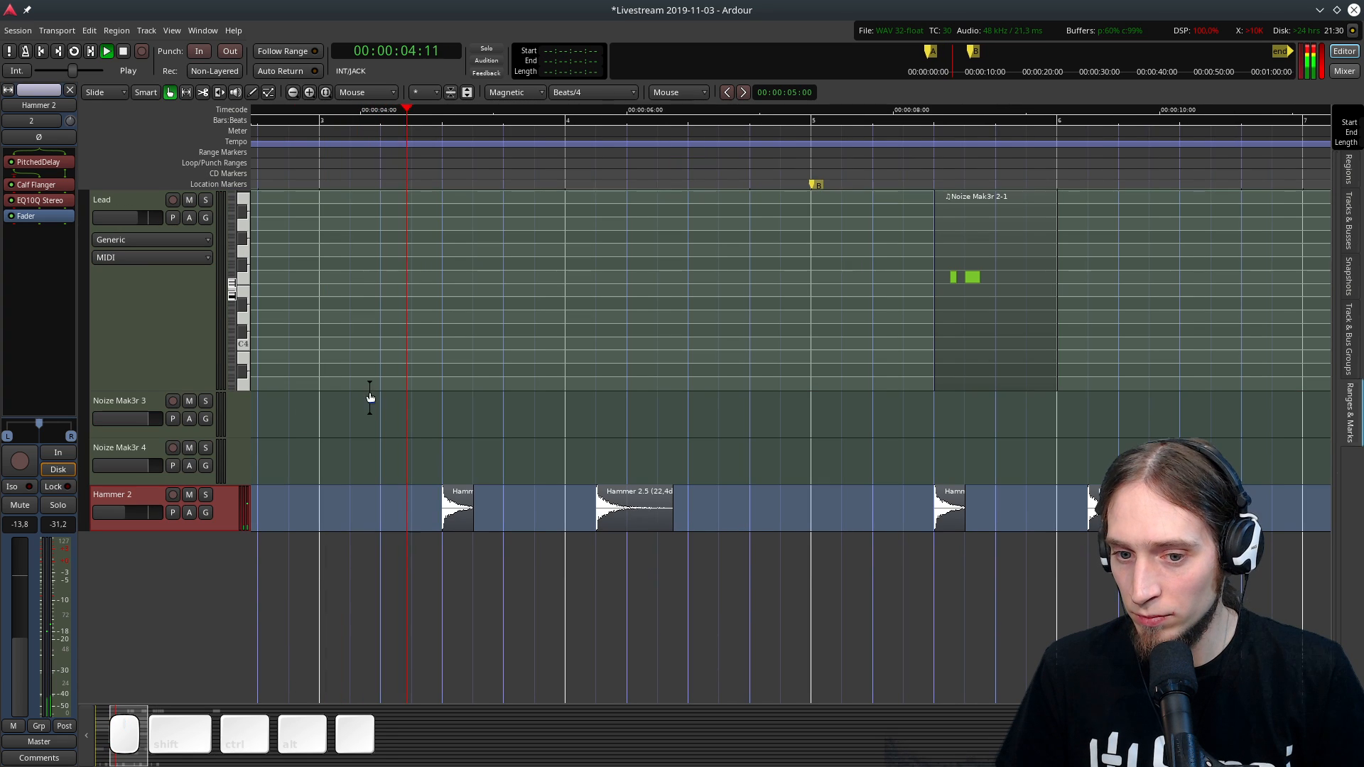
# Save the session and stop playback in bar 4.
pyautogui.hotkey('ctrl', 's')
pyautogui.scroll(5, 484, 301)
pyautogui.press('space')
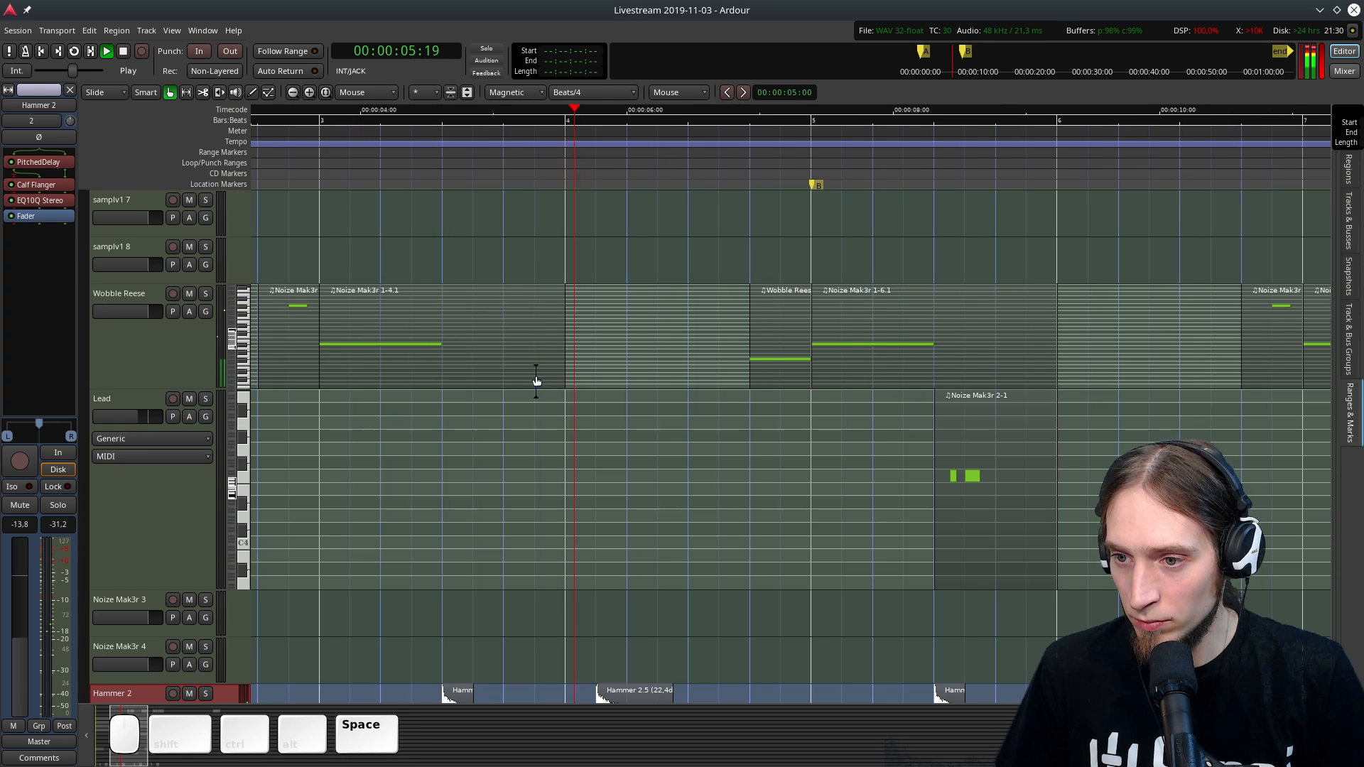
pyautogui.press('space')
pyautogui.scroll(-1, 541, 439)
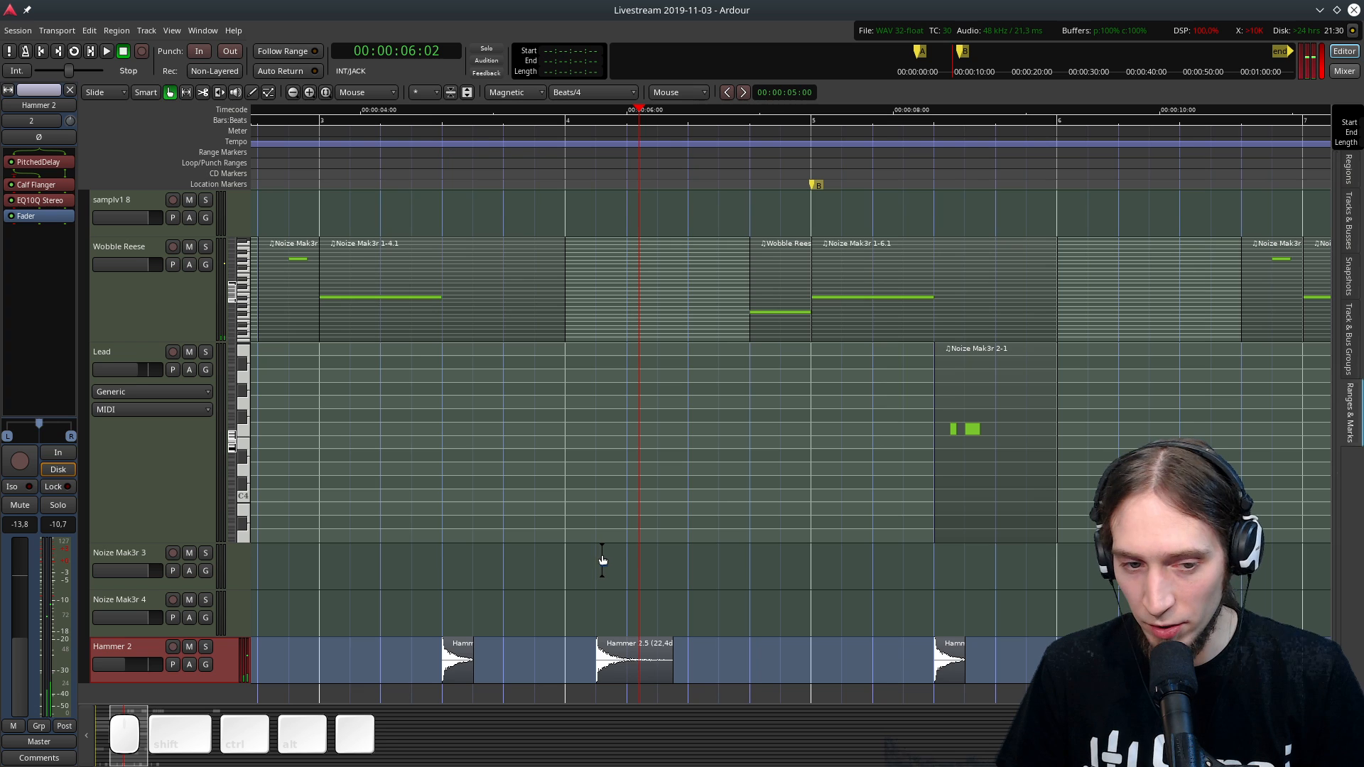
# Draw a one-bar region from bar 4 to bar 5 on Noize Mak3r 3 and increase the track's height.
pyautogui.press('d')
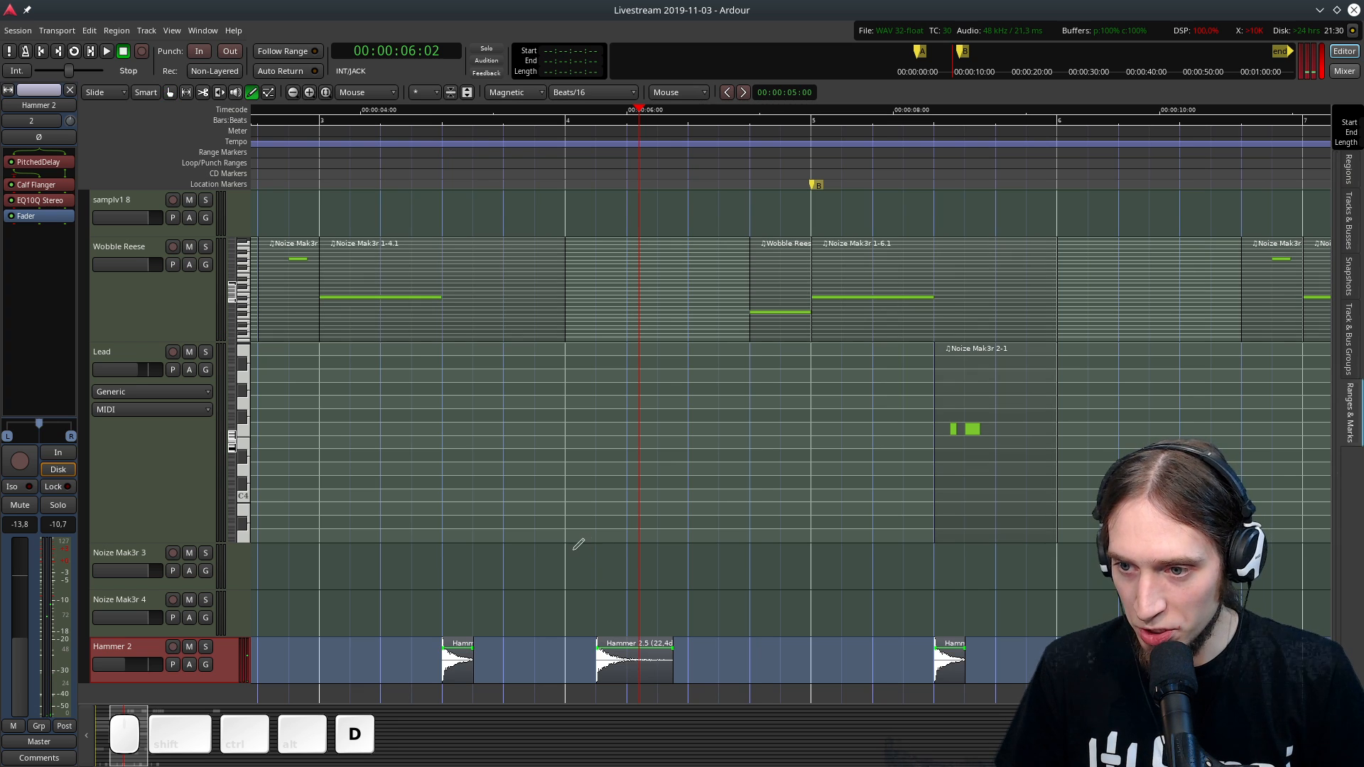
pyautogui.moveTo(579, 547); pyautogui.dragTo(751, 550)
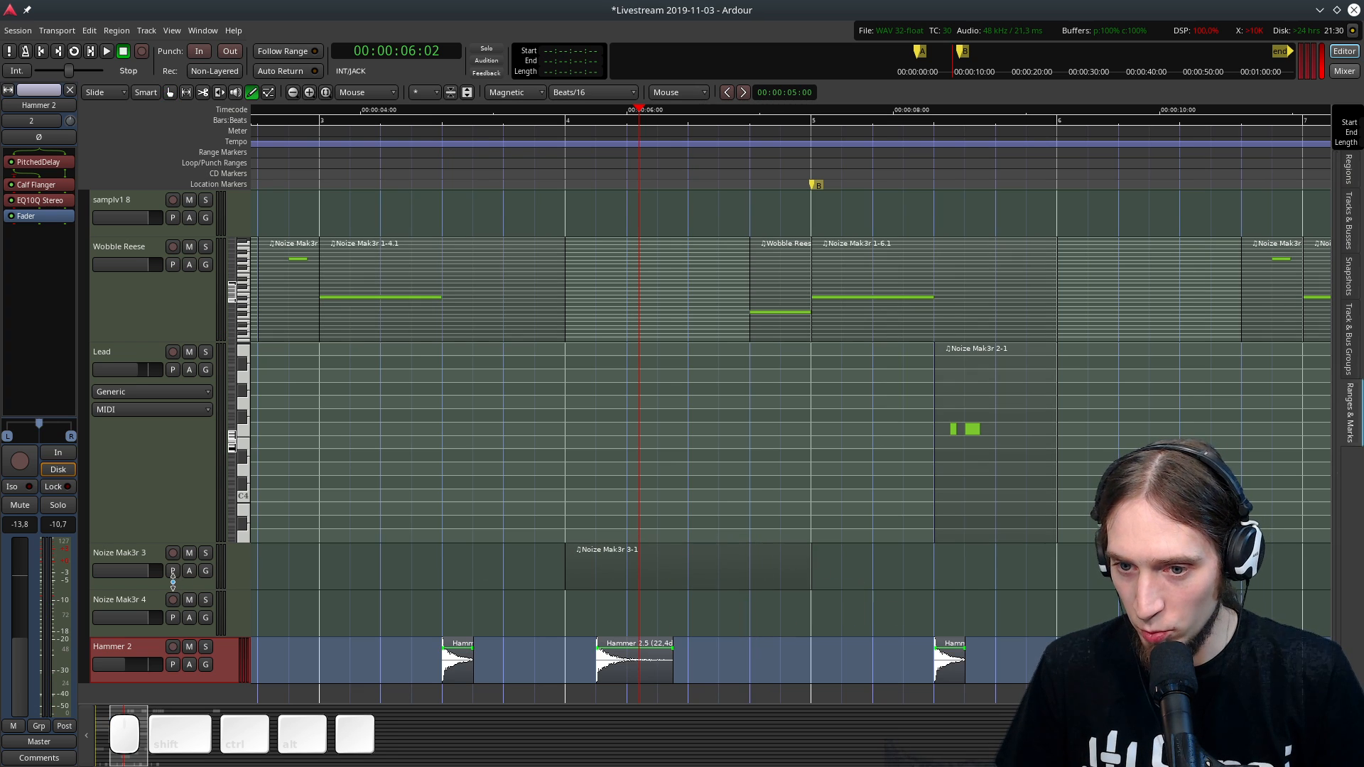
pyautogui.moveTo(172, 588)
pyautogui.mouseDown()
pyautogui.moveTo(173, 703)
pyautogui.moveTo(173, 618)
pyautogui.mouseUp()
# Try a long A#3 note at the start of the Noize Mak3r 3 region, play it, and remove it.
pyautogui.moveTo(579, 517)
pyautogui.mouseDown()
pyautogui.moveTo(688, 517)
pyautogui.moveTo(609, 497)
pyautogui.moveTo(609, 480)
pyautogui.moveTo(599, 491)
pyautogui.moveTo(599, 469)
pyautogui.moveTo(600, 597)
pyautogui.mouseUp()
pyautogui.scroll(1, 640, 522)
pyautogui.click(475, 160)
pyautogui.press('space')
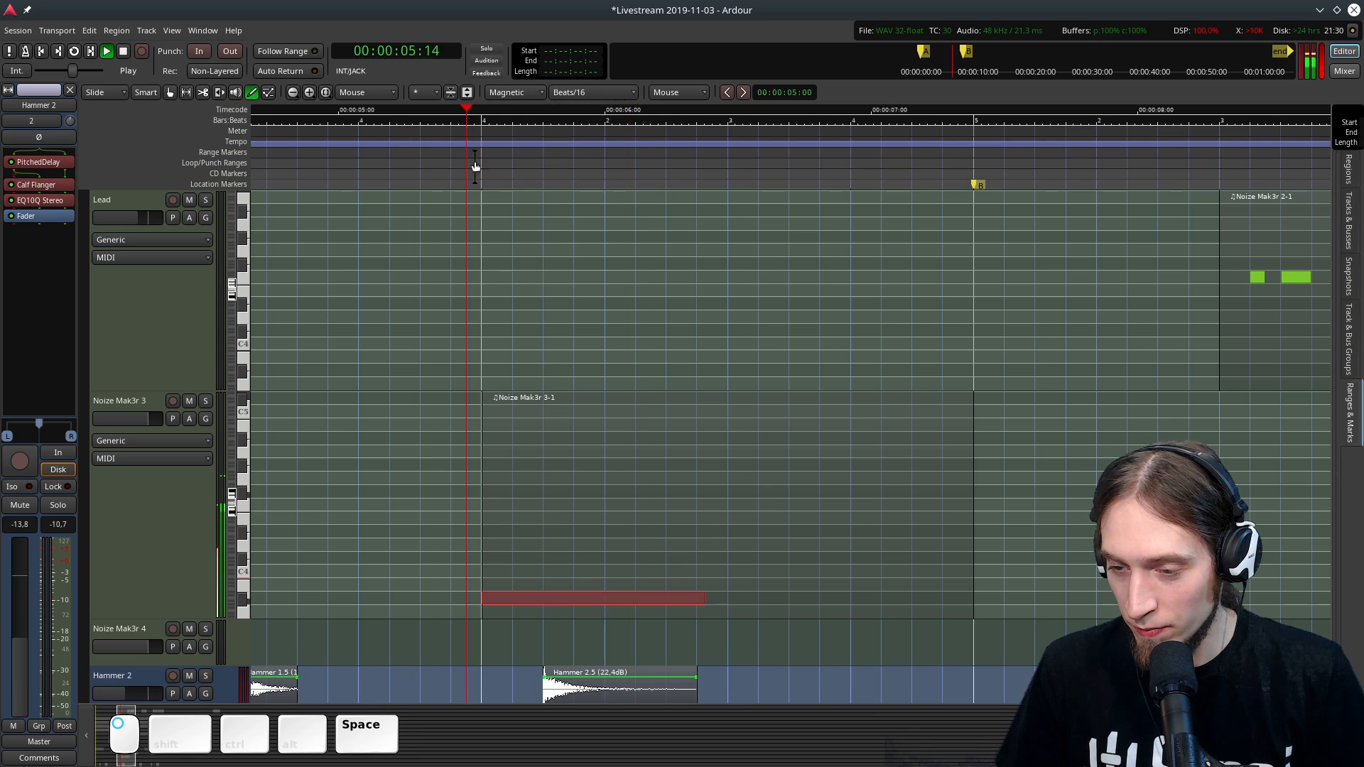
pyautogui.press('space')
pyautogui.click(487, 598)
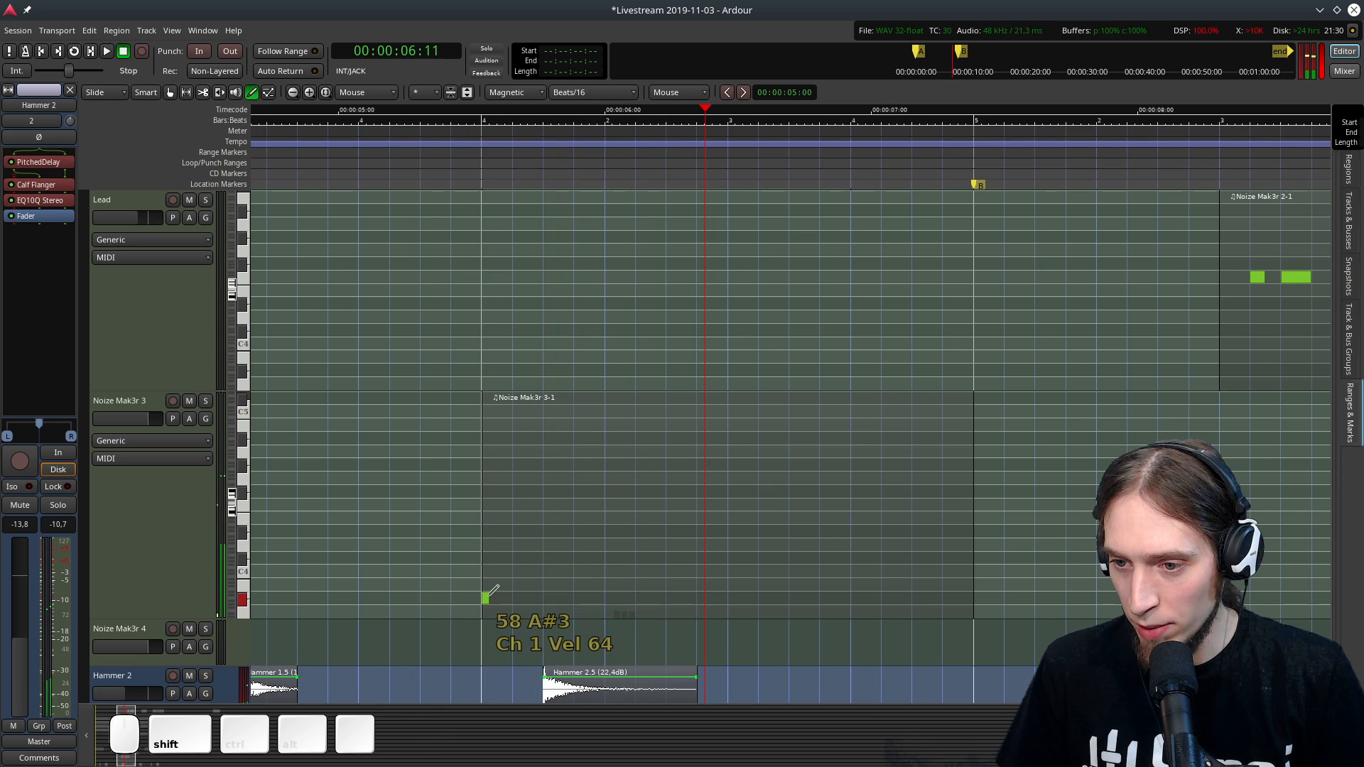
# Draw four consecutive sixteenth notes, A#3, B3, F4 and F#4, across the first beat of the Noize Mak3r 3 region.
pyautogui.moveTo(490, 597)
pyautogui.mouseDown()
pyautogui.moveTo(517, 597)
pyautogui.moveTo(526, 573)
pyautogui.moveTo(530, 588)
pyautogui.mouseUp()
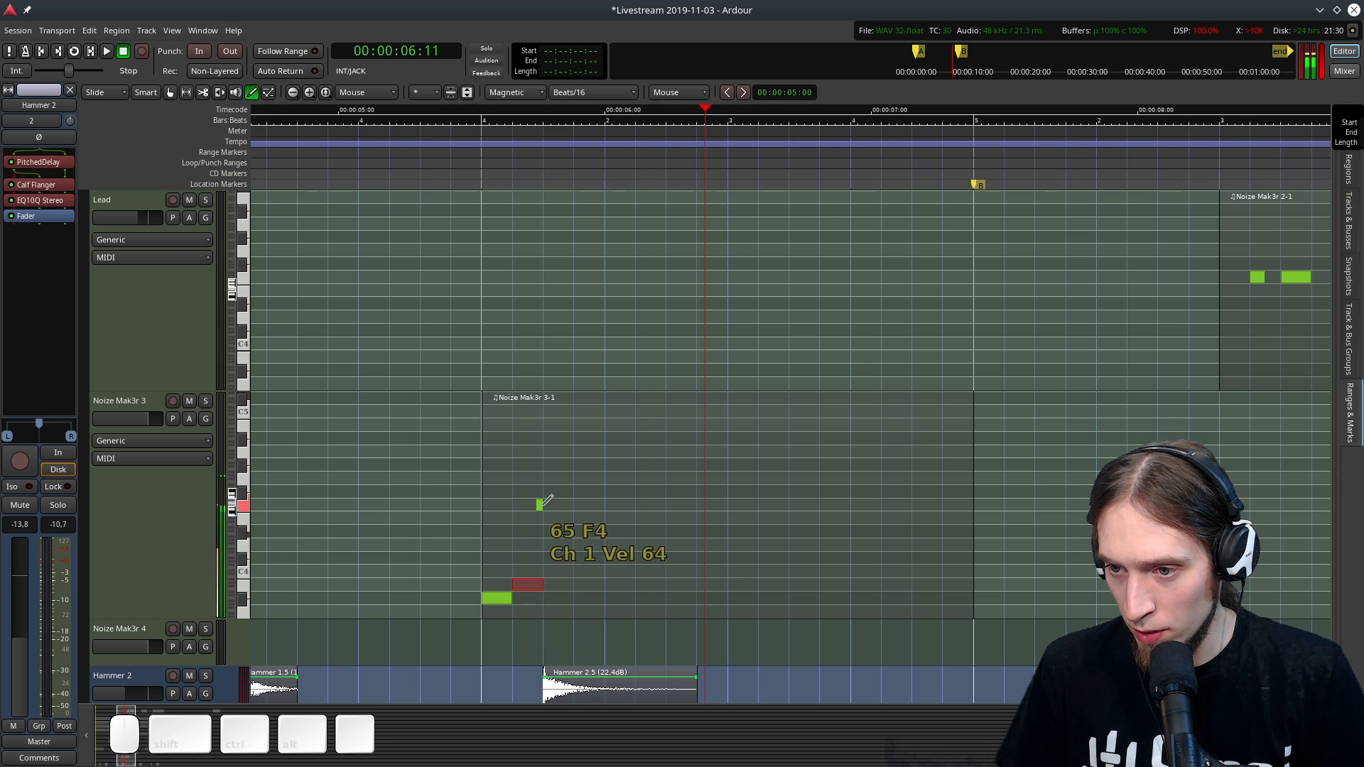
pyautogui.moveTo(542, 503); pyautogui.dragTo(555, 506)
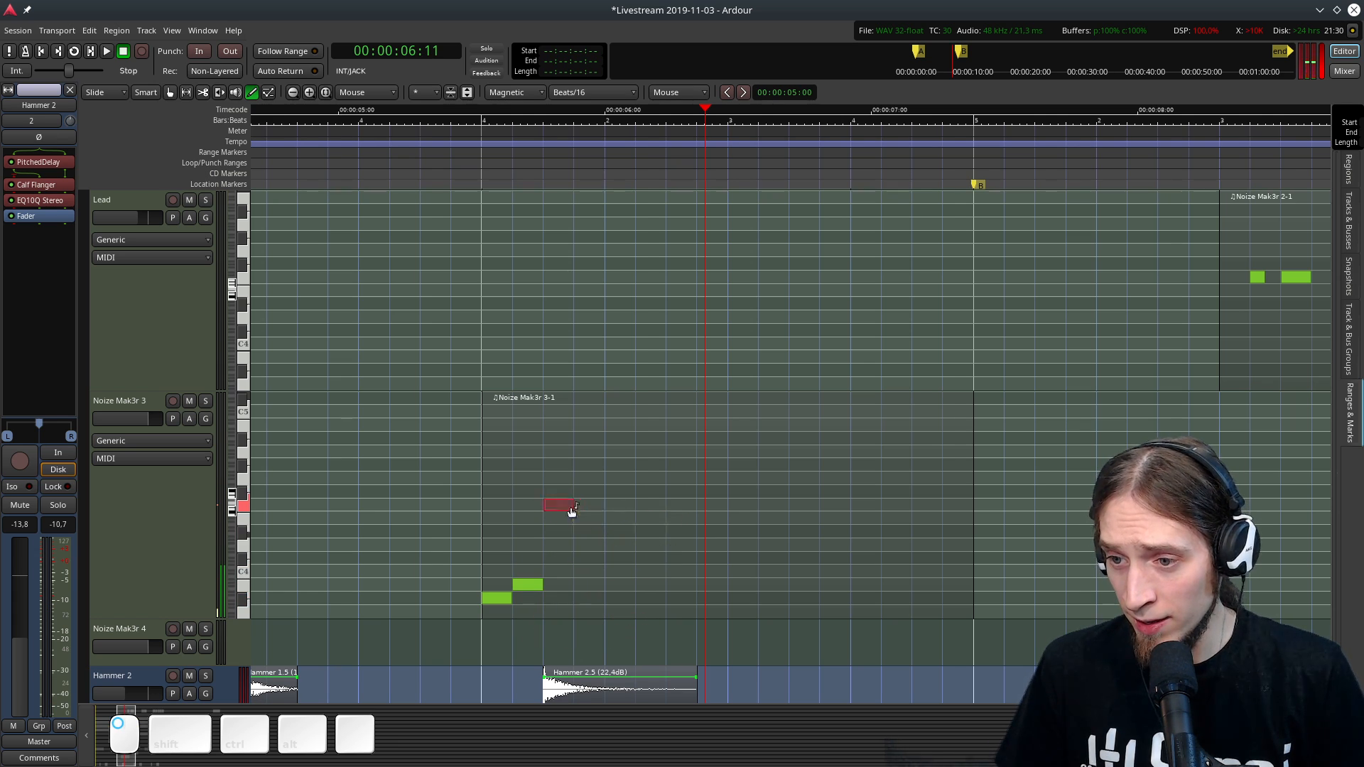
pyautogui.click(607, 487)
# Listen to the four new notes, restarting playback from just before bar 4.
pyautogui.press('space')
pyautogui.click(446, 133)
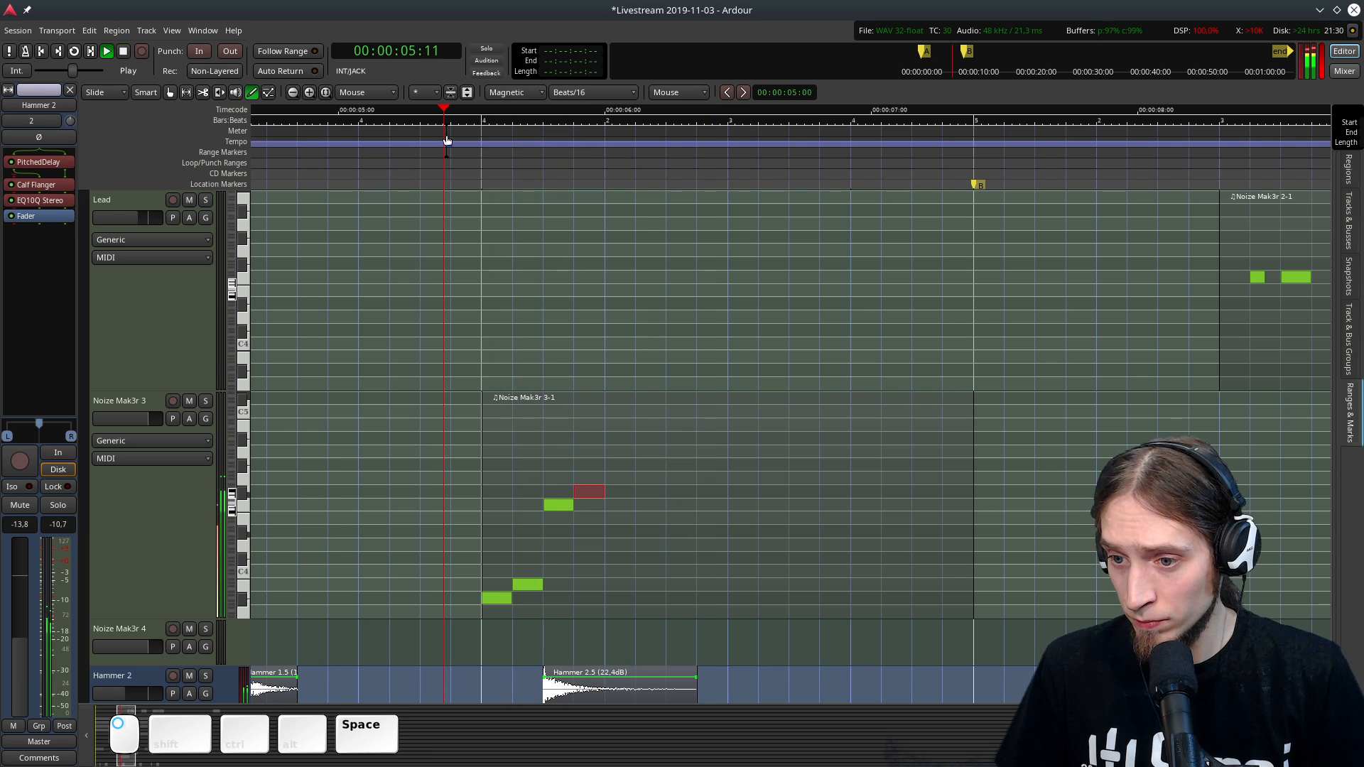
pyautogui.press('space')
pyautogui.click(463, 140)
pyautogui.press('space')
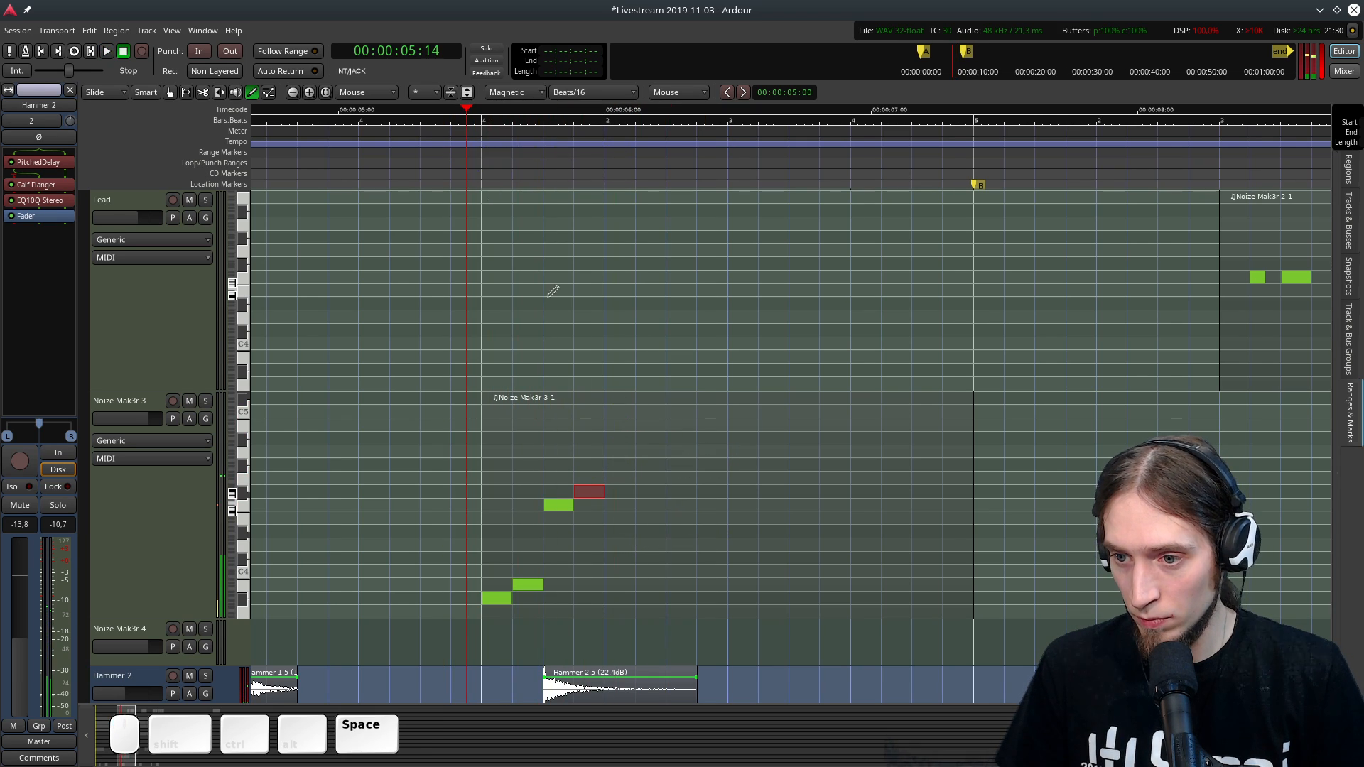
pyautogui.press('space')
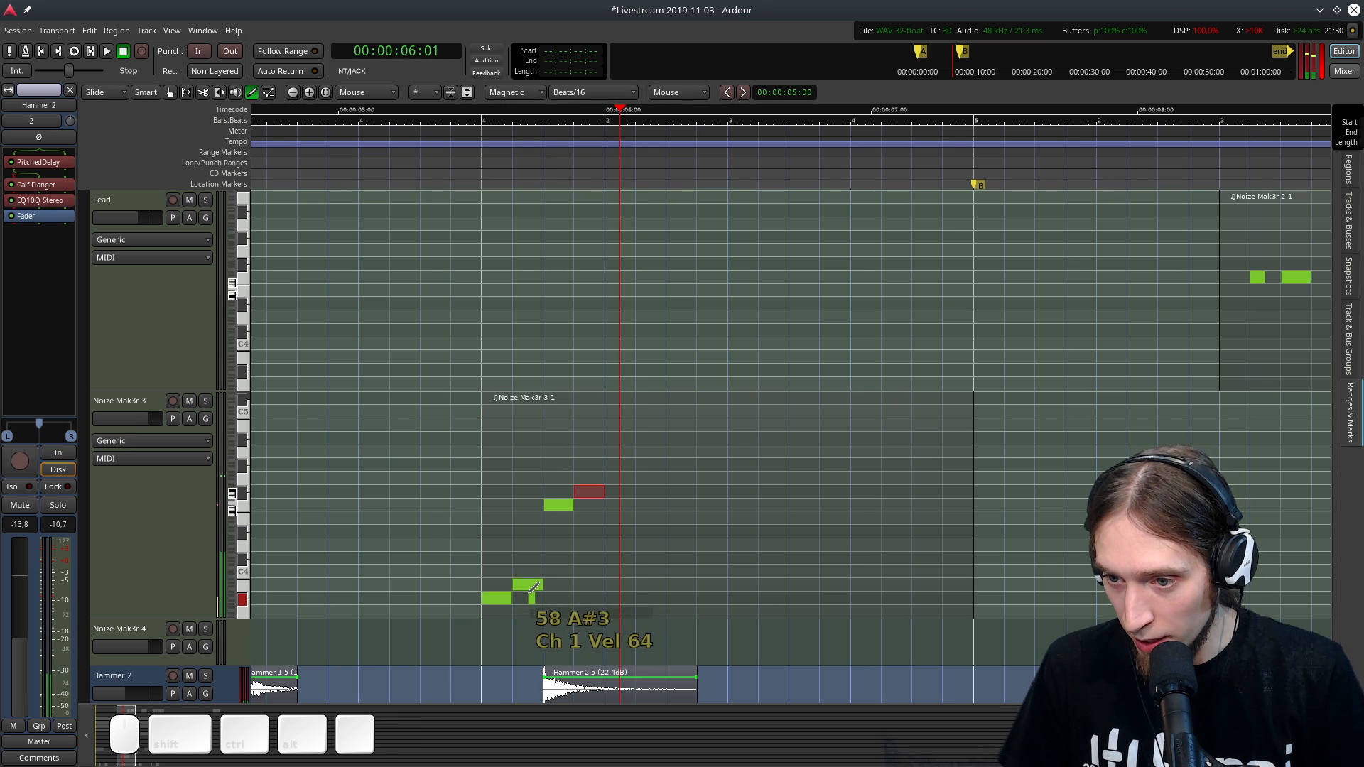
# Shorten the B3 and F#4 notes to half their length and play the phrase from just before bar 4.
pyautogui.moveTo(512, 585); pyautogui.dragTo(517, 587)
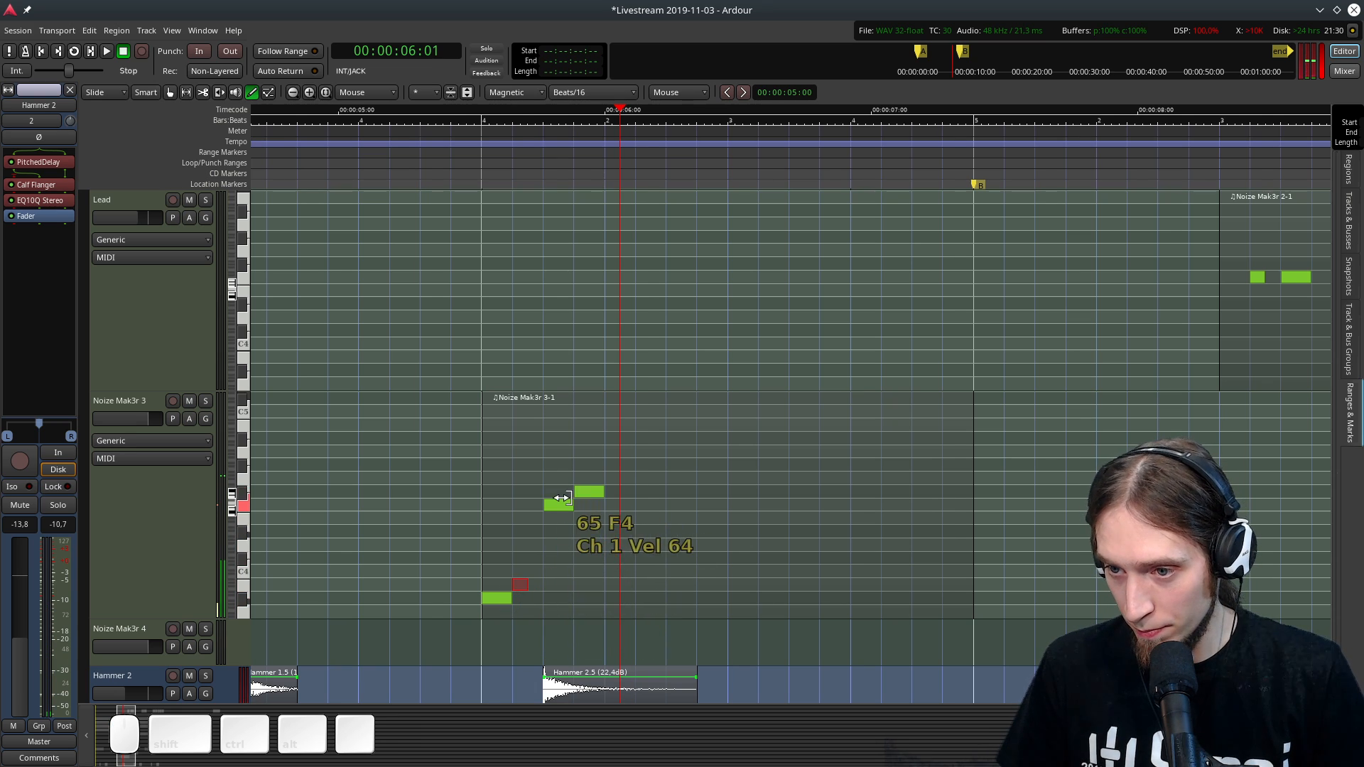
pyautogui.moveTo(603, 491); pyautogui.dragTo(588, 491)
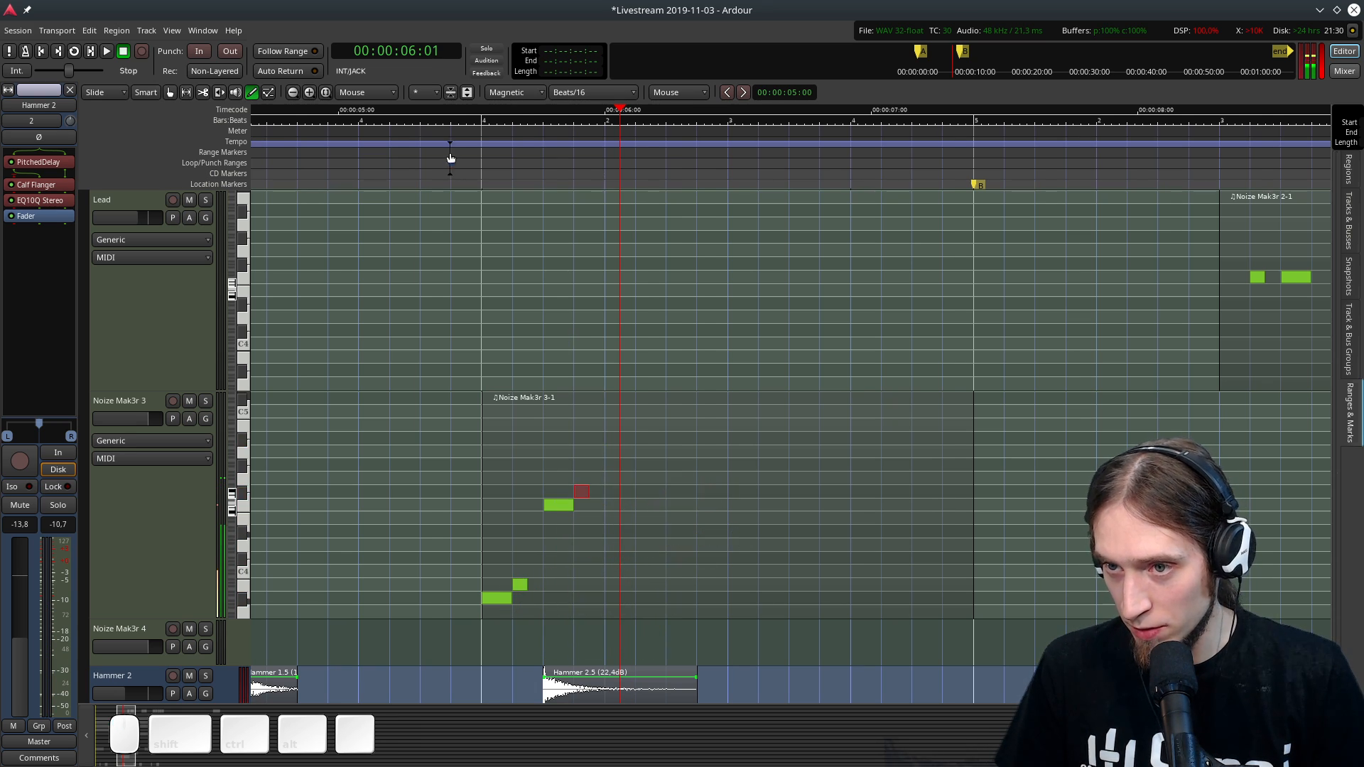
pyautogui.click(451, 151)
pyautogui.press('space')
pyautogui.click(450, 152)
# Solo the Noize Mak3r 3 track, replay its notes from just before bar 4, and open its synth window.
pyautogui.click(205, 401)
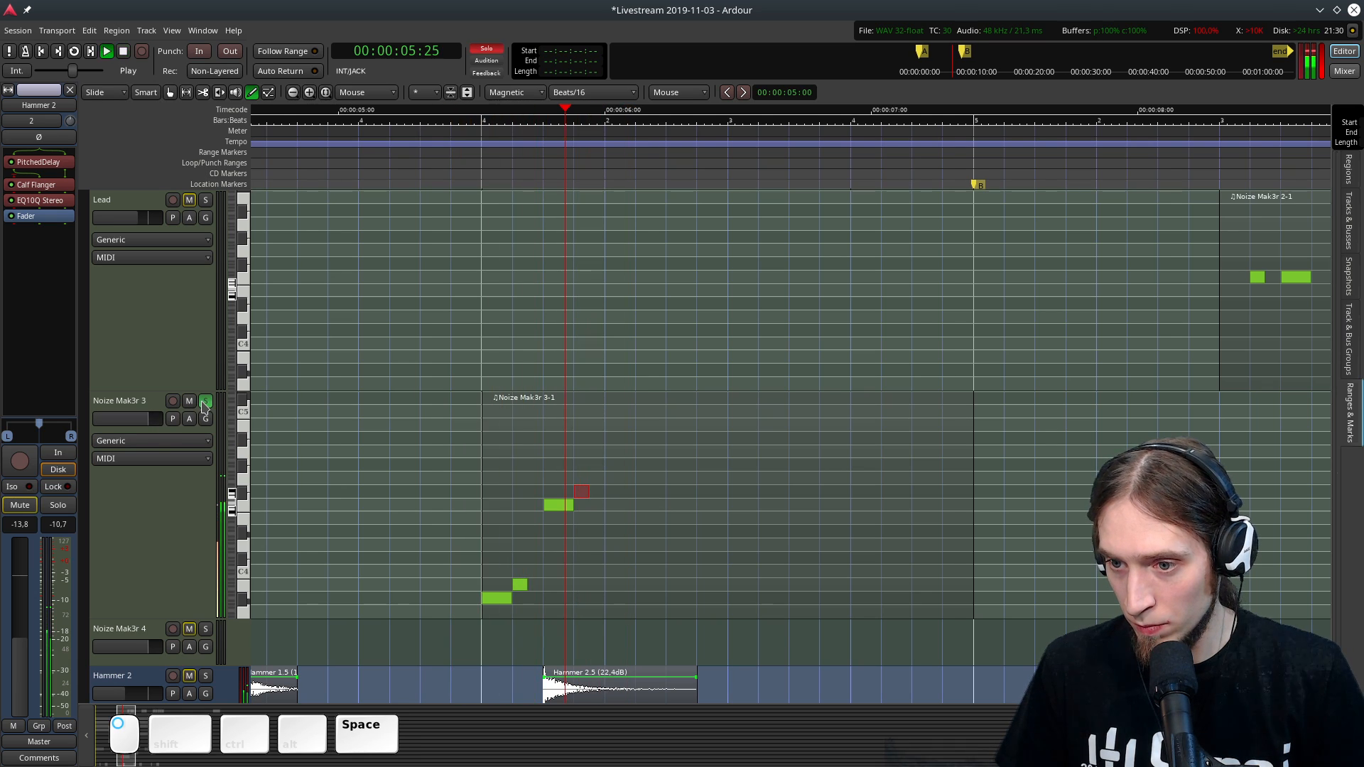
pyautogui.press('space')
pyautogui.click(460, 153)
pyautogui.press('space')
pyautogui.press('space')
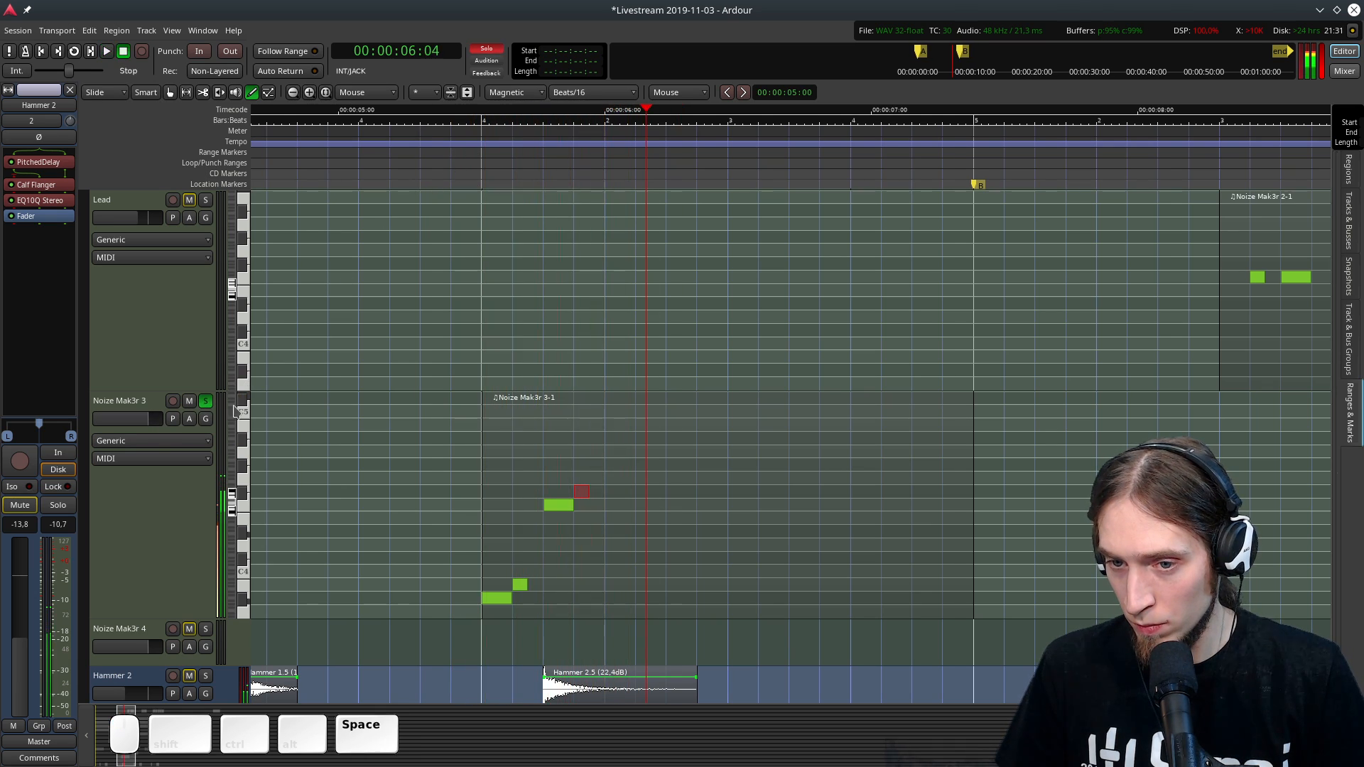
pyautogui.click(183, 446)
pyautogui.doubleClick(38, 142)
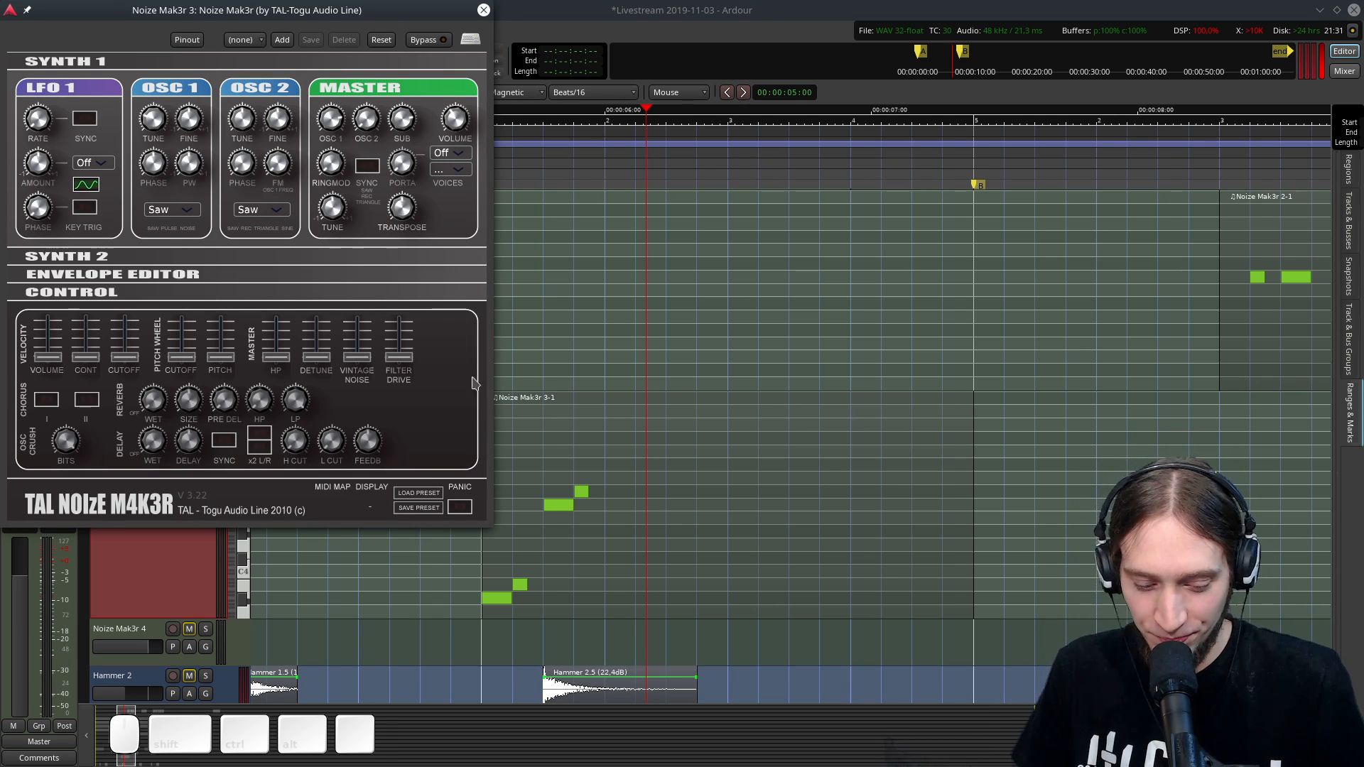
# Split the Noize Mak3r 3 region after its first beat and delete the empty remainder, saving the session along the way.
pyautogui.press('g')
pyautogui.click(609, 532)
pyautogui.press('g')
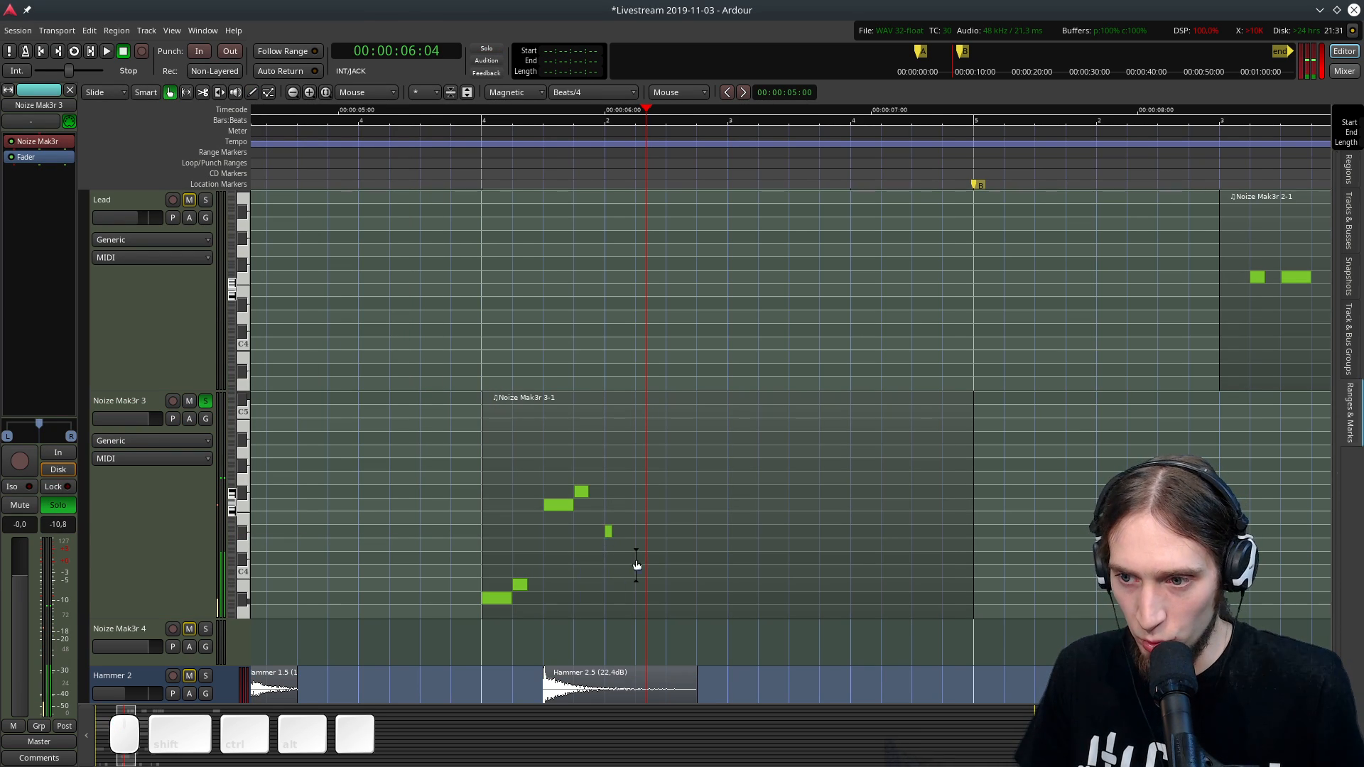
pyautogui.press('e')
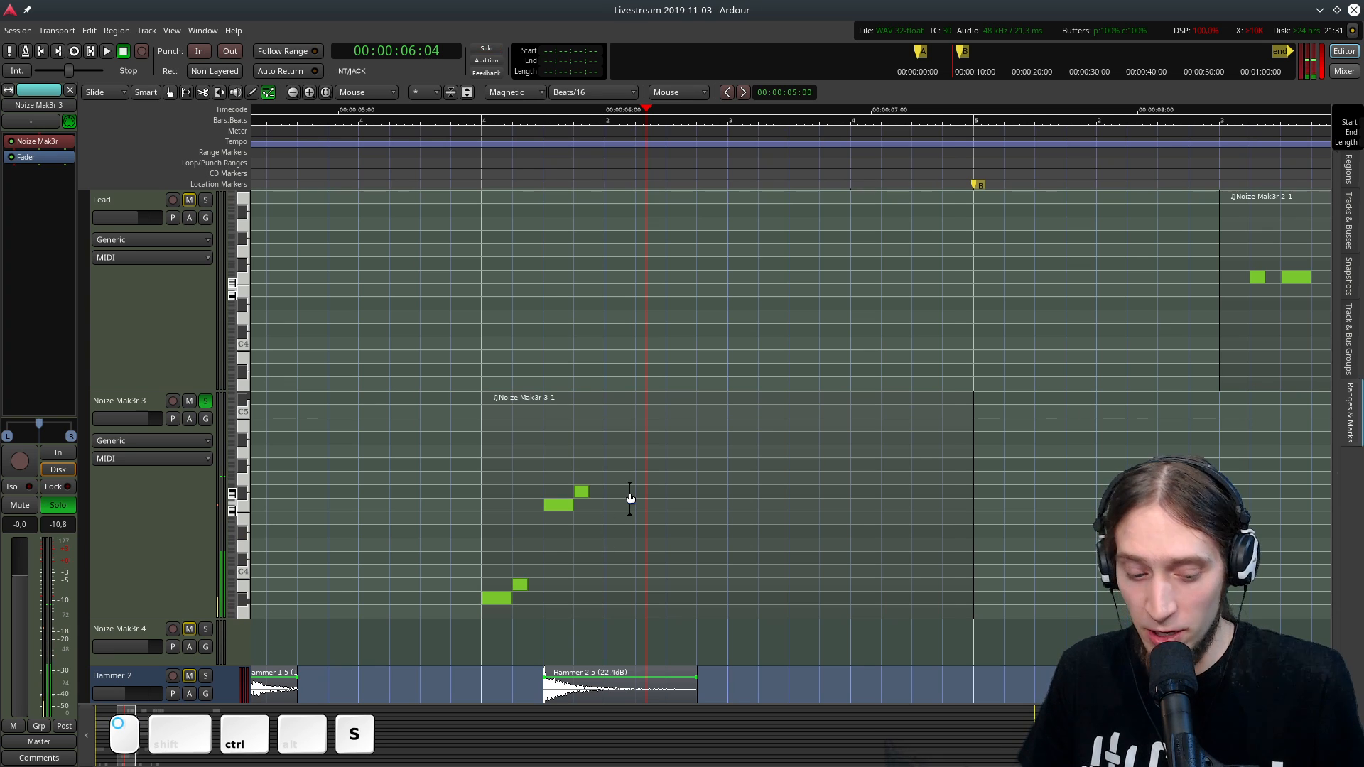
pyautogui.press('g')
pyautogui.press('s')
pyautogui.press('Delete')
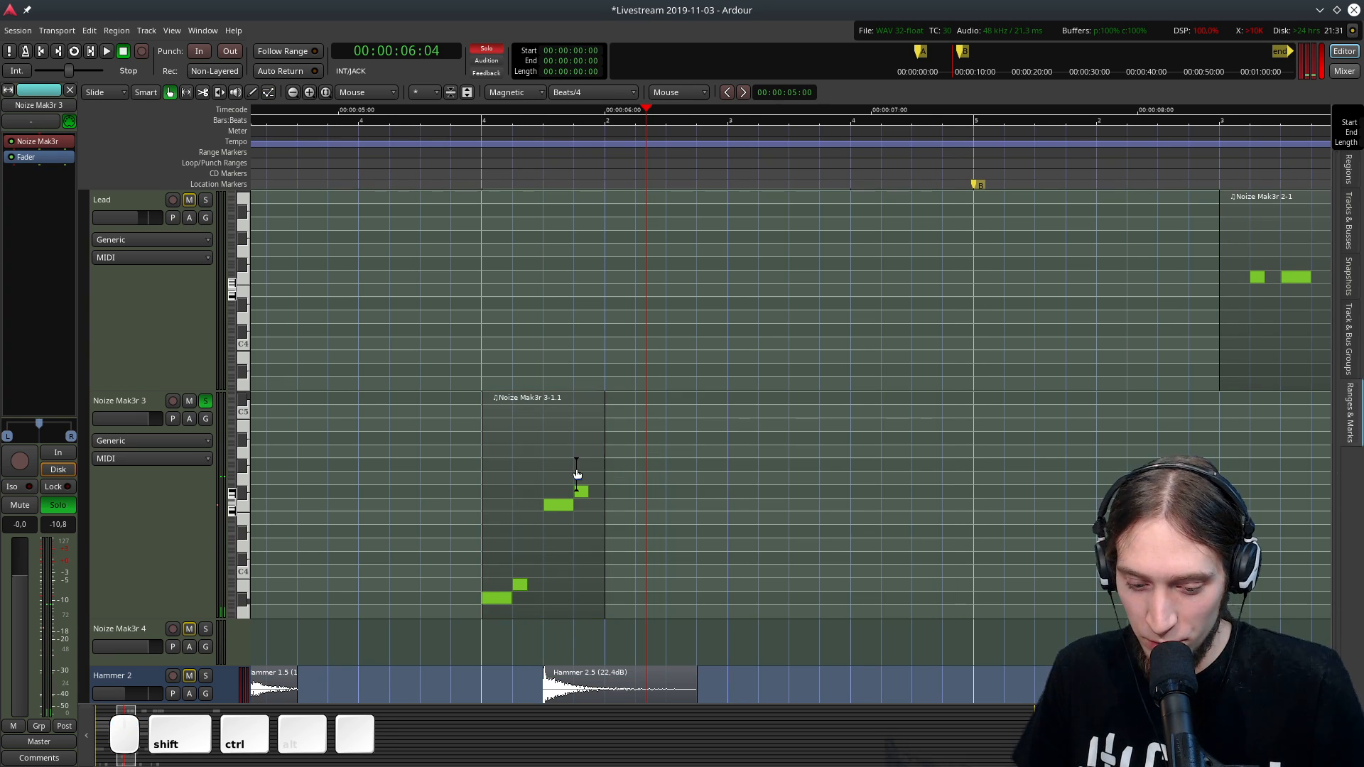
# Loop playback over the one-beat Noize Mak3r 3 region and open the track's synth to adjust it while looping.
pyautogui.press('l')
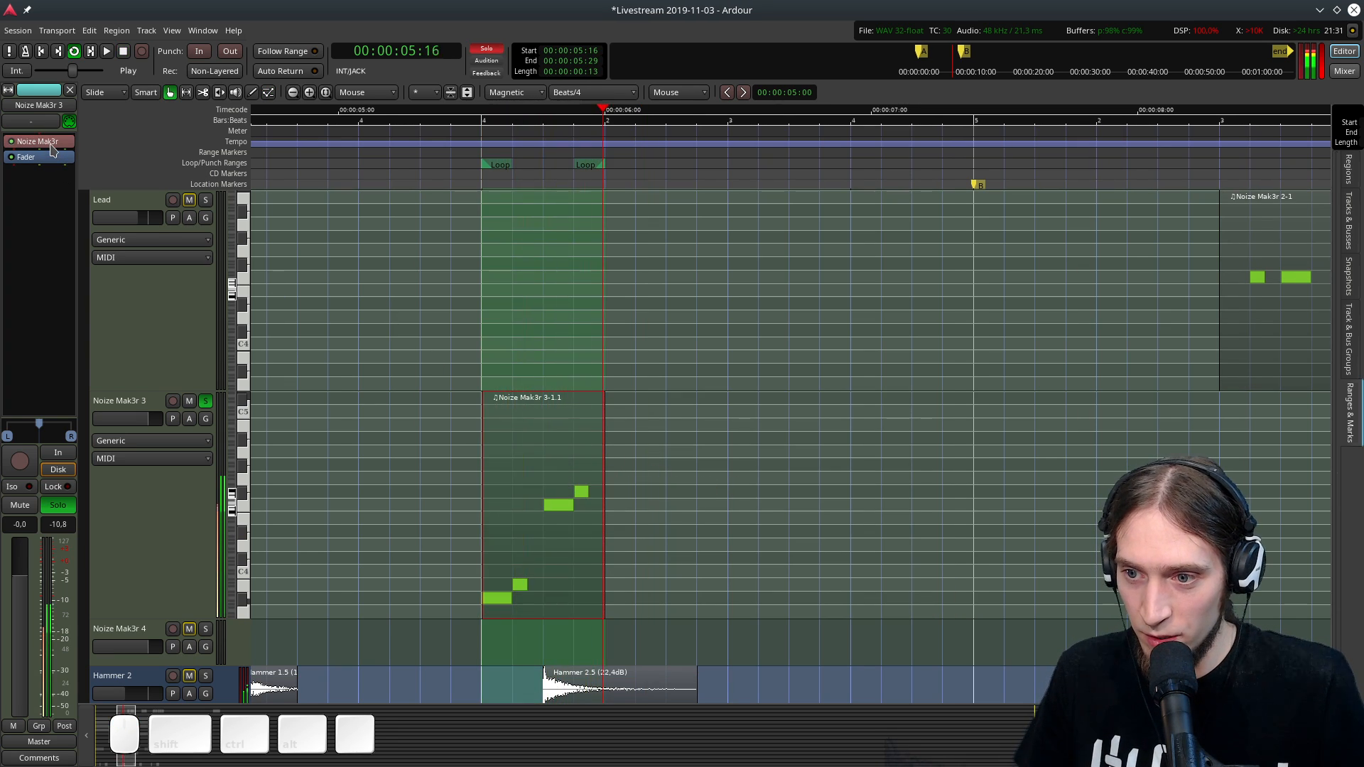
pyautogui.press('space')
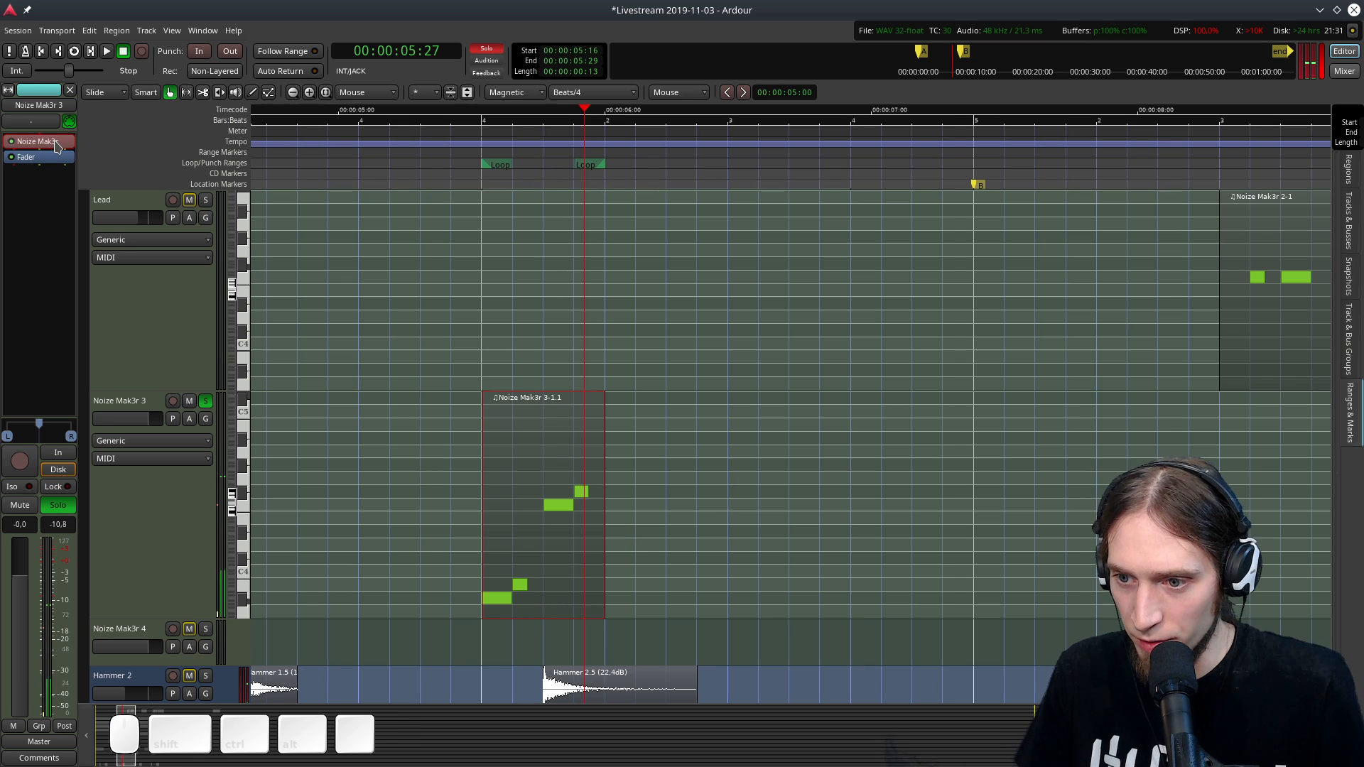
pyautogui.doubleClick(57, 145)
pyautogui.click(322, 129)
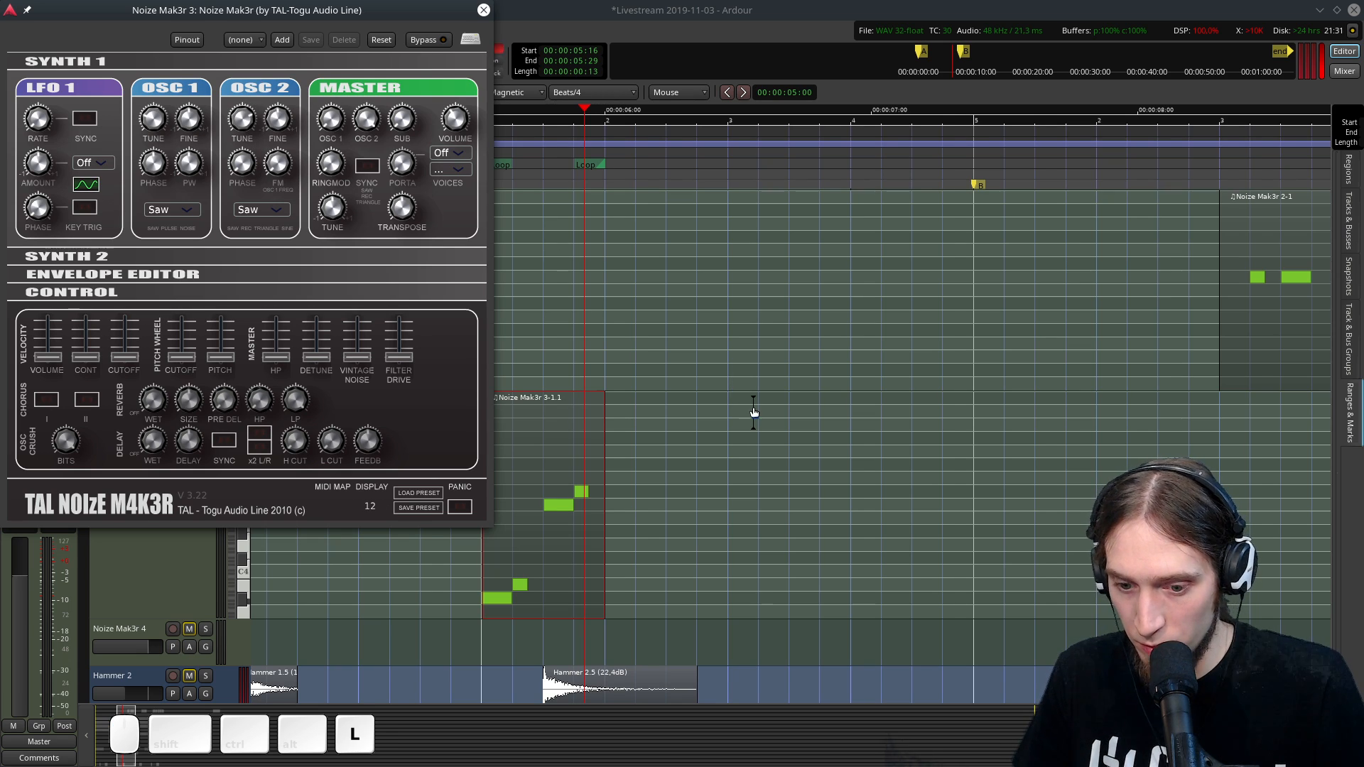
pyautogui.press('l')
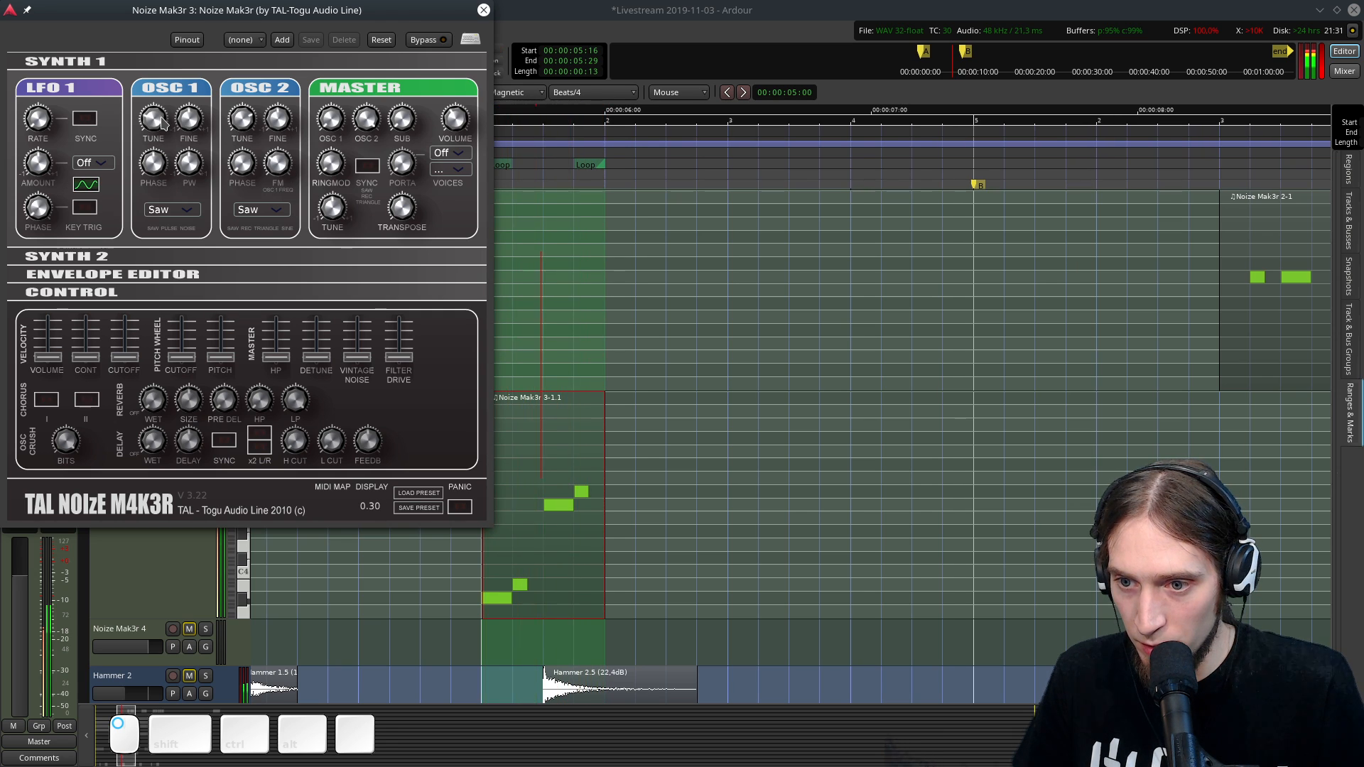
# Tune the synth's oscillator 1 to -24, try its Noise waveform, and settle on Pulse.
pyautogui.moveTo(155, 142); pyautogui.dragTo(155, 166)
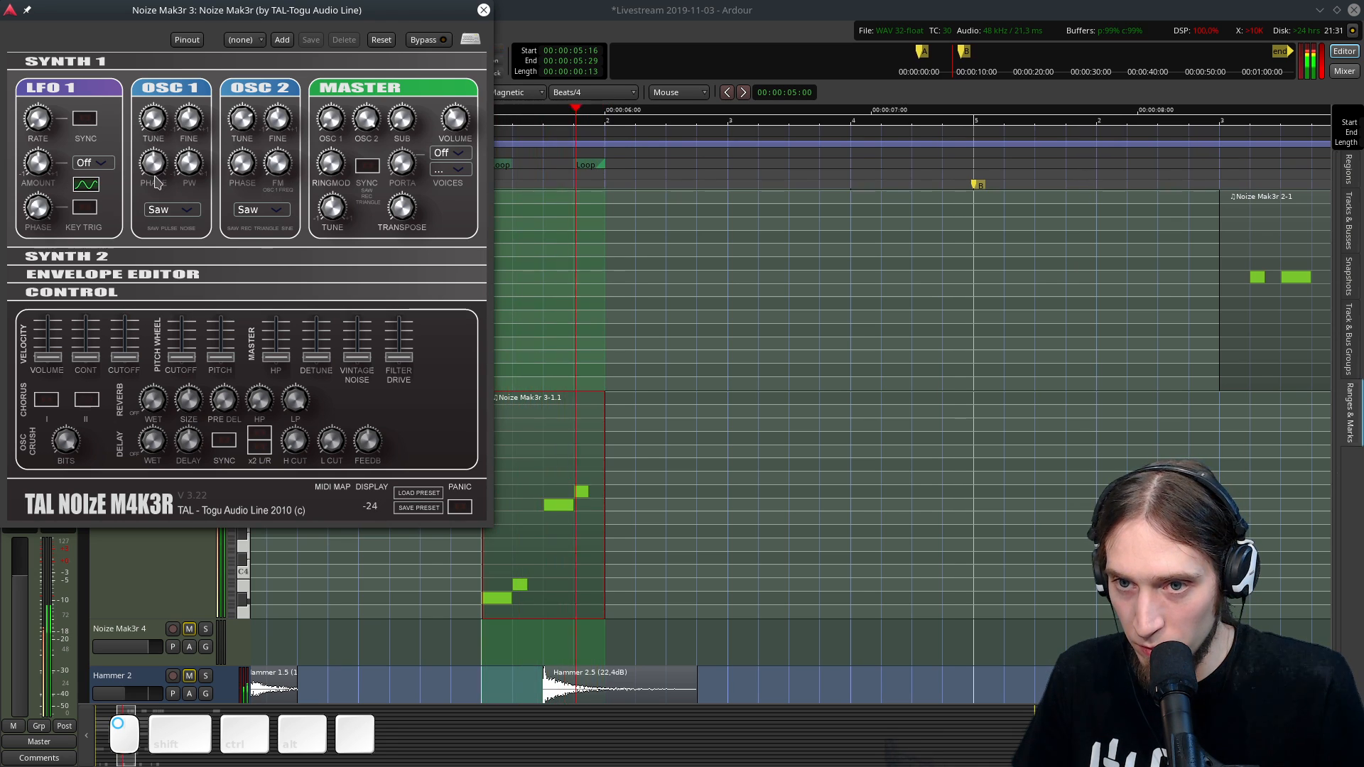
pyautogui.click(172, 210)
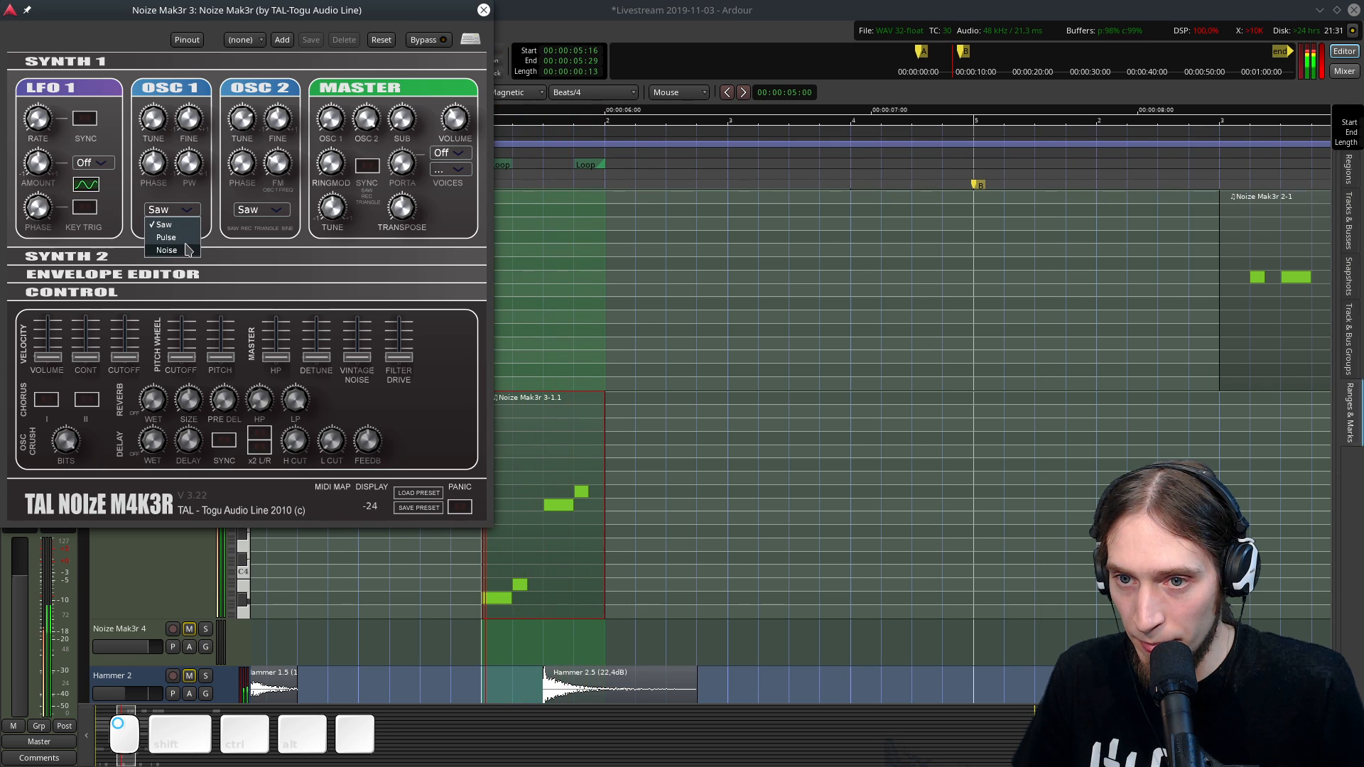
pyautogui.click(186, 249)
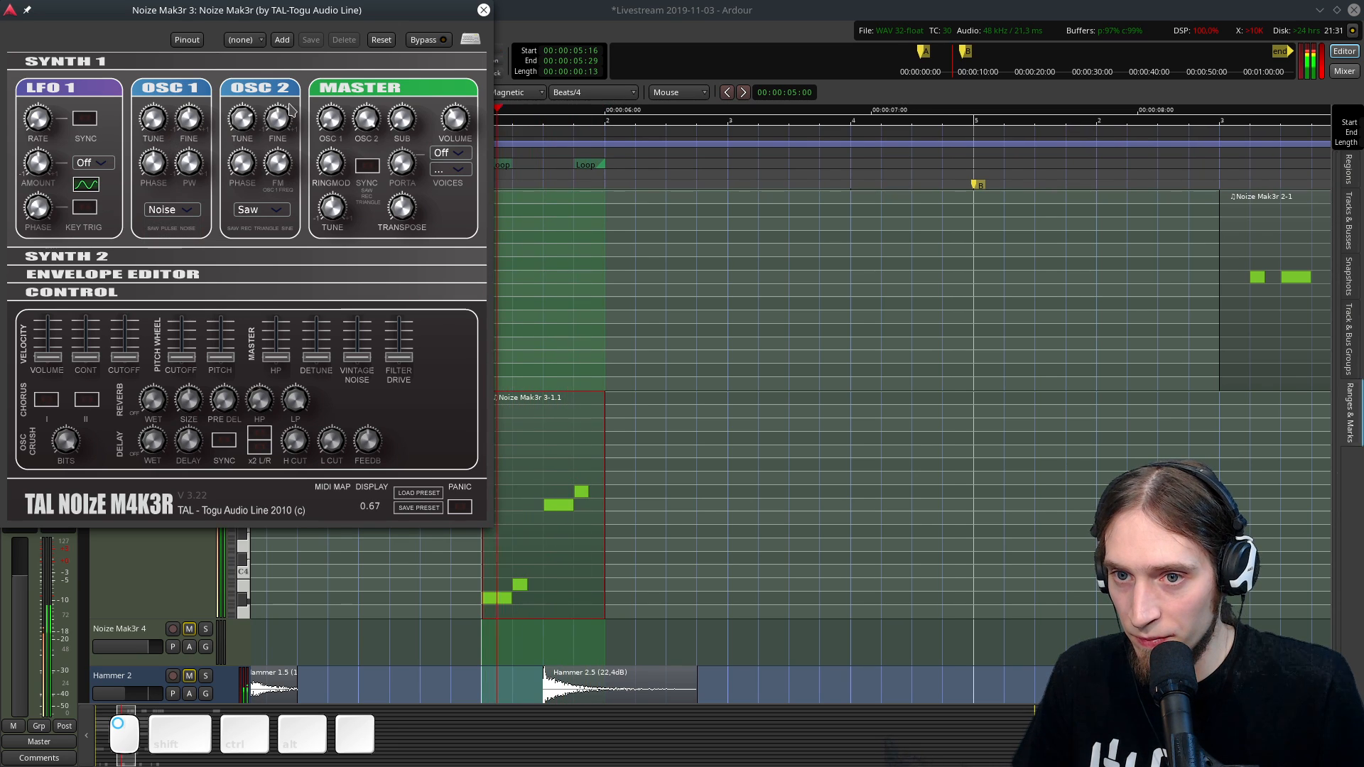
pyautogui.click(174, 210)
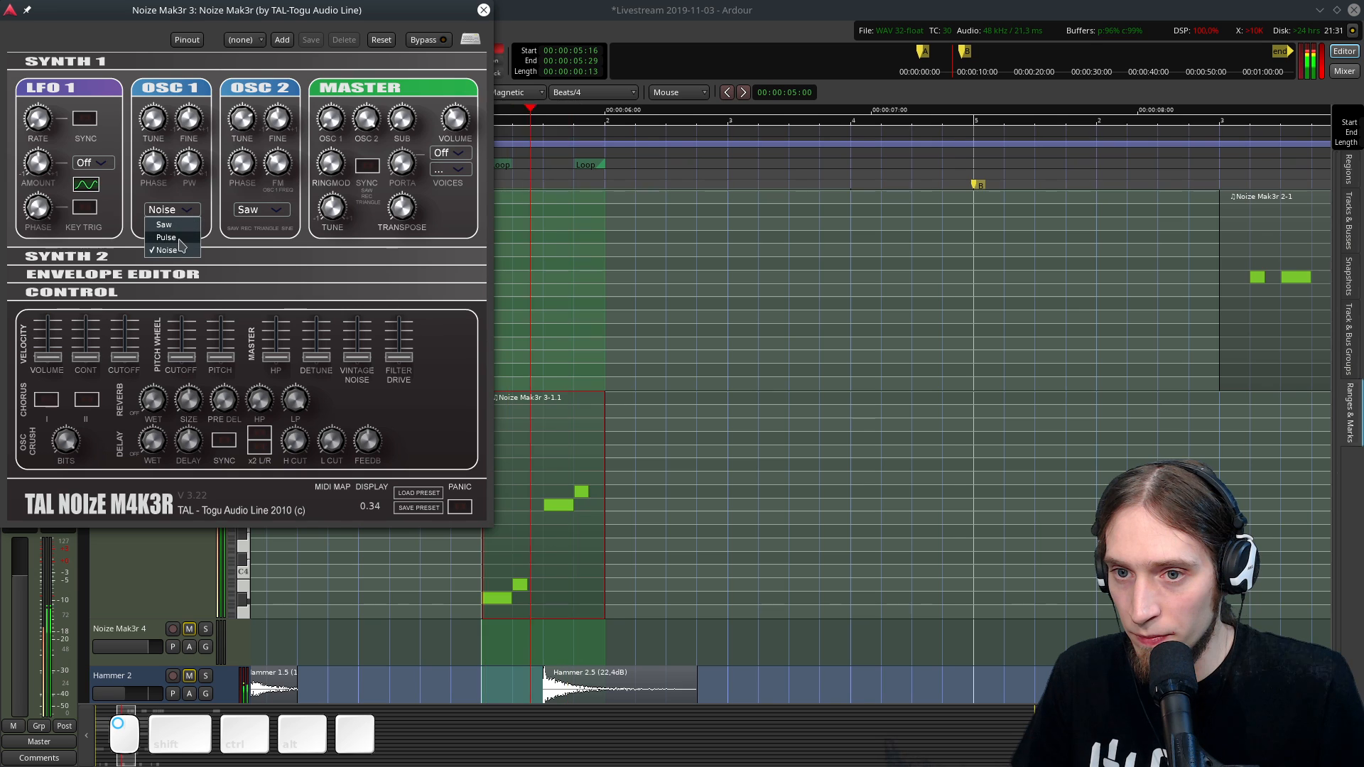
pyautogui.click(179, 238)
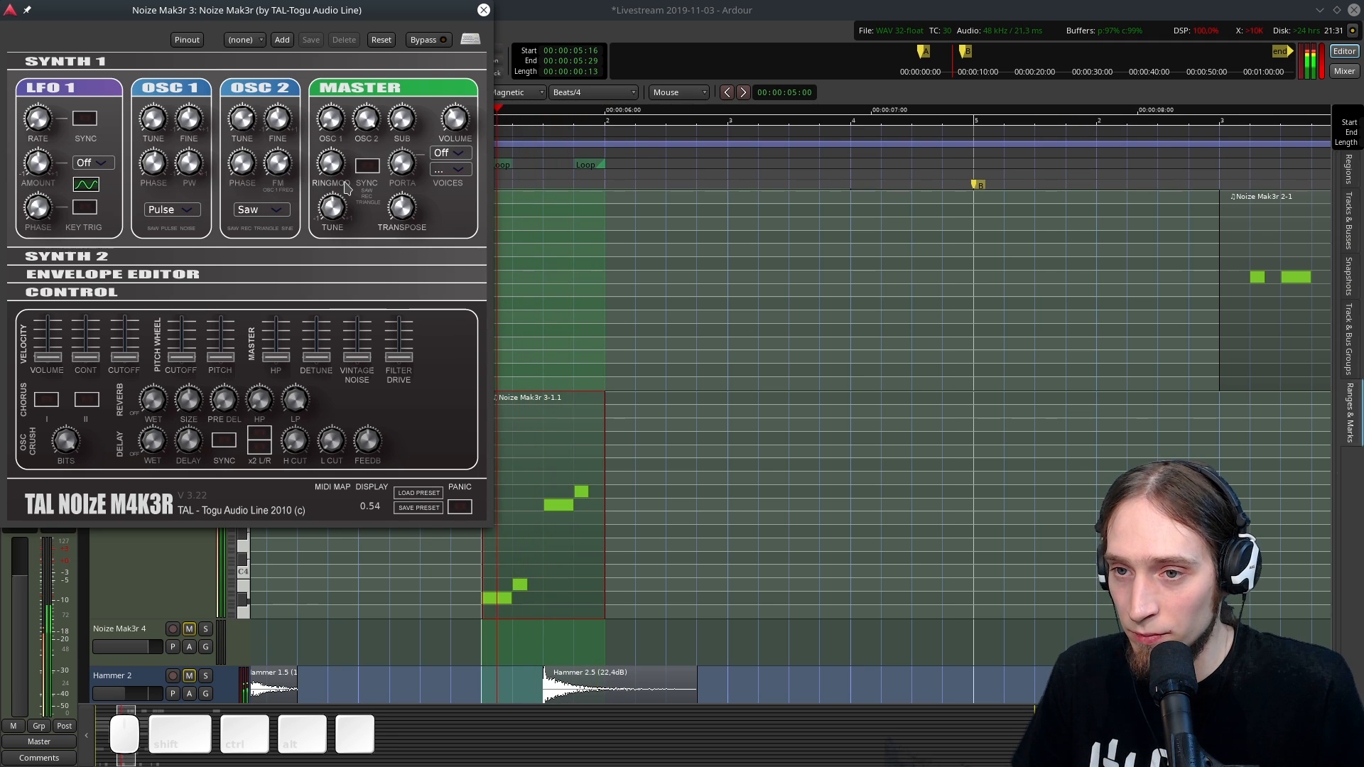
pyautogui.press('space')
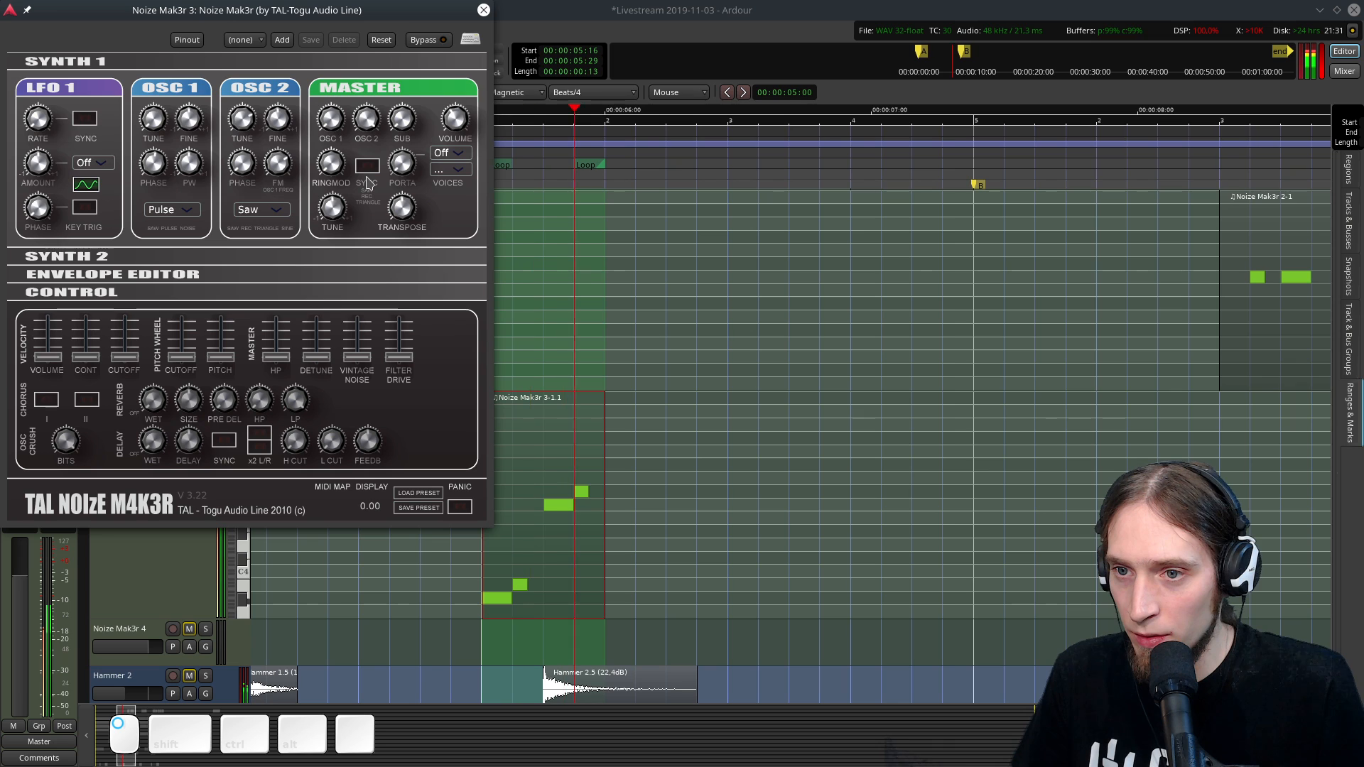
# Try the Noize Mak3r 3 synth's master oscillator sync on and off, reopening the synth and replaying the loop to compare.
pyautogui.click(368, 167)
pyautogui.click(367, 166)
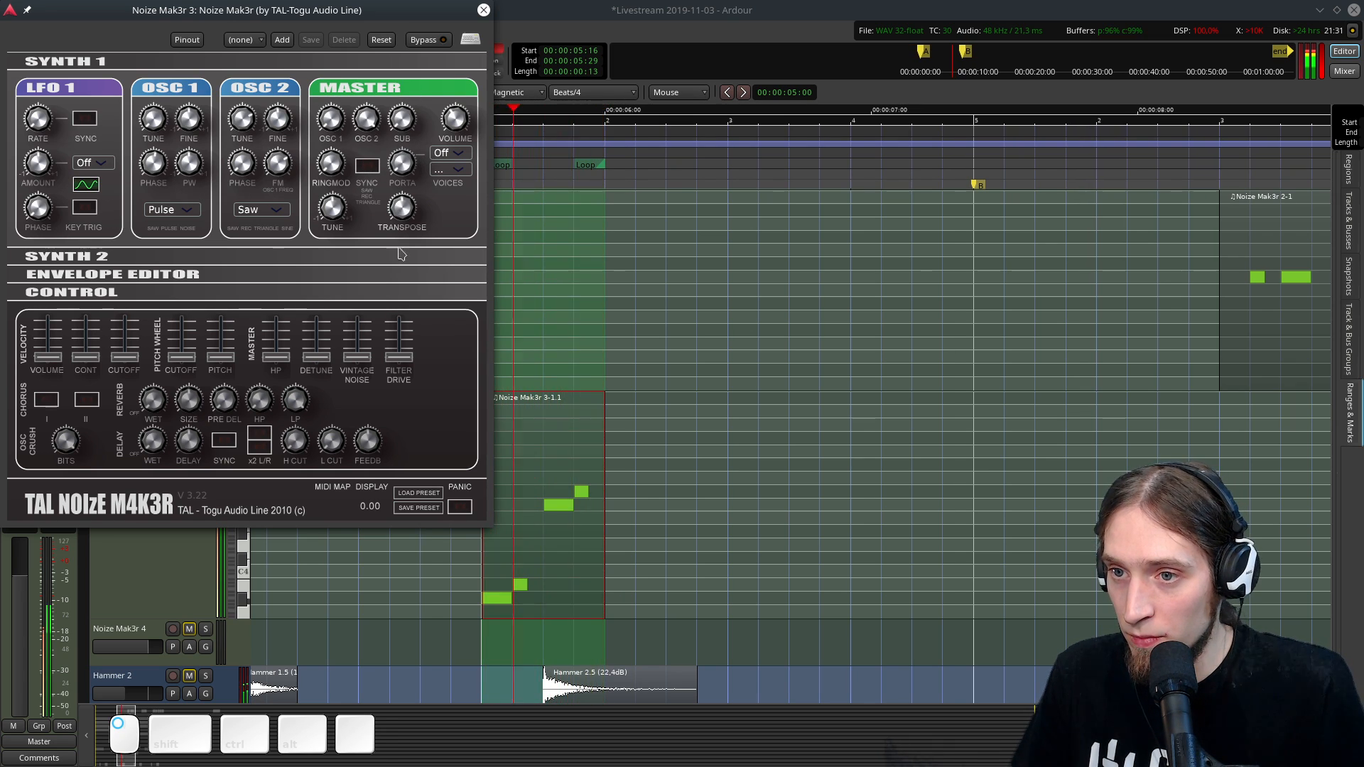
pyautogui.press('space')
pyautogui.click(695, 224)
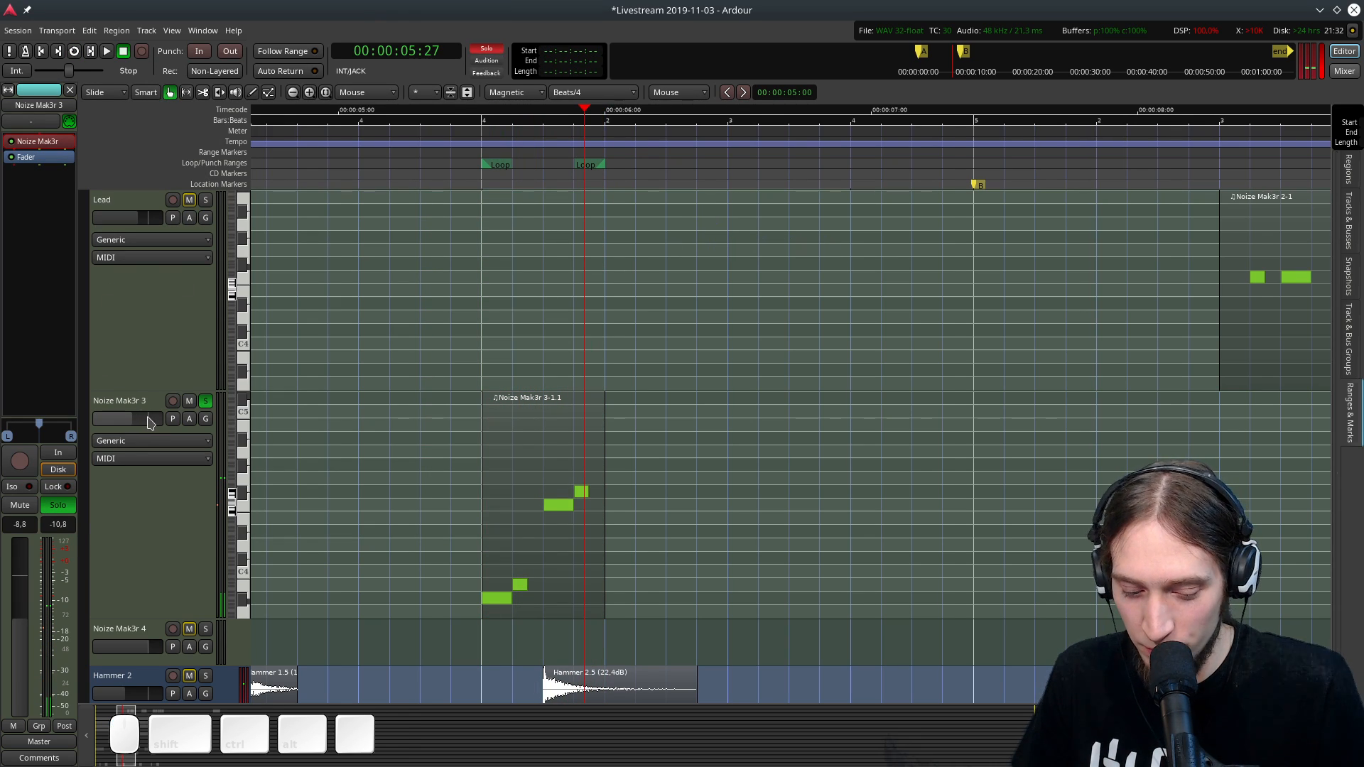
pyautogui.doubleClick(43, 142)
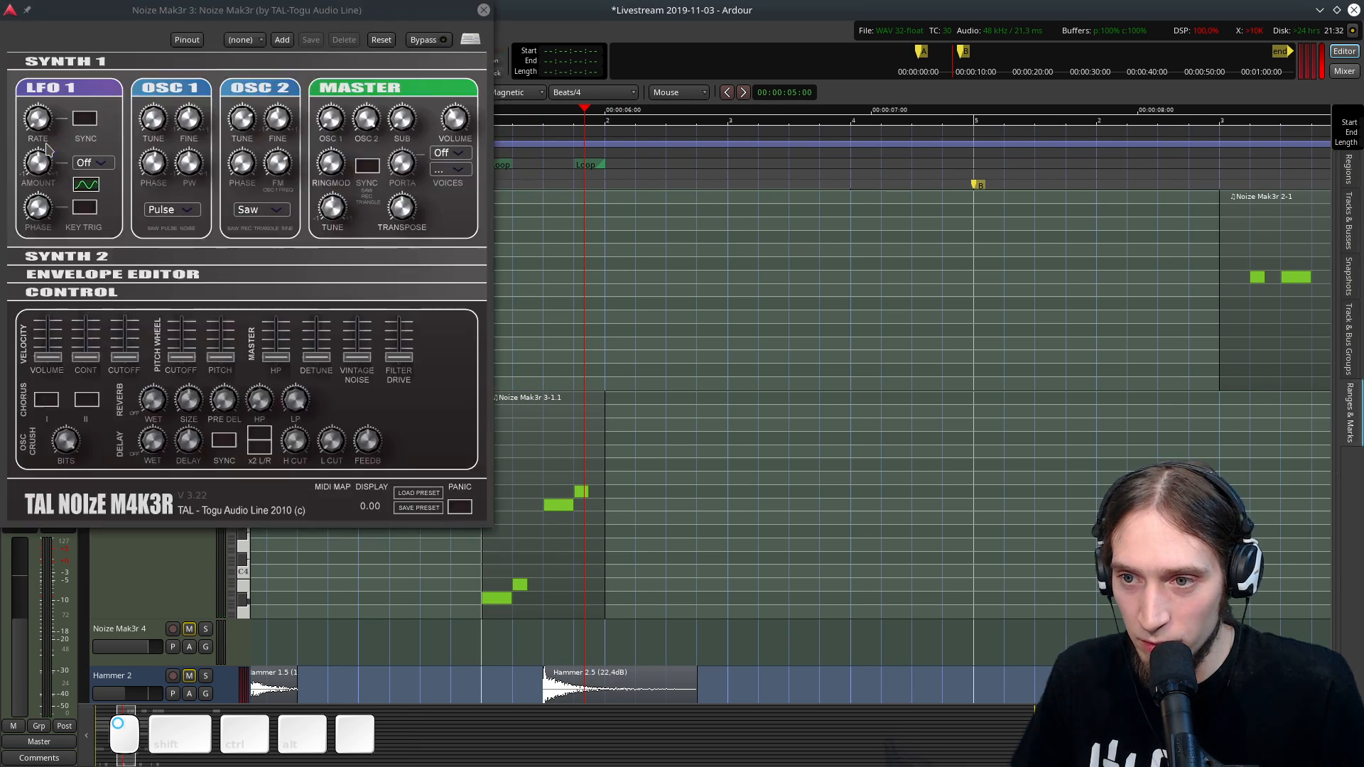
pyautogui.press('space')
pyautogui.press('l')
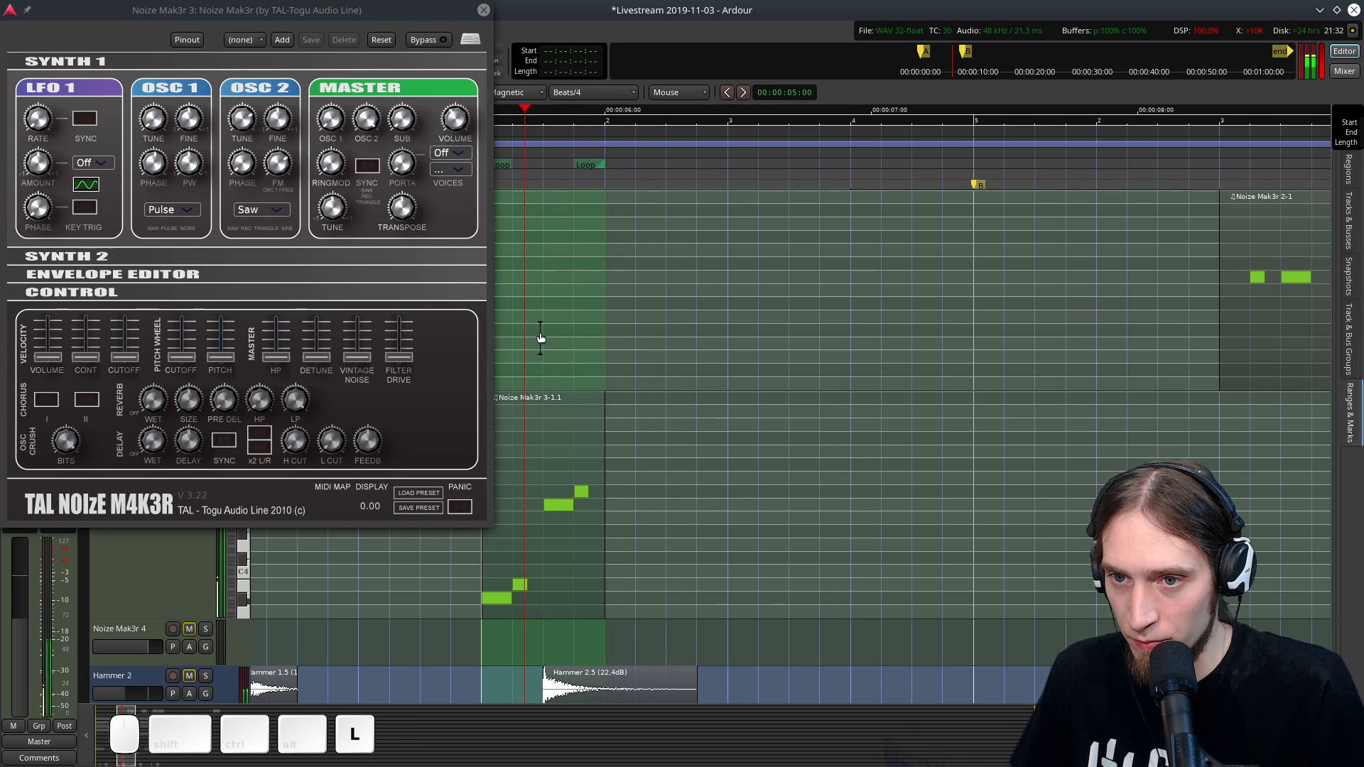
pyautogui.press('space')
# Change the synth's filter type to BP 12dB.
pyautogui.click(164, 274)
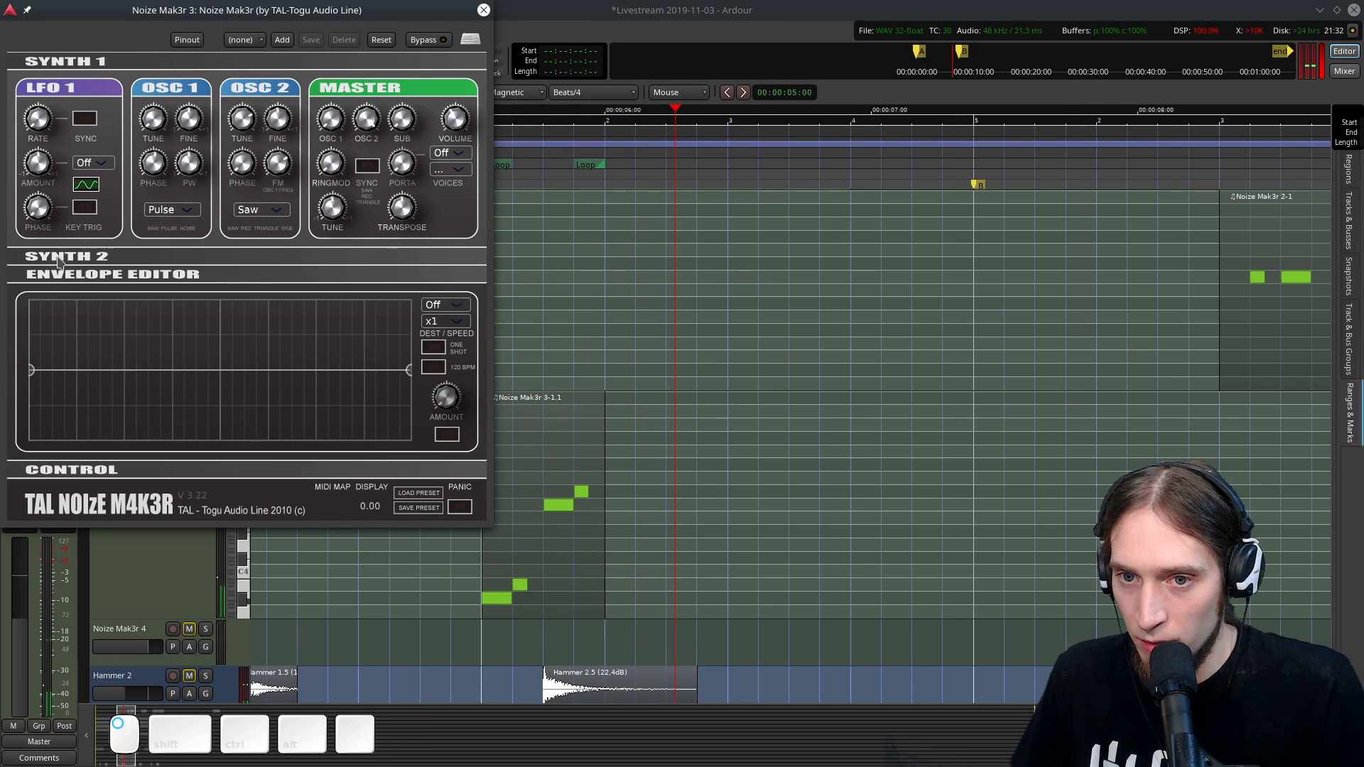
pyautogui.click(59, 256)
pyautogui.click(253, 290)
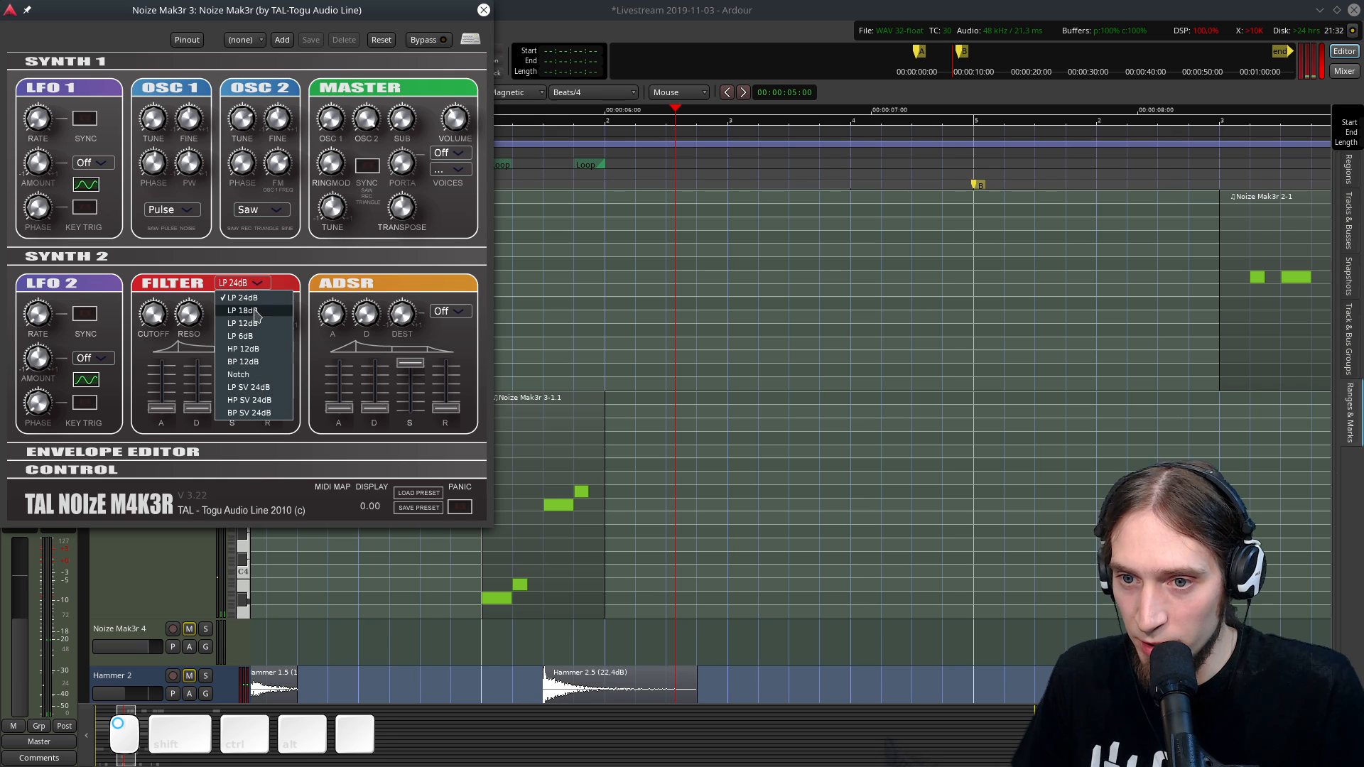
pyautogui.click(252, 363)
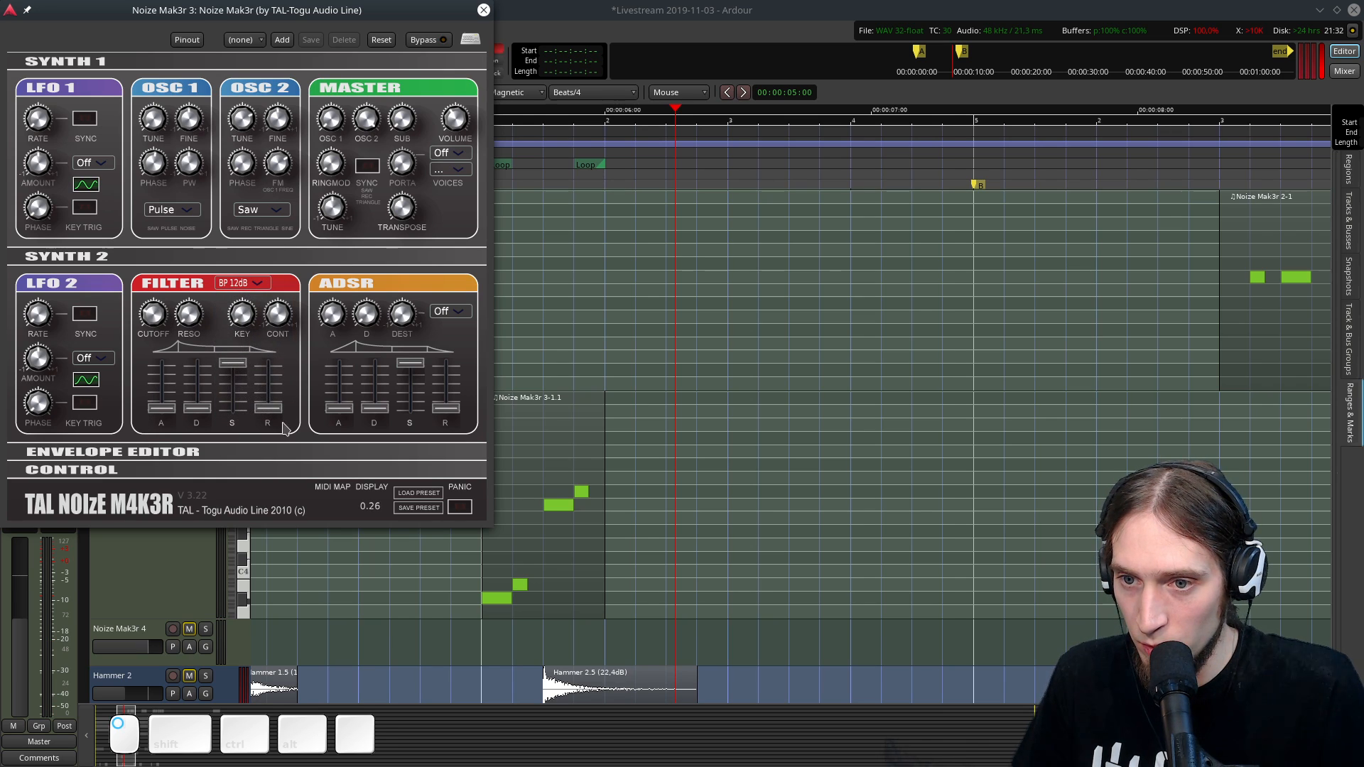
# While looping, set the filter's envelope control to 1.00, its sustain to minimum and its decay to about 0.28.
pyautogui.press('l')
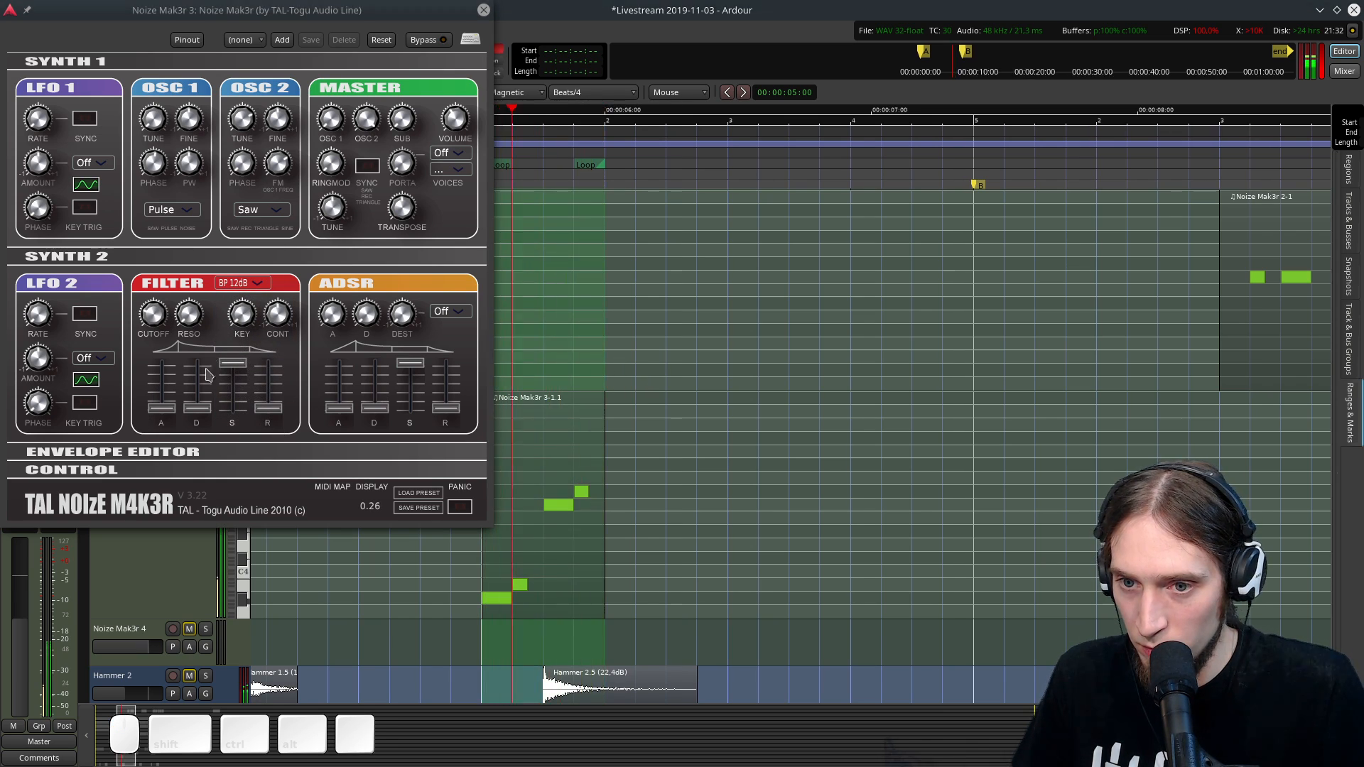
pyautogui.click(280, 319)
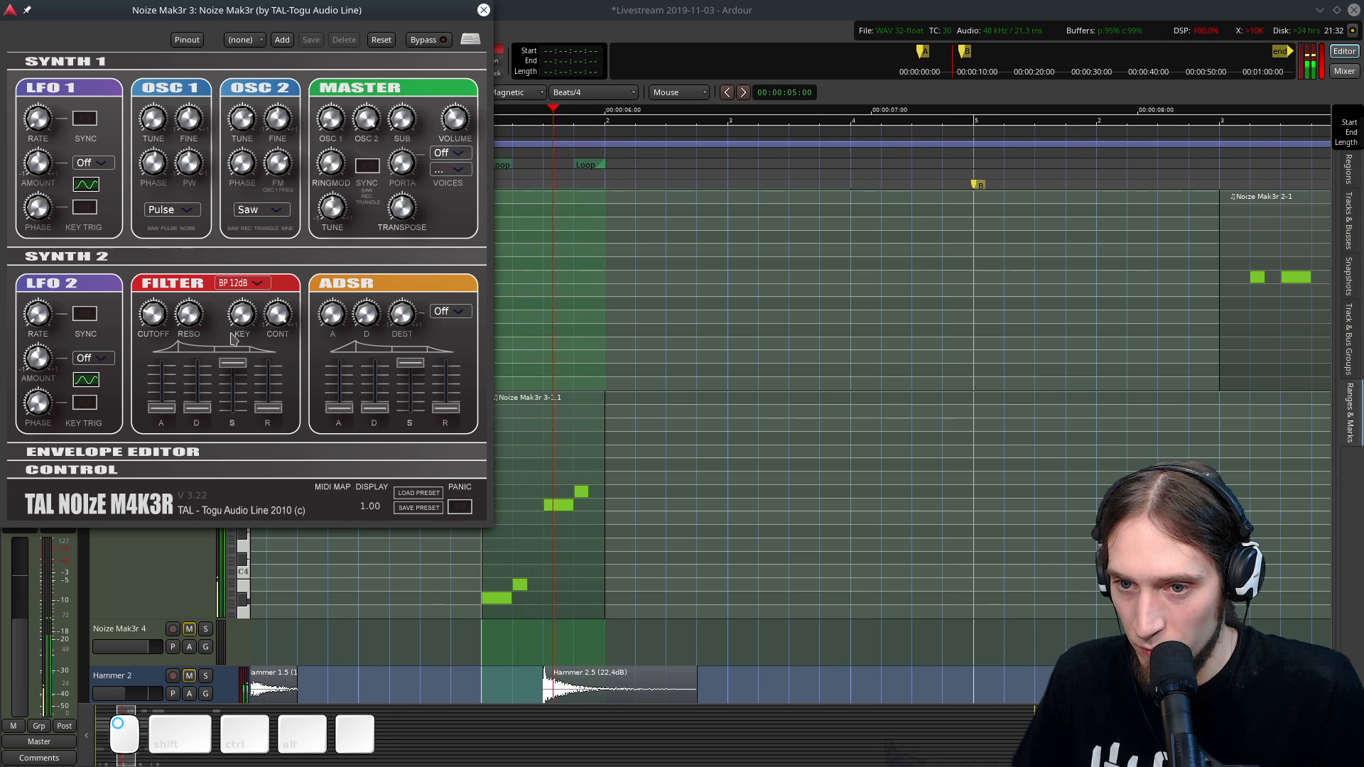
pyautogui.moveTo(234, 364); pyautogui.dragTo(205, 488)
pyautogui.moveTo(200, 408); pyautogui.dragTo(198, 345)
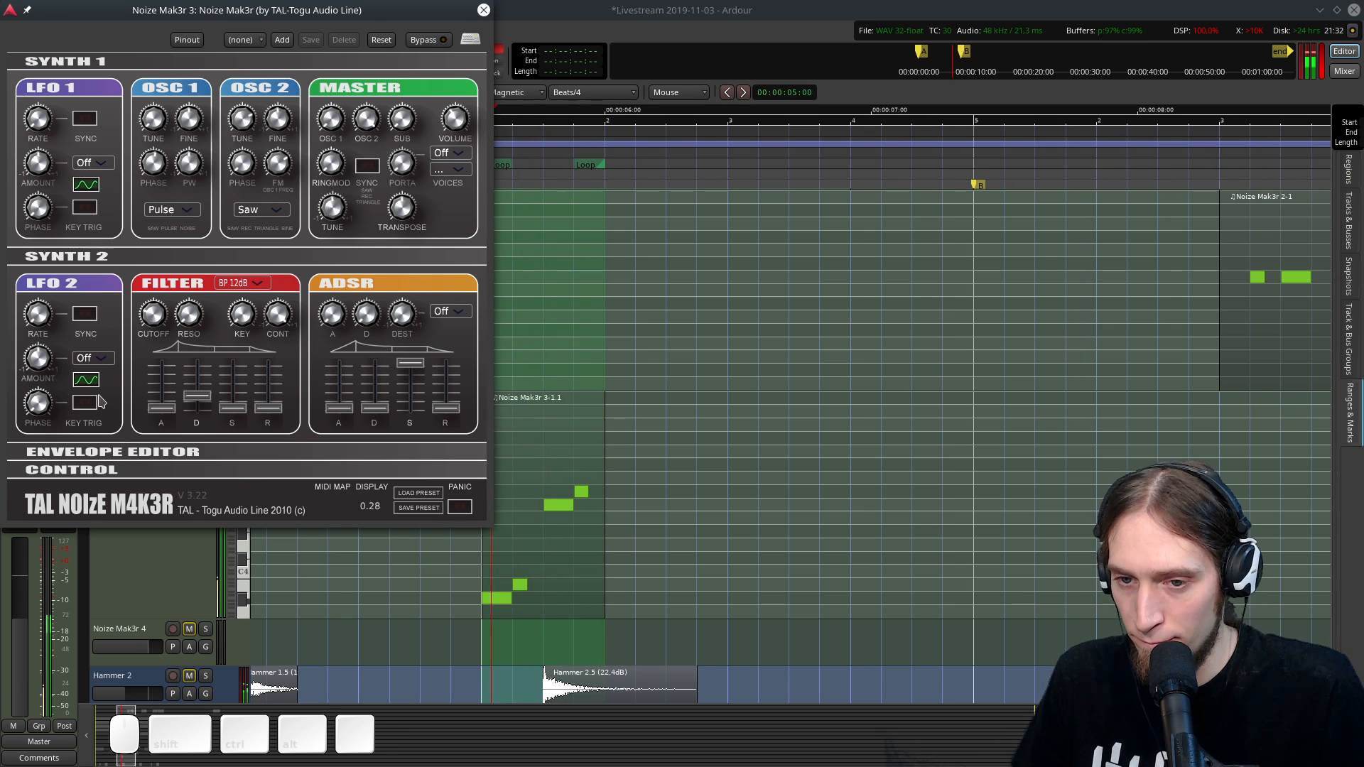
# Raise the synth's Vintage Noise and Filter Drive to about halfway.
pyautogui.click(107, 451)
pyautogui.click(110, 470)
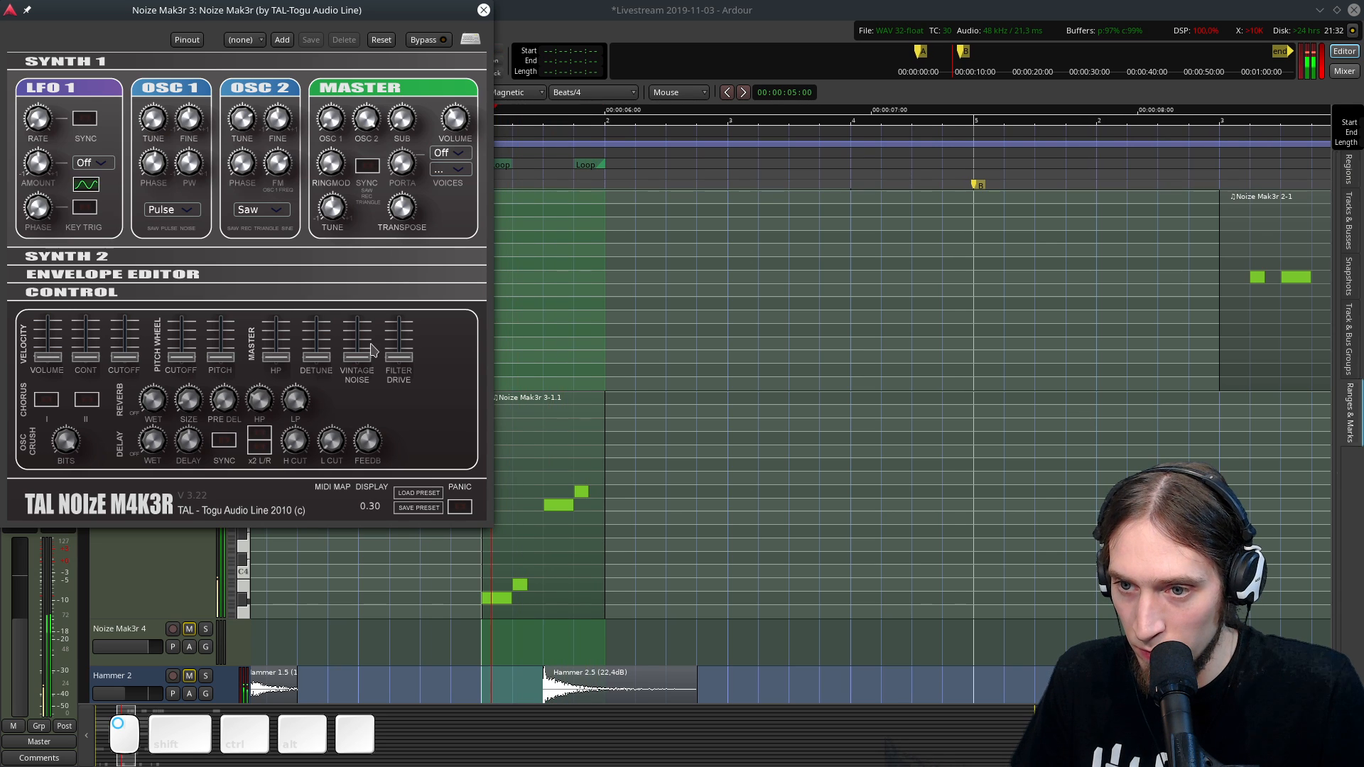
pyautogui.moveTo(357, 353); pyautogui.dragTo(410, 250)
pyautogui.moveTo(355, 315); pyautogui.dragTo(354, 340)
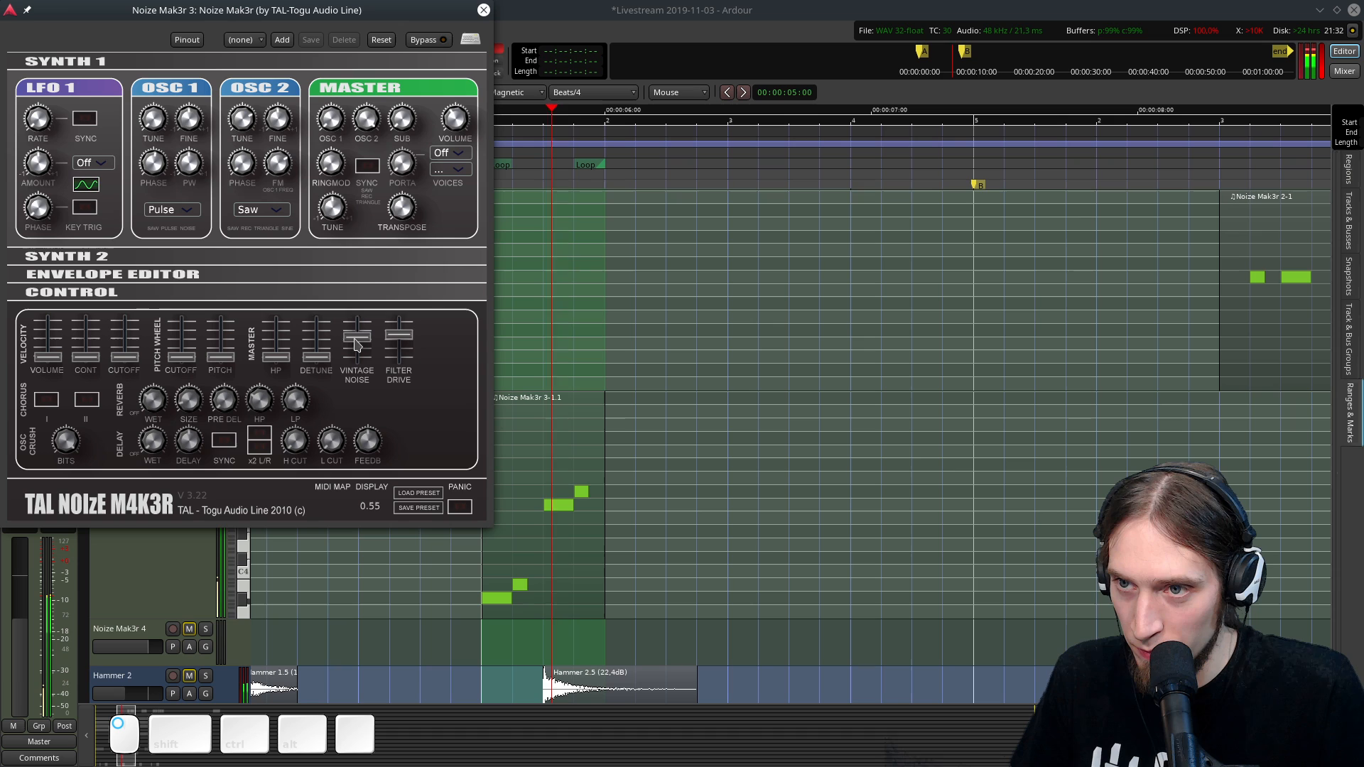
# Stop the loop, close the synth, unsolo the Noize Mak3r 3 track and play the full mix from just after bar 3.
pyautogui.press('space')
pyautogui.click(483, 10)
pyautogui.scroll(-1, 523, 329)
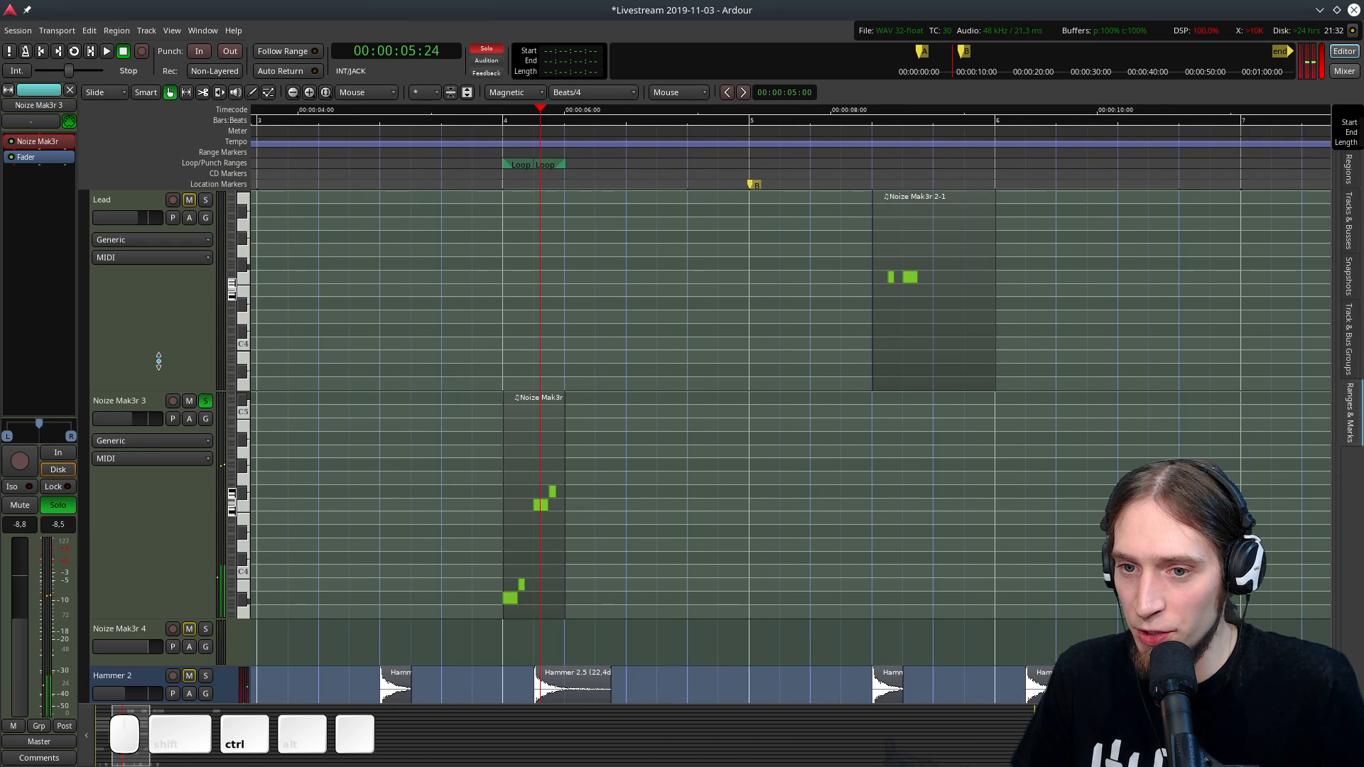
pyautogui.click(305, 143)
pyautogui.press('space')
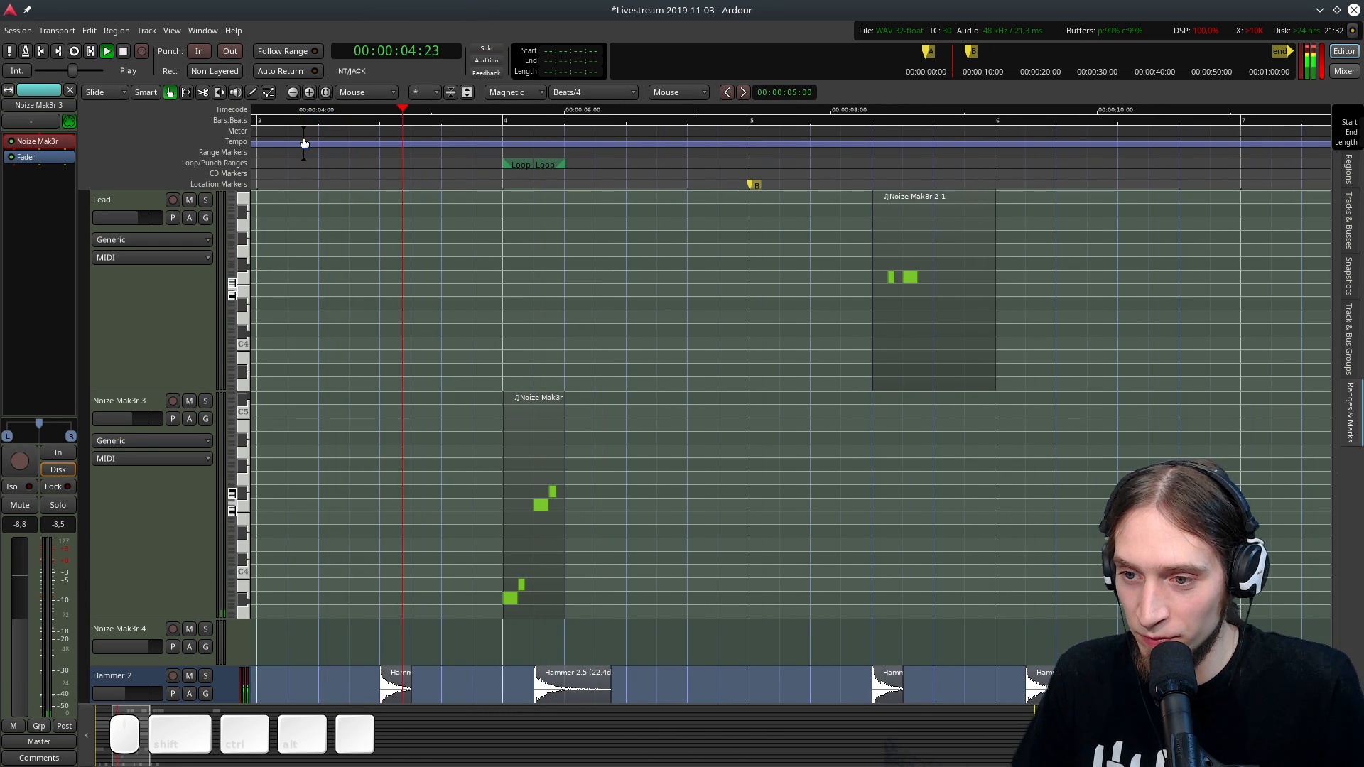
# Copy the Noize Mak3r 3 region from bar 4 to bar 7 during playback.
pyautogui.scroll(-1, 500, 426)
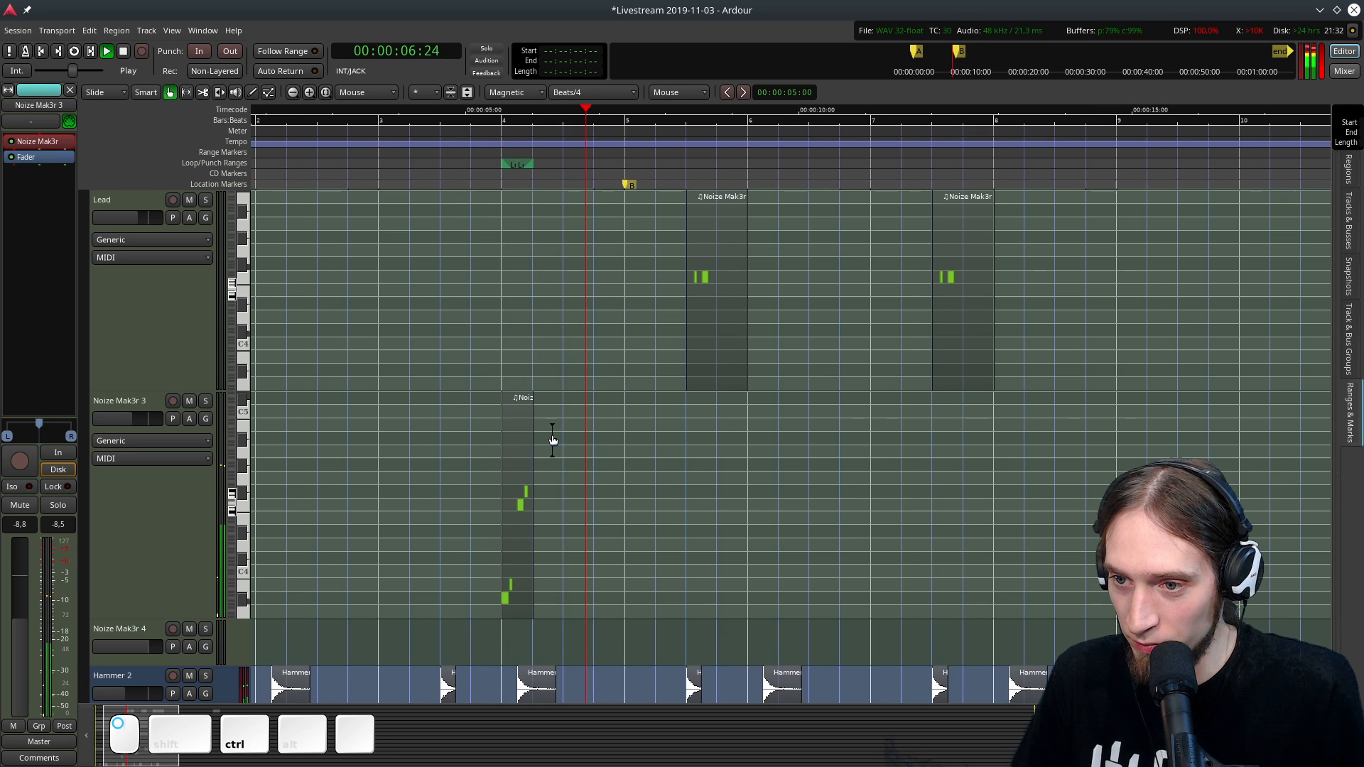
pyautogui.keyDown('ctrl'); pyautogui.click(524, 437); pyautogui.keyUp('ctrl')
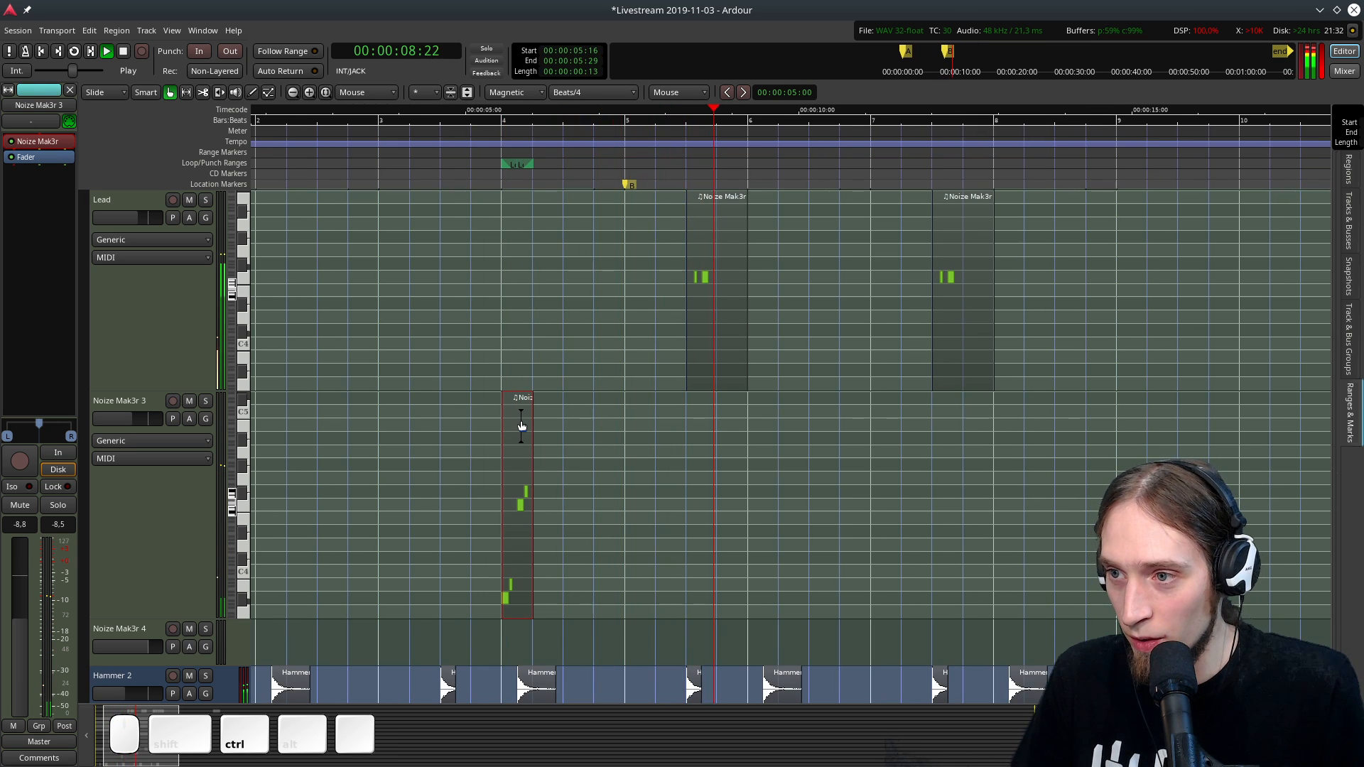
pyautogui.moveTo(522, 425); pyautogui.dragTo(888, 438)
pyautogui.scroll(-1, 782, 455)
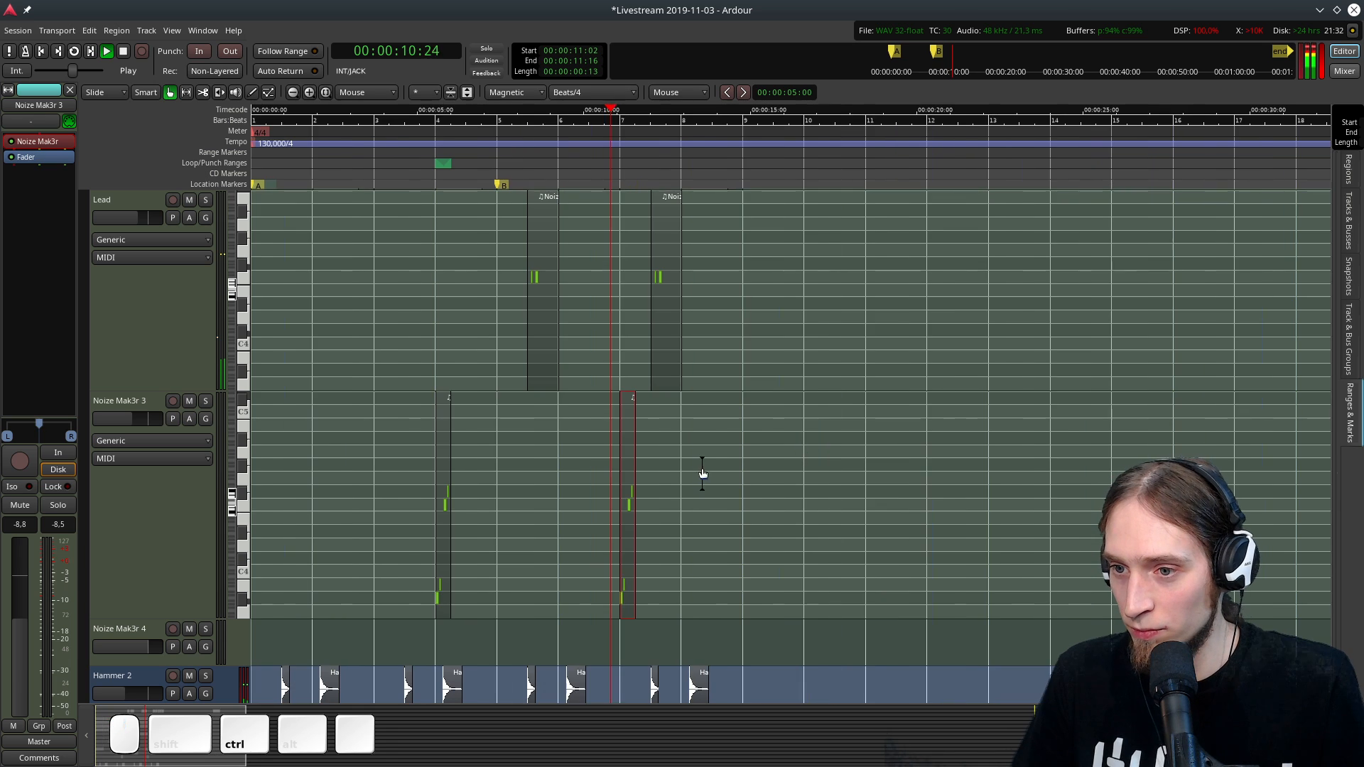
# Replay from the start and rearrange the Noize Mak3r 3 phrase copies so they start at bars 1, 3, 5 and 7.
pyautogui.scroll(2, 377, 459)
pyautogui.scroll(1, 377, 459)
pyautogui.scroll(-1, 433, 428)
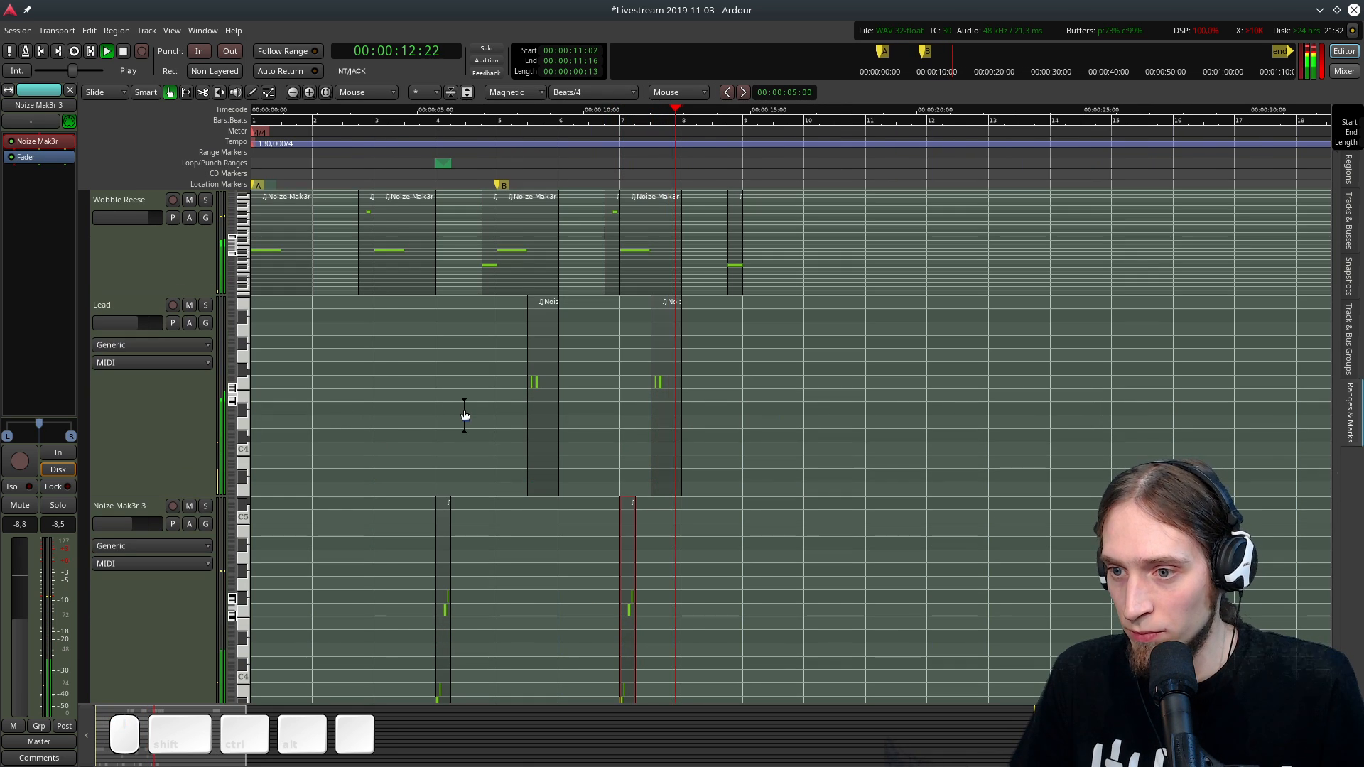
pyautogui.press('space')
pyautogui.press('space')
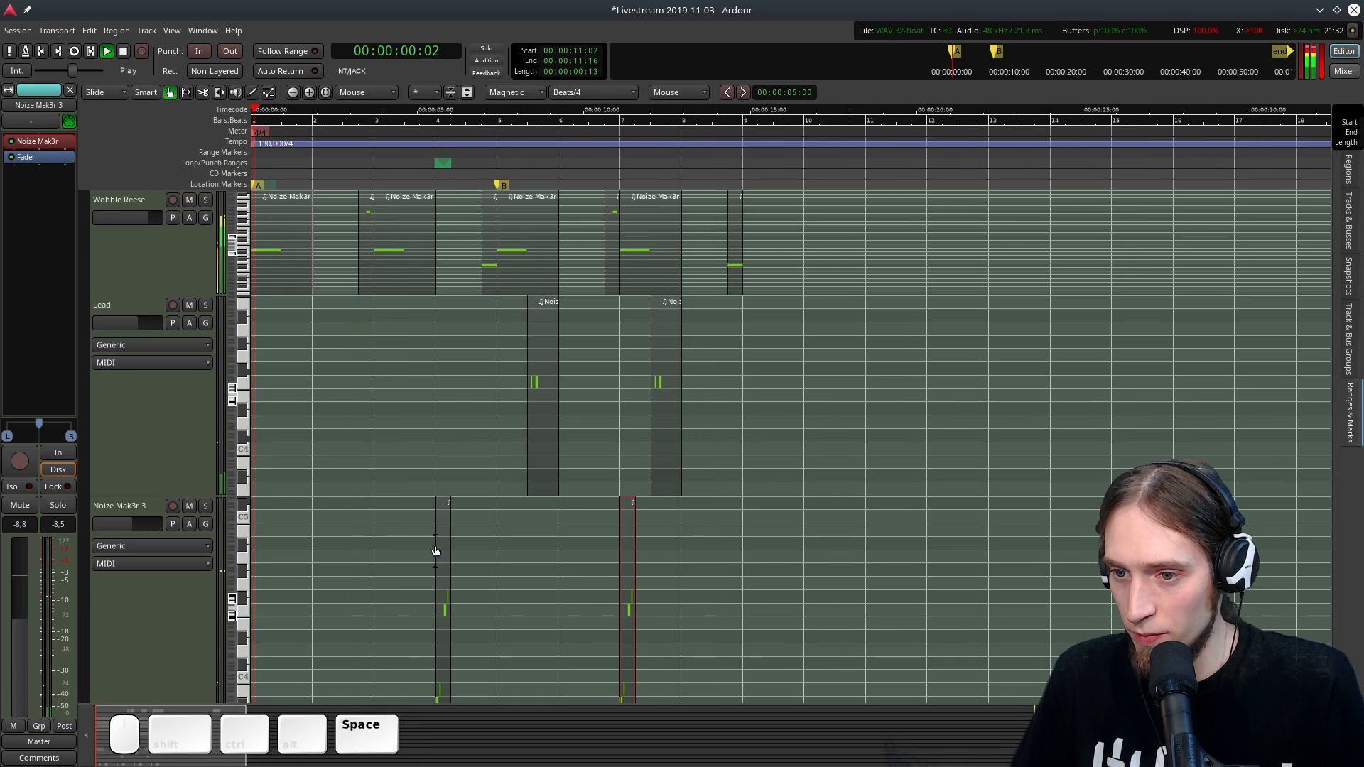
pyautogui.moveTo(445, 523); pyautogui.dragTo(504, 552)
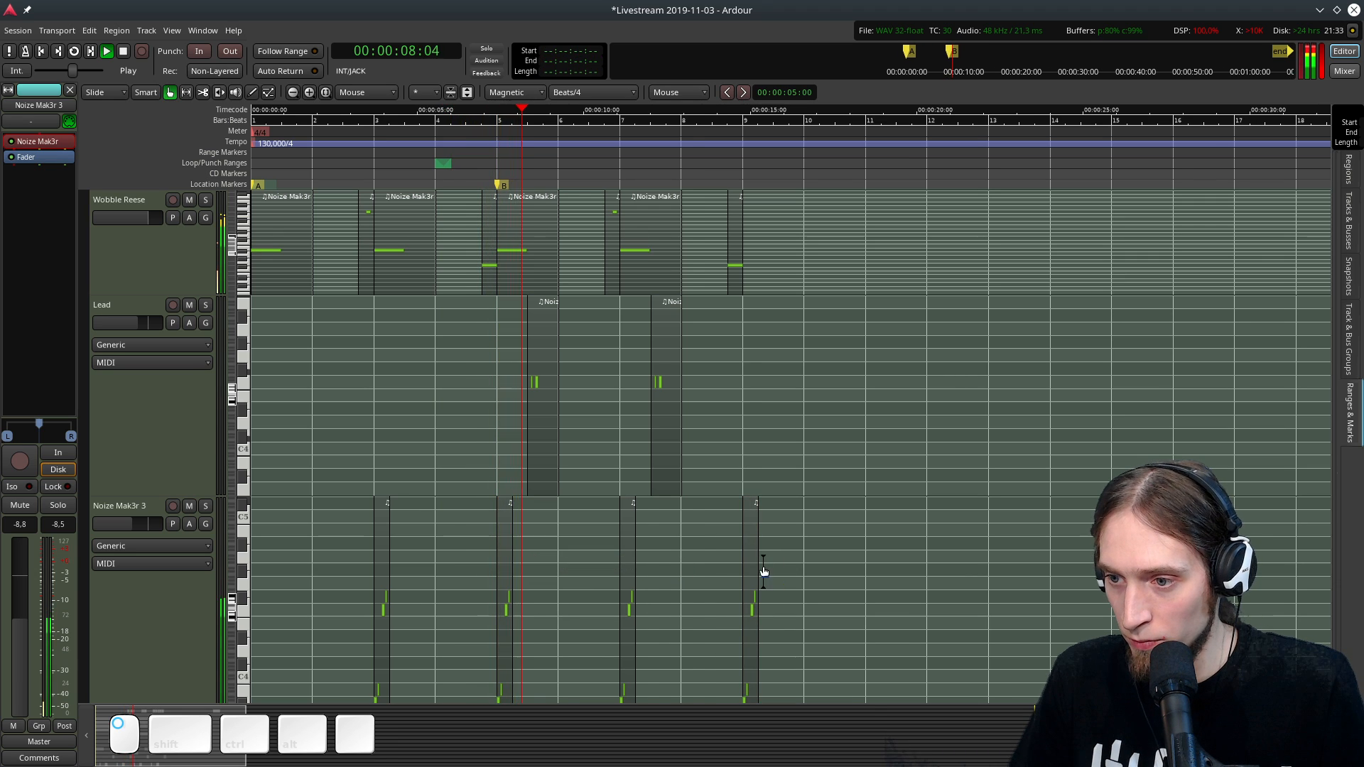
pyautogui.moveTo(754, 552); pyautogui.dragTo(264, 551)
pyautogui.press('space')
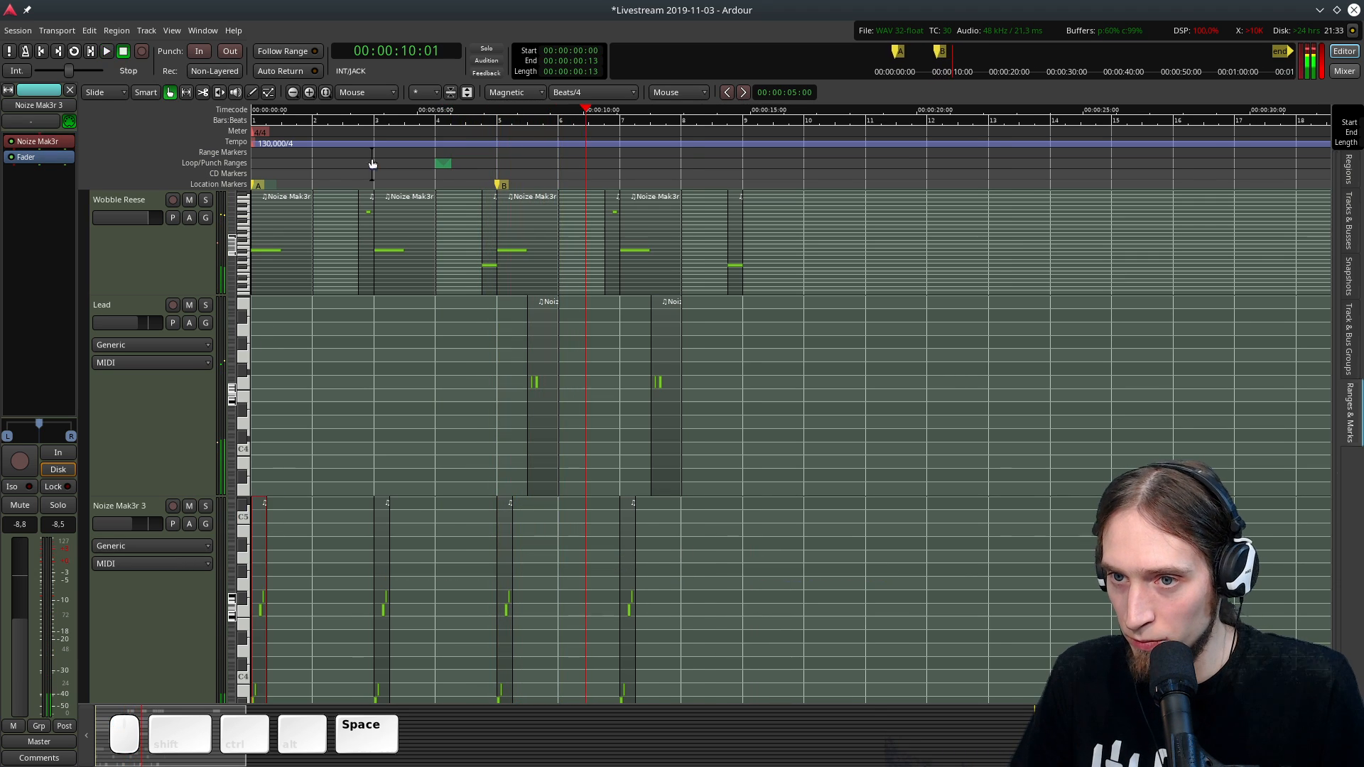
# Play back the arrangement, restarting from the beginning, to check how the repeated Noize Mak3r 3 phrases fit the mix.
pyautogui.press('space')
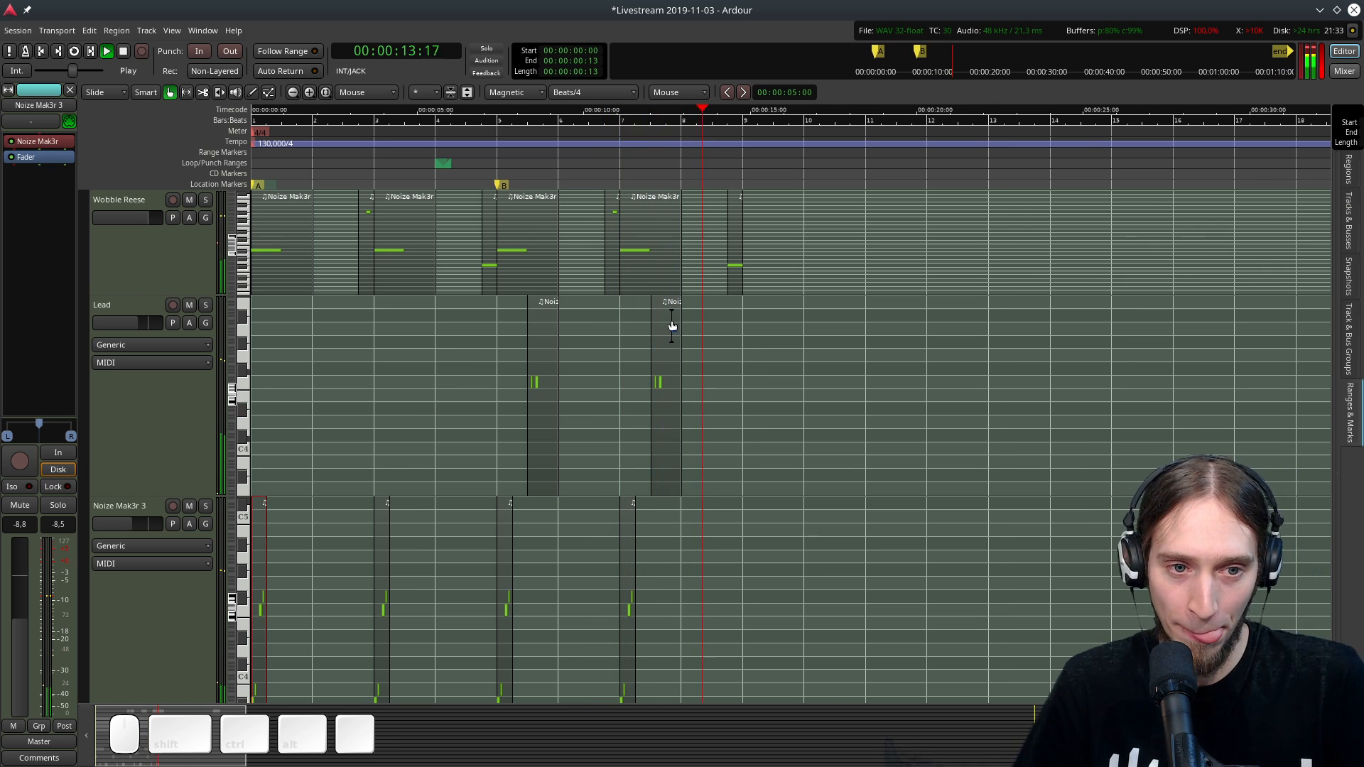
pyautogui.press('space')
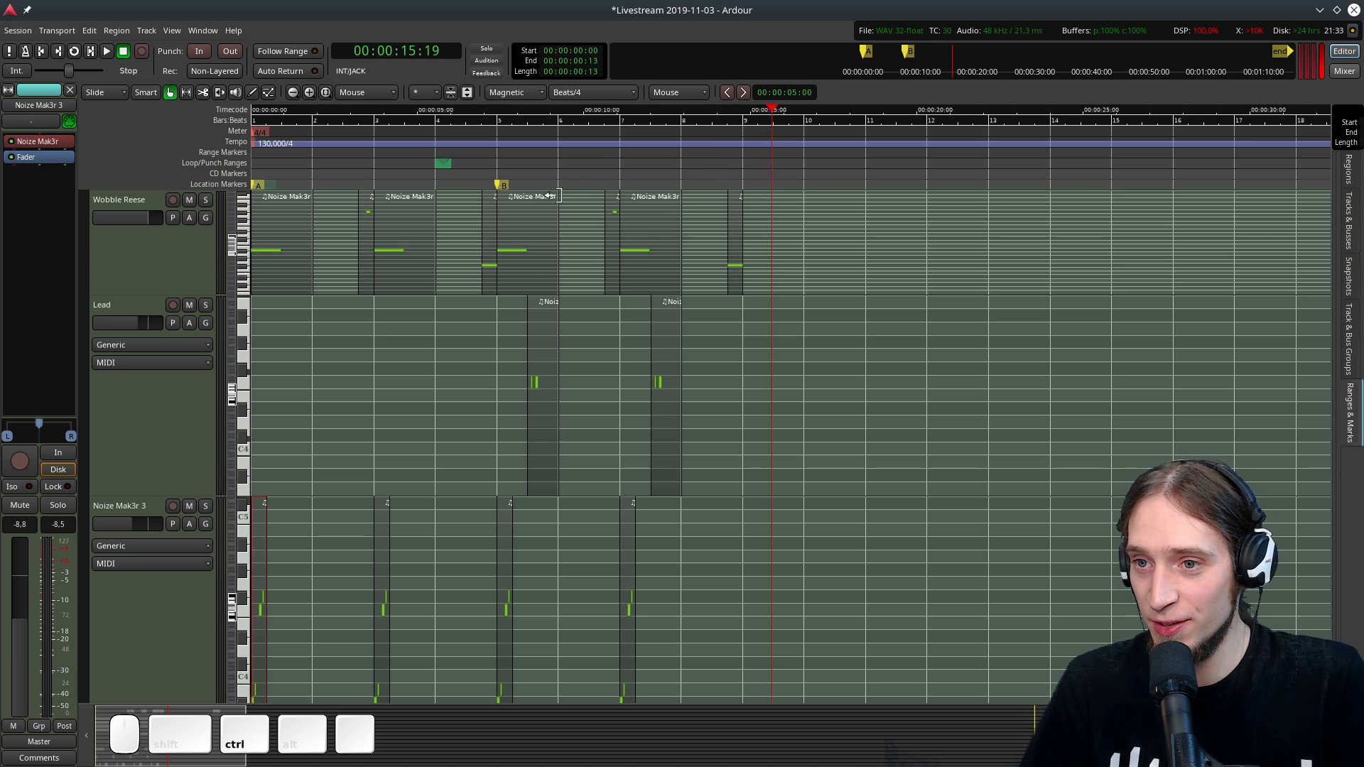
pyautogui.moveTo(772, 110); pyautogui.dragTo(250, 151)
pyautogui.press('space')
pyautogui.scroll(-3, 266, 369)
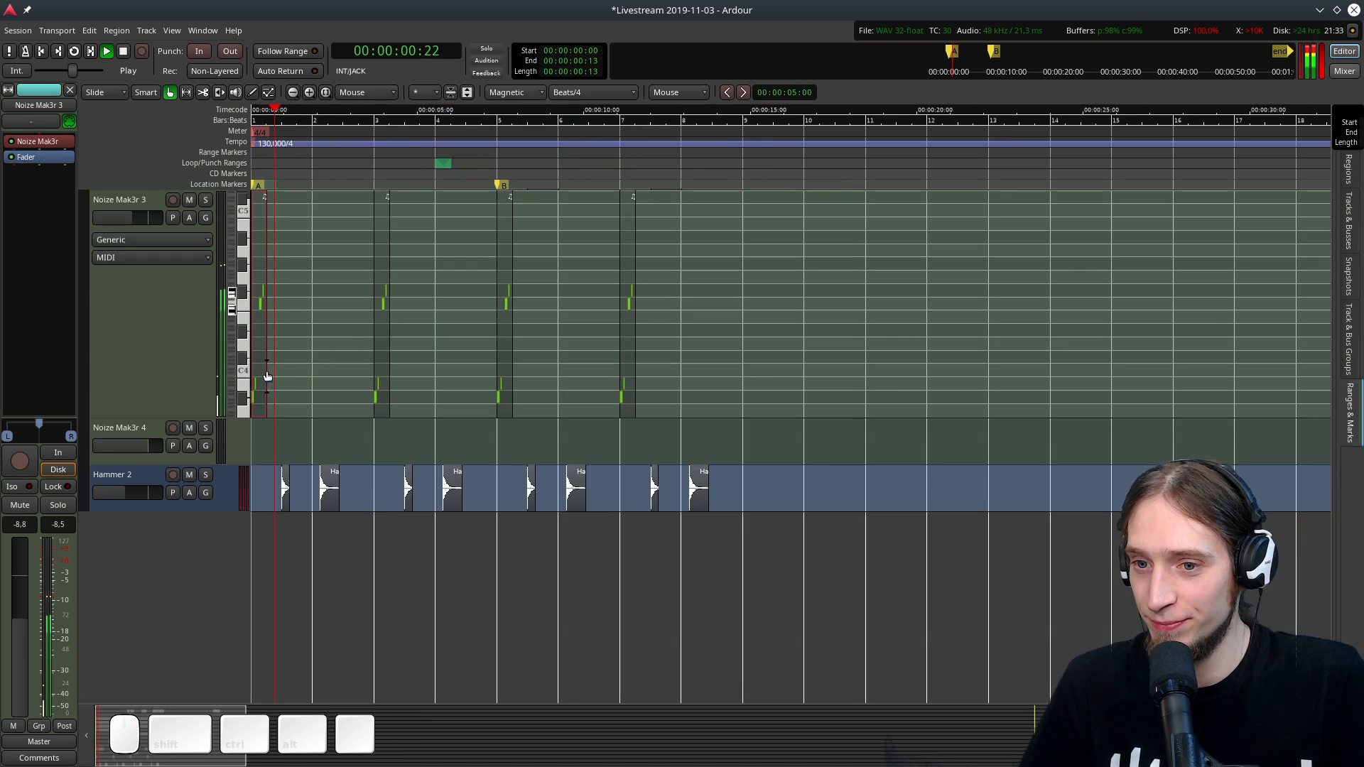
pyautogui.scroll(3, 323, 411)
pyautogui.press('space')
# Move the Audio-2.3 region on the Audio track back to the middle of bar 10 and play it.
pyautogui.scroll(5, 323, 411)
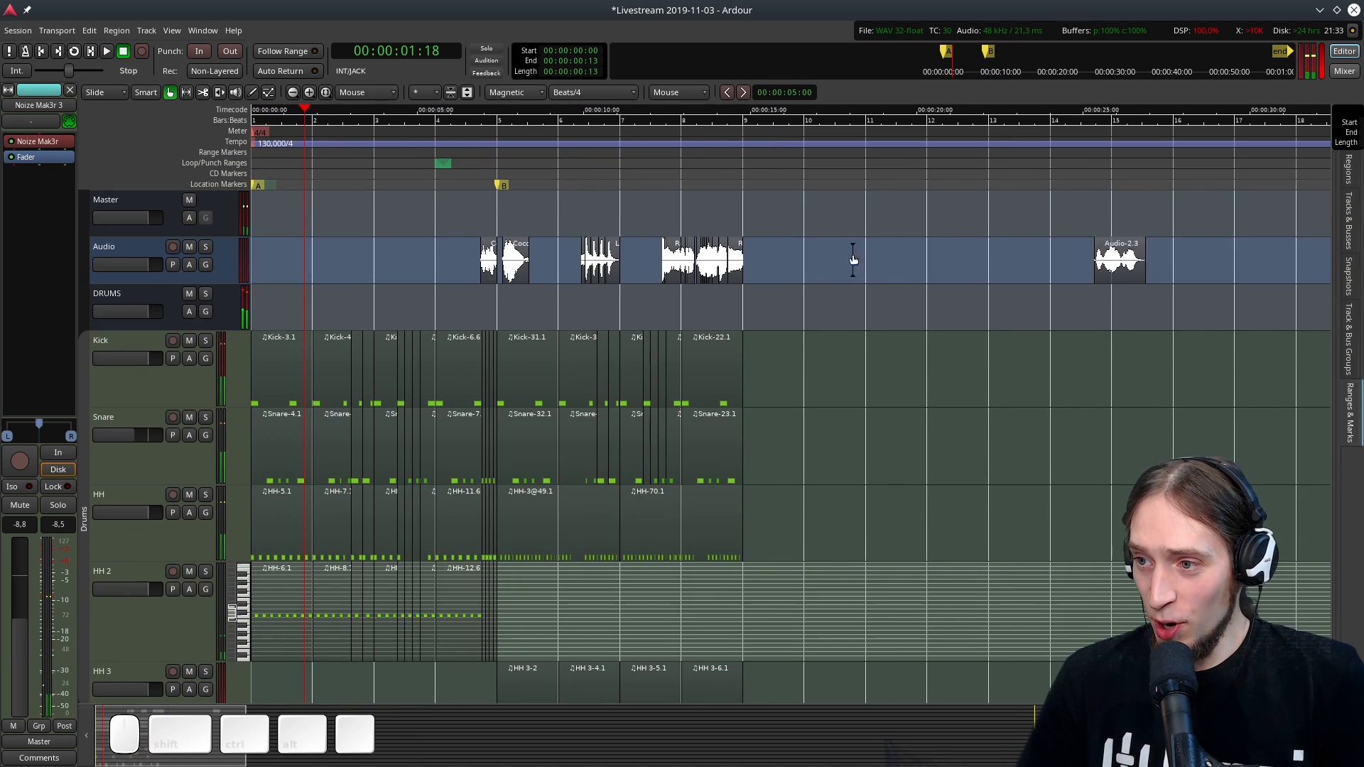
pyautogui.click(1092, 148)
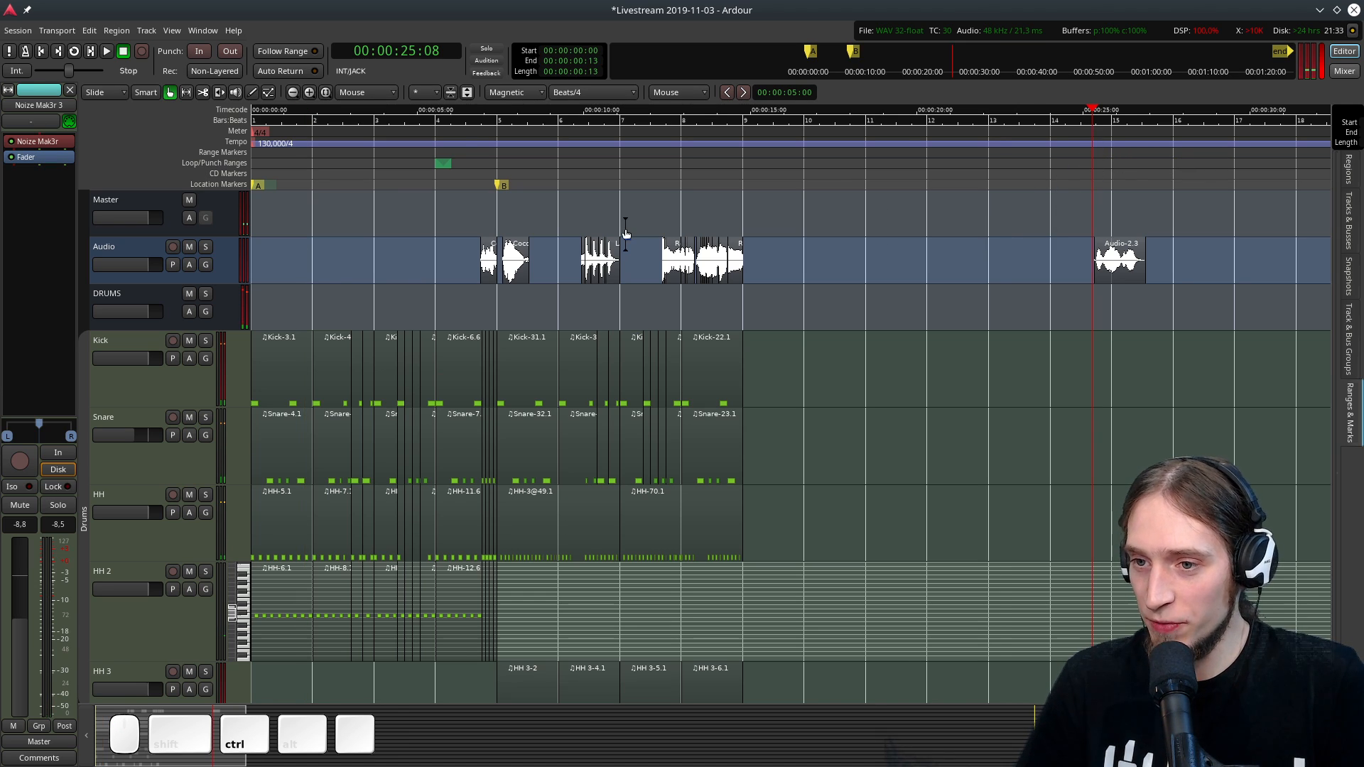
pyautogui.scroll(-1, 625, 227)
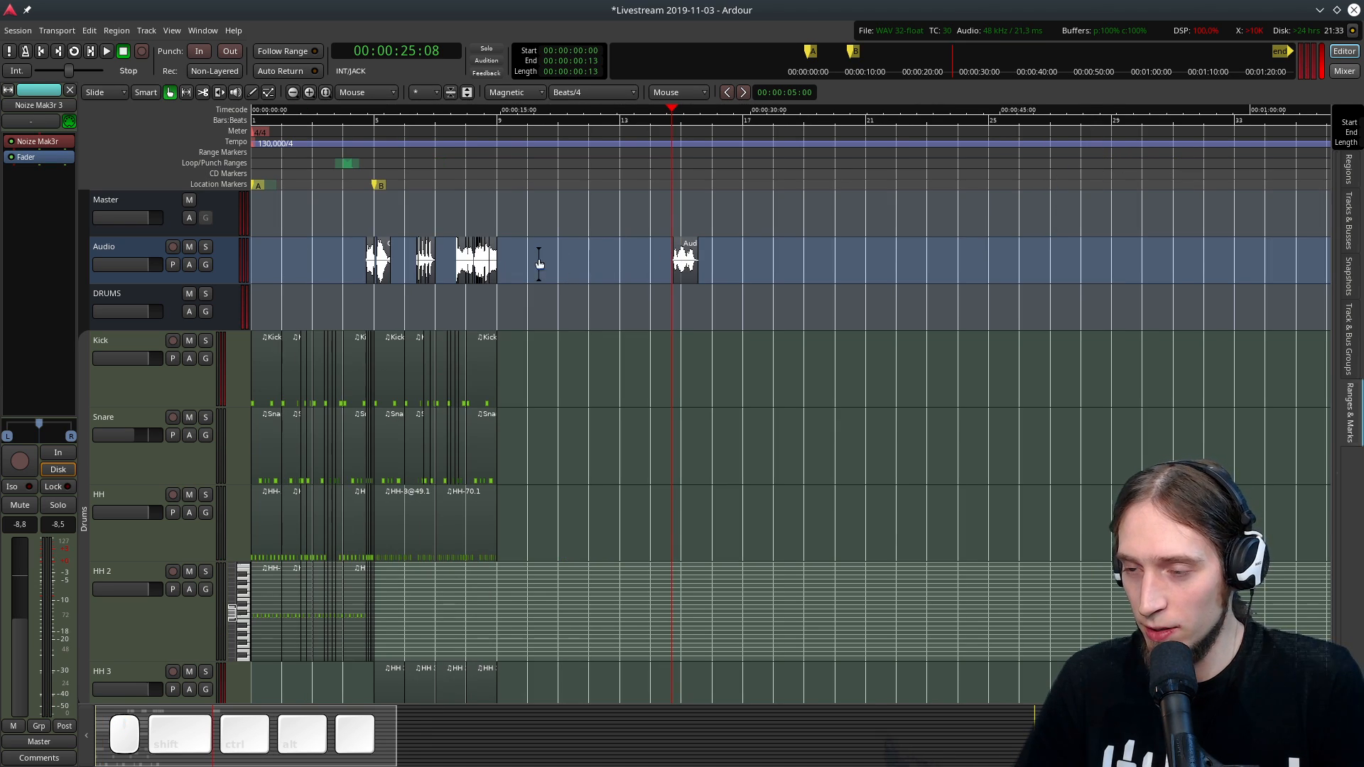
pyautogui.moveTo(685, 260); pyautogui.dragTo(555, 261)
pyautogui.scroll(1, 554, 261)
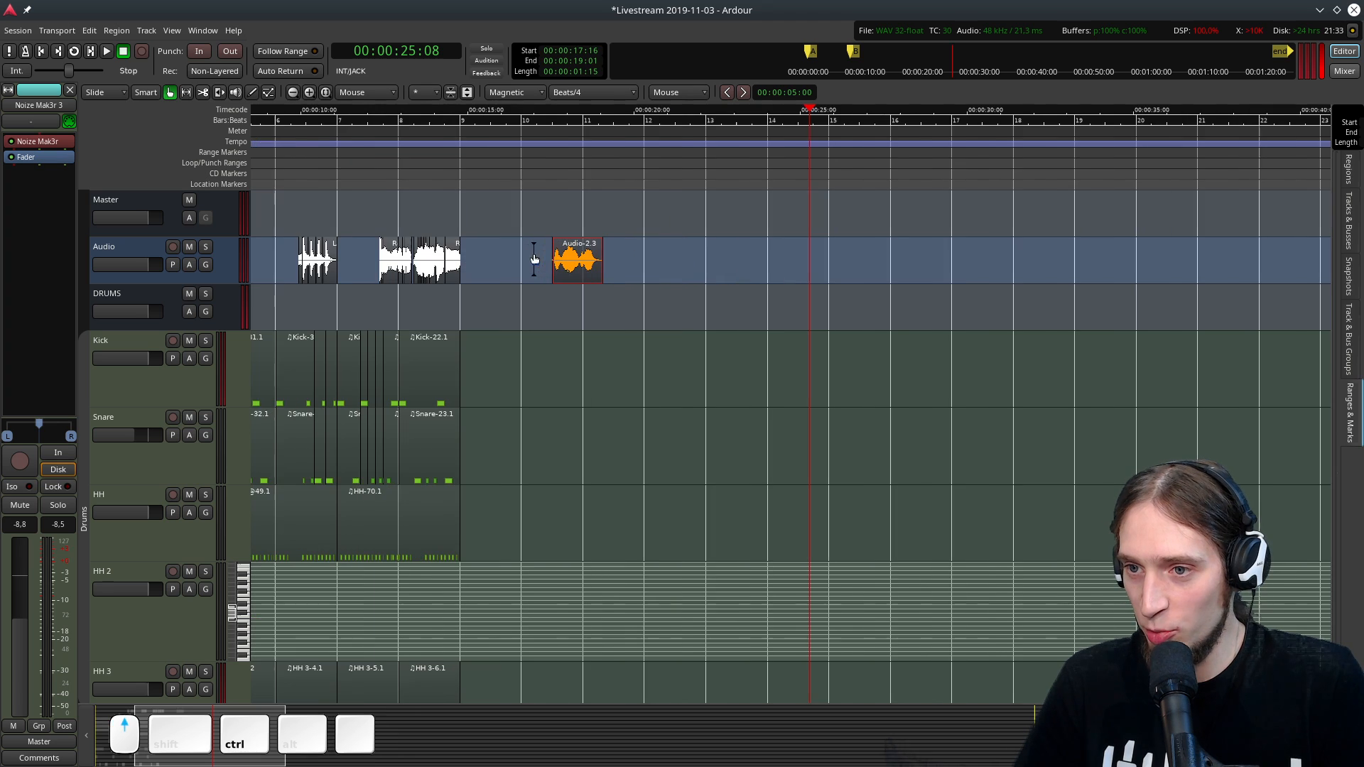
pyautogui.click(551, 142)
pyautogui.press('space')
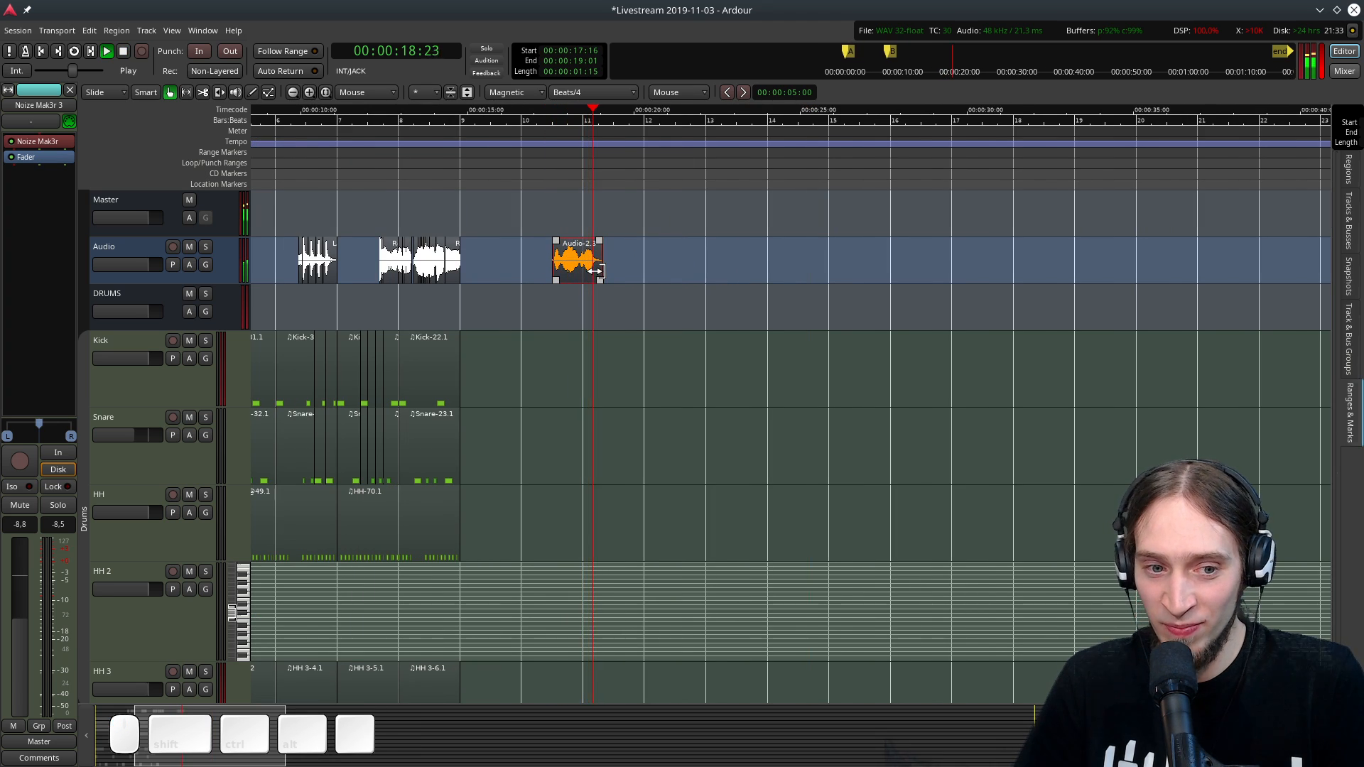
pyautogui.press('space')
# Move the Audio-2.3 region against the last audio region near bar 9 and adjust the join between them at the bar line.
pyautogui.scroll(-1, 531, 224)
pyautogui.click(498, 177)
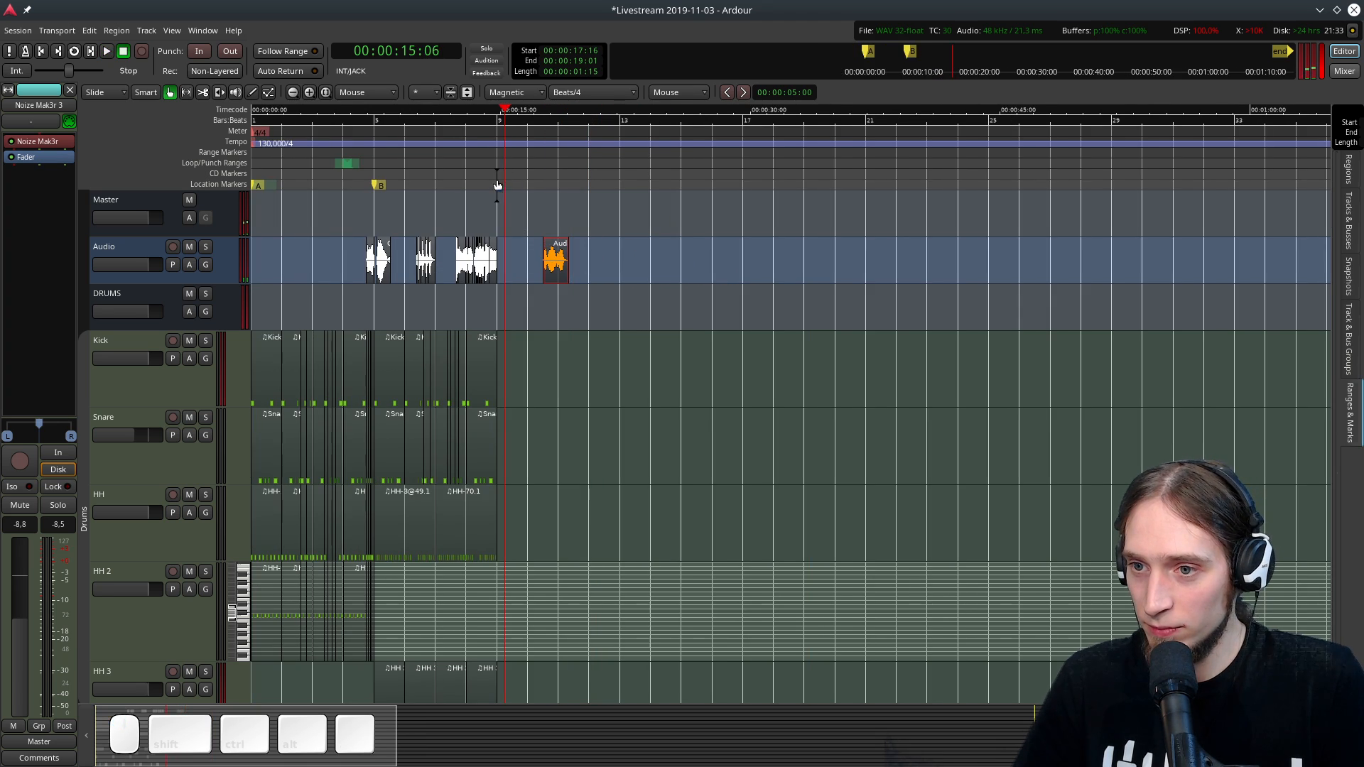
pyautogui.click(478, 178)
pyautogui.scroll(2, 523, 238)
pyautogui.moveTo(659, 265); pyautogui.dragTo(454, 268)
pyautogui.scroll(2, 479, 270)
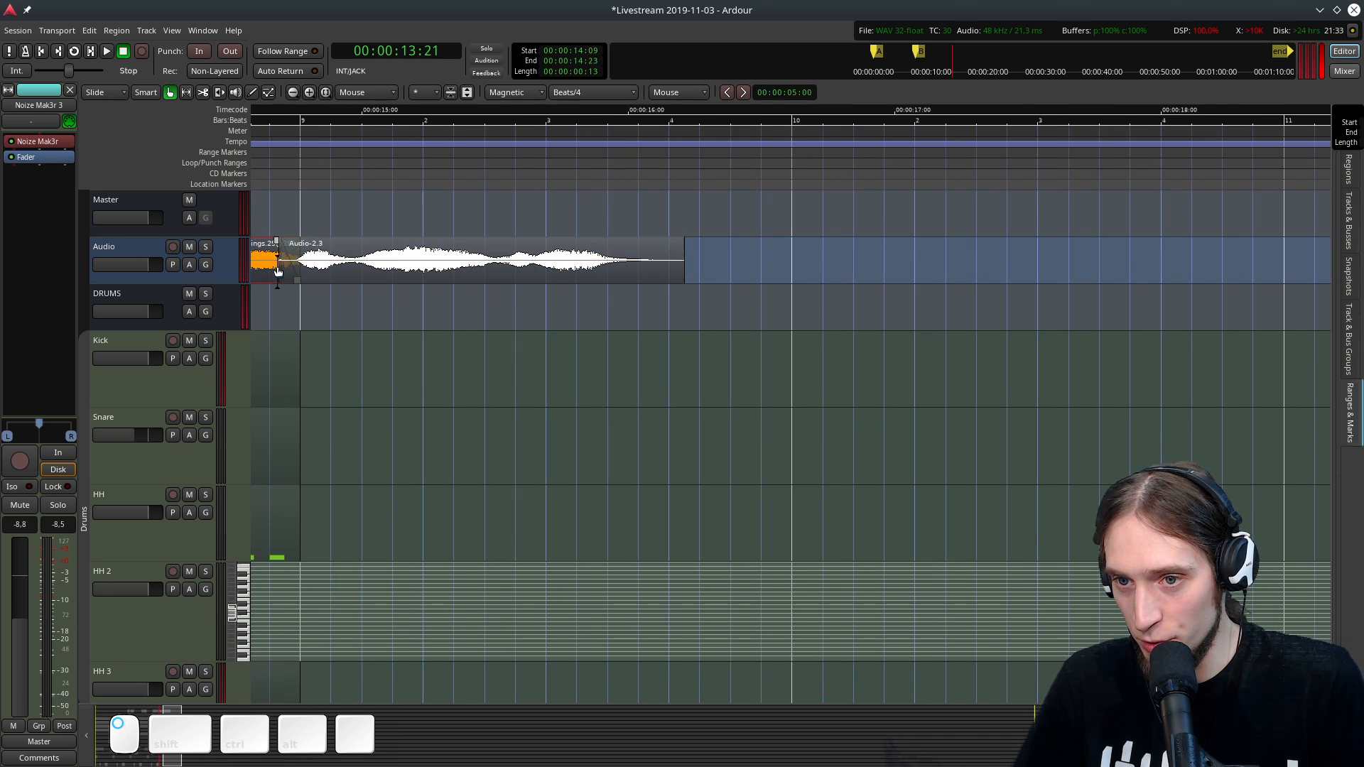
pyautogui.moveTo(277, 268); pyautogui.dragTo(300, 270)
# Select the time range from the start to bar 9 across all tracks and copy it.
pyautogui.press('r')
pyautogui.scroll(-3, 443, 345)
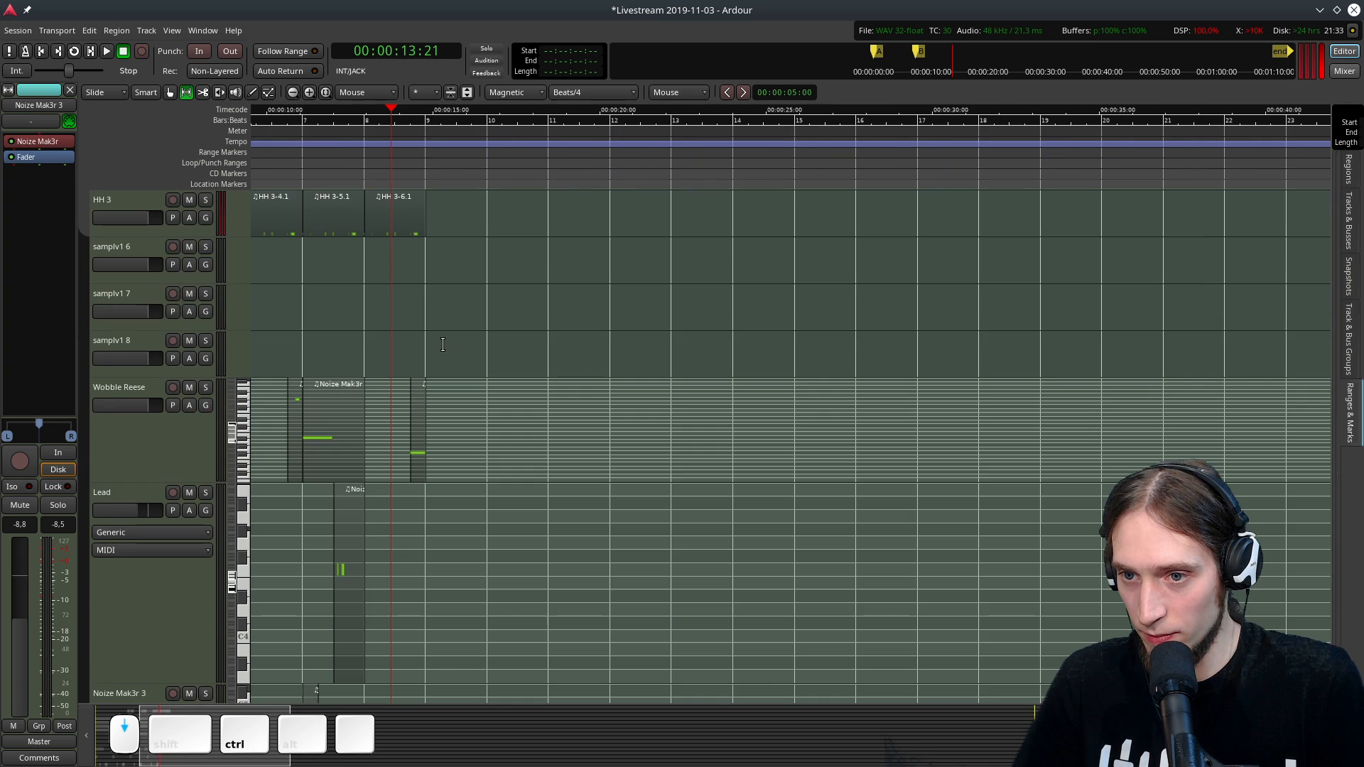
pyautogui.scroll(3, 419, 347)
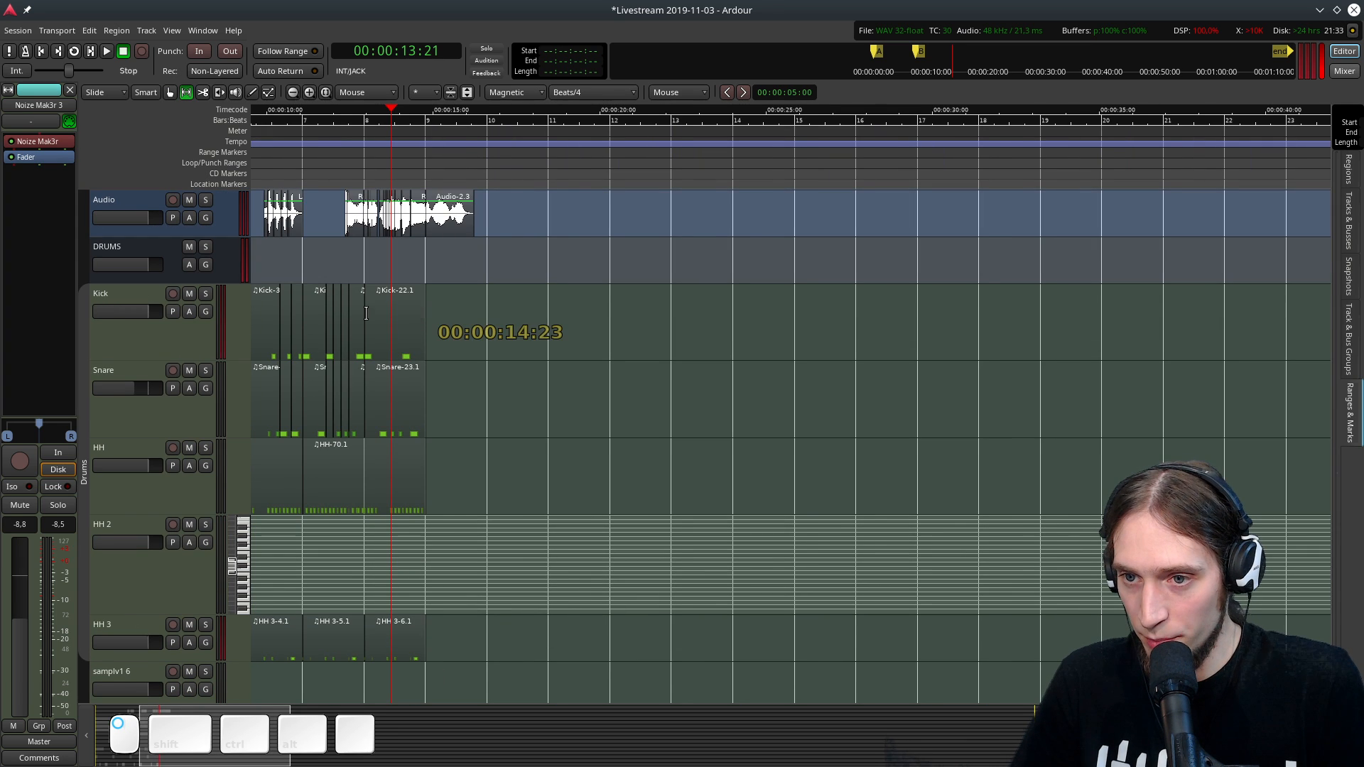
pyautogui.moveTo(366, 314); pyautogui.dragTo(234, 316)
pyautogui.hotkey('ctrl', 't')
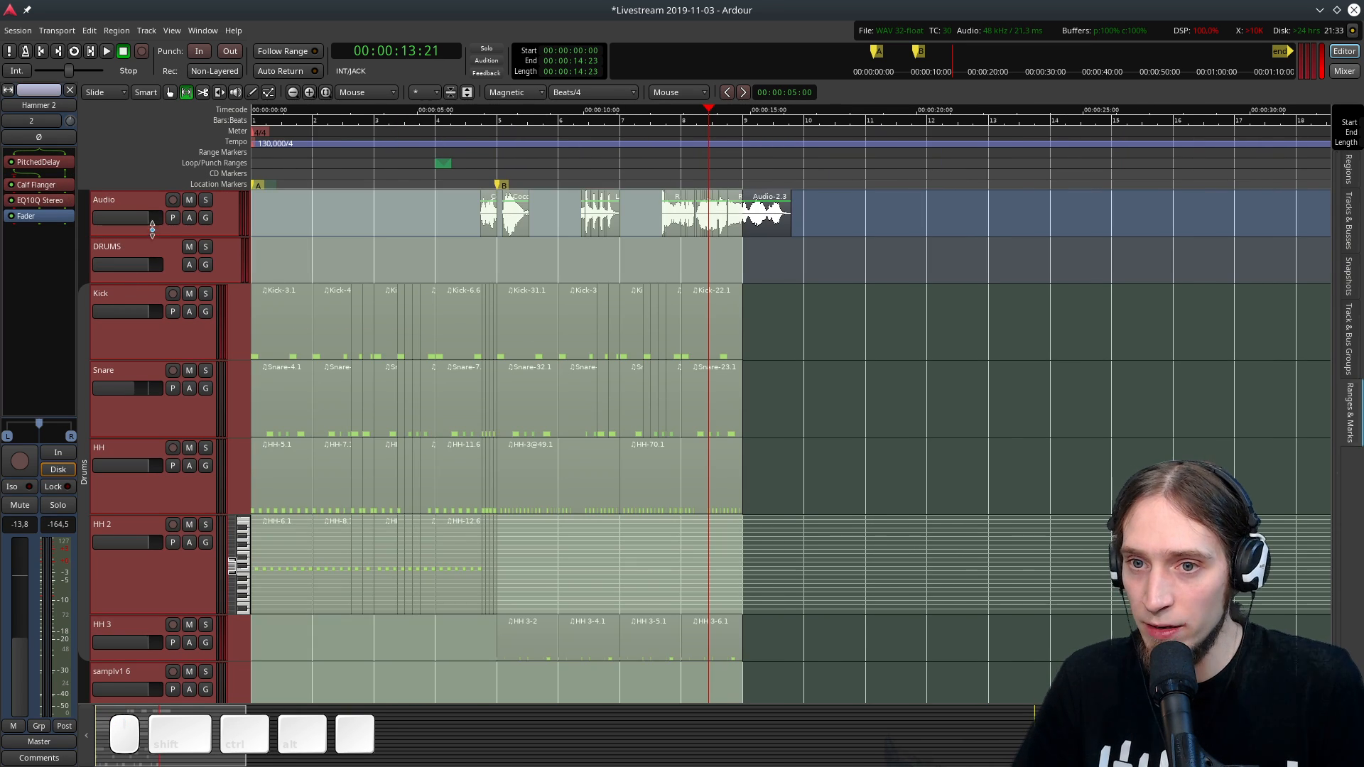
pyautogui.hotkey('ctrl', 'c')
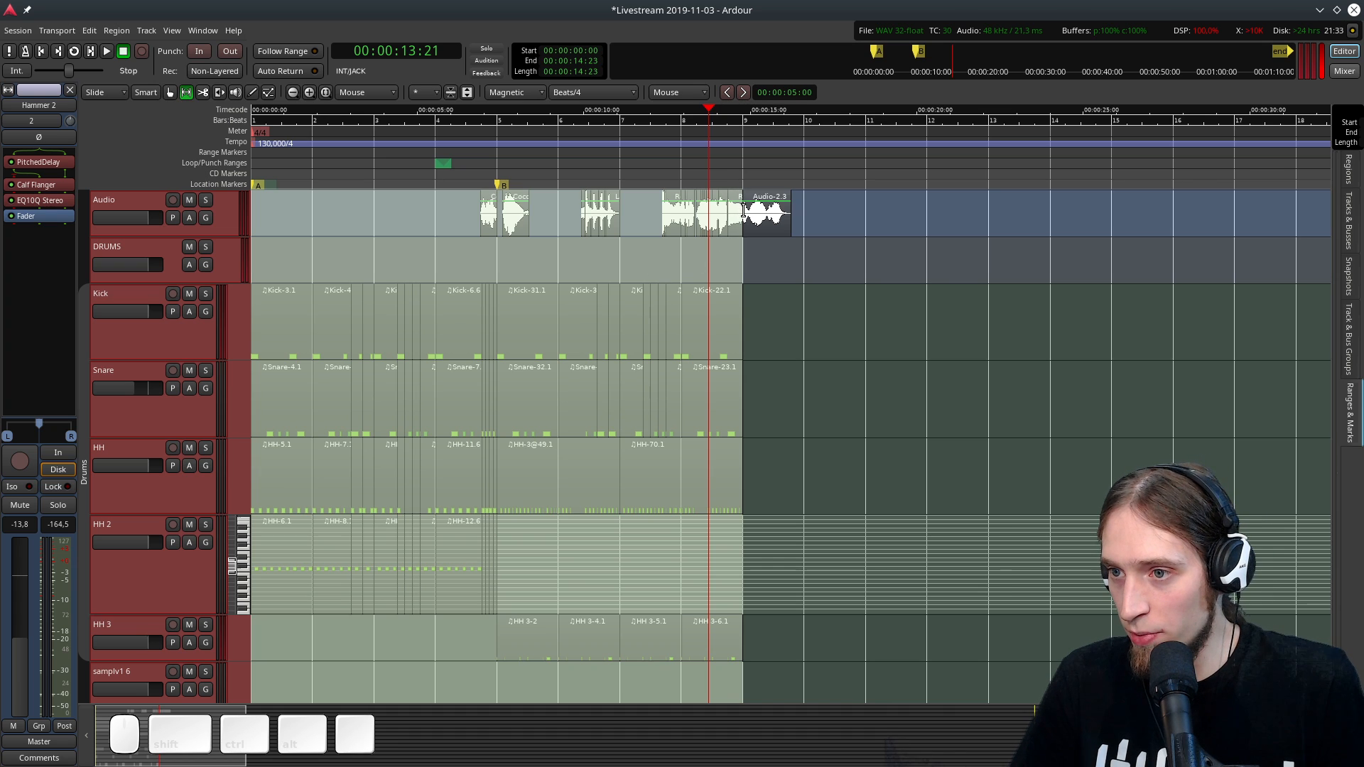
# Paste the copied eight bars at bar 9, and delete the pasted Kick and Snare regions in bar 9.
pyautogui.hotkey('ctrl', 'v')
pyautogui.press('g')
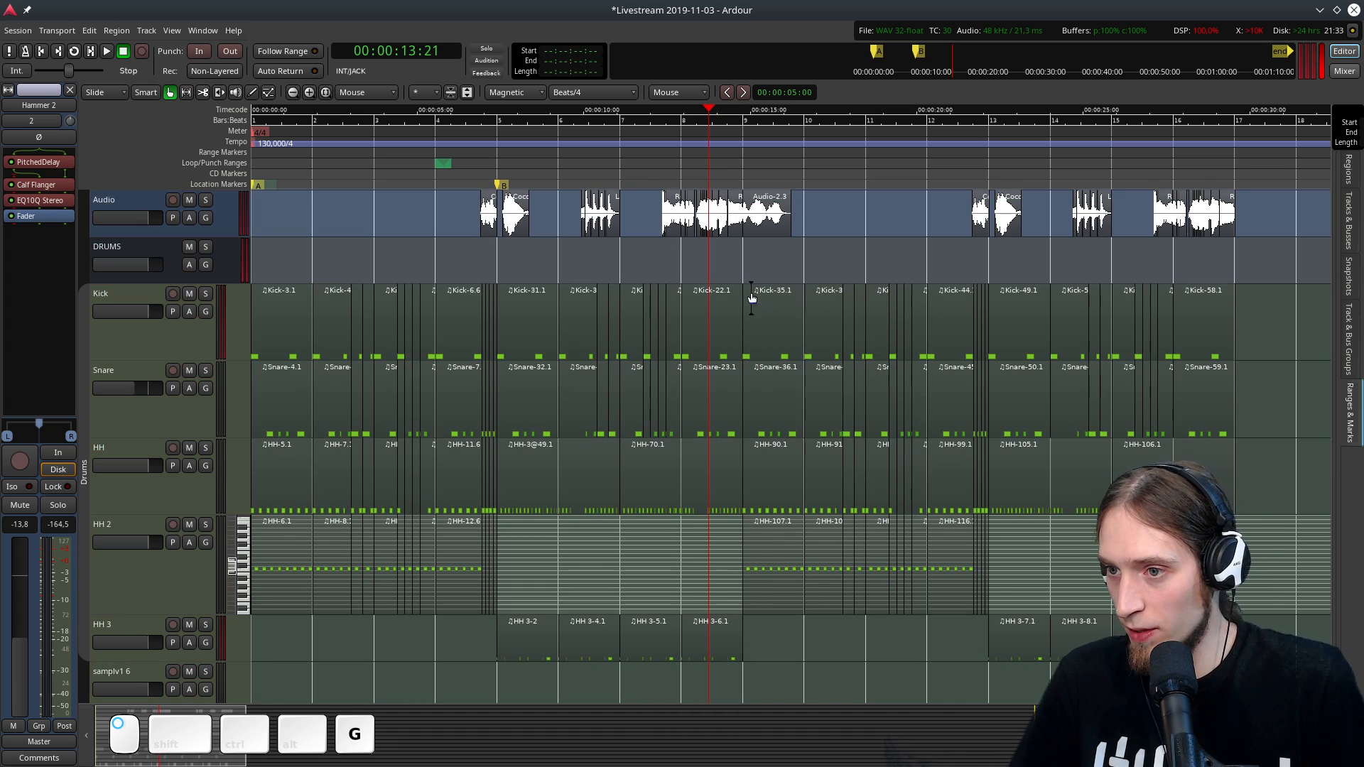
pyautogui.moveTo(770, 262); pyautogui.dragTo(773, 419)
pyautogui.press('Delete')
# Play back the transition into bar 9, restarting just before the bar line, to hear the drum break.
pyautogui.press('space')
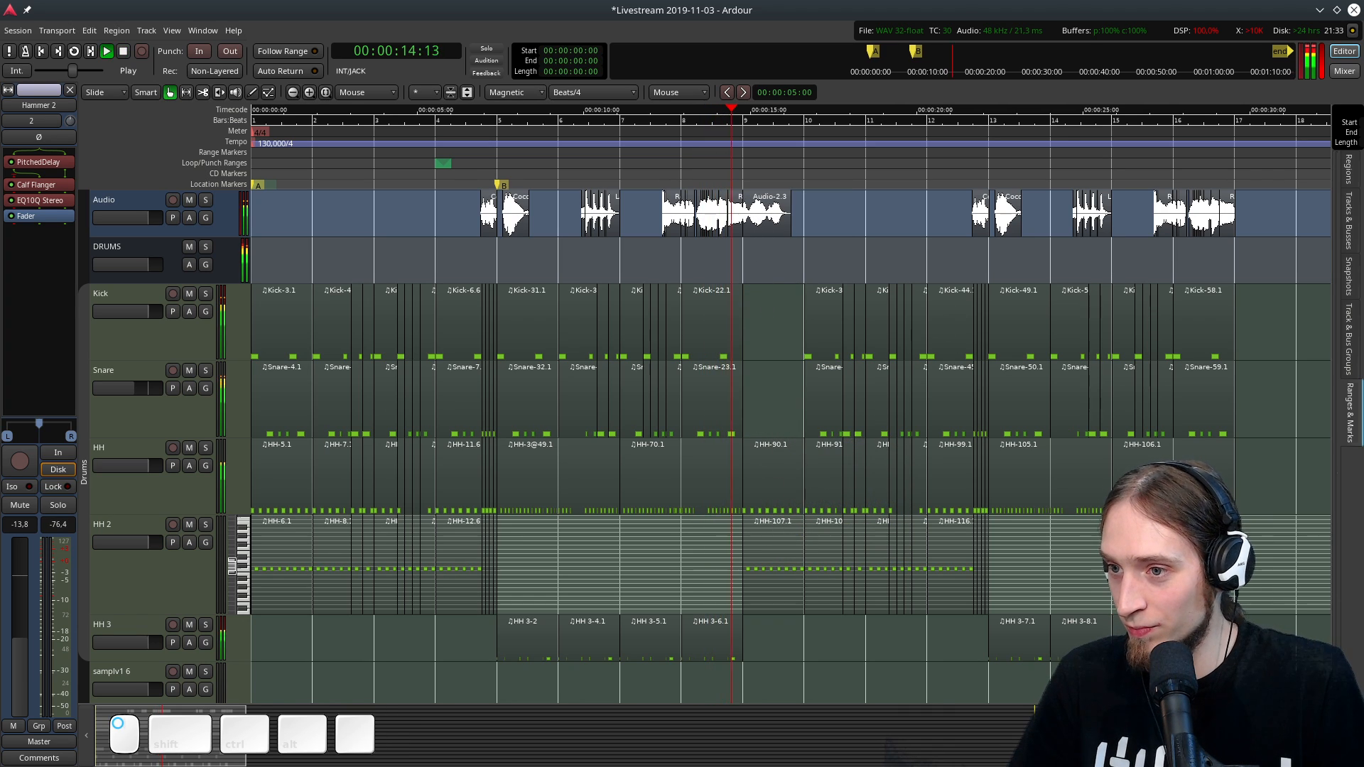
pyautogui.keyDown('ctrl'); pyautogui.scroll(1, 784, 212); pyautogui.keyUp('ctrl')
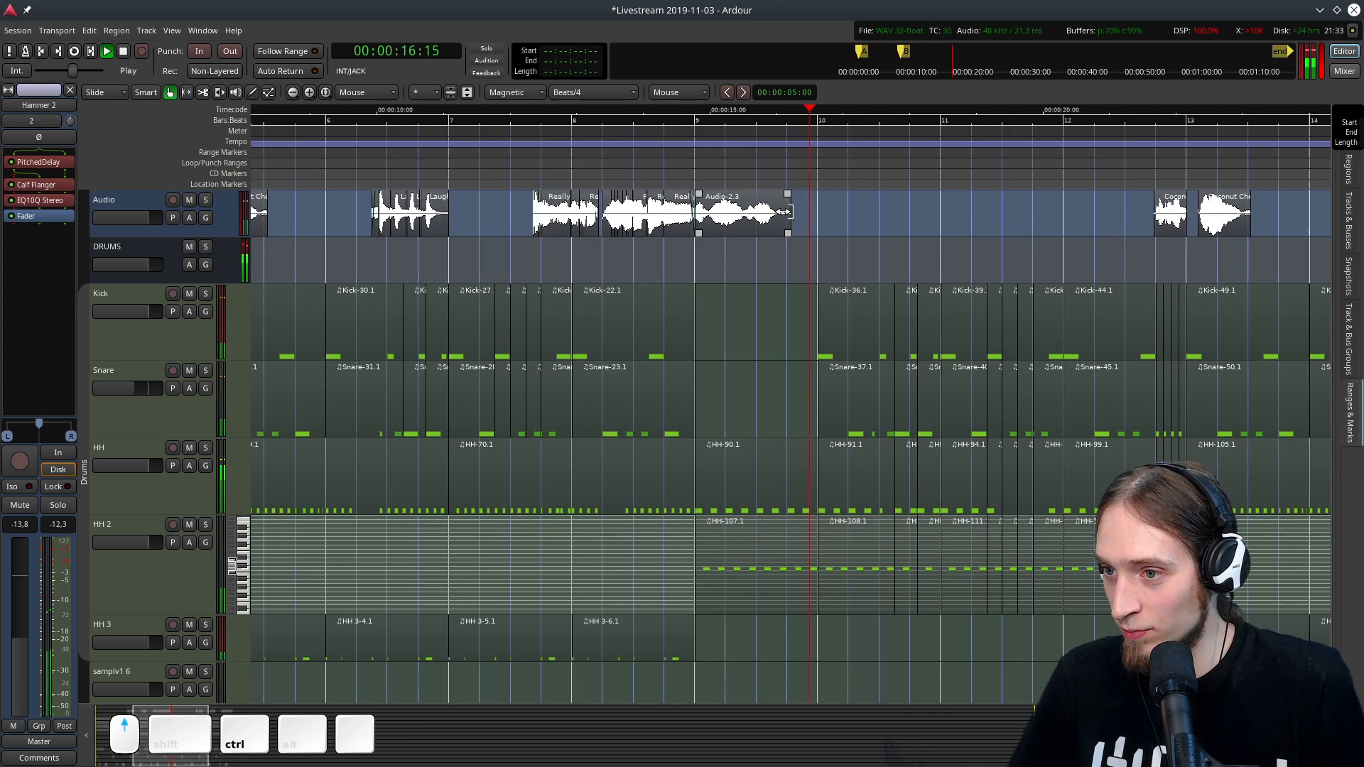
pyautogui.press('space')
pyautogui.click(675, 154)
pyautogui.press('space')
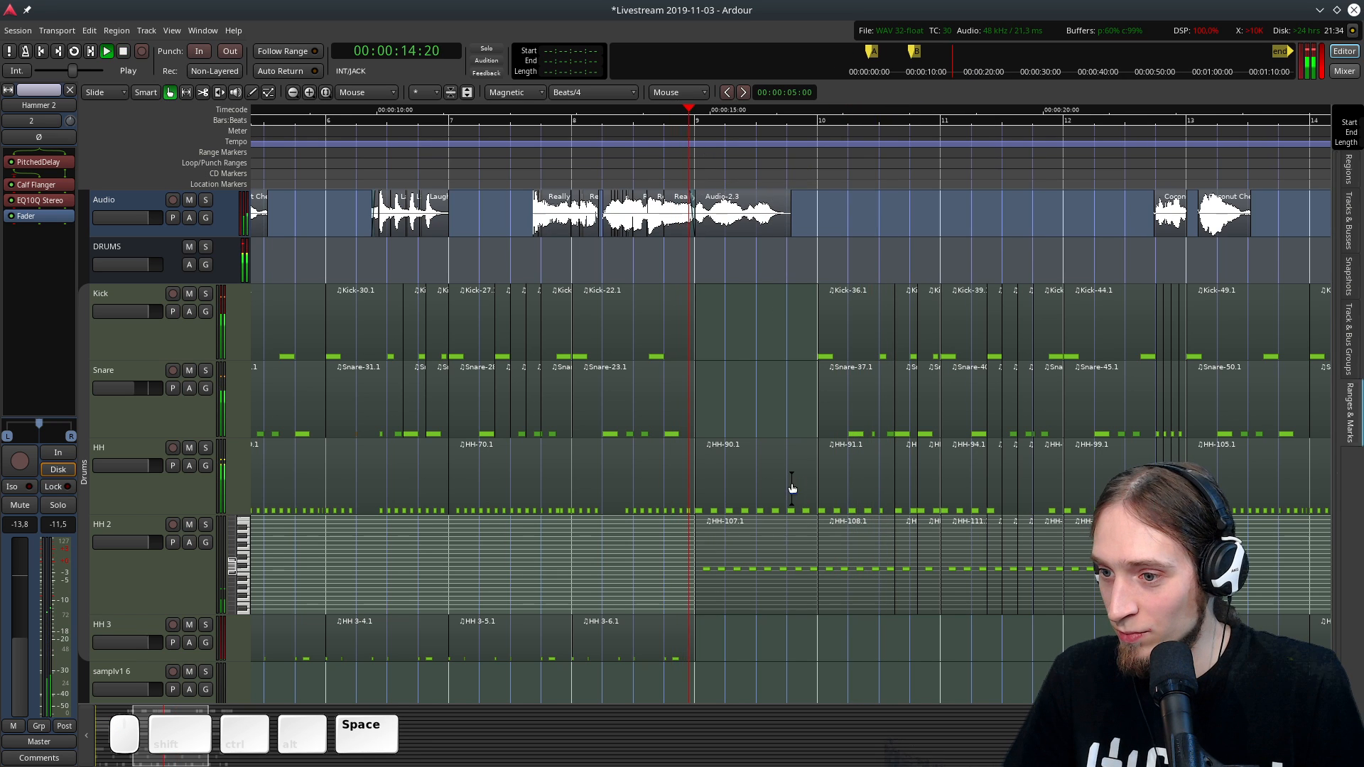
pyautogui.press('space')
# Mute the Wobble Reese region at bar 9 and play back from the middle of bar 8.
pyautogui.scroll(-5, 791, 481)
pyautogui.click(763, 406)
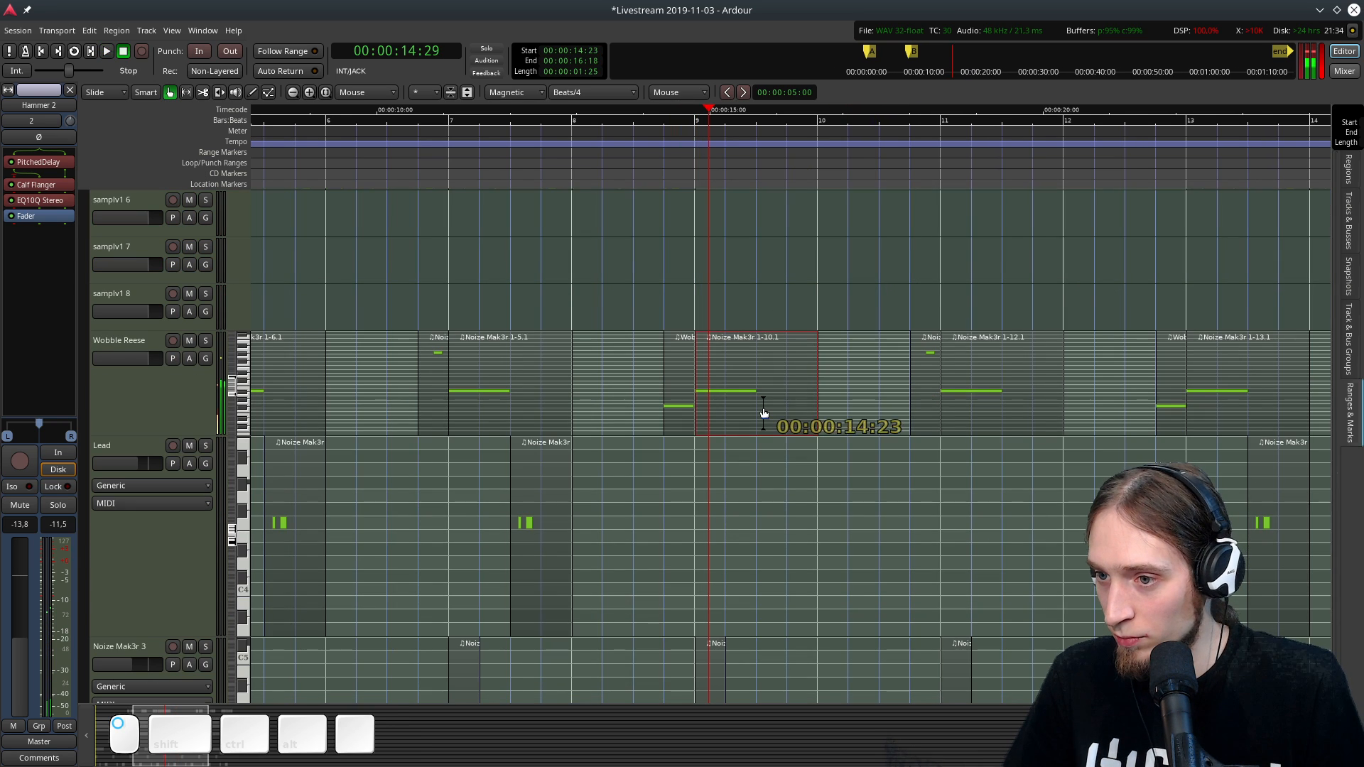
pyautogui.click(637, 130)
pyautogui.press('space')
pyautogui.scroll(-2, 735, 581)
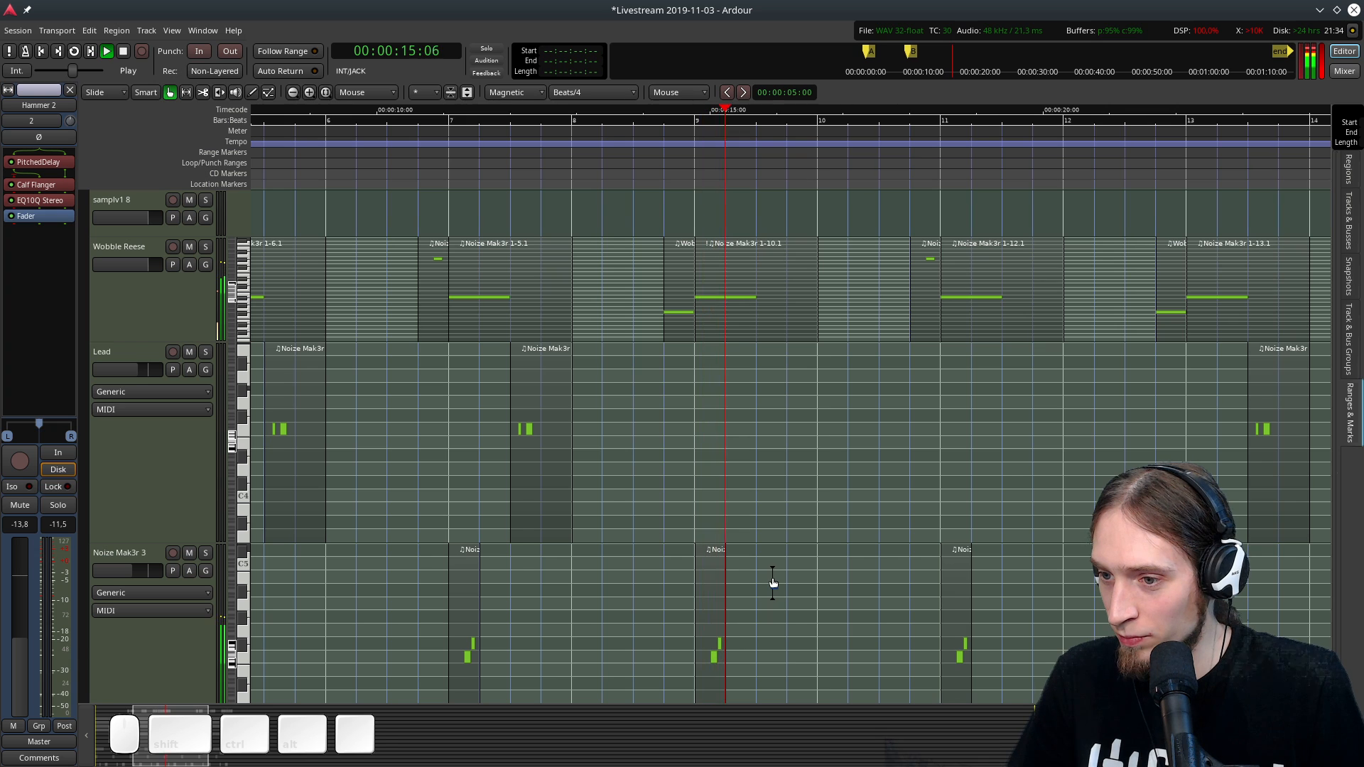
# Mute the short Noize Mak3r 3 region at bar 9 and replay the transition.
pyautogui.click(713, 595)
pyautogui.hotkey('alt', '1')
pyautogui.press('space')
pyautogui.click(648, 152)
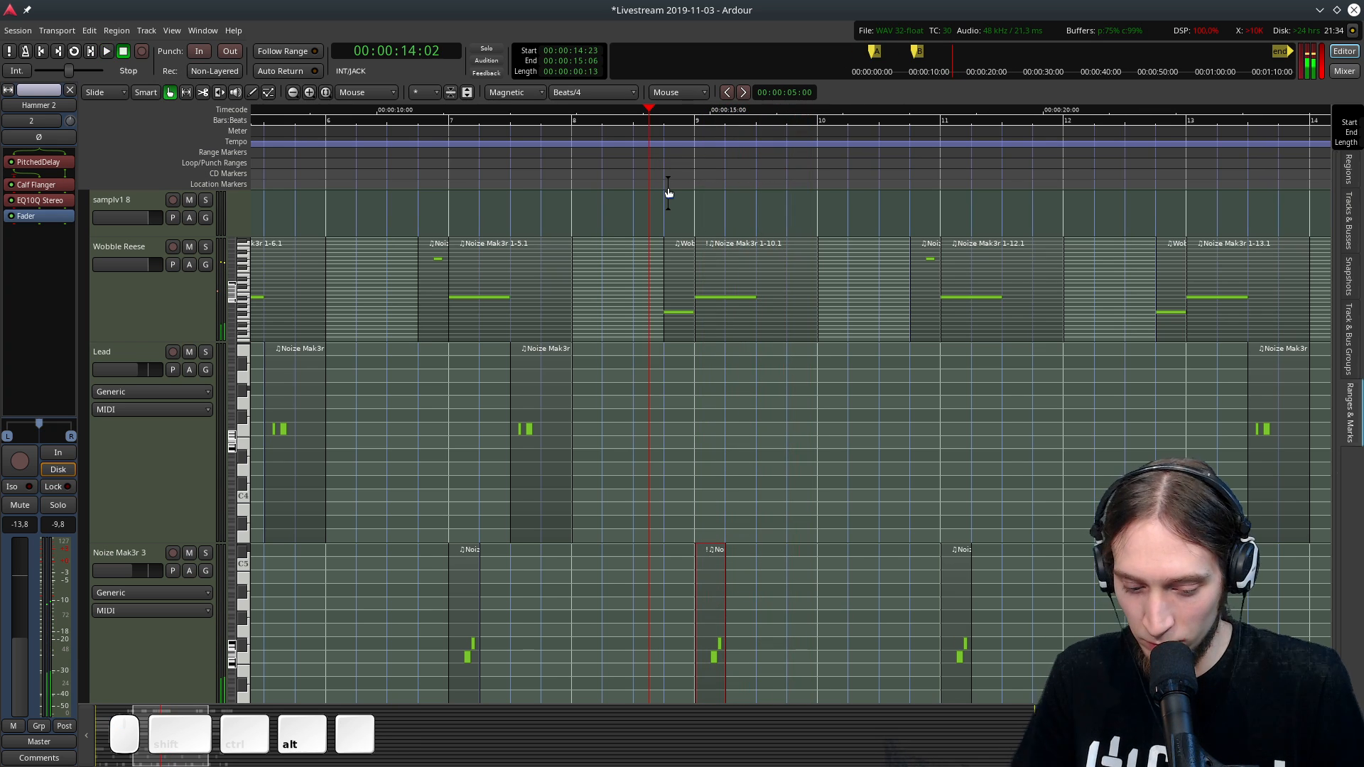
pyautogui.press('space')
pyautogui.scroll(-1, 921, 307)
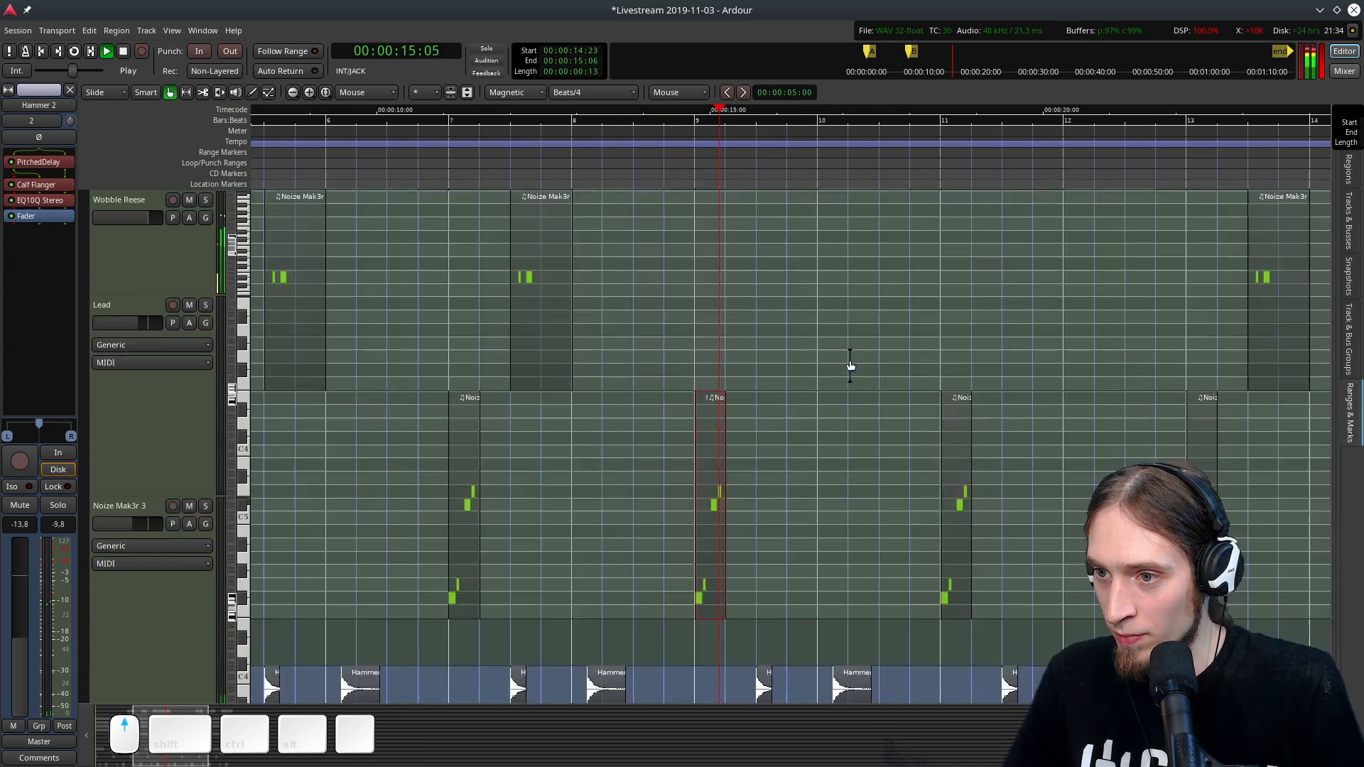
# Raise the gain of the Audio-2.3 region at bar 9 to 5.0 dB.
pyautogui.scroll(3, 845, 369)
pyautogui.scroll(4, 795, 373)
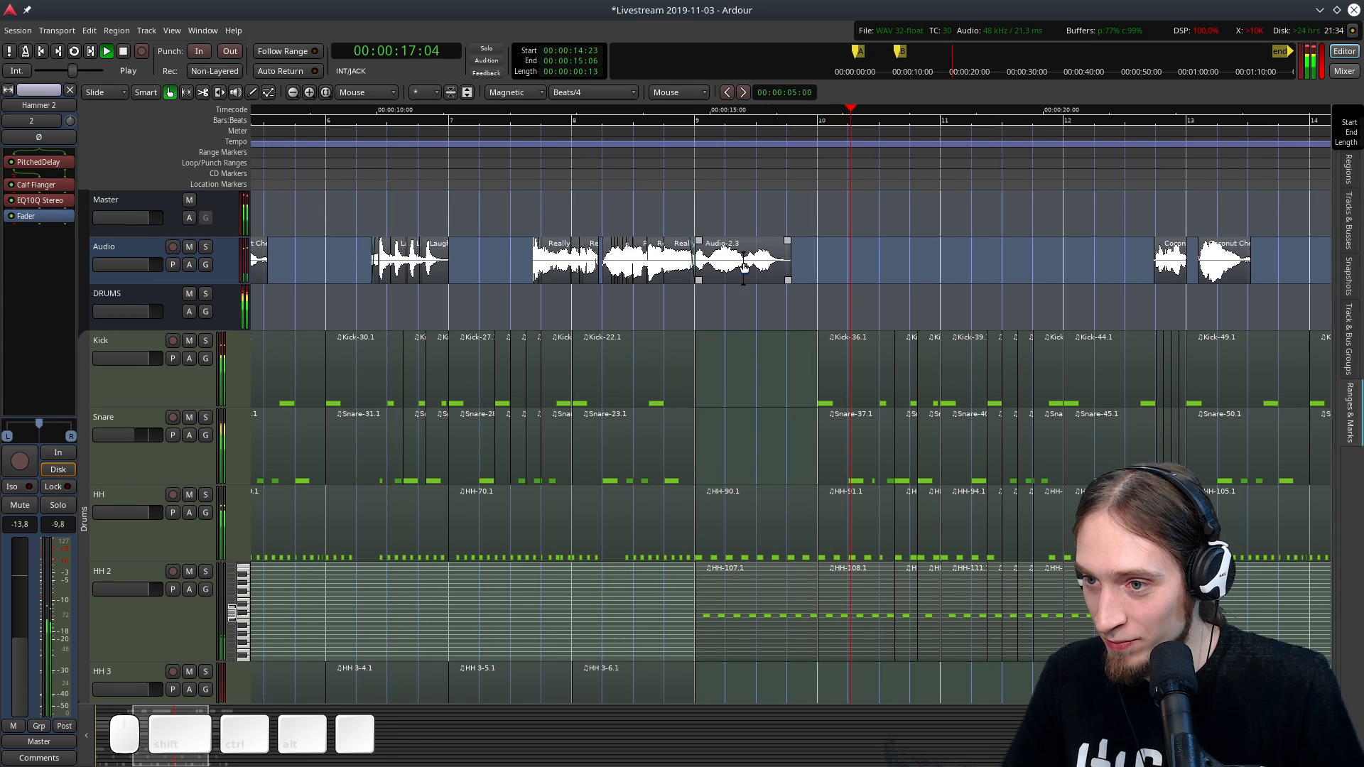
pyautogui.click(744, 267)
pyautogui.hotkey('alt', '6')
pyautogui.hotkey('alt', '6')
pyautogui.hotkey('alt', '6')
pyautogui.hotkey('alt', '6')
pyautogui.hotkey('alt', '6')
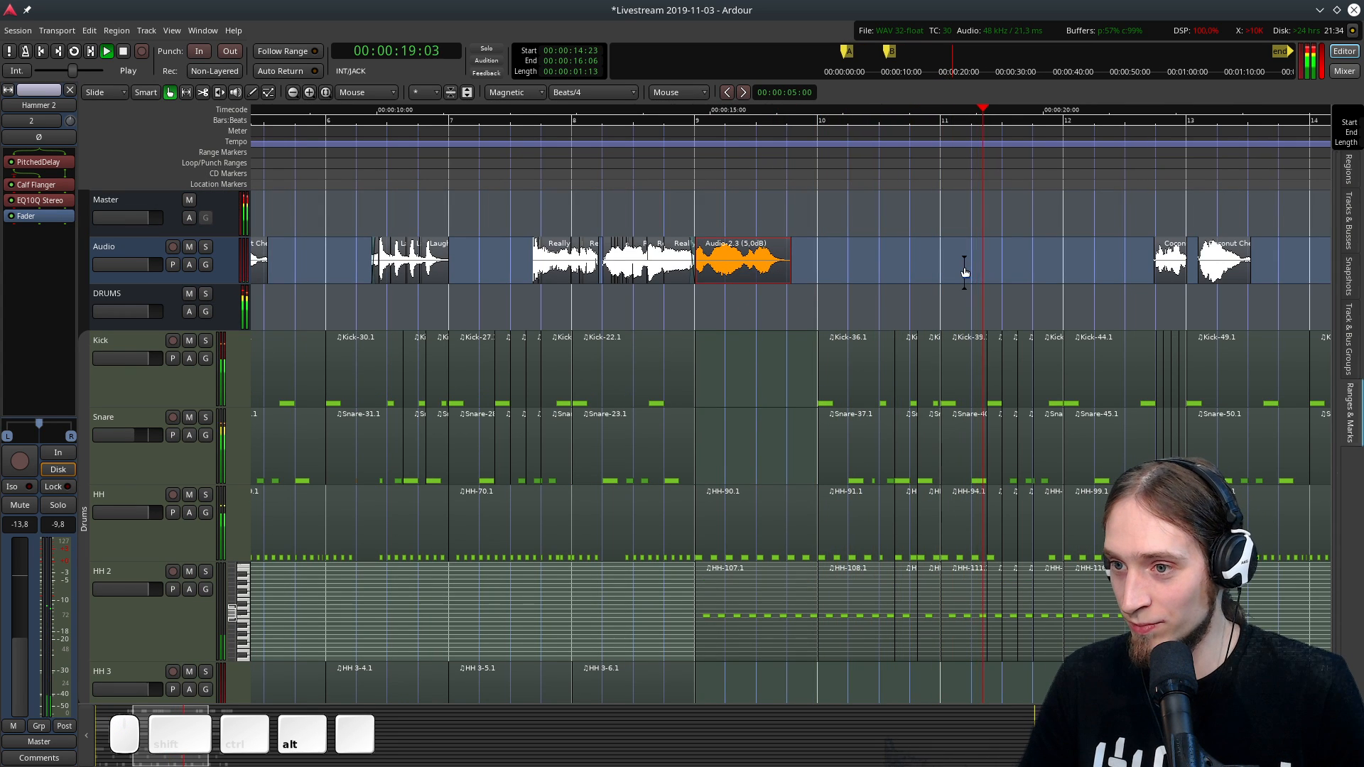
# Play back the pasted section, then replay from just before bar 9 to check the louder Audio-2.3 region.
pyautogui.scroll(-2, 647, 367)
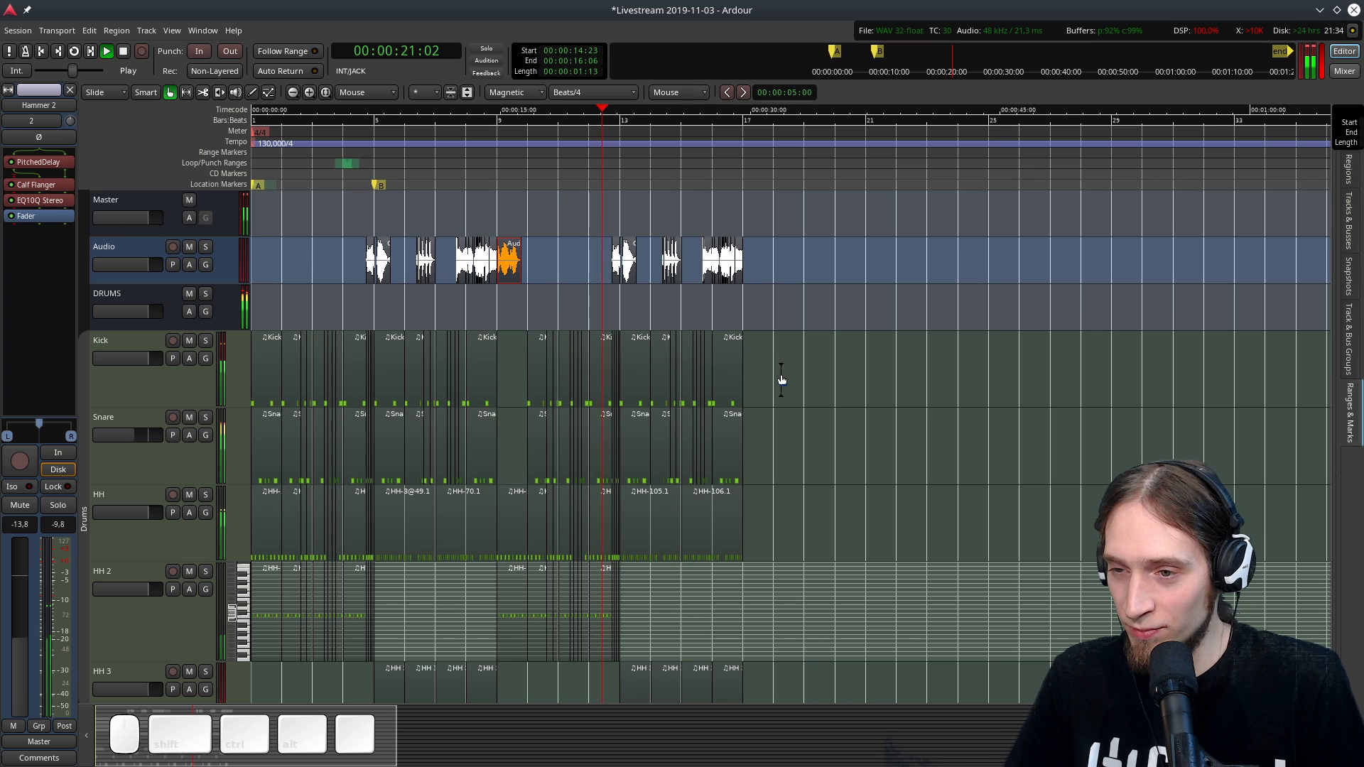
pyautogui.scroll(2, 589, 390)
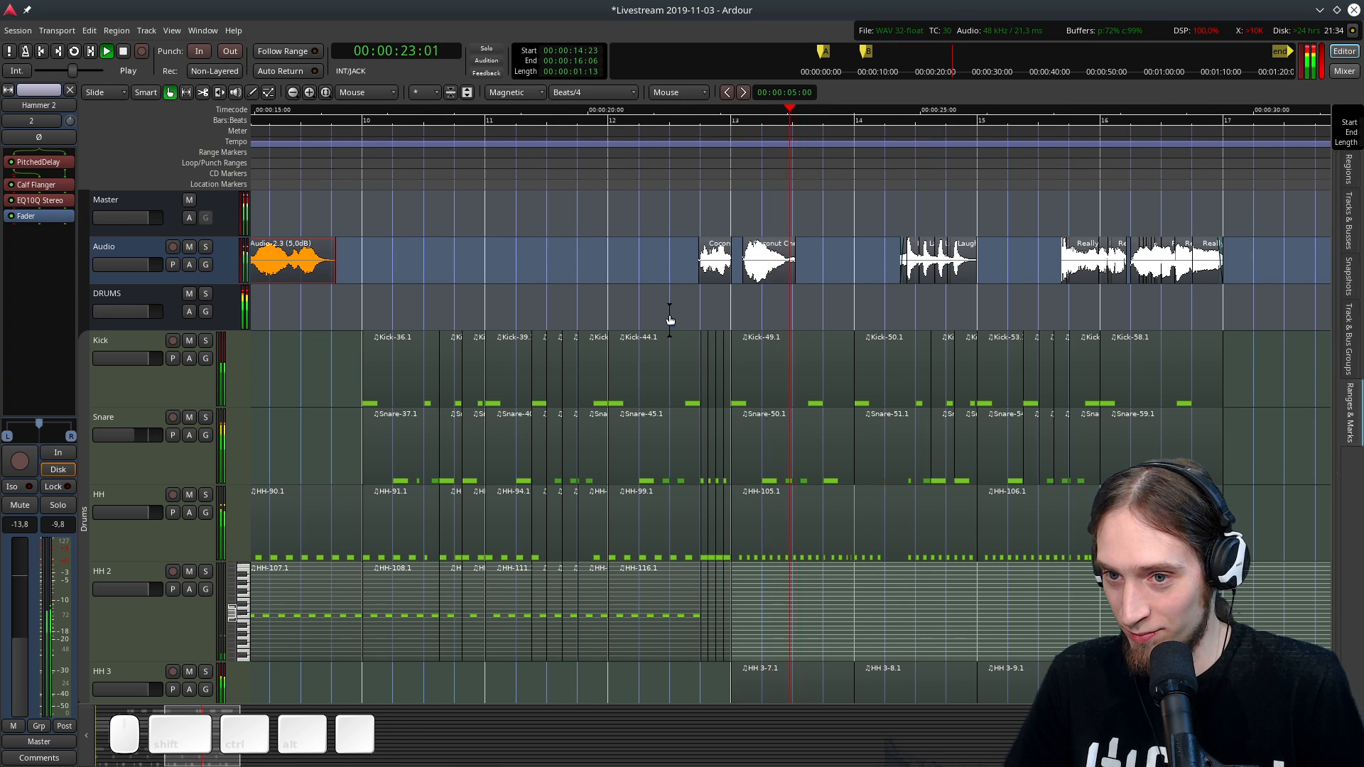
pyautogui.scroll(-1, 669, 313)
pyautogui.scroll(-3, 488, 205)
pyautogui.scroll(3, 487, 206)
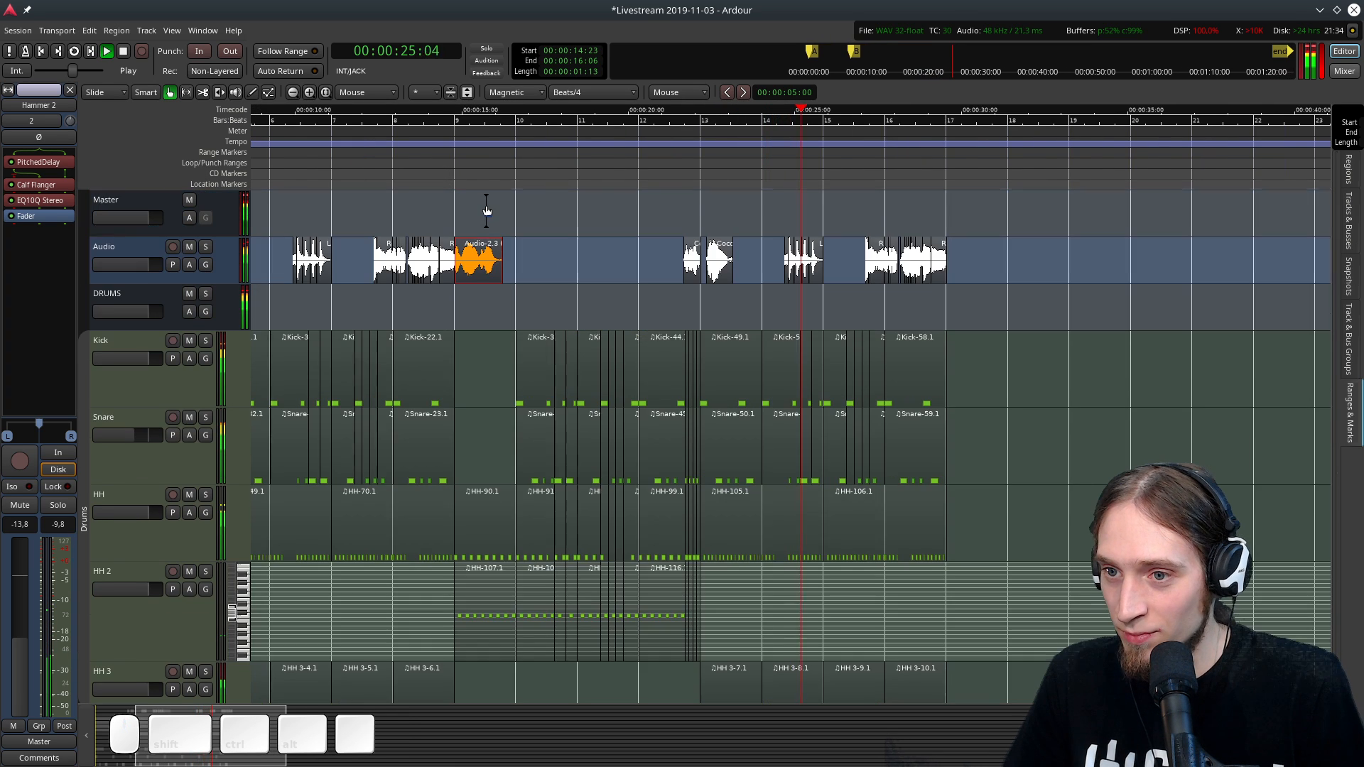
pyautogui.press('space')
pyautogui.click(440, 173)
pyautogui.press('space')
pyautogui.click(505, 272)
pyautogui.scroll(1, 496, 272)
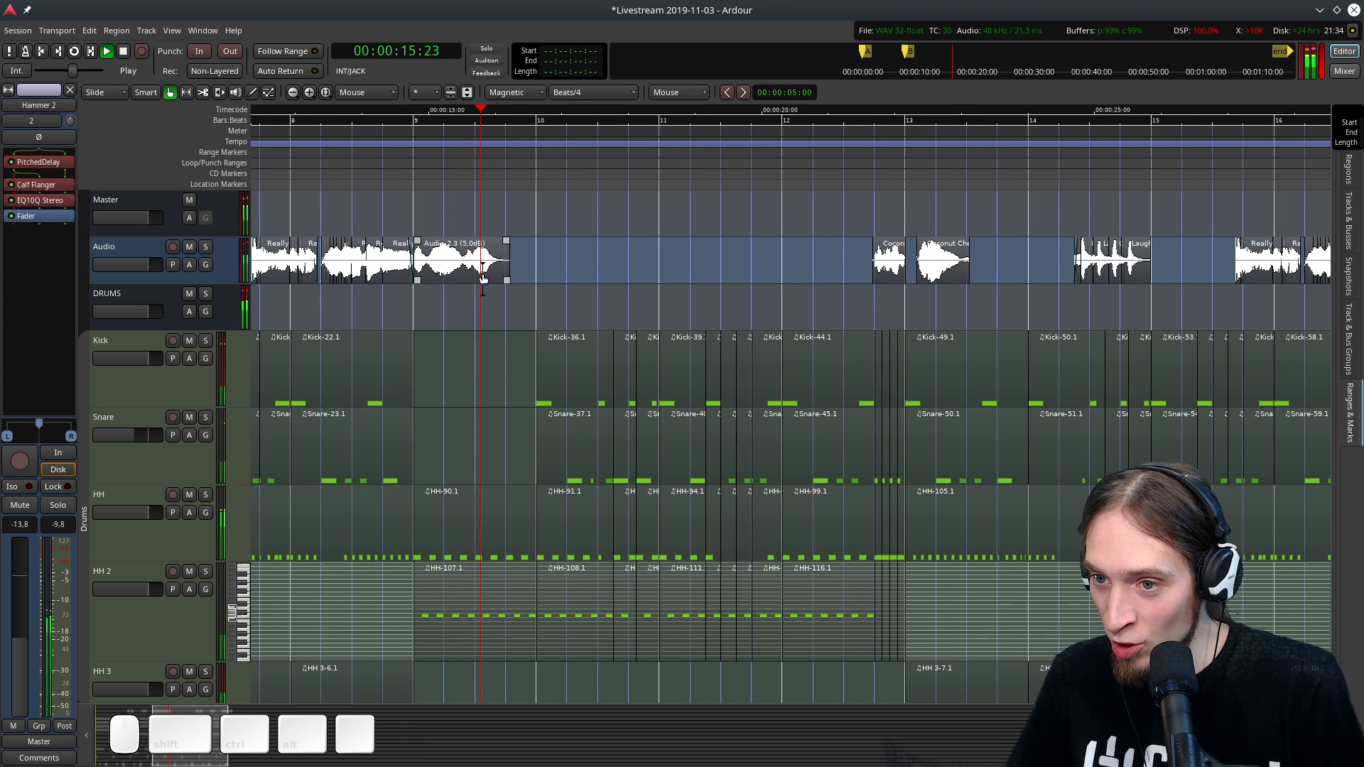
# Copy the Audio-2.3 region to just after the bar 10 line on the Audio track and mute the copy.
pyautogui.scroll(1, 484, 271)
pyautogui.press('space')
pyautogui.click(488, 267)
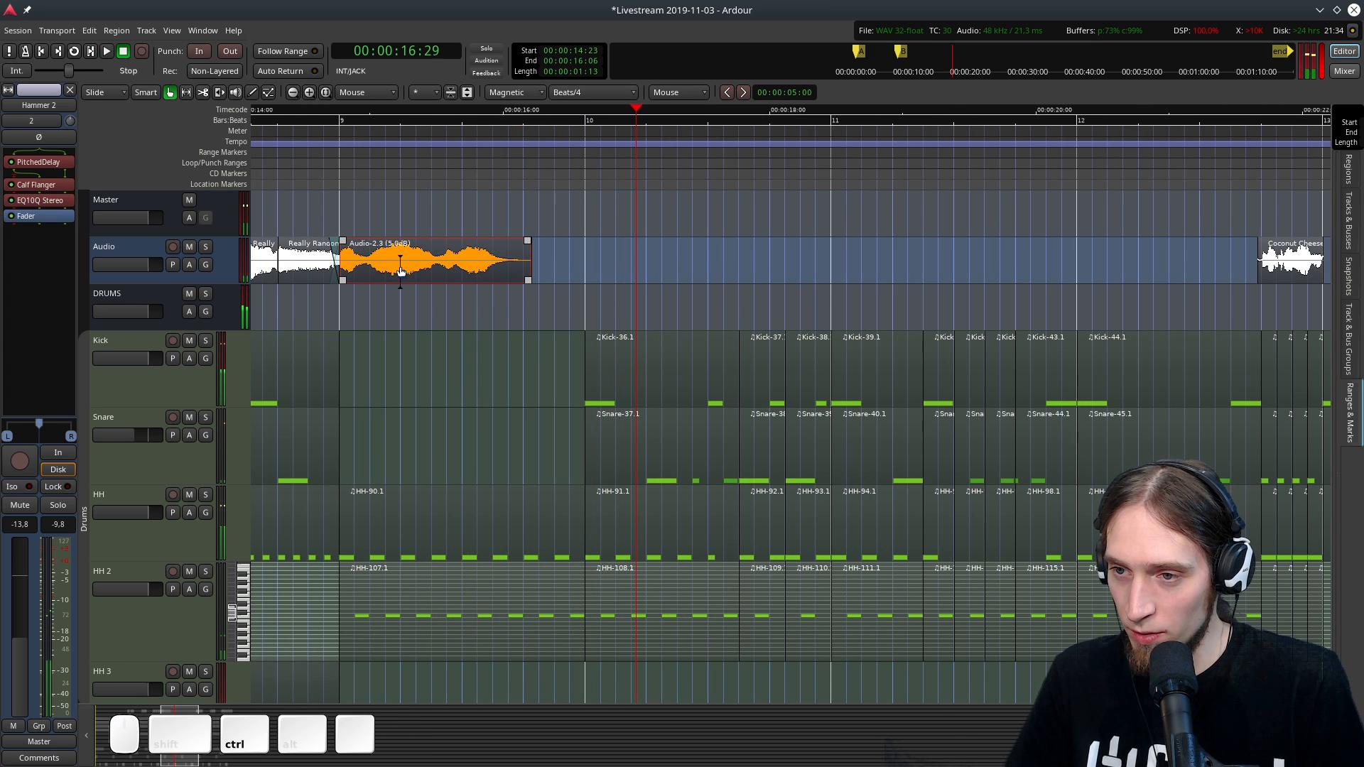
pyautogui.moveTo(400, 269); pyautogui.dragTo(656, 268)
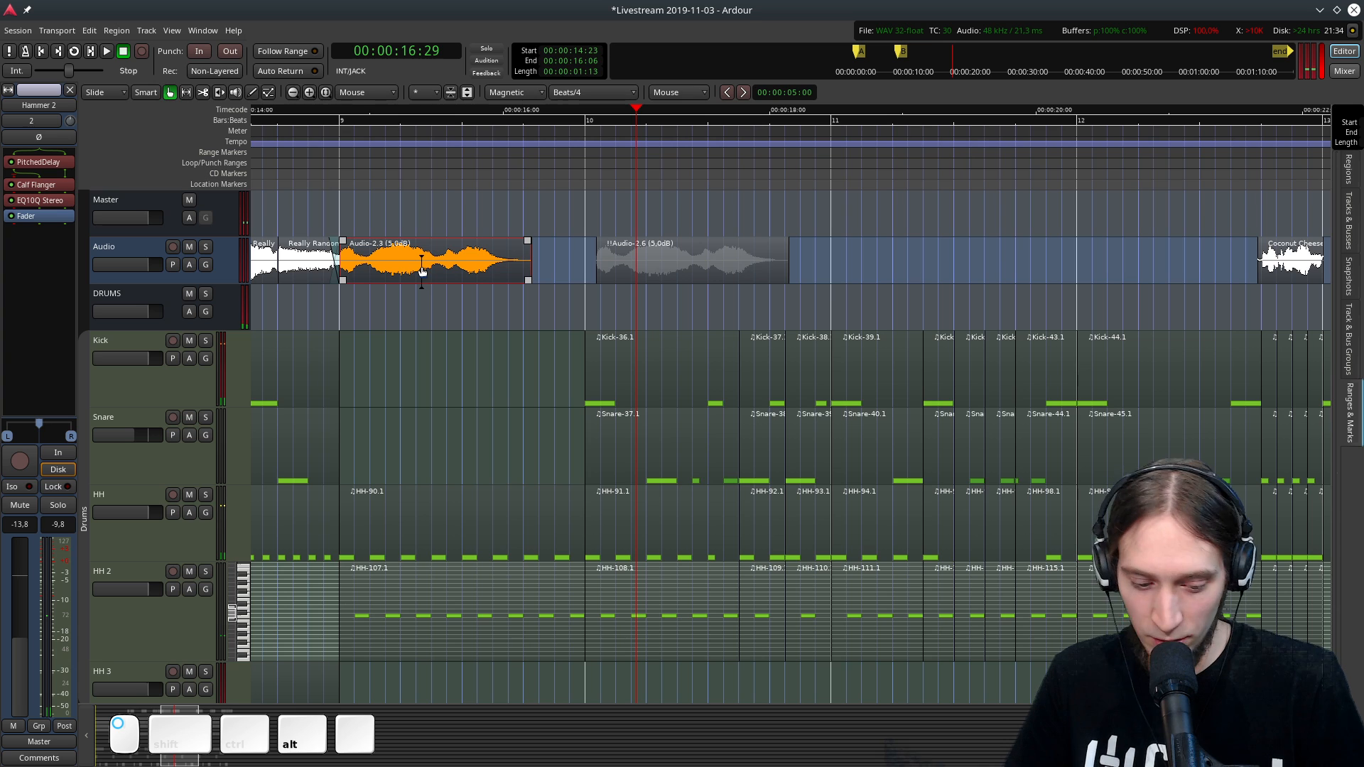
# Time-stretch the original Audio-2.3 region to 133.017 percent with Smooth contents and play it from bar 9.
pyautogui.moveTo(527, 268); pyautogui.dragTo(596, 273)
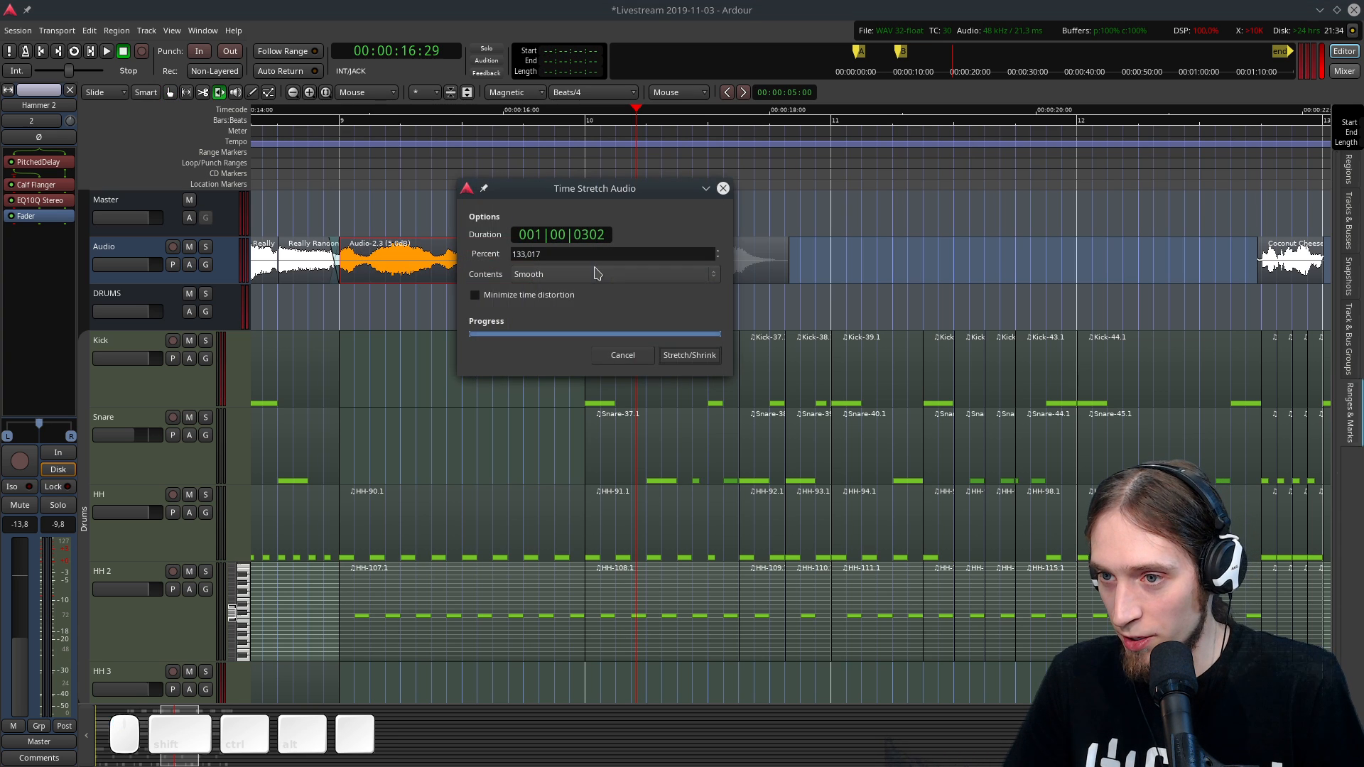
pyautogui.click(334, 156)
pyautogui.press('space')
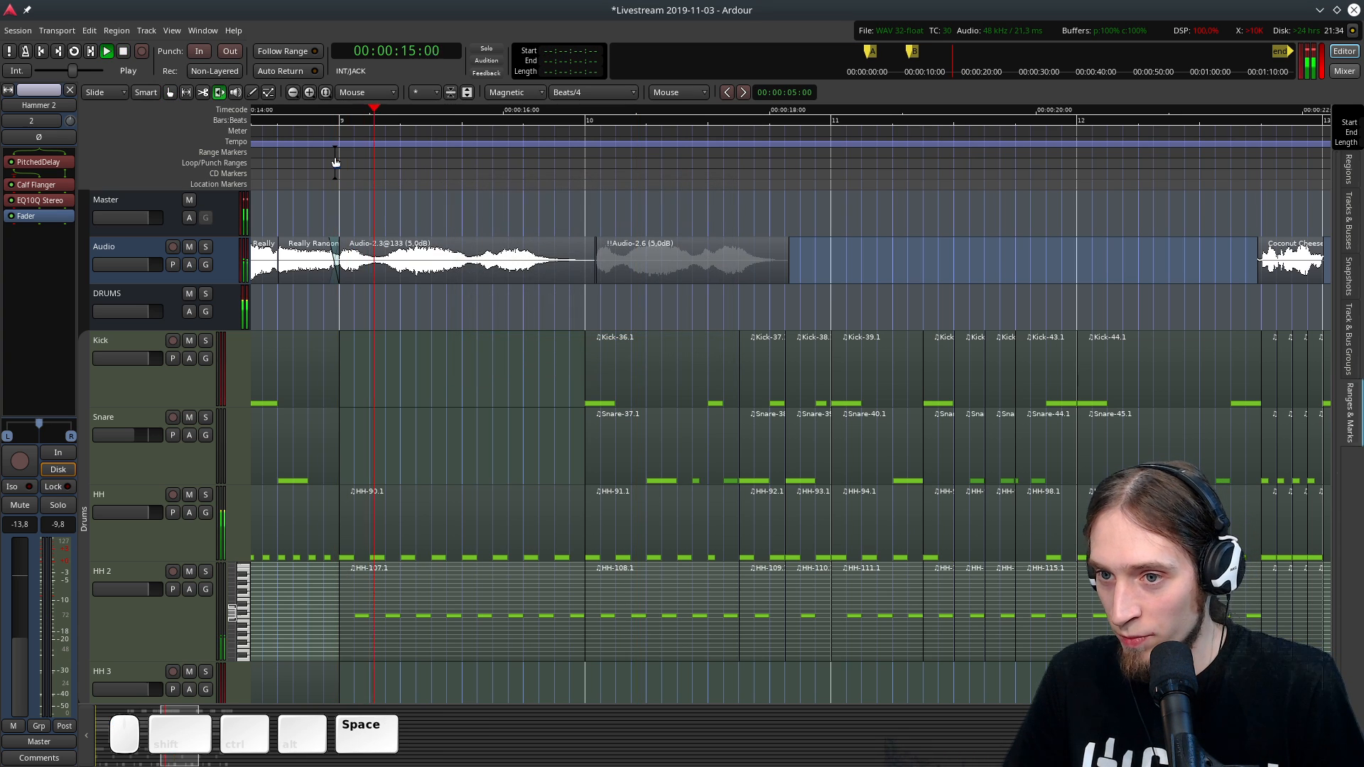
# Trim the end of the stretched Audio-2.3 region to the bar 10 line and raise its gain to 10.0 dB.
pyautogui.press('g')
pyautogui.moveTo(607, 261); pyautogui.dragTo(607, 261)
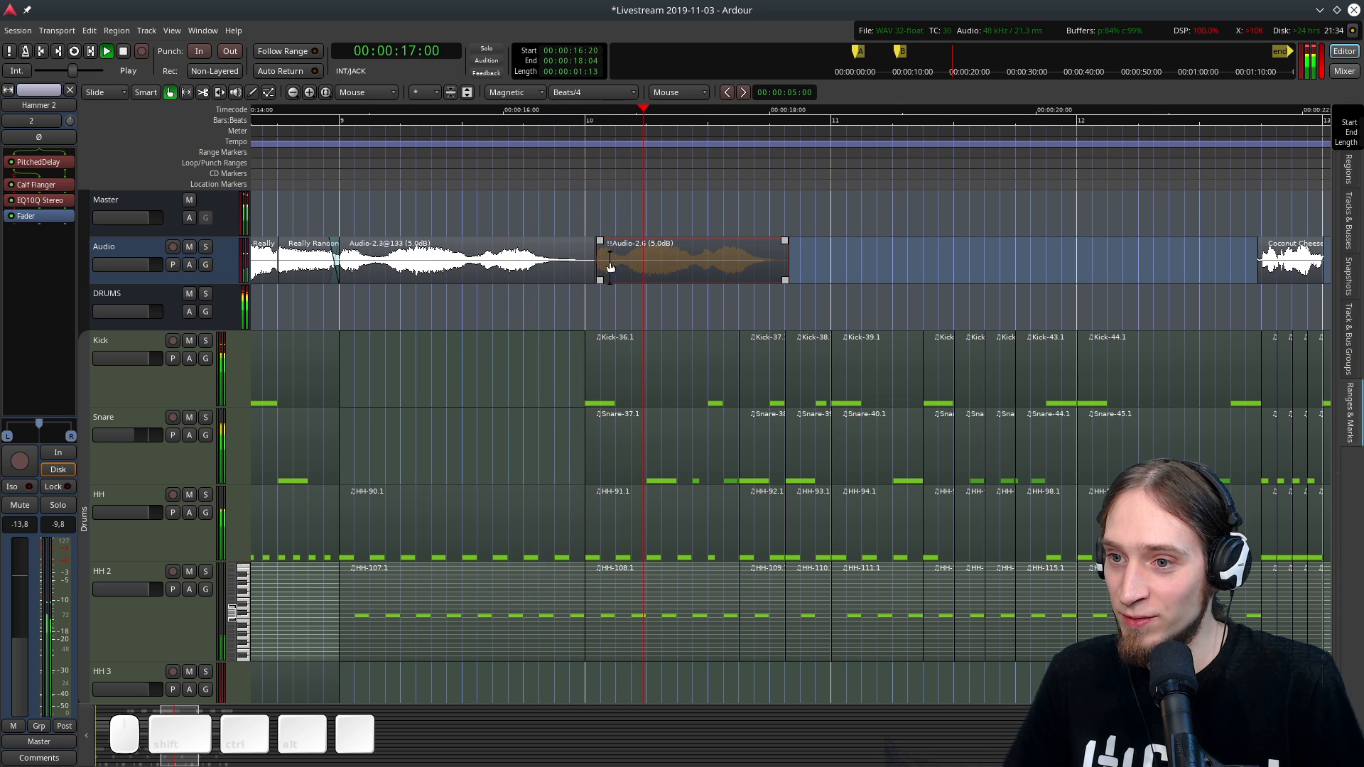
pyautogui.click(483, 270)
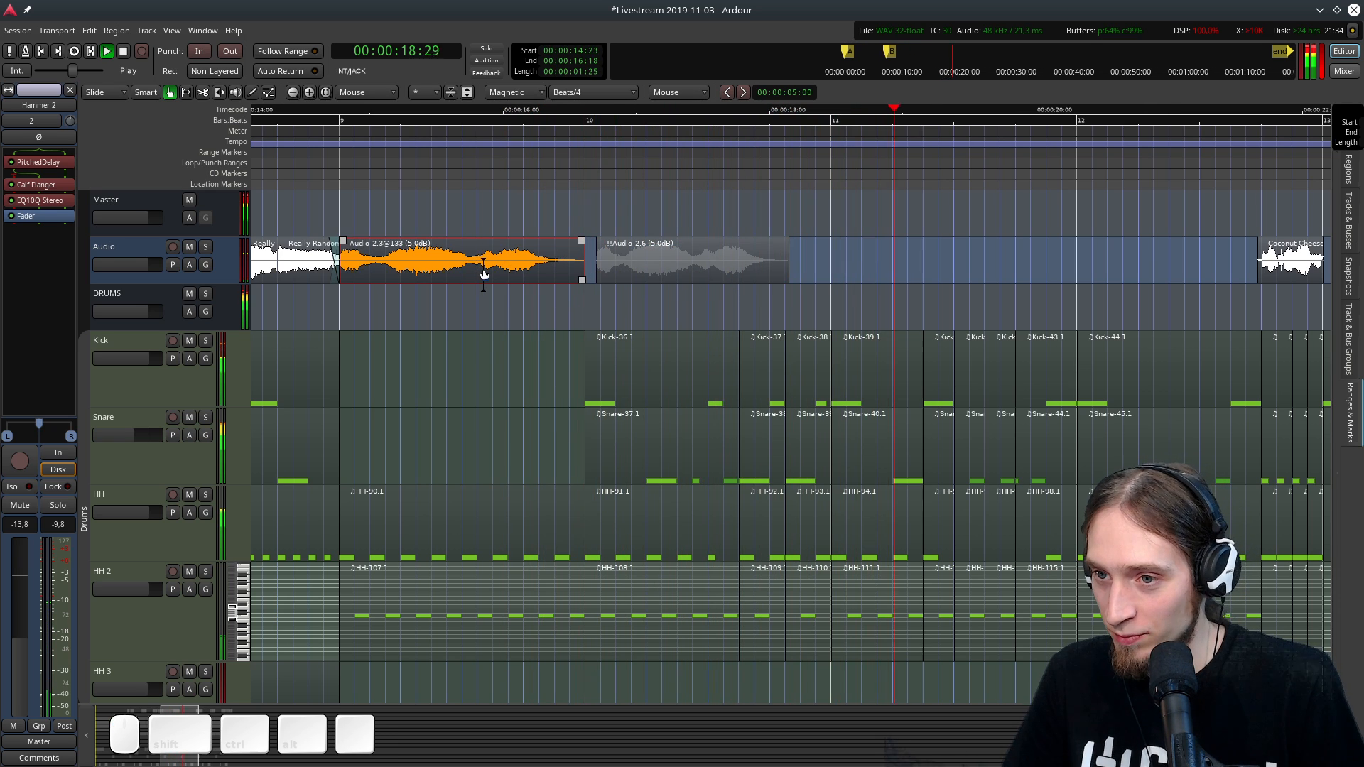
pyautogui.press('6')
pyautogui.press('6')
pyautogui.press('6')
# Play back from bar 9 and examine the pasted regions on all tracks for space to add variation.
pyautogui.press('space')
pyautogui.click(338, 156)
pyautogui.press('space')
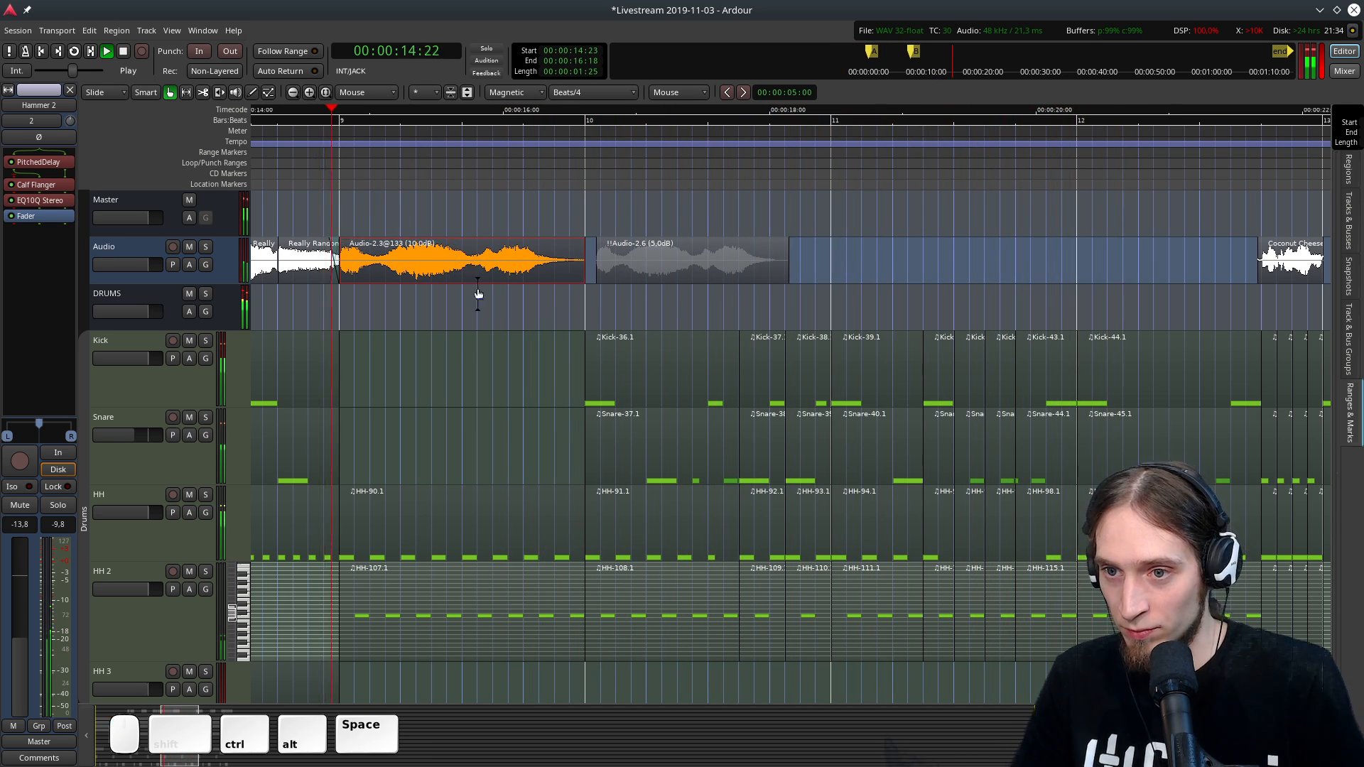
pyautogui.scroll(-2, 477, 290)
pyautogui.keyDown('ctrl'); pyautogui.click(478, 288); pyautogui.keyUp('ctrl')
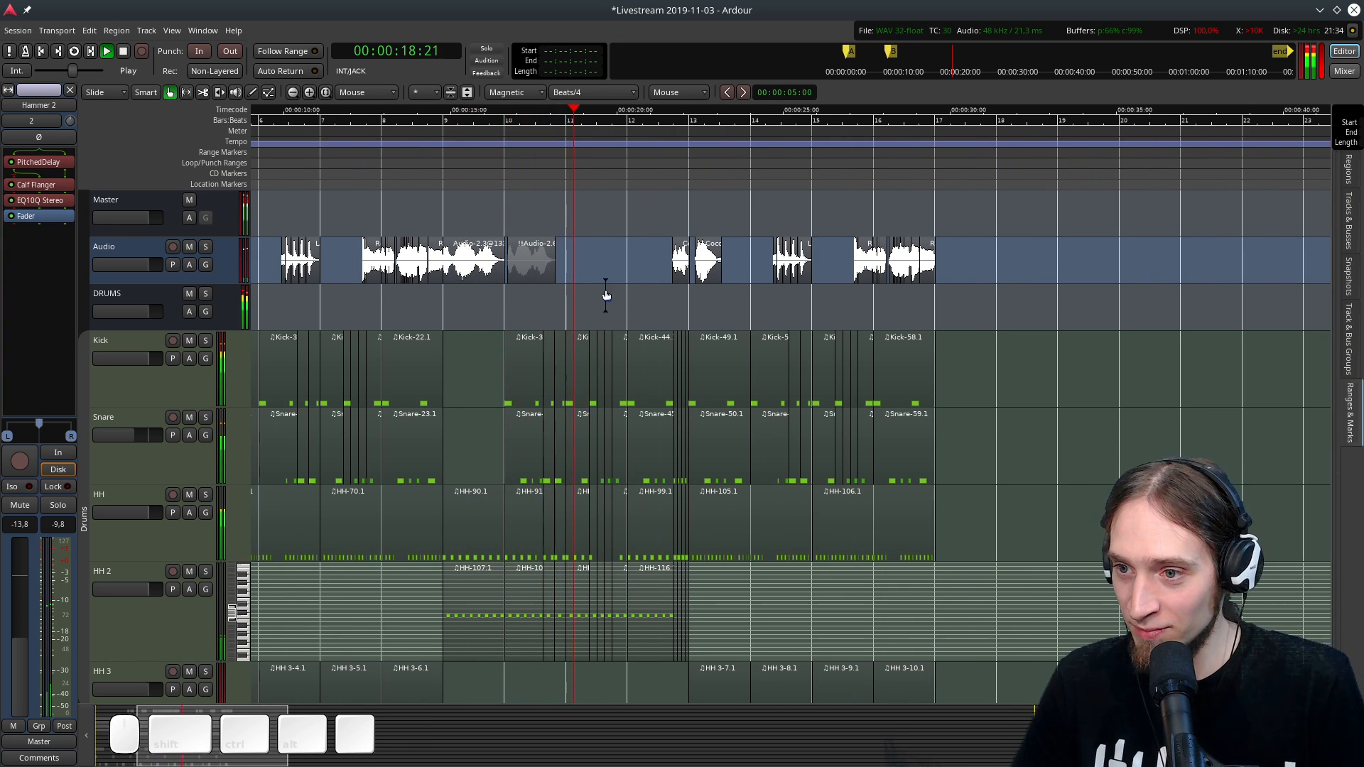
pyautogui.scroll(-5, 617, 301)
pyautogui.keyDown('ctrl'); pyautogui.scroll(1, 647, 535); pyautogui.keyUp('ctrl')
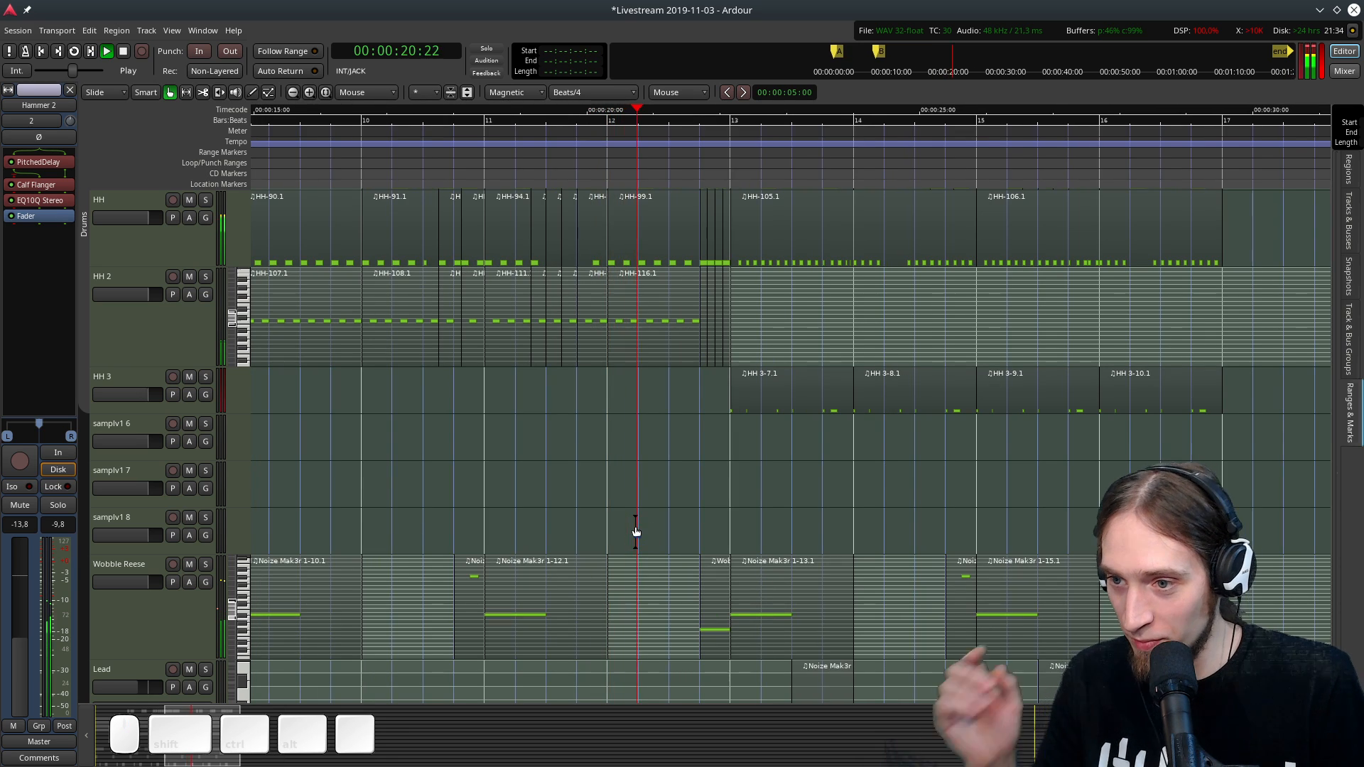
pyautogui.scroll(-5, 635, 532)
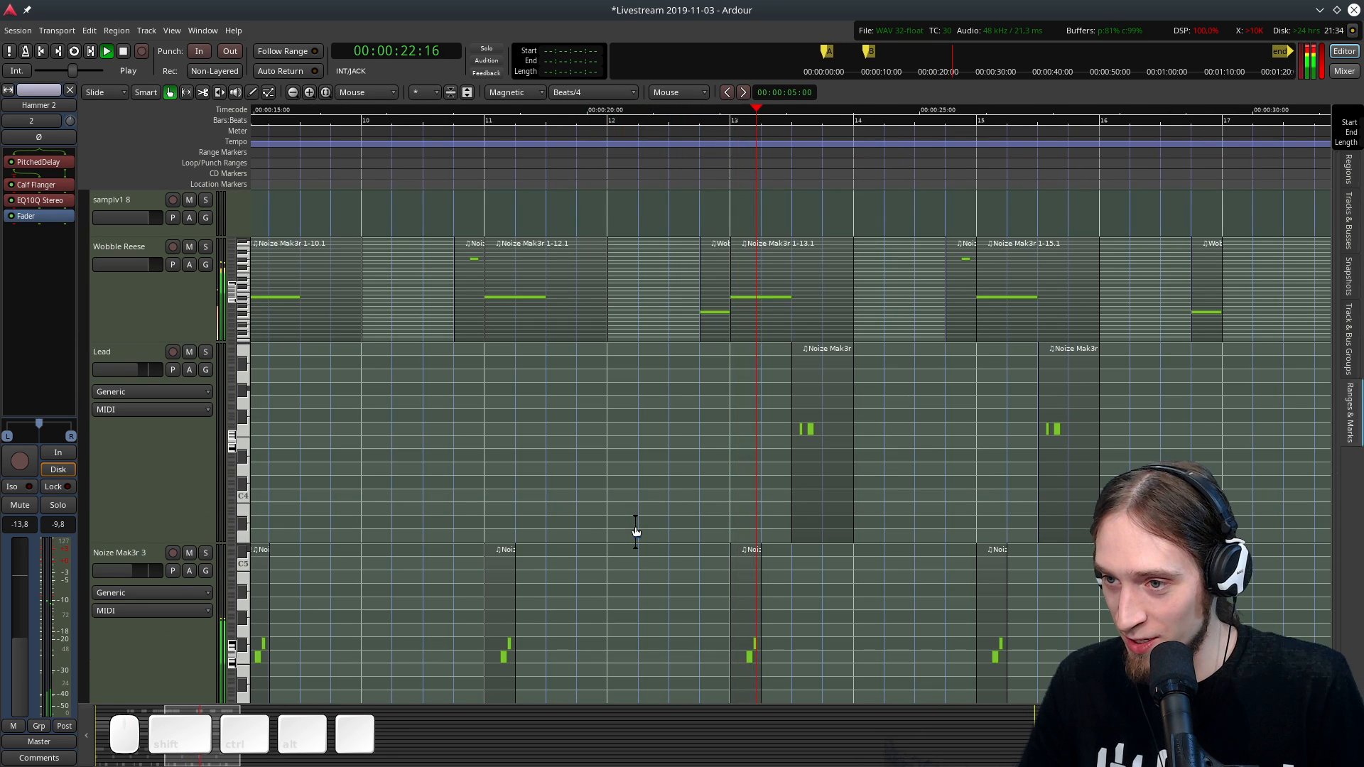
pyautogui.scroll(10, 635, 525)
# Copy the Coconut Cheese region after bar 13 on the Audio track to bar 11 on the Hammer 2 track.
pyautogui.press('space')
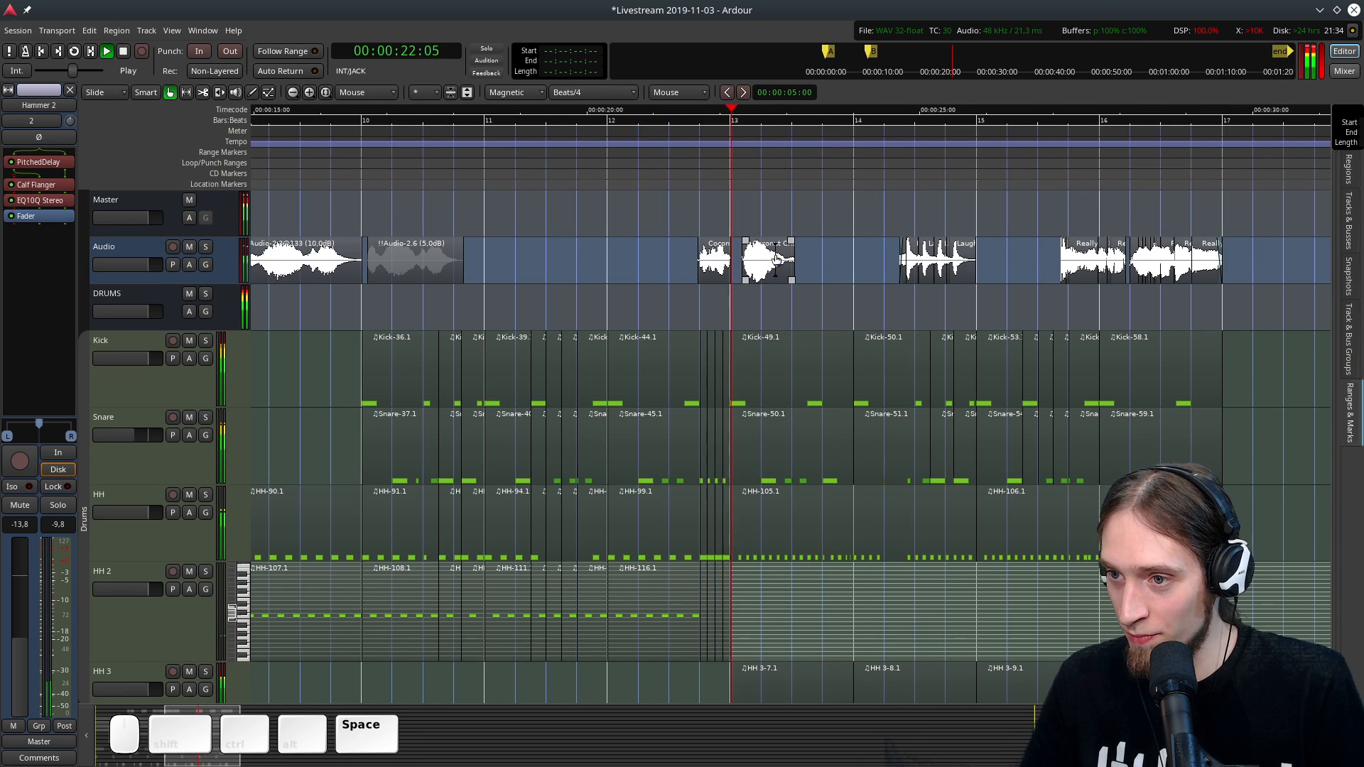
pyautogui.moveTo(776, 259); pyautogui.dragTo(519, 408)
pyautogui.scroll(-2, 520, 408)
pyautogui.scroll(2, 521, 407)
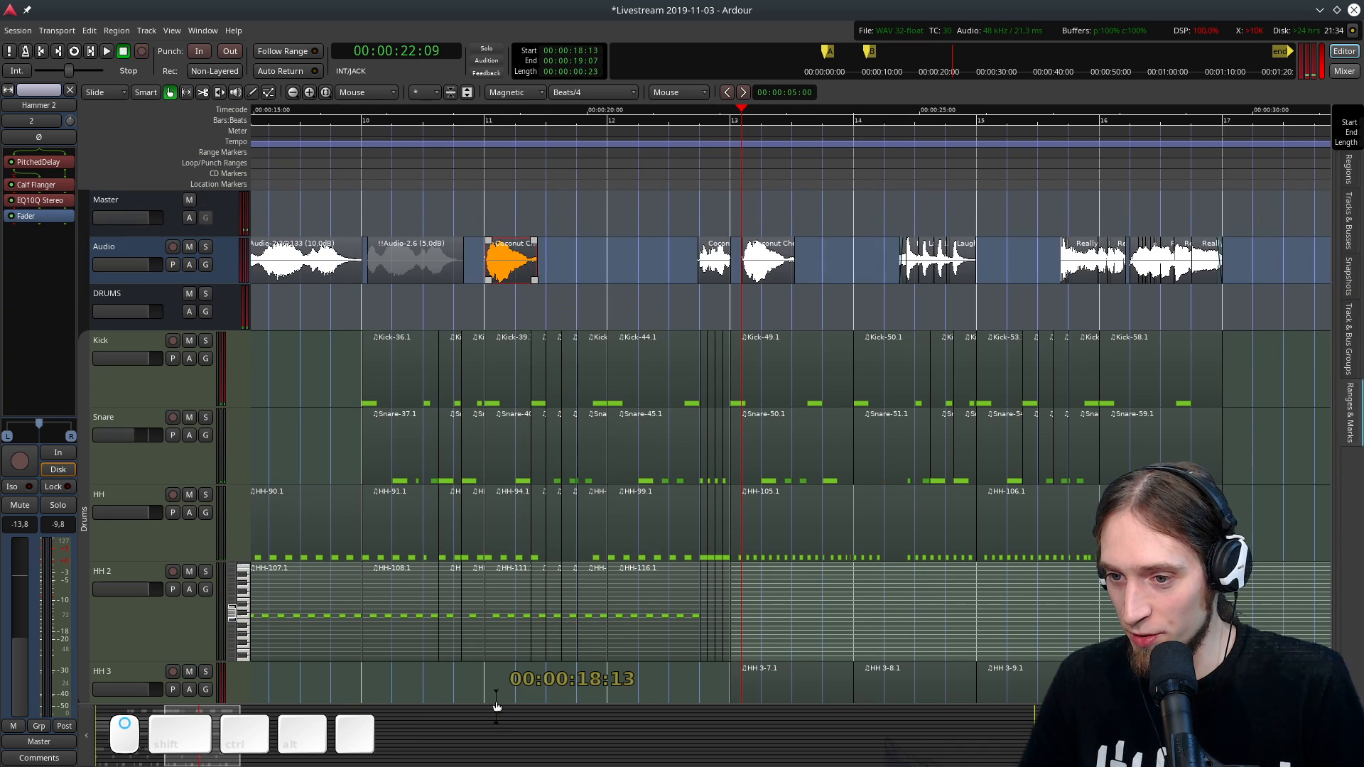
pyautogui.moveTo(496, 700); pyautogui.dragTo(496, 713)
pyautogui.moveTo(500, 621); pyautogui.dragTo(679, 717)
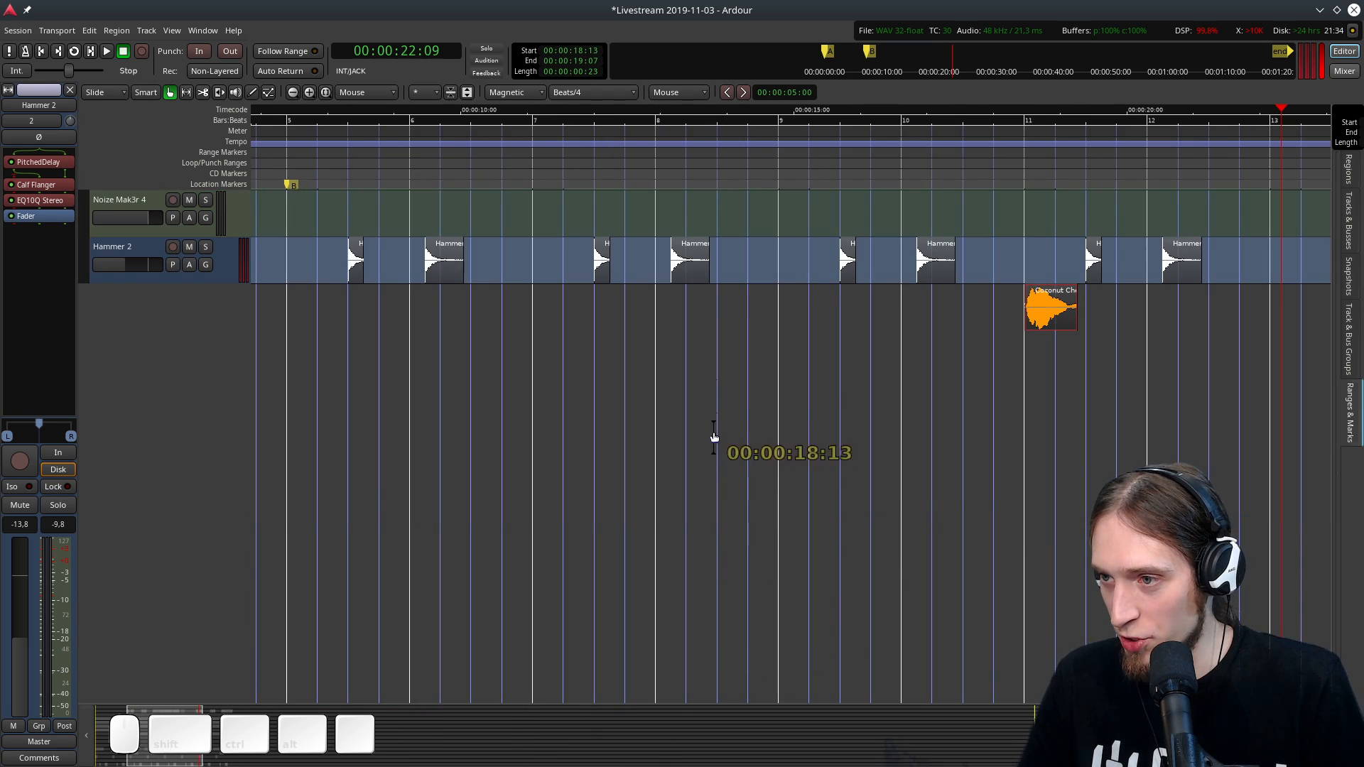
pyautogui.moveTo(739, 287); pyautogui.dragTo(738, 259)
# Play back the Coconut Cheese region on the Hammer 2 track around bar 11.
pyautogui.press('space')
pyautogui.keyDown('ctrl'); pyautogui.scroll(2, 1191, 288); pyautogui.keyUp('ctrl')
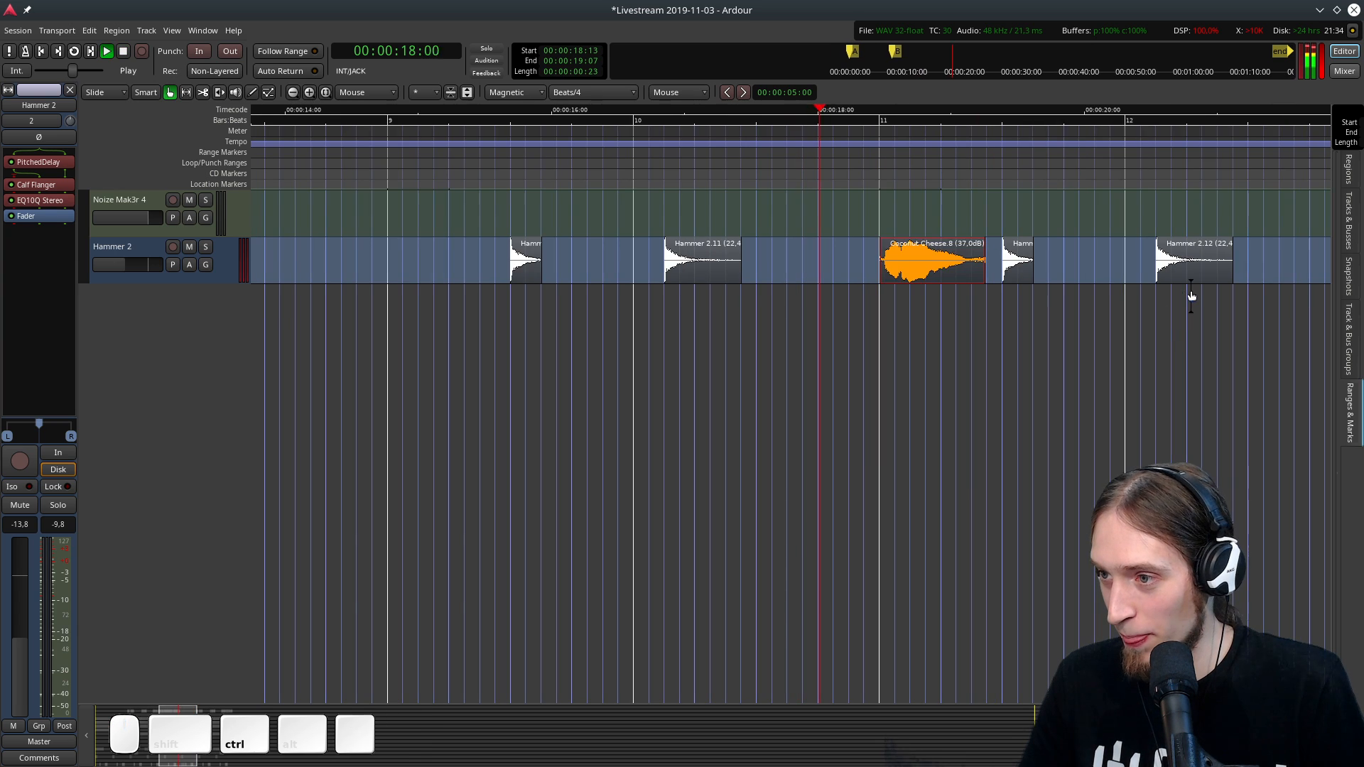
pyautogui.keyDown('ctrl'); pyautogui.scroll(-2, 701, 280); pyautogui.keyUp('ctrl')
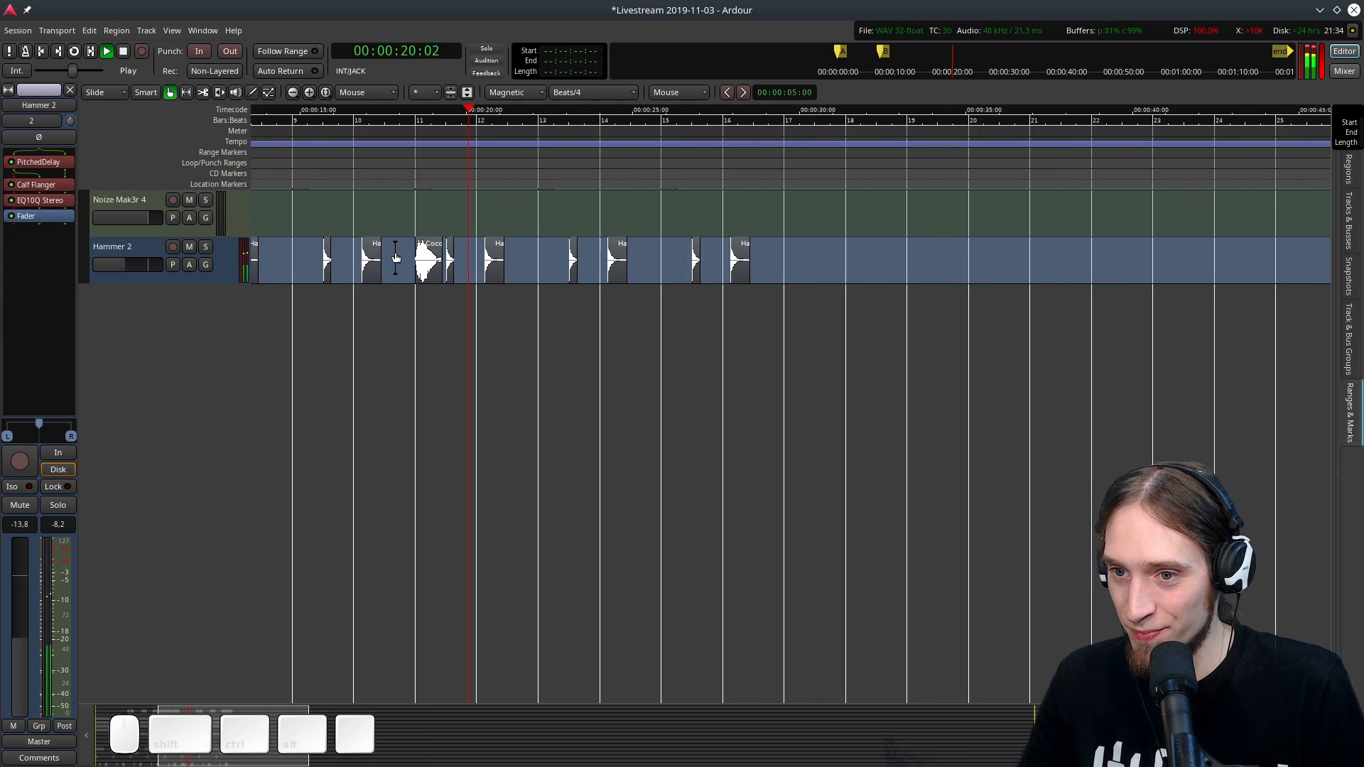
pyautogui.scroll(3, 503, 164)
pyautogui.press('space')
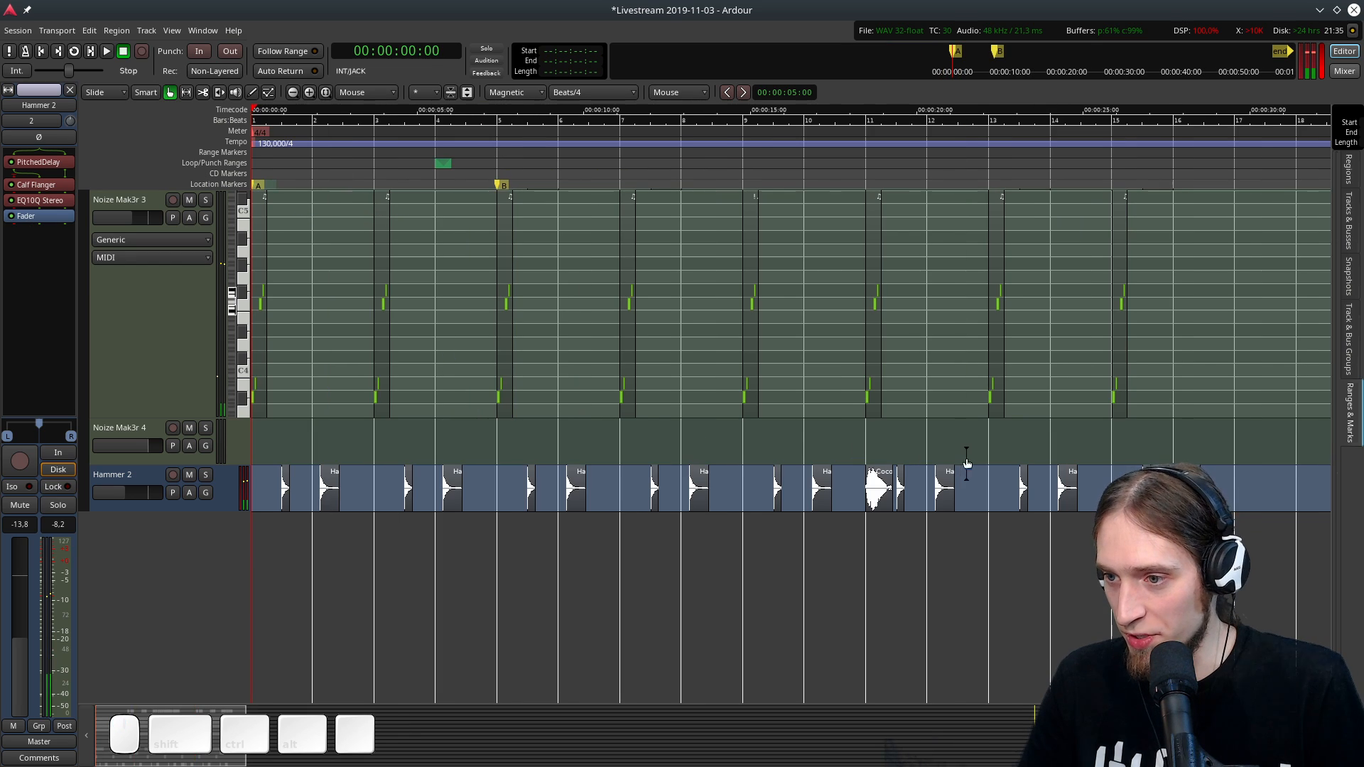
# Move the Coconut Cheese region on the Hammer 2 track to bar 5 and play it there.
pyautogui.moveTo(876, 490); pyautogui.dragTo(561, 488)
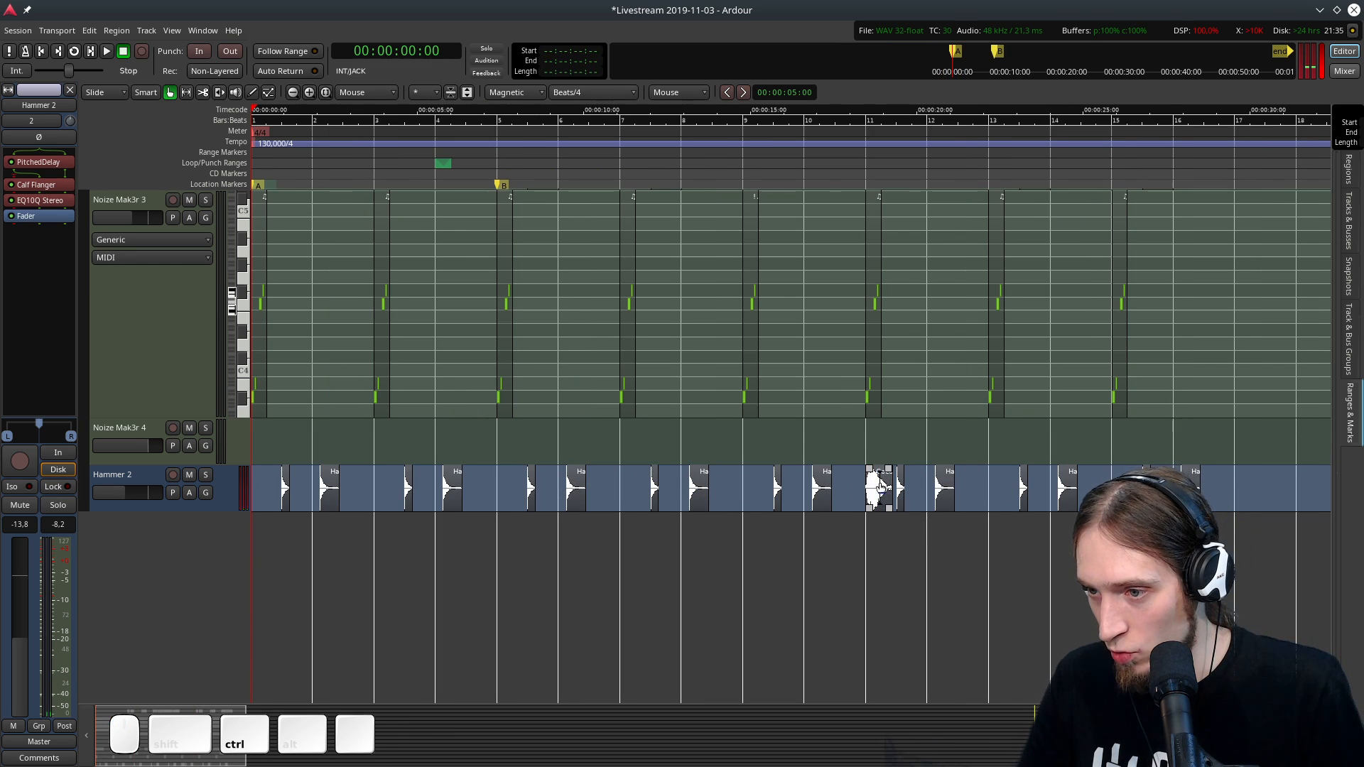
pyautogui.moveTo(881, 486); pyautogui.dragTo(519, 488)
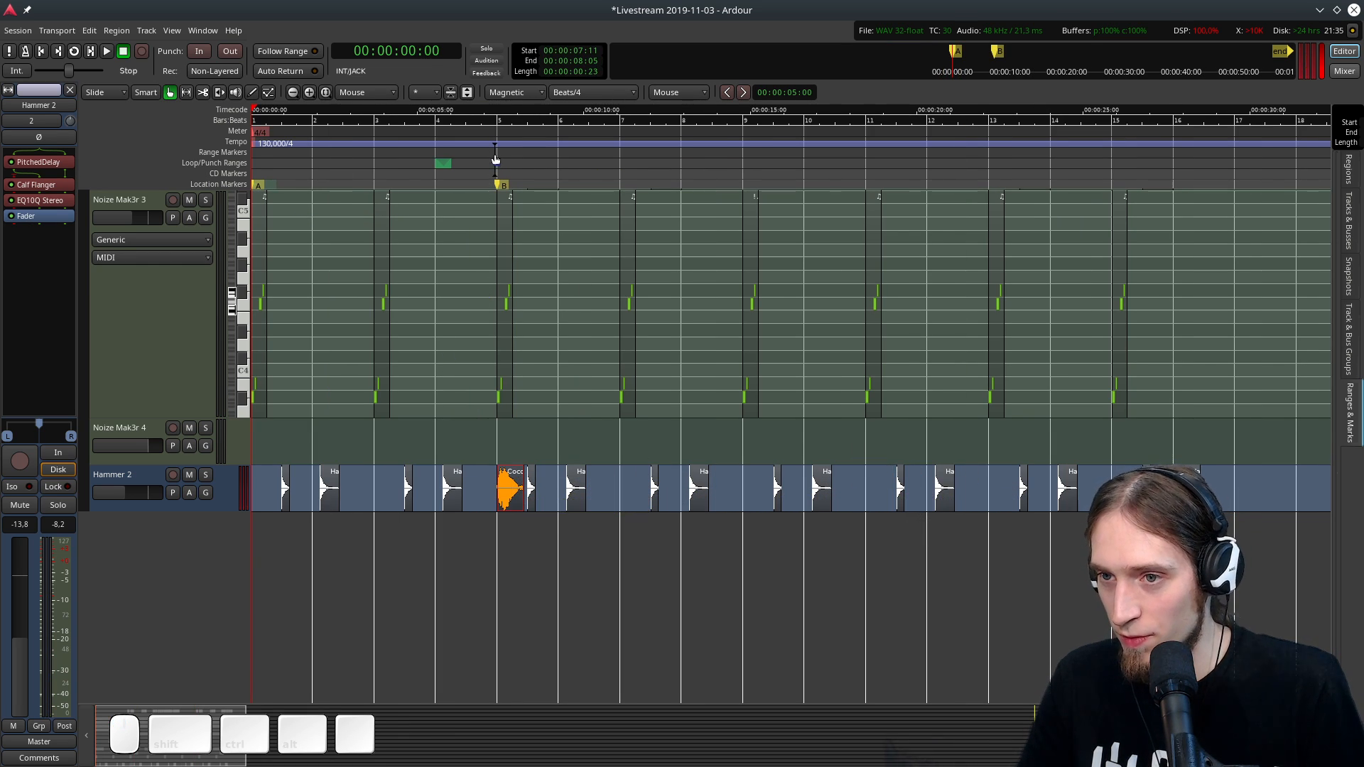
pyautogui.press('space')
# Add a location marker at bar 9 and name it C.
pyautogui.scroll(5, 544, 531)
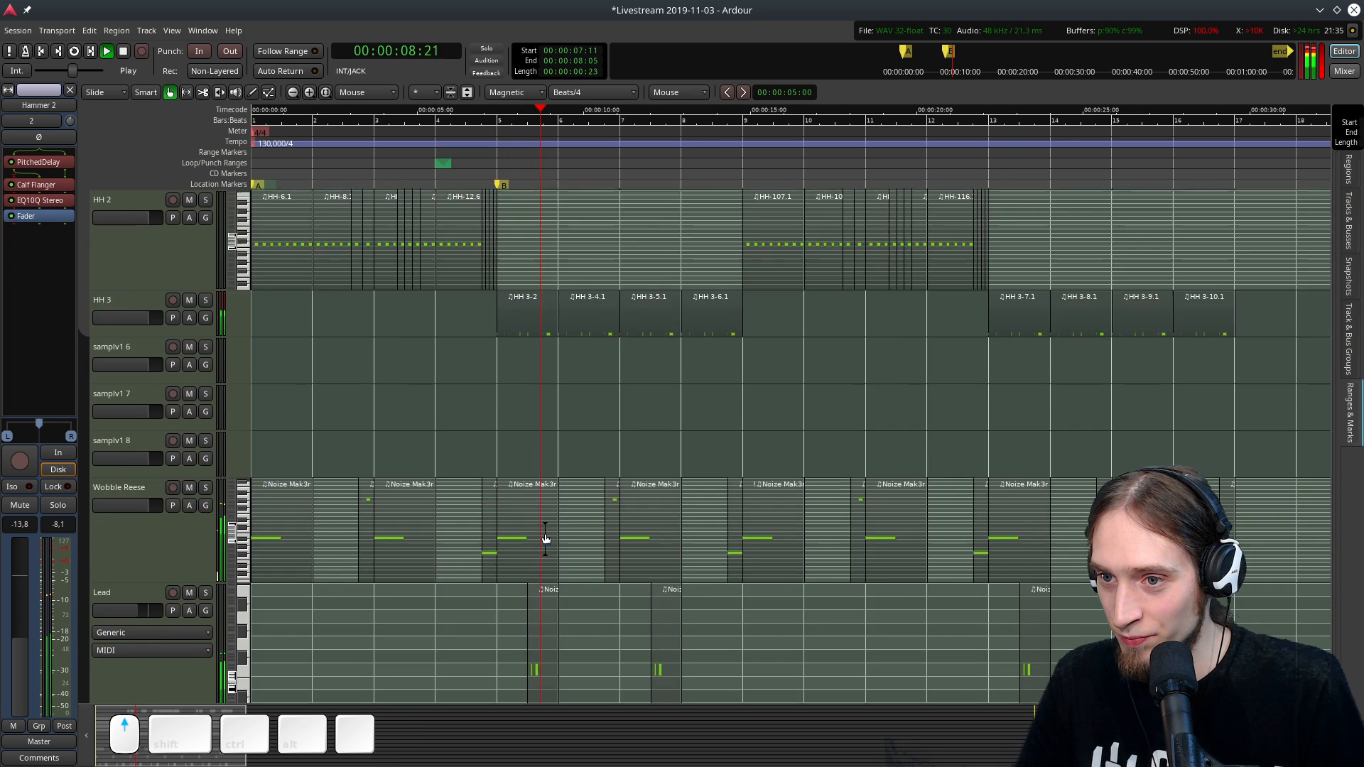
pyautogui.scroll(5, 544, 531)
pyautogui.keyDown('ctrl'); pyautogui.click(743, 184); pyautogui.keyUp('ctrl')
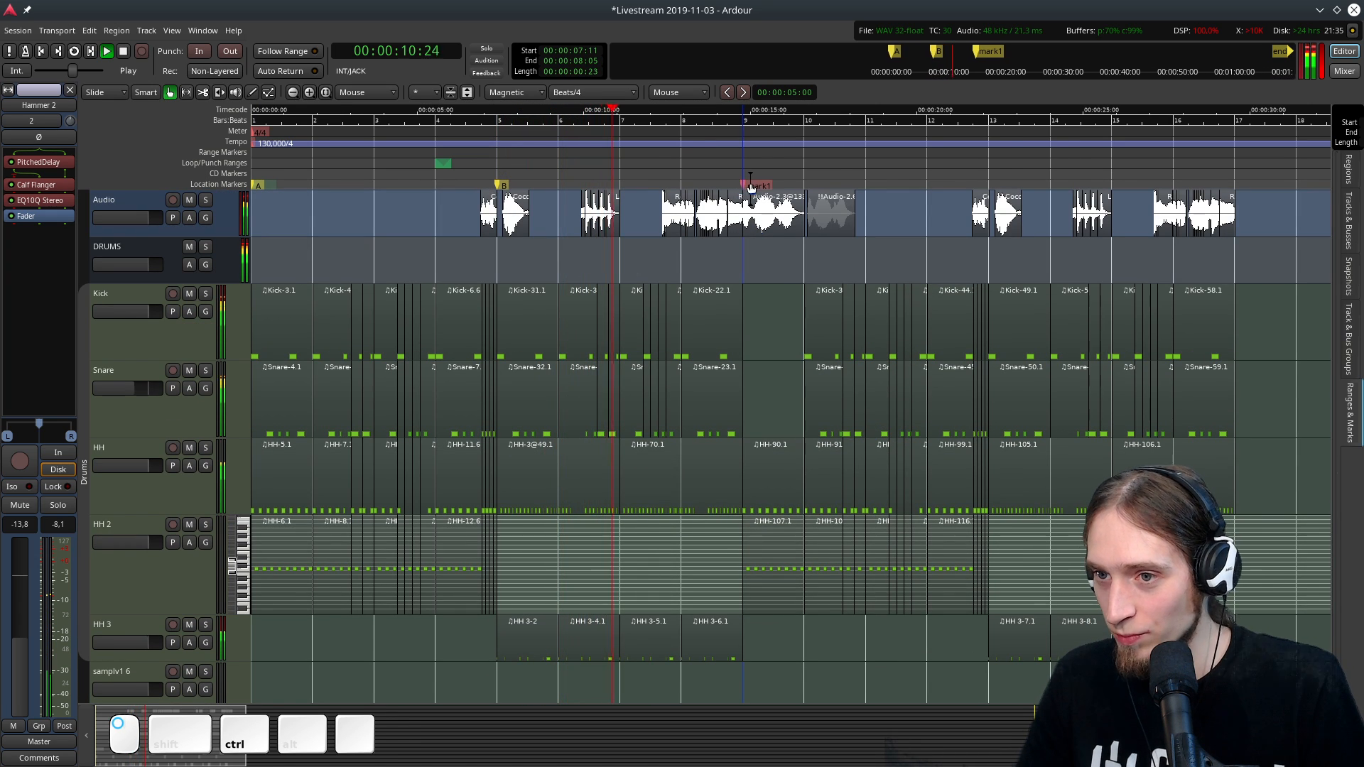
pyautogui.write('C')
pyautogui.press('Return')
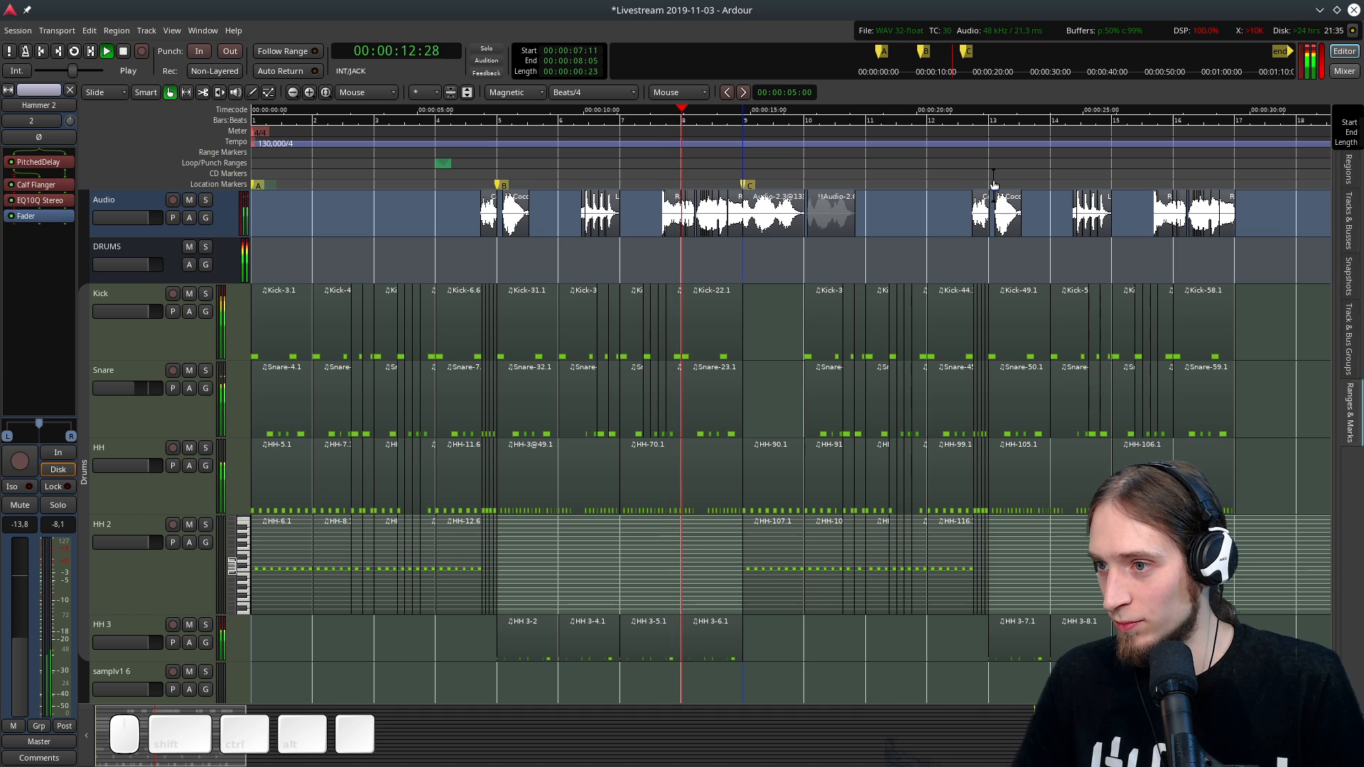
# Add a location marker at bar 13 and name it D.
pyautogui.keyDown('ctrl'); pyautogui.click(989, 184); pyautogui.keyUp('ctrl')
pyautogui.write('D')
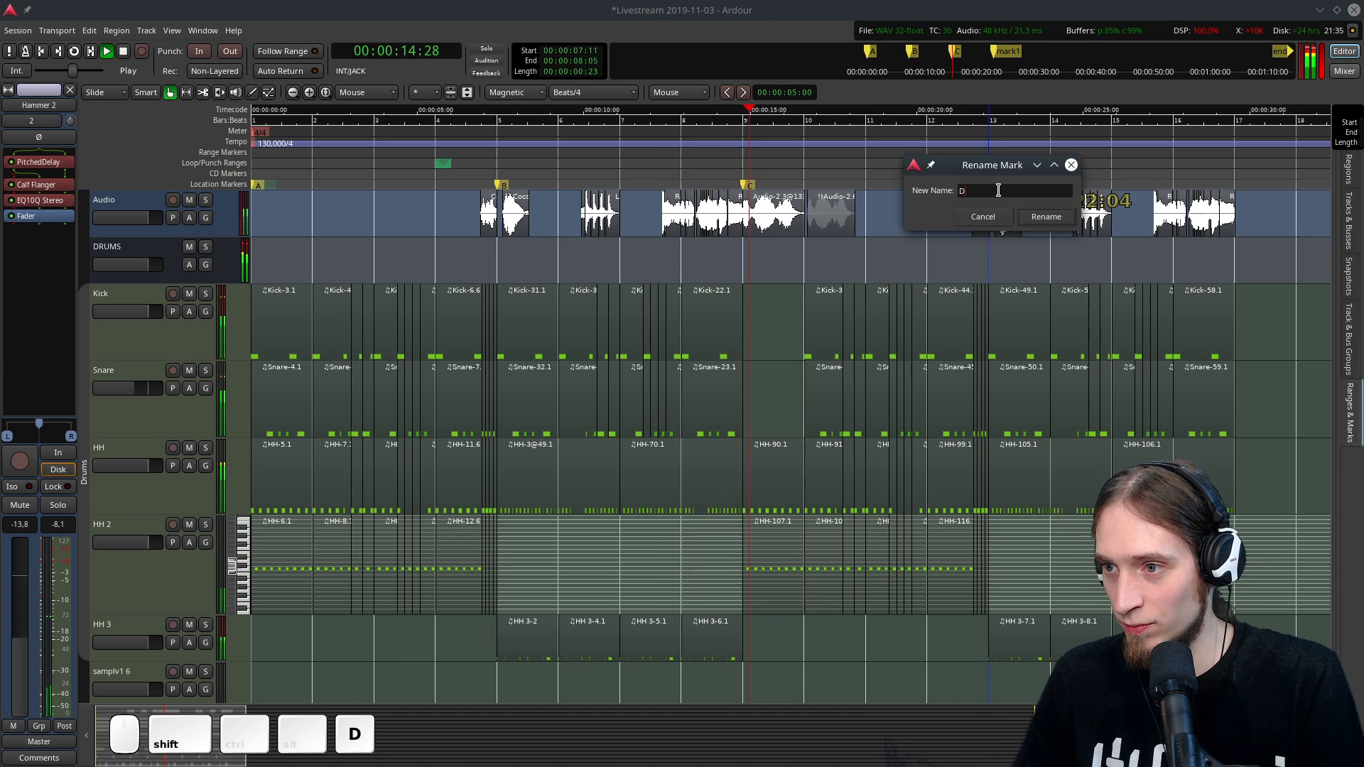
pyautogui.press('Return')
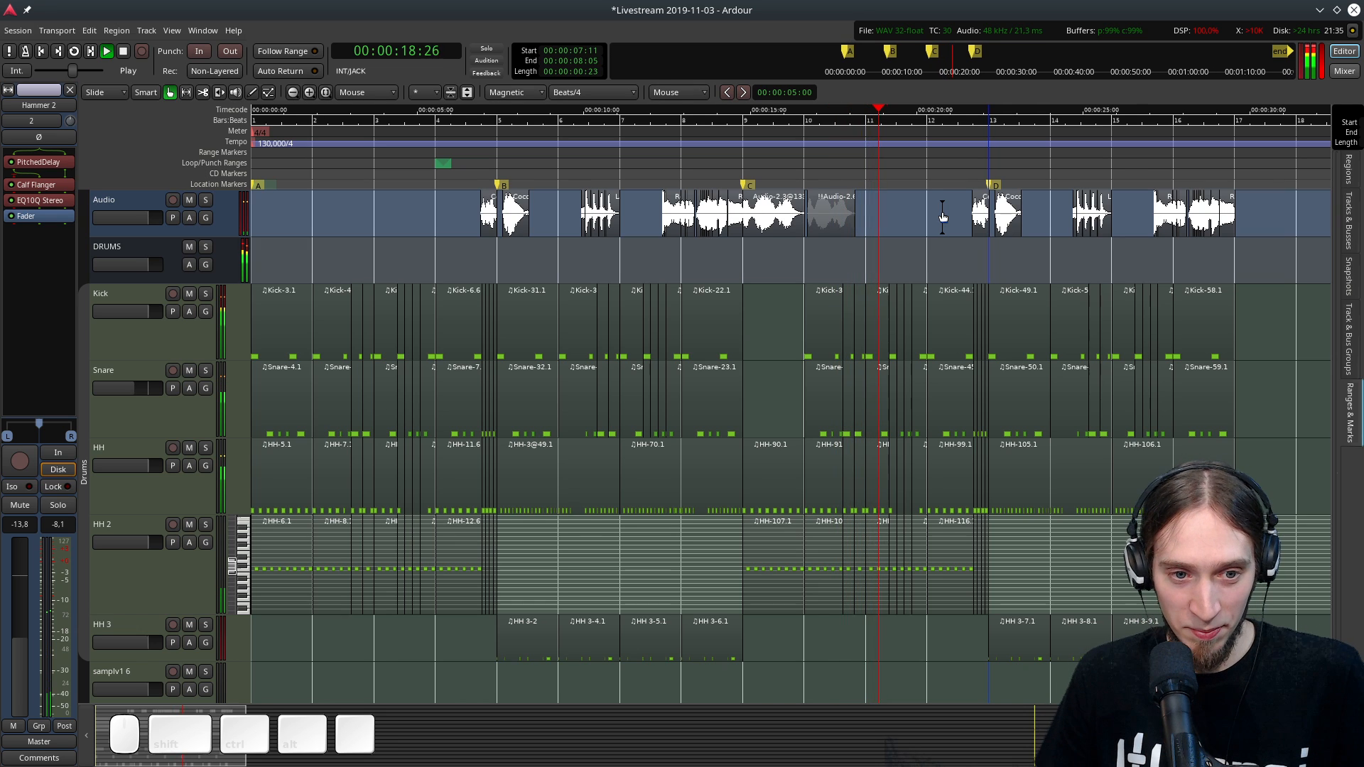
# Record a new vocal take on the Audio track, starting shortly before bar 12.
pyautogui.press('g')
pyautogui.keyDown('ctrl'); pyautogui.scroll(2, 1115, 568); pyautogui.keyUp('ctrl')
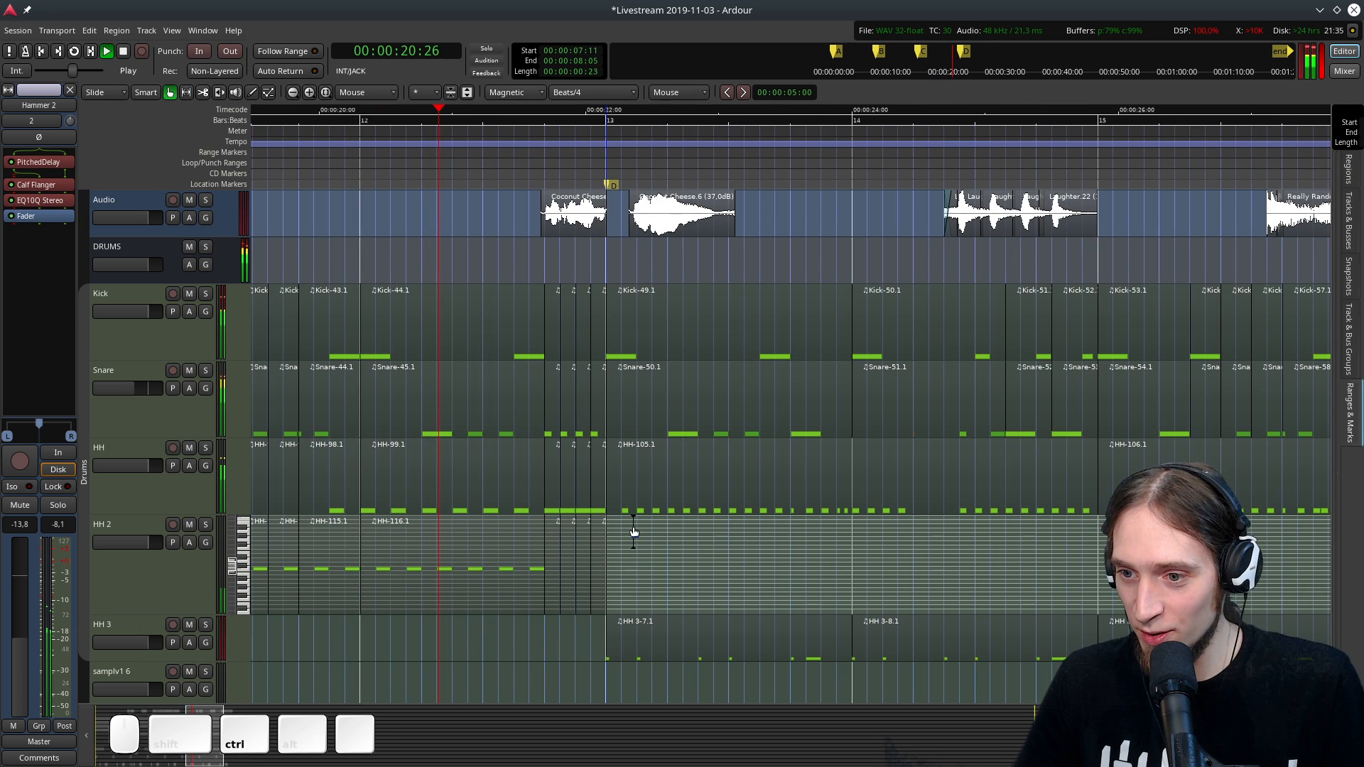
pyautogui.scroll(-1, 633, 525)
pyautogui.press('space')
pyautogui.scroll(2, 546, 394)
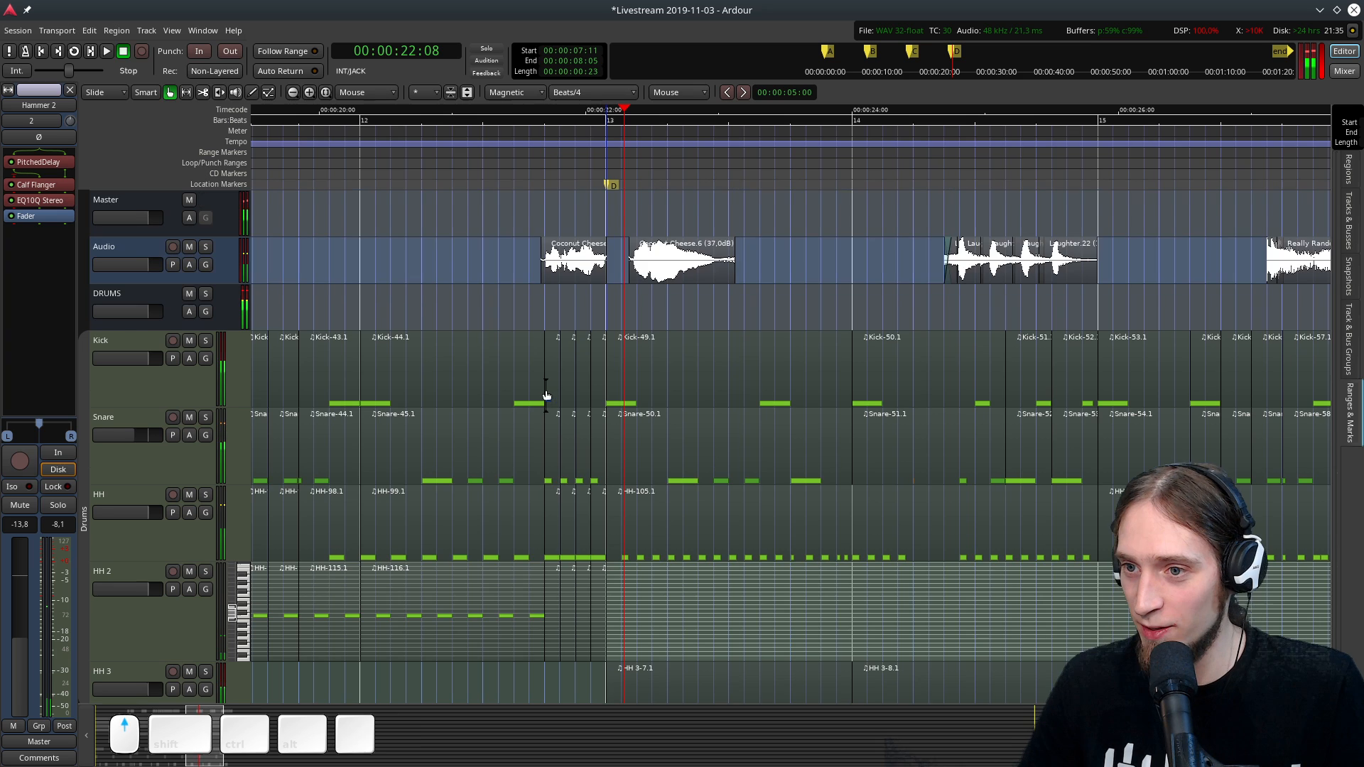
pyautogui.click(291, 168)
pyautogui.hotkey('shift', 'space')
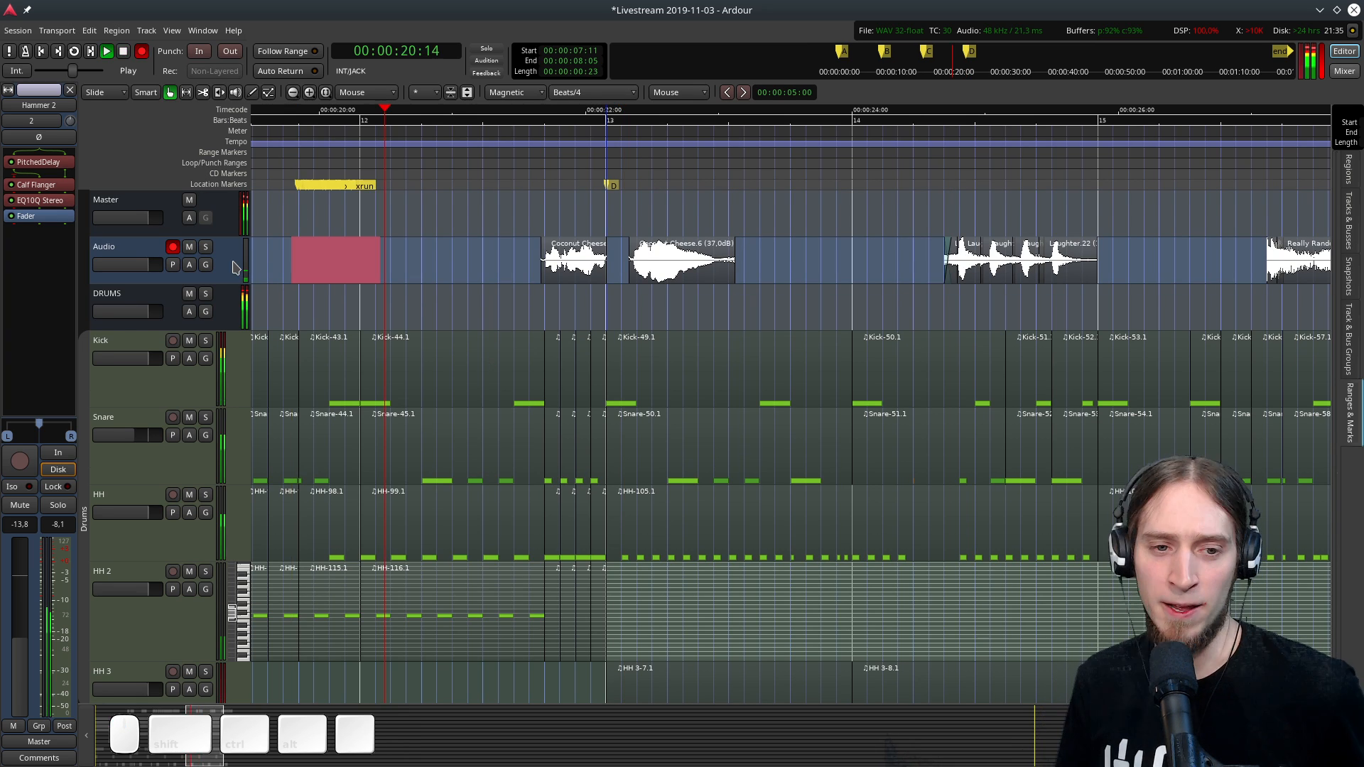
pyautogui.press('space')
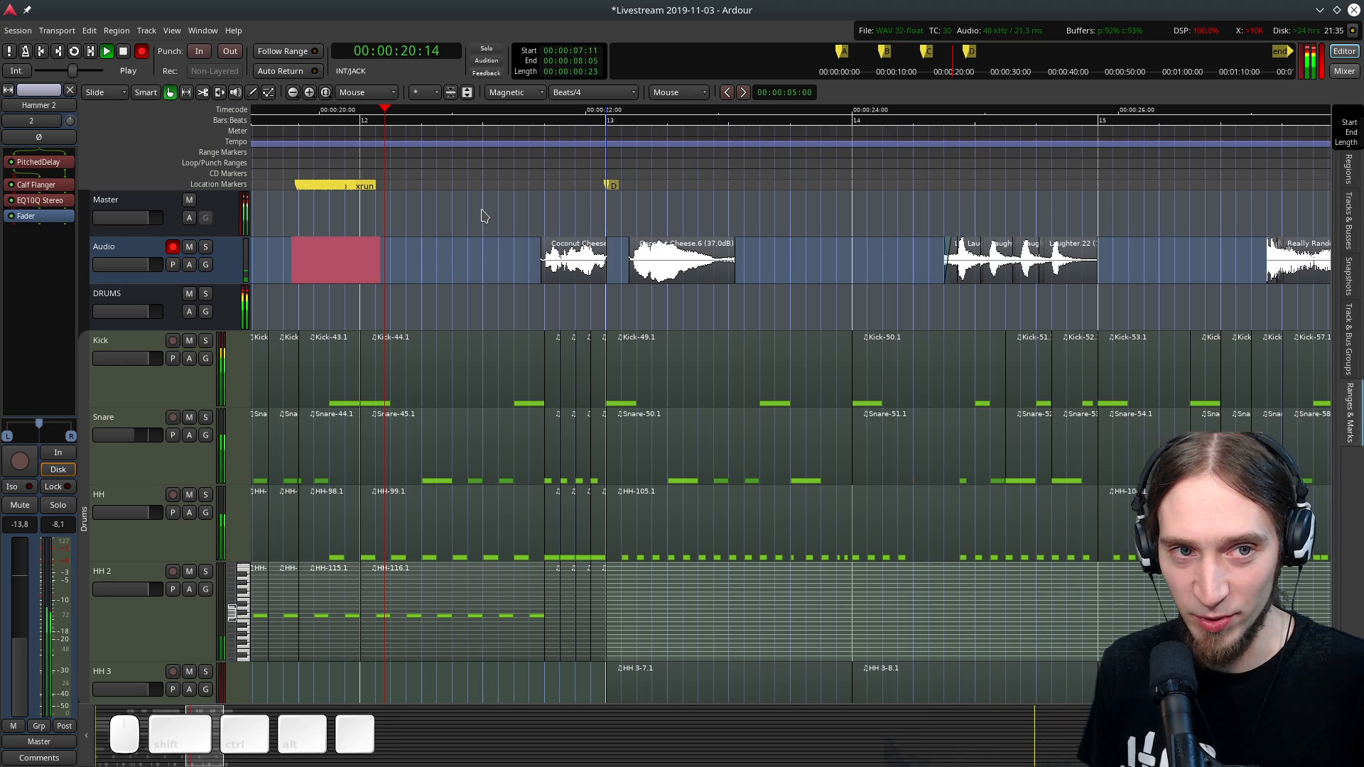
pyautogui.moveTo(591, 2); pyautogui.dragTo(632, 274)
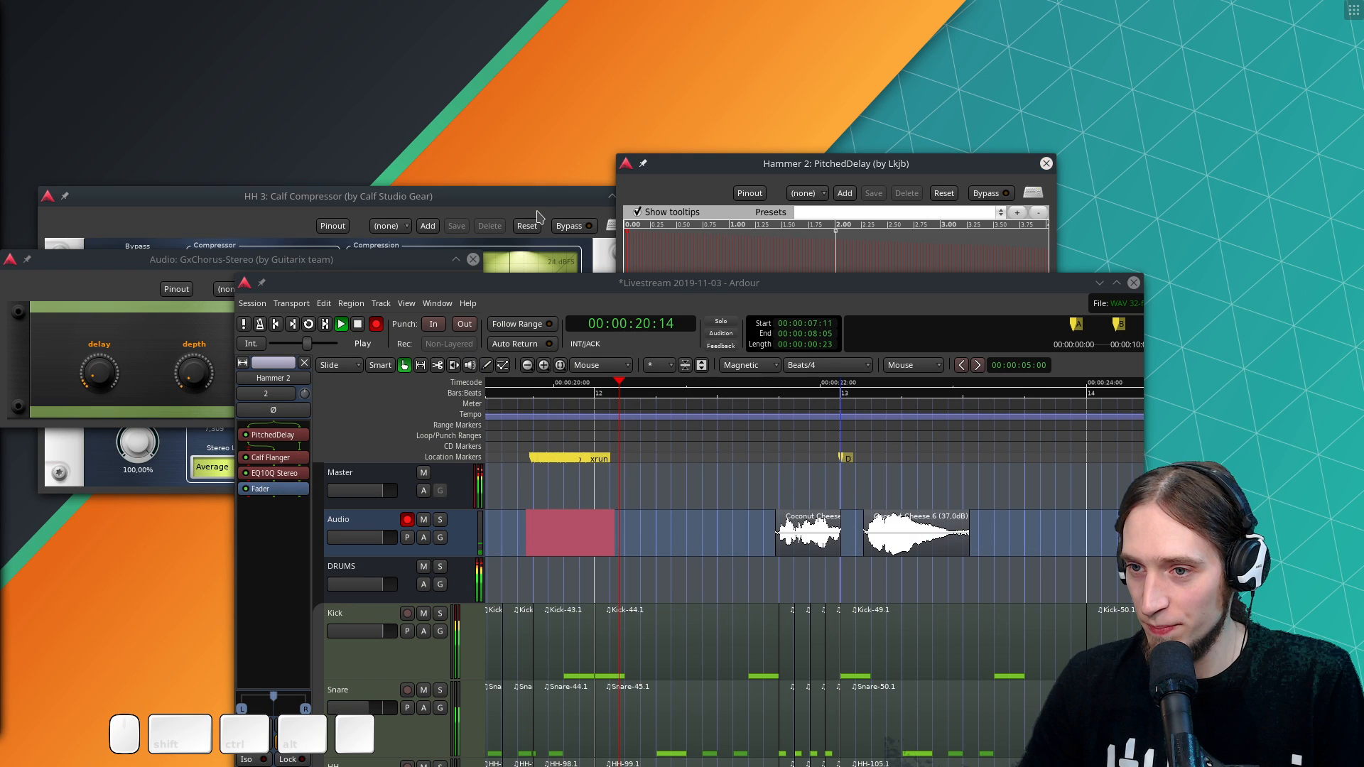
pyautogui.doubleClick(551, 283)
pyautogui.moveTo(533, 132)
pyautogui.mouseDown()
pyautogui.moveTo(514, 186)
pyautogui.moveTo(999, 359)
pyautogui.moveTo(966, 635)
pyautogui.mouseUp()
pyautogui.click(381, 462)
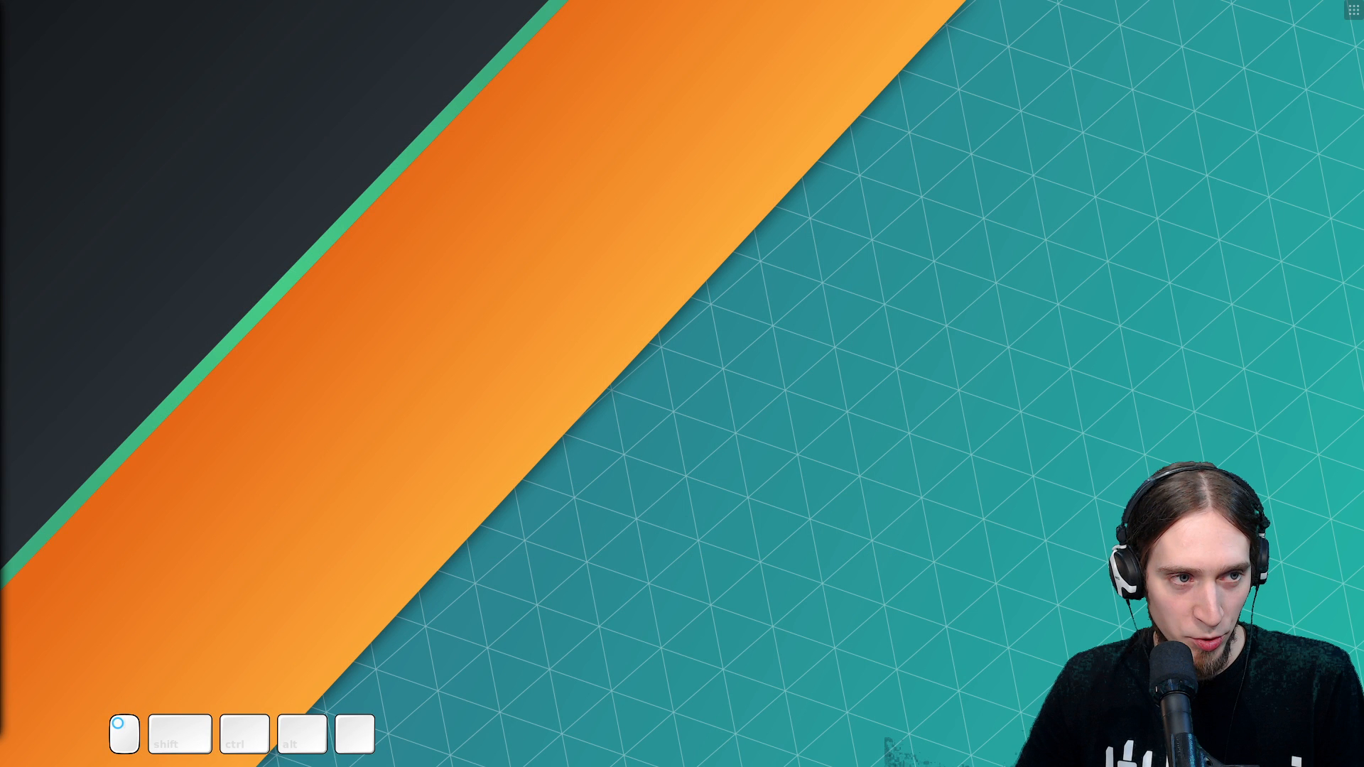
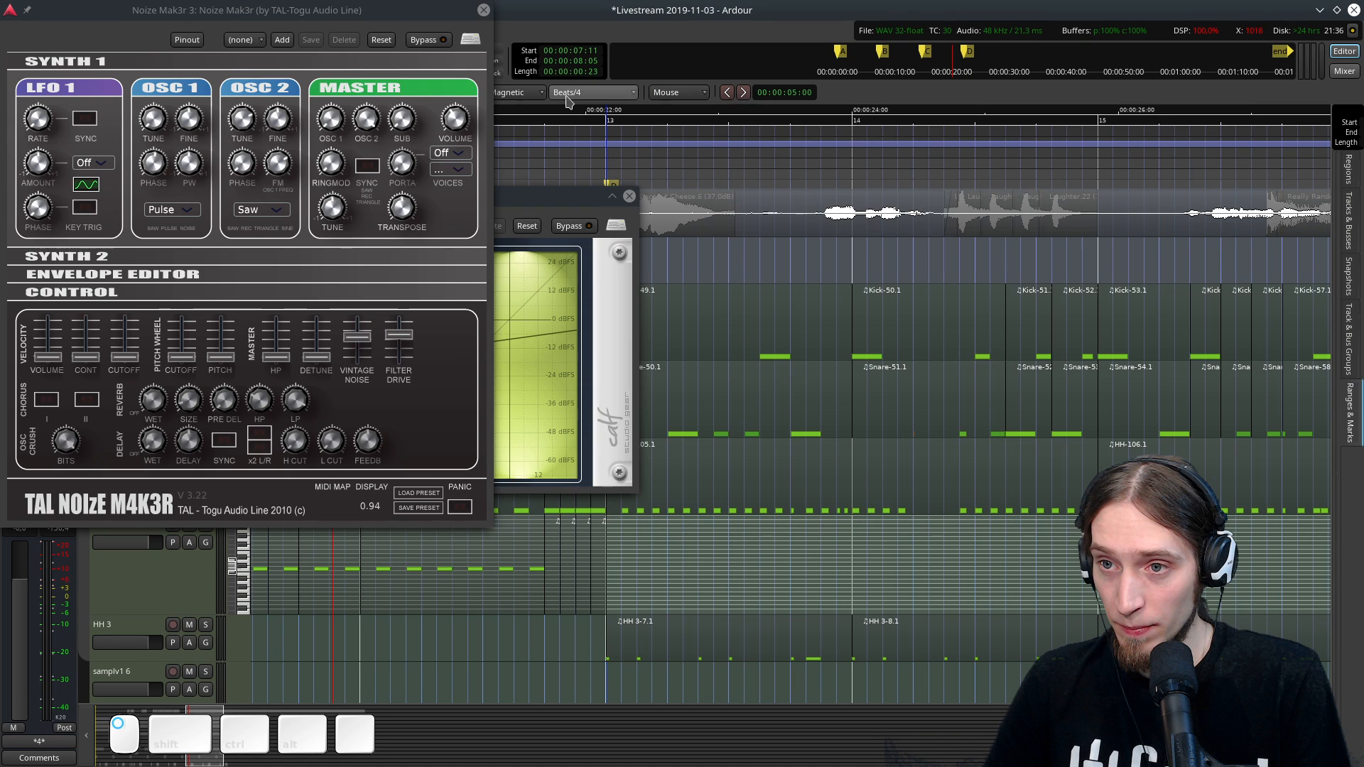
# Bring the arrangement back to the front and close the leftover Calf Compressor and GxChorus-Stereo plugin windows.
pyautogui.click(568, 101)
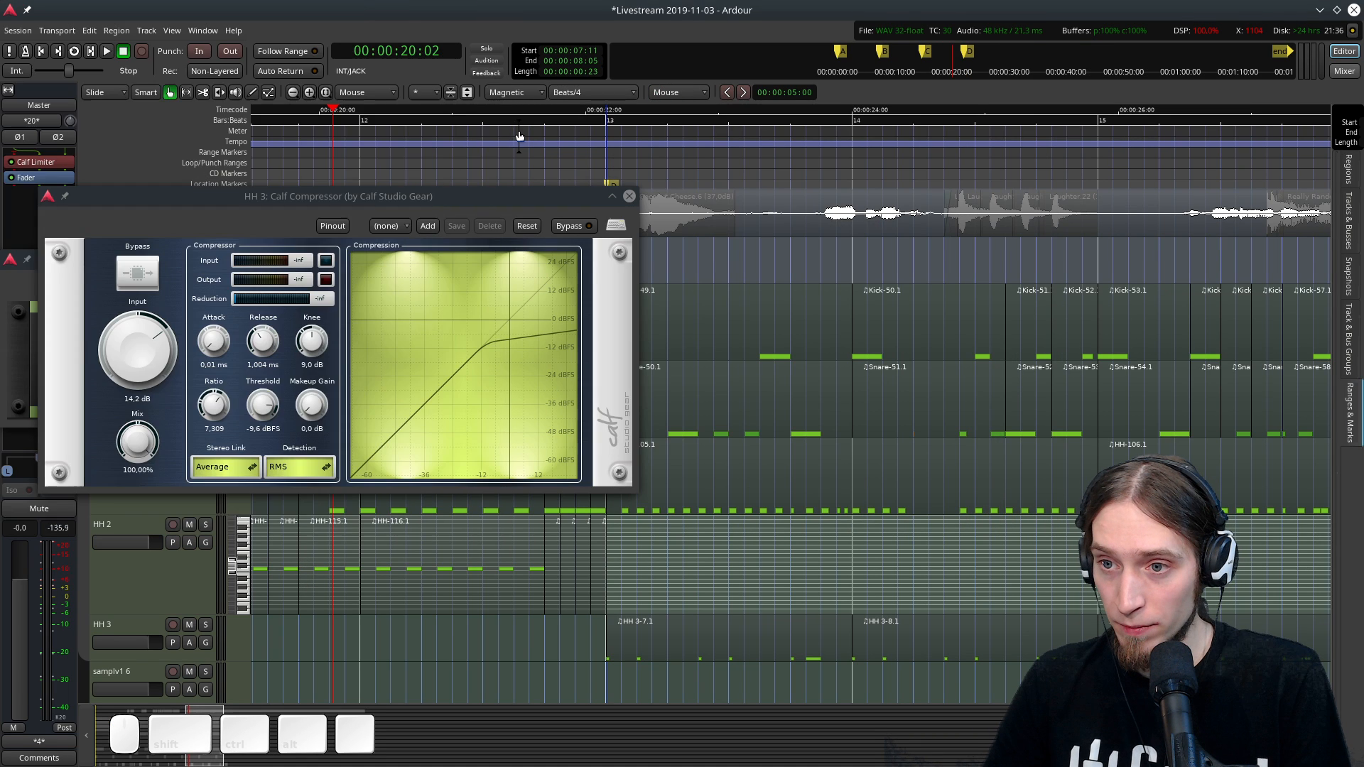
pyautogui.click(628, 196)
pyautogui.scroll(-2, 505, 298)
pyautogui.click(473, 259)
pyautogui.scroll(-2, 474, 257)
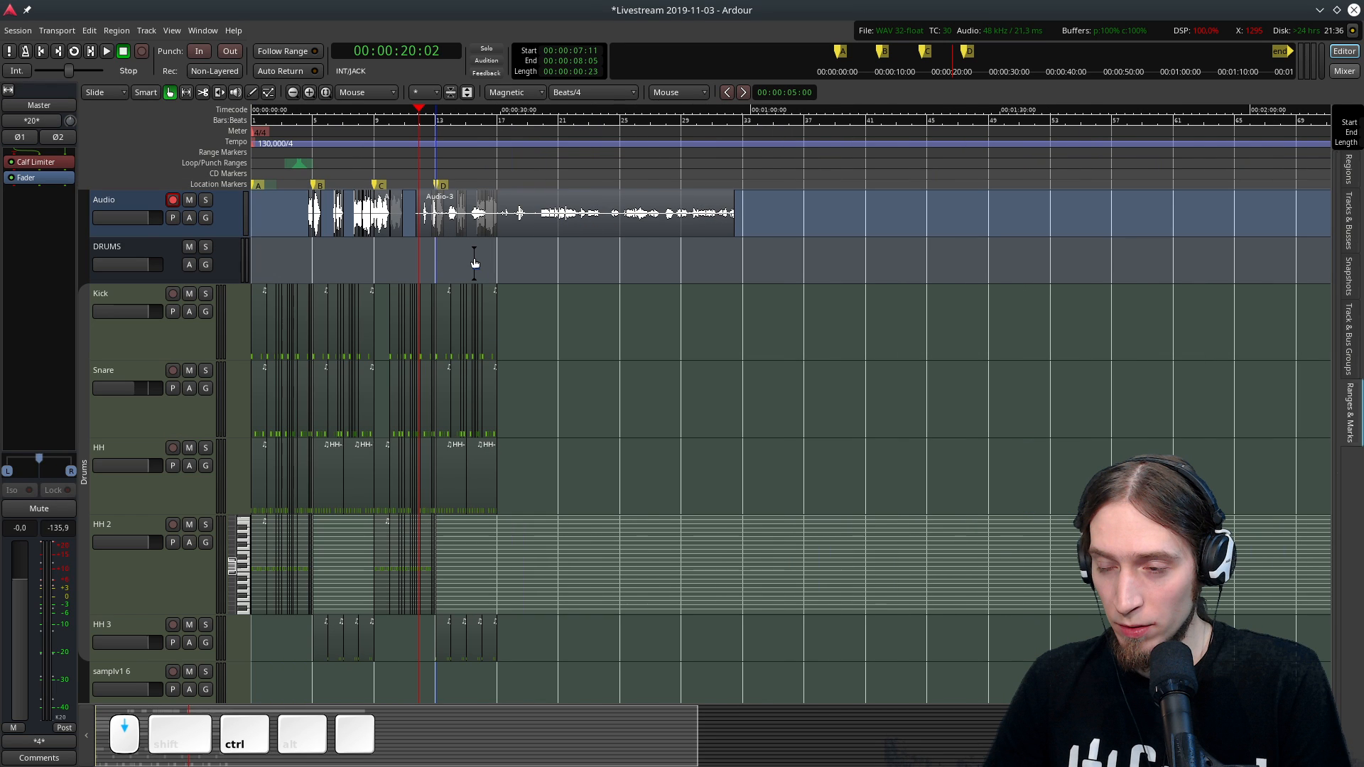
# Play back the new recording on the Audio track around bars 12 and 13.
pyautogui.press('space')
pyautogui.scroll(2, 464, 223)
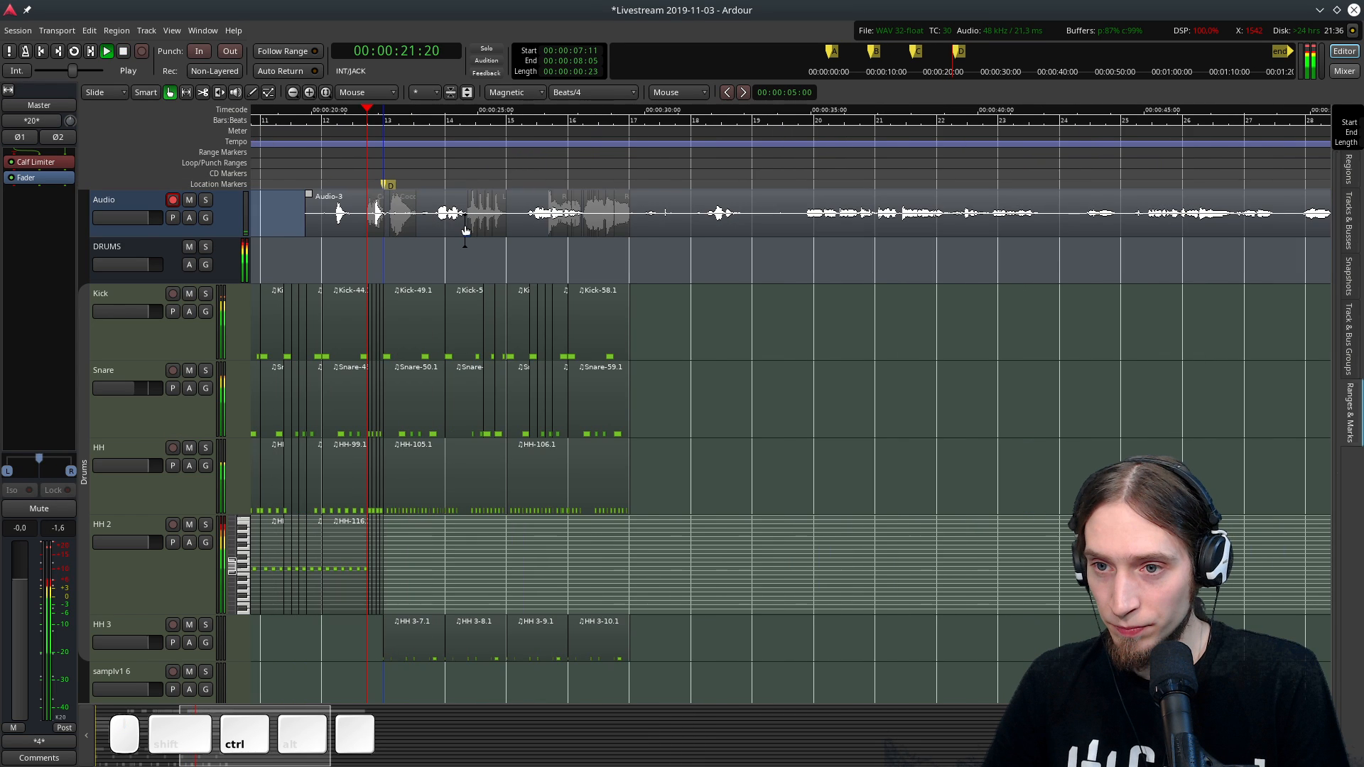
pyautogui.click(465, 223)
pyautogui.moveTo(324, 130); pyautogui.dragTo(425, 130)
pyautogui.scroll(3, 321, 130)
pyautogui.press('space')
pyautogui.press('space')
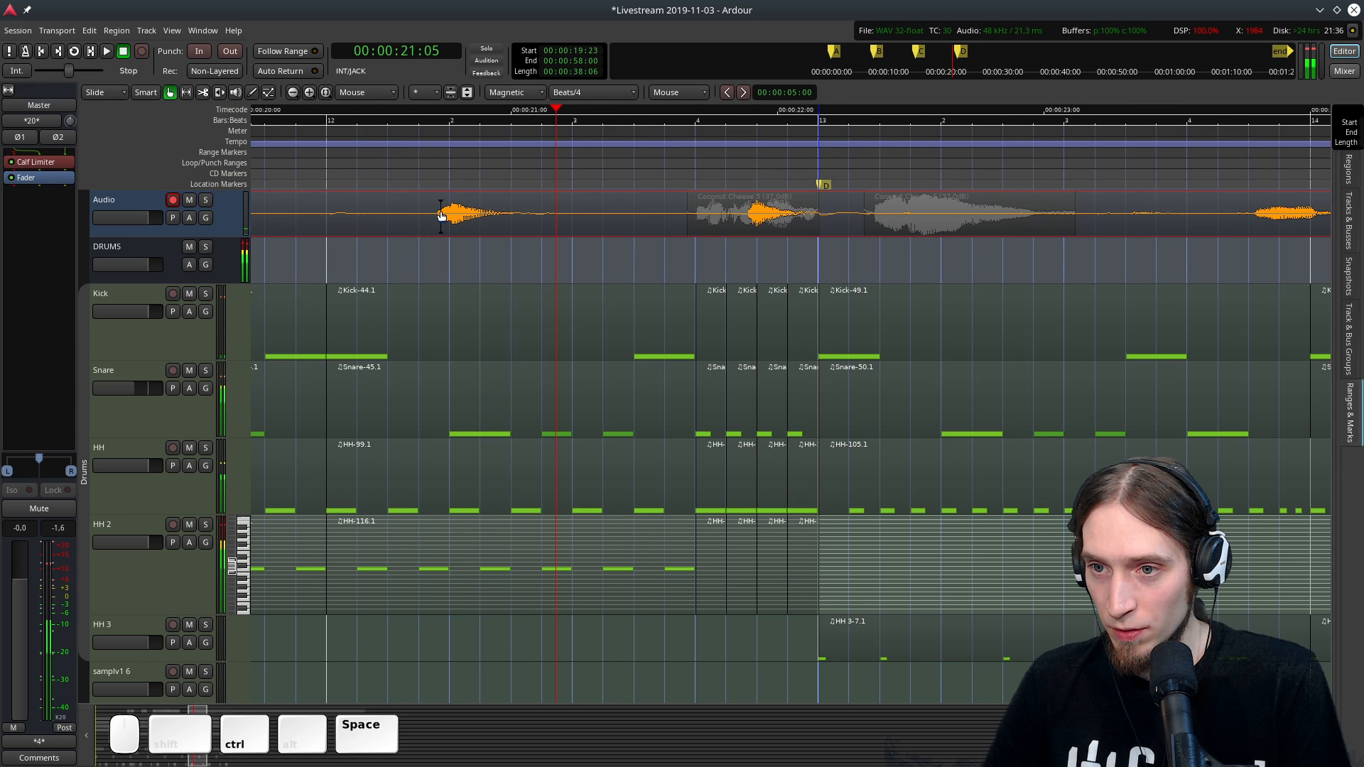
# Split the new recording just before its first sound after bar 12 and delete the part ahead of it.
pyautogui.press('s')
pyautogui.click(318, 213)
pyautogui.keyDown('shift'); pyautogui.rightClick(318, 214); pyautogui.keyUp('shift')
pyautogui.click(744, 214)
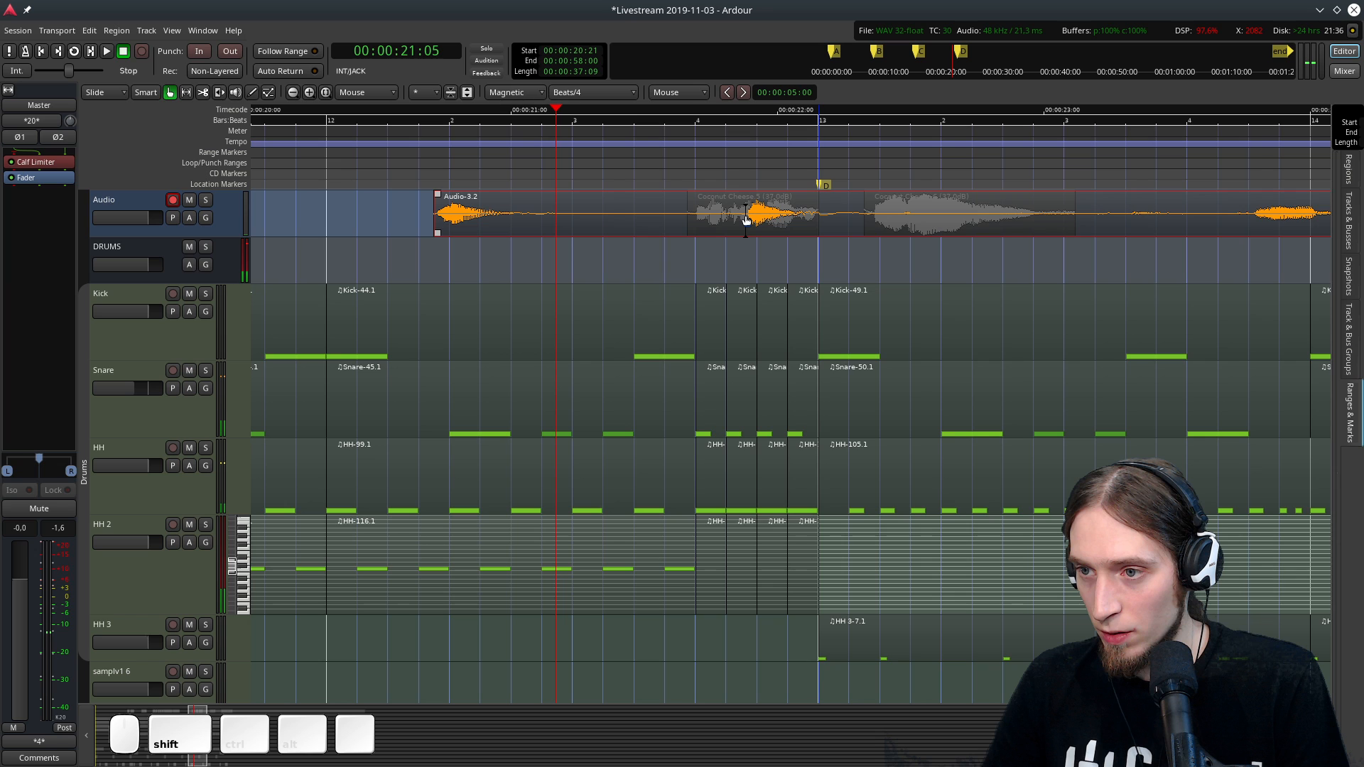
# Split the recording before its second sound and at bar 13, and move the remainder to start at 00:00:36:27.
pyautogui.press('s')
pyautogui.click(821, 216)
pyautogui.press('s')
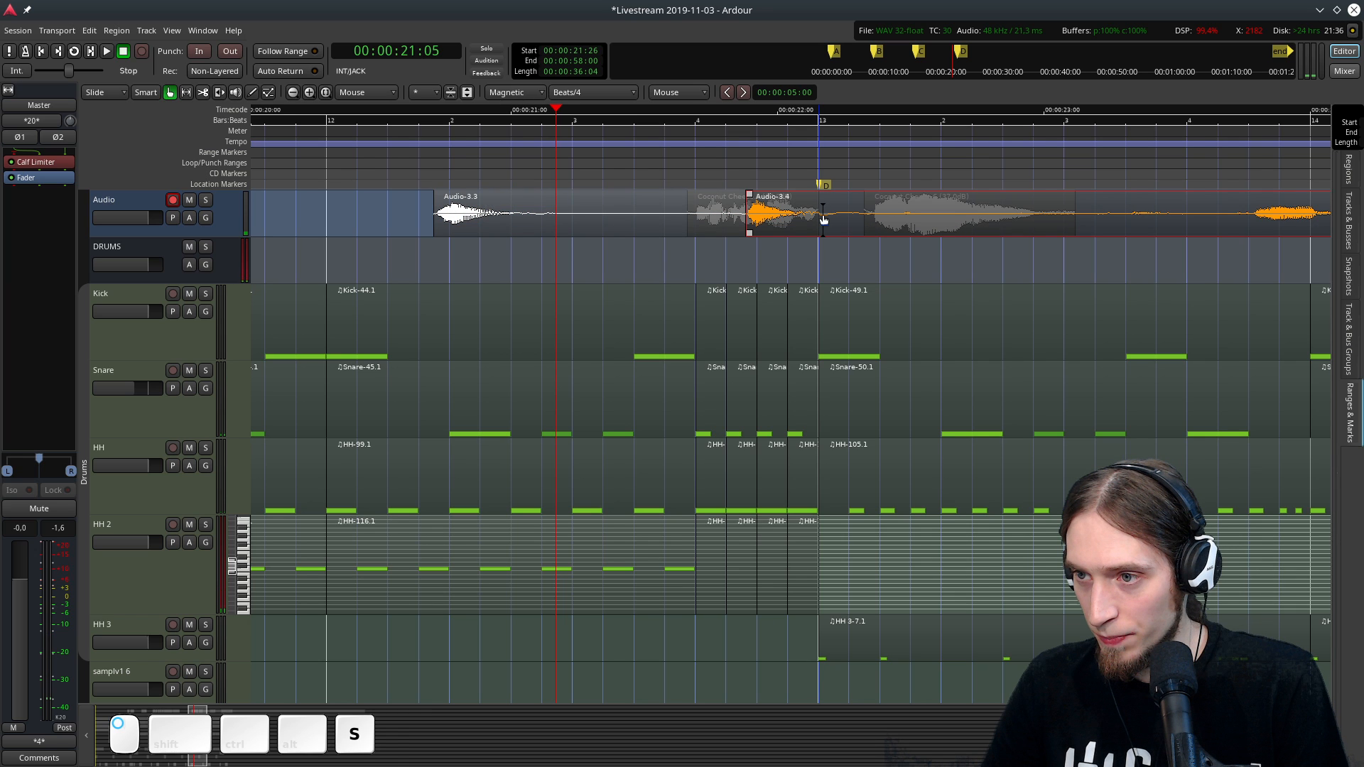
pyautogui.keyDown('ctrl'); pyautogui.scroll(-4, 821, 216); pyautogui.keyUp('ctrl')
pyautogui.moveTo(791, 215); pyautogui.dragTo(909, 215)
pyautogui.keyDown('ctrl'); pyautogui.scroll(2, 619, 215); pyautogui.keyUp('ctrl')
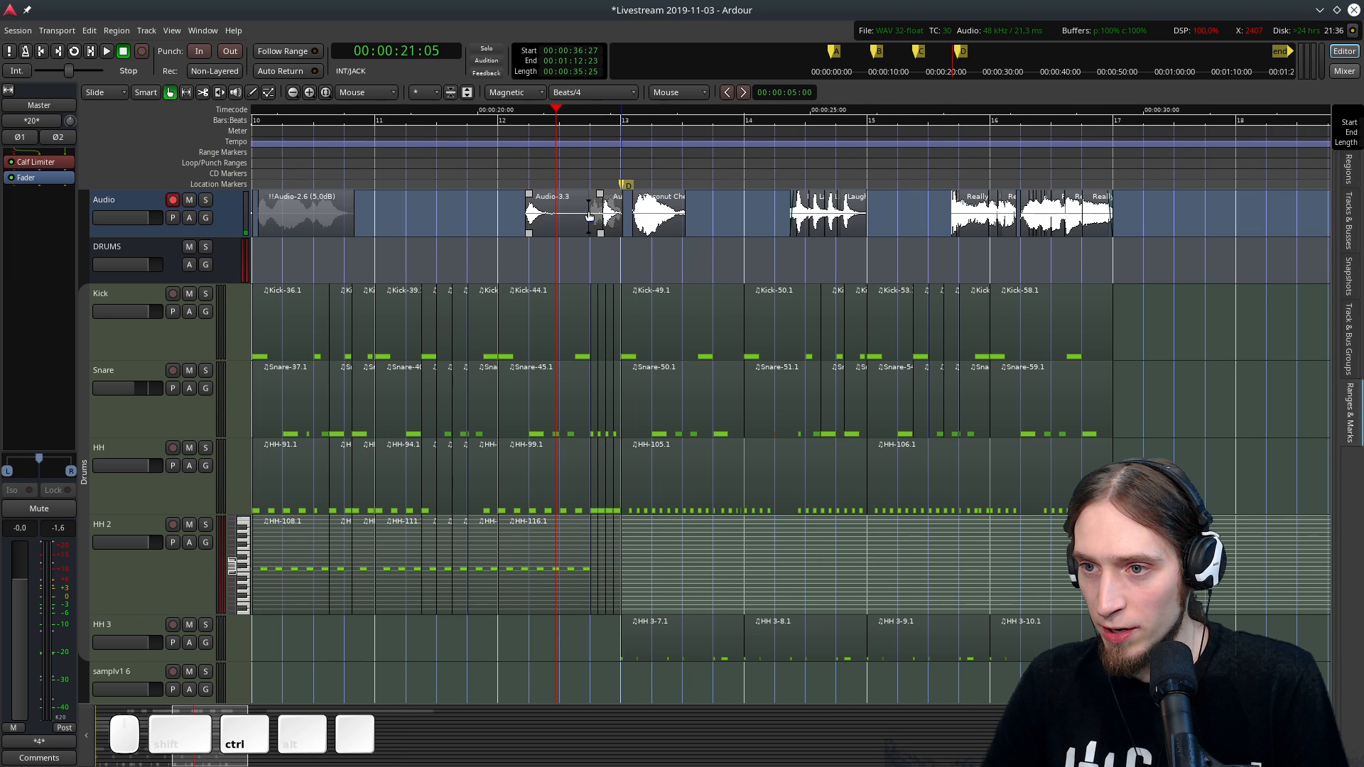
# Move the first recorded vocal clip to 00:00:18:24, just after bar 11, and play it there.
pyautogui.moveTo(578, 215); pyautogui.dragTo(552, 215)
pyautogui.press('space')
pyautogui.moveTo(449, 198)
pyautogui.mouseDown()
pyautogui.moveTo(420, 206)
pyautogui.moveTo(442, 210)
pyautogui.mouseUp()
pyautogui.press('space')
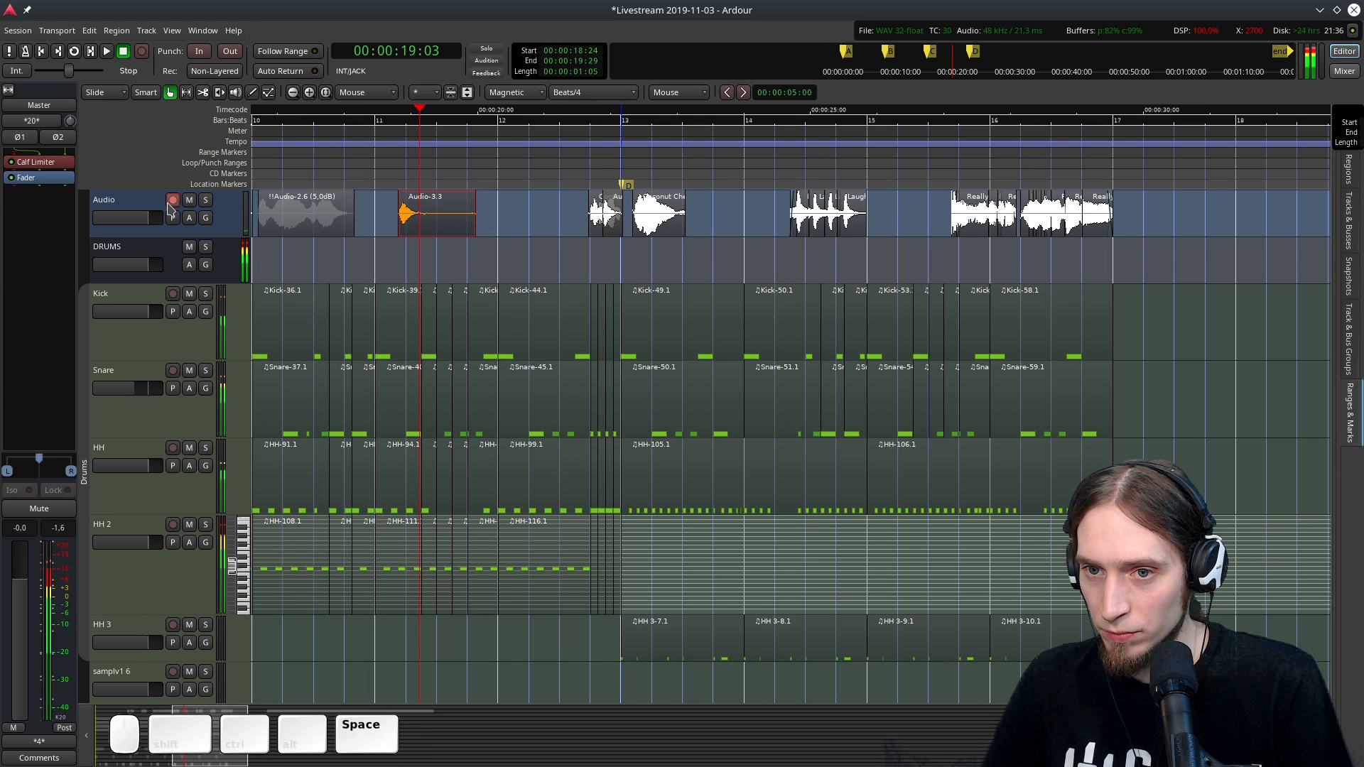
# Disarm recording on the Audio track and play back the passage leading into the vocal clip after bar 11.
pyautogui.click(283, 152)
pyautogui.press('space')
pyautogui.scroll(-10, 372, 244)
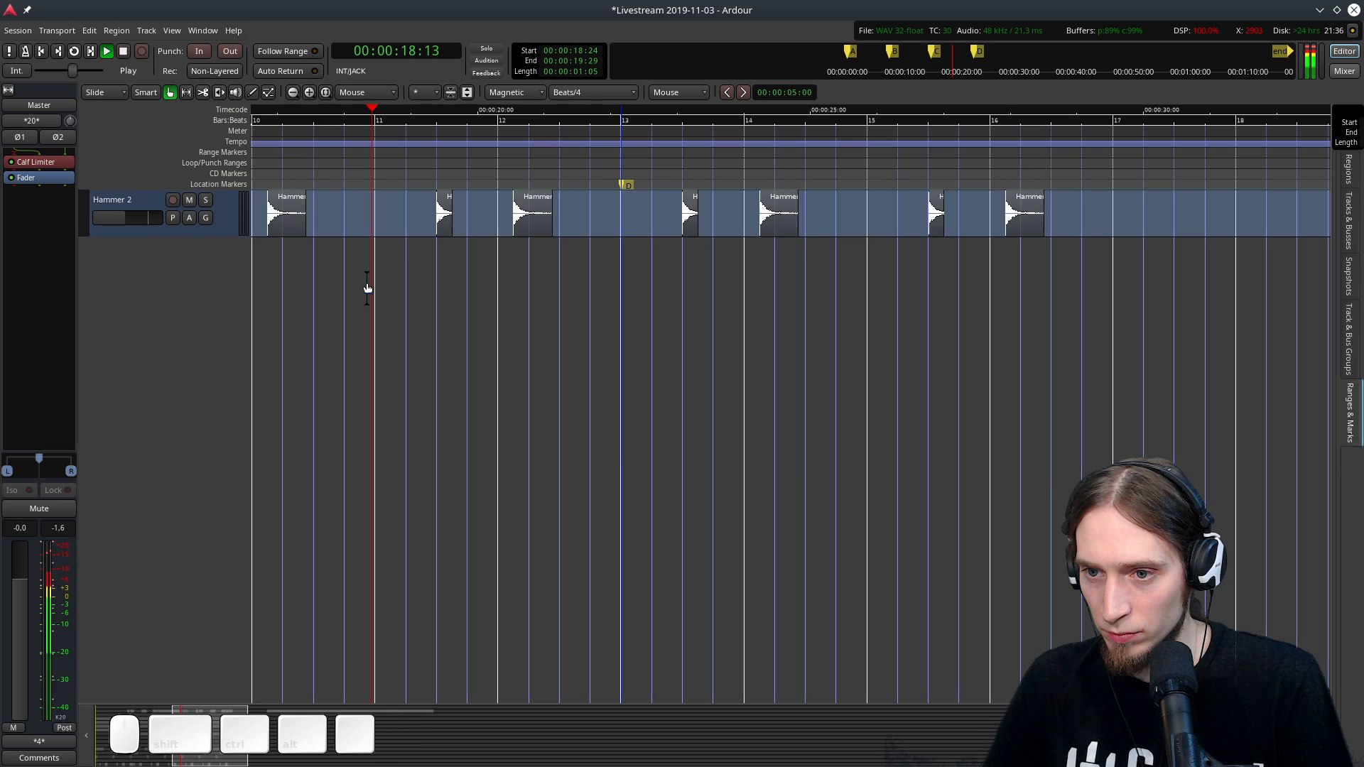
pyautogui.scroll(5, 367, 287)
pyautogui.scroll(6, 365, 301)
pyautogui.press('space')
pyautogui.click(321, 155)
pyautogui.press('space')
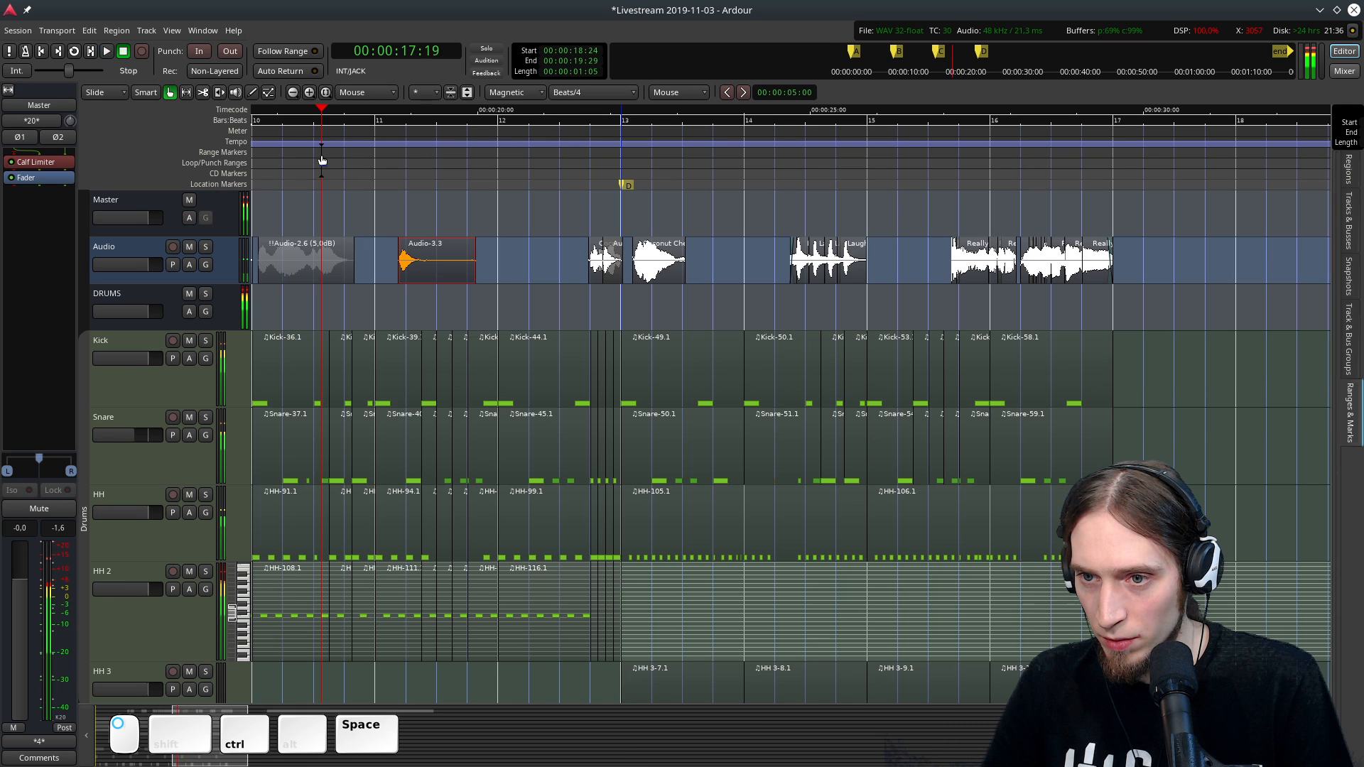
# Shift the vocal clip after bar 11 slightly earlier to 00:00:18:19 and play it.
pyautogui.scroll(2, 354, 213)
pyautogui.moveTo(606, 263)
pyautogui.mouseDown()
pyautogui.moveTo(642, 274)
pyautogui.moveTo(581, 263)
pyautogui.mouseUp()
pyautogui.press('space')
pyautogui.press('space')
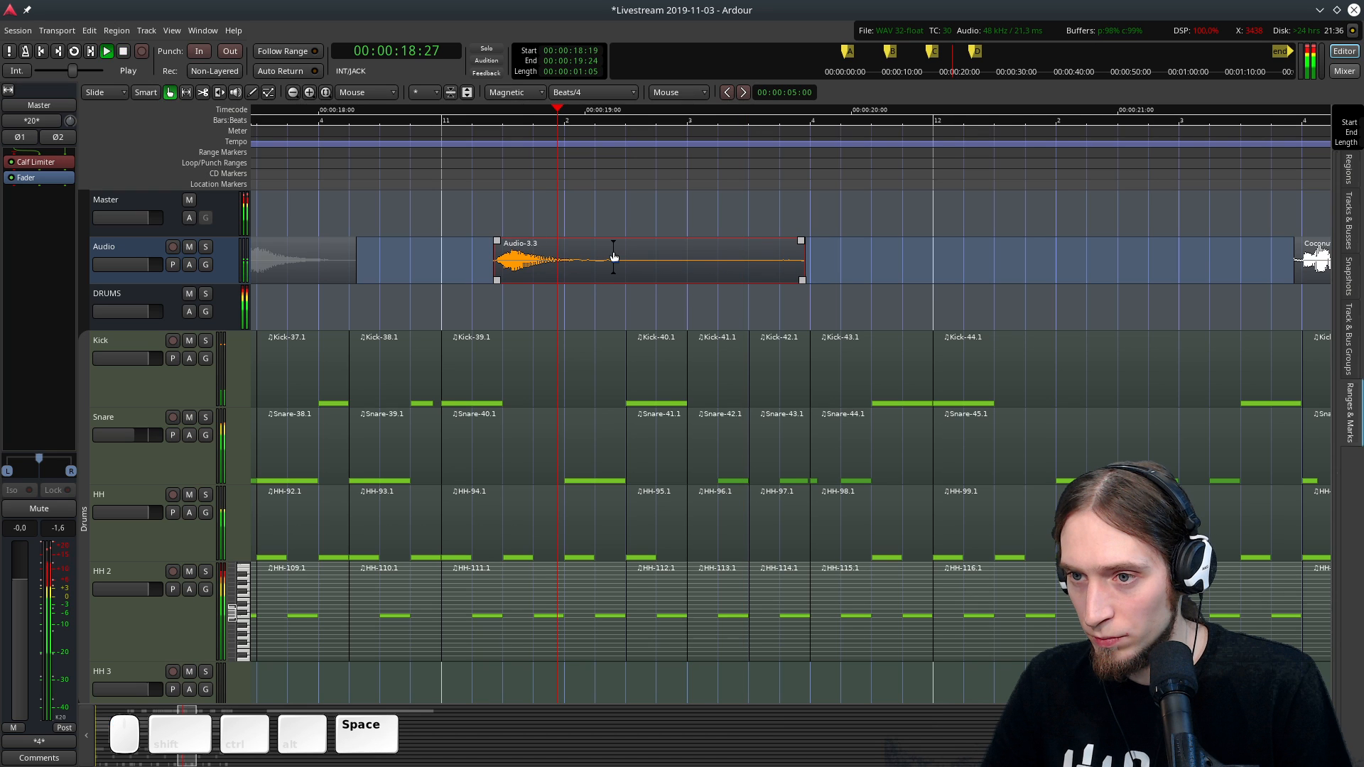
pyautogui.press('space')
# Raise the gain of the vocal clip after bar 11 to 12 dB.
pyautogui.hotkey('alt', '6')
pyautogui.hotkey('alt', '6')
pyautogui.hotkey('alt', '6')
pyautogui.hotkey('alt', '6')
pyautogui.hotkey('alt', '6')
pyautogui.hotkey('alt', '6')
pyautogui.hotkey('alt', '6')
pyautogui.hotkey('alt', '6')
pyautogui.hotkey('alt', '6')
pyautogui.hotkey('alt', '6')
pyautogui.hotkey('alt', '6')
pyautogui.hotkey('alt', '6')
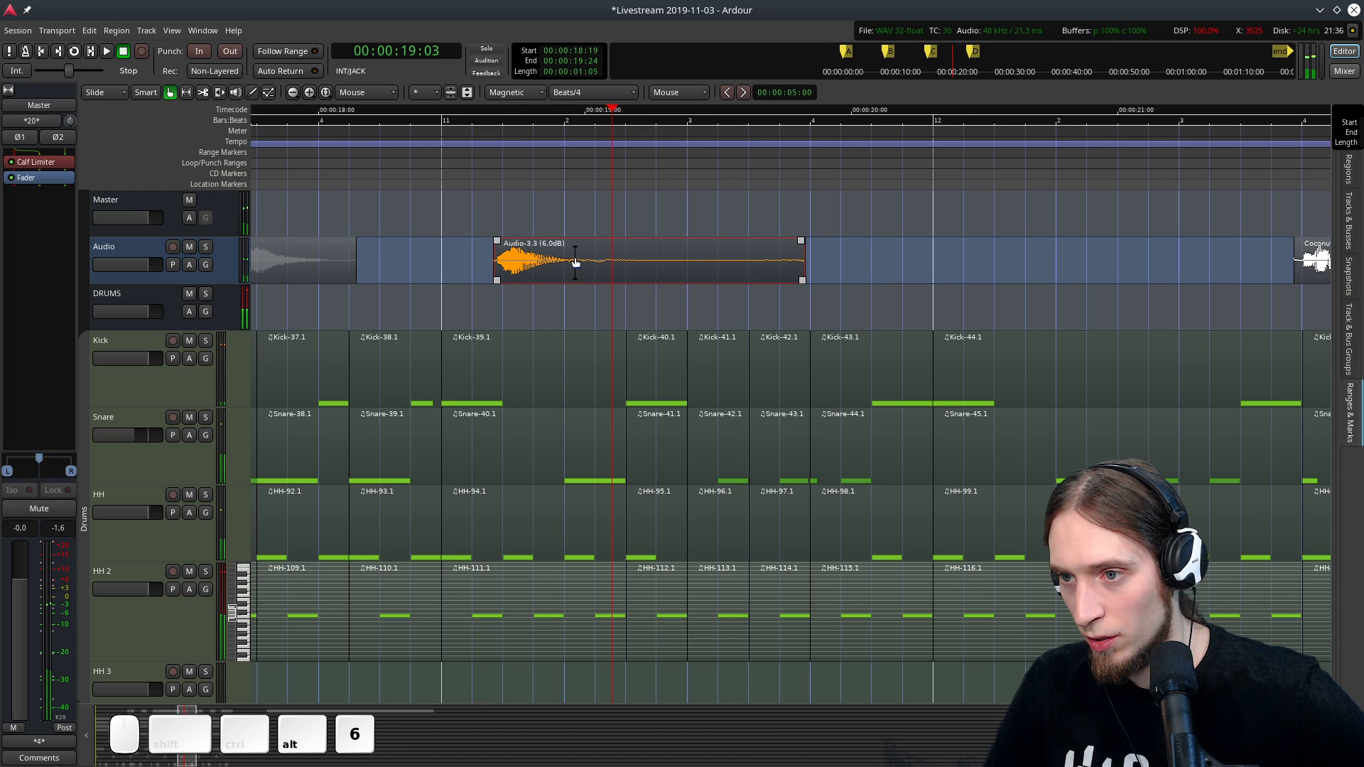
# Move the 12 dB vocal clip to 00:00:19:24, just before bar 12, and play it there.
pyautogui.click(565, 113)
pyautogui.moveTo(573, 257); pyautogui.dragTo(904, 280)
pyautogui.press('space')
pyautogui.press('space')
pyautogui.press('space')
pyautogui.scroll(-1, 714, 190)
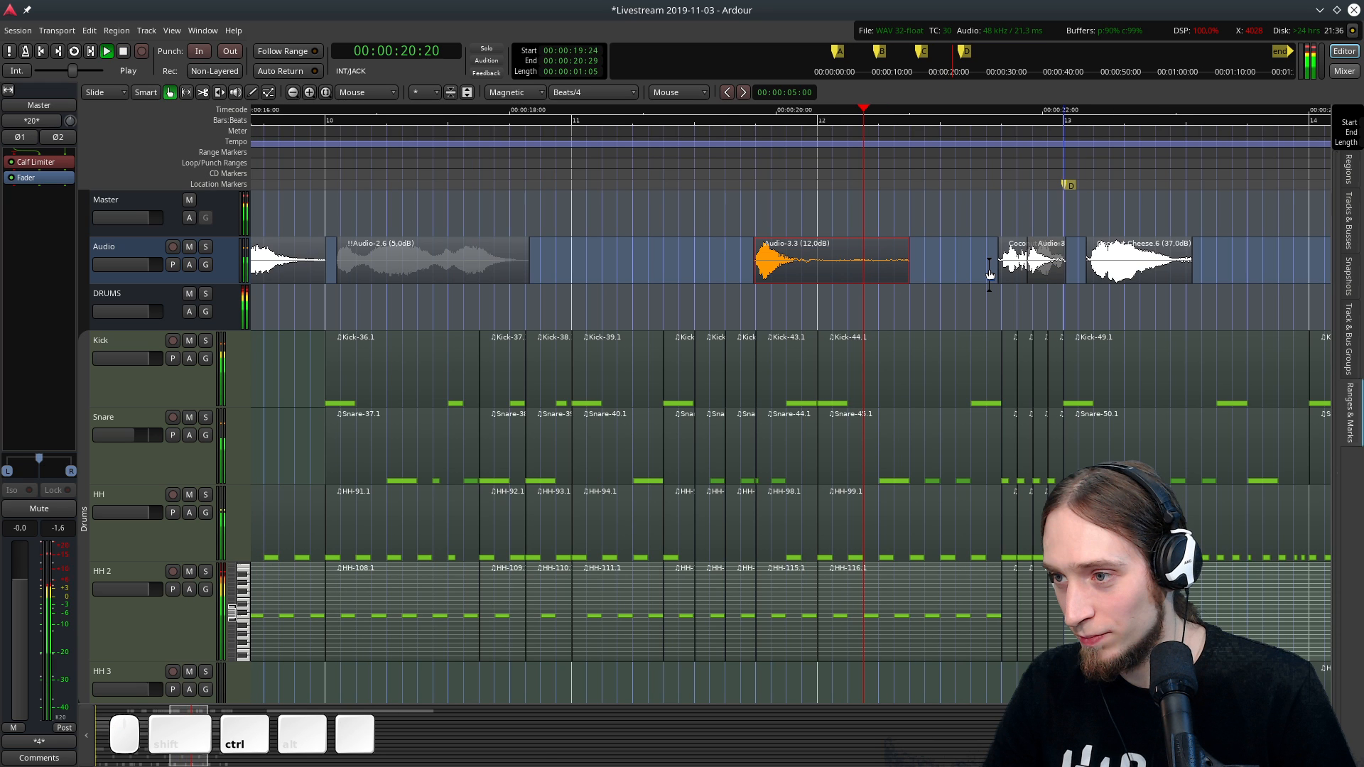
# Move the short vocal clip before bar 13 to 00:00:23:16, raise its gain to 6 dB, and play it.
pyautogui.moveTo(1054, 270); pyautogui.dragTo(1261, 267)
pyautogui.hotkey('alt', '6')
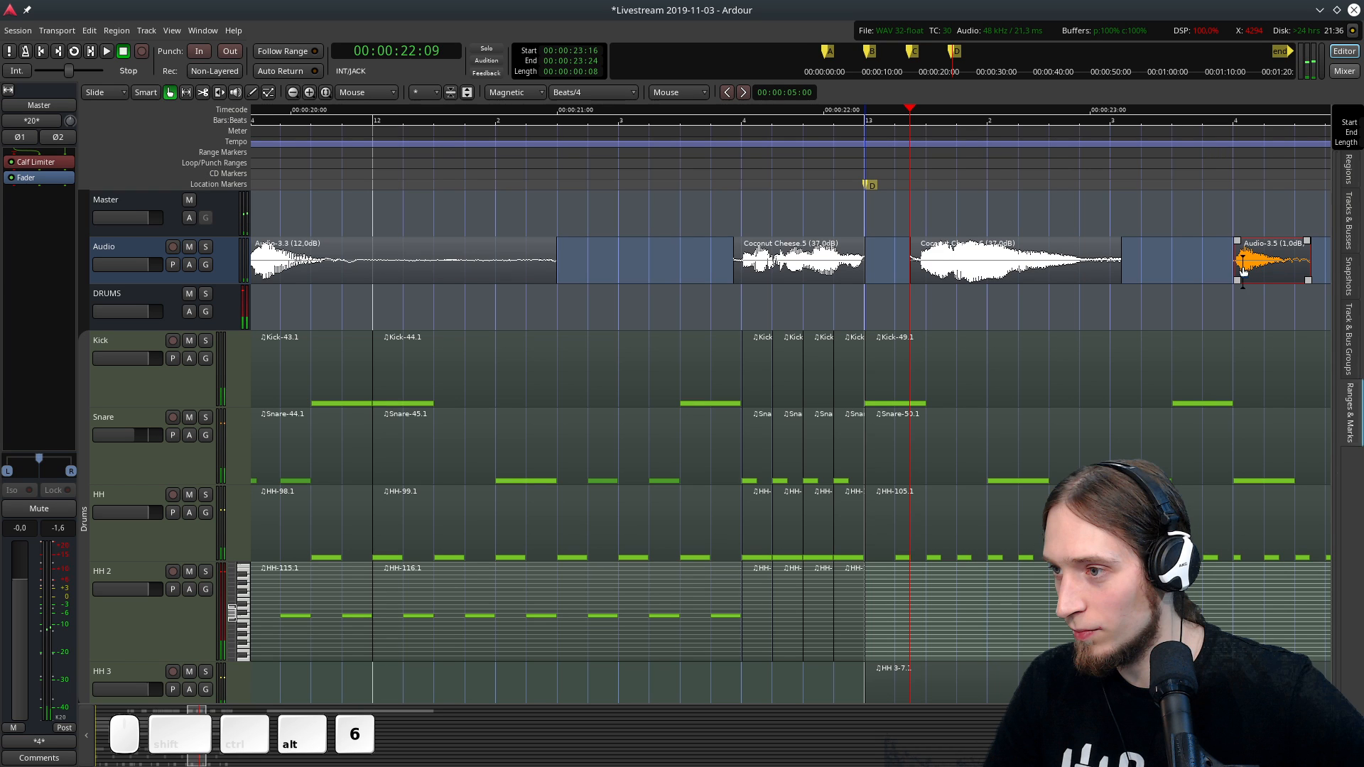
pyautogui.keyDown('ctrl'); pyautogui.scroll(-2, 695, 266); pyautogui.keyUp('ctrl')
pyautogui.press('space')
pyautogui.keyDown('ctrl'); pyautogui.scroll(3, 695, 266); pyautogui.keyUp('ctrl')
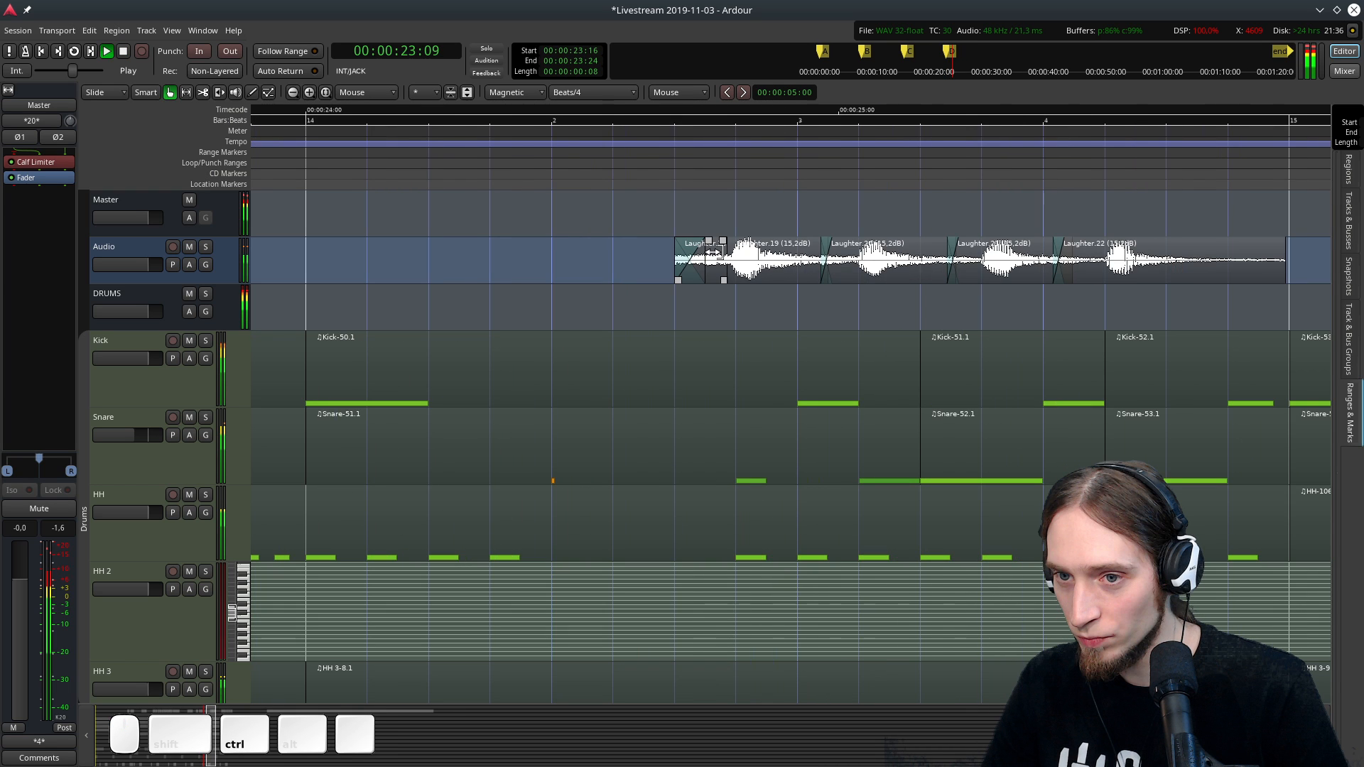
pyautogui.press('space')
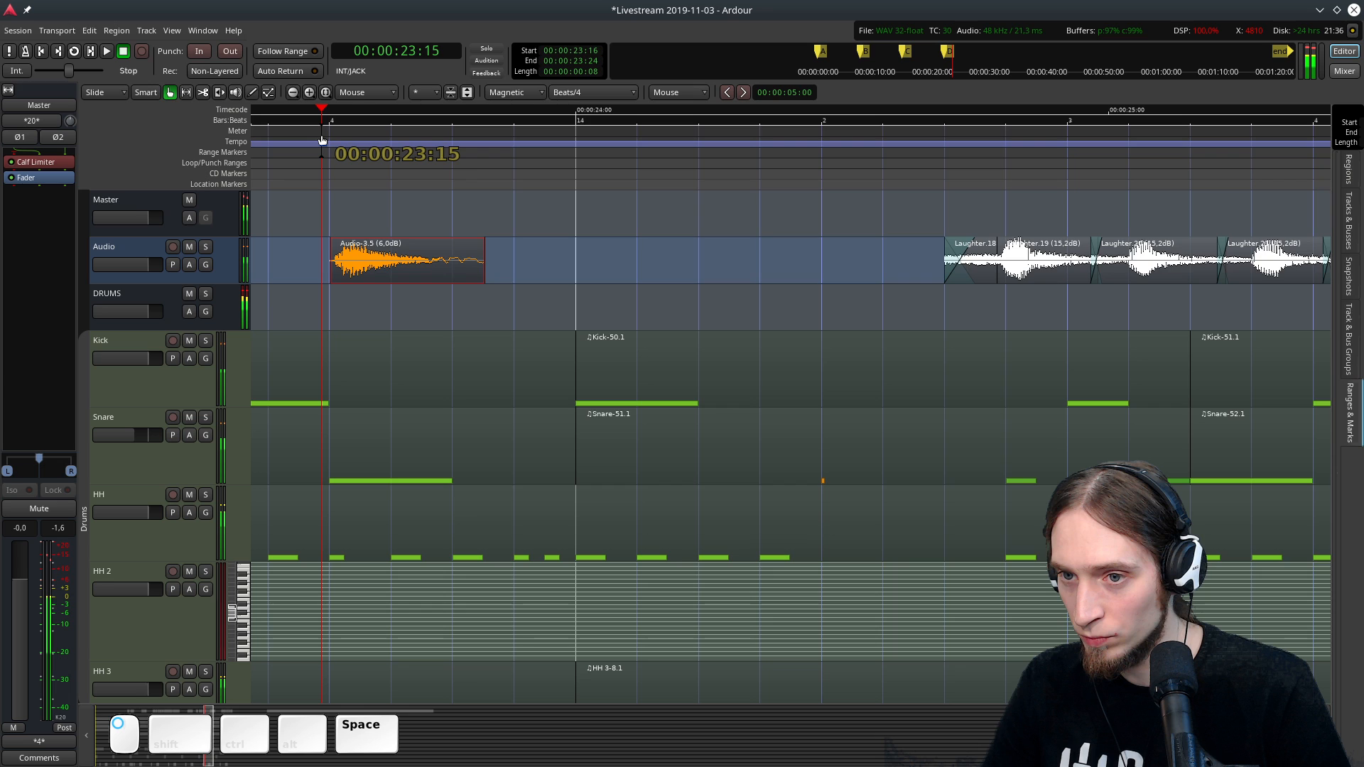
# Move the 6 dB vocal clip to 00:00:24:09, just before the laughter in bar 14, and play it.
pyautogui.moveTo(390, 269); pyautogui.dragTo(785, 270)
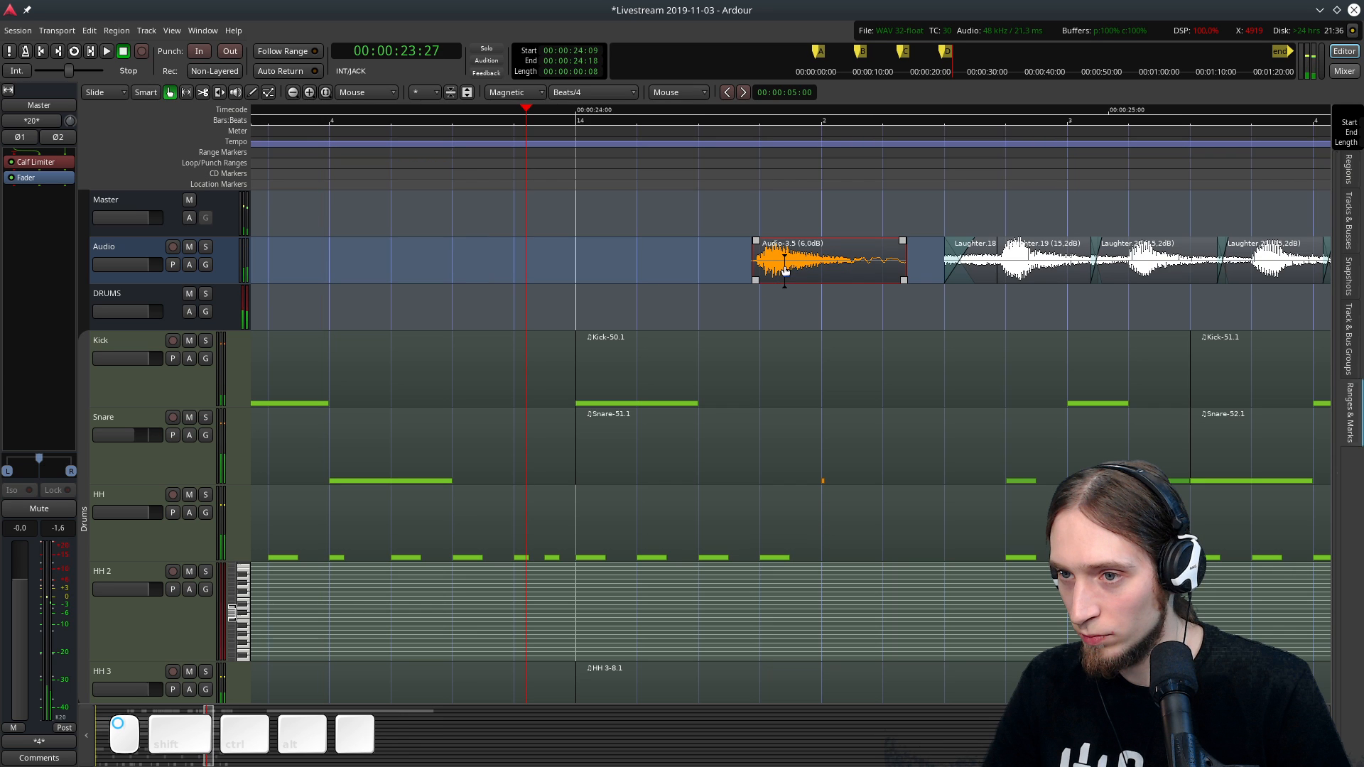
pyautogui.press('space')
pyautogui.keyDown('ctrl'); pyautogui.scroll(-3, 786, 288); pyautogui.keyUp('ctrl')
pyautogui.press('space')
# Play the vocal clip before bar 12, split it after its initial sound, and delete the tail.
pyautogui.click(488, 151)
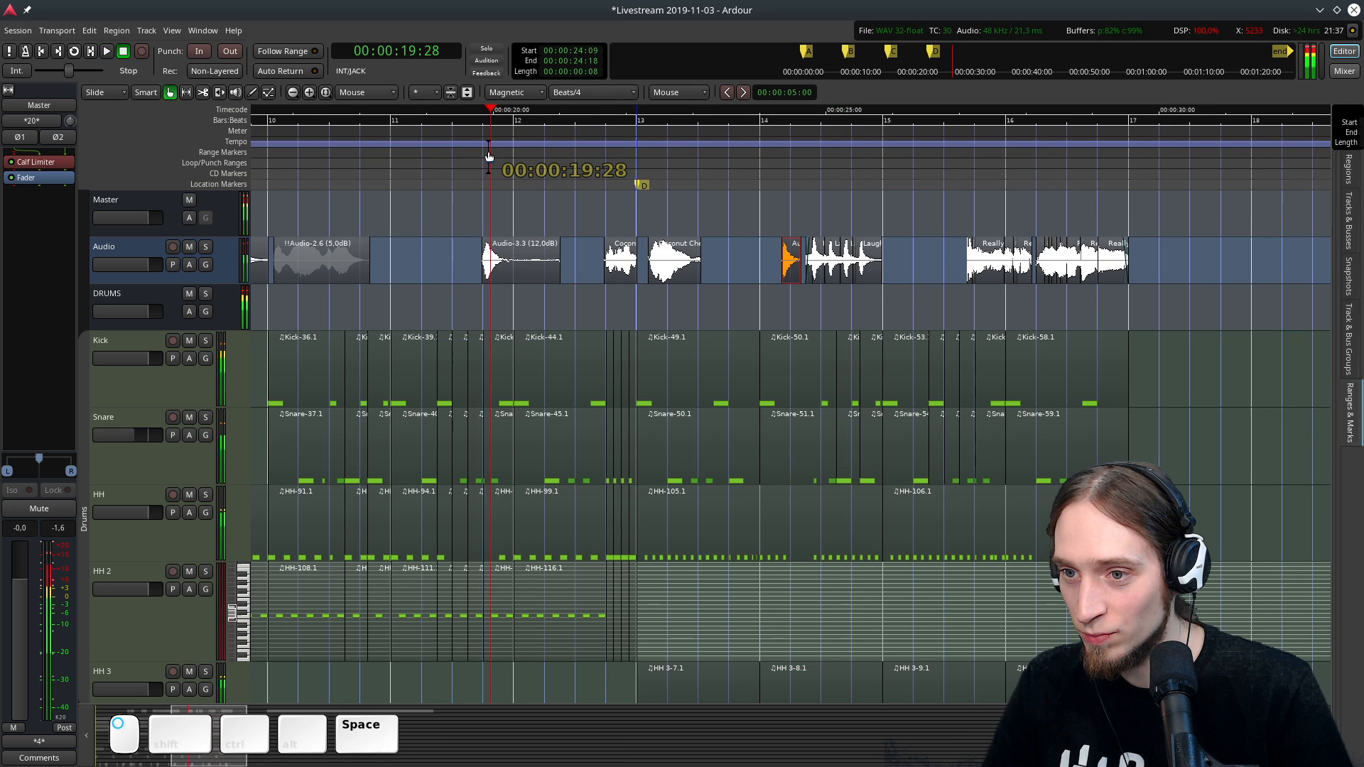
pyautogui.press('space')
pyautogui.press('s')
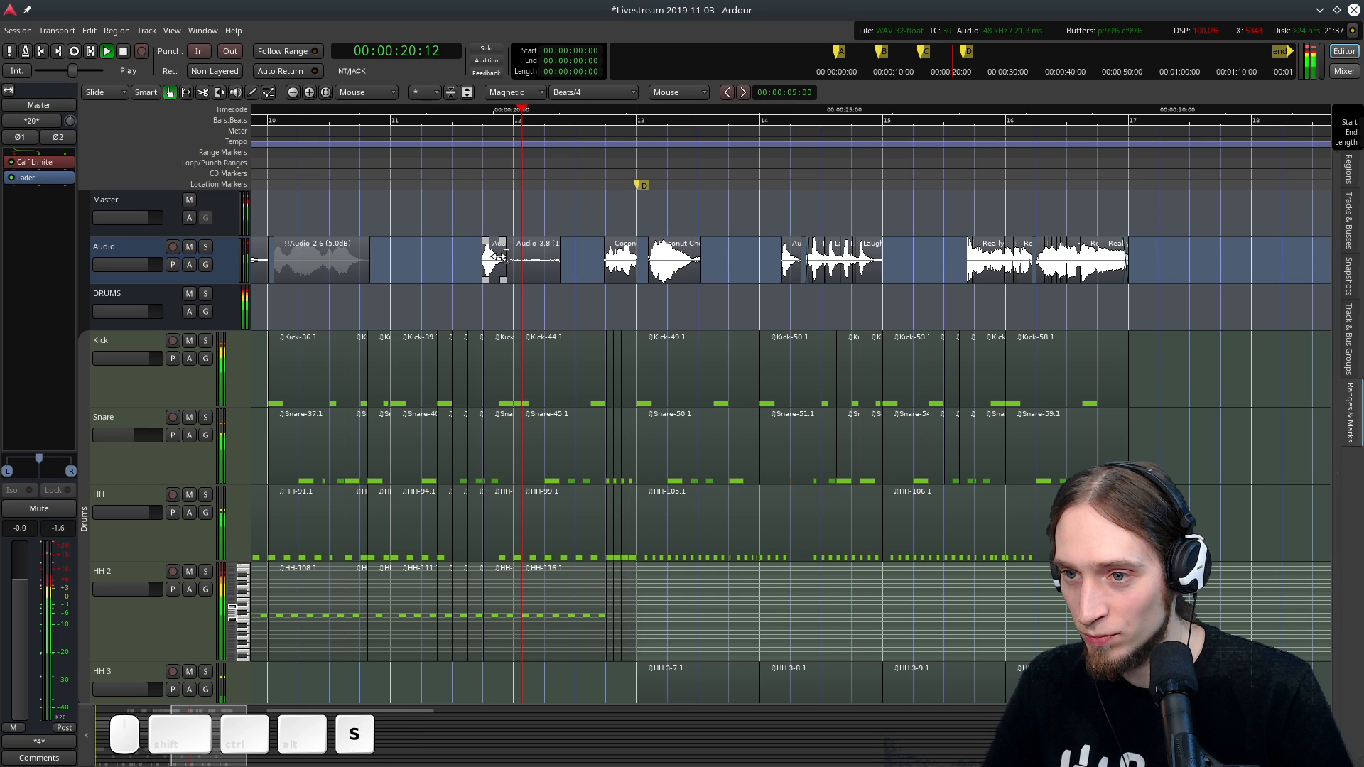
pyautogui.press('Delete')
# Solo the HH 2 track and play it from the C marker at bar 9.
pyautogui.hotkey('shift', 'space')
pyautogui.scroll(-3, 653, 343)
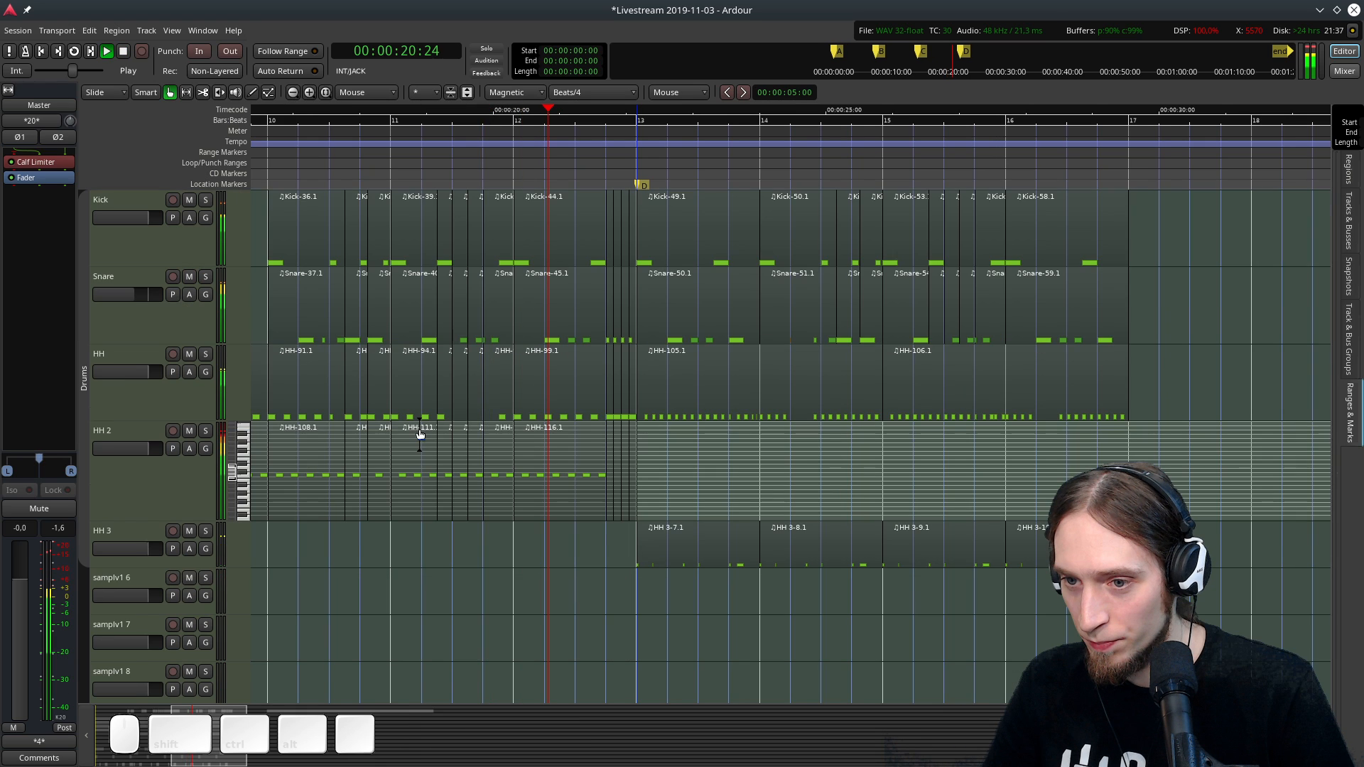
pyautogui.click(206, 430)
pyautogui.press('space')
pyautogui.click(334, 174)
pyautogui.hscroll(-1, 396, 240)
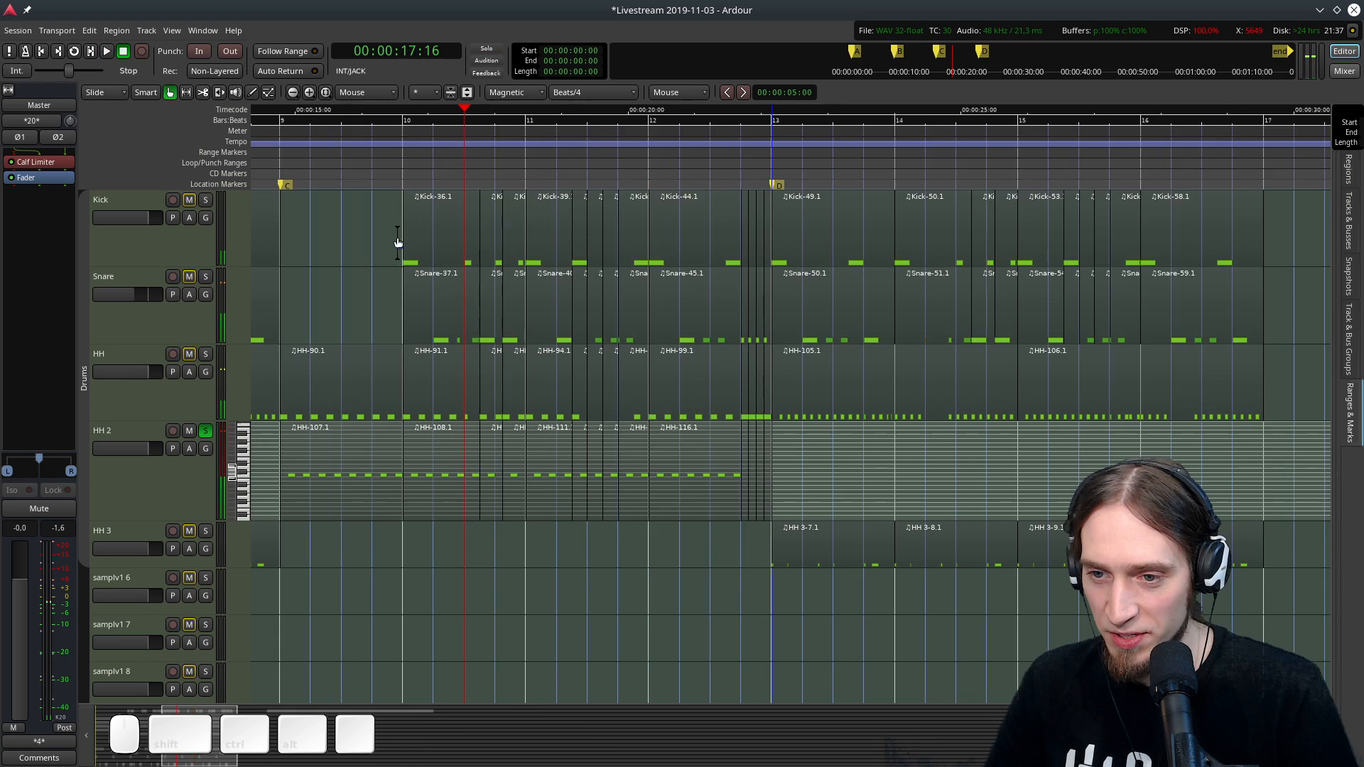
pyautogui.hscroll(-1, 398, 240)
pyautogui.click(415, 142)
pyautogui.press('space')
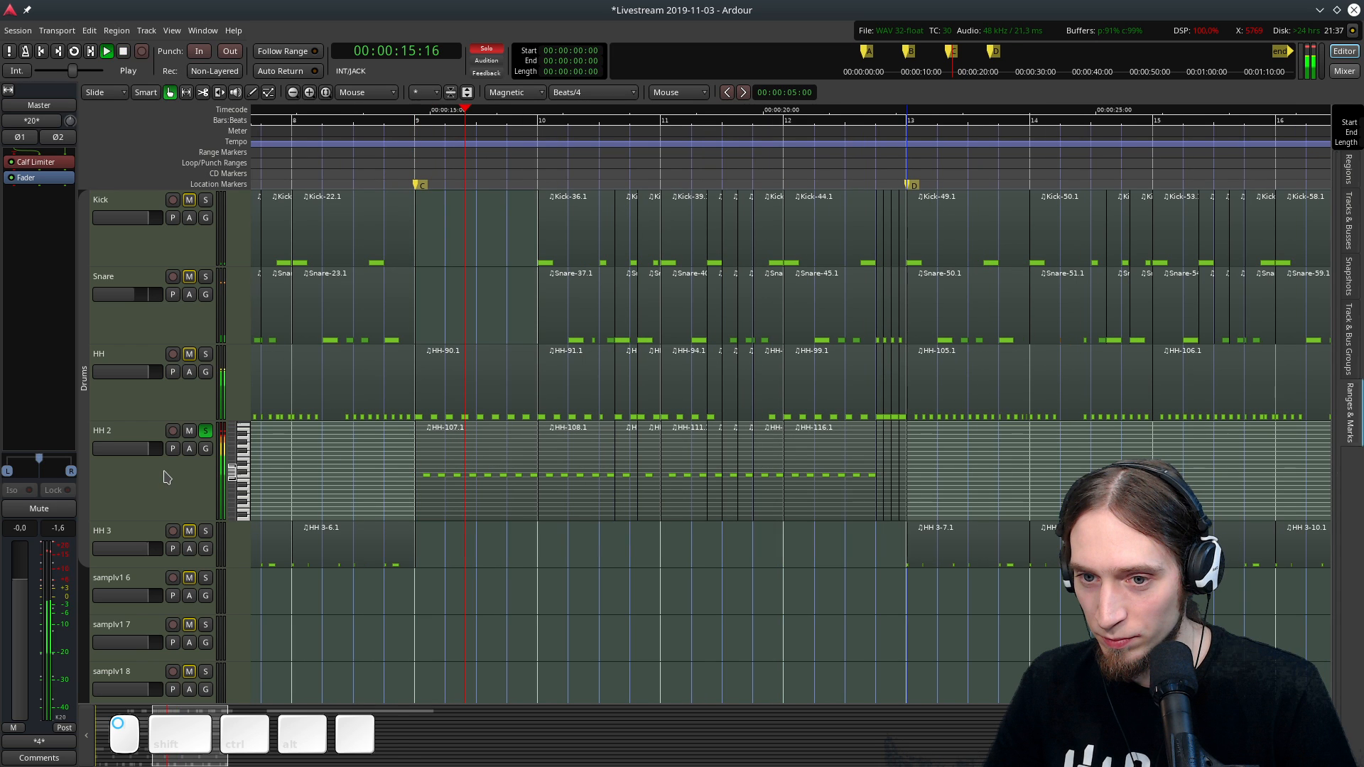
# Select the HH 2 track, stop playback, and save the session.
pyautogui.click(164, 476)
pyautogui.press('space')
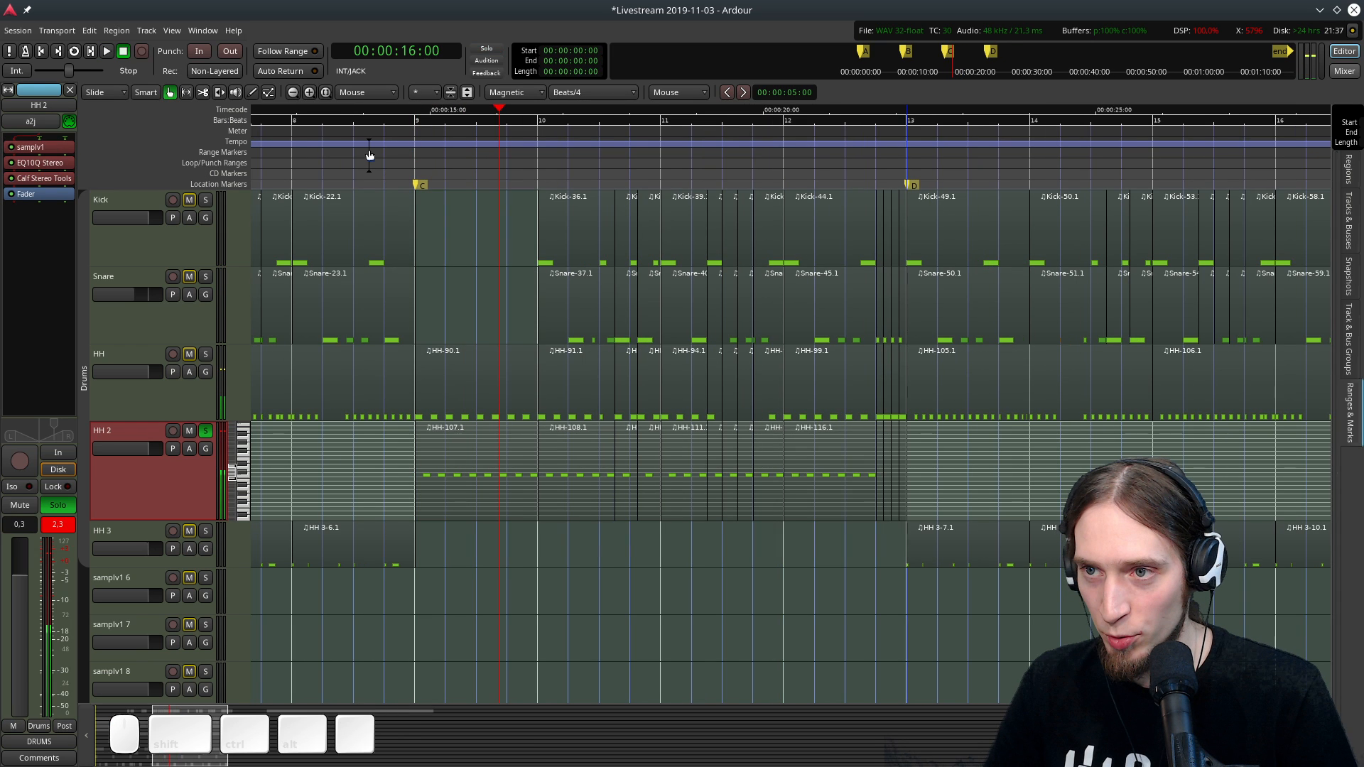
pyautogui.hotkey('ctrl', 's')
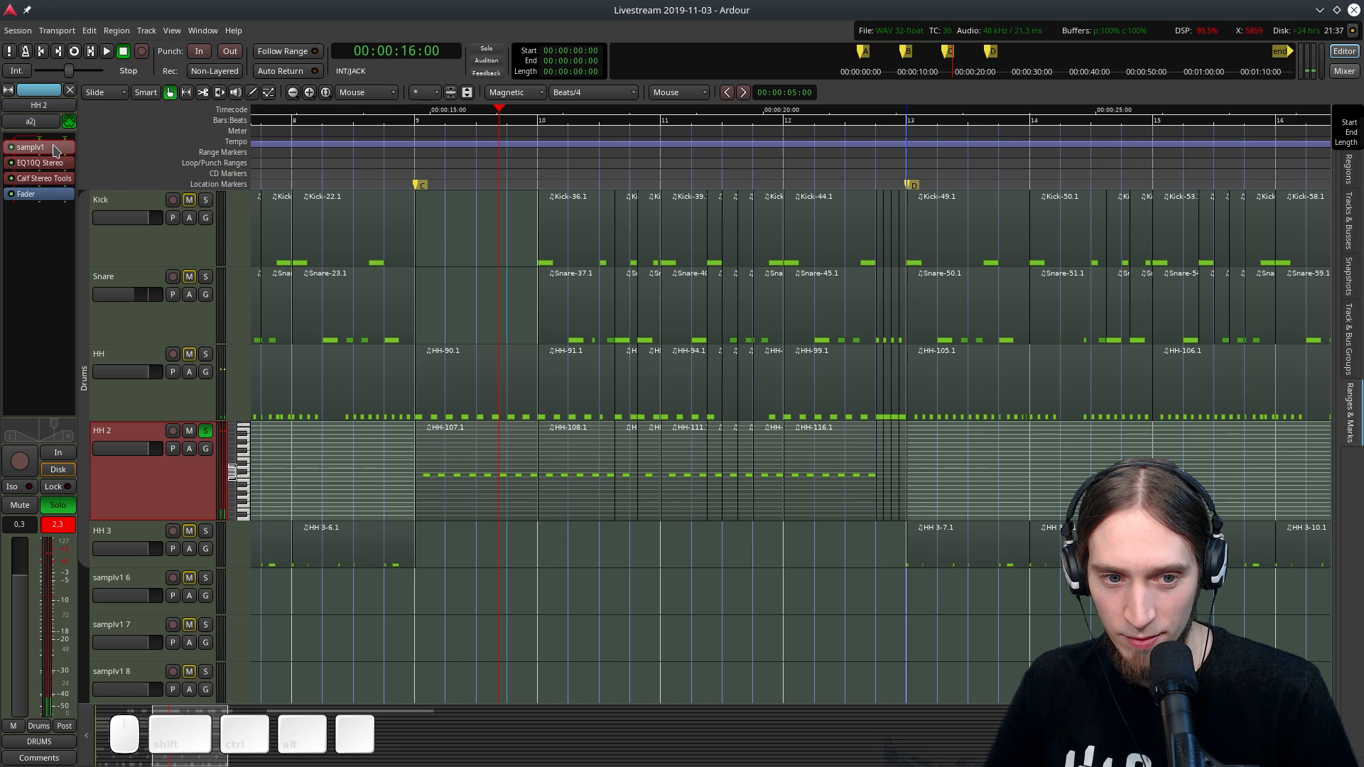
# Open the HH 2 track's samplv1 sampler, record-enable the track to try the sound, and close the sampler window.
pyautogui.doubleClick(55, 151)
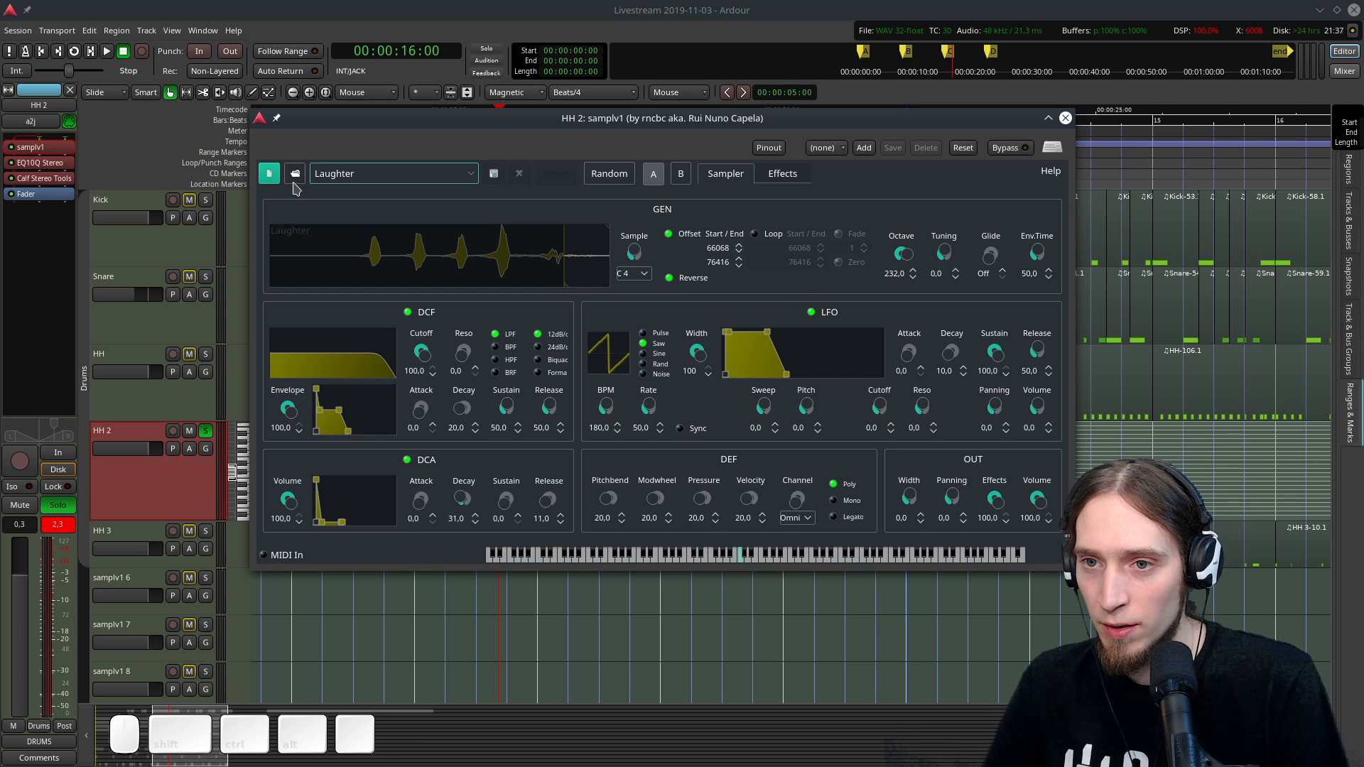
pyautogui.rightClick(377, 123)
pyautogui.moveTo(490, 203)
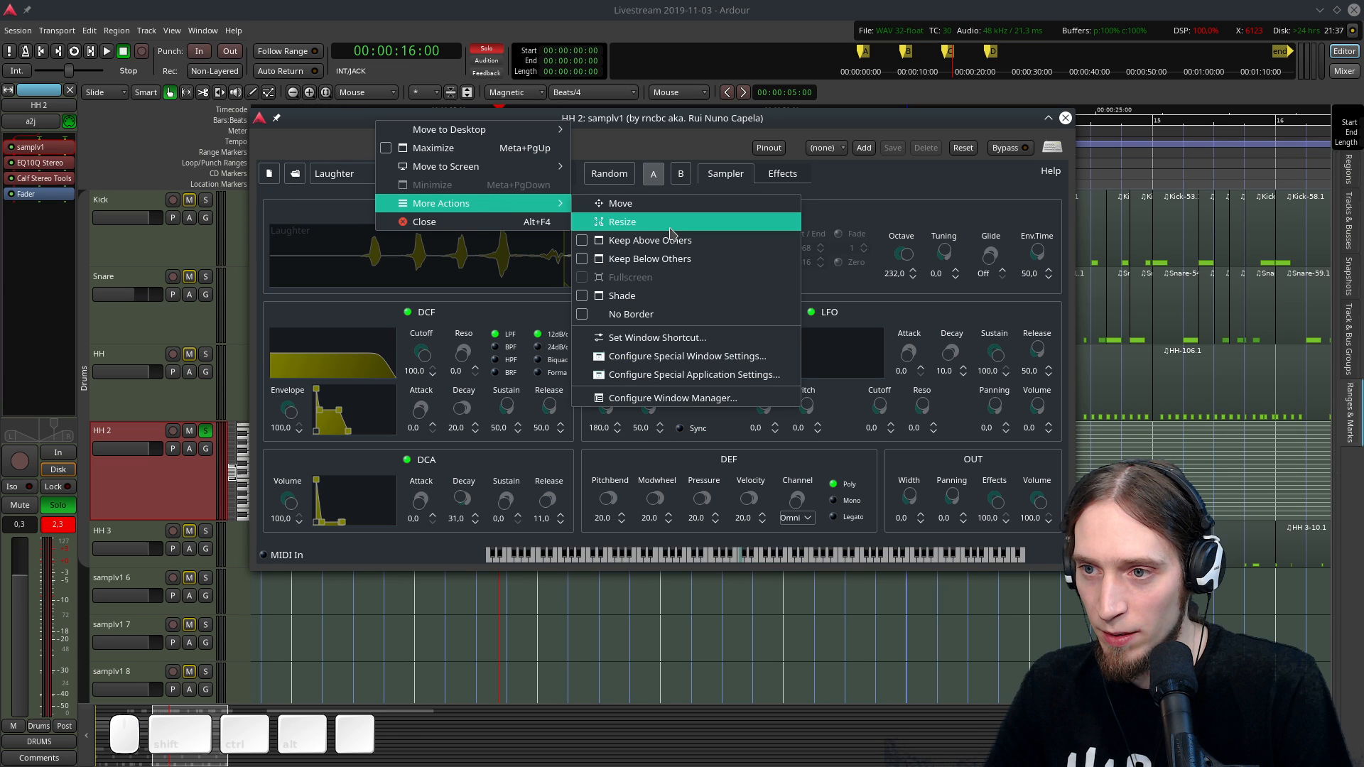
pyautogui.click(559, 252)
pyautogui.click(54, 243)
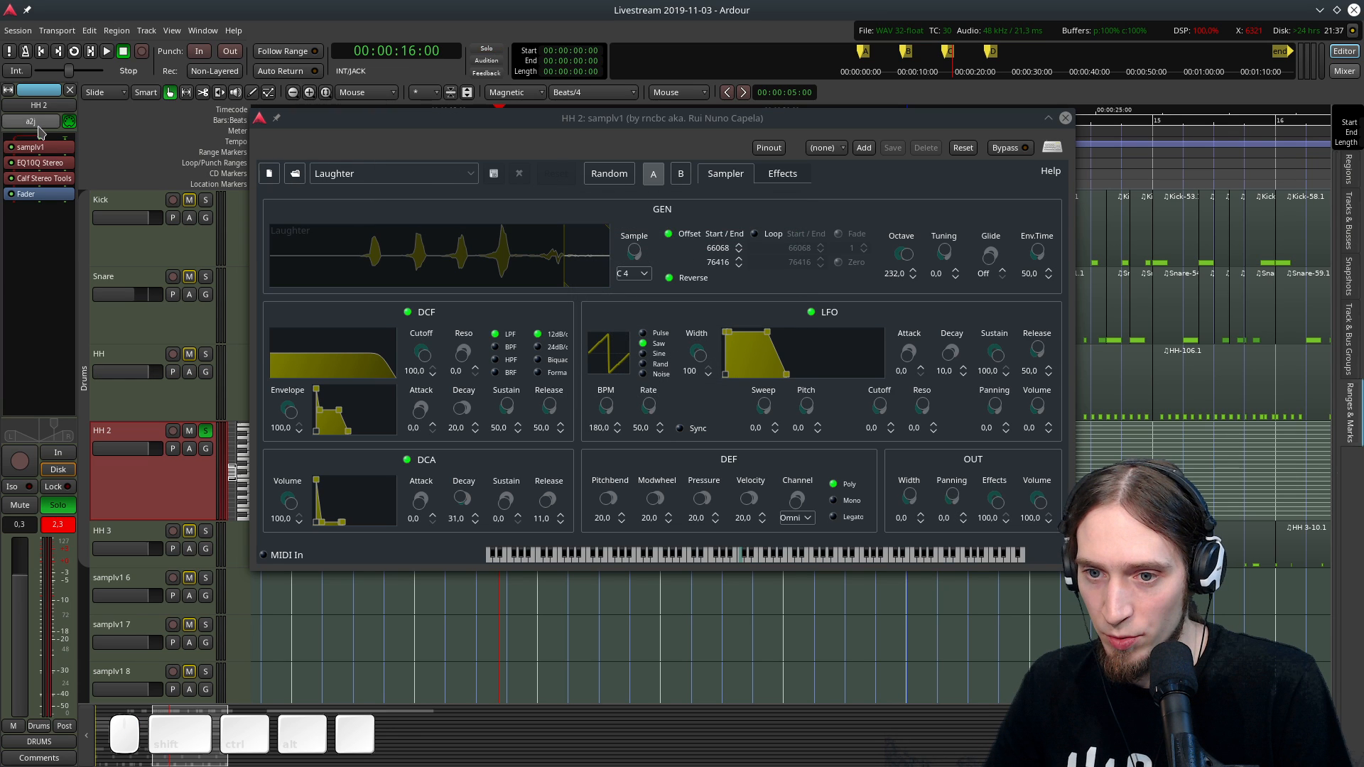
pyautogui.click(172, 431)
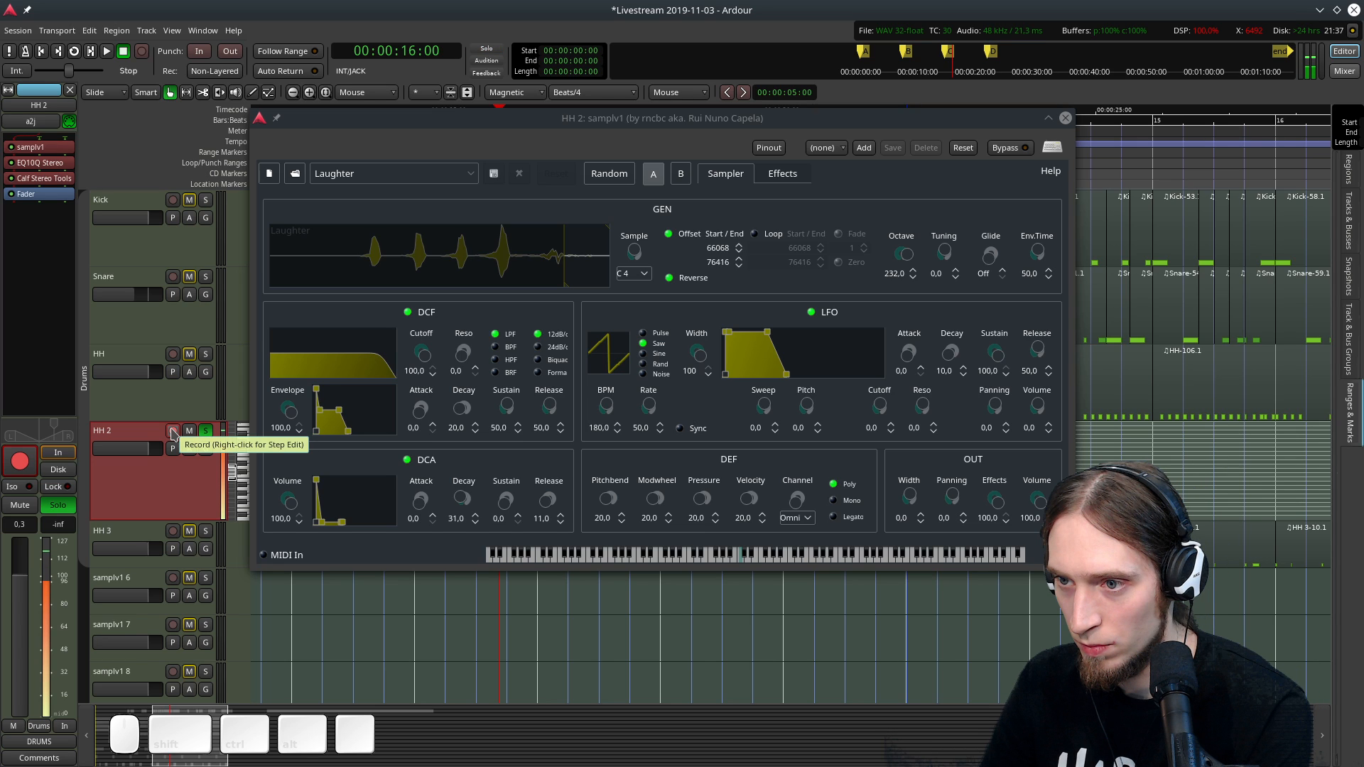
pyautogui.click(440, 315)
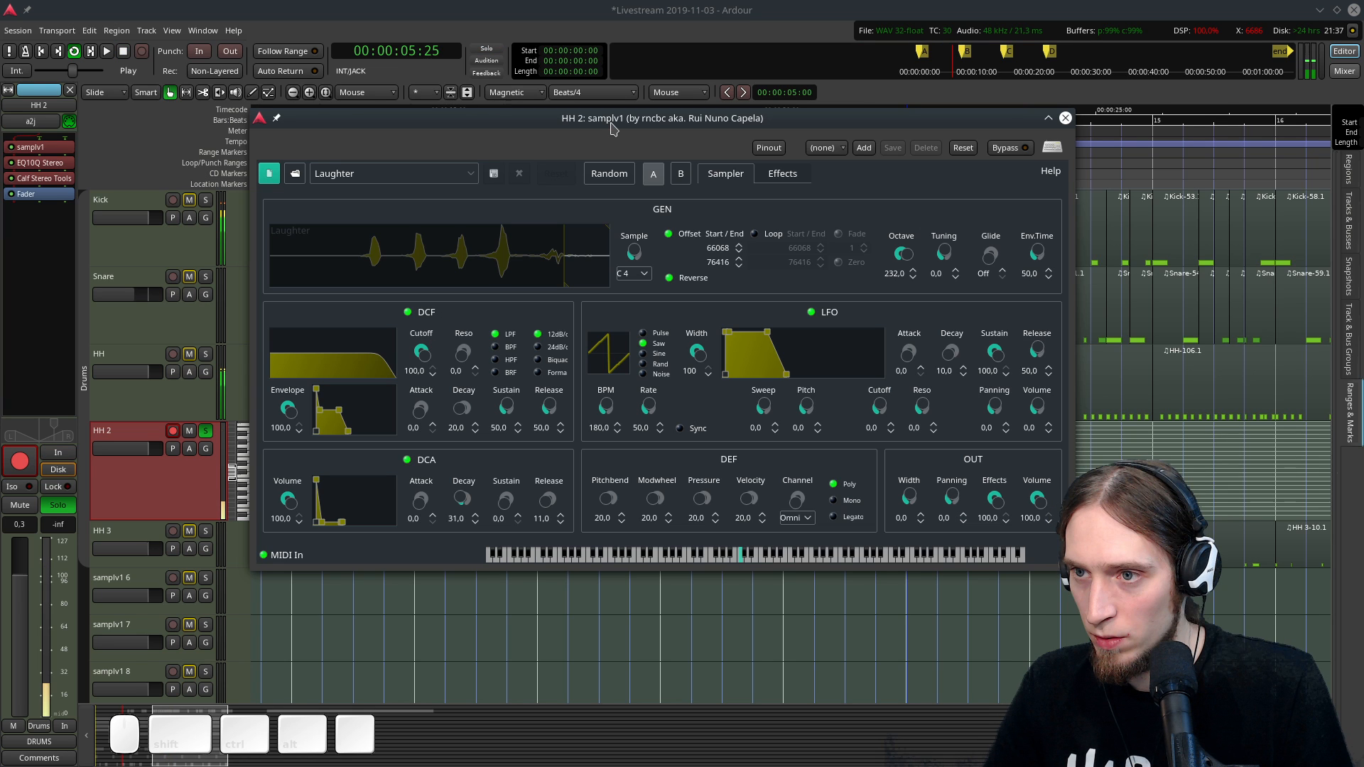
pyautogui.moveTo(610, 122); pyautogui.dragTo(525, 155)
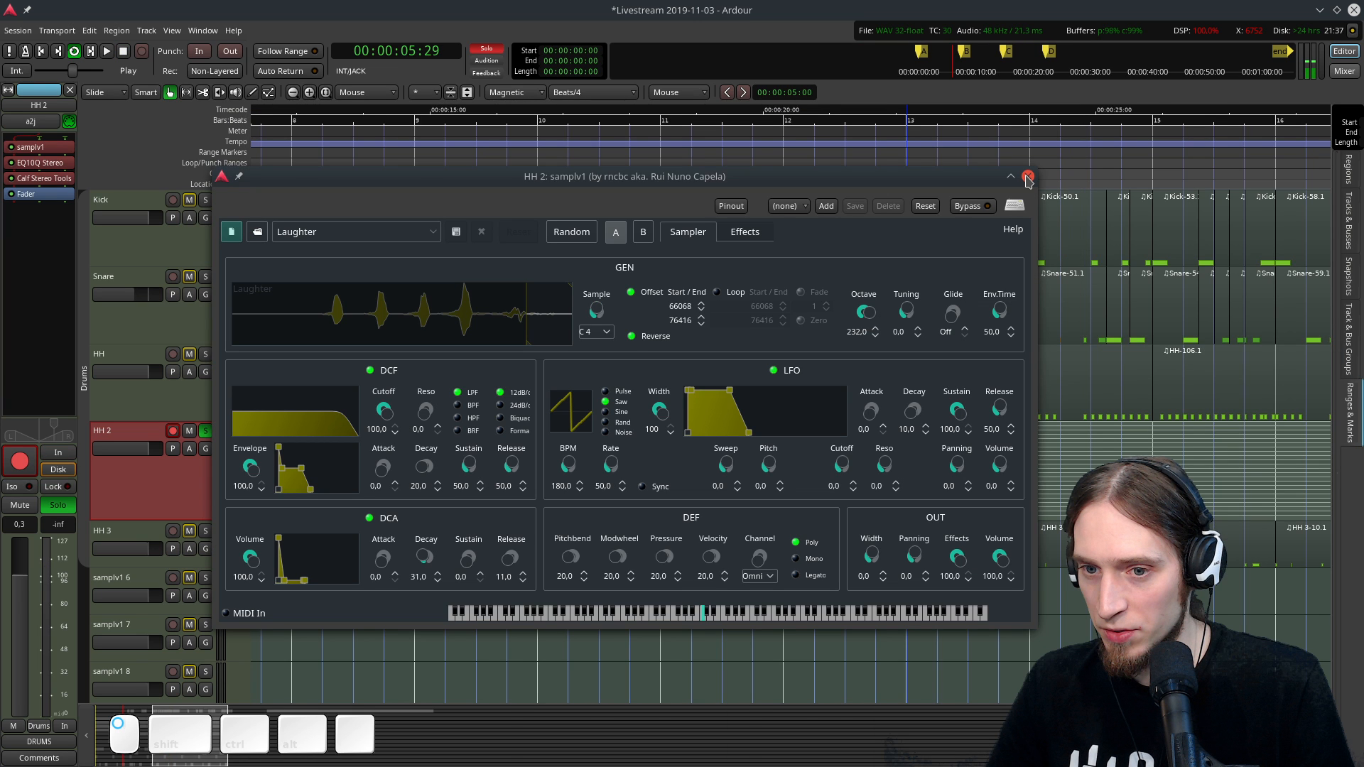
pyautogui.click(1027, 177)
# Play from just before the C marker at bar 9 and turn off record-enable on the HH 2 track.
pyautogui.press('space')
pyautogui.click(389, 120)
pyautogui.press('space')
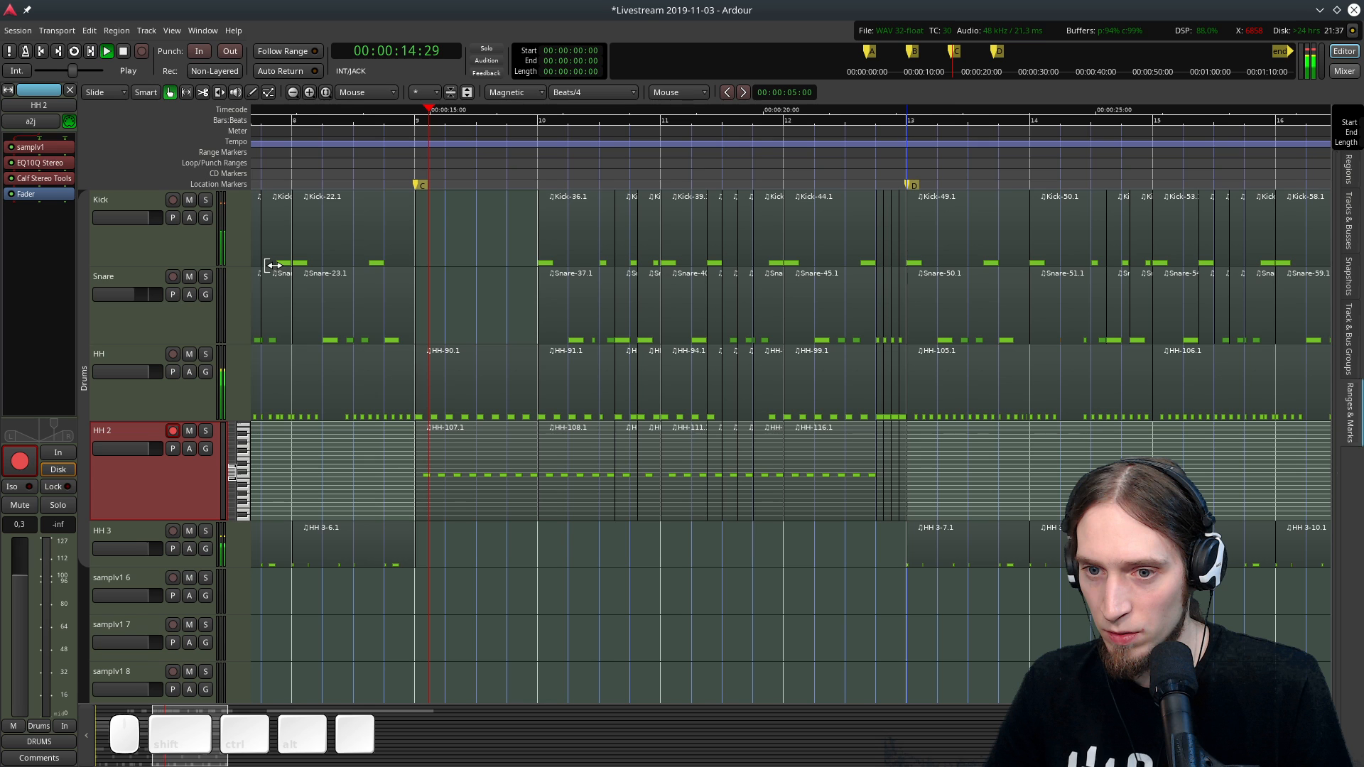
pyautogui.click(172, 430)
# Select the 5 dB vocal clip in bar 10 and listen through the arrangement up to bar 17.
pyautogui.scroll(3, 550, 338)
pyautogui.click(616, 266)
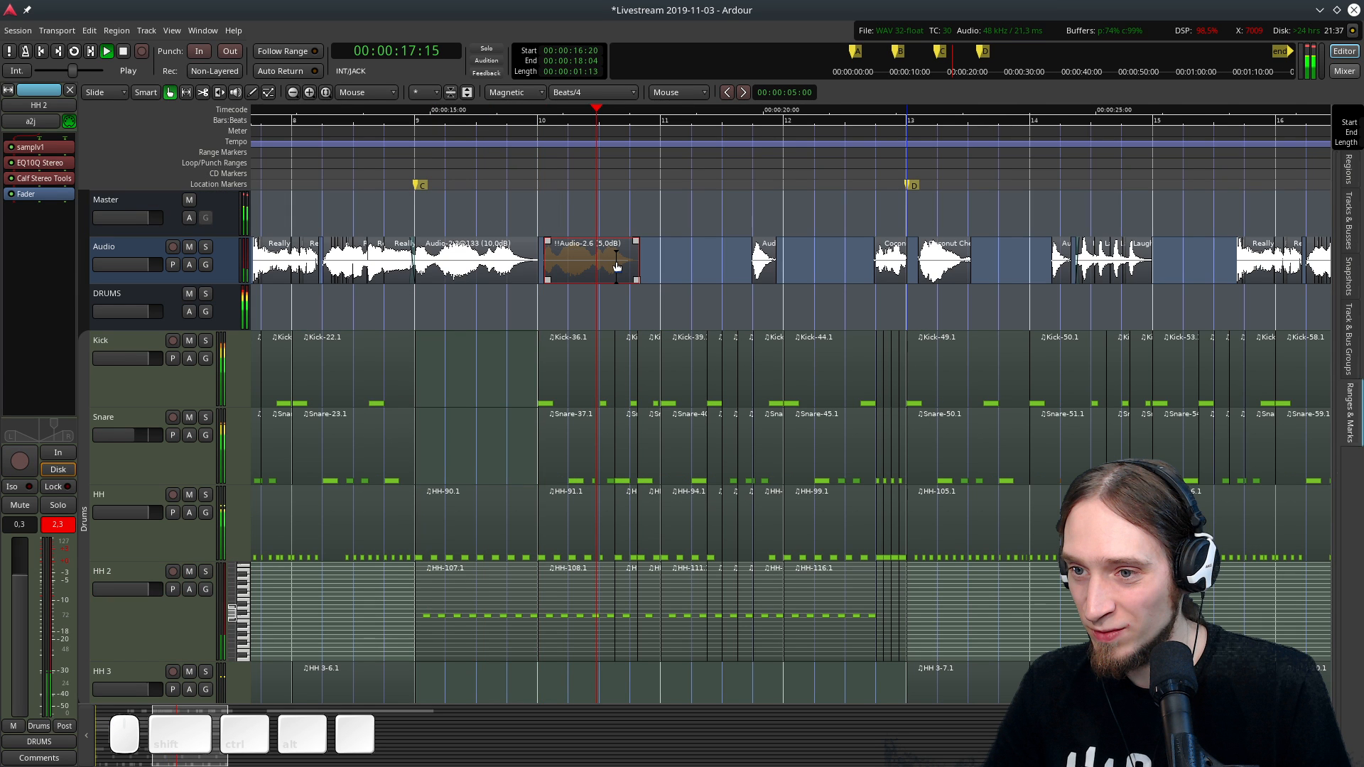
pyautogui.hscroll(2, 569, 262)
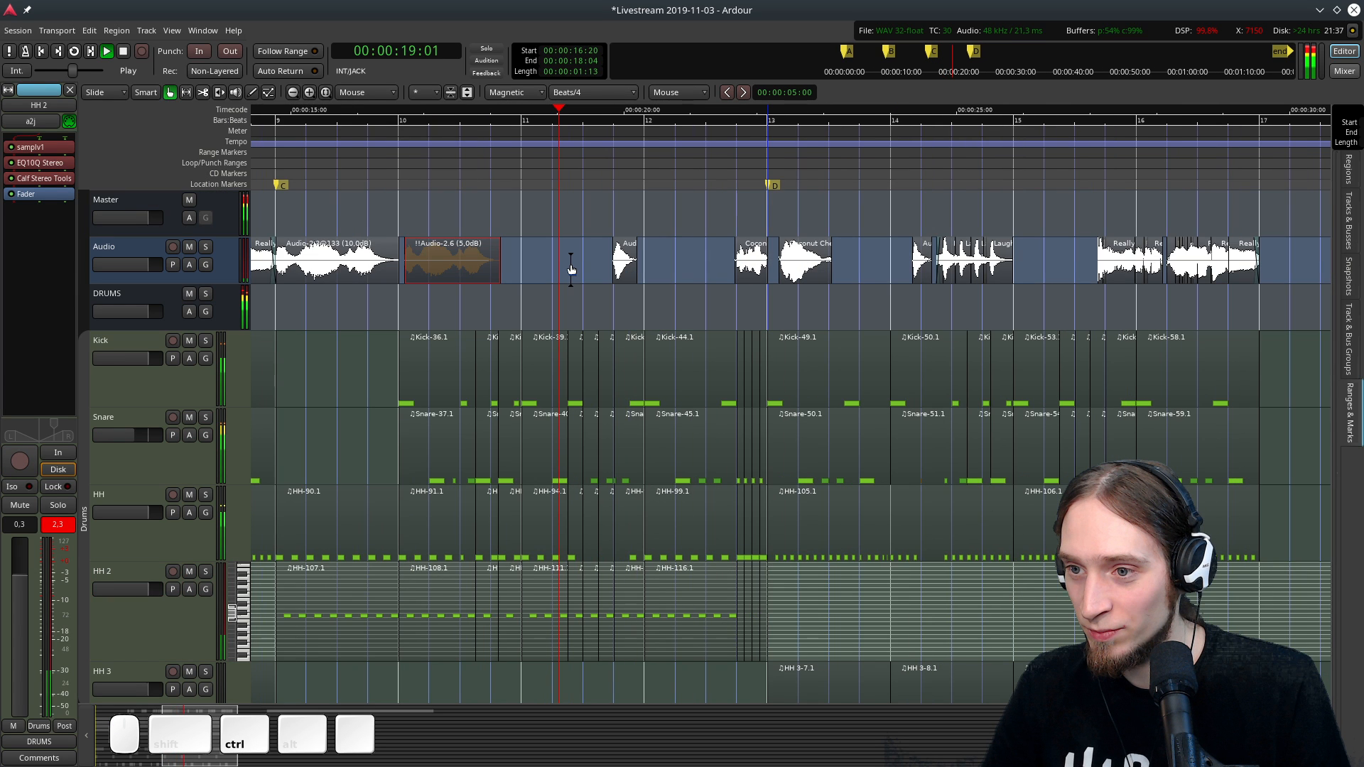
pyautogui.scroll(-2, 571, 269)
pyautogui.scroll(2, 569, 297)
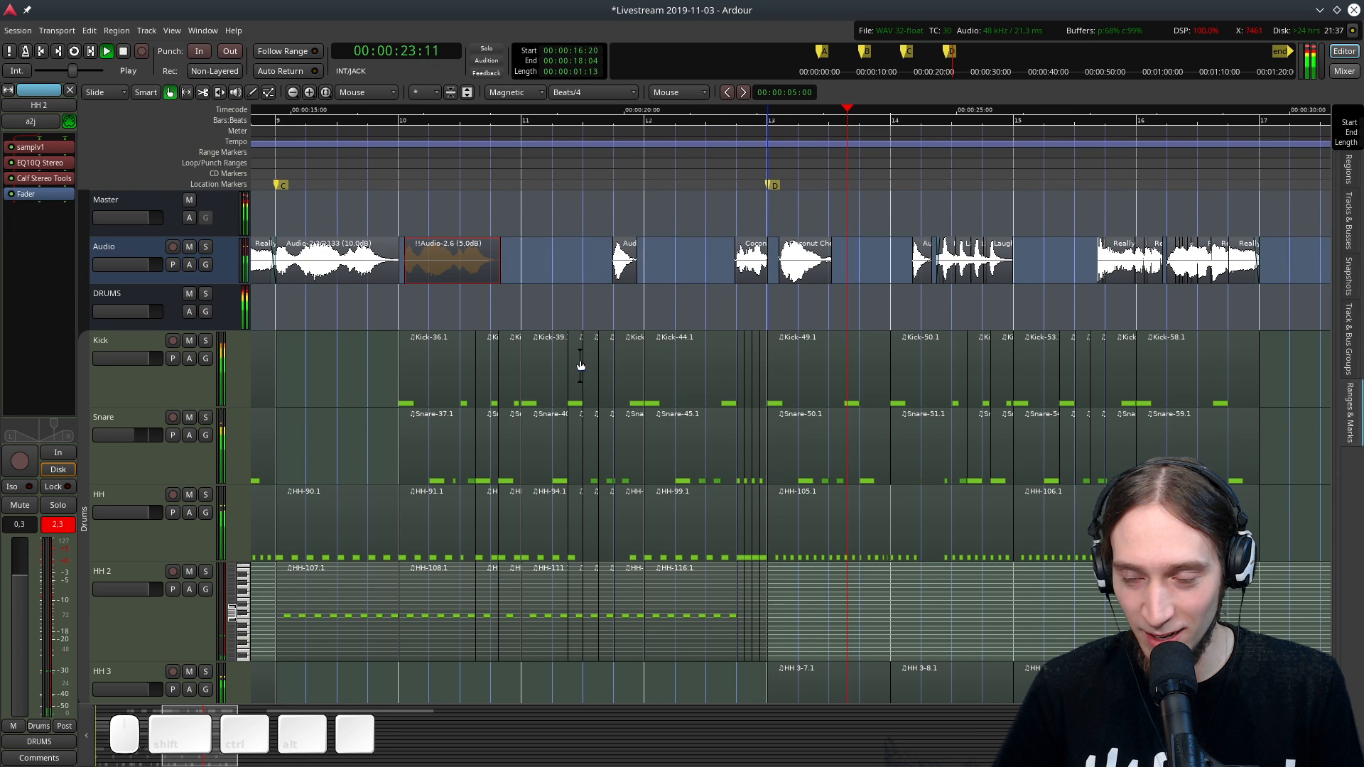
pyautogui.press('-')
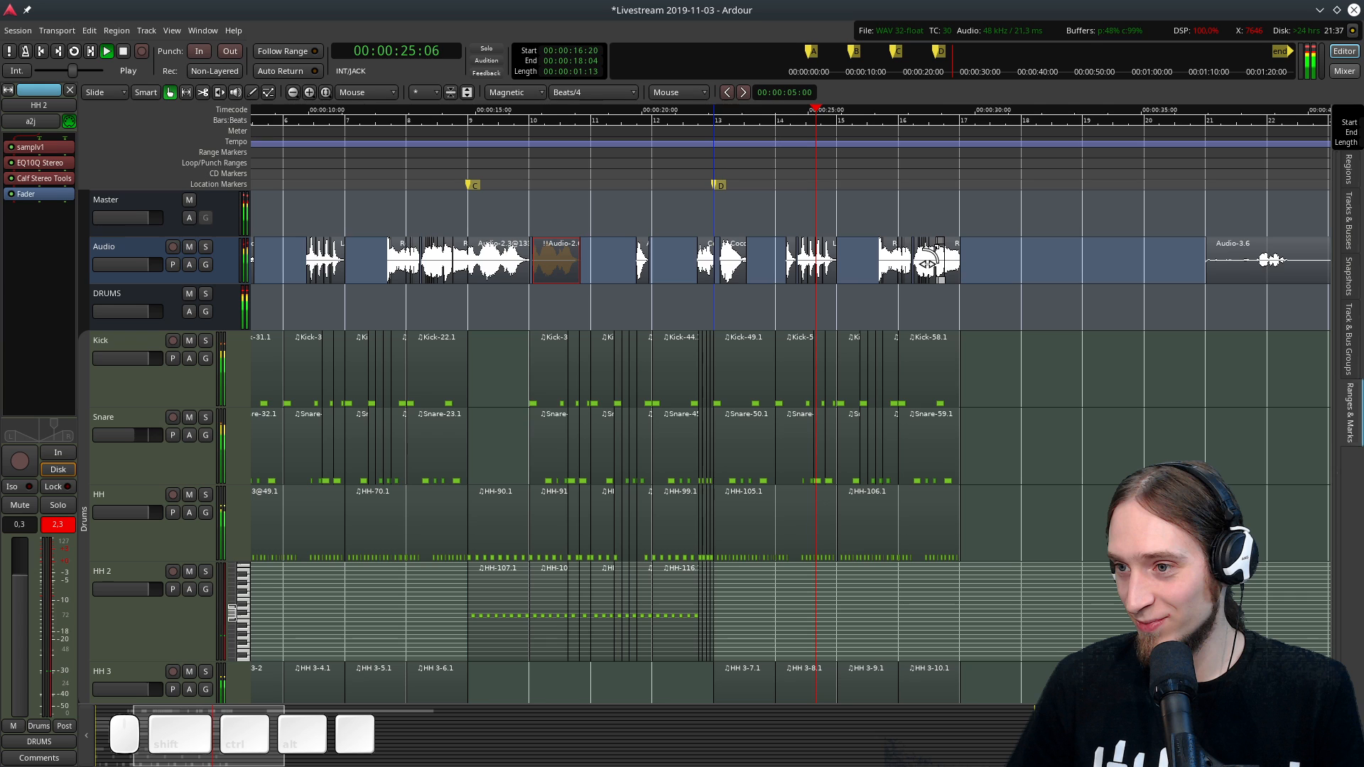
pyautogui.scroll(1, 547, 273)
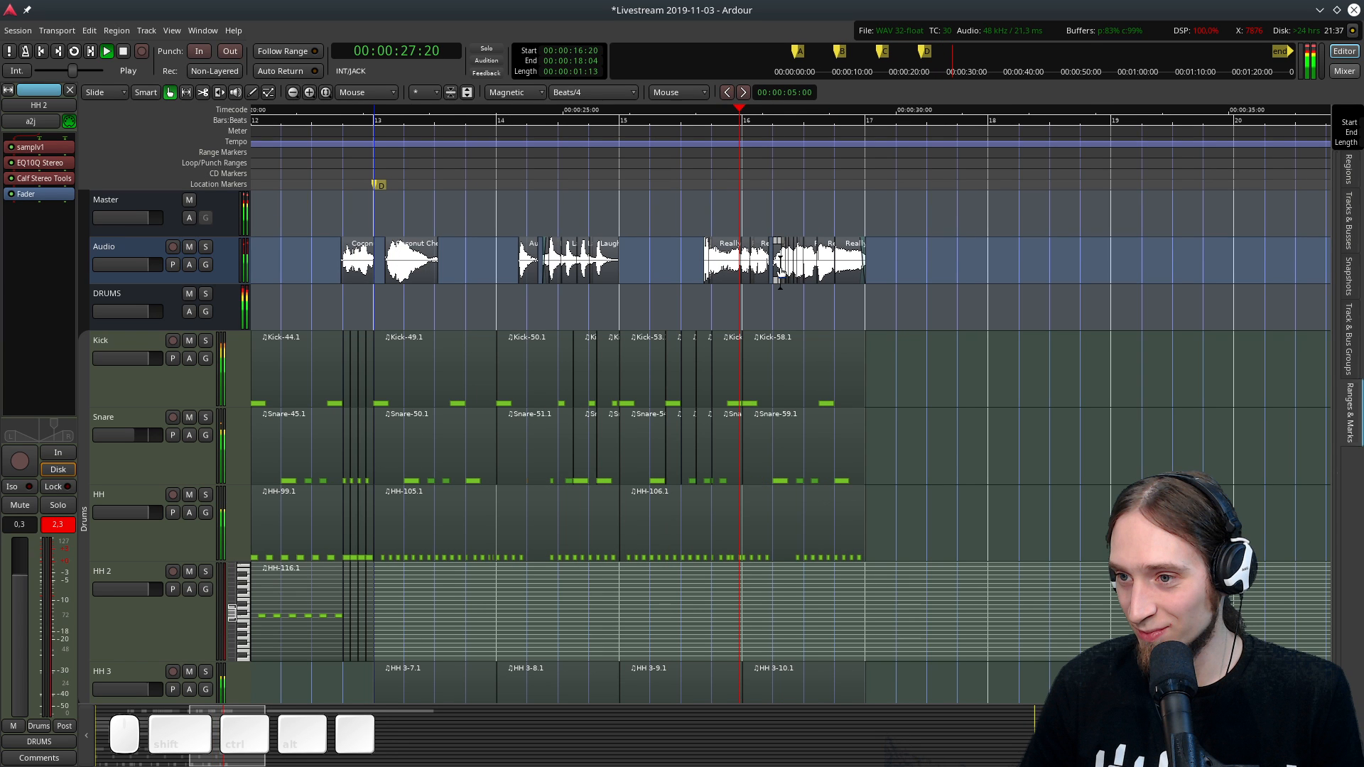
pyautogui.scroll(-1, 1218, 241)
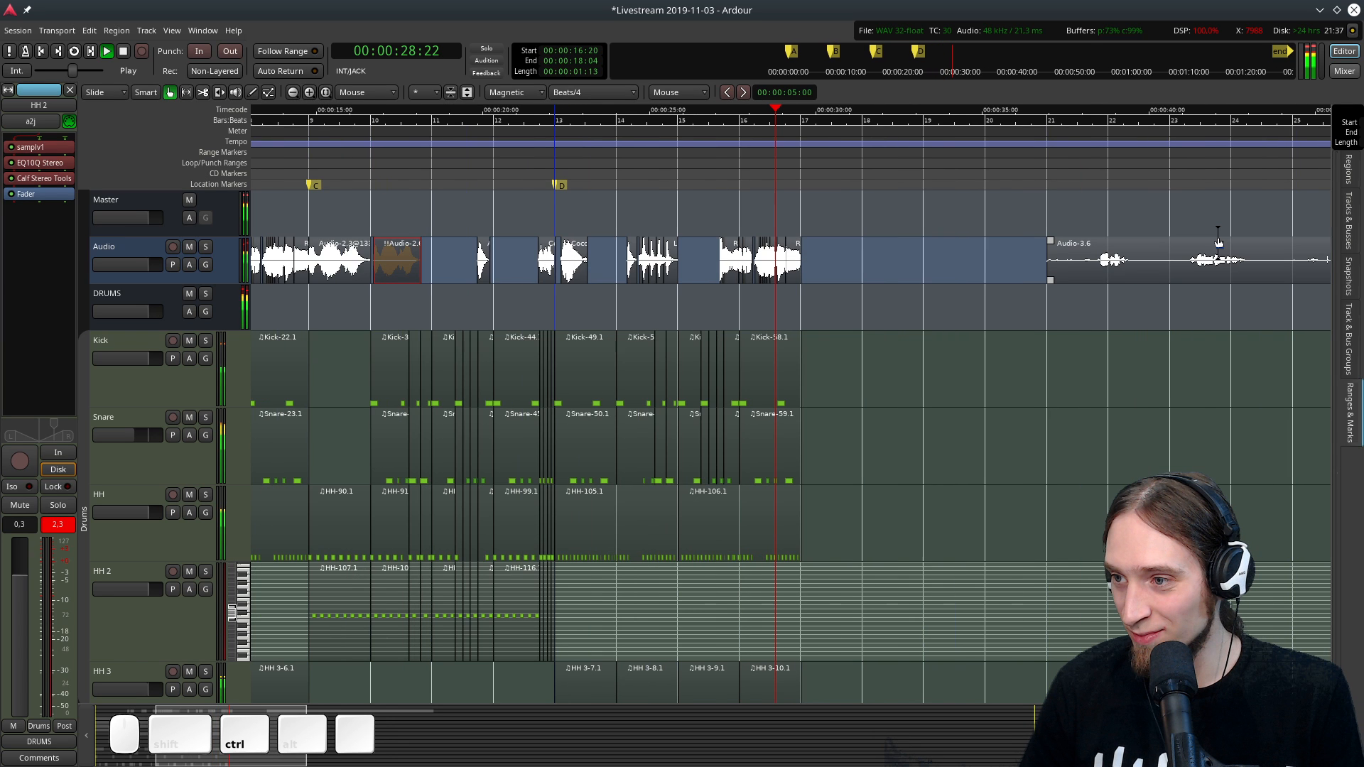
# Play the unused vocal recording at bar 21, cut out a phrase, and move that piece to bar 17.
pyautogui.click(1218, 241)
pyautogui.press('space')
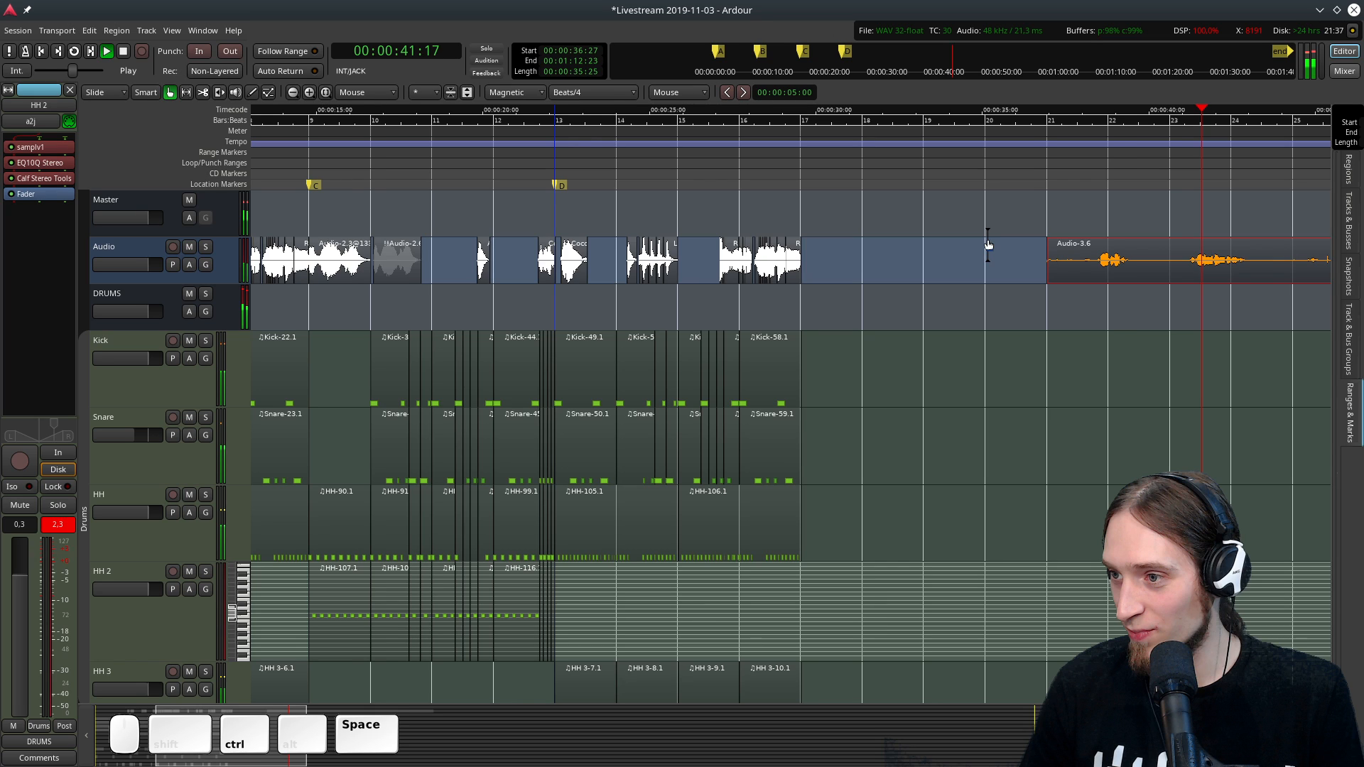
pyautogui.press('space')
pyautogui.click(887, 259)
pyautogui.moveTo(927, 260); pyautogui.dragTo(539, 262)
pyautogui.click(801, 261)
pyautogui.press('space')
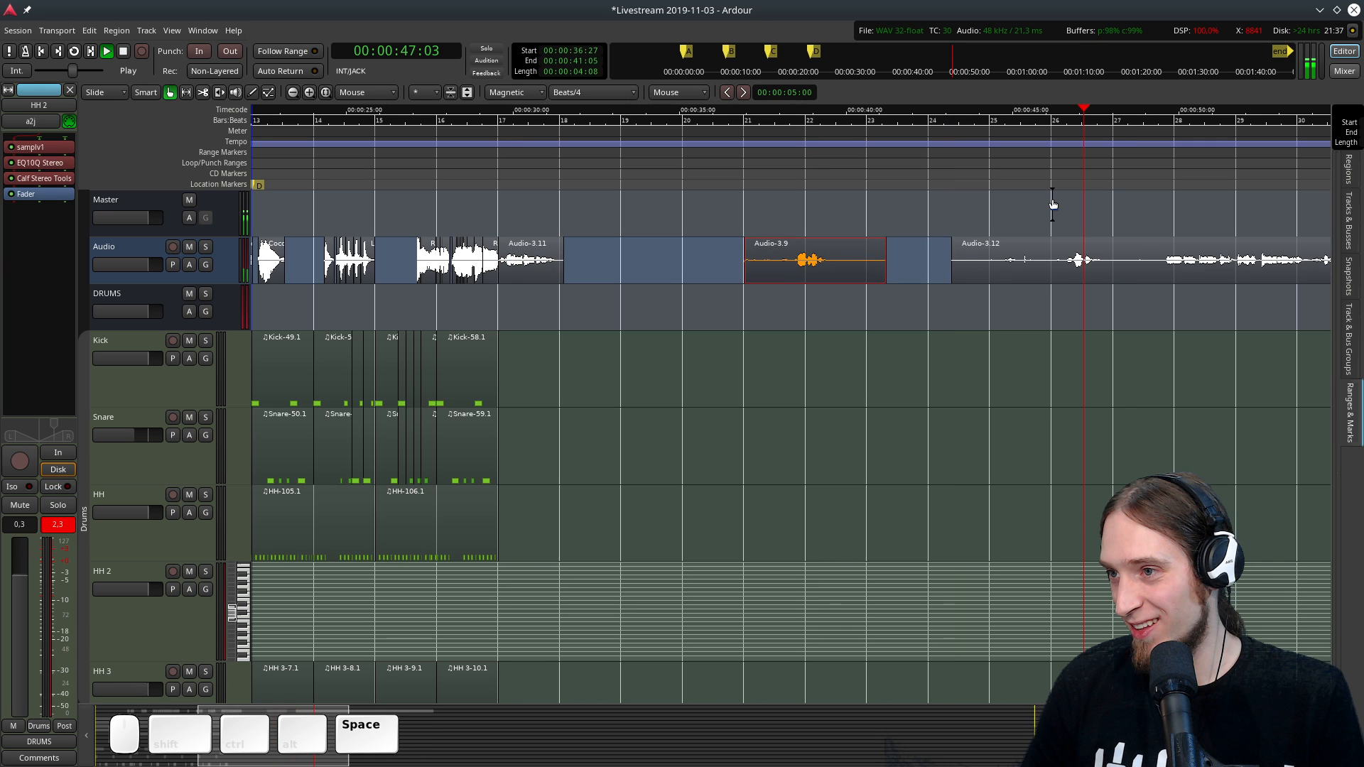
# Listen further into the leftover vocal recording, delete its remaining pieces from bar 21 onward, and play from about bar 15.
pyautogui.keyDown('ctrl'); pyautogui.scroll(-2, 881, 236); pyautogui.keyUp('ctrl')
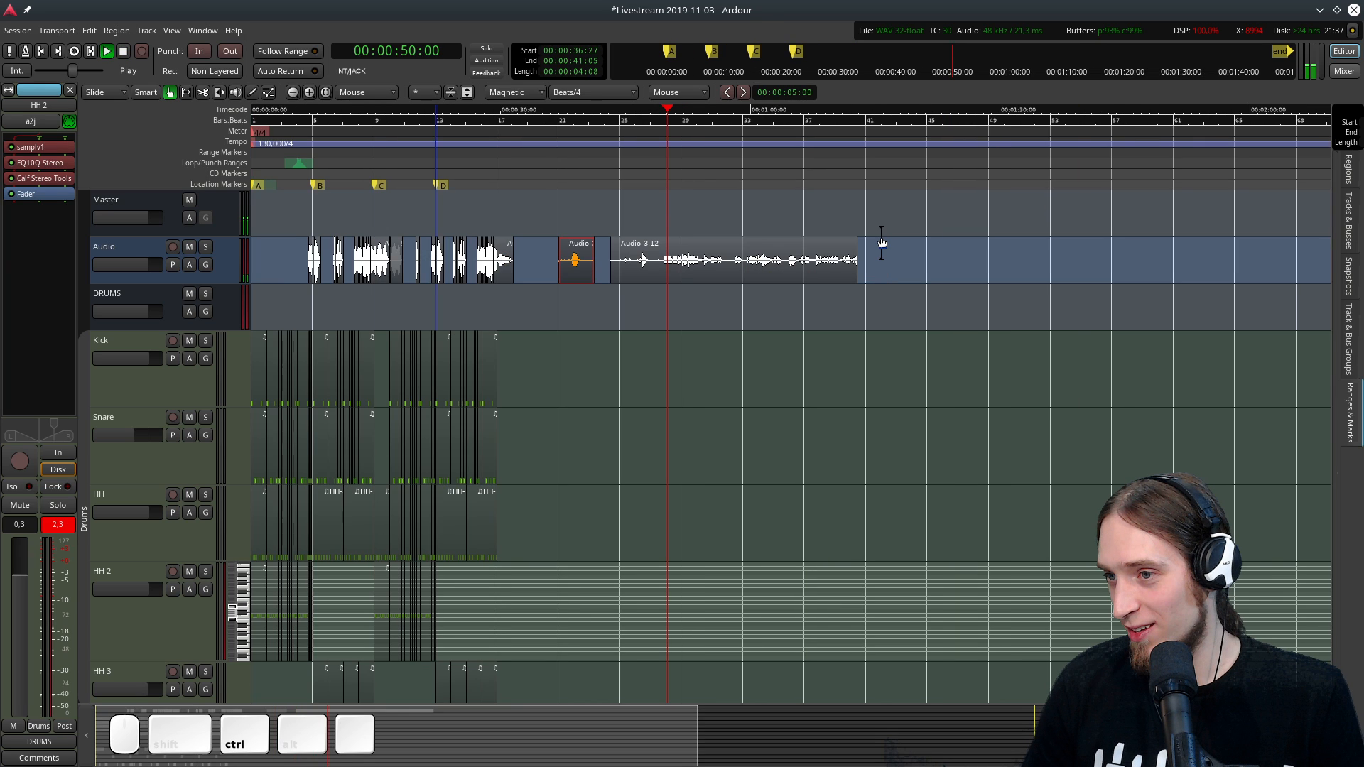
pyautogui.click(814, 188)
pyautogui.press('space')
pyautogui.keyDown('shift'); pyautogui.rightClick(624, 252); pyautogui.keyUp('shift')
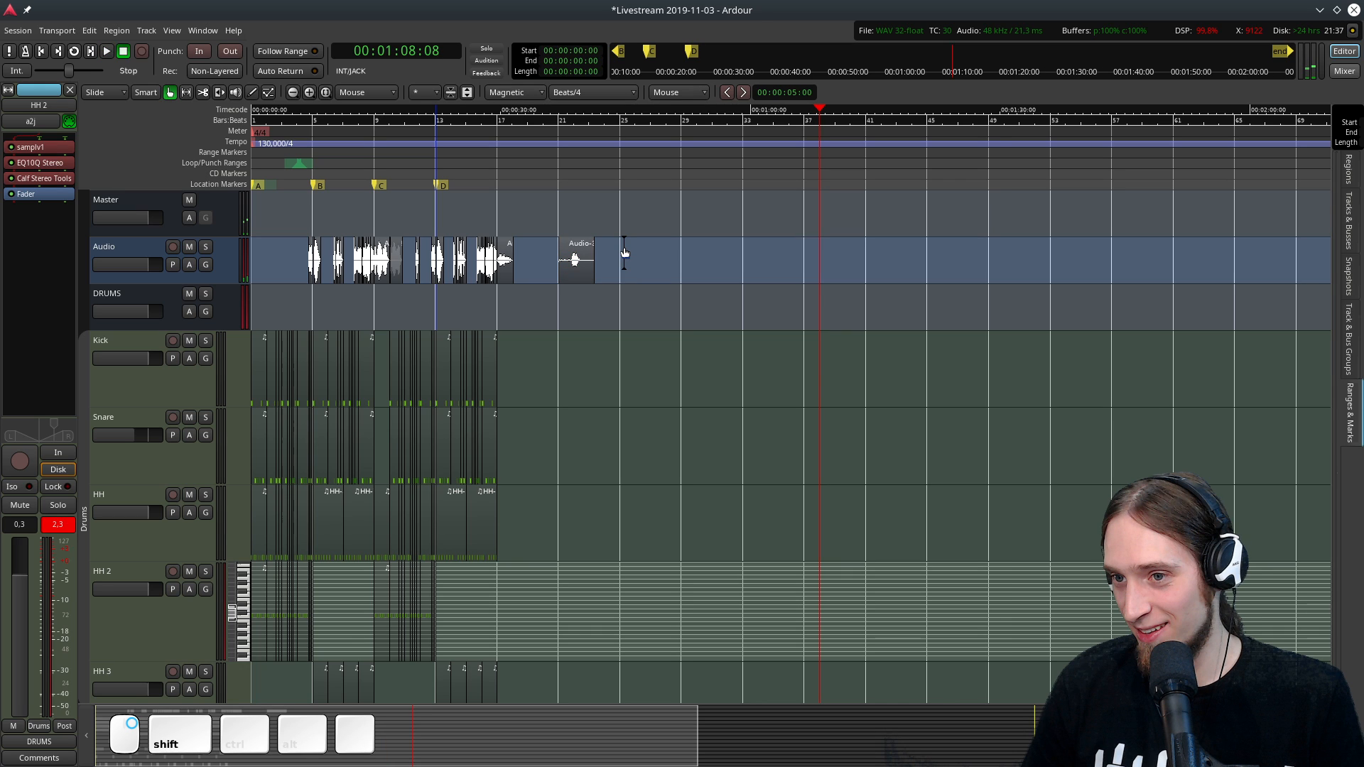
pyautogui.click(470, 149)
pyautogui.press('space')
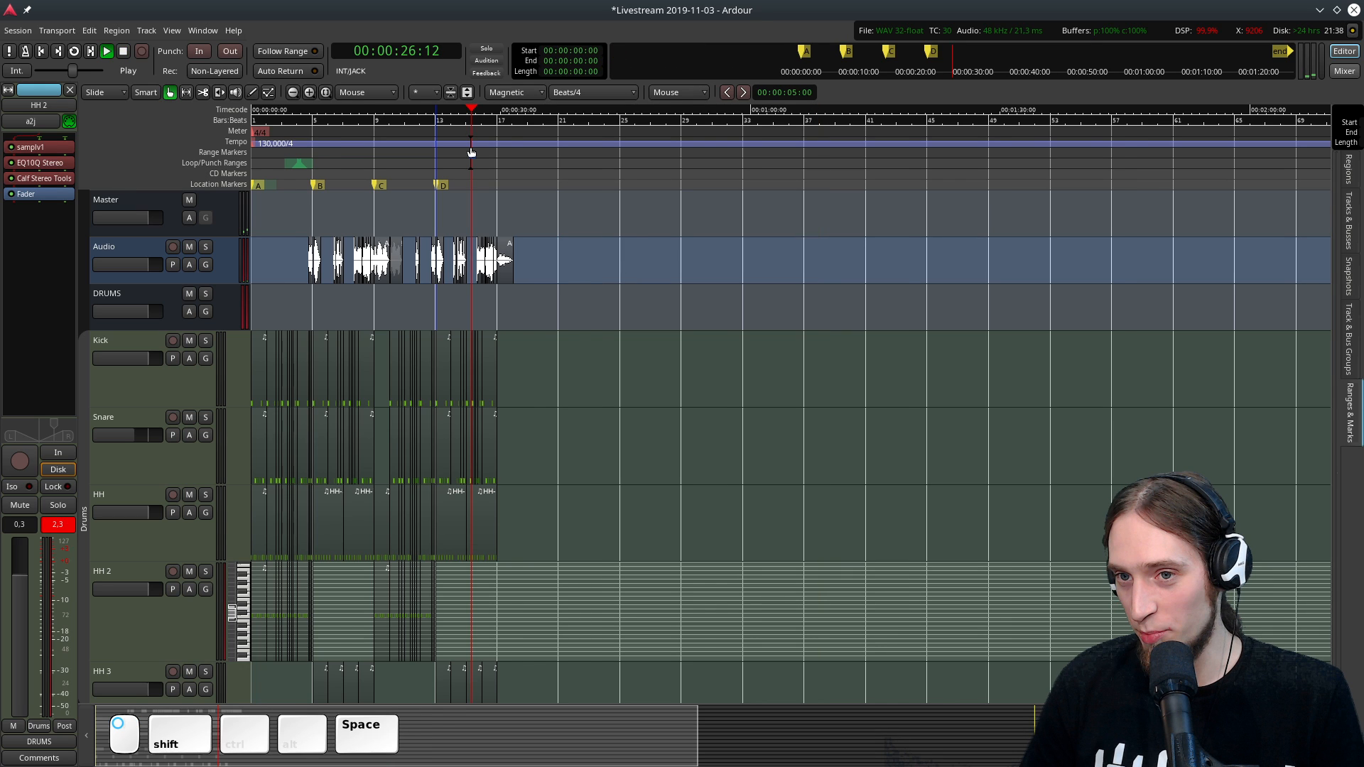
# Move the session's end marker to bar 21.
pyautogui.keyDown('ctrl'); pyautogui.scroll(-1, 282, 198); pyautogui.keyUp('ctrl')
pyautogui.click(275, 187)
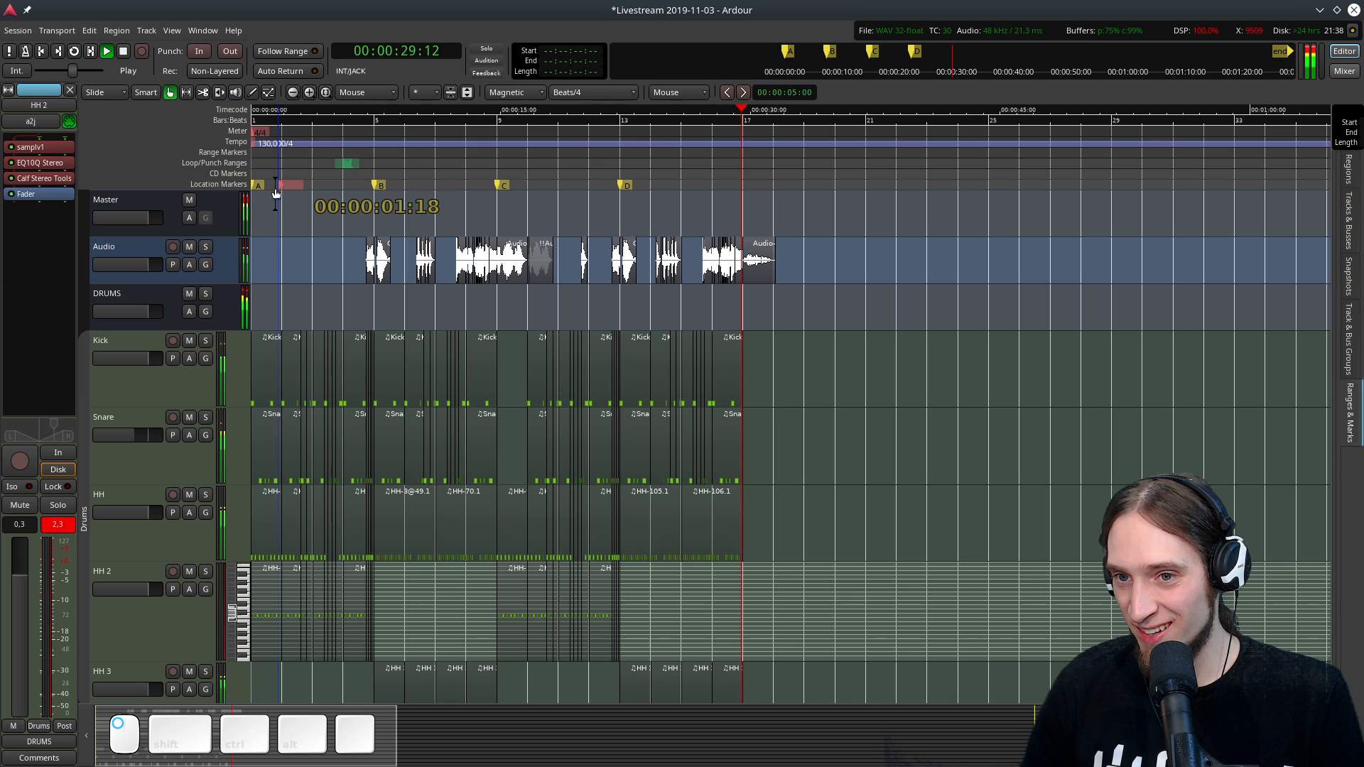
pyautogui.keyDown('ctrl'); pyautogui.scroll(-2, 740, 182); pyautogui.keyUp('ctrl')
pyautogui.moveTo(1078, 186); pyautogui.dragTo(389, 190)
pyautogui.keyDown('ctrl'); pyautogui.scroll(2, 450, 182); pyautogui.keyUp('ctrl')
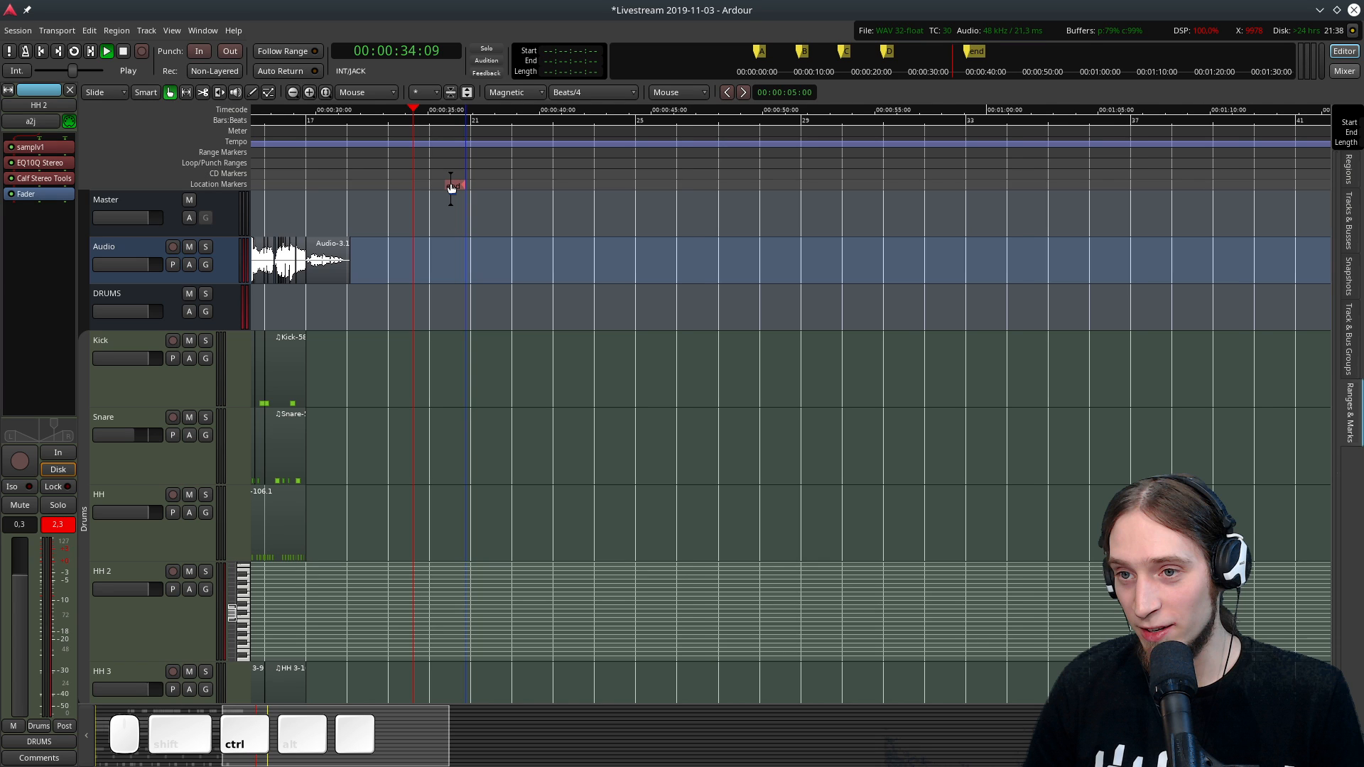
pyautogui.keyDown('ctrl'); pyautogui.scroll(2, 450, 182); pyautogui.keyUp('ctrl')
# Trim the last vocal clip to start at bar 17, play it, and raise its gain to 2 dB.
pyautogui.press('space')
pyautogui.click(318, 274)
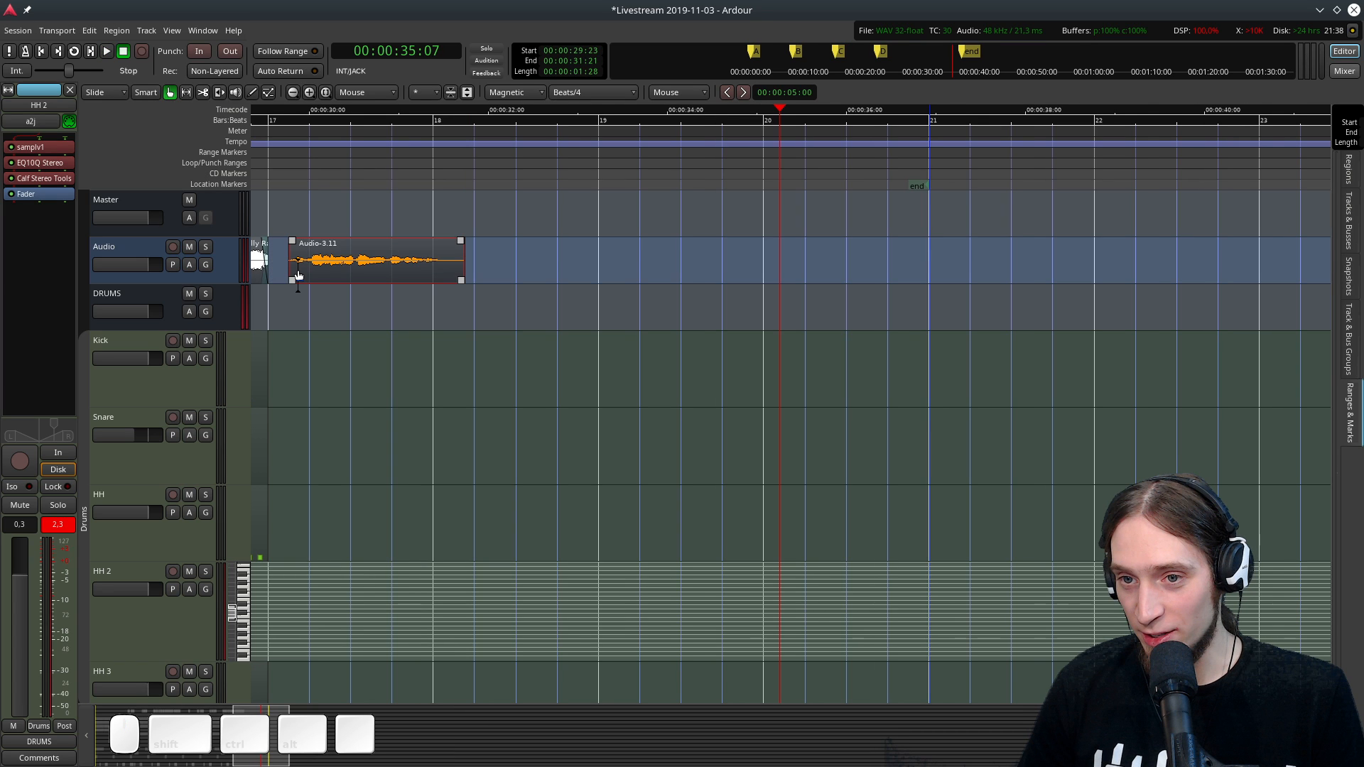
pyautogui.moveTo(298, 275); pyautogui.dragTo(278, 267)
pyautogui.press('space')
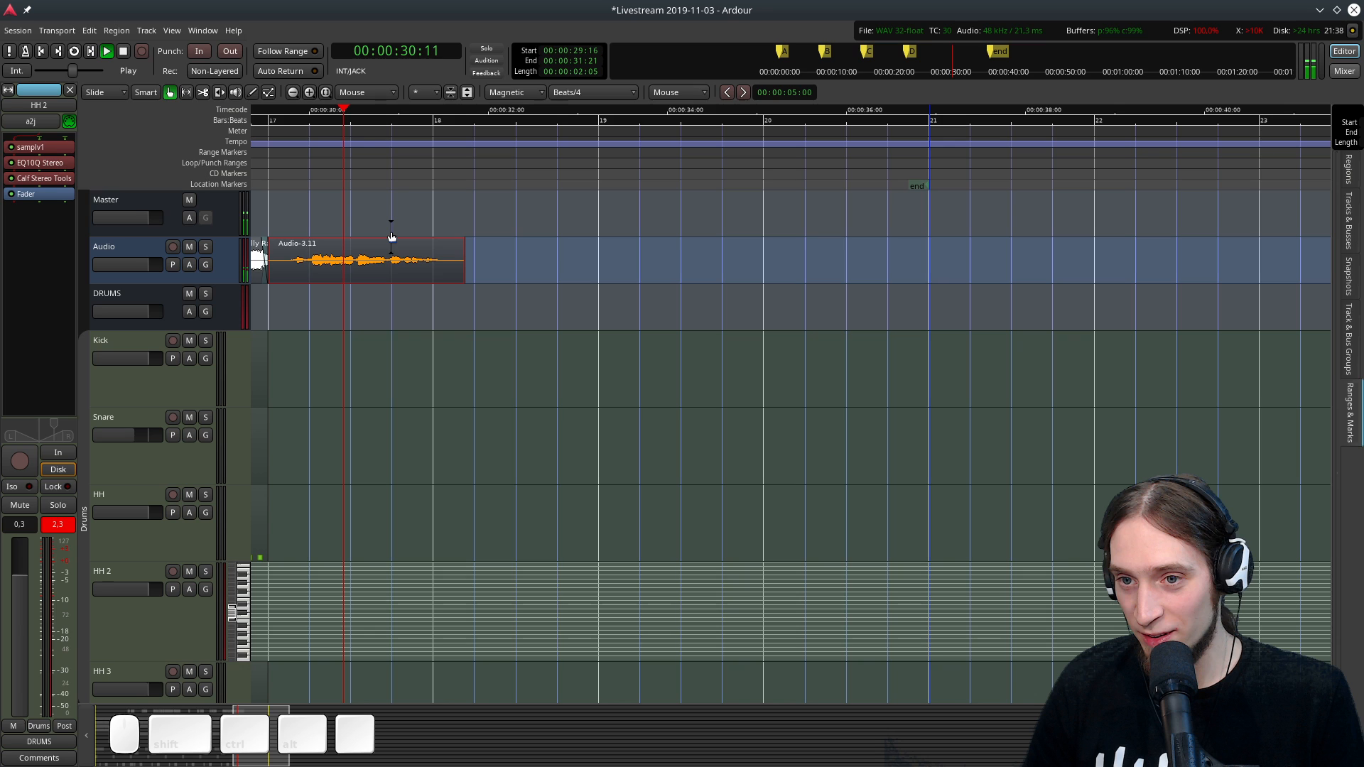
pyautogui.hotkey('alt', '6')
pyautogui.hotkey('alt', '6')
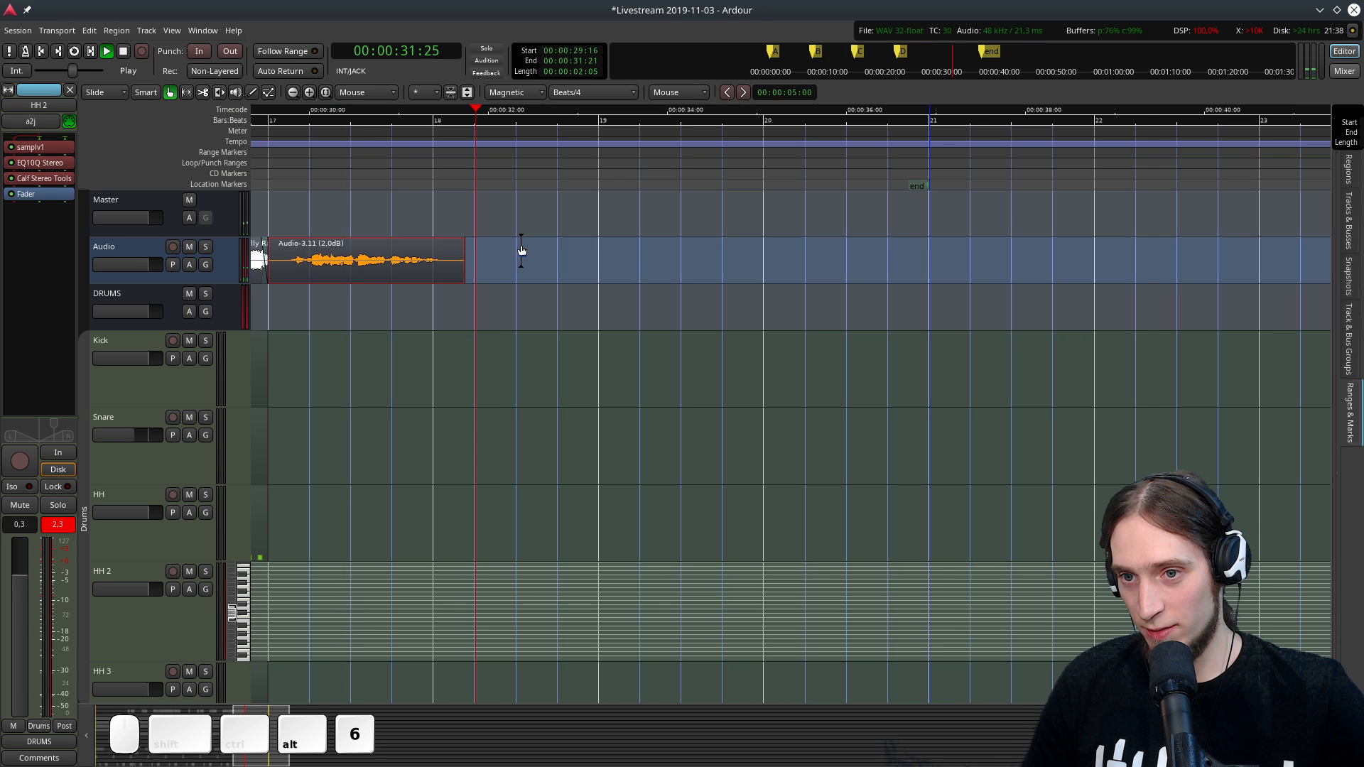
# Return the playhead to the session start and save the session.
pyautogui.scroll(-2, 522, 249)
pyautogui.press('Home')
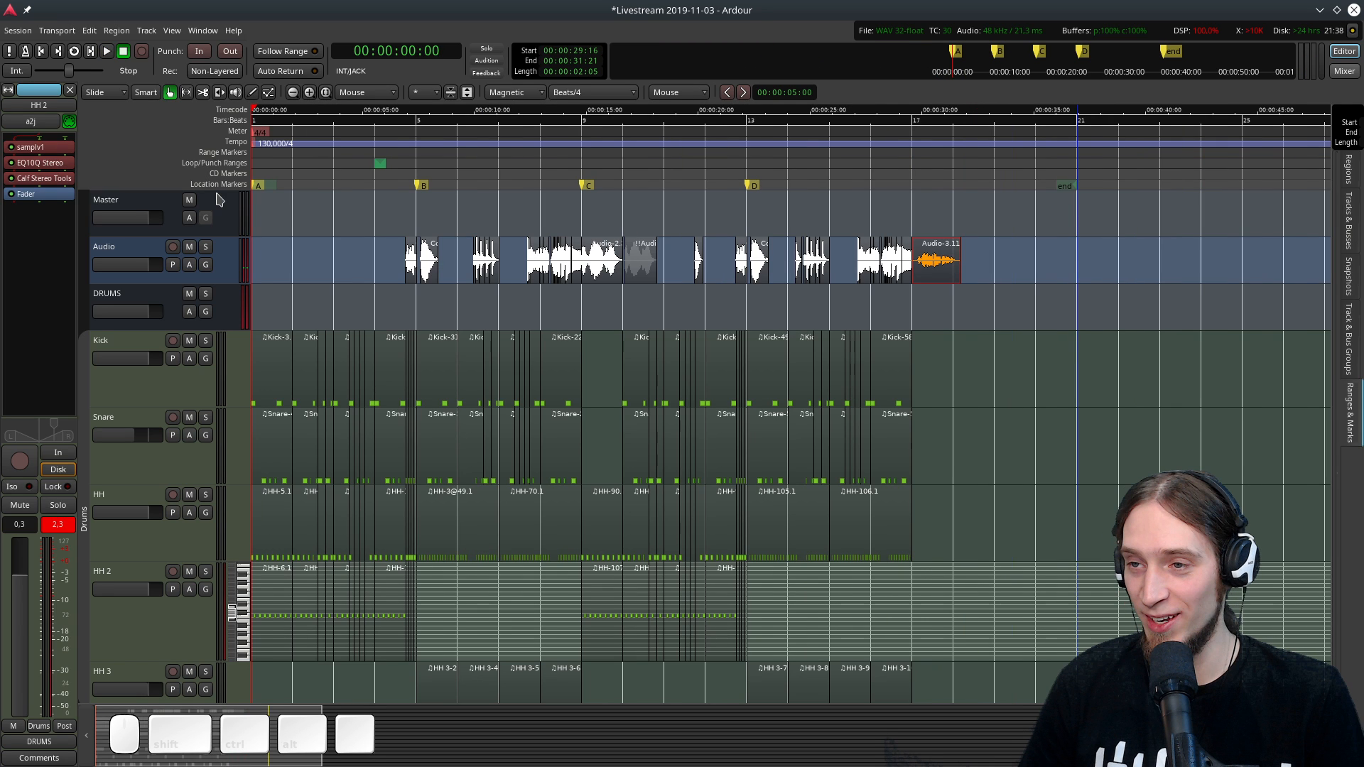
pyautogui.hotkey('ctrl', 's')
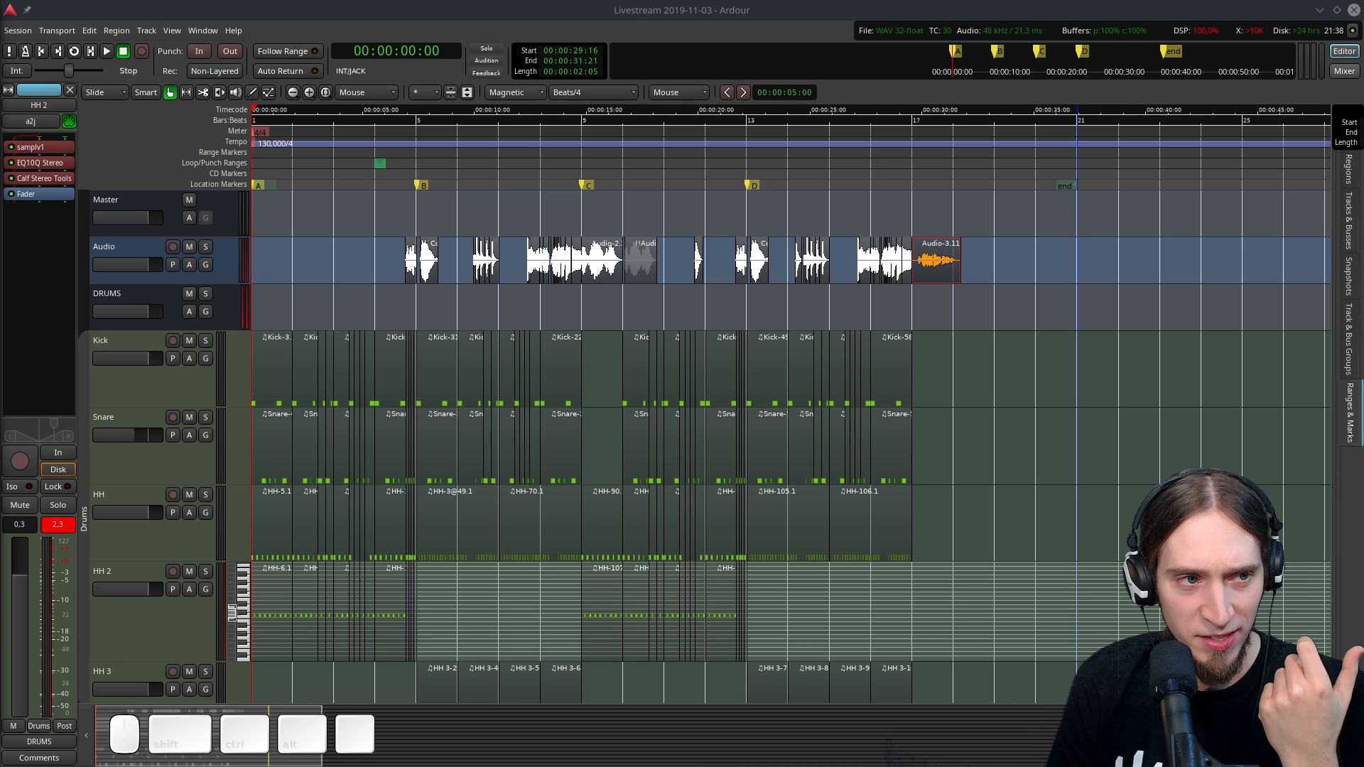
# Save the session once more and quit the program.
pyautogui.hotkey('alt', 'Tab')
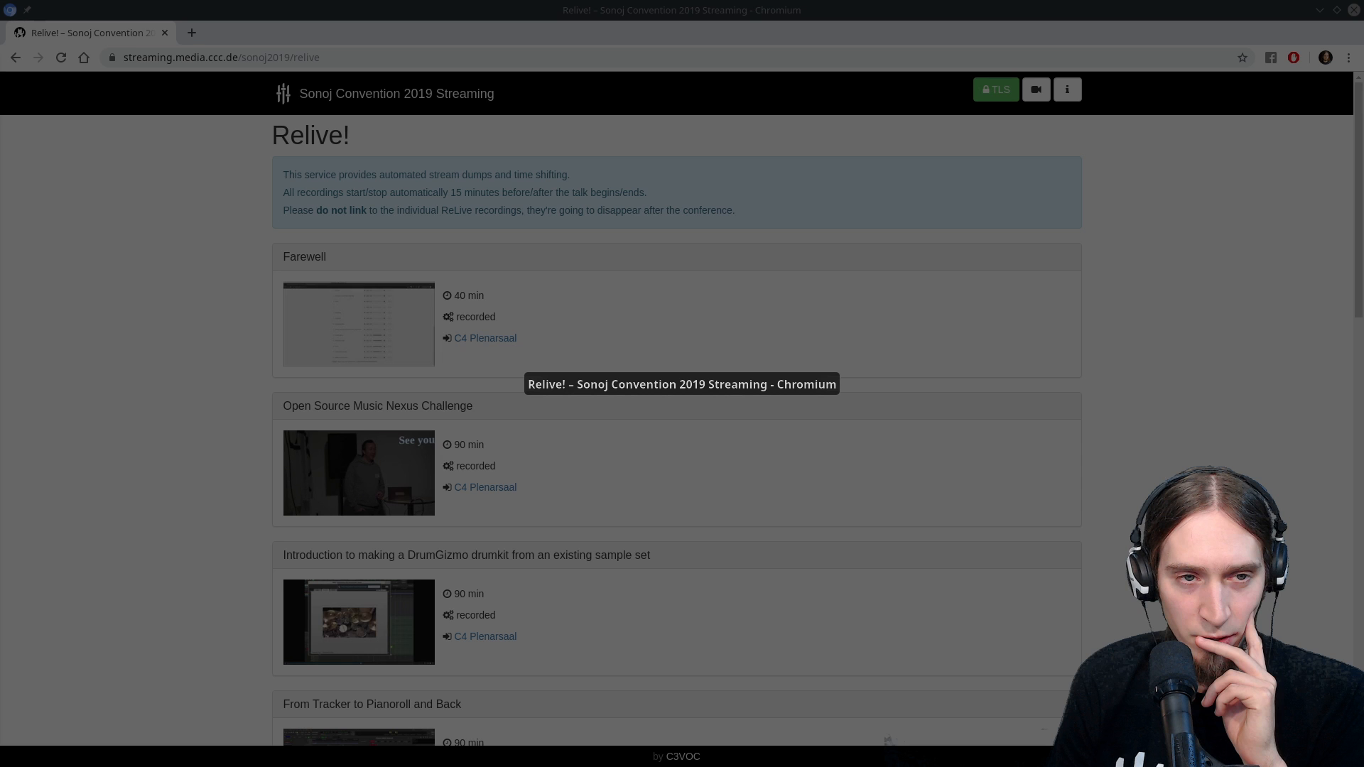
pyautogui.hotkey('alt', 'Tab')
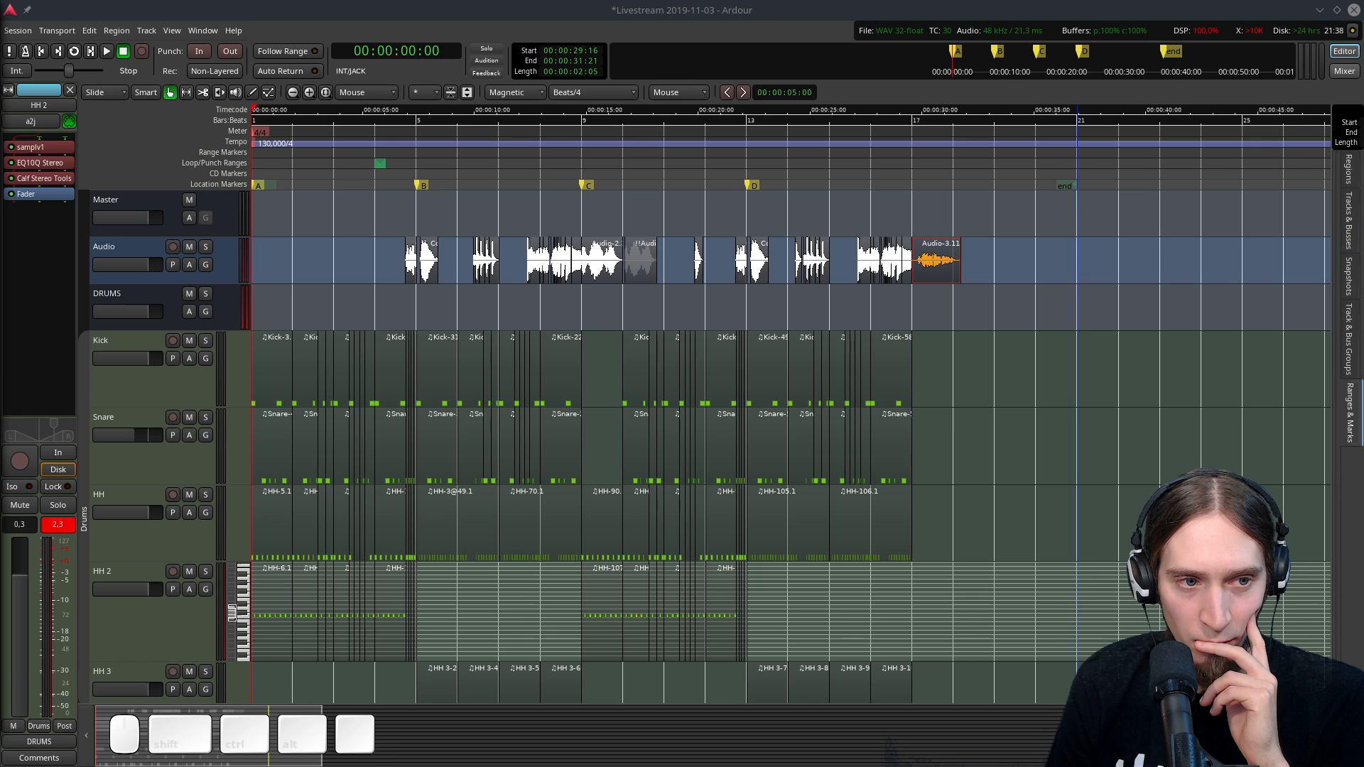
pyautogui.hotkey('ctrl', 's')
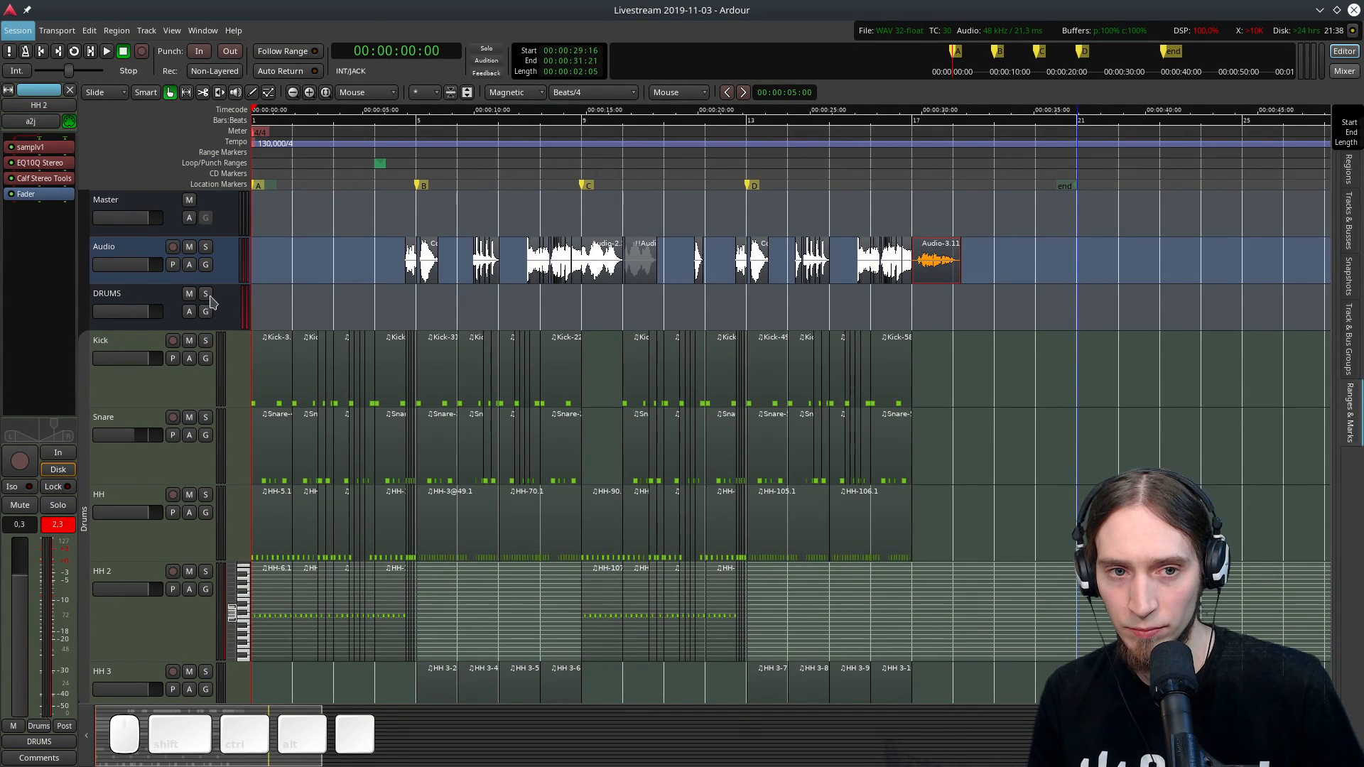
pyautogui.hotkey('ctrl', 'q')
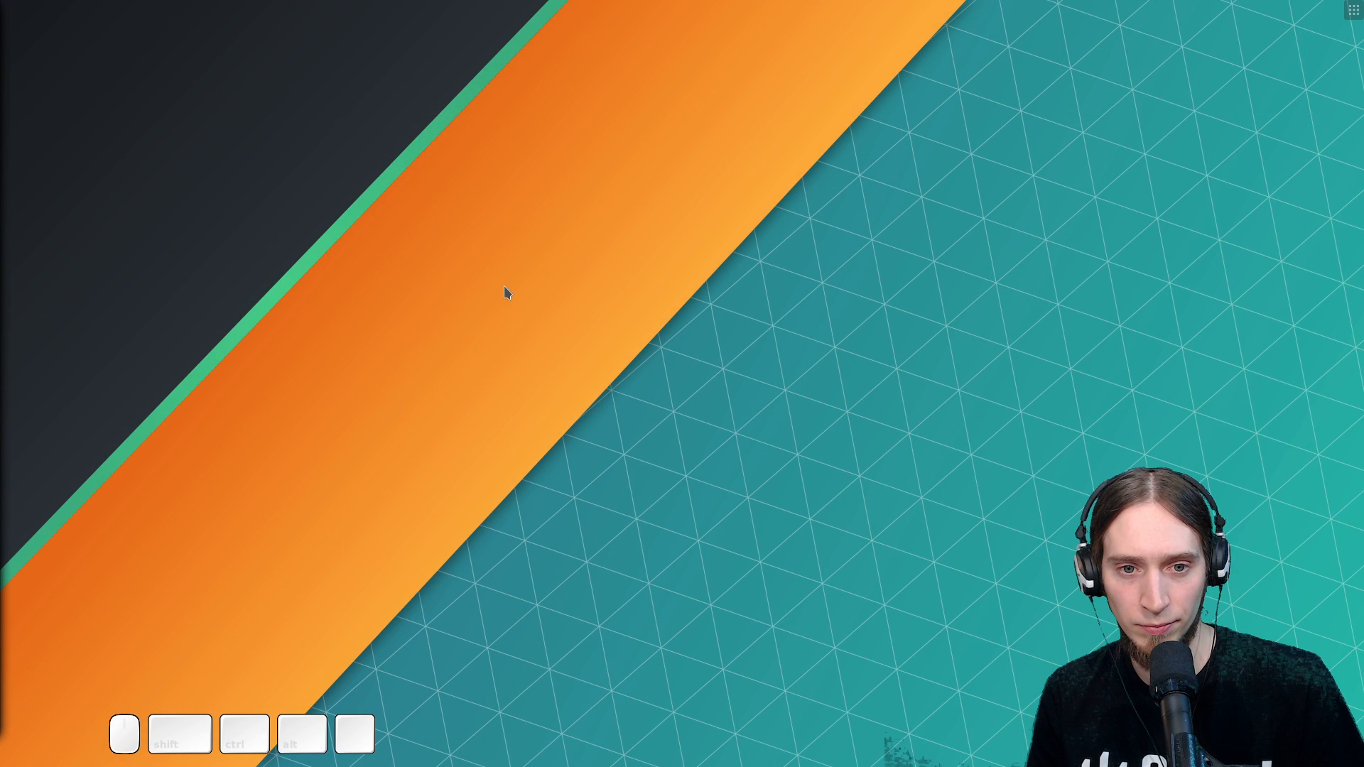
# Switch to the drop-down terminal, quit htop, and force-kill the audio workstation with pkill -9 ardour.
pyautogui.press('F12')
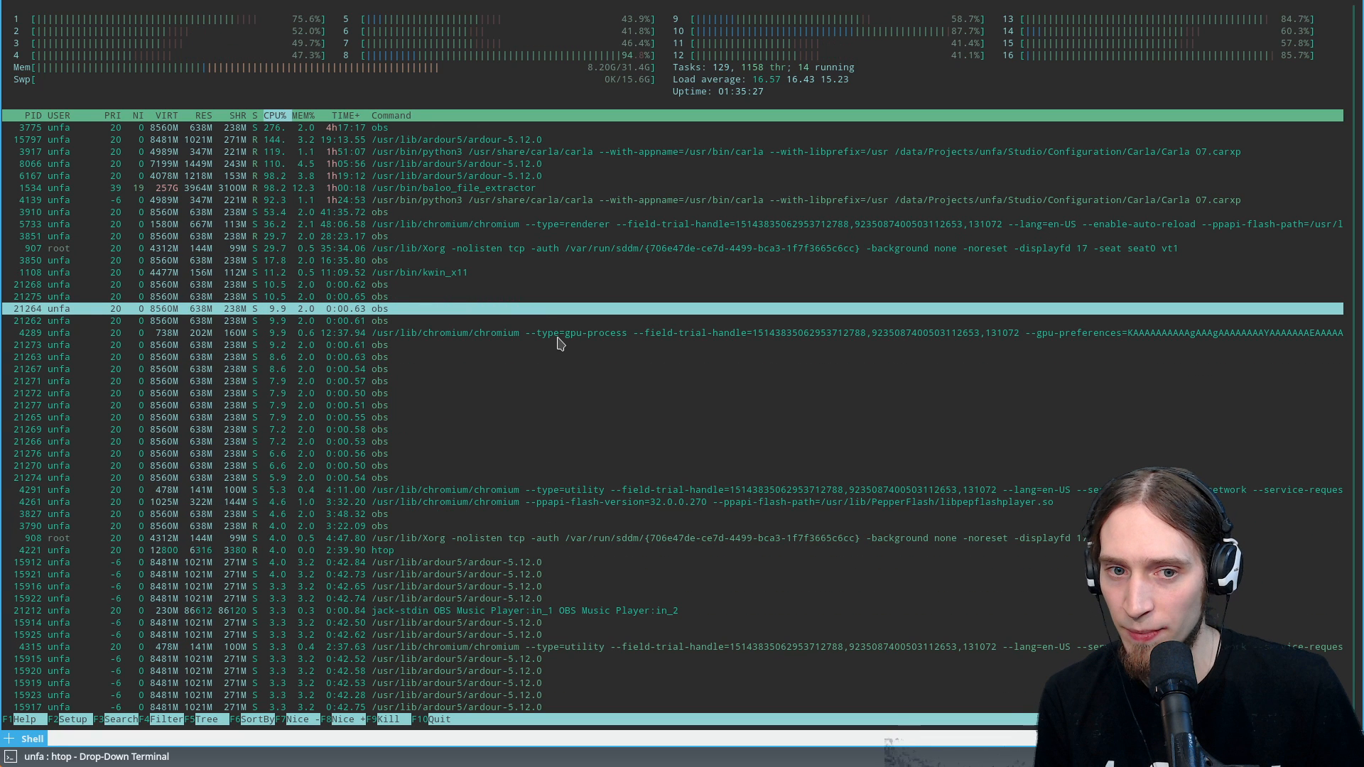
pyautogui.write('q')
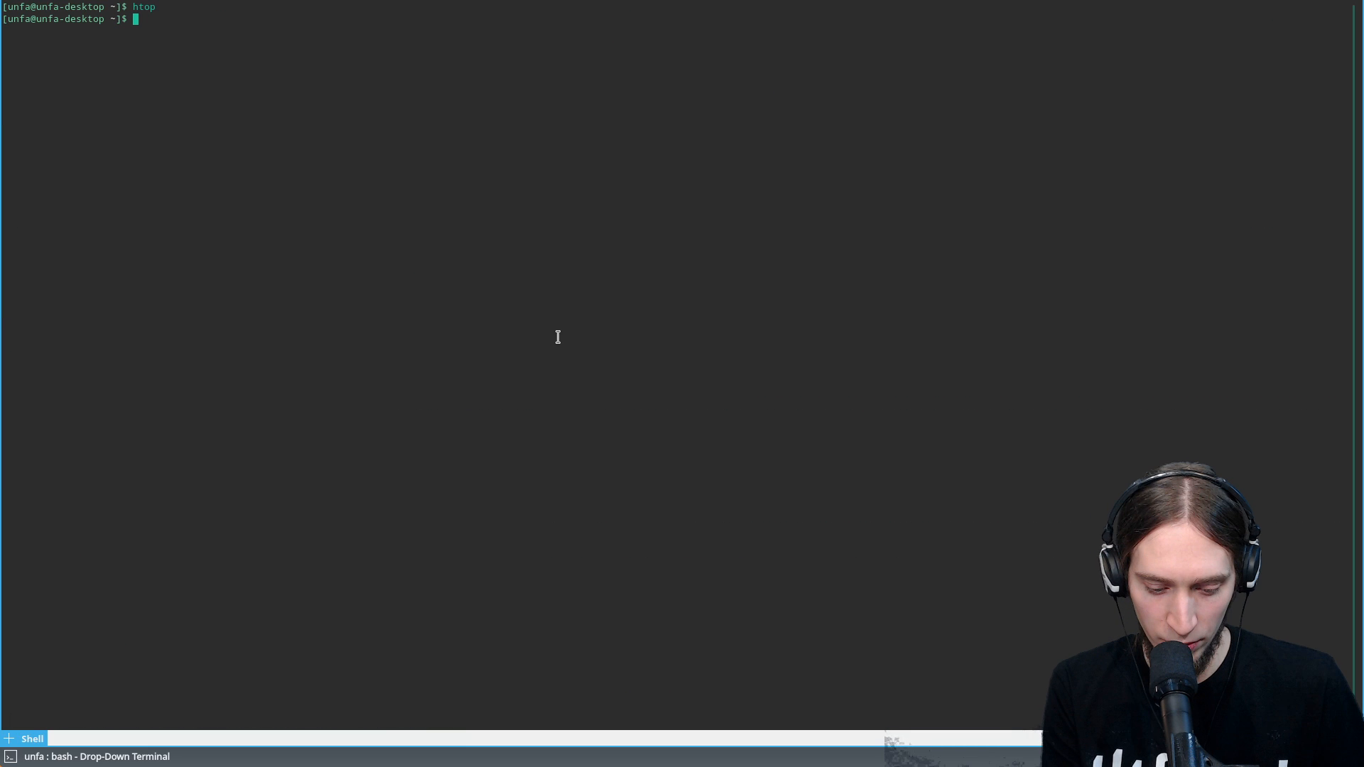
pyautogui.write('pkill ')
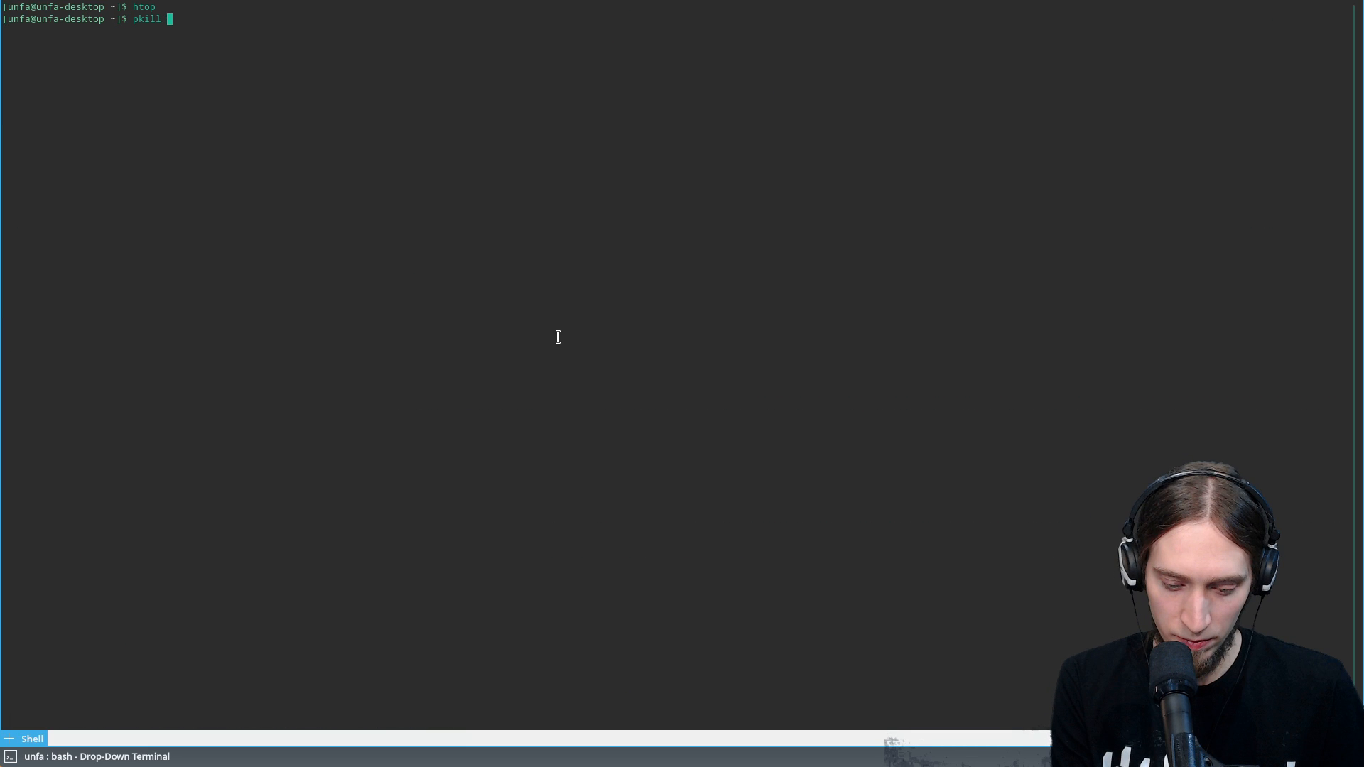
pyautogui.write('-9 ardour')
pyautogui.press('Return')
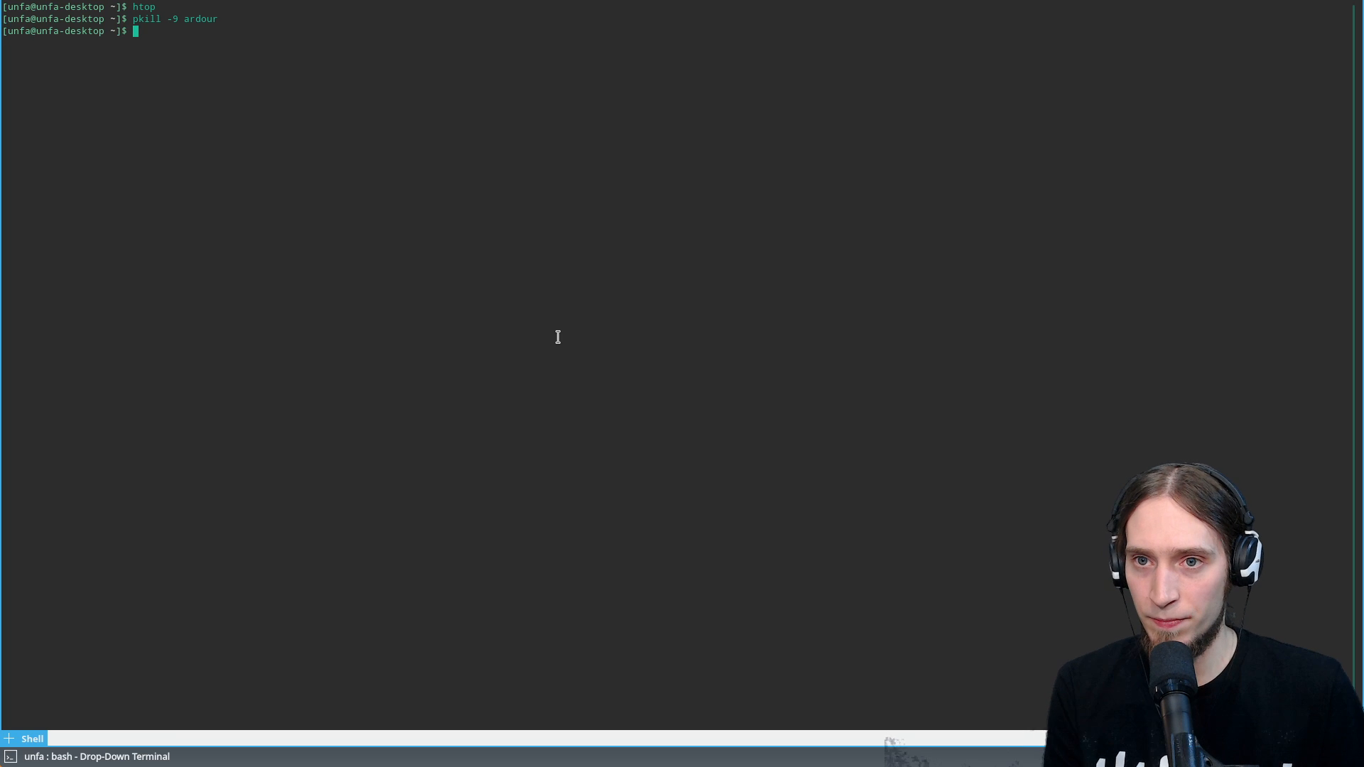
# Check for remaining processes with pgrep ardour and hide the terminal.
pyautogui.press('Up')
pyautogui.hotkey('ctrl', 'c')
pyautogui.write('pgrep ardour')
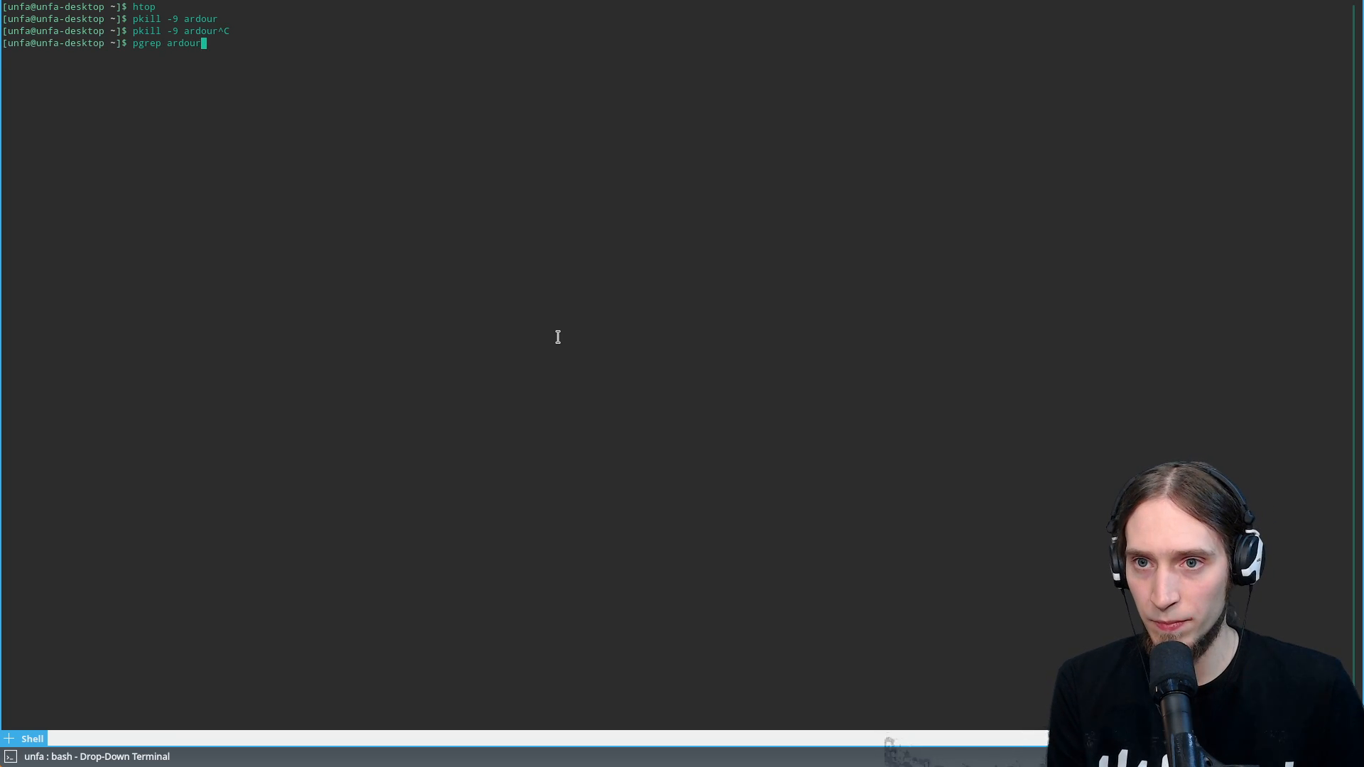
pyautogui.press('Return')
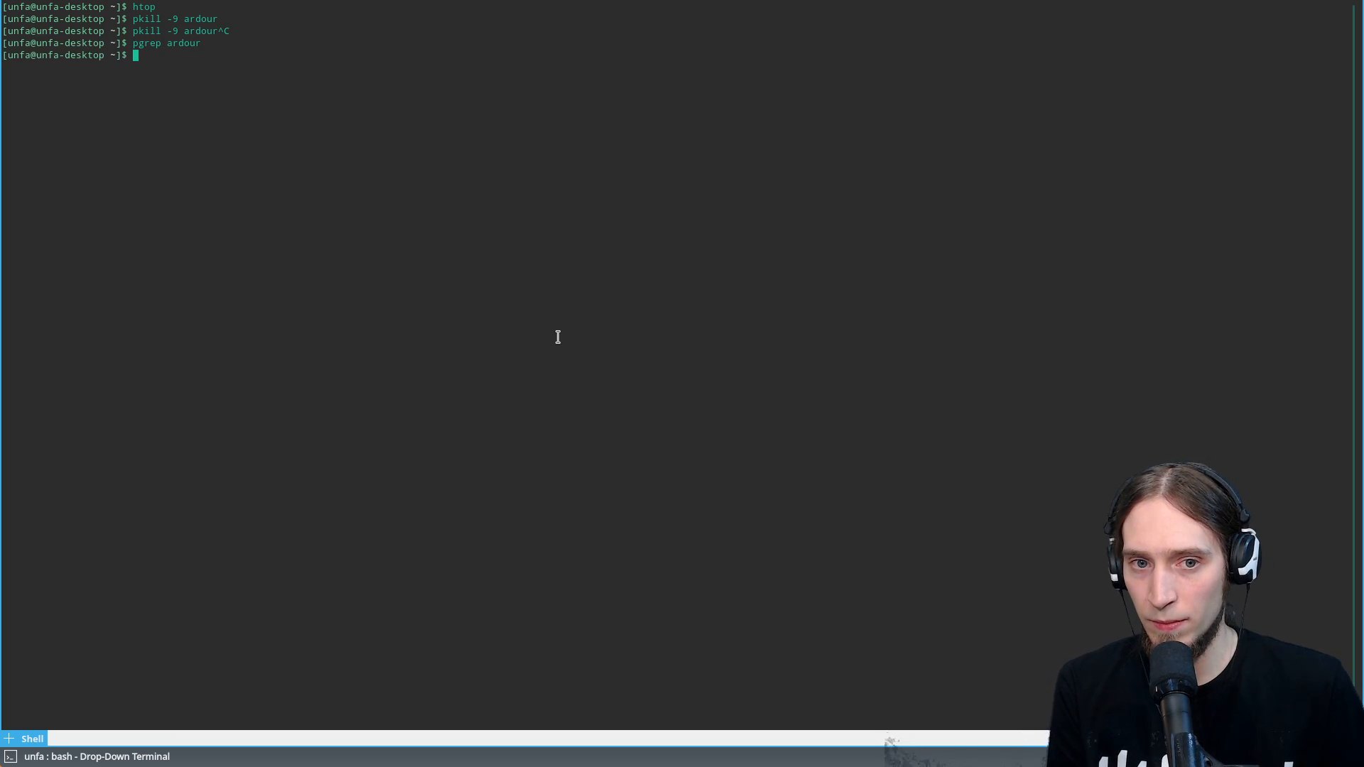
pyautogui.press('F12')
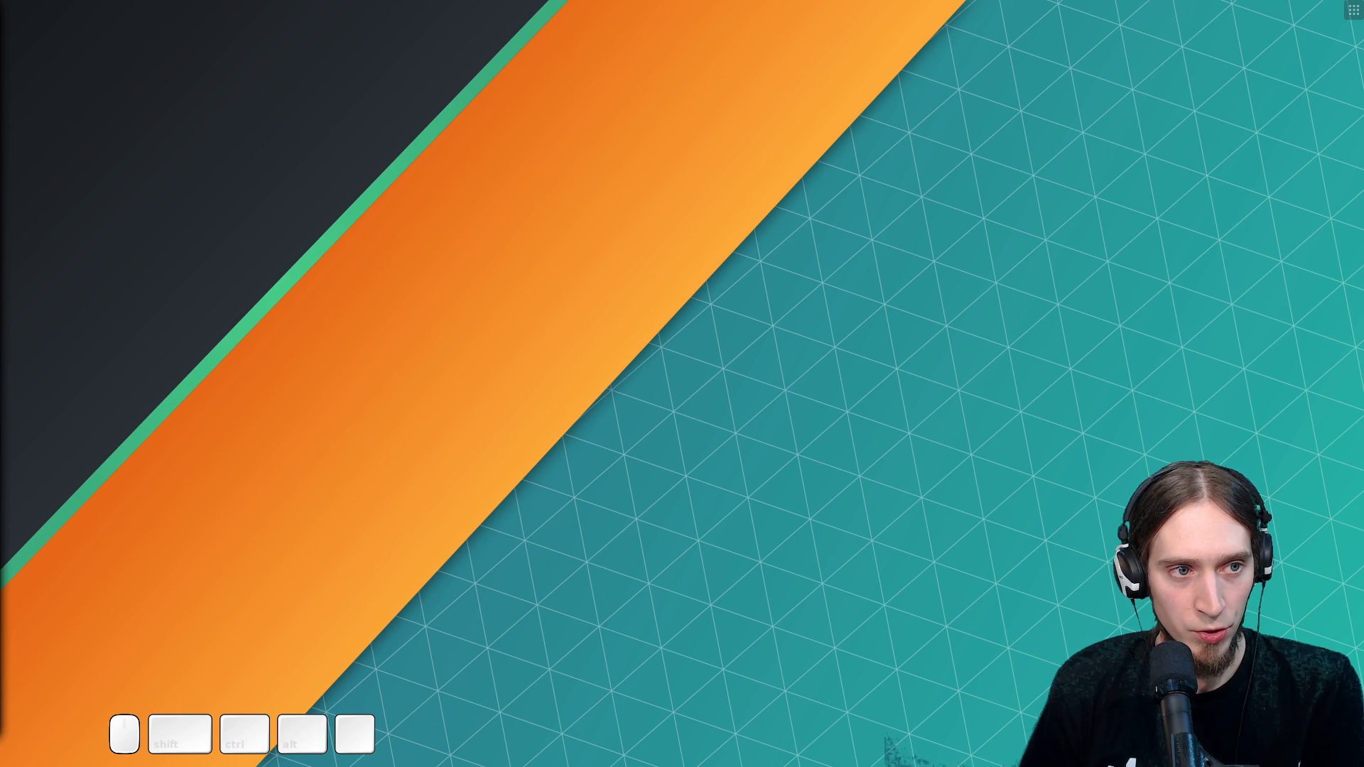
pyautogui.press('Delete')
pyautogui.press('0')
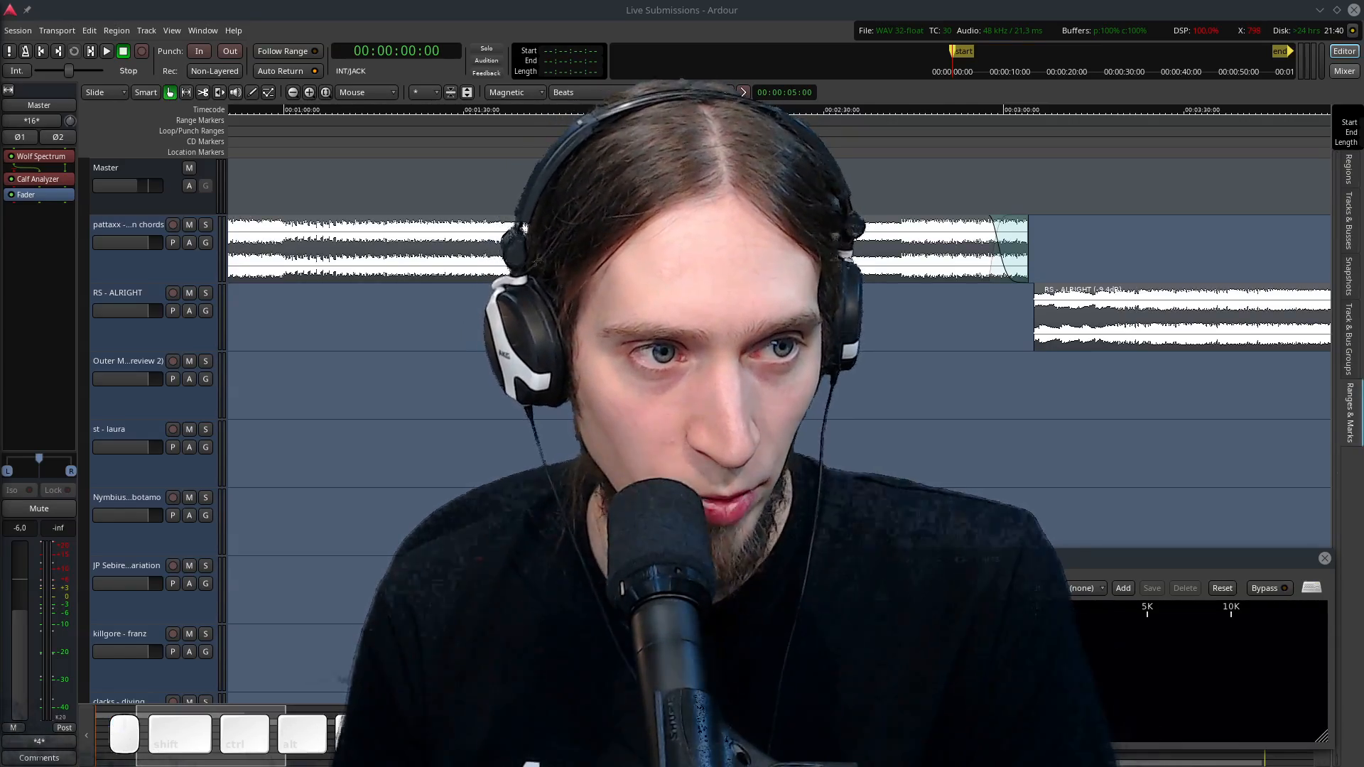
# Bring the OBS settings window into view, set the streaming output bitrate to 5000, and confirm the settings.
pyautogui.moveTo(1363, 134); pyautogui.dragTo(365, 128)
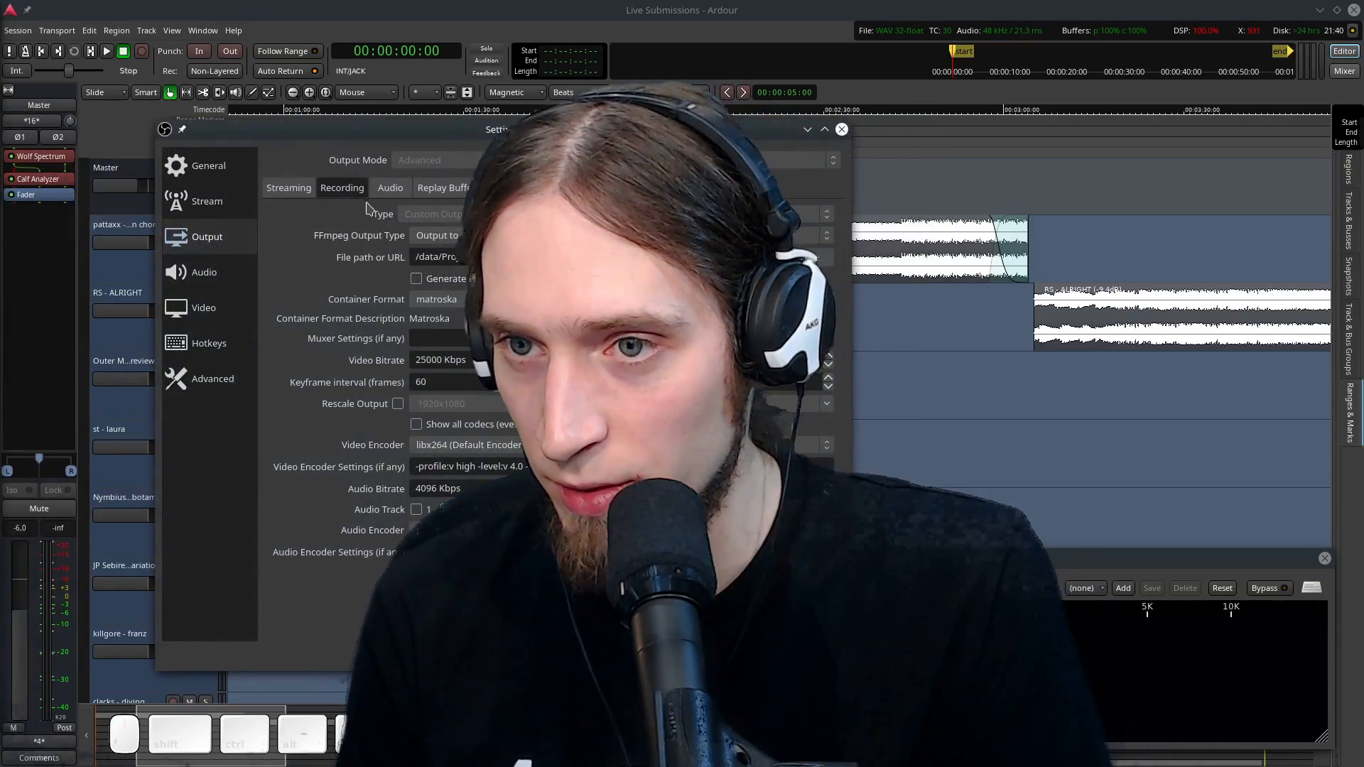
pyautogui.click(332, 194)
pyautogui.click(288, 187)
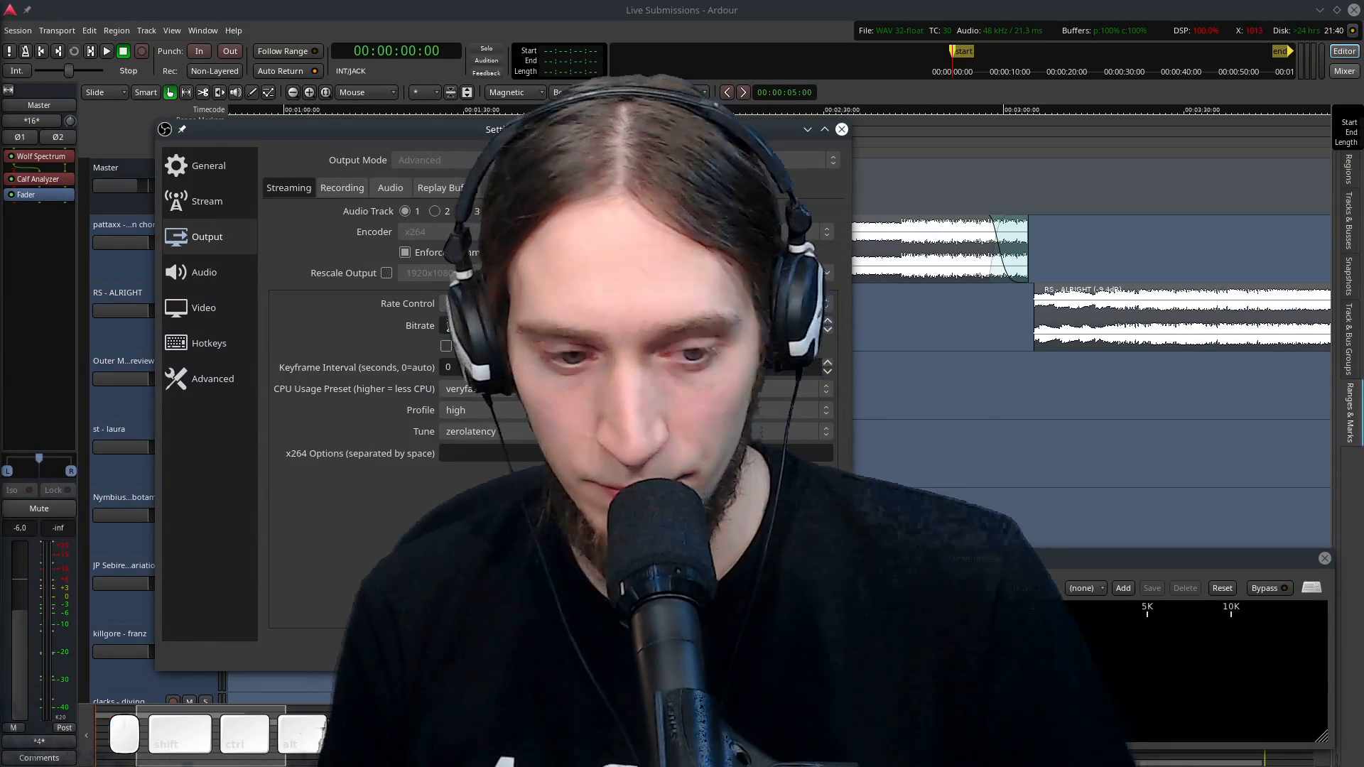
pyautogui.press('BackSpace')
pyautogui.write('5000')
pyautogui.click(686, 655)
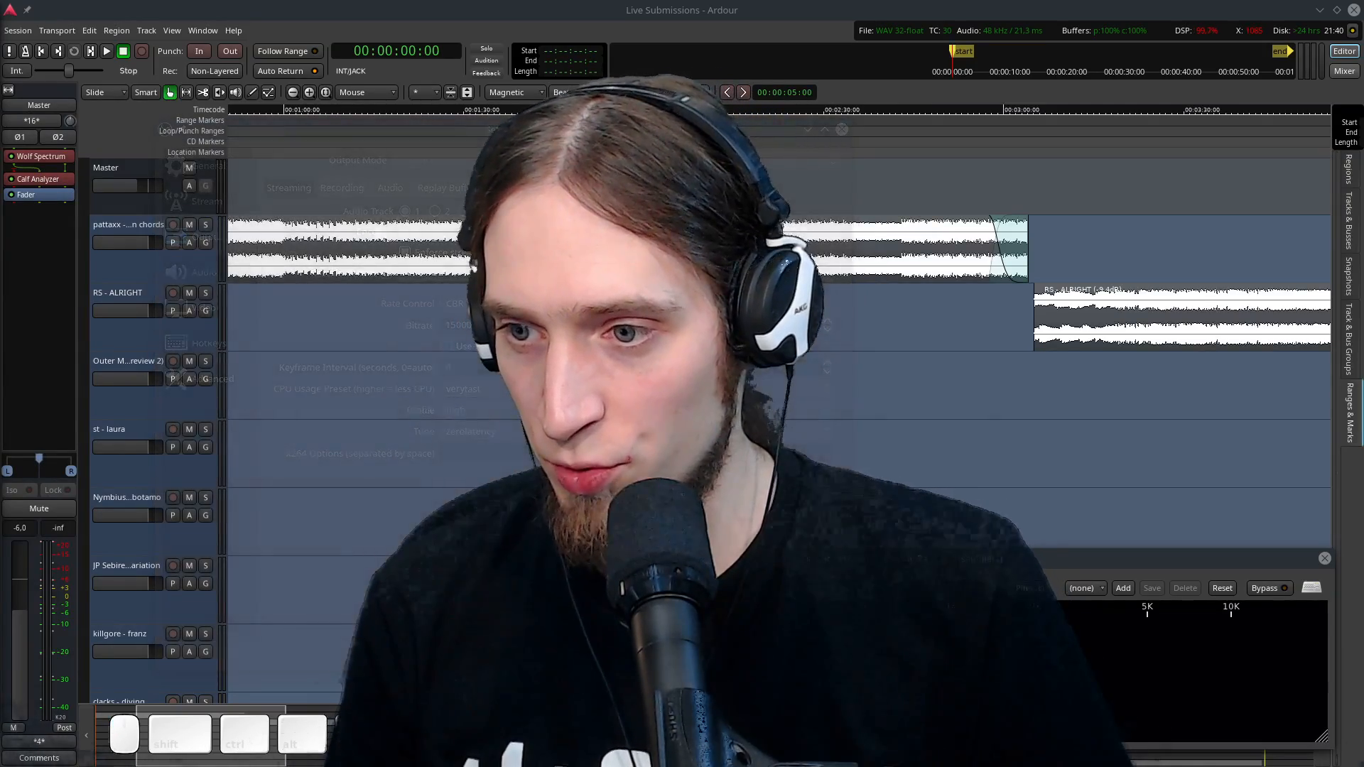